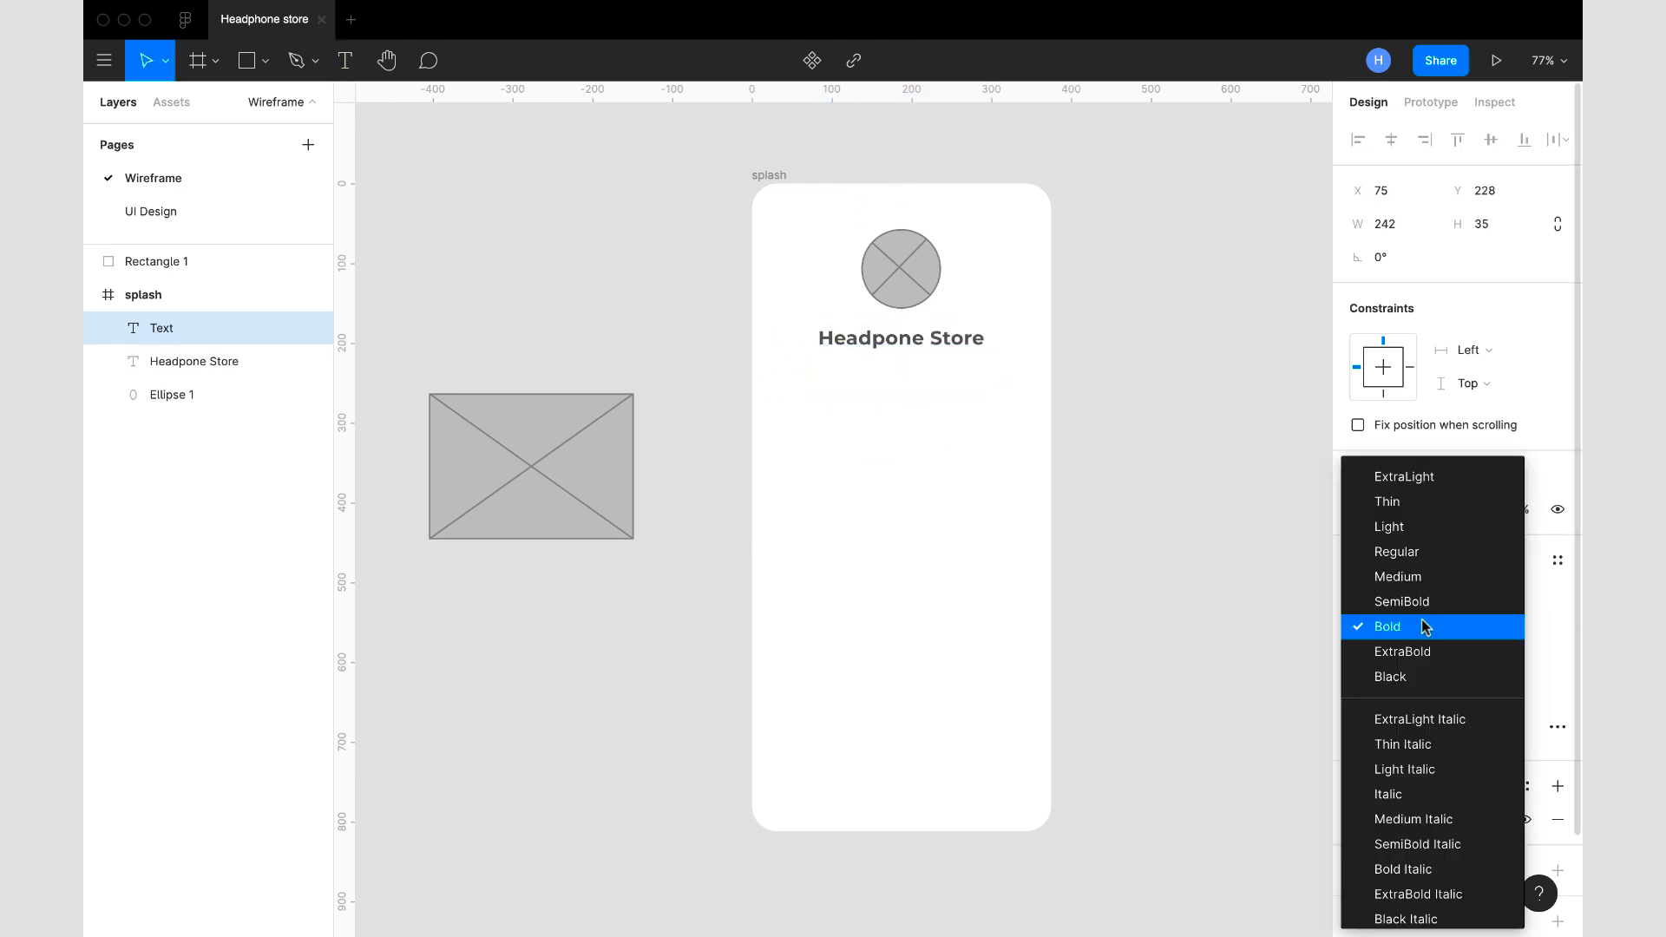
- Adjust the description text box, copy the circle placeholder outside the splash frame, and place a copy of the crossed rectangle below the text
drag(811, 390, 793, 390)
click(1091, 467)
scroll(1092, 466, down, 2)
alt+drag(926, 296, 579, 316)
alt+drag(610, 483, 894, 508)
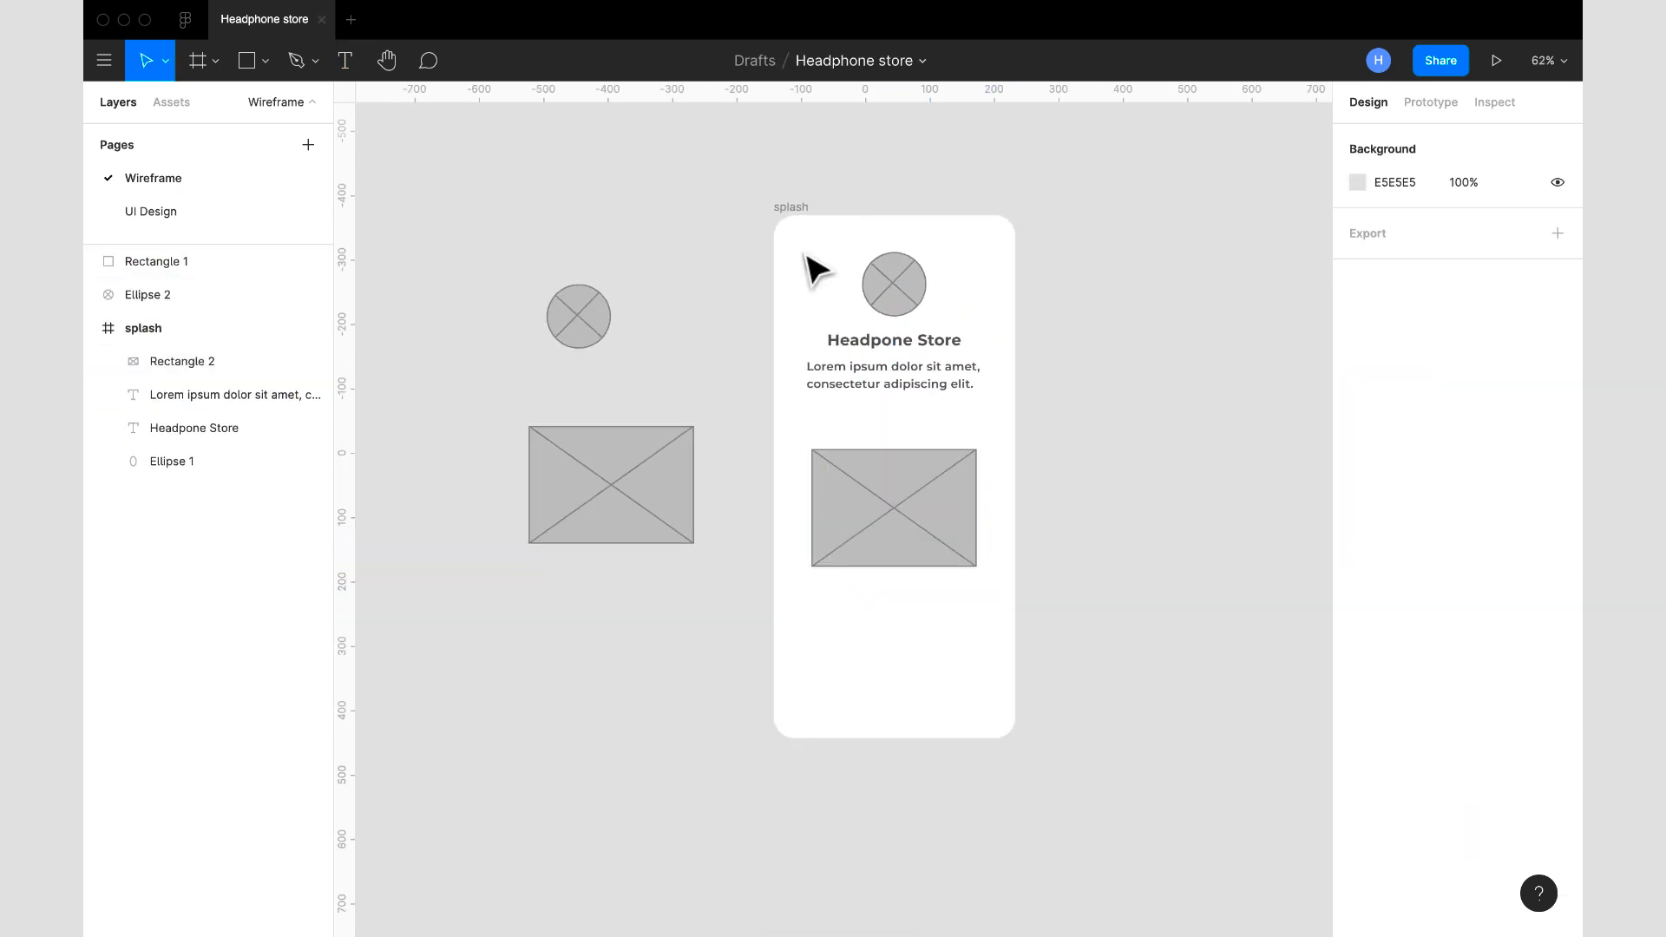
- Add a column layout grid with a margin of 24 to the splash frame
click(789, 211)
click(1558, 429)
click(1358, 458)
text(24)
- Draw a button rectangle below the image placeholder with a height of 60 and a corner radius of 30
drag(779, 544, 966, 591)
click(1492, 225)
text(60)
click(1477, 258)
text(30)
- Add the centred label "Start Shopping" to the button and group it with the button shape
drag(762, 614, 964, 647)
text(Start Shopping)
scroll(837, 603, up, 5)
key(super+g)
click(1095, 523)
scroll(1095, 523, up, 3)
shift+click(929, 517)
double_click(929, 517)
click(1403, 713)
- Duplicate the splash frame to its right and delete everything in the copy except the store heading
click(771, 316)
alt+drag(671, 243, 930, 244)
click(1021, 311)
key(Delete)
click(1017, 504)
key(Delete)
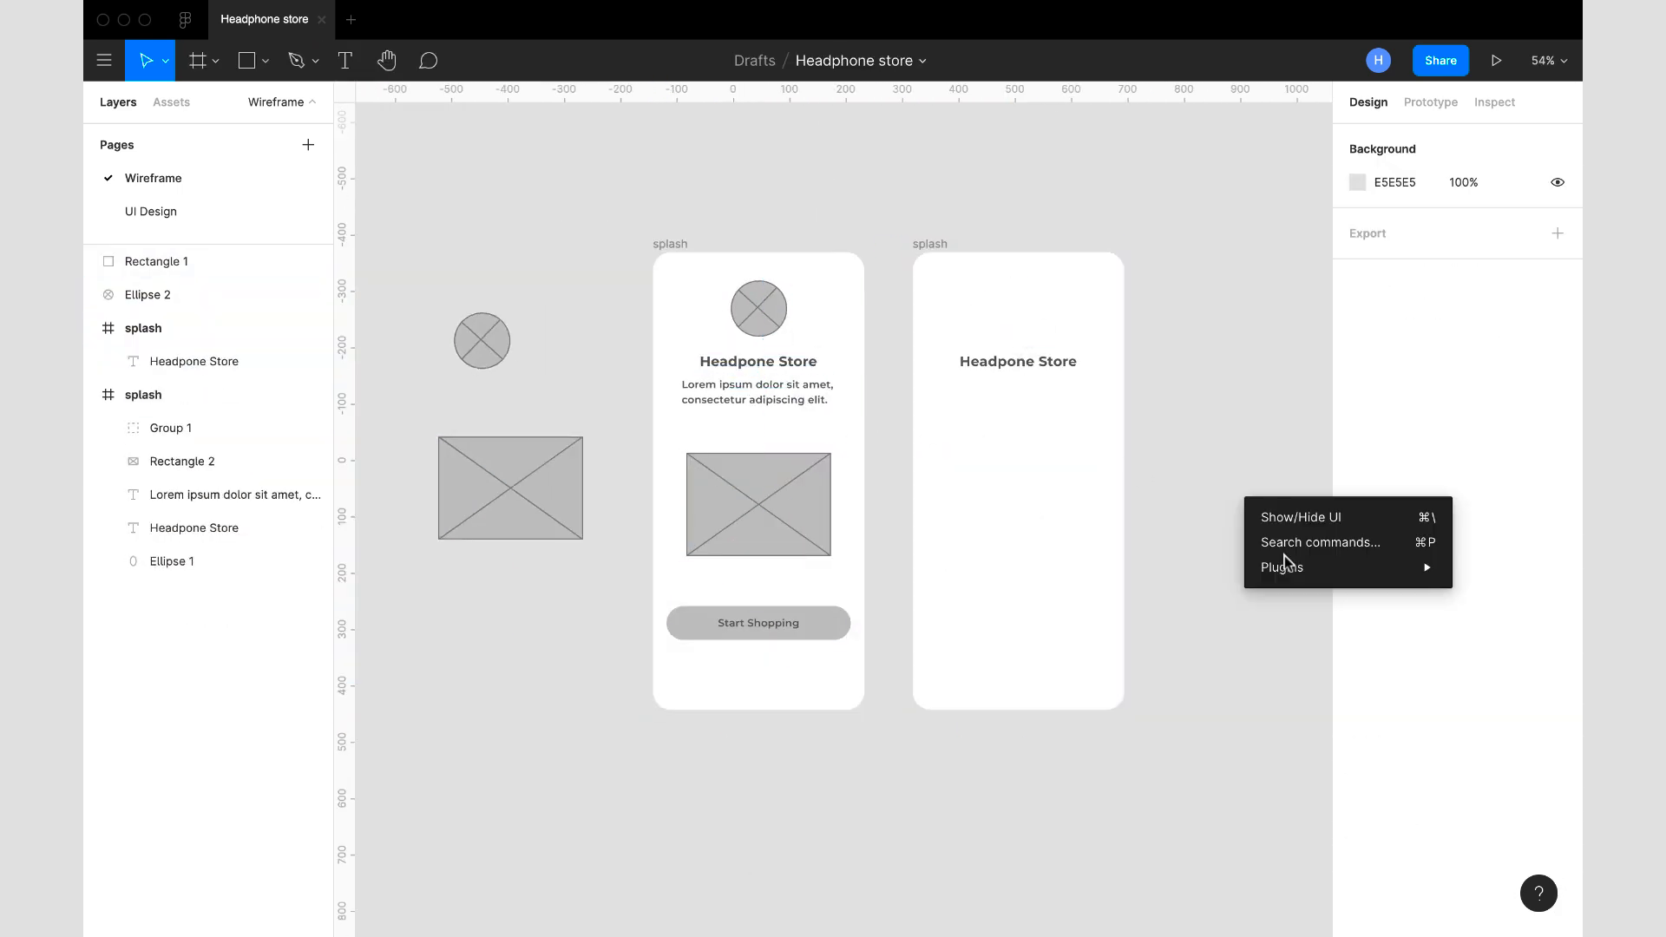
- Insert an align-left menu icon and place it in the upper-left corner of the second frame
key(super+v)
drag(1018, 479, 936, 275)
click(1413, 857)
click(898, 381)
click(1524, 387)
- Insert a shopping-cart icon in the second frame's upper-right corner, level with the menu icon
key(super+alt+p)
drag(1009, 520, 1112, 418)
click(904, 417)
click(1396, 803)
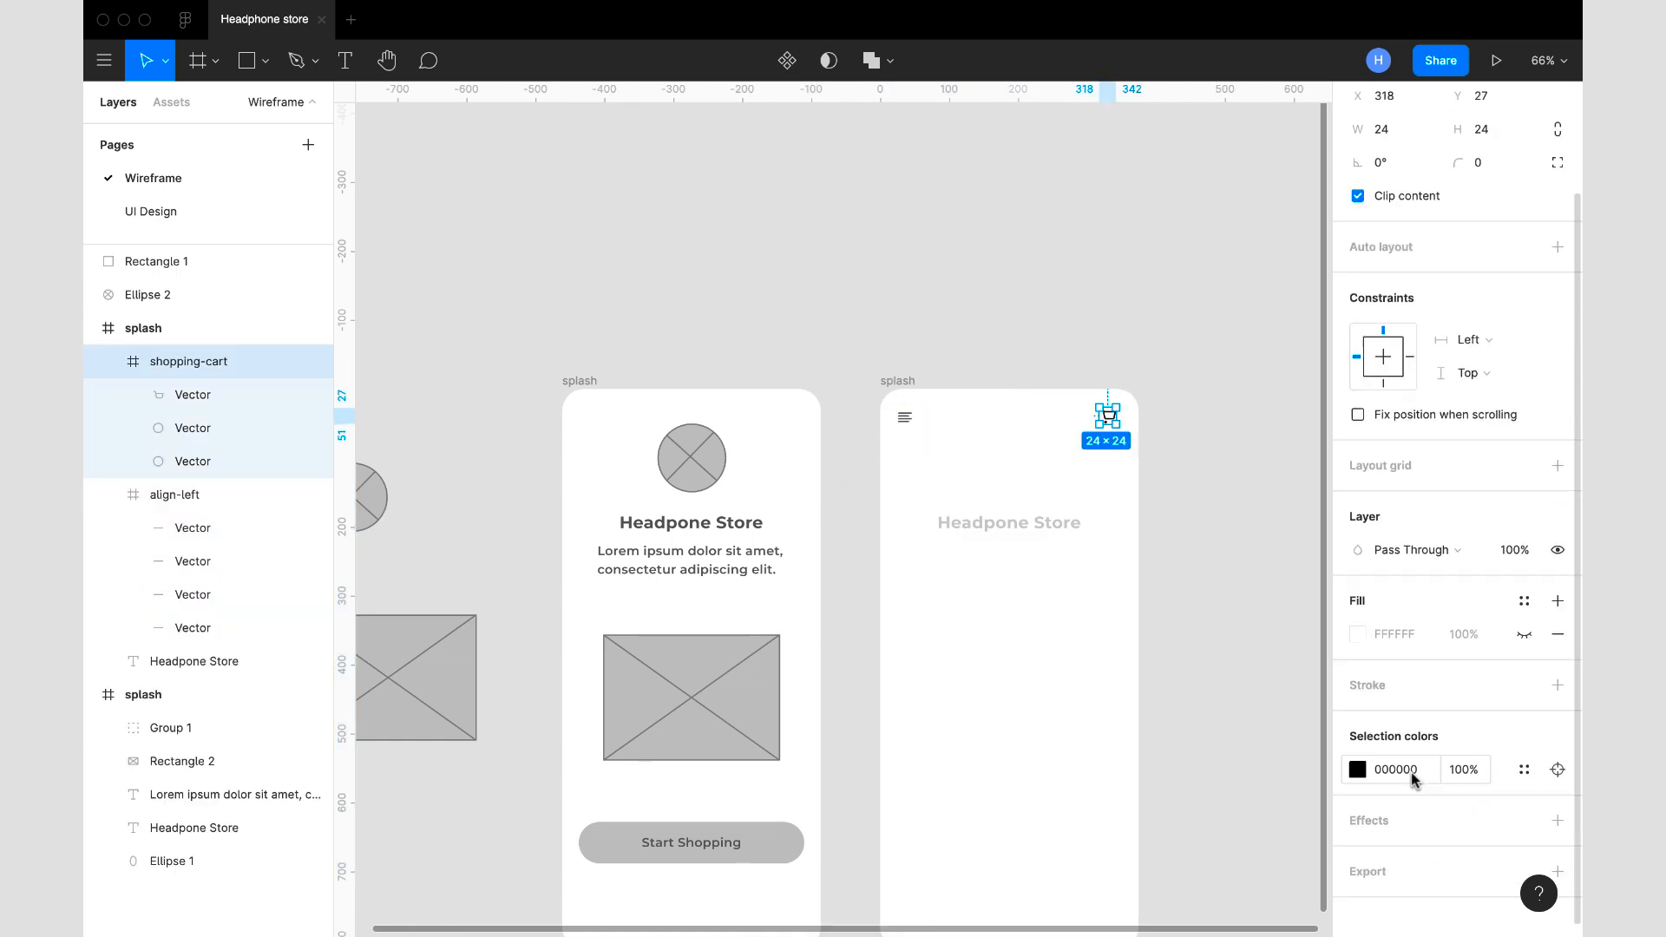
- Move the store heading in the second frame up to sit beneath the menu icon
click(1020, 629)
mouse_move(1020, 629)
mouse_down()
mouse_move(900, 362)
mouse_move(1034, 414)
mouse_up()
click(1527, 492)
- Set the search box under the heading to a height of 48 and replace its fill with a stroke
click(1485, 223)
text(48)
scroll(962, 374, up, 3)
click(1557, 593)
click(1558, 611)
click(959, 591)
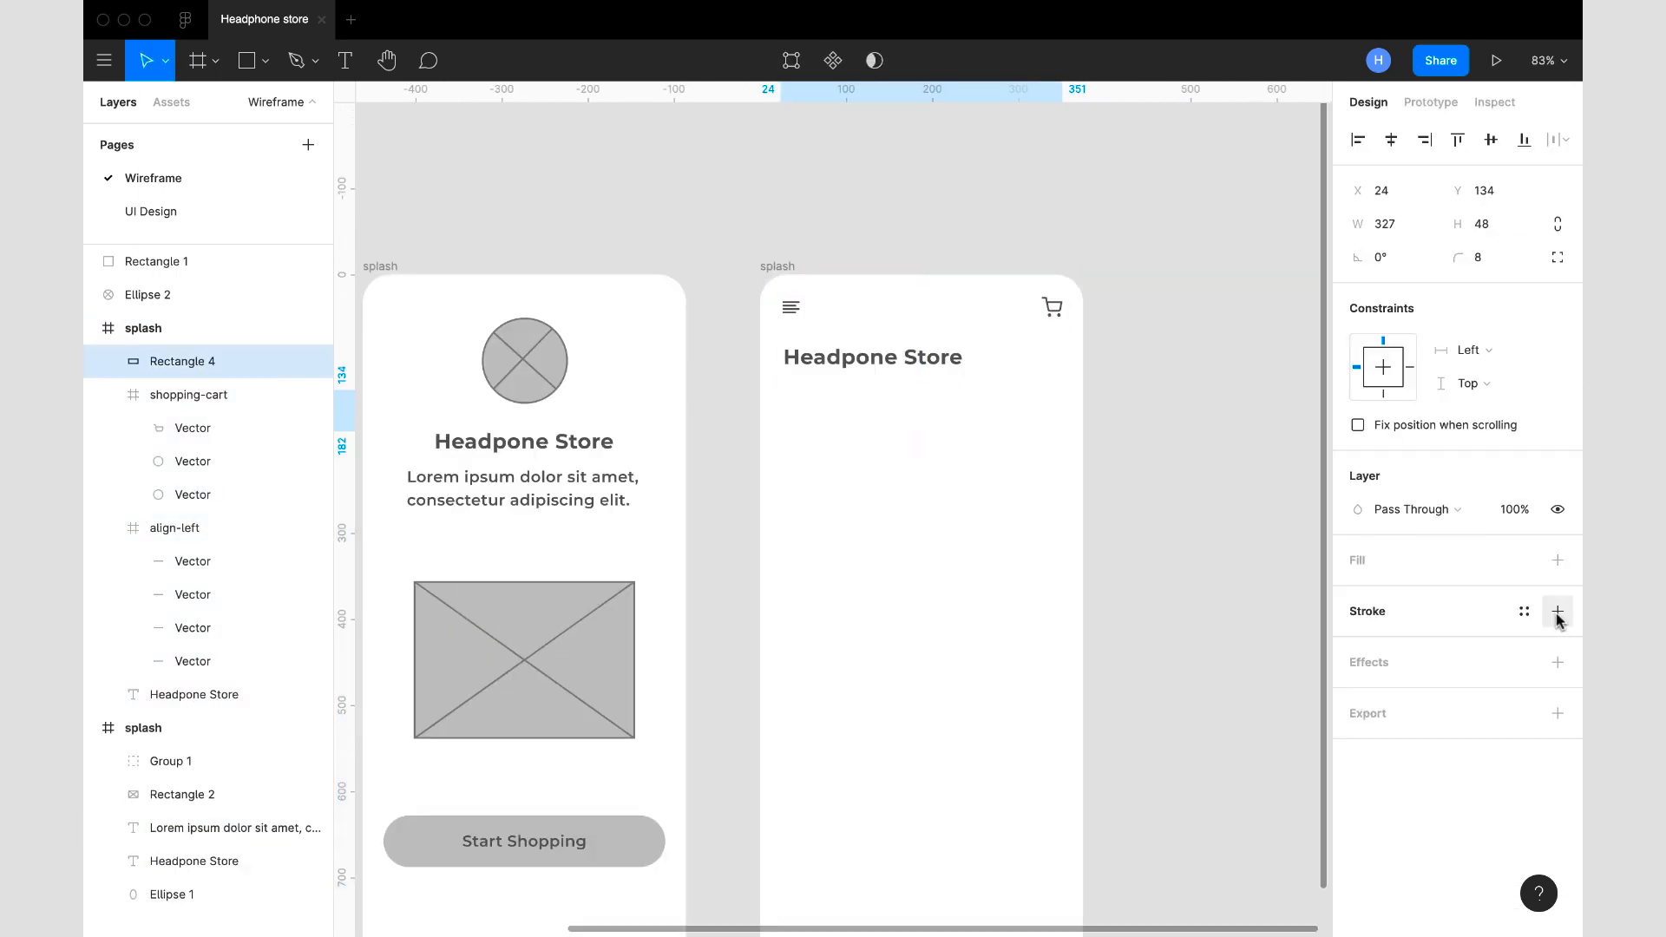
click(922, 410)
click(1391, 644)
scroll(978, 561, down, 2)
- Add the placeholder text "Search headphones you need" inside the search box
key(t)
click(863, 379)
text(Search headphones you need)
key(Escape)
- Add the section heading "Categories" below the search box, aligned with its left edge
click(807, 250)
key(t)
click(814, 438)
text(Categories)
click(1152, 470)
- Draw a category card 98 wide under the Categories heading, aligned to the layout grid, and extend its height
mouse_move(847, 439)
mouse_down()
mouse_move(846, 424)
mouse_move(878, 523)
mouse_up()
key(r)
click(805, 249)
click(1524, 458)
scroll(885, 460, up, 5)
click(833, 483)
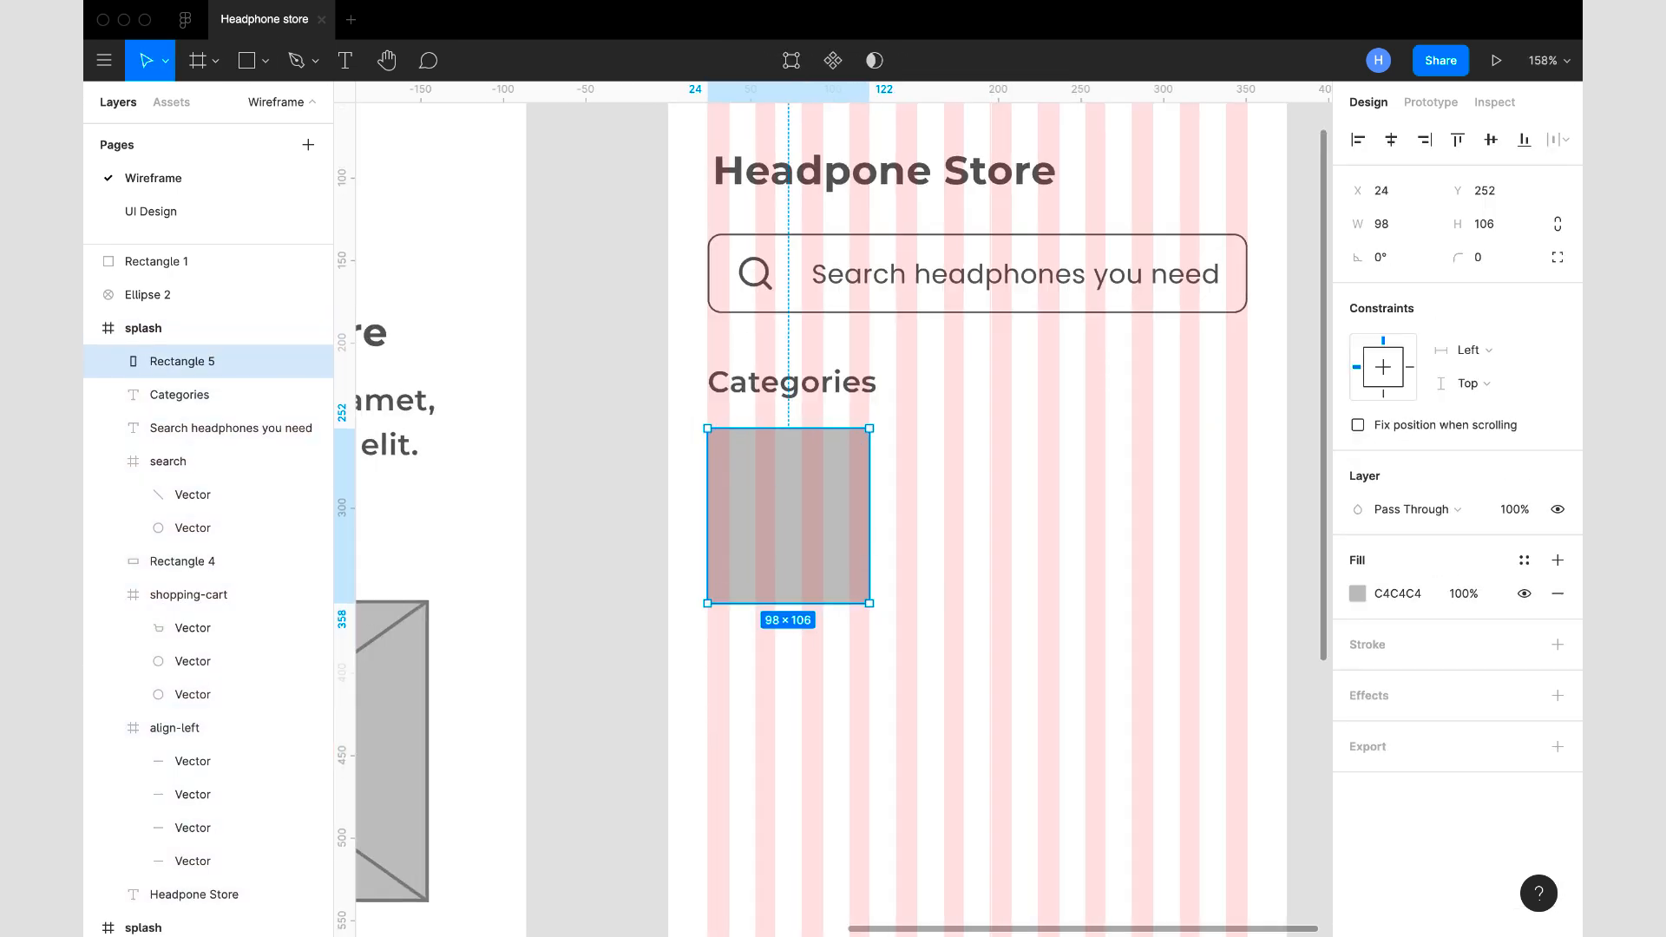
drag(788, 607, 788, 644)
scroll(796, 483, down, 3)
- Add a 40-wide circle in the upper part of the category card, place the letter "J" on it and group both
click(1395, 225)
drag(938, 506, 708, 473)
text(40)
click(915, 515)
text(J)
scroll(915, 517, up, 5)
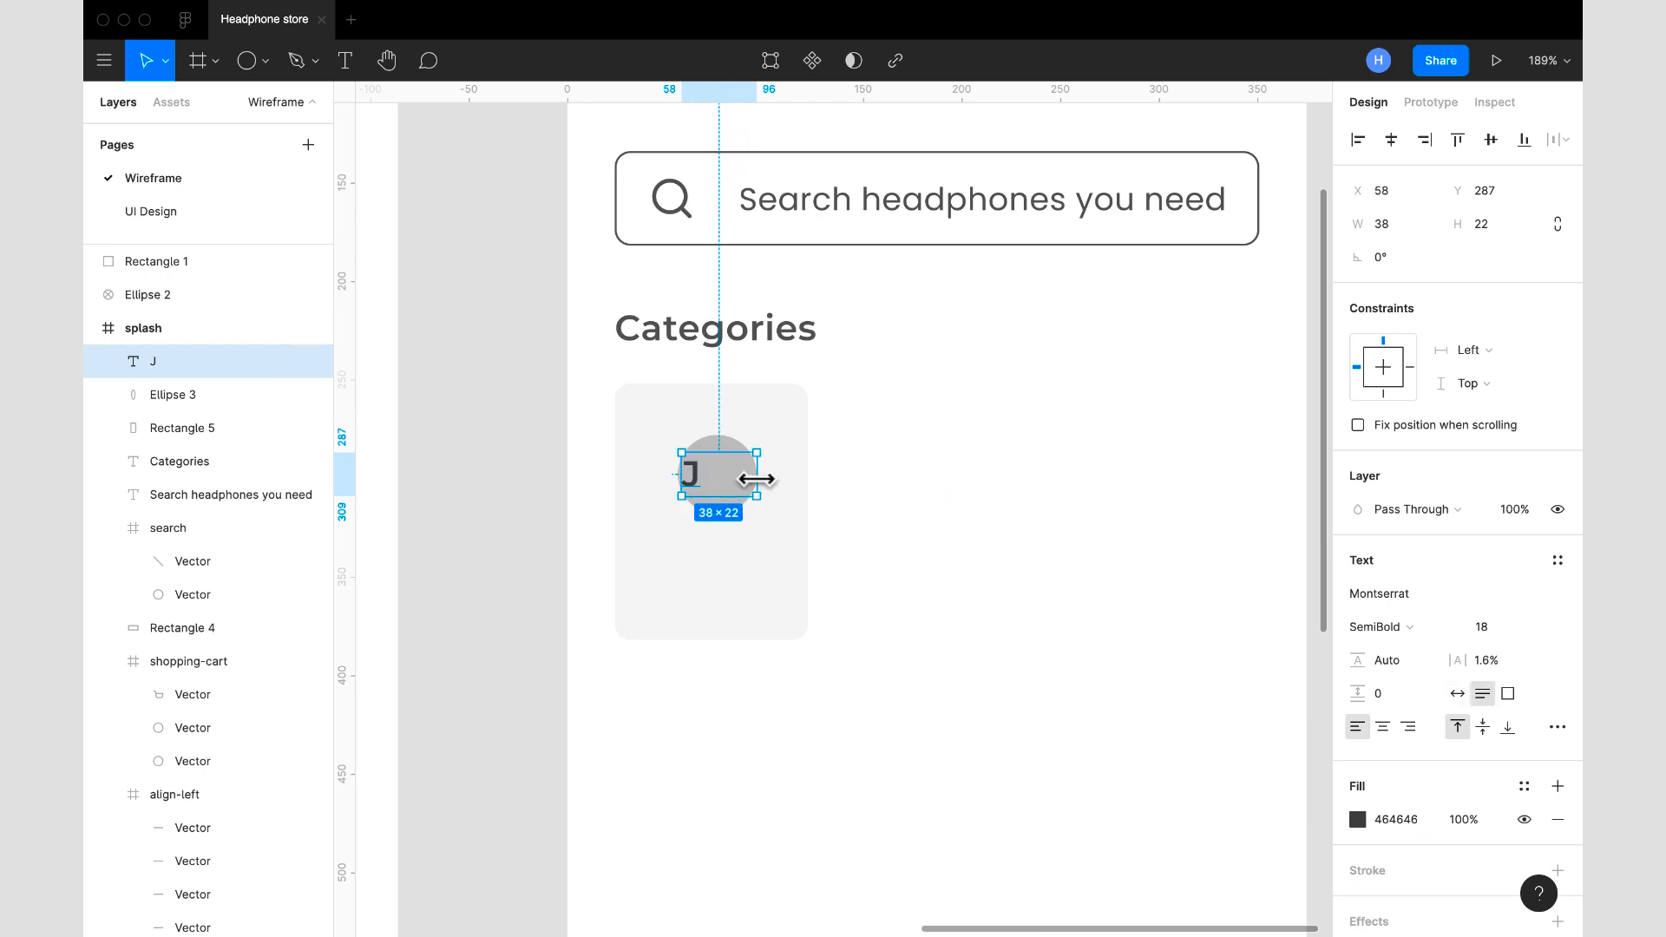
key(super+g)
- Label the category card "JBL" beneath the circle and wrap the card's elements in a frame
key(t)
click(717, 561)
text(JBL)
key(super+alt+g)
- Relabel copies of the category card as "SONY" and "BEATS" with the initials S and B
scroll(1053, 602, down, 5)
double_click(967, 477)
text(SONYBEATSB)
- Draw a product card rectangle below the category cards, against the left margin
click(266, 61)
click(249, 108)
drag(837, 582, 955, 771)
- Copy the Categories heading below the category cards as "Popular Headphones" and correct the store heading's spelling to "Headphone Store"
drag(905, 382, 904, 526)
double_click(876, 525)
text(Popular Headphonesh)
click(850, 473)
click(1192, 622)
- Place the circle placeholder in the product card and add the product name "Turtle Beach" beneath it
scroll(1191, 622, down, 3)
drag(454, 277, 998, 524)
drag(989, 325, 1012, 587)
text(Turtle Beach)
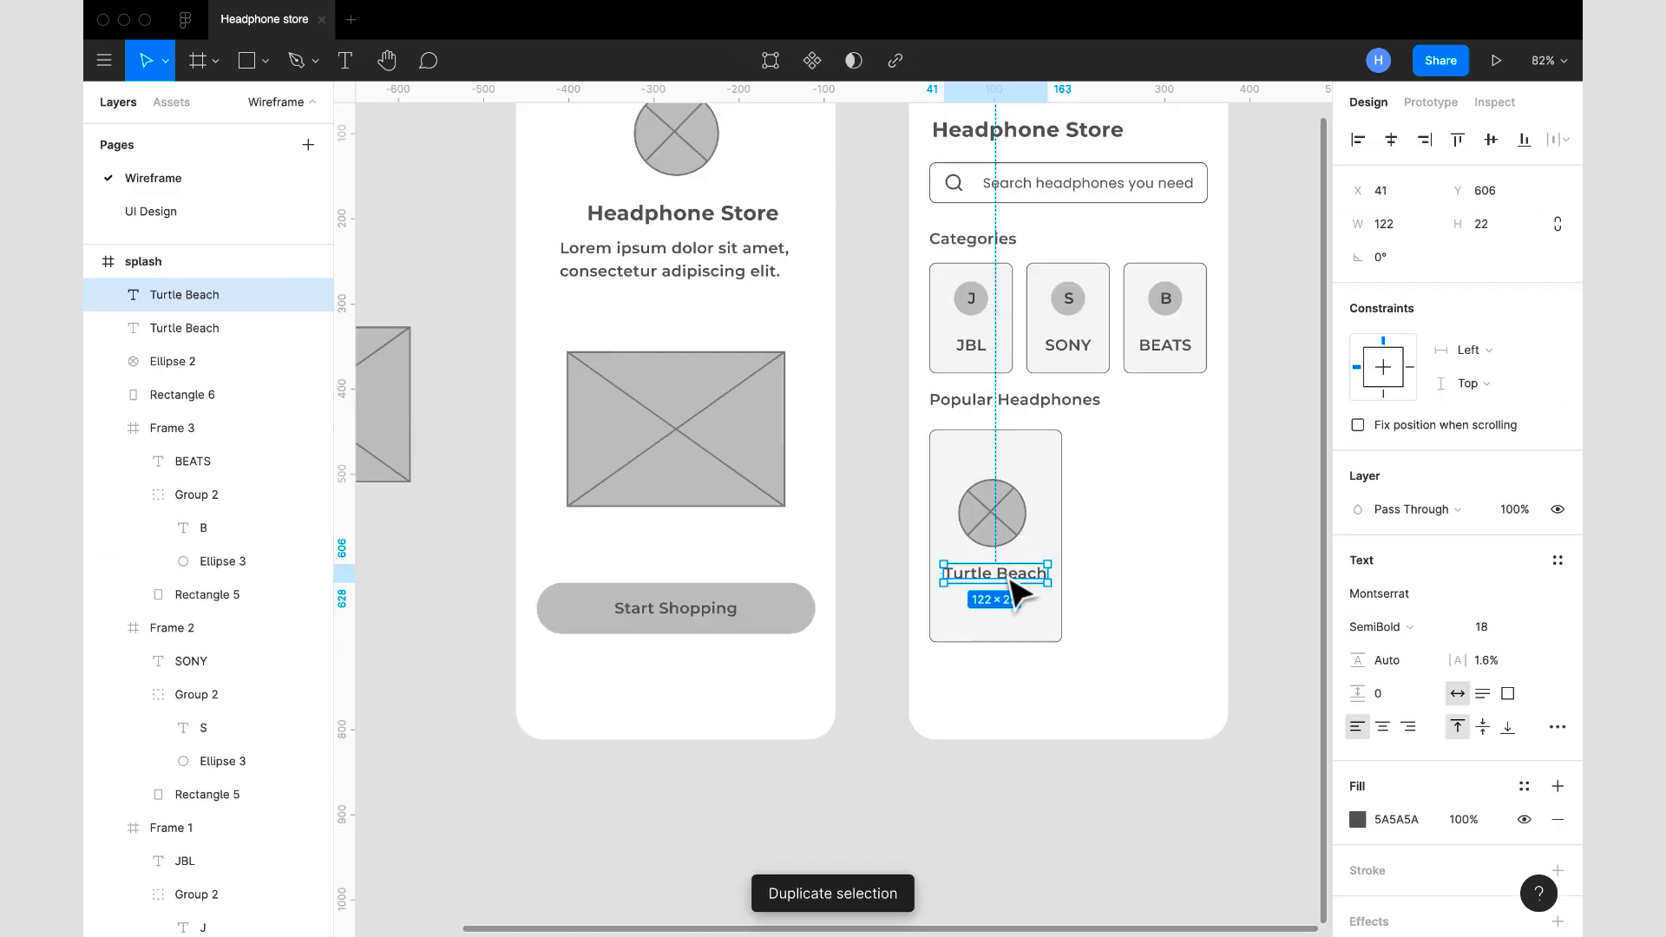
text($99.00)
- Add the price "$99.00" under the product name with a smaller struck-through "$120.00" to its left
click(1171, 621)
drag(900, 570, 841, 570)
scroll(841, 570, up, 5)
double_click(698, 519)
text(0$120.0)
scroll(895, 686, down, 5)
click(1044, 469)
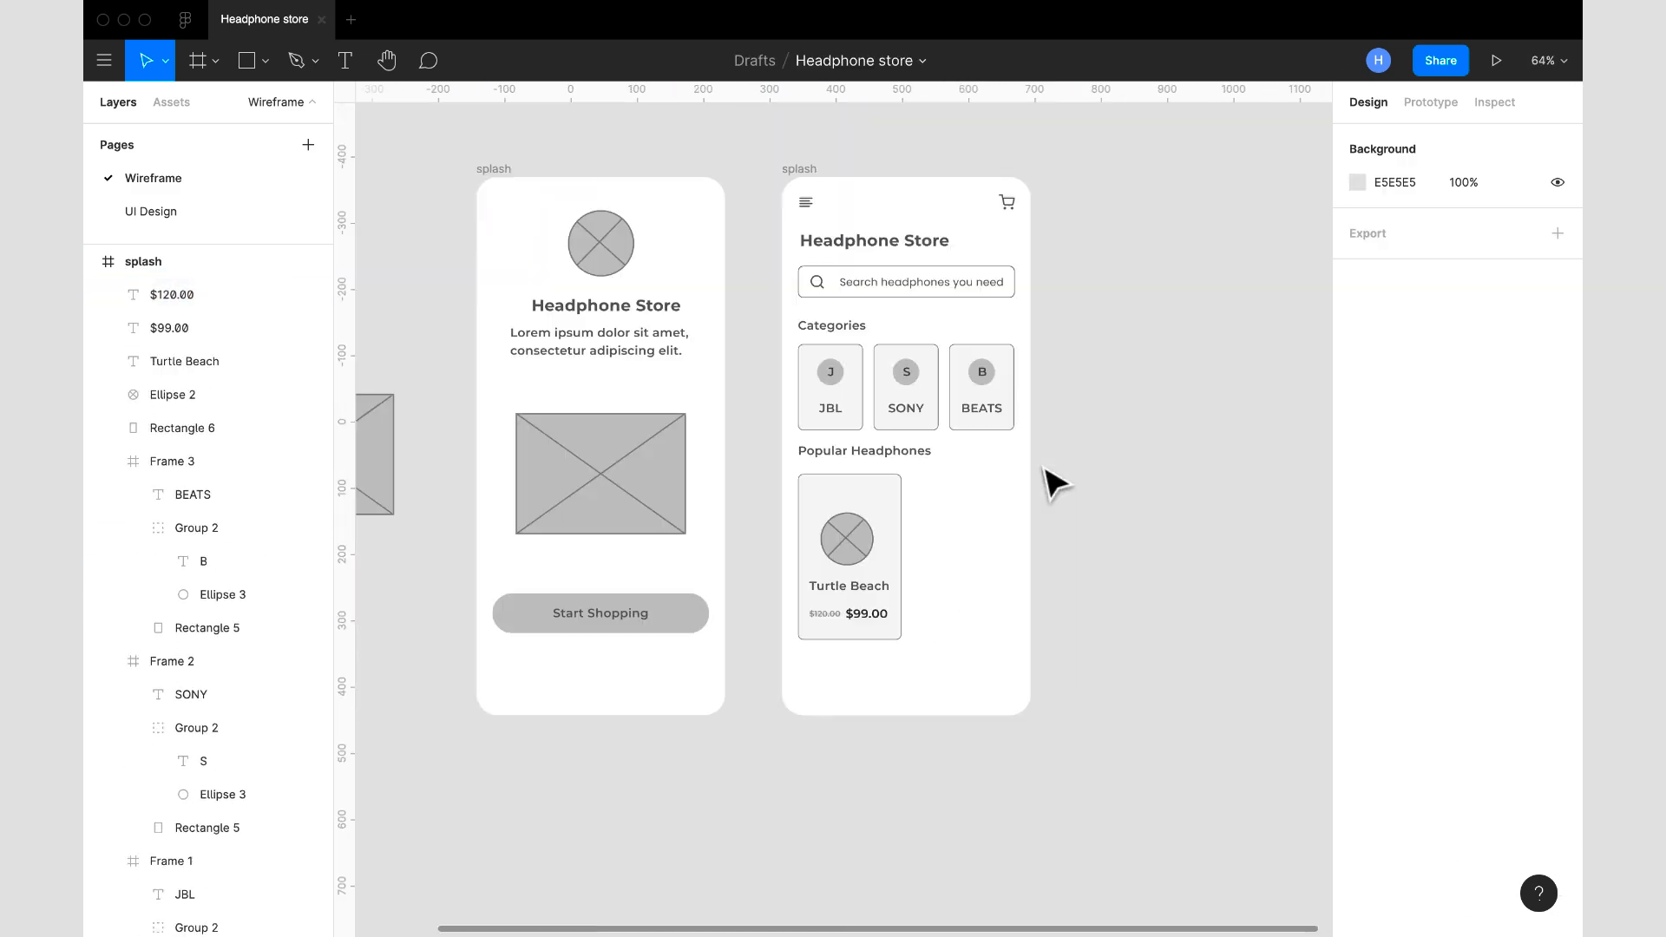
- Wrap the Turtle Beach card's elements in a frame and place a heart icon in its upper-right corner
scroll(871, 609, up, 5)
key(alt+super+g)
scroll(861, 642, down, 5)
click(787, 183)
scroll(884, 590, up, 5)
drag(845, 509, 893, 443)
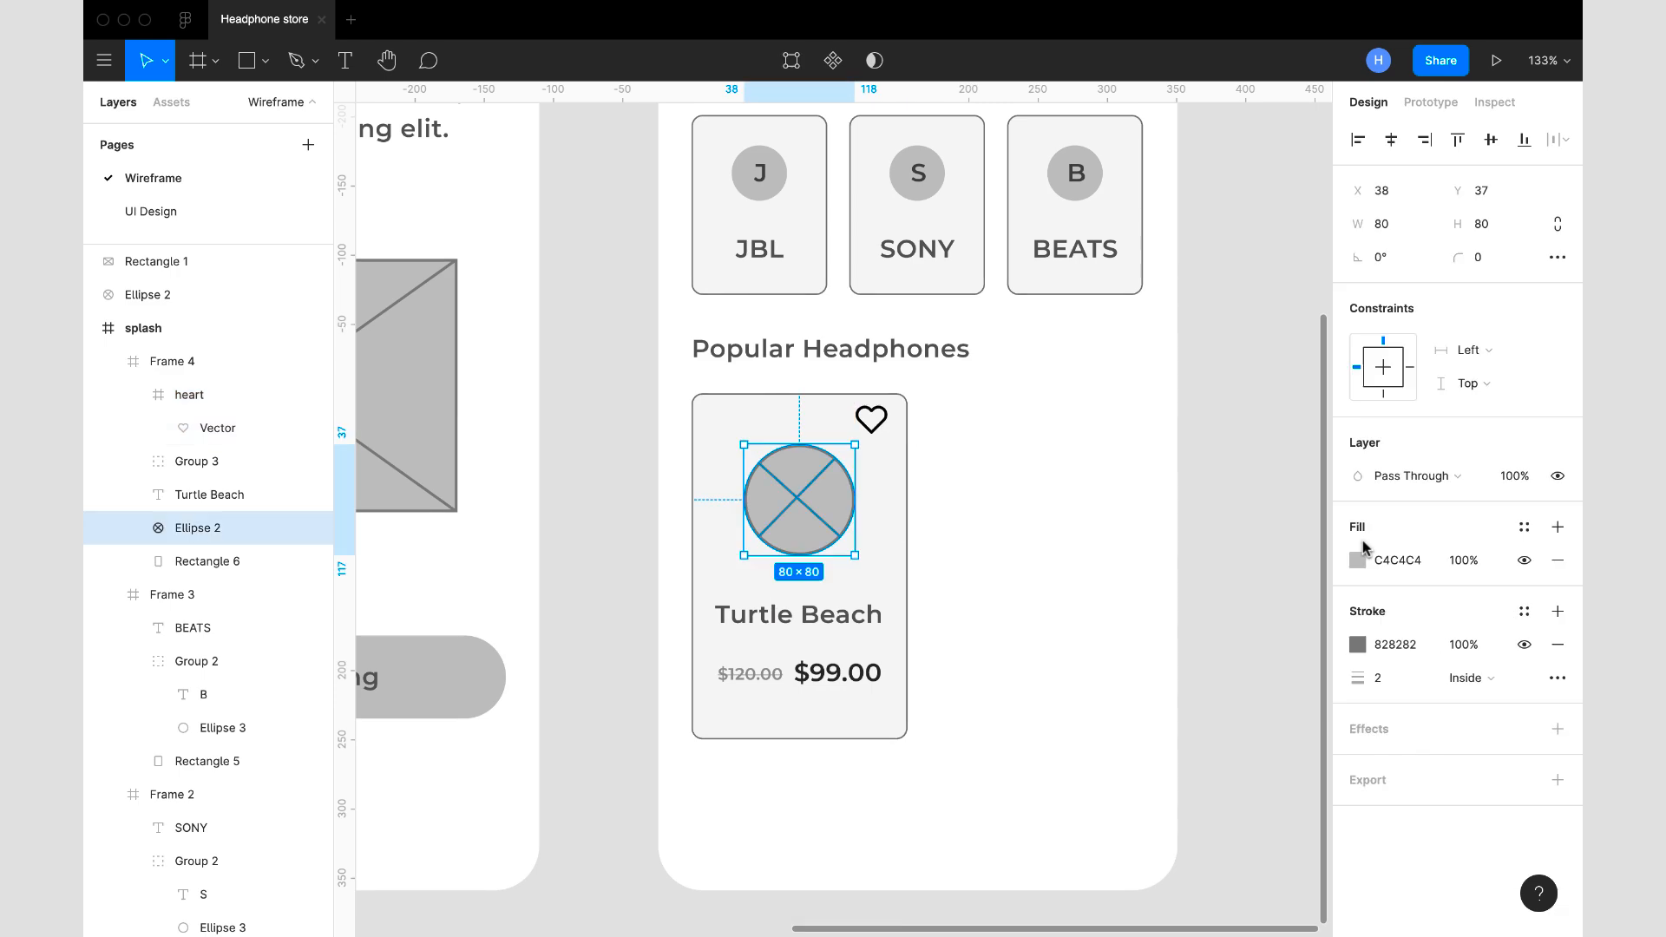
- Duplicate the Turtle Beach card to its right and rename the product in the copy "Donton Games"
drag(815, 625, 1062, 625)
click(935, 180)
scroll(1063, 538, up, 5)
double_click(1057, 500)
text(Donton Games)
click(1518, 598)
- Draw a navigation bar rectangle across the lower edge of the second frame
key(r)
drag(763, 688, 1045, 755)
click(1186, 394)
- Place a home icon on the navigation bar, label it "Home" and combine both in an auto layout
drag(868, 520, 757, 756)
scroll(937, 778, up, 5)
text(tHome)
key(shift+a)
- Duplicate the Home item along the navigation bar and label the copies "Favourite", "Histories" and "Profile"
drag(557, 572, 696, 574)
text(Favourite)
drag(733, 573, 932, 569)
text(HistoriesProfile)
scroll(821, 868, down, 5)
- Give the copied navigation items heart, message and person icons and arrange all four items in one horizontal auto layout
double_click(704, 725)
click(989, 724)
right_click(1033, 736)
mouse_move(1072, 806)
click(1297, 395)
click(1388, 864)
key(shift+a)
scroll(815, 702, up, 5)
scroll(815, 521, down, 5)
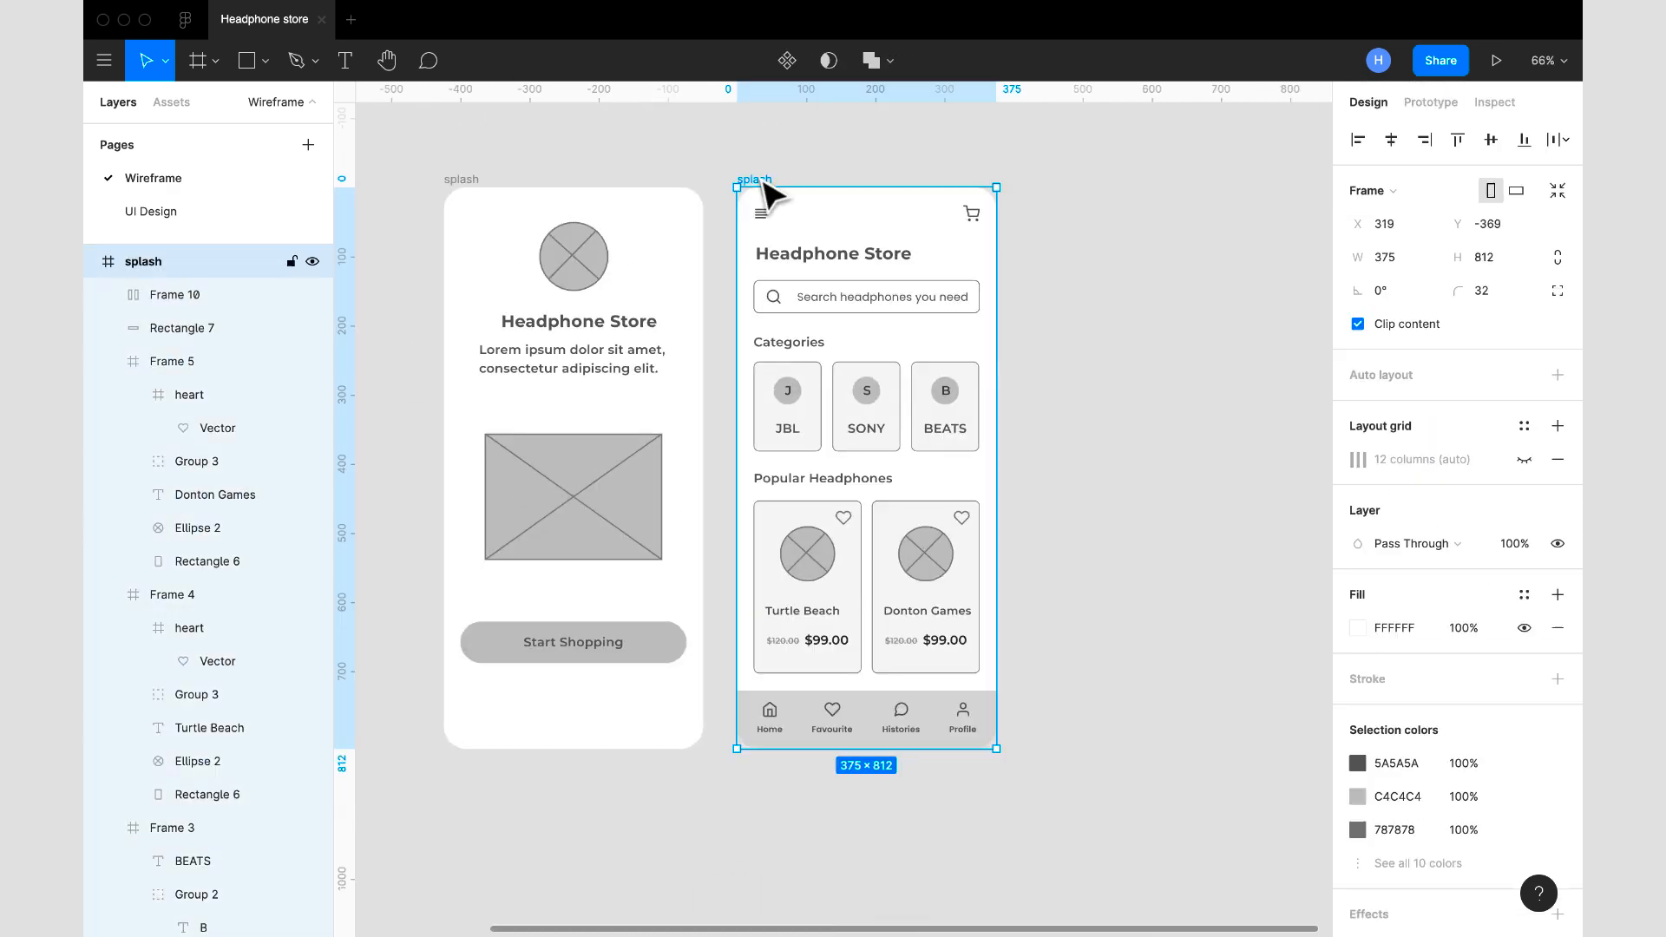
- Duplicate the store home frame to its right and delete the contents of the copy
drag(740, 179, 1026, 180)
key(Delete)
click(1236, 727)
key(Delete)
- Draw a rounded white panel over the lower part of the third frame and paste a 240 by 240 circle placeholder across its upper edge
key(r)
drag(819, 354, 1079, 749)
key(ctrl+v)
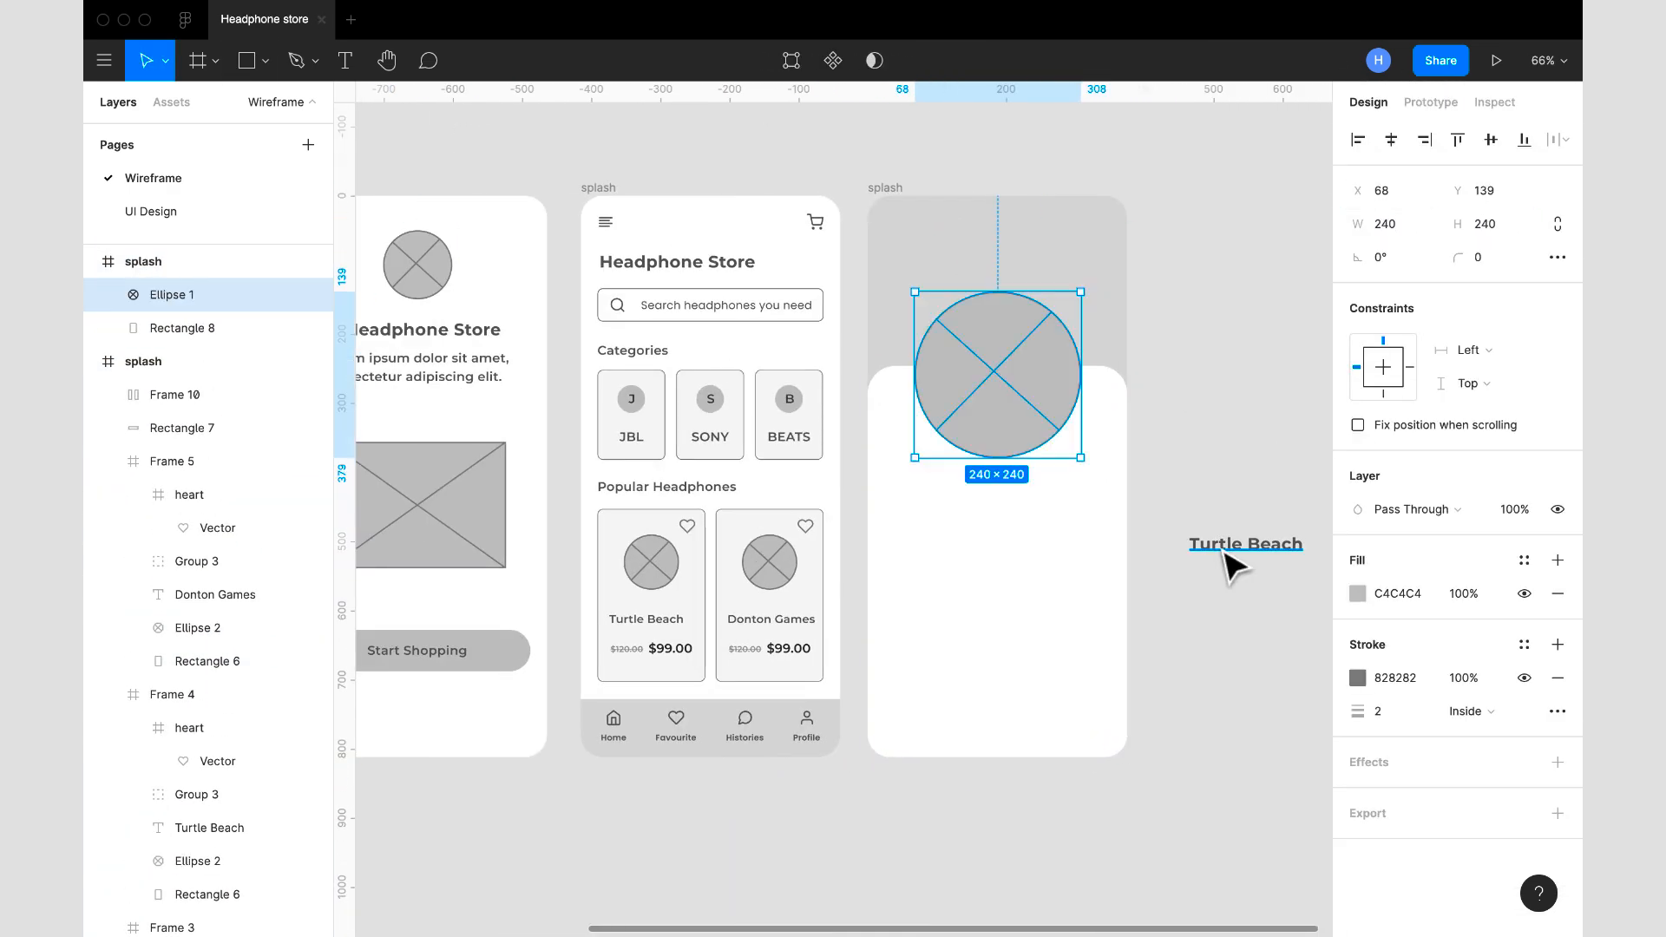
- Place the "Turtle Beach" title below the large circle and add a Lorem ipsum description beneath it
drag(1240, 545, 941, 487)
key(t)
drag(889, 516, 1100, 569)
key(ctrl+v)
click(974, 493)
- Add the price "$99.00" at the right margin, level with the Turtle Beach title in the third frame
click(885, 188)
click(1524, 459)
scroll(945, 486, down, 3)
text($99.00)
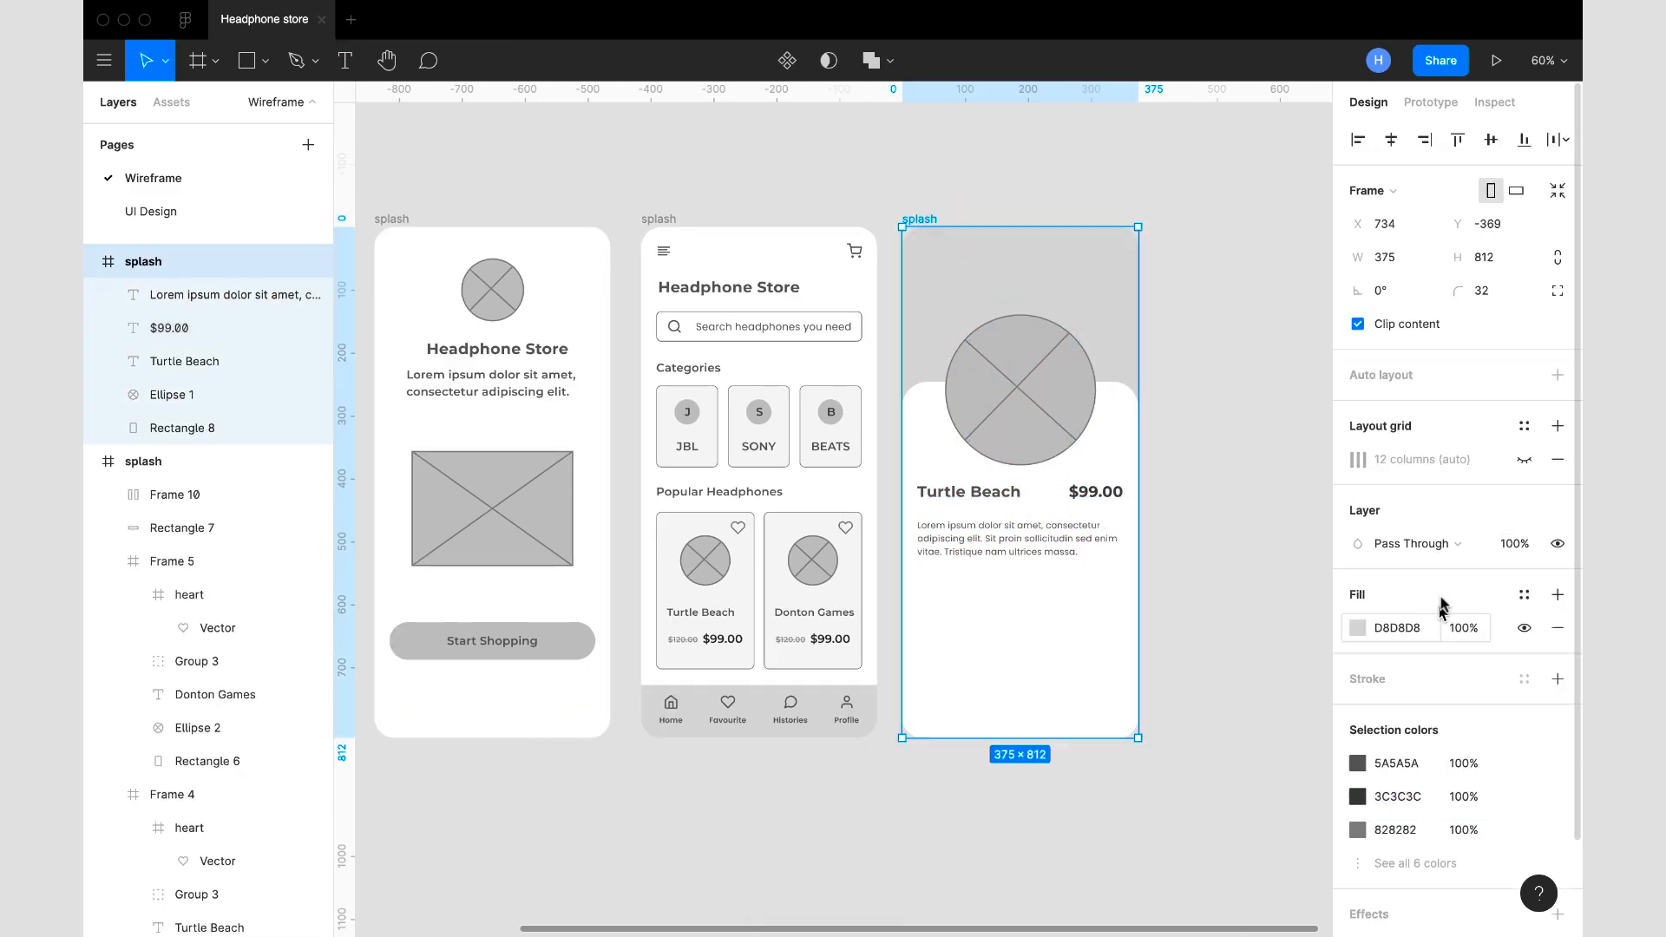
- Insert a star icon below the product description and set the fill colour to C4C4C4
click(920, 219)
text(sta)
click(981, 604)
click(1357, 610)
click(1190, 752)
text(C4C4C4)
- Combine the rating stars below the description in a horizontal auto layout with a spacing of 4
scroll(1193, 559, up, 5)
click(1558, 528)
click(1417, 564)
key(shift+a)
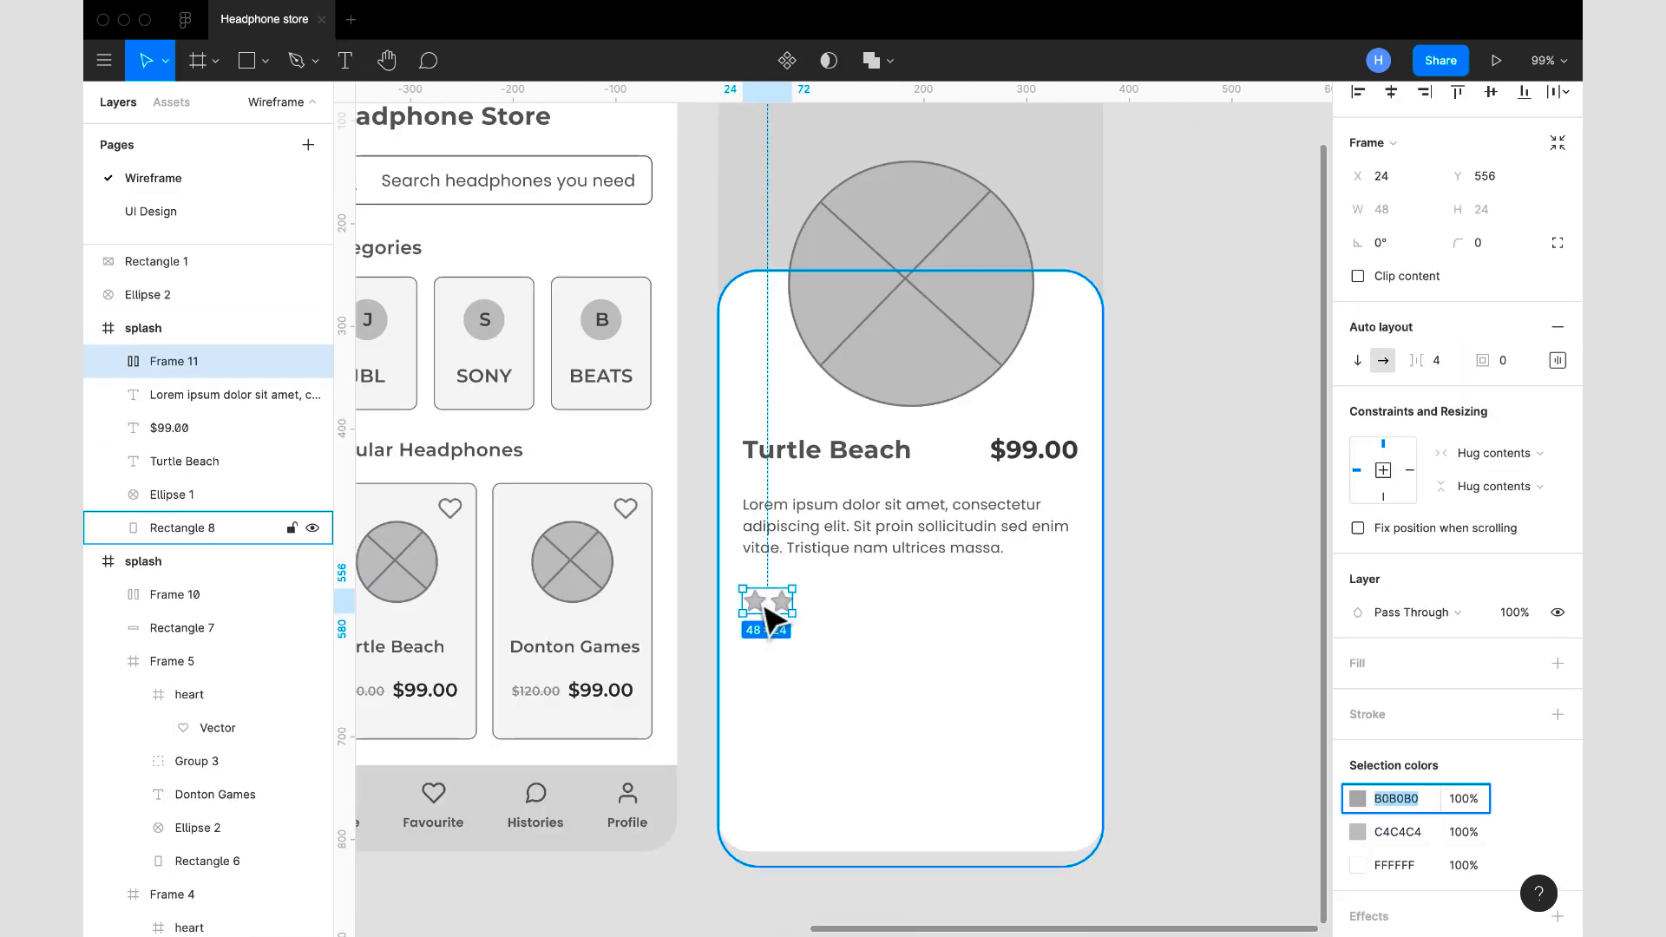
- Add an "Item Colour" heading below the rating stars and draw and duplicate small circles beneath it as colour swatches
scroll(911, 486, down, 2)
drag(884, 469, 880, 632)
text(Item Colouro)
drag(839, 689, 859, 709)
key(ctrl+d)
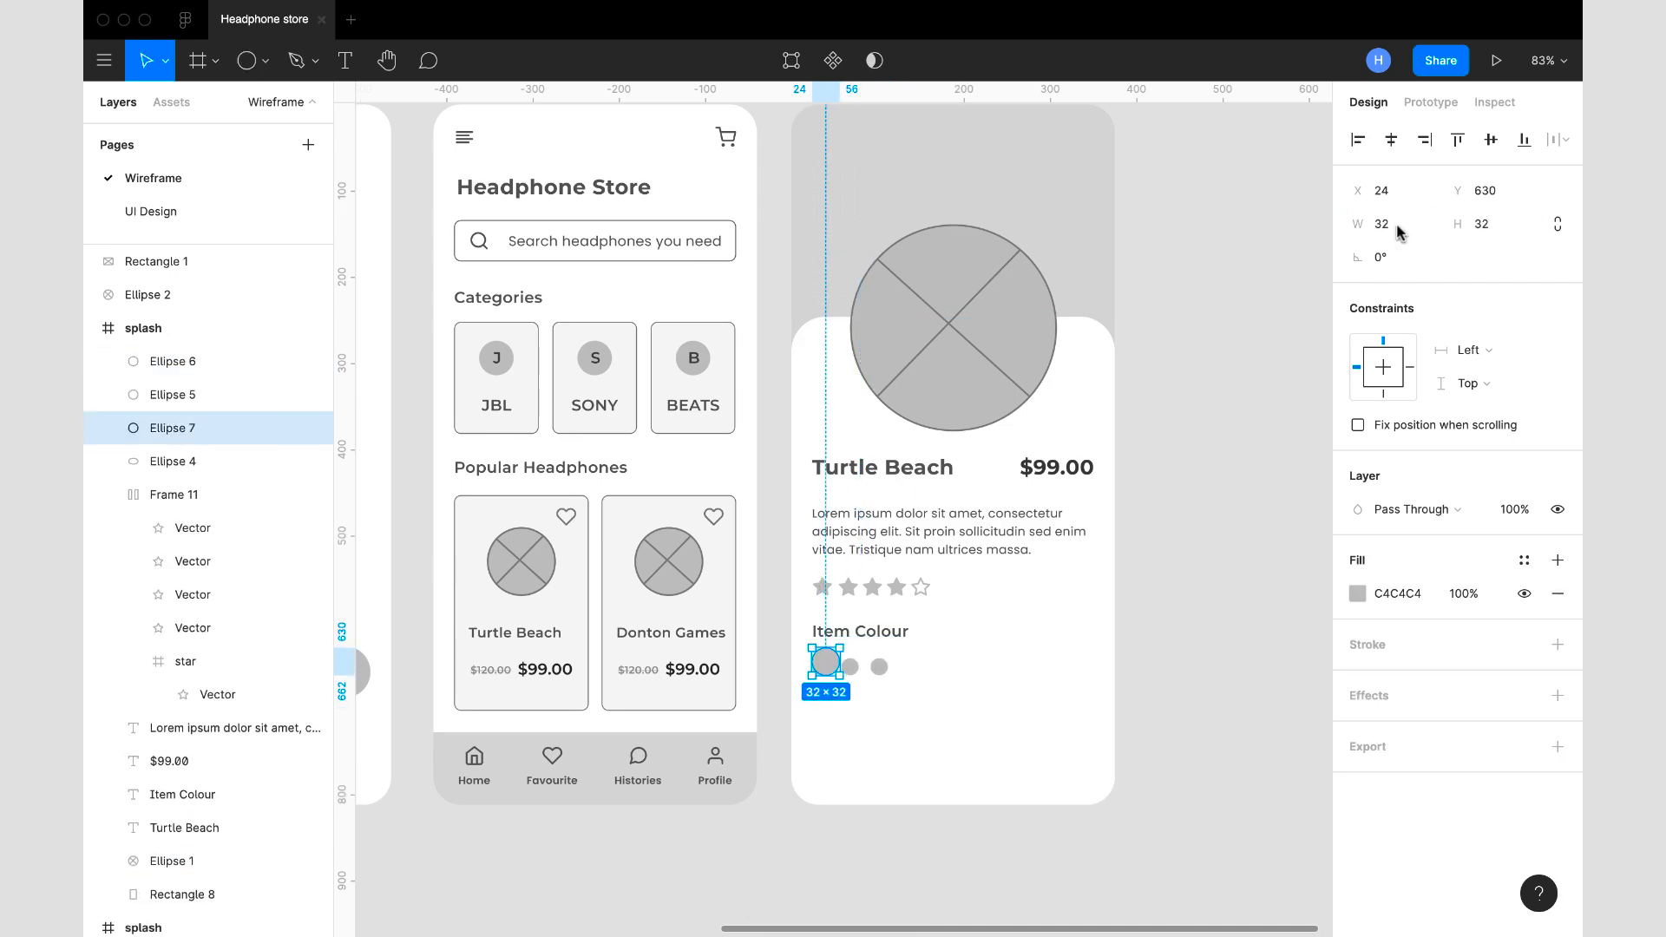
- Swap the outer circle's fill for a stroke and group it with the inner circle as the selected first swatch
scroll(825, 664, up, 5)
key(shift+x)
key(shift+a)
scroll(1023, 617, down, 5)
scroll(998, 607, up, 5)
double_click(823, 584)
key(ctrl+g)
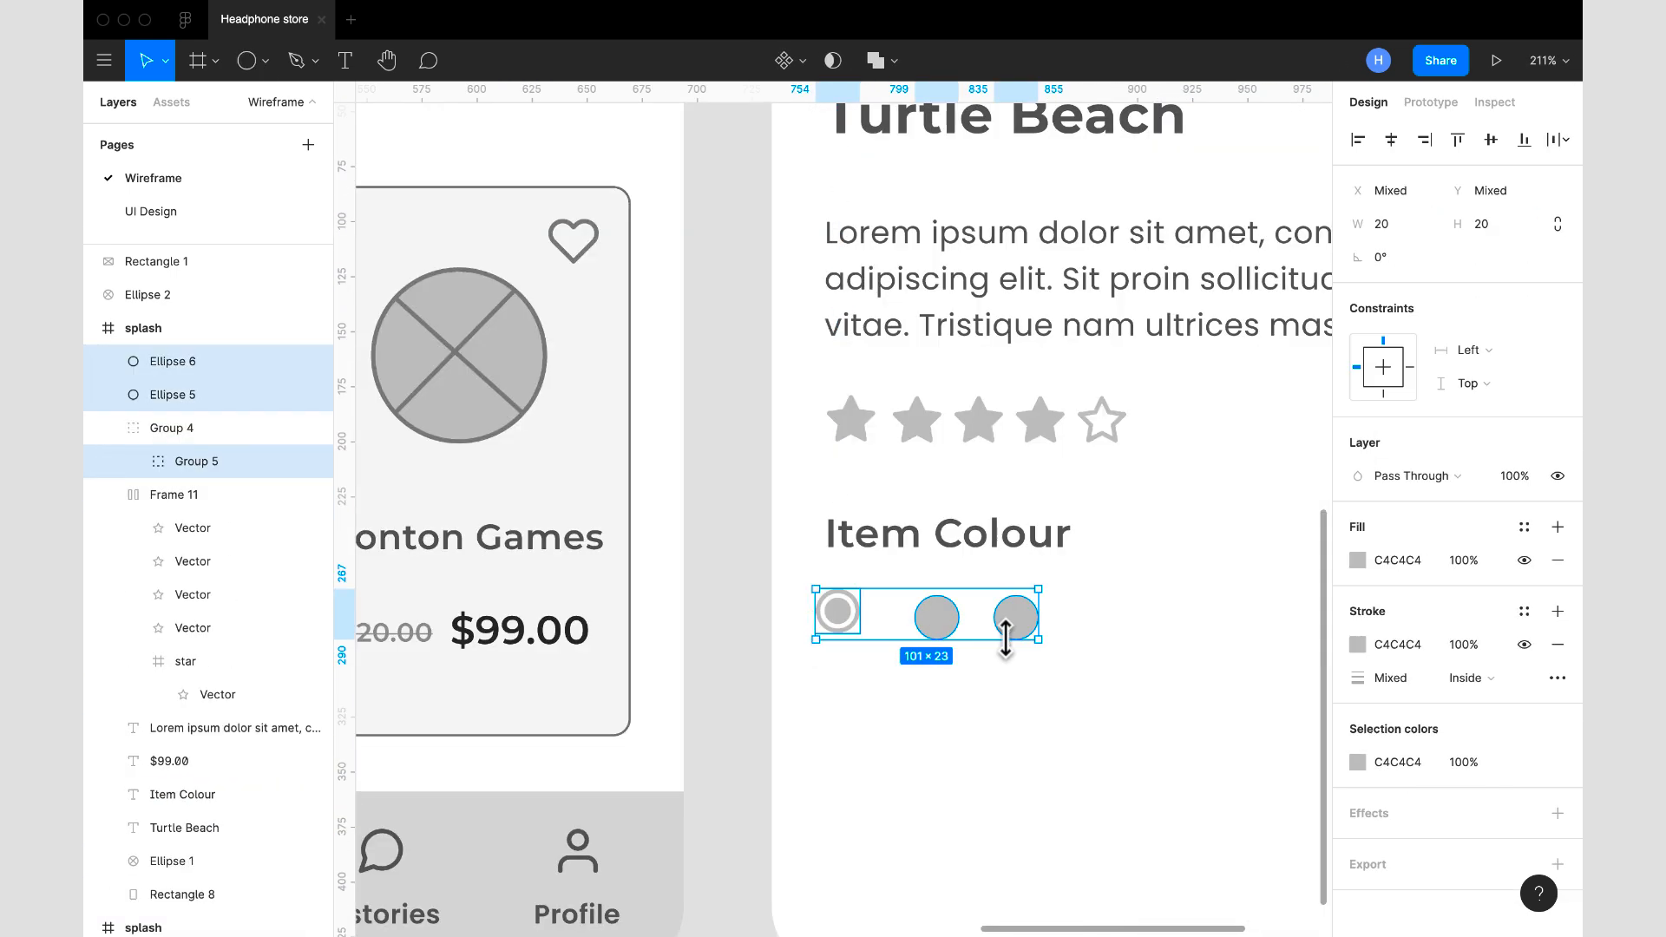
- Combine the three colour swatches under the Item Colour heading in a horizontal auto layout
shift+click(937, 617)
key(shift+a)
scroll(989, 625, down, 5)
- Add an "Add to cart" button near the frame's lower edge and a "Qty" label above it, level with the colour swatches
scroll(1108, 599, down, 5)
text(Add to cart)
mouse_move(1050, 617)
mouse_down()
mouse_move(1183, 661)
mouse_move(1057, 650)
mouse_up()
text(Qty)
scroll(1128, 642, up, 5)
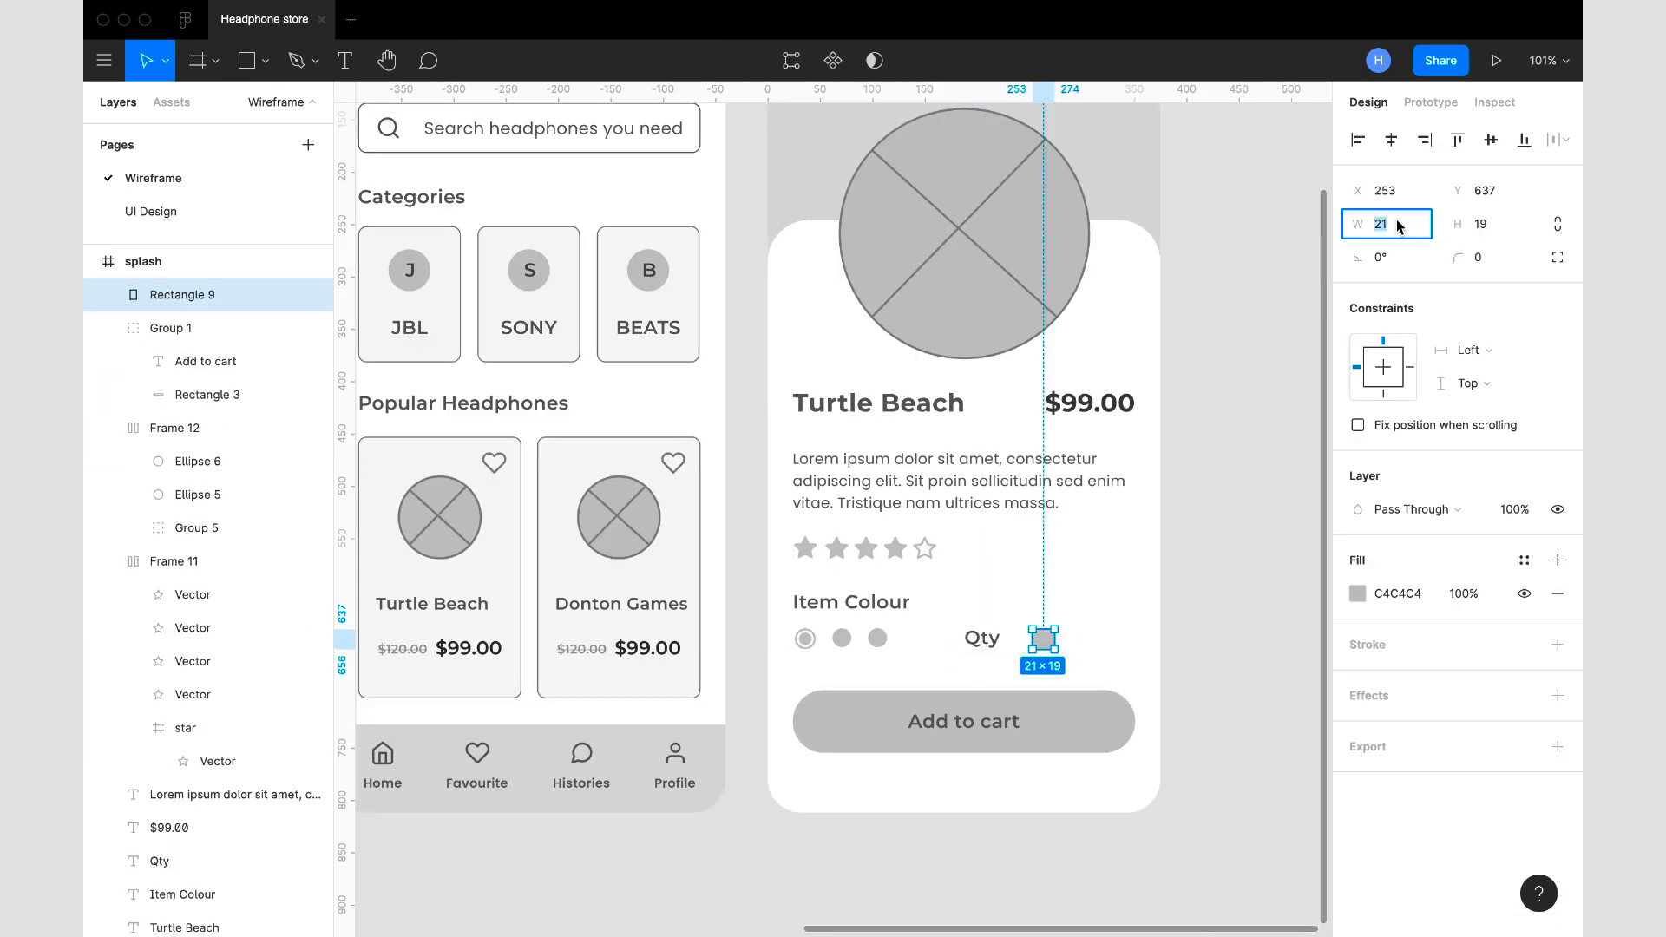
- Build a quantity stepper beside the Qty label with "-", "1" and "+" and combine it in an auto layout
text(-)
click(1482, 694)
scroll(997, 625, down, 3)
text(+)
click(1002, 671)
text(1)
key(shift+a)
scroll(1232, 559, down, 5)
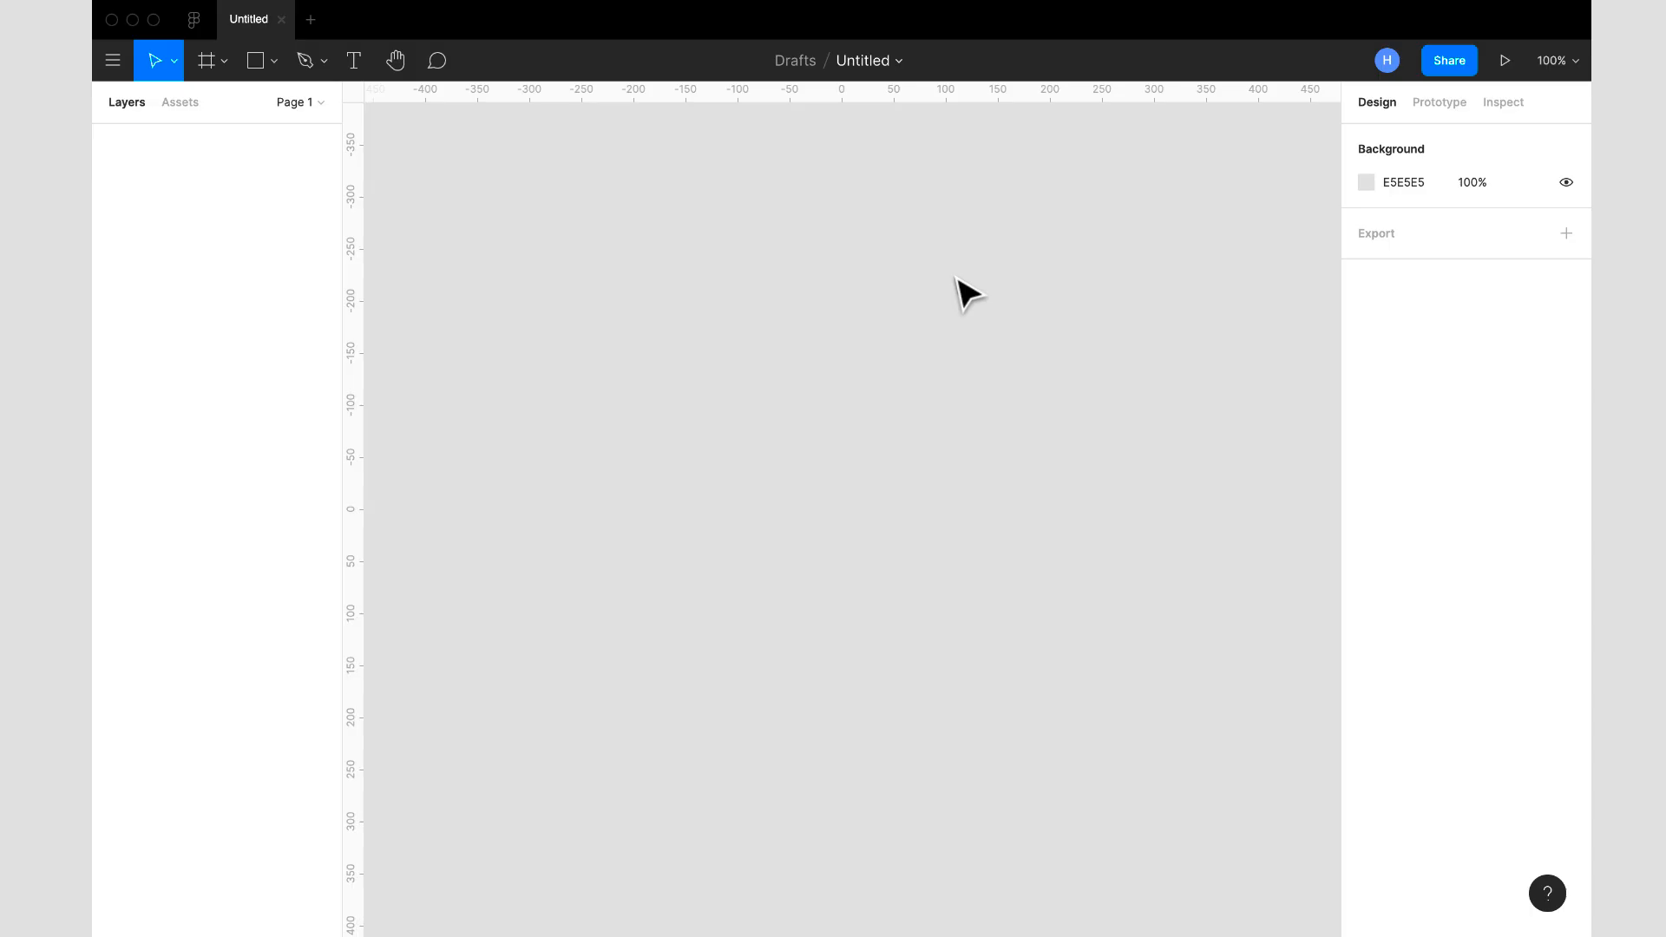
- Rename the untitled file as "Headphone store"
click(864, 59)
text(Headphone store)
key(Return)
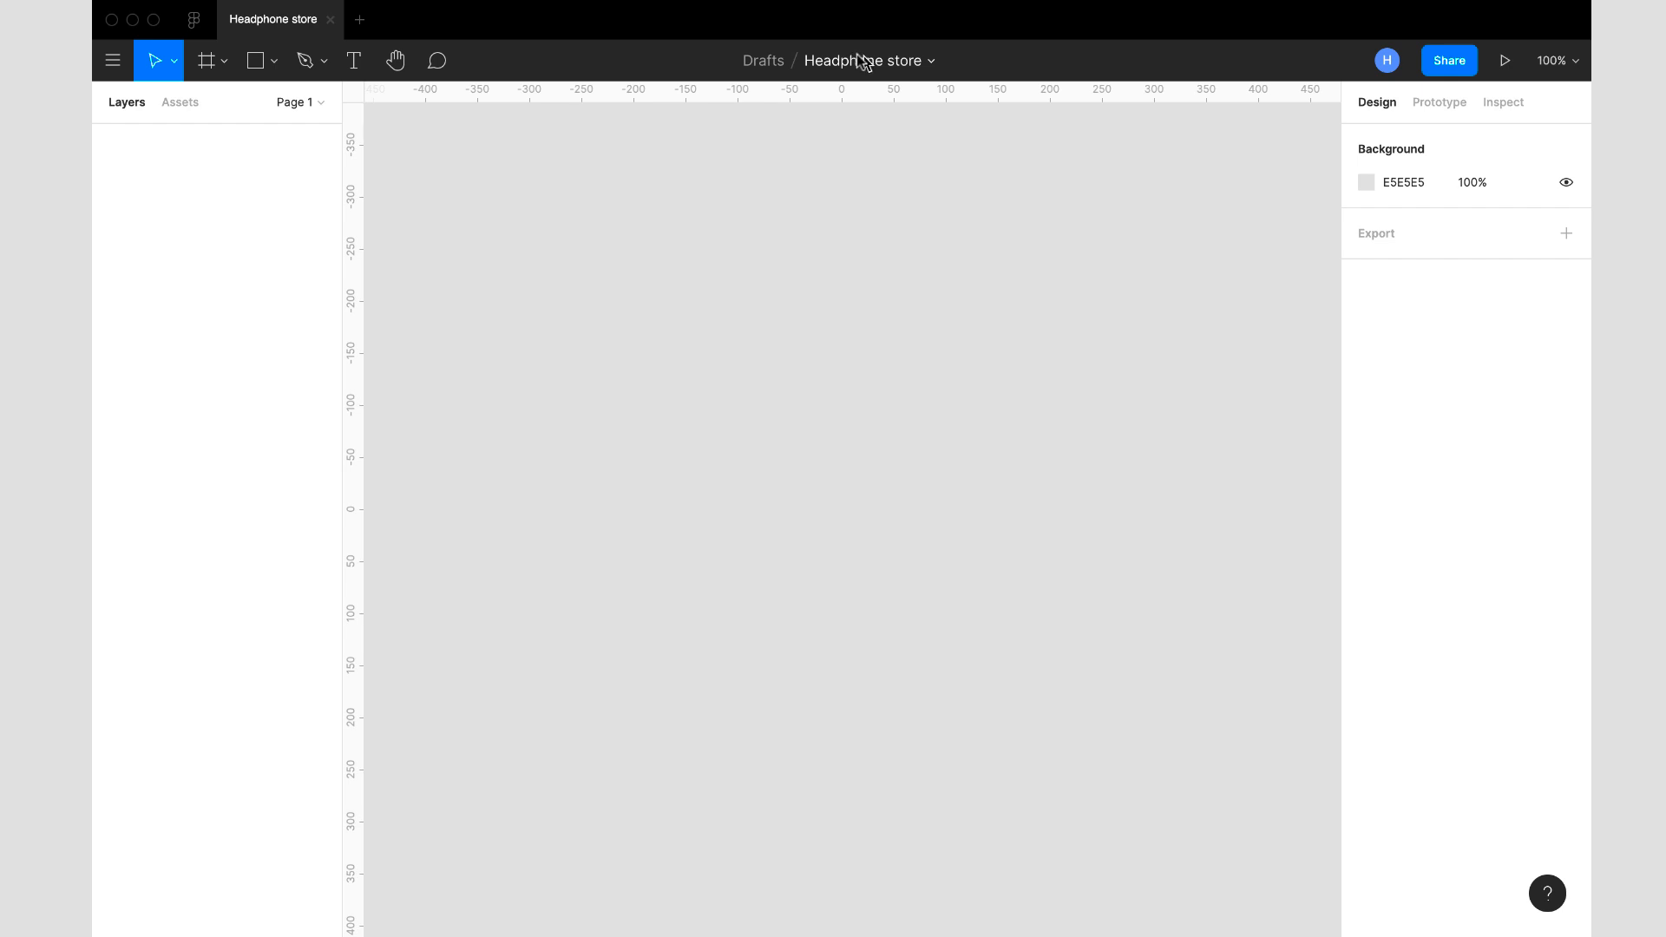
- Show the page list and rename Page 1 as "Wireframe"
click(296, 107)
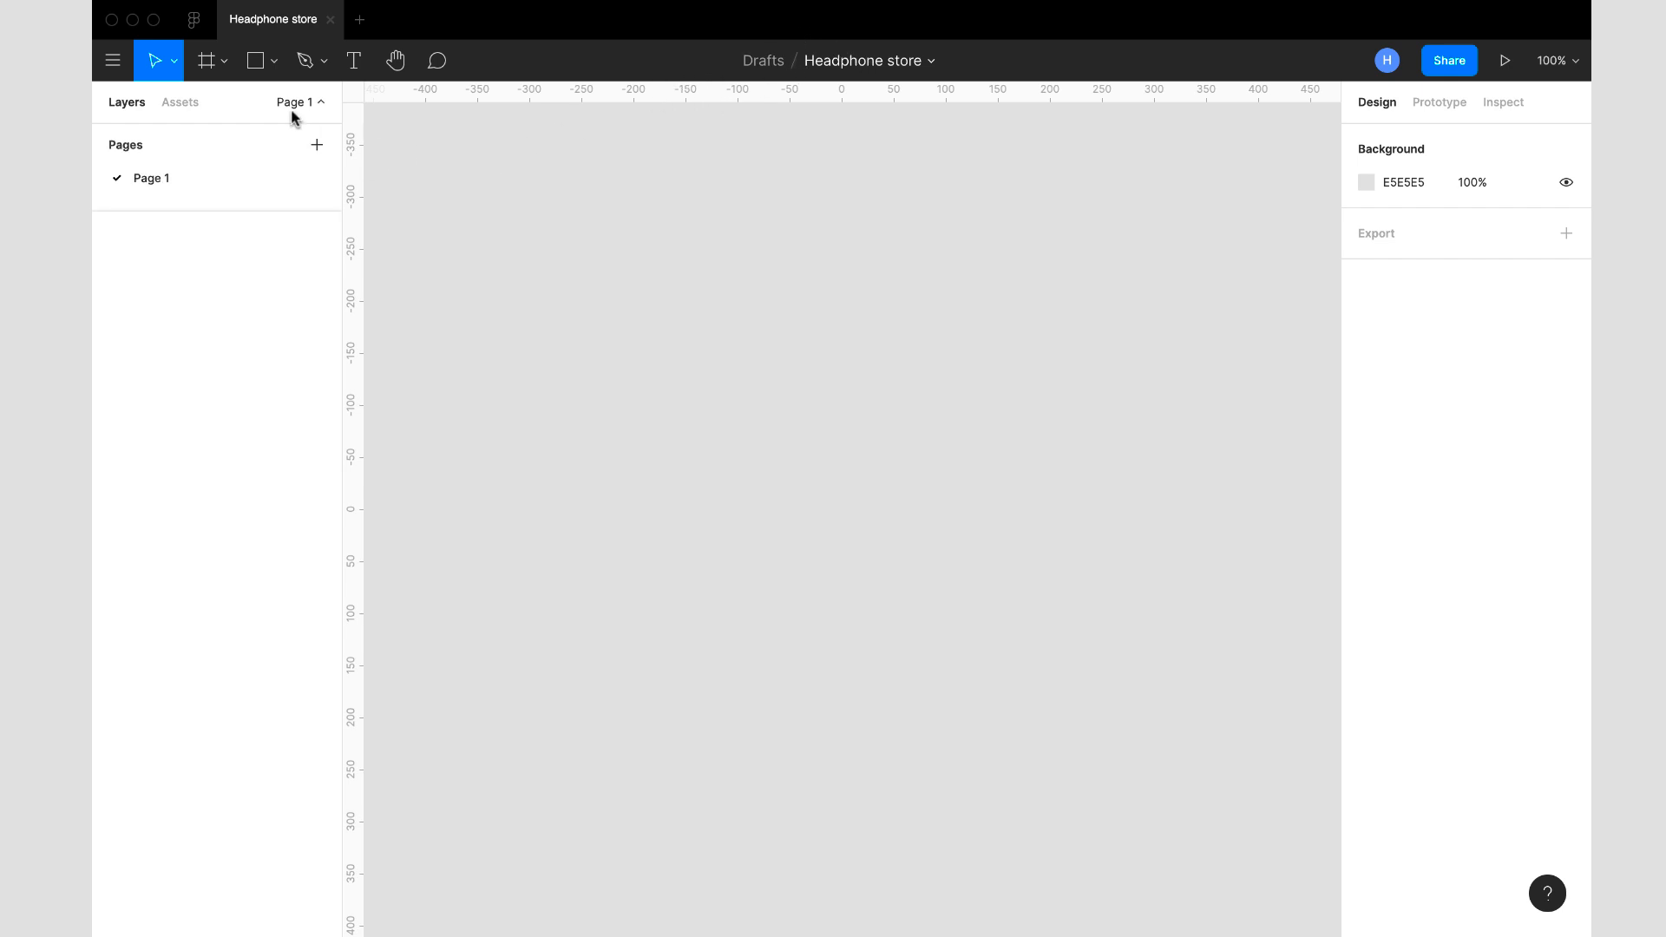
double_click(184, 184)
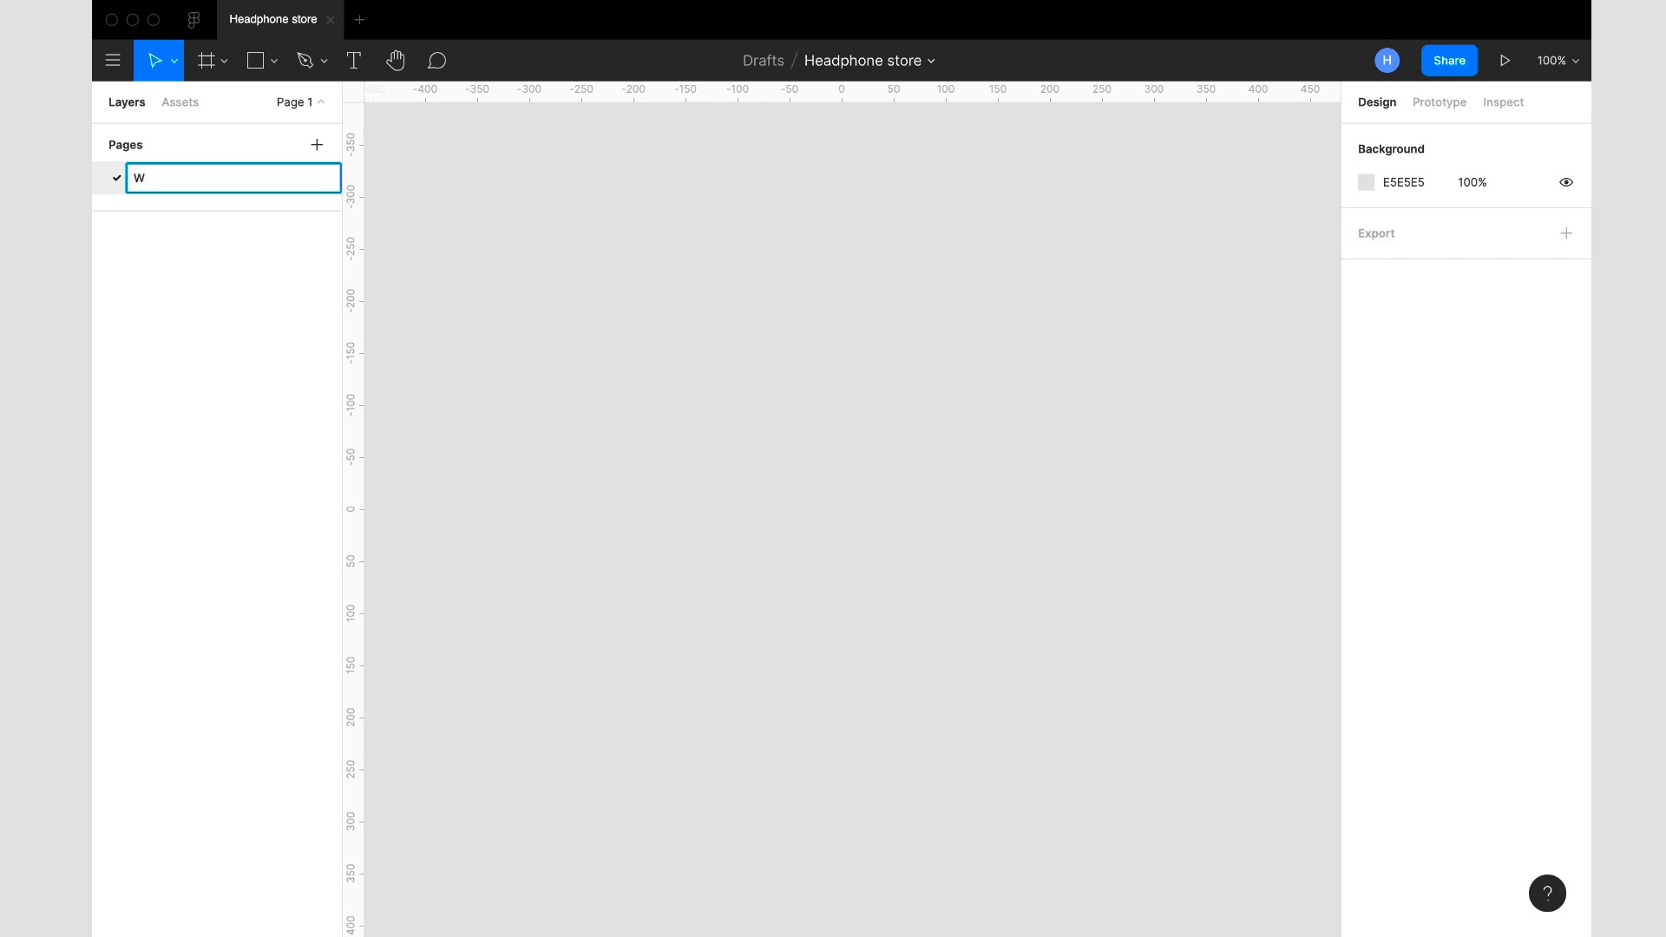
text(Wireframe)
key(Return)
- Add a second page named "UI Design" and return to the Wireframe page
click(317, 144)
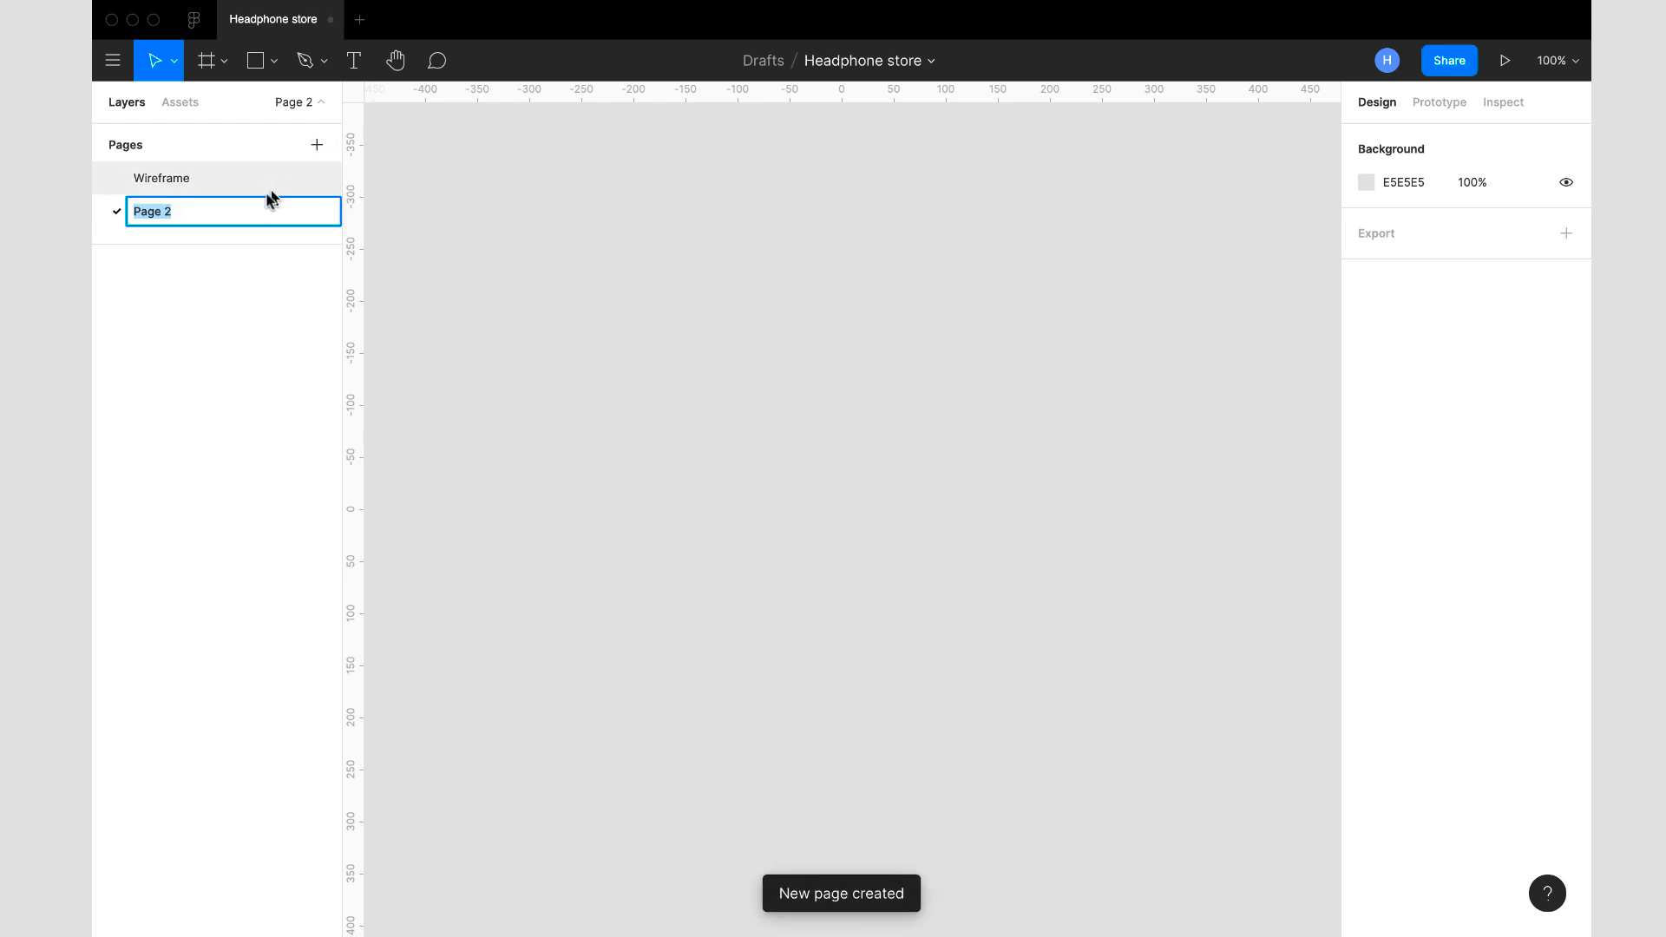
text(UI Design)
key(Return)
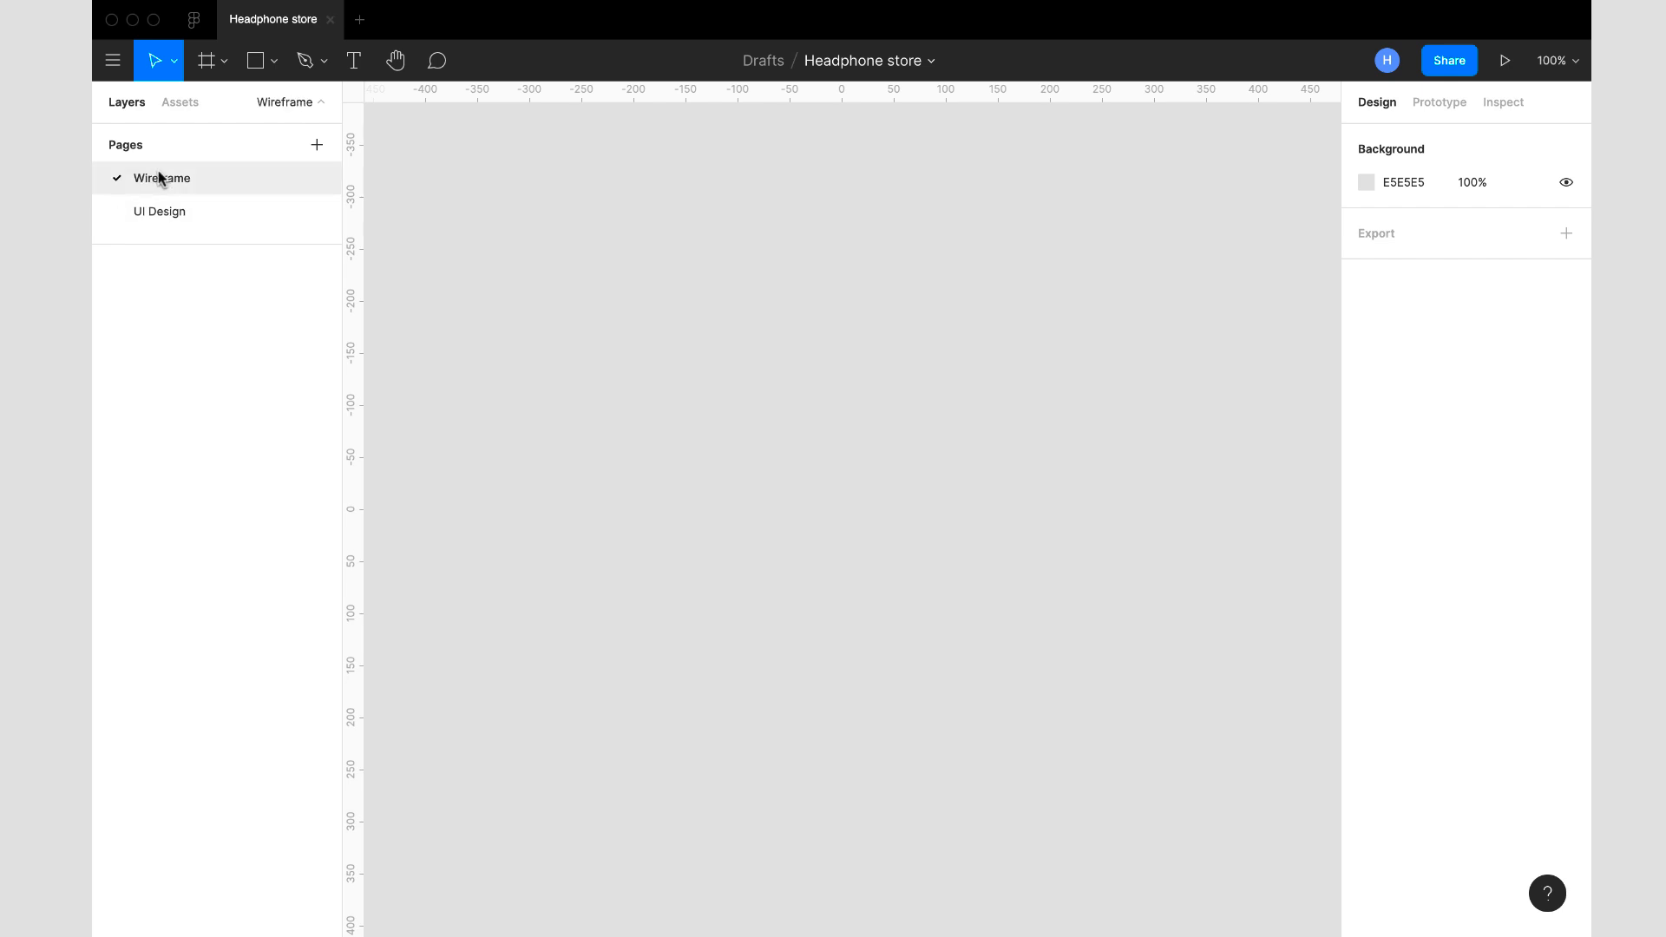
click(179, 212)
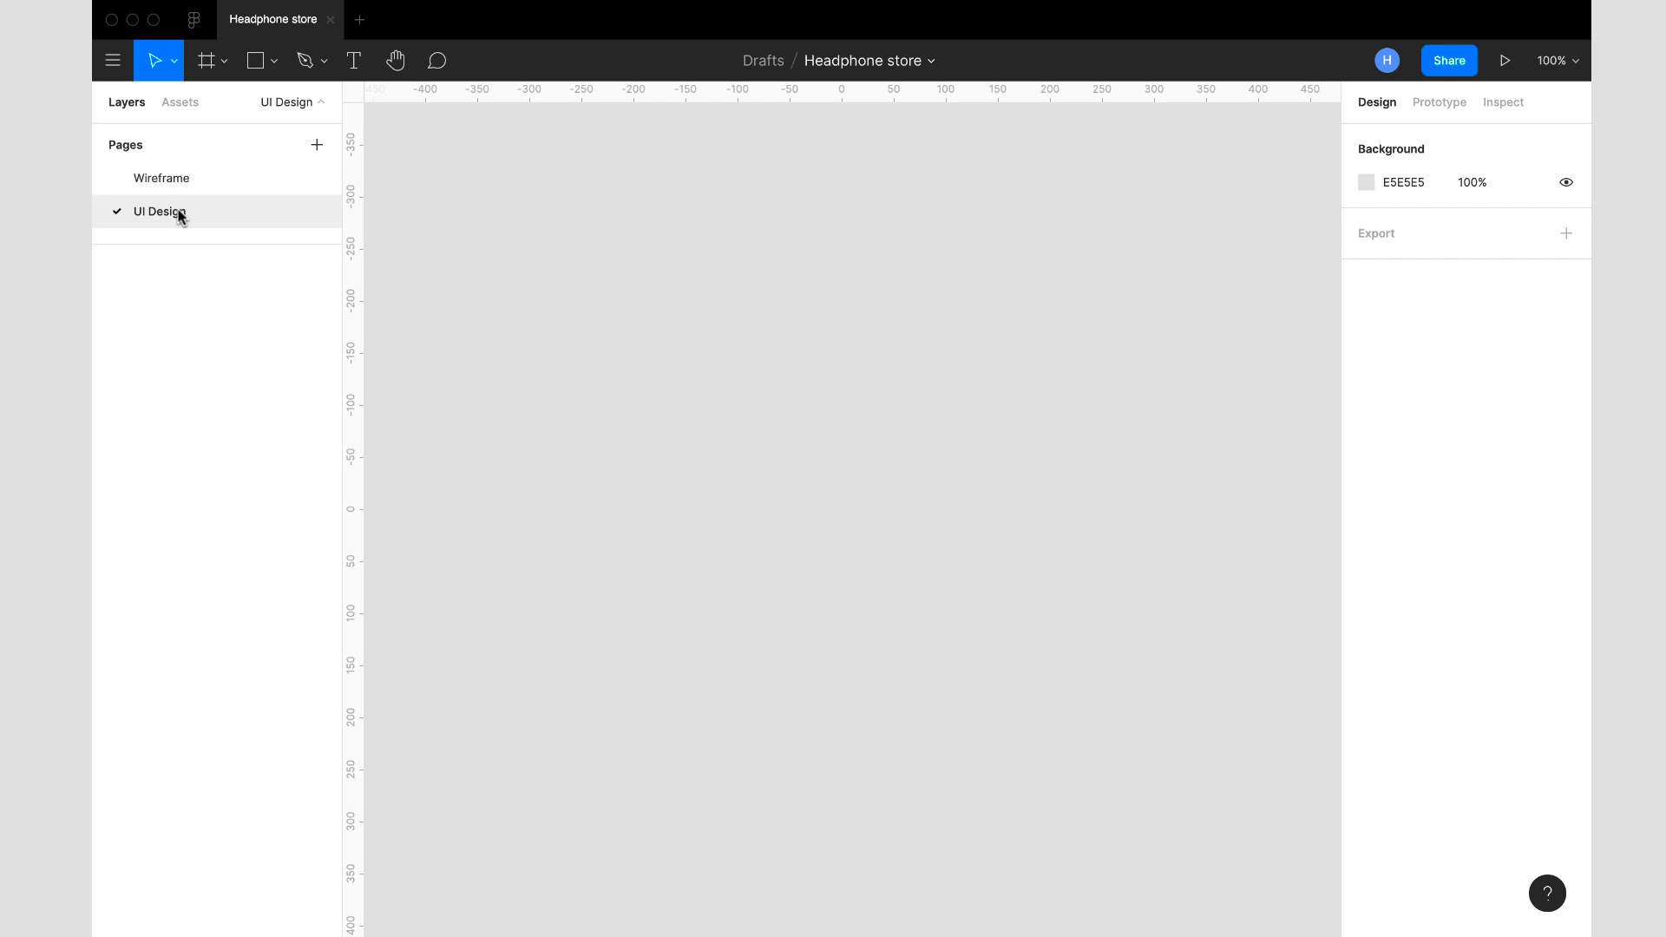
click(186, 179)
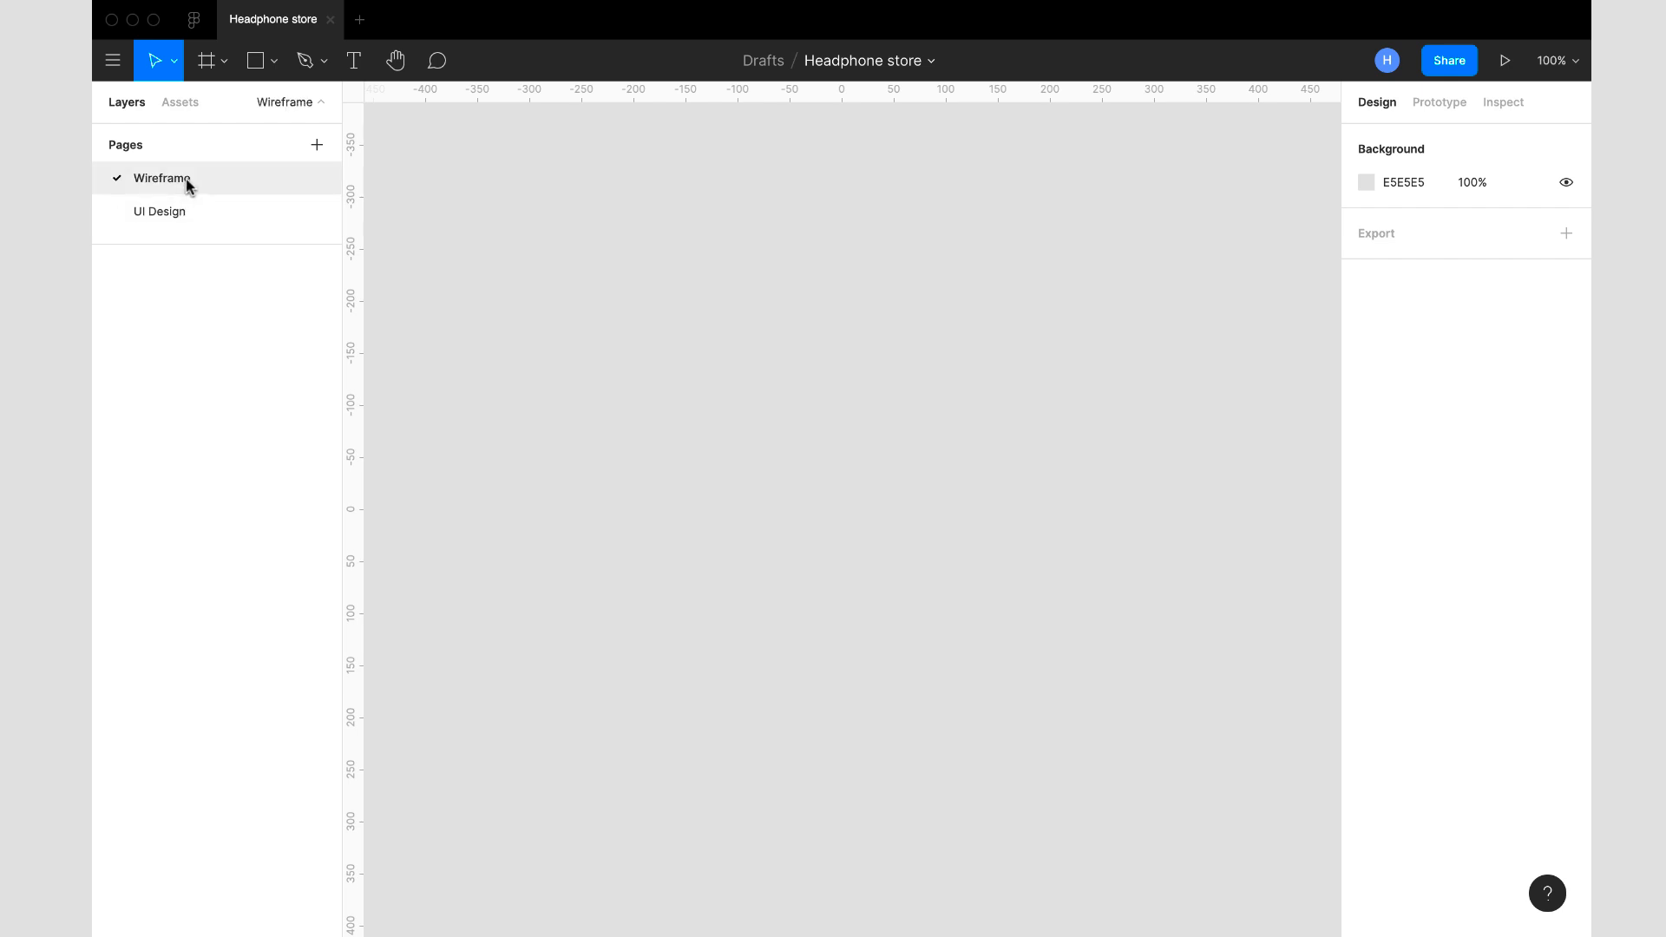
- Add an iPhone 11 Pro / X frame of 375 × 812 to the Wireframe page and position it on the canvas
click(223, 68)
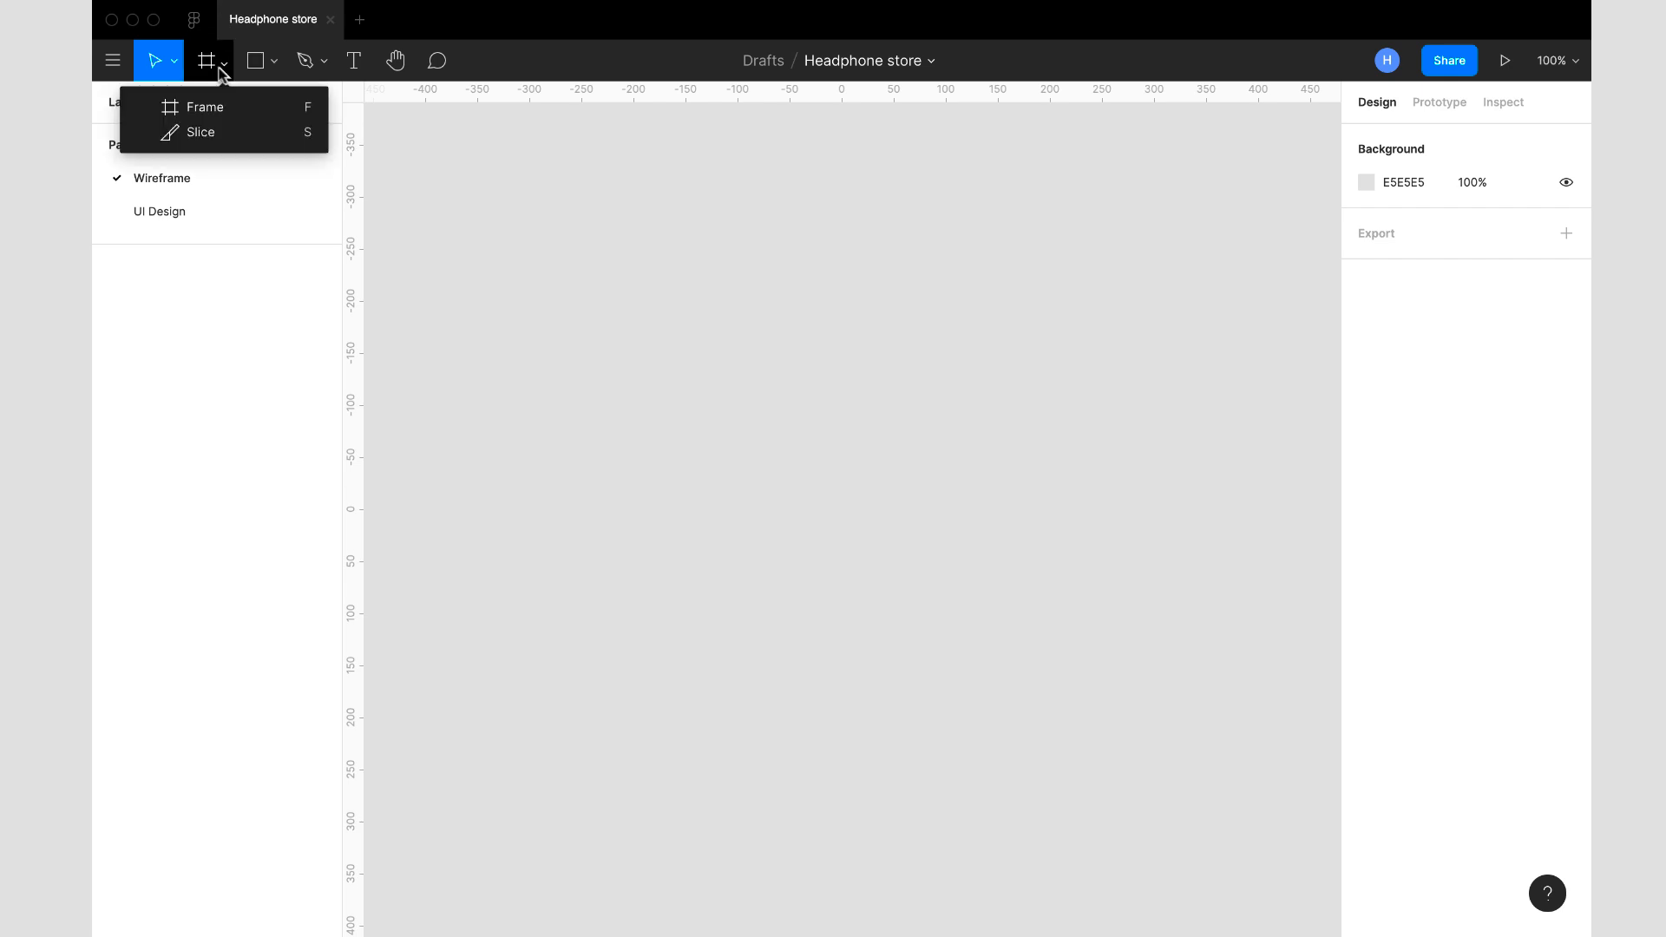
click(230, 112)
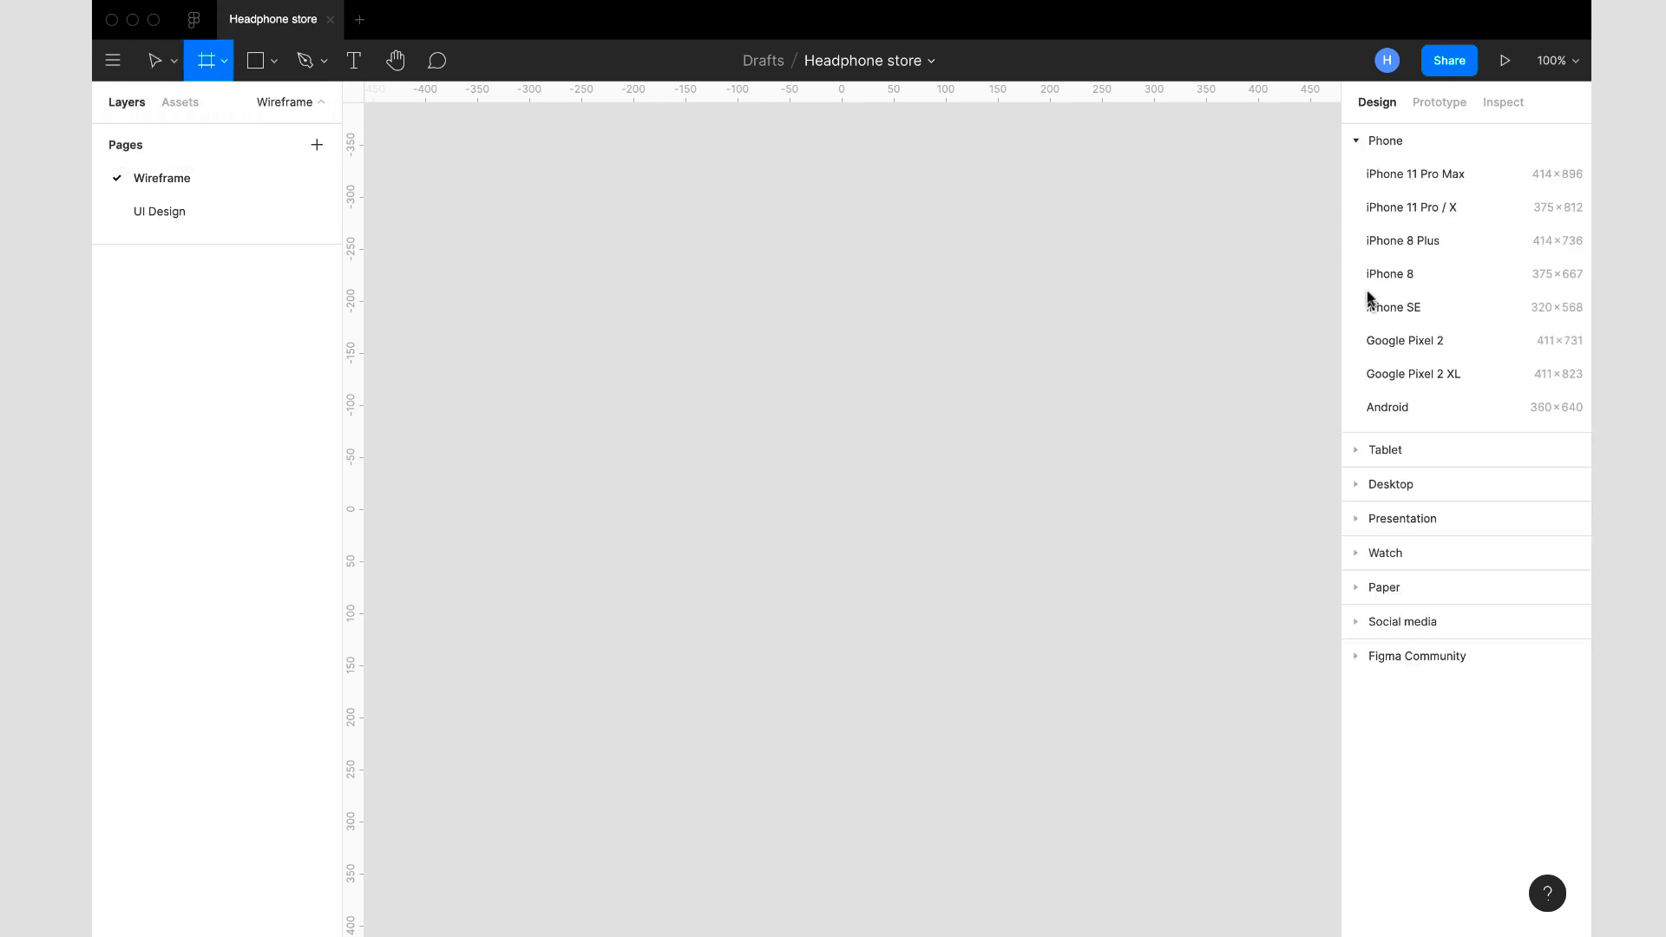
click(1379, 208)
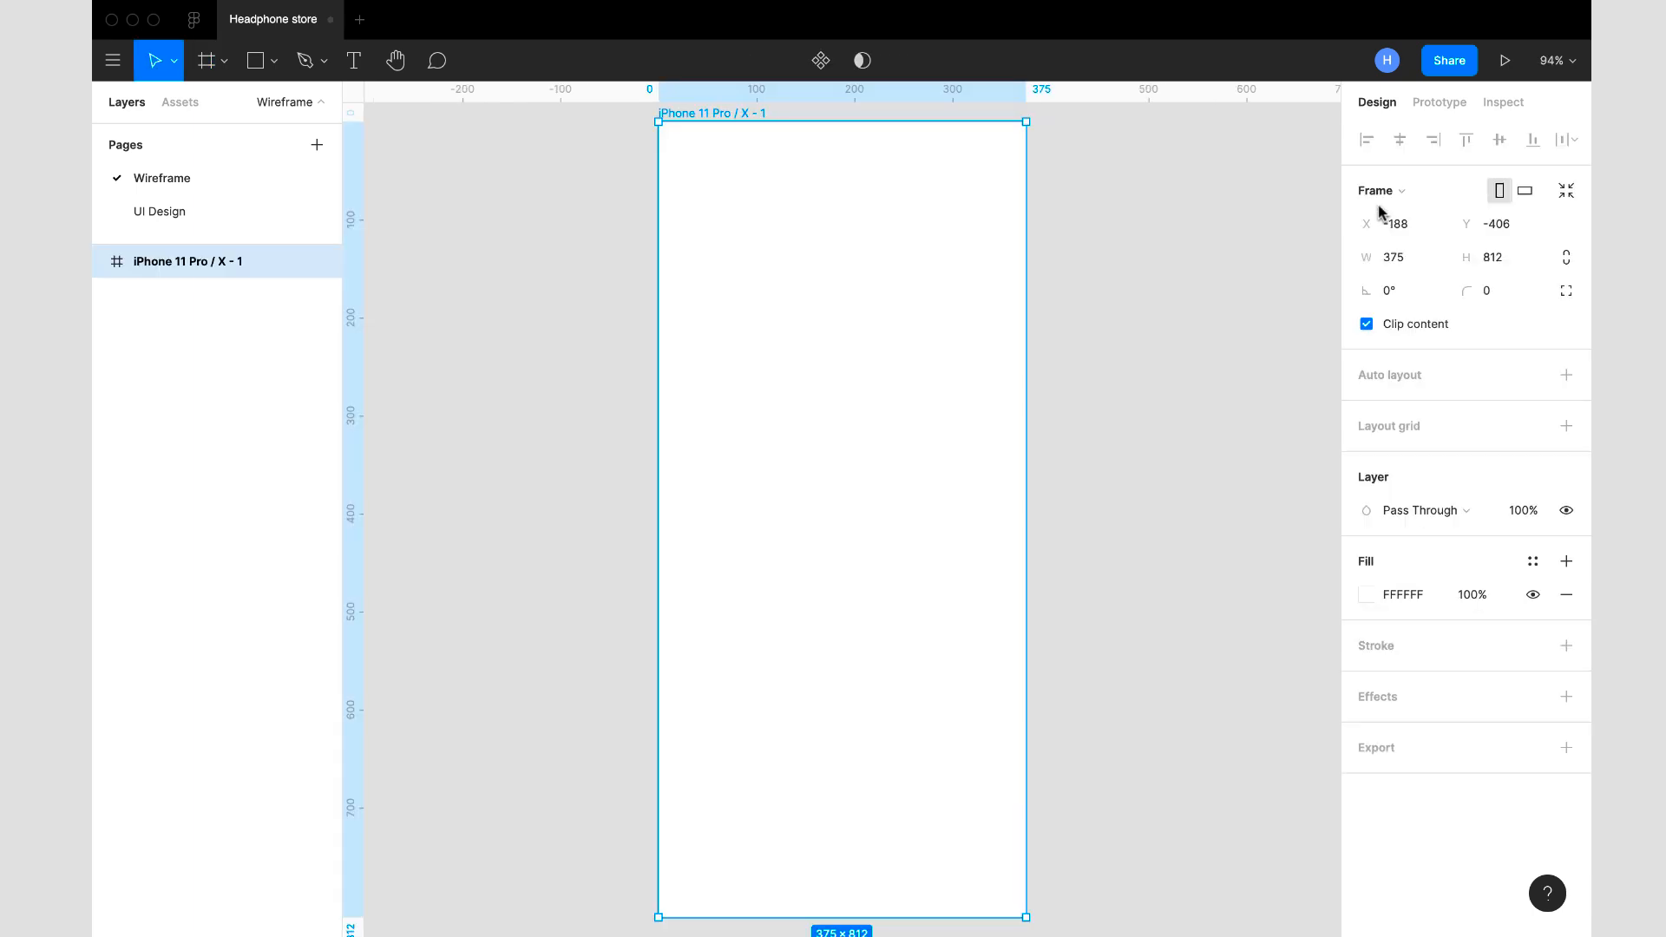
scroll(1022, 303, down, 2)
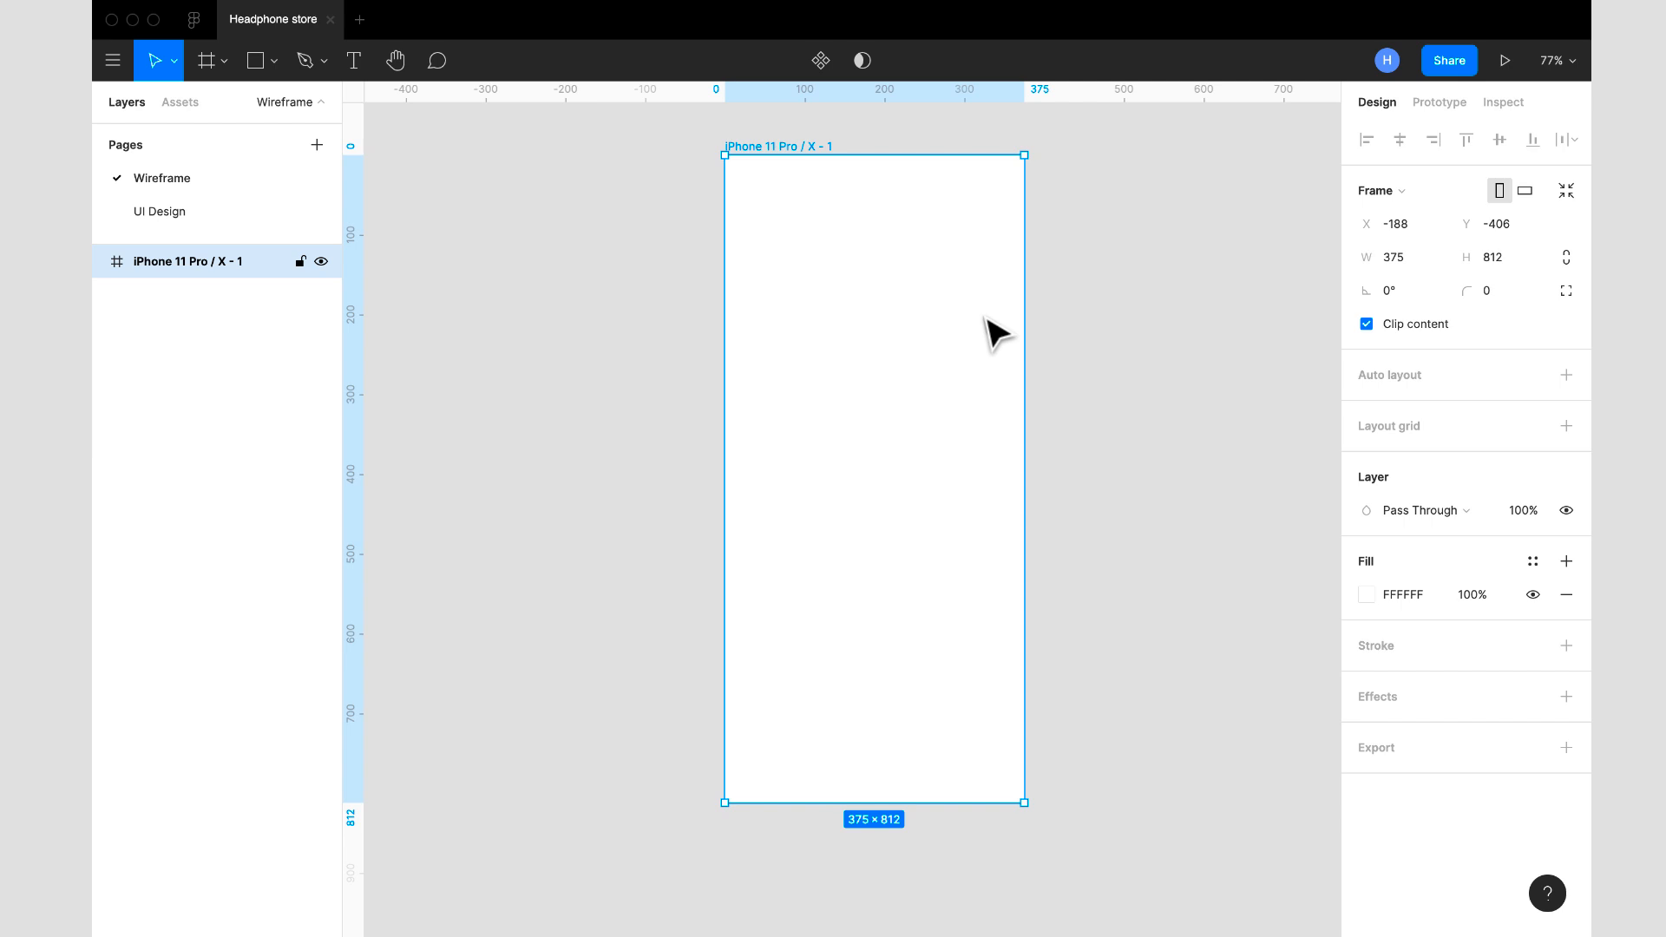
drag(996, 332, 876, 339)
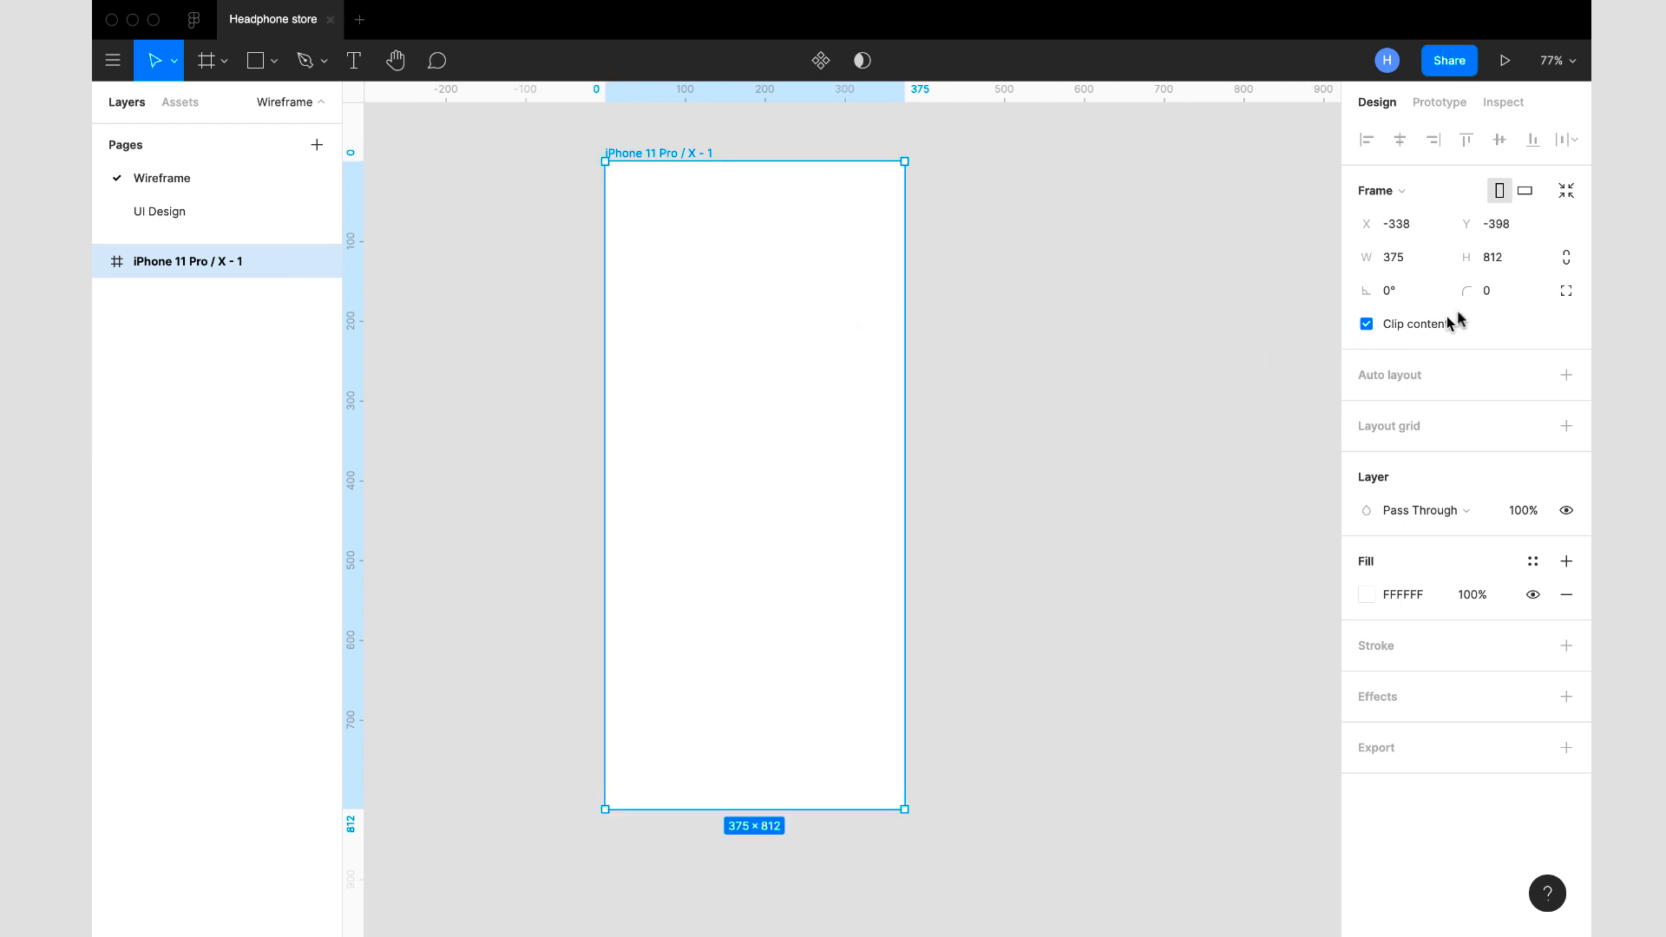
- Set the phone frame's corner radius to 32 and rename the frame as "splash"
click(1489, 300)
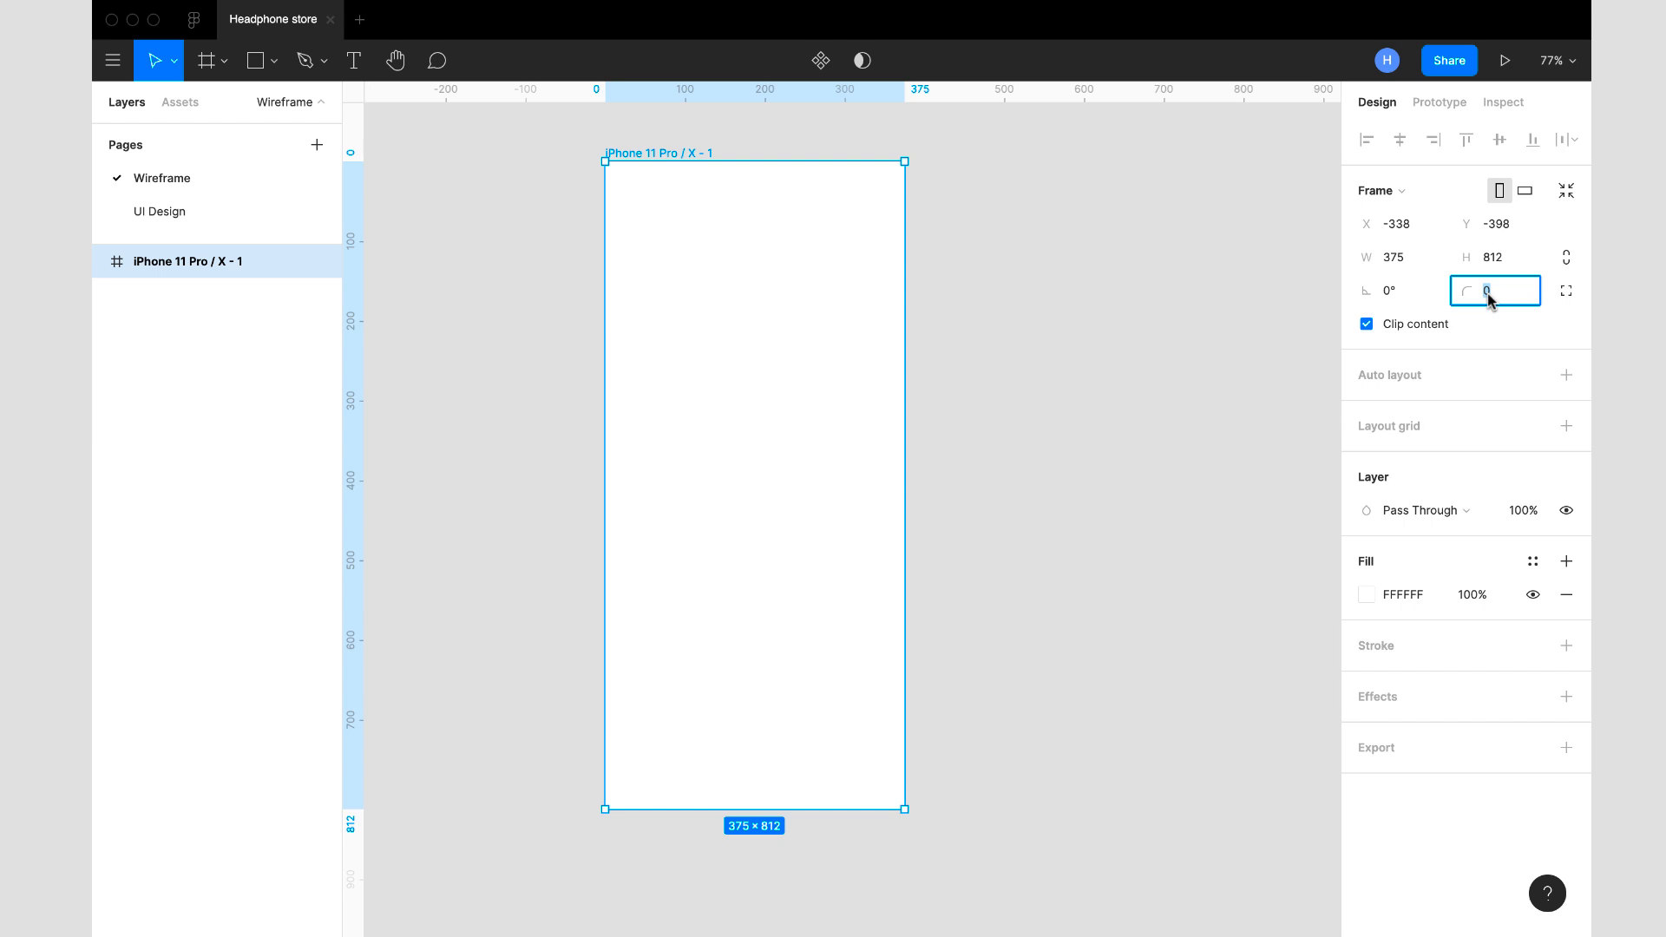
key(Return)
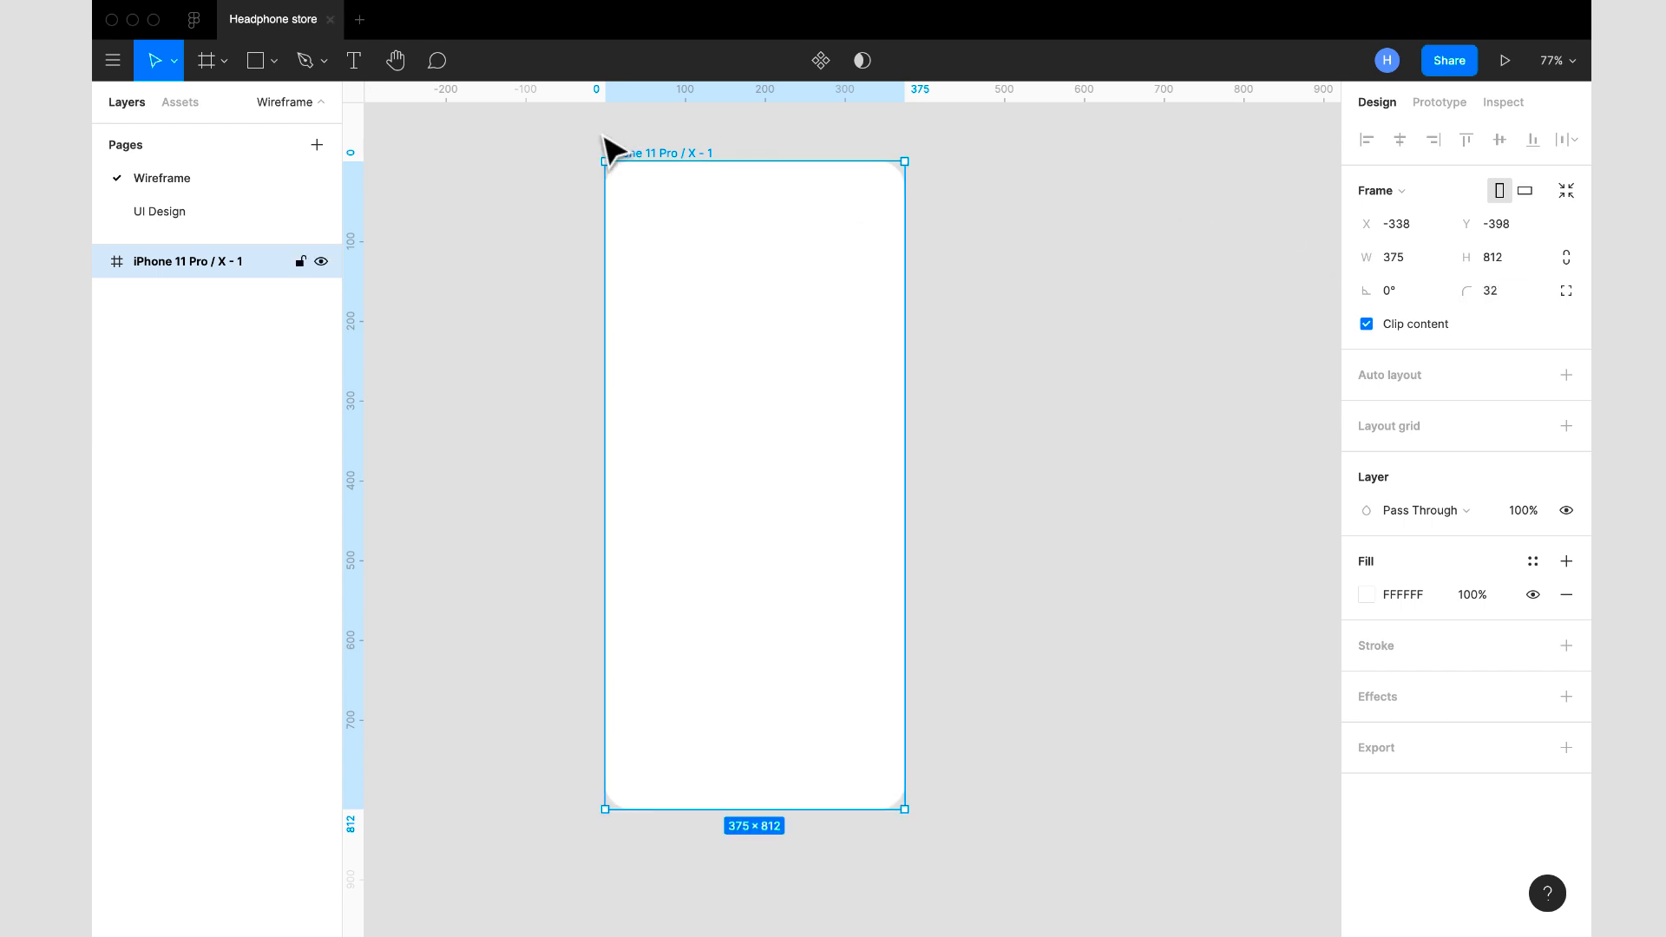
double_click(227, 260)
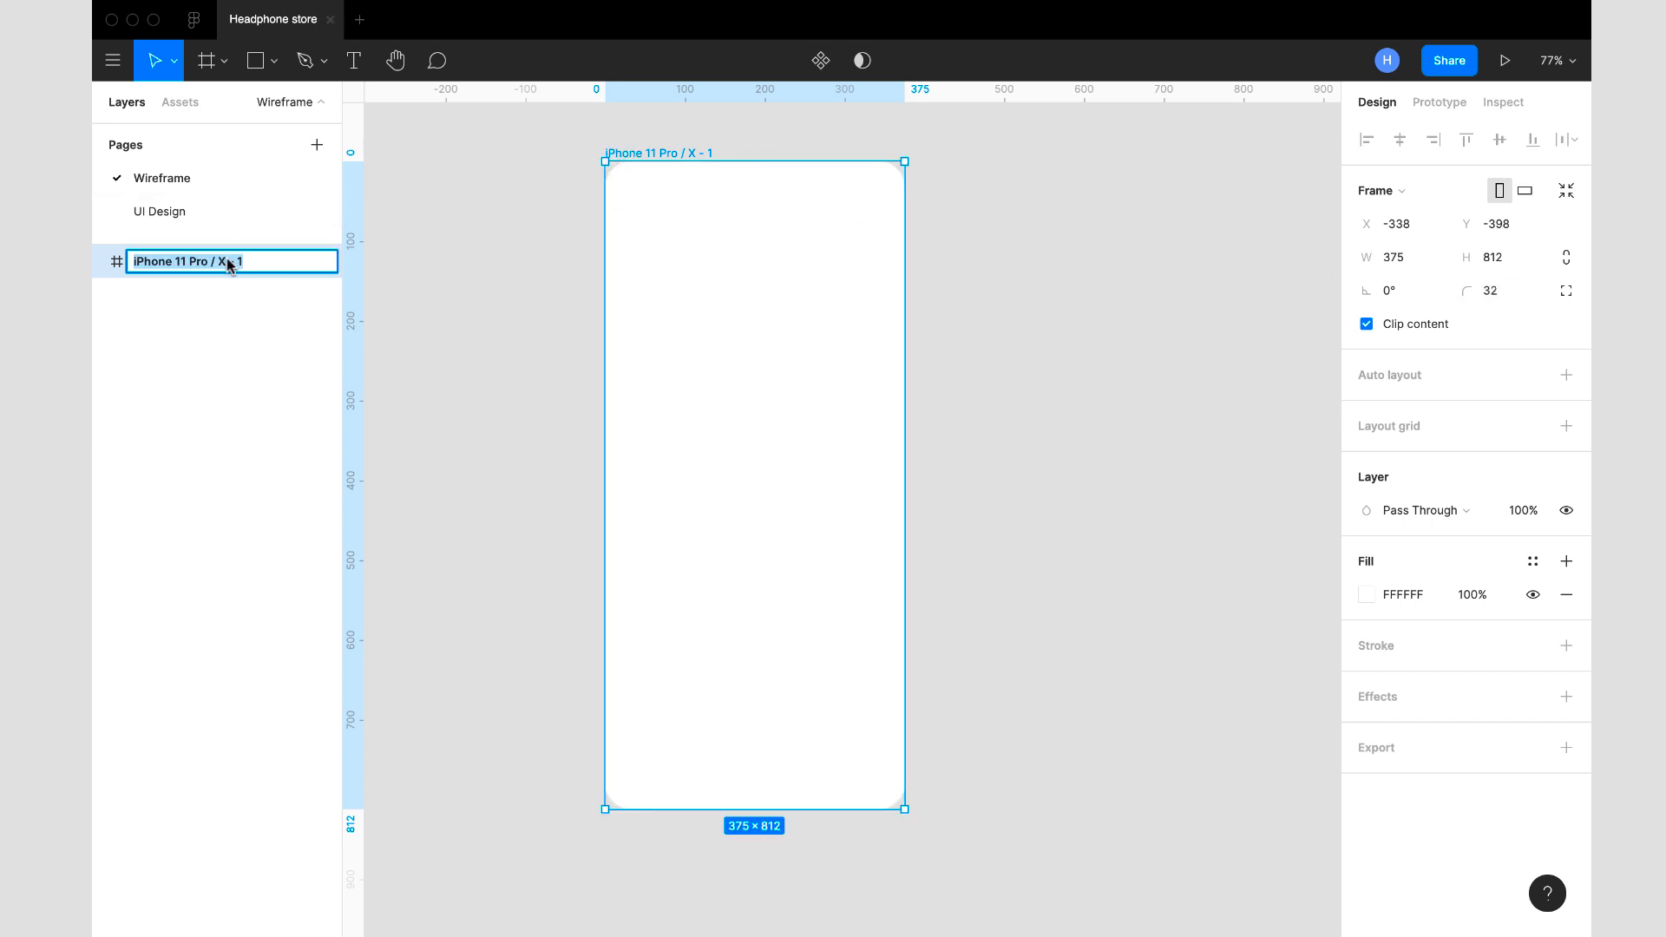
text(spl)
key(Return)
drag(741, 278, 898, 304)
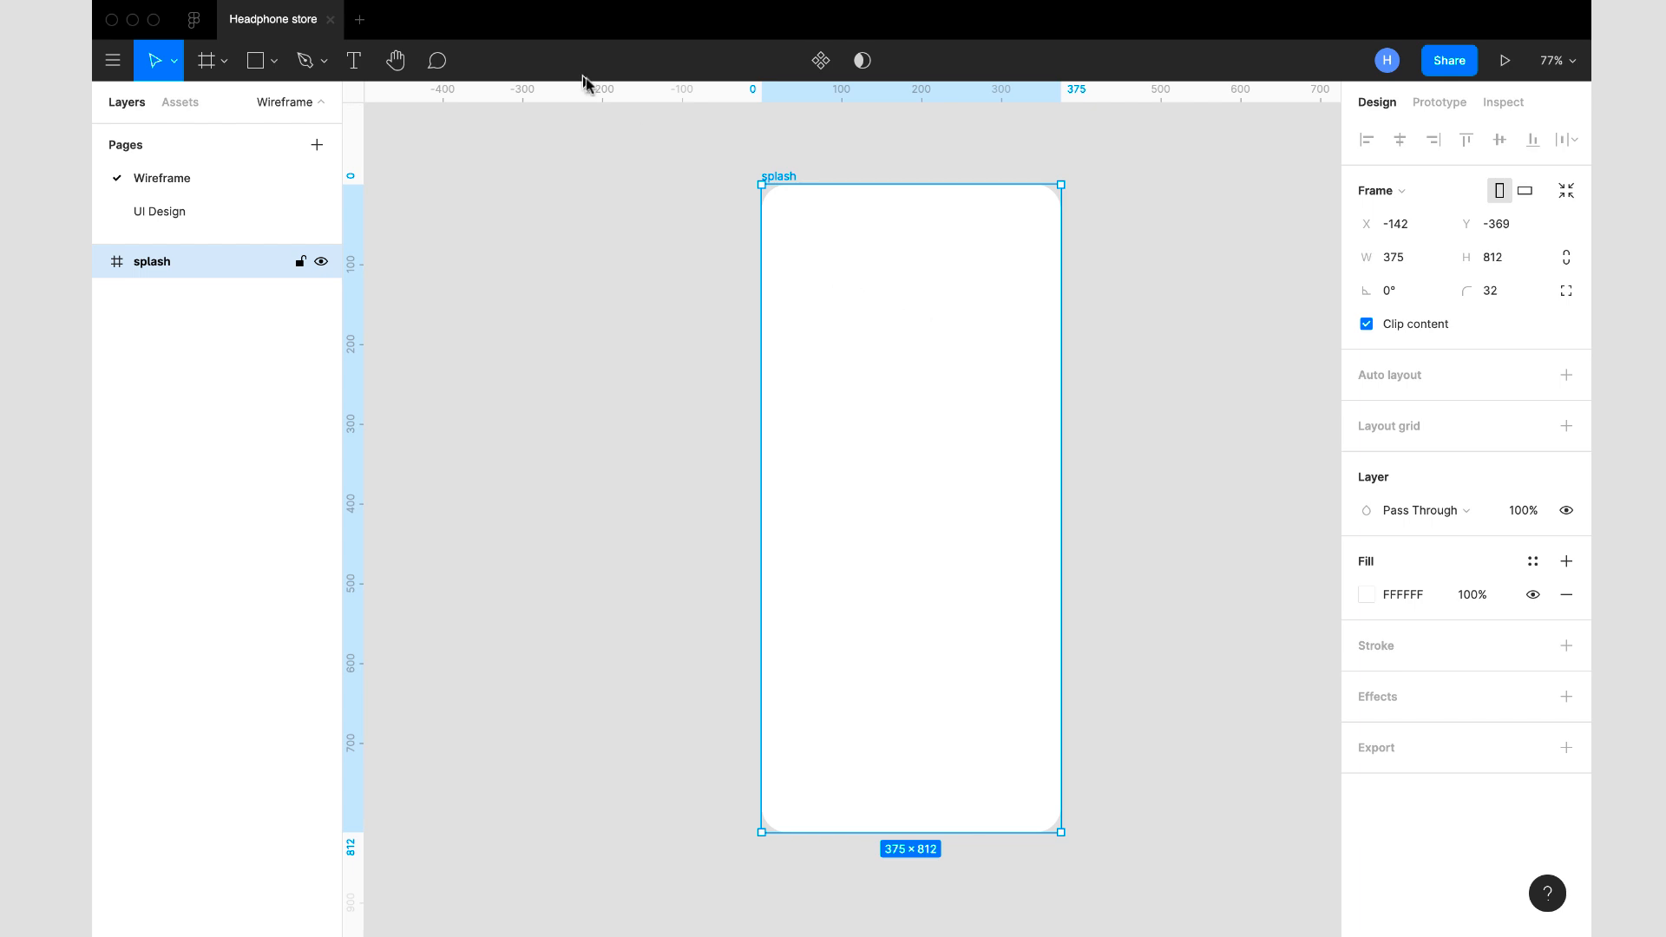
- Draw an ellipse on the canvas outside the splash frame and set its width and height to 100
click(277, 63)
click(257, 182)
drag(468, 240, 559, 339)
click(1406, 227)
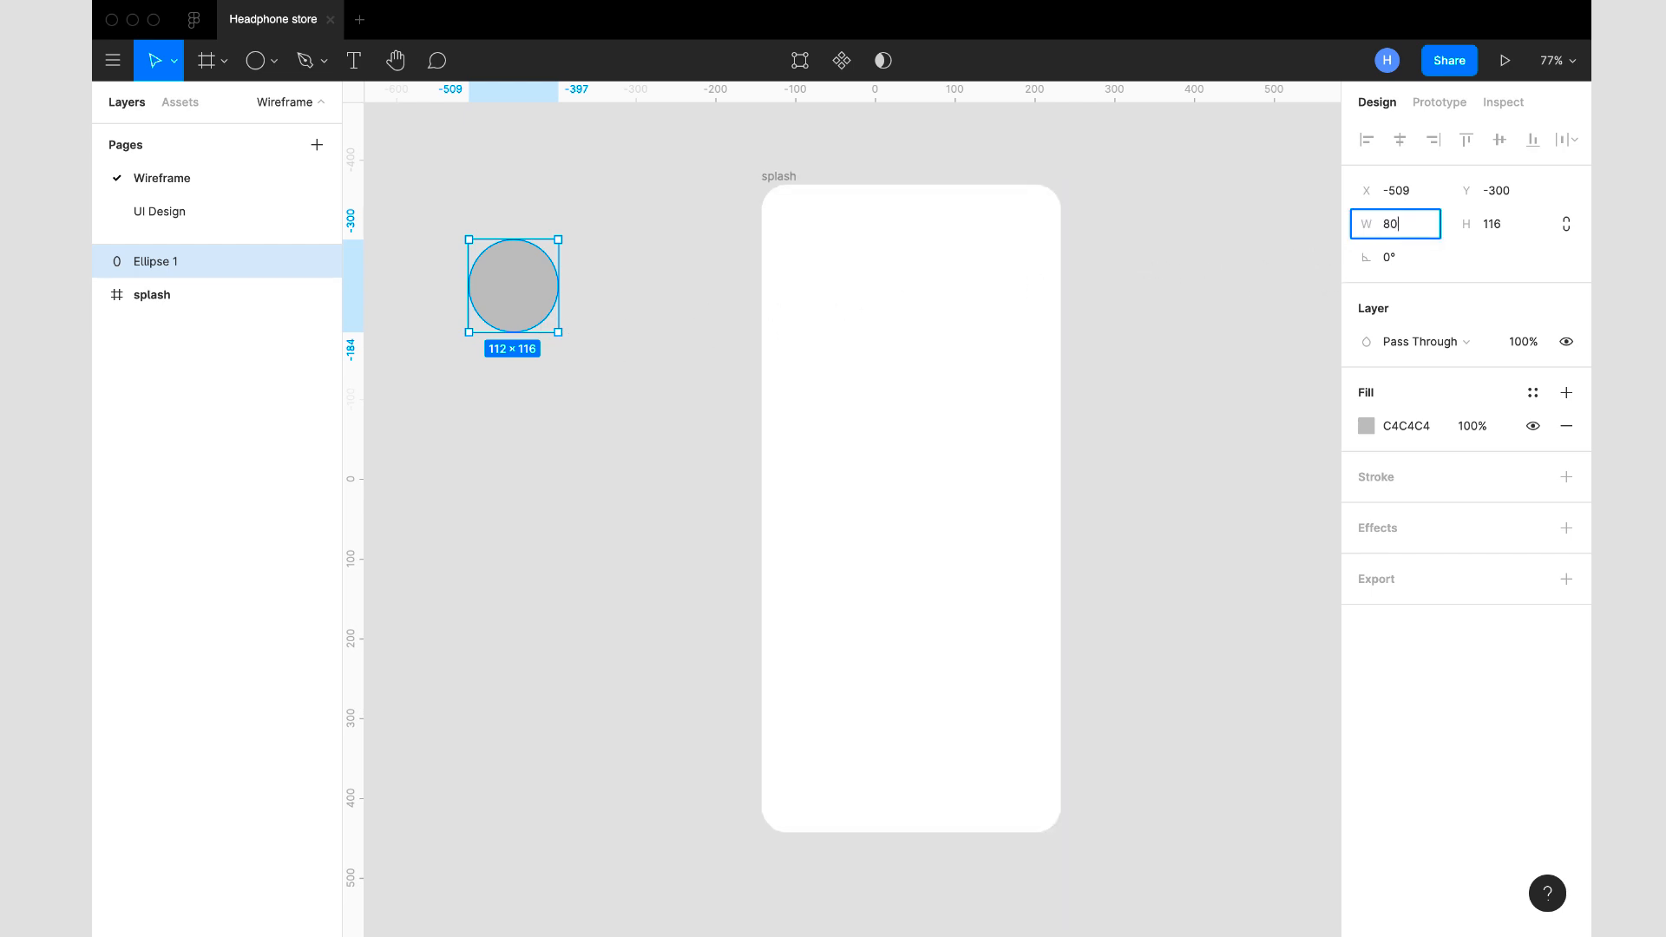
key(Tab)
key(Return)
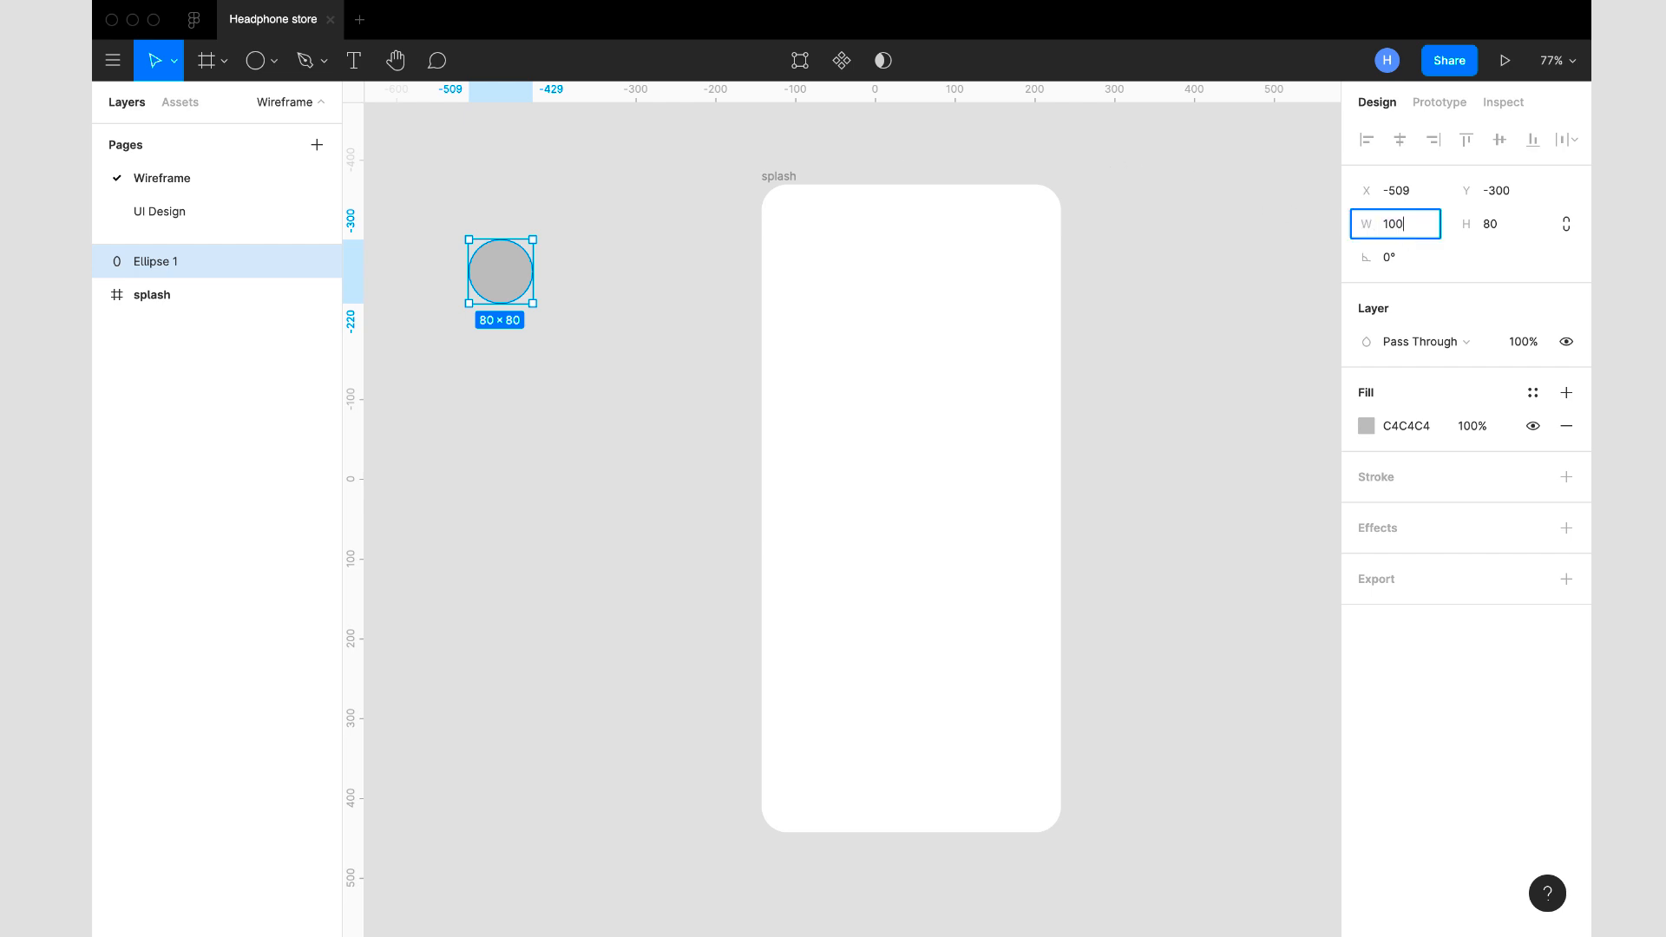
key(Tab)
text(100)
key(Return)
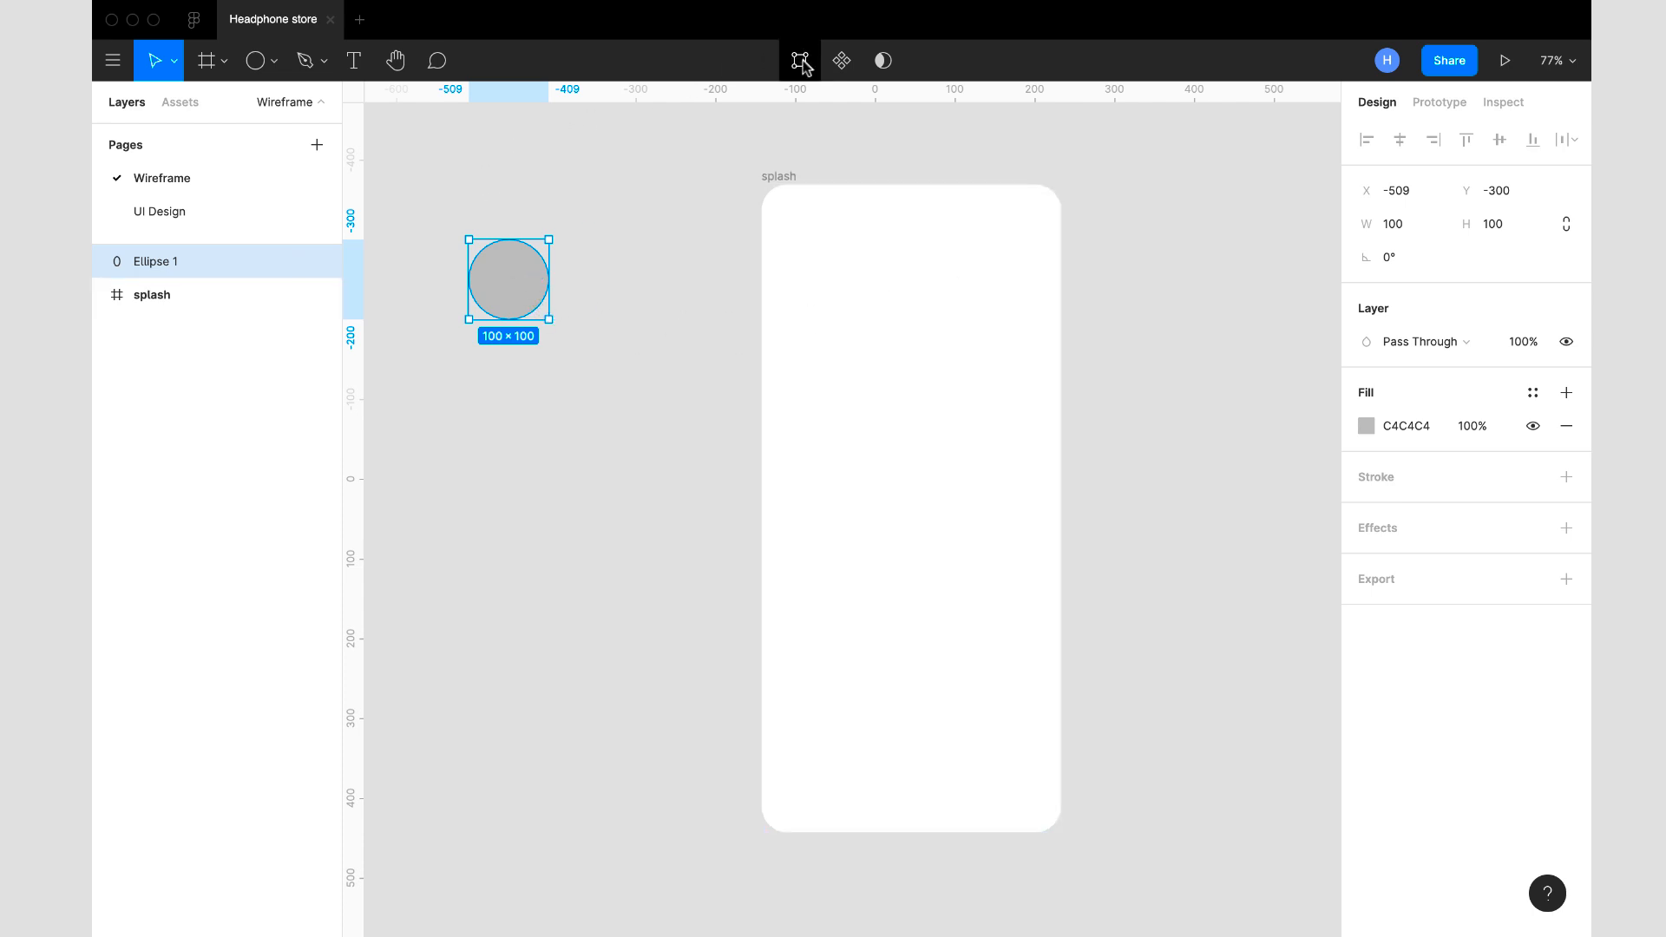
- Draw two crossing diagonal lines inside the circle with the Pen tool and finish editing the shape
click(799, 60)
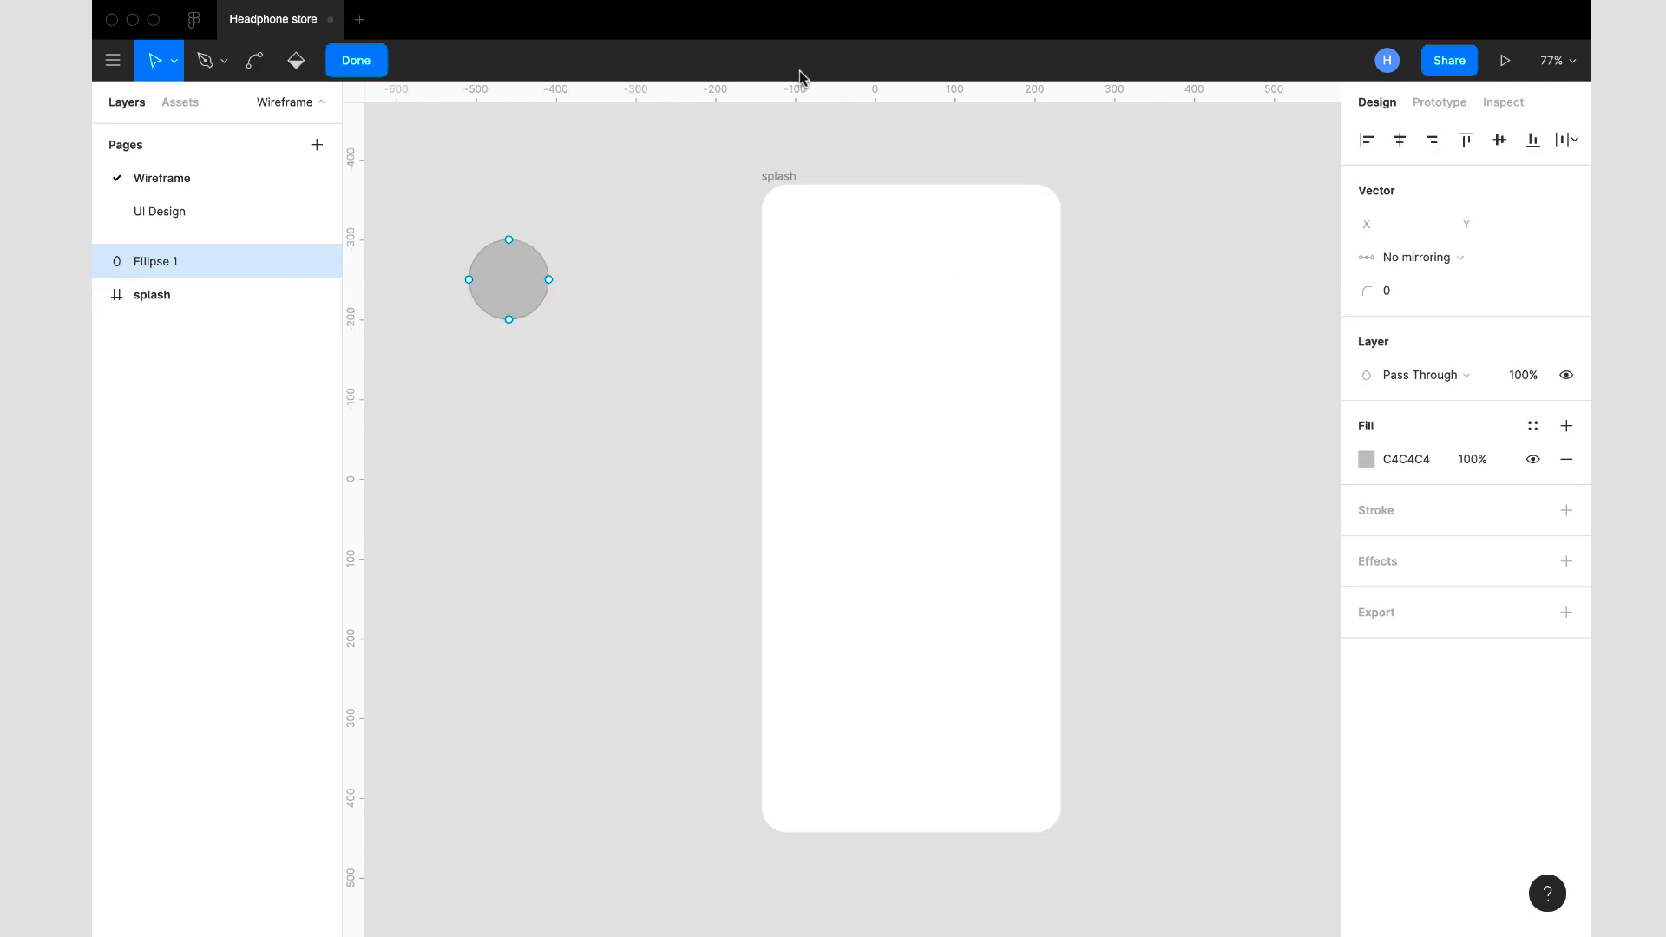
click(206, 65)
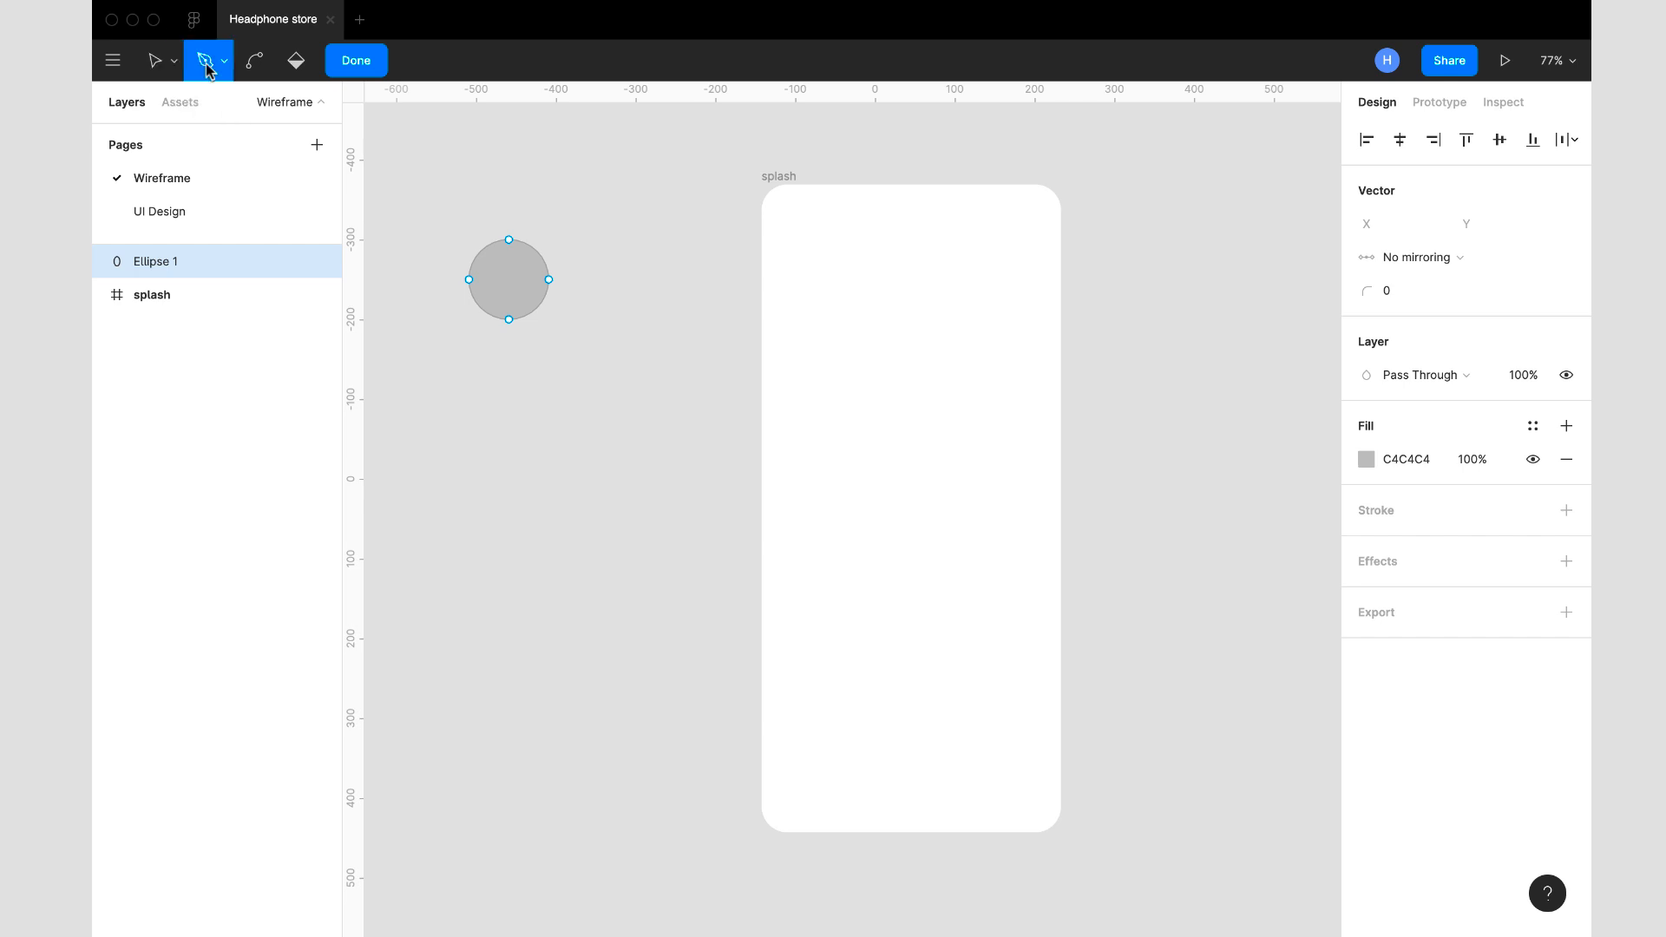
click(535, 250)
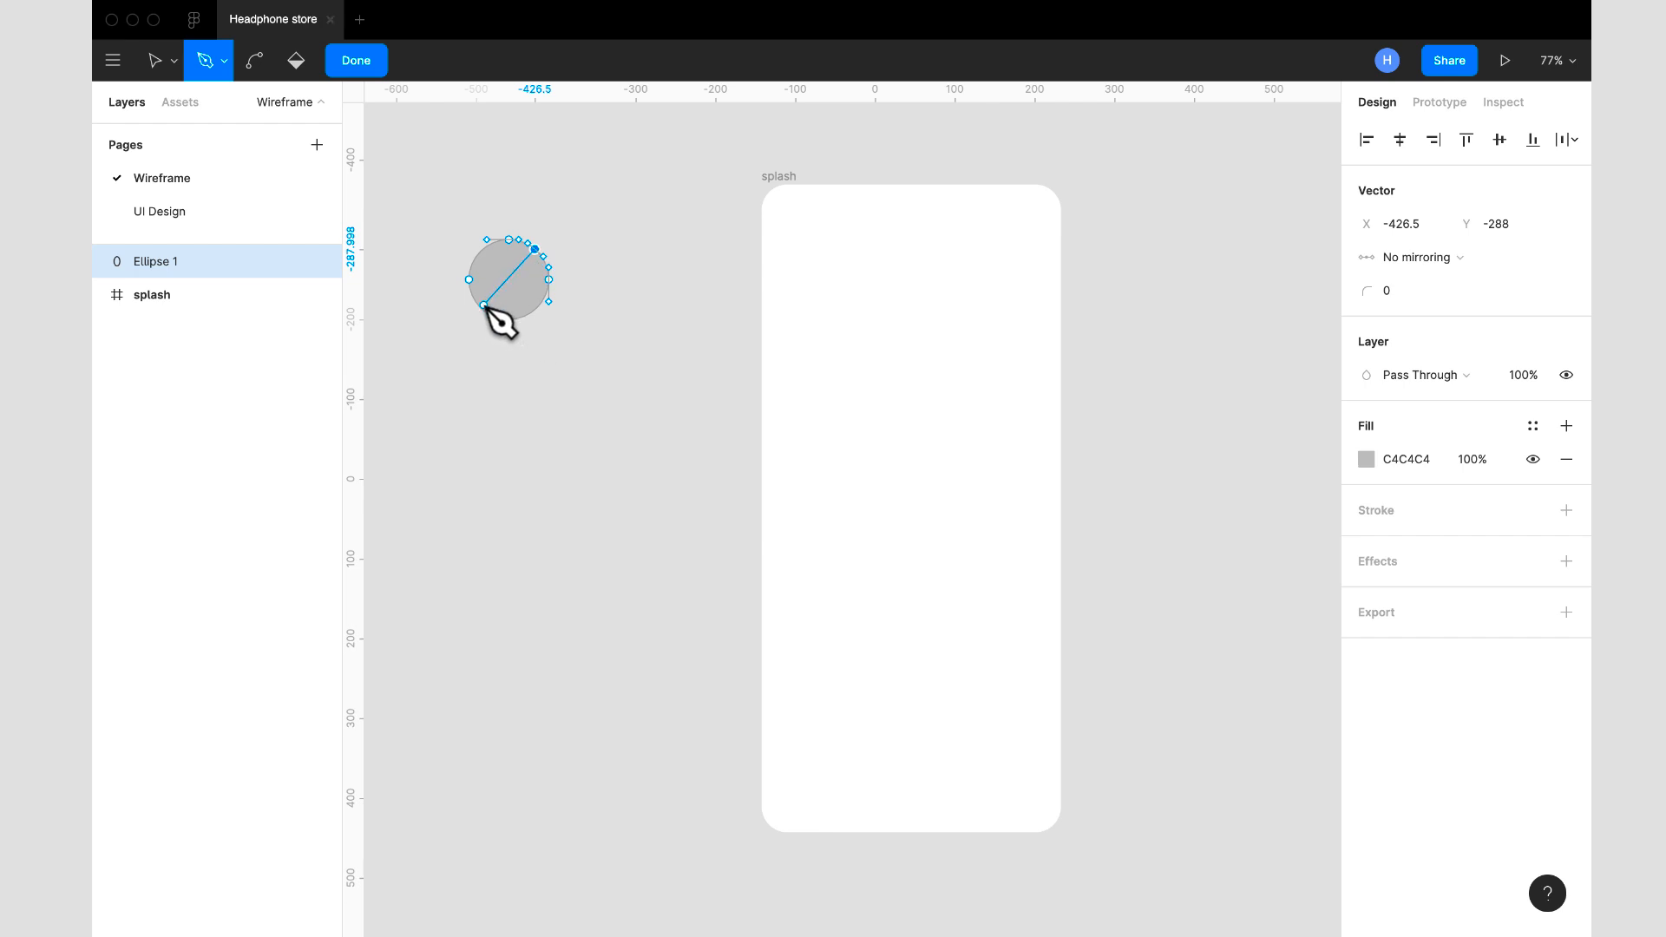
click(483, 306)
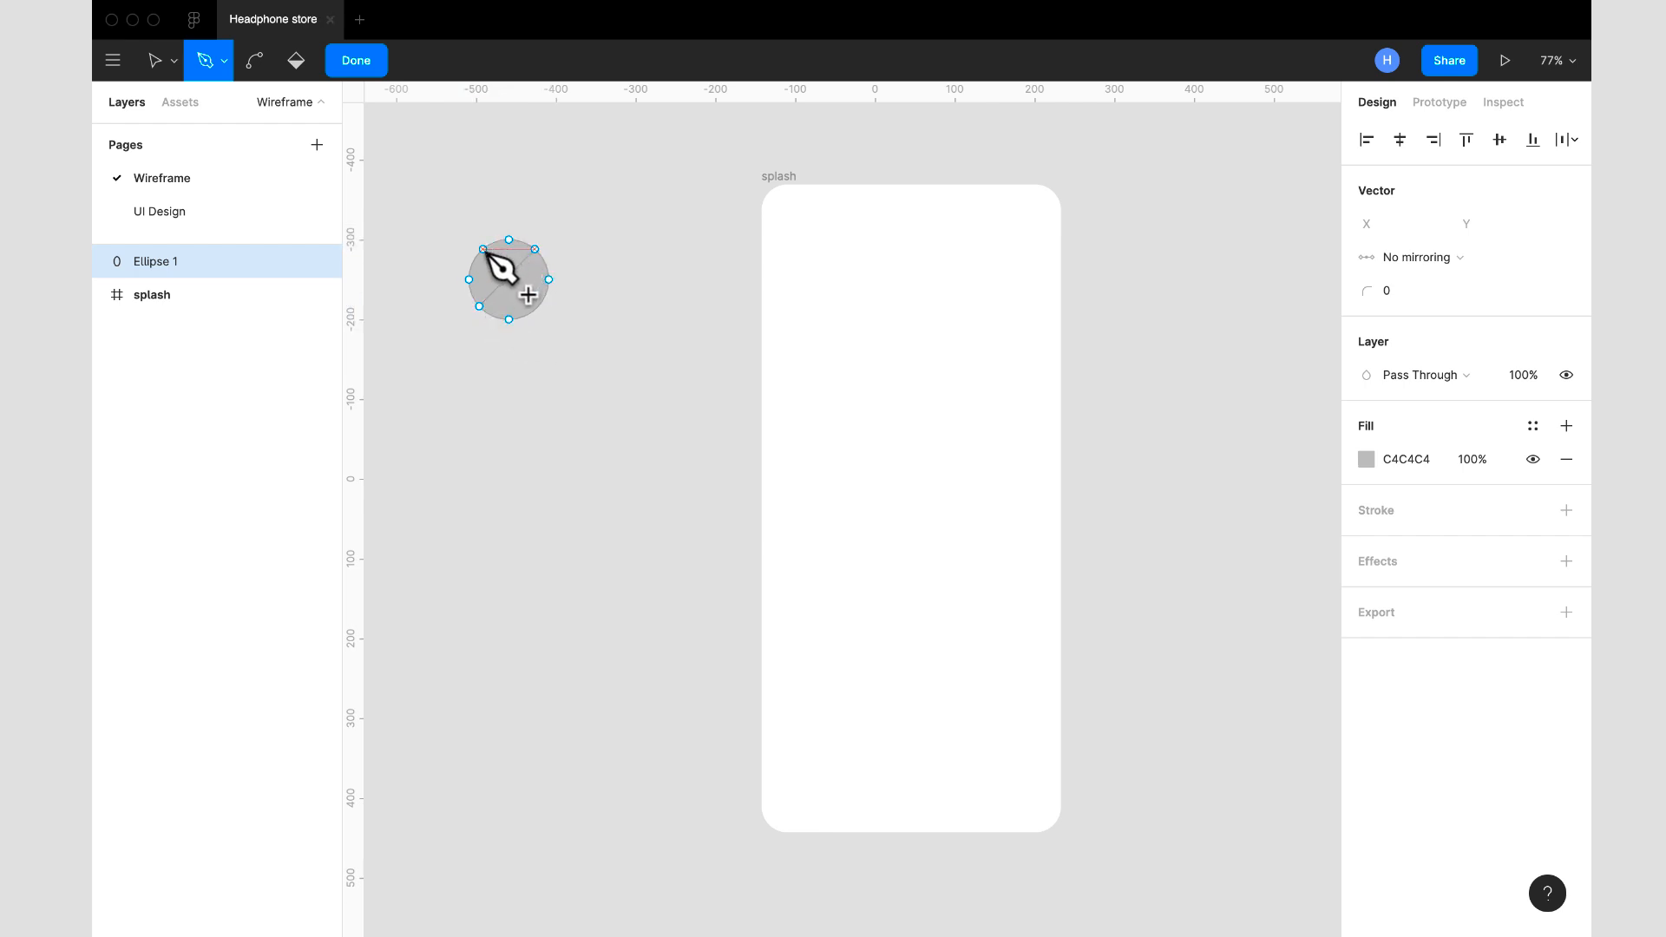
click(480, 251)
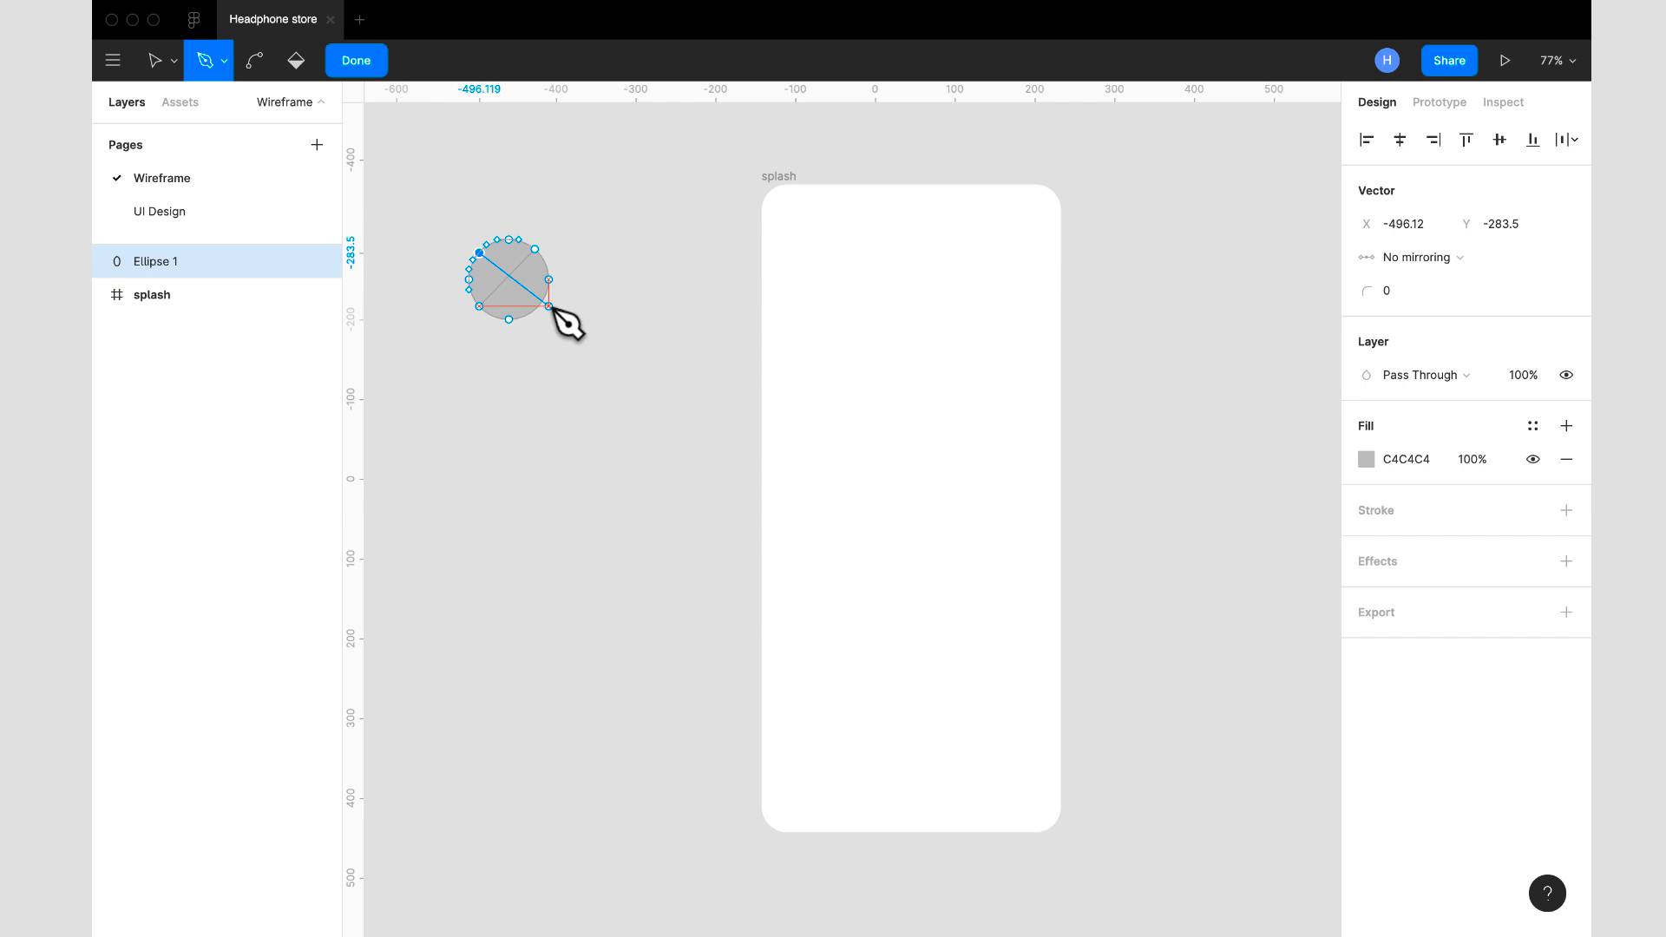
click(539, 307)
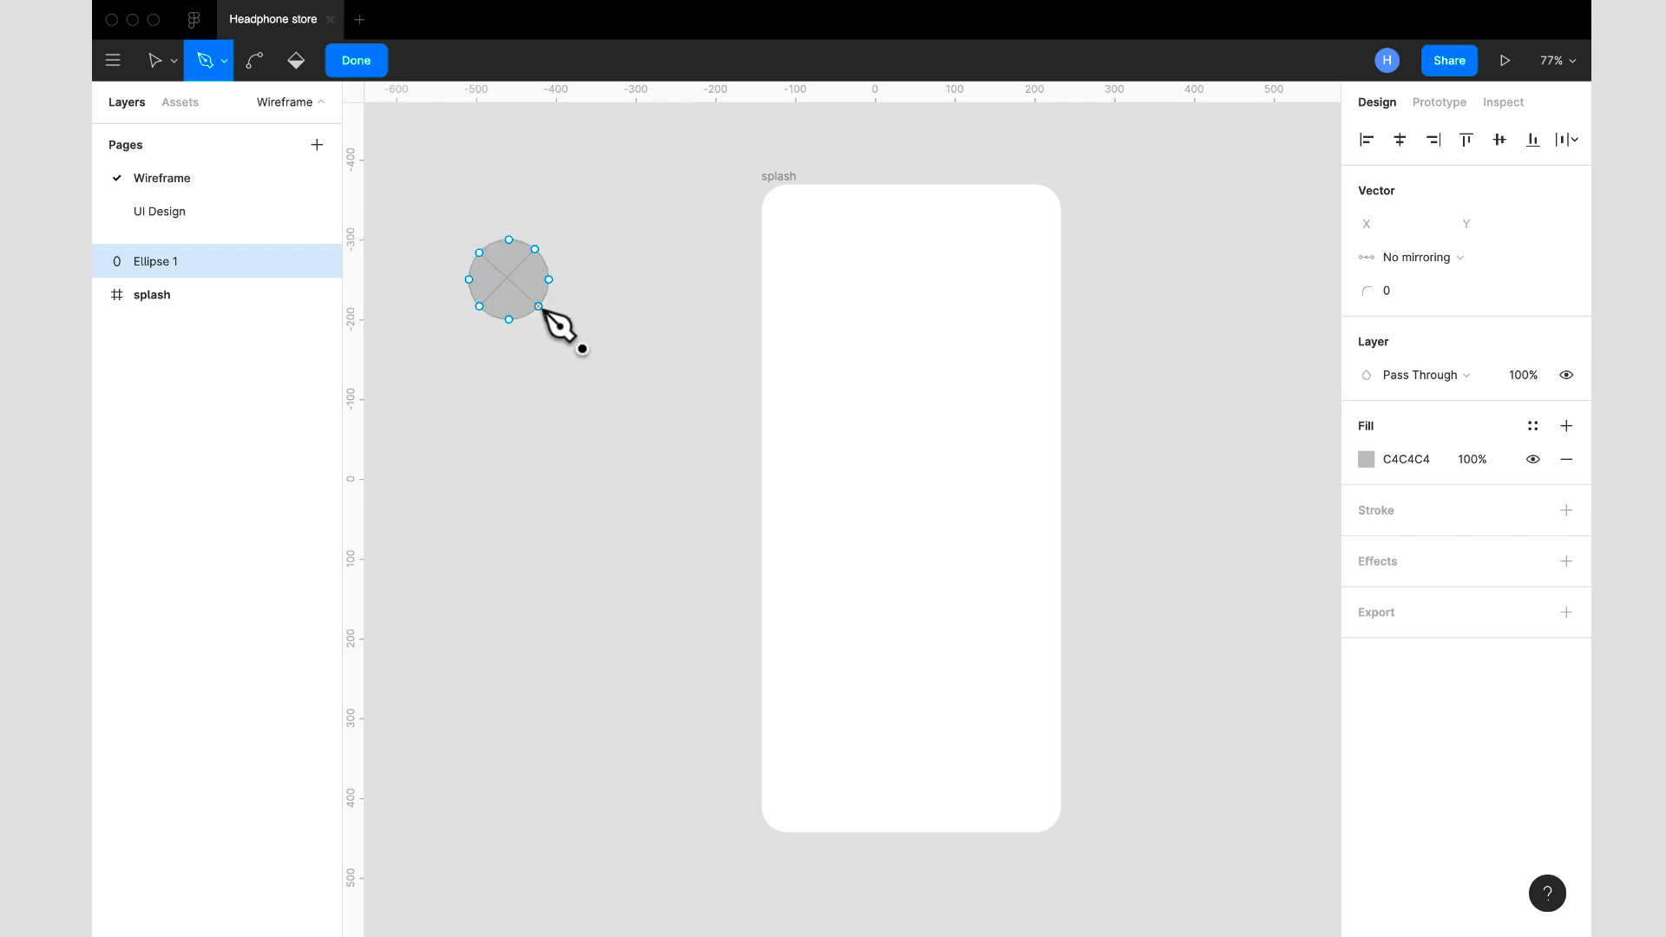
click(355, 61)
click(557, 205)
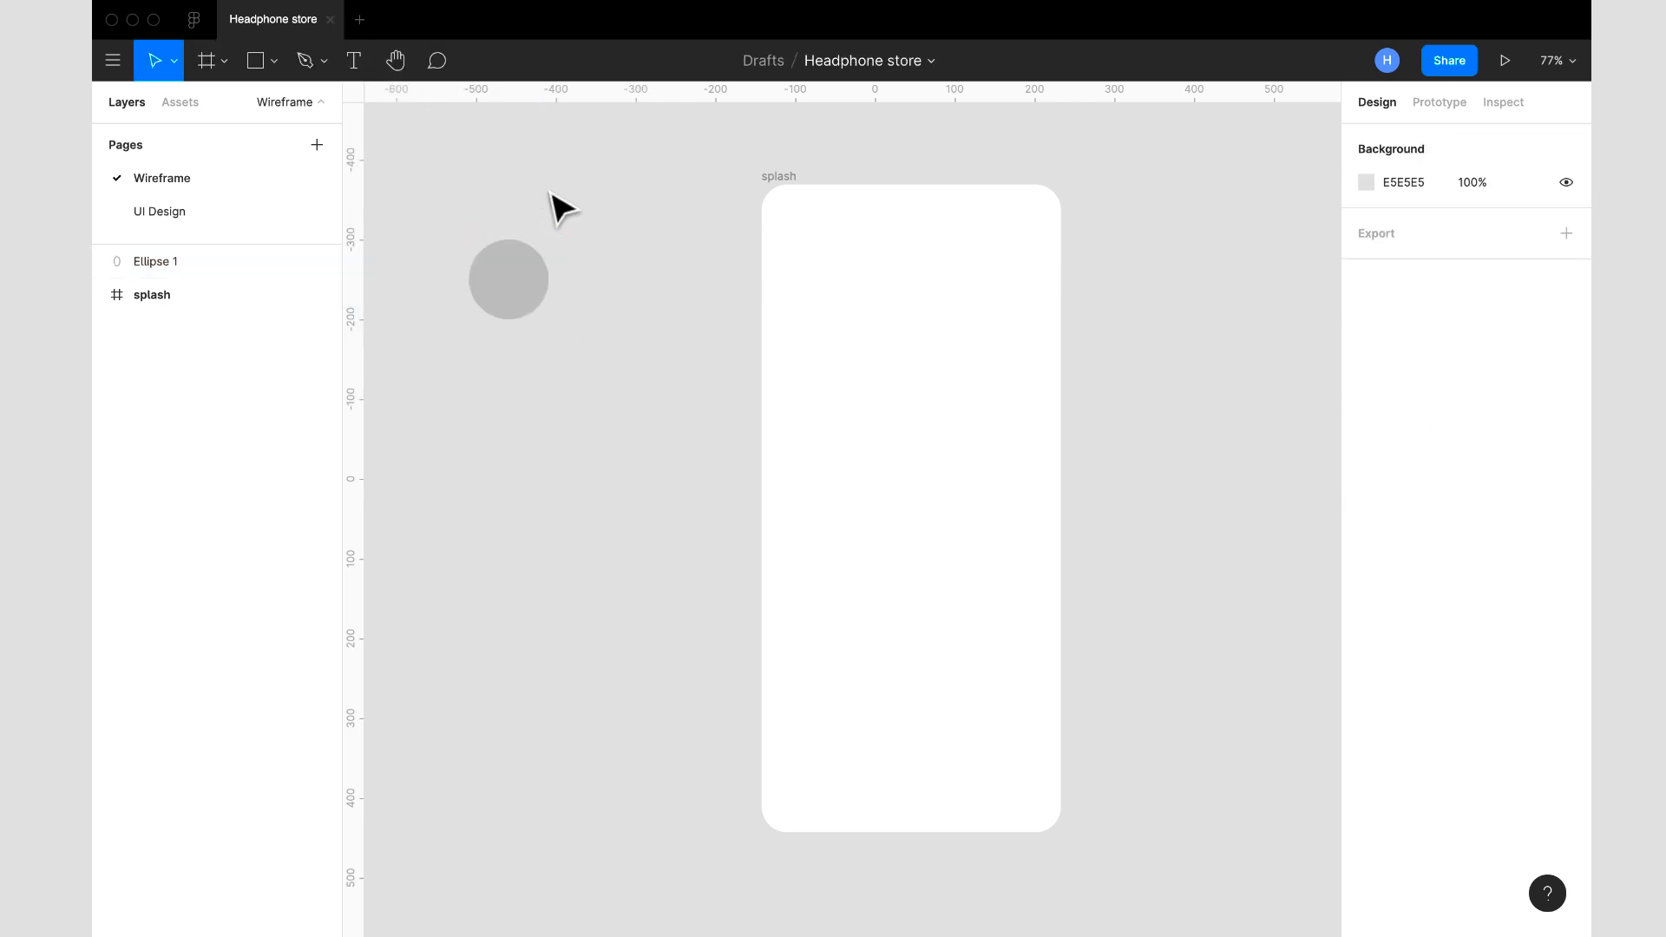
- Add a stroke with a width of 2 to the crossed circle
click(535, 285)
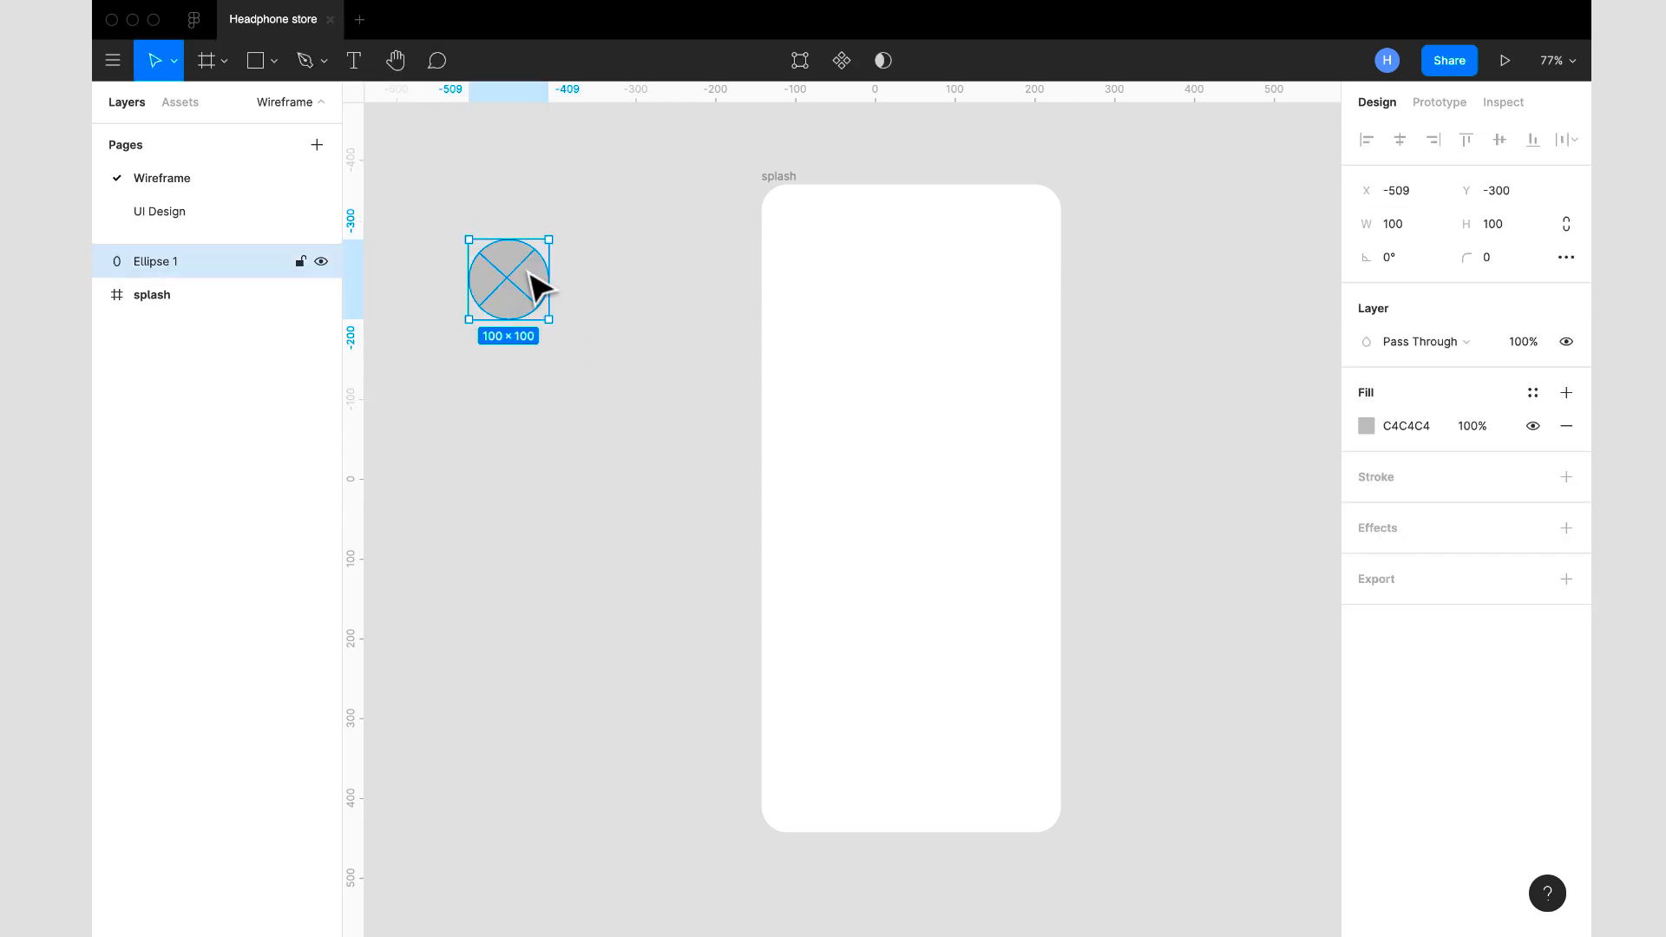
click(1566, 476)
click(1403, 546)
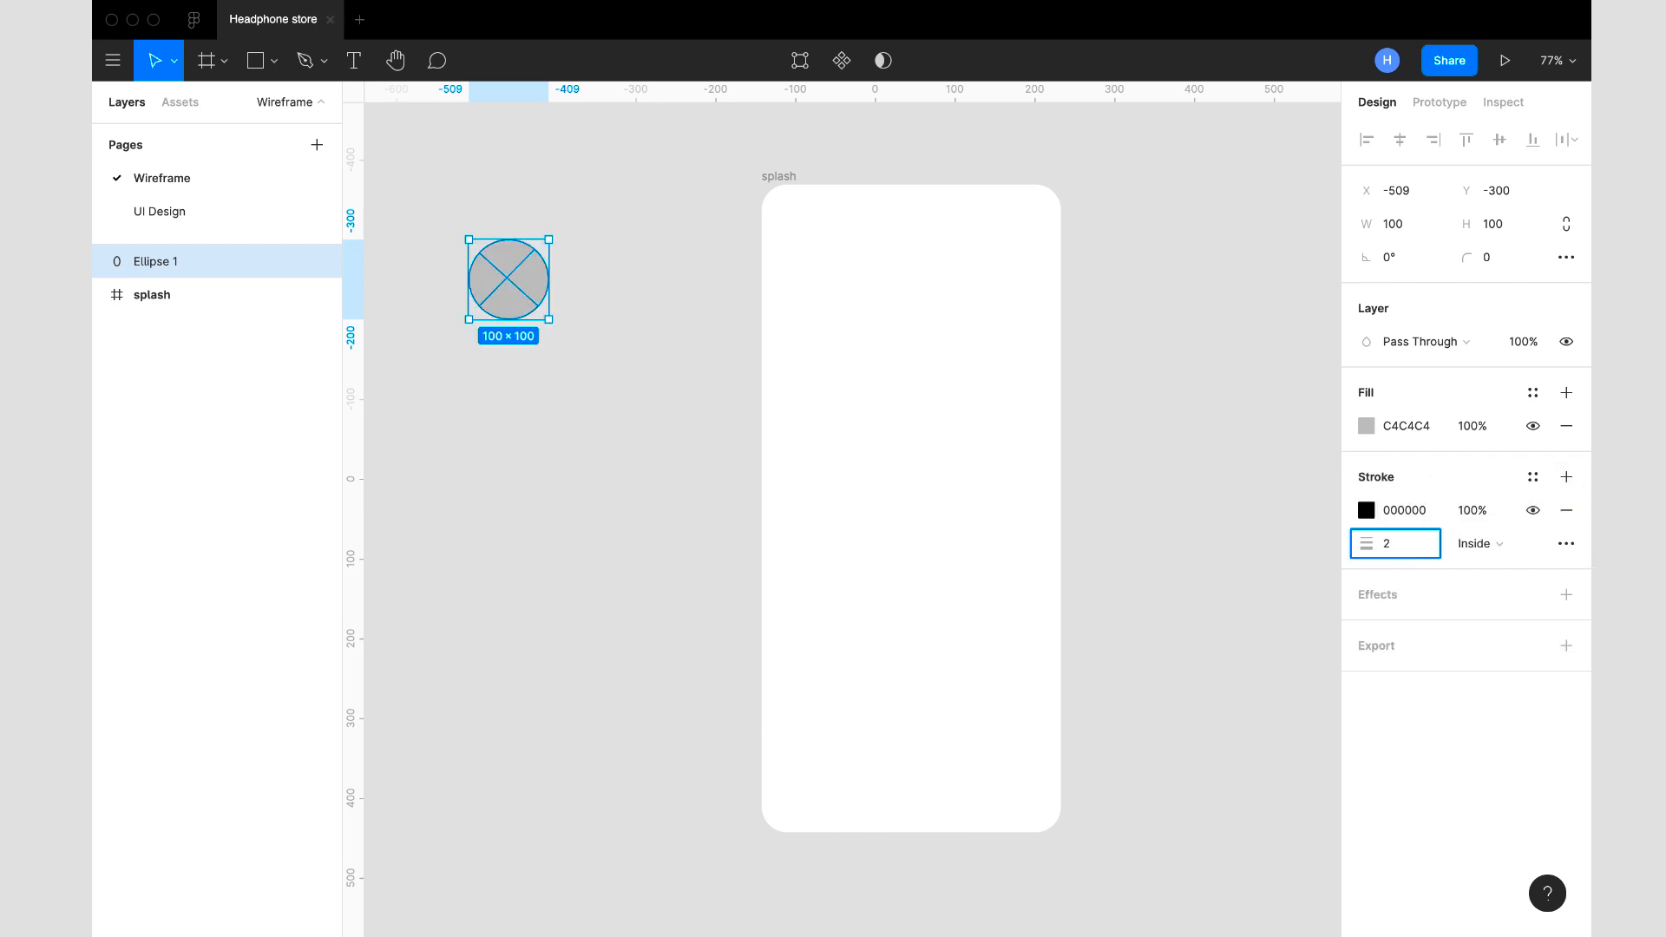
key(Return)
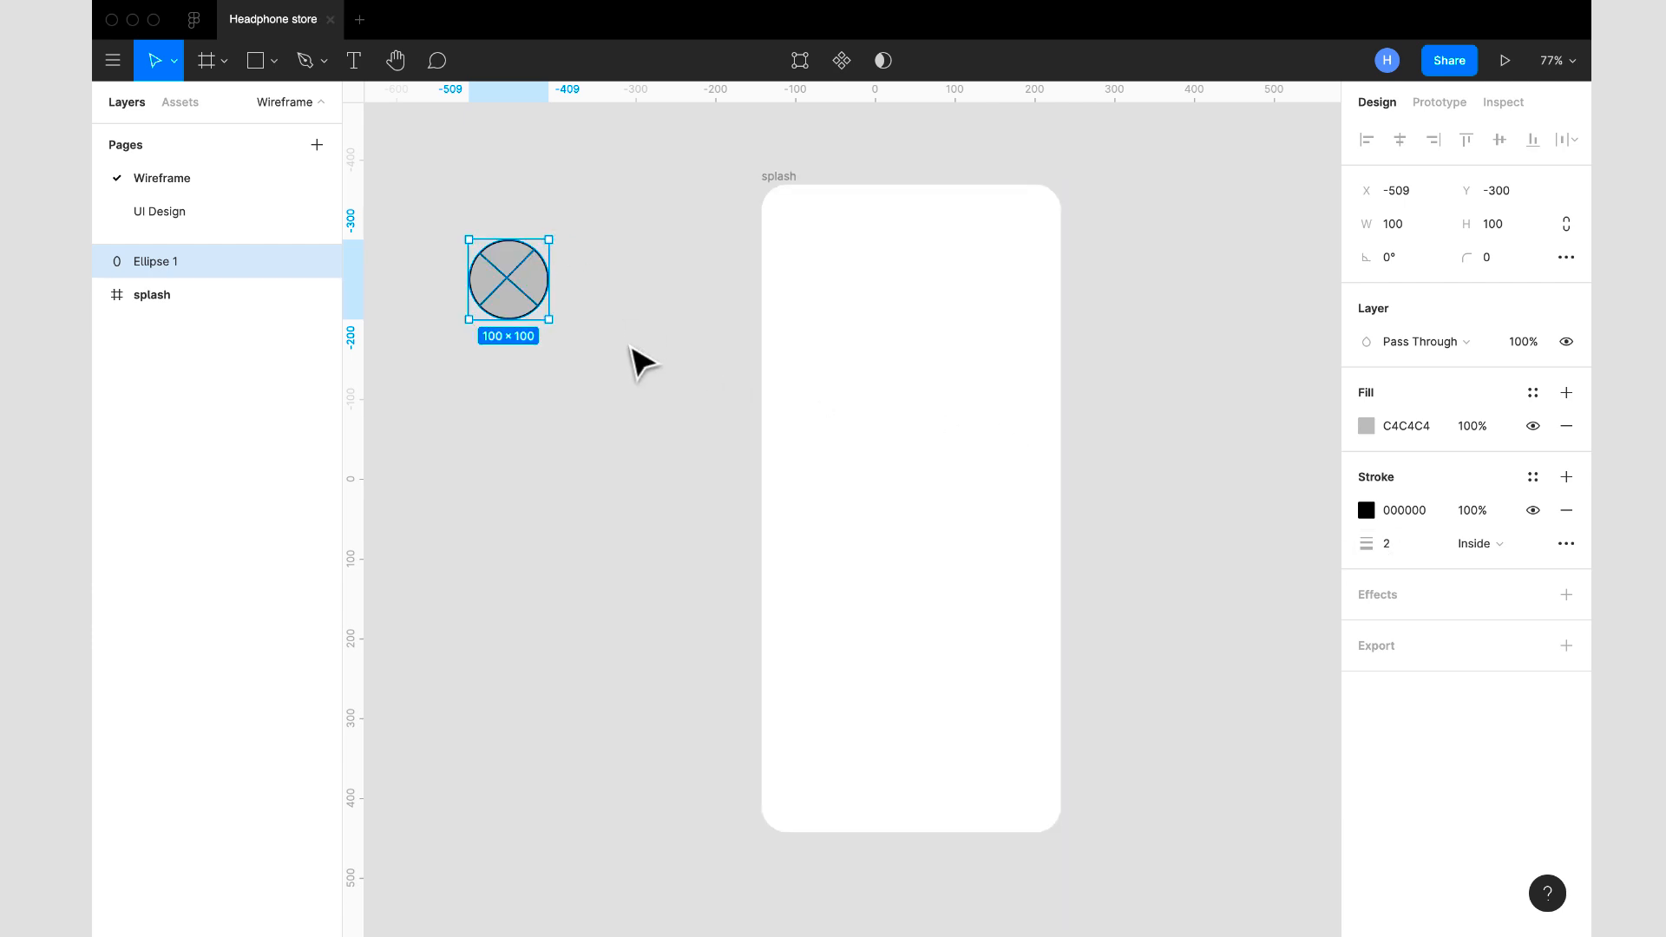
click(605, 312)
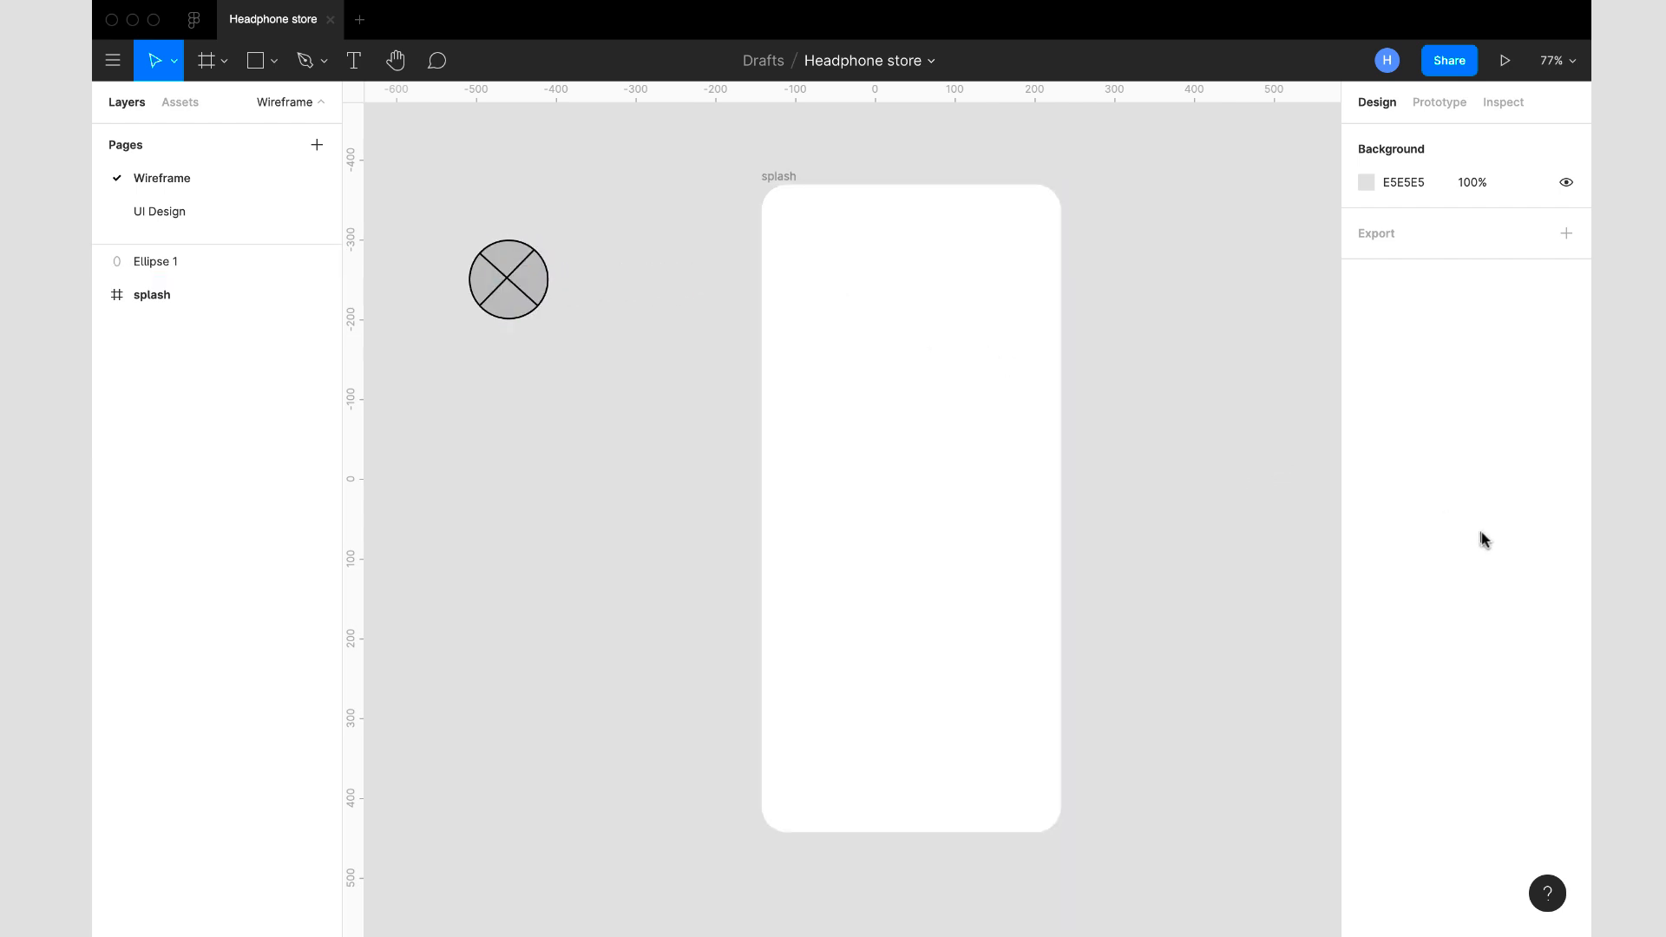
- Lighten the crossed circle's stroke colour to 8C8C8C
click(476, 281)
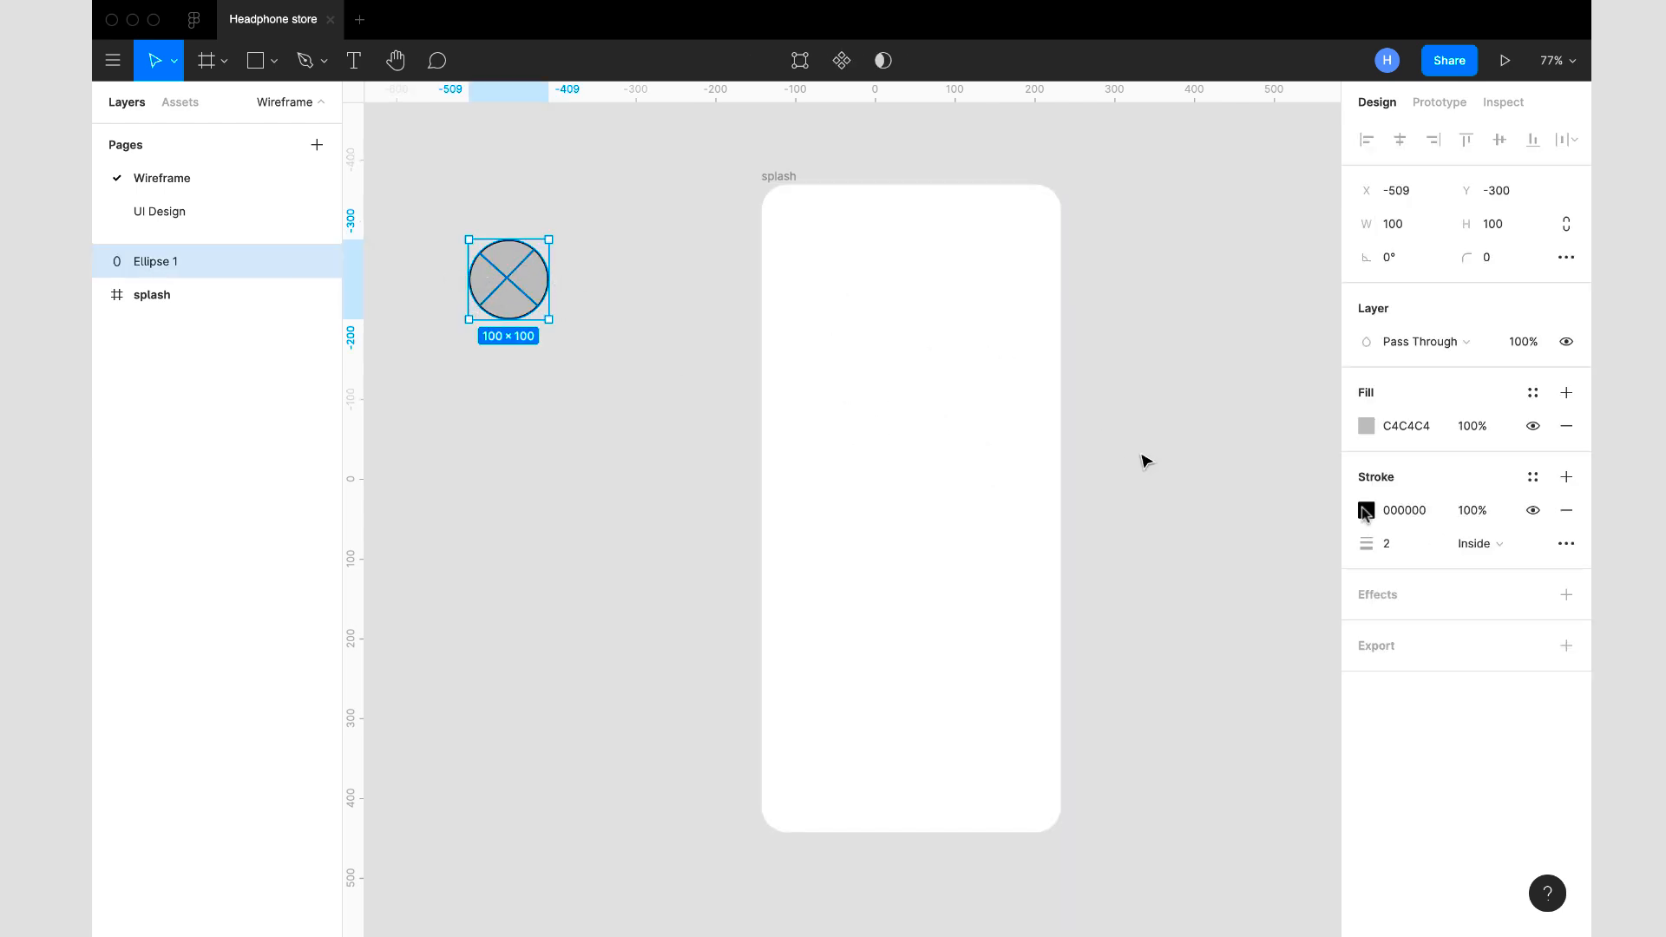
click(1431, 520)
key(shift+Up)
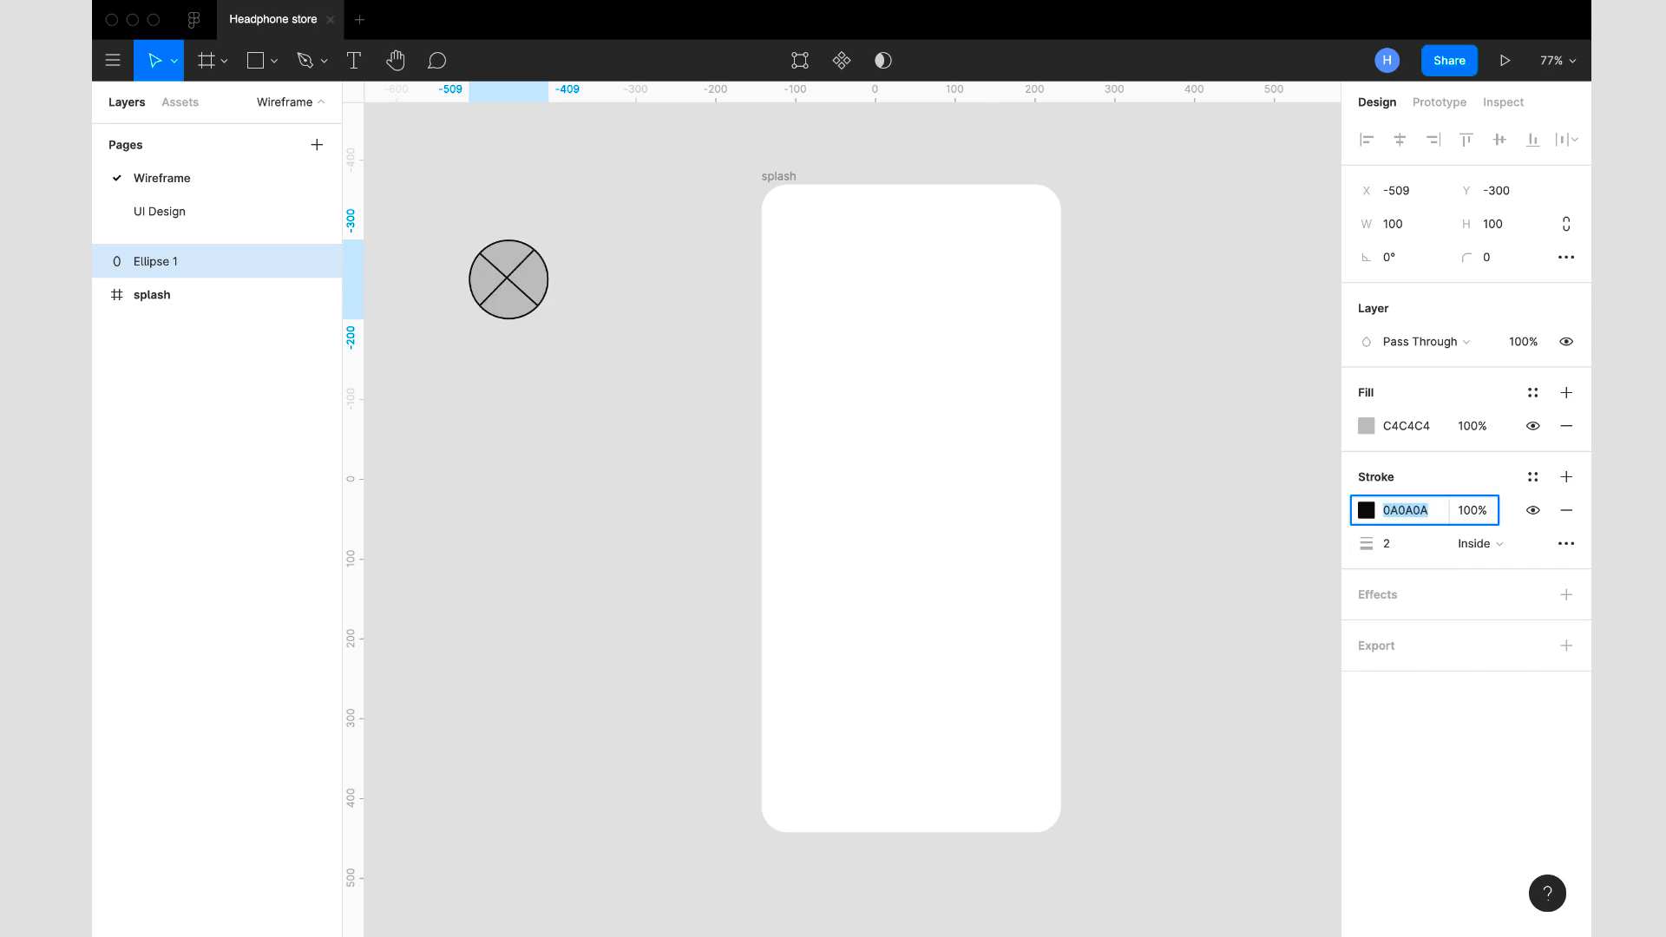
key(shift+Up)
key(shift+Up)
key(shift+Up)
key(shift+Up)
key(shift+Up)
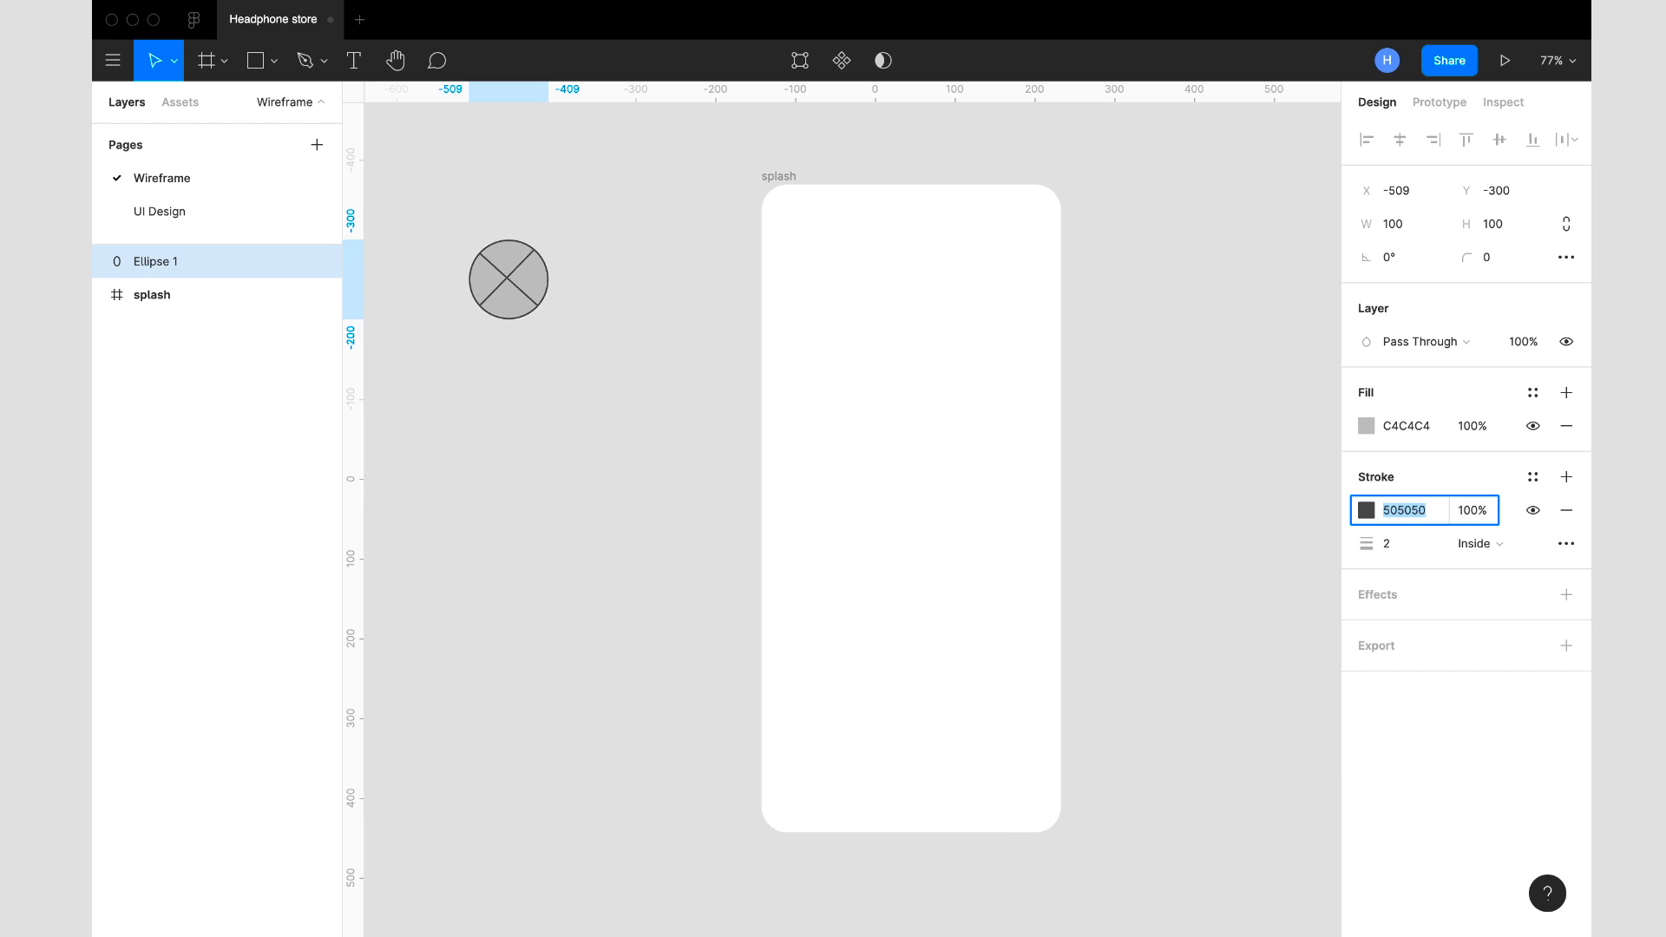
key(shift+Up)
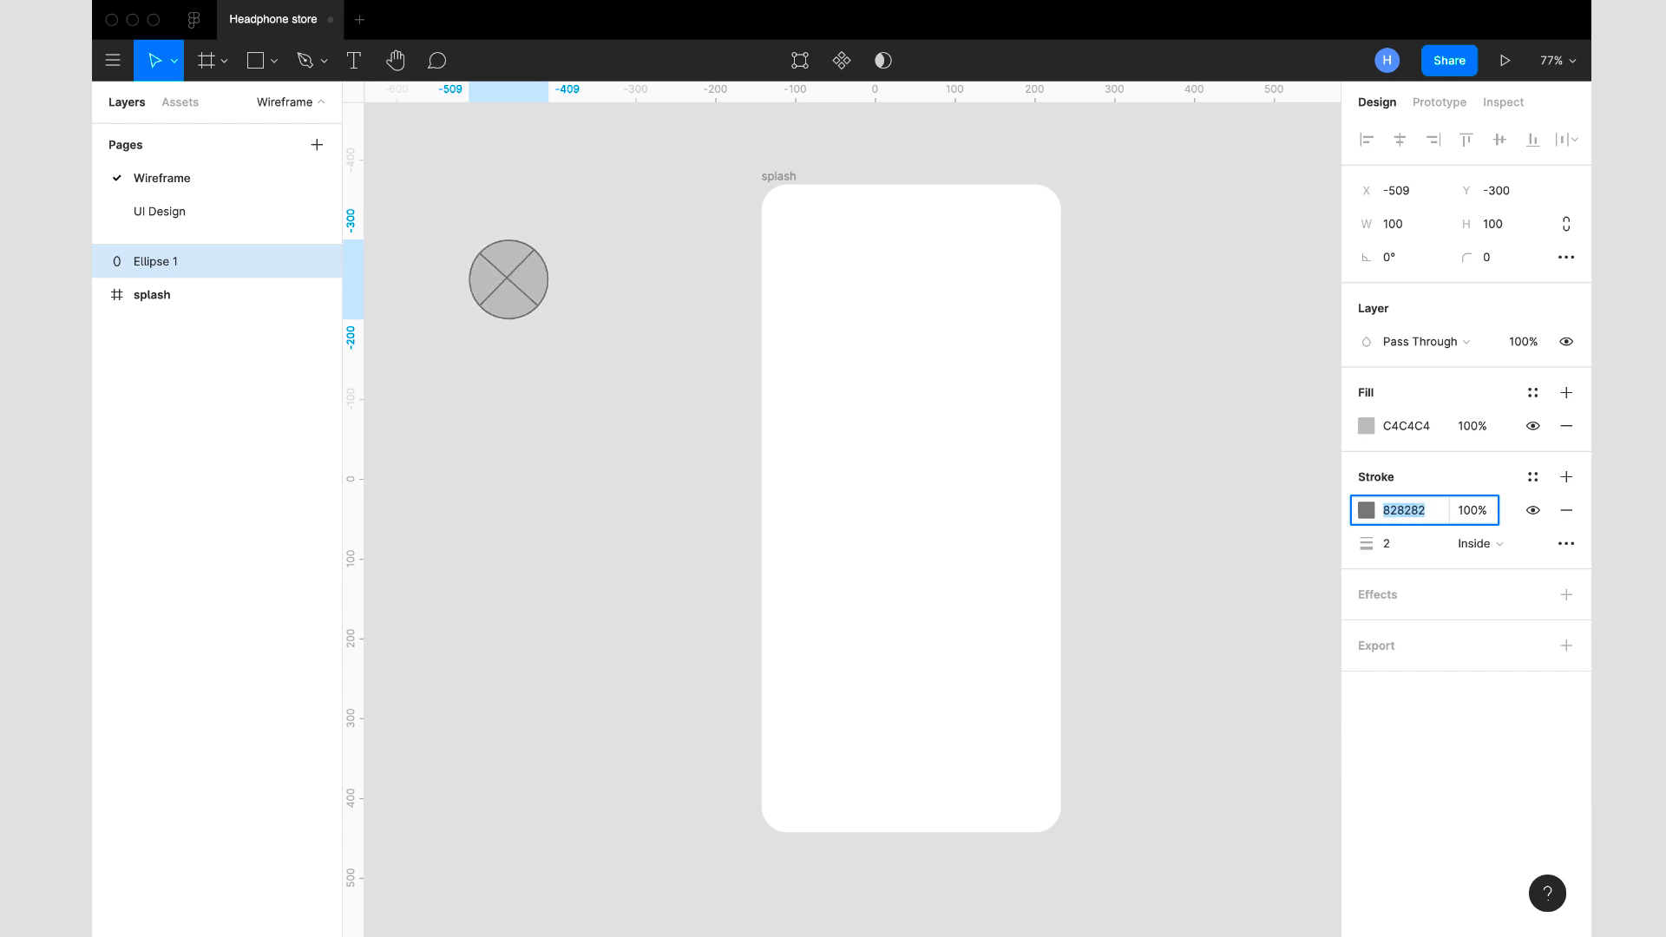
key(shift+Down)
key(shift+Down)
key(shift+Down)
key(shift+Down)
key(shift+Down)
key(shift+Down)
key(shift+Down)
key(shift+Down)
key(shift+Down)
key(shift+Down)
key(shift+Up)
key(shift+Up)
key(shift+Up)
key(shift+Up)
key(shift+Up)
key(shift+Up)
key(shift+Up)
key(shift+Up)
key(shift+Up)
key(shift+Up)
key(shift+Up)
key(shift+Up)
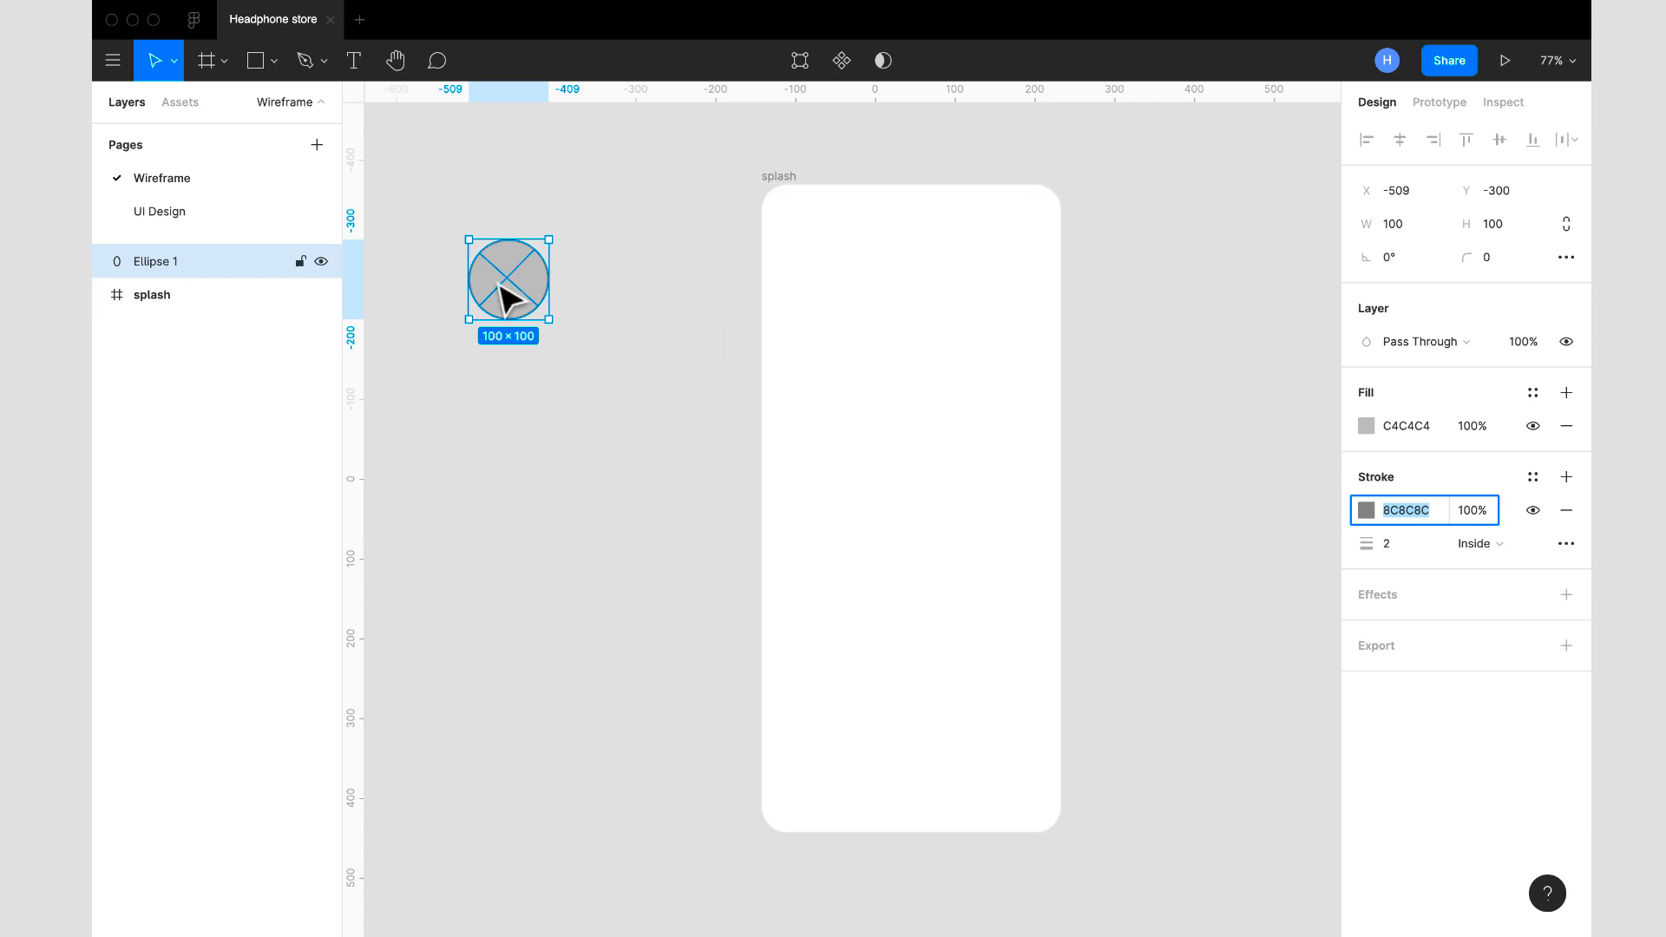
- Draw a rectangle about 257 by 183 on the canvas below the crossed circle, outside the splash frame
click(274, 61)
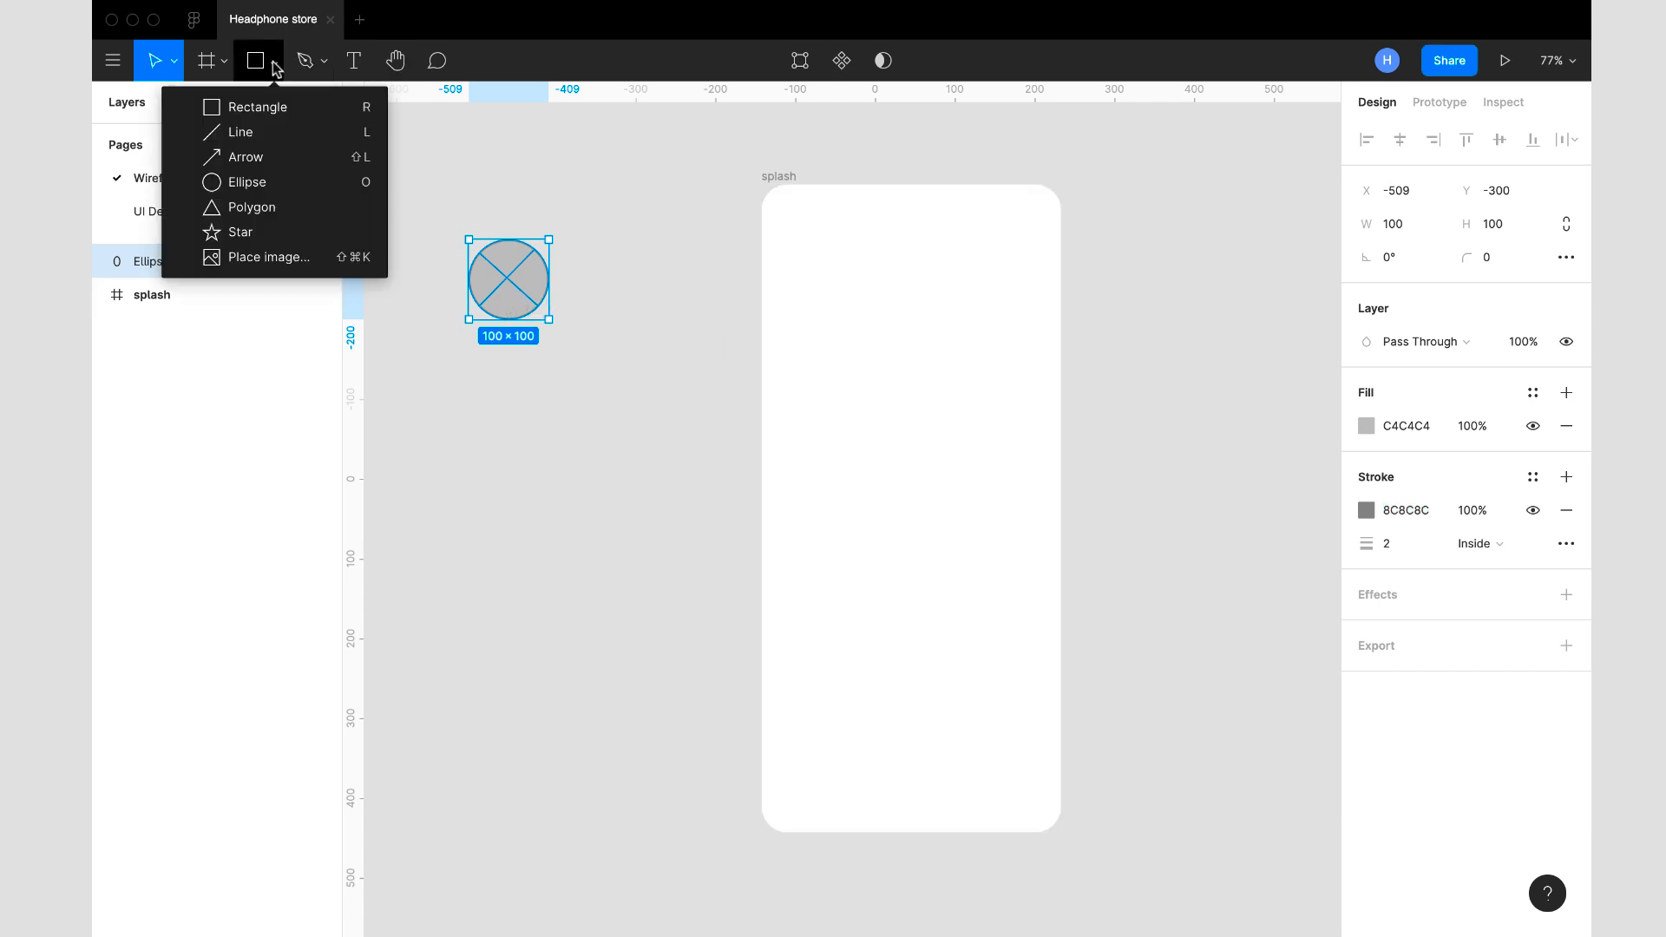
click(273, 108)
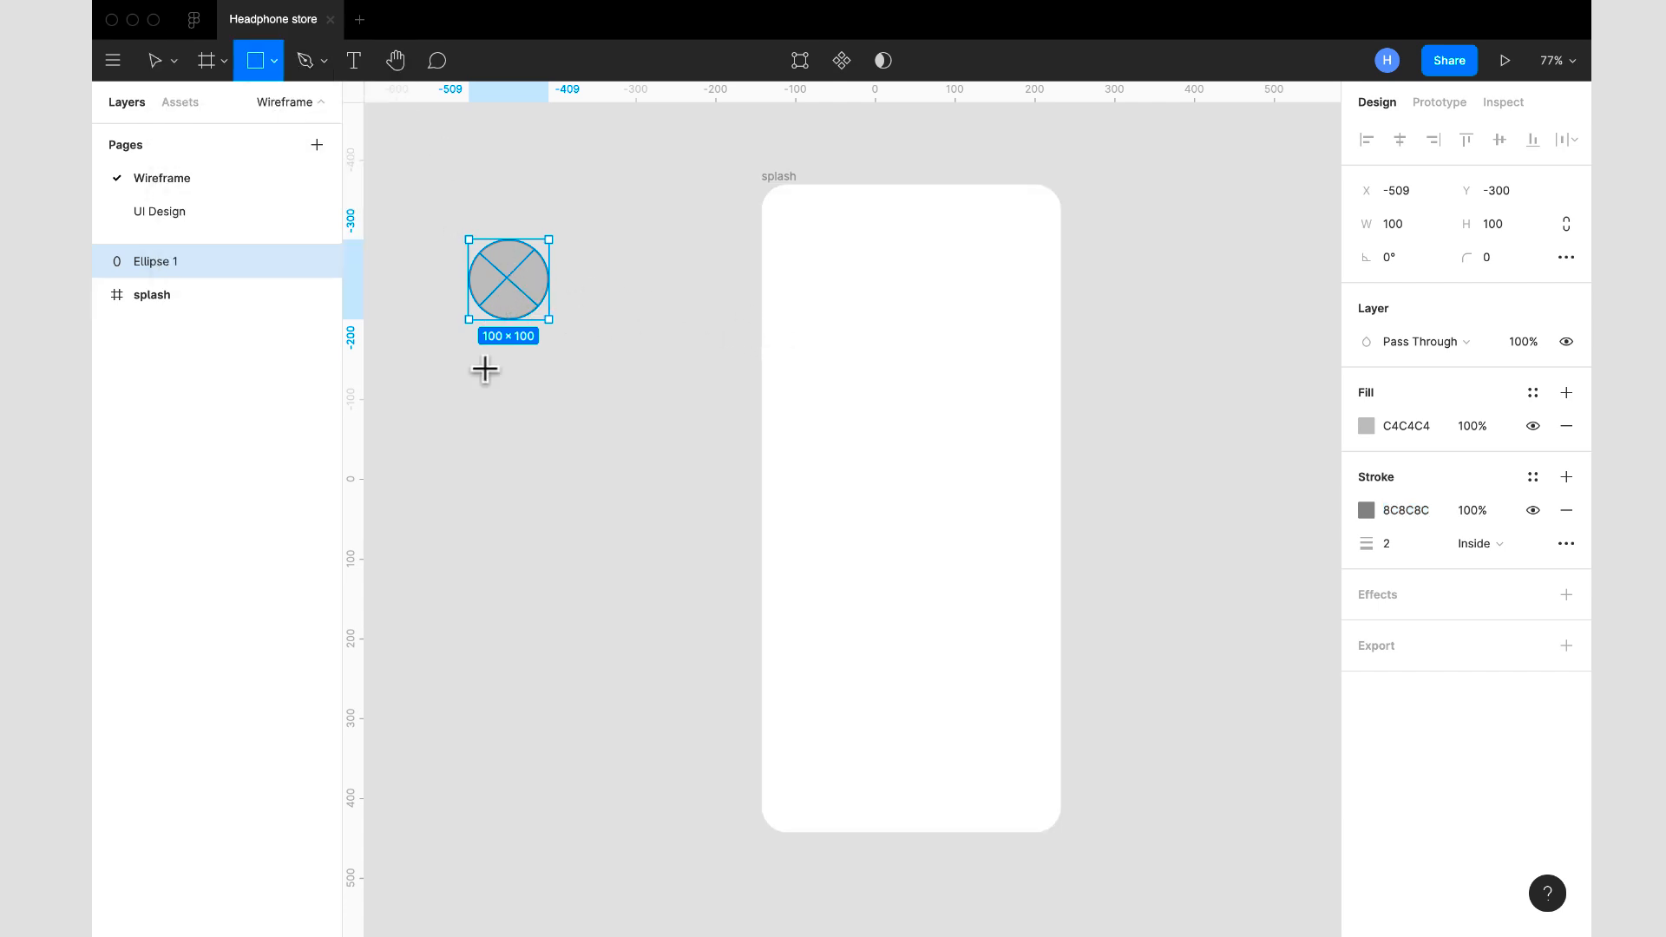
click(444, 435)
drag(454, 451, 562, 493)
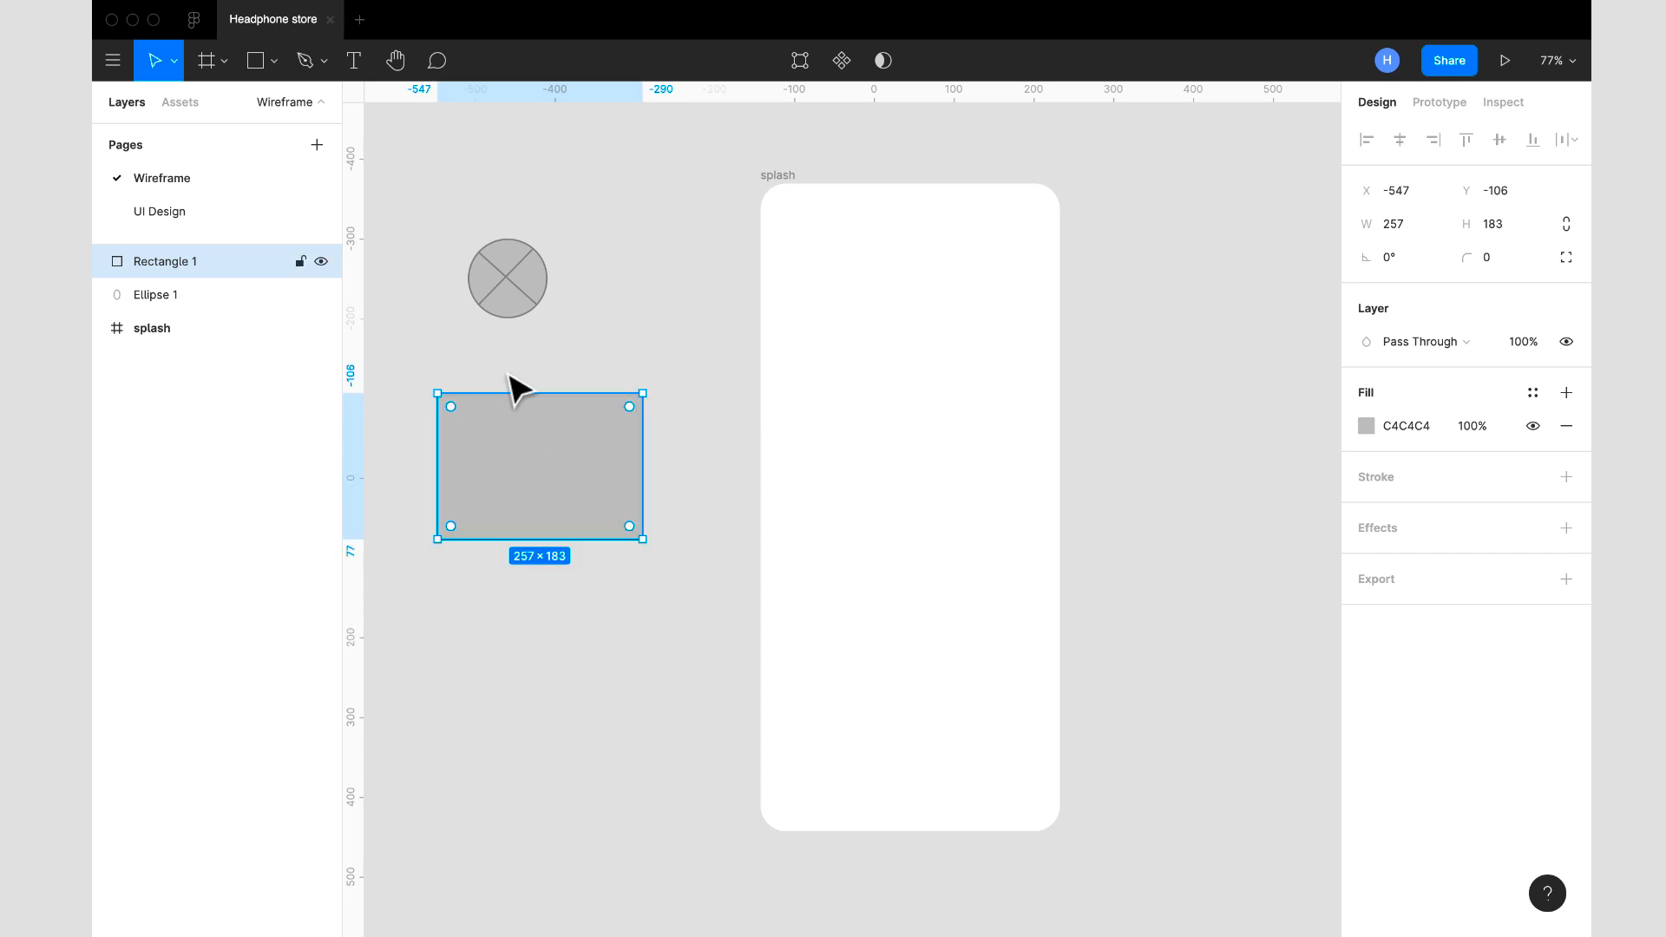
- Draw two diagonal lines joining the opposite corners of the rectangle with the Pen tool and finish editing the shape
click(531, 299)
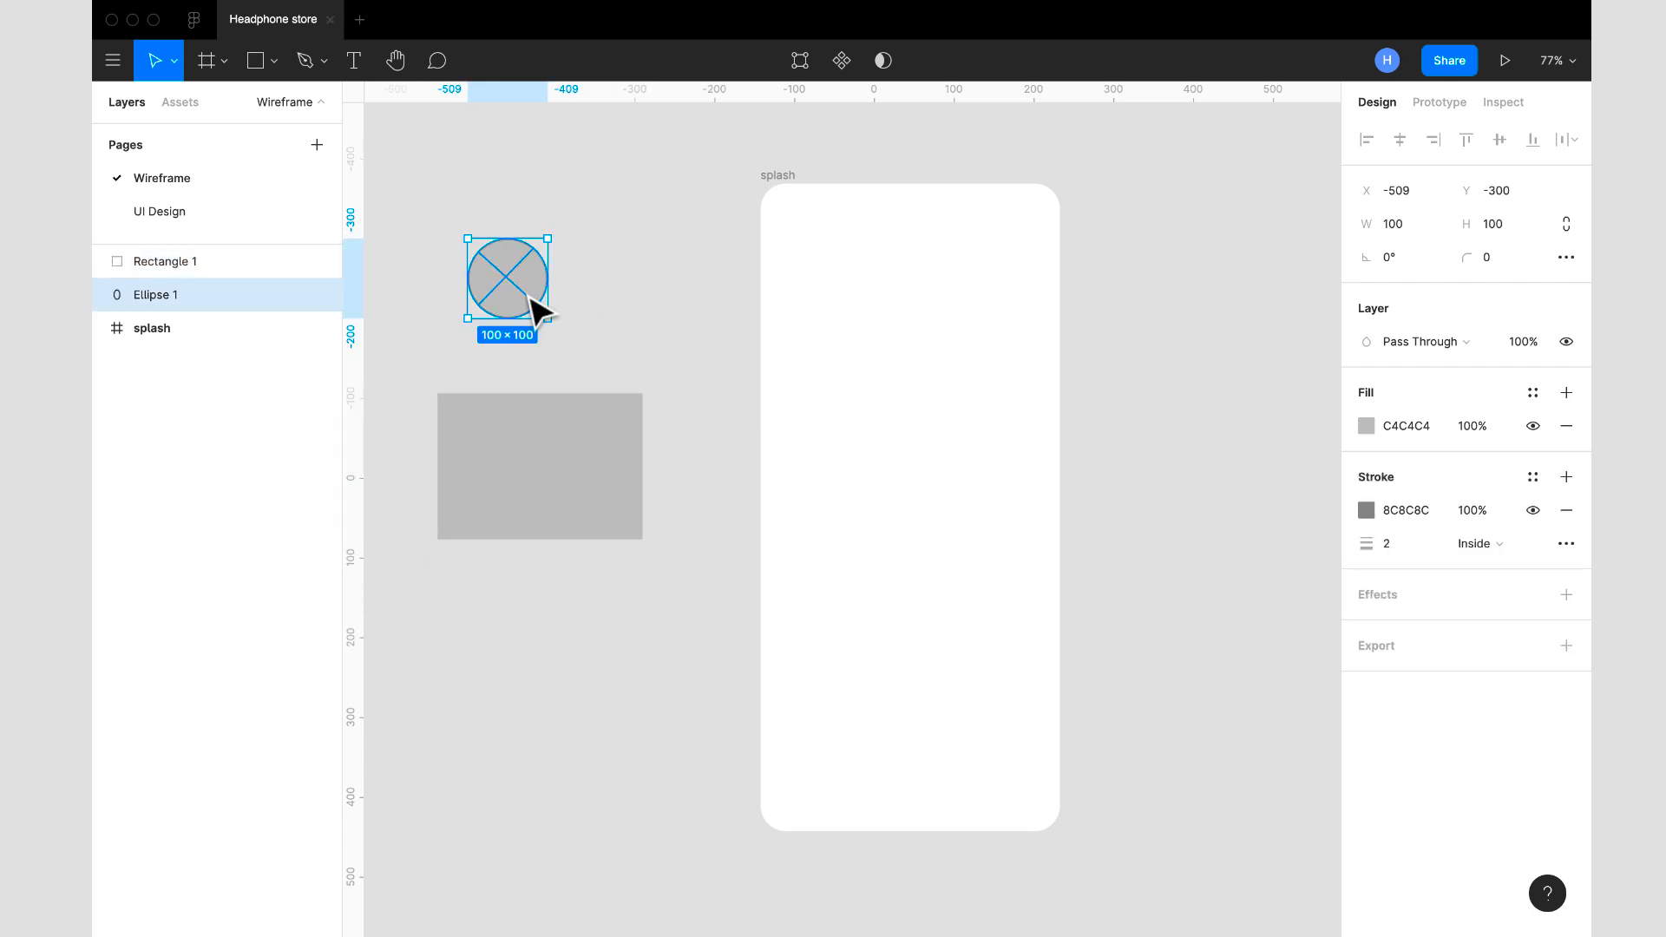
click(539, 472)
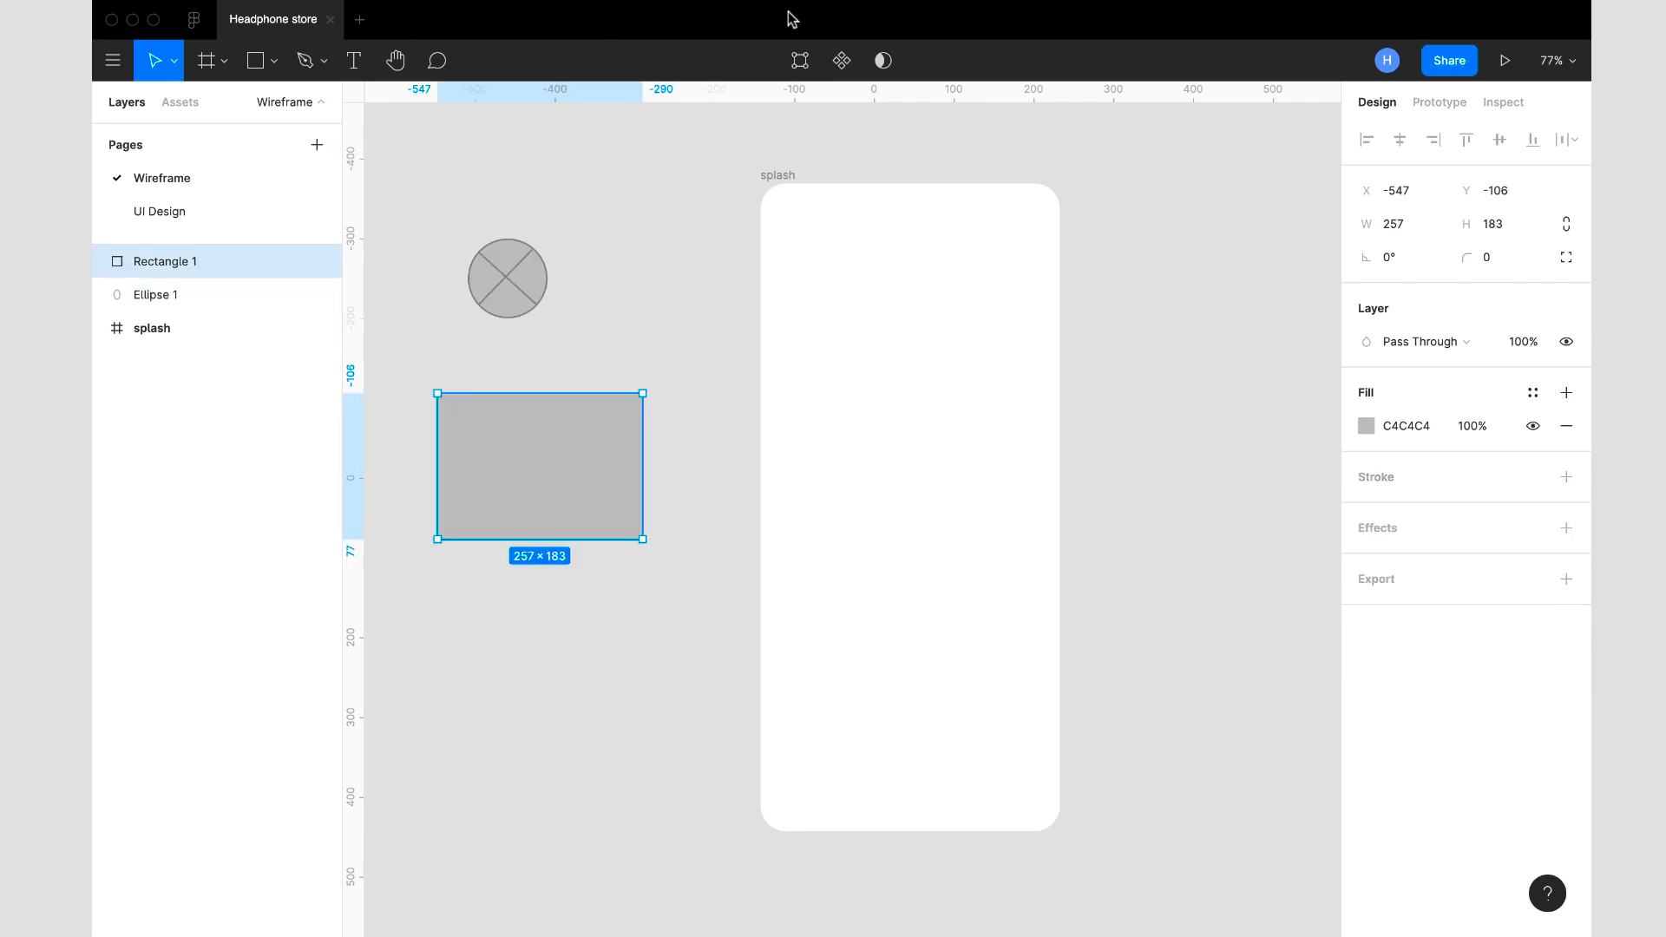
click(799, 60)
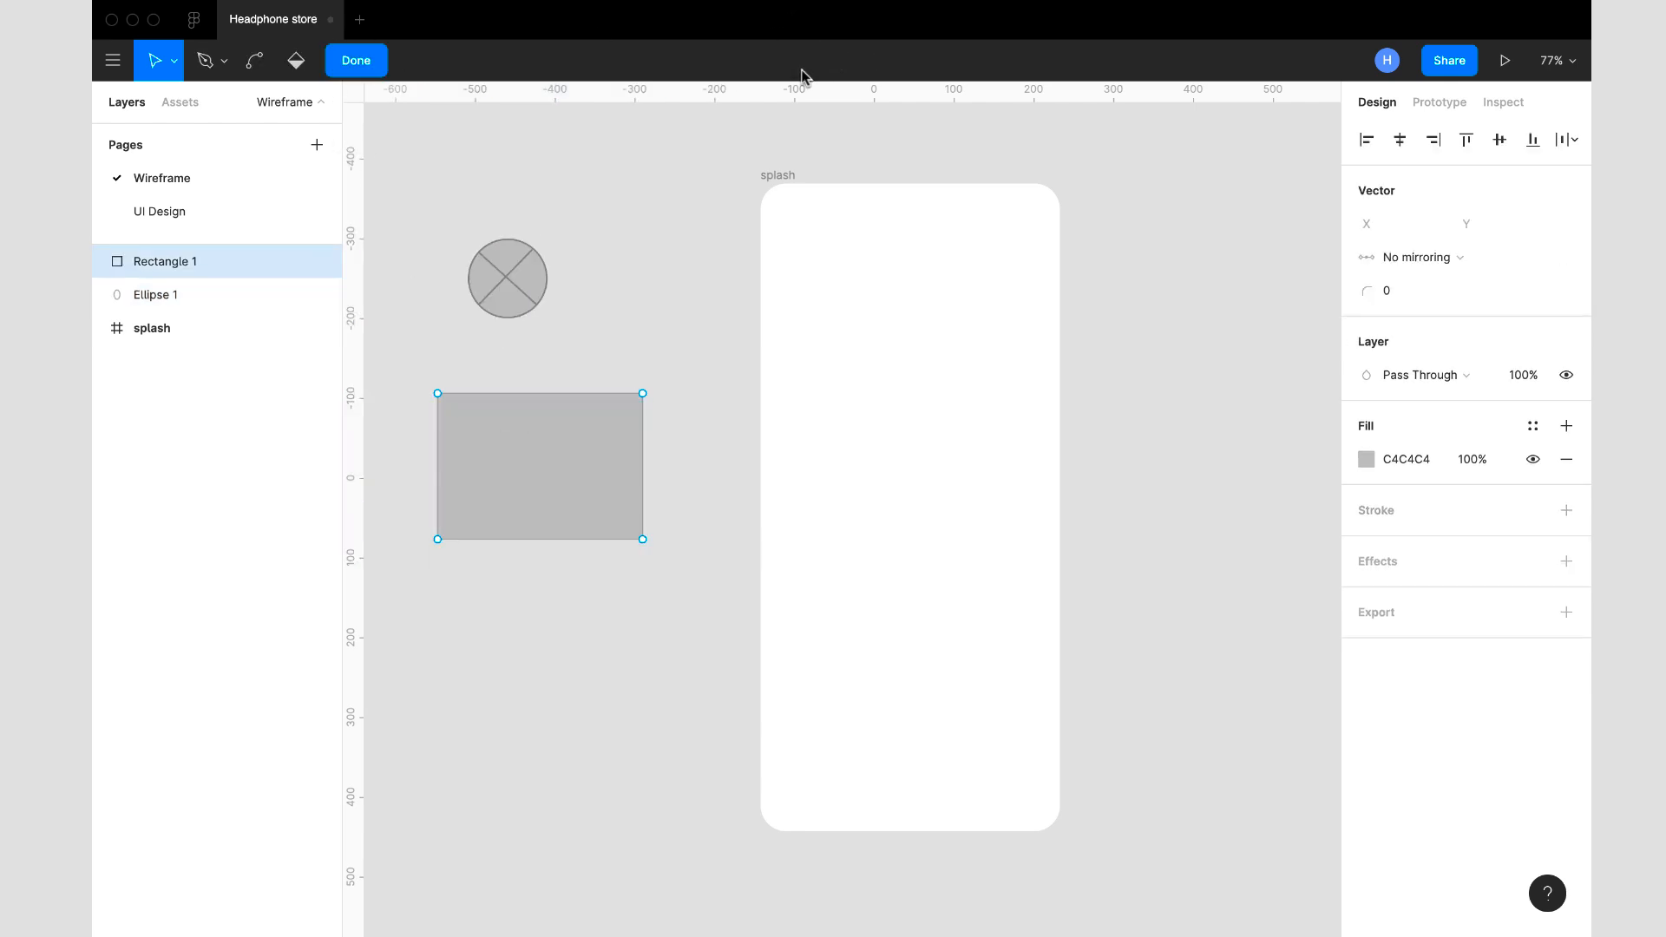
click(206, 63)
click(643, 394)
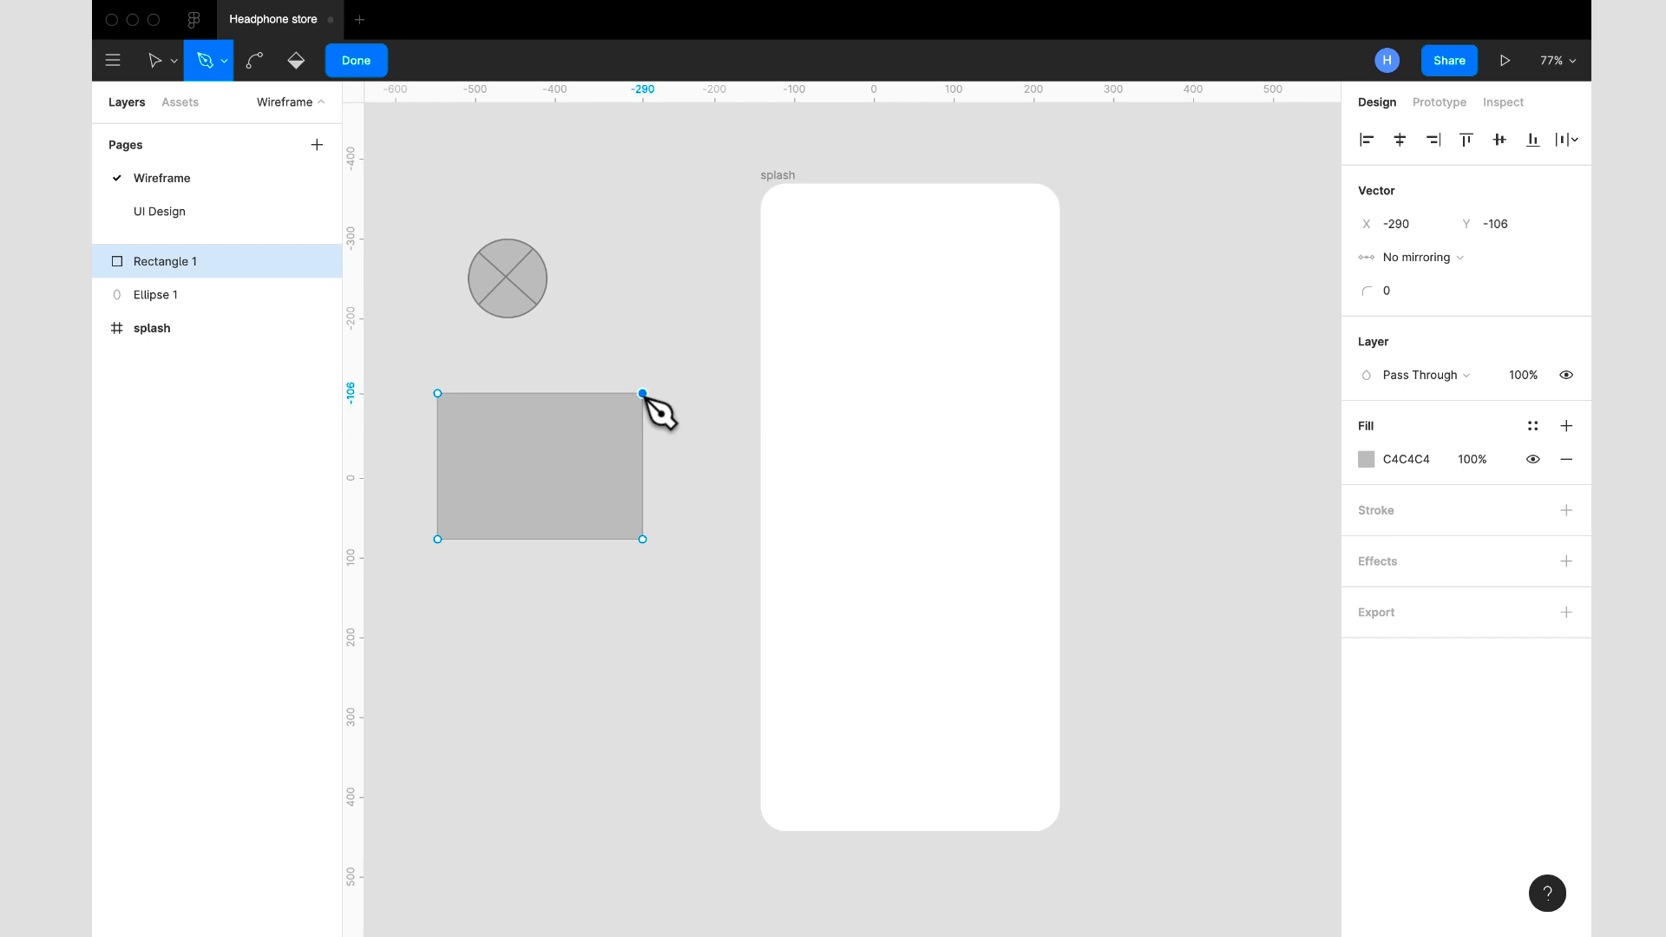
click(438, 539)
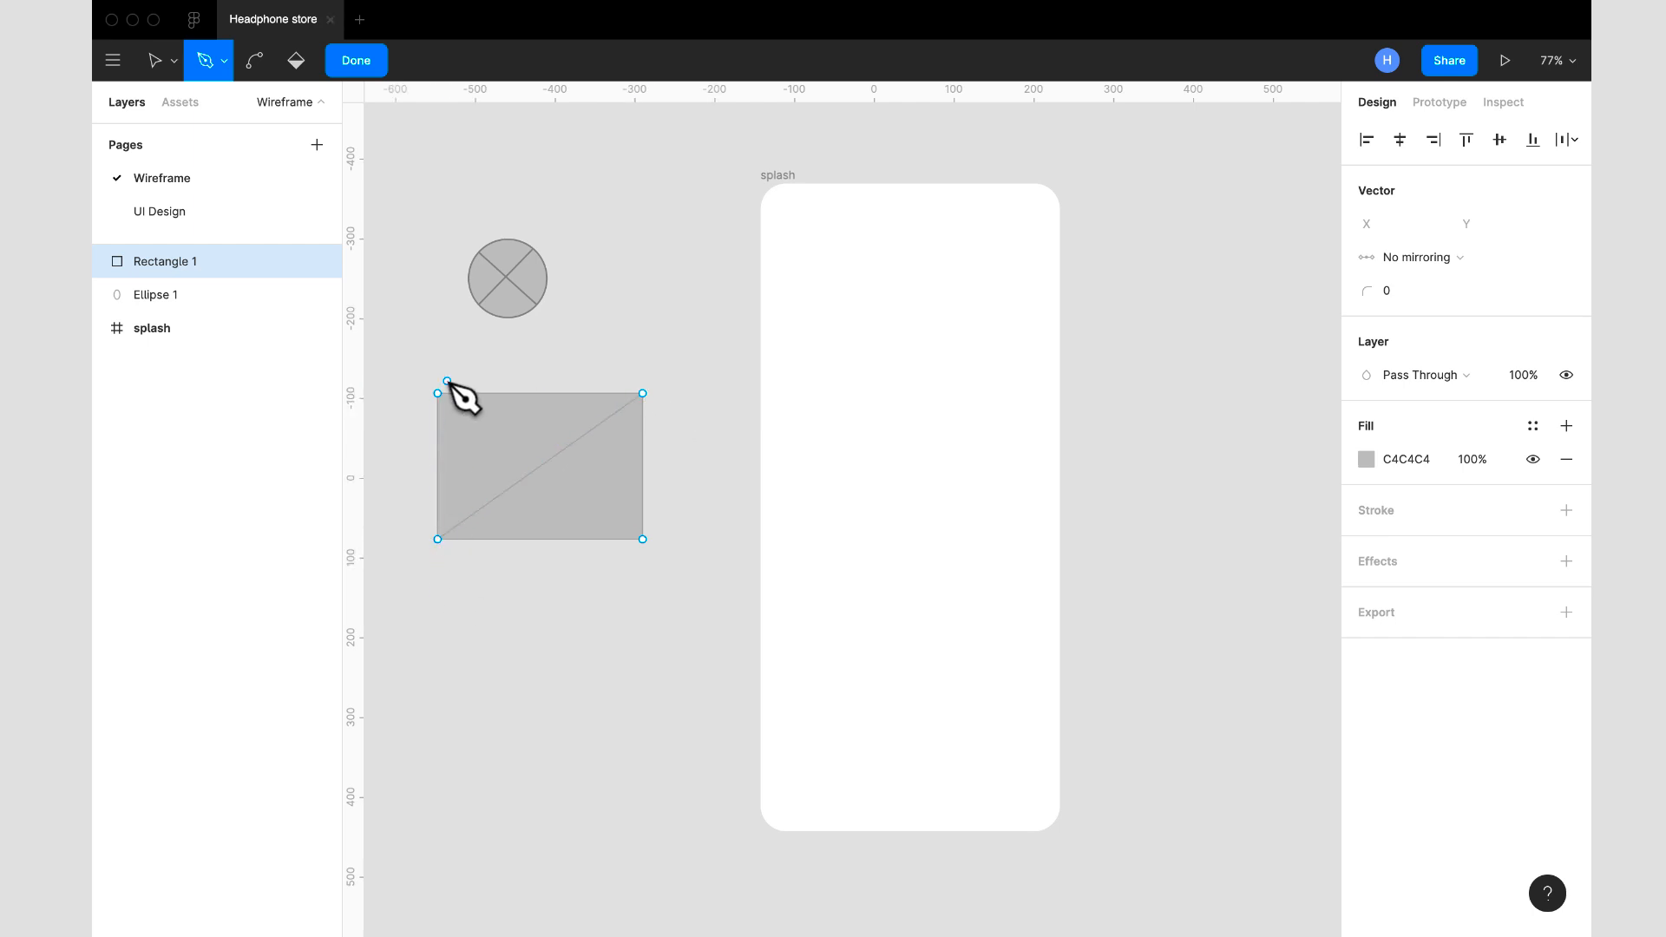
click(437, 393)
click(642, 538)
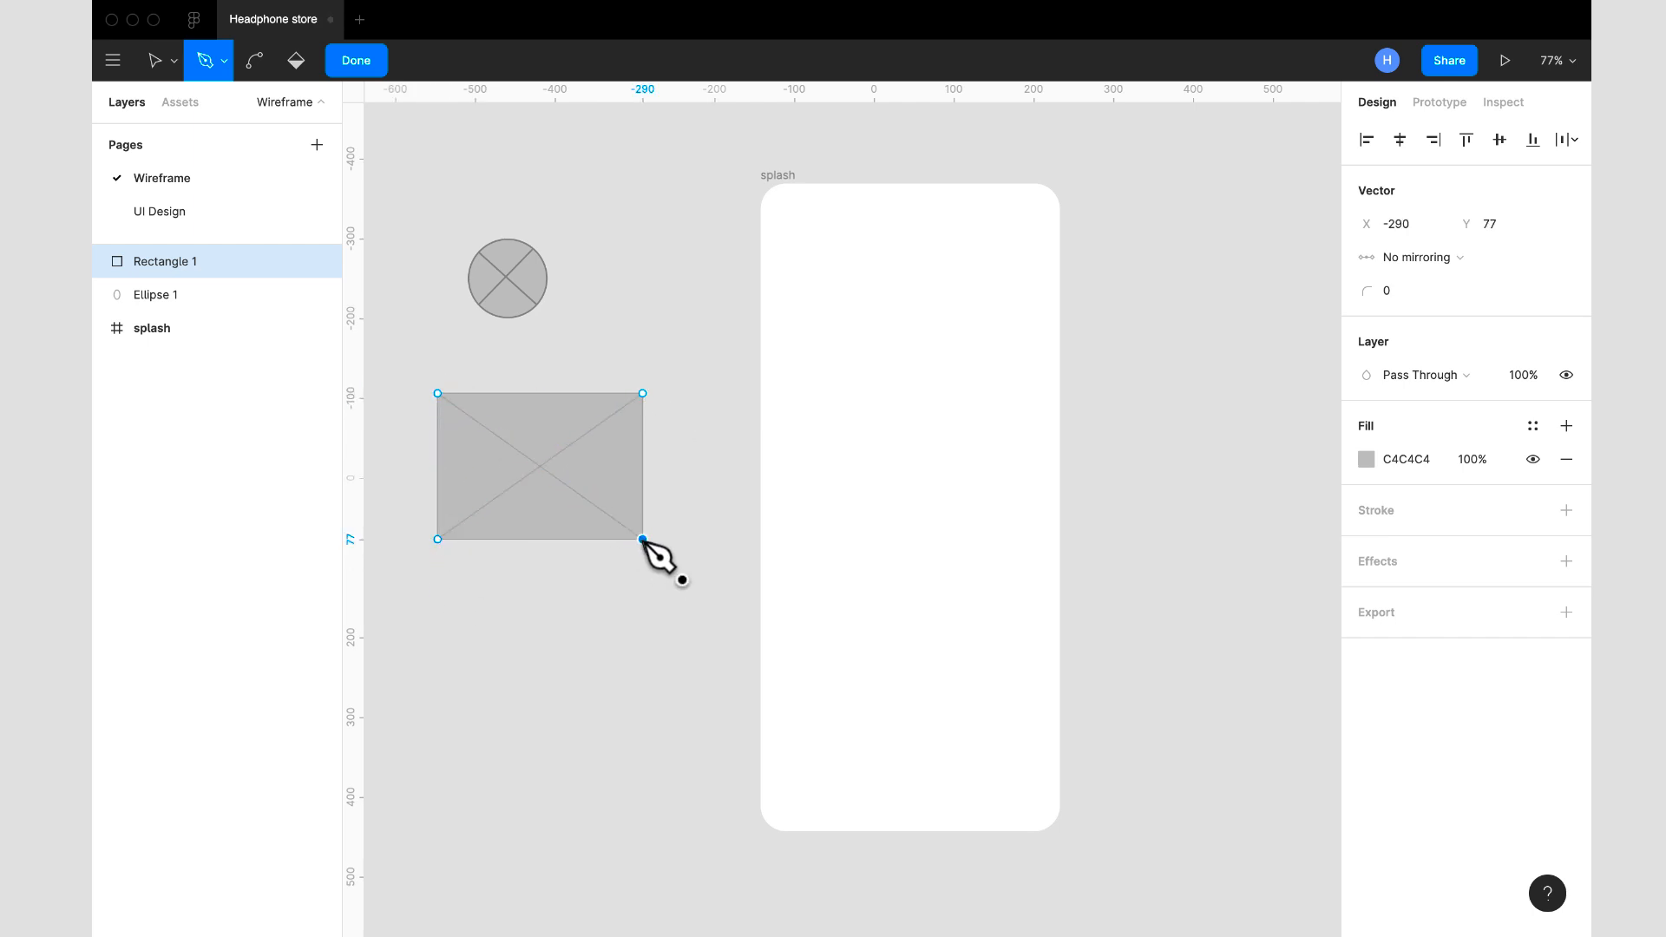
click(360, 61)
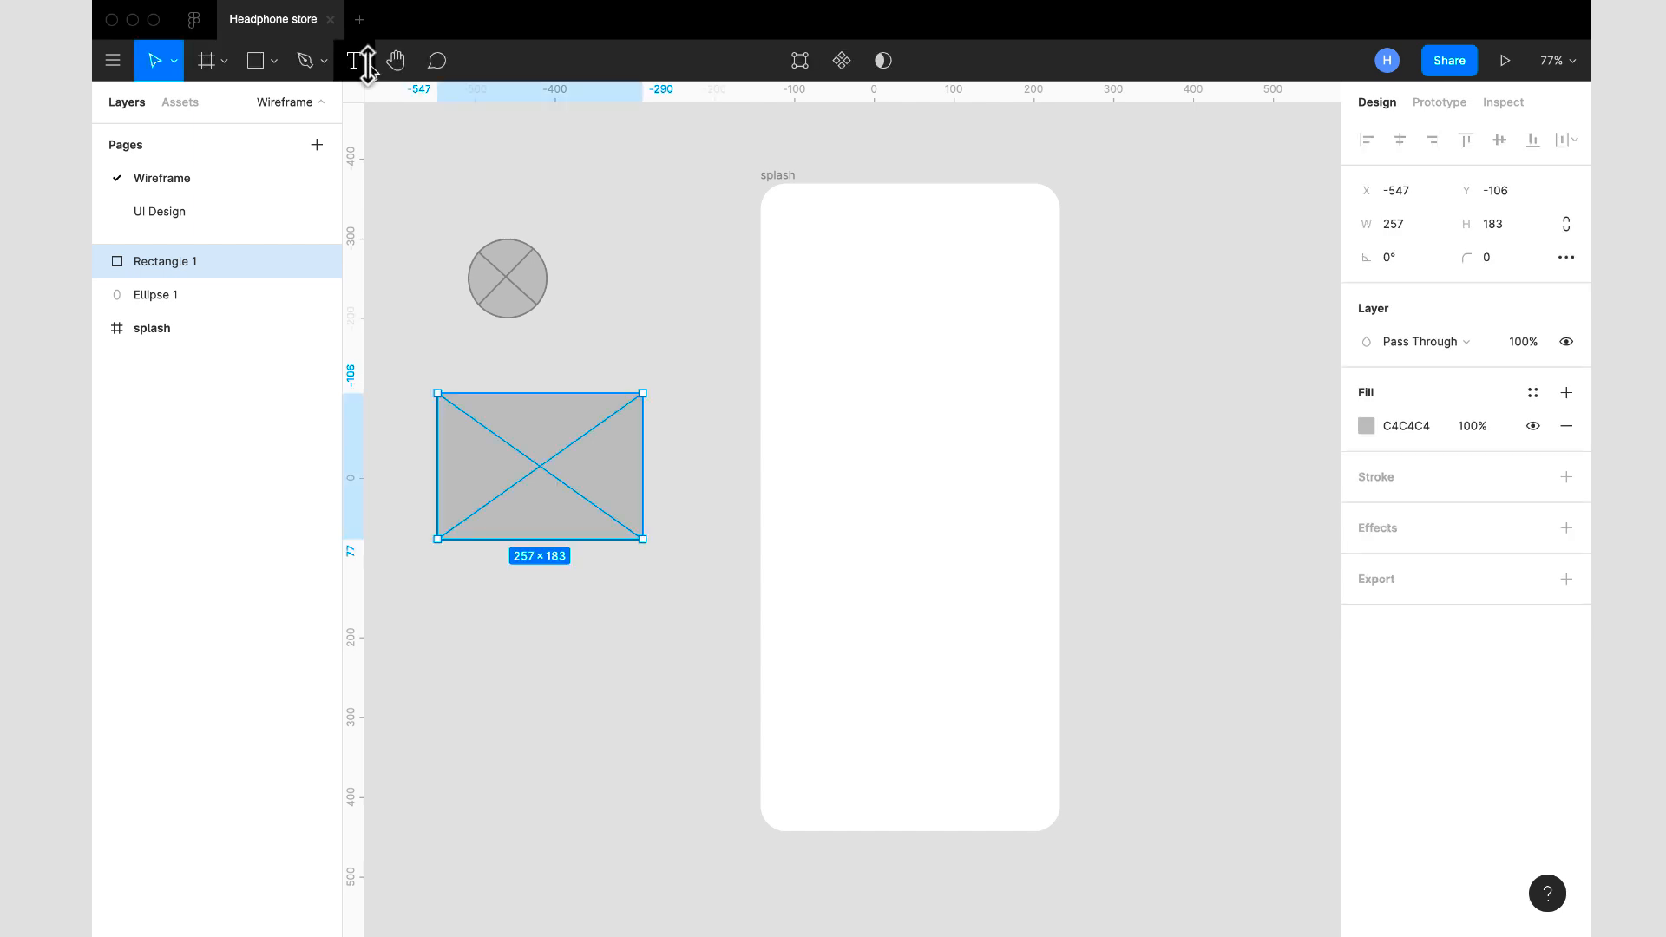
- Copy the circle's 8C8C8C stroke onto the crossed rectangle and set the stroke width to 2
click(544, 292)
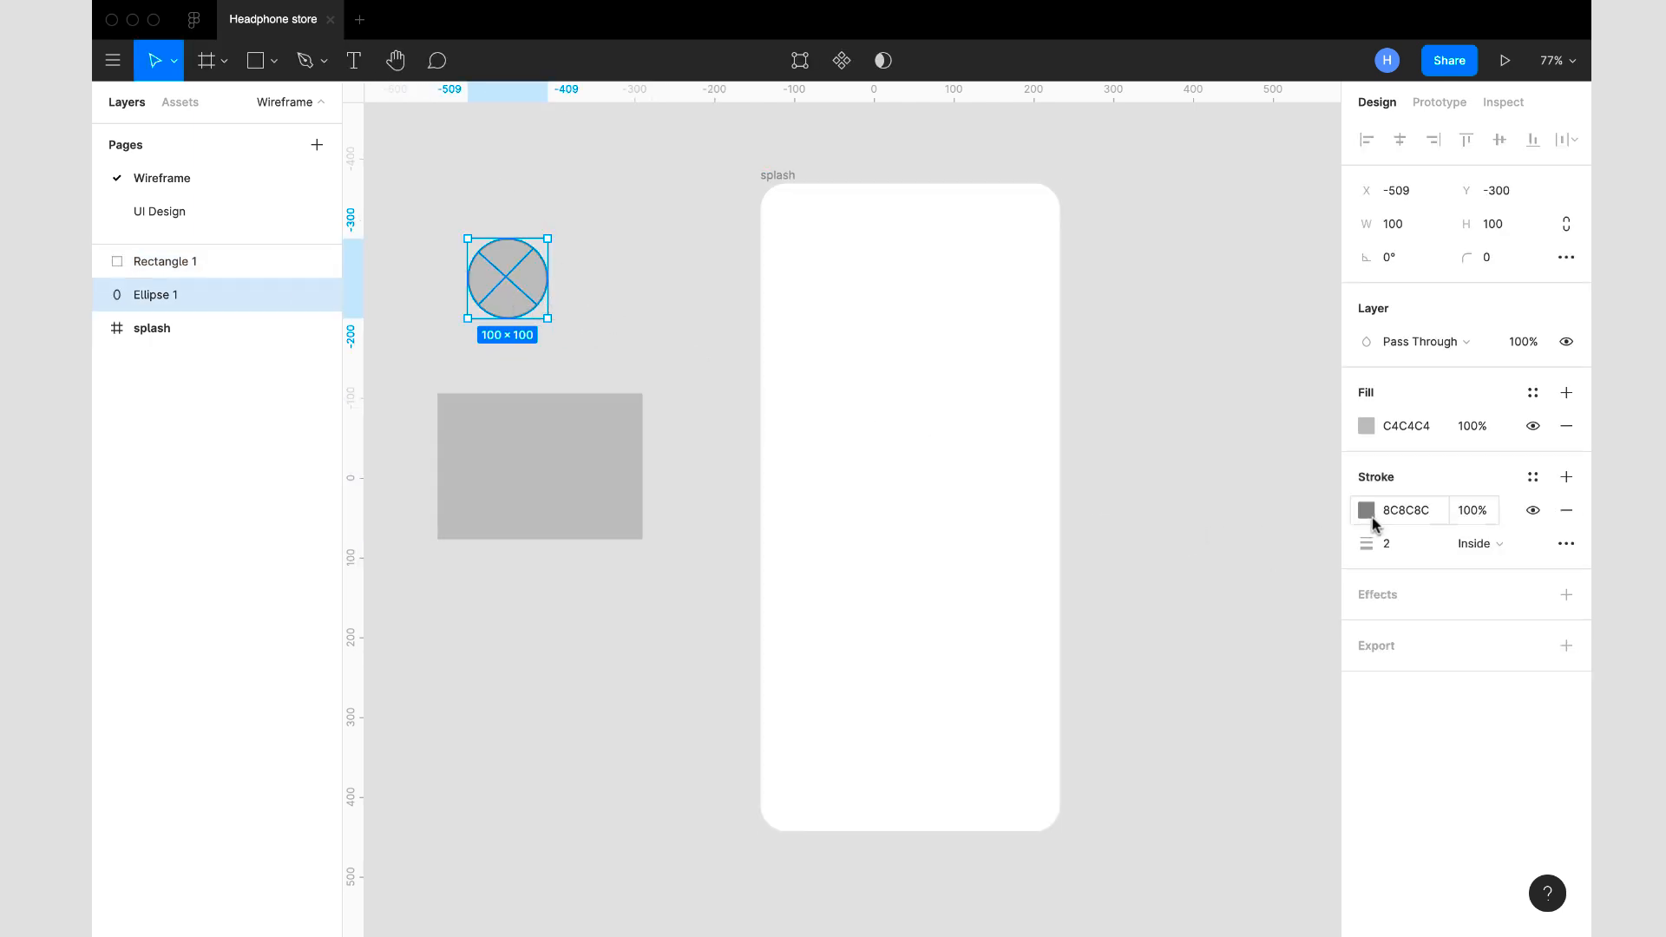
click(1345, 518)
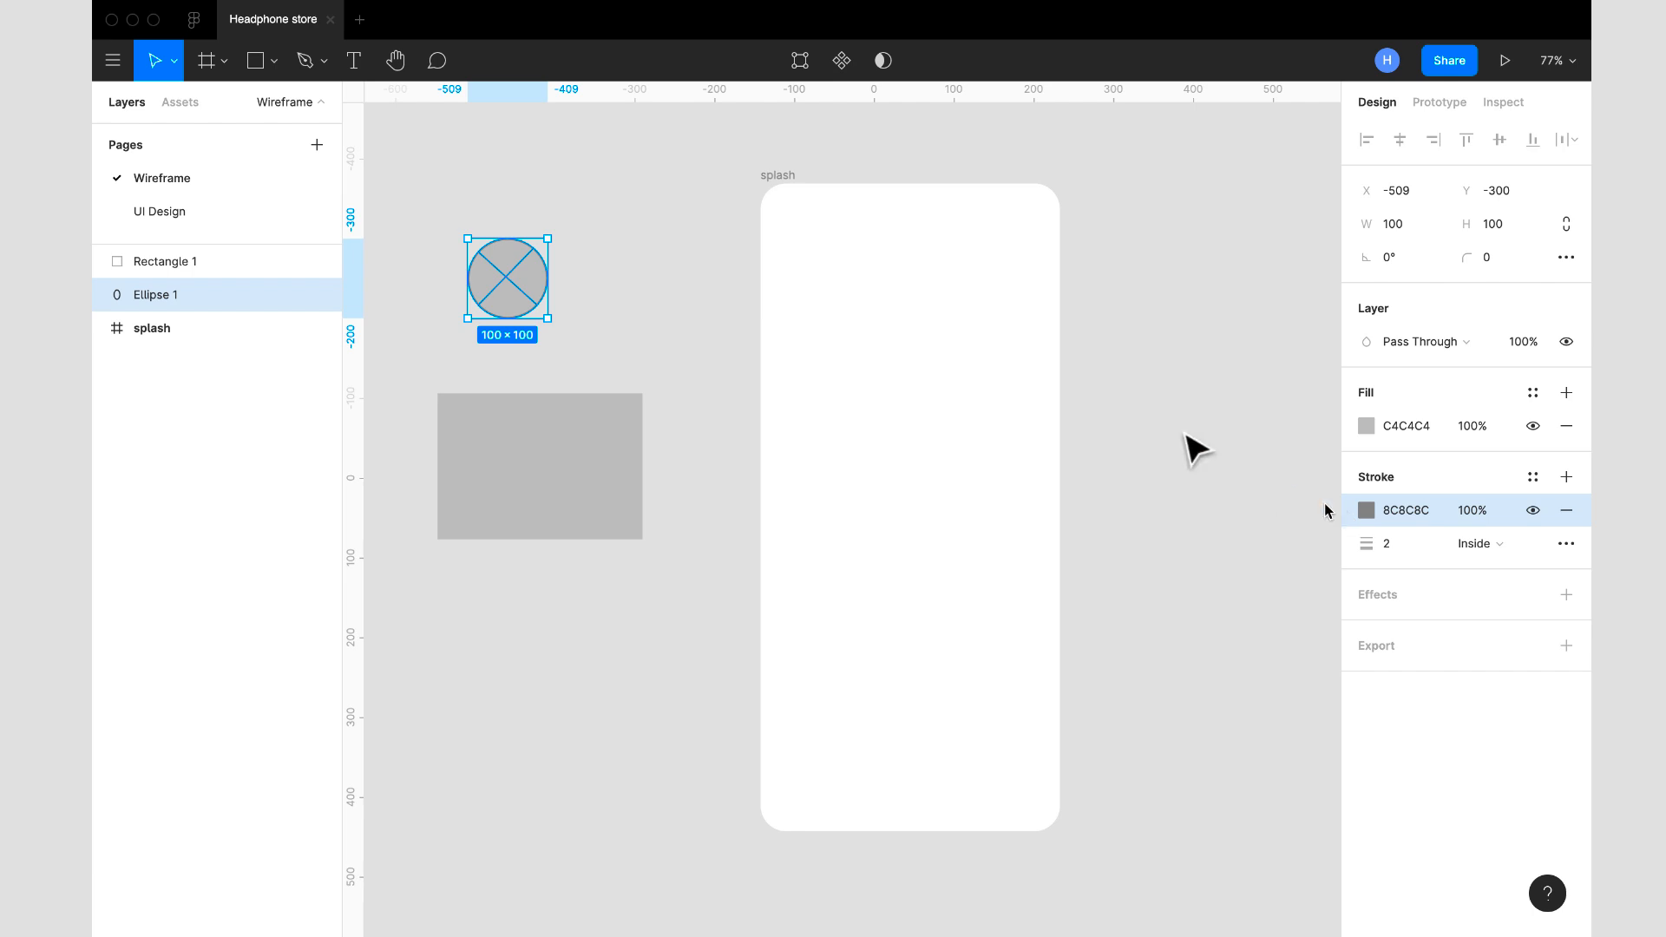
click(580, 451)
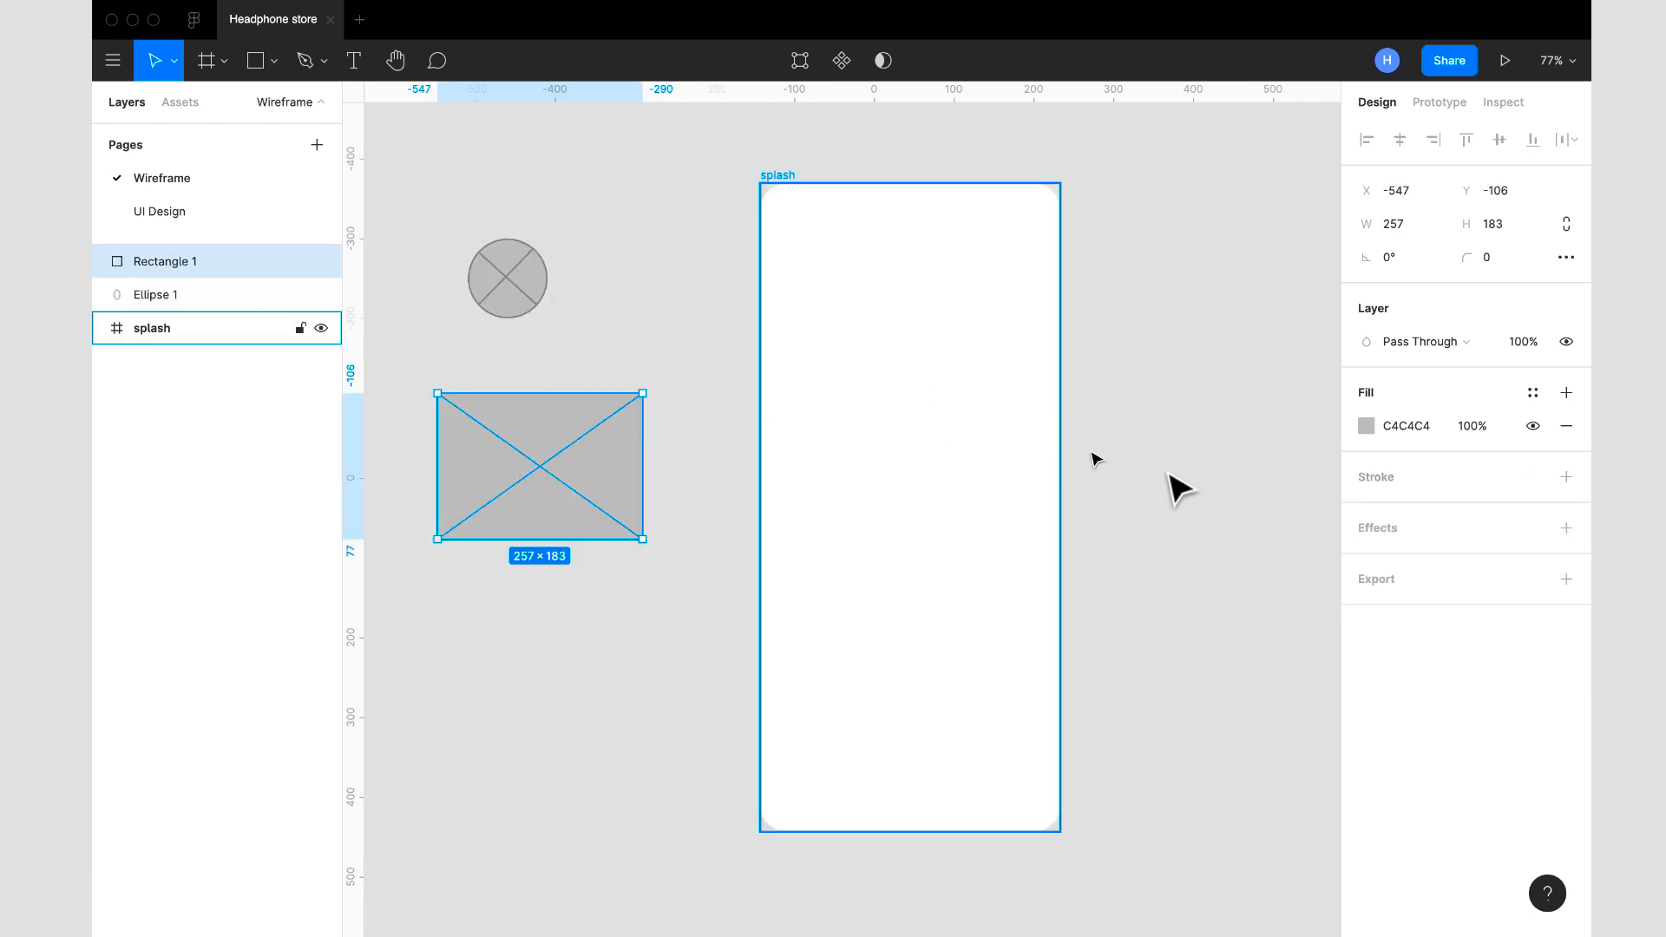
click(1356, 492)
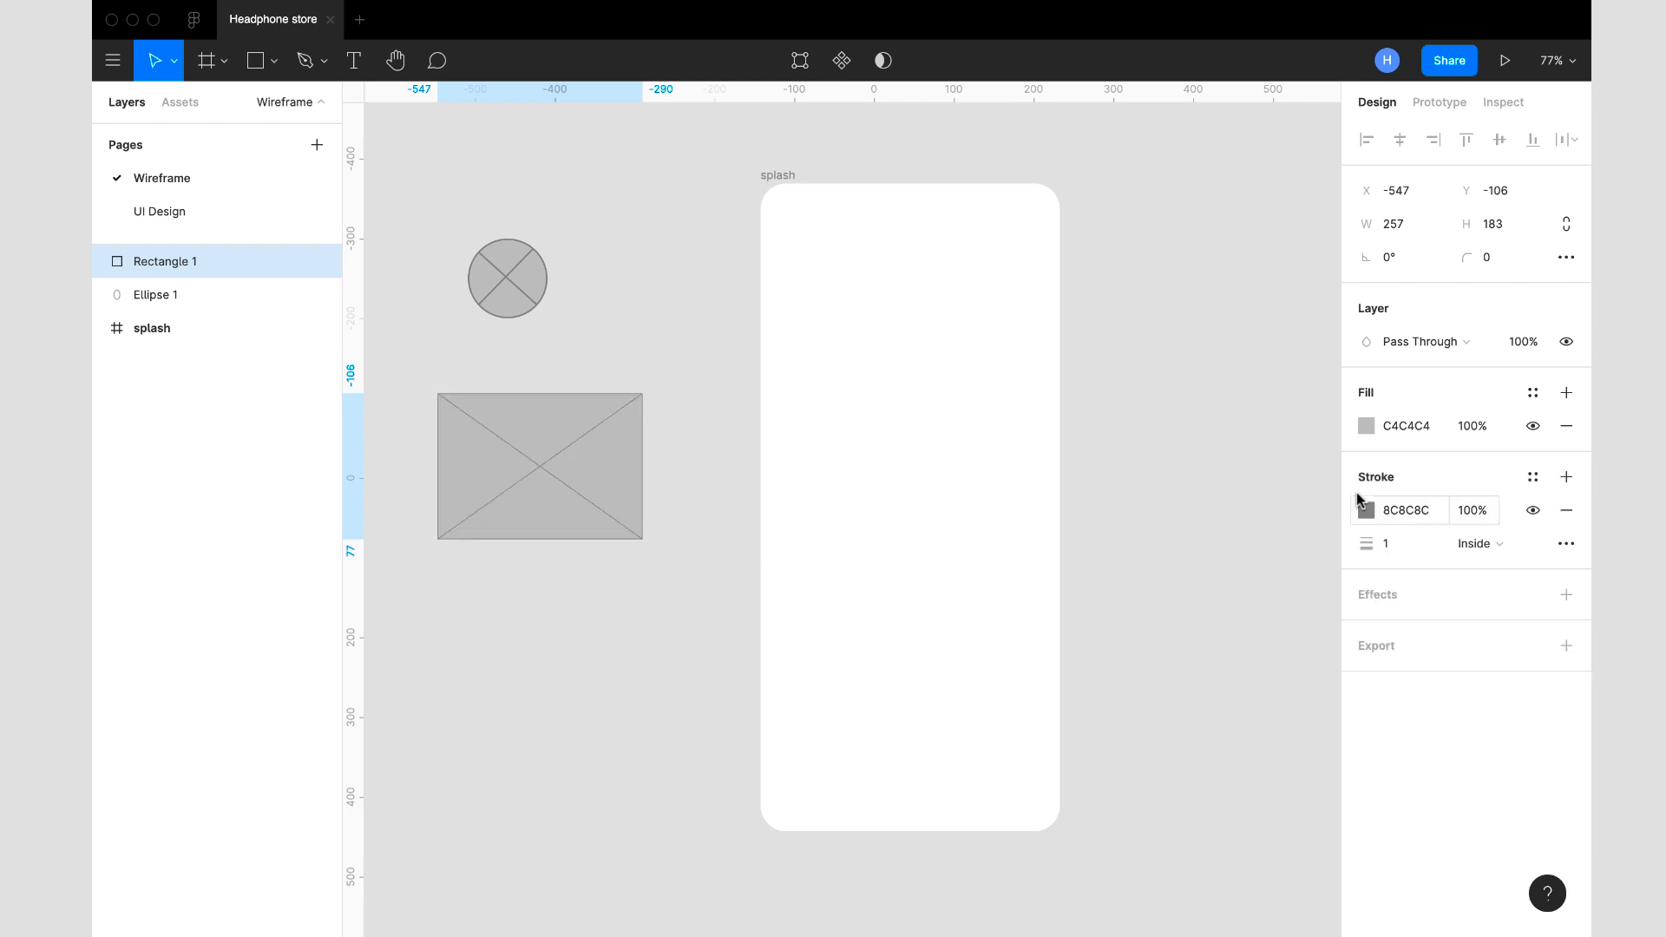
click(1404, 546)
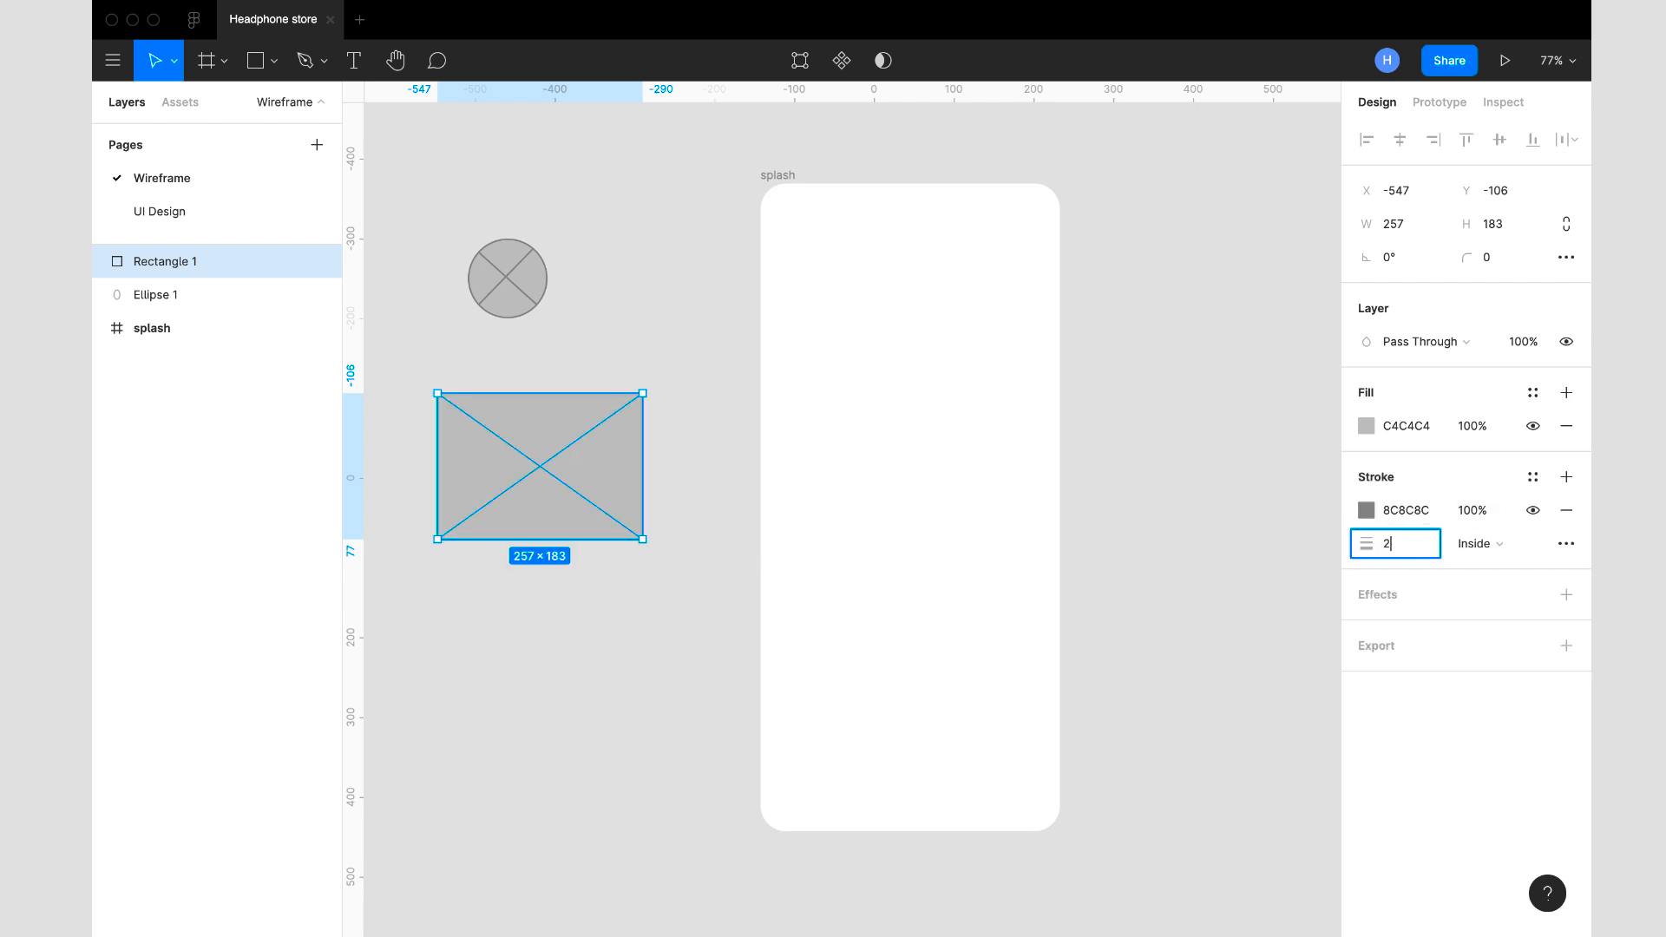
text(2)
key(Return)
click(1120, 469)
- Move the crossed circle into the upper part of the splash frame, at about X 131, Y 94
click(508, 261)
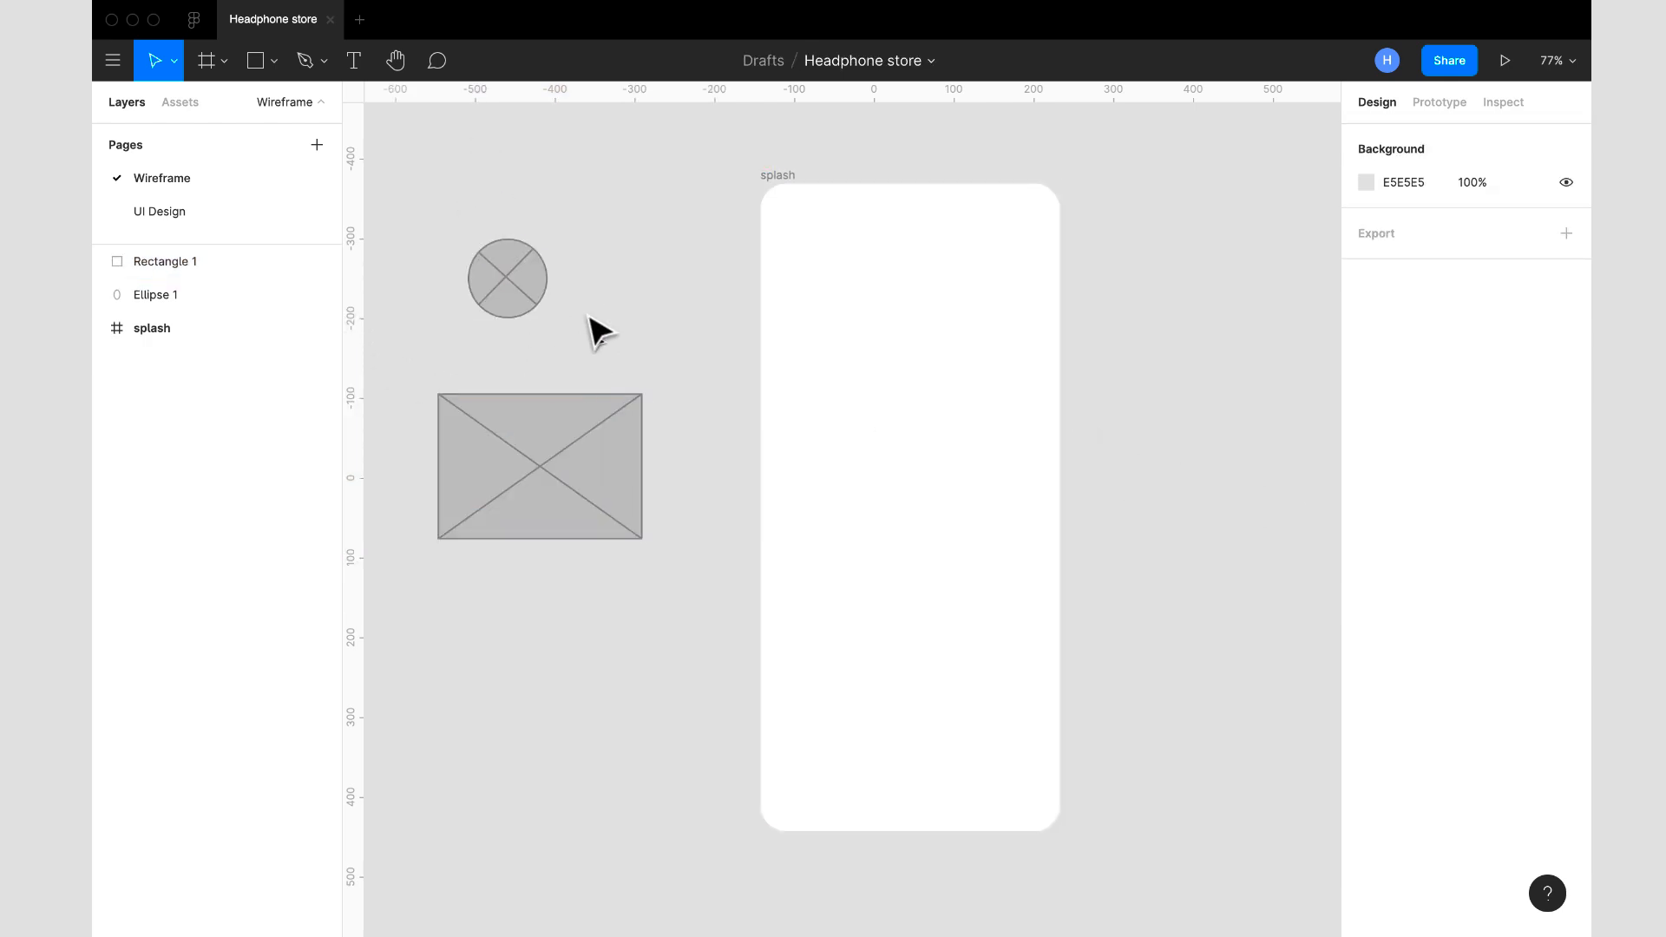
drag(519, 295, 919, 303)
click(996, 366)
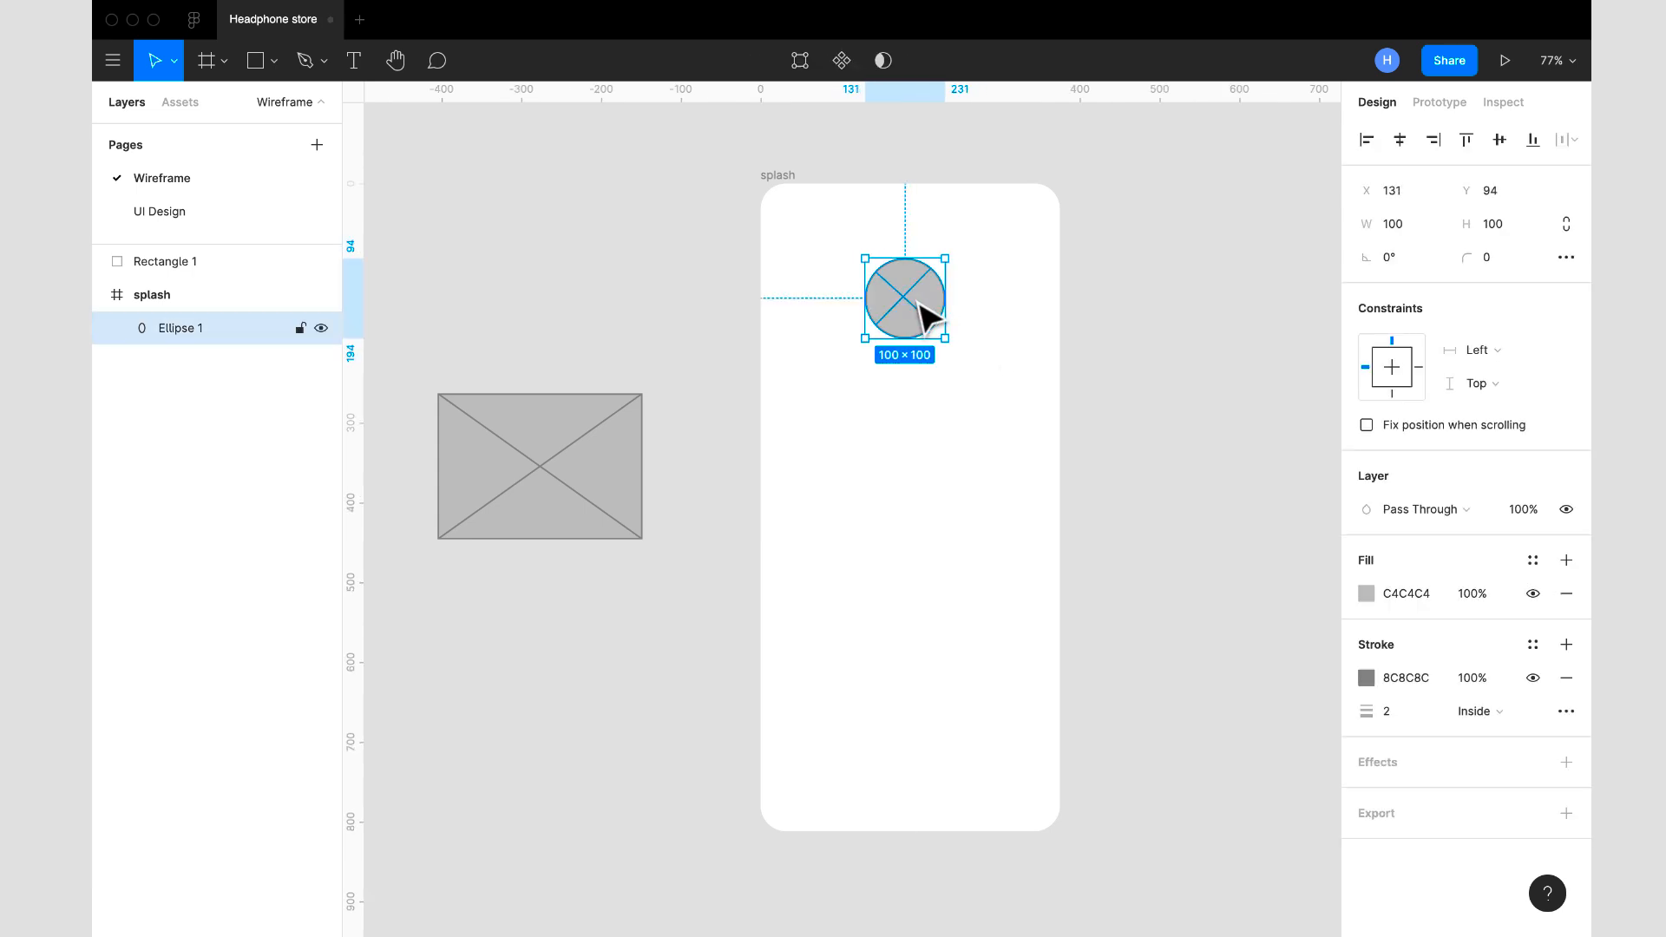
- Start a text layer below the circle in the splash frame and set its font to Montserrat
click(353, 62)
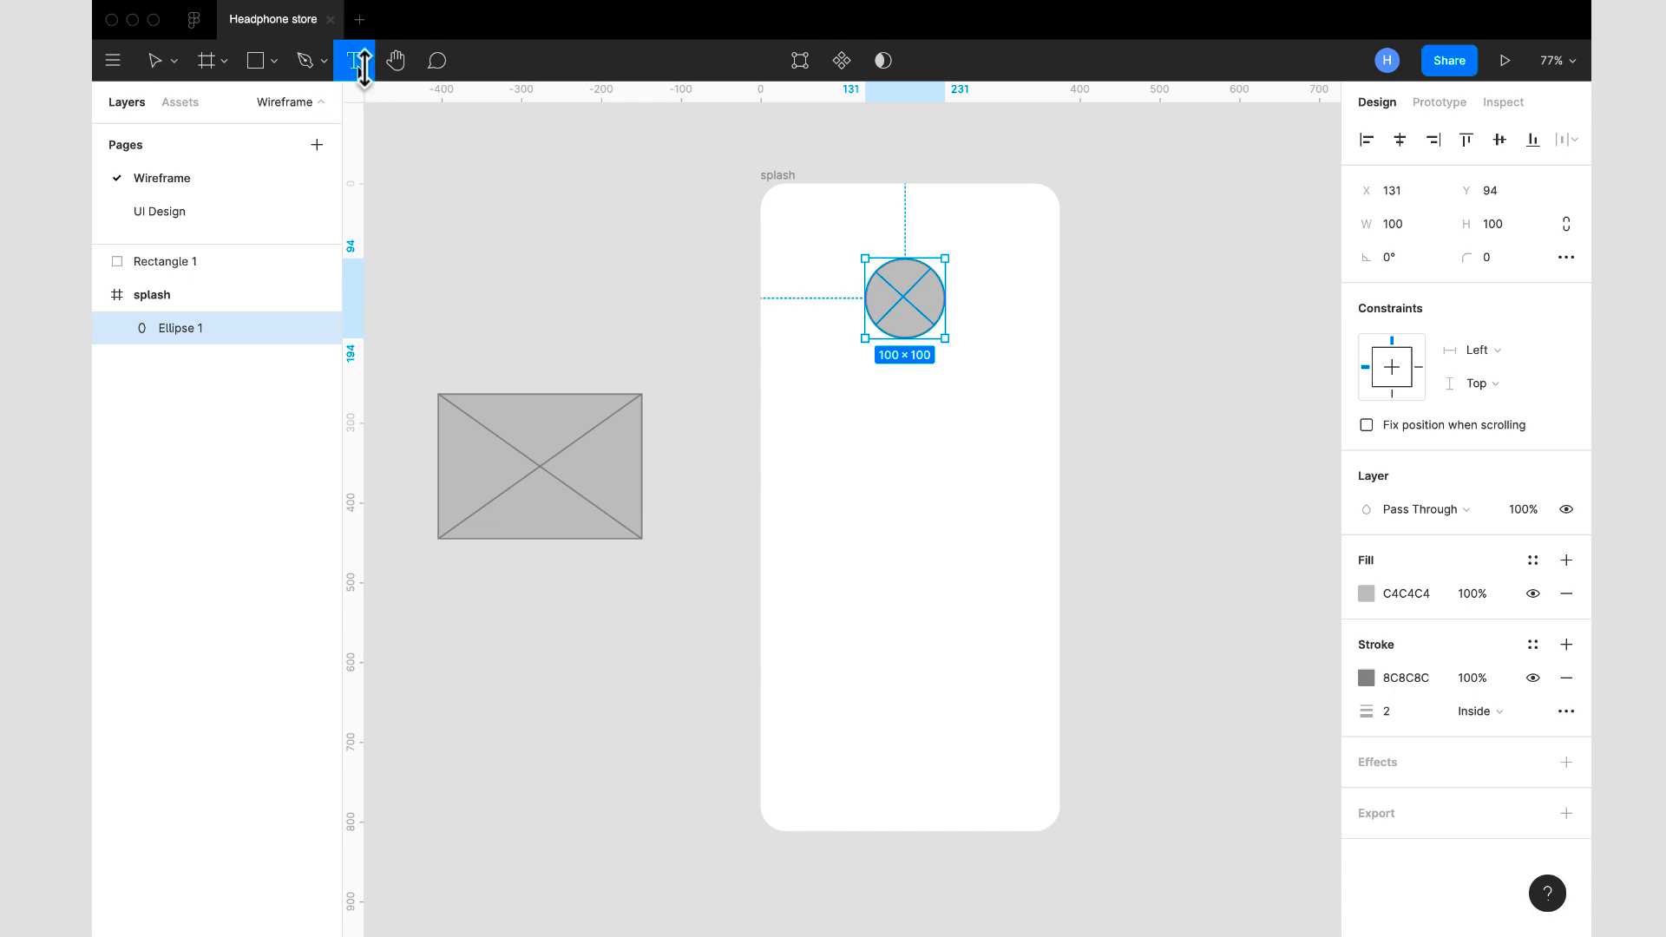
click(834, 394)
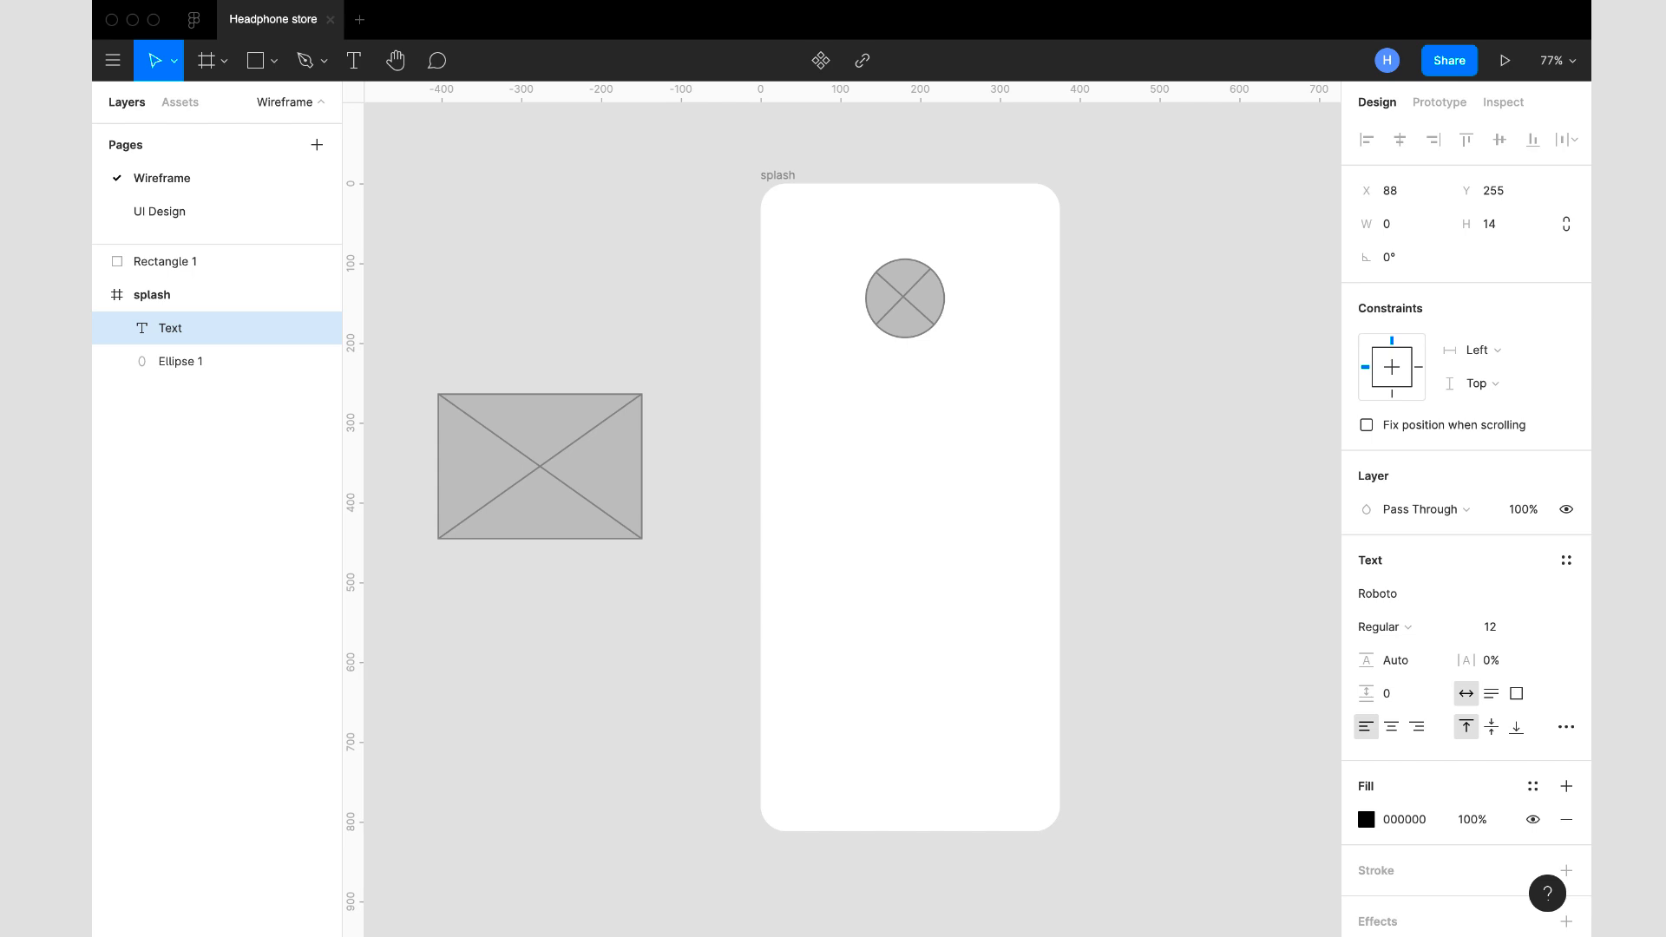
click(356, 66)
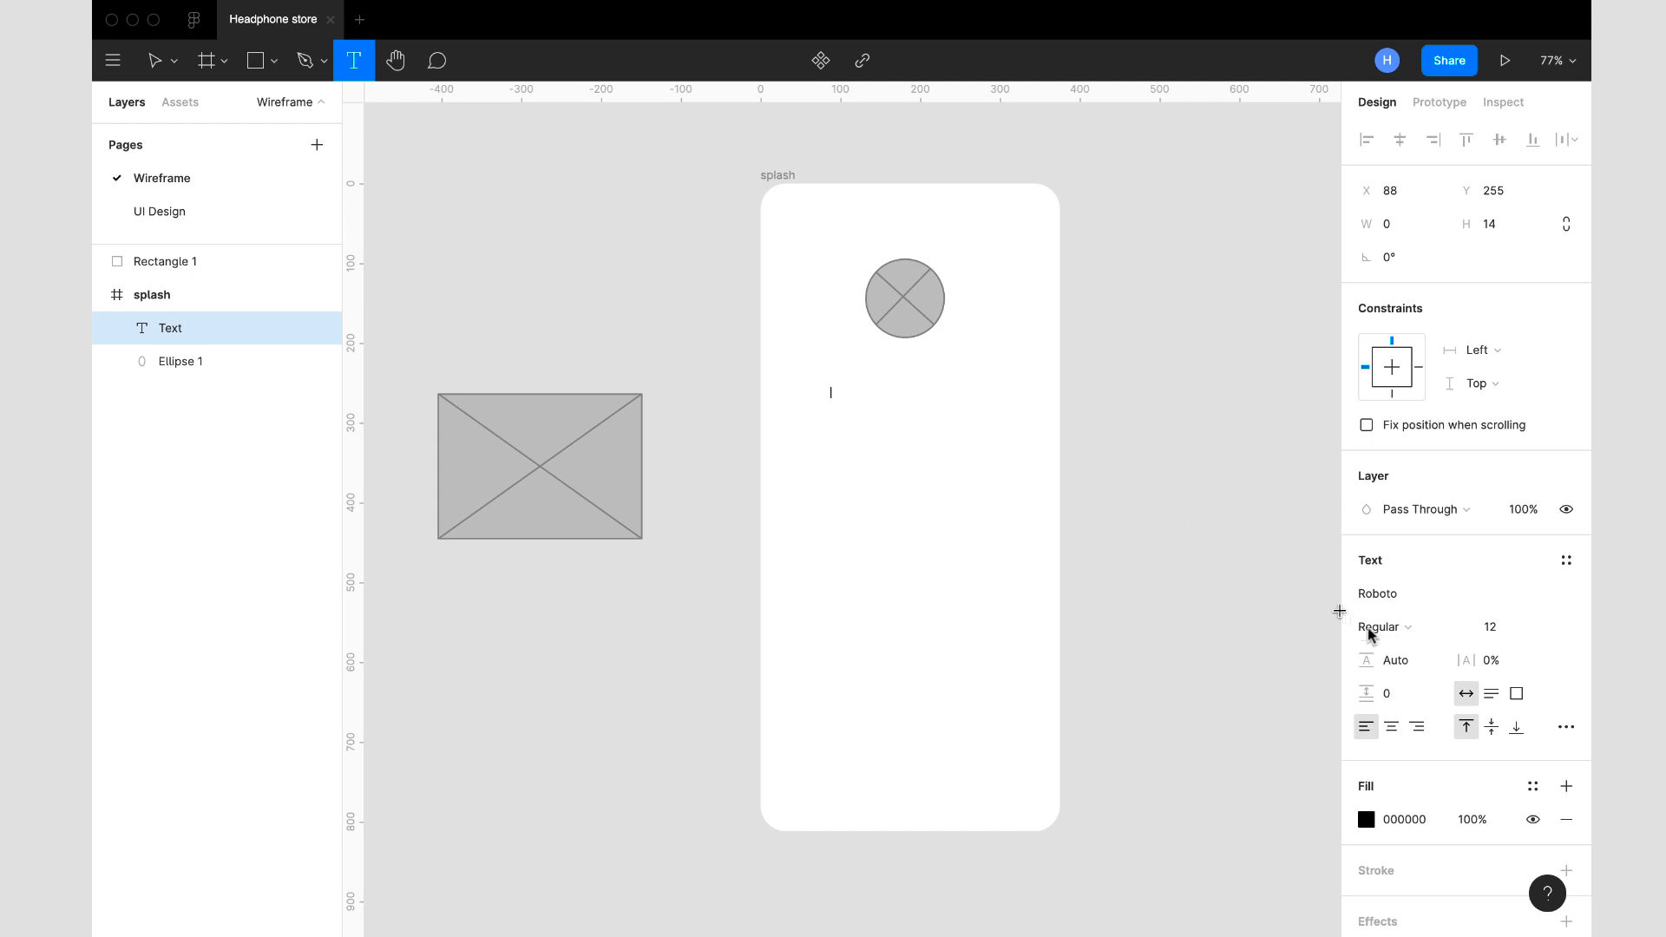
click(1414, 596)
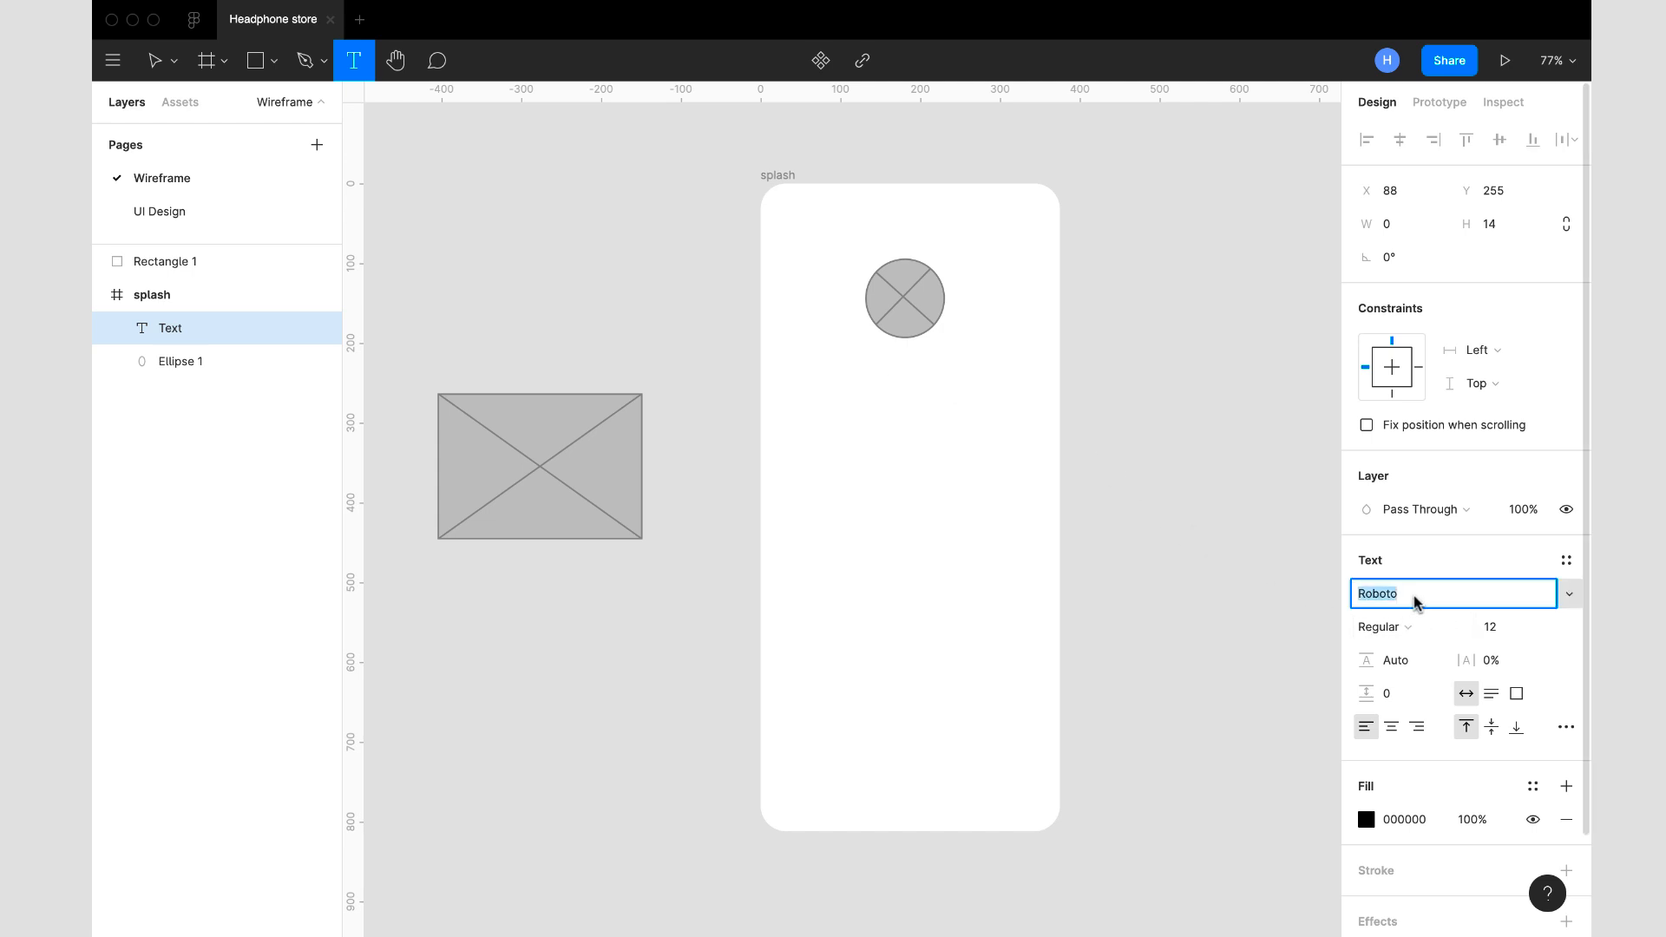
text(Montserrat)
key(Return)
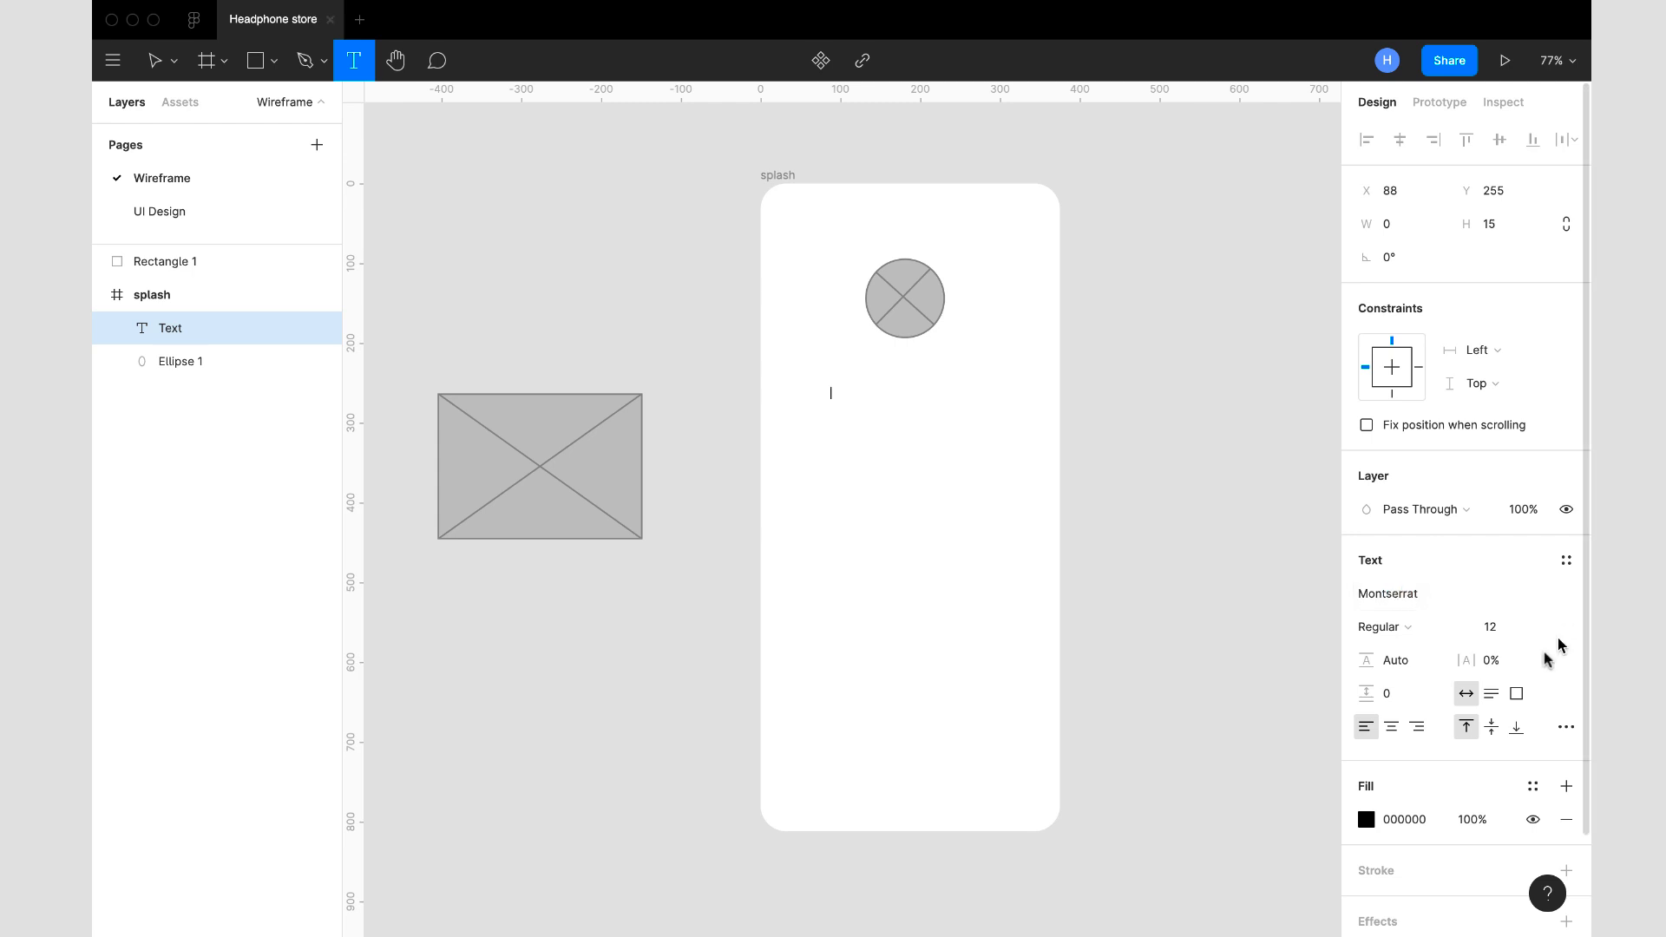
- Set the new text's size to 24, its weight to Bold and its letter spacing to 1.6%
click(1505, 627)
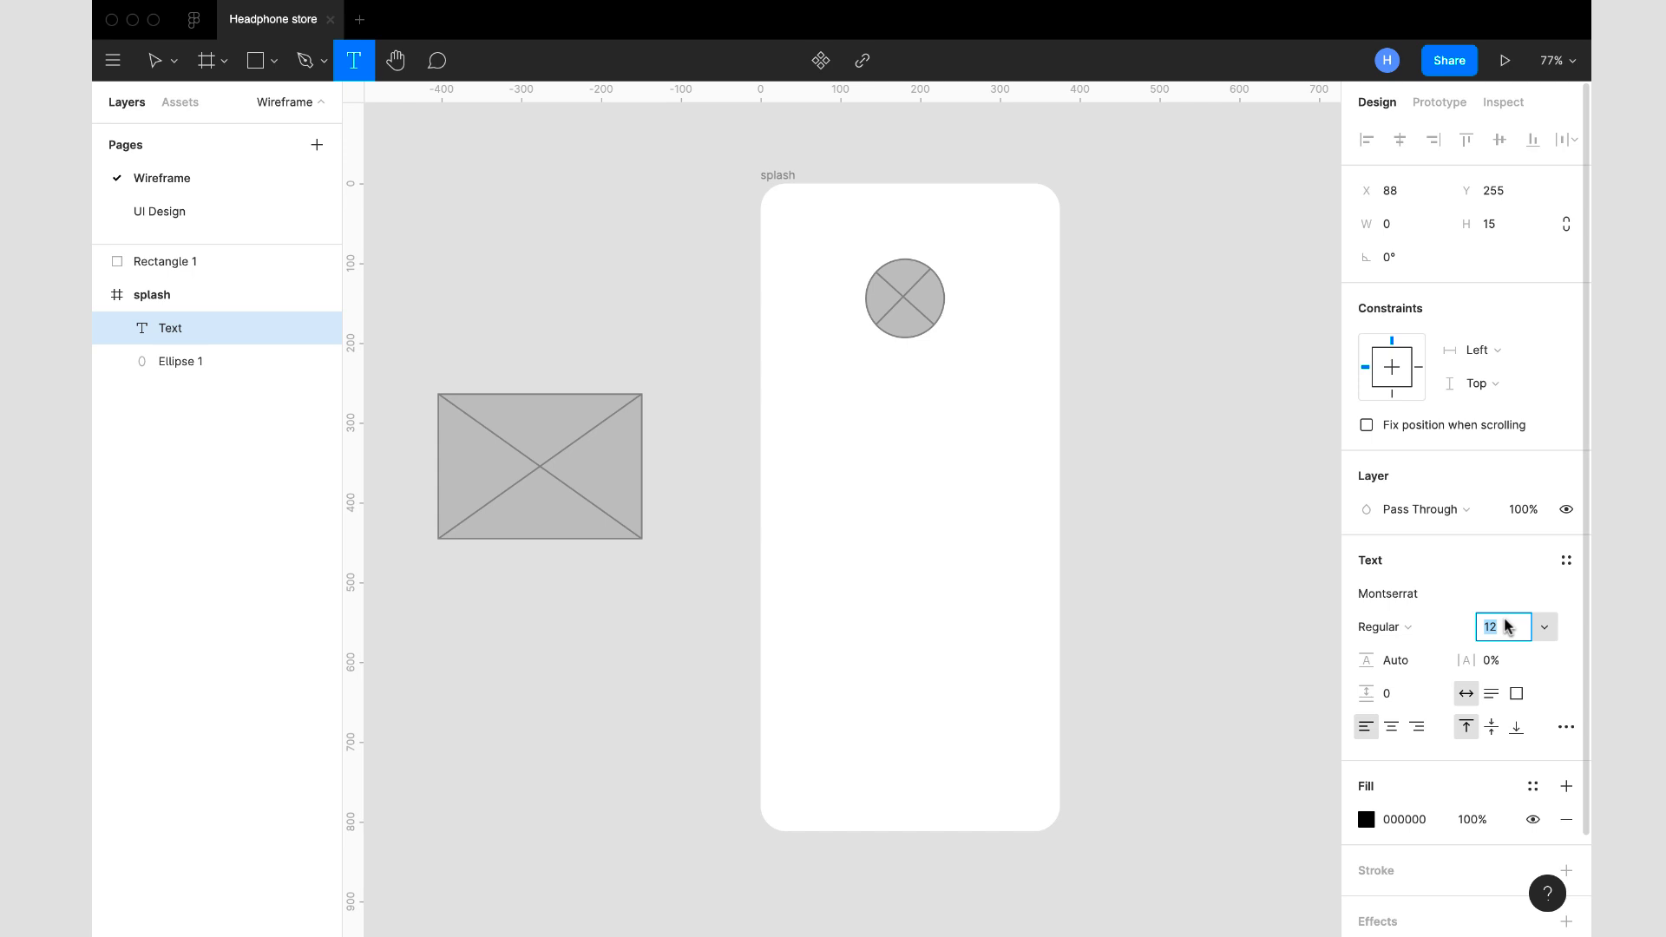
key(Return)
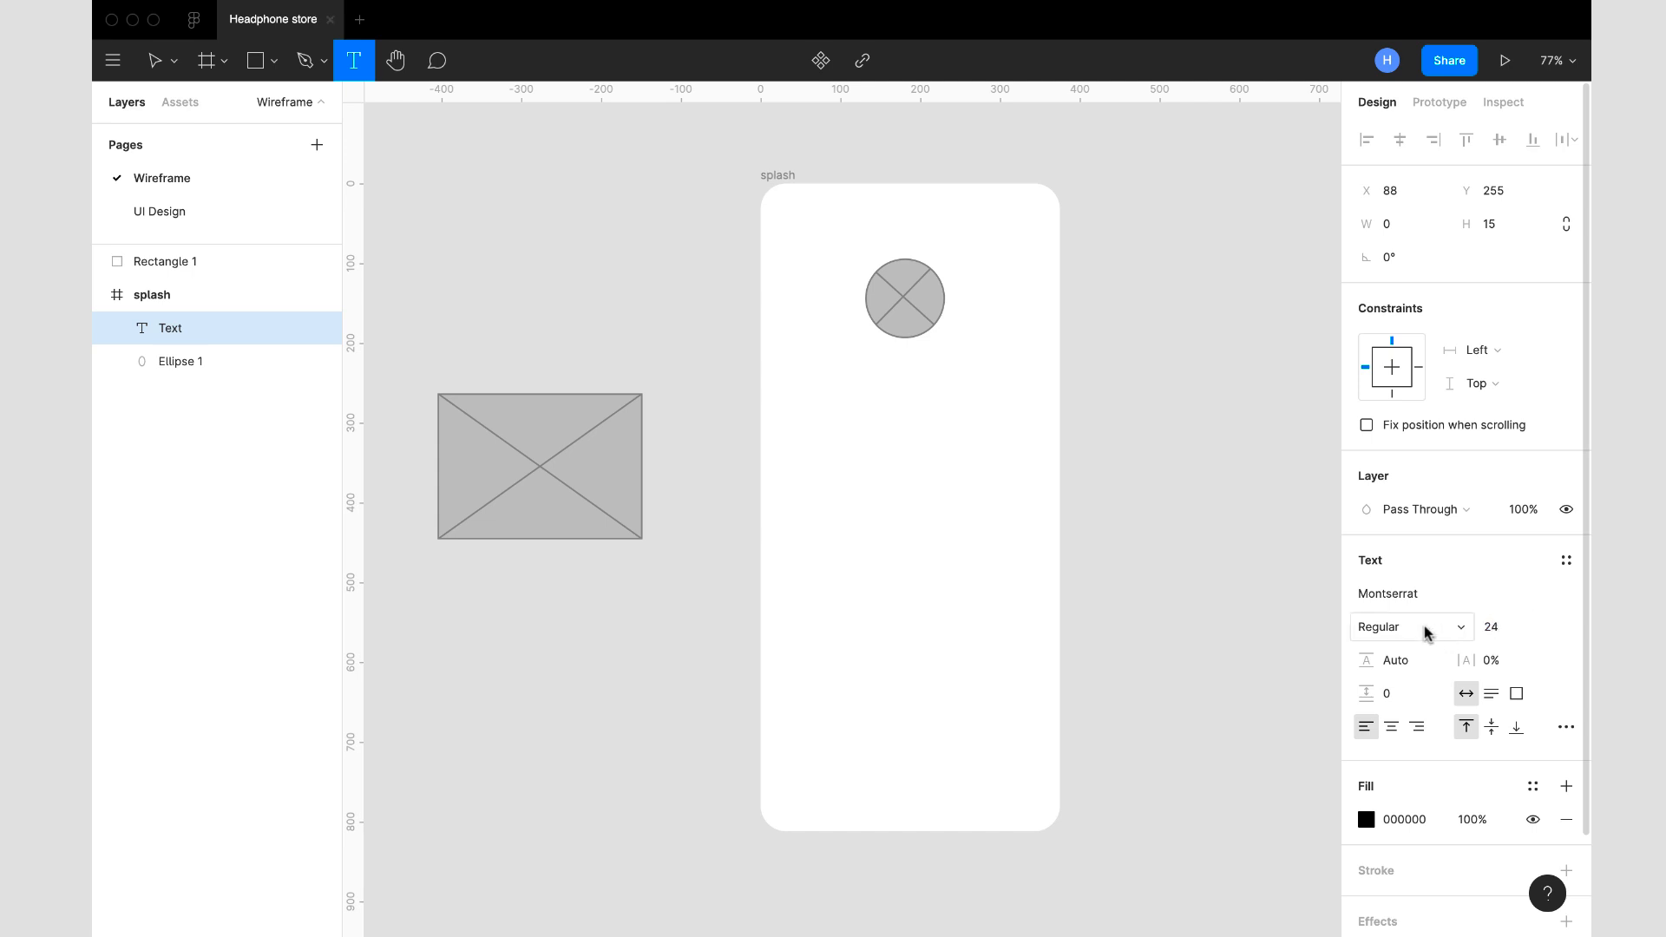
click(1427, 632)
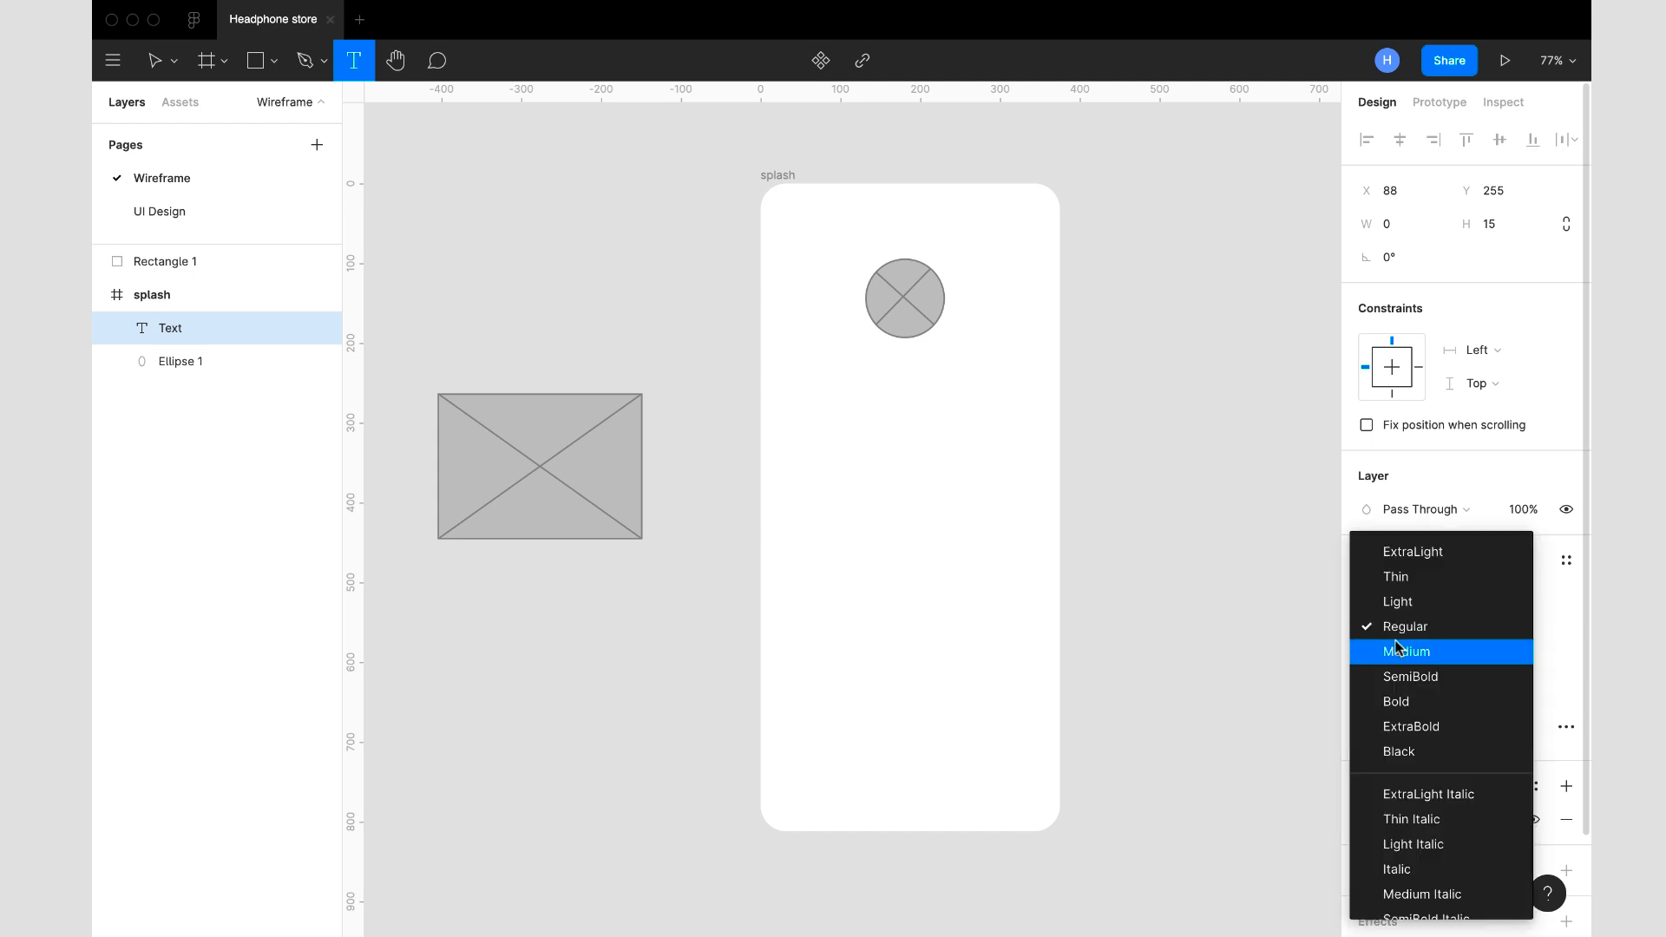
click(1409, 703)
click(1505, 662)
text(1.6)
key(Return)
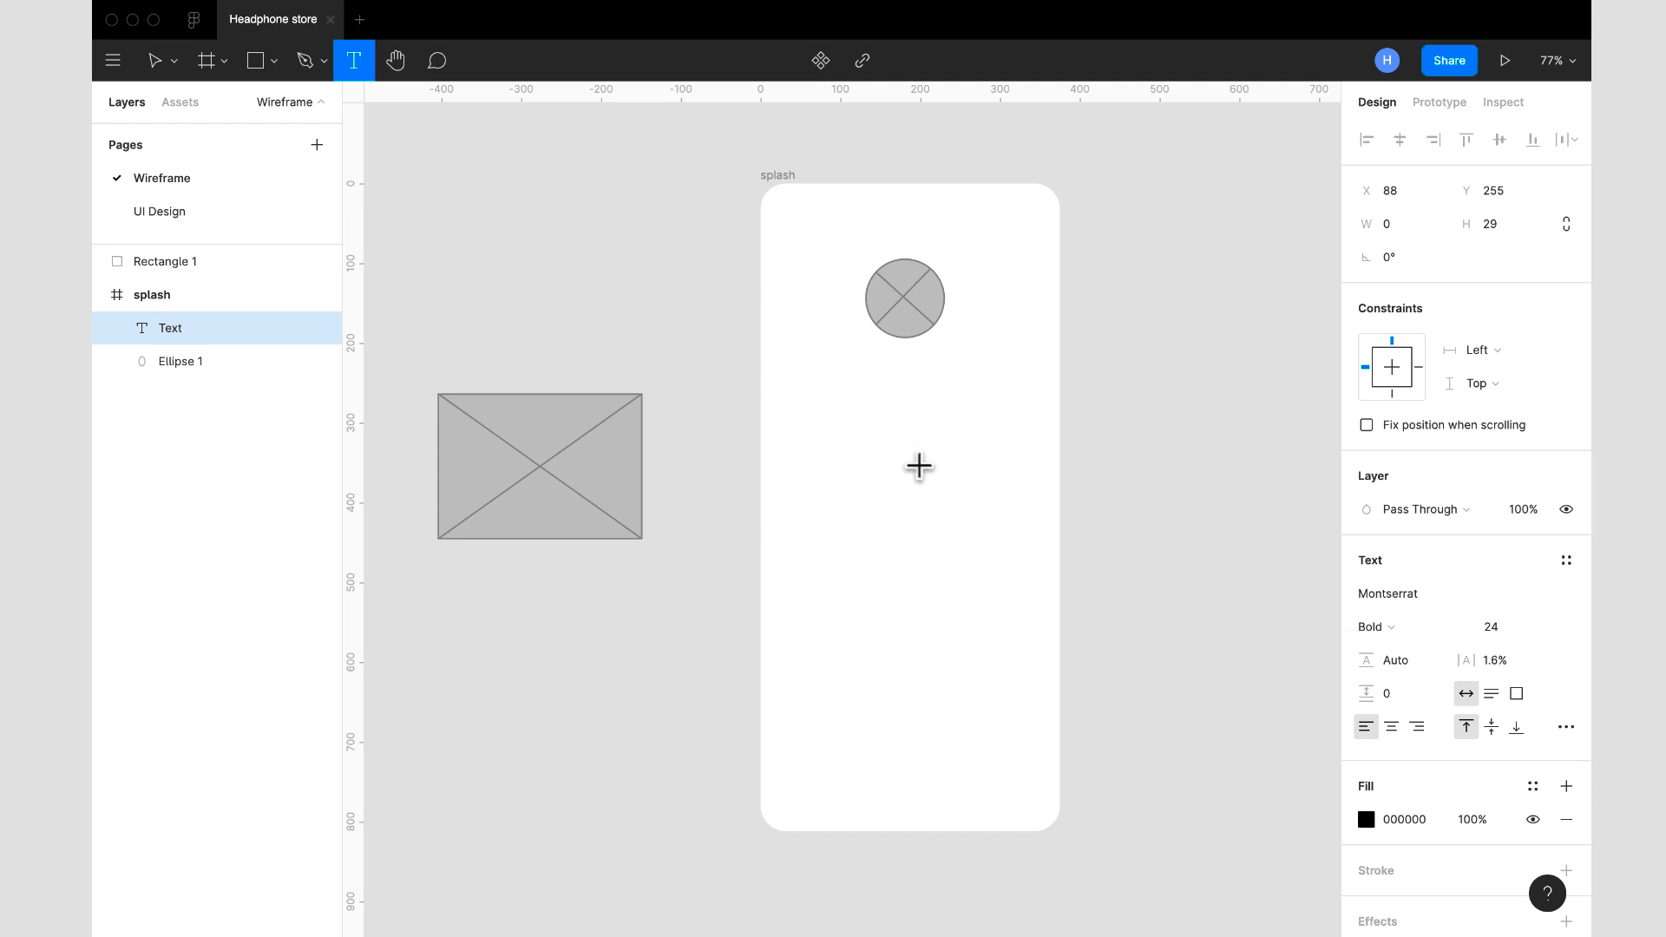
- Enter the title "Headpone Store" and move it so it is centred beneath the crossed circle
text(Headpone Store)
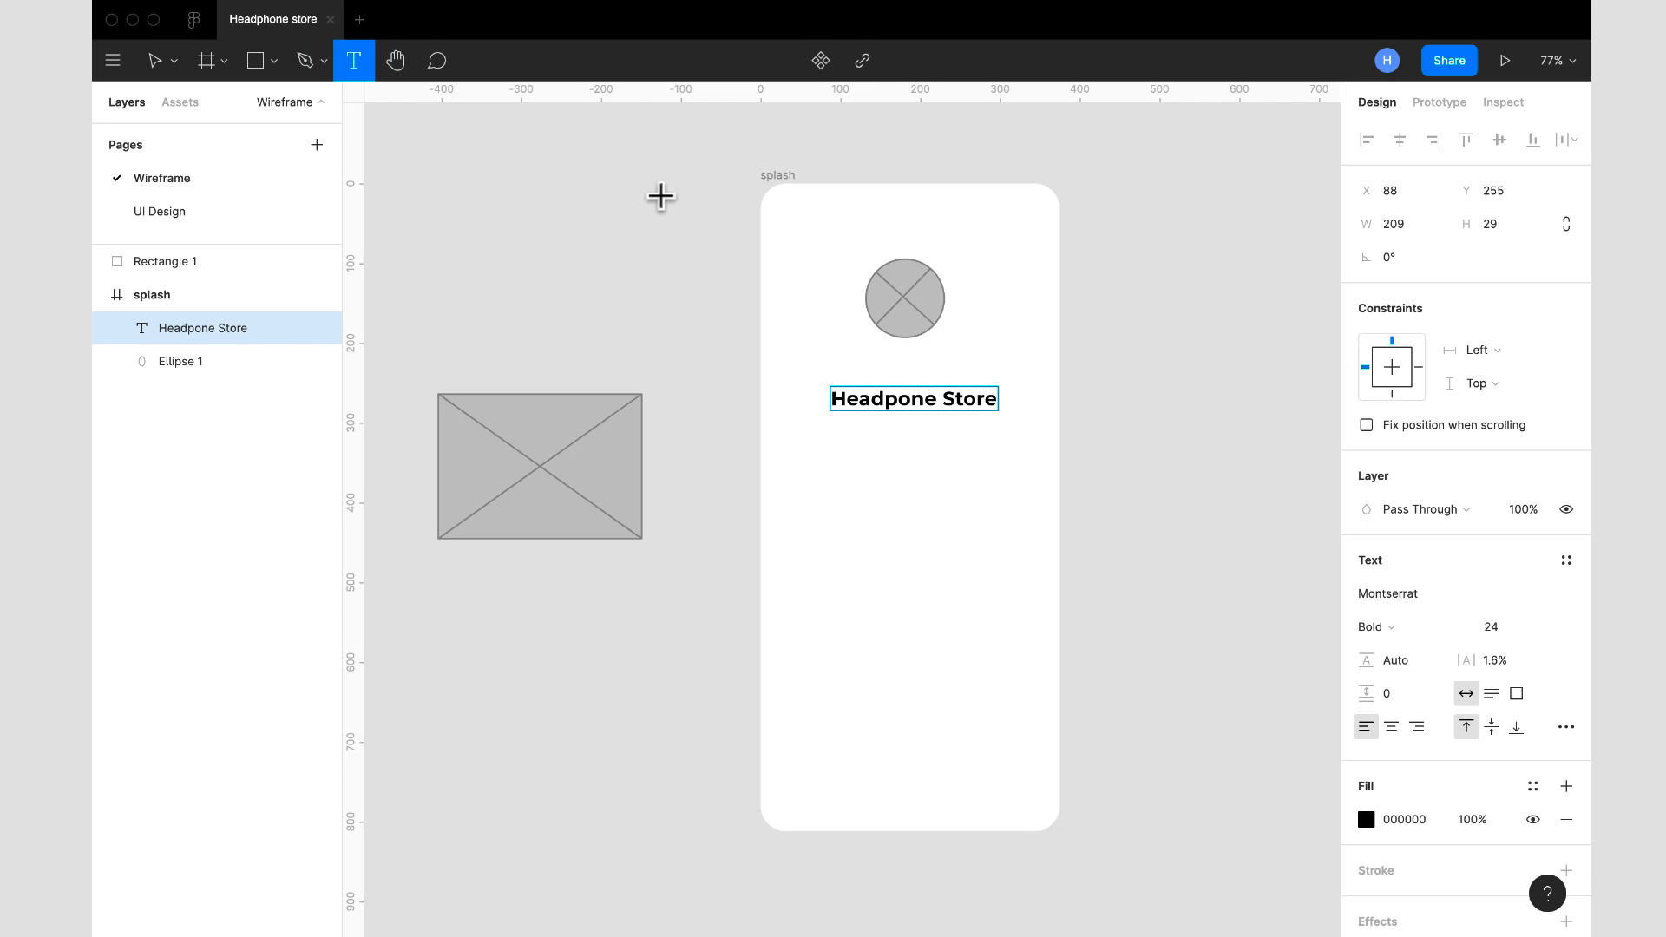
click(154, 59)
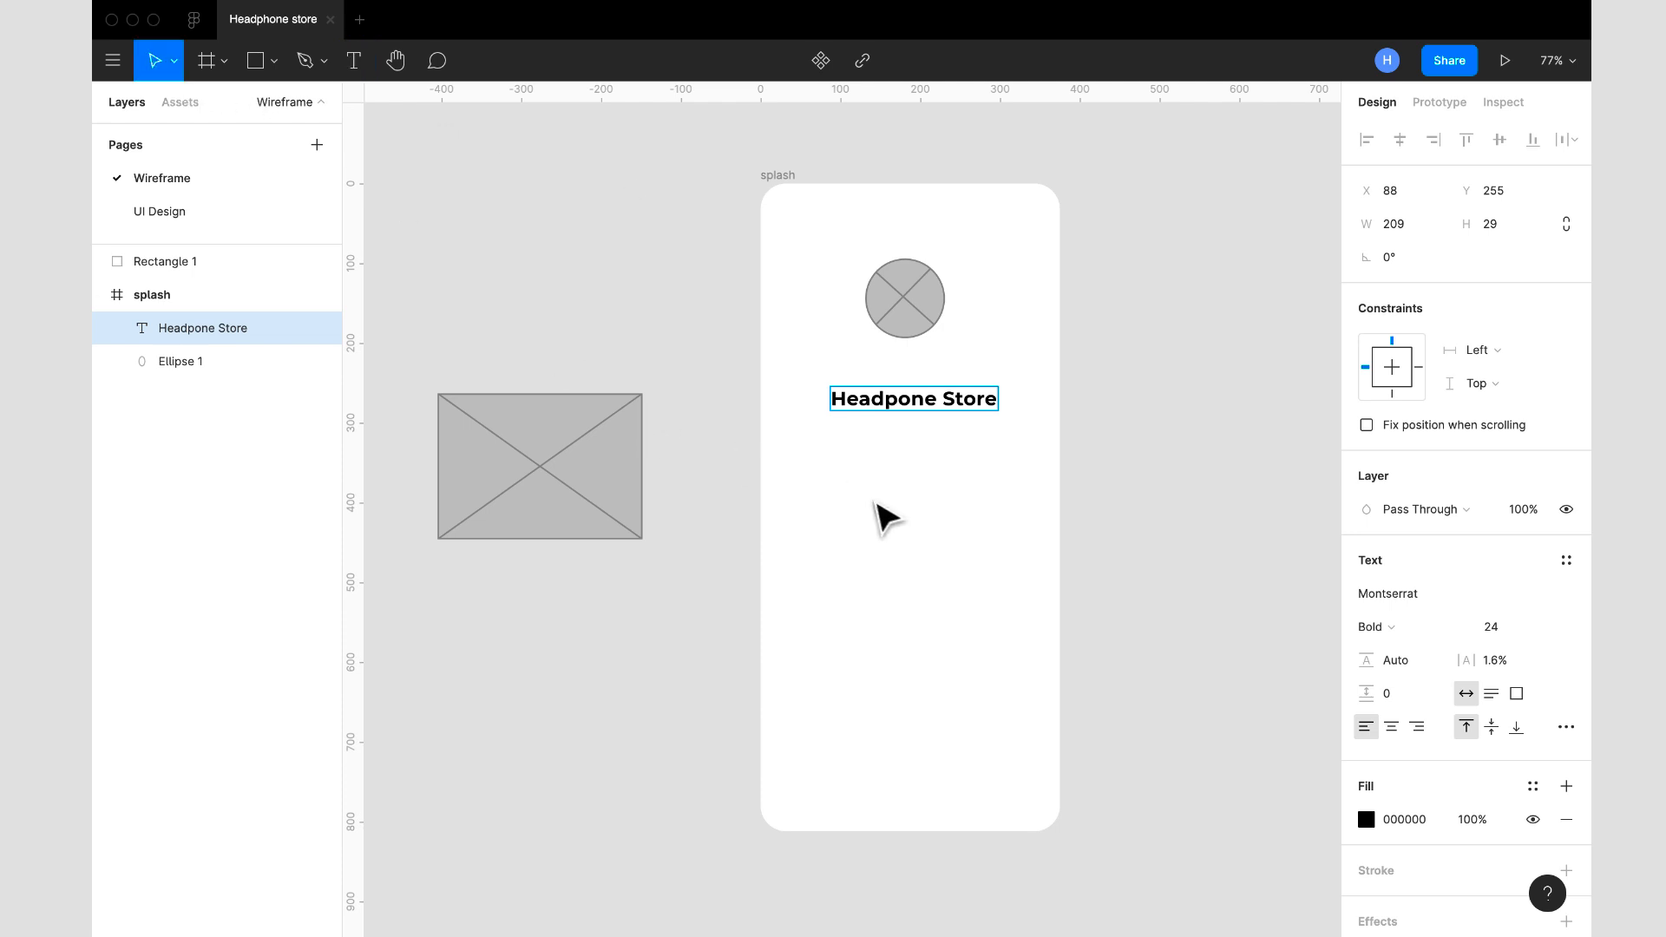
drag(903, 411, 889, 399)
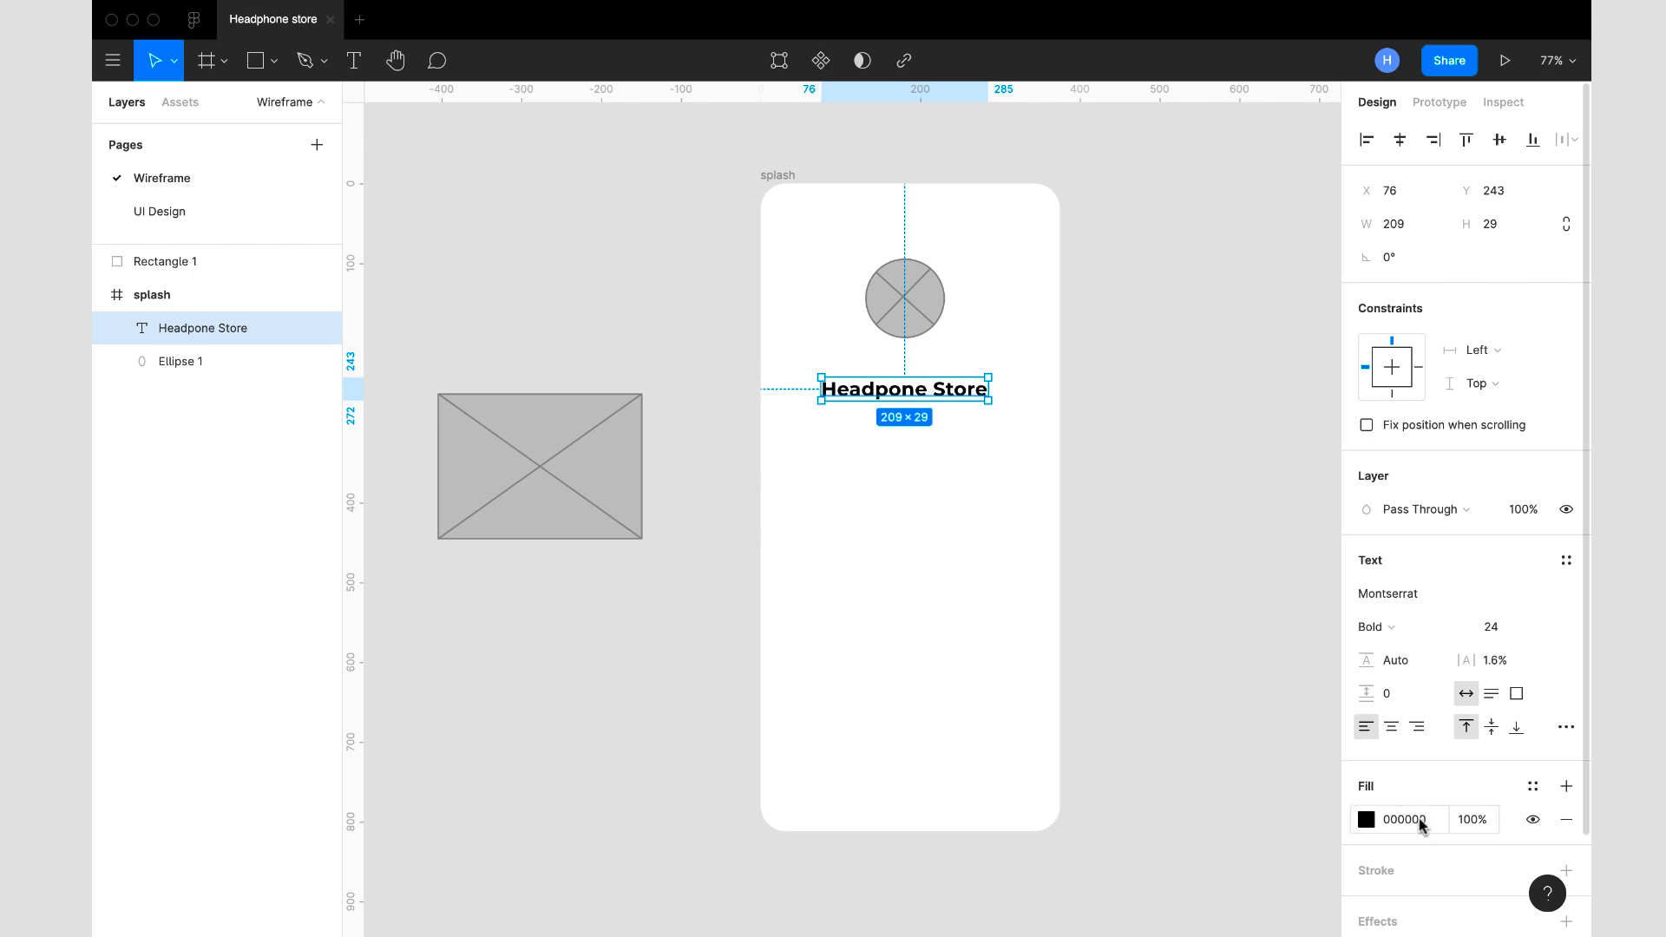
scroll(1404, 787, down, 2)
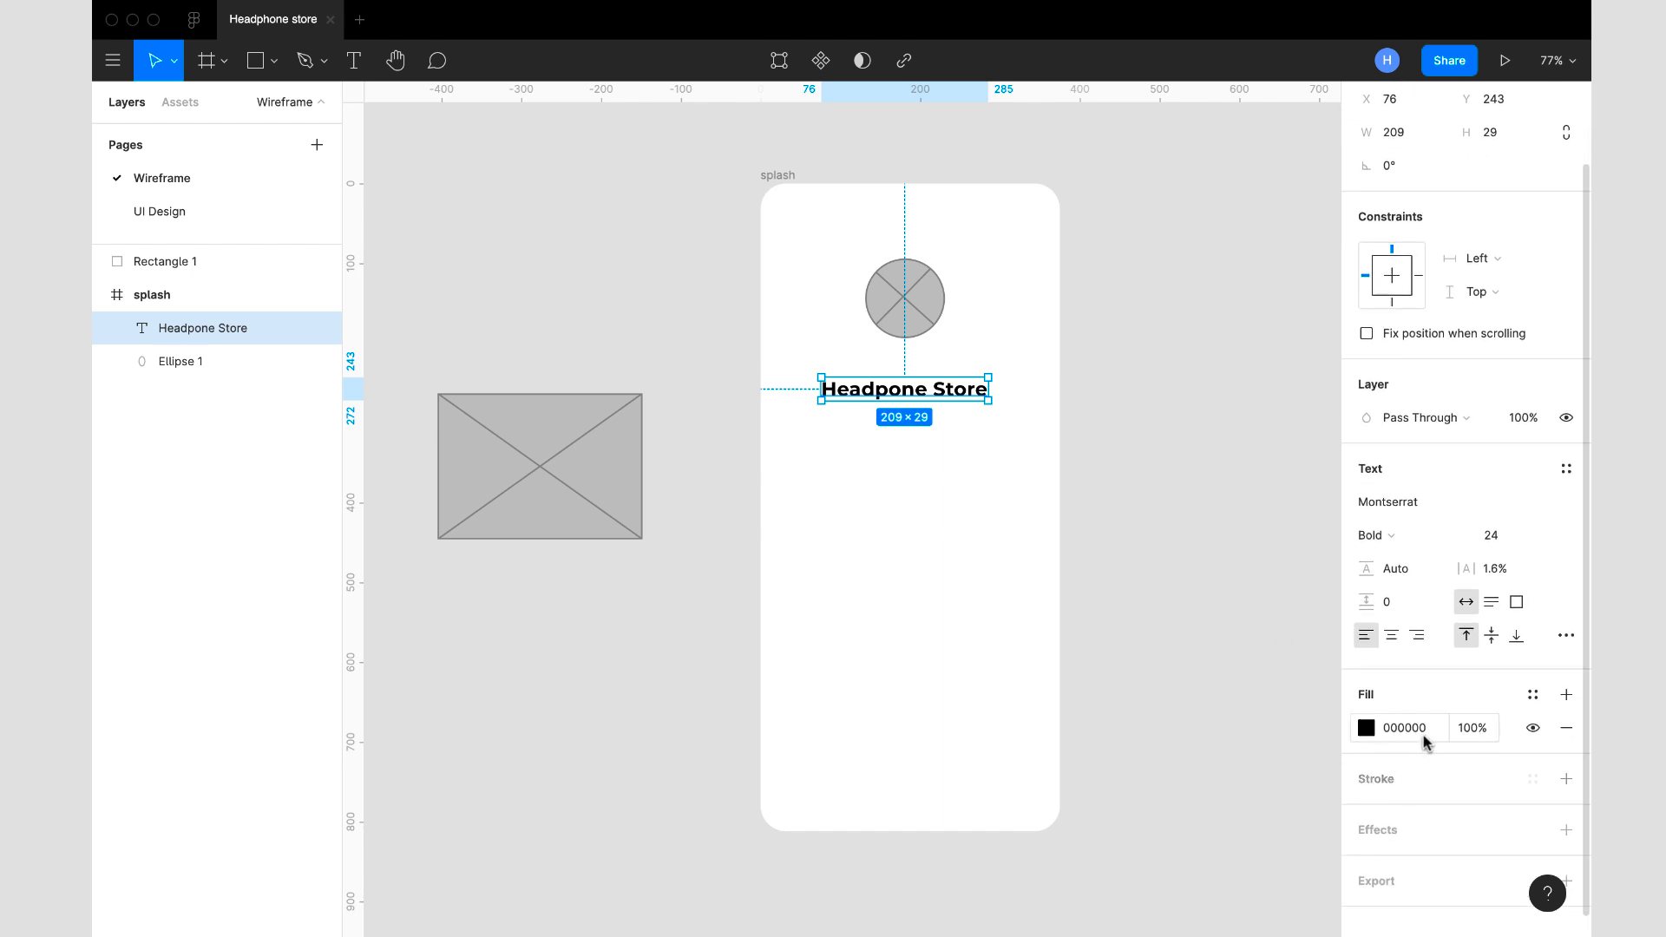
- Set the store title's fill colour to the dark grey 5A5A5A
click(1430, 727)
text(323232)
key(Return)
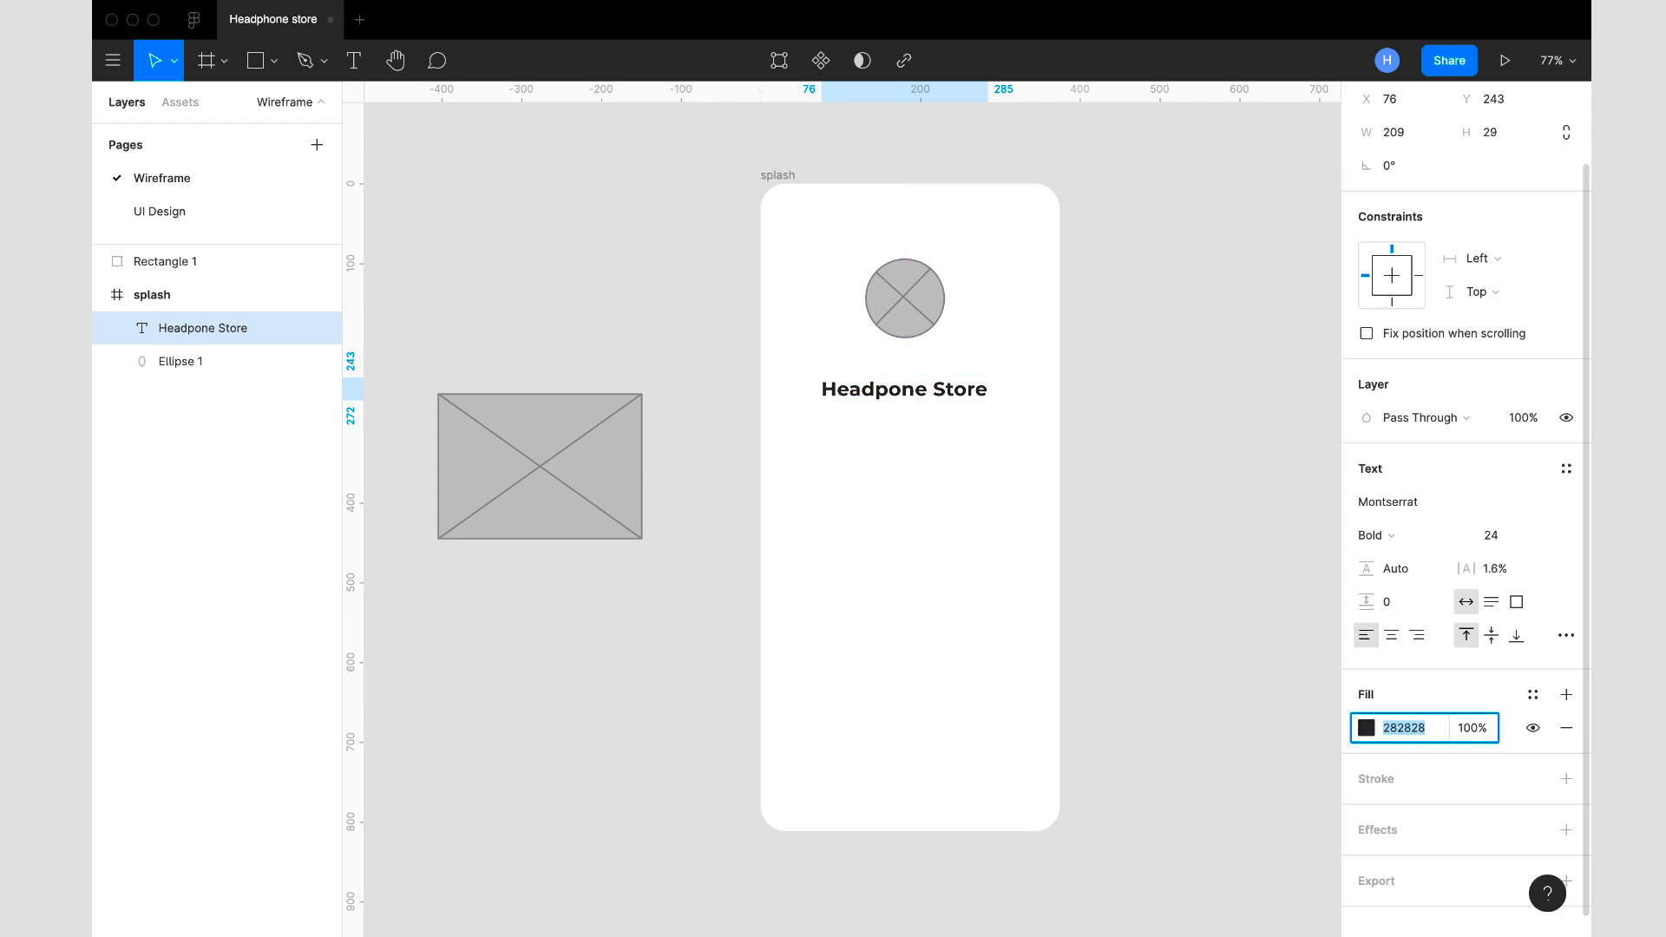
text(5A5A5A)
key(Return)
text(646464)
key(Return)
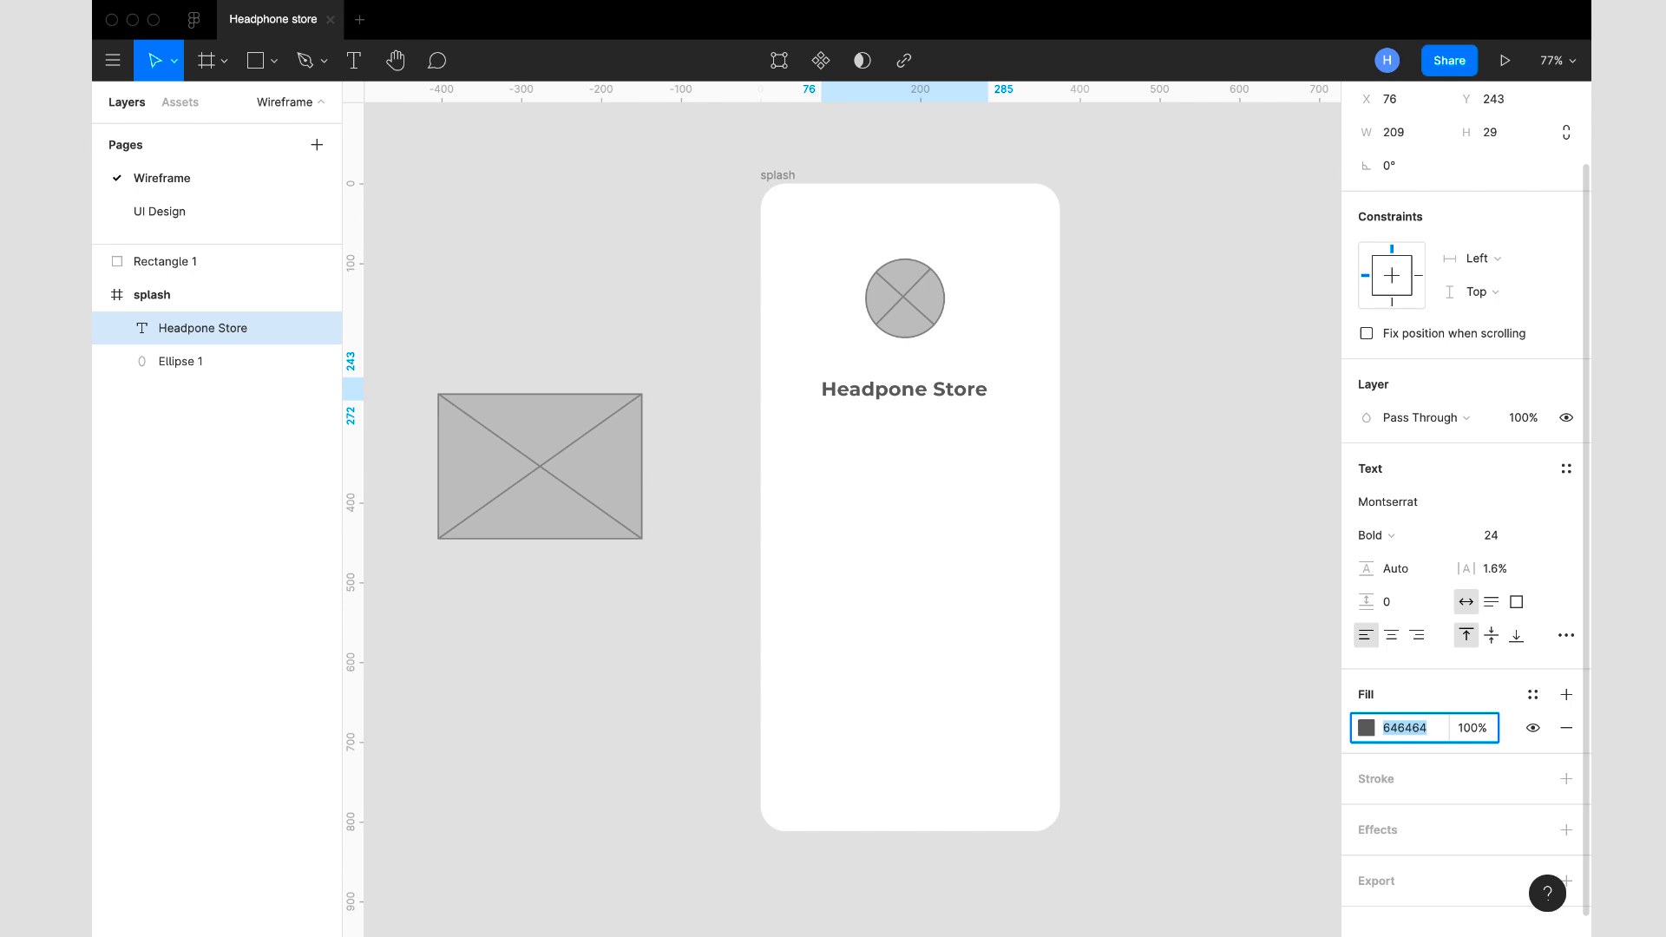
click(1173, 522)
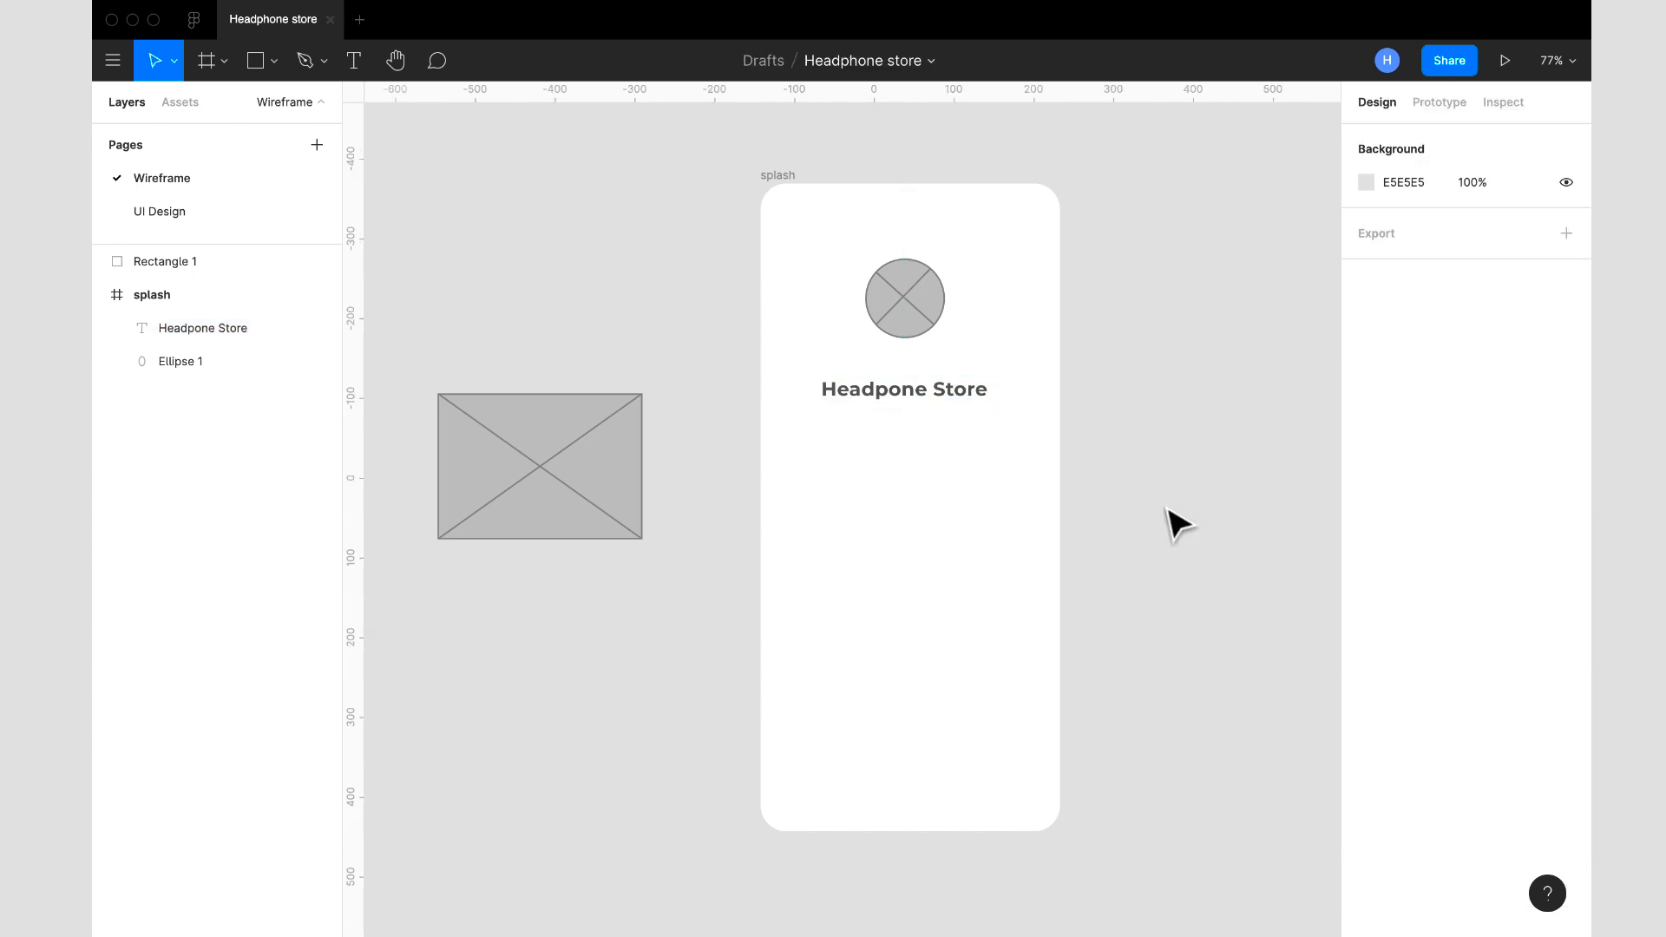
- Move the crossed circle up to Y 57 and the title to Y 179, centring both horizontally in the splash frame
double_click(898, 278)
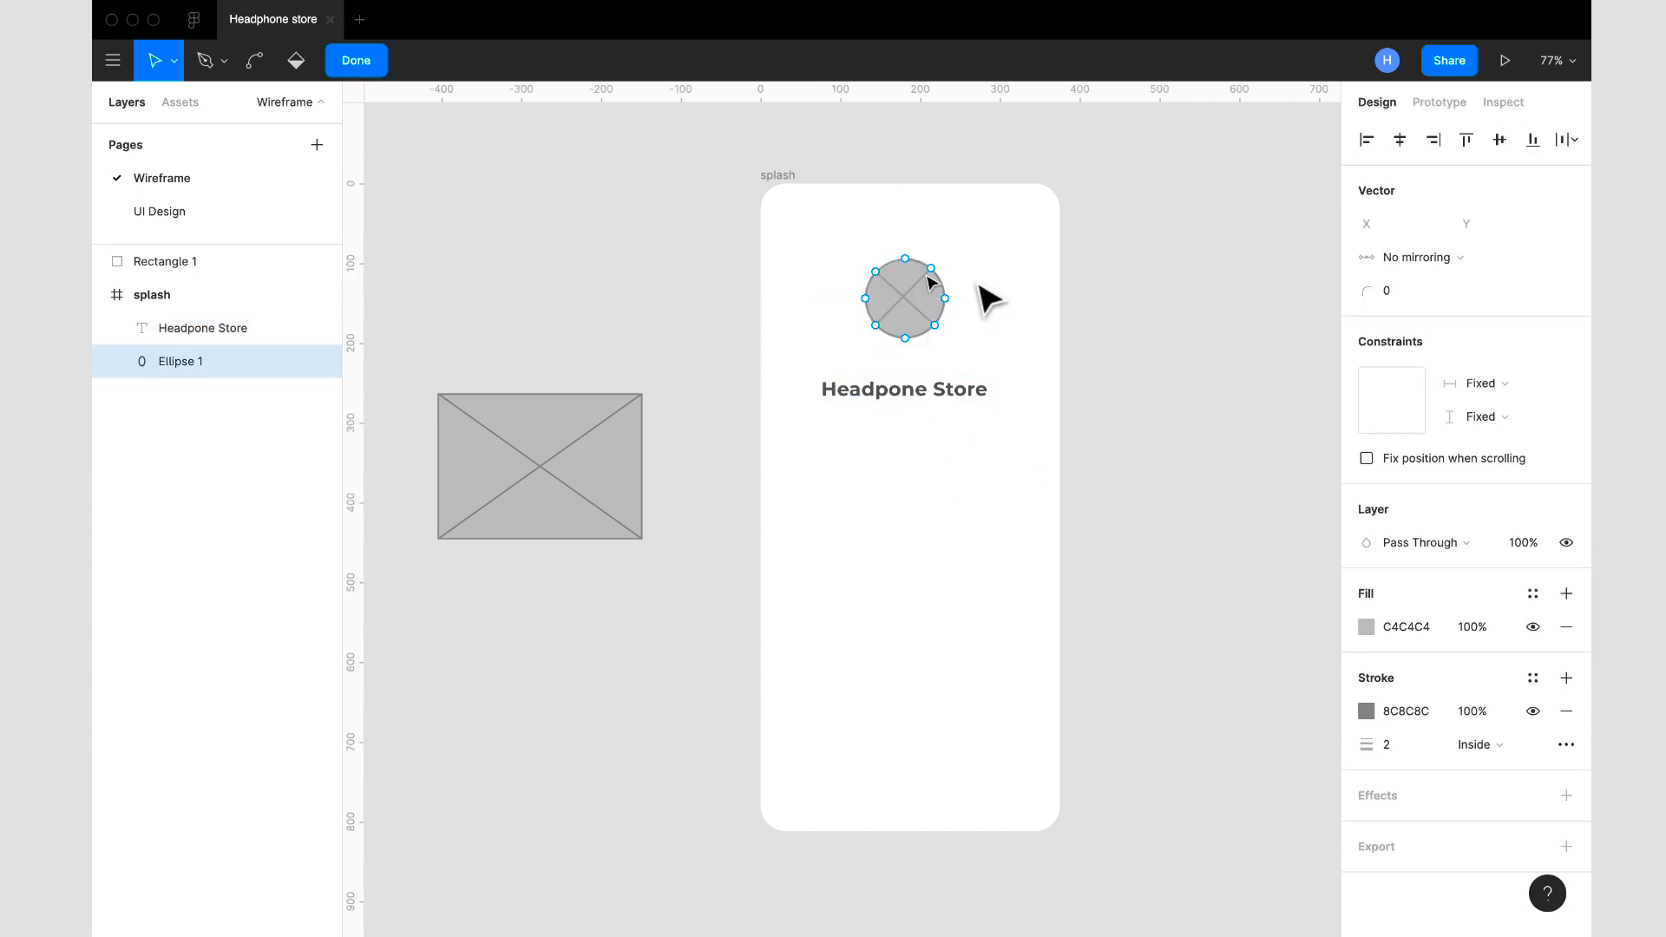
click(356, 60)
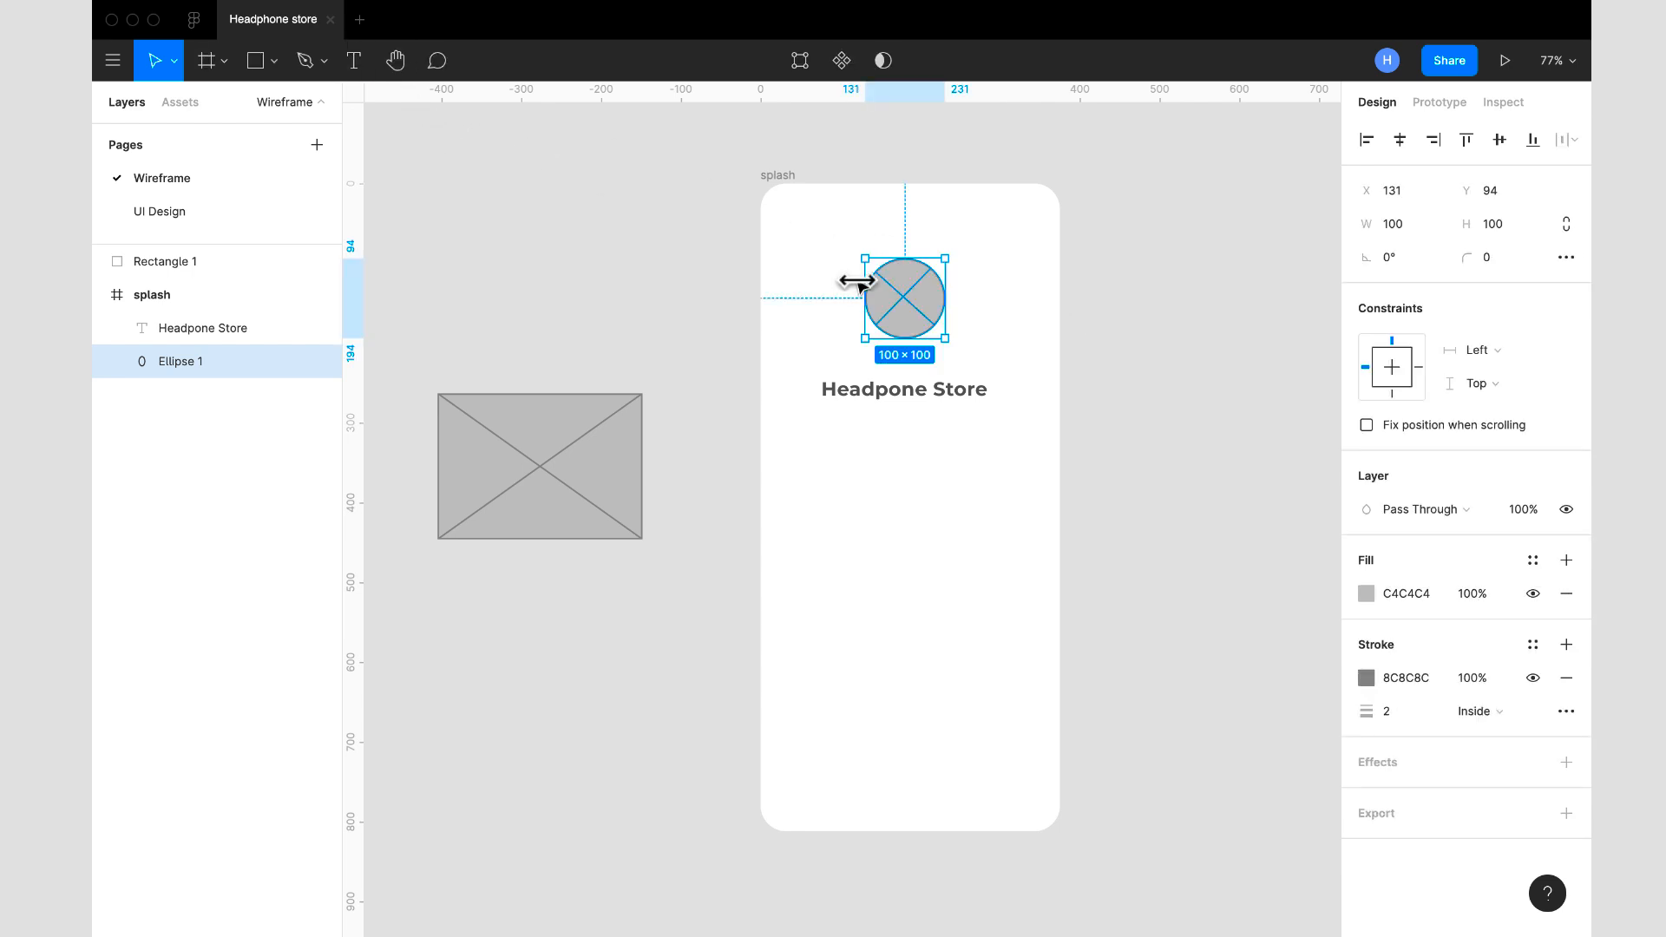
drag(904, 309, 905, 283)
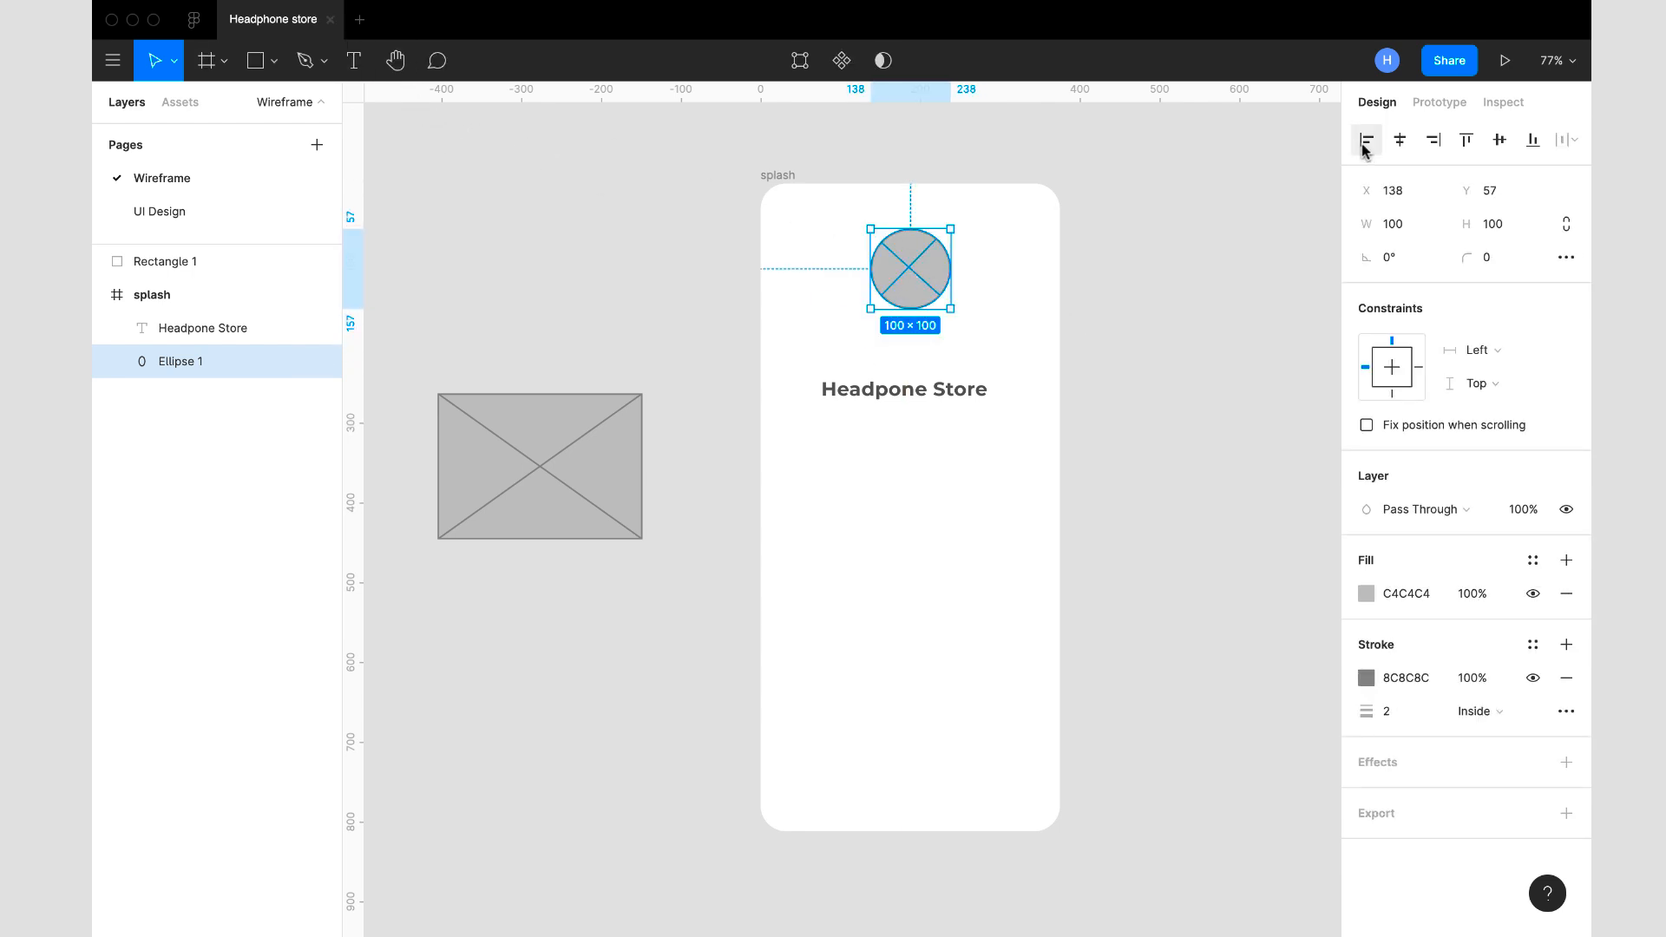
click(1399, 144)
drag(885, 394, 889, 353)
click(1399, 143)
drag(927, 363, 927, 356)
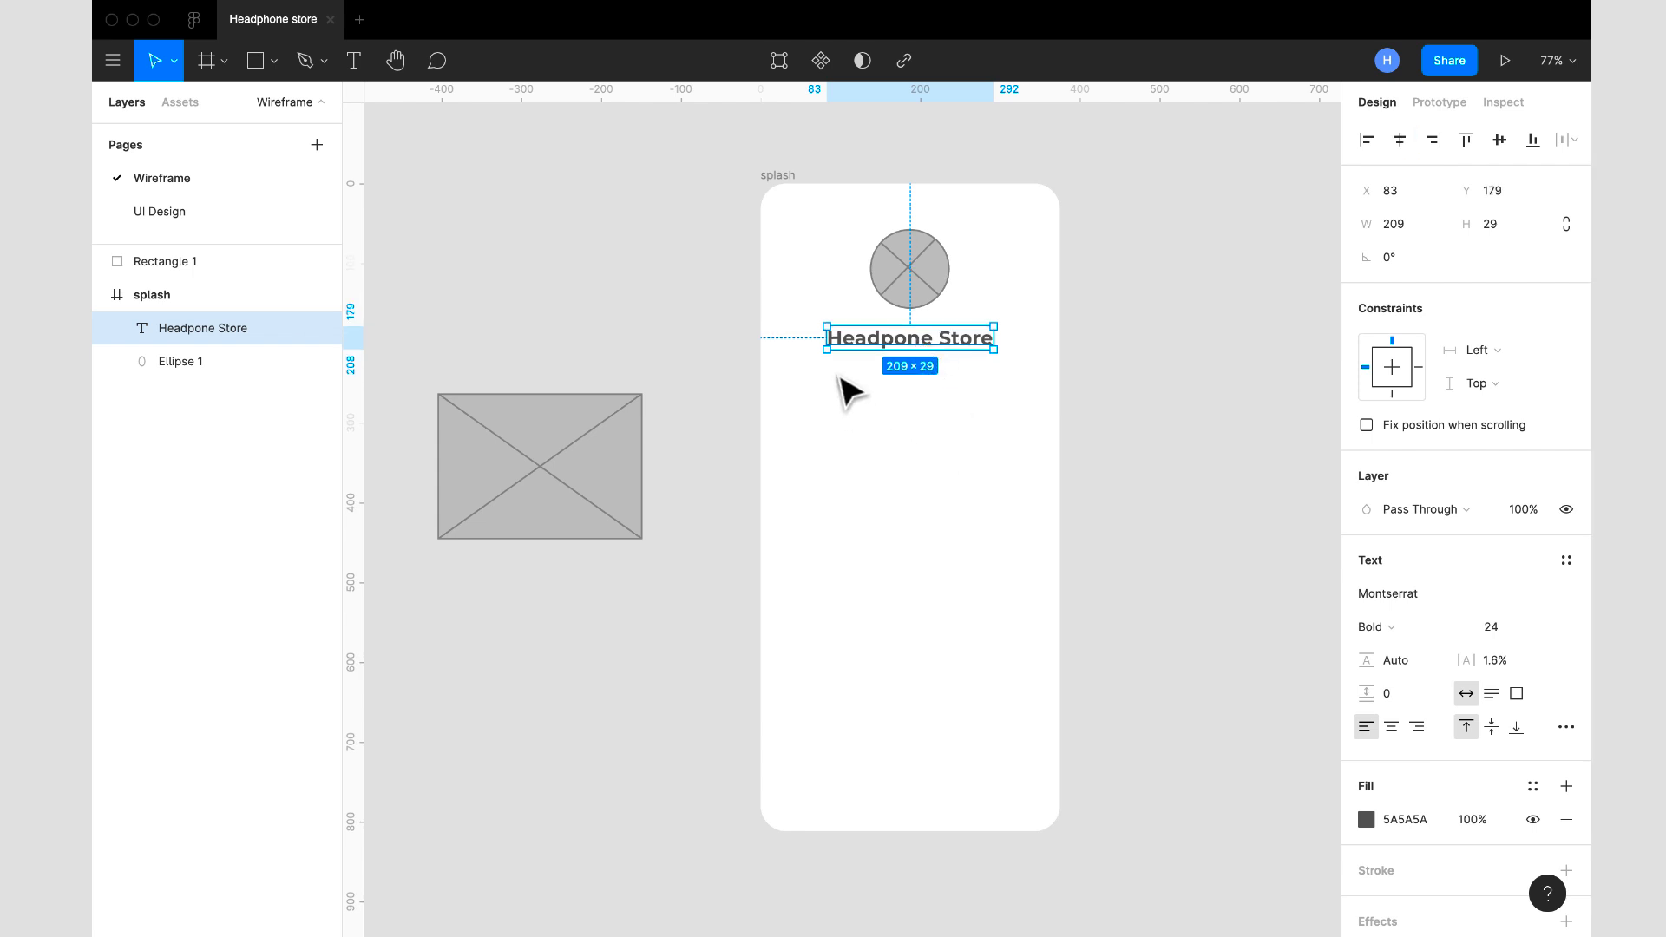
- Draw a text box about 242 × 35 below the store title and set its text to SemiBold, size 18
click(358, 60)
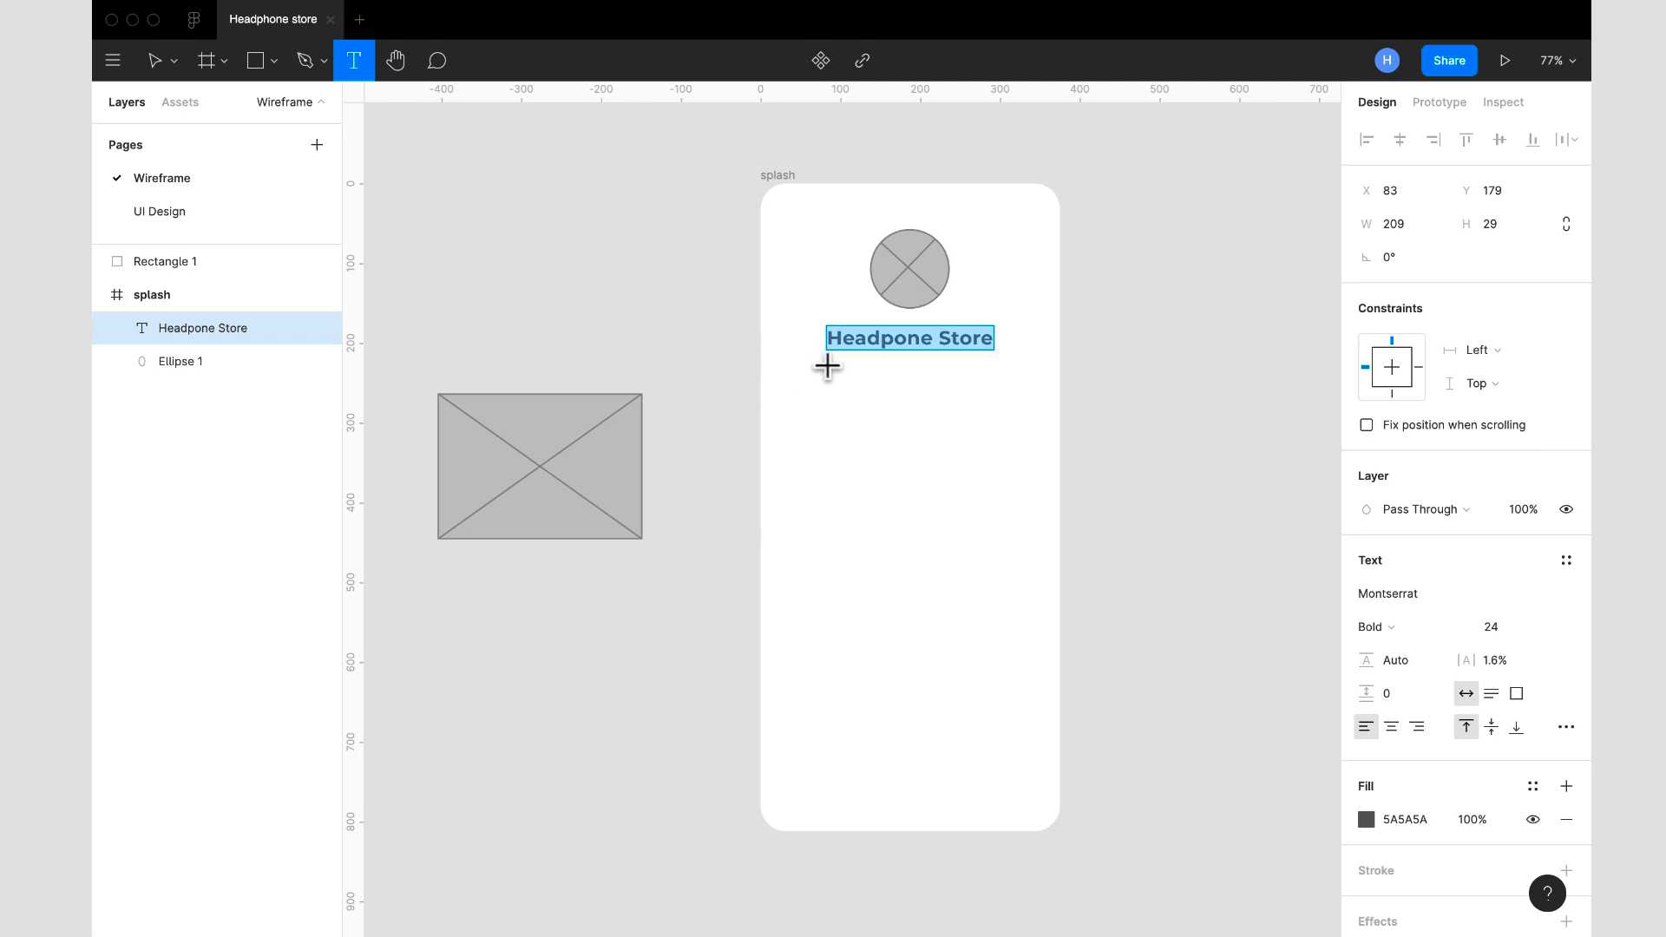
drag(820, 365, 1014, 394)
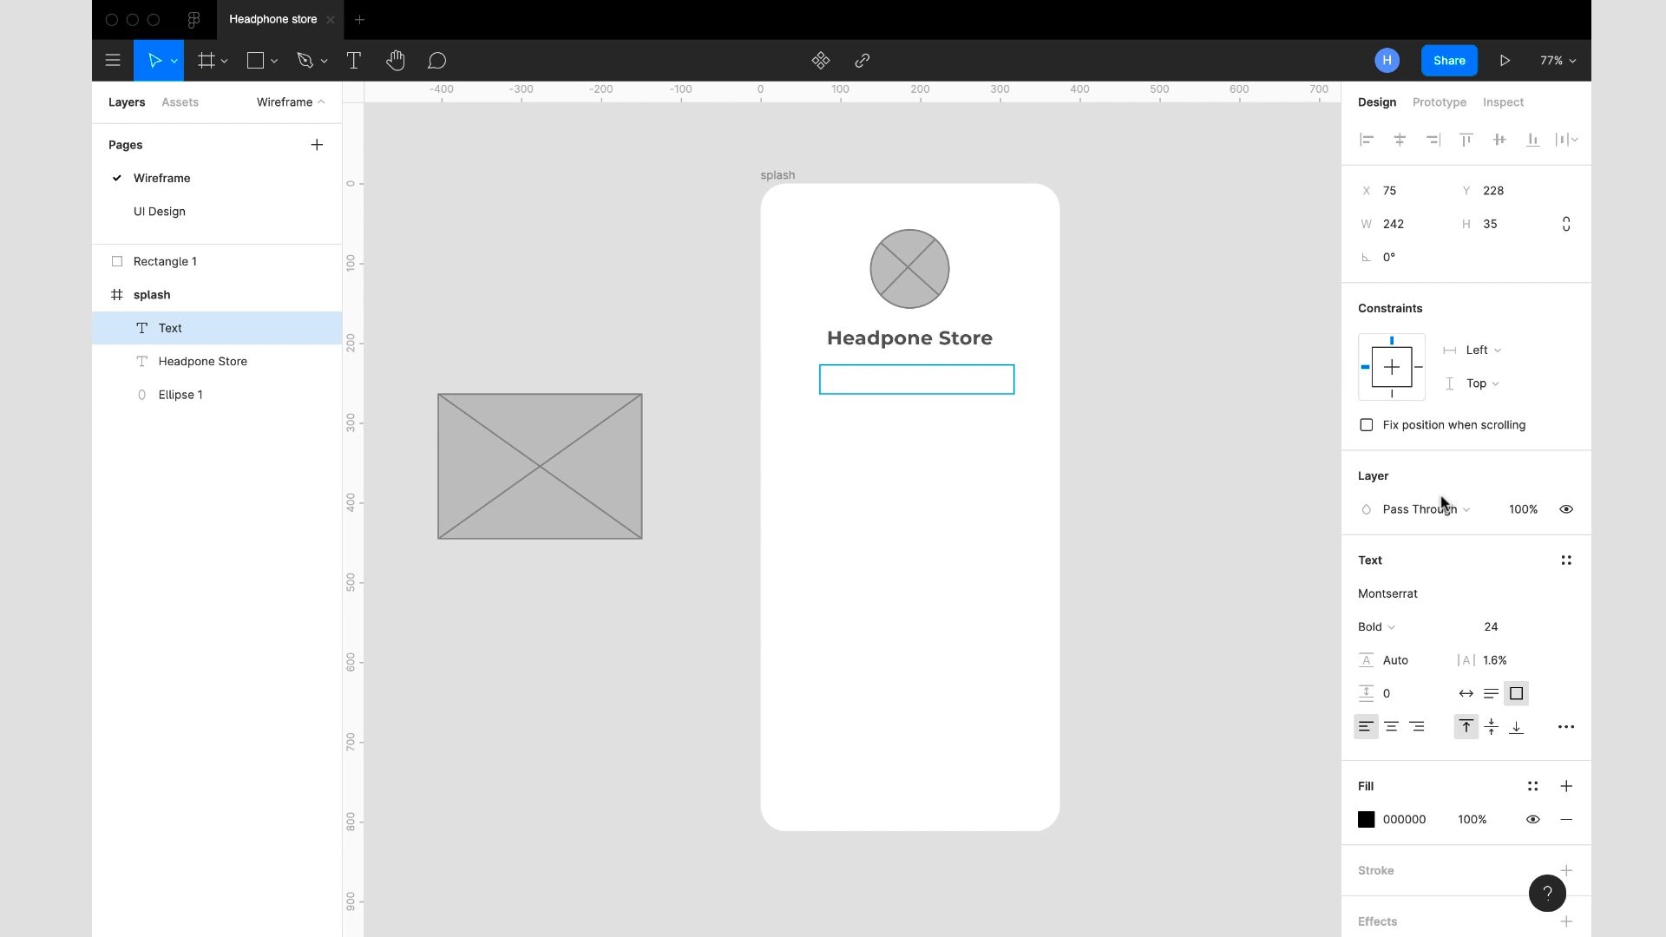
click(1498, 633)
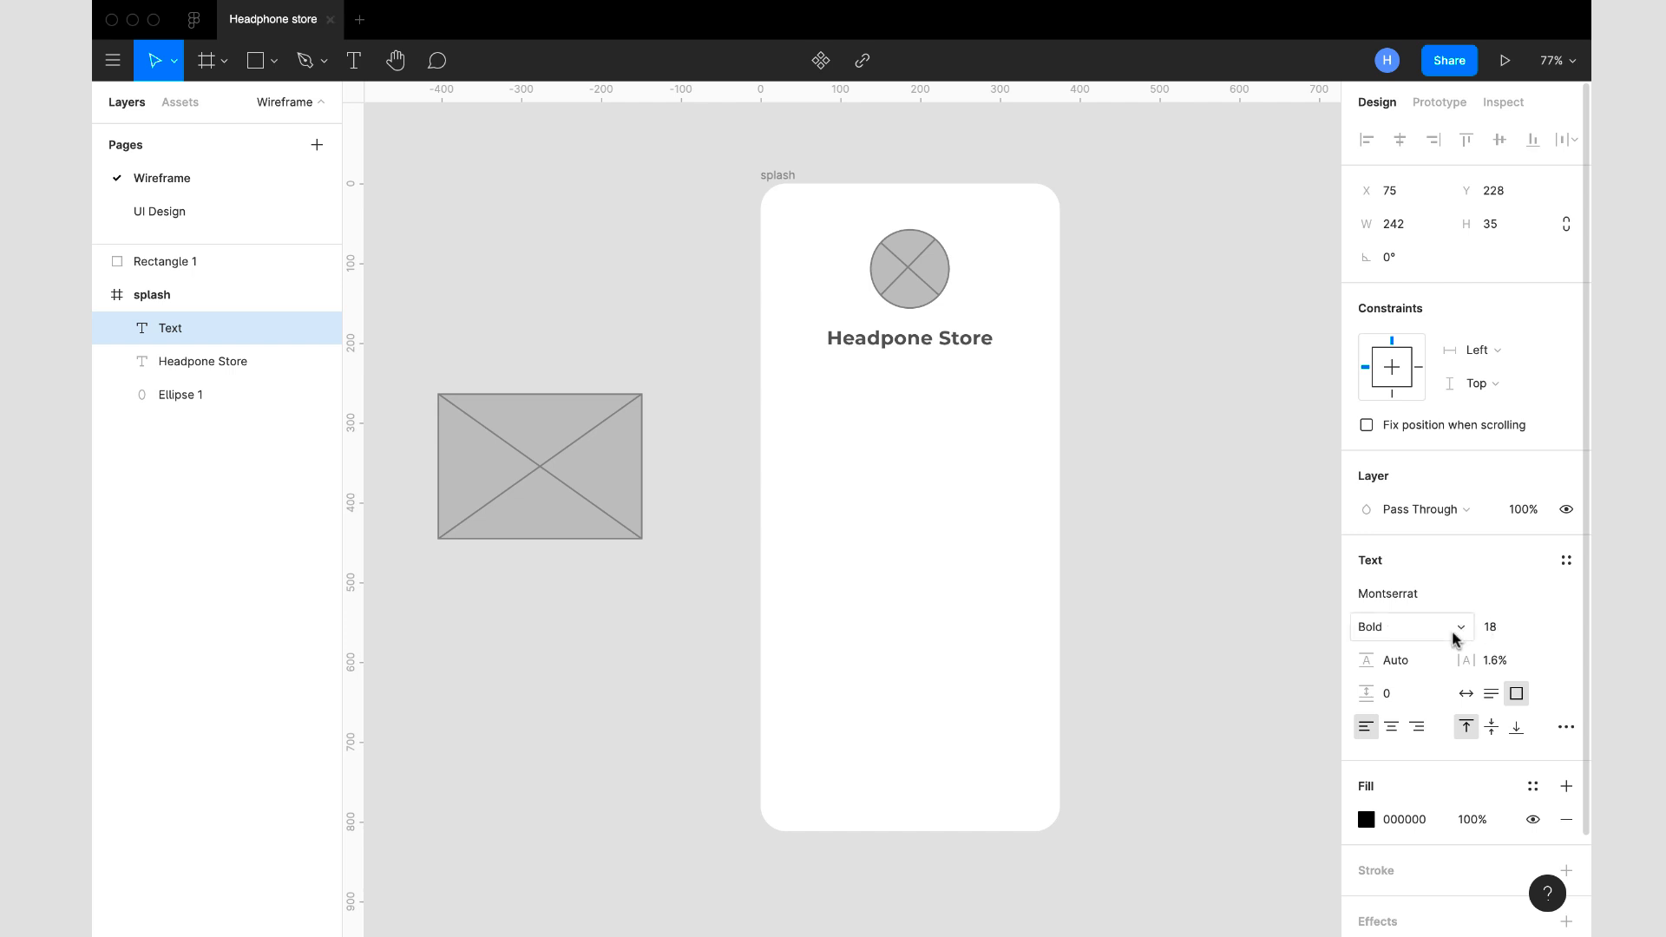
click(1430, 619)
click(1430, 601)
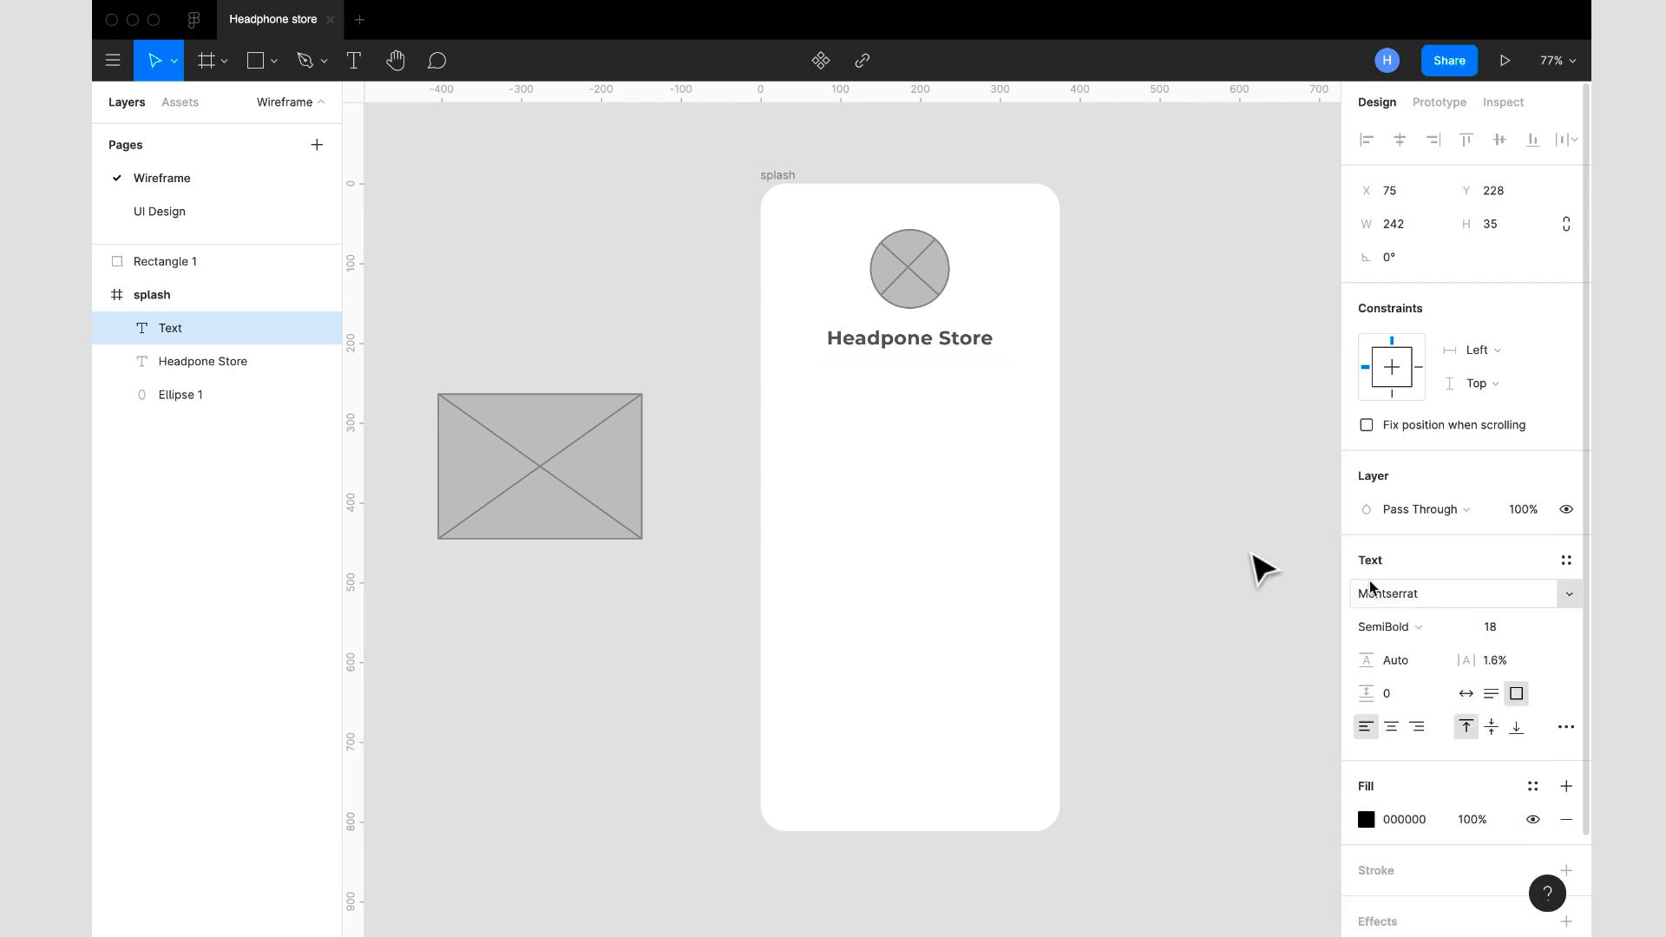
key(Return)
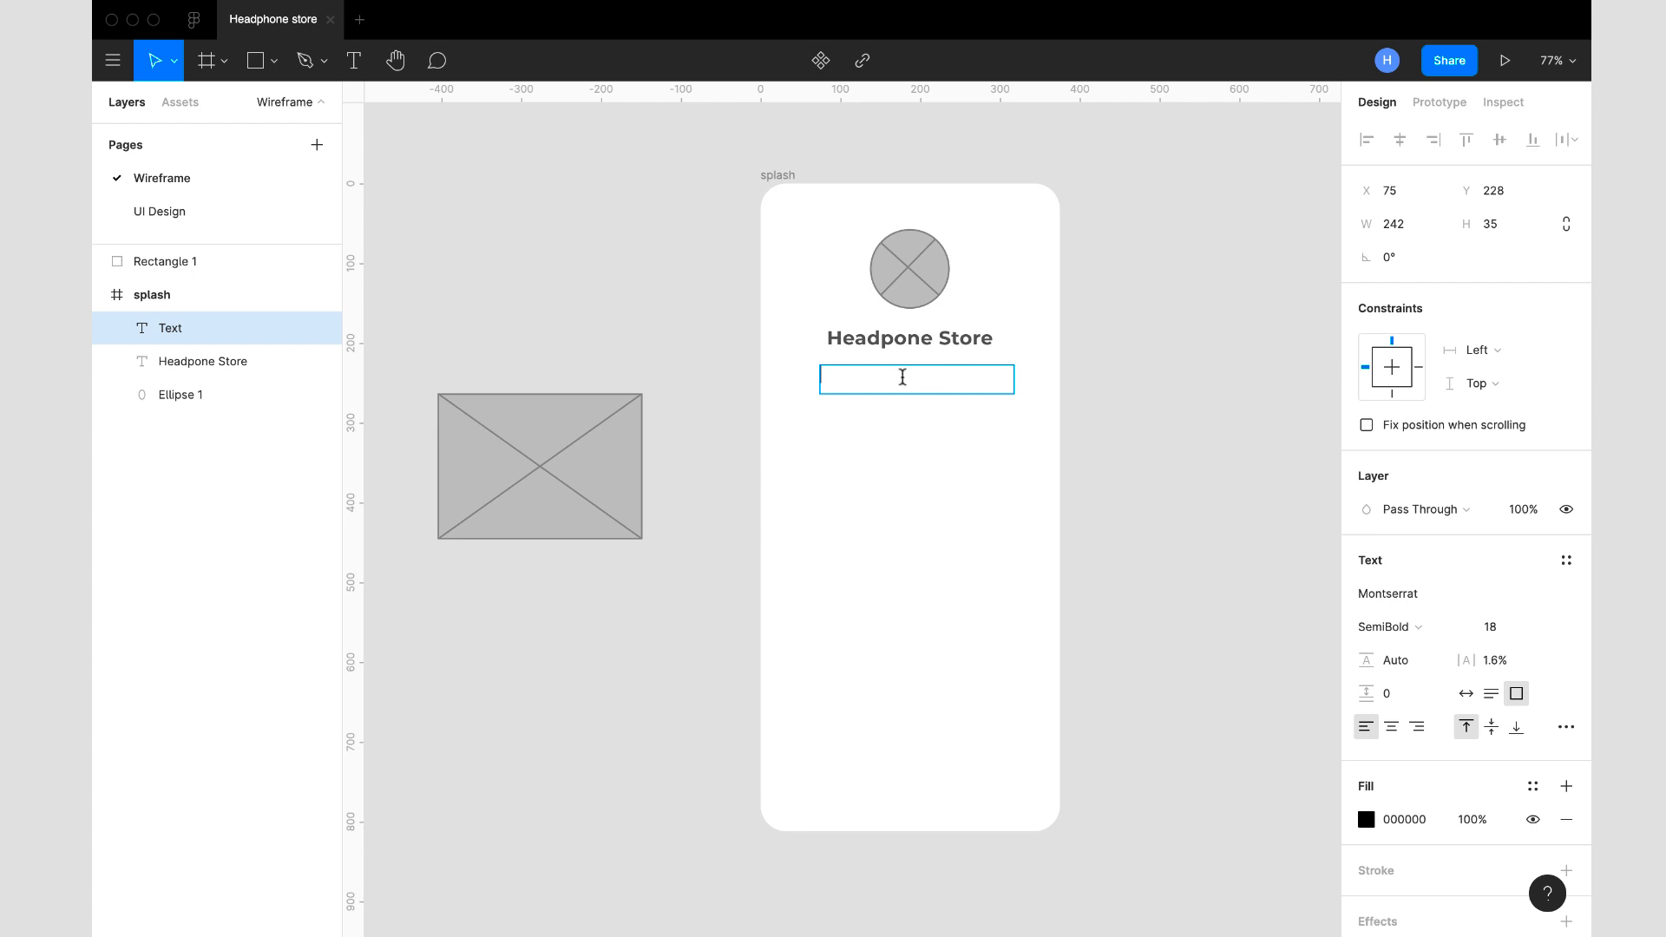
- Fill the text box with auto-generated Lorem ipsum text, enlarge its height to about 46, and auto-generate the text again
right_click(902, 377)
mouse_move(960, 501)
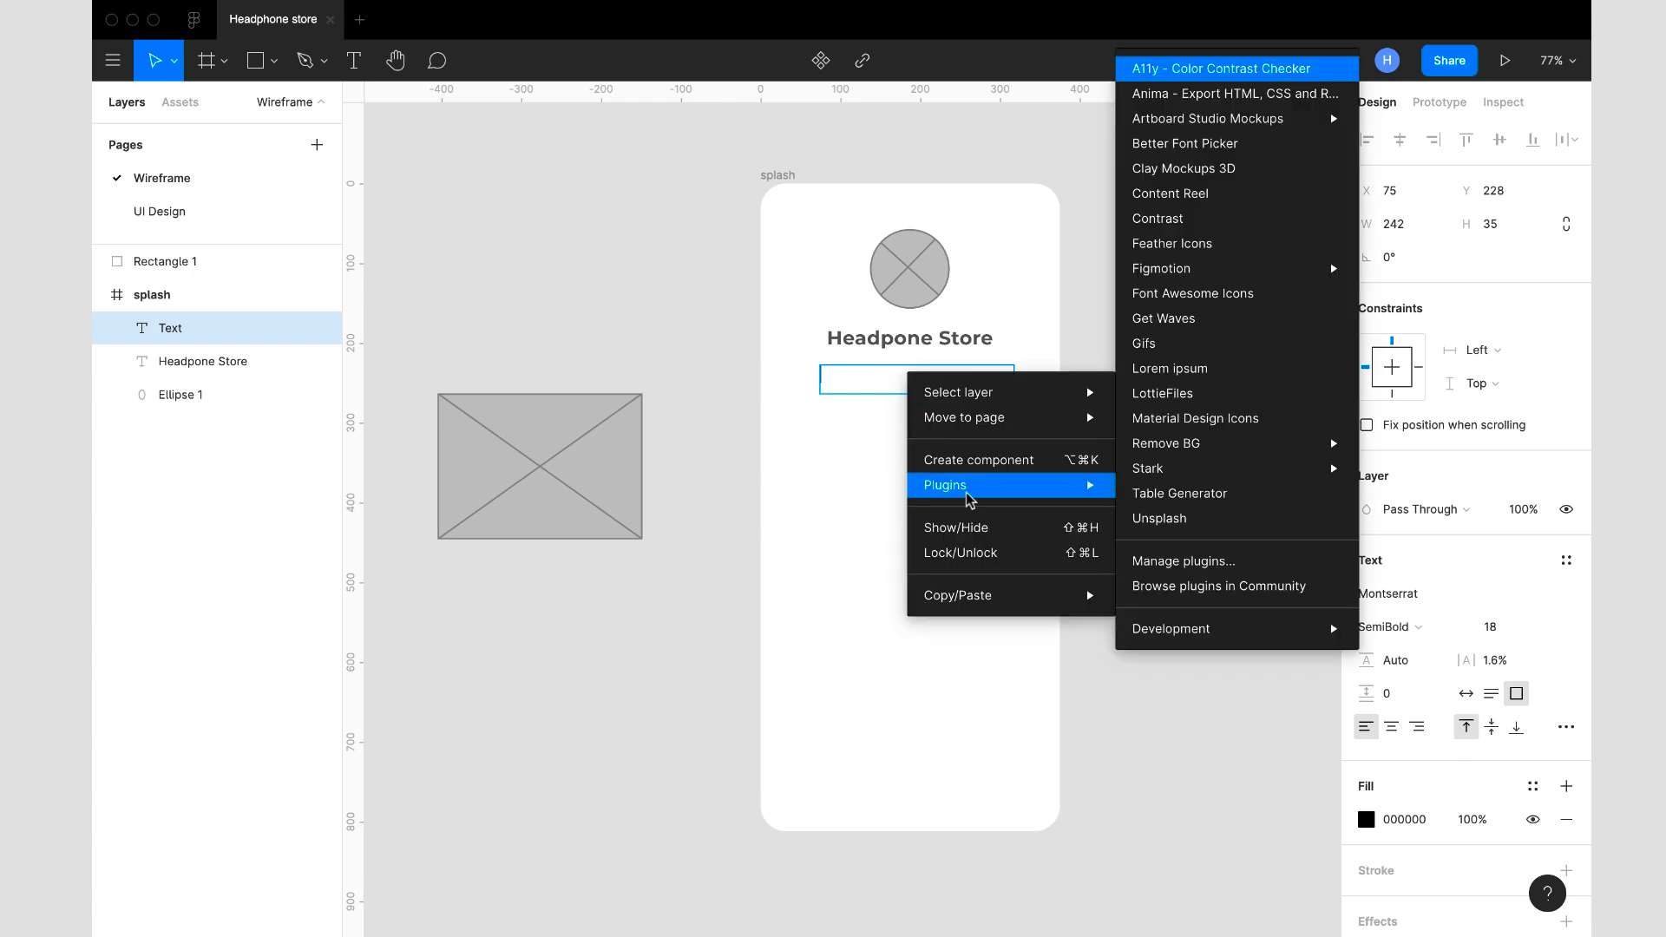
mouse_move(1197, 279)
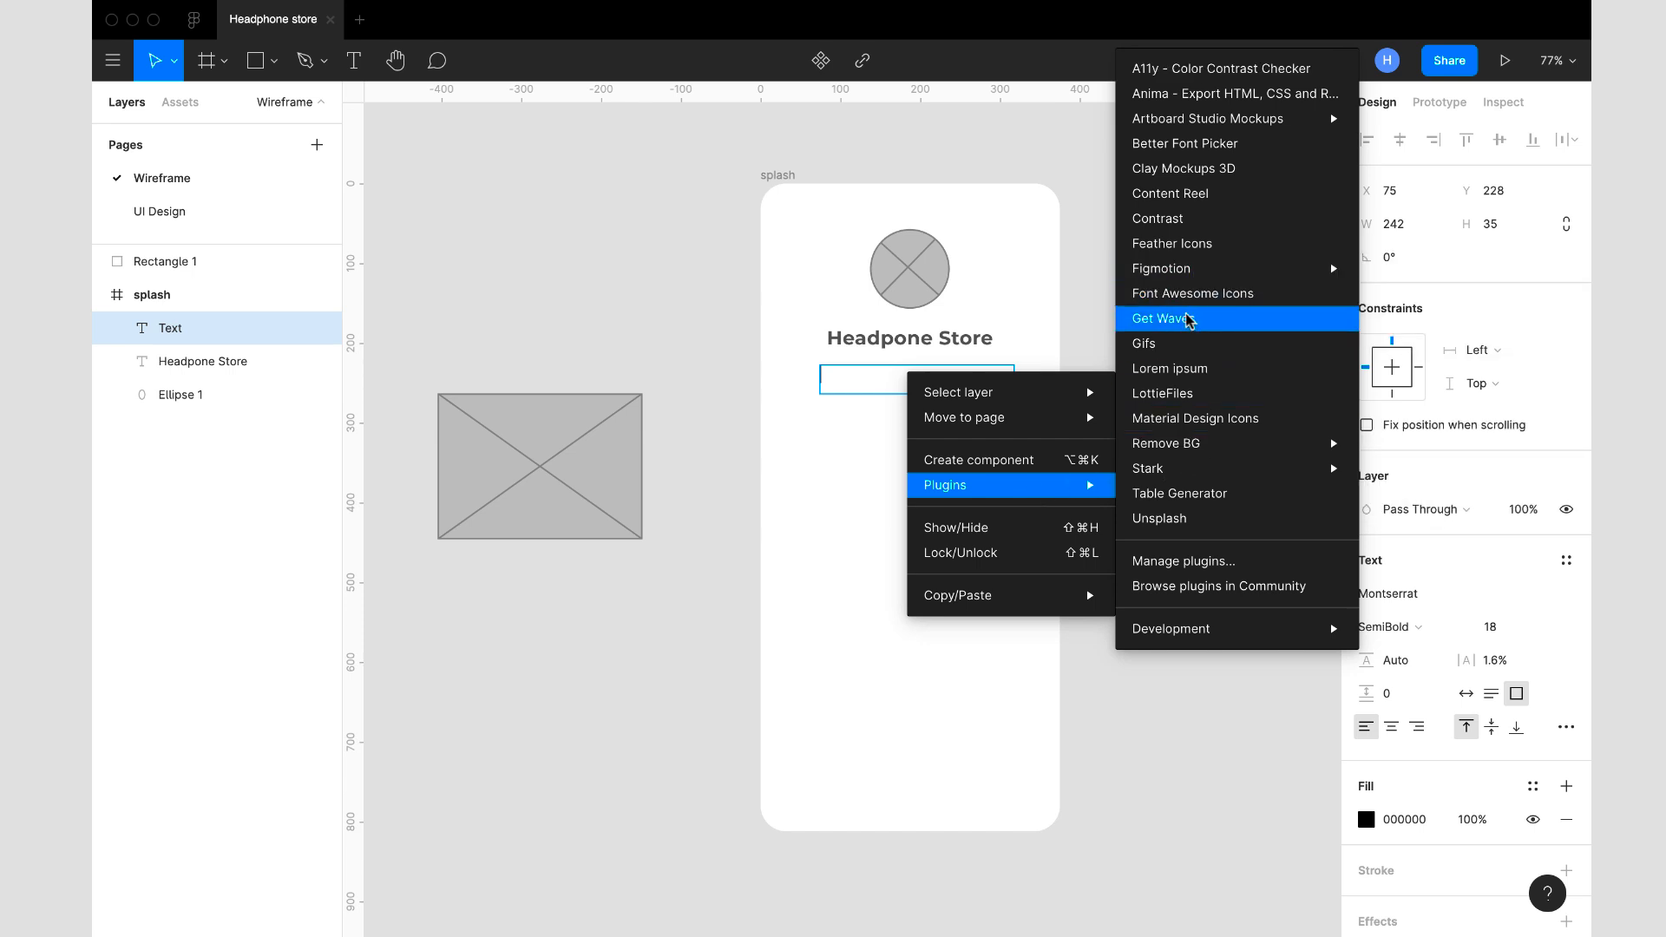
click(1200, 368)
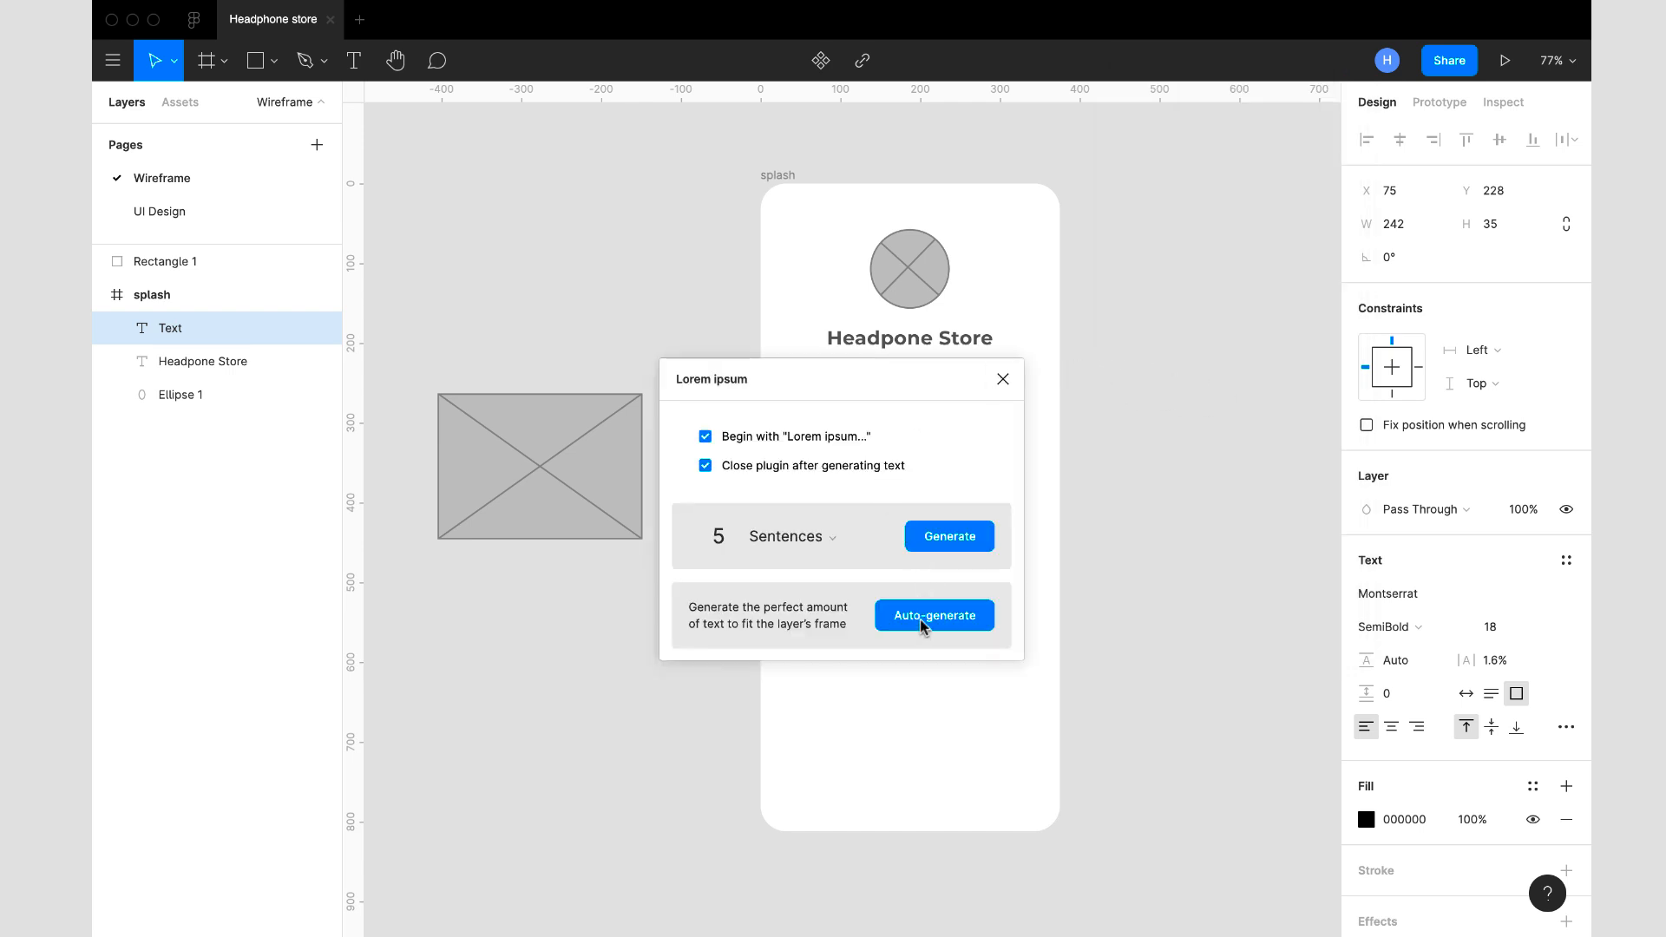
click(922, 622)
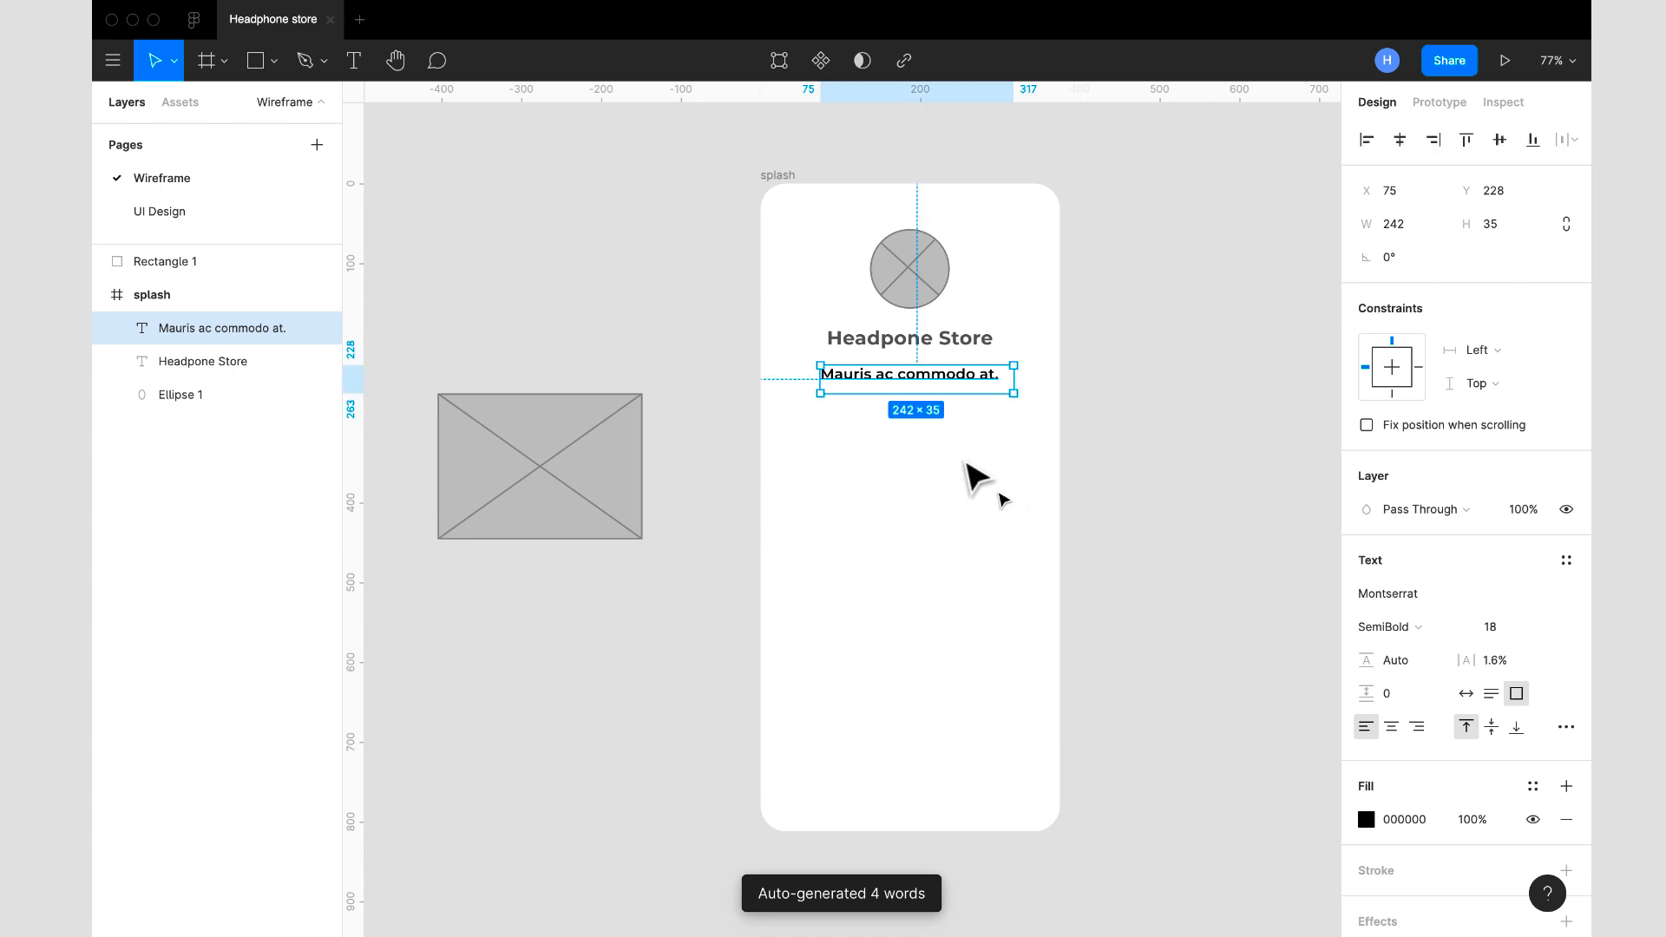
drag(924, 393, 925, 402)
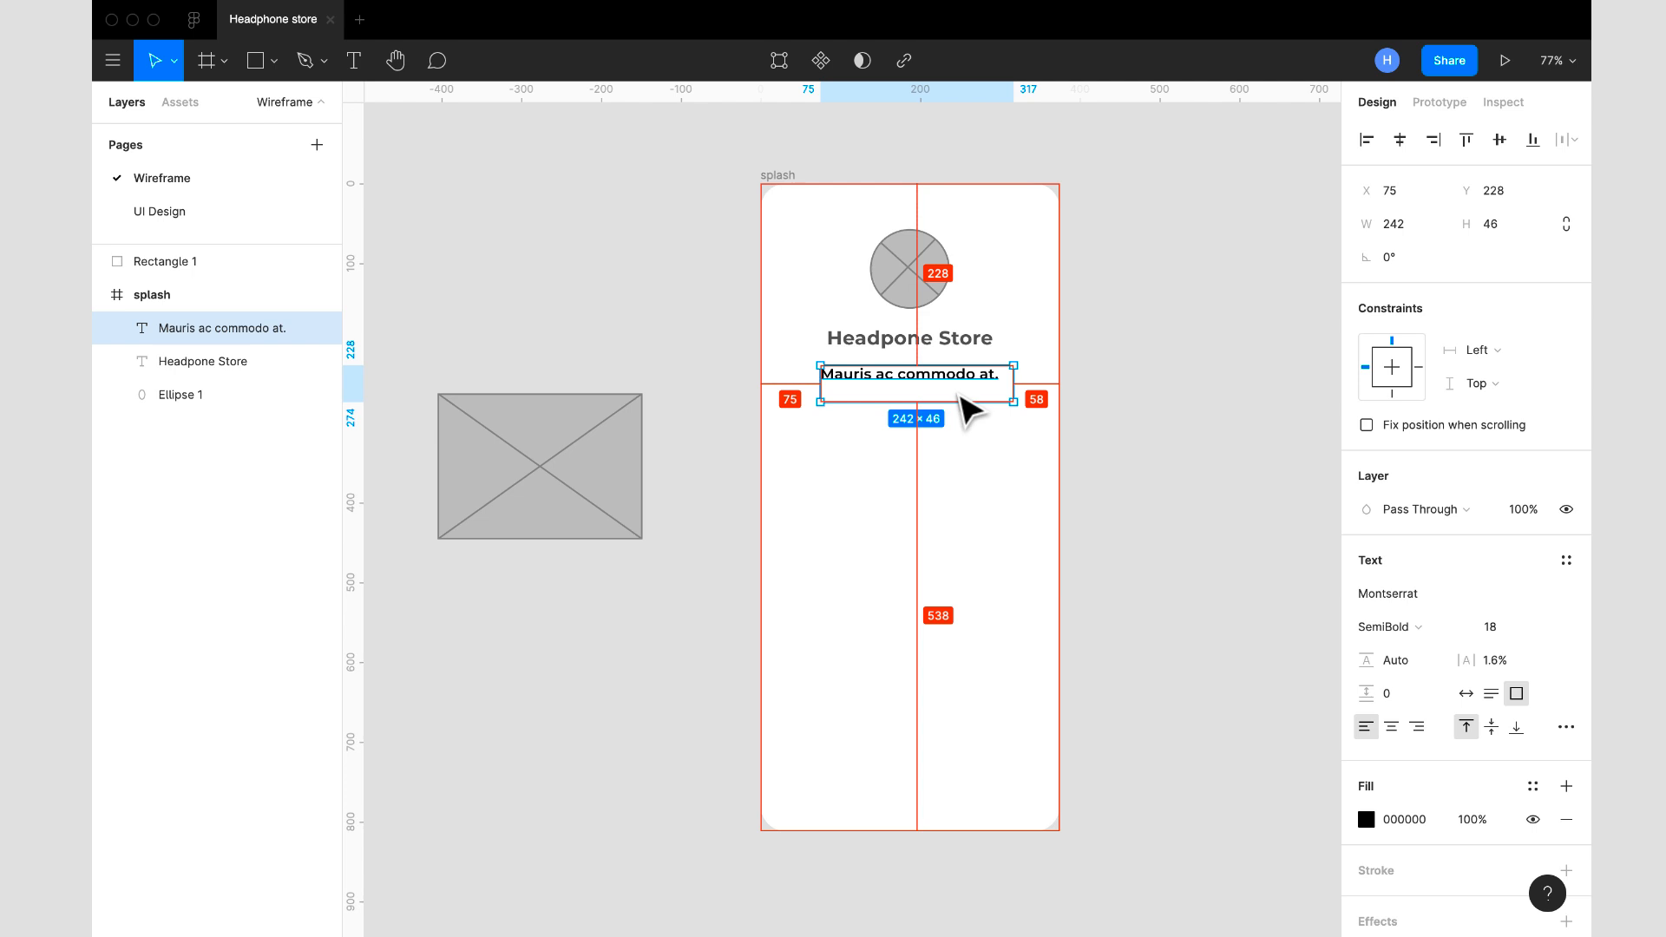
key(super+alt+p)
click(940, 627)
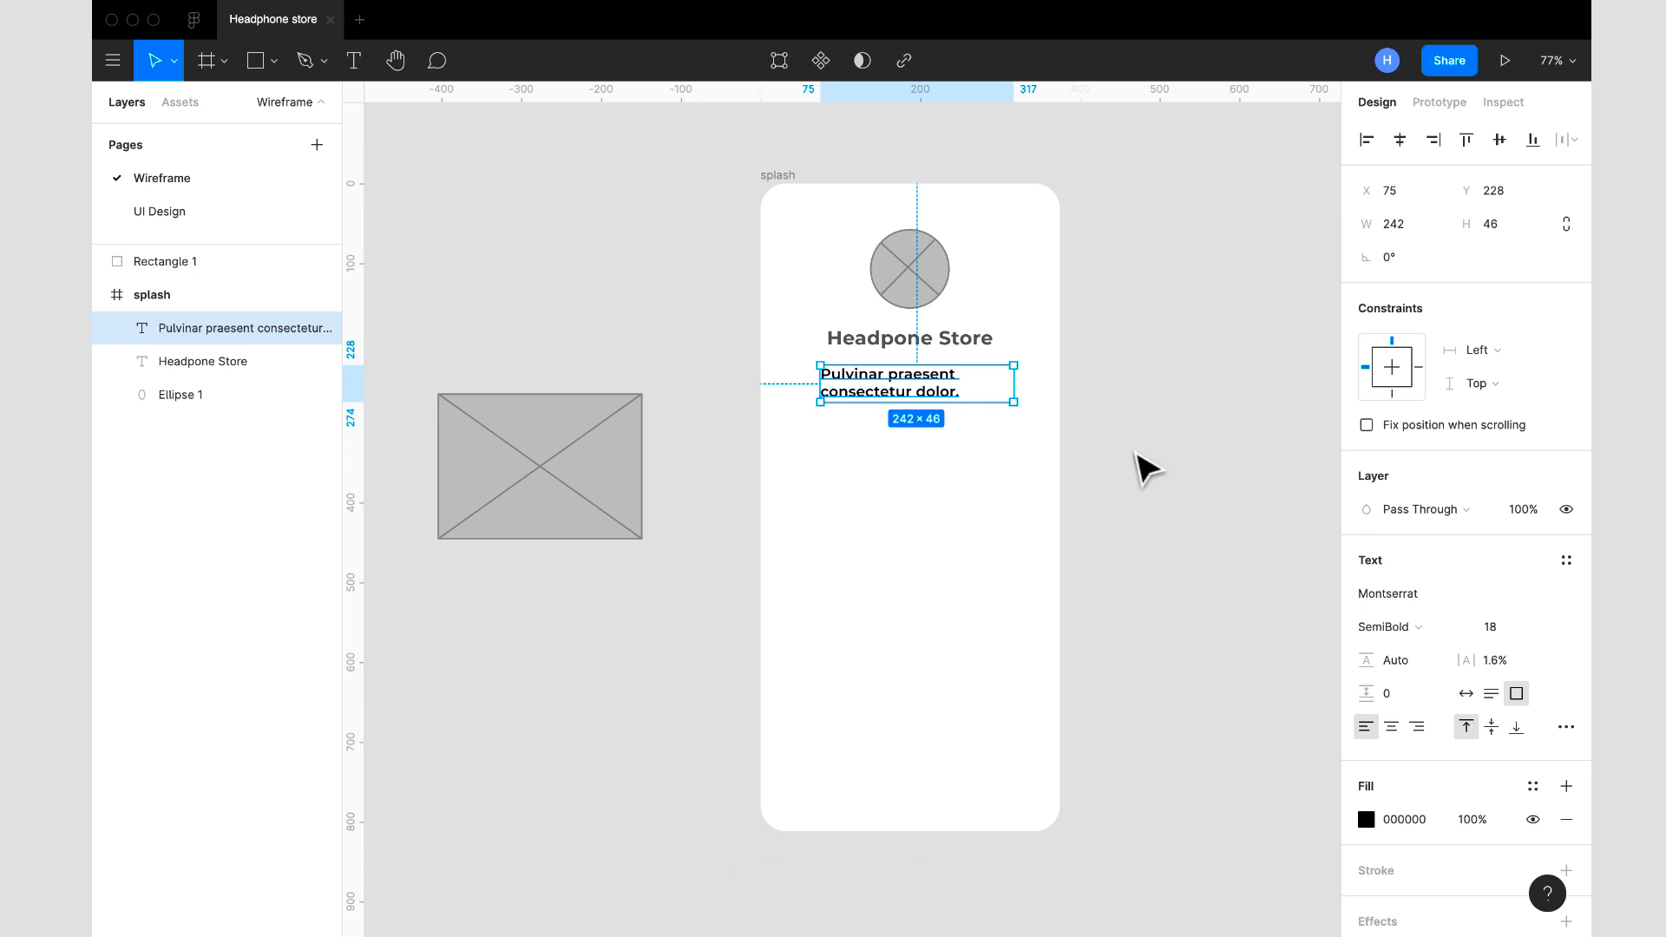
click(1419, 819)
text(141414)
key(Return)
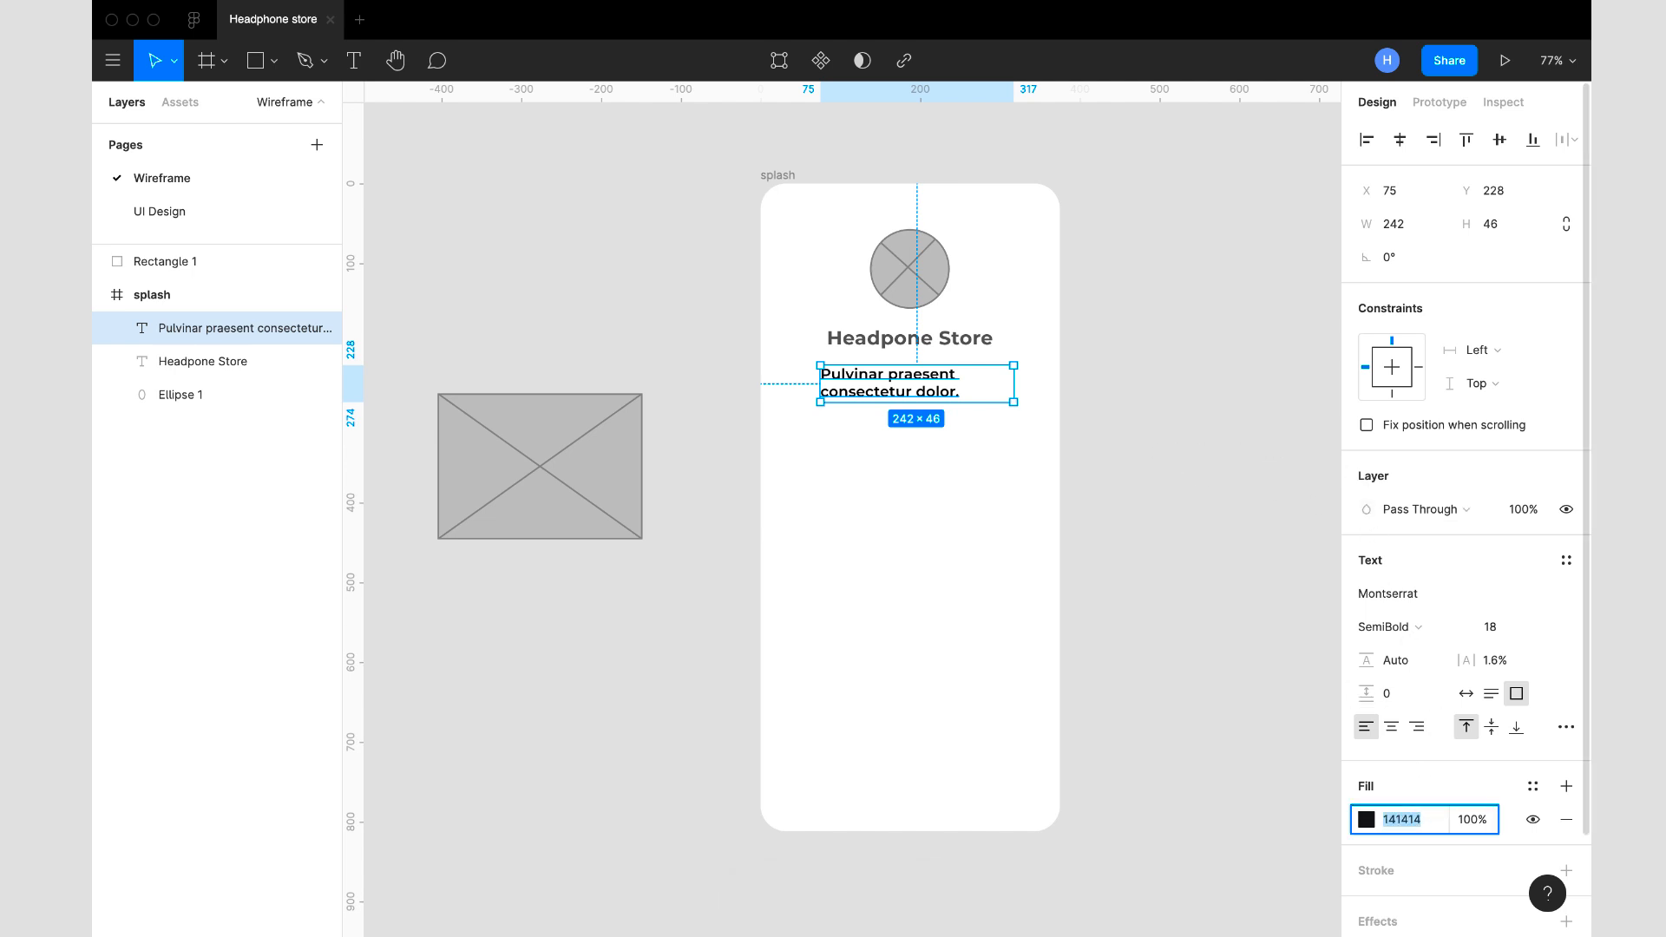
click(1012, 674)
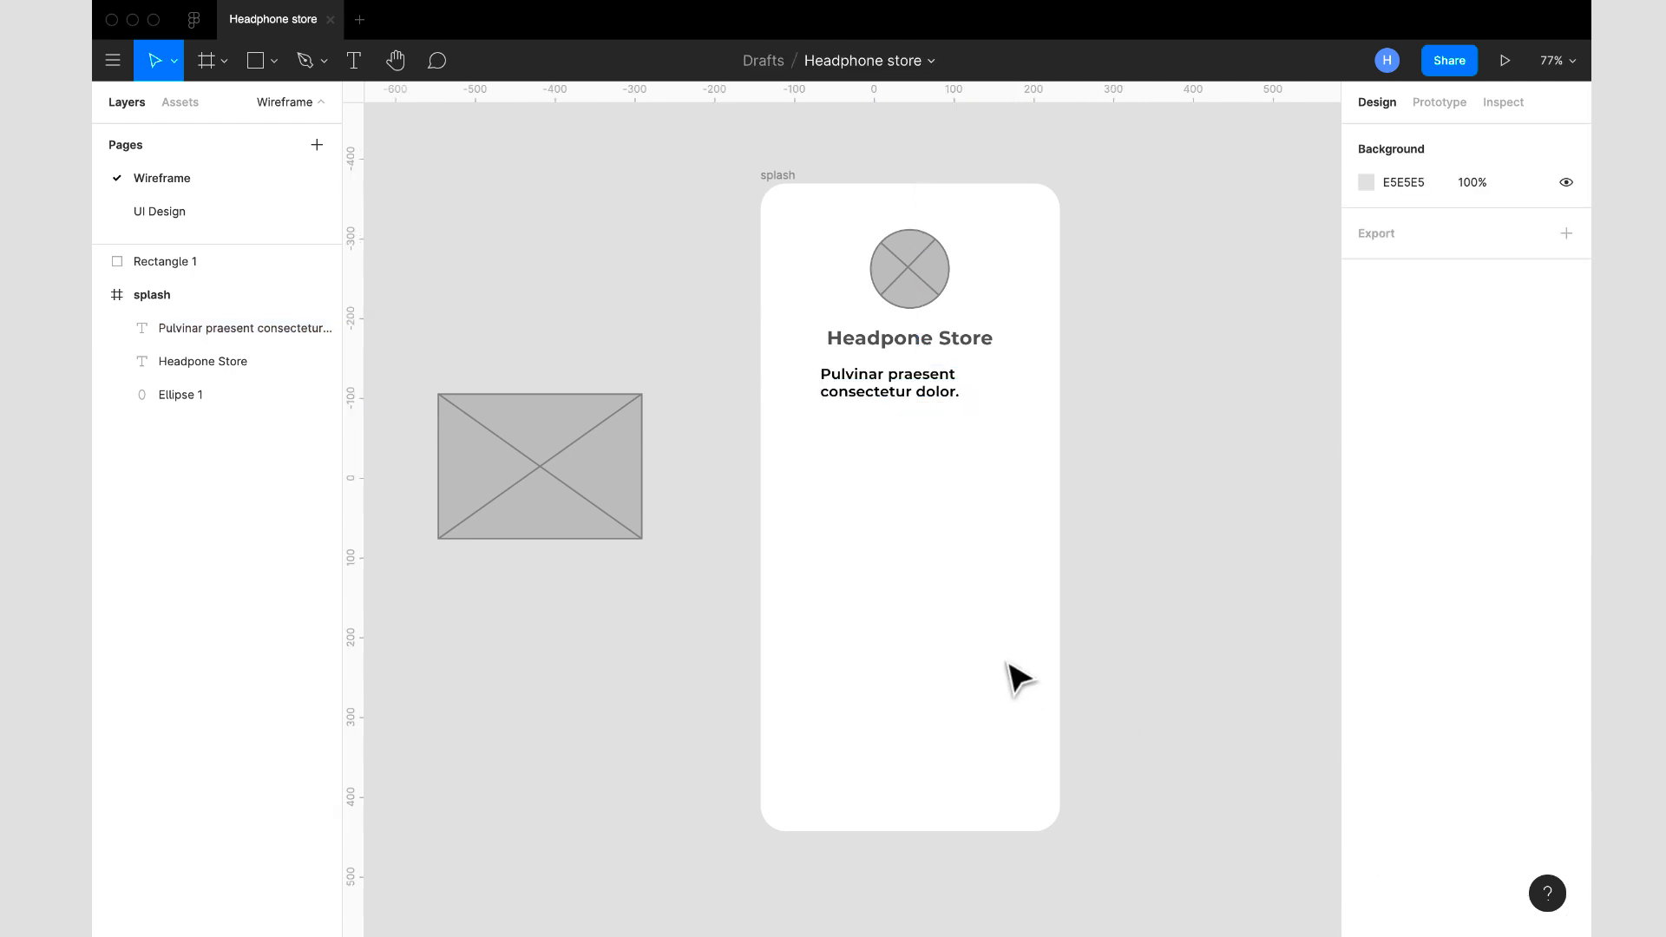
- Set the placeholder text's fill colour to the dark grey 5A5A5A
click(859, 382)
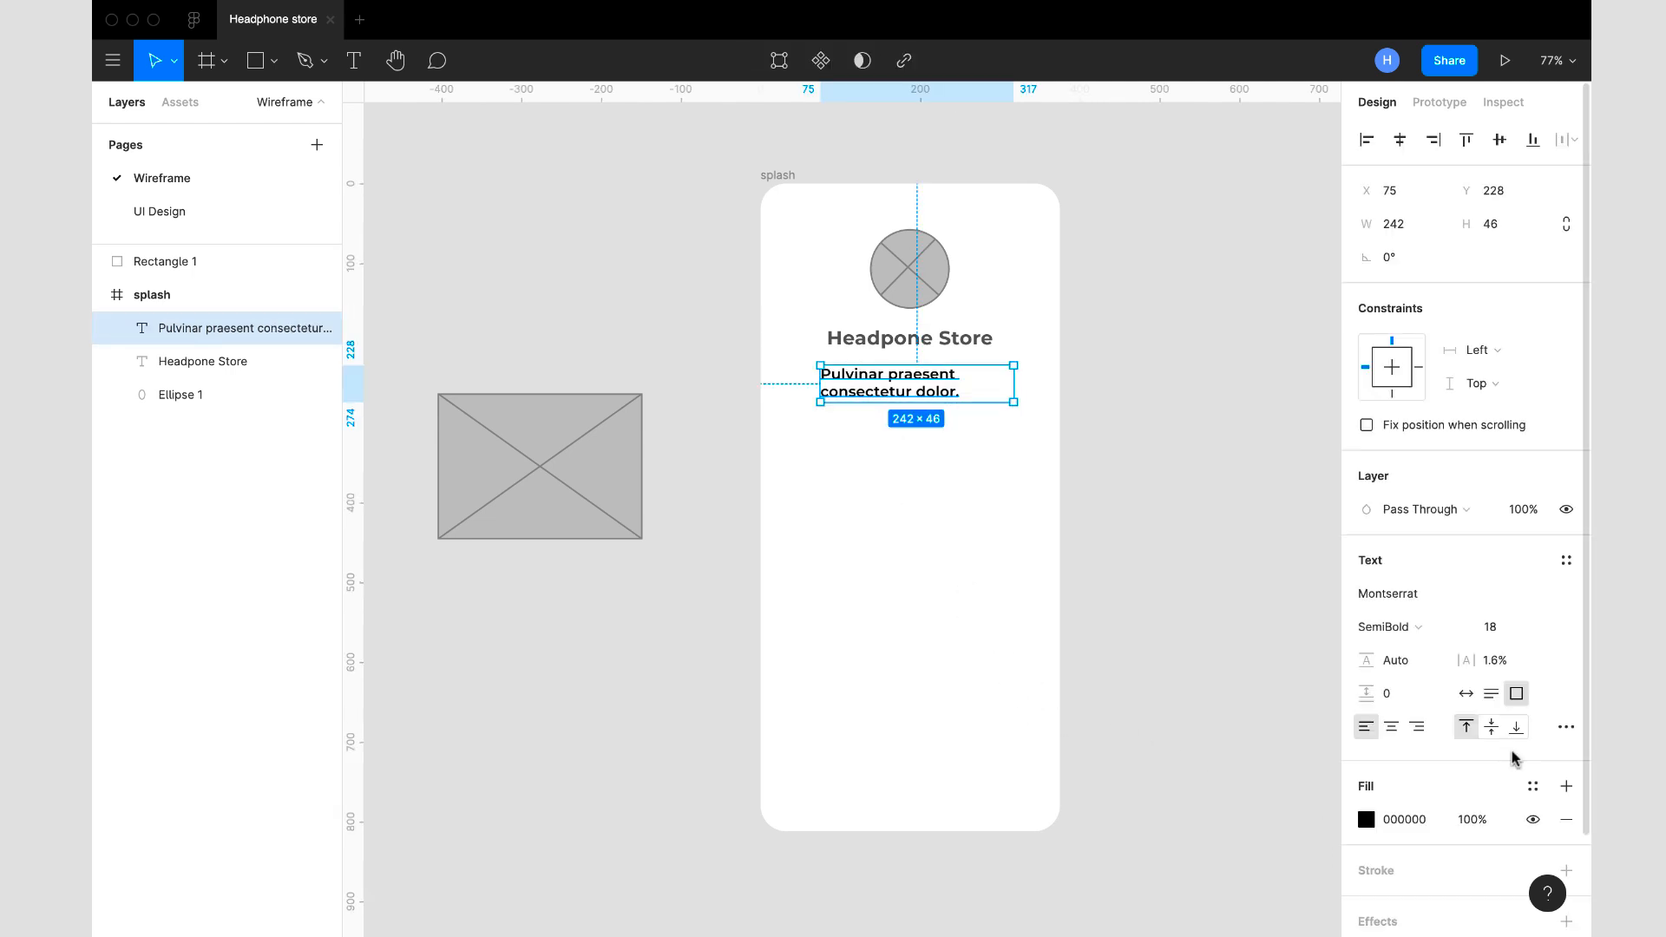
click(1428, 823)
text(282828)
key(Return)
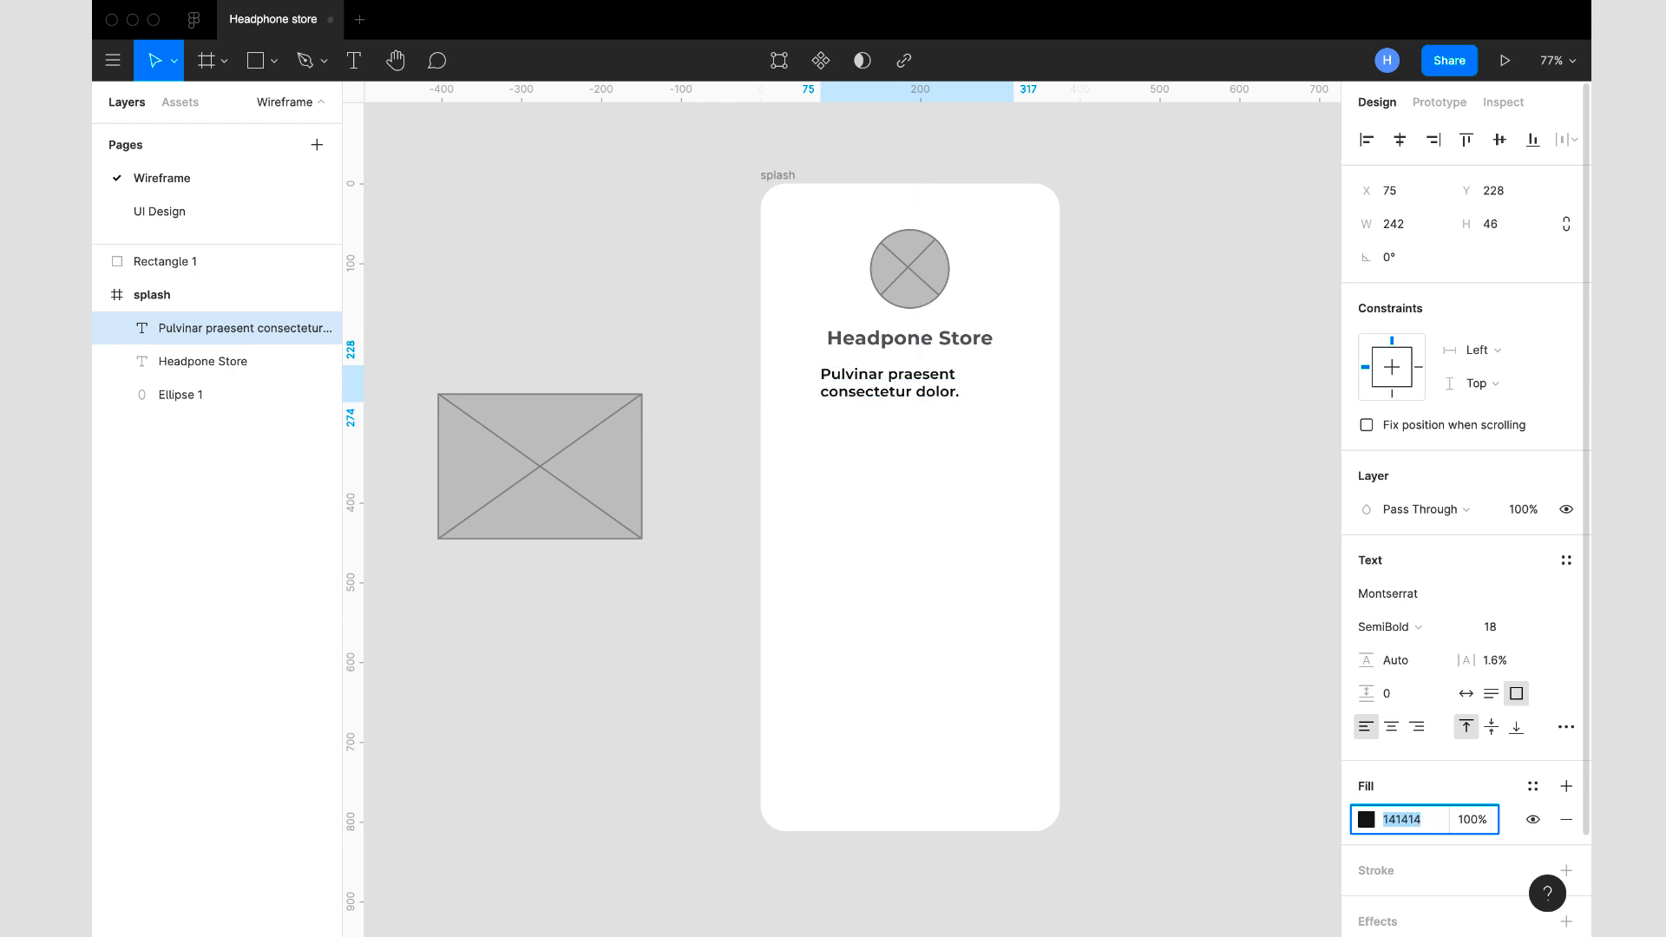
text(505050)
key(Return)
key(shift+Up)
click(976, 521)
- Widen the placeholder text box on both sides to about 287 and auto-generate Lorem ipsum text to fit it
click(861, 365)
drag(815, 382, 799, 382)
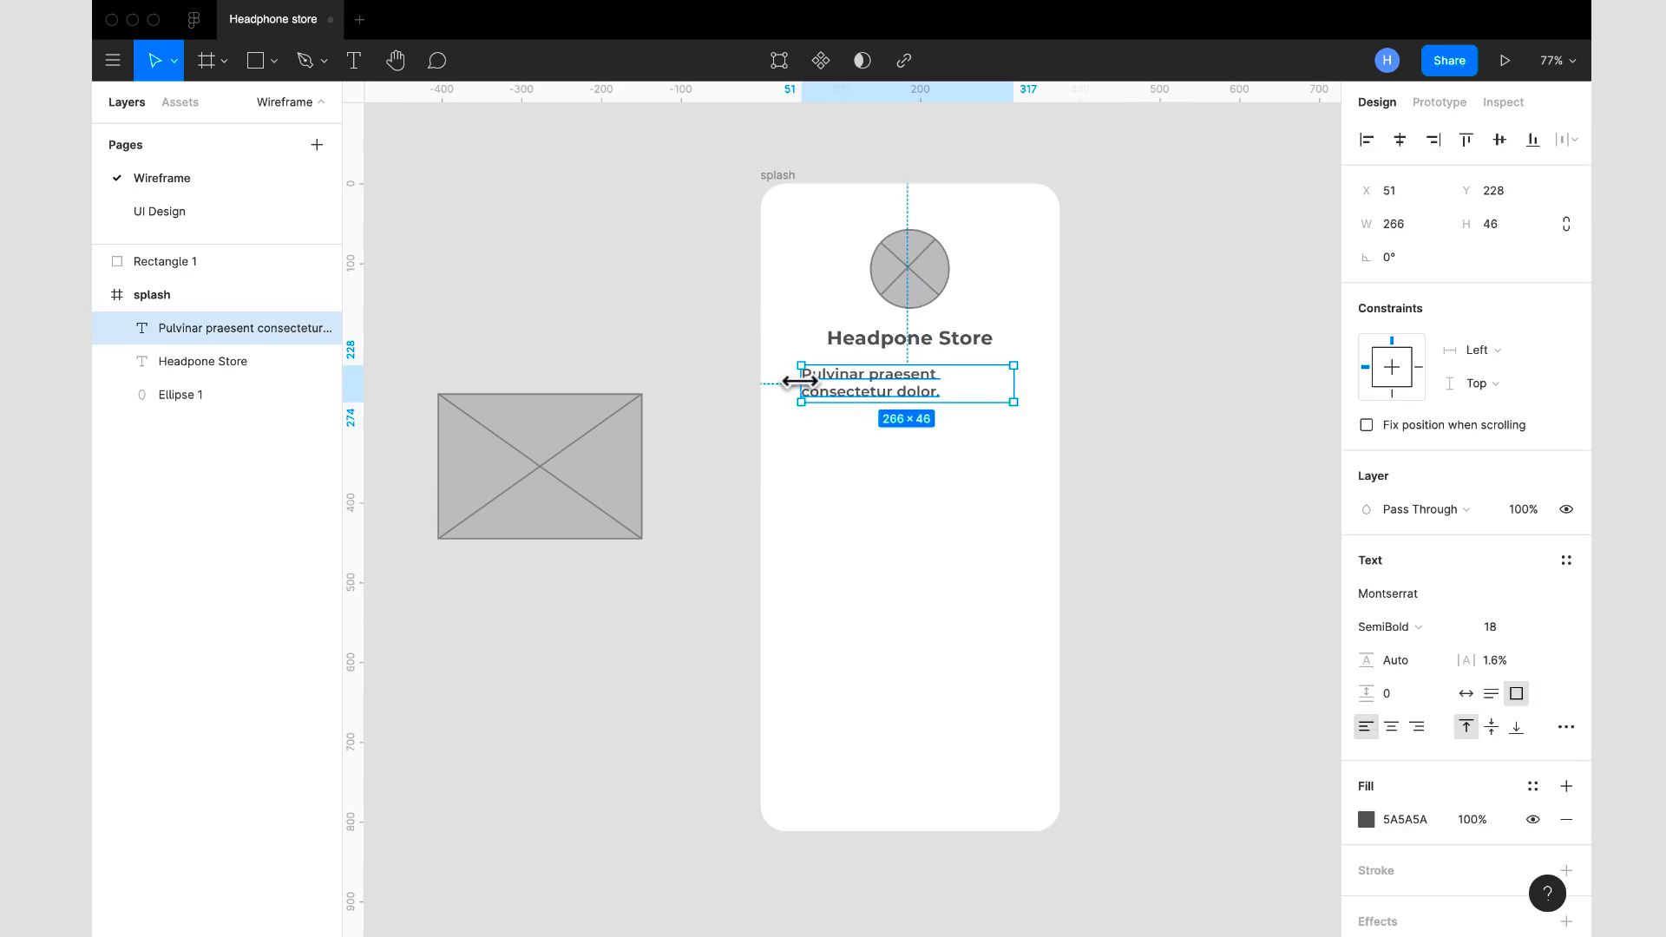
drag(1013, 380, 1032, 382)
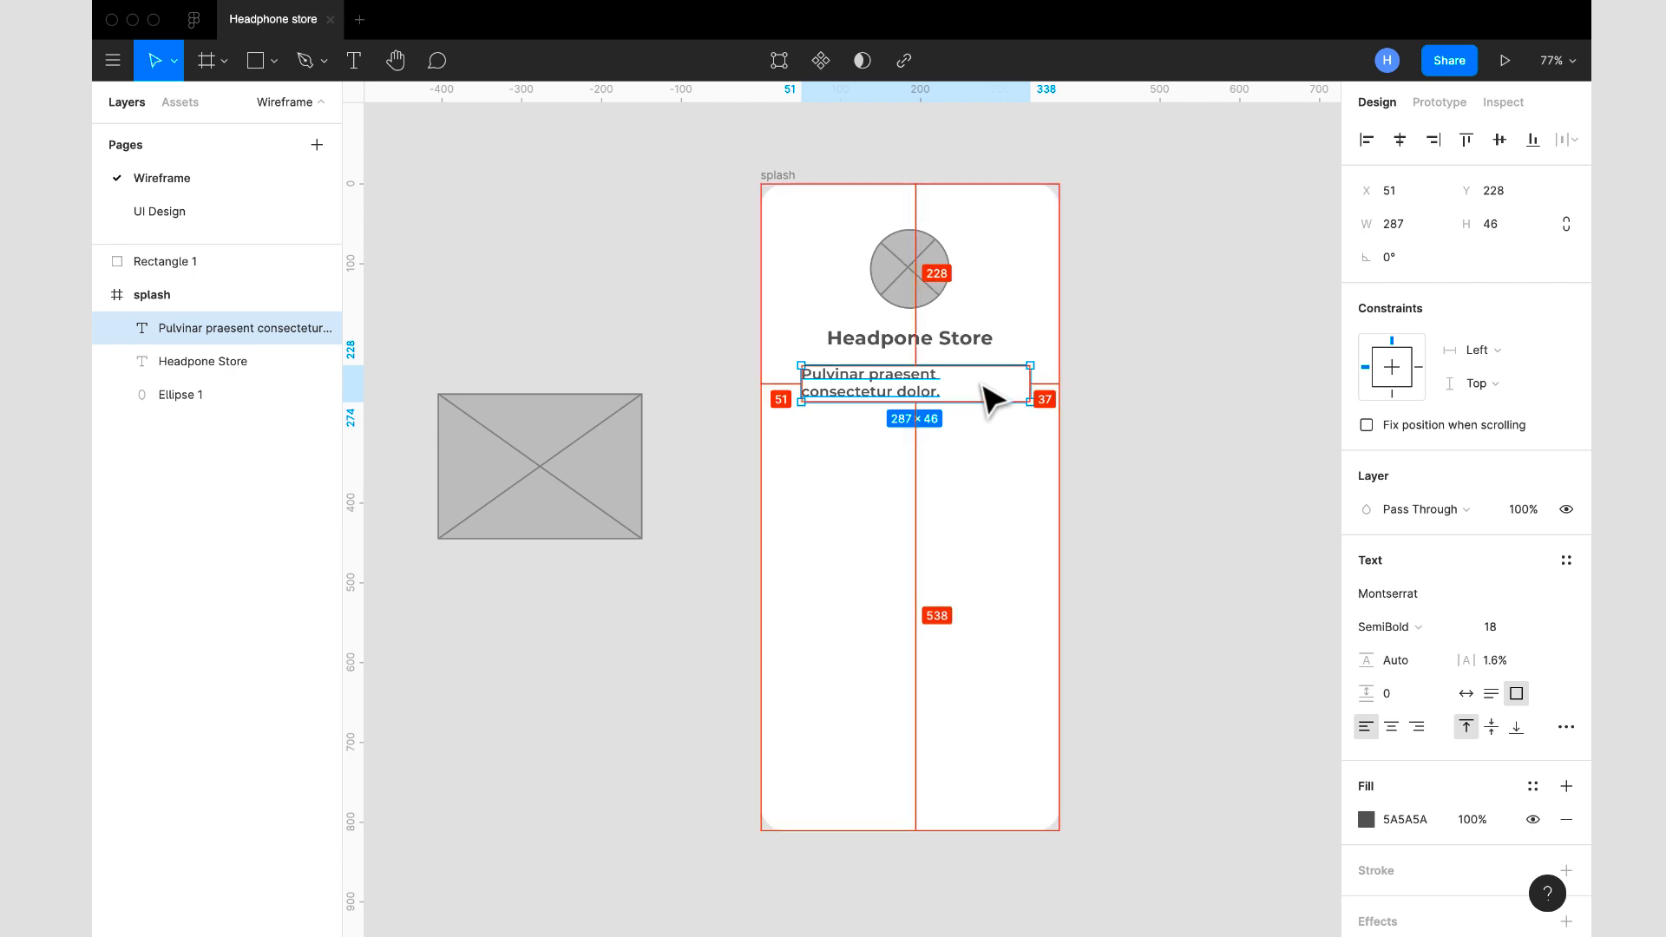
key(super+alt+p)
click(906, 614)
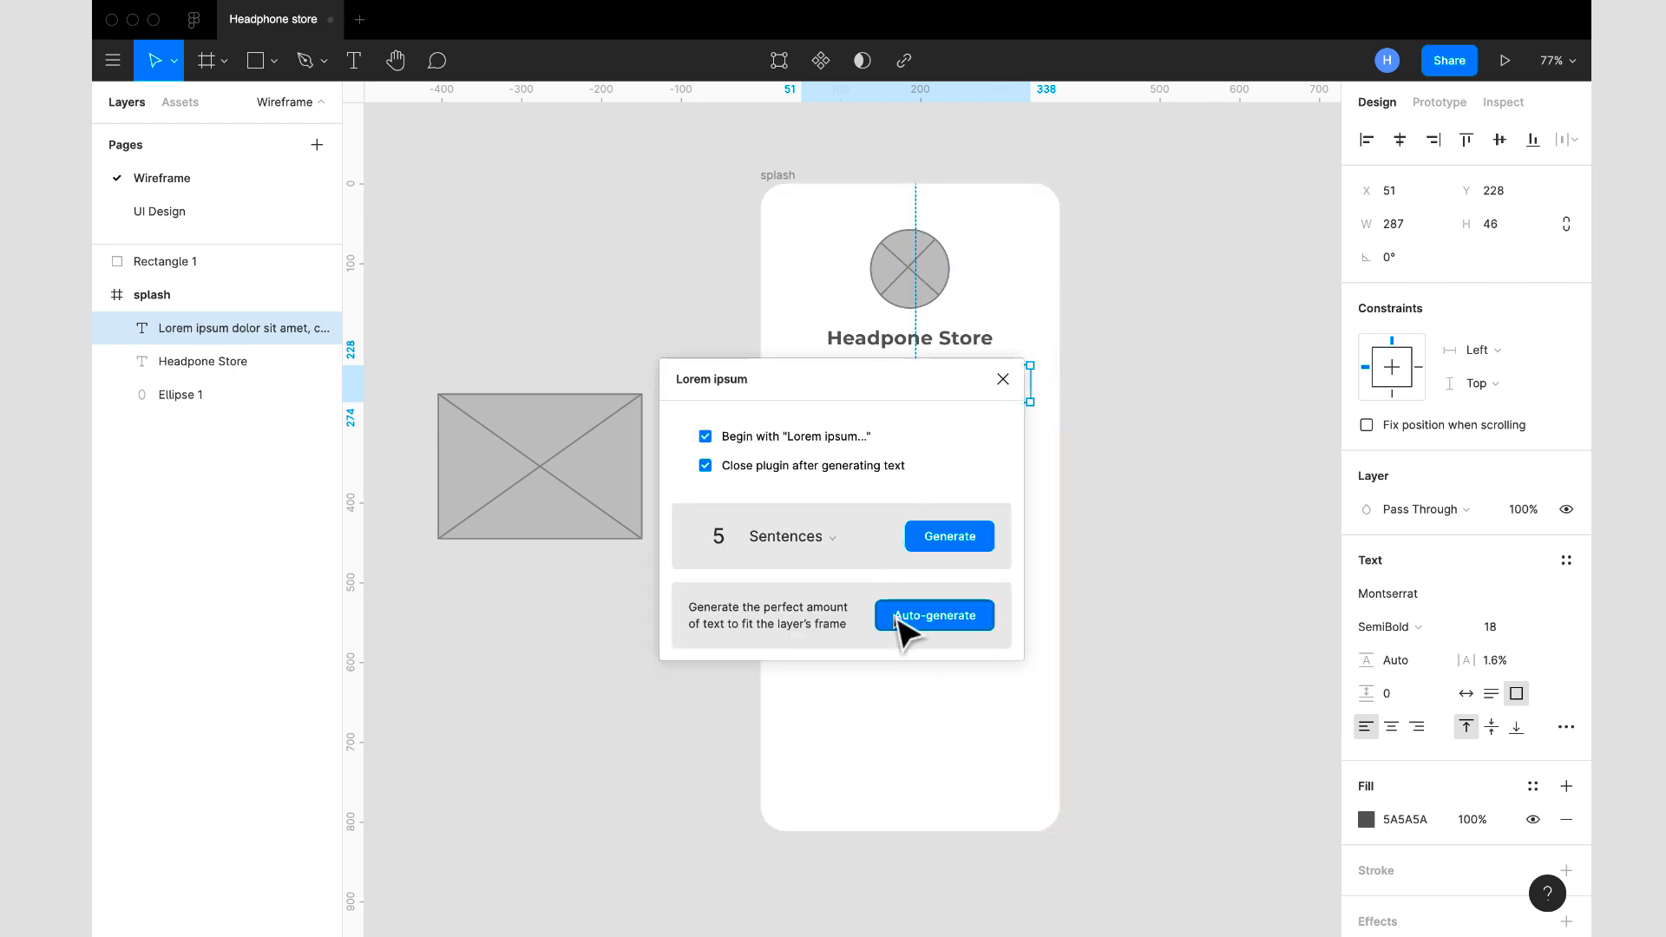
click(1065, 552)
- Set the placeholder text's line height to 150% and move the text box up to about Y 221
click(930, 397)
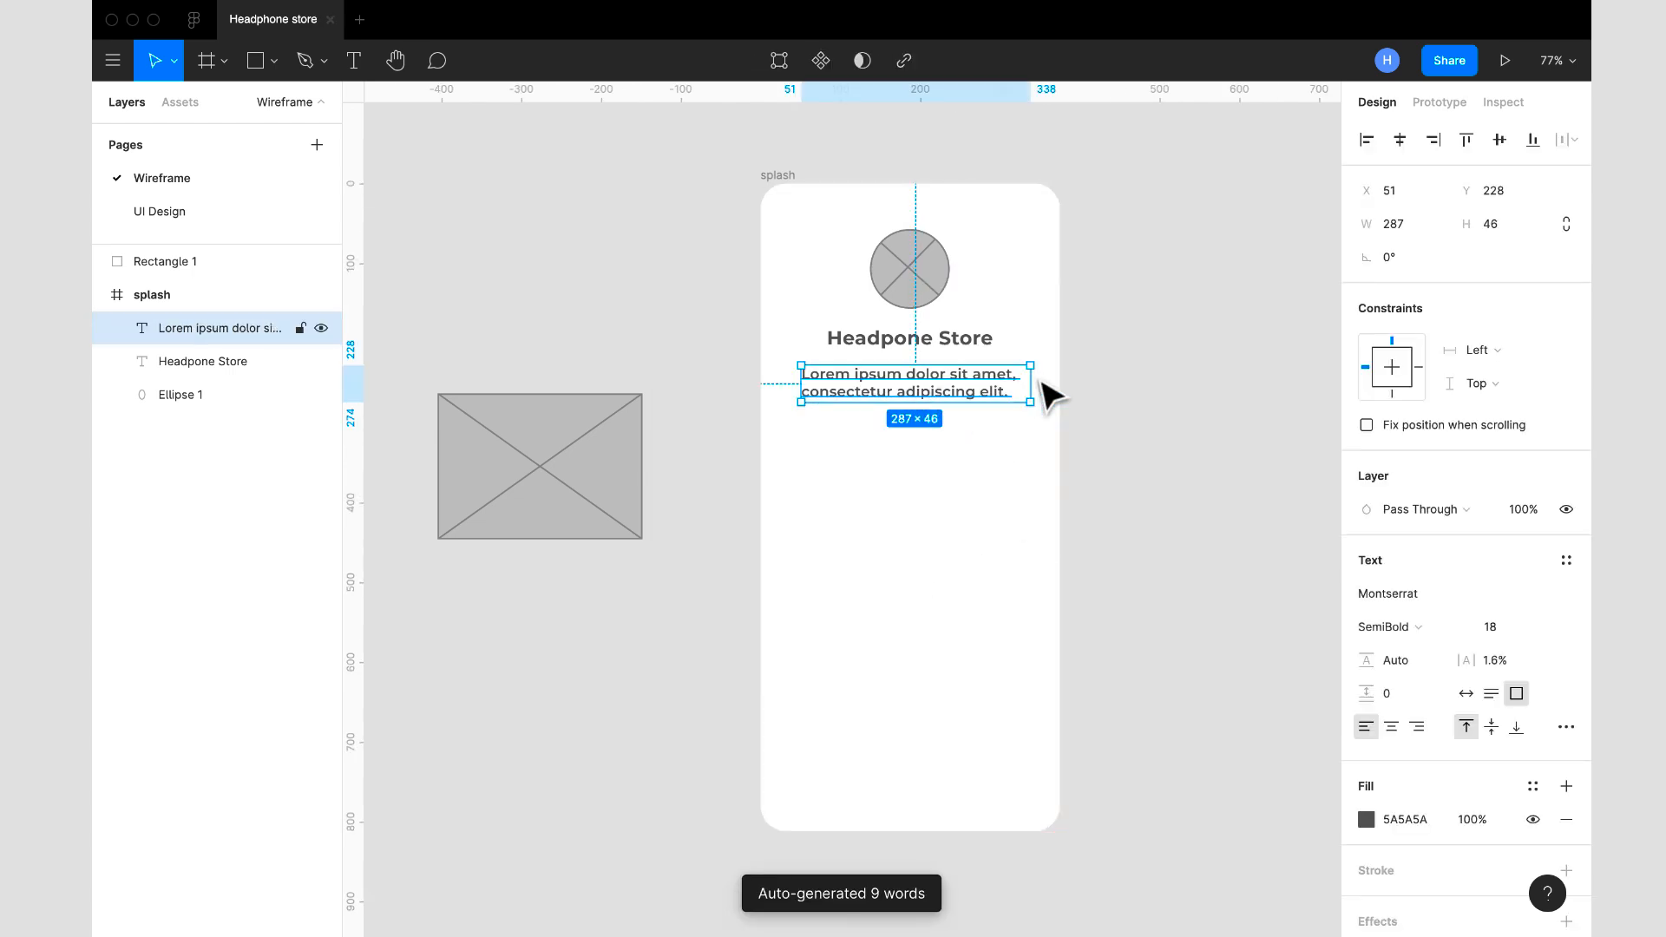
mouse_move(1365, 661)
mouse_down()
mouse_move(1398, 669)
mouse_move(1376, 662)
mouse_up()
click(1403, 660)
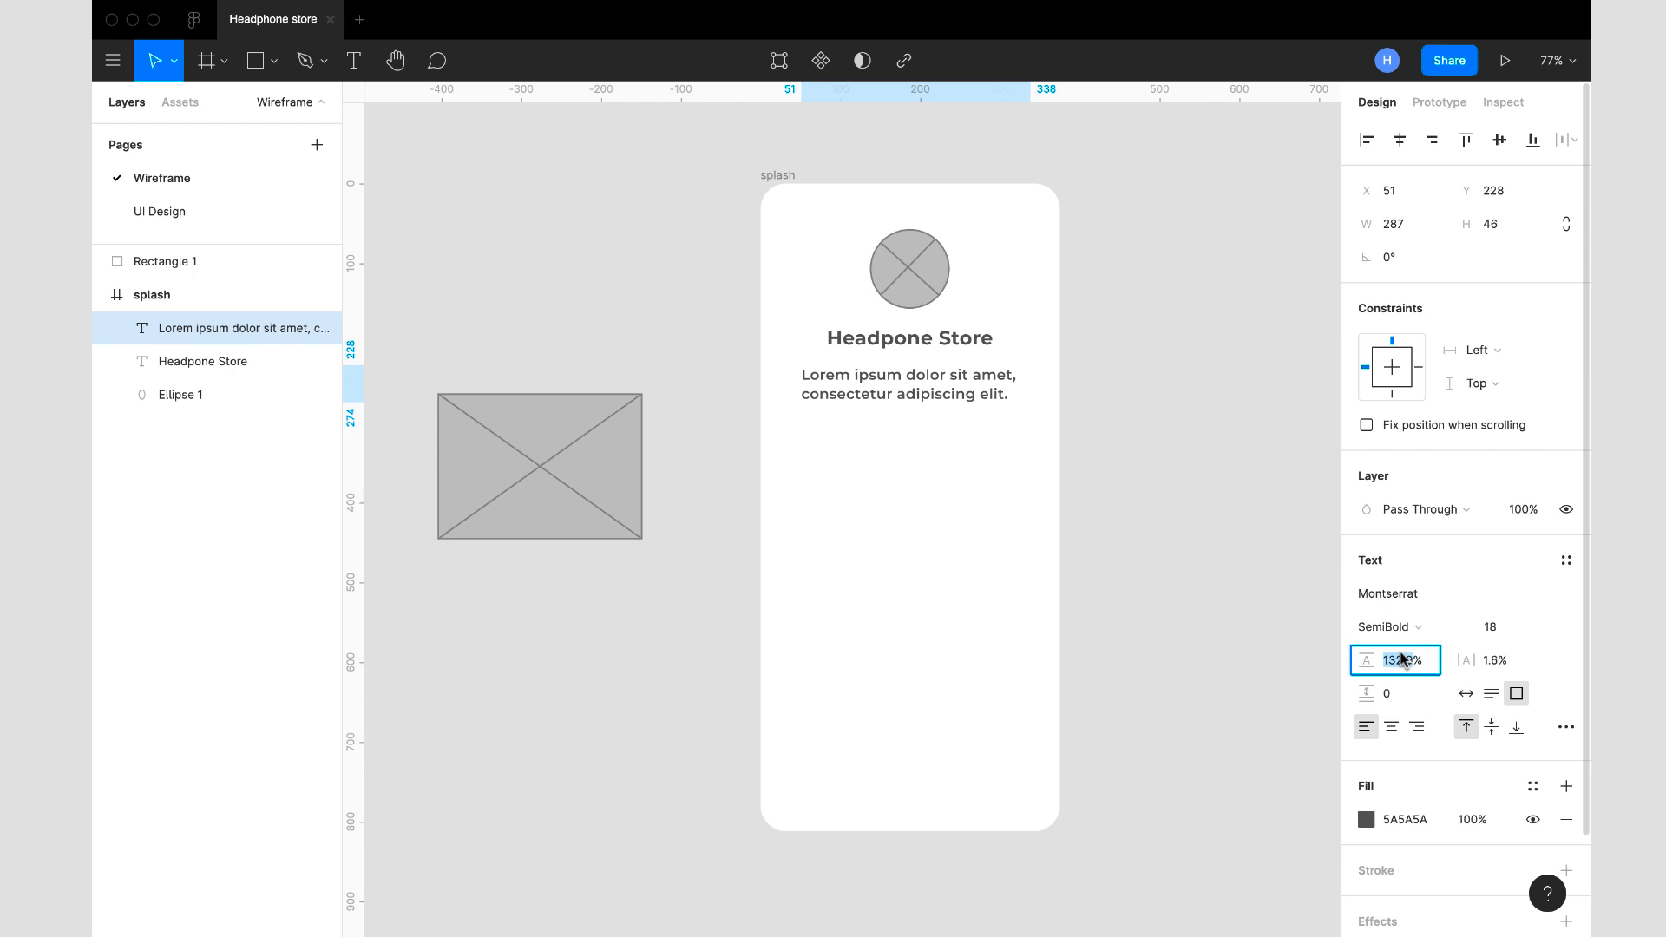
text(150)
key(Return)
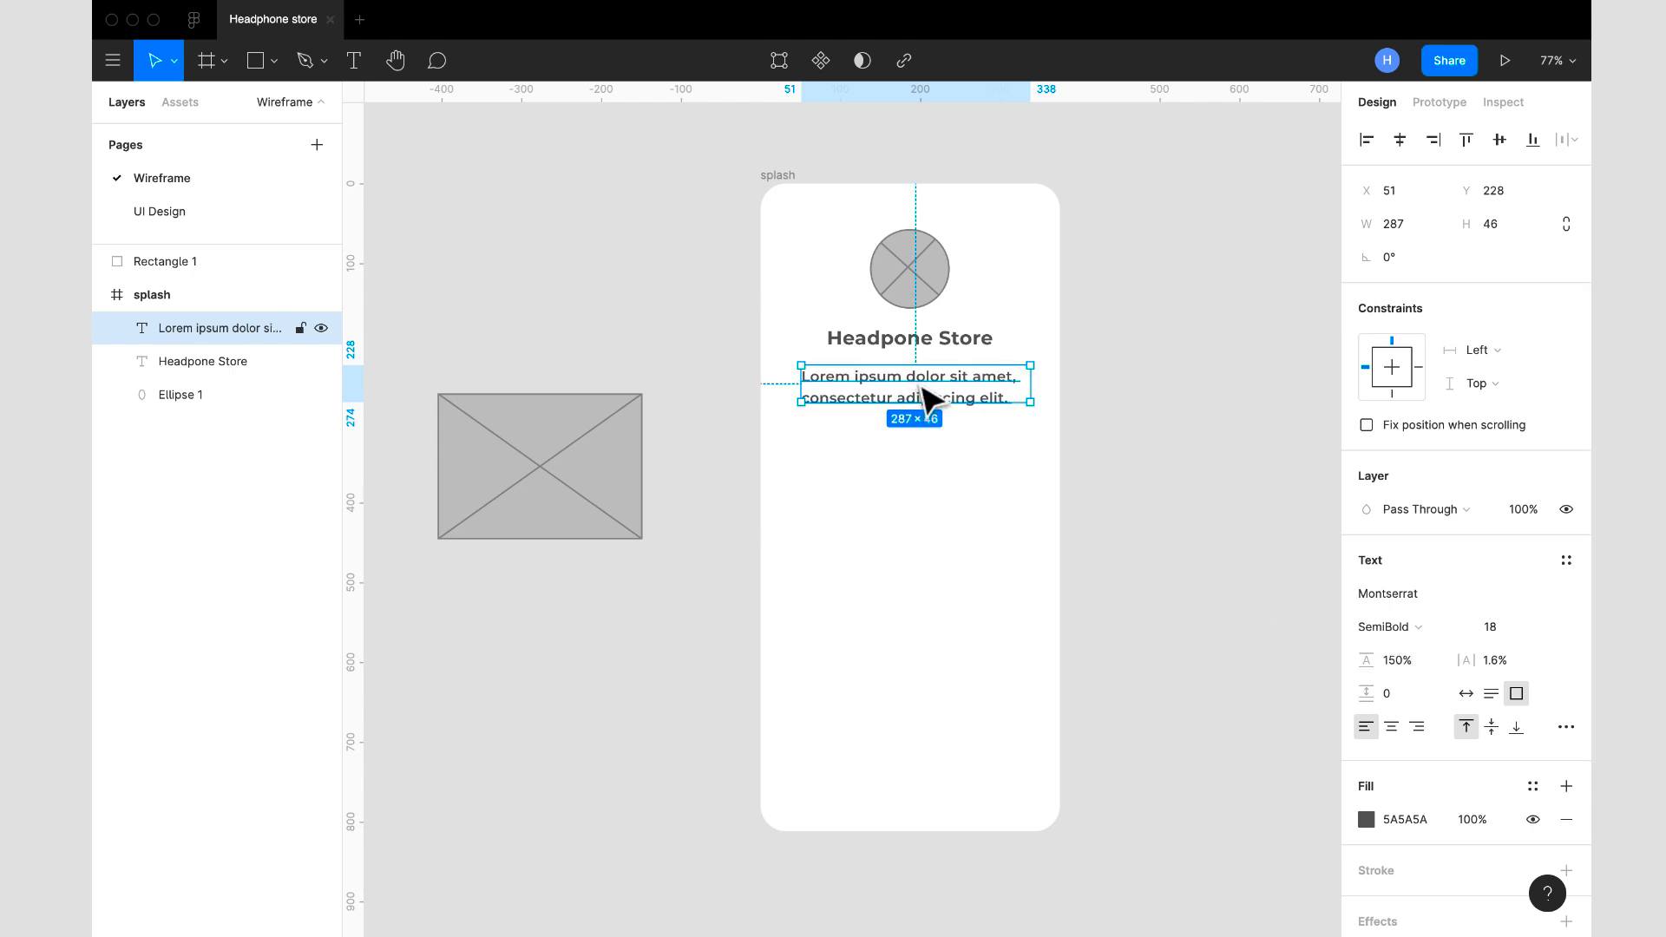
drag(918, 383, 922, 385)
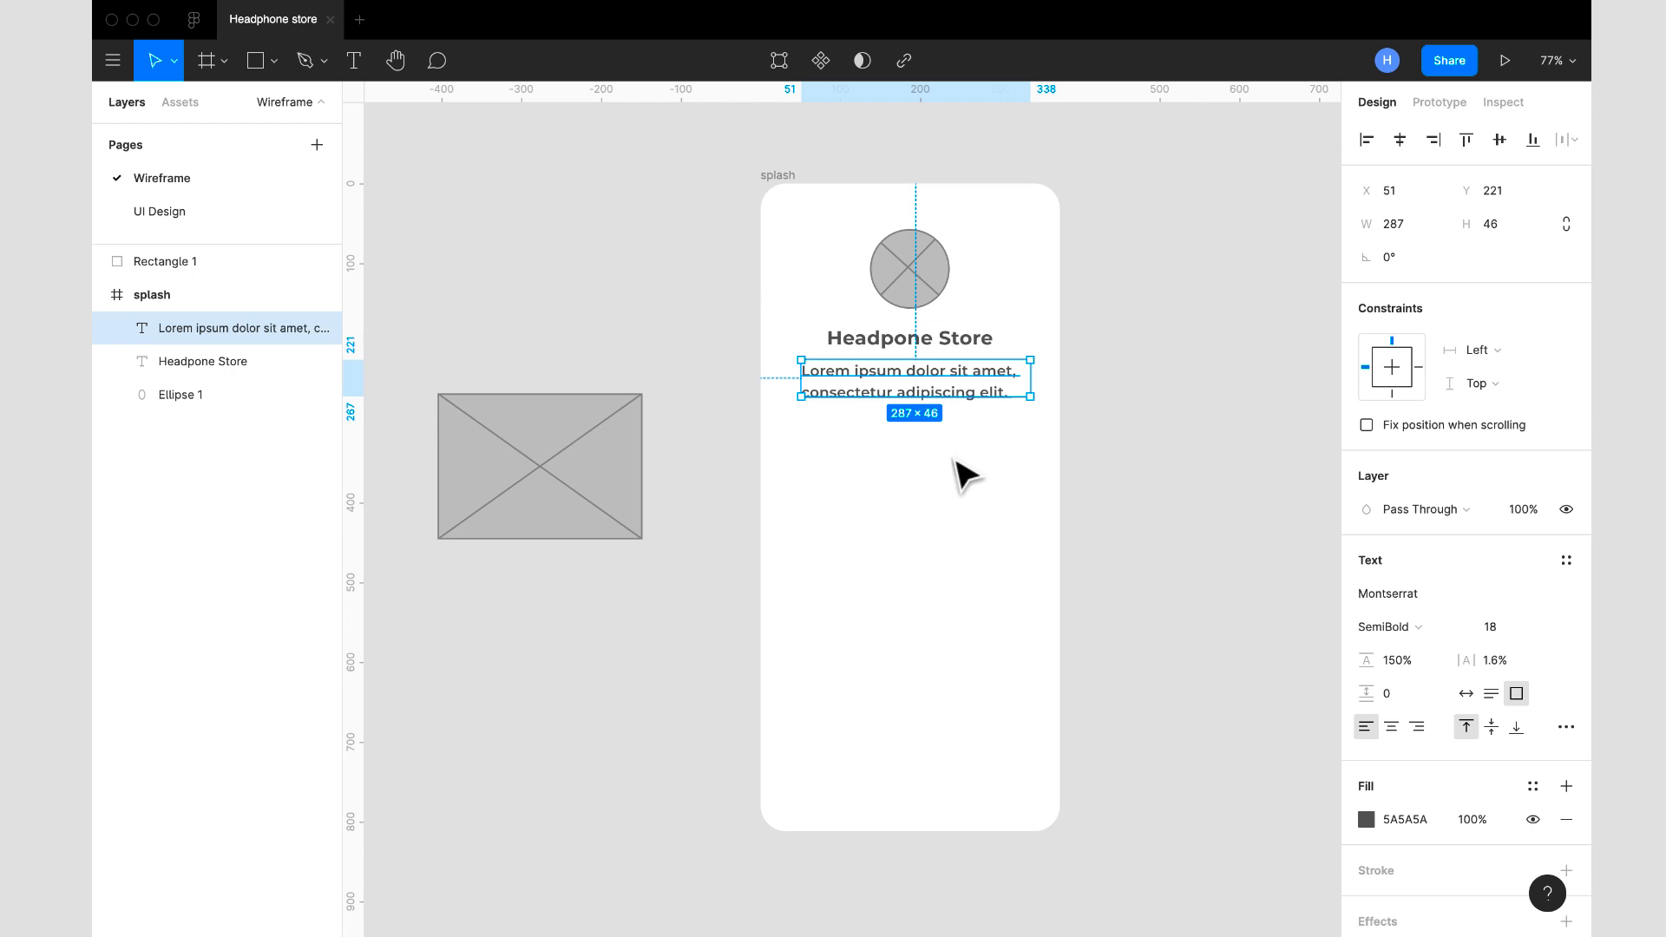
click(1108, 472)
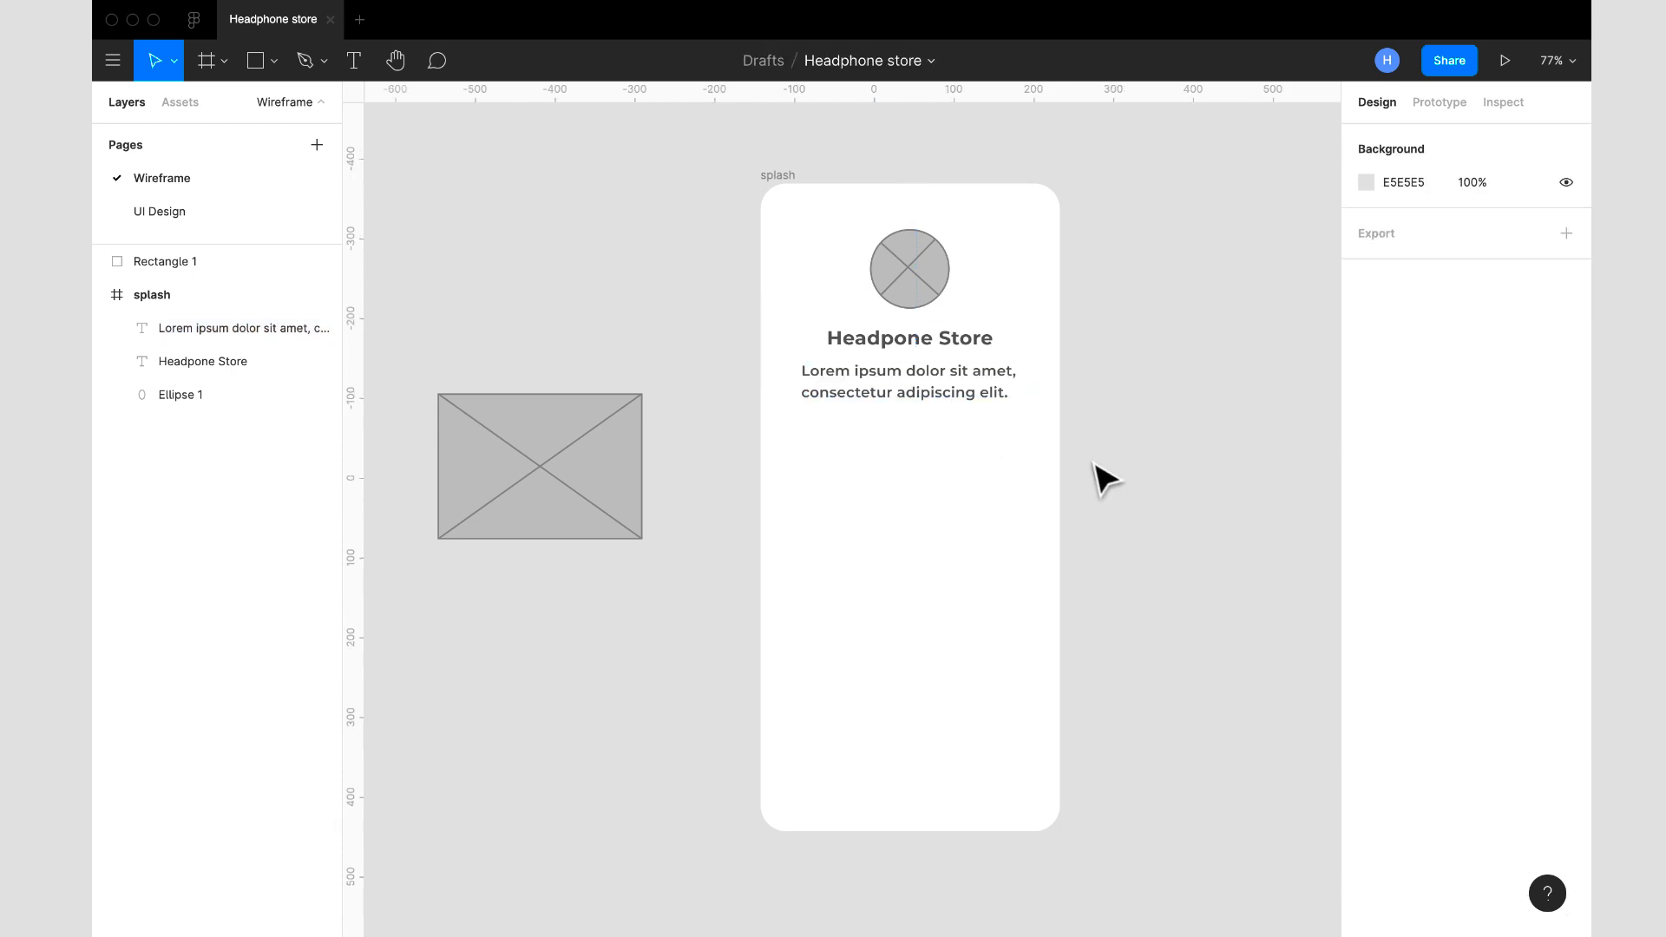
- Move the crossed rectangle outside the frame slightly down and place a copy of the crossed circle above it
scroll(1097, 472, down, 5)
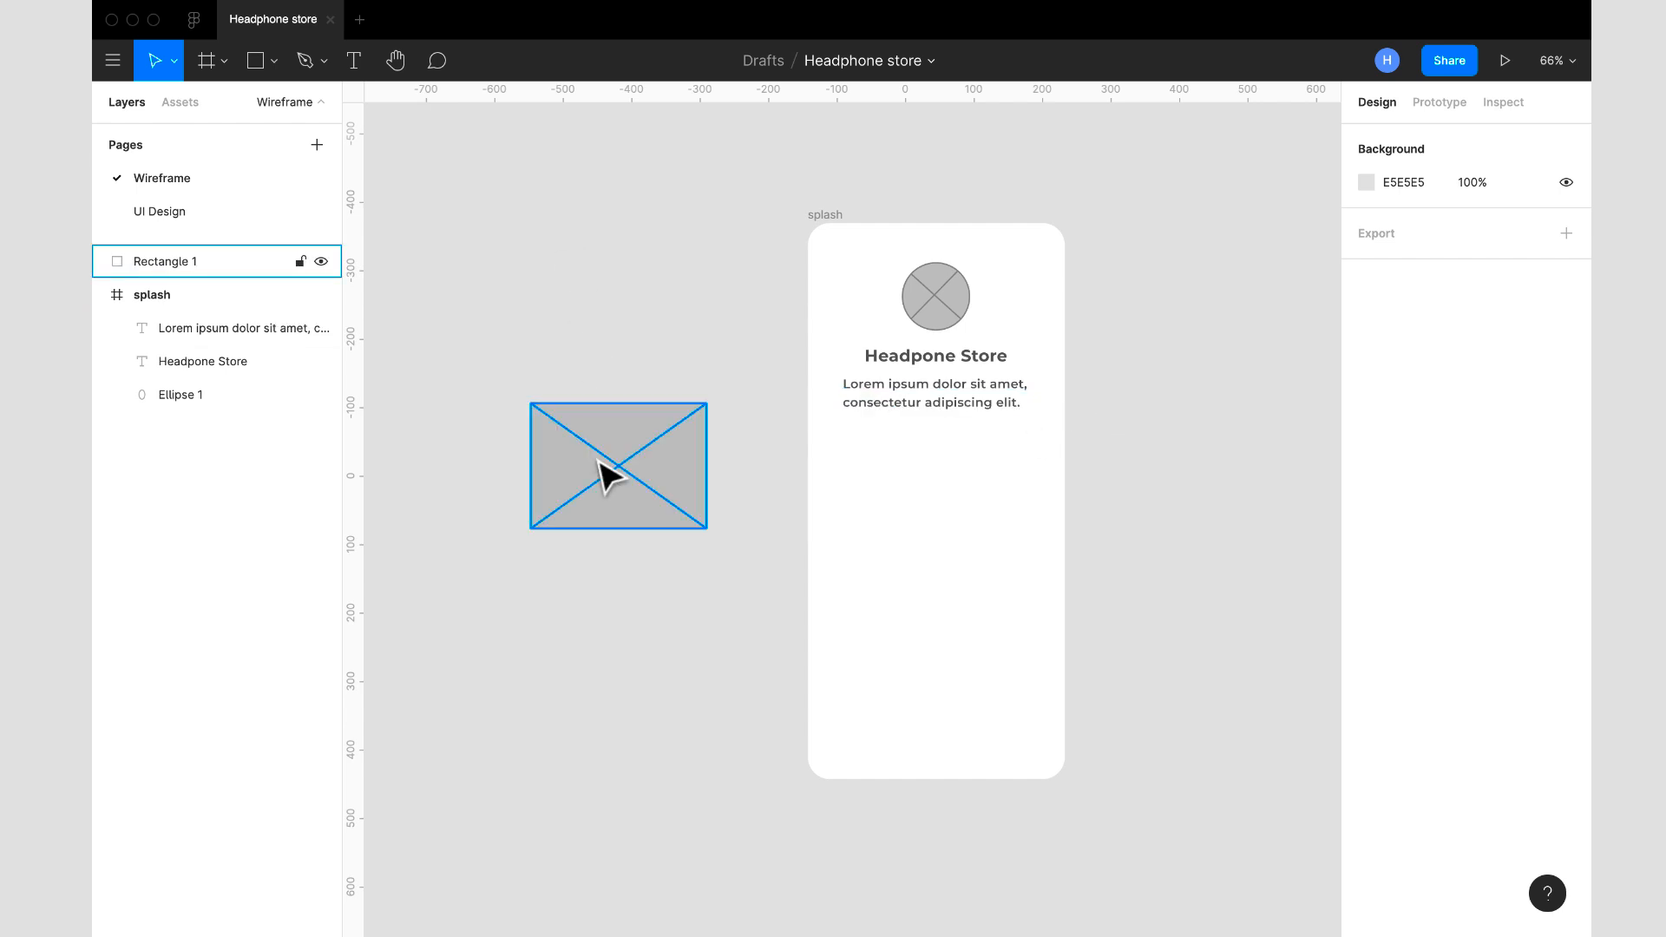
drag(599, 461, 621, 494)
click(939, 288)
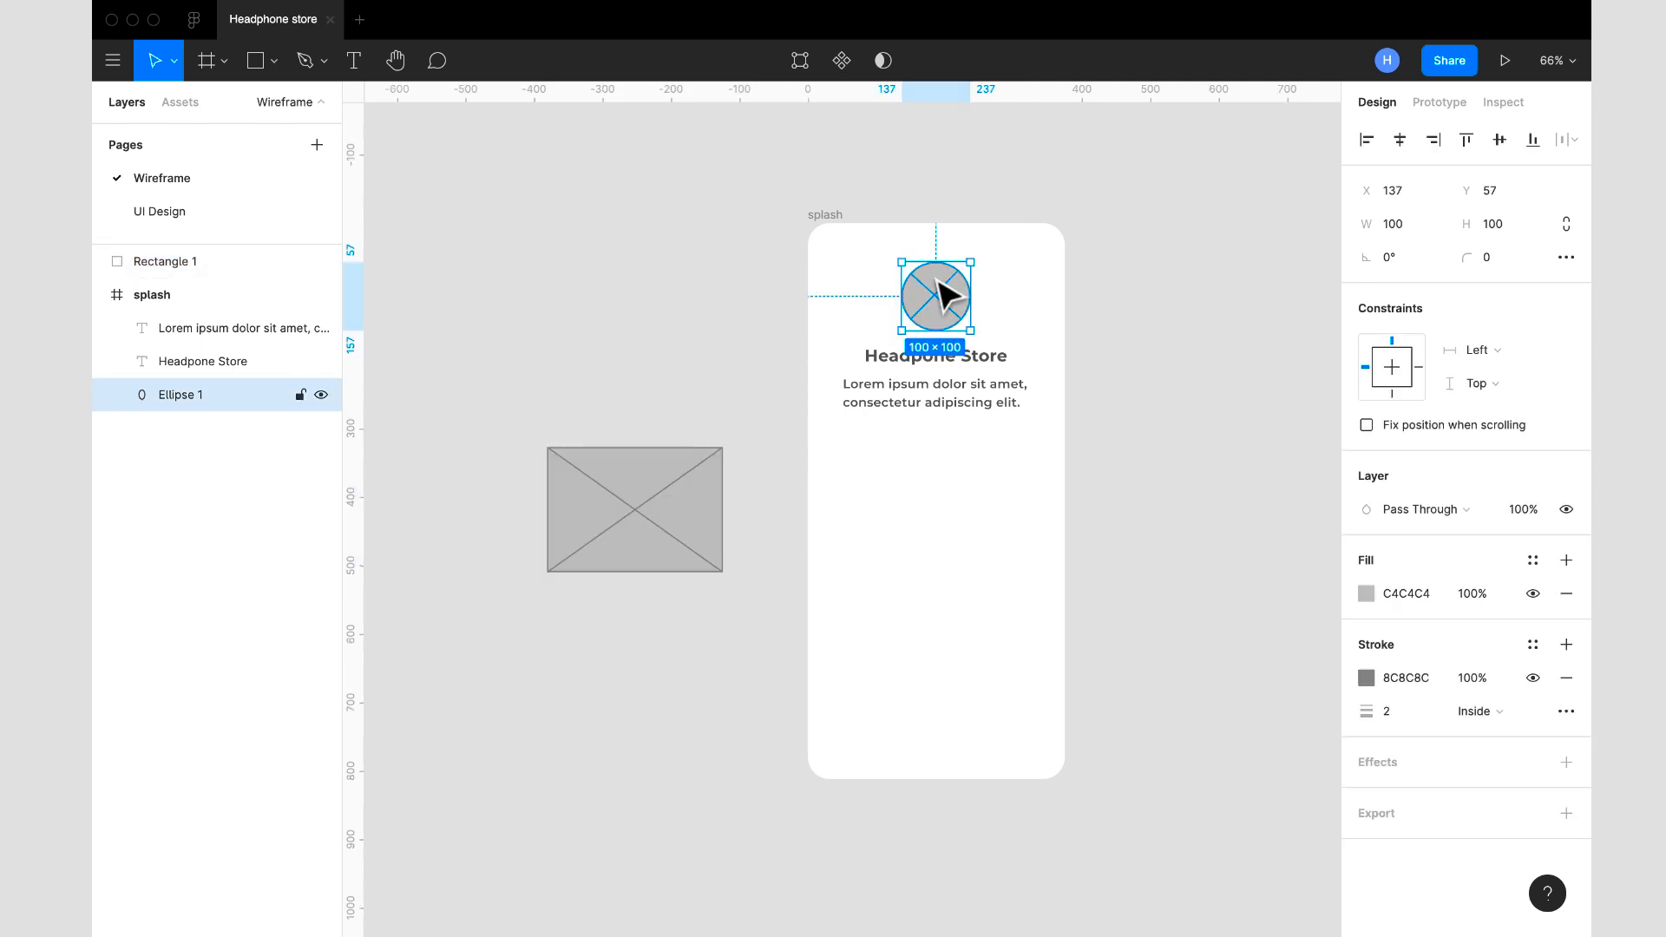
drag(939, 327, 607, 360)
- Duplicate the crossed rectangle and place the copy in the splash frame below the placeholder text, at about X 58, Y 363
click(680, 532)
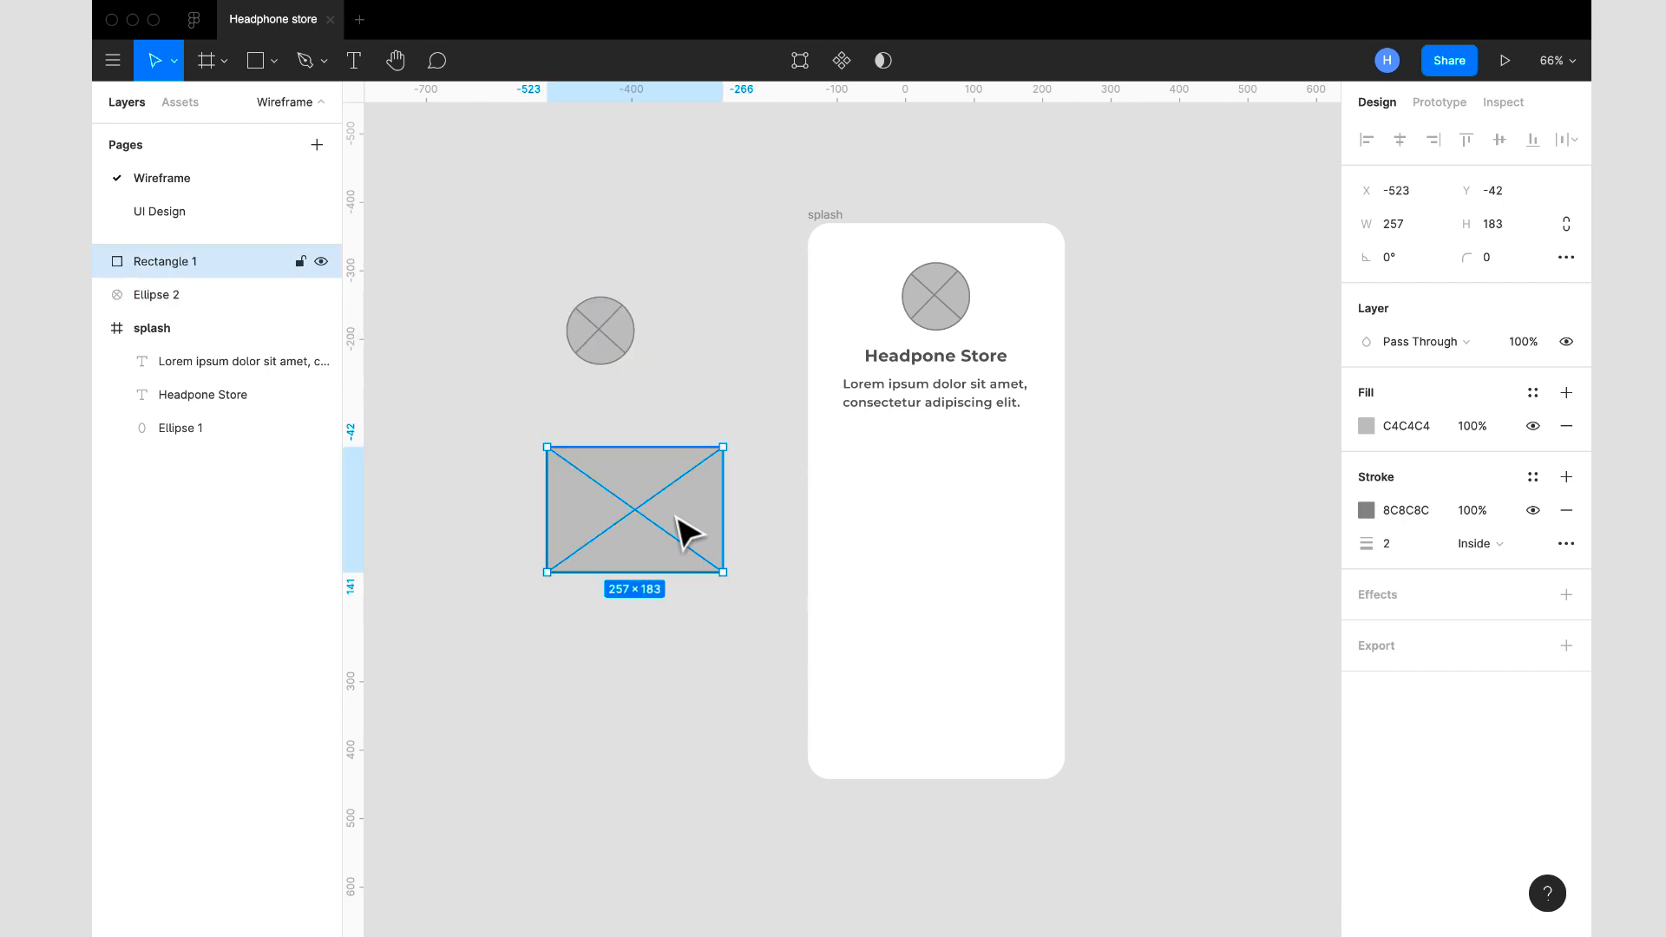
key(ctrl+d)
drag(661, 497, 959, 524)
scroll(960, 520, down, 1)
scroll(970, 536, up, 1)
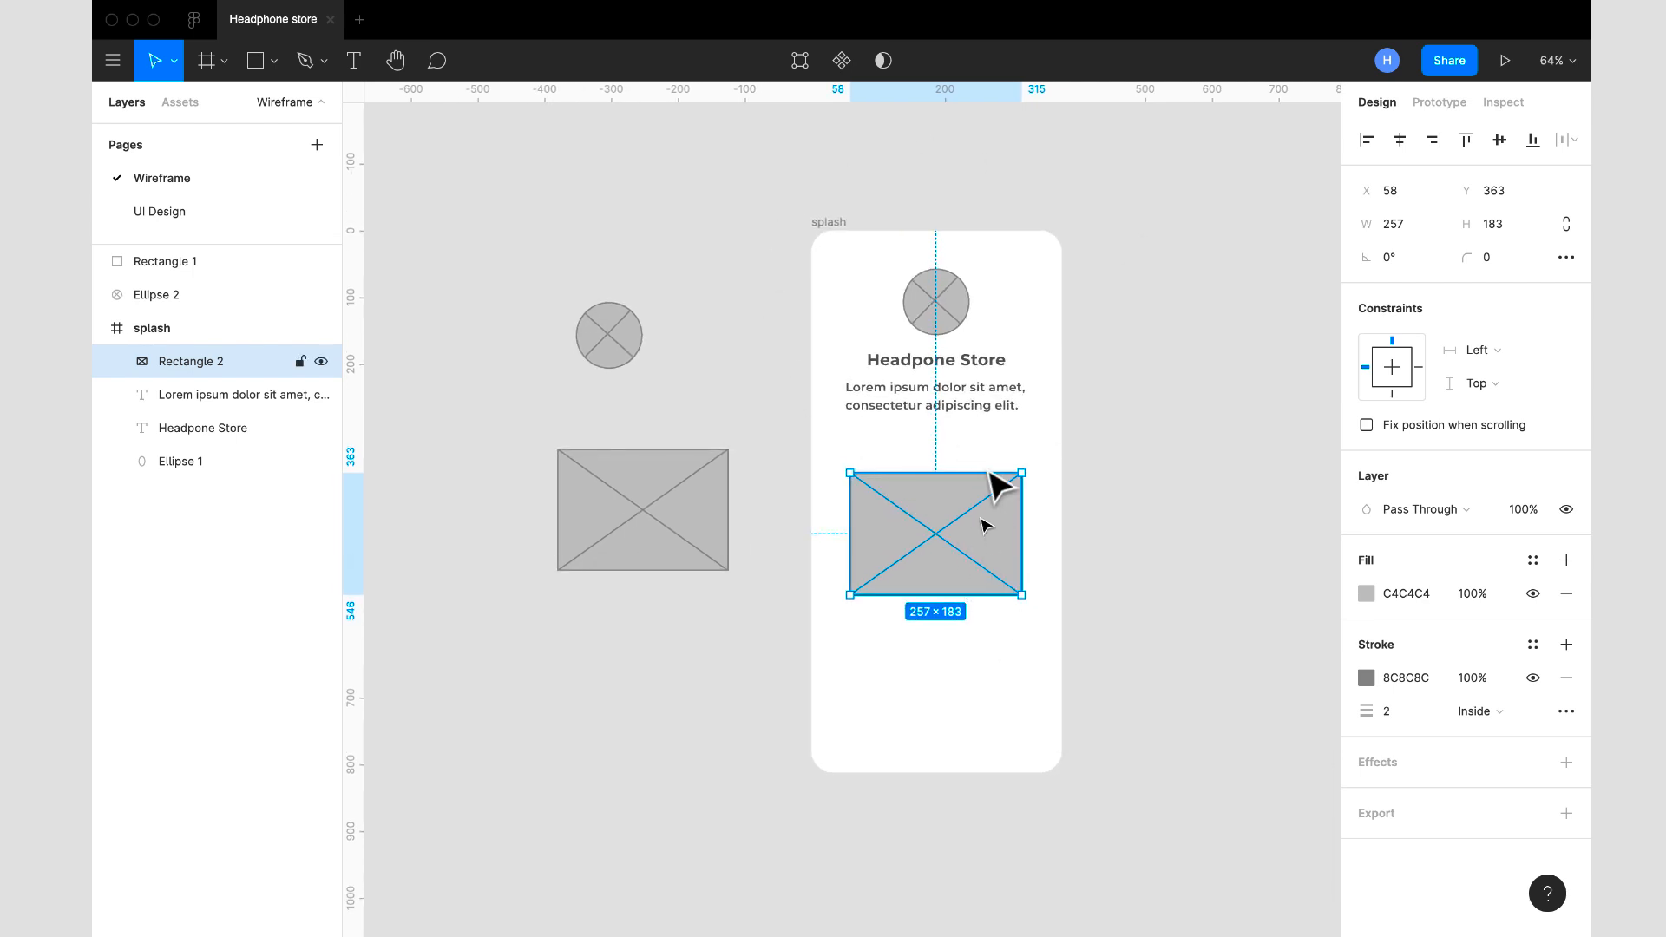
scroll(908, 479, down, 1)
scroll(907, 479, right, 1)
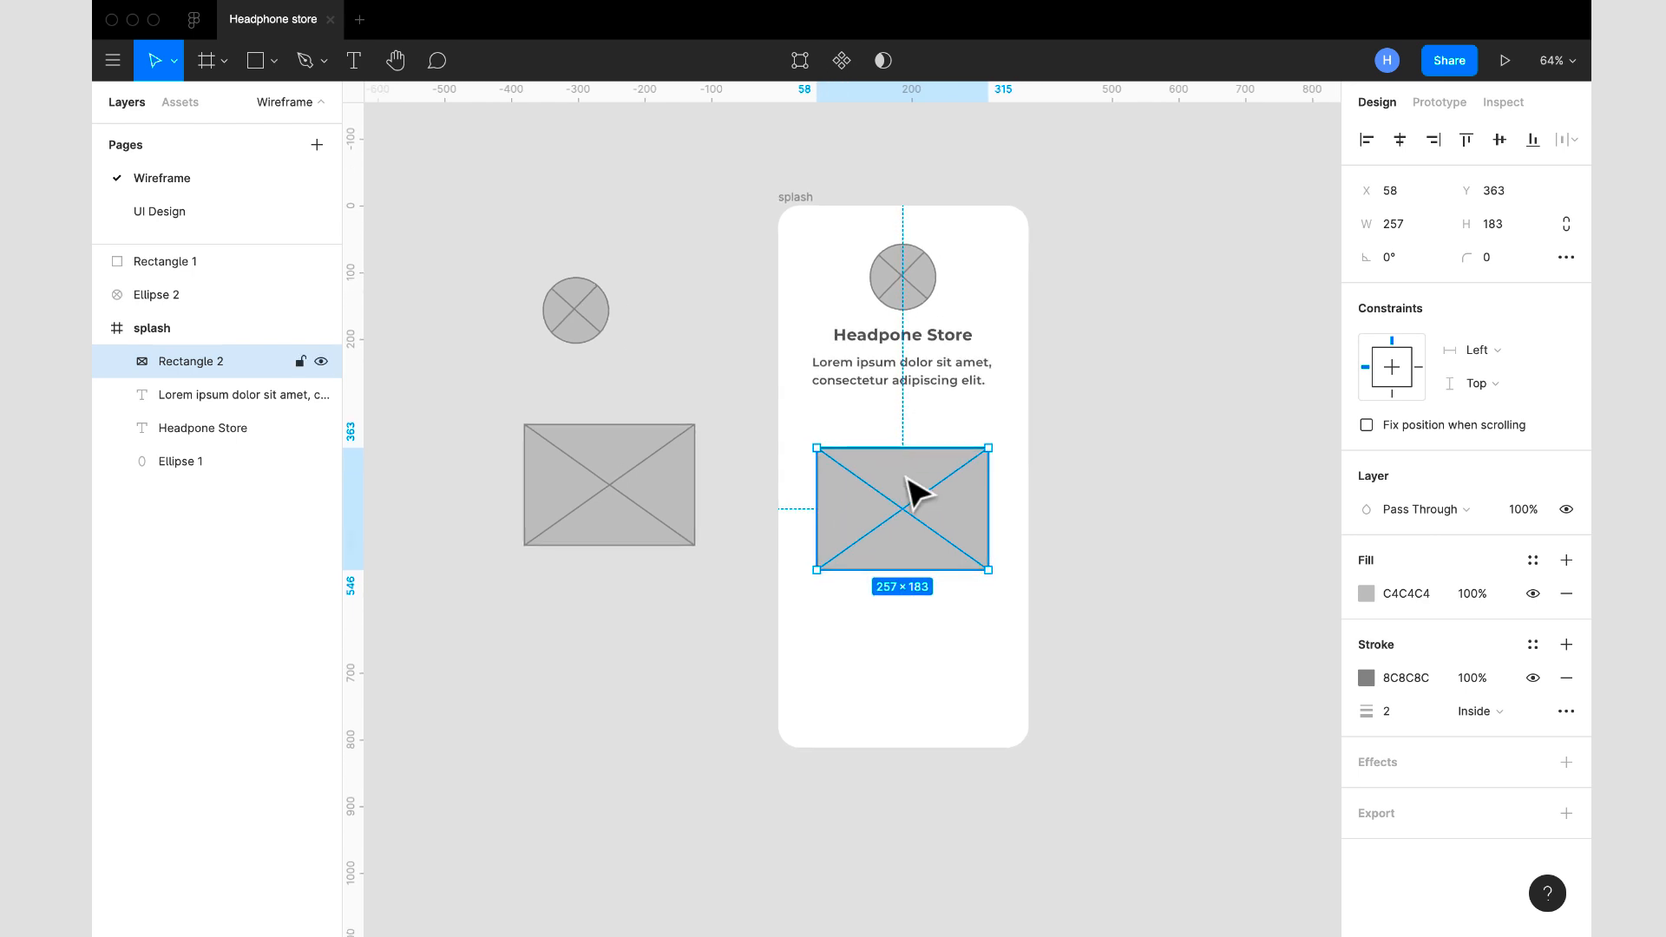
- Add a layout grid to the splash frame and change it from a uniform grid to 12 columns
scroll(911, 487, down, 1)
click(1093, 527)
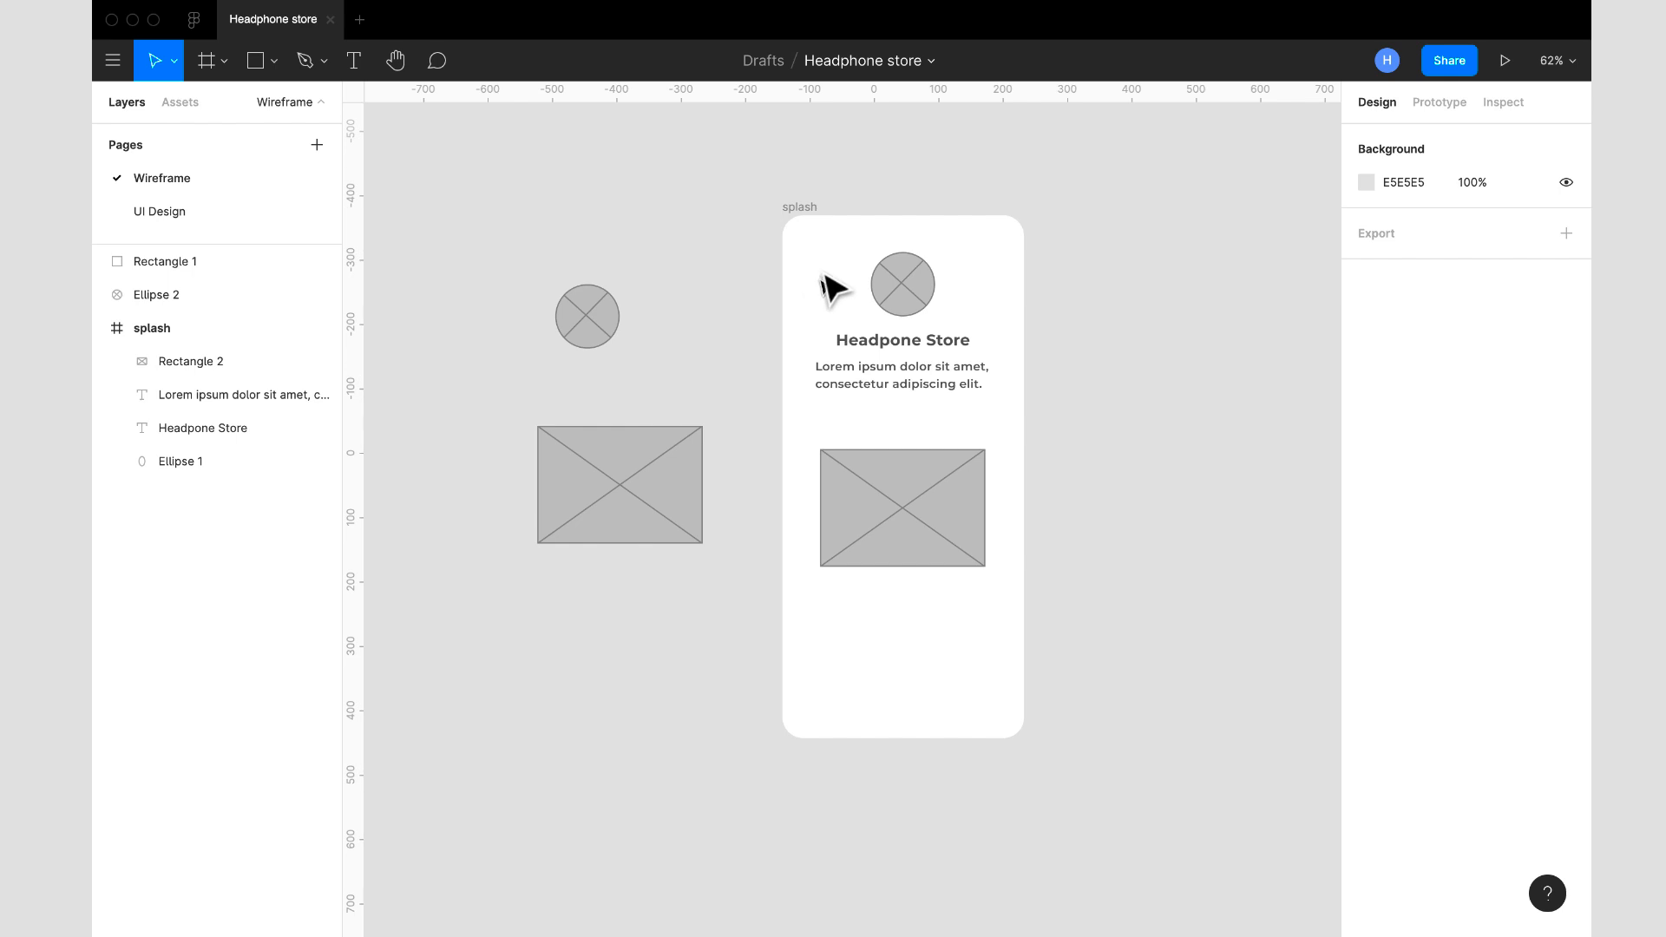
click(811, 207)
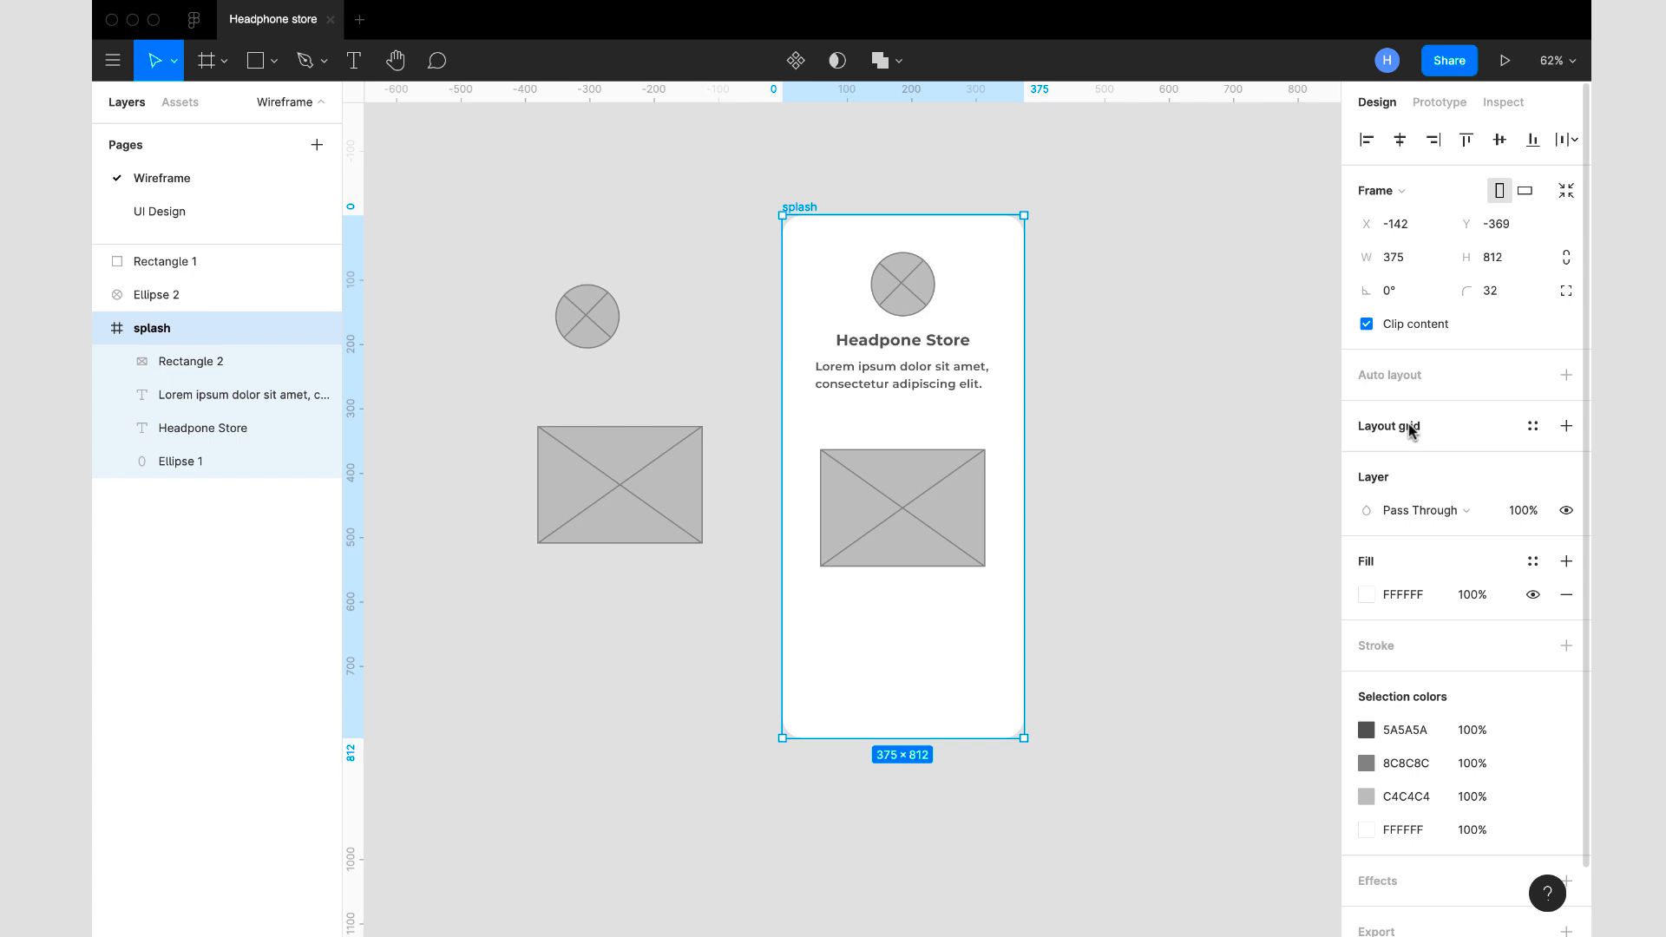
click(1567, 427)
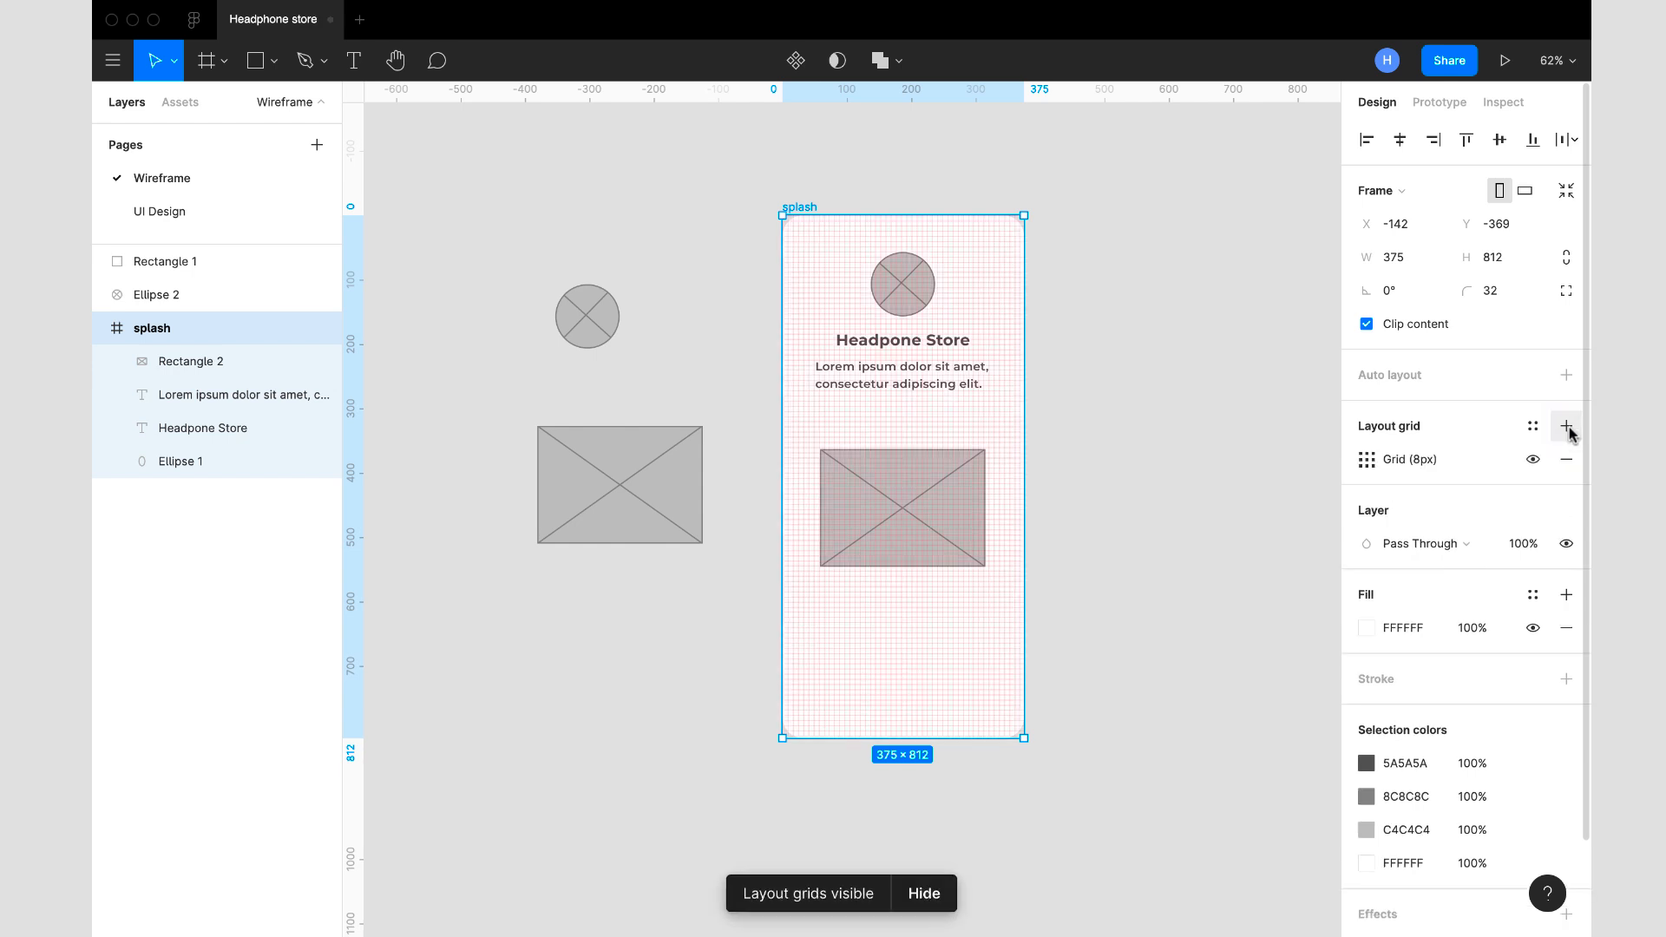
click(1367, 459)
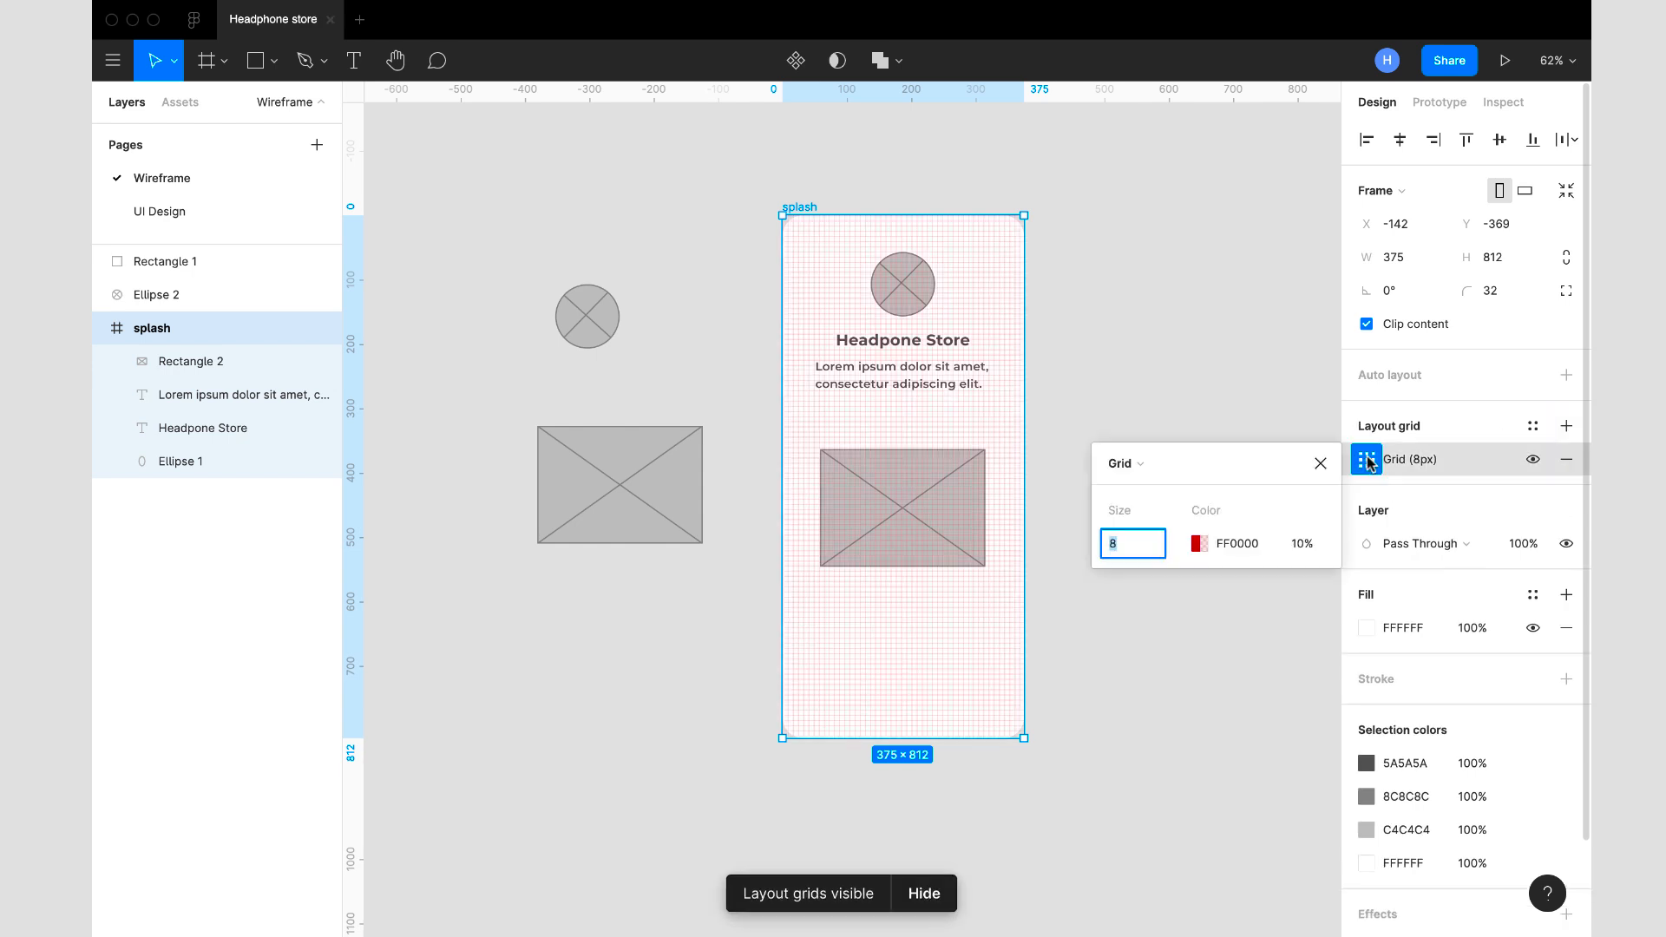
click(1168, 463)
click(1162, 488)
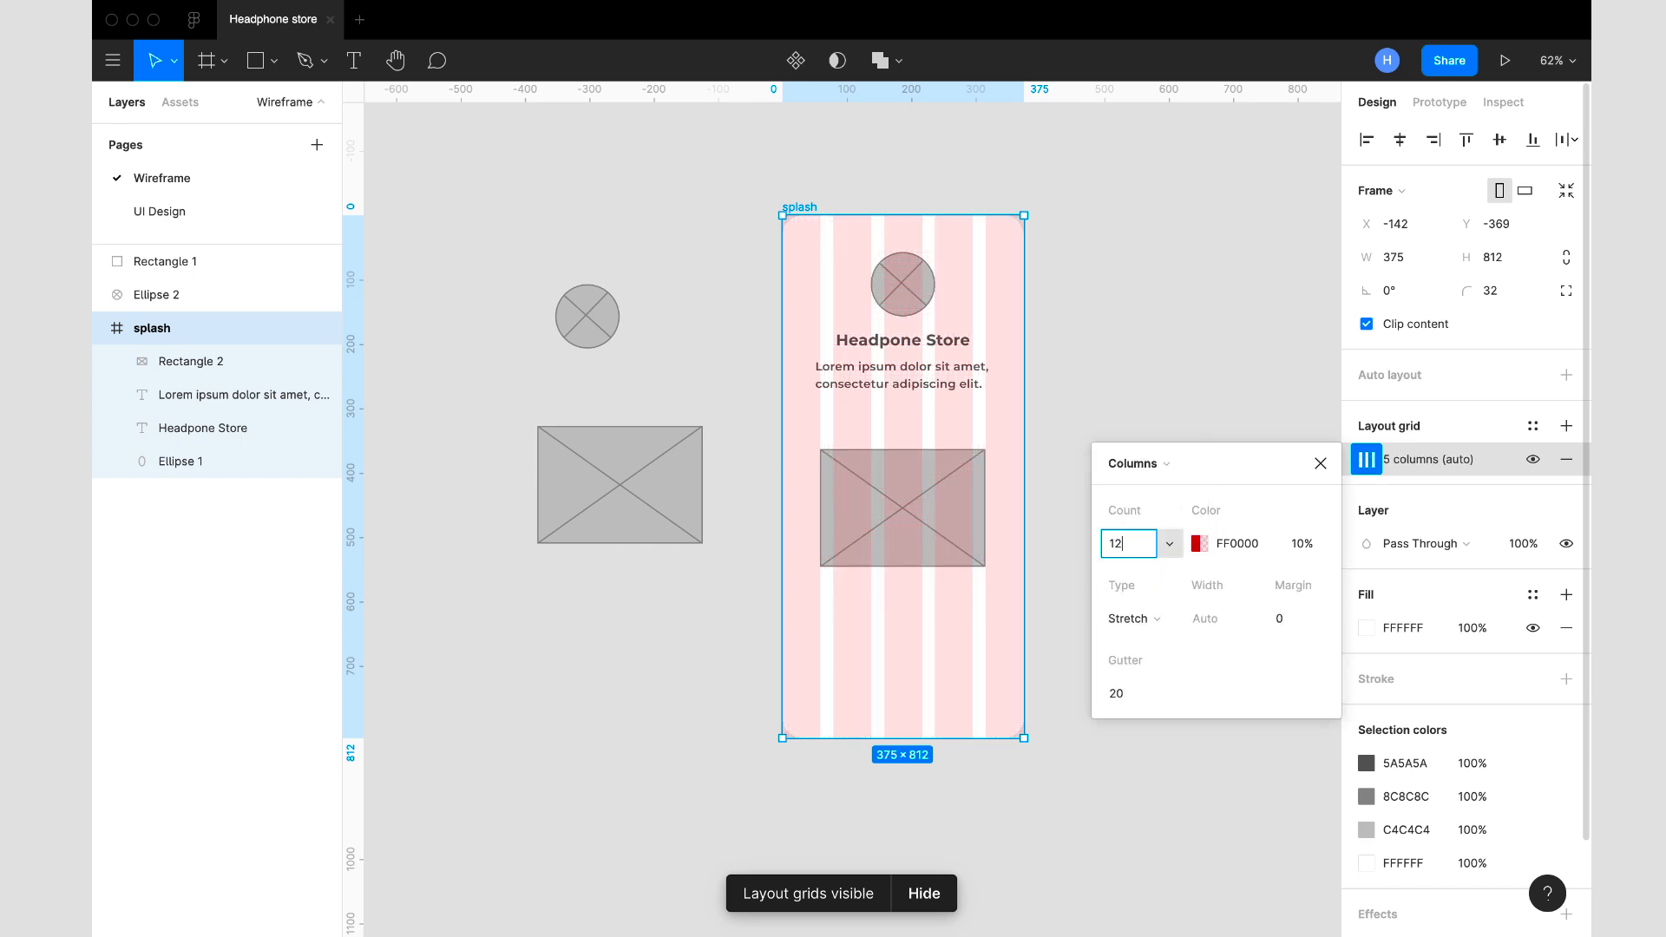
text(12)
key(Return)
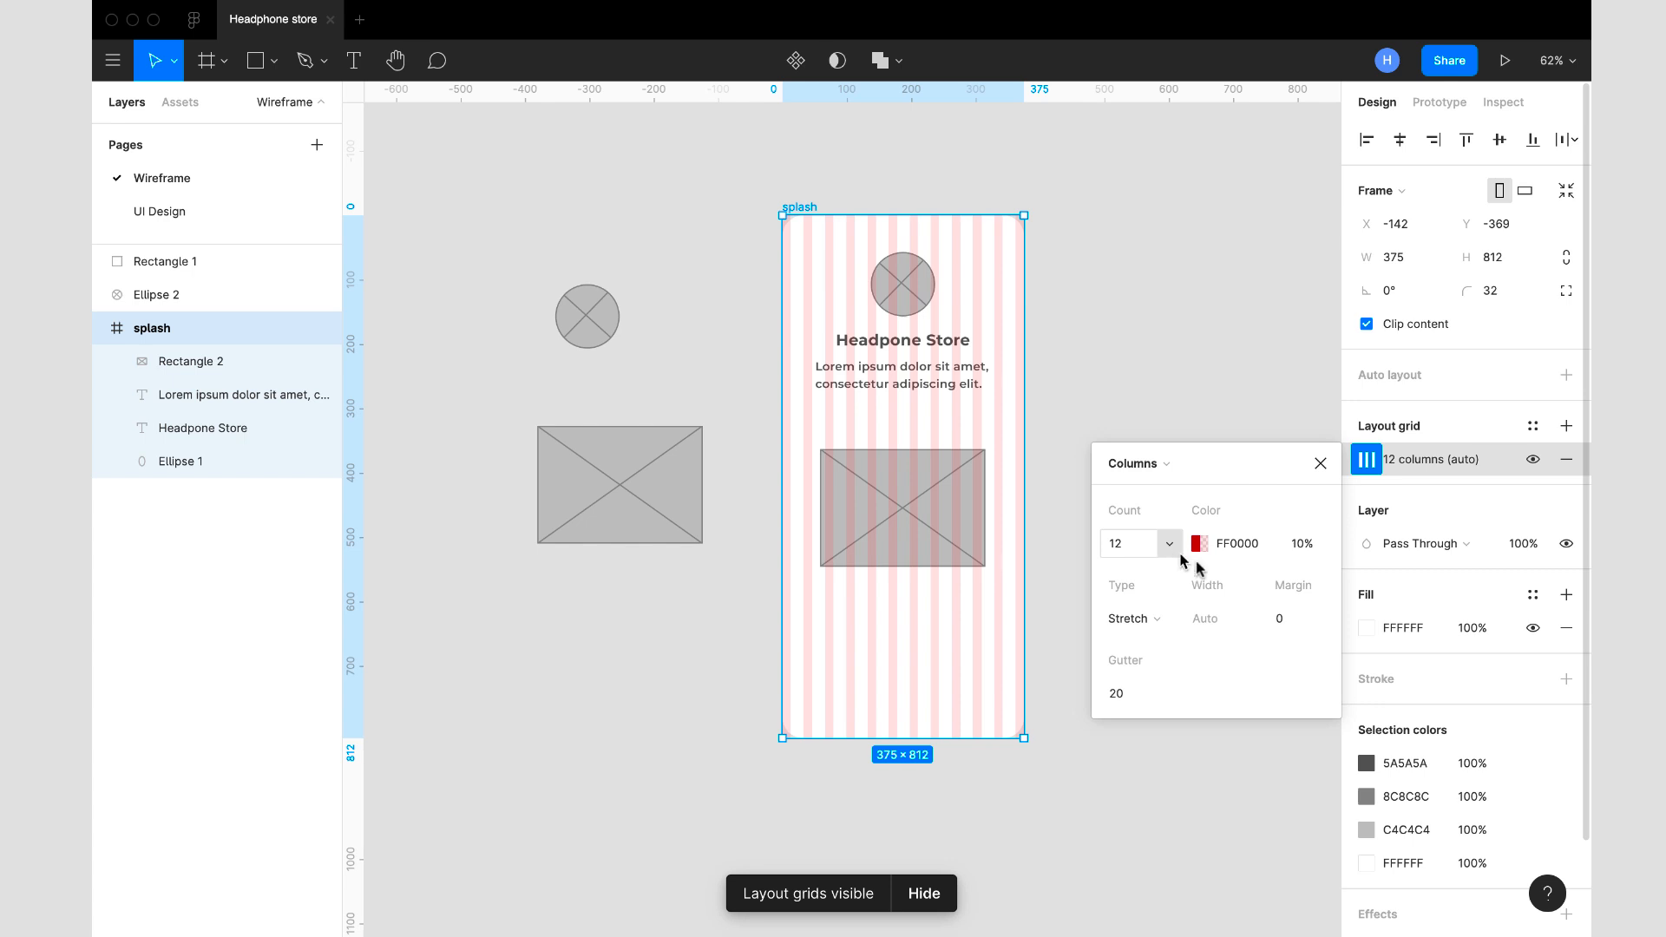
- Set the column grid's gutter to 16 and add an outer margin on both sides of the frame
click(1137, 696)
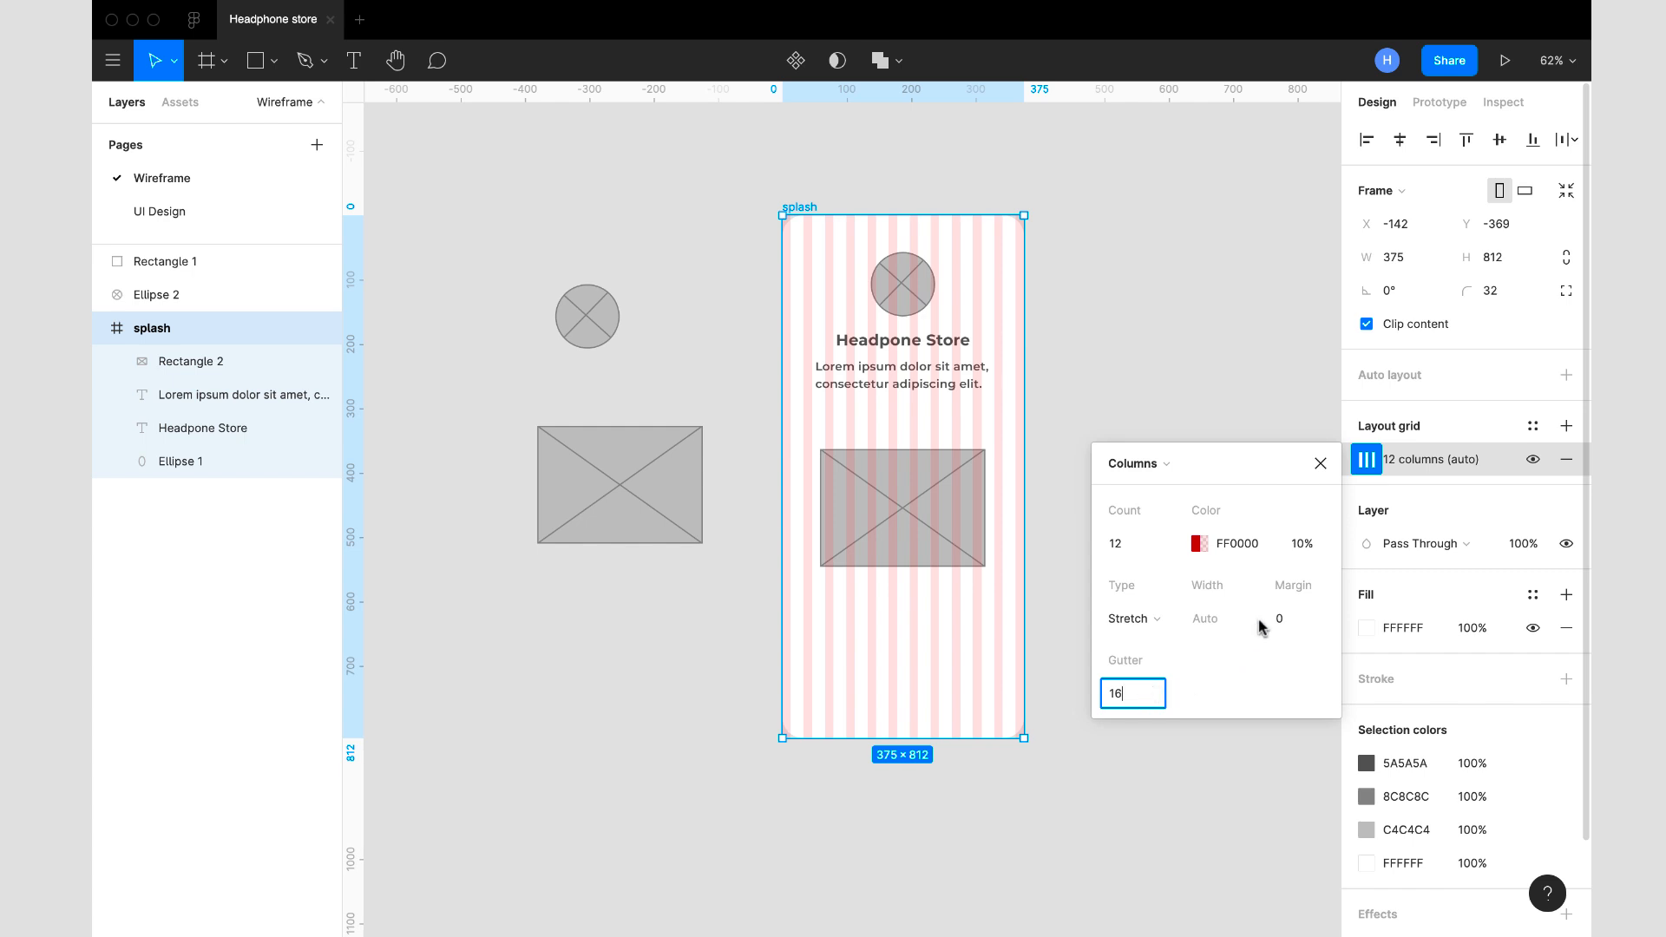
click(1290, 623)
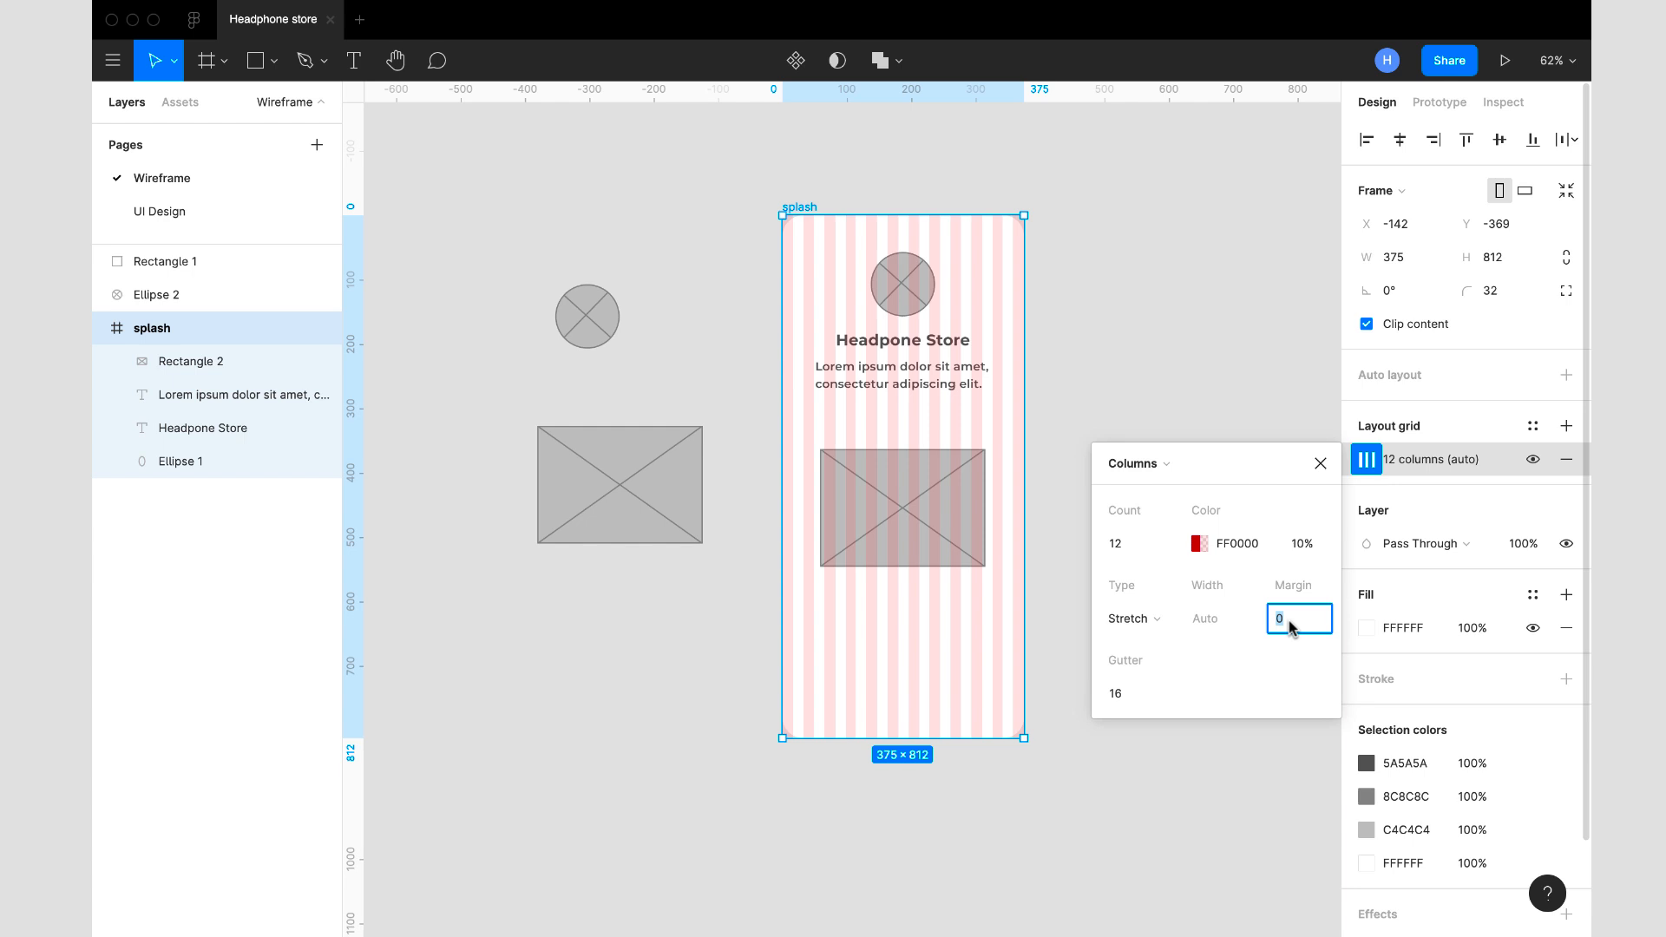
key(Return)
click(1318, 466)
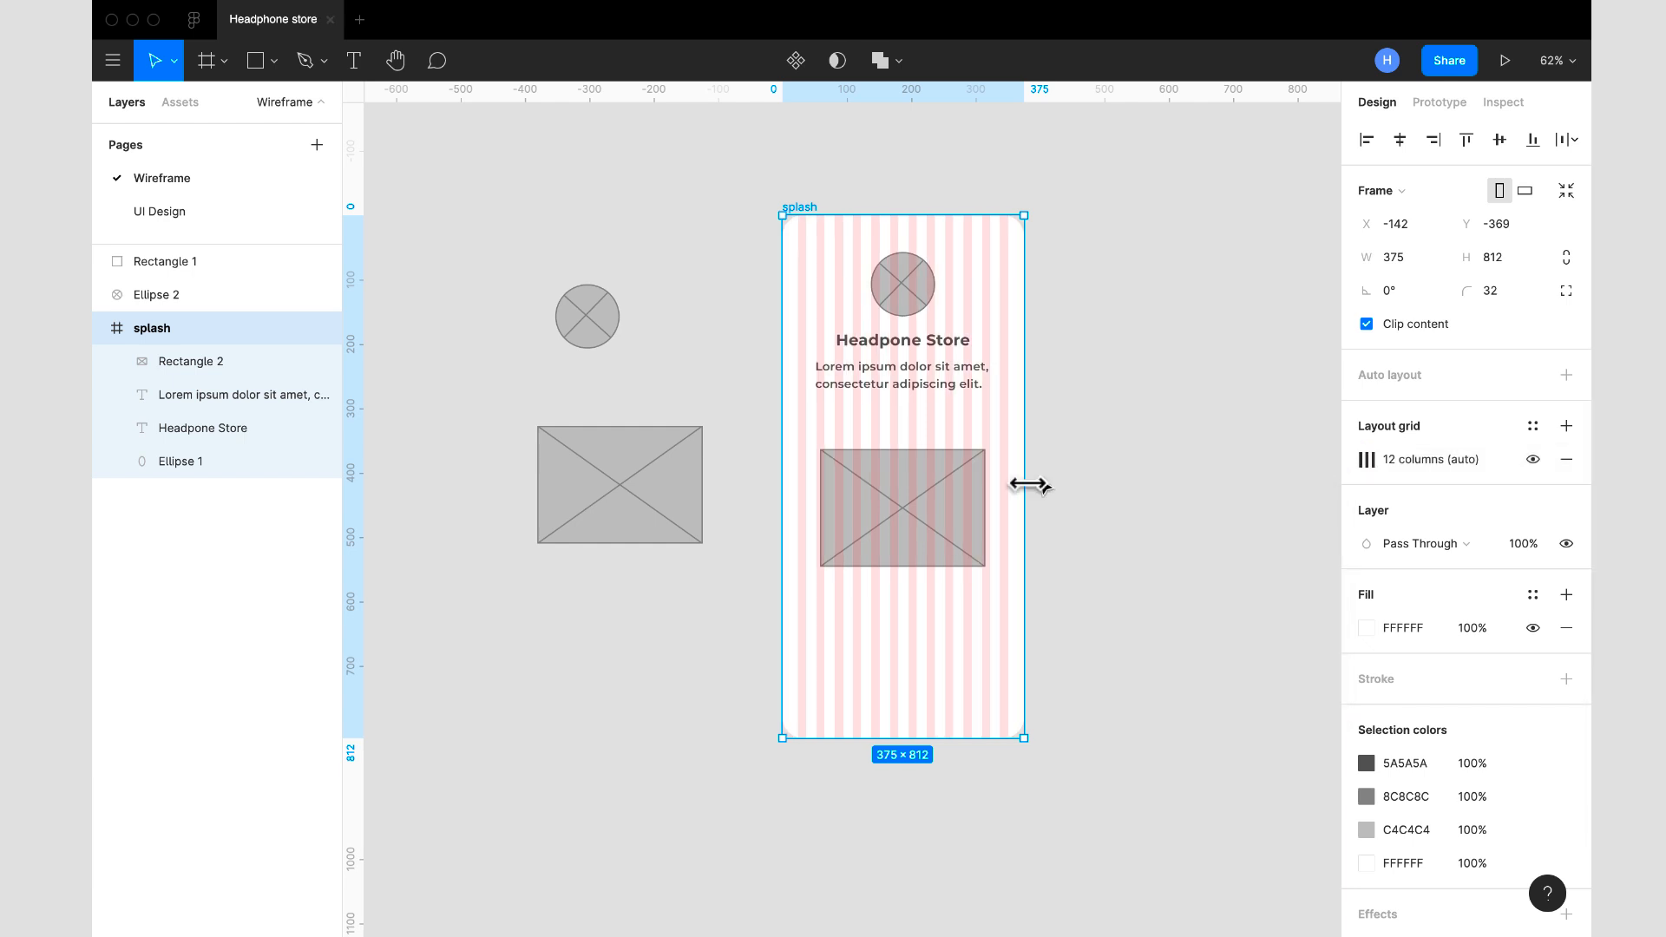
scroll(1024, 482, up, 3)
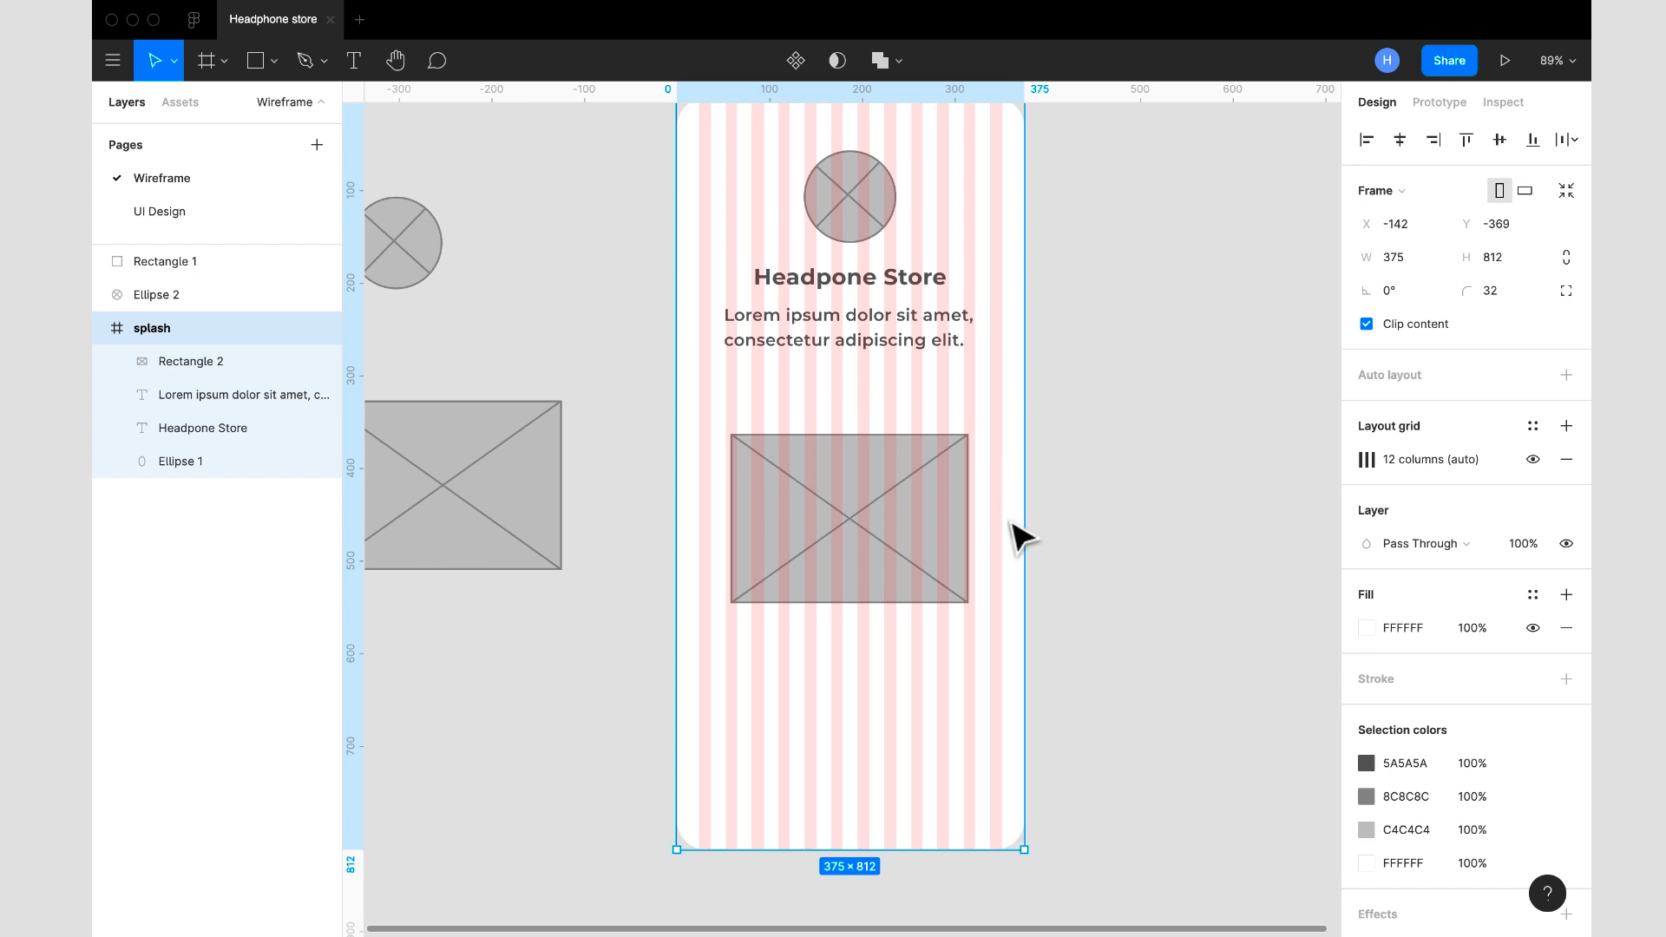
scroll(1011, 532, down, 3)
scroll(1010, 525, down, 2)
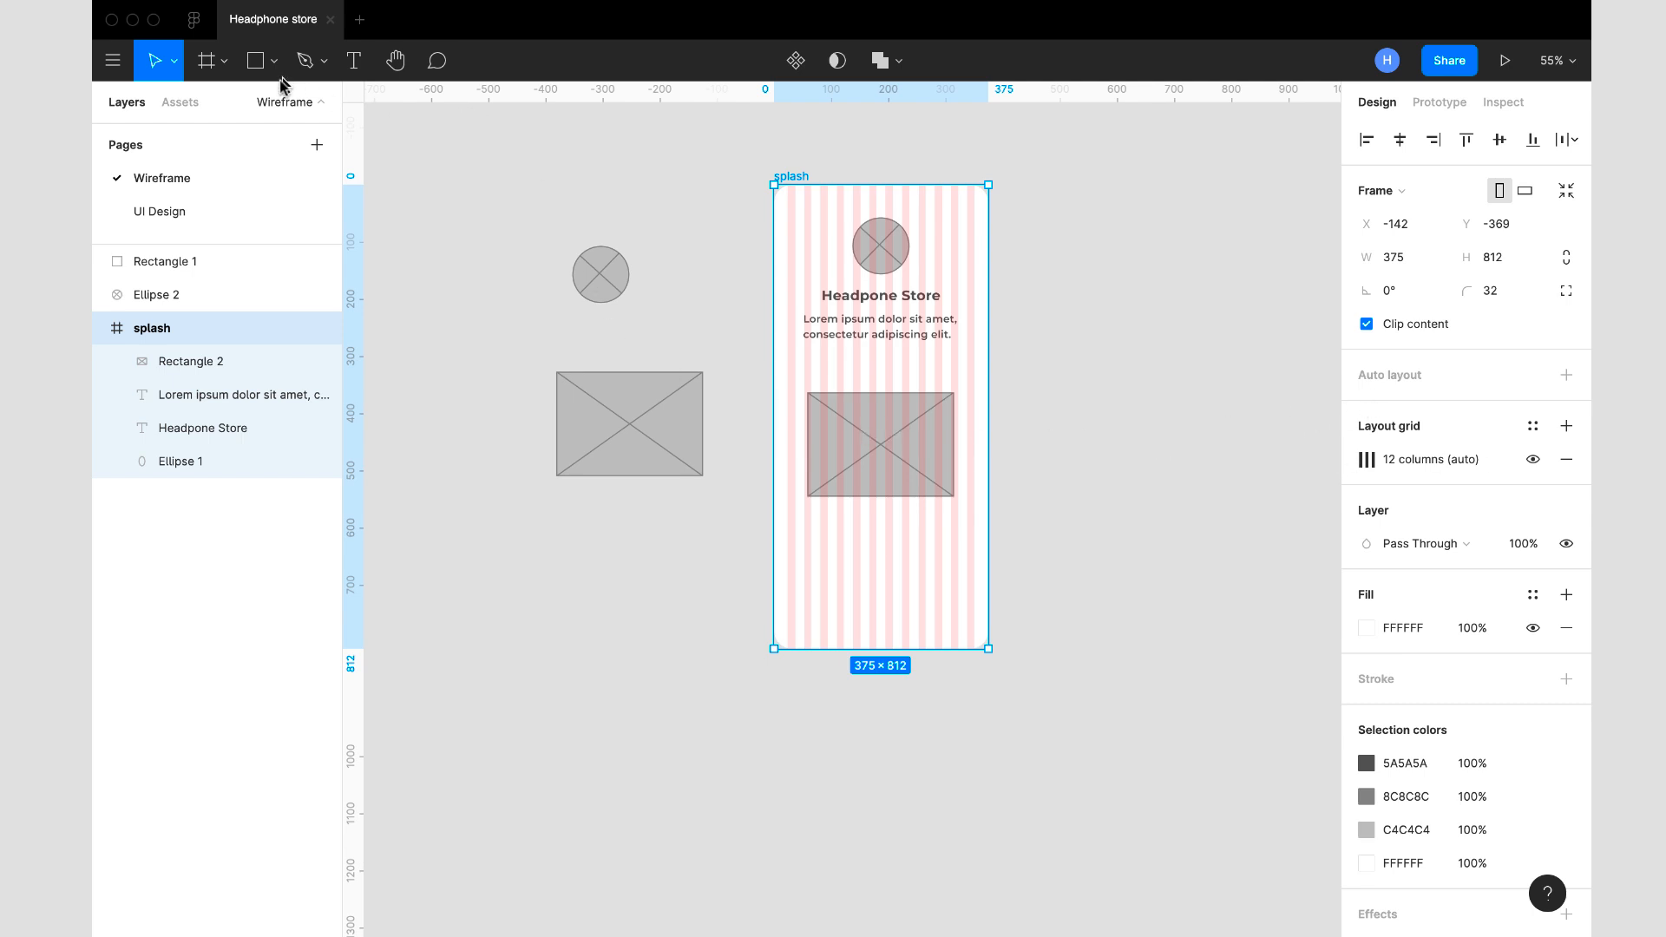
- Draw a button rectangle below the image placeholder across all 12 columns, about 327 wide at X 24, Y 628, and set its height to 60
click(255, 61)
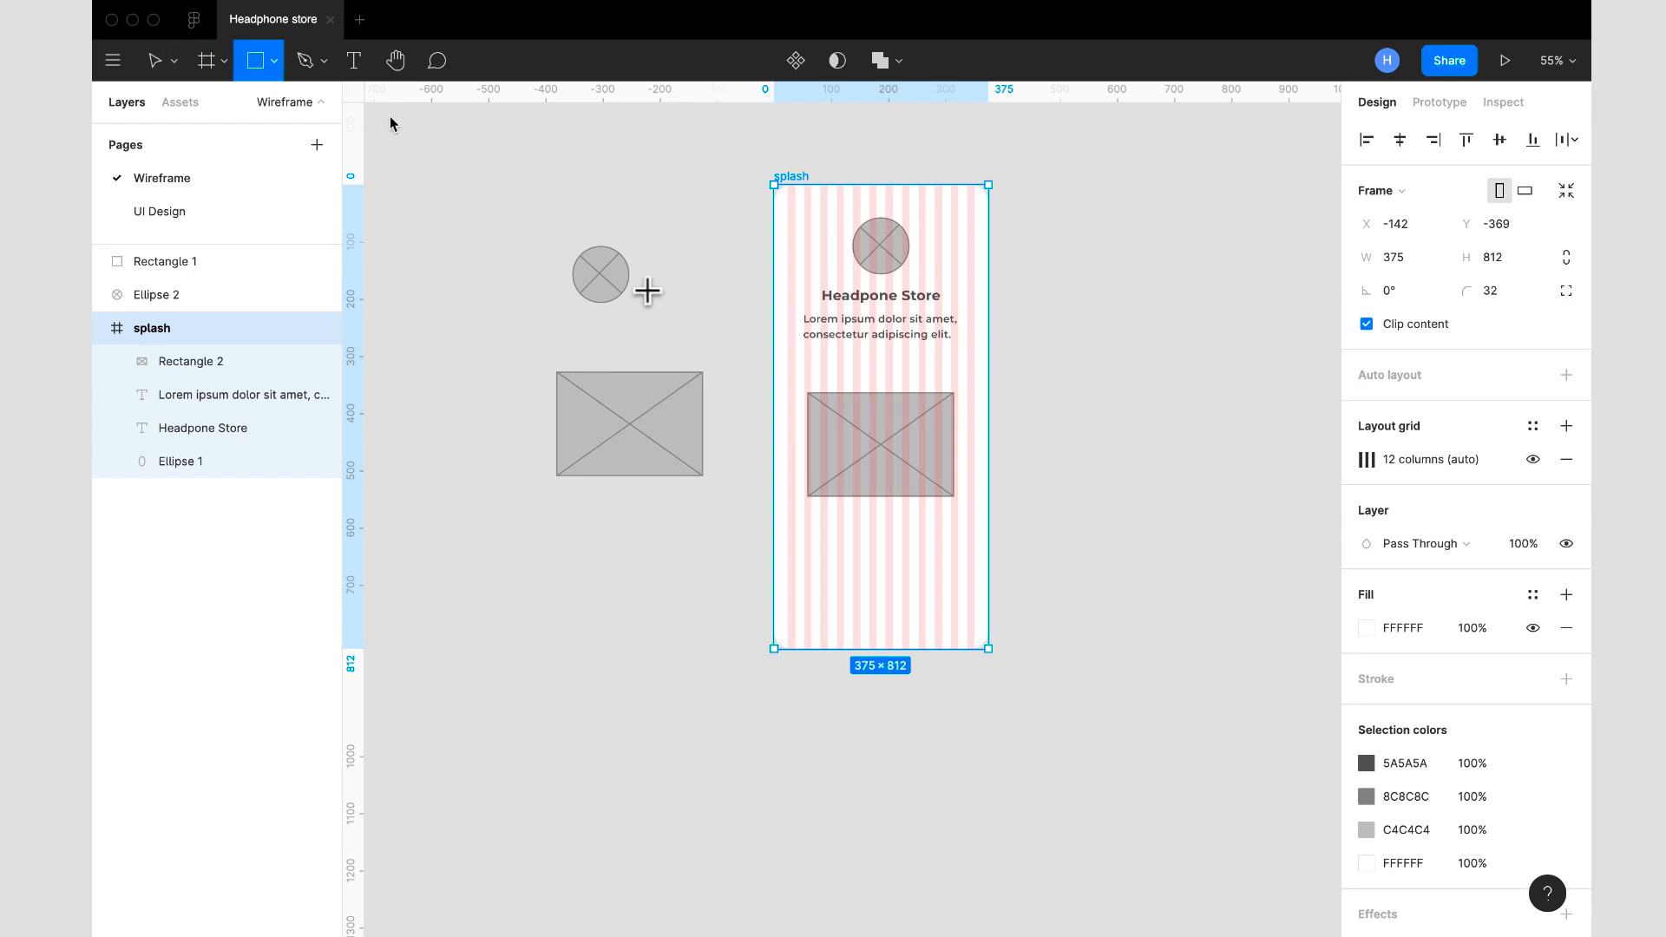
drag(788, 544, 975, 590)
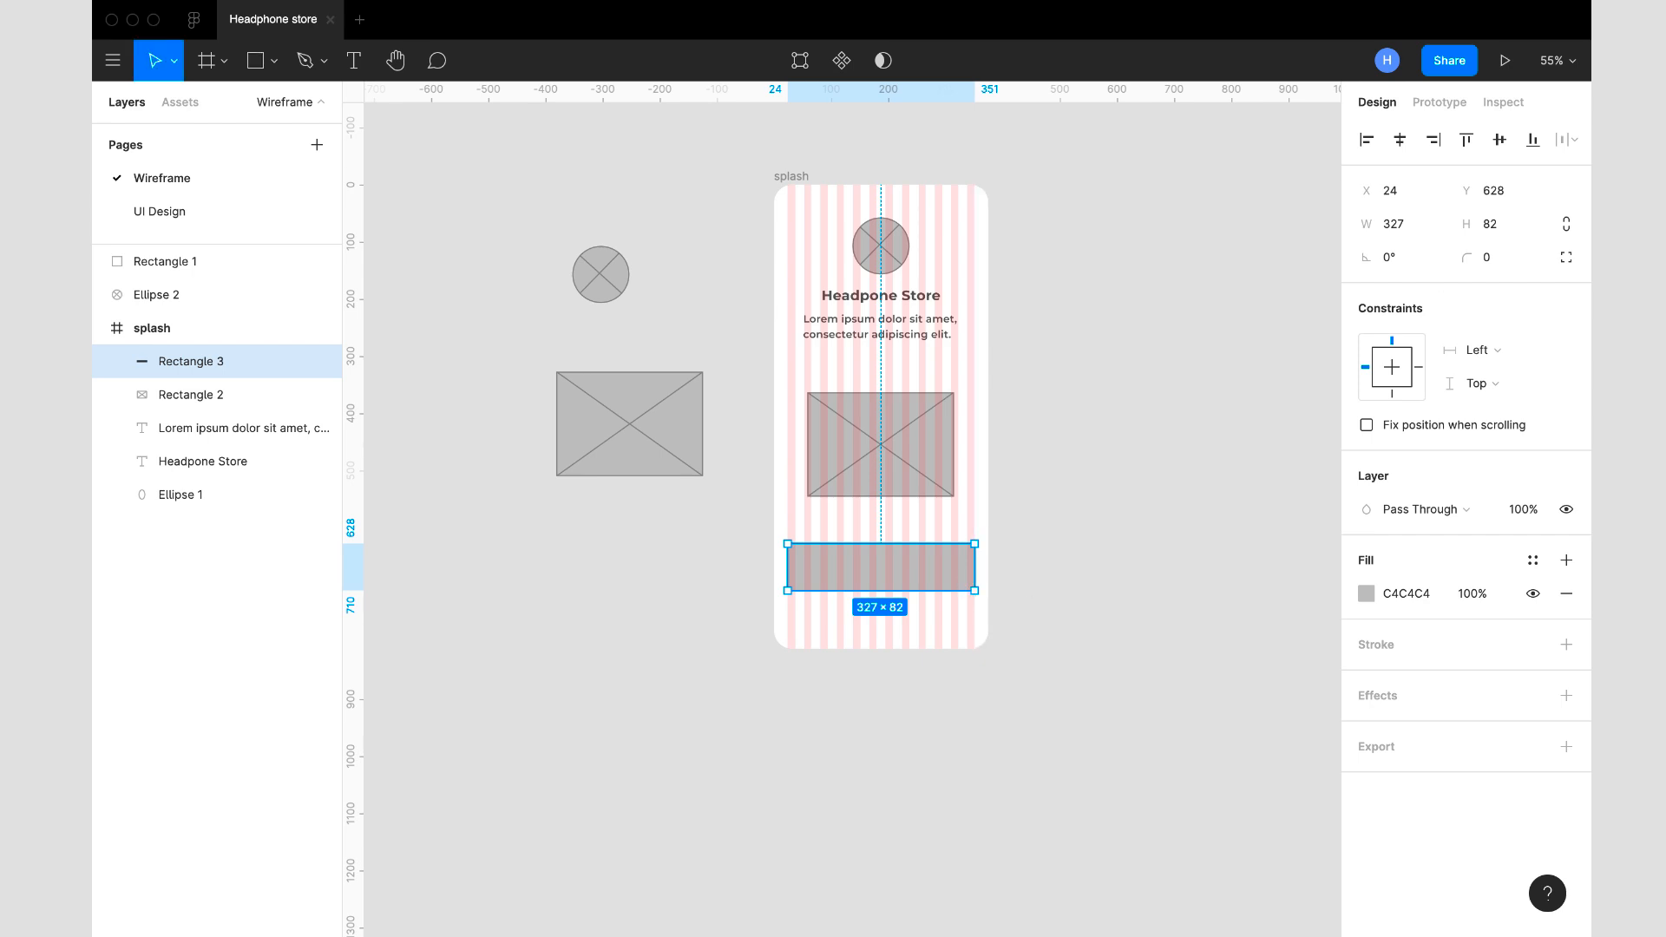
click(1500, 226)
click(1144, 403)
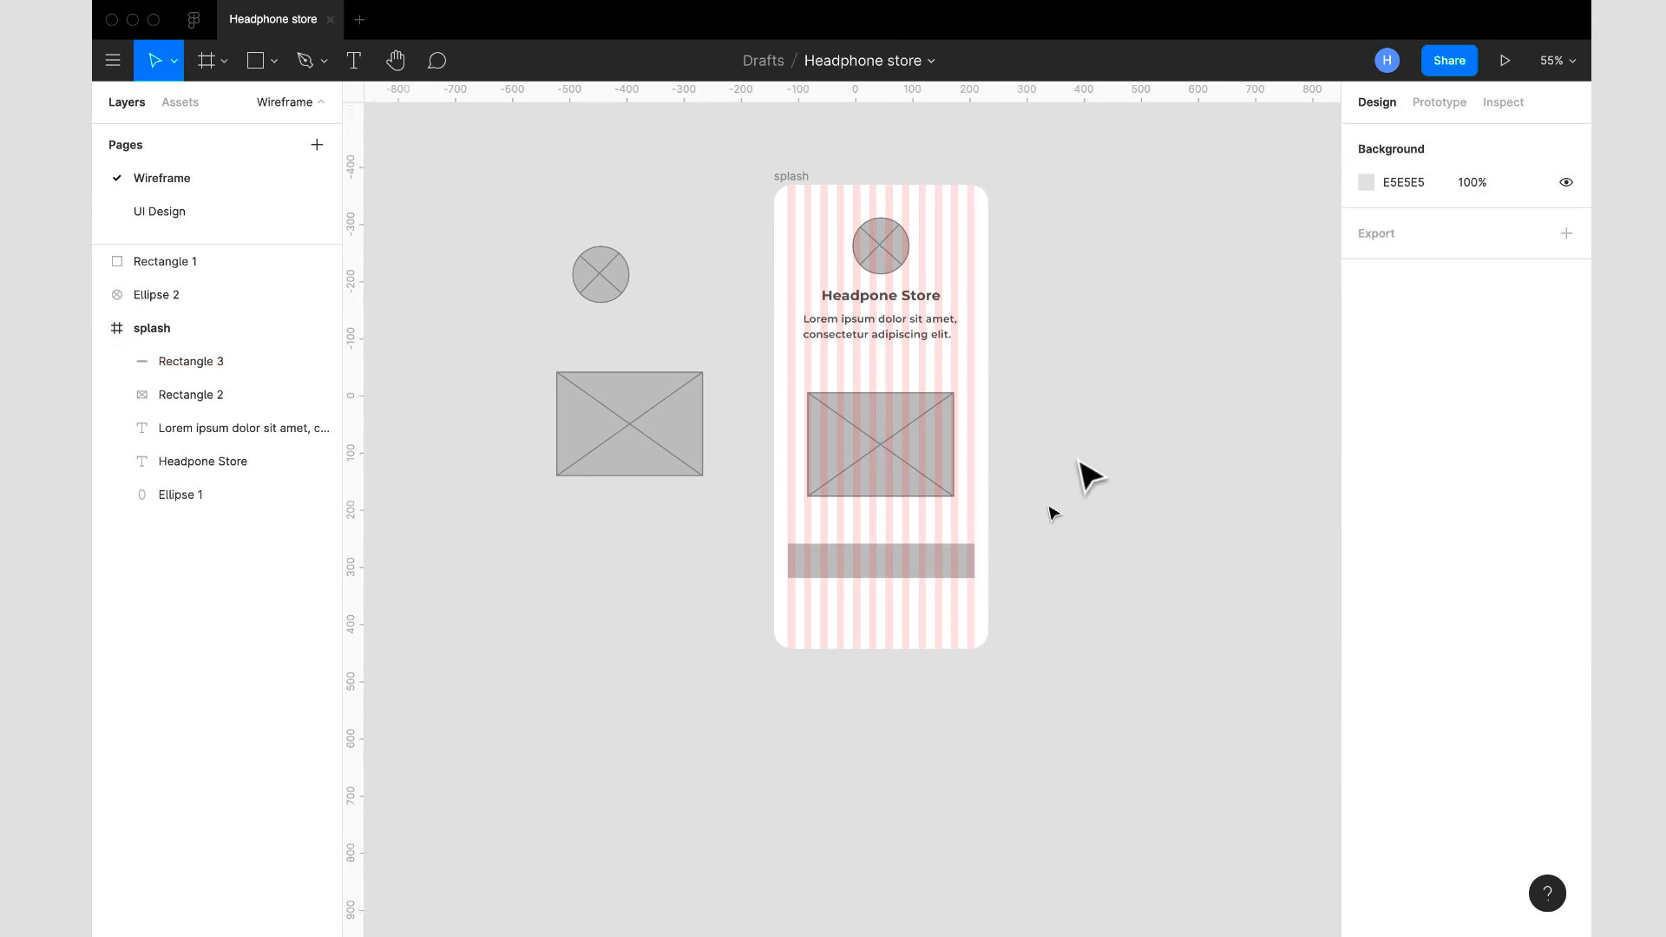
- Round the button rectangle's corners to a radius of 50
scroll(1009, 588, up, 5)
scroll(1009, 589, up, 5)
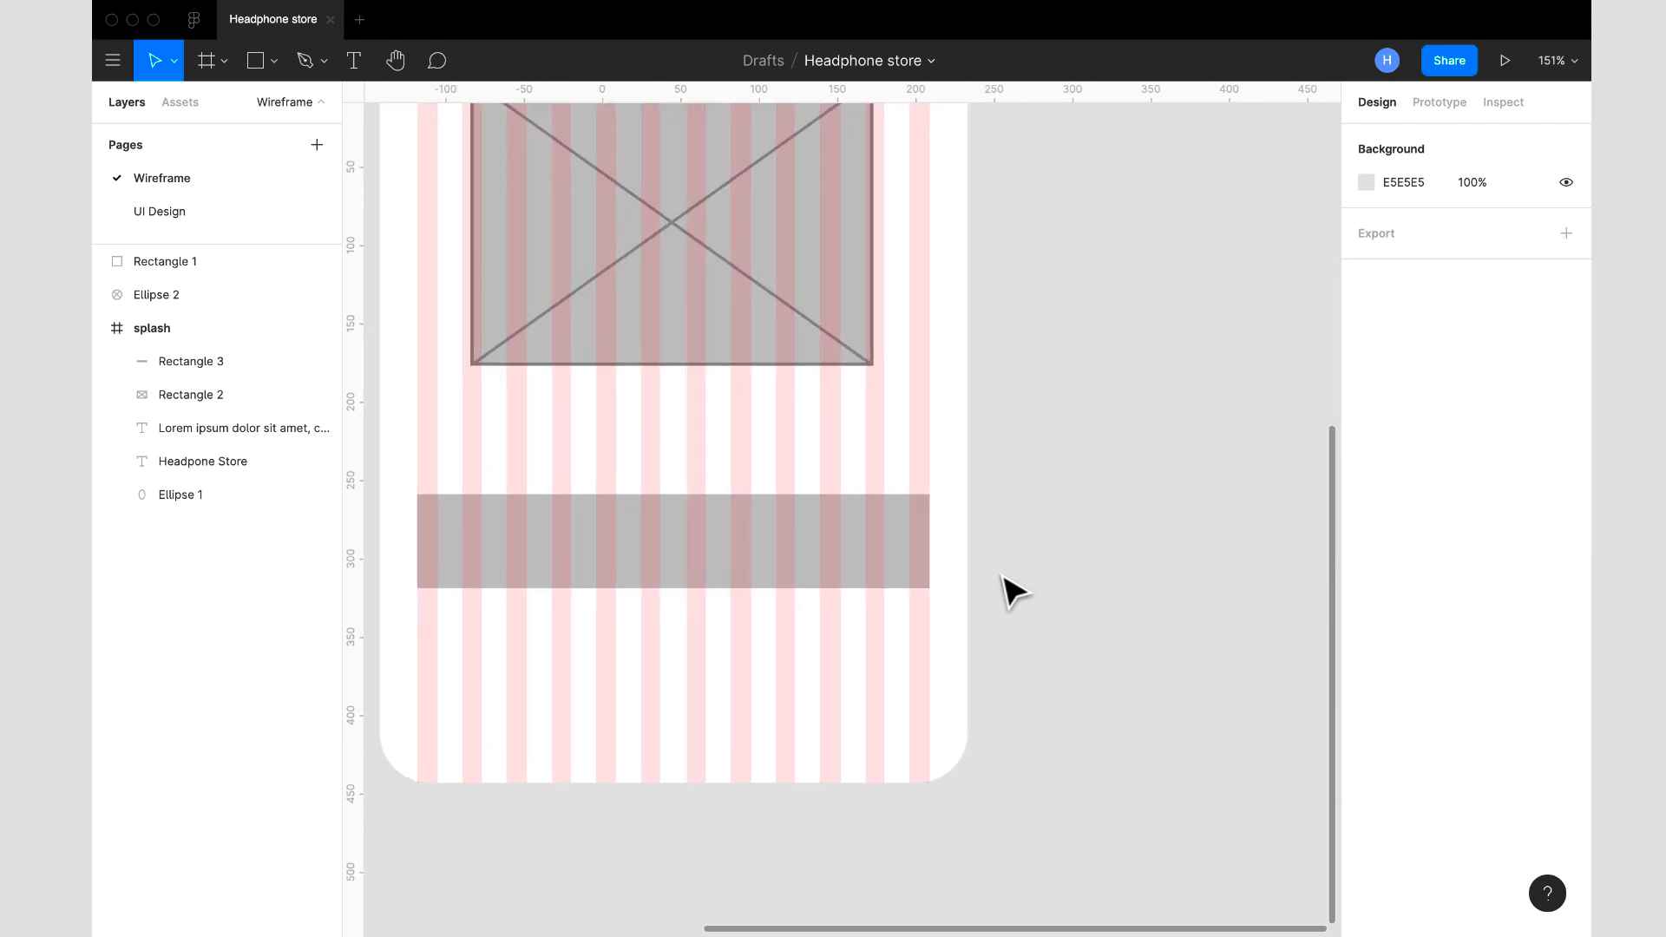
click(781, 565)
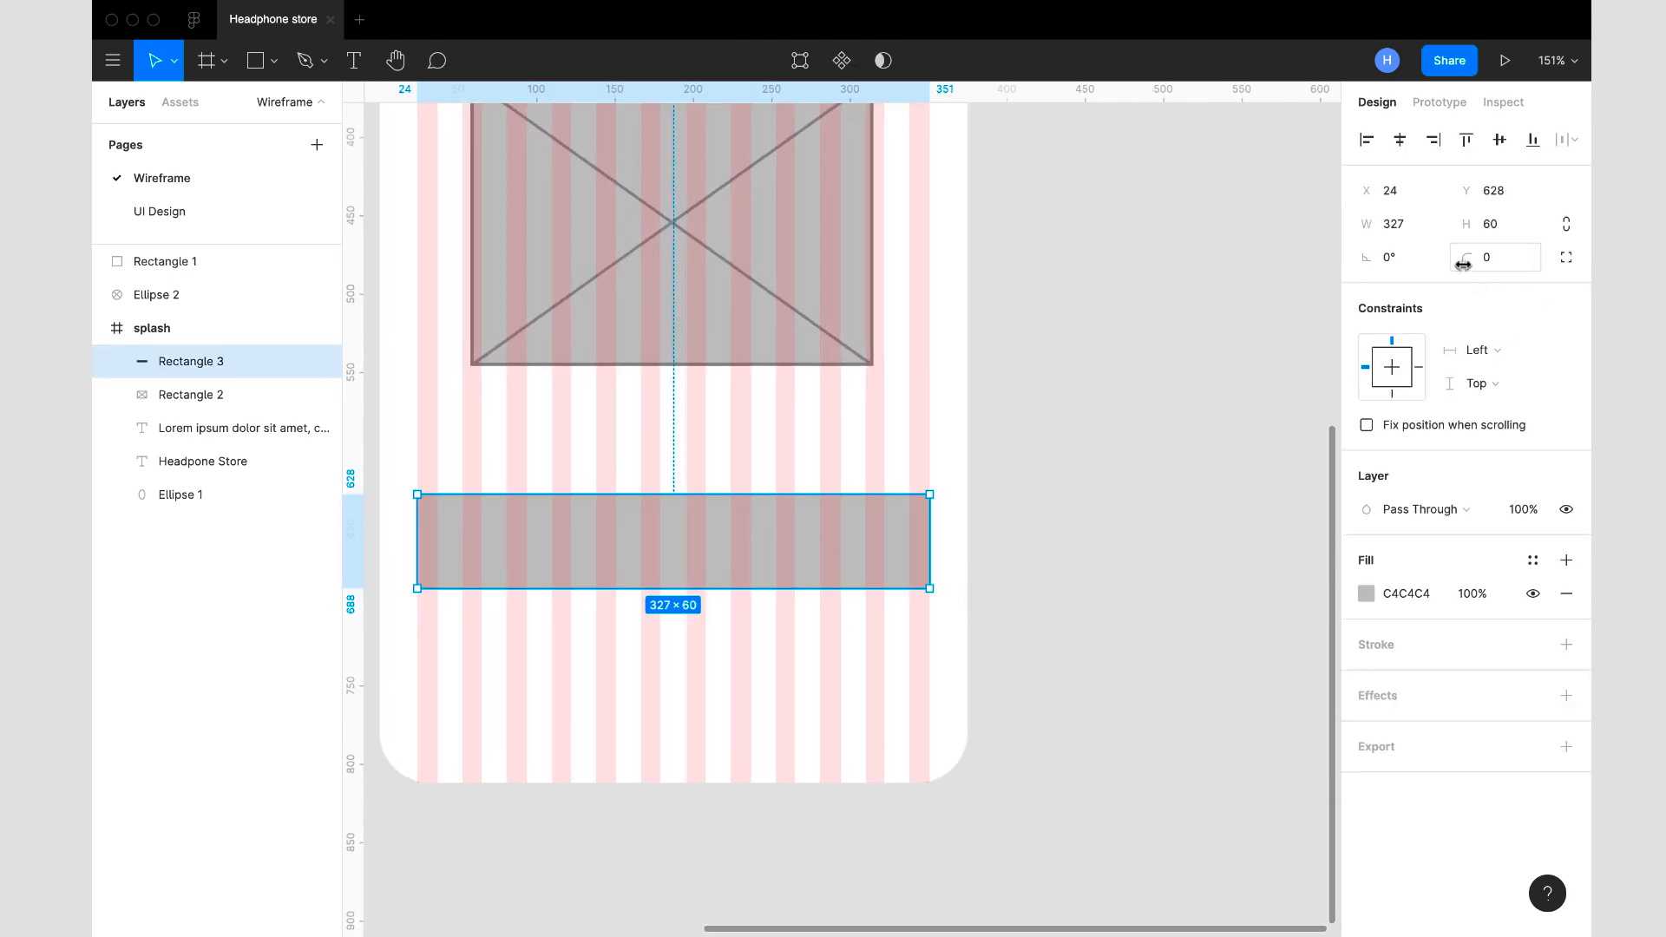
drag(1469, 258, 1073, 583)
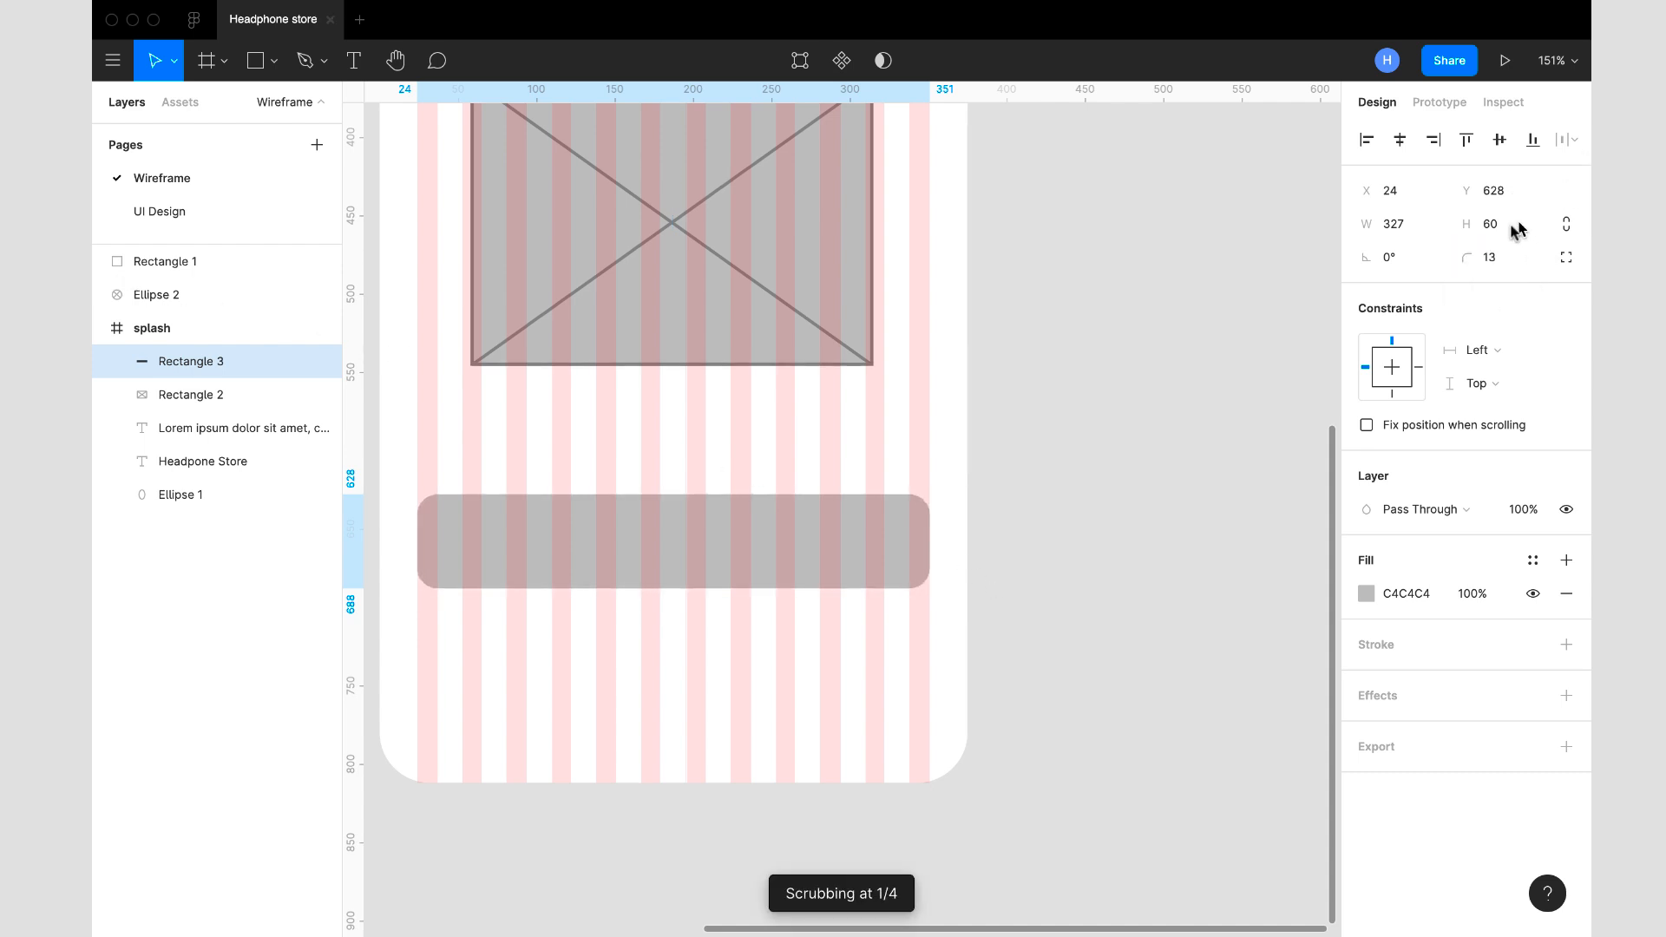
click(1508, 256)
mouse_move(1464, 257)
mouse_down()
mouse_move(1482, 260)
mouse_move(1461, 262)
mouse_up()
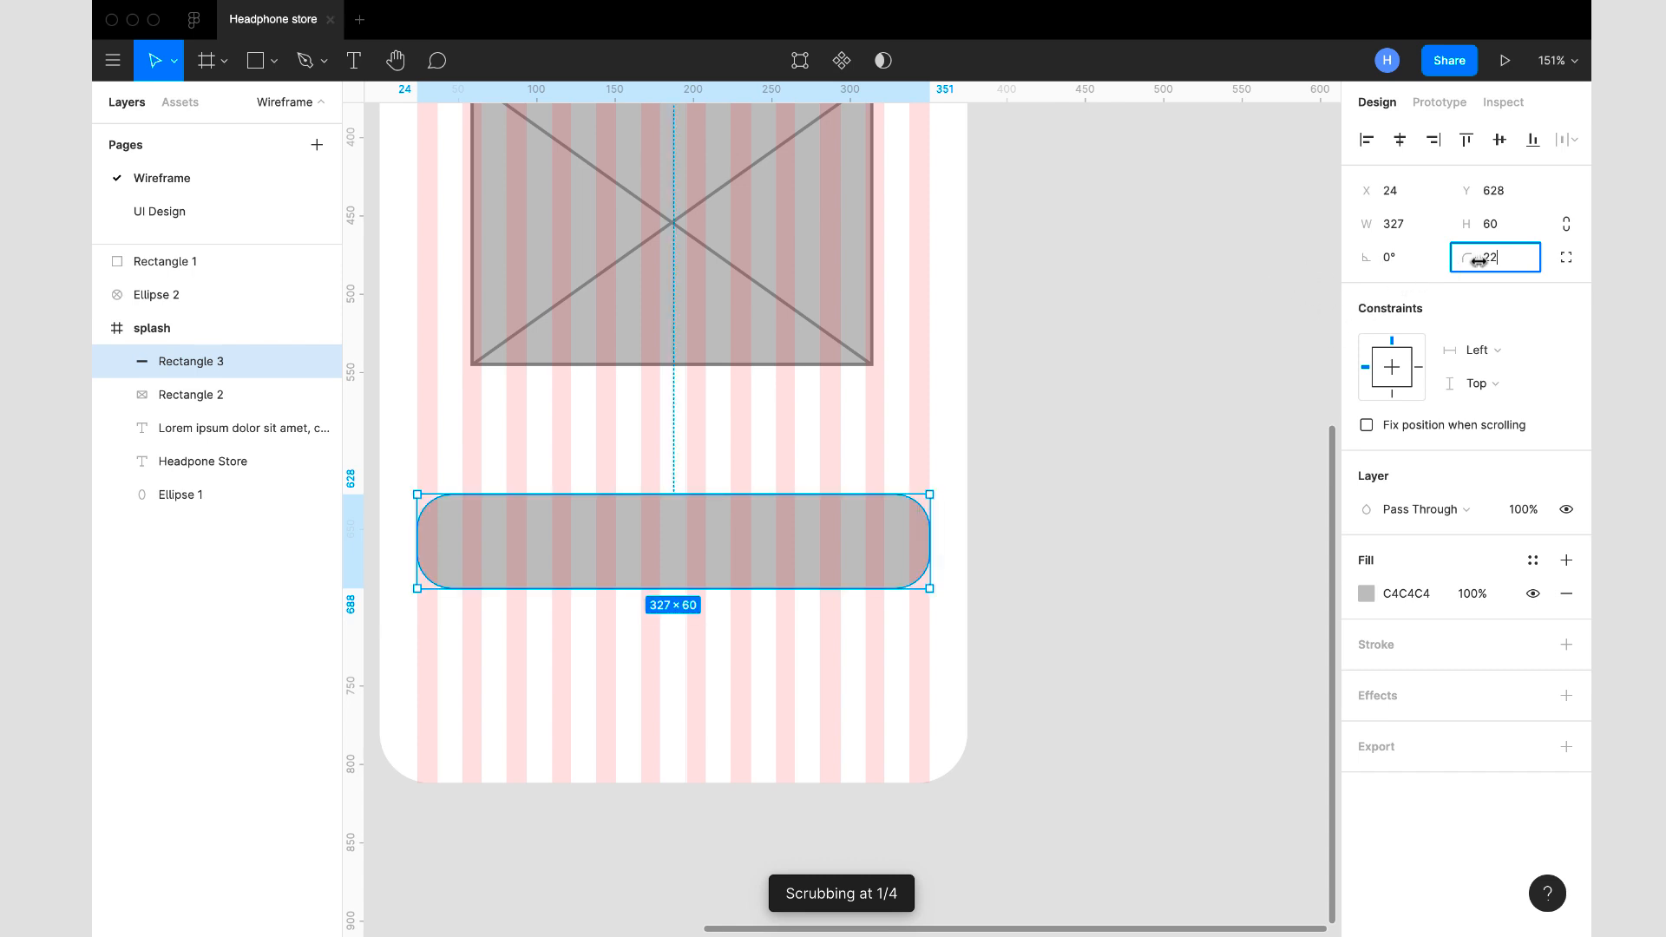
drag(1504, 256, 1400, 251)
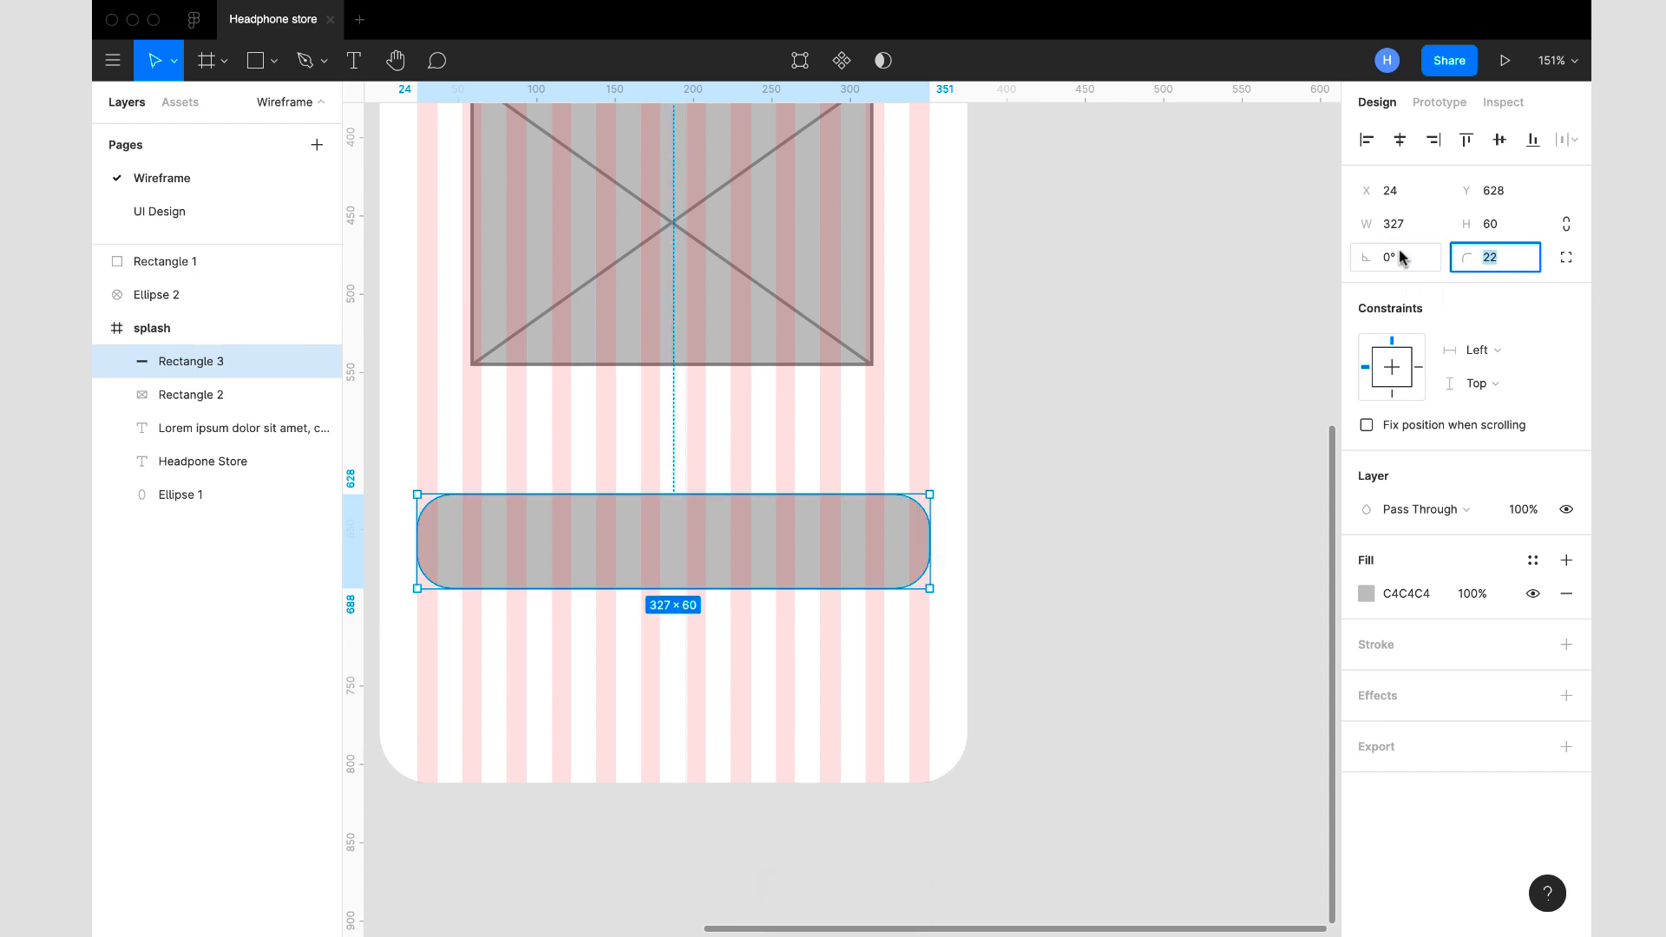
text(50)
key(Return)
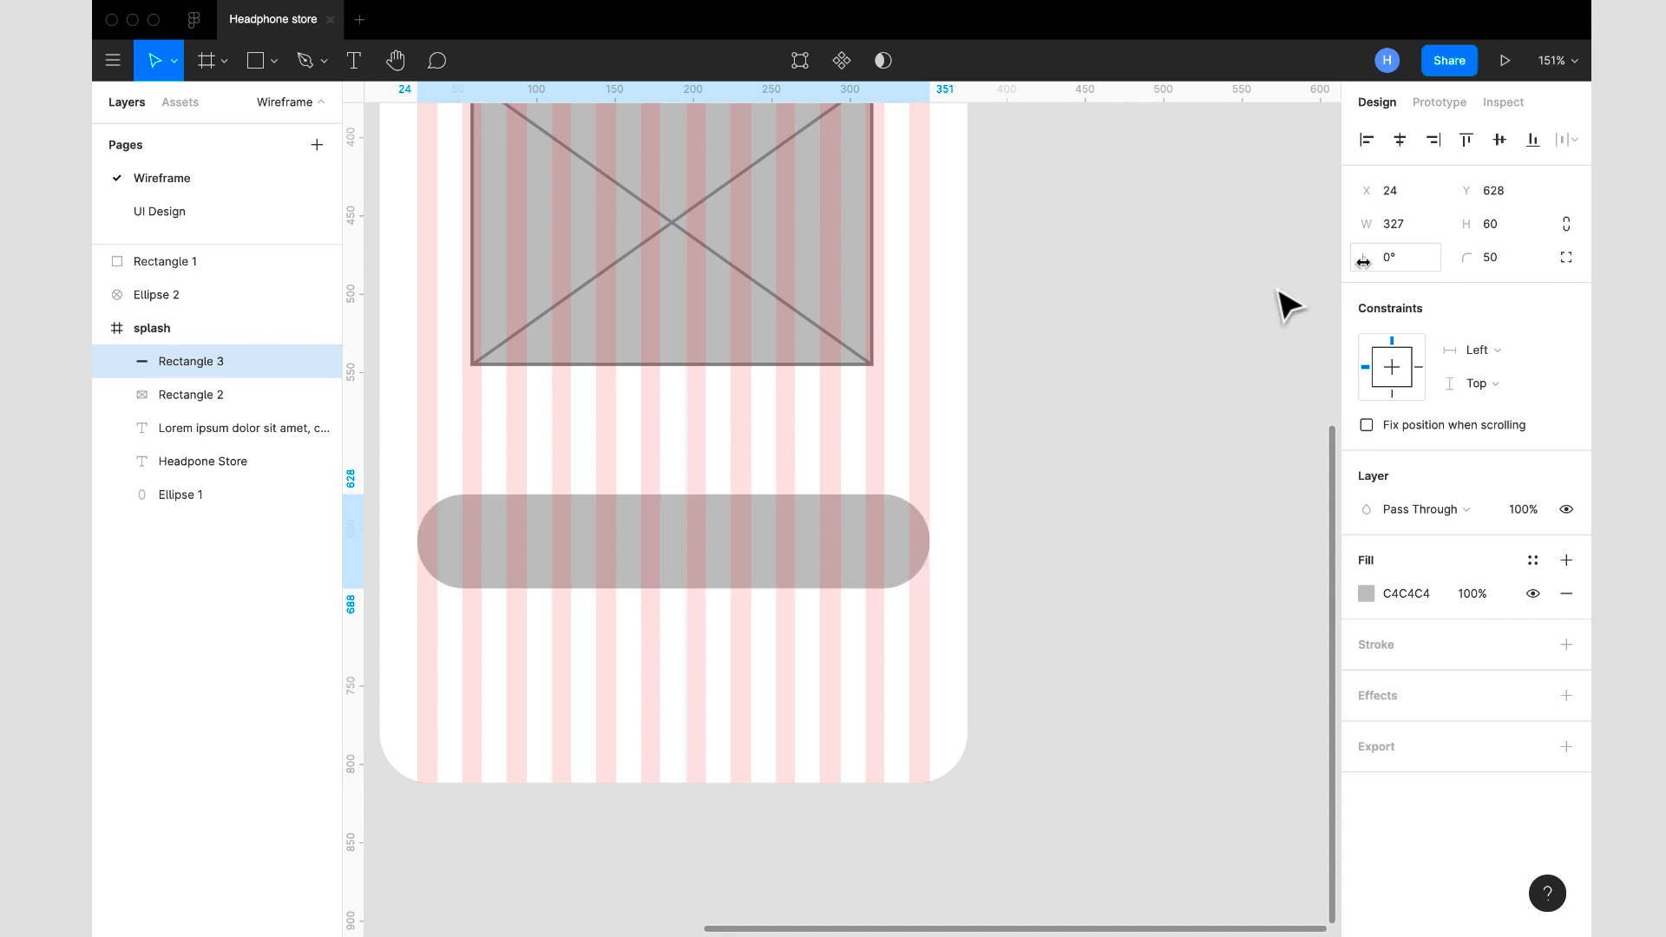
- Hide the 12-column layout grid on the splash frame
scroll(1019, 391, down, 6)
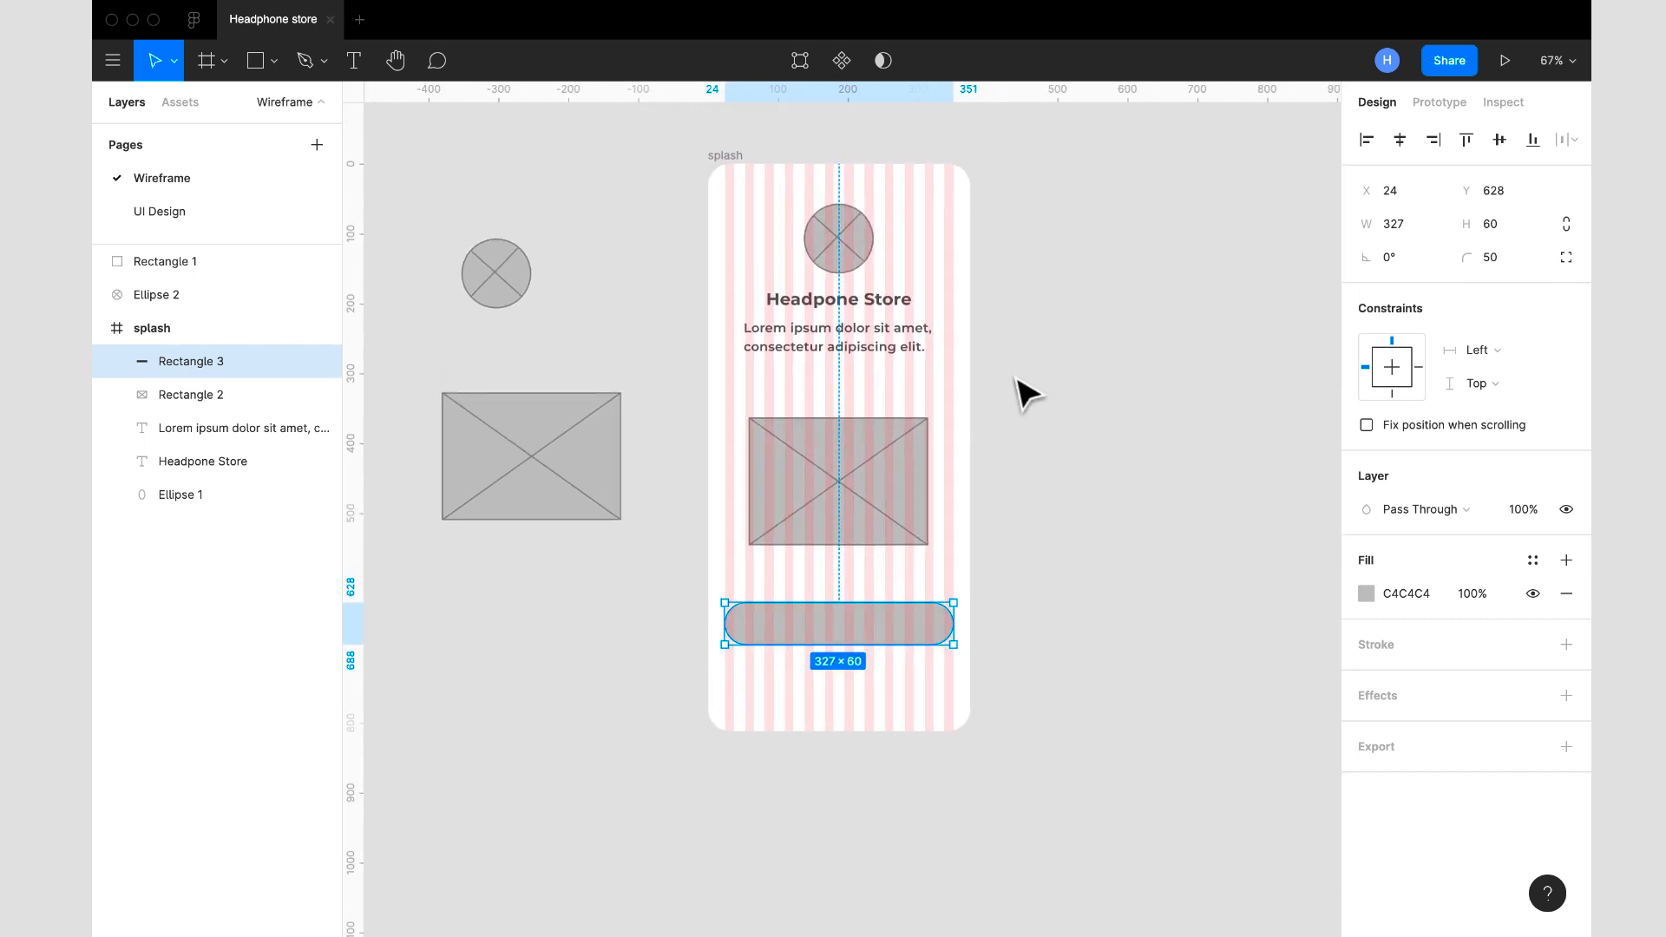
click(728, 185)
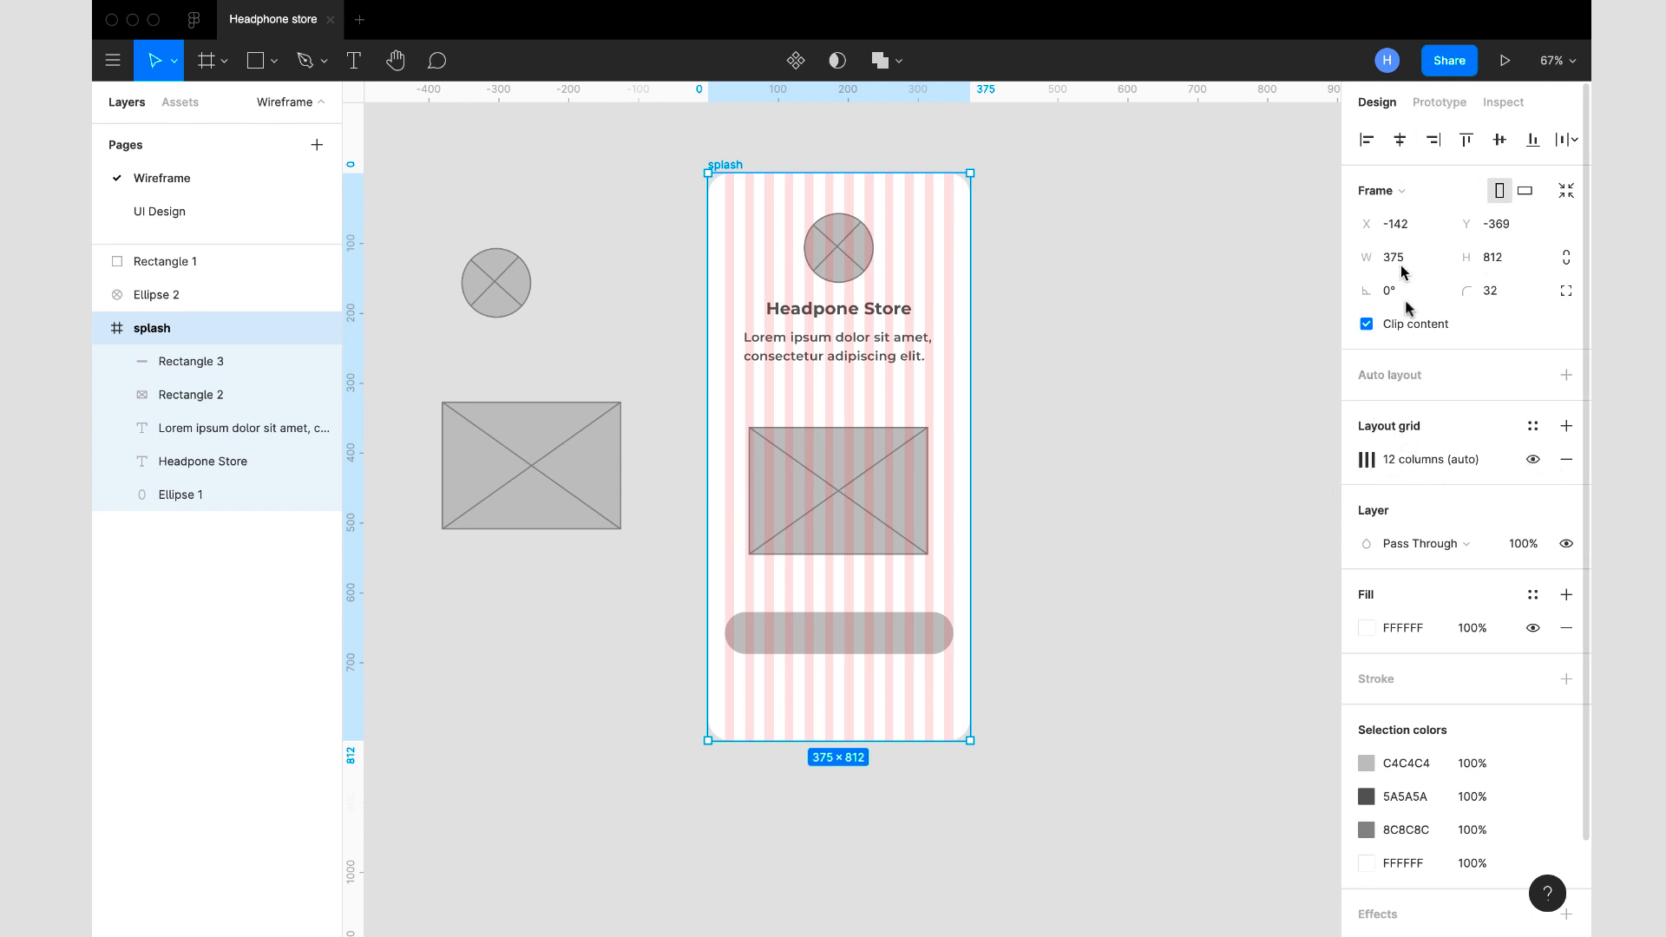
click(1533, 459)
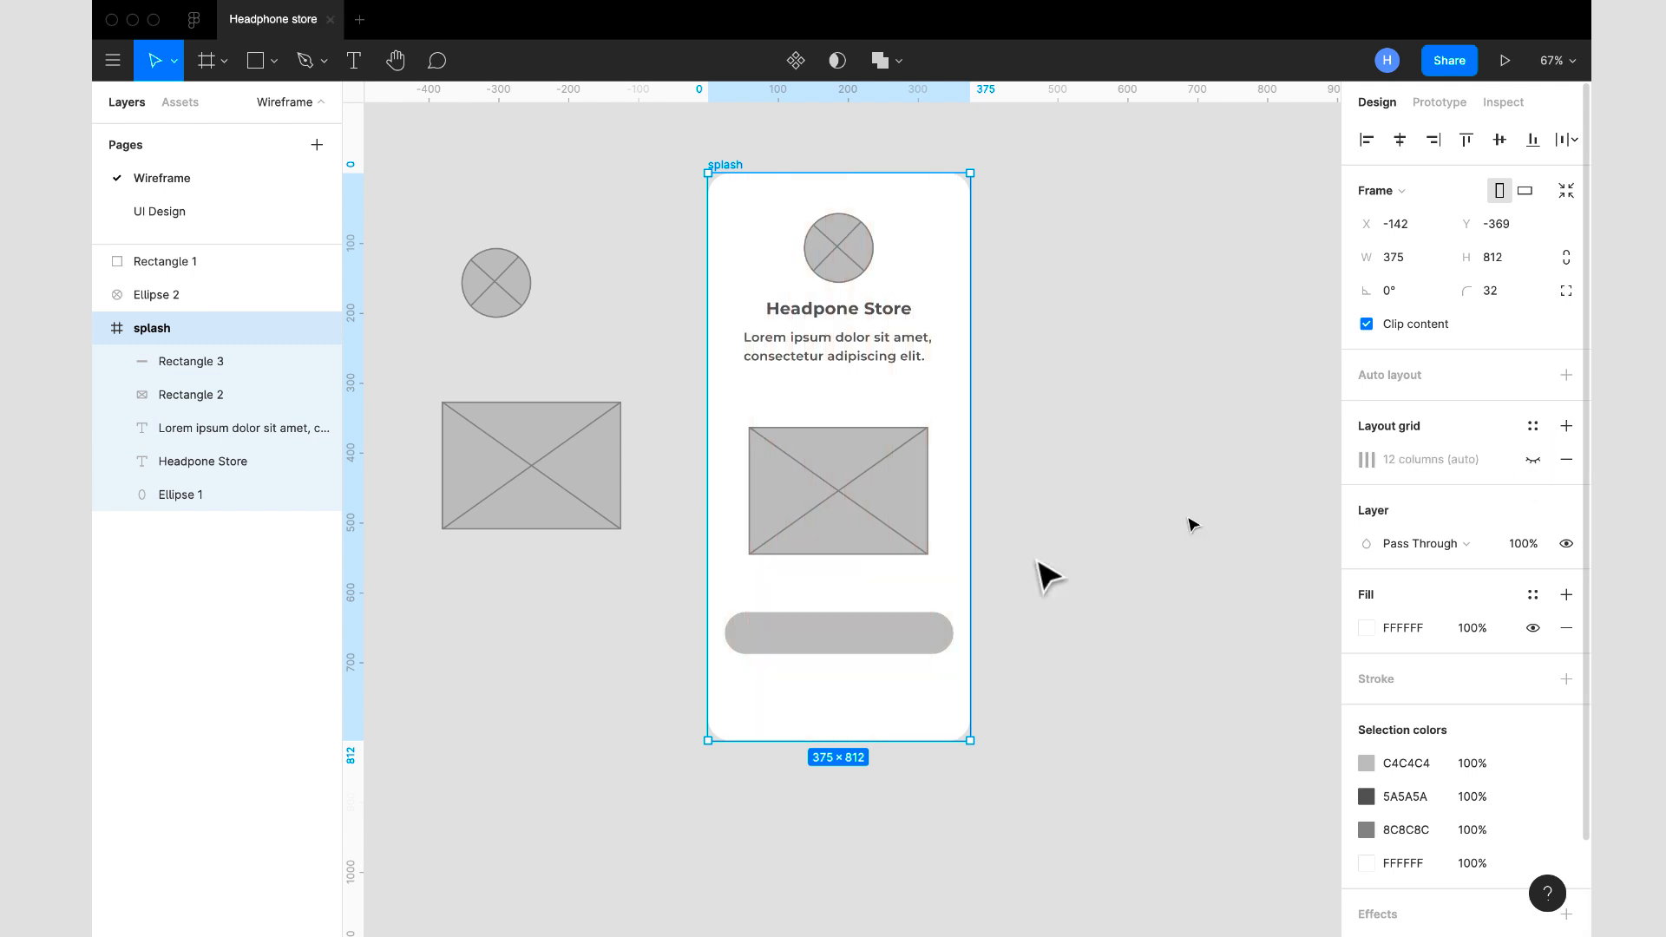
click(1074, 613)
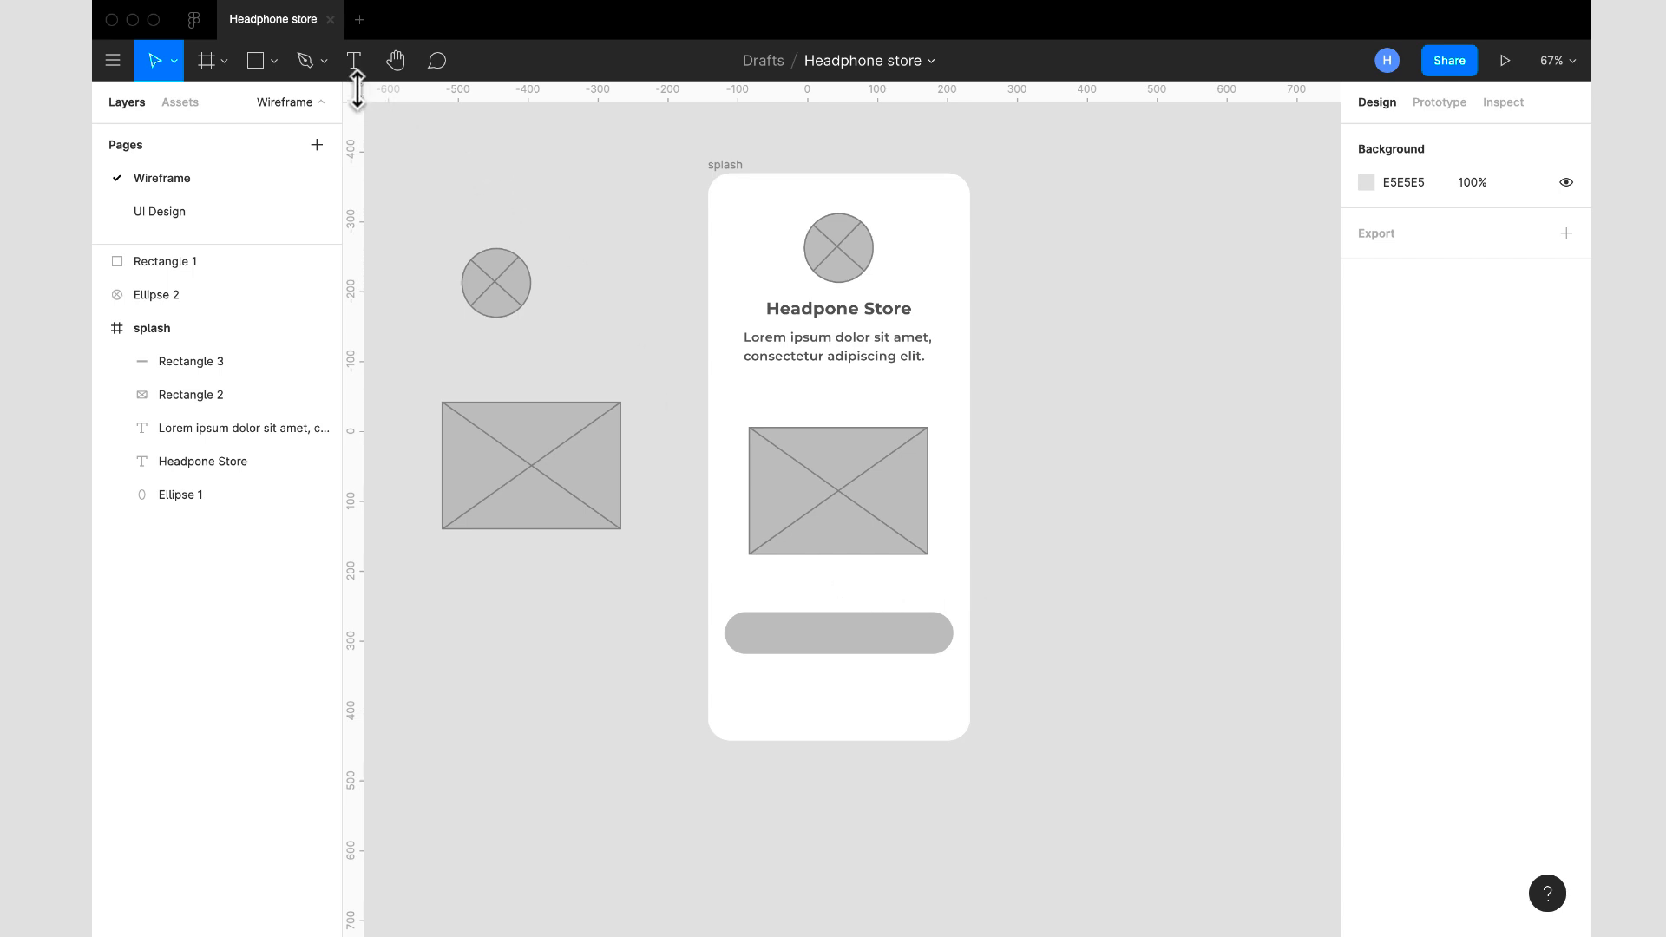
- Duplicate the Lorem ipsum text onto the button at about X 93, Y 635 and move its layer above the button rectangle
click(824, 356)
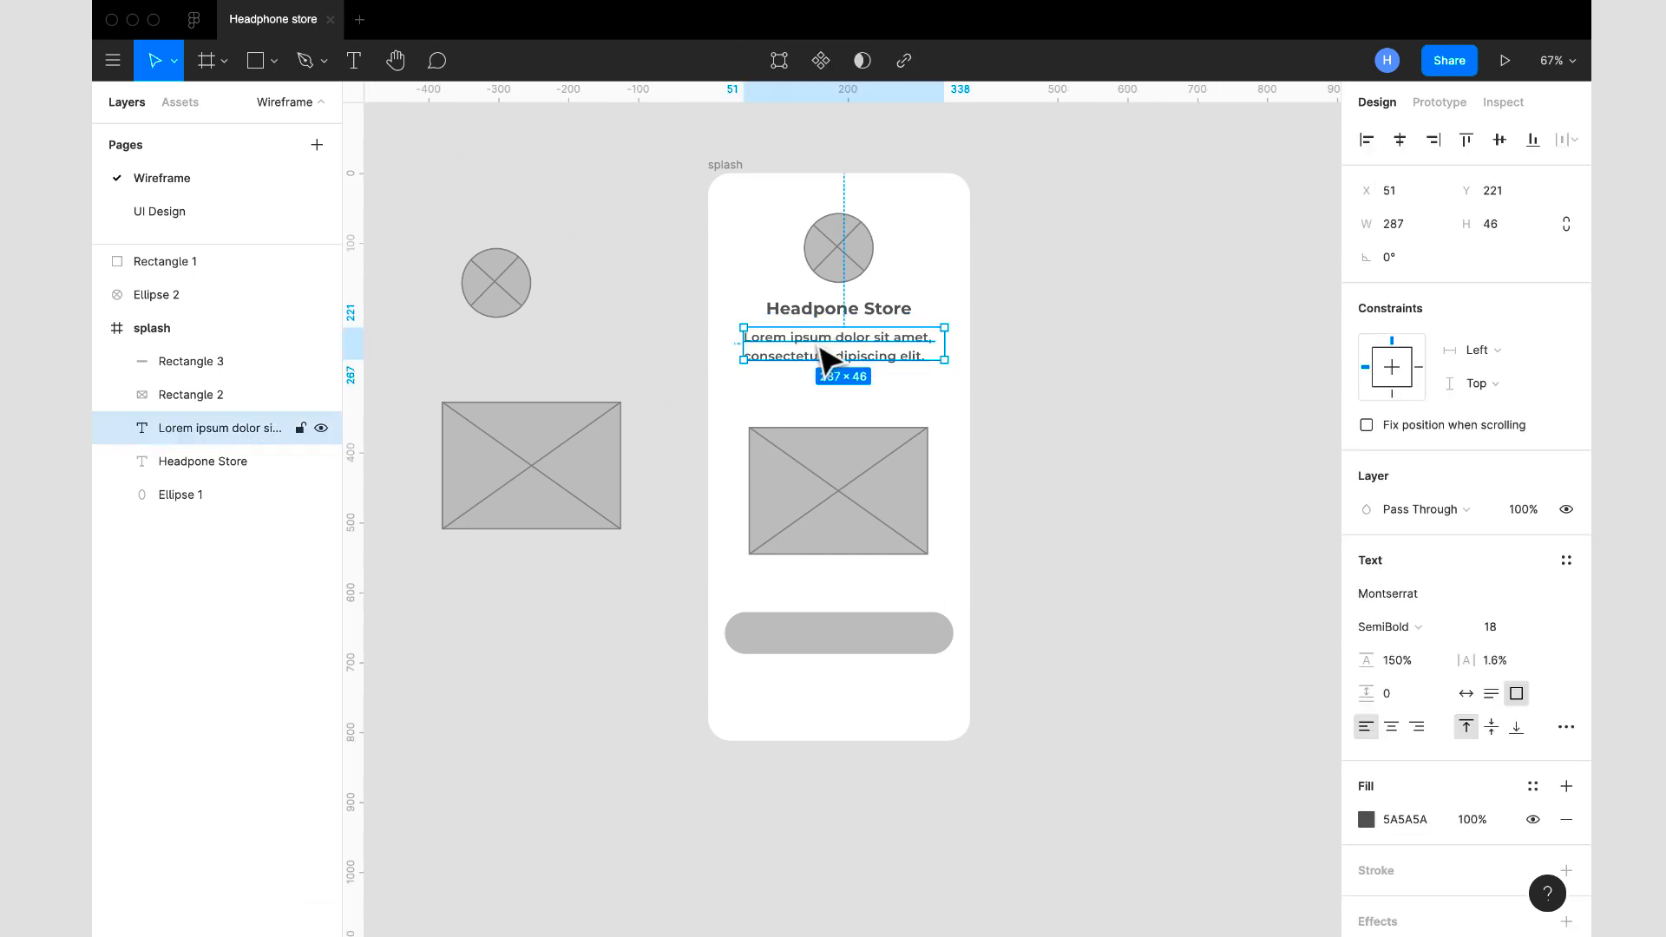
key(ctrl+d)
drag(820, 349, 896, 643)
drag(233, 434, 227, 356)
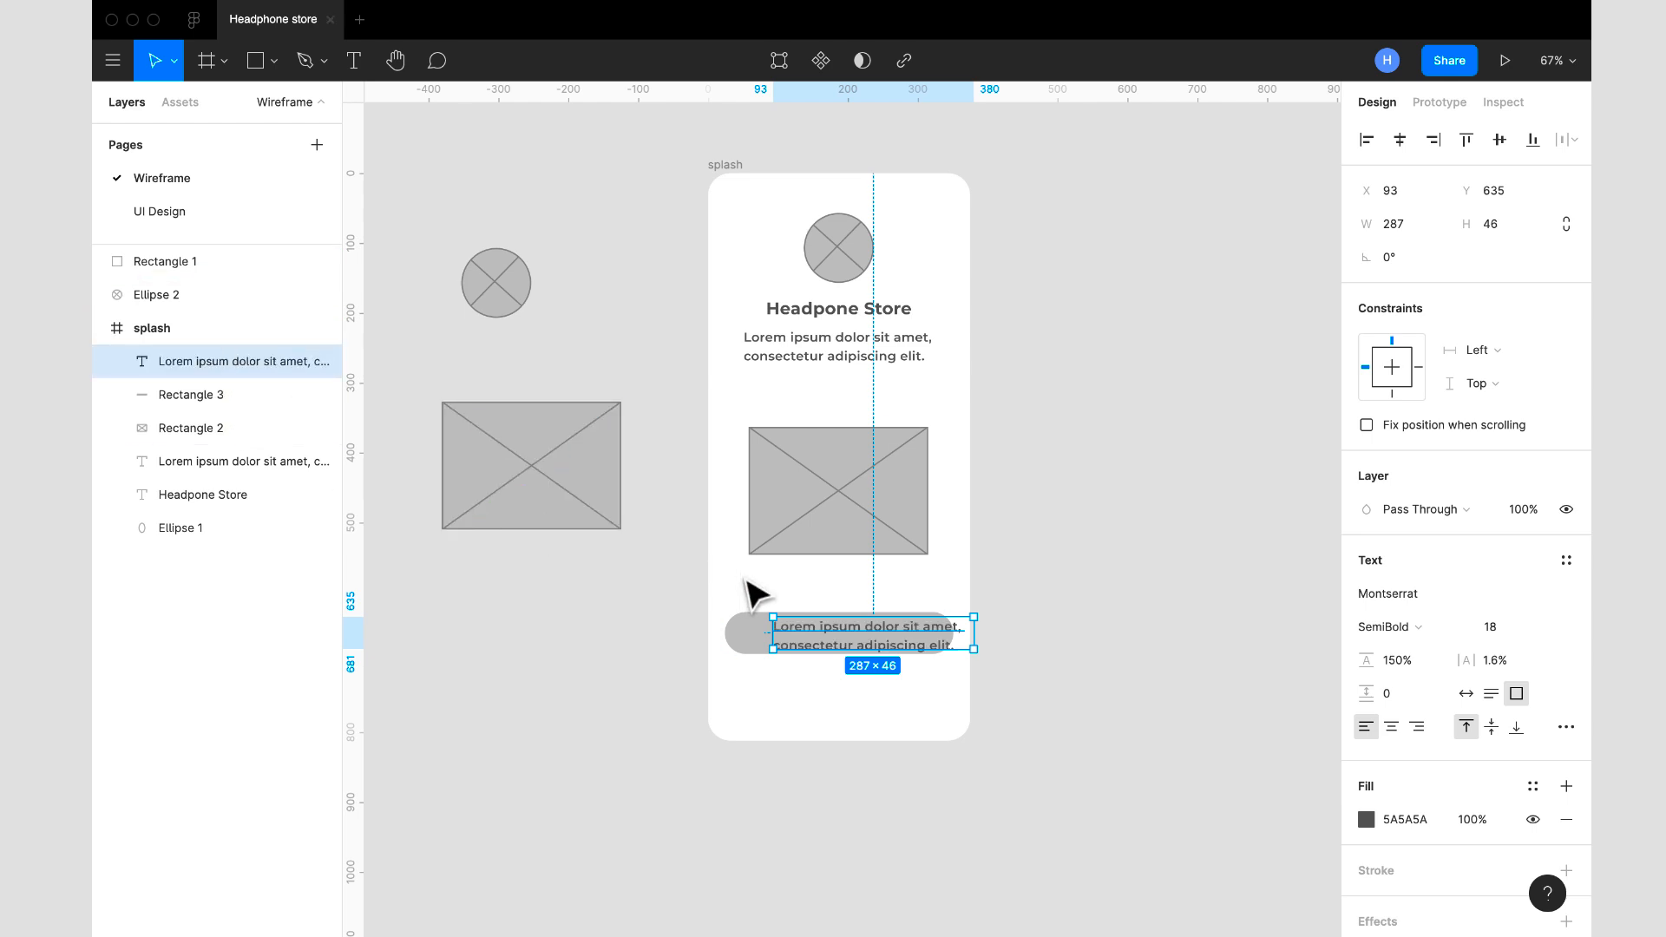
- Change the copied text to "Start Shopping" and centre its auto-width box on the button at about X 115, Y 644
double_click(819, 629)
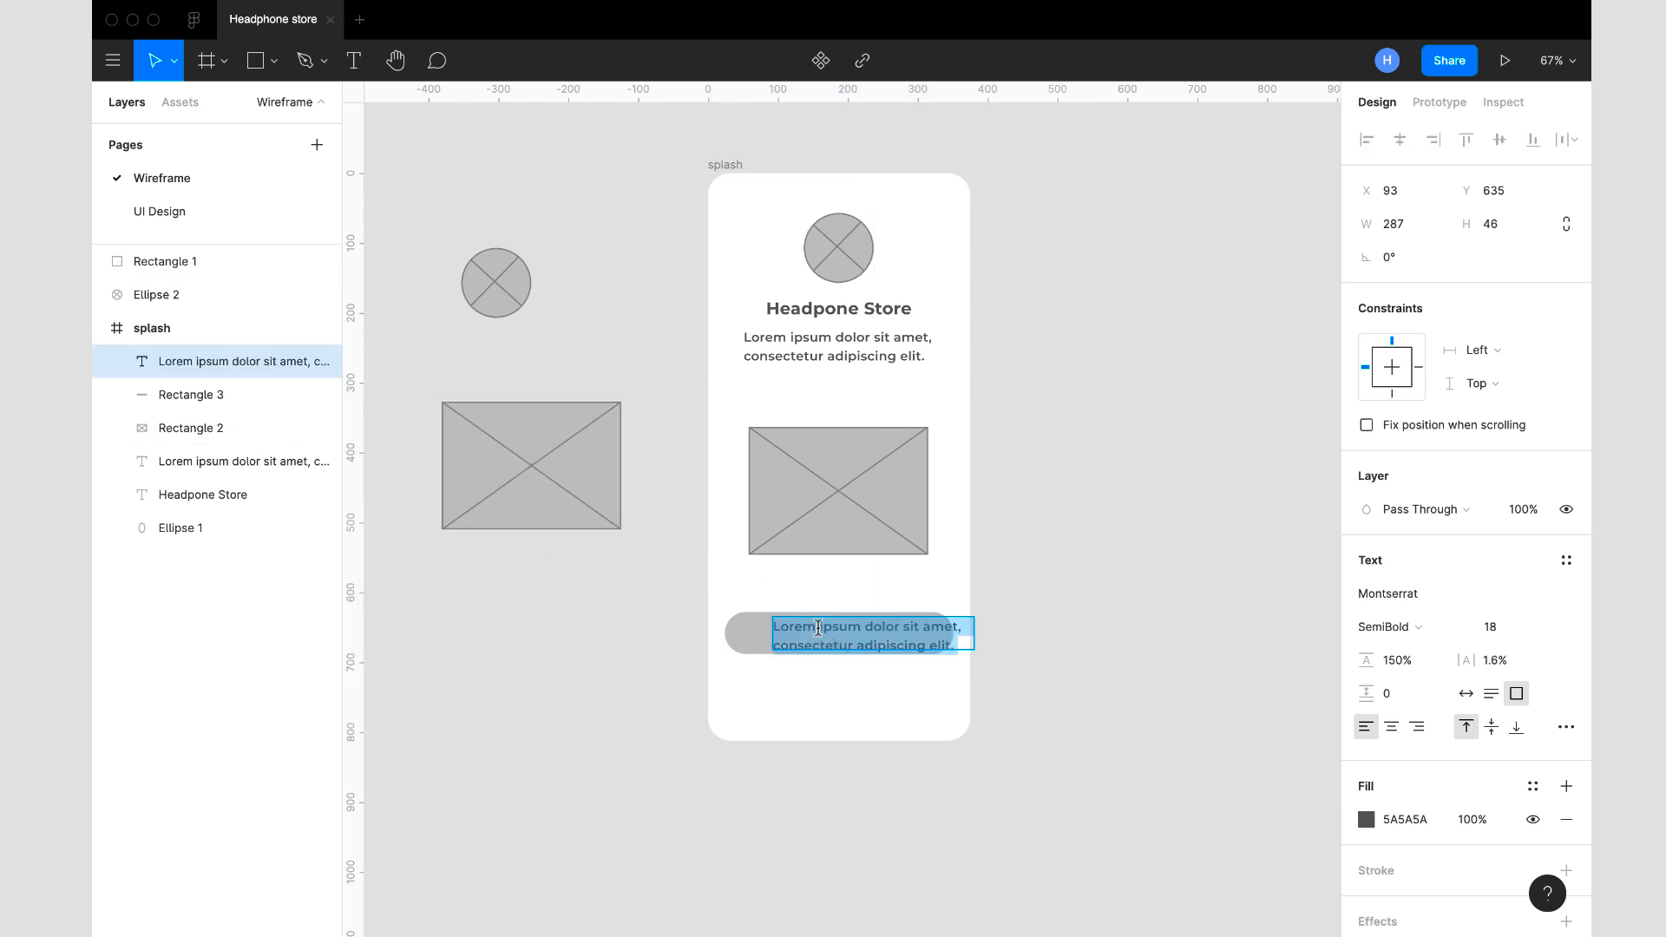
text(Start Shopping)
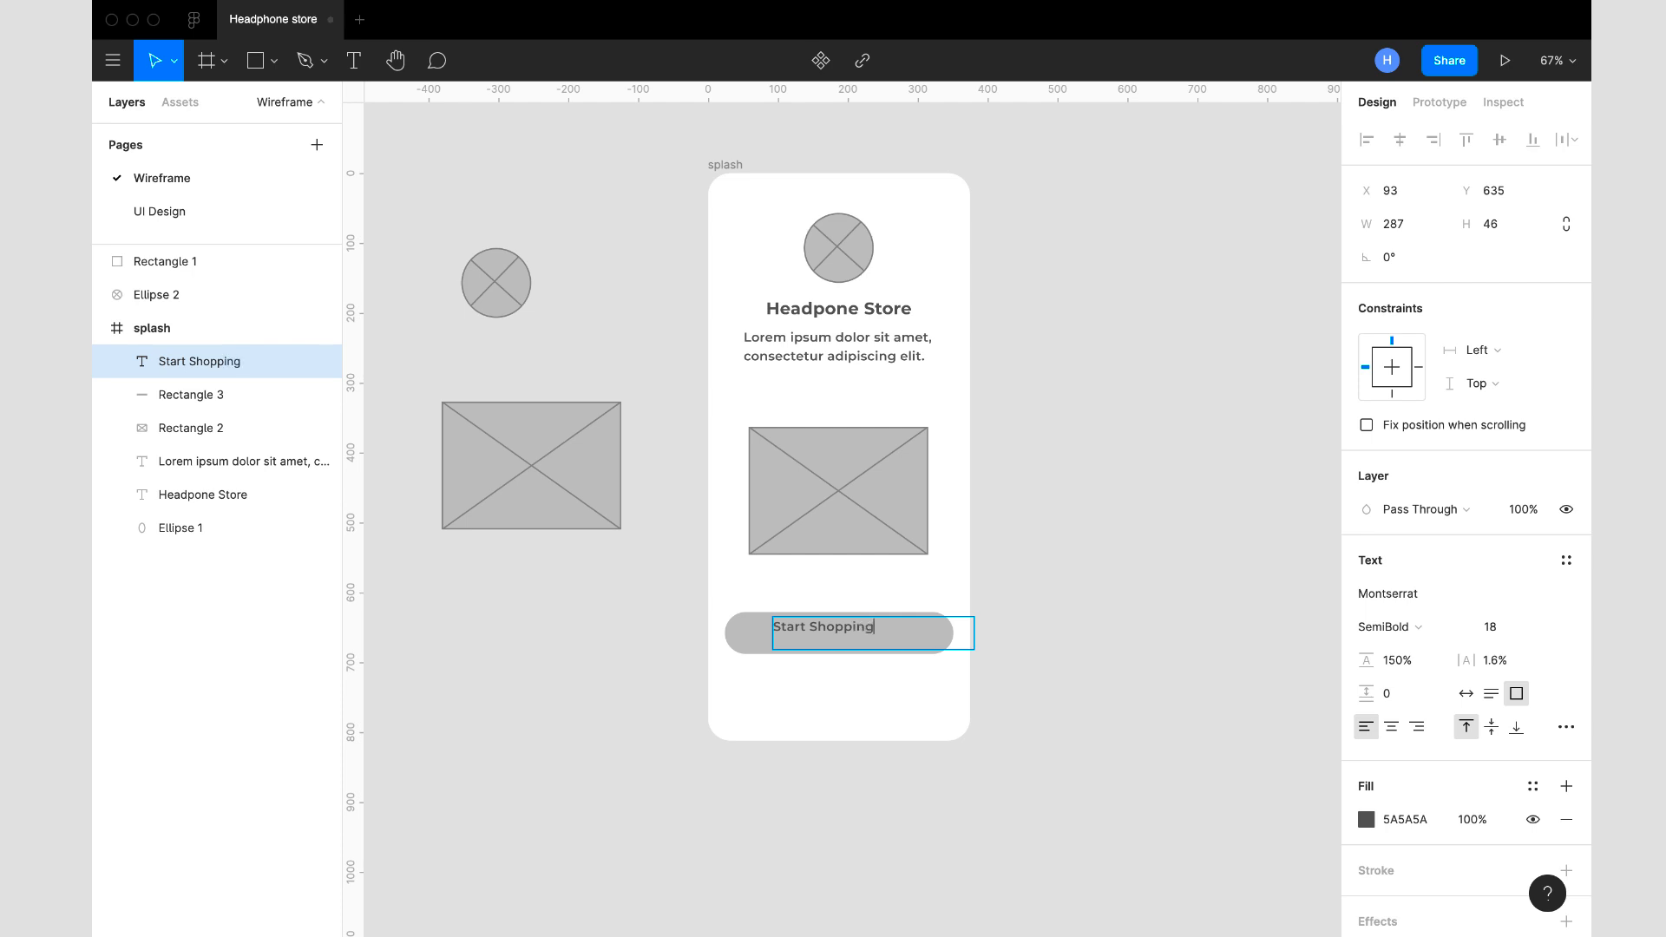
key(Escape)
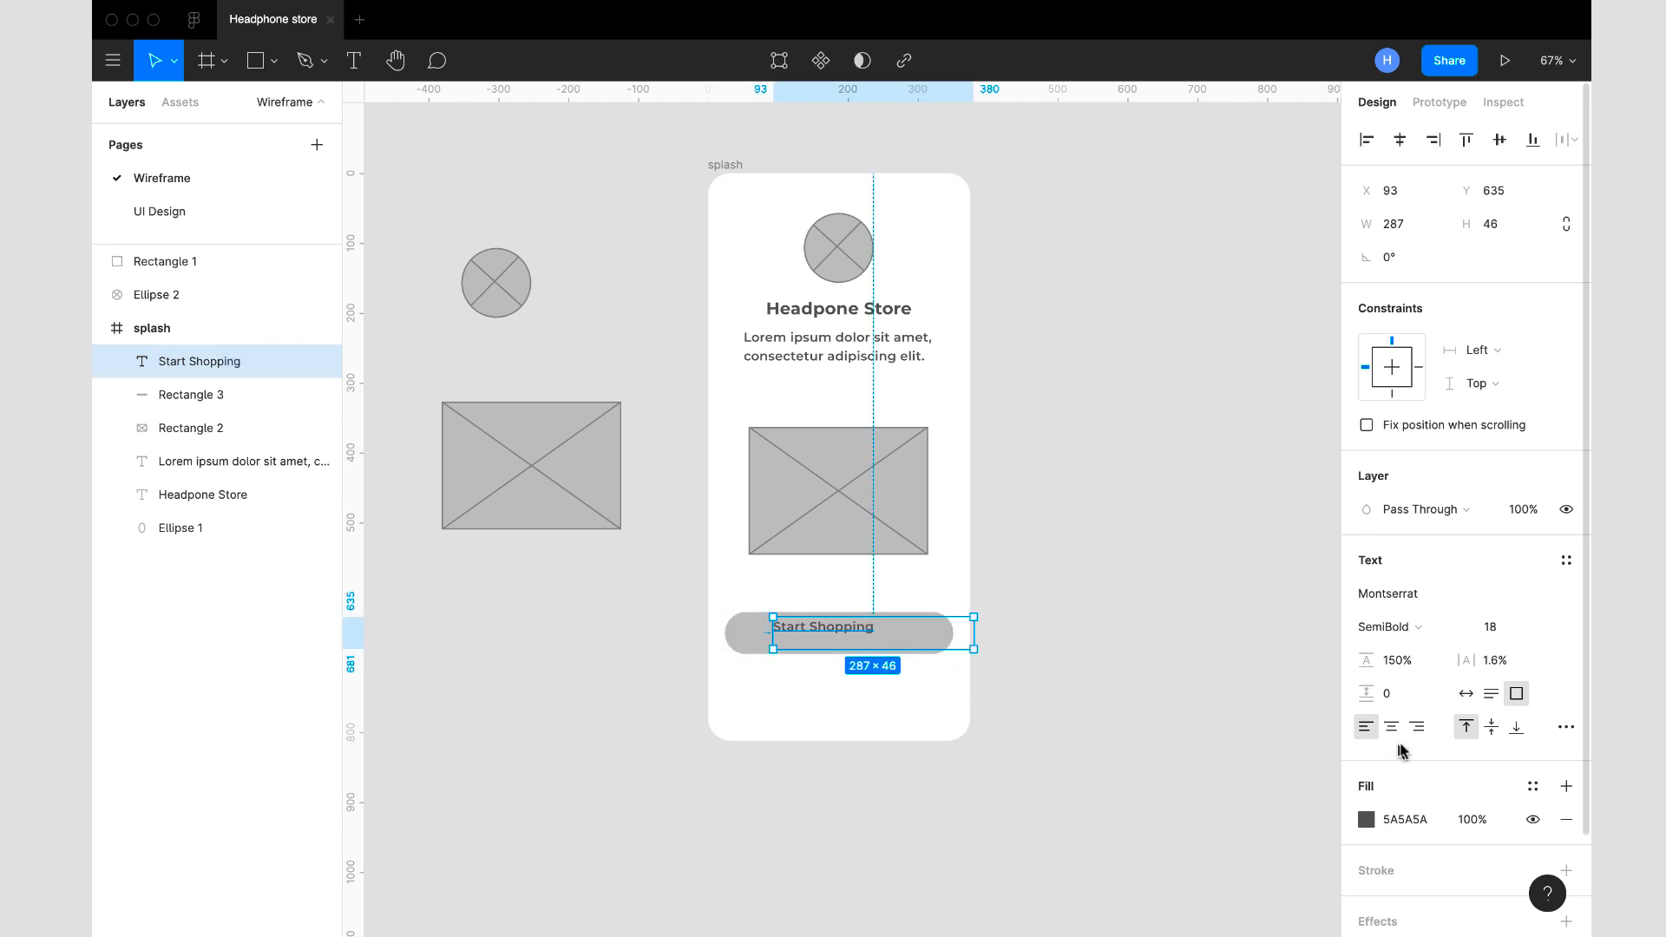
click(1466, 694)
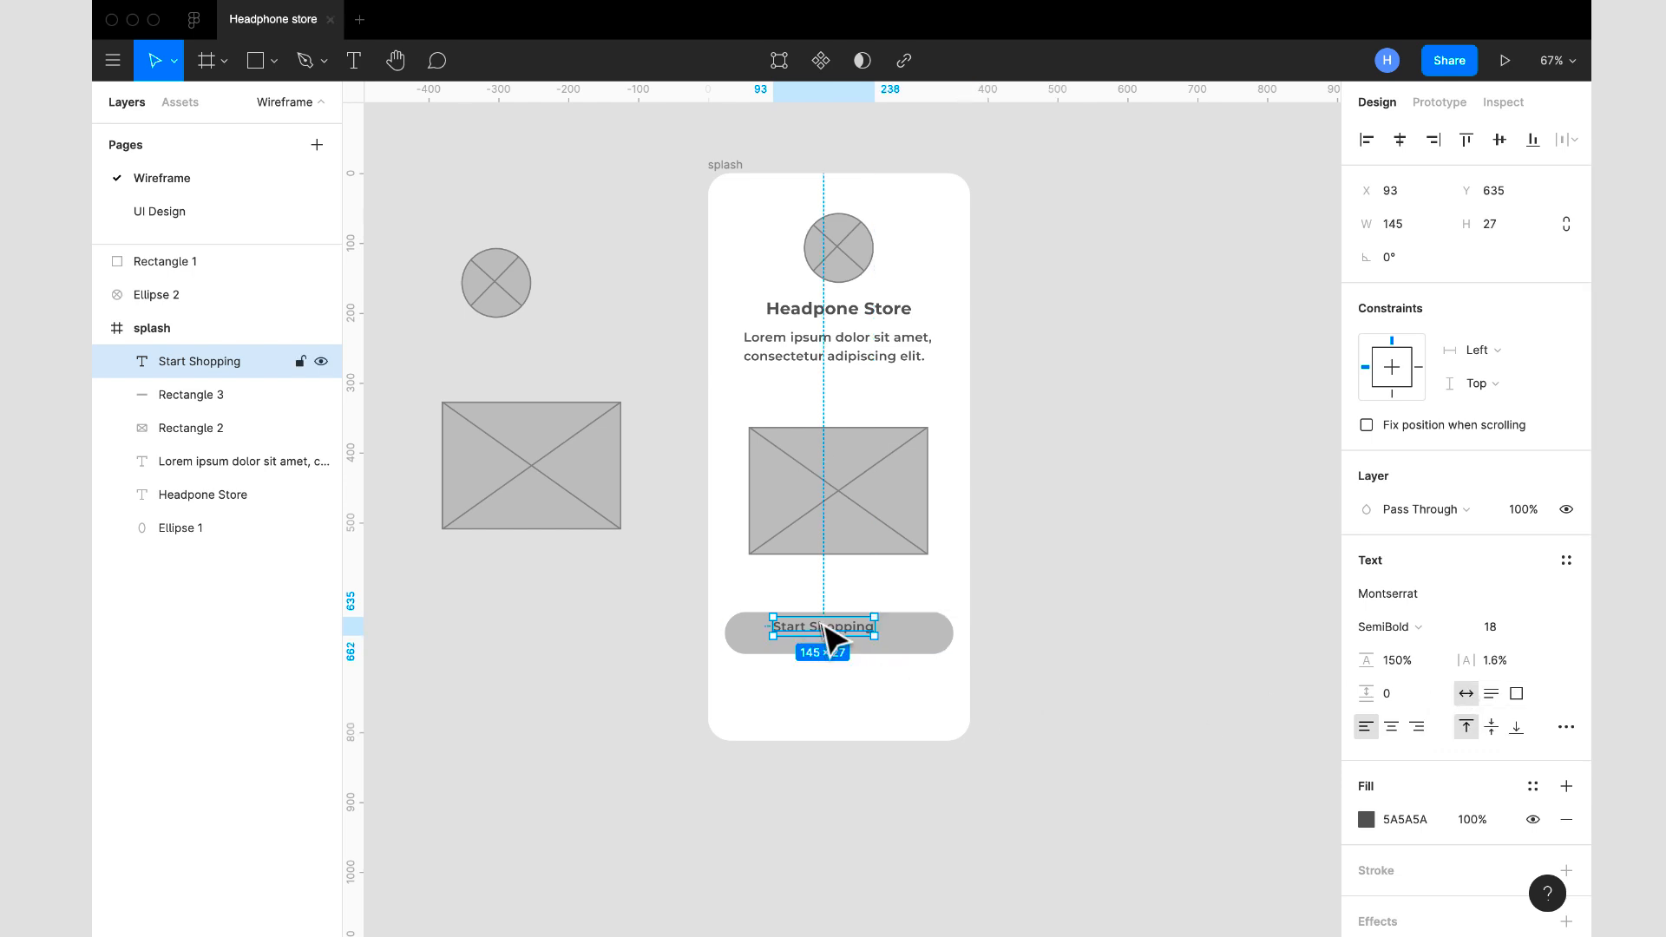
drag(825, 624, 839, 631)
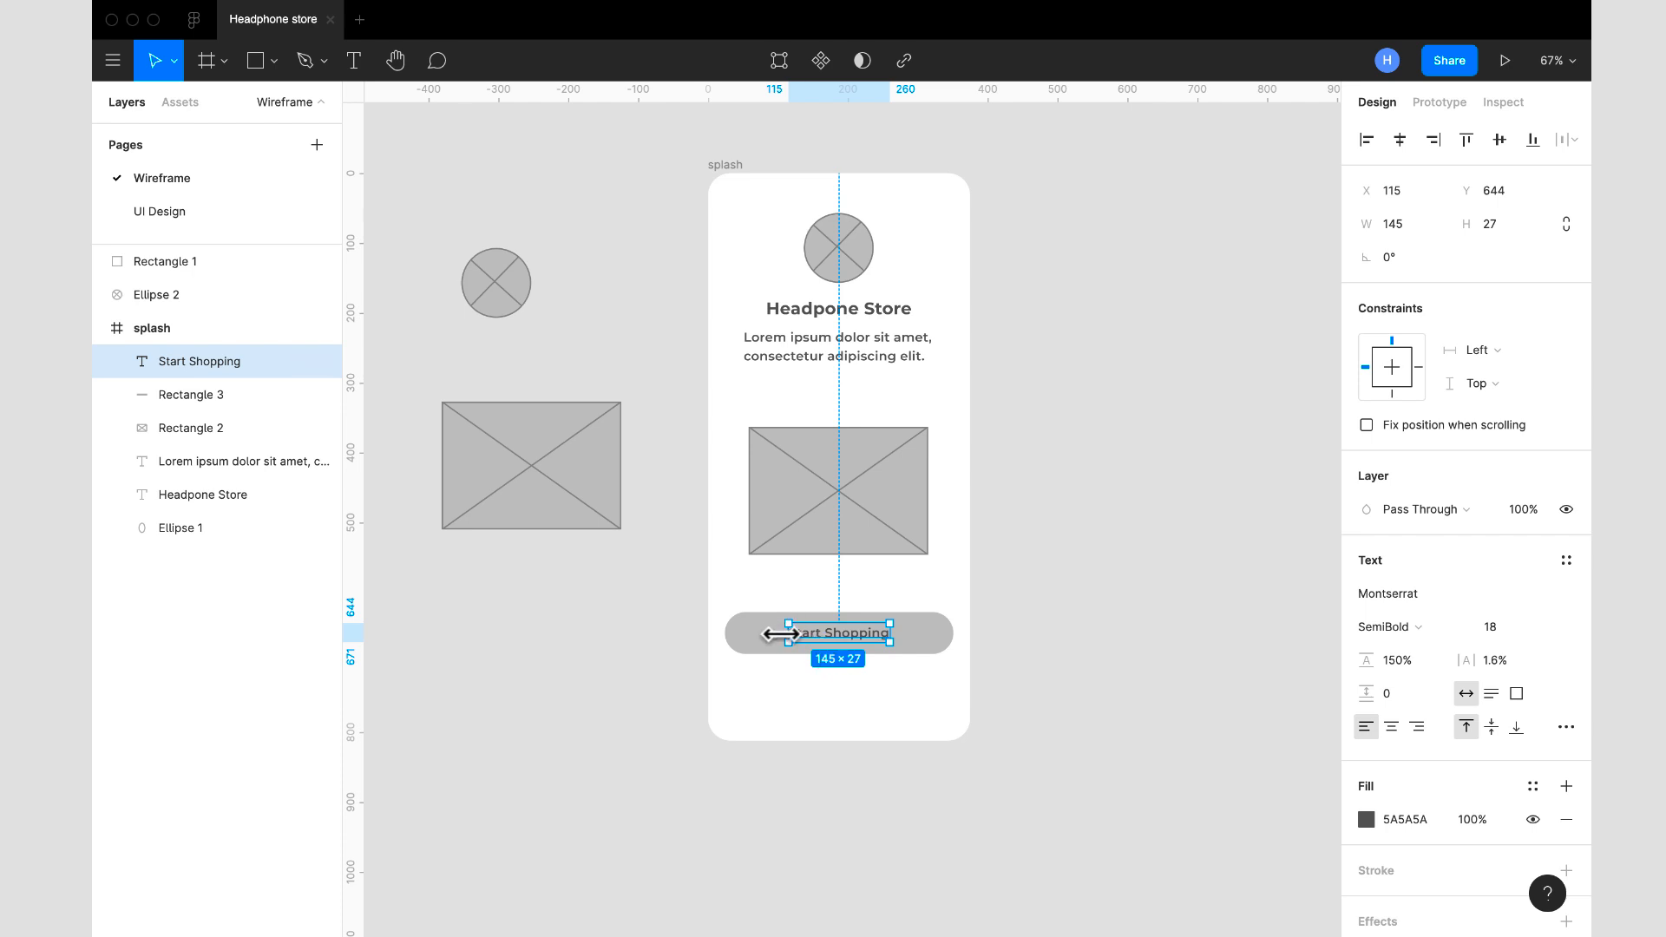
- Extend the "Start Shopping" text box leftward so its left edge lines up with the button's left edge at X 24
drag(784, 633, 715, 633)
right_click(717, 633)
click(704, 641)
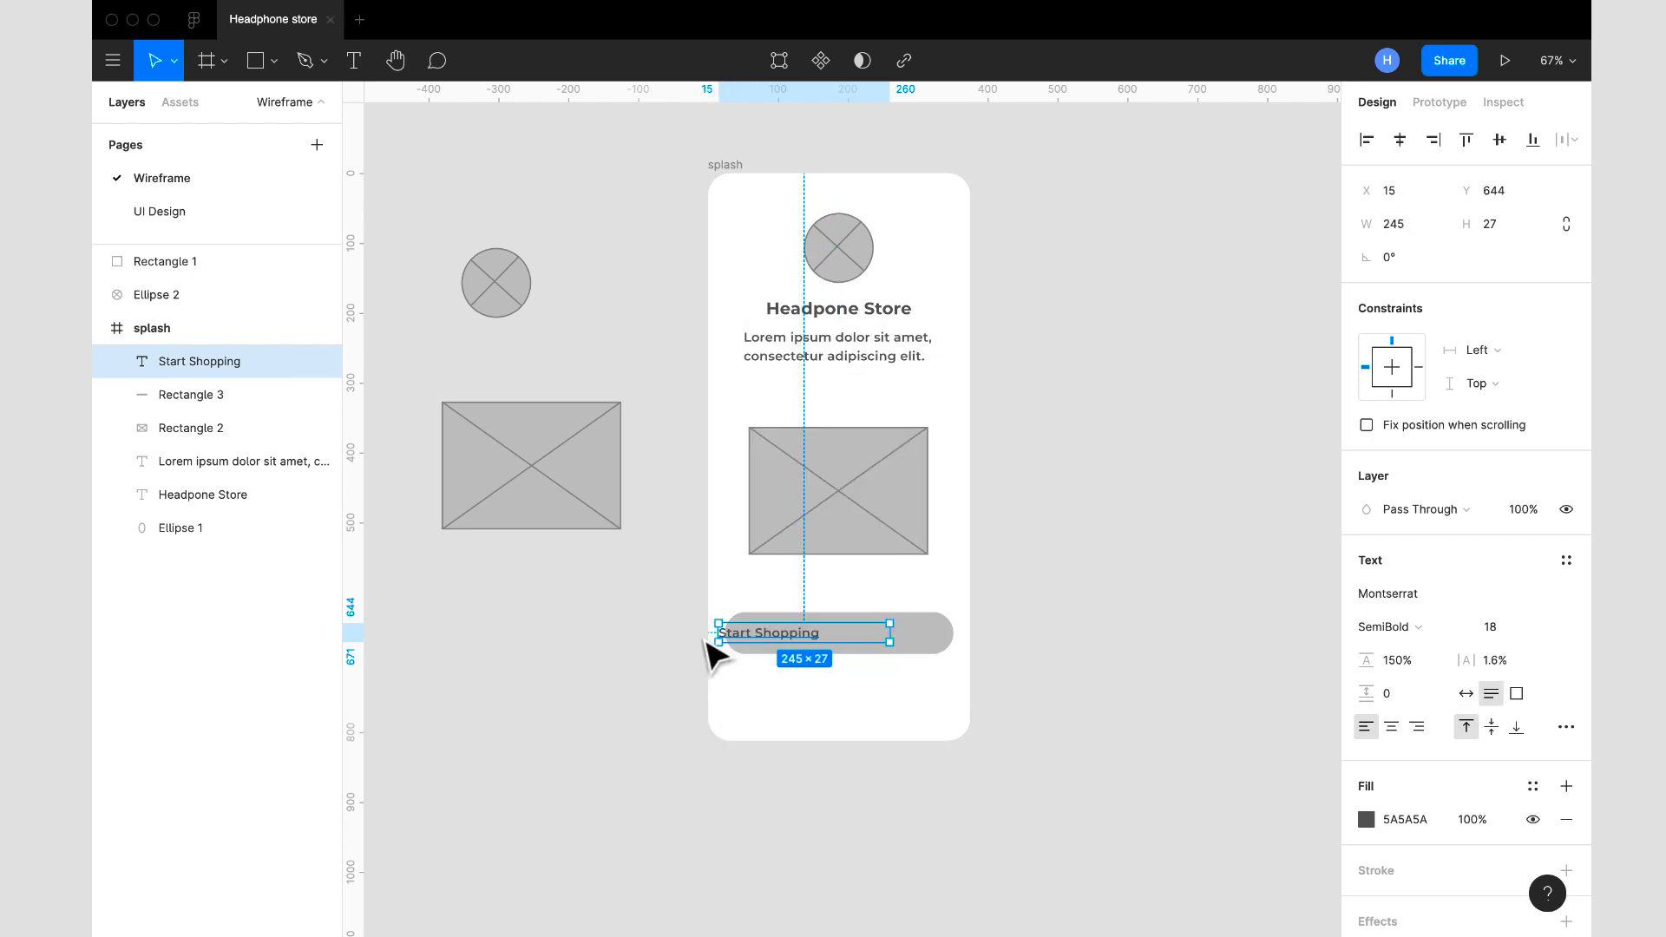
click(705, 642)
scroll(706, 652, up, 5)
scroll(728, 650, right, 2)
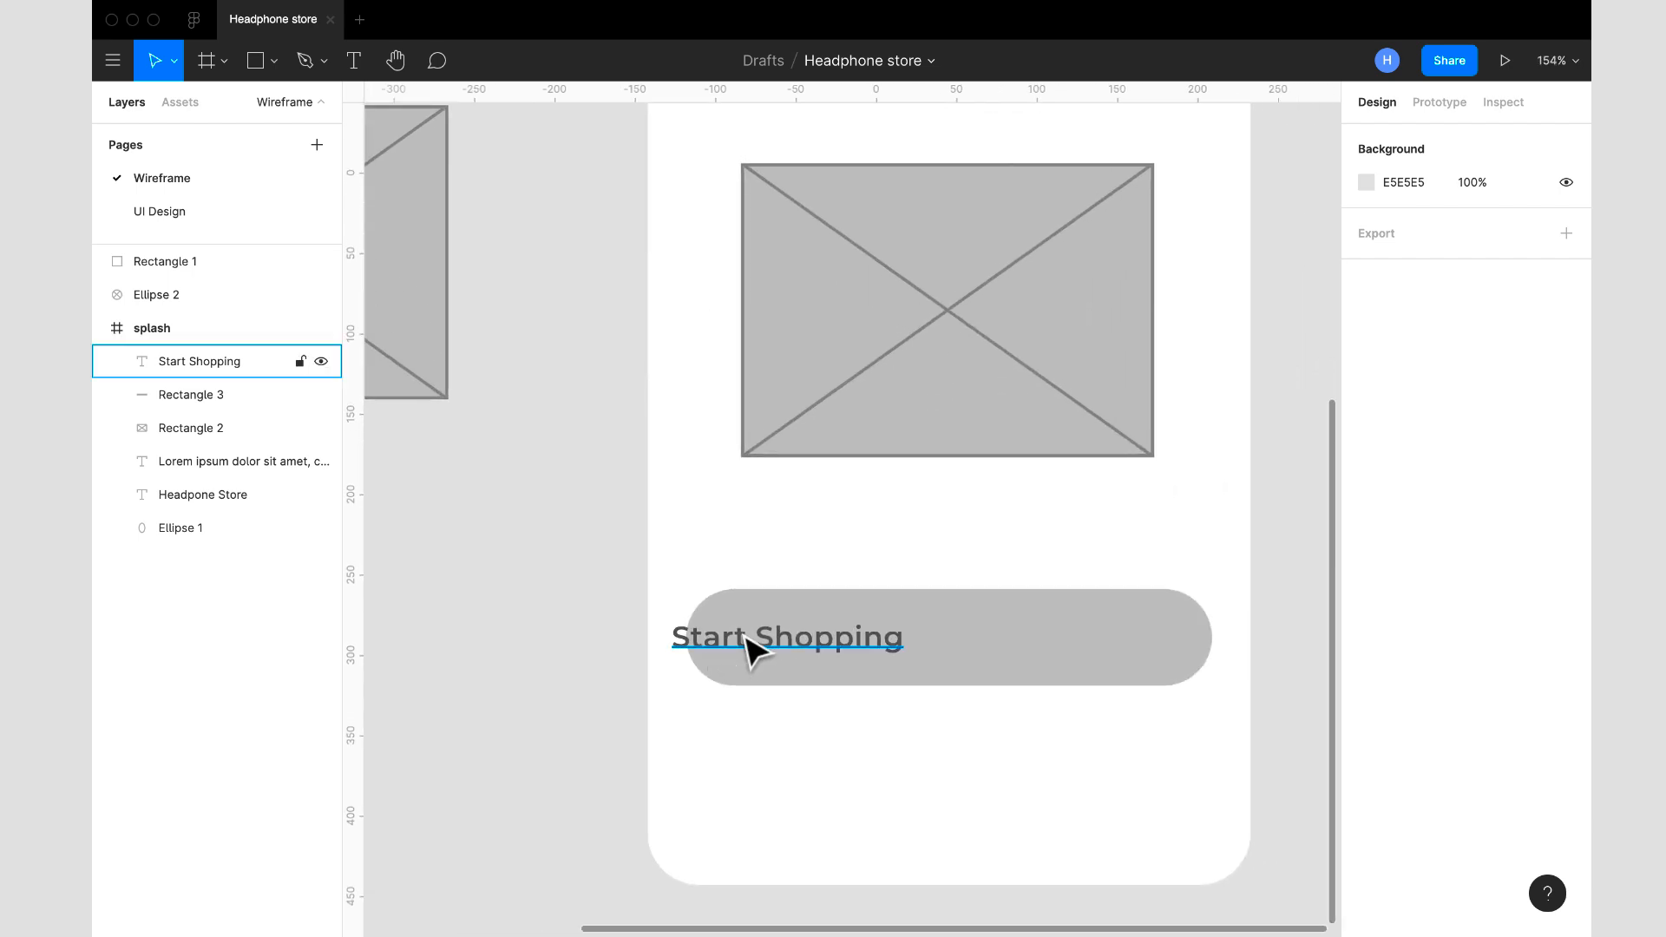
click(748, 646)
drag(670, 636, 684, 637)
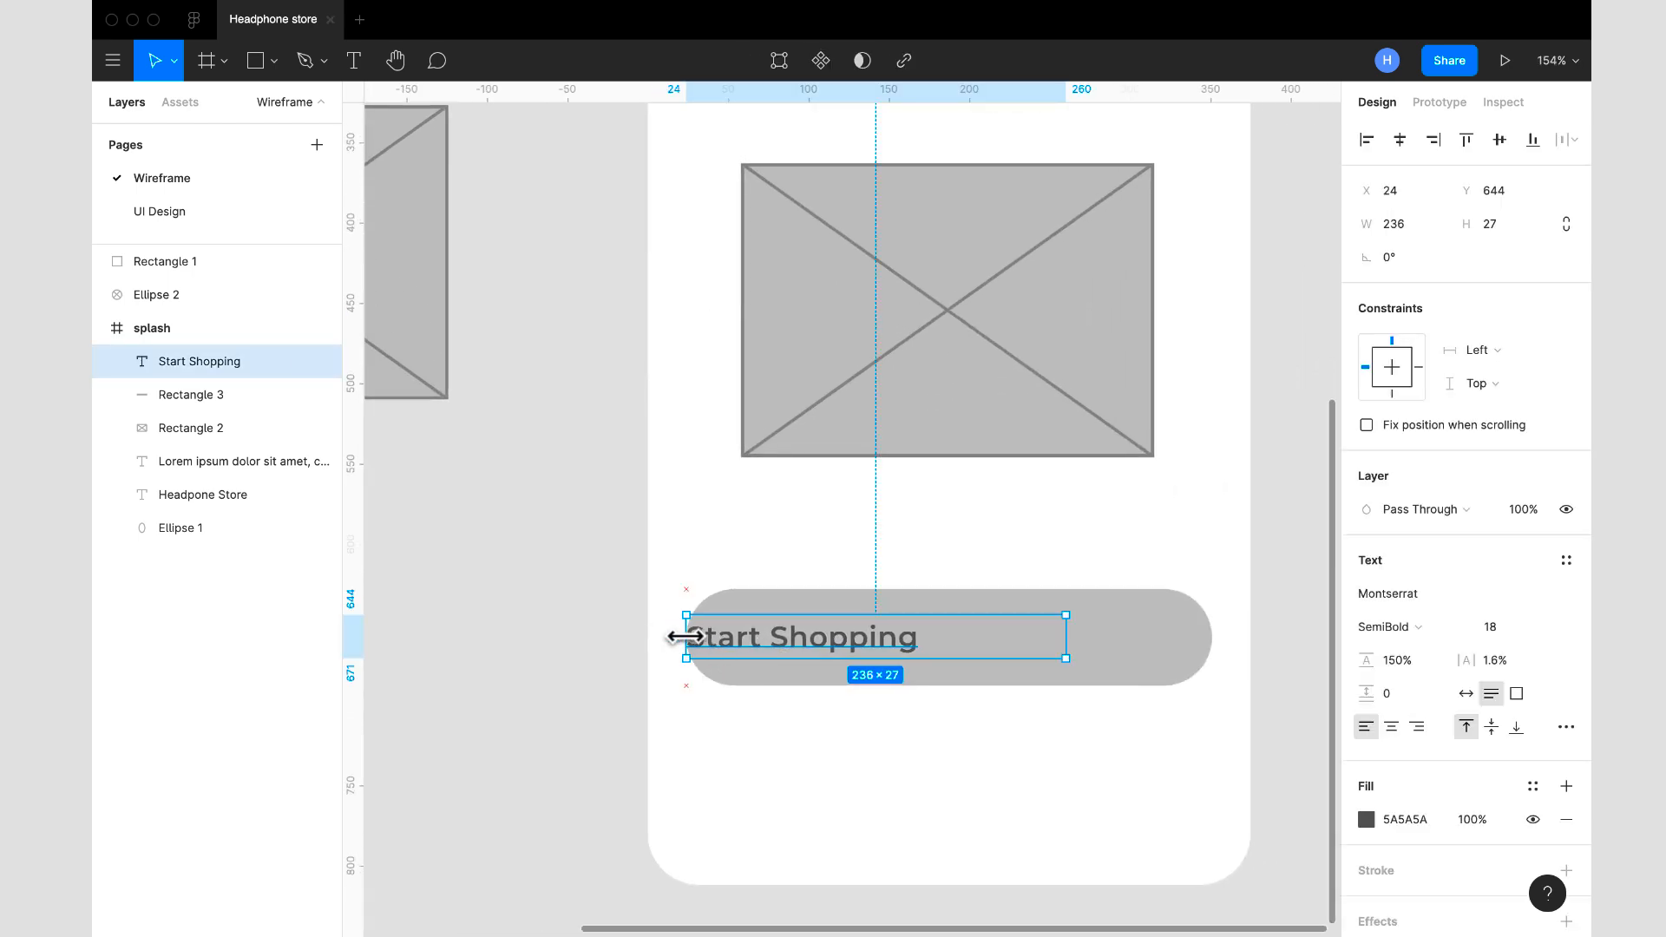
- Stretch the "Start Shopping" text box to the button's full 327 × 60 size and align its text to the centre and middle
drag(846, 604, 849, 587)
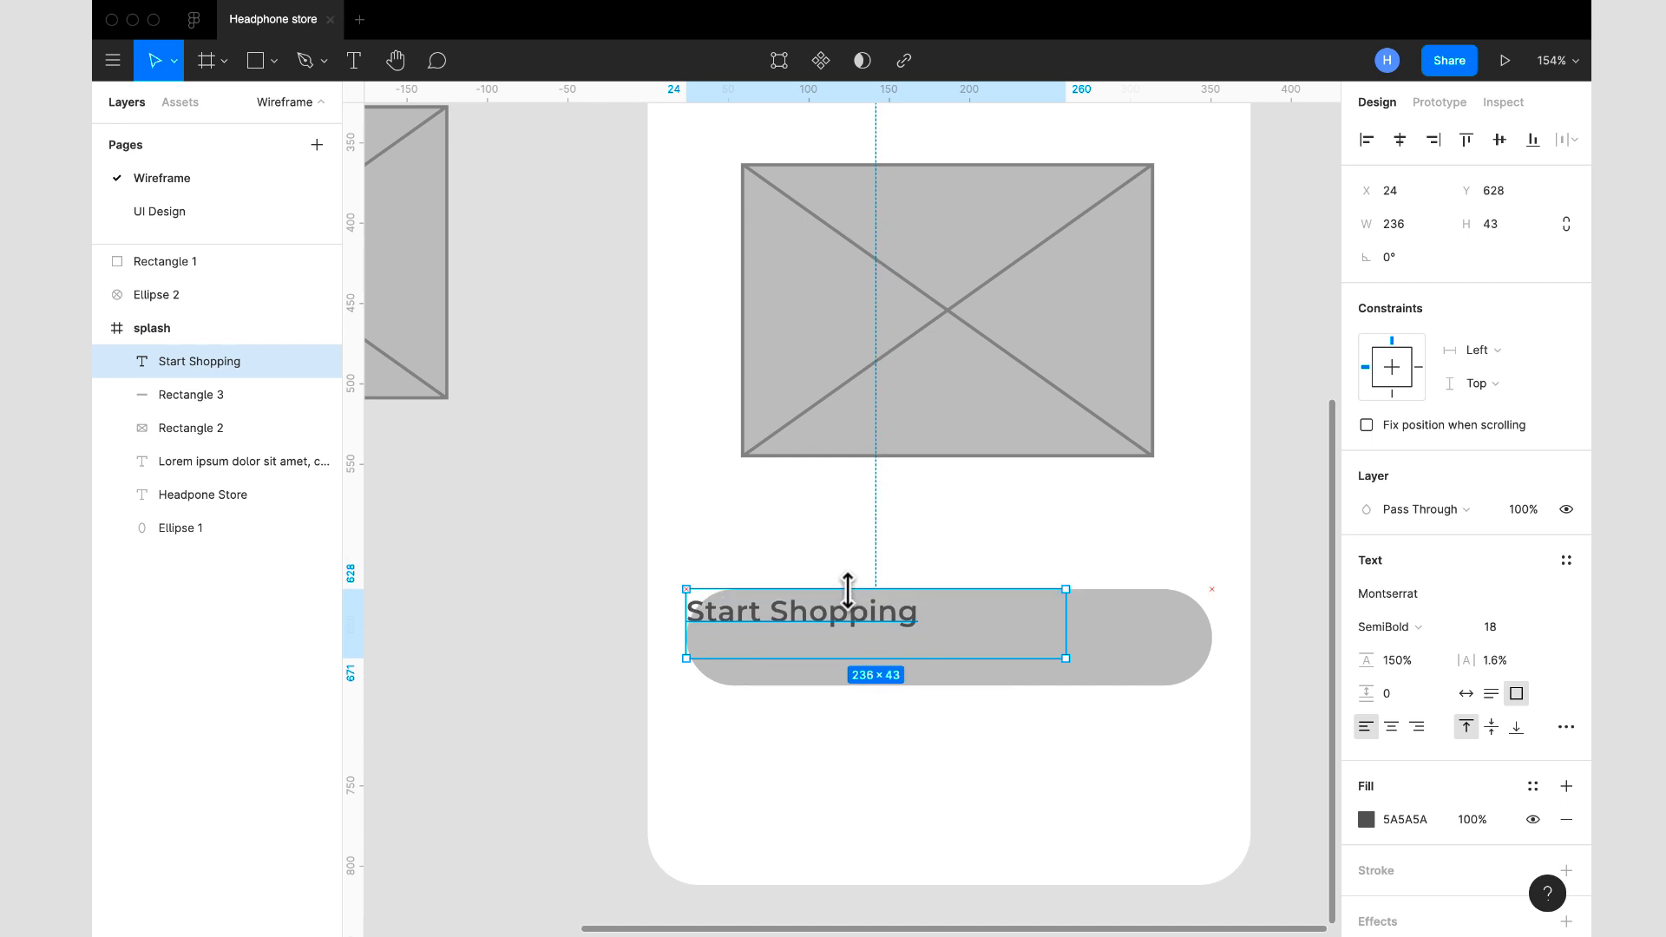
drag(885, 660, 886, 685)
drag(1063, 648, 1209, 670)
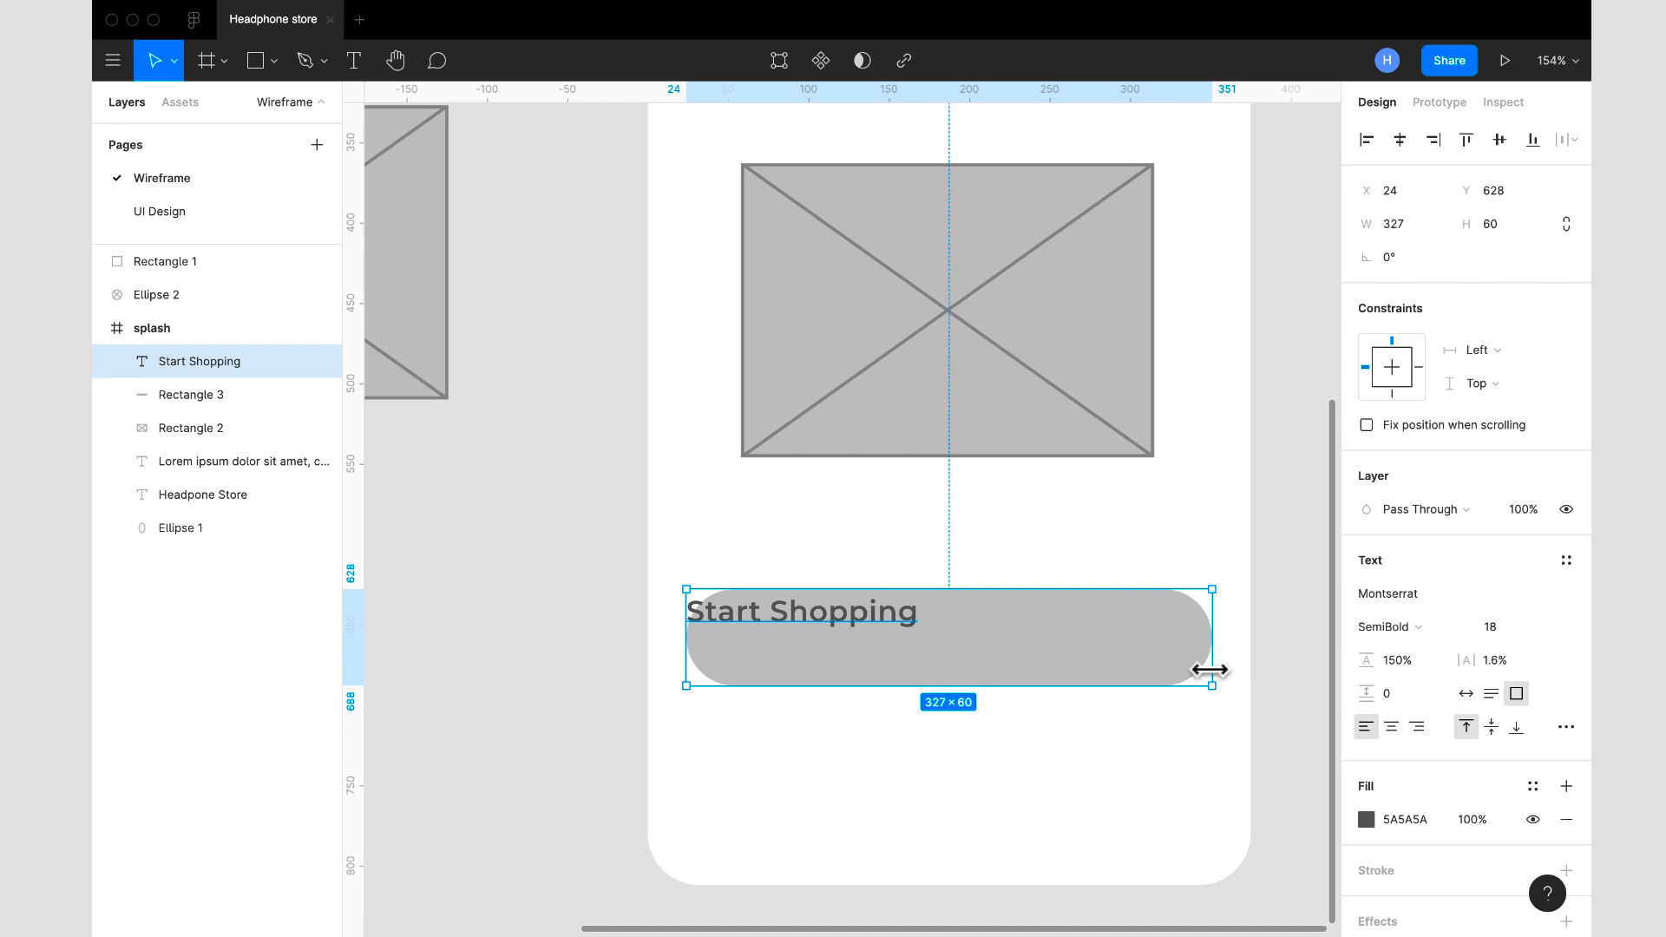
click(1393, 728)
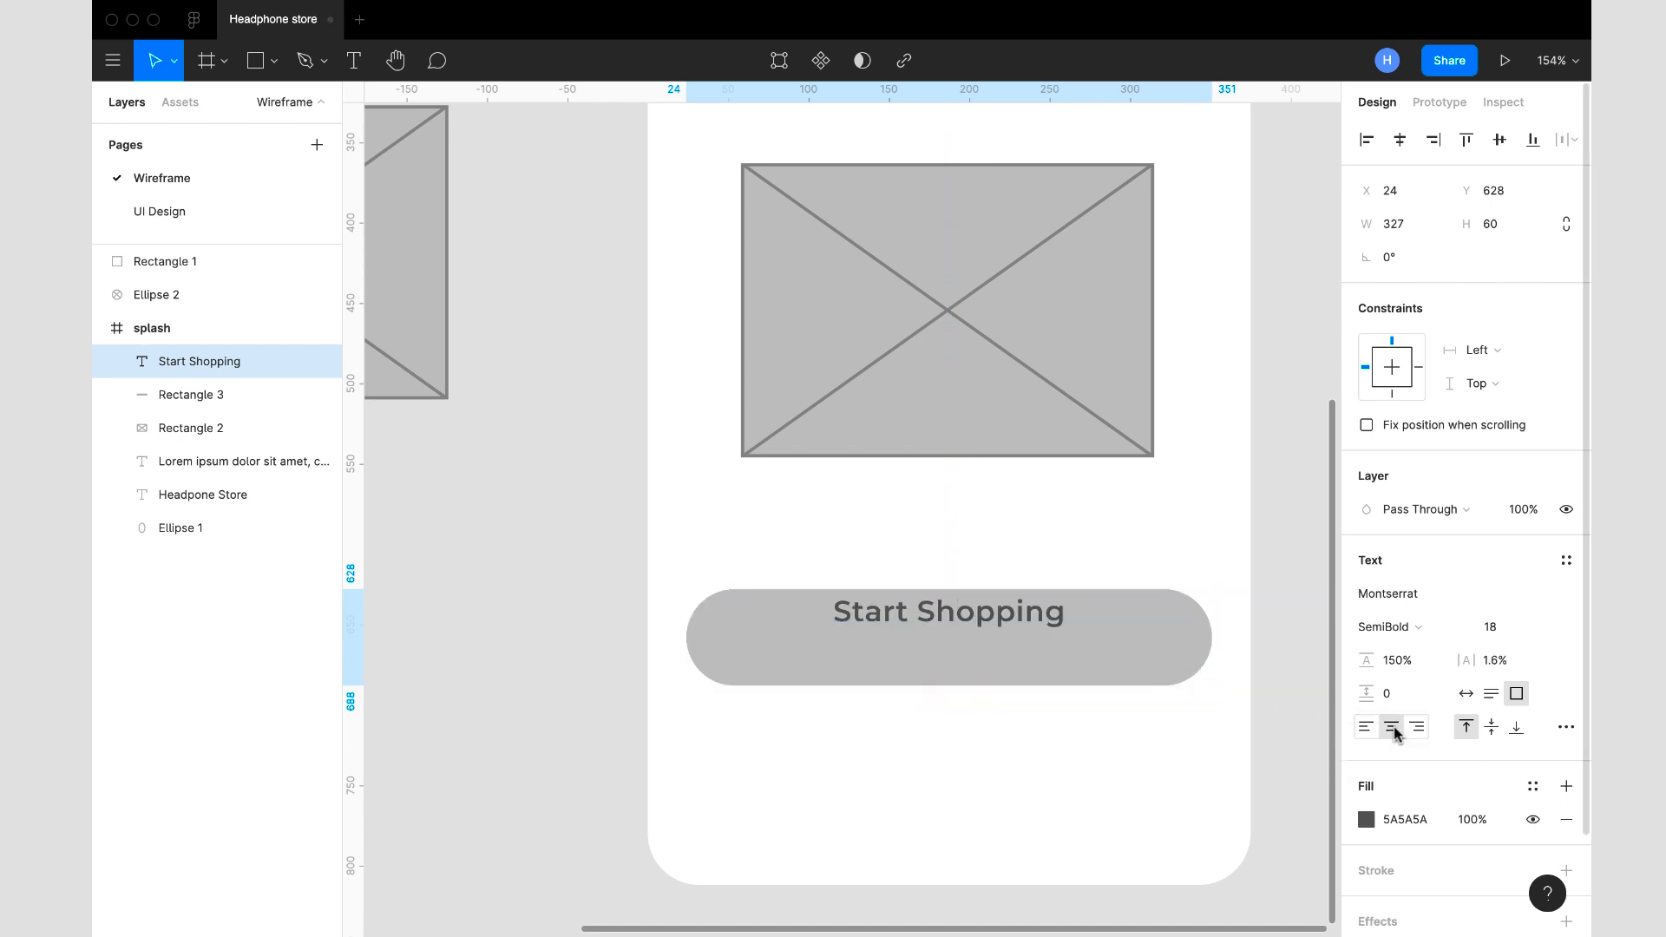
click(1492, 729)
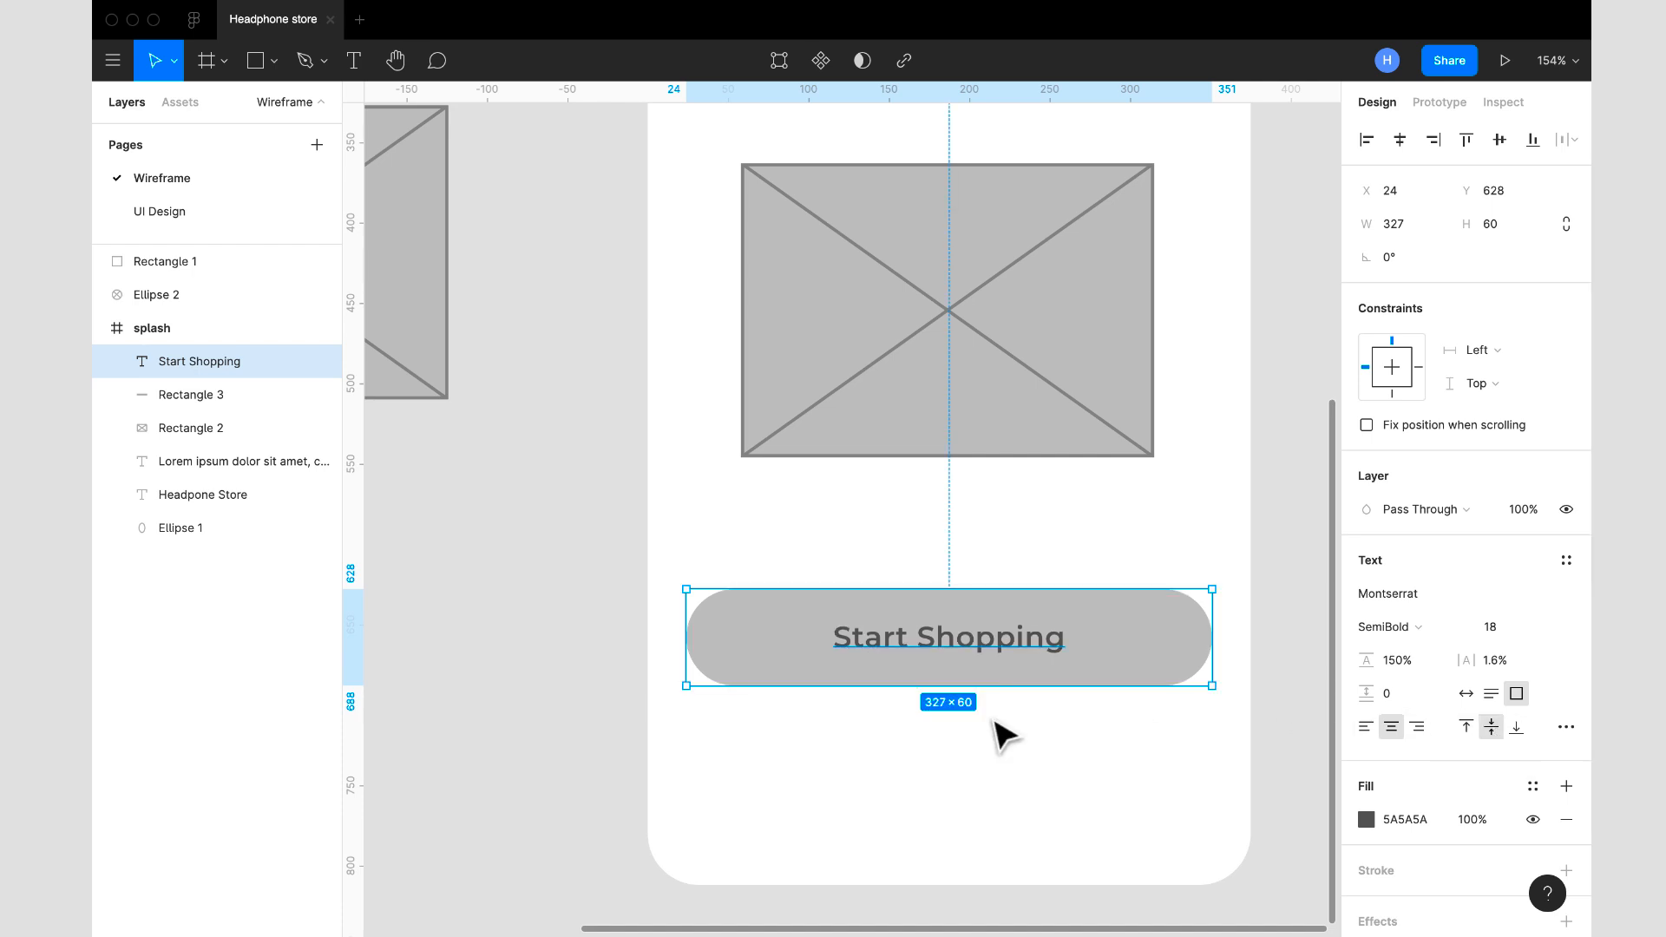
- Group the "Start Shopping" text with the button rectangle Rectangle 3
scroll(996, 733, down, 2)
scroll(1000, 735, down, 5)
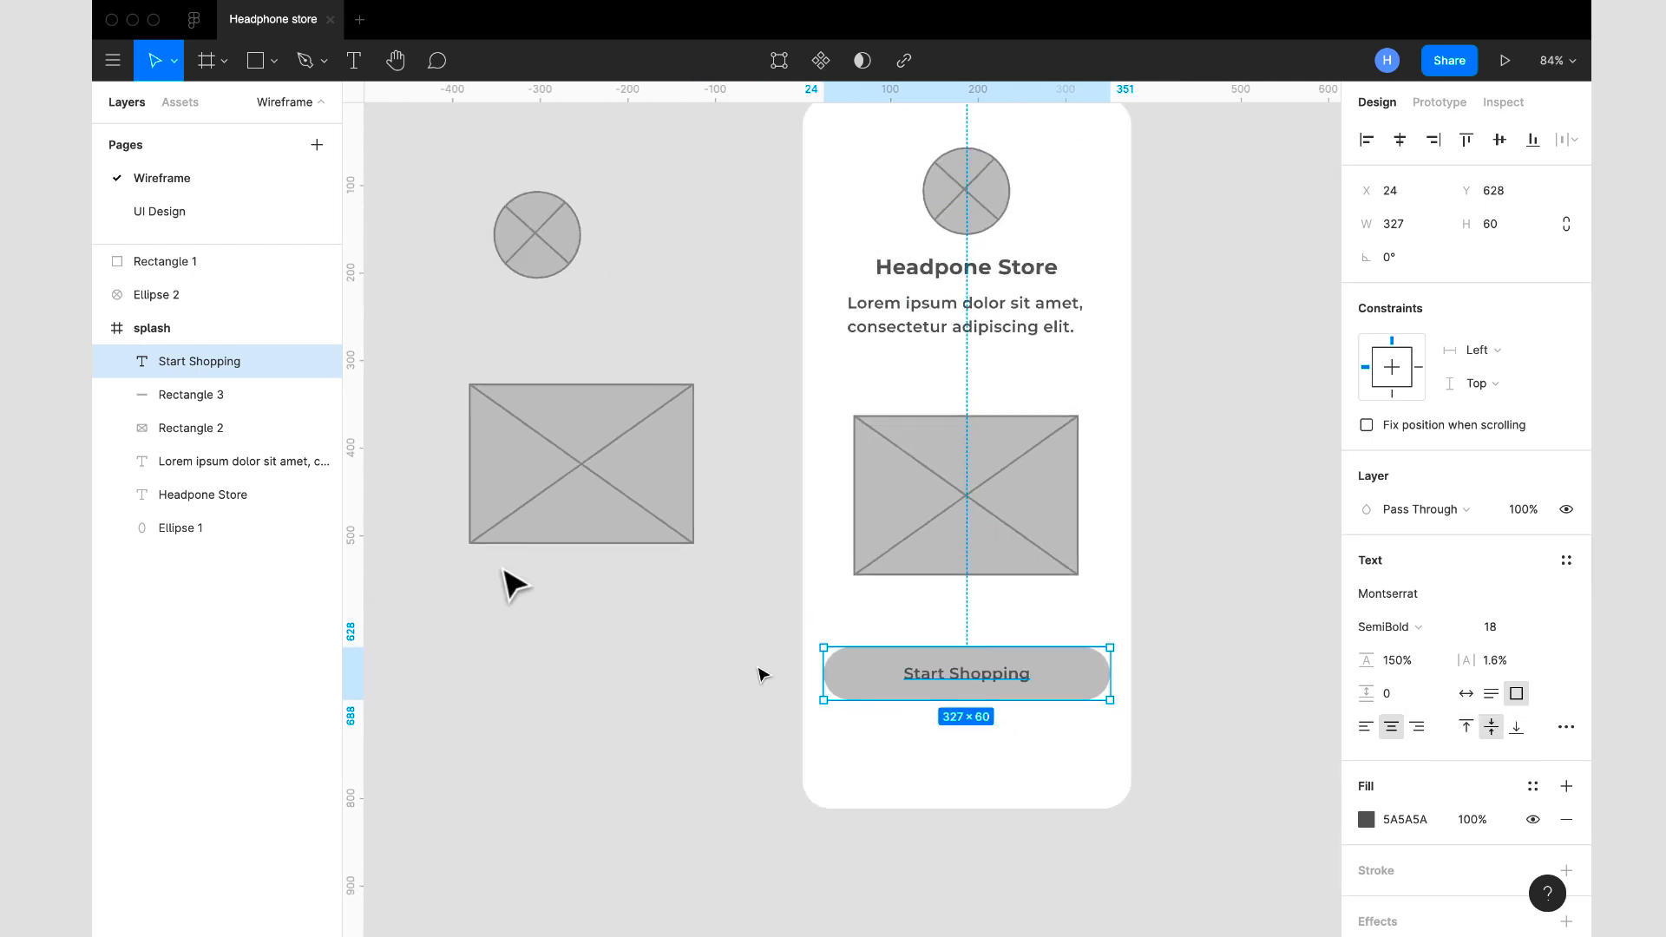
shift+click(213, 395)
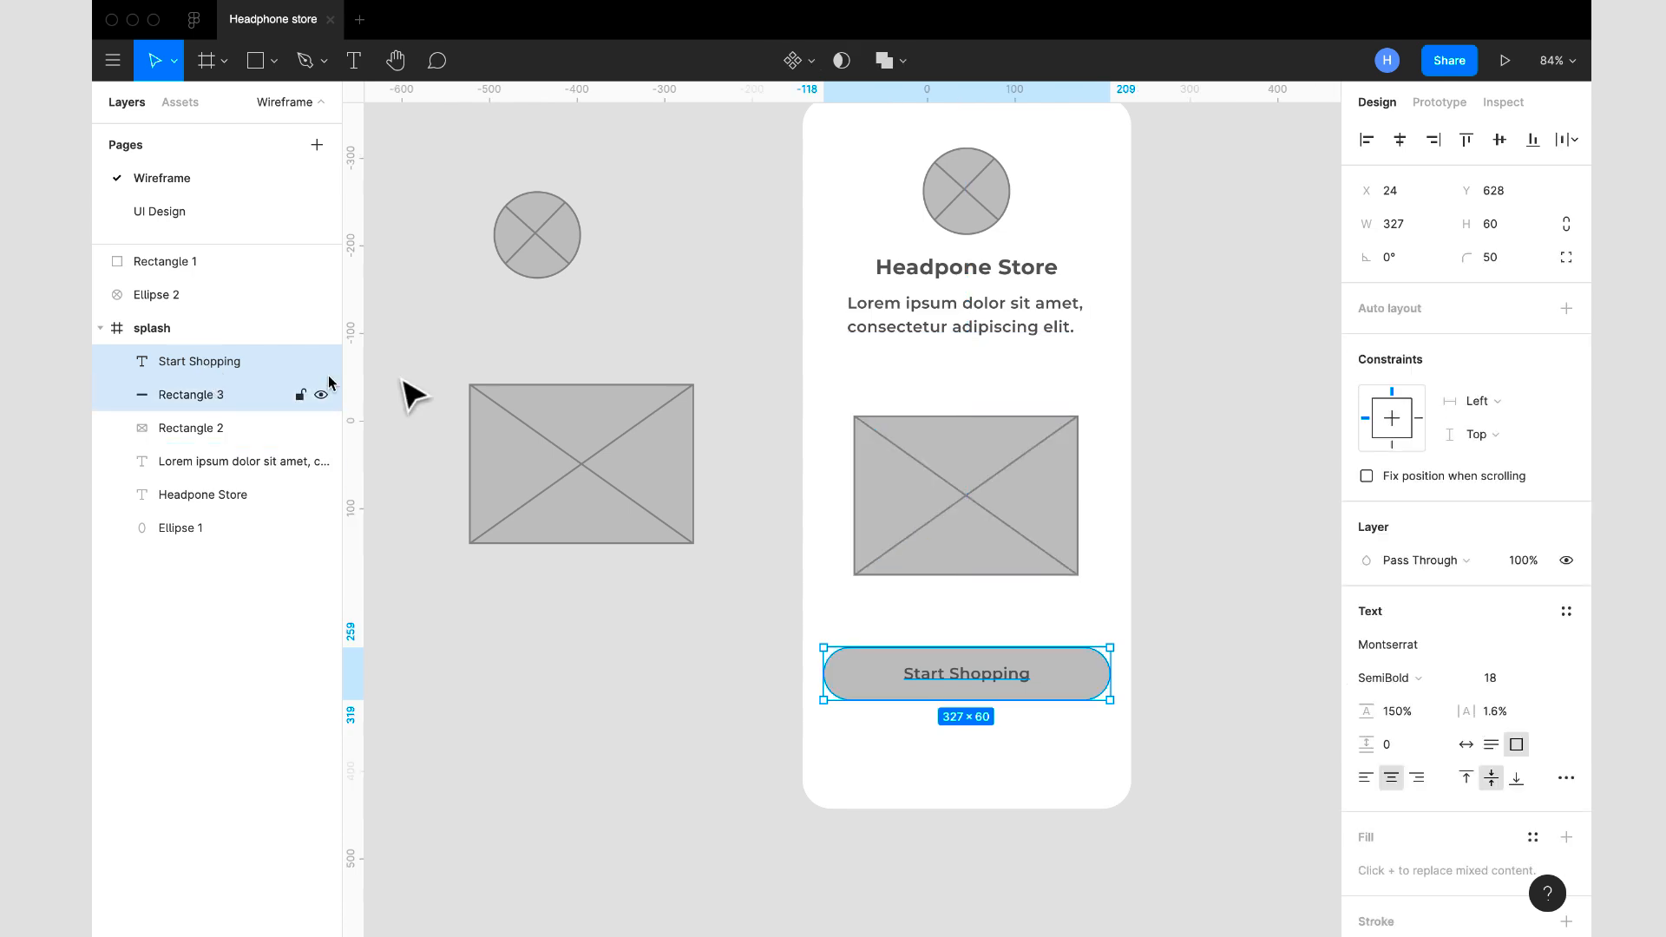
right_click(966, 669)
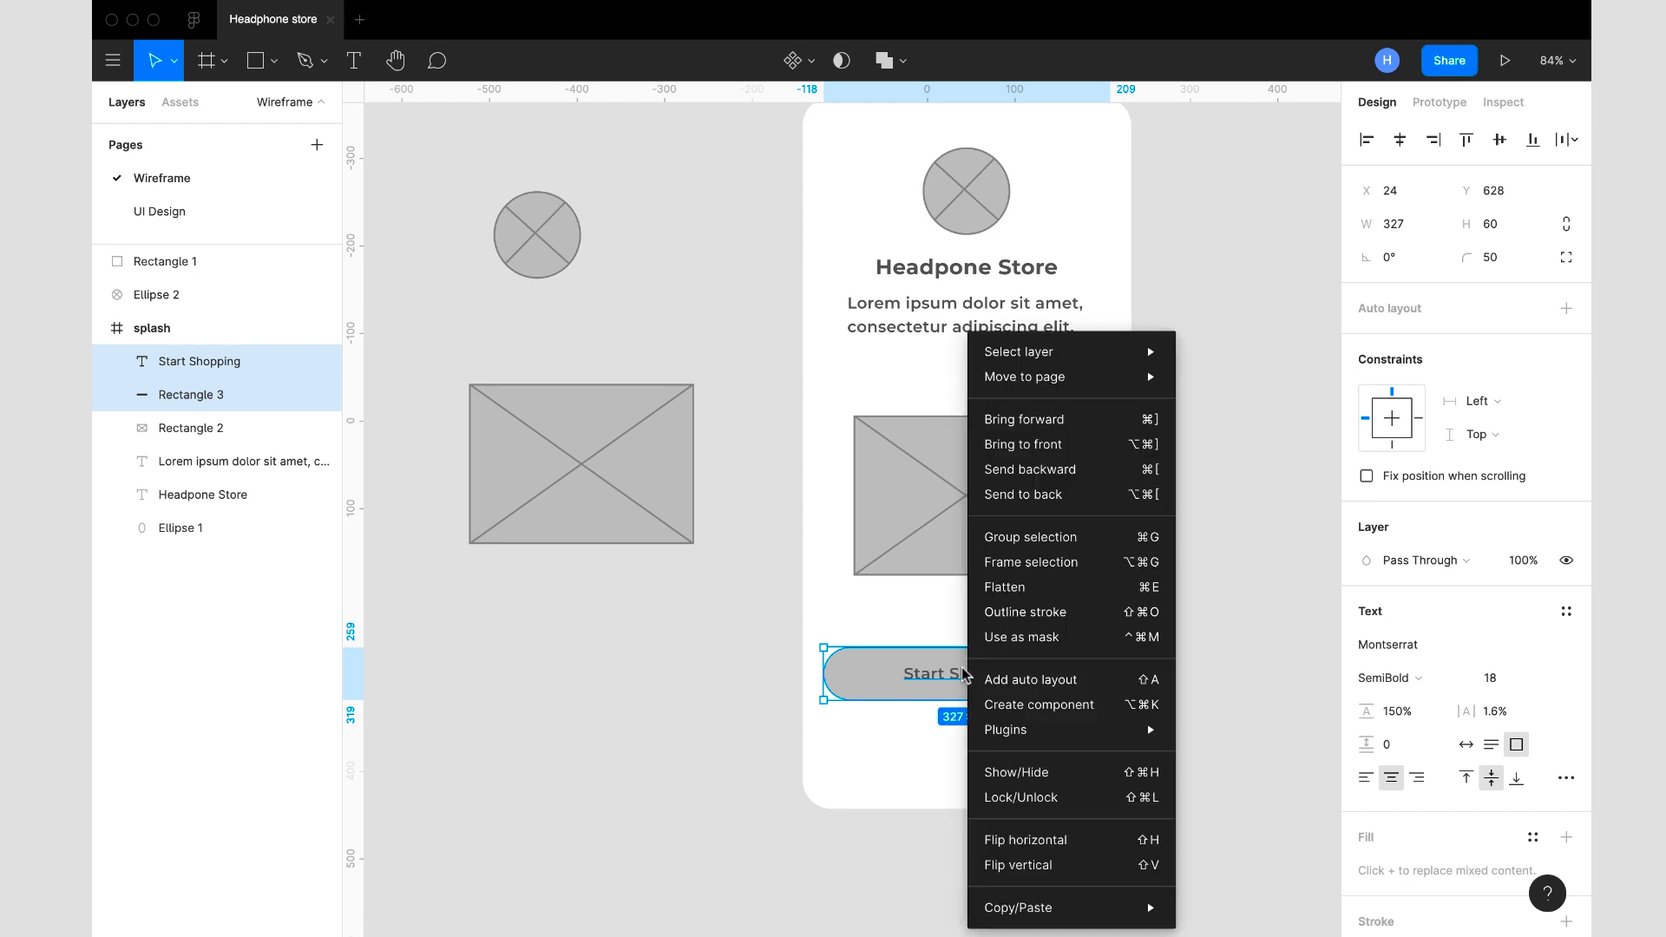
click(1022, 539)
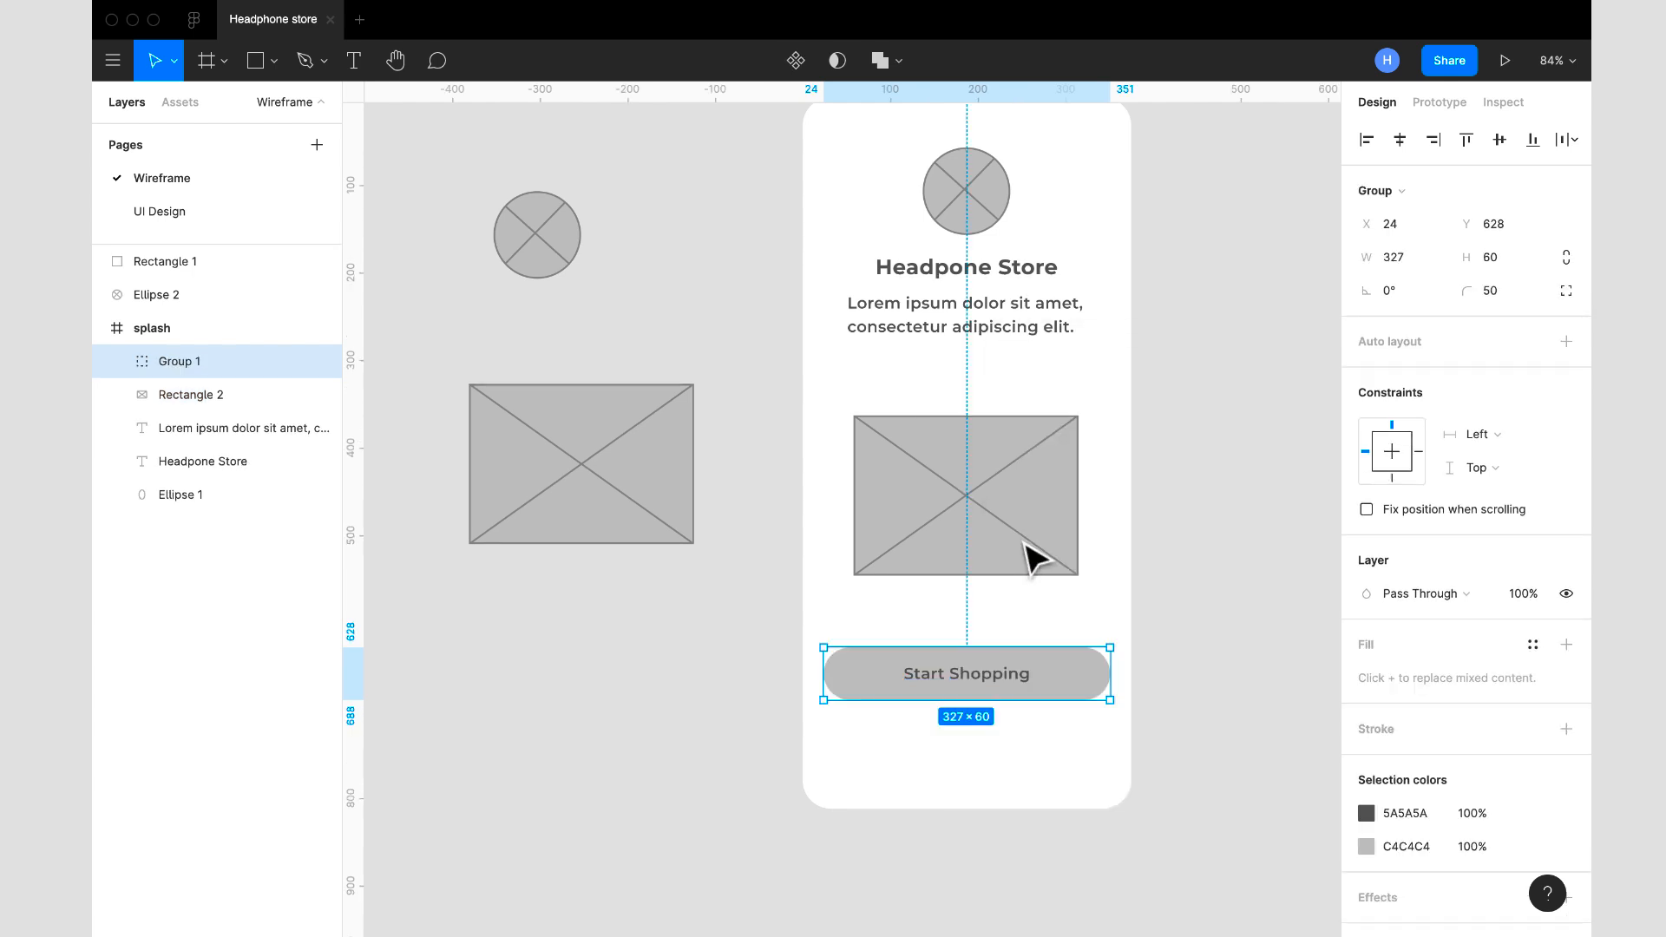
scroll(996, 587, down, 5)
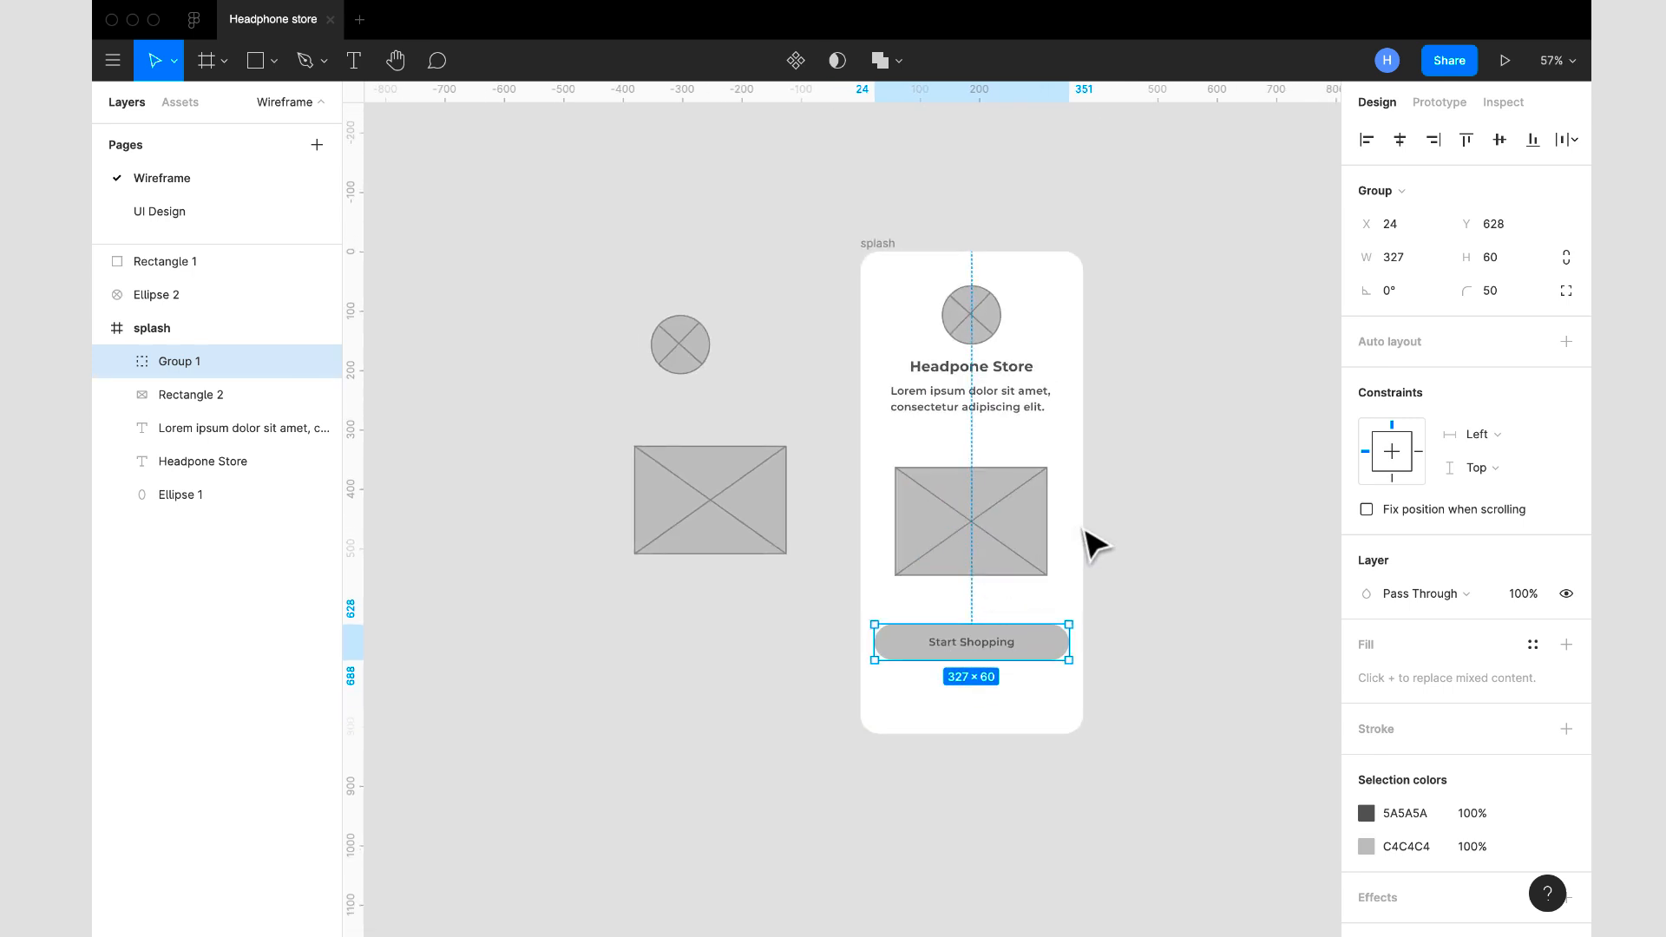
click(1108, 538)
- Centre the rectangular image placeholder horizontally in the splash frame at X 59
scroll(1123, 556, up, 3)
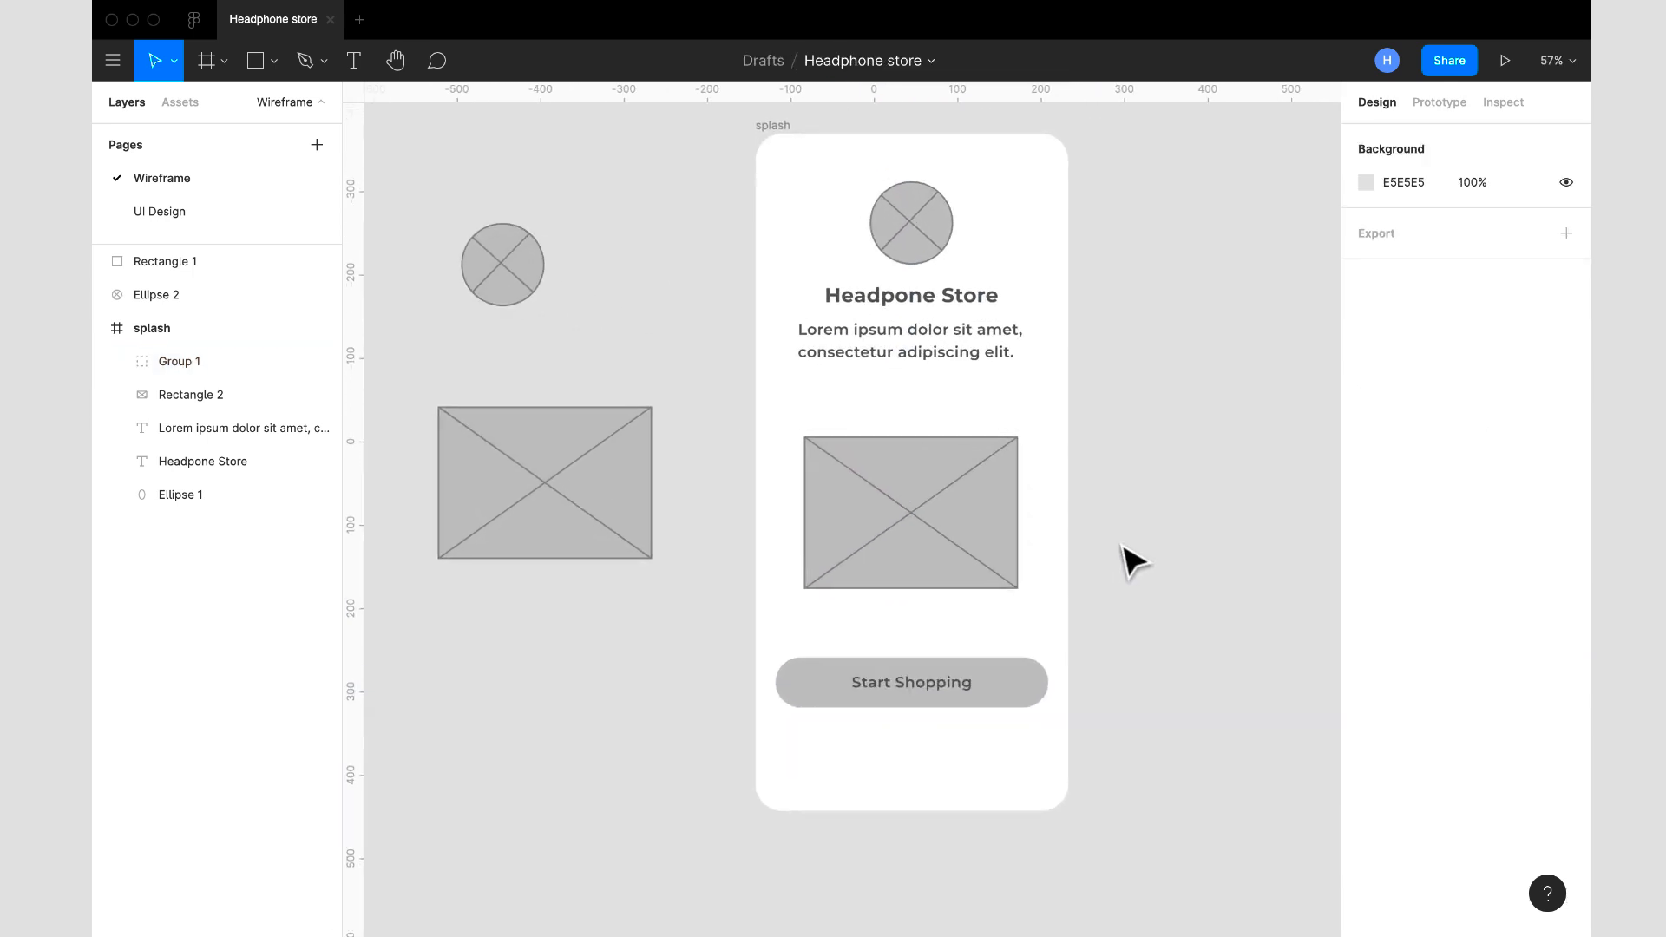
scroll(1126, 558, down, 2)
click(940, 545)
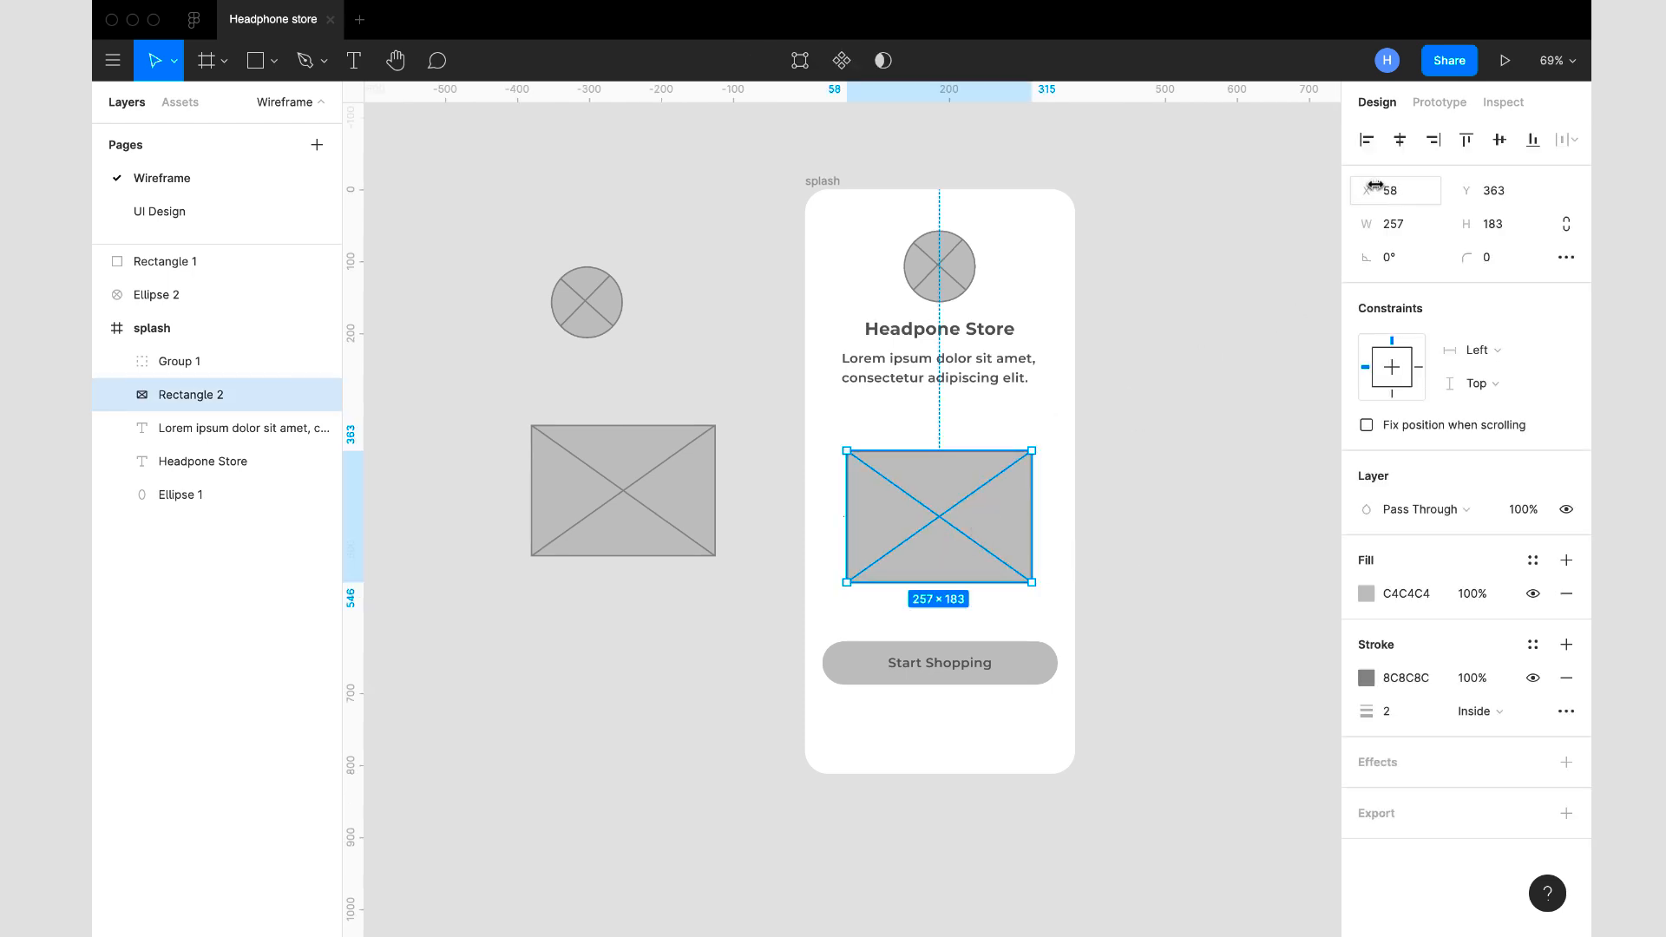
click(1400, 141)
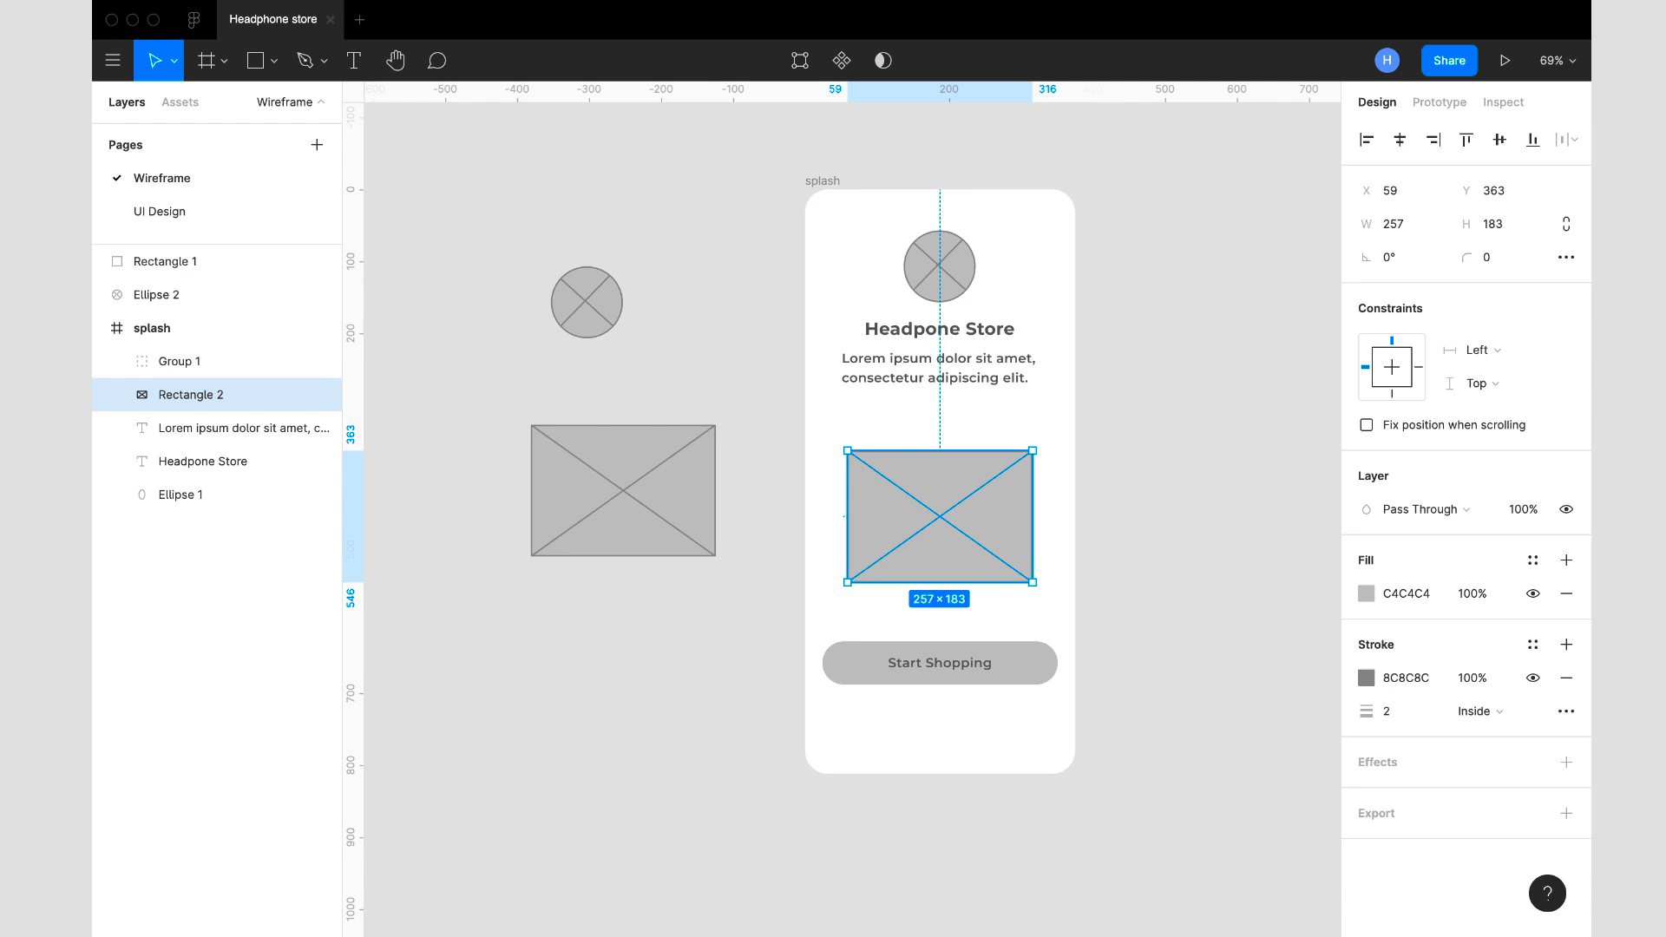
- Set the stroke colour of all four placeholders and the button group together to D8D8D8
double_click(613, 322)
click(364, 59)
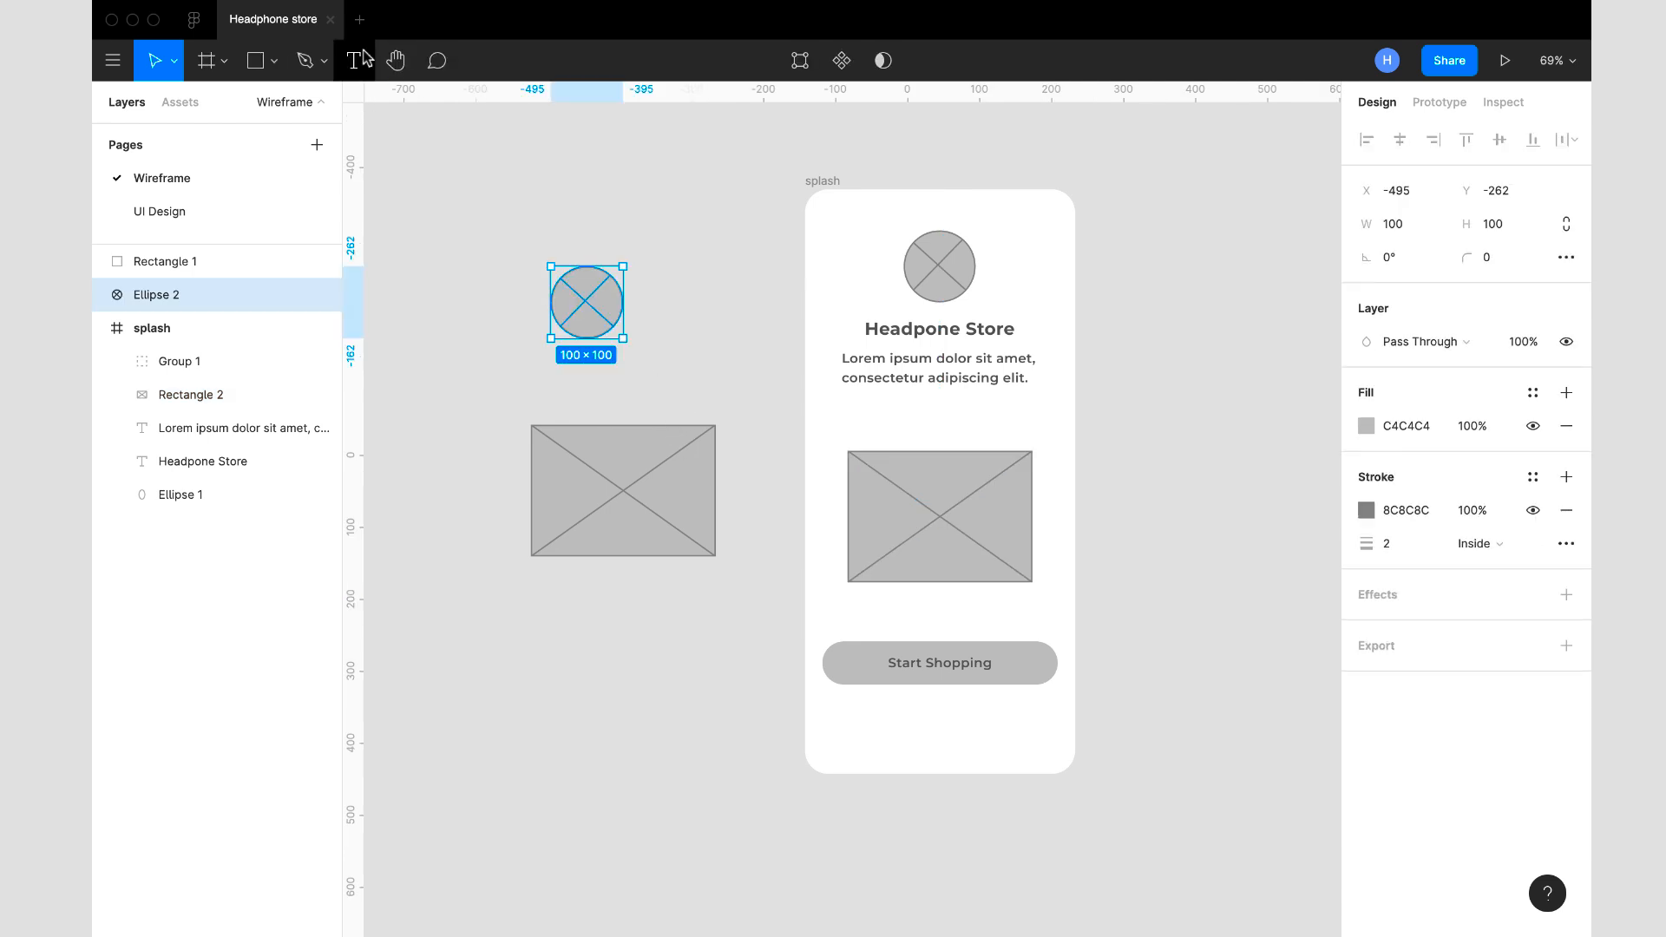
shift+click(600, 434)
shift+click(937, 286)
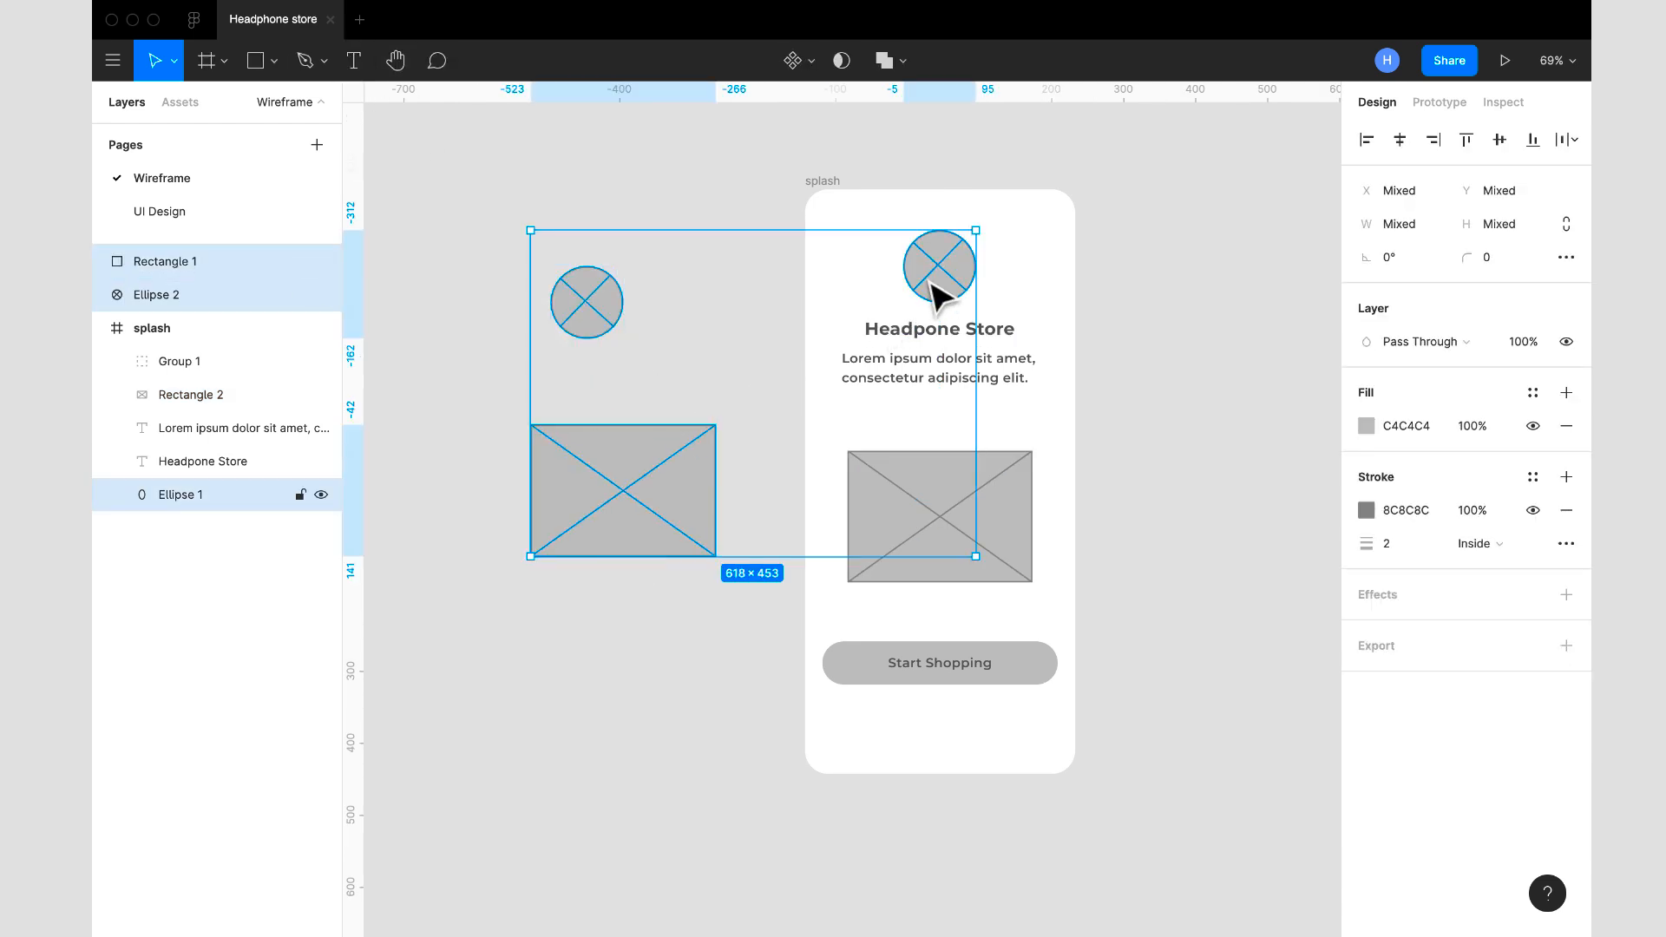
shift+click(1028, 555)
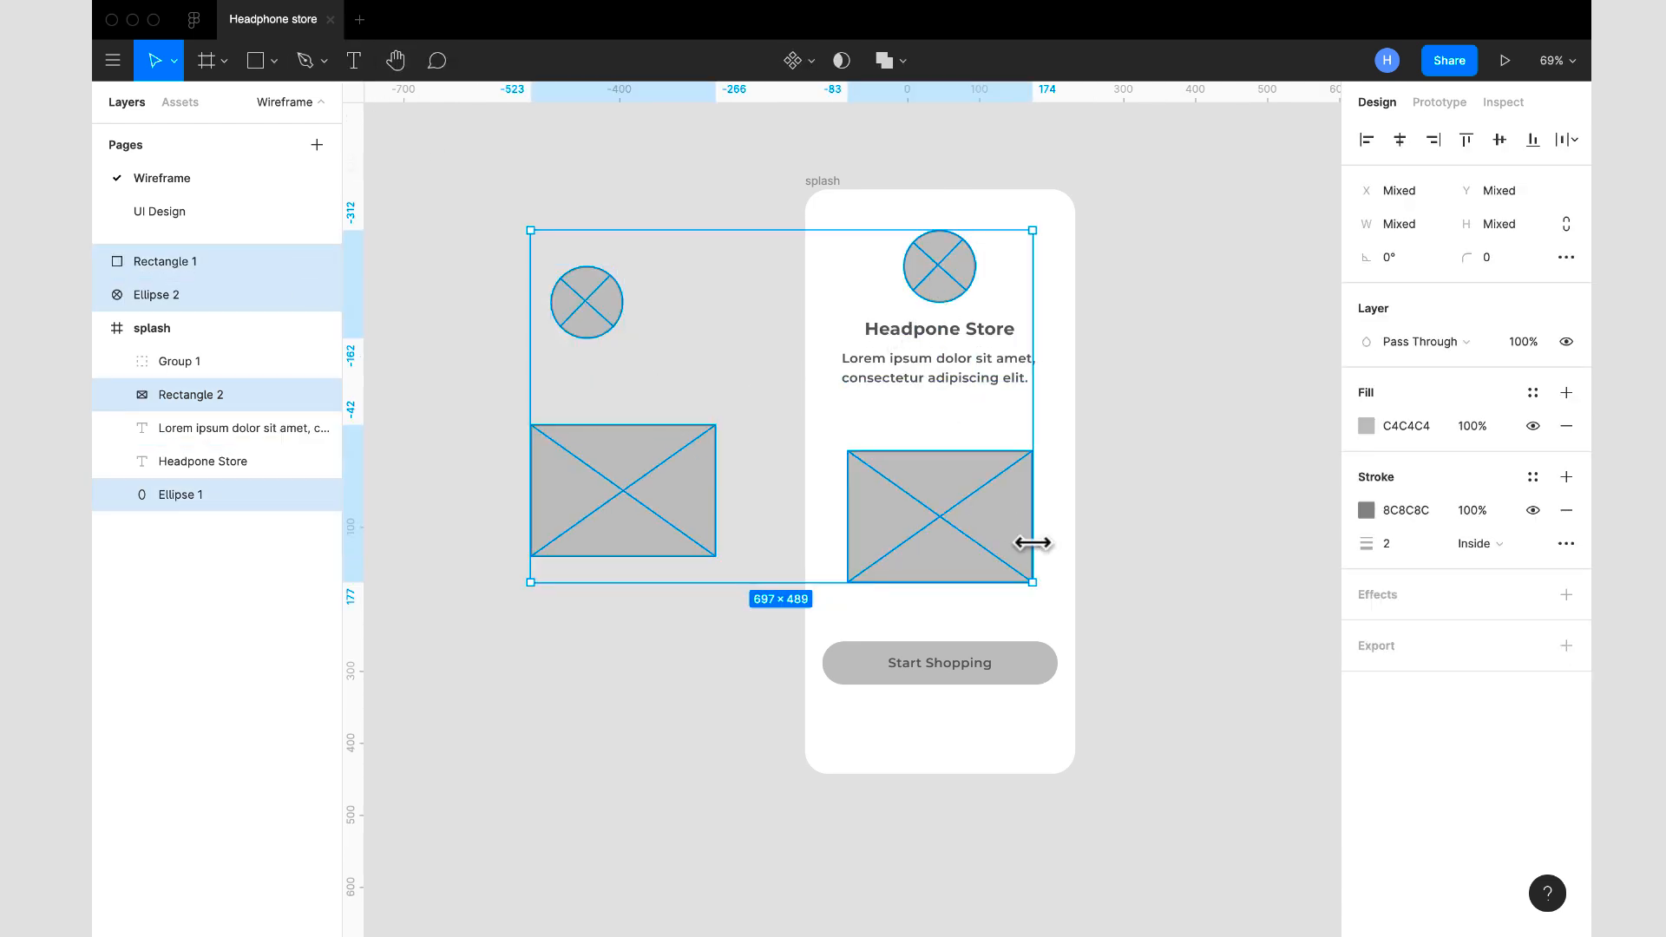
shift+click(1039, 680)
click(1428, 746)
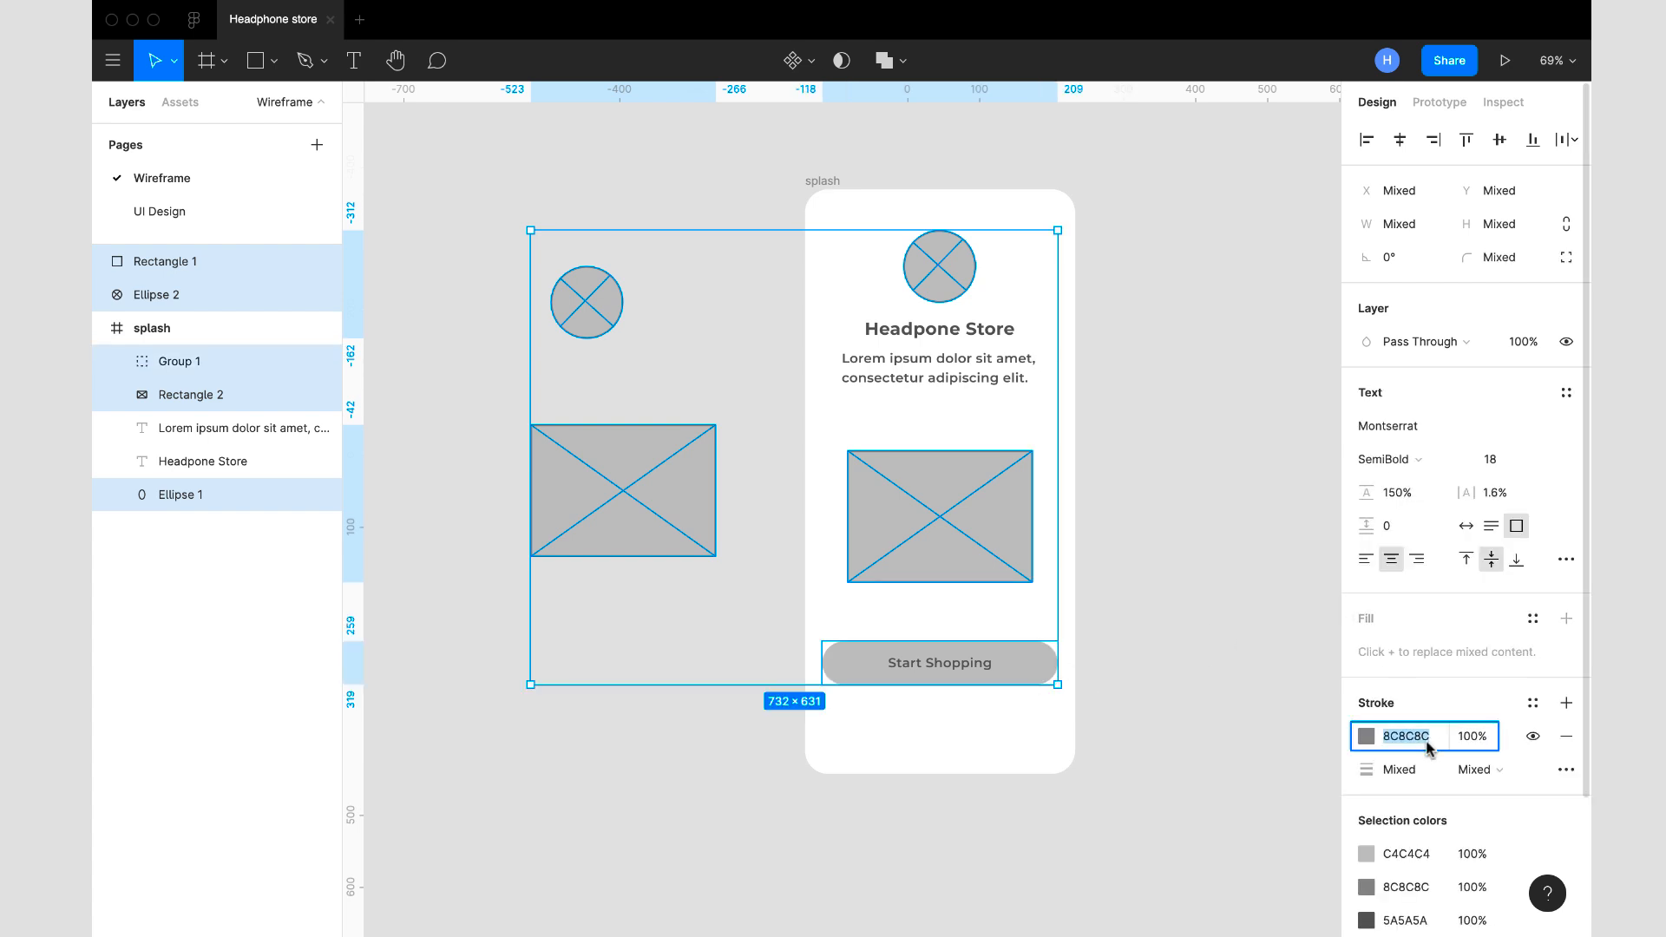
text(D8D8D8)
key(Return)
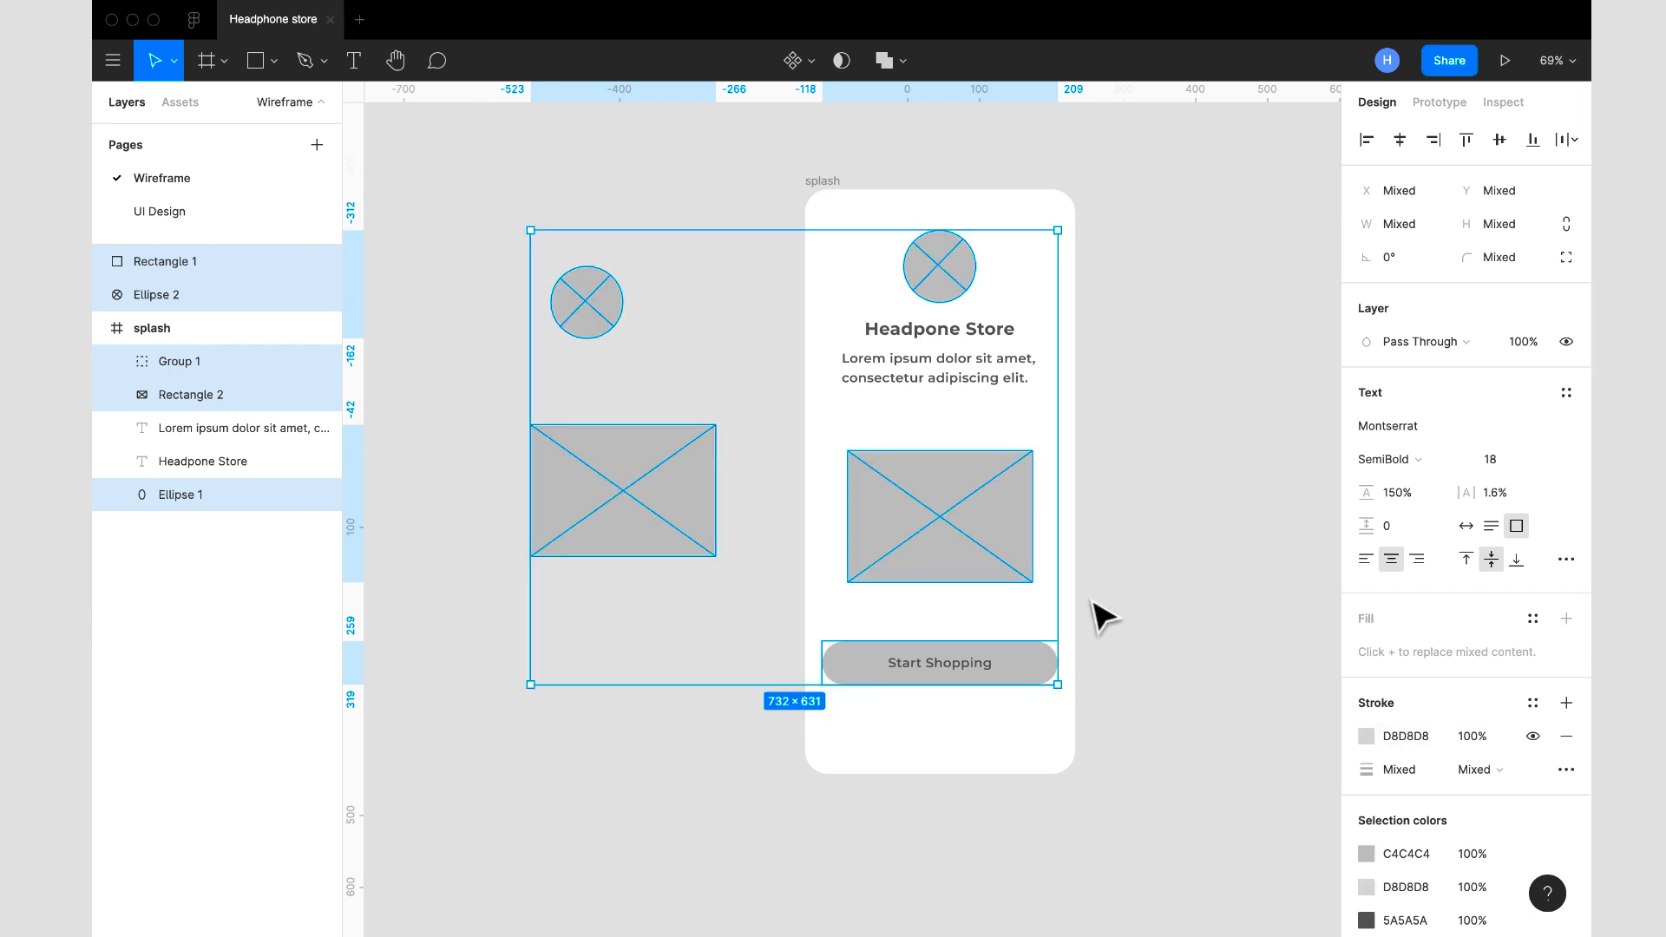
click(1152, 587)
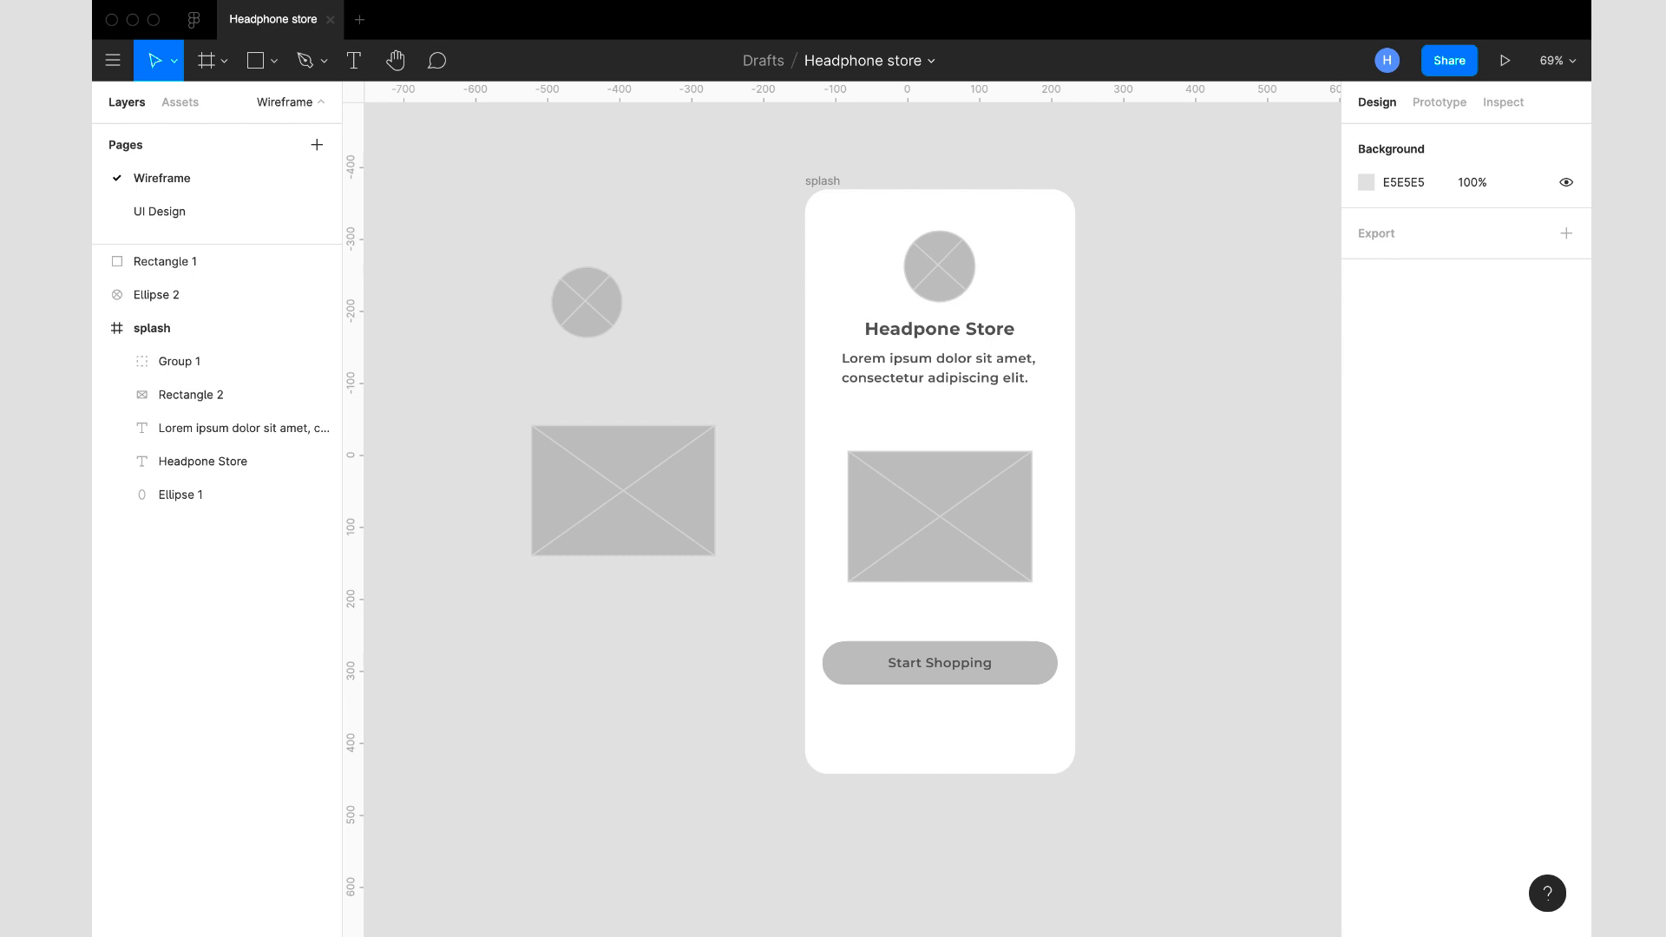
- Set the stroke colour of the splash frame's rectangular placeholder to 828282
double_click(929, 539)
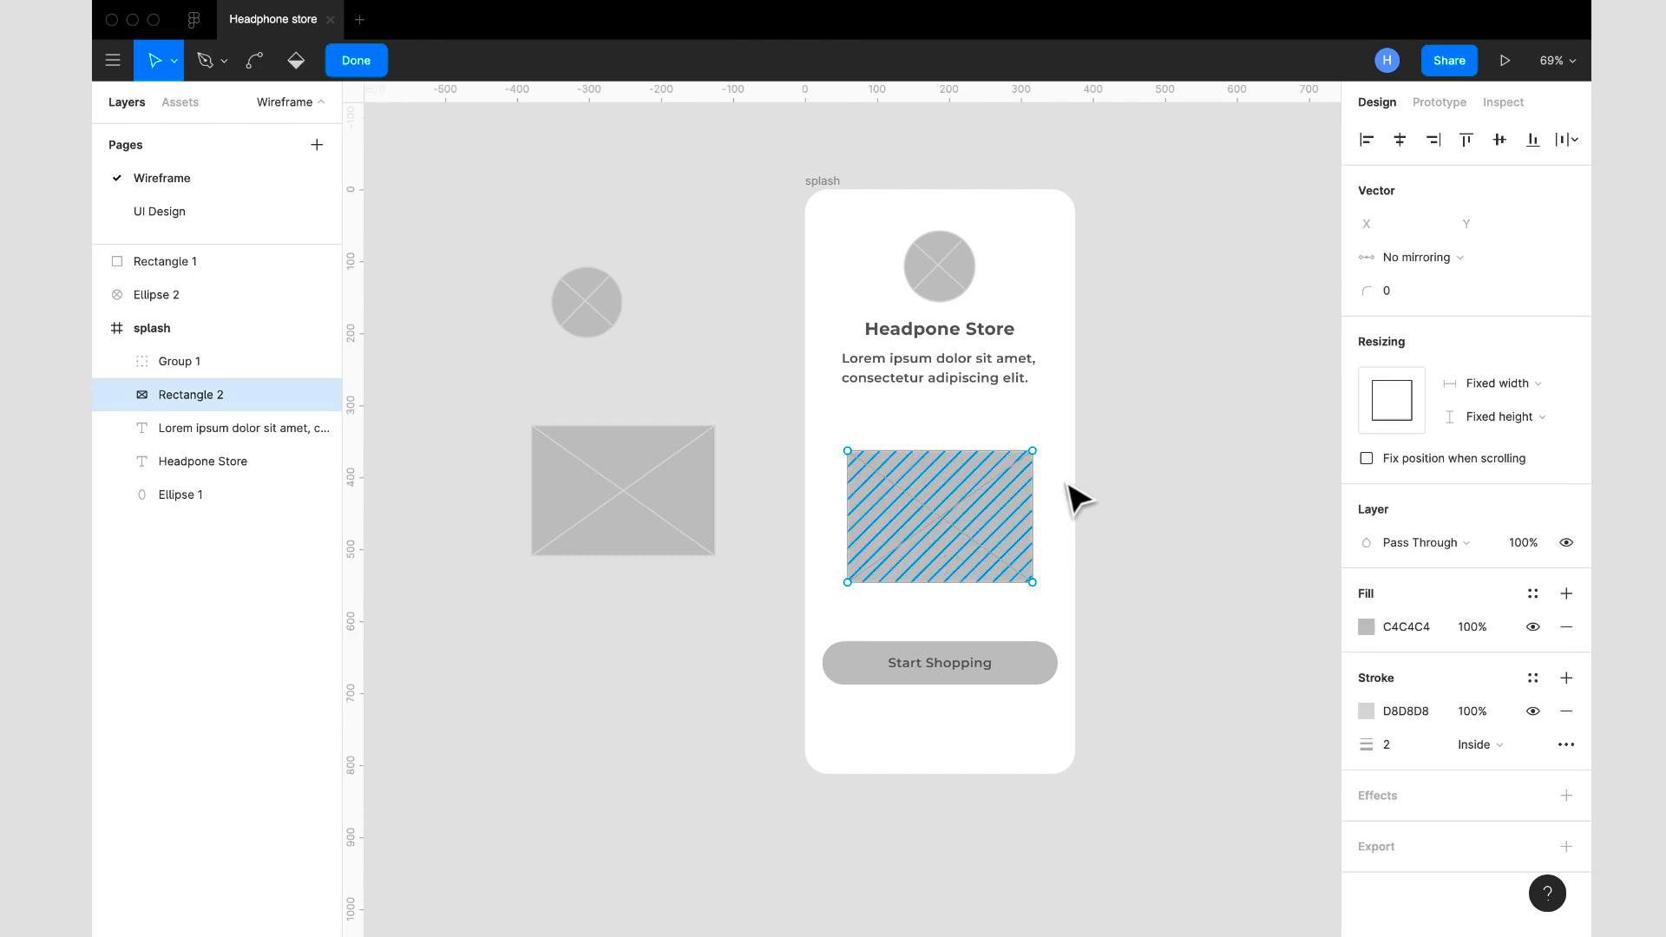
click(1411, 725)
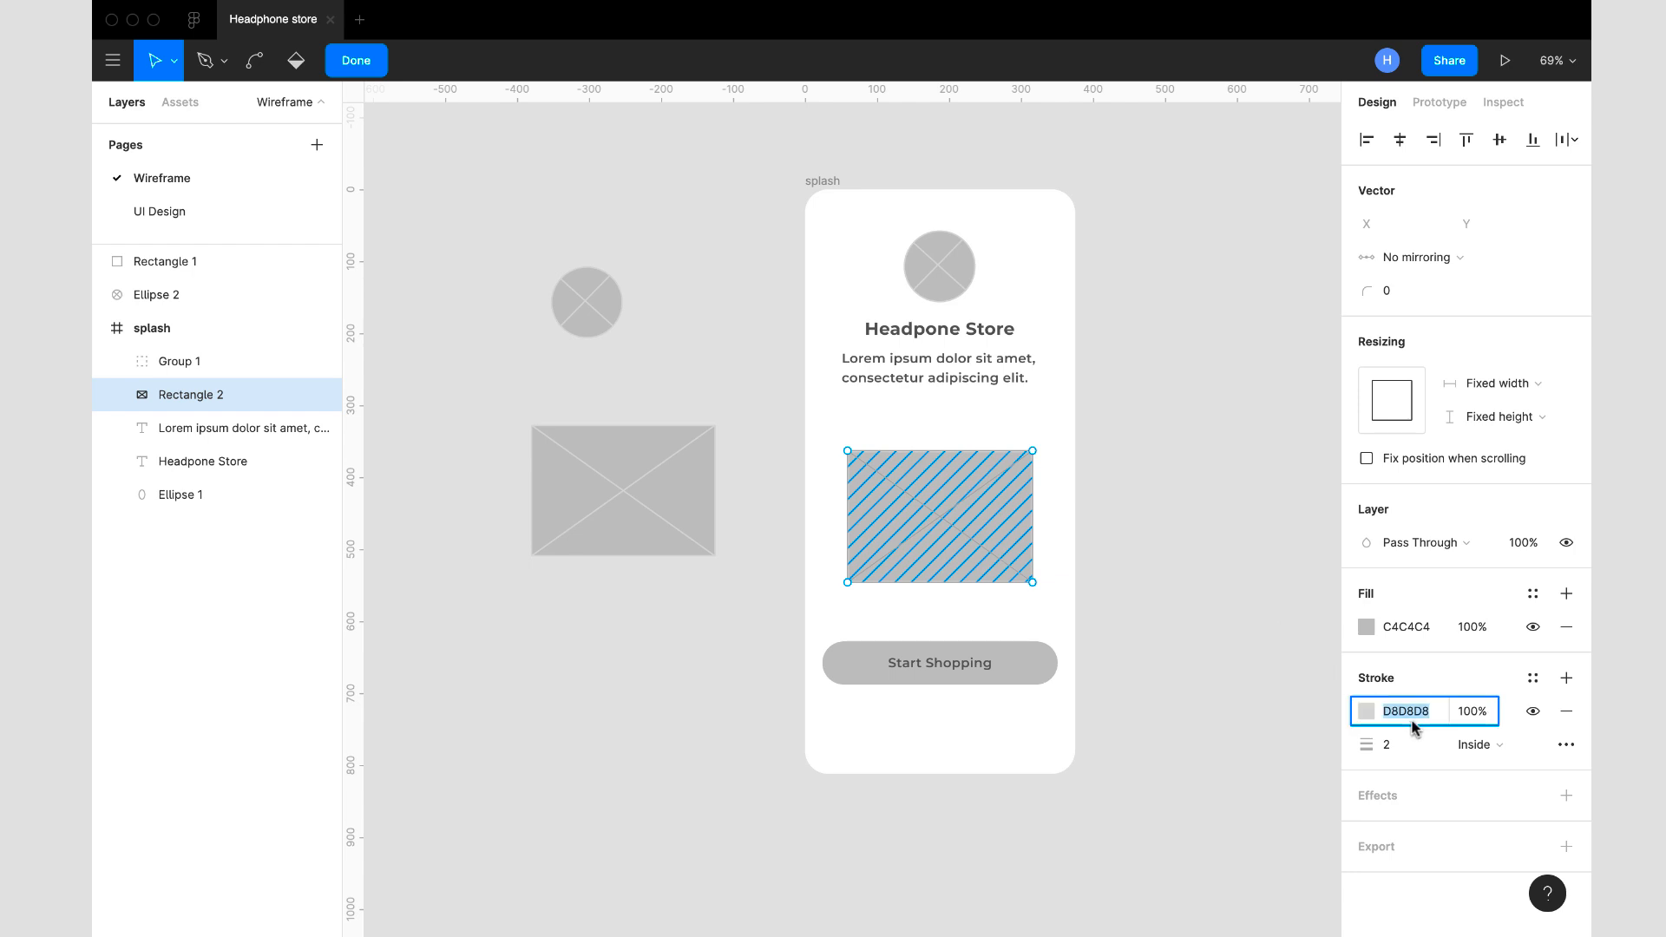
text(828282)
key(Return)
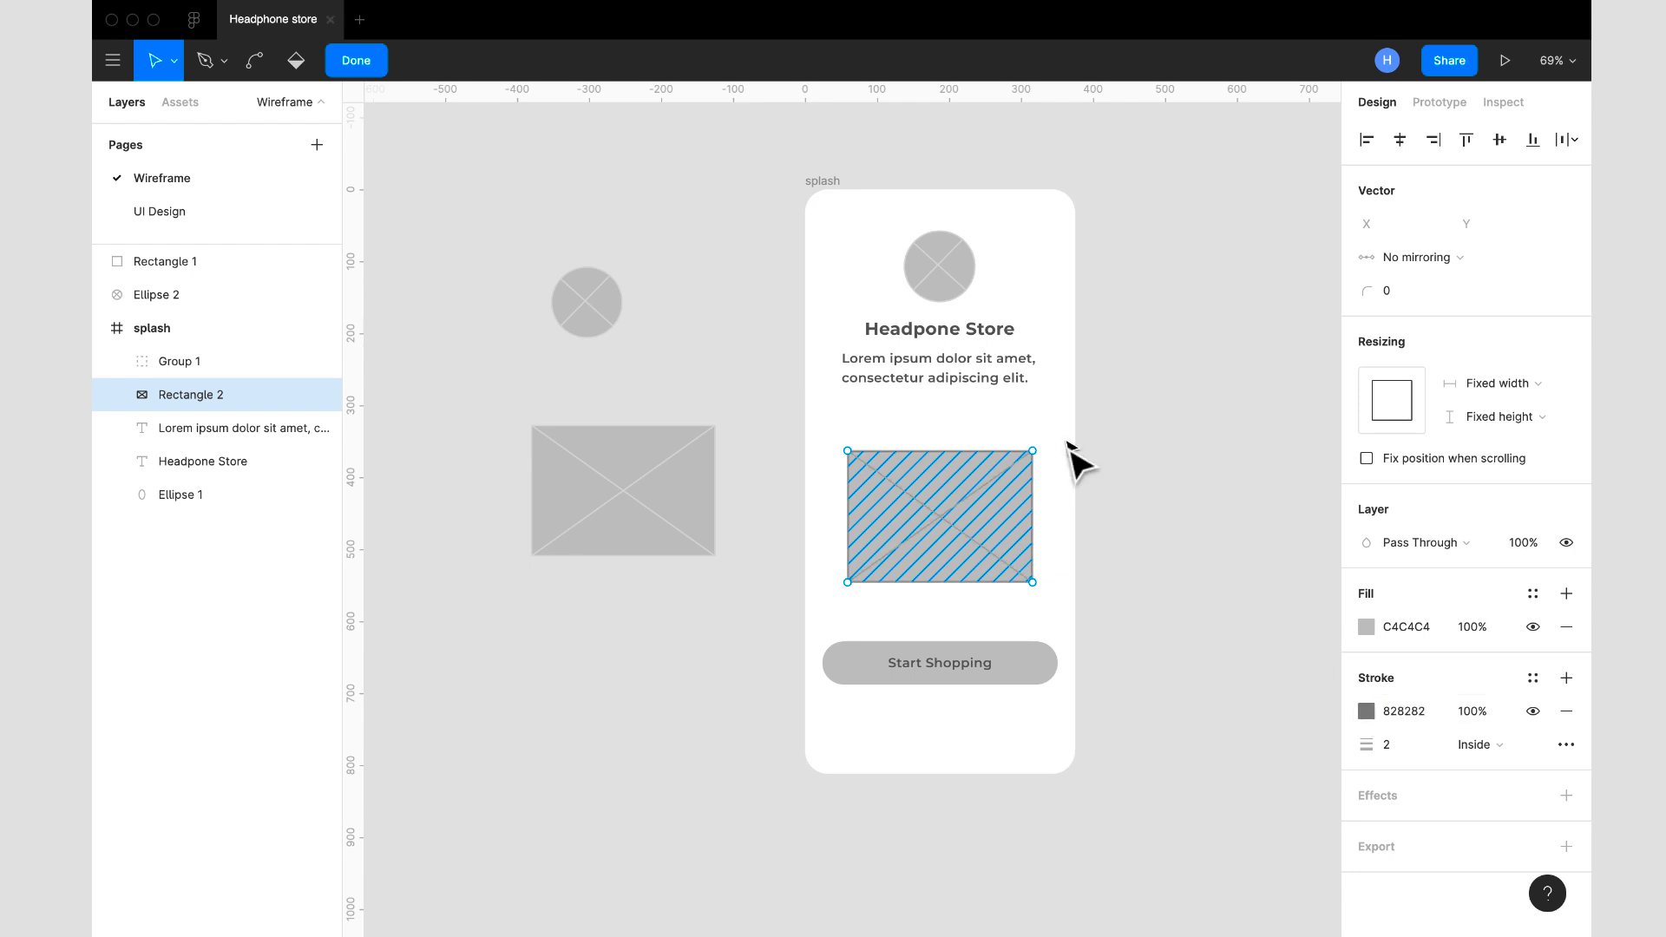
click(350, 68)
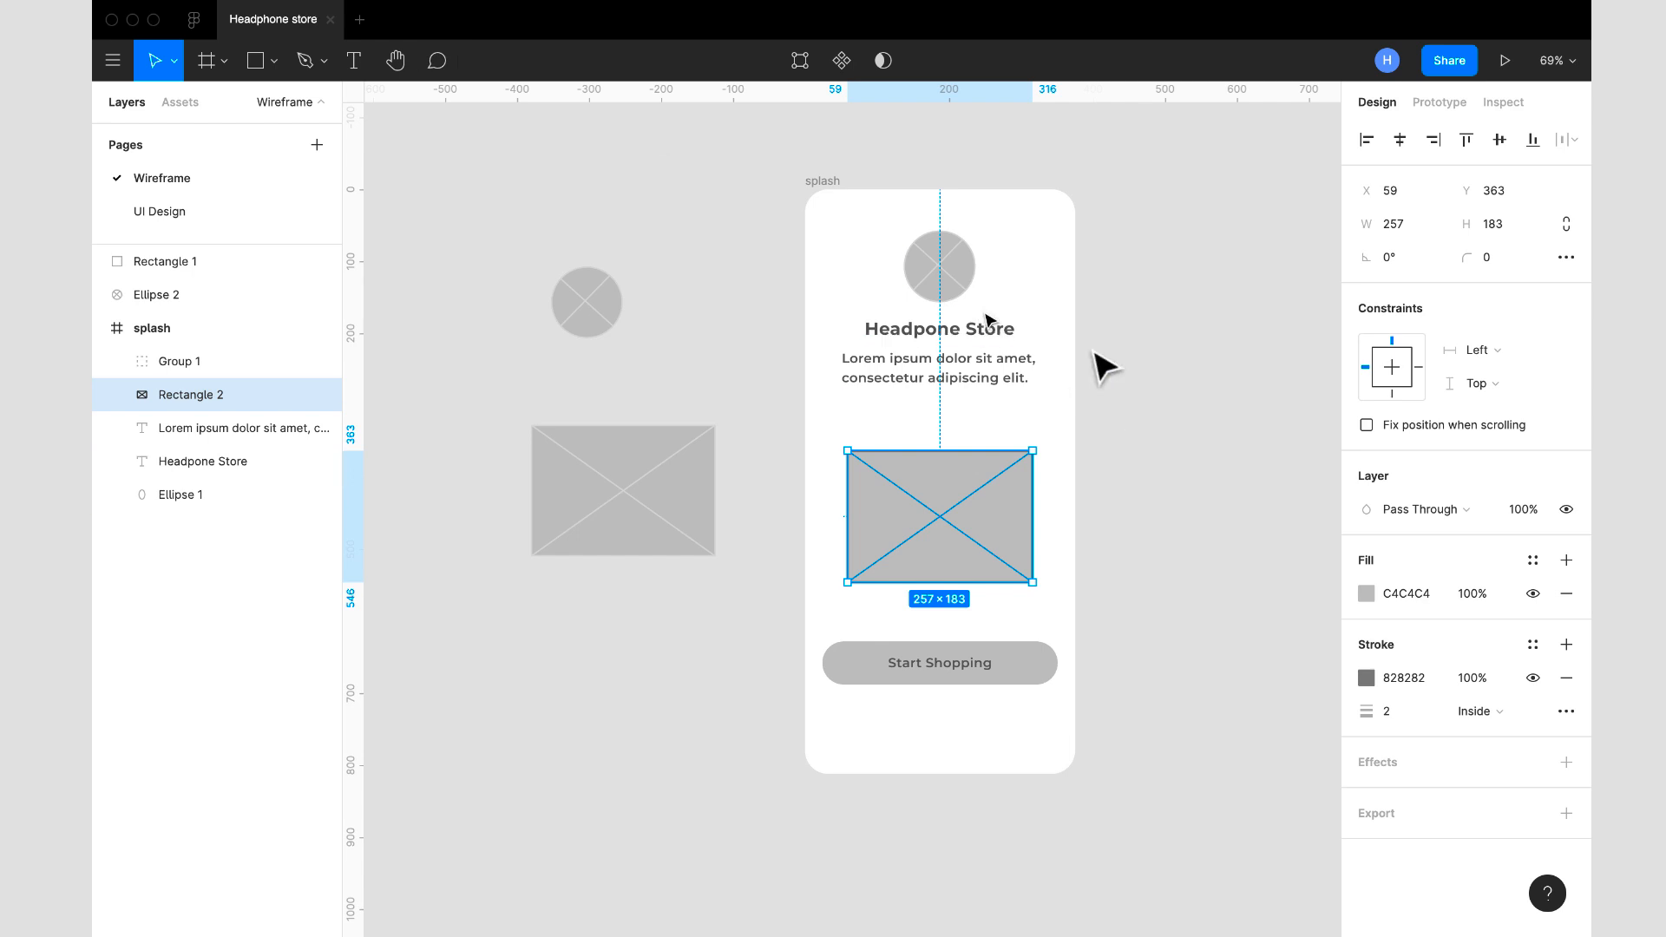
click(1202, 465)
- Set the stroke colour of the splash frame's circular placeholder to 828282
click(955, 293)
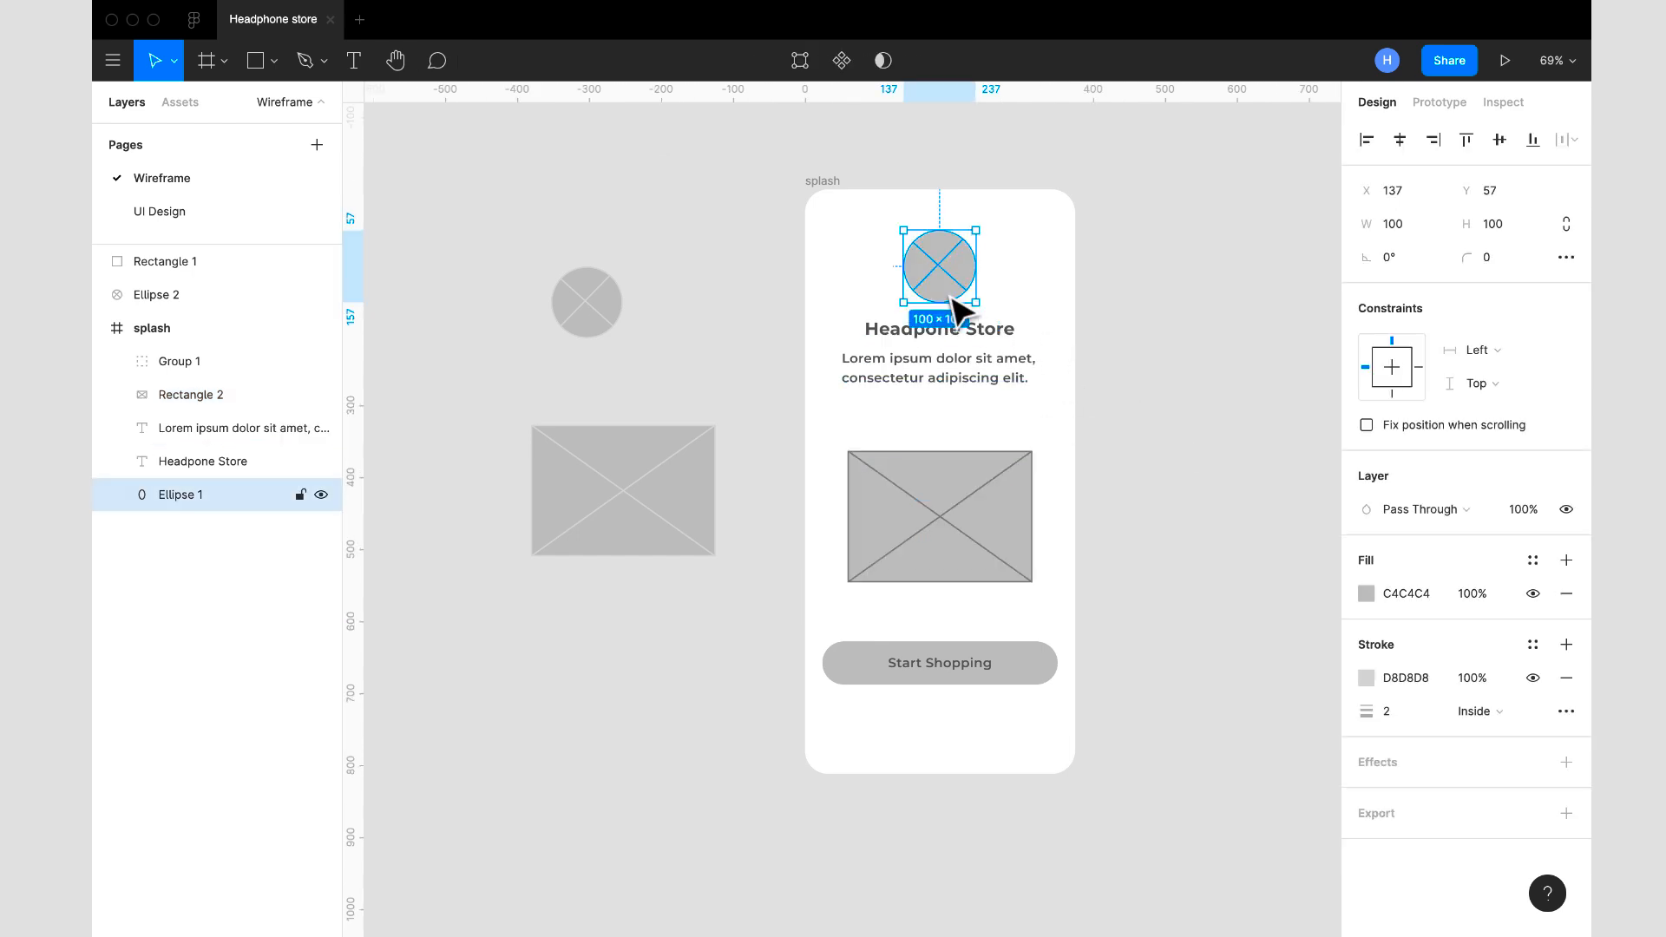
click(1426, 679)
text(828282)
key(Return)
- Set the stroke colour of the spare rectangular placeholder outside the frame to 828282
click(666, 477)
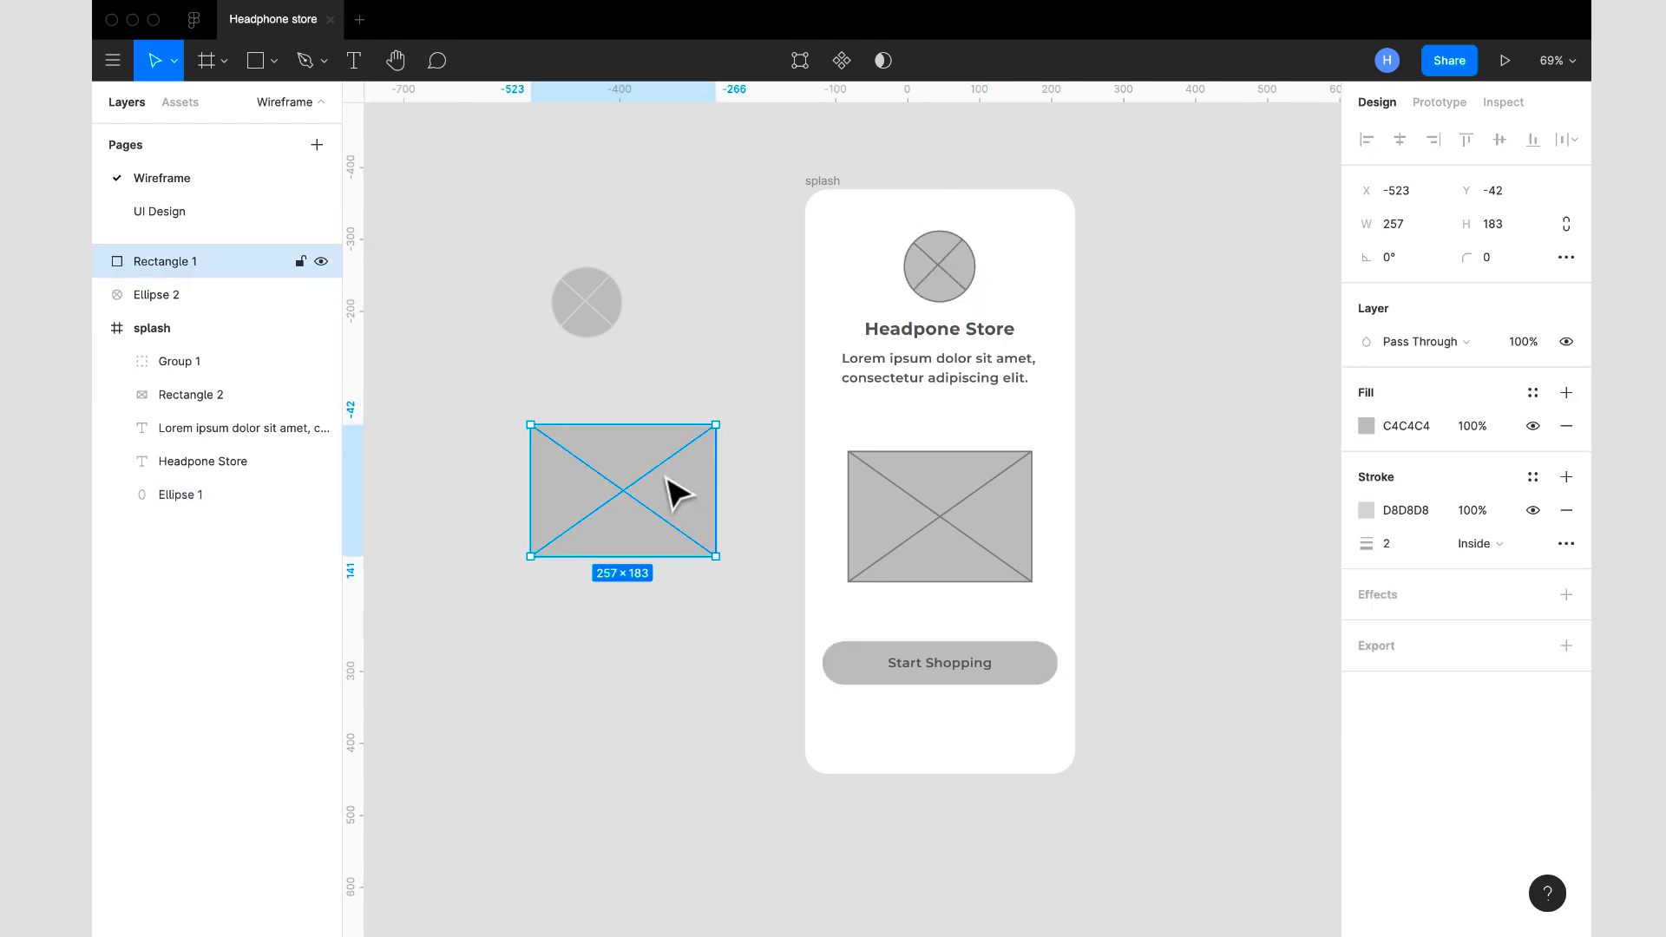
click(1425, 512)
text(828282)
key(Return)
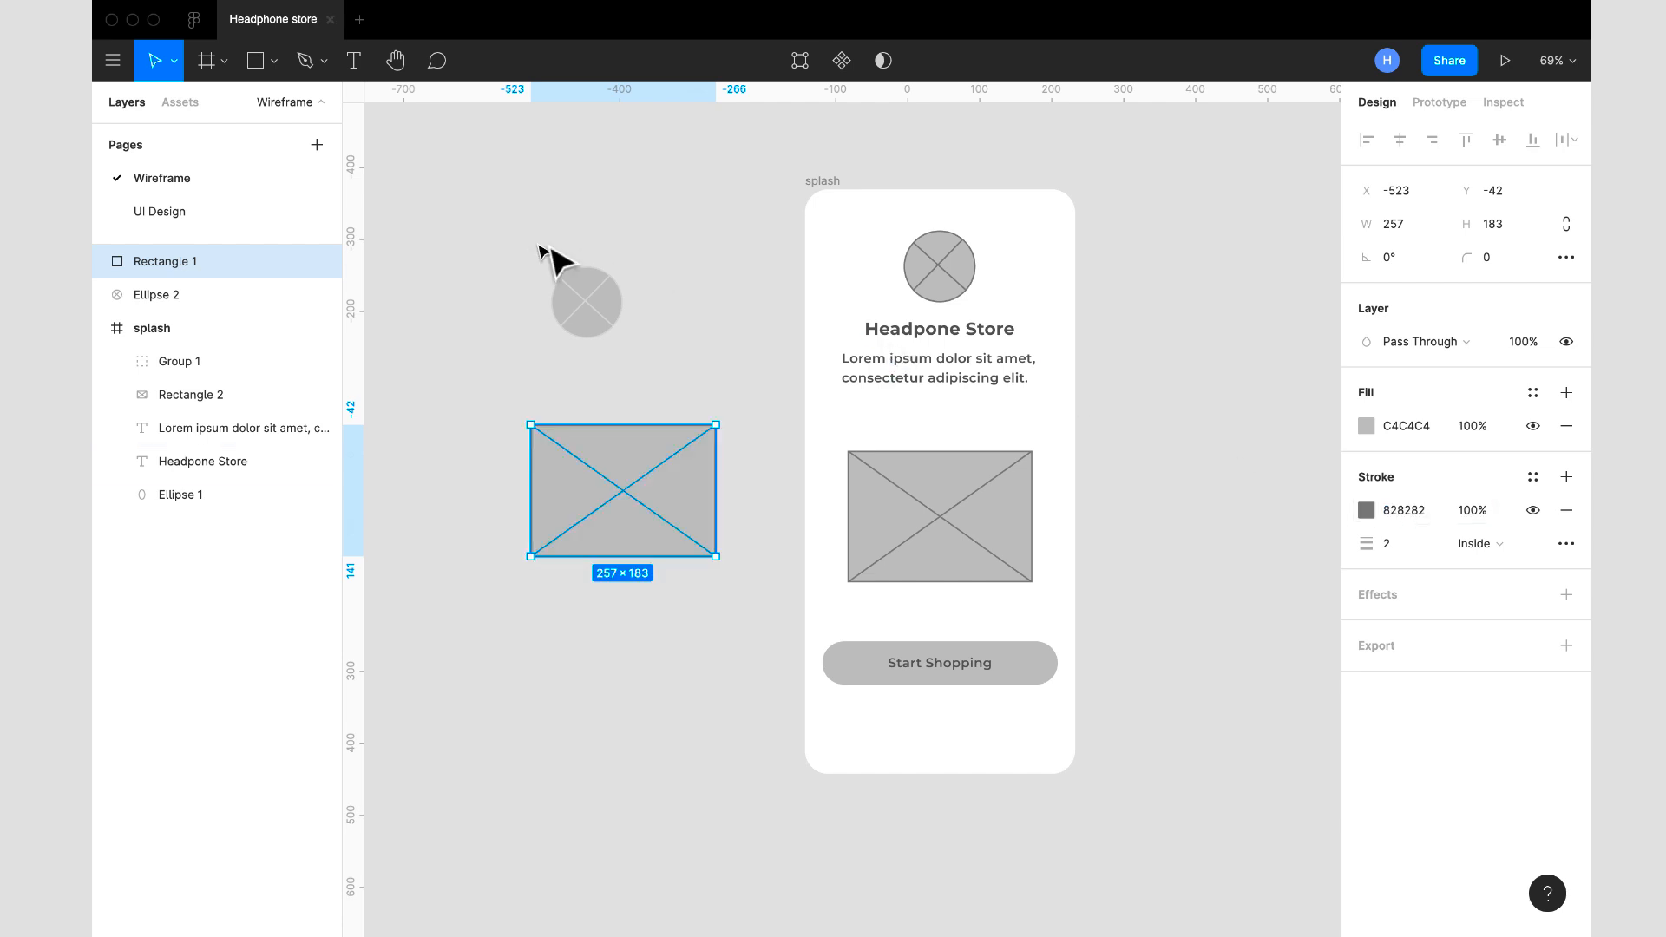
- Set the stroke colour of the spare circular placeholder outside the frame to 828282
click(590, 321)
click(1429, 512)
text(828282)
key(Return)
click(1250, 558)
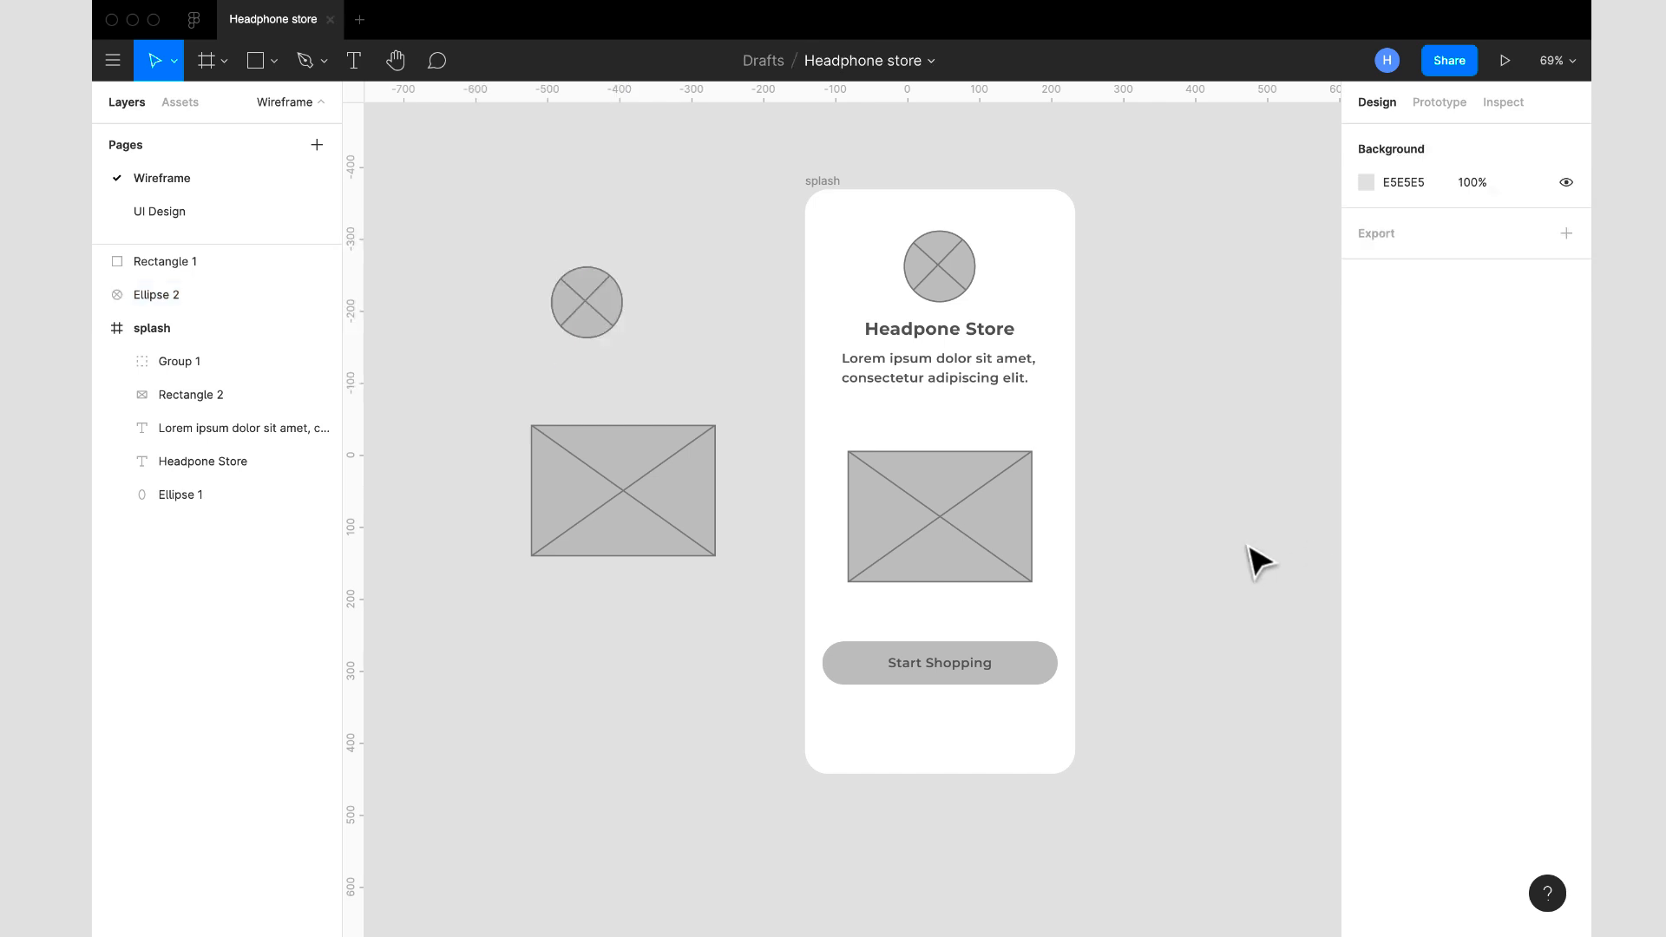
- Move the circular placeholder in the splash frame up to X 138, Y 50
scroll(1132, 535, down, 5)
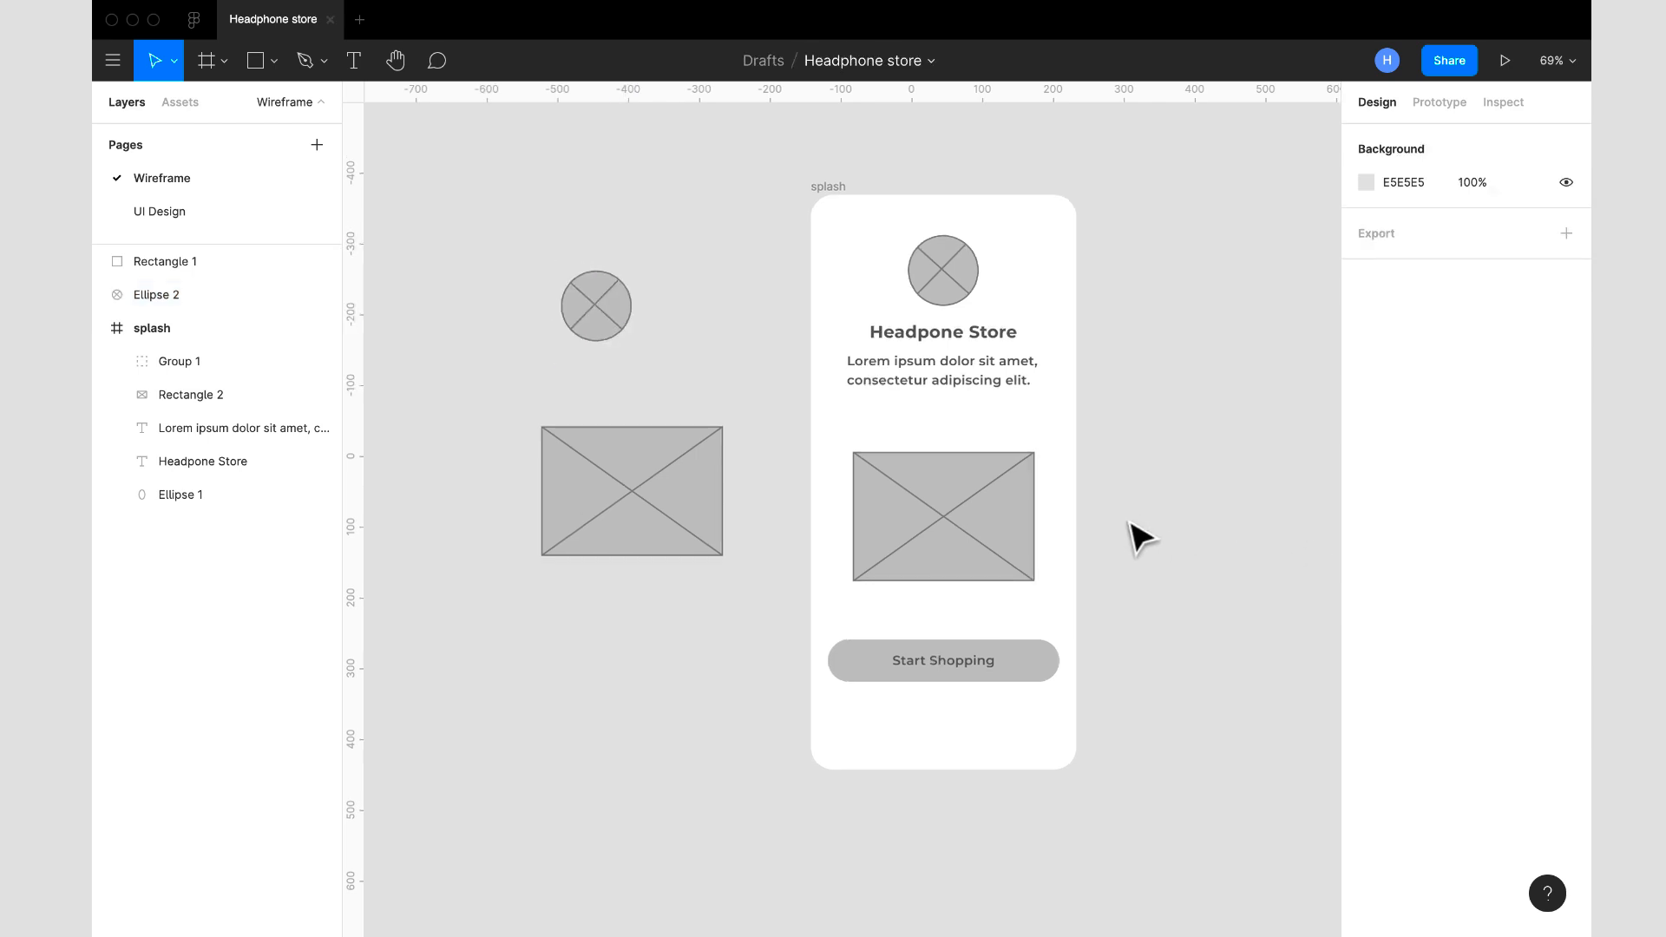
scroll(1128, 522, right, 1)
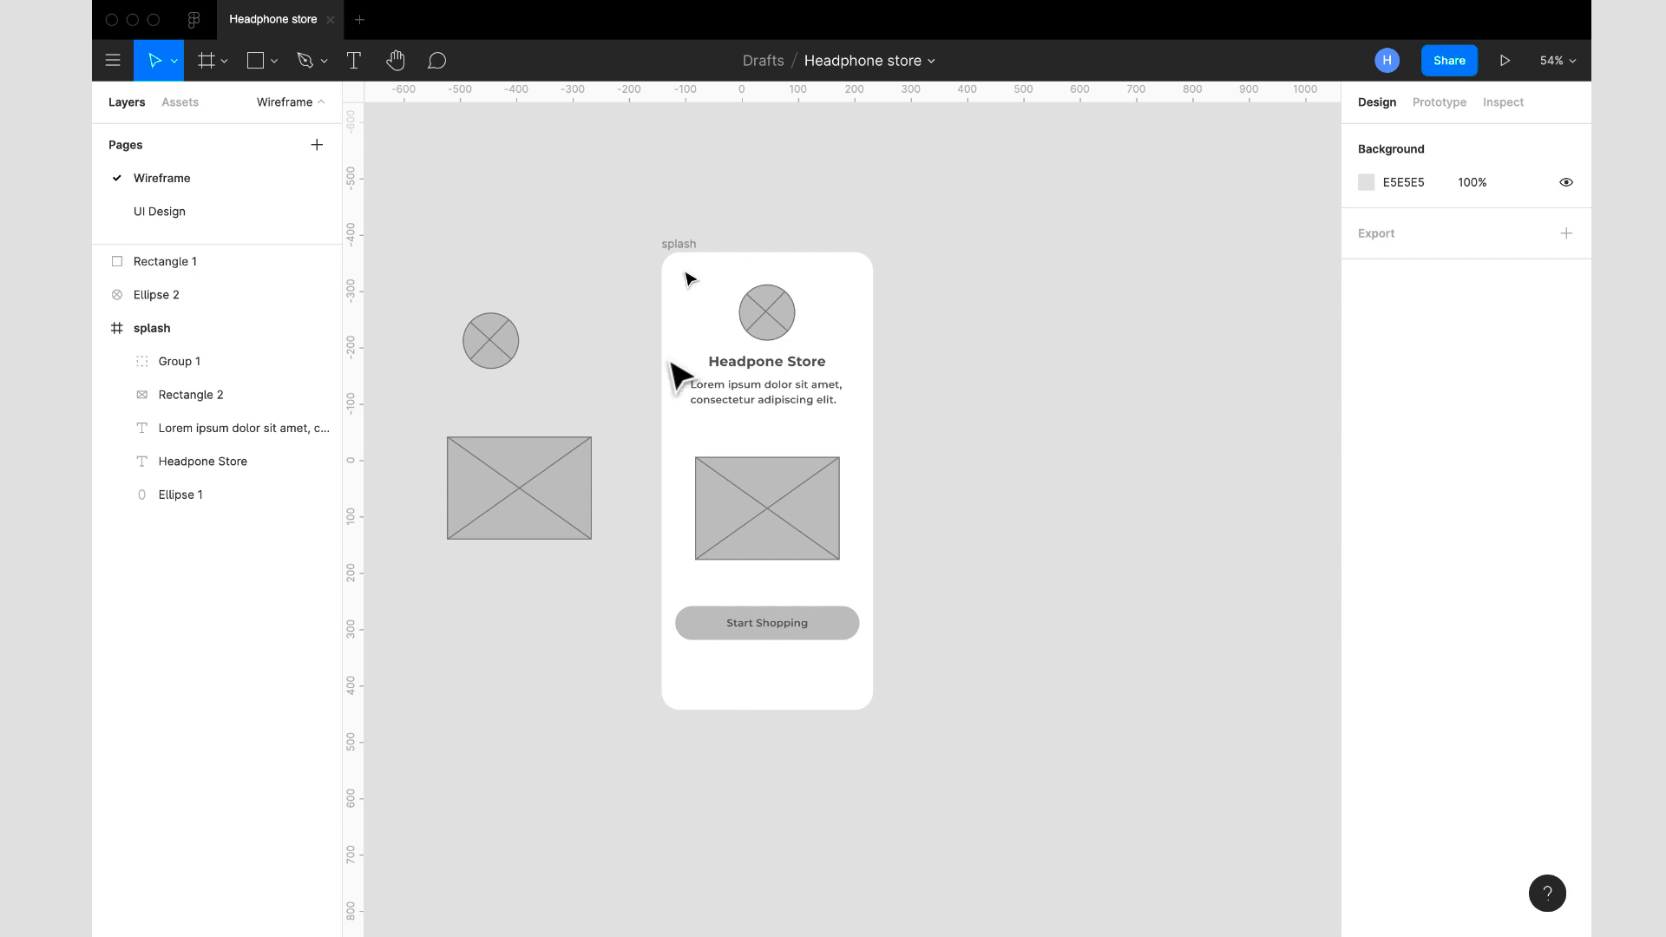
click(752, 330)
drag(752, 331, 778, 332)
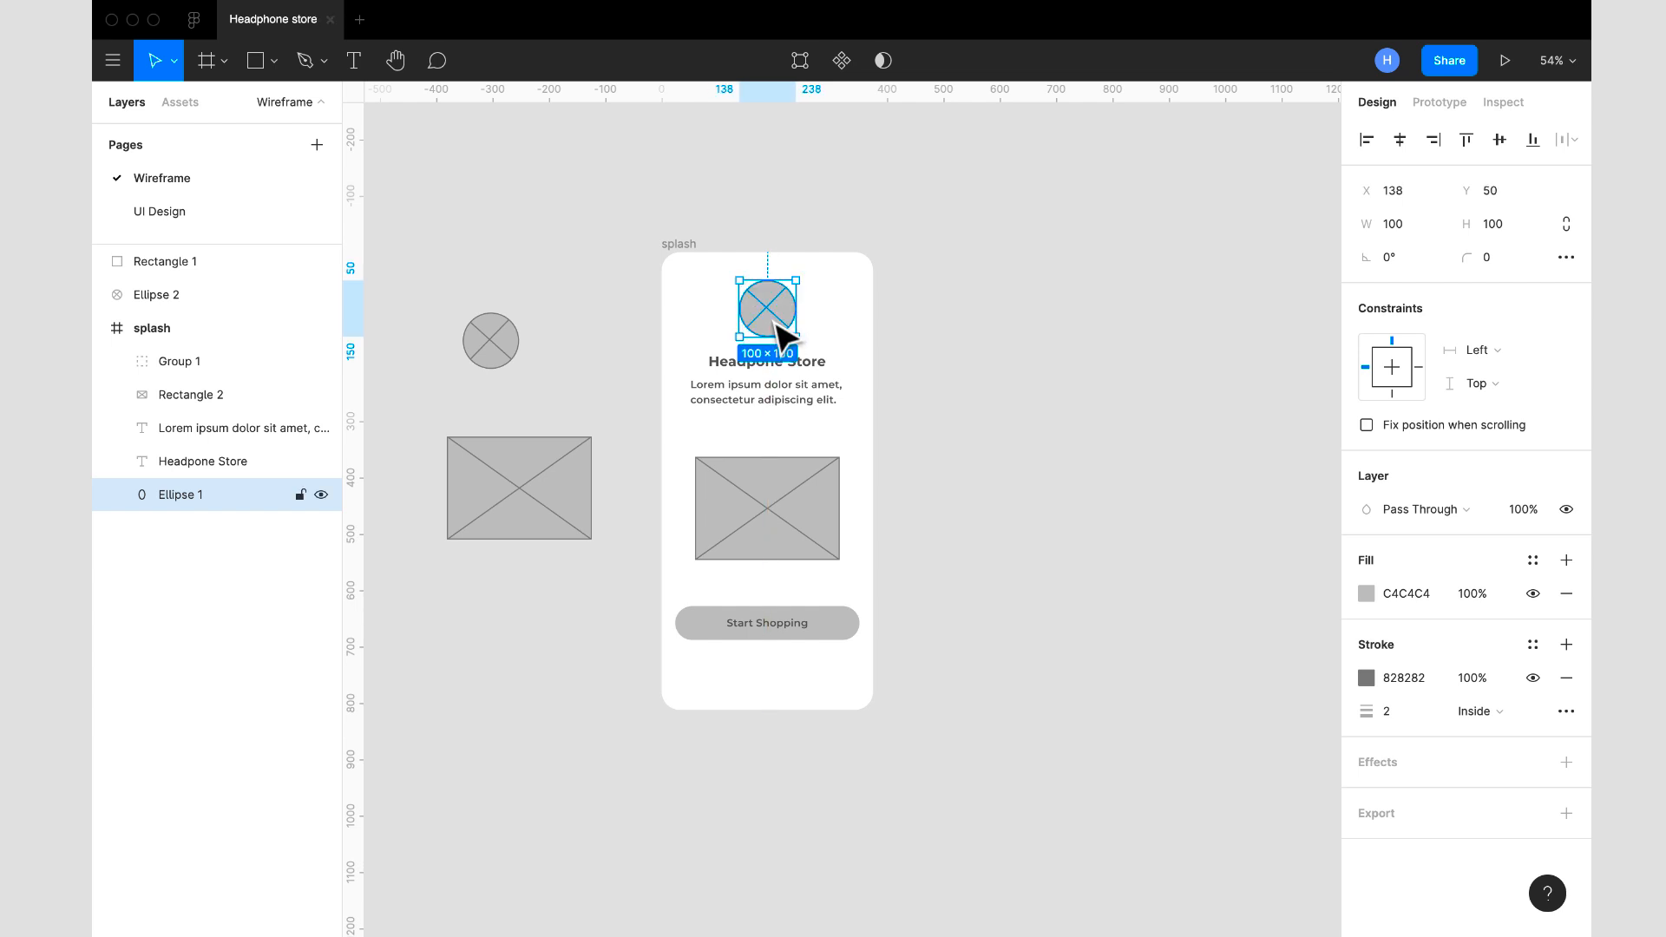
- Move the rectangular image placeholder in the splash frame up to Y 356
click(807, 379)
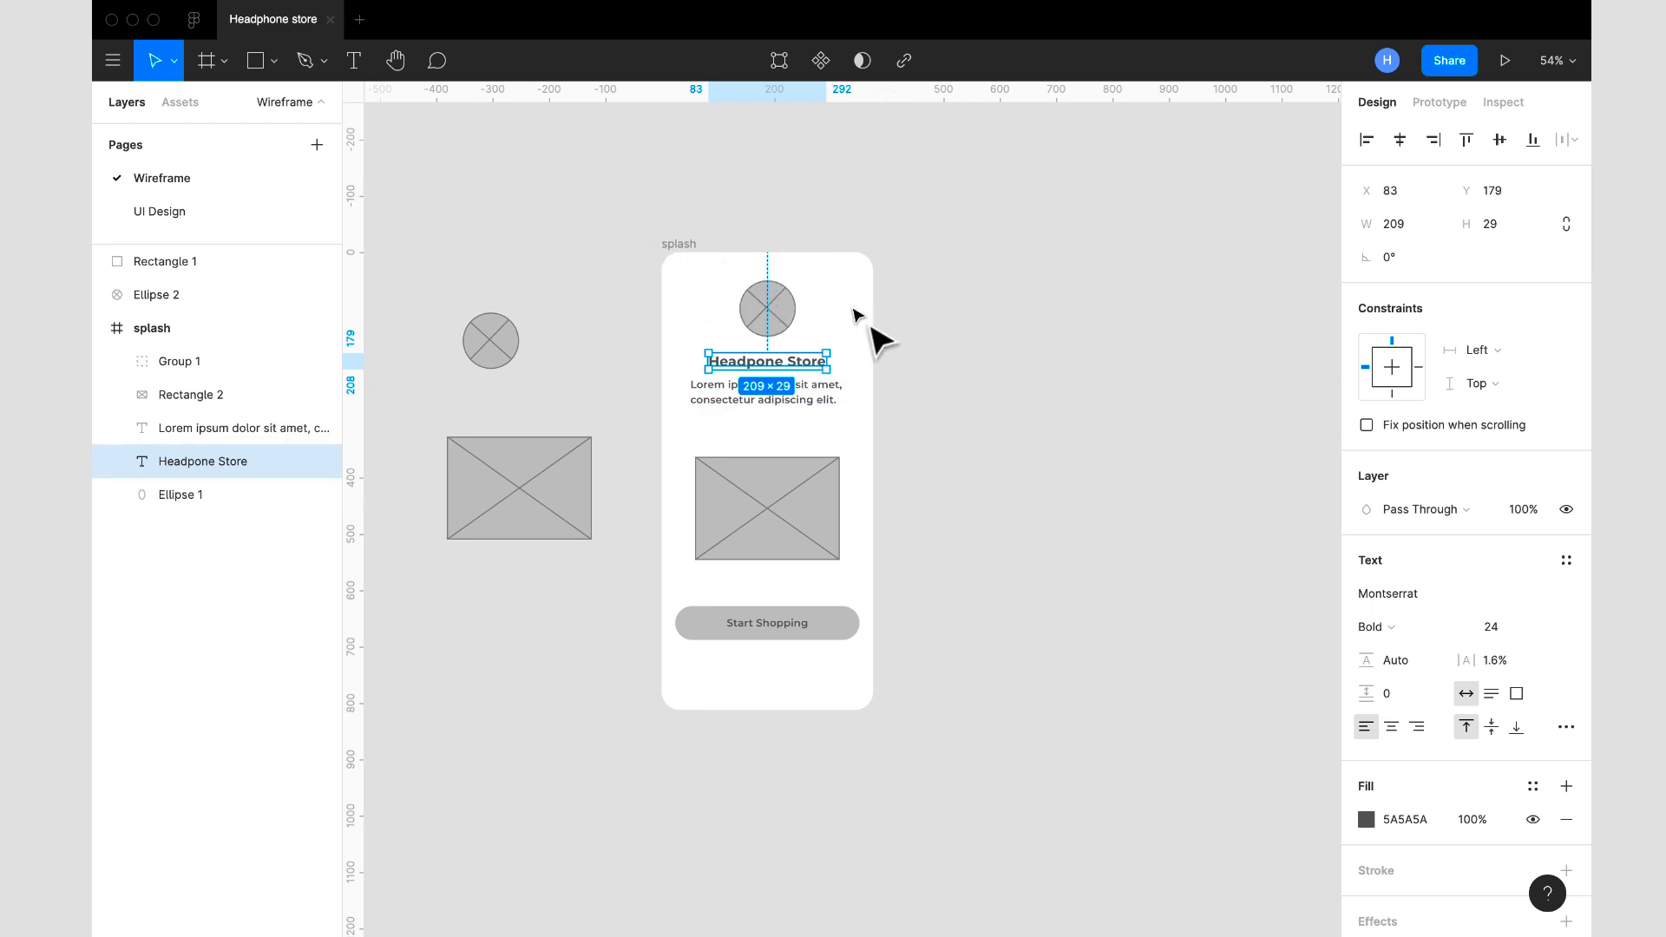
click(825, 397)
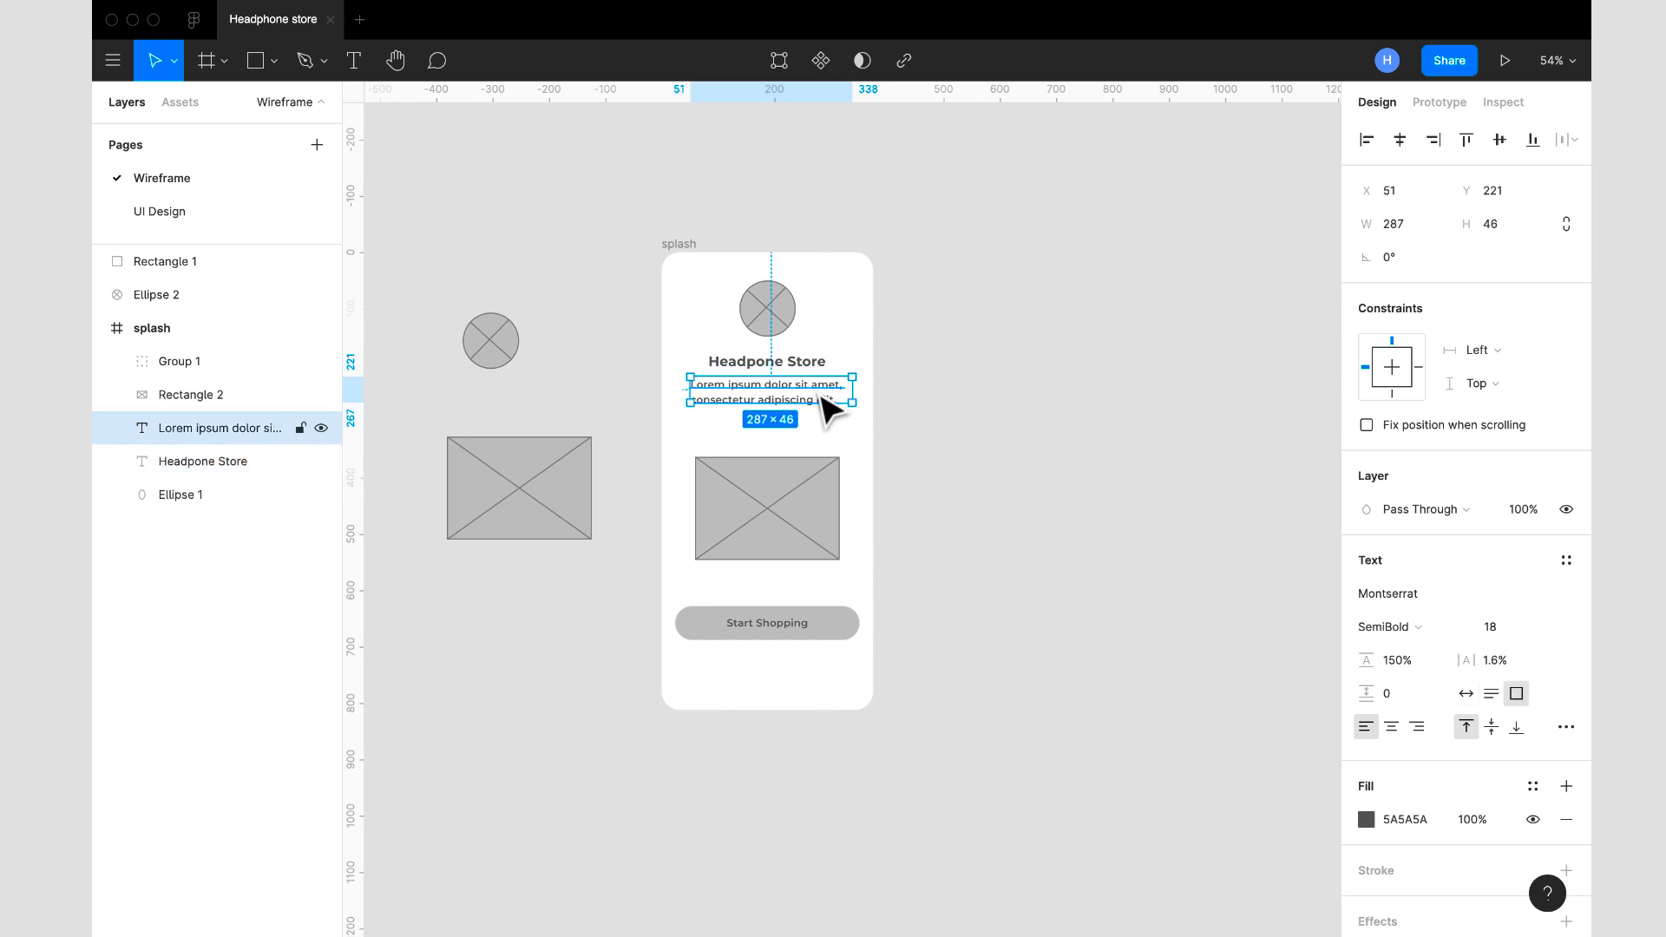
click(806, 525)
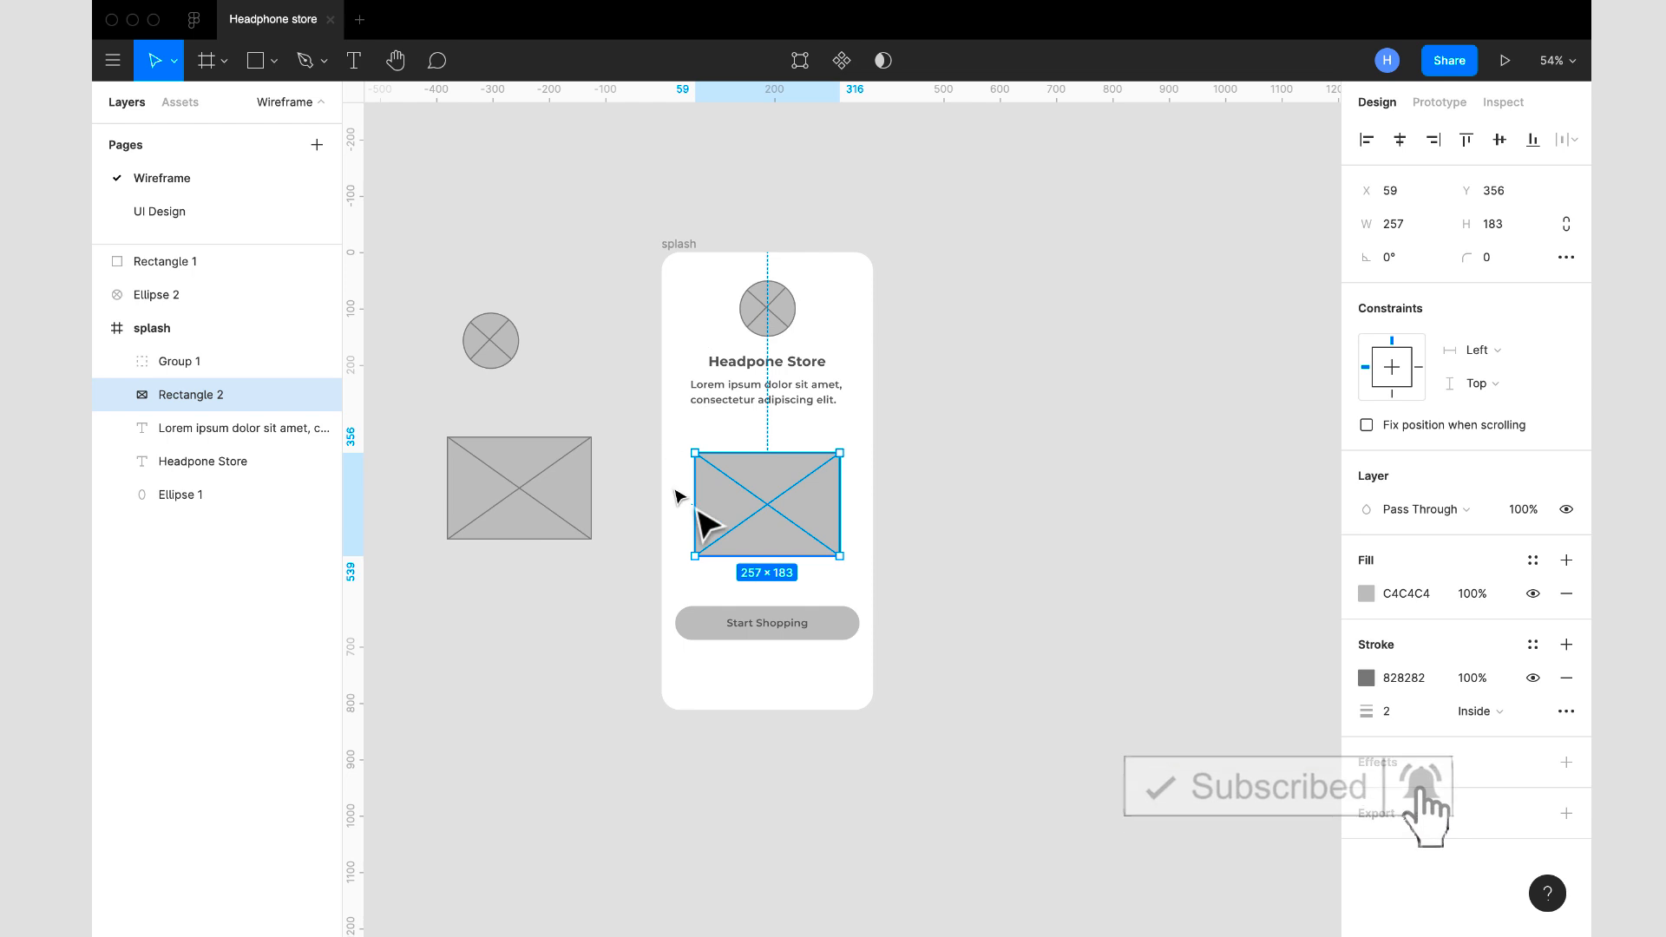
- Duplicate the splash frame and place the copy beside the original at X 319, Y -369
click(839, 625)
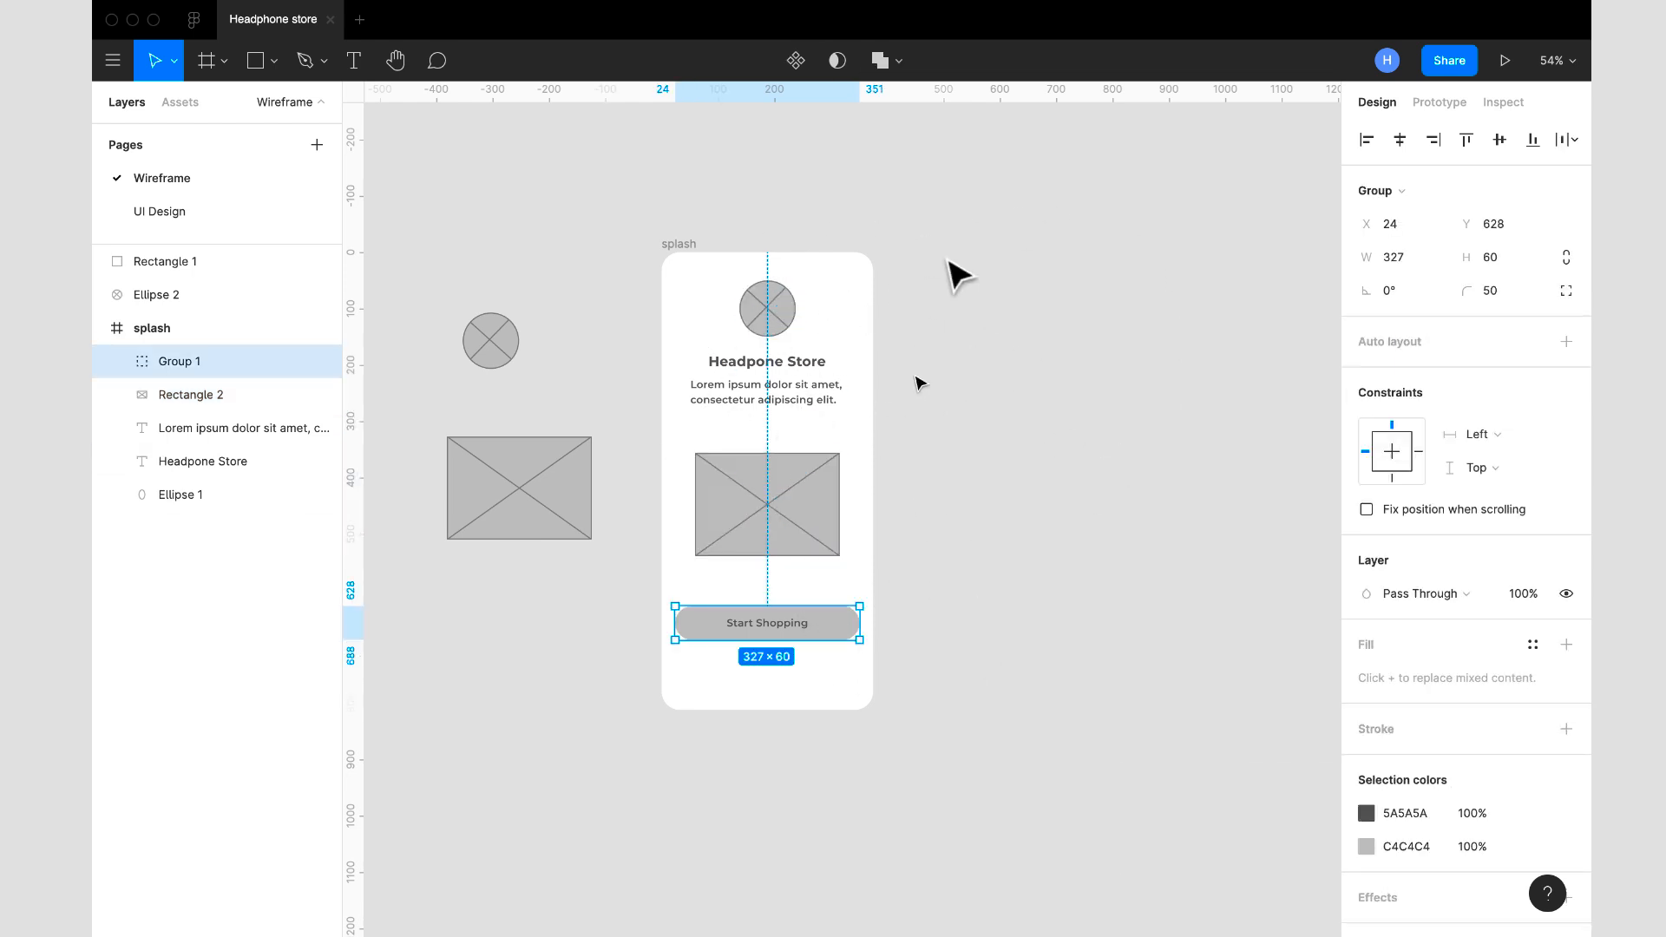
click(679, 244)
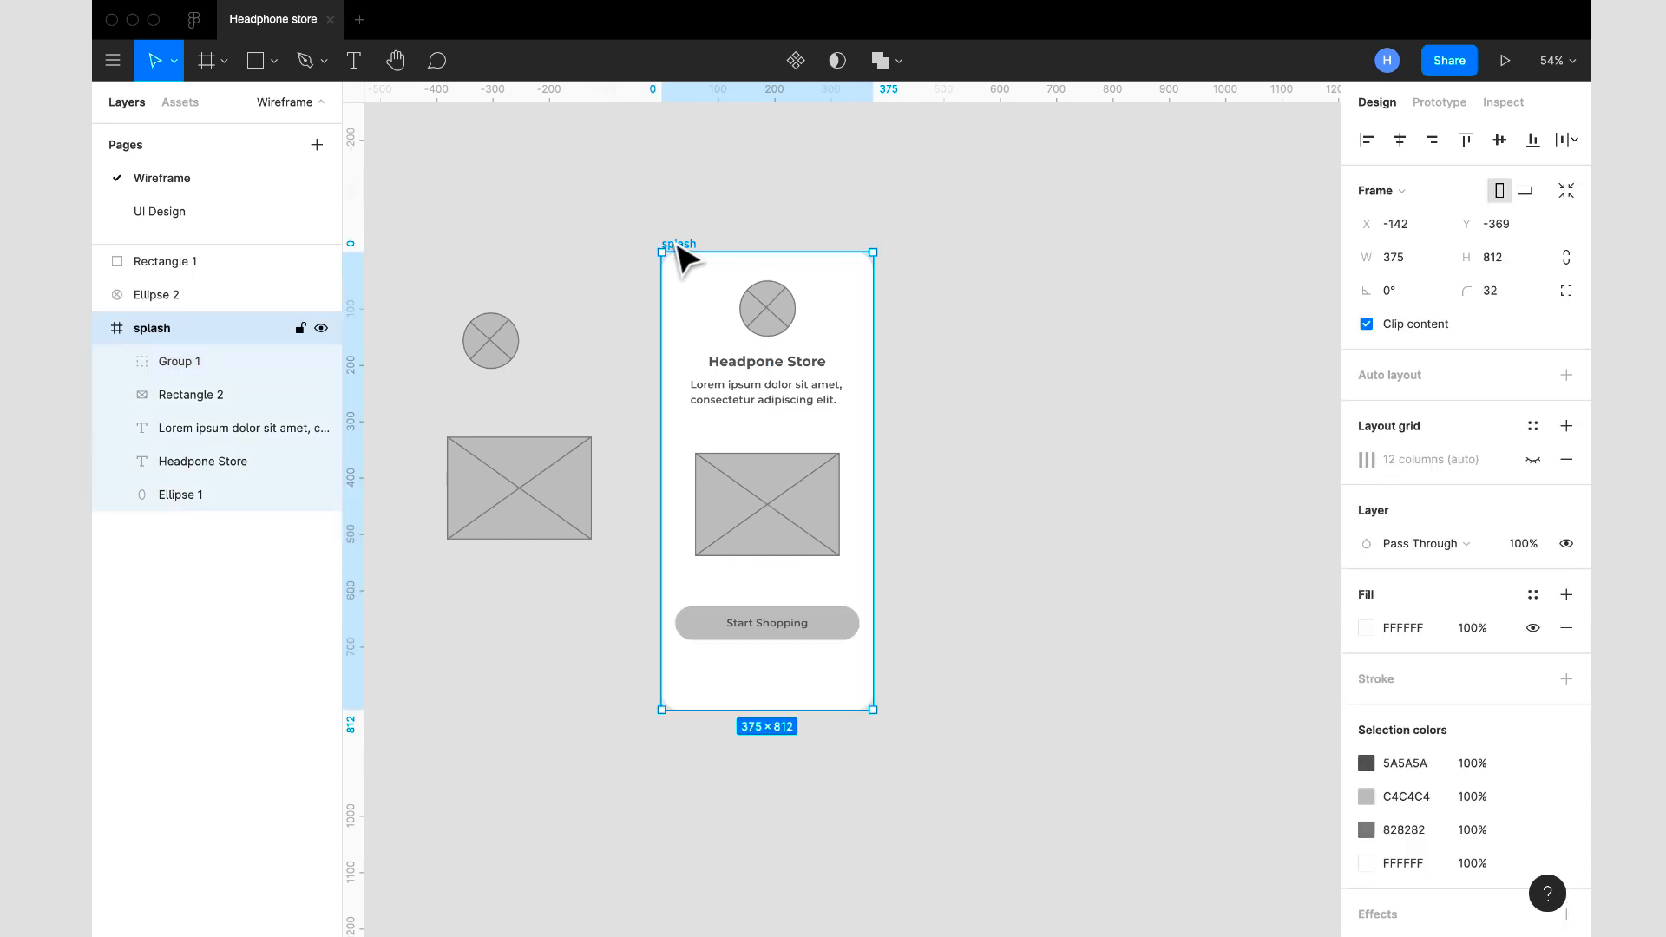
key(super+d)
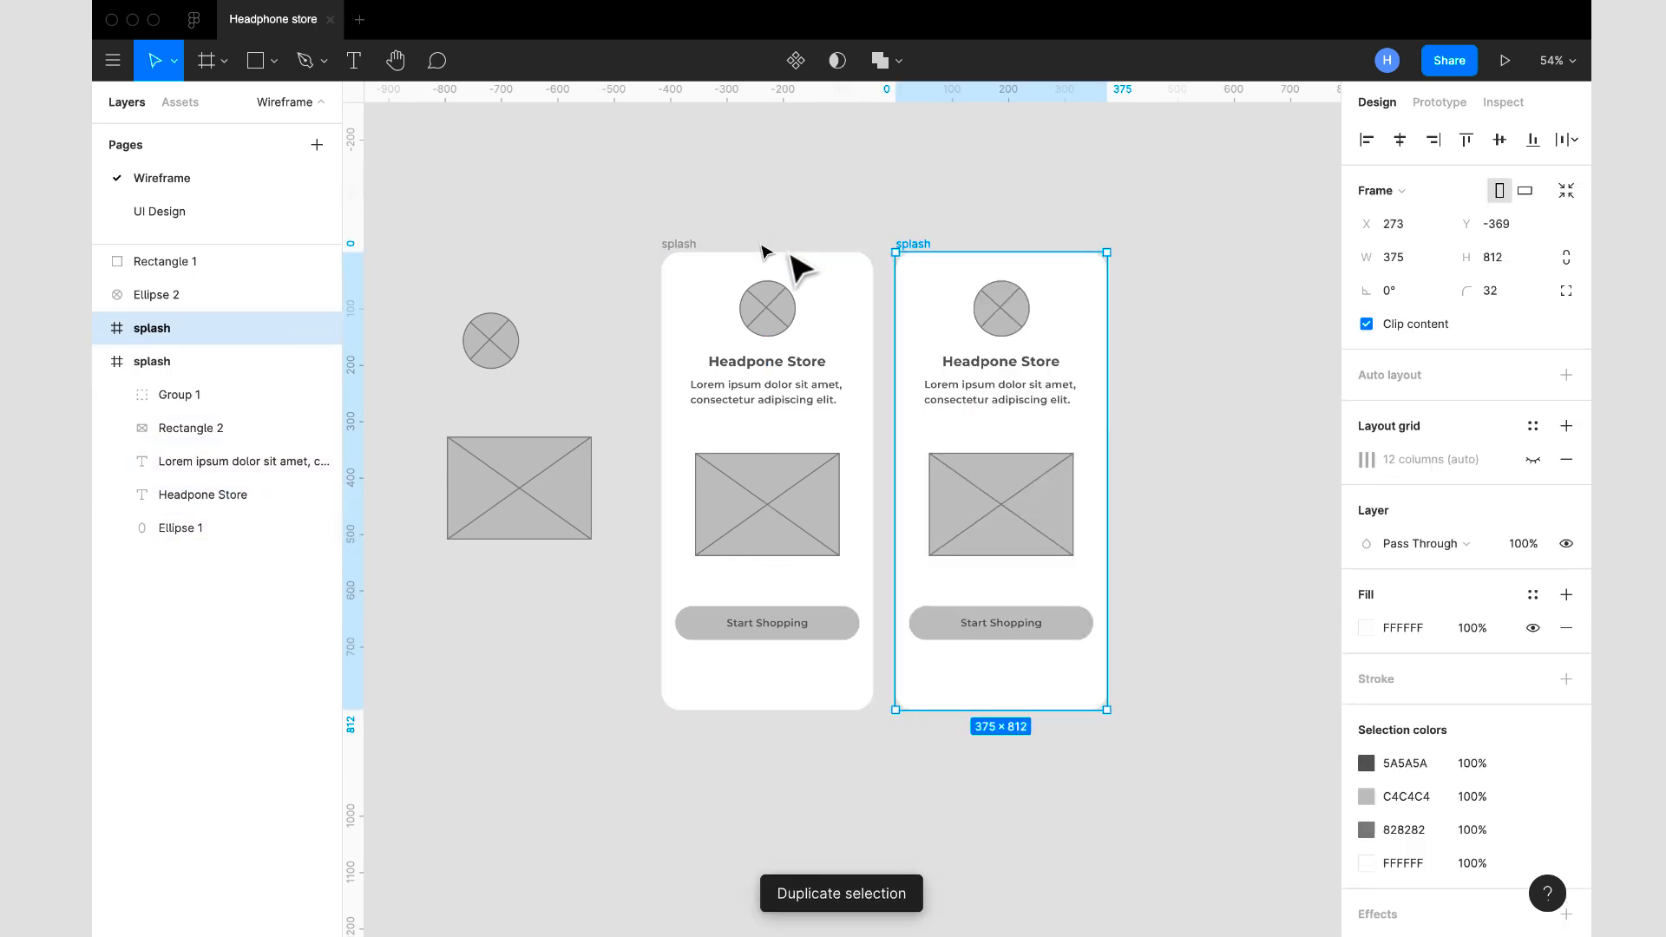
drag(954, 297, 956, 290)
- Delete the circle, the lorem ipsum text, the image placeholder and the "Start Shopping" button from the copied frame, keeping its title
click(1030, 314)
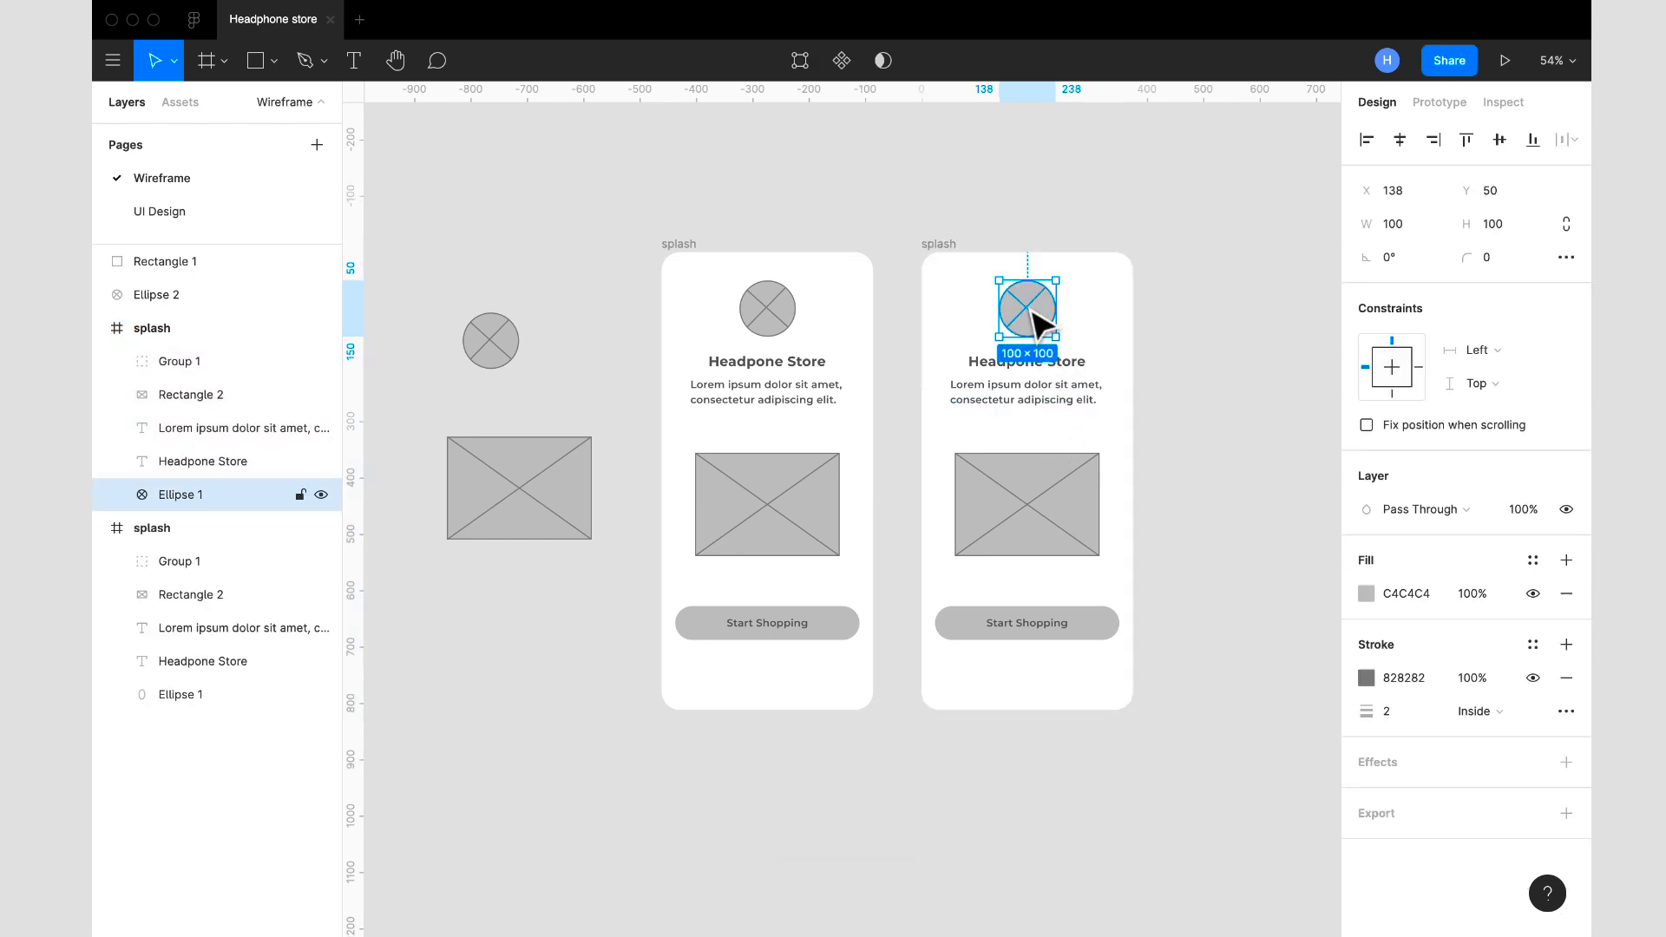
key(Delete)
click(1030, 363)
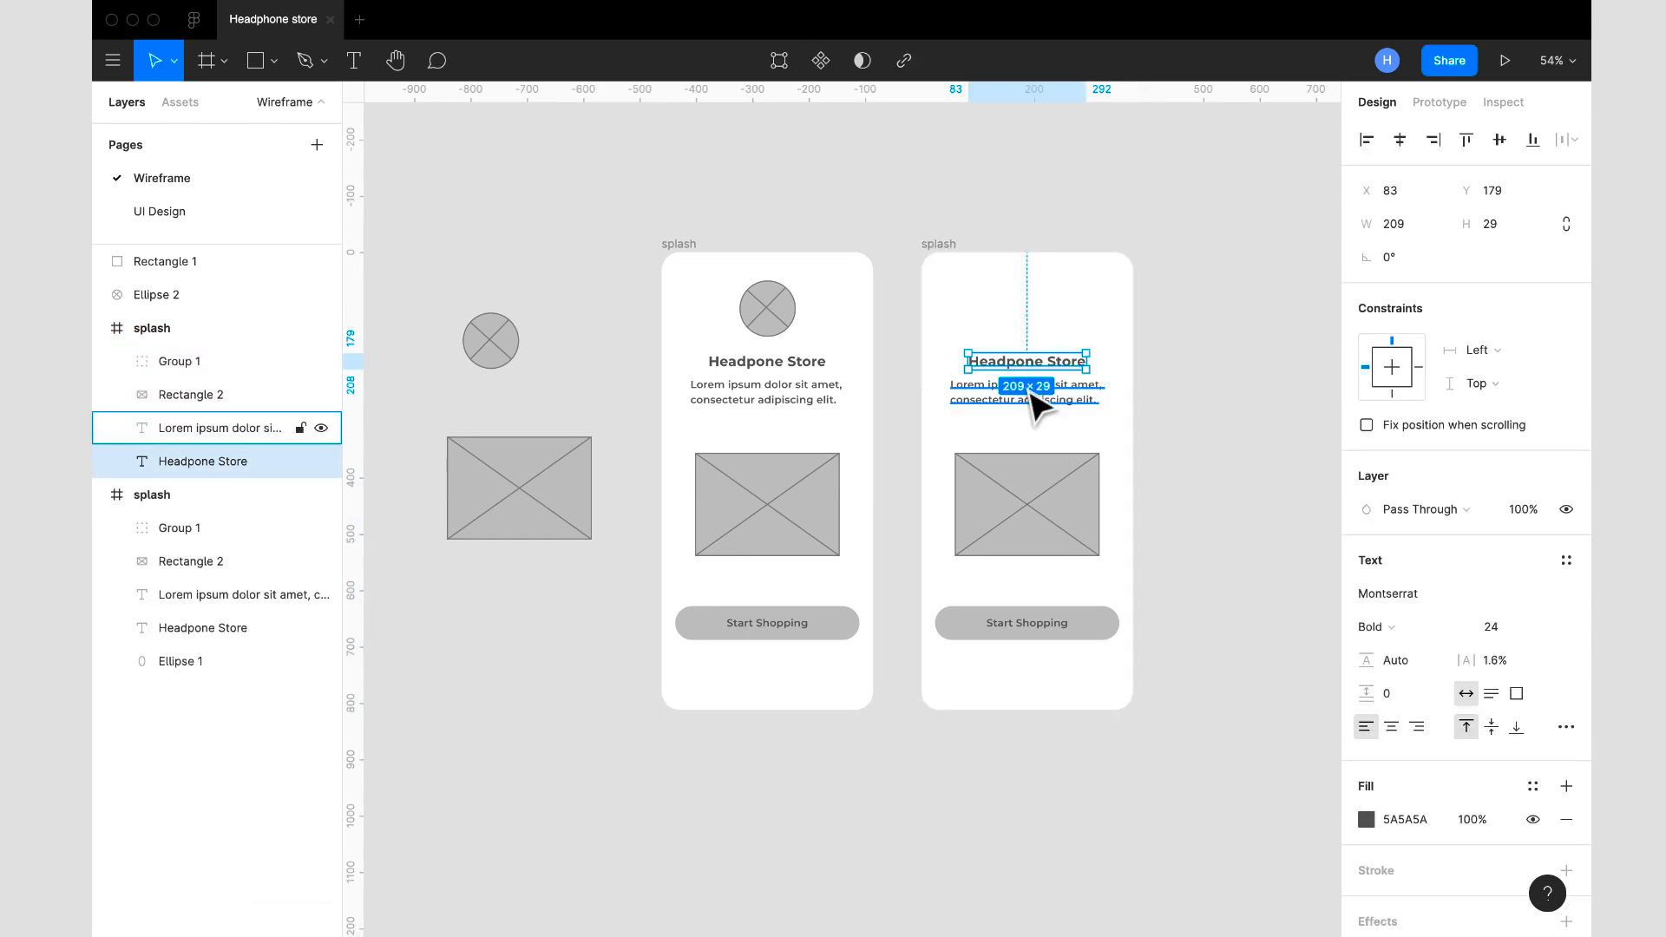
click(1034, 395)
key(Delete)
click(1050, 488)
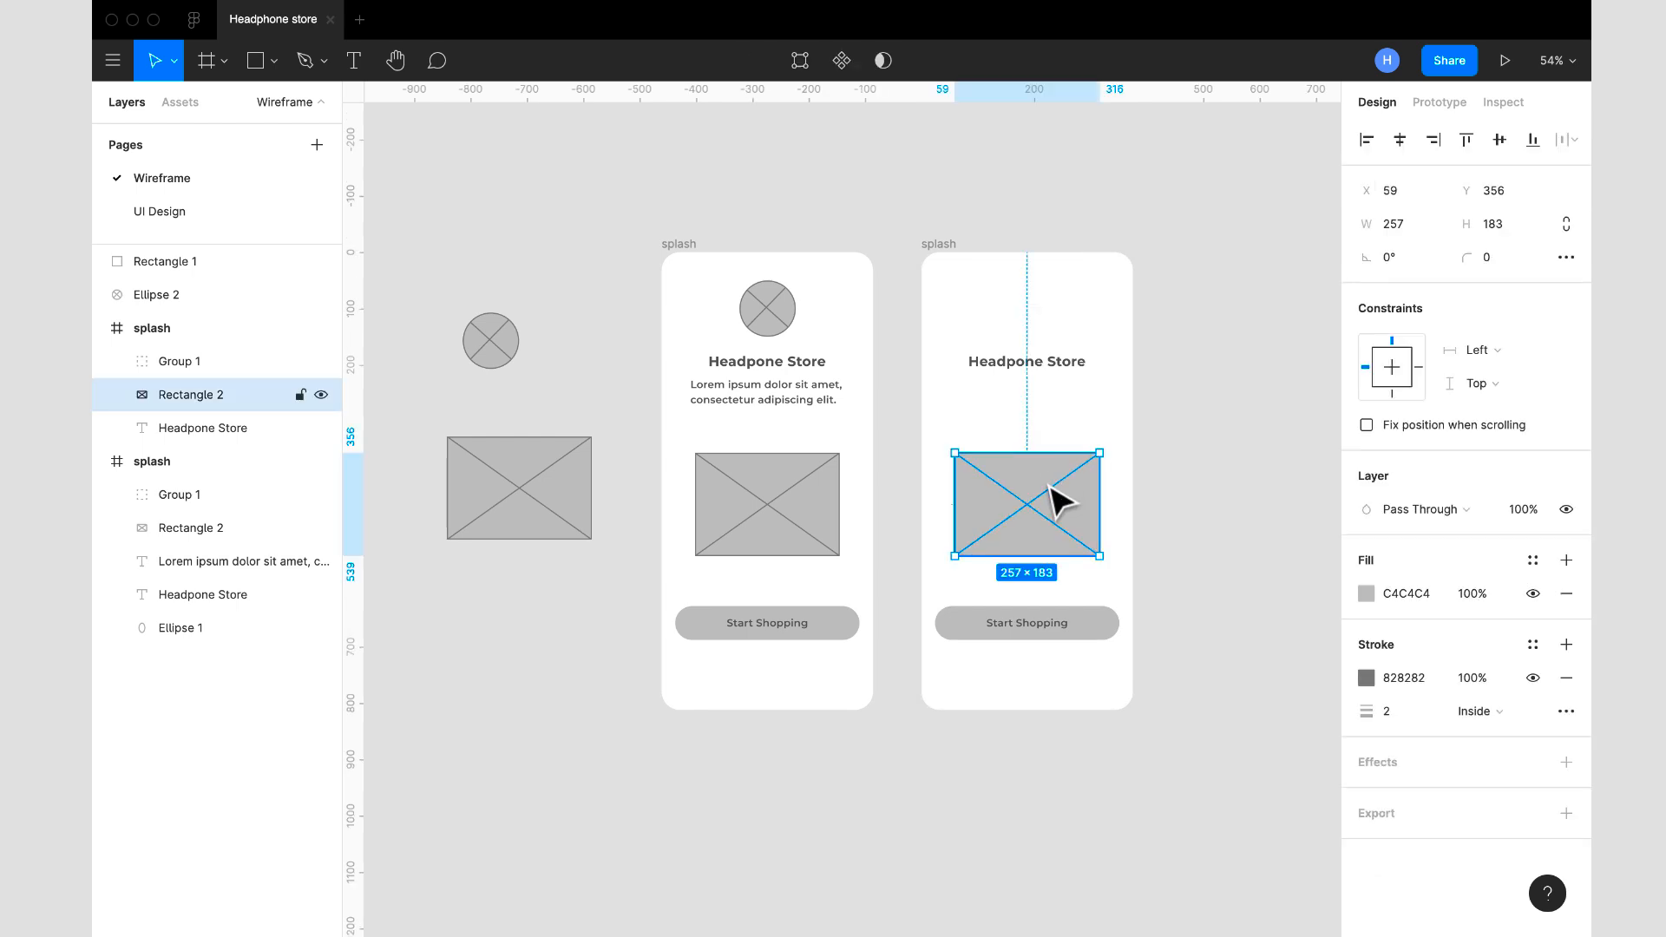
key(Delete)
click(1066, 629)
key(Delete)
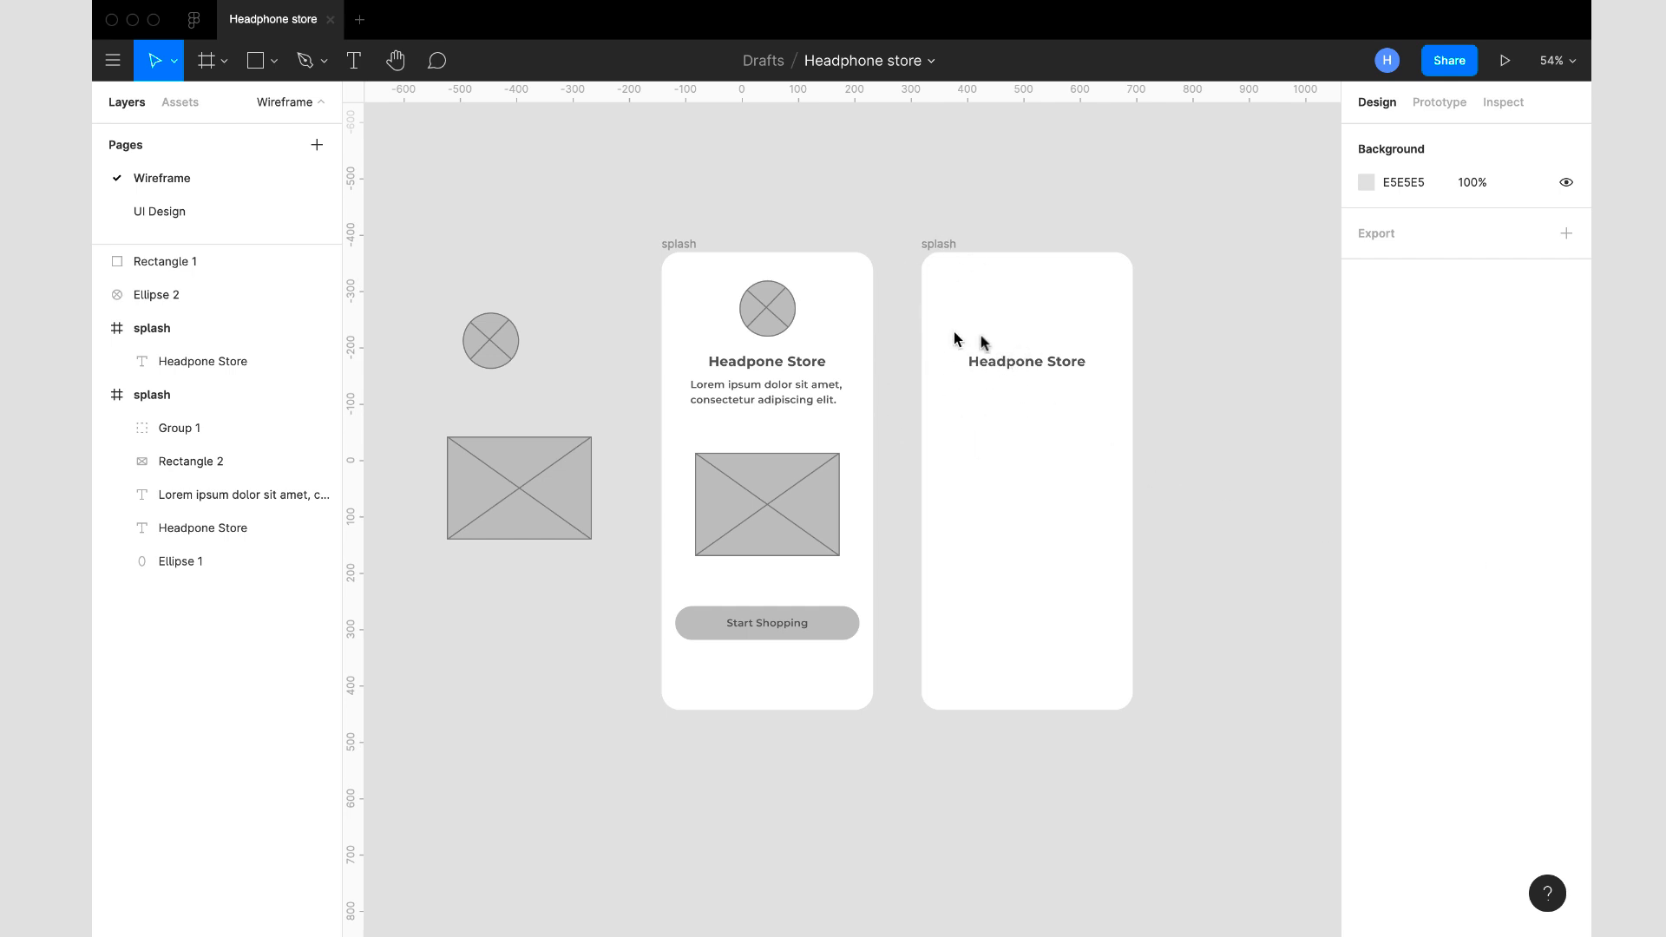
- Insert the align-left icon onto the canvas with the Feather Icons plugin and close the plugin
right_click(1169, 310)
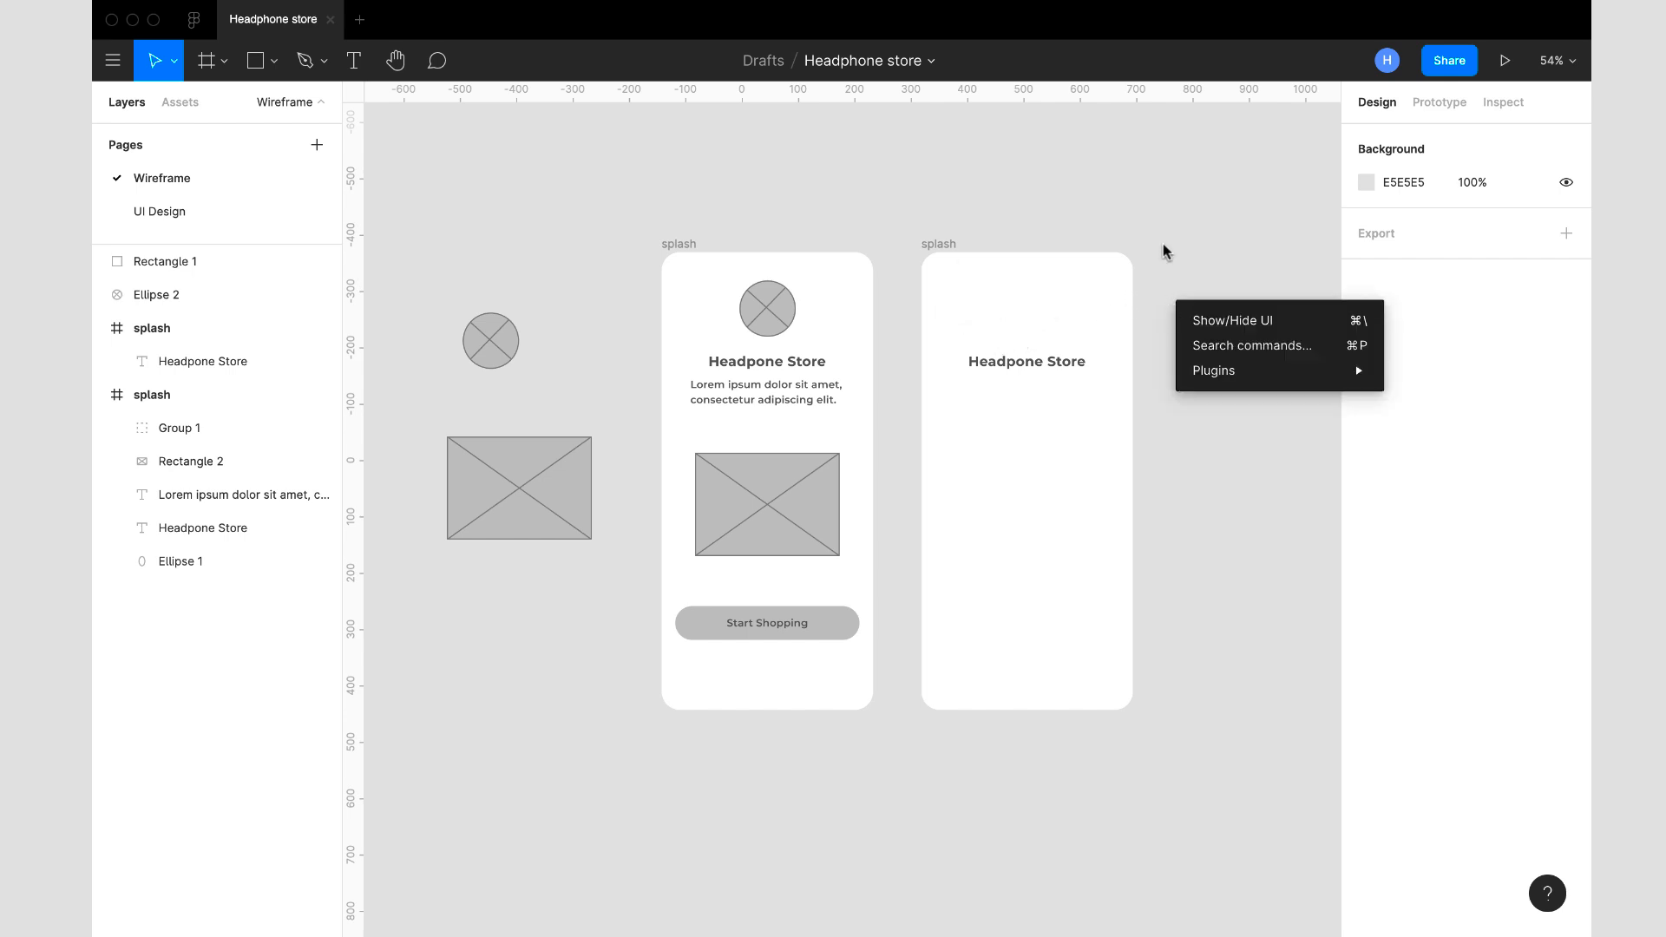
key(Escape)
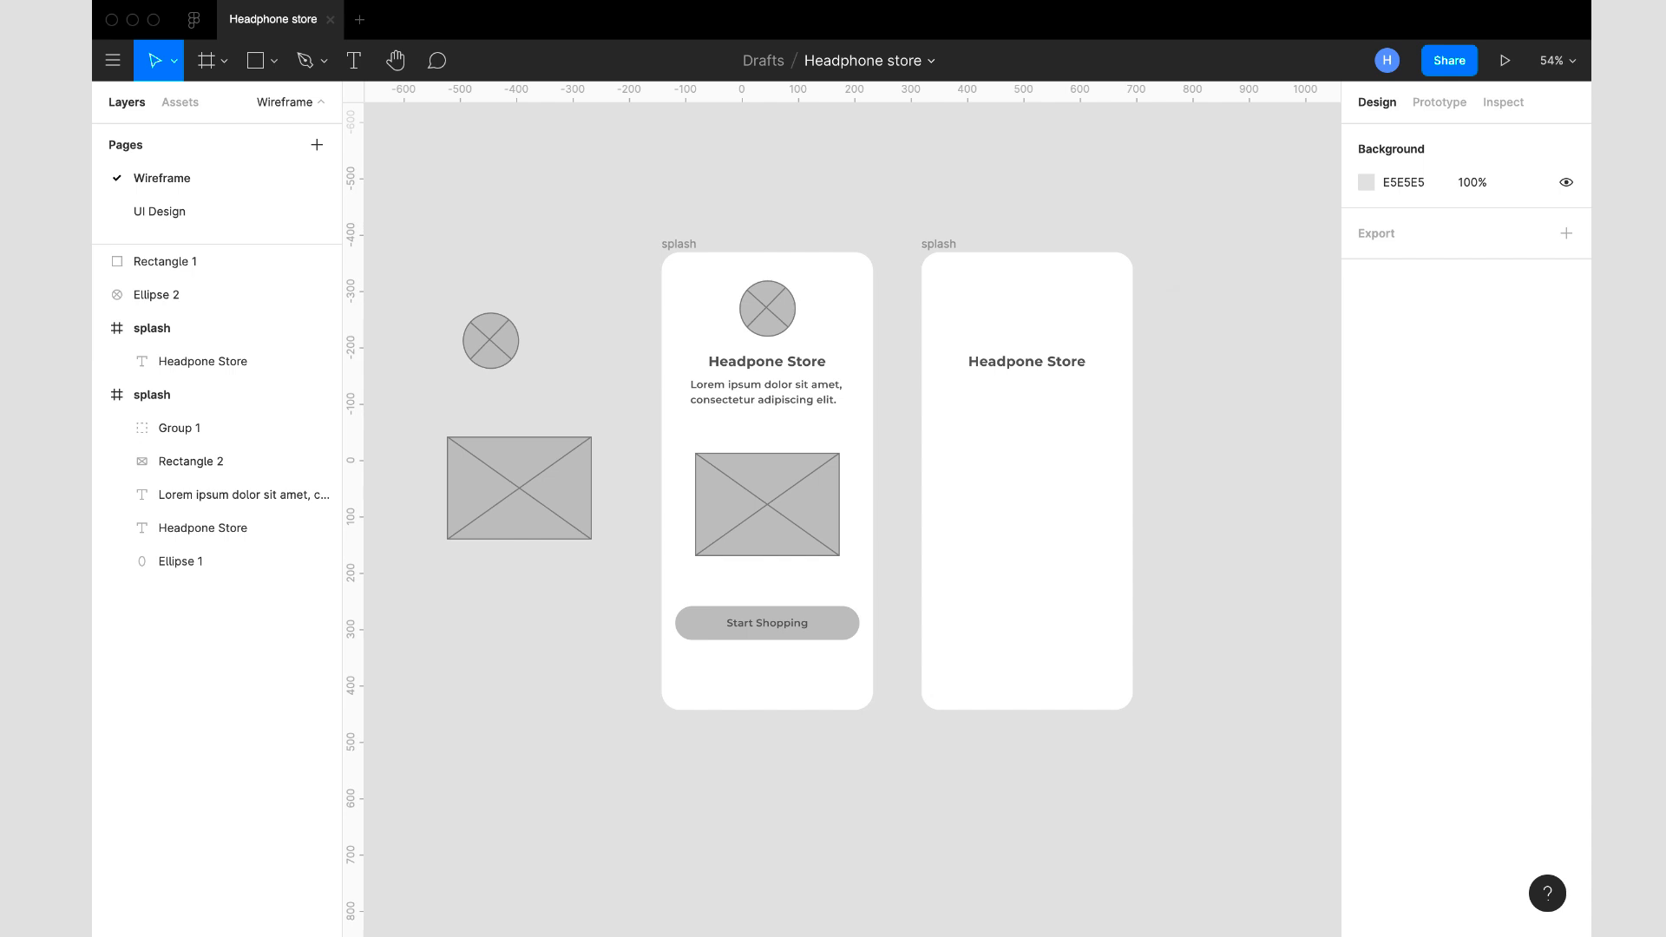
right_click(1246, 508)
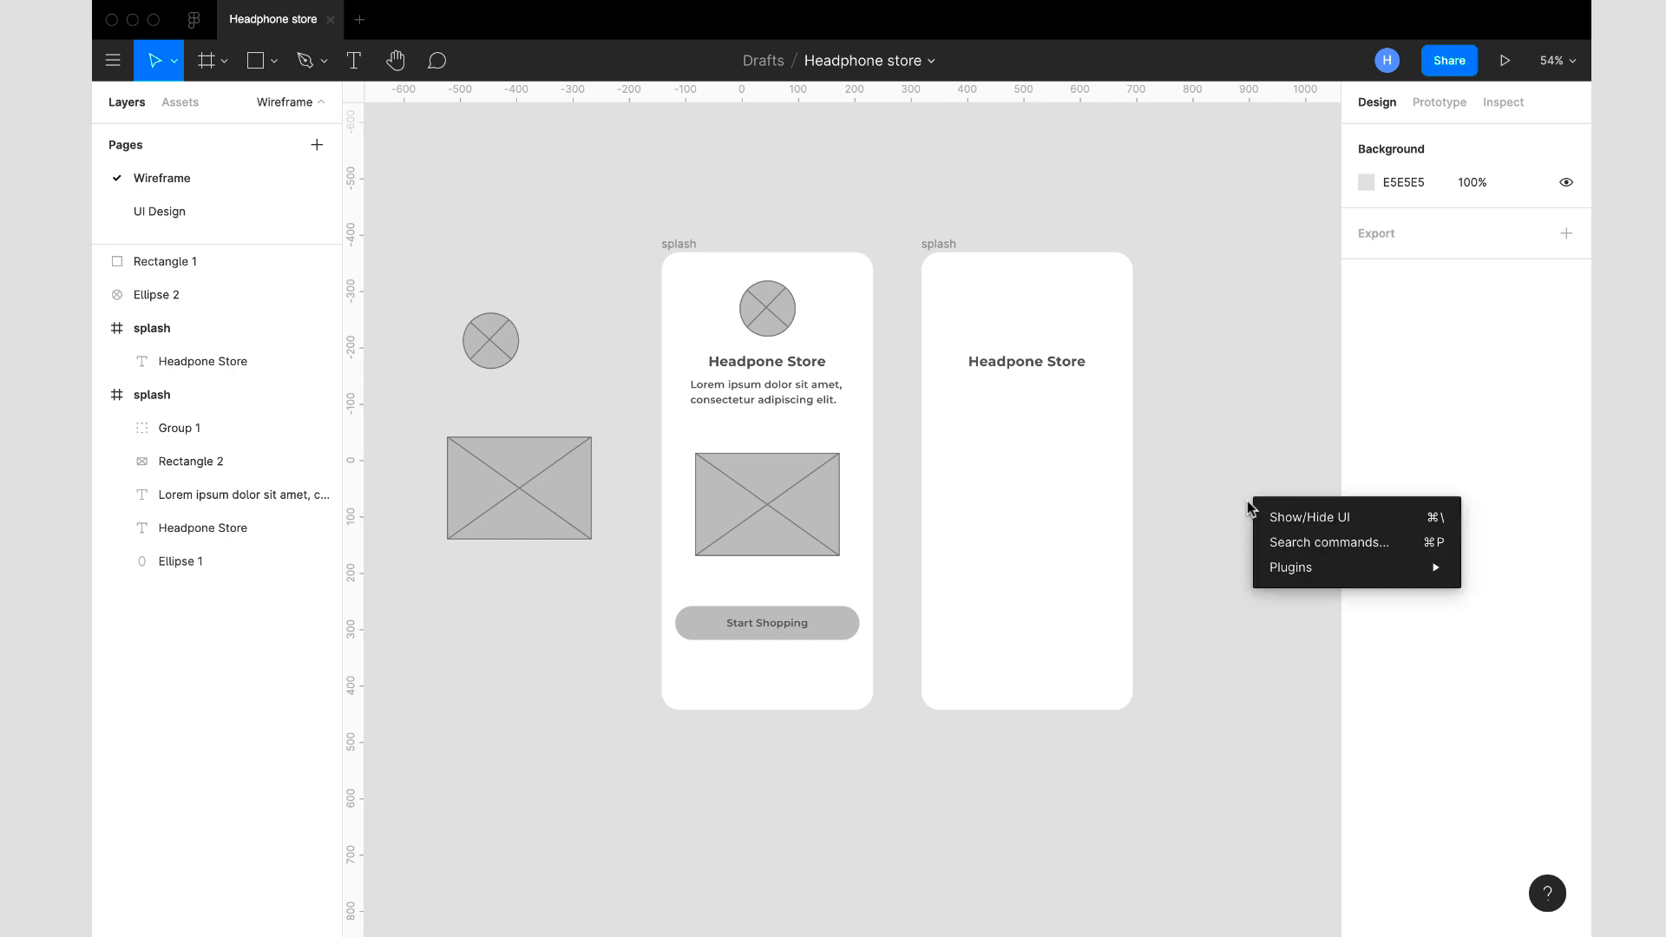
mouse_move(1306, 569)
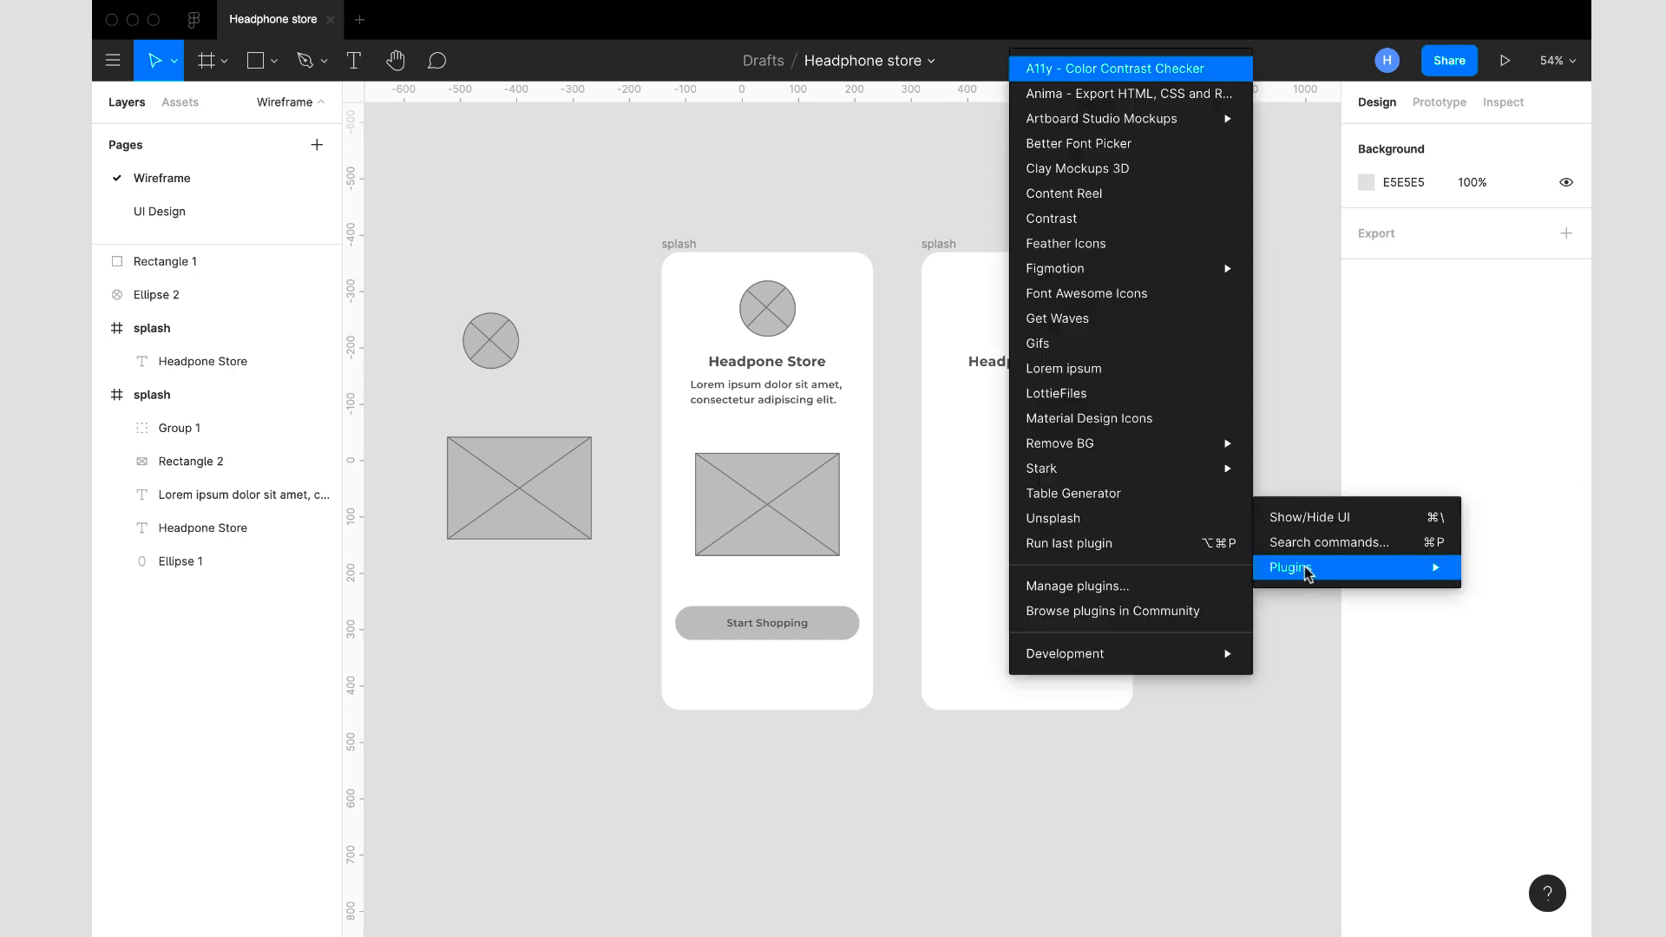
click(1081, 249)
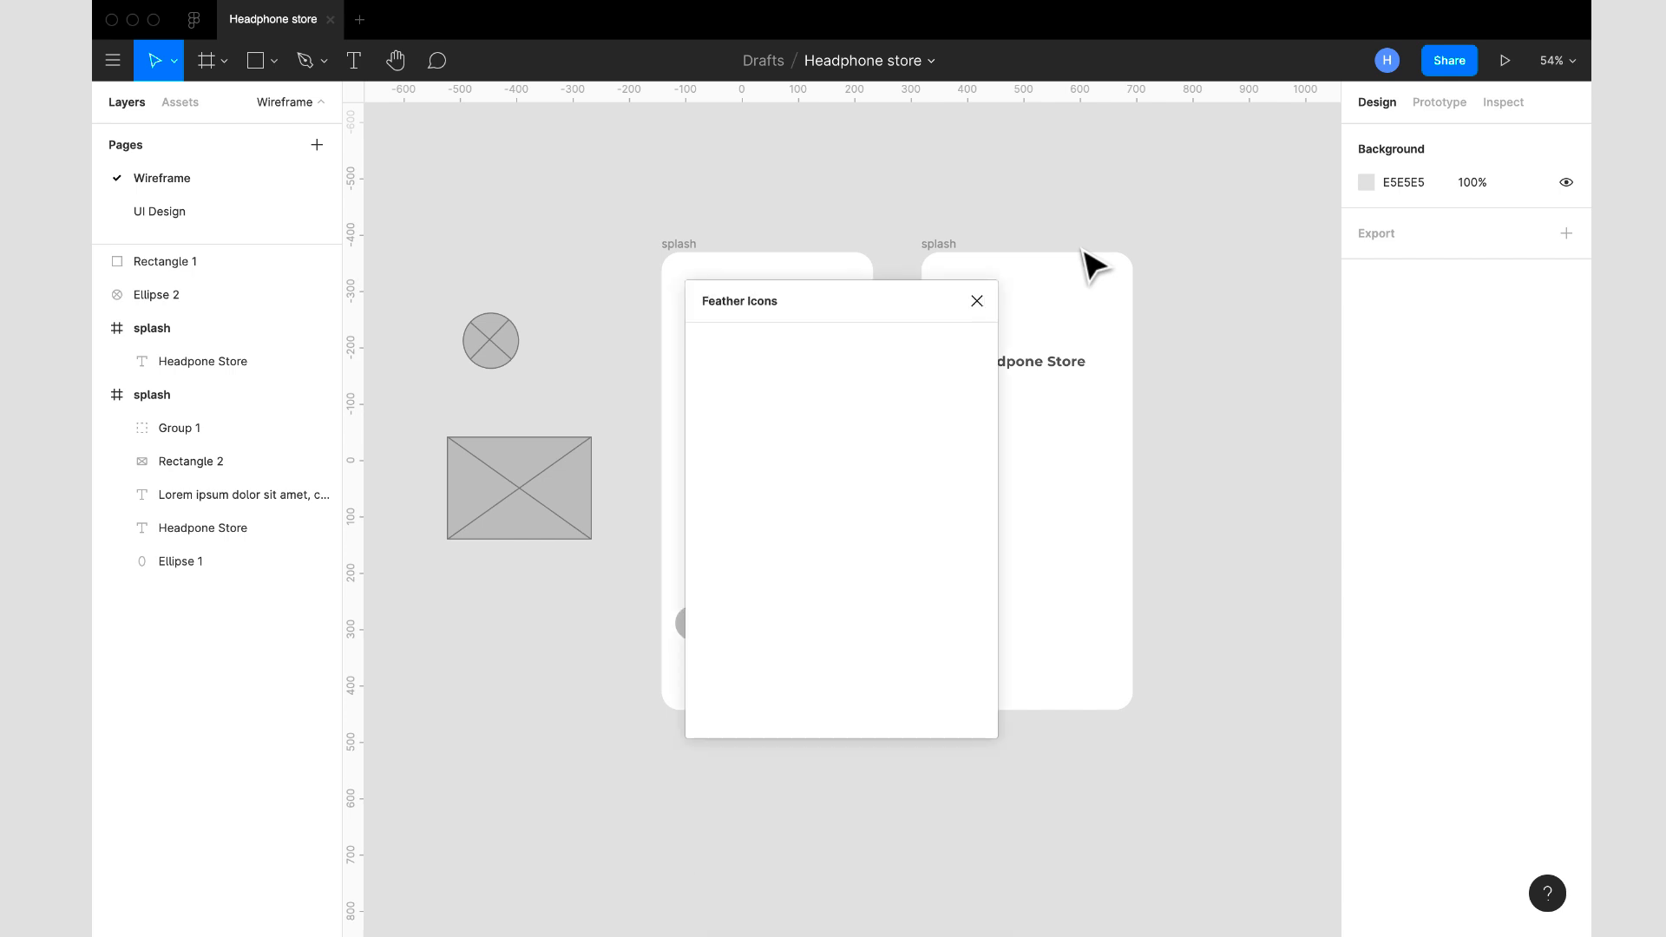
drag(831, 304, 959, 408)
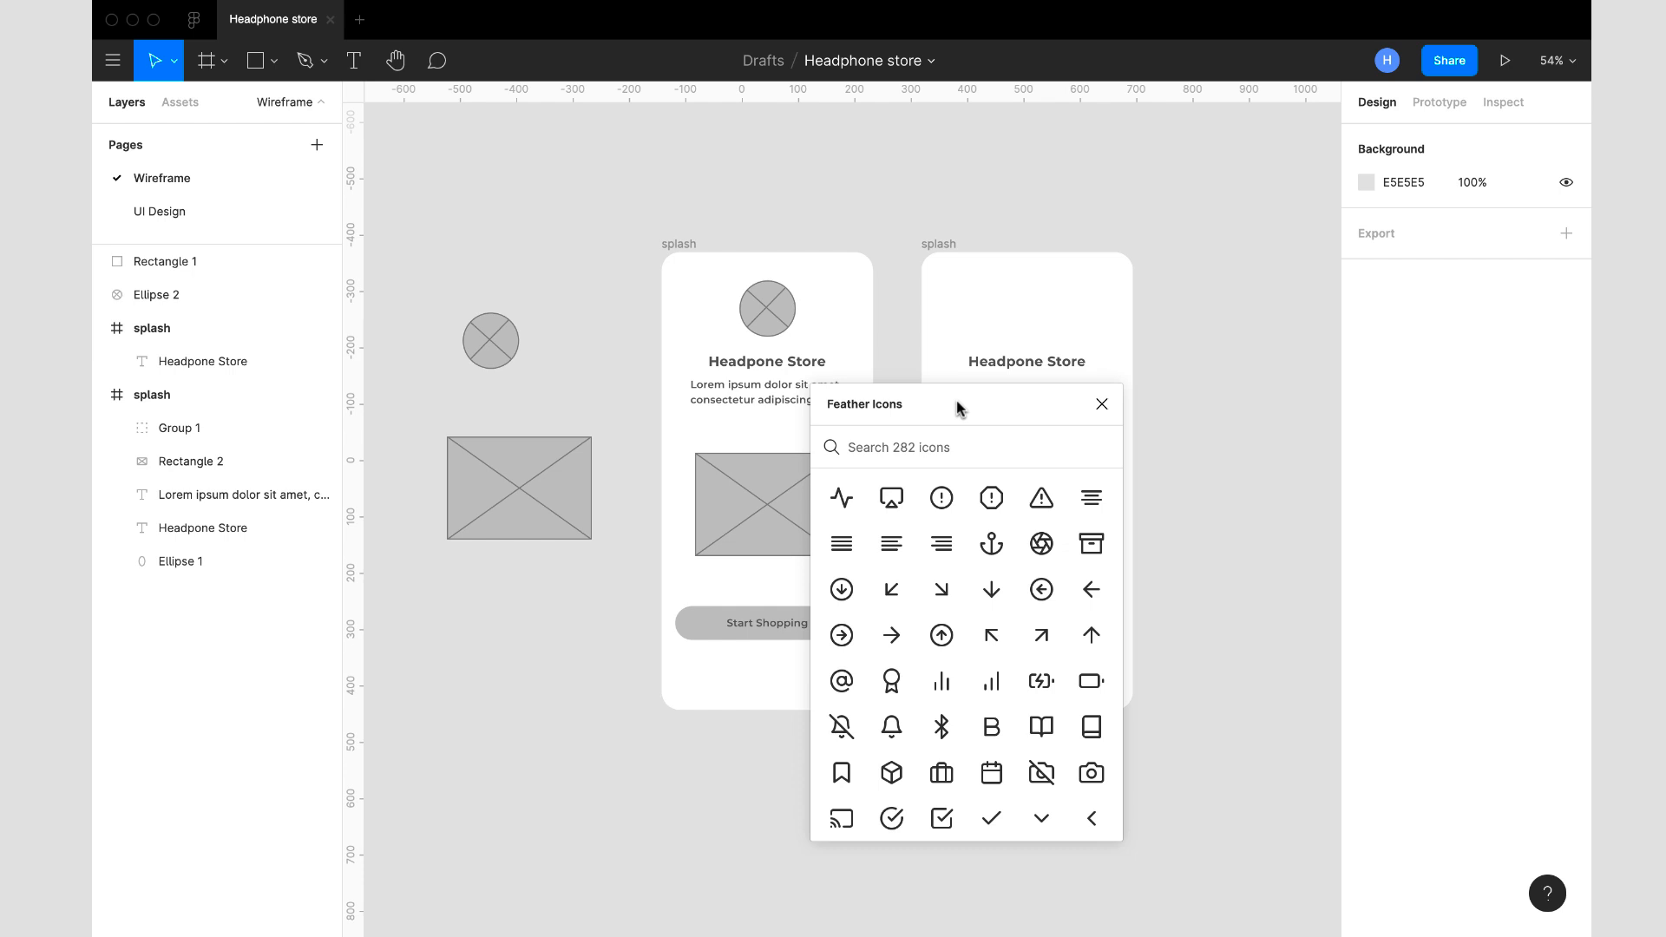
click(898, 550)
click(1102, 405)
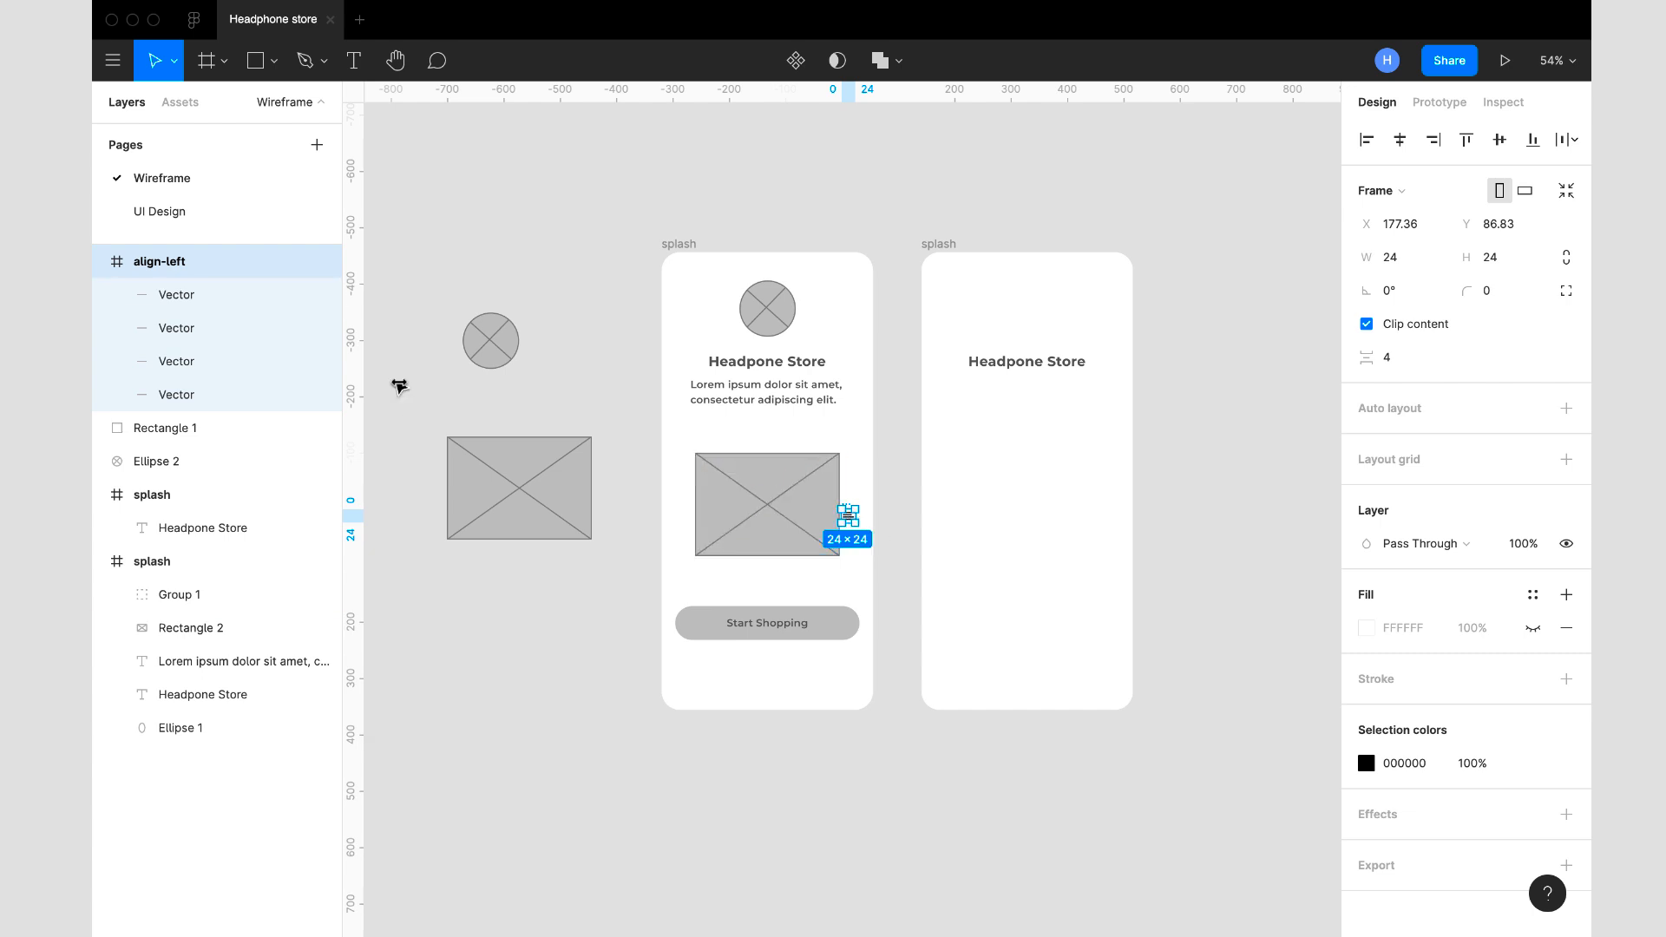
- Cut the align-left icon, paste it into the copied splash frame and move it to about X 33, Y 30
key(Delete)
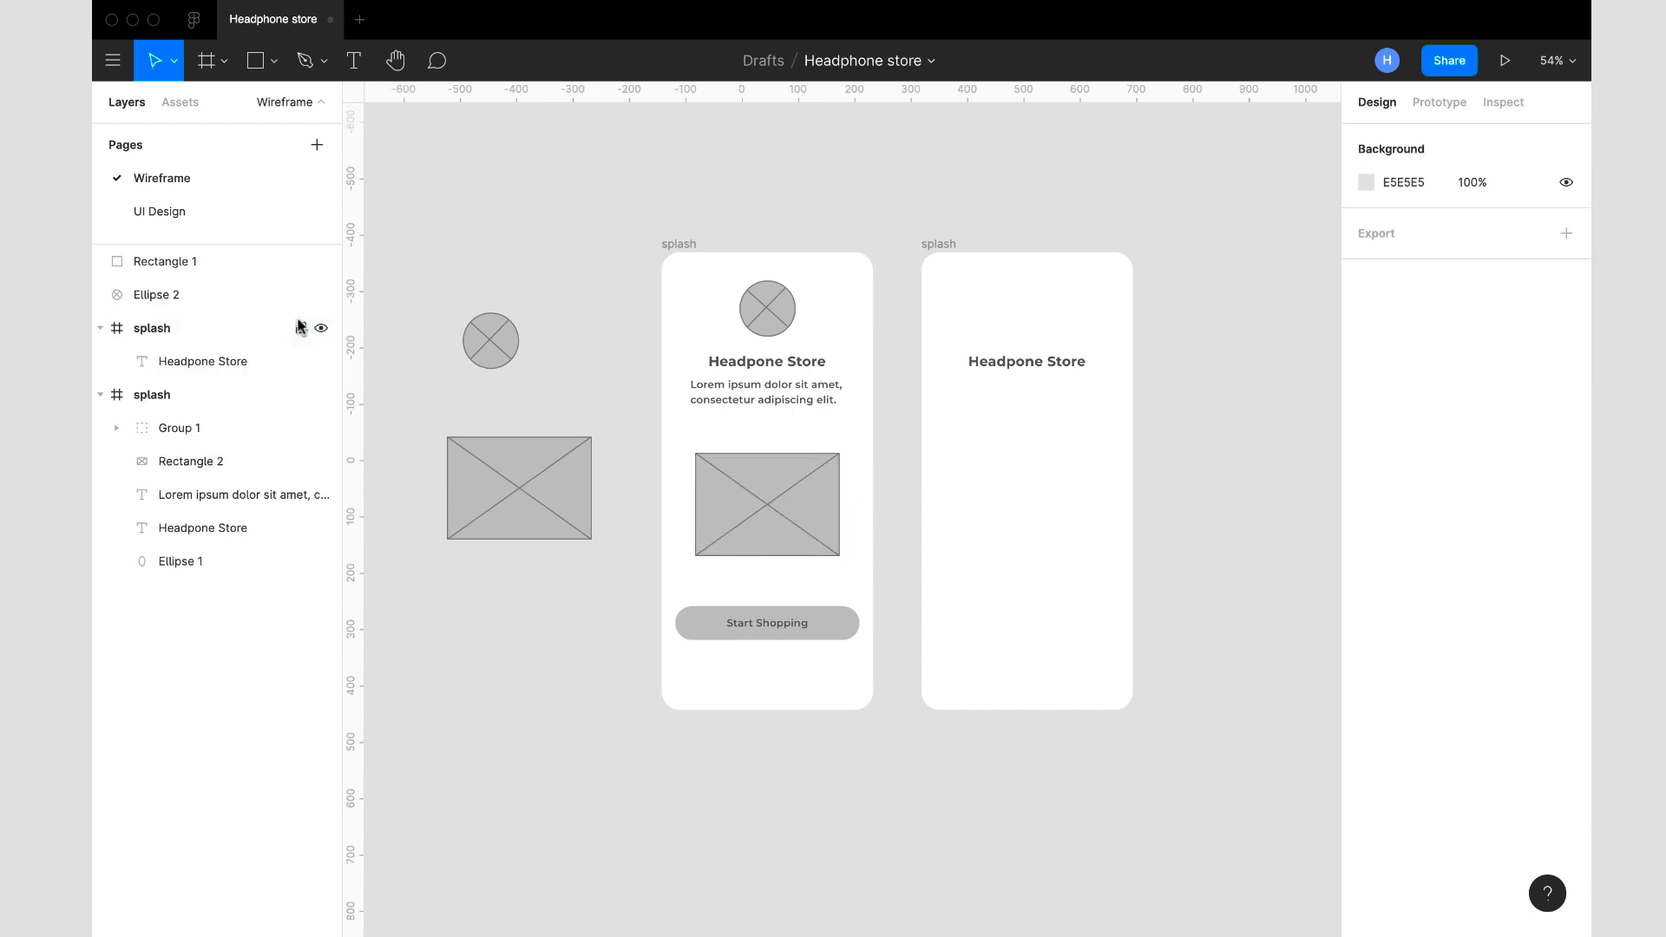
click(939, 246)
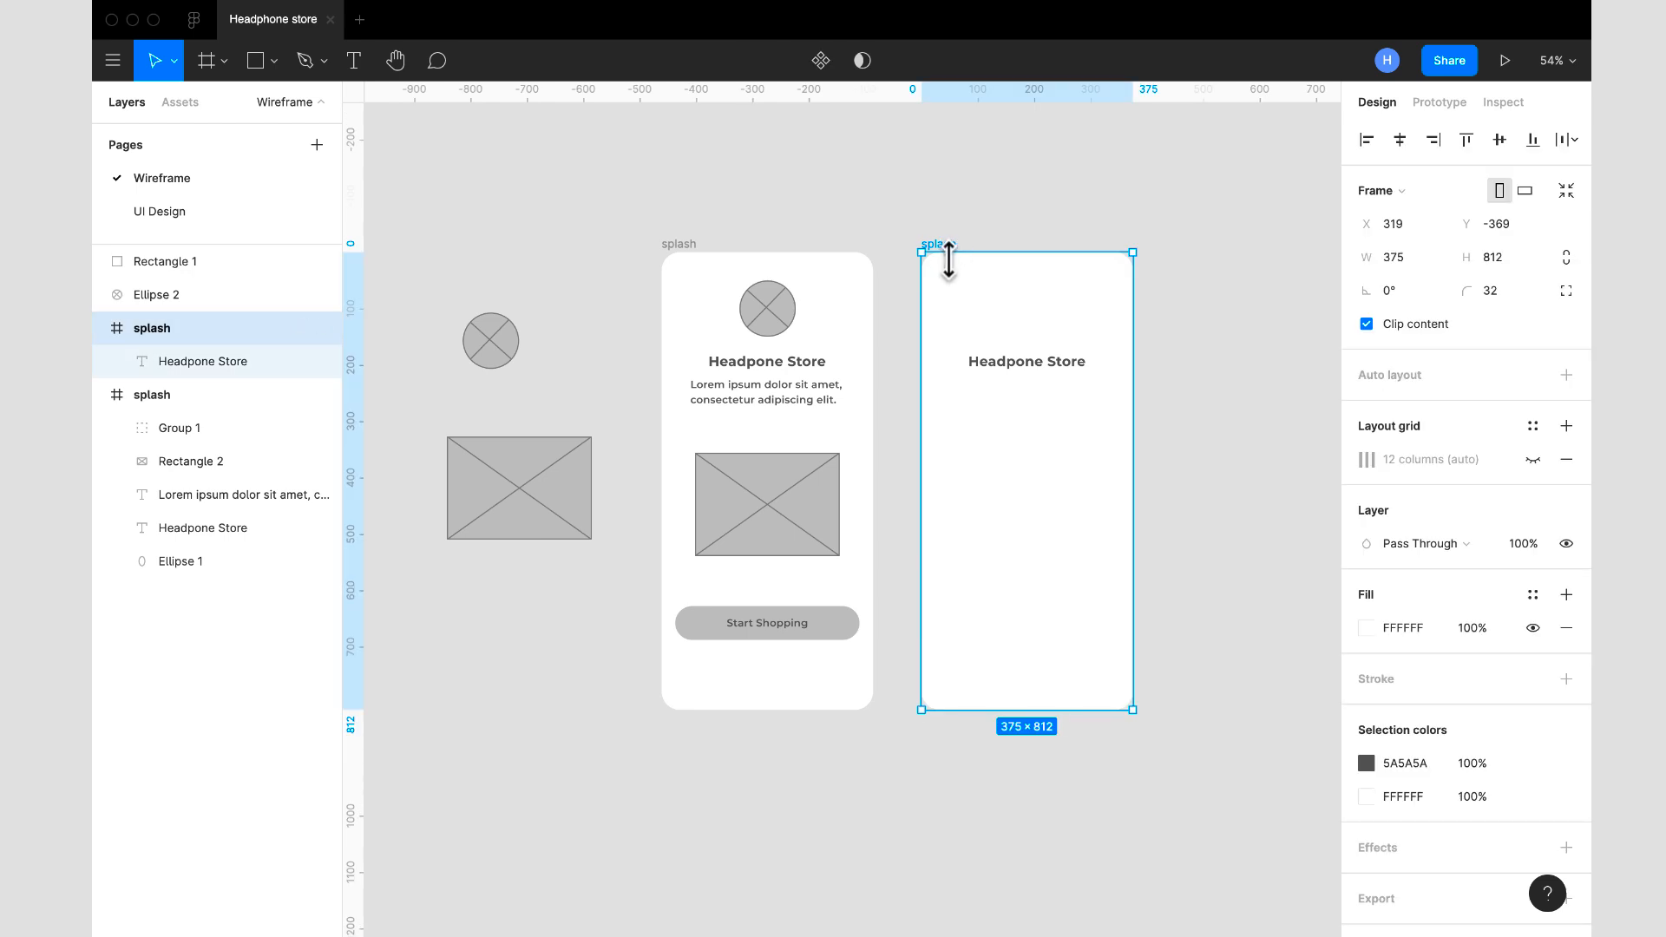
key(ctrl+v)
drag(1033, 491, 951, 282)
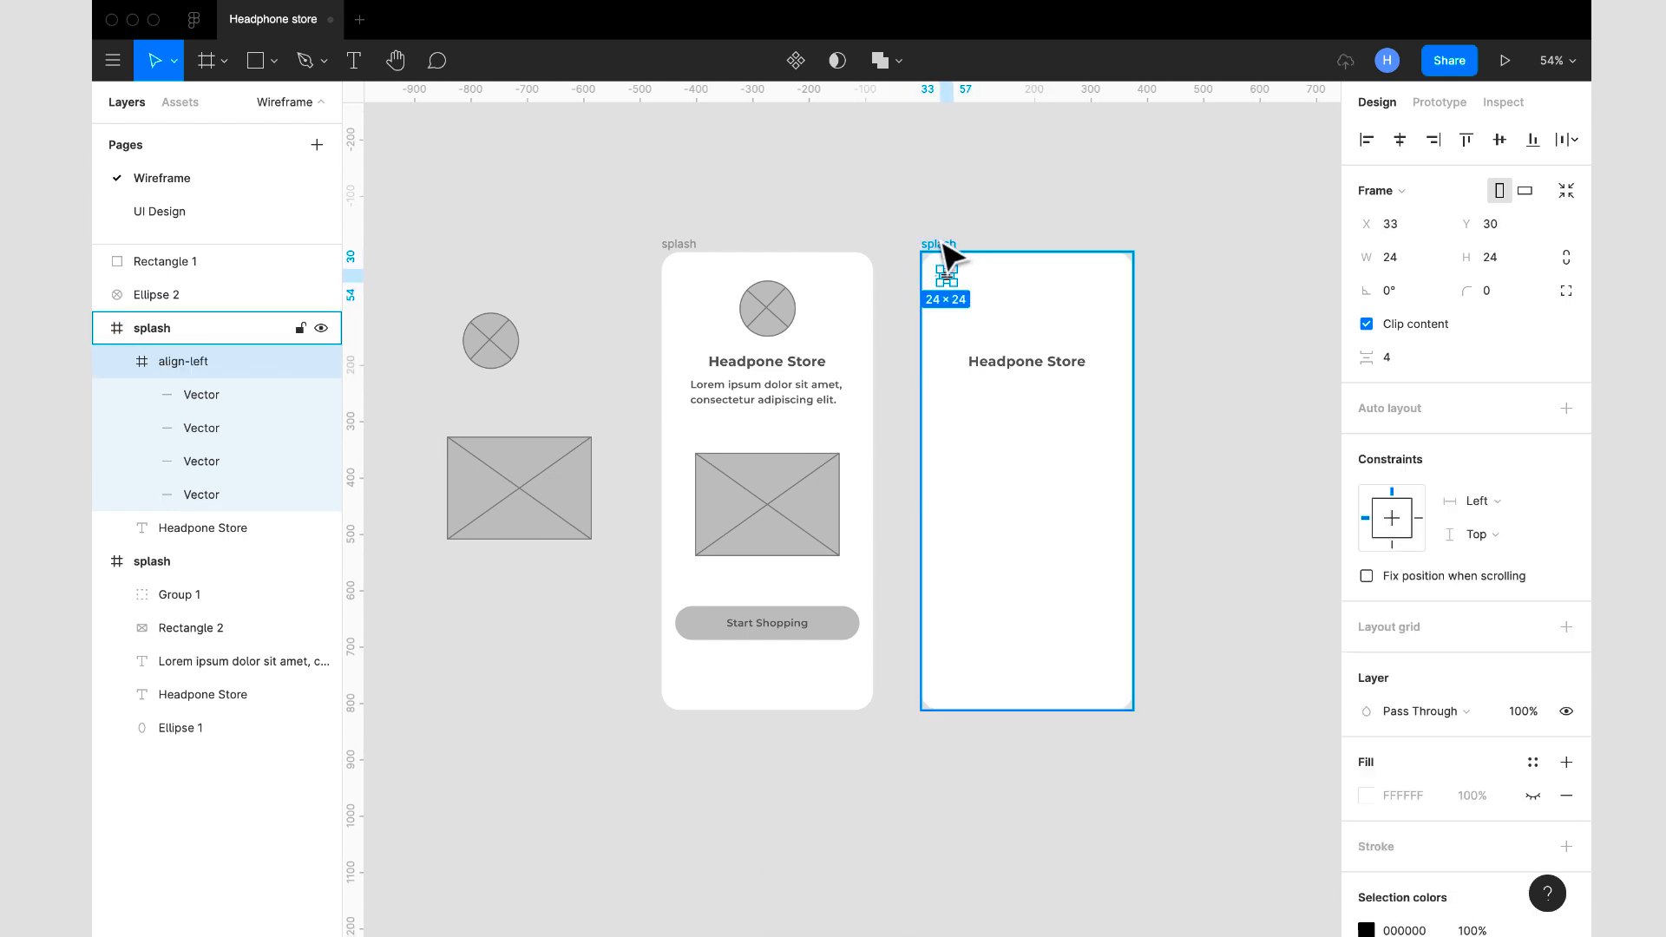
- Show the copied frame's 12-column layout grid and align the align-left icon to its first column at X 24, Y 29
click(943, 245)
click(1566, 425)
click(1533, 459)
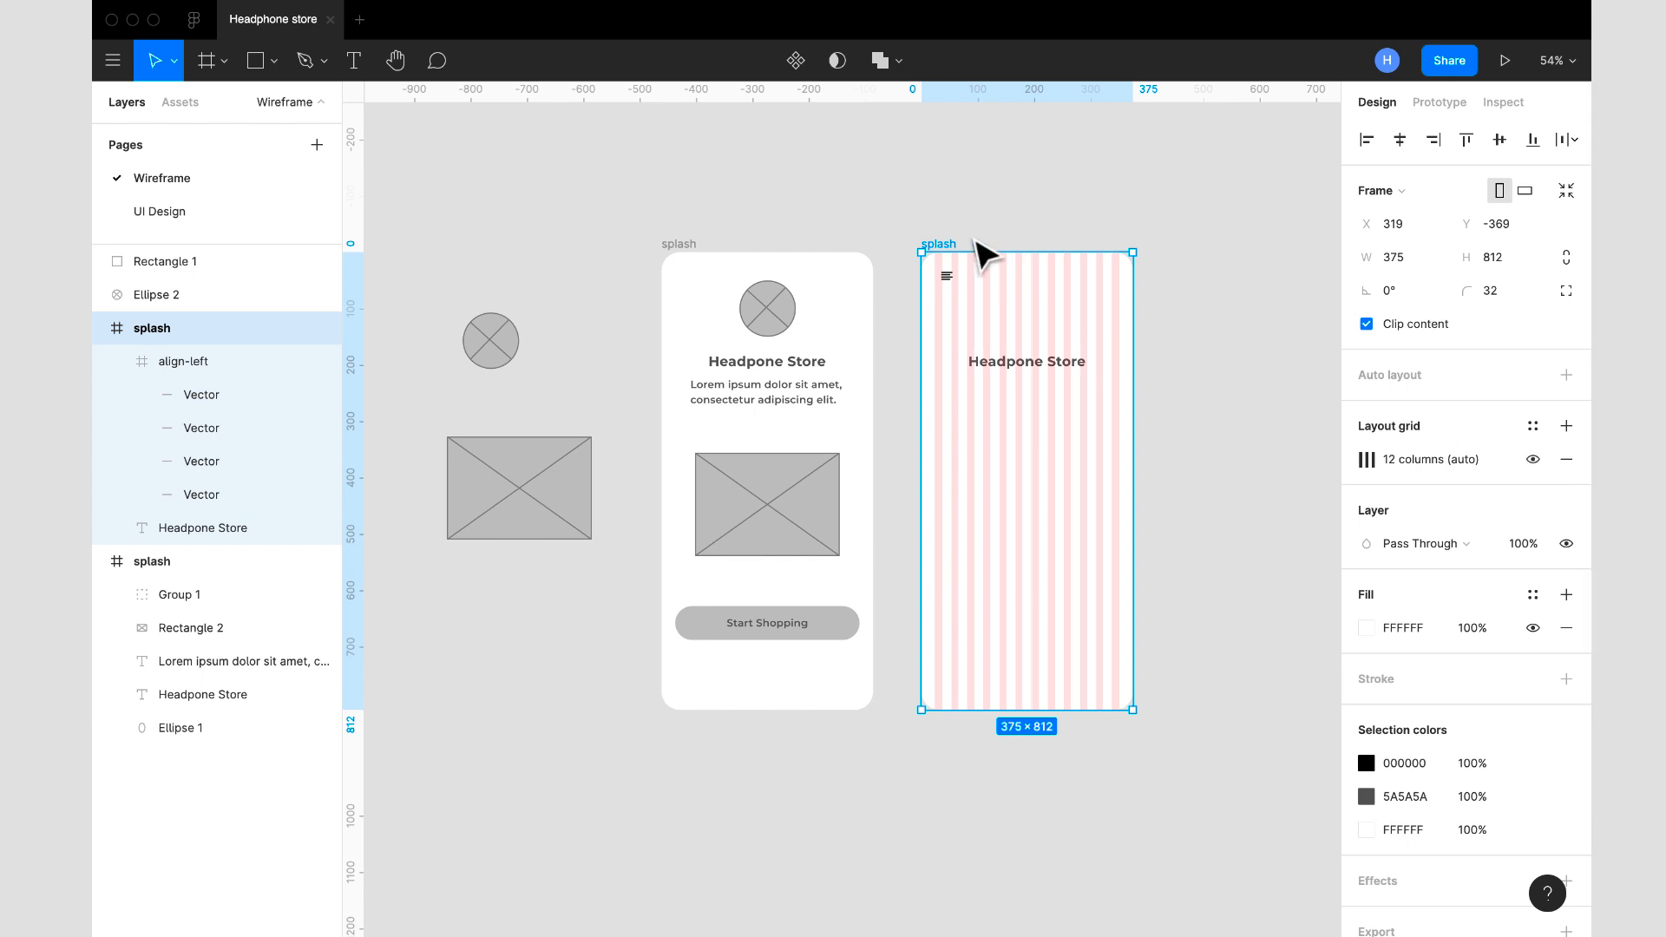
scroll(979, 247, up, 5)
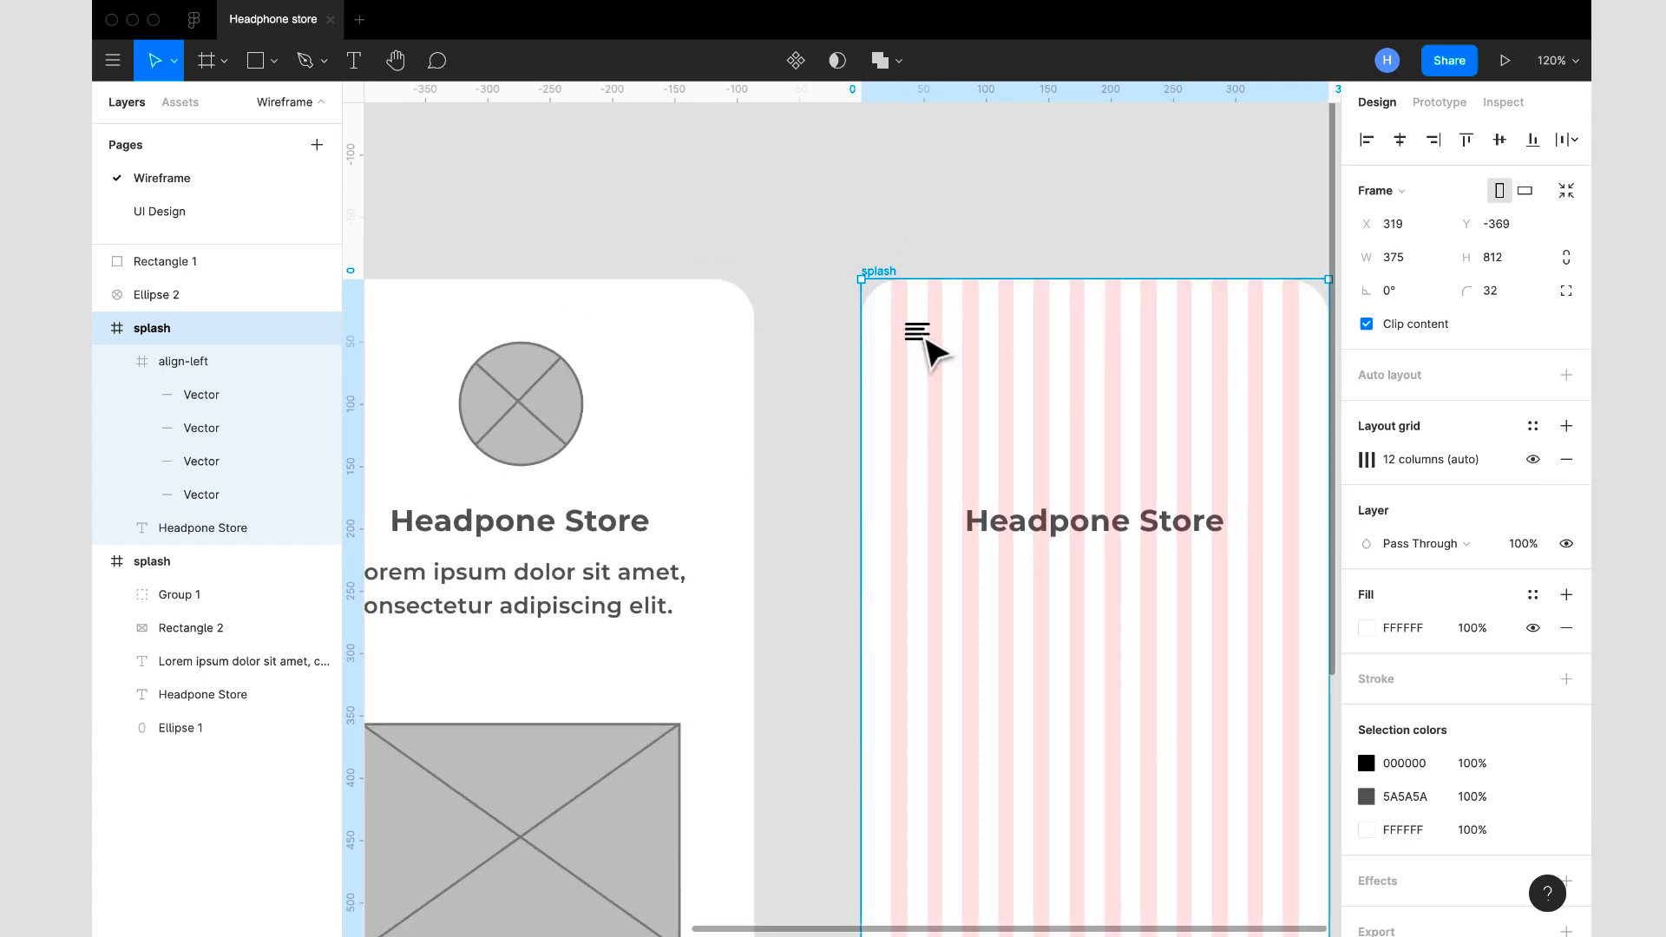
click(927, 339)
drag(926, 338, 917, 336)
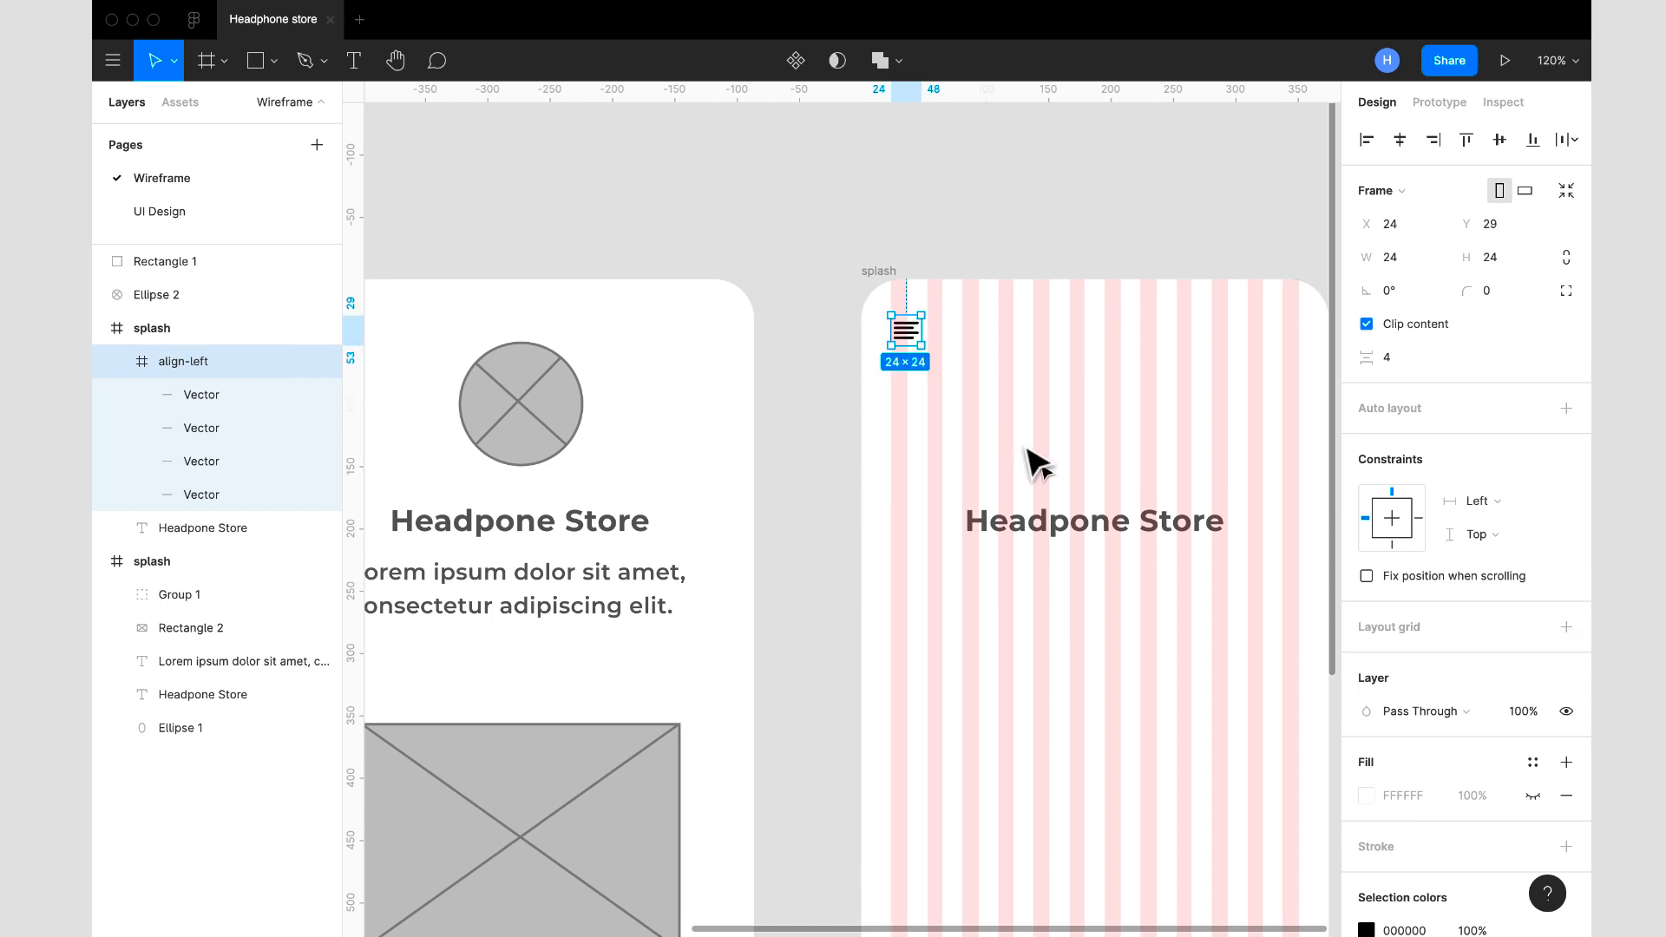
- Set the fill colour of the "Headpone Store" title in the copied frame to CCCCCC
click(1073, 529)
click(1428, 819)
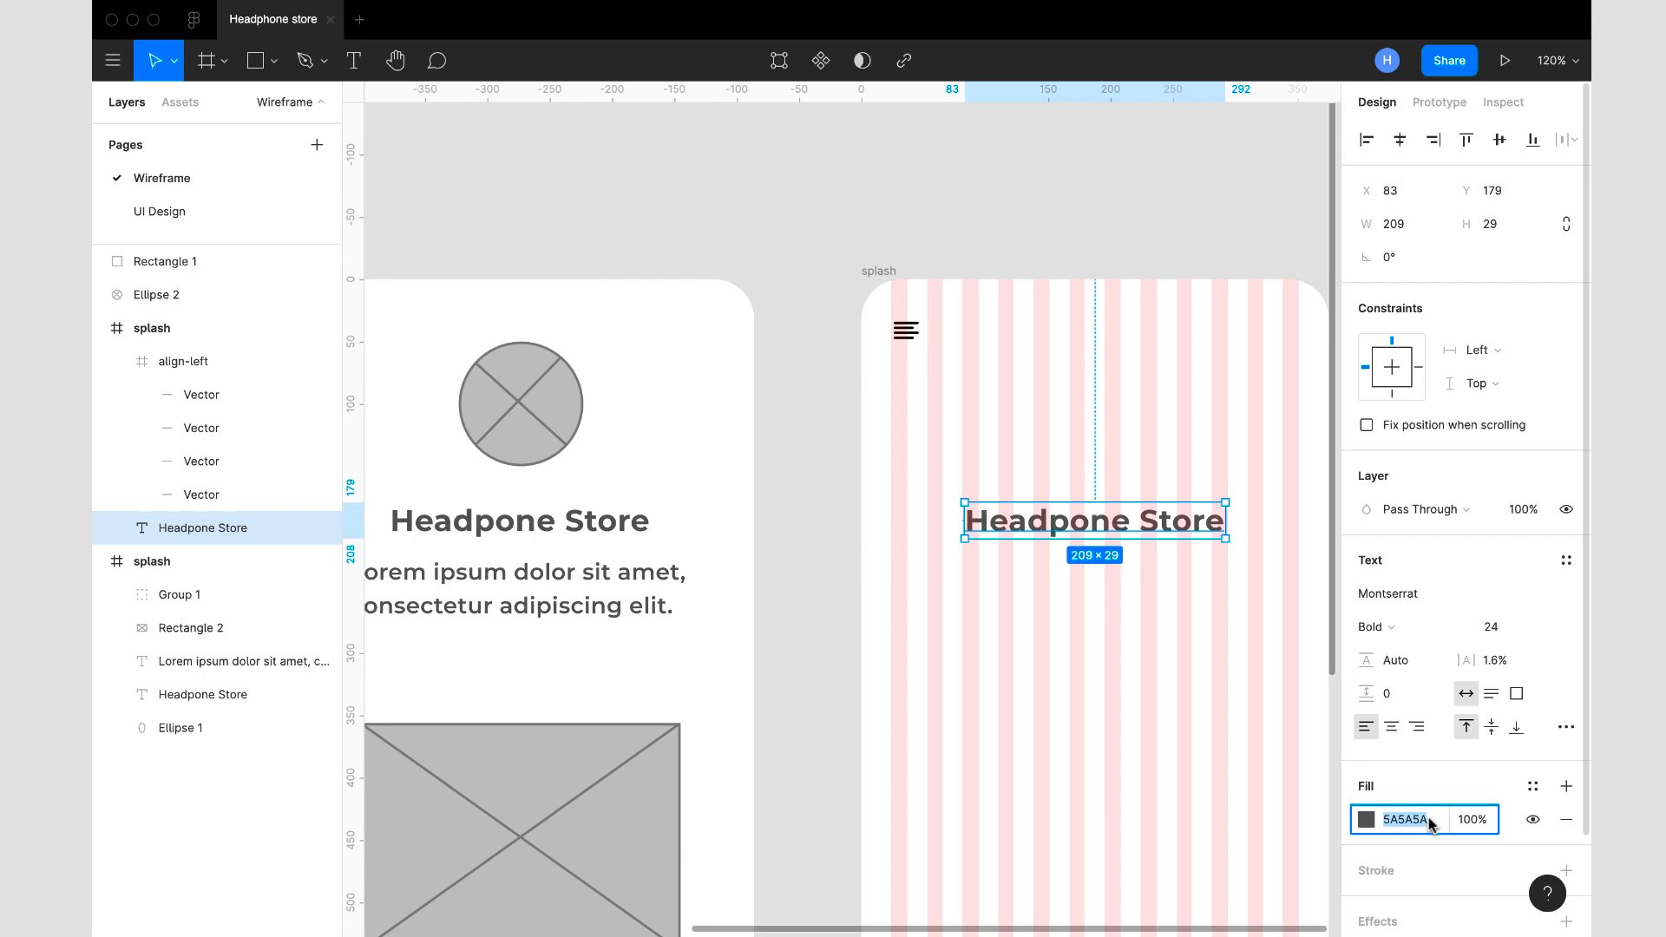
text(c)
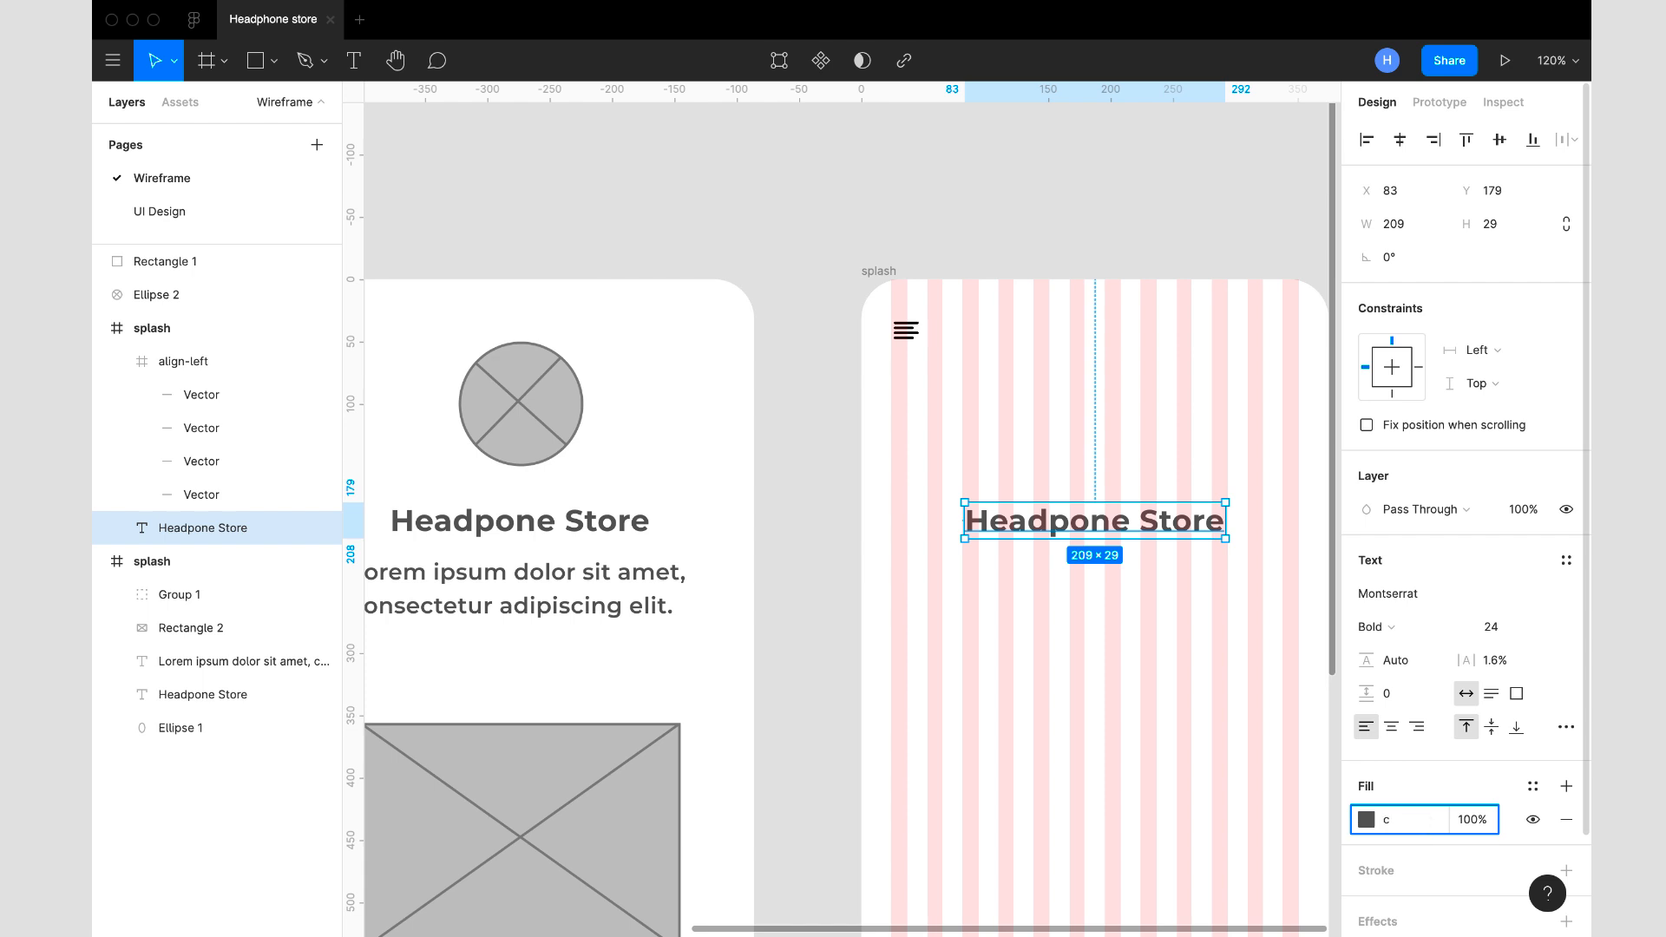
- Set the colour of the align-left icon in the copied frame to 5A5A5A
click(911, 340)
scroll(1432, 763, down, 2)
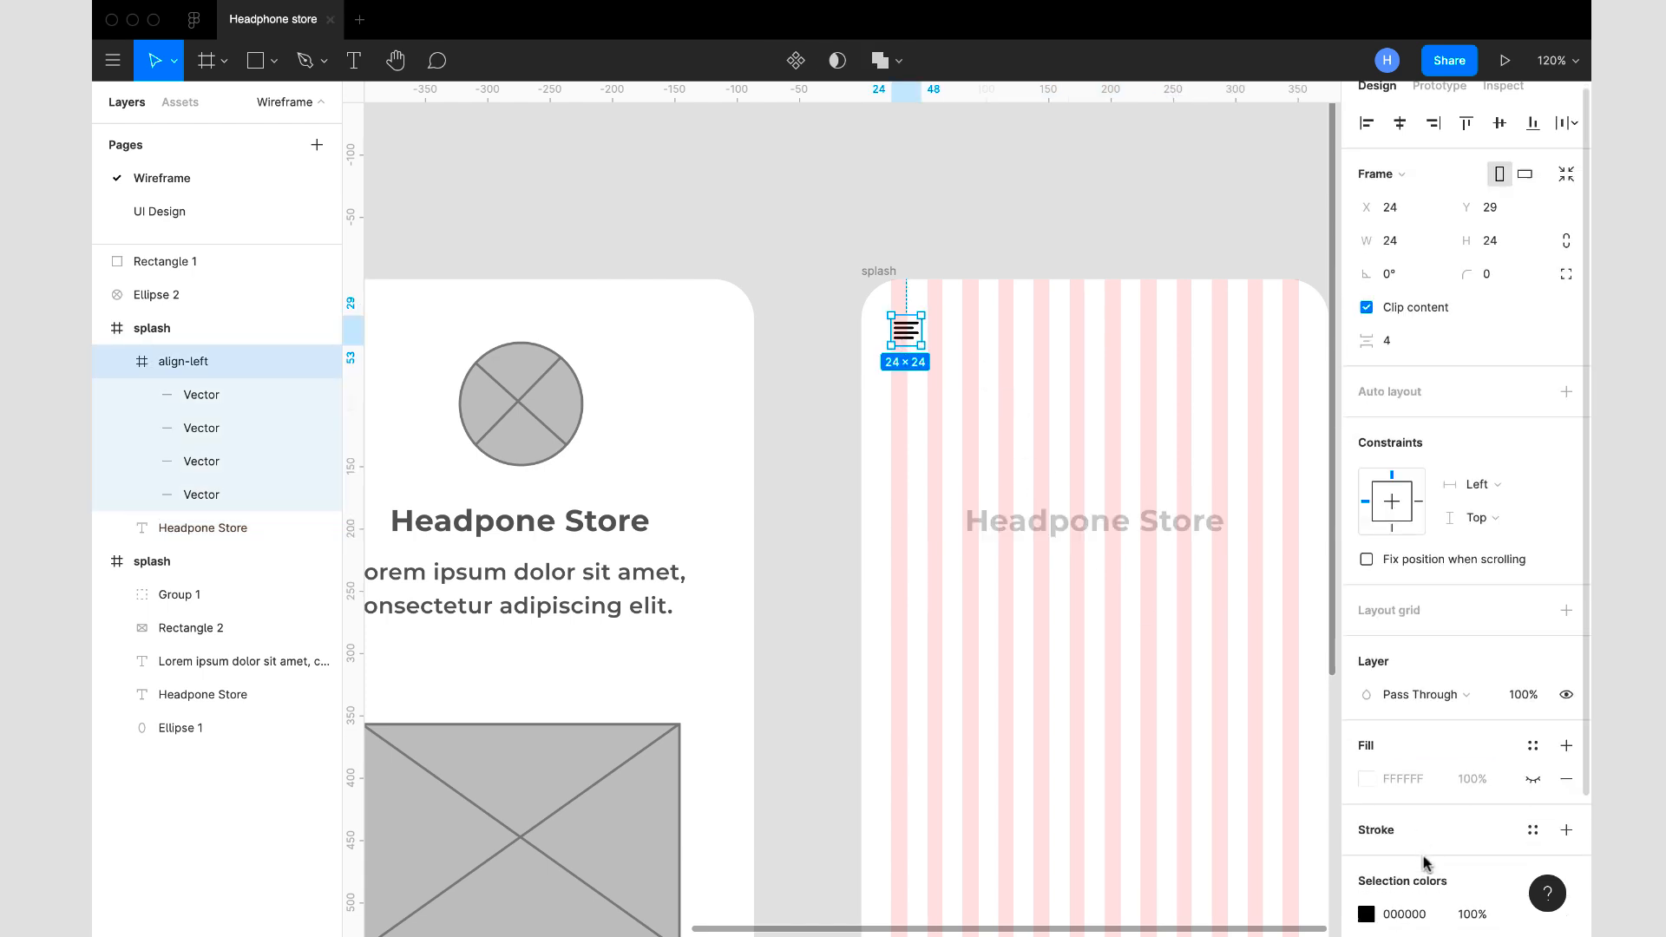
click(1424, 859)
text(5a)
key(Return)
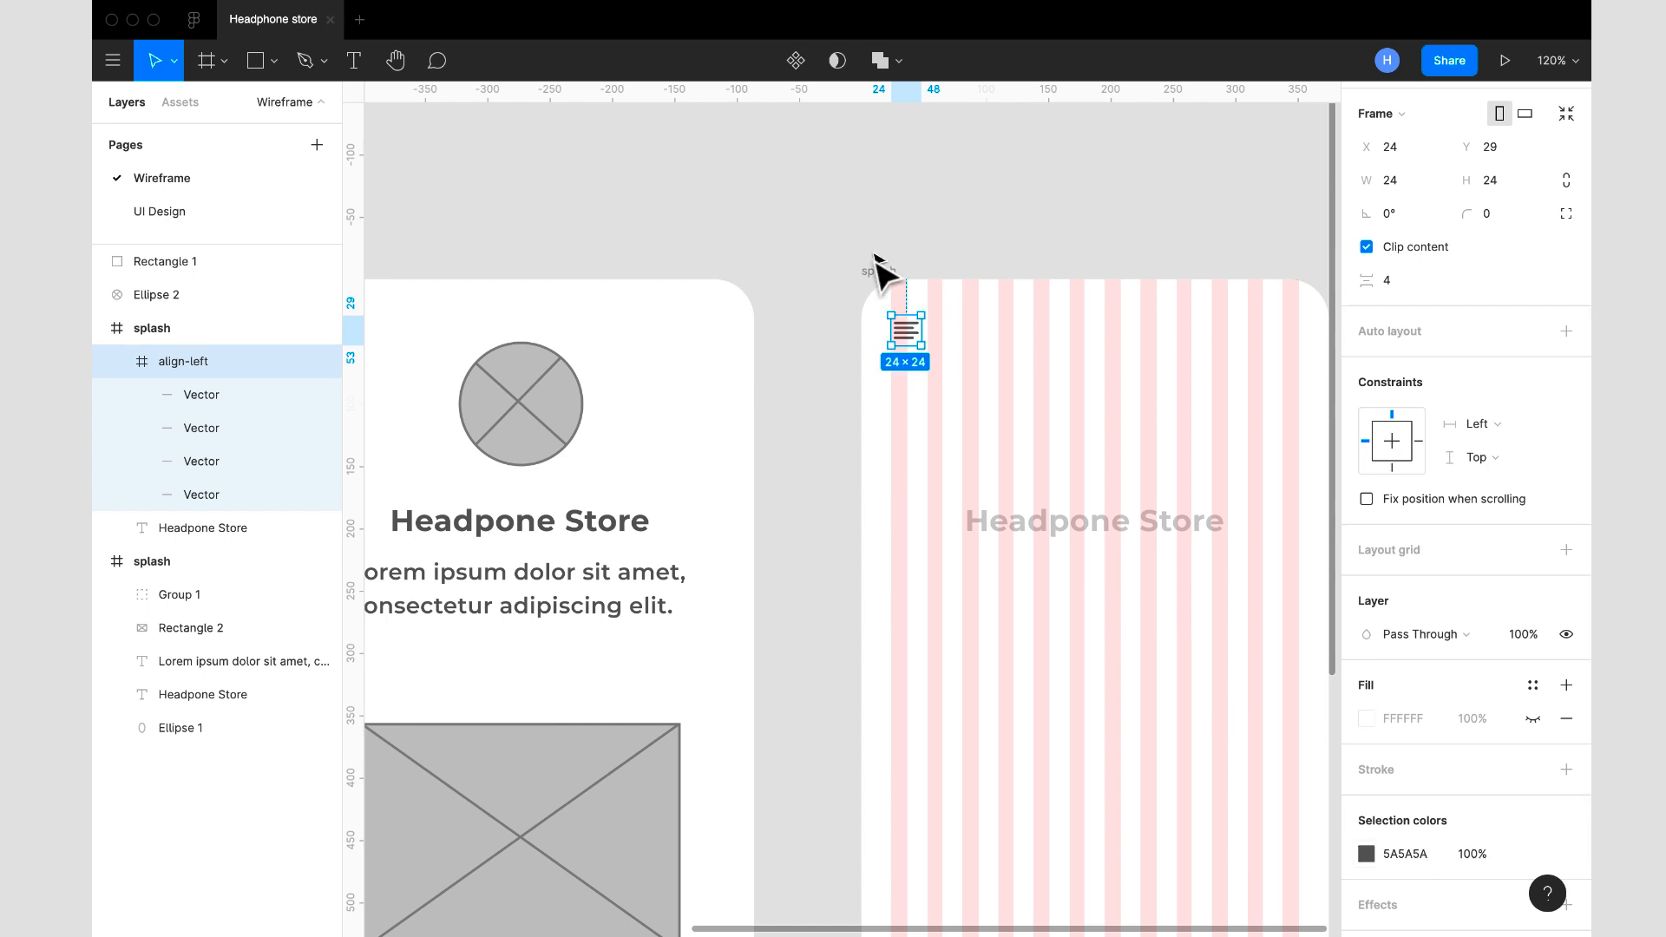
- Hide the 12-column layout grid of the copied splash frame
click(878, 271)
click(1533, 387)
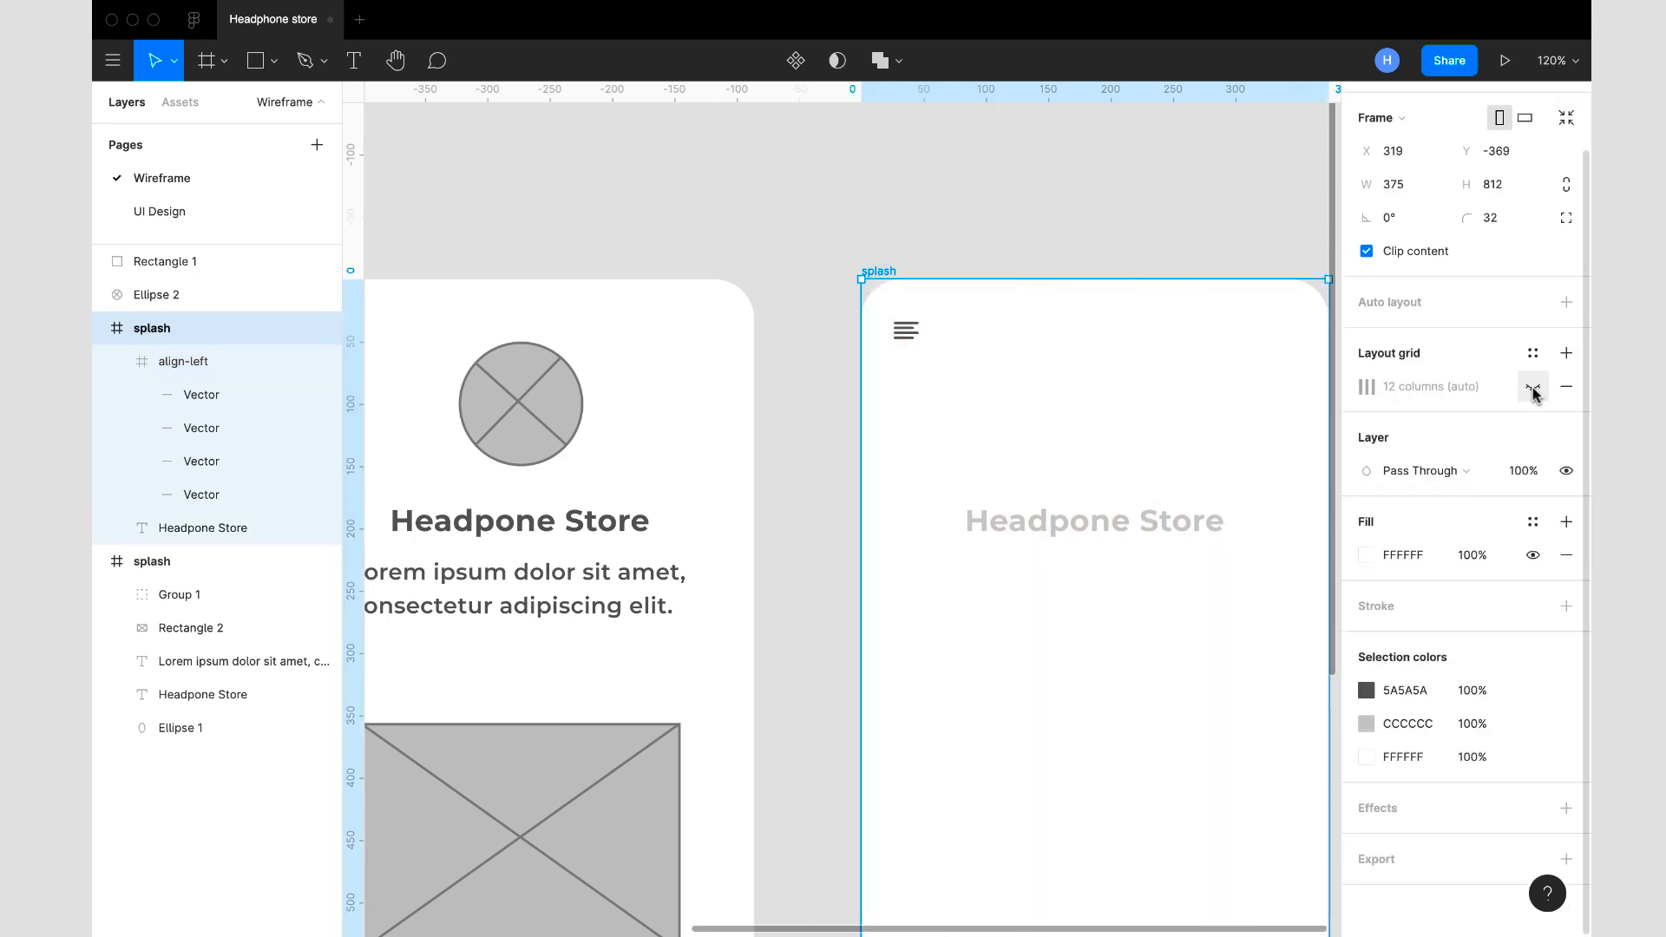
scroll(937, 538, down, 5)
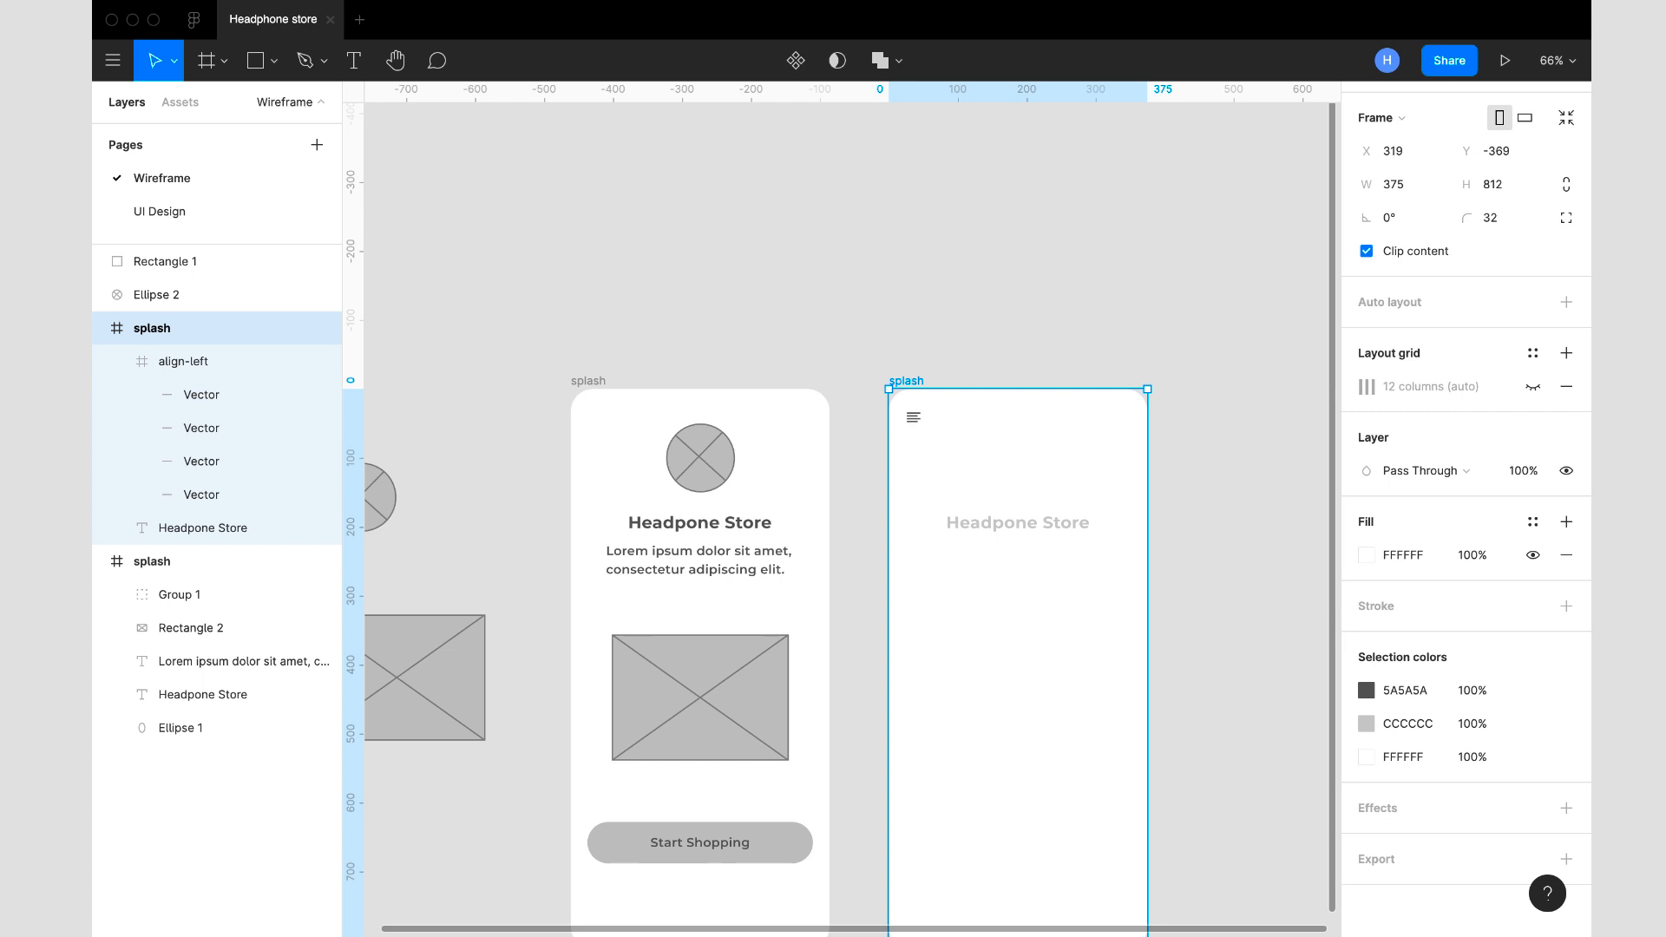
- Search the Feather Icons plugin for "shopp", insert the shopping-cart icon and close the plugin
right_click(1013, 300)
mouse_move(1104, 369)
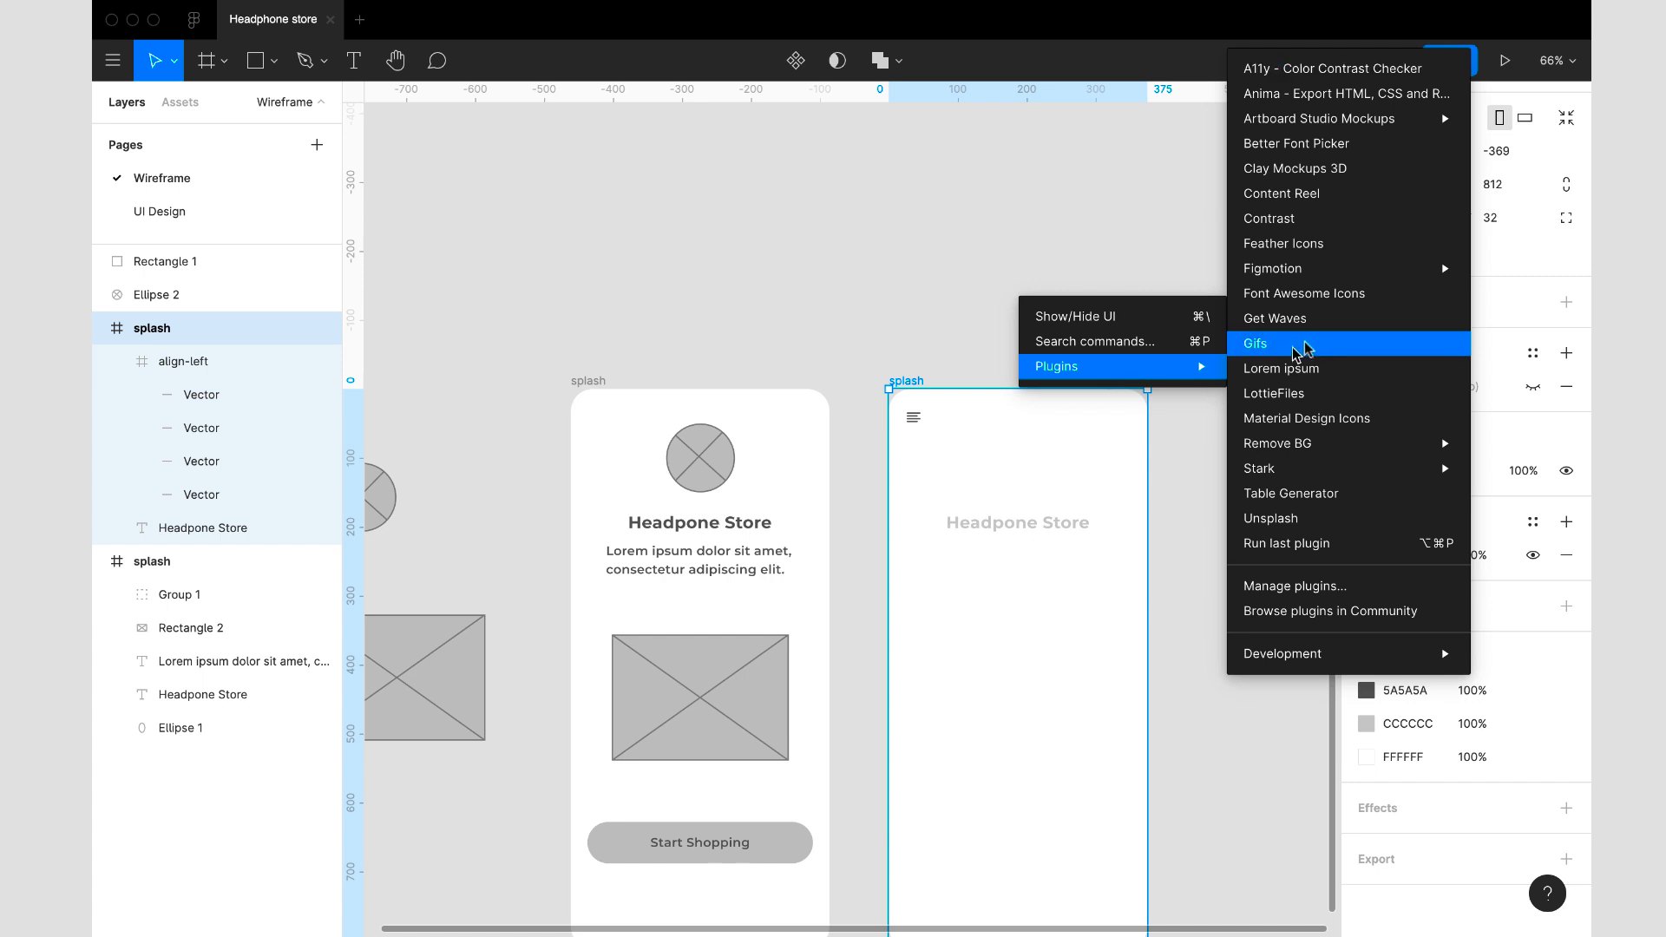
mouse_move(1312, 271)
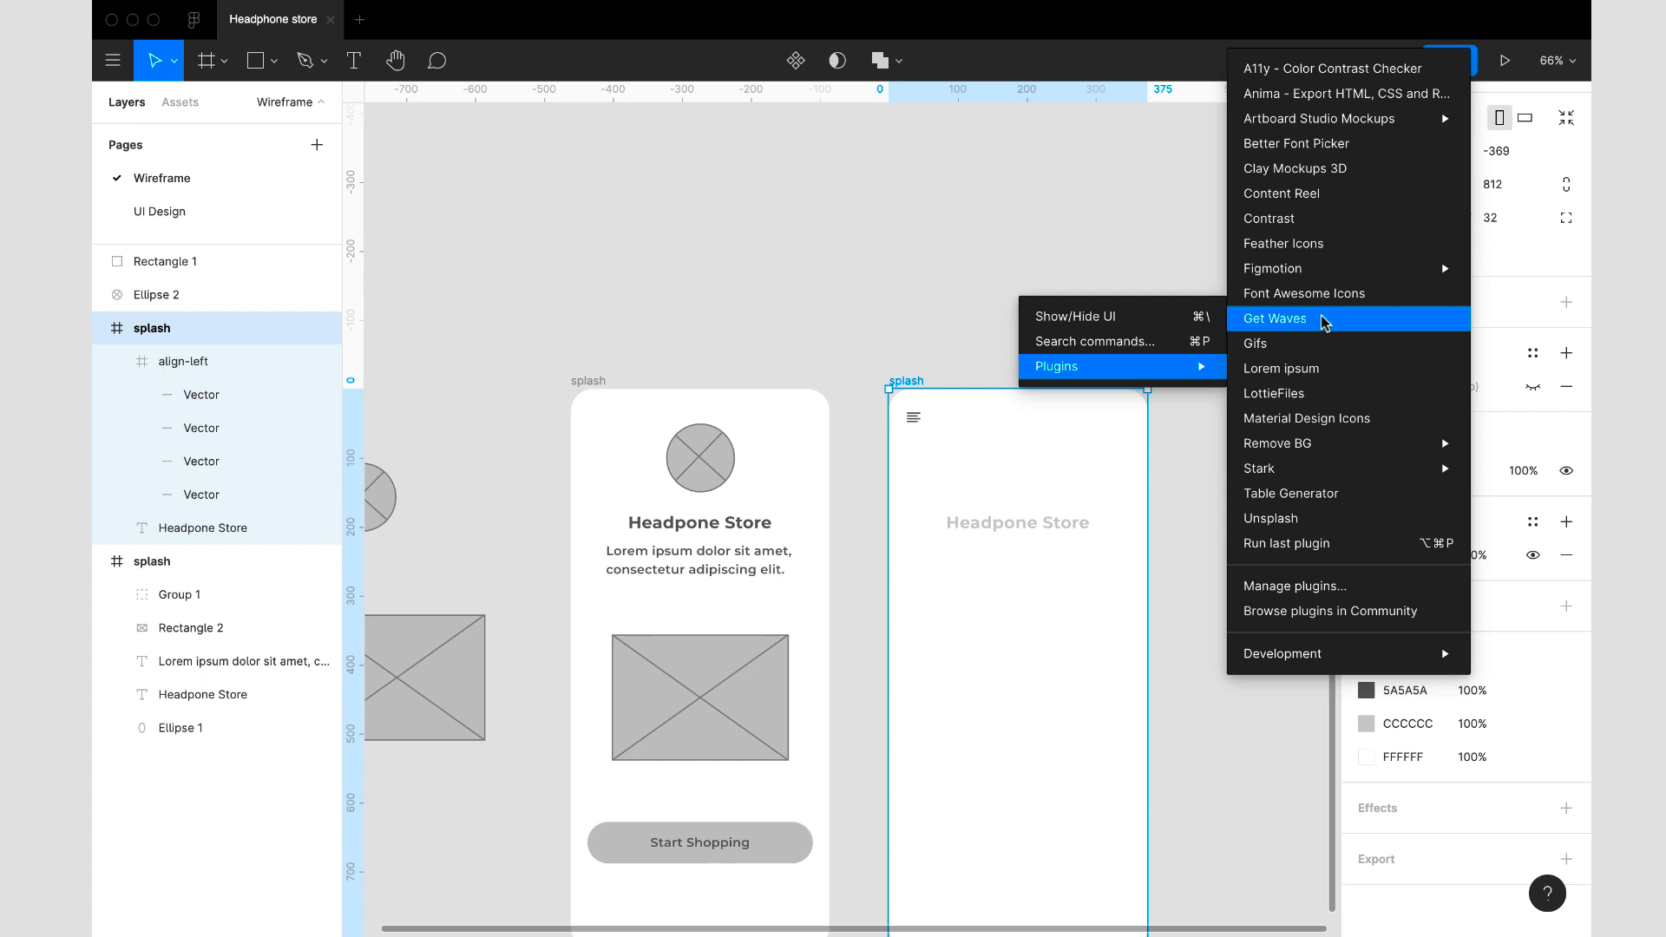
click(1283, 244)
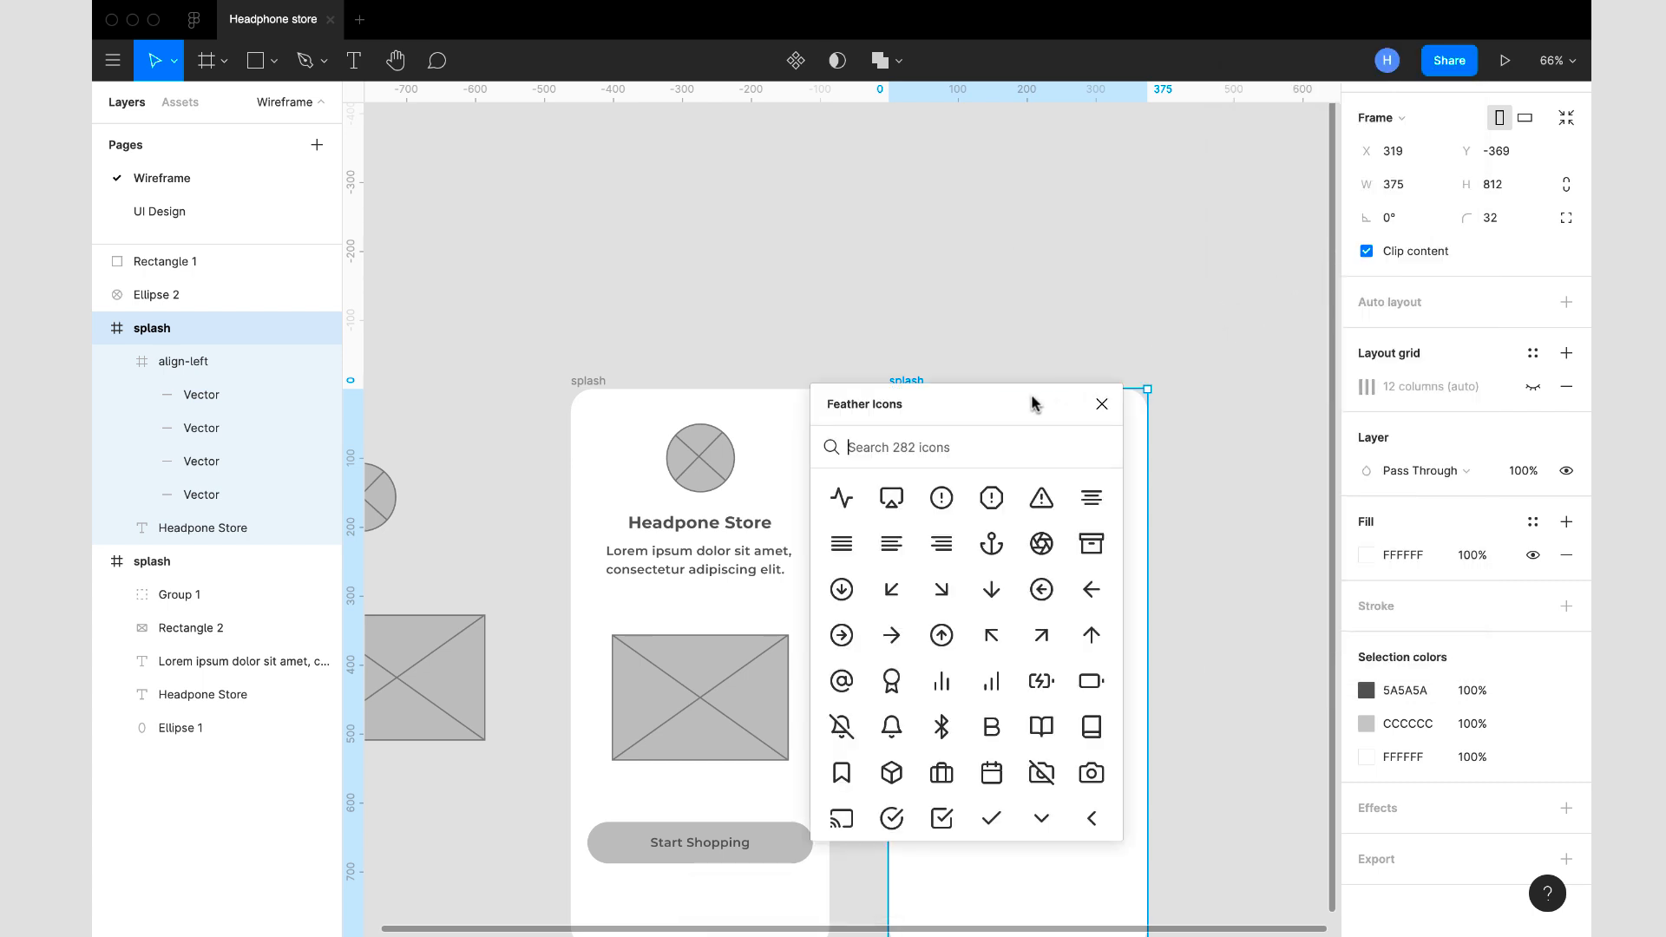
drag(1032, 402, 1081, 509)
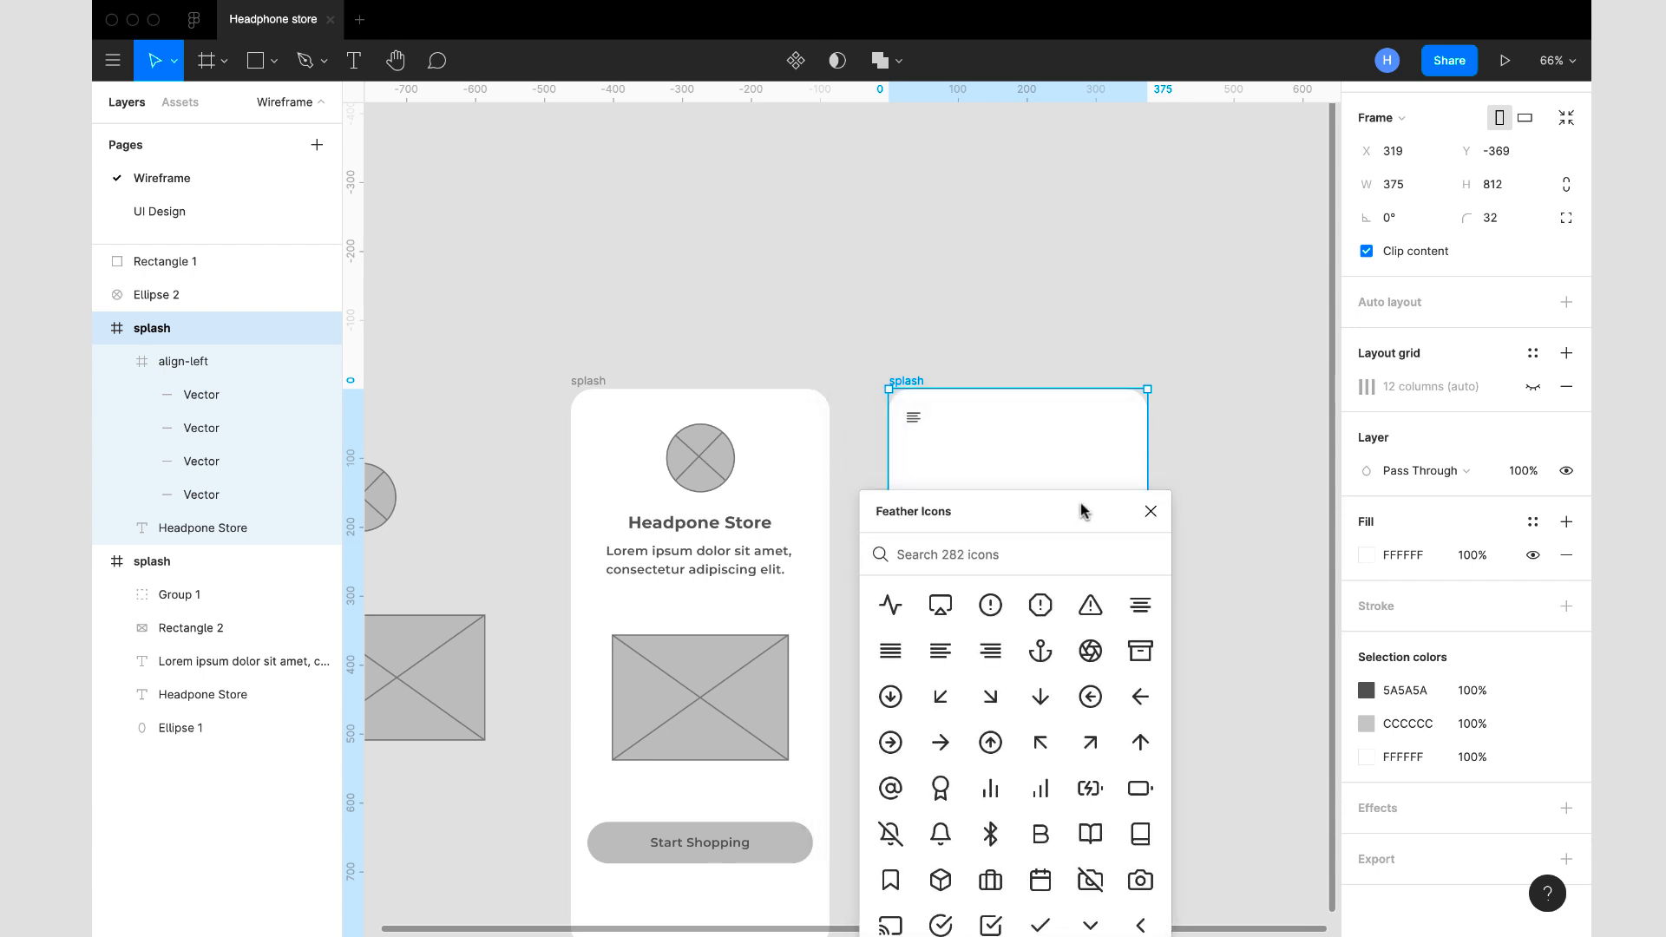
click(1020, 566)
text(shopp)
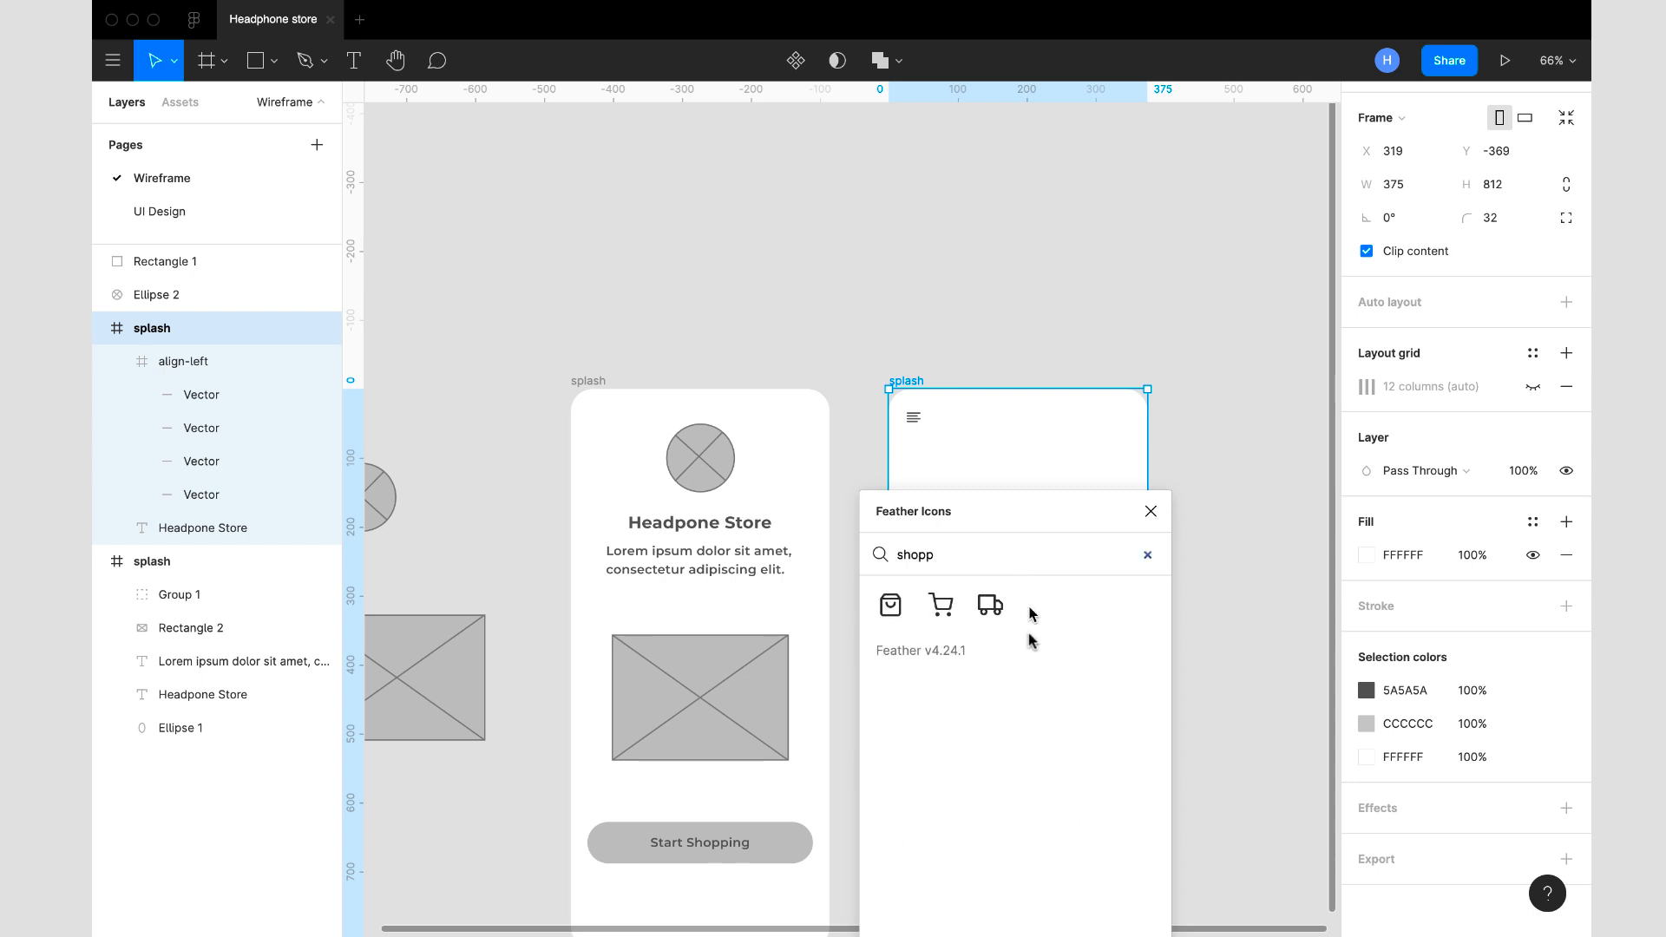
click(941, 605)
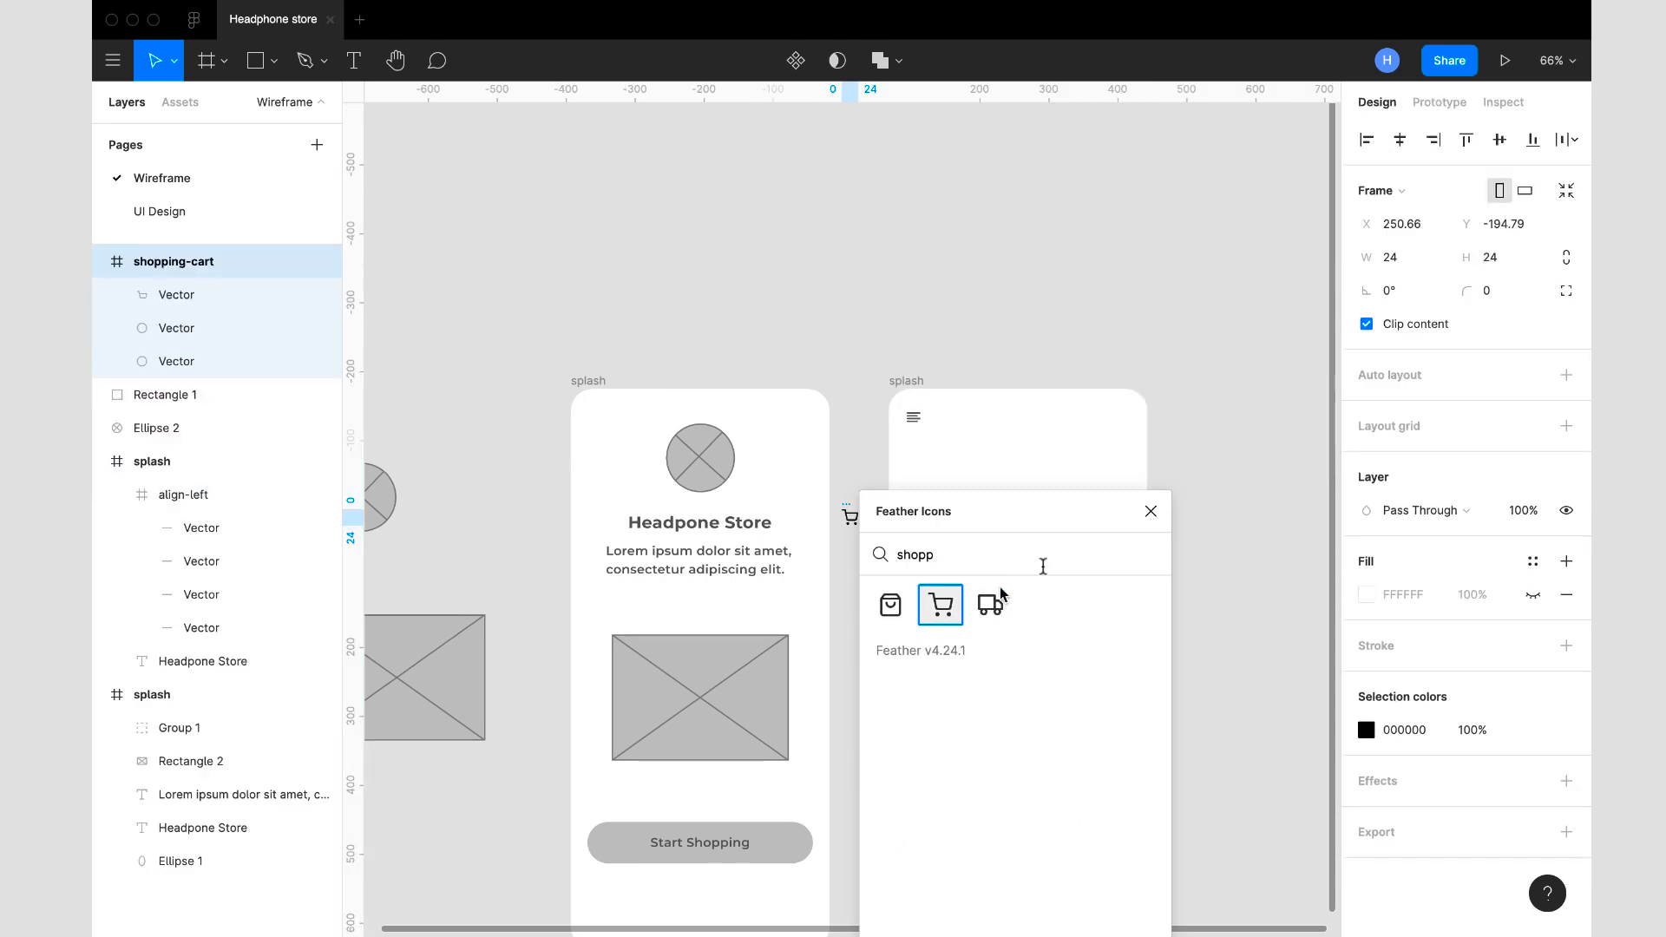
click(1151, 512)
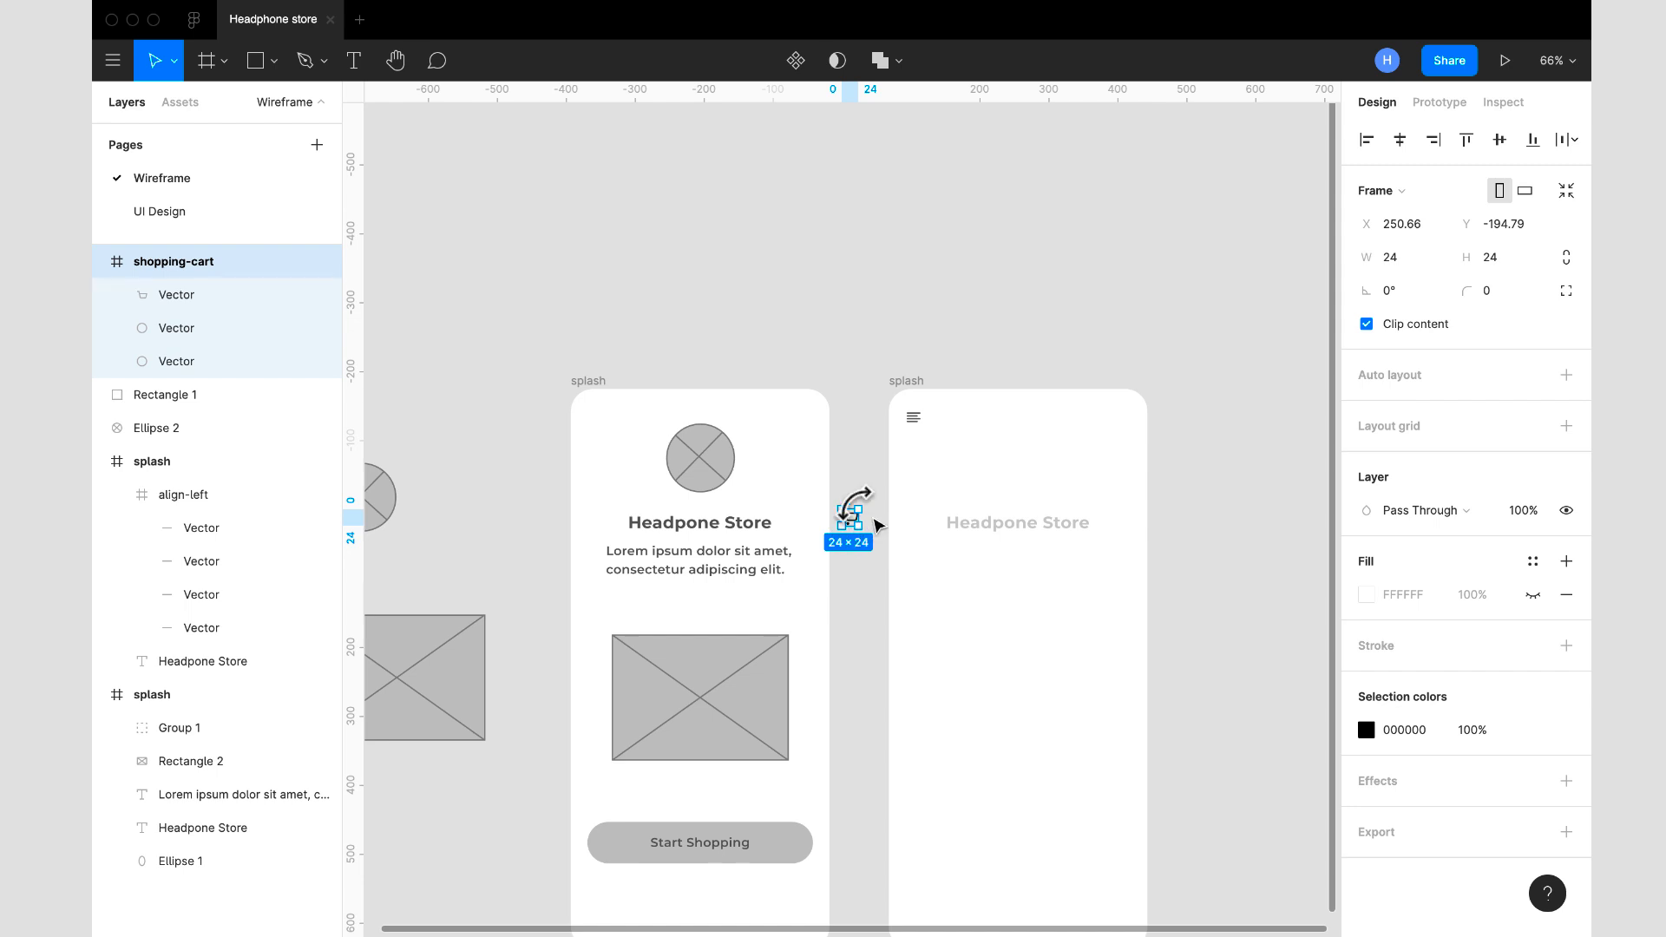
- Cut the shopping-cart icon from the canvas and paste it into the copied splash frame
key(Delete)
click(905, 383)
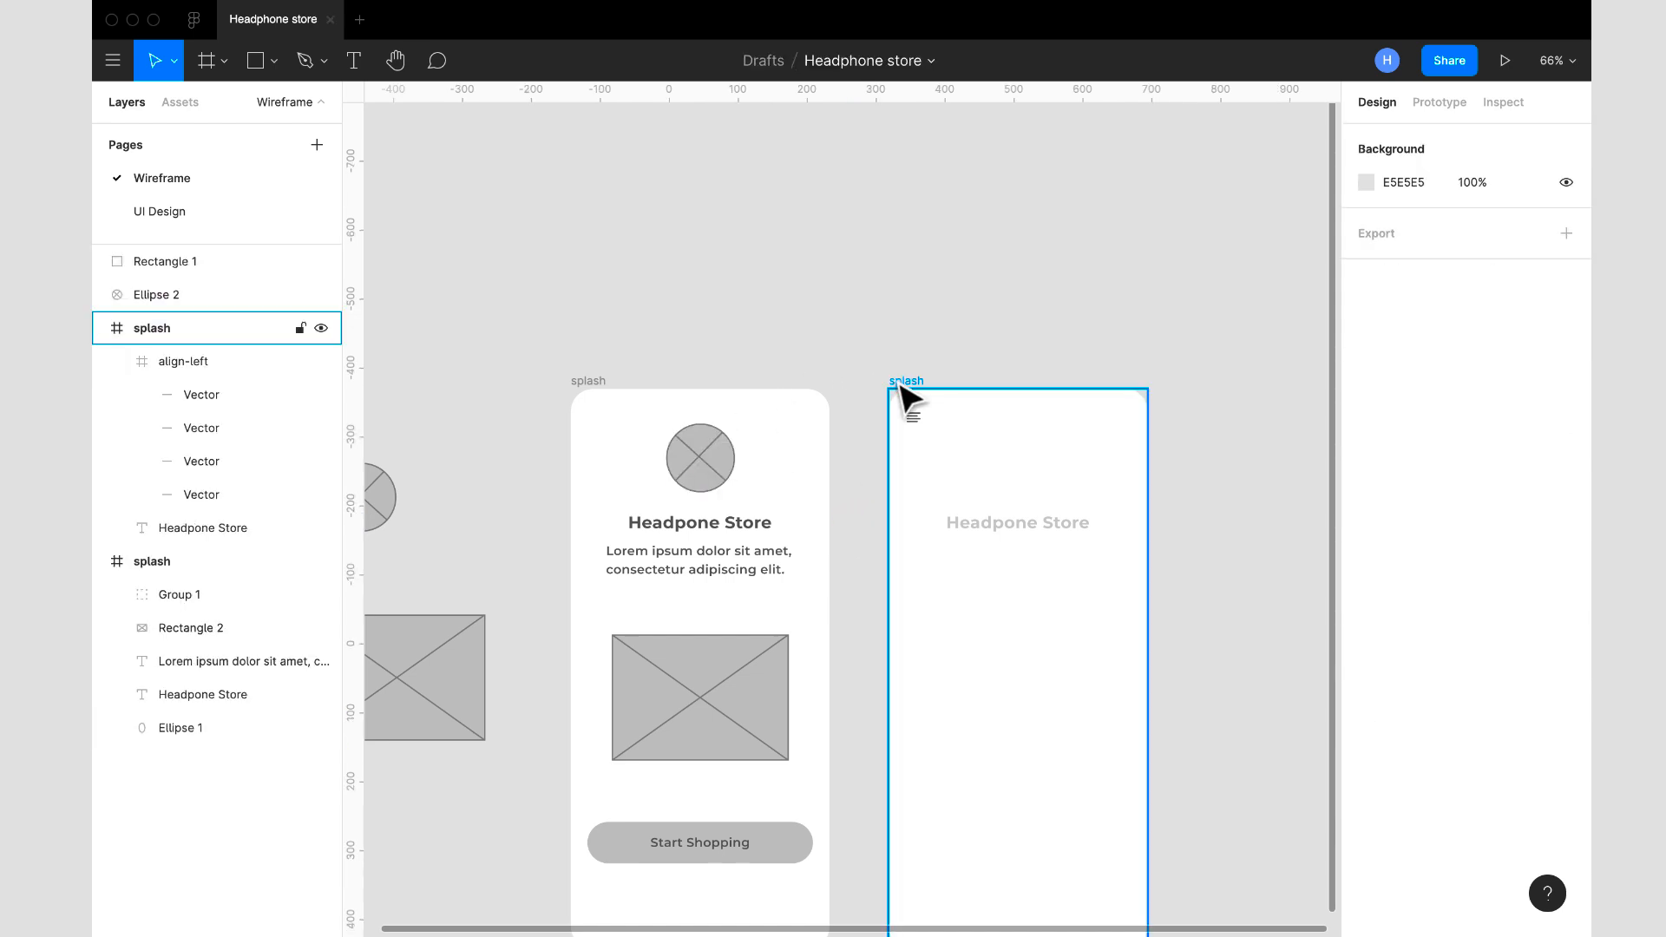
key(ctrl+v)
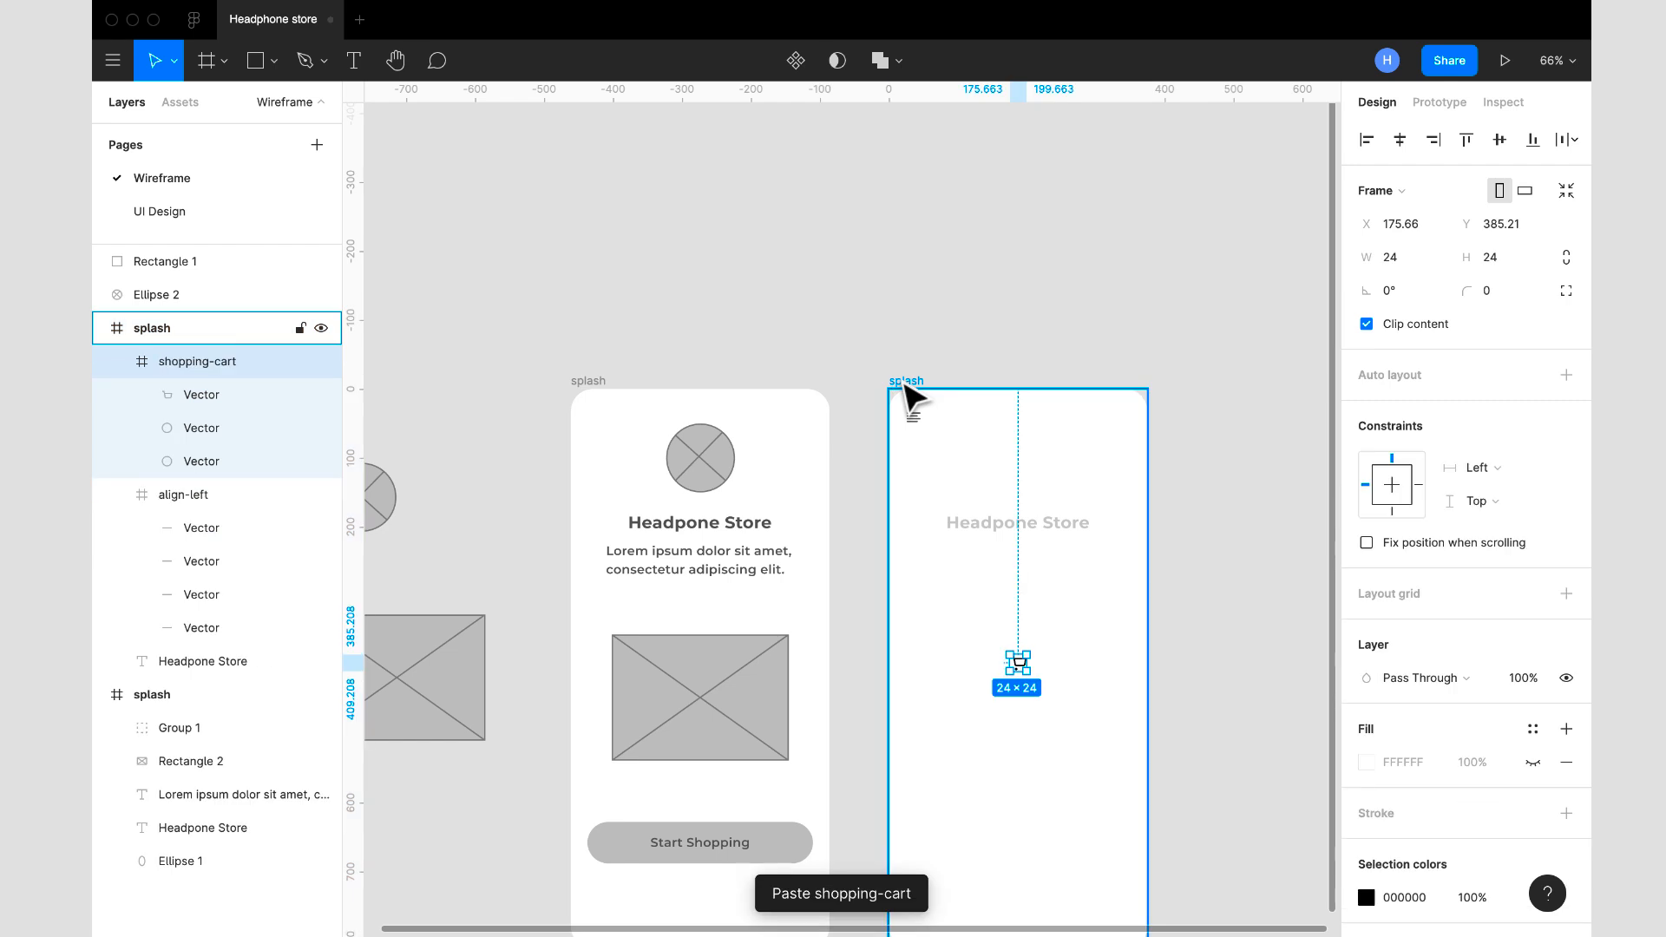
- Move the shopping-cart icon to the upper-right corner of the copied splash frame and set its colour to 5A5A5A
drag(1032, 682, 1127, 435)
click(919, 427)
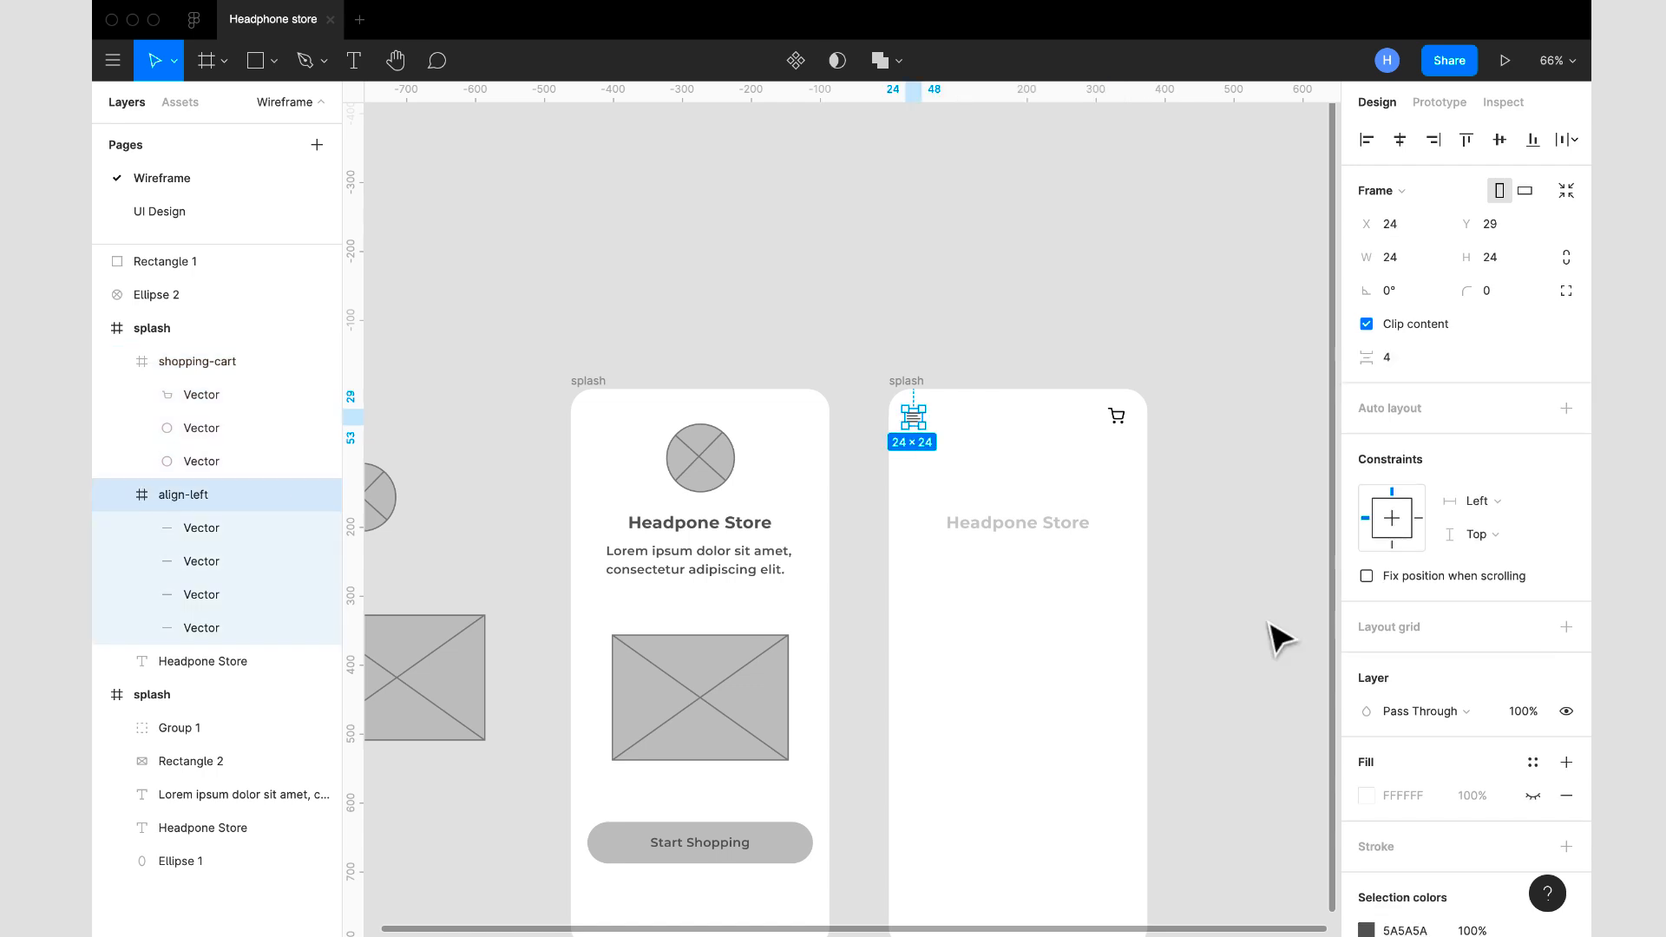
scroll(1417, 777, down, 3)
click(1423, 804)
double_click(1422, 807)
key(super+c)
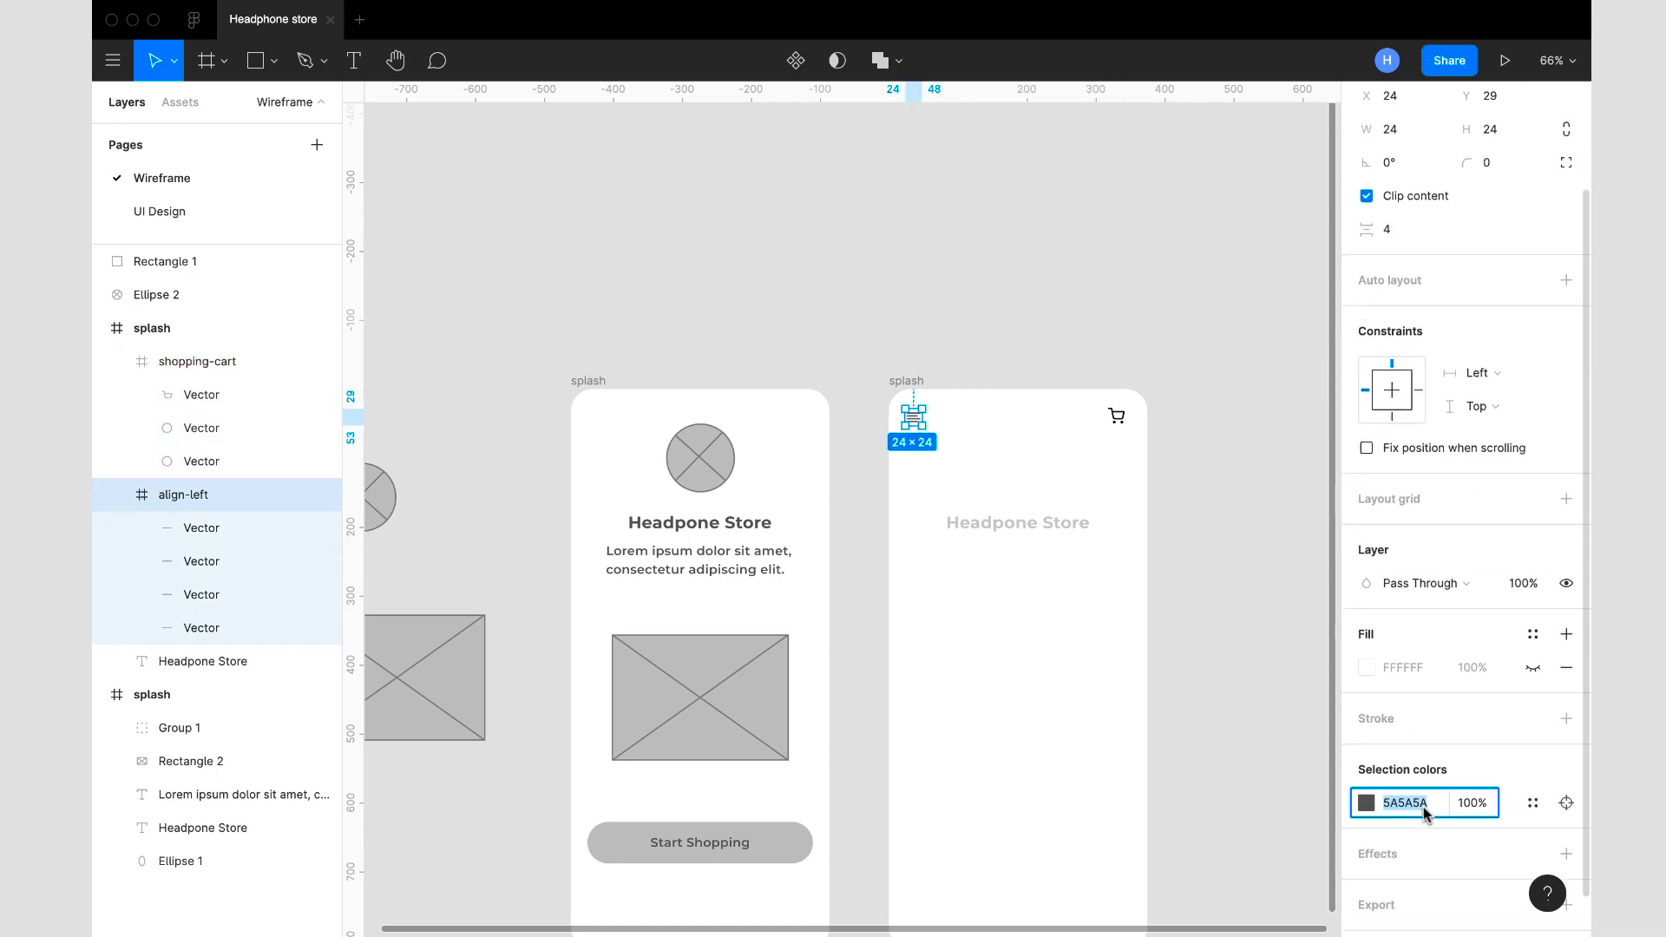
click(1119, 417)
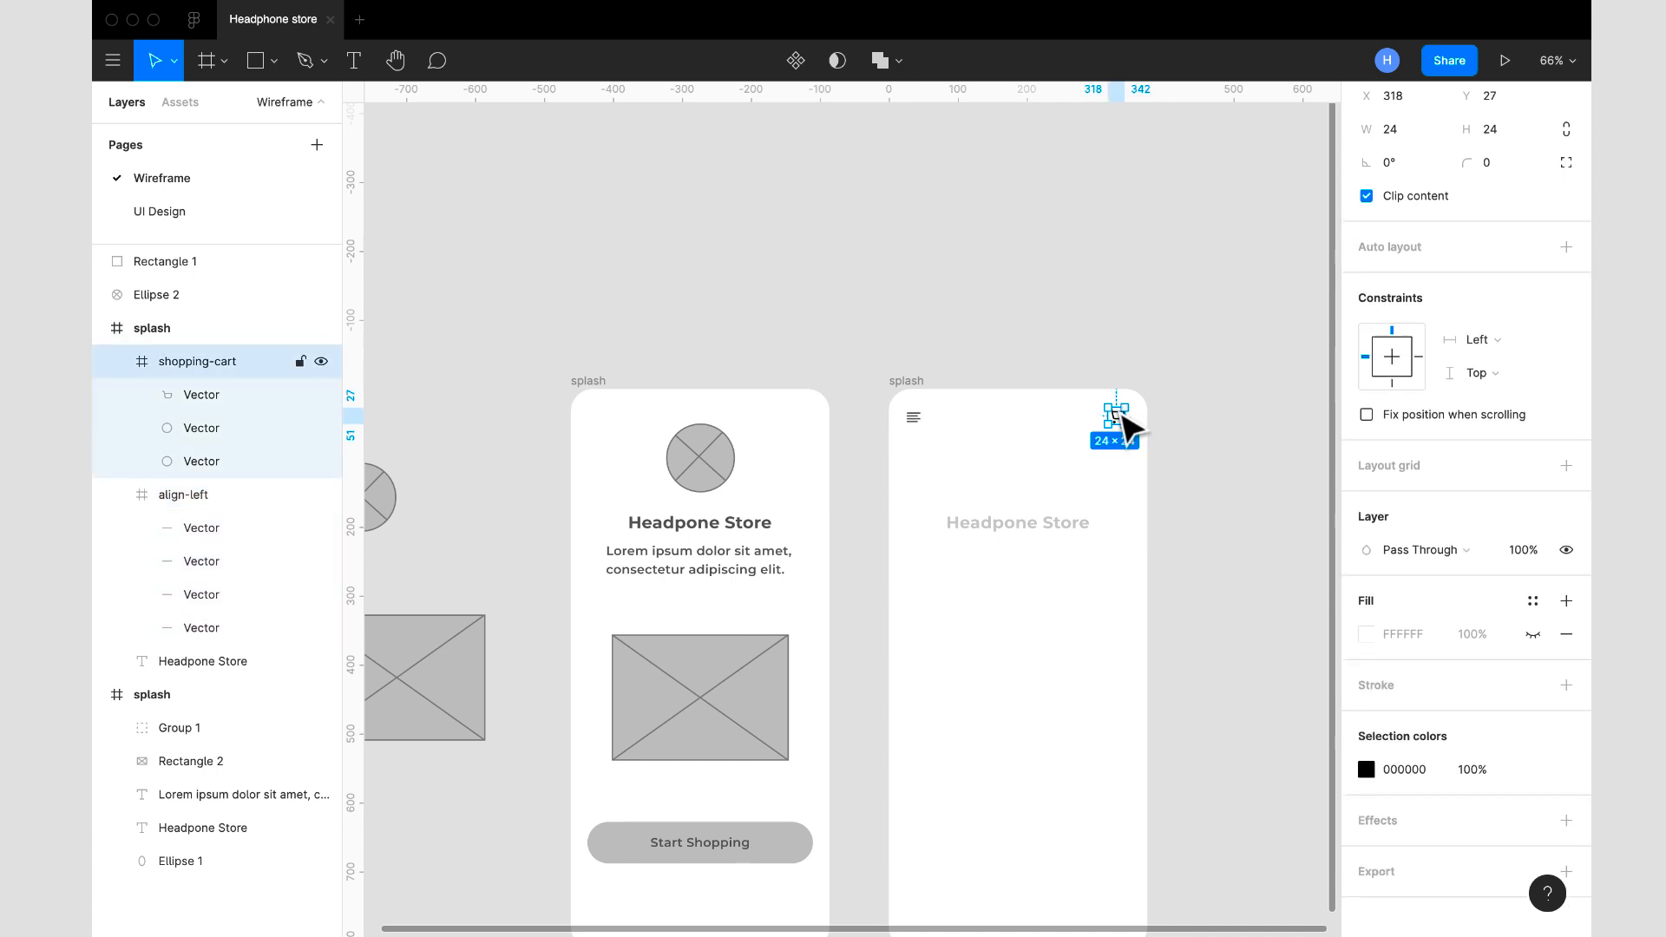
click(1420, 772)
key(super+v)
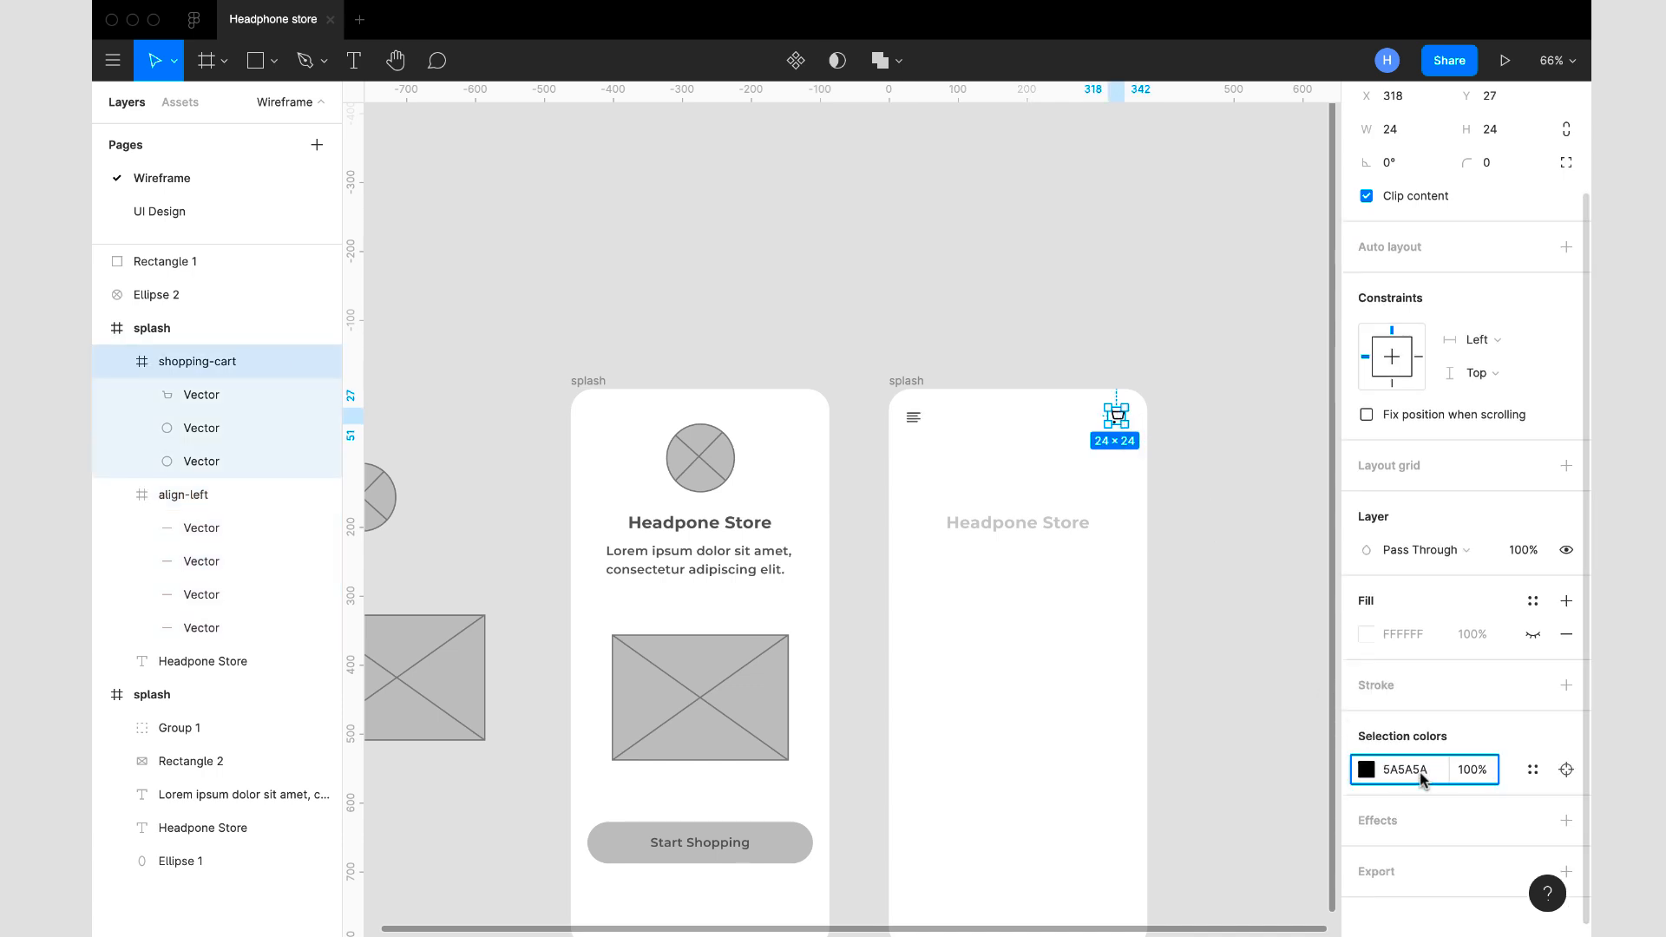
key(Return)
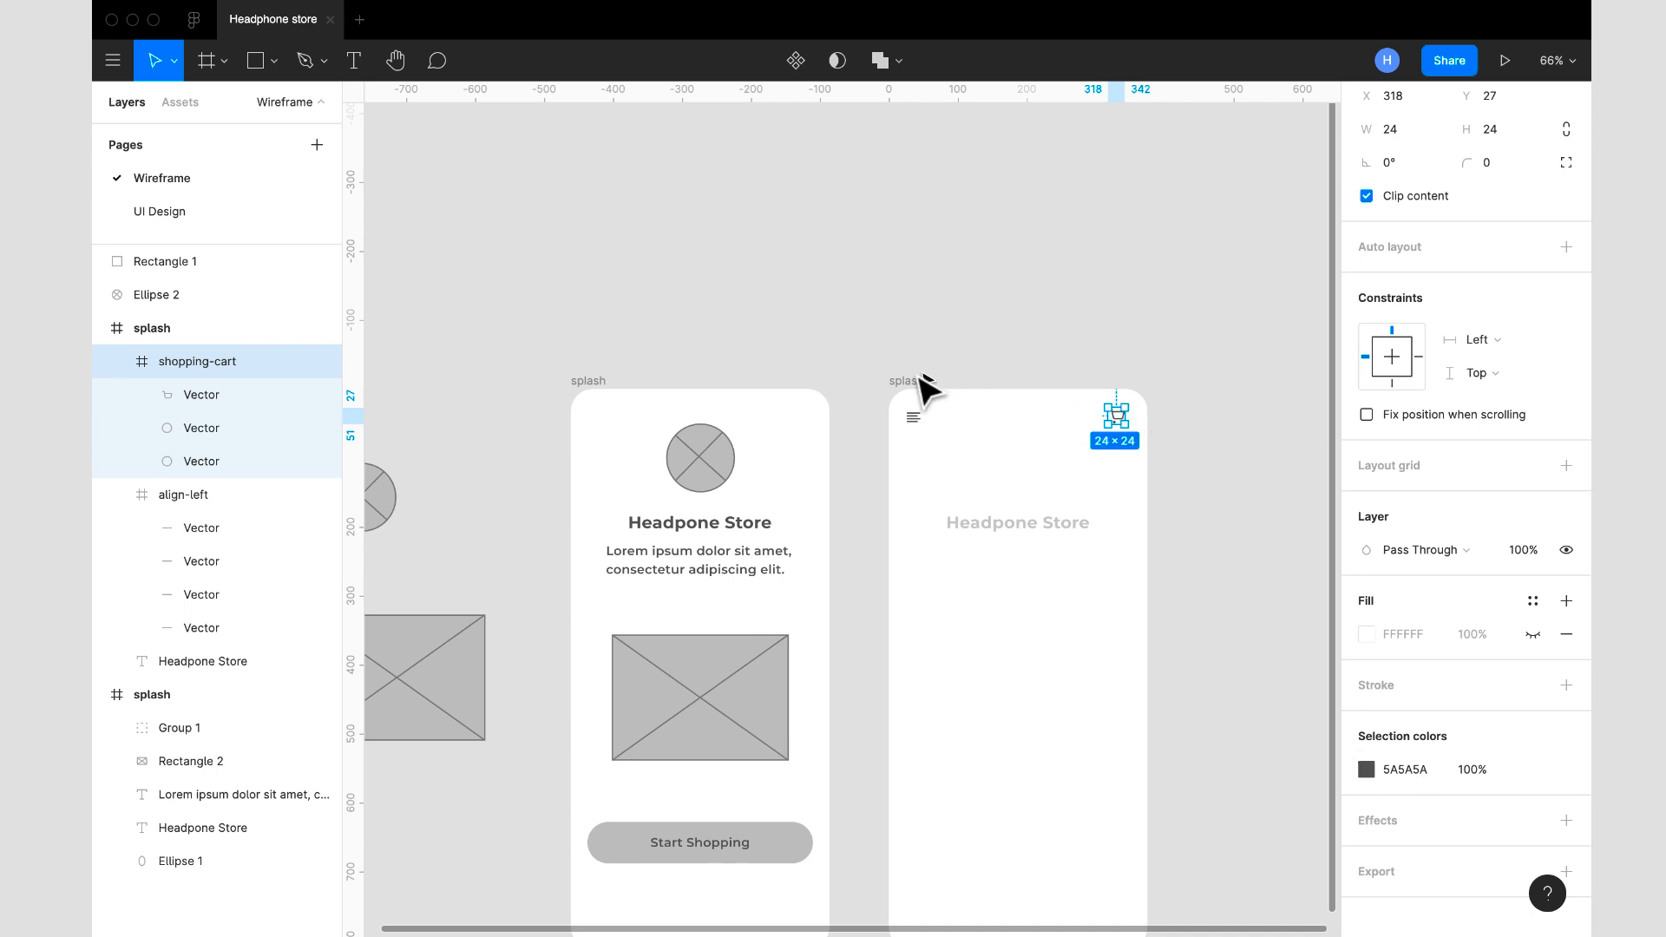
- Show the copied frame's 12-column grid and move the shopping-cart icon to the edge of the last column, at about X 327, Y 23
click(903, 382)
click(1532, 386)
click(1118, 419)
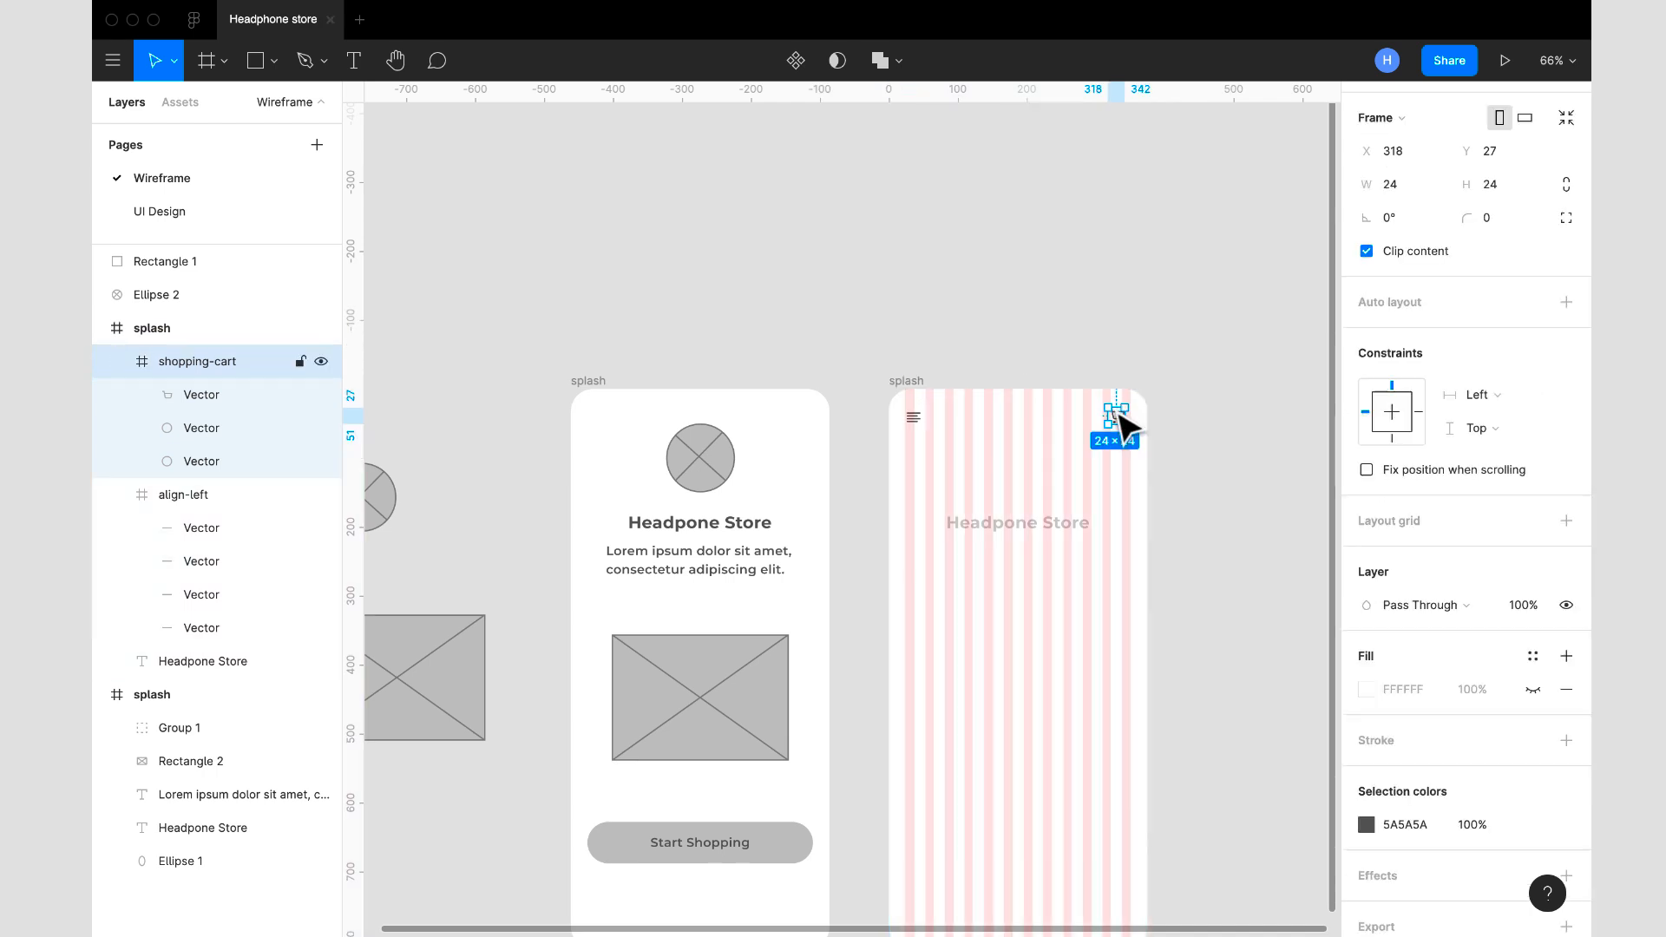
scroll(1118, 418, up, 1)
scroll(1119, 416, up, 3)
drag(1119, 416, 1144, 423)
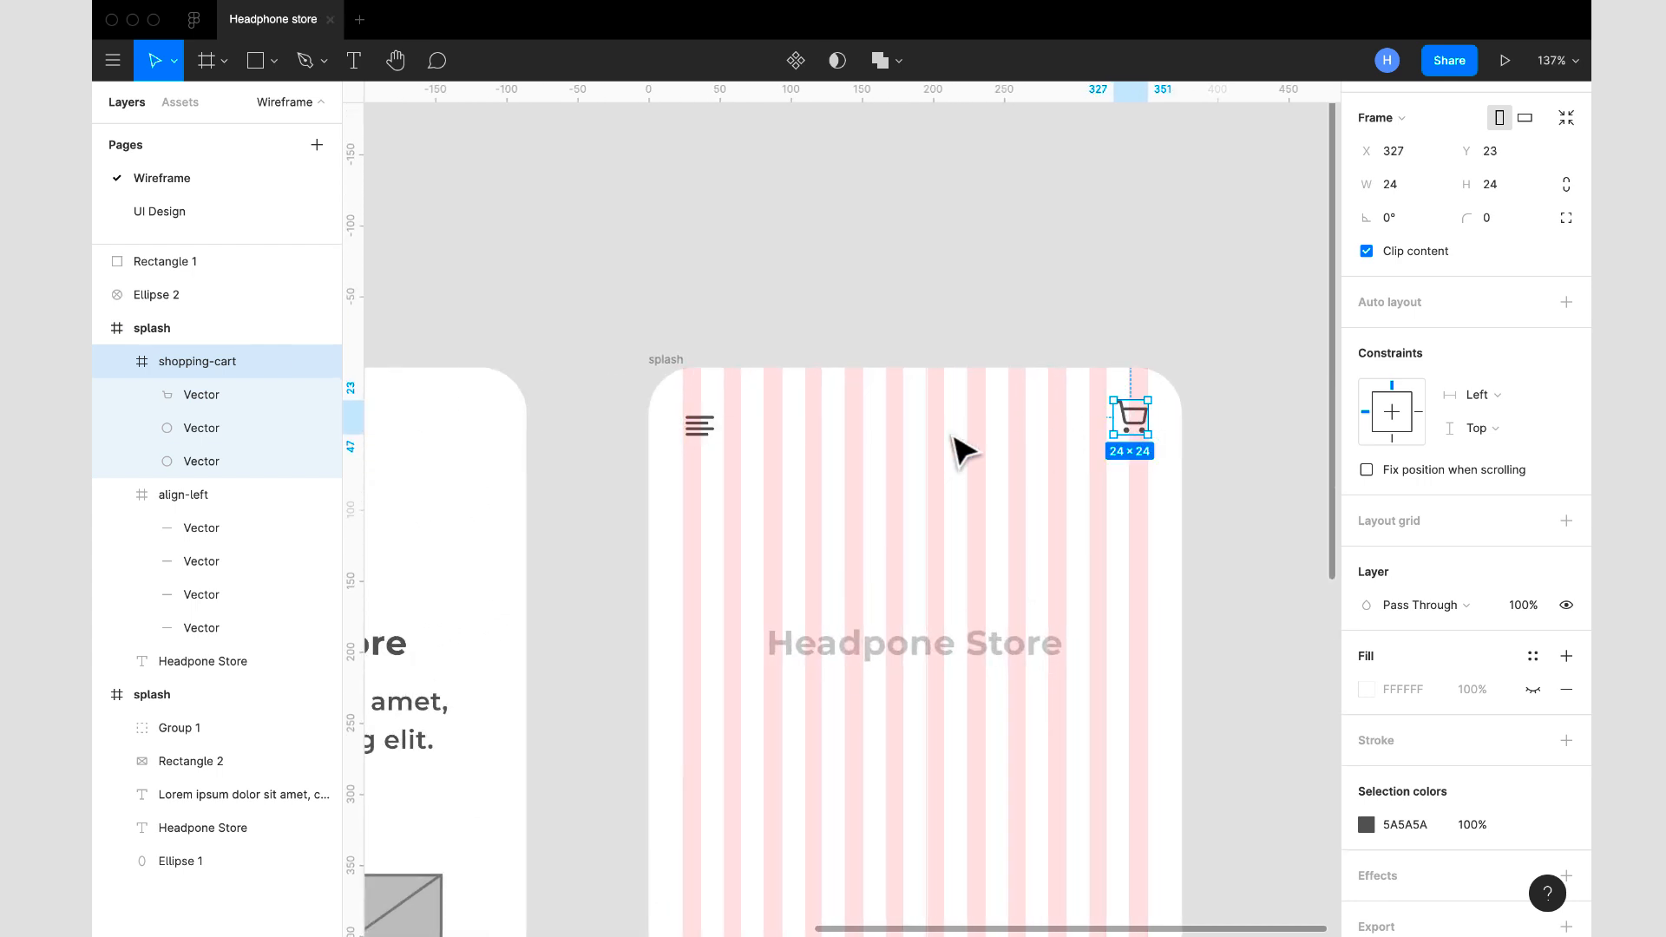
- Align the vertical centres of the shopping-cart and align-left icons
shift+click(713, 441)
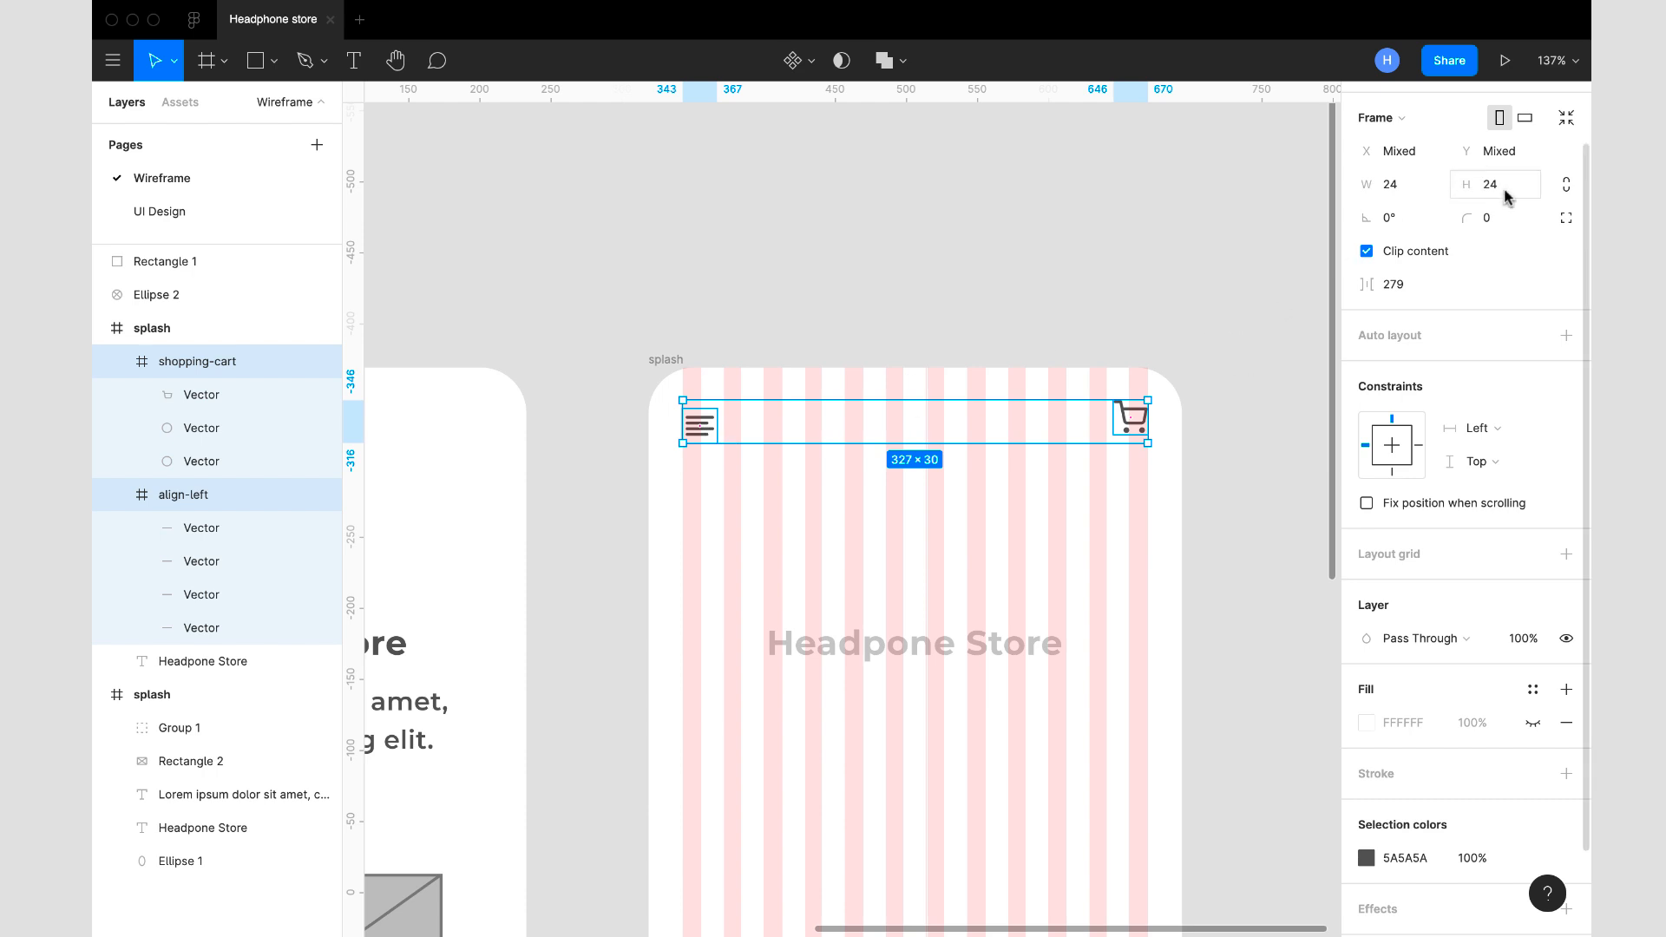
scroll(1506, 195, up, 2)
click(1503, 142)
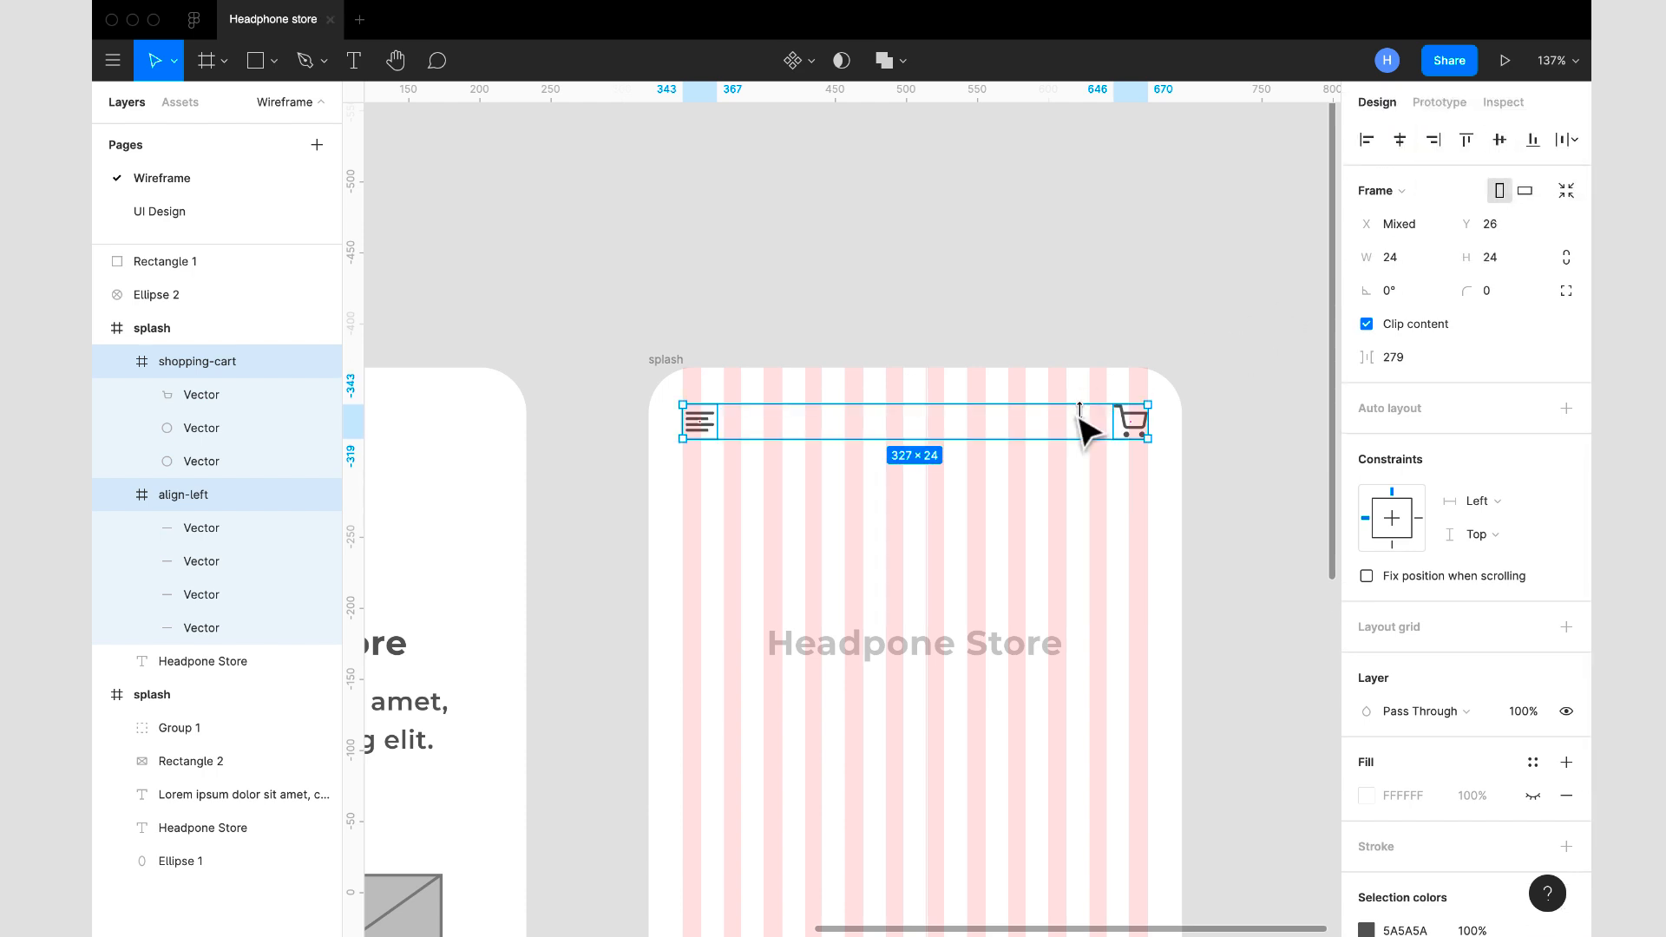
- Hide the 12-column layout grid of the copied splash frame
click(670, 363)
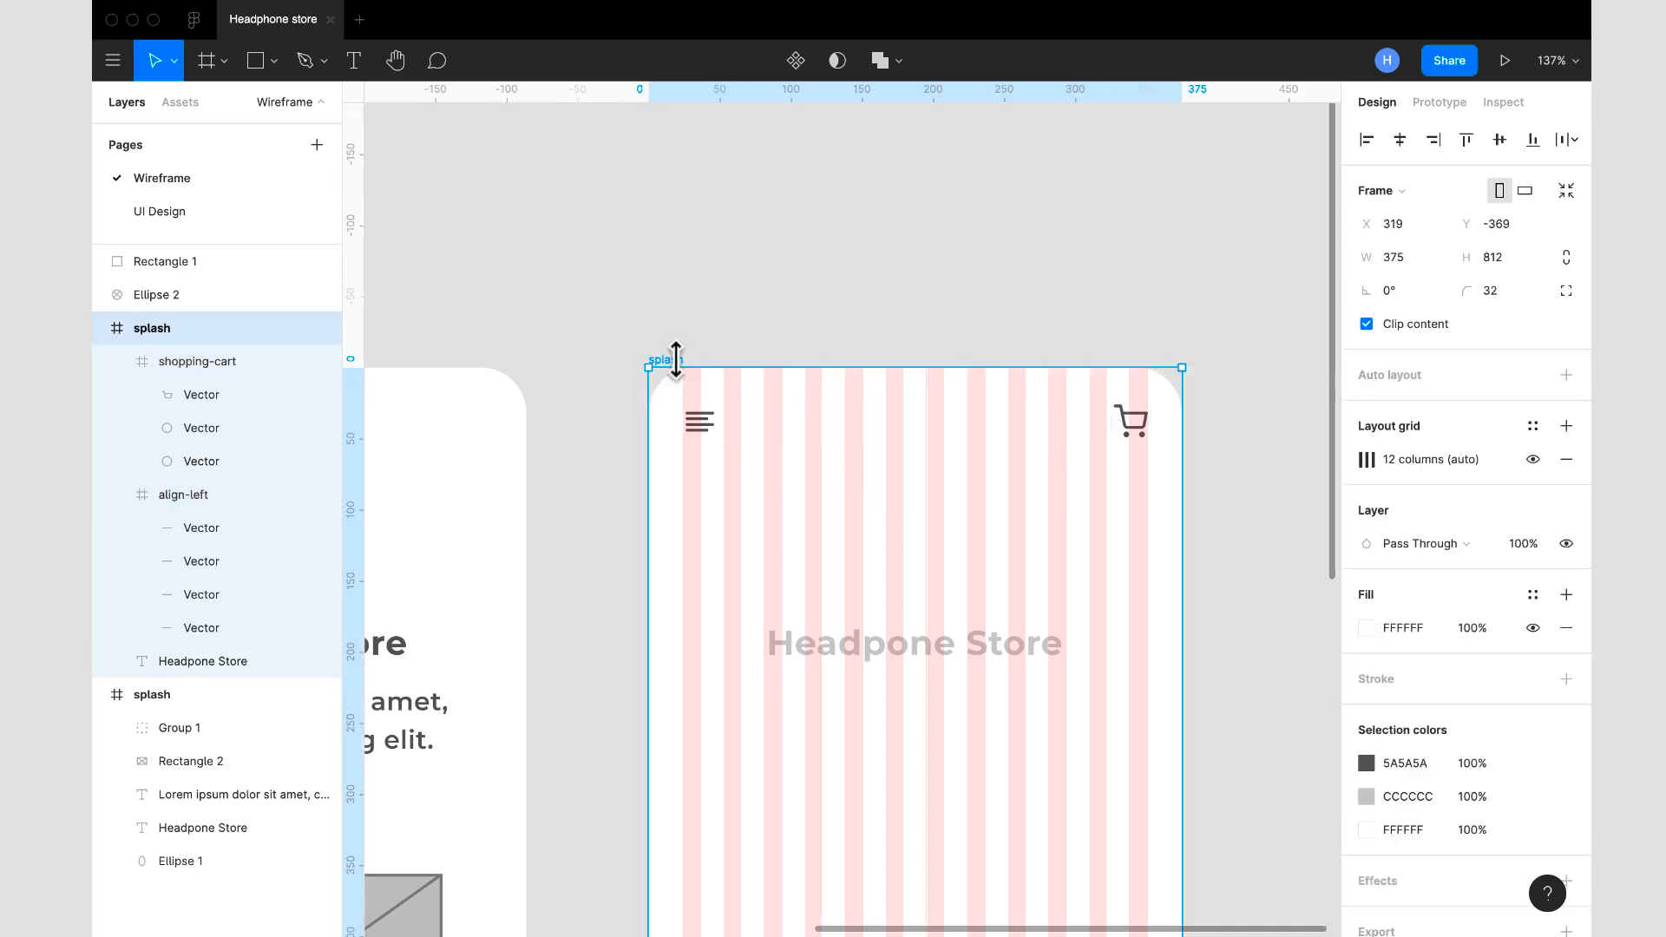
click(1533, 459)
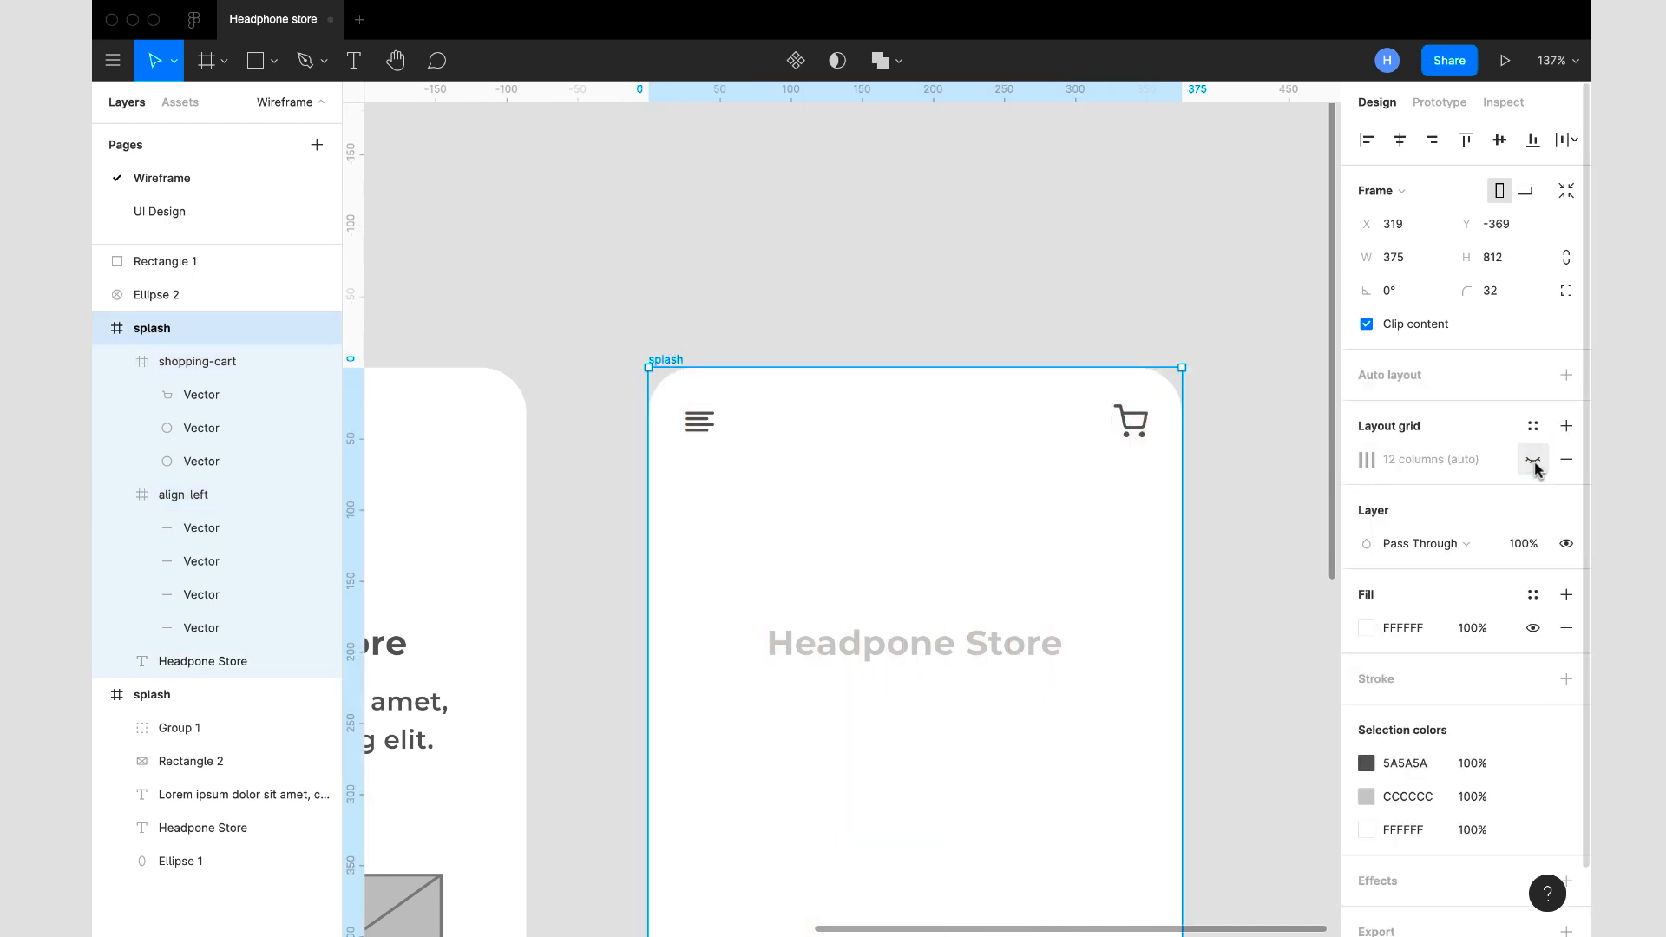
click(1215, 557)
- Move the copied frame's Headpone Store text directly beneath the menu icon, to about X 27, Y 66
scroll(1214, 557, down, 3)
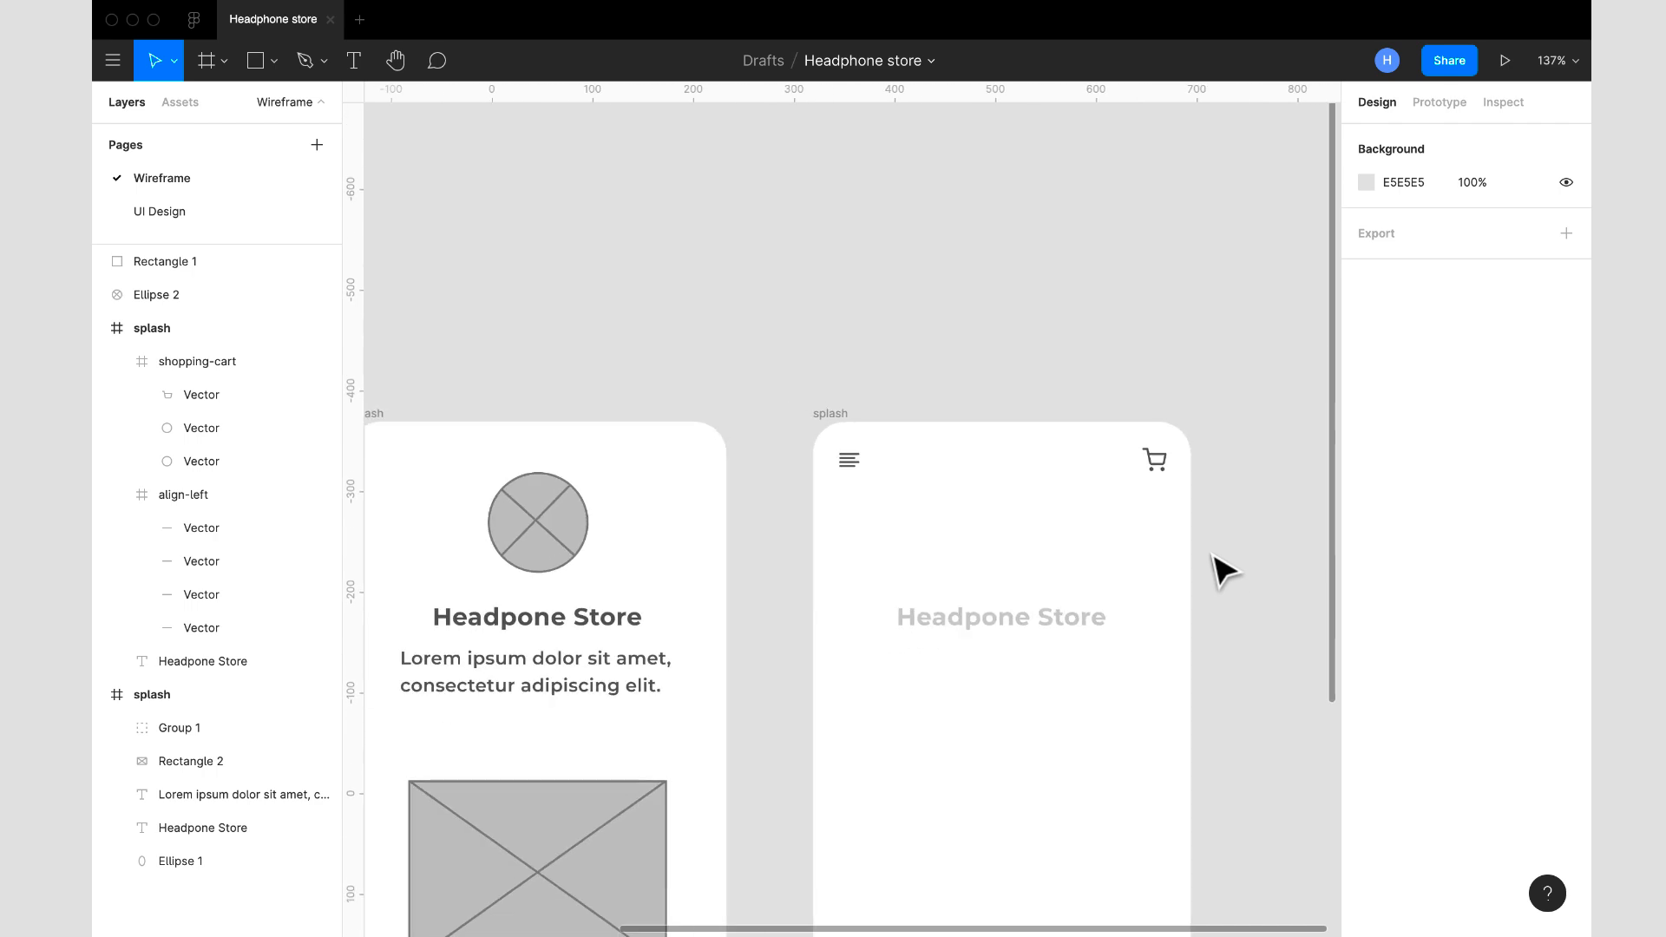
scroll(1020, 619, down, 1)
click(1020, 619)
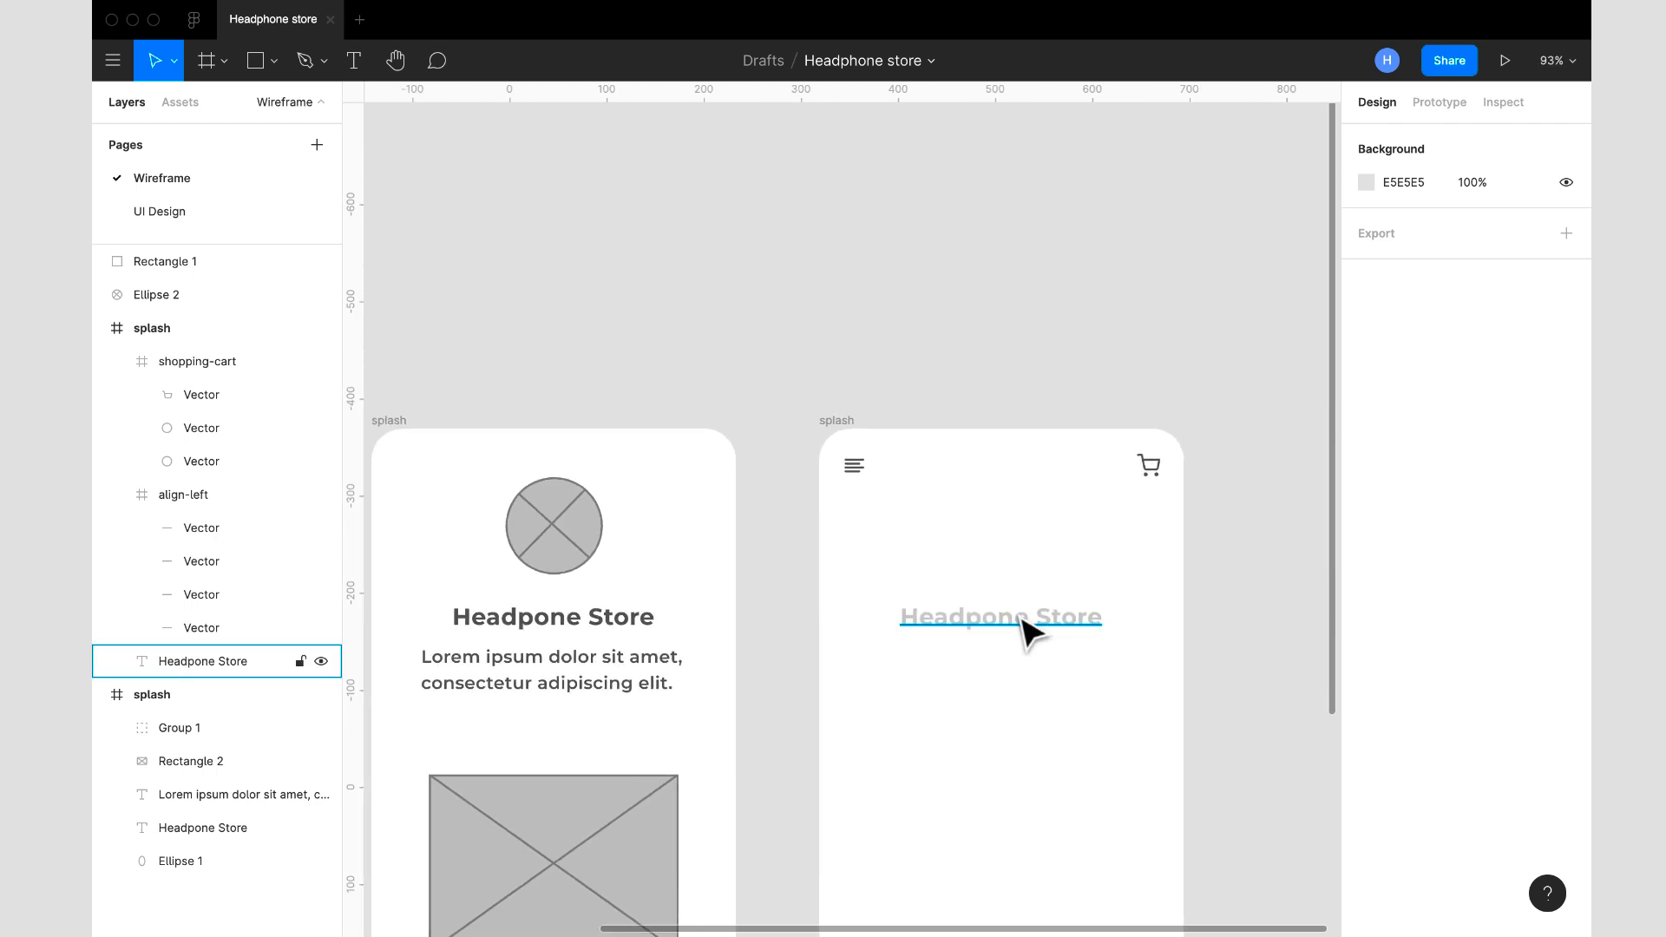
drag(1022, 618, 966, 508)
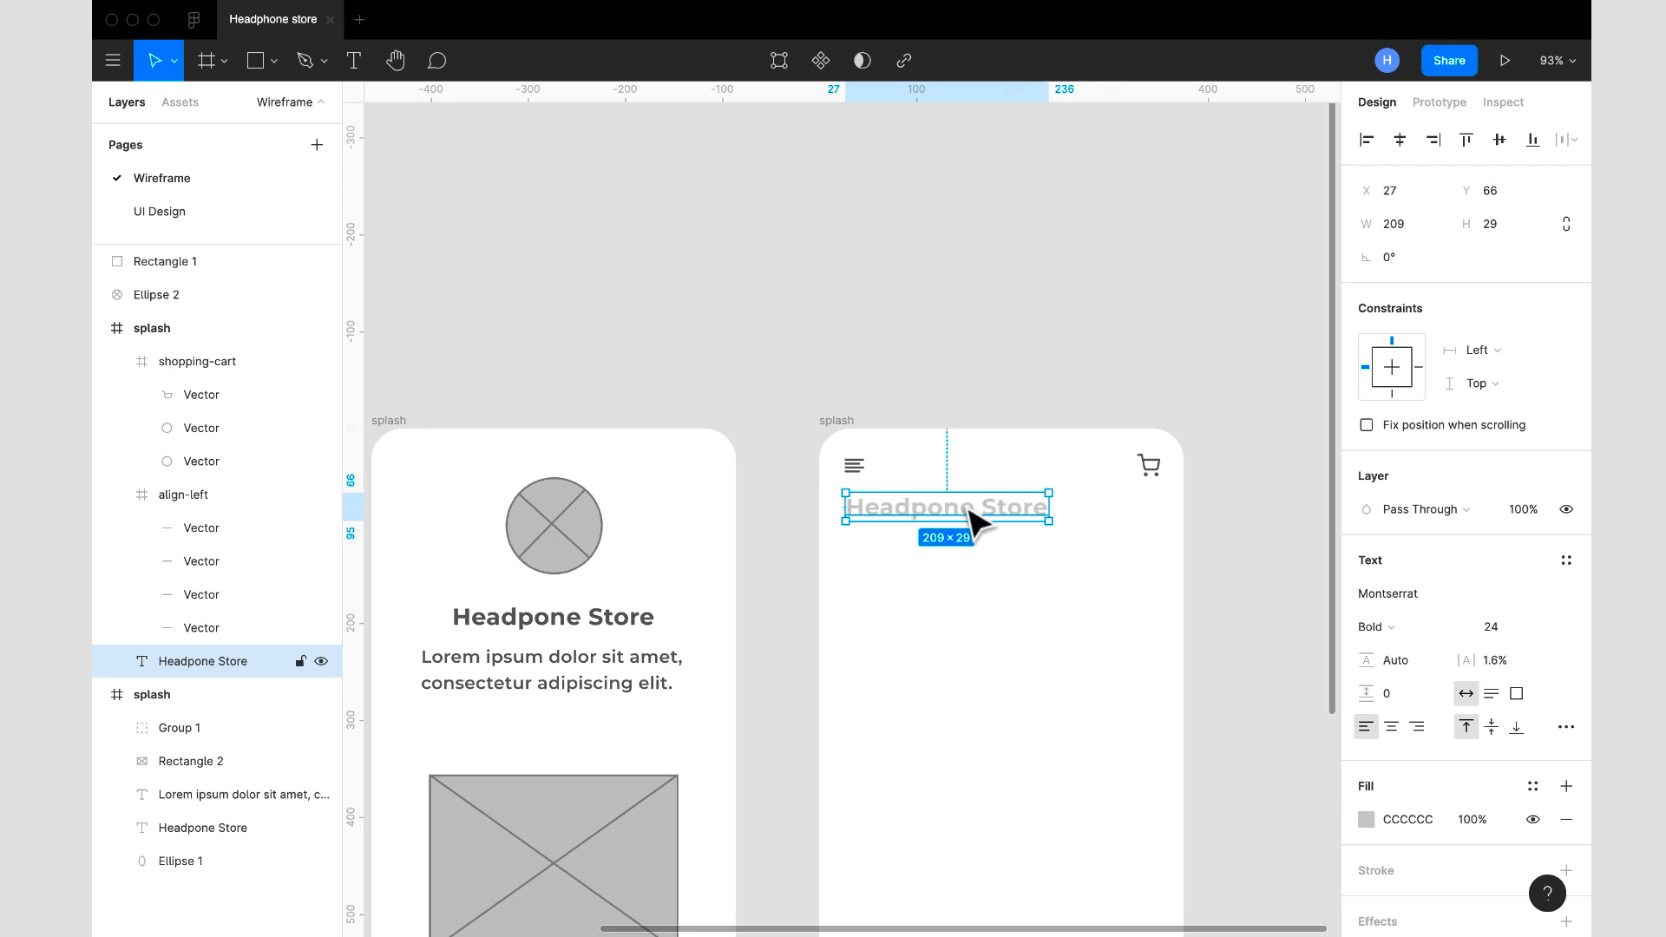
- Copy the fill colour 5A5A5A from the original splash heading and apply it to the Headpone Store text in the copied frame
click(614, 622)
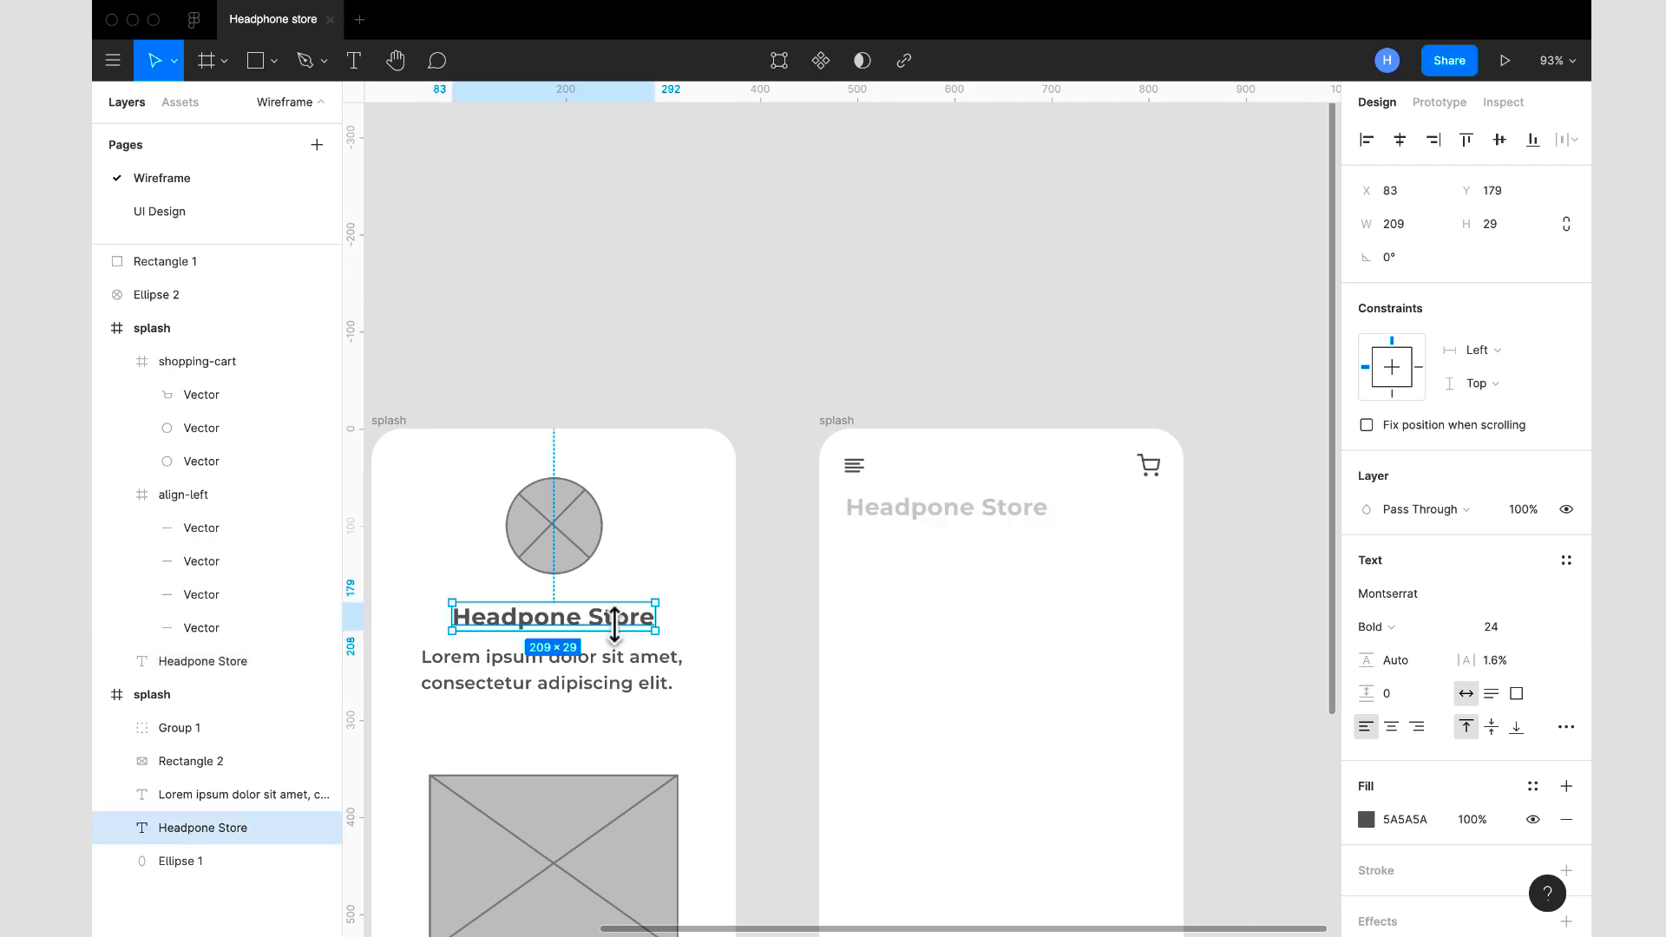
click(1429, 821)
key(ctrl+c)
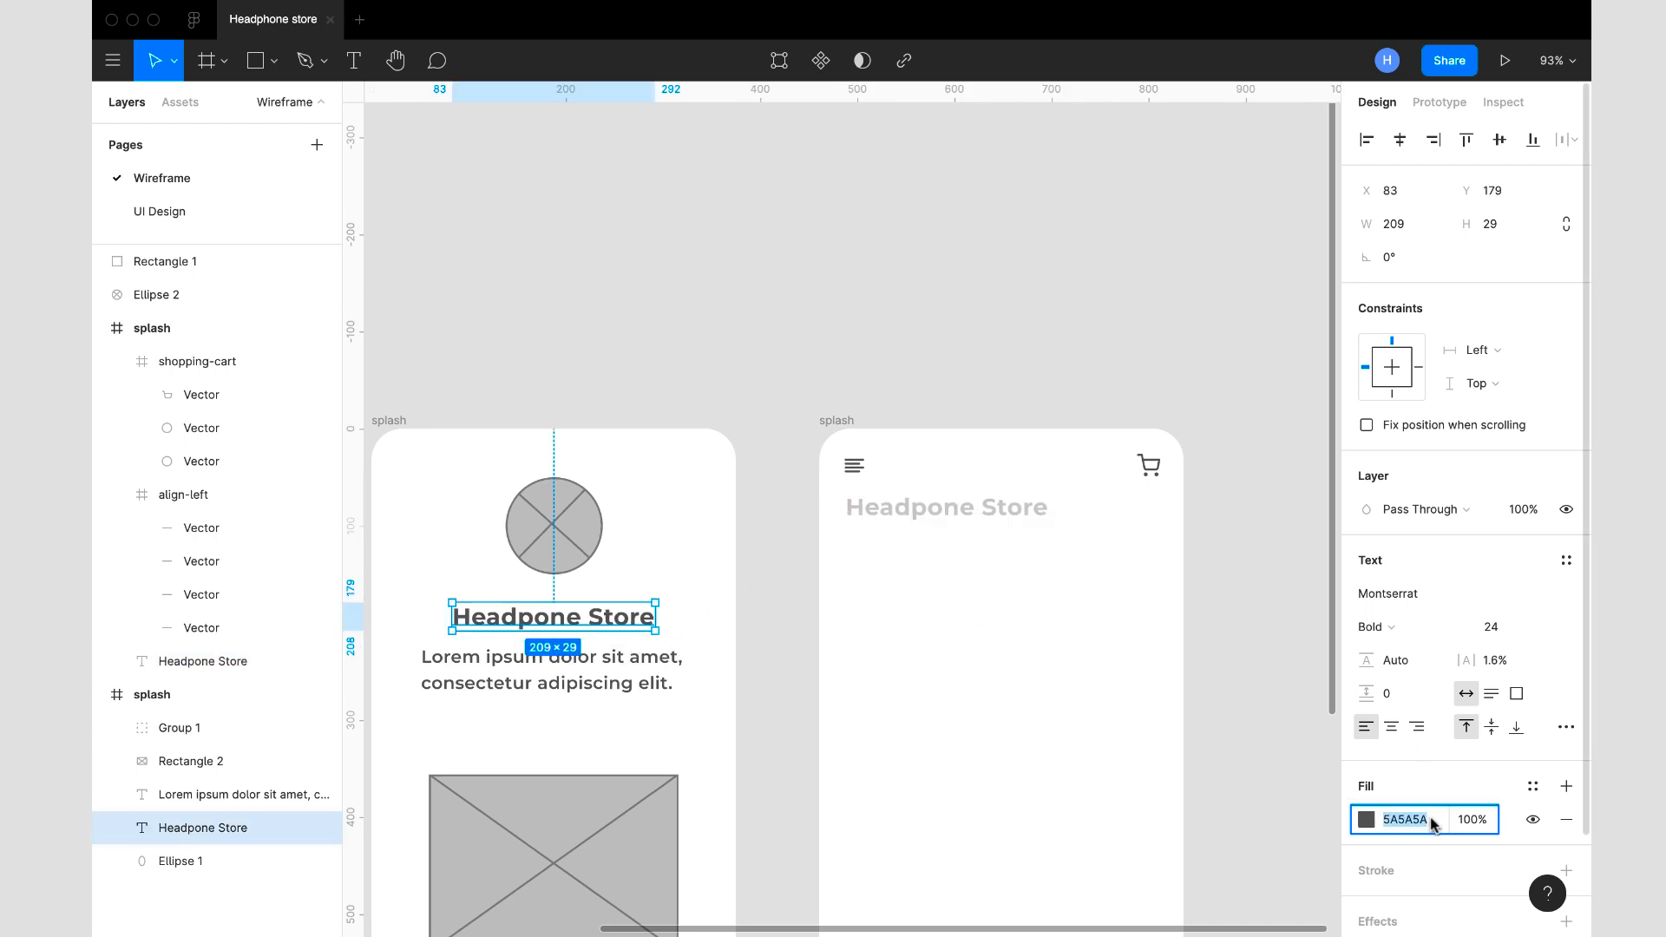
click(987, 521)
click(1414, 820)
key(ctrl+v)
key(Return)
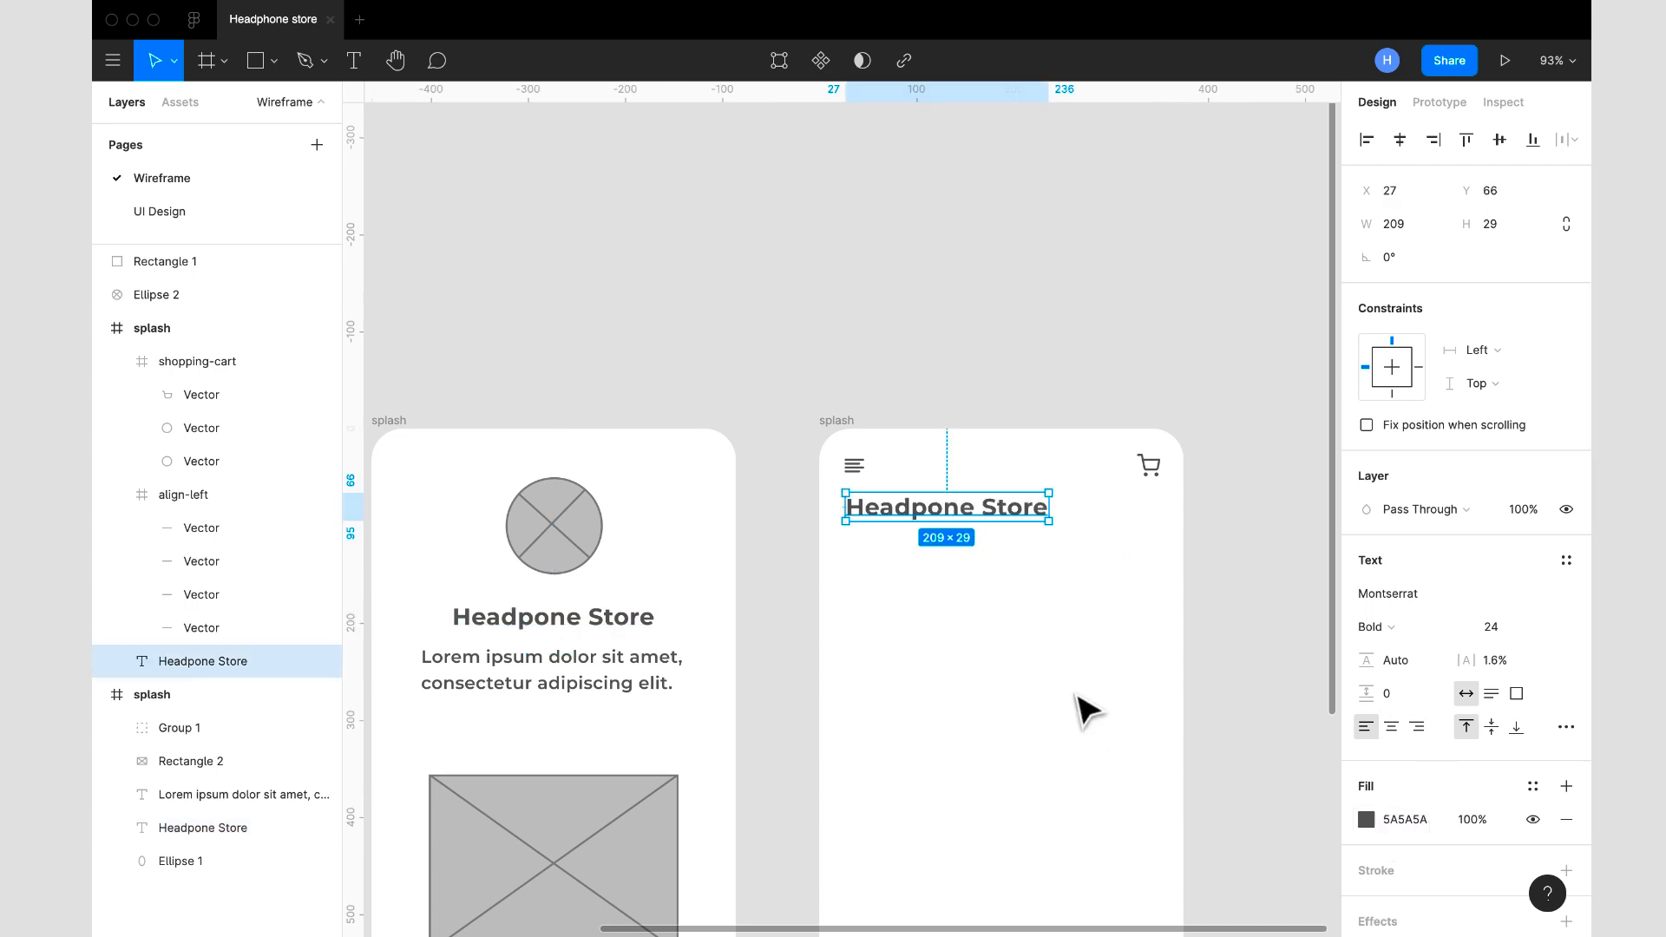
- Shift the copied frame's Headpone Store text down to Y 81
scroll(1078, 706, down, 3)
scroll(1084, 709, down, 5)
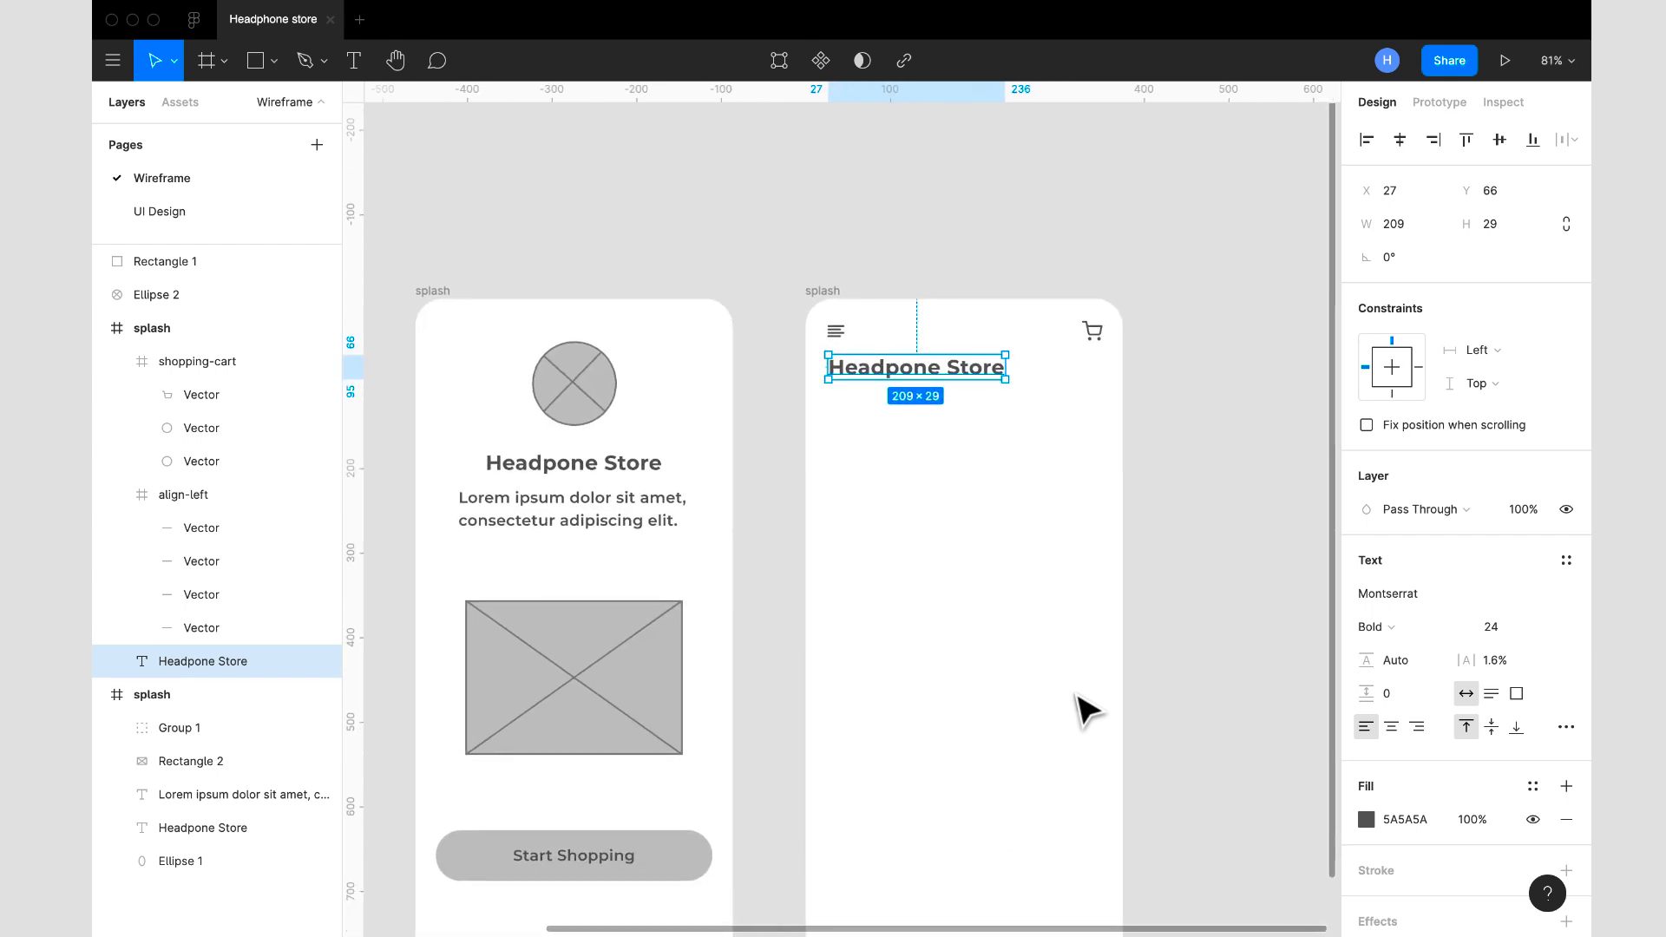
scroll(1084, 709, up, 2)
scroll(1085, 710, up, 1)
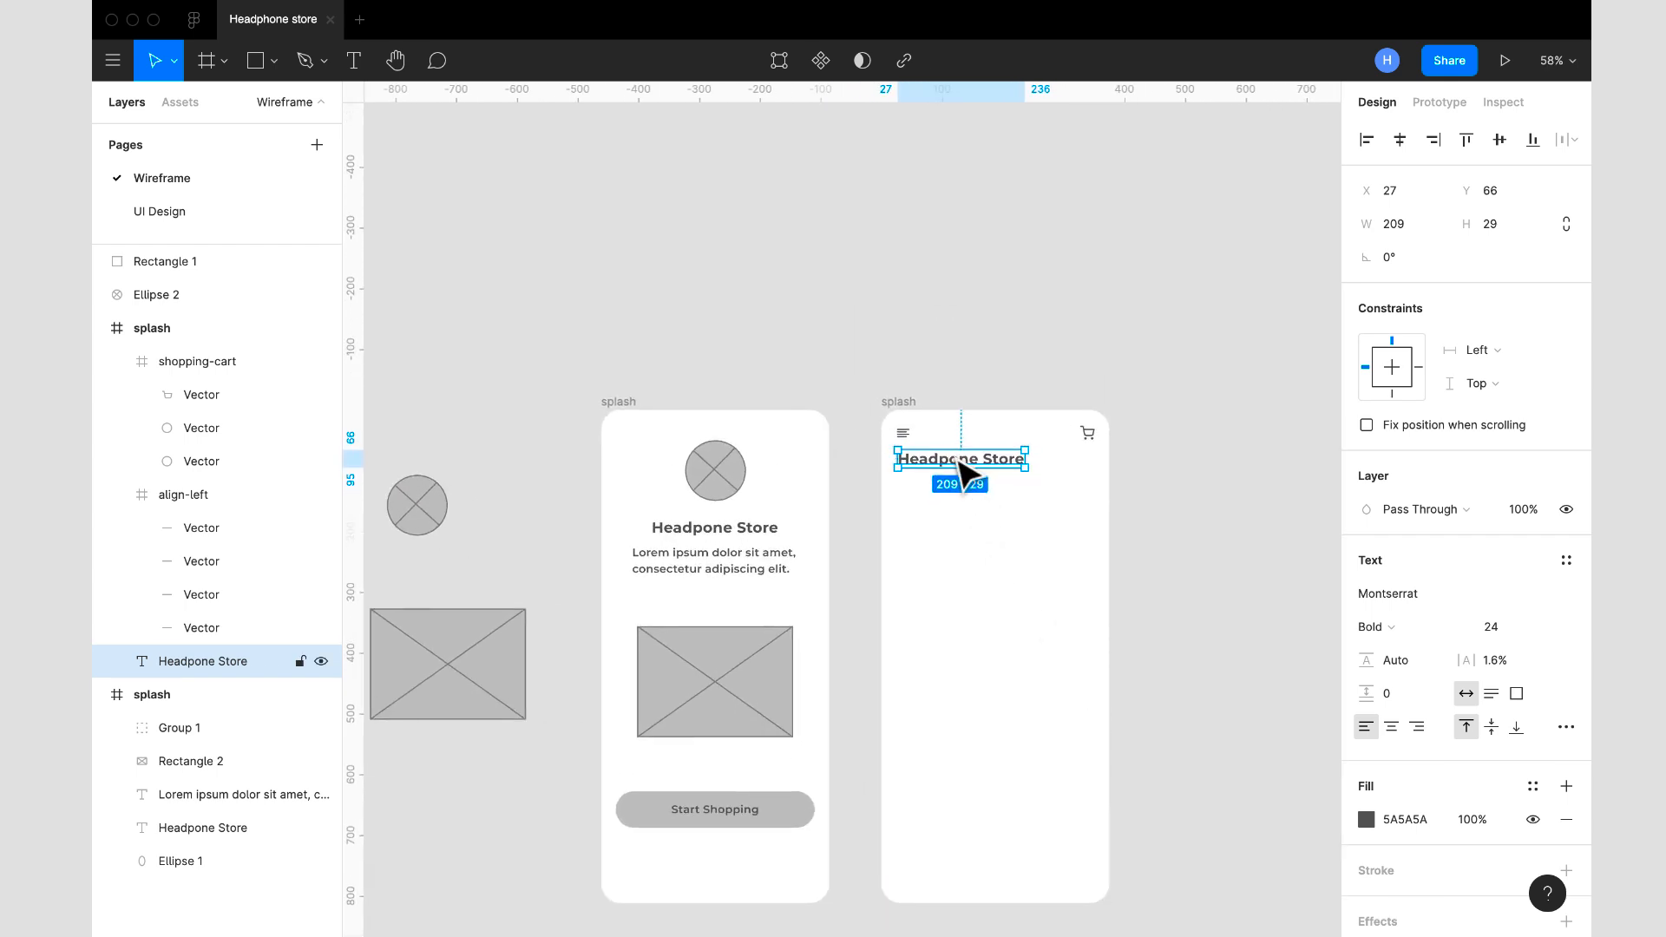
drag(958, 458, 959, 467)
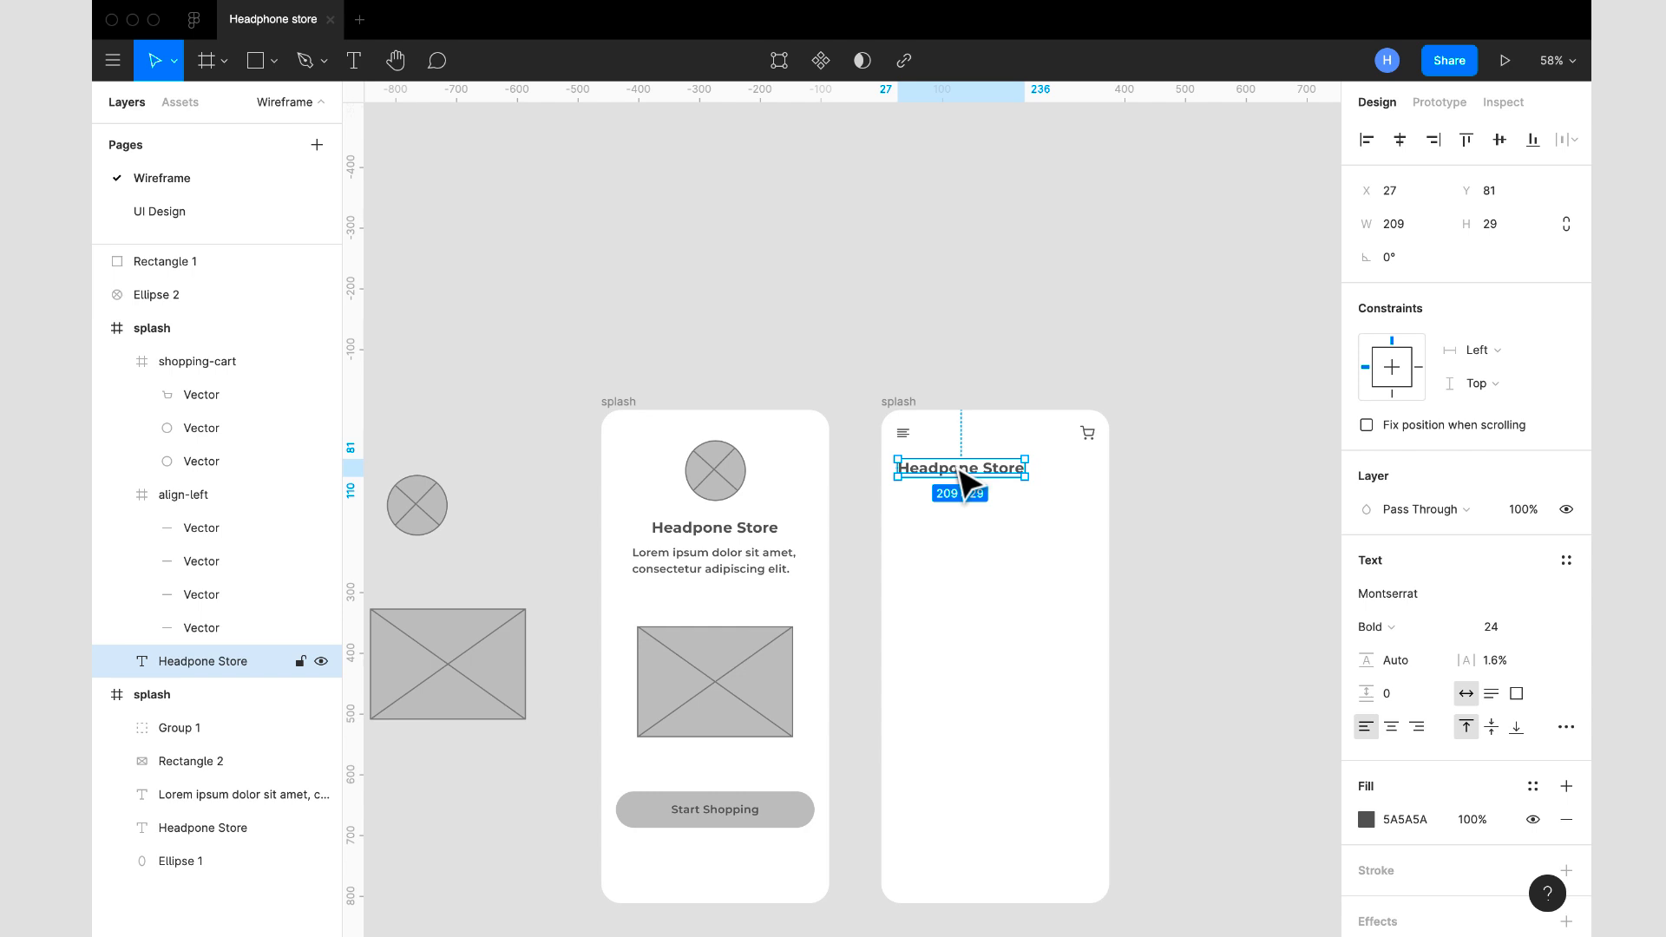
click(1193, 554)
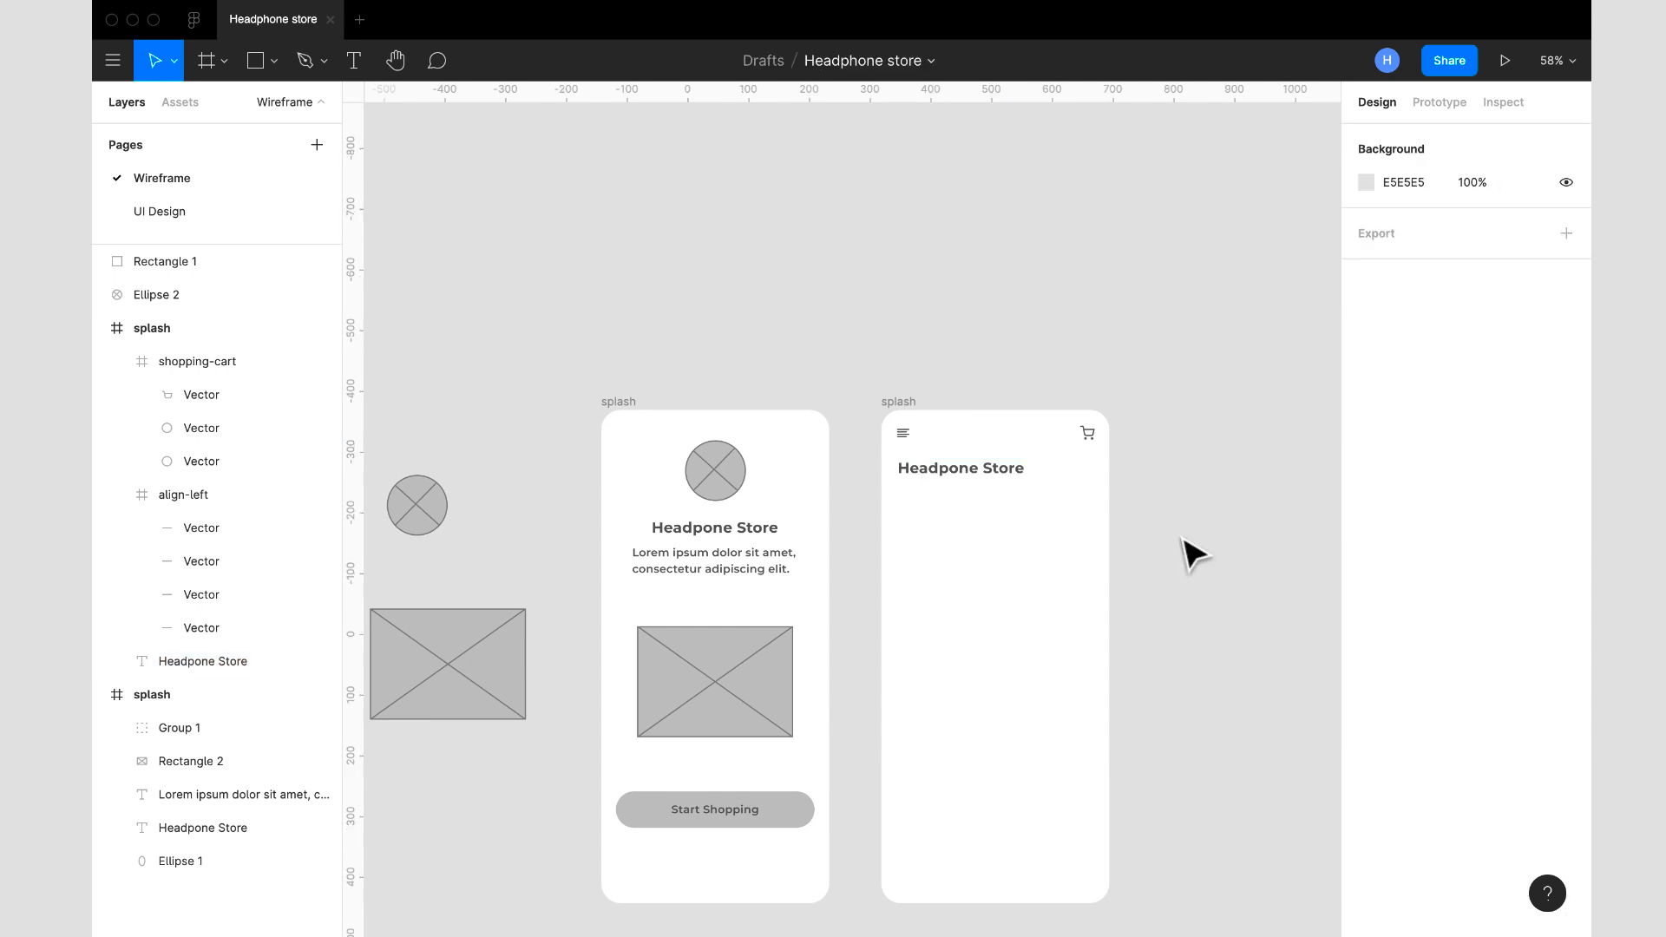
scroll(1193, 554, down, 3)
scroll(1193, 553, right, 1)
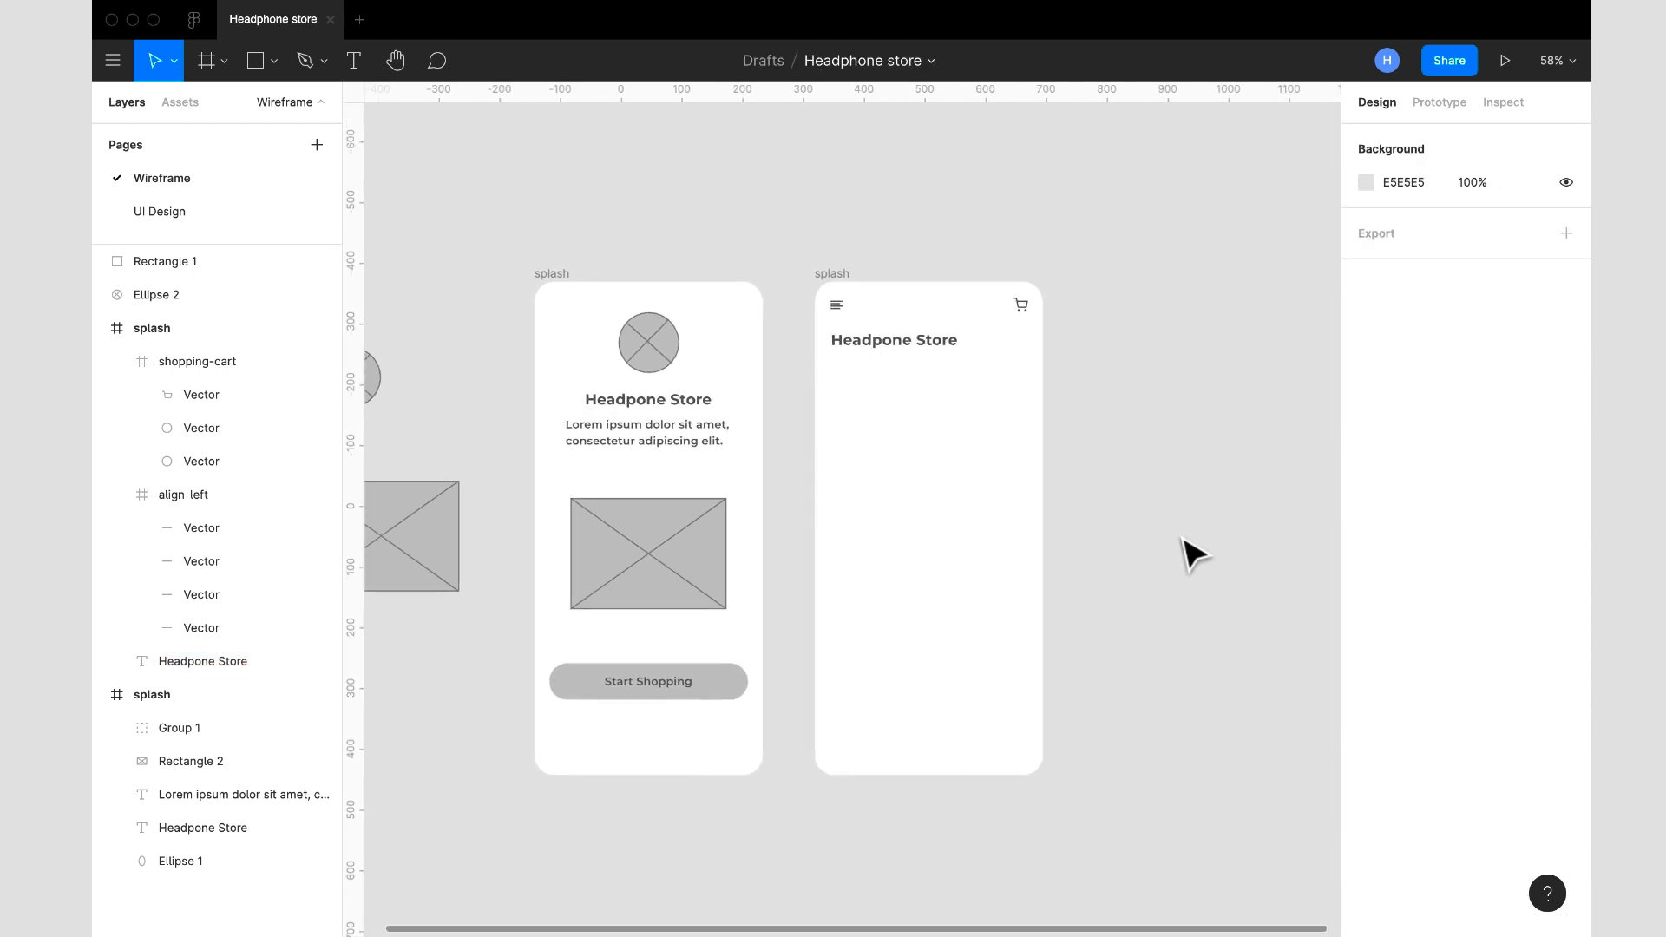
scroll(1193, 554, right, 1)
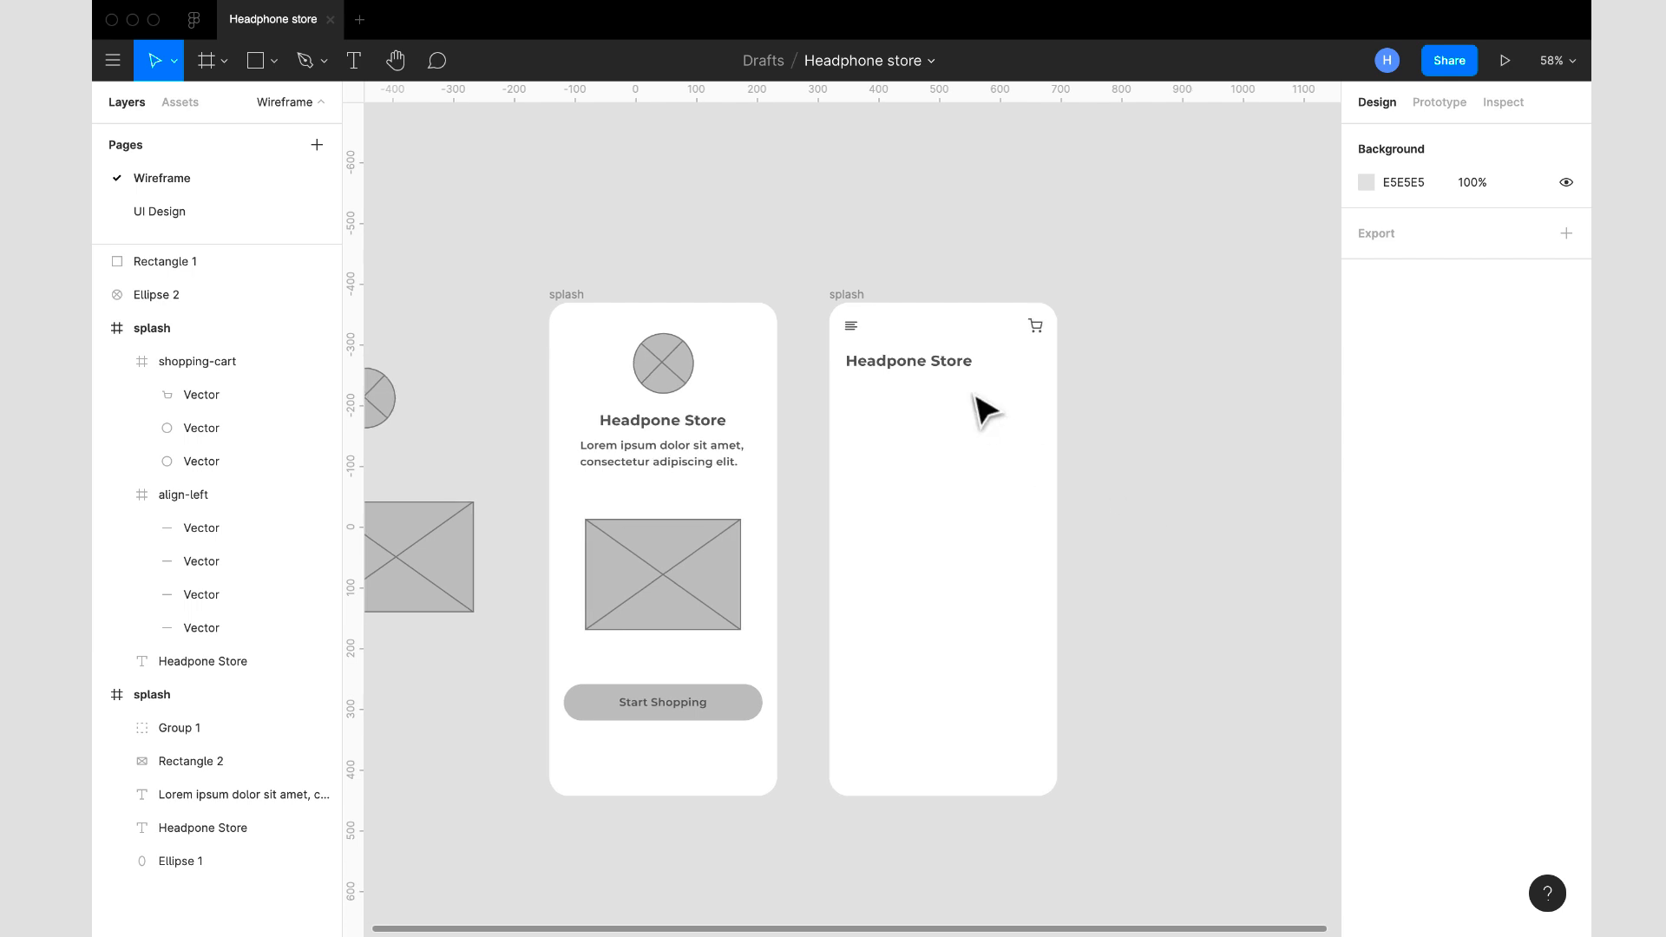
click(847, 296)
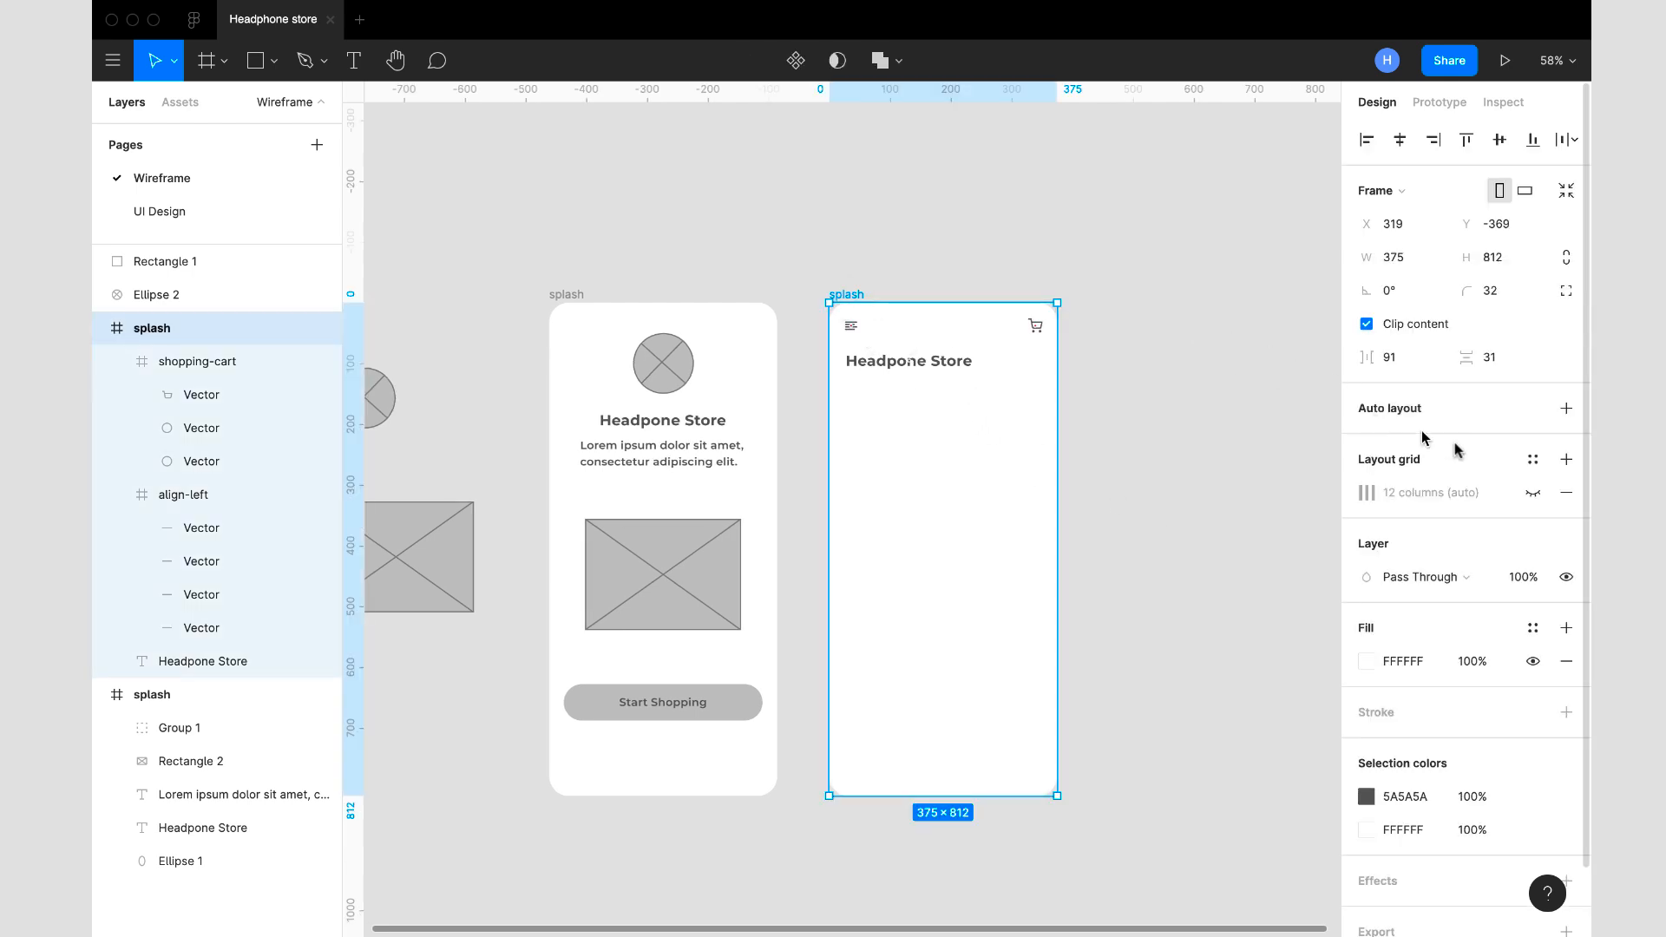
click(1533, 492)
click(1541, 500)
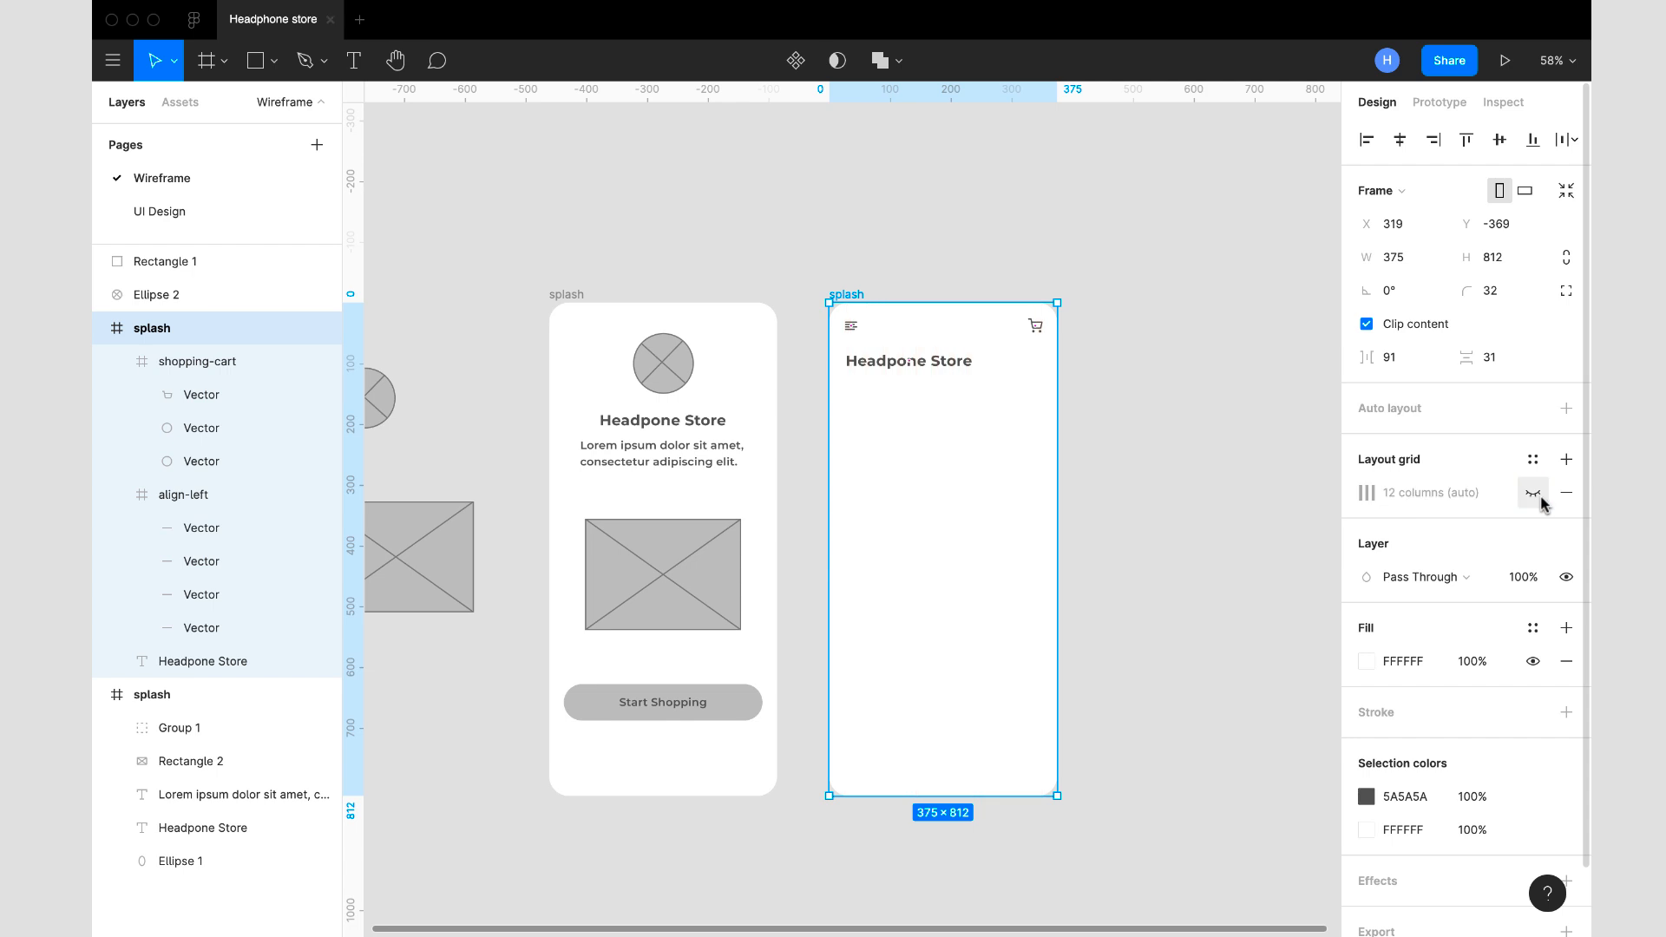
click(1147, 404)
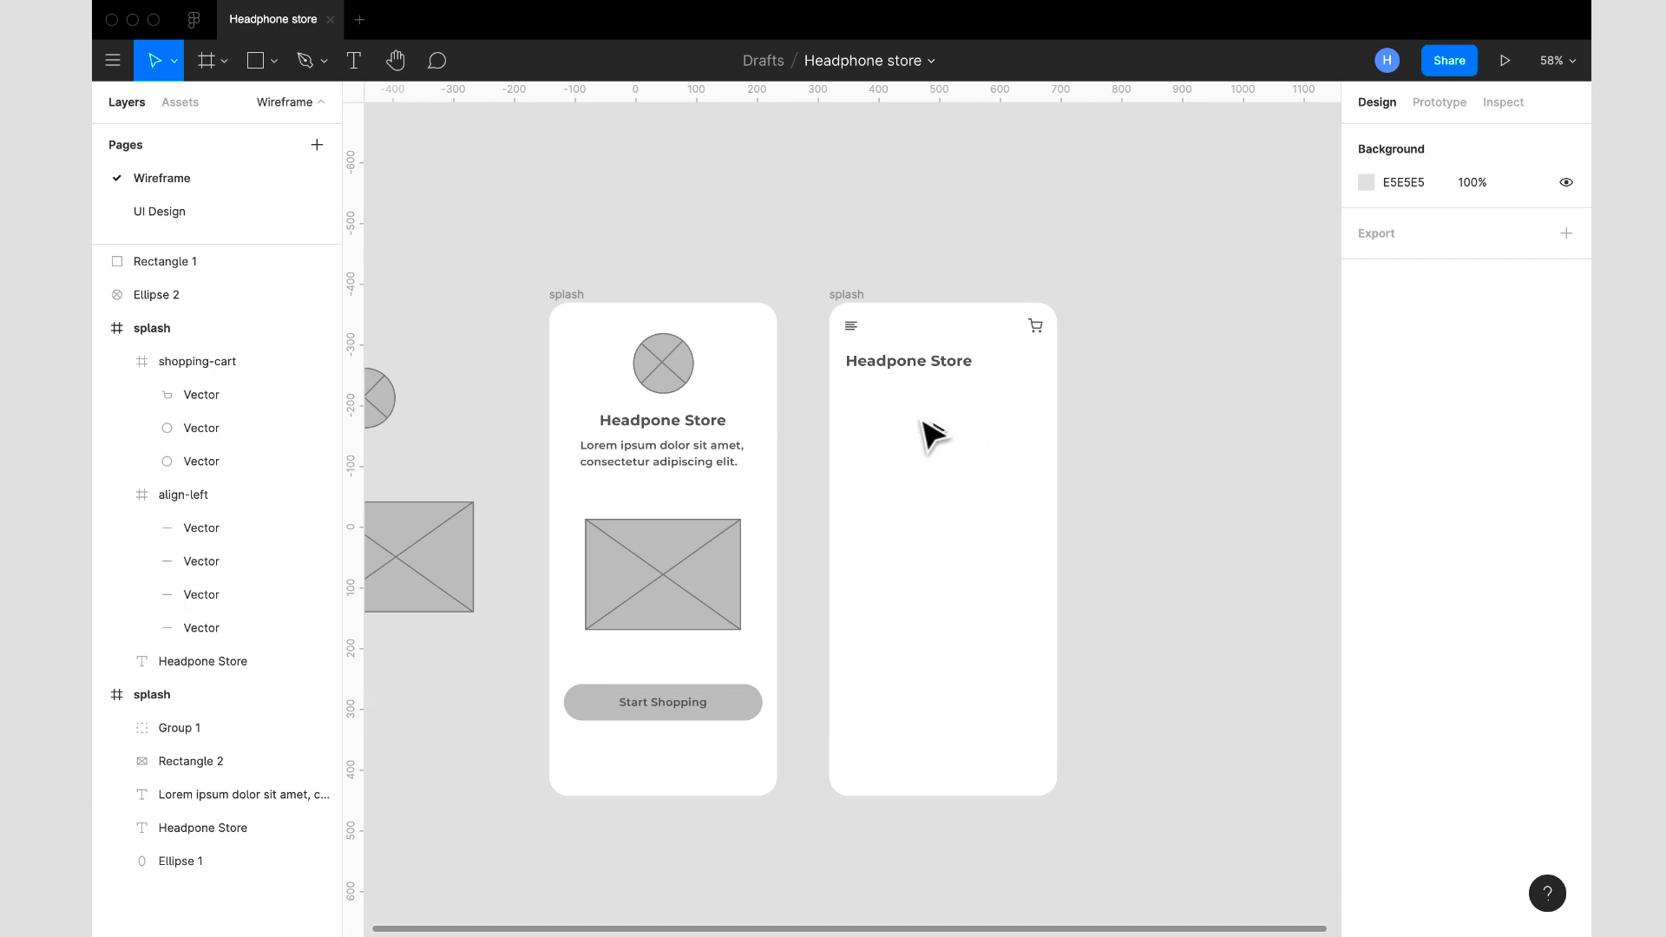
- Show the copied frame's 12-column grid and draw a rectangle about 327 × 56 across all columns beneath the Headpone Store text
click(276, 73)
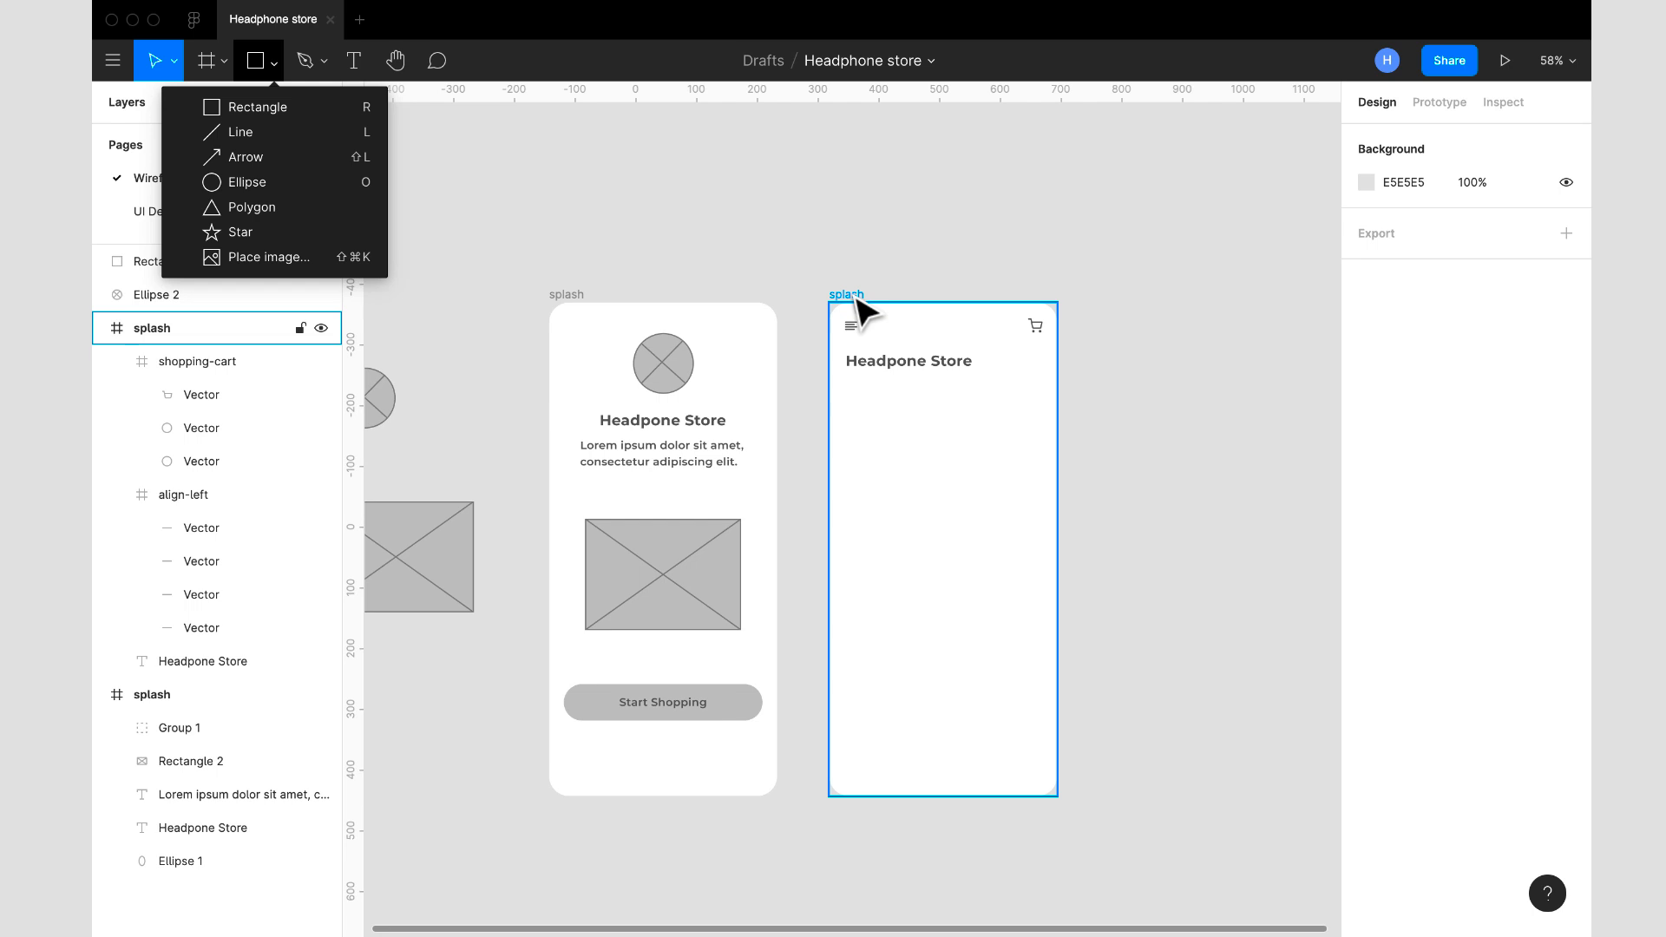
click(872, 317)
click(1533, 493)
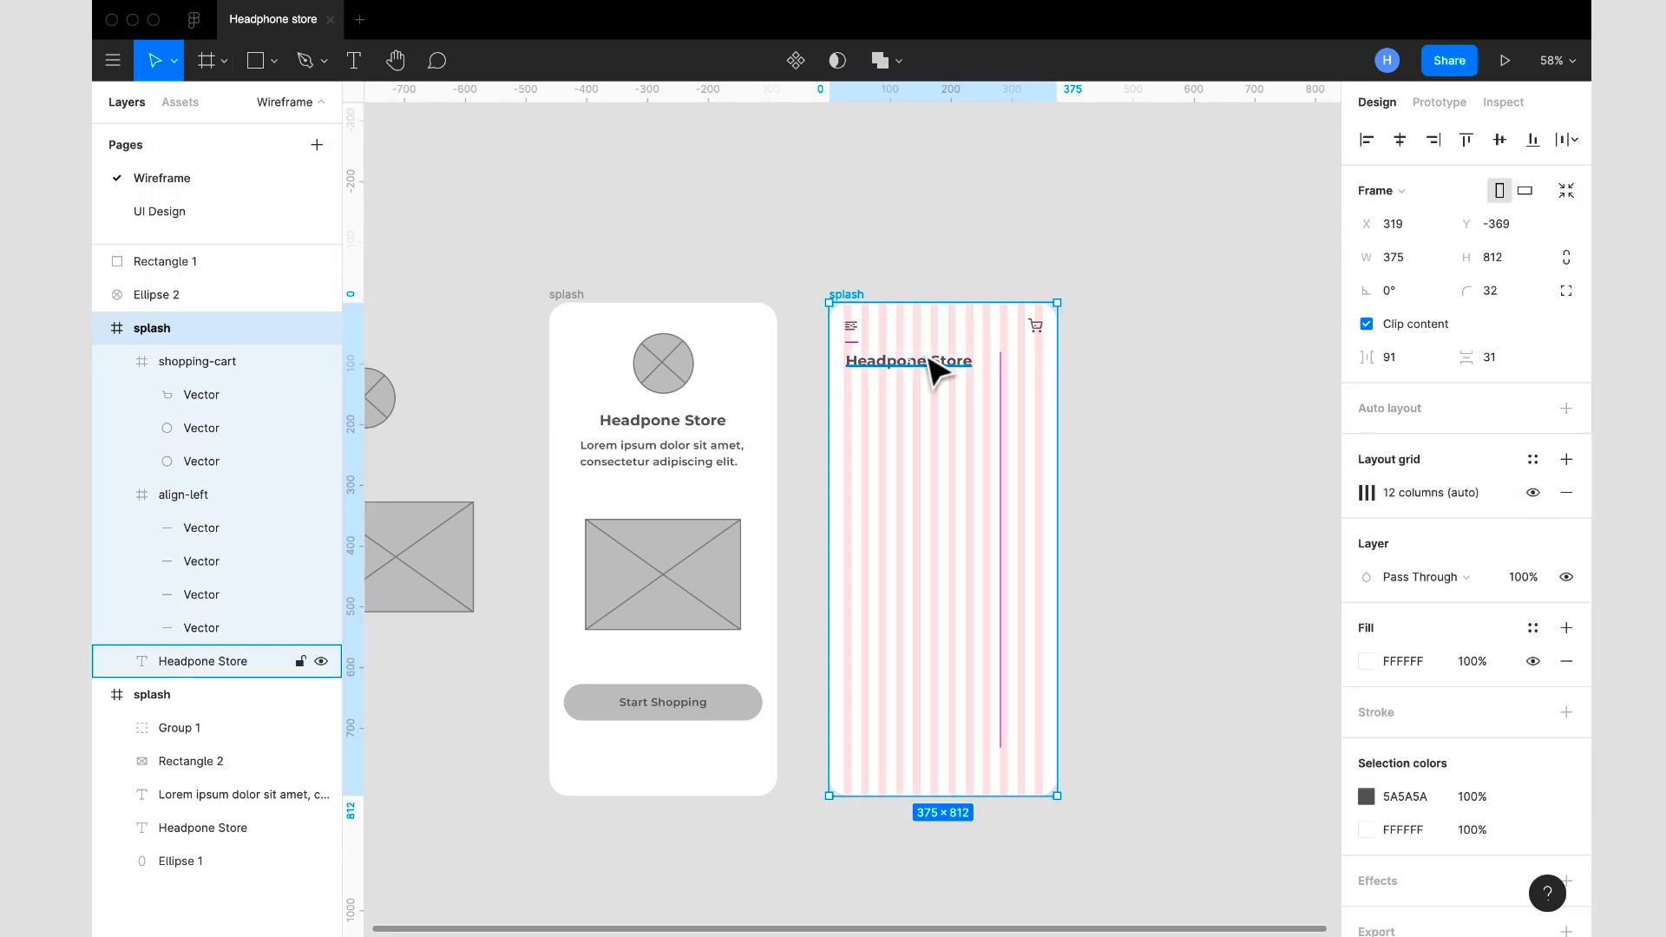
click(251, 73)
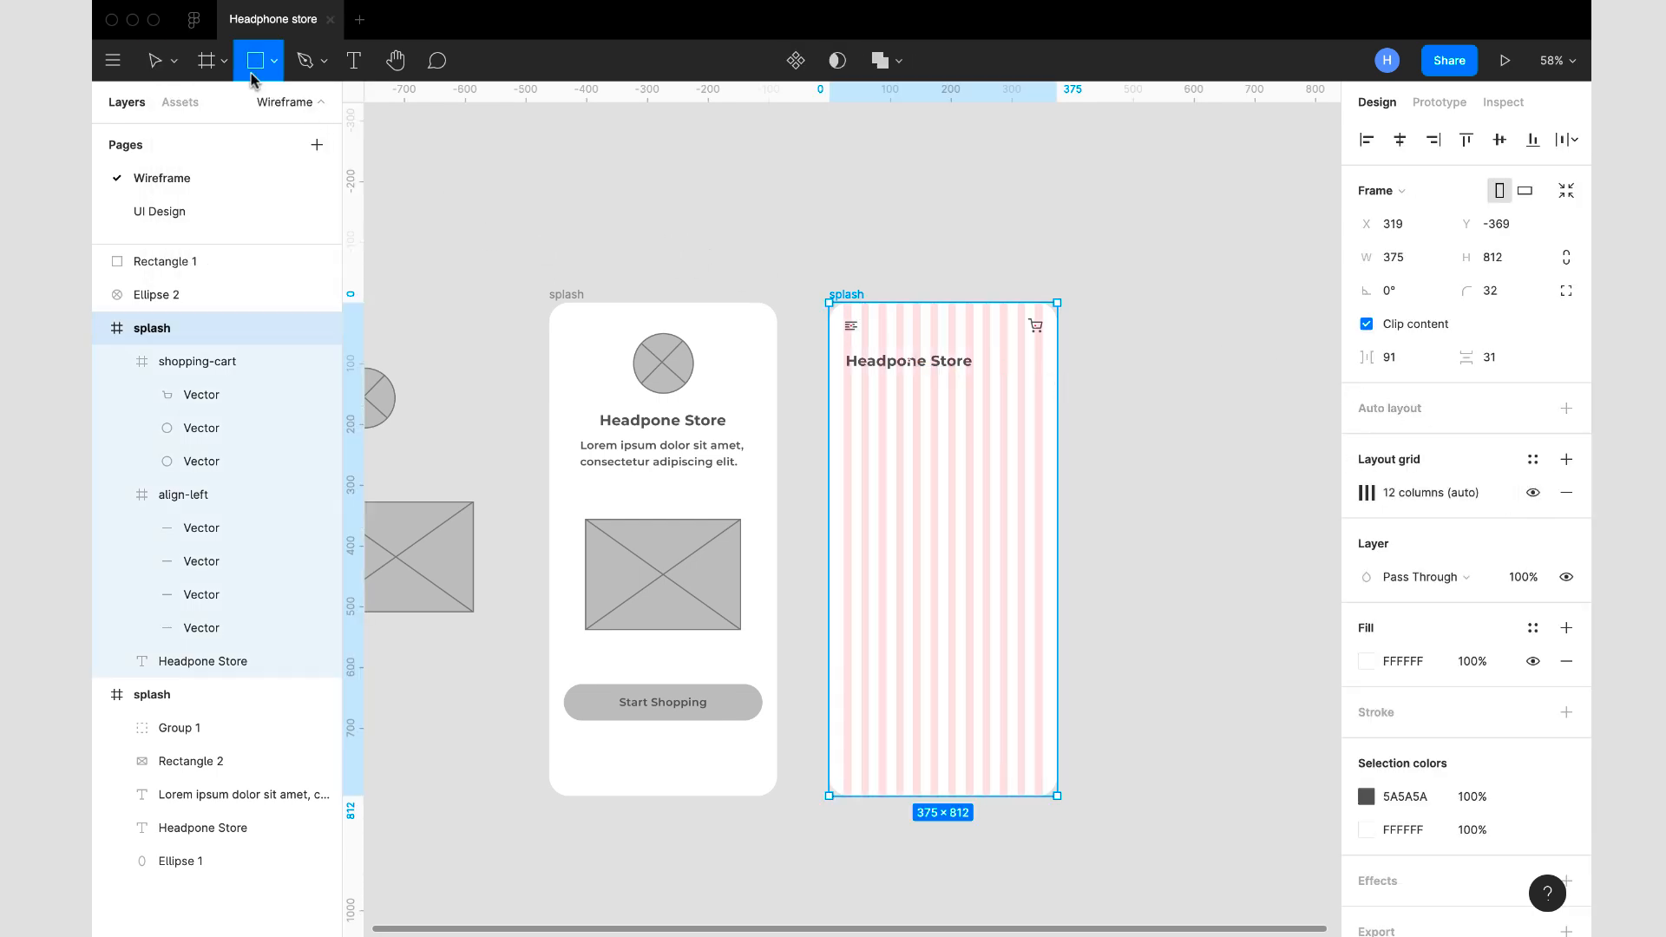
mouse_move(843, 380)
mouse_down()
mouse_move(1059, 431)
mouse_move(1043, 414)
mouse_up()
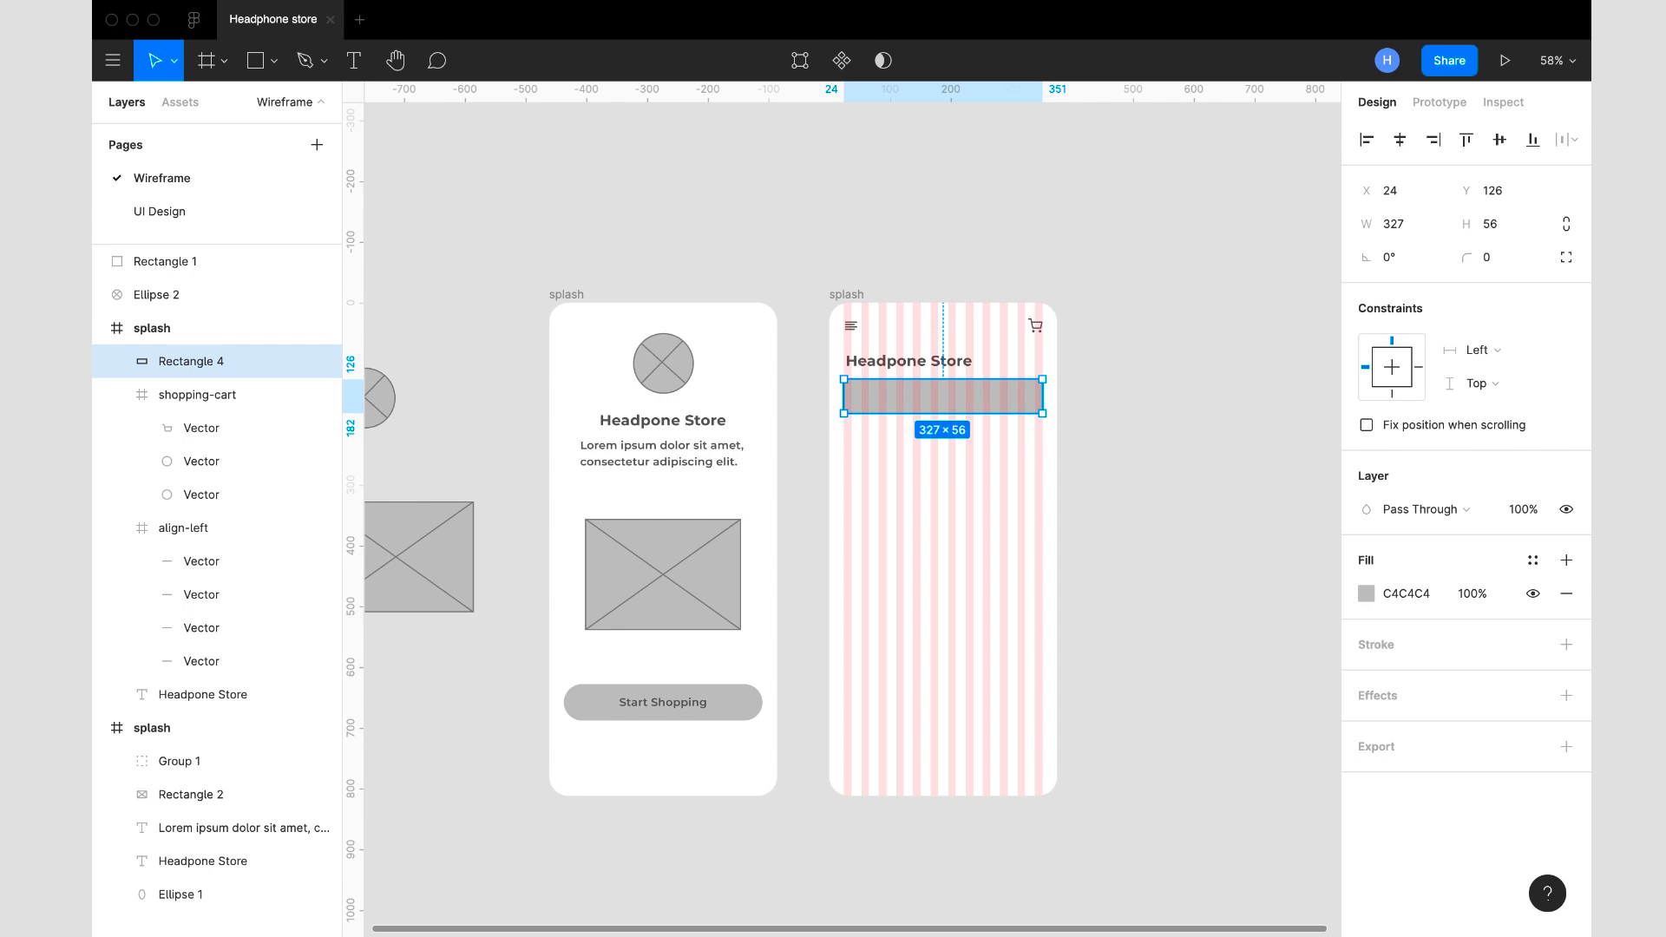
- Set the height of the rectangle beneath the Headpone Store text to 48 and slightly round its corners
click(1497, 228)
text(48)
key(Return)
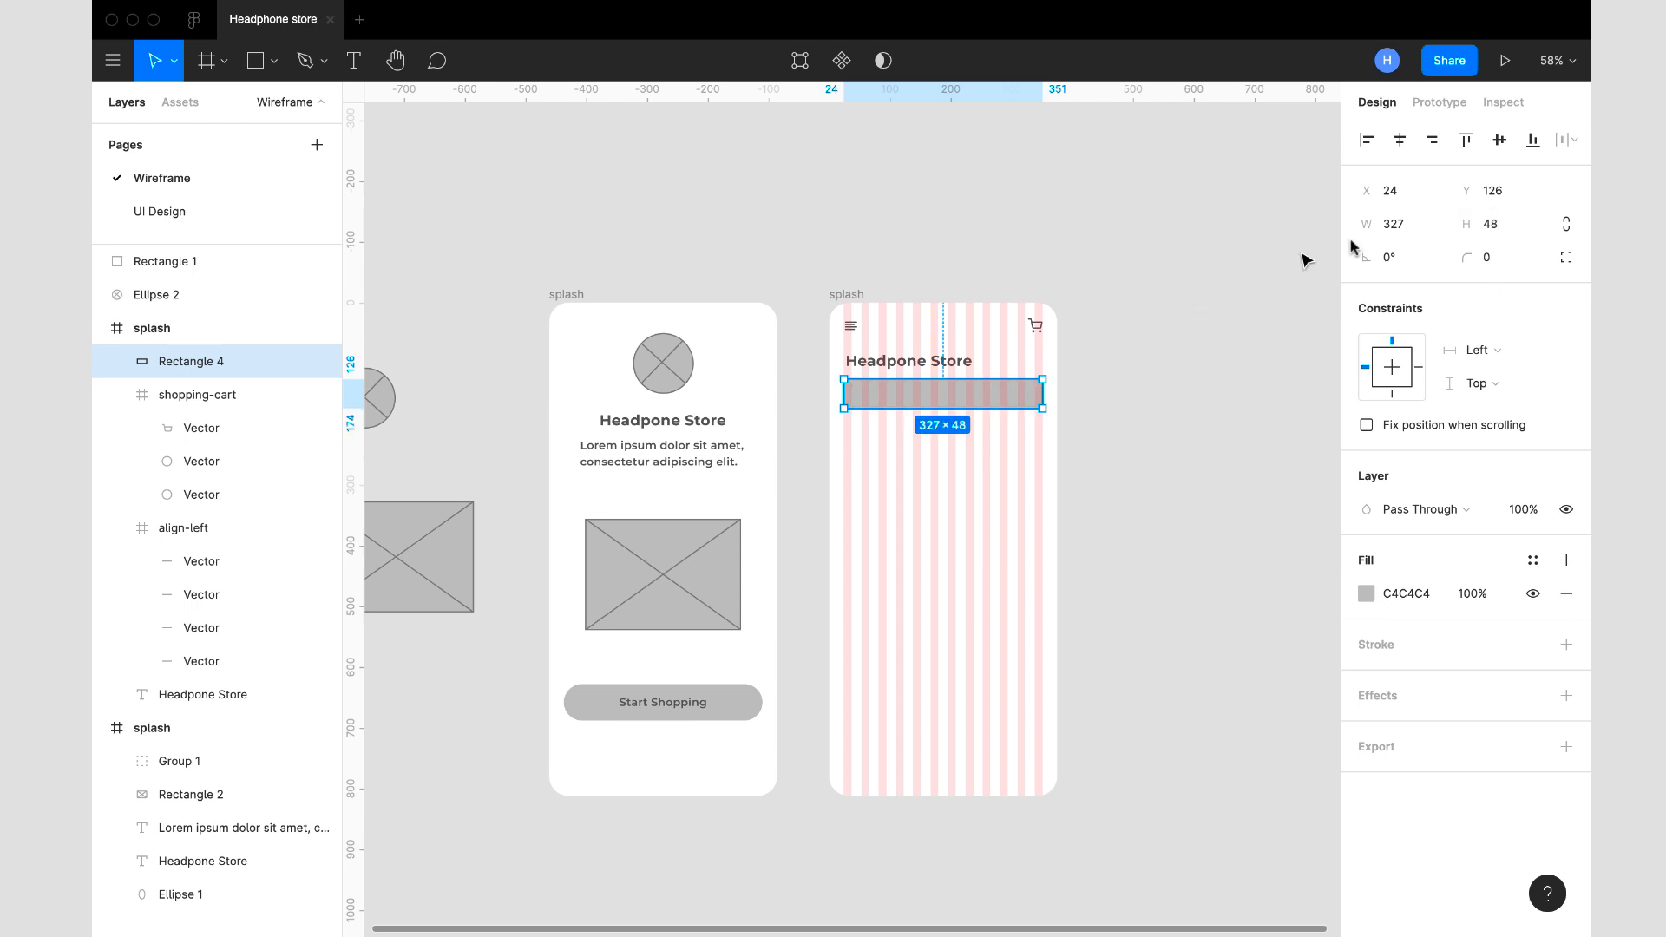
click(1470, 257)
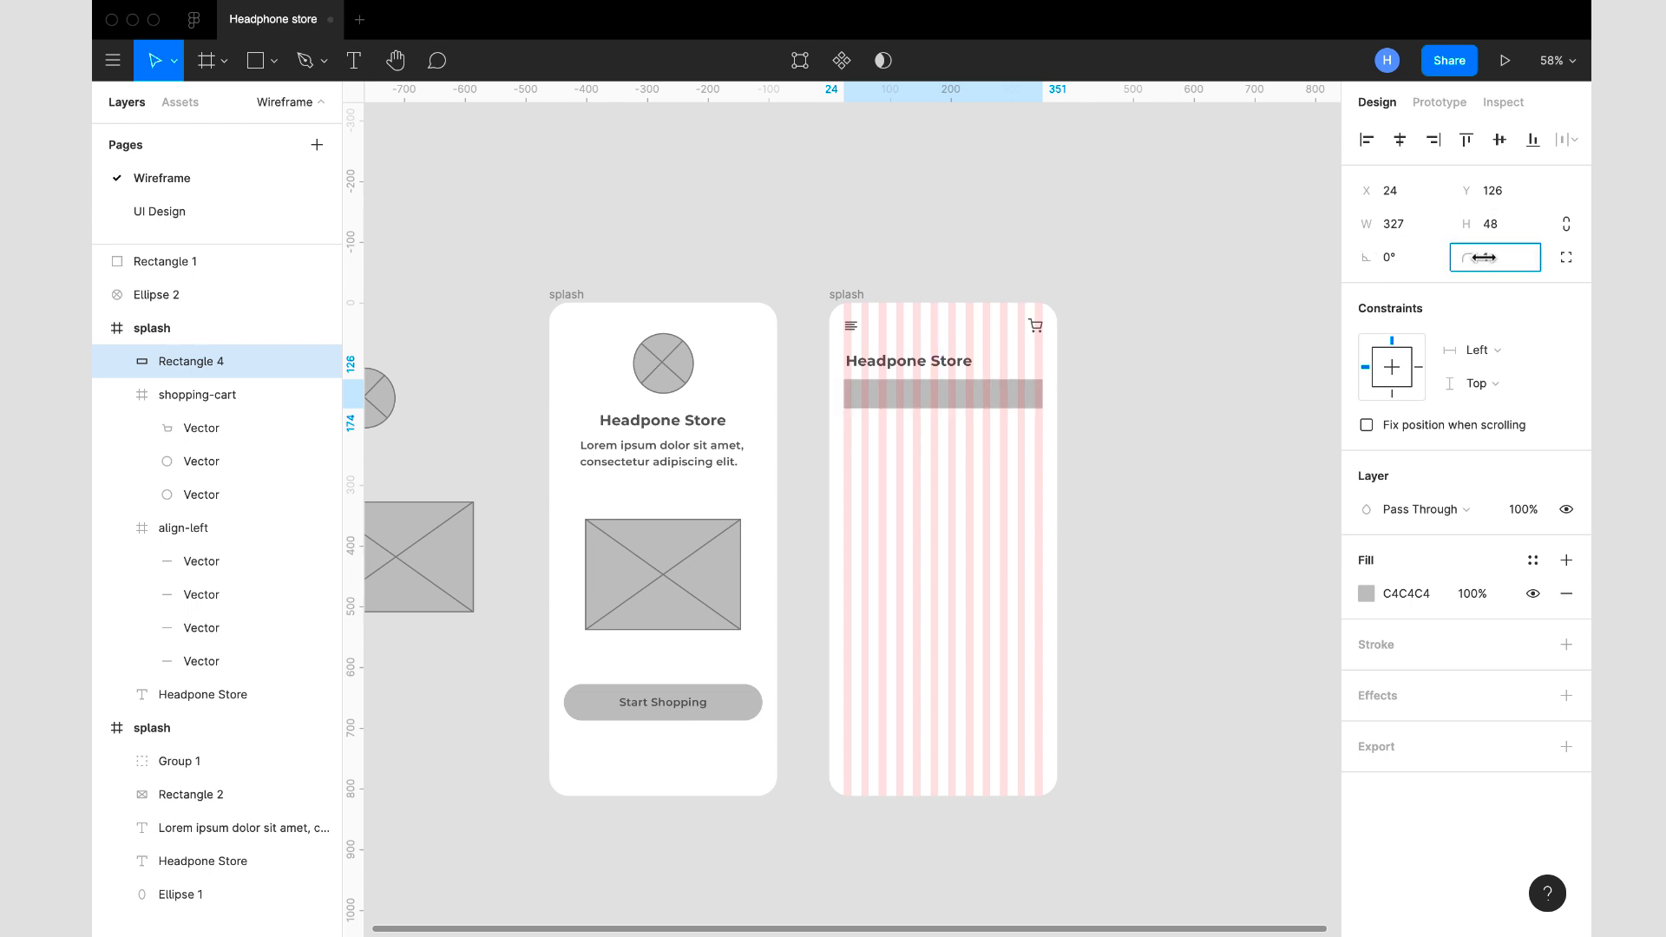
key(Return)
click(1122, 400)
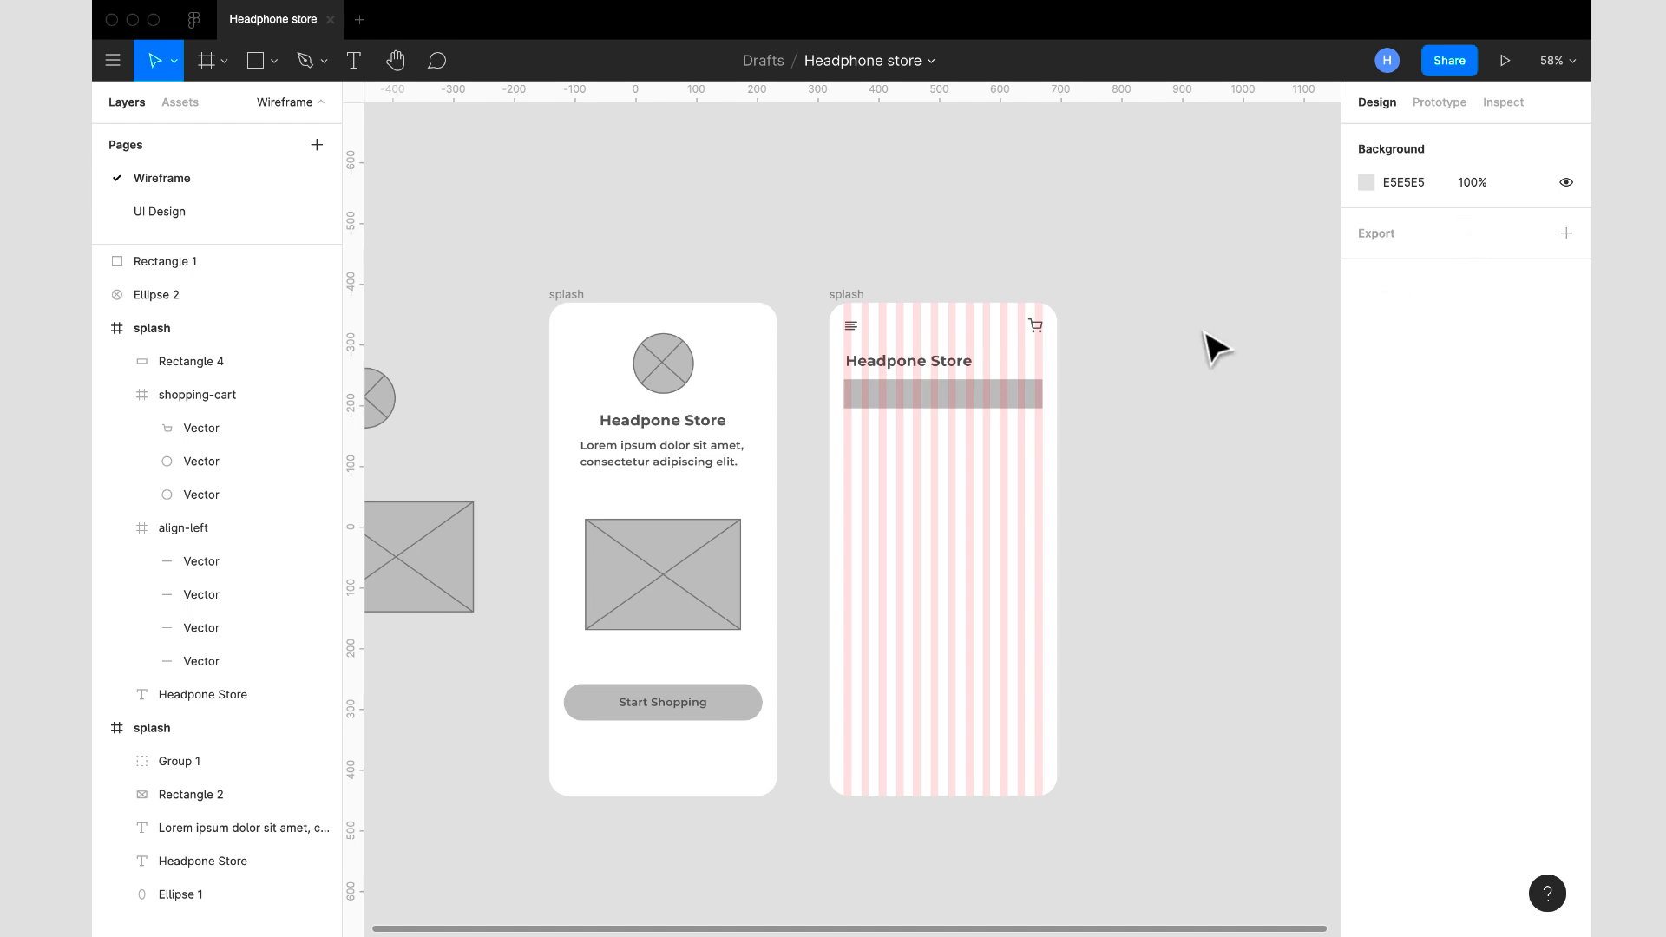
click(1041, 392)
click(1493, 262)
key(Return)
- Turn off the 12-column layout grid in the copied splash frame
click(850, 294)
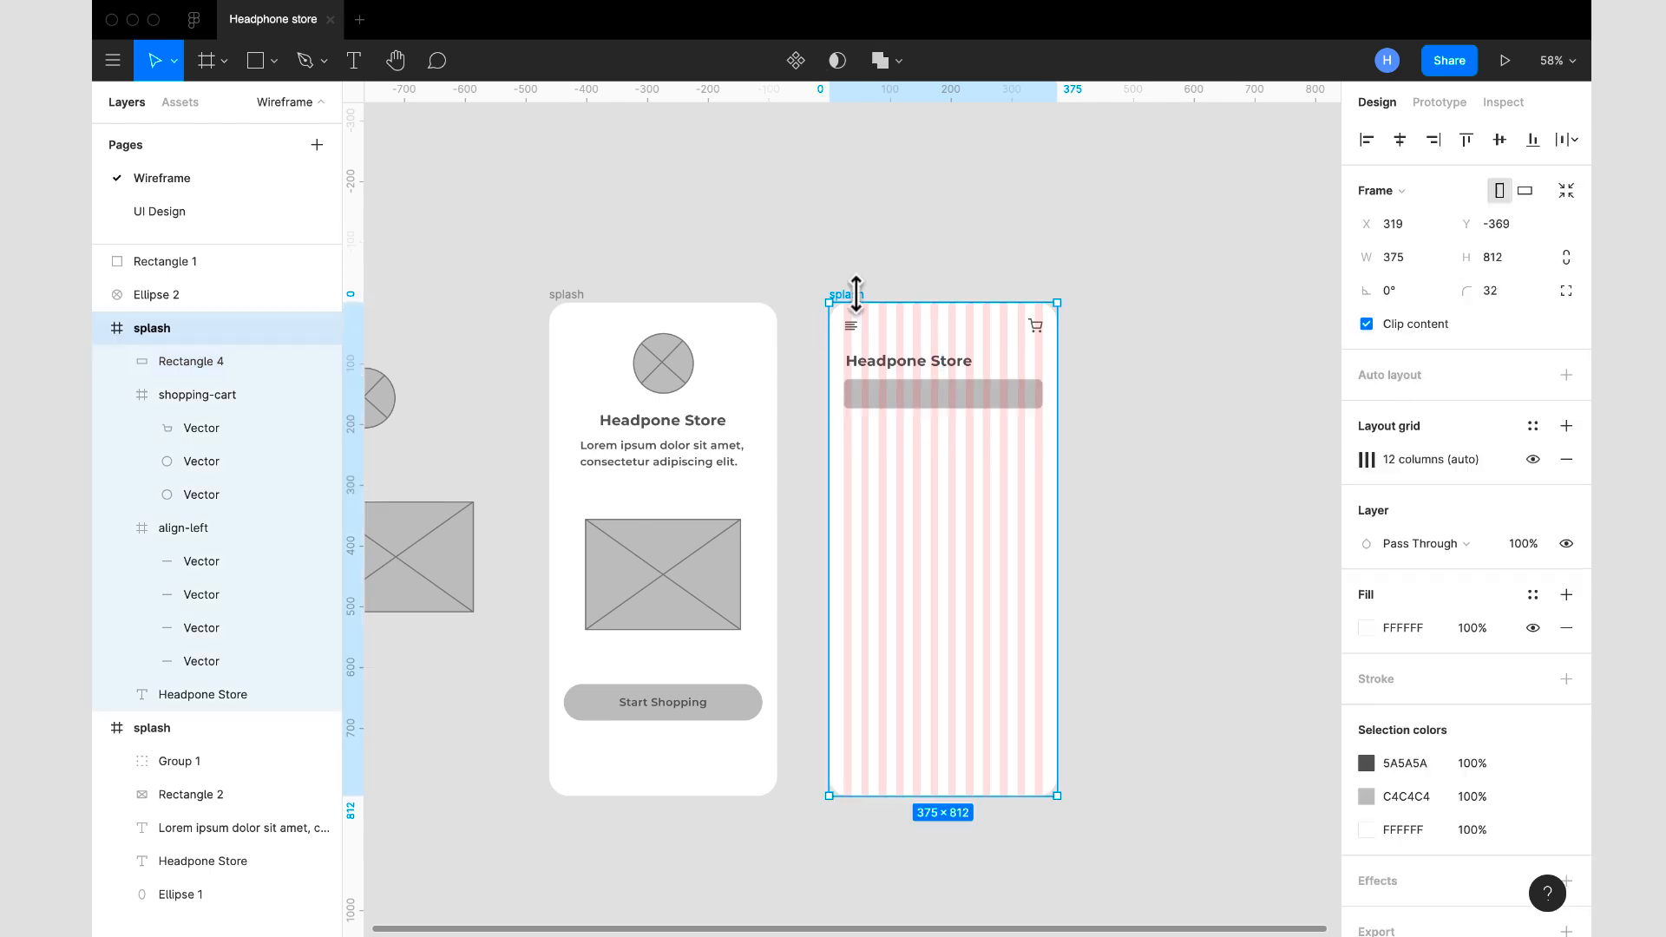
click(1531, 460)
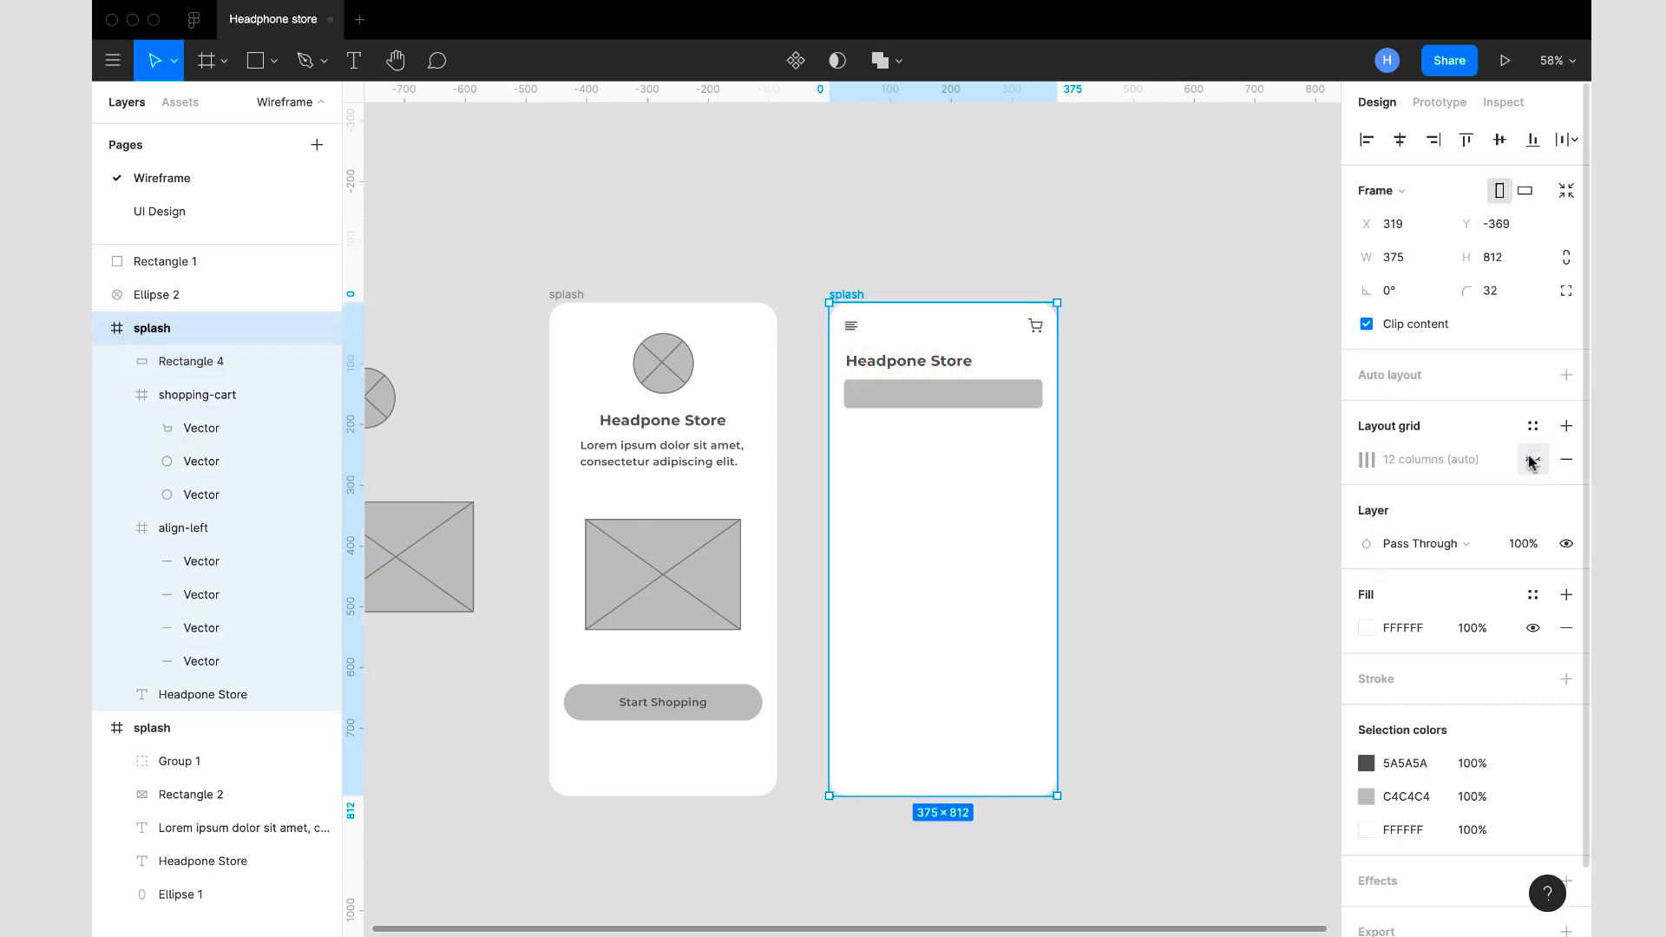
- Move the grey rectangle beneath the copied frame's Headpone Store text down to Y 134
scroll(989, 391, up, 3)
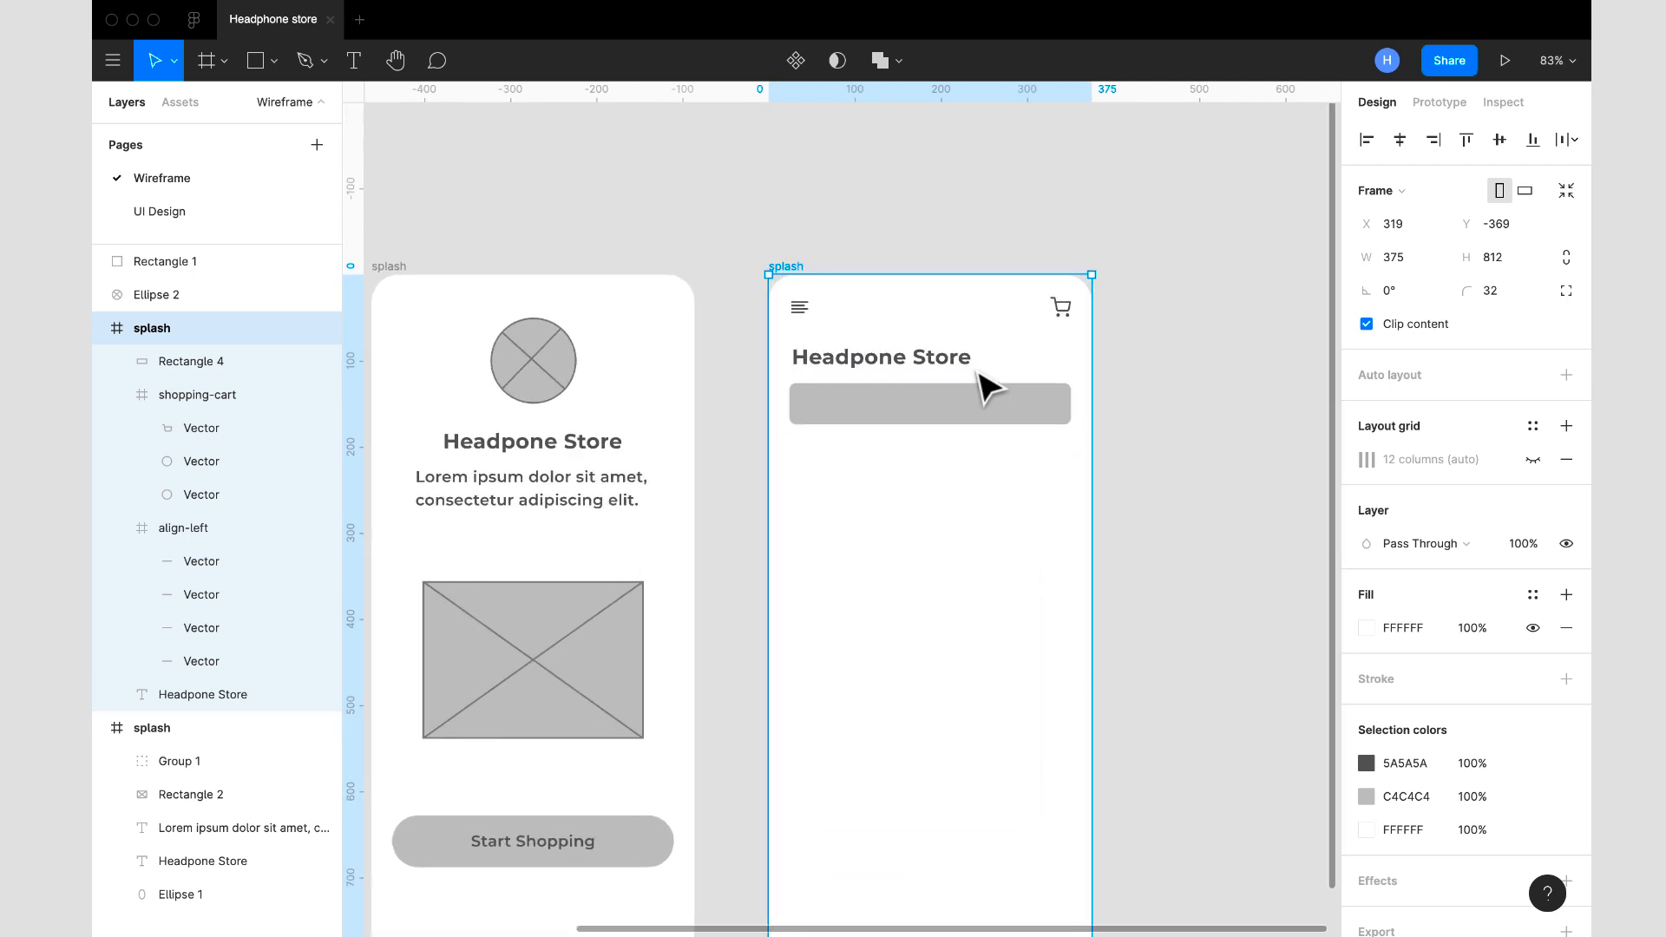
click(982, 398)
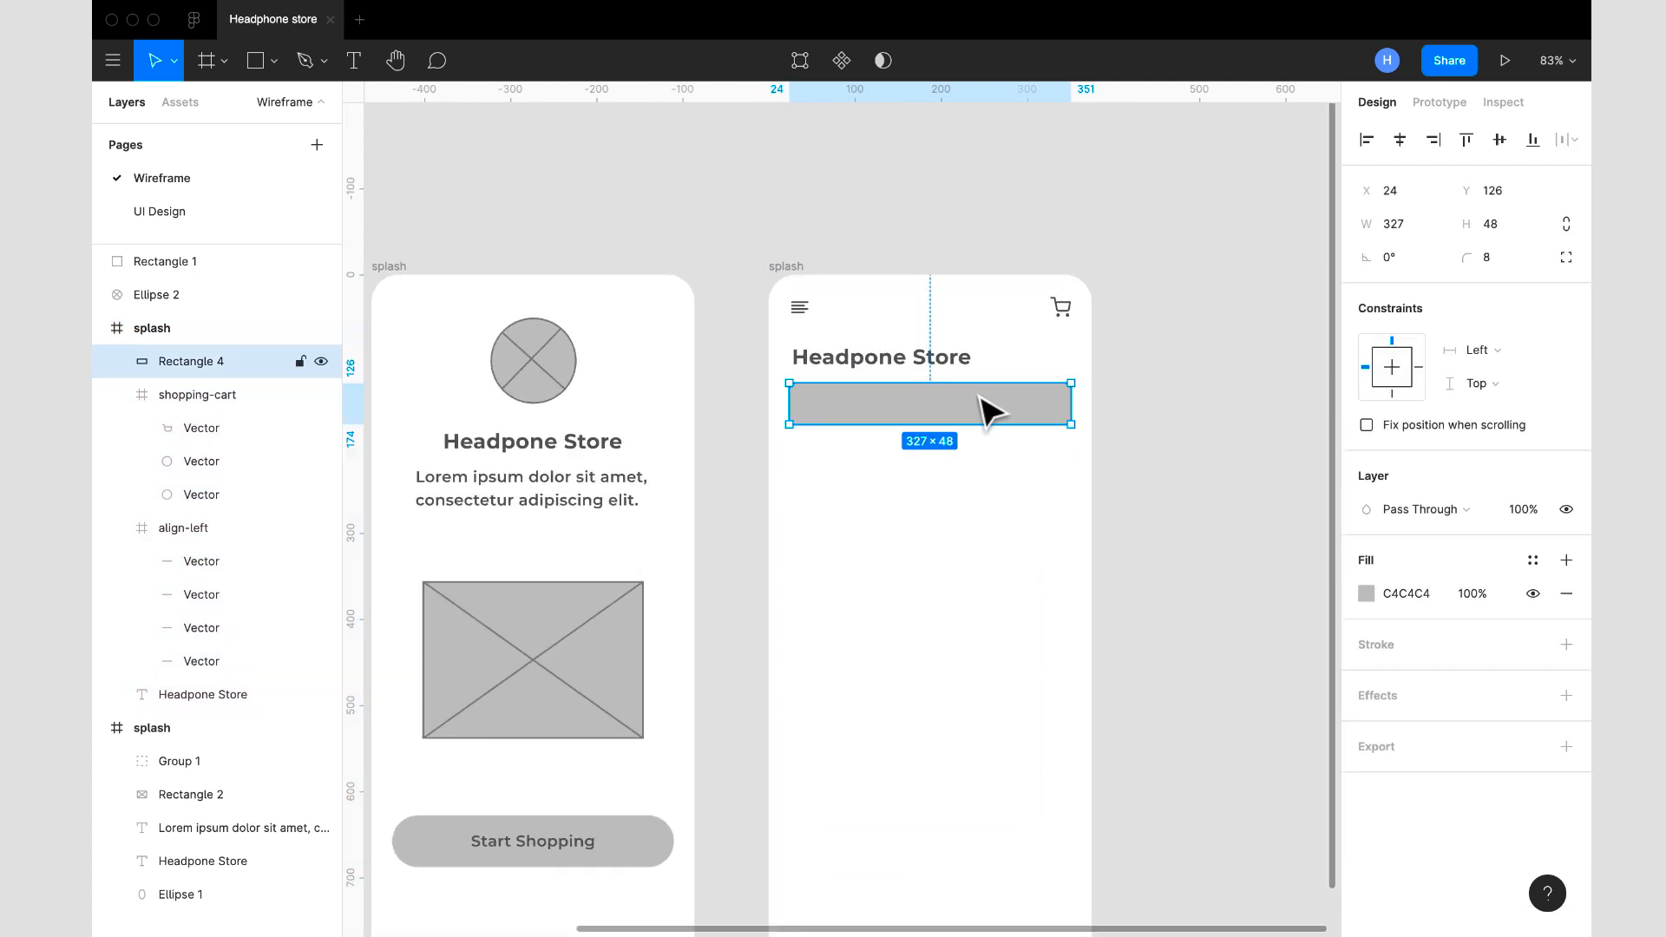
drag(981, 400, 980, 400)
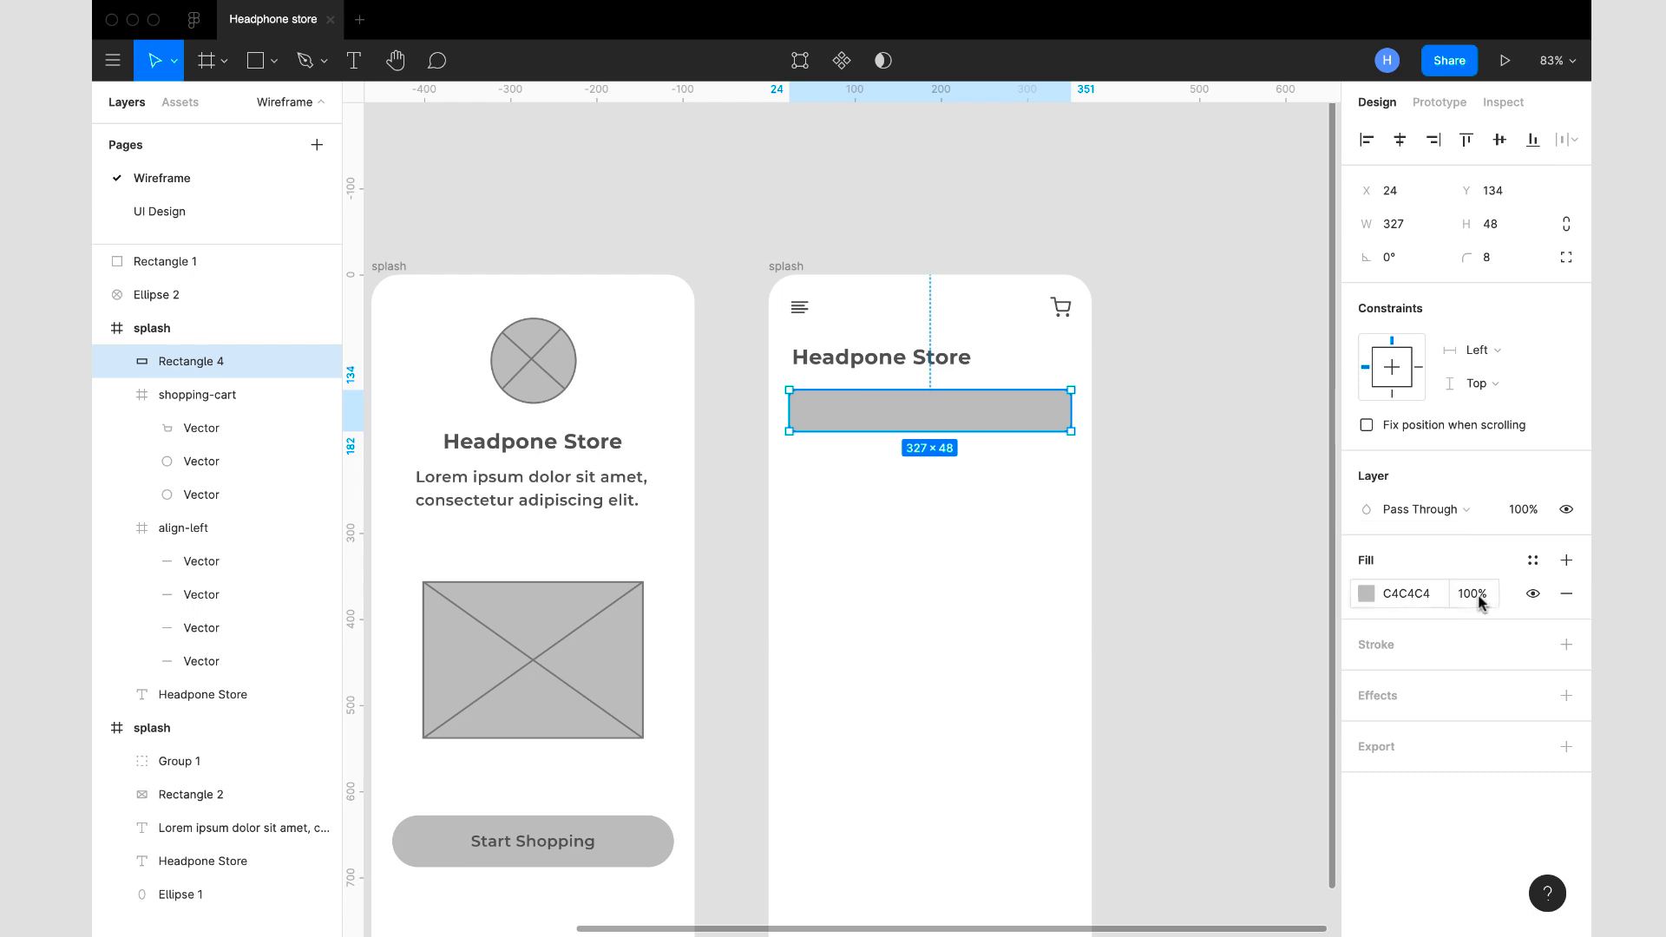
- Replace the rectangle's fill with a 1-pixel inside stroke in 5A5A5A, copying the colour from the splash screen's Lorem ipsum text
click(1566, 594)
click(1566, 612)
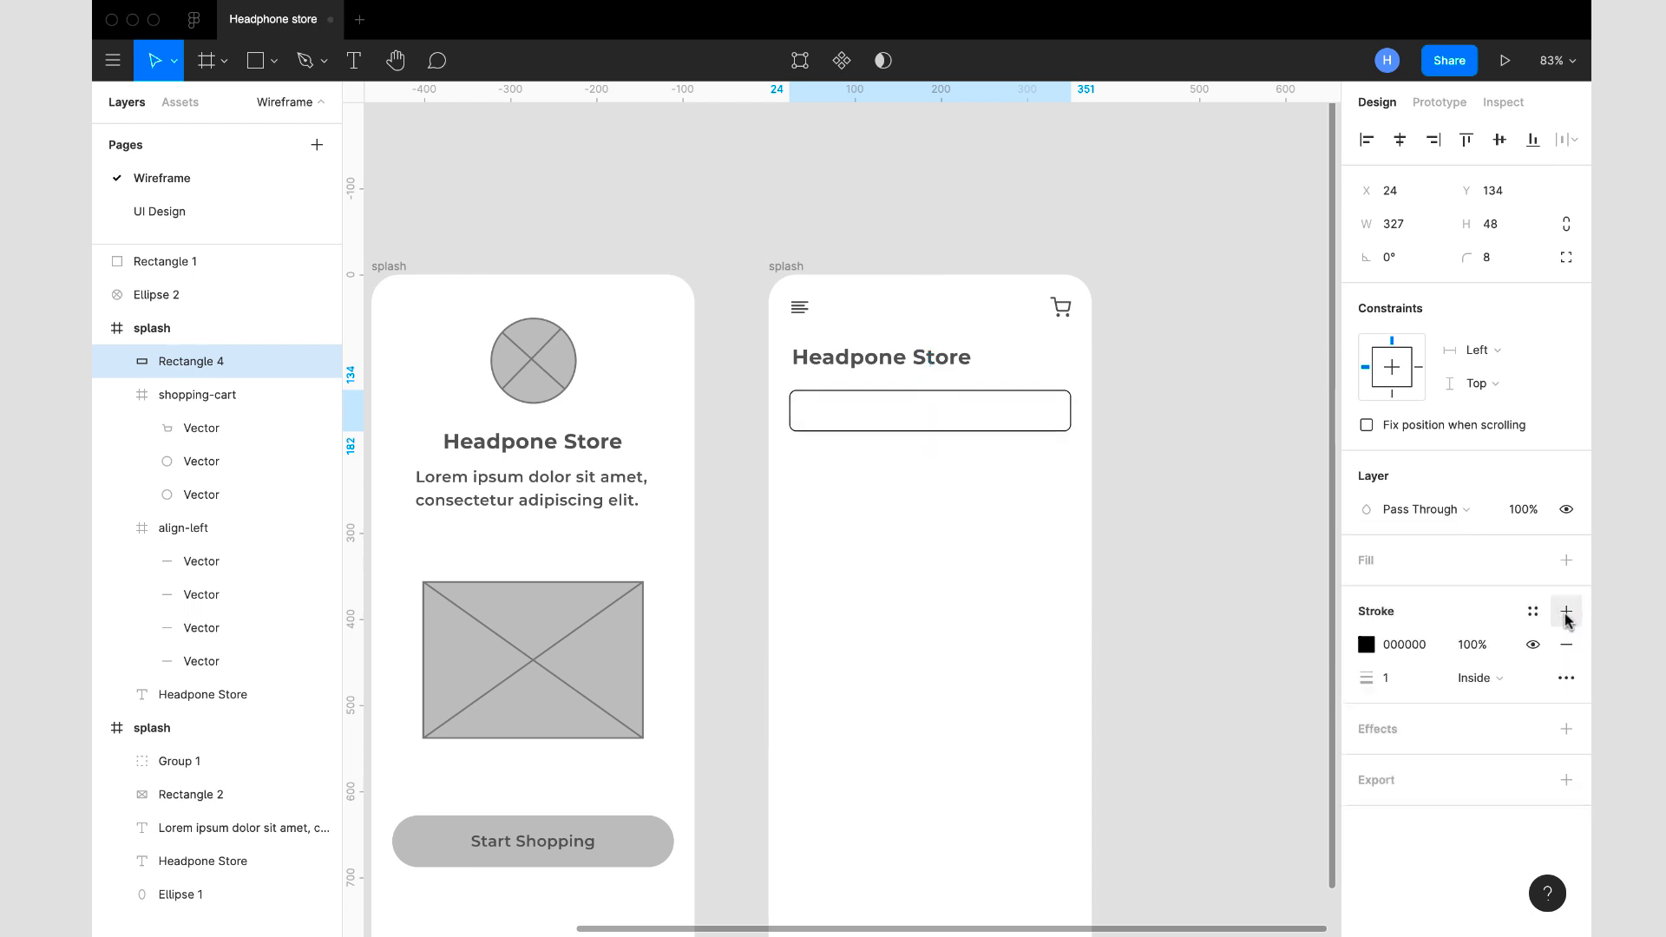
click(527, 476)
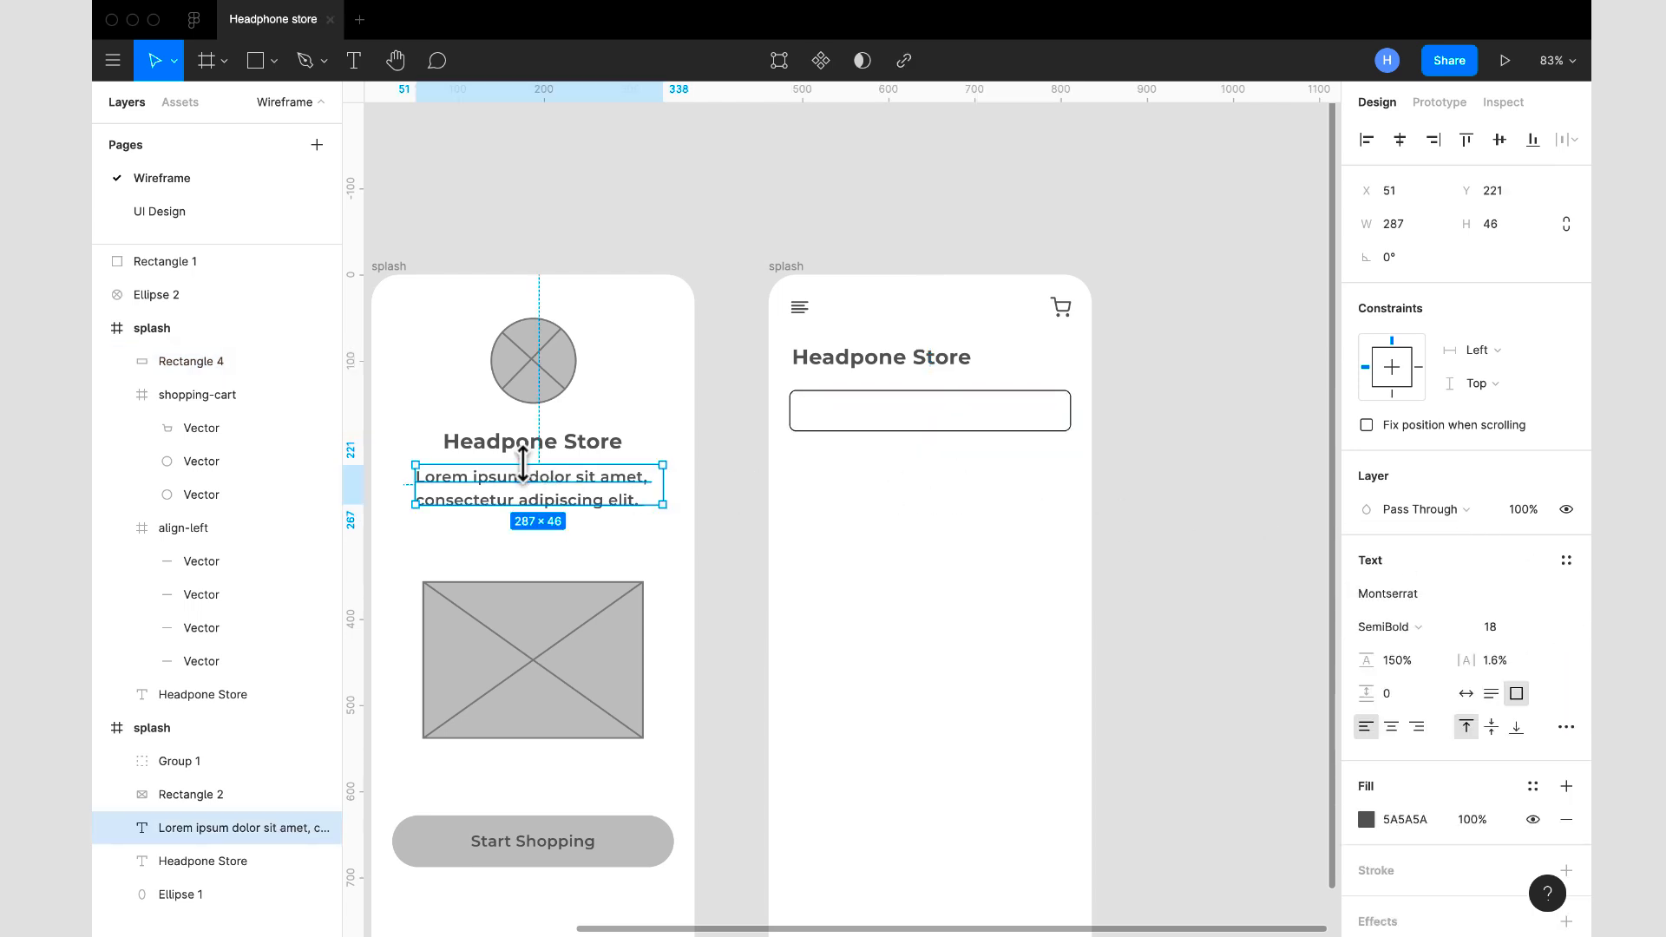
click(1424, 827)
key(ctrl+c)
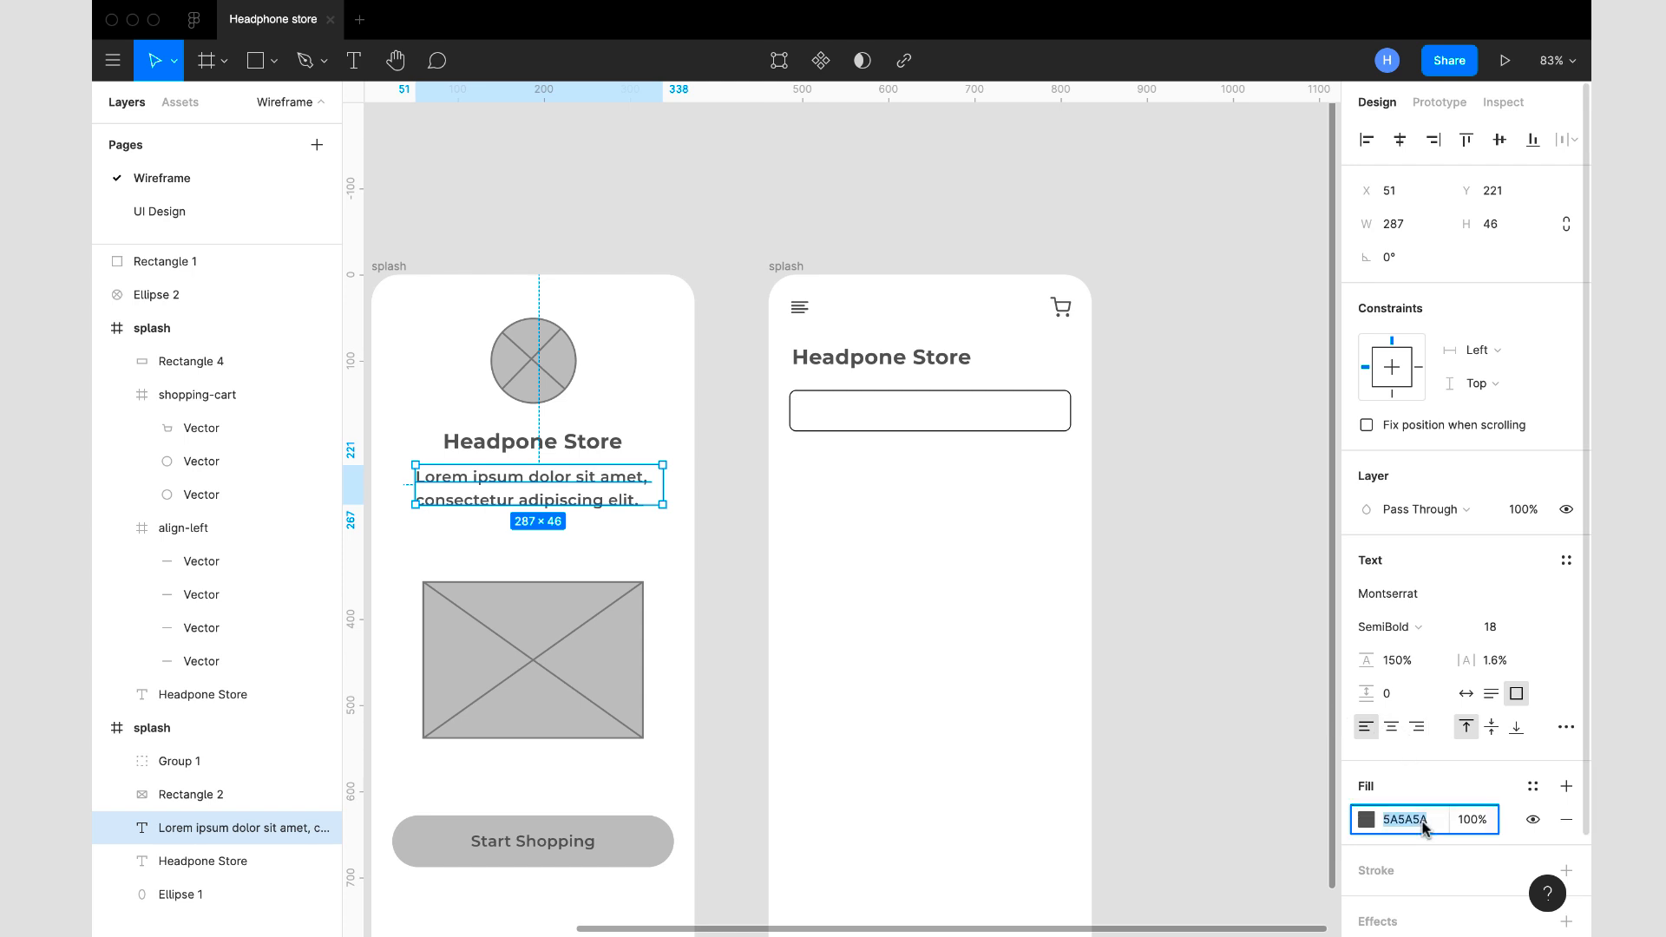
click(1028, 404)
click(1423, 650)
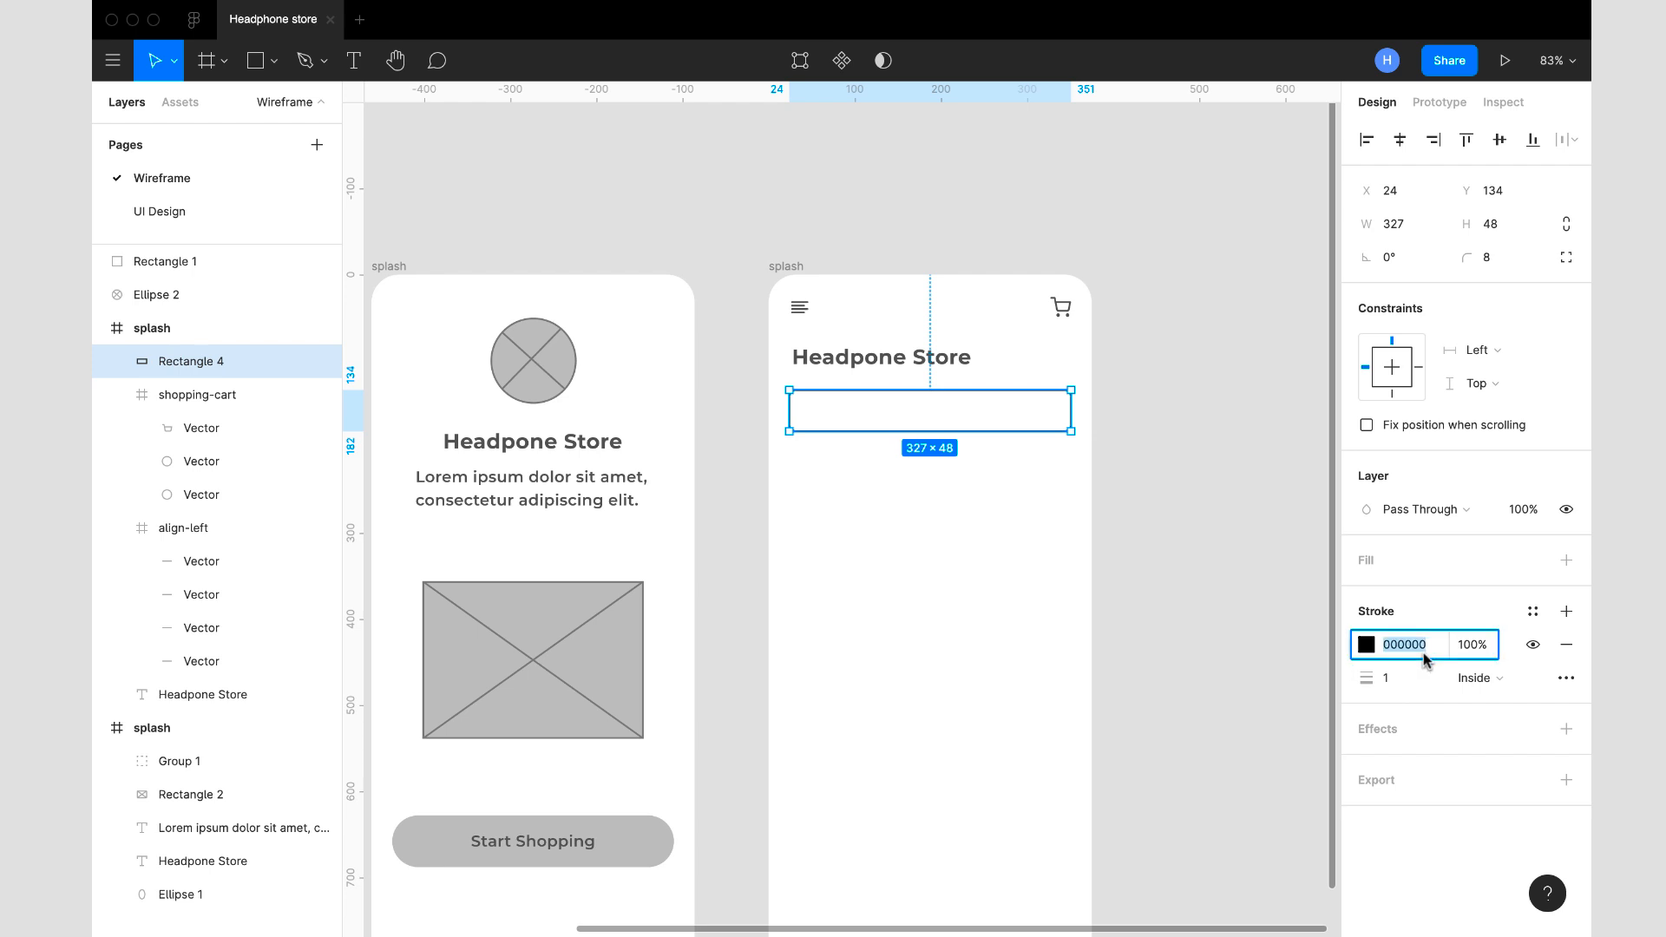
key(ctrl+v)
key(Return)
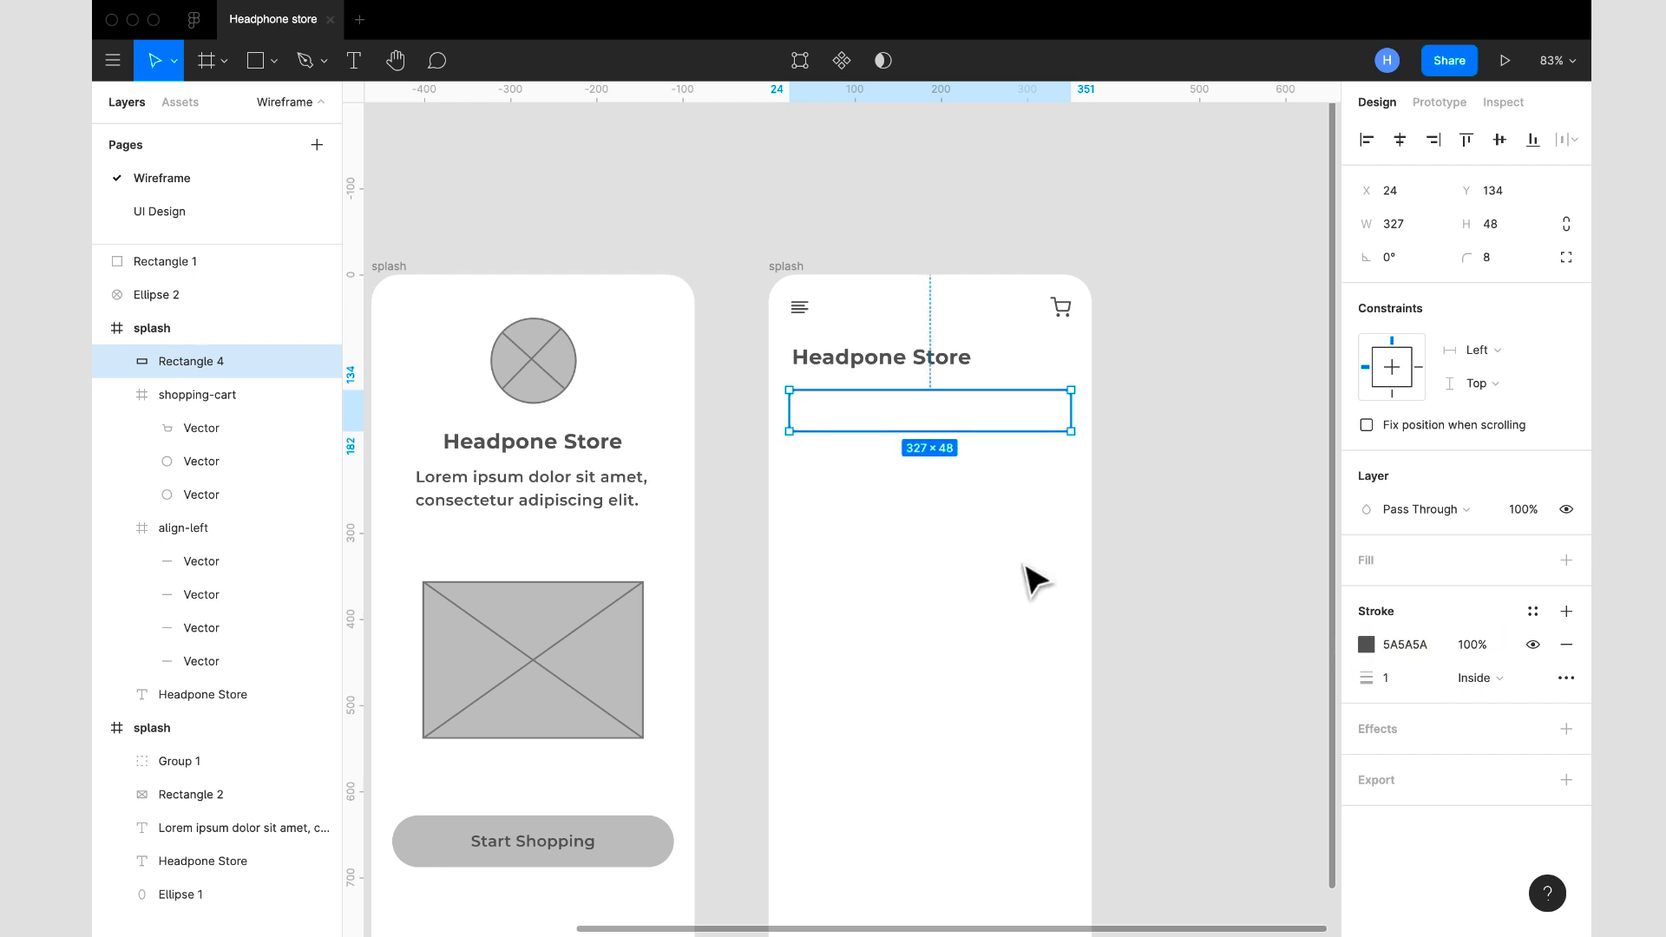
click(1125, 559)
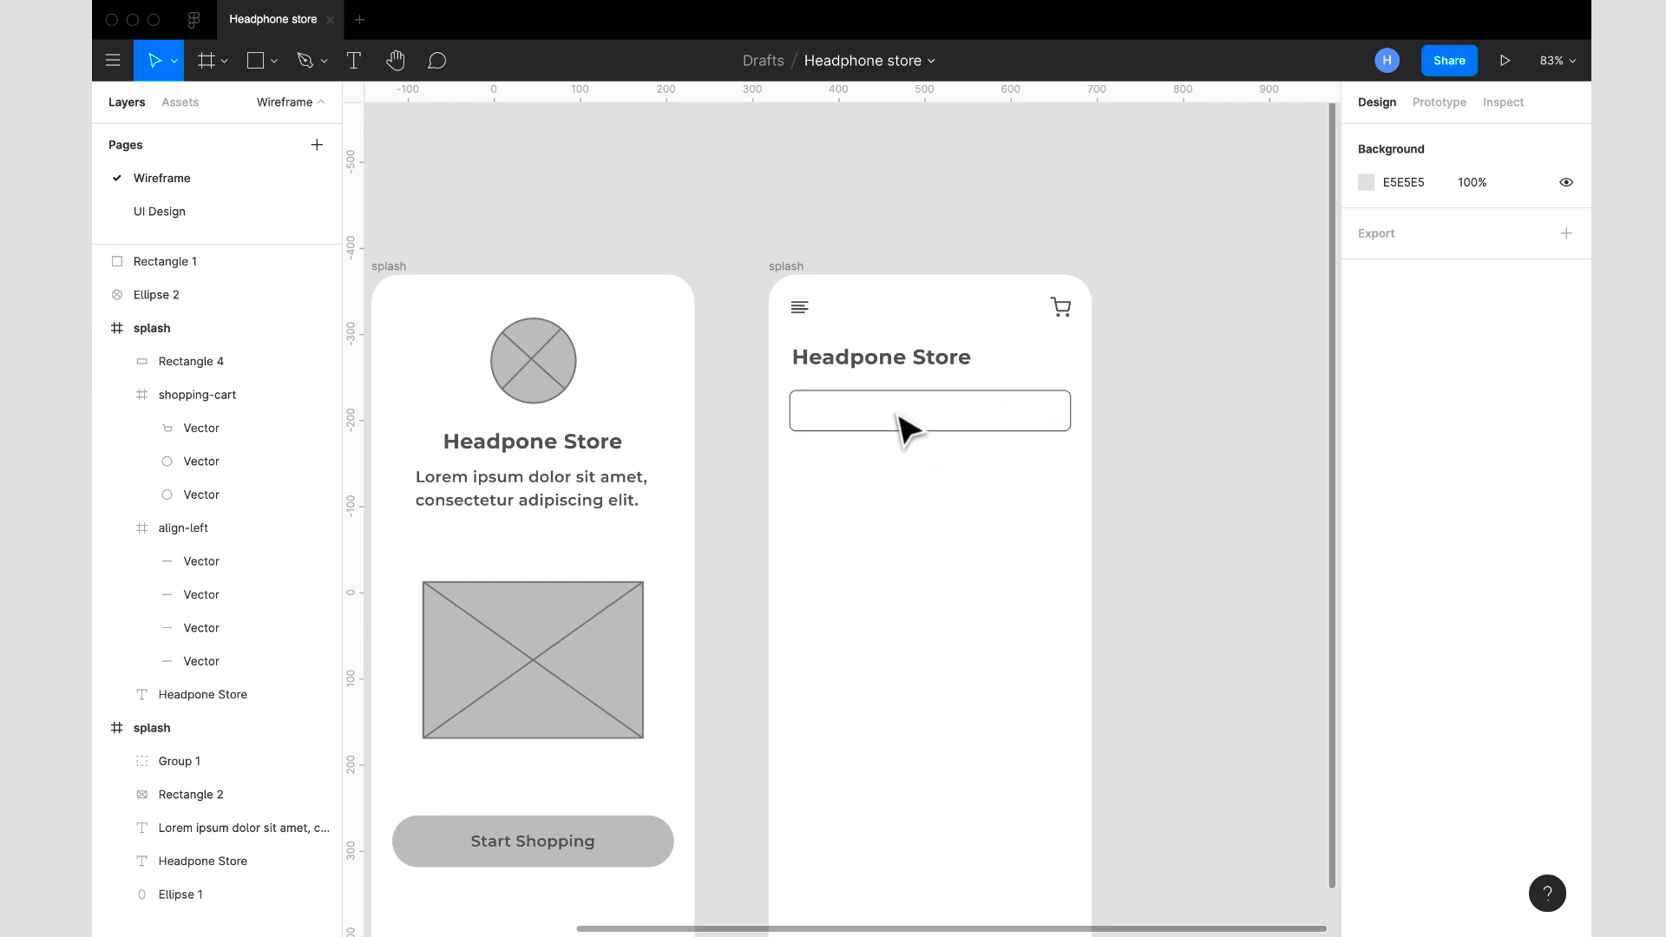
- Find the search icon with the Feather Icons plugin and insert it on the canvas
right_click(900, 501)
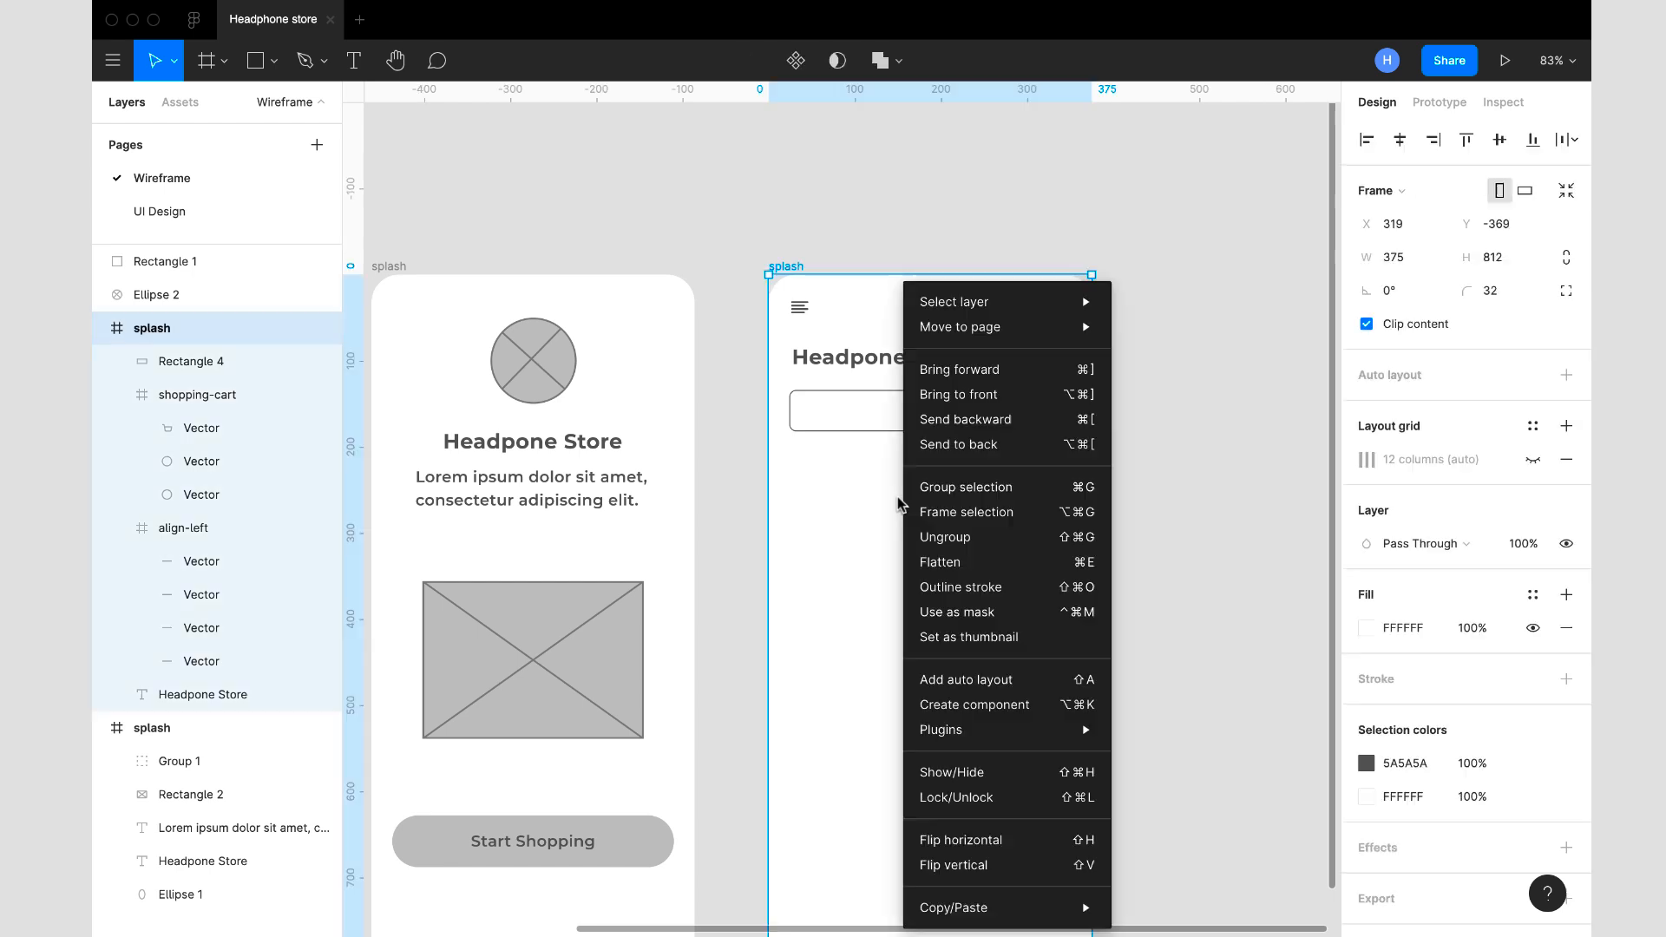
click(1212, 510)
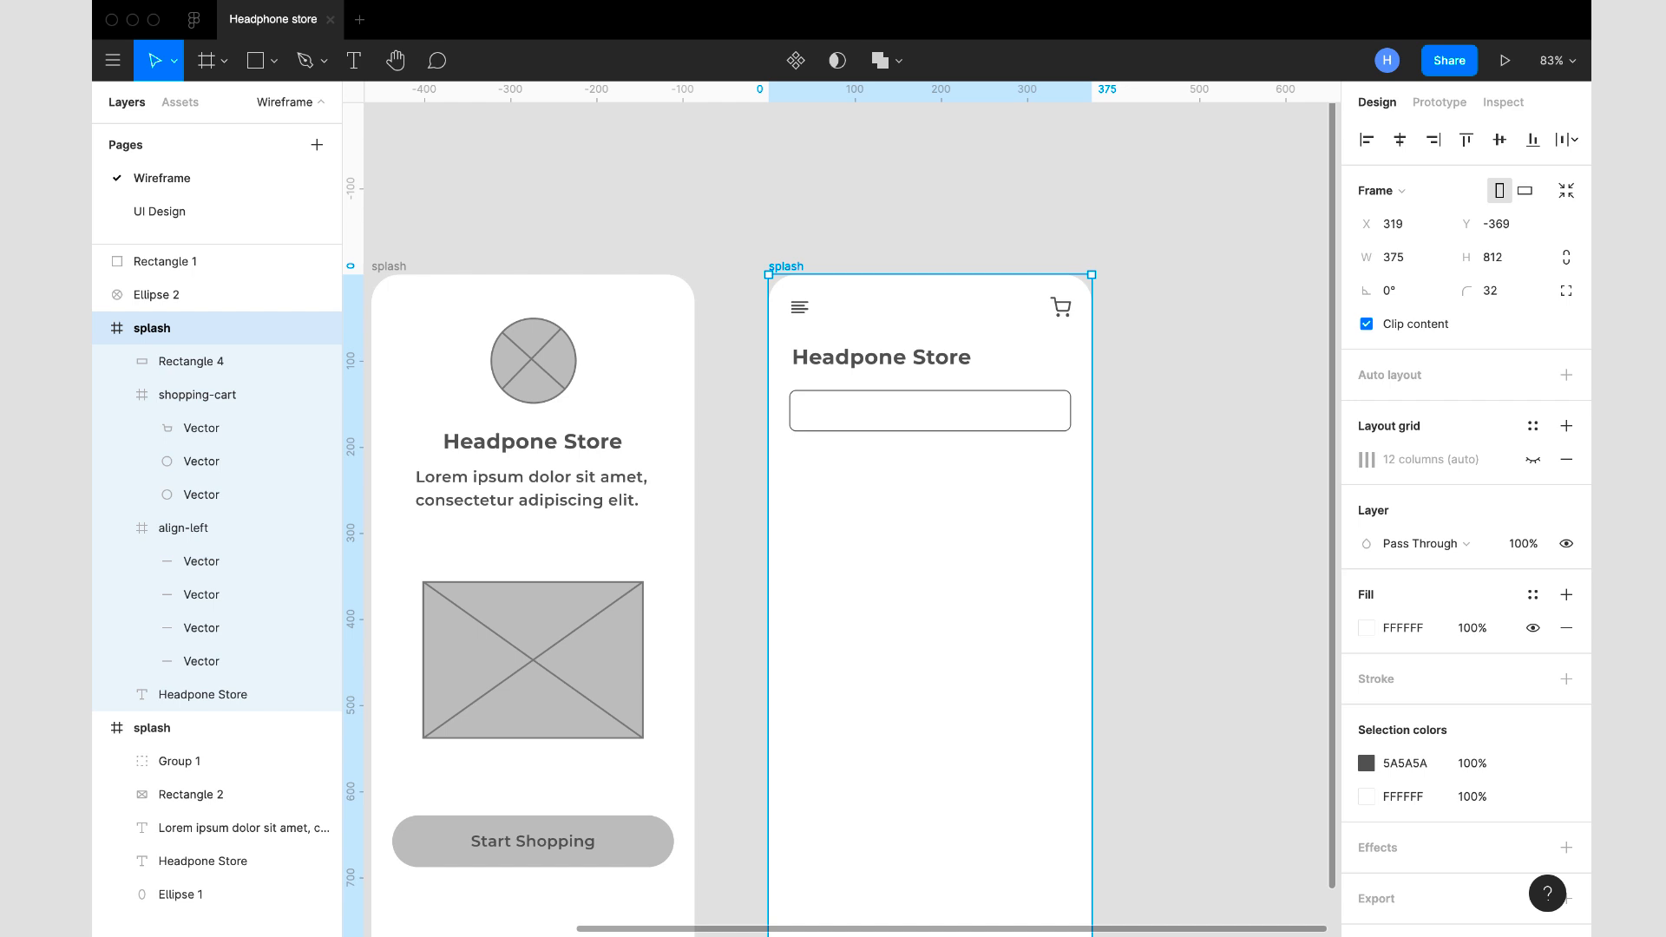
right_click(969, 593)
mouse_move(1128, 738)
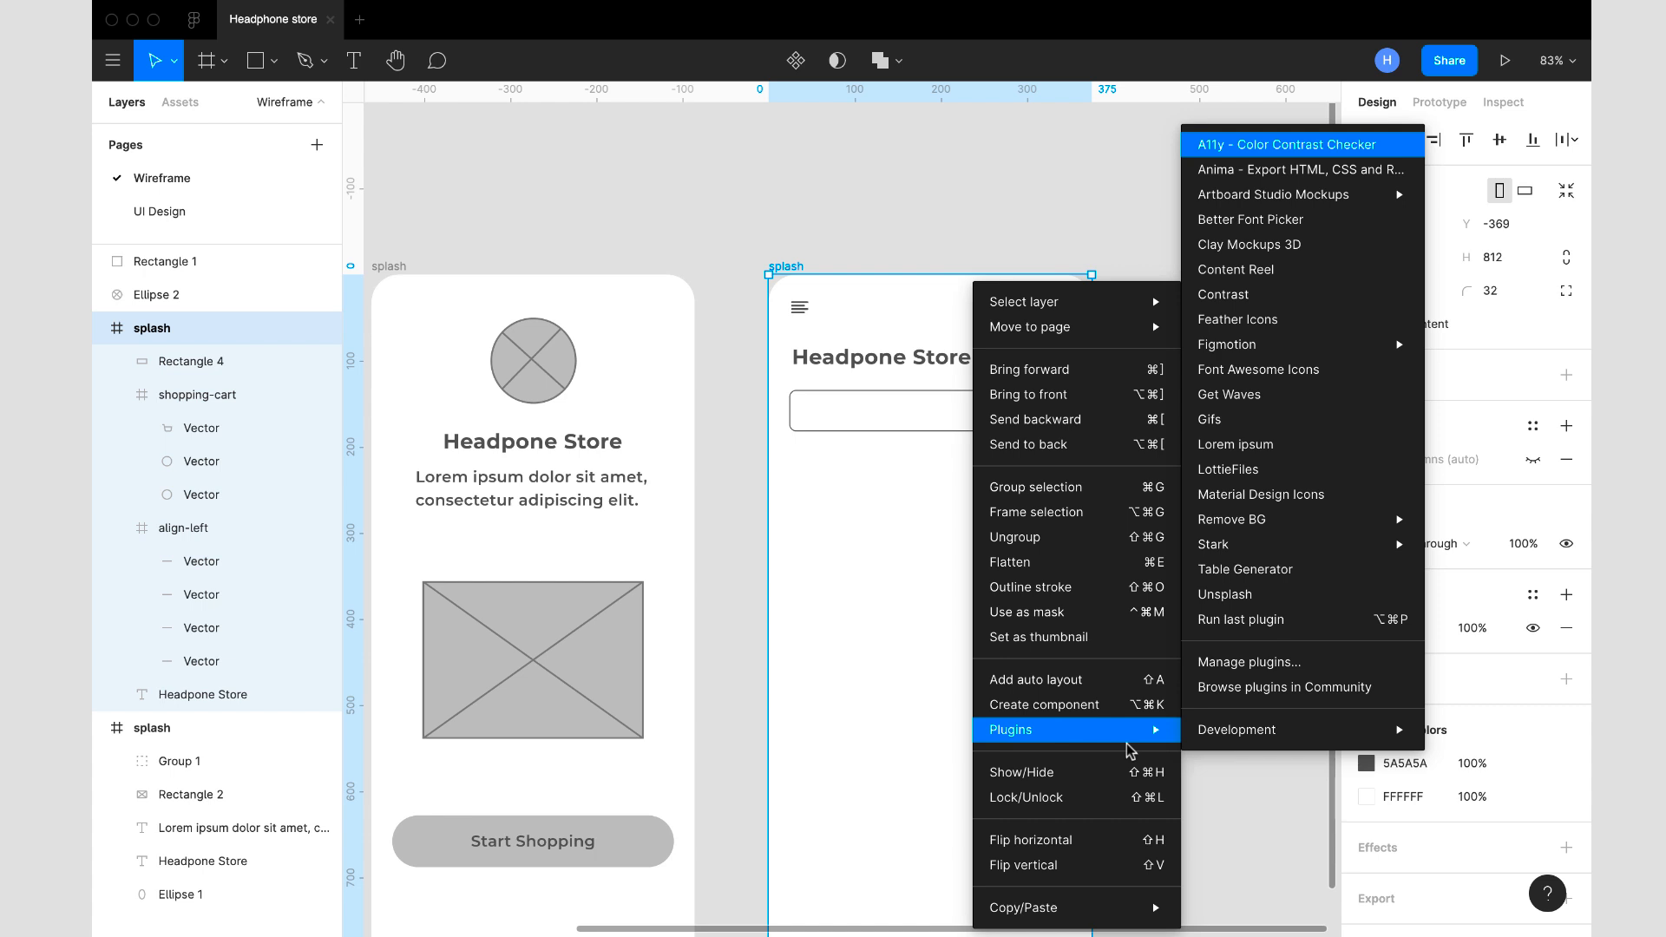
click(1284, 328)
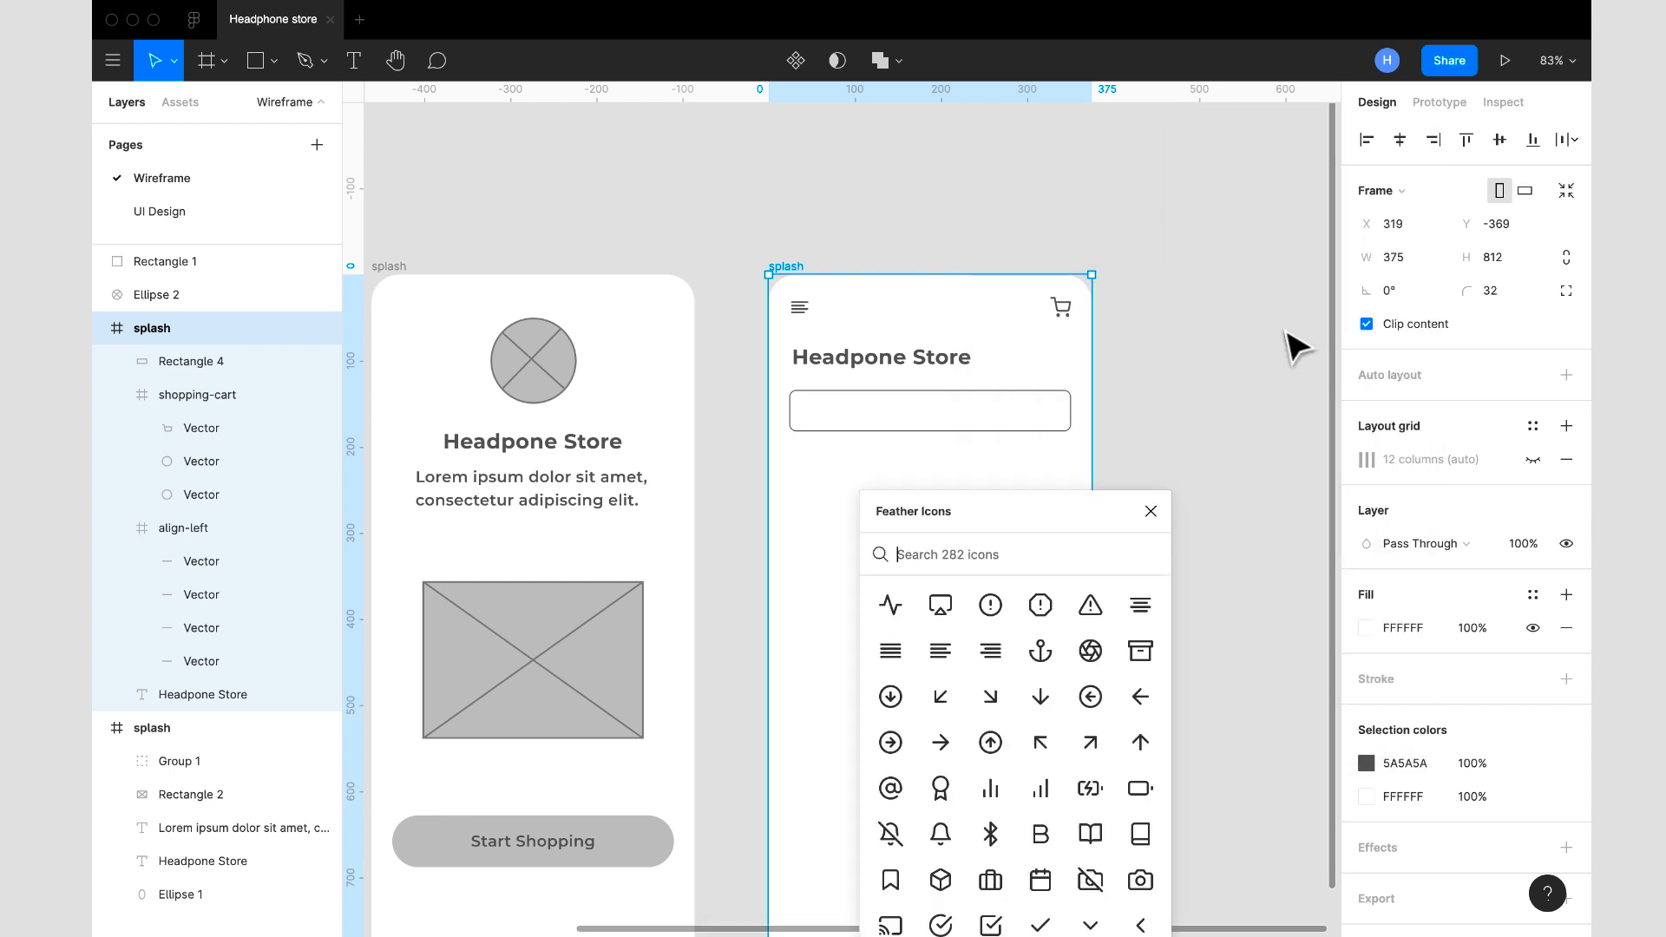
text(search)
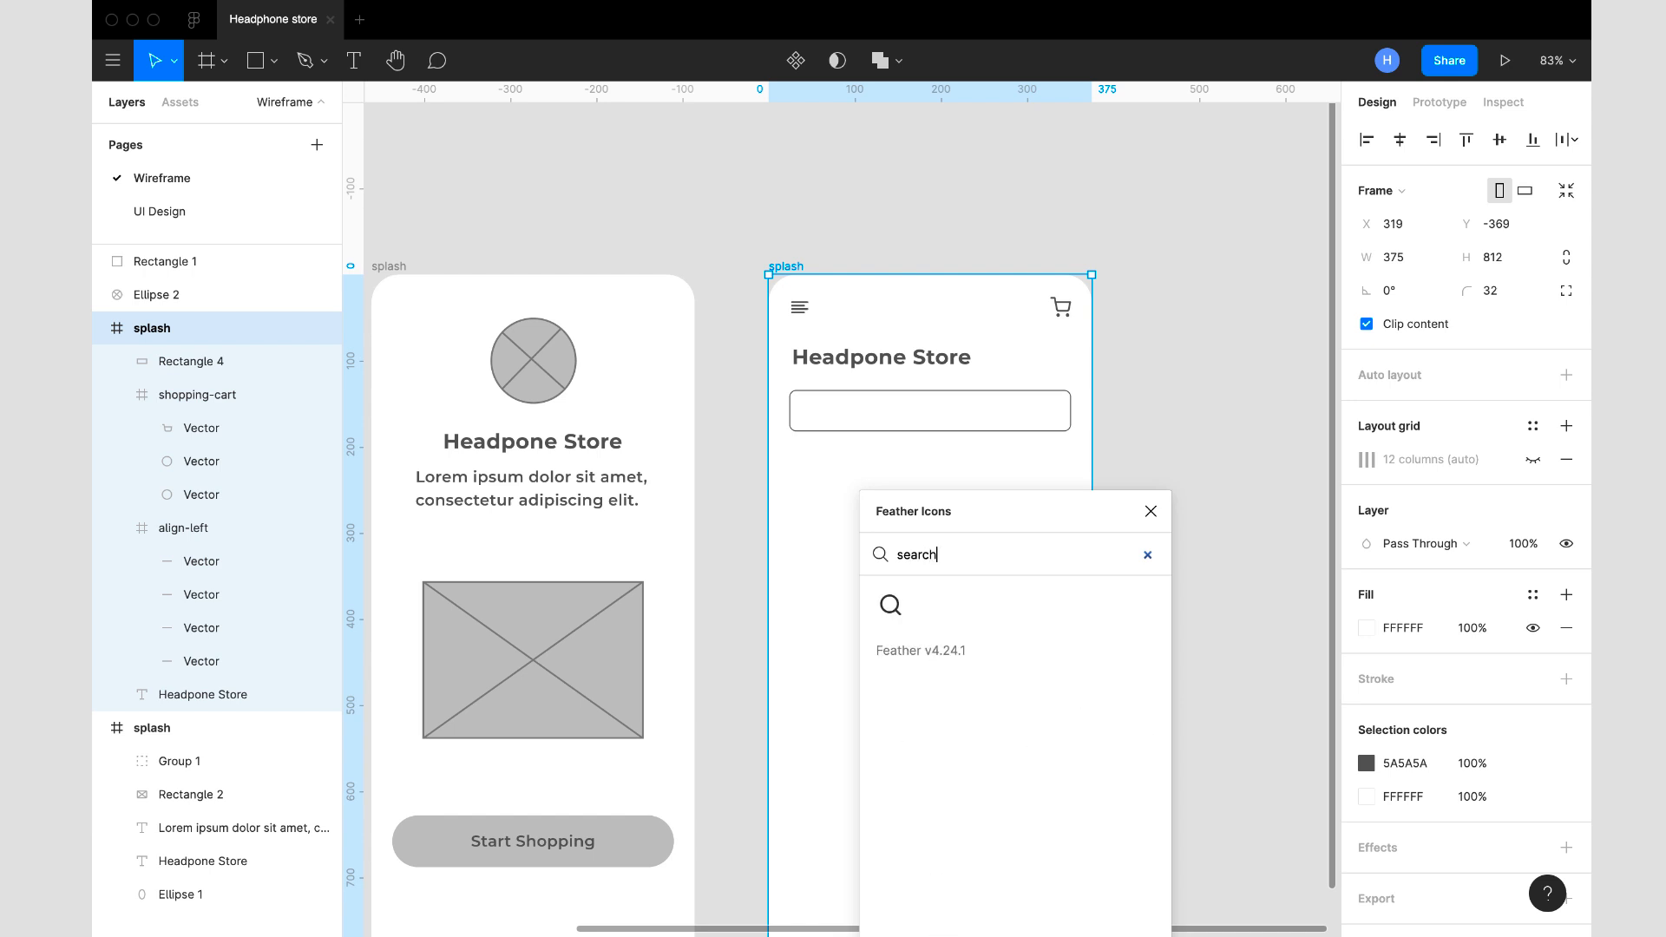
click(891, 605)
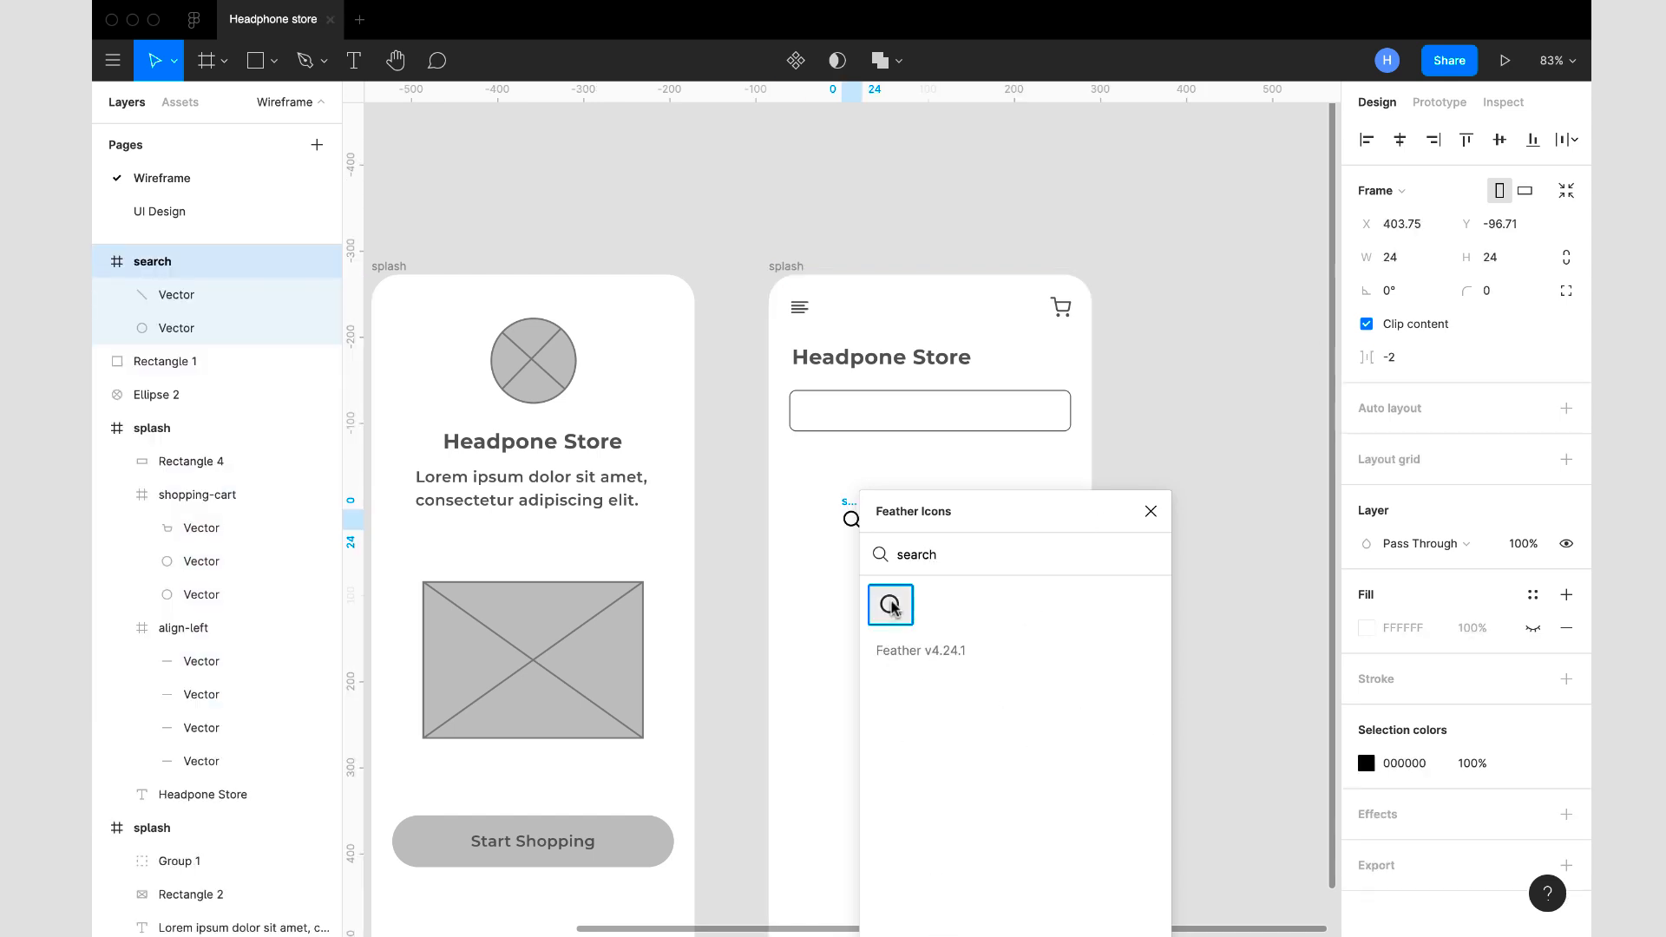
click(1150, 511)
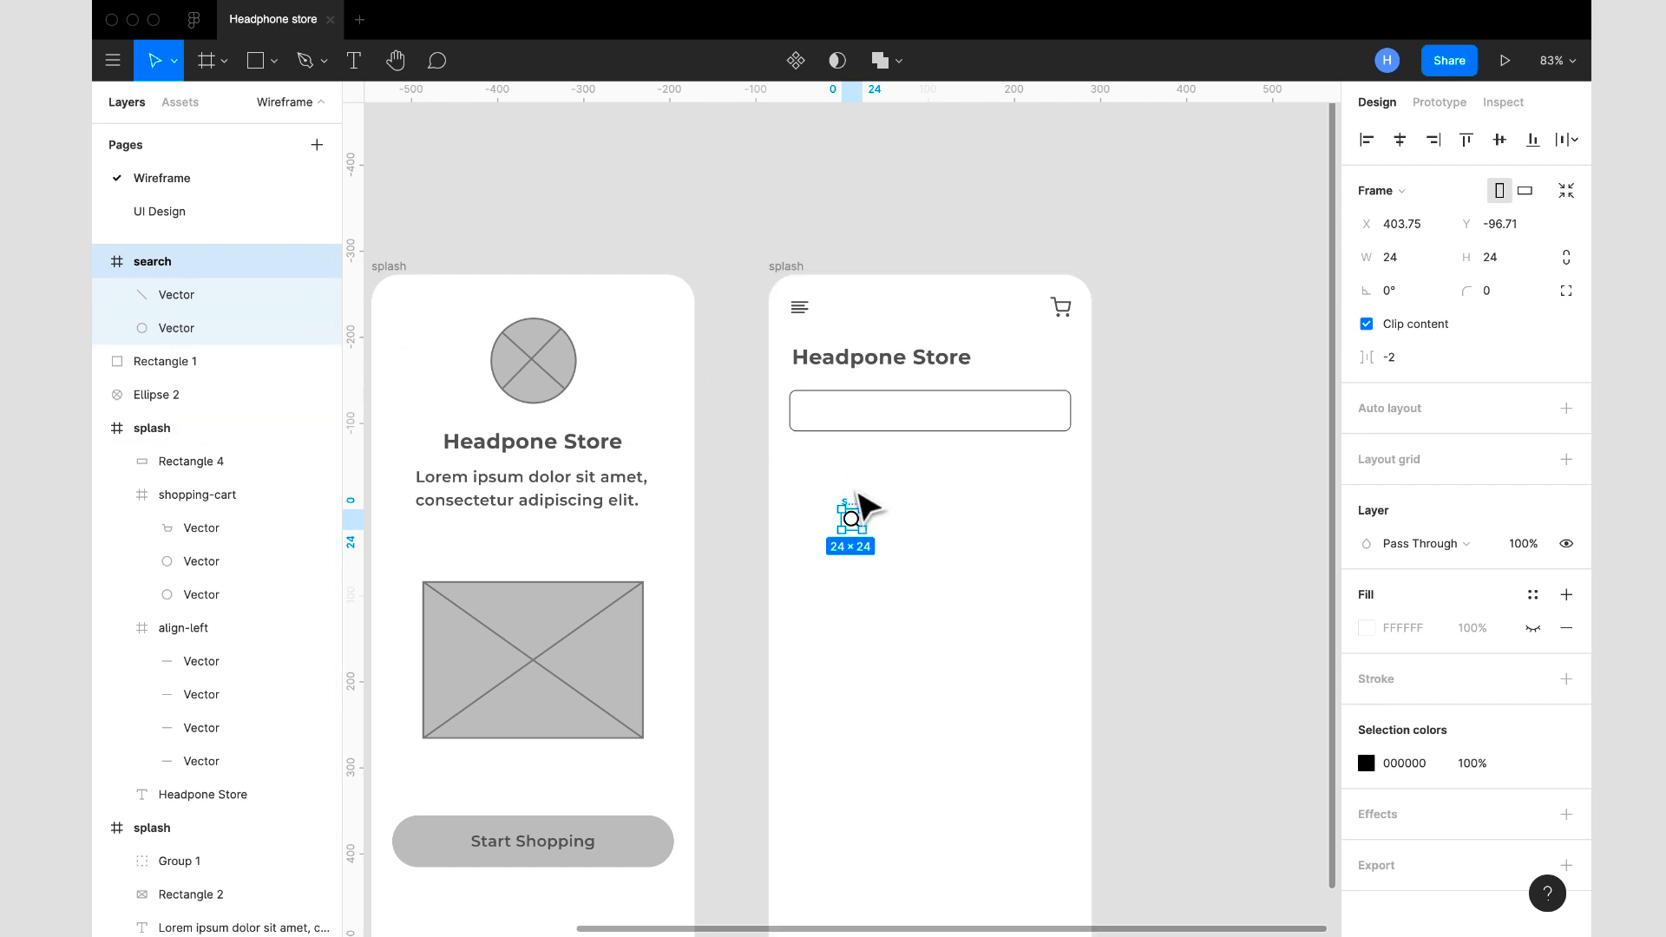
- Cut the search icon, paste it into the copied splash frame and place it inside the outlined bar at X 41, Y 146
key(Delete)
click(793, 267)
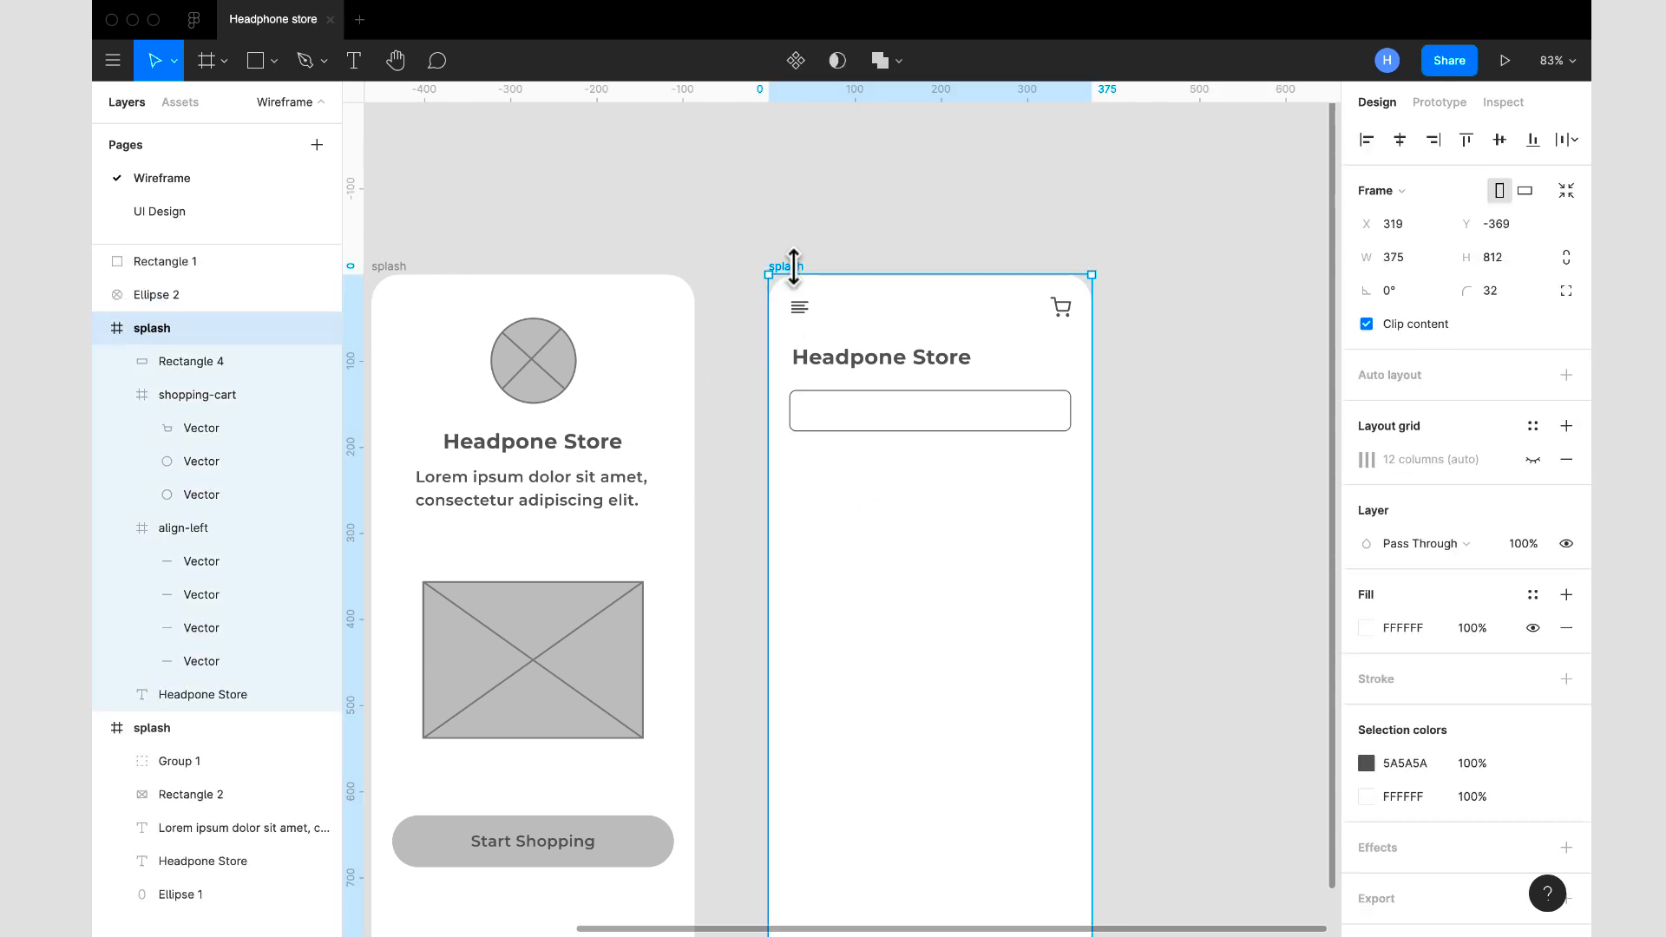
key(ctrl+v)
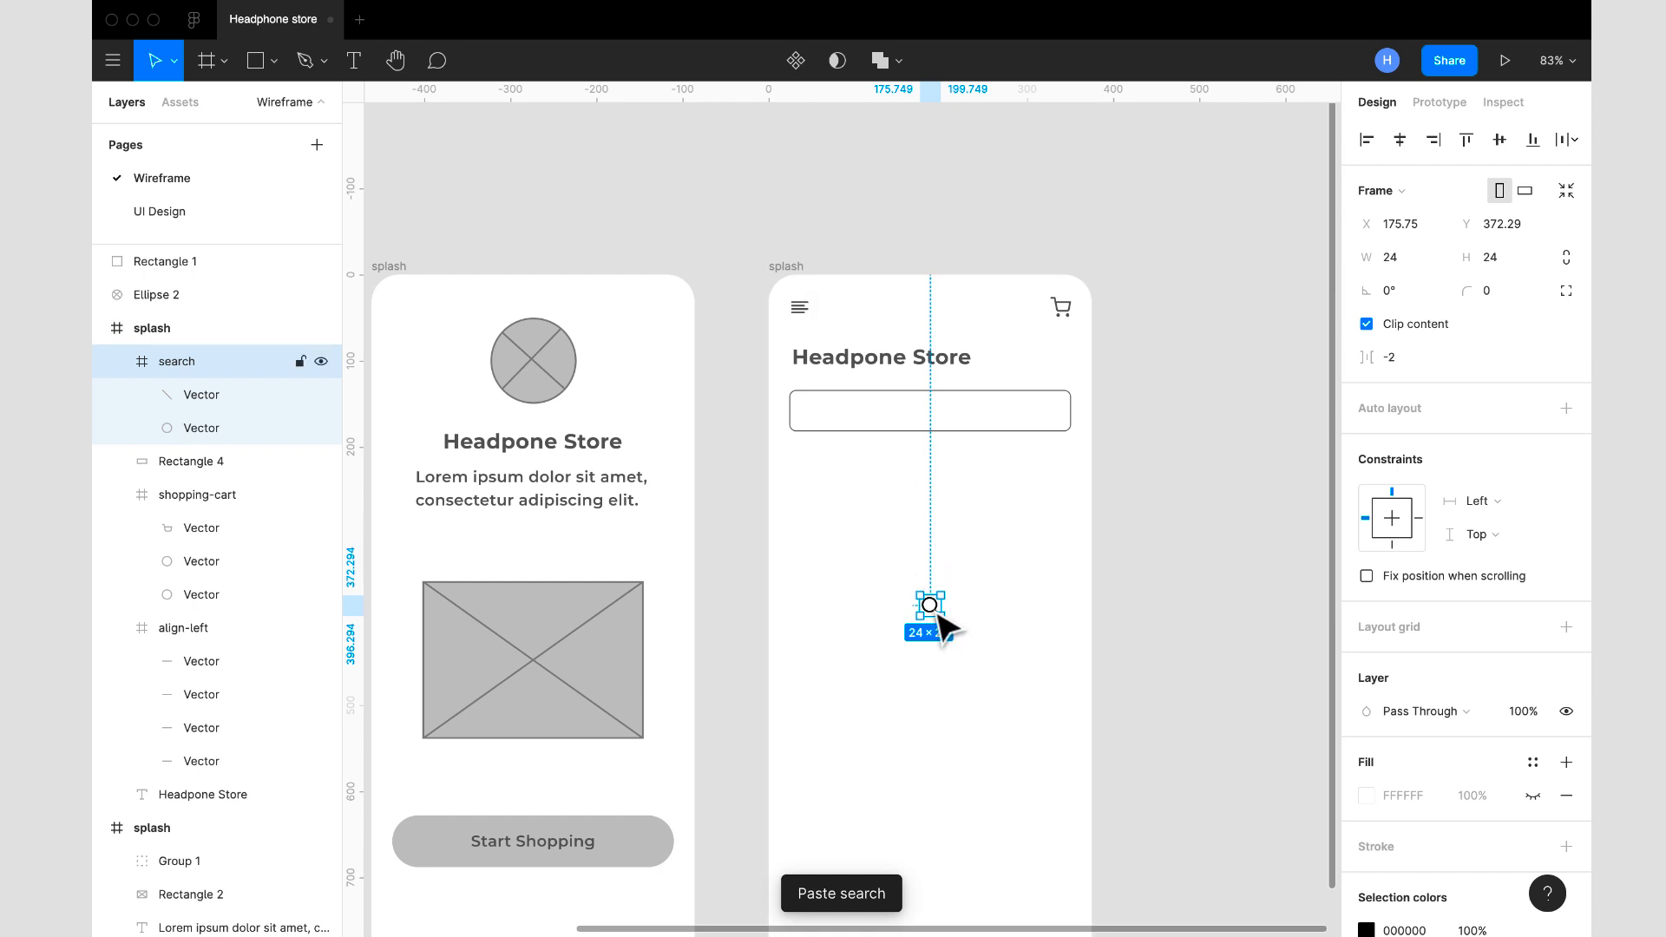
drag(912, 599, 820, 423)
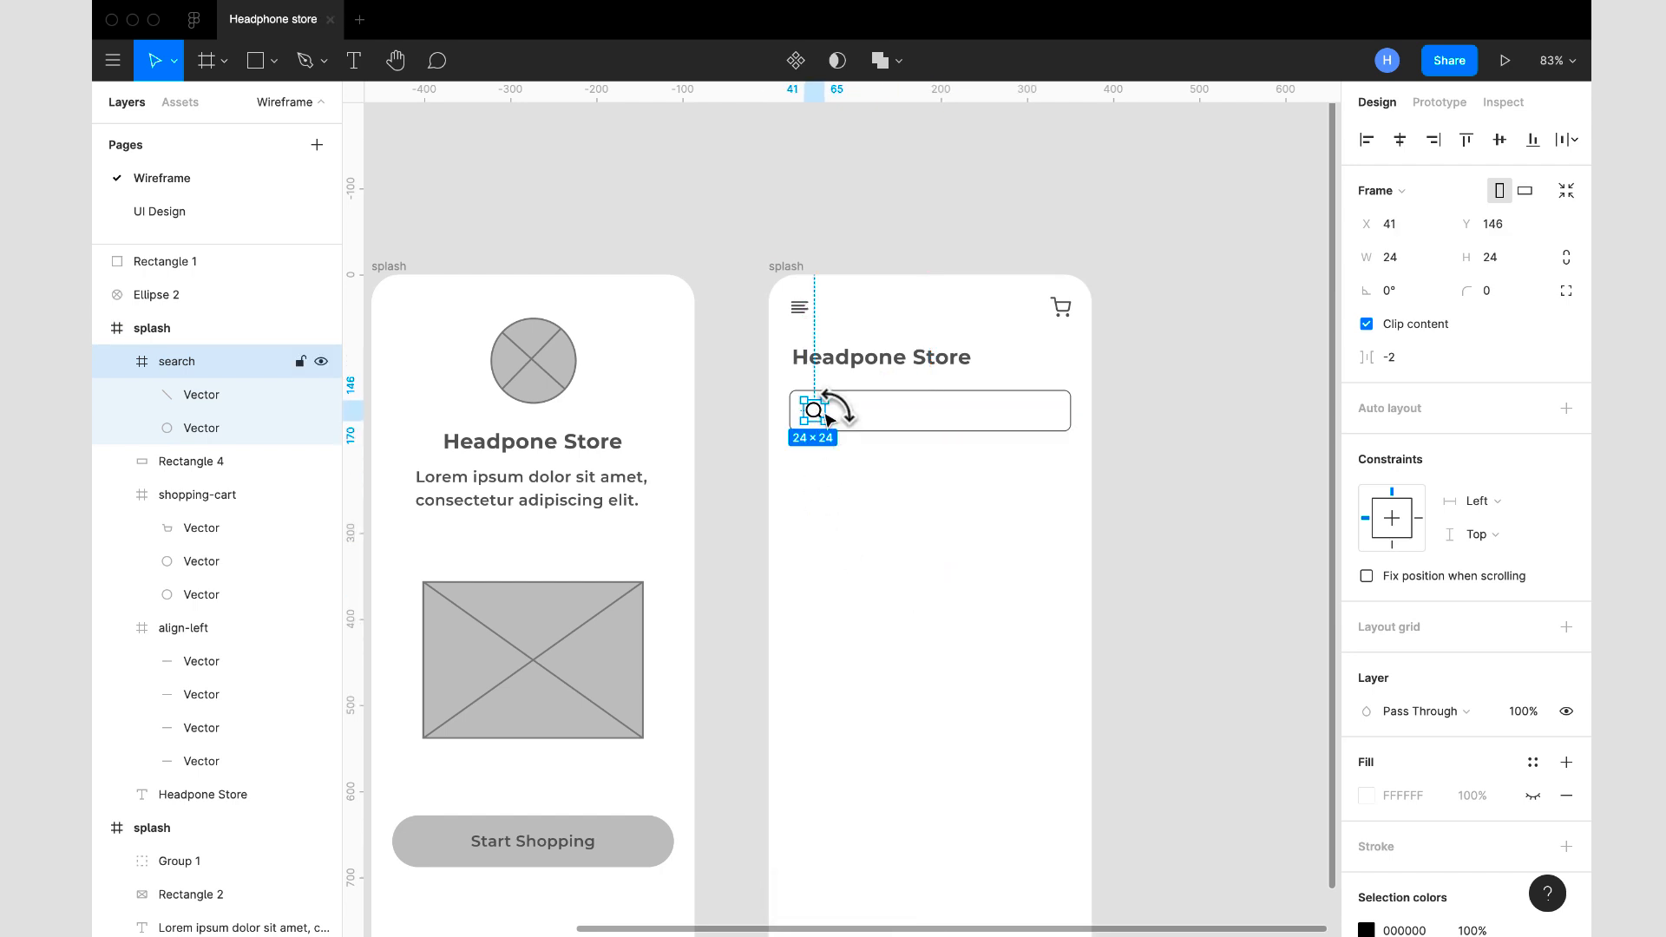
- Recolour the search icon to 5A5A5A, copying the colour from the bar's stroke
click(892, 409)
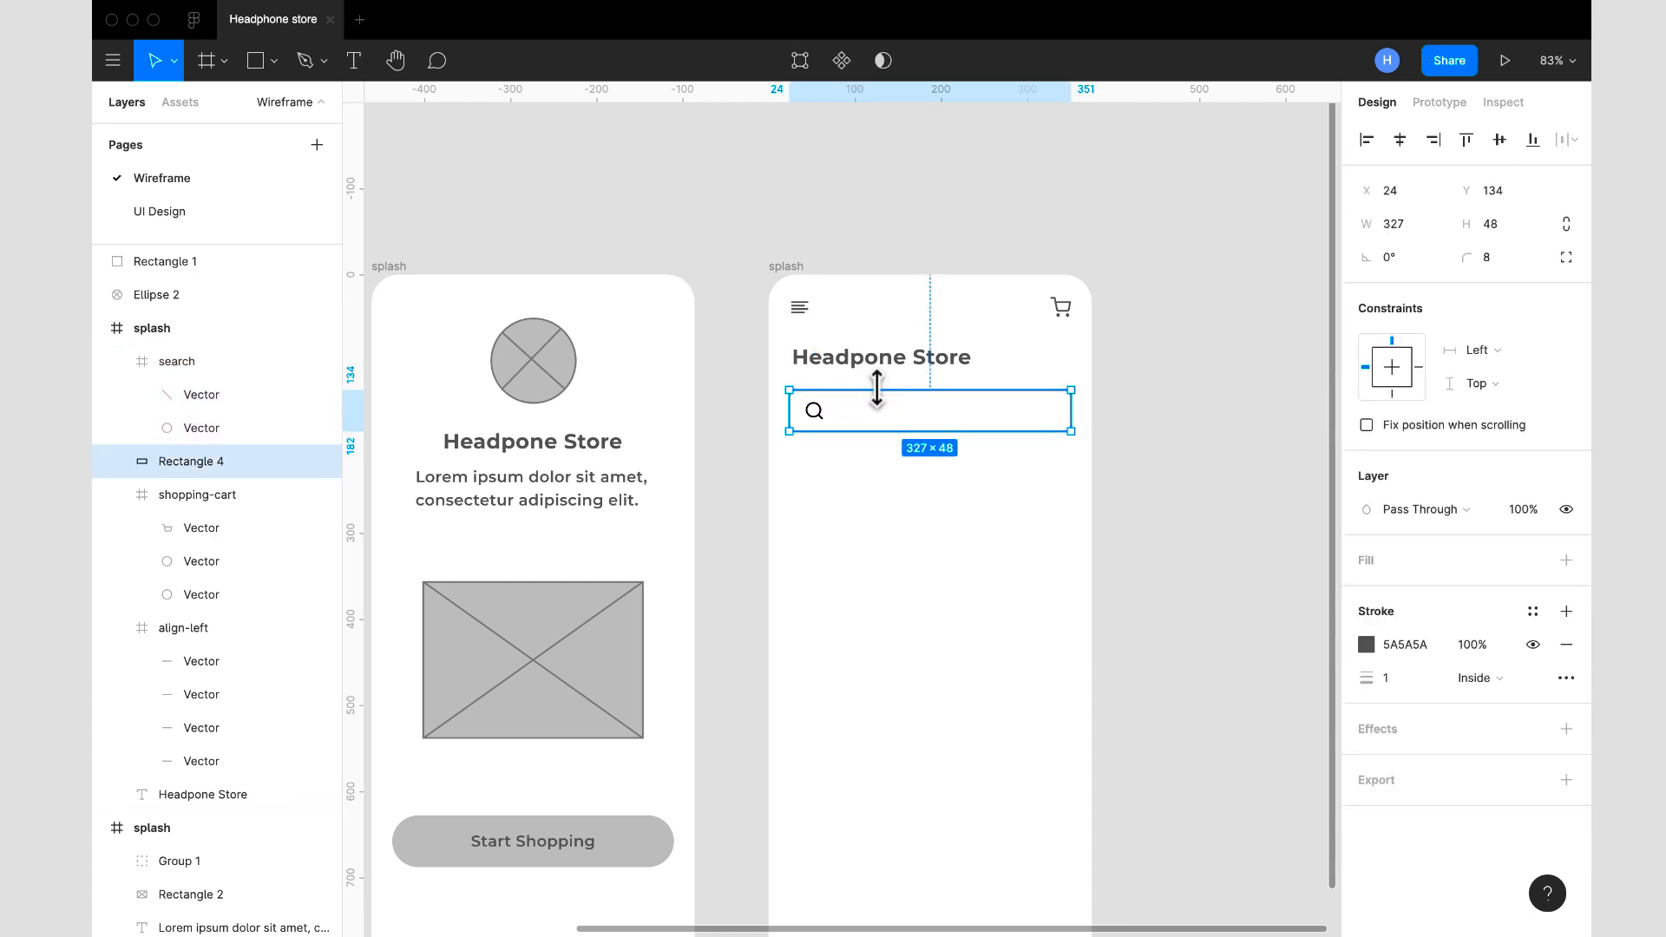
click(1427, 644)
key(ctrl+c)
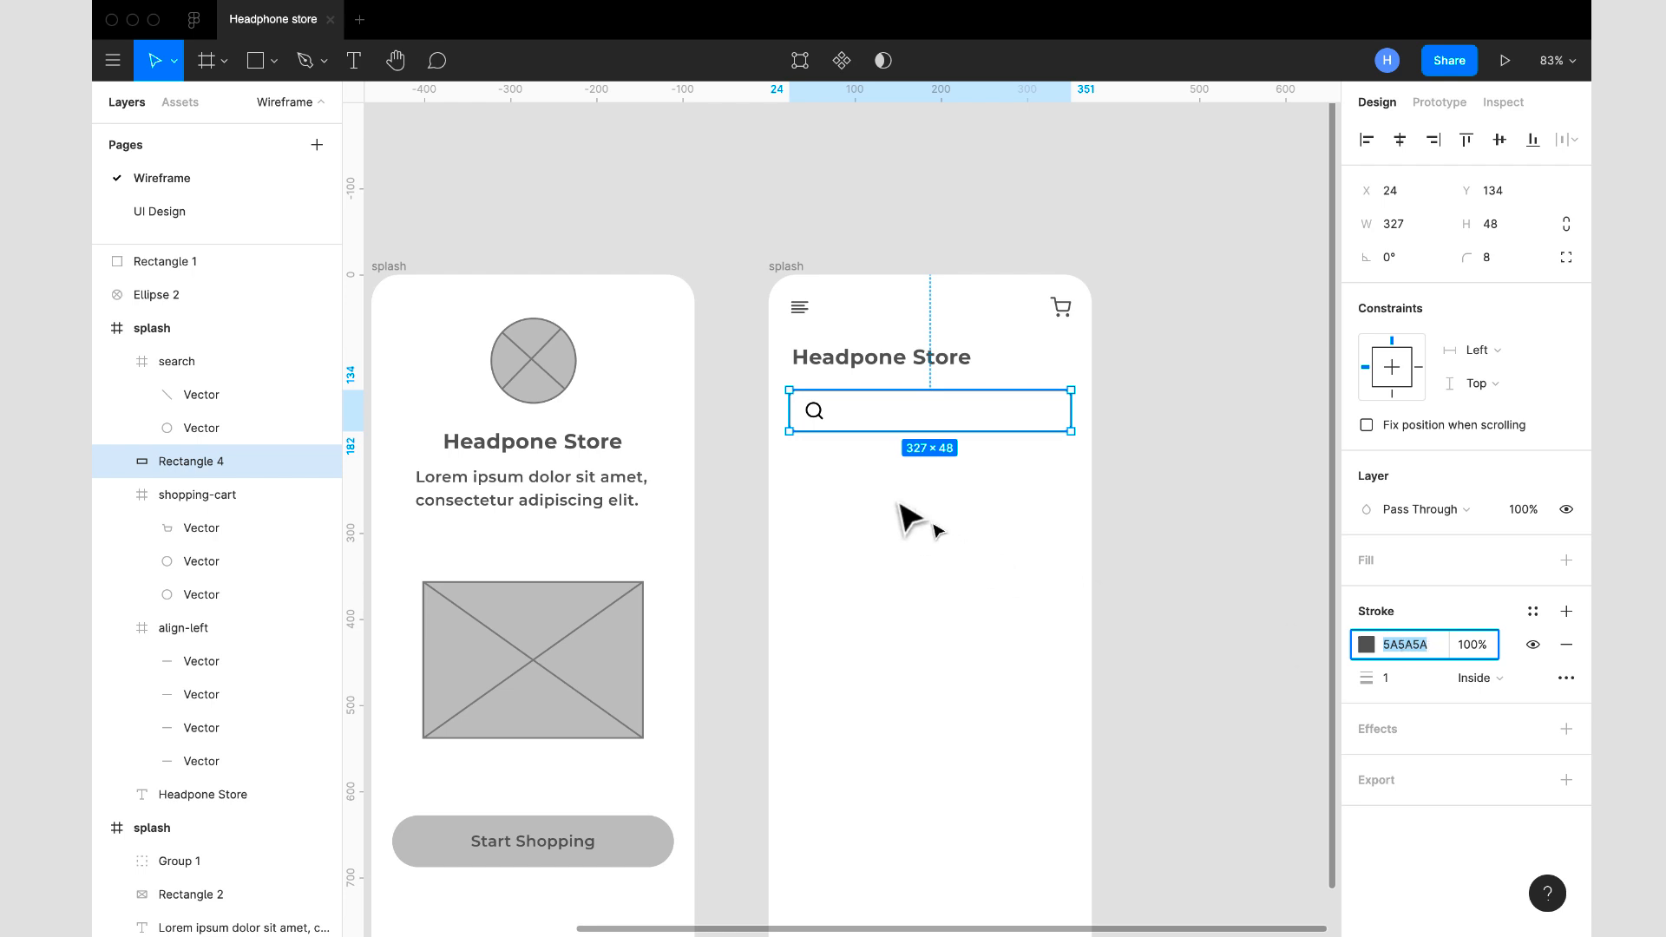
click(824, 423)
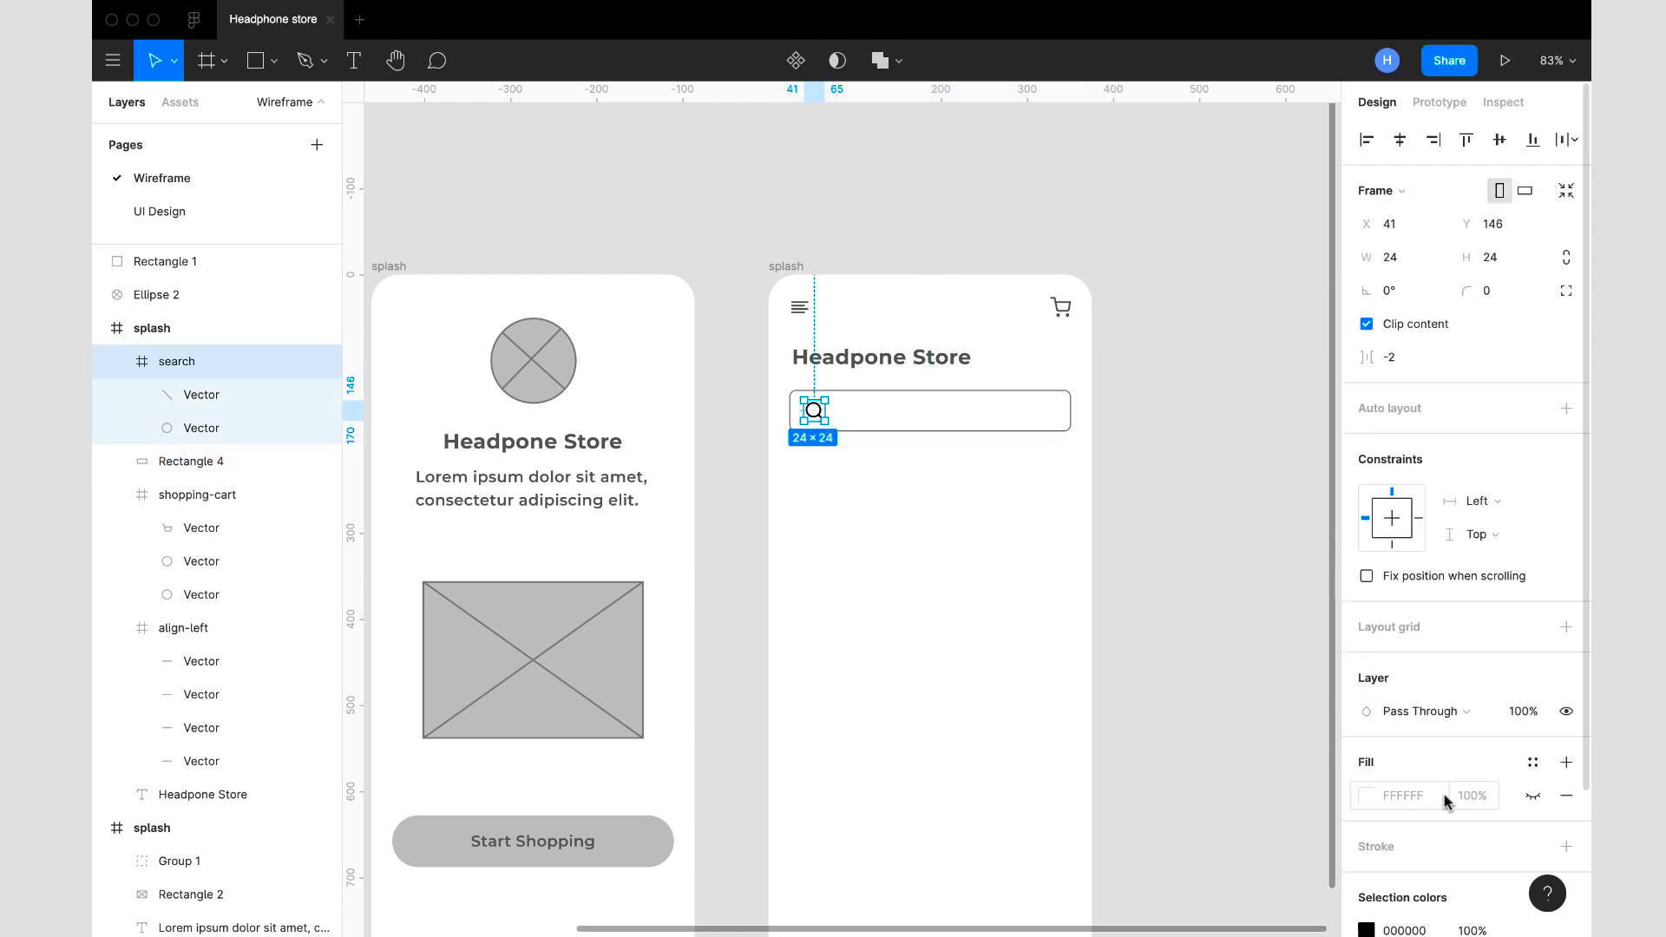
scroll(1443, 794, down, 3)
click(1424, 771)
key(ctrl+v)
key(Return)
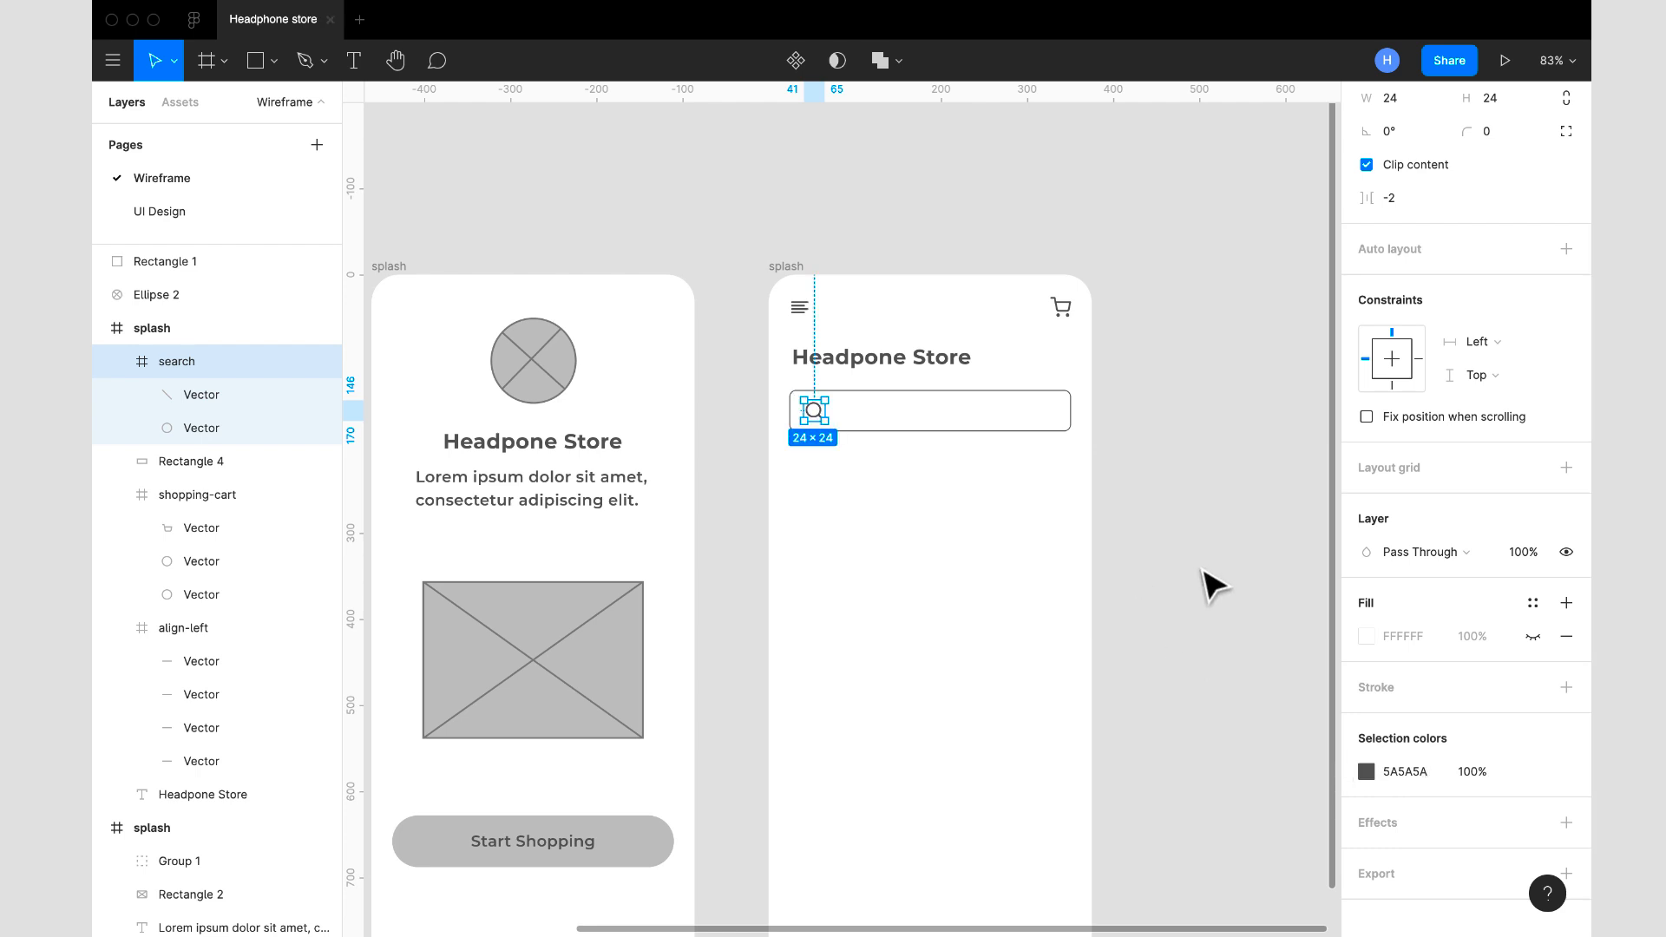
click(1210, 585)
scroll(1212, 586, down, 3)
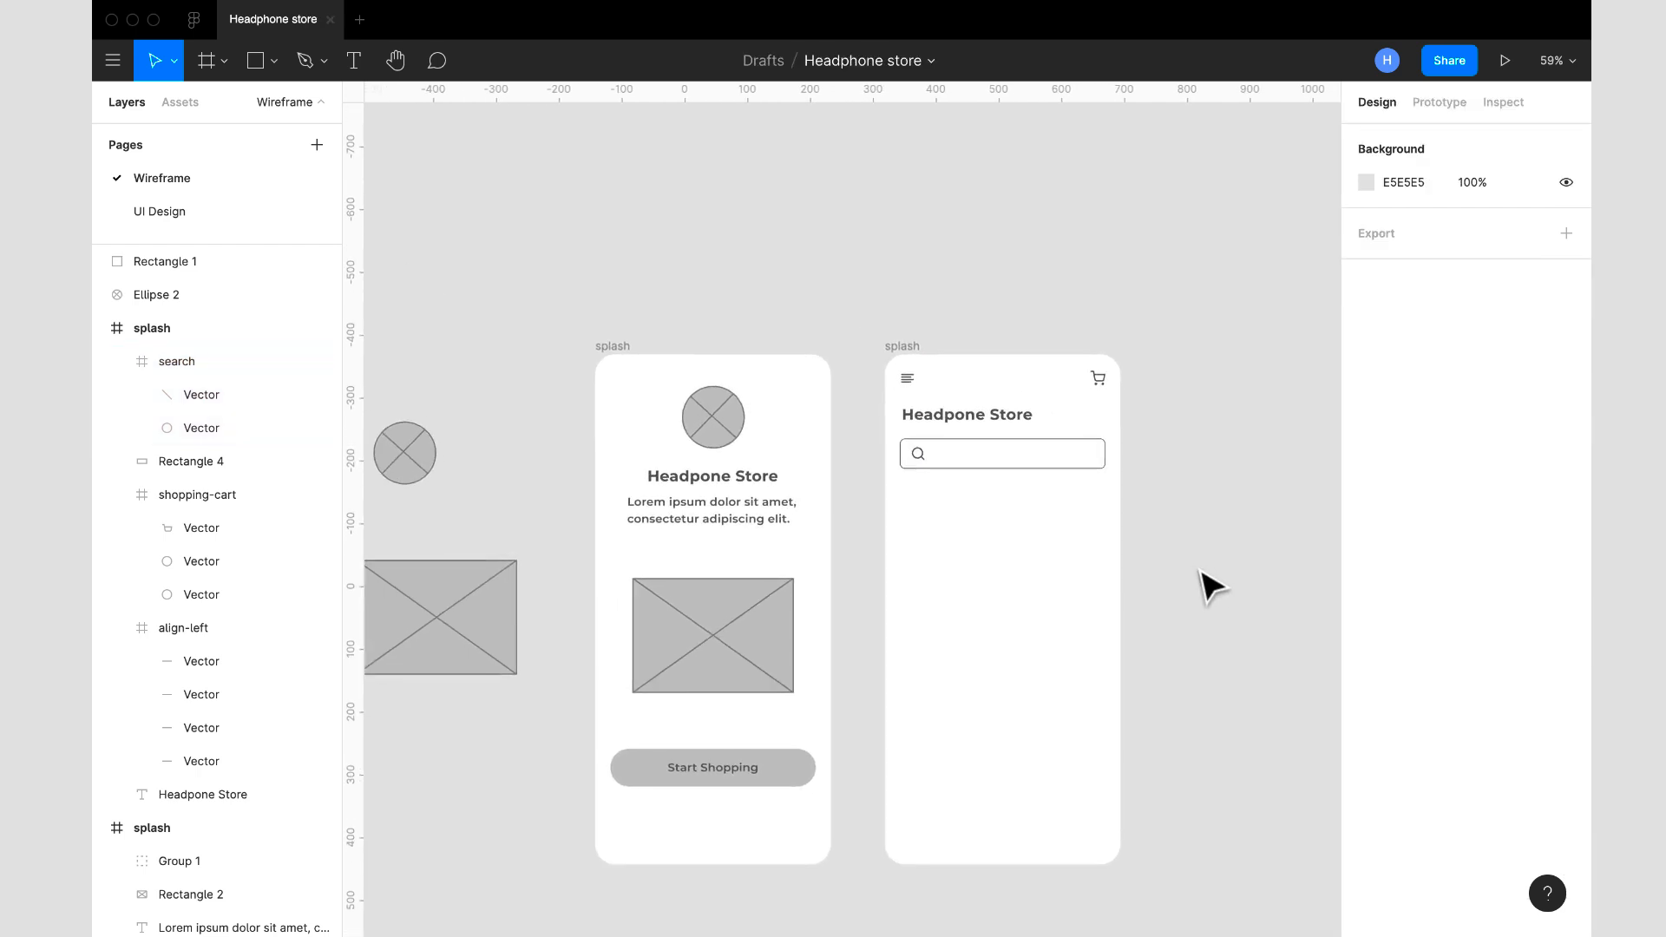
scroll(1212, 586, down, 3)
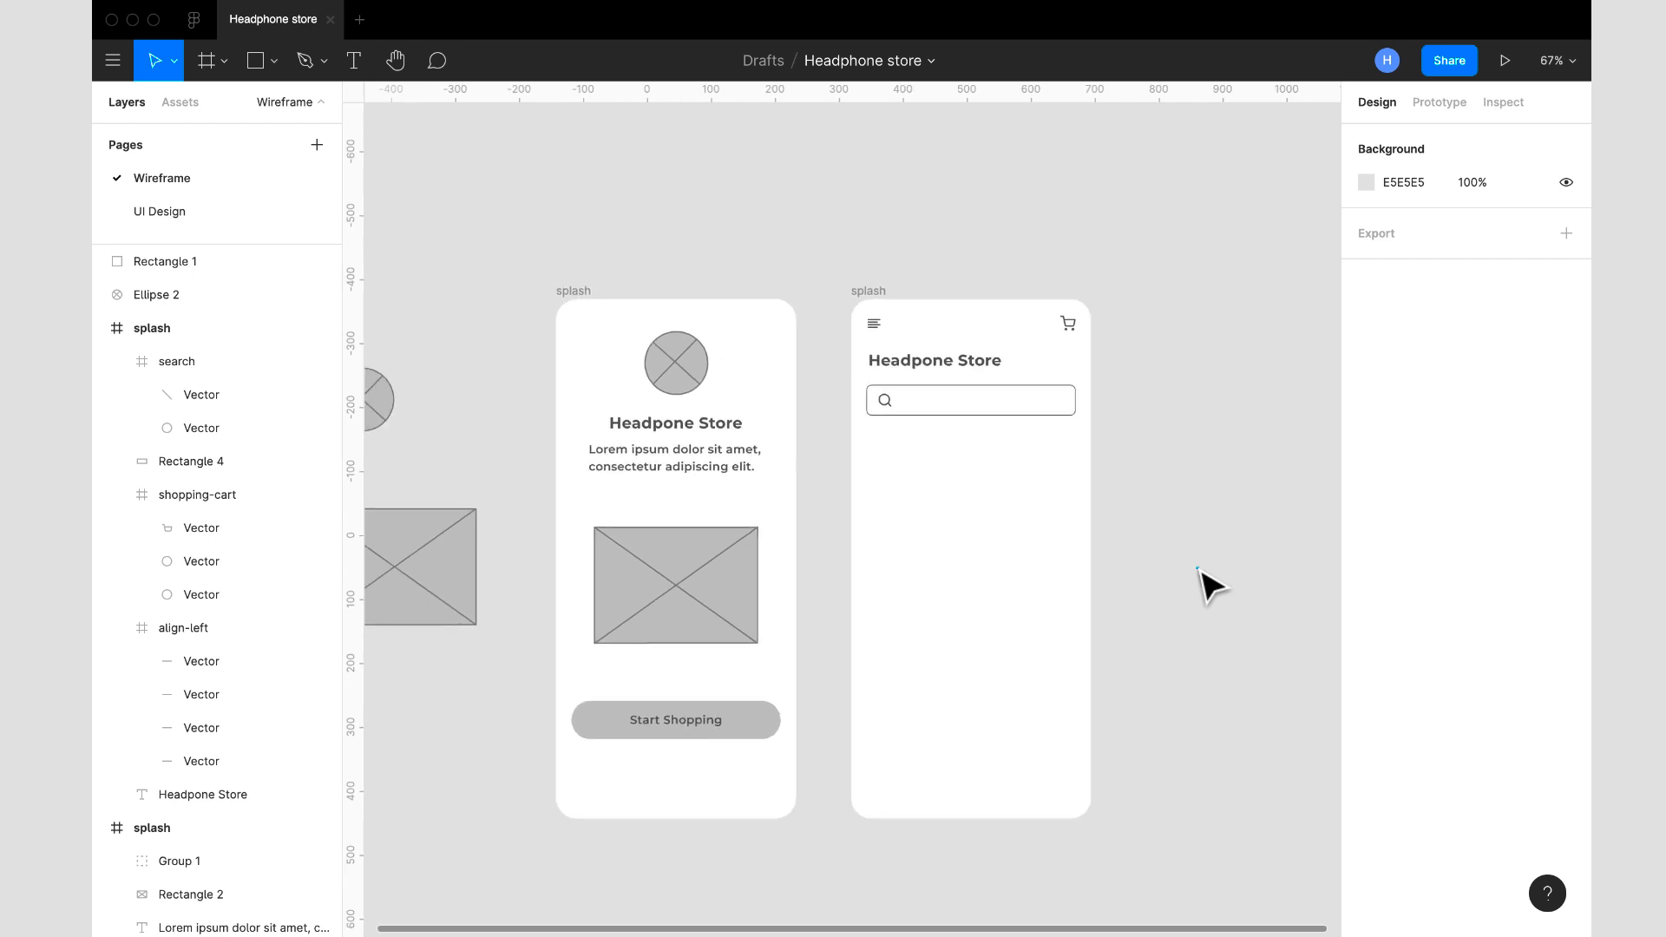
scroll(1212, 586, up, 4)
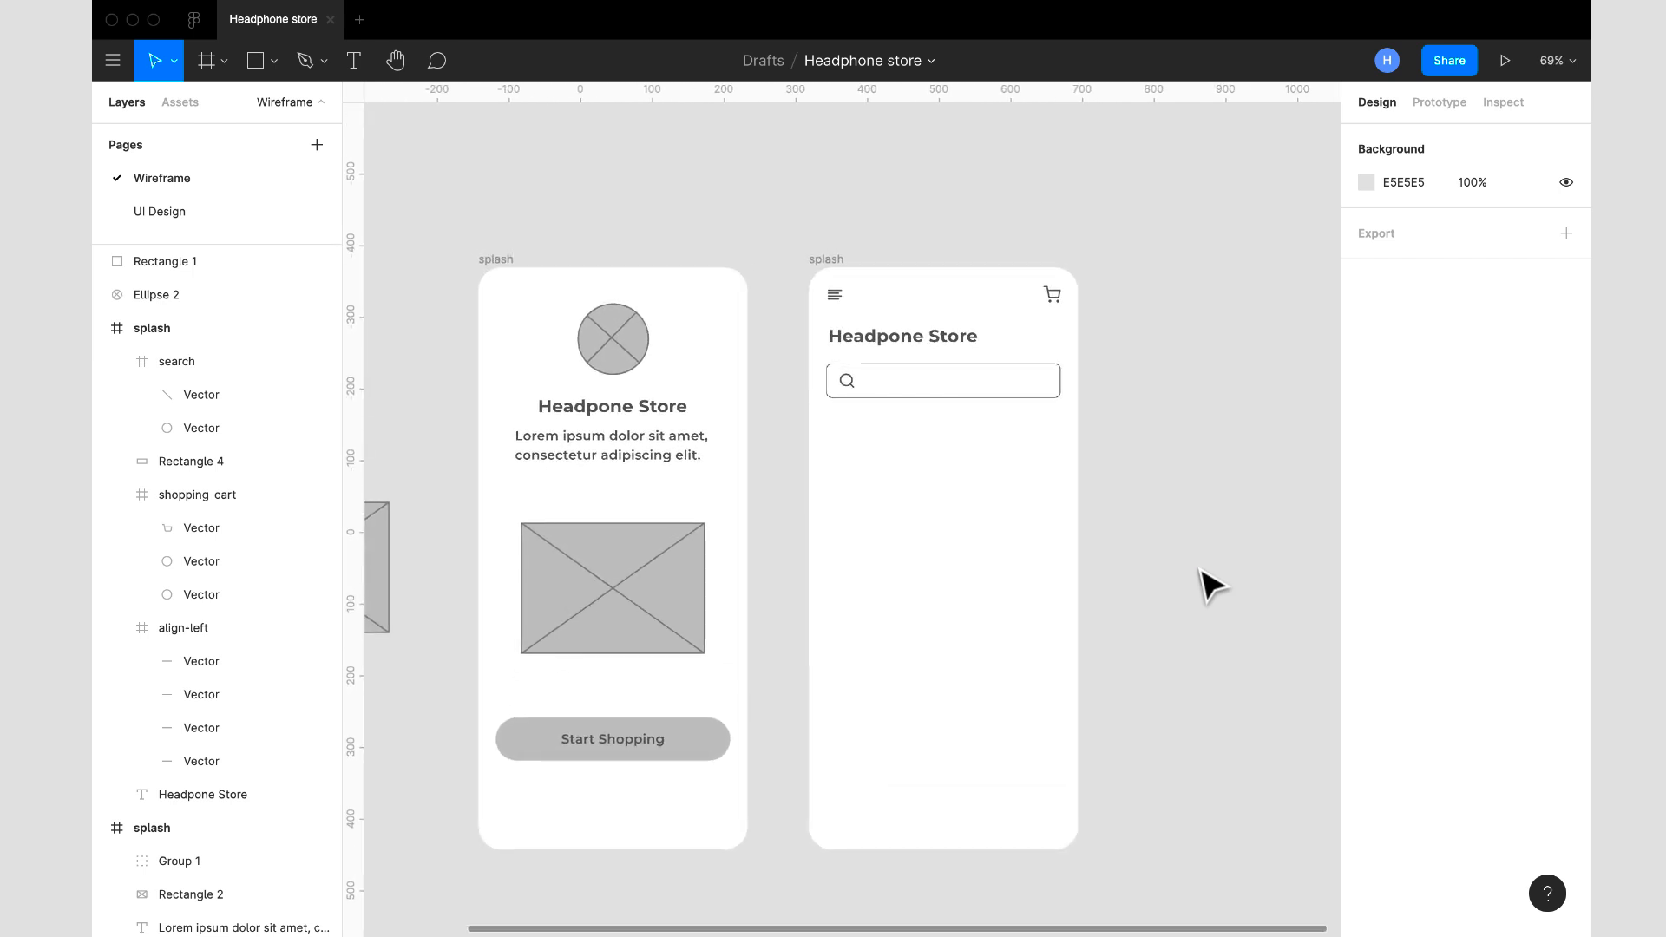
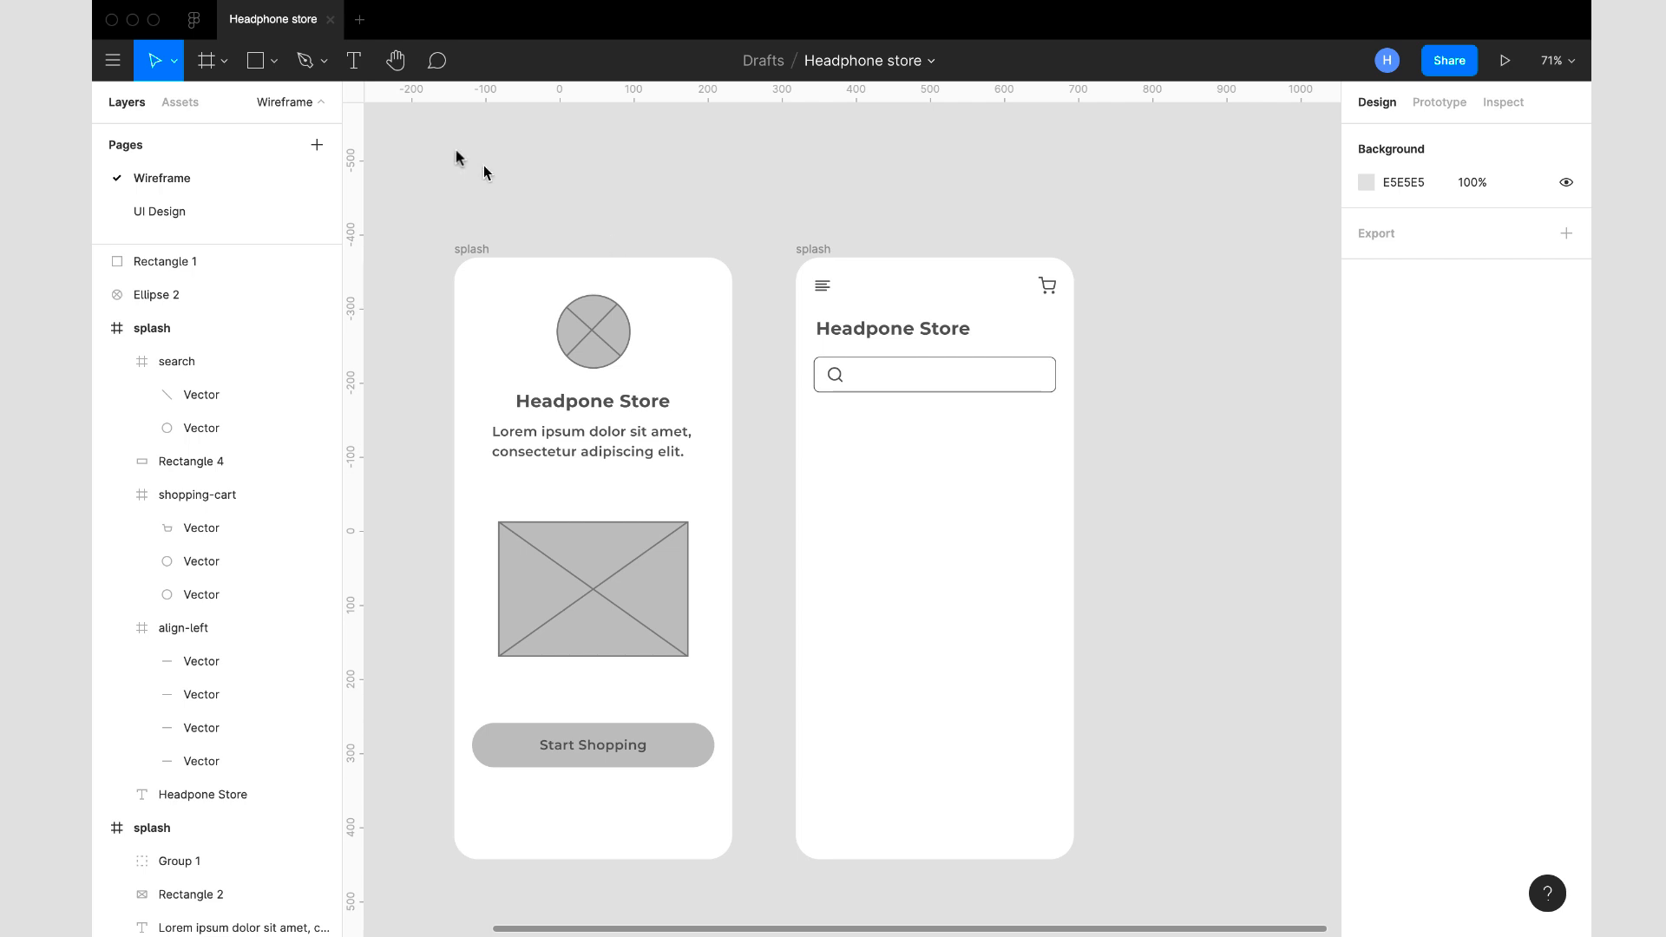
- Start a text layer inside the search bar, set in Poppins Regular at size 16
click(352, 66)
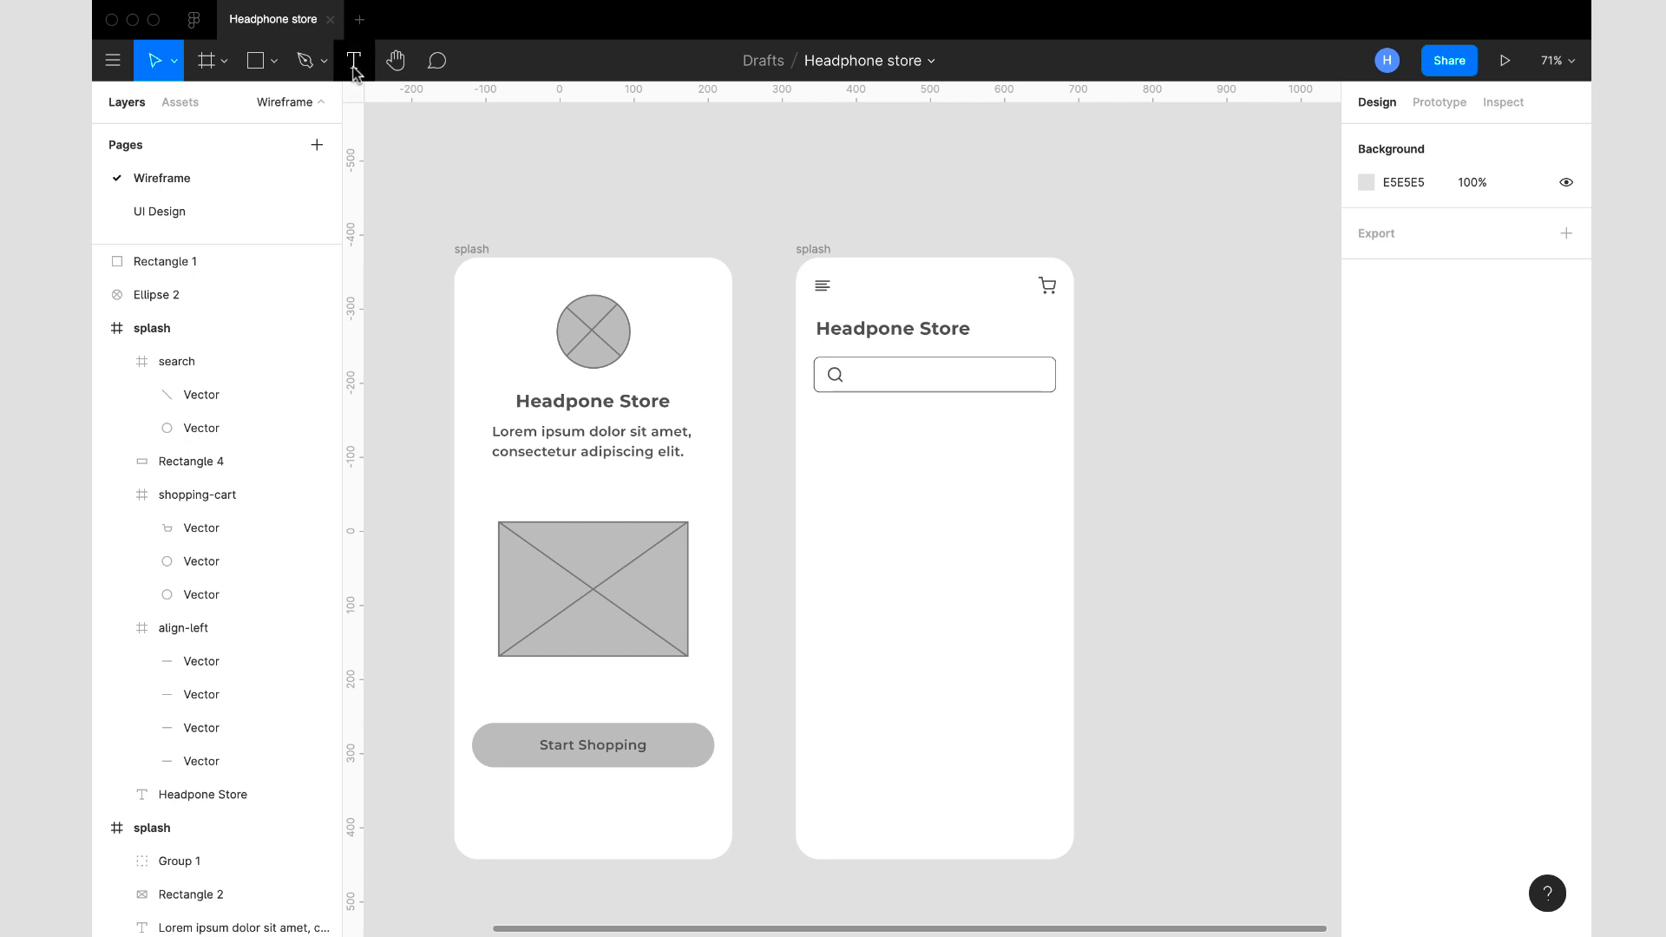
click(873, 373)
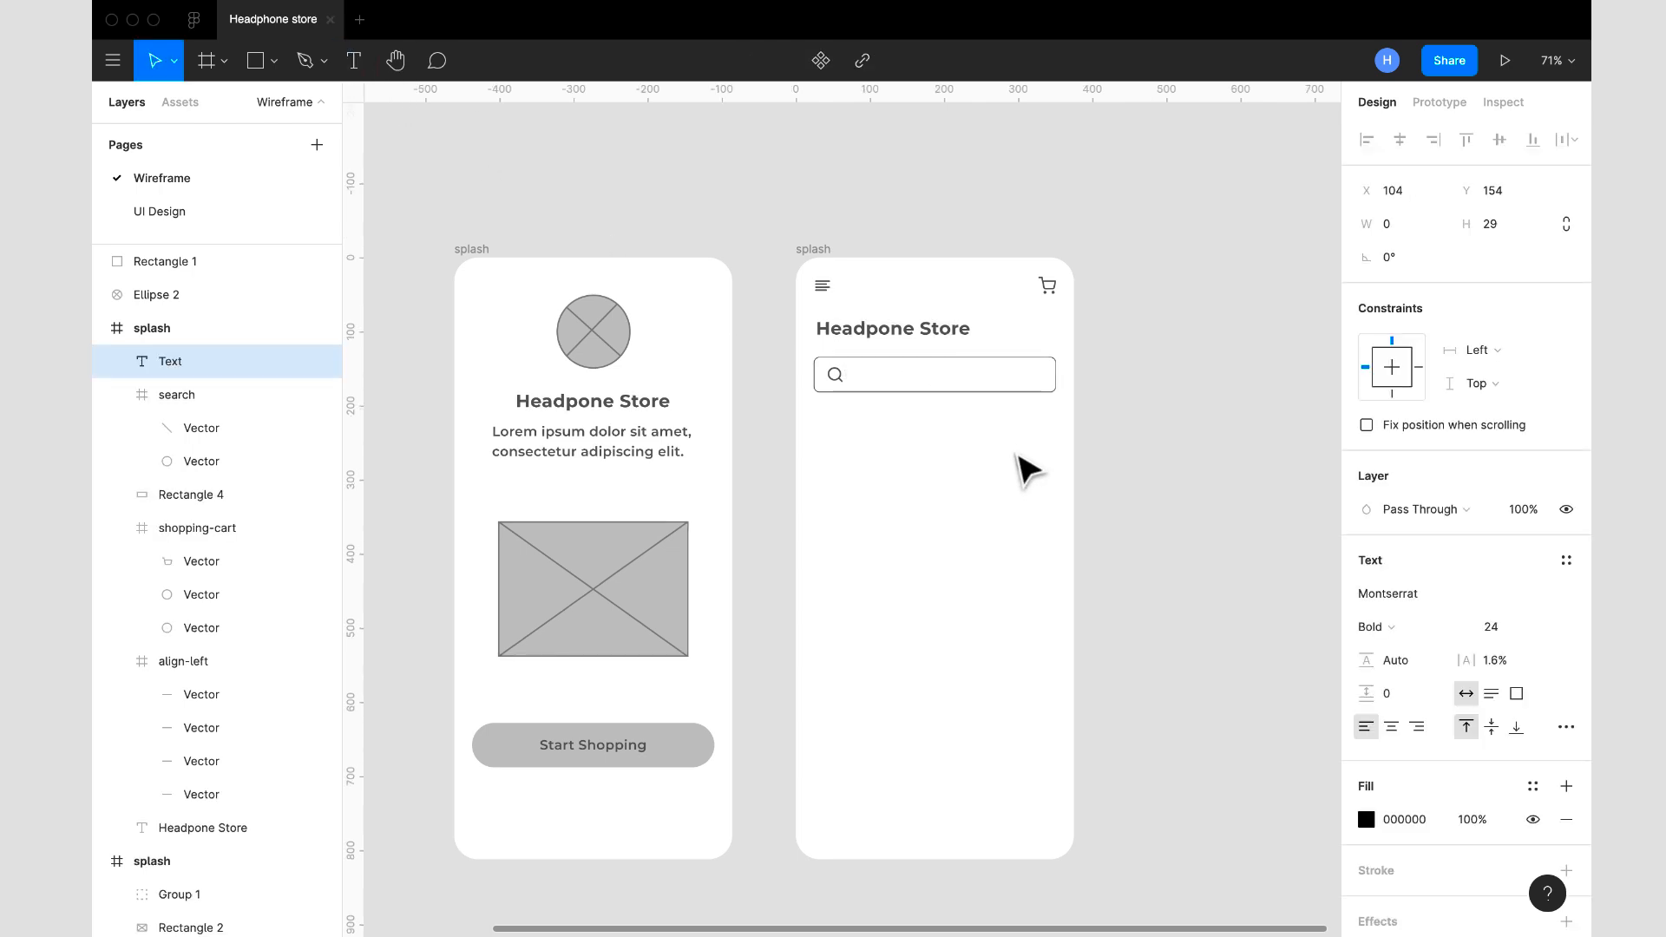
click(1420, 597)
text(Poppins)
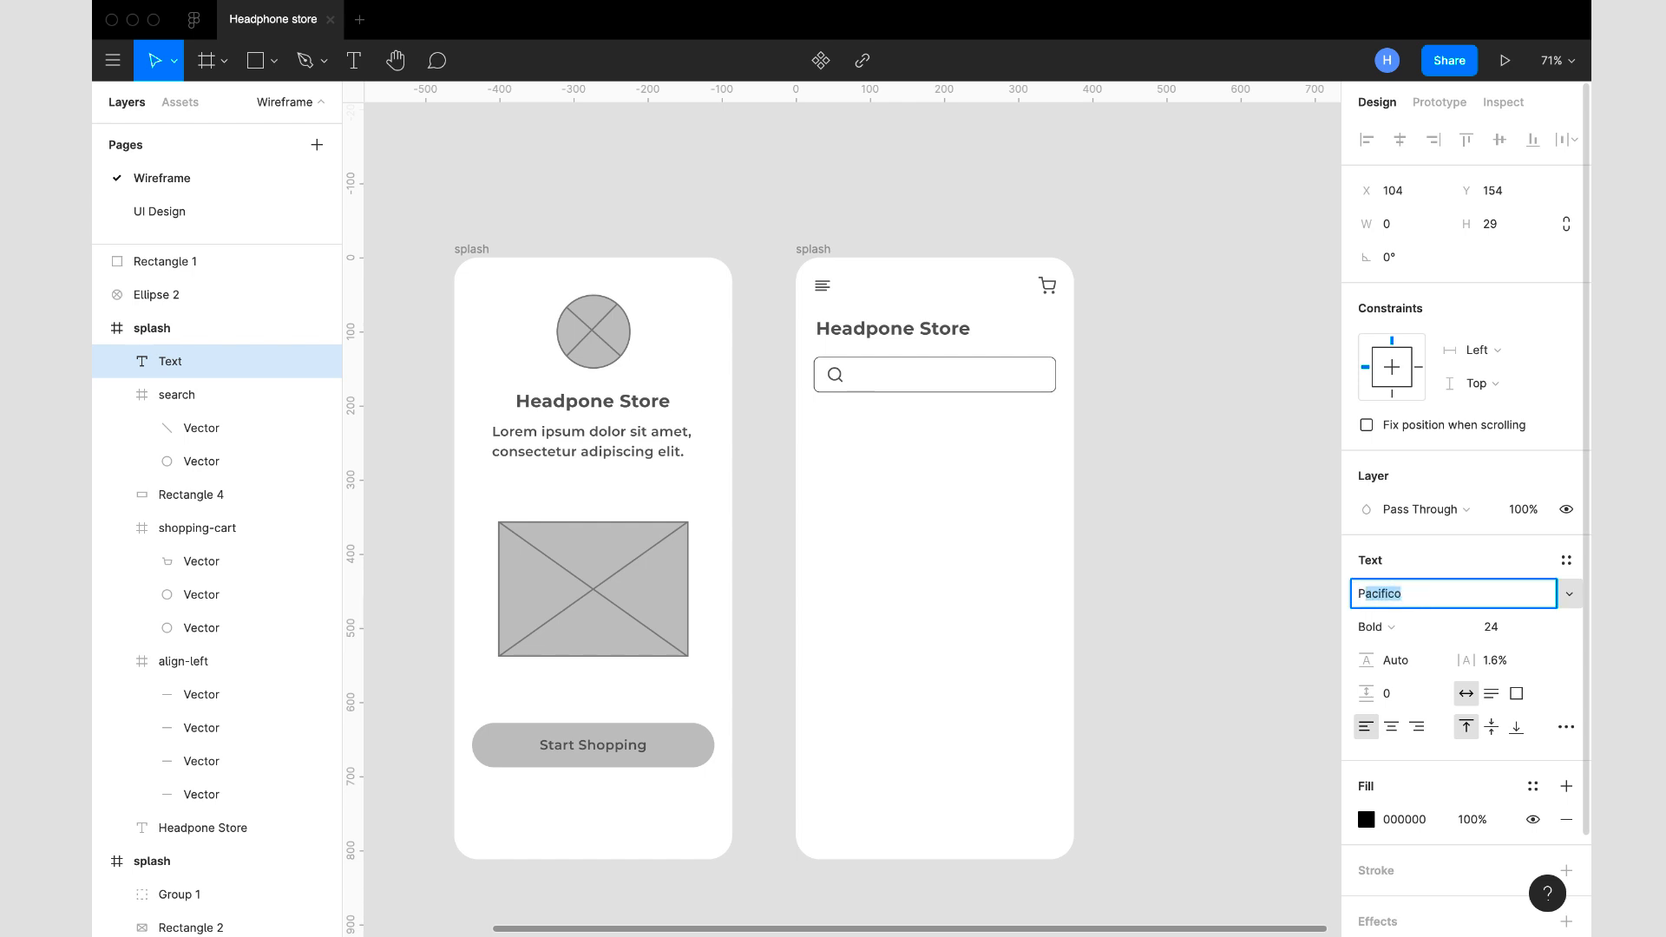
key(Return)
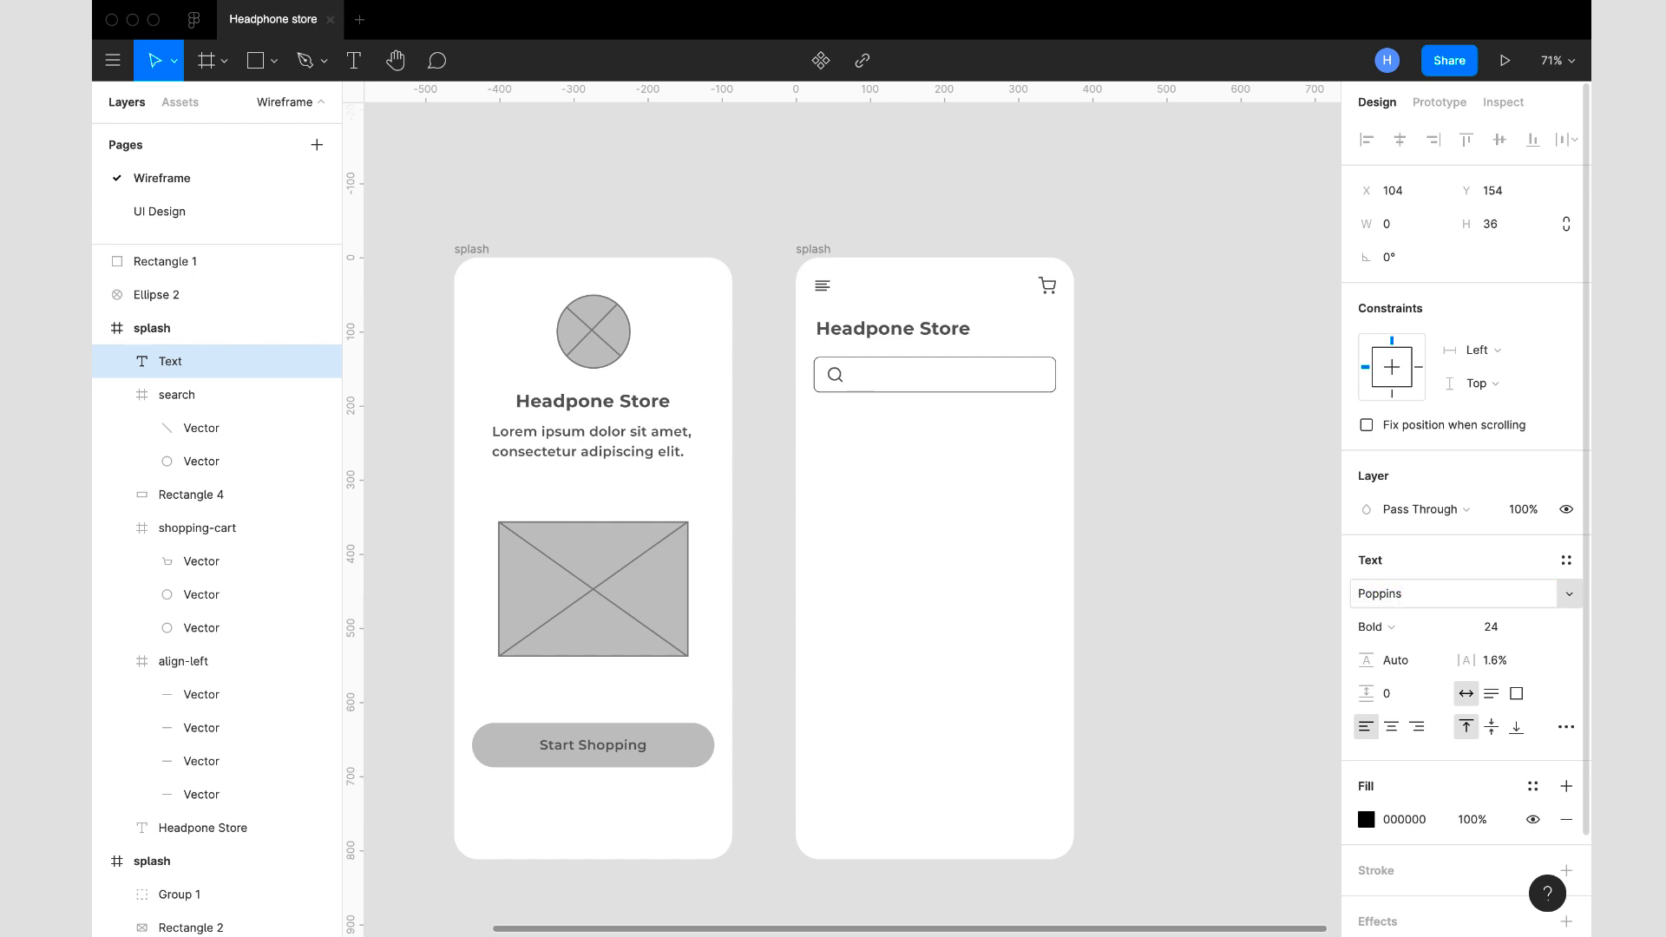
click(1508, 643)
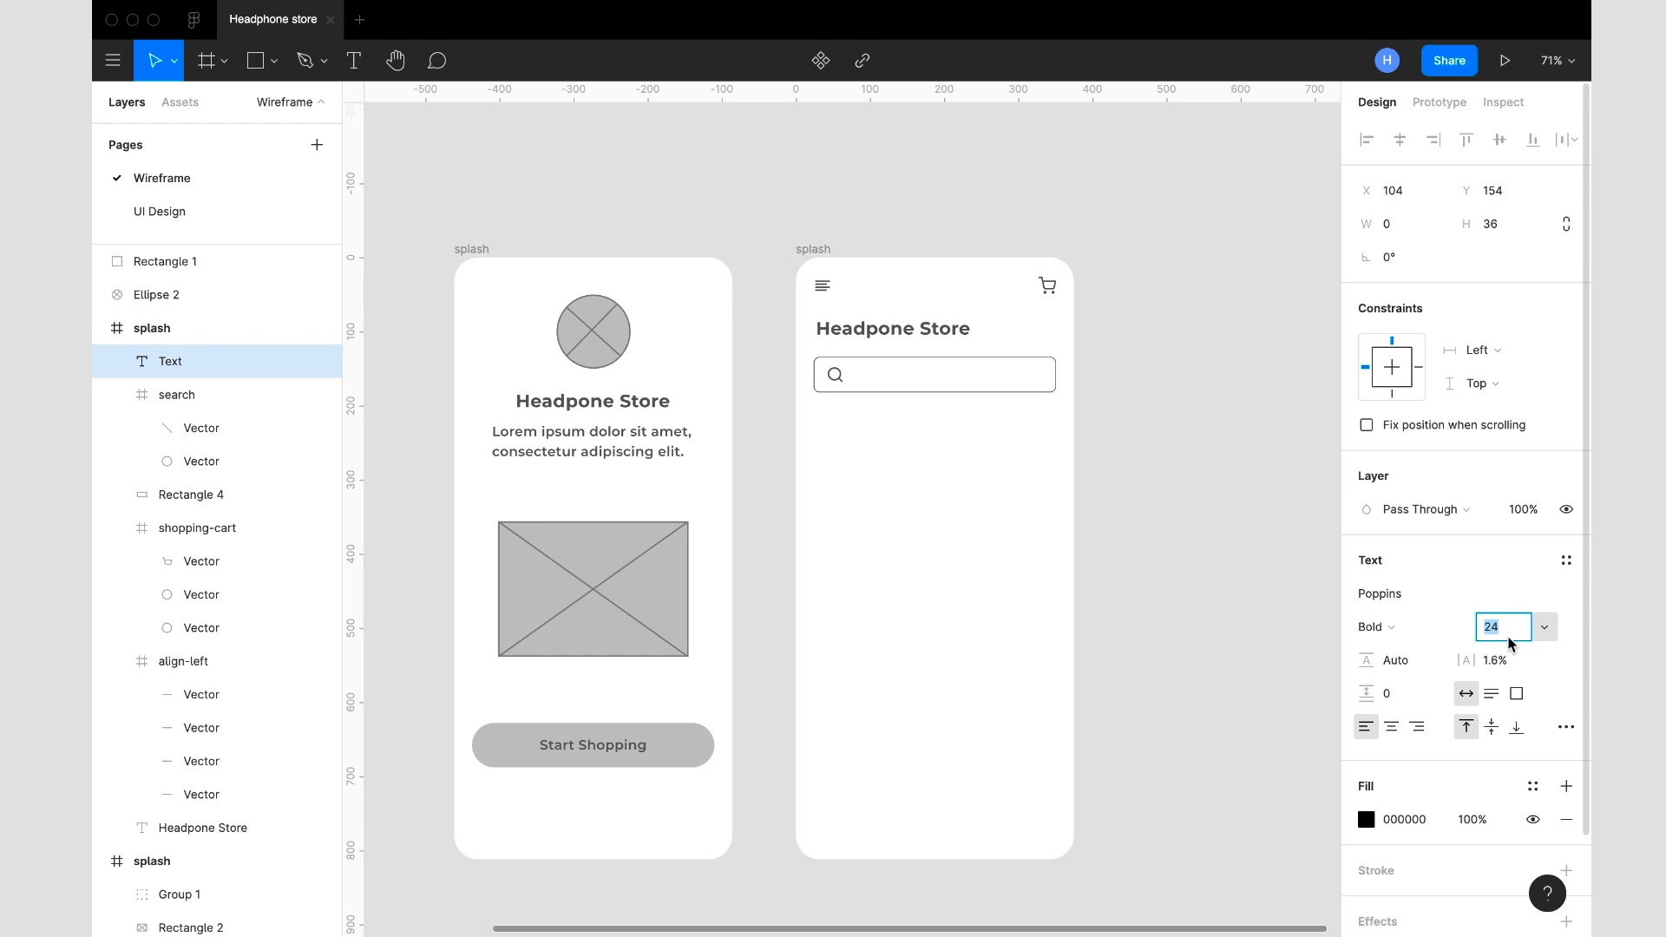
key(Return)
click(1380, 626)
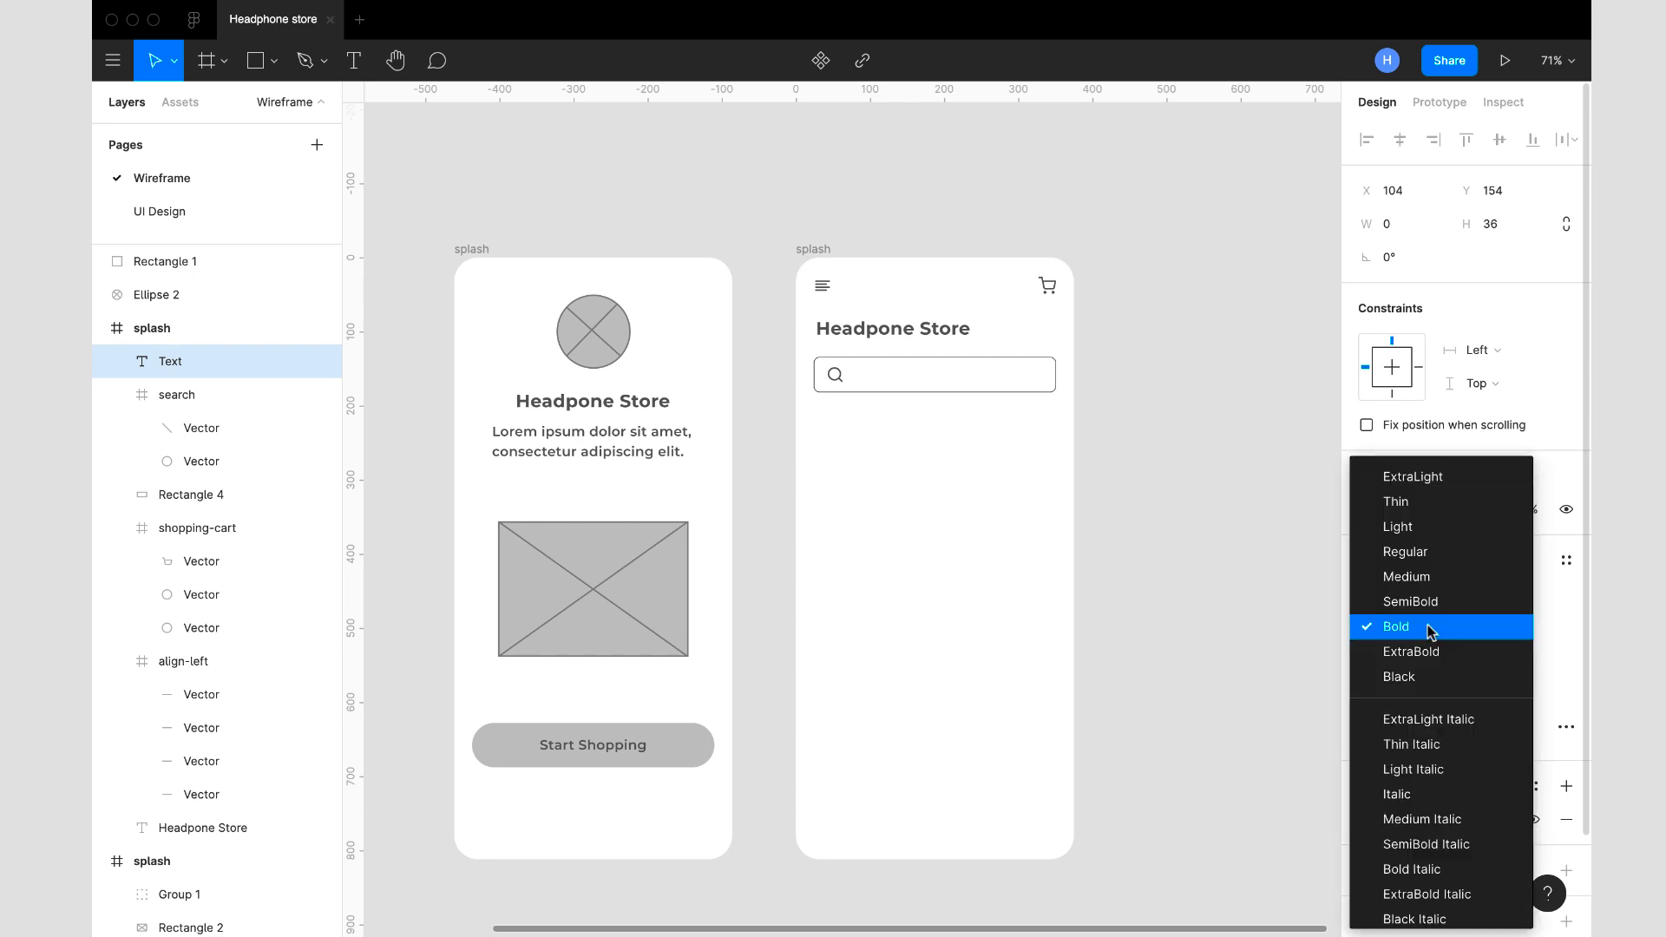
click(1400, 553)
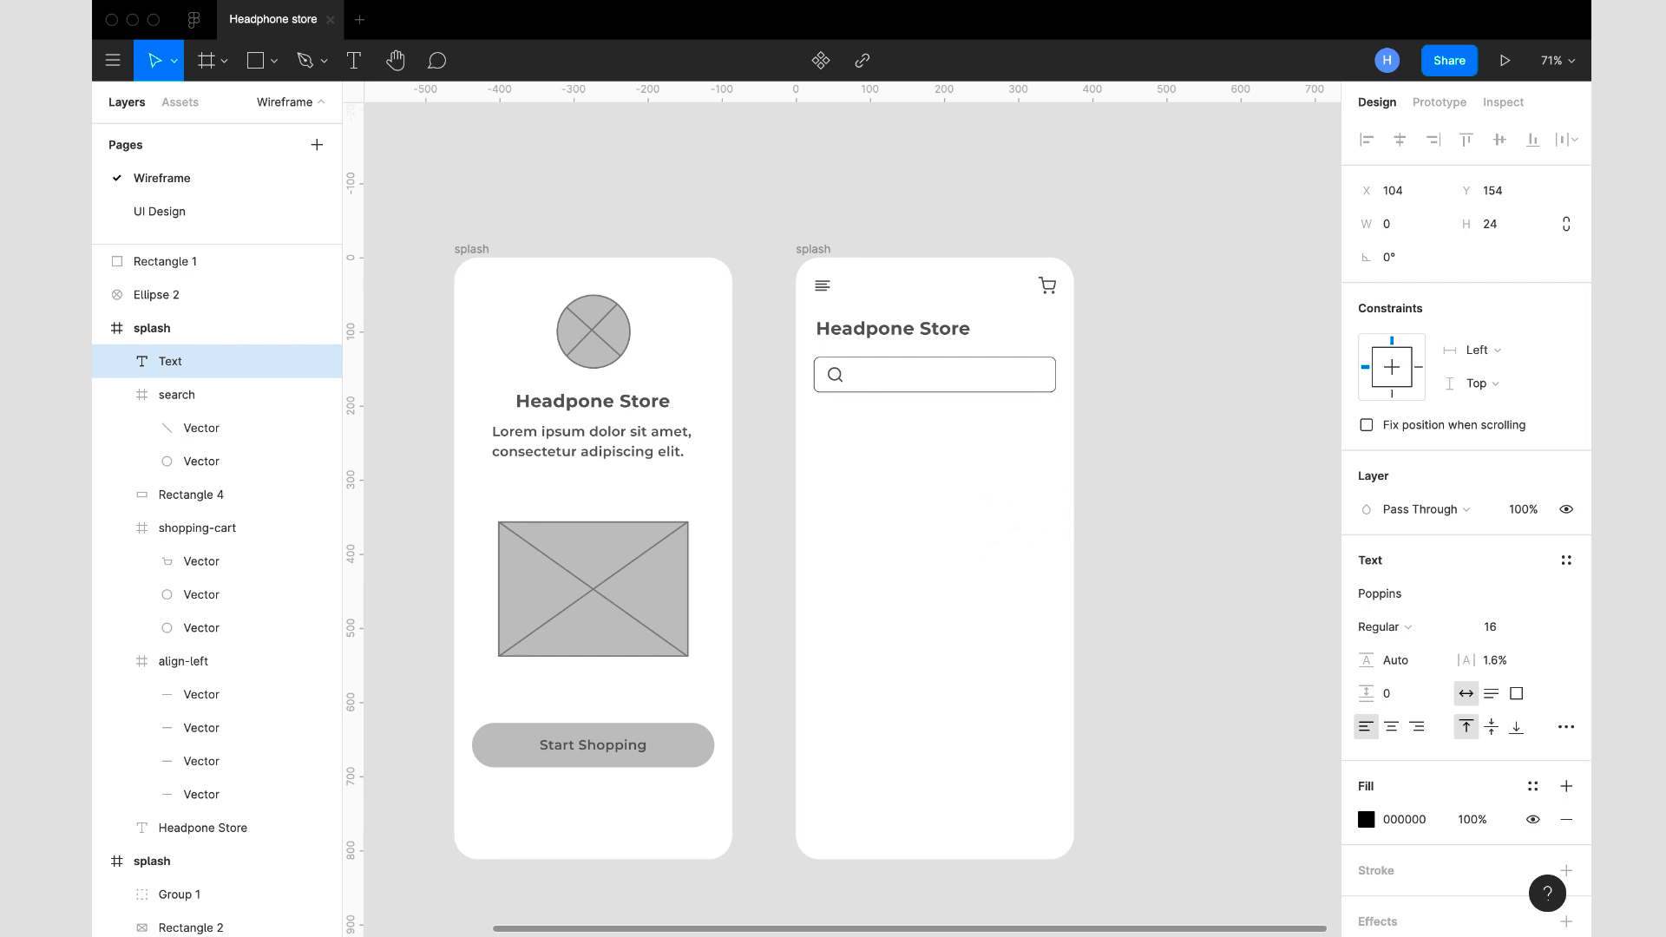
- Enter the placeholder text "Search headphones you need" in the search bar's text layer
text(Search head)
key(BackSpace)
key(BackSpace)
key(BackSpace)
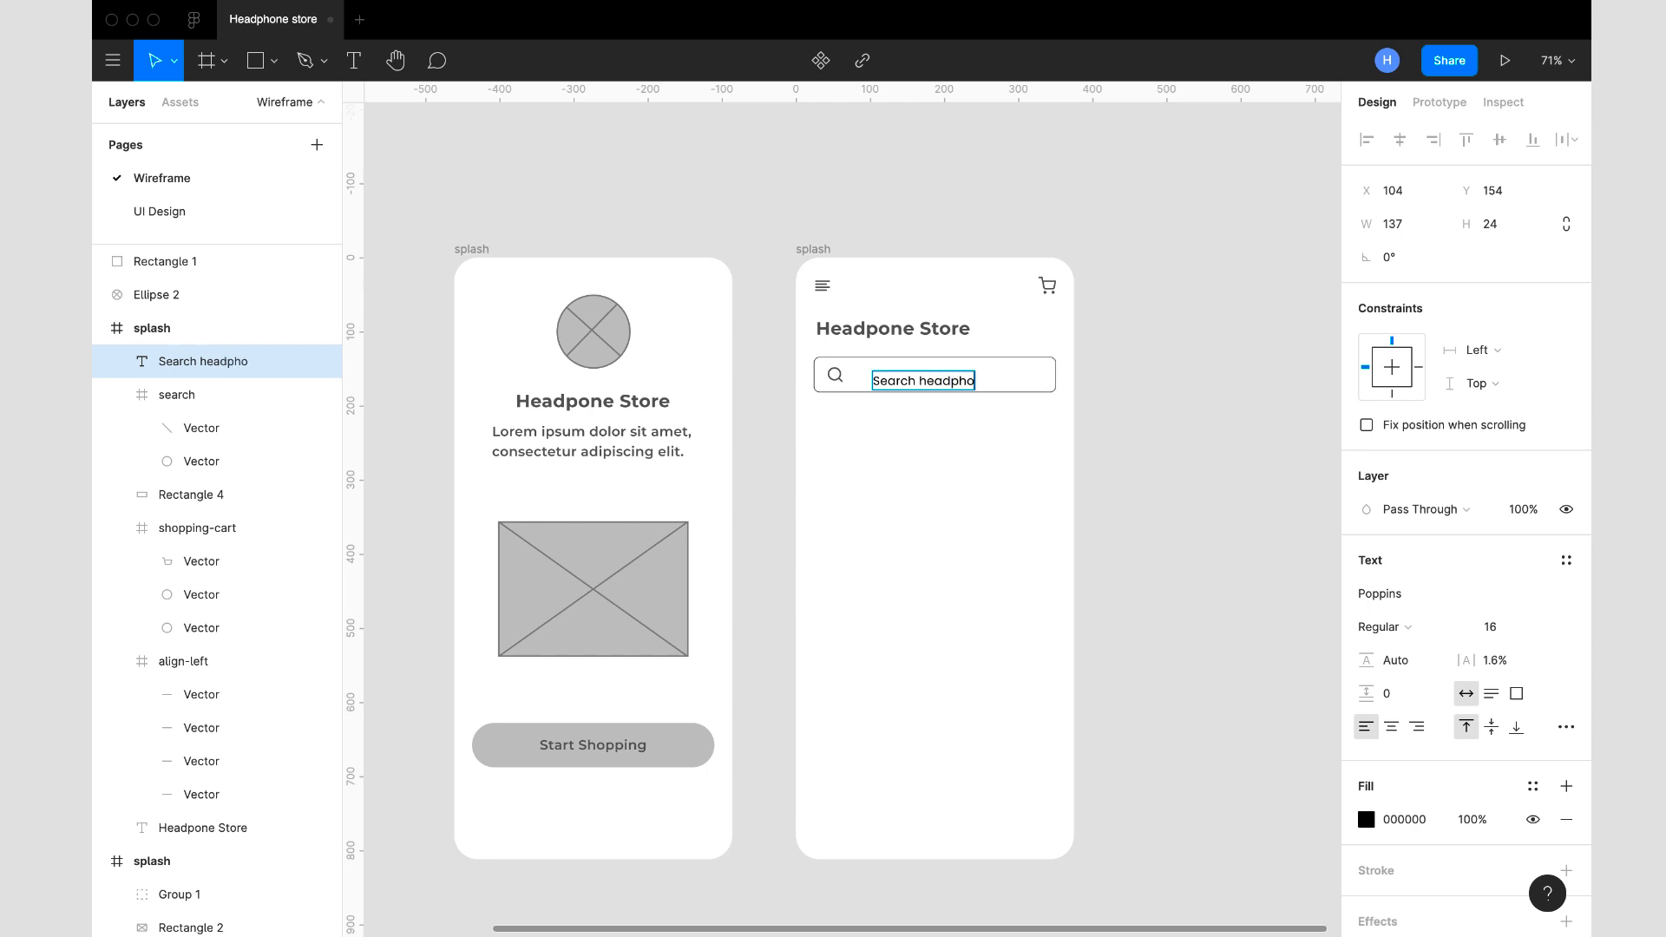
text(dphones you nedd)
key(BackSpace)
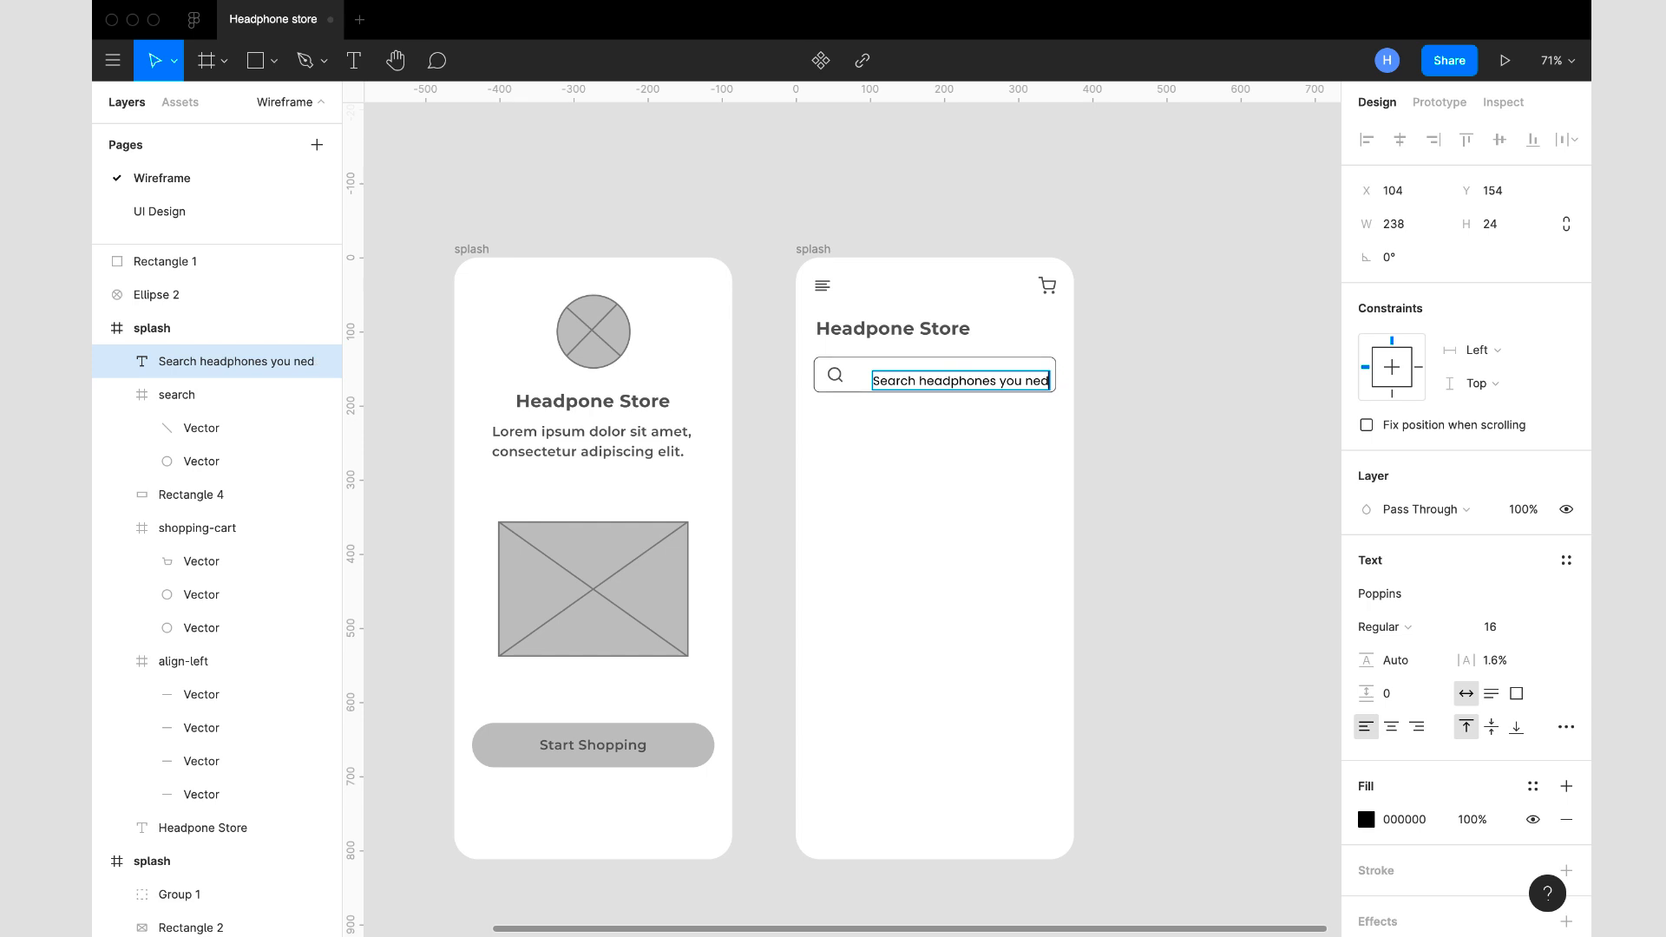
text(d)
key(Escape)
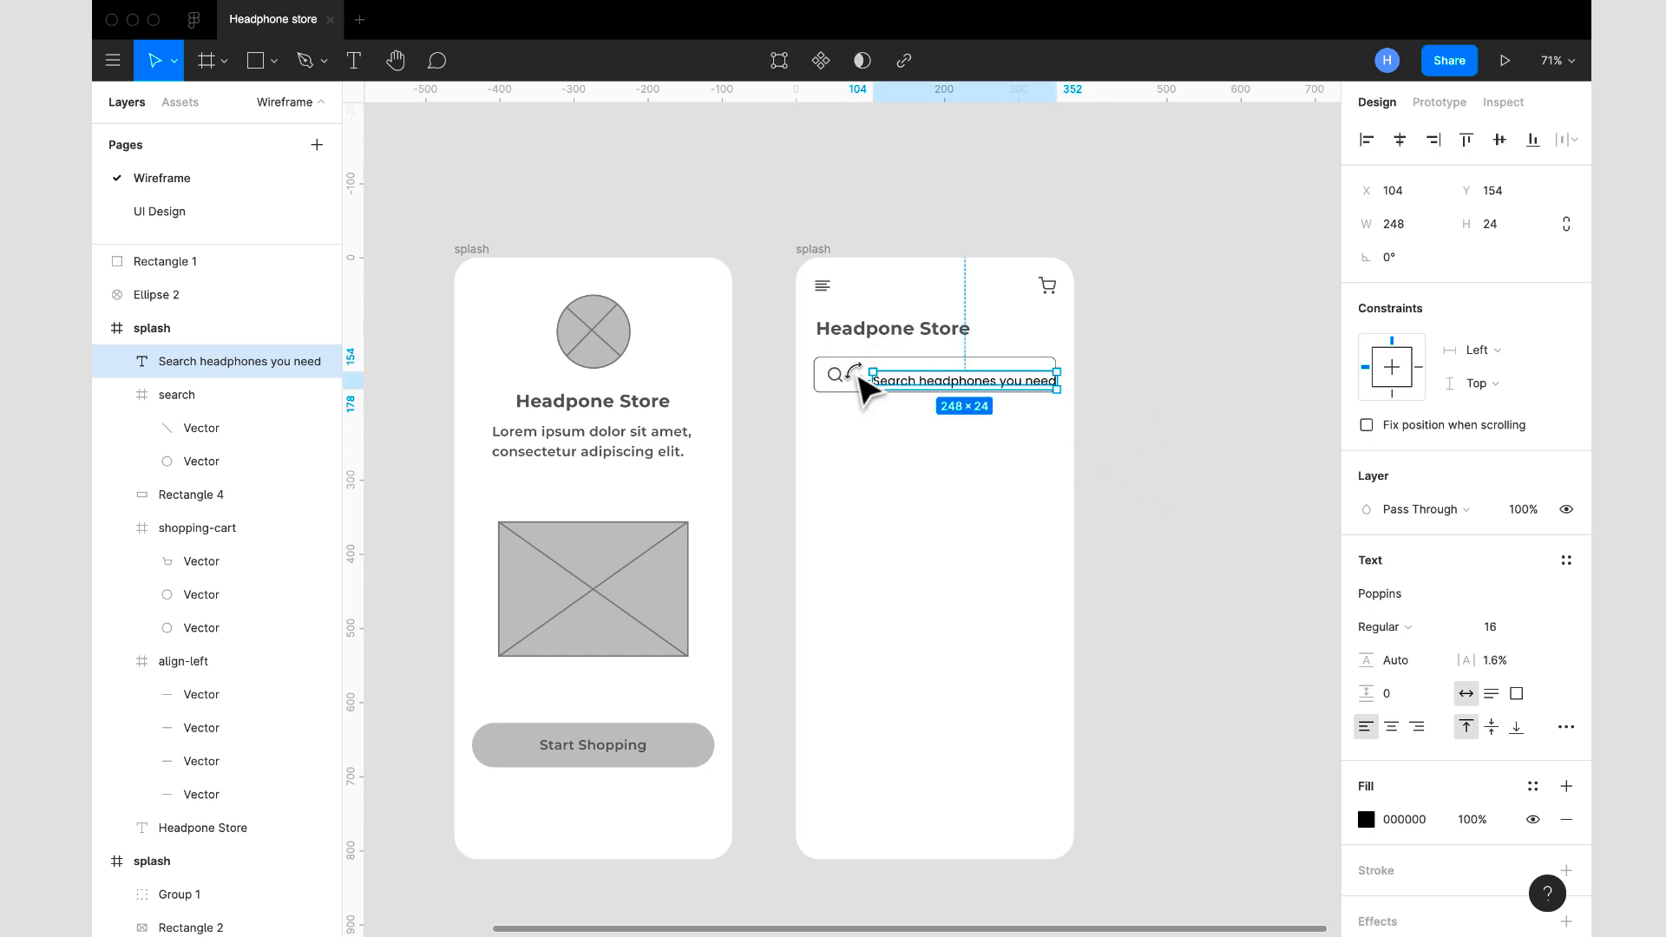
- Recolour the placeholder text to 5A5A5A, copying the search icon's colour, and move it to X 87, Y 146 inside the bar
click(846, 387)
scroll(1423, 807, down, 2)
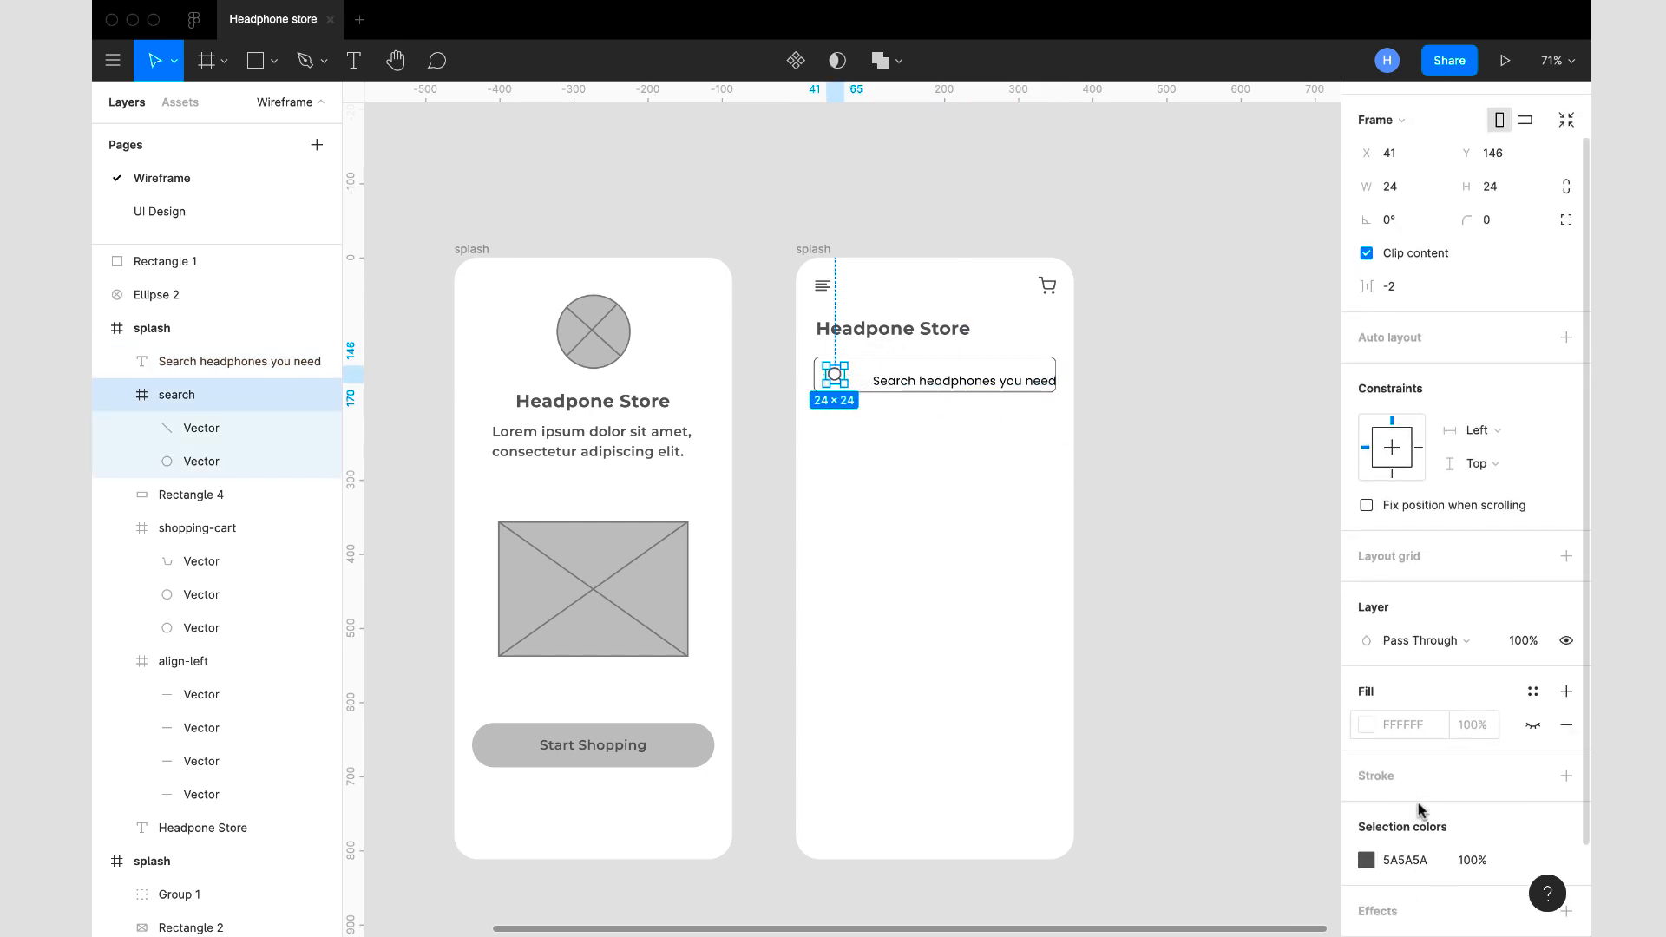
click(1421, 858)
key(ctrl+c)
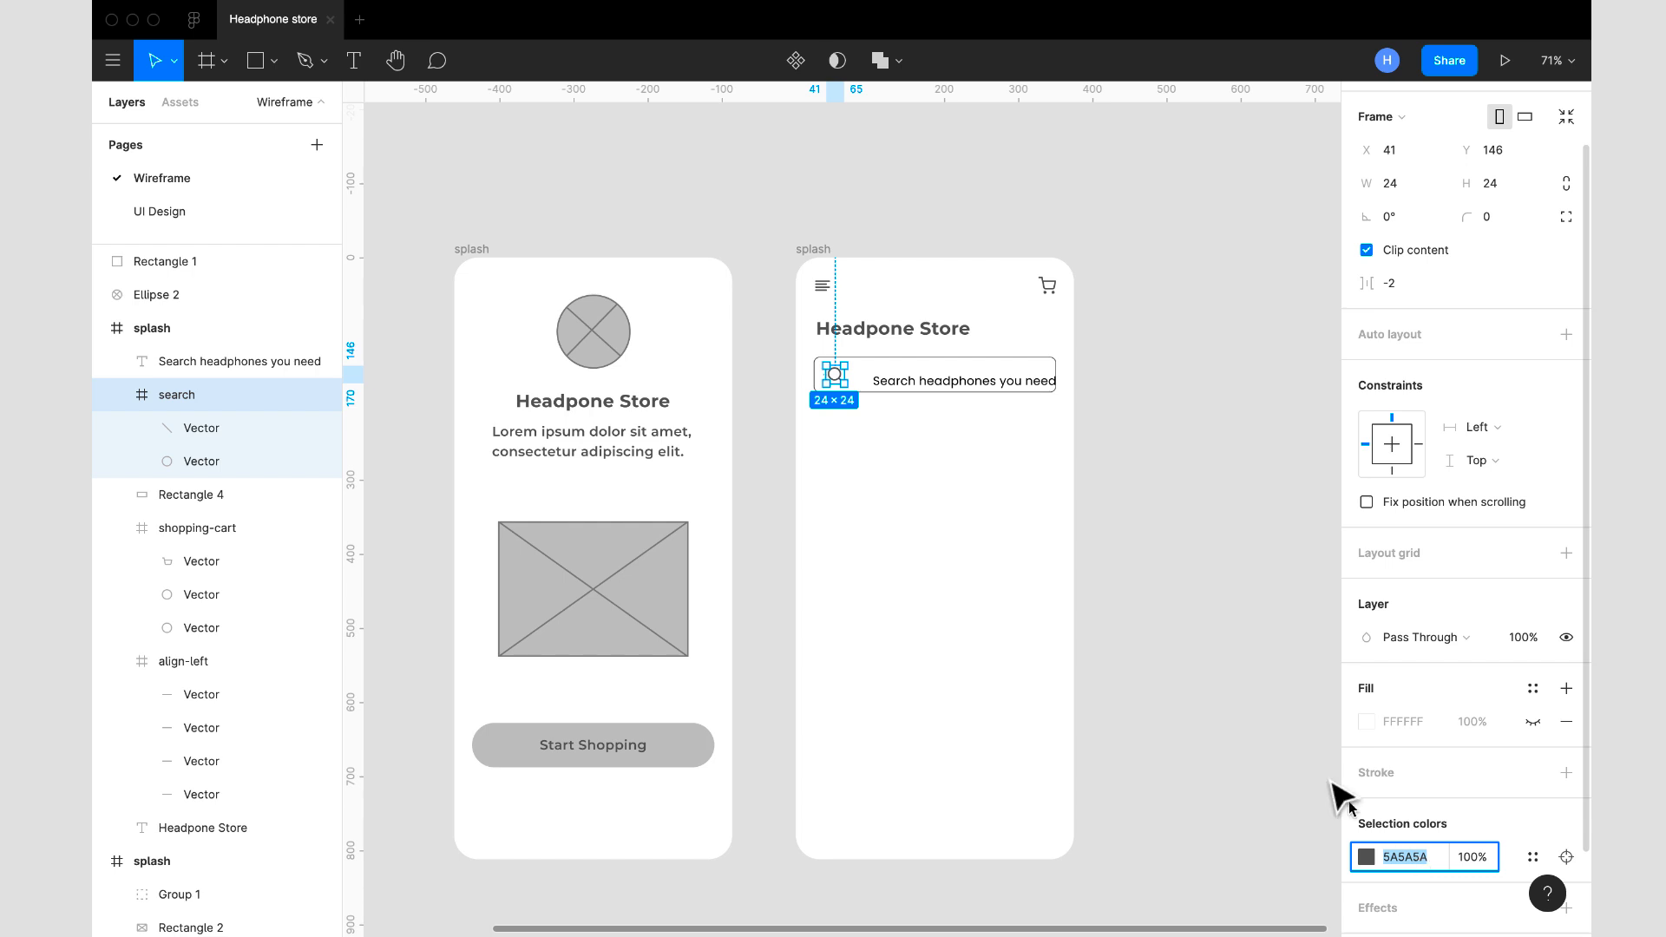
click(1004, 387)
click(1427, 752)
key(ctrl+v)
key(Return)
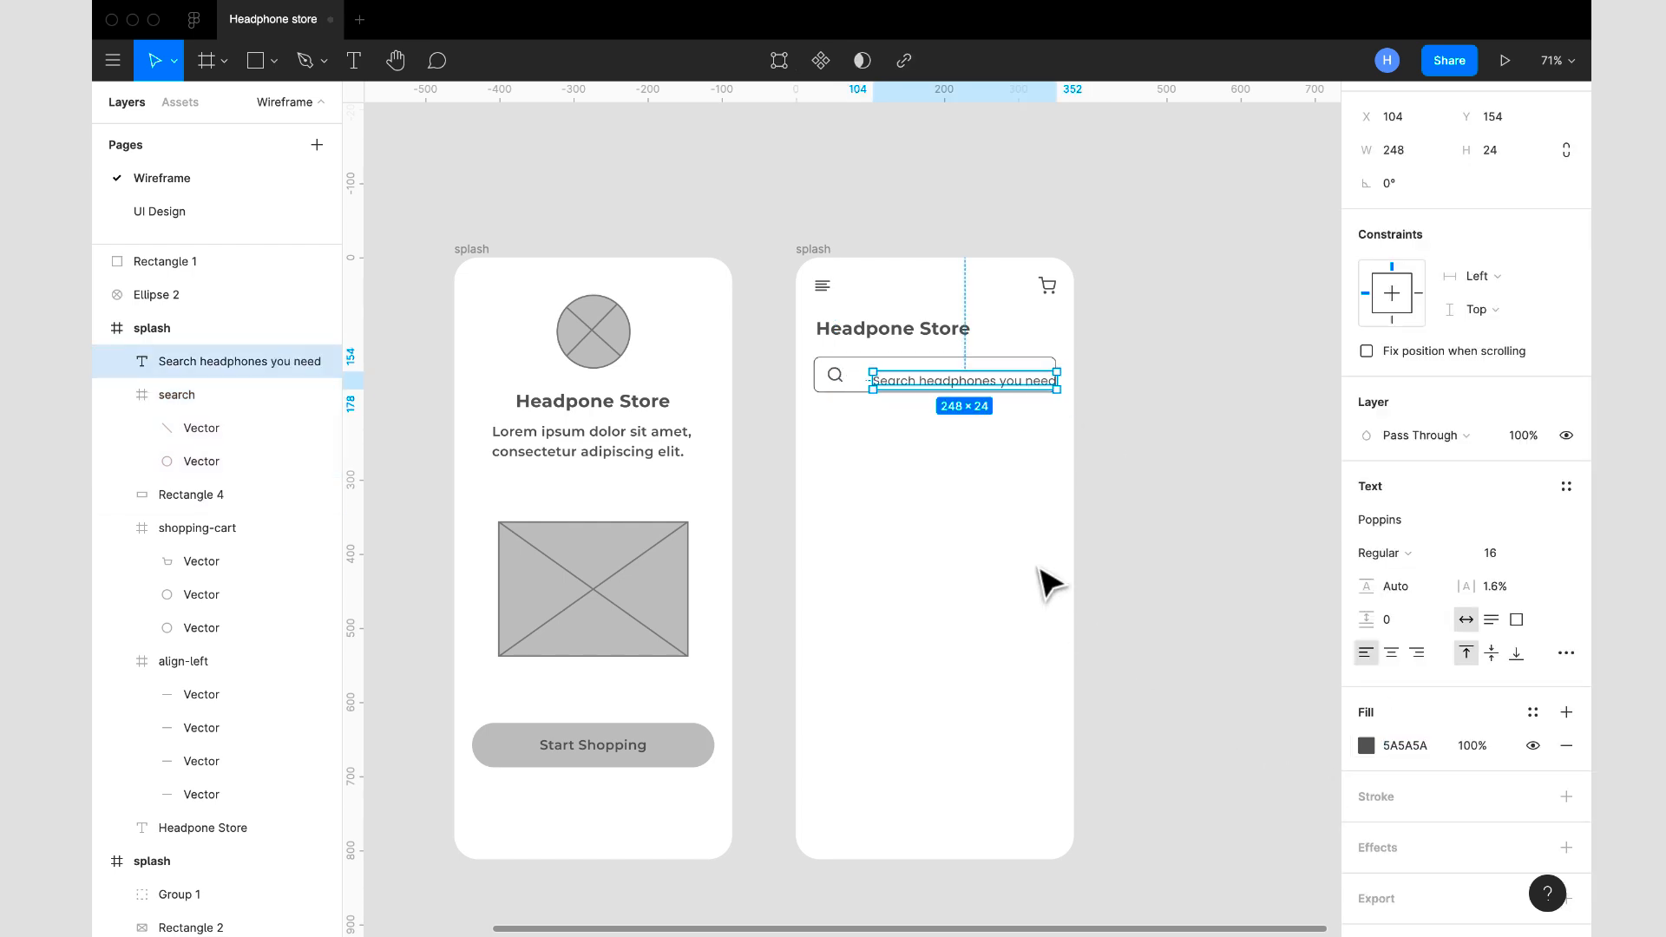
drag(977, 395, 955, 374)
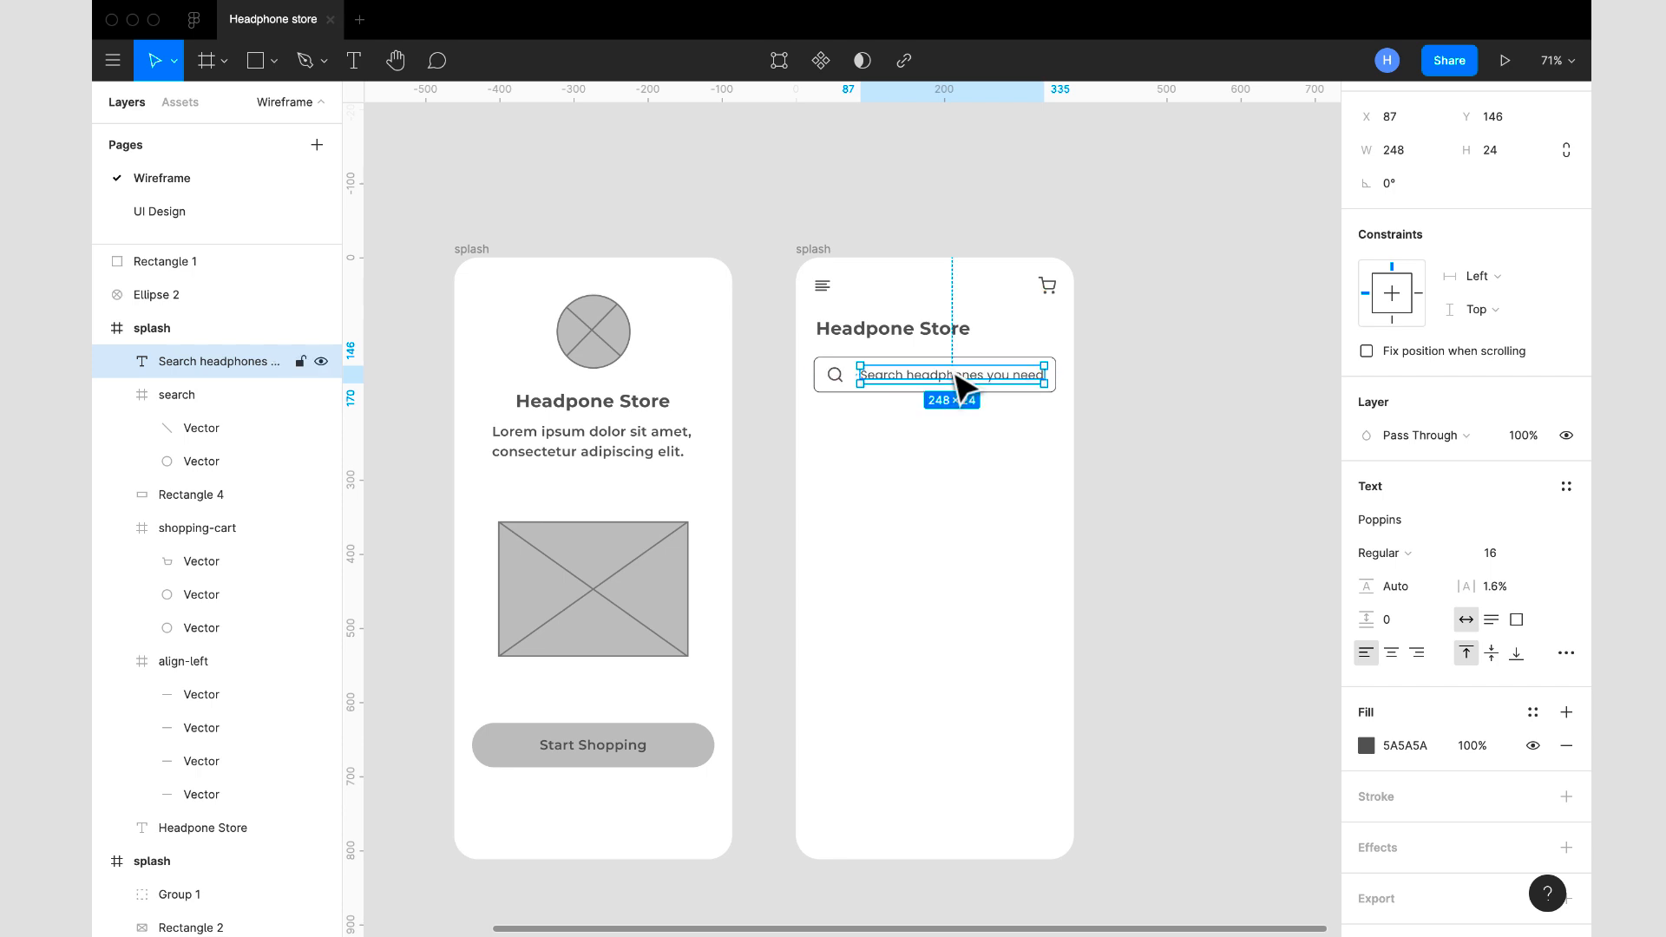
click(1152, 446)
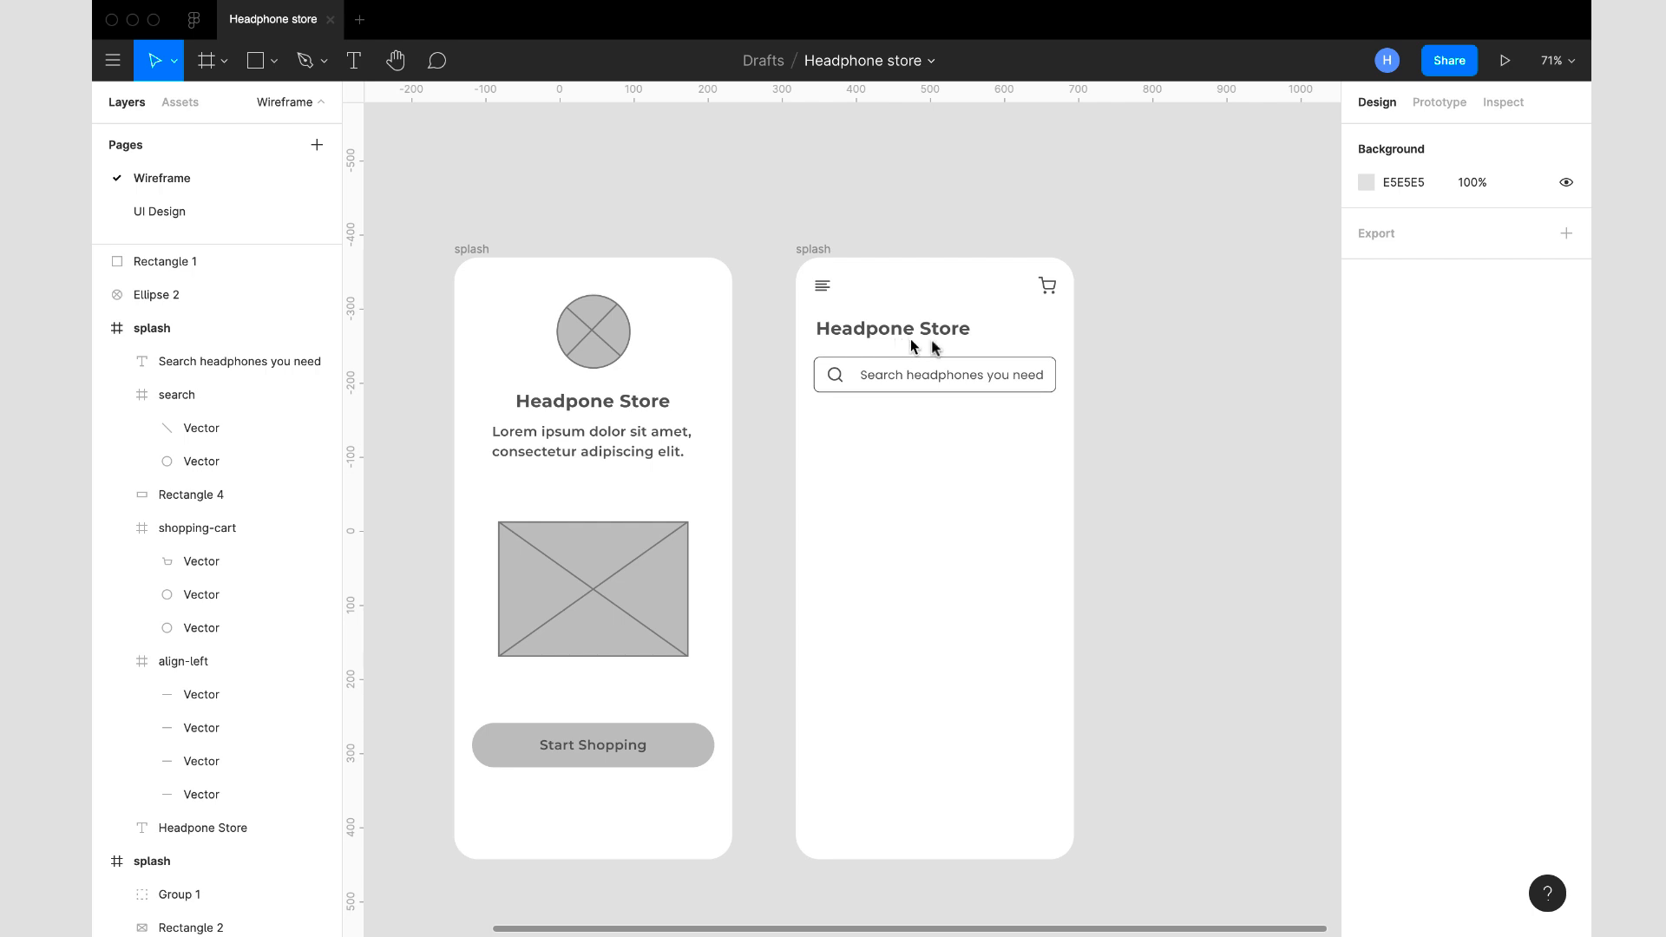
- Add the text "Categories" below the search bar in the copied splash frame
click(818, 251)
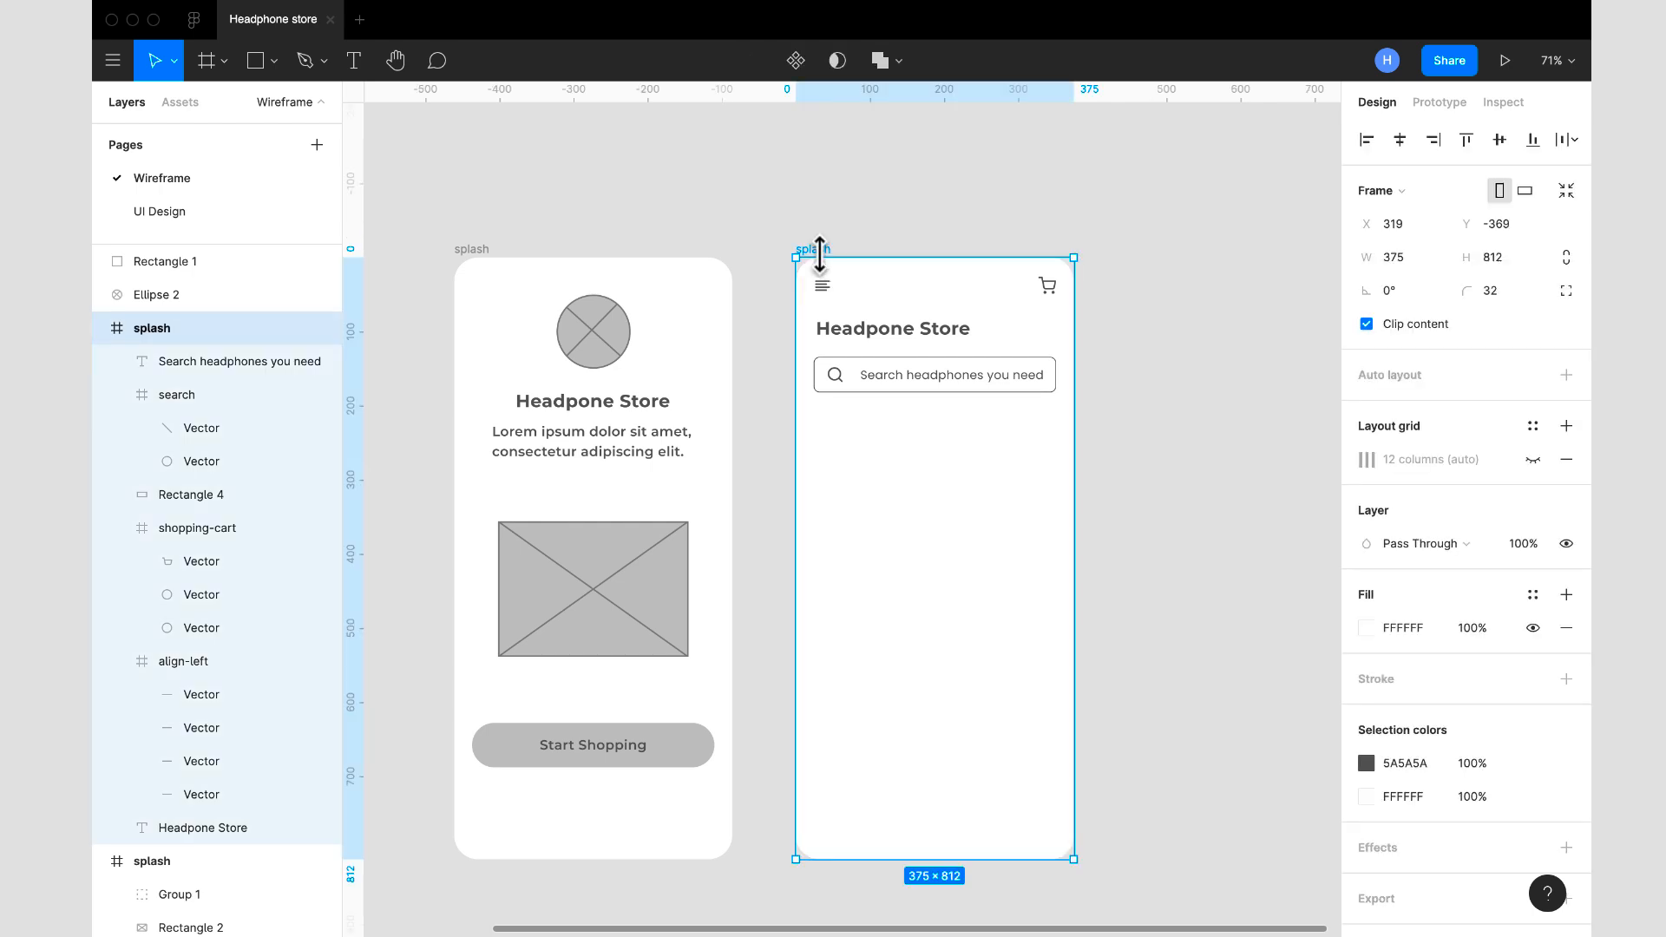
click(353, 60)
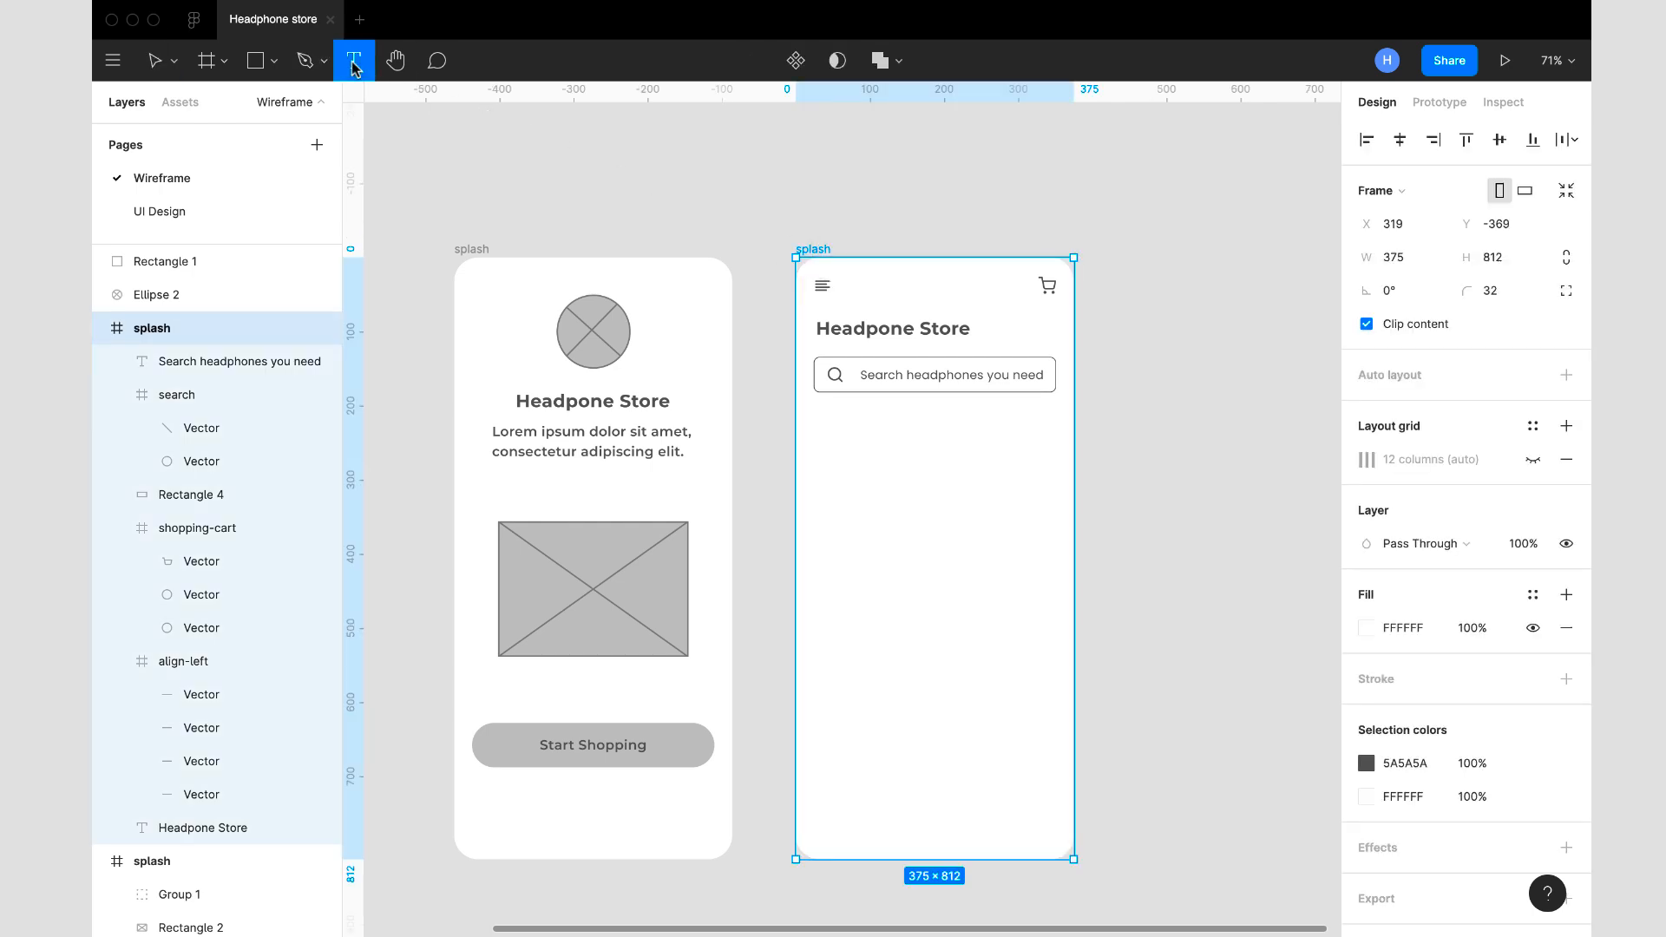
click(821, 431)
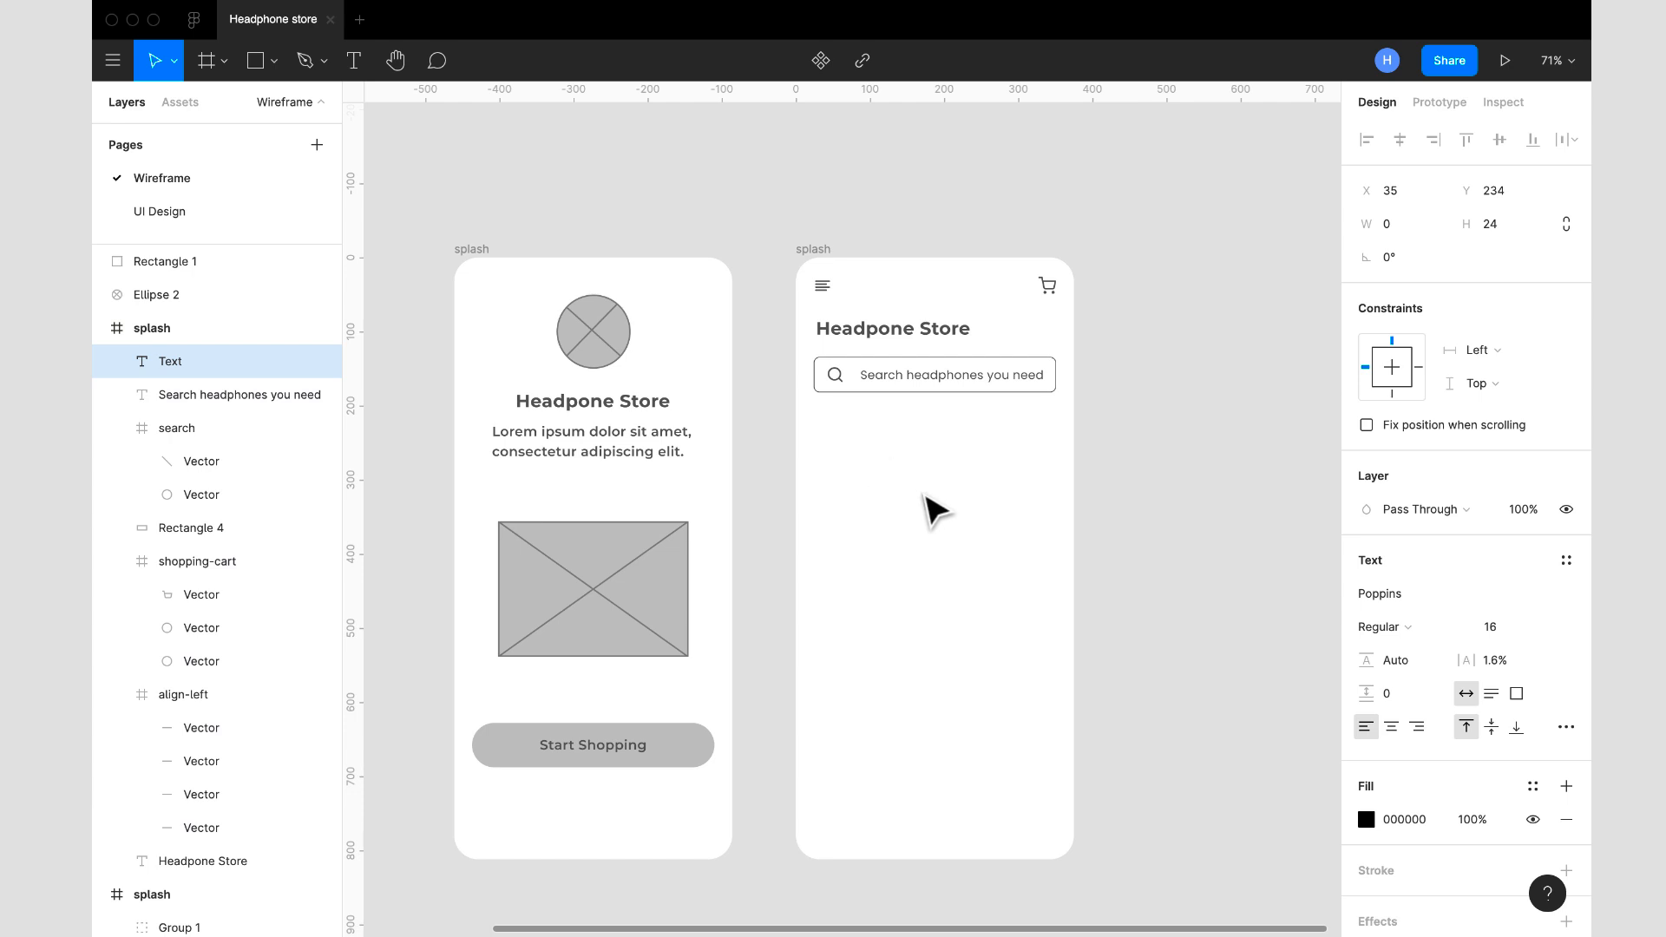
text(Category)
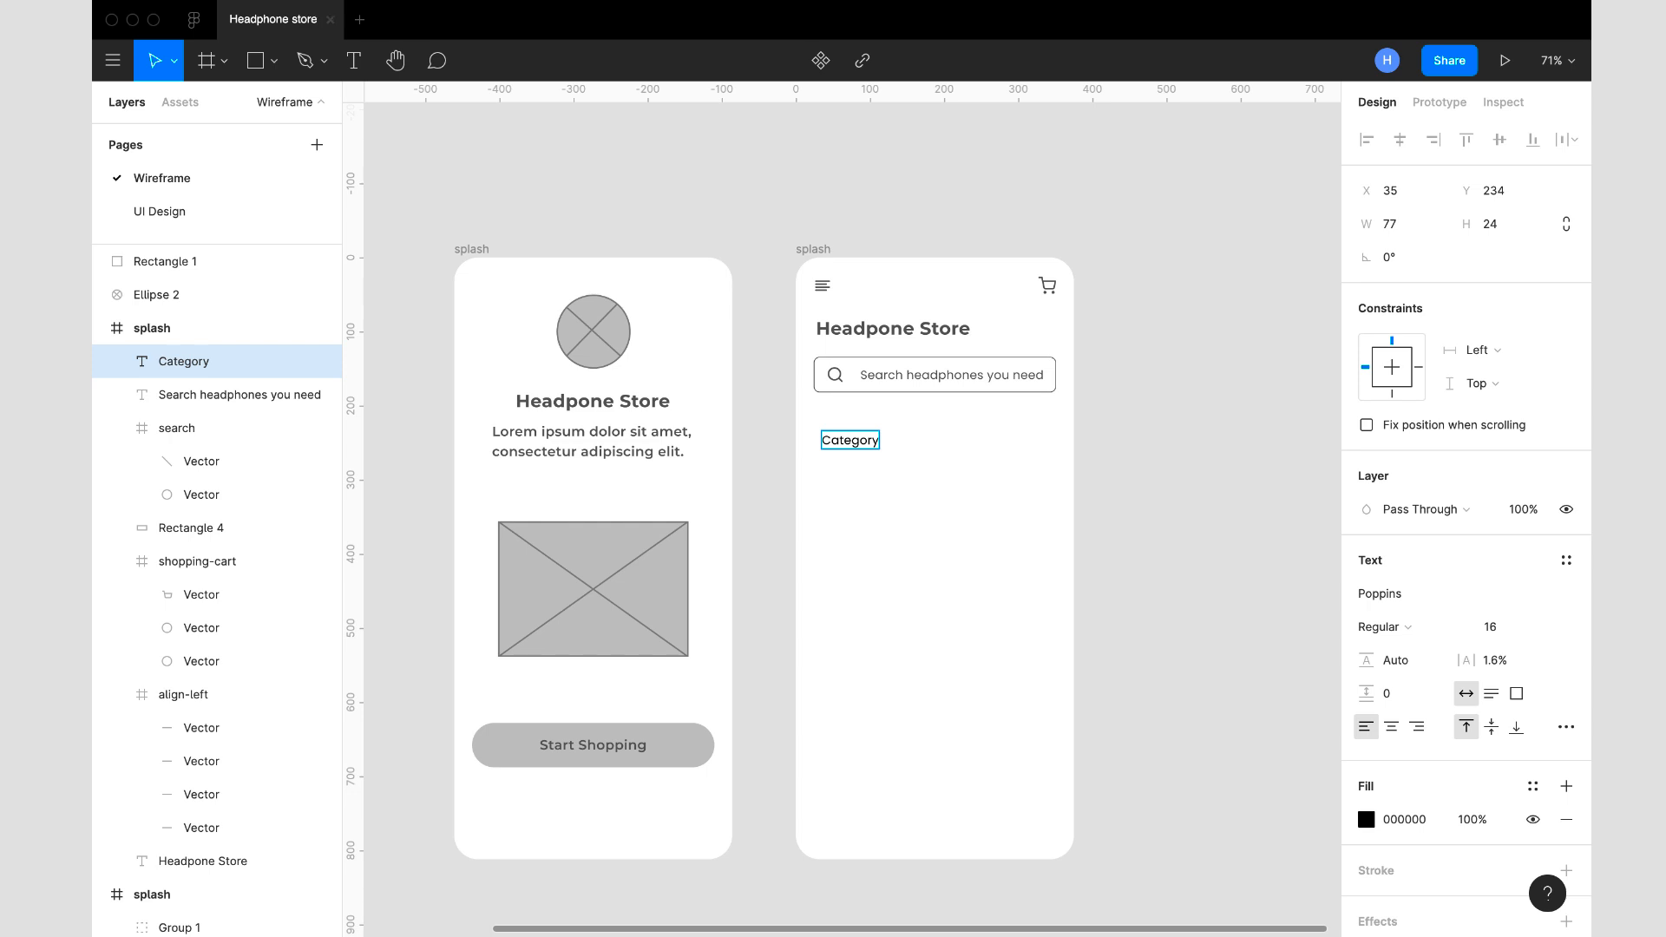
key(BackSpace)
text(ies)
key(Escape)
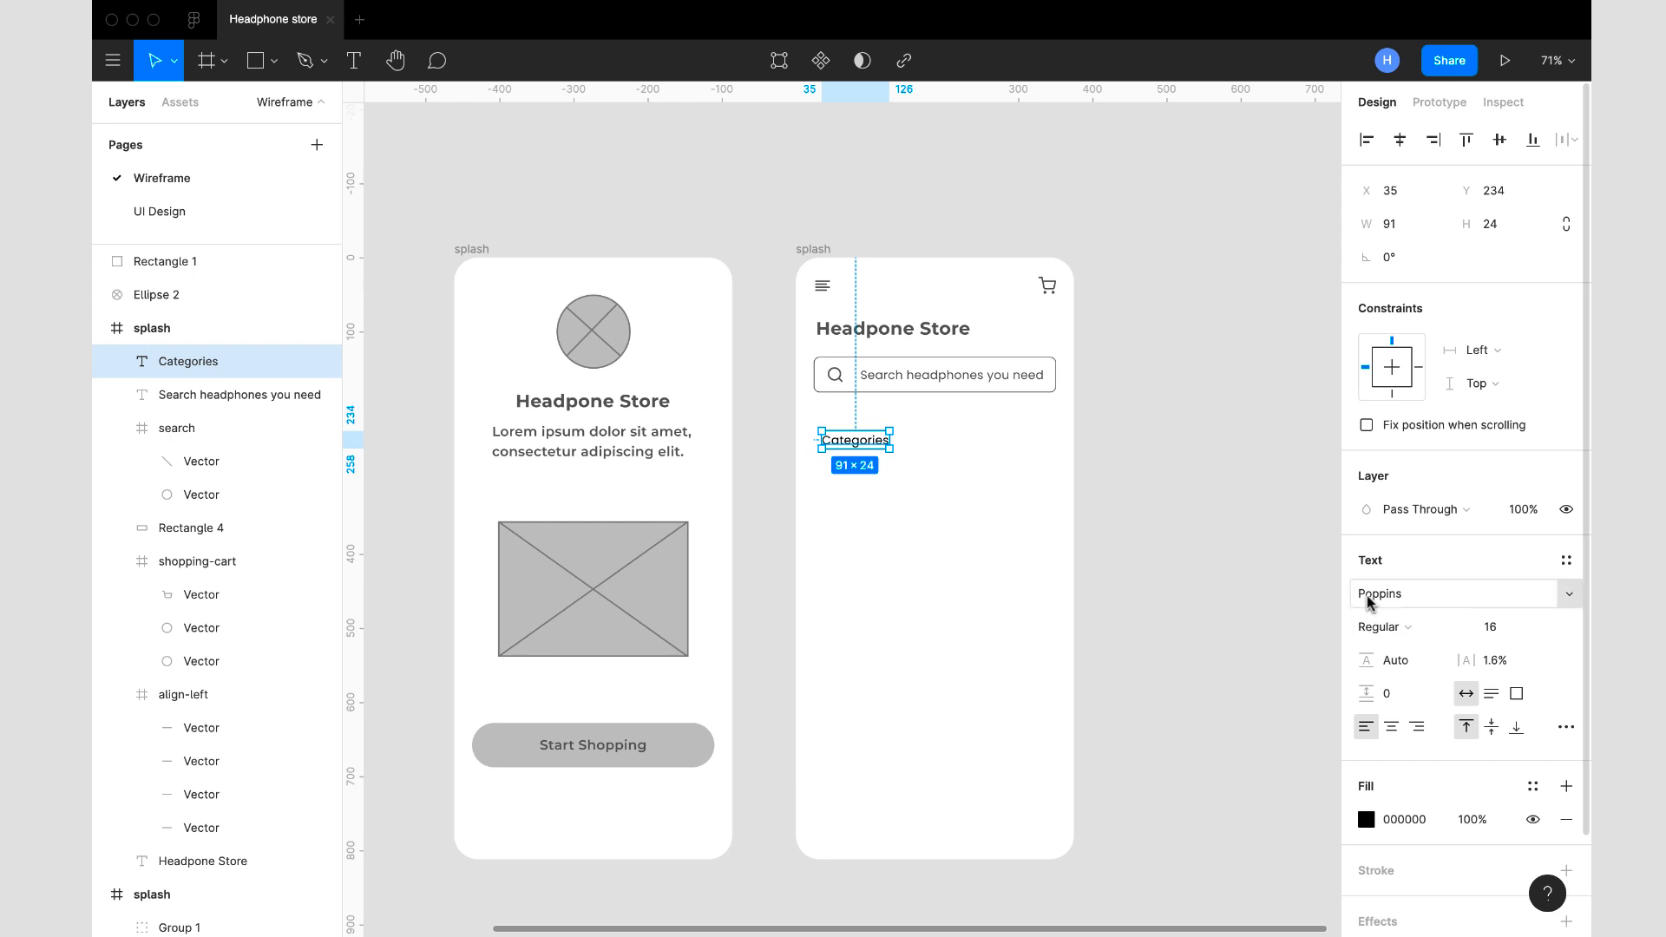
- Set the Categories heading in Montserrat SemiBold at size 18
click(1401, 601)
text(Mo)
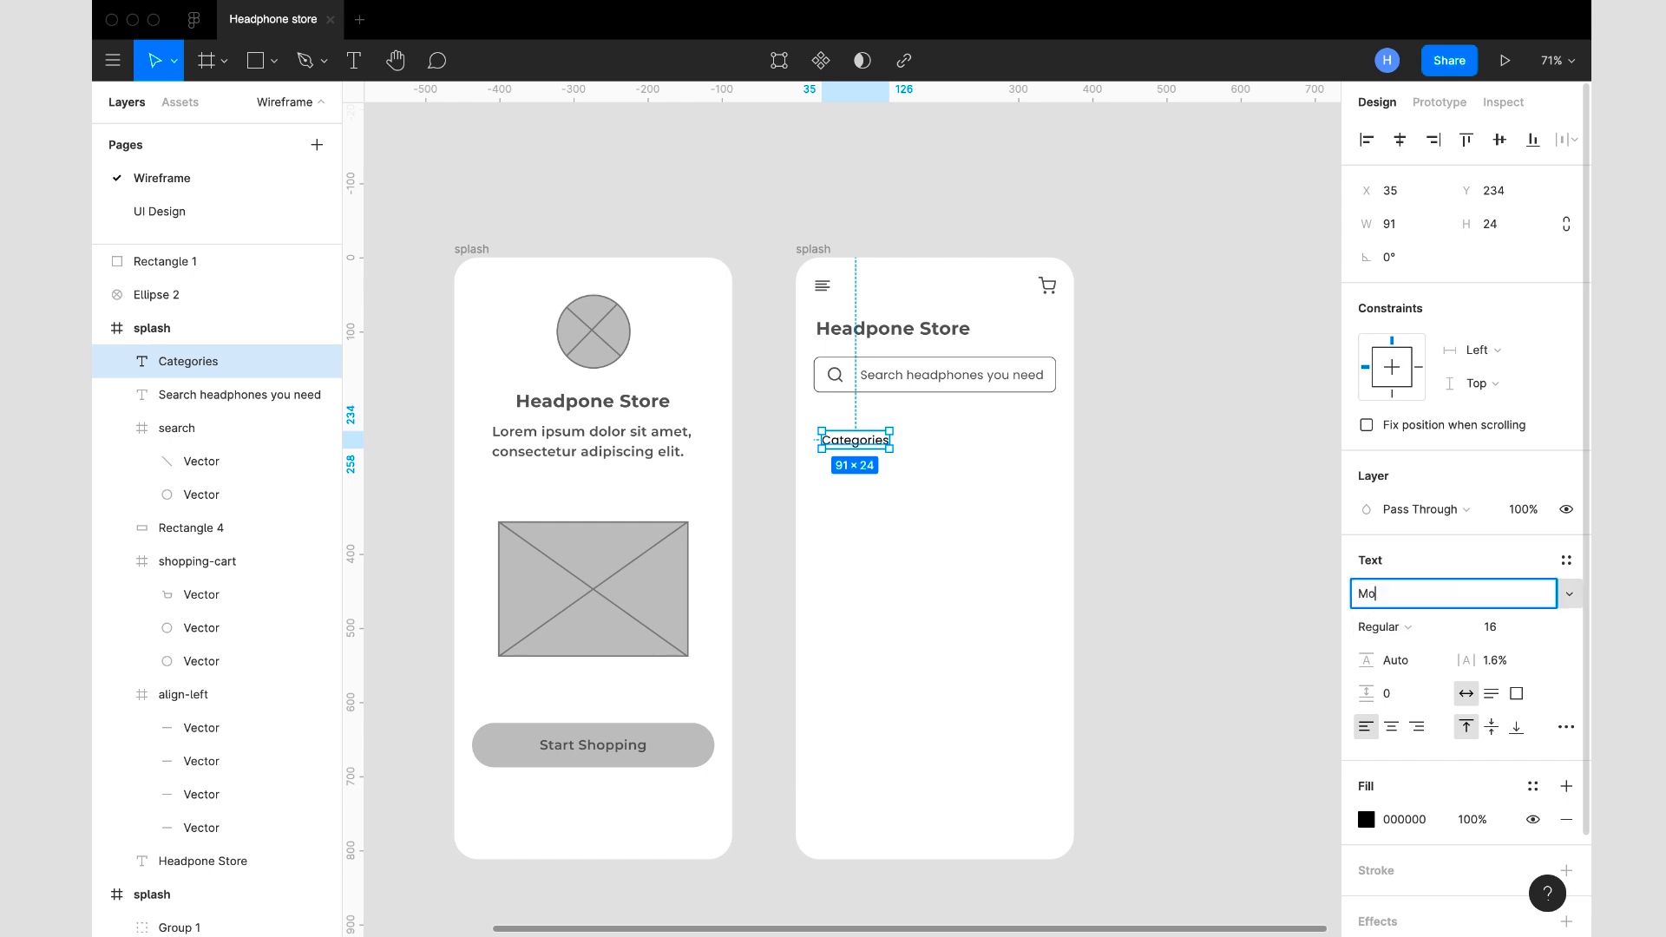
text(ntserrat)
key(Return)
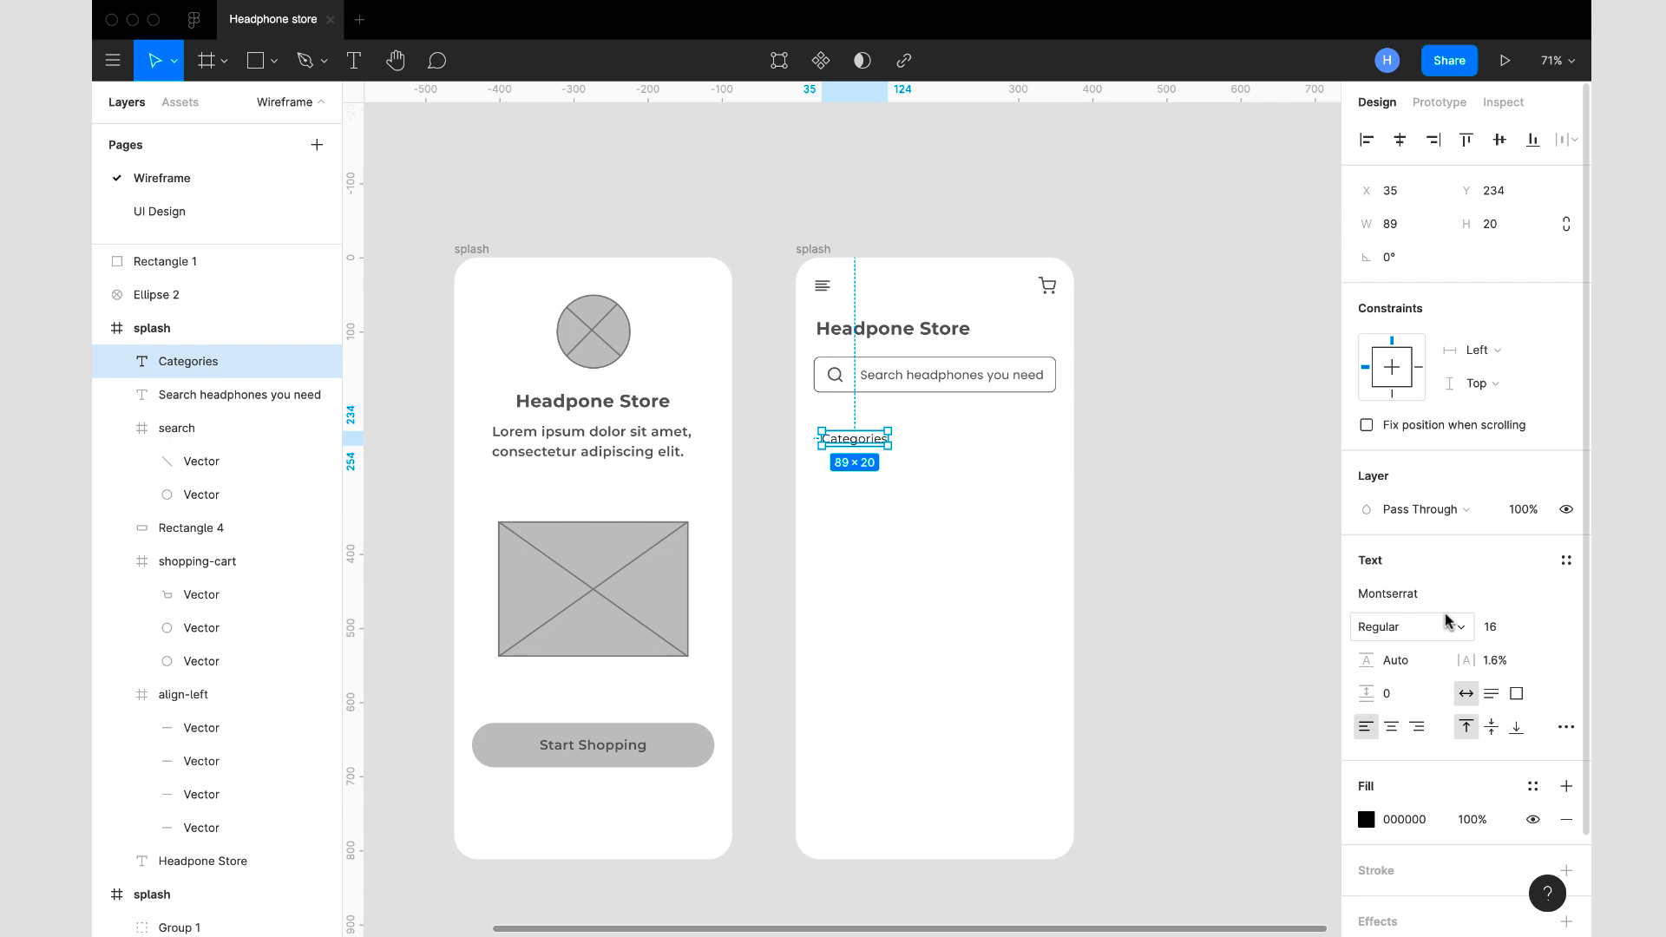
click(1437, 630)
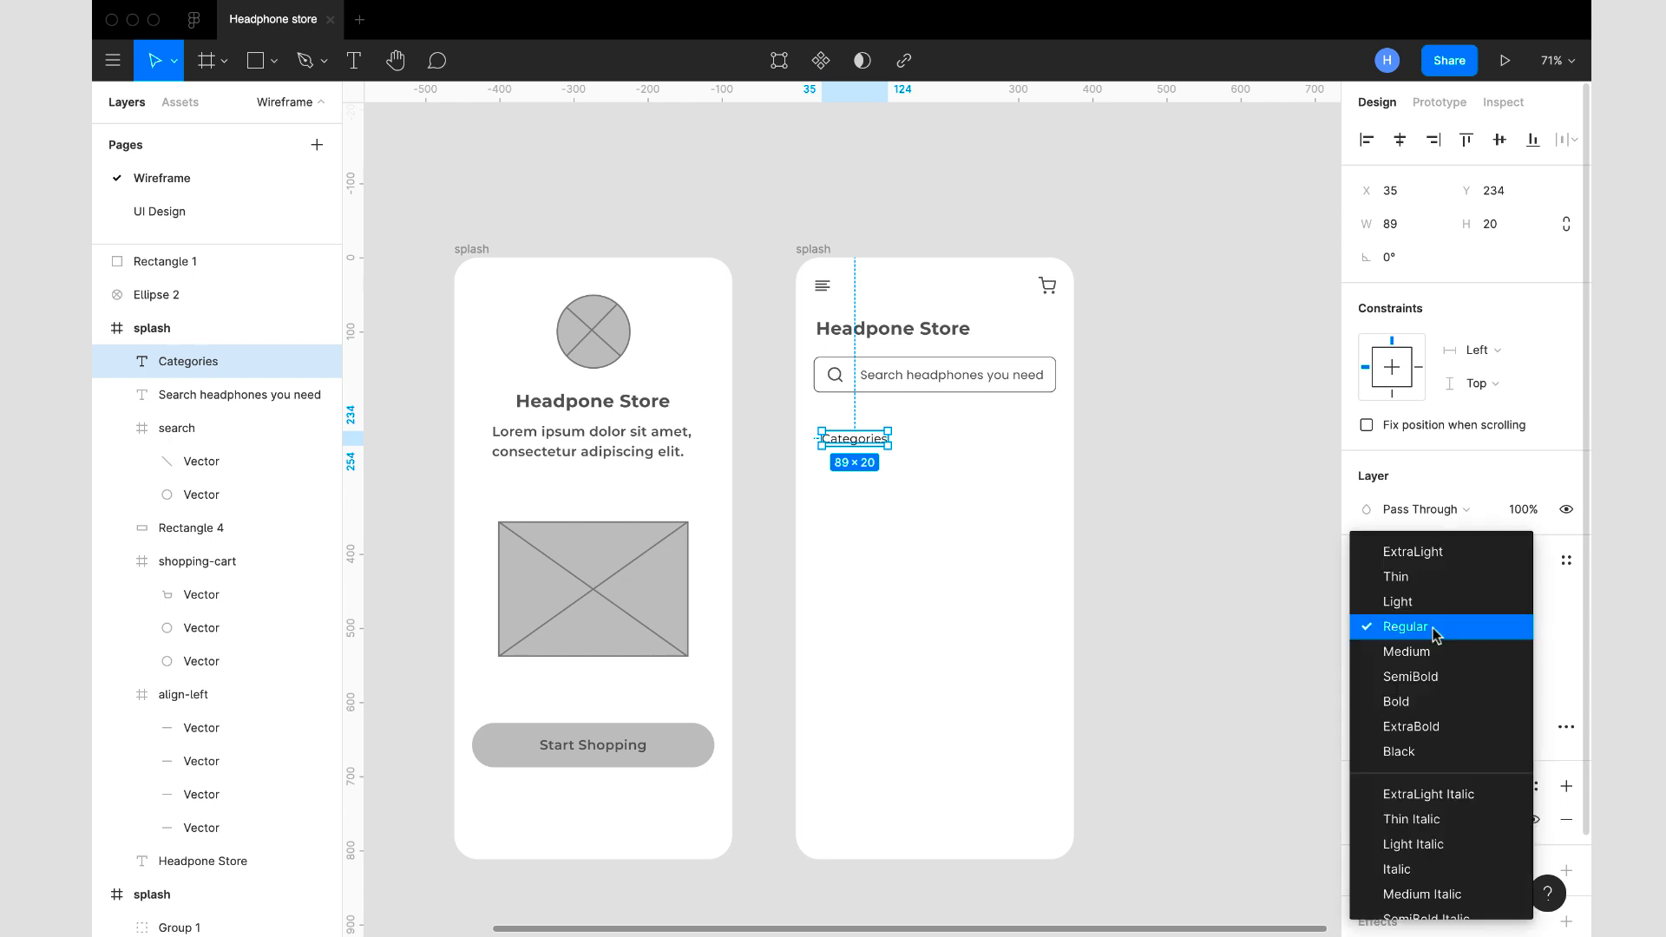
click(1410, 676)
click(1520, 628)
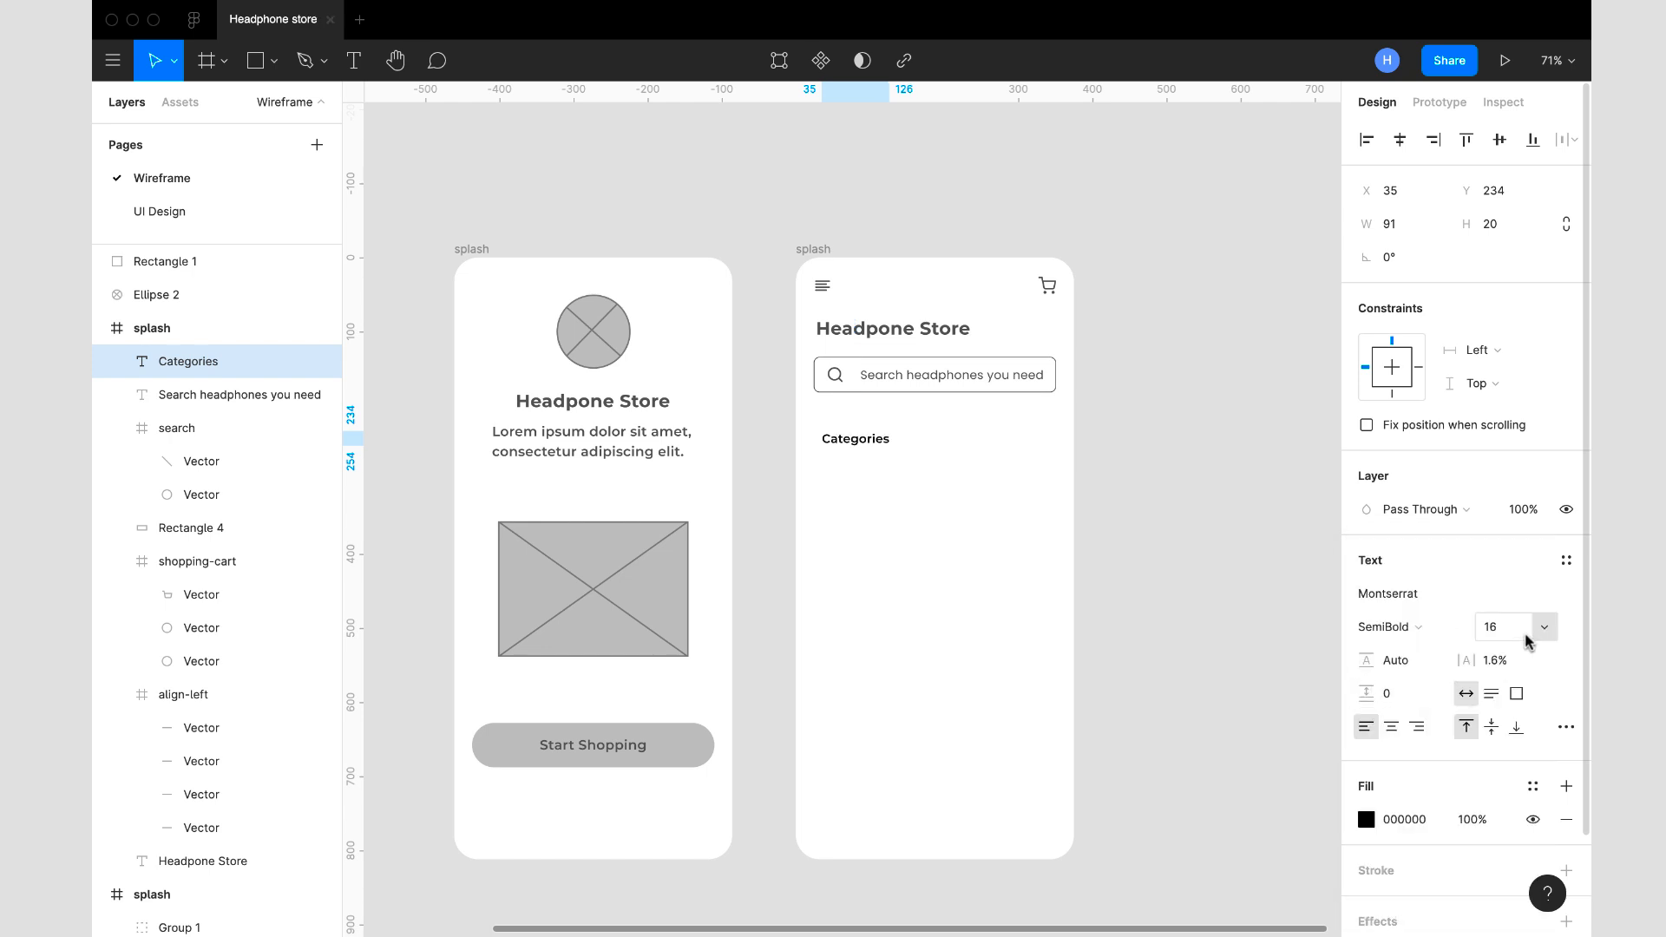
click(1545, 628)
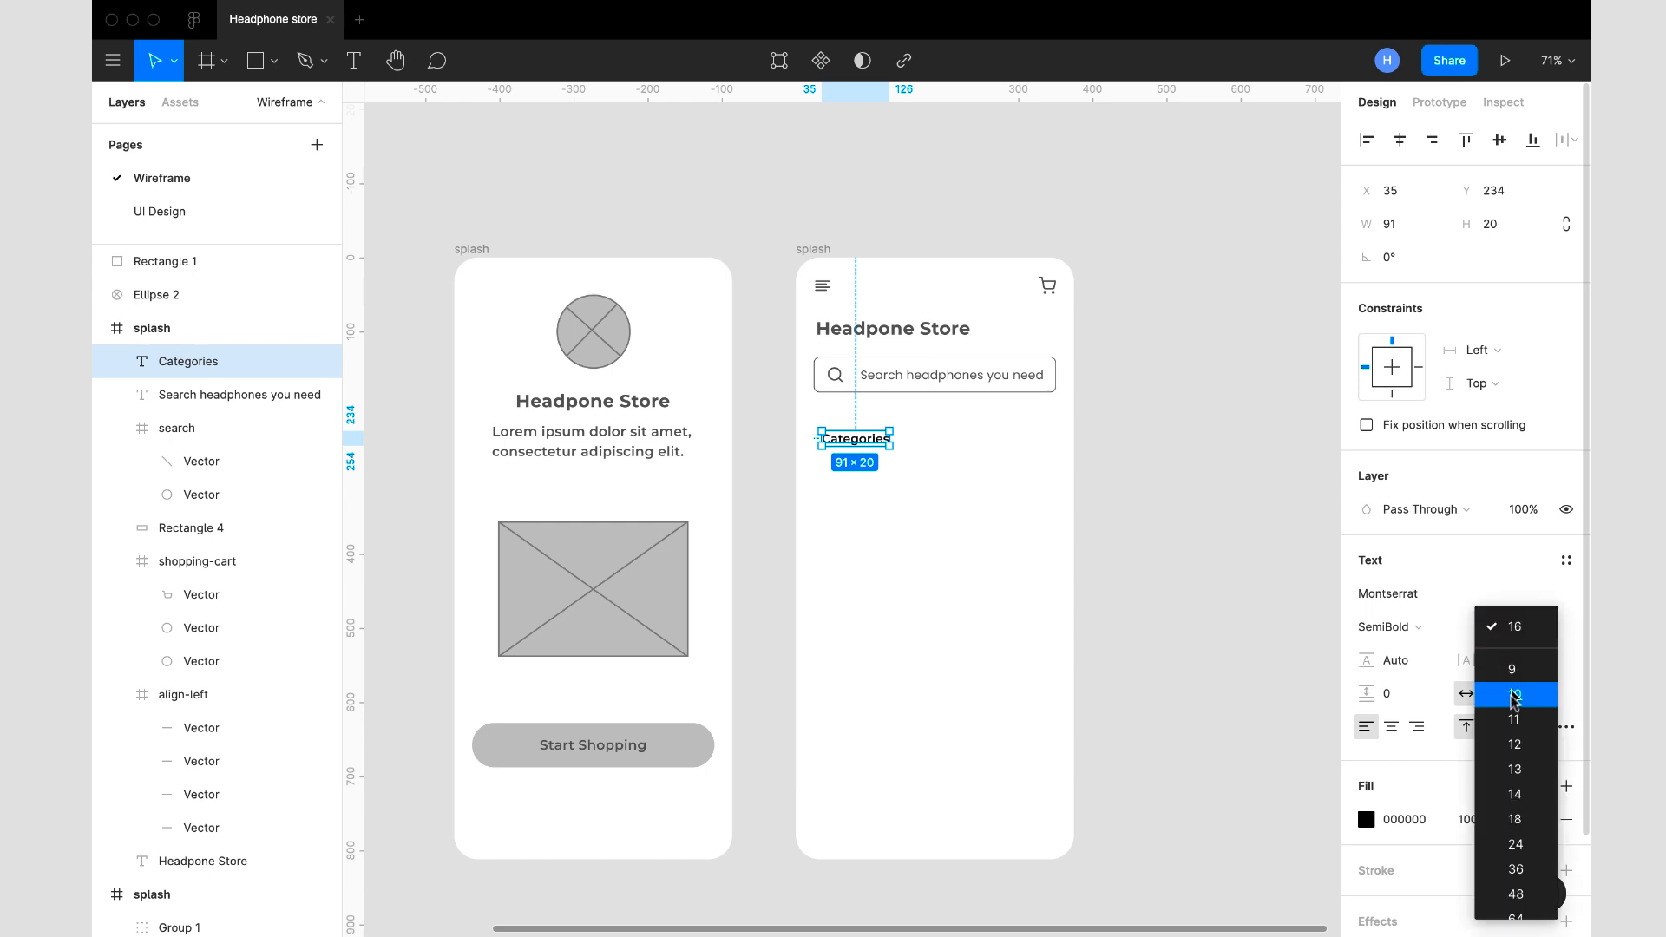
click(1516, 820)
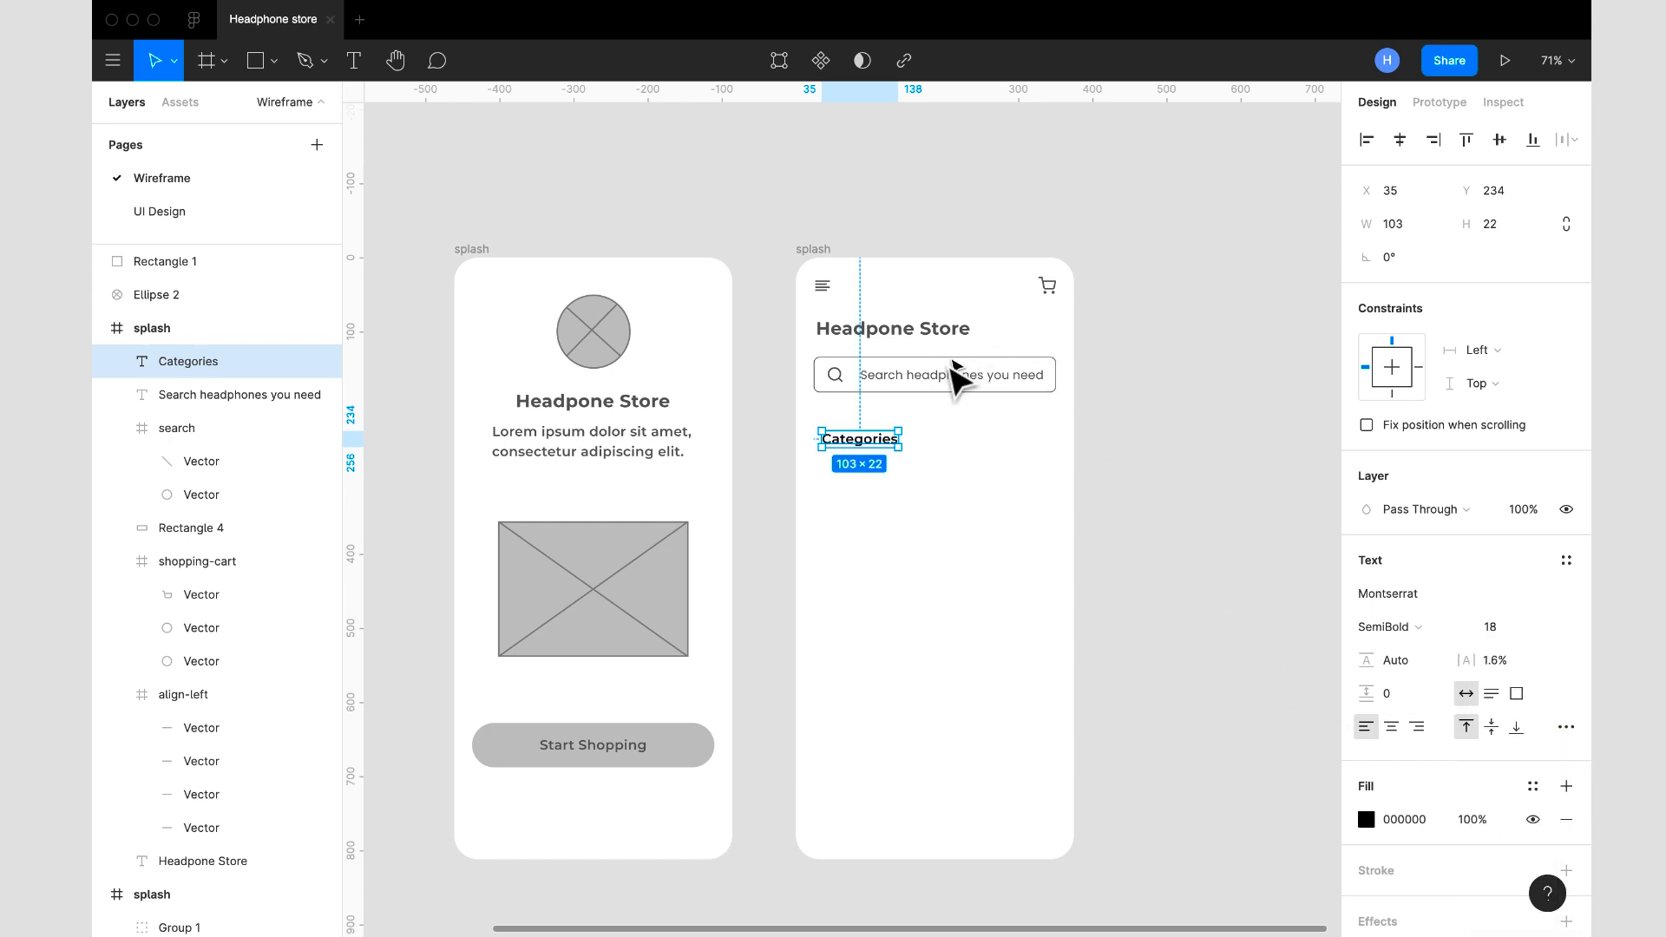
- Recolour the Categories heading to 5A5A5A, copying the placeholder text's fill, and move it to X 24, Y 213
click(946, 381)
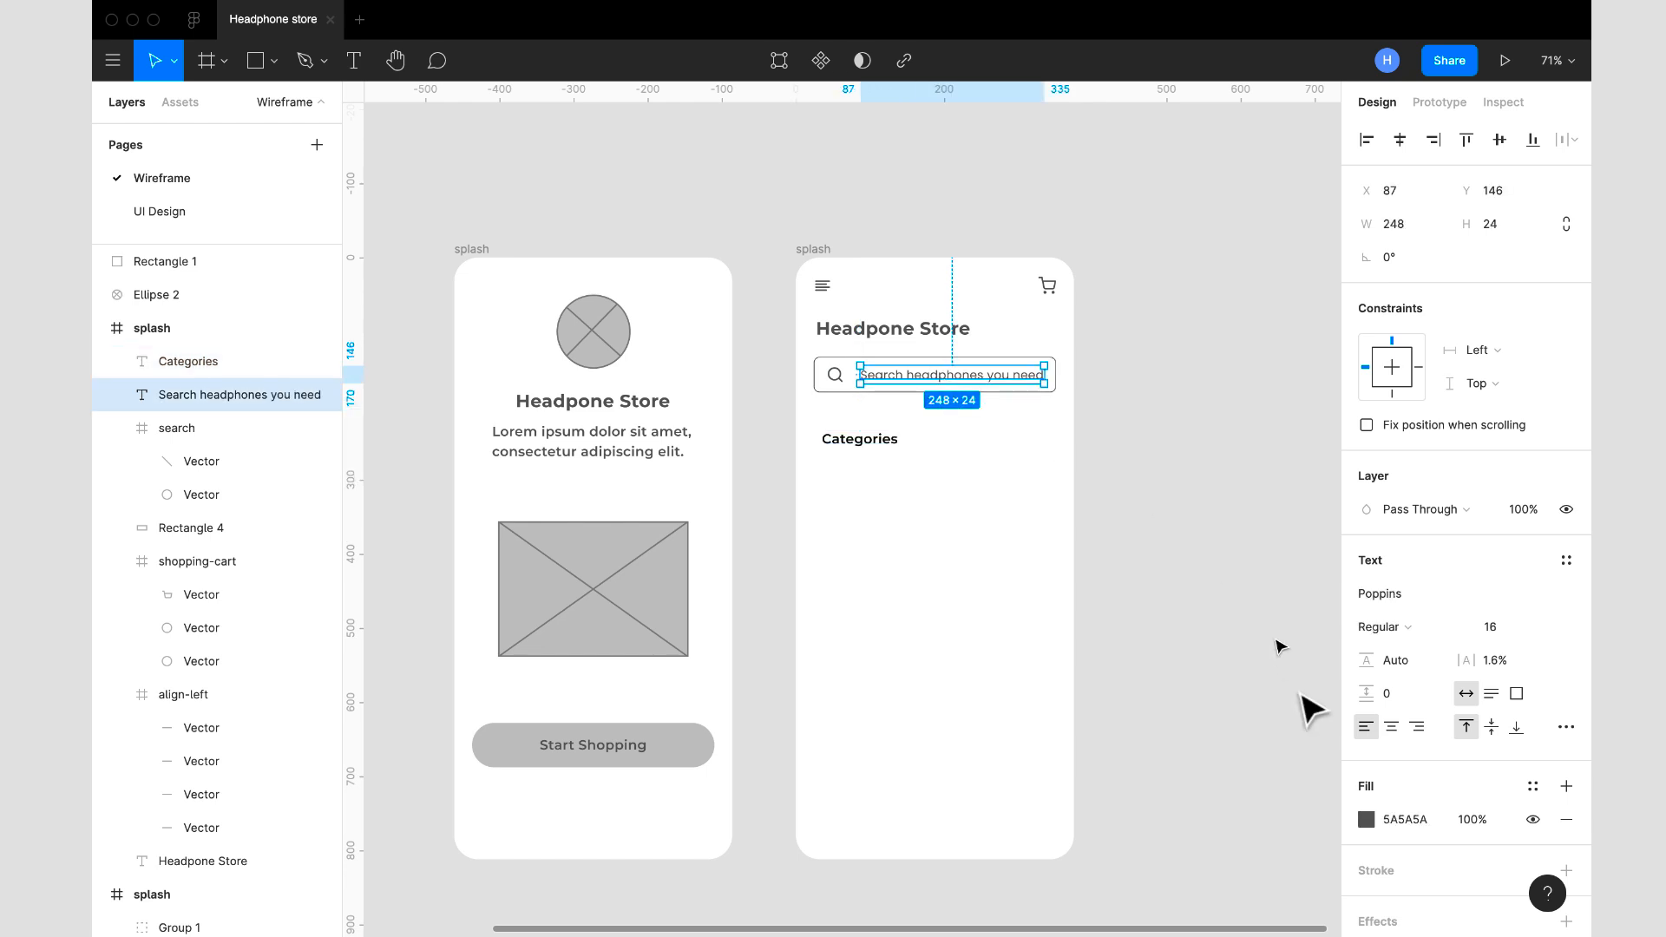
click(1420, 819)
key(ctrl+c)
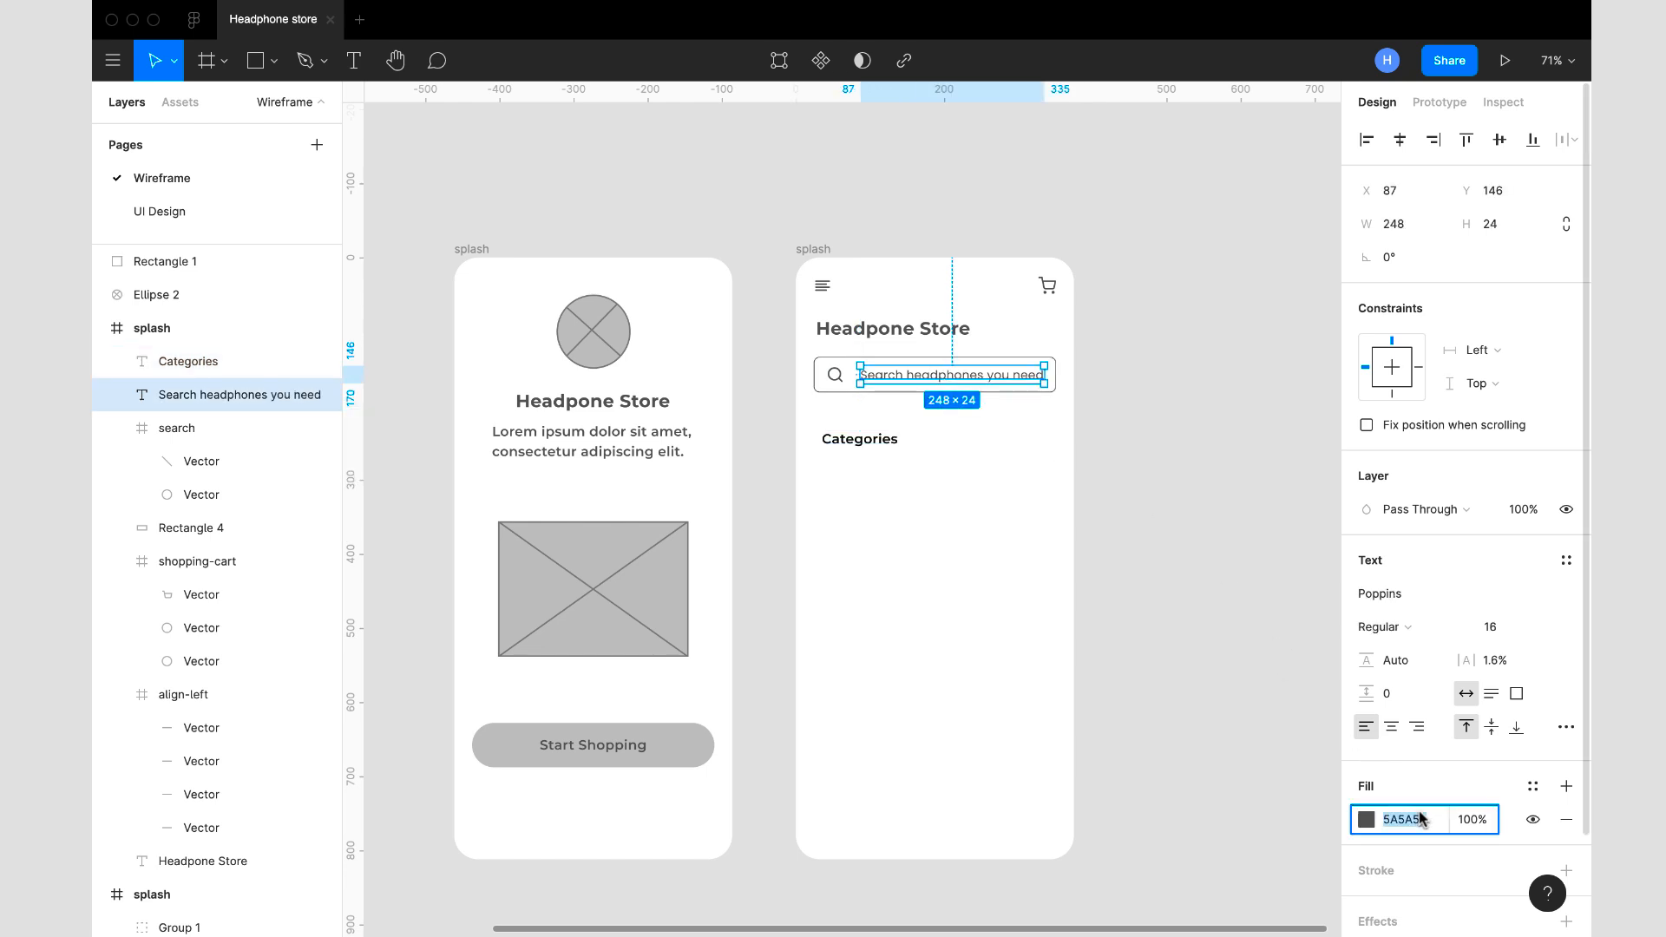
click(880, 443)
click(1428, 825)
key(ctrl+v)
key(Return)
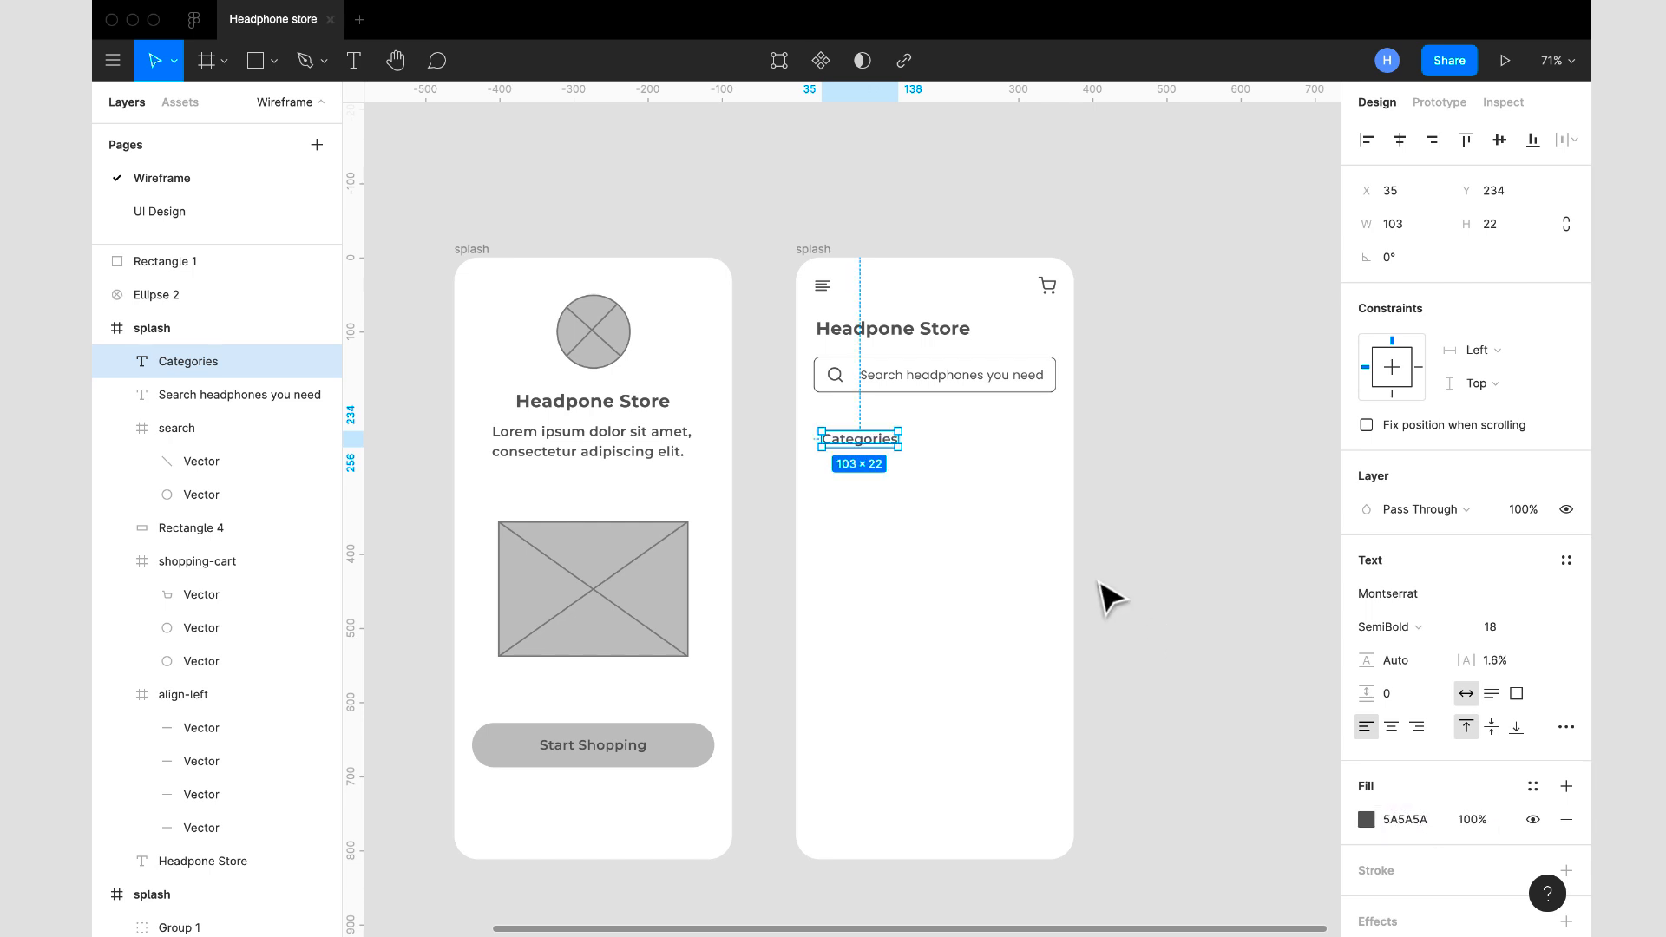
drag(858, 443, 850, 424)
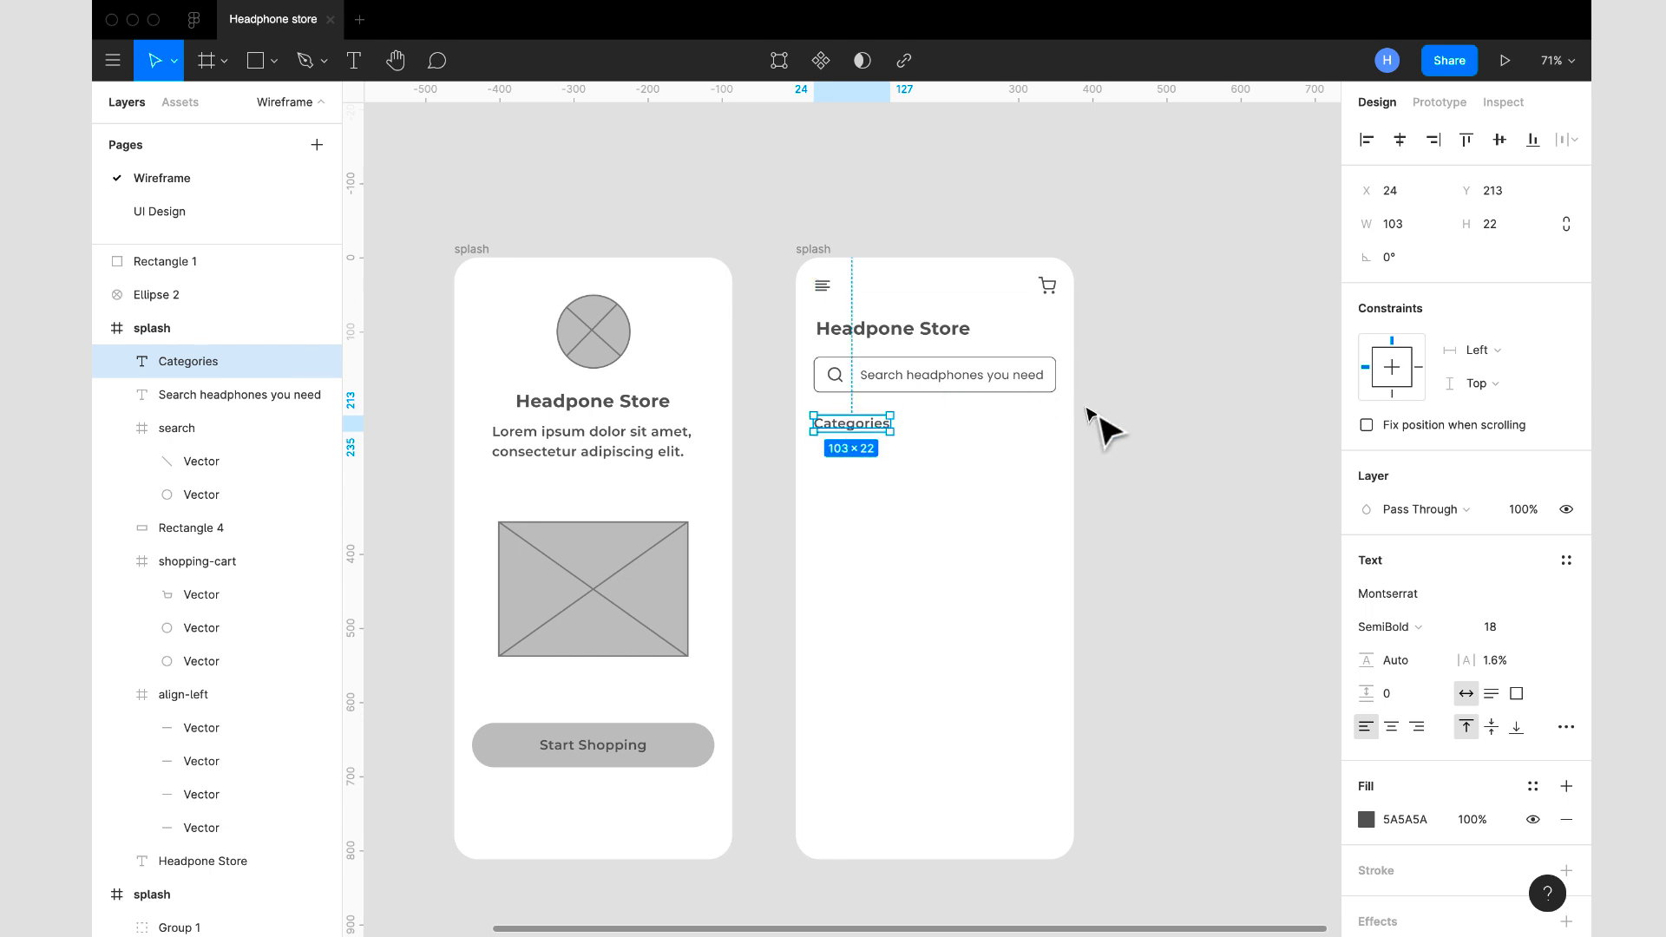
click(1160, 469)
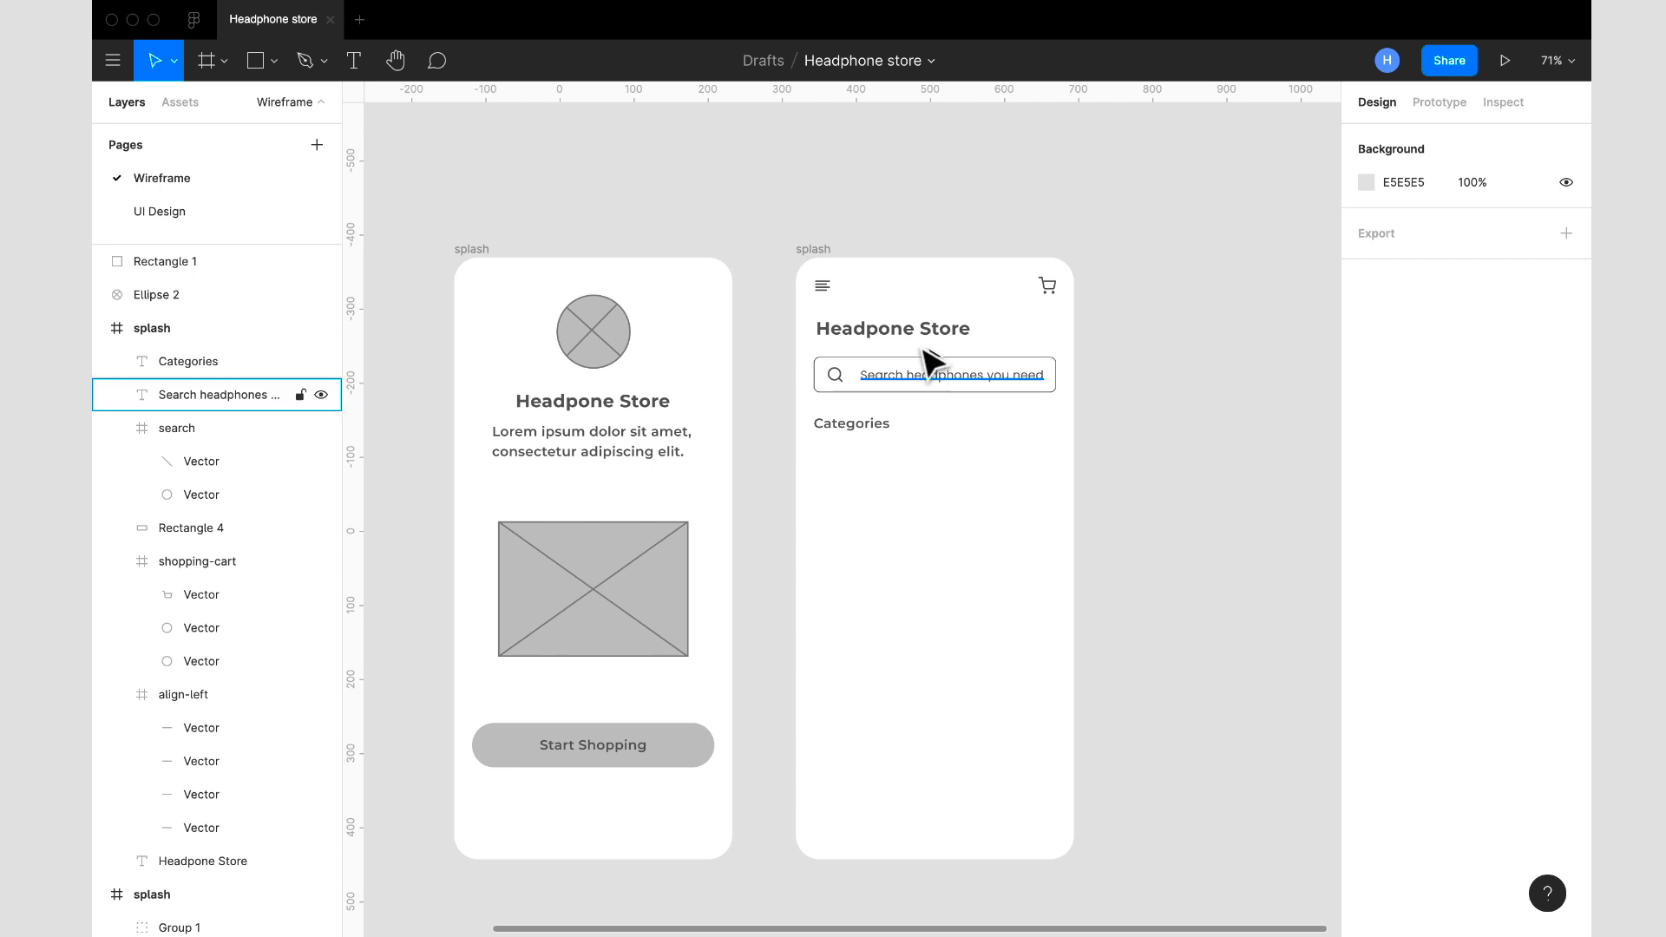
- Draw a nearly square rectangle below the Categories heading and show the frame's 12-column layout grid
click(820, 274)
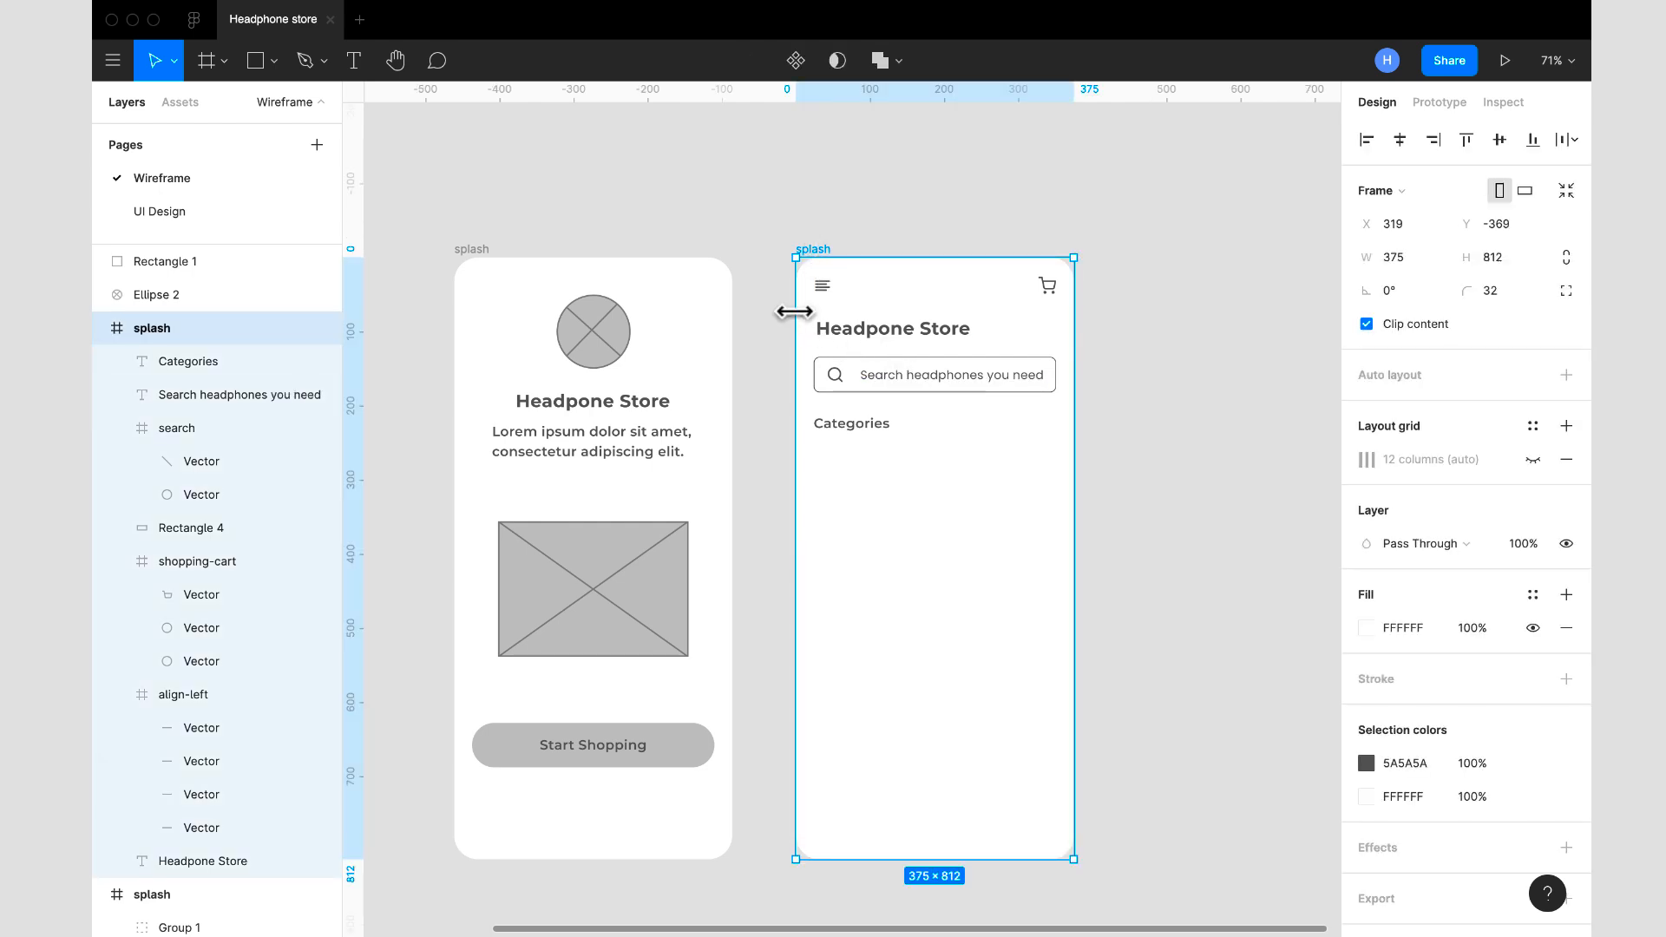
click(255, 62)
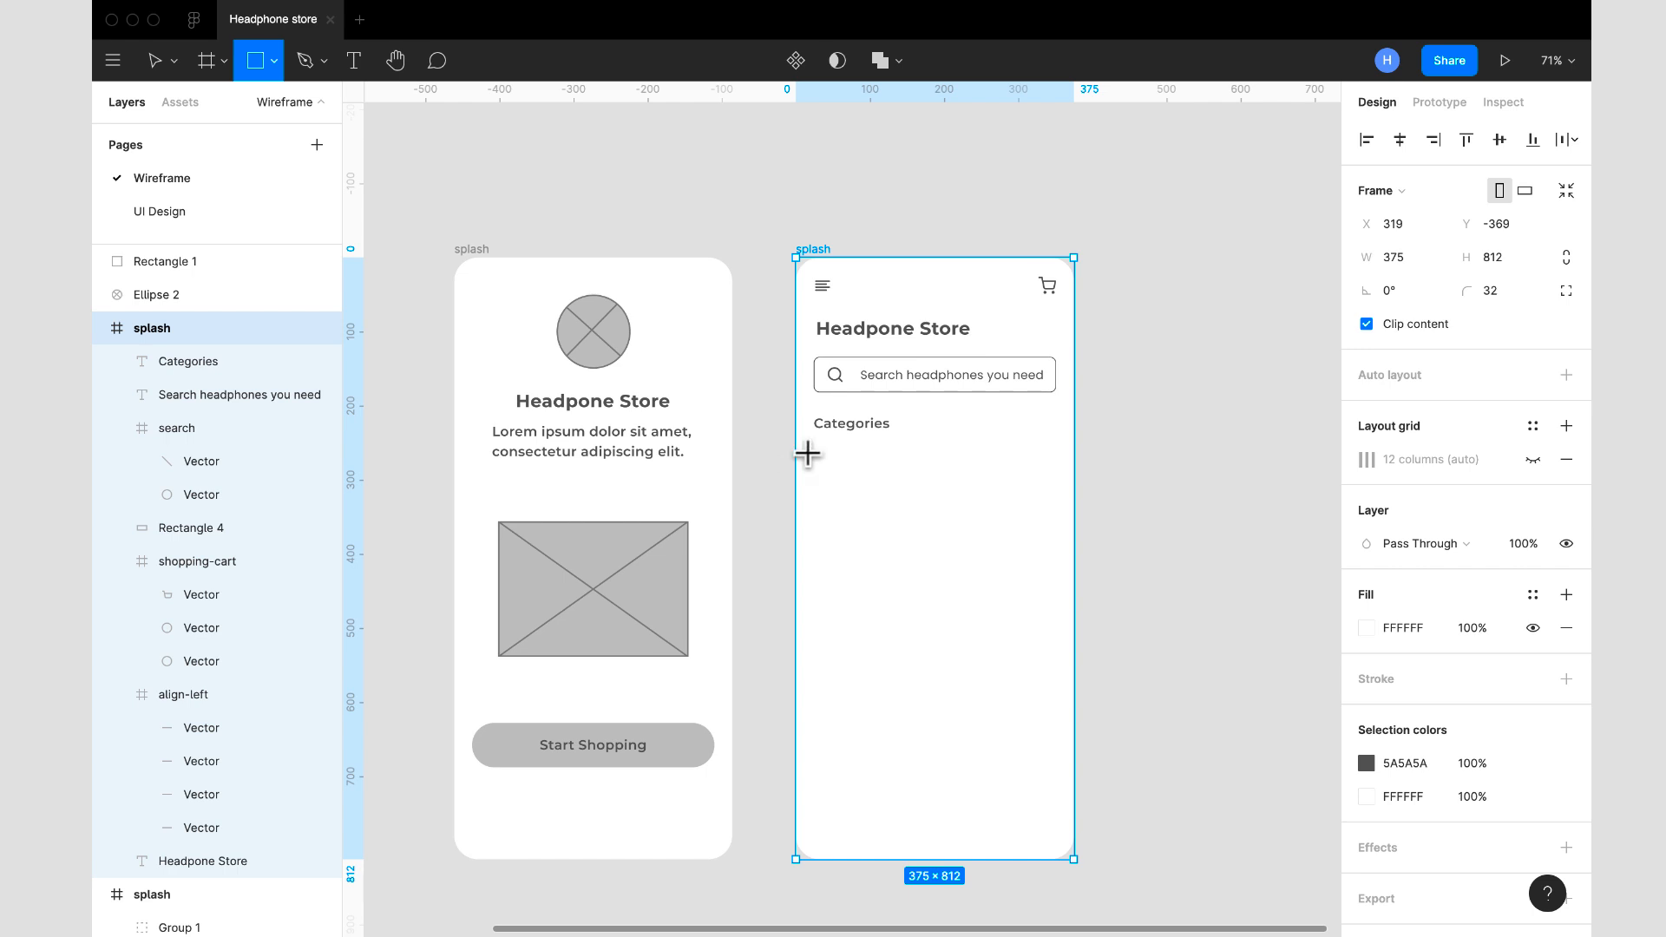
drag(817, 446, 890, 523)
click(819, 252)
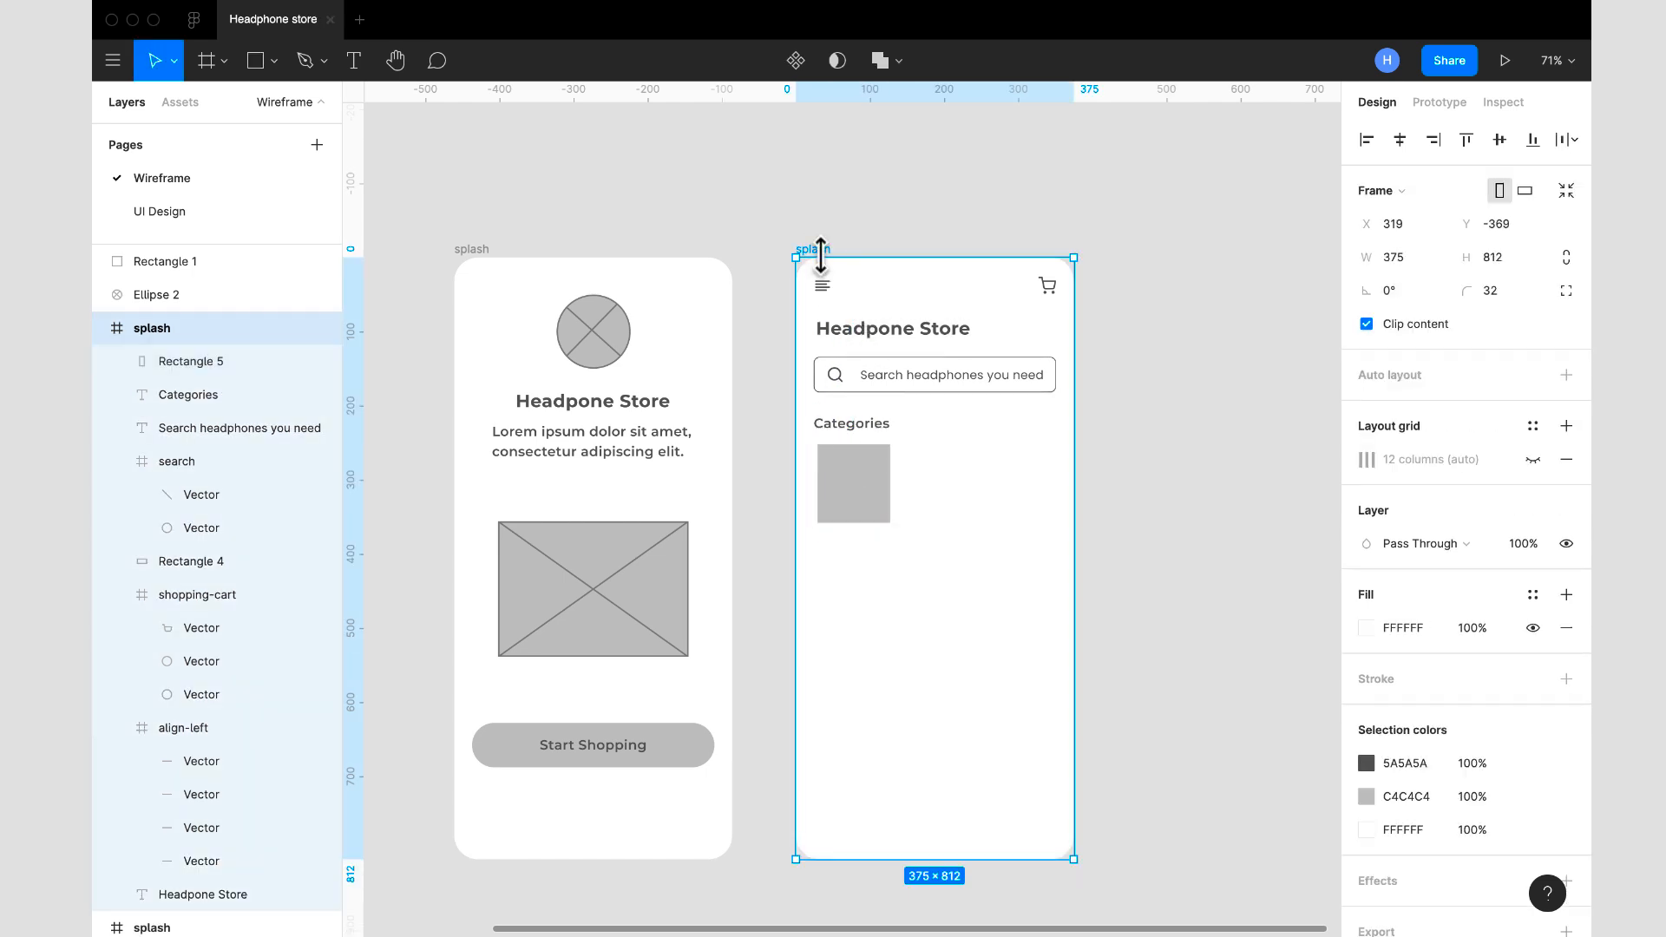
click(1532, 459)
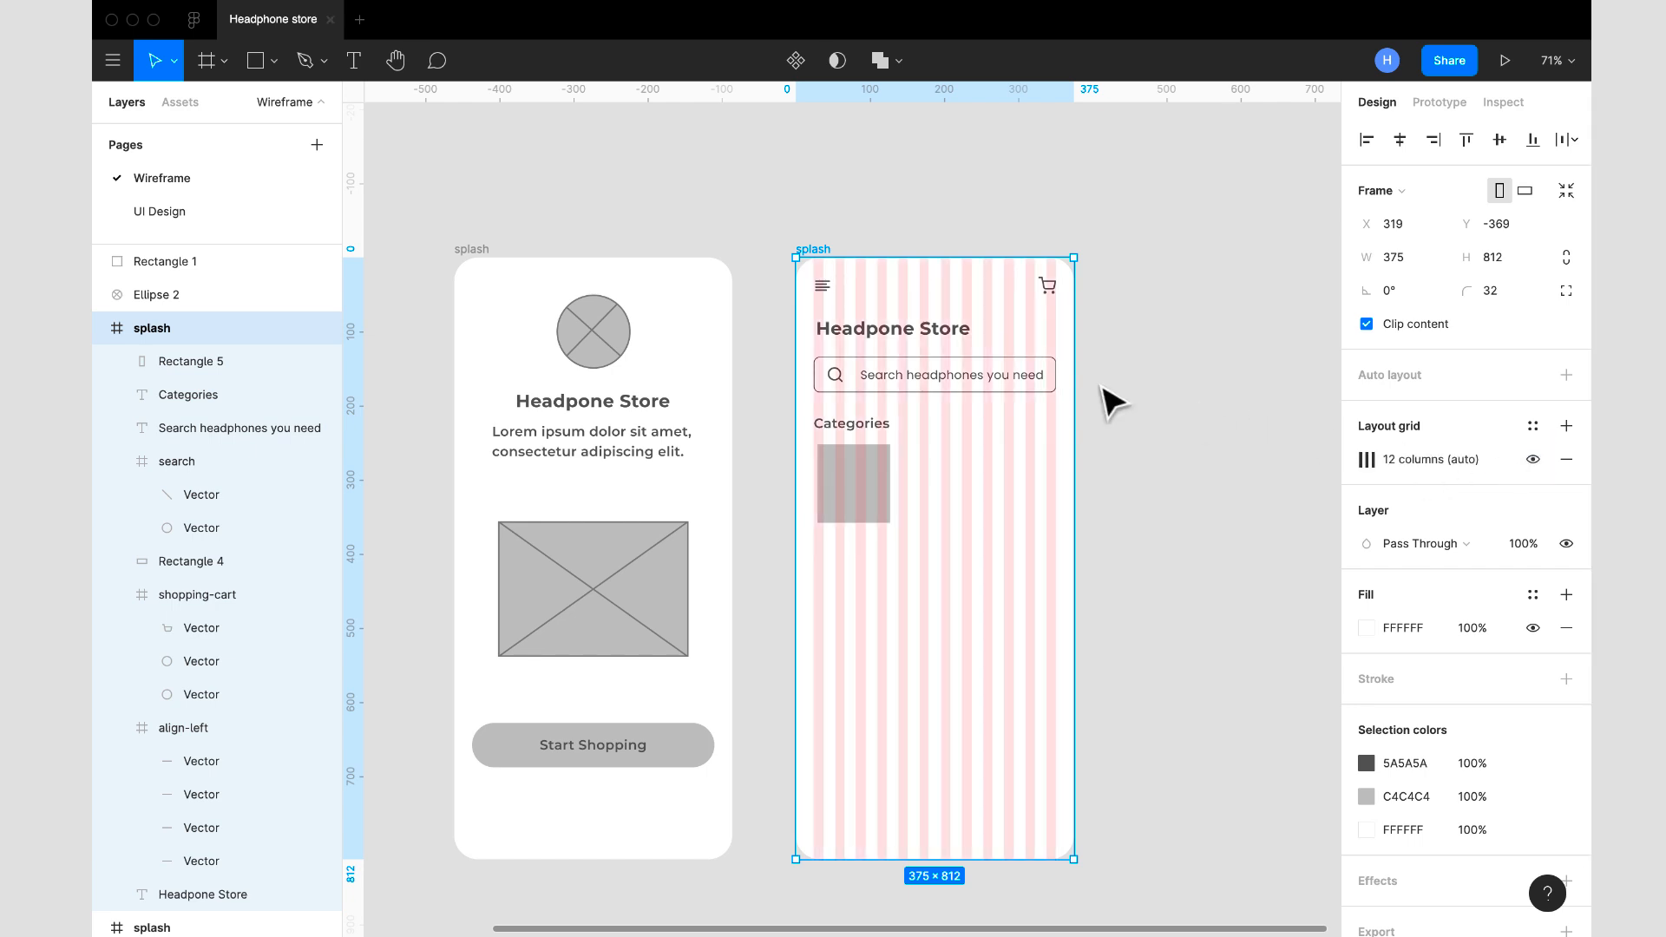
- Fit the rectangle below the Categories heading to the layout columns, starting at X 24 with a width of 98
click(1367, 459)
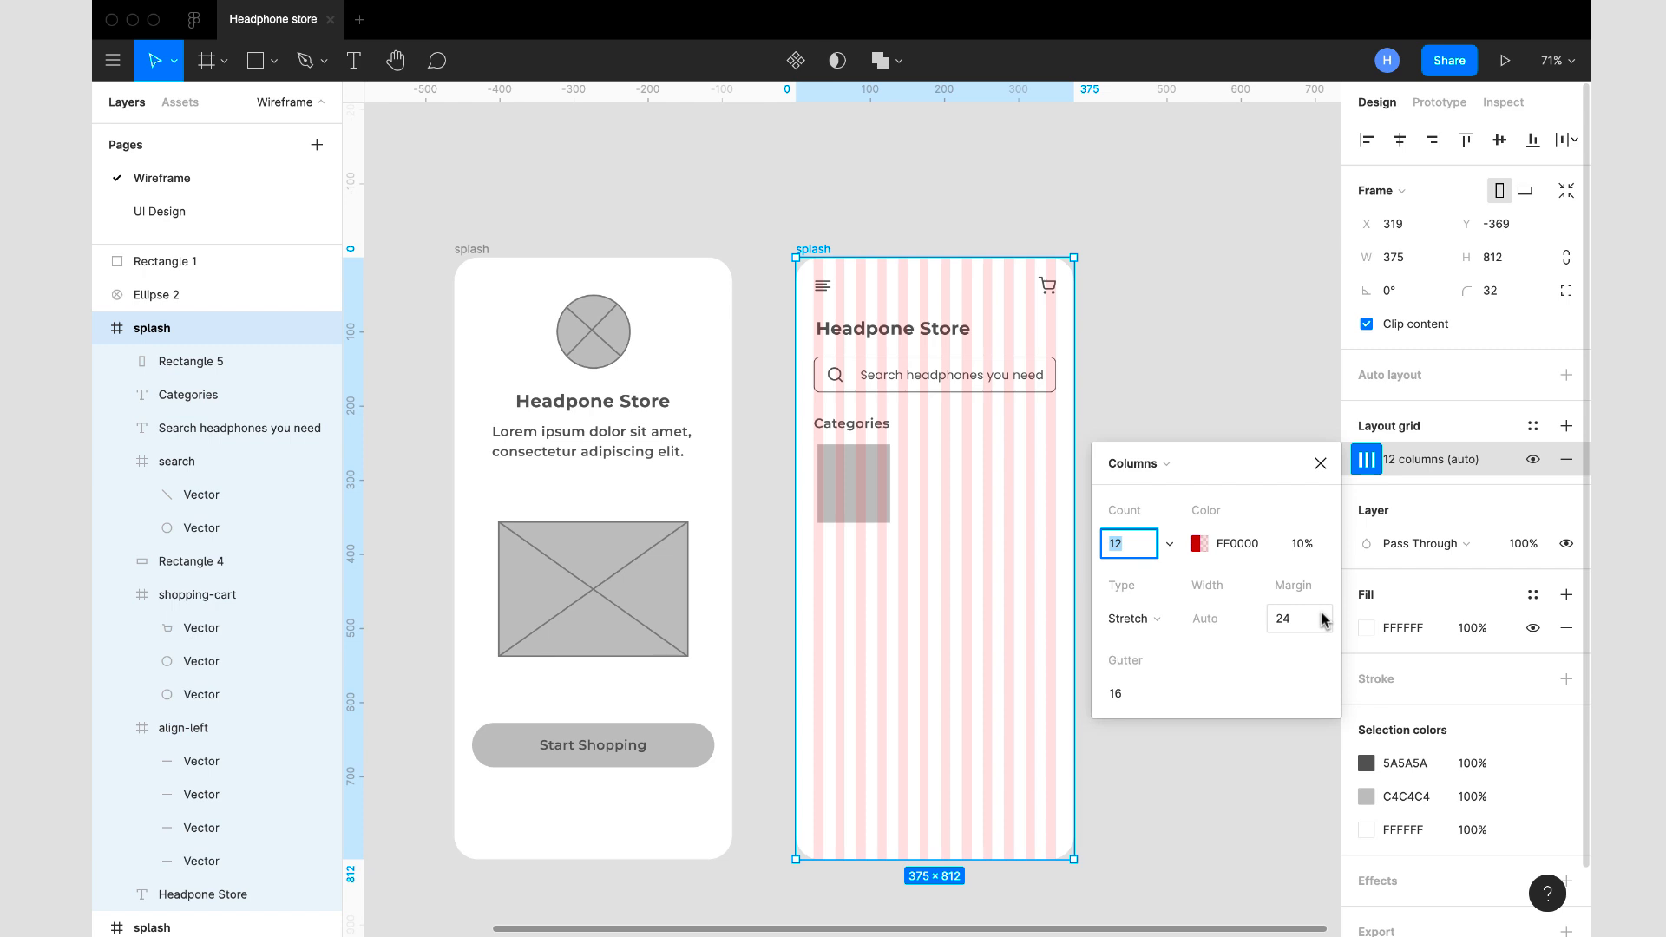
click(1319, 464)
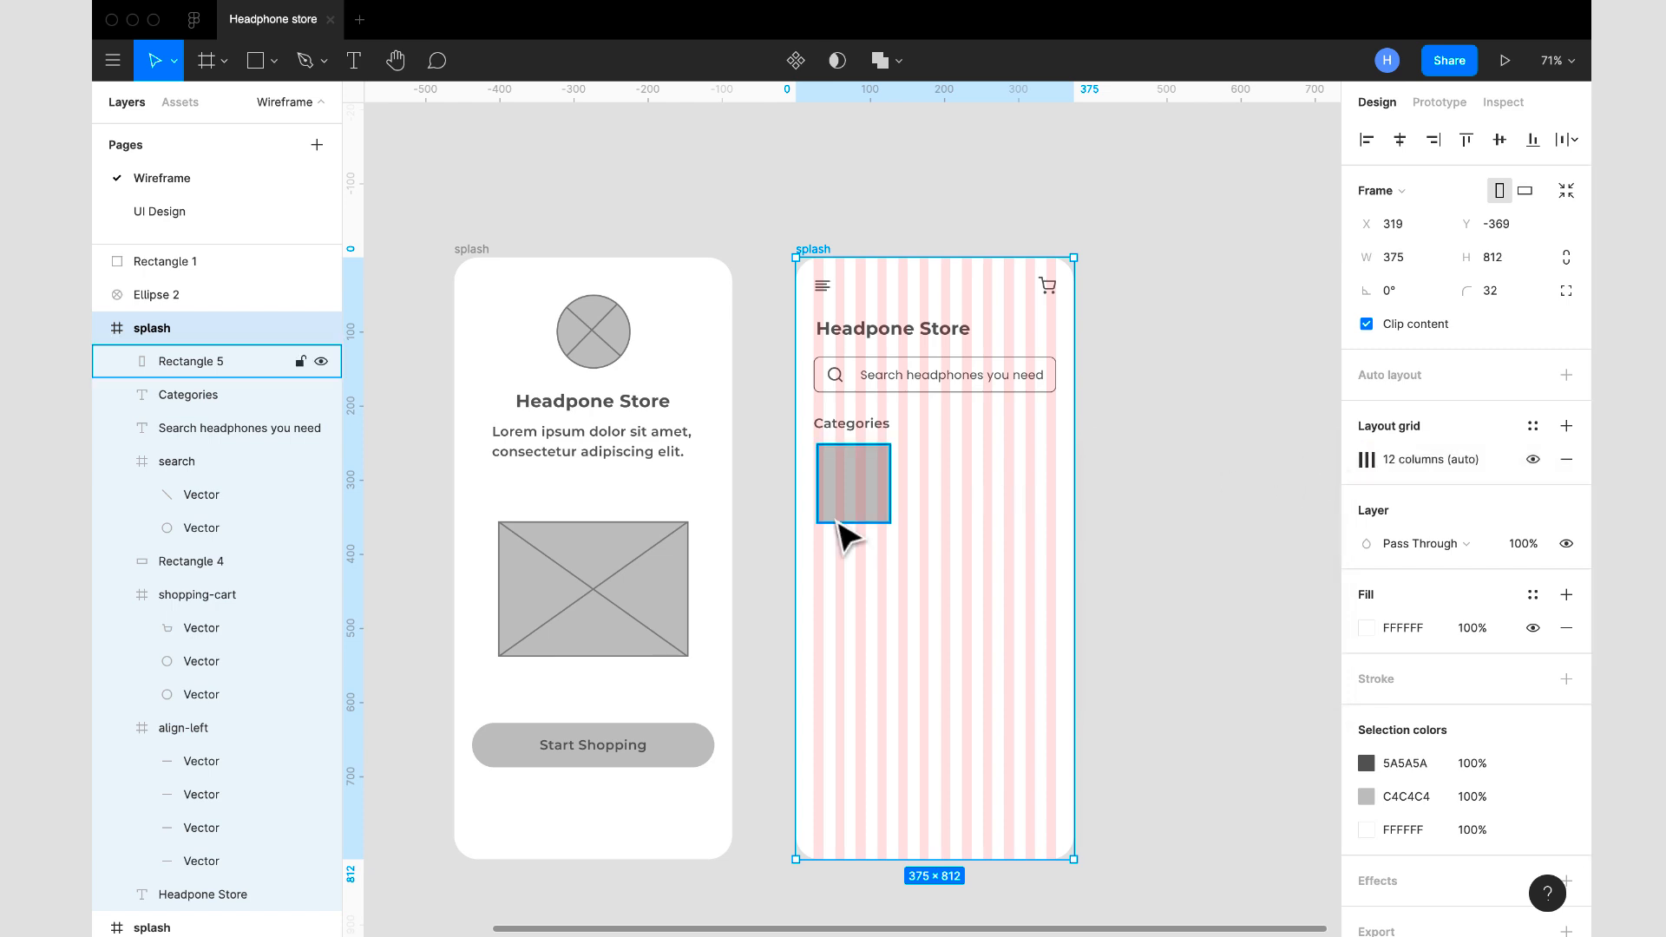
click(876, 508)
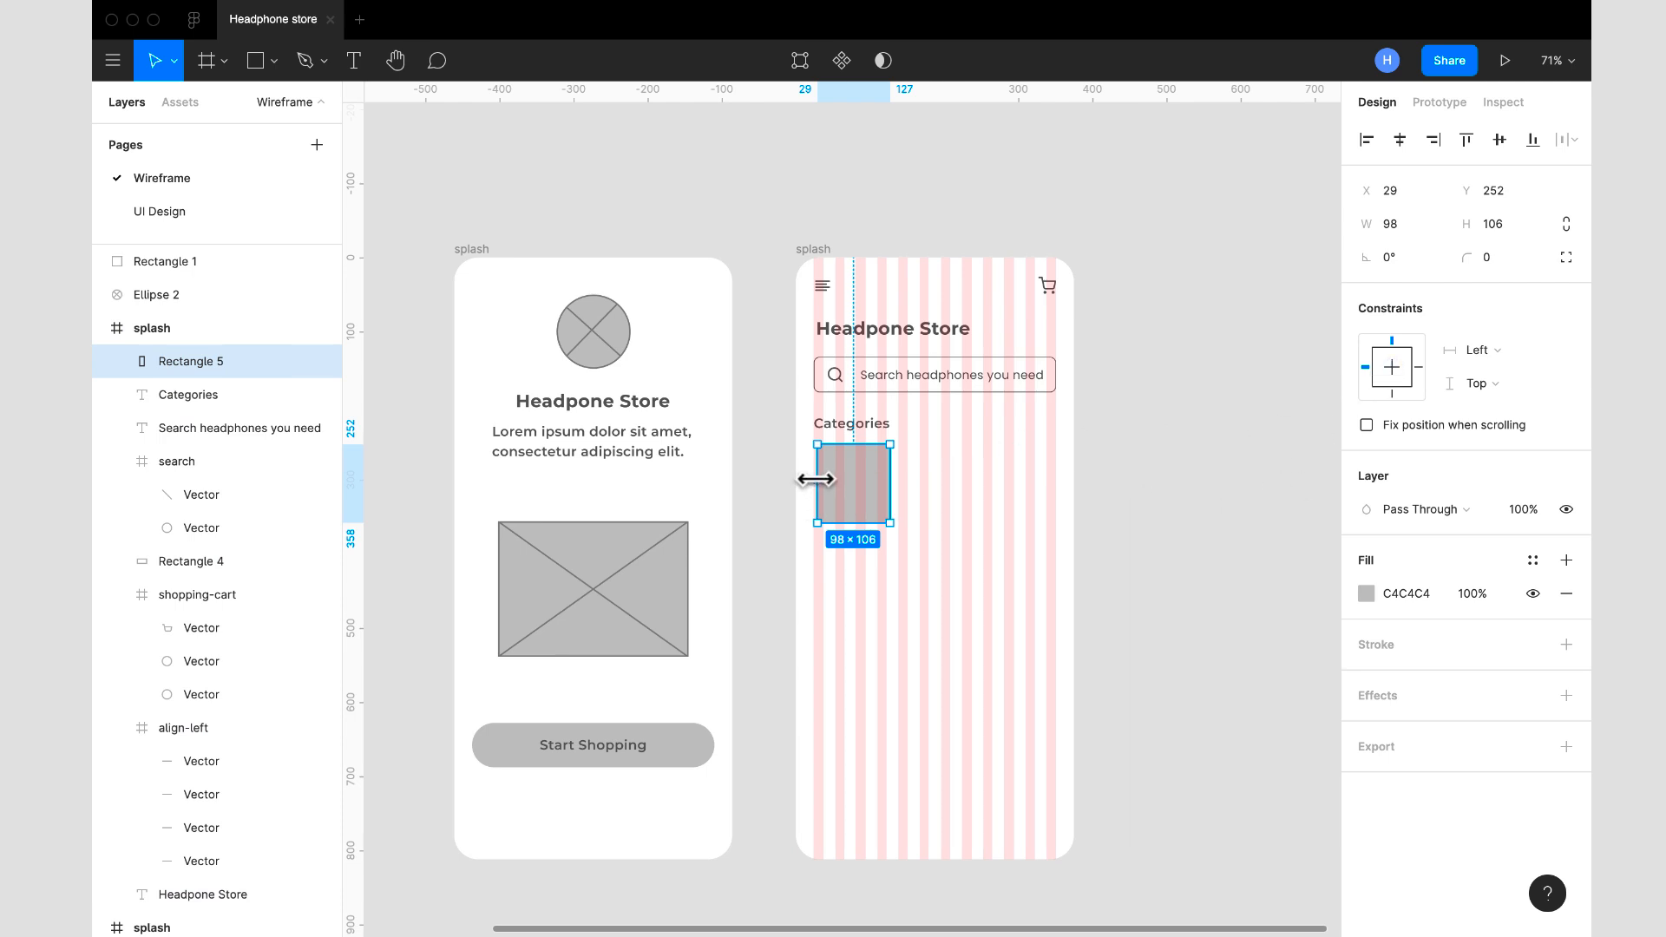
drag(815, 479, 810, 478)
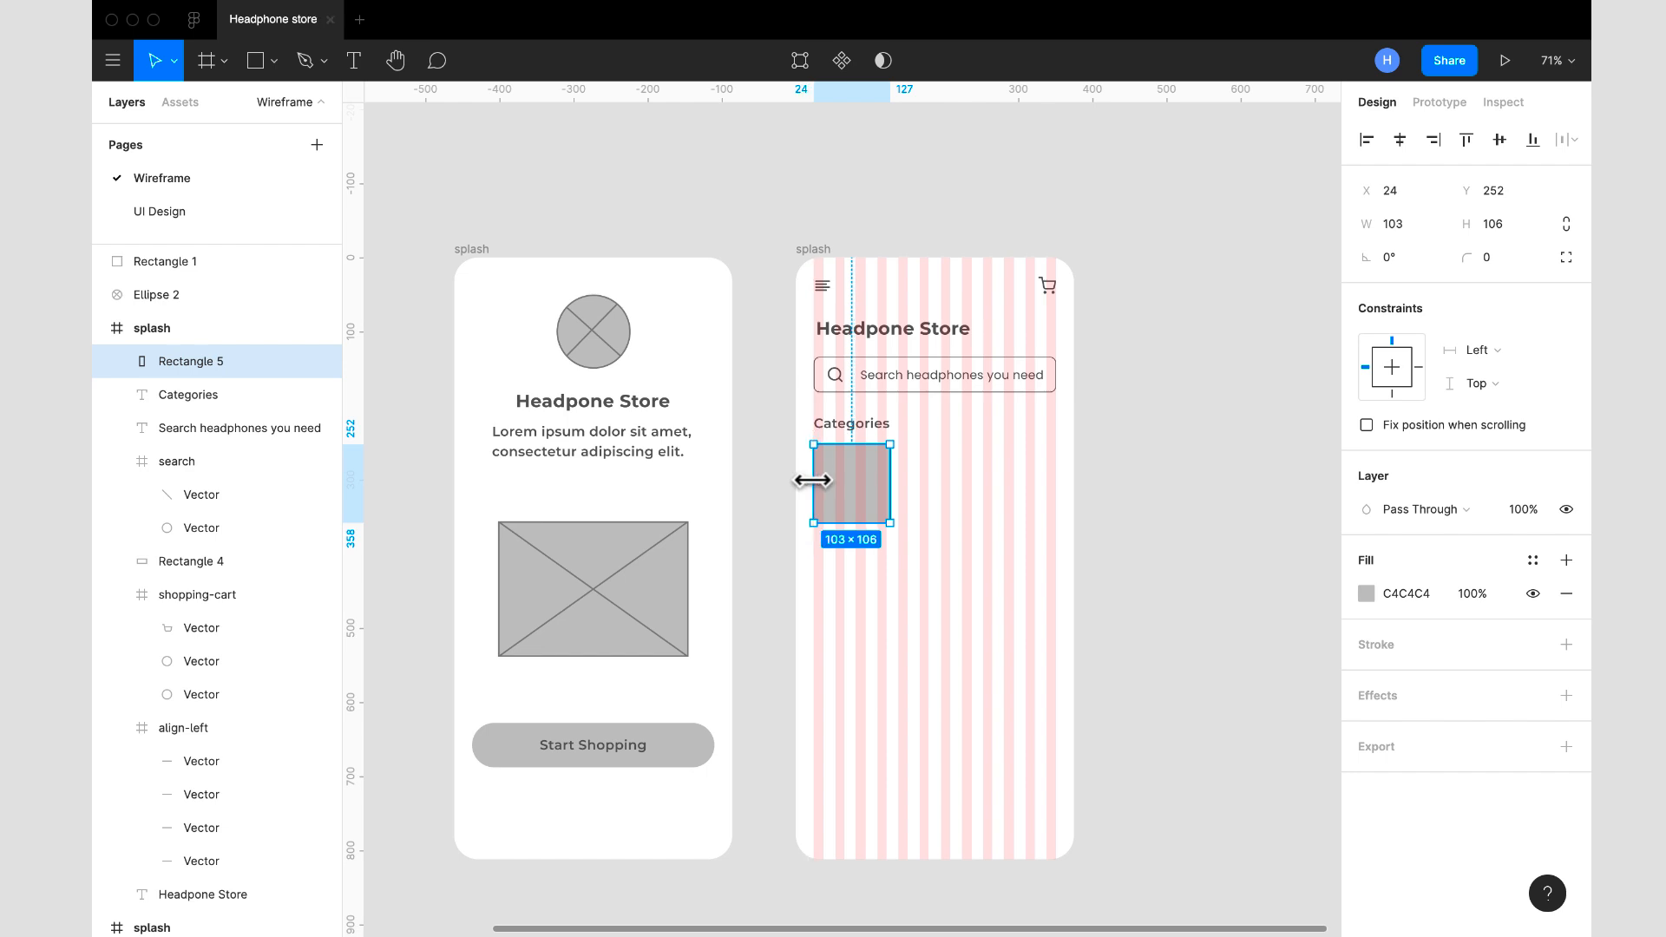
scroll(902, 460, up, 5)
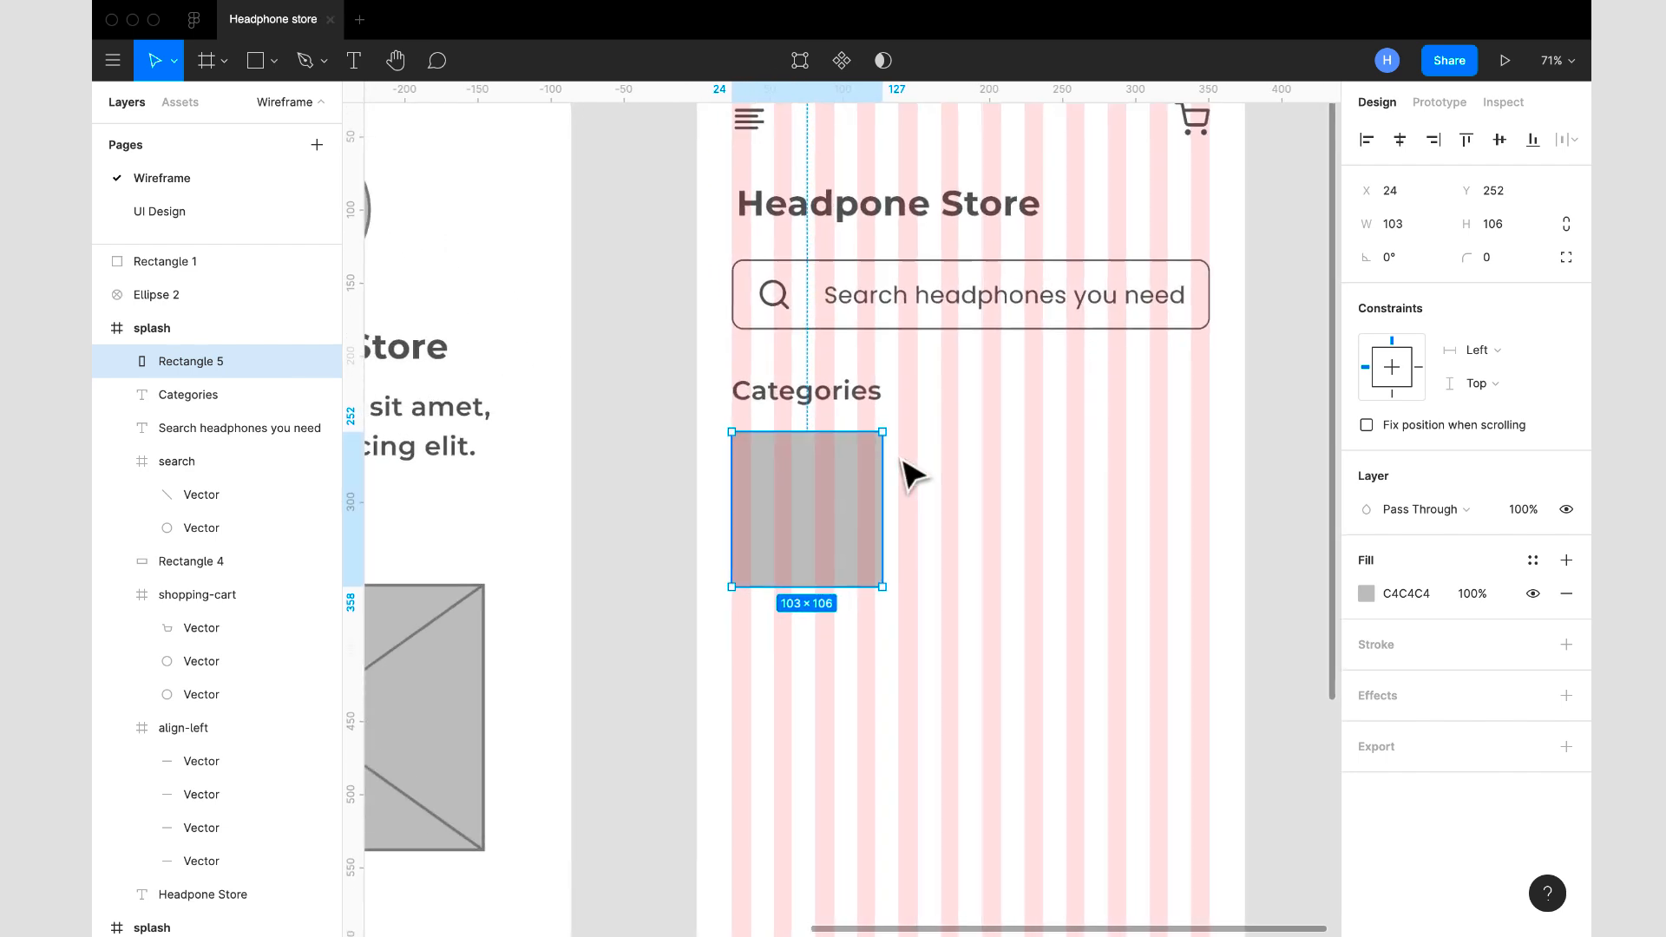
drag(875, 462, 871, 463)
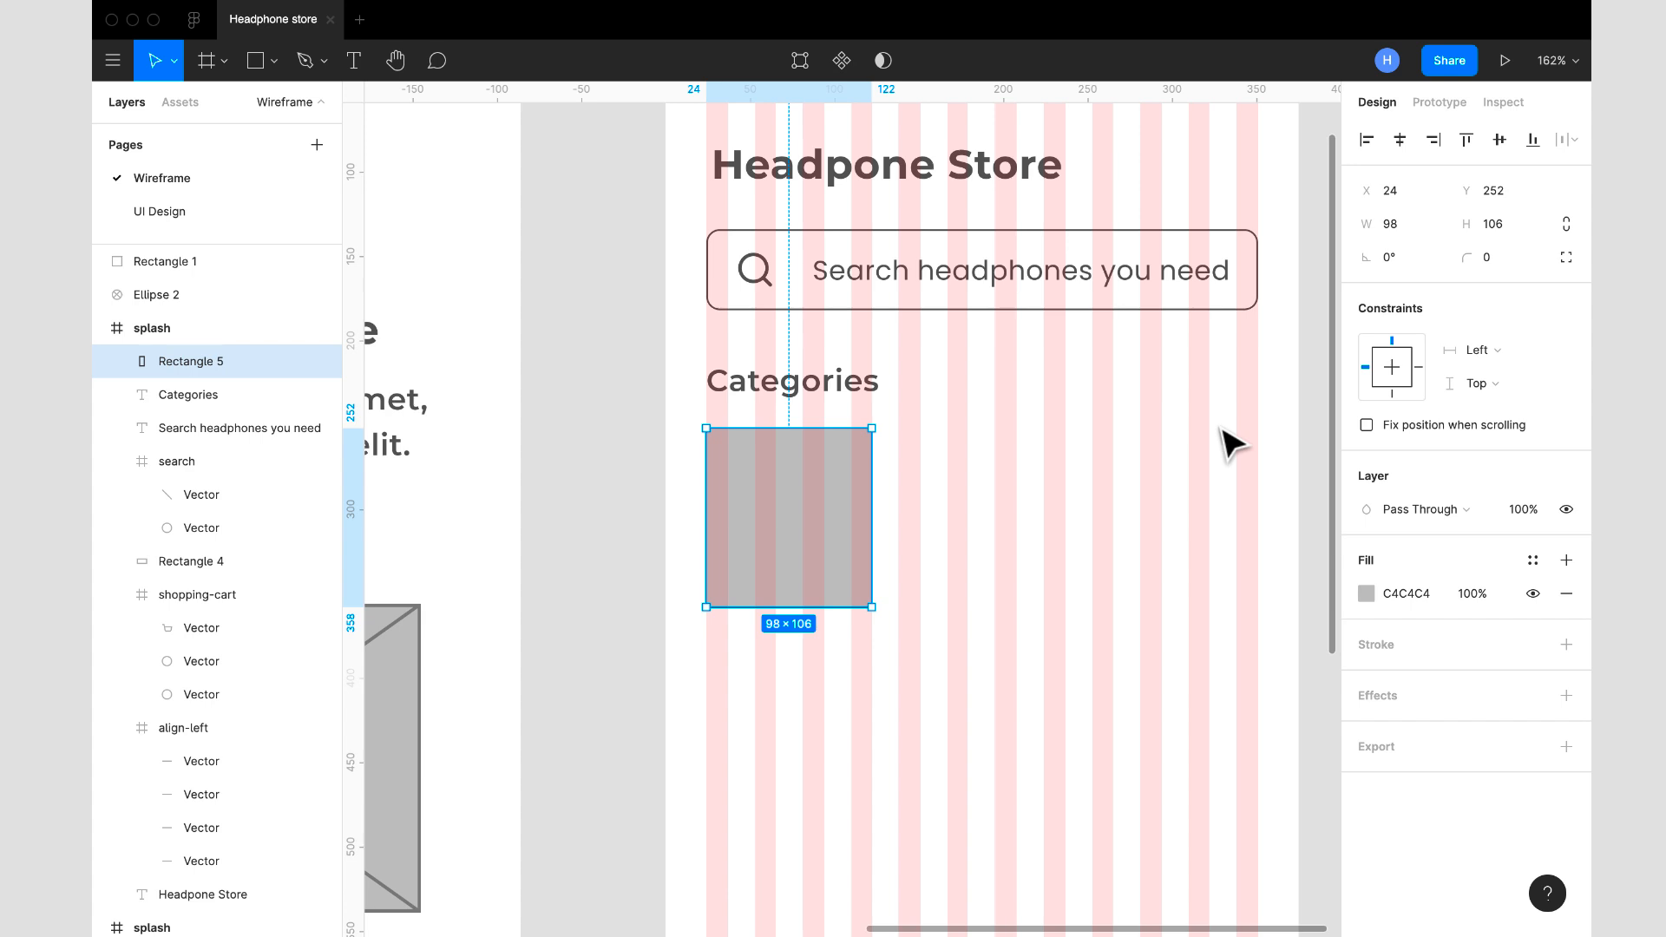
scroll(1219, 439, down, 2)
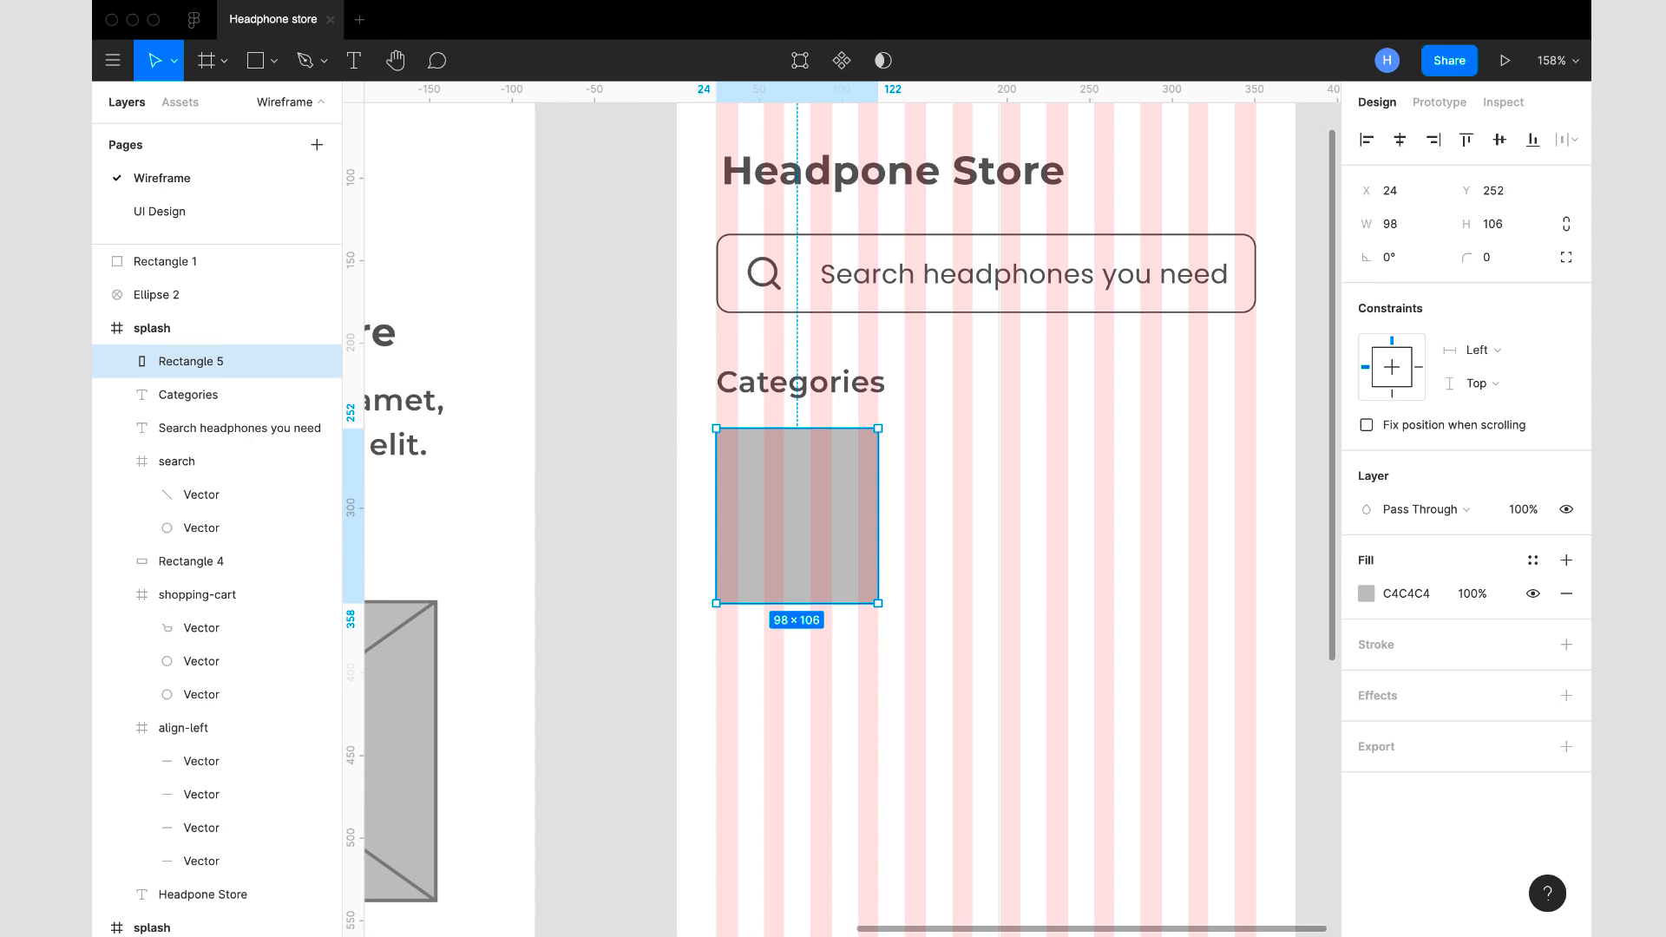
- Set the category rectangle's height to 130 and its corner radius to 8
click(1492, 224)
text(130)
key(Return)
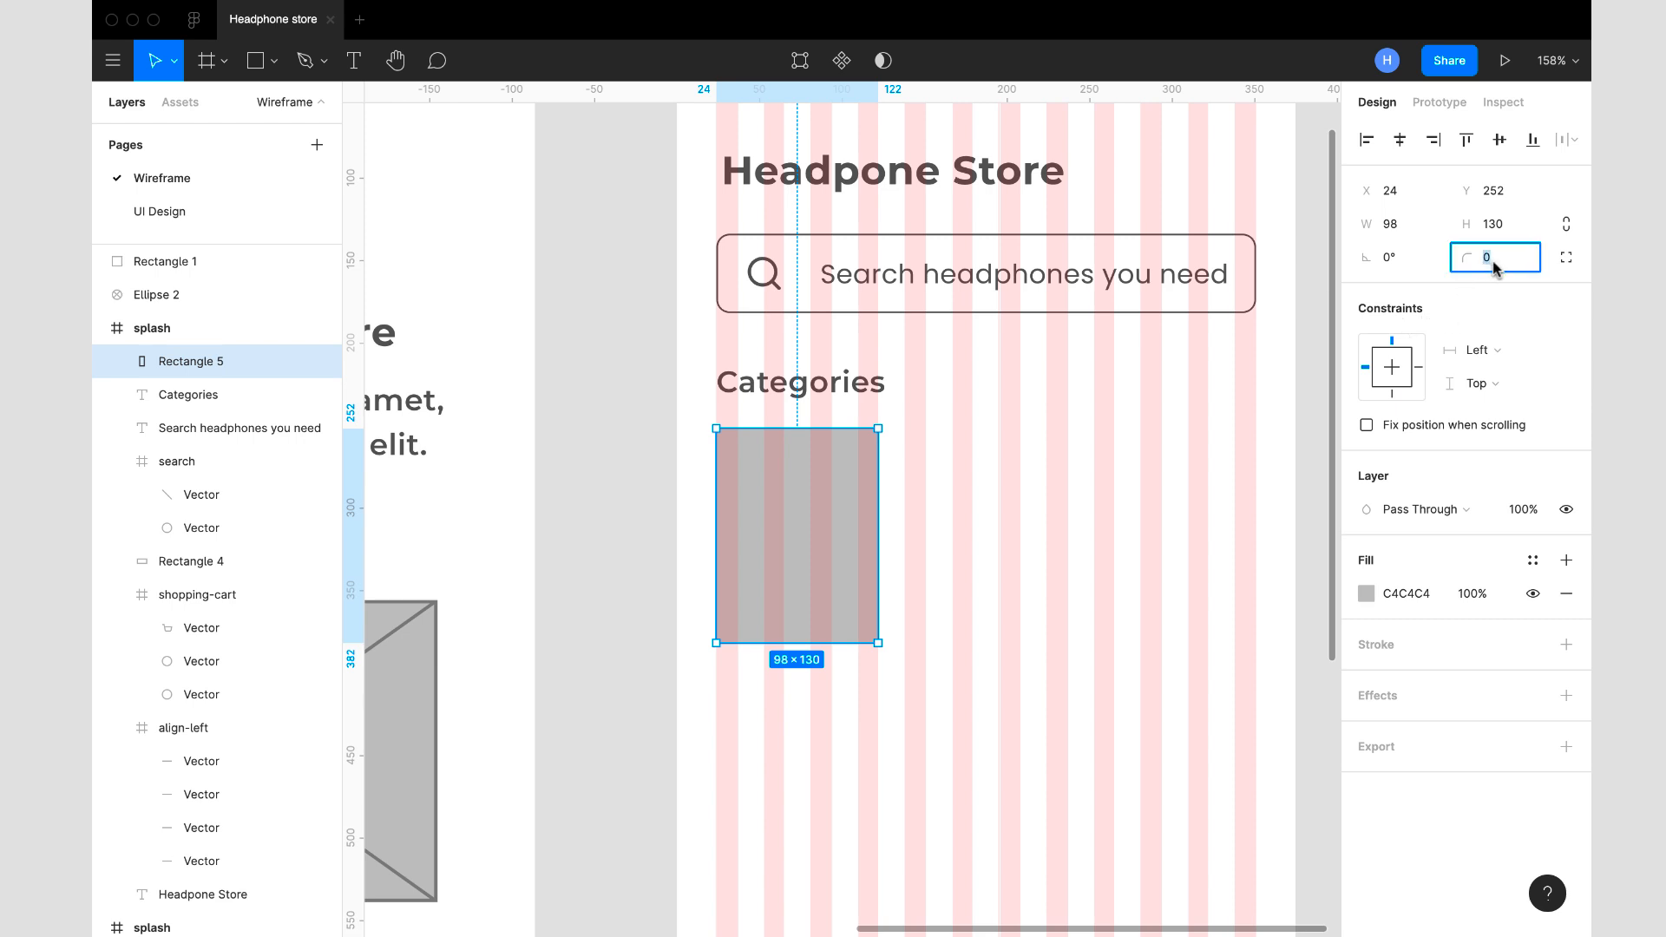
key(Return)
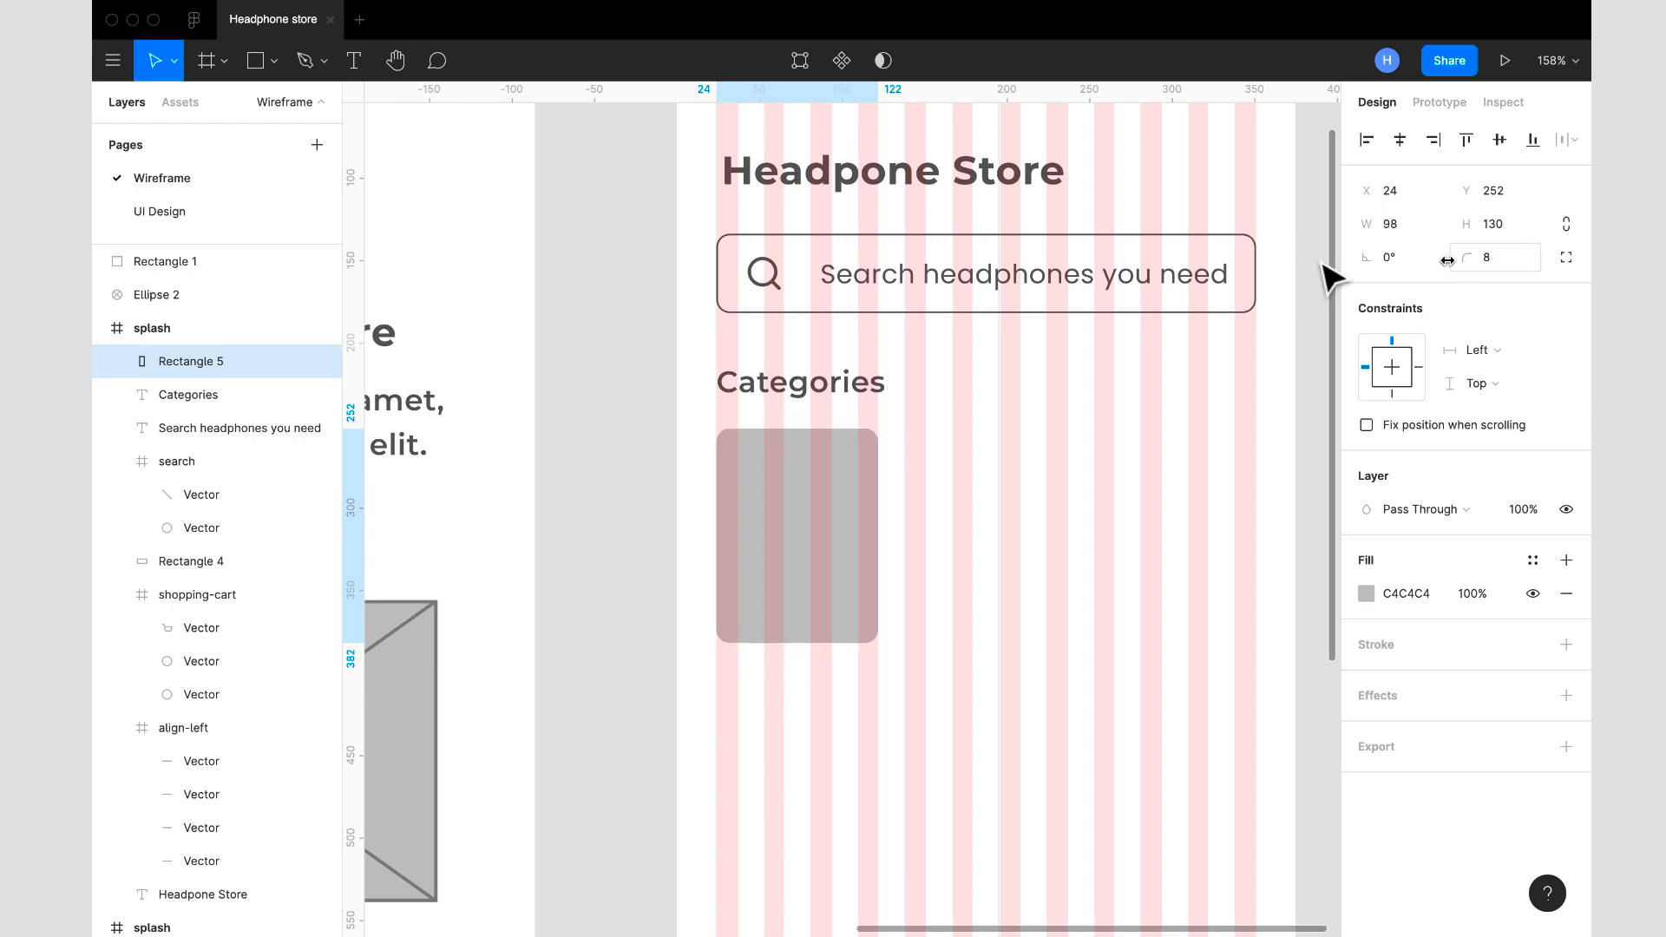
- Hide the 12-column layout grid on the copied splash frame
scroll(811, 494, down, 5)
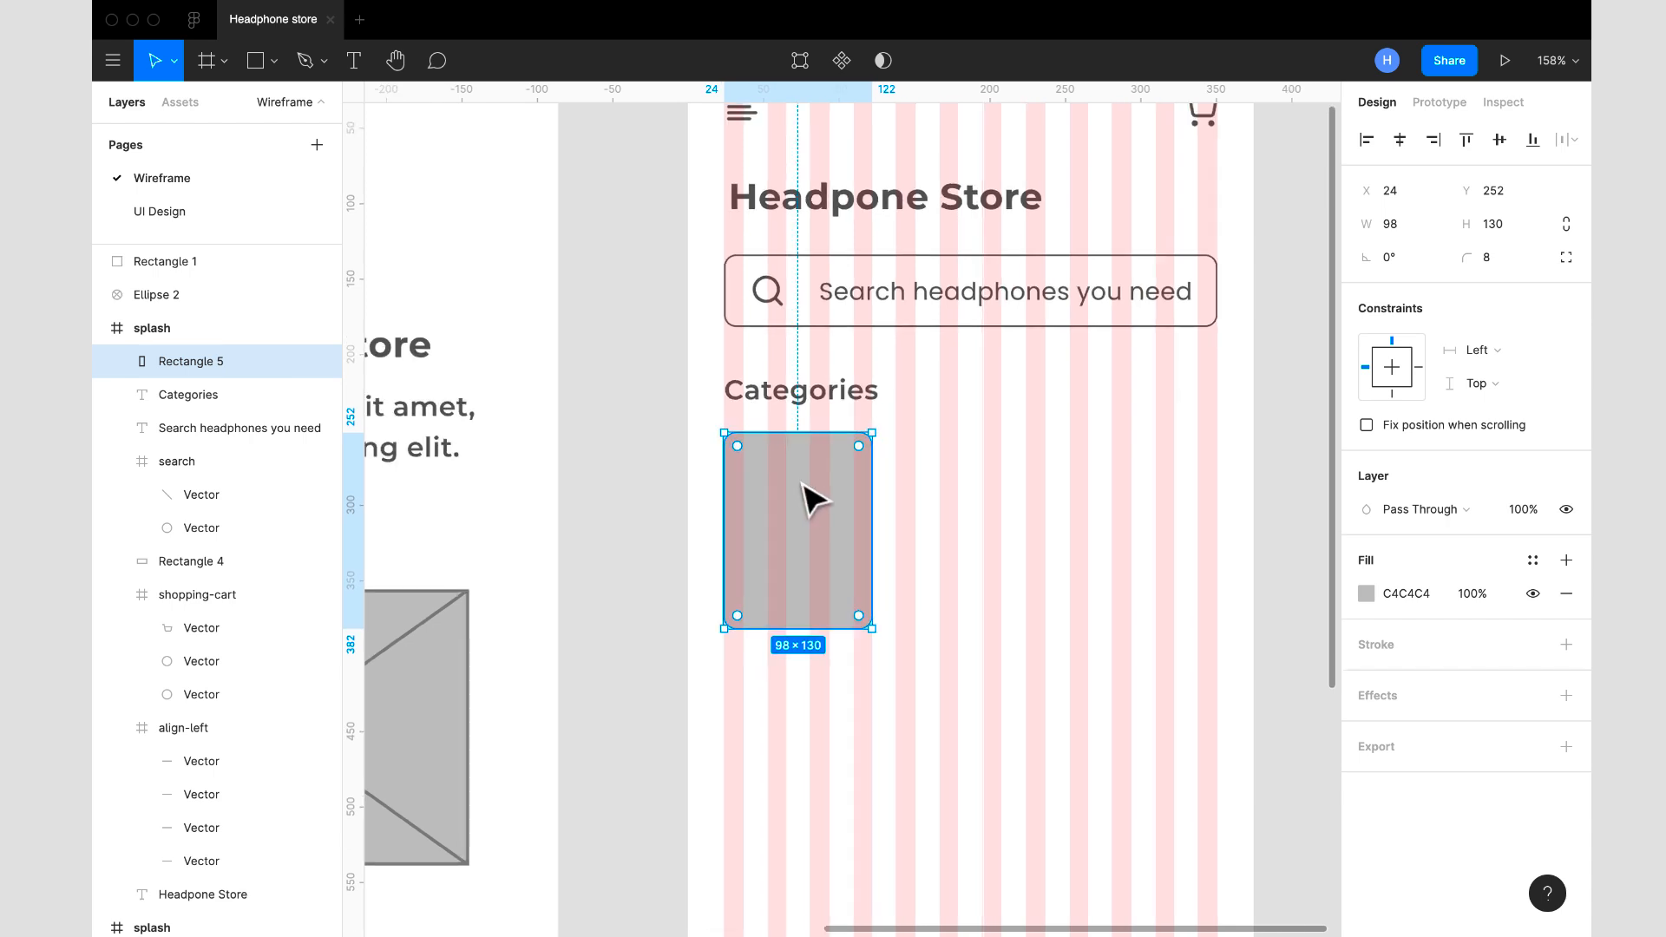
click(748, 194)
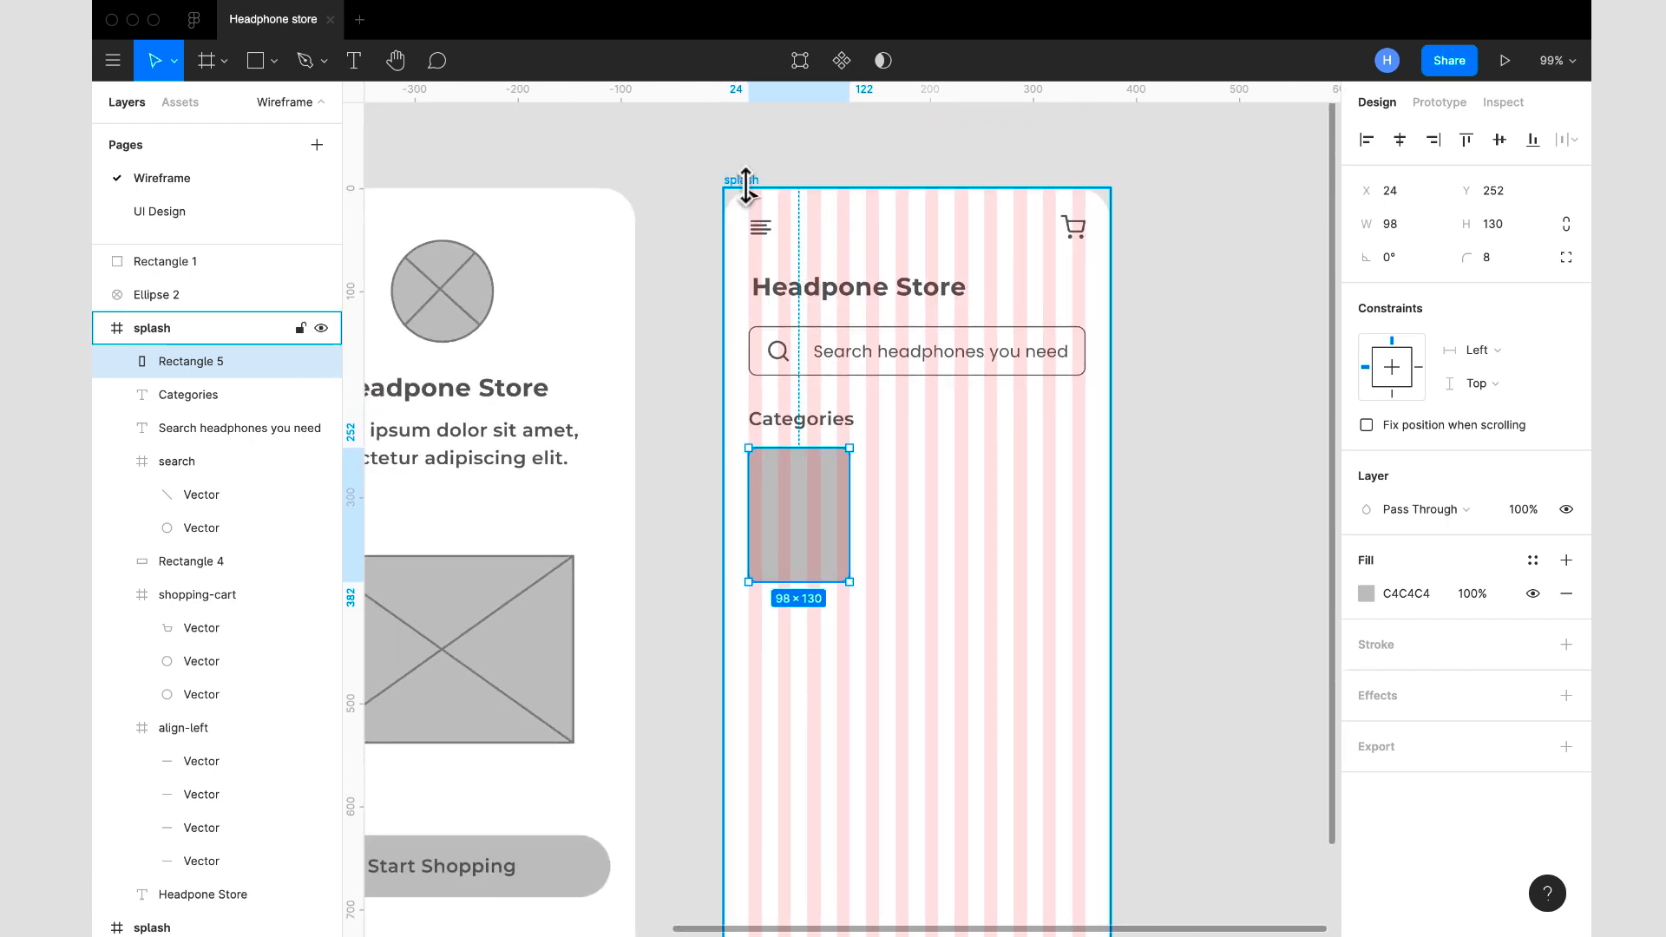
click(1533, 460)
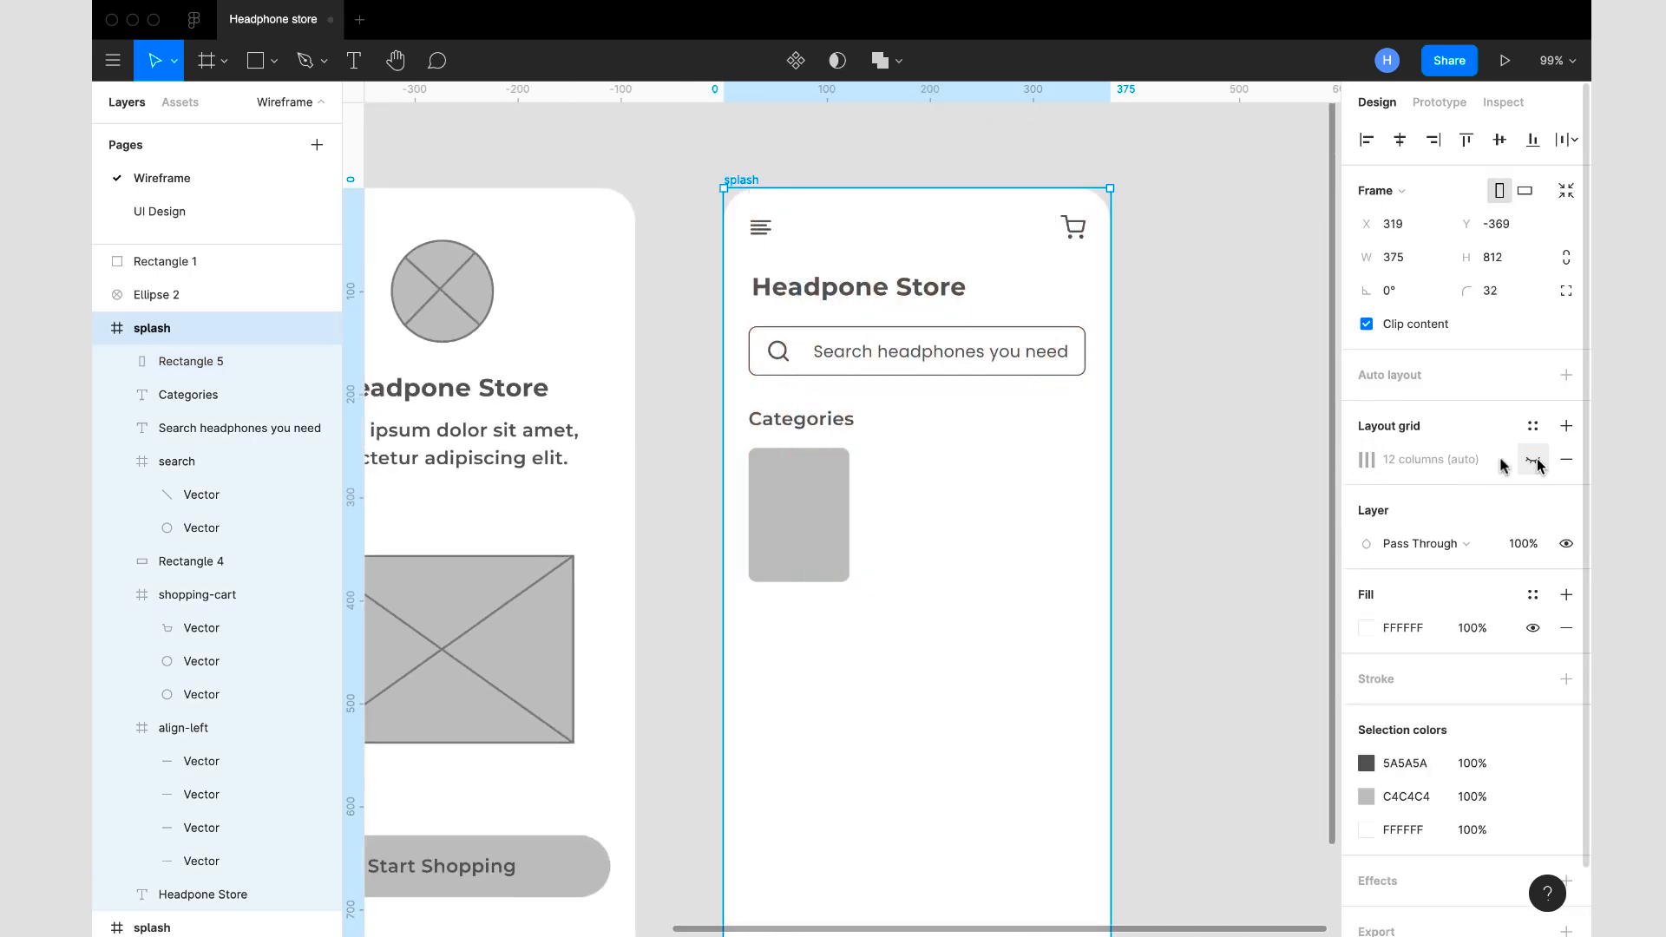
- Change the category rectangle's fill to F6F6F6
click(825, 551)
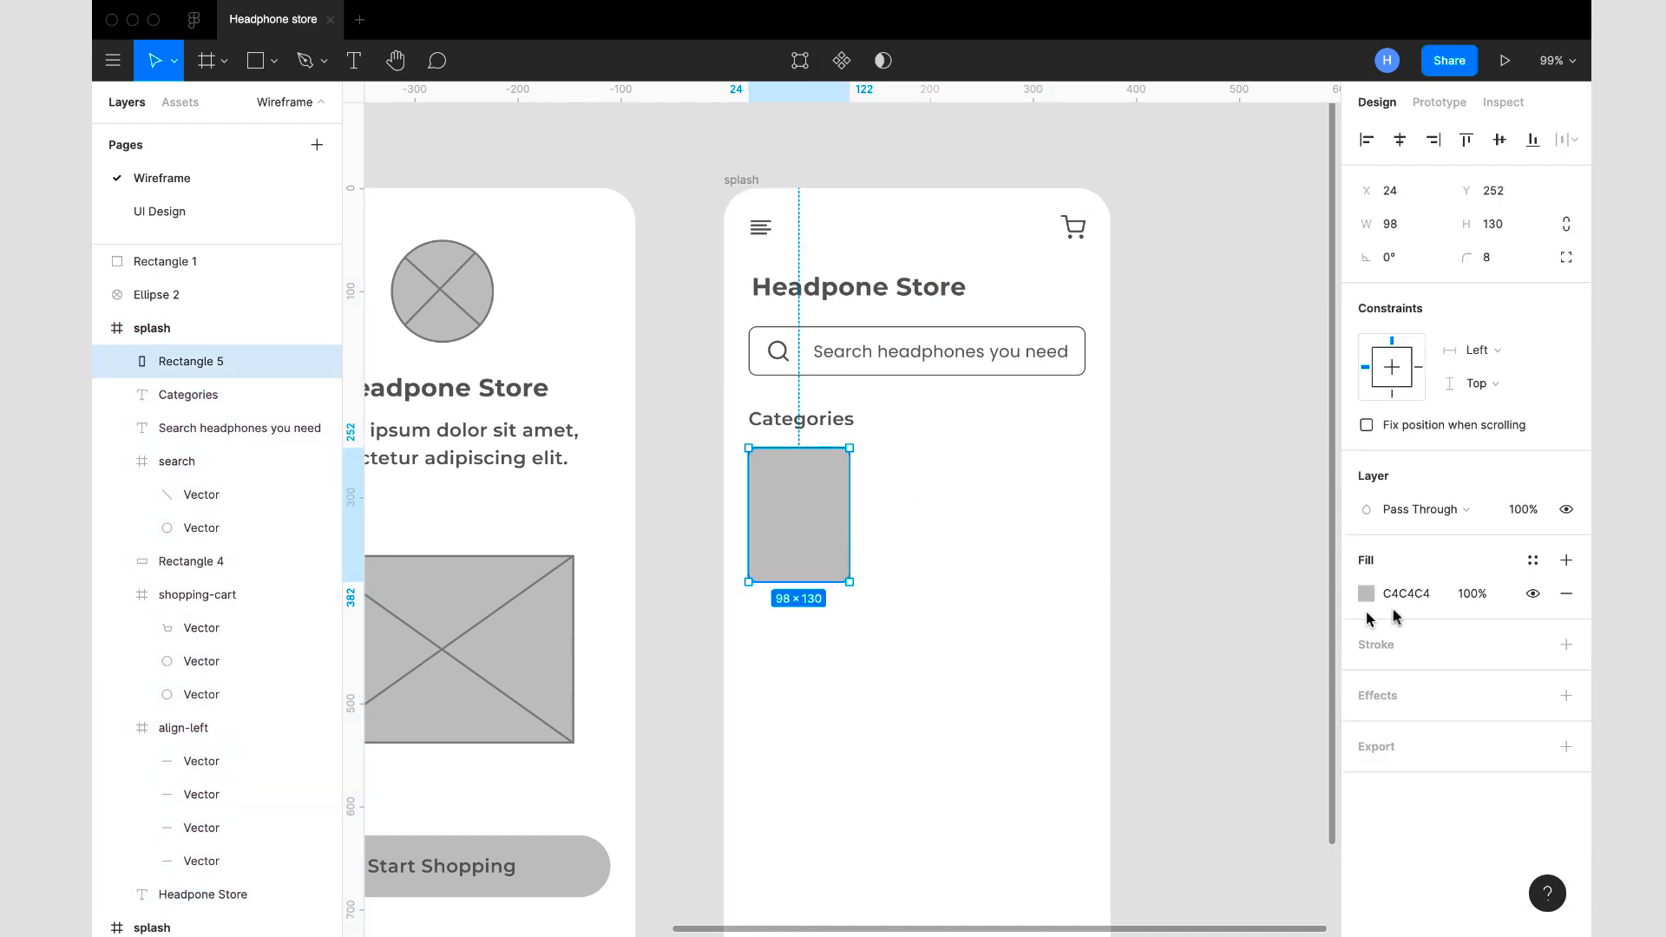
click(1419, 599)
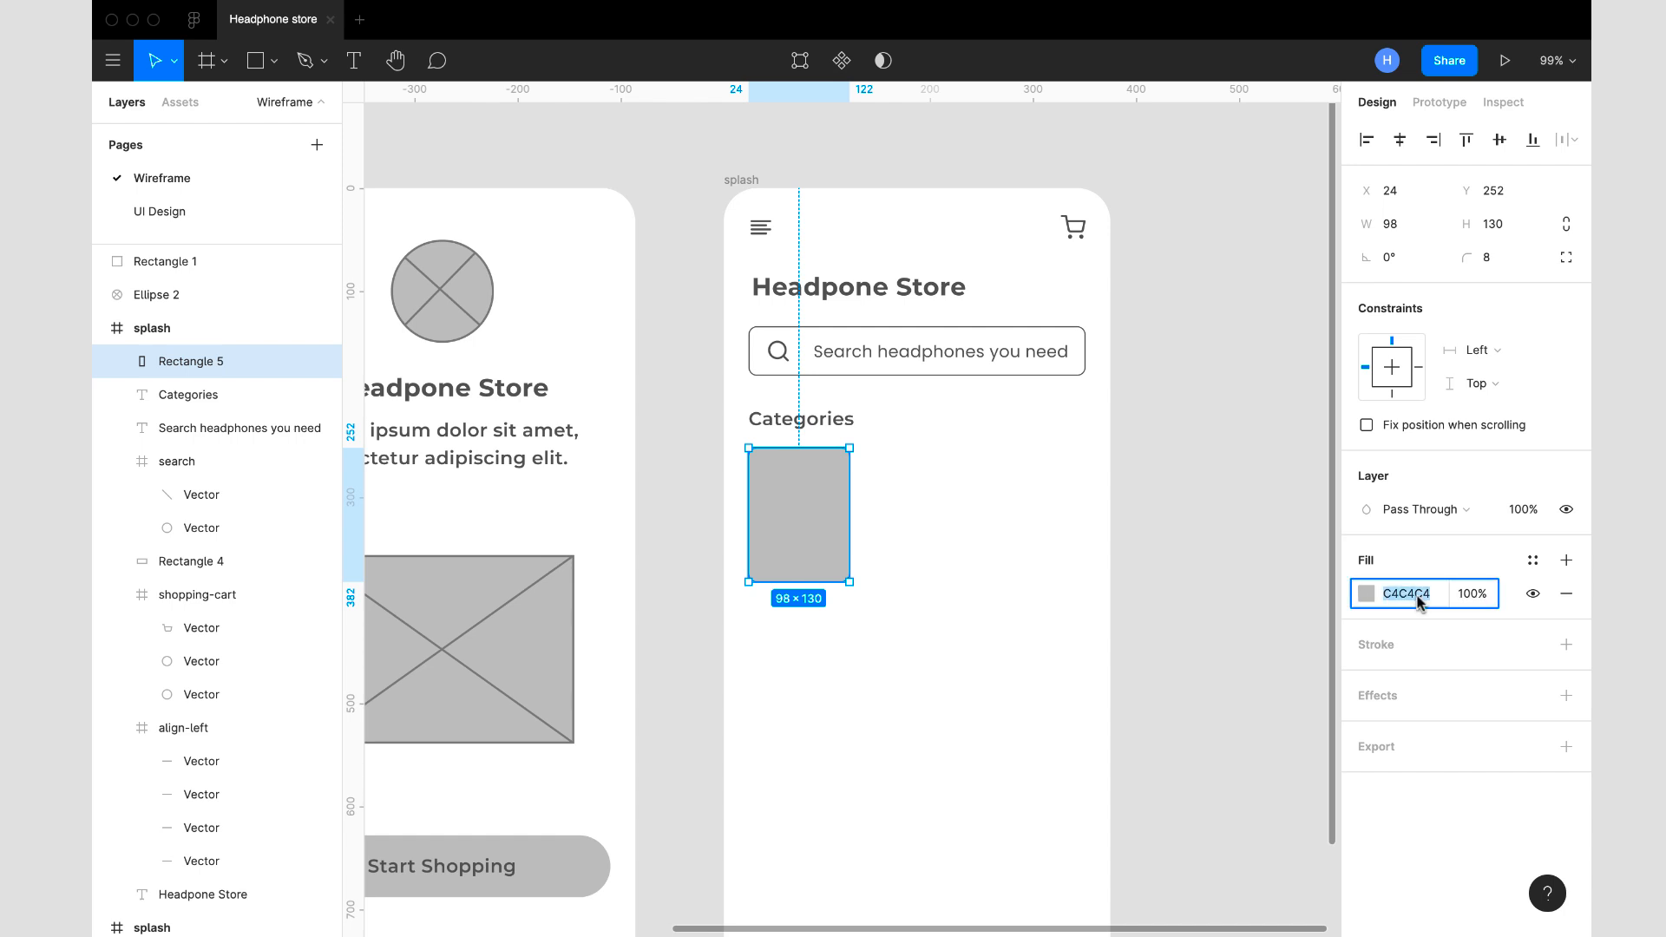
text(F6F6F6)
key(Return)
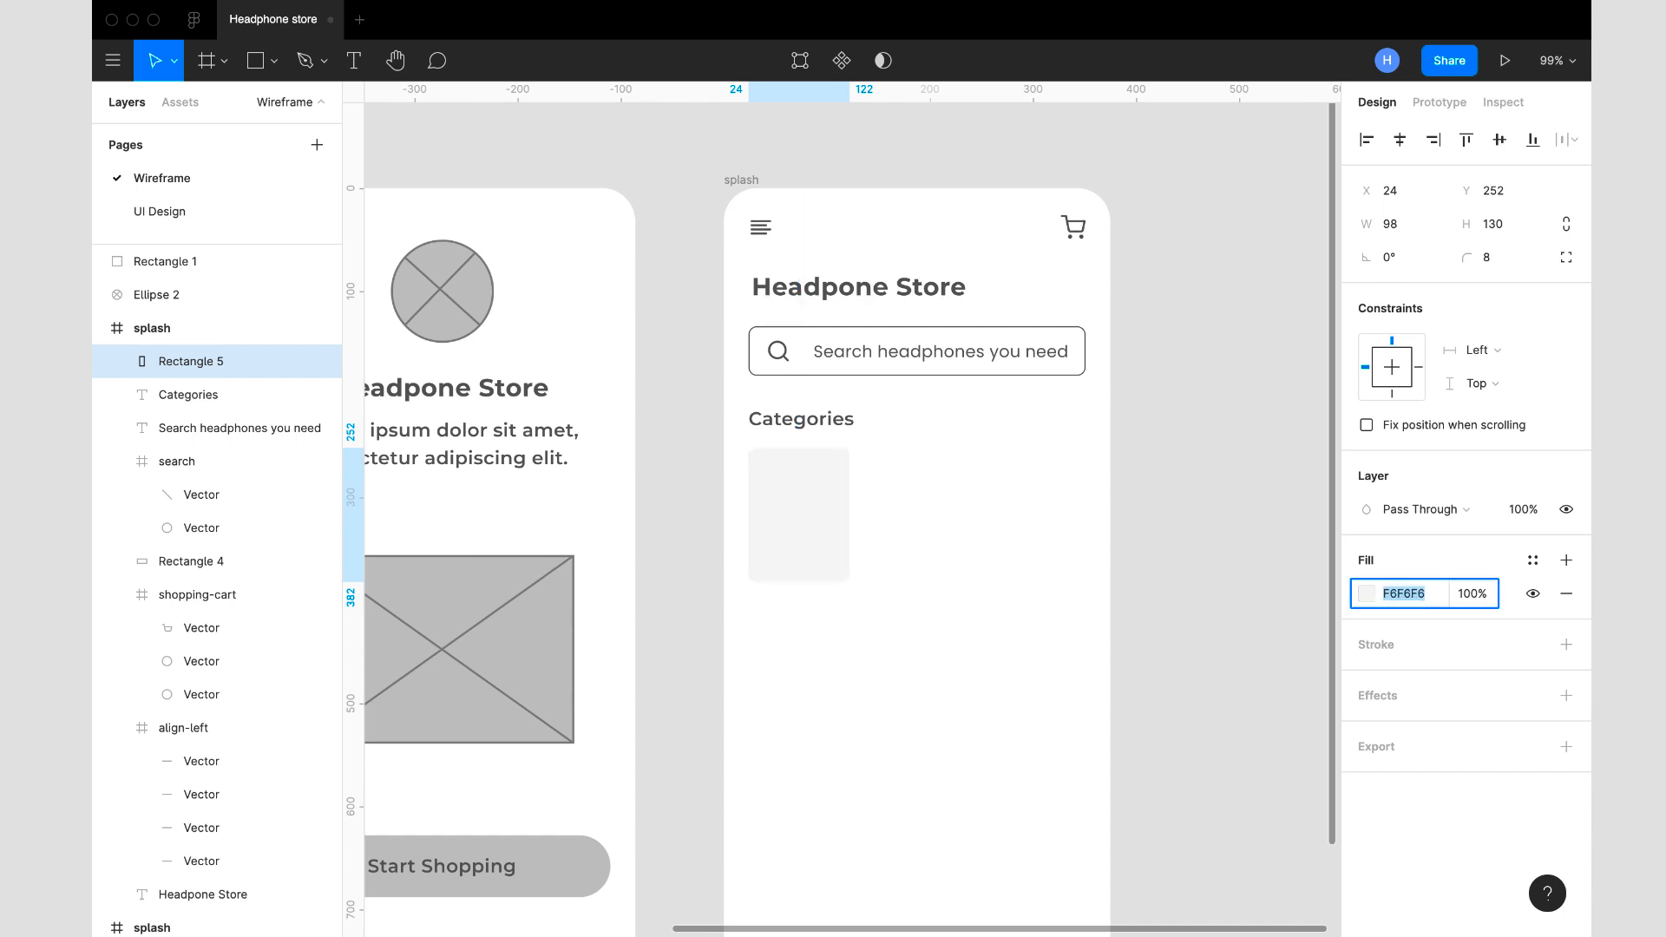
- Draw an ellipse beside the category card and set its size to 40 × 40
scroll(1145, 512, down, 5)
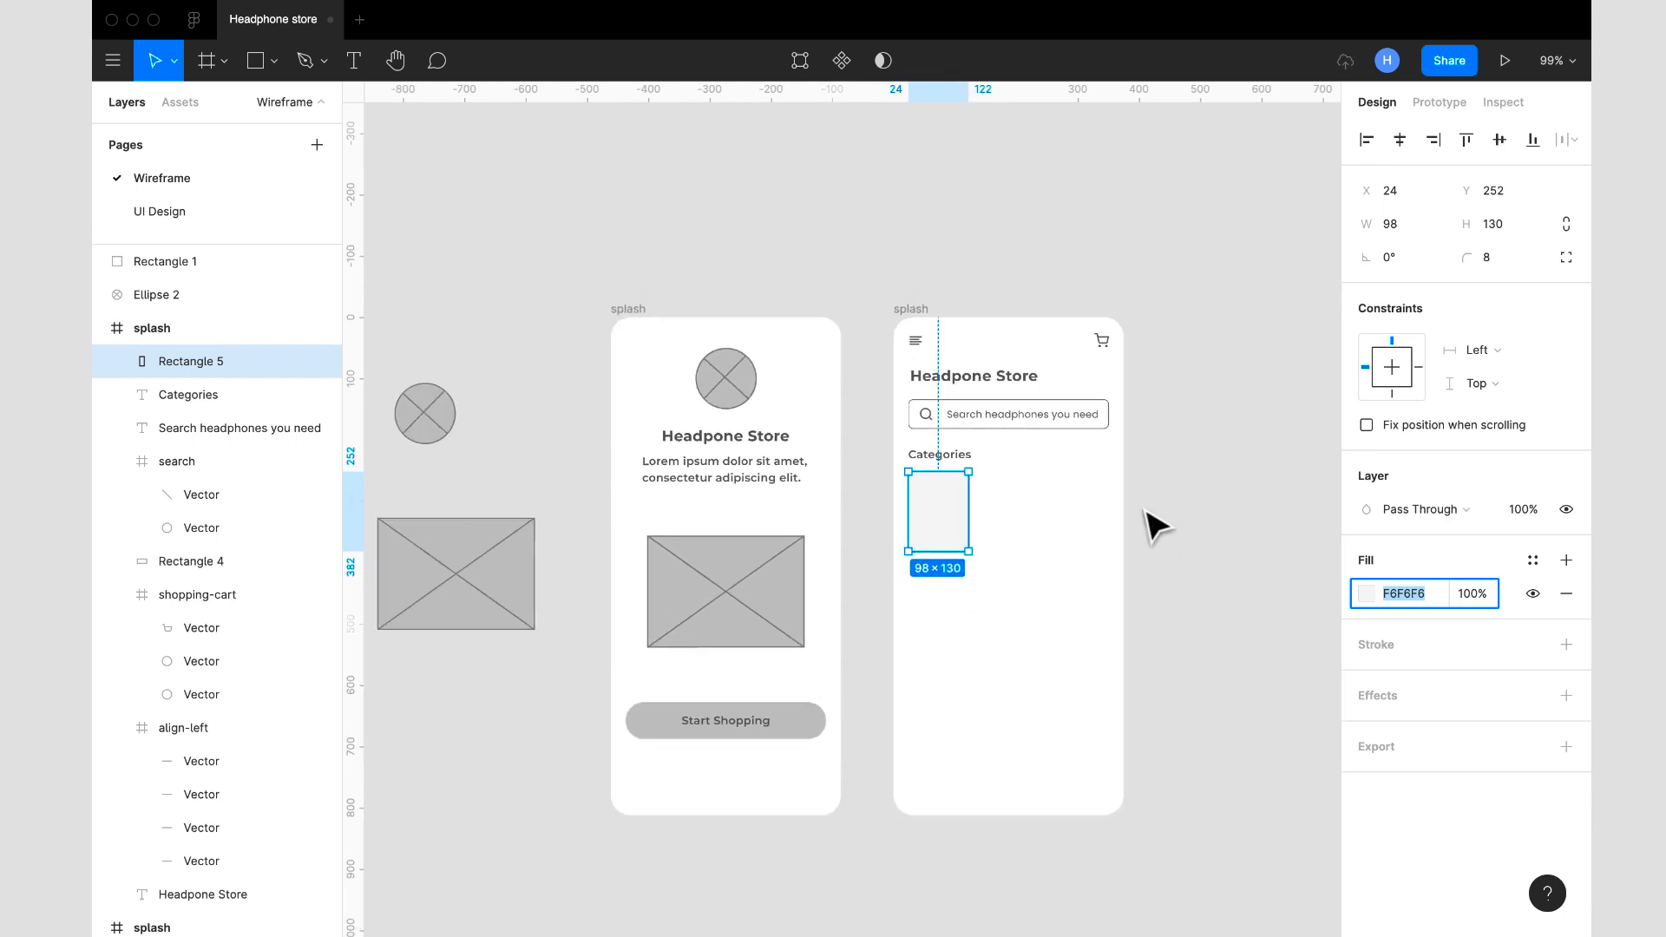
scroll(1145, 512, up, 4)
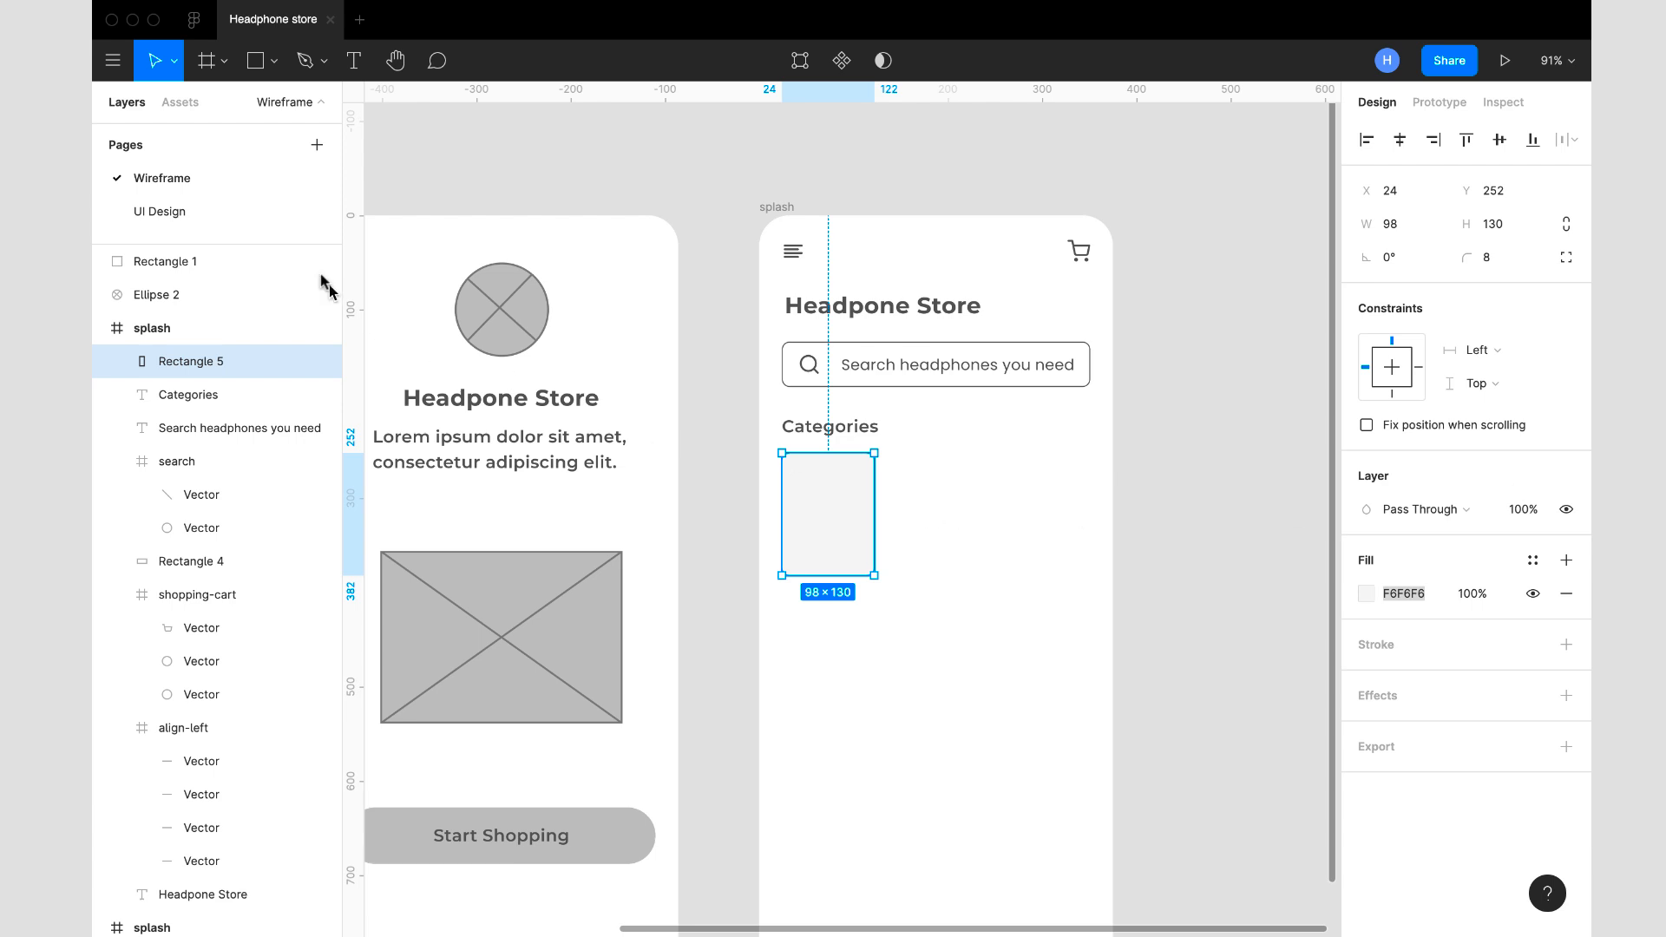
click(273, 63)
click(252, 181)
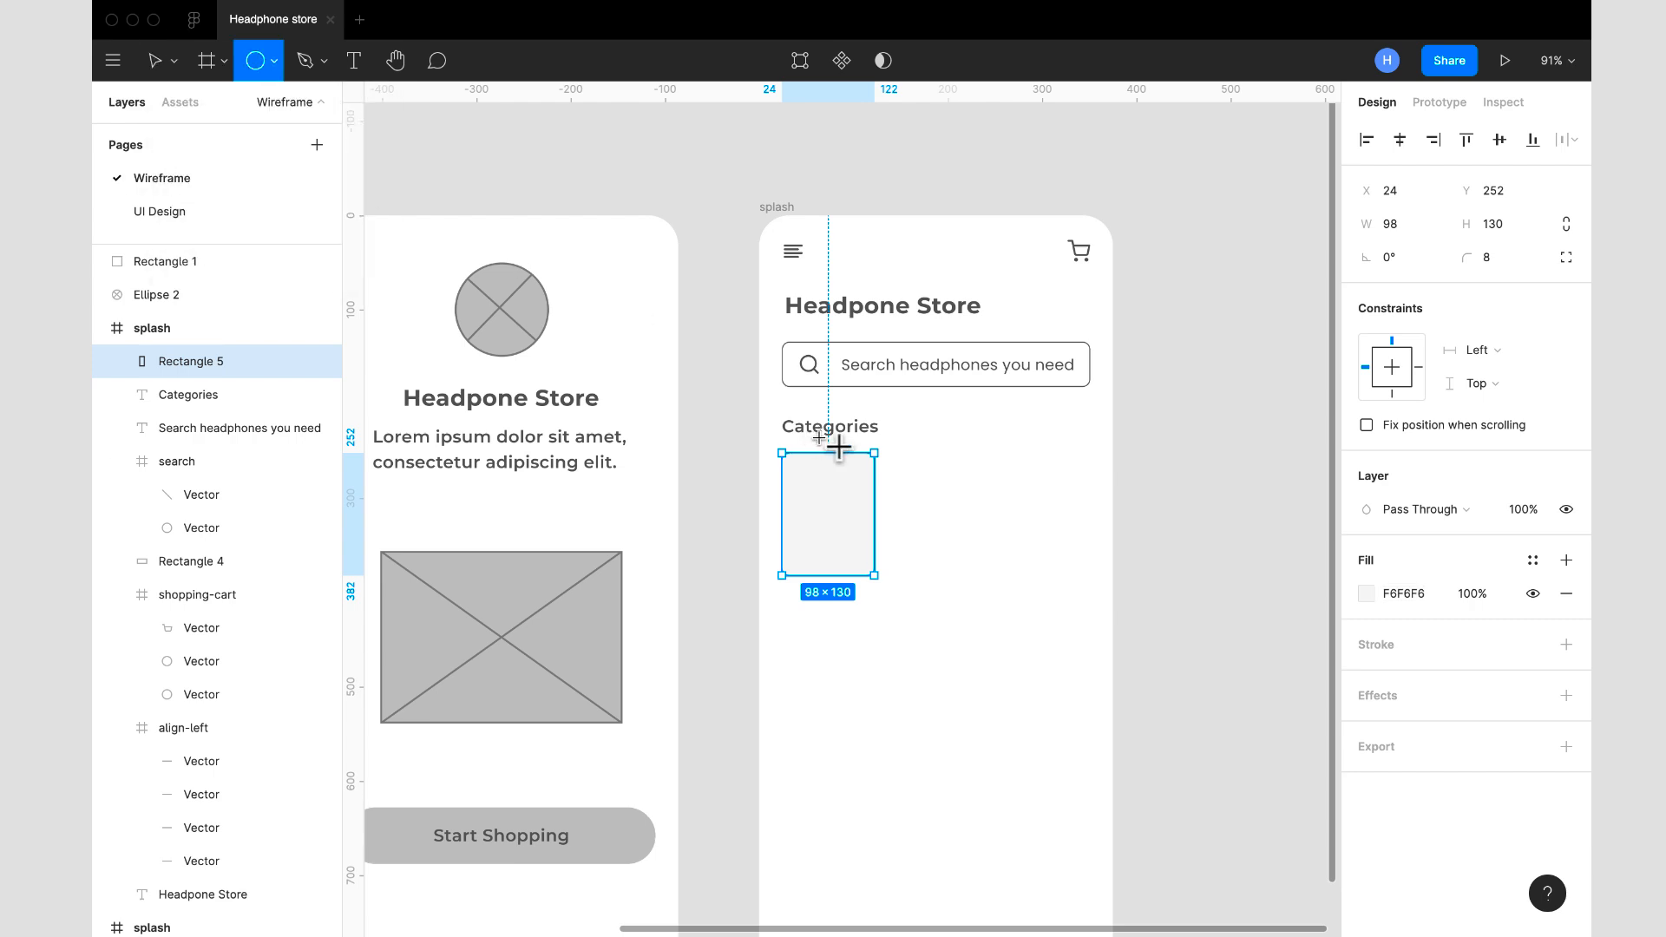
drag(949, 507, 990, 550)
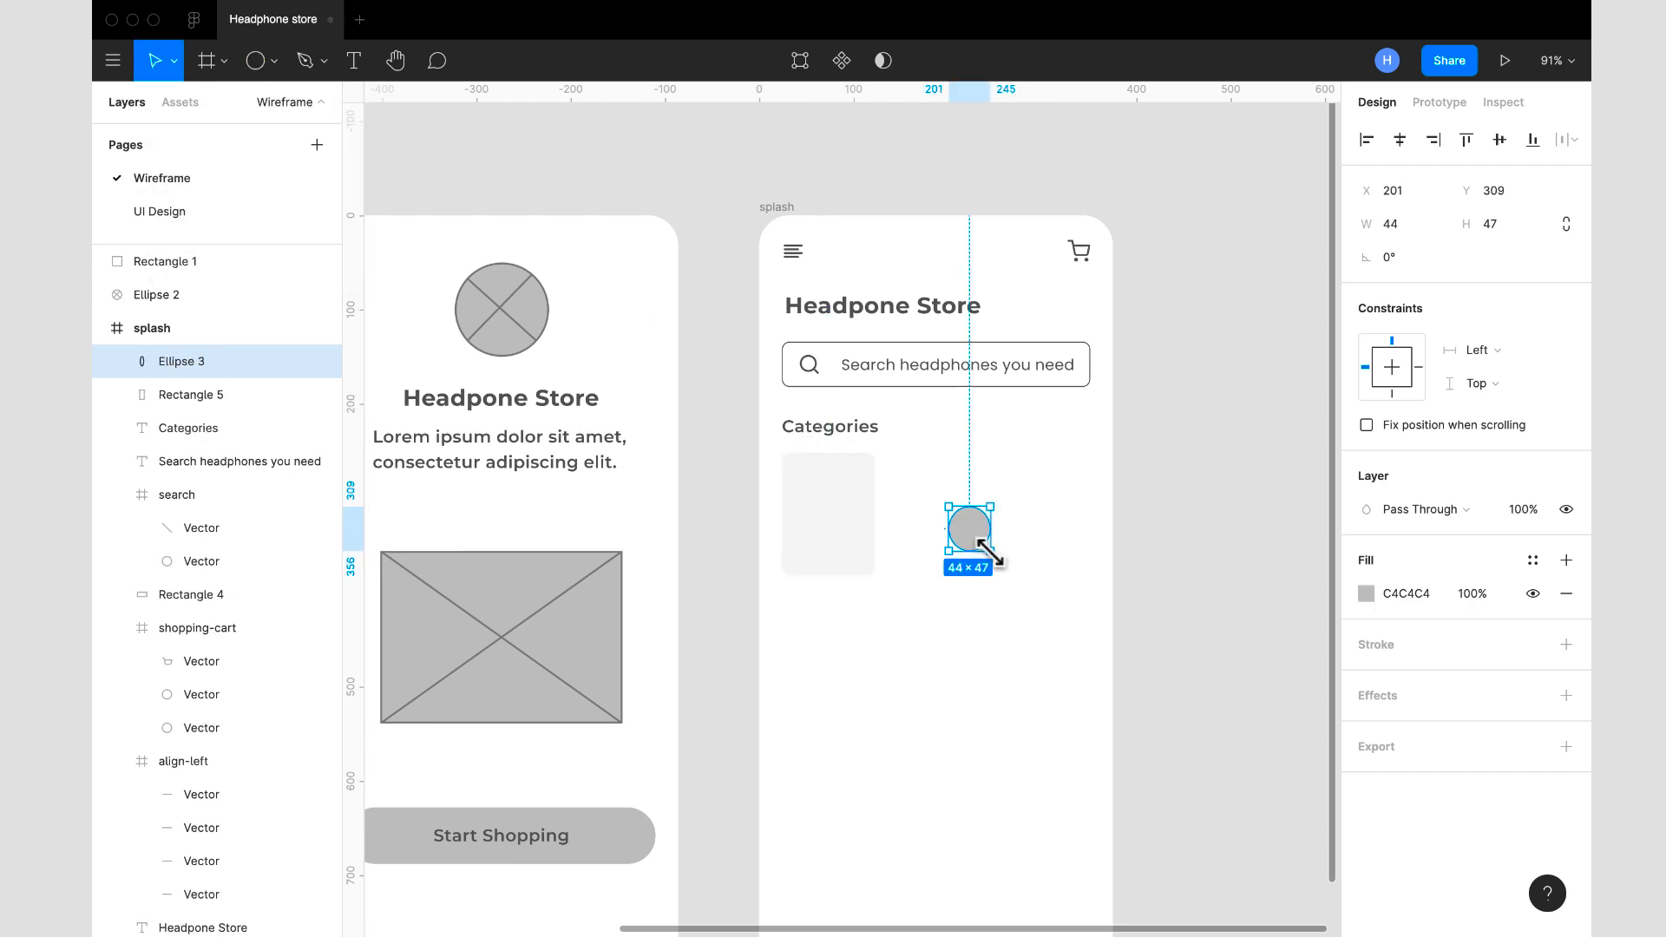
click(1403, 228)
text(40)
key(Tab)
text(40)
key(Return)
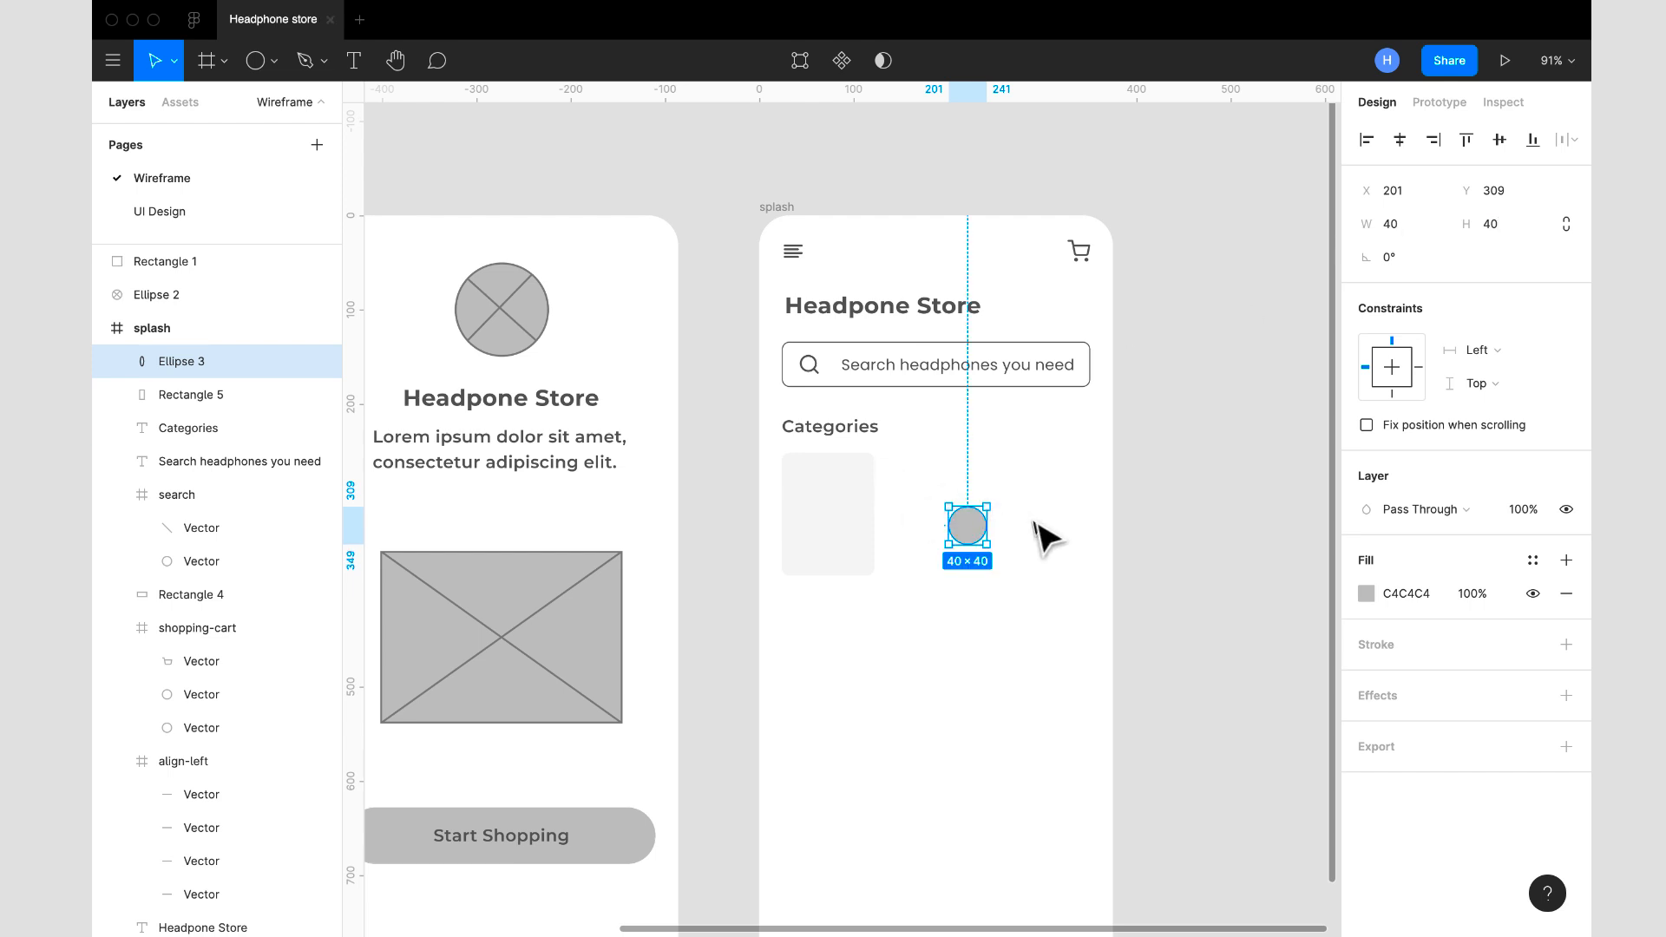
- Sample the first splash frame's logo circle as the small circle's fill, and move the circle onto the category card at X 56, Y 278
click(1366, 595)
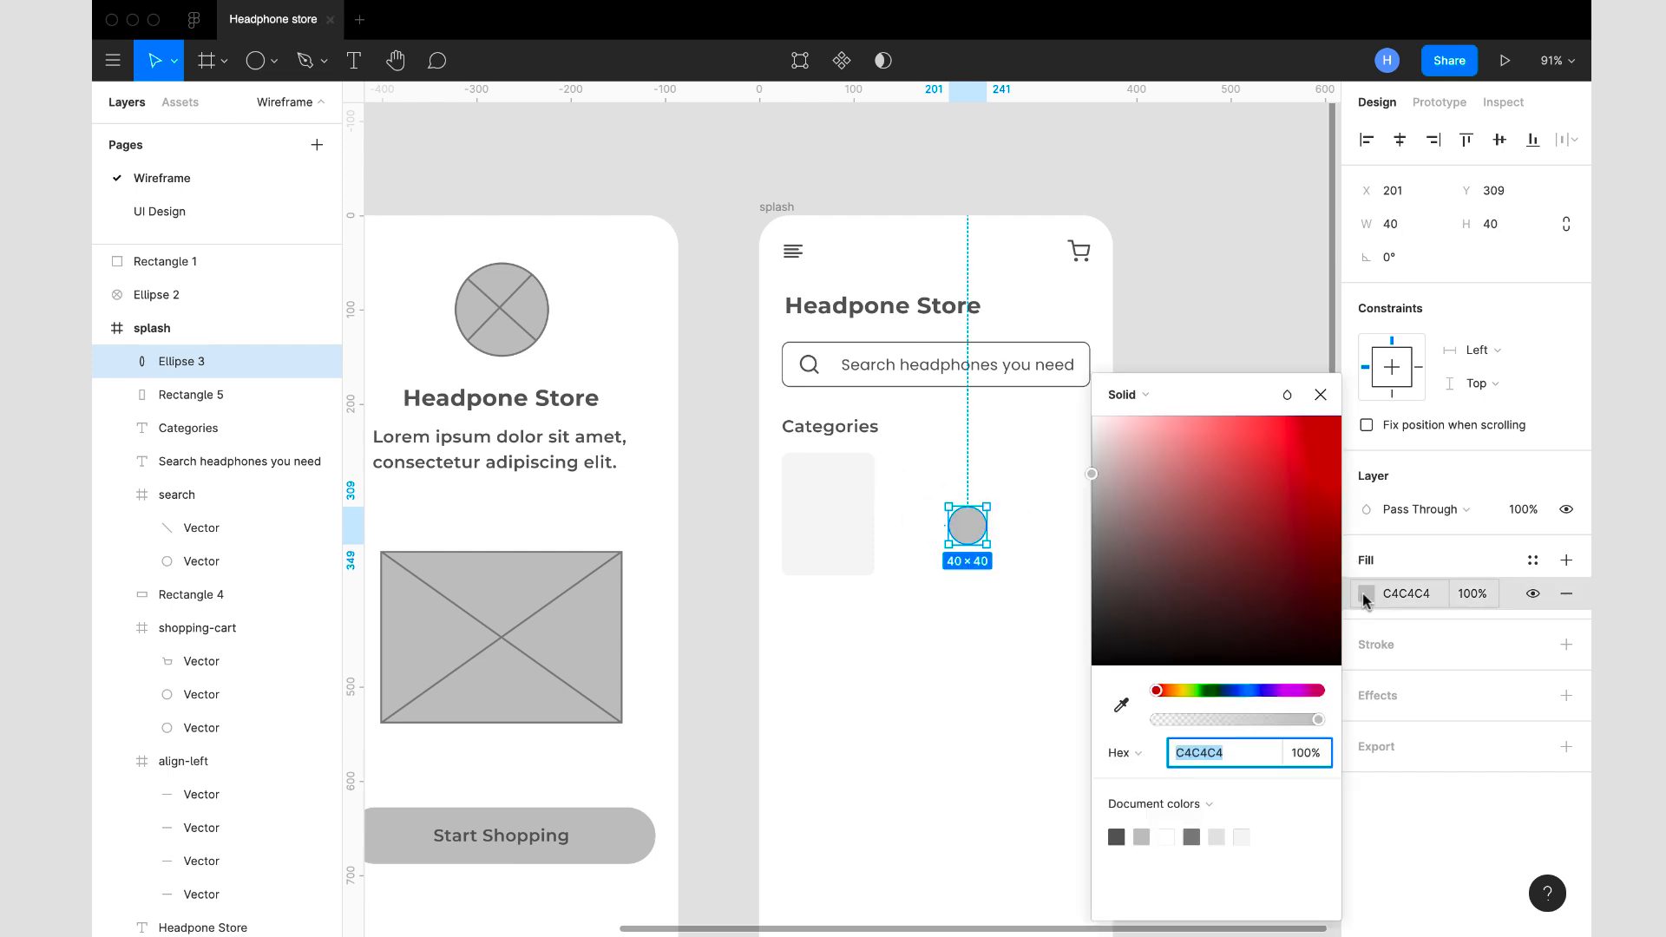
click(1121, 704)
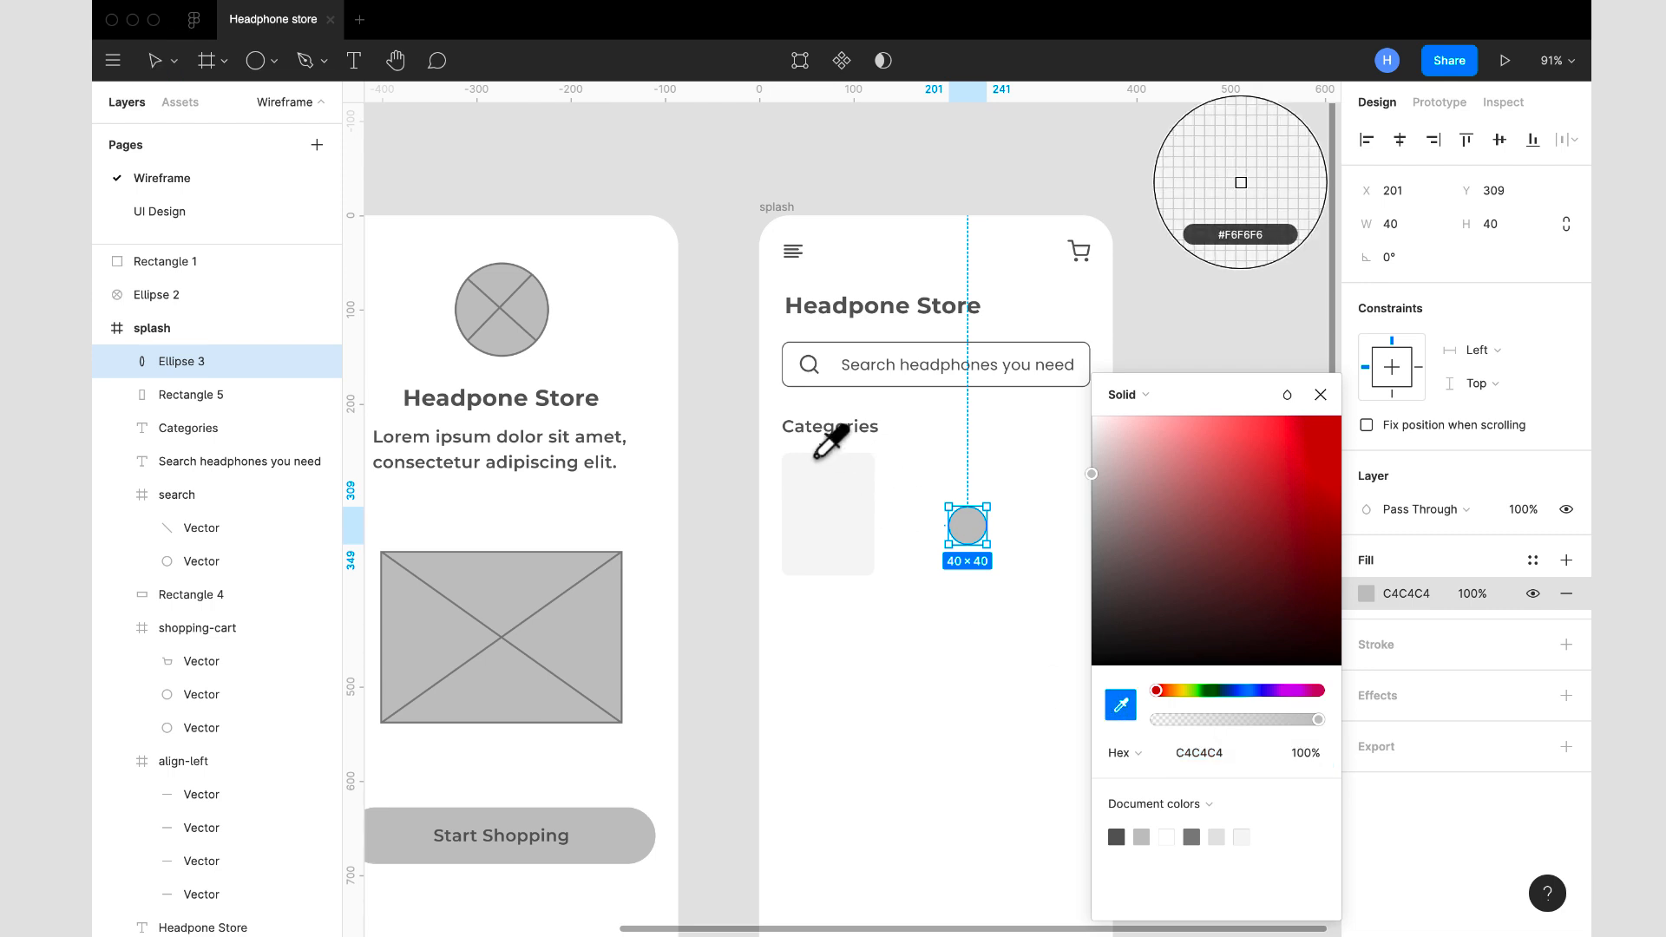
click(512, 321)
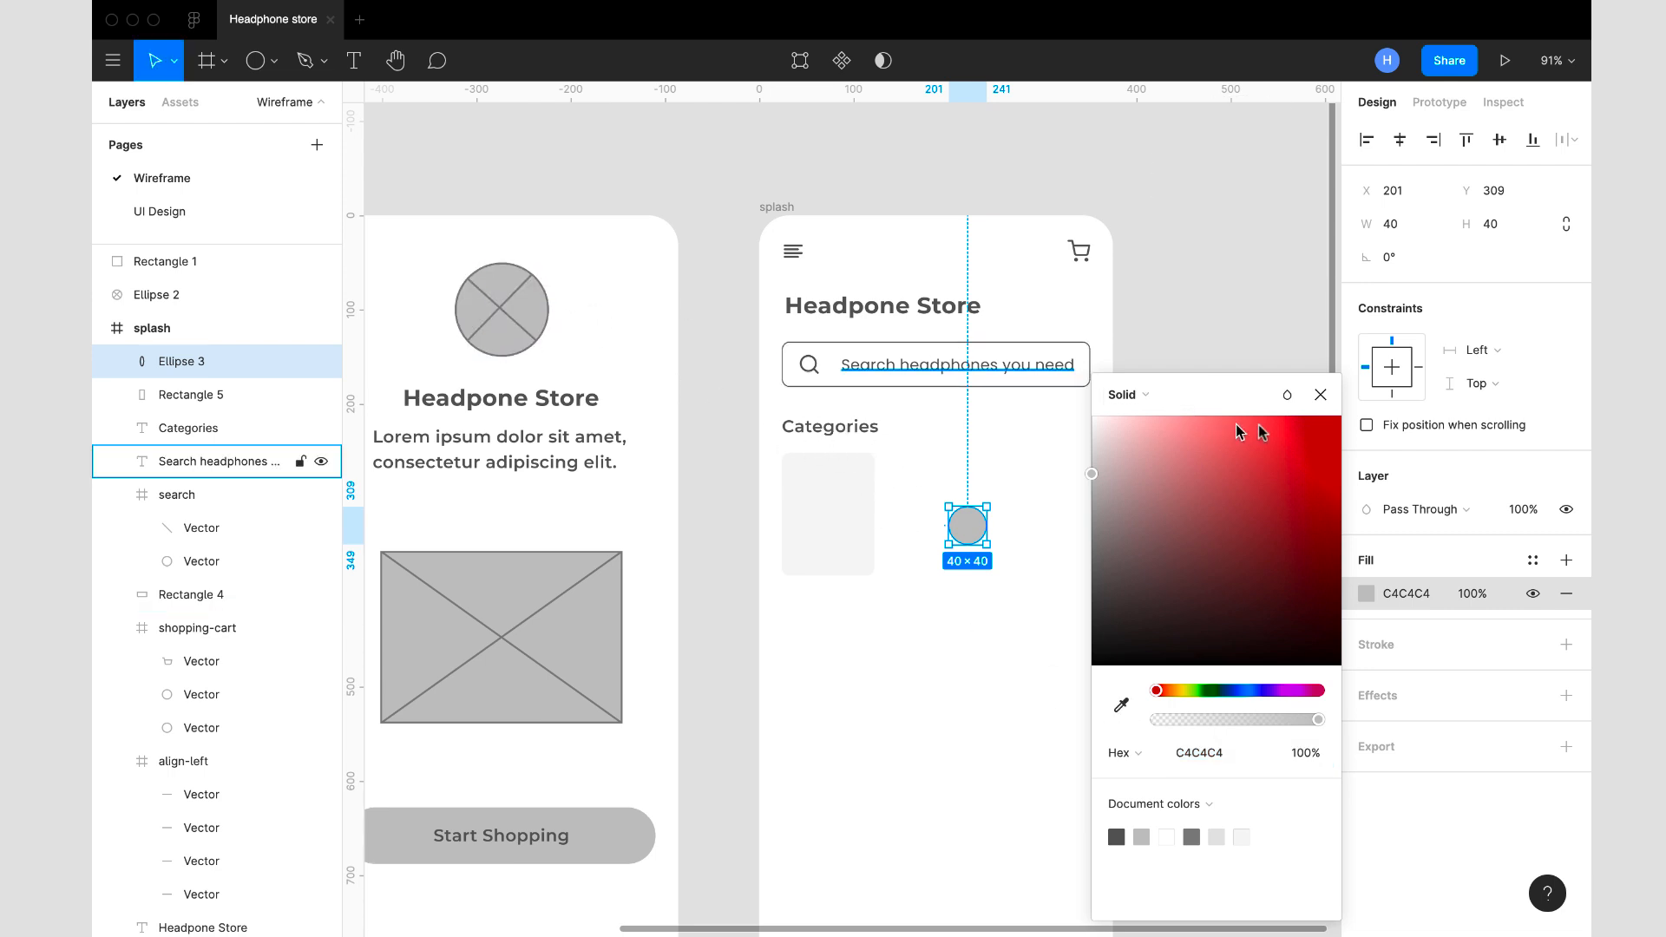
click(1320, 395)
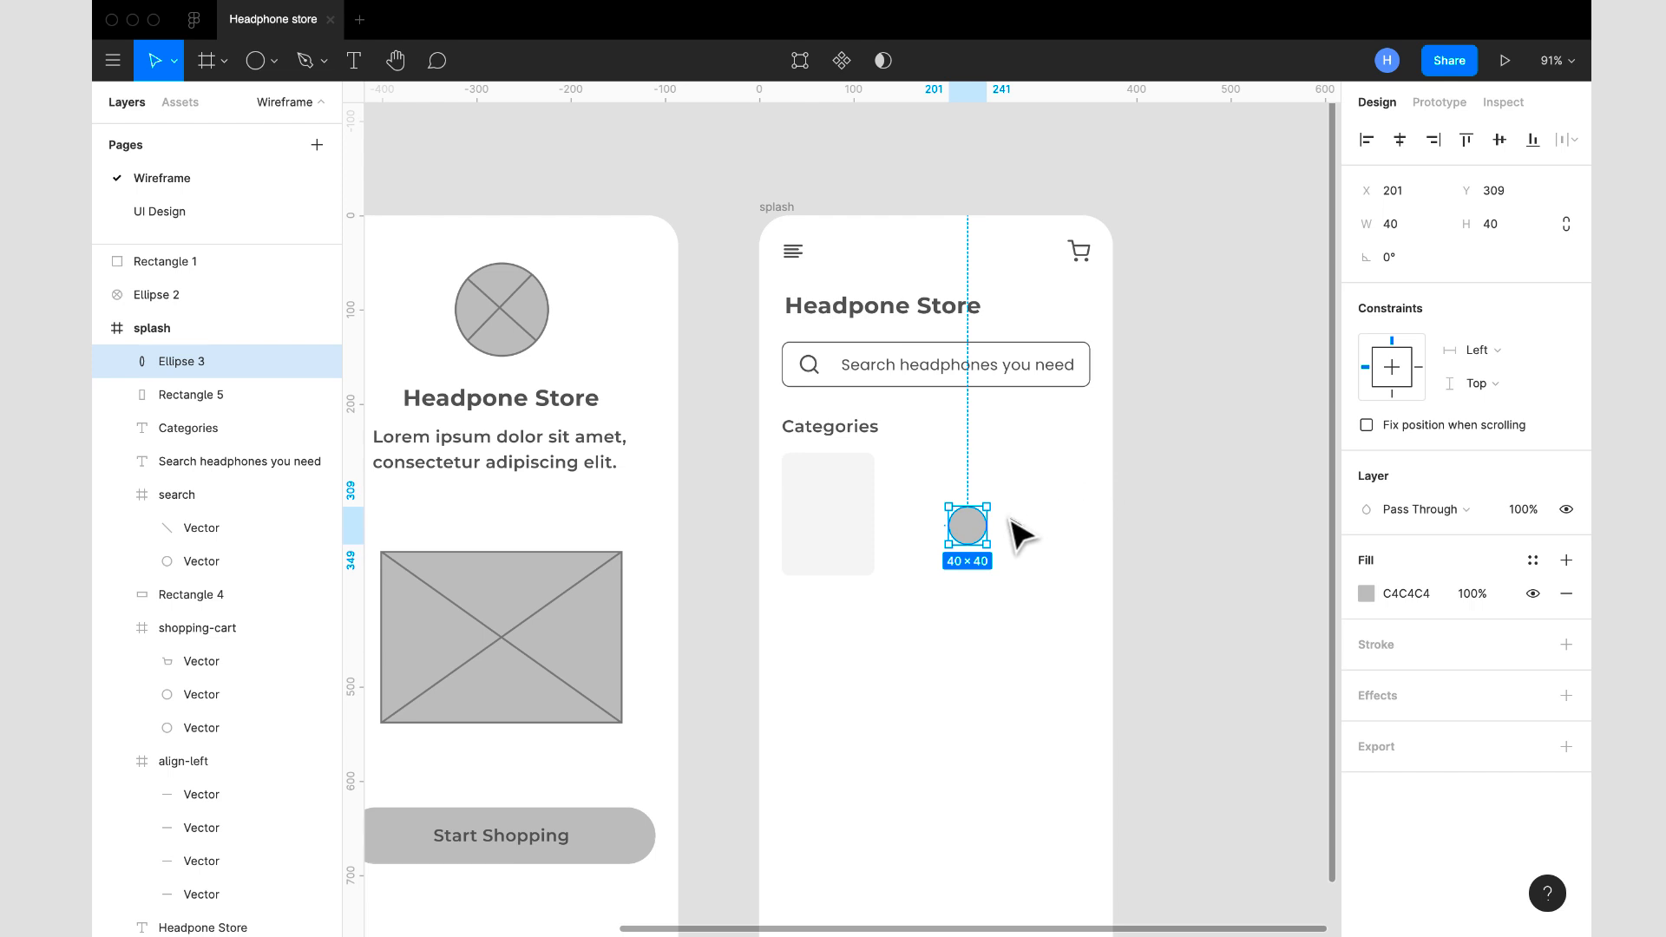
drag(971, 530, 838, 505)
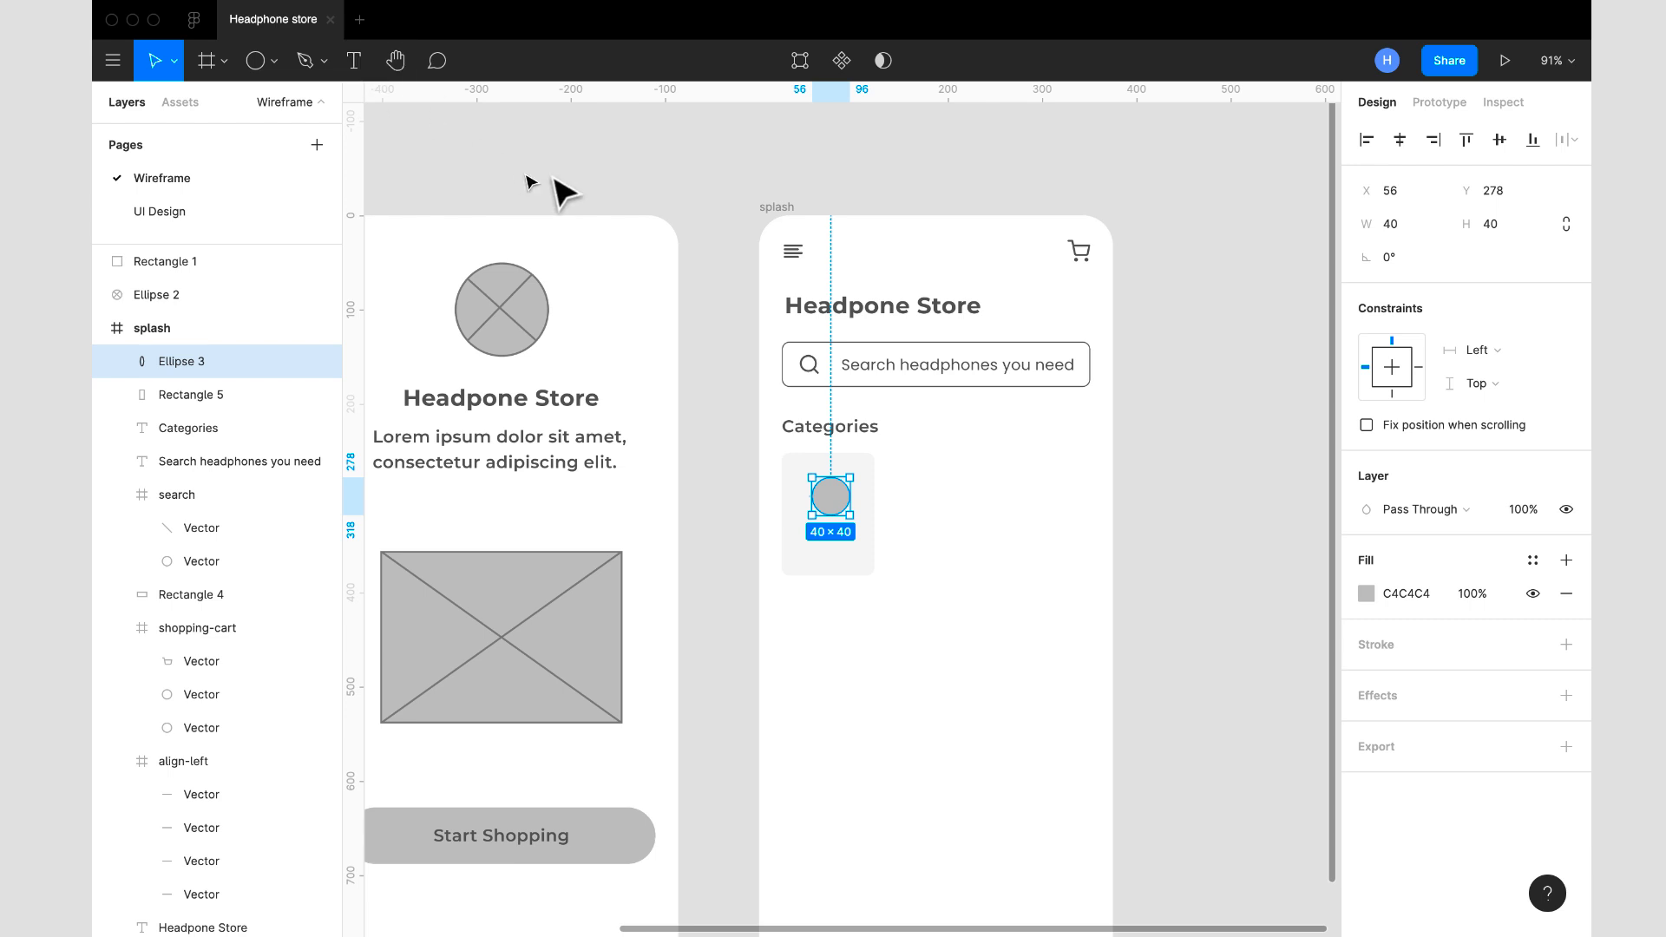
- Duplicate the Categories heading, place the copy beside the category card at X 174, Y 307, and change its text to "J"
click(862, 437)
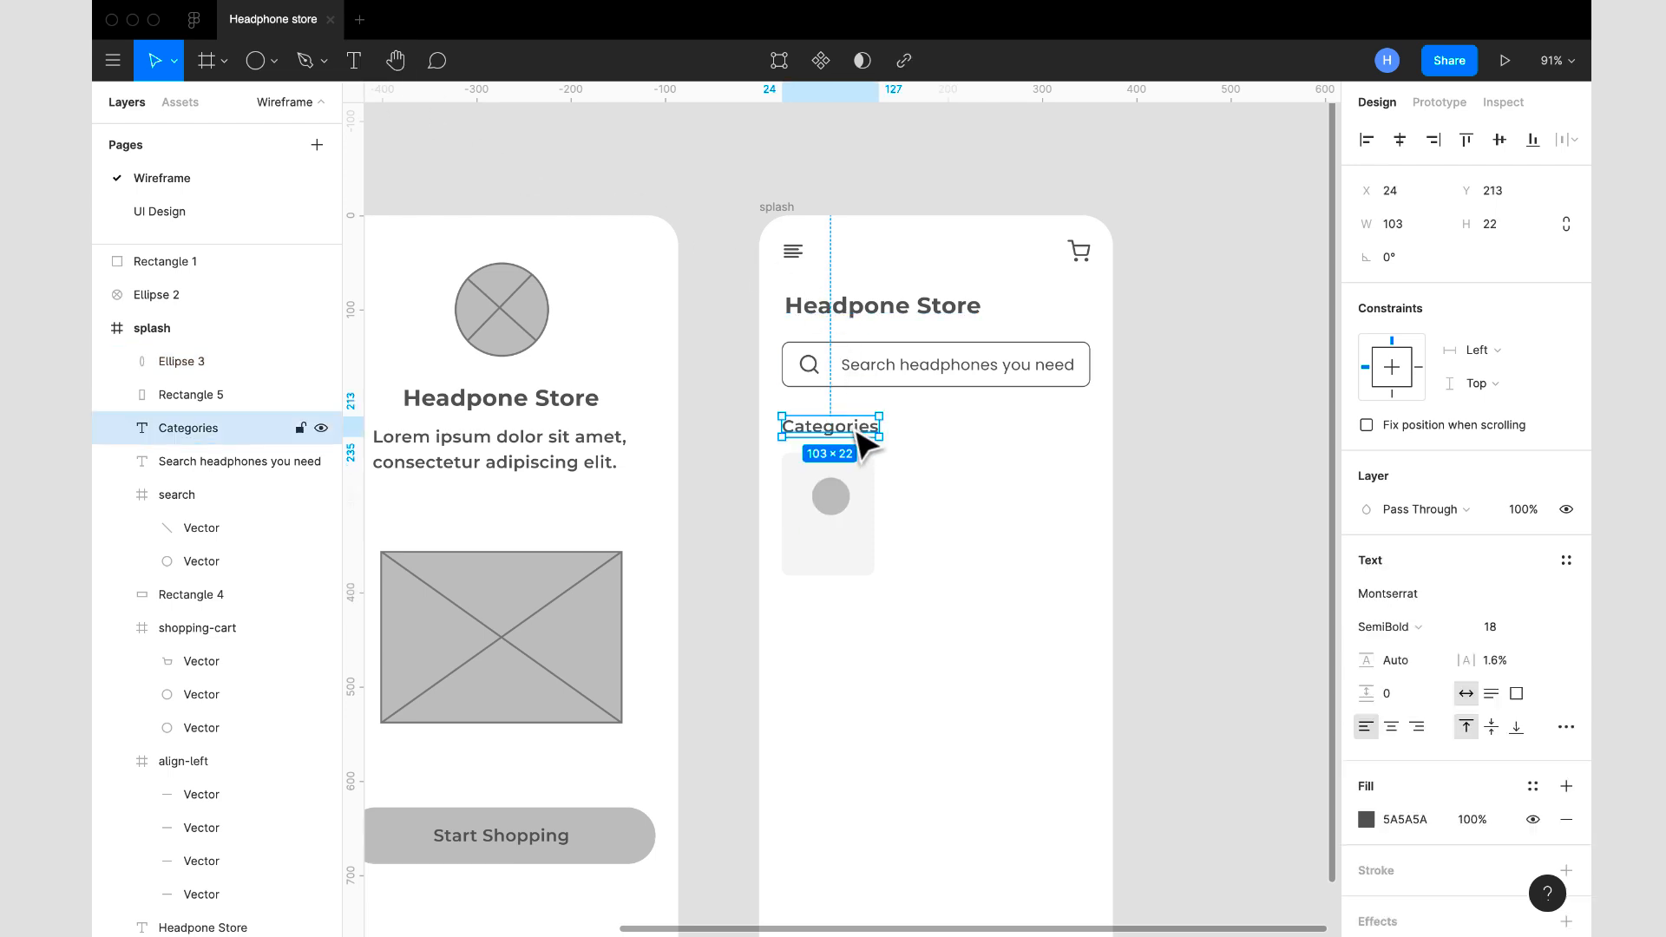
key(ctrl+d)
drag(859, 431, 998, 527)
double_click(997, 524)
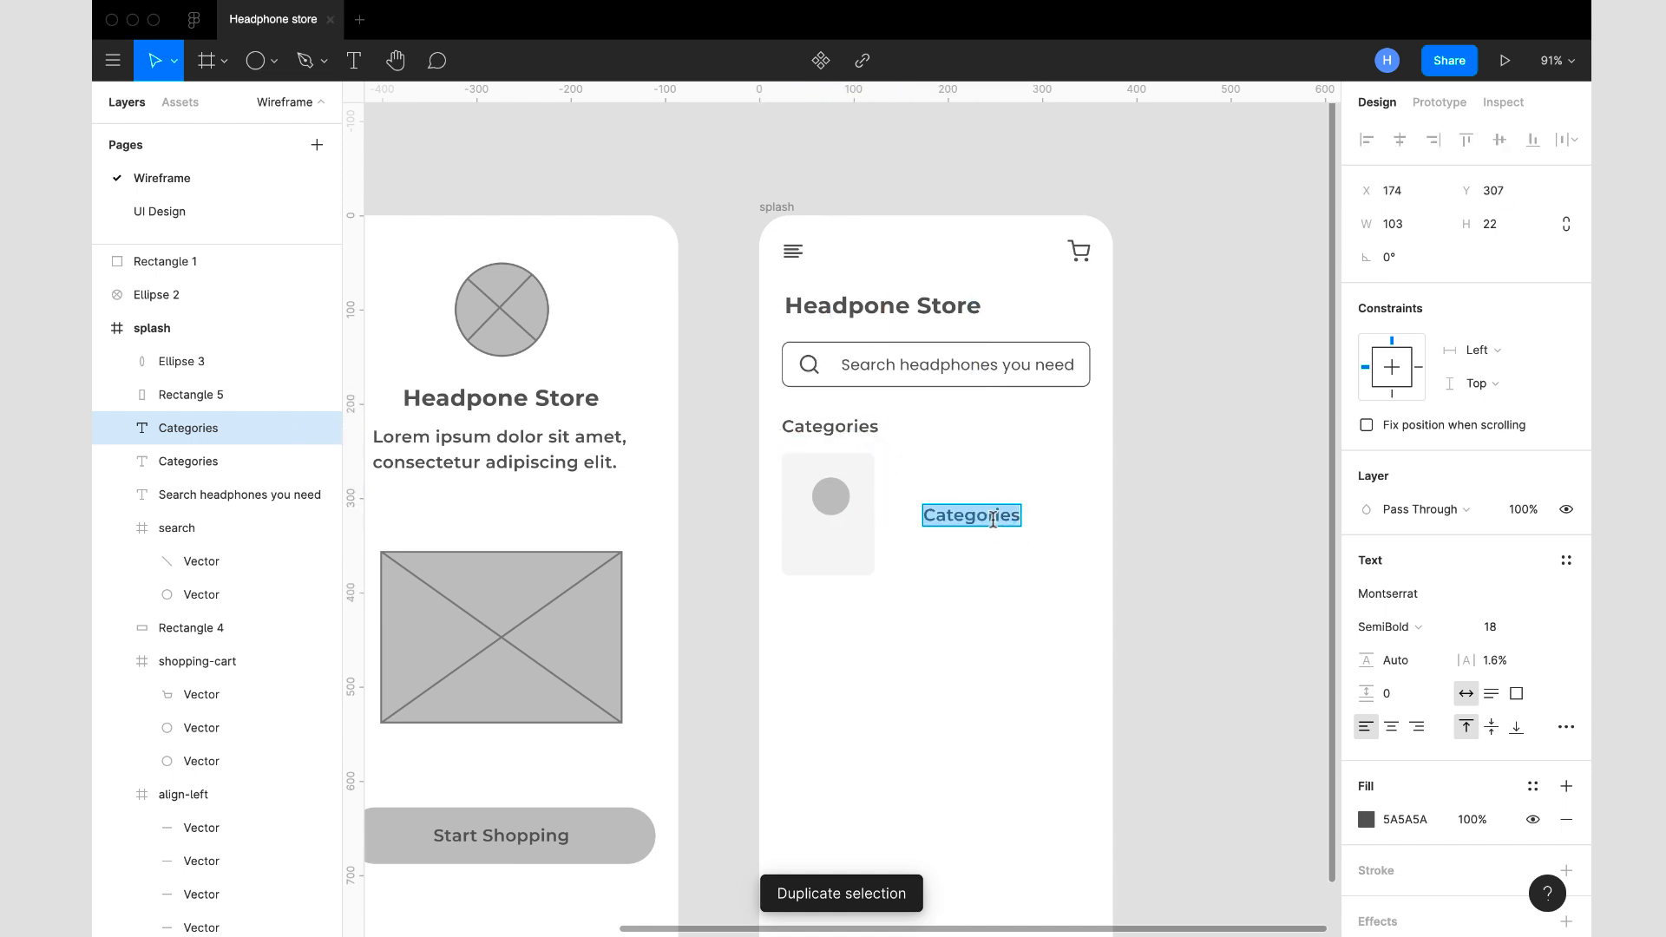
text(J)
key(Escape)
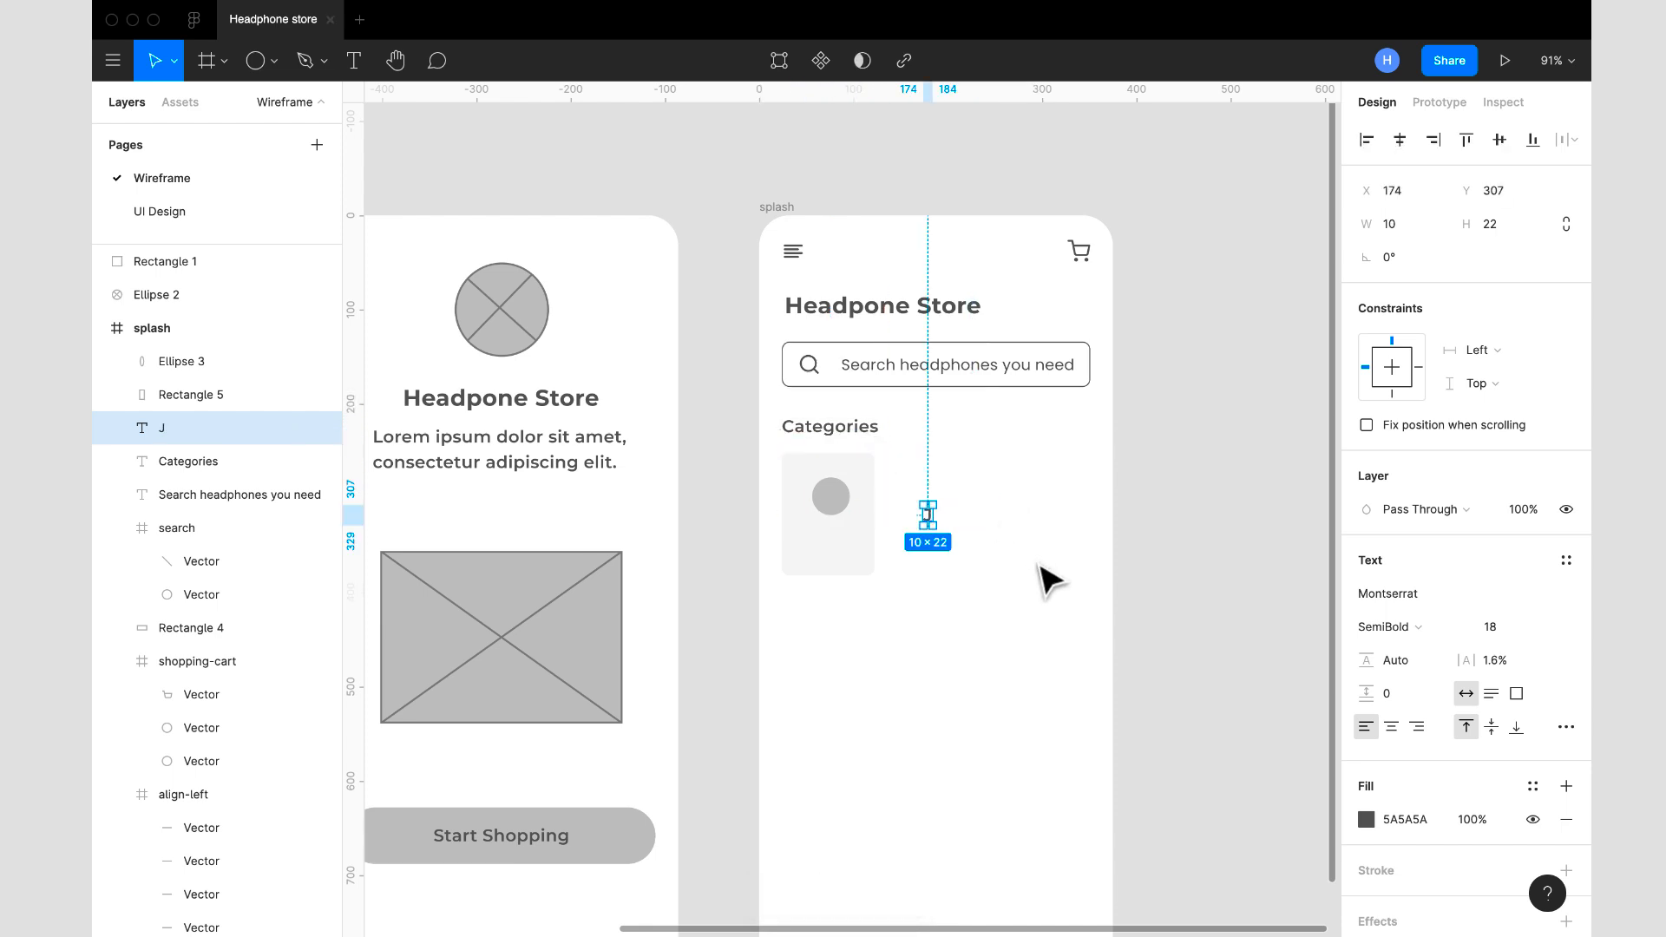
- Change the letter J's fill to 464646
click(1424, 828)
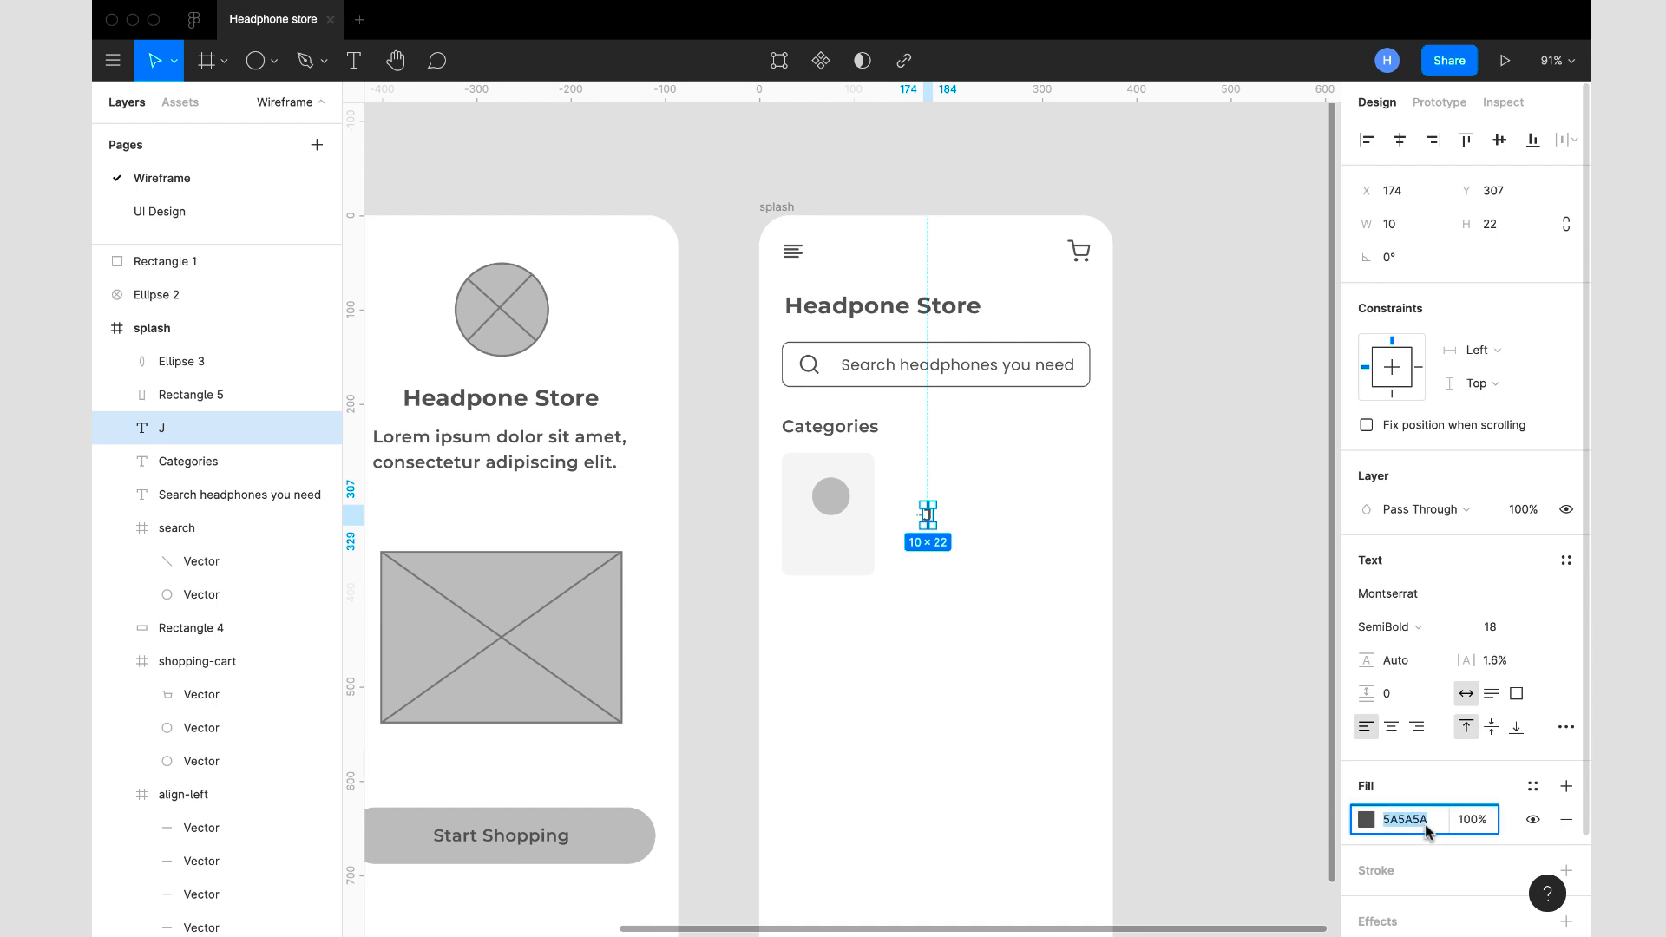
text(505050)
key(Return)
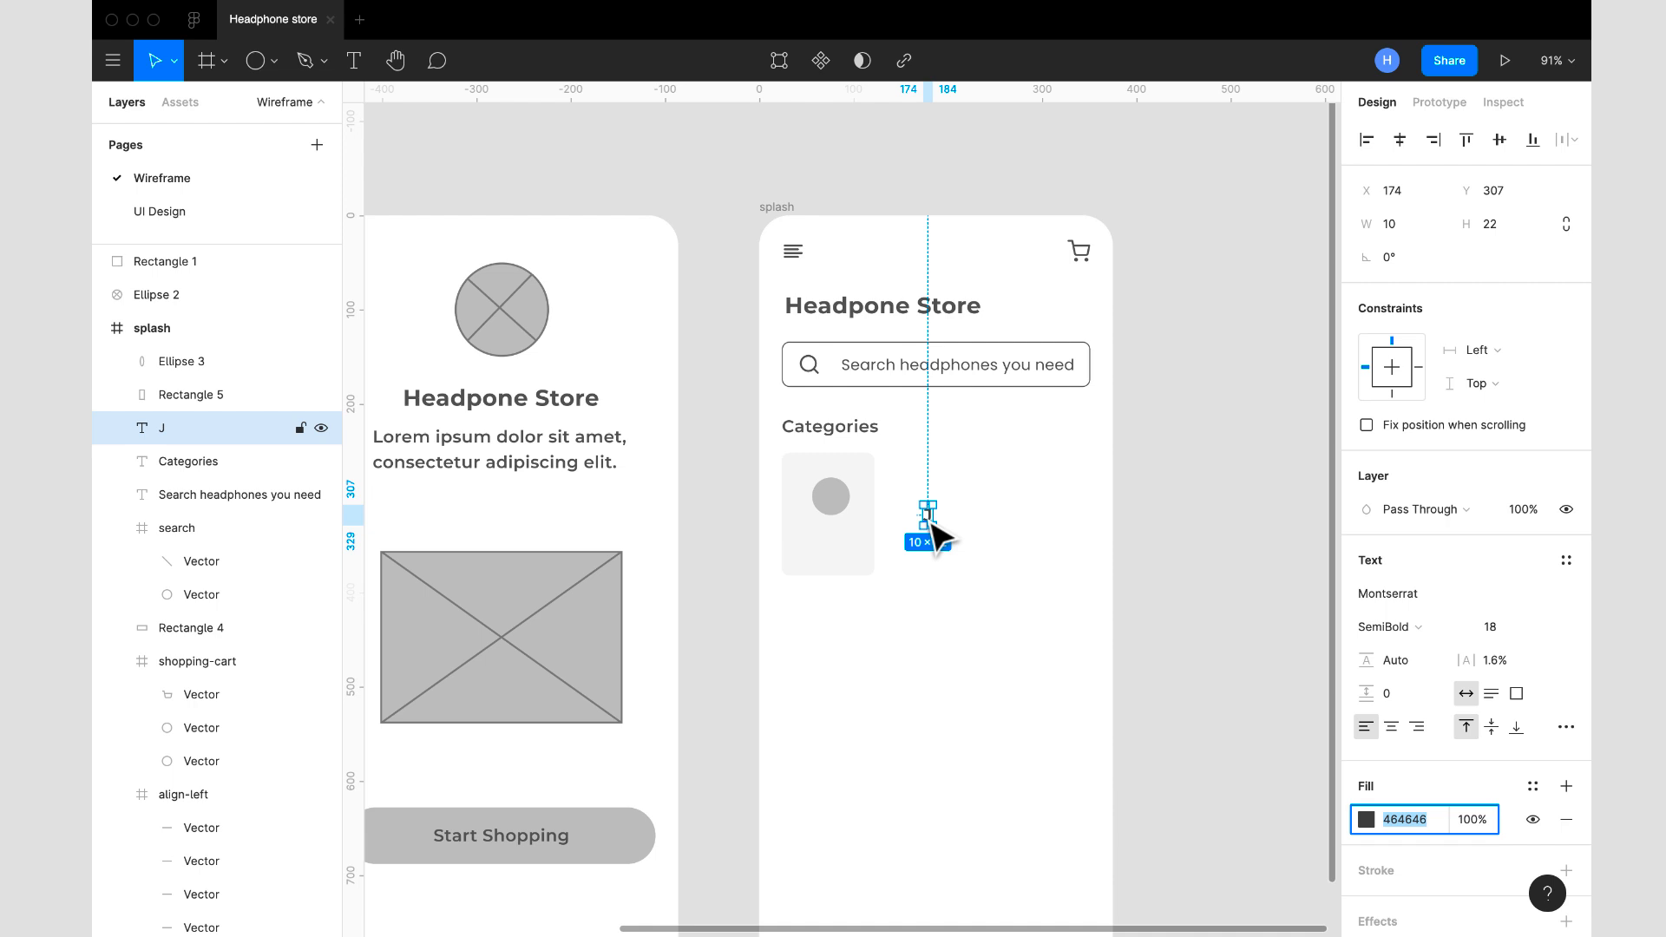
- Move the letter J onto the card's circle at X 73, Y 287 and bring it in front of the circle
scroll(932, 523, up, 5)
drag(931, 521, 731, 482)
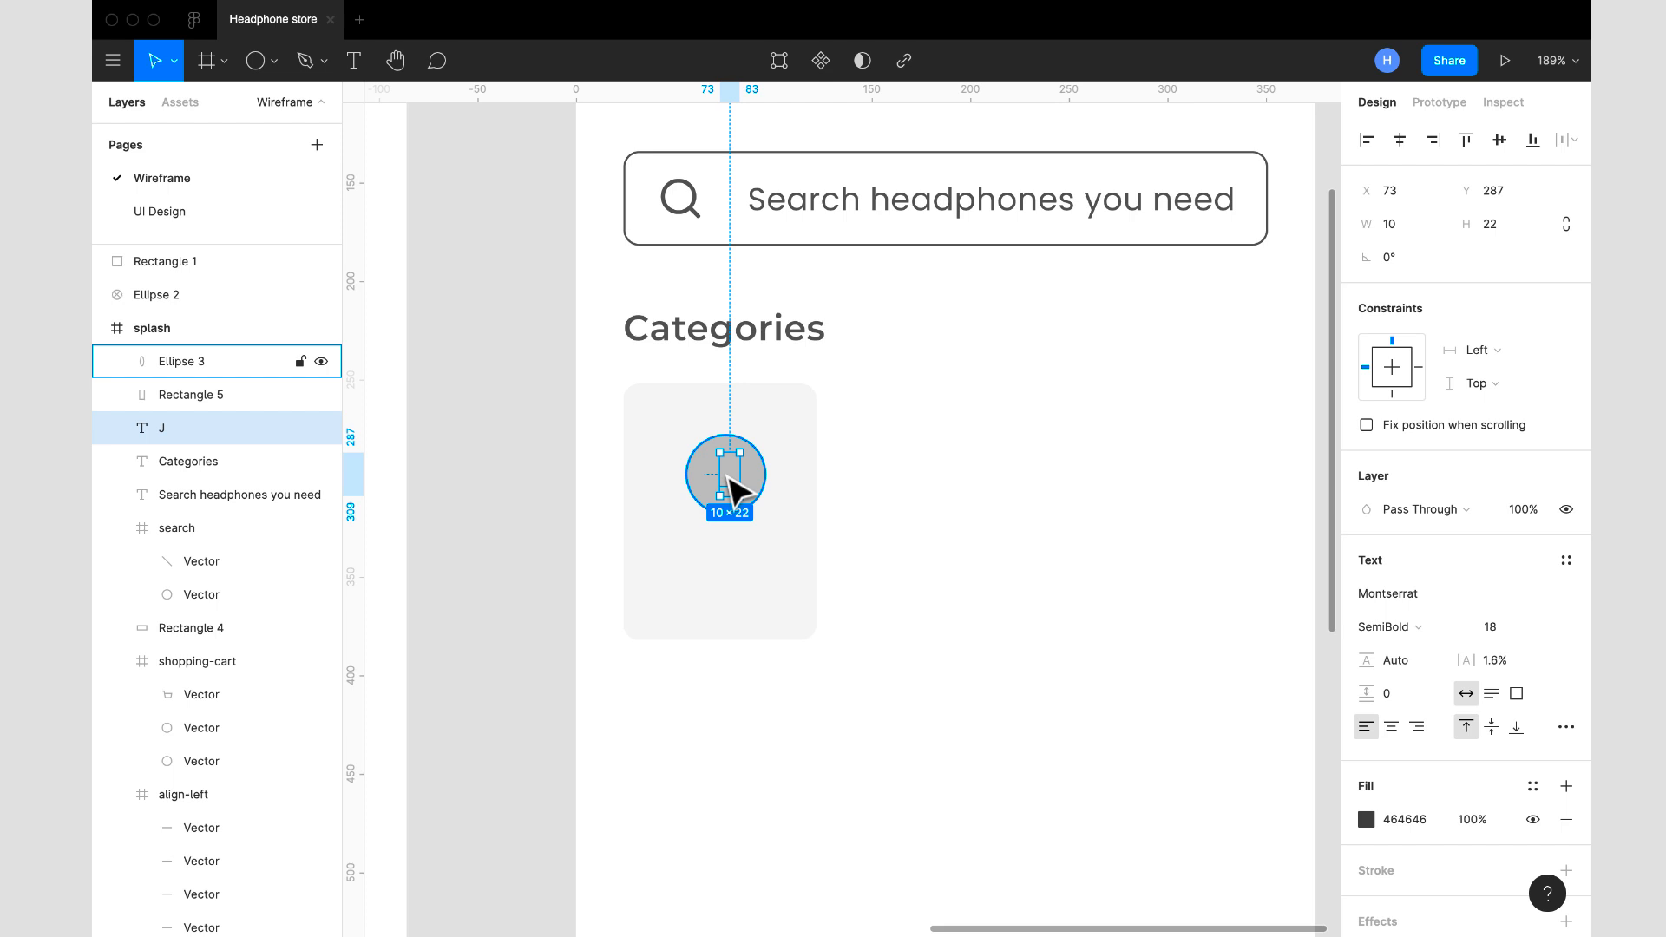
key(super+bracketright)
key(super+bracketright)
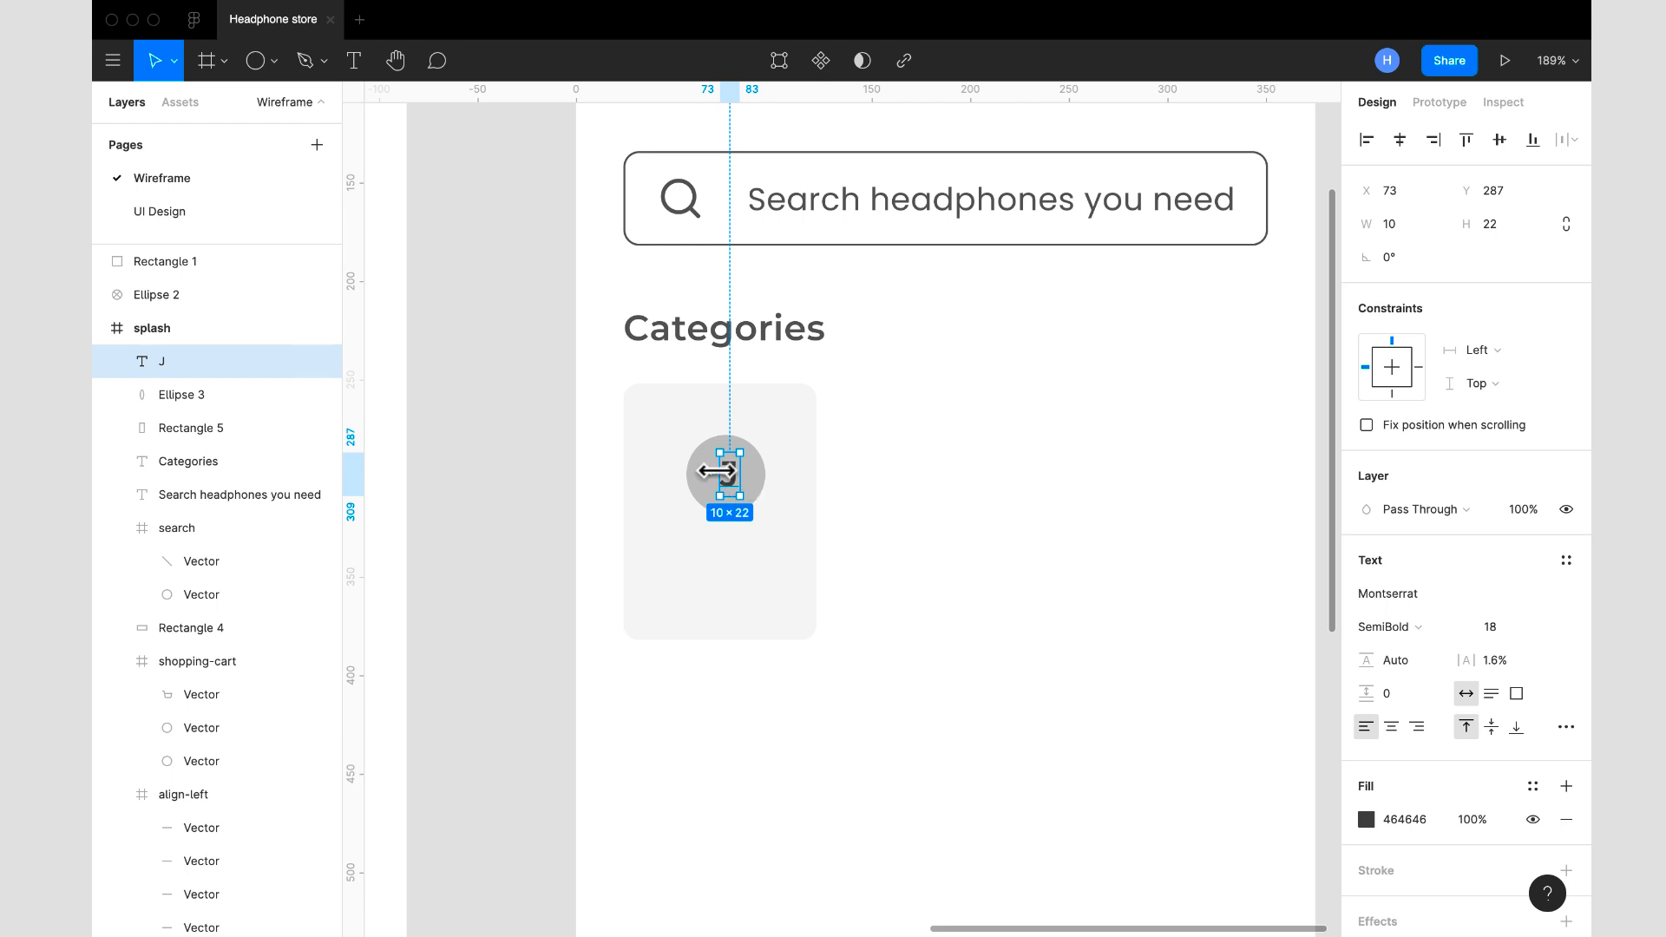
- Resize the letter J's text box to 38 × 40 over the circle and centre its text horizontally and vertically
drag(717, 472, 720, 434)
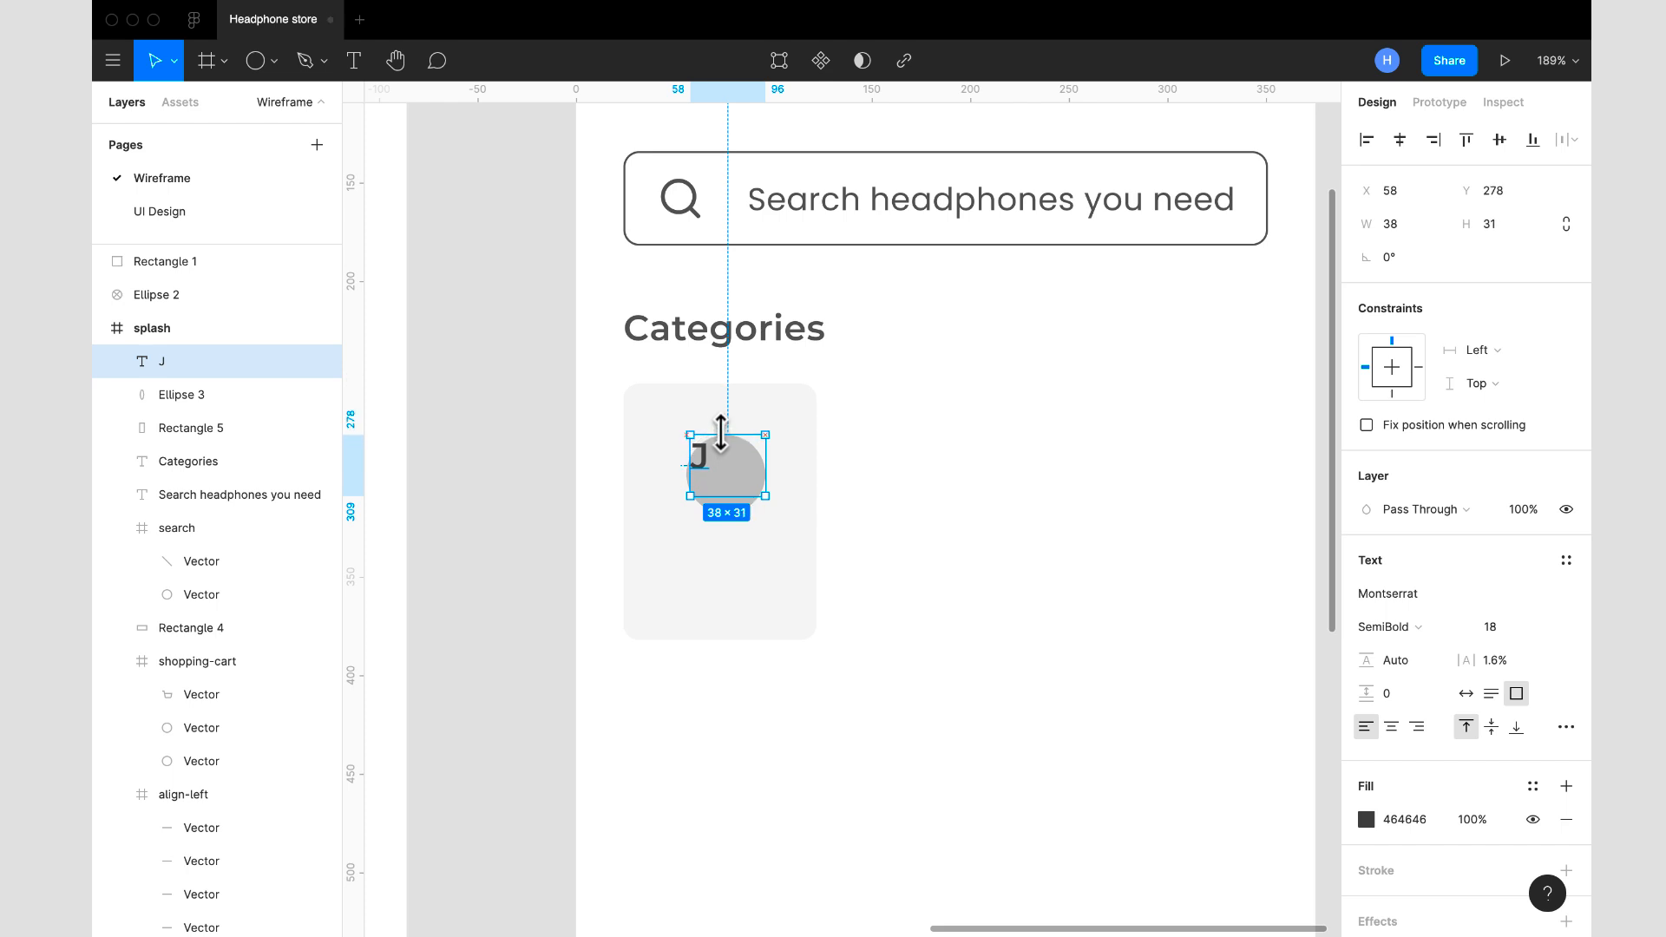
drag(737, 498, 733, 515)
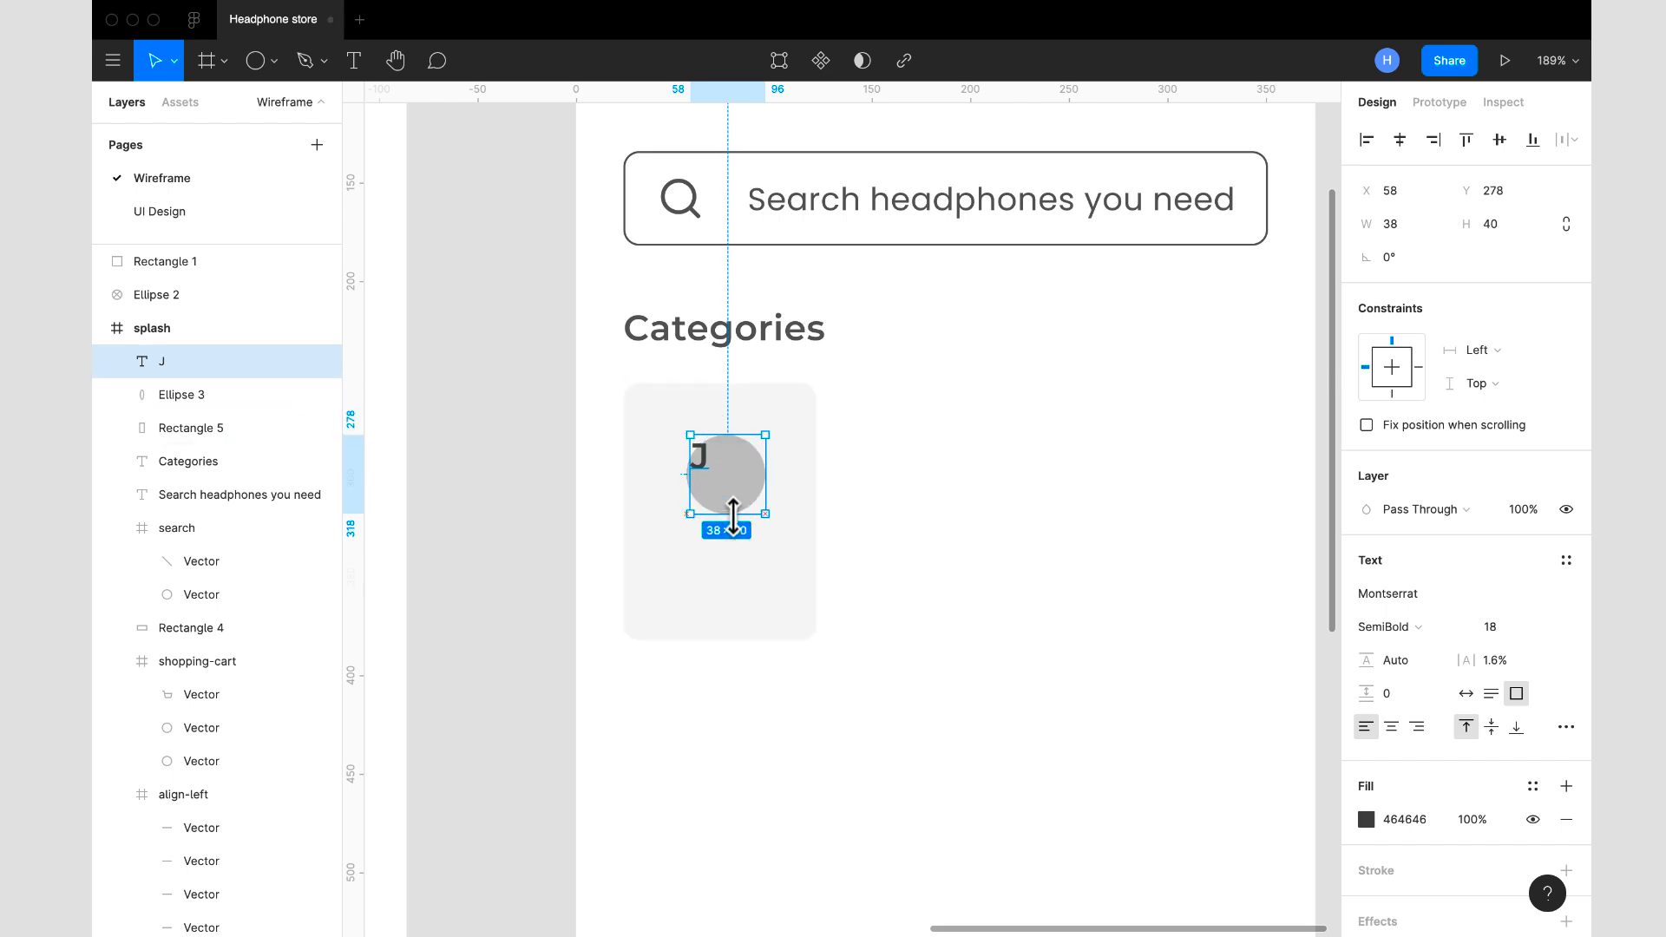
click(1492, 729)
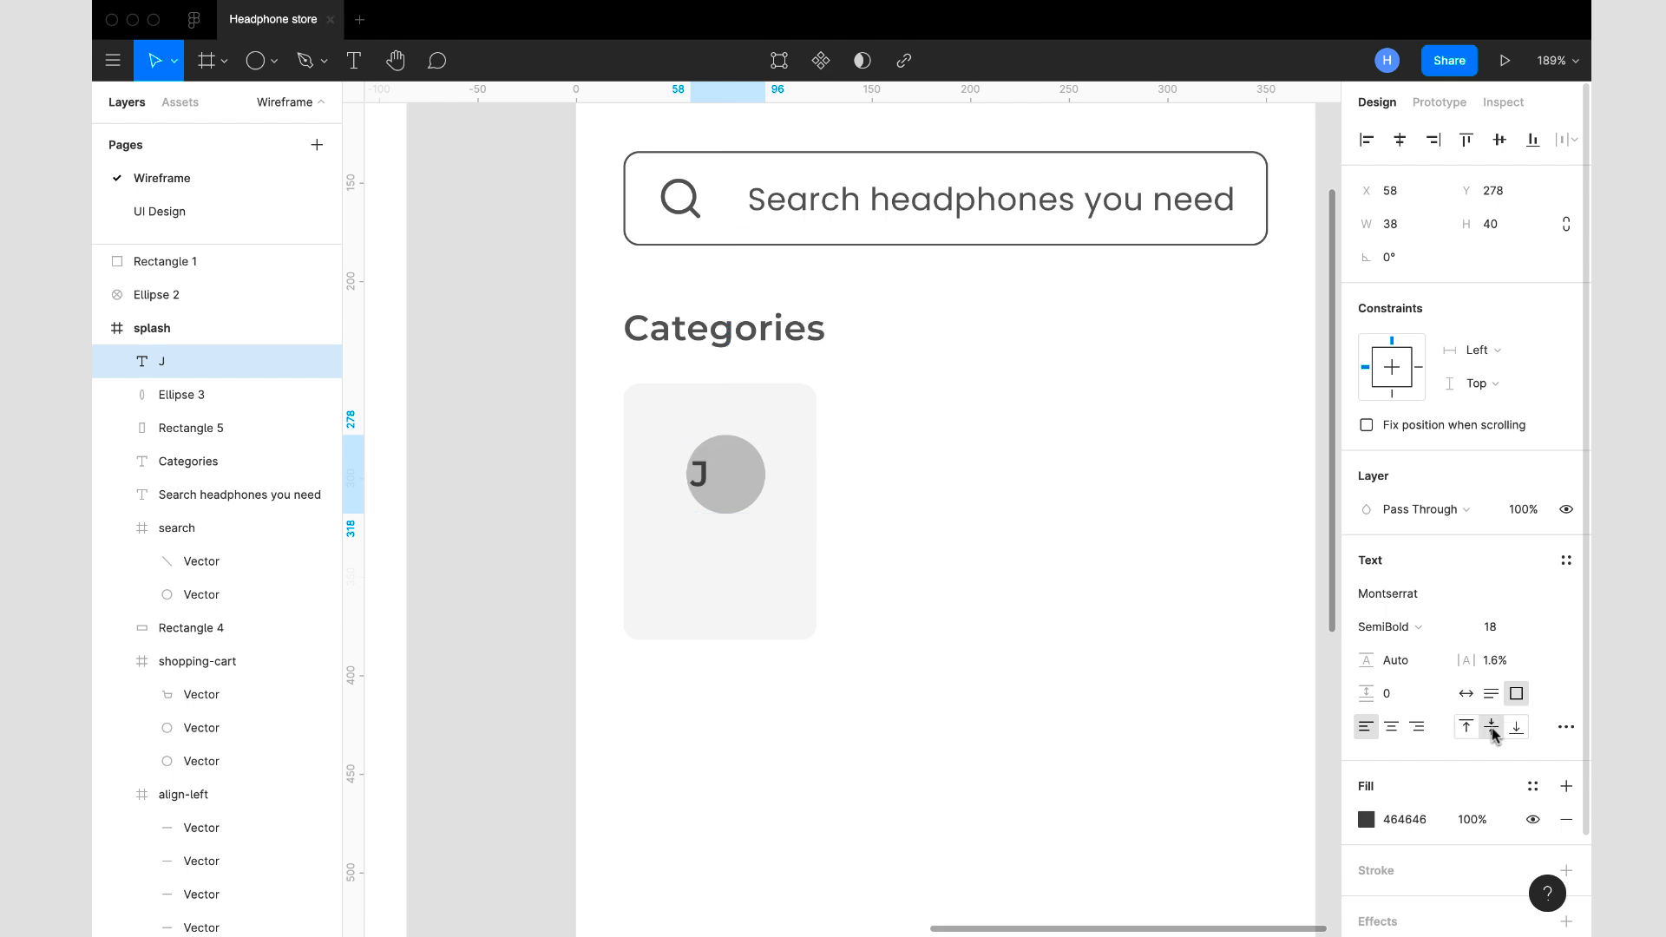
click(1391, 727)
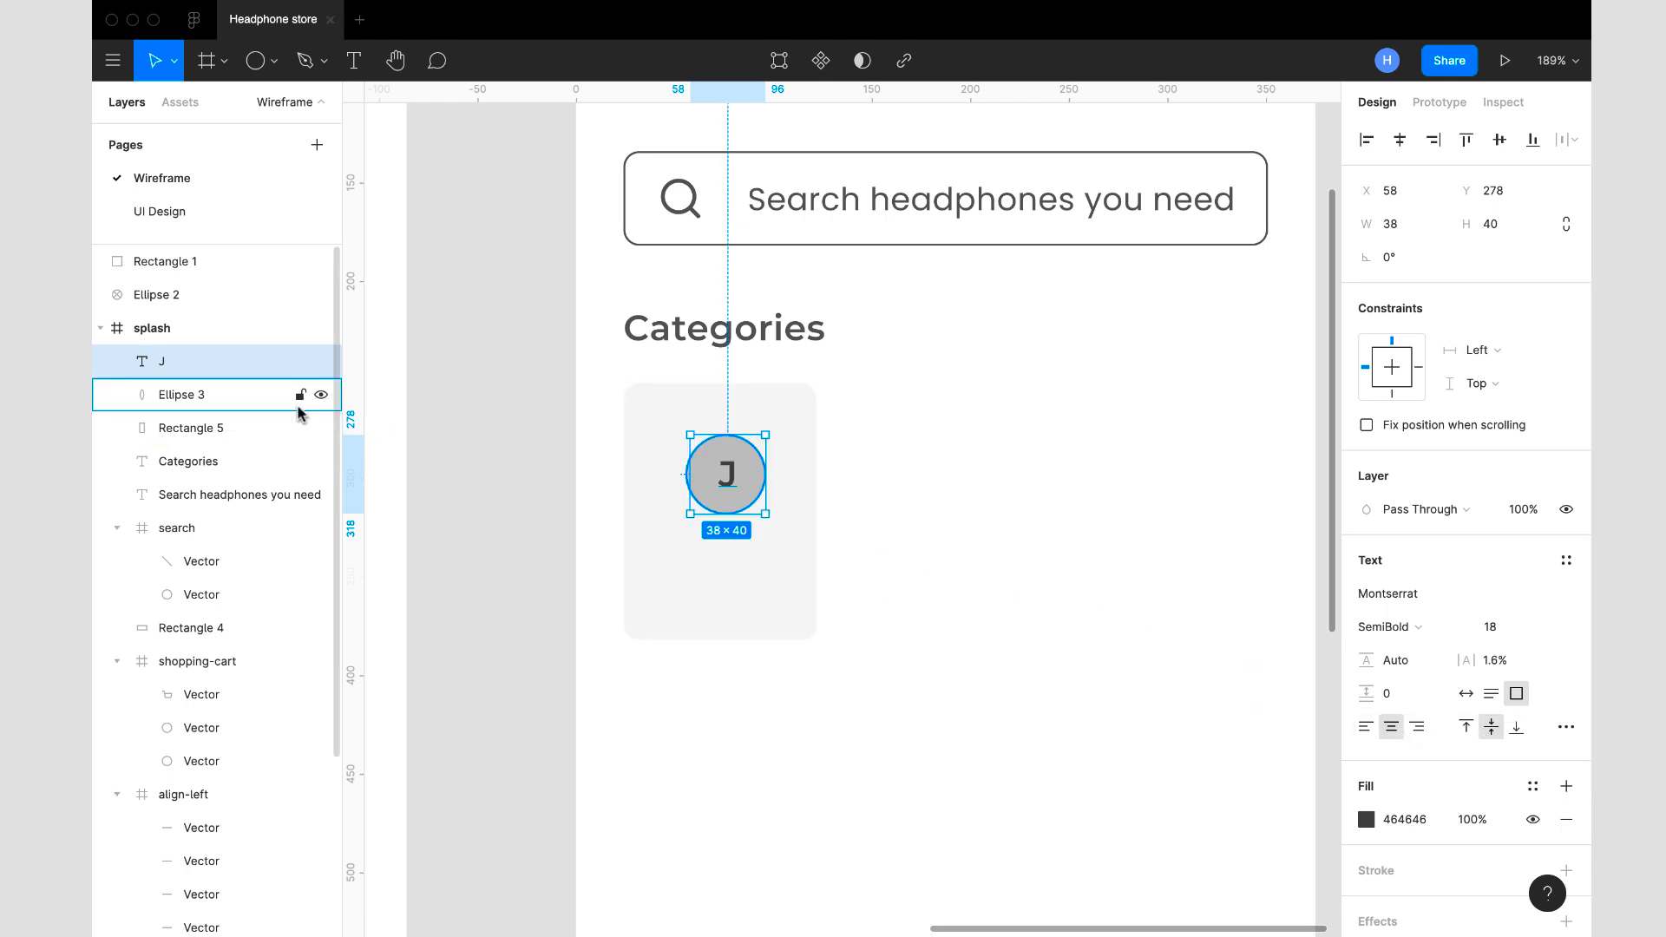
- Group the letter J with its circle and move the group to X 47, Y 278 on the category card
shift+click(206, 398)
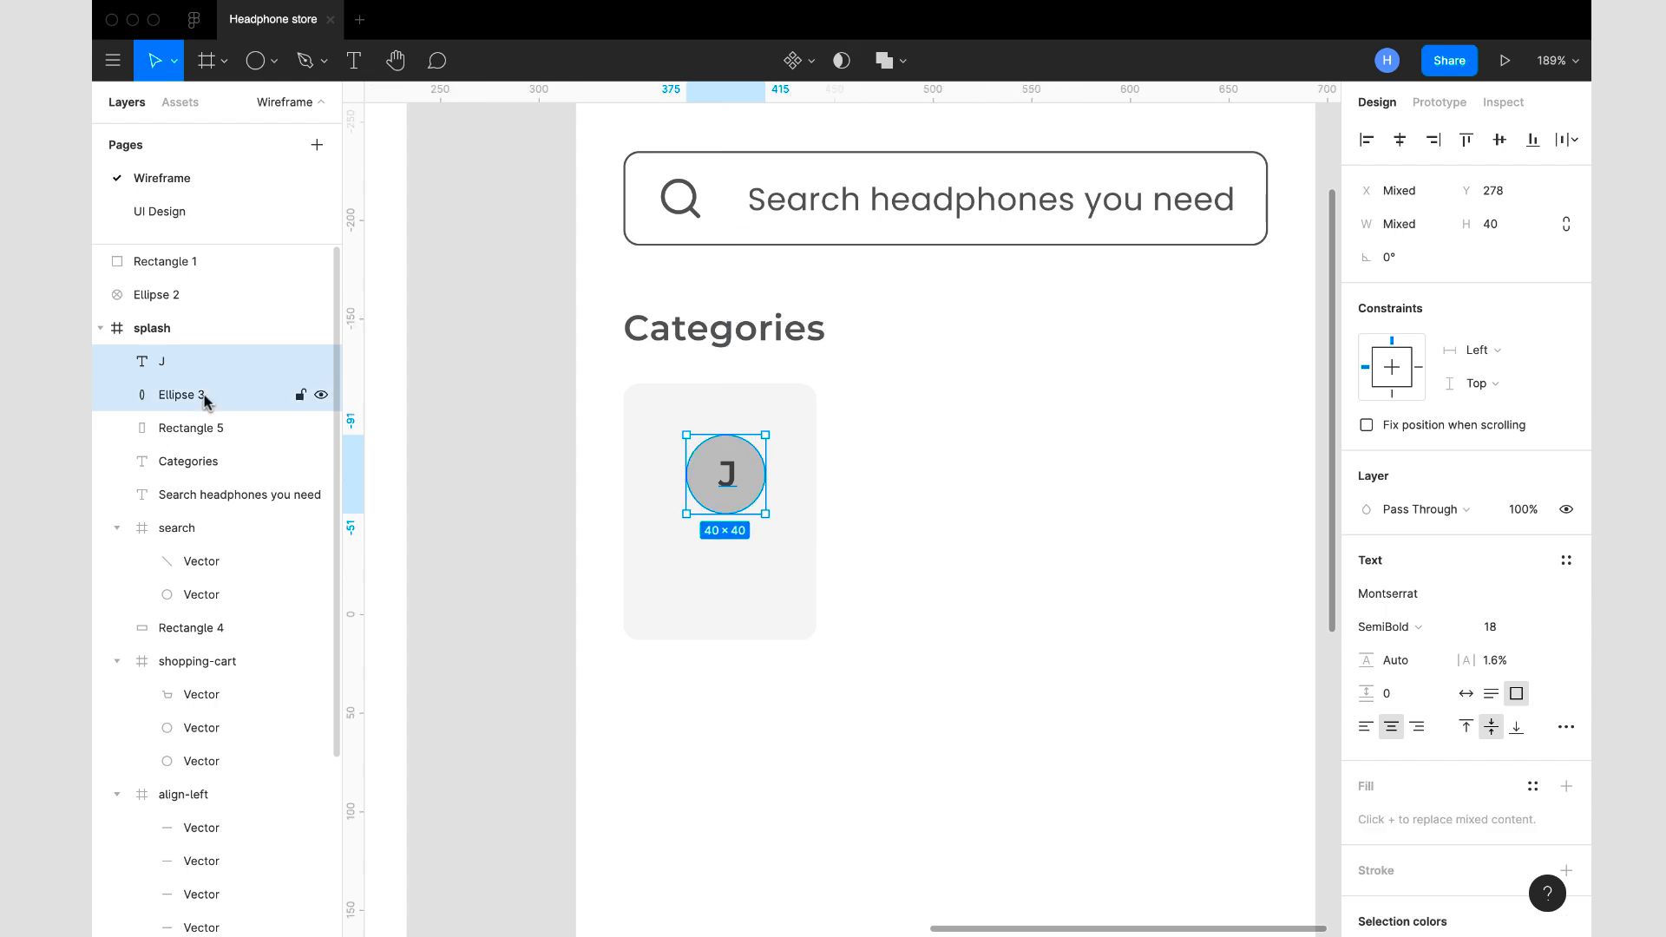
right_click(711, 467)
click(791, 538)
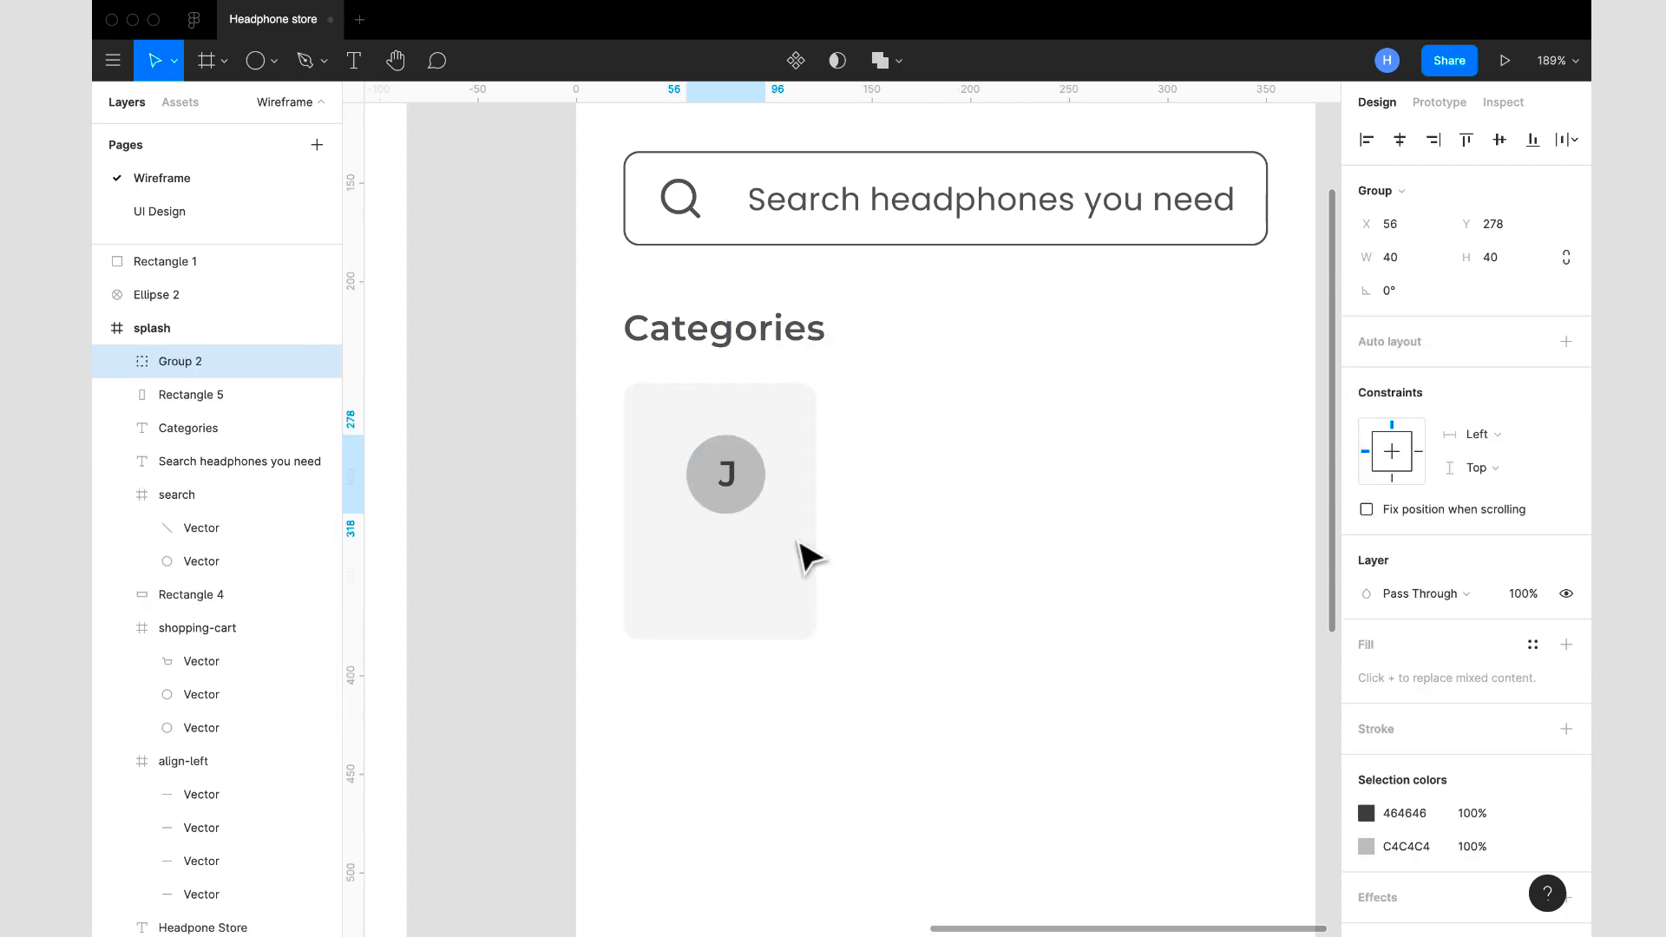
drag(719, 465, 705, 471)
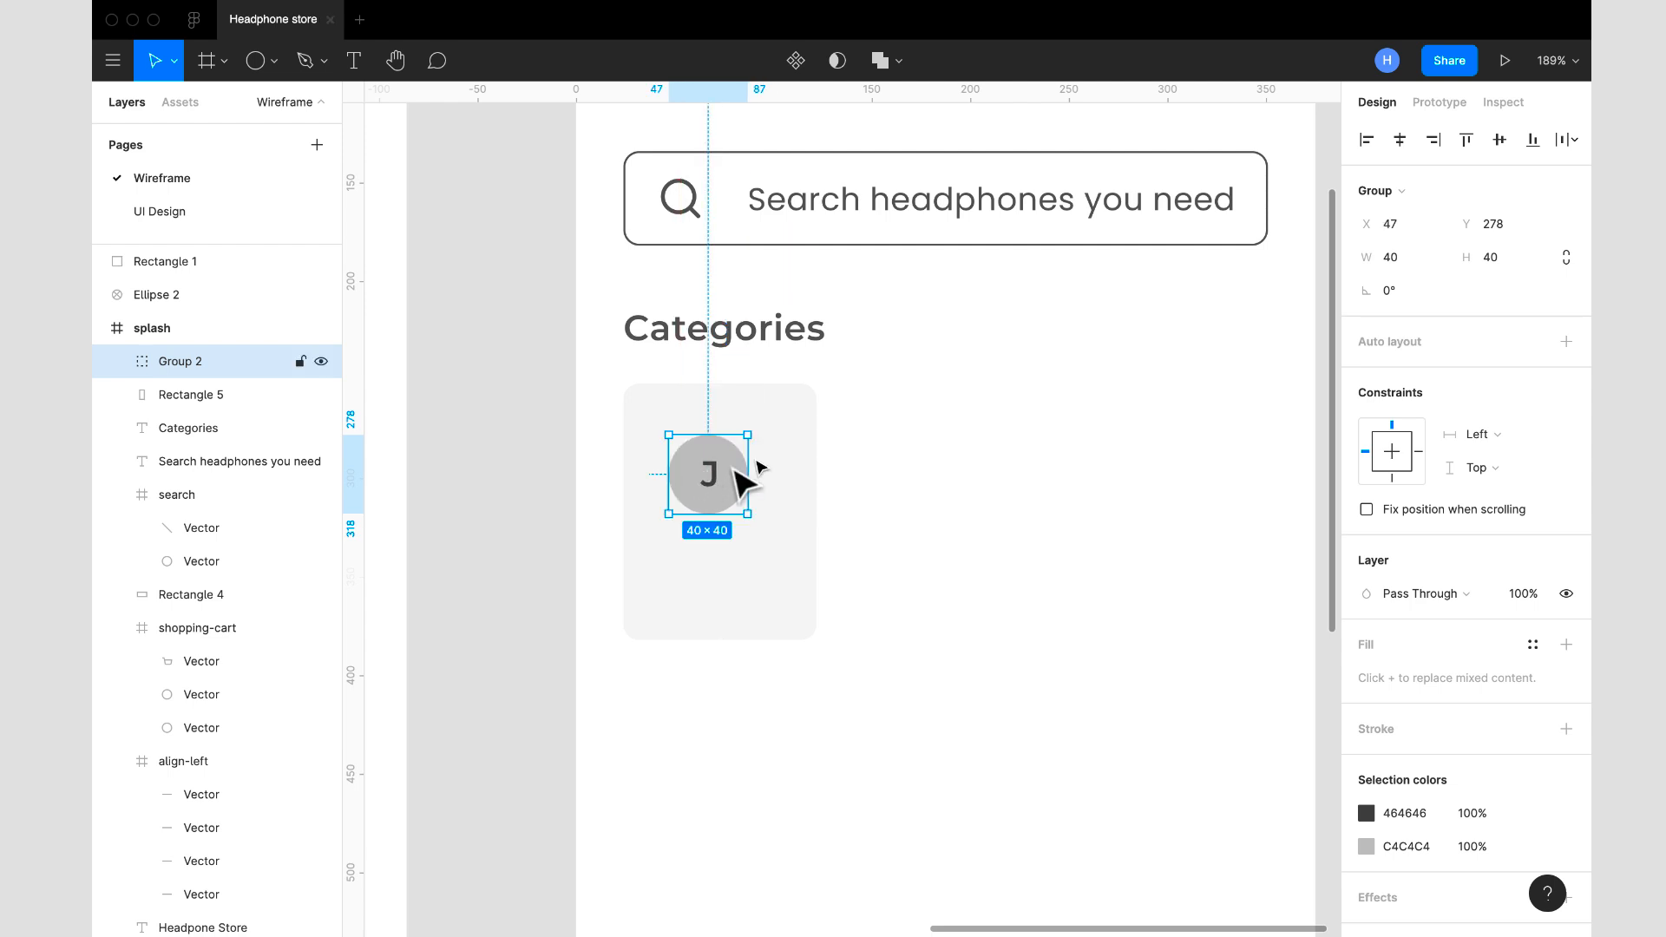
click(955, 438)
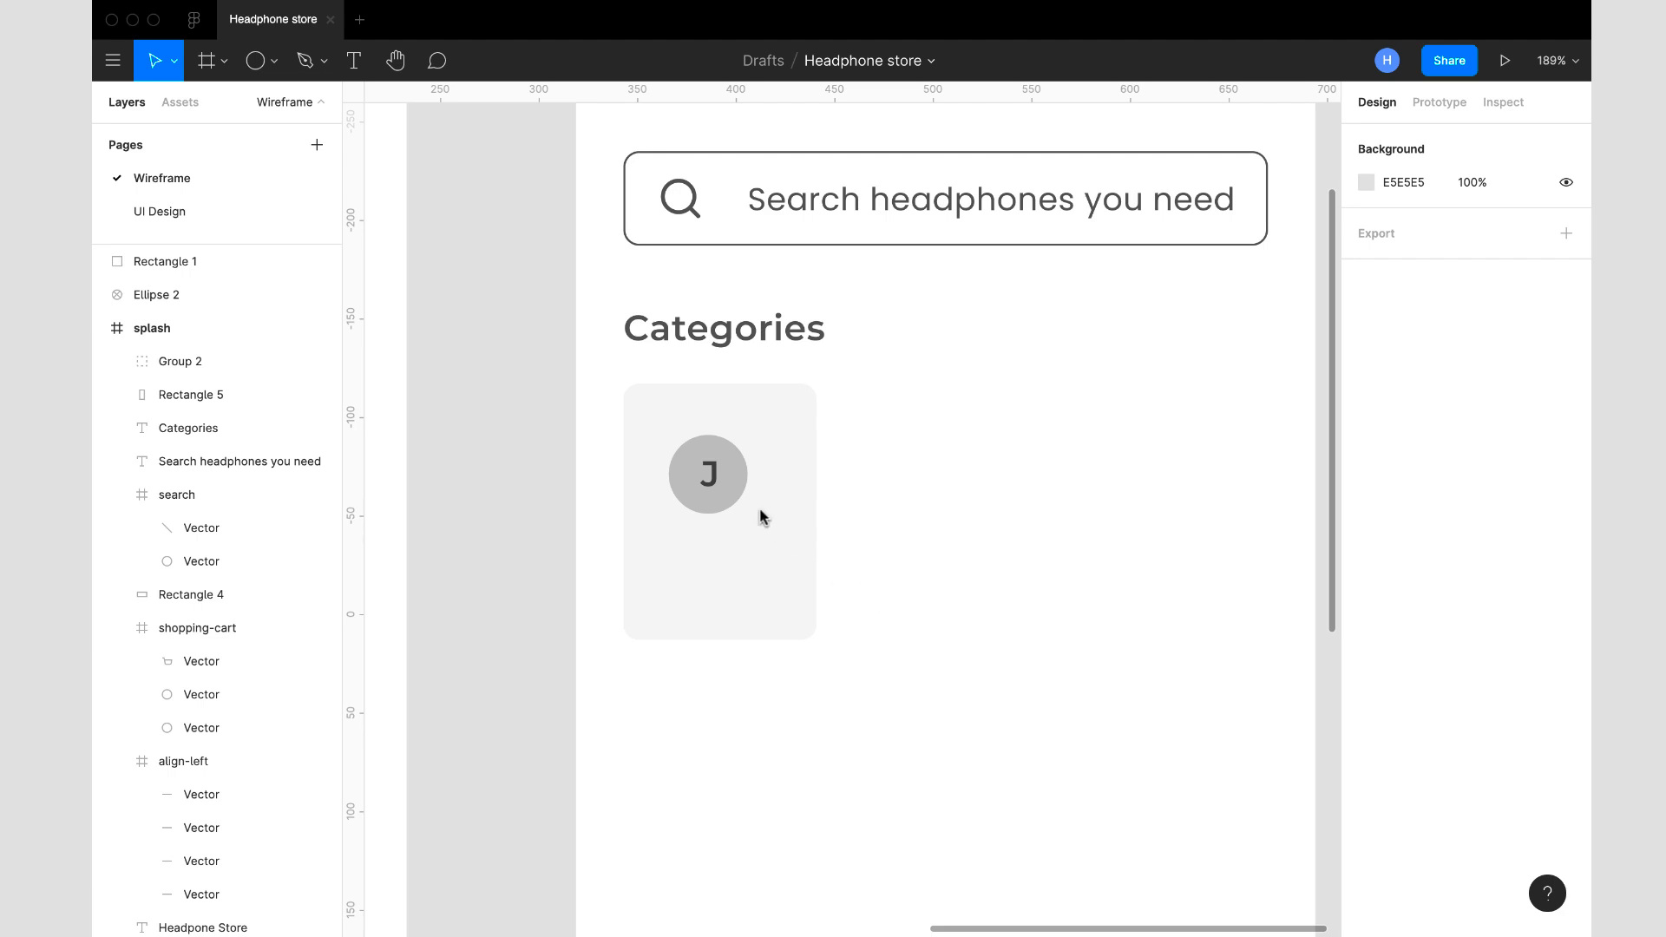
double_click(711, 488)
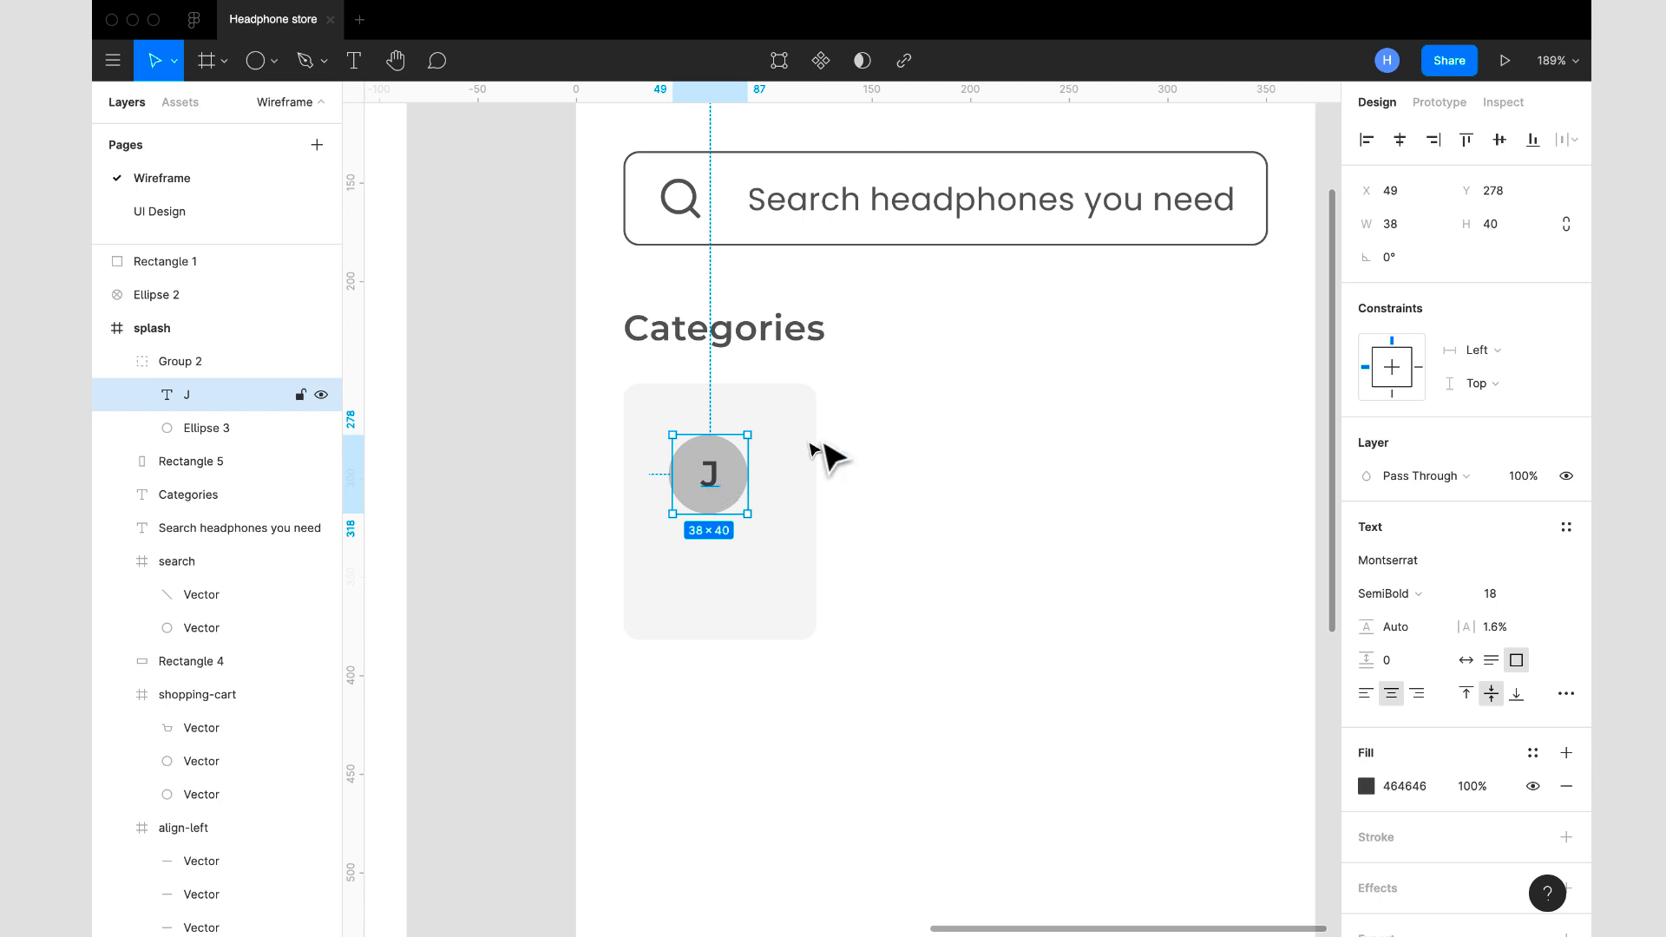
- Duplicate the Categories heading, place the copy below the card's circle at X 41, Y 342, and change its text to "JBL"
scroll(881, 456, down, 5)
scroll(881, 456, up, 5)
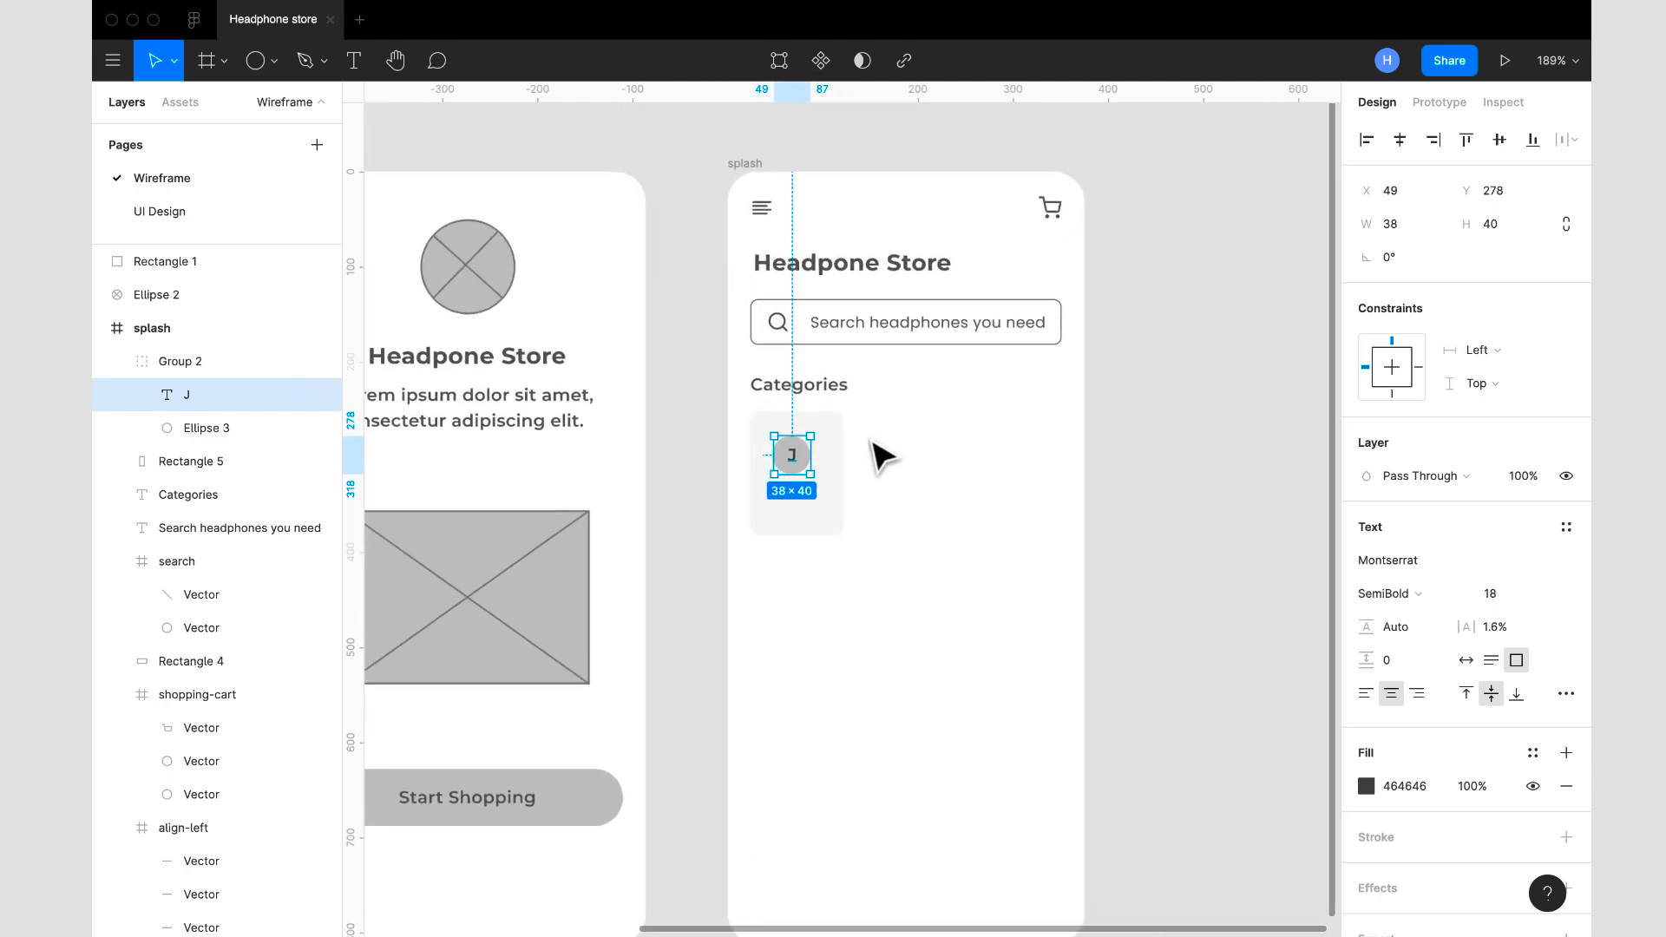
scroll(872, 443, up, 5)
click(779, 348)
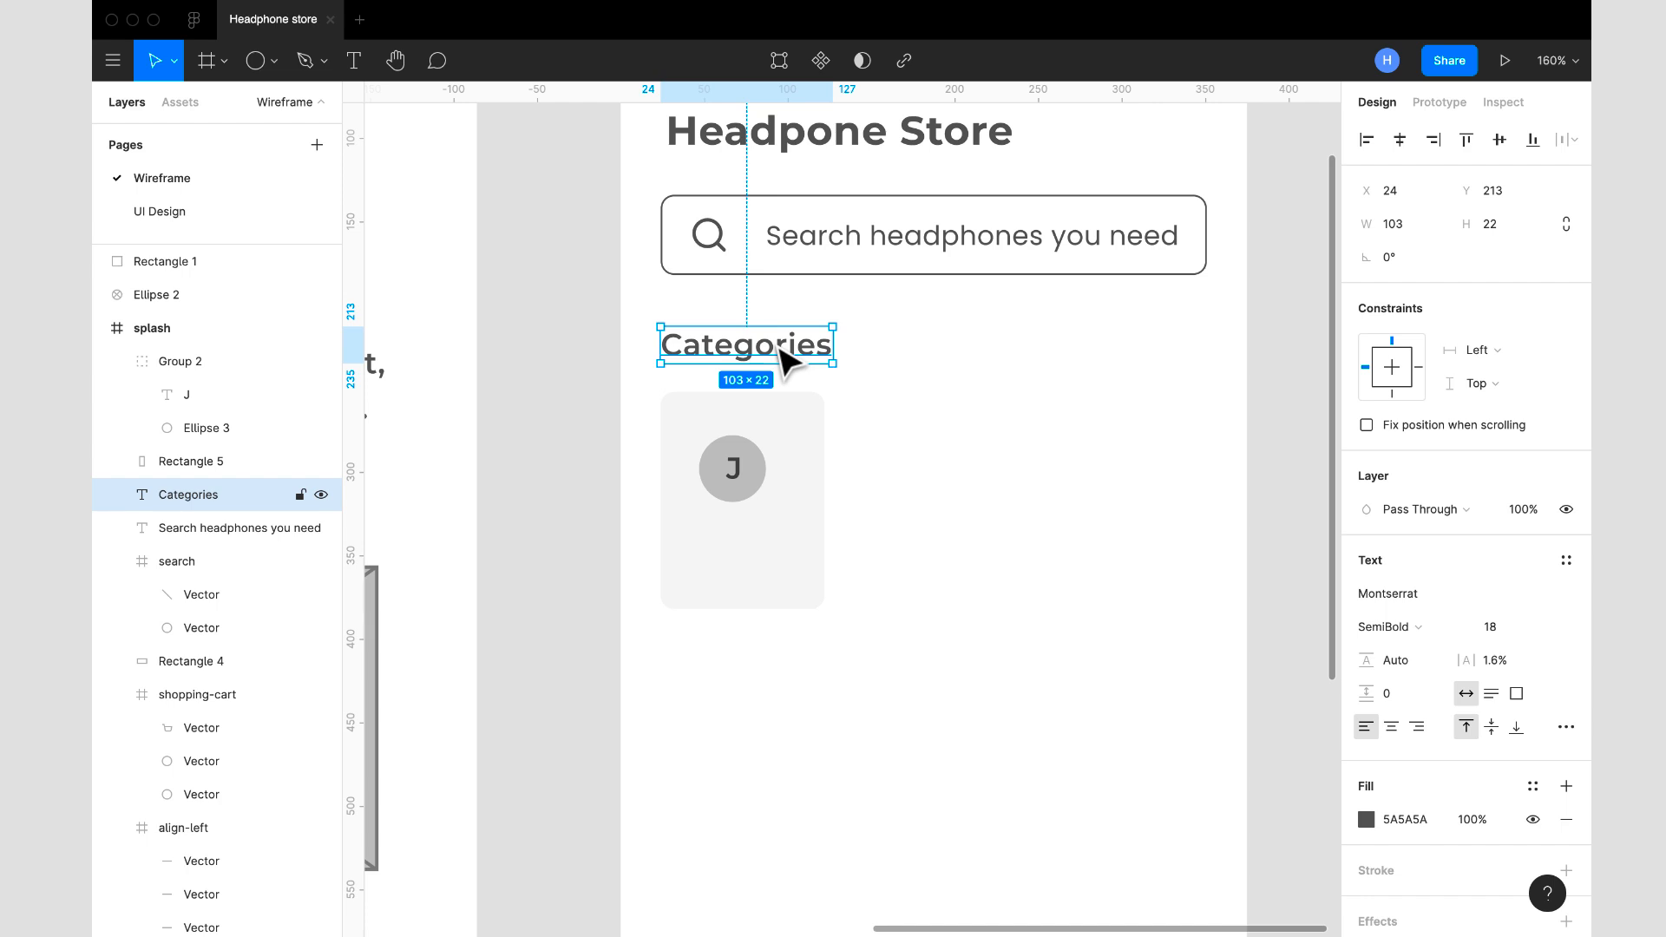
key(ctrl+d)
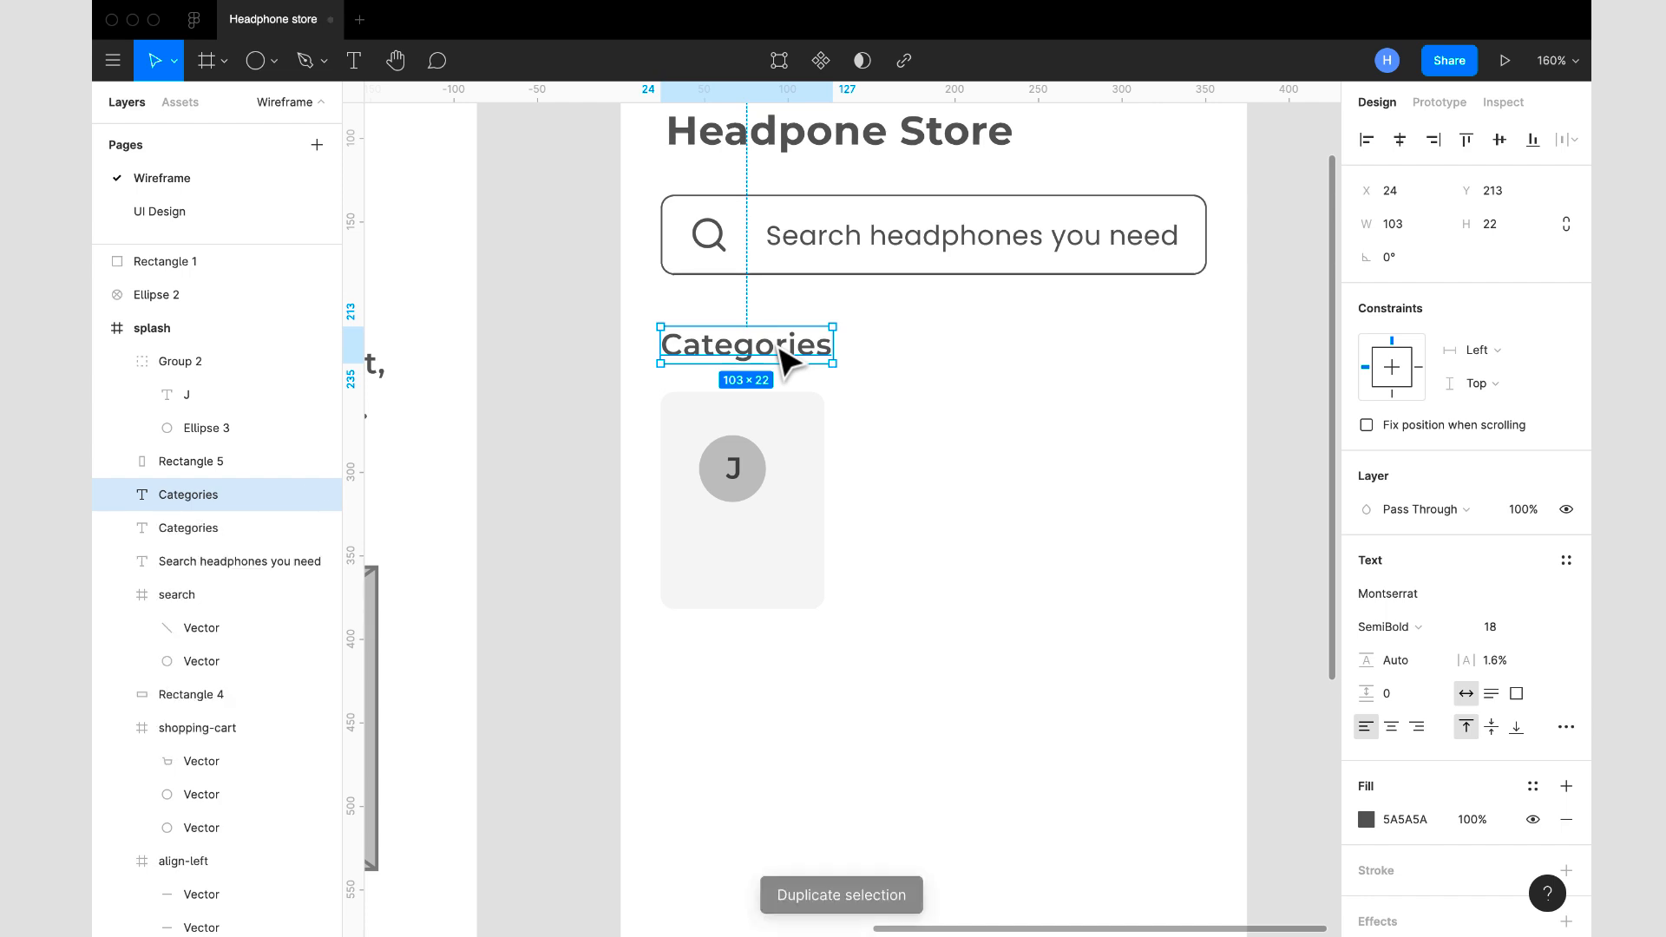
drag(781, 348, 818, 566)
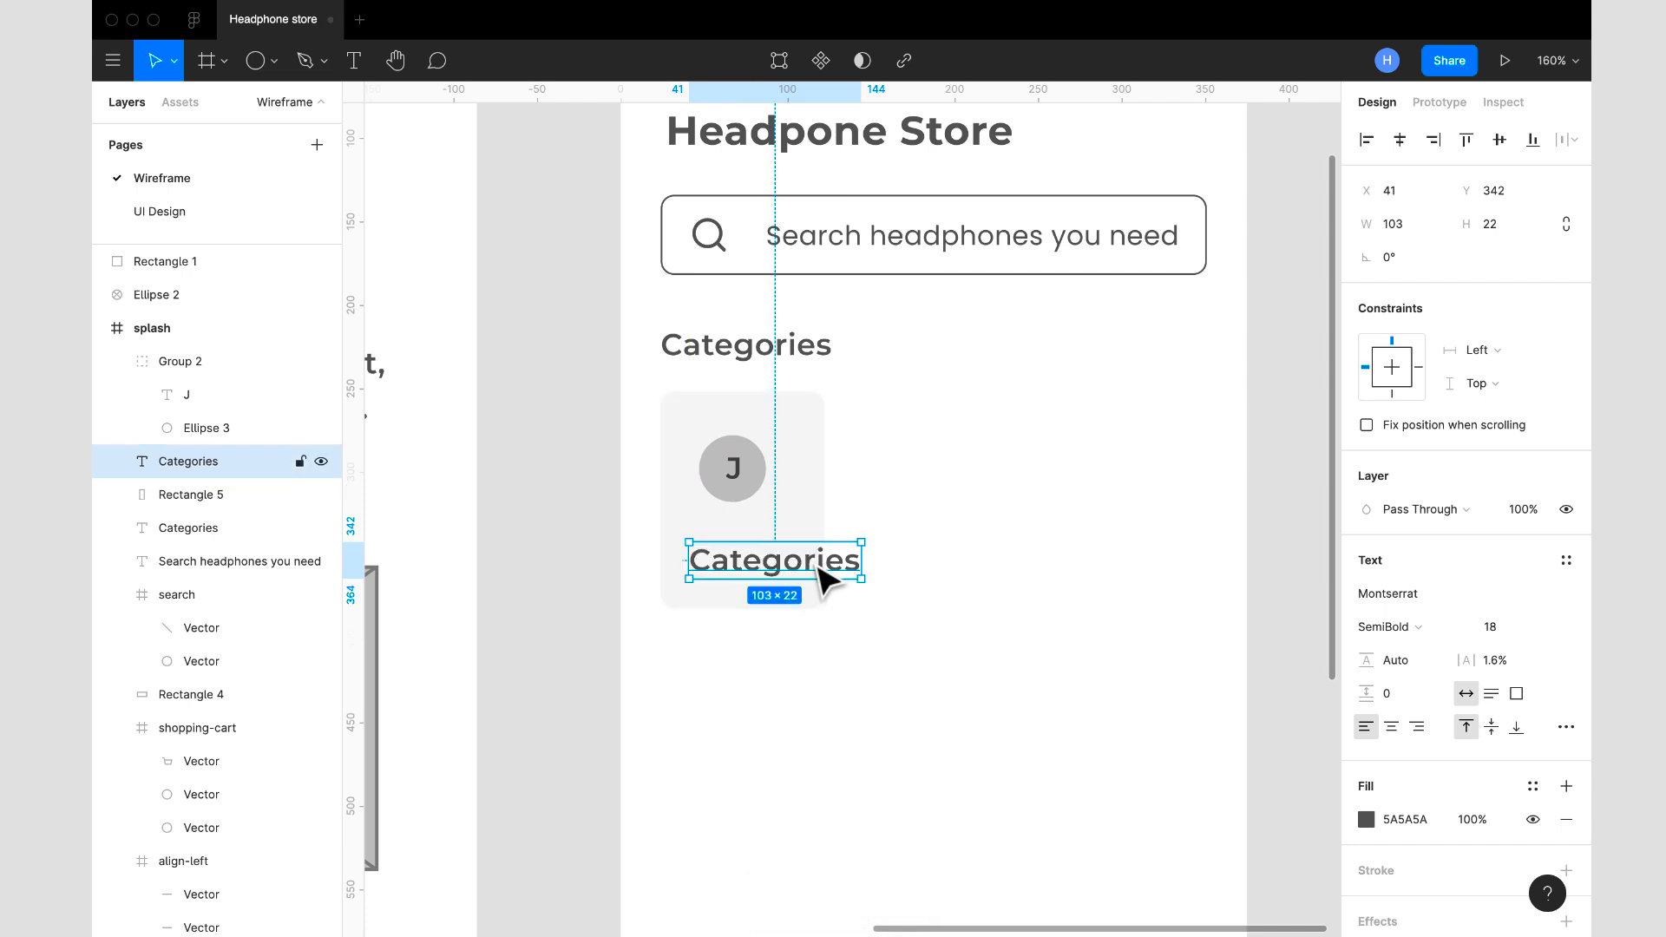
double_click(767, 563)
text(JBL)
key(Escape)
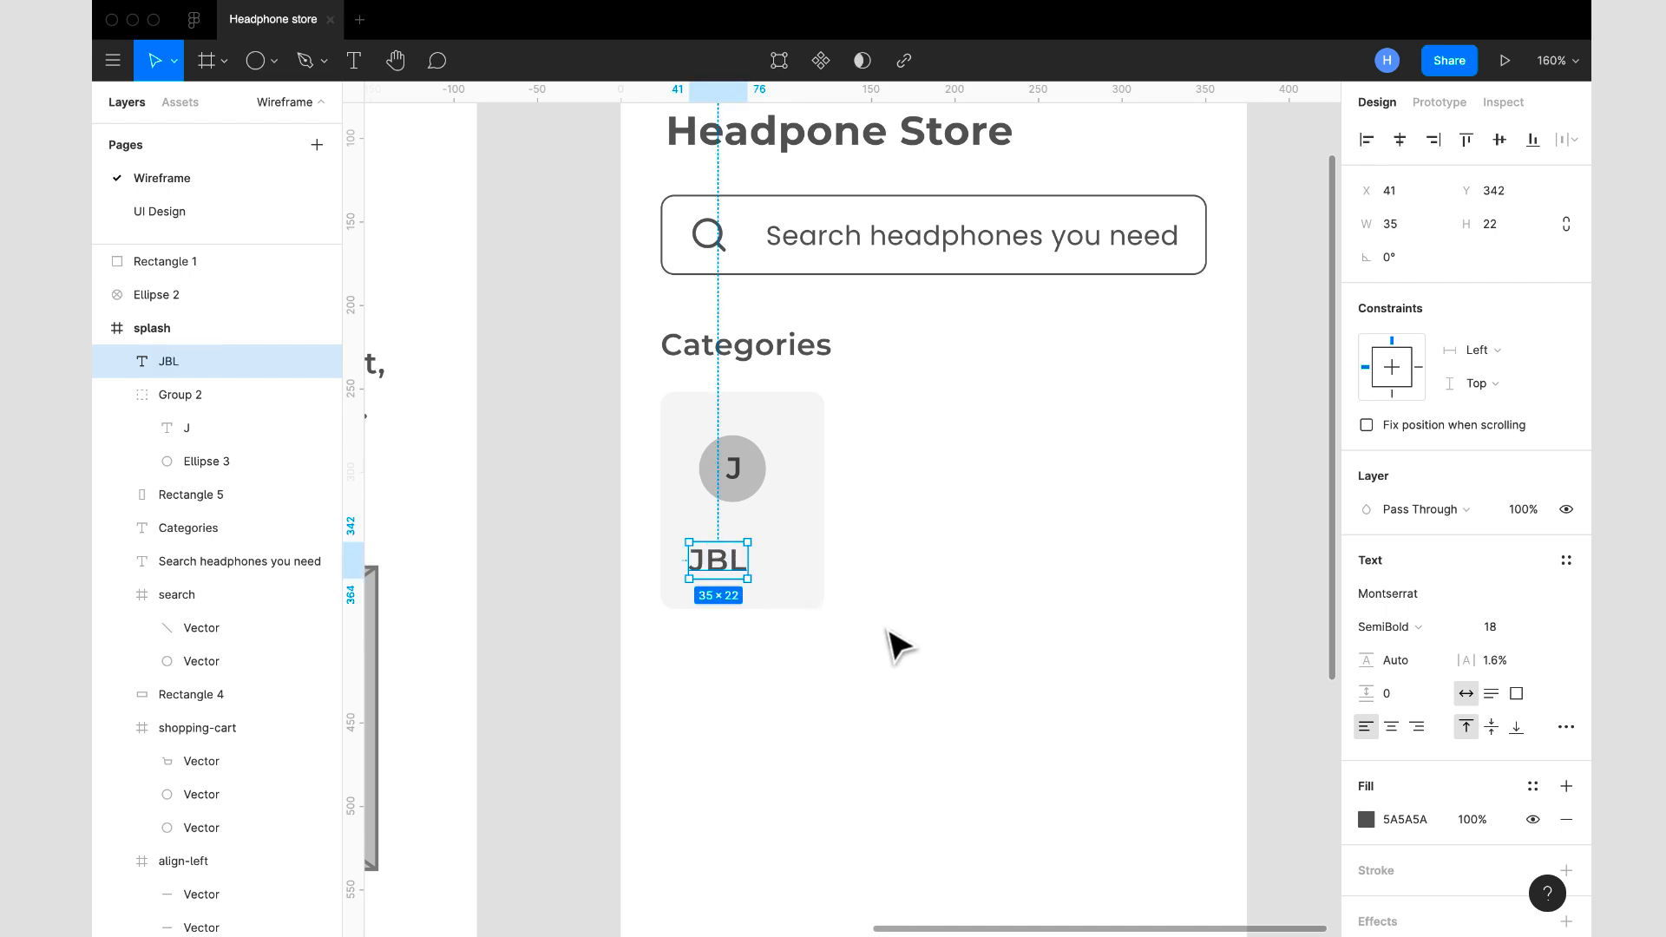
- Align the JBL label and the circle group on their horizontal centres and move them together to the middle of the card
shift+click(734, 477)
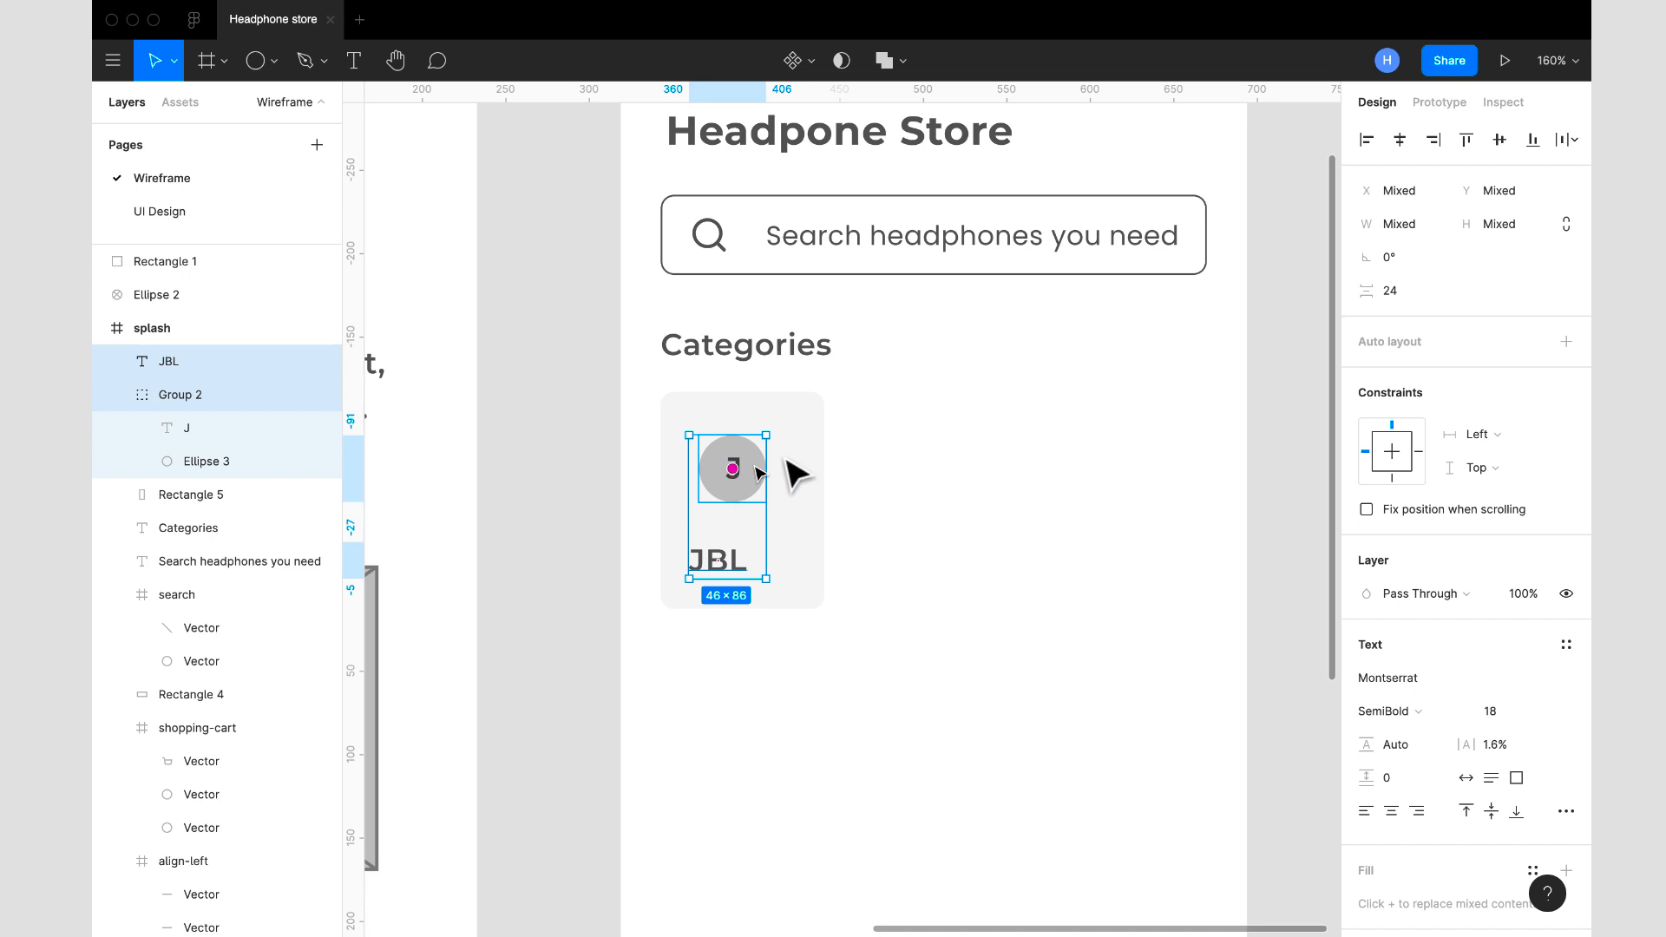
click(1400, 140)
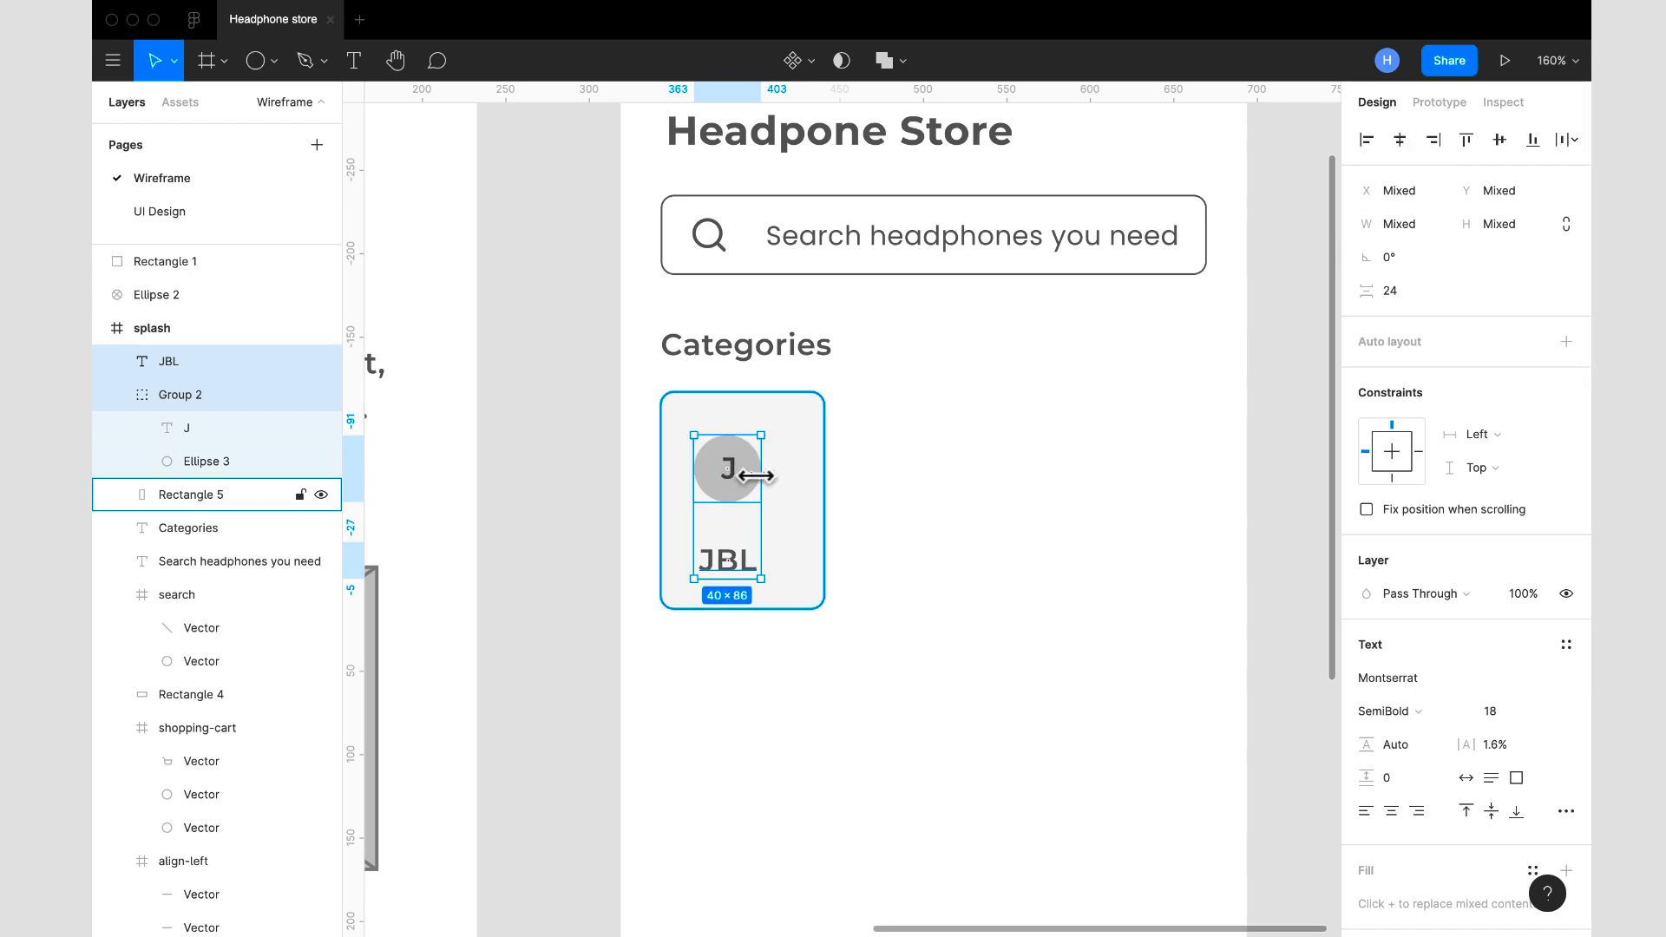
drag(755, 494, 770, 487)
click(918, 518)
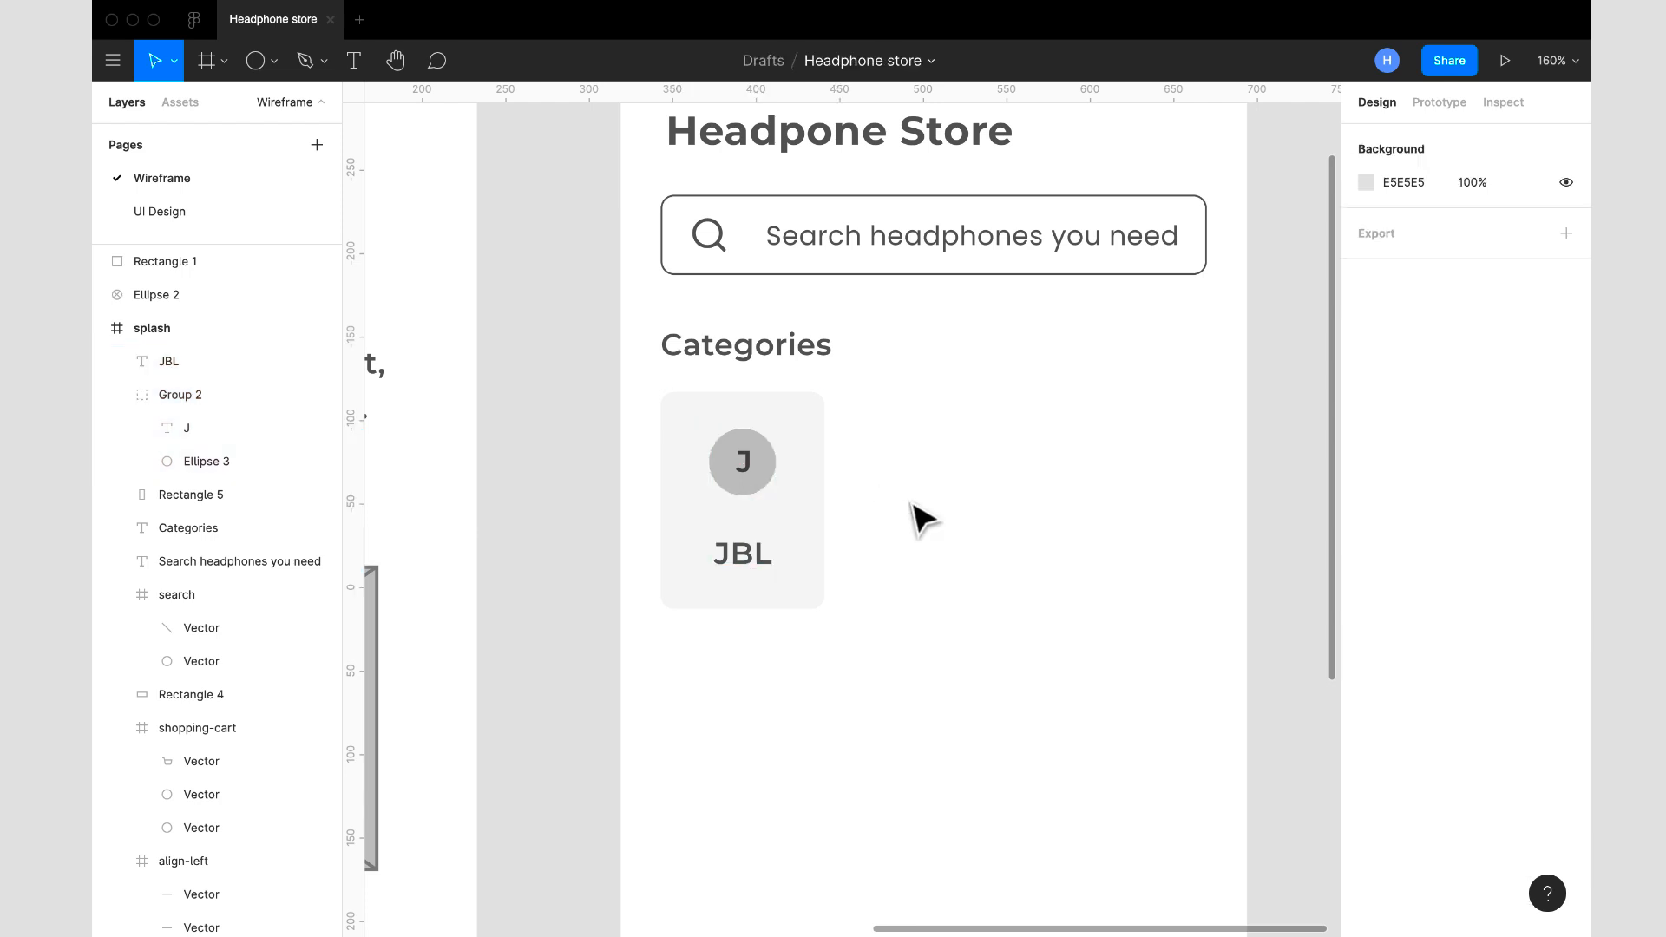
- Add a stroke to the category card's rectangle and set its colour to 787878
click(809, 522)
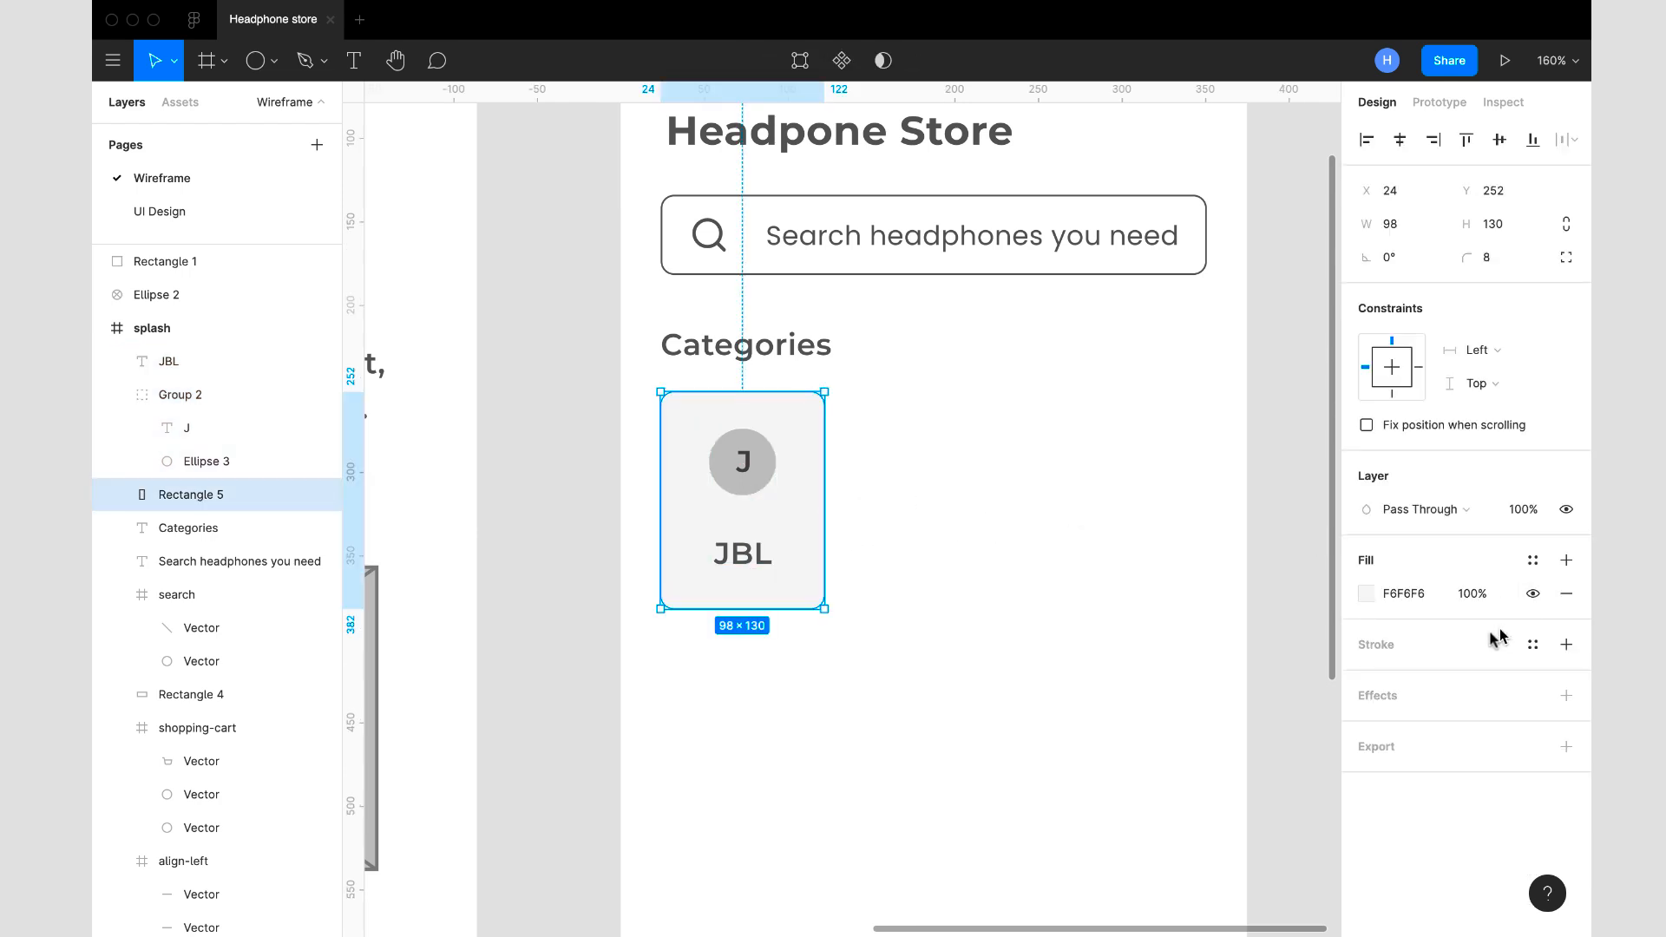
click(1565, 644)
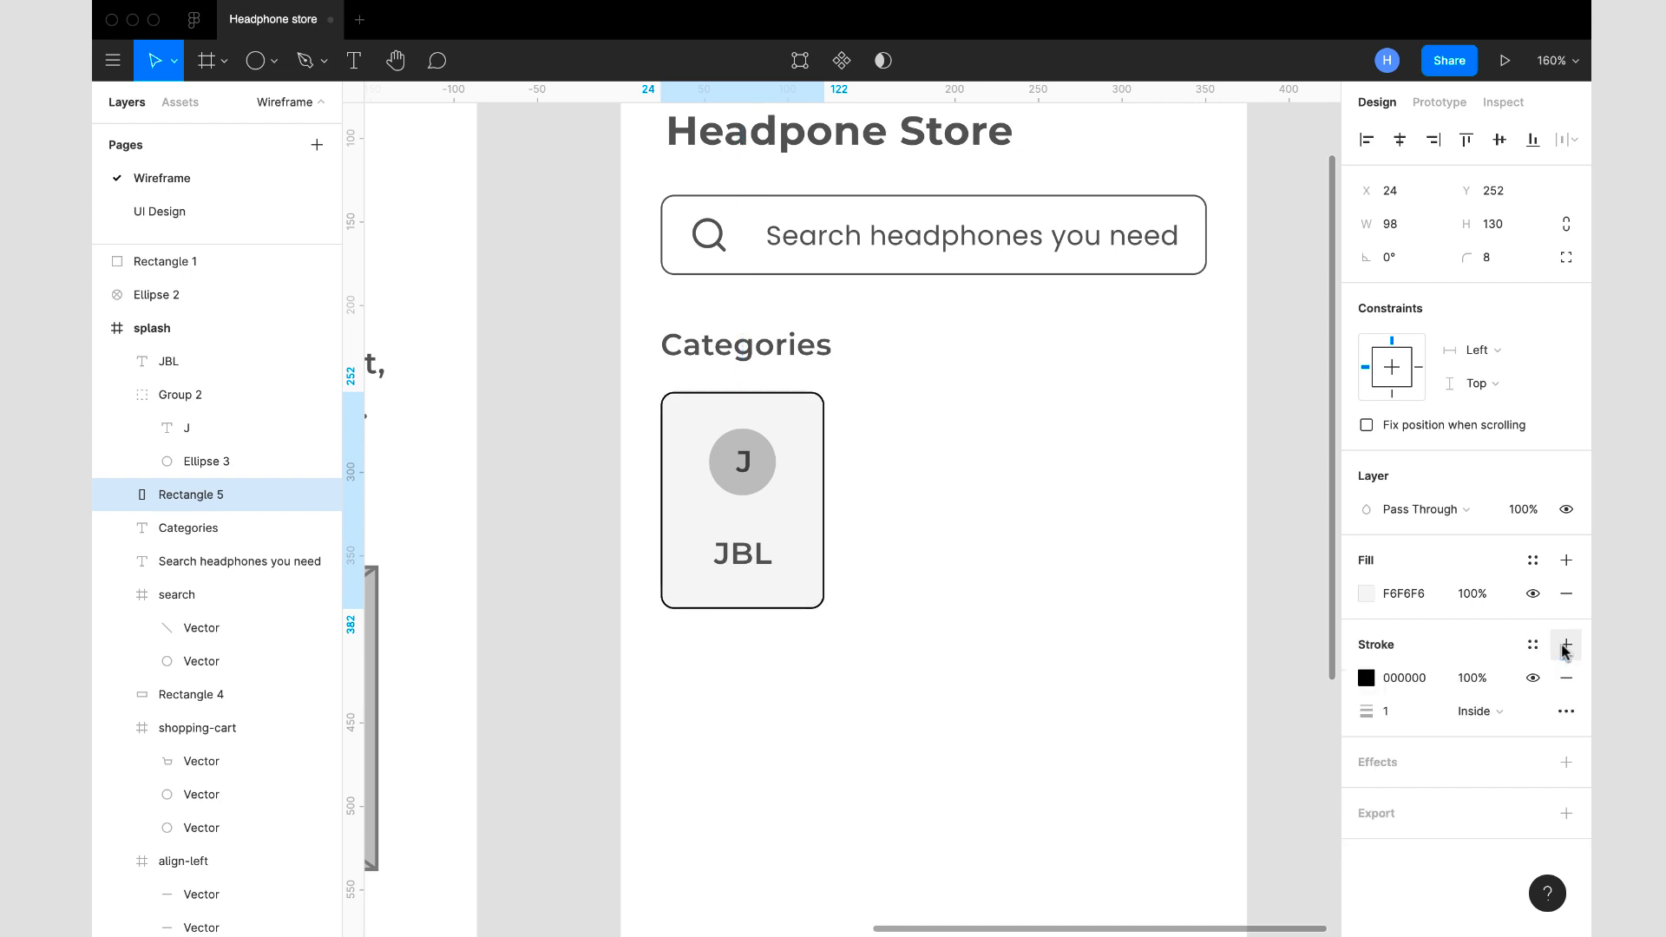
click(1421, 681)
text(505050)
key(Return)
text(787878)
key(Return)
click(1070, 605)
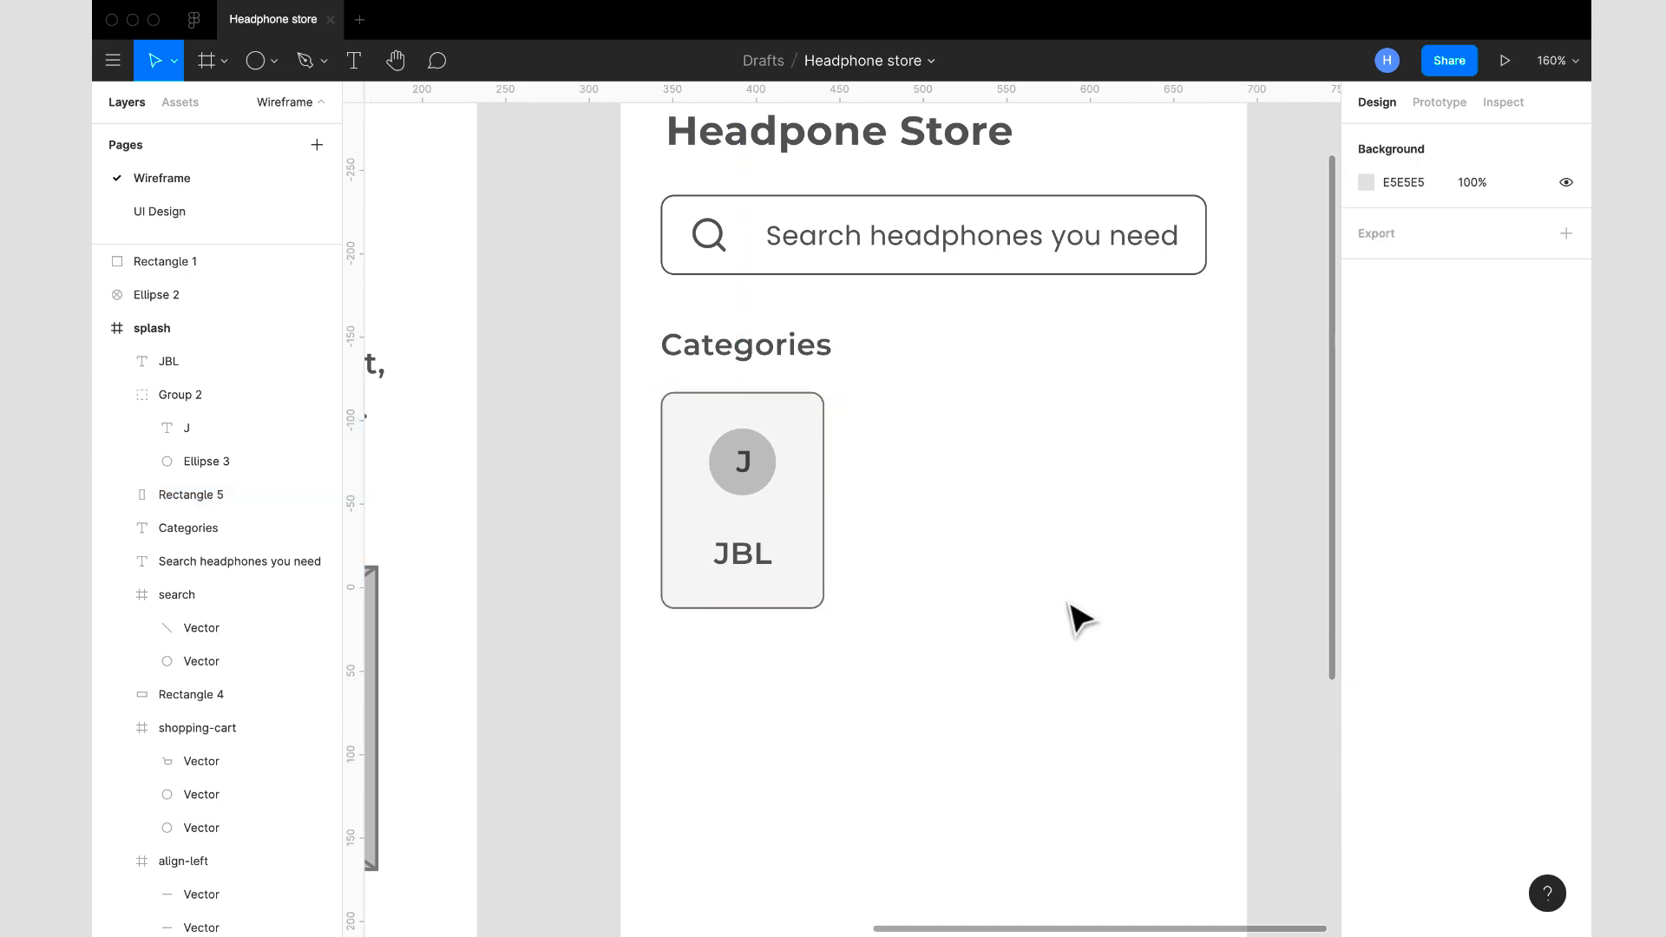
- Wrap the card's rectangle, circle group and JBL label together in a frame
scroll(1070, 605, down, 5)
scroll(1069, 605, up, 2)
scroll(1076, 617, down, 4)
scroll(1075, 617, up, 1)
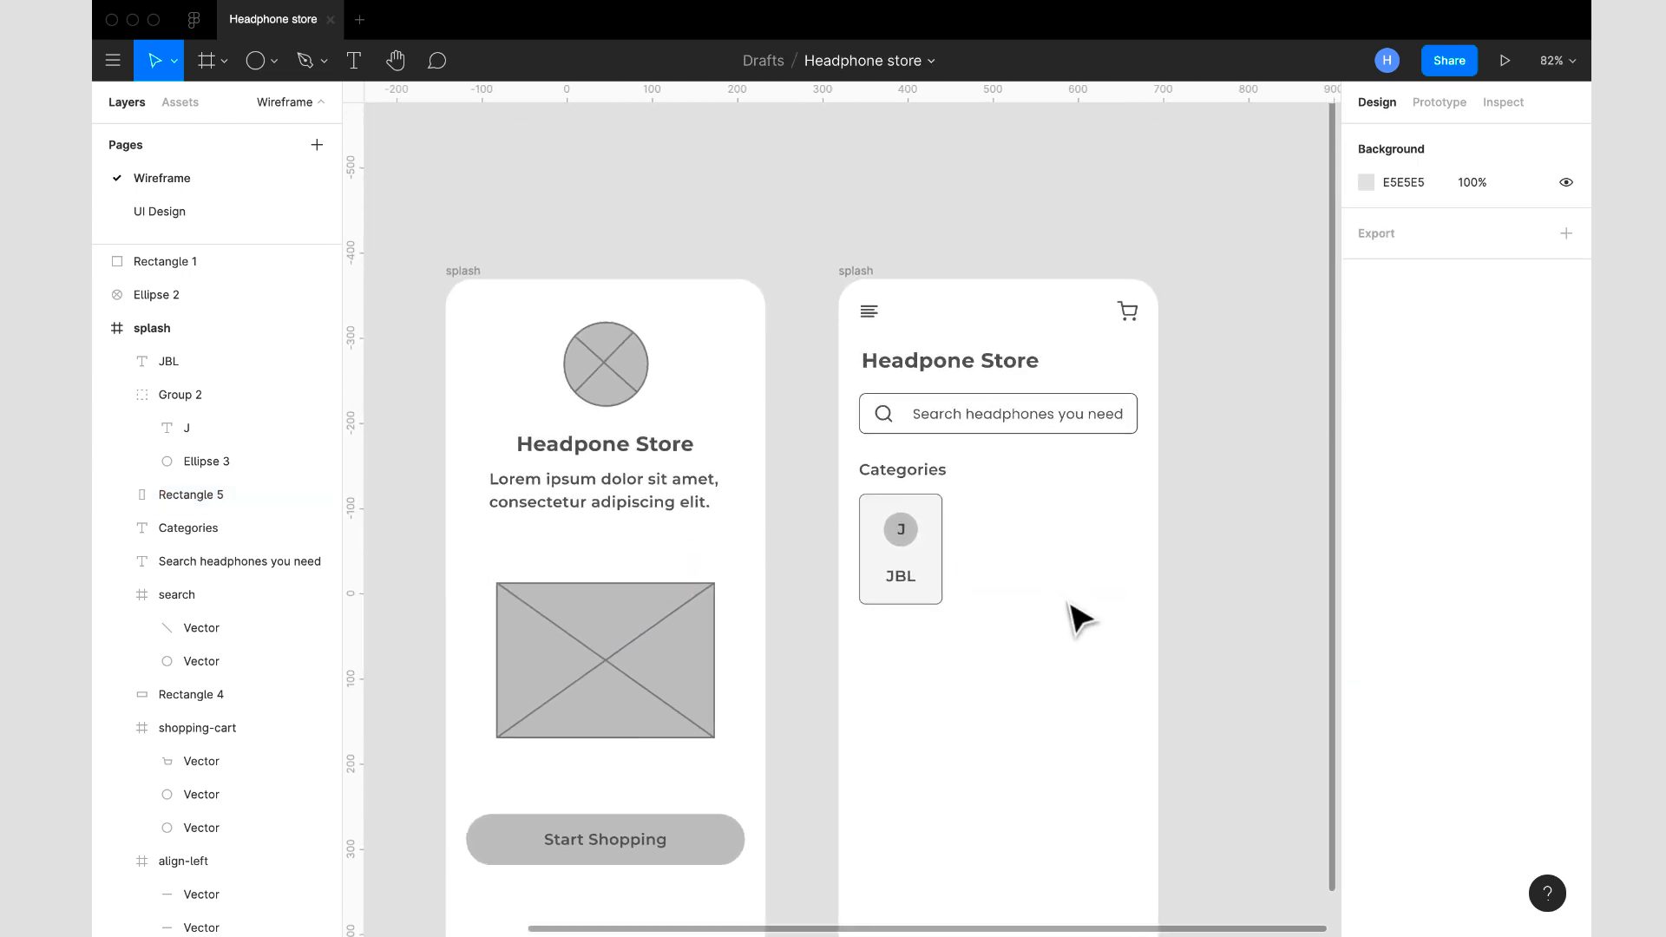
drag(970, 627, 859, 498)
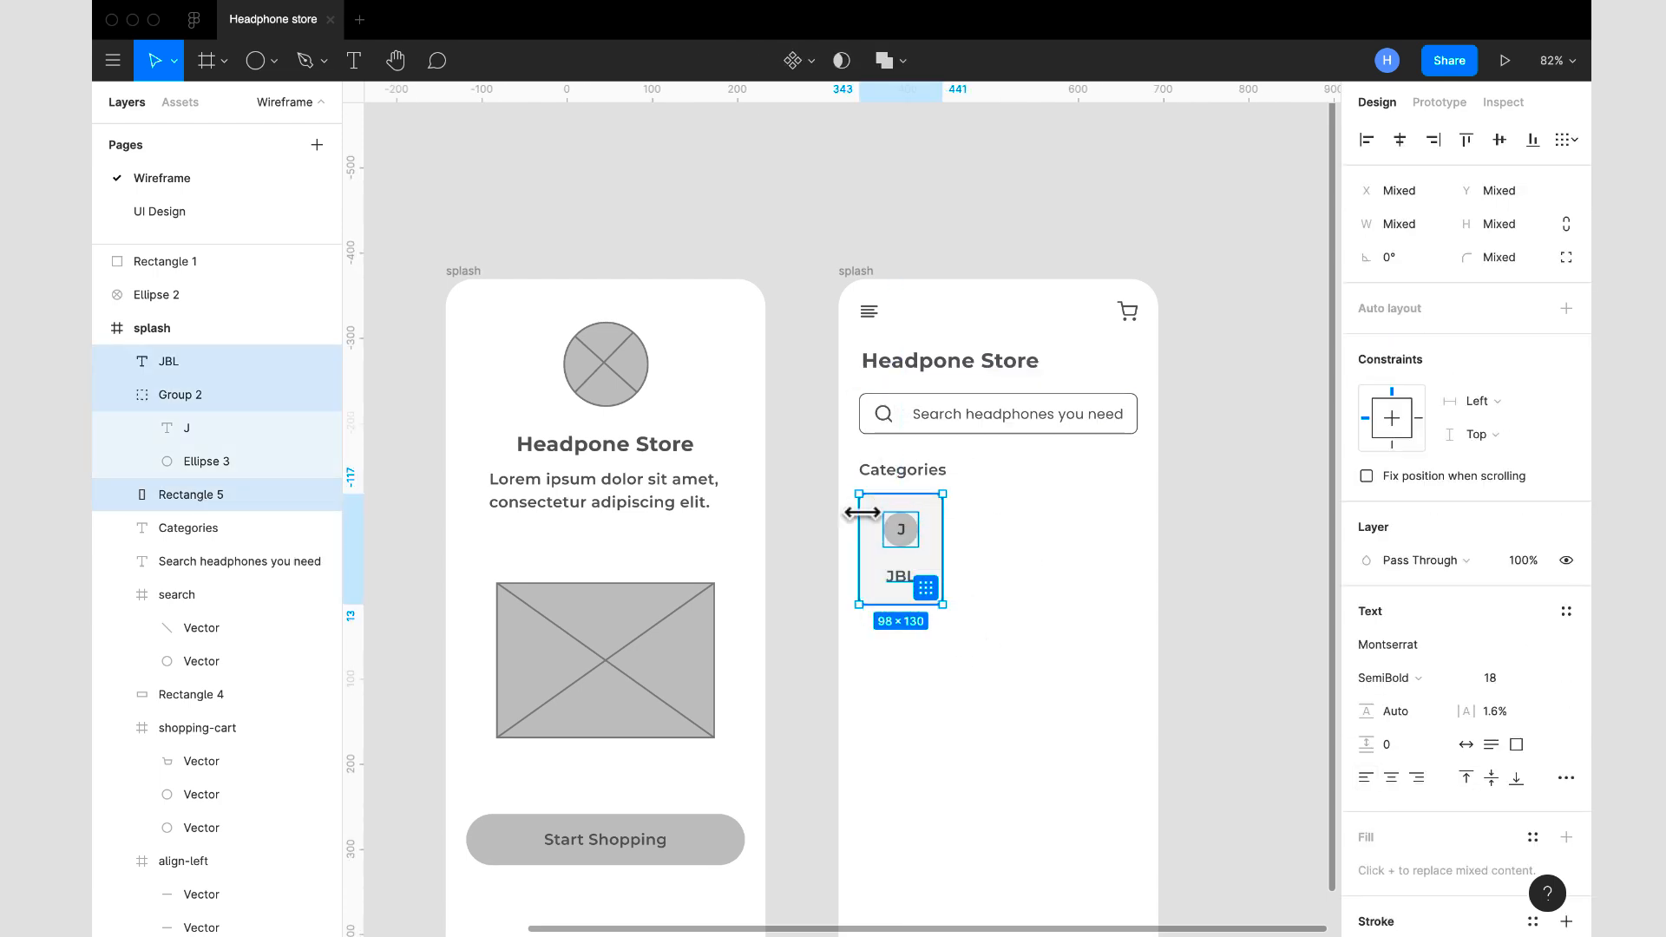
right_click(863, 513)
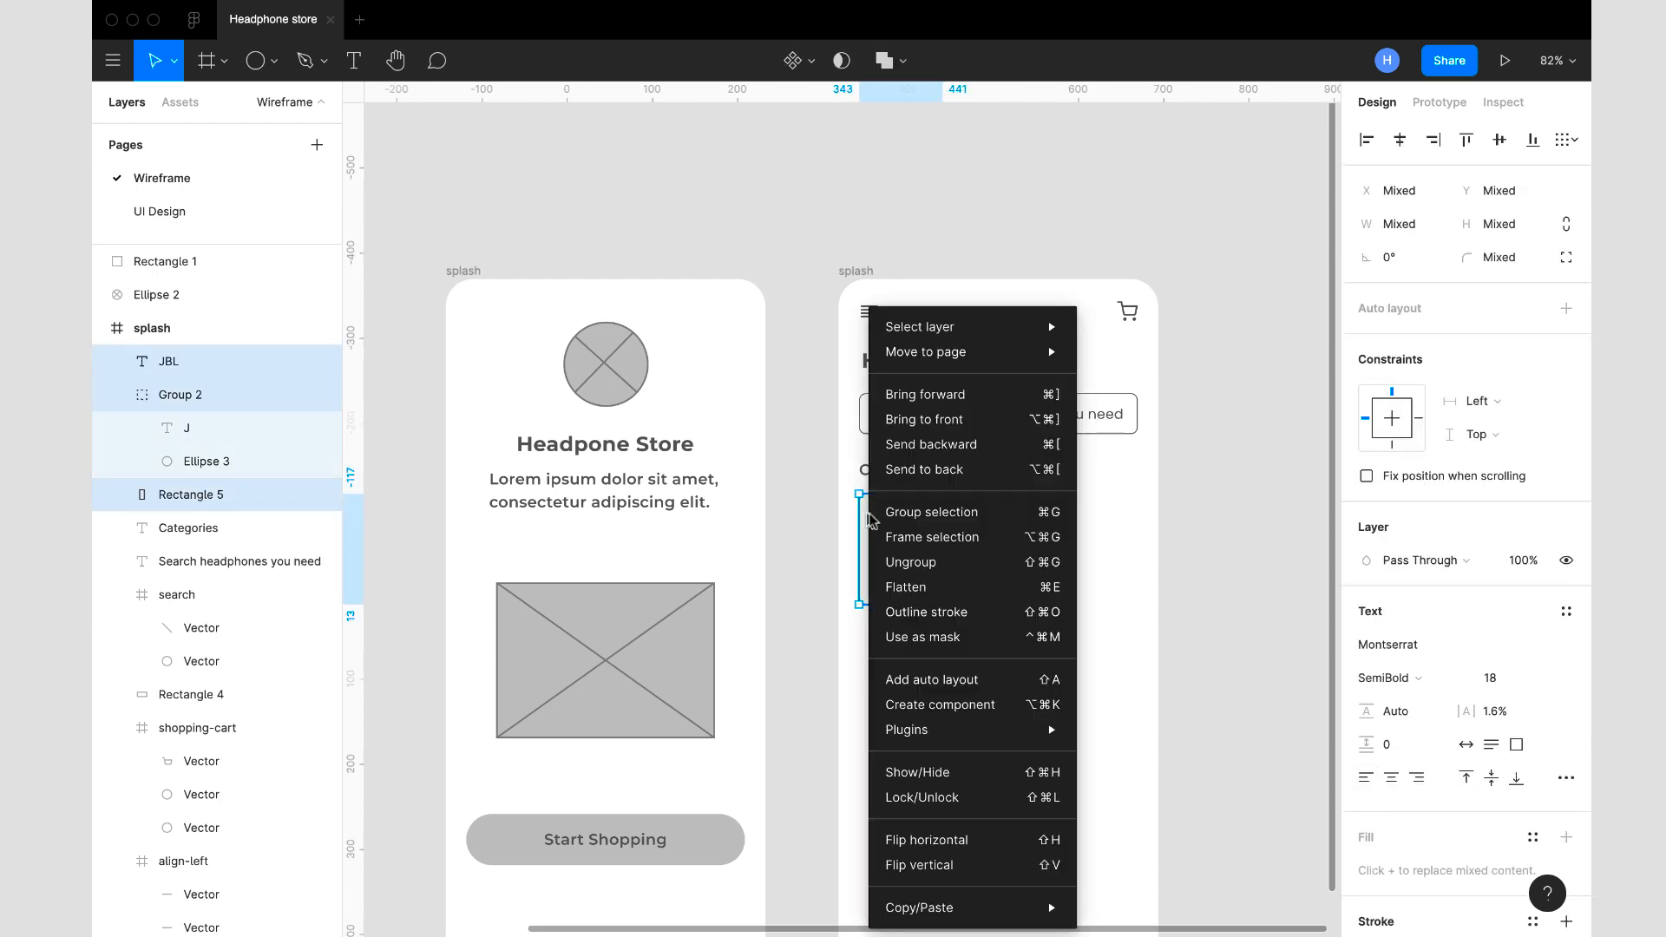
click(914, 536)
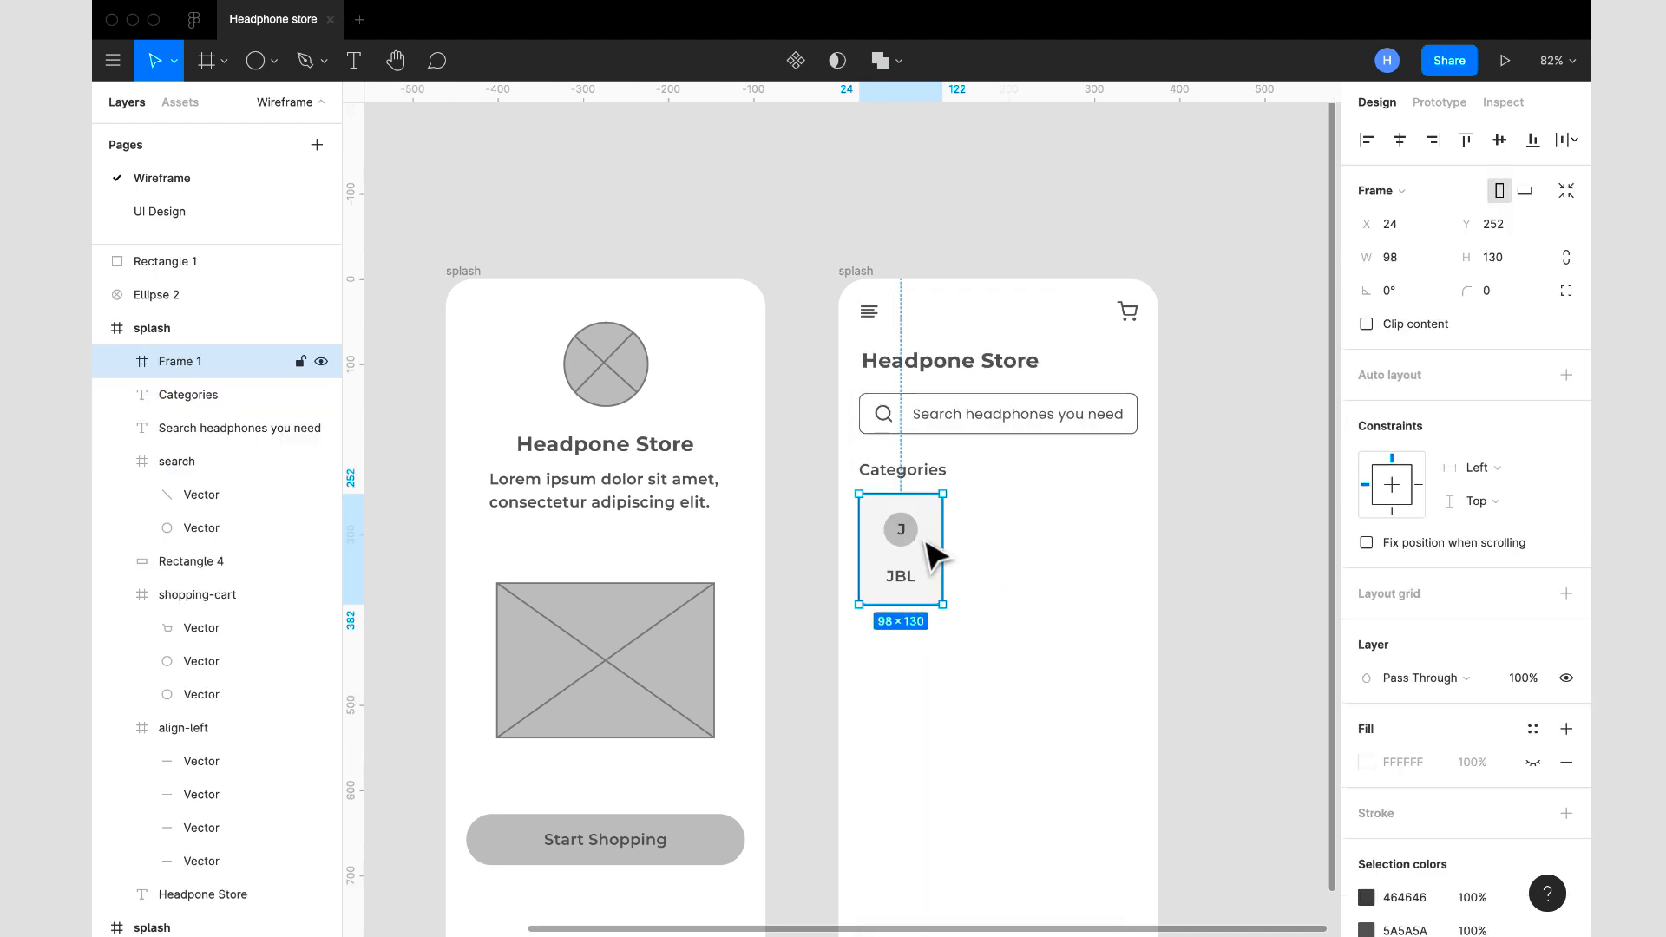
- Show the 12-column layout grid on the home screen frame
click(853, 273)
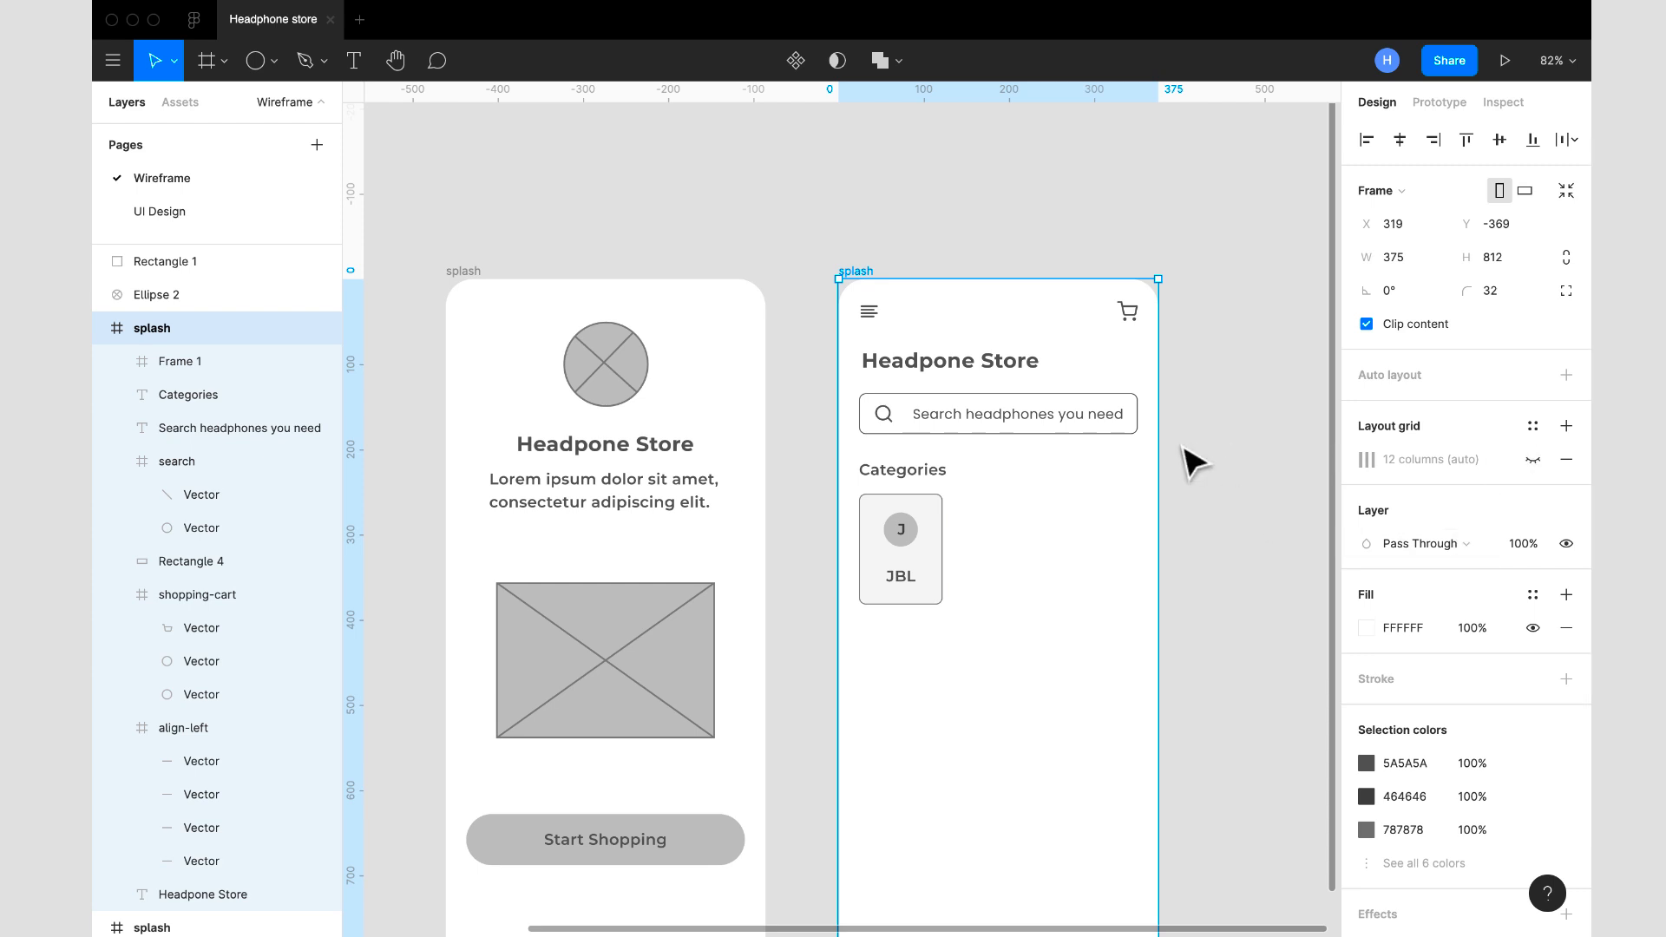
scroll(1033, 569, down, 2)
scroll(1041, 572, down, 2)
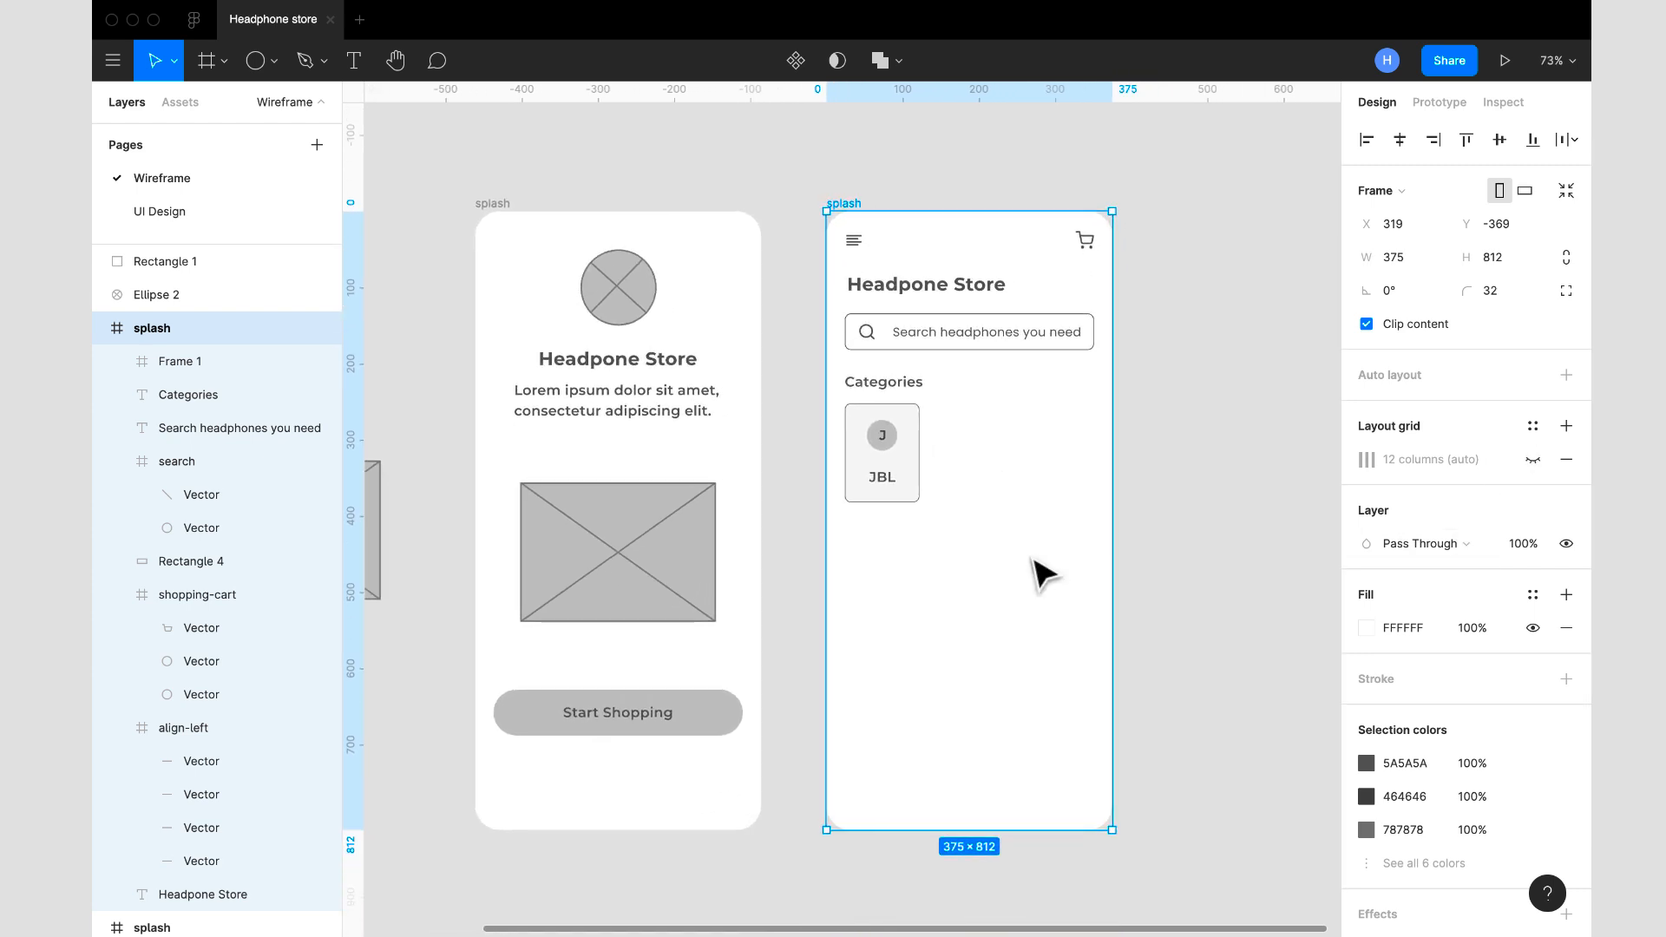
click(1532, 459)
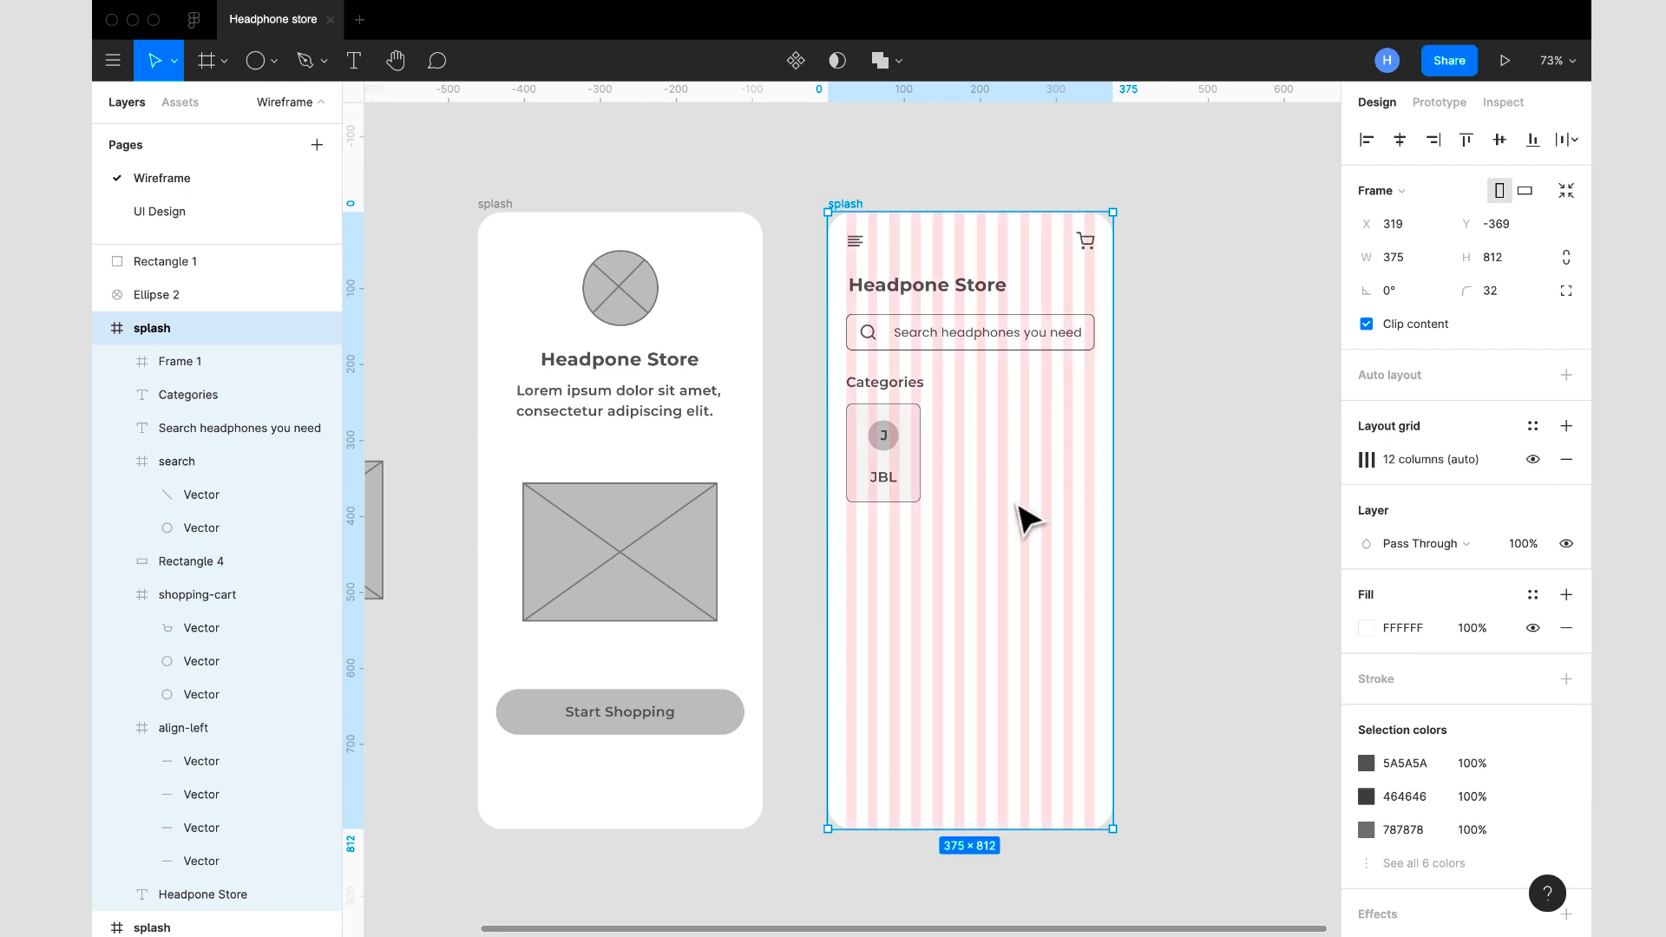
- Duplicate the JBL card twice to form an evenly spaced row of three, the last copy at X 252, Y 252
click(894, 492)
key(ctrl+d)
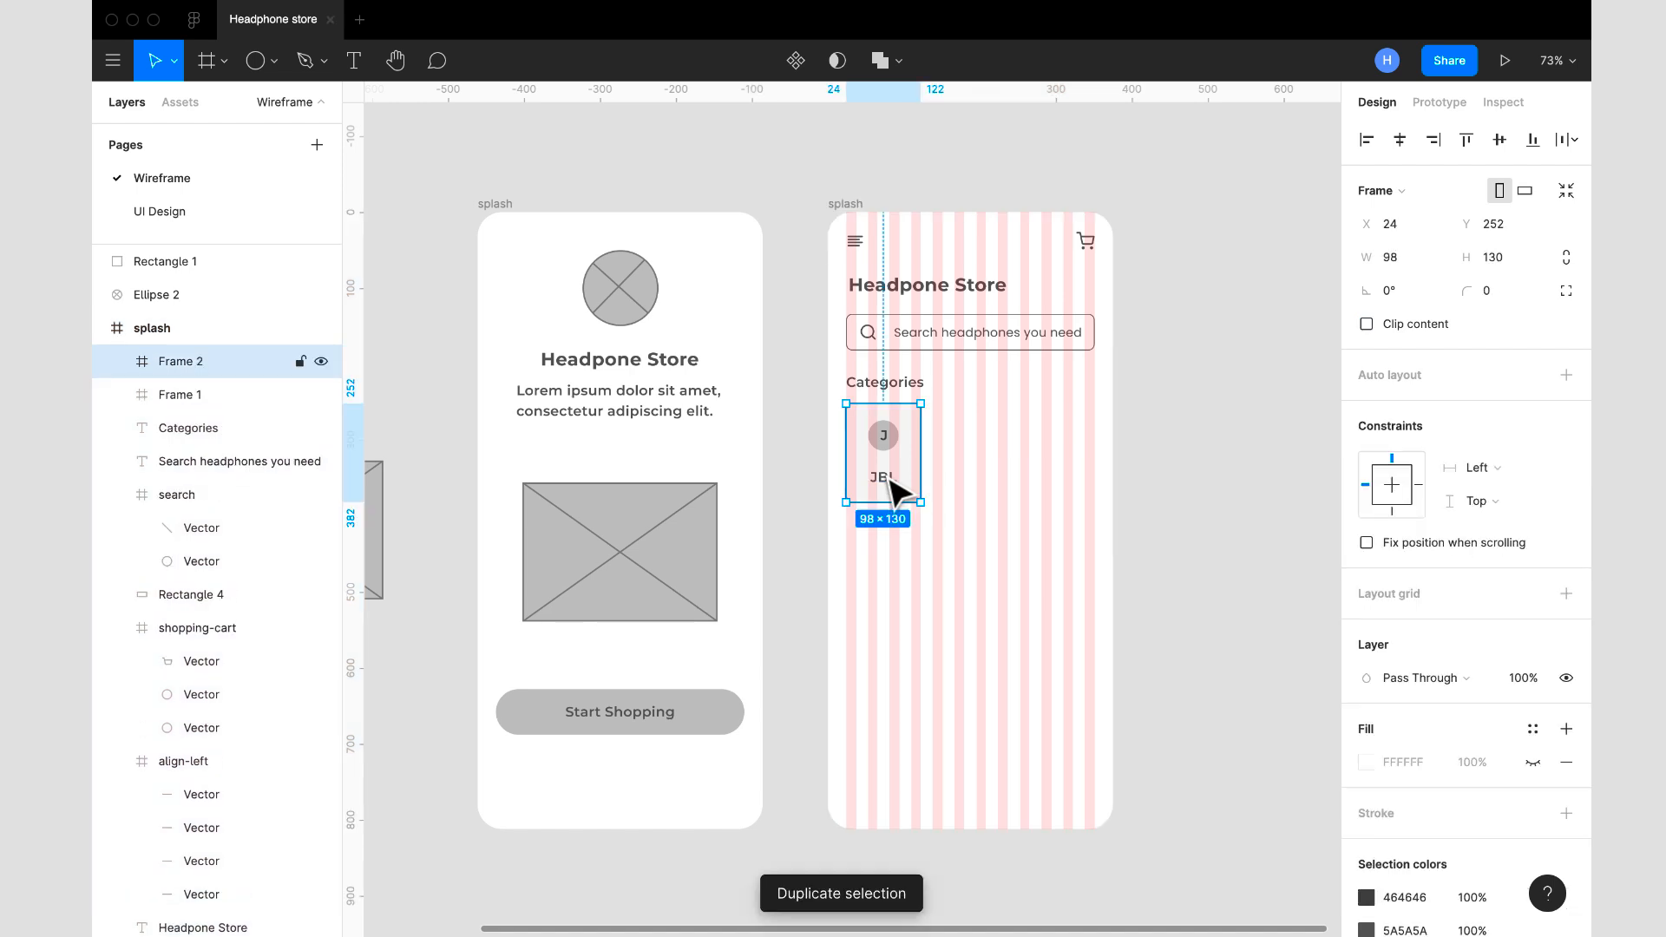
drag(890, 479, 974, 469)
key(ctrl+d)
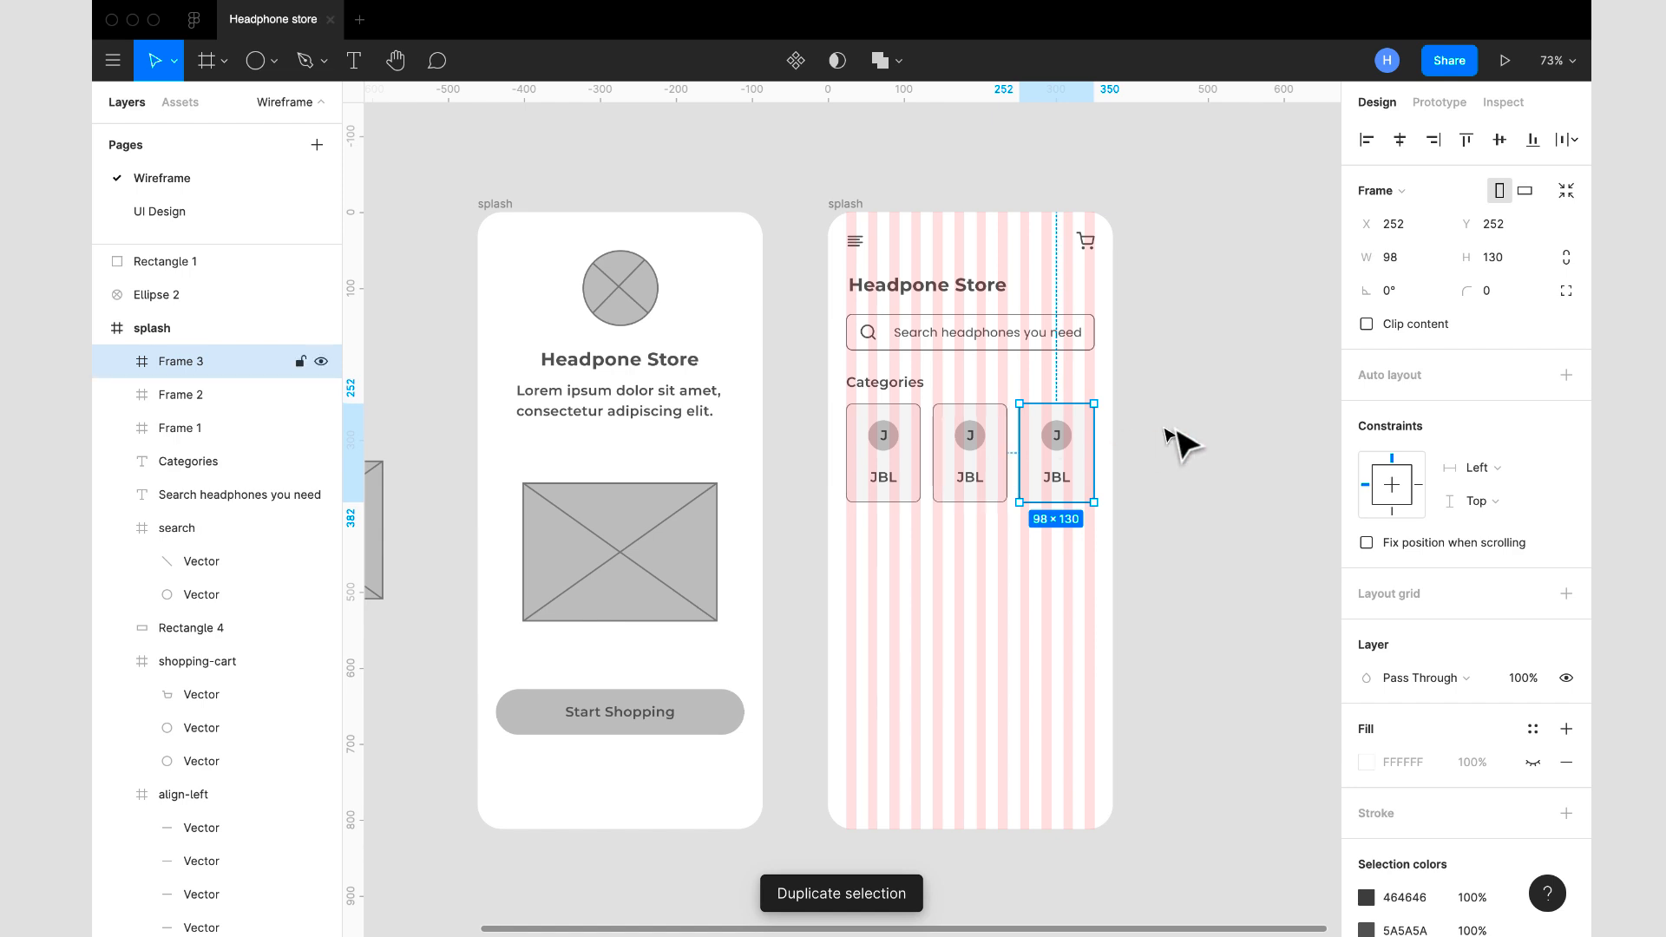
- Hide the layout grid on the home screen frame
click(852, 207)
click(1555, 464)
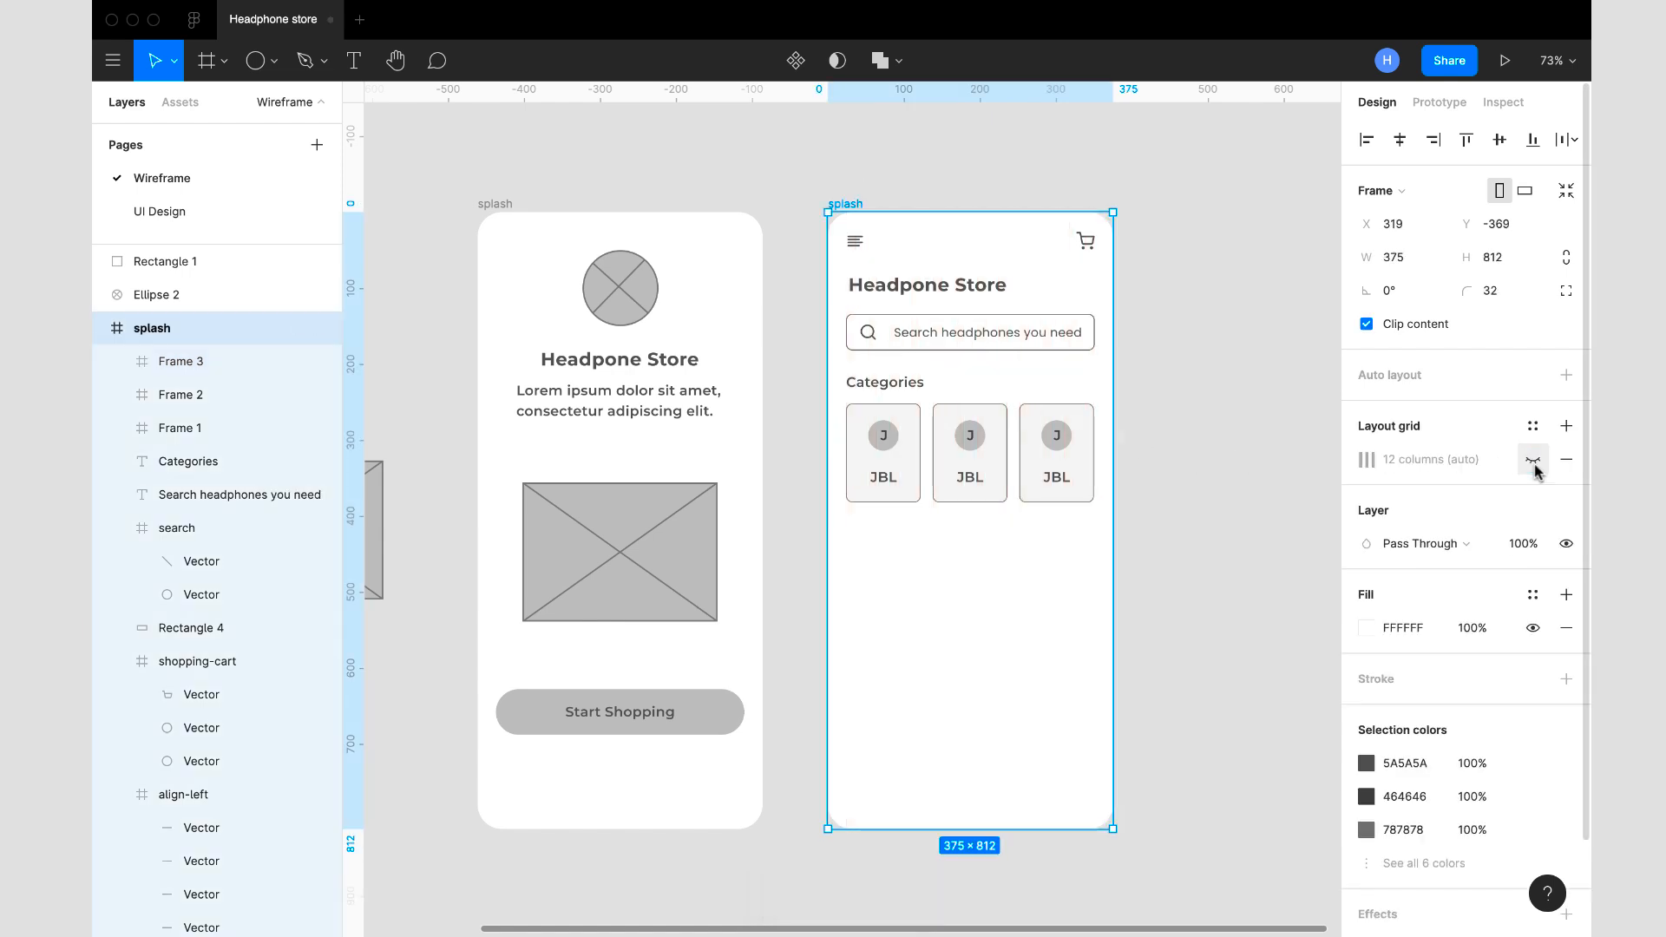
click(1197, 552)
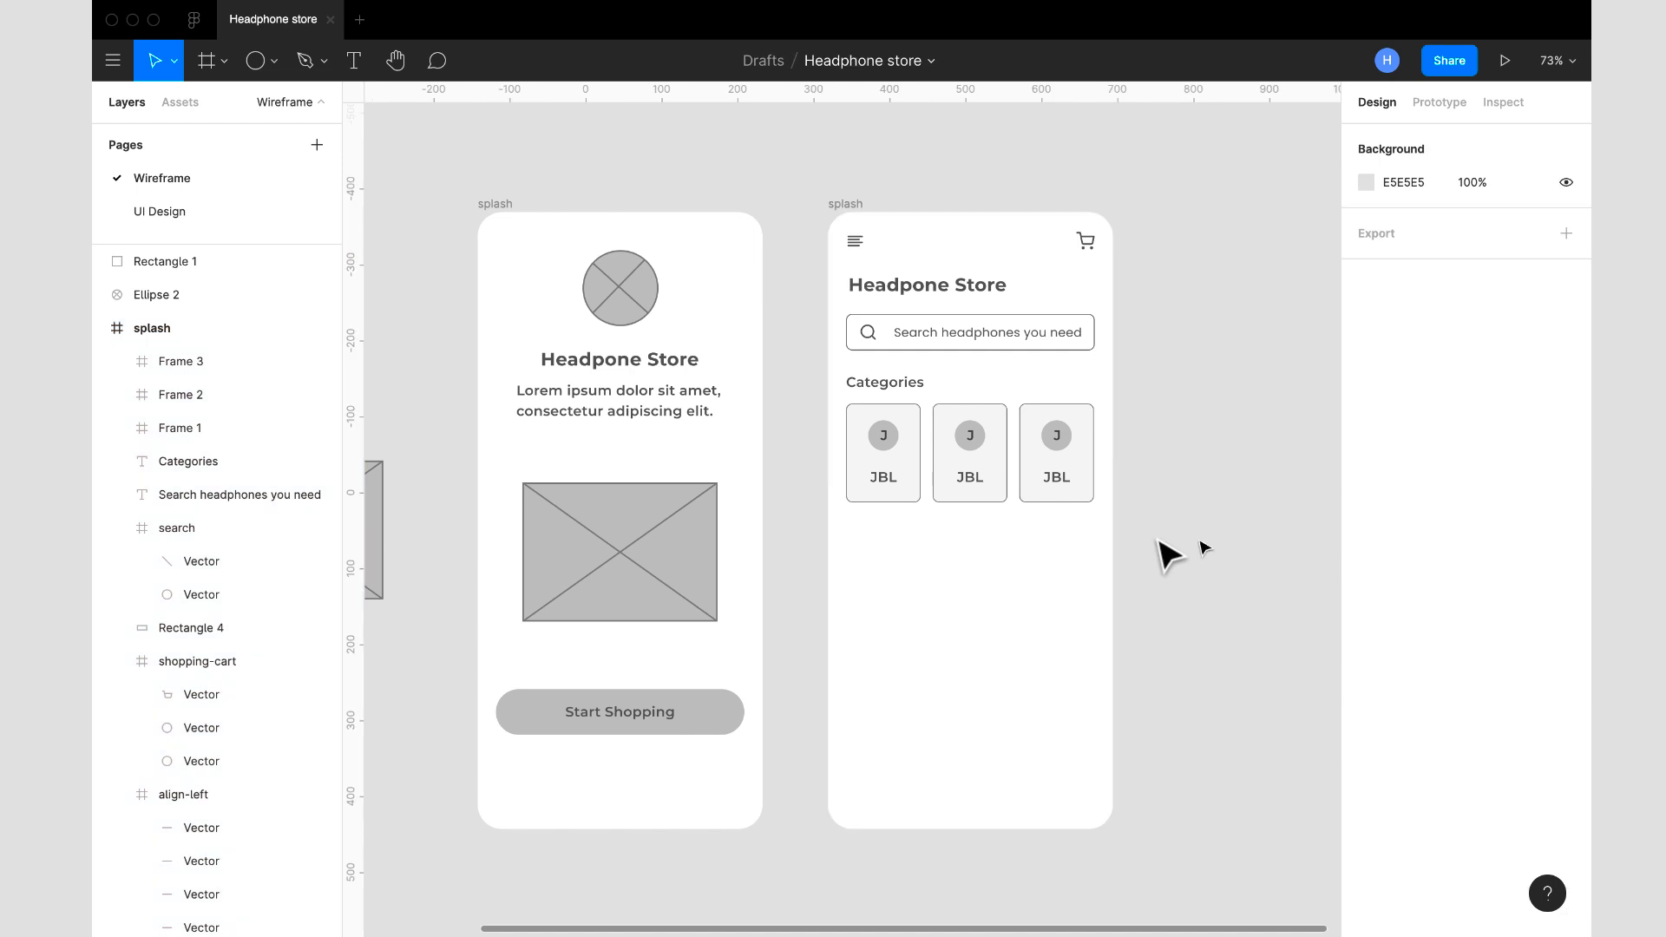
- Change the letter in the second category card's circle to "S"
double_click(975, 455)
double_click(972, 445)
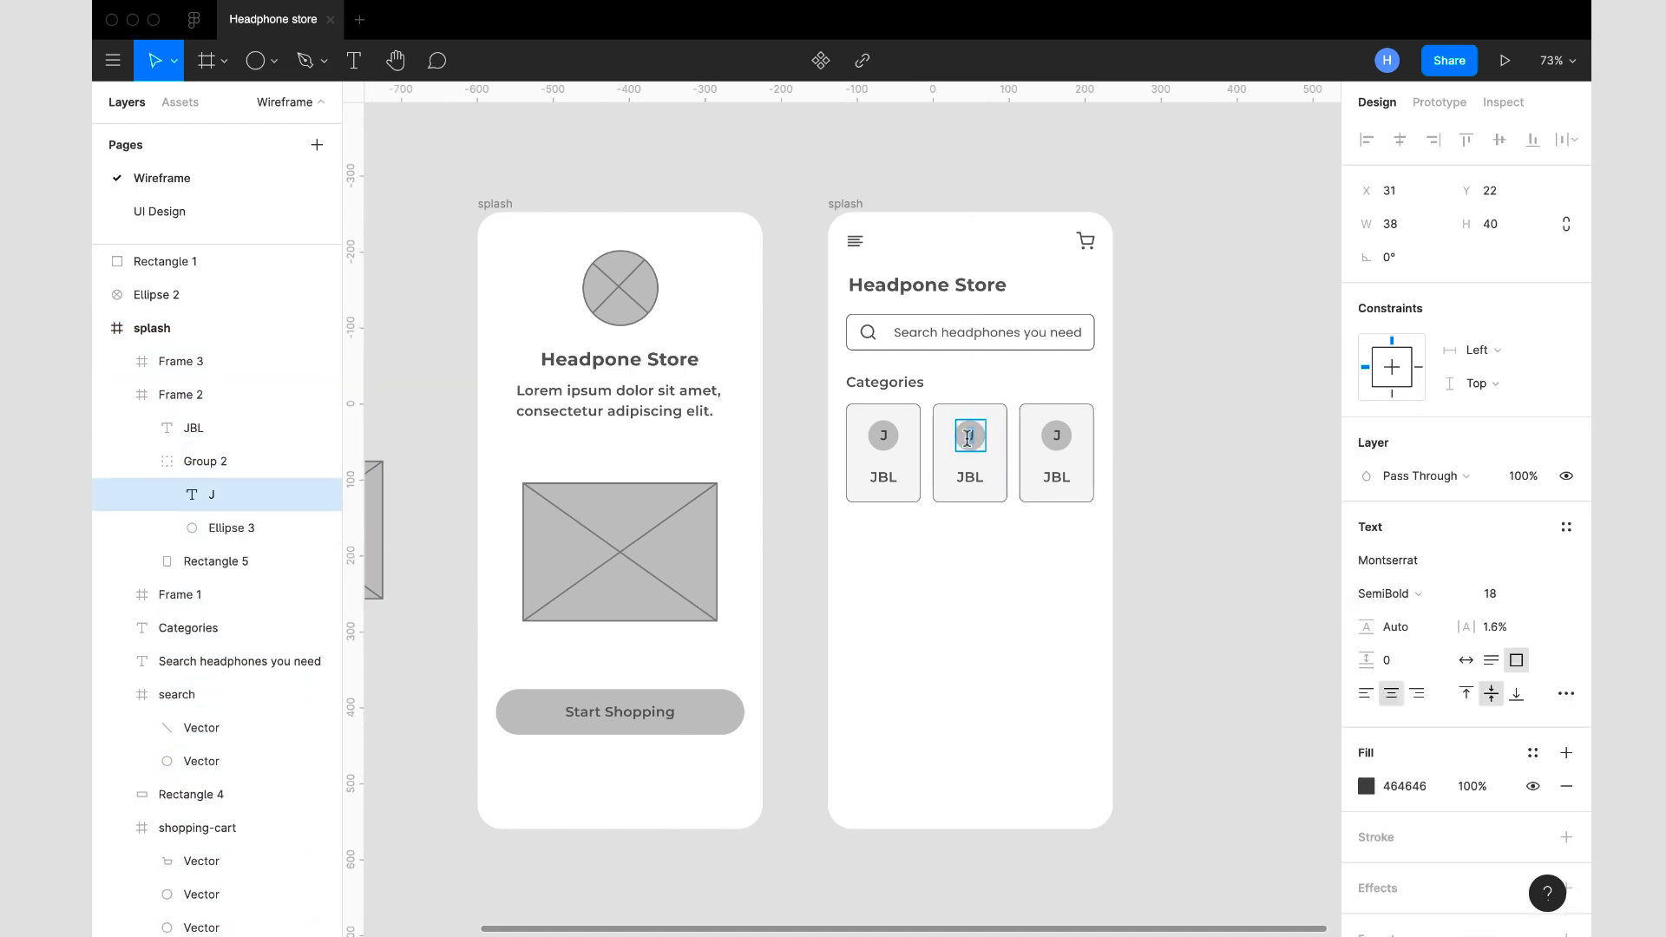
text(S)
click(974, 478)
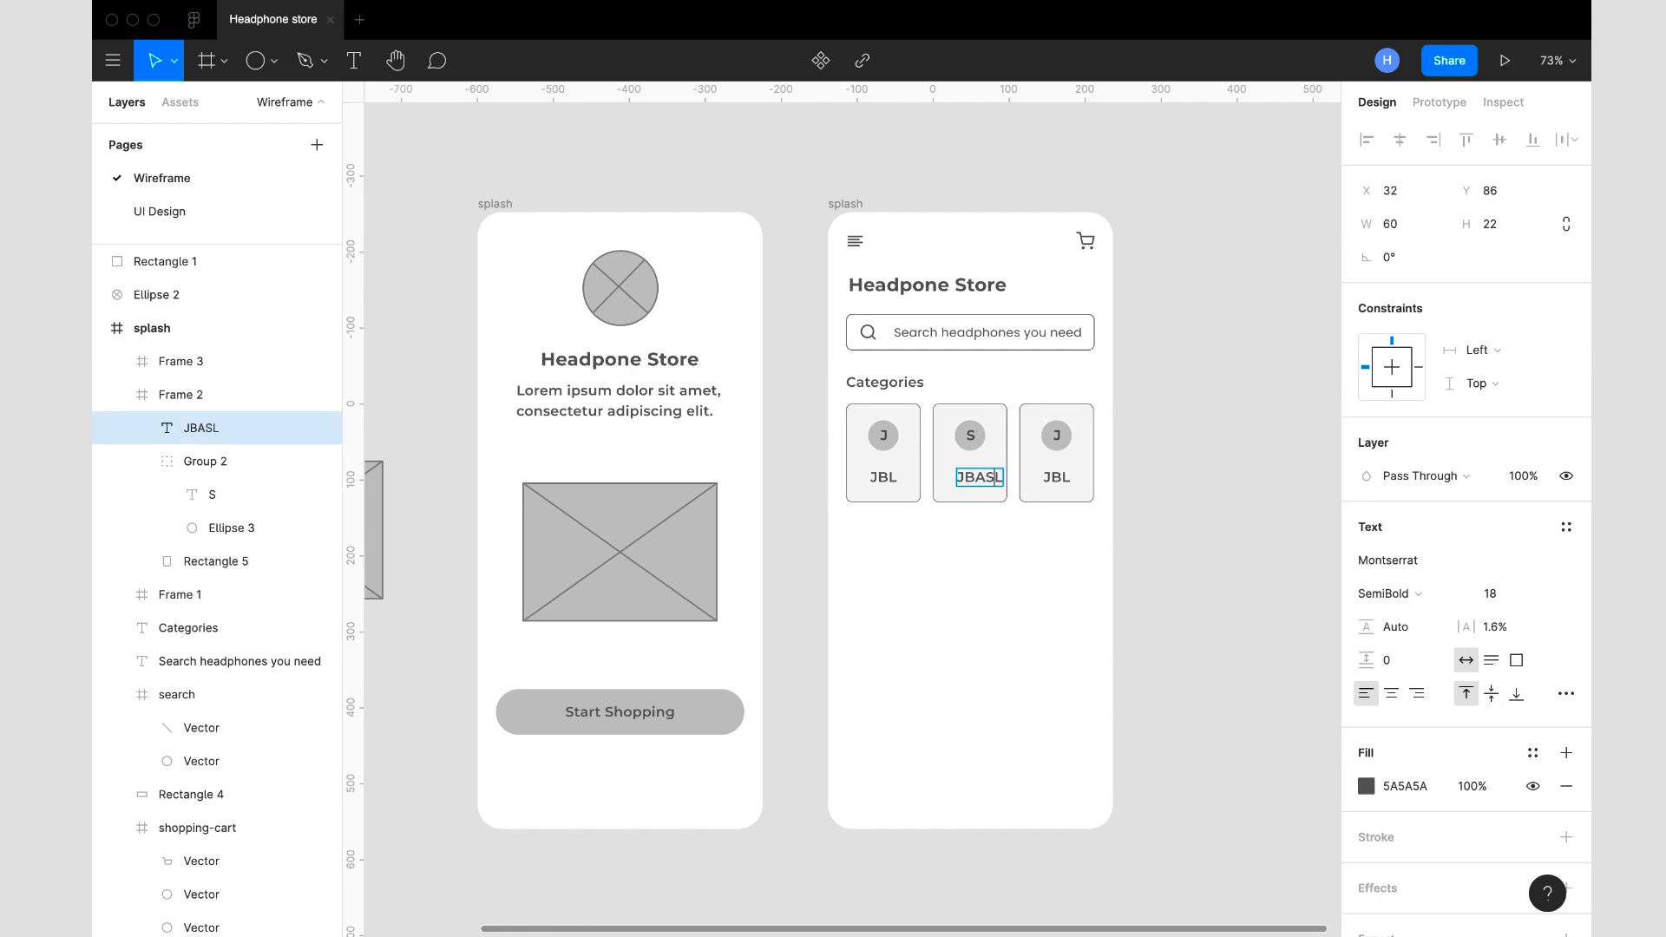
key(super+a)
text(JBL)
key(Escape)
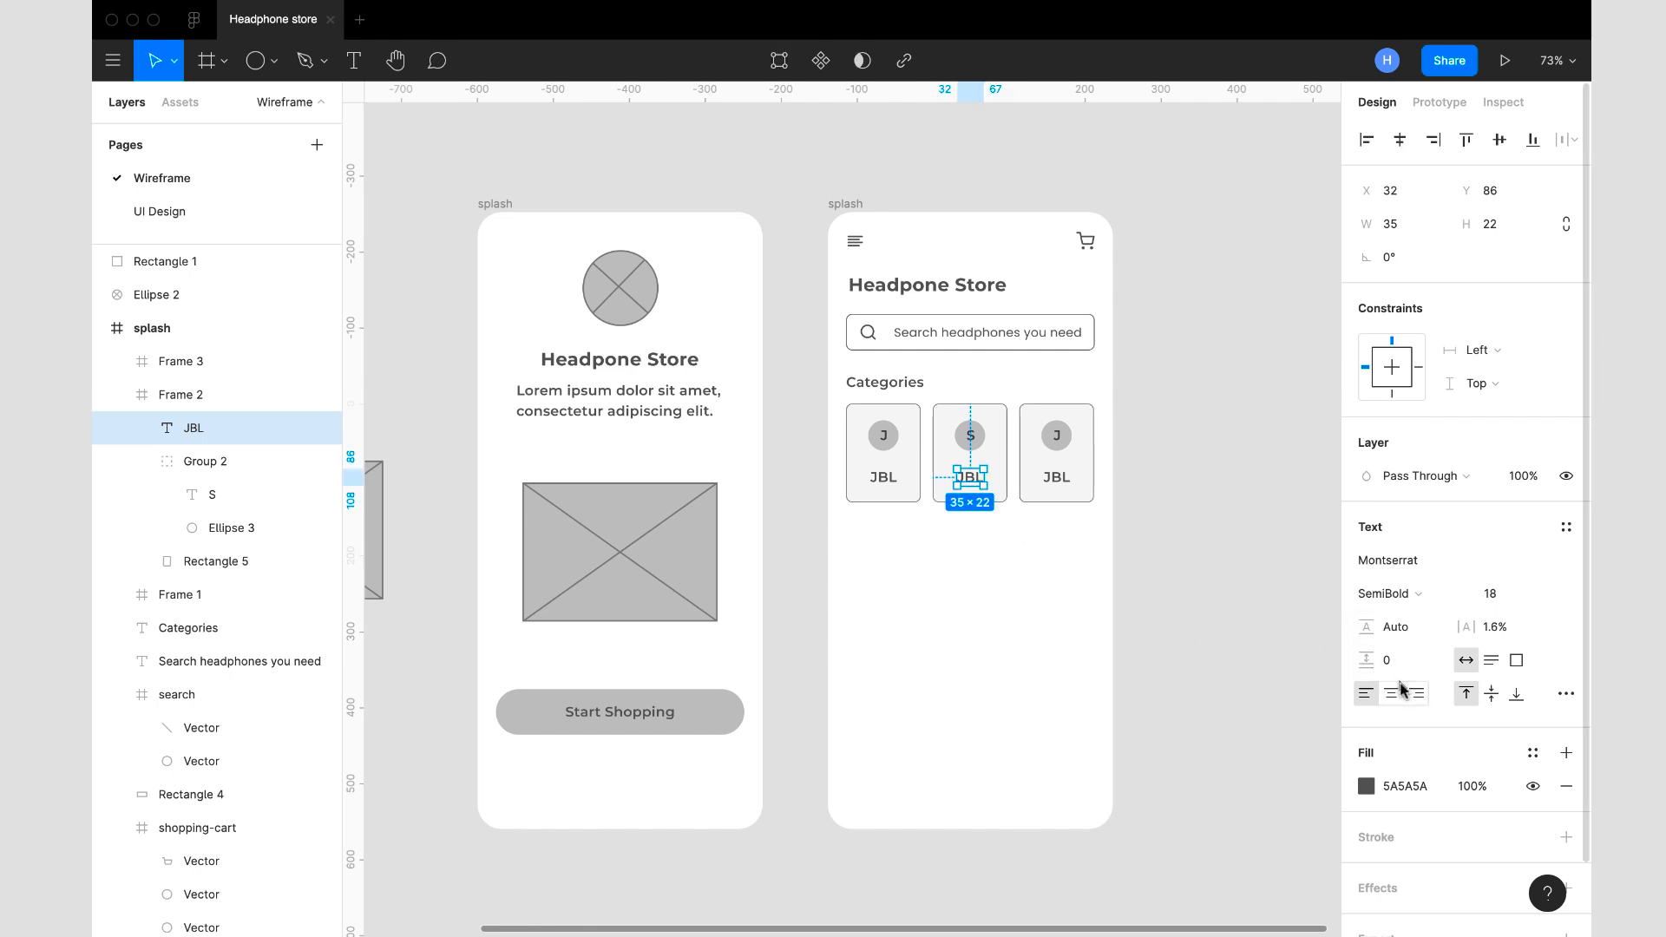
- Center-align the brand label text in the second and third category cards
click(1067, 484)
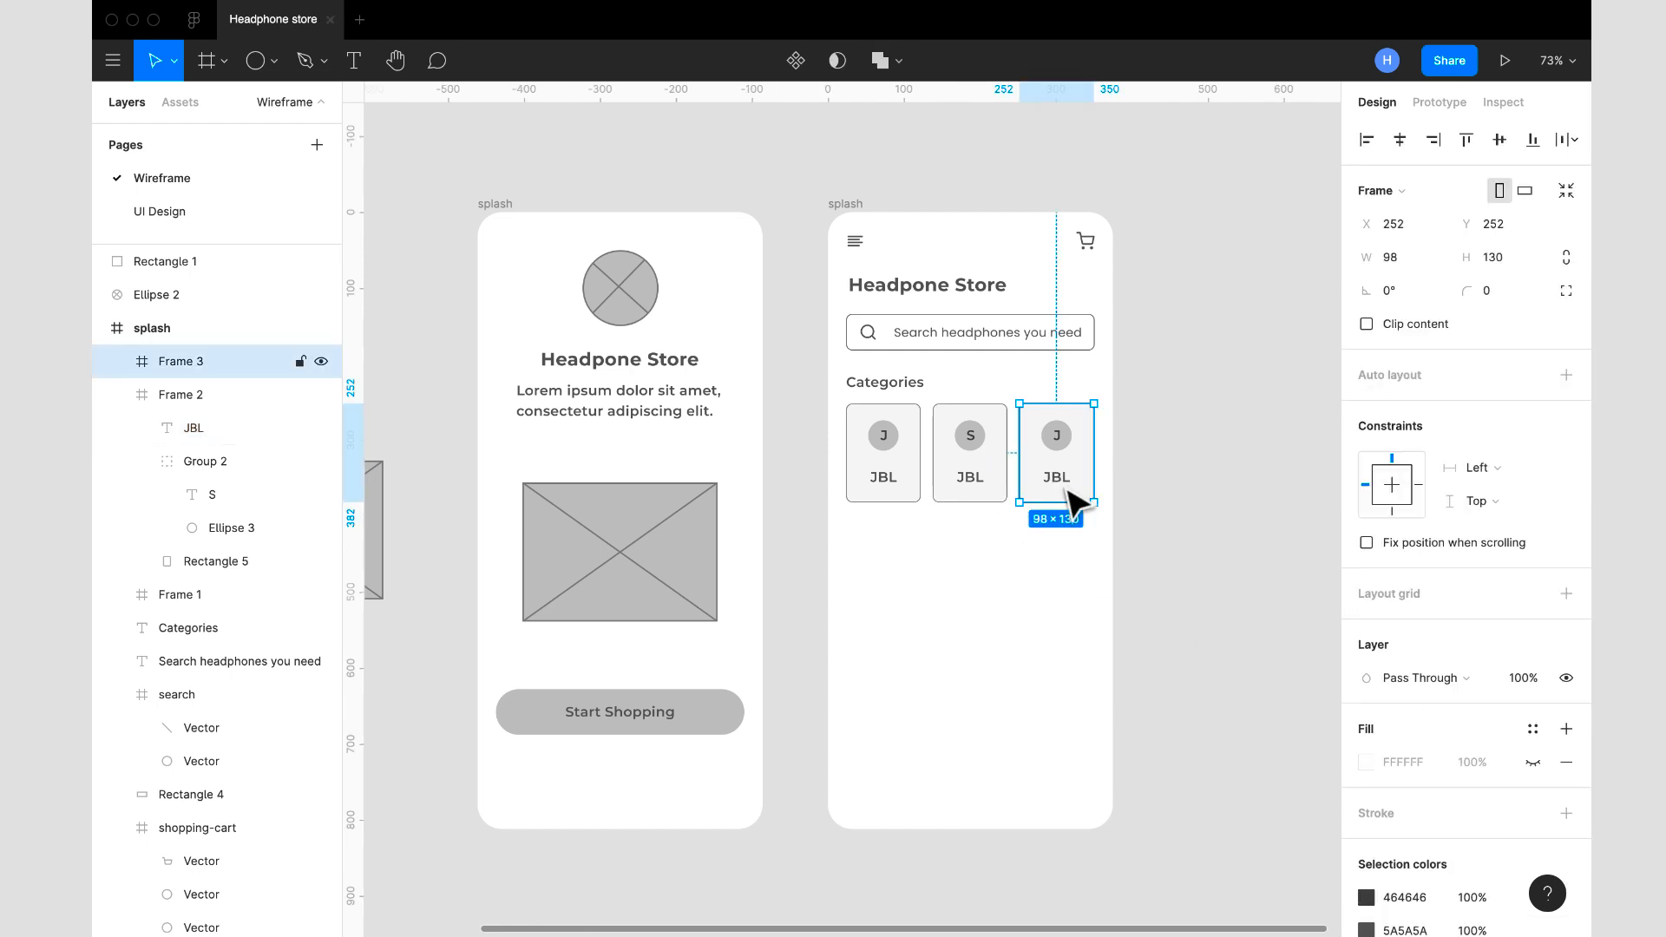
click(1067, 490)
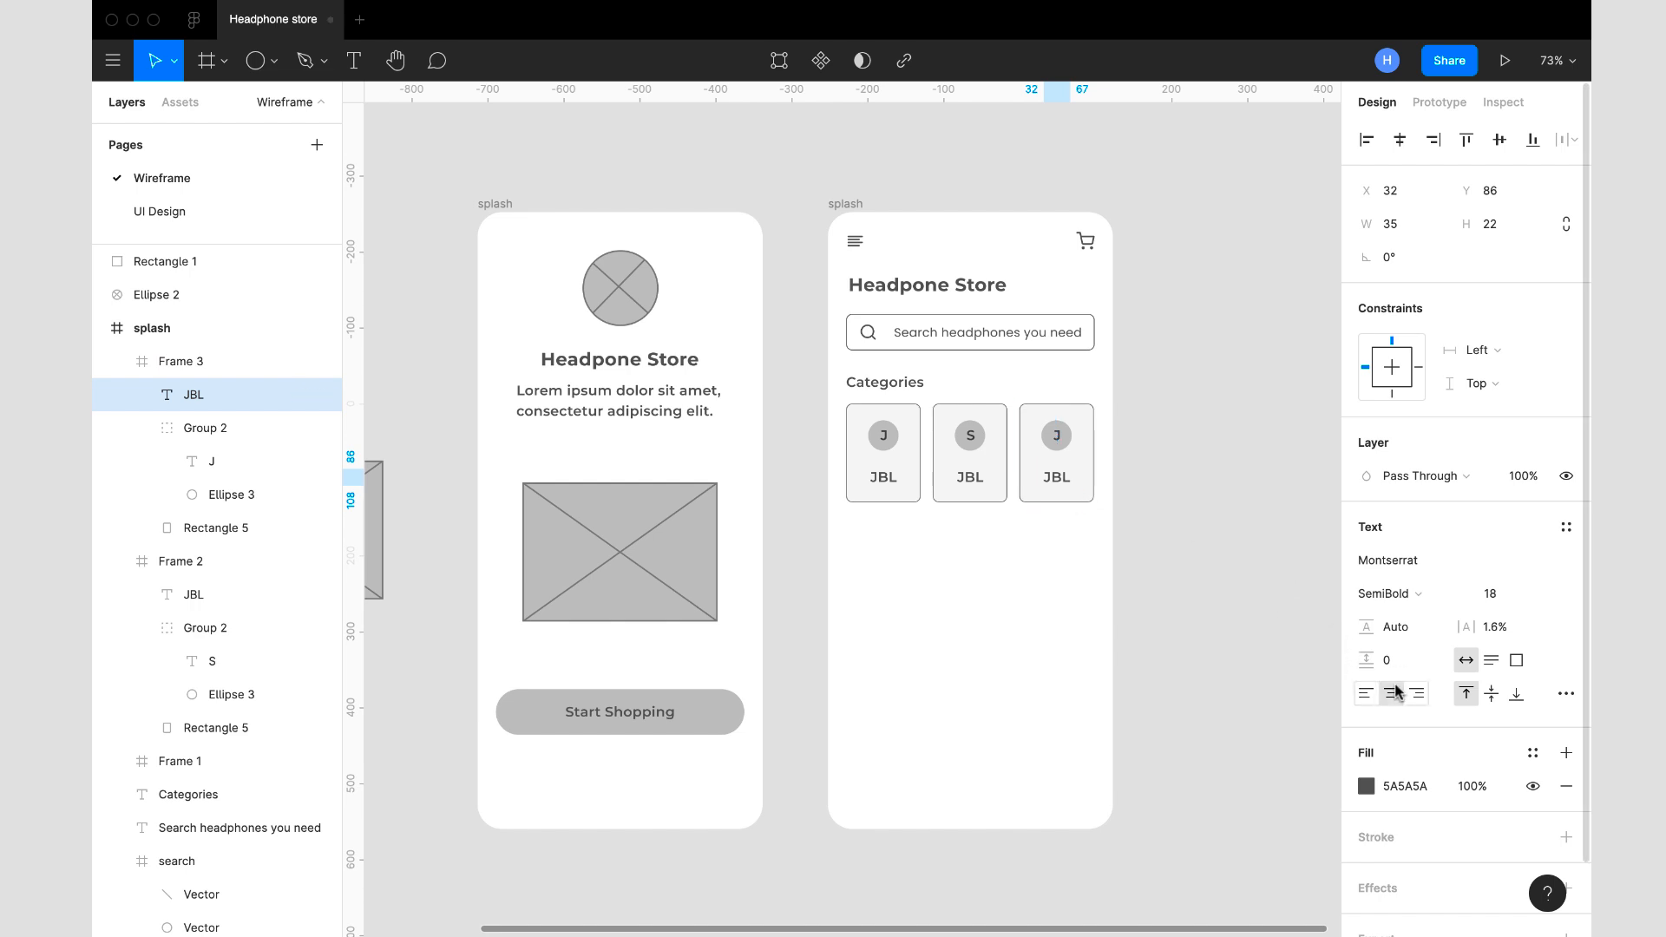
- Change the second category card's label to "SONY" and the third card's label to "BEATS"
click(976, 486)
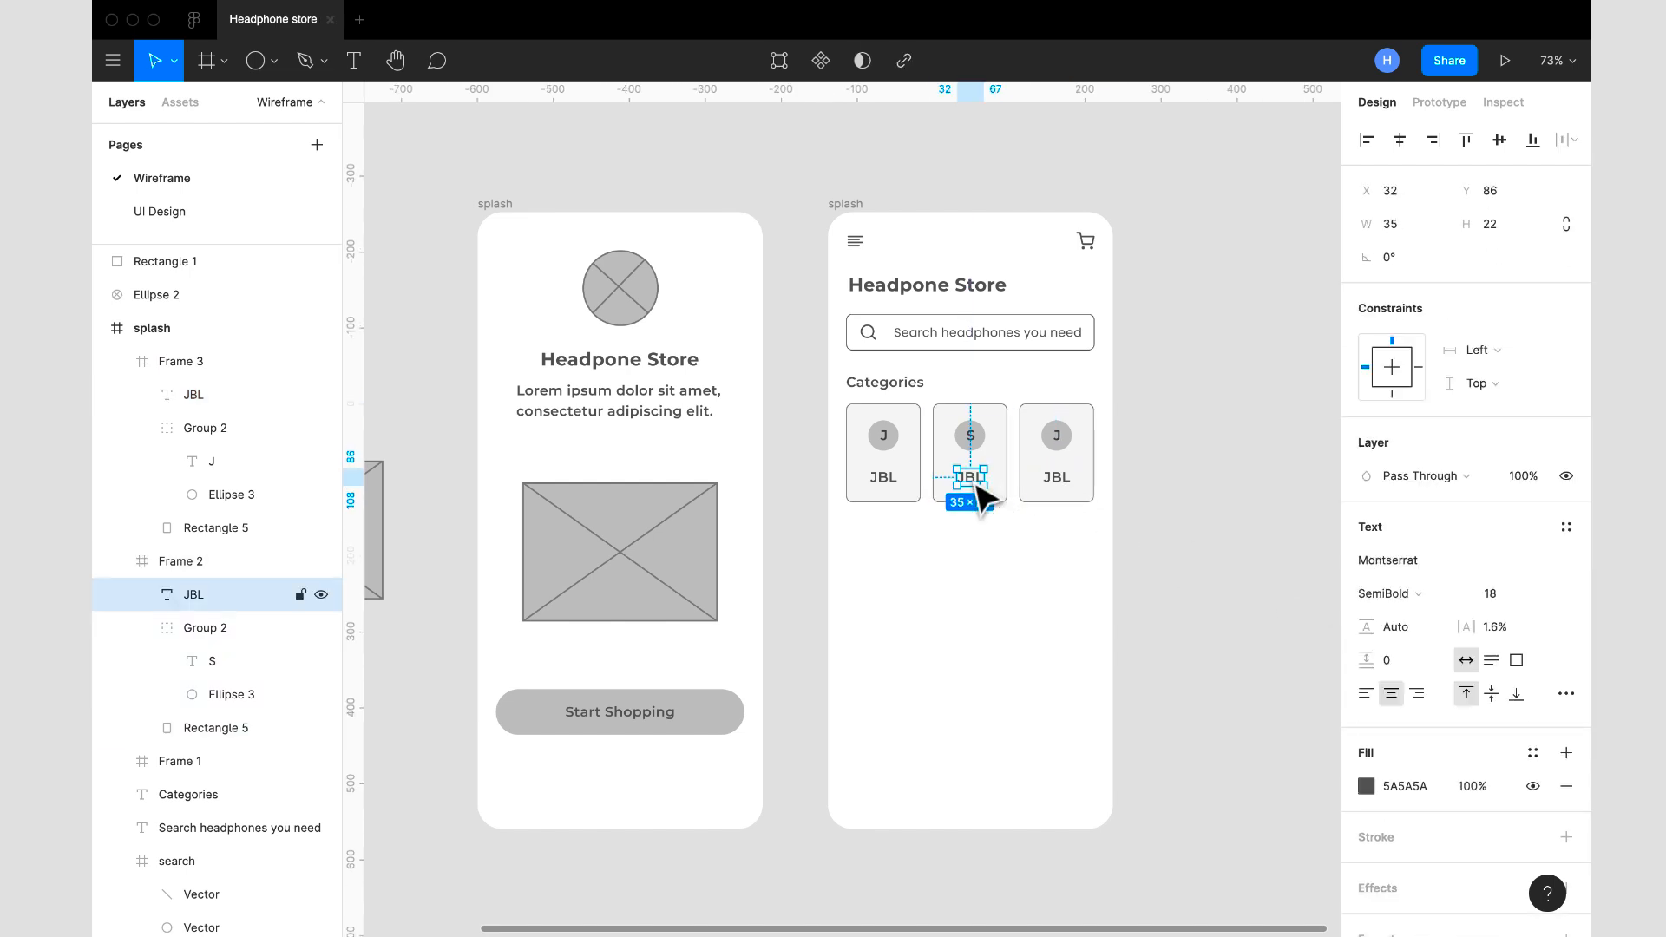
double_click(972, 479)
text(SONY)
click(1064, 480)
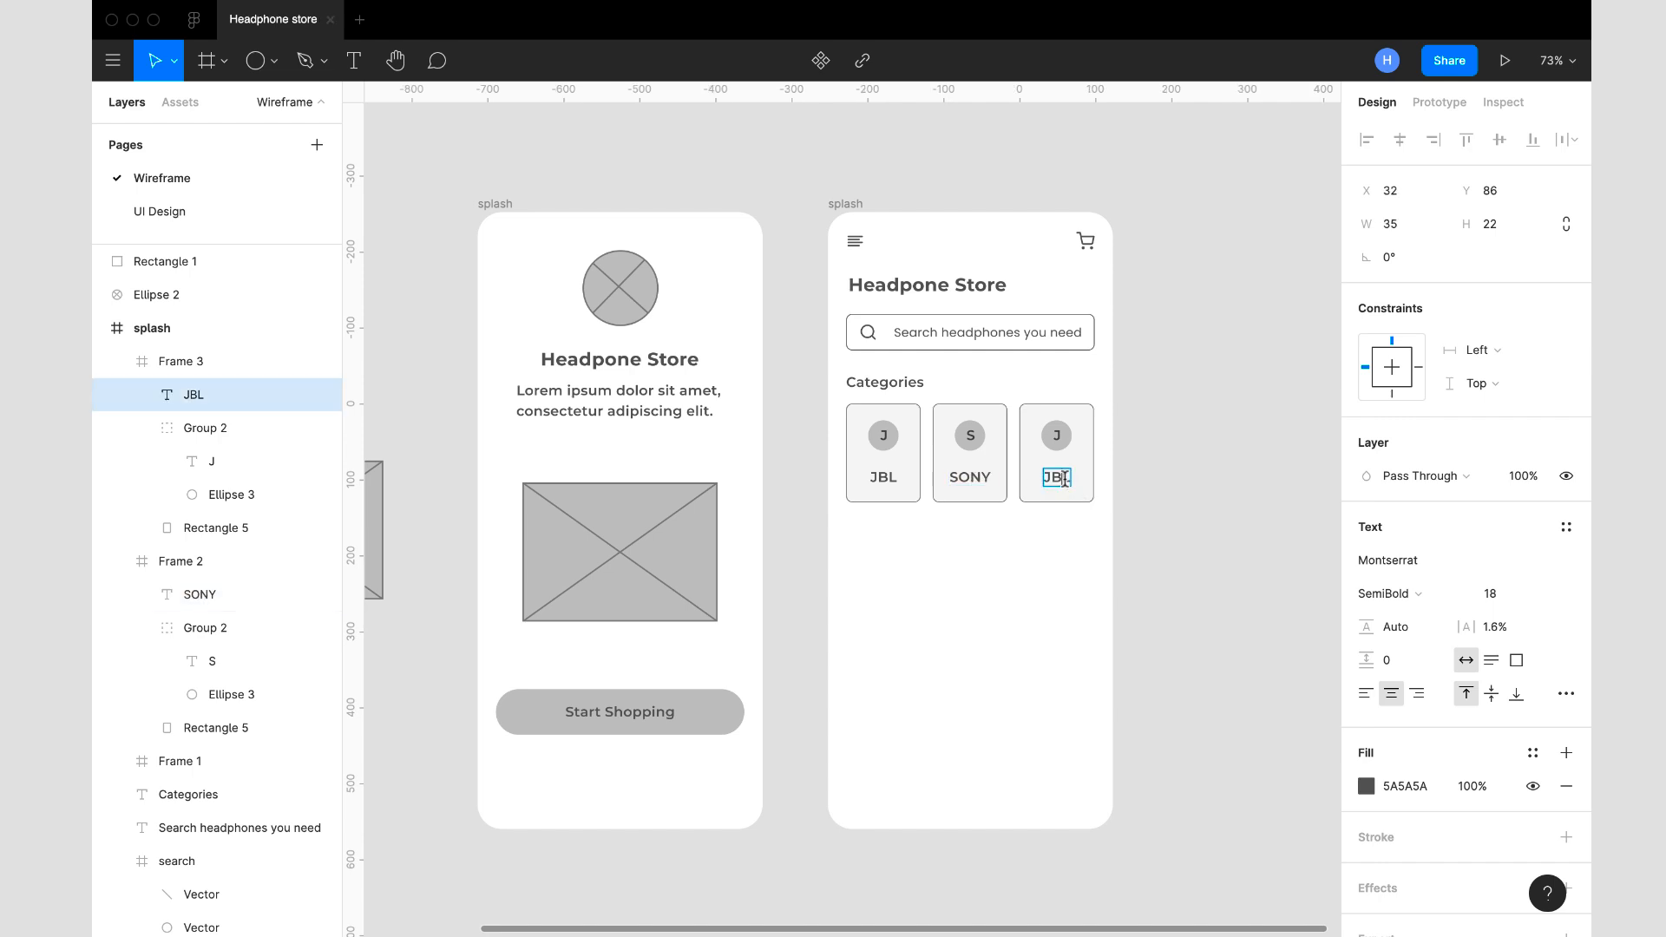
text(BER)
text(TS)
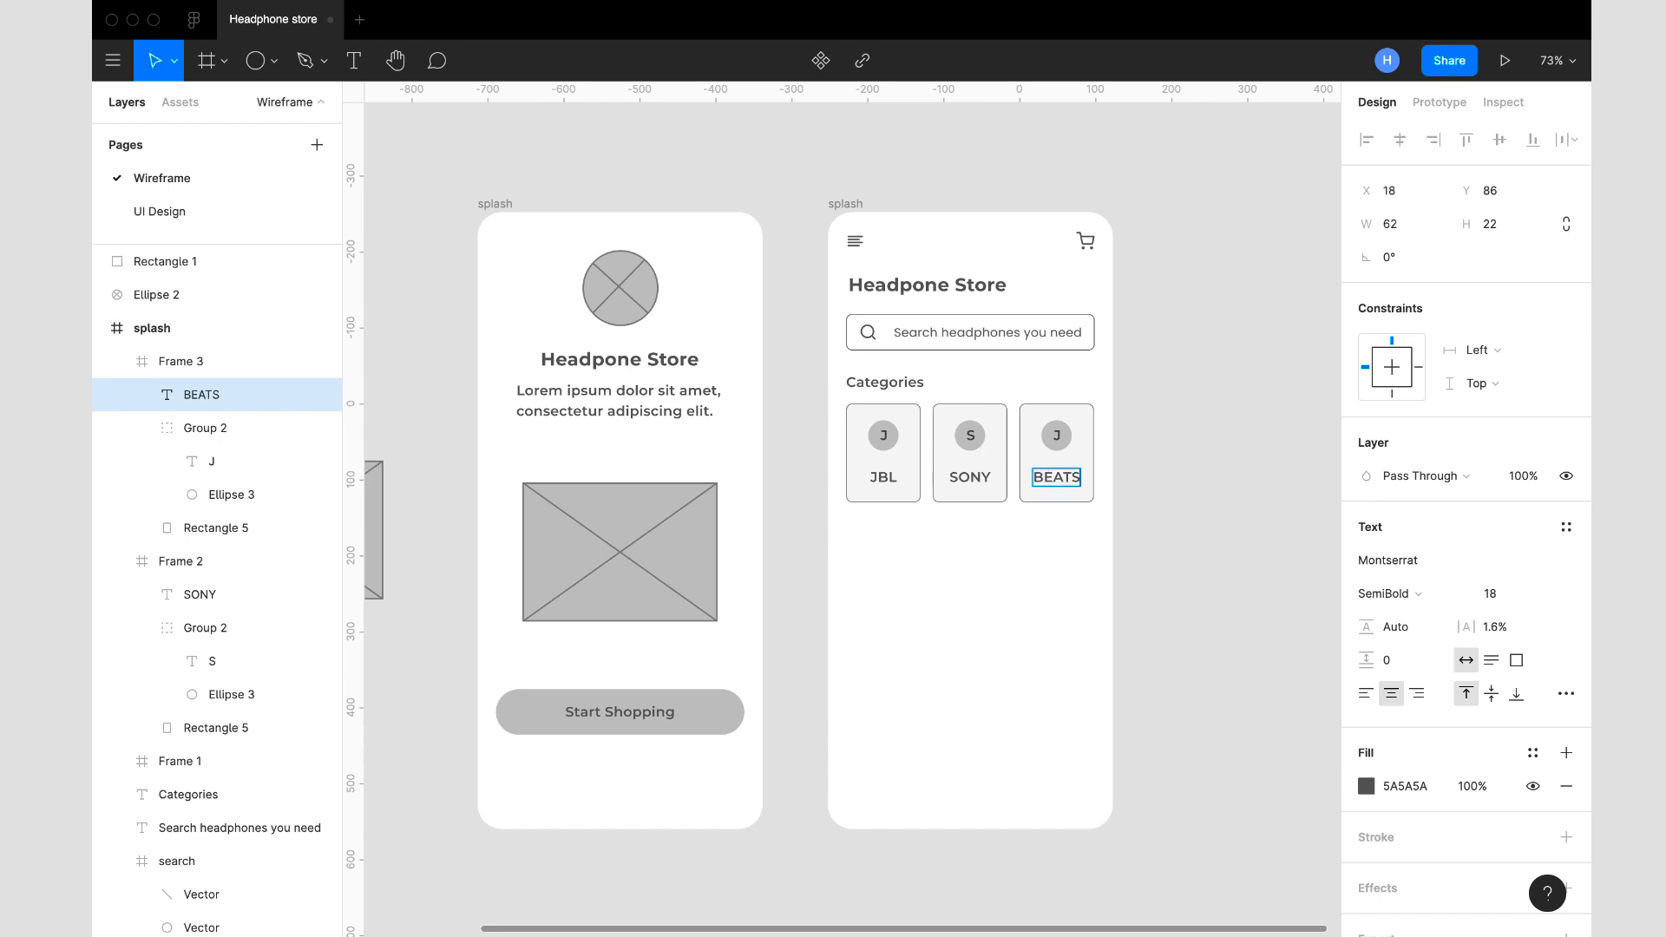
- Change the letter in the third category card's circle to "B"
click(1063, 441)
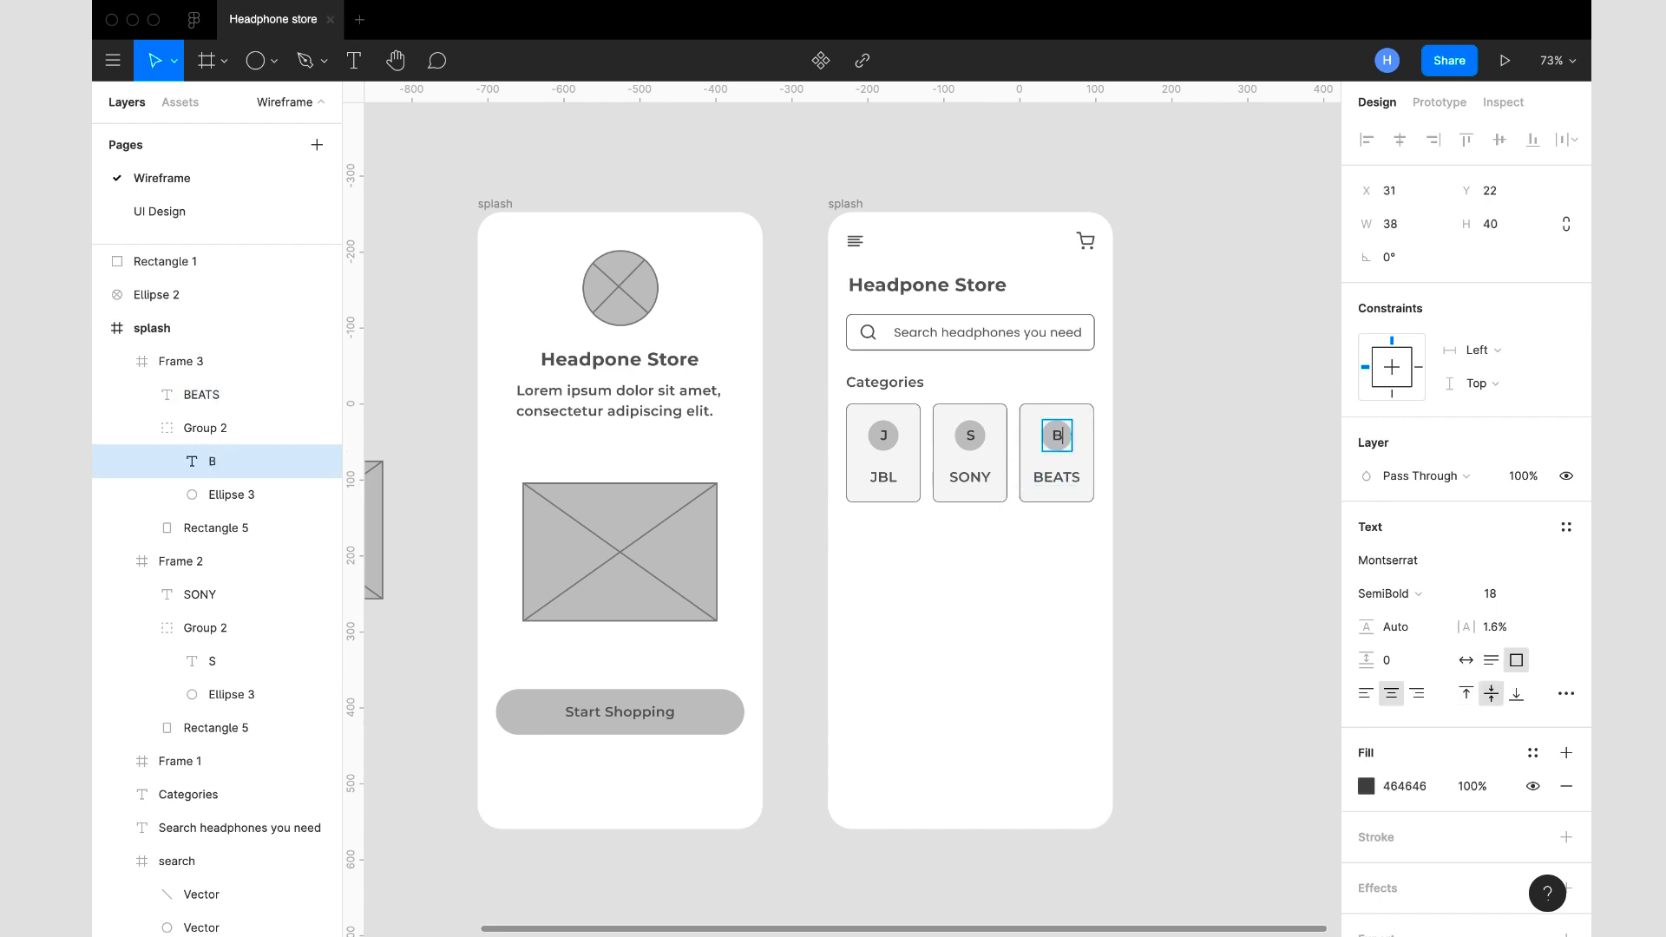
key(Escape)
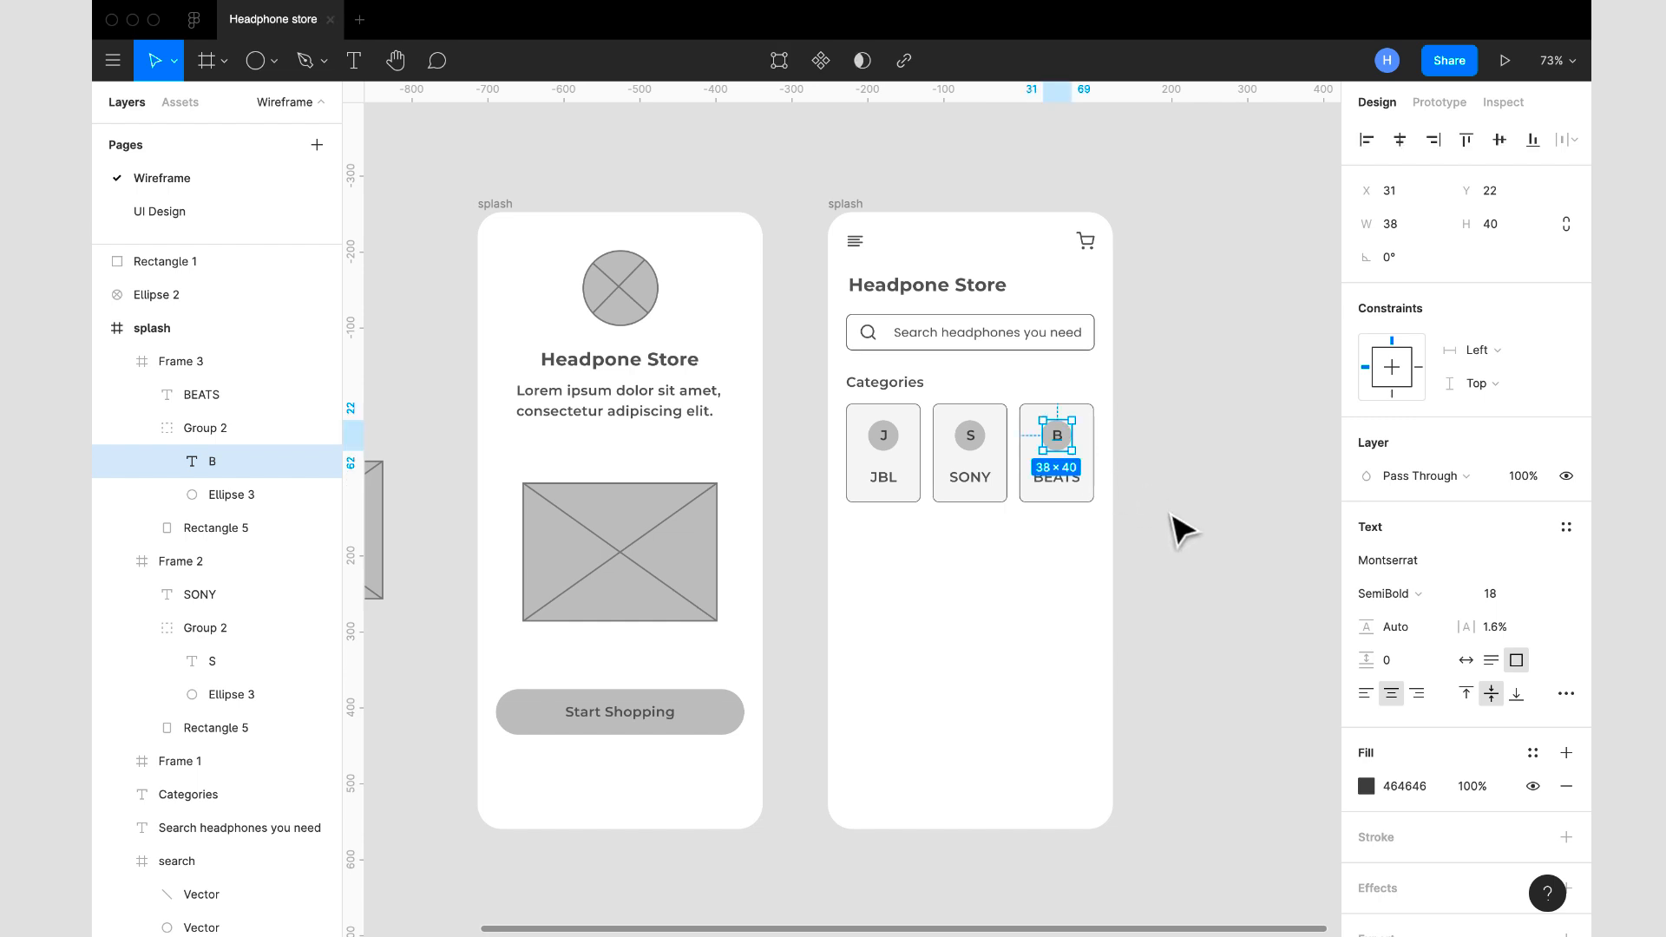
click(1182, 559)
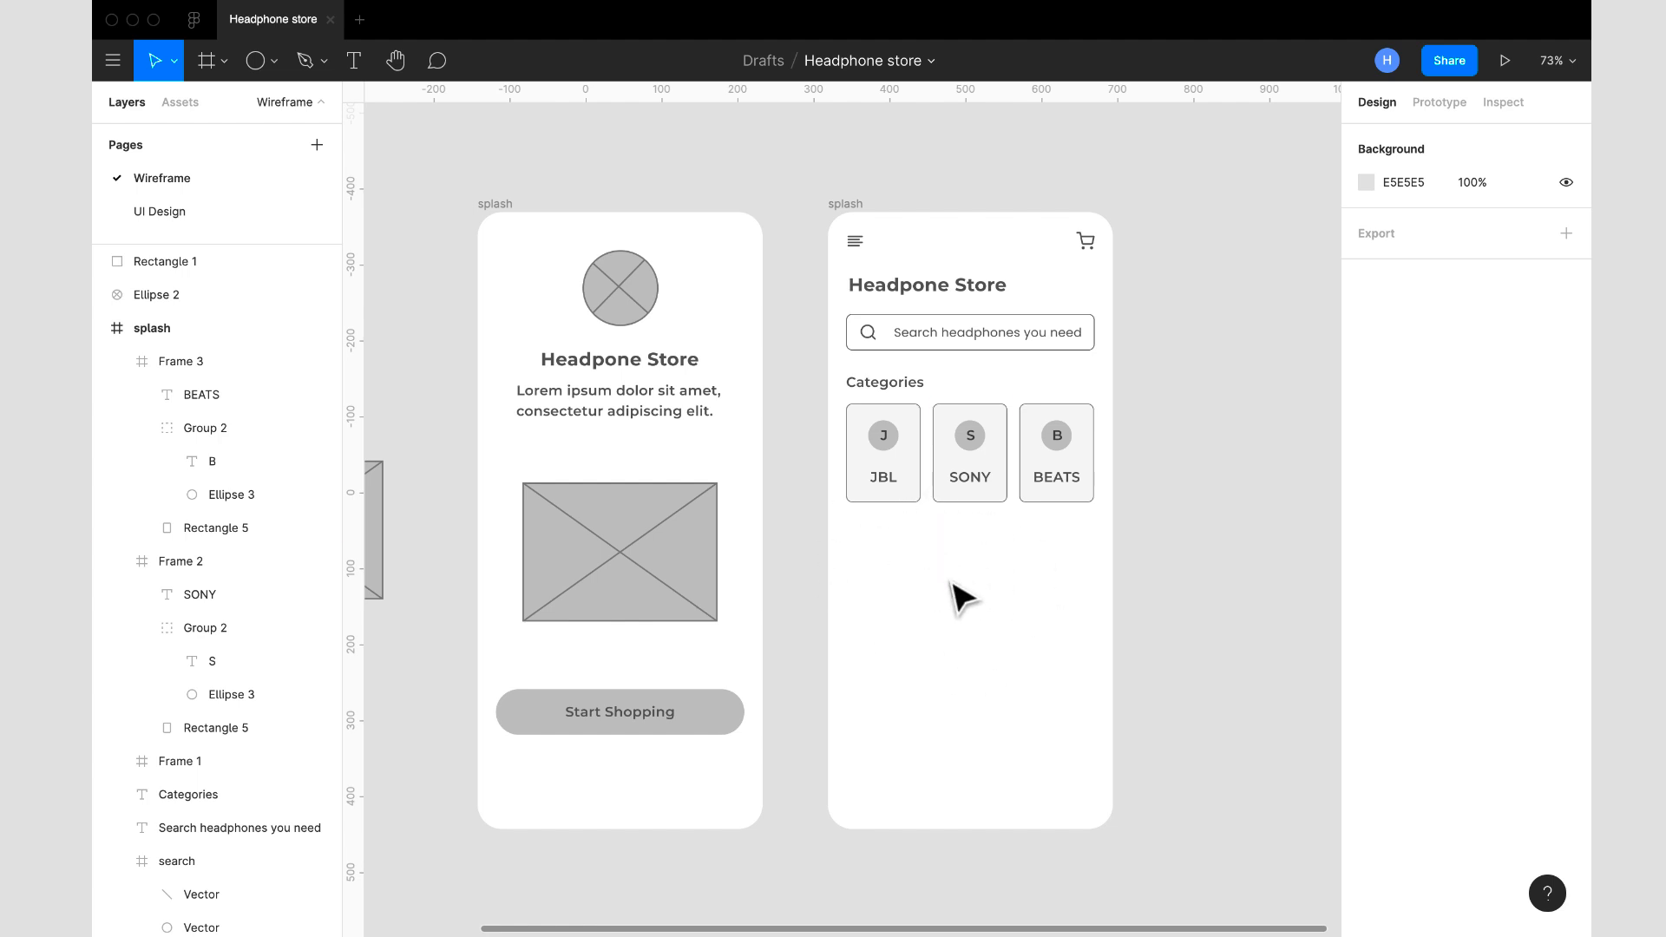
- Show the 12-column layout grid on the home screen frame again
click(904, 422)
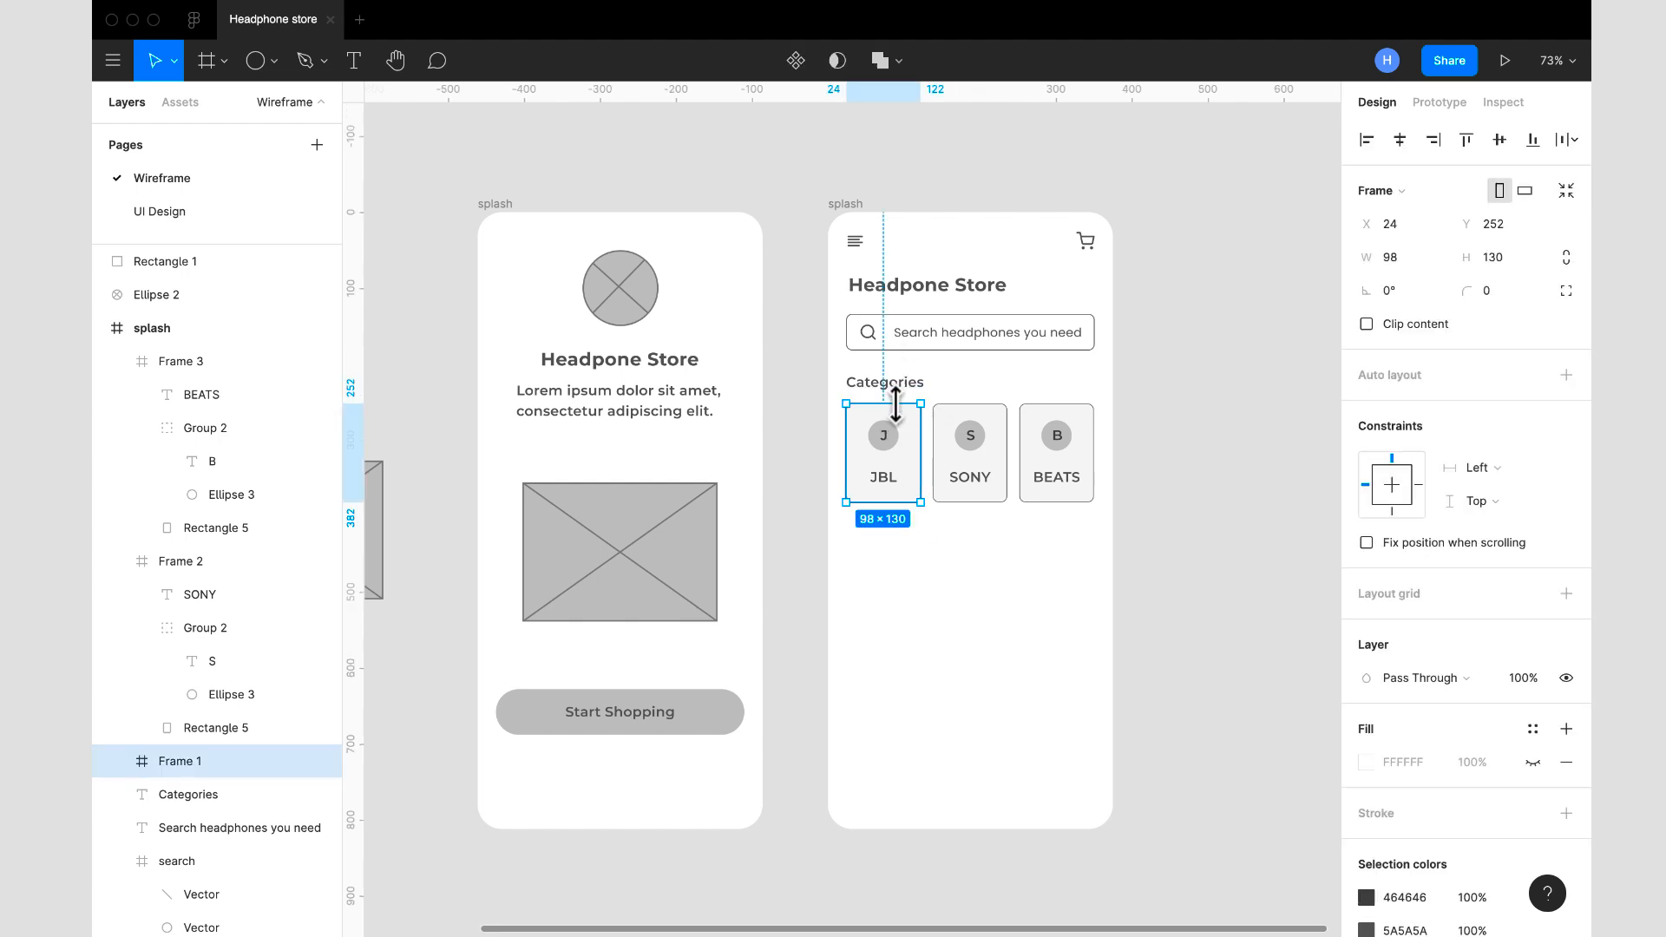
click(852, 207)
click(1533, 459)
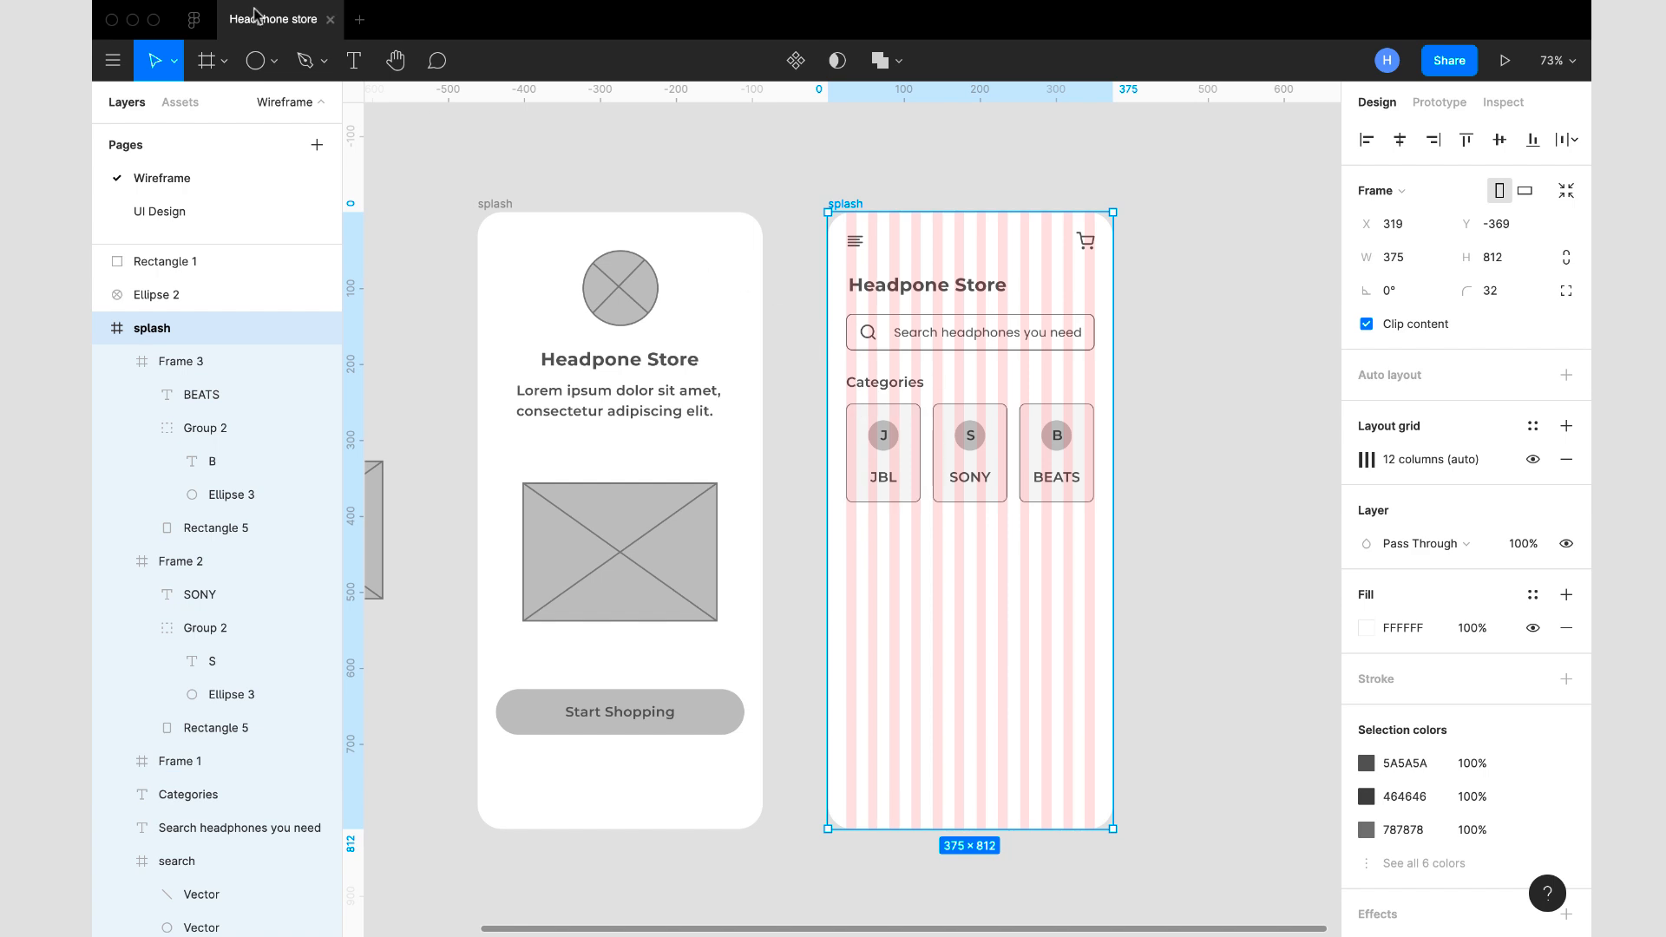
- Draw a rectangle about 156 wide at X 24, Y 487 below the category cards and set its height to 250
click(274, 71)
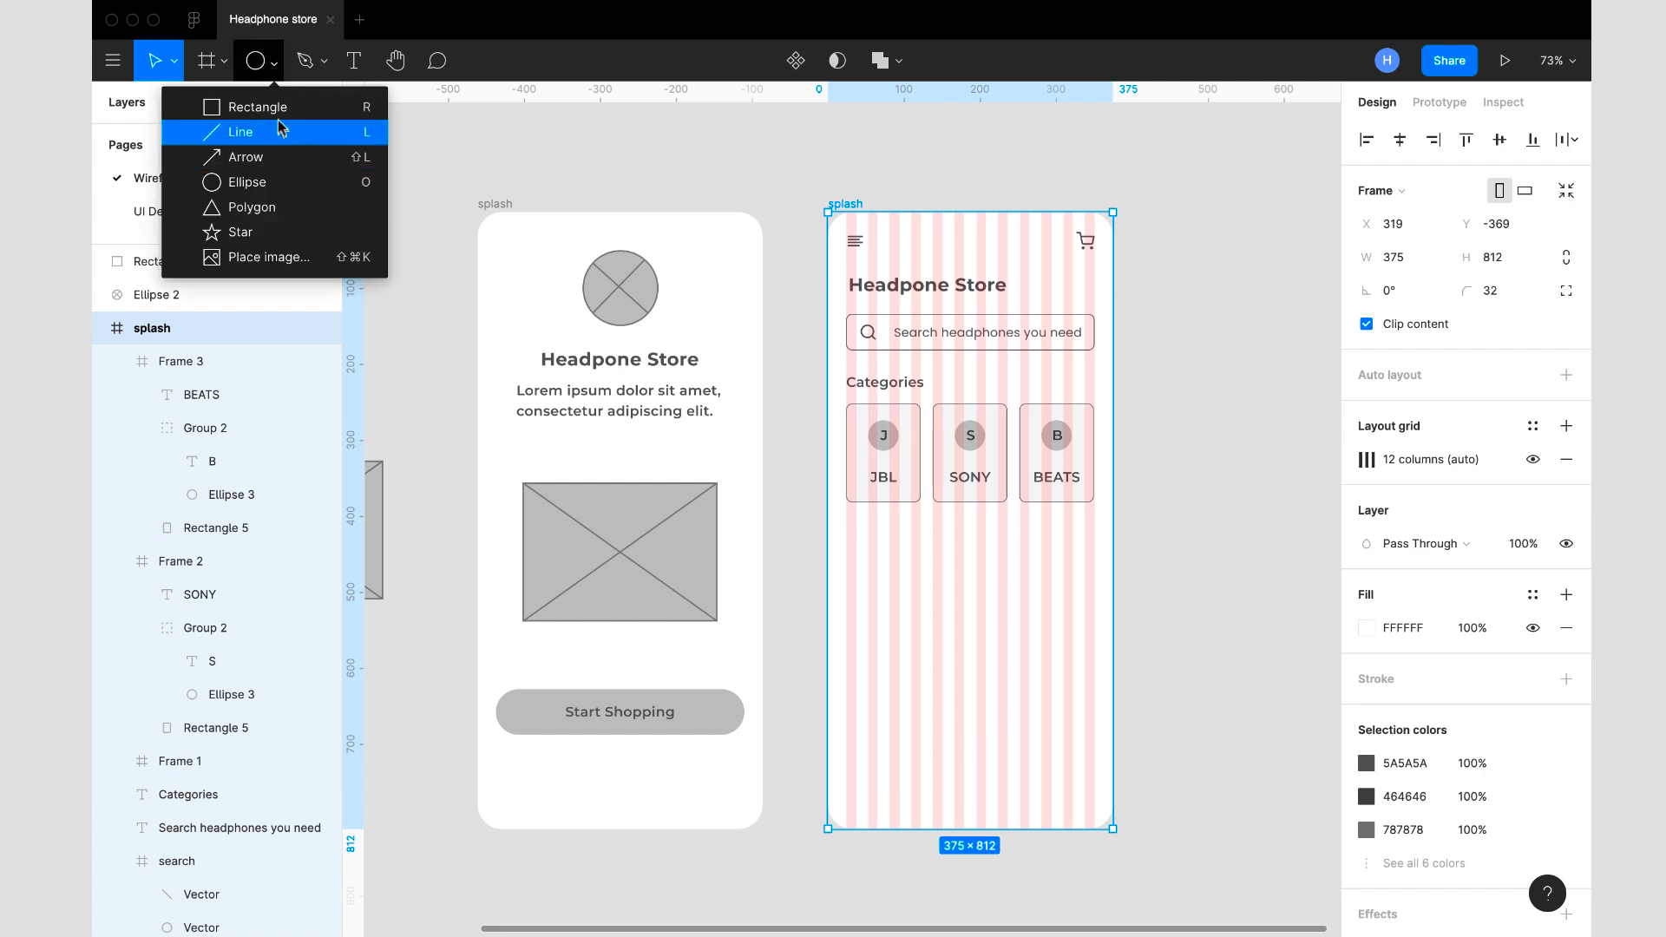
click(261, 106)
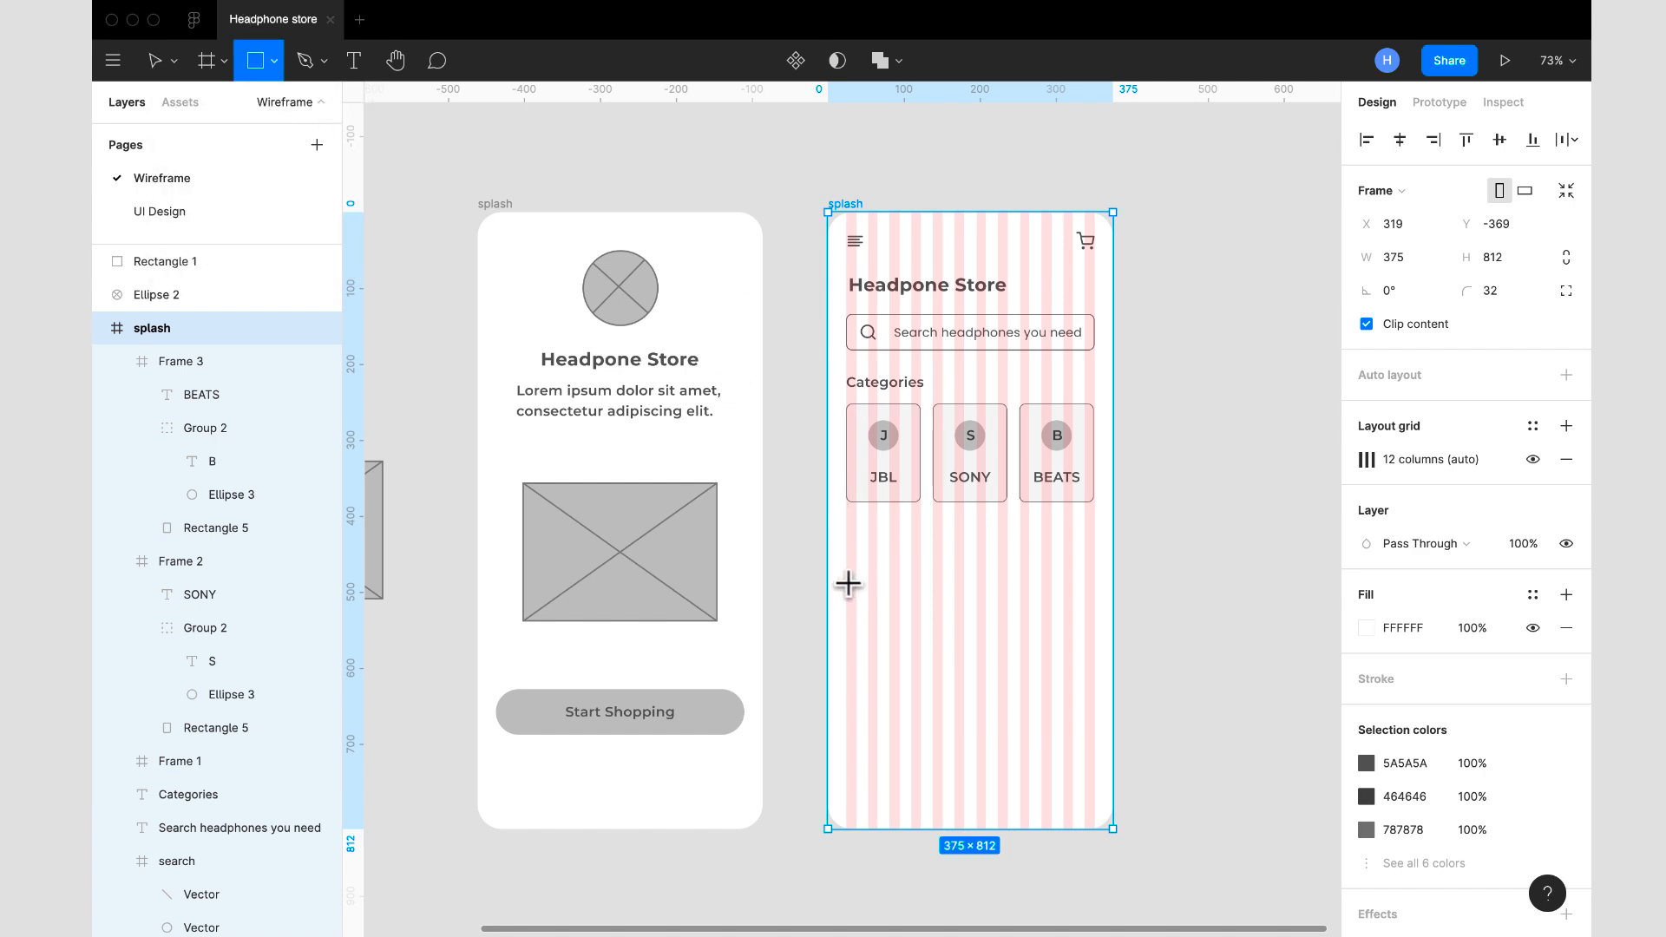
mouse_move(848, 583)
mouse_down()
mouse_move(966, 689)
mouse_move(964, 735)
mouse_up()
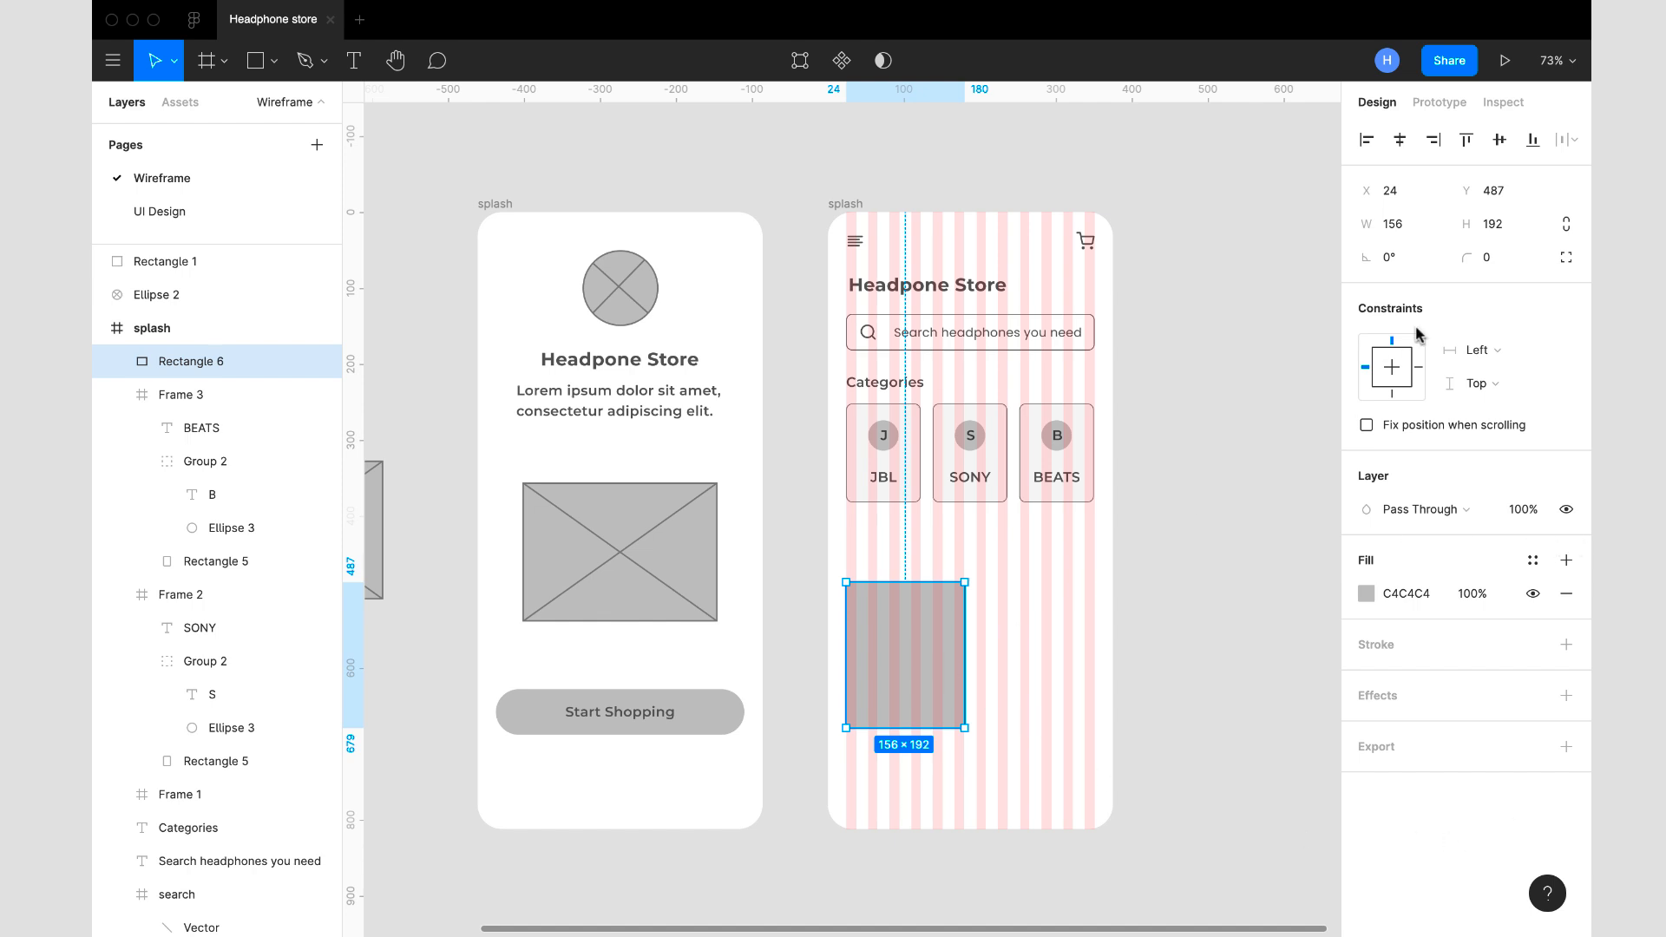
click(1501, 225)
key(Return)
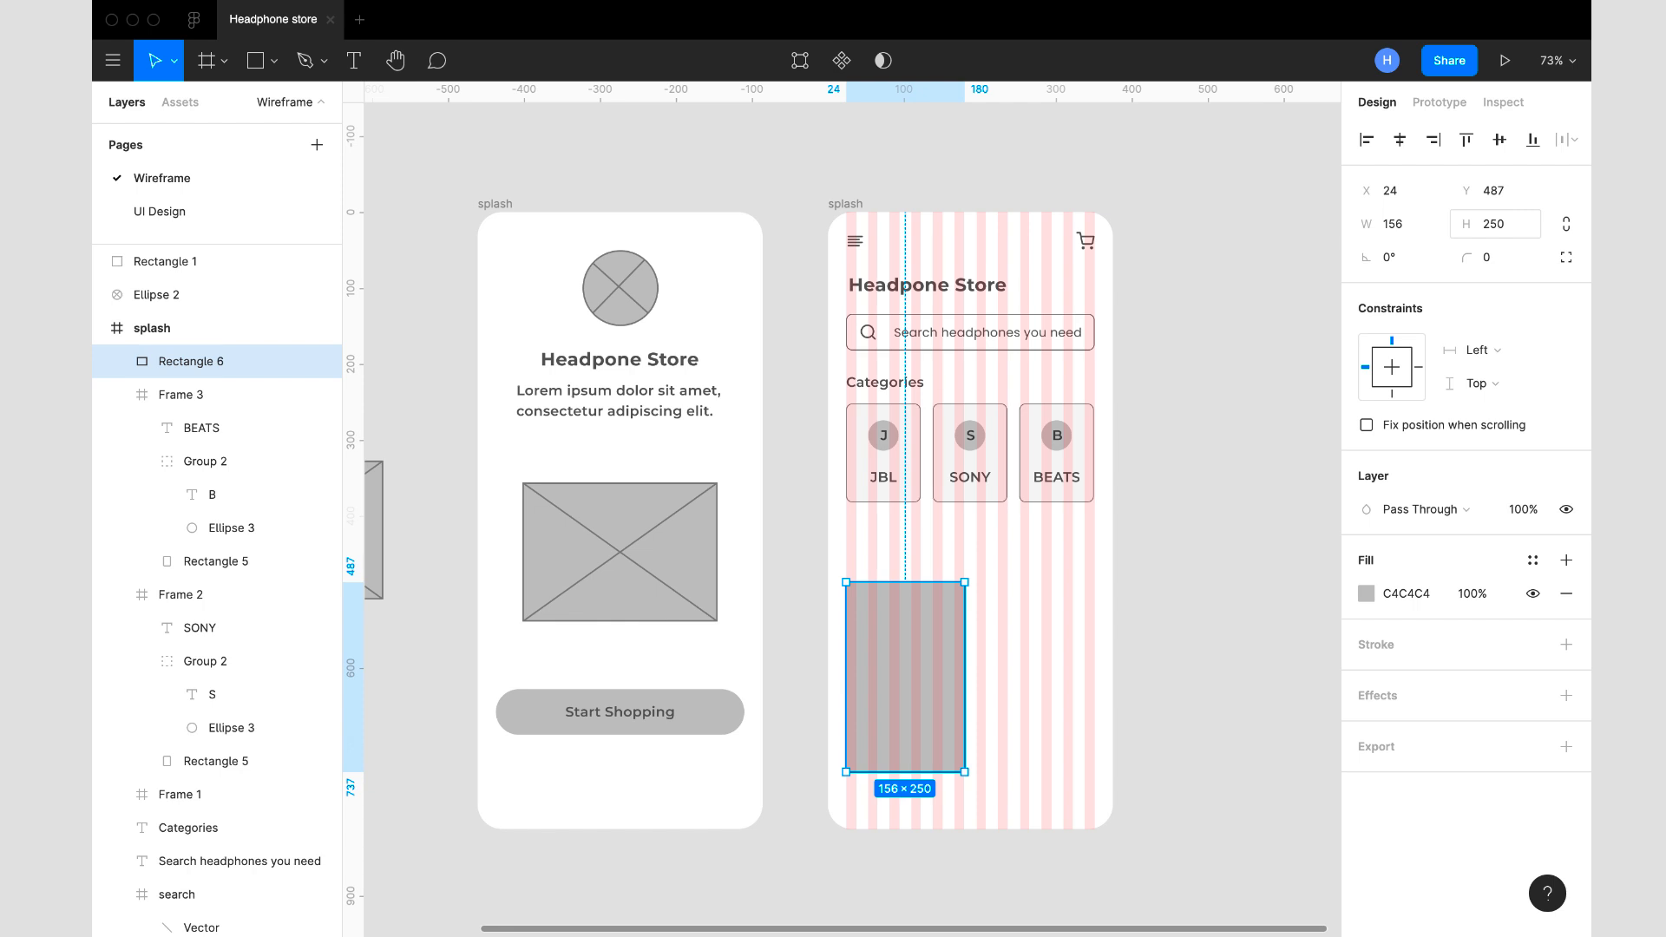
- Duplicate the Categories heading and place the copy below the category cards at X 24, Y 402
click(907, 389)
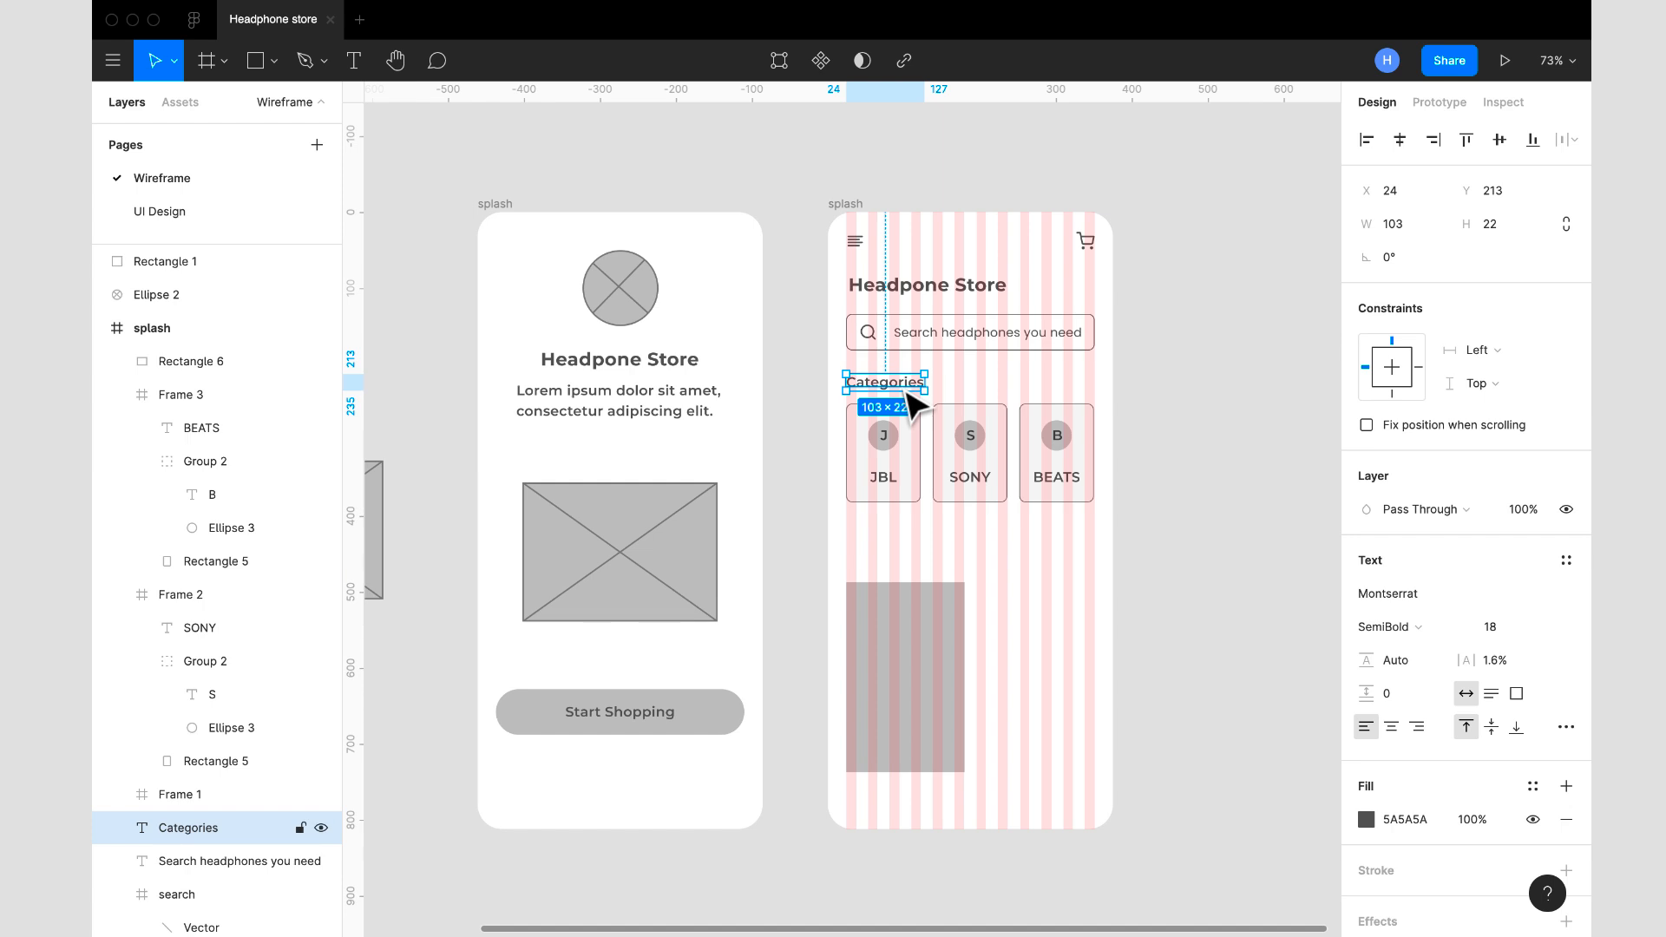
click(911, 453)
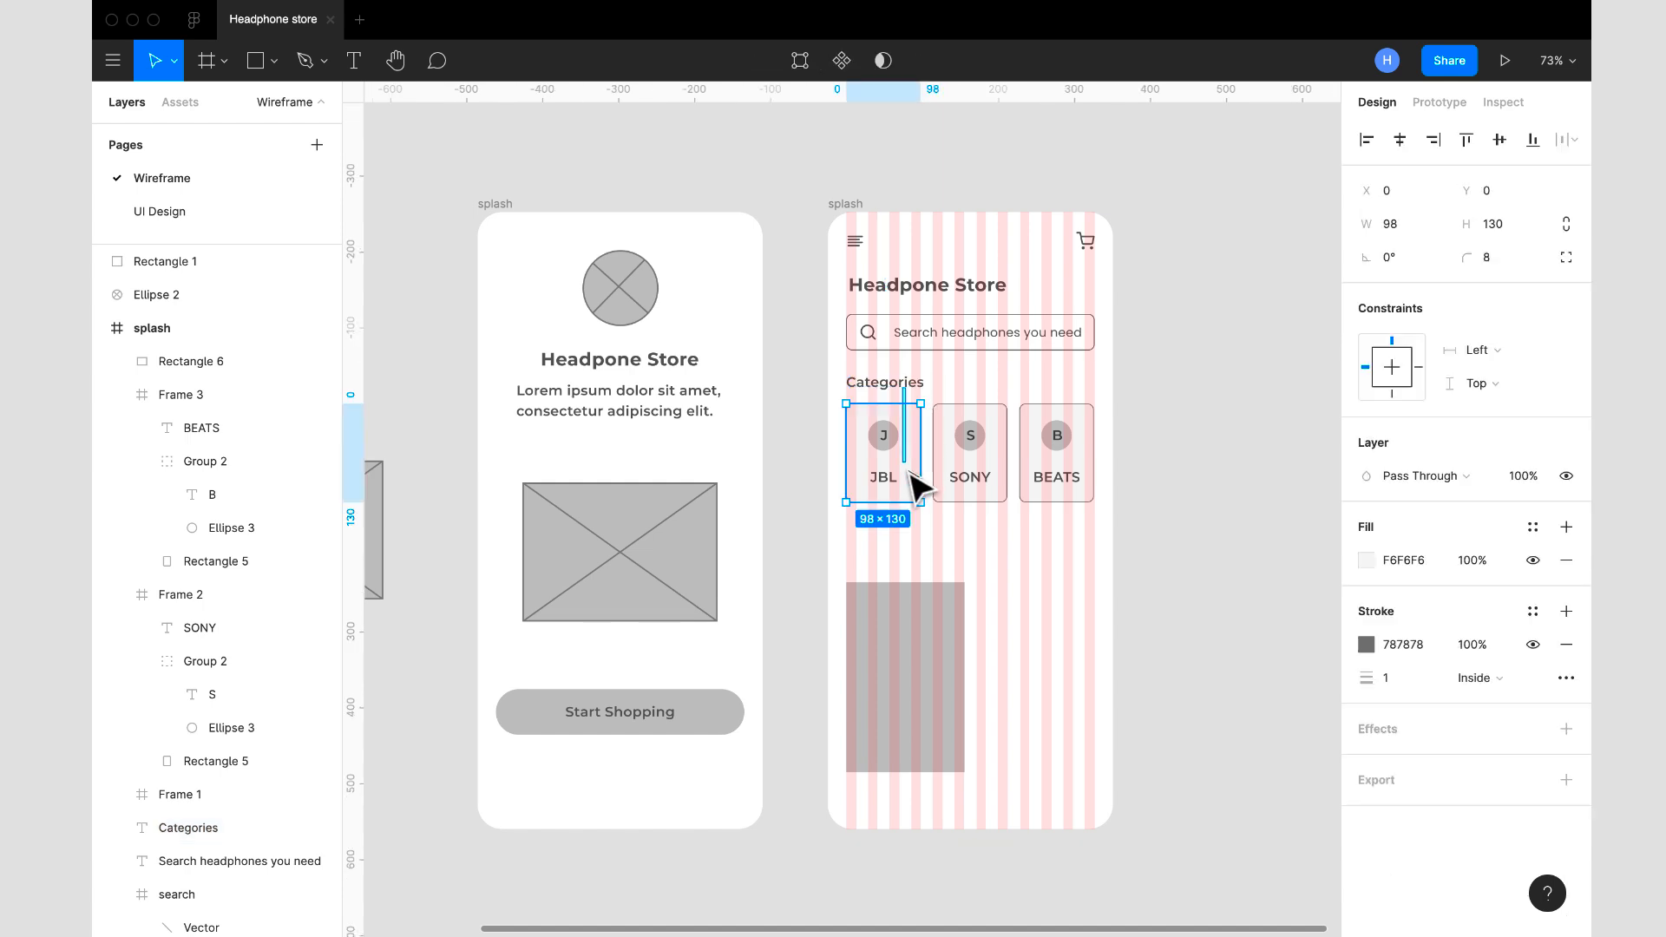
click(910, 391)
drag(909, 386, 913, 533)
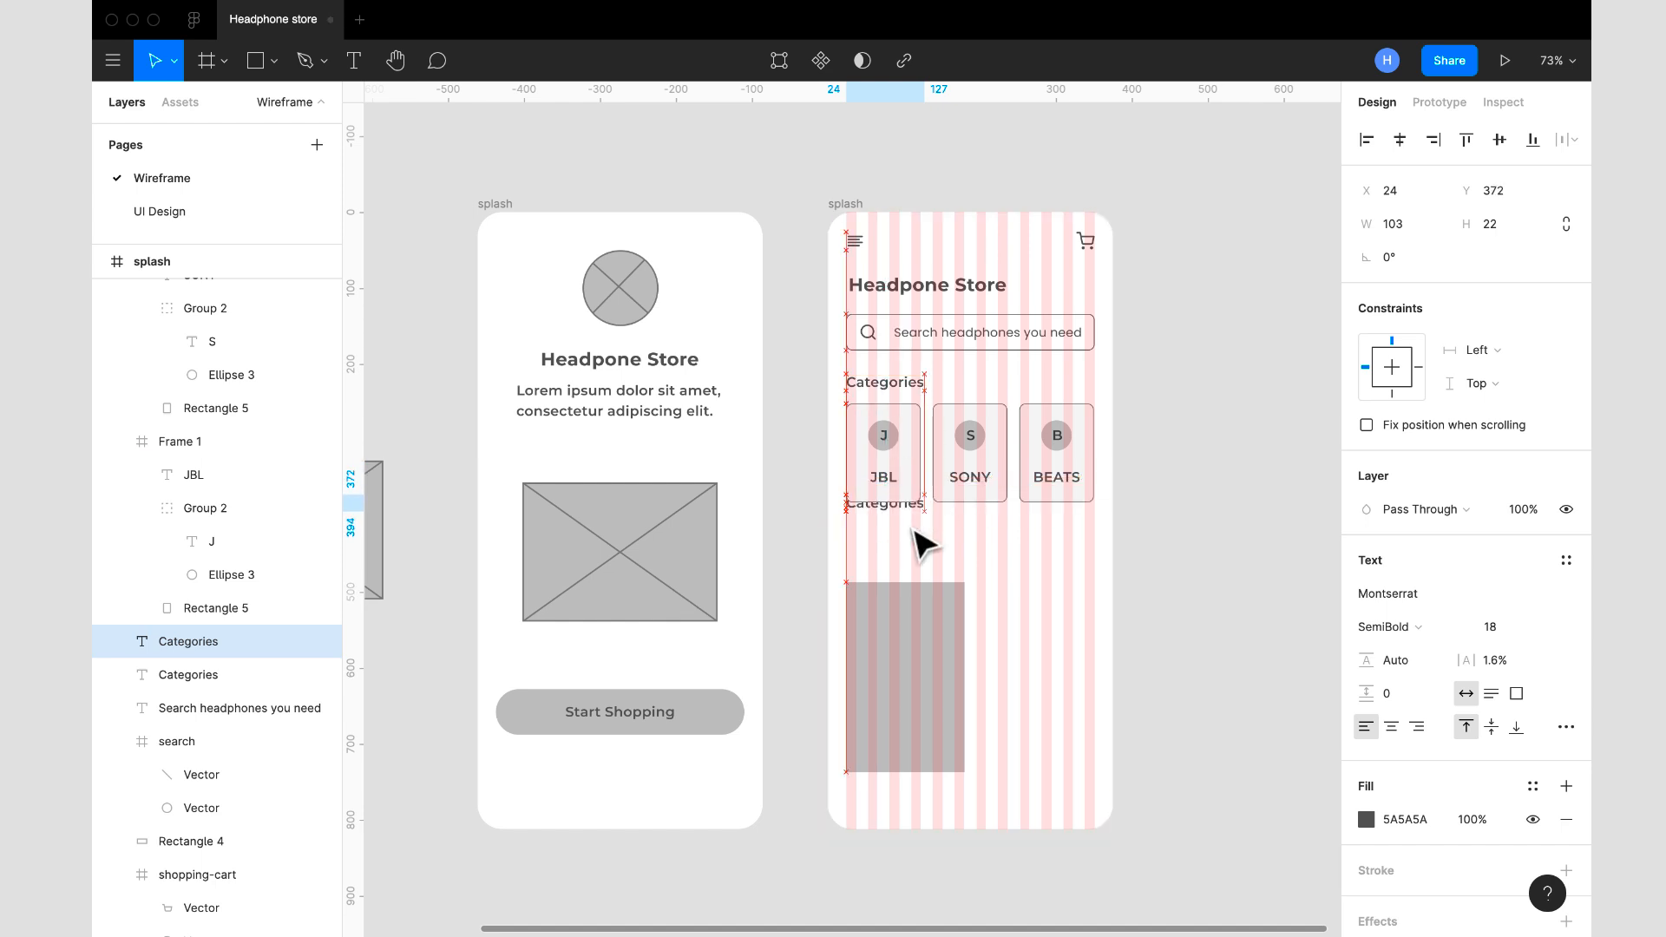
key(Down)
key(Down)
key(Down)
key(Down)
key(Down)
key(Down)
key(Down)
key(Down)
key(Down)
key(Down)
key(Down)
key(Down)
key(Down)
key(Down)
key(Down)
key(Down)
key(Down)
key(Down)
key(Down)
key(Down)
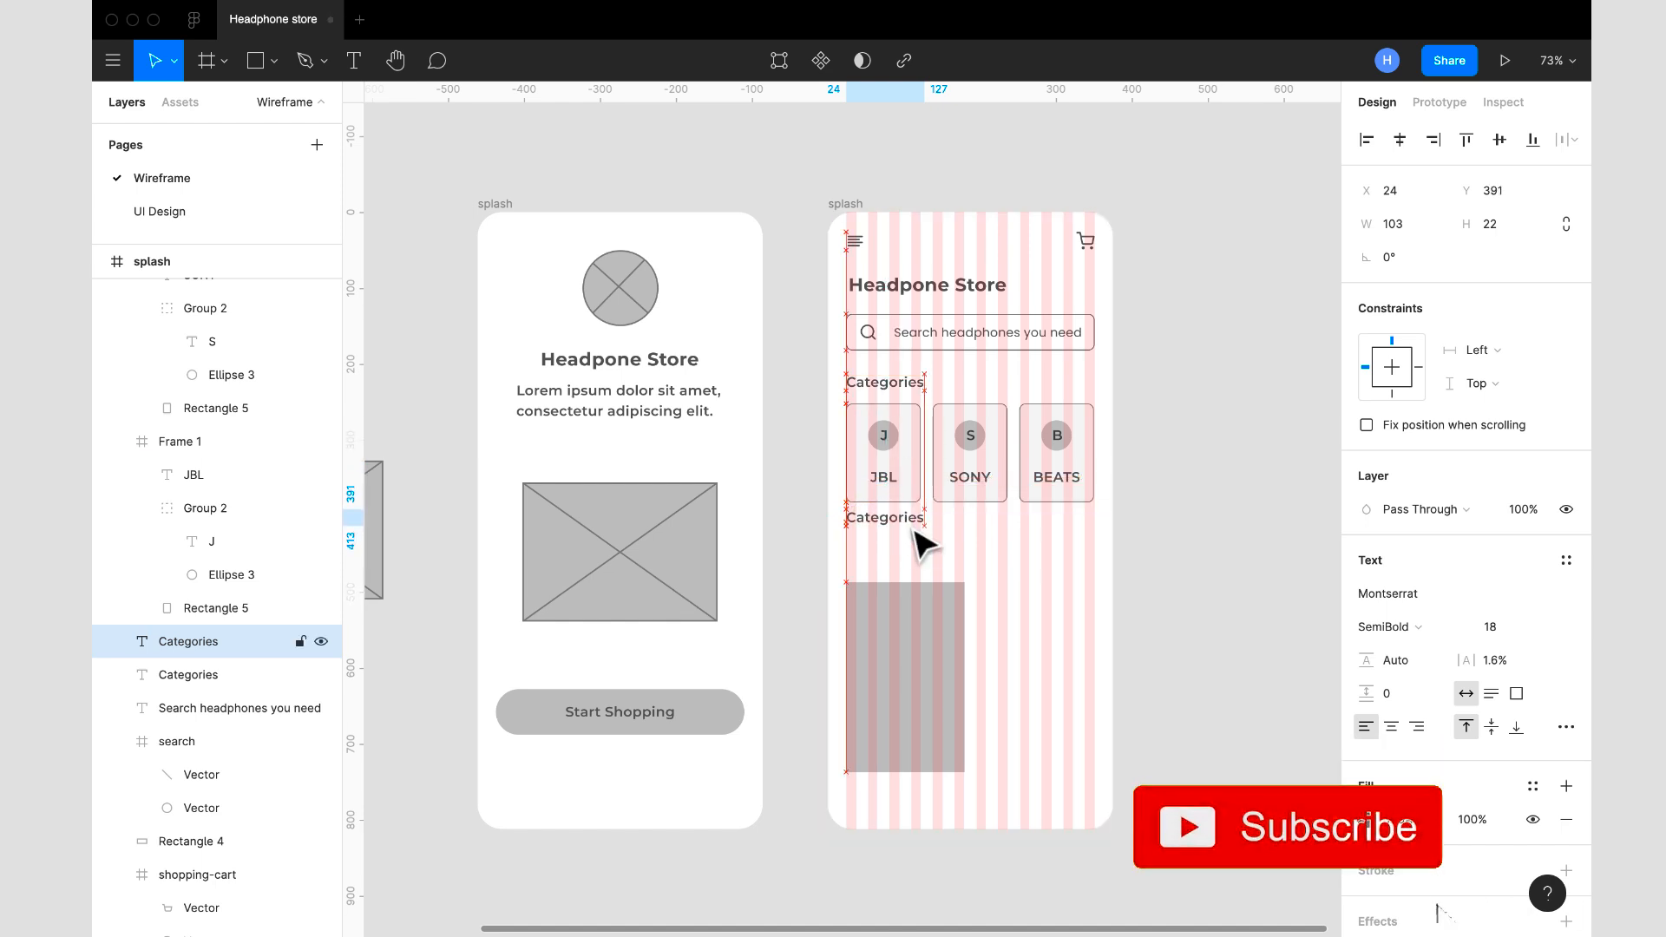
key(Down)
key(Down)
key(Down)
key(Down)
key(Down)
- Change the text of the copied heading to "Popular Headphones"
double_click(913, 529)
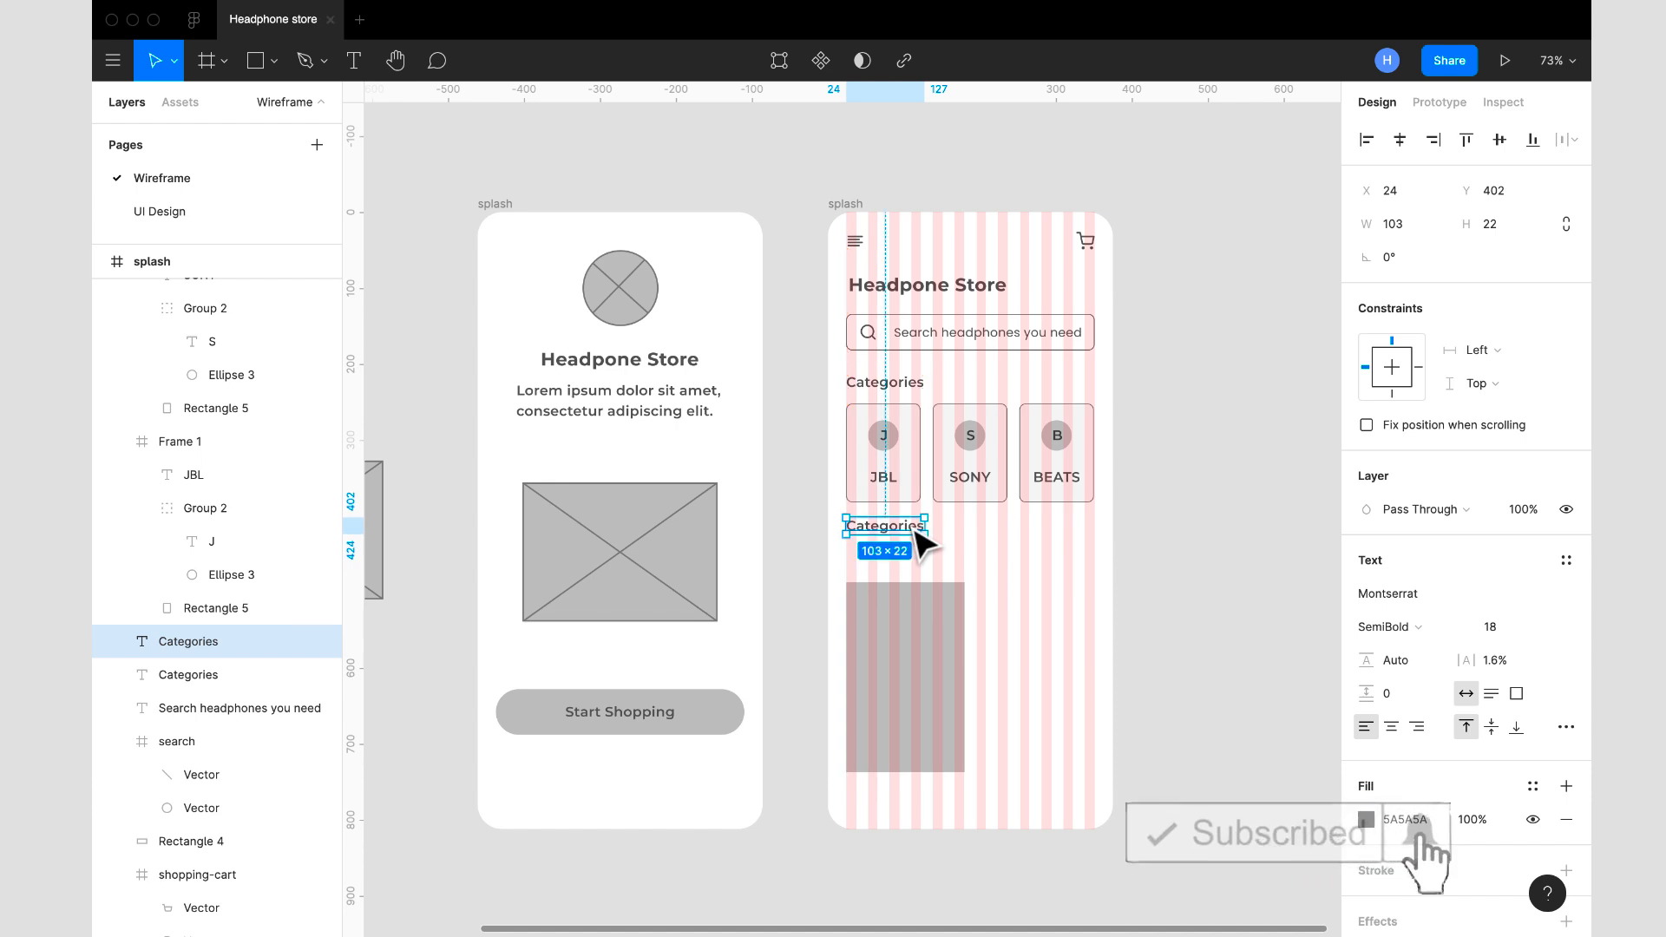
text(Po)
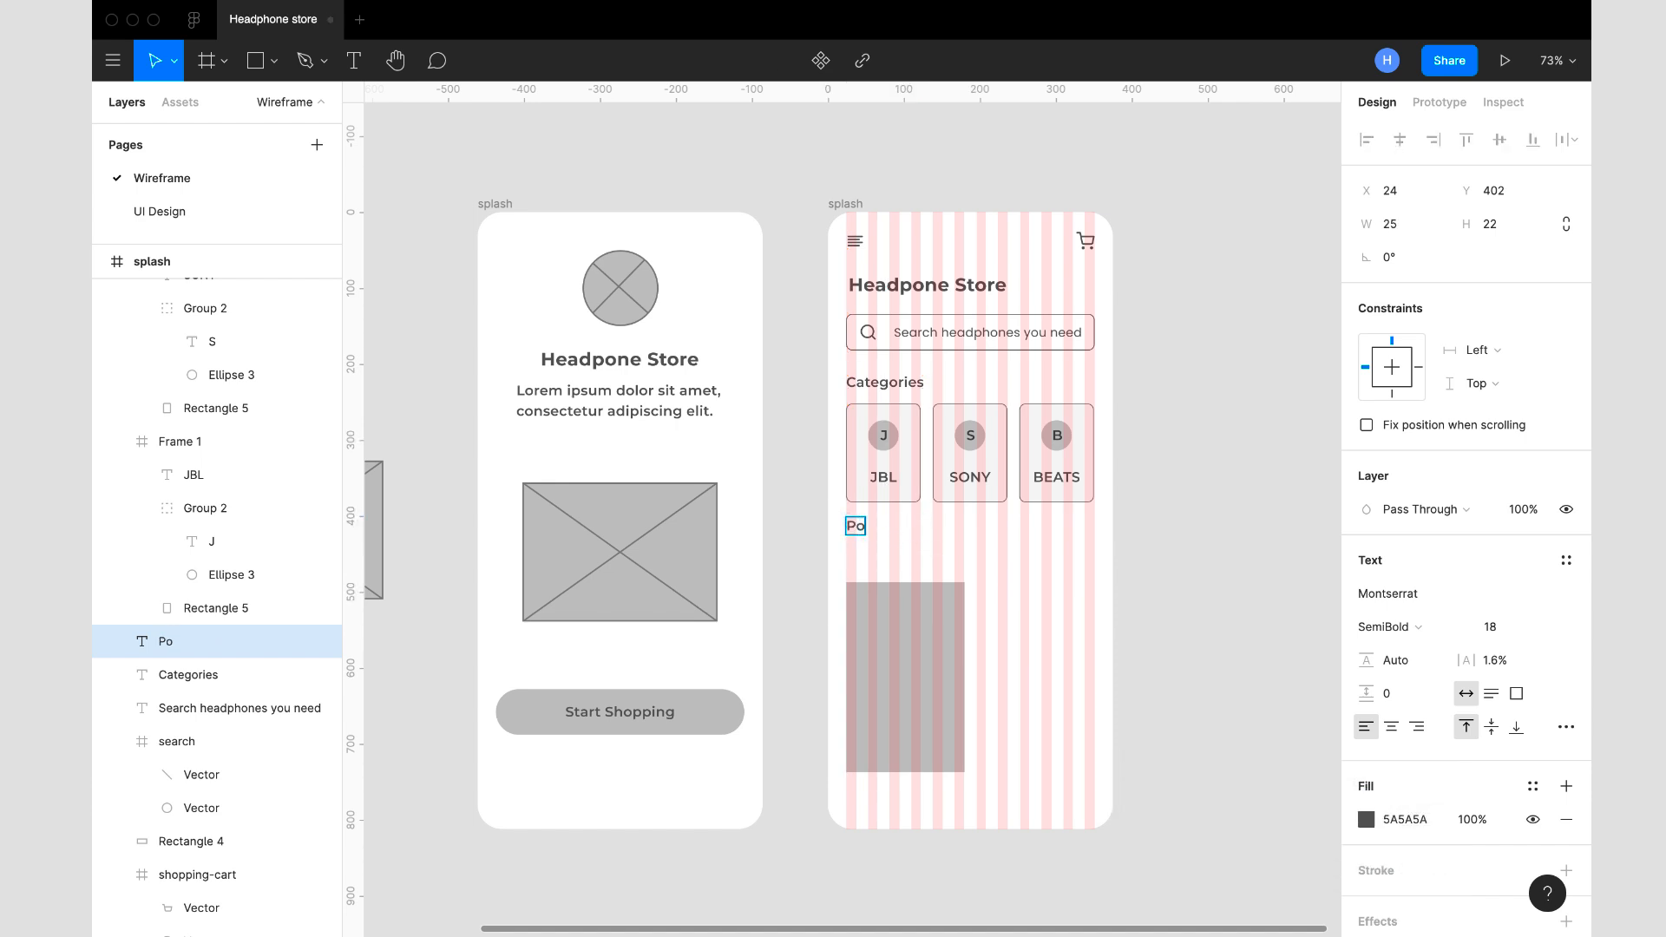
key(BackSpace)
key(BackSpace)
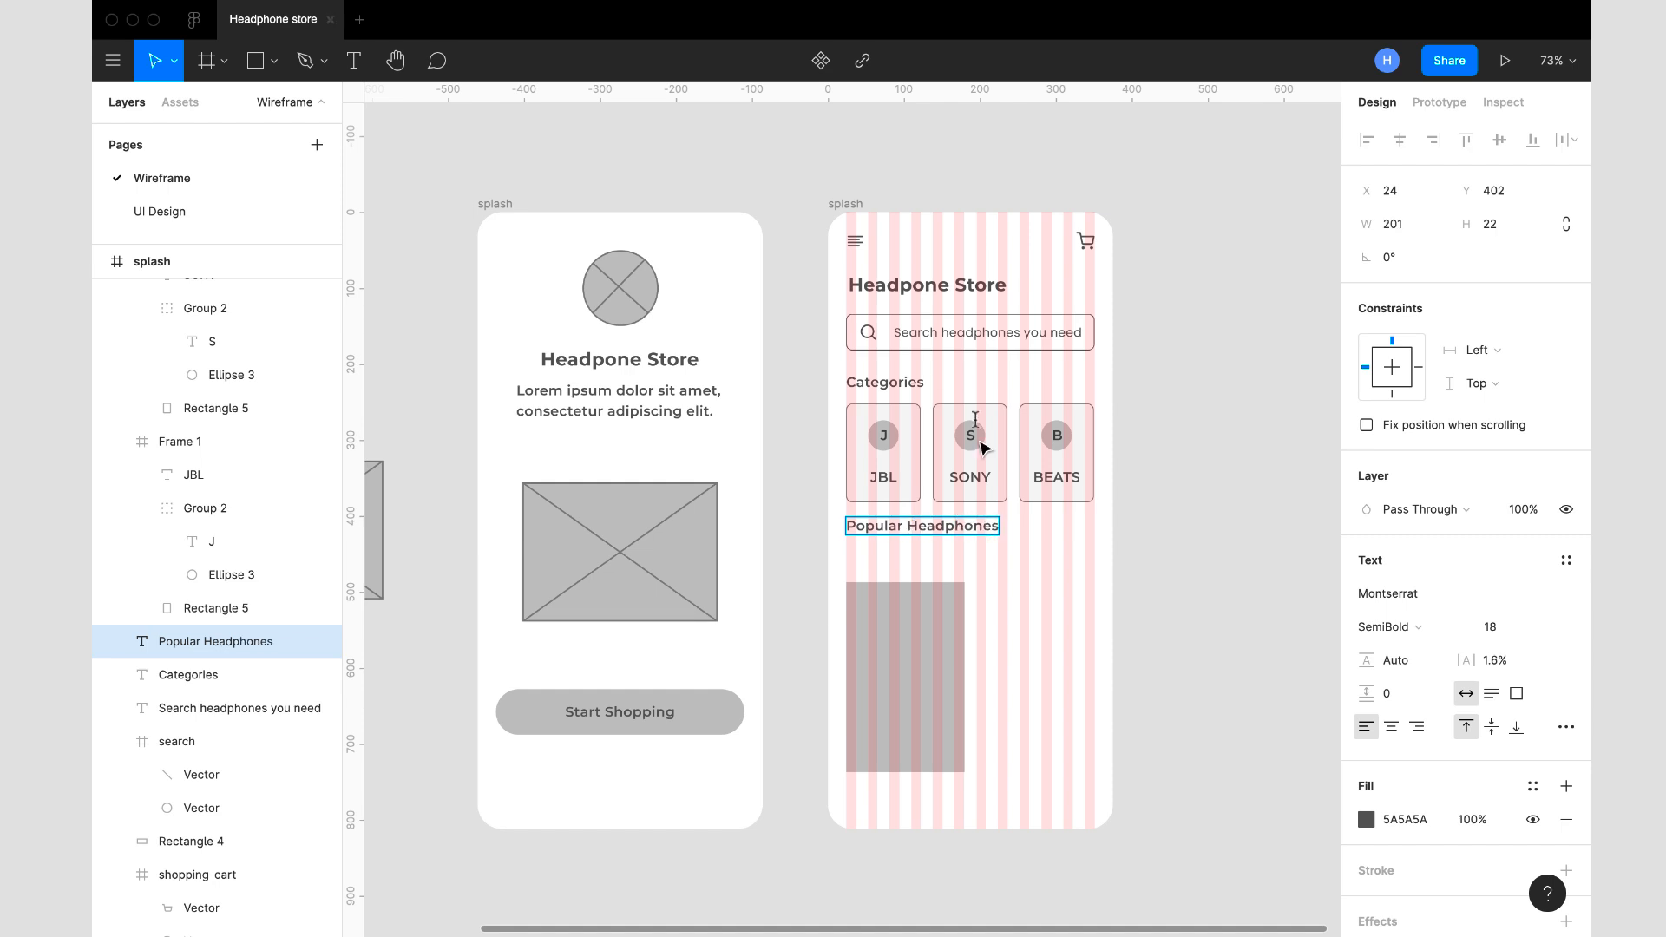
- Correct the spelling of the store title to "Headphone Store" on both the home and splash screens
click(910, 287)
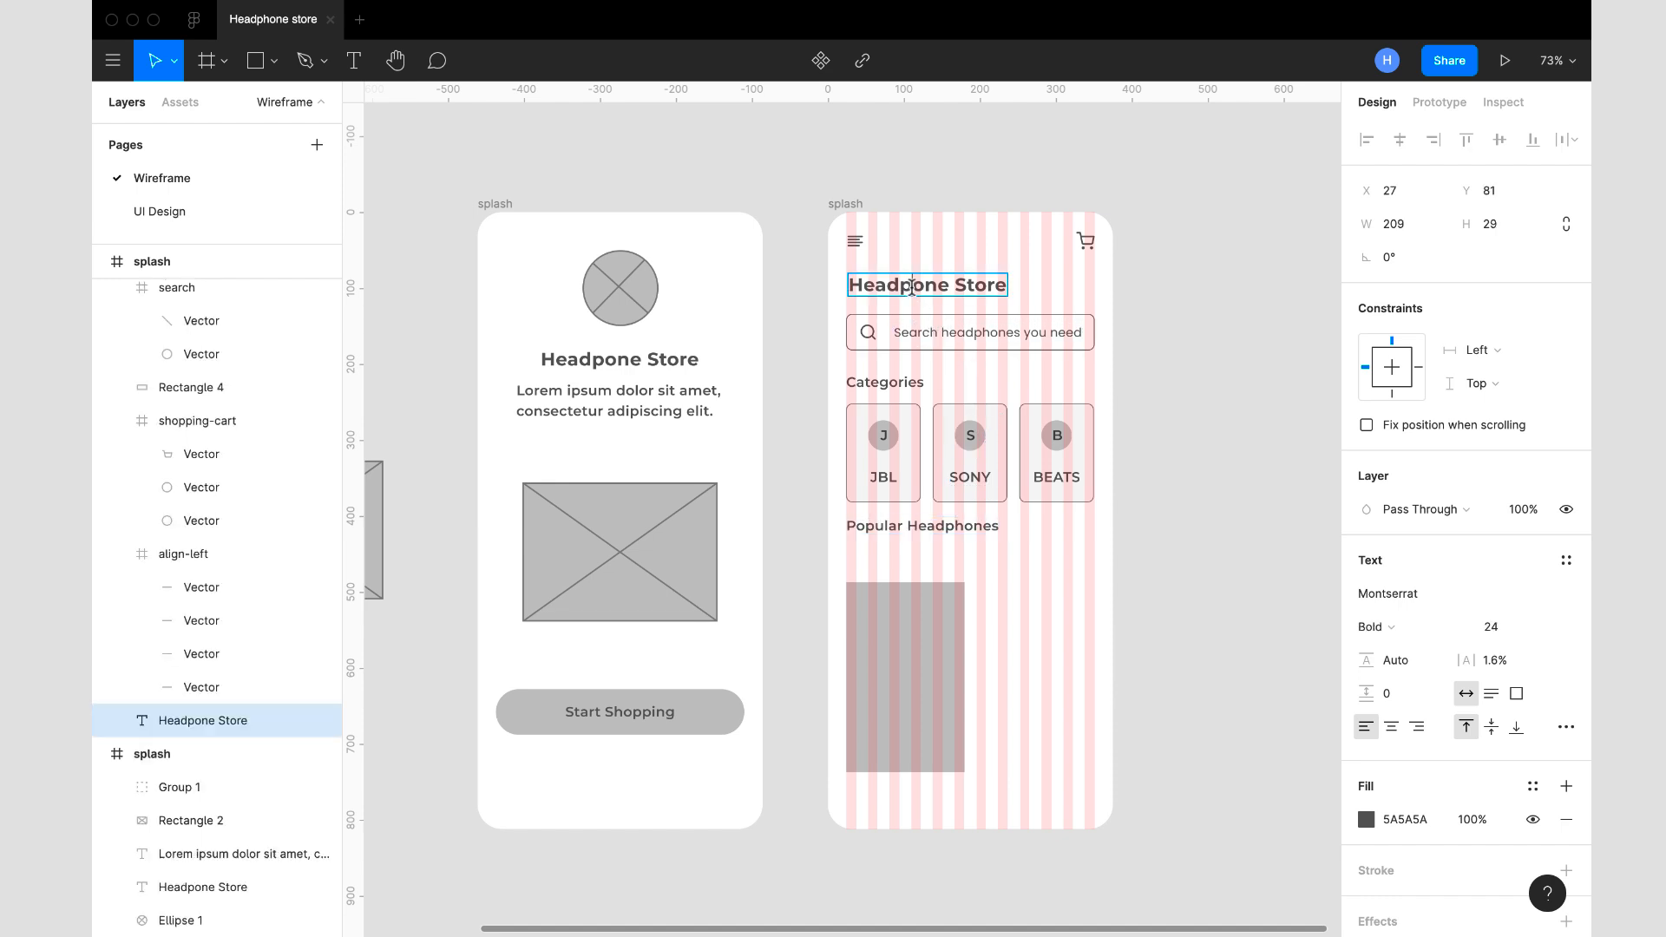
double_click(911, 287)
text(h)
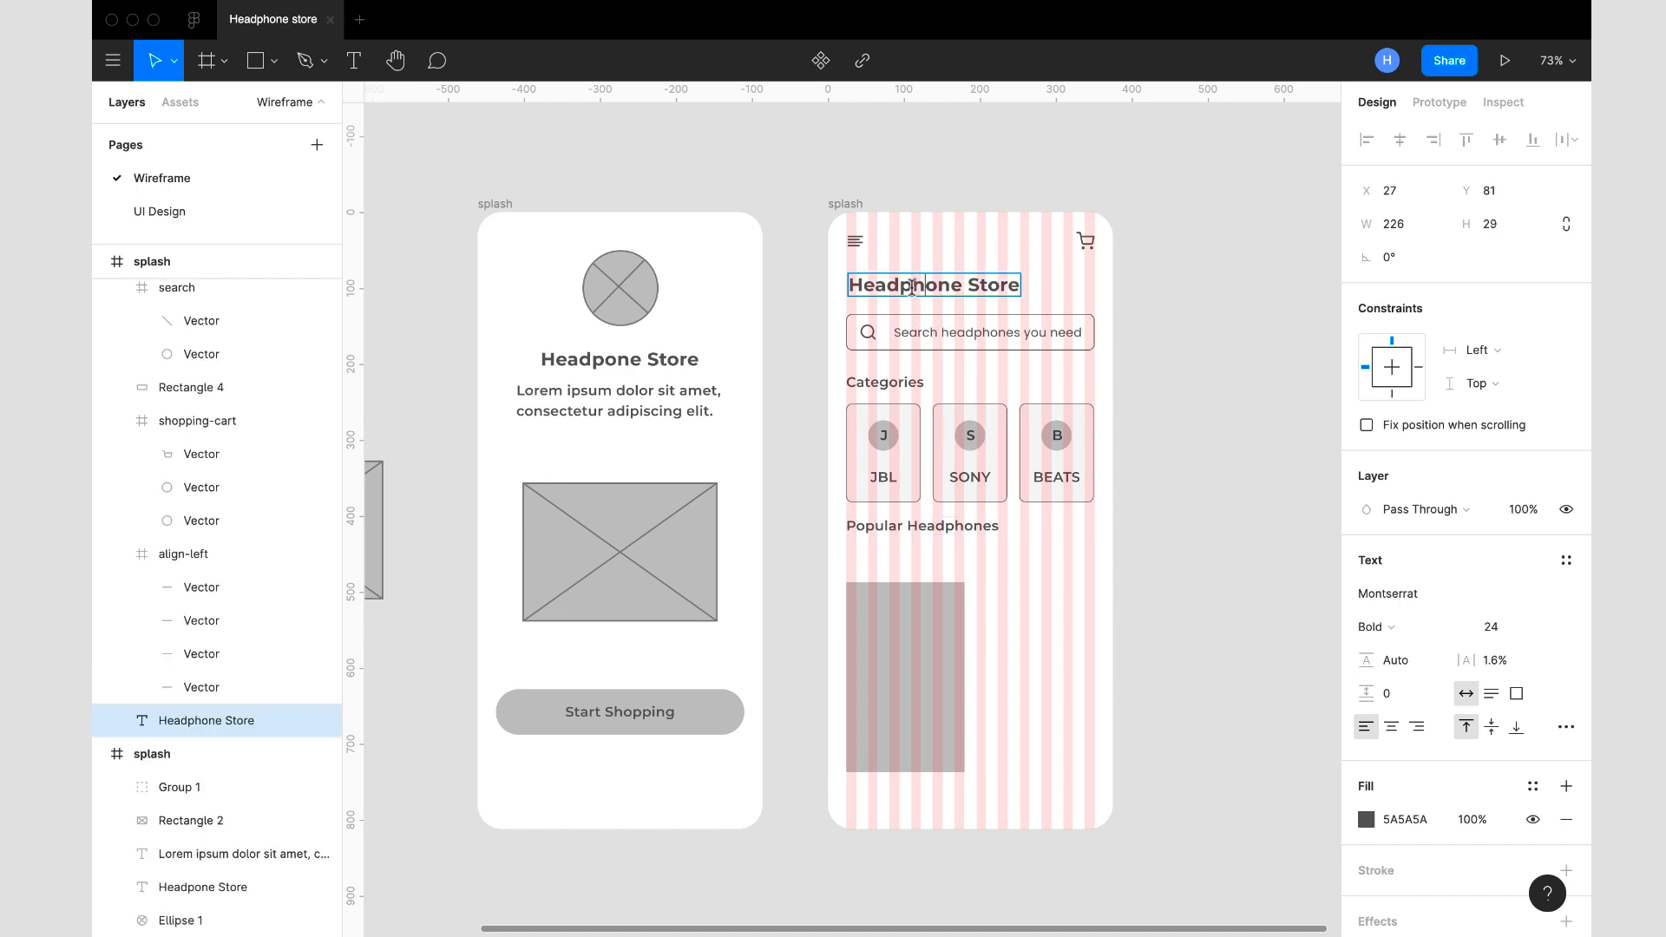
click(609, 357)
text(h)
key(Escape)
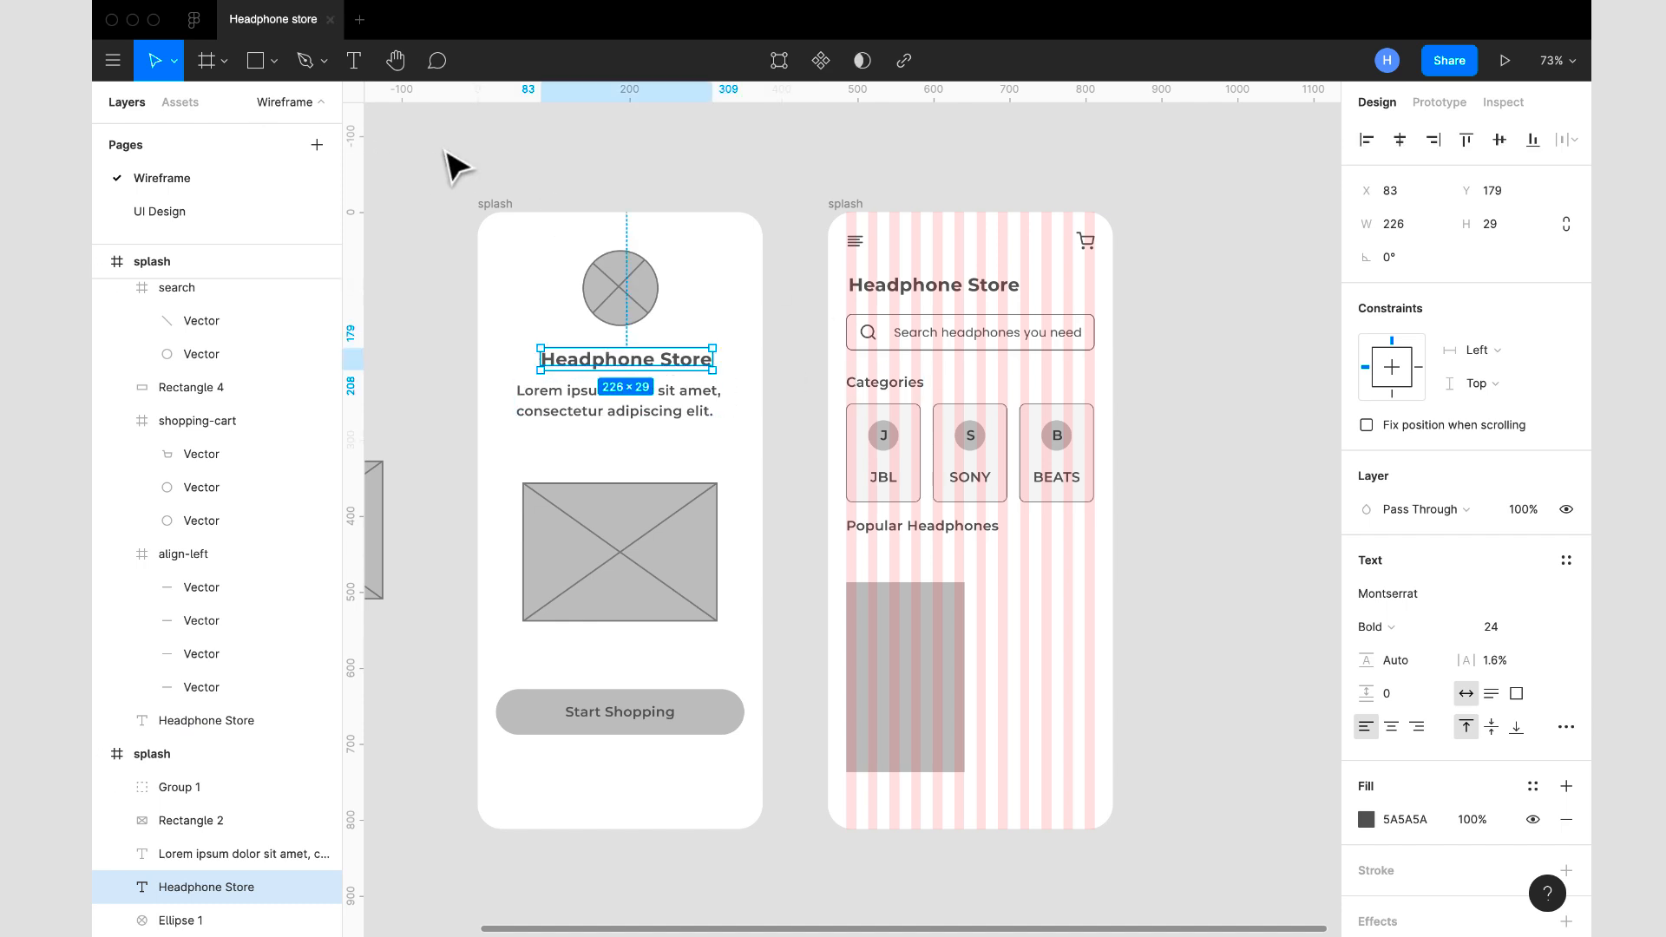
click(1162, 503)
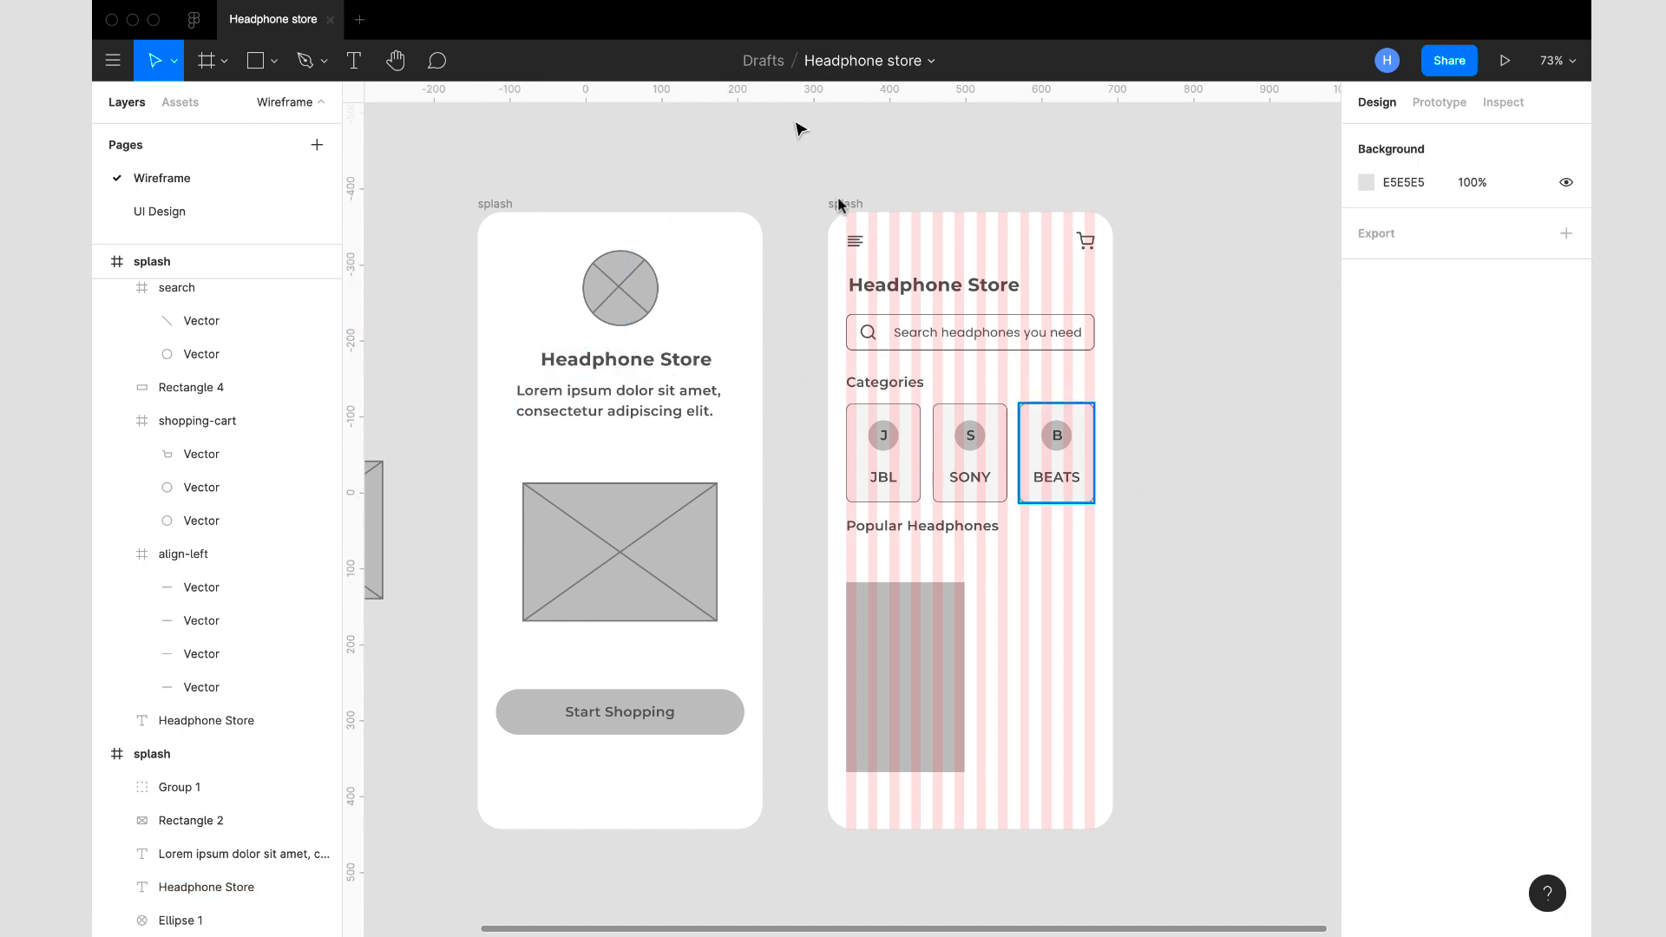
- Turn off the layout grid display on the home screen frame
click(969, 637)
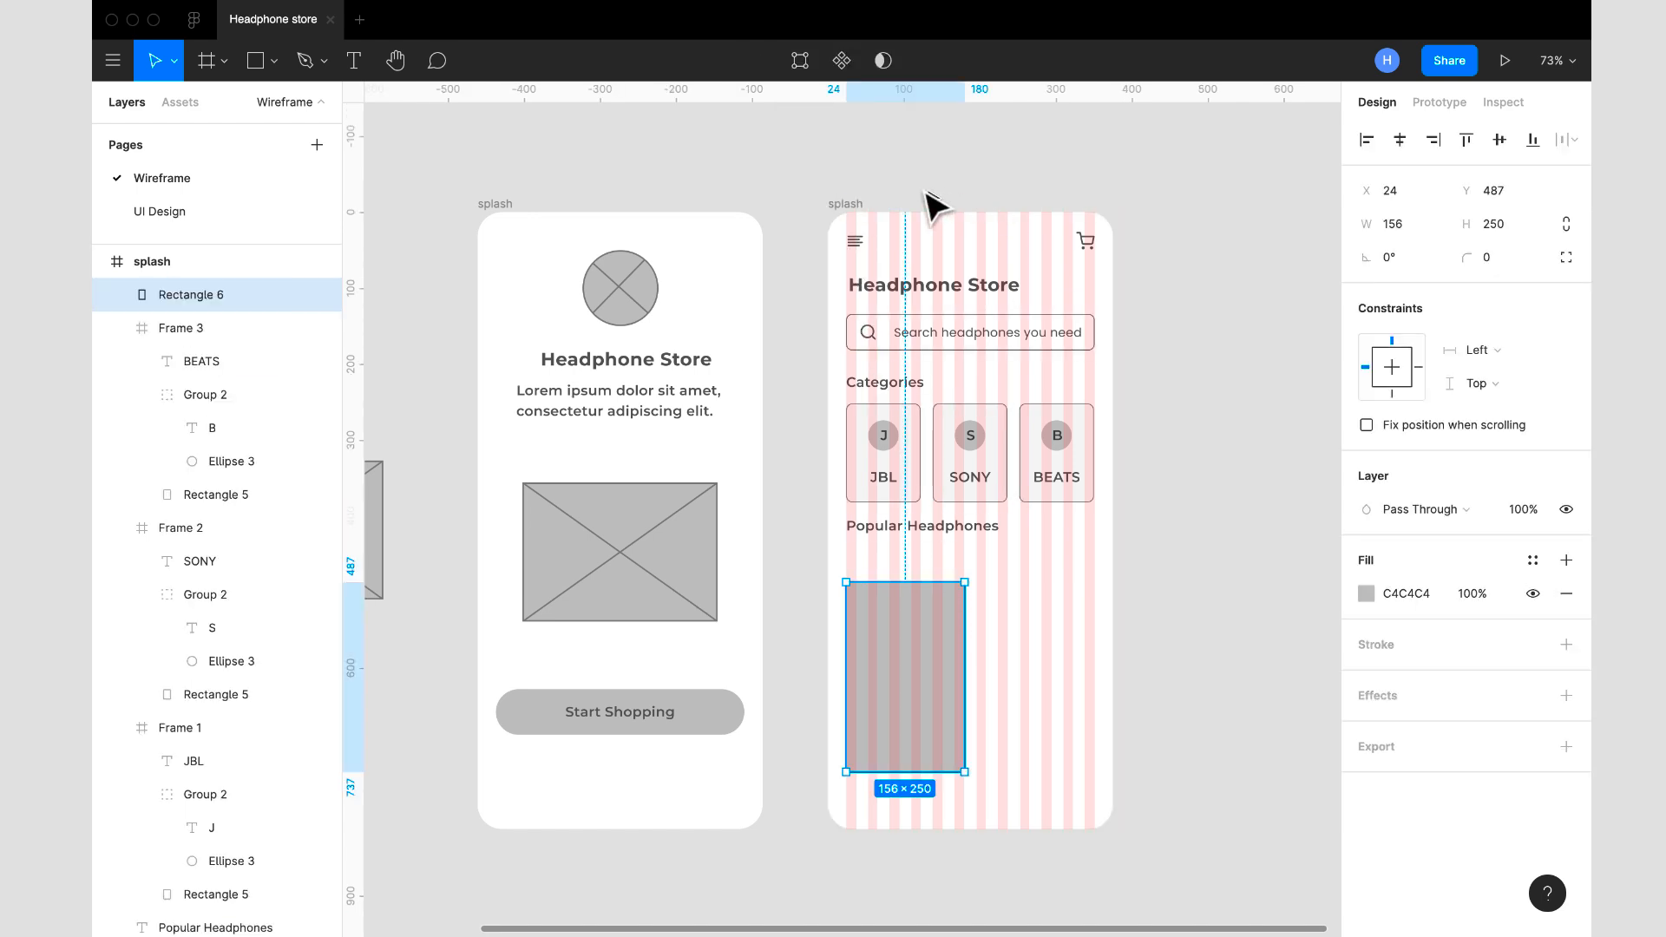
click(849, 206)
click(1533, 459)
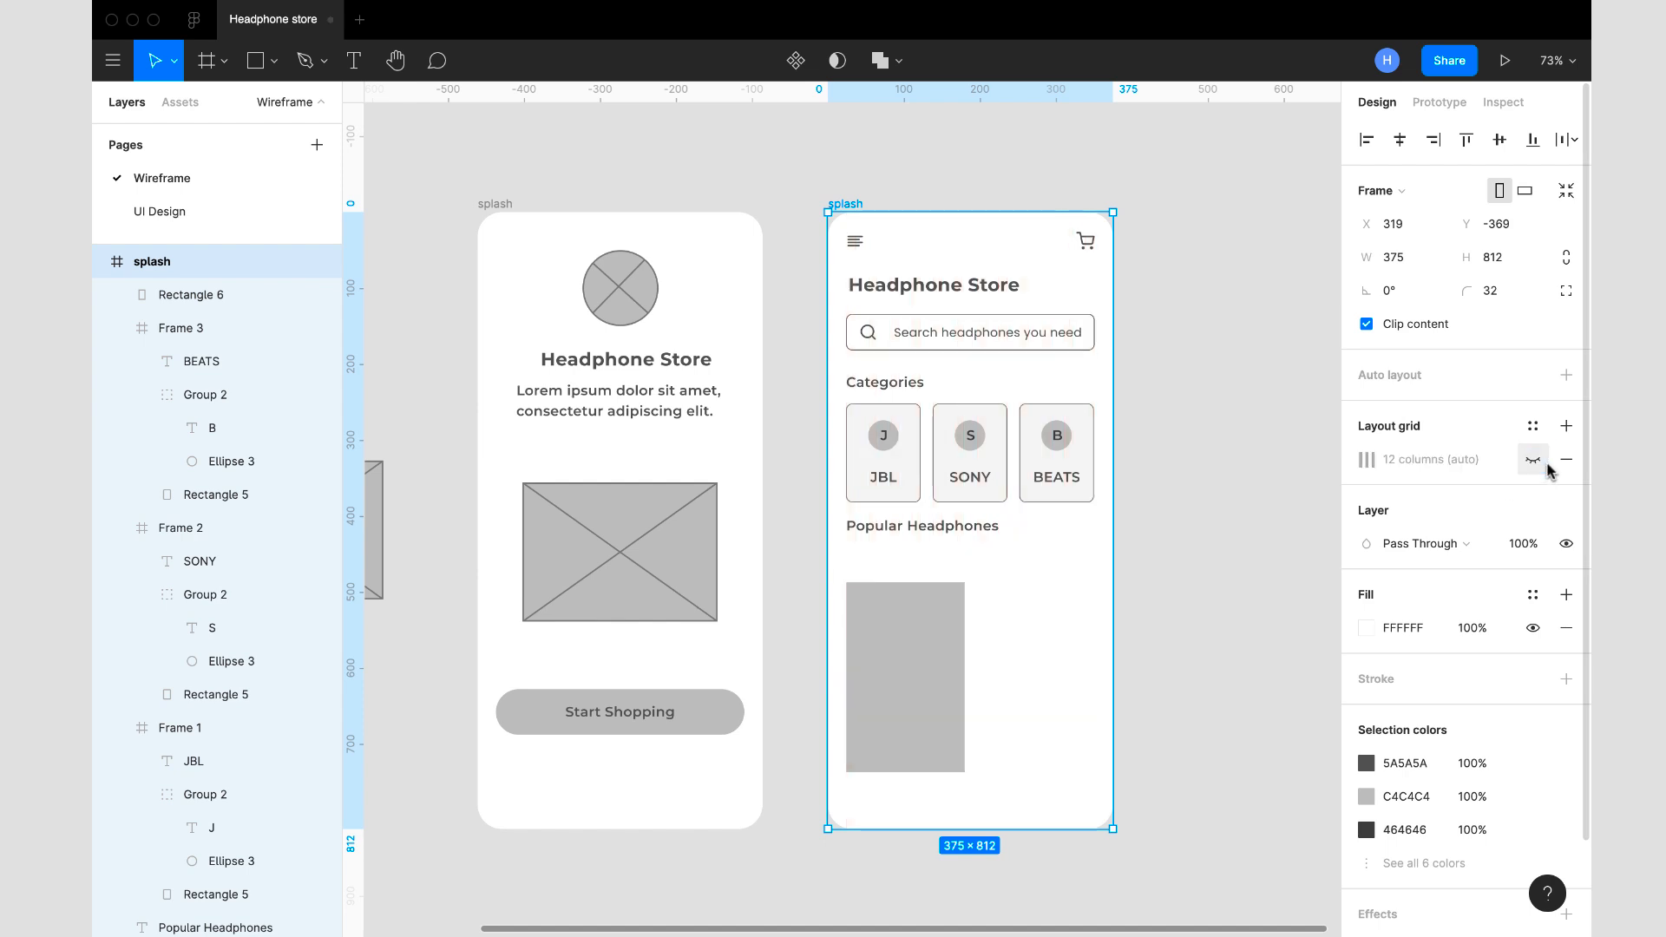
key(Up)
key(shift+Up)
click(911, 671)
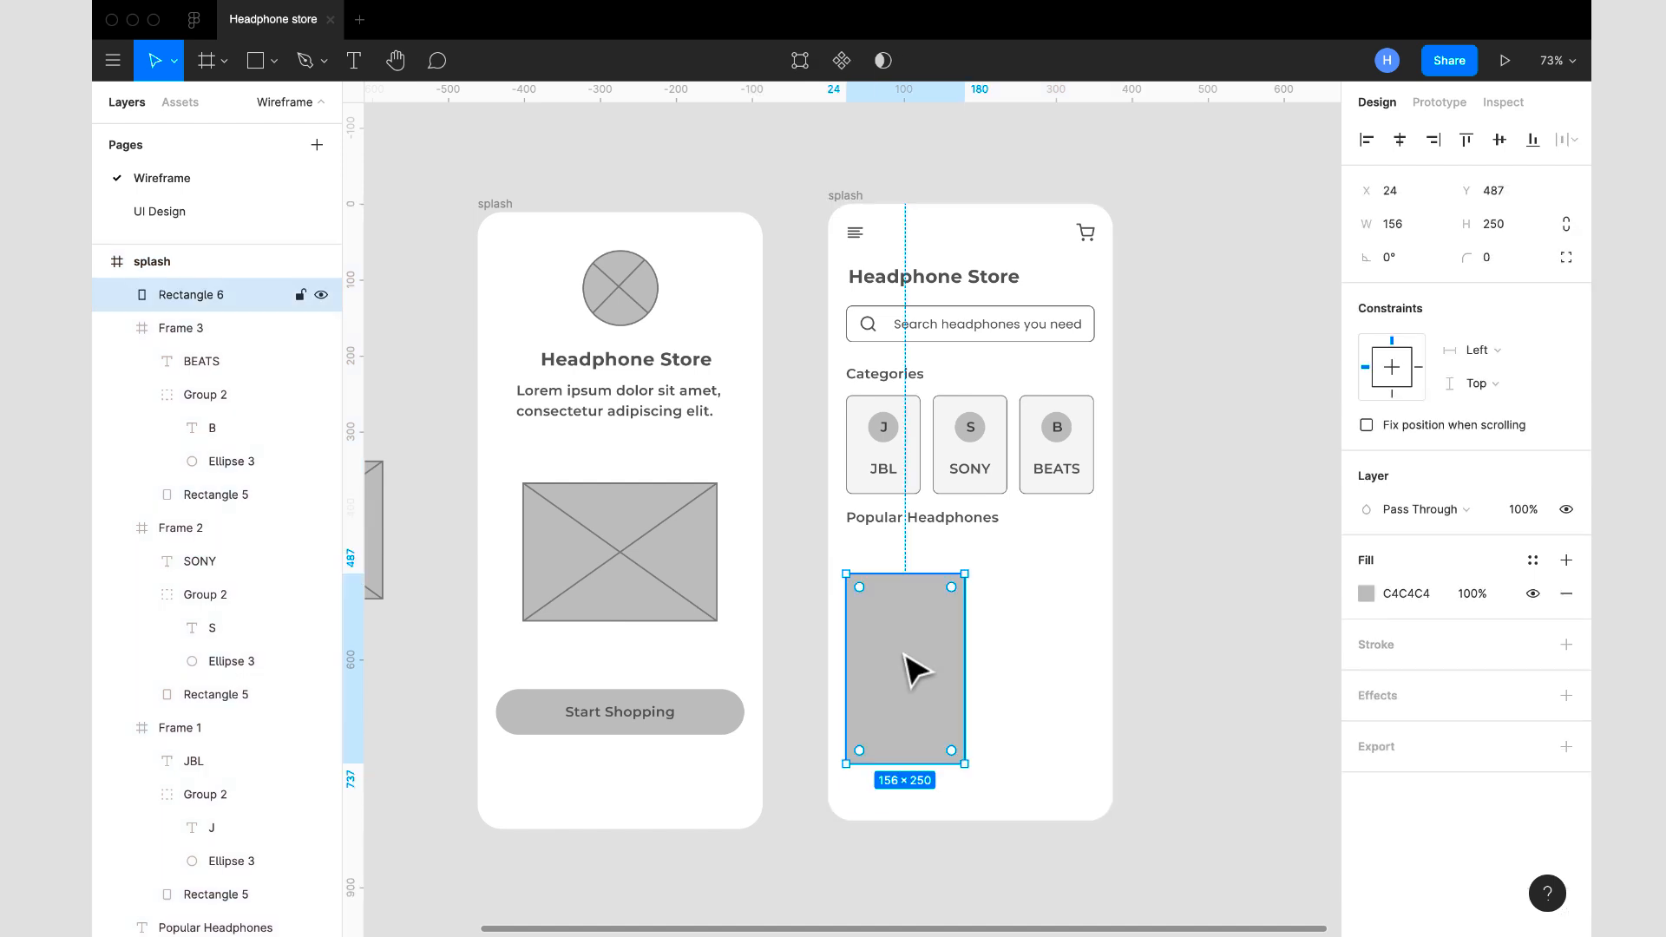
key(Escape)
key(shift+Down)
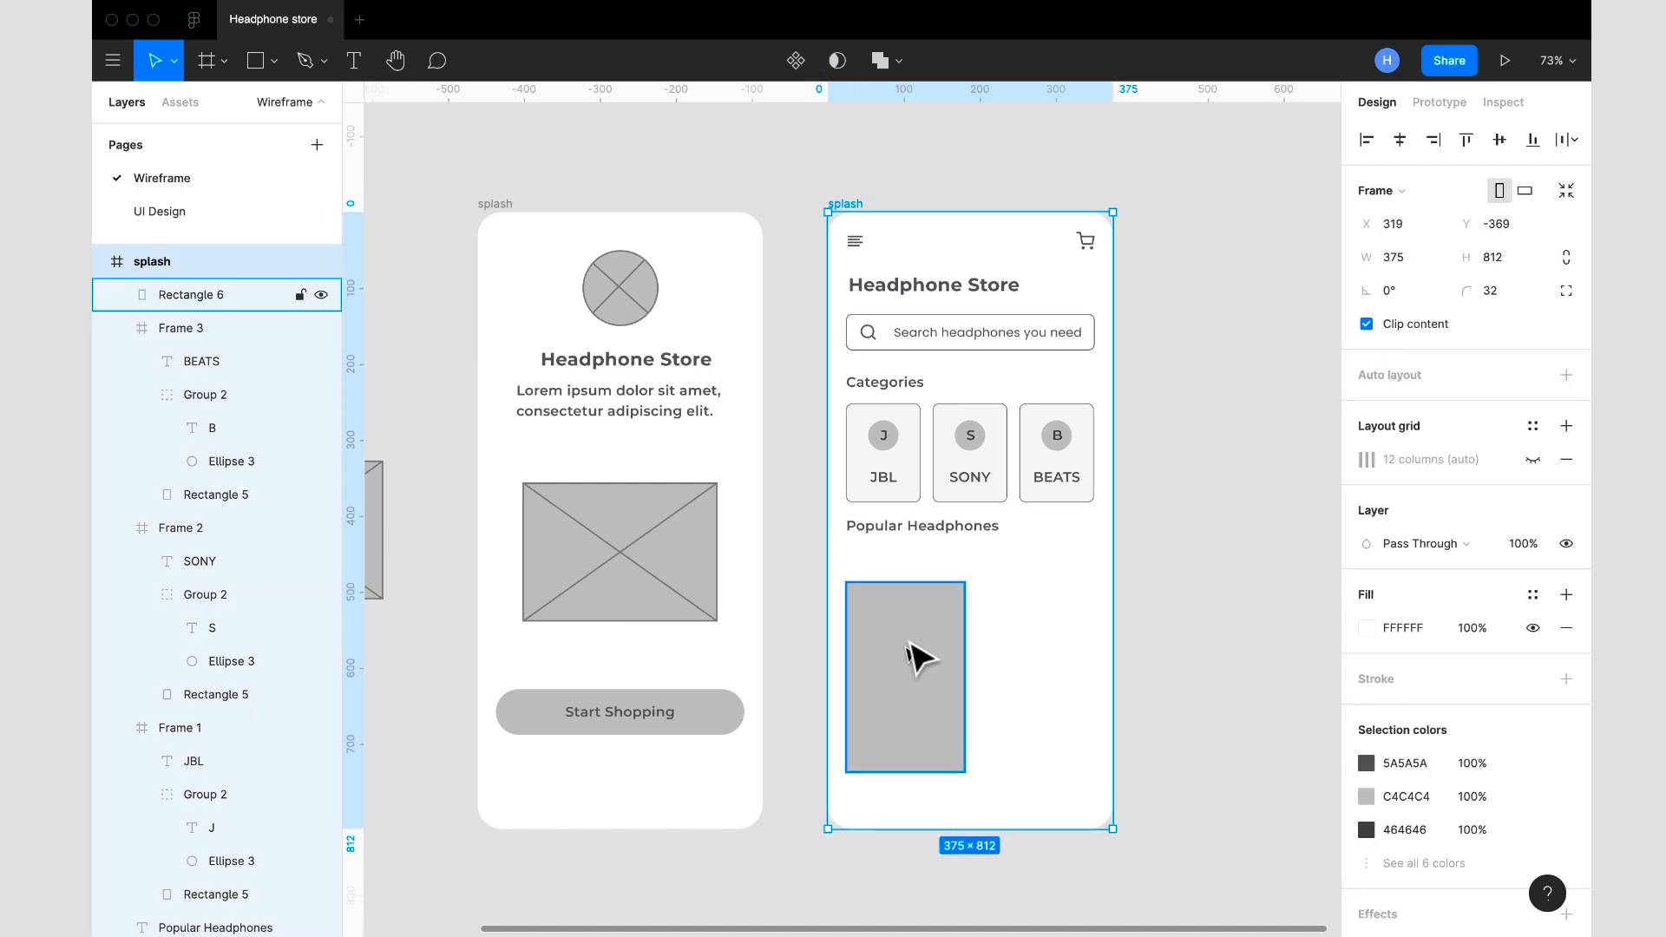
key(Down)
- Move the large gray rectangle up to Y 448, just under the Popular Headphones heading
click(921, 662)
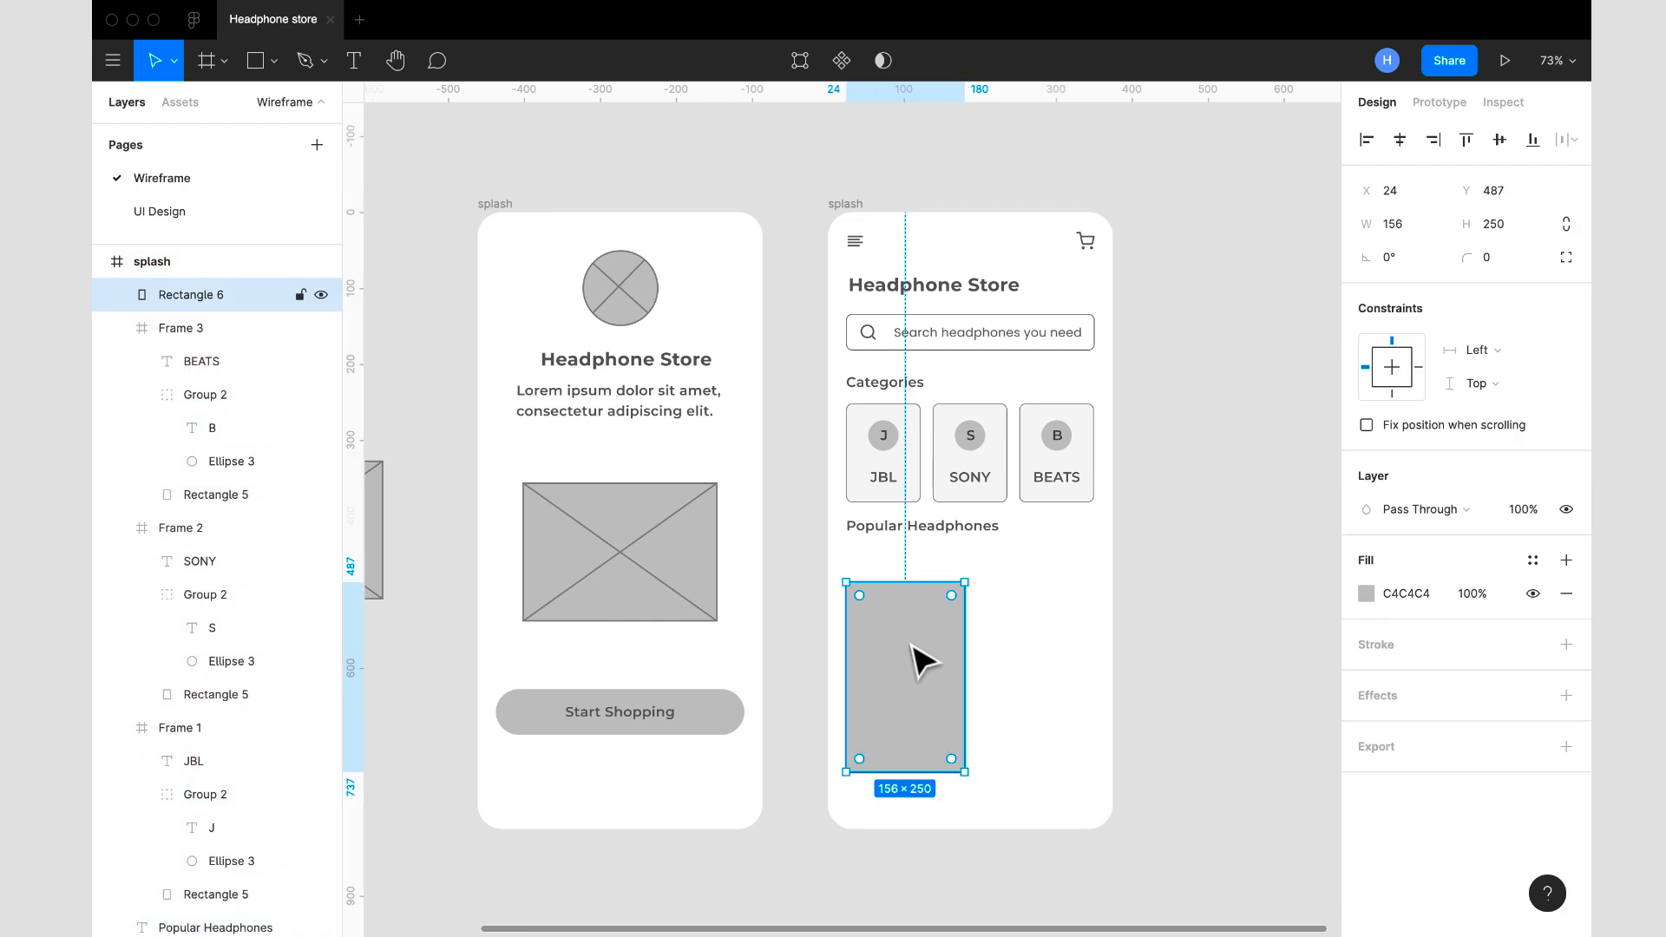
drag(922, 662, 925, 634)
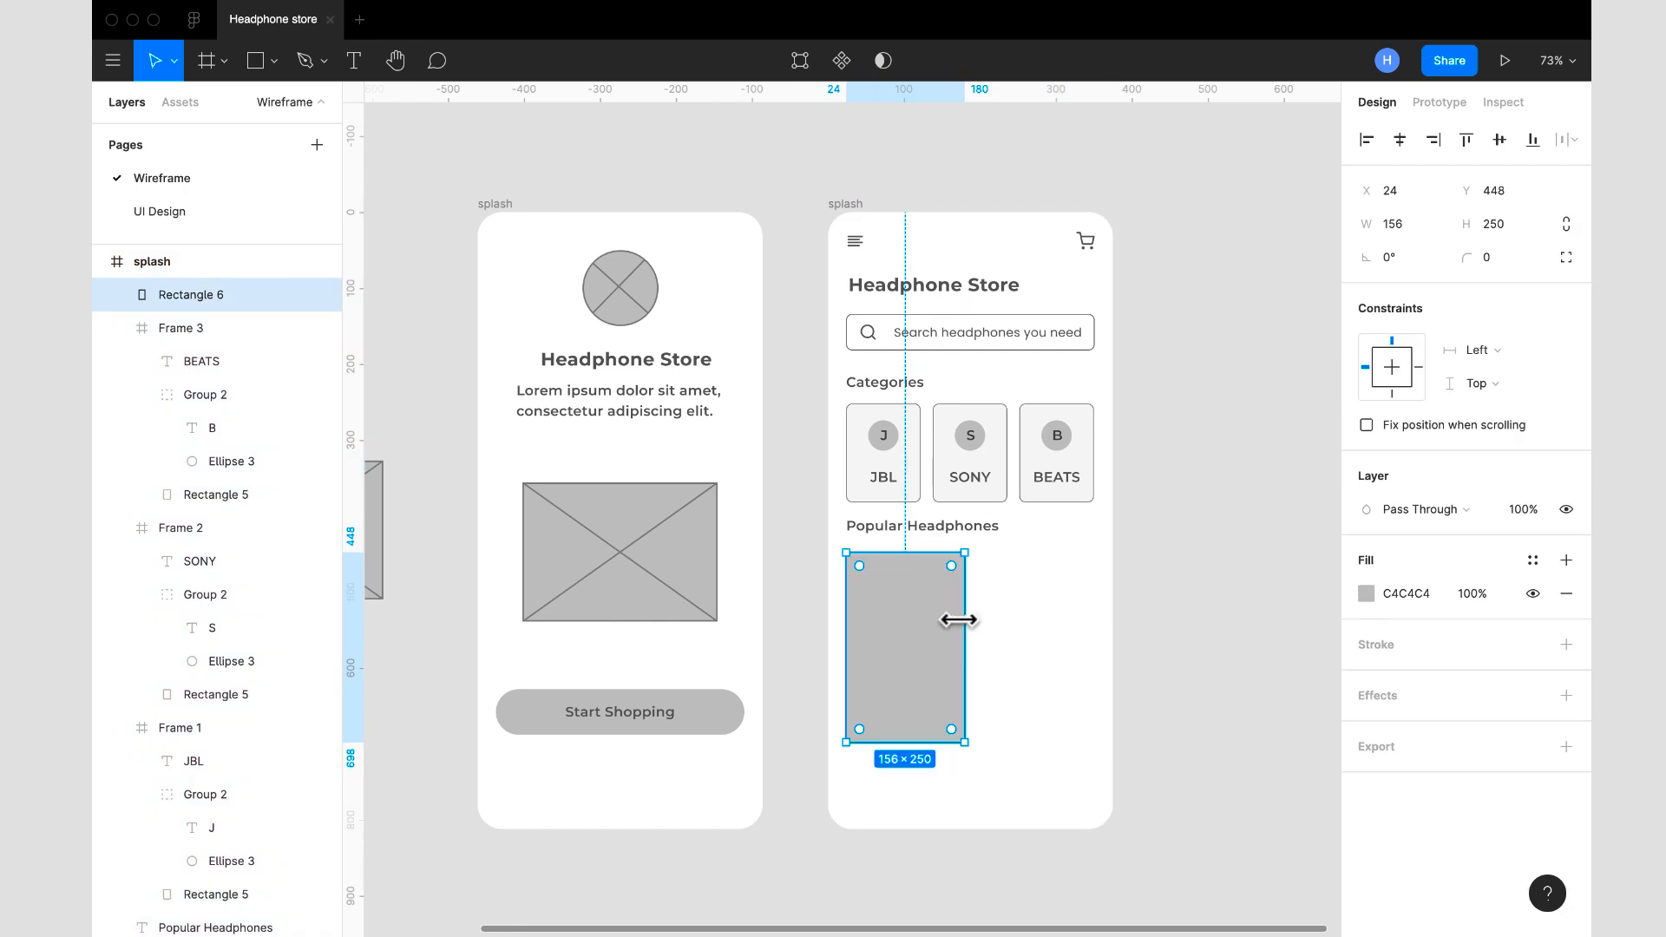
- Check the fill color of the JBL card's background rectangle
click(885, 490)
scroll(1434, 661, down, 4)
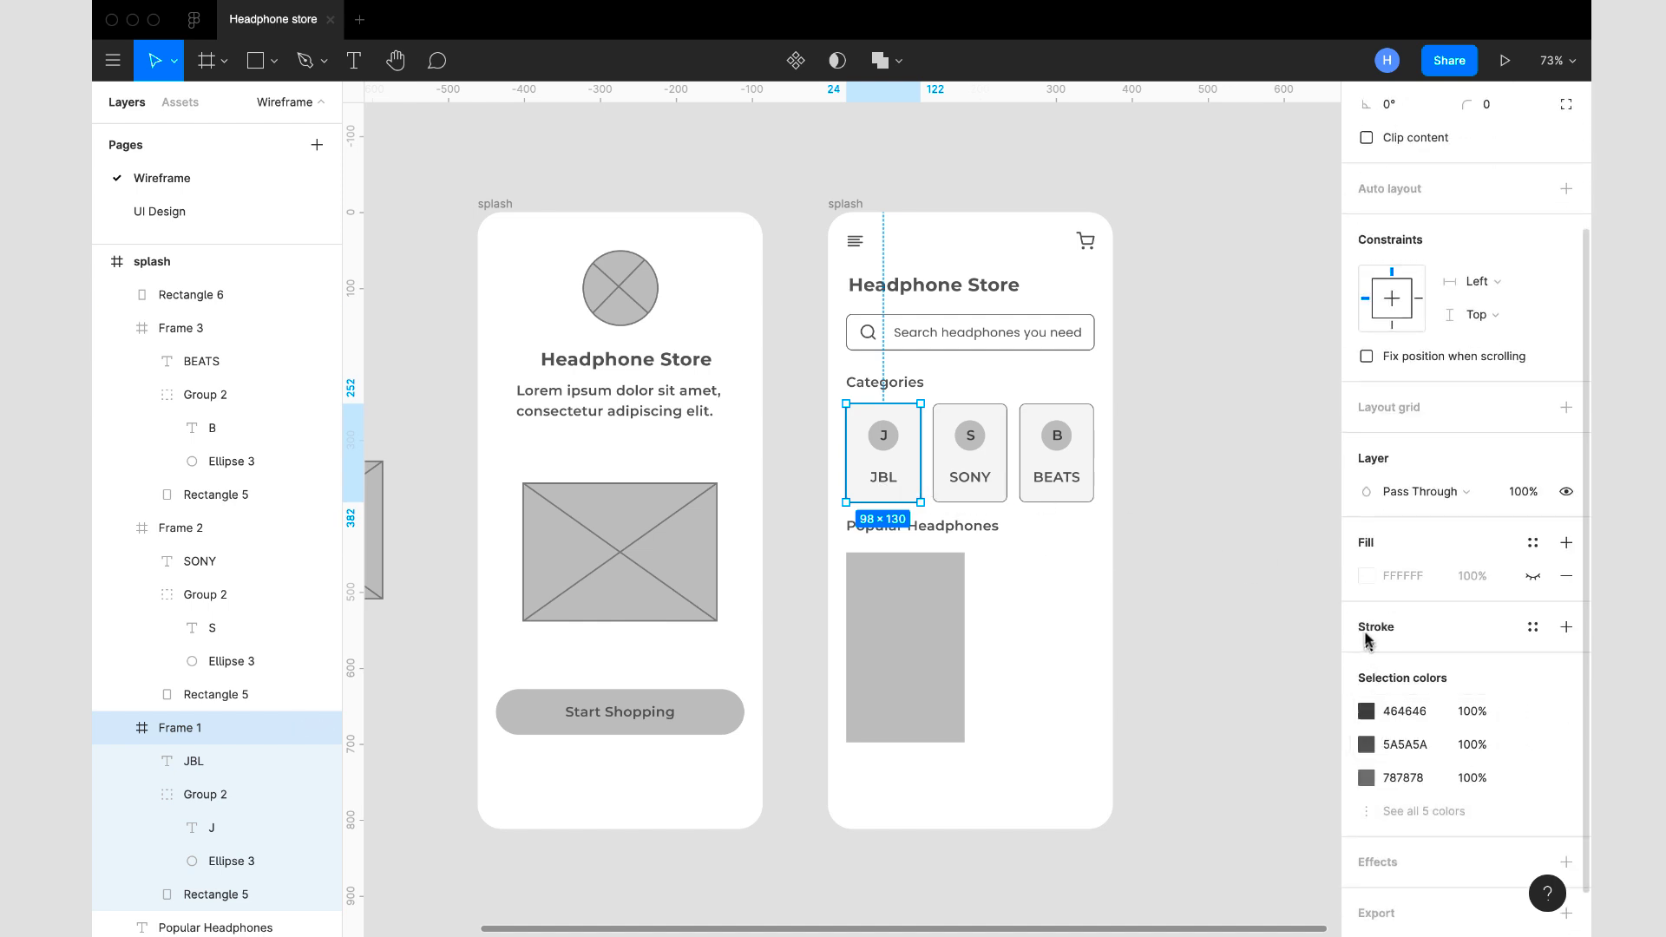
click(878, 469)
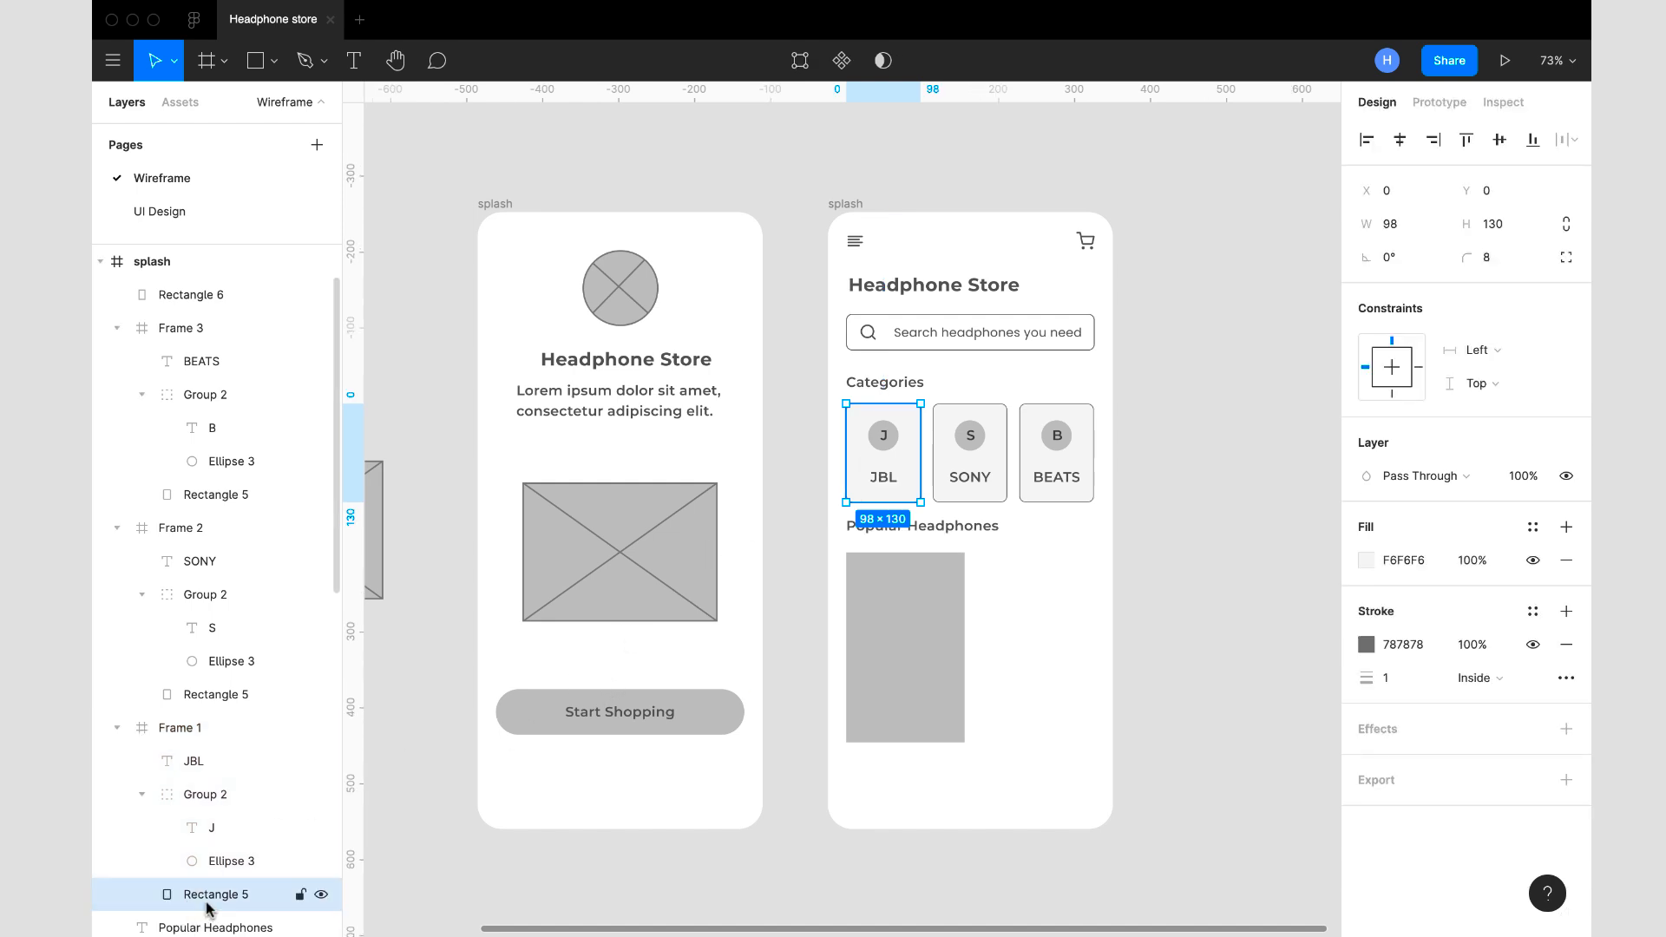
click(1363, 560)
key(Escape)
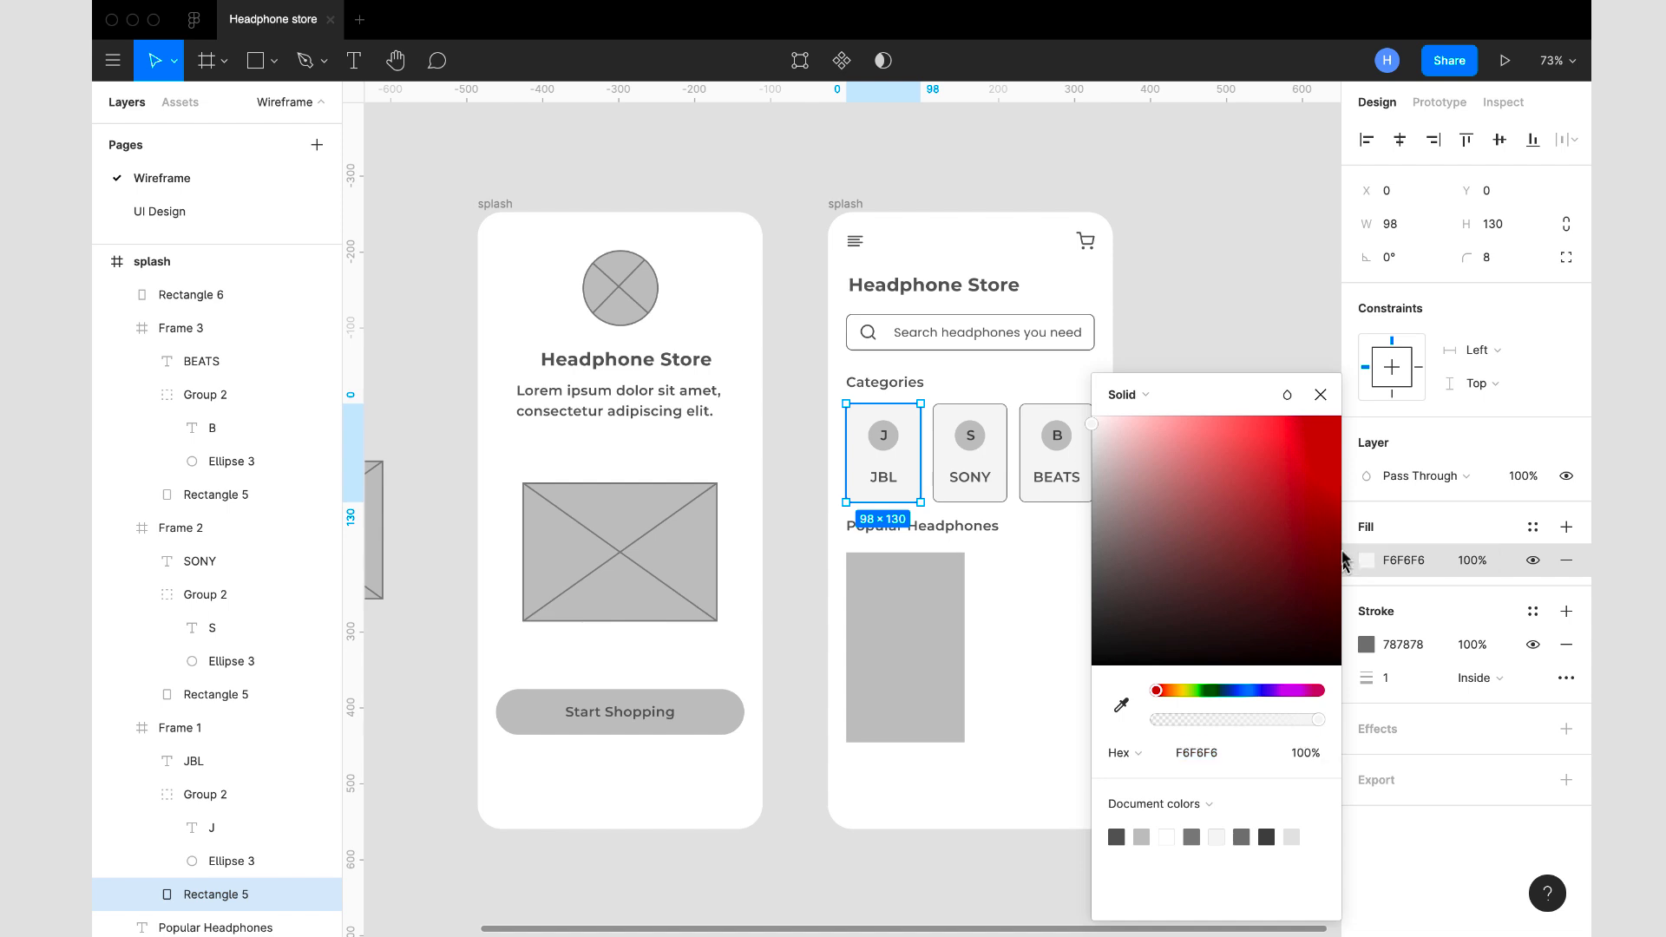
click(1319, 394)
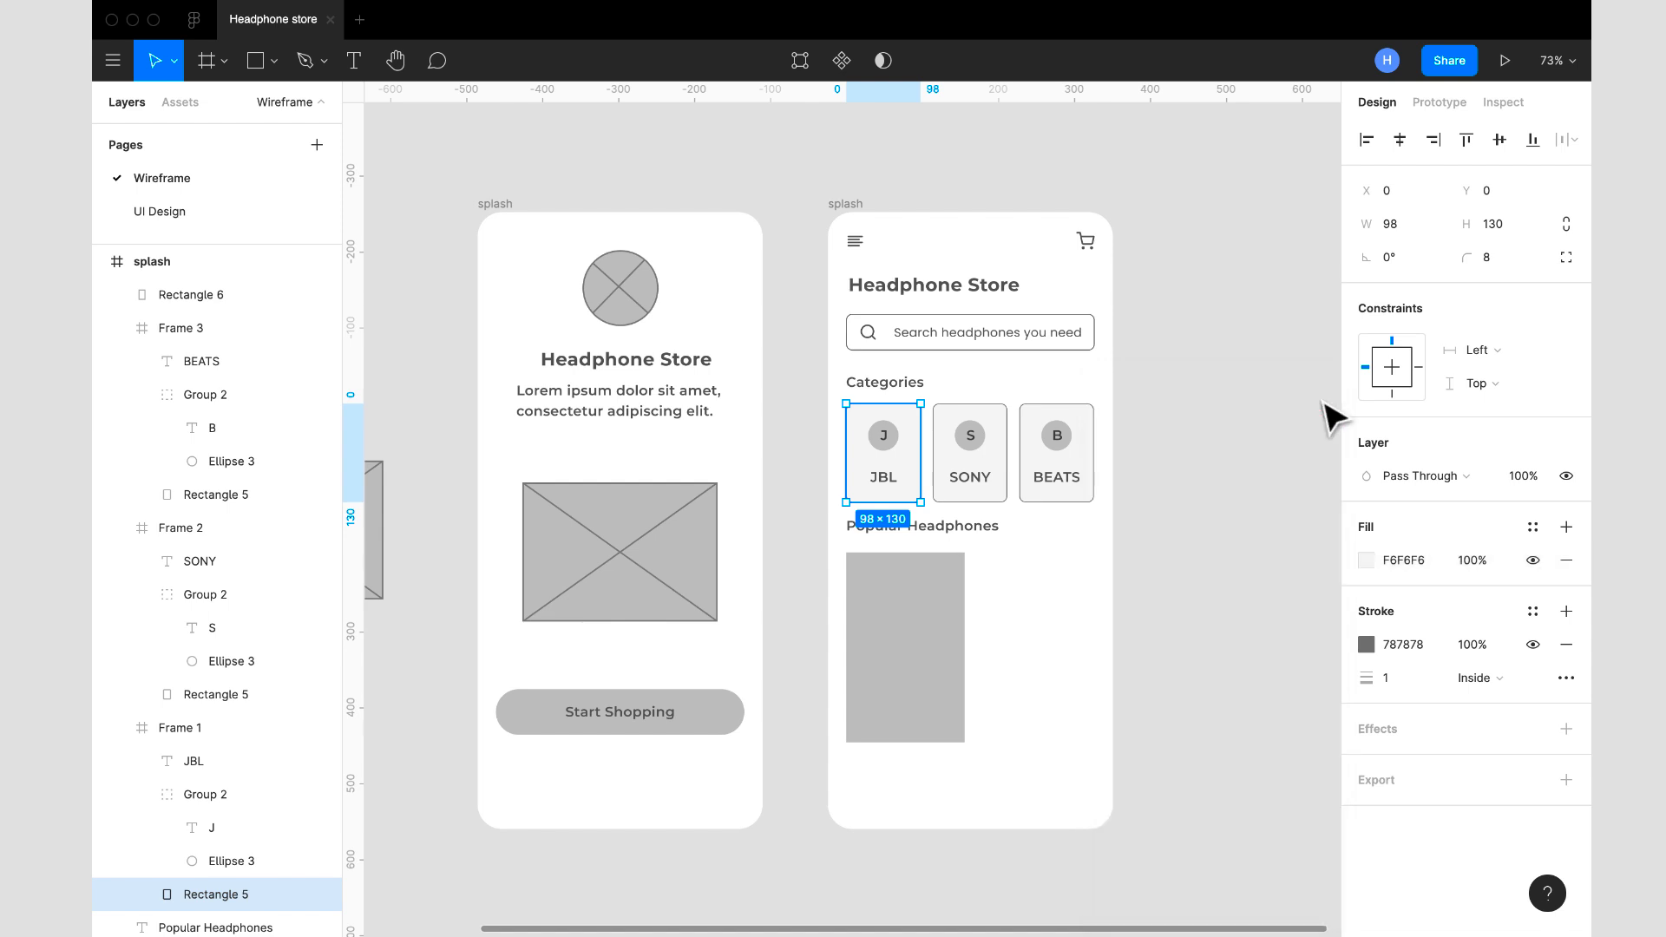
- Copy the F6F6F6 fill from the JBL card's background onto the large rectangle under Popular Headphones
click(1350, 564)
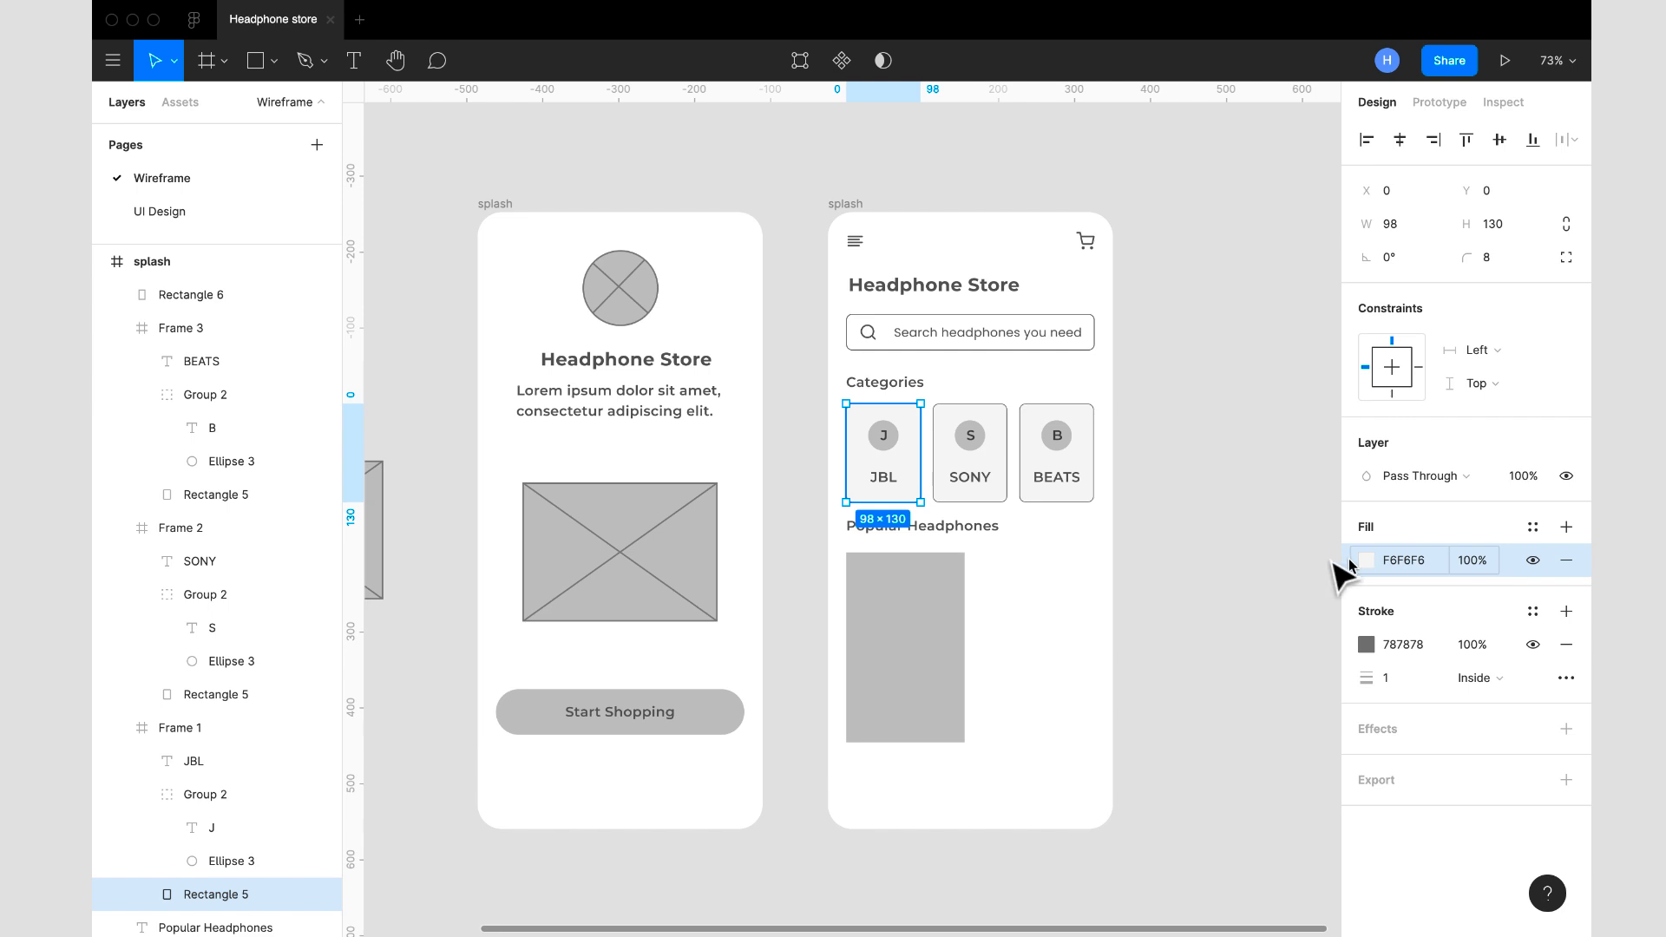
click(898, 590)
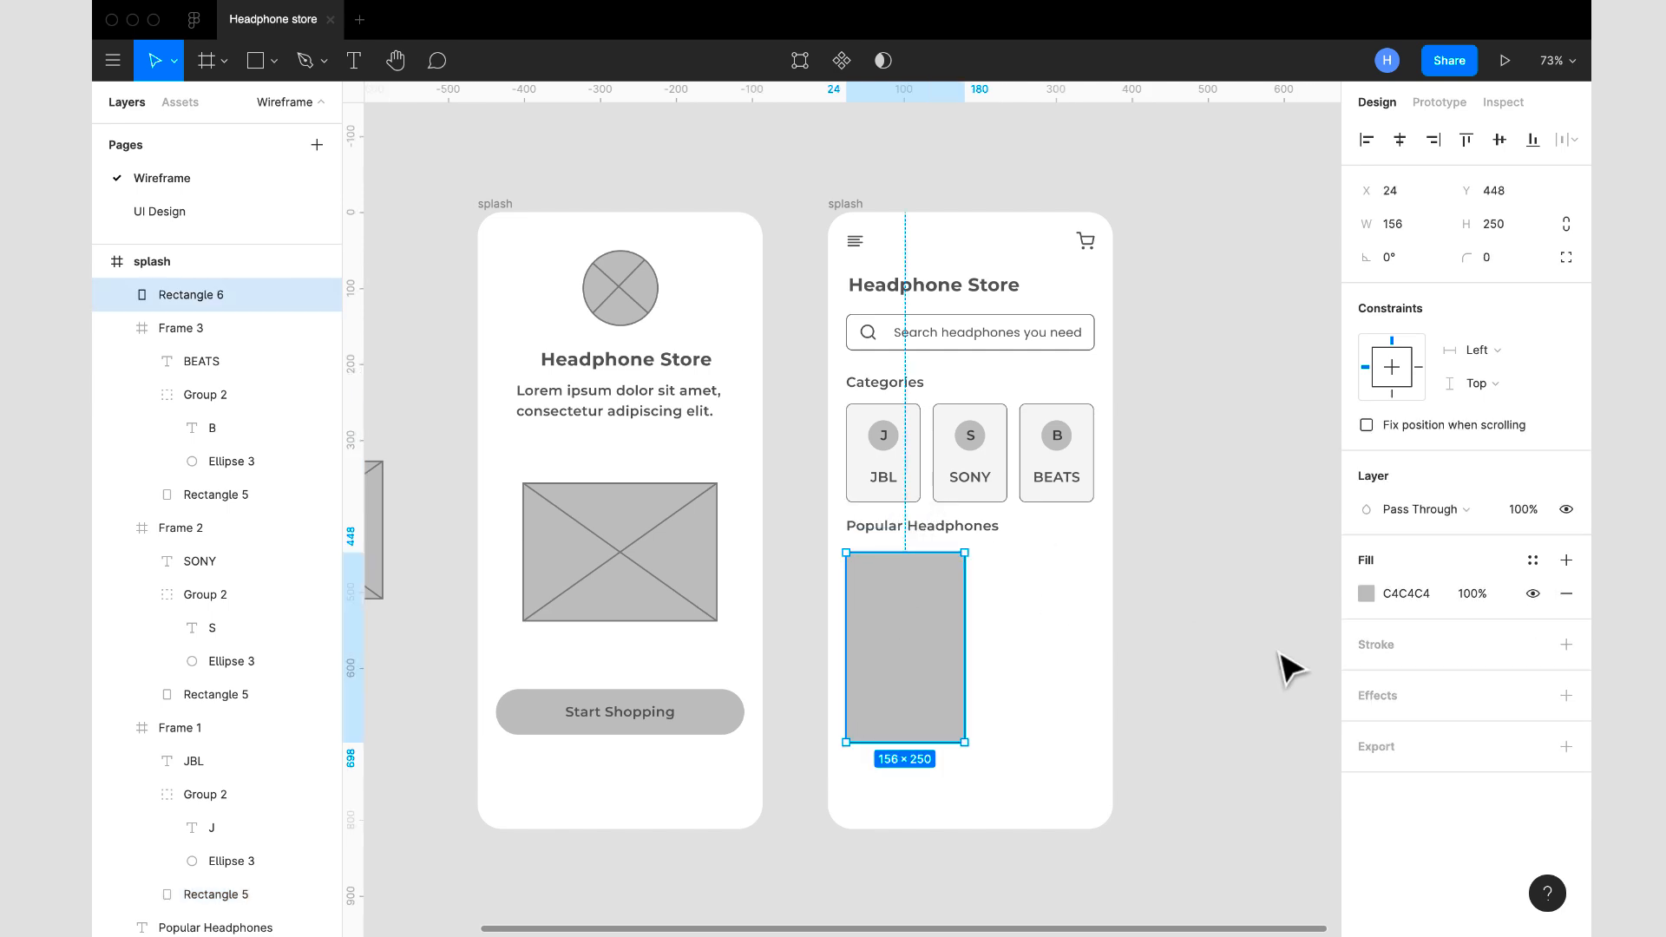
key(ctrl+v)
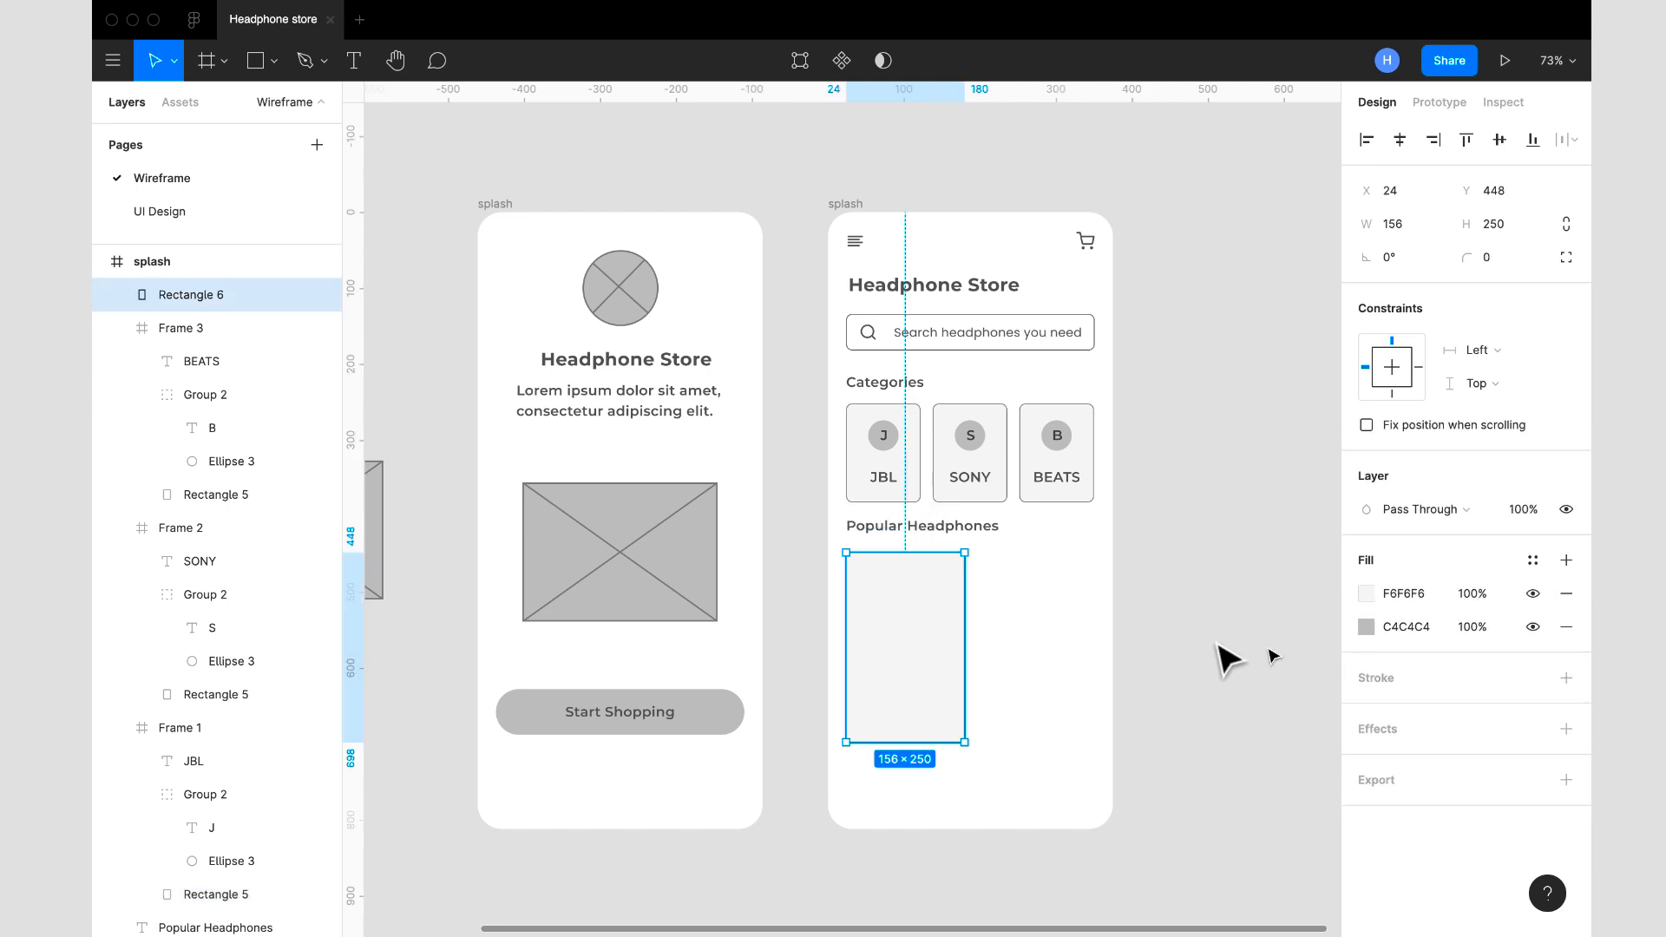
- Copy the JBL card's 787878 inside stroke of width 1 onto the large rectangle under Popular Headphones
click(921, 499)
click(921, 499)
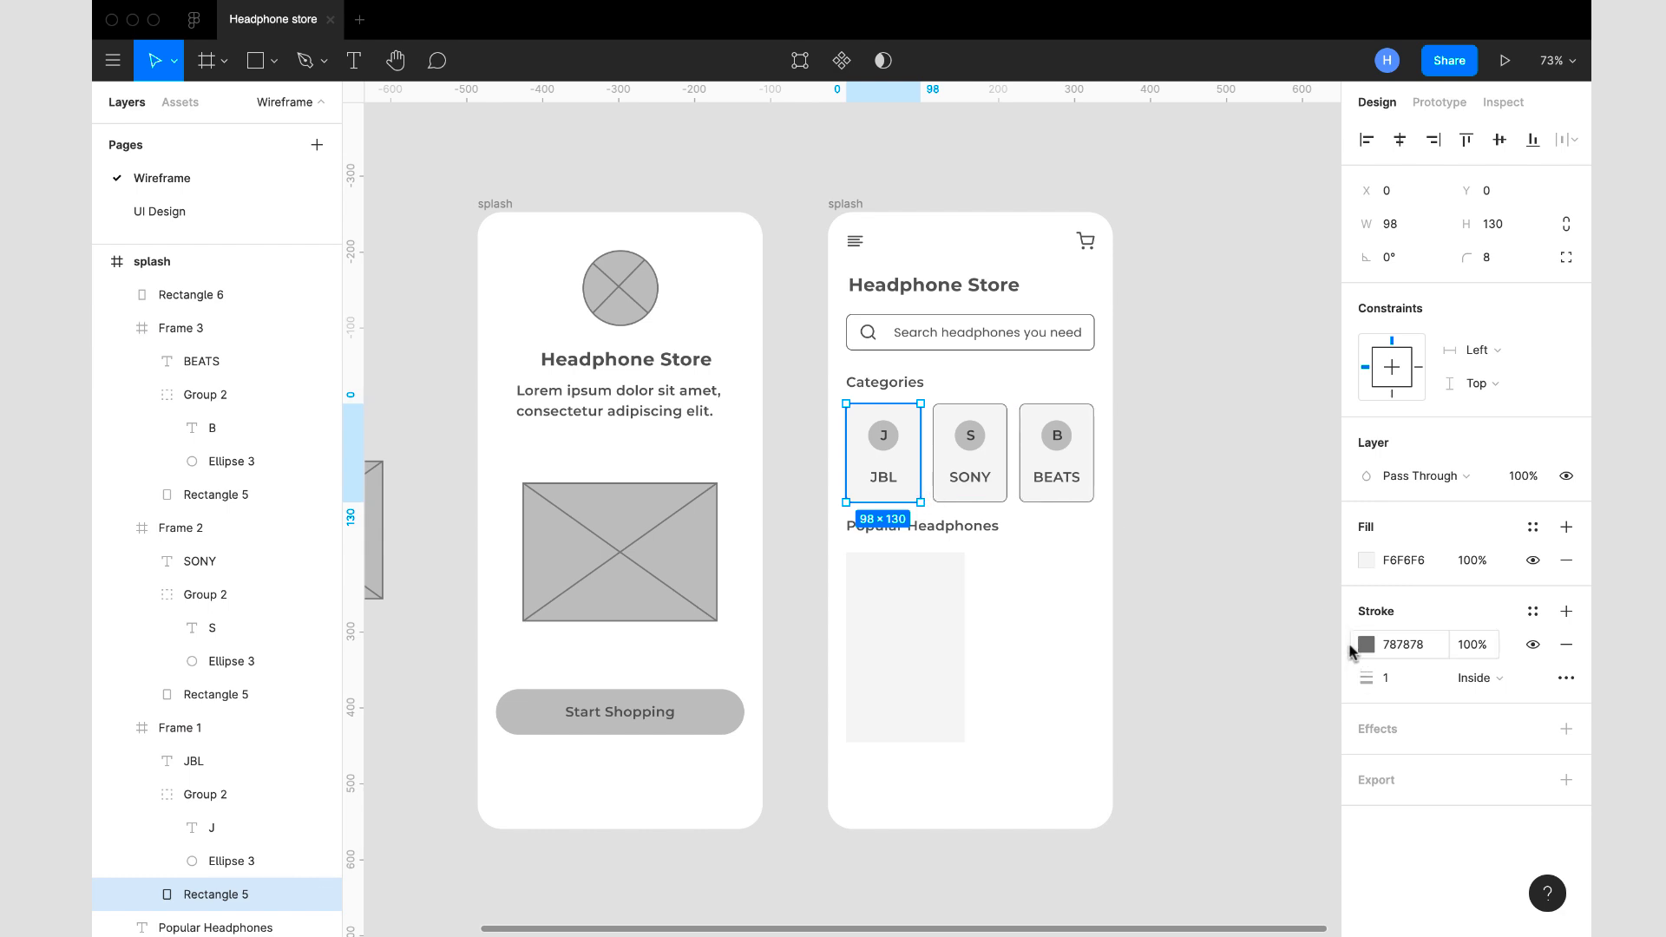
click(1343, 651)
click(881, 662)
key(ctrl+v)
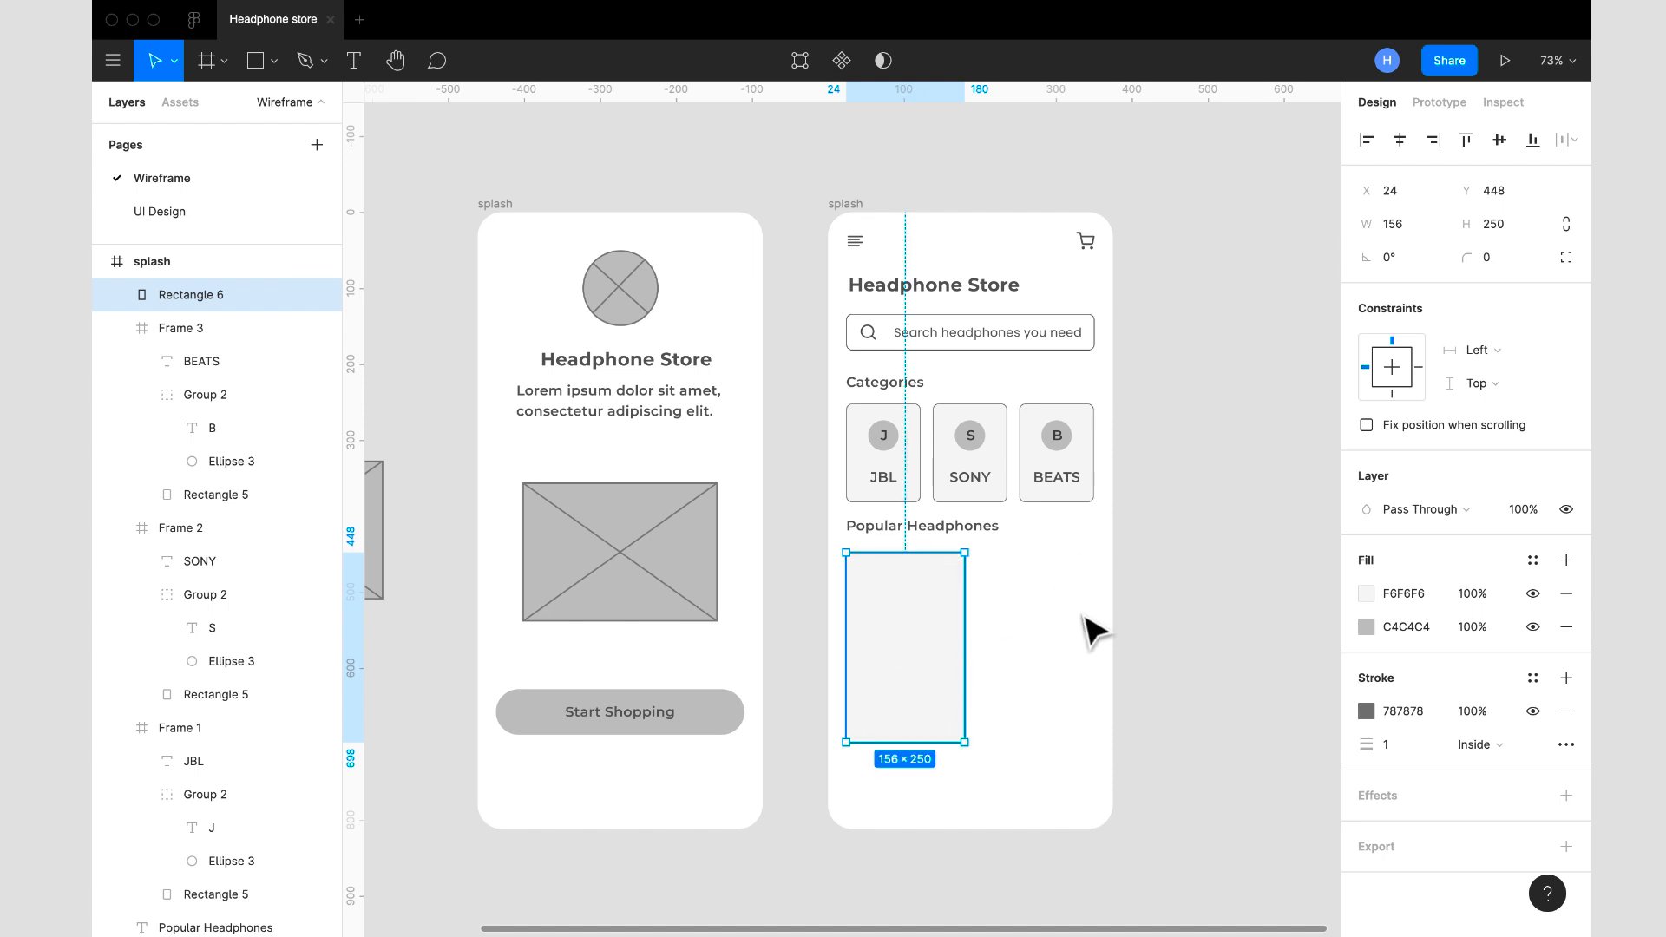
- Set the corner radius of the Popular Headphones card rectangle to 8
click(1488, 261)
text(8)
key(Return)
click(1197, 621)
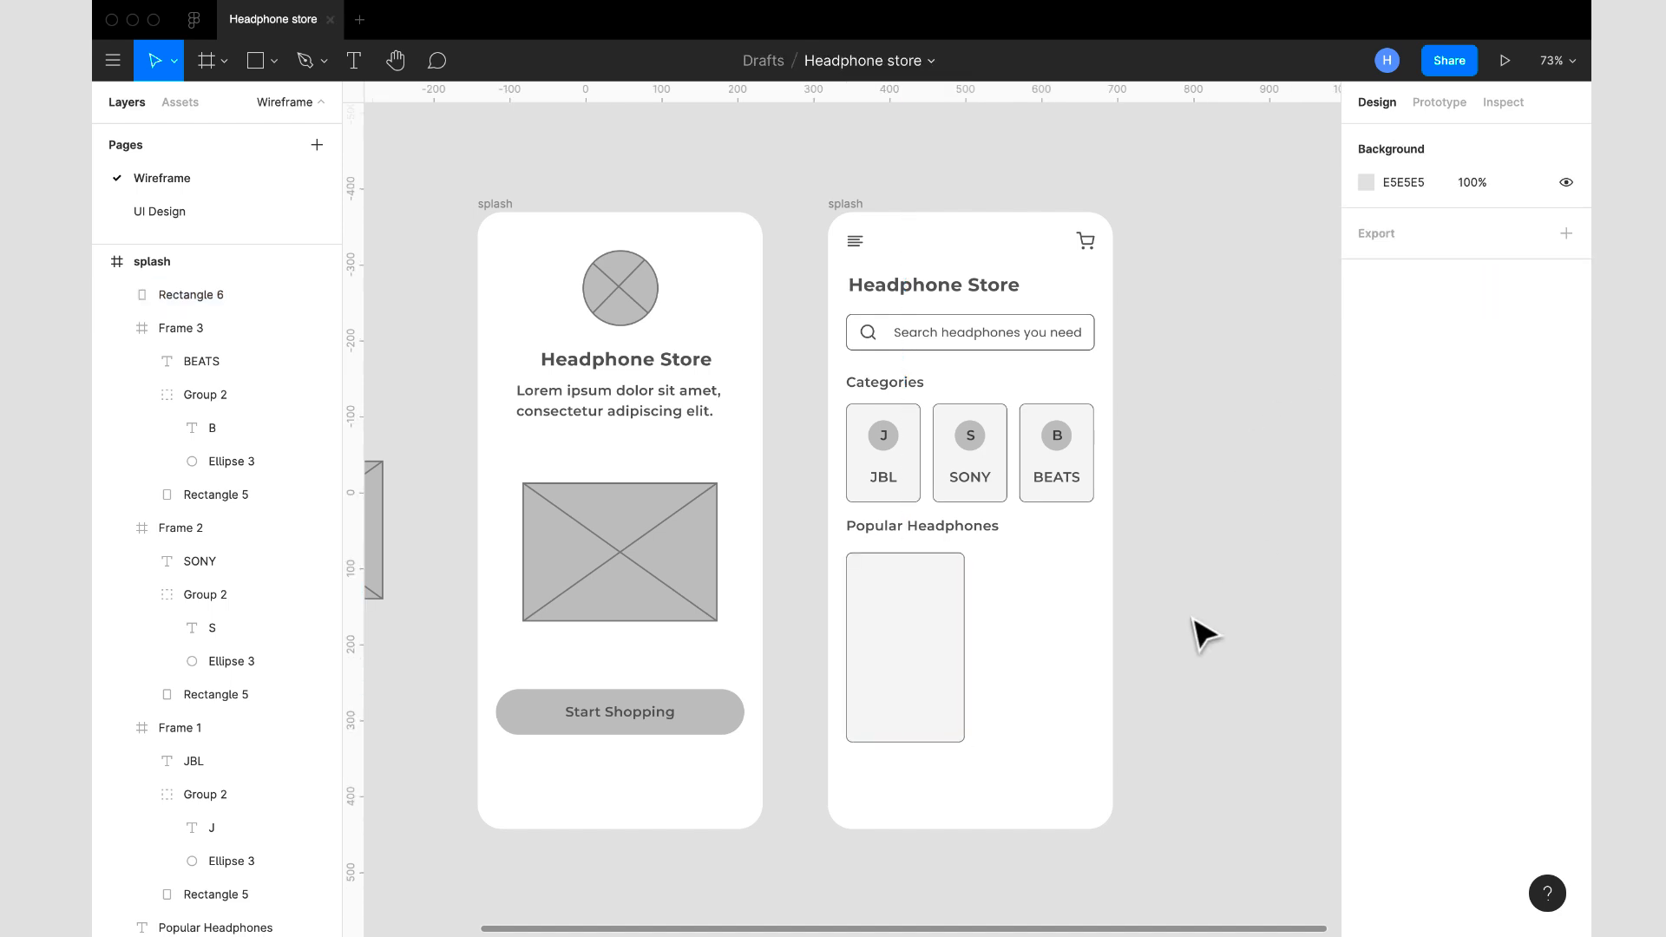
- Copy the crossed circle image placeholder from outside the frames into the Popular Headphones card on the home screen
scroll(848, 521, down, 3)
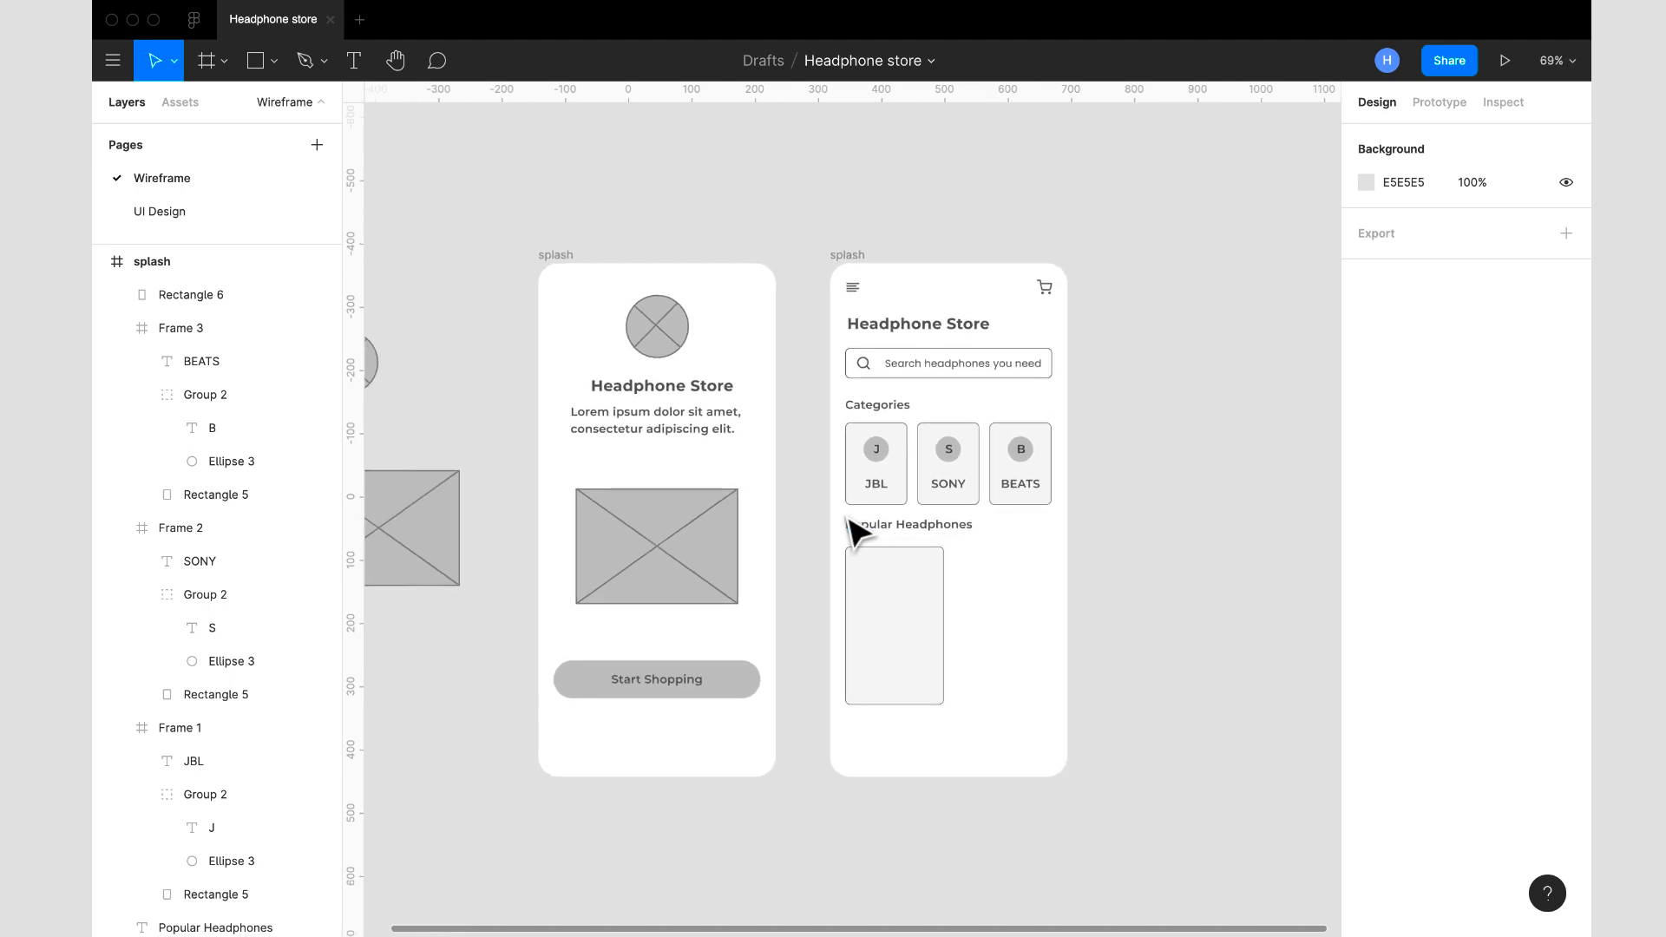
scroll(848, 525, down, 3)
scroll(848, 525, left, 4)
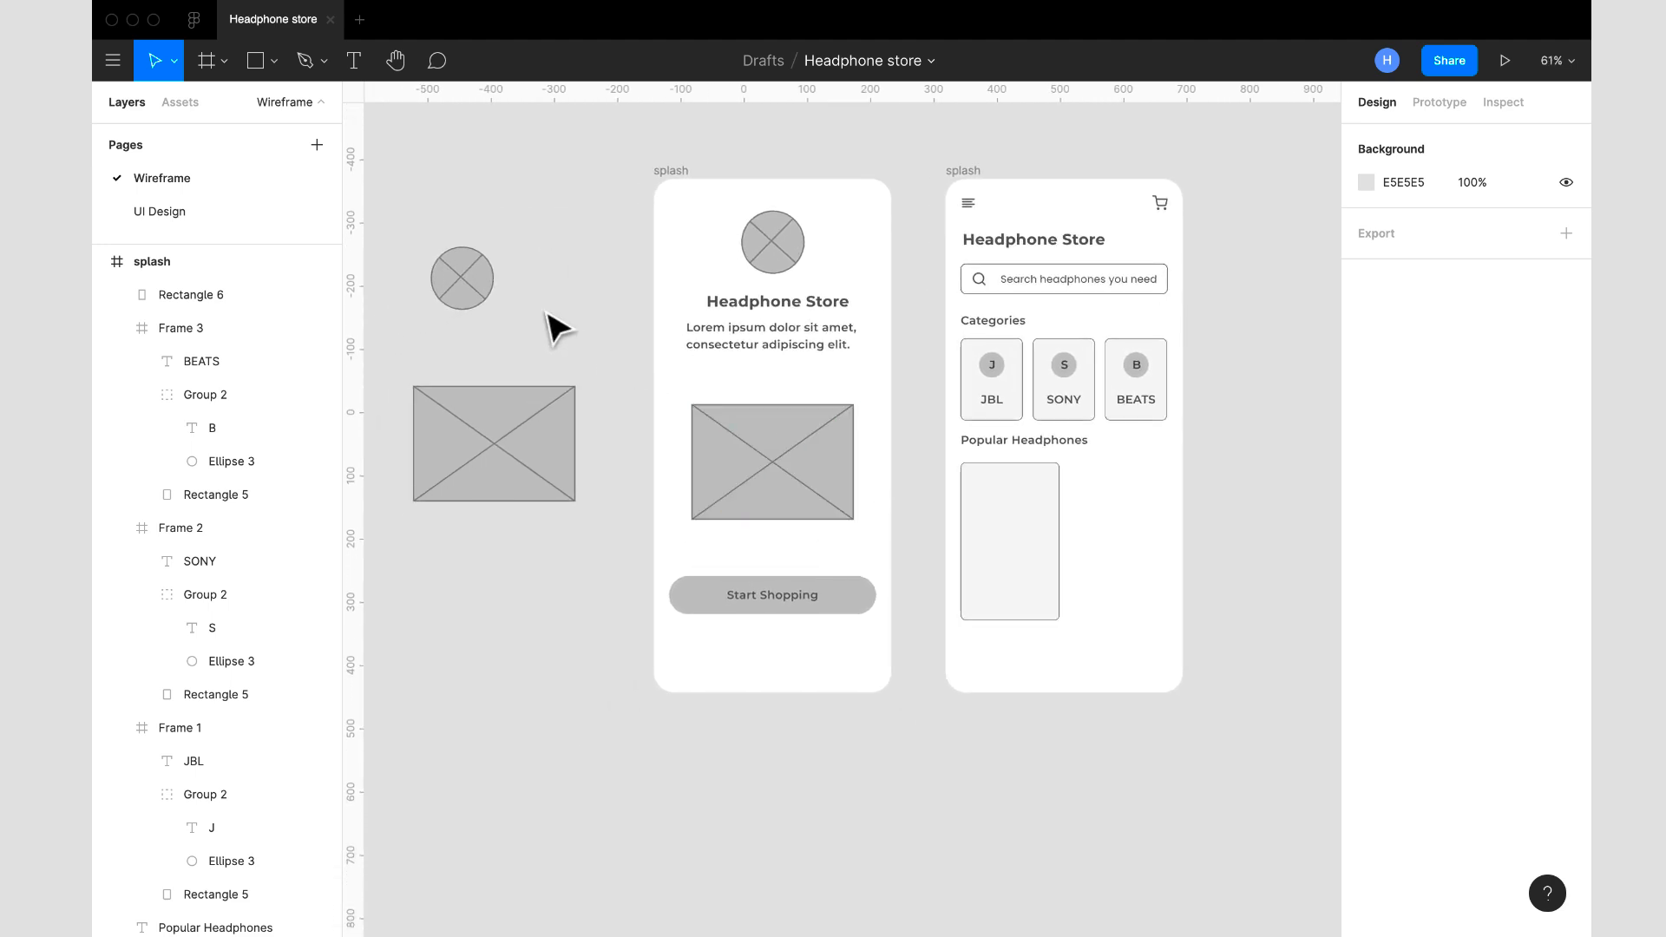
click(461, 286)
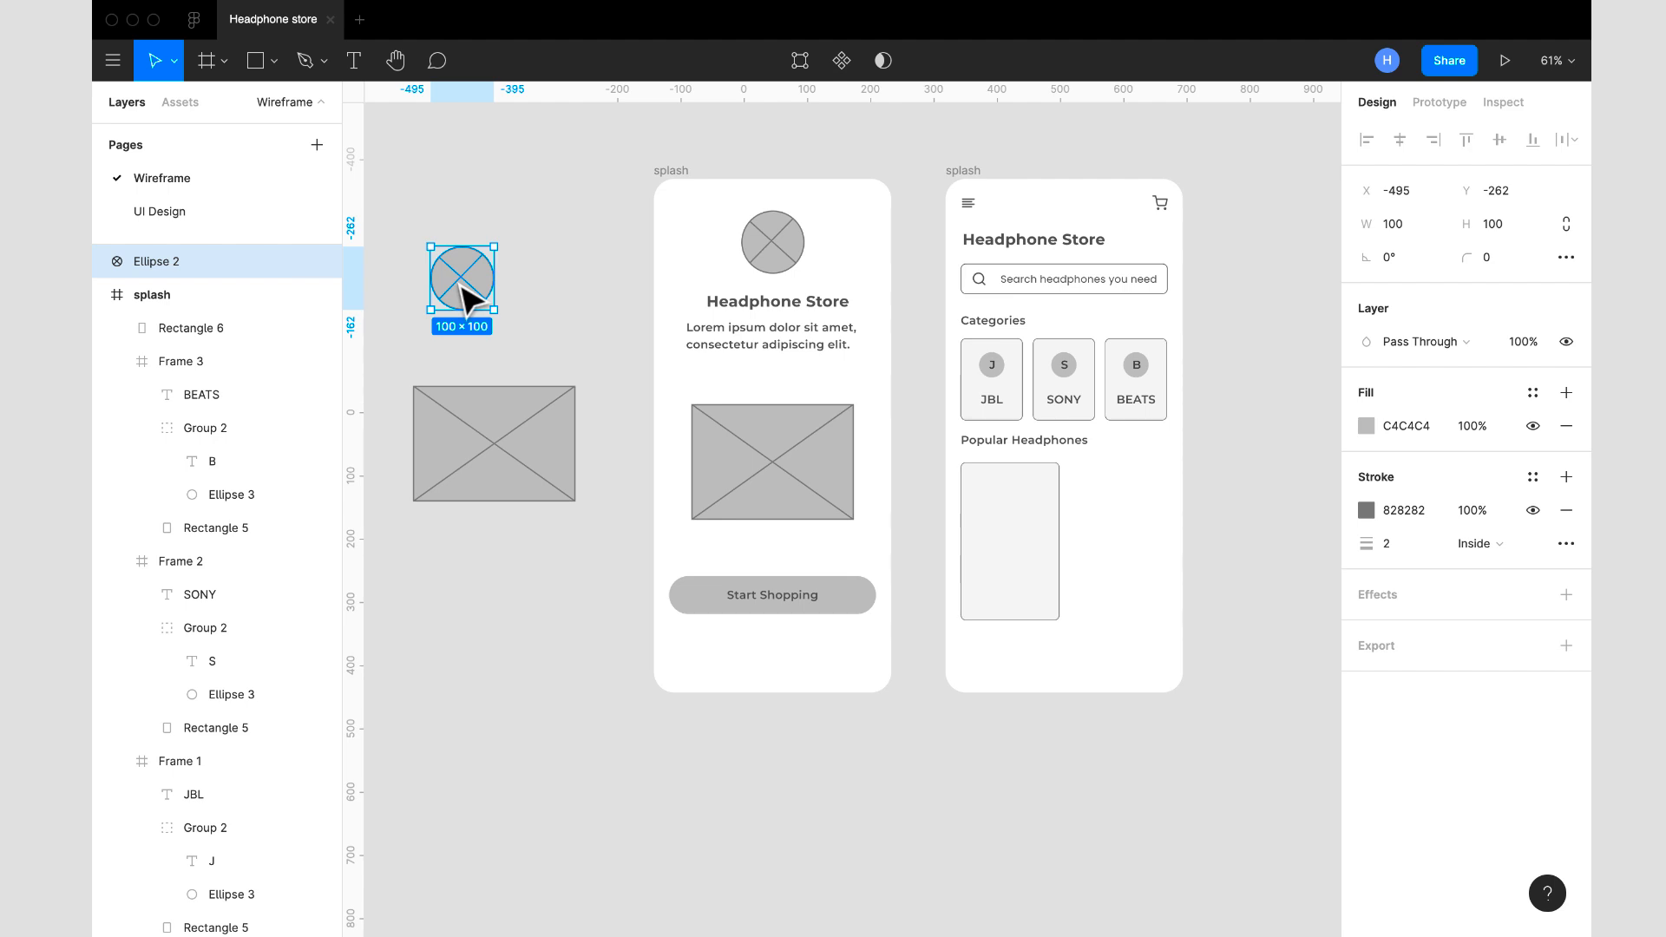
click(969, 172)
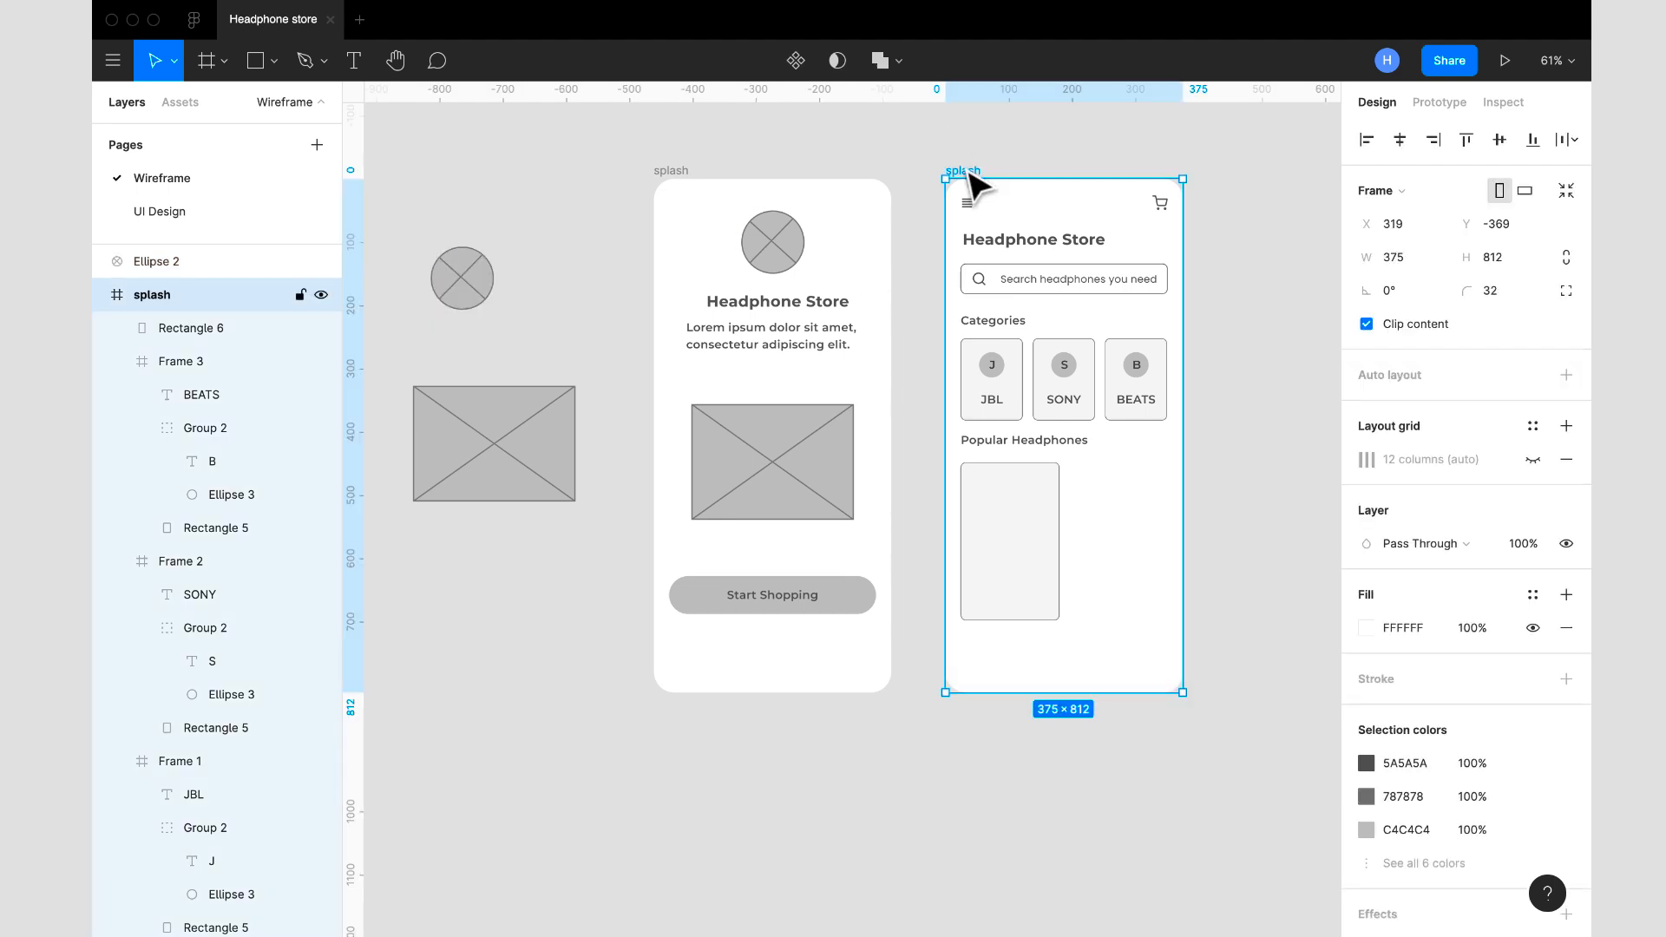
key(ctrl+v)
drag(1075, 456, 1022, 520)
- Resize the card's circle placeholder to 80 × 80 and move it to X 58, Y 506
click(1421, 227)
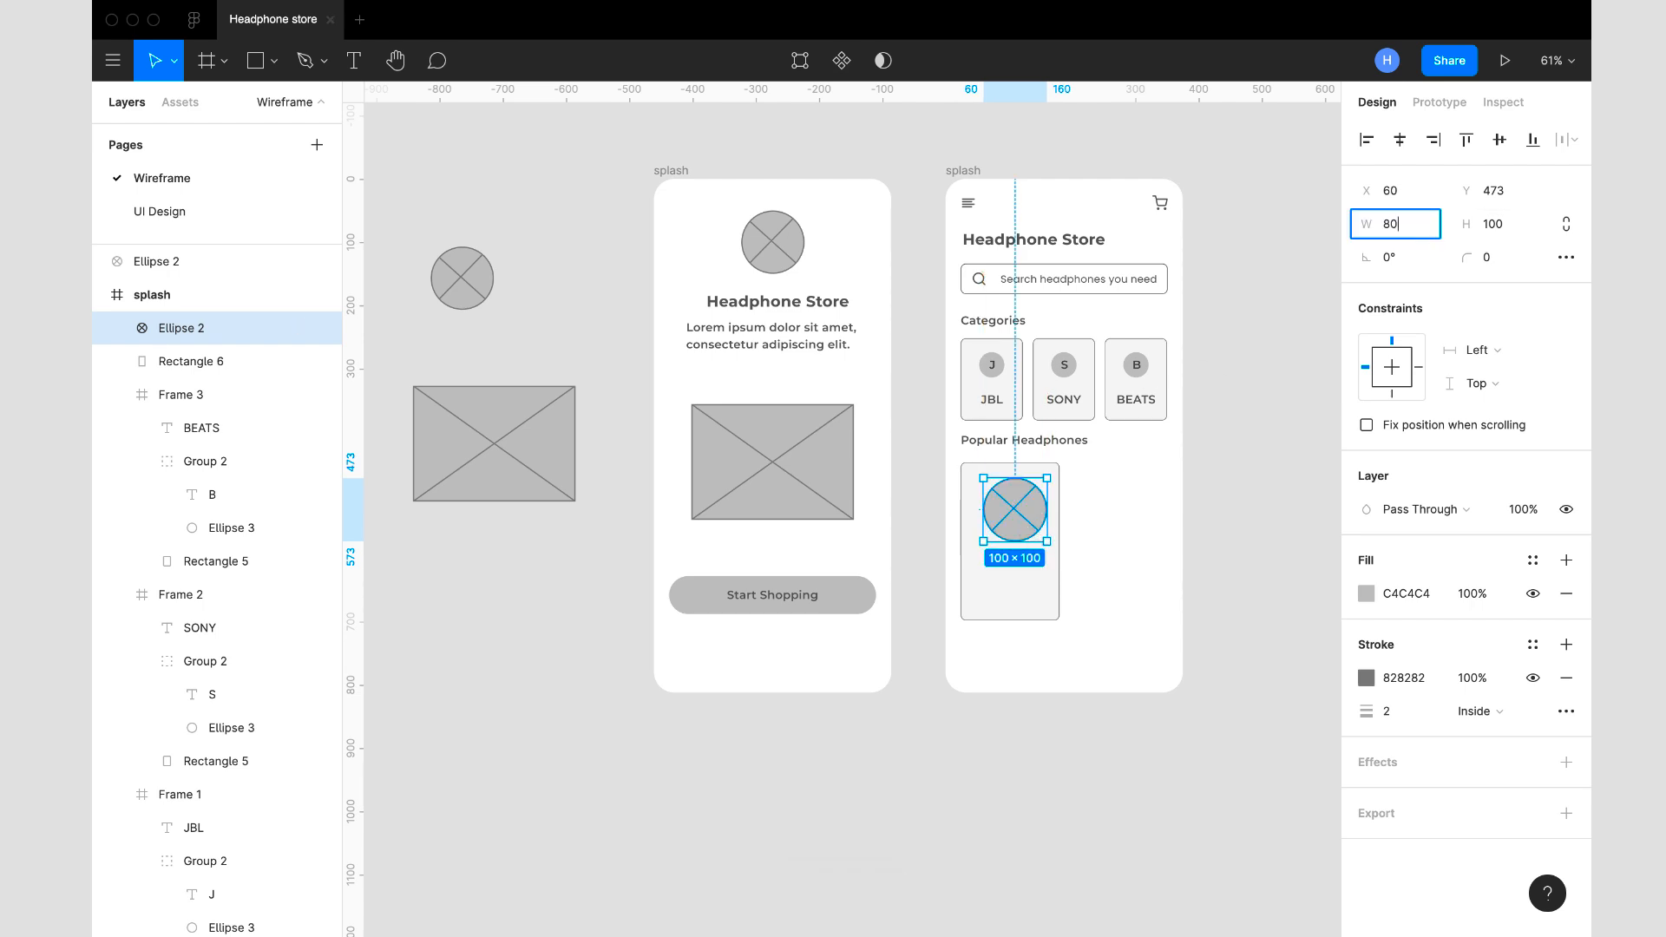
text(80)
key(Tab)
text(80)
key(Return)
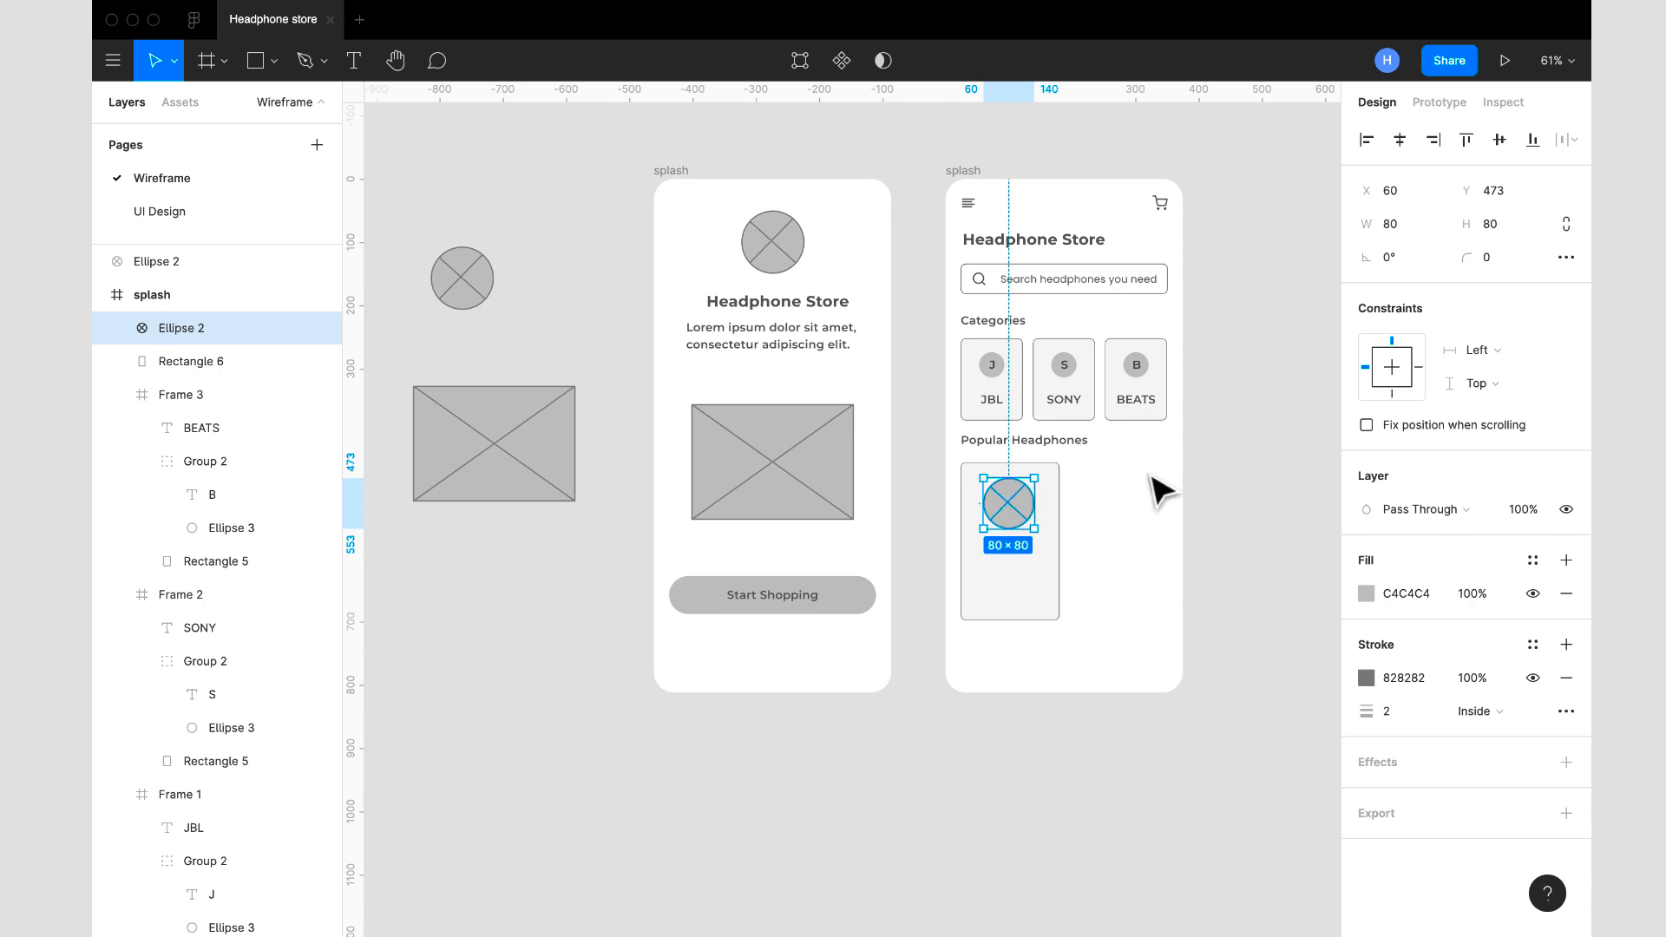
mouse_move(1015, 521)
mouse_down()
mouse_move(1026, 543)
mouse_move(1013, 525)
mouse_up()
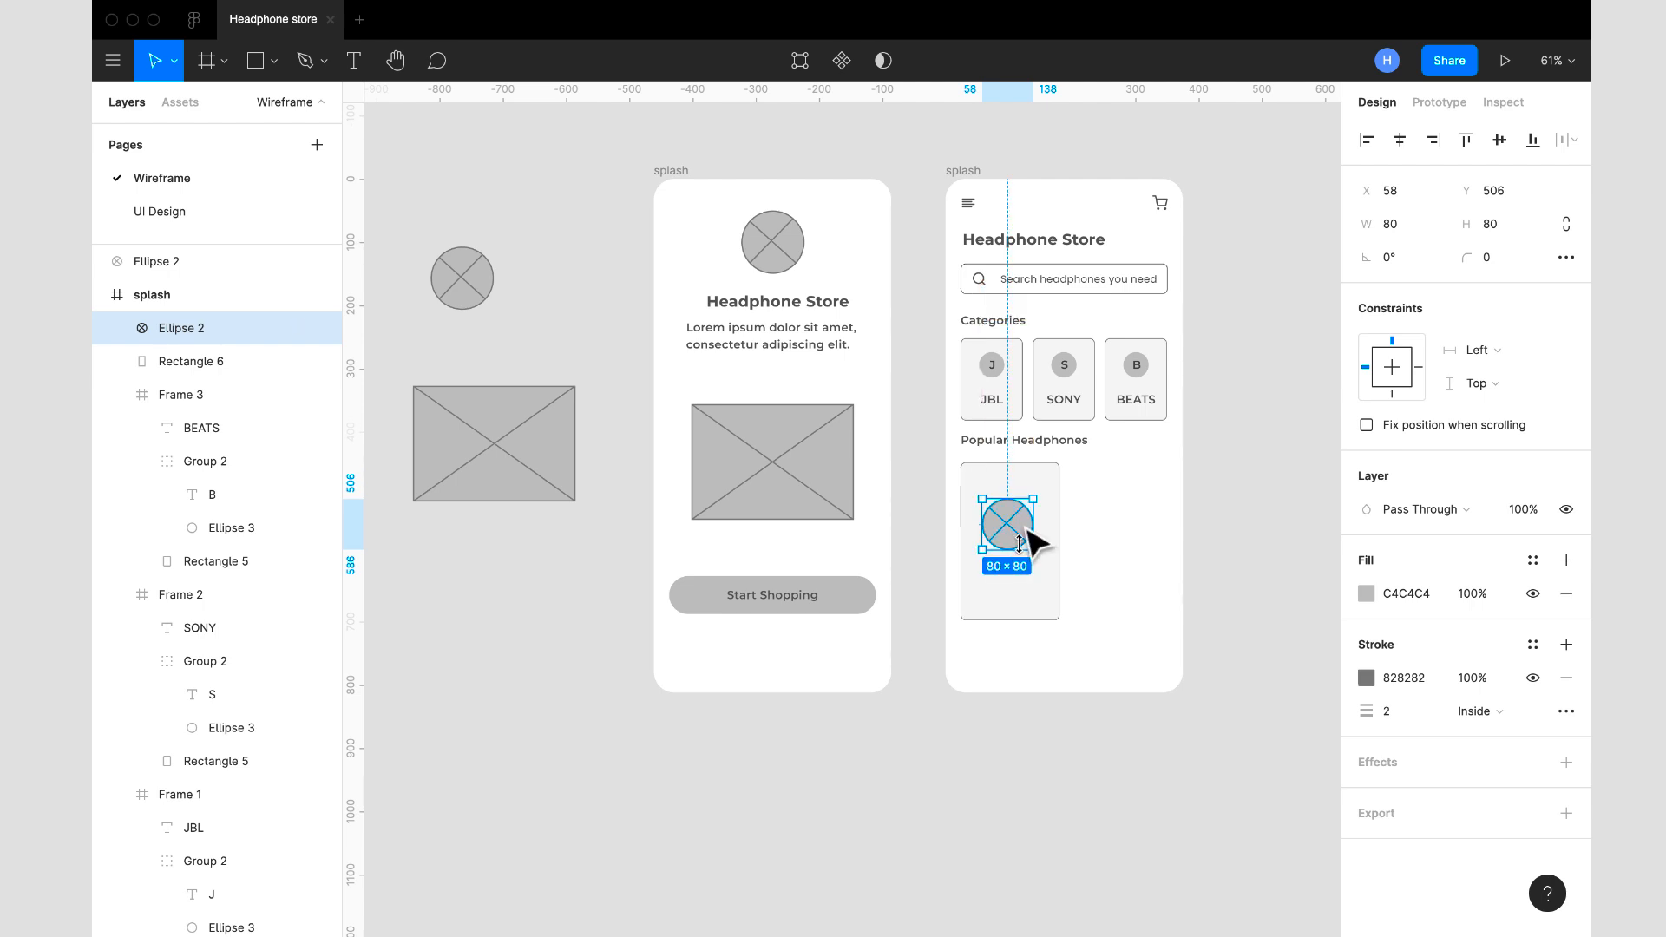
- Duplicate the Categories heading and place the copy under the card's circle placeholder at X 48, Y 606
click(1000, 330)
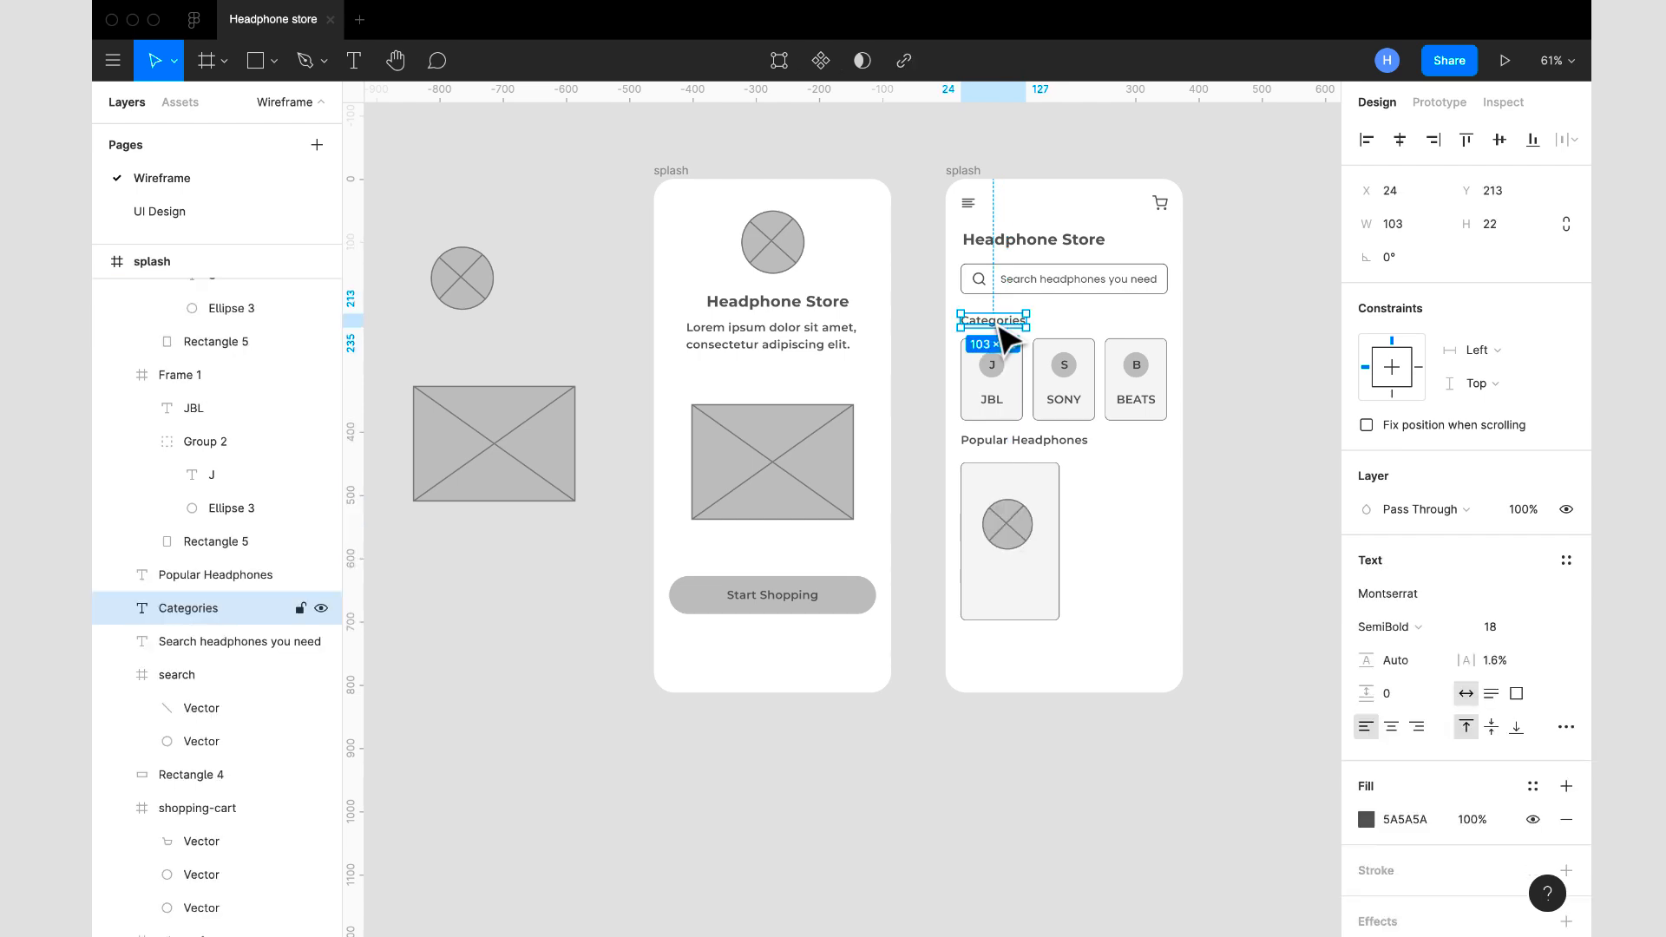
key(super+d)
drag(1006, 336, 1016, 578)
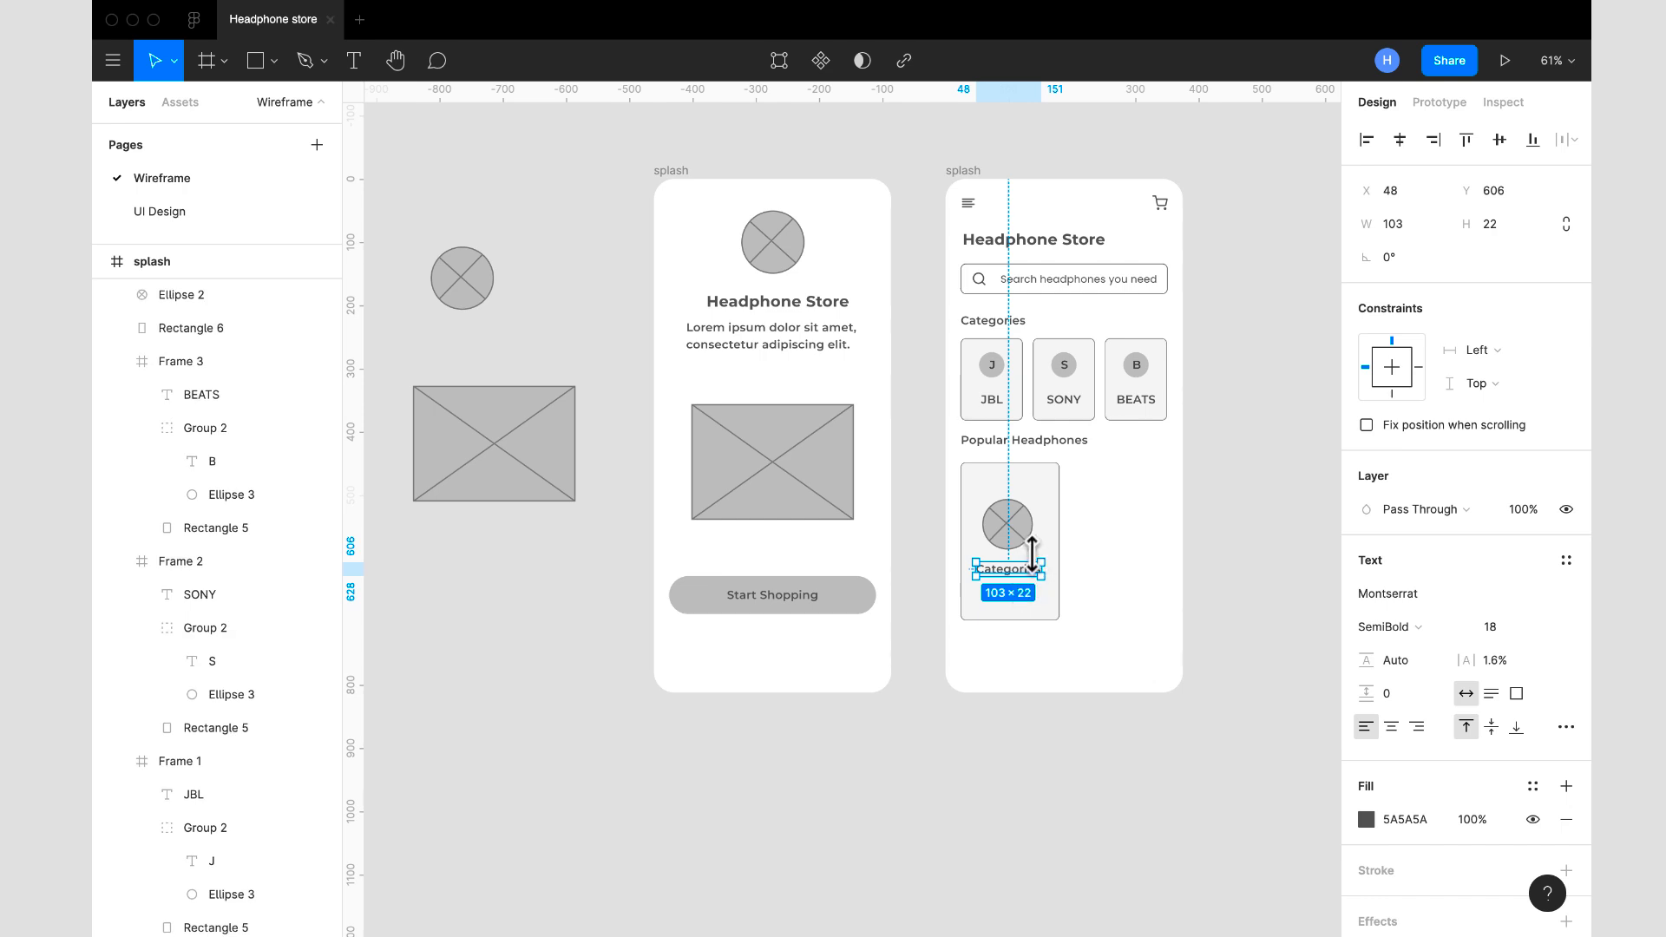
- Change the copied heading's text to "Turtle Beach" and shift it to X 41 to center it in the card
scroll(1037, 562, up, 3)
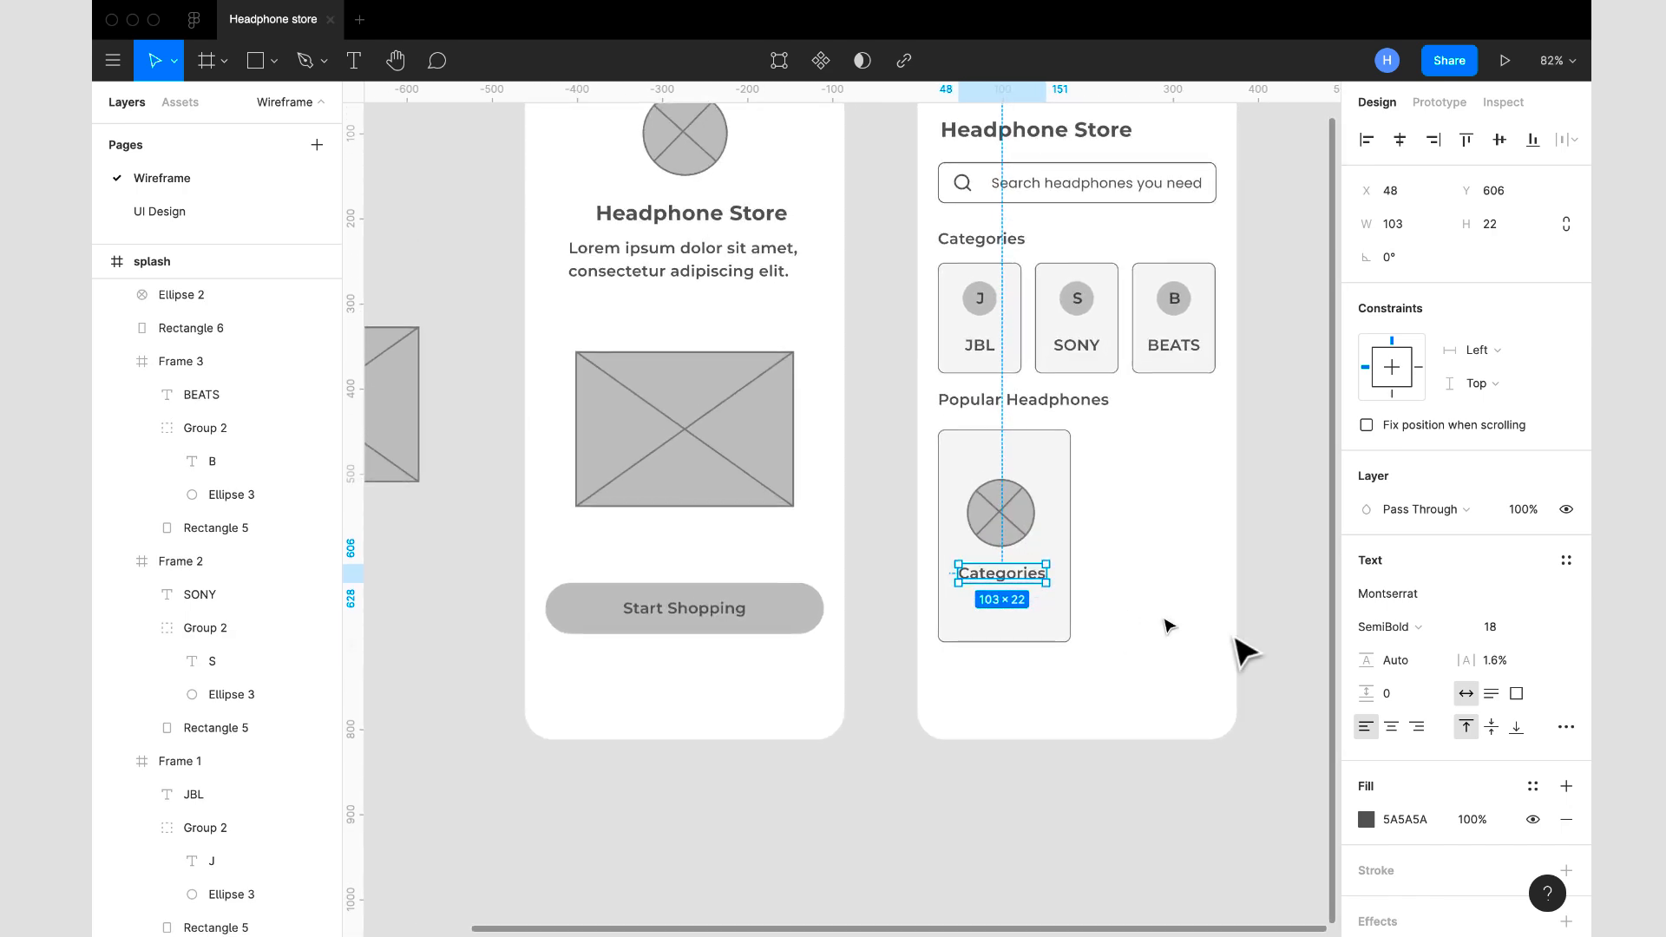
double_click(999, 575)
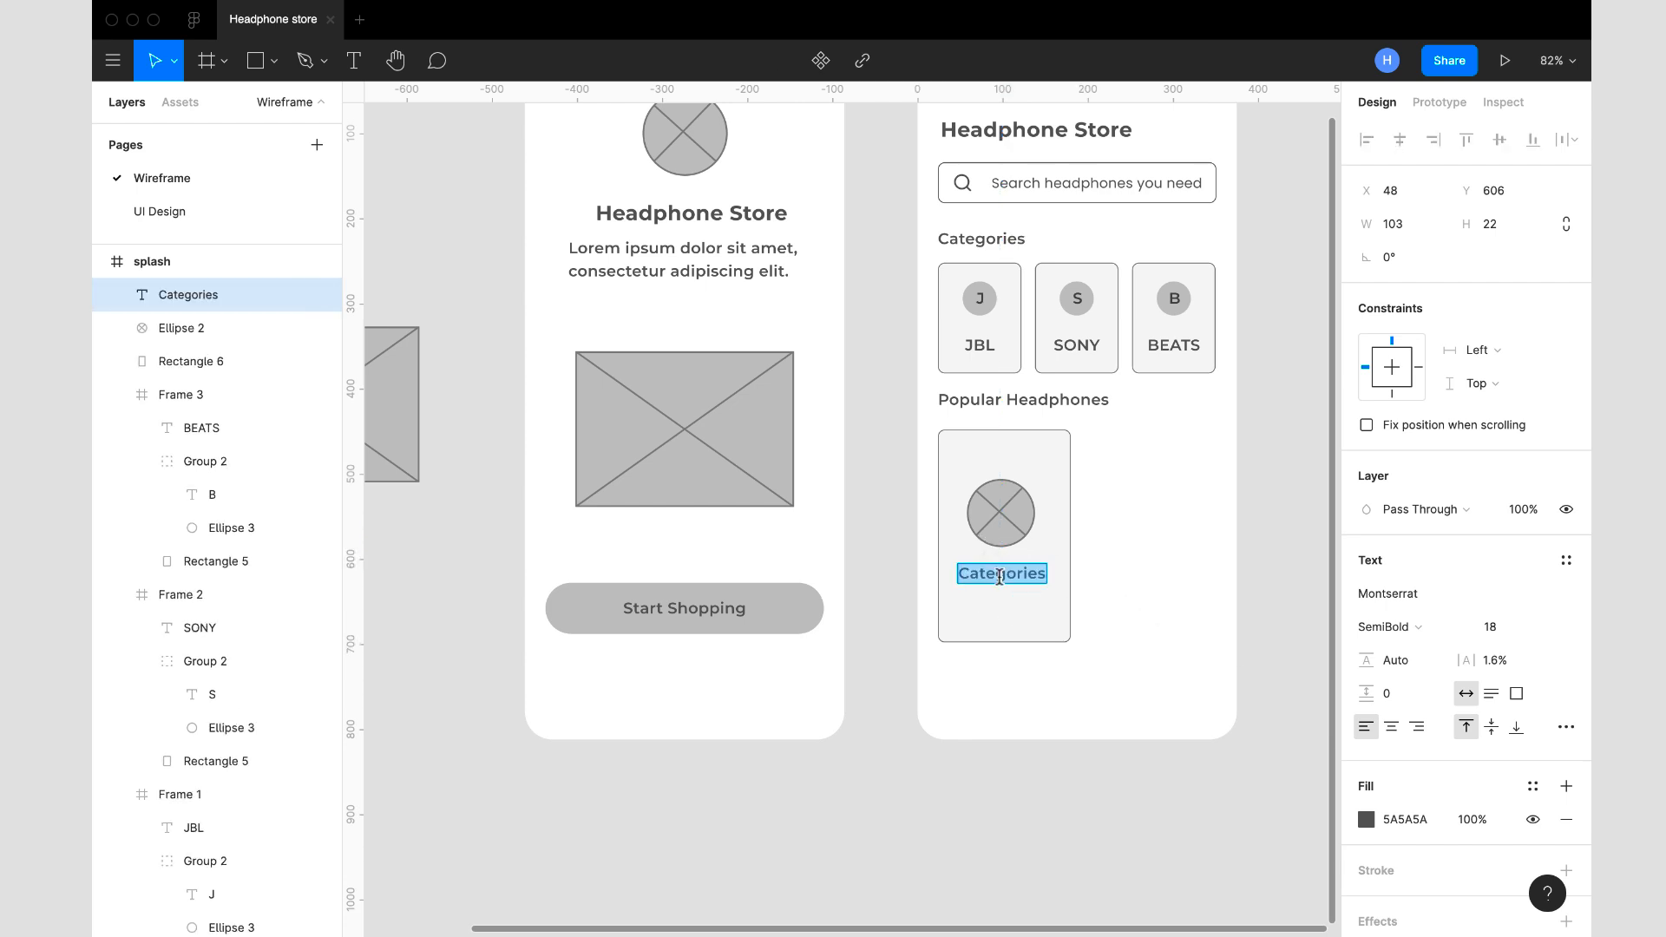
text(Tur)
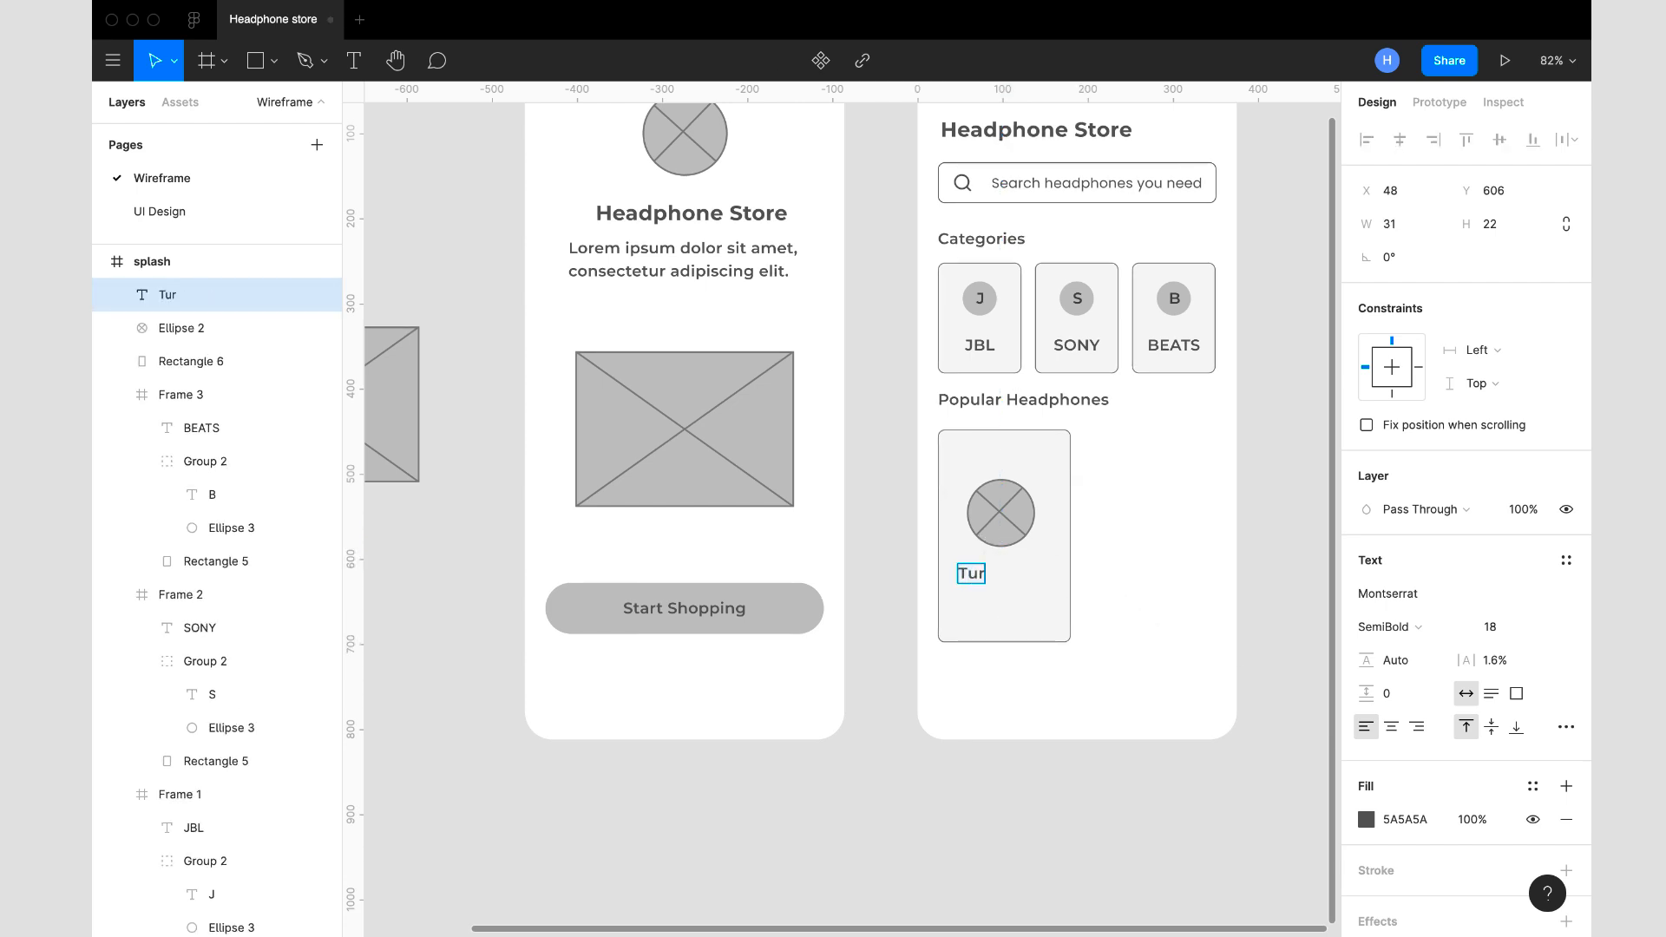
text(tle Beach)
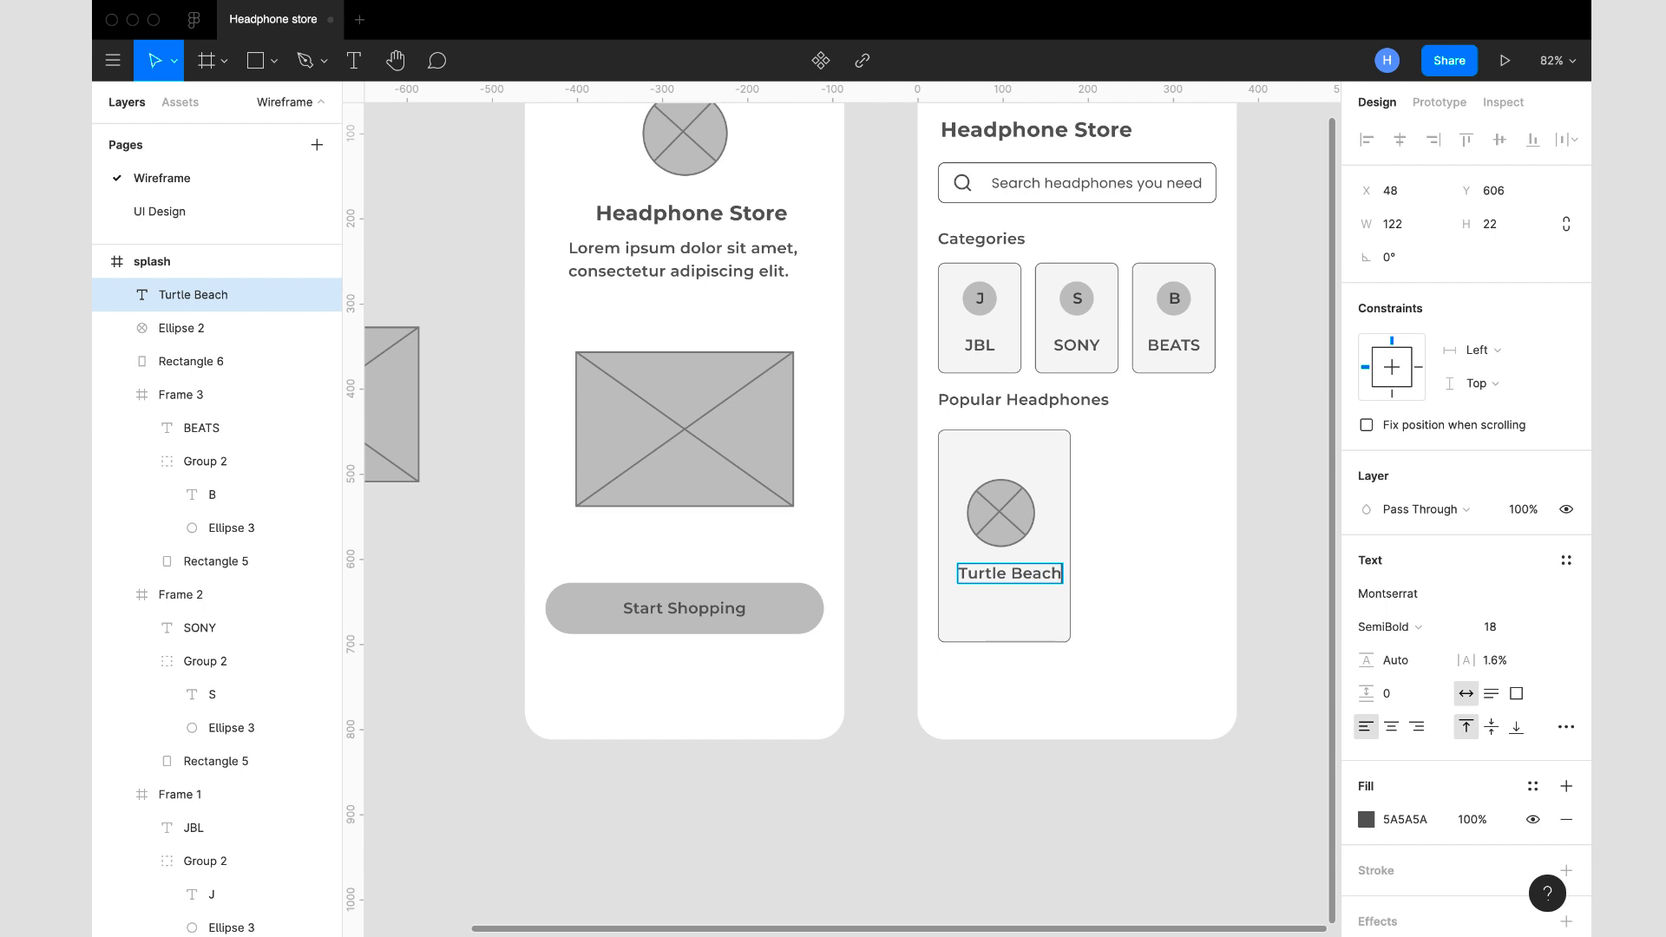
key(Escape)
drag(1026, 580, 1021, 581)
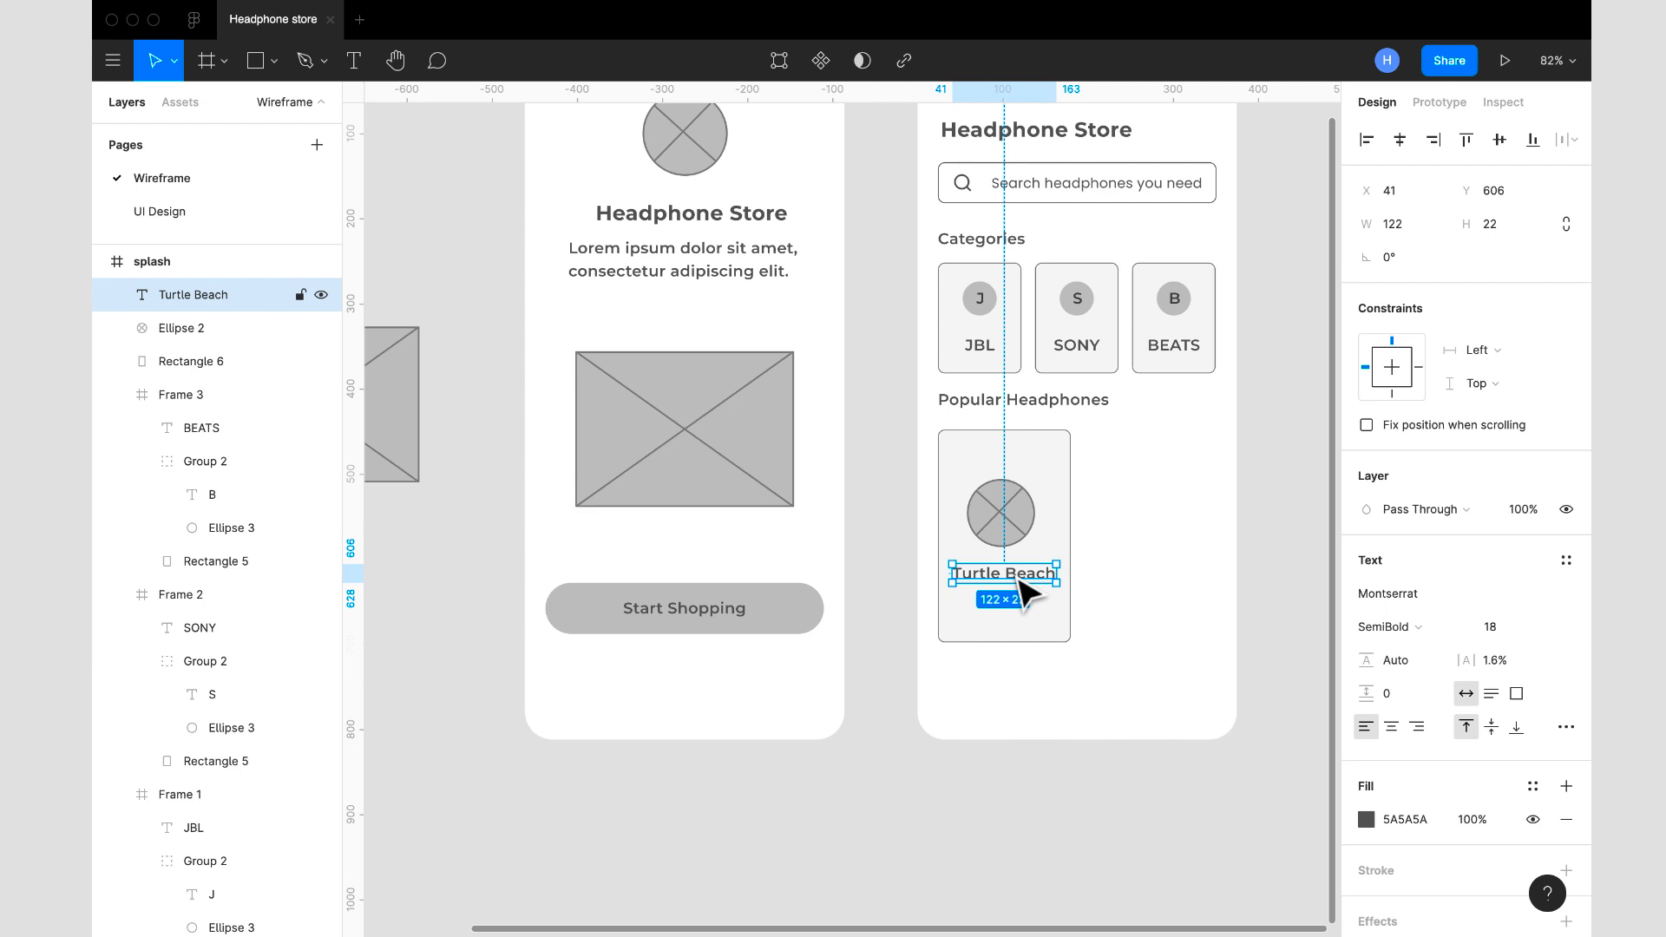
- Duplicate the Turtle Beach label to X 42, Y 652 and change the copy's text to "$99.00"
key(super+d)
drag(1020, 579, 1021, 619)
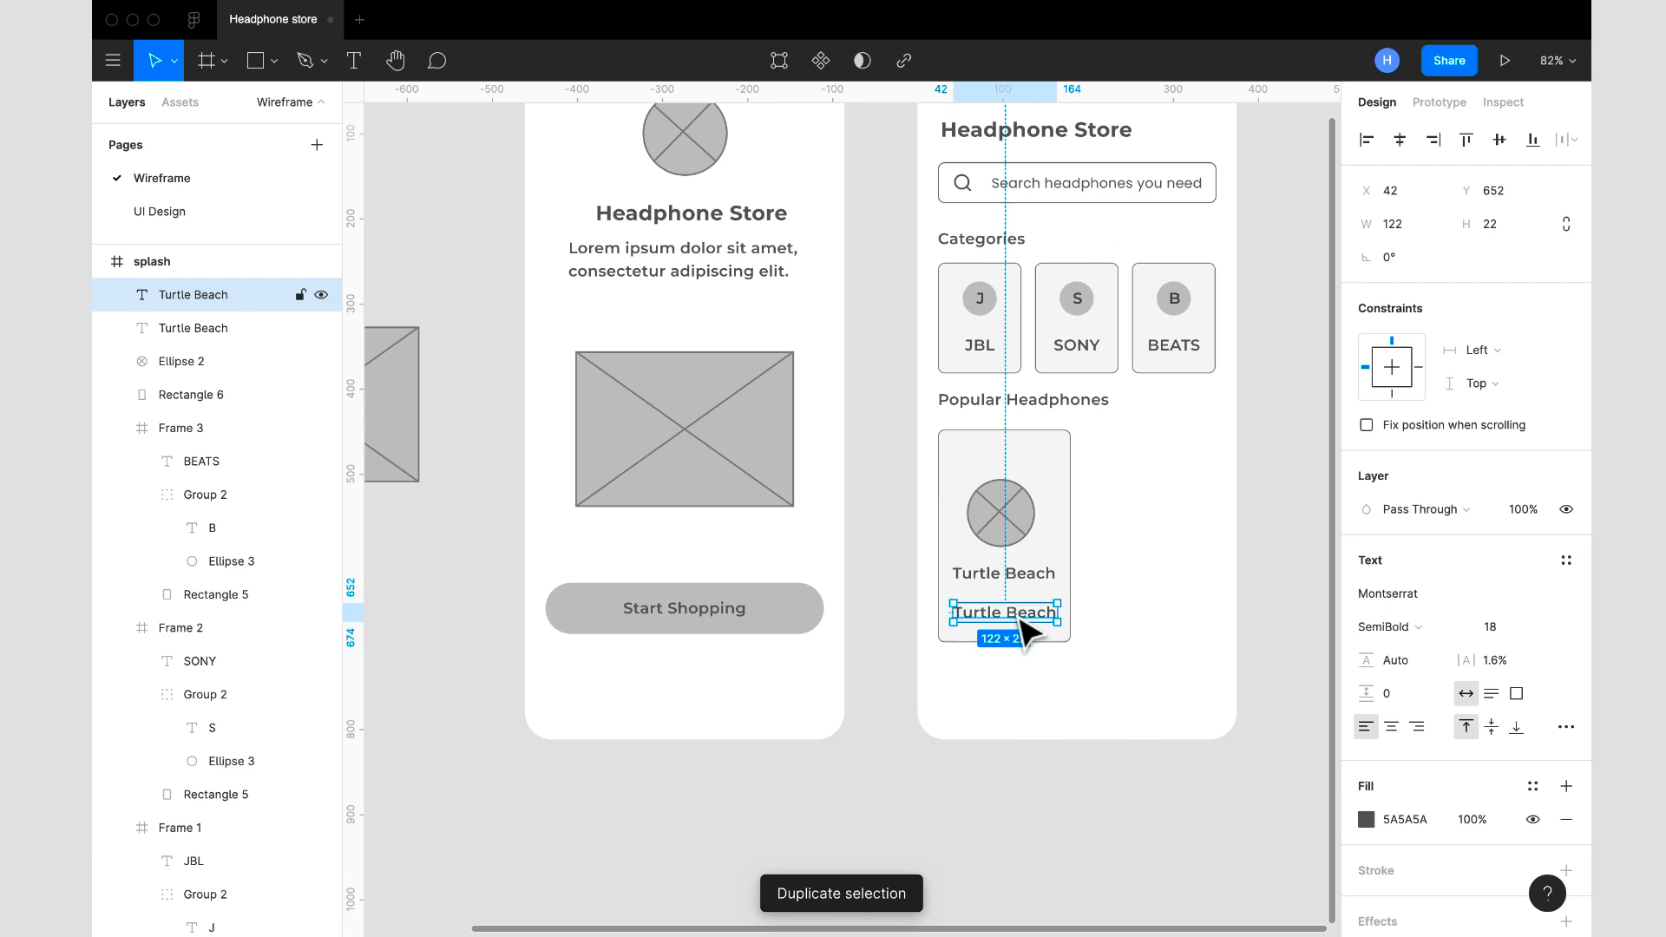
double_click(1018, 614)
text($)
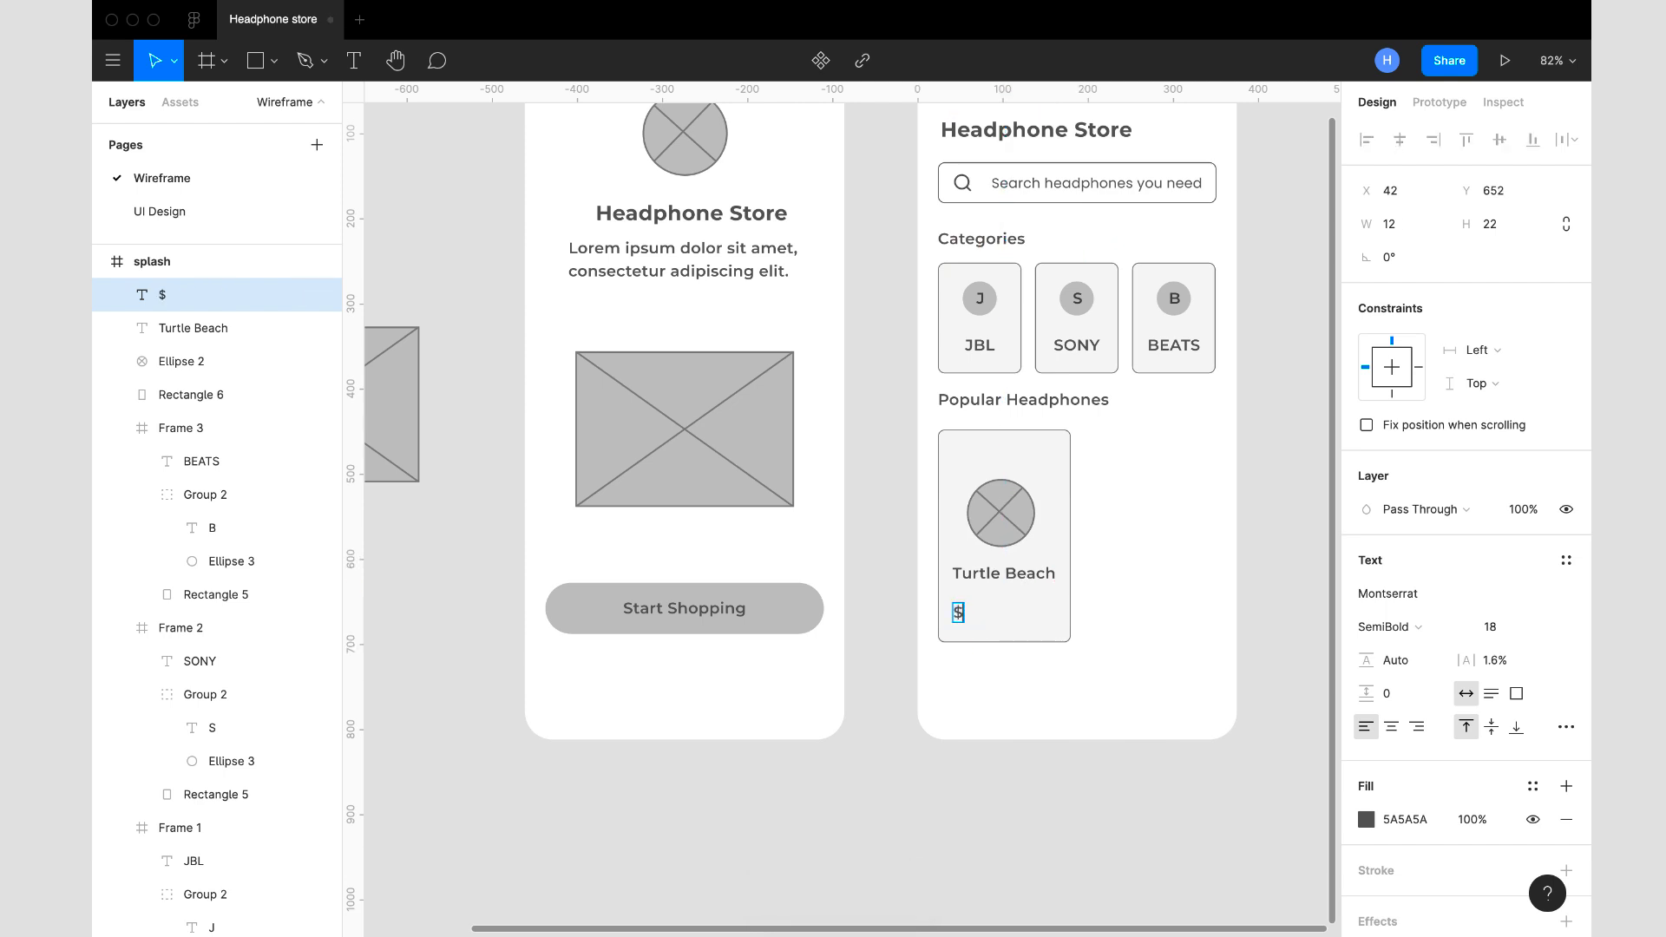
text(99.00)
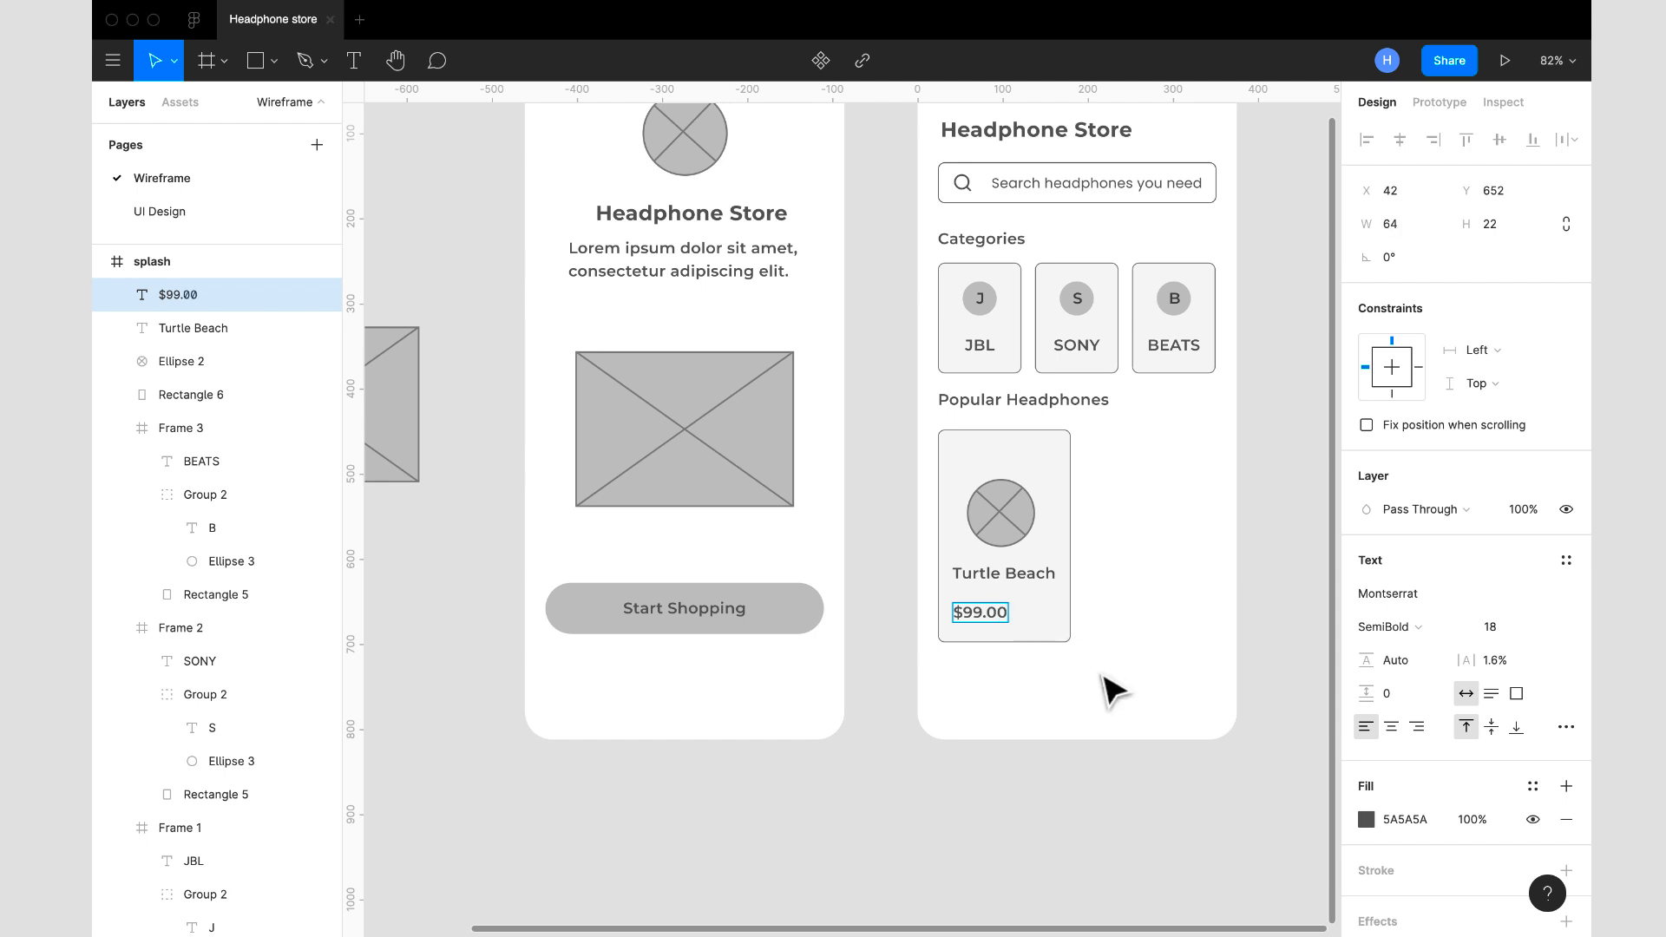
key(Escape)
- Darken the $99.00 price text, trying fill color 323232 before setting it to 282828
click(1430, 824)
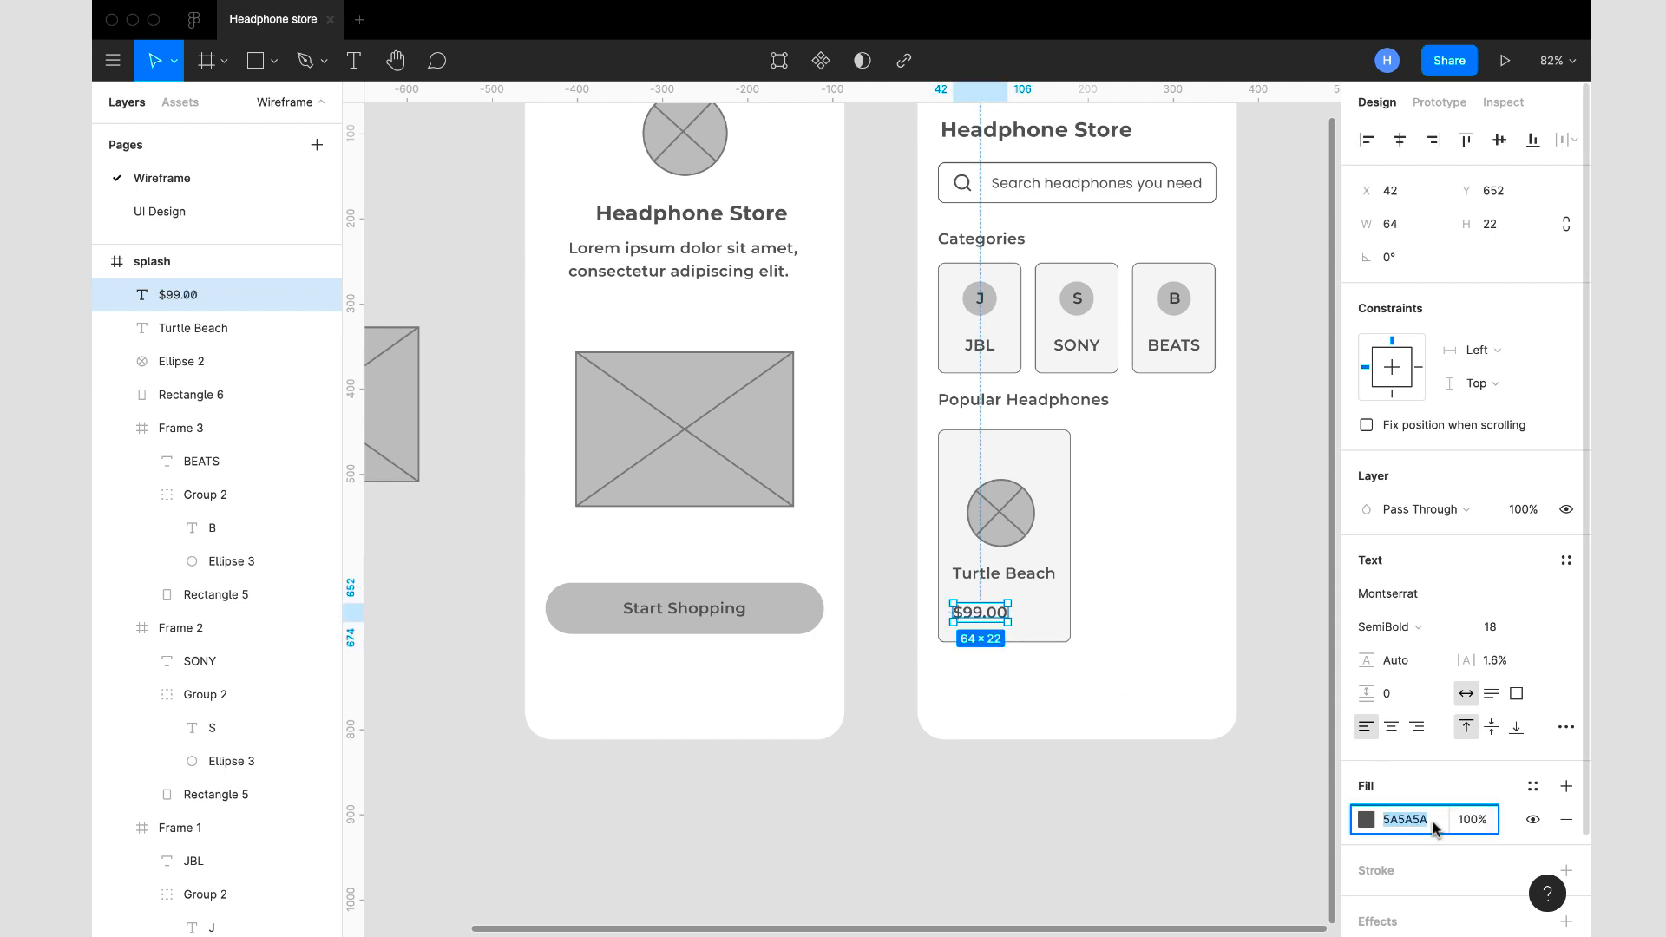
text(323232)
key(Return)
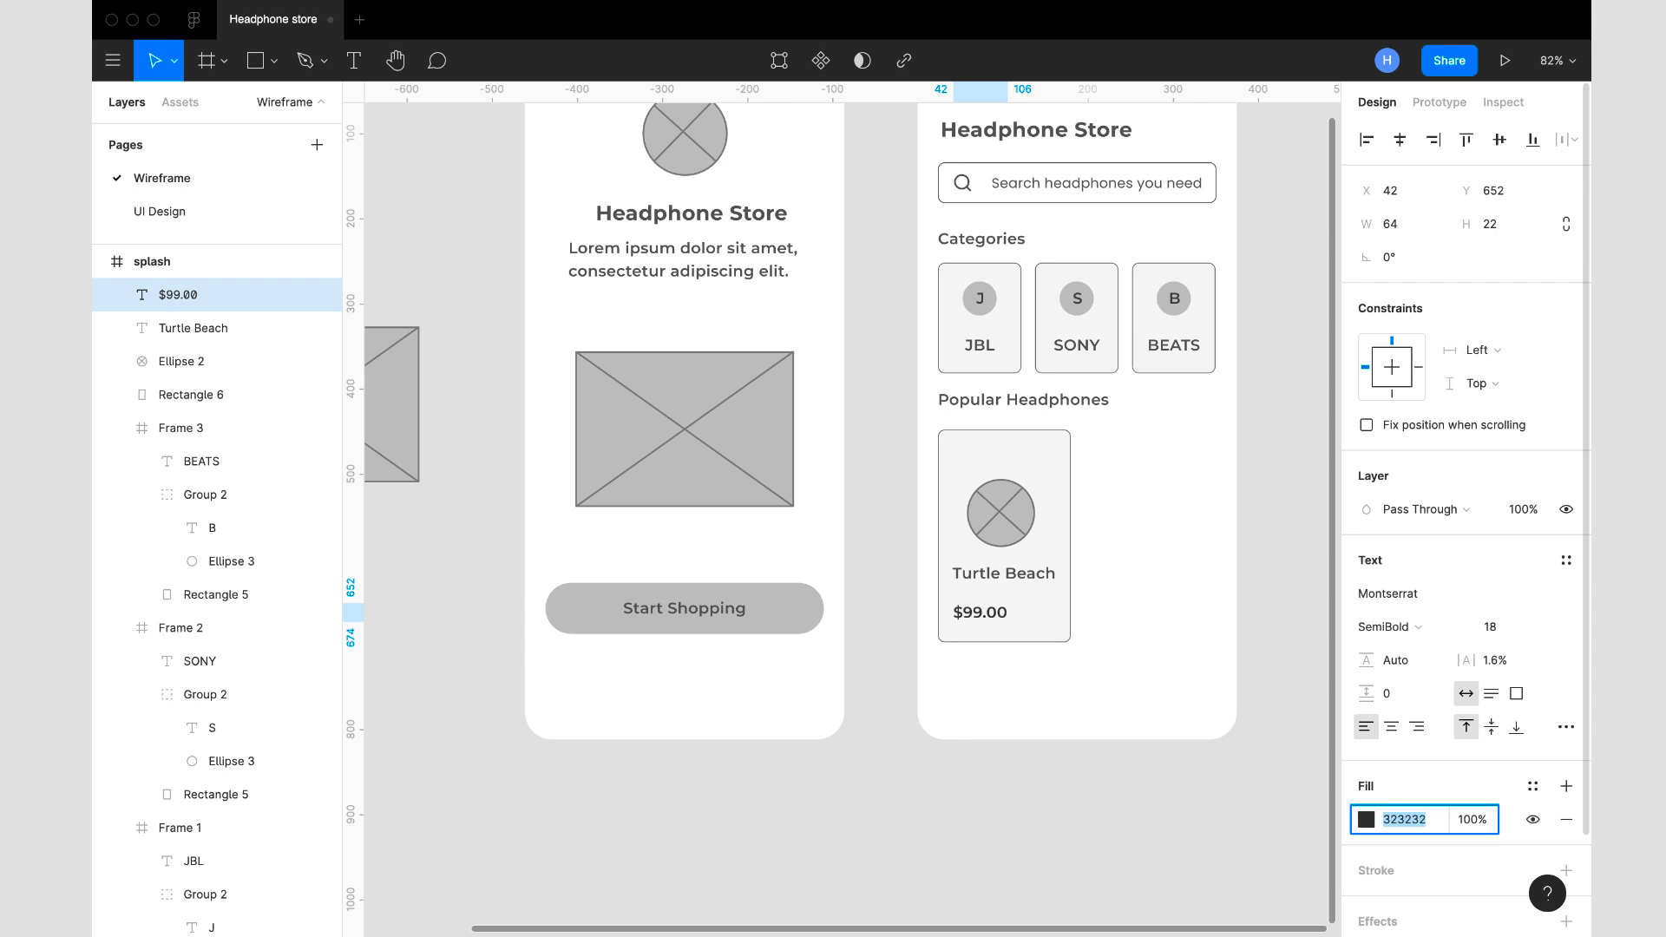
text(282828)
key(Return)
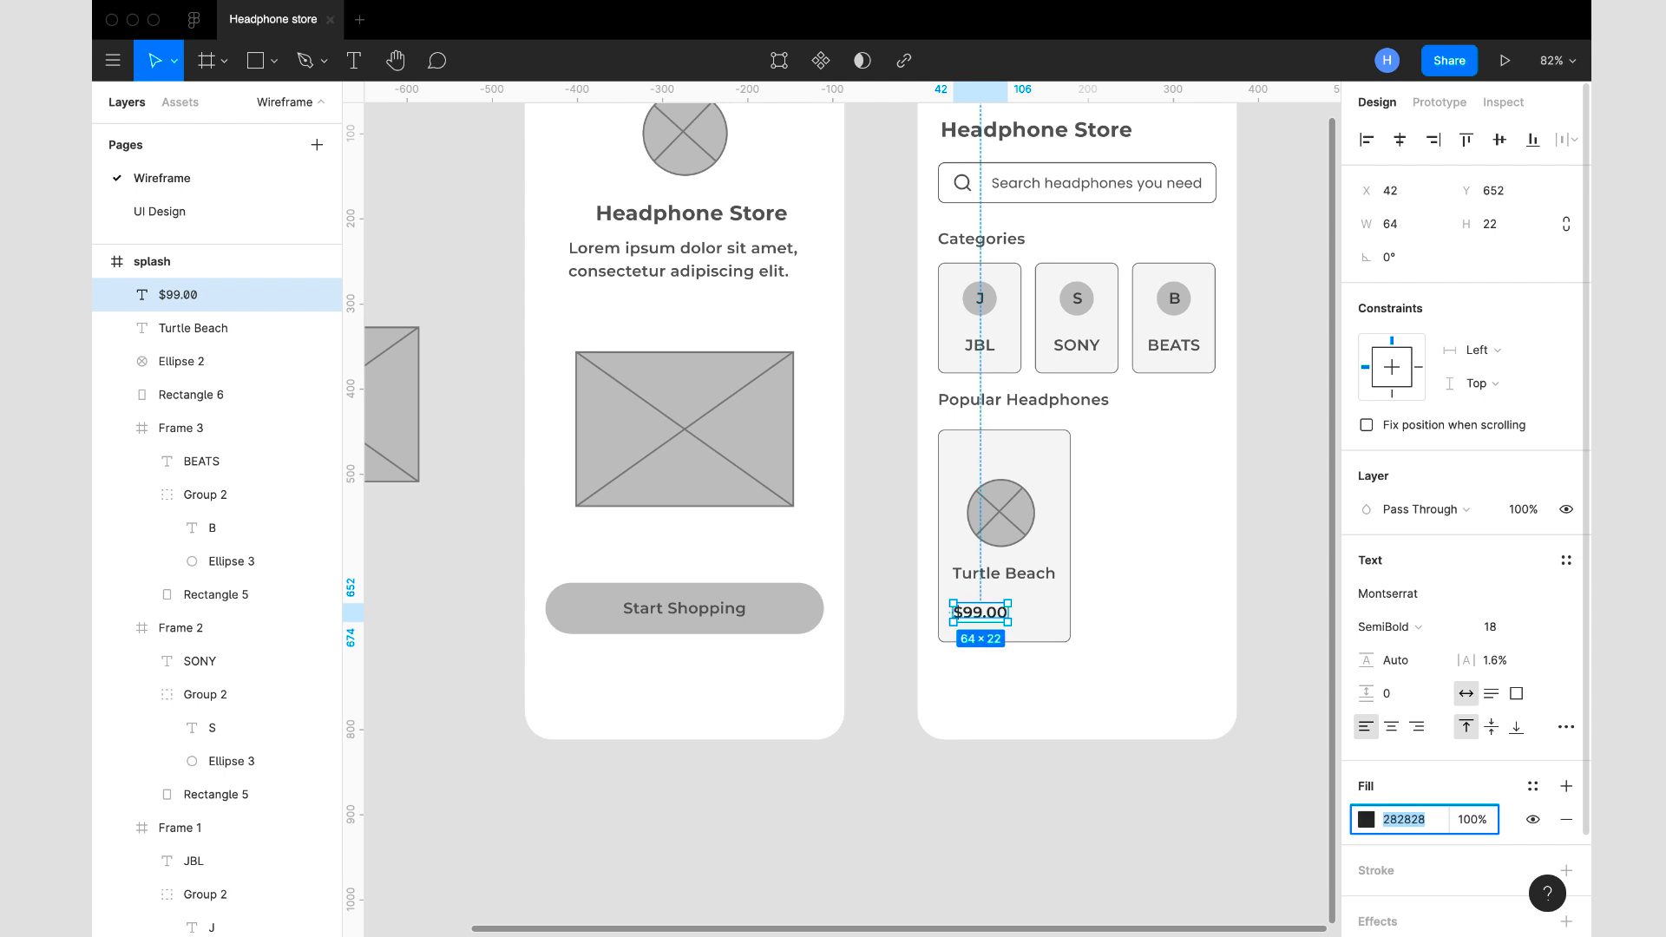
click(1196, 696)
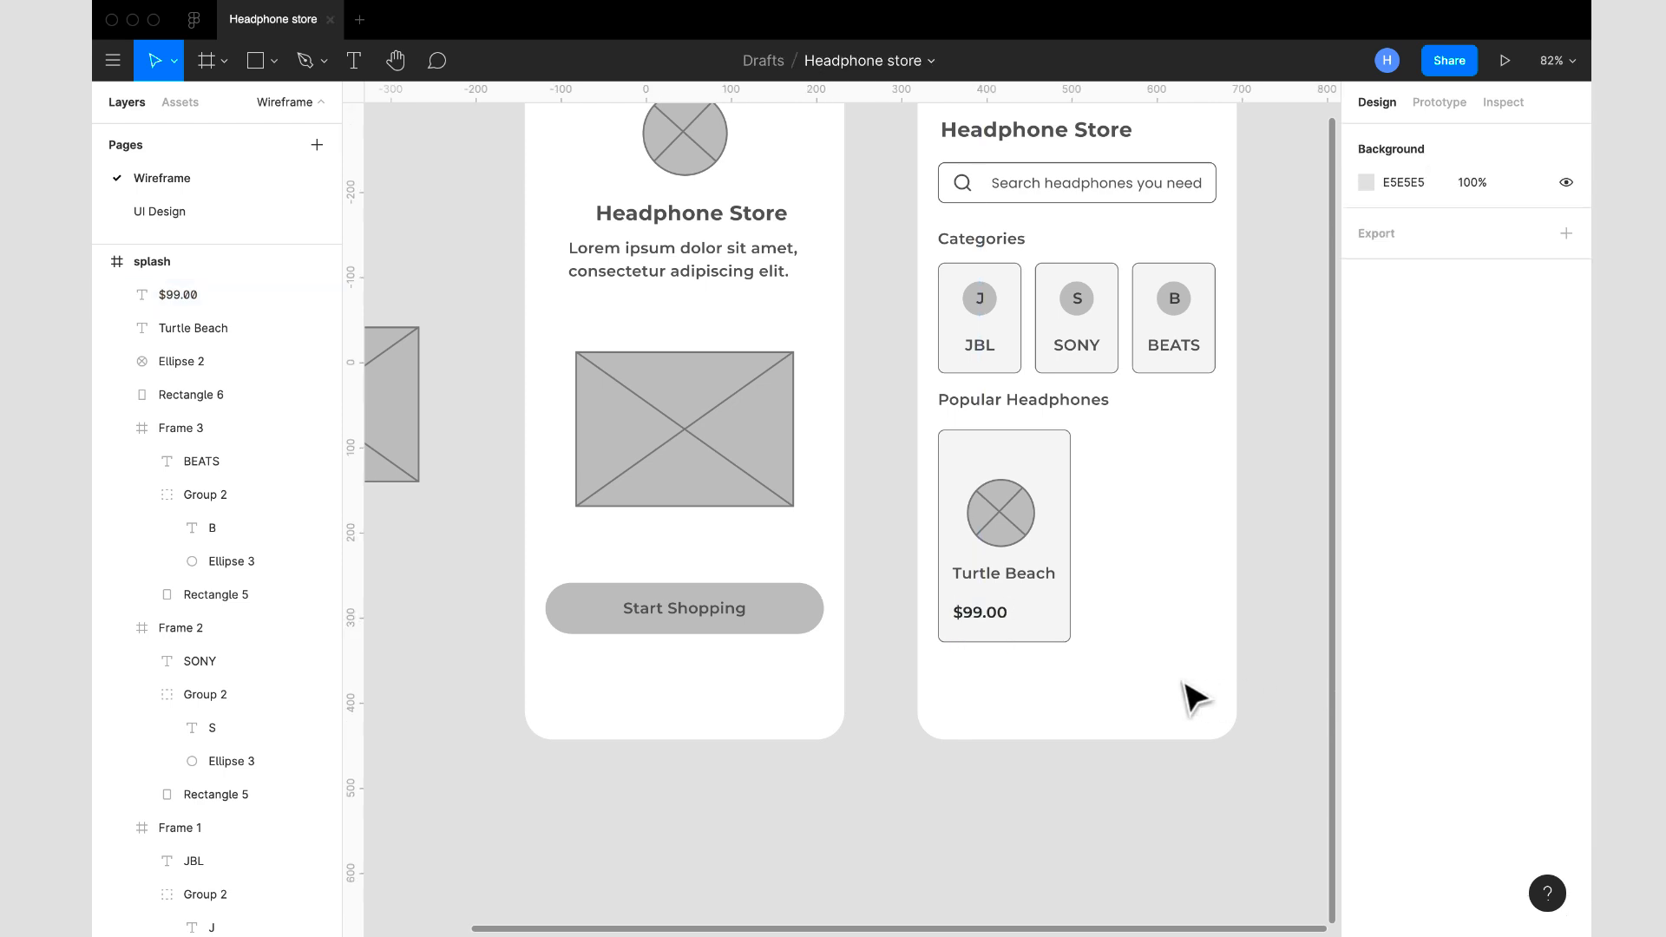
- Move the $99.00 price toward the card's right edge, to X 96, Y 648
ctrl+scroll(1195, 697, down, 3)
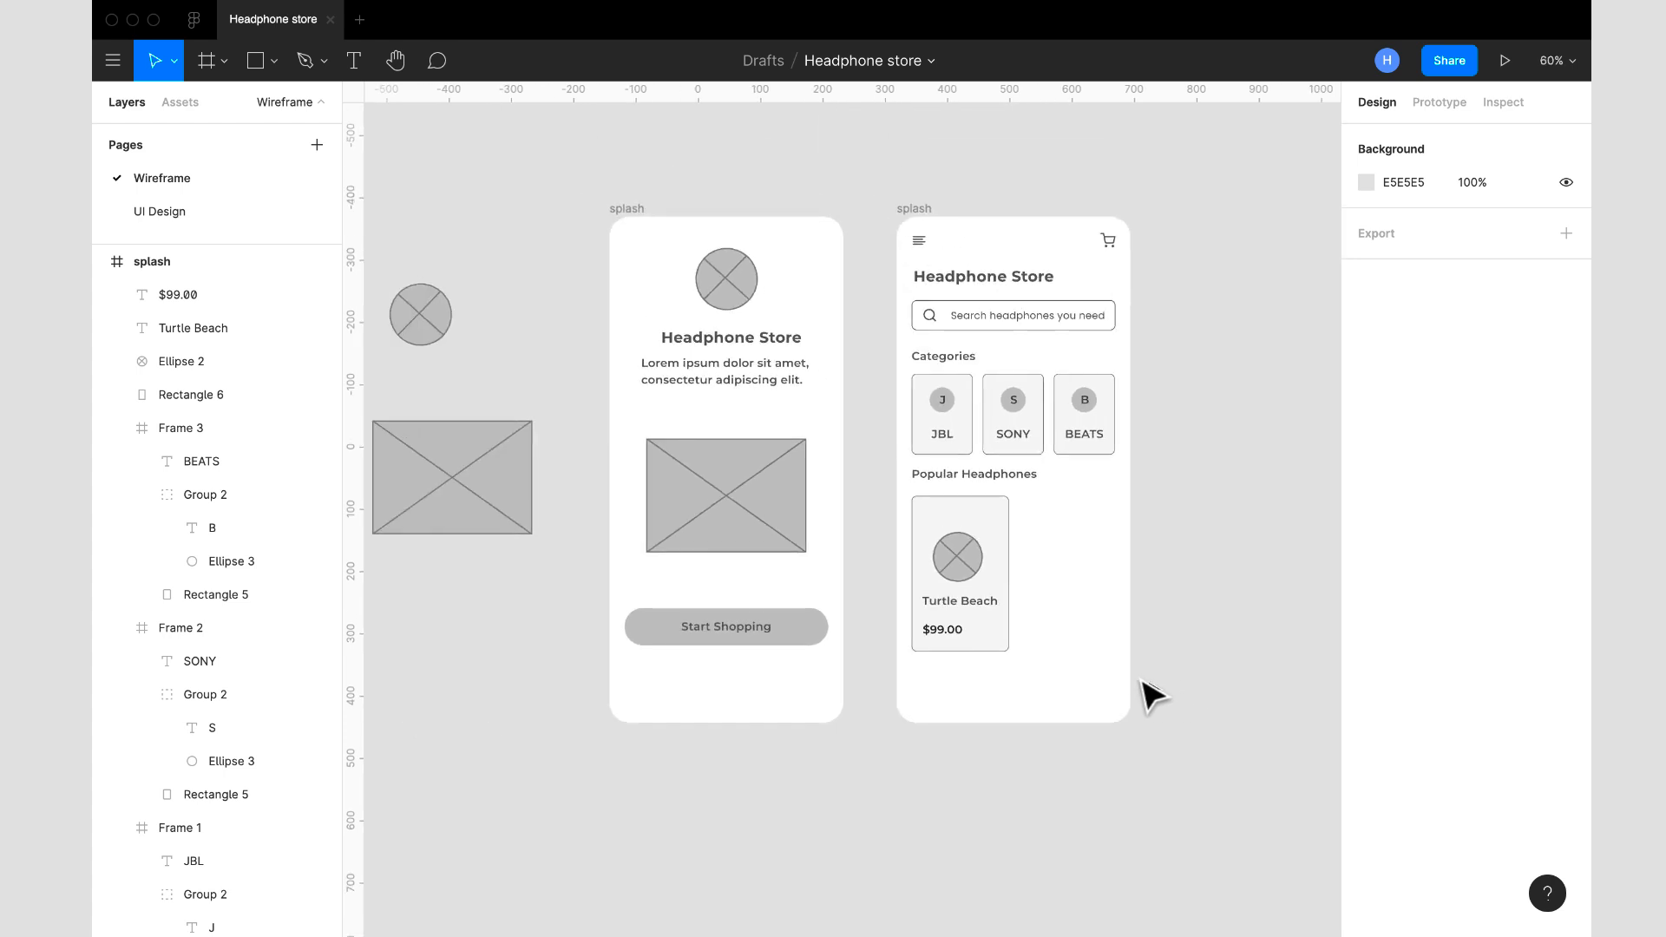
ctrl+scroll(1137, 683, up, 4)
click(813, 604)
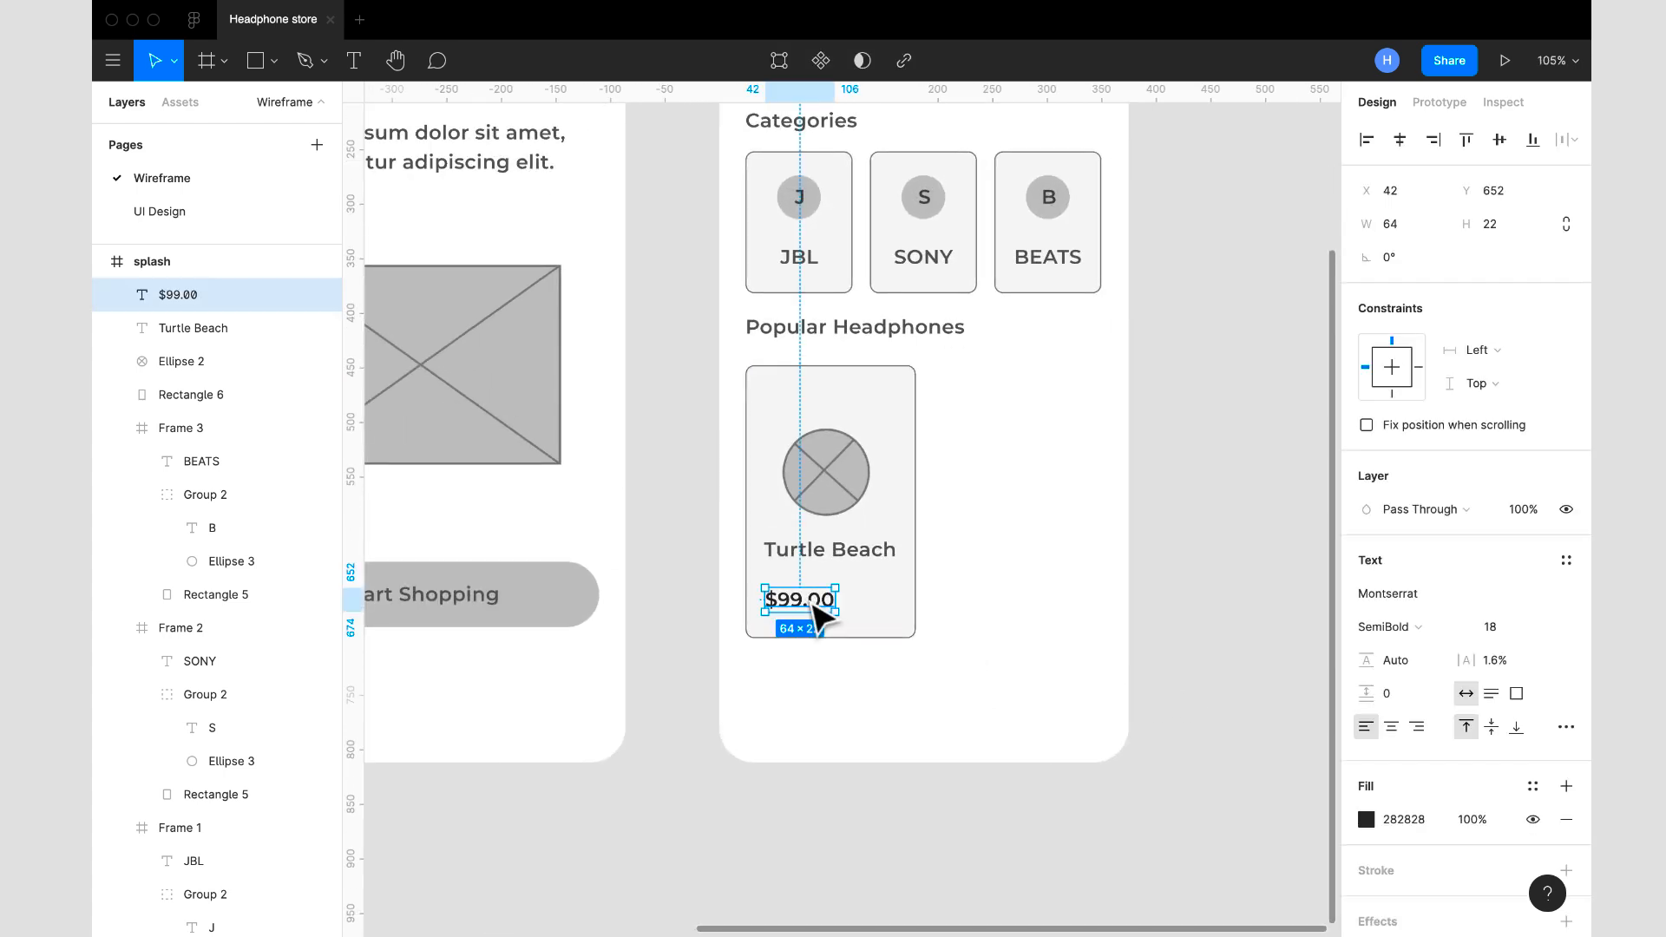
drag(813, 604, 880, 607)
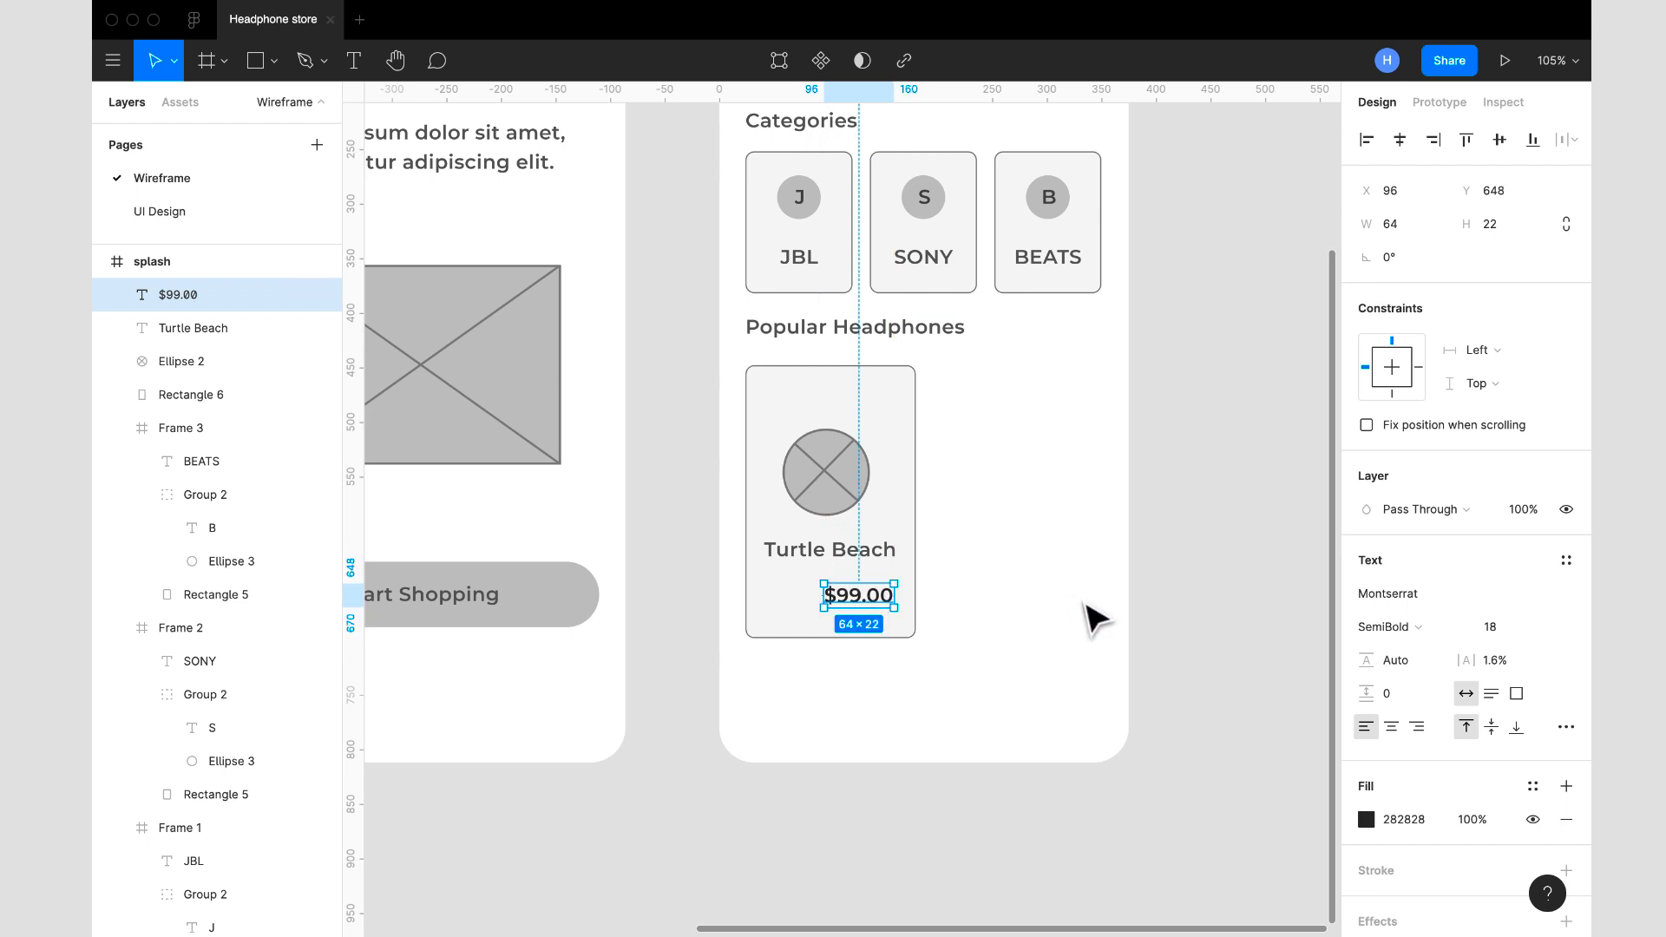
click(1182, 621)
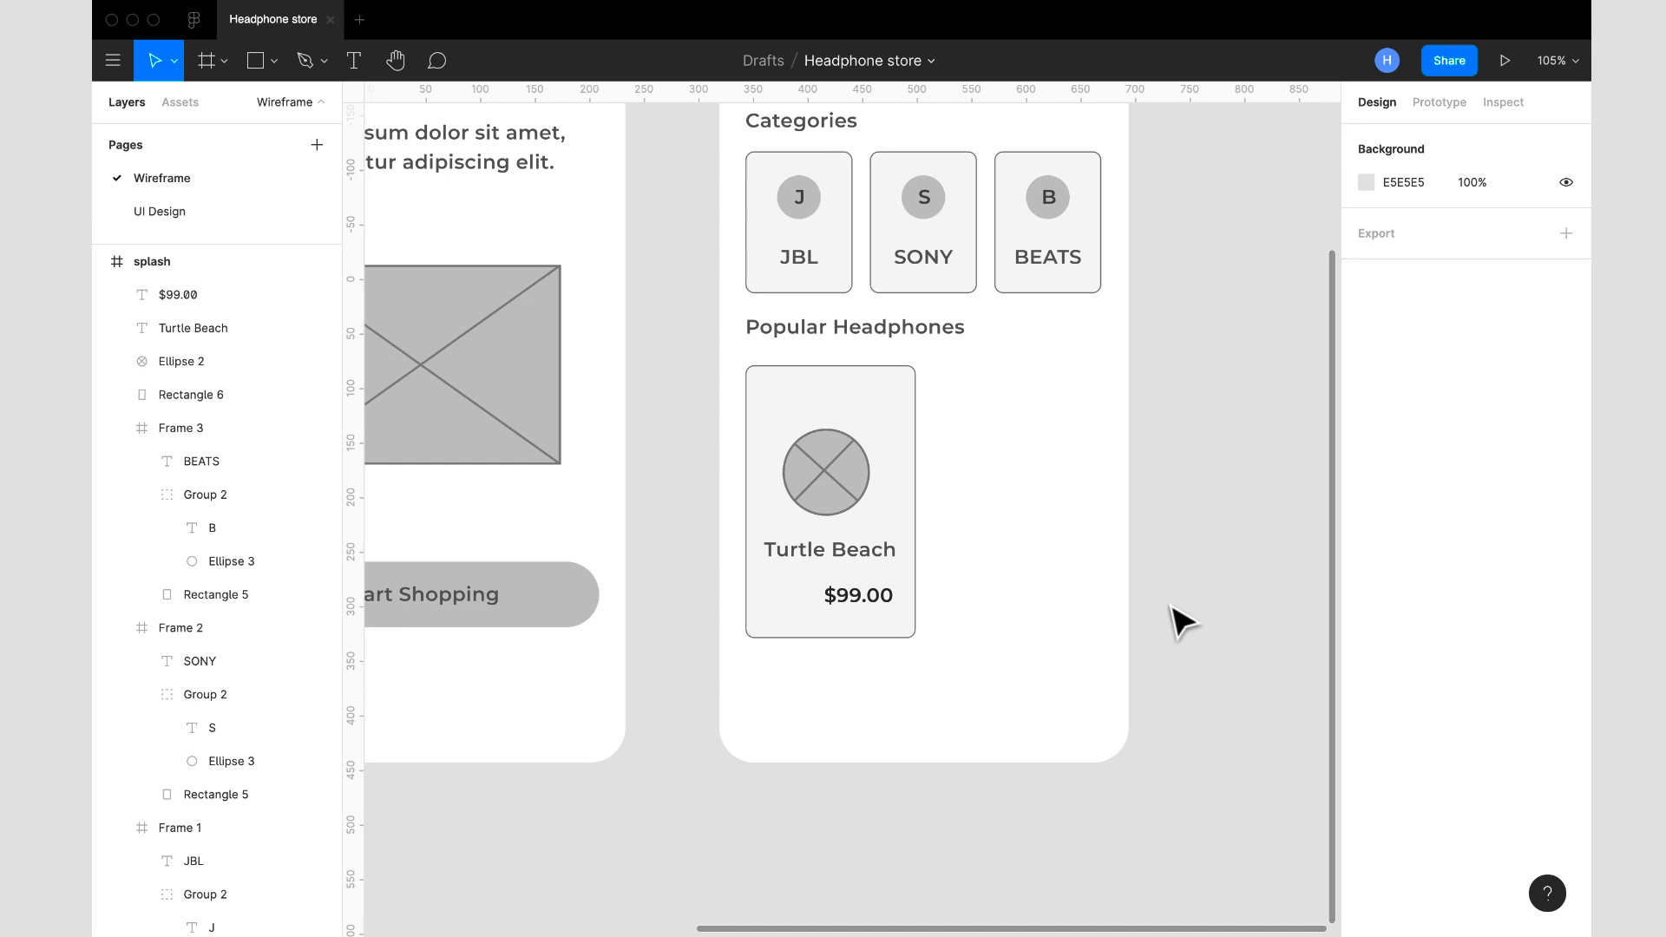
- Duplicate the $99.00 price and place the copy to its left at X 32, Y 648
scroll(1080, 512, down, 3)
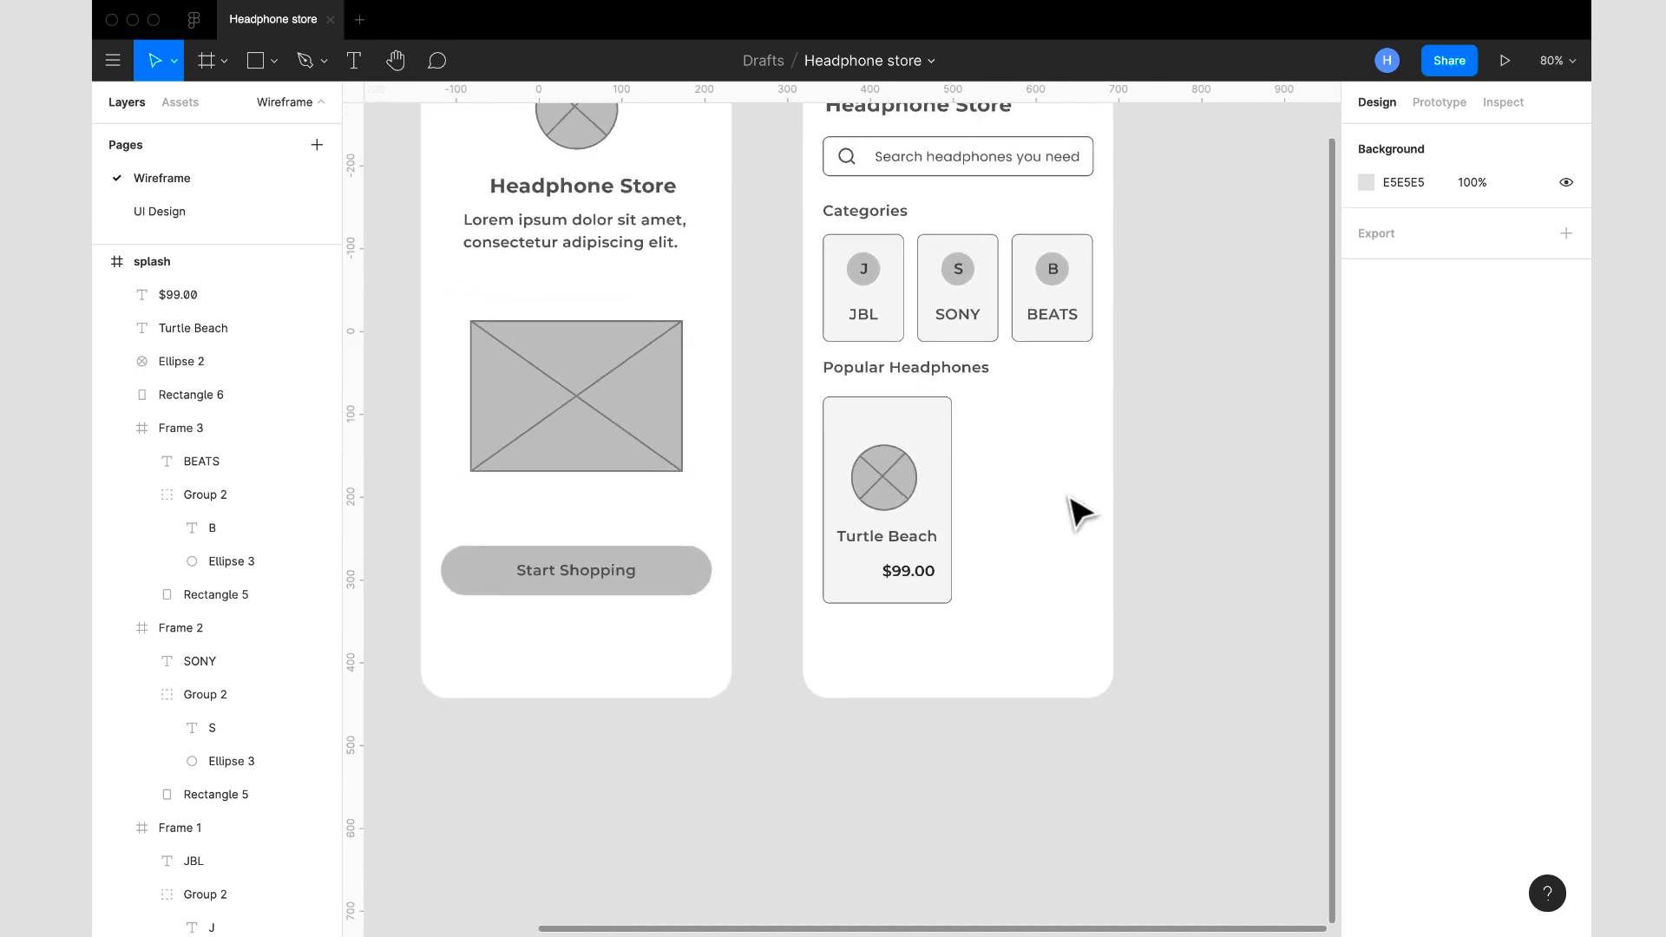
click(905, 573)
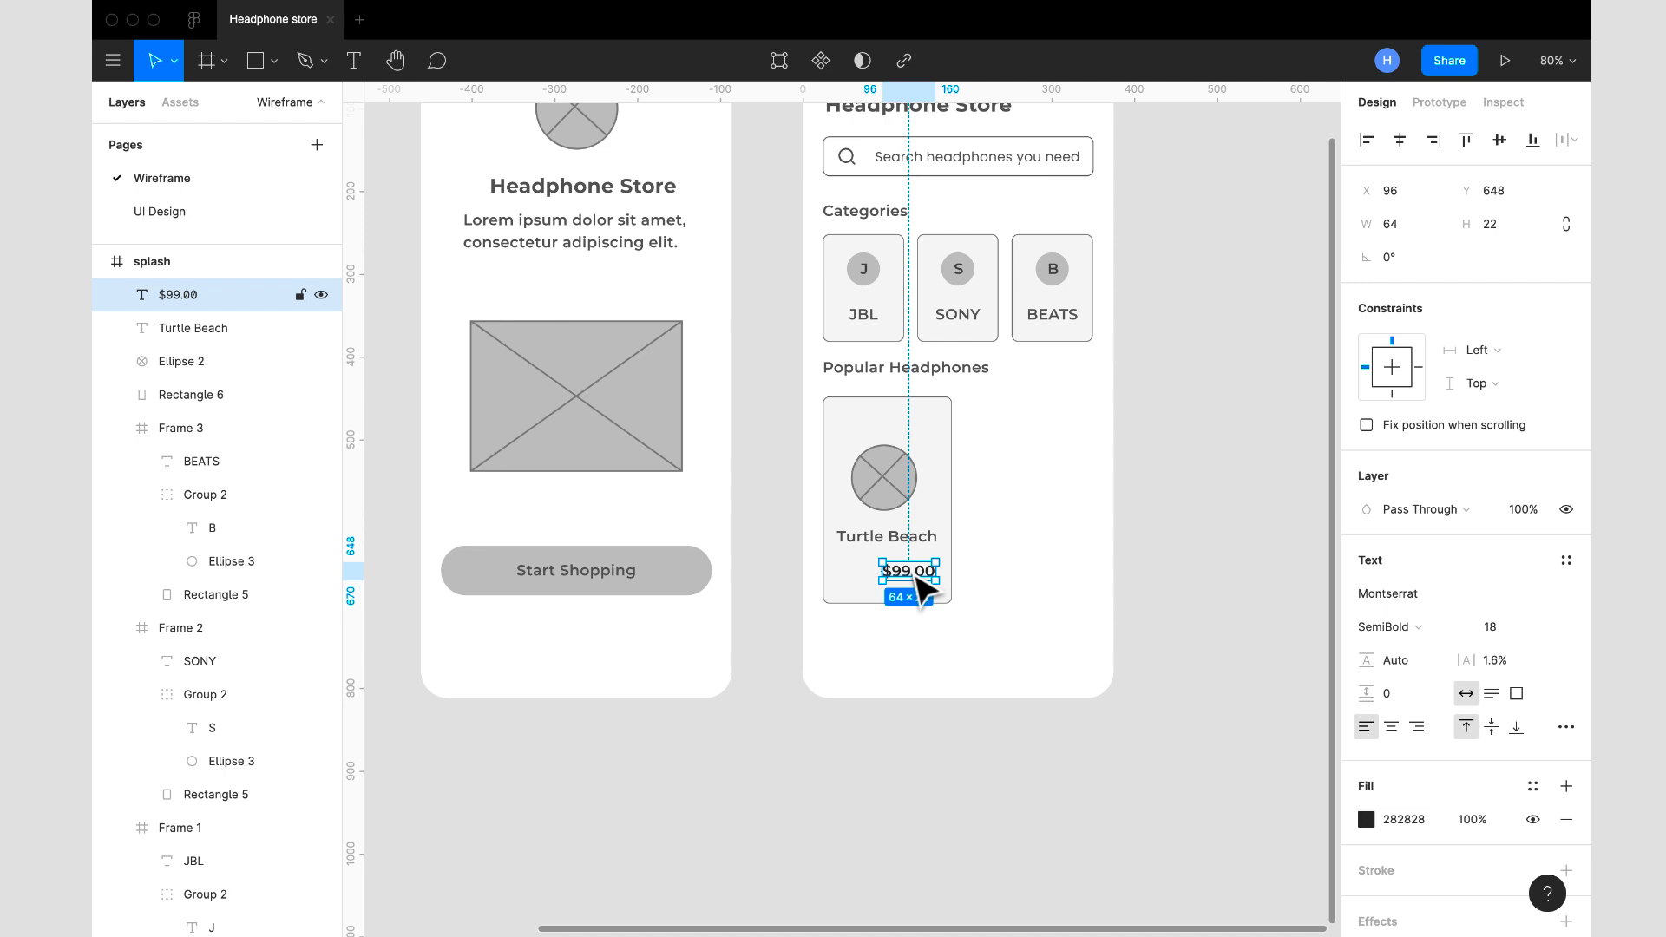
key(ctrl+d)
drag(918, 580, 863, 578)
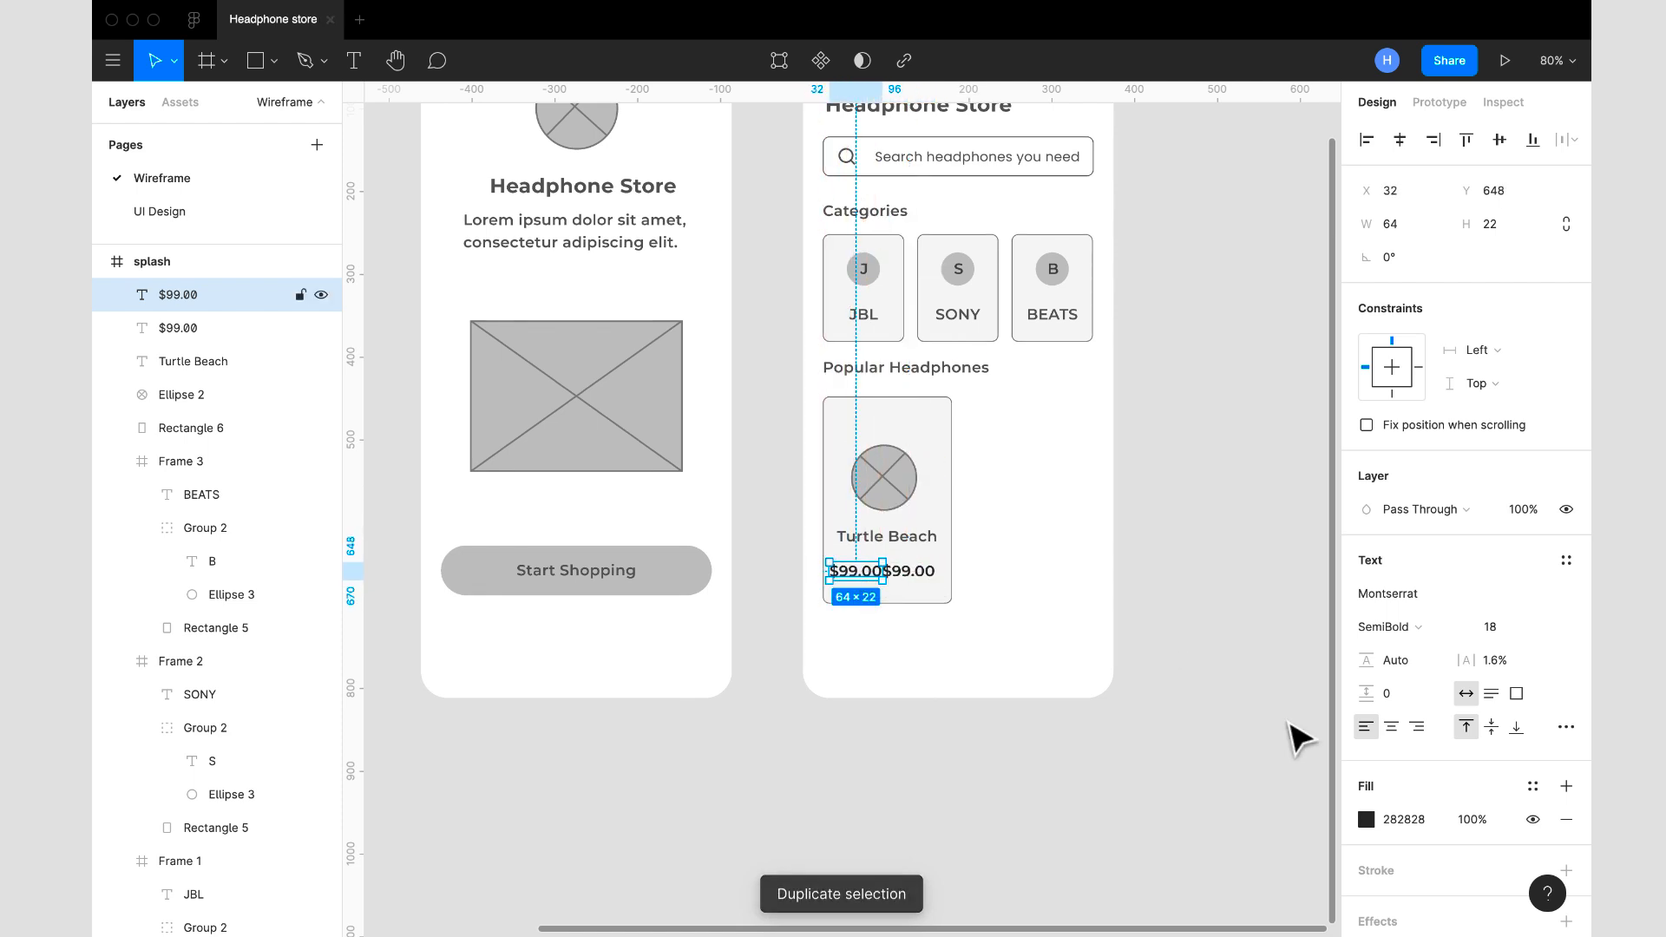
- Reduce the copied price's font size to 13 and apply strikethrough decoration
click(1540, 628)
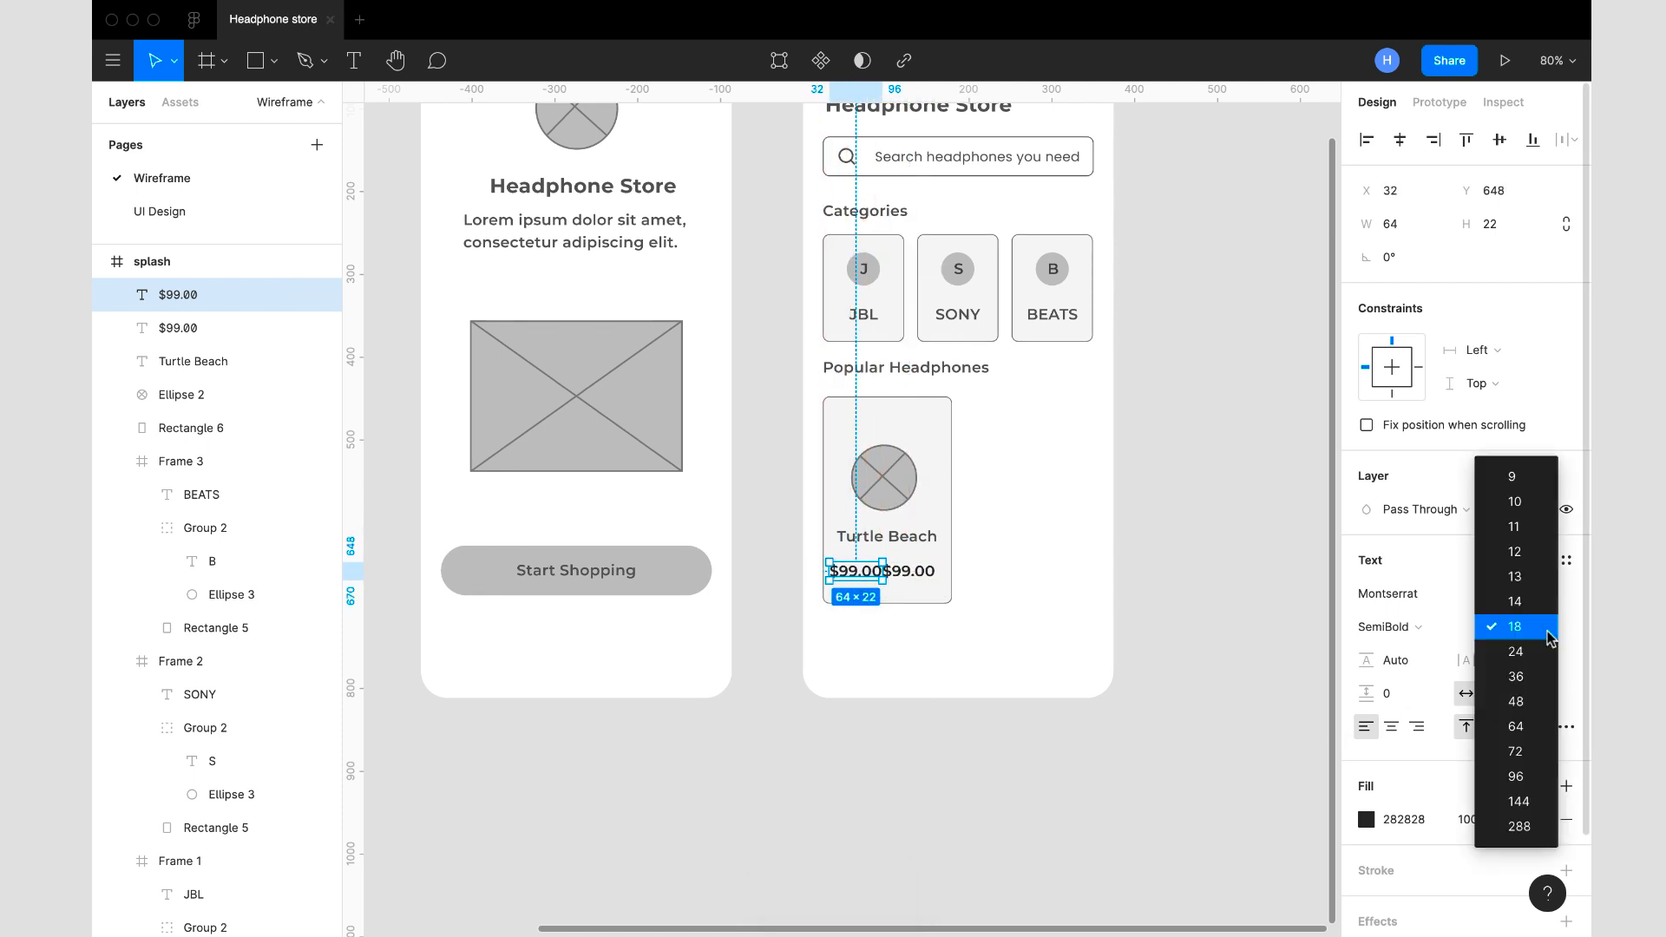
click(1523, 585)
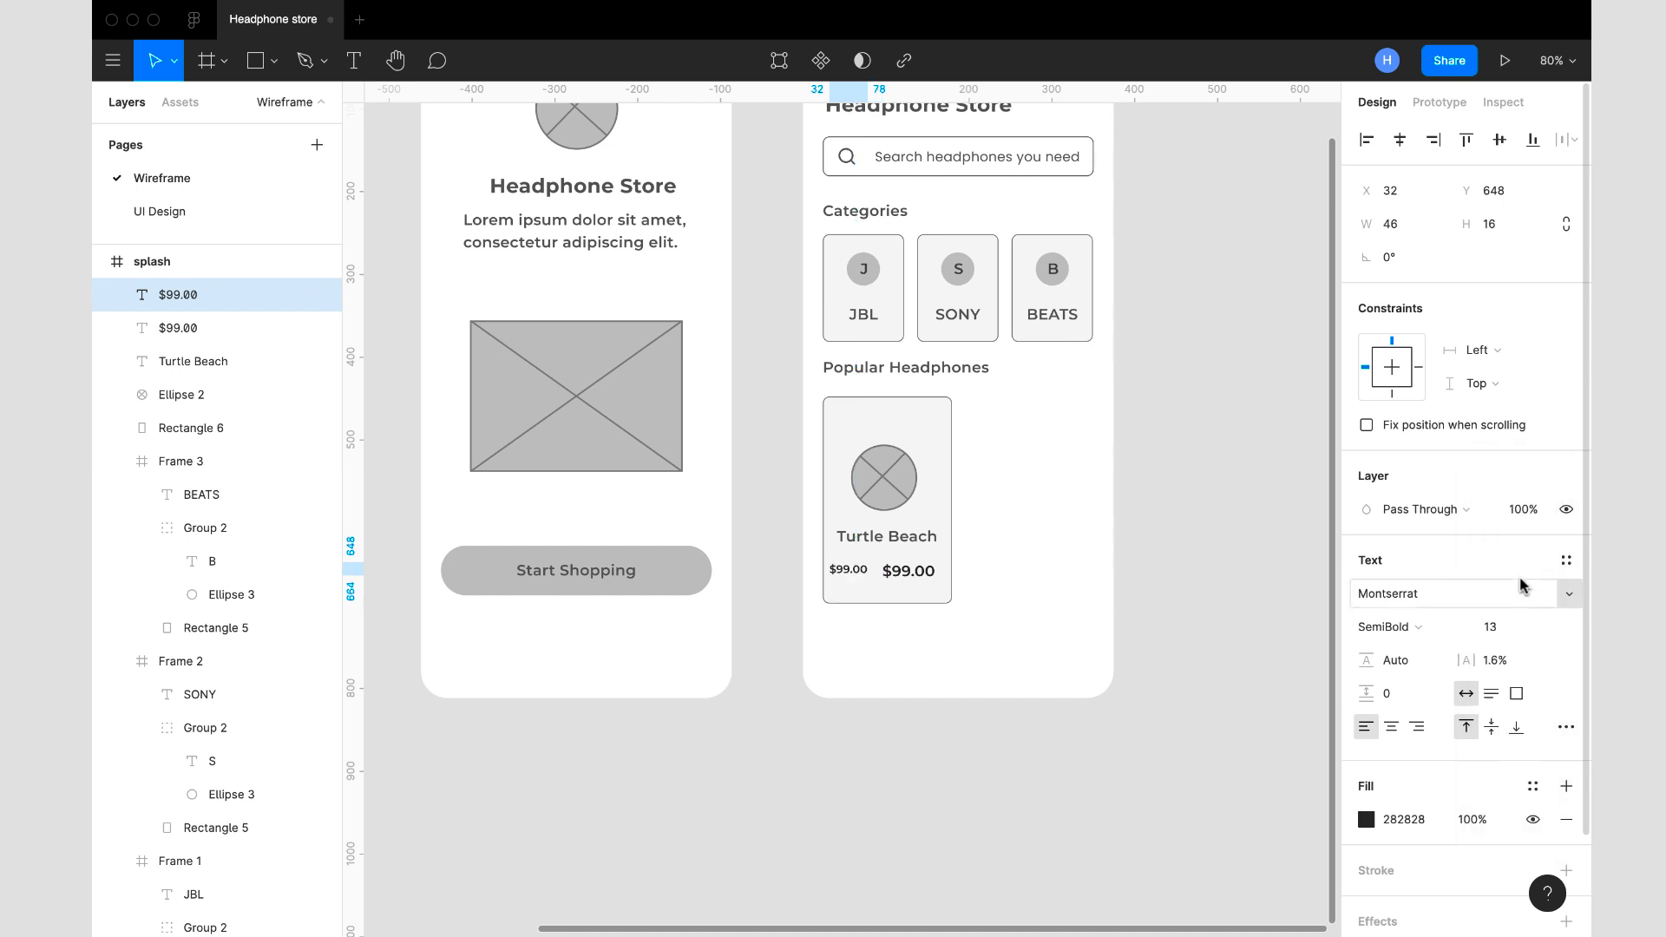
click(1566, 727)
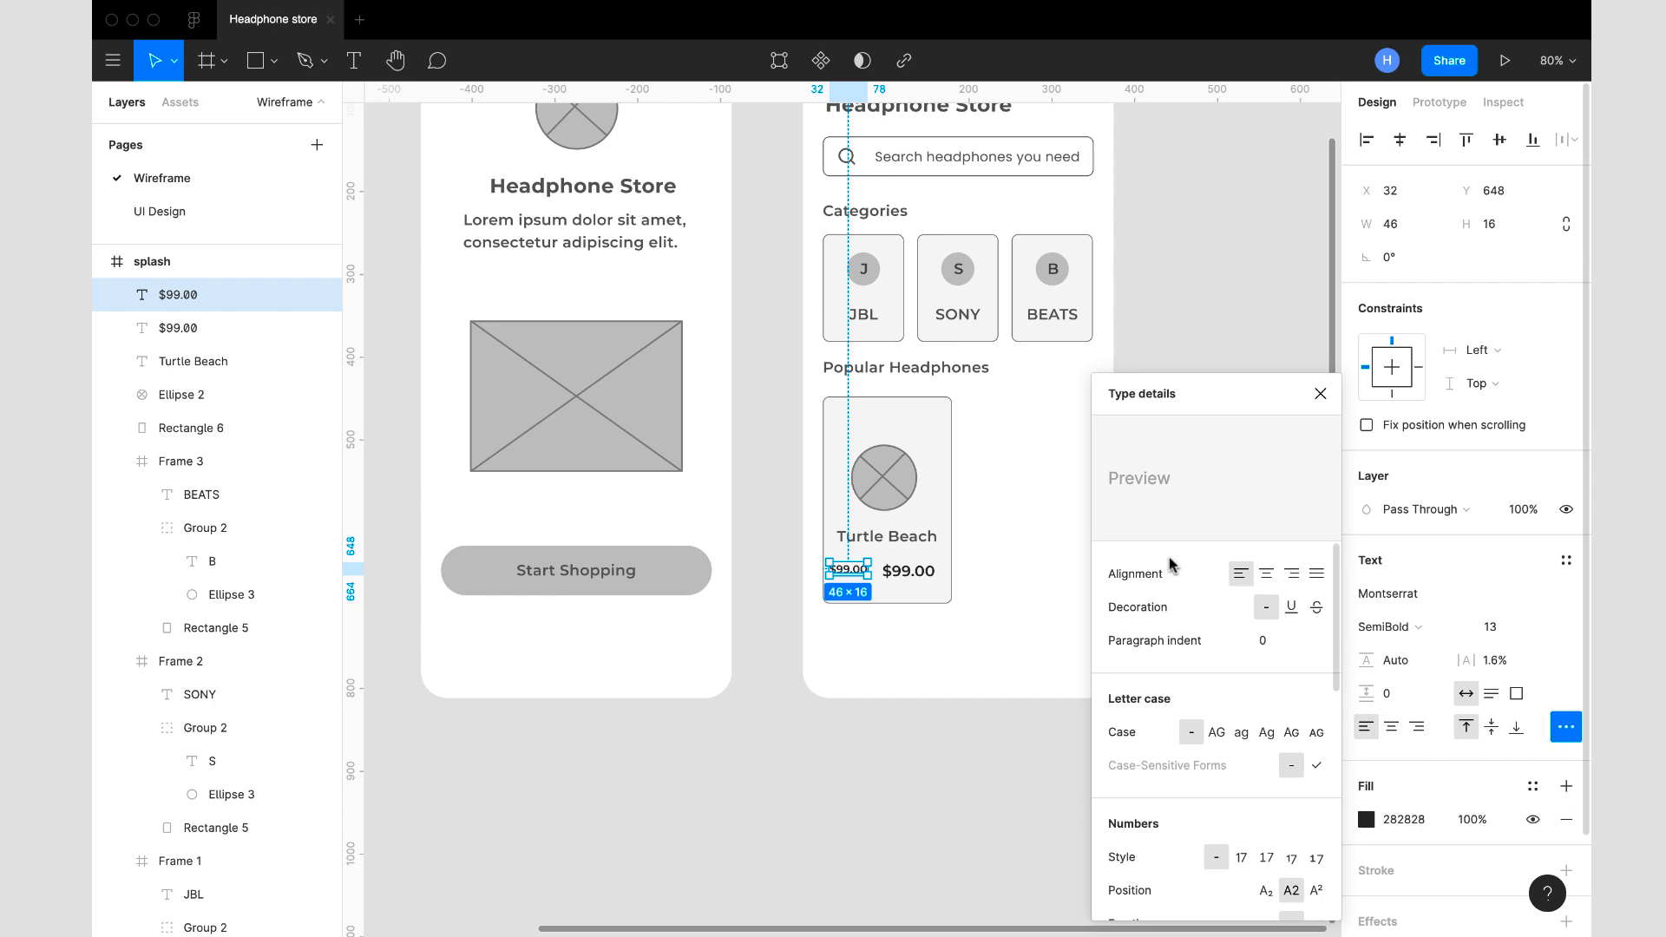
click(1317, 608)
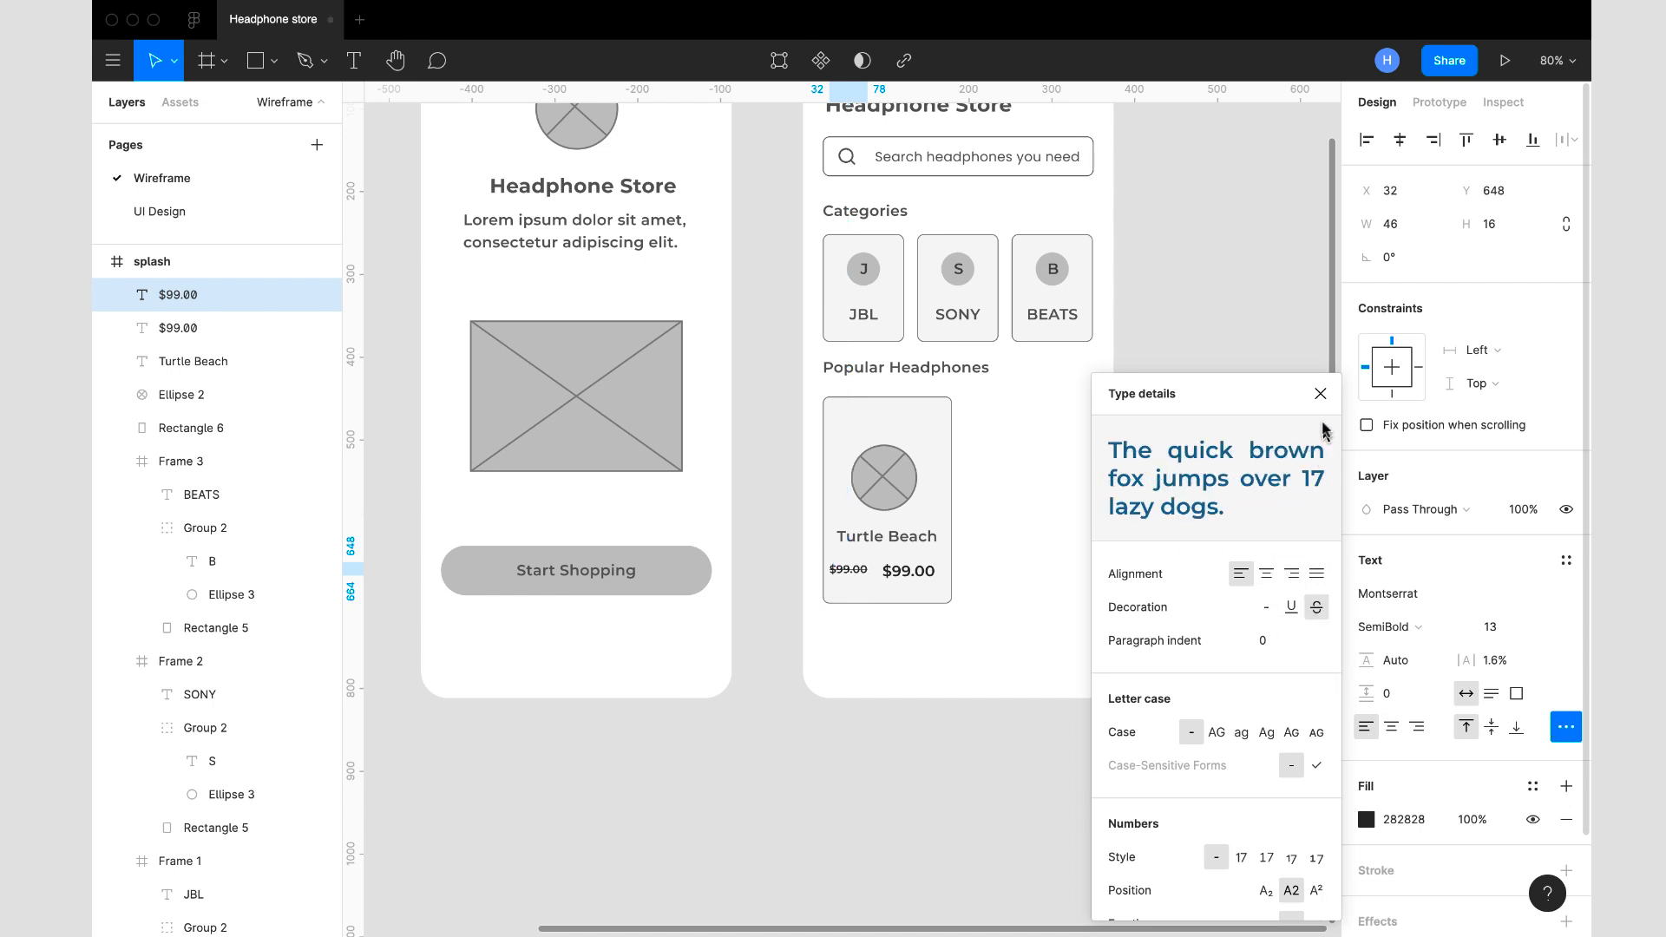
click(1319, 393)
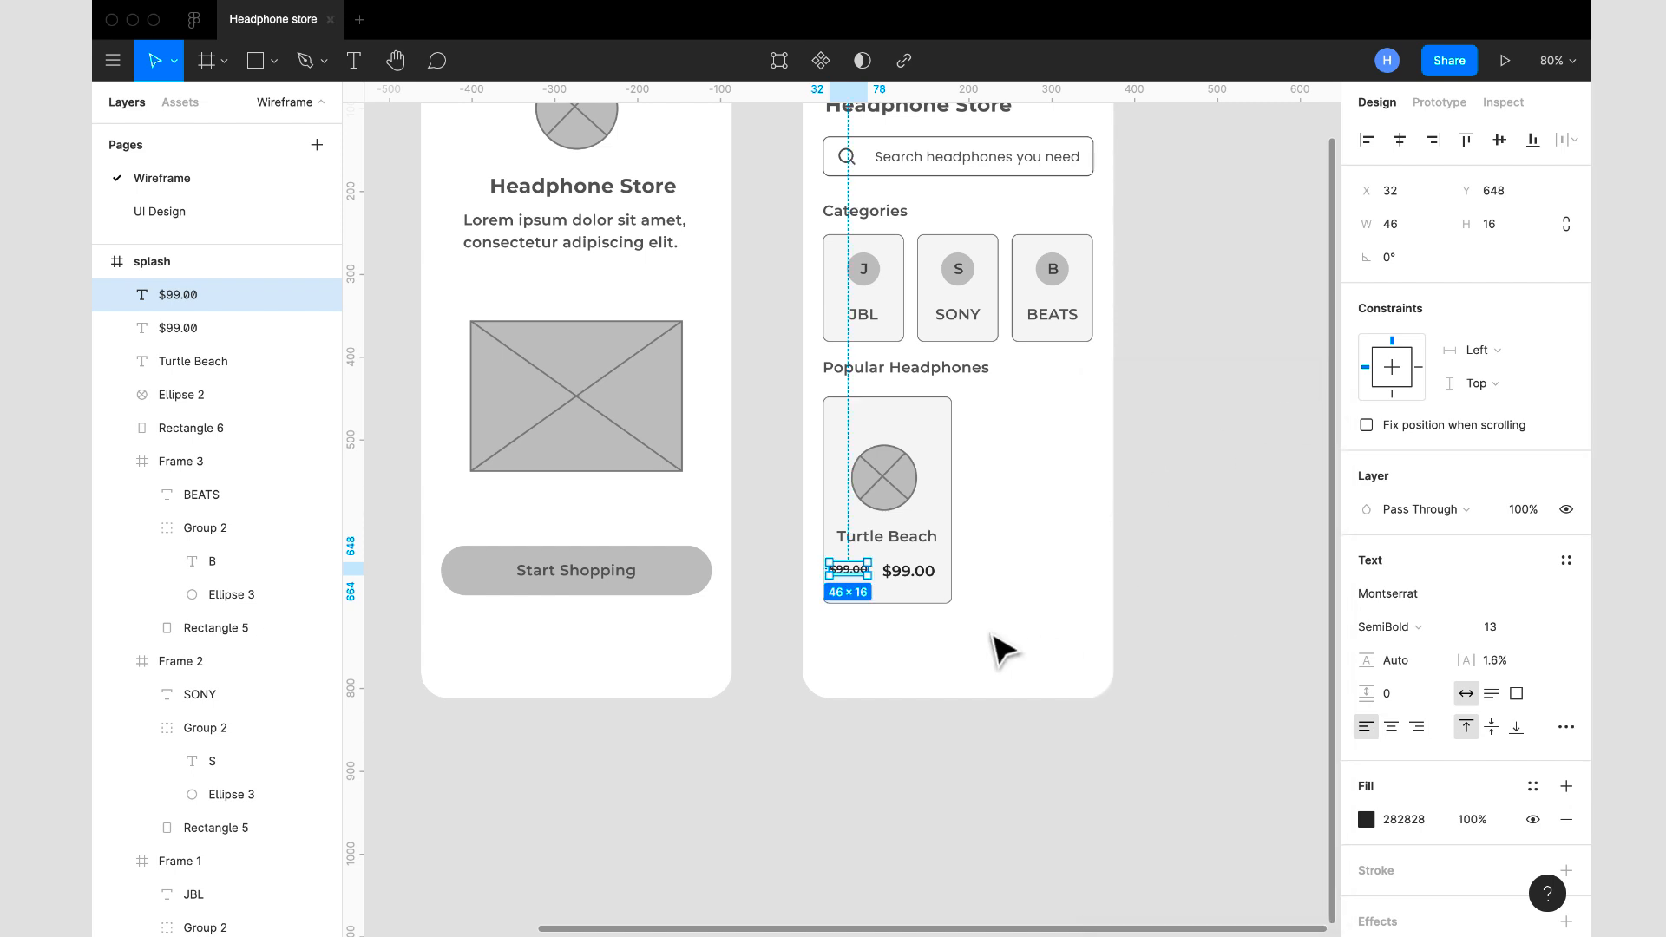
- Move the struck-through price to X 41, Y 652 and change its text to "$120.00"
scroll(997, 649, up, 5)
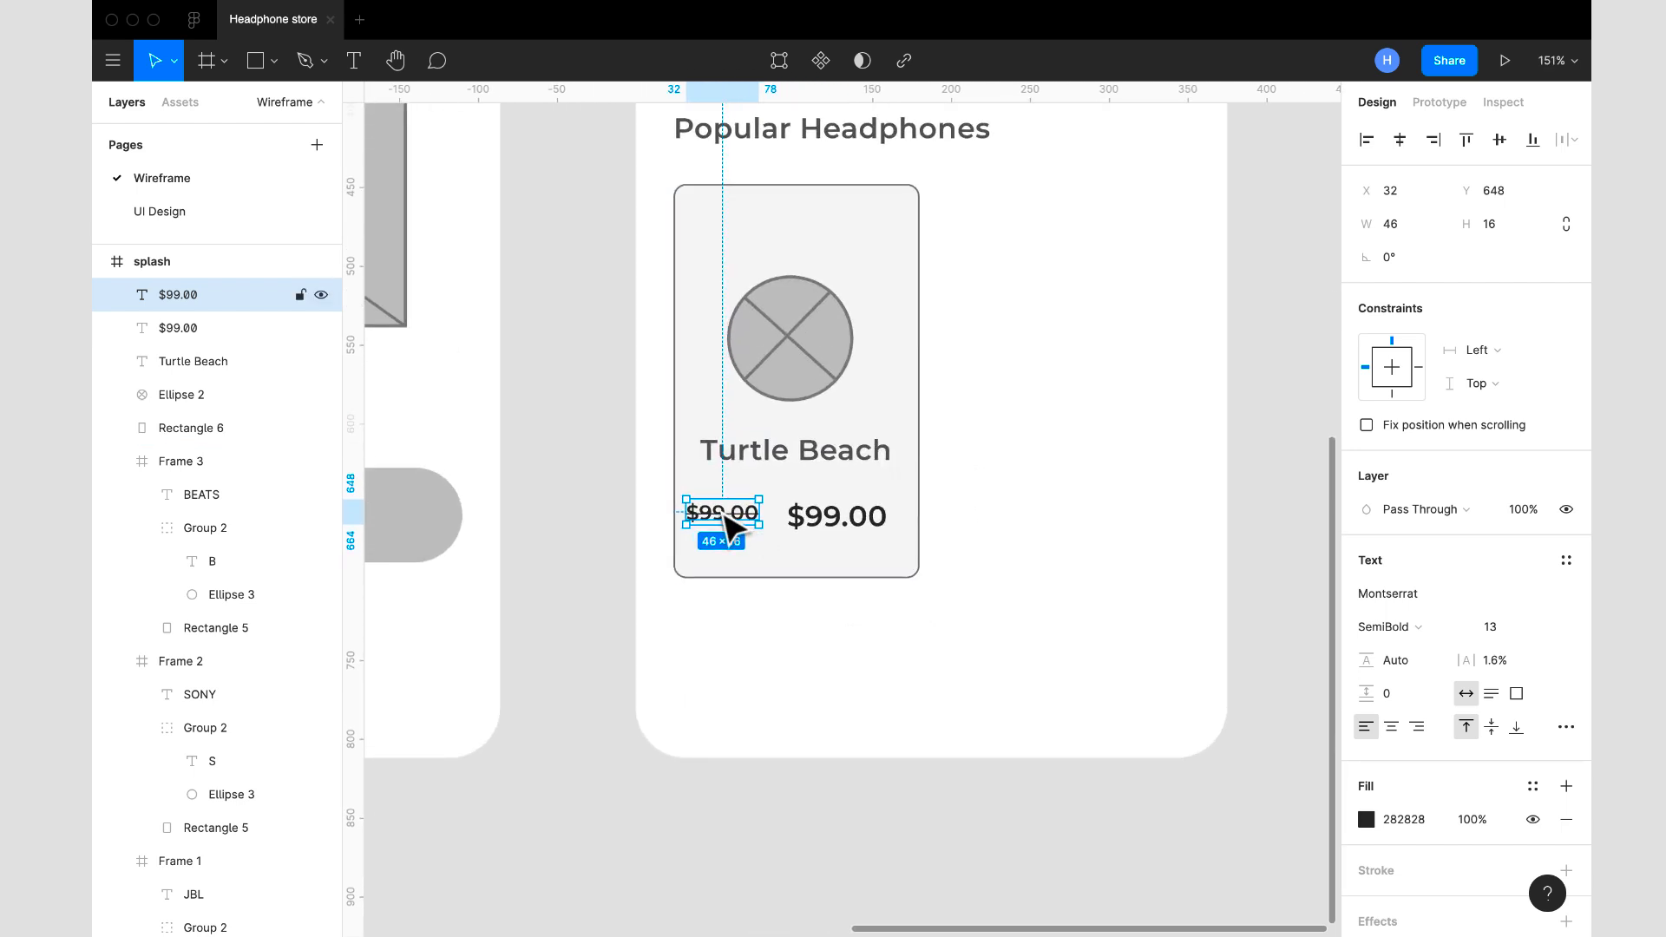
drag(725, 515, 731, 520)
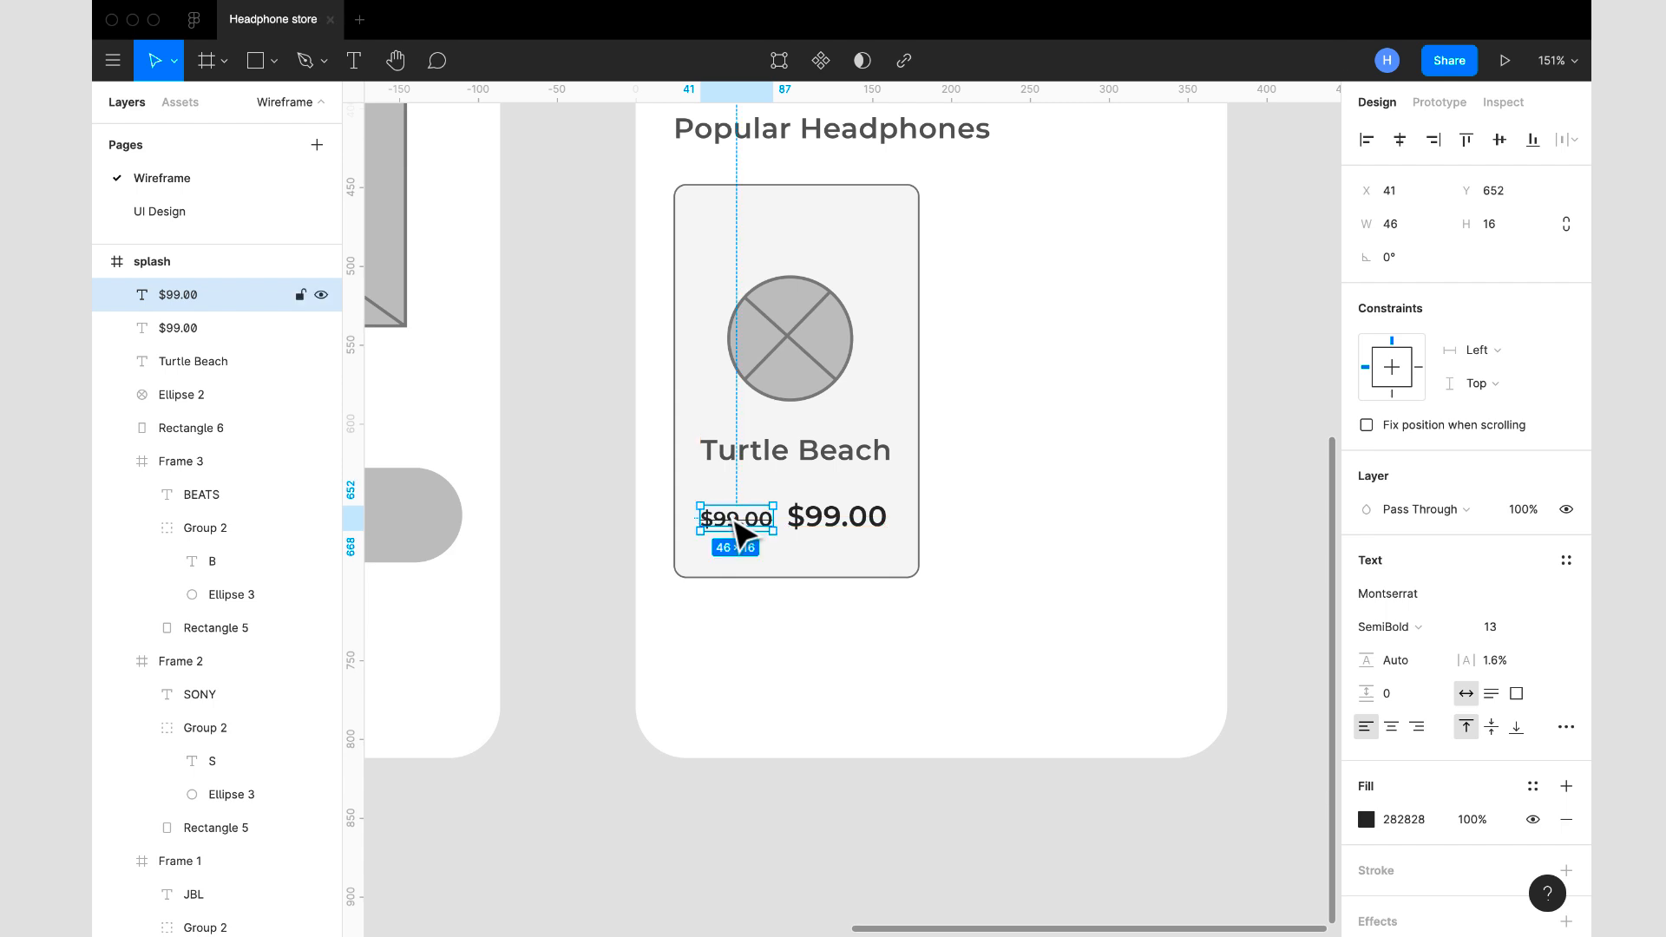
right_click(732, 520)
click(728, 522)
double_click(727, 520)
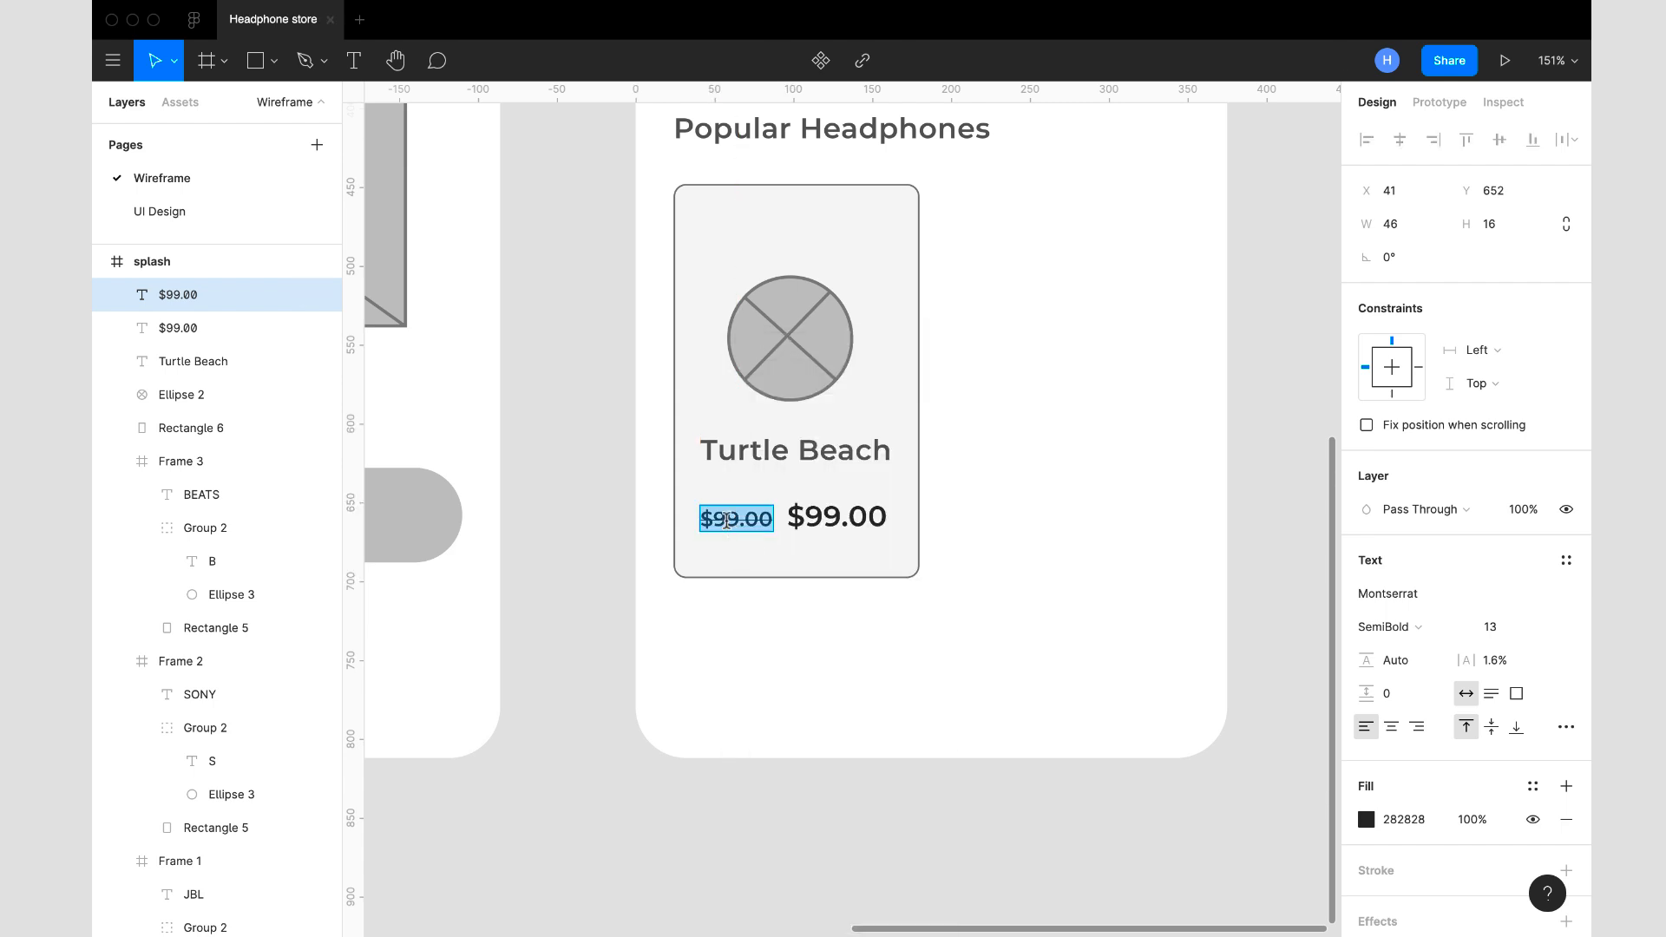
click(727, 520)
key(BackSpace)
key(BackSpace)
key(BackSpace)
key(BackSpace)
key(BackSpace)
key(BackSpace)
text(120)
key(Left)
key(BackSpace)
key(BackSpace)
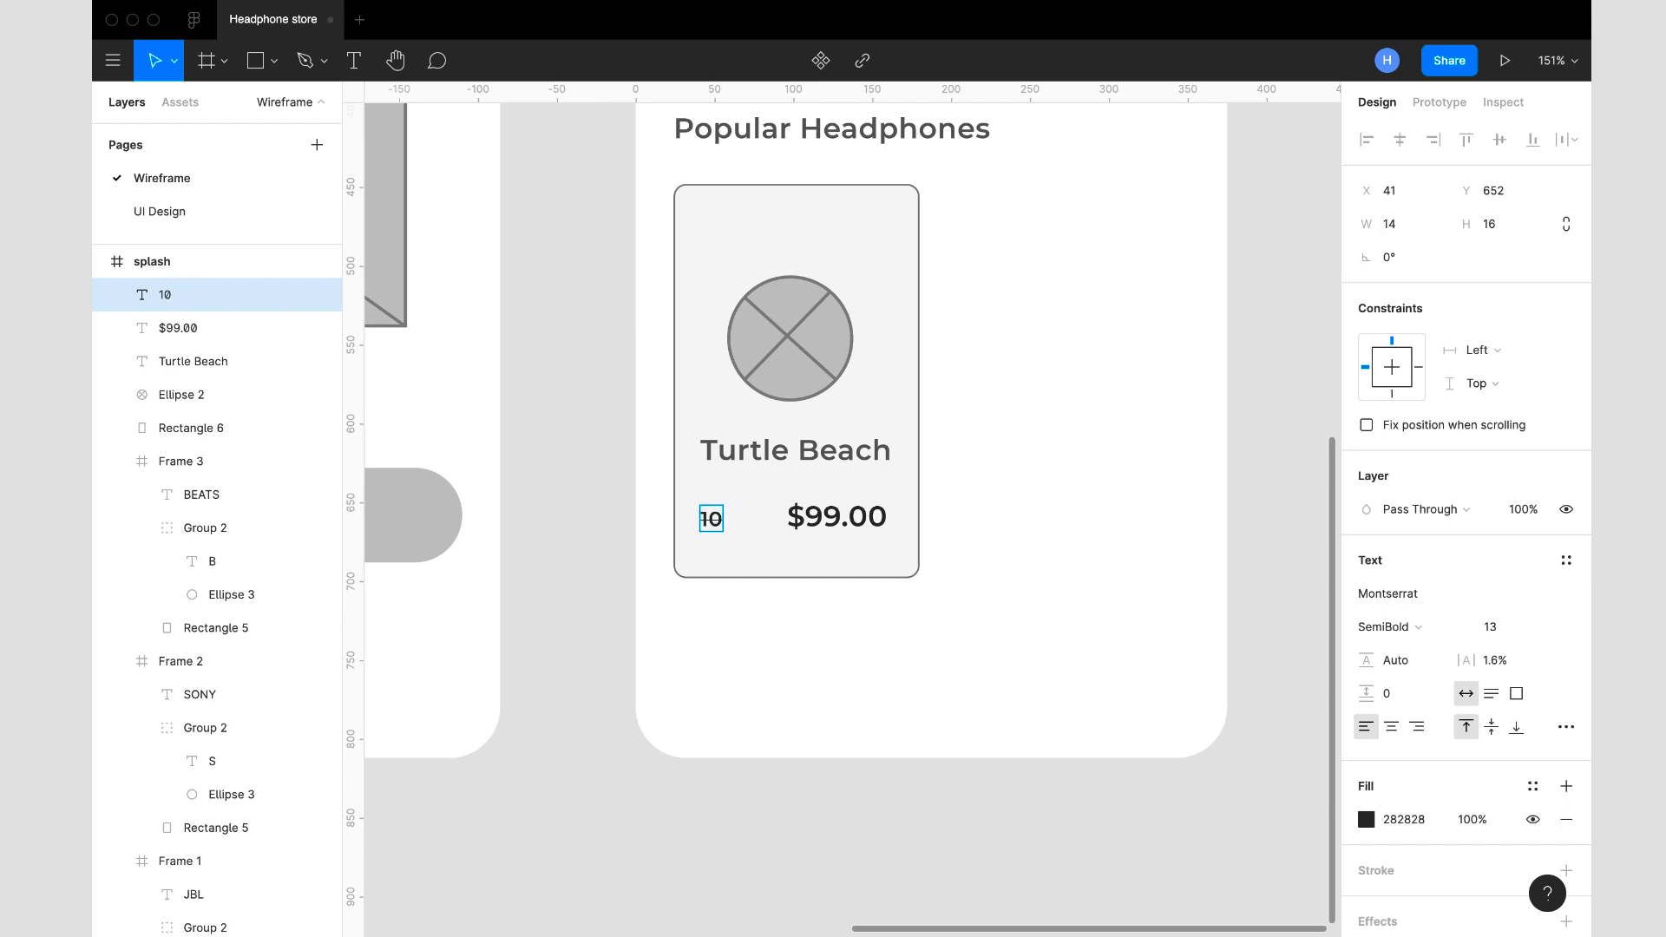
key(Delete)
text($120.00)
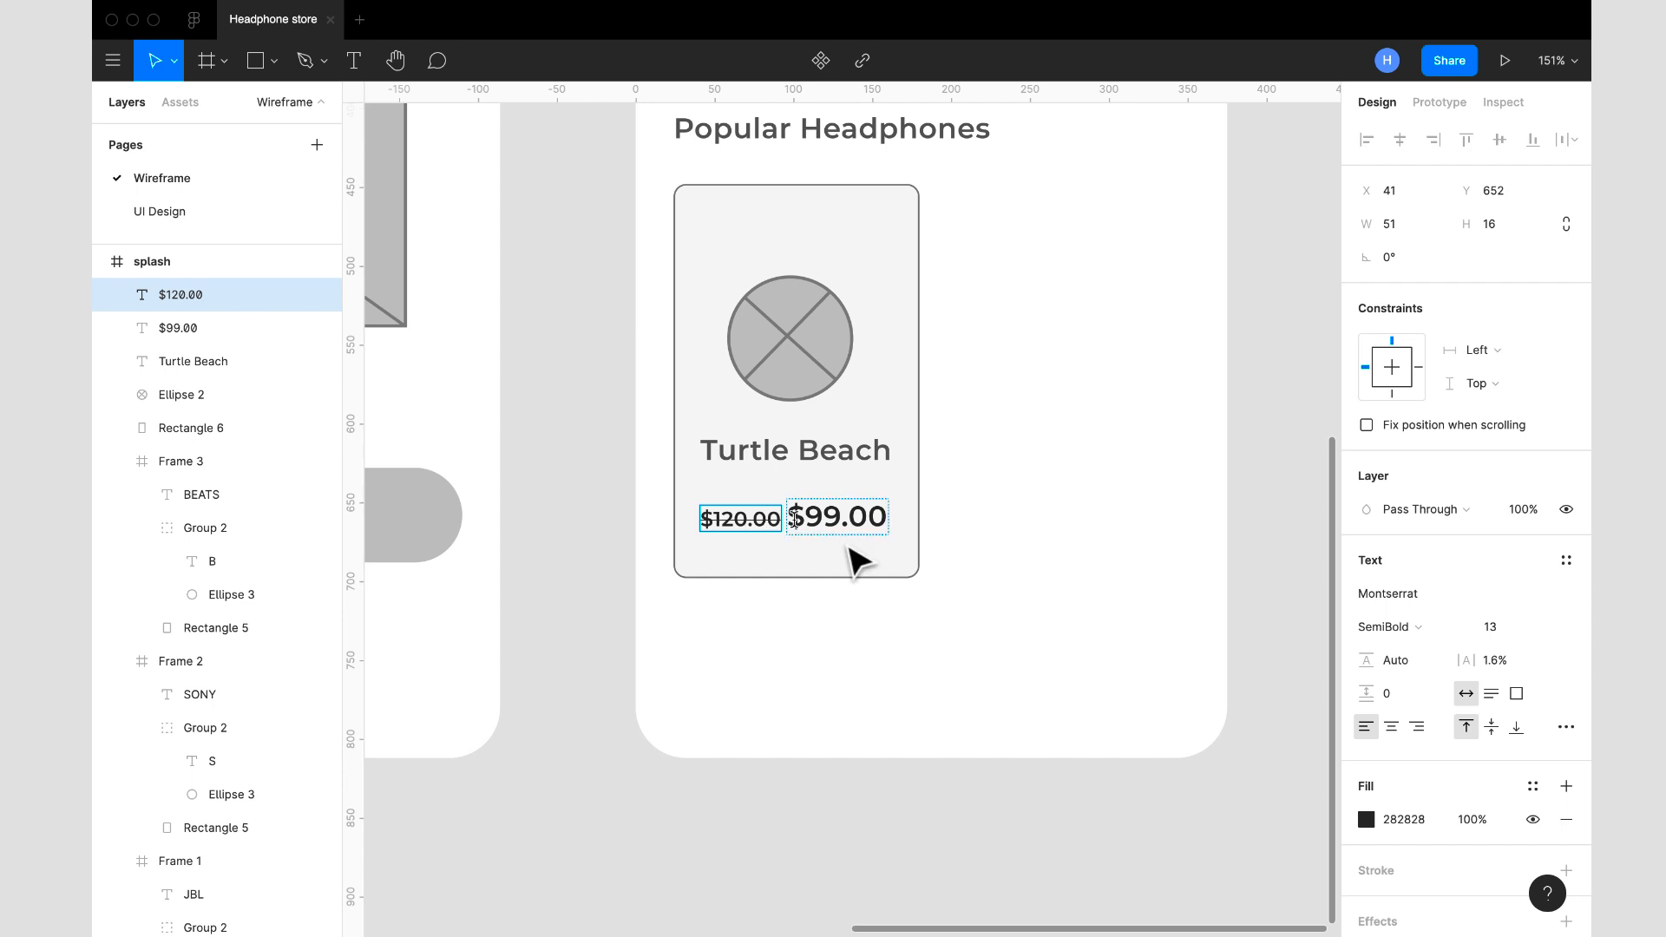
key(Escape)
- Set the $120.00 price's font size to 12 and shift it to X 41, Y 651
drag(767, 526, 762, 526)
click(1544, 629)
click(1530, 610)
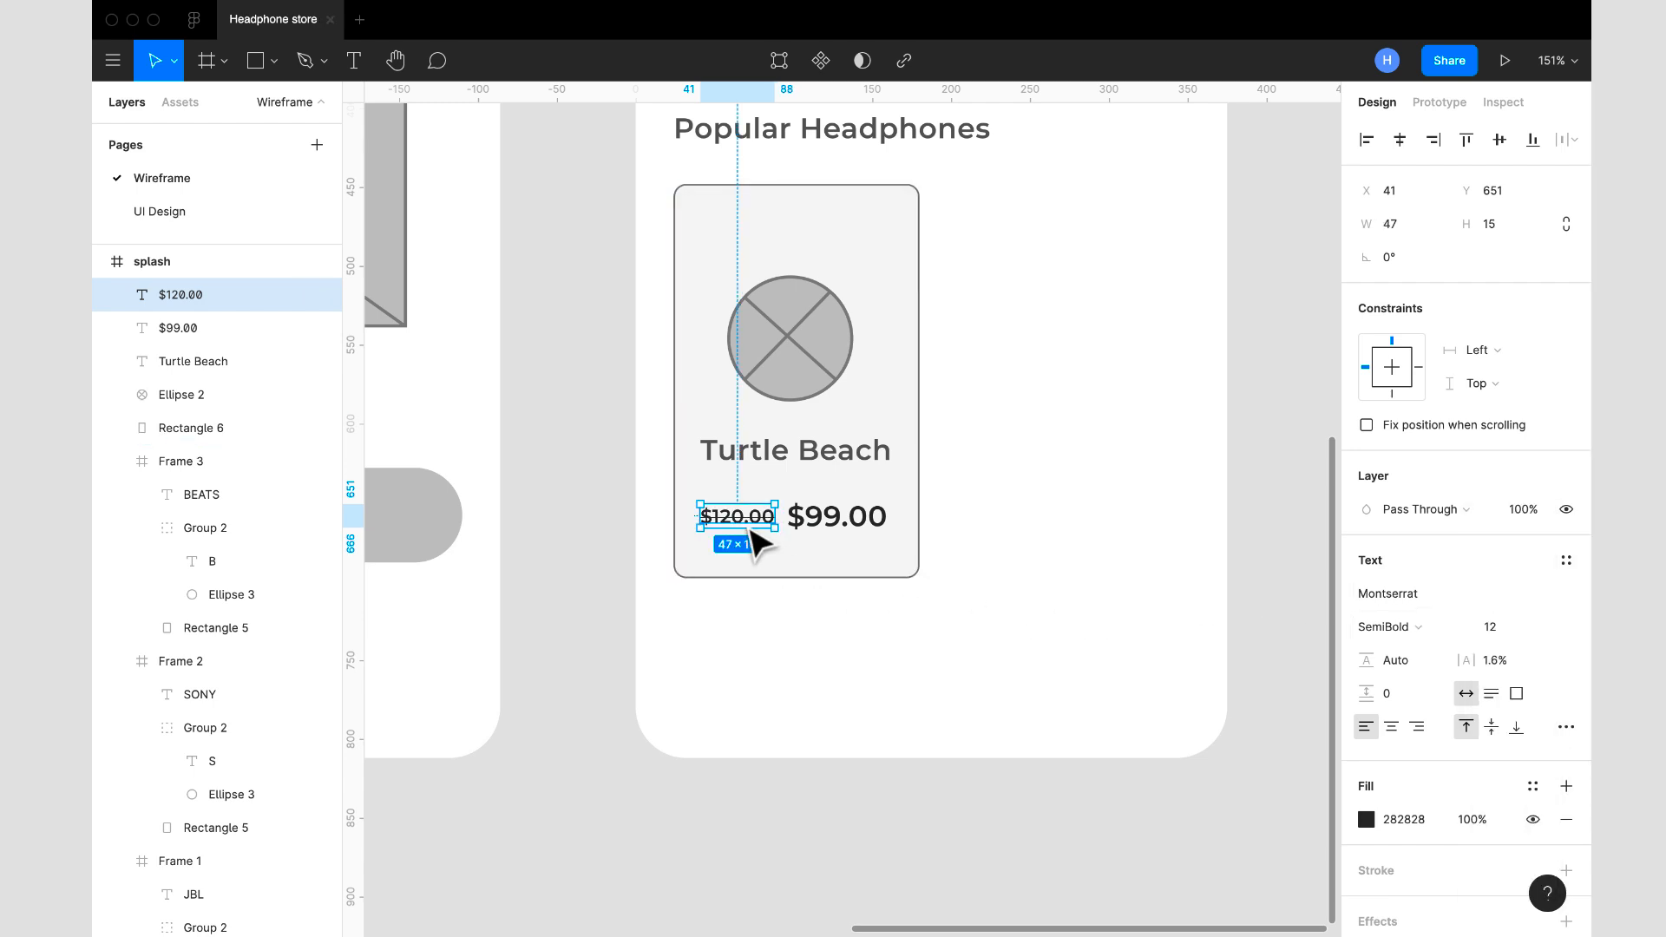
drag(748, 527, 748, 526)
- Lighten the $120.00 price text, trying darker grays such as 787878 before setting the fill color to 959595
click(1412, 821)
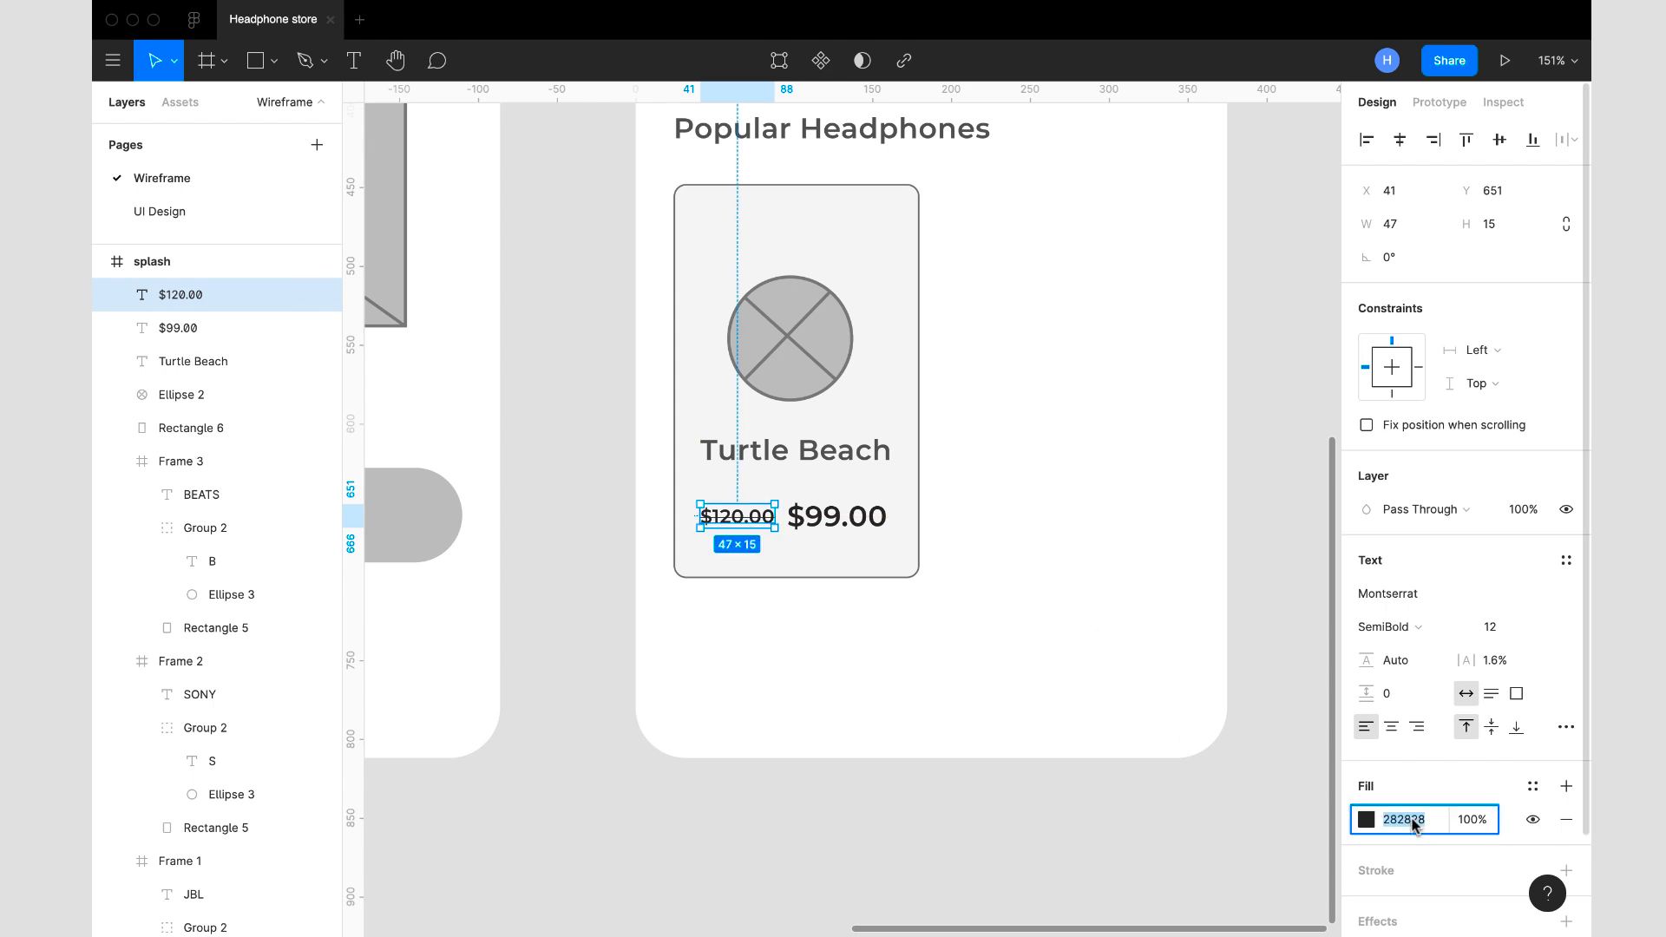
text(787878)
key(Return)
text(8C8C8C)
key(Return)
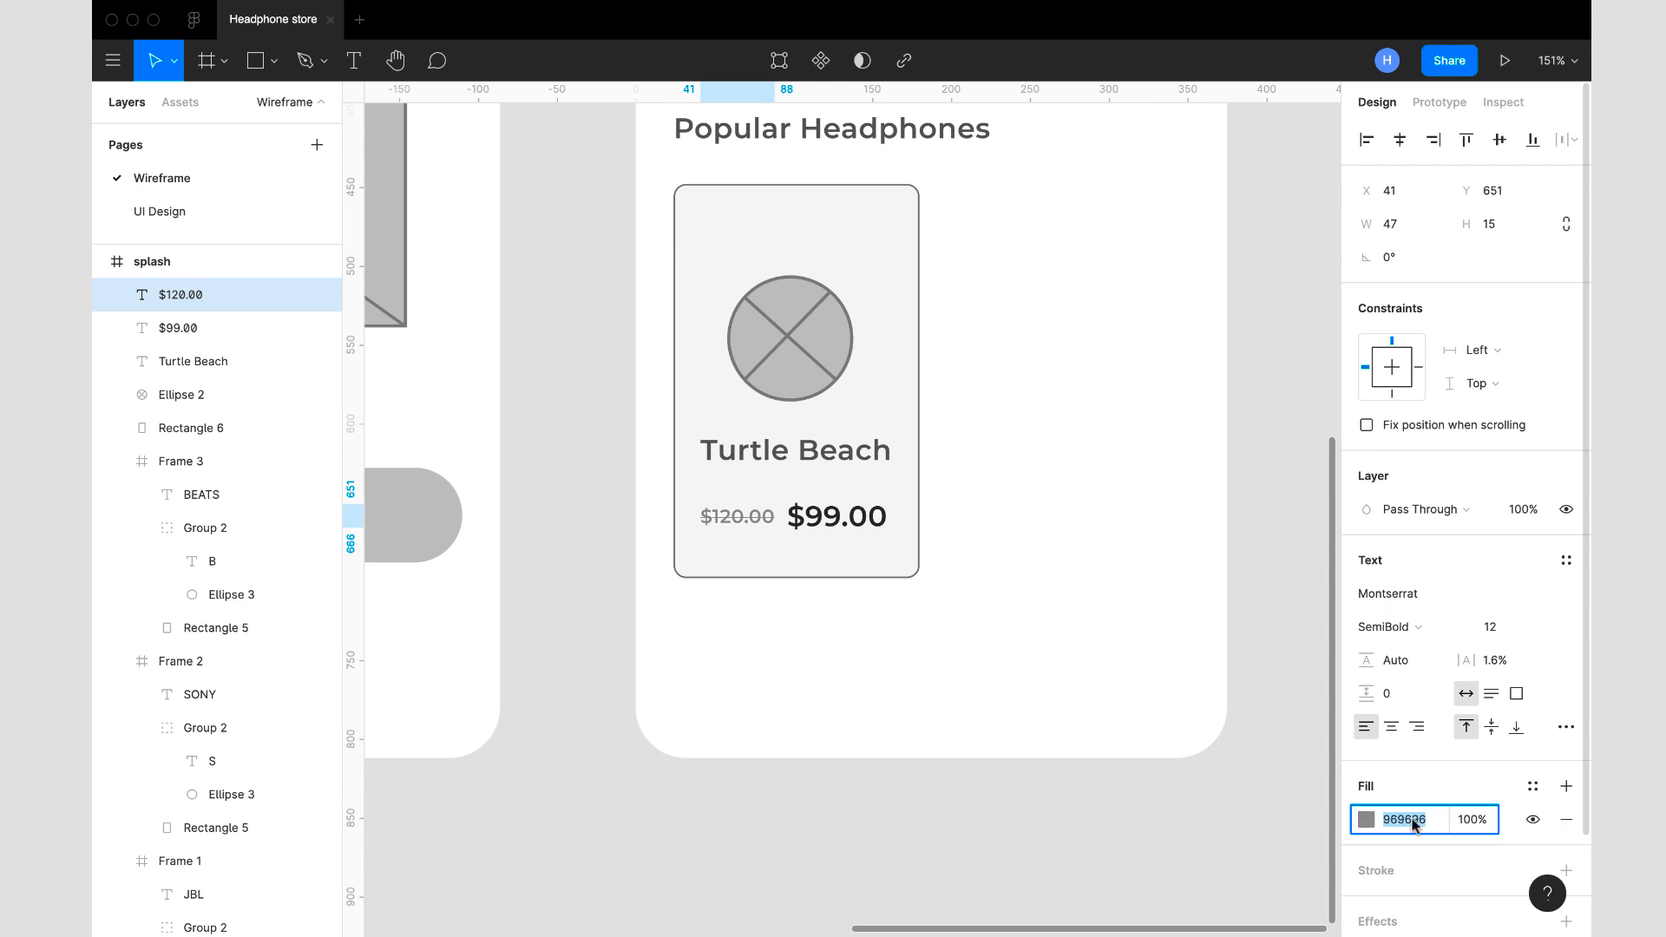
text(959595)
key(Return)
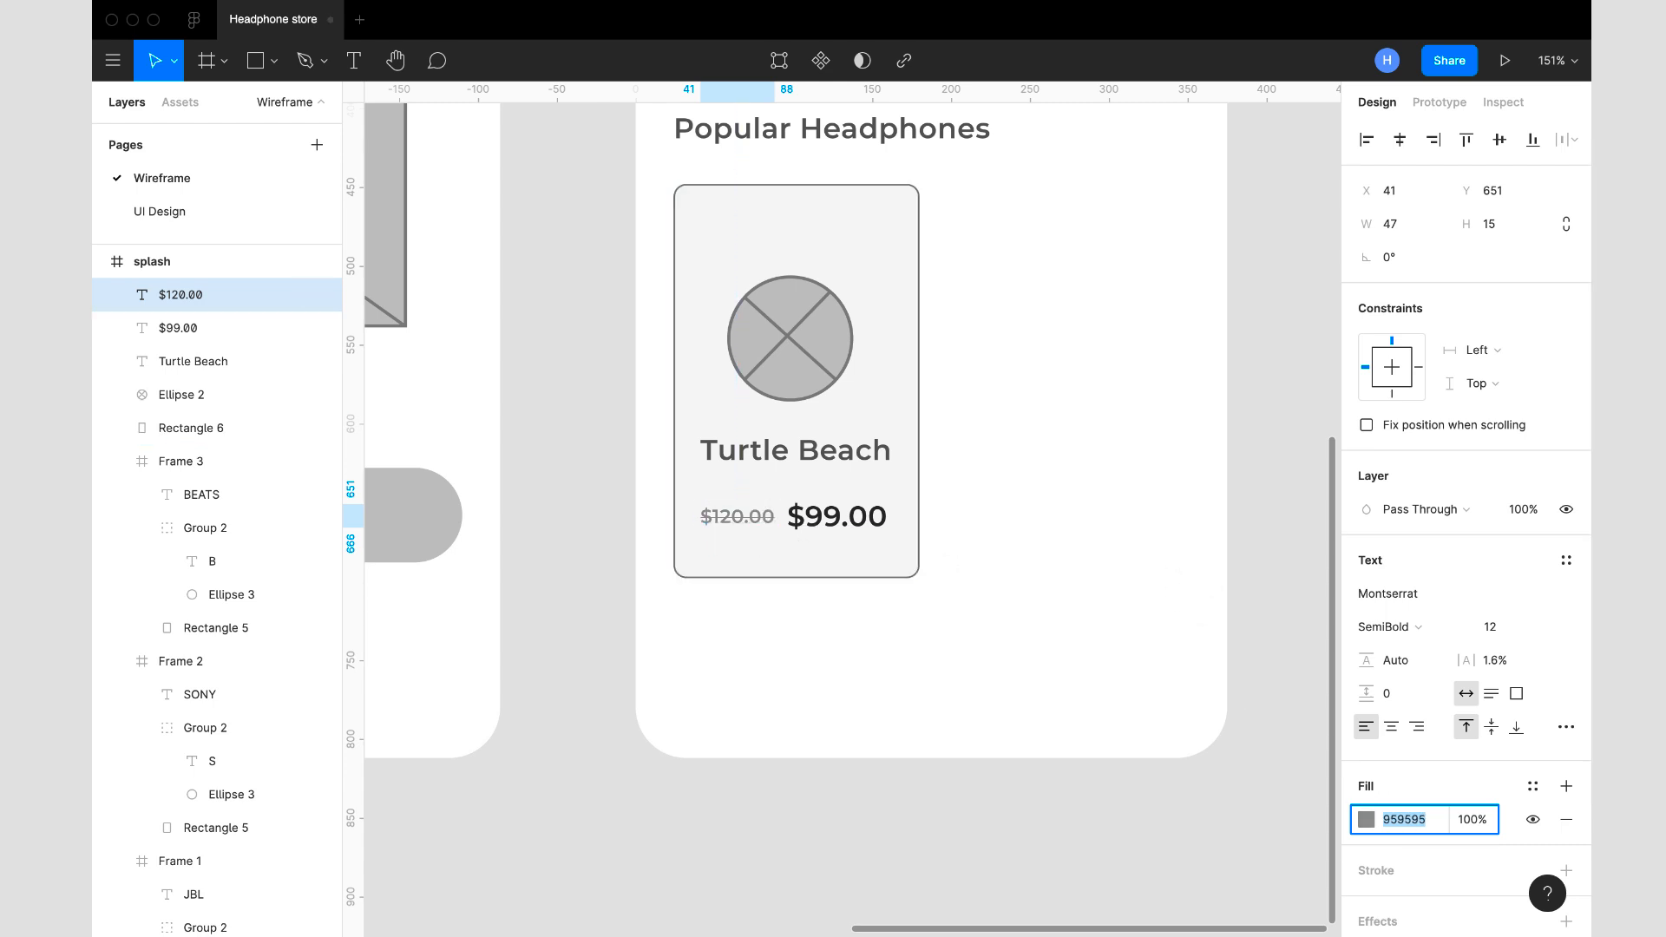
- Move the product card's circular image placeholder up to X 60, Y 494
scroll(933, 533, down, 5)
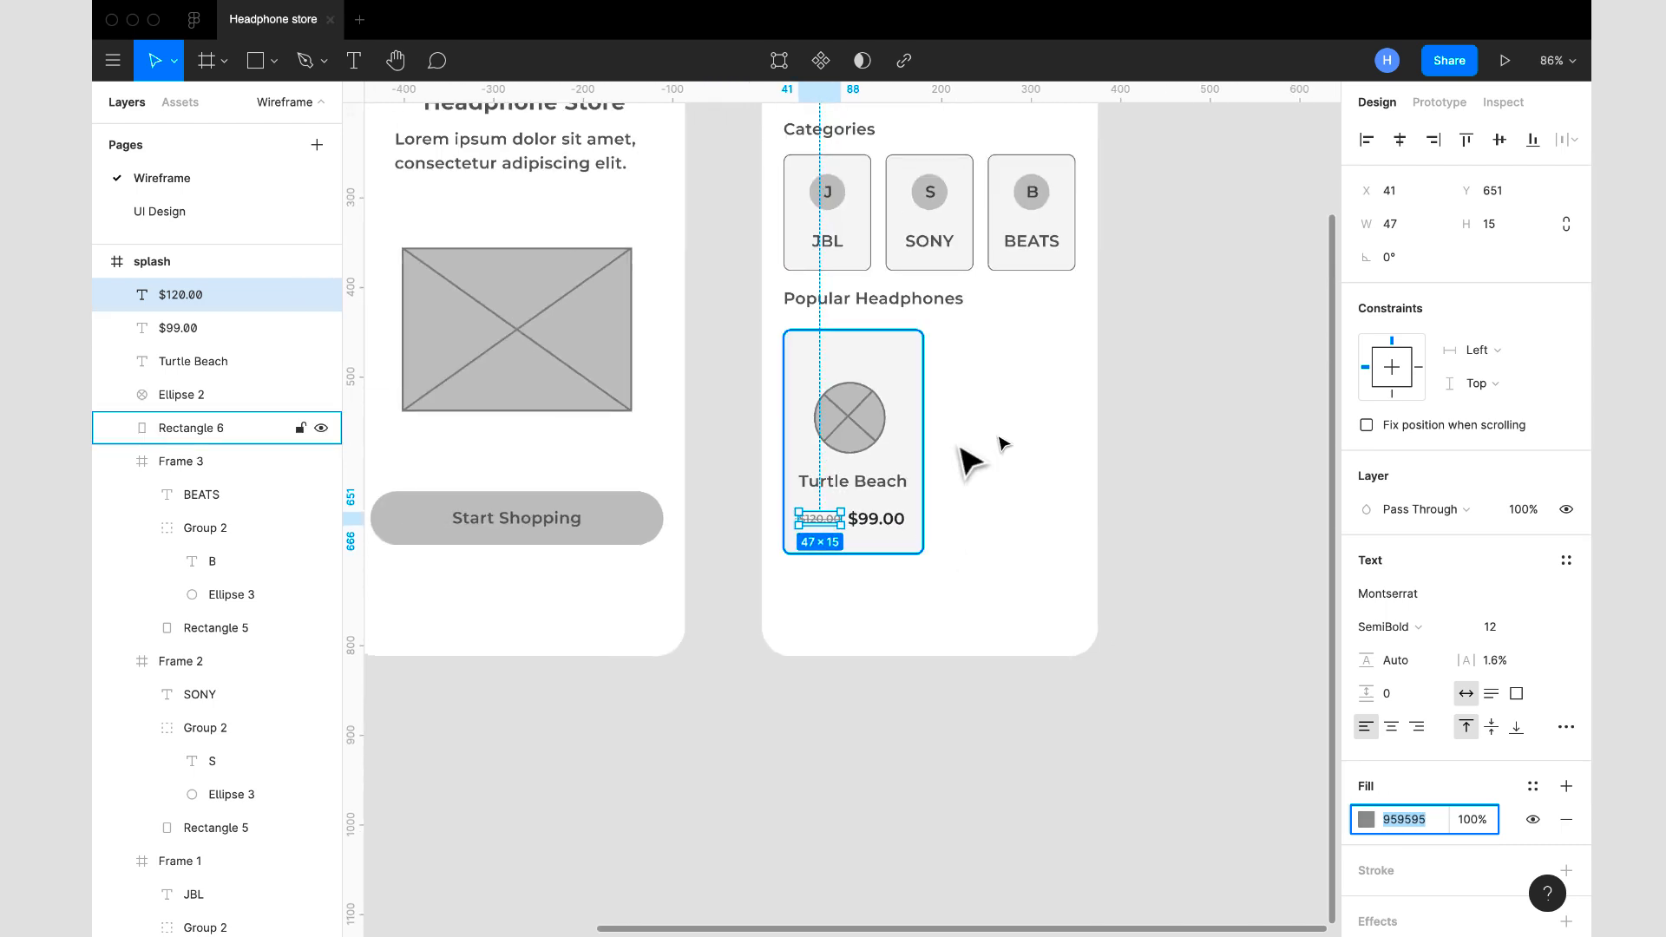
click(1056, 476)
scroll(1058, 479, down, 4)
scroll(1060, 482, up, 2)
scroll(1060, 481, right, 1)
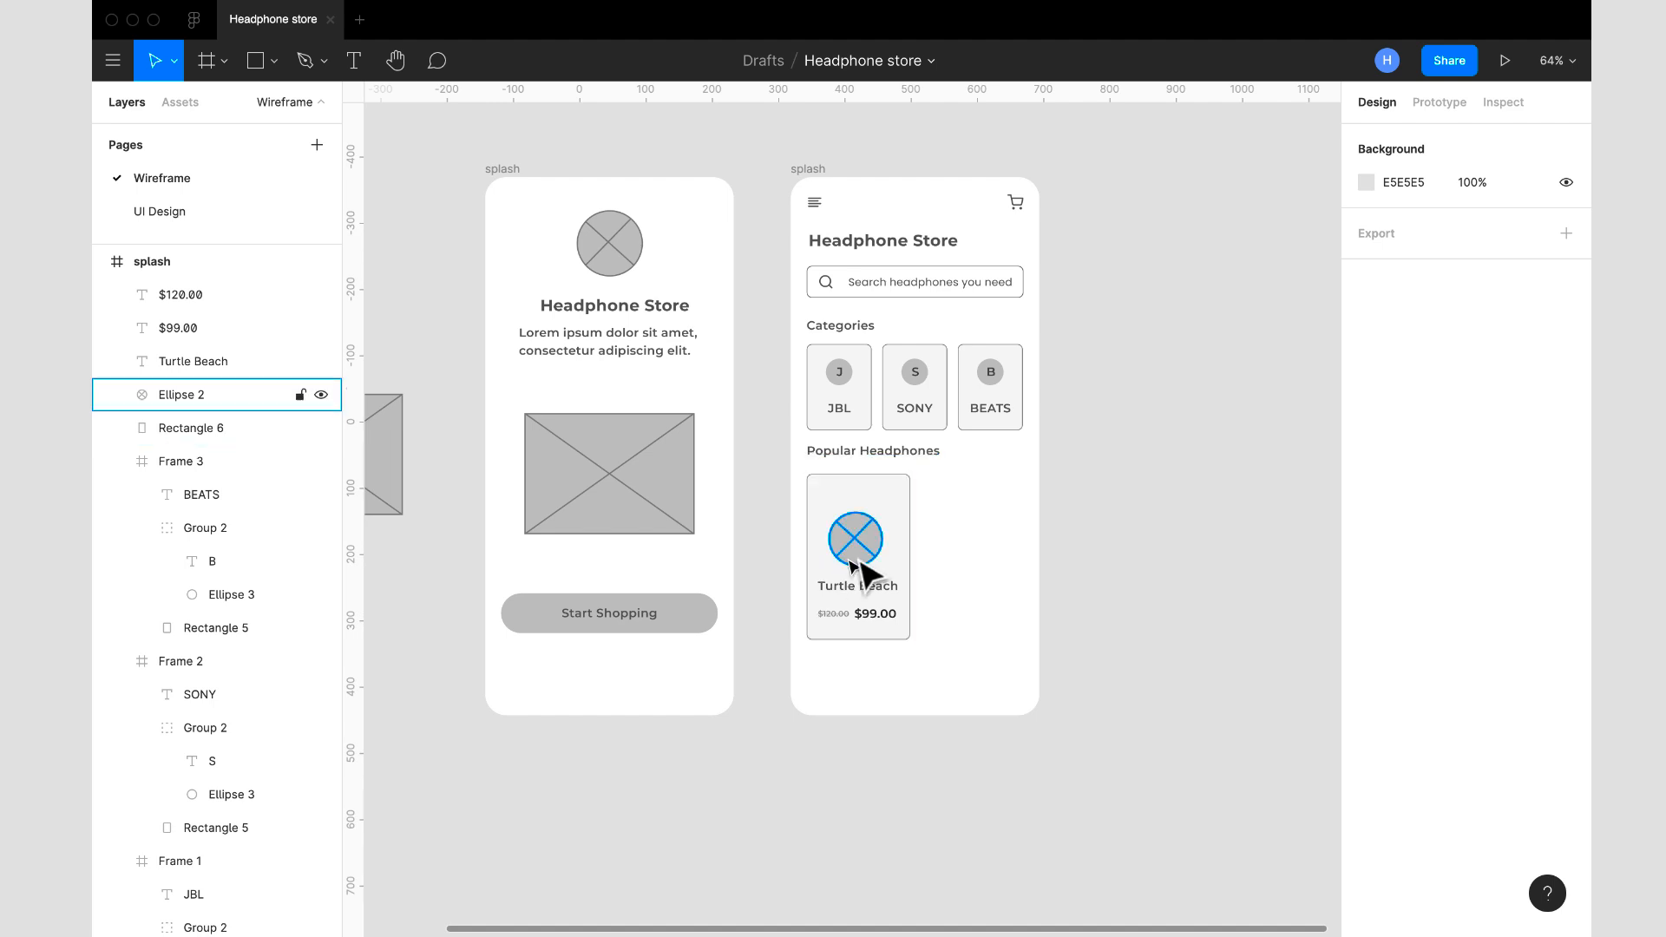
mouse_move(869, 550)
mouse_down()
mouse_move(859, 521)
mouse_move(867, 579)
mouse_move(859, 543)
mouse_up()
- Align the $120.00 and $99.00 prices on their vertical centers and group them
click(885, 585)
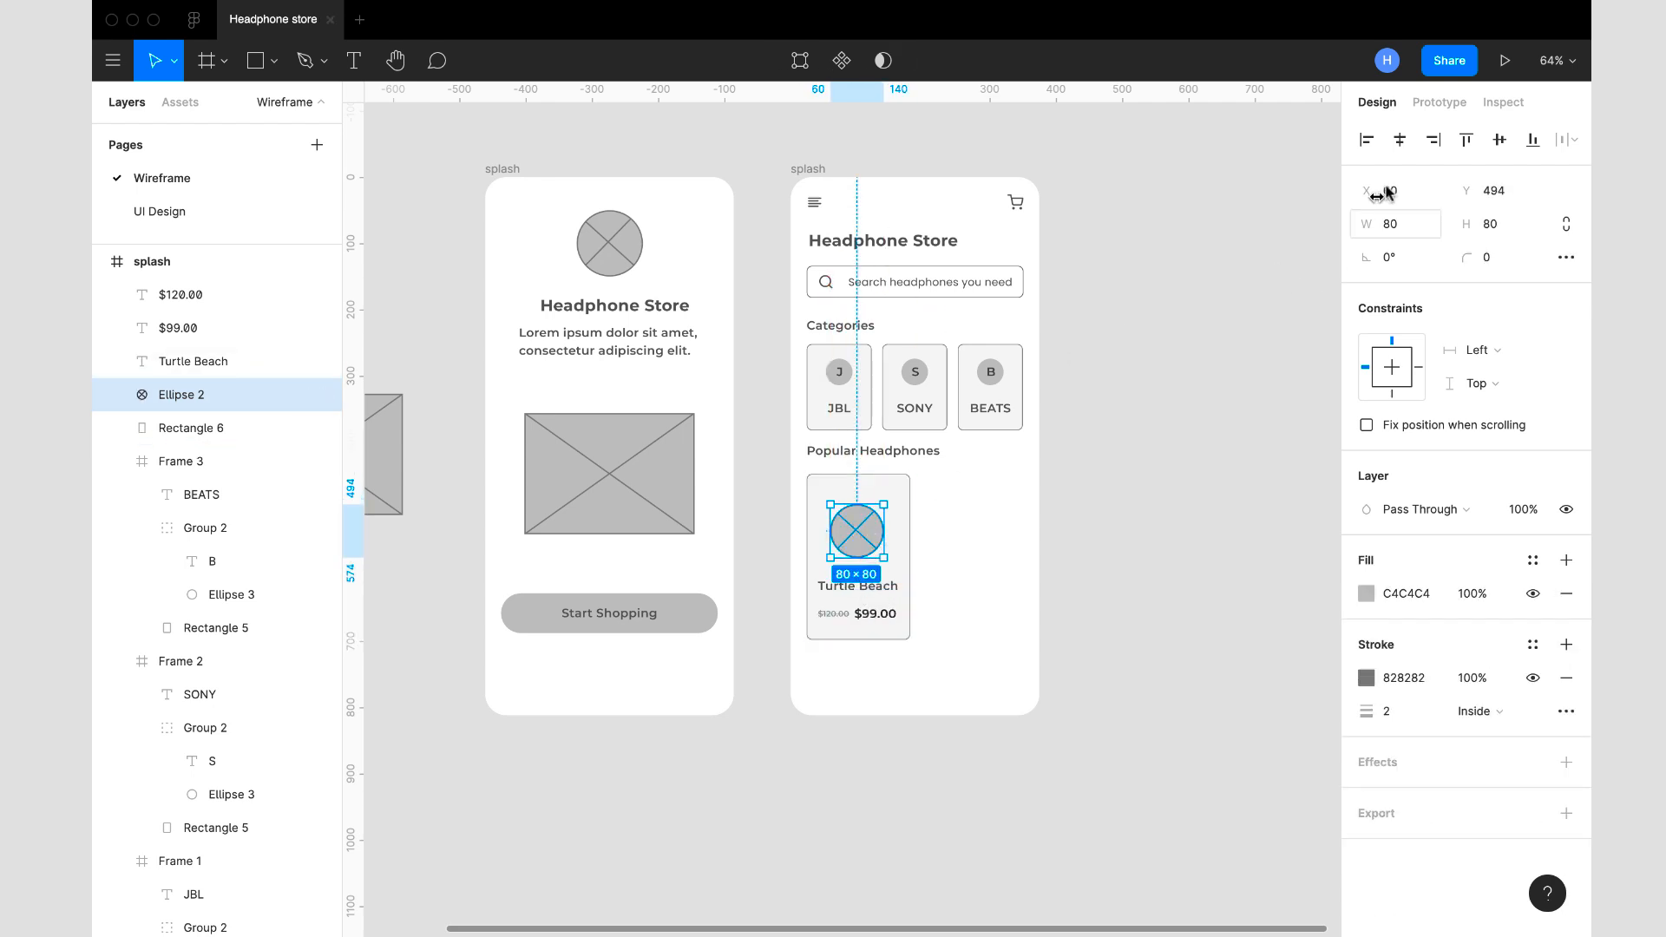
click(883, 587)
scroll(891, 624, up, 5)
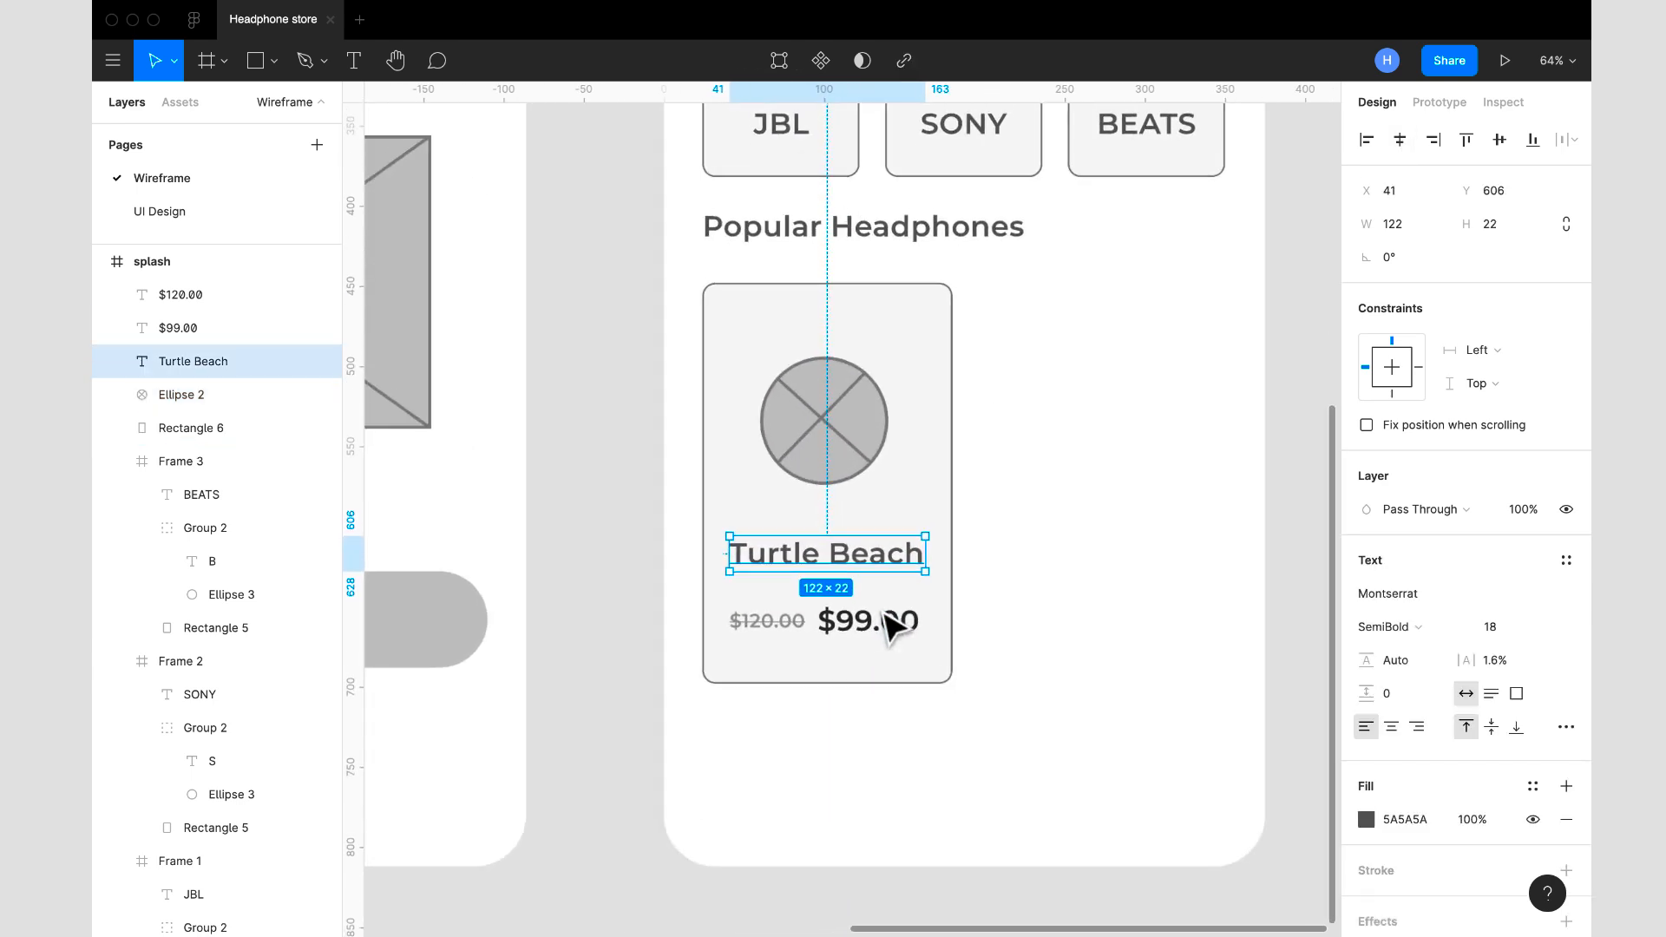
click(891, 641)
shift+click(767, 627)
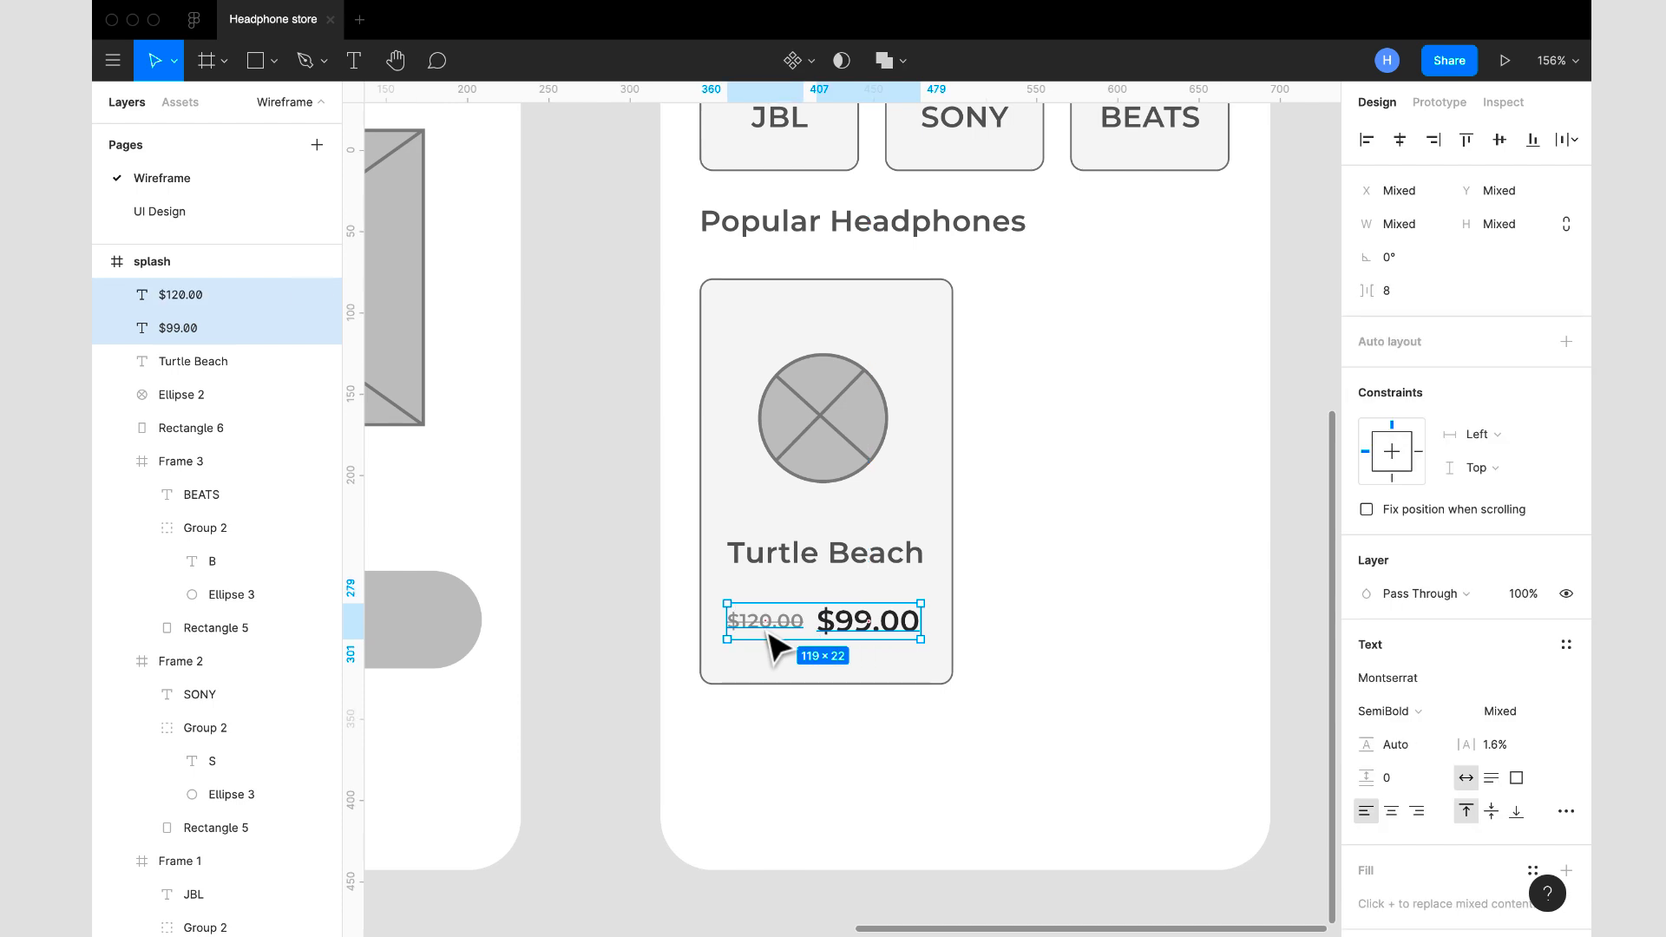
click(1498, 139)
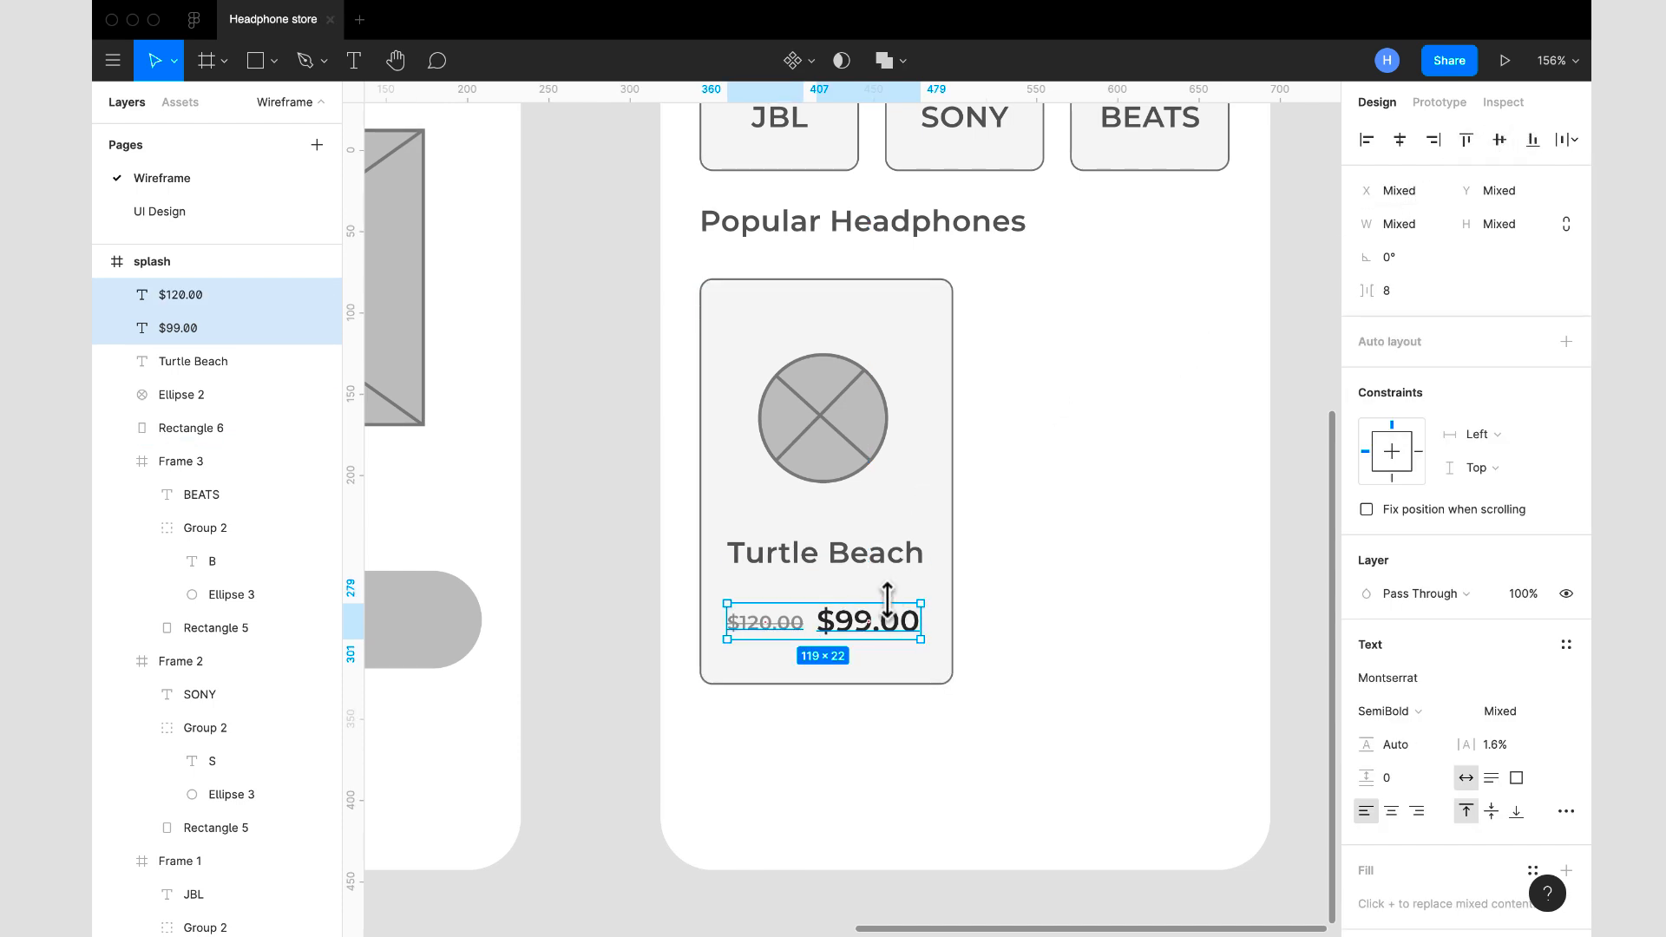
key(ctrl+g)
- Center the price group, Turtle Beach label and image circle on one vertical axis and move them up to the card's middle
shift+click(828, 562)
shift+click(833, 444)
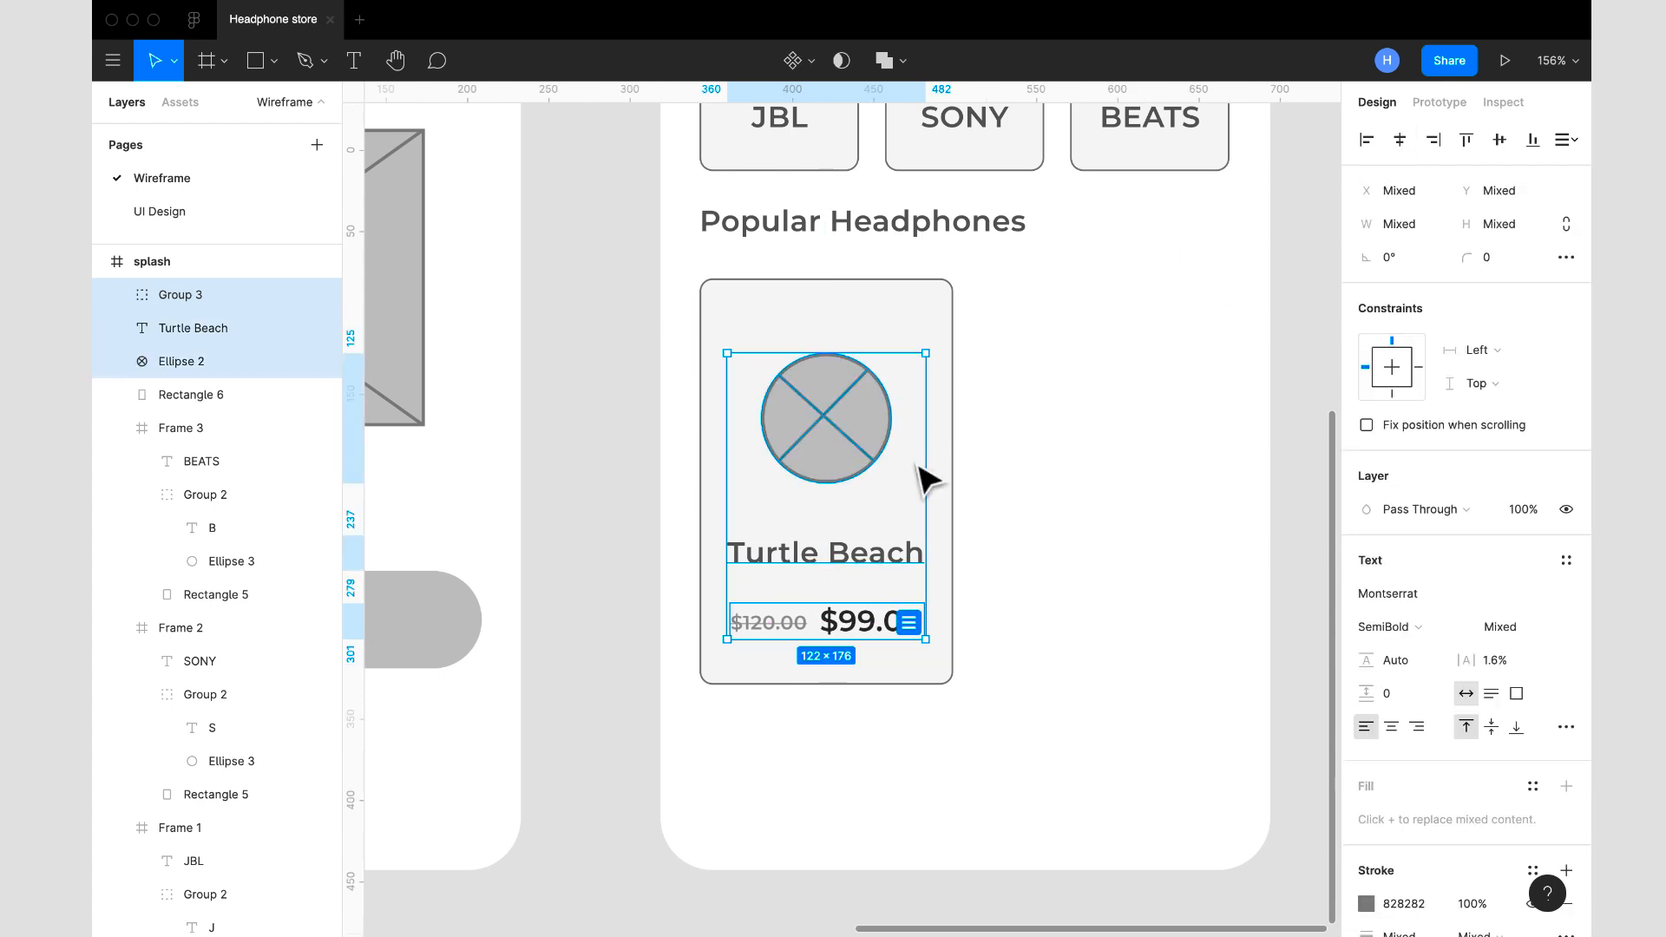
drag(826, 460, 825, 464)
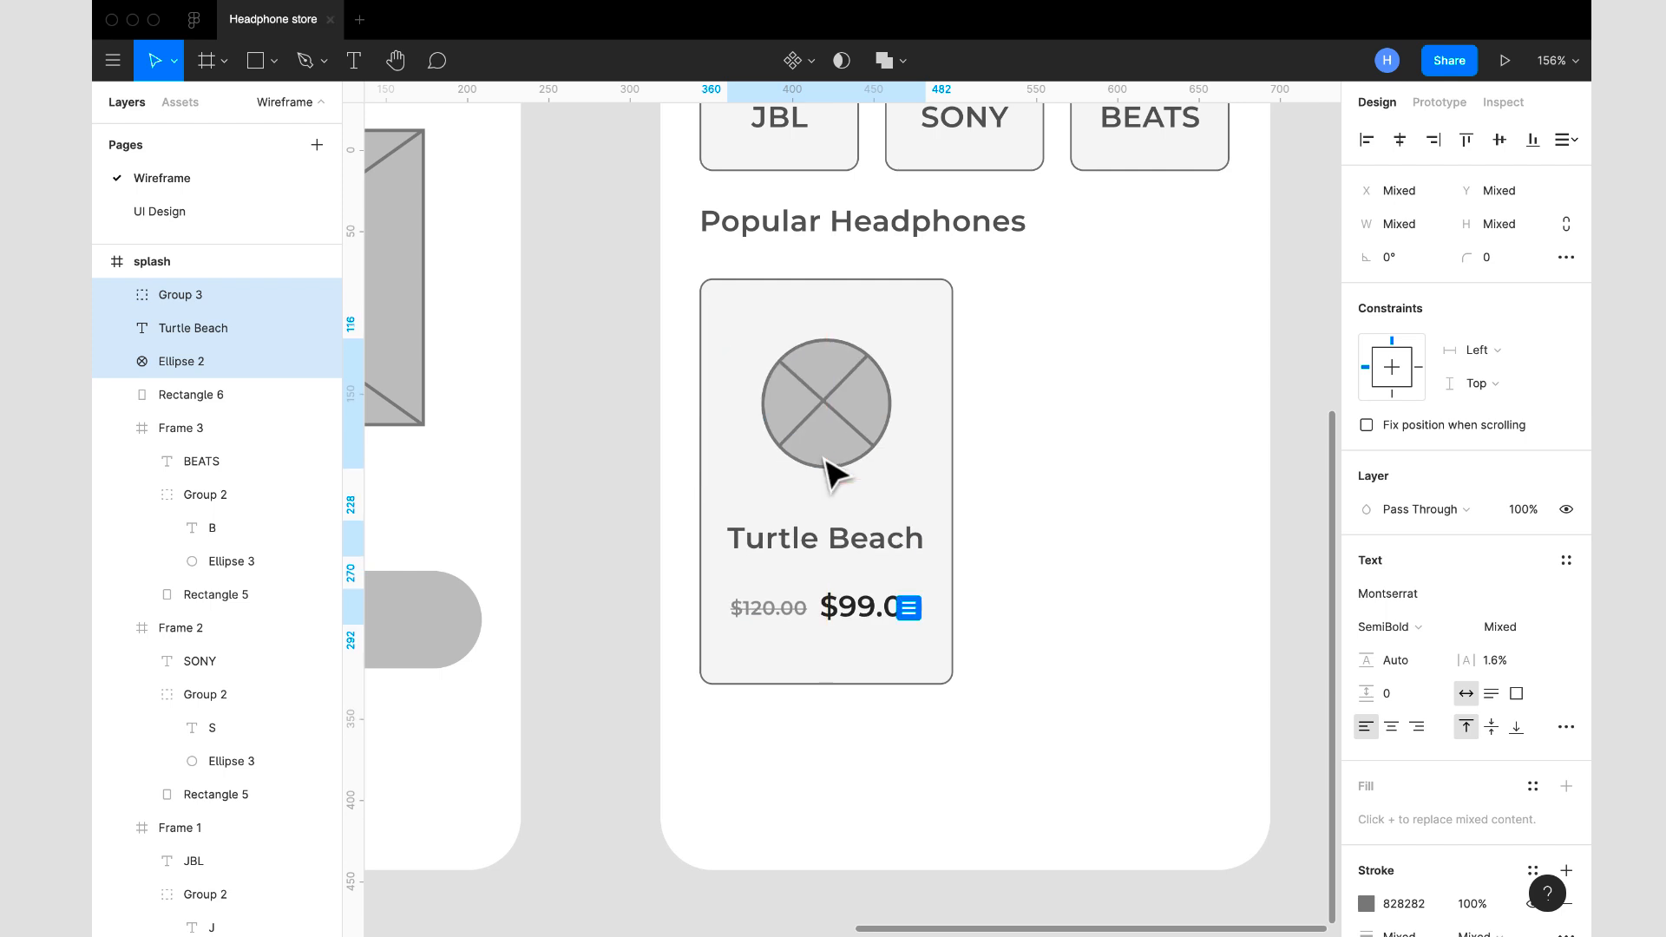
- Add the card rectangle to the selected image, name and prices and wrap them all in one frame
shift+click(940, 313)
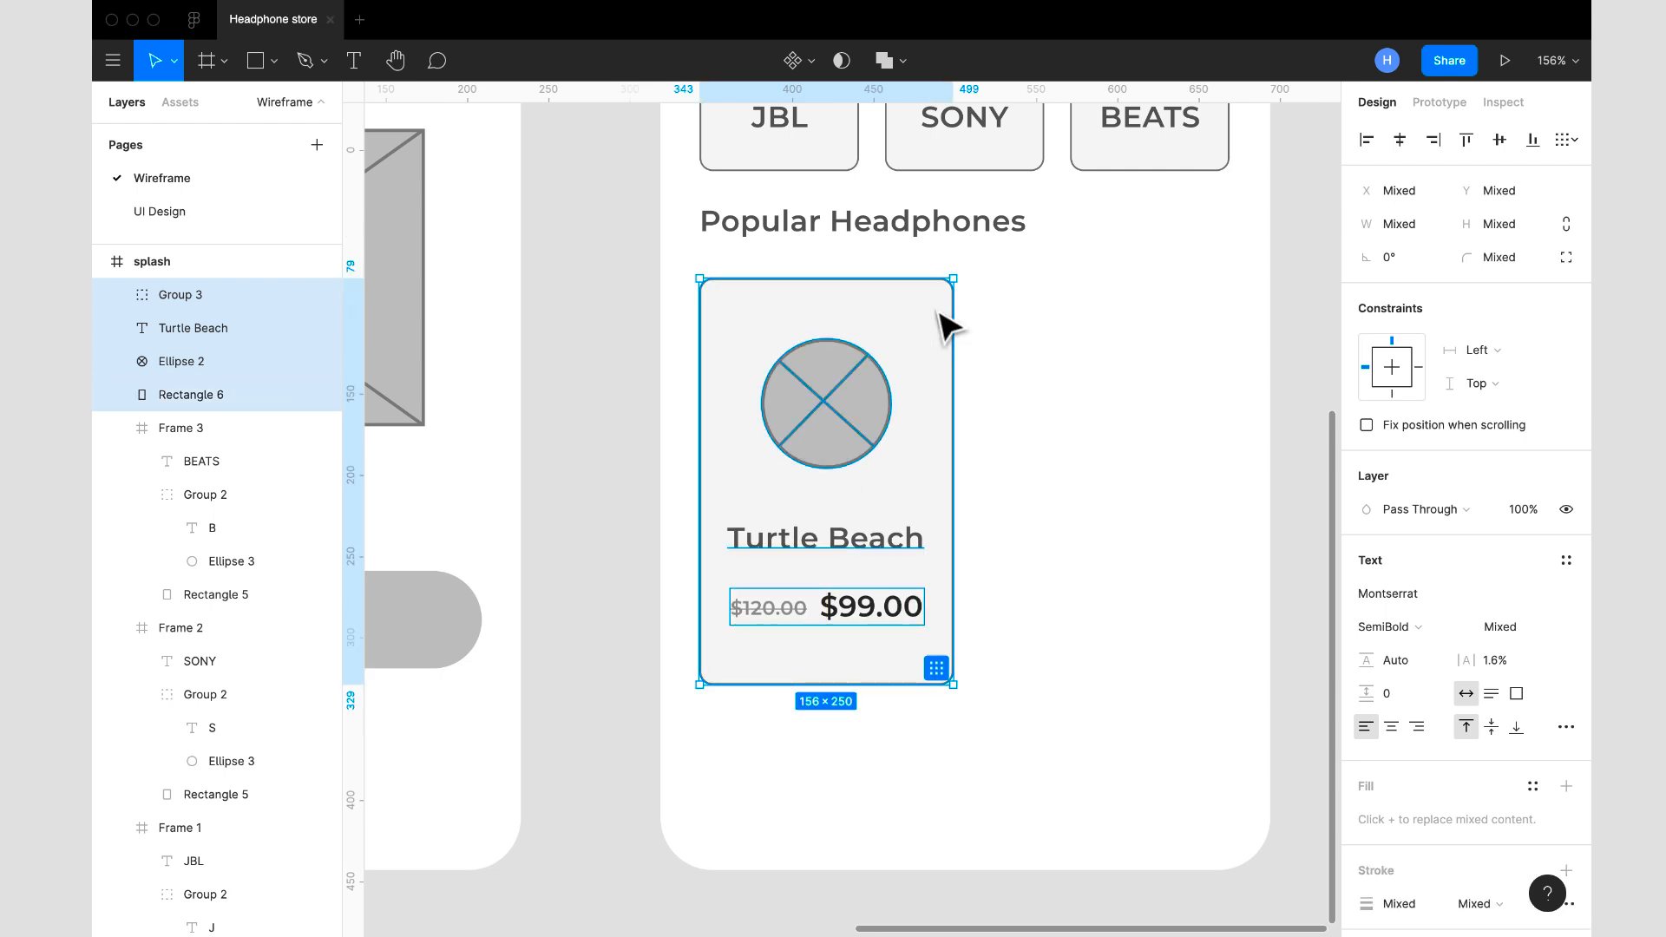
right_click(885, 323)
click(952, 544)
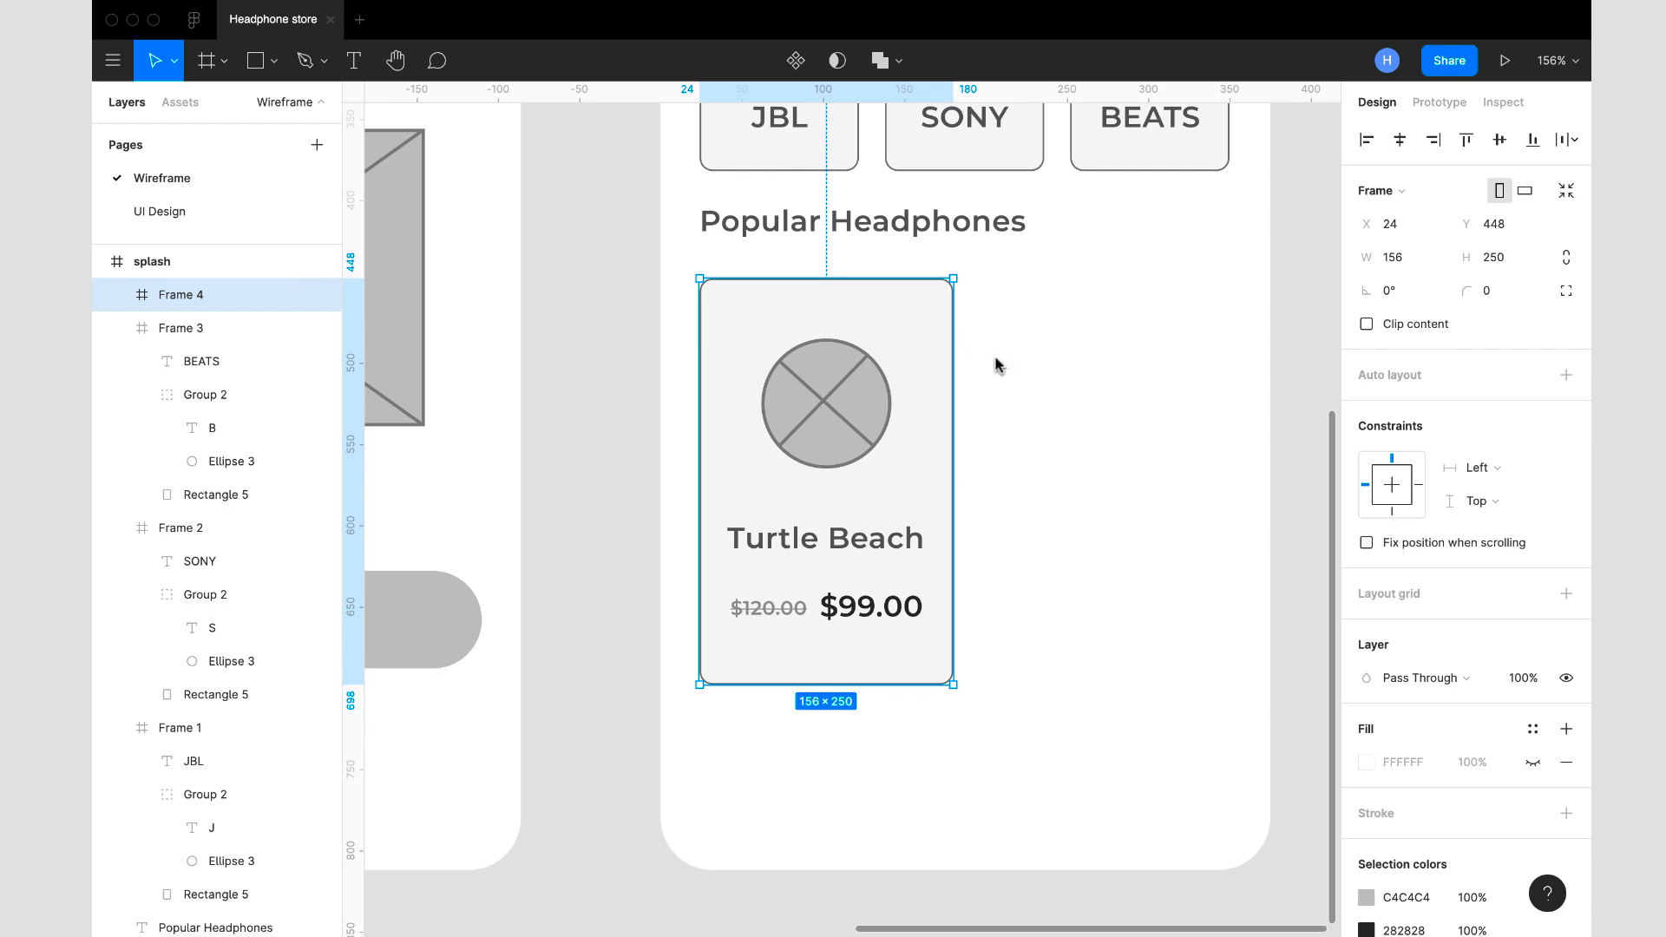
right_click(1002, 284)
scroll(1002, 284, down, 5)
mouse_move(1132, 295)
click(1182, 252)
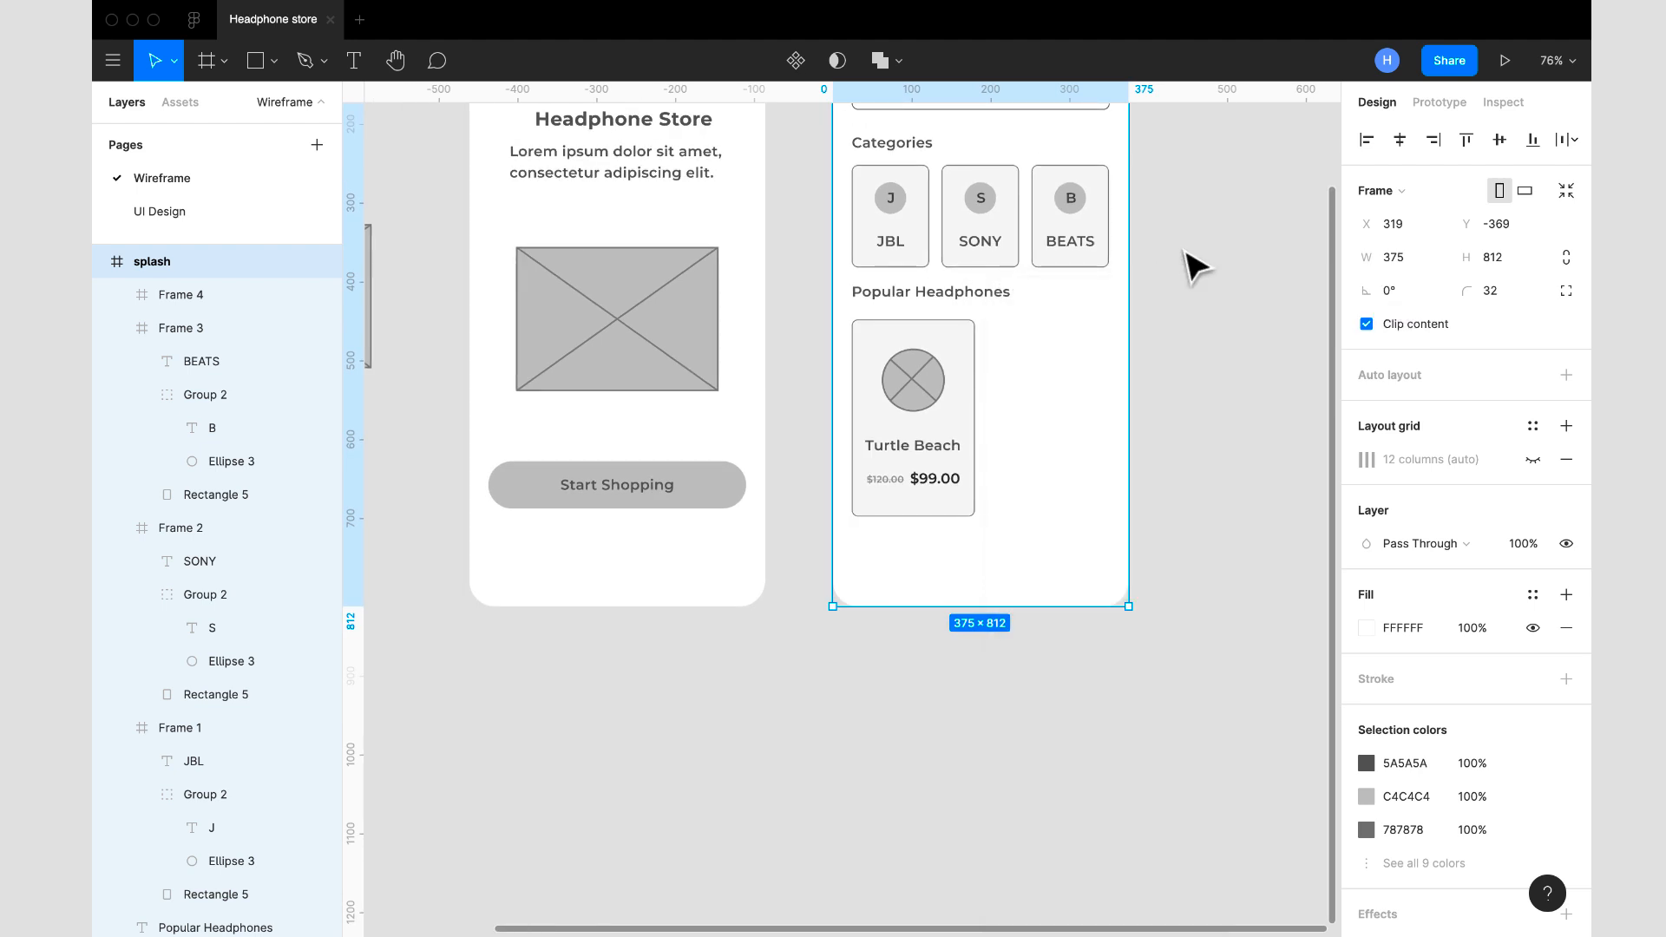
- Shift the Popular Headphones heading and product card slightly down, then nudge the card up to Y 453
scroll(1157, 289, down, 2)
scroll(1156, 289, up, 2)
scroll(1157, 289, right, 1)
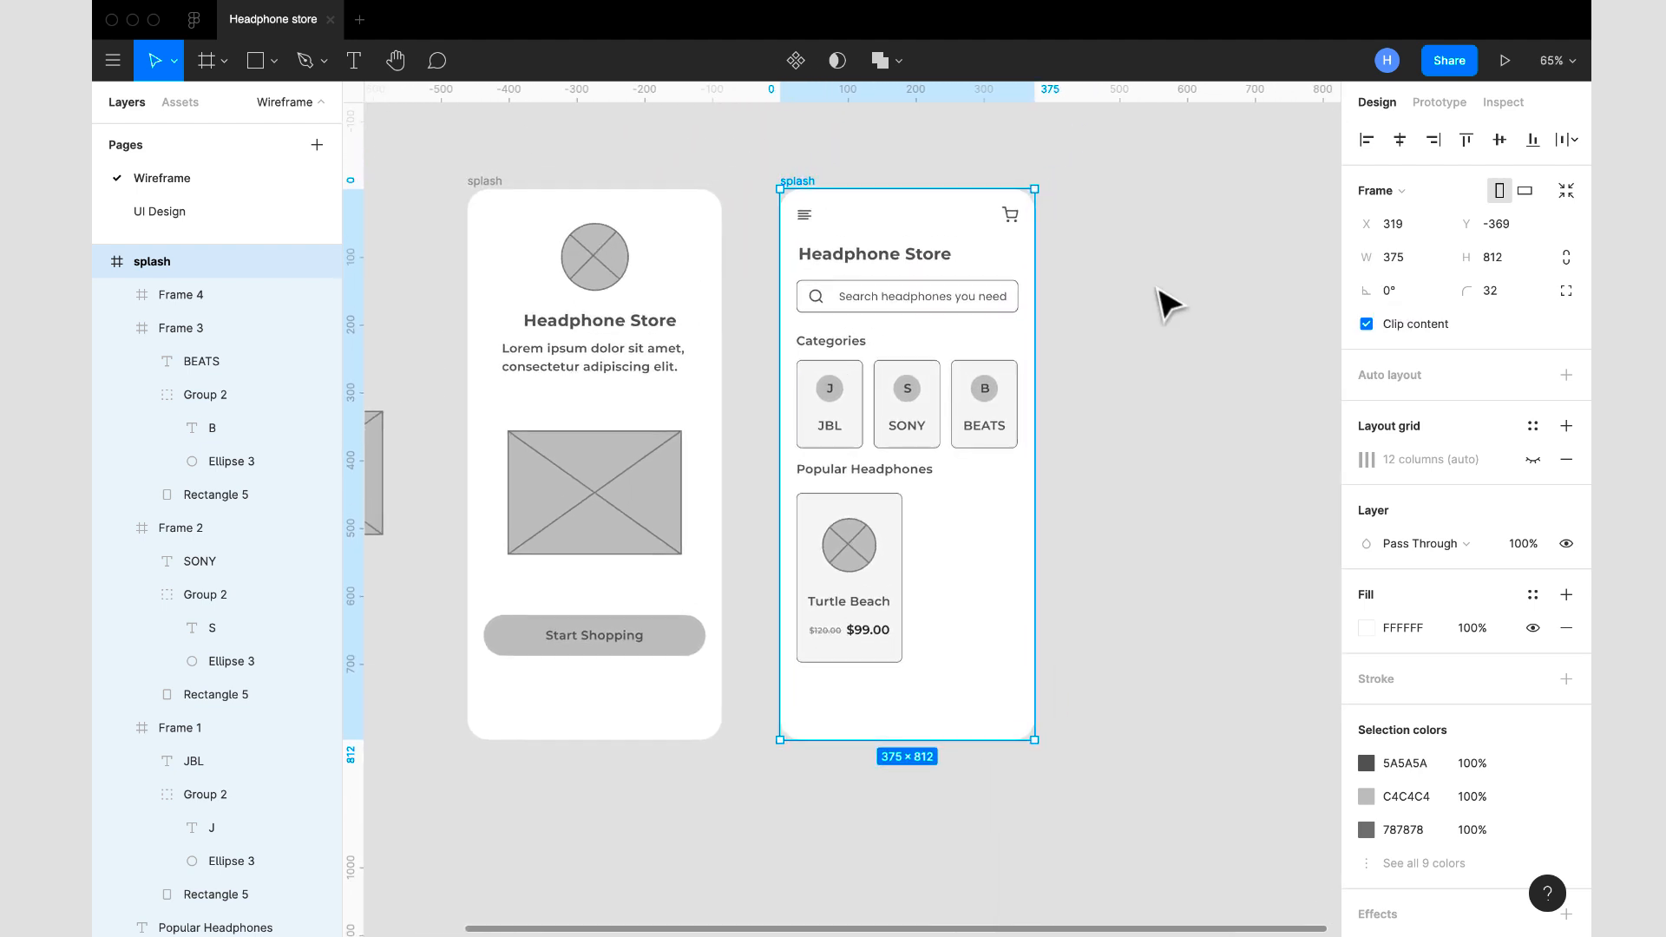
click(900, 504)
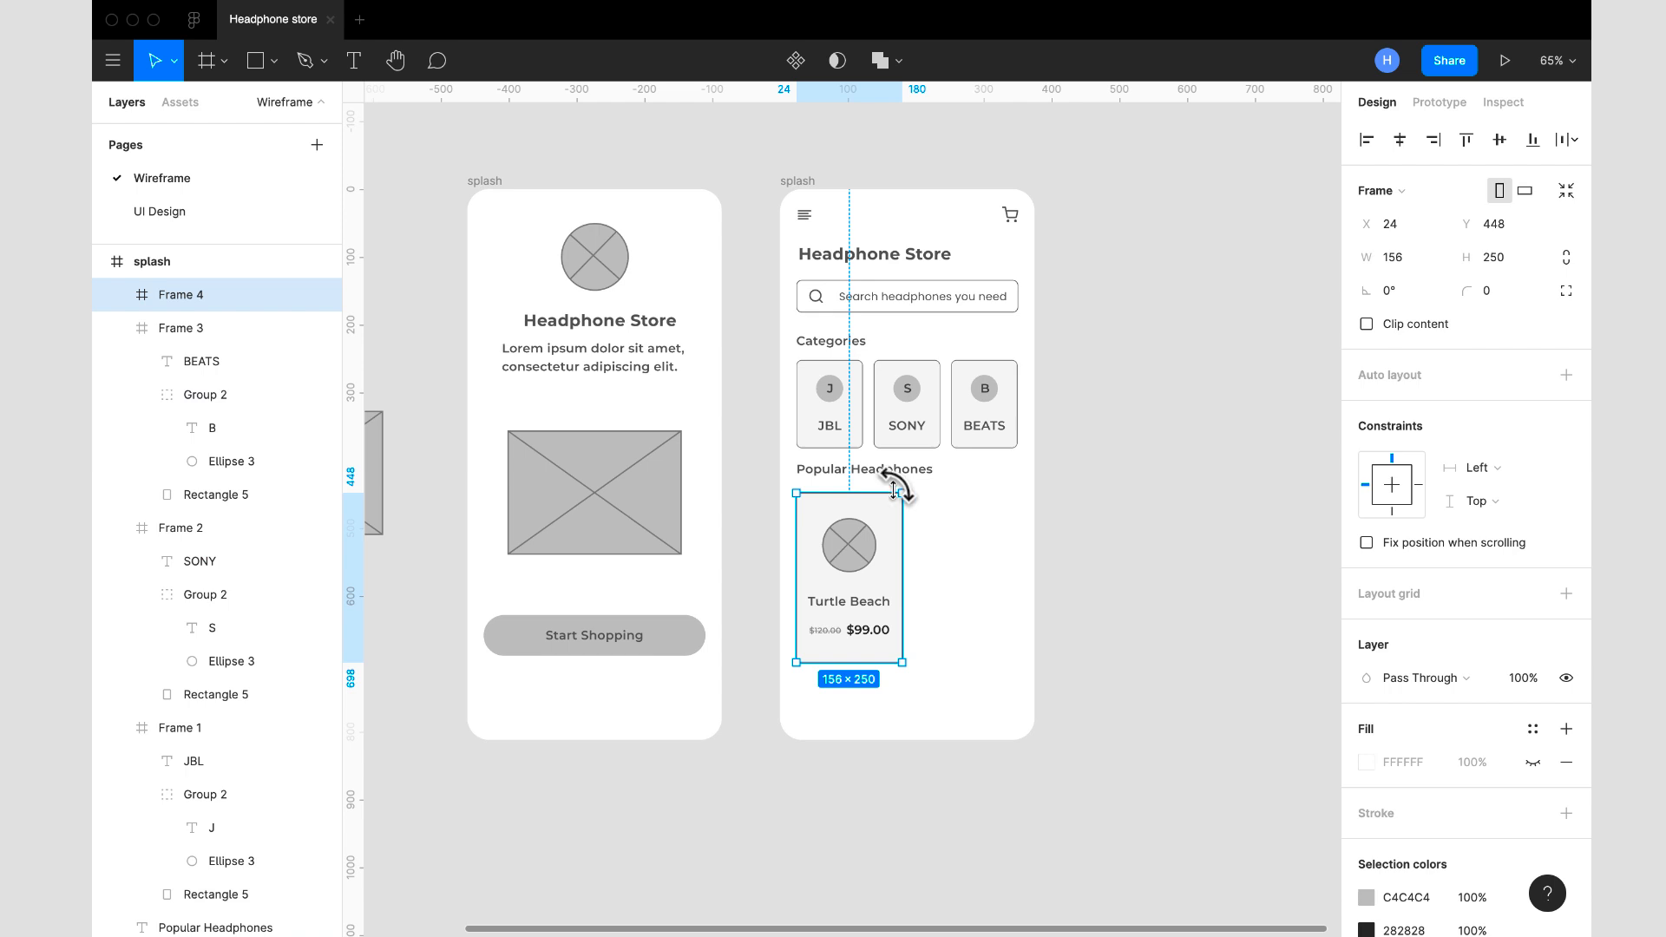
shift+click(901, 475)
drag(899, 481, 901, 488)
click(898, 521)
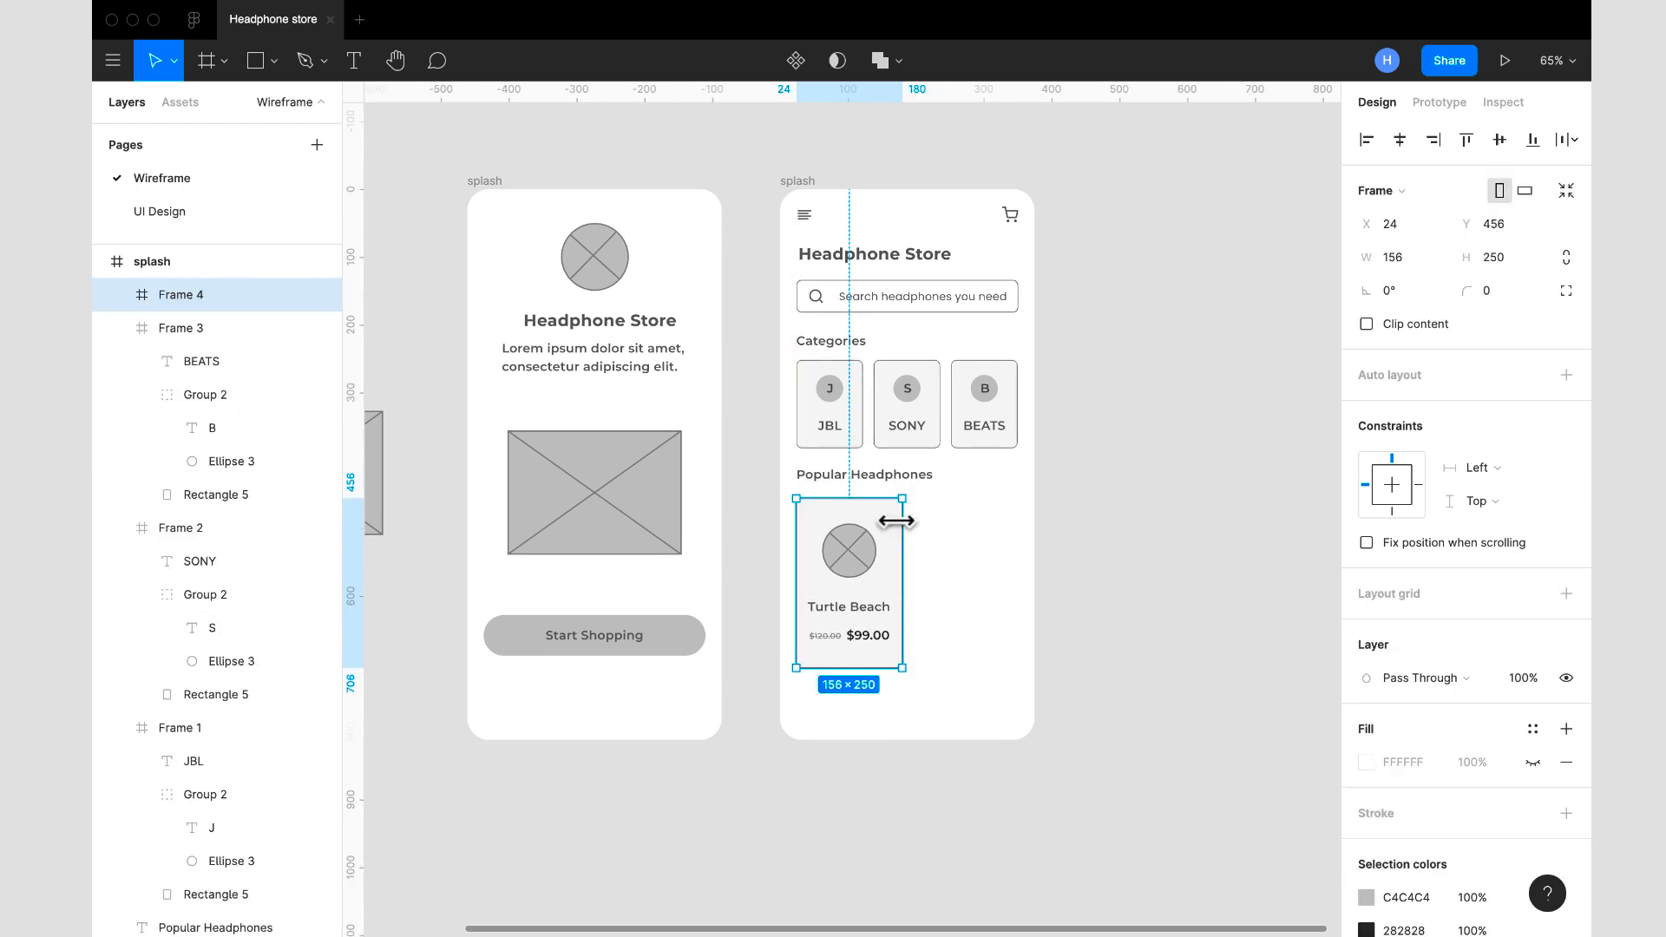
key(Up)
key(Up)
key(Up)
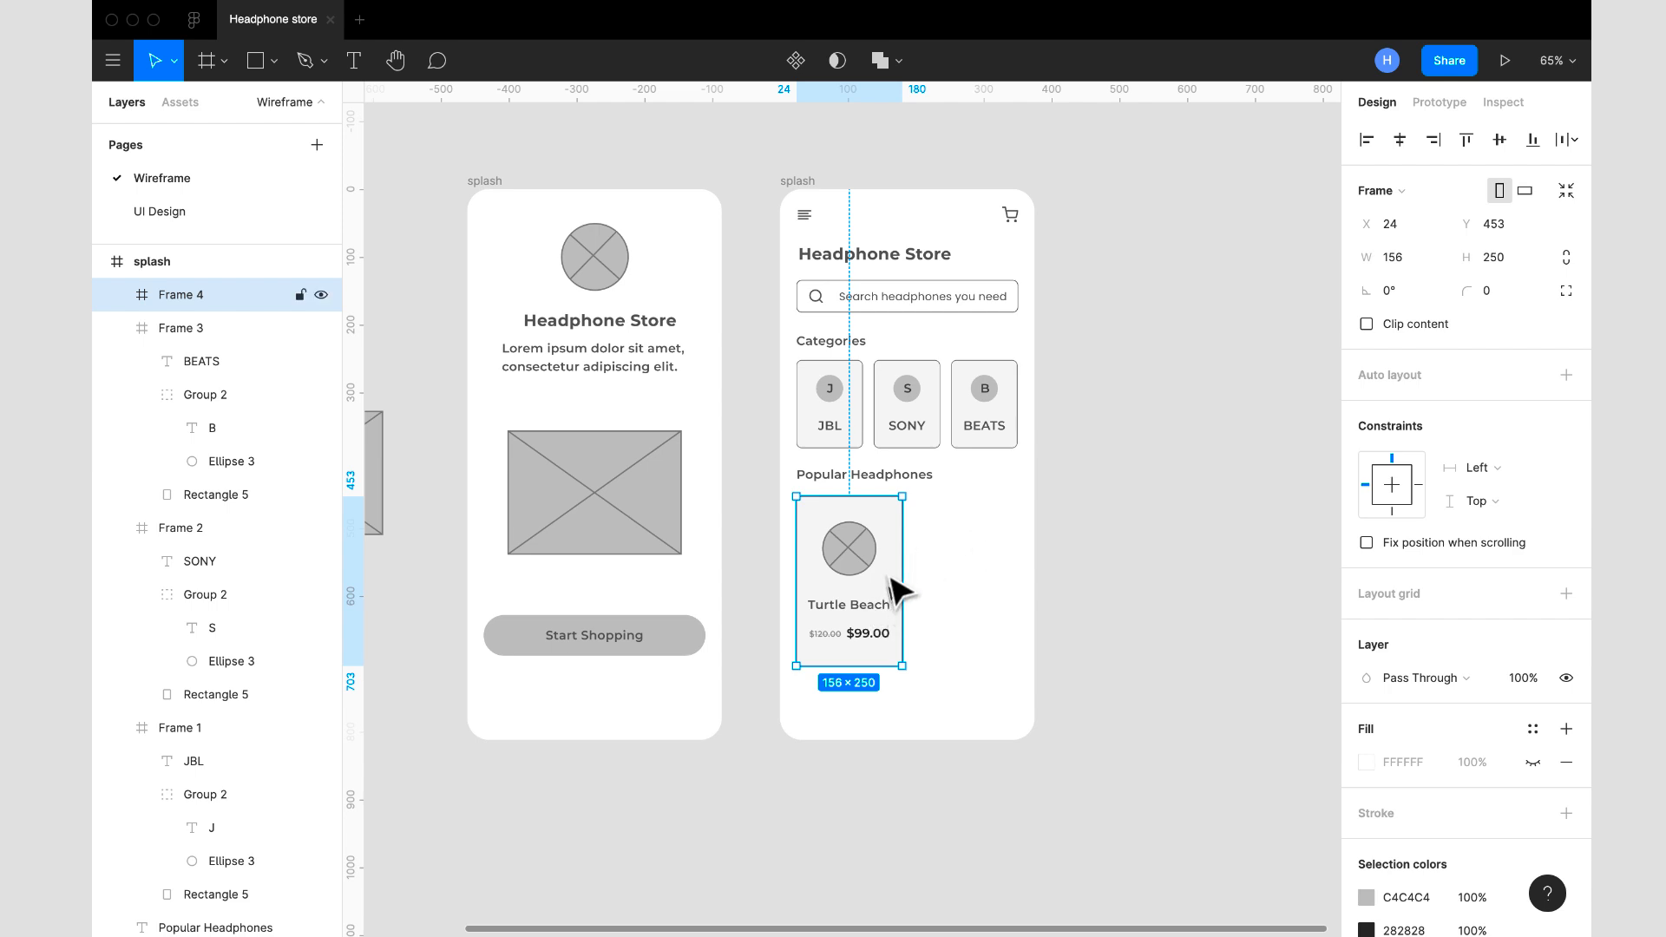
right_click(964, 557)
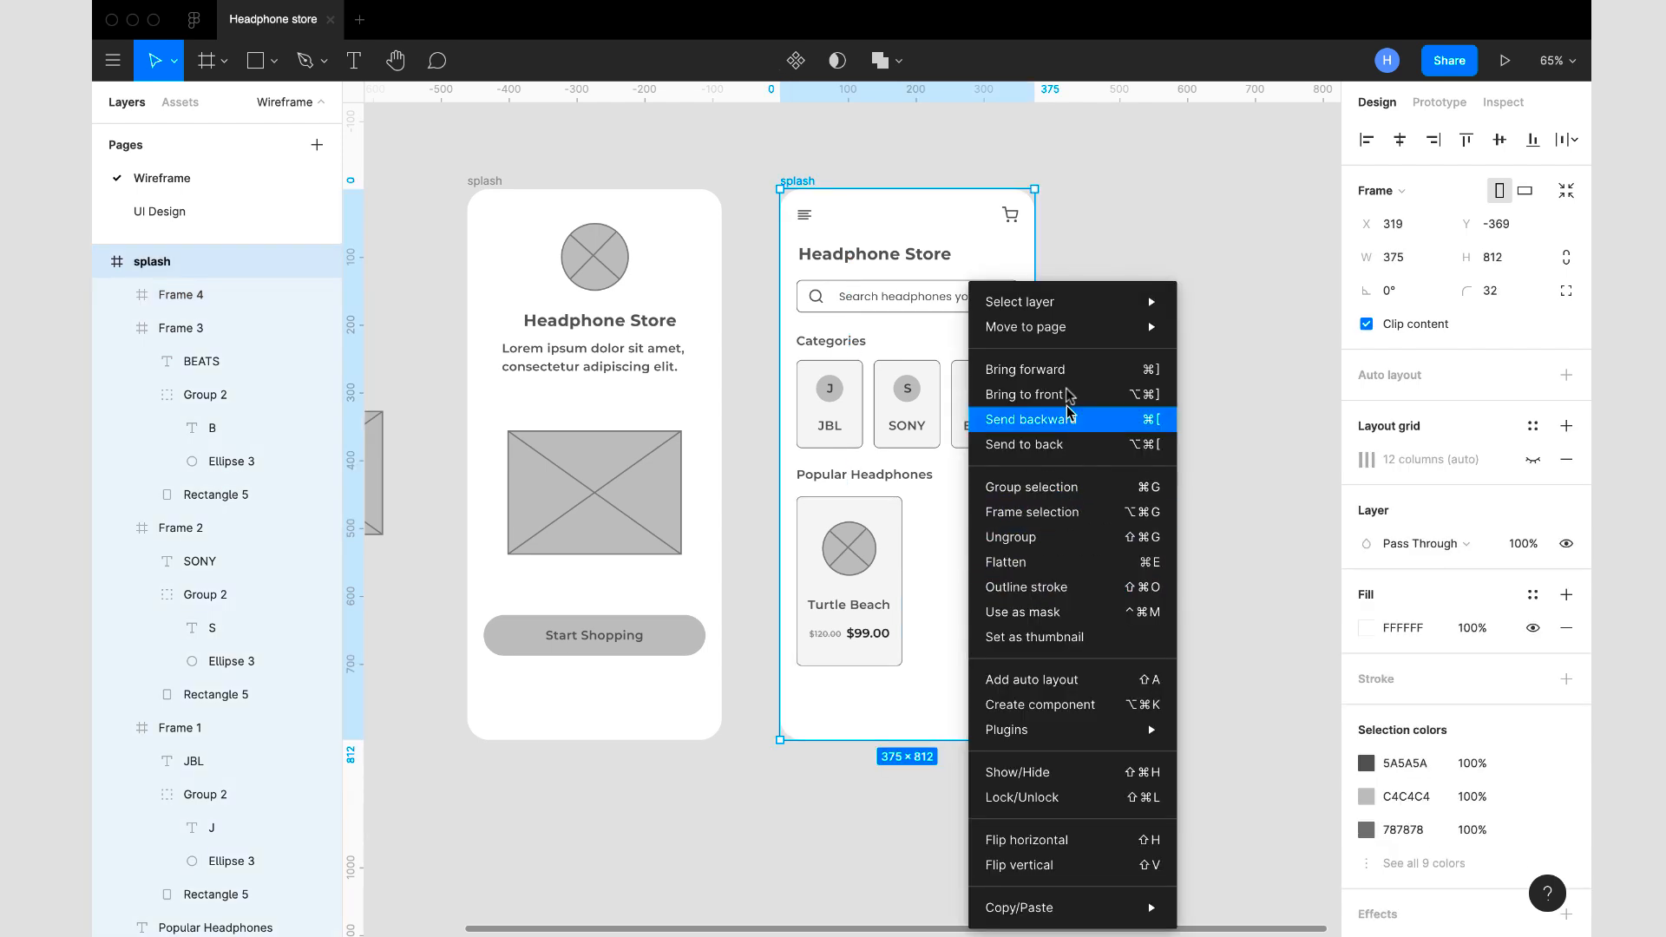
click(1272, 466)
click(1190, 473)
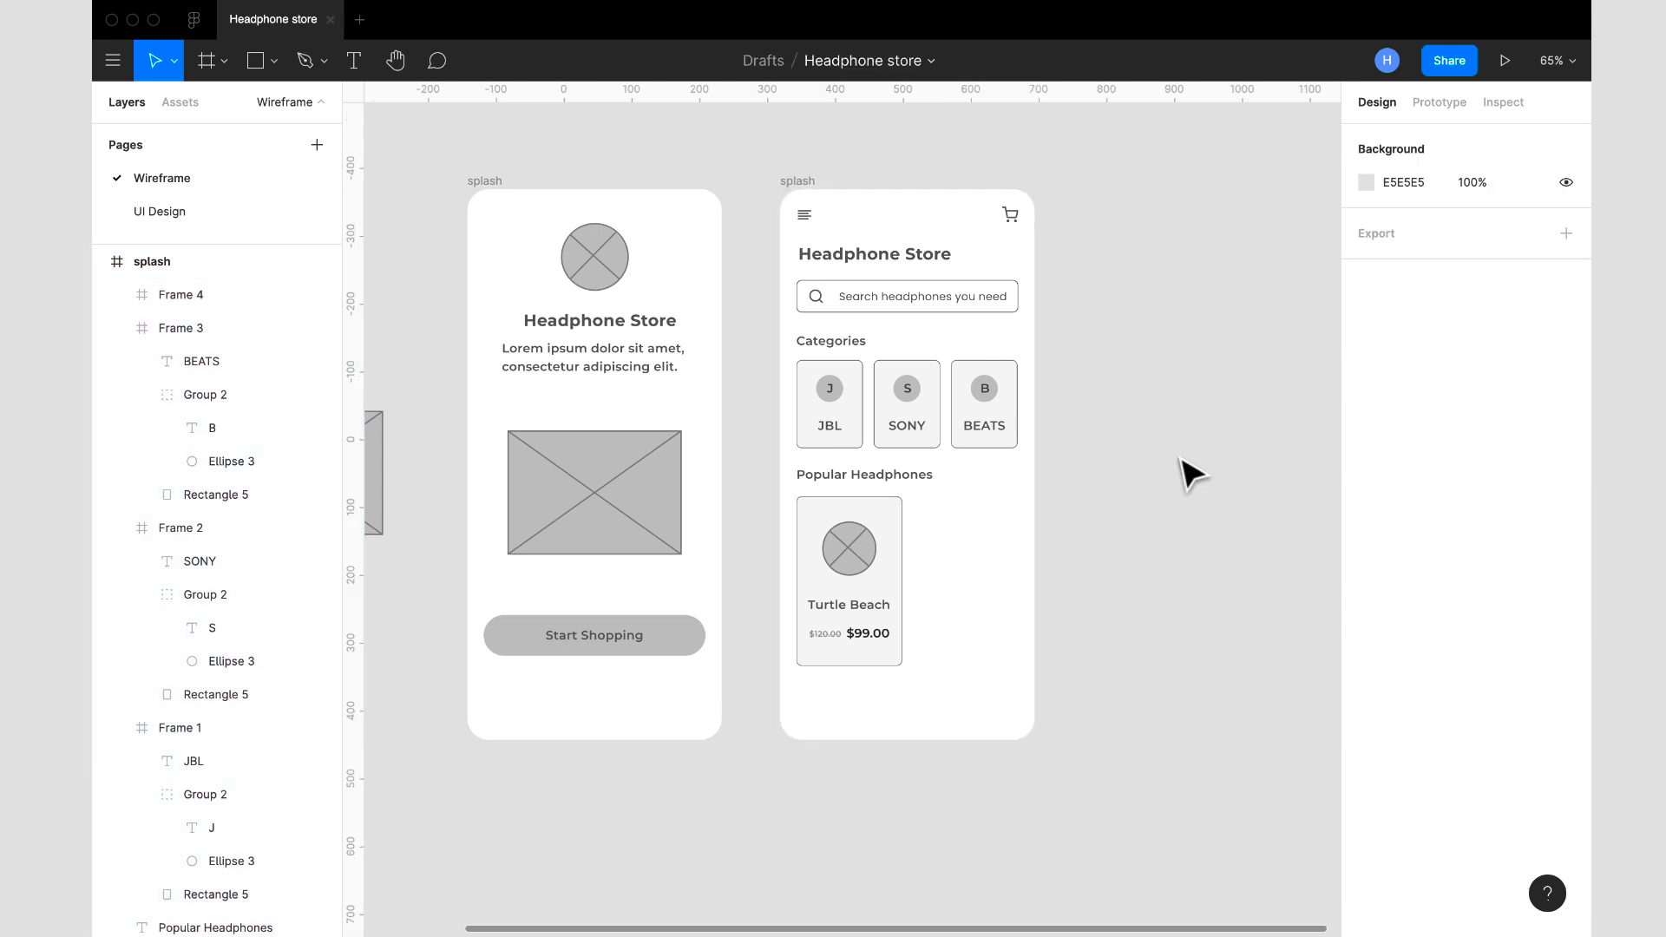
- Open the Feather Icons plugin and dismiss the desktop notification
right_click(1182, 459)
mouse_move(1234, 518)
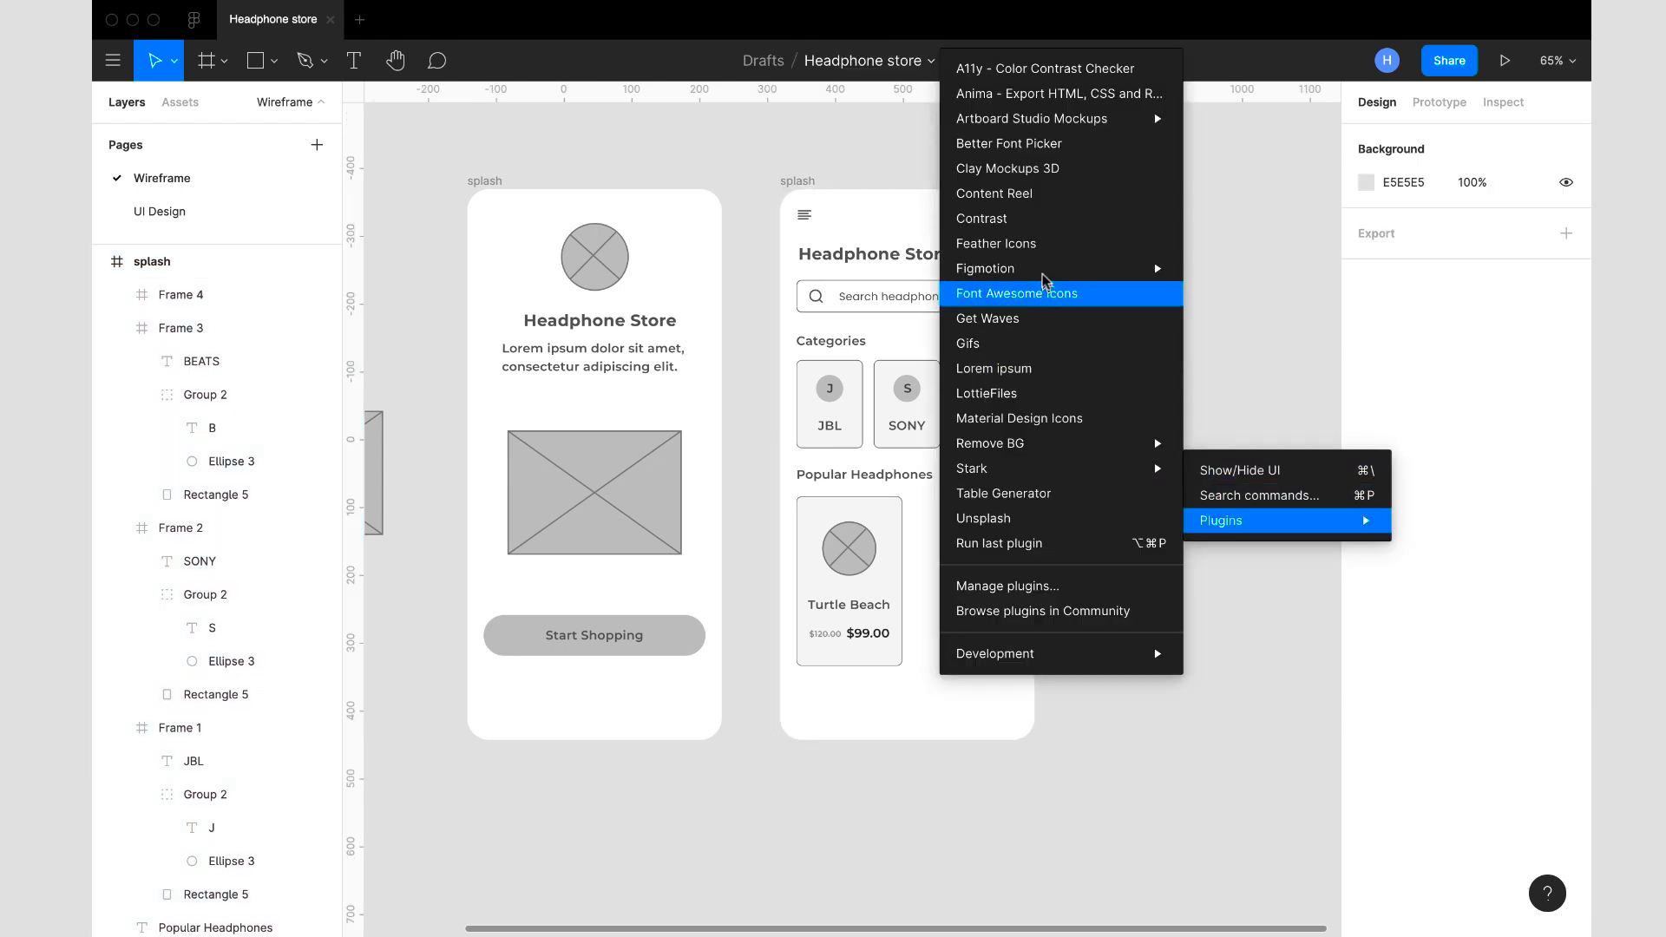
click(1048, 245)
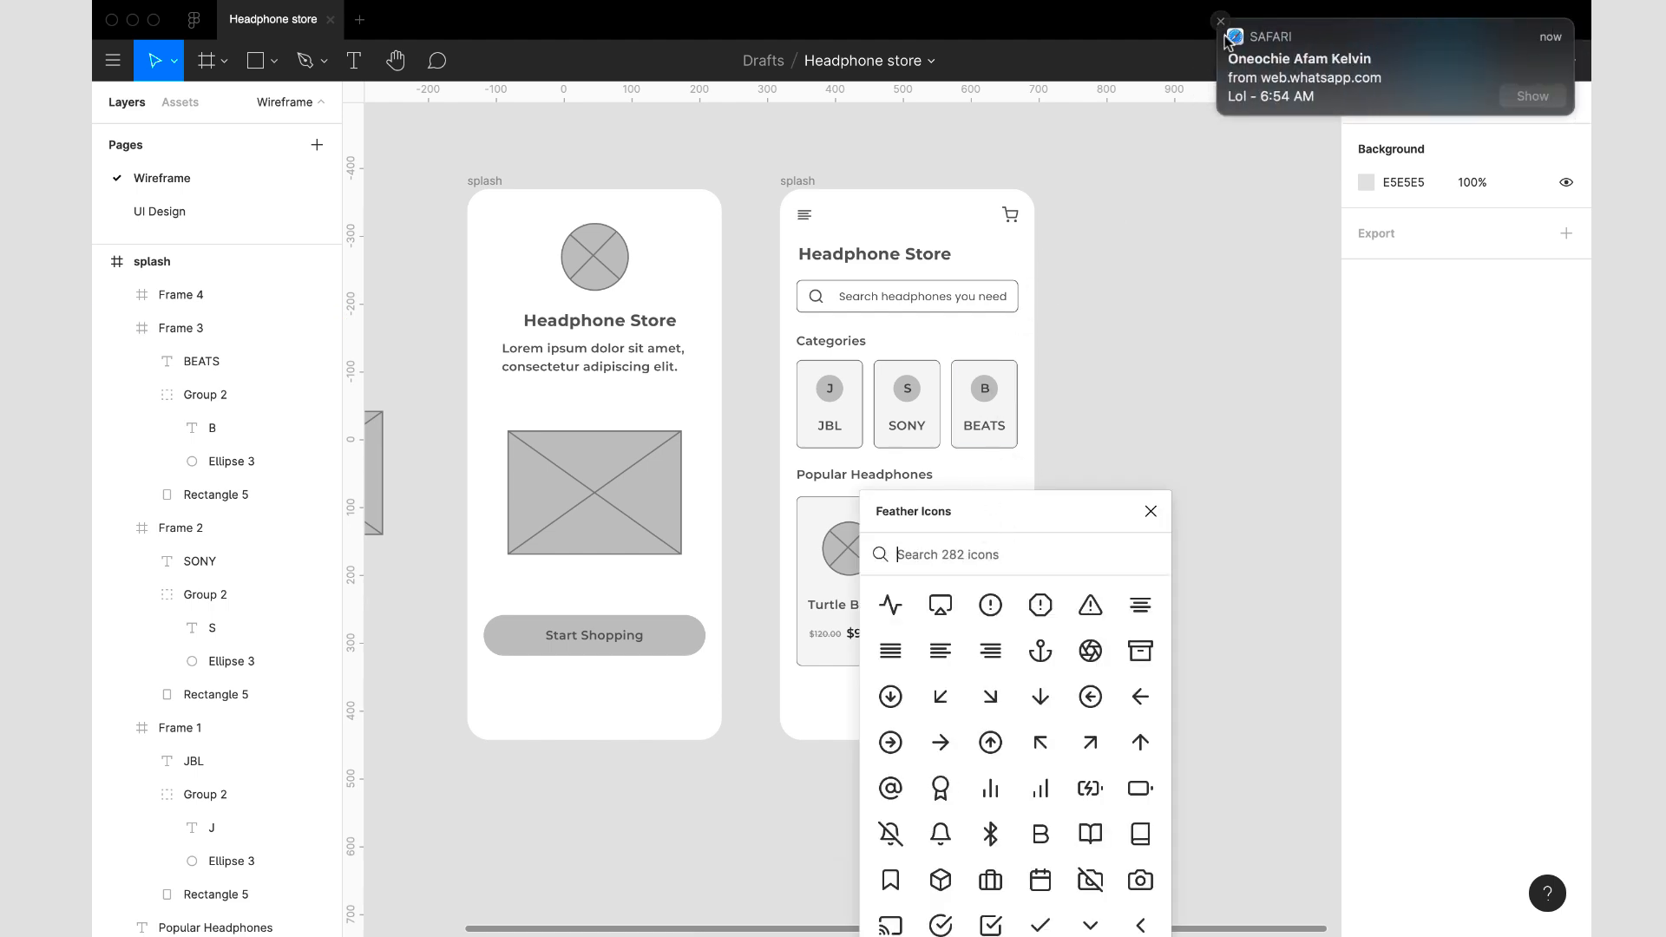
click(1221, 22)
text(fav)
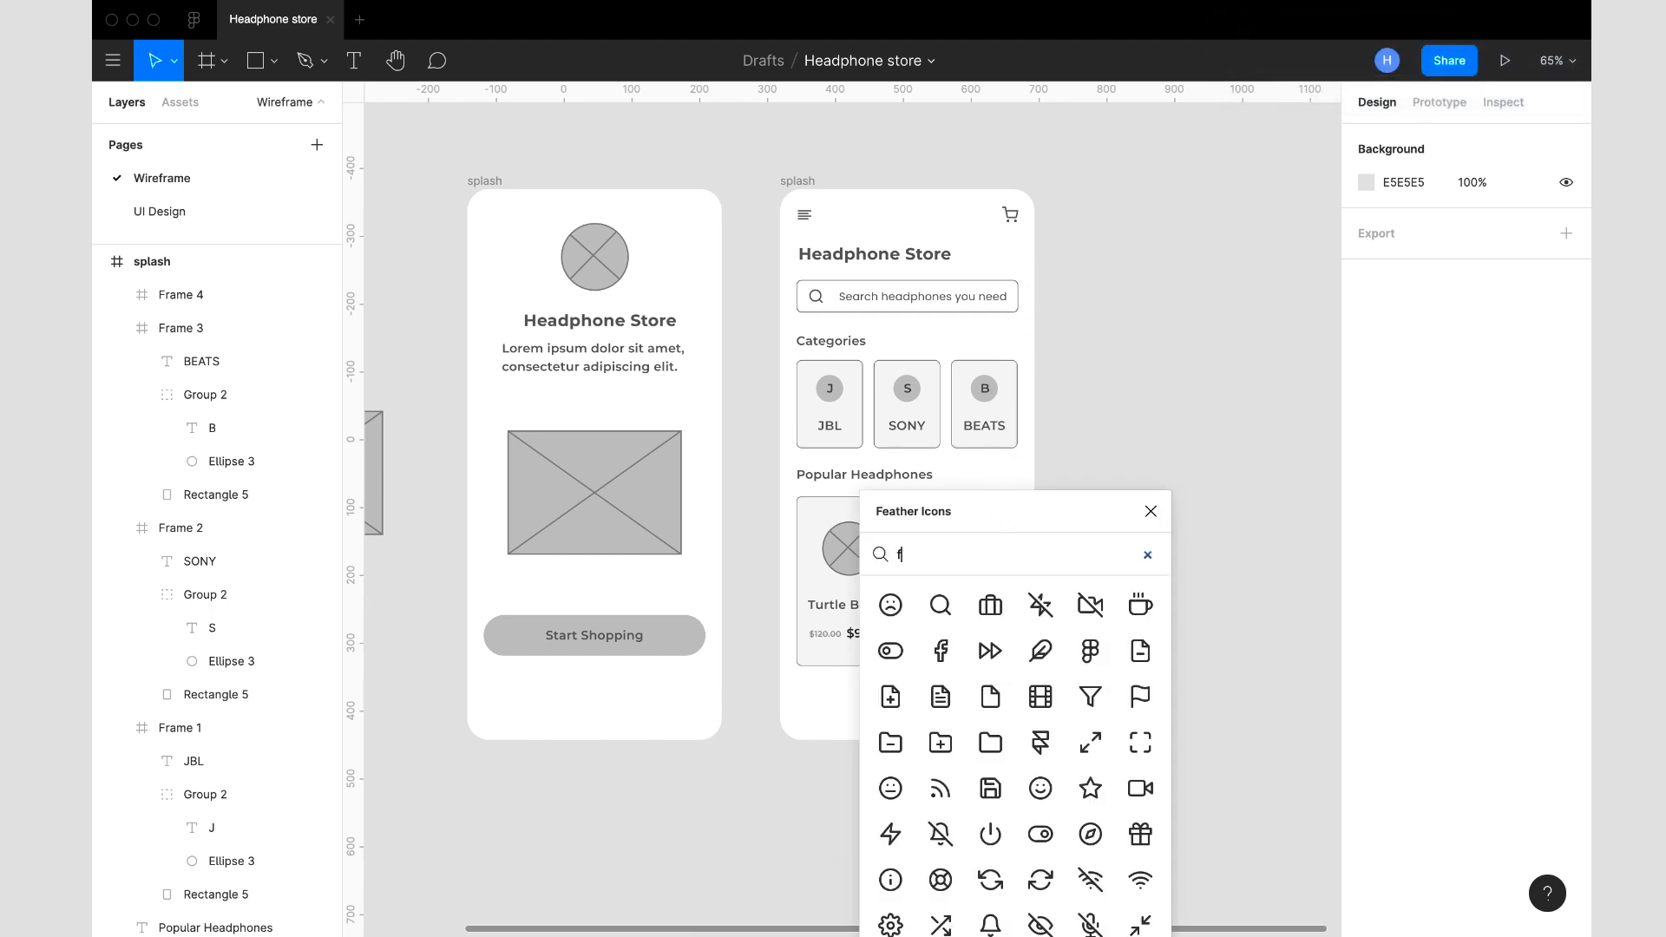
key(BackSpace)
key(BackSpace)
key(BackSpace)
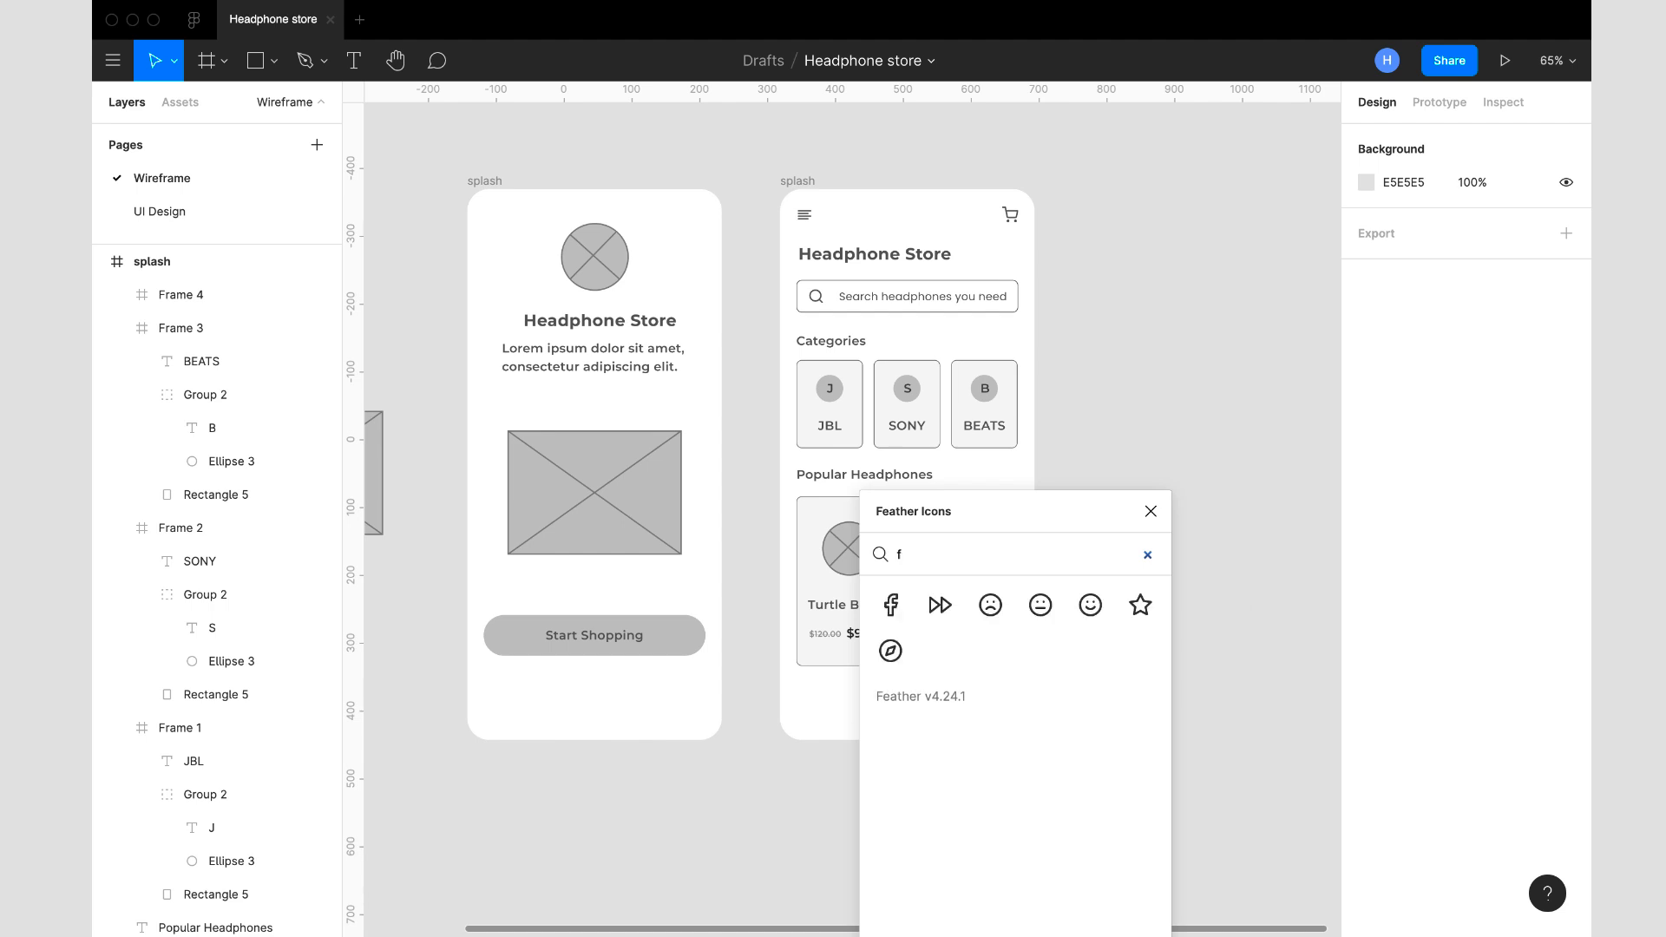
- Search the icon library for "love", insert the heart icon and close the plugin
text(love)
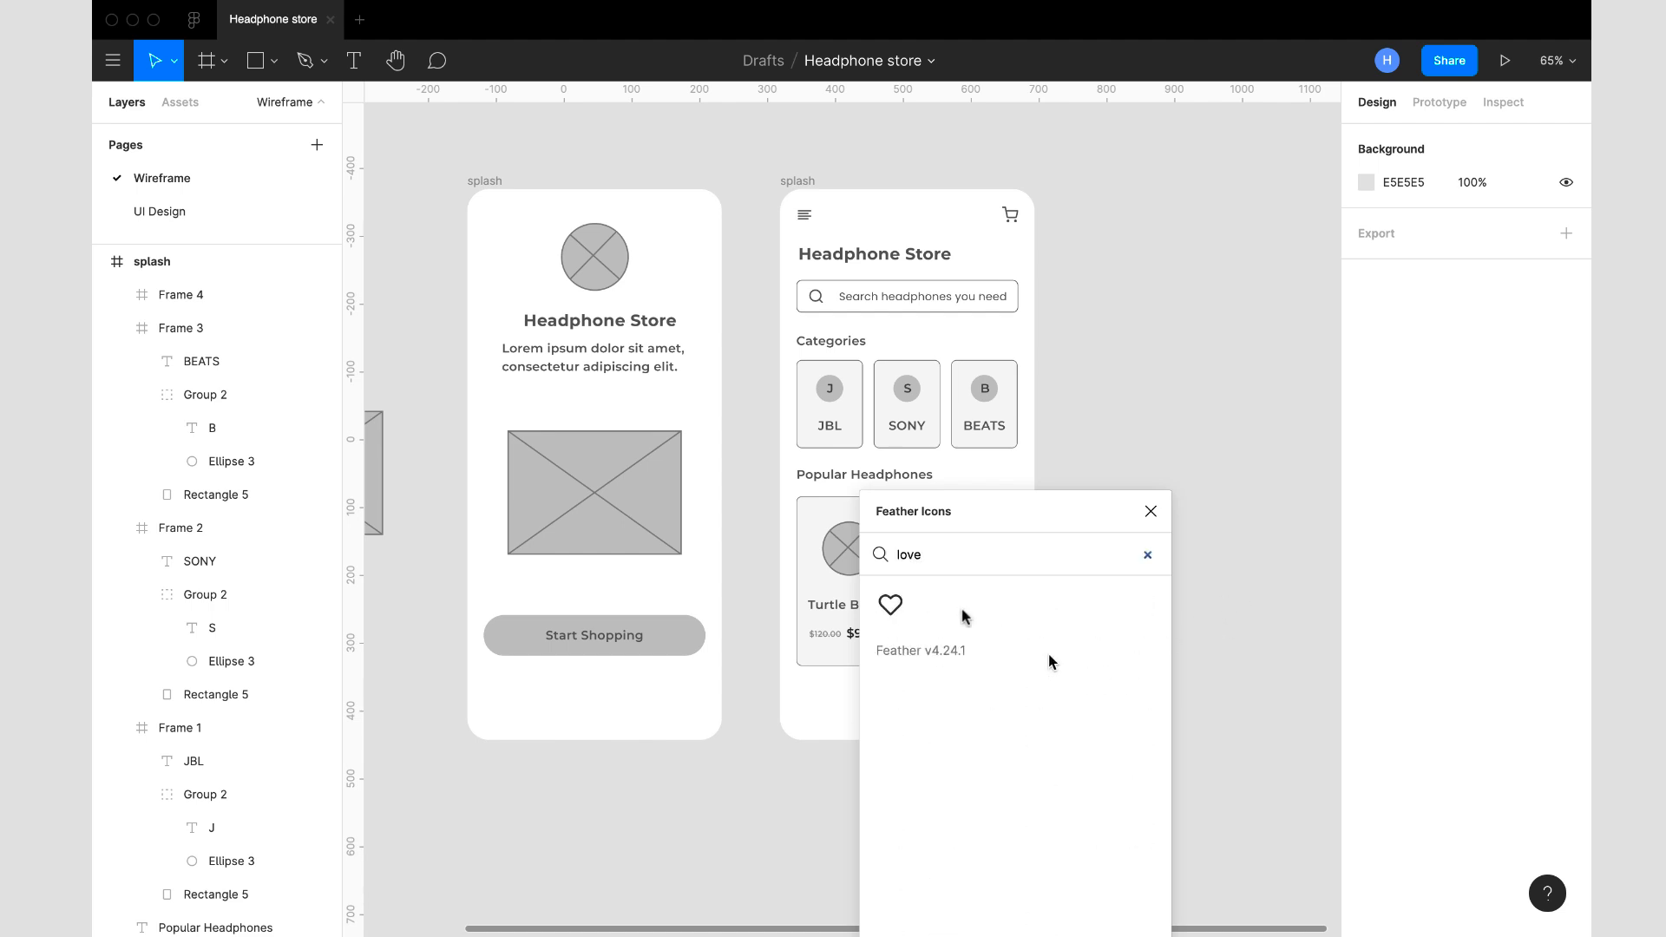
click(879, 610)
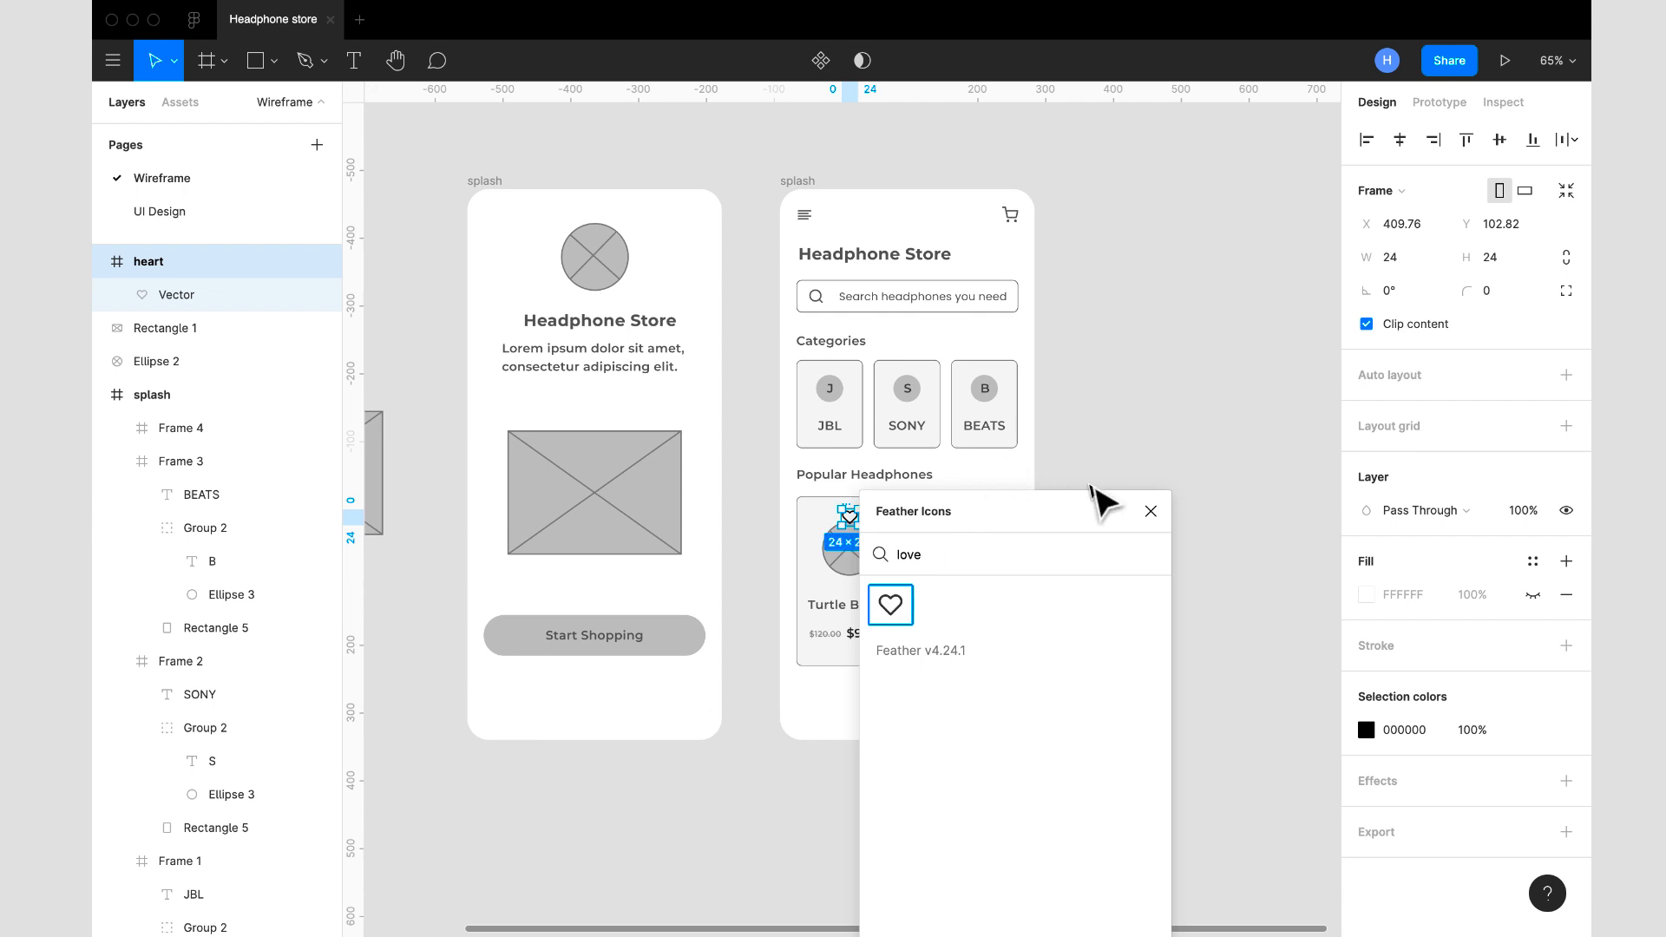
click(1151, 512)
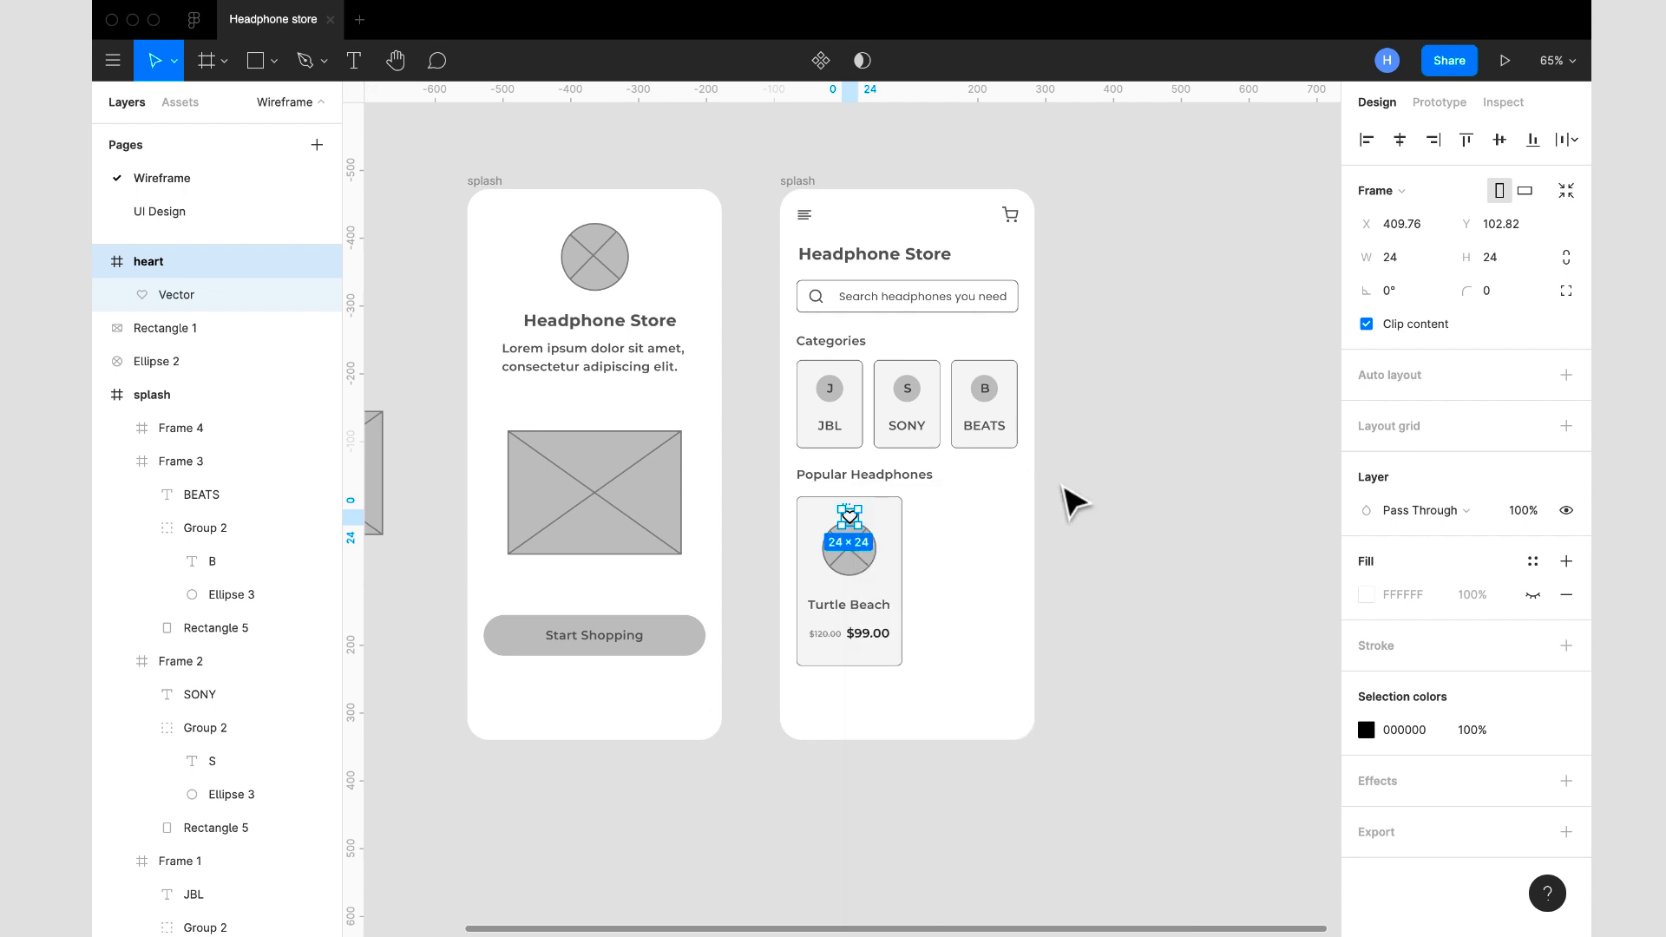
- Move the heart icon into the Turtle Beach card's frame and place it in the card's upper-right corner, at about X 118, Y 7
key(Delete)
click(796, 182)
click(893, 532)
key(ctrl+v)
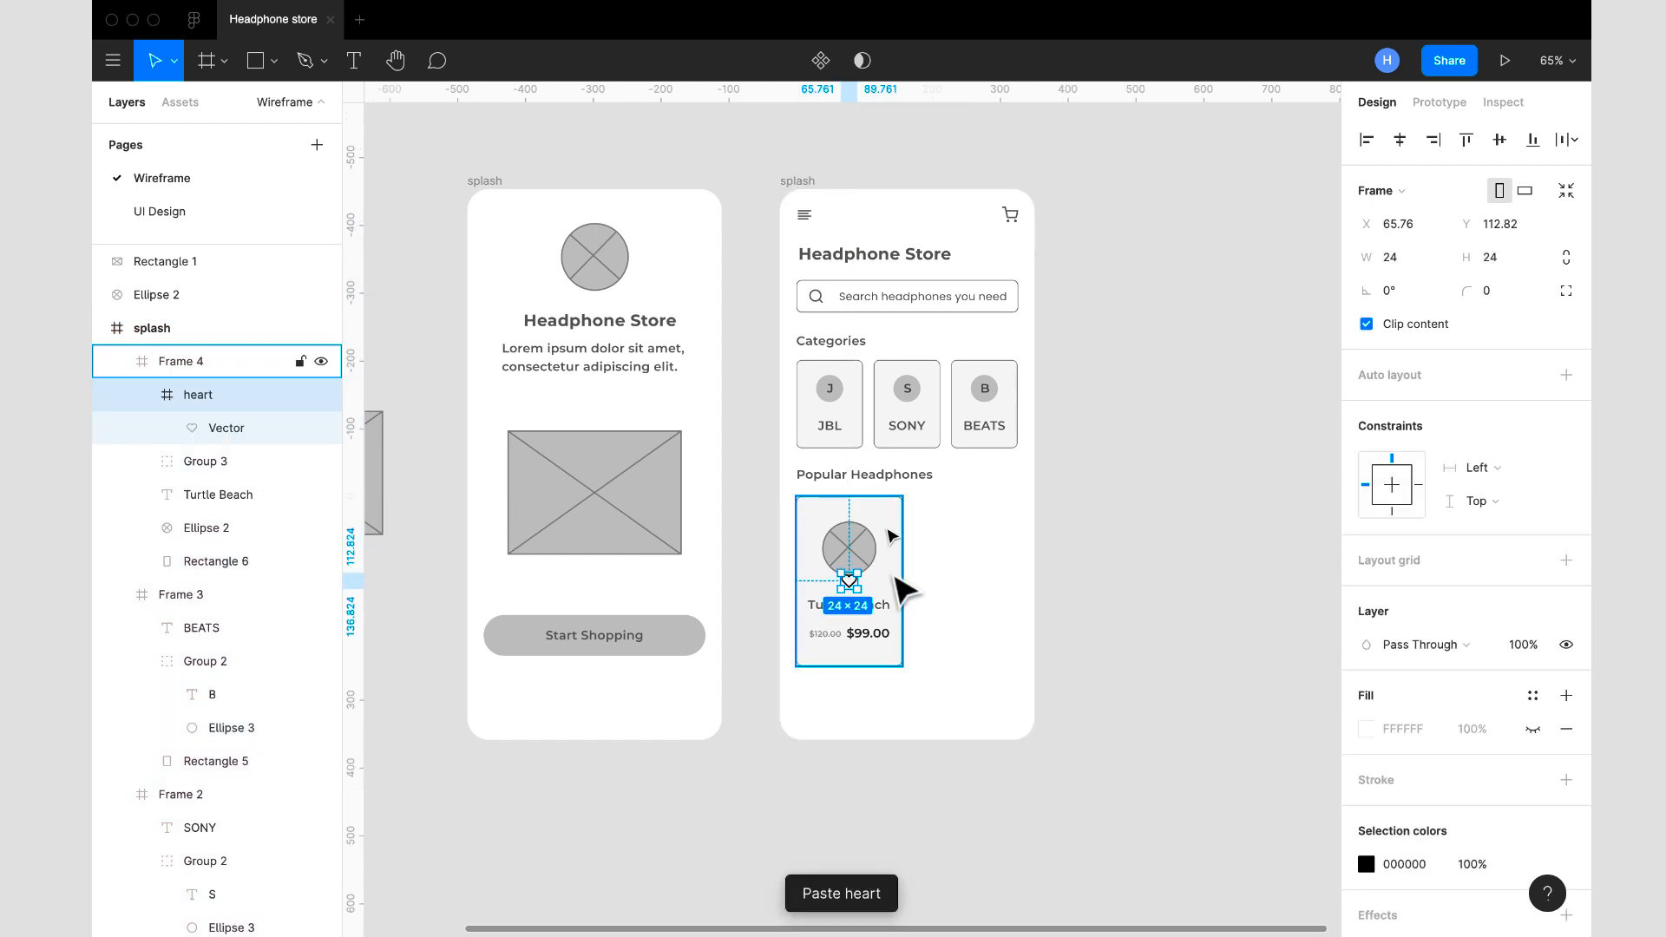
scroll(900, 607, up, 5)
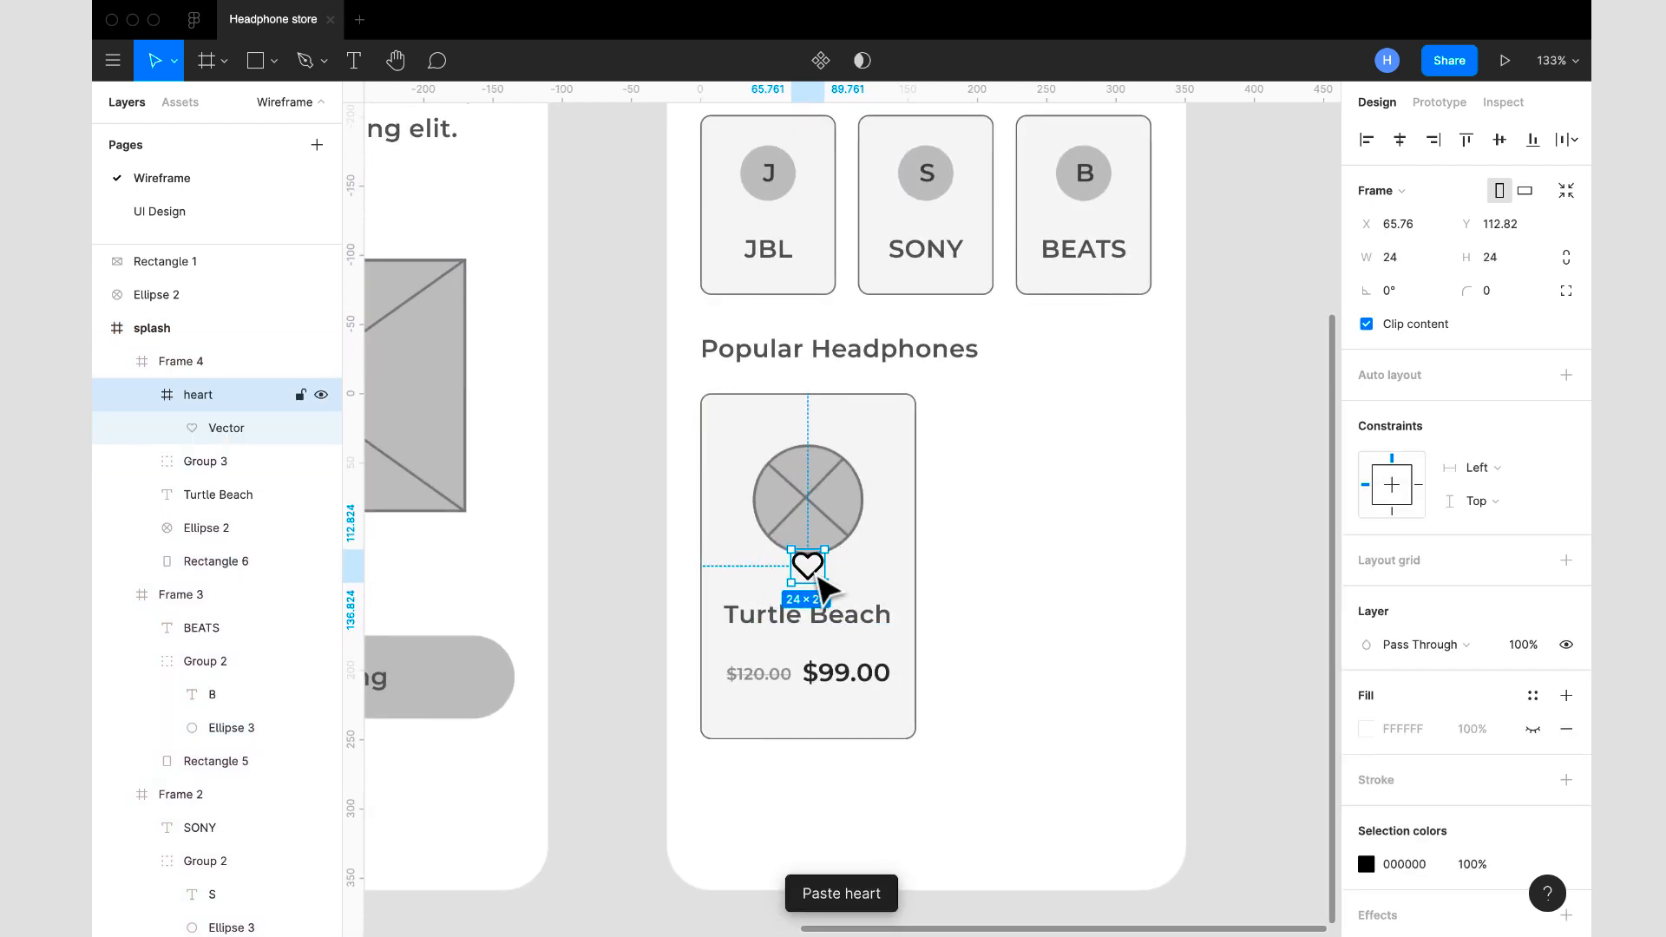
drag(823, 589, 899, 431)
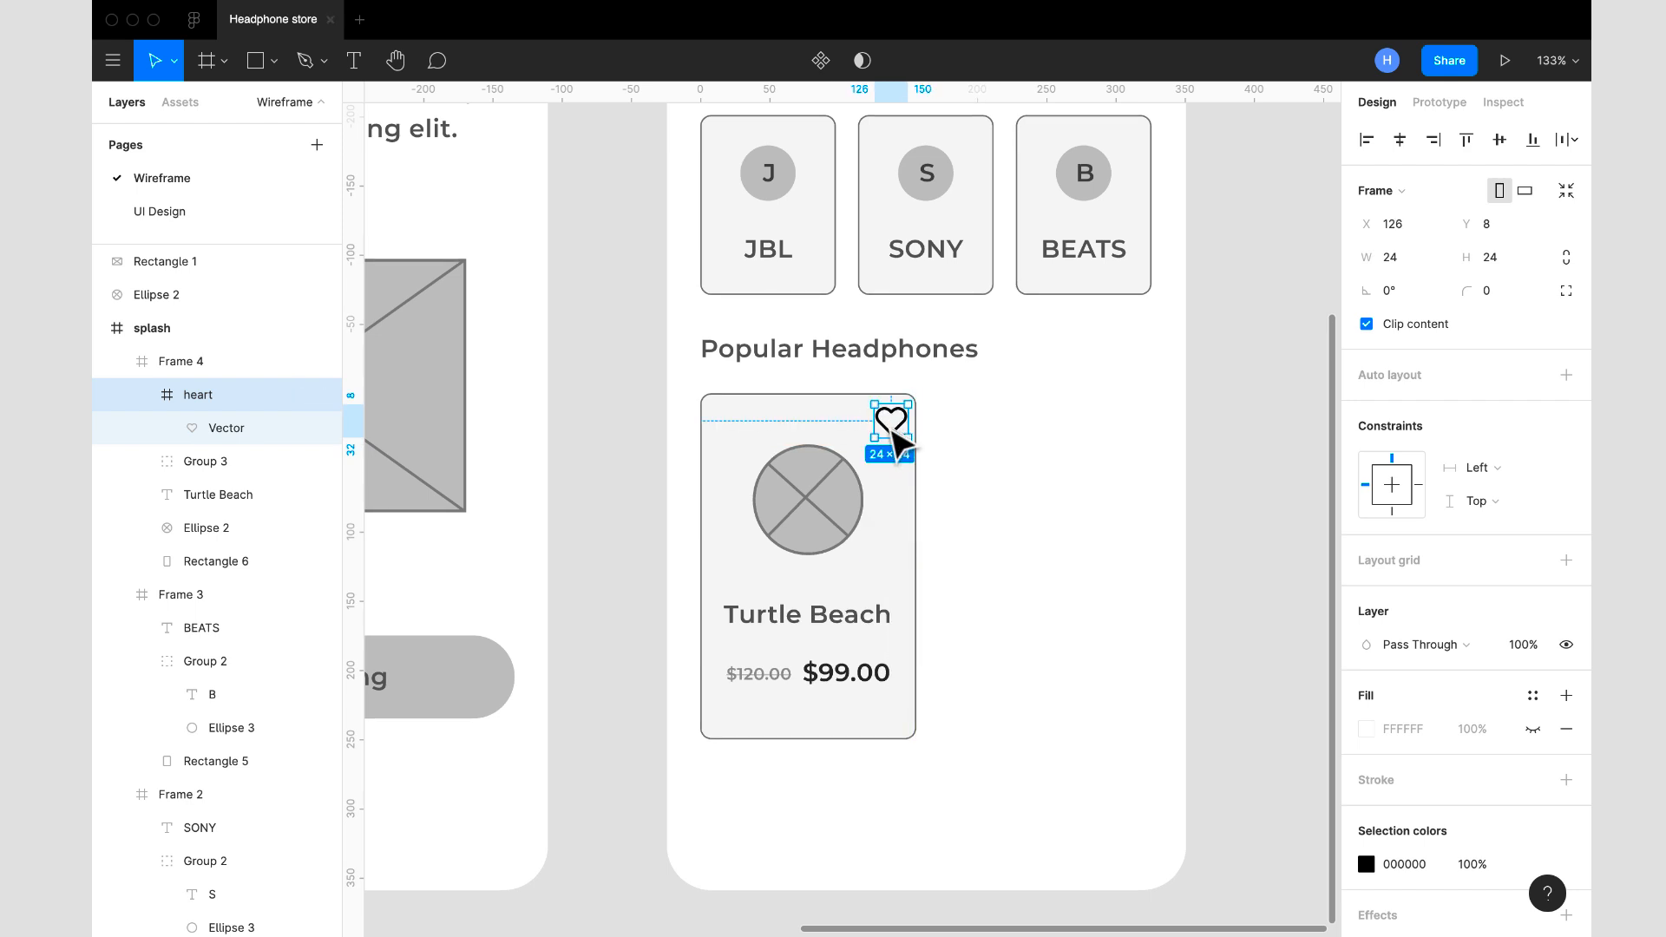
- Recolor the heart icon with the image circle's stroke color, 828282
click(859, 488)
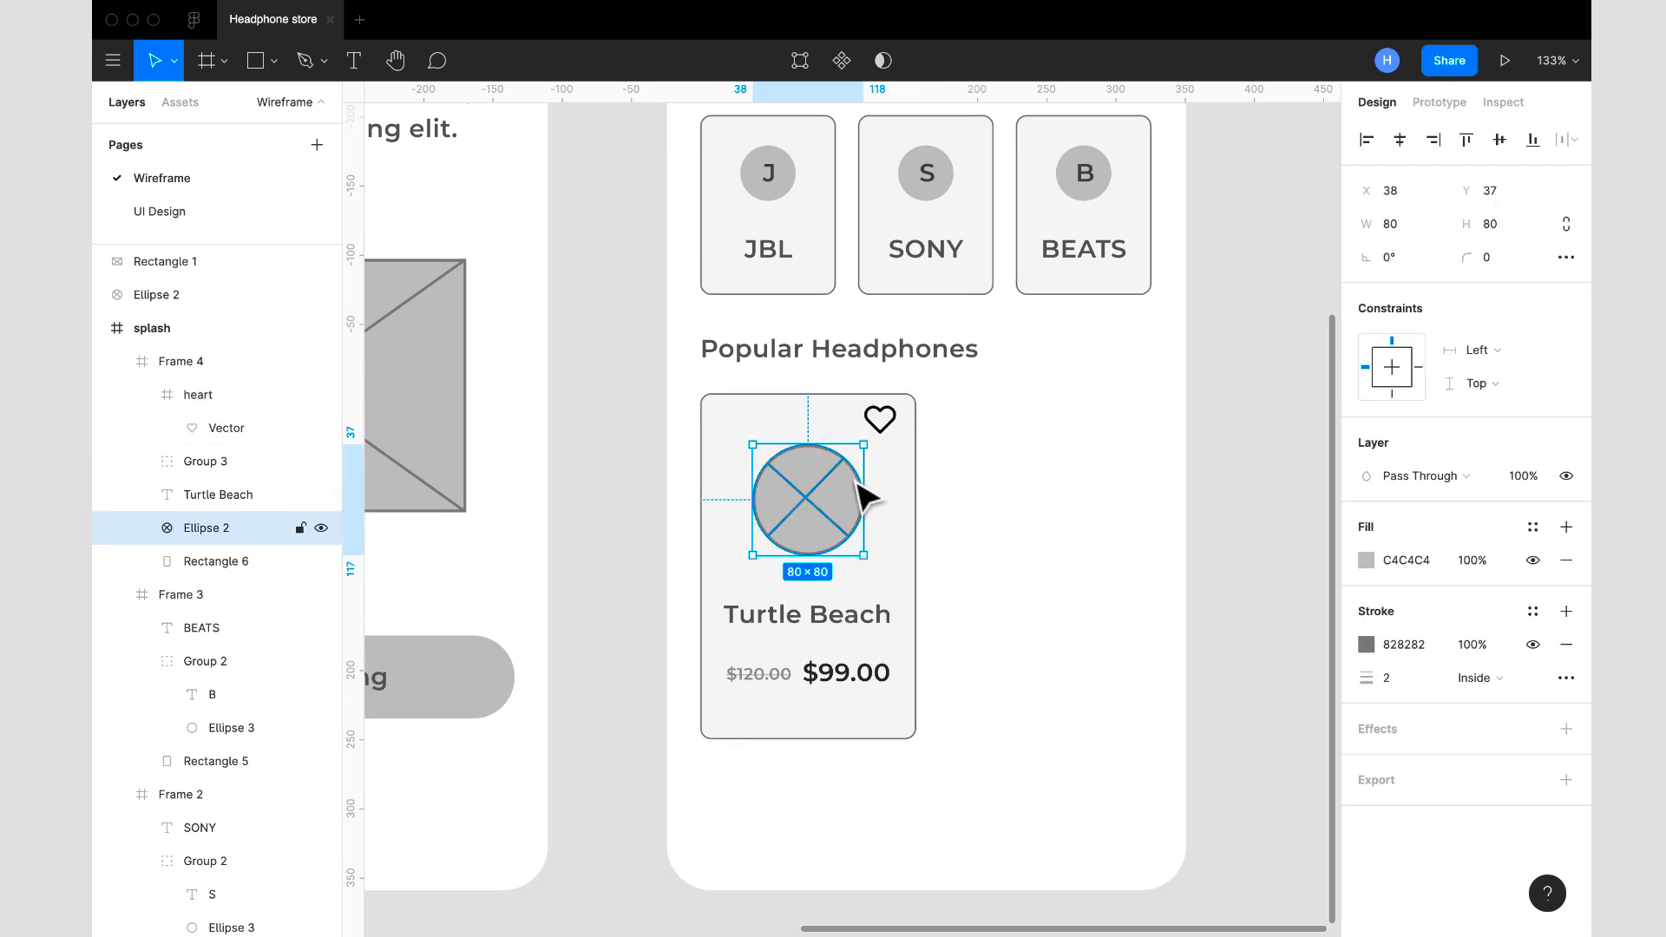
click(1436, 657)
key(ctrl+c)
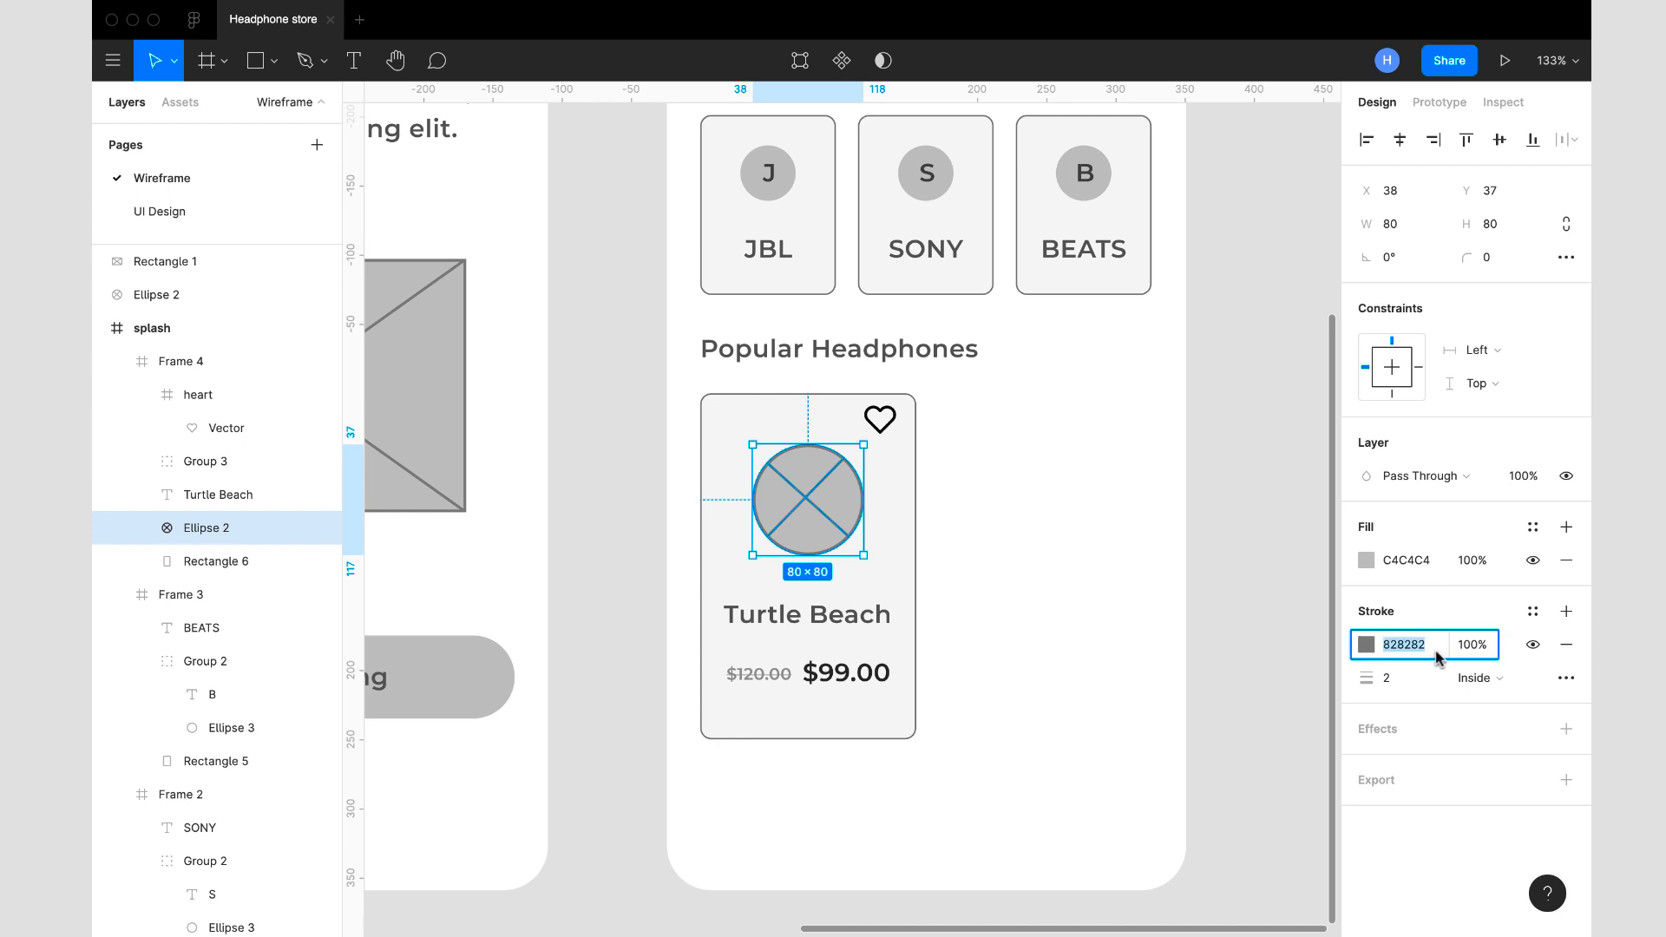
click(892, 429)
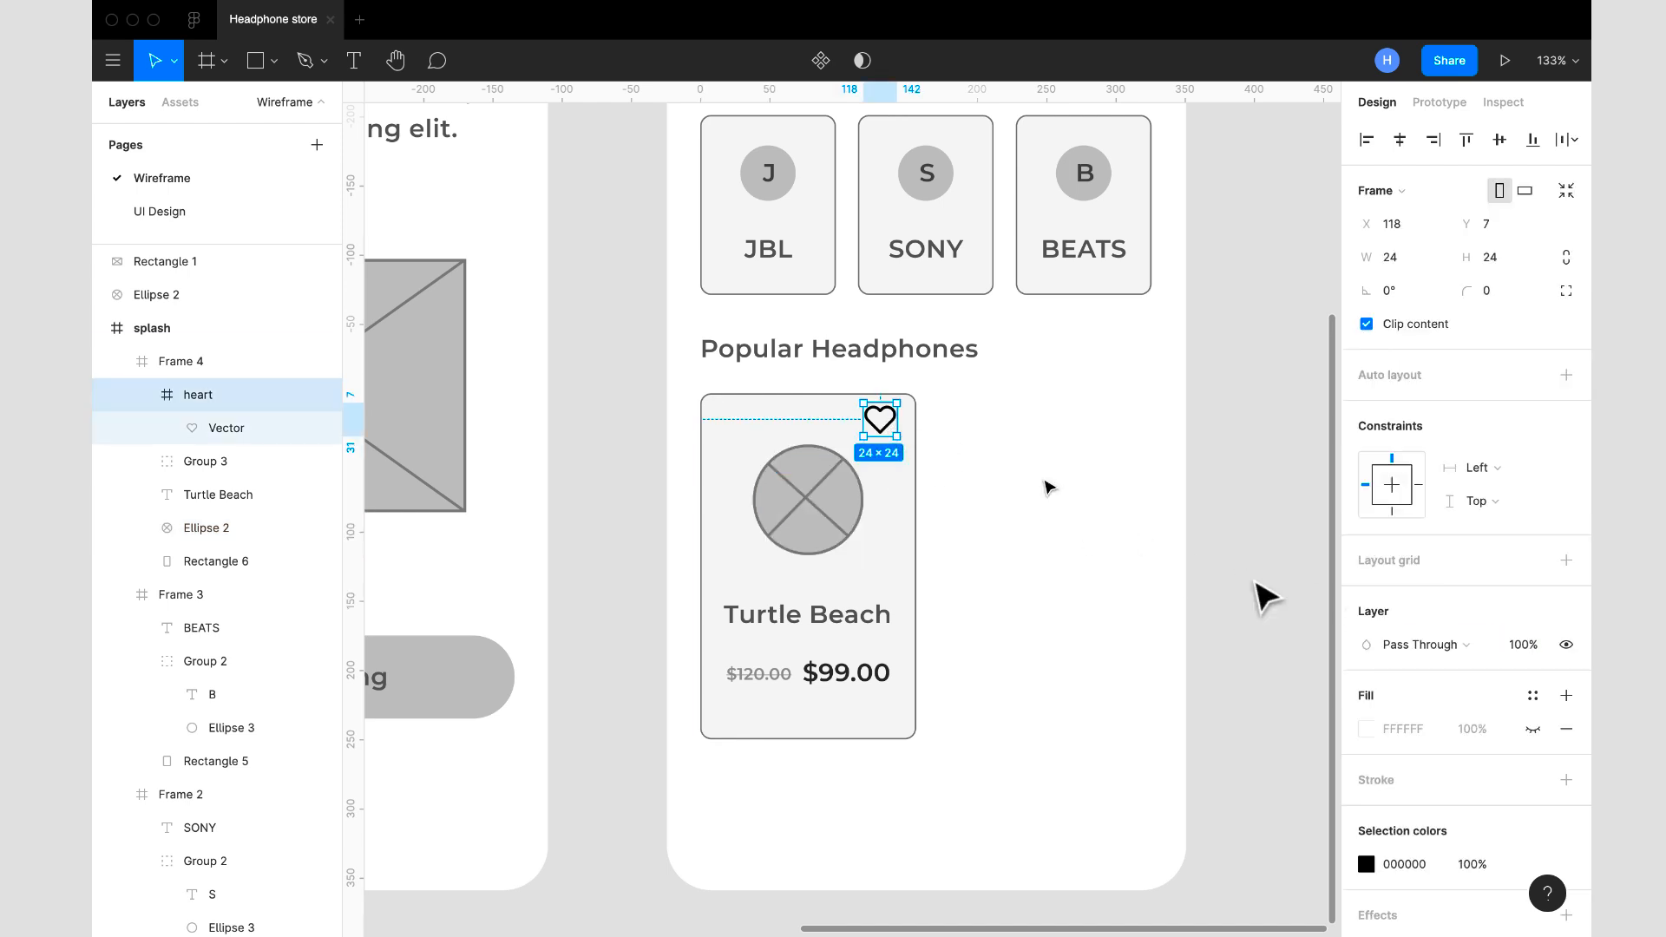
click(1403, 864)
key(ctrl+v)
key(Return)
drag(885, 420, 886, 428)
click(1027, 511)
- Duplicate the Turtle Beach product card and place the copy to its right at X 203, Y 453
scroll(1026, 512, down, 3)
scroll(1038, 525, down, 4)
click(935, 504)
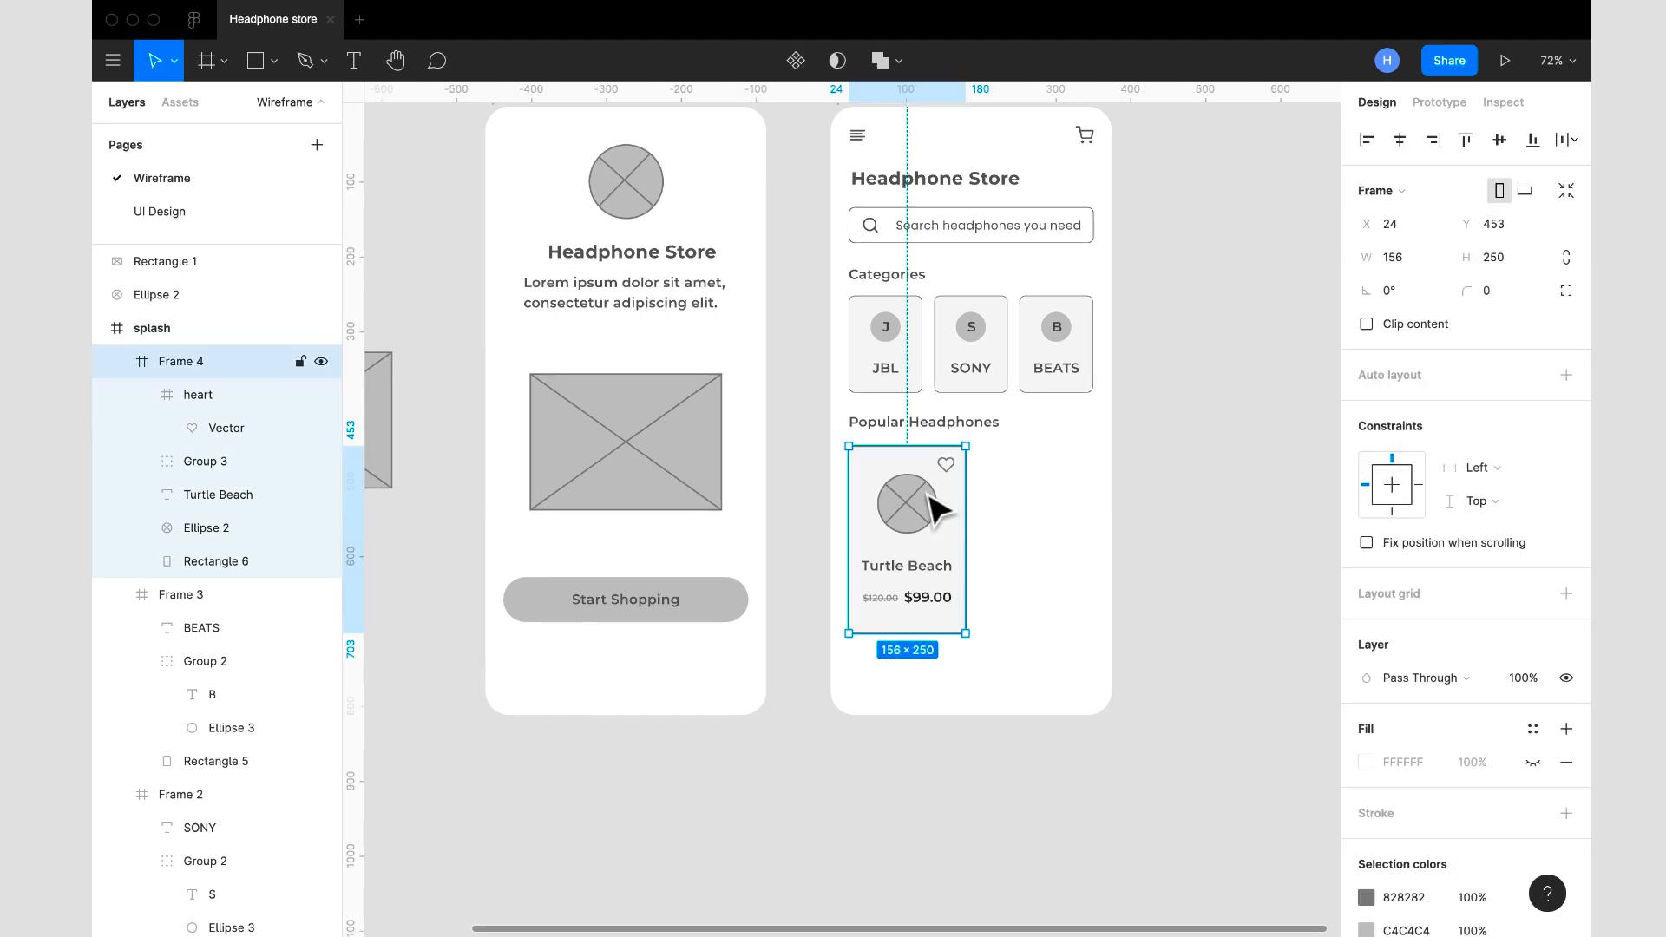
scroll(1033, 375, down, 3)
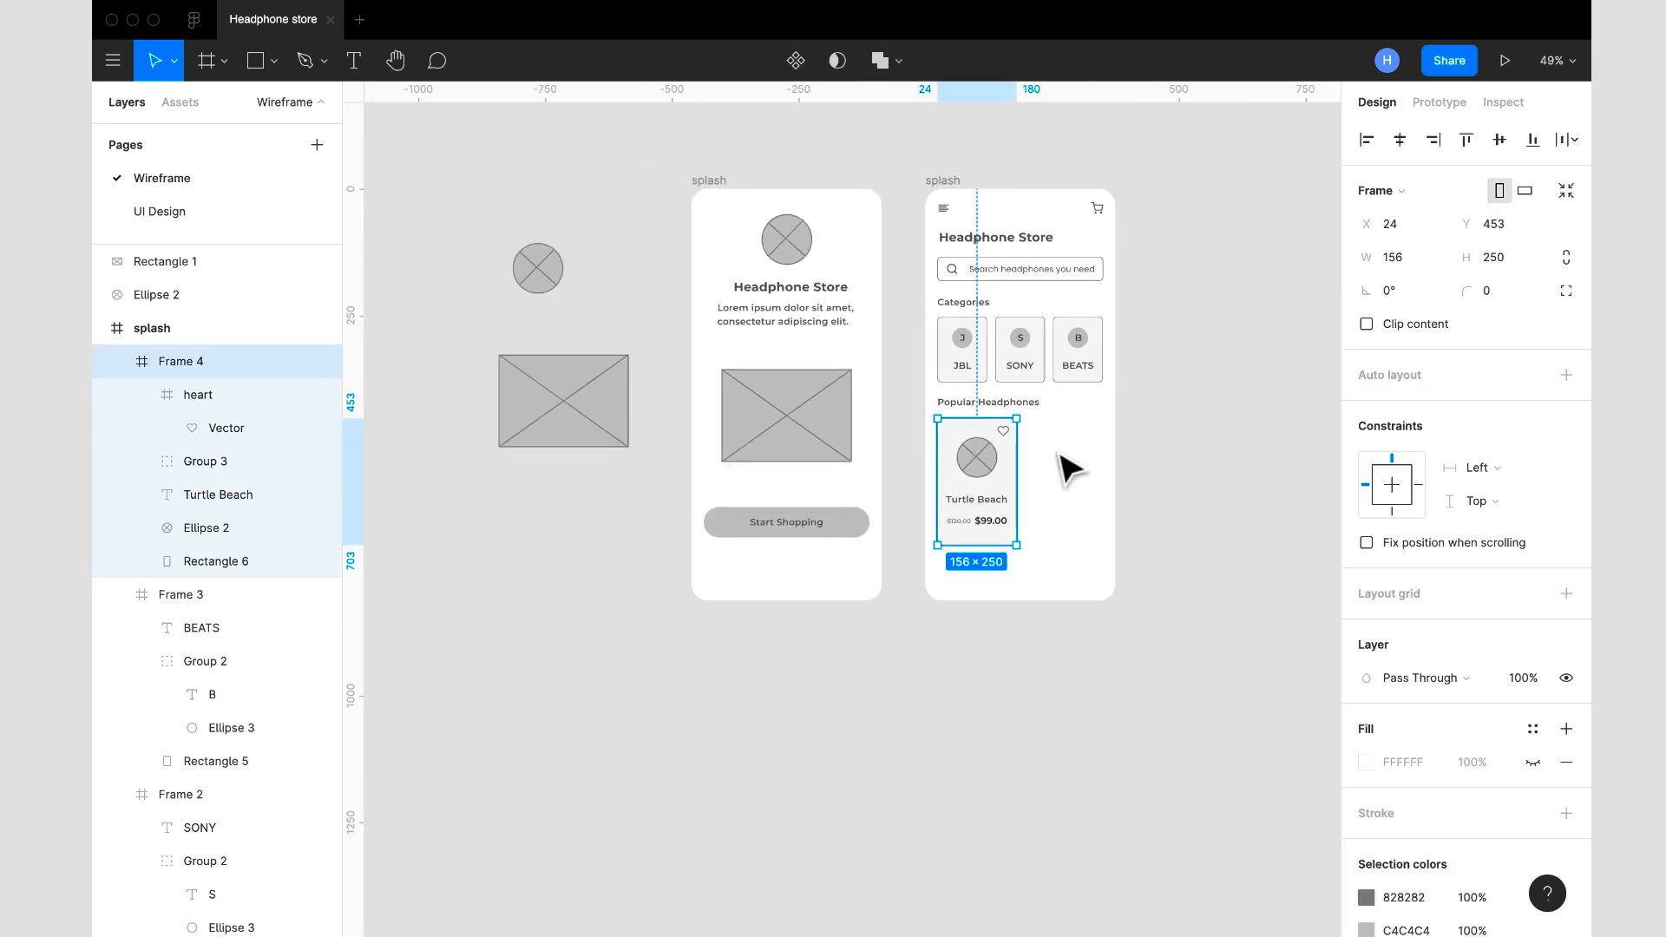
key(super+d)
drag(1004, 469, 1093, 470)
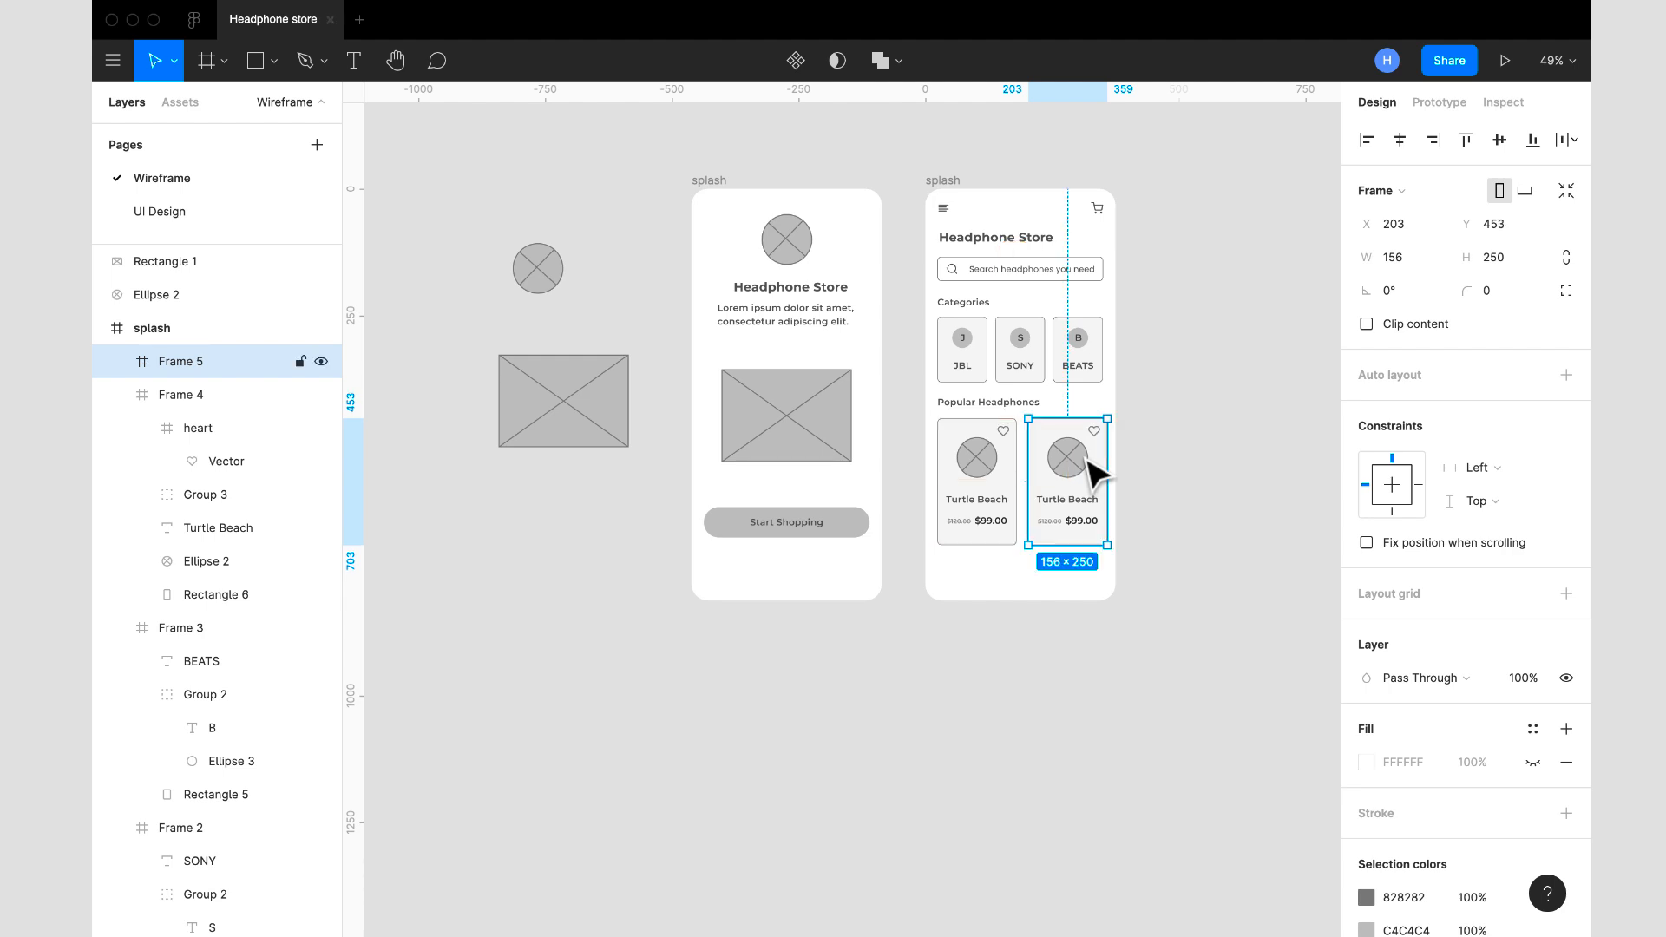
click(1250, 459)
- Show the home screen's 12-column layout grid and nudge the second product card left to X 195 to fit the columns
click(946, 183)
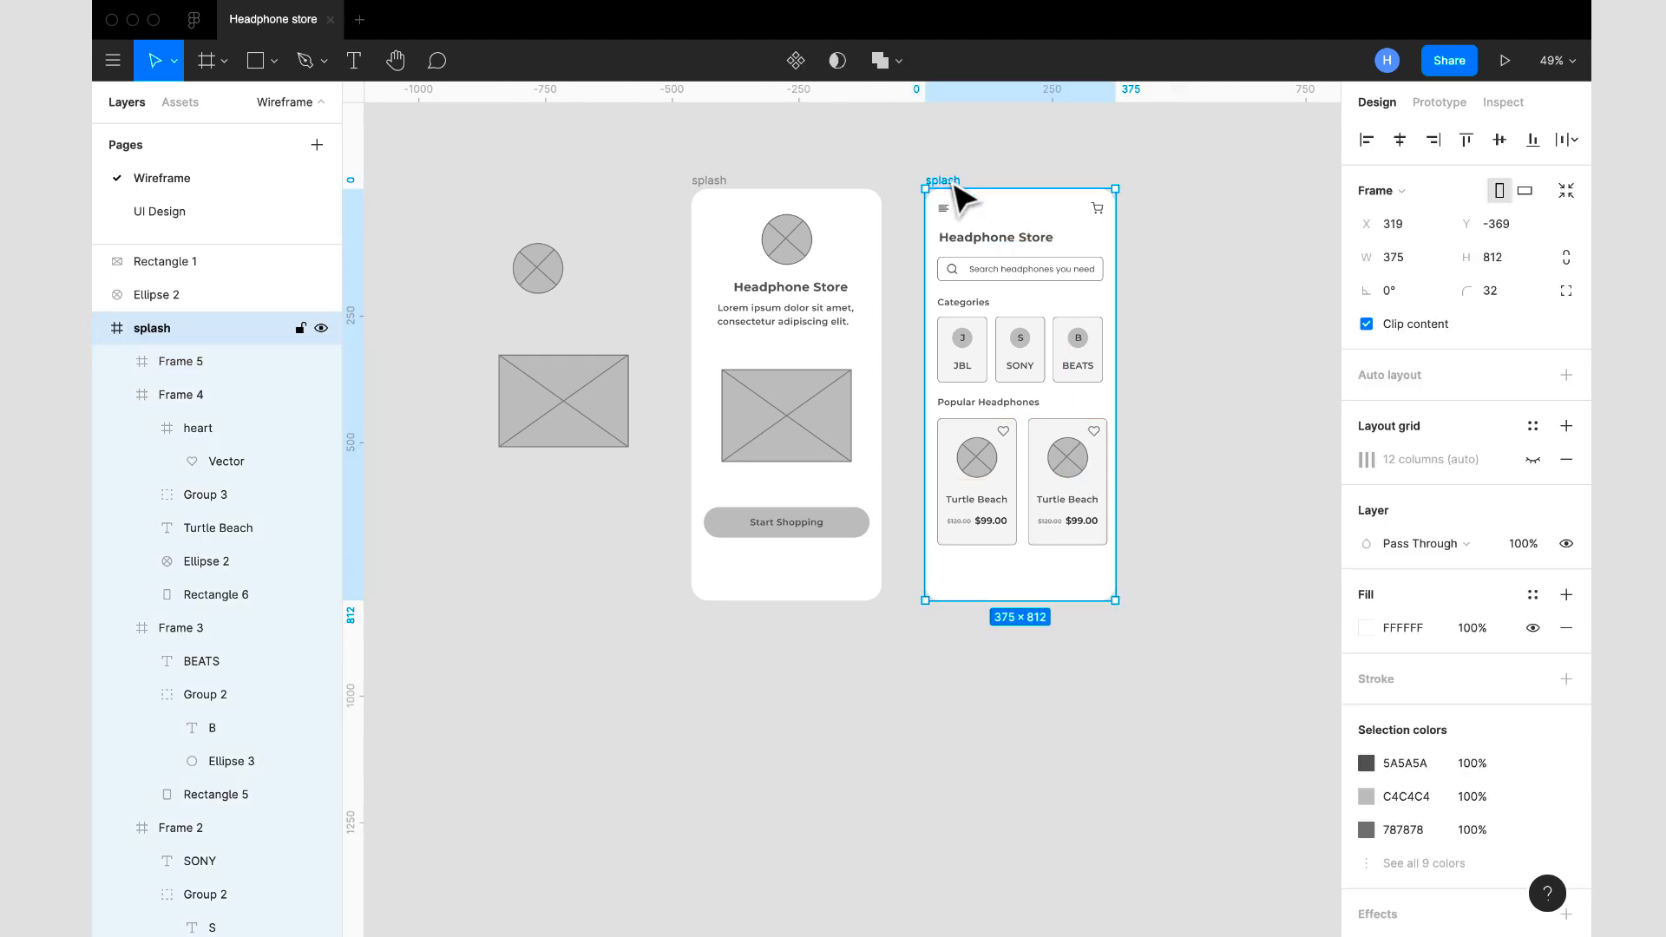
click(1532, 459)
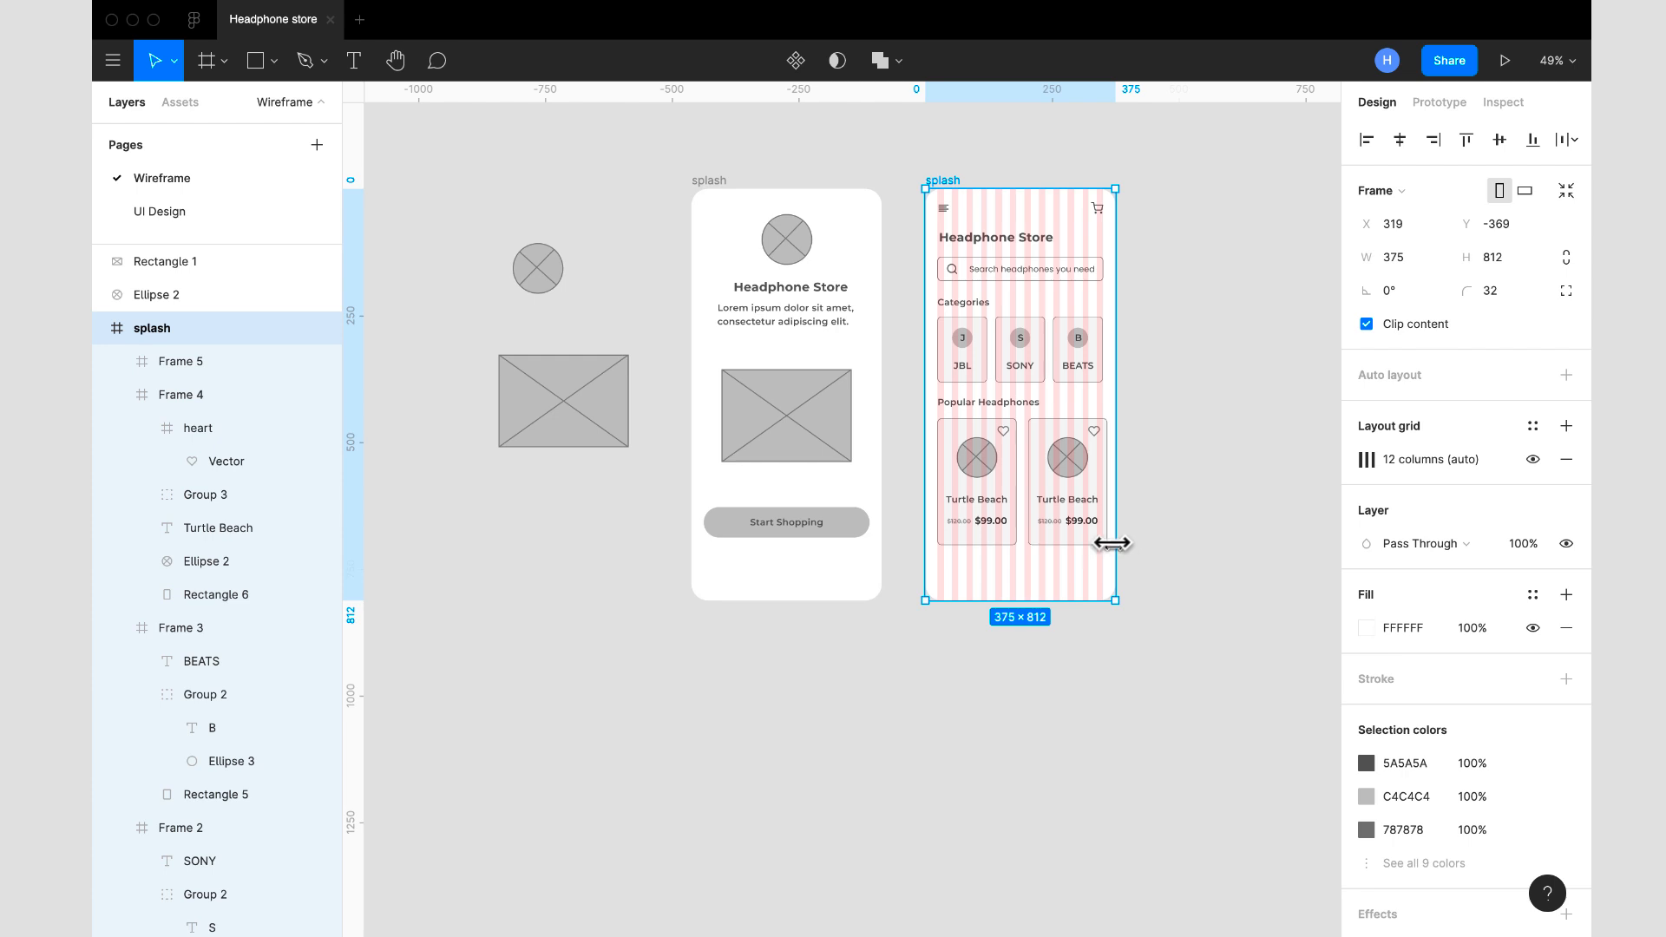
scroll(1110, 543, up, 5)
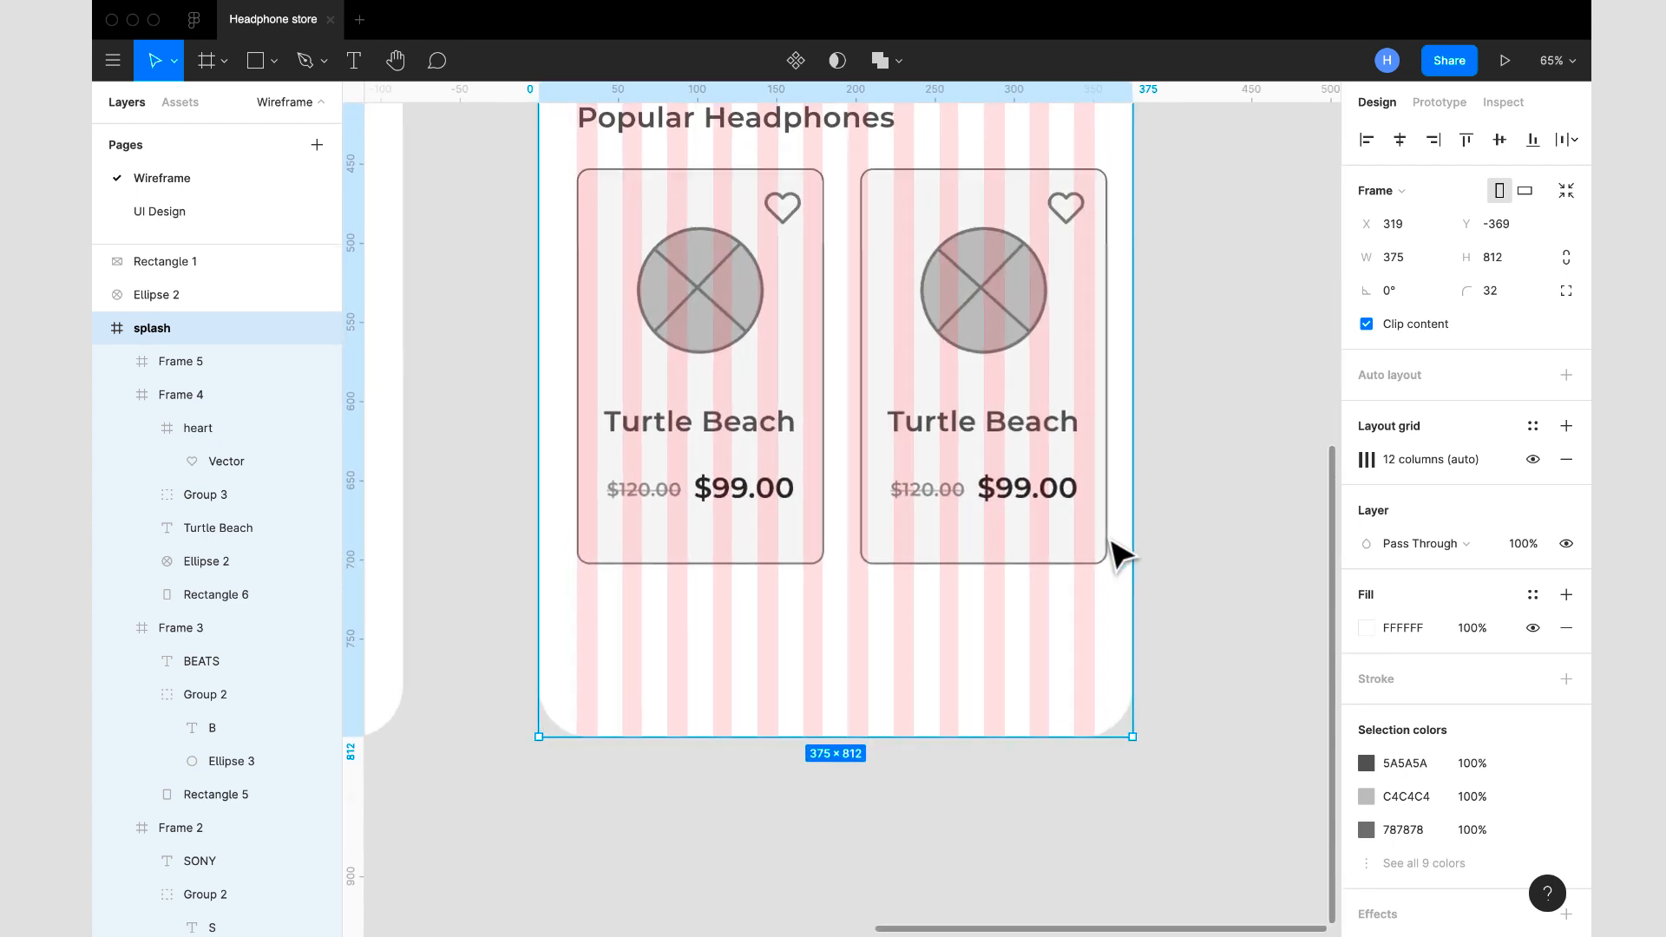
click(1080, 507)
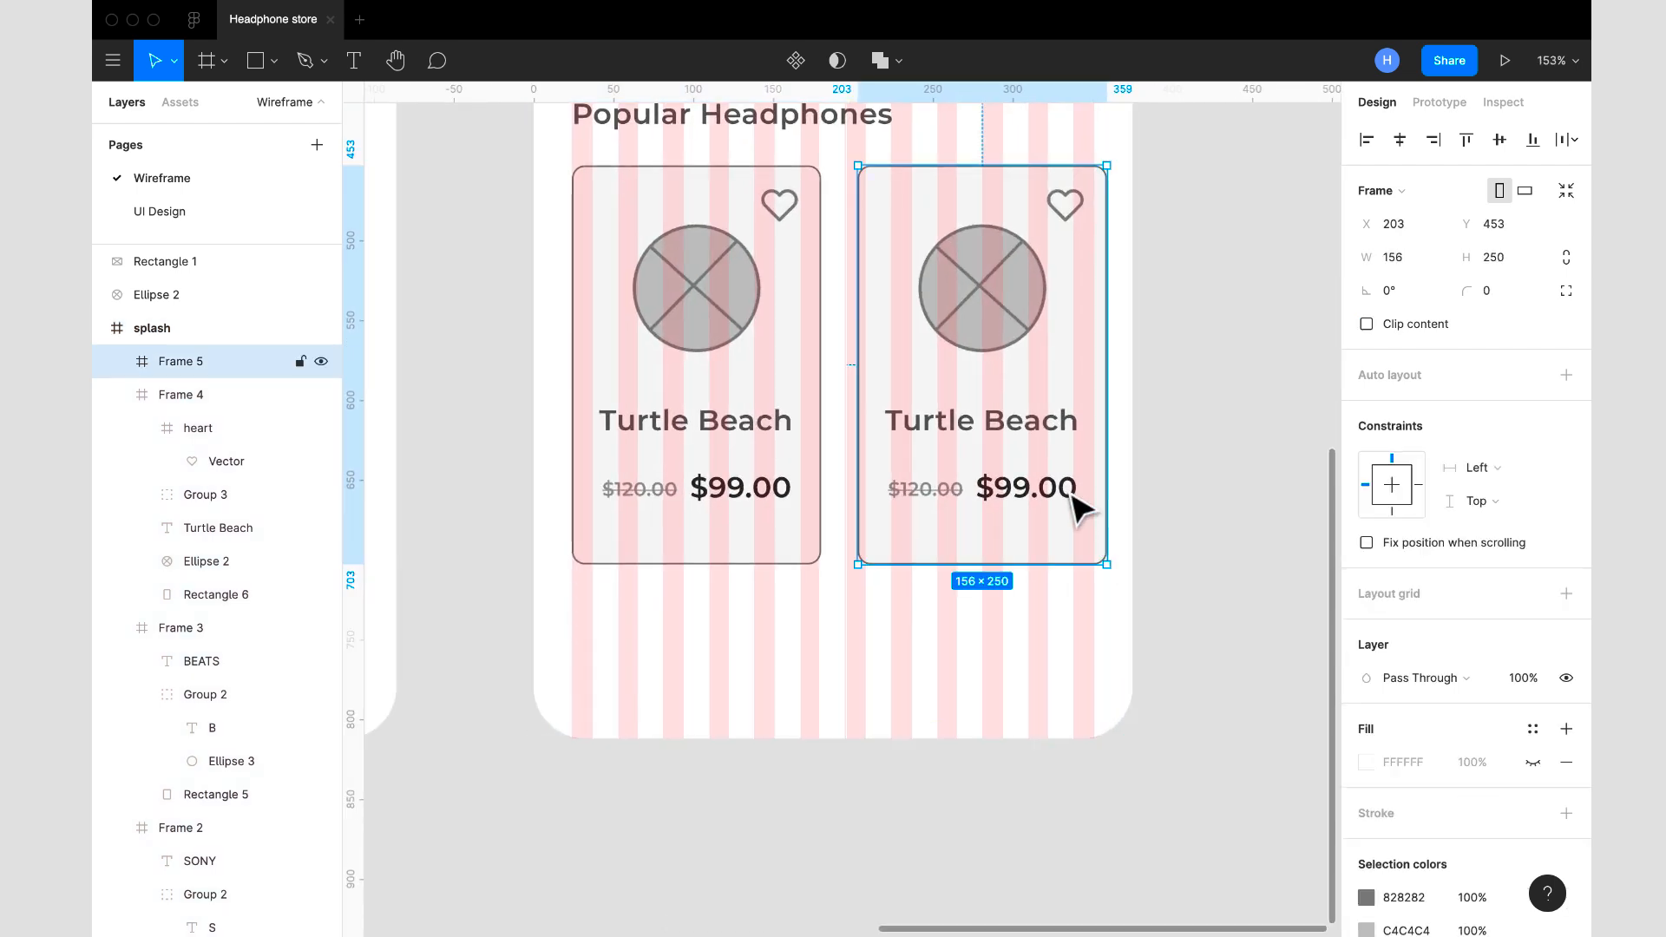
key(Left)
key(Left)
key(Left)
key(Left)
key(Left)
key(Left)
key(Left)
key(Left)
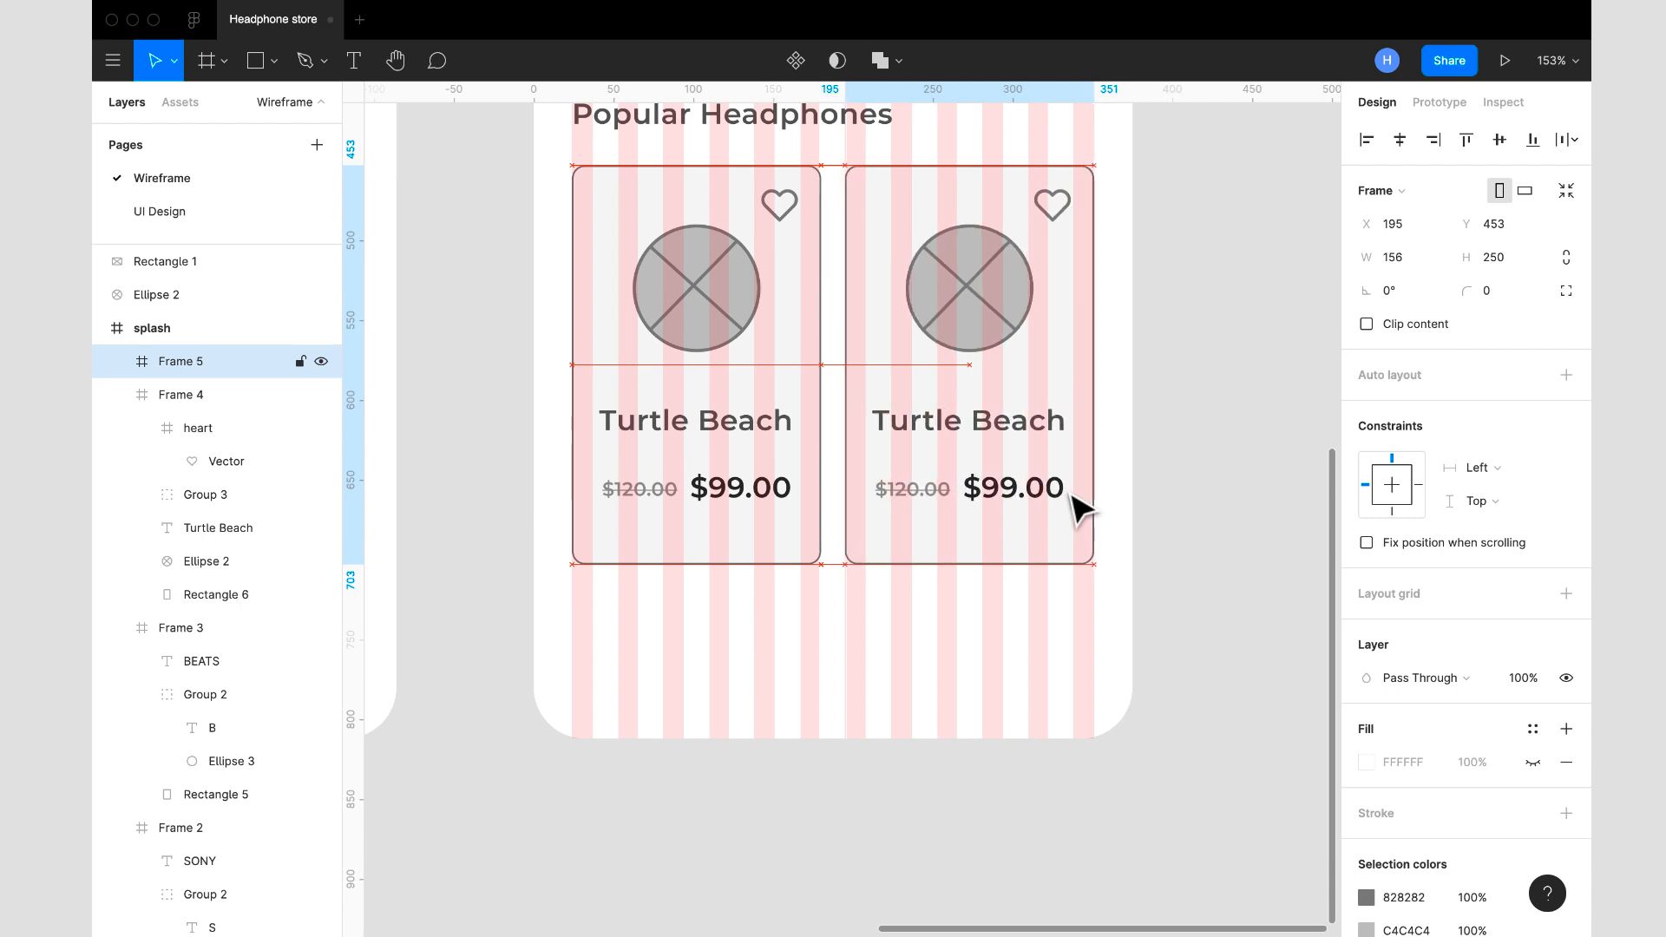
- Hide the layout grid on the home screen frame
scroll(1172, 465, down, 5)
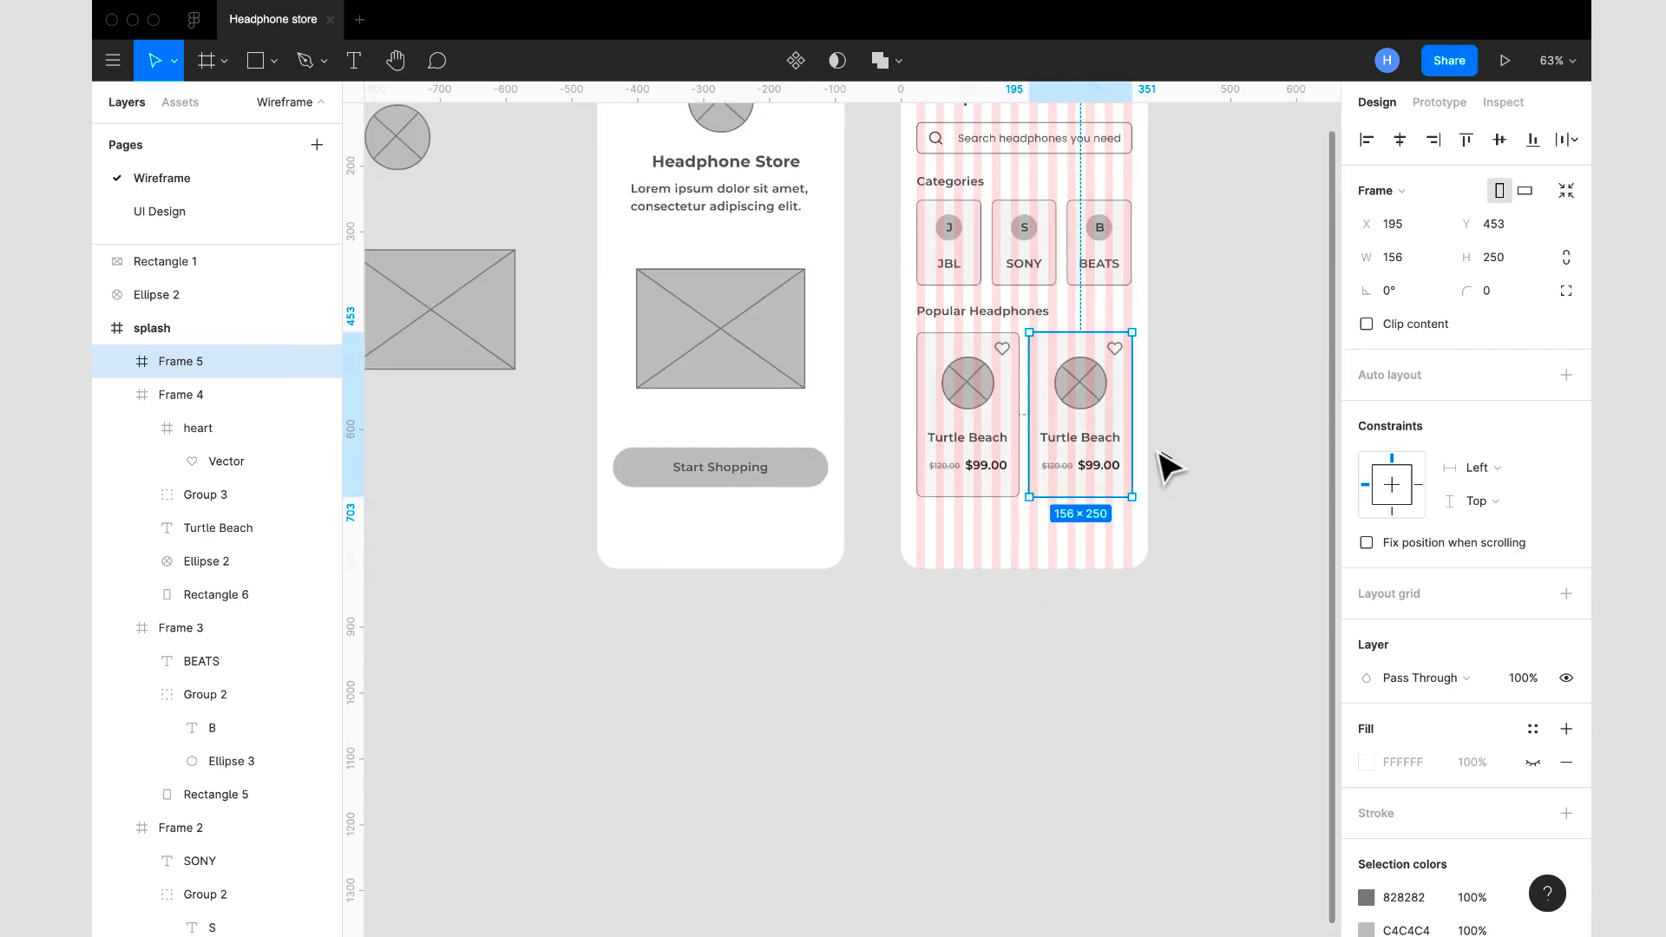
scroll(877, 373, up, 3)
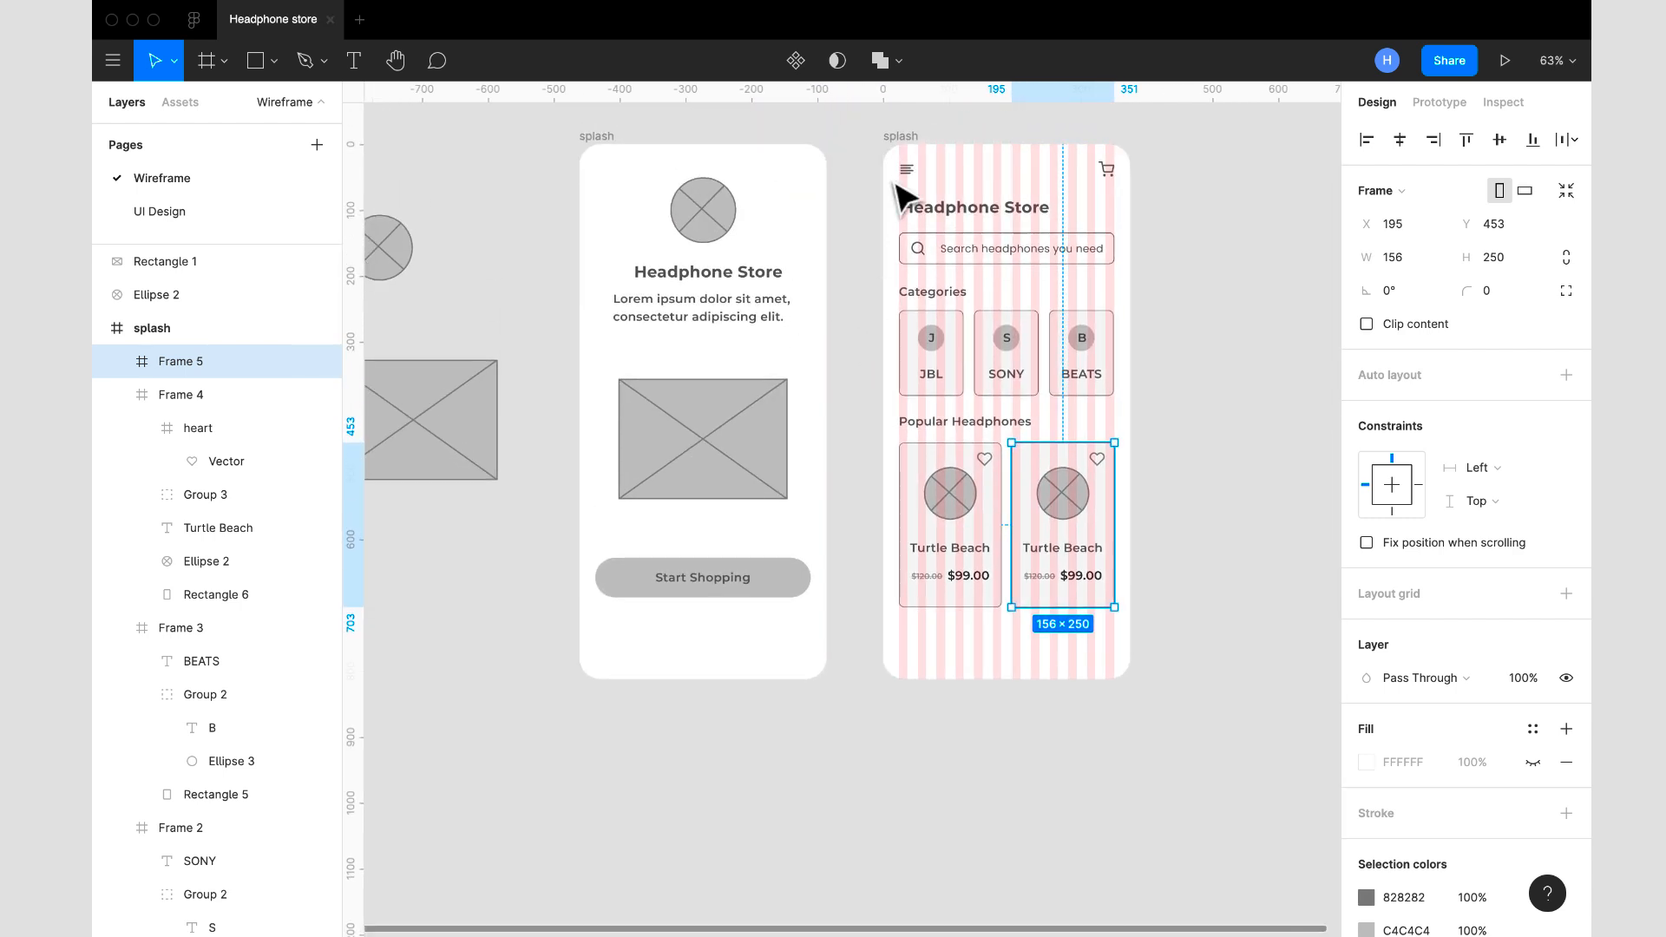
click(910, 136)
click(1533, 461)
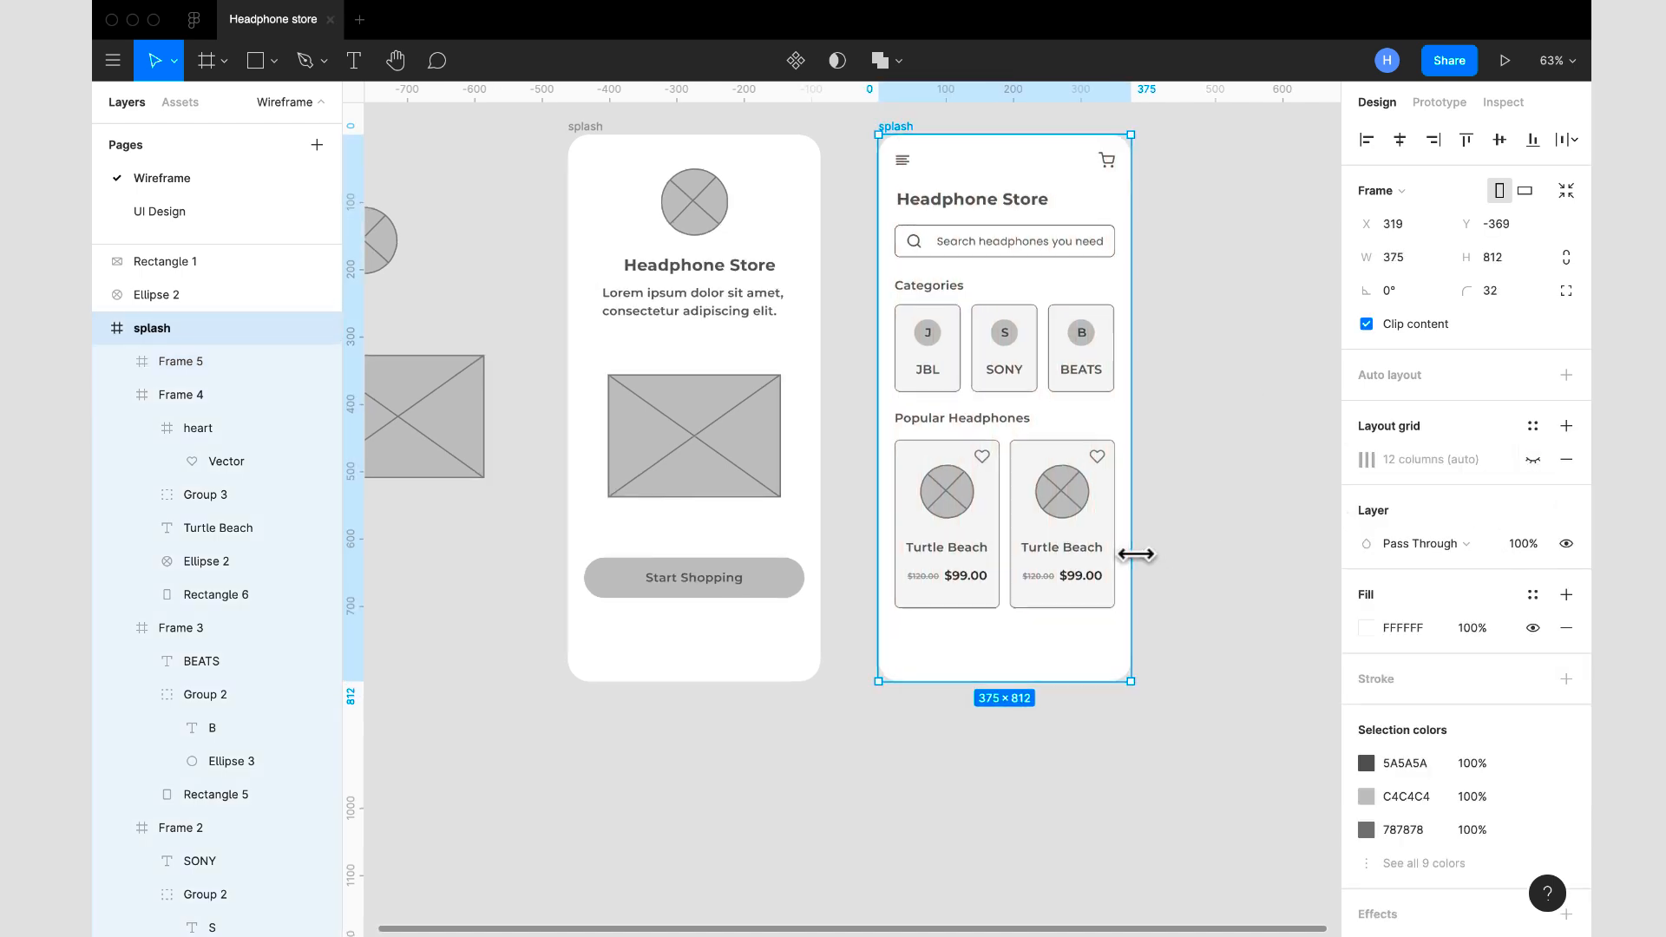
- Change the product name on the second card to "Donton Games"
scroll(1137, 555, up, 3)
double_click(1064, 552)
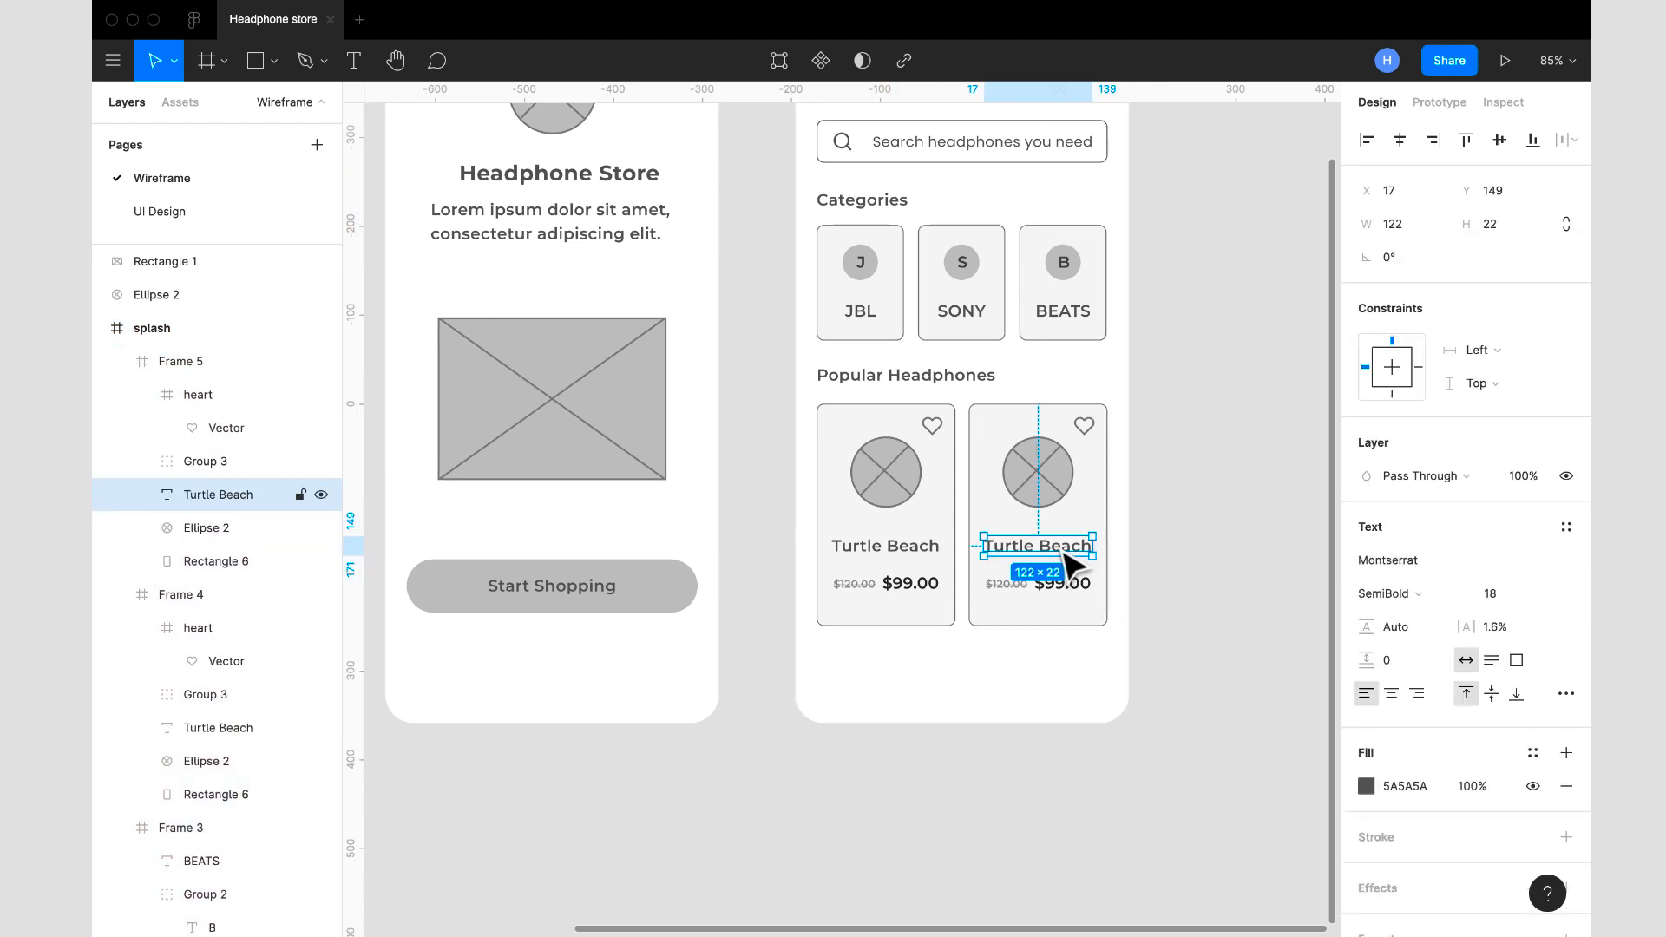
double_click(1059, 547)
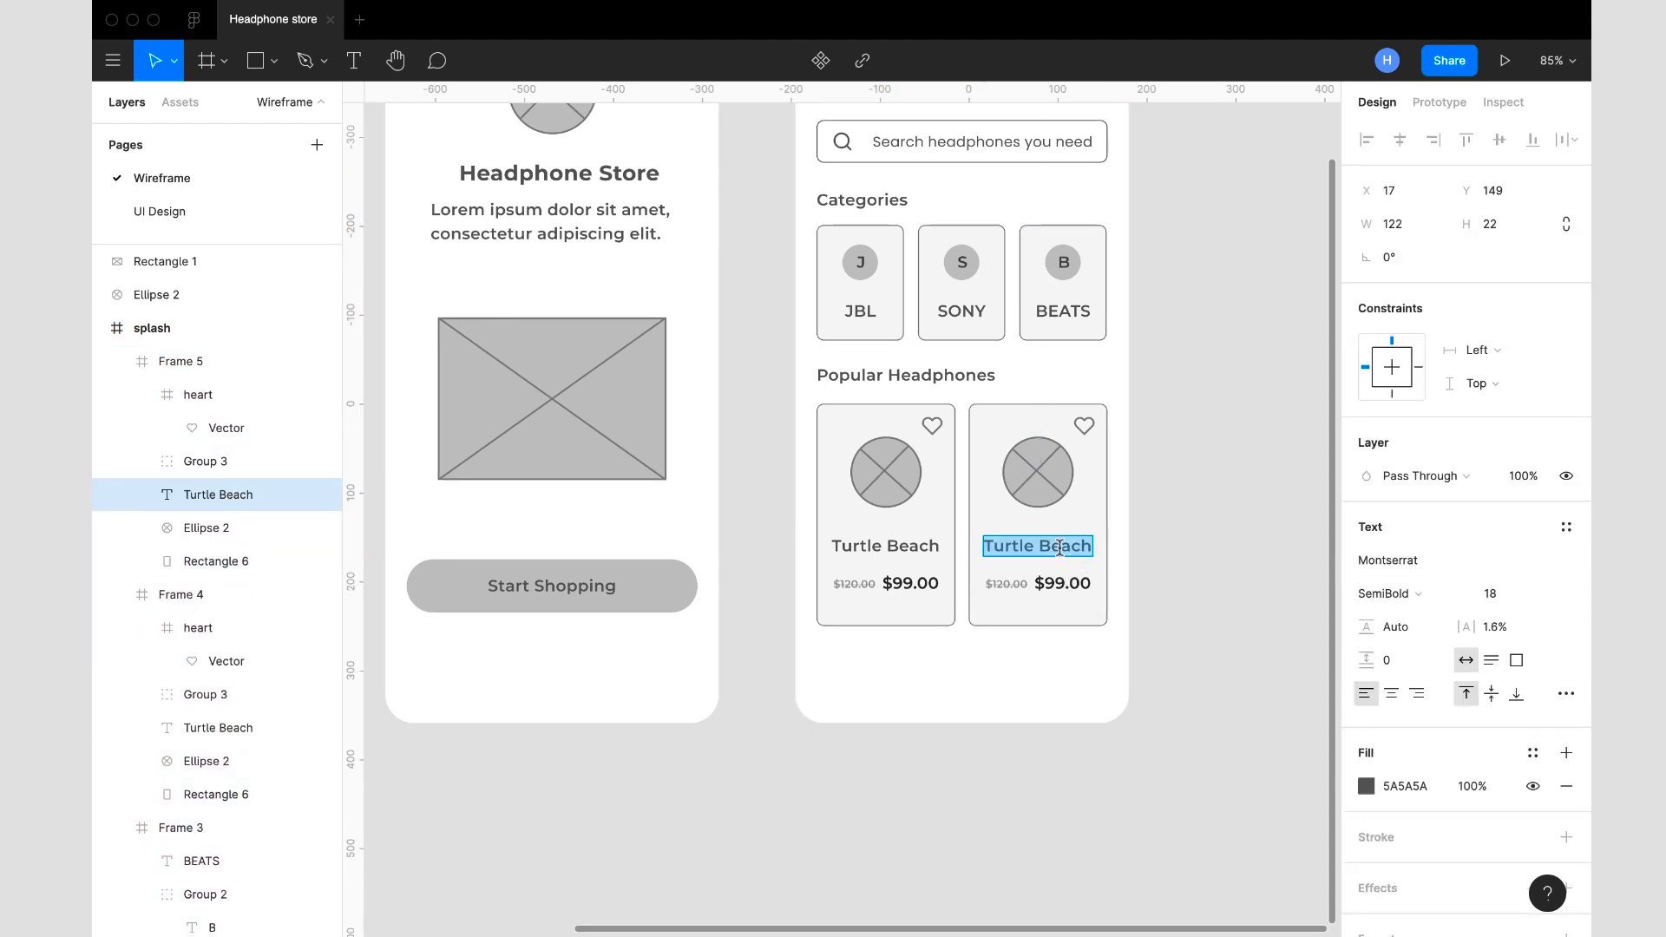
text(Donton Games)
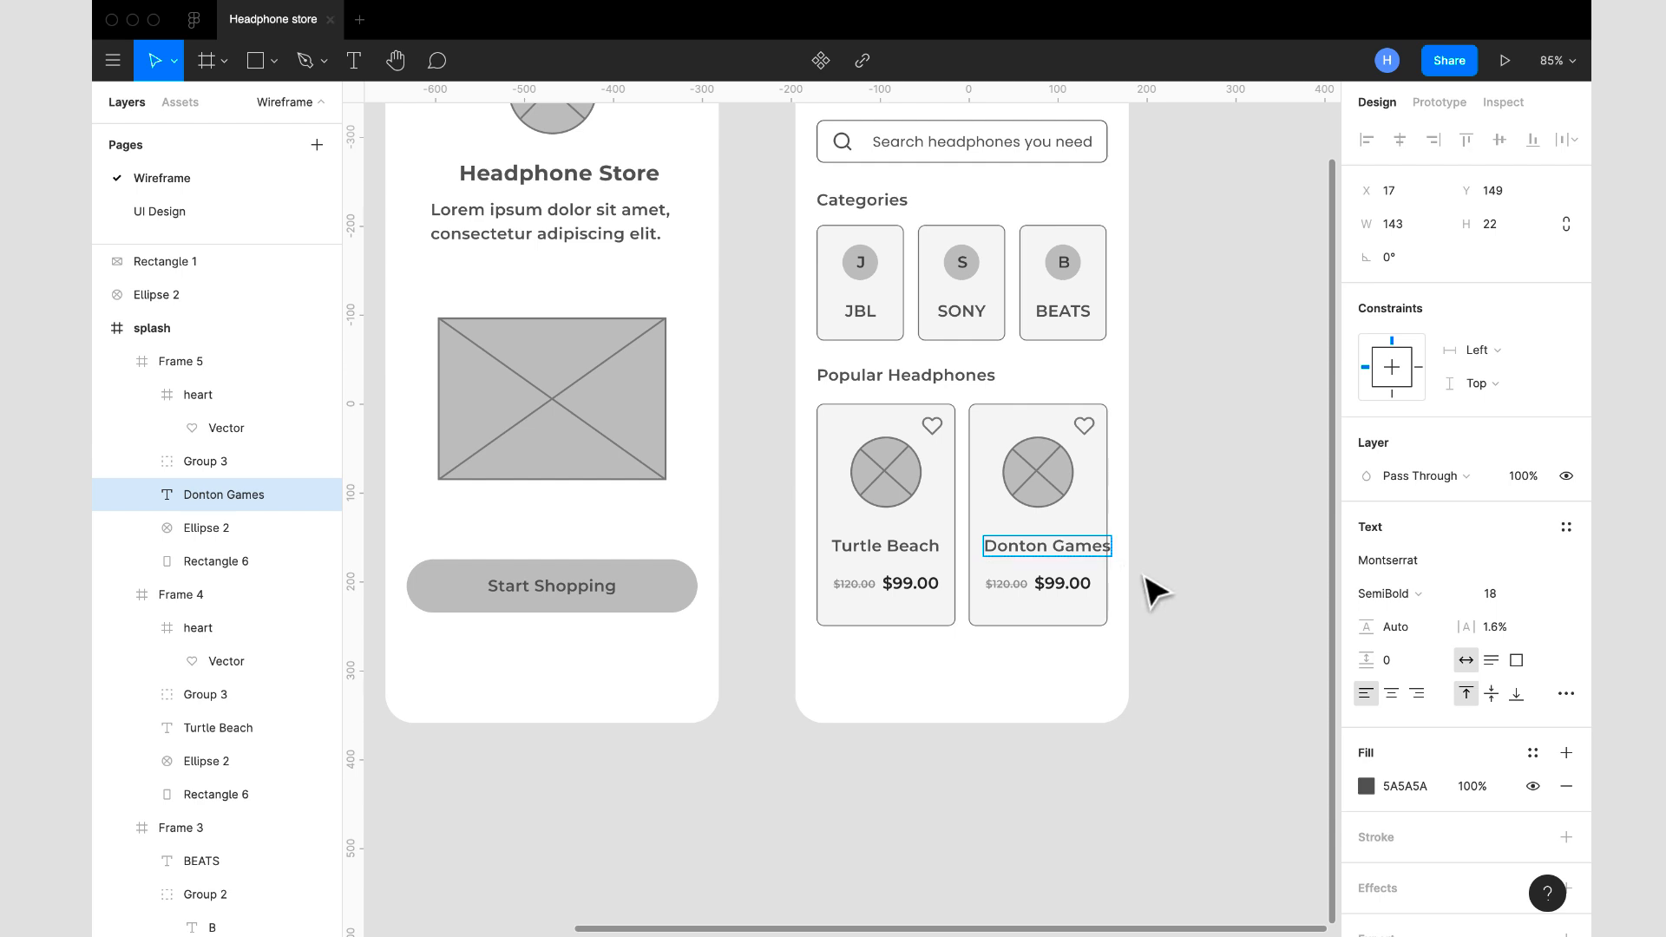
key(Escape)
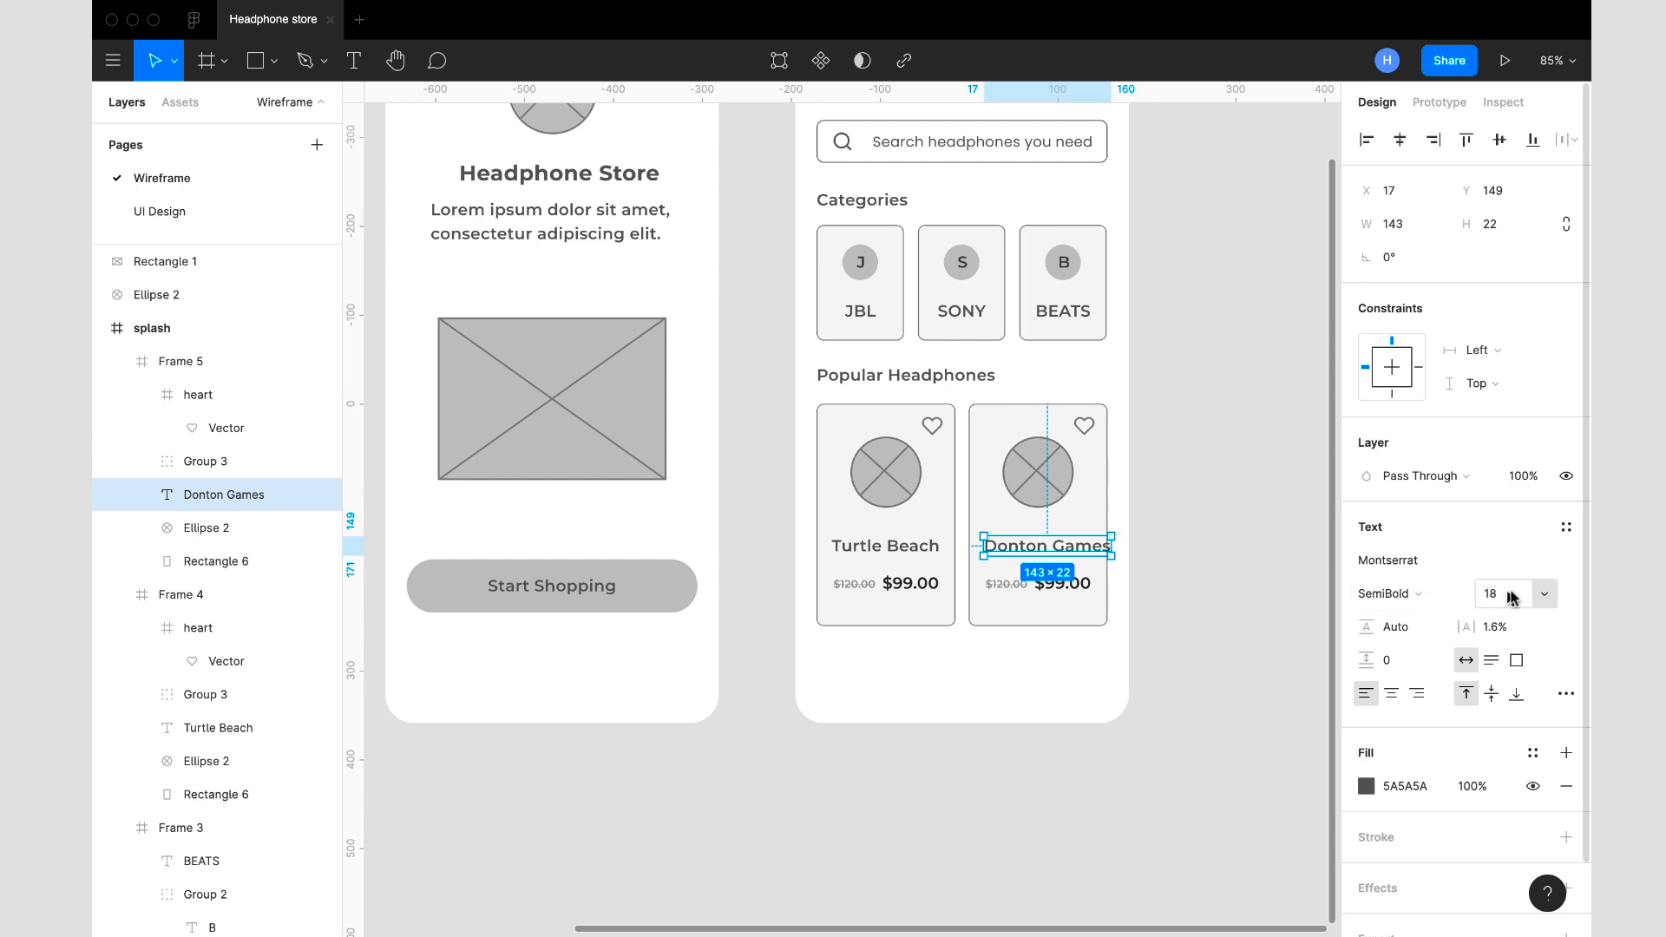
- Set the font size of the Donton Games and Turtle Beach product names to 16
click(1544, 601)
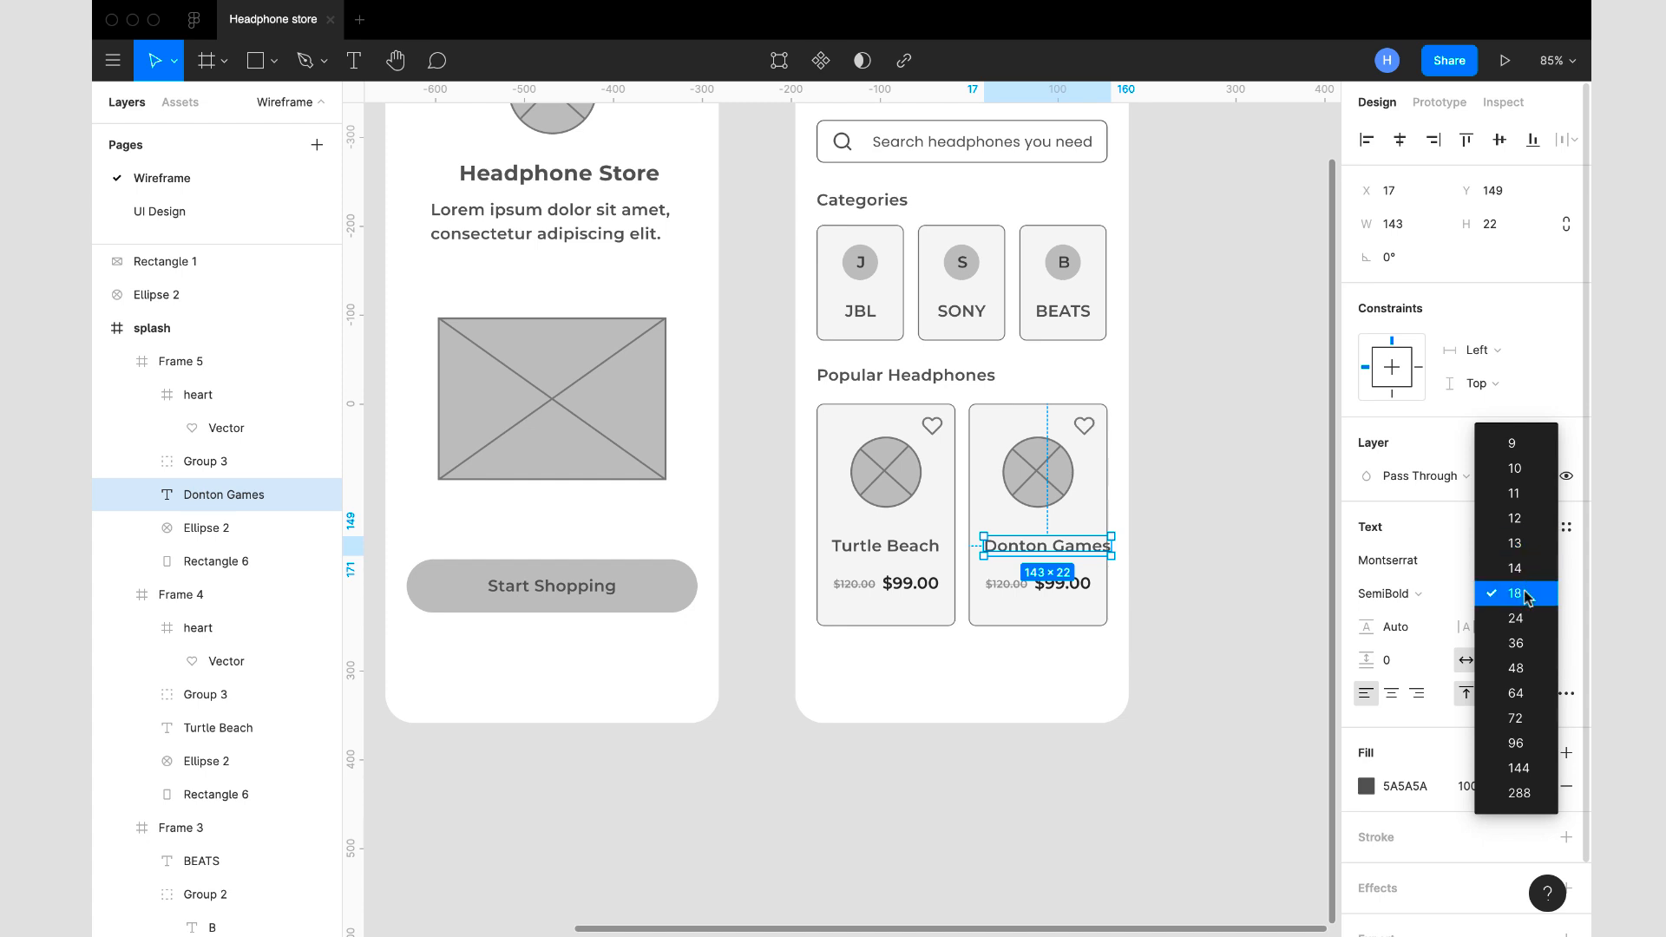
click(1527, 598)
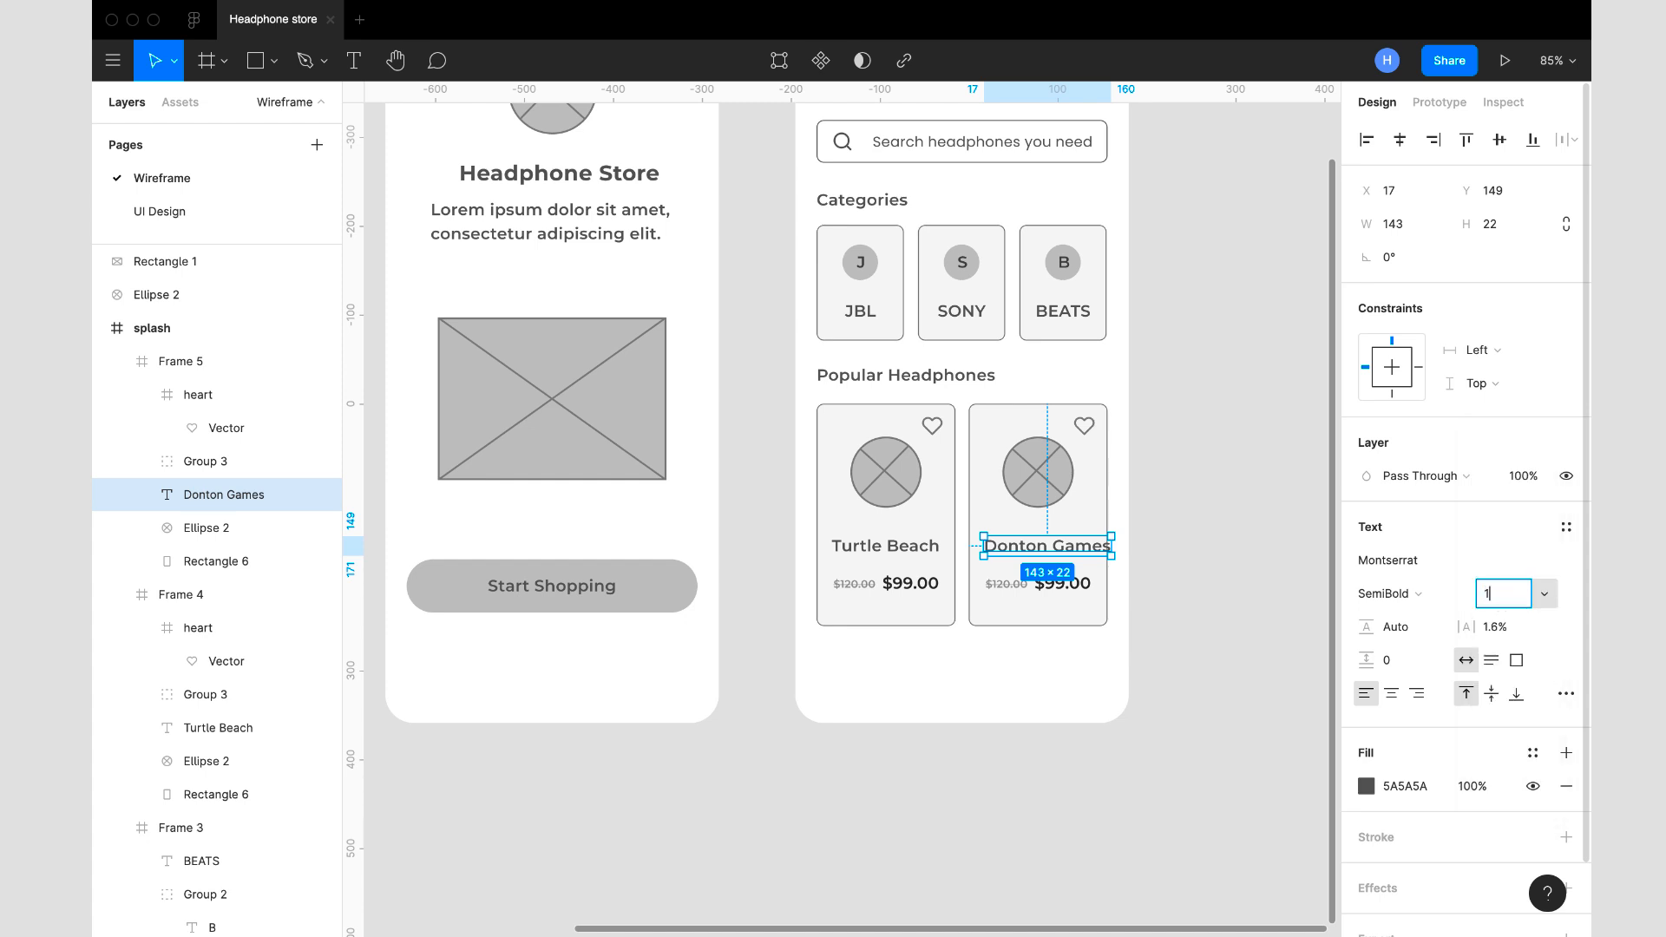
text(16)
key(Return)
click(915, 565)
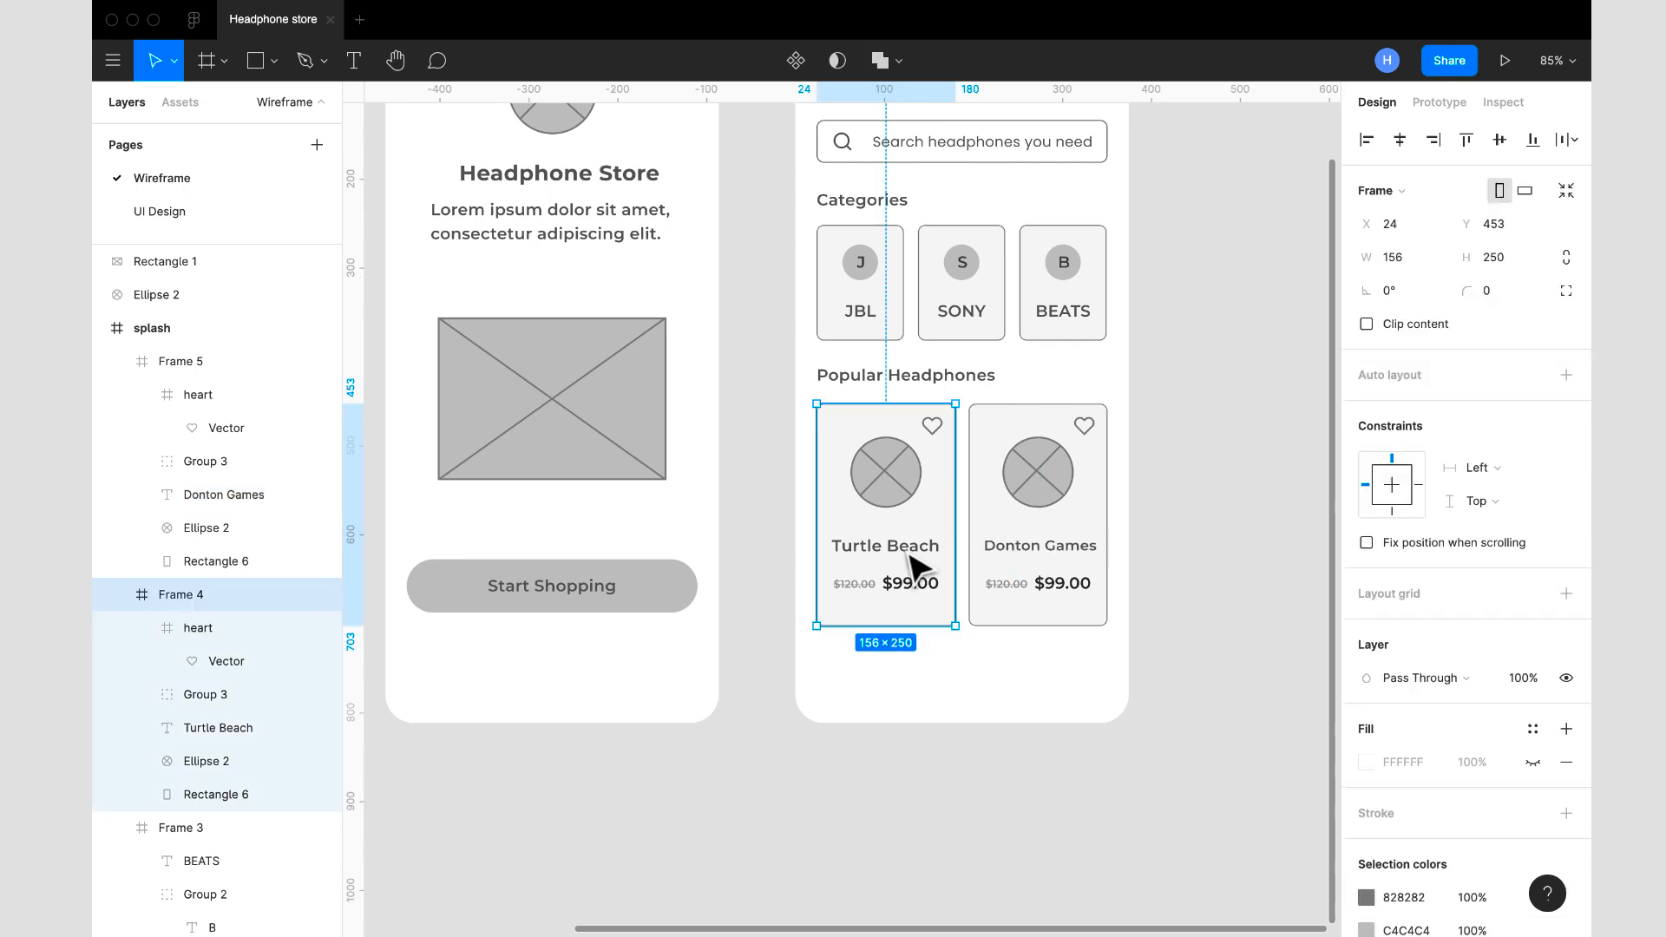
double_click(911, 564)
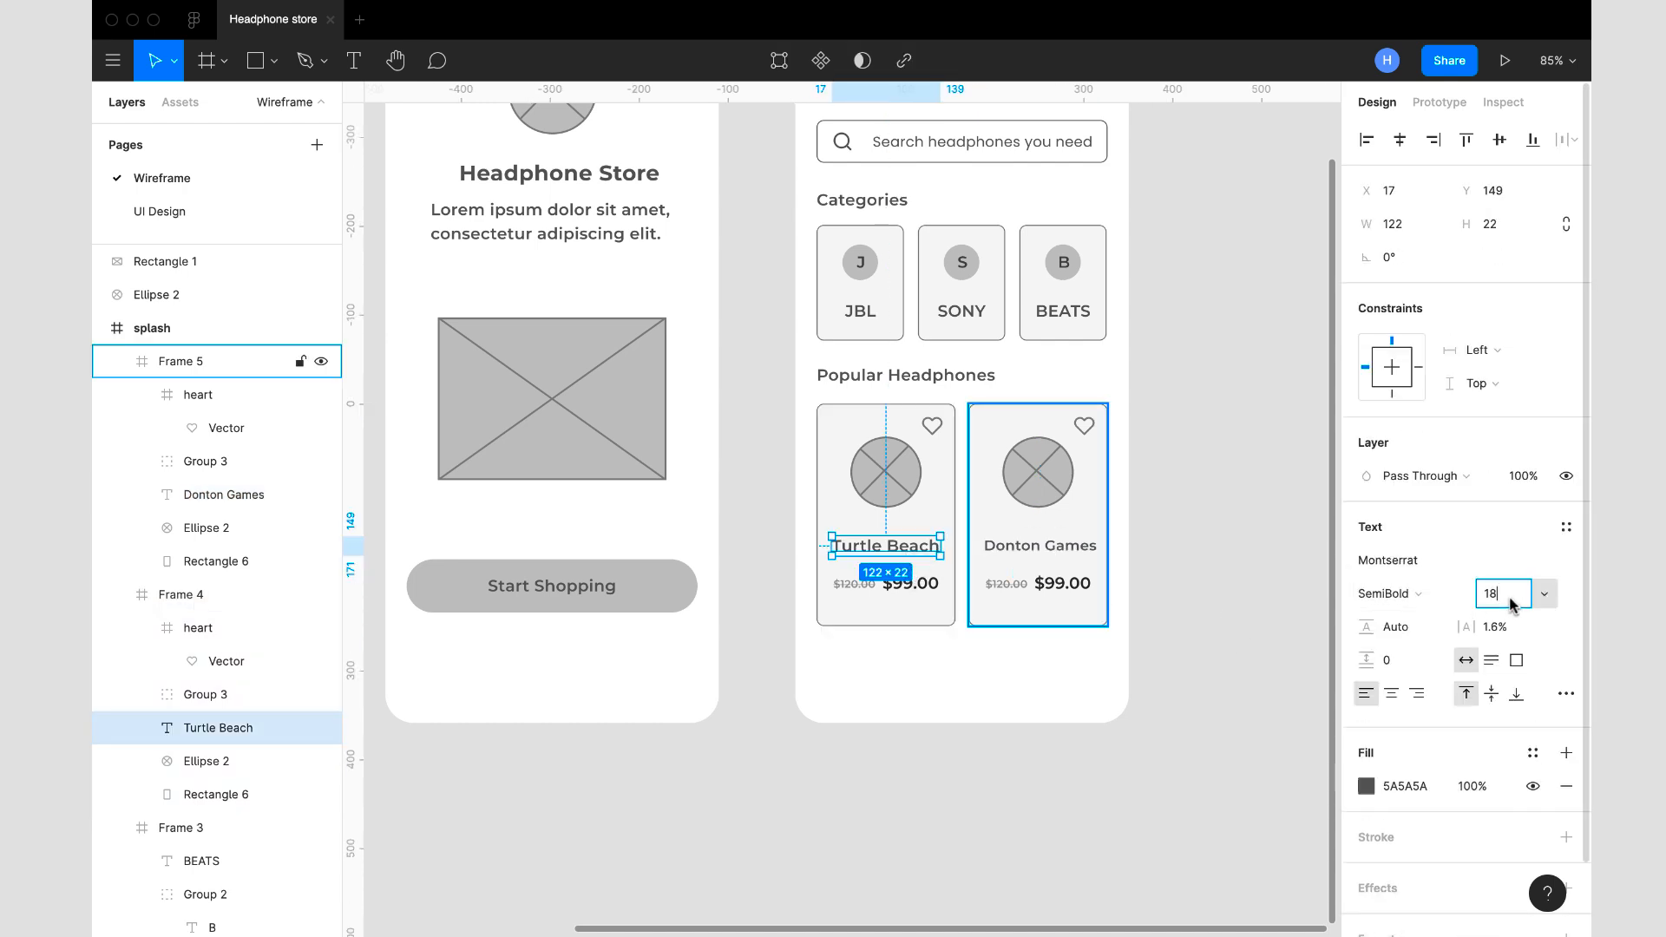
key(Return)
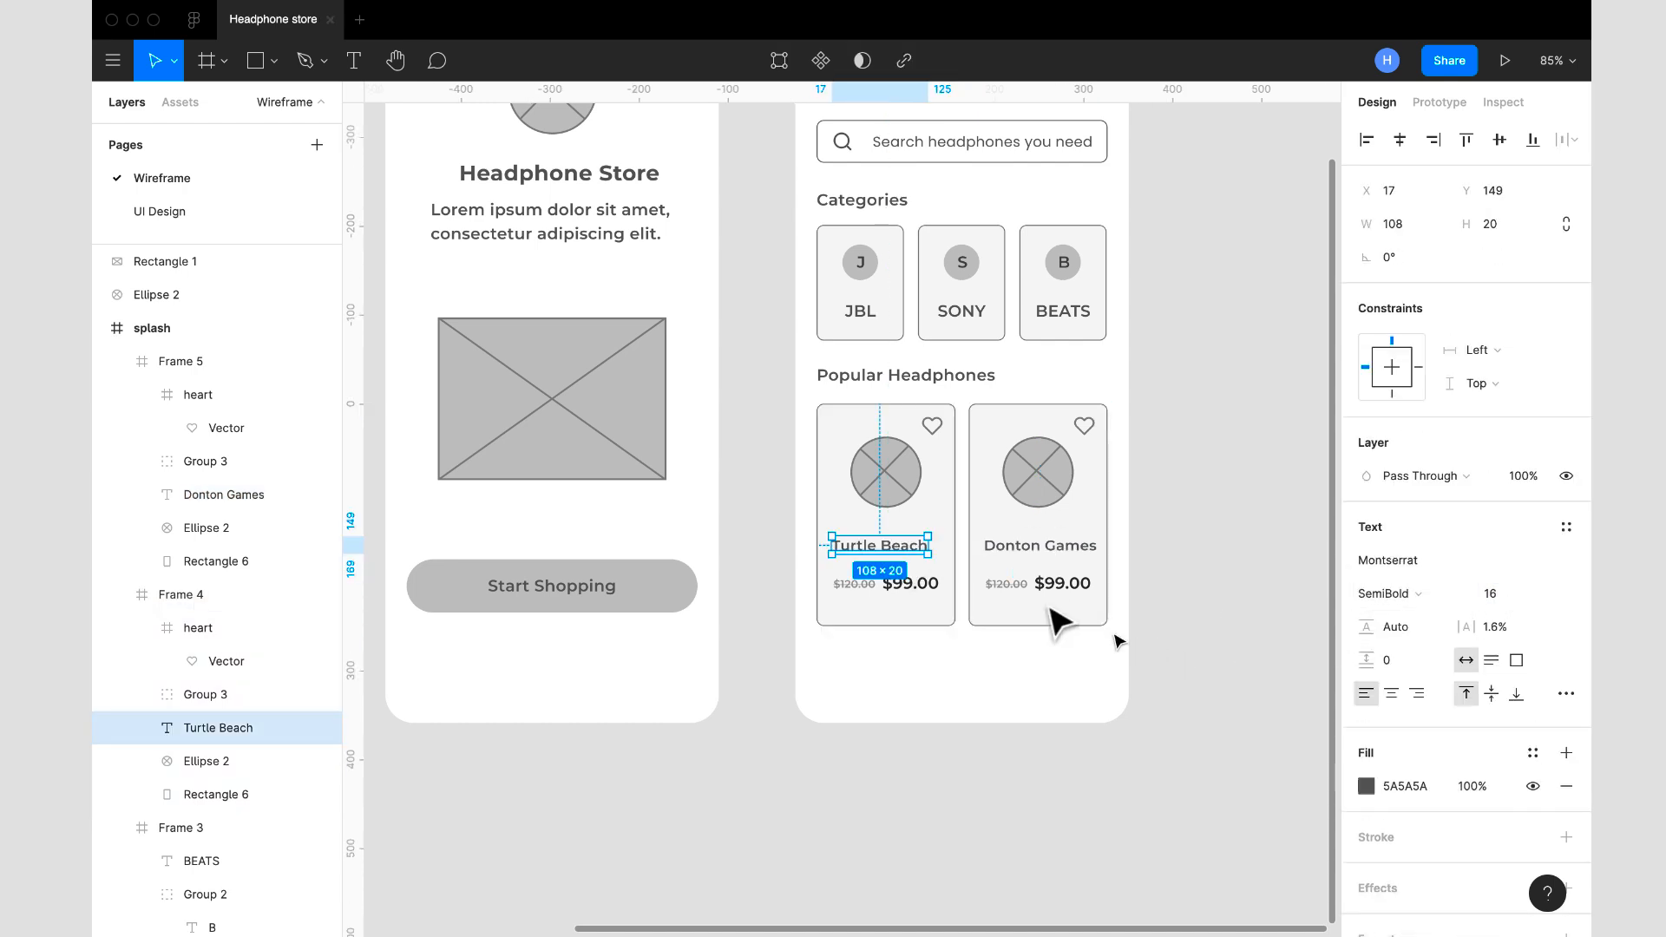
double_click(1041, 547)
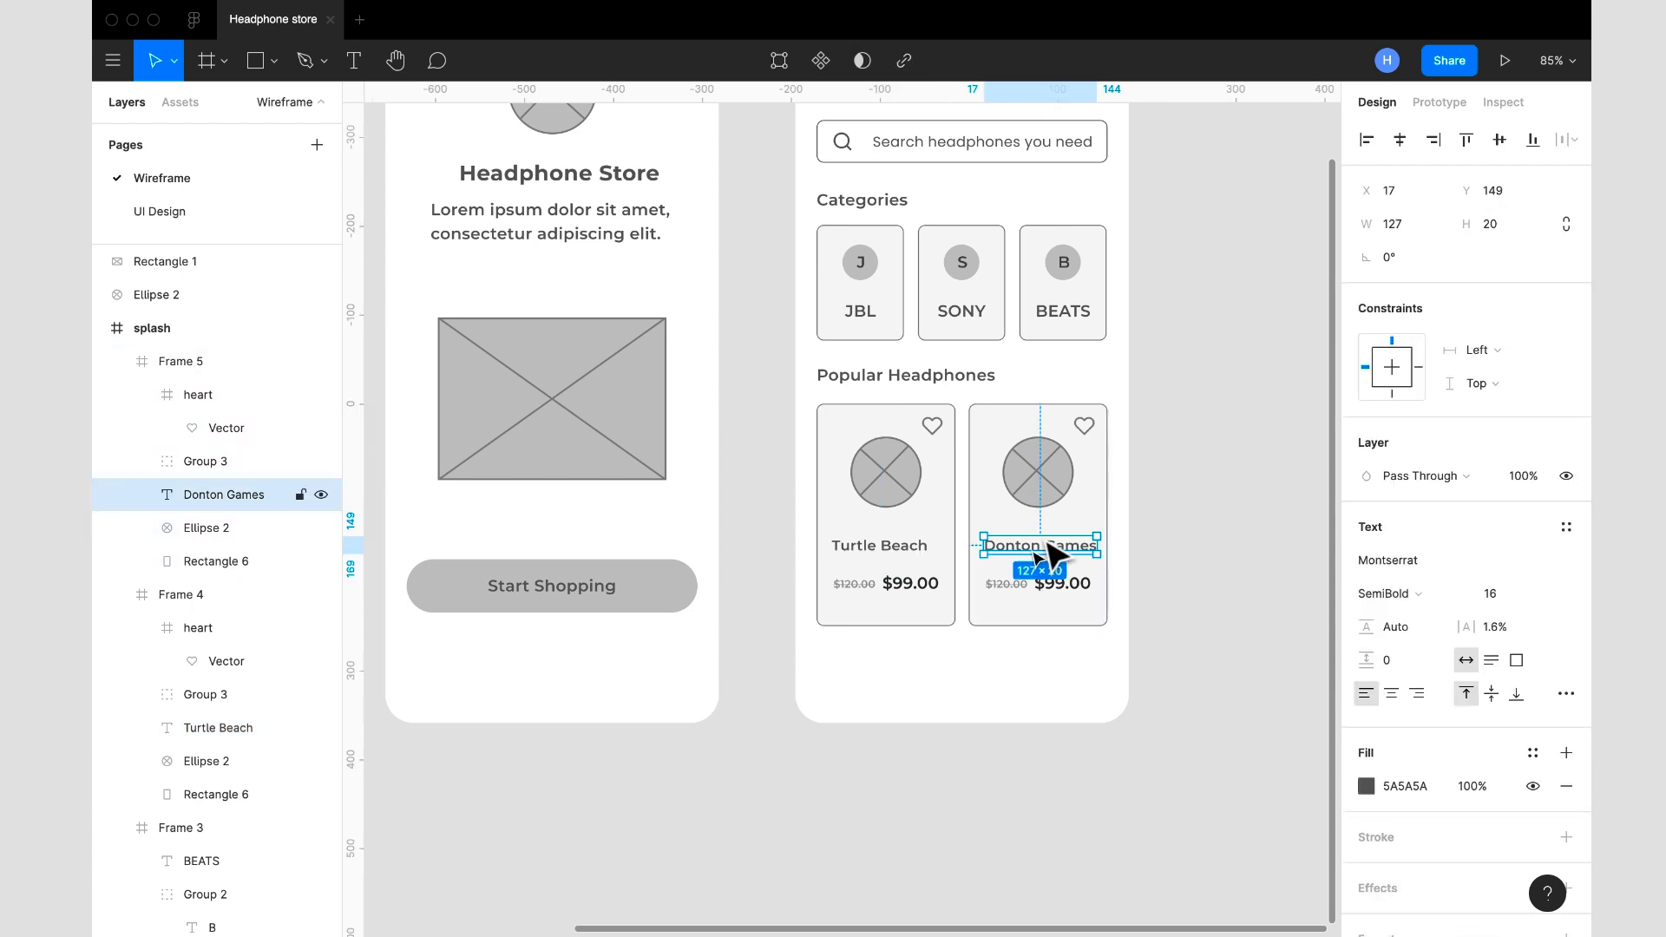
click(1164, 532)
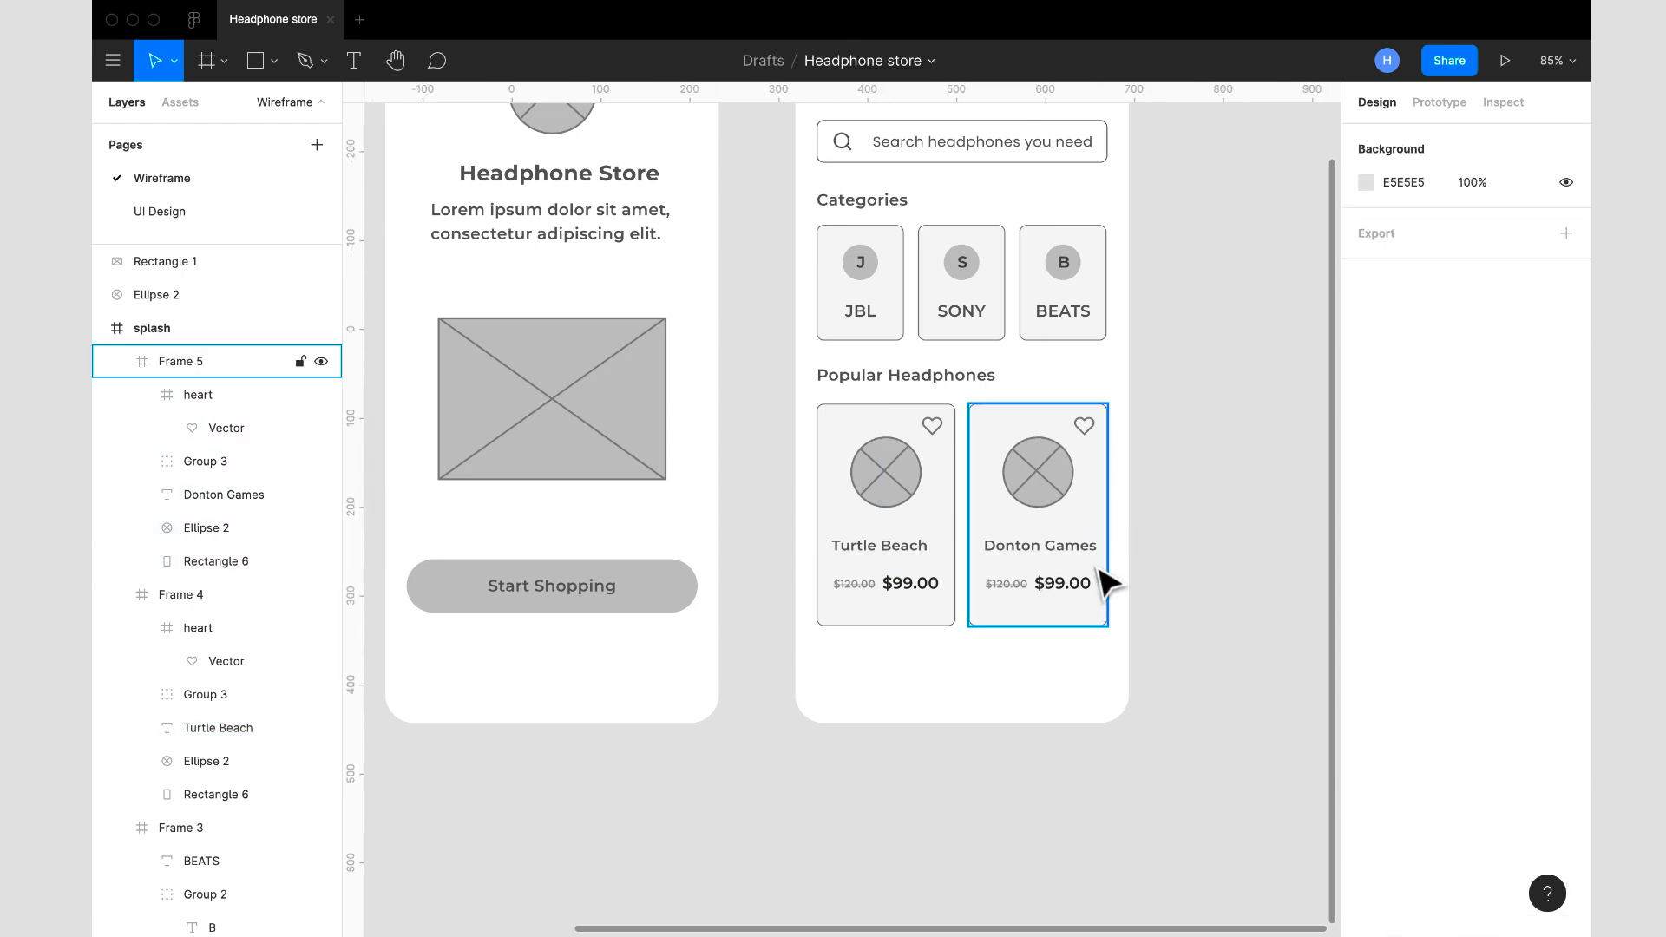
- Draw a rectangle about 407 × 97 across the bottom of the home screen at X 0, Y 736 as a navigation bar
scroll(1107, 586, down, 3)
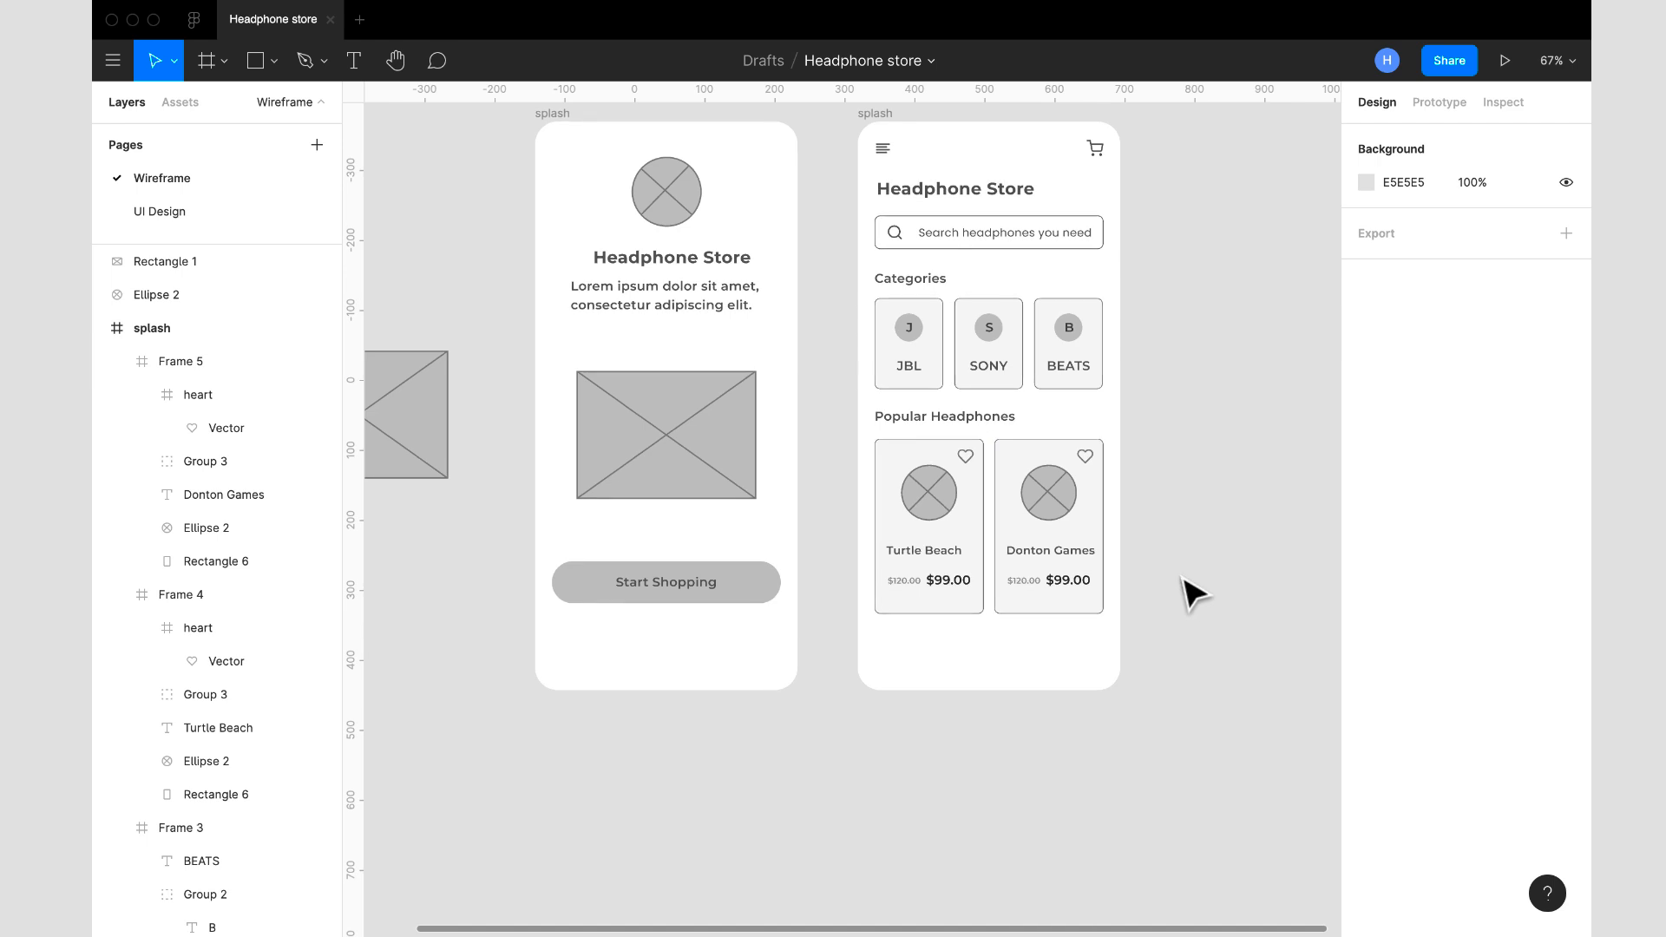
scroll(1182, 578, right, 1)
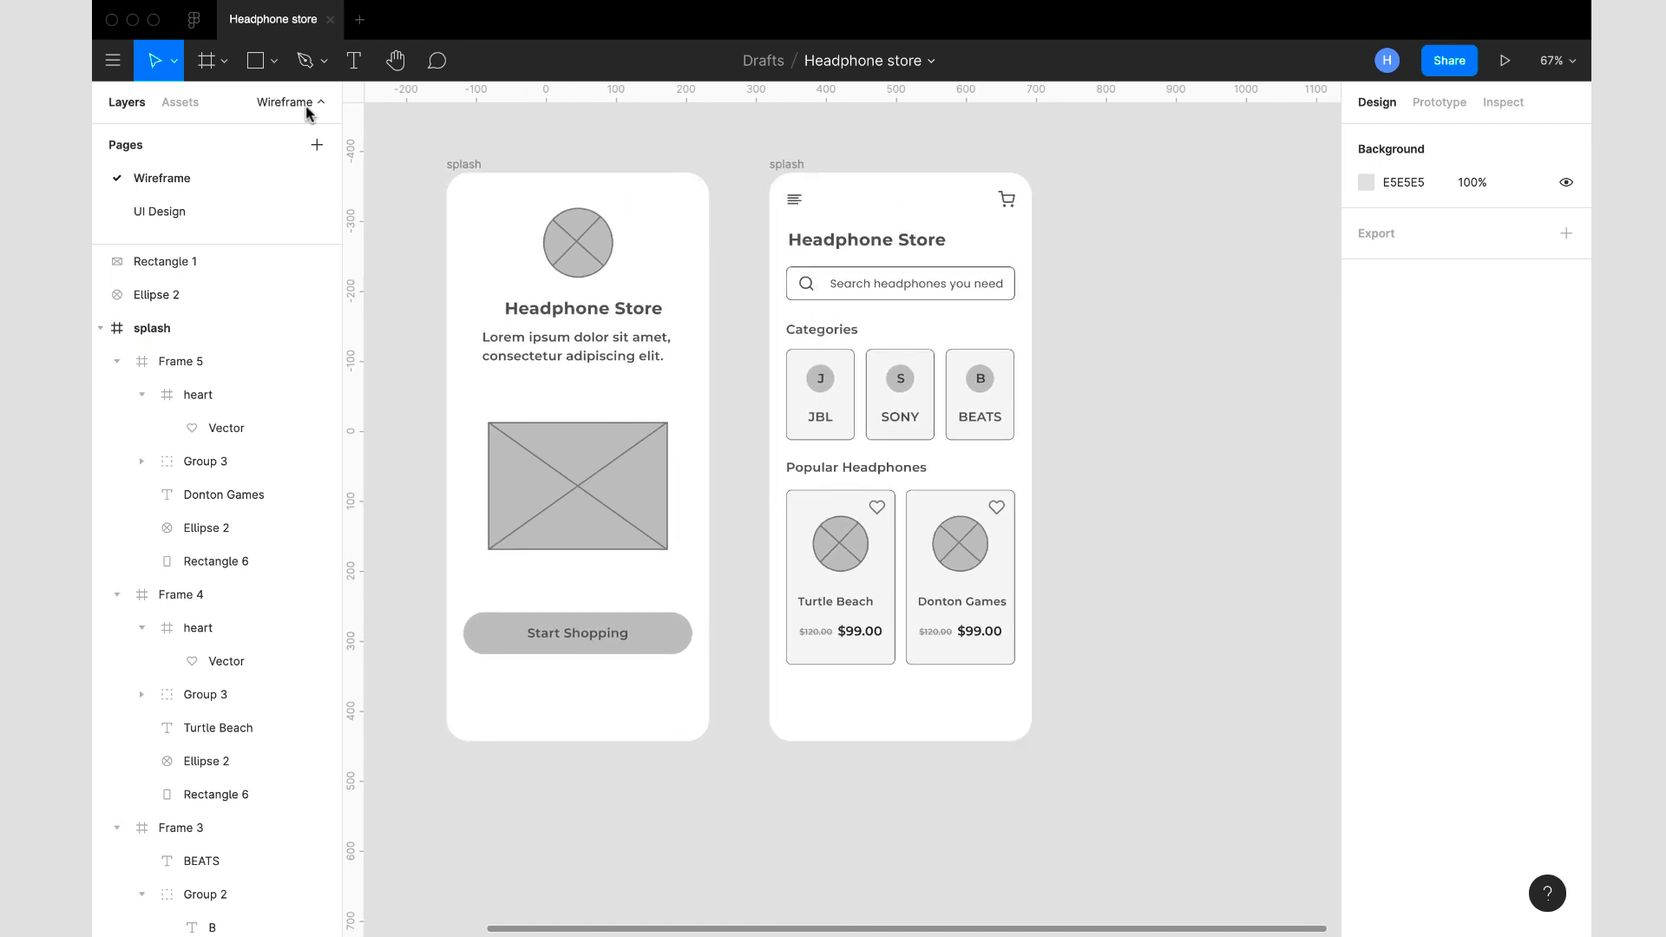
click(253, 71)
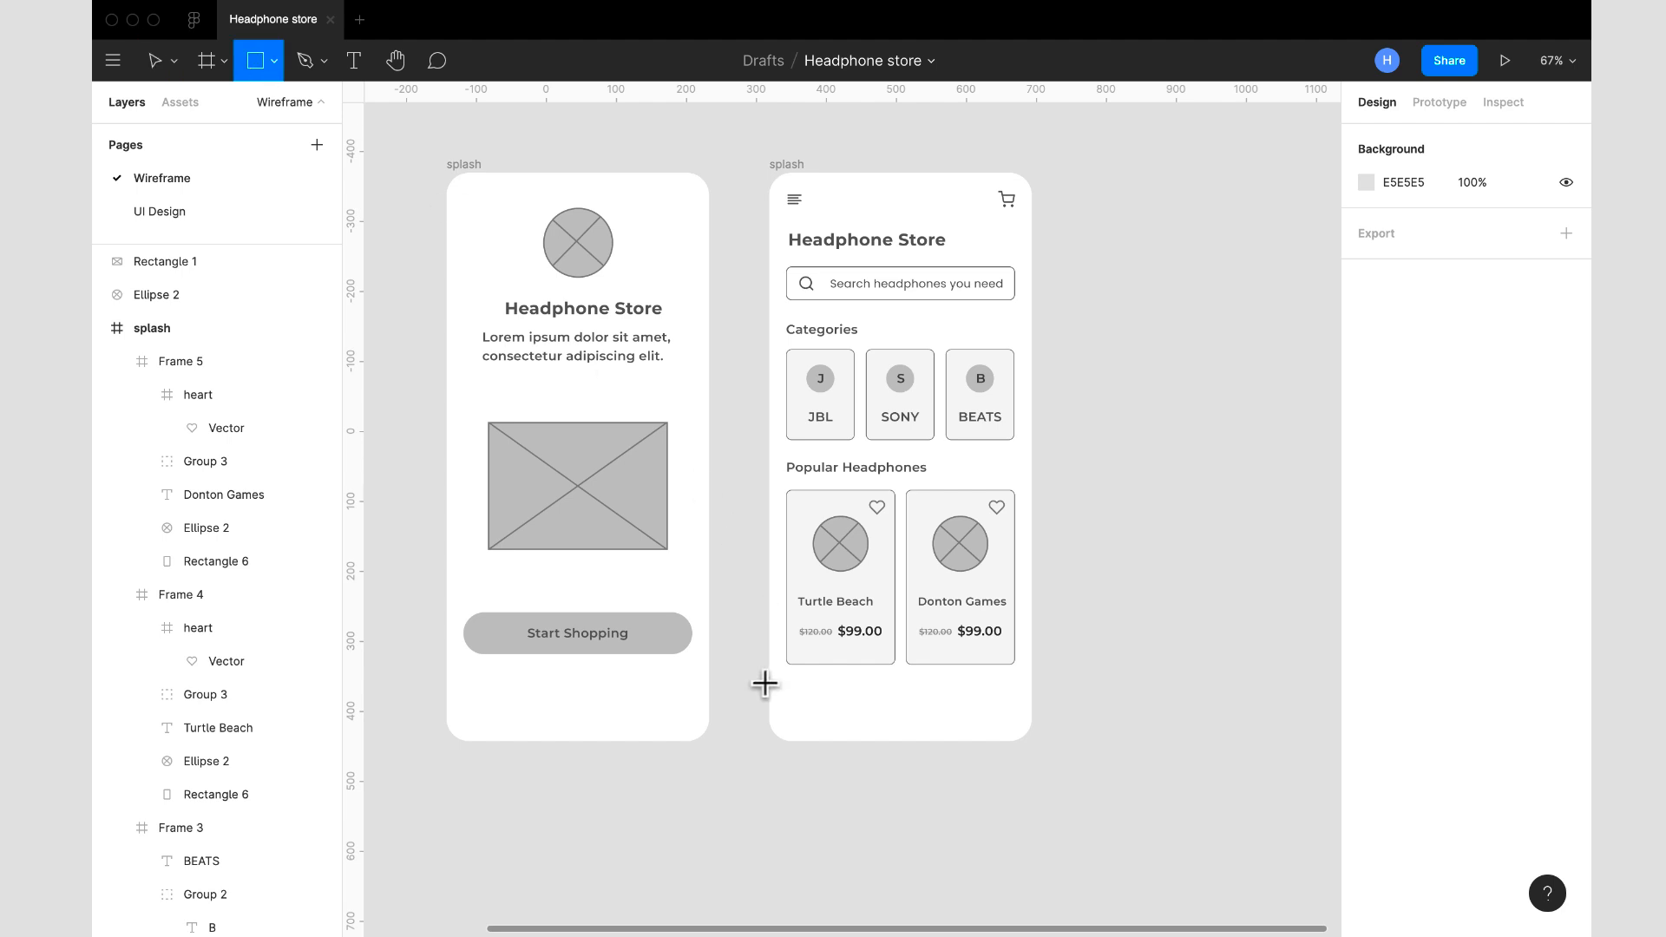
mouse_move(769, 689)
mouse_down()
mouse_move(975, 755)
mouse_move(1054, 756)
mouse_up()
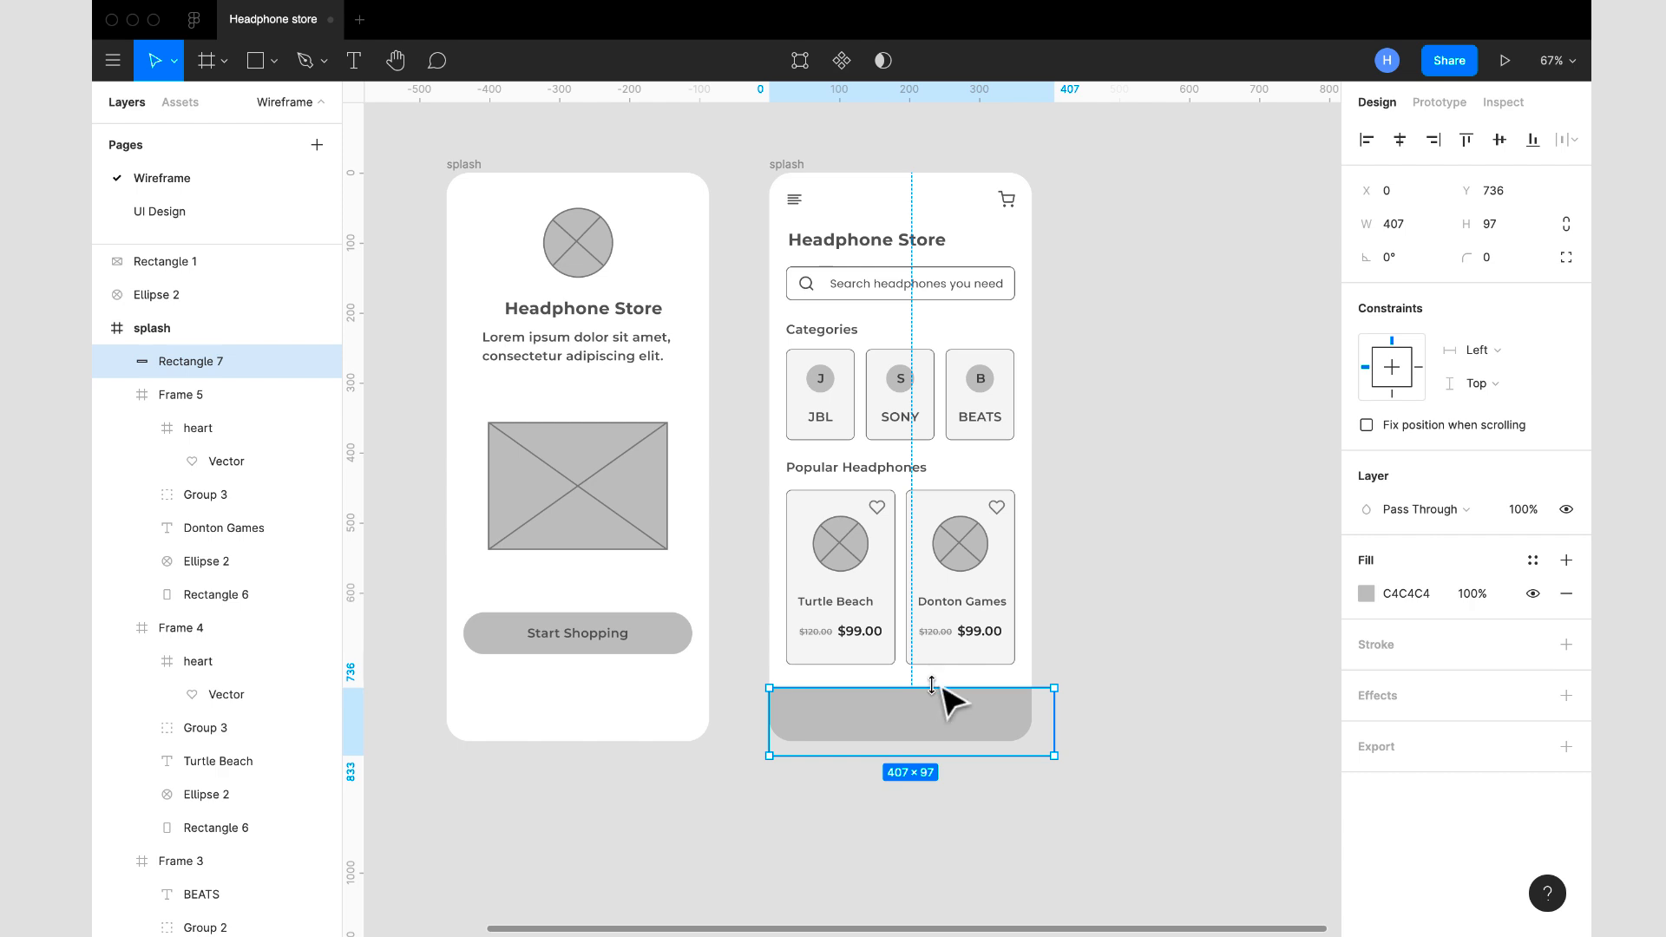
- Try filling the bottom bar with the light grey sampled from the Turtle Beach card
click(1365, 596)
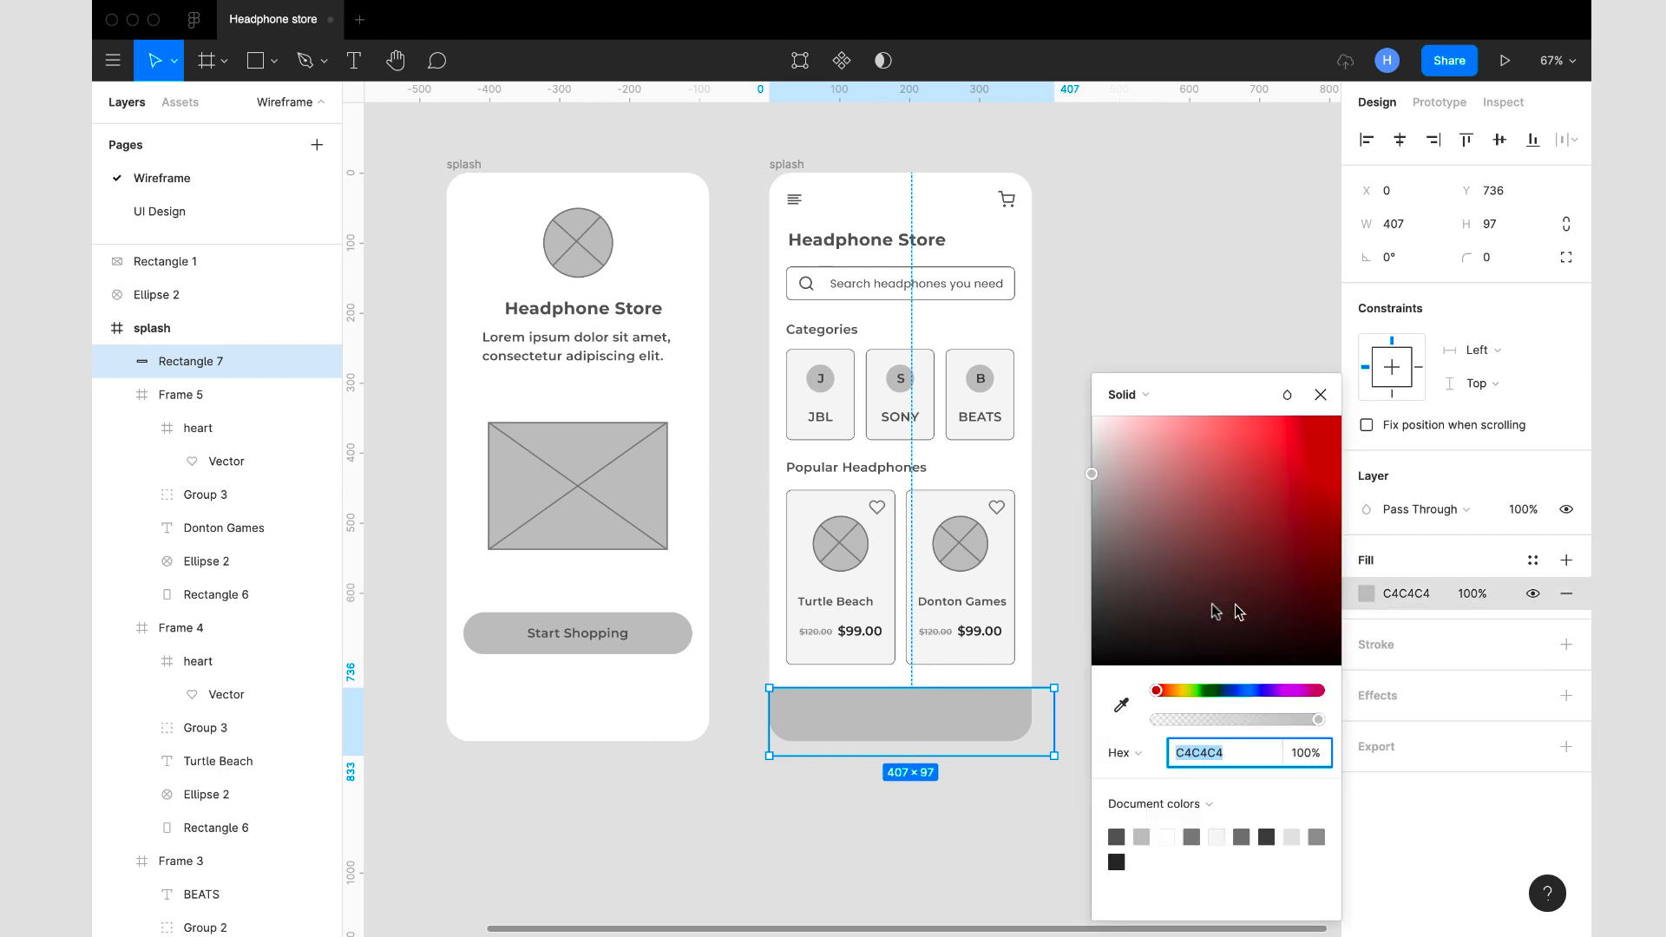
click(1121, 704)
click(888, 592)
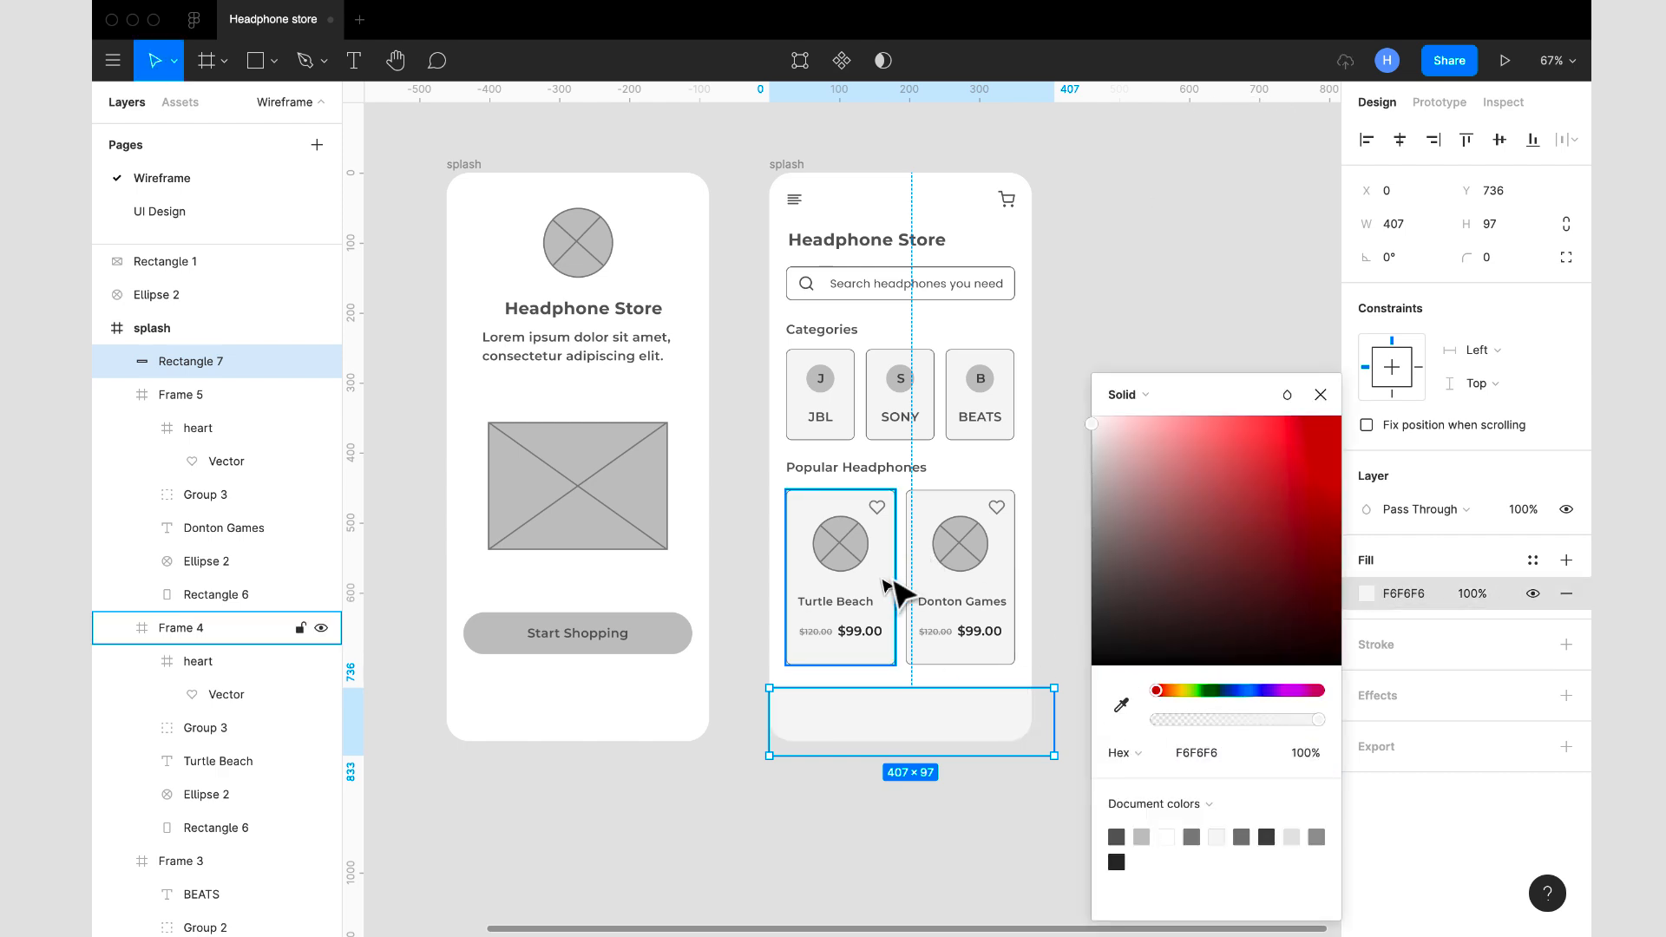
- Set the bottom bar's fill to D8D8D8 and shift the bar slightly down on the home screen
click(1423, 594)
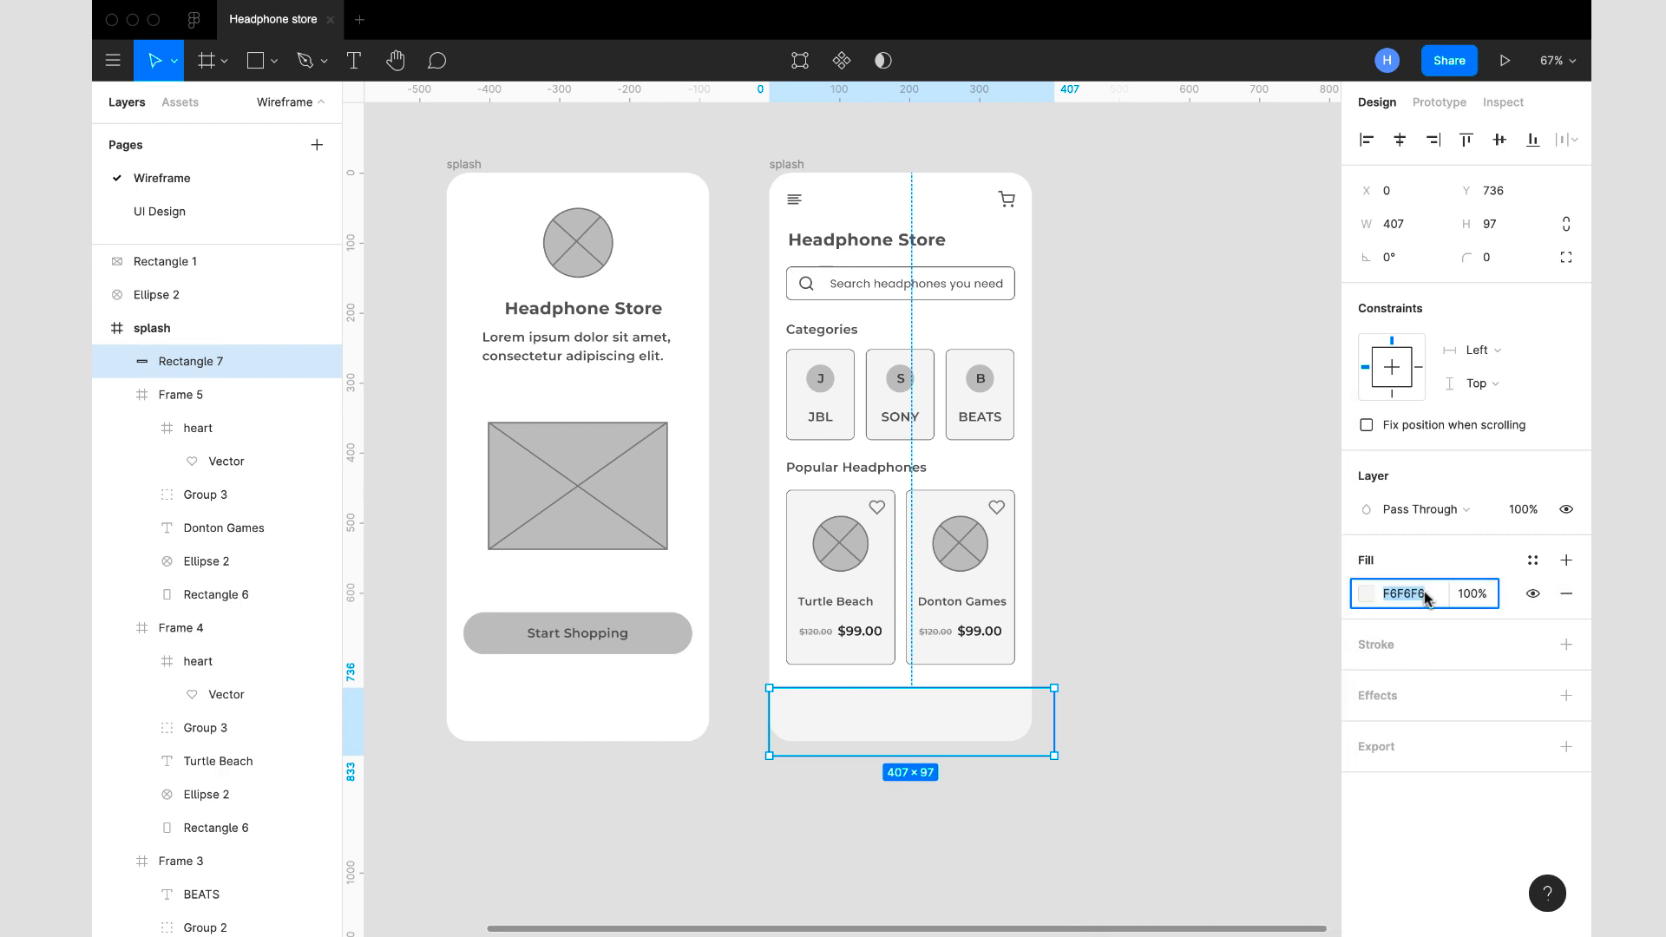
text(CECECE)
key(Return)
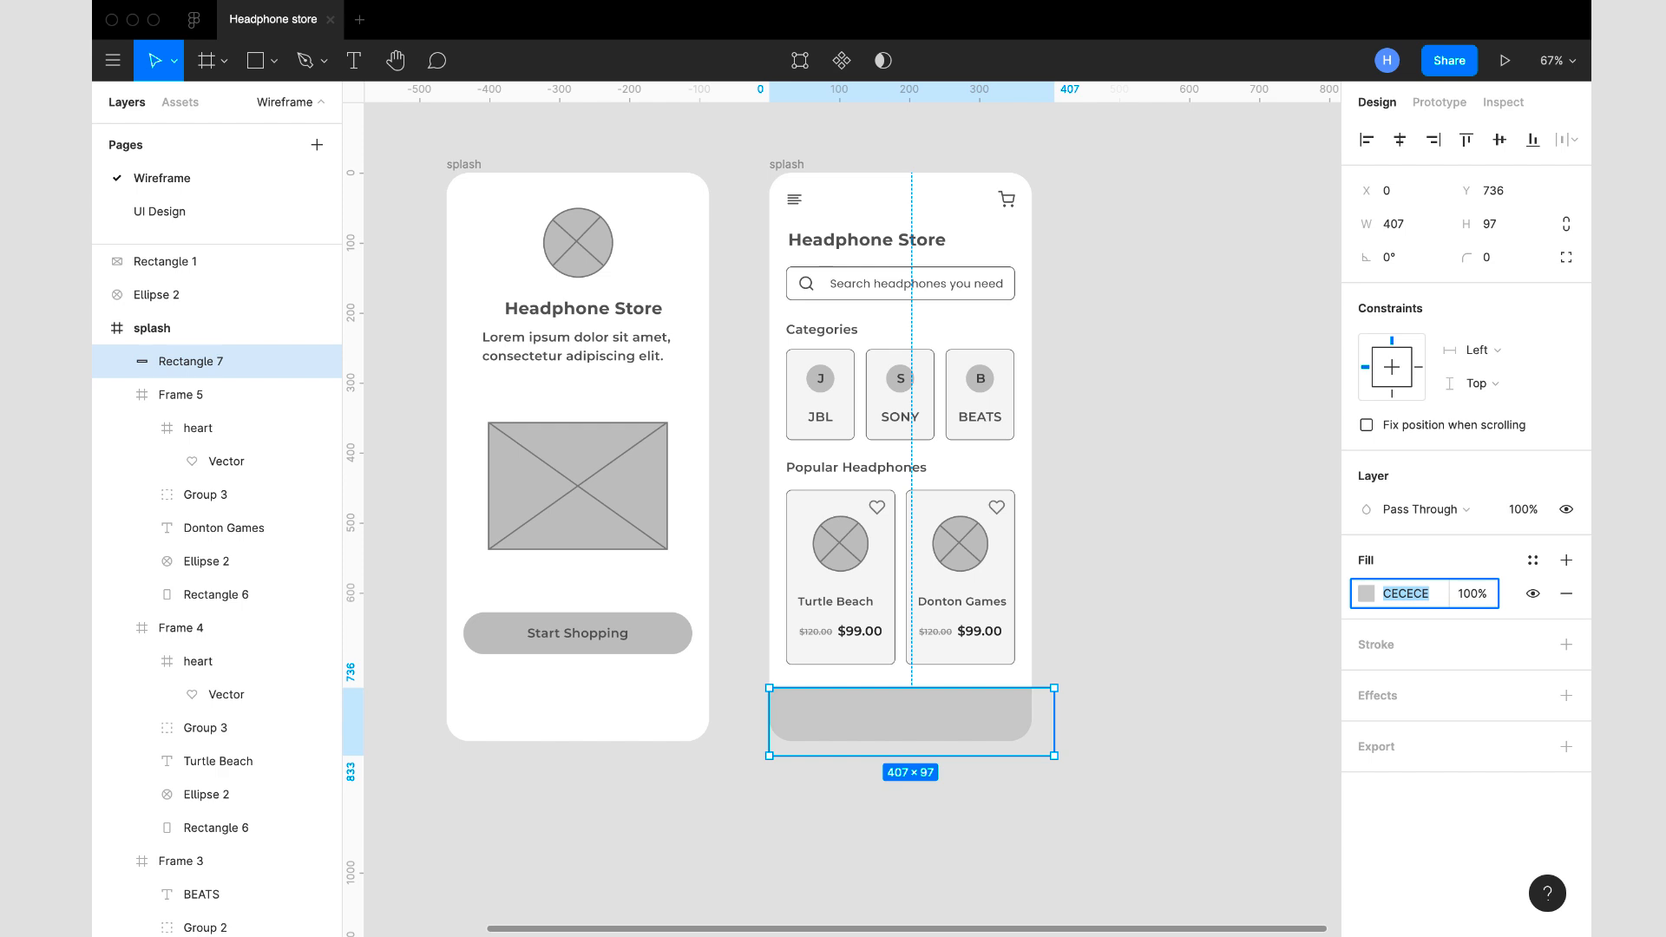
text(D8D8D8)
key(Return)
key(shift+Down)
key(shift+Up)
click(1269, 603)
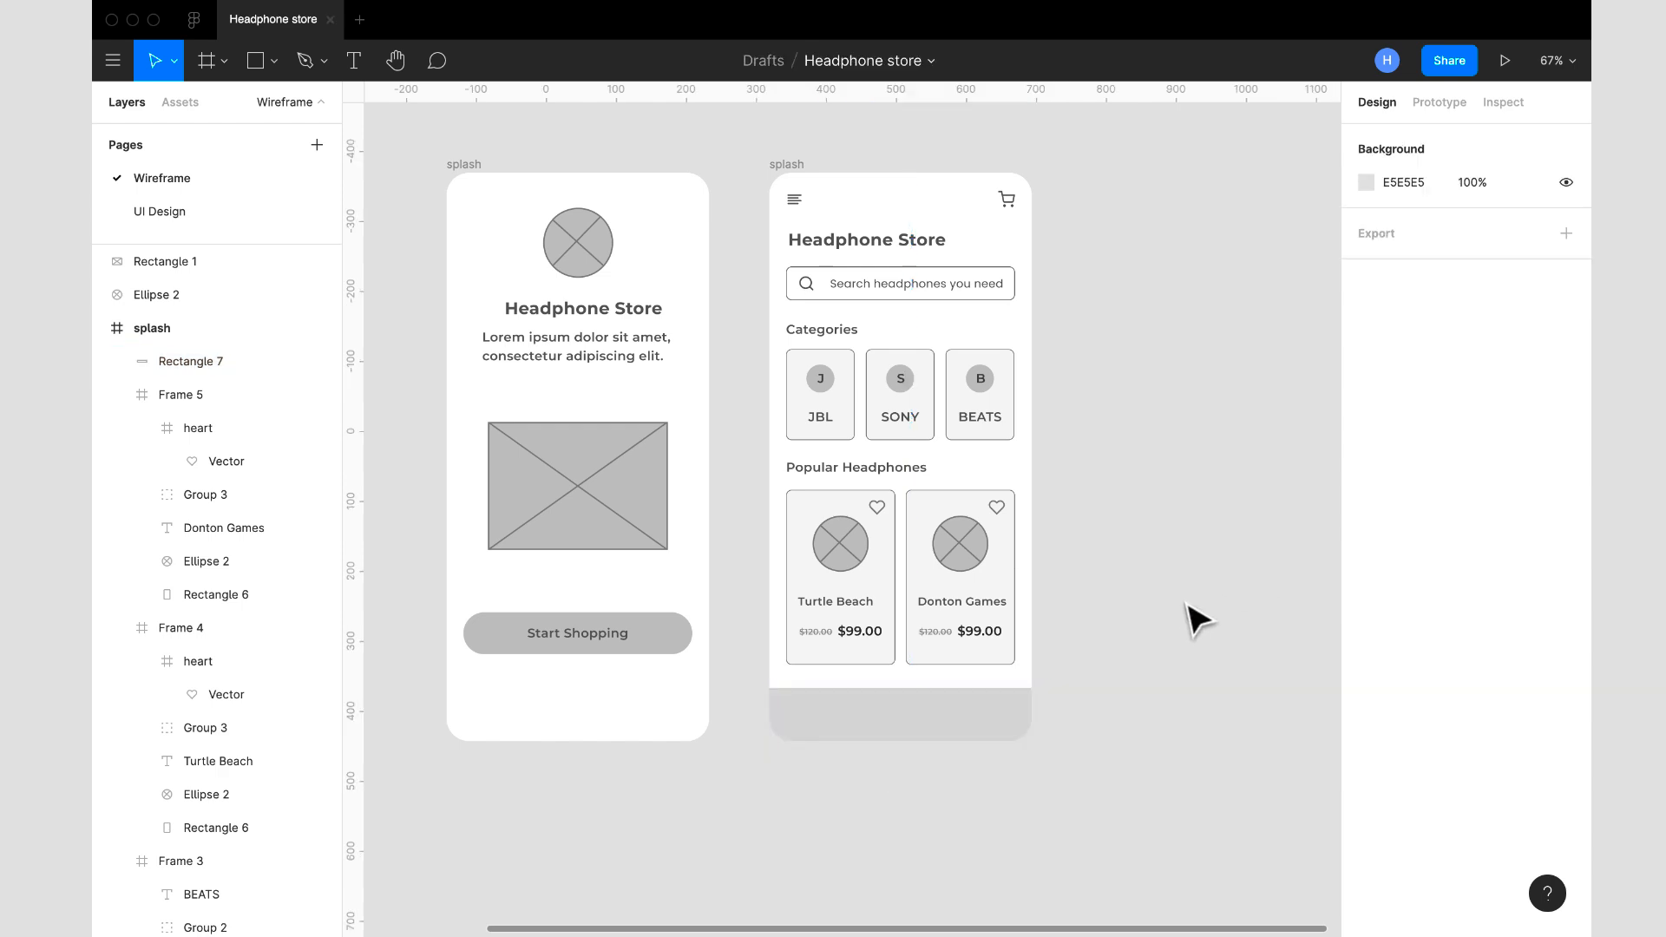
drag(902, 703, 883, 705)
click(1085, 696)
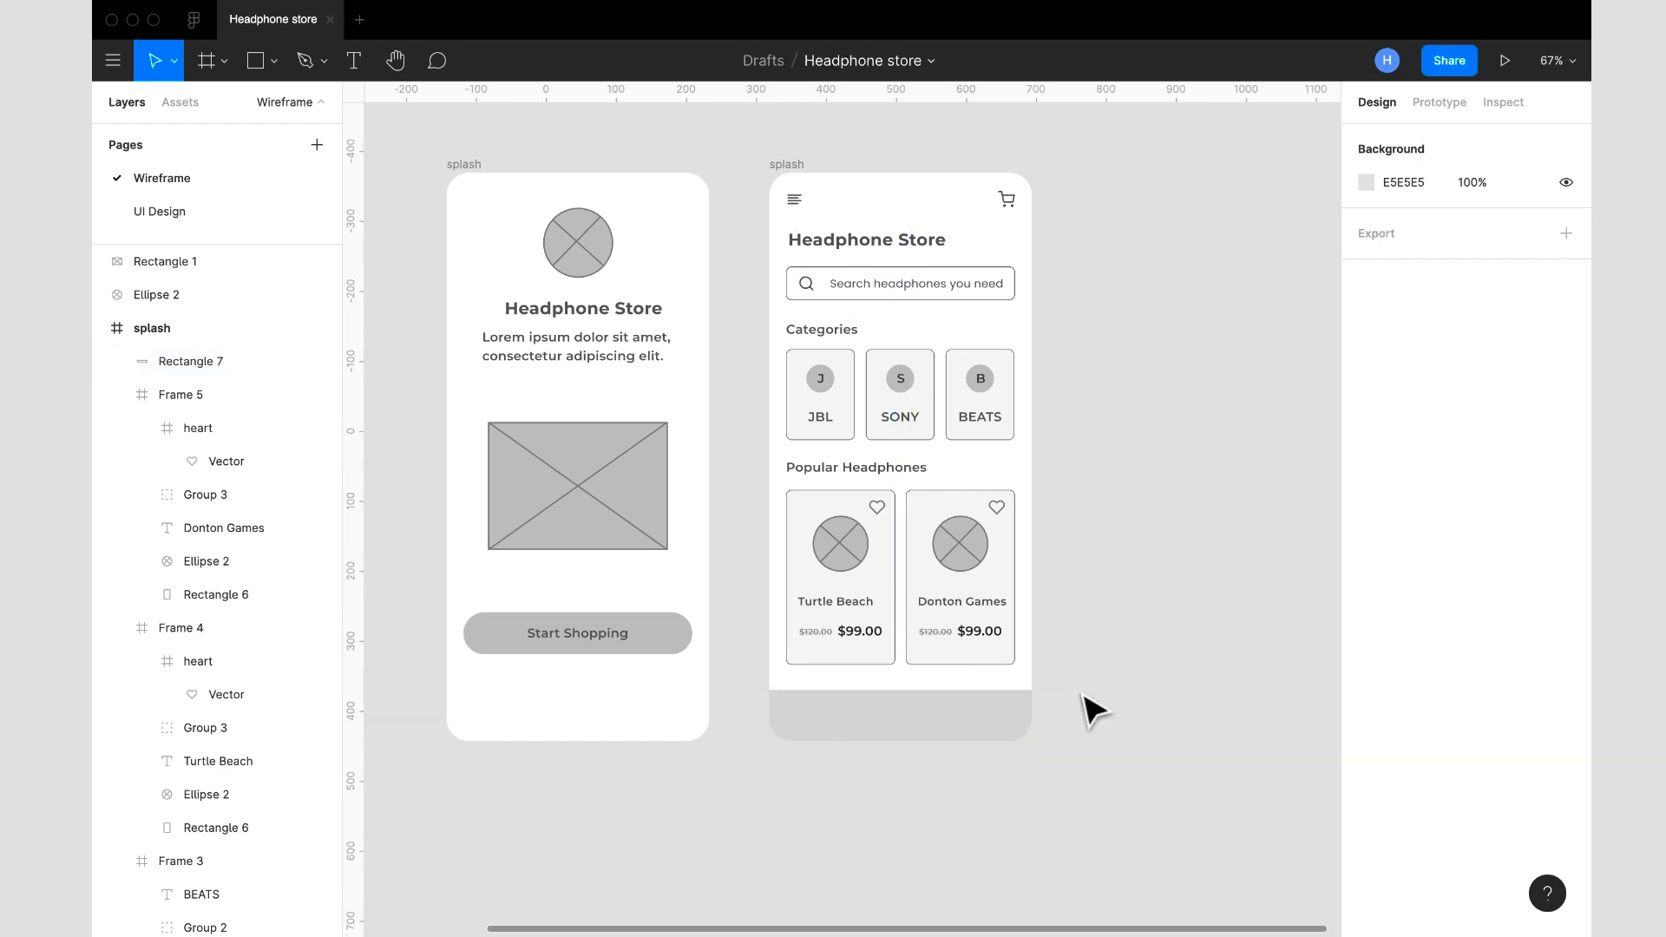
- Move the splash screen frame closer to the home screen frame, to X -105, Y -369
scroll(1084, 702, up, 2)
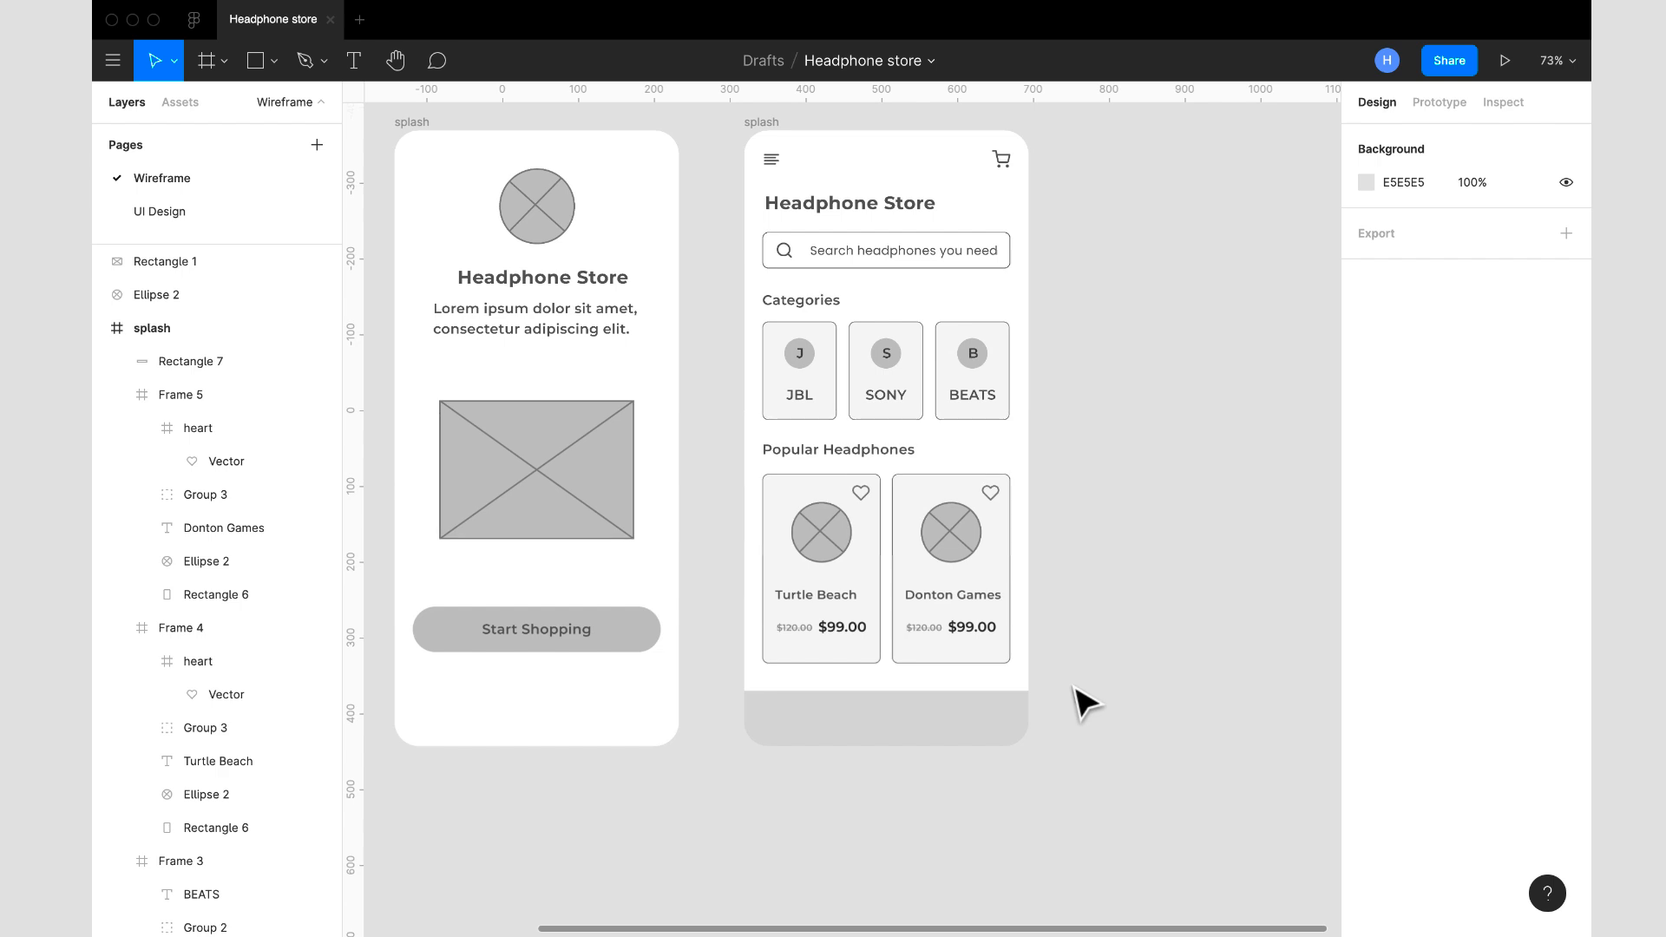
drag(411, 126, 439, 129)
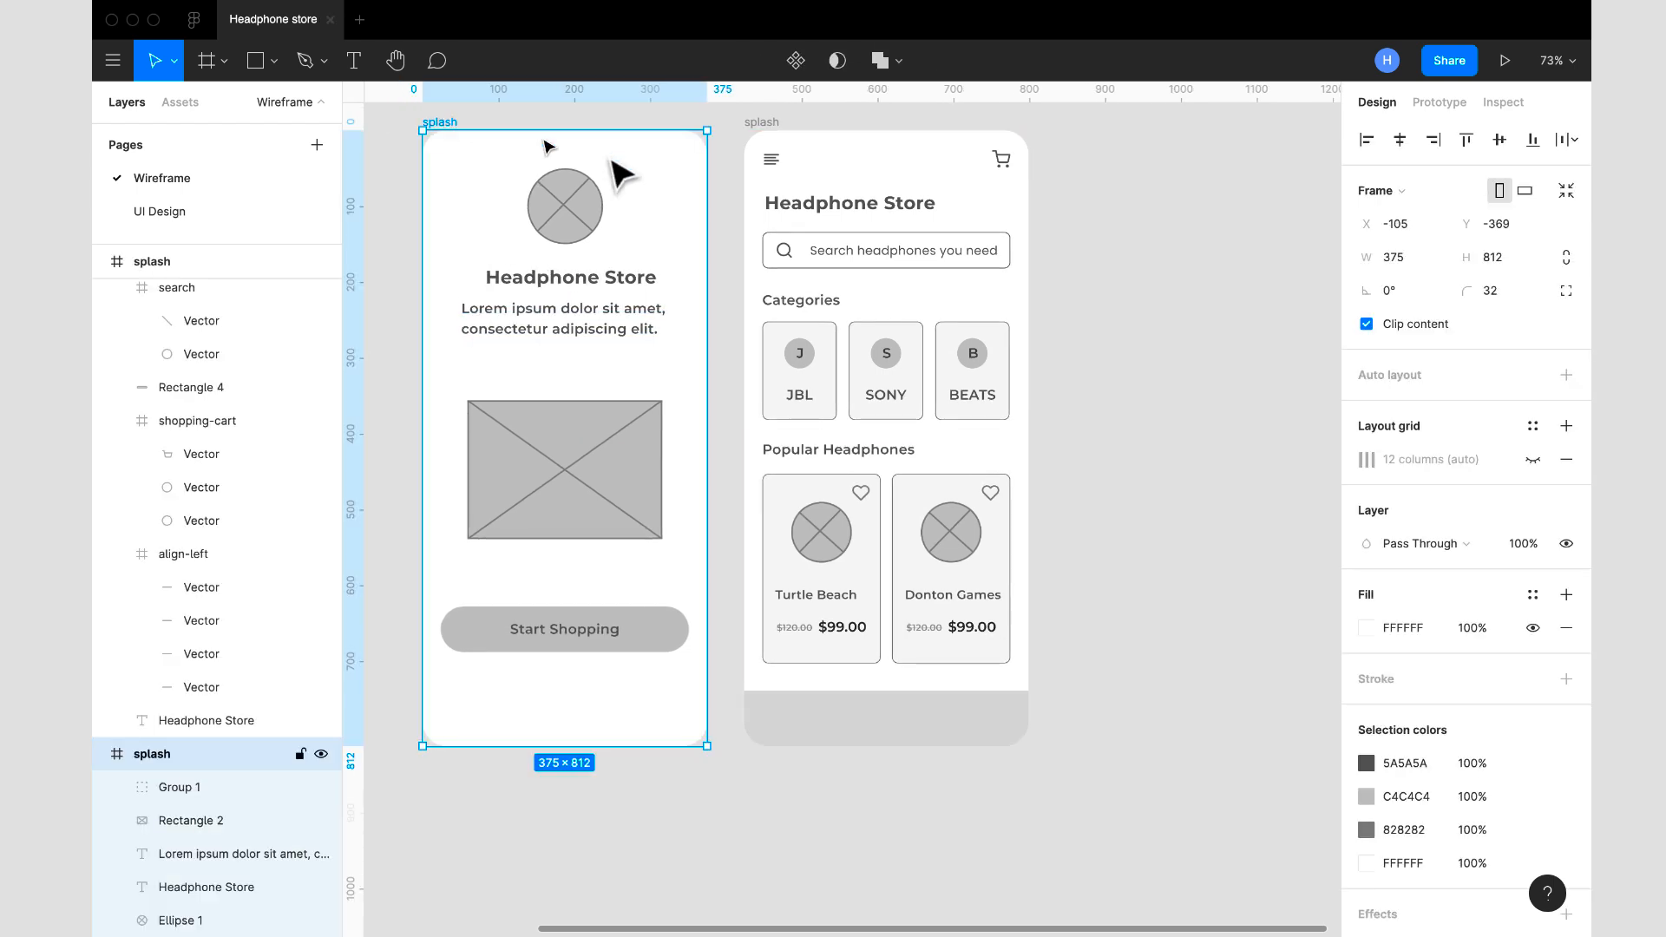
click(1191, 379)
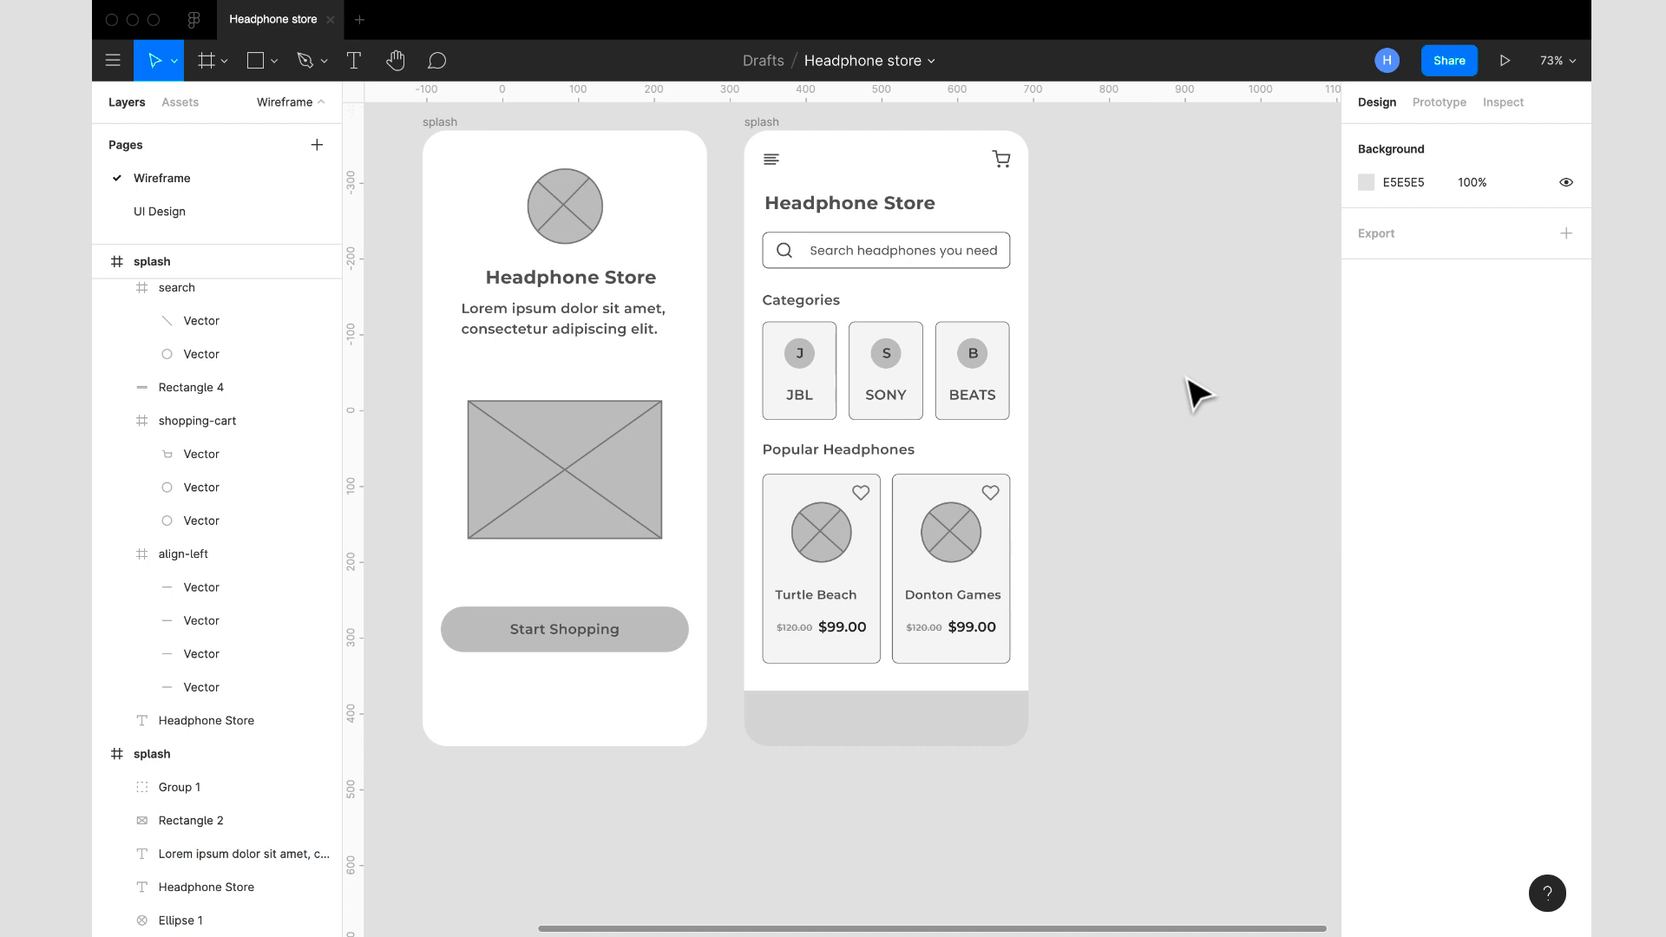
- Insert the home icon with the Feather Icons plugin by searching for "home", and close the plugin
scroll(1197, 395, up, 2)
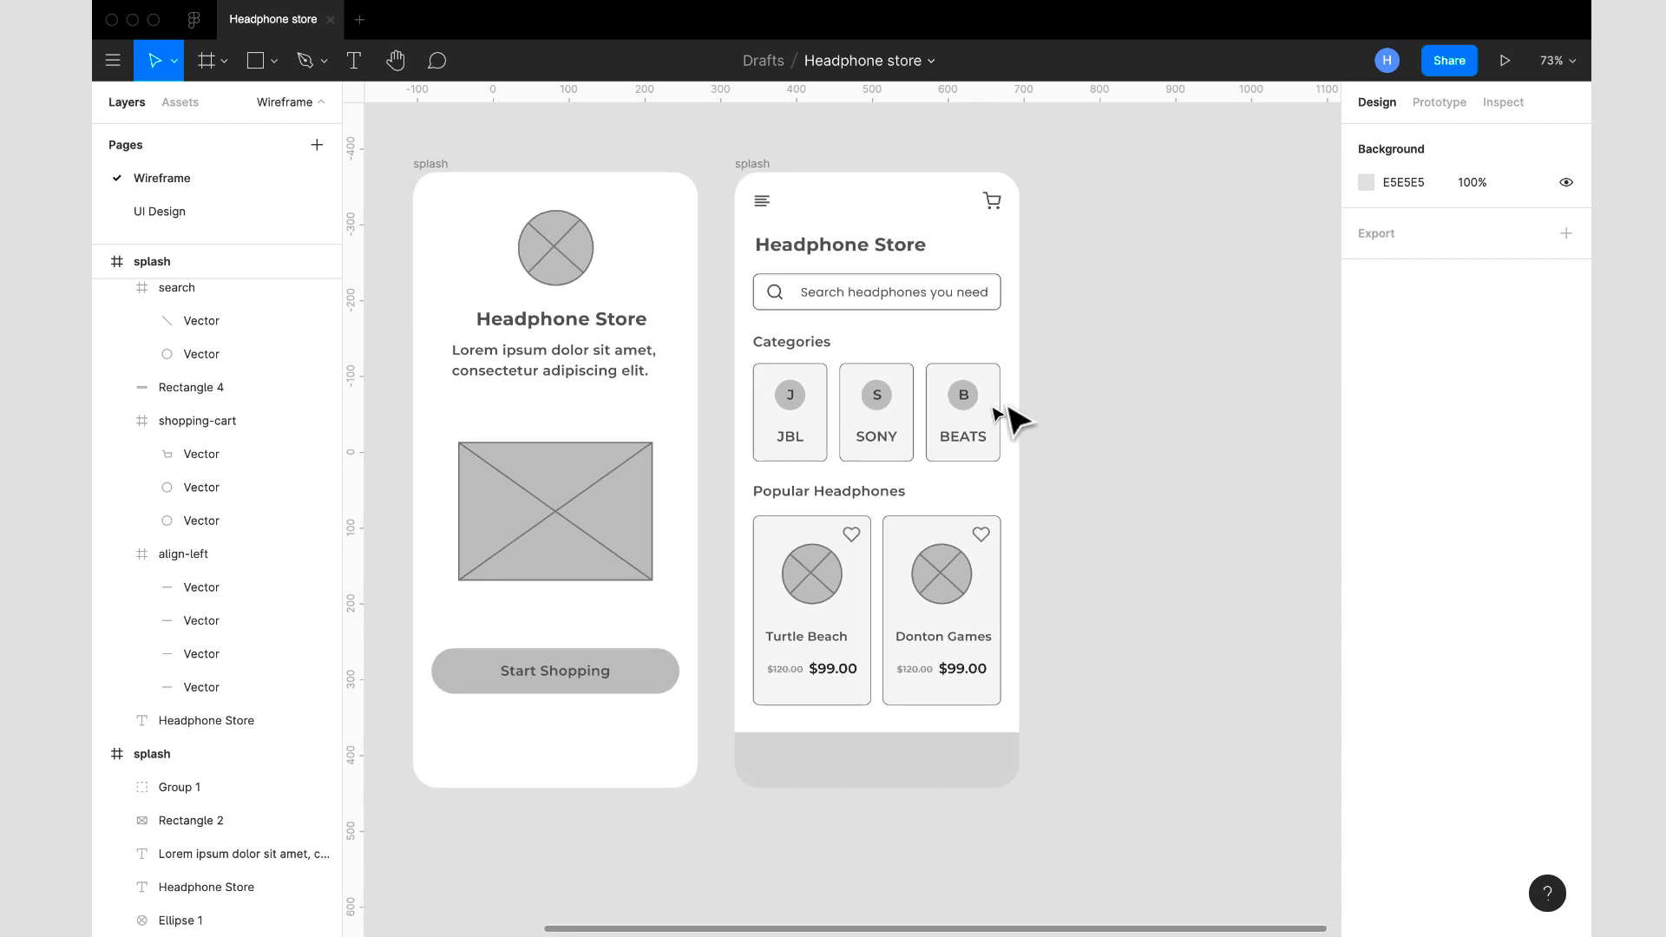
right_click(1100, 614)
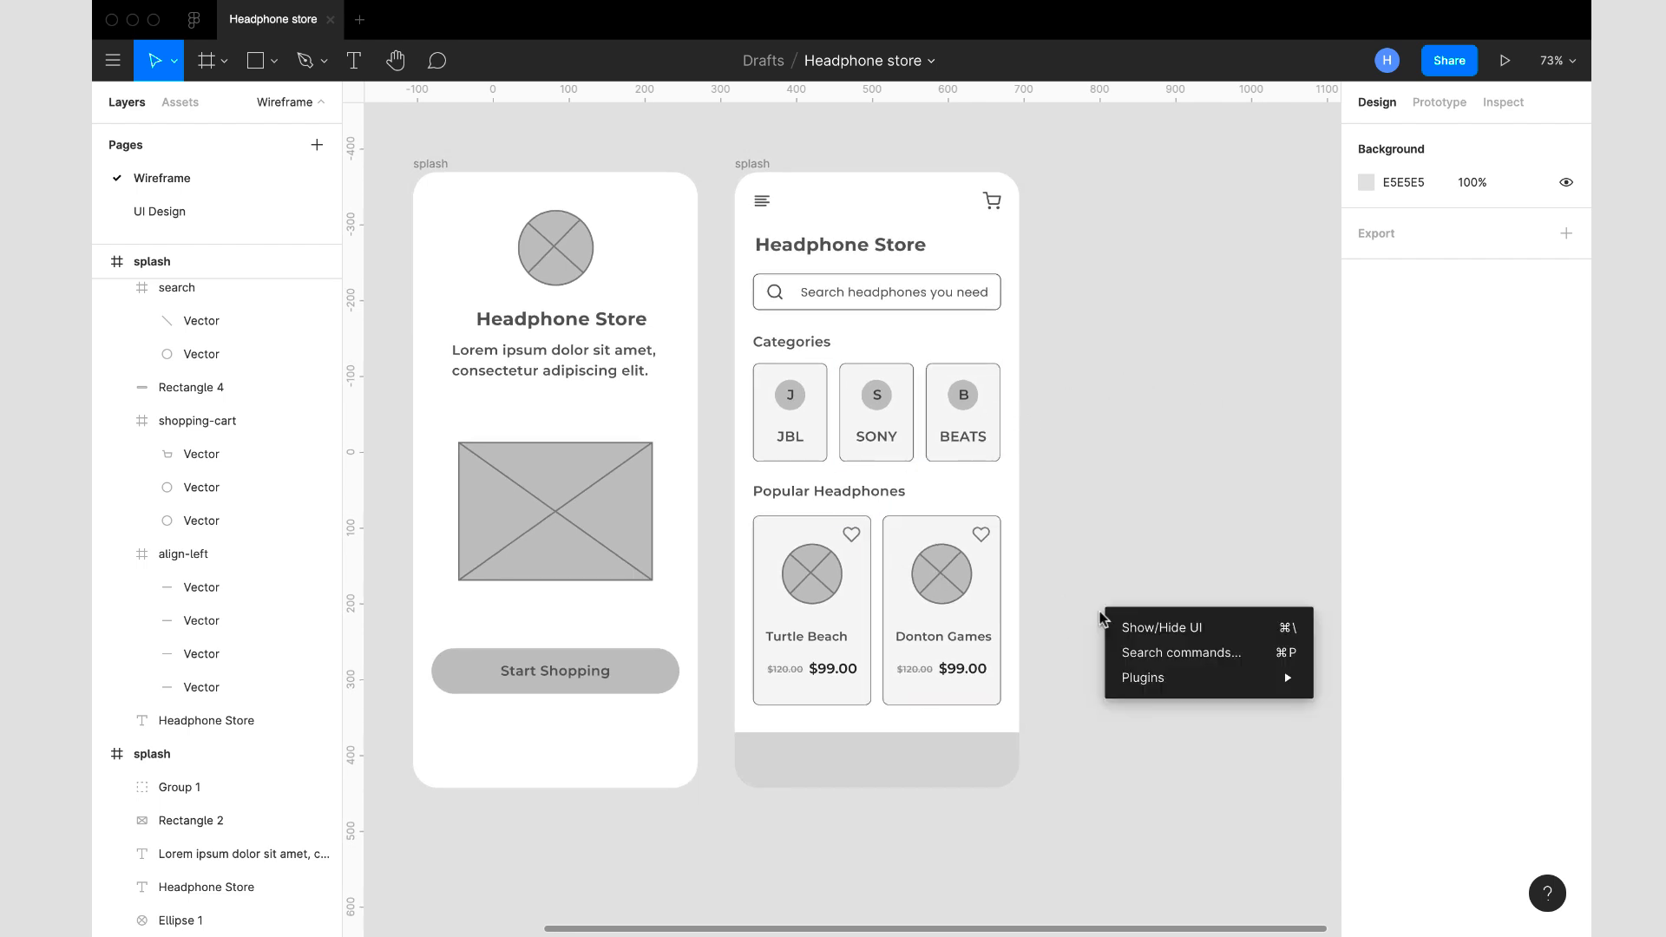
mouse_move(1197, 674)
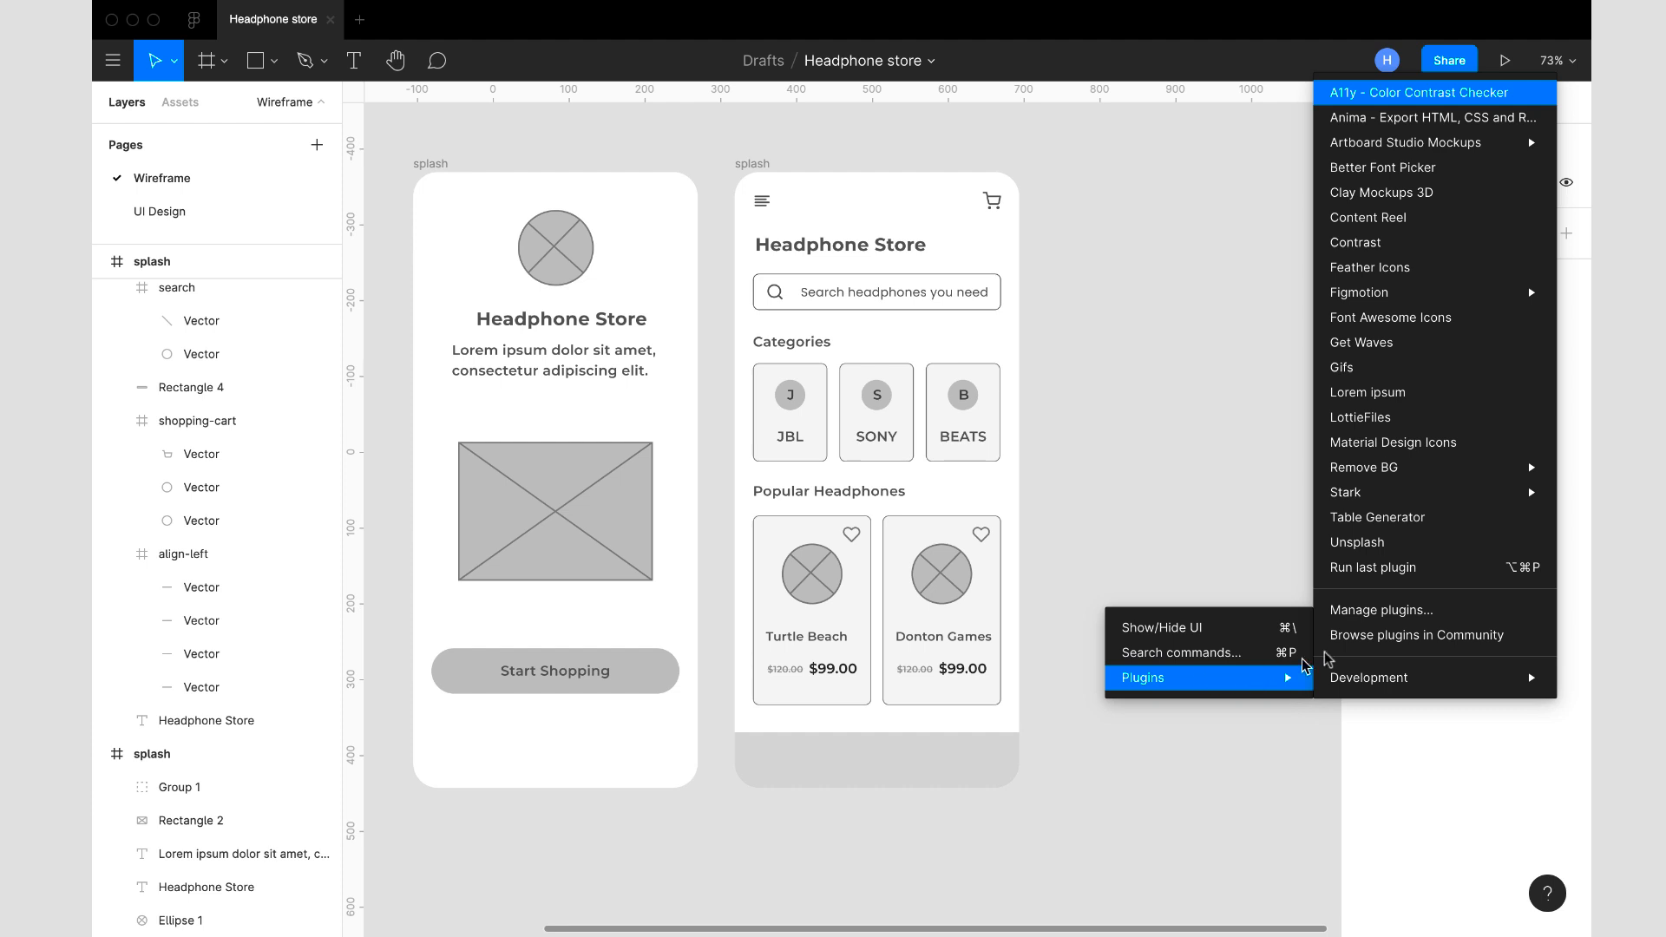
click(1405, 271)
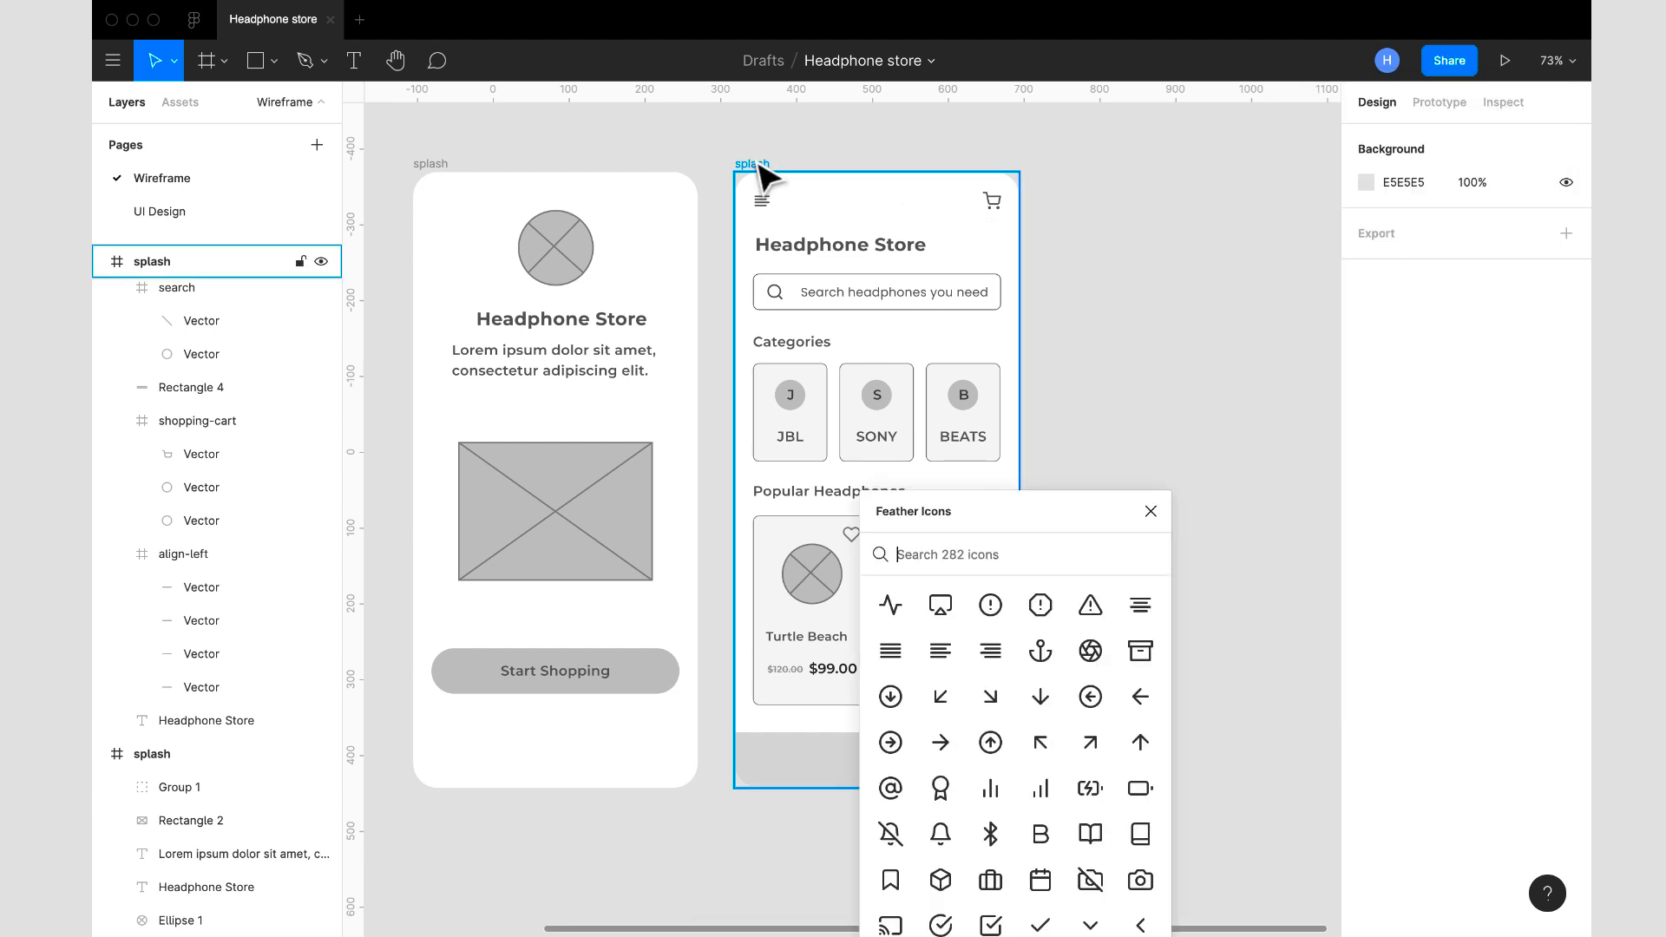
click(759, 165)
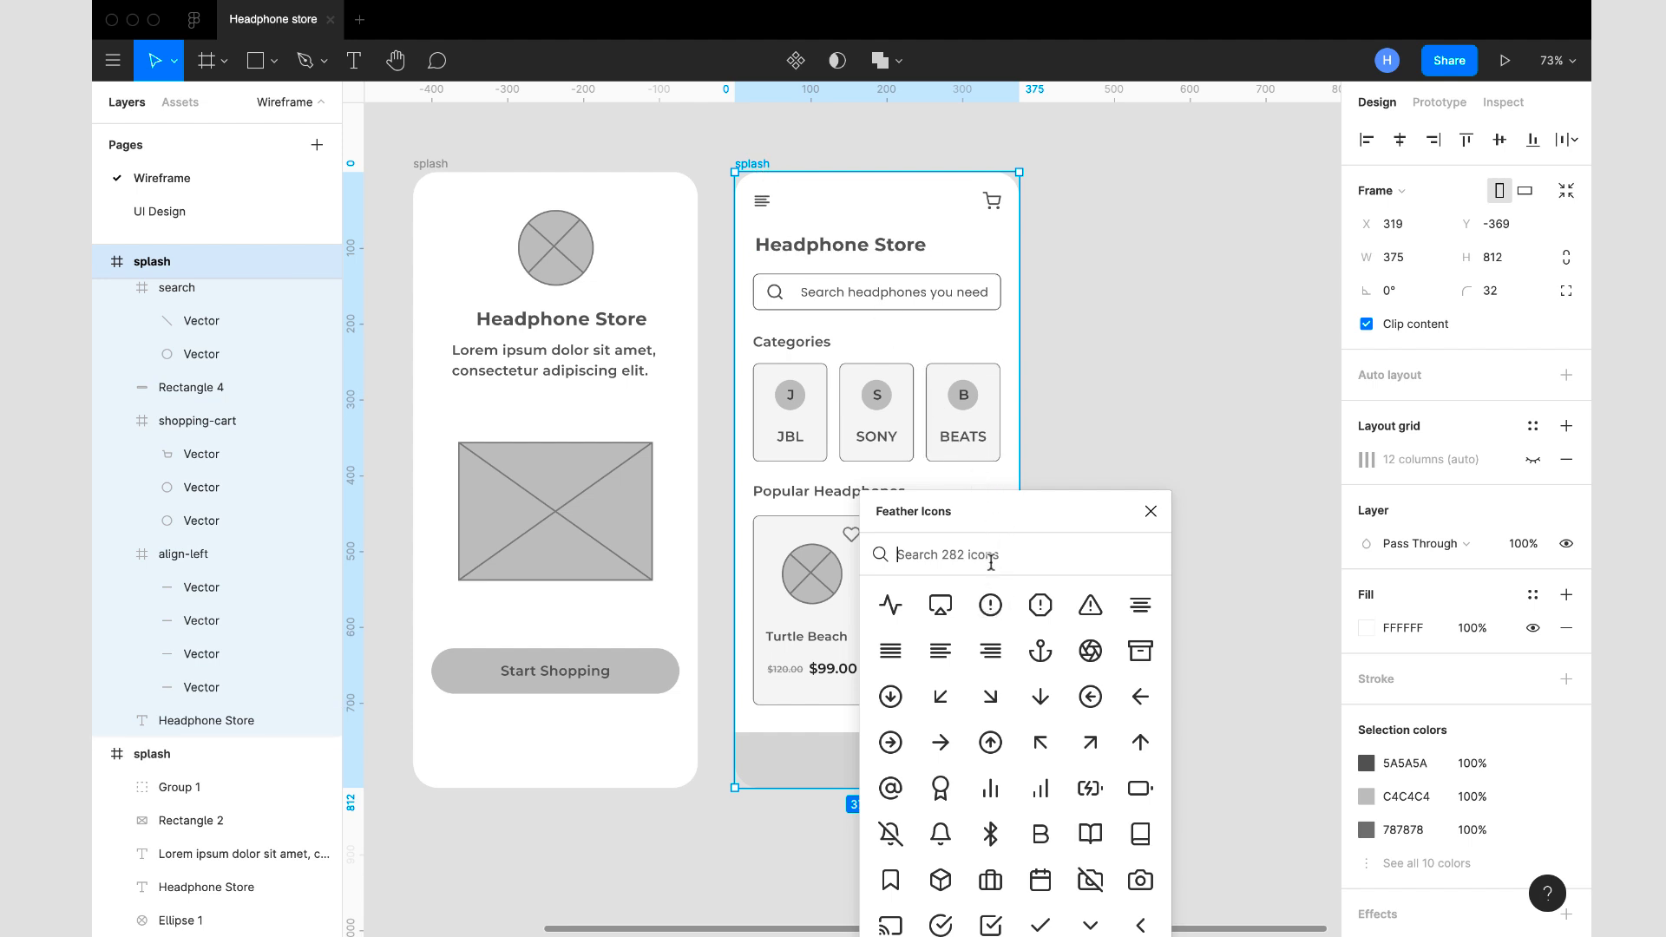
text(home)
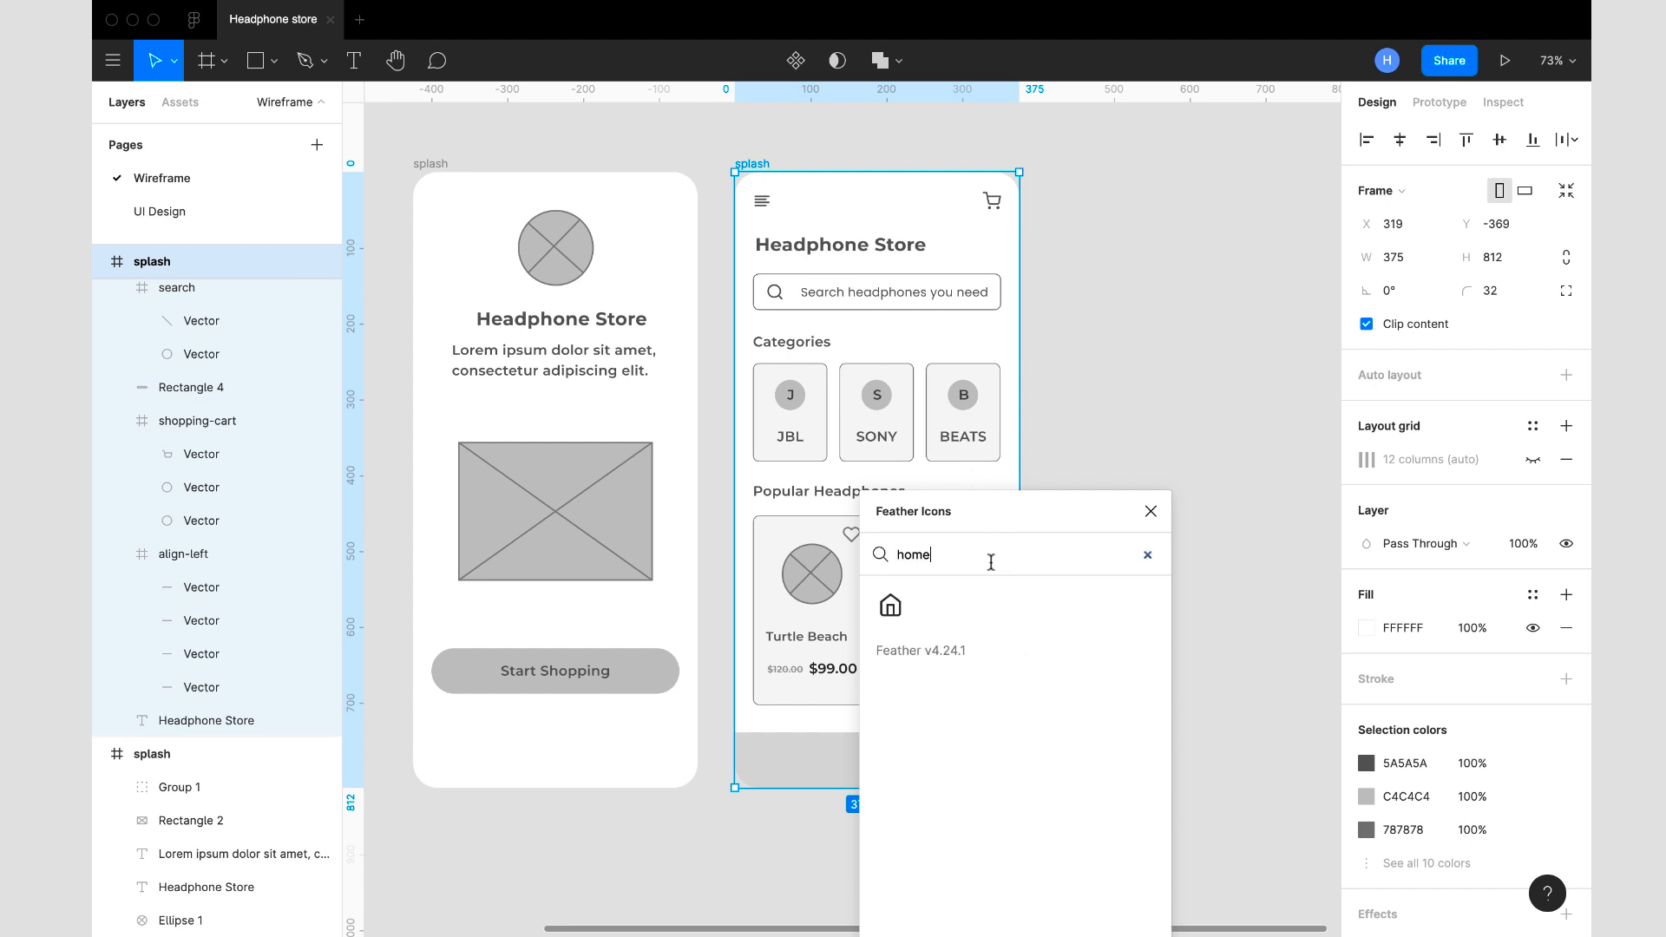
click(889, 609)
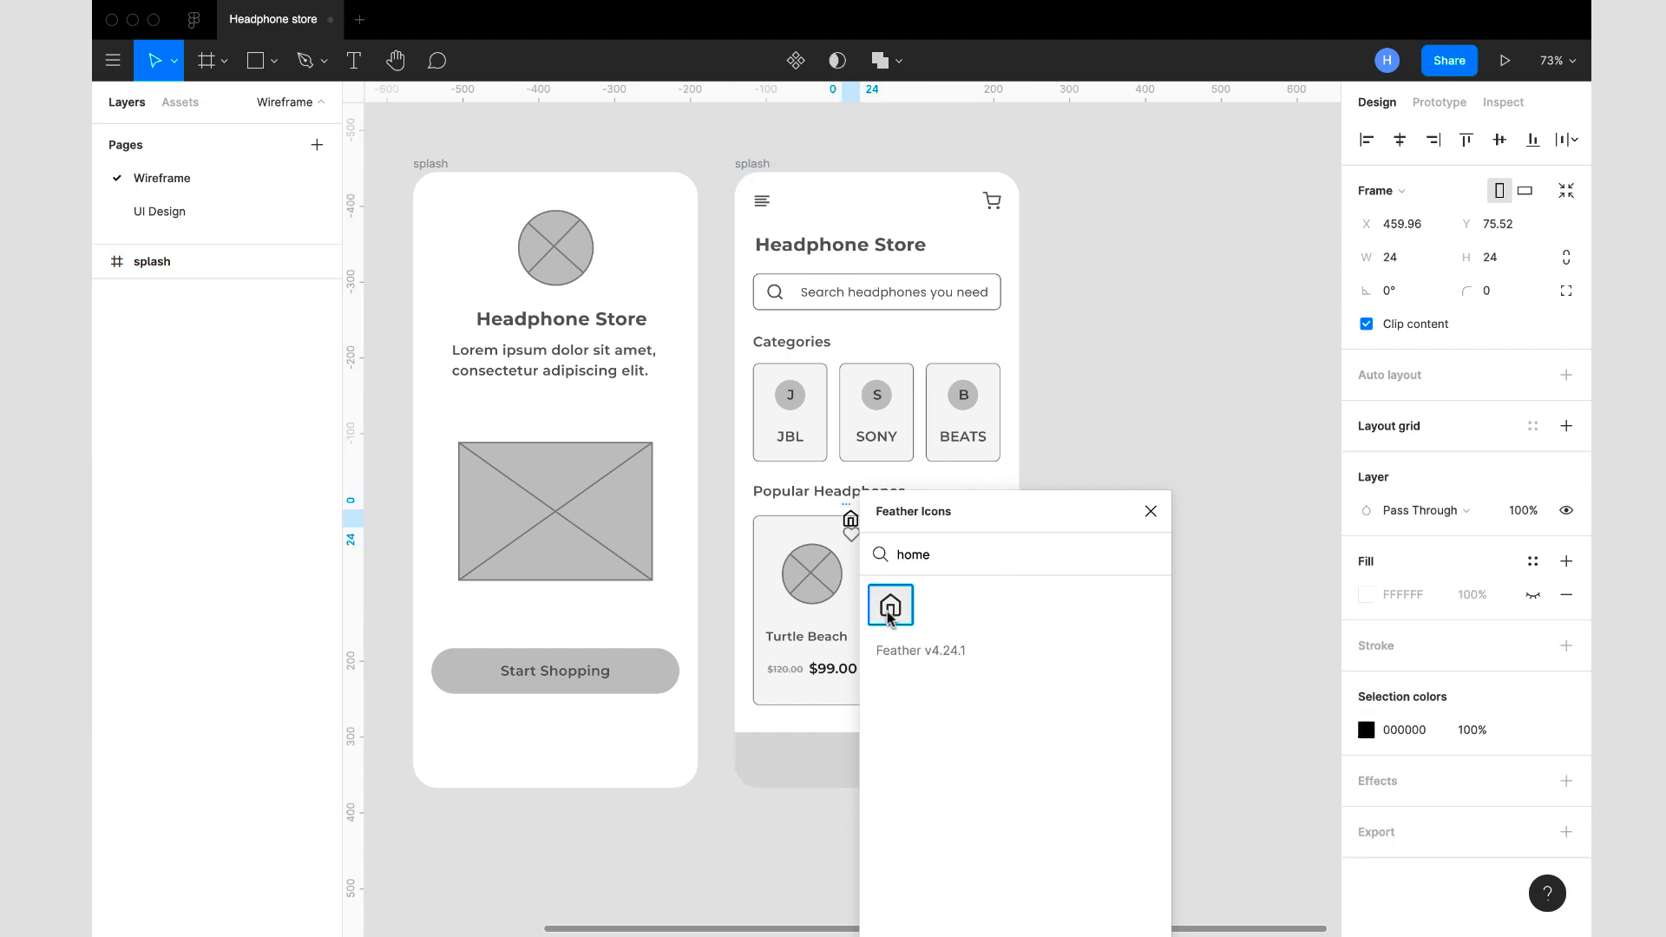
click(1151, 512)
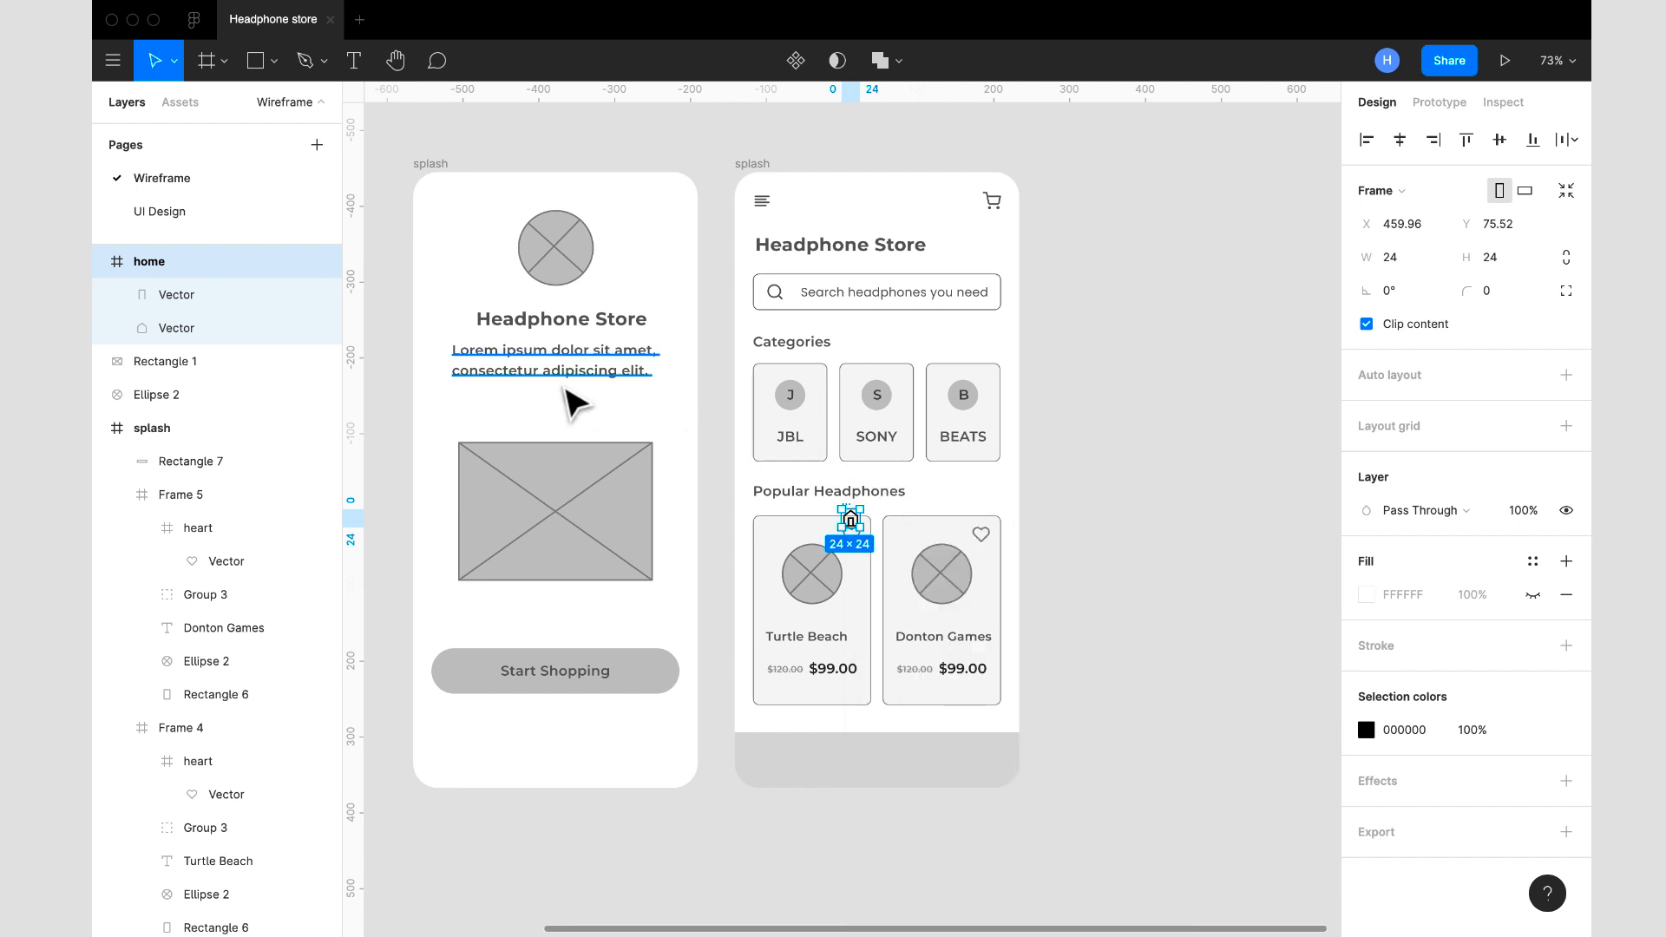
- Cut the home icon, paste it into the home screen frame and place it in the bottom bar at X 27, Y 757
key(Delete)
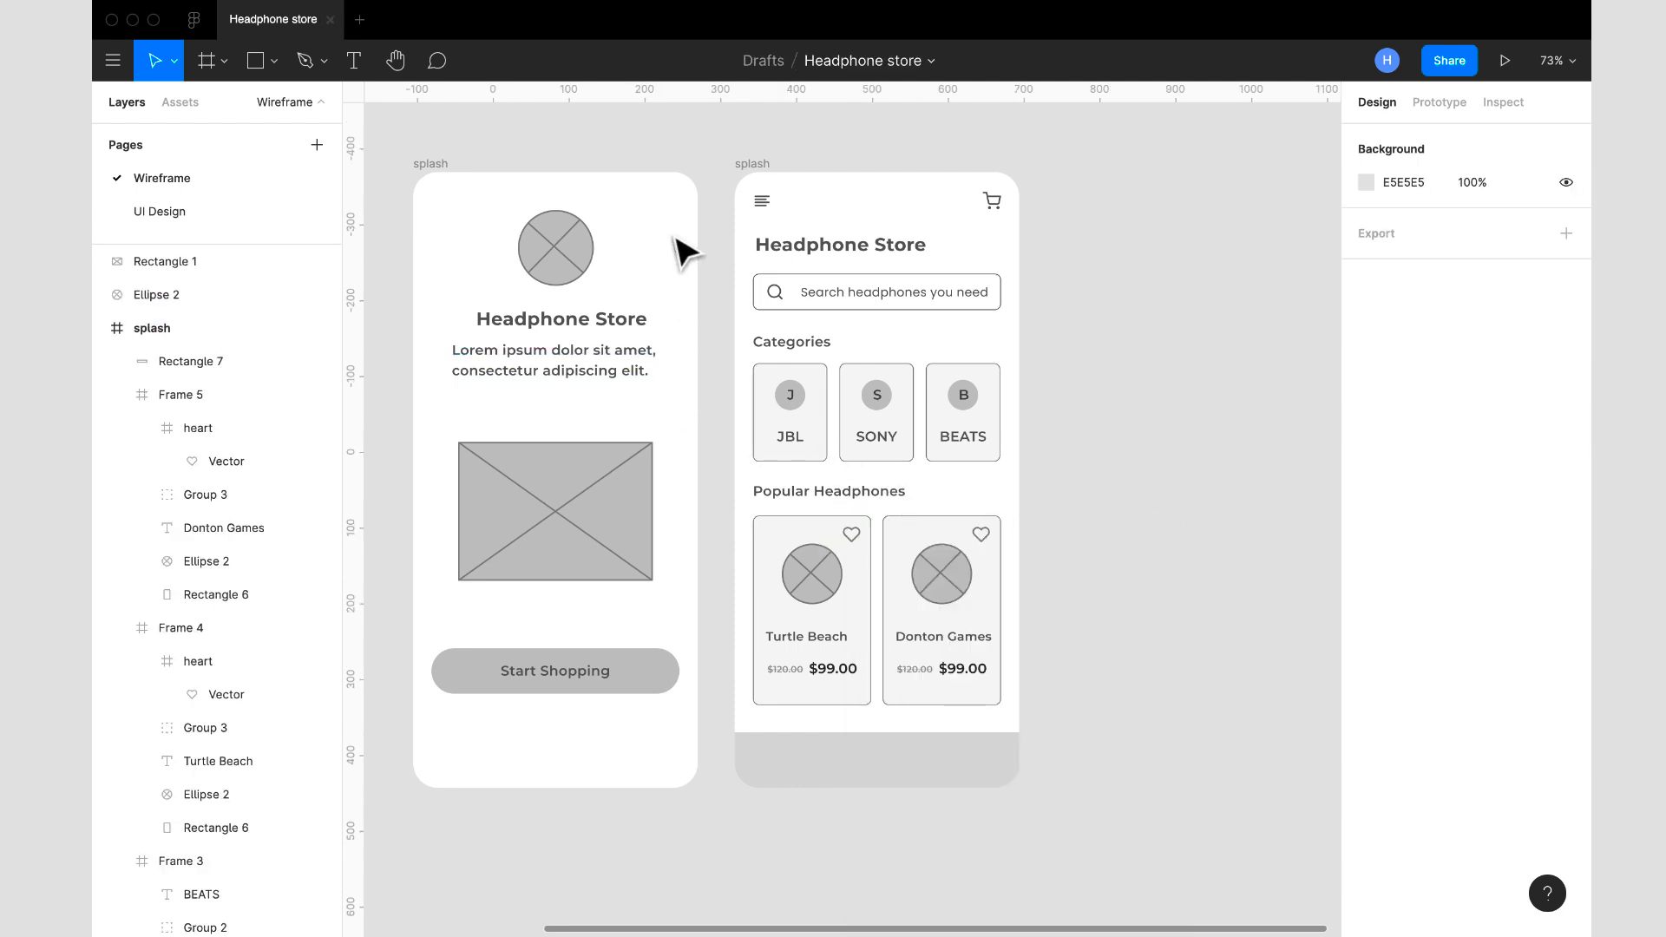
click(753, 165)
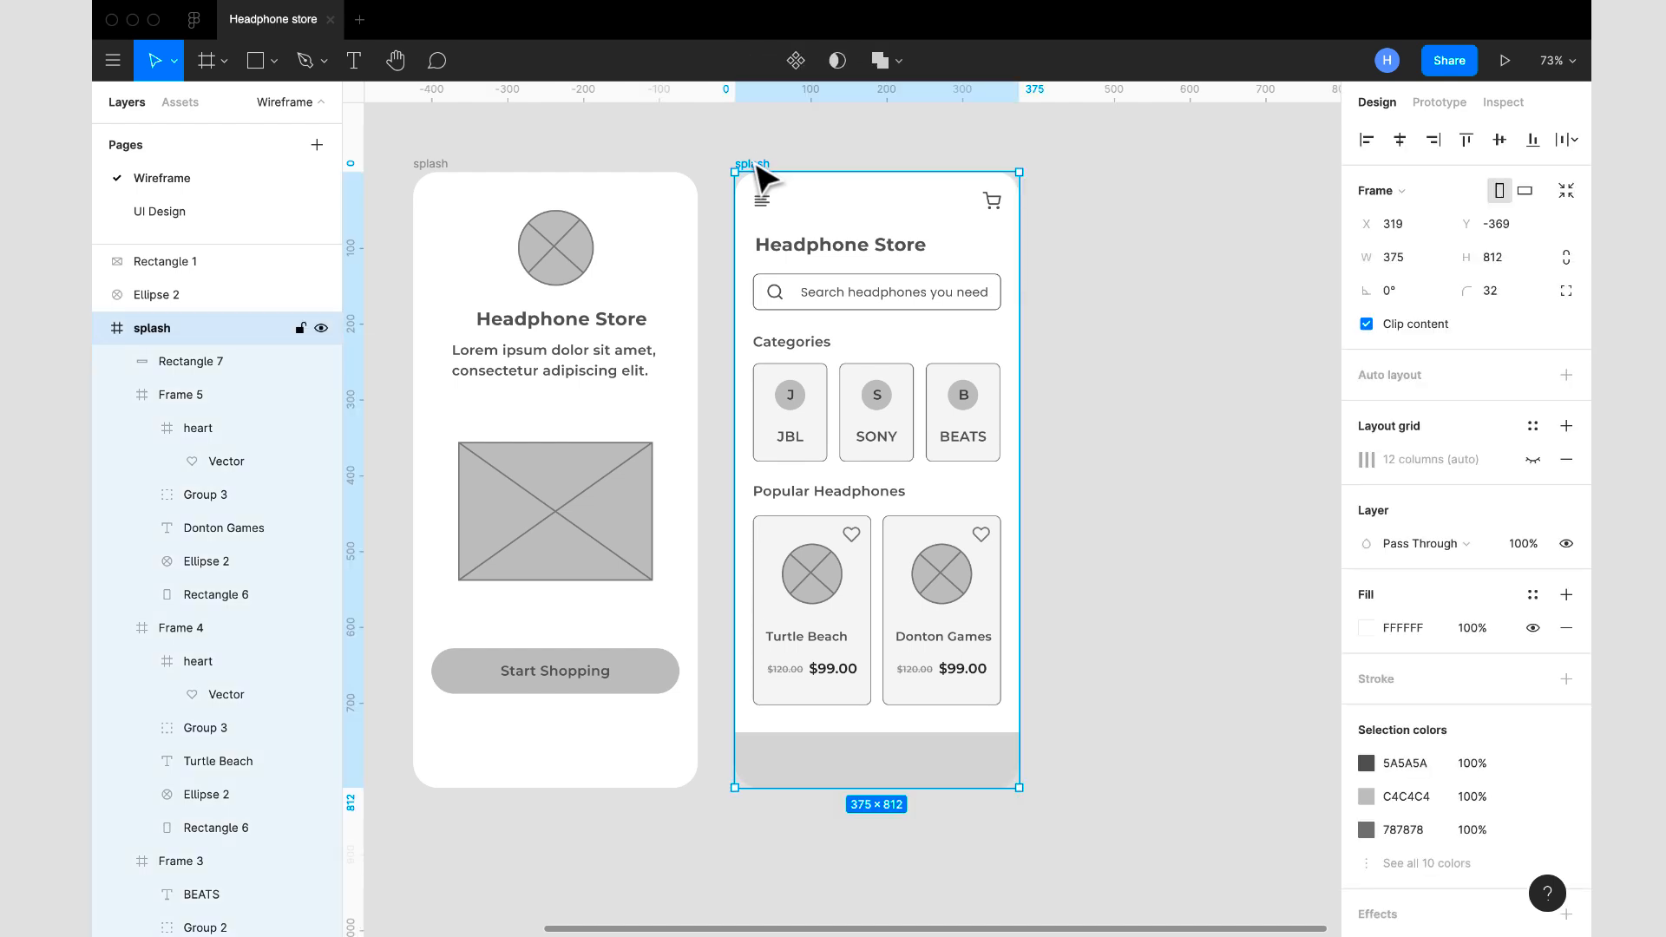
key(ctrl+v)
drag(877, 392, 772, 760)
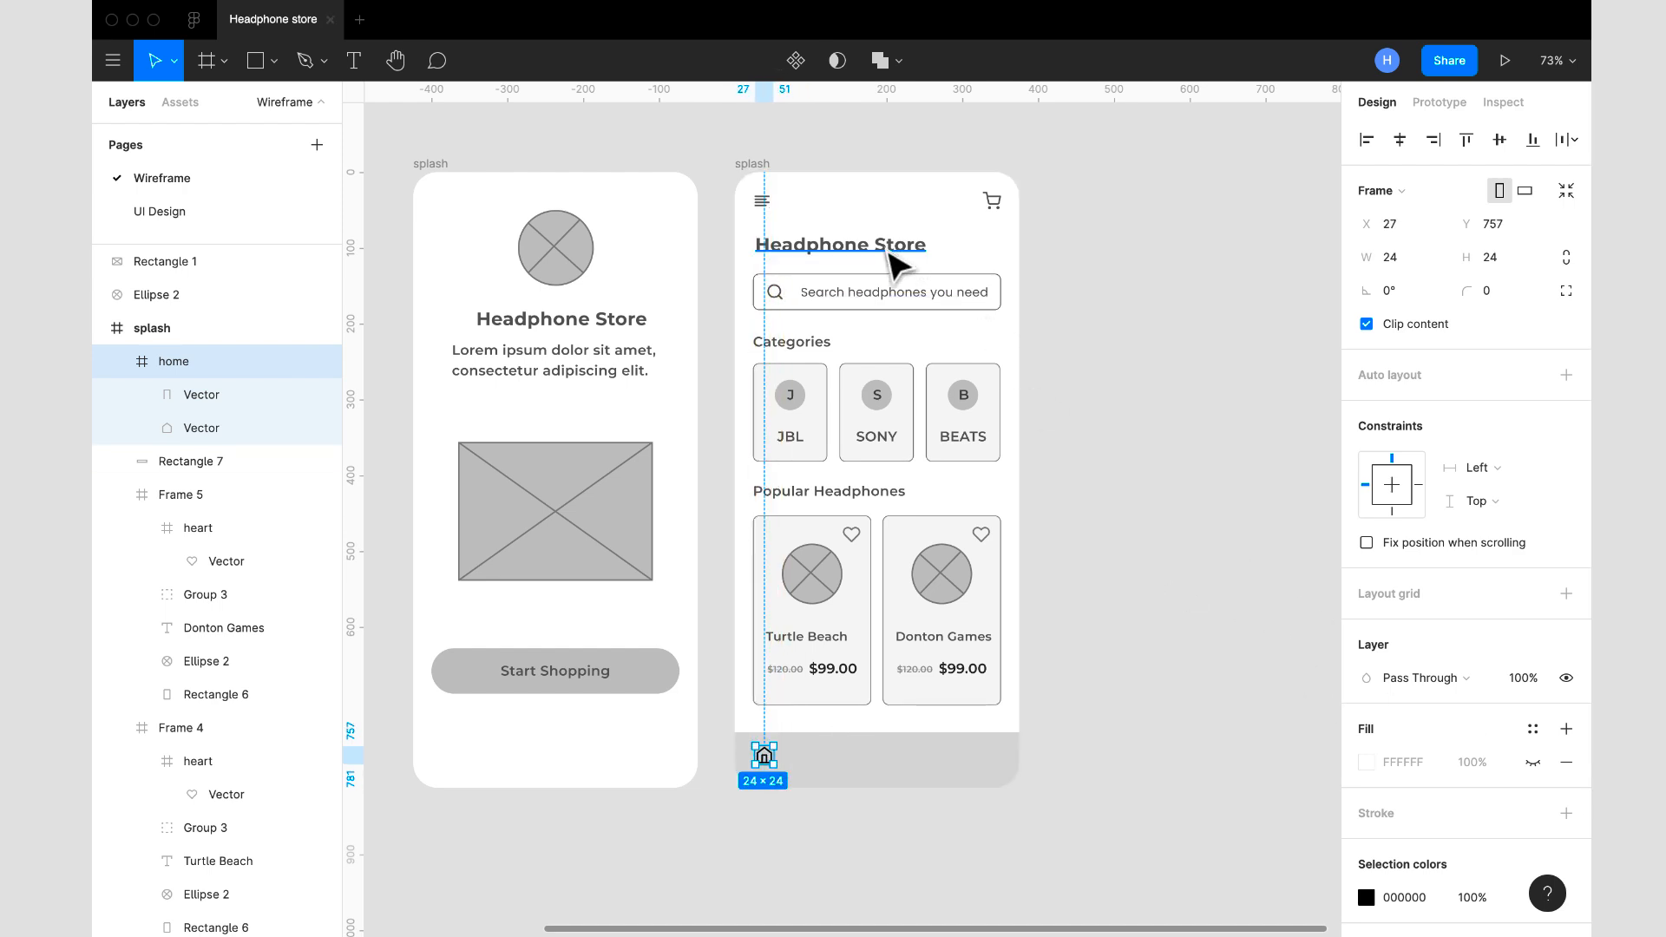
- Copy the Headphone Store heading's fill colour 5A5A5A and apply it to the home icon in the bottom bar
click(890, 253)
click(1433, 831)
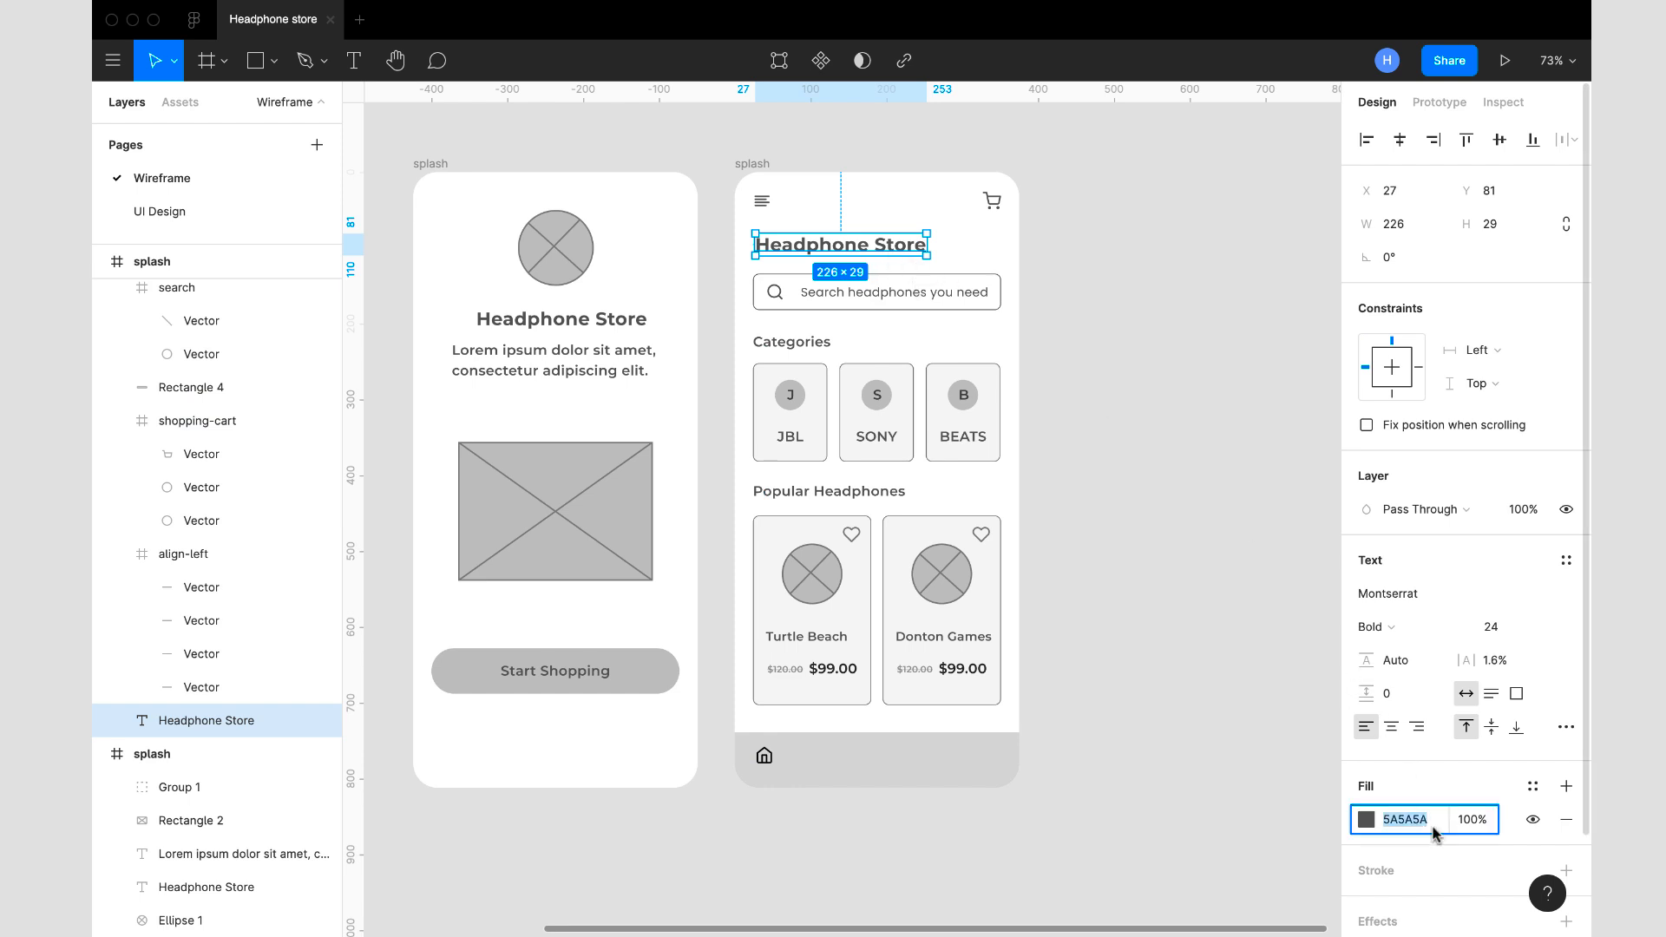
click(765, 756)
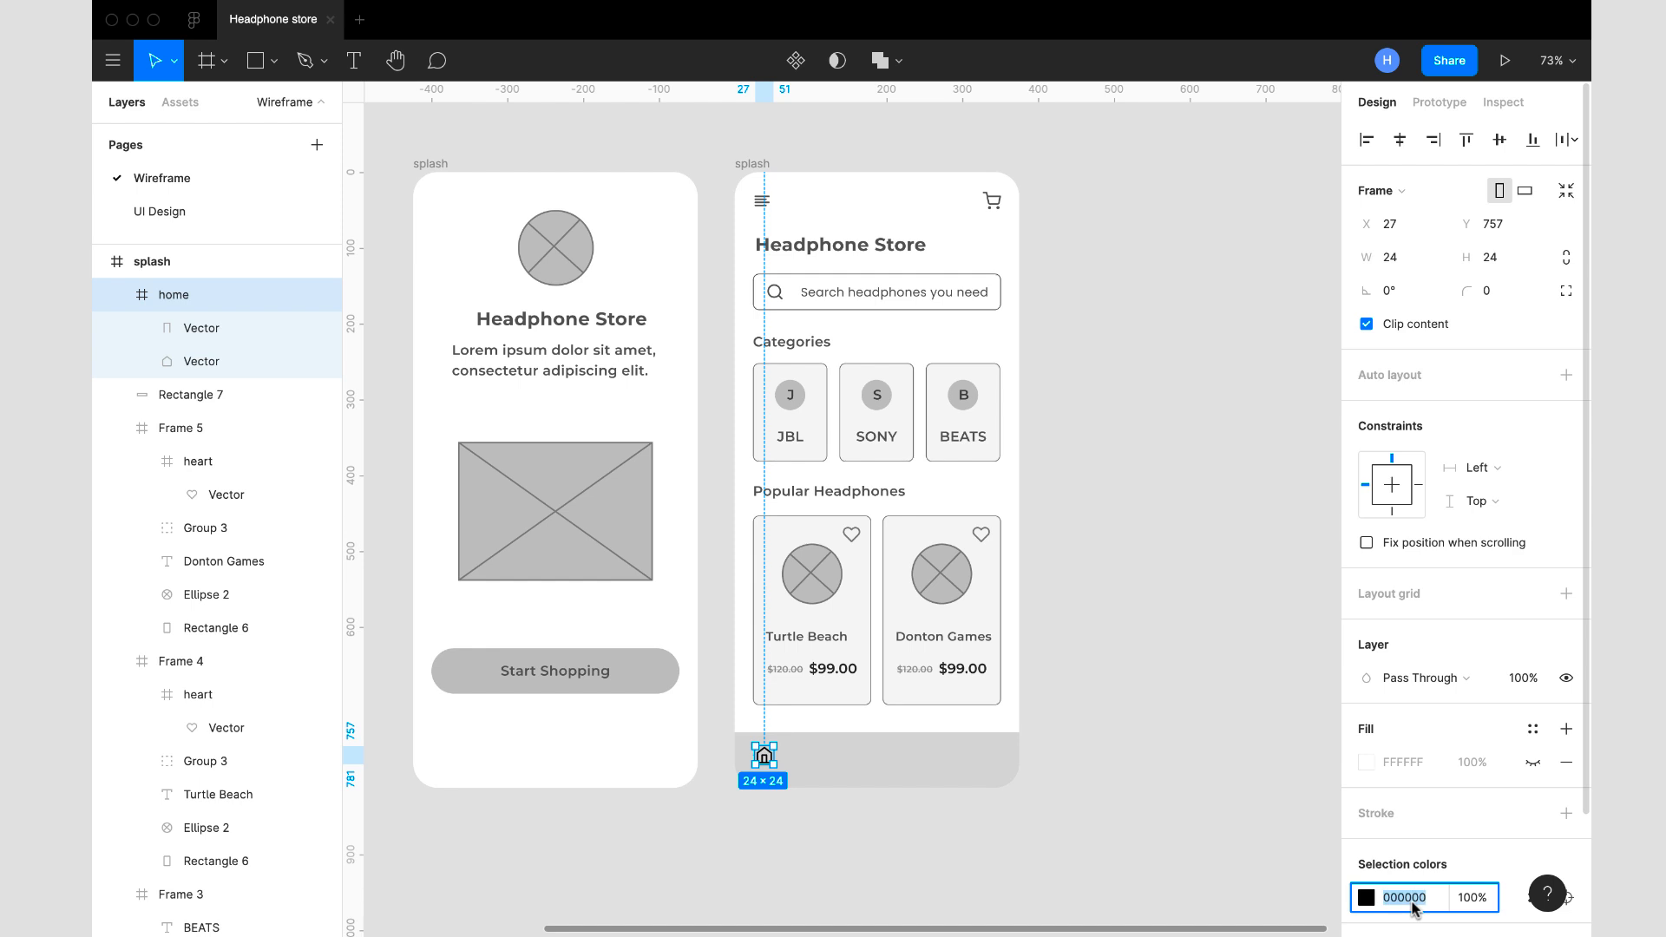
key(Return)
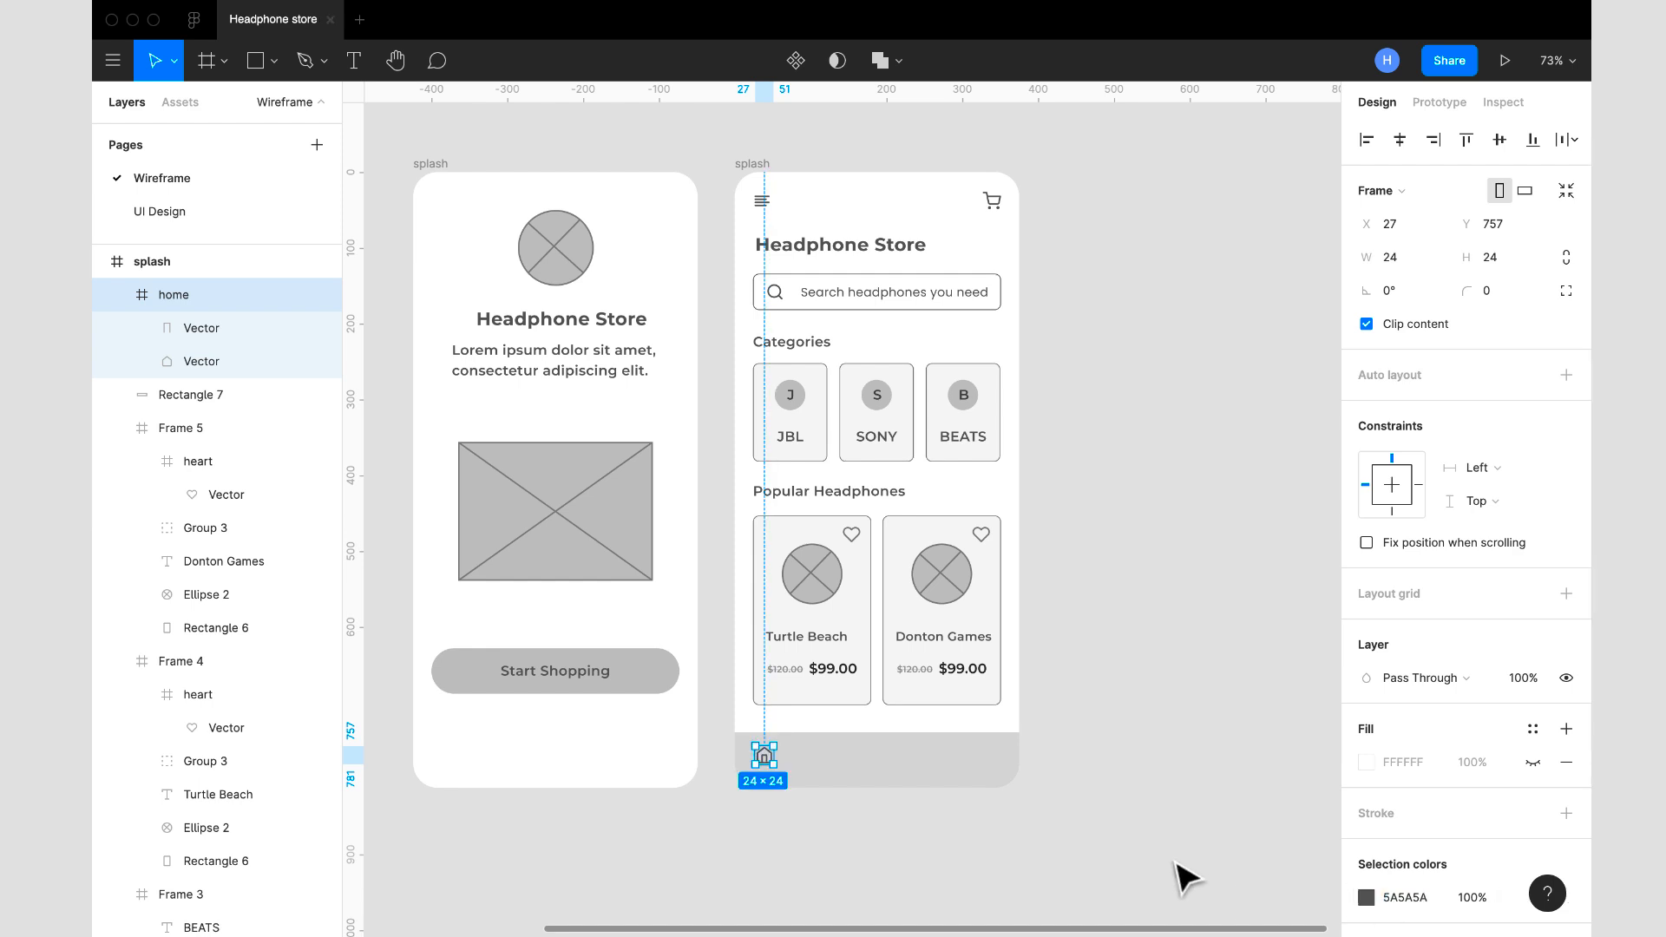
scroll(1016, 793, down, 2)
scroll(1024, 807, down, 2)
scroll(1017, 800, up, 3)
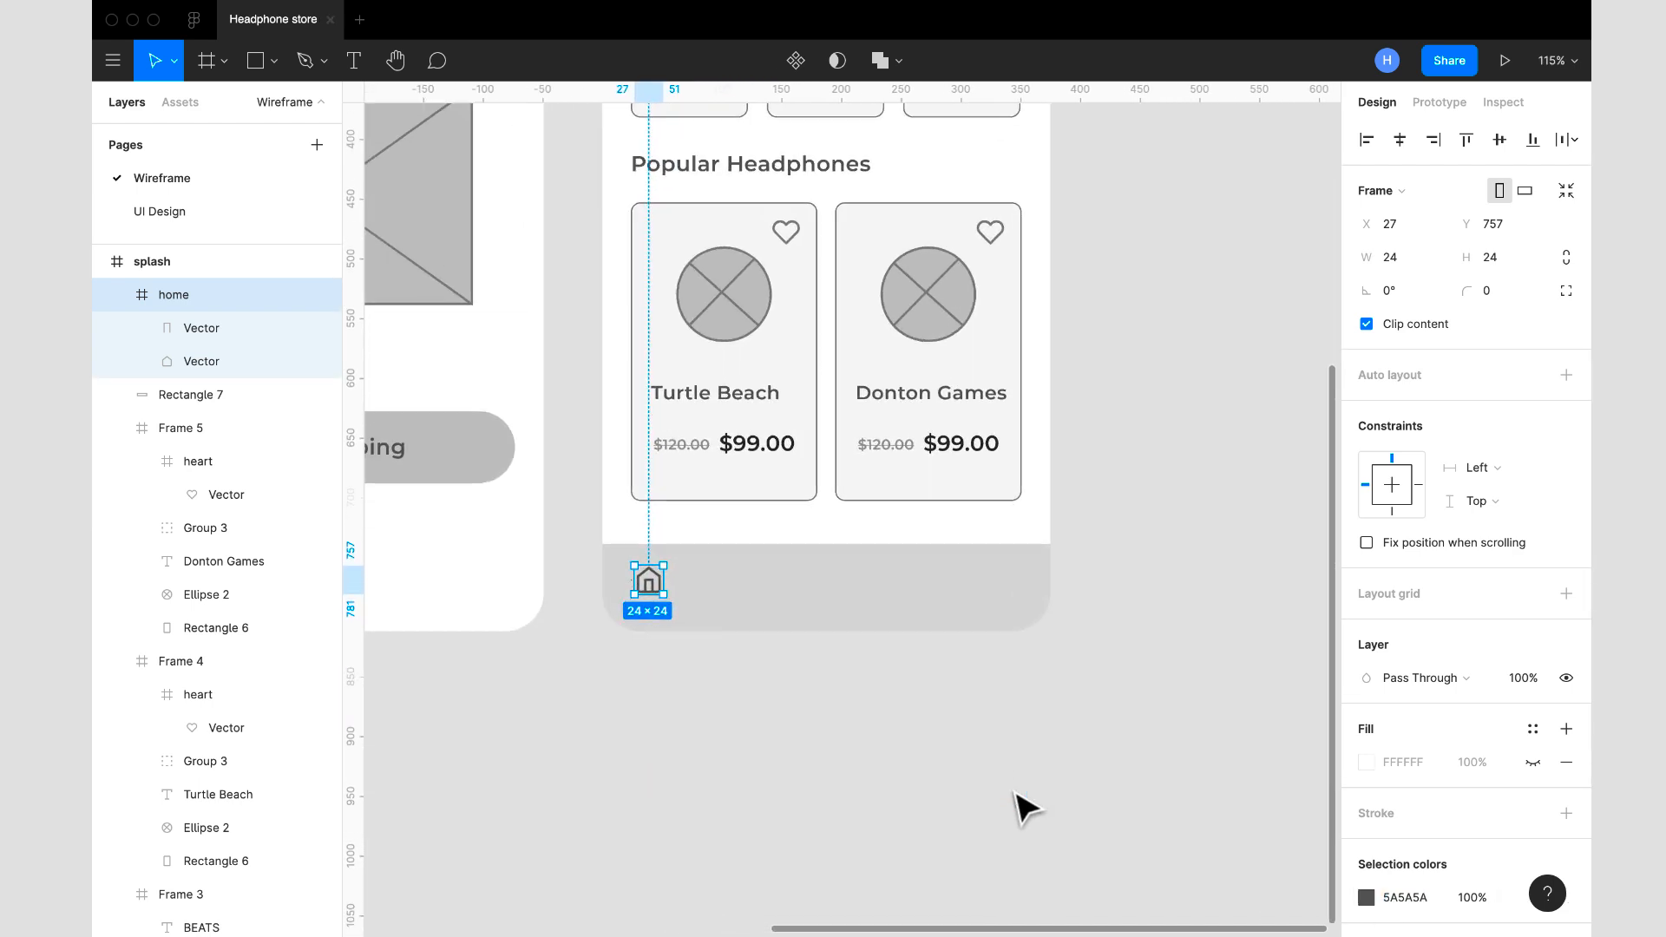
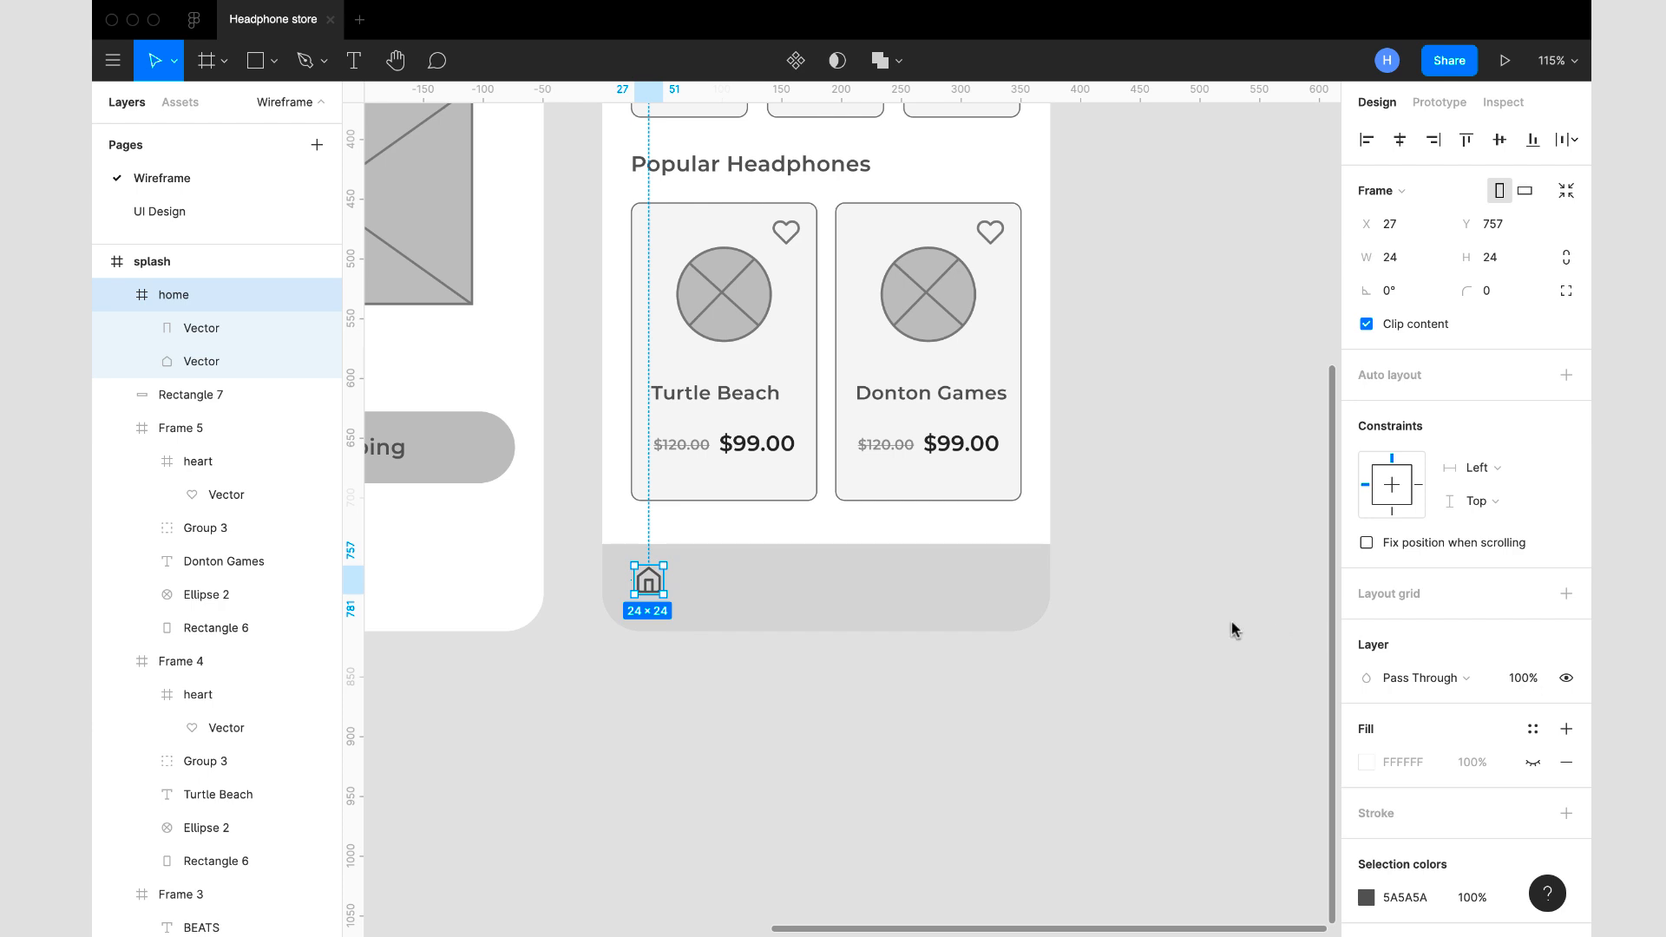
- Duplicate the search field's placeholder text and place the copy under the home icon in the bottom bar, at X 30, Y 781
scroll(1064, 544, up, 5)
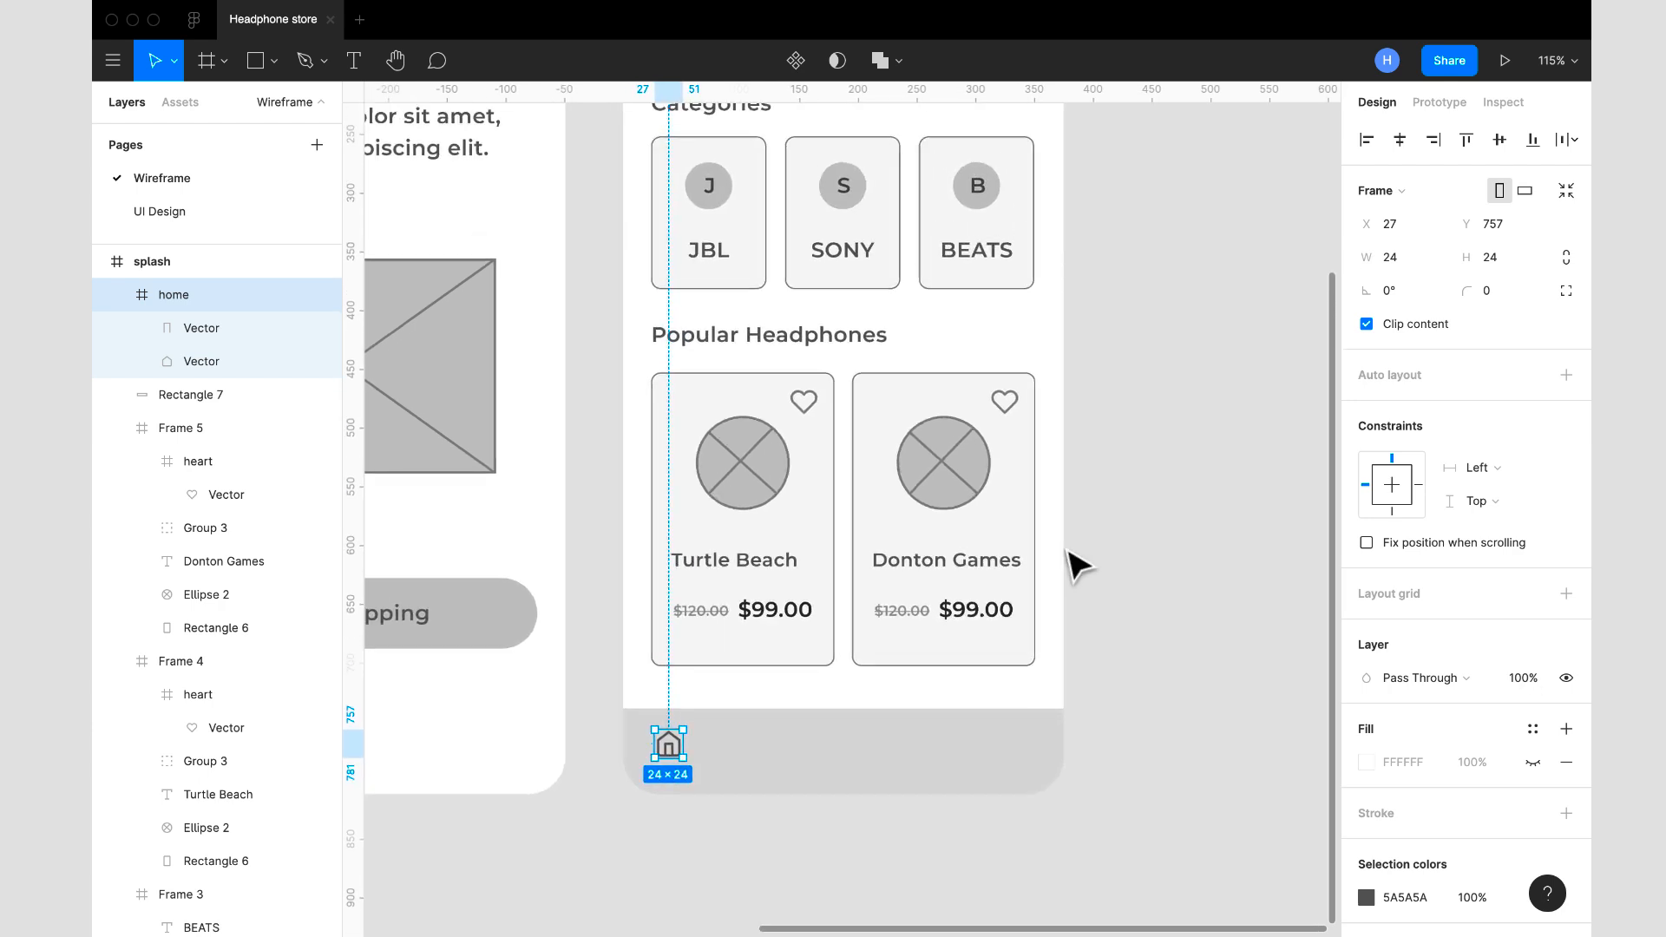
ctrl+scroll(1063, 544, down, 3)
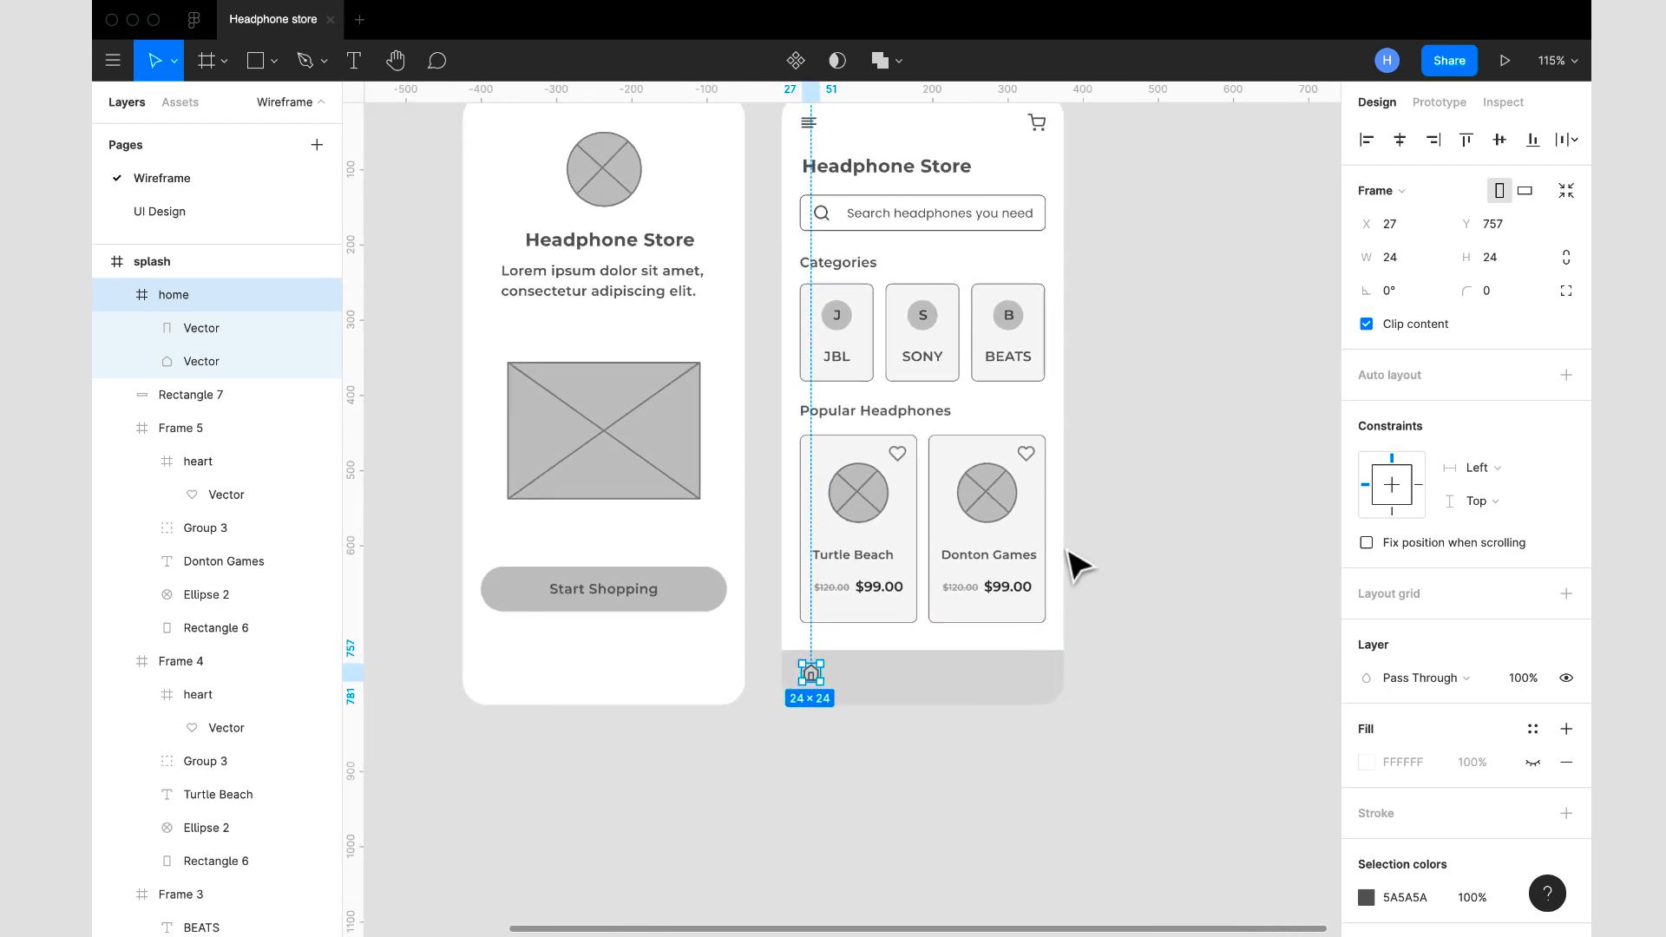
click(947, 227)
key(ctrl+d)
drag(946, 224, 898, 691)
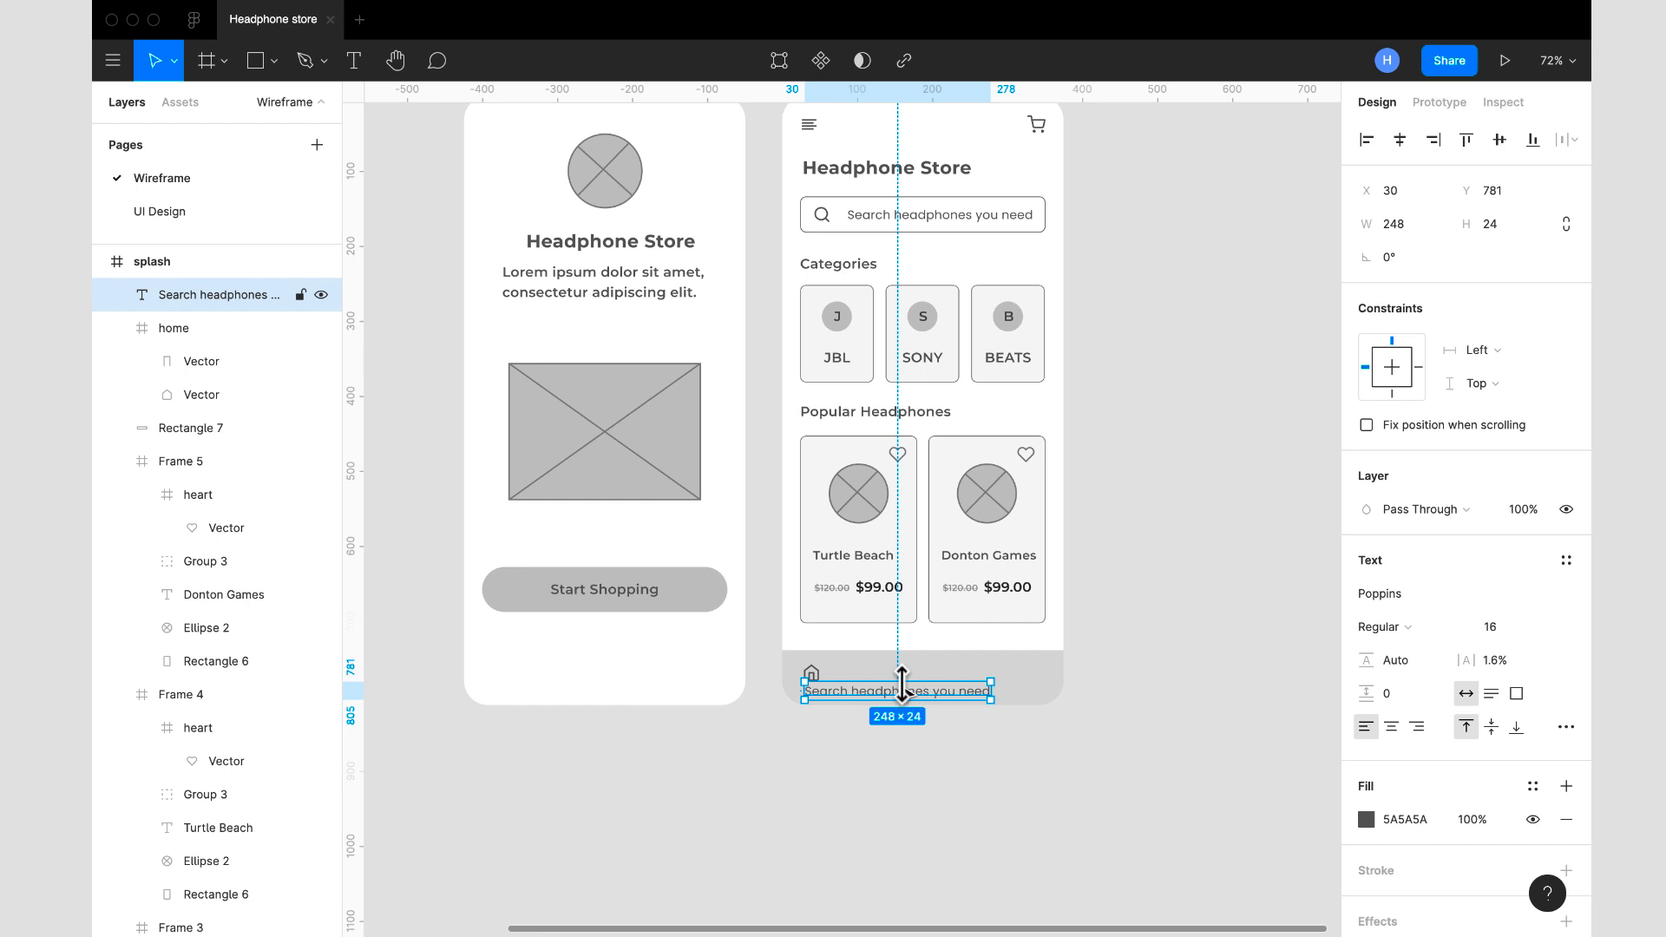
- Set the copied text in the bottom bar to size 12, SemiBold, and change its wording to "Home"
click(1550, 630)
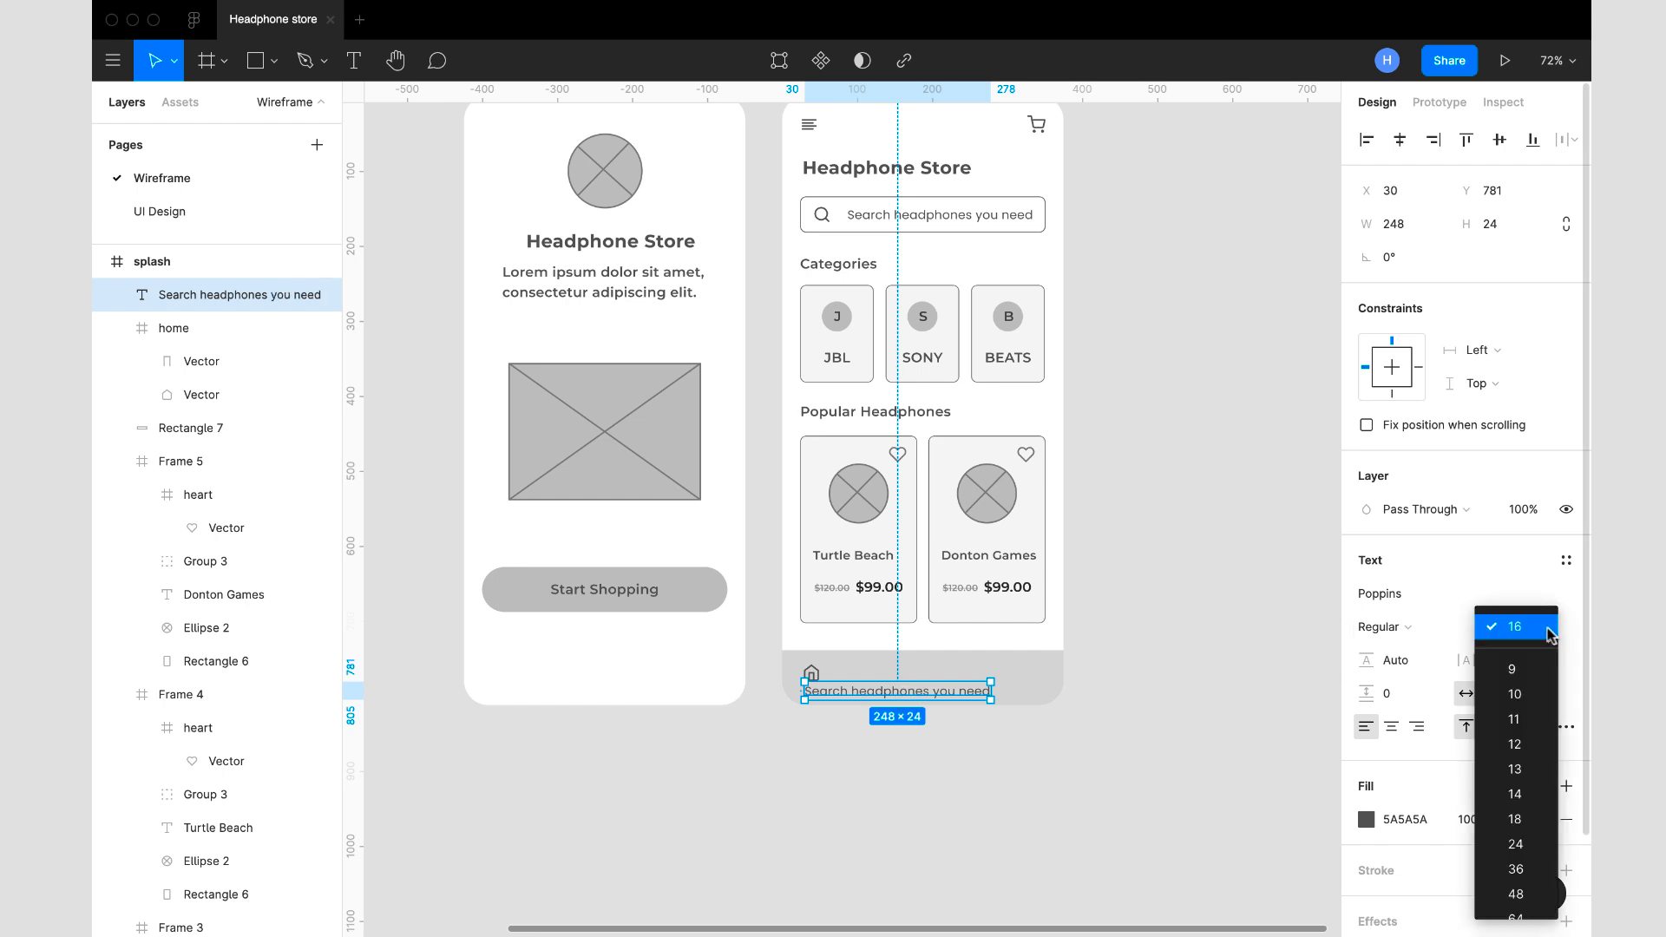
click(1528, 748)
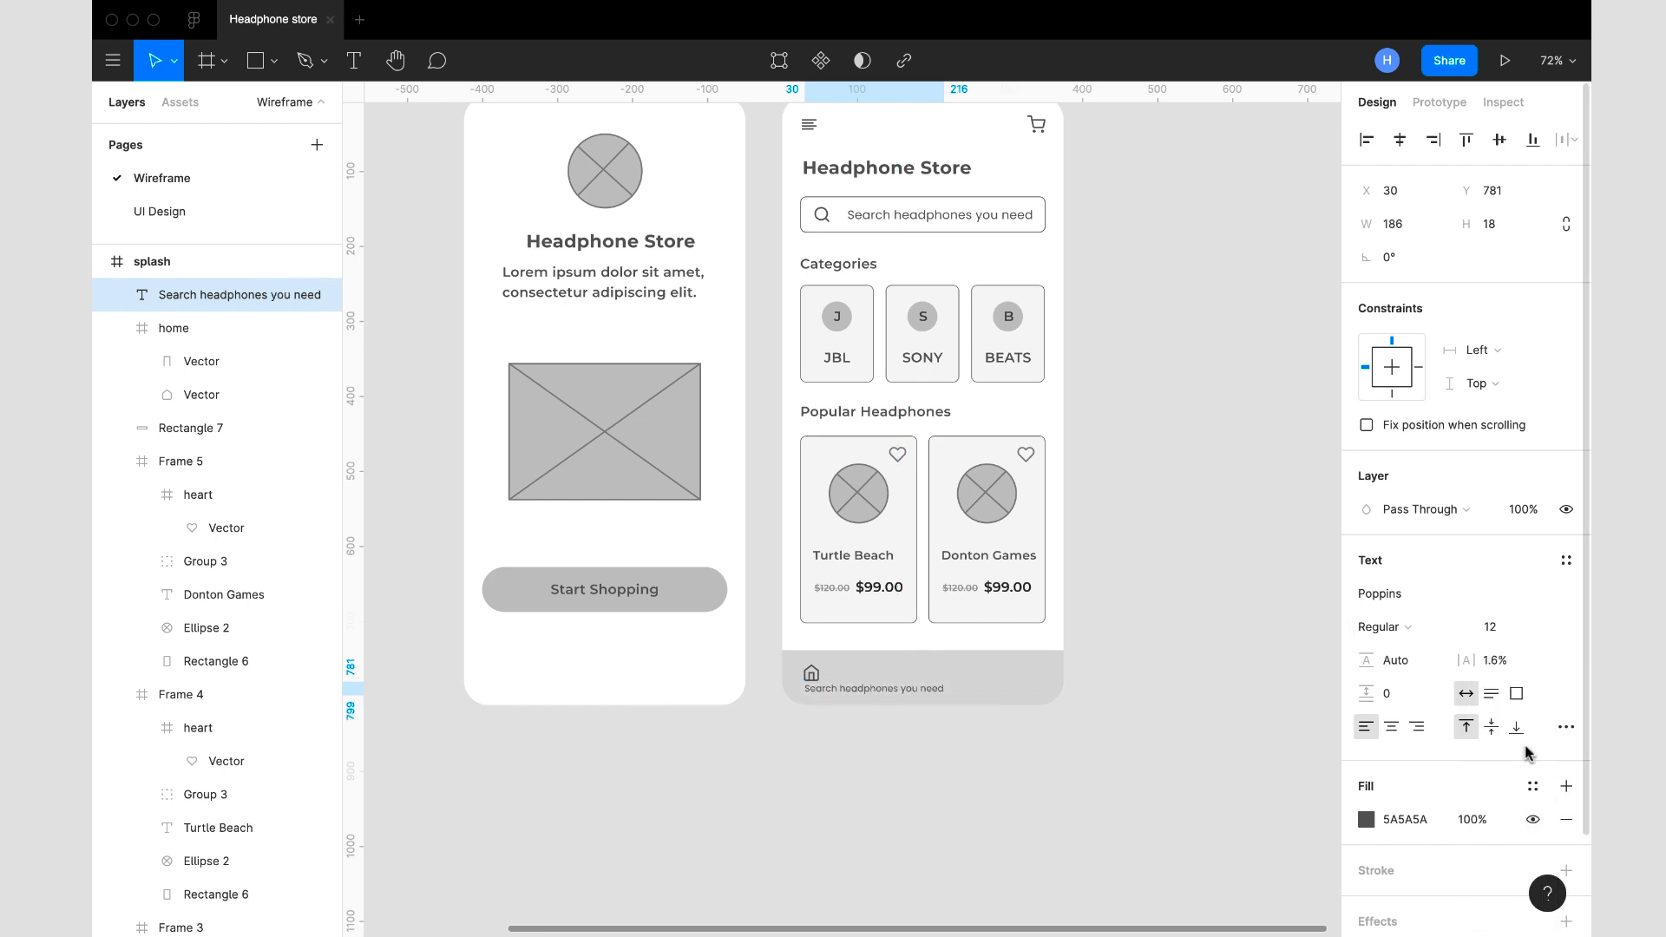
click(1410, 628)
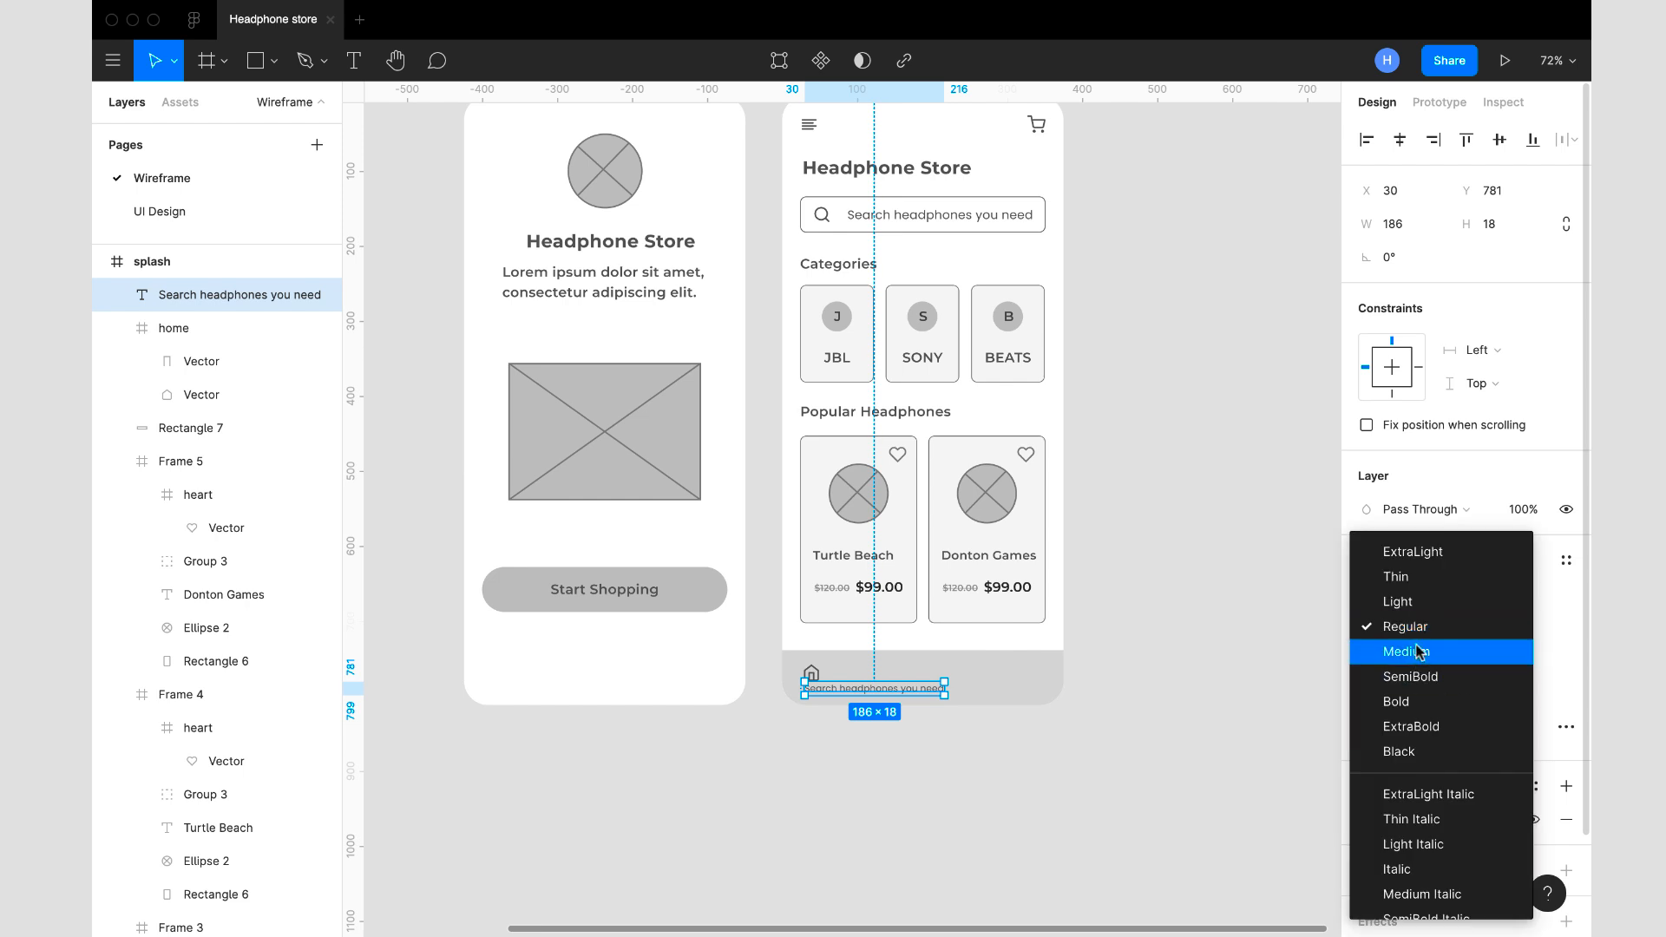
click(1425, 679)
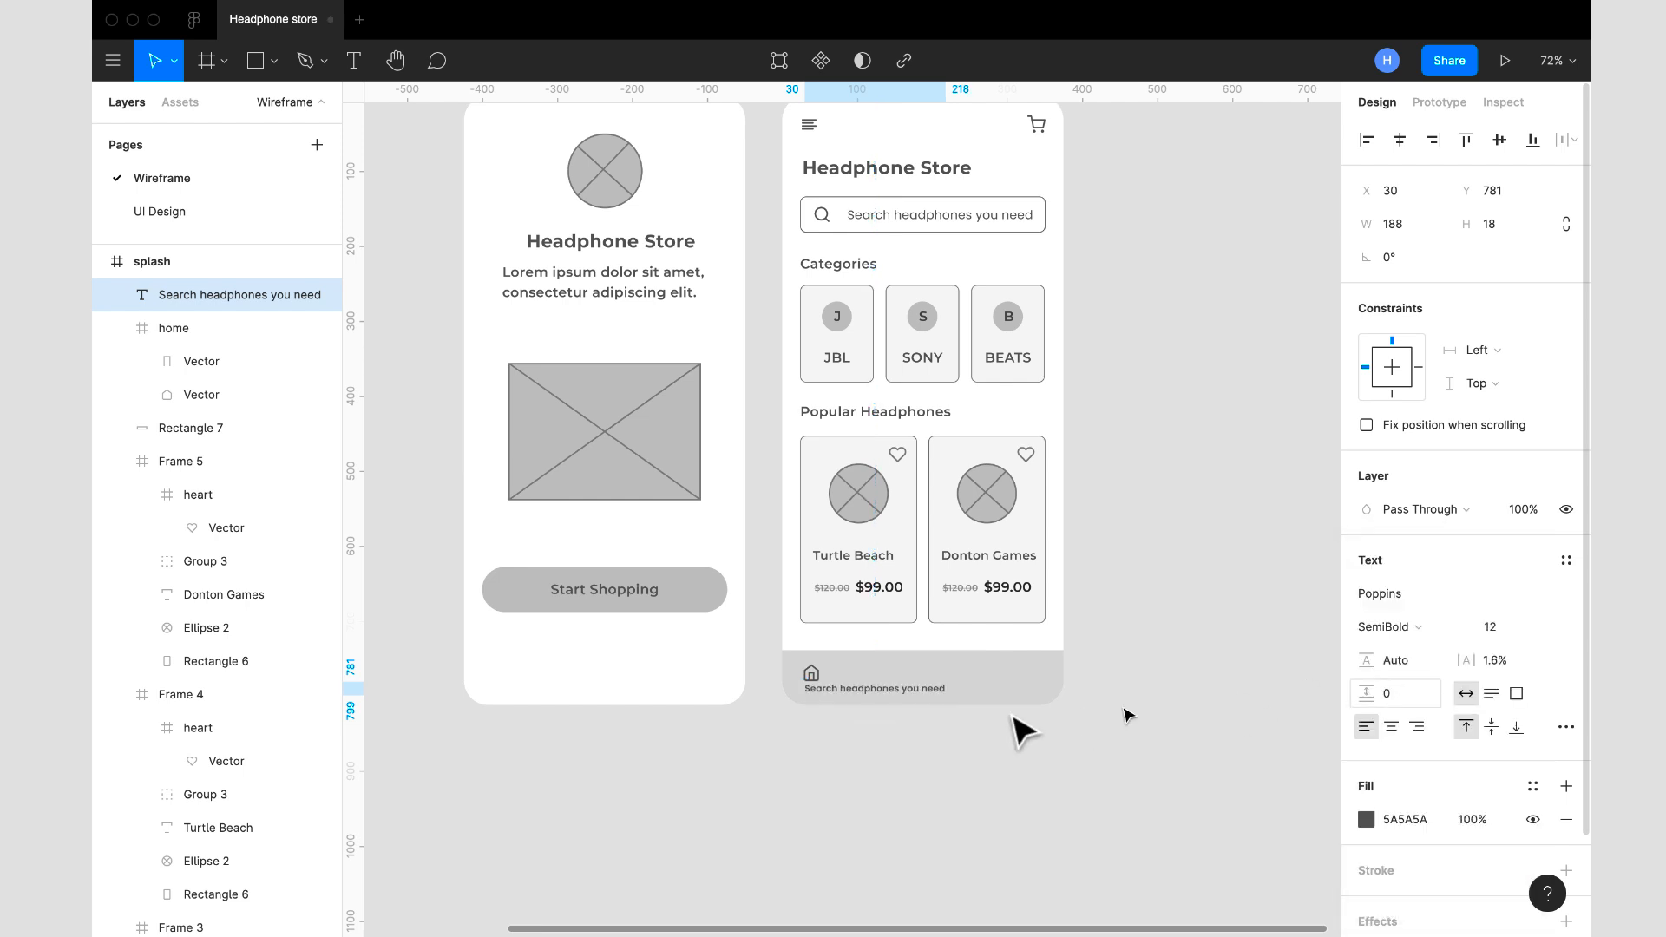
double_click(900, 690)
text(Home)
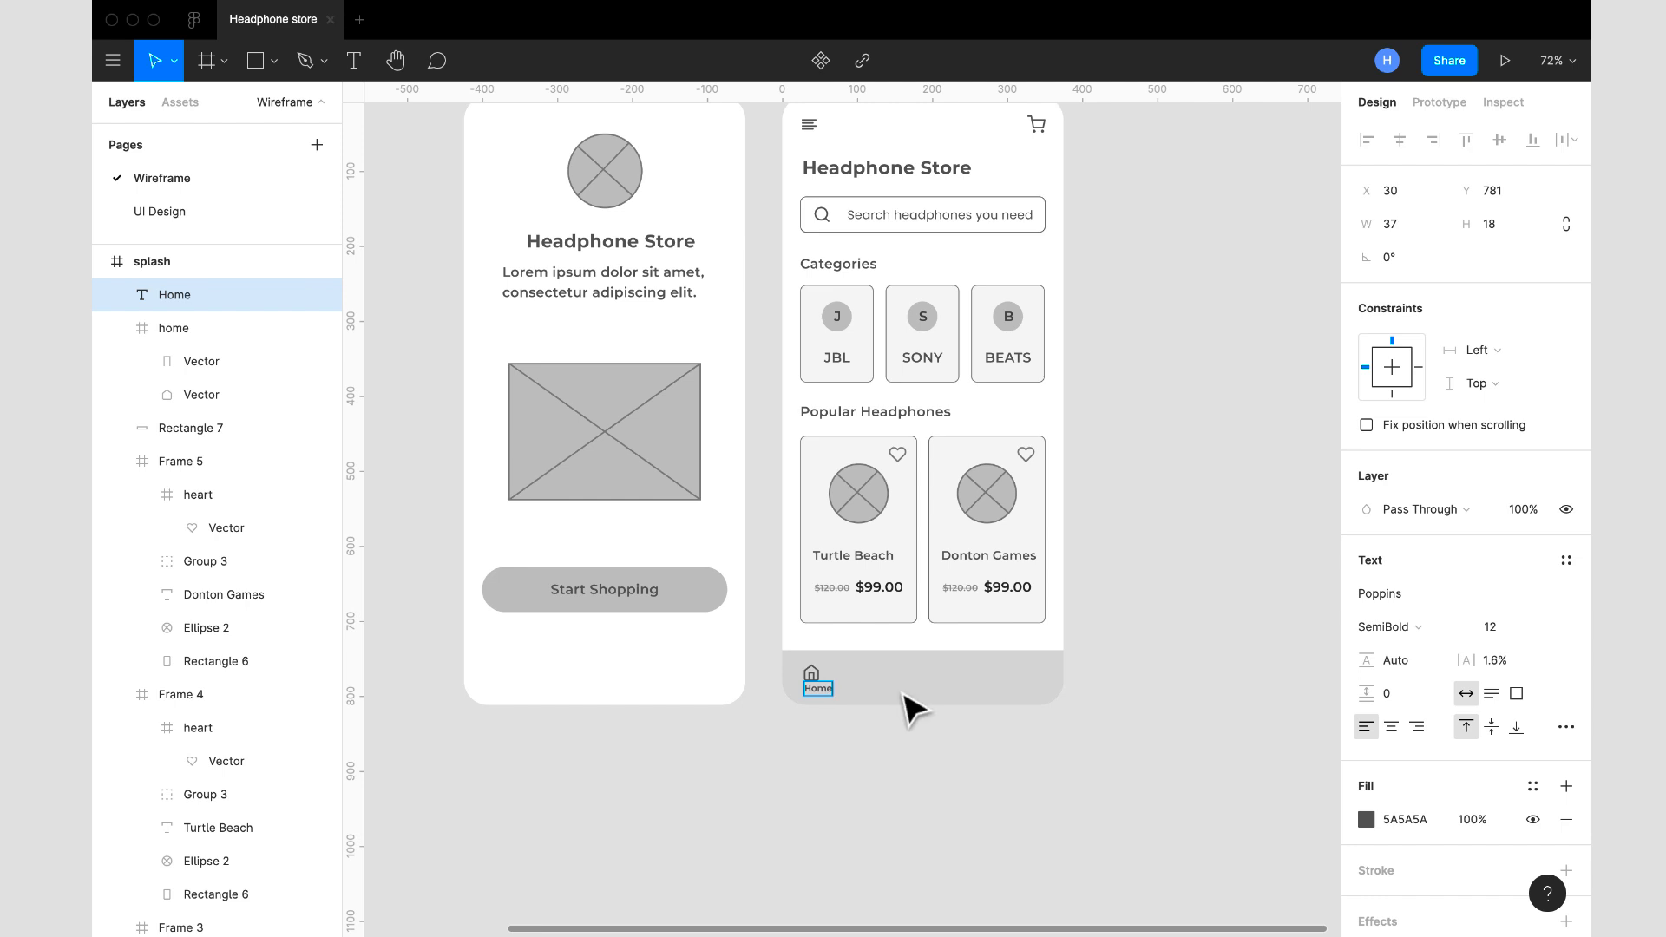
key(Escape)
- Move the home icon so it is centred above the Home label, at X 37, Y 752
scroll(1076, 796, up, 5)
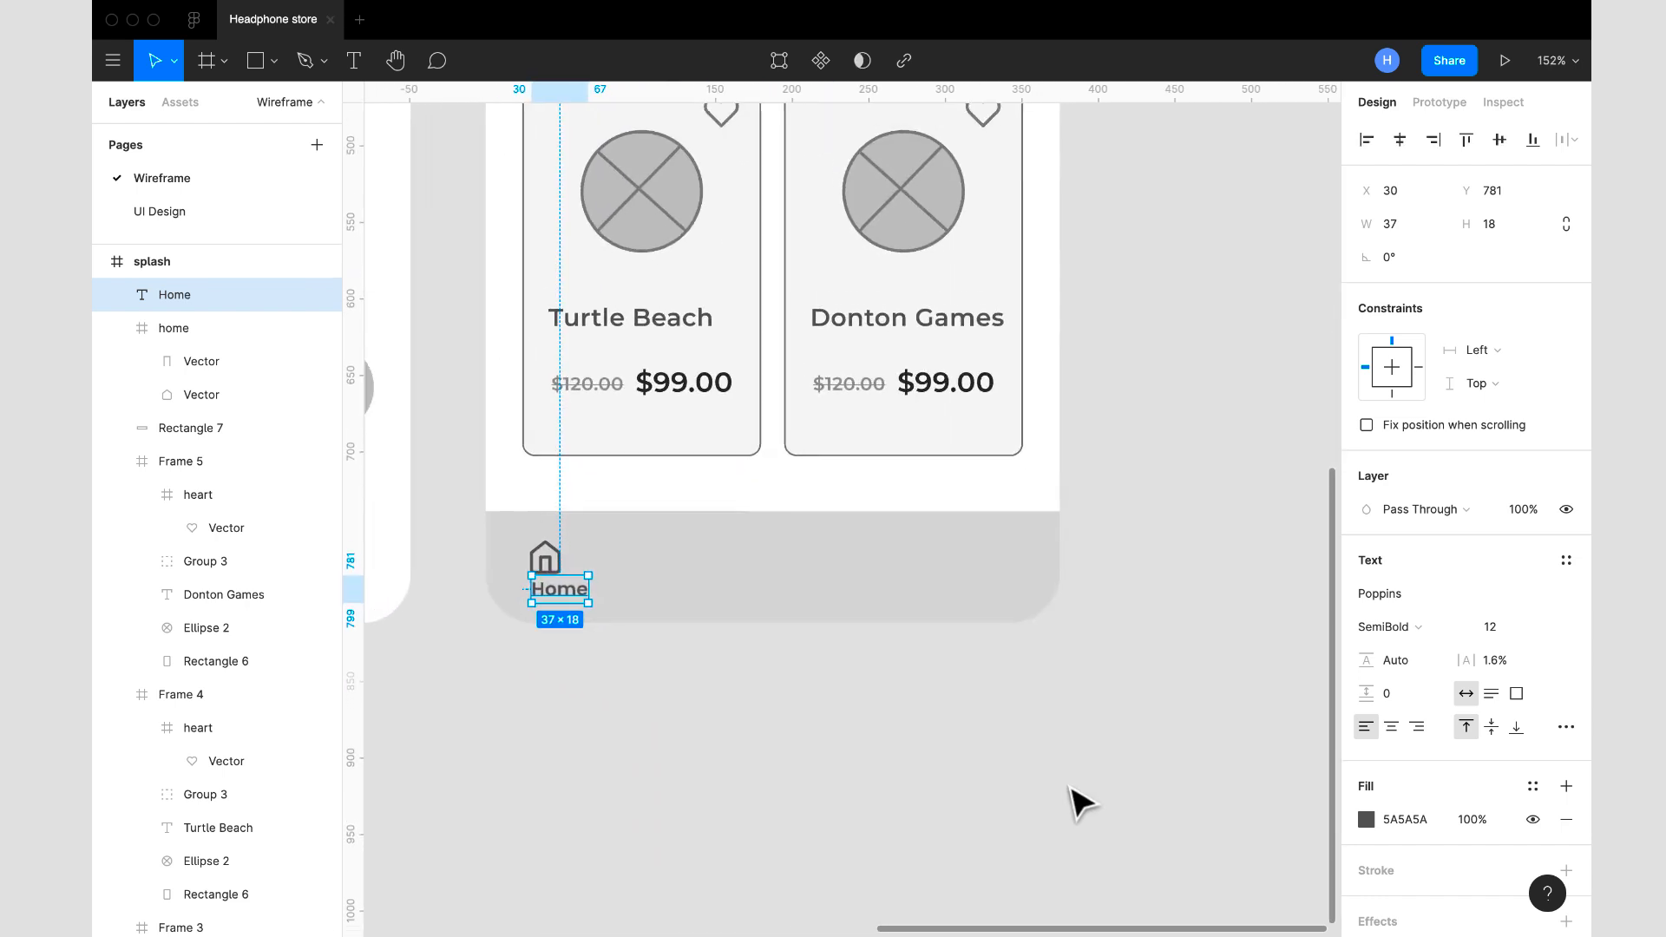
mouse_move(565, 562)
mouse_down()
mouse_move(589, 573)
mouse_move(580, 549)
mouse_up()
click(572, 592)
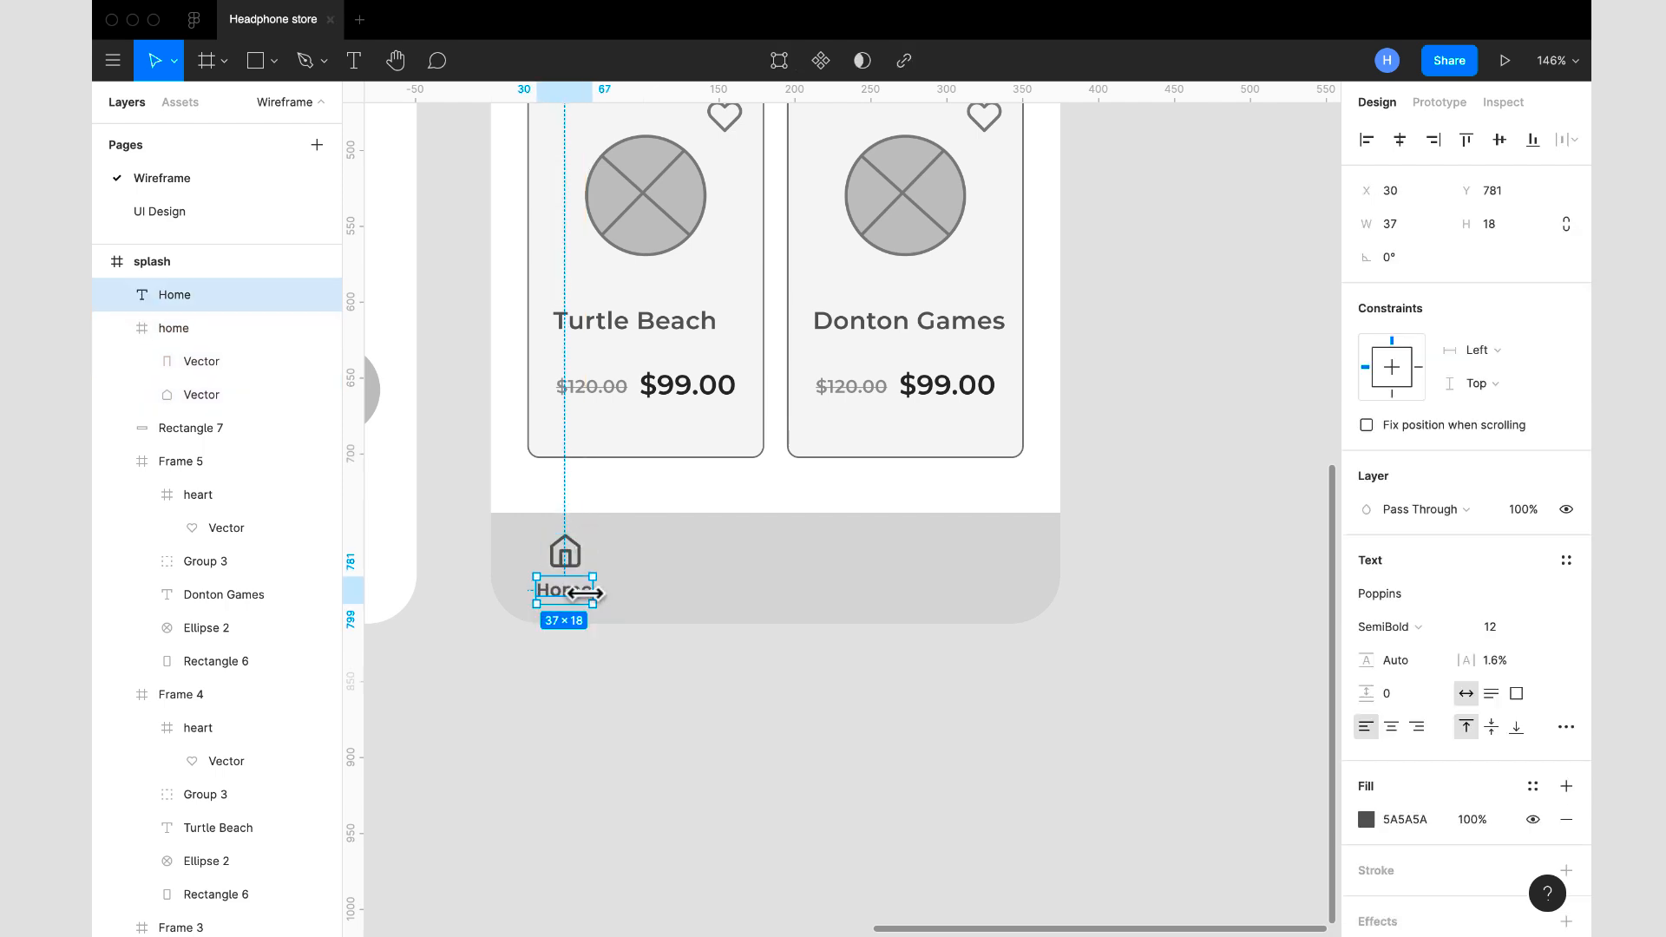
shift+click(581, 571)
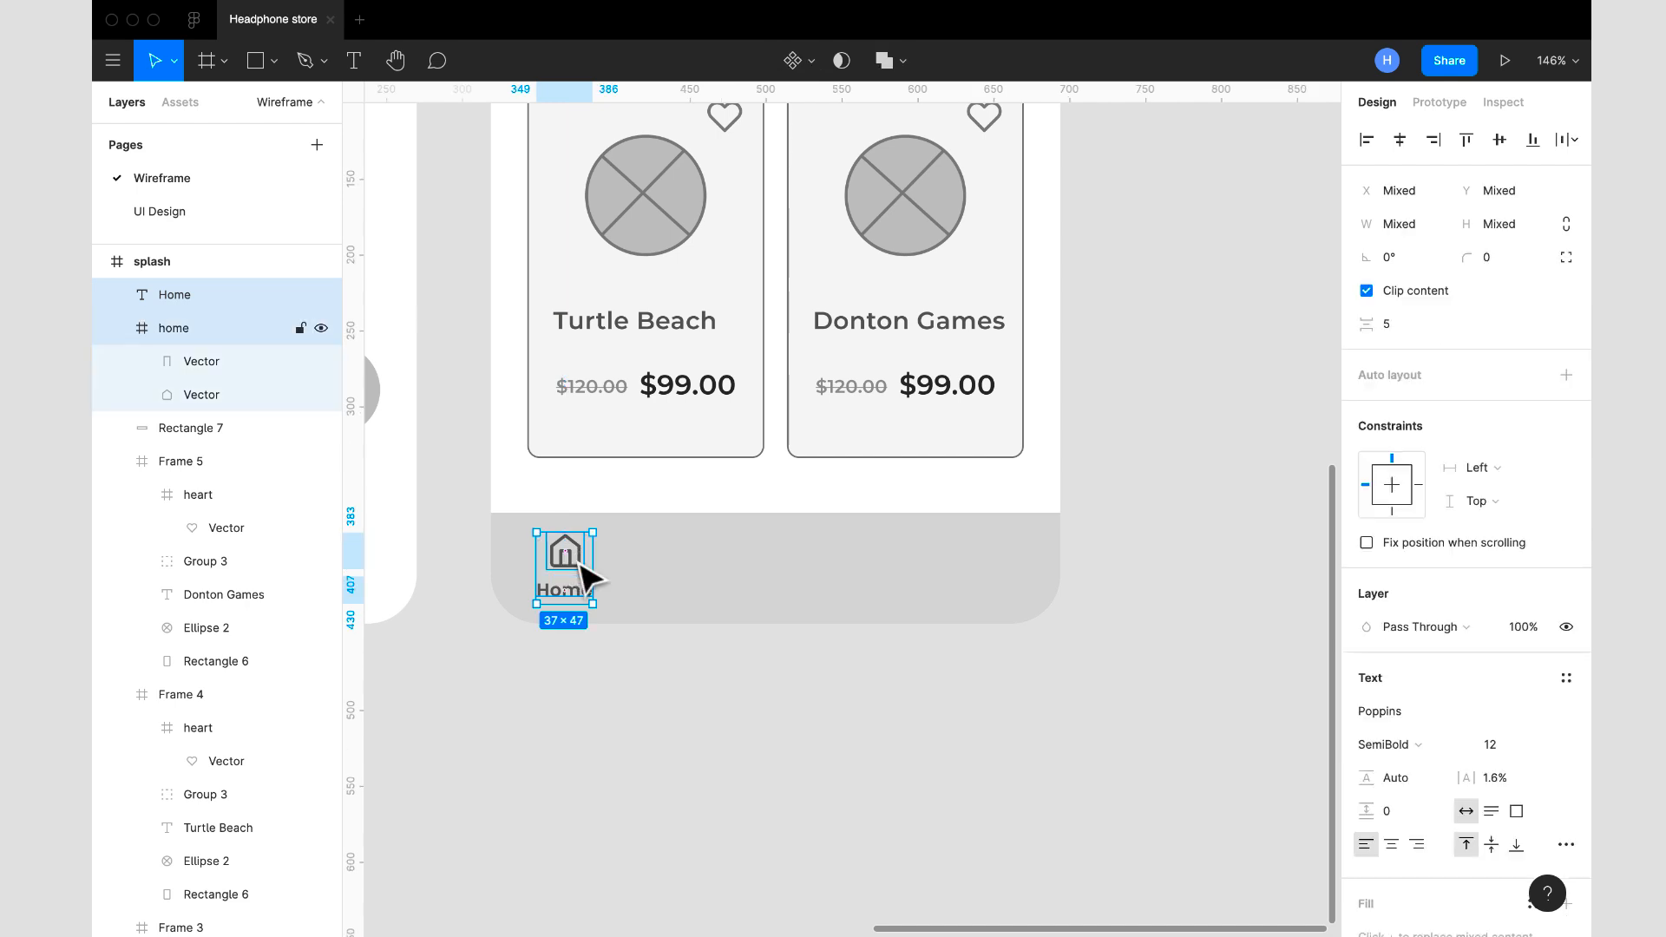
- Extend the bottom bar rectangle upward to Y 728 with a height of 108, and nudge the home icon up to Y 751
click(727, 545)
drag(721, 500, 721, 485)
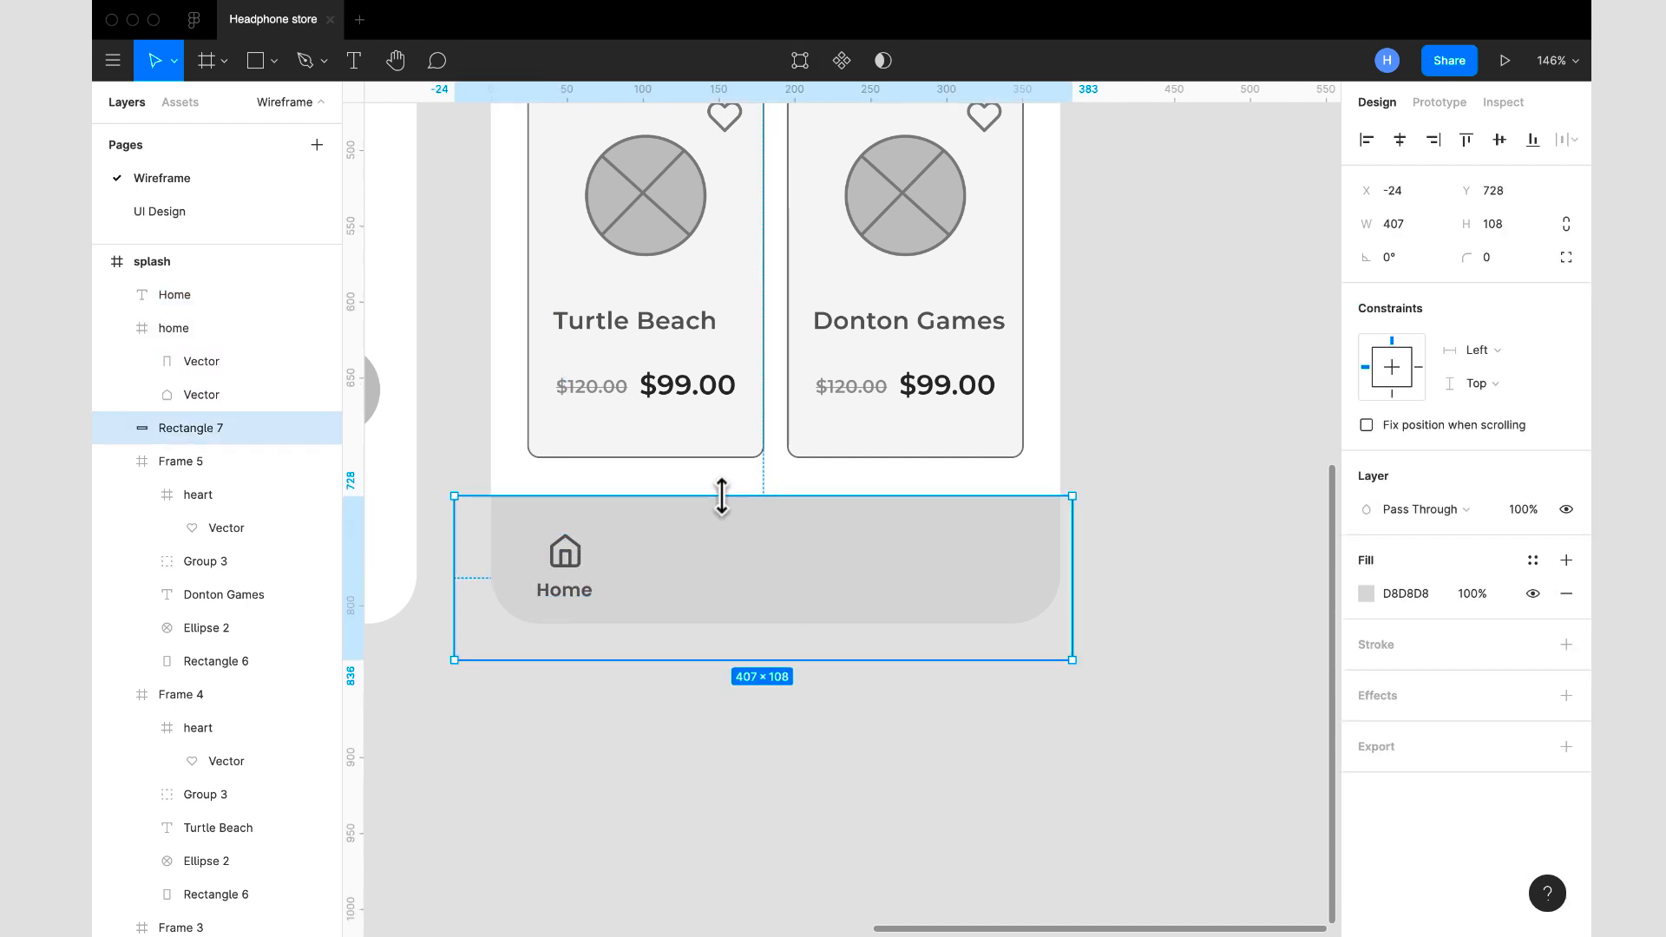
click(556, 551)
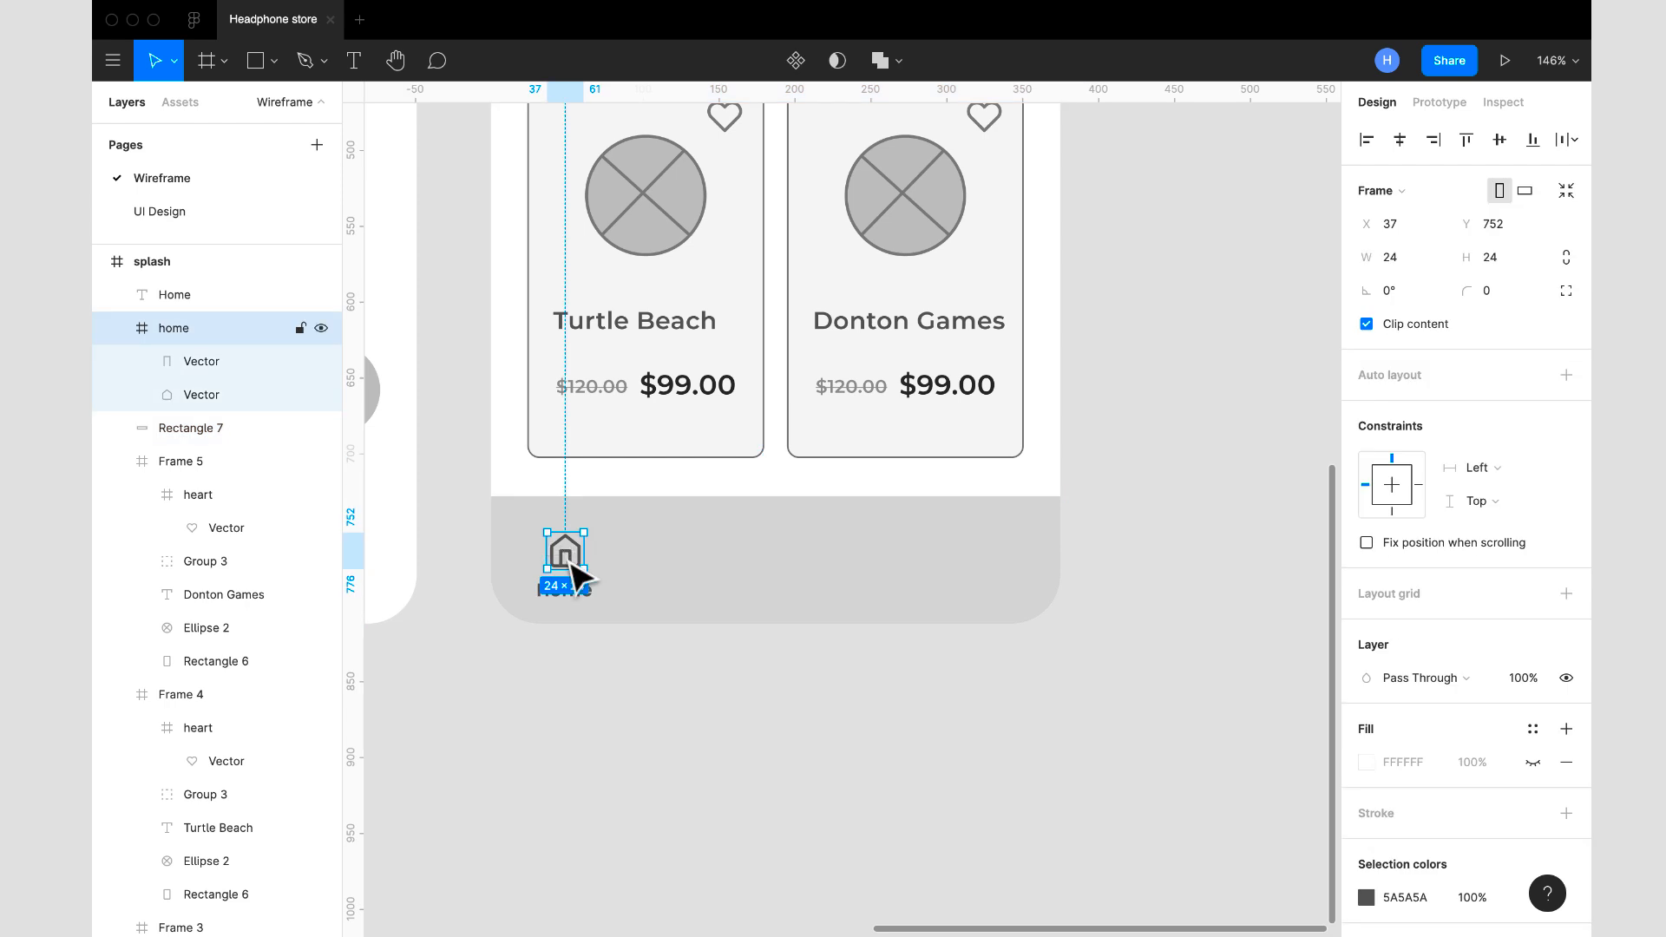
drag(570, 562, 566, 560)
- Combine the home icon and Home label in a vertical auto layout frame with its contents centred horizontally
click(582, 597)
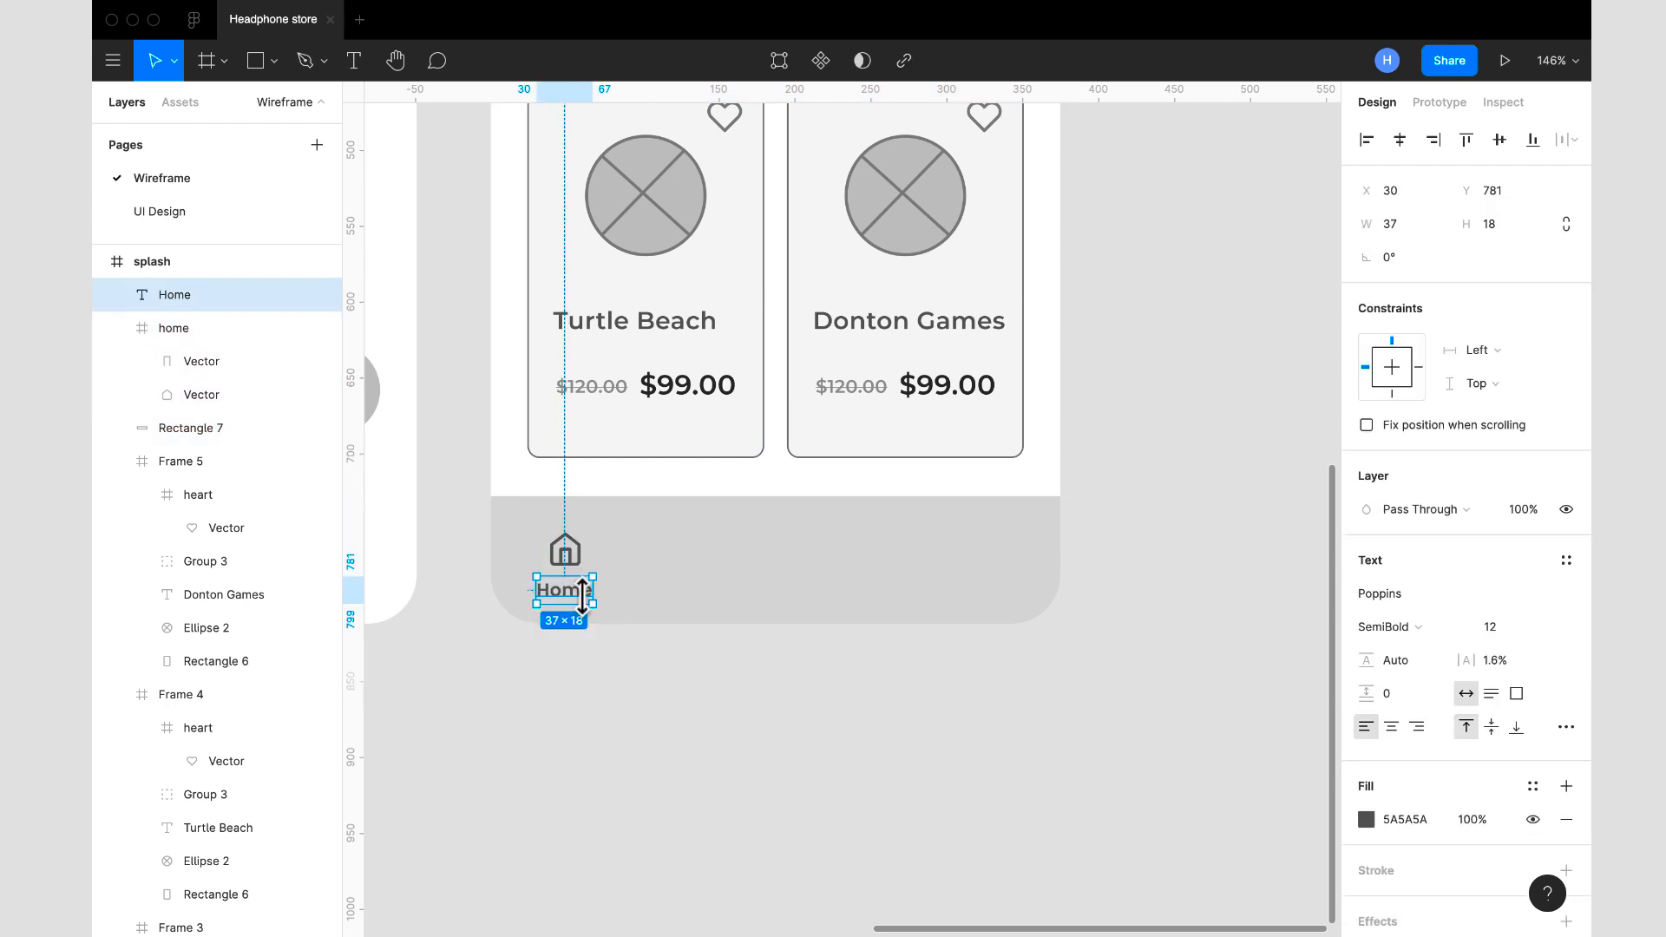
shift+click(568, 553)
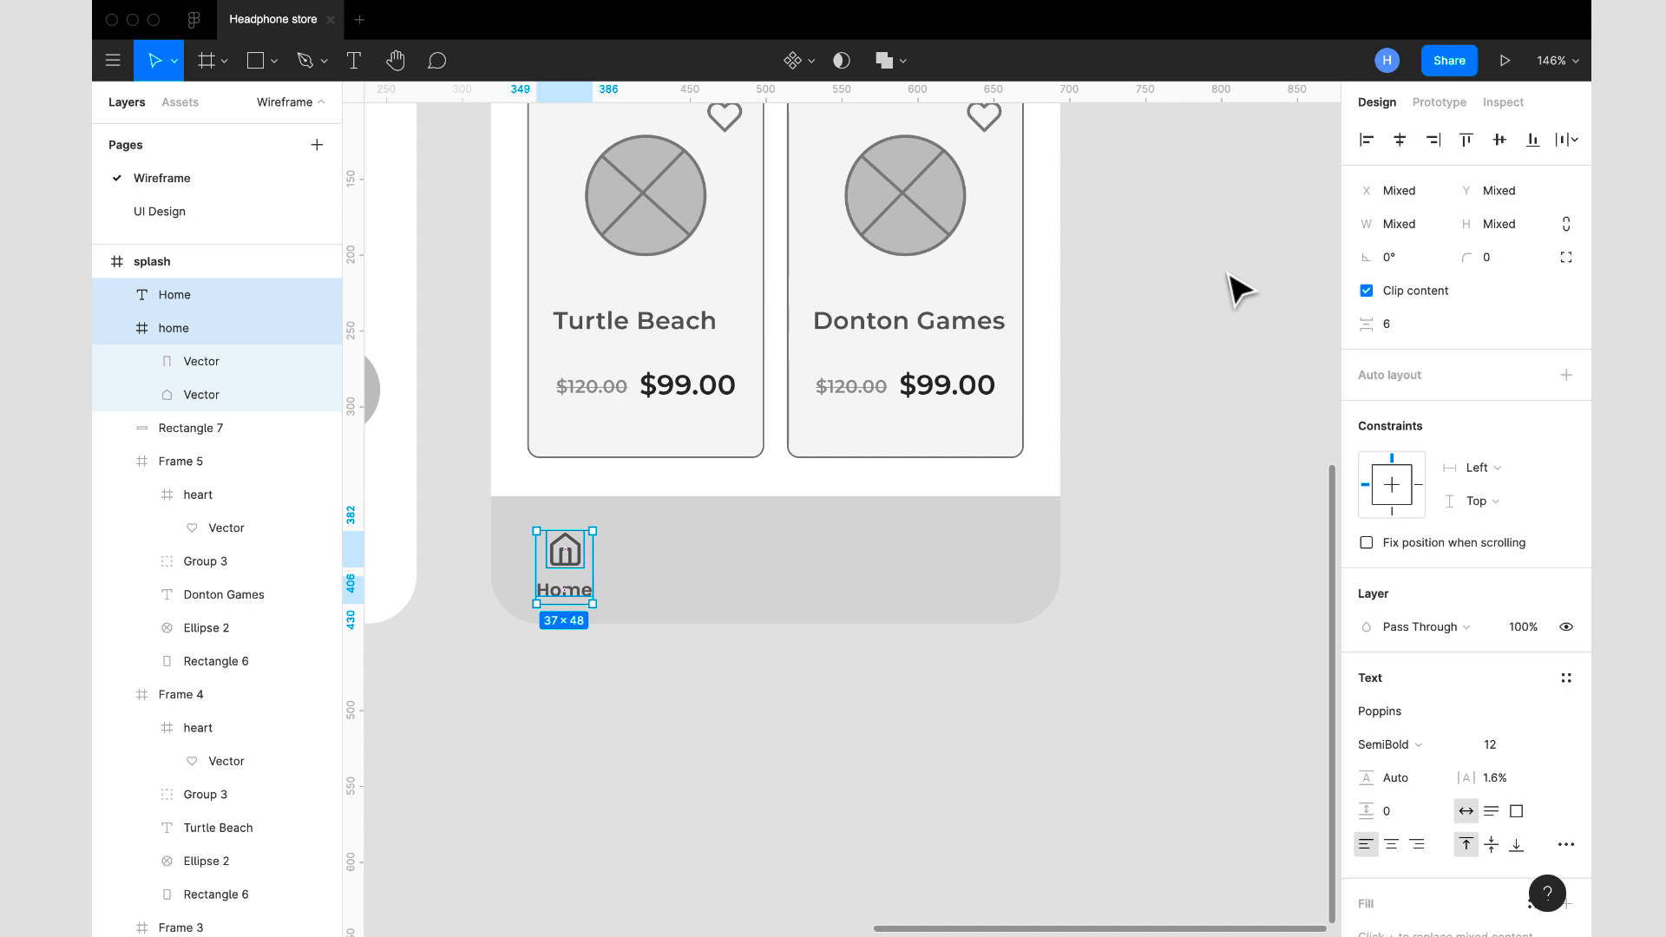
key(shift+a)
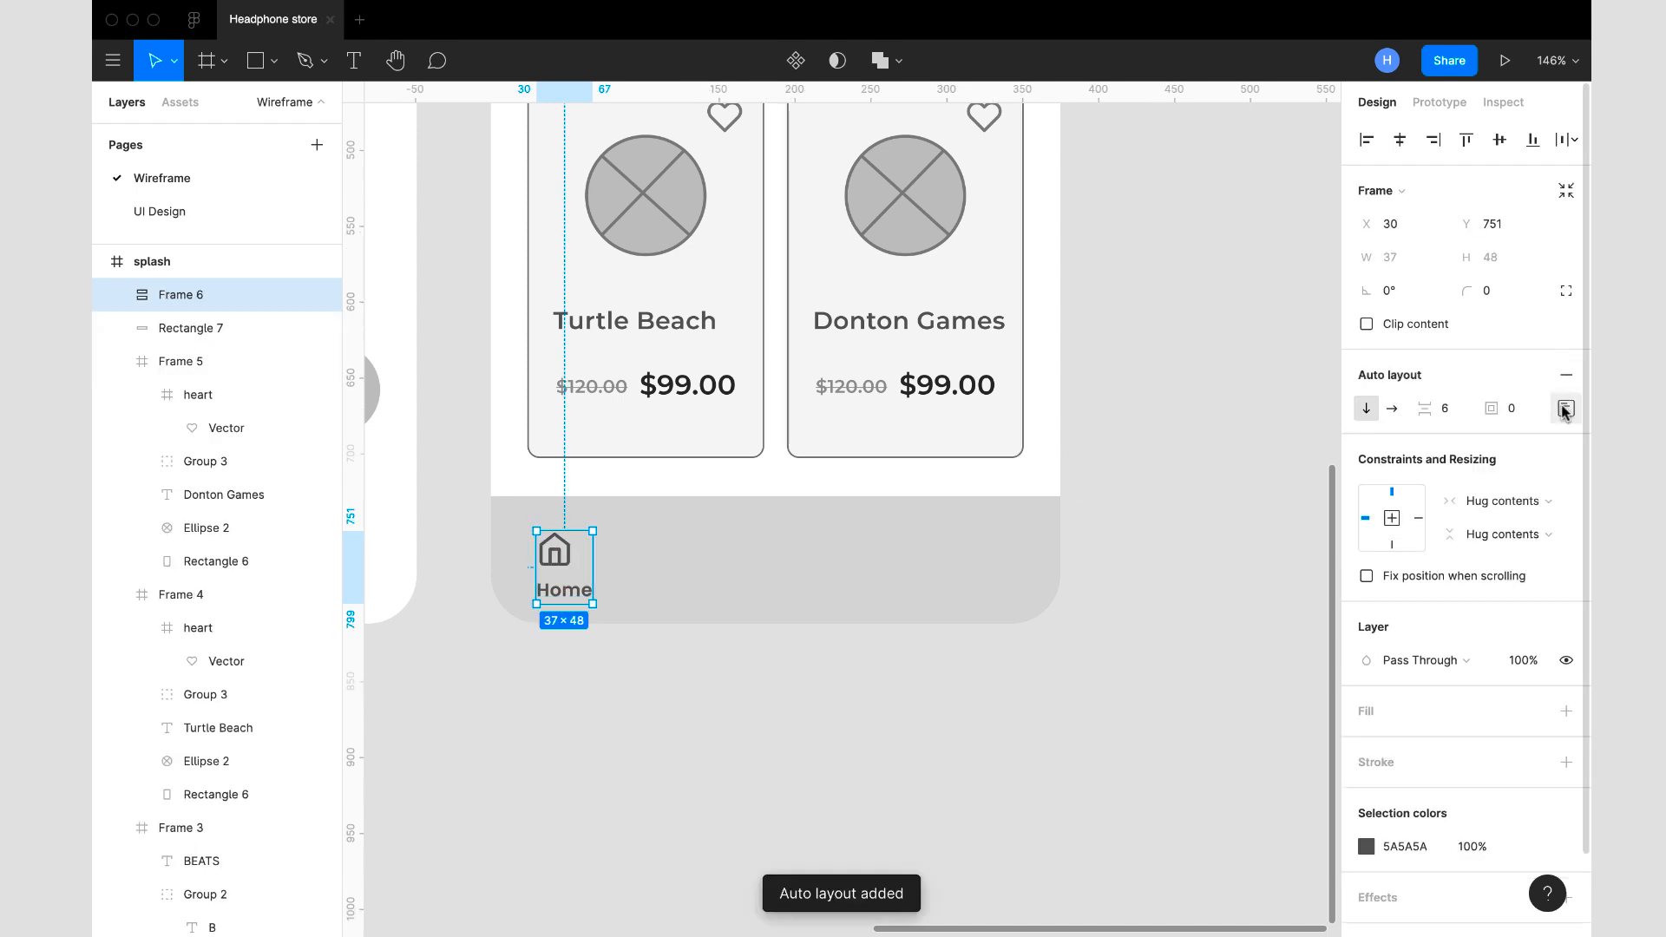
click(1565, 408)
click(1496, 501)
- Set the Home item's auto layout spacing to 8 and move the item up to Y 747
click(1457, 414)
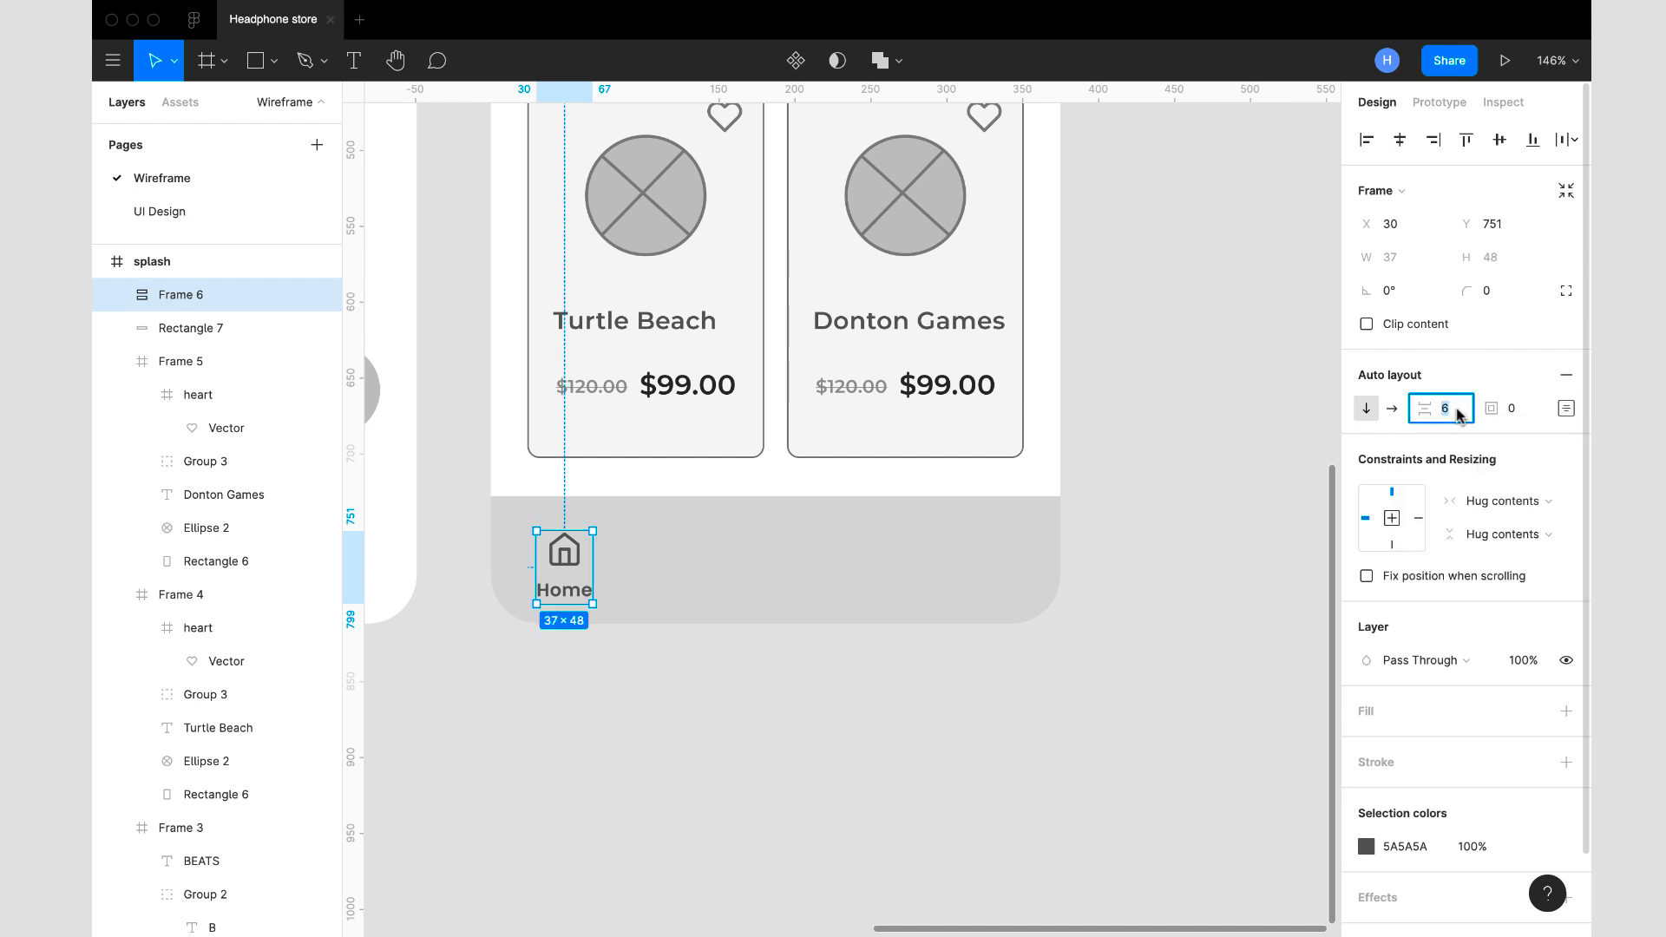
text(8)
key(Return)
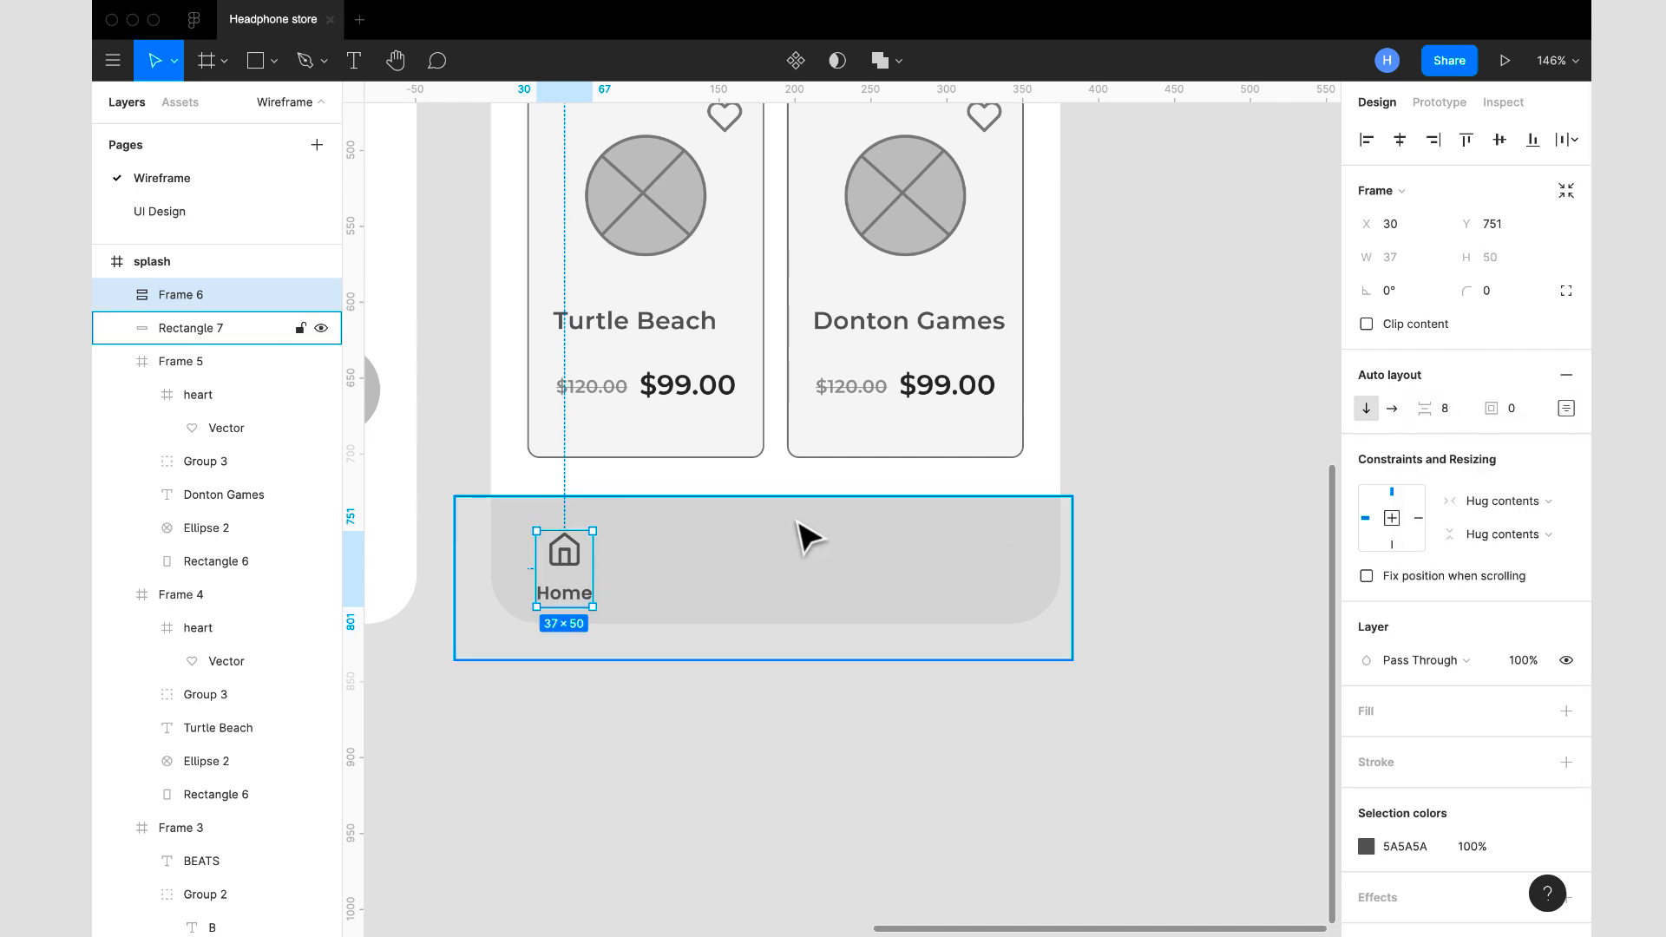
drag(572, 555, 571, 549)
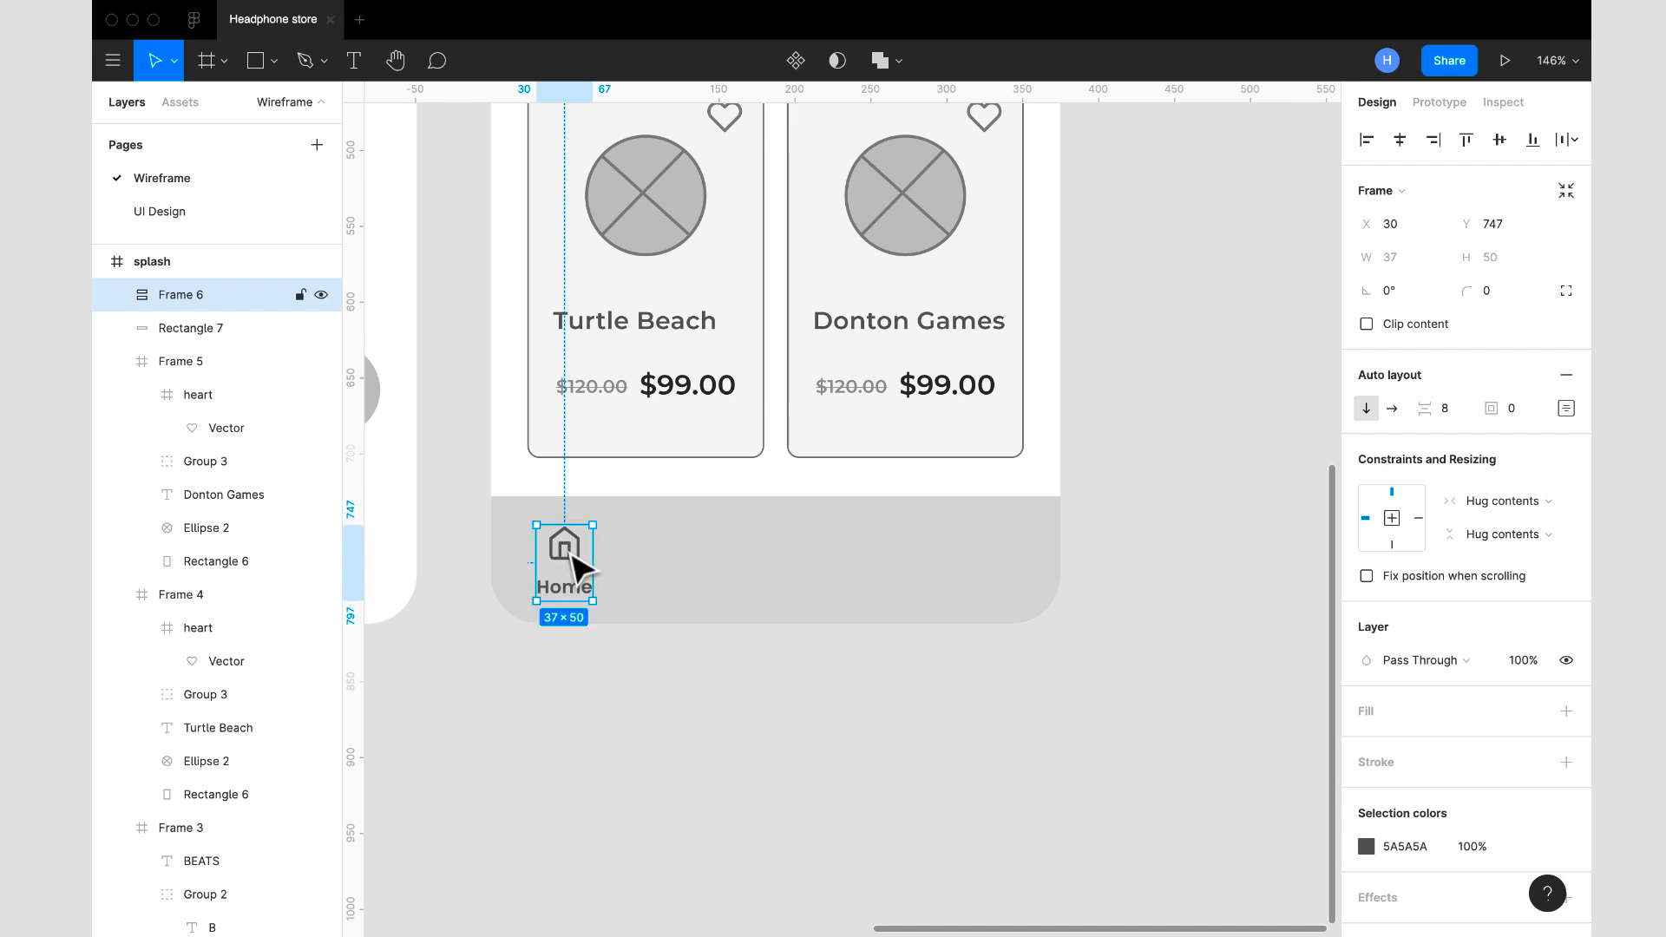
- Duplicate the Home item, place the copy beside it at X 111, Y 749, and change its label to "Favourite"
key(super+d)
drag(572, 556, 694, 557)
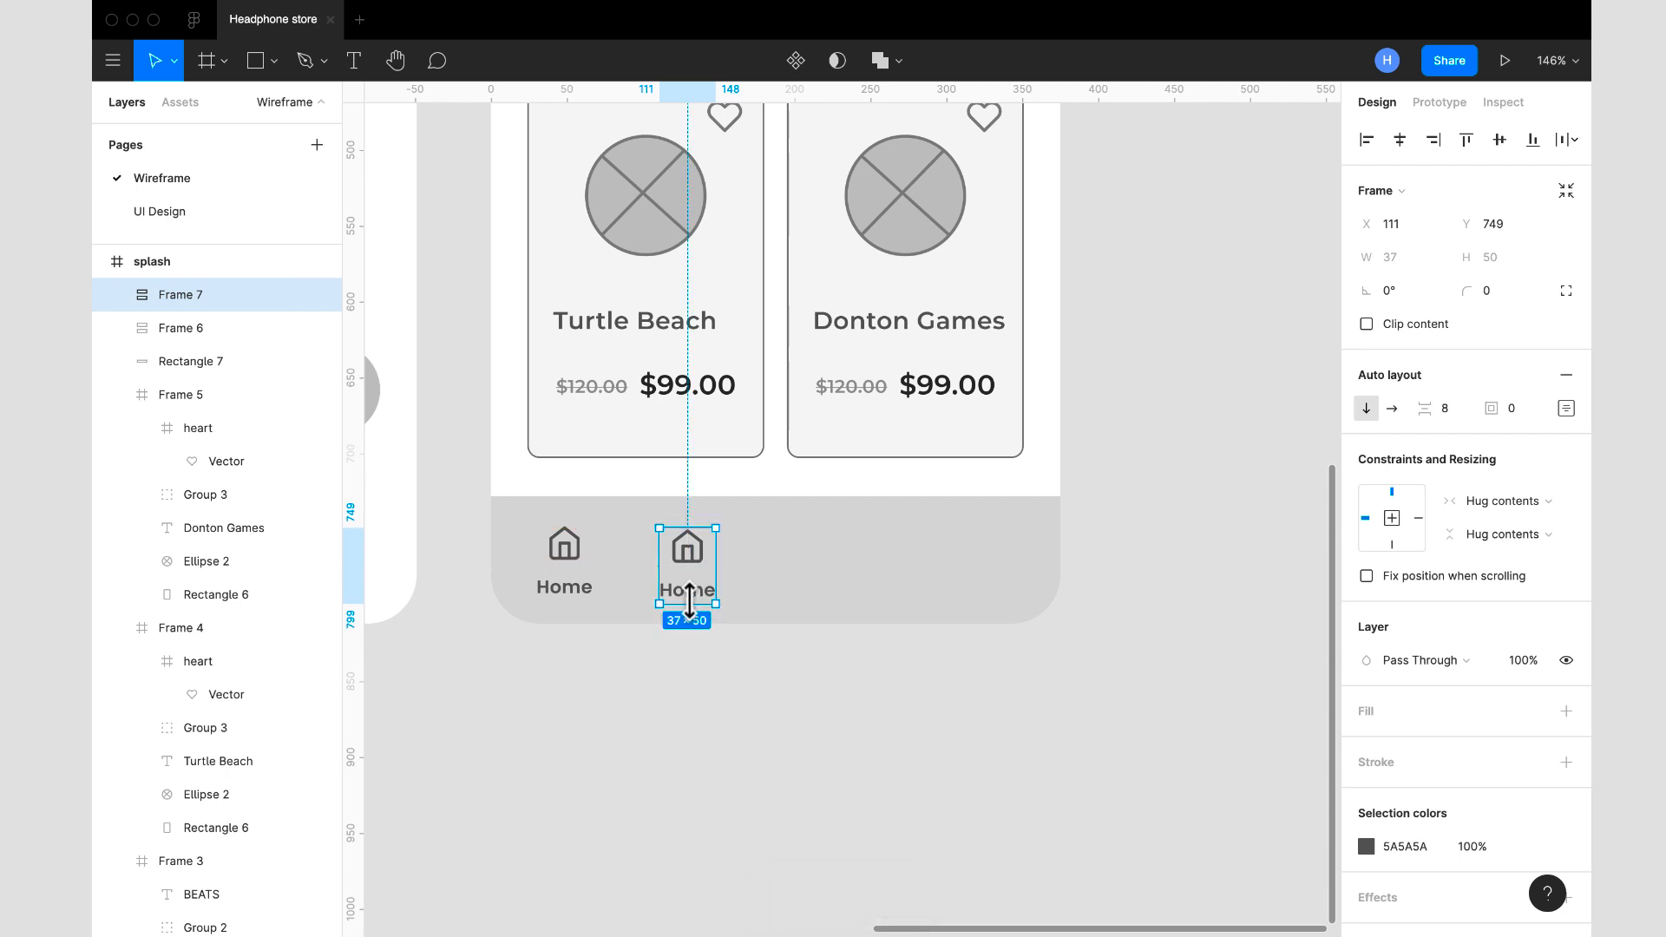
click(703, 609)
double_click(693, 595)
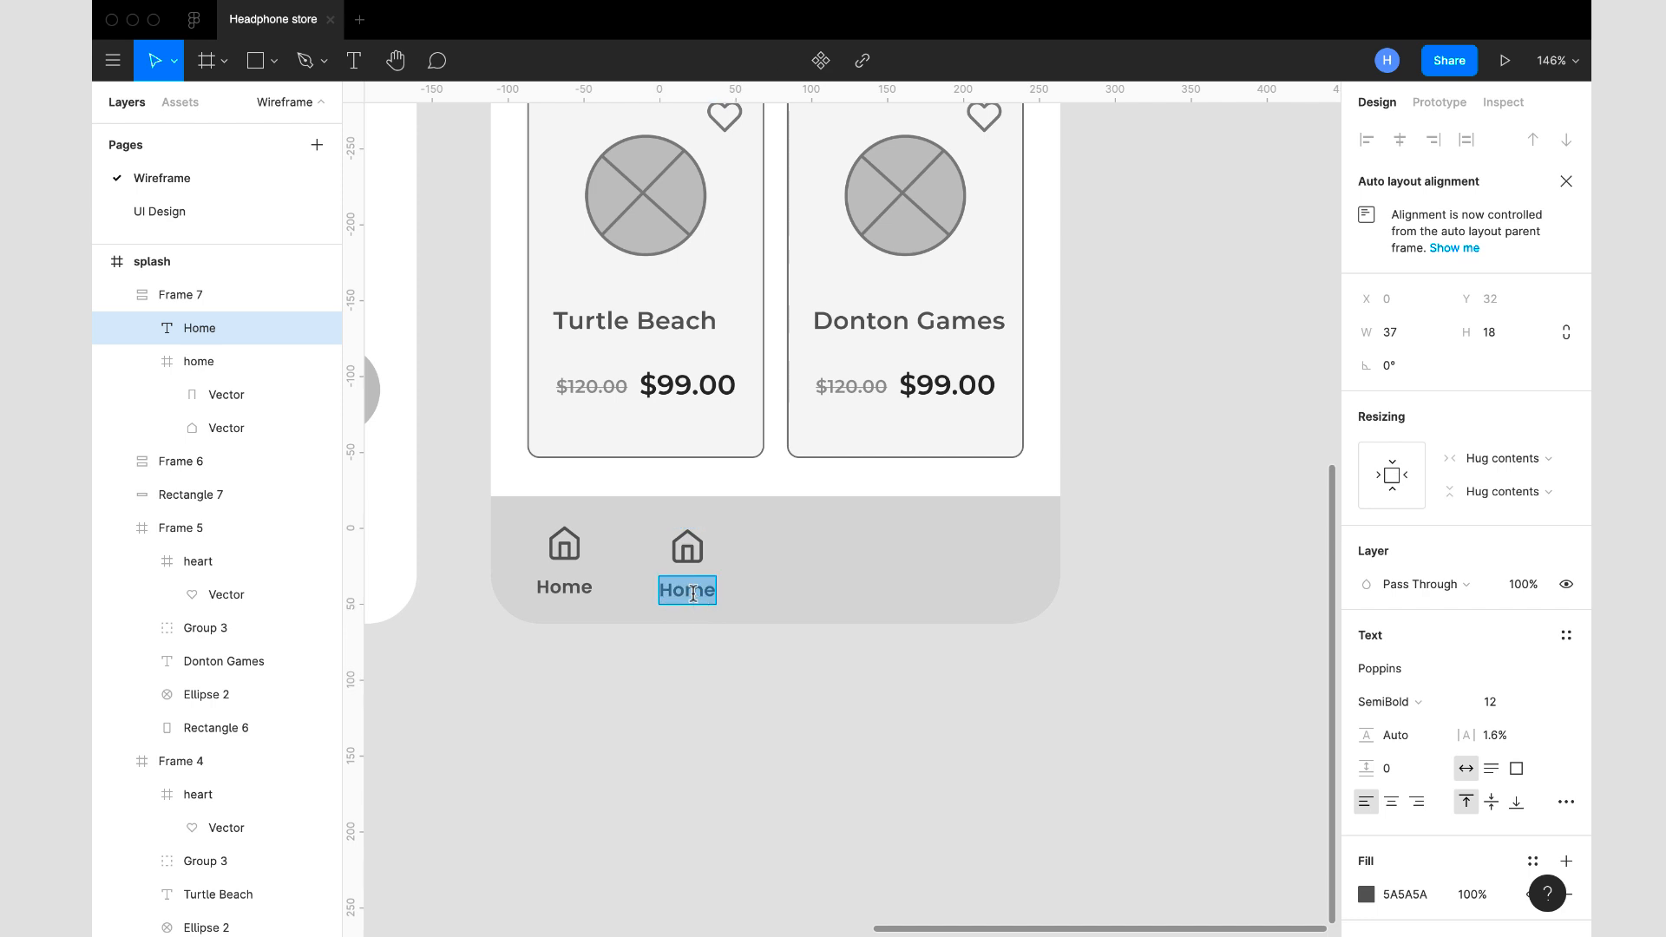
text(Fa)
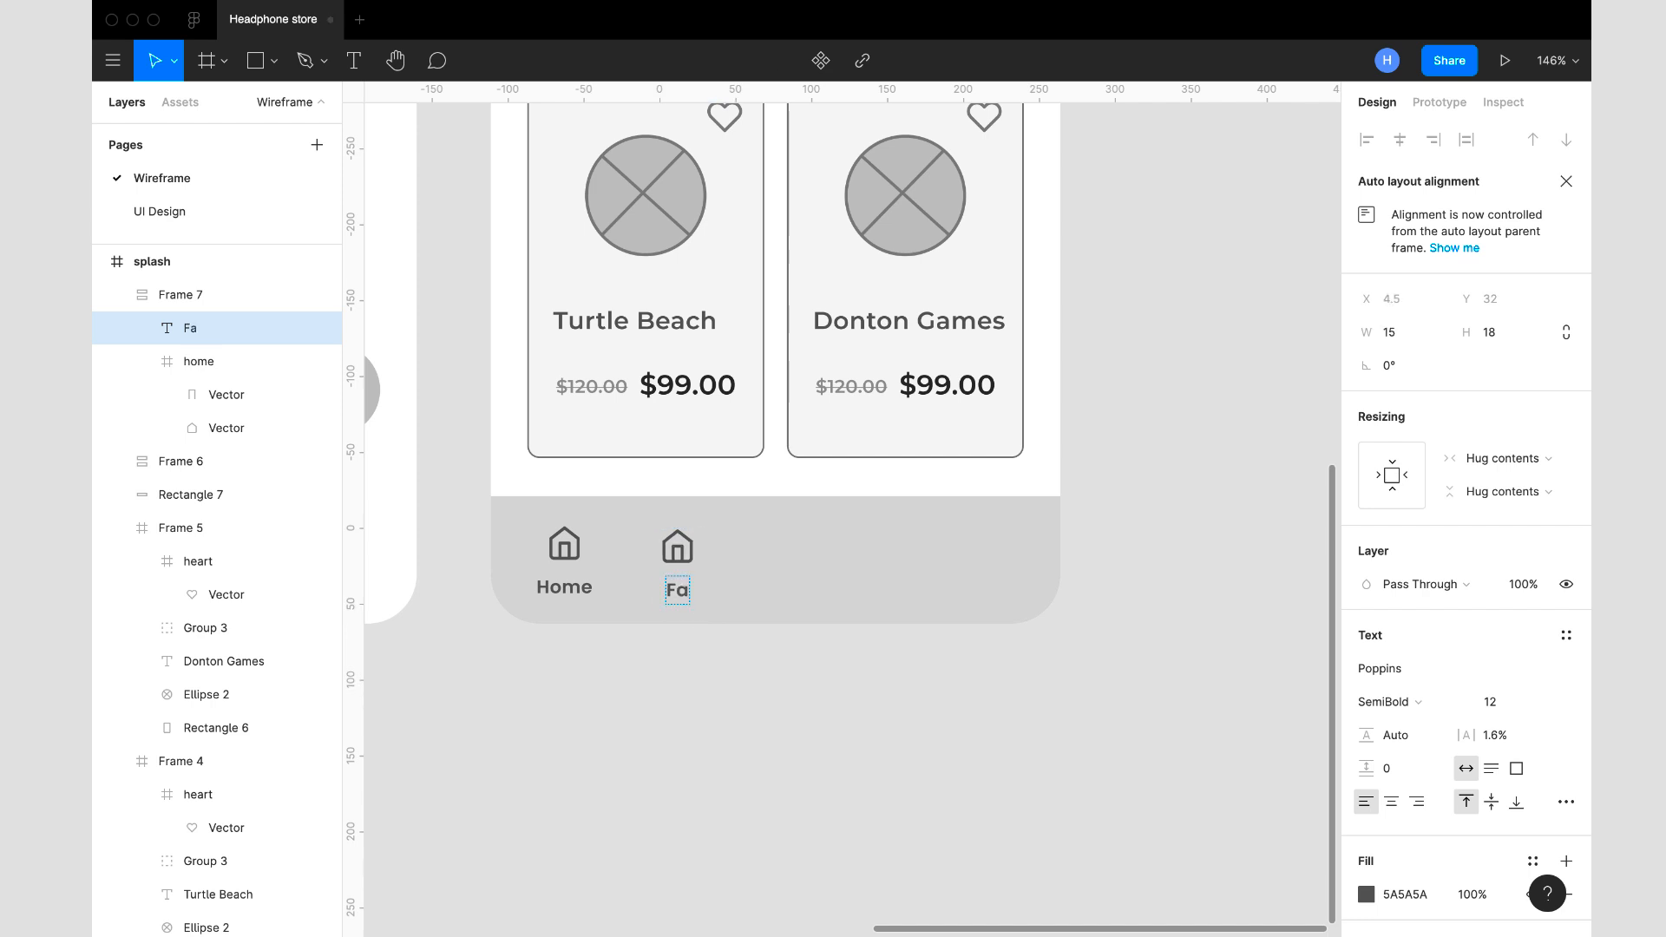
text(vourite)
key(Escape)
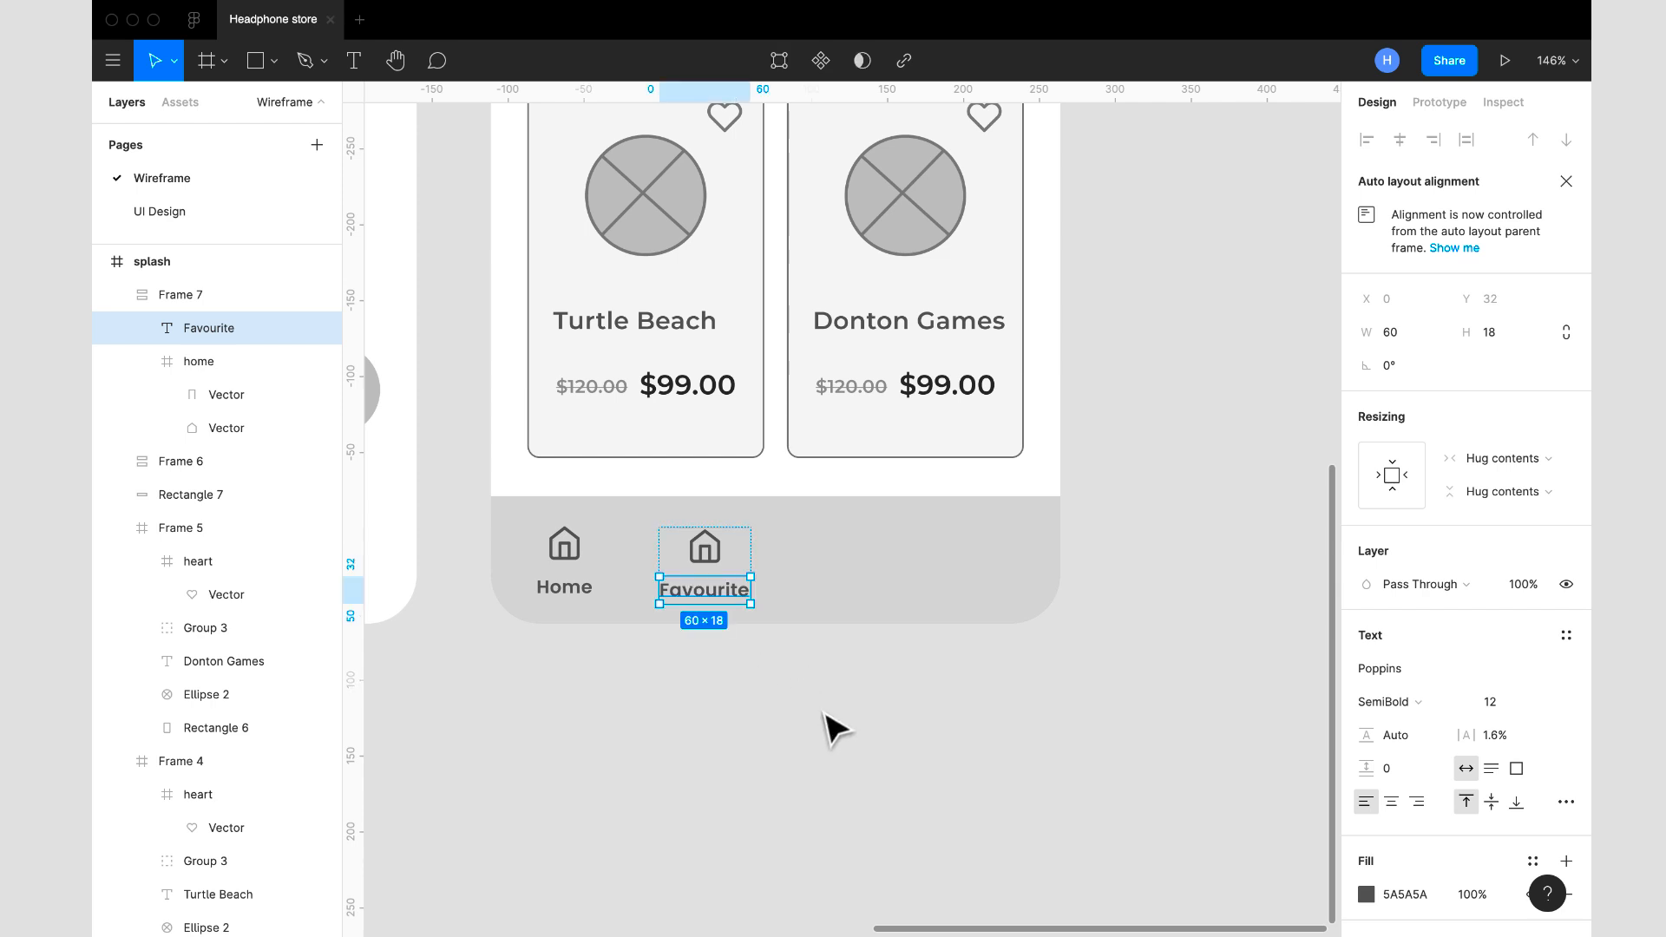
click(813, 574)
- Duplicate the Favourite item, place the copy at X 195, Y 749, and change its label to "Histories"
click(718, 562)
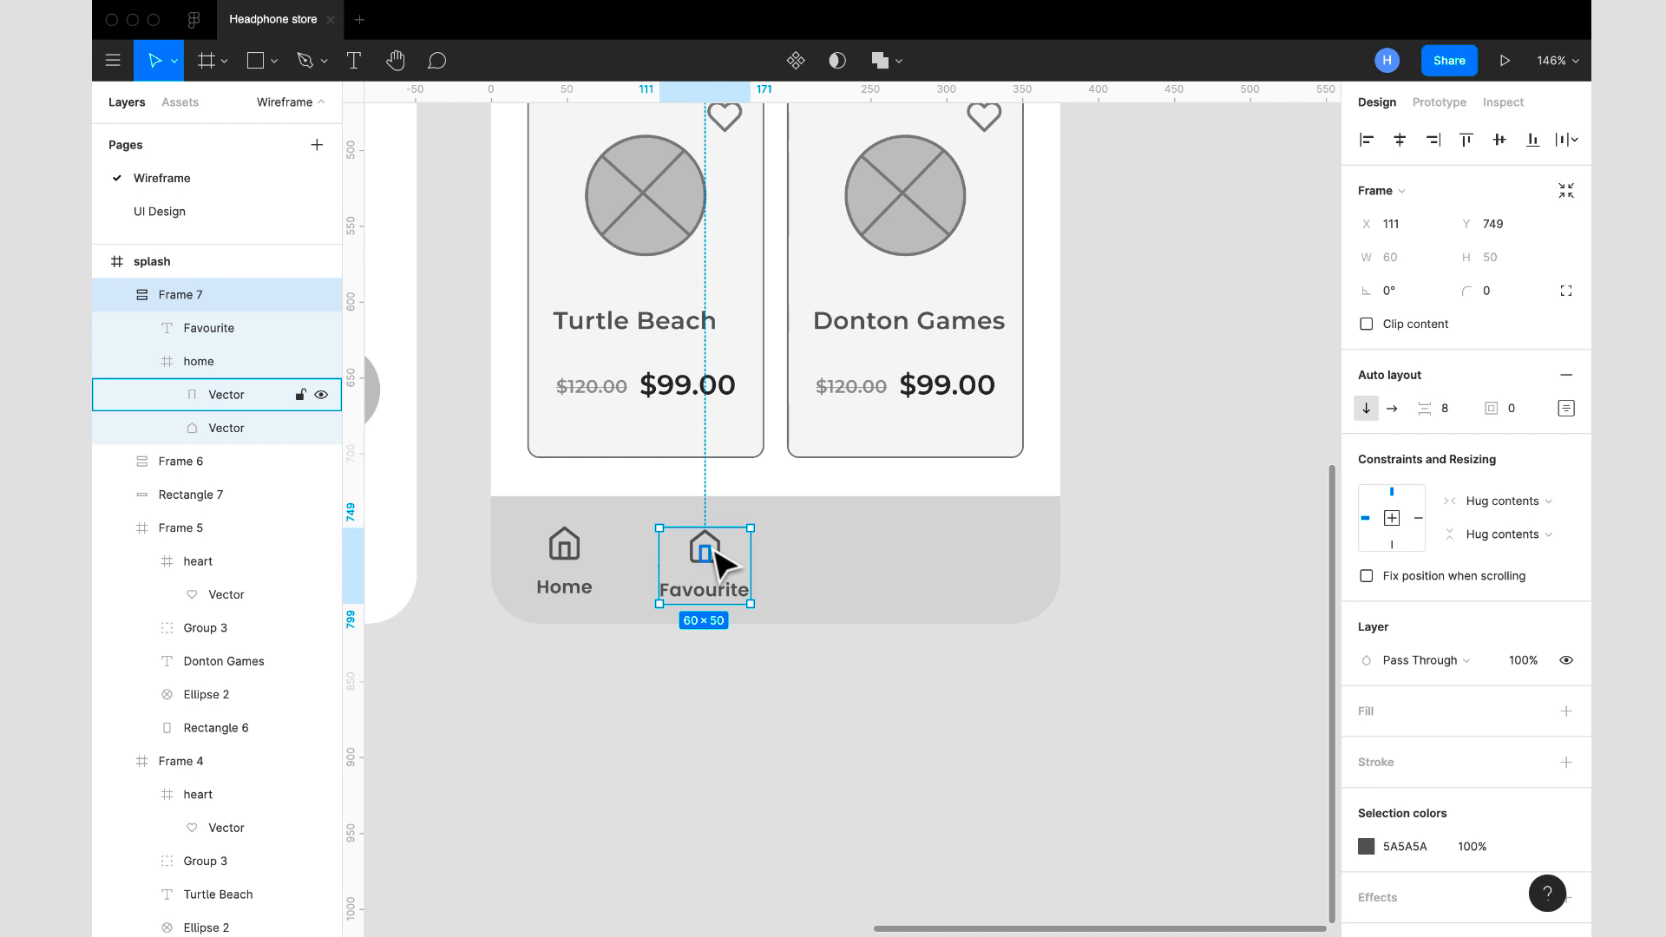
key(super+d)
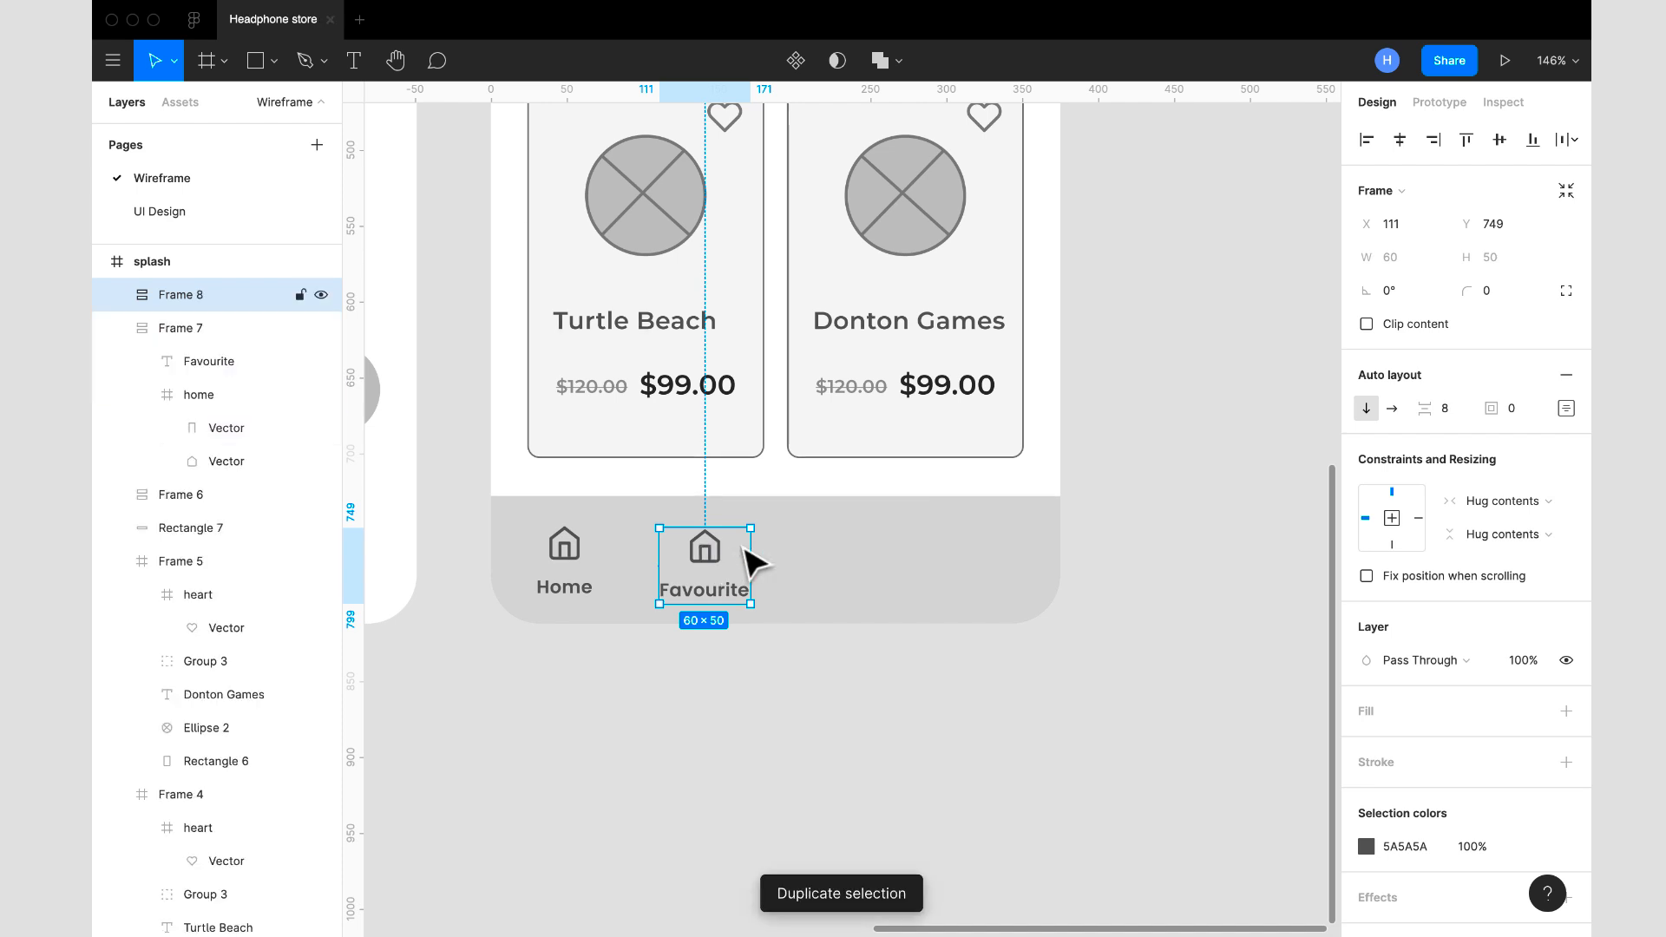
drag(744, 549, 860, 586)
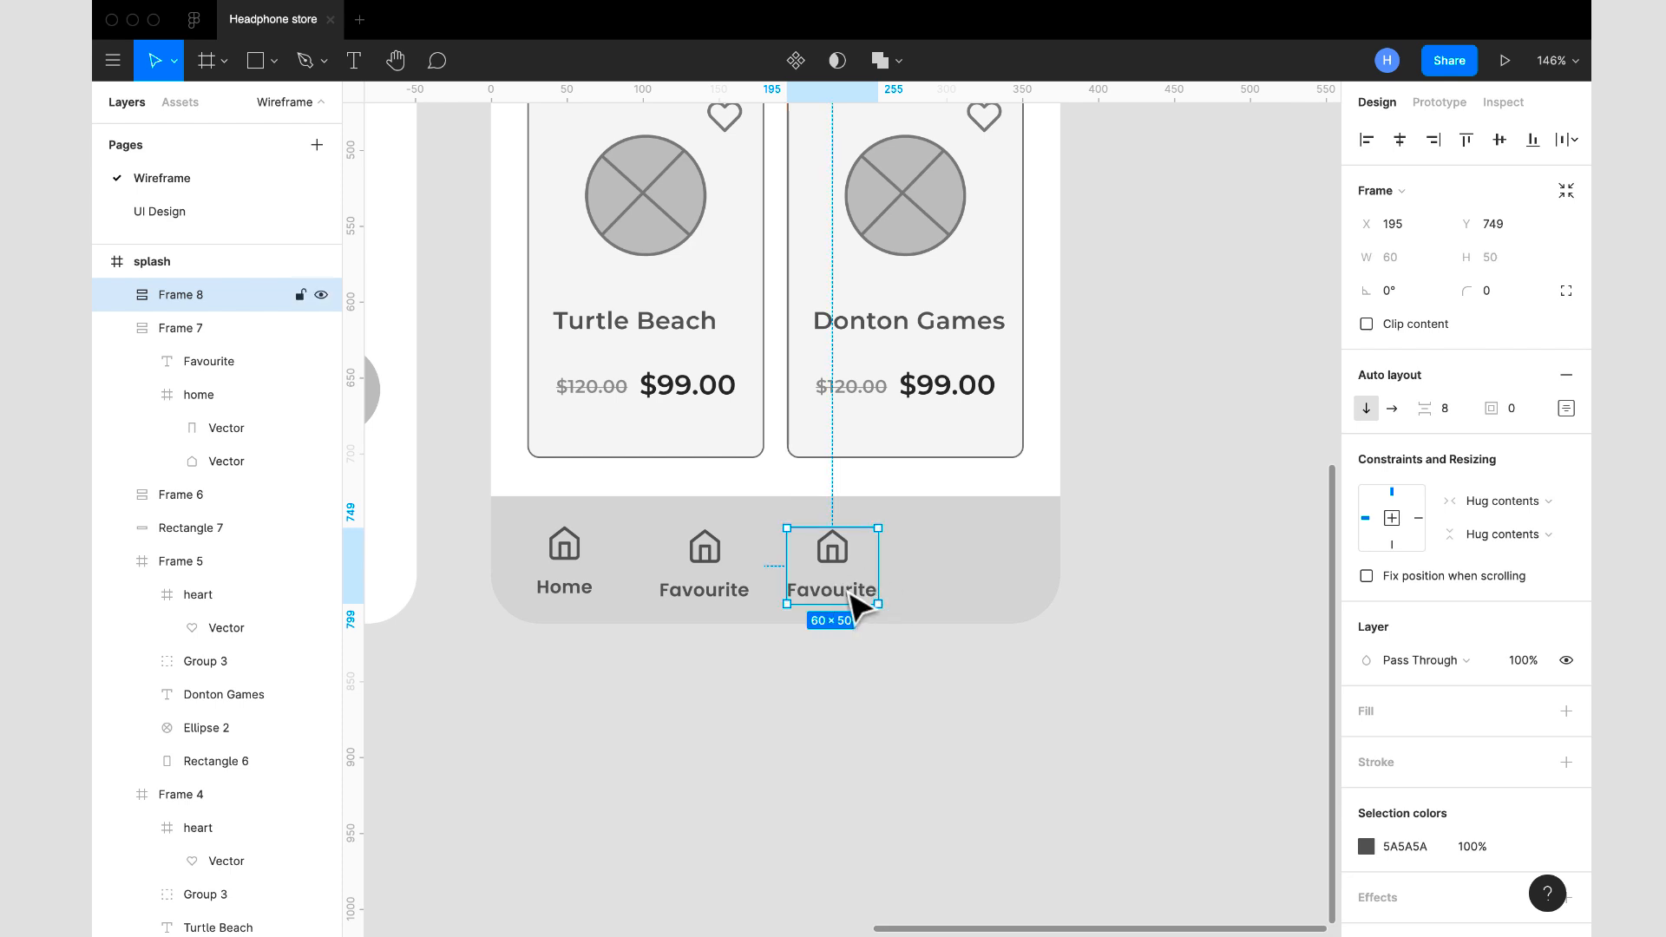
double_click(853, 595)
double_click(847, 589)
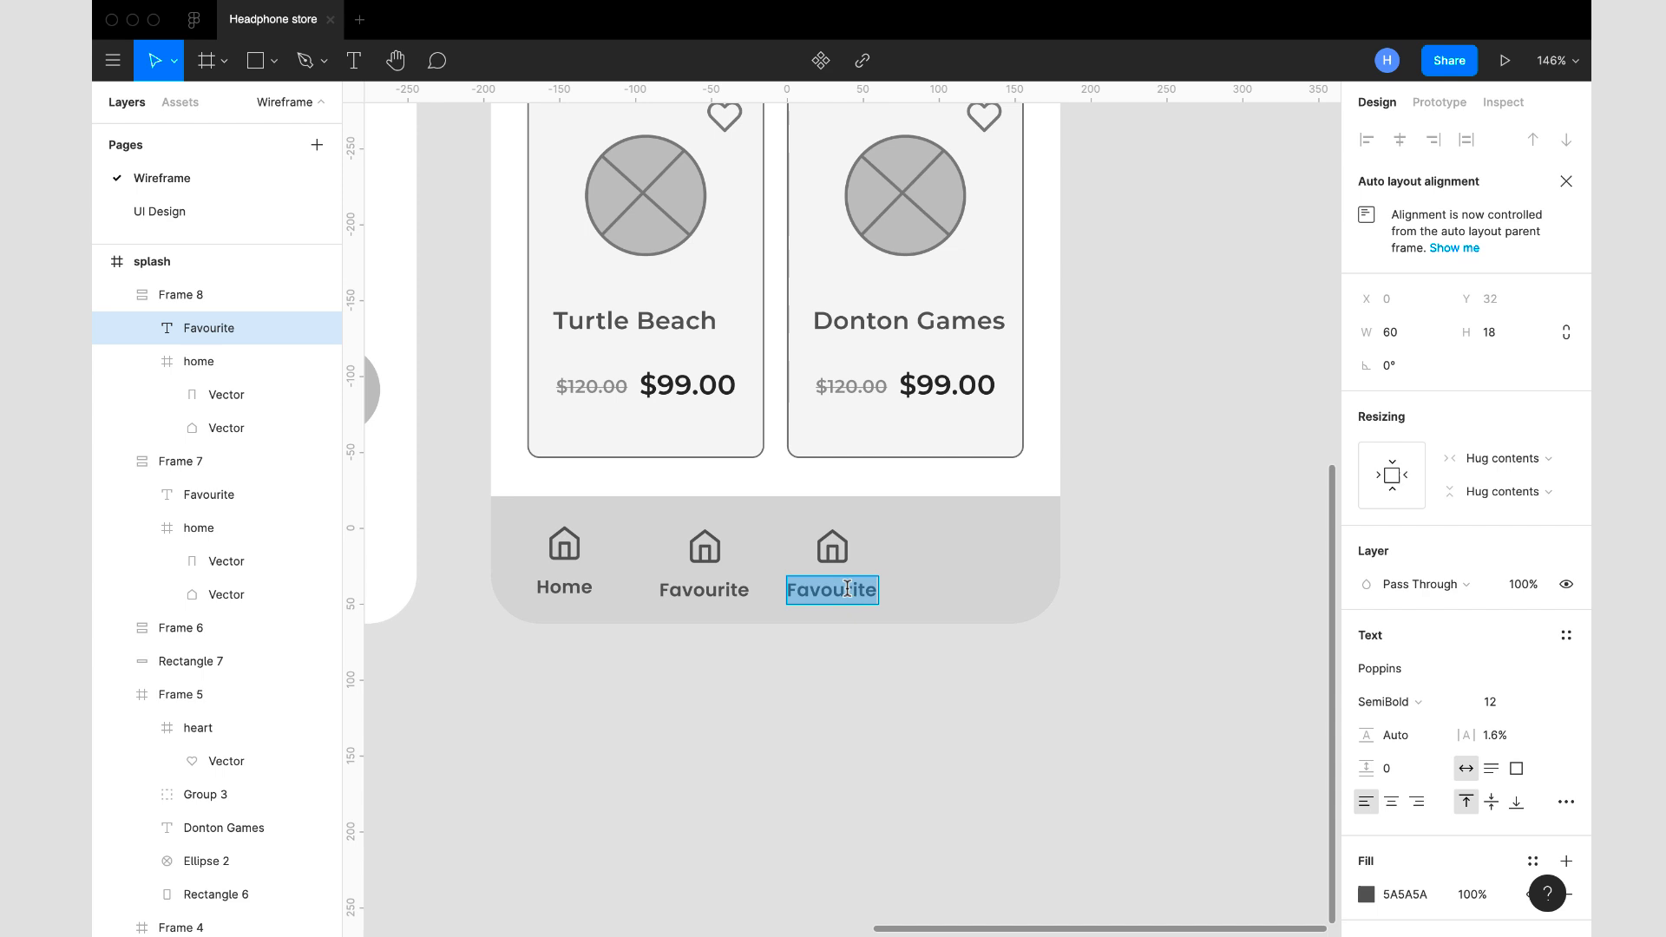
text(Histories)
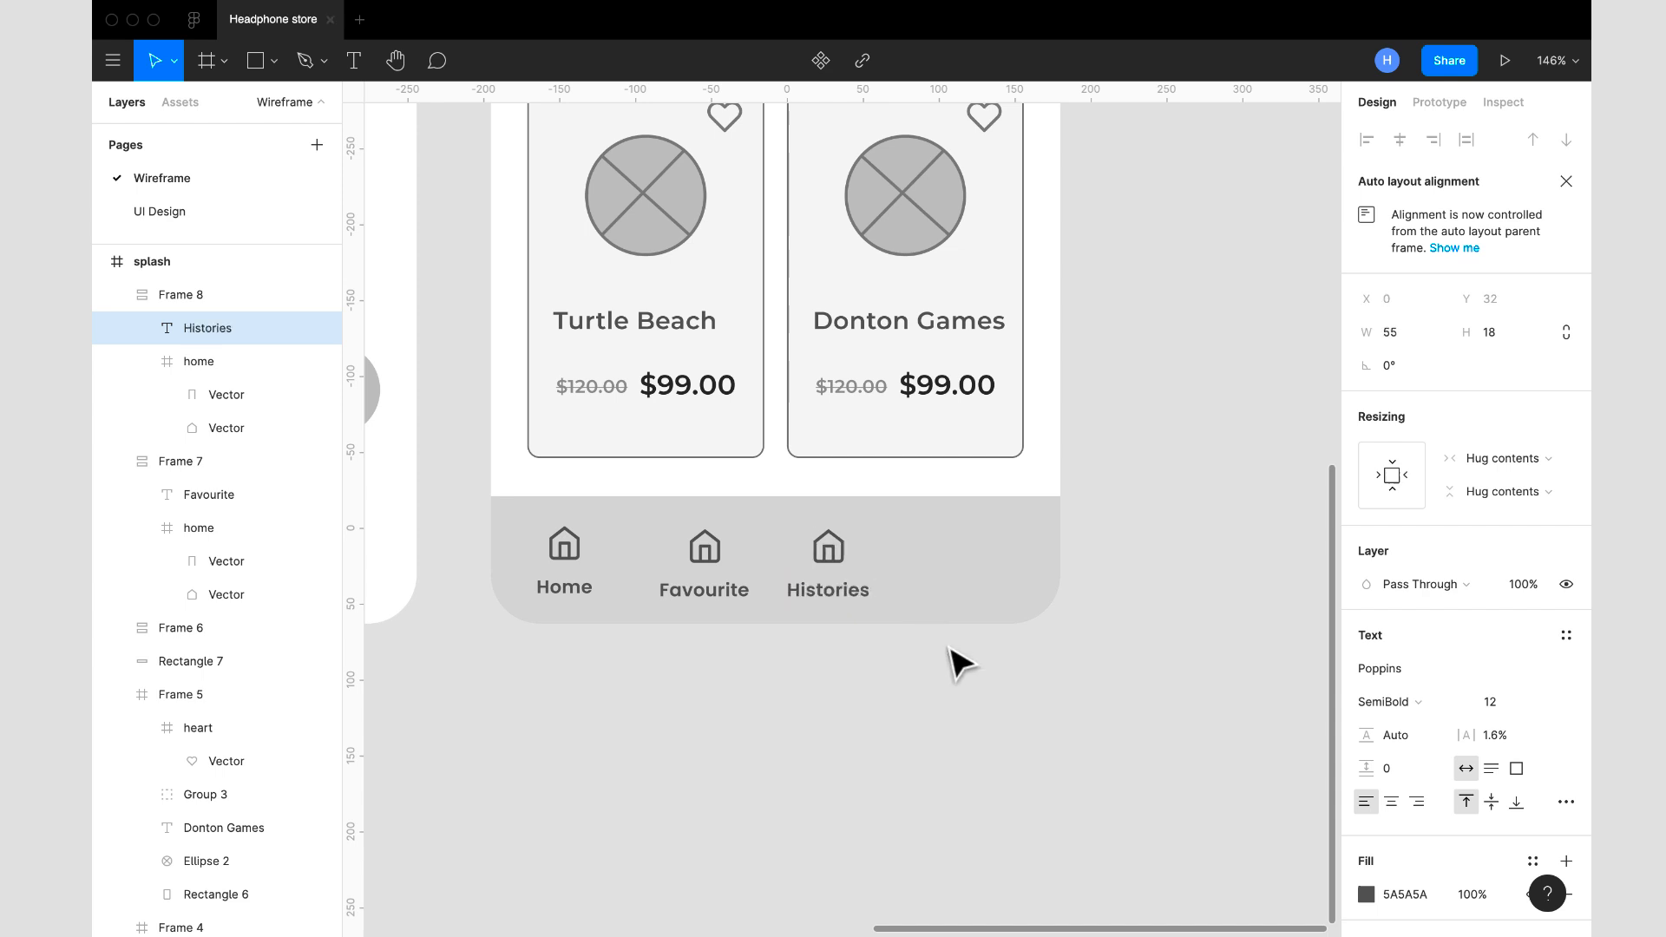
key(Escape)
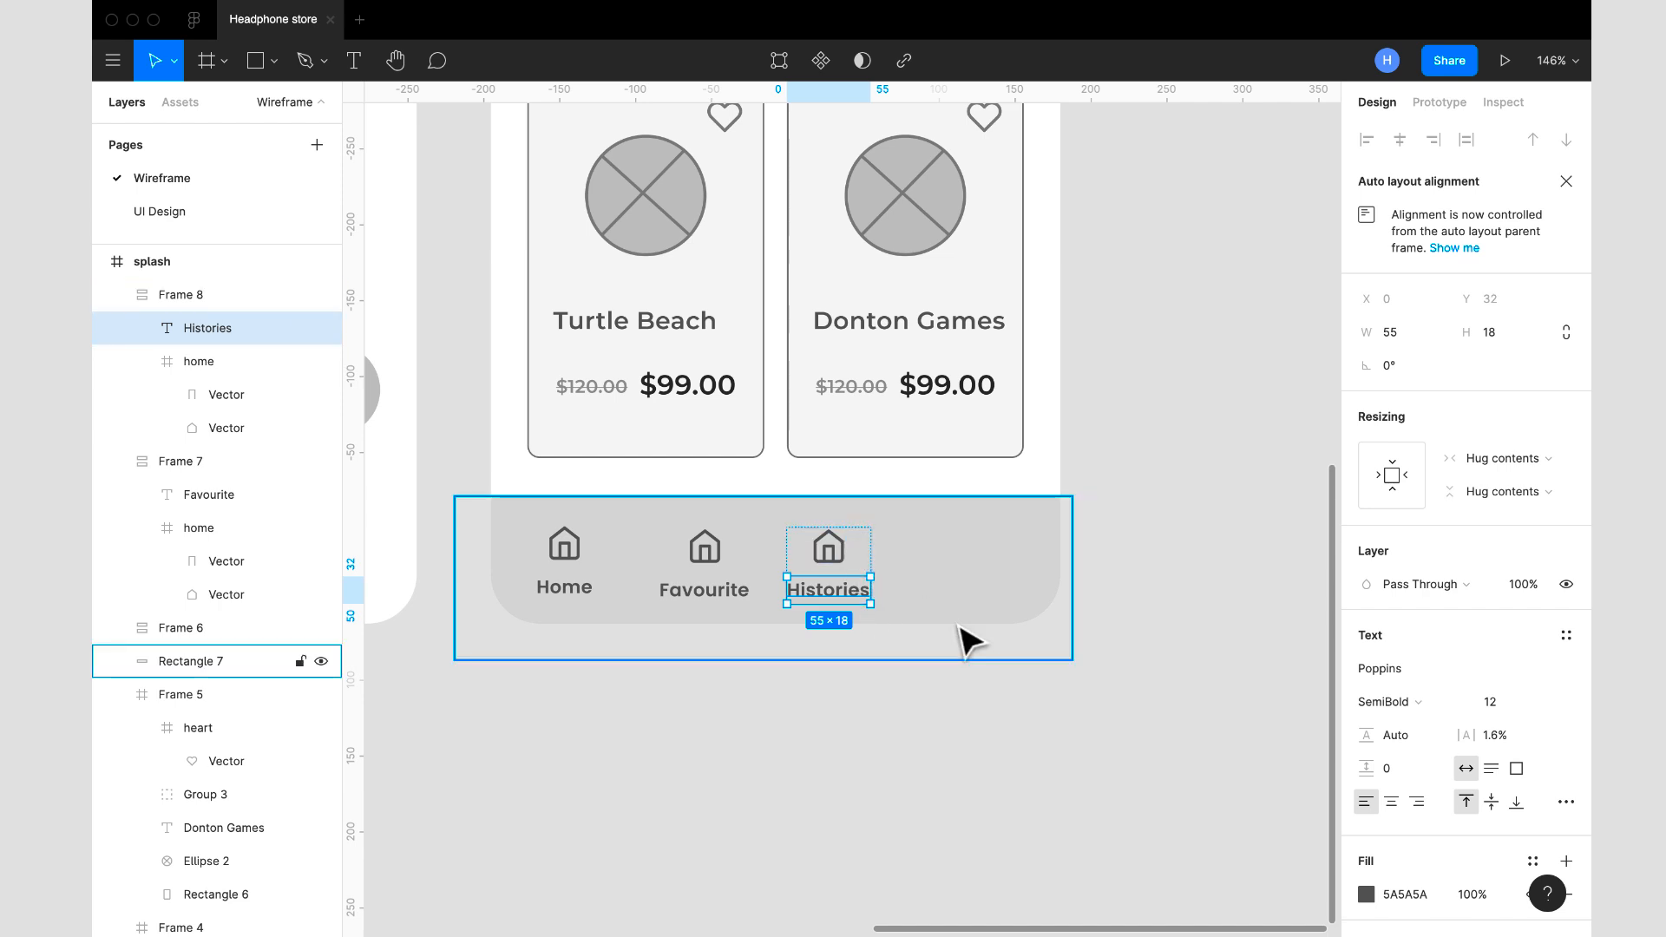
click(952, 628)
- Duplicate the Histories item, place the copy to its right in the bottom bar, and change its label to "Profile"
click(851, 576)
key(super+d)
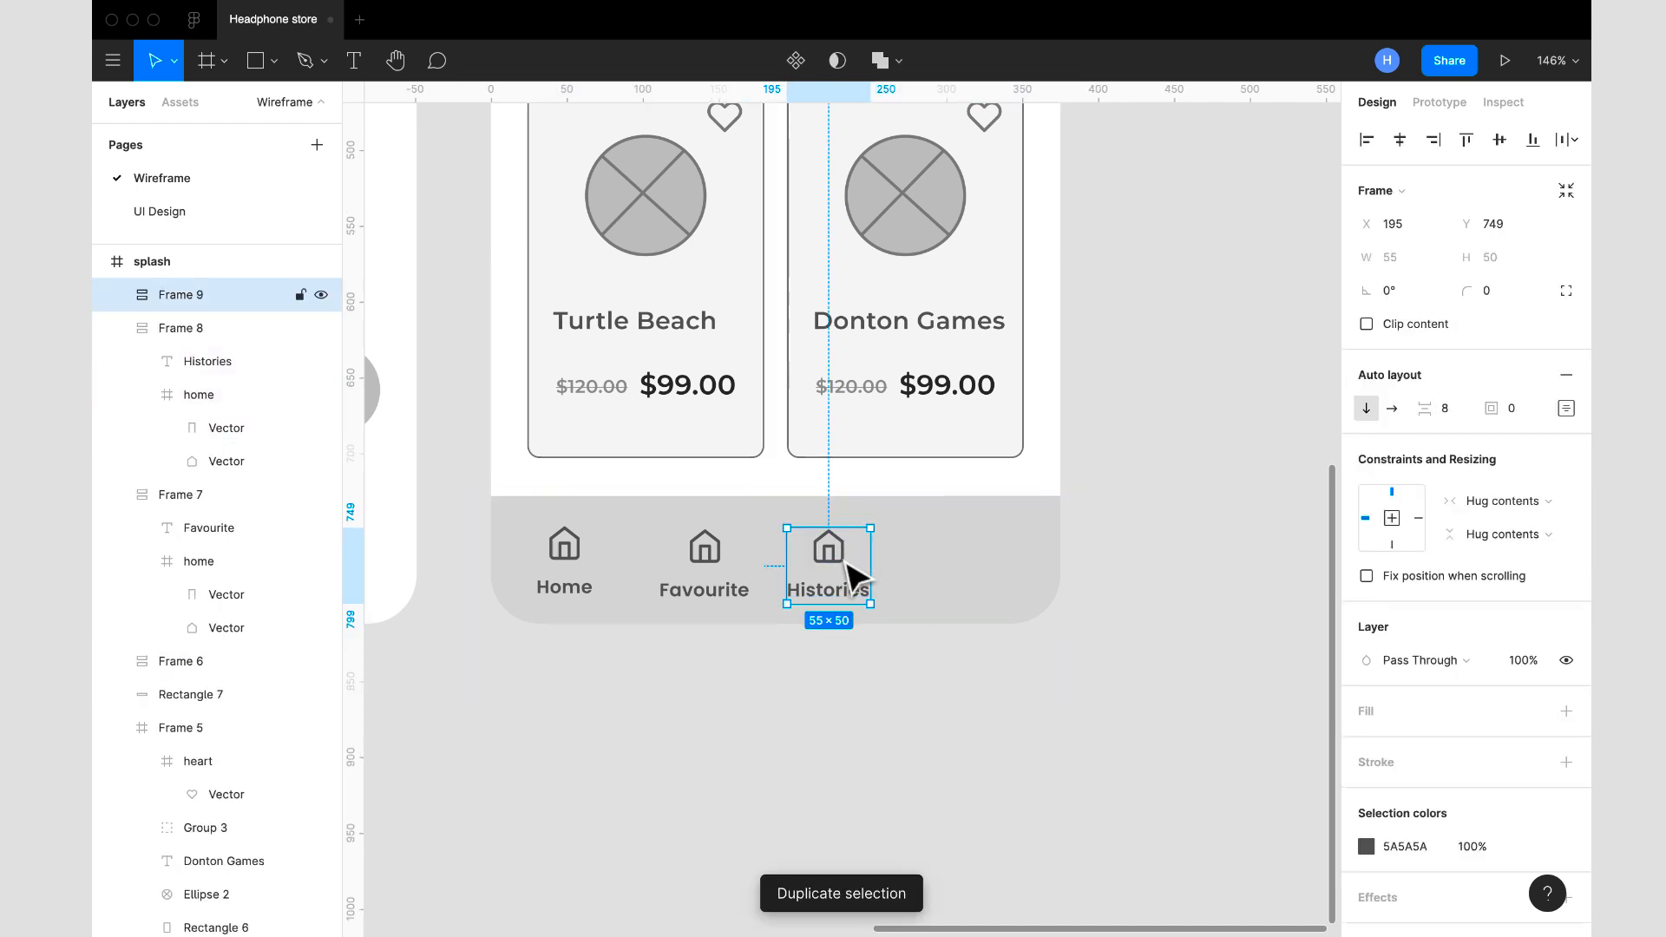
drag(855, 576, 974, 584)
click(960, 597)
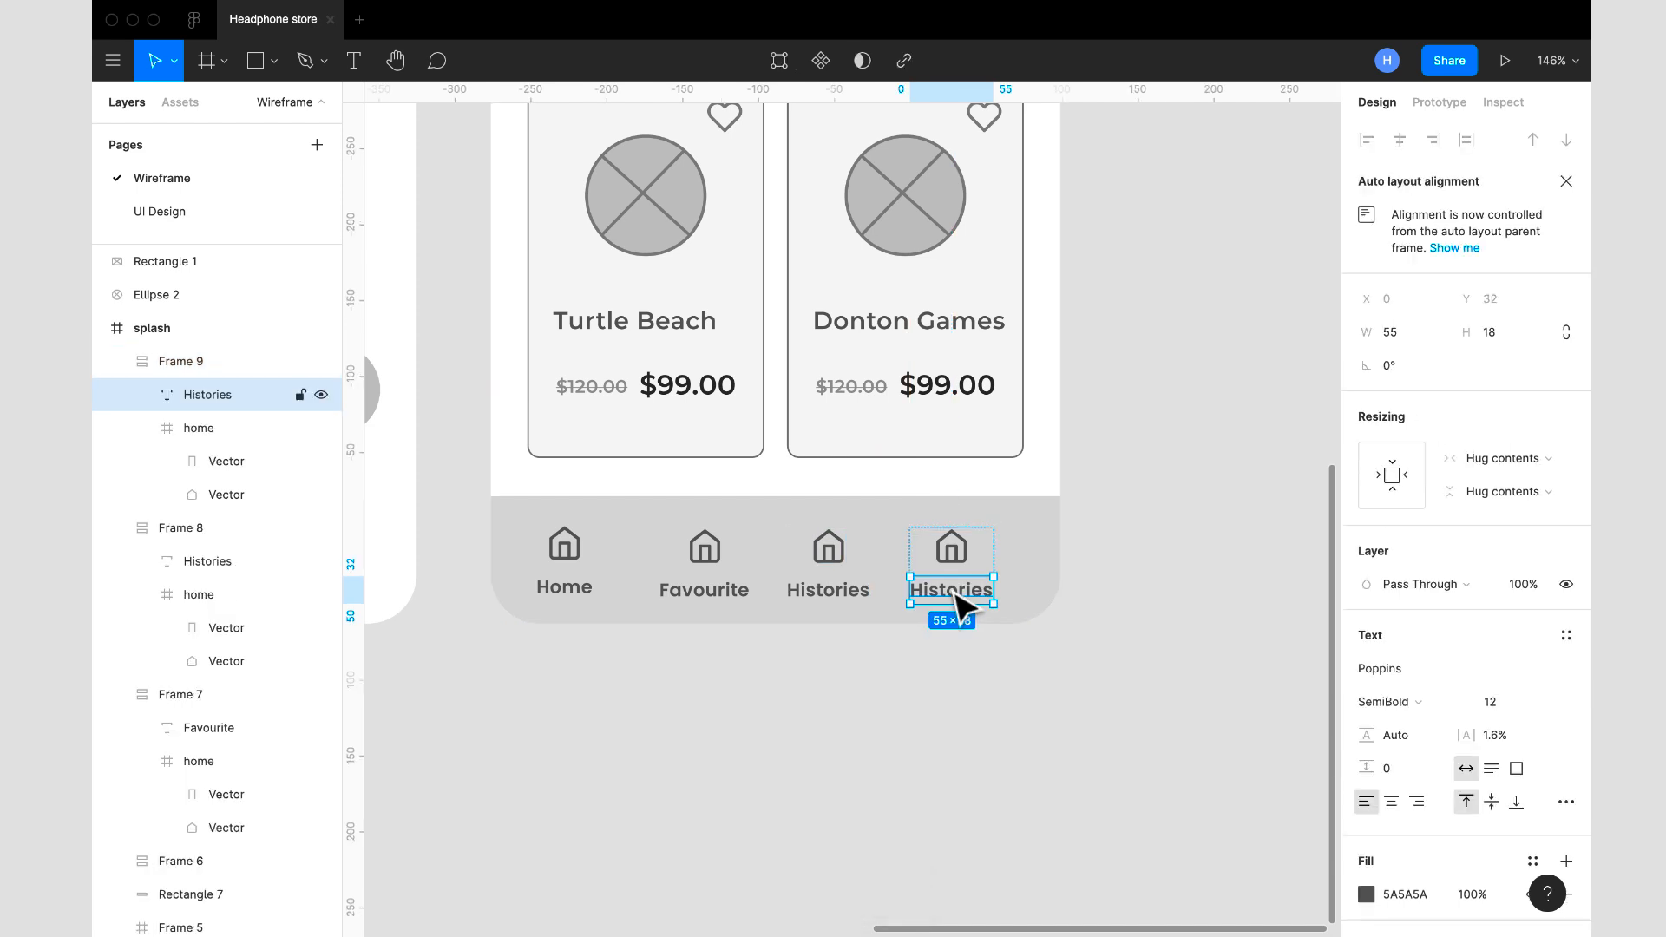
double_click(954, 591)
text(Profile)
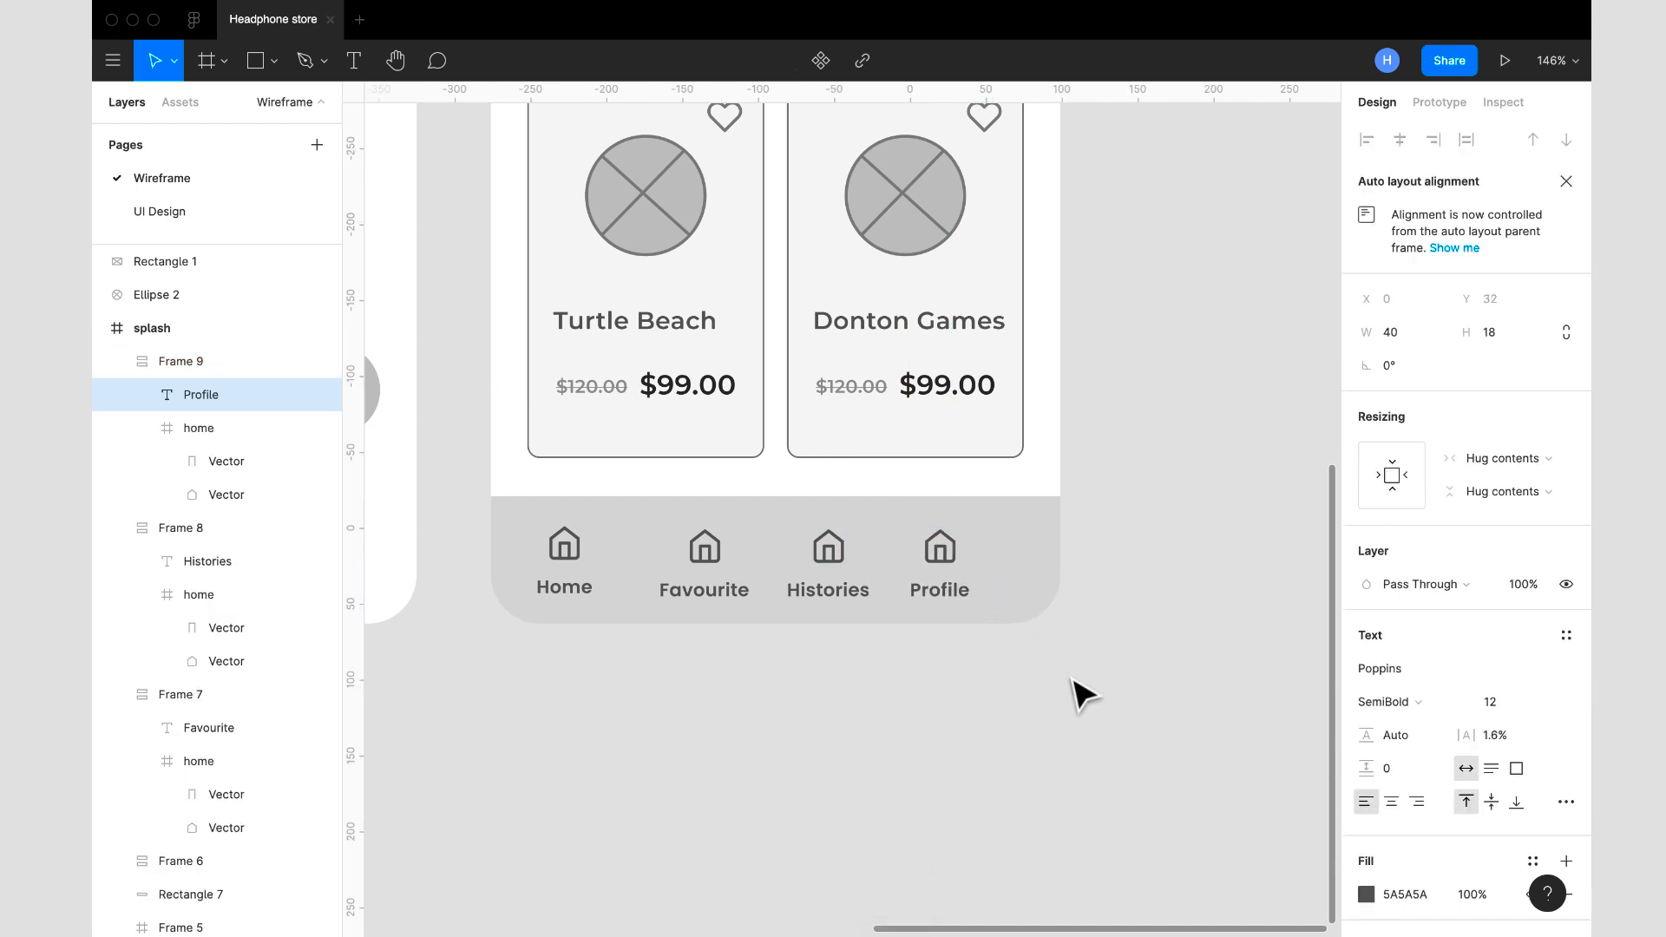
key(Escape)
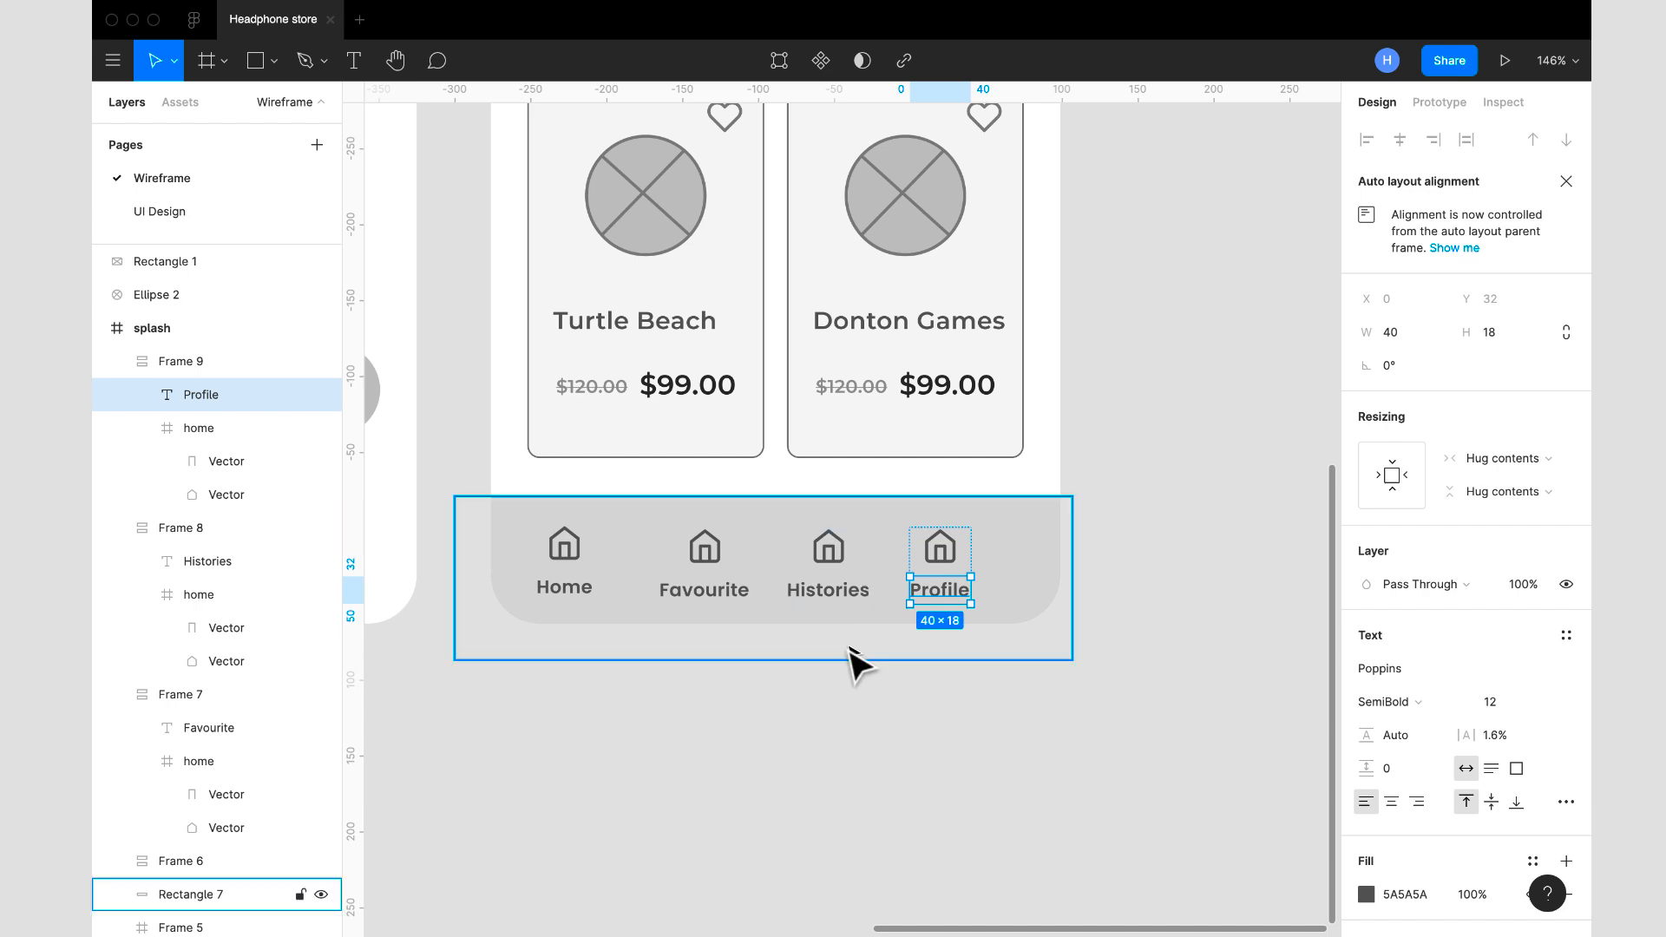
click(859, 691)
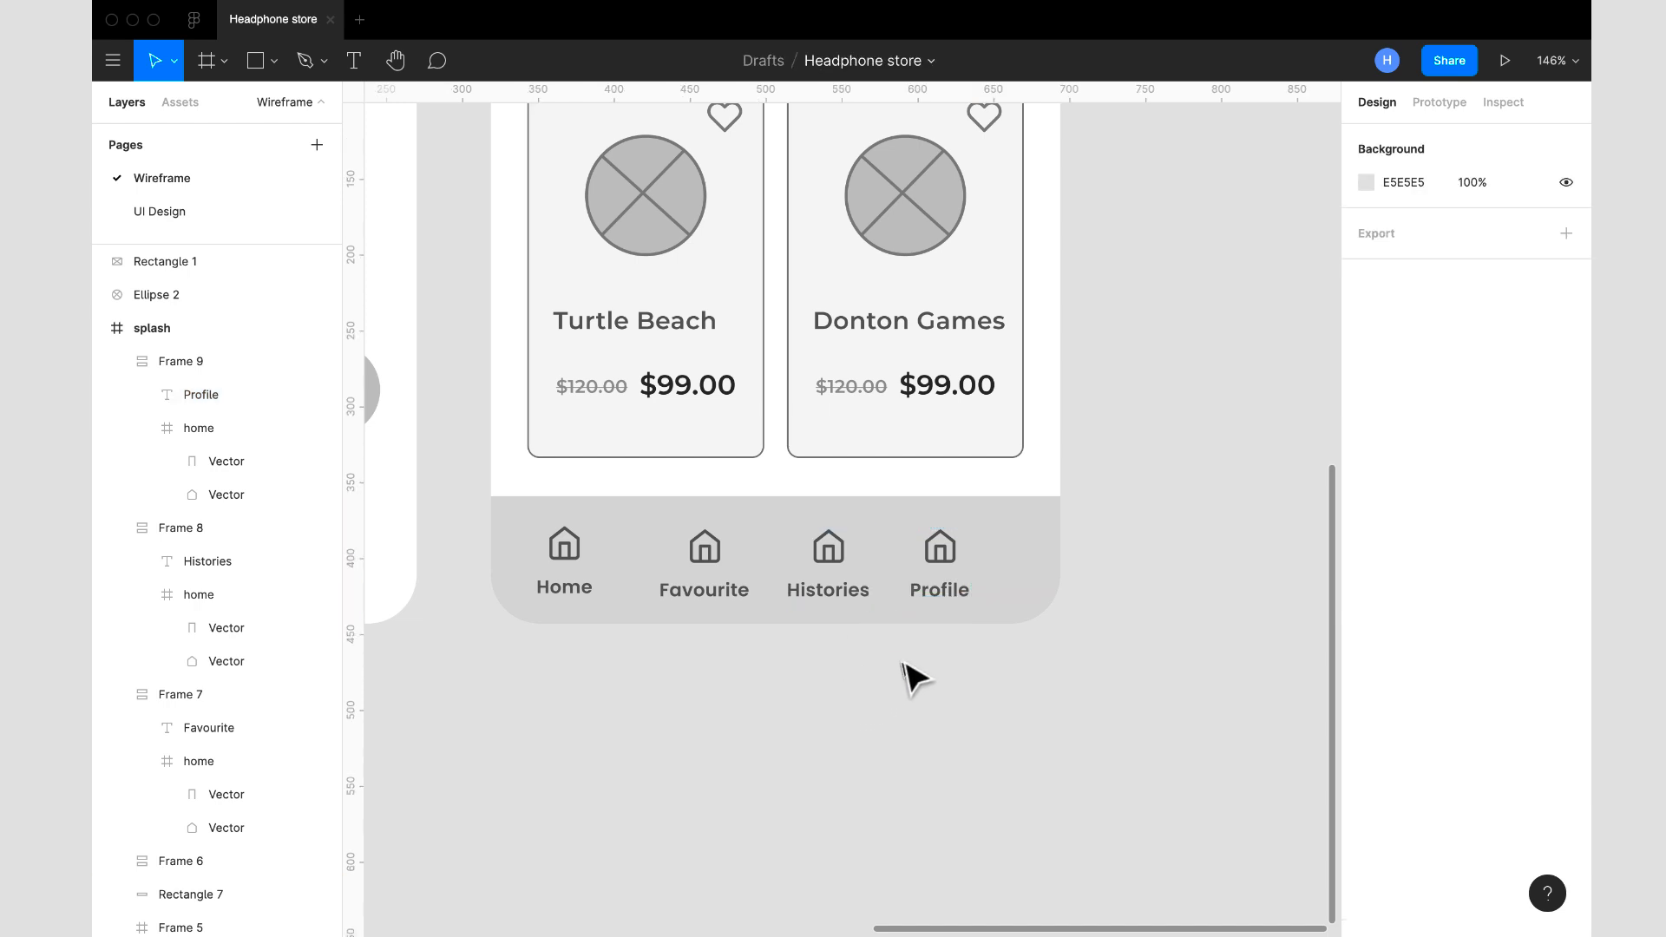
scroll(877, 673, down, 5)
scroll(872, 664, up, 1)
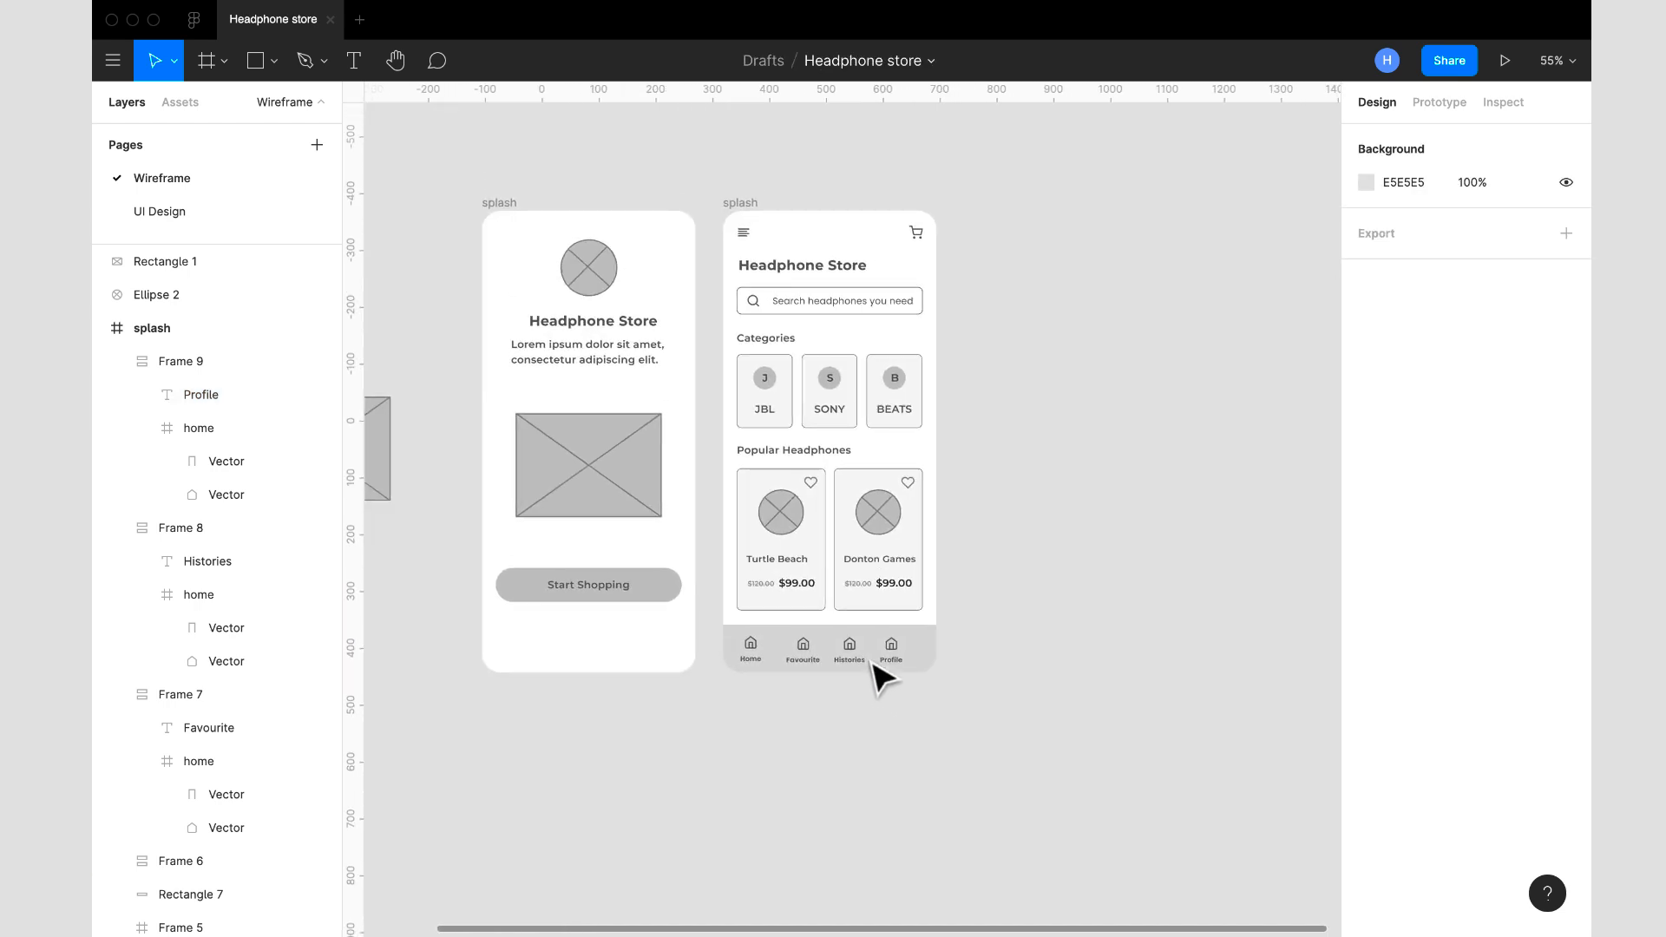
- Insert a heart icon from the Feather Icons plugin by searching for "hear", and close the plugin
scroll(854, 645, up, 2)
scroll(854, 646, down, 1)
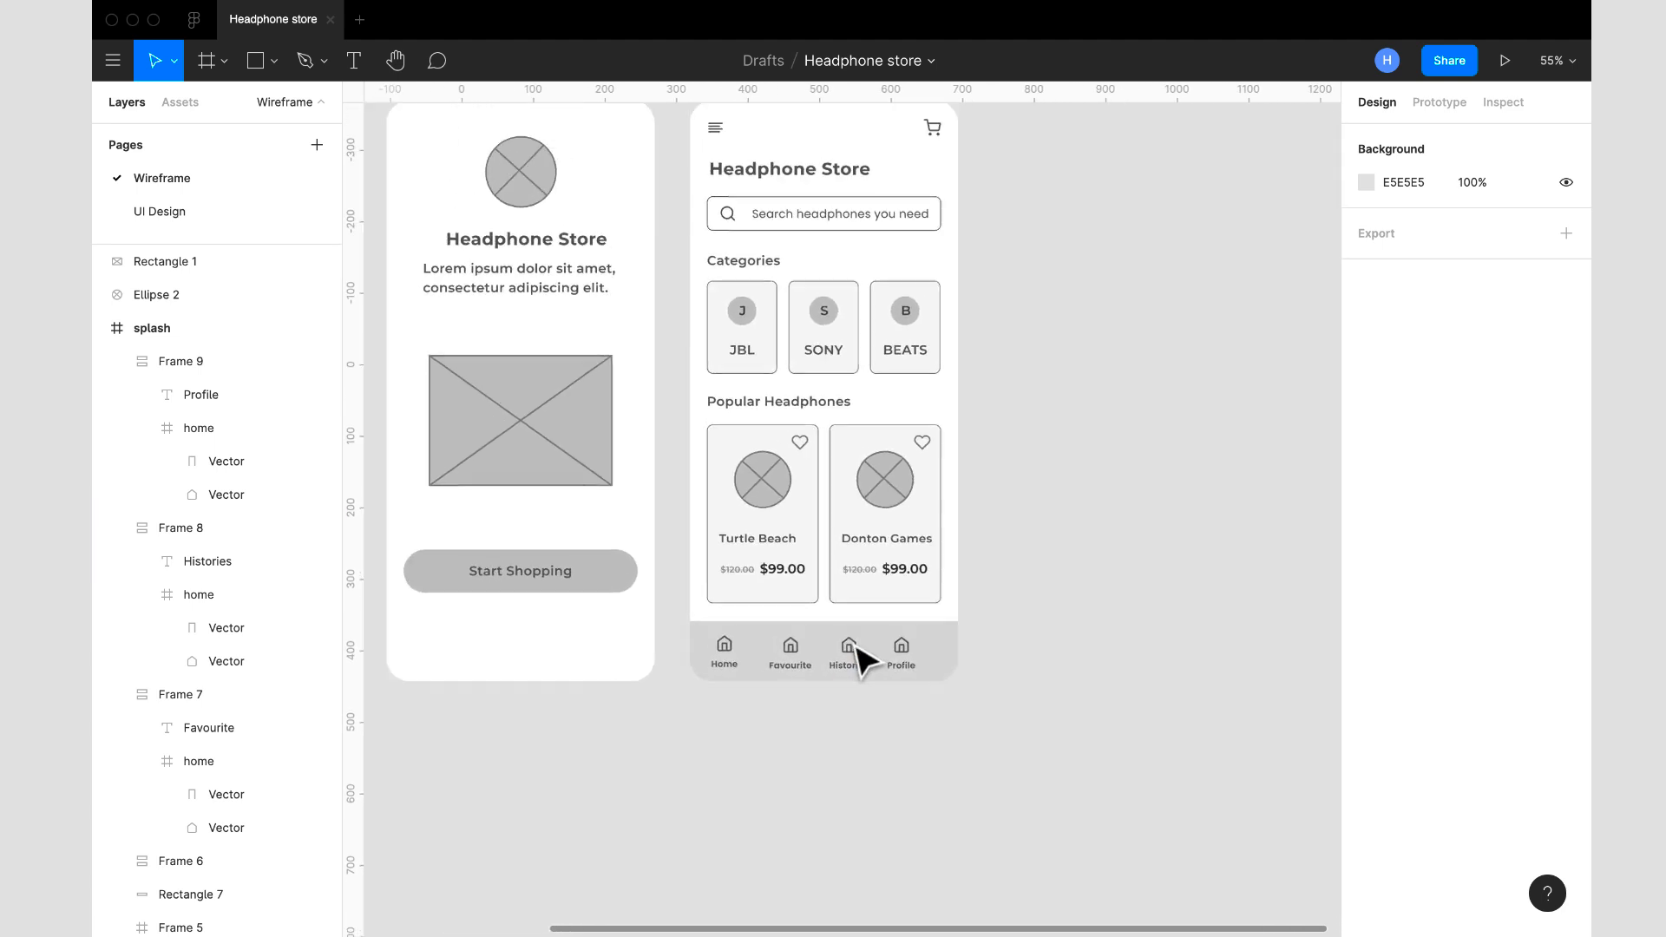
scroll(853, 645, up, 1)
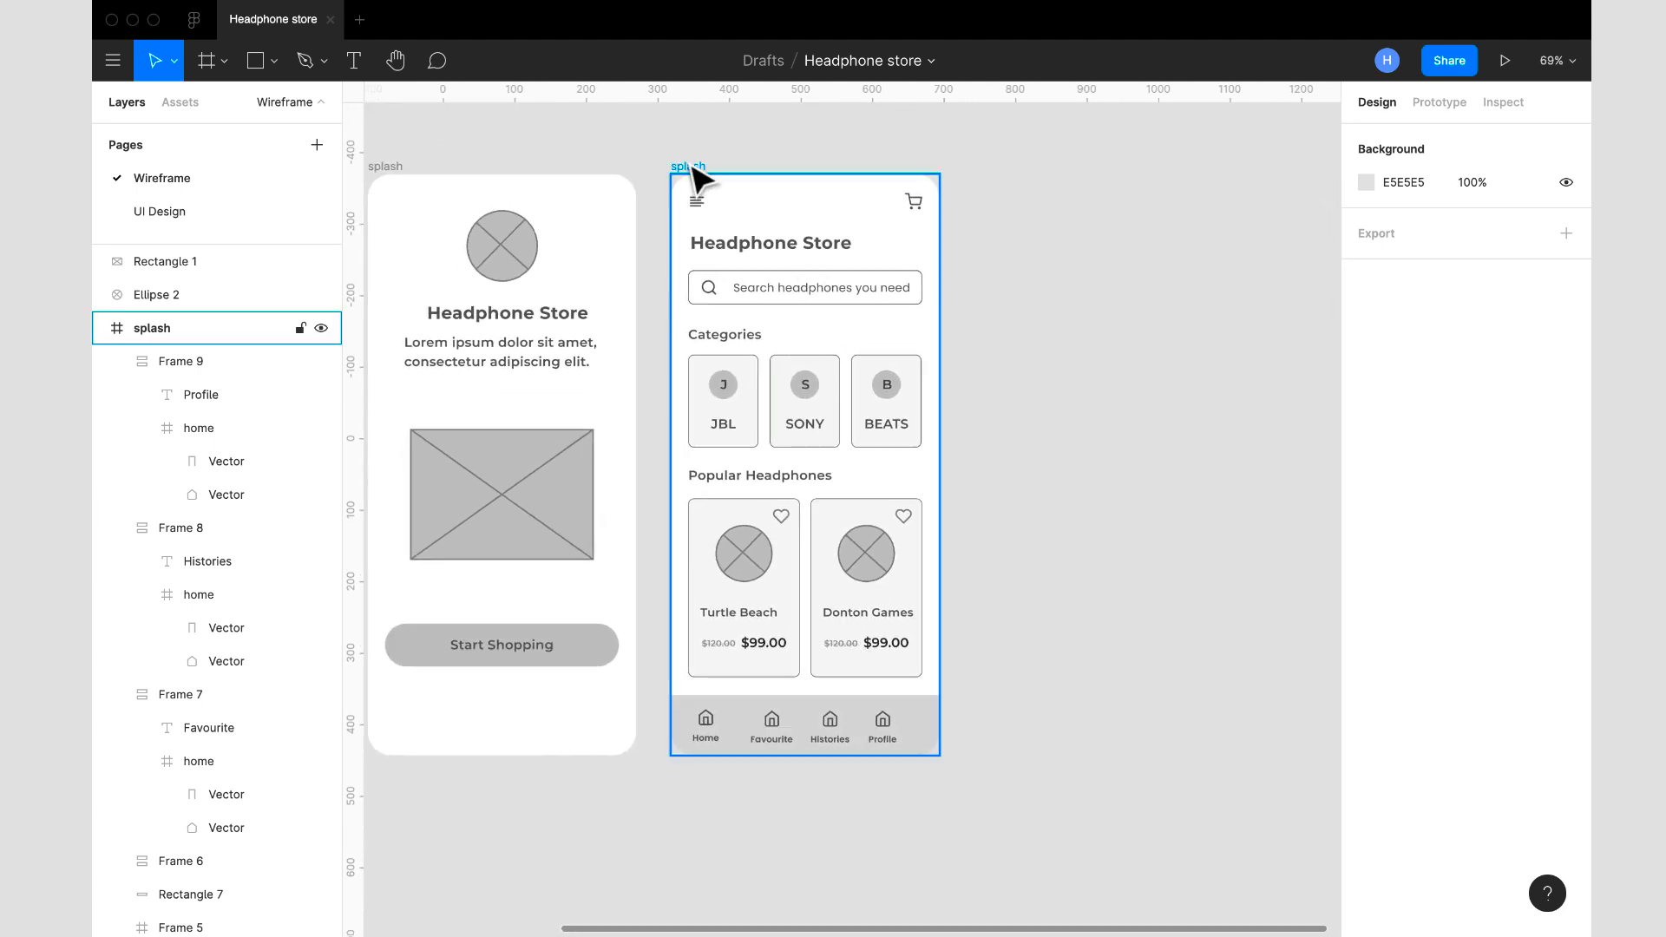
click(692, 170)
right_click(765, 199)
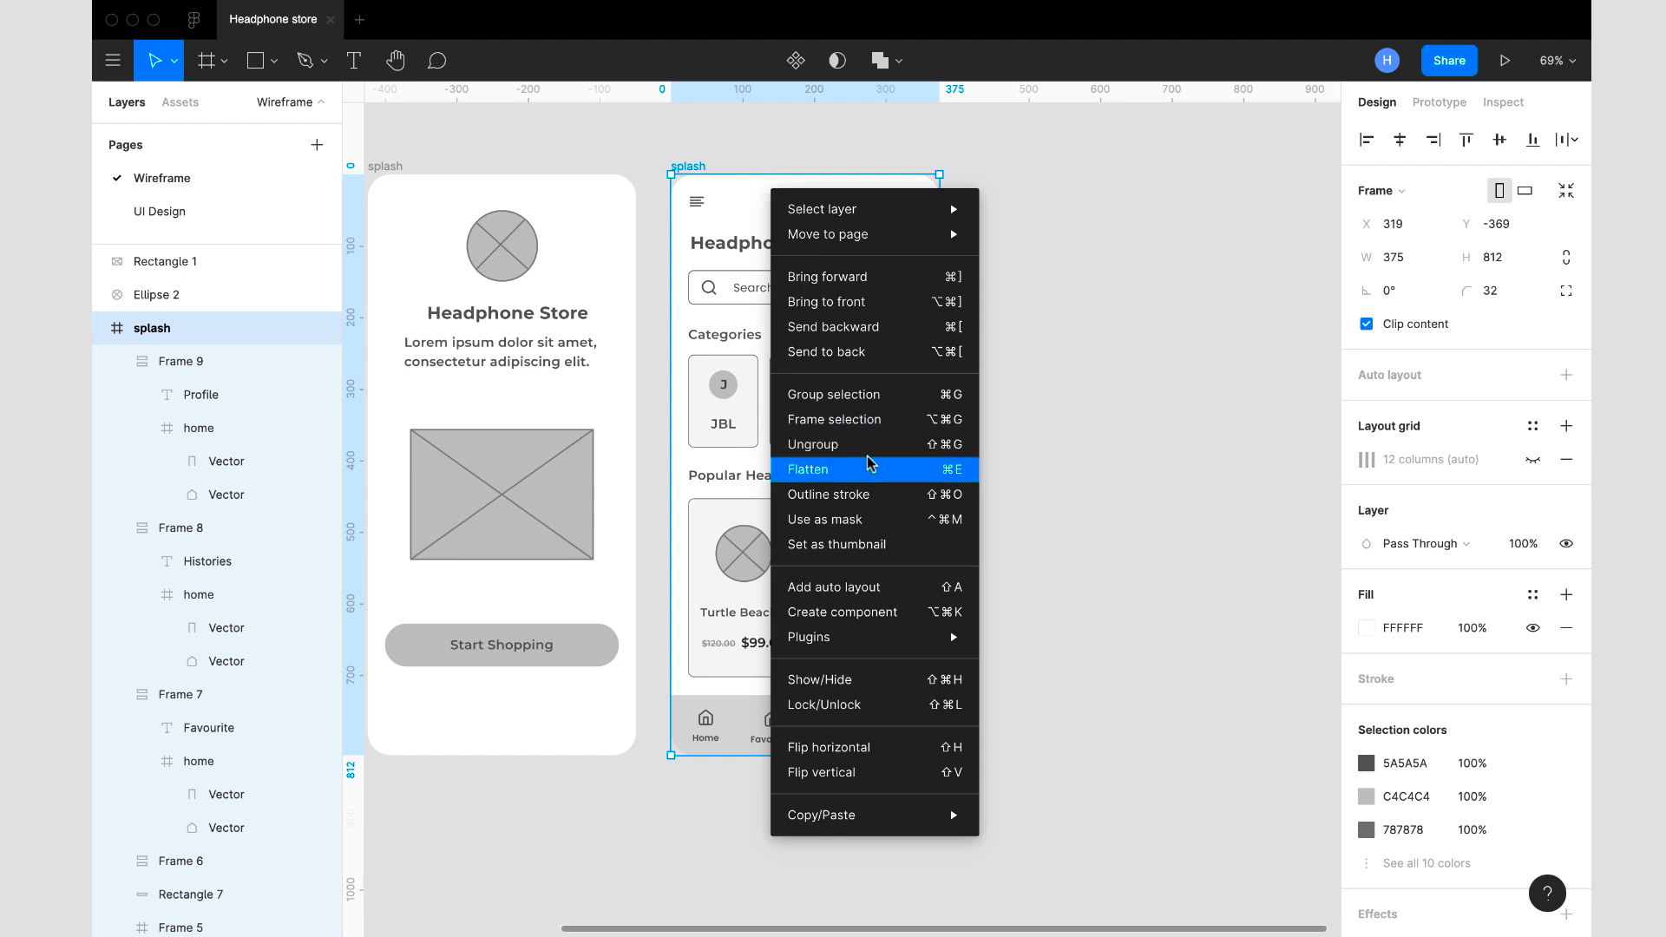
mouse_move(913, 640)
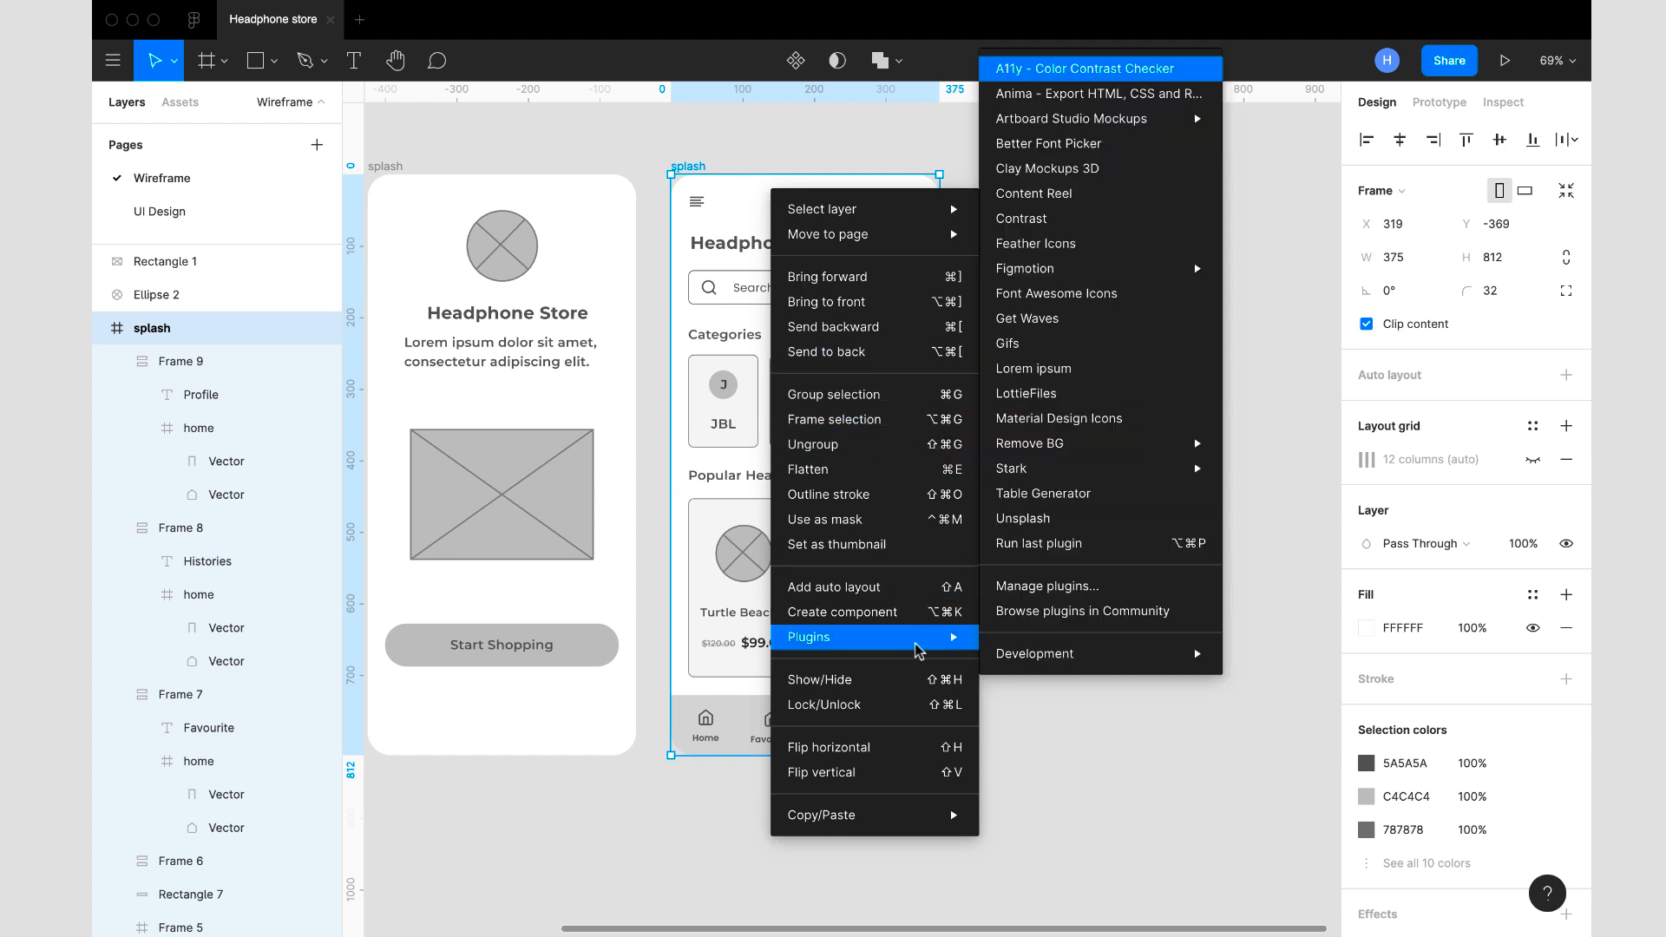
click(1075, 249)
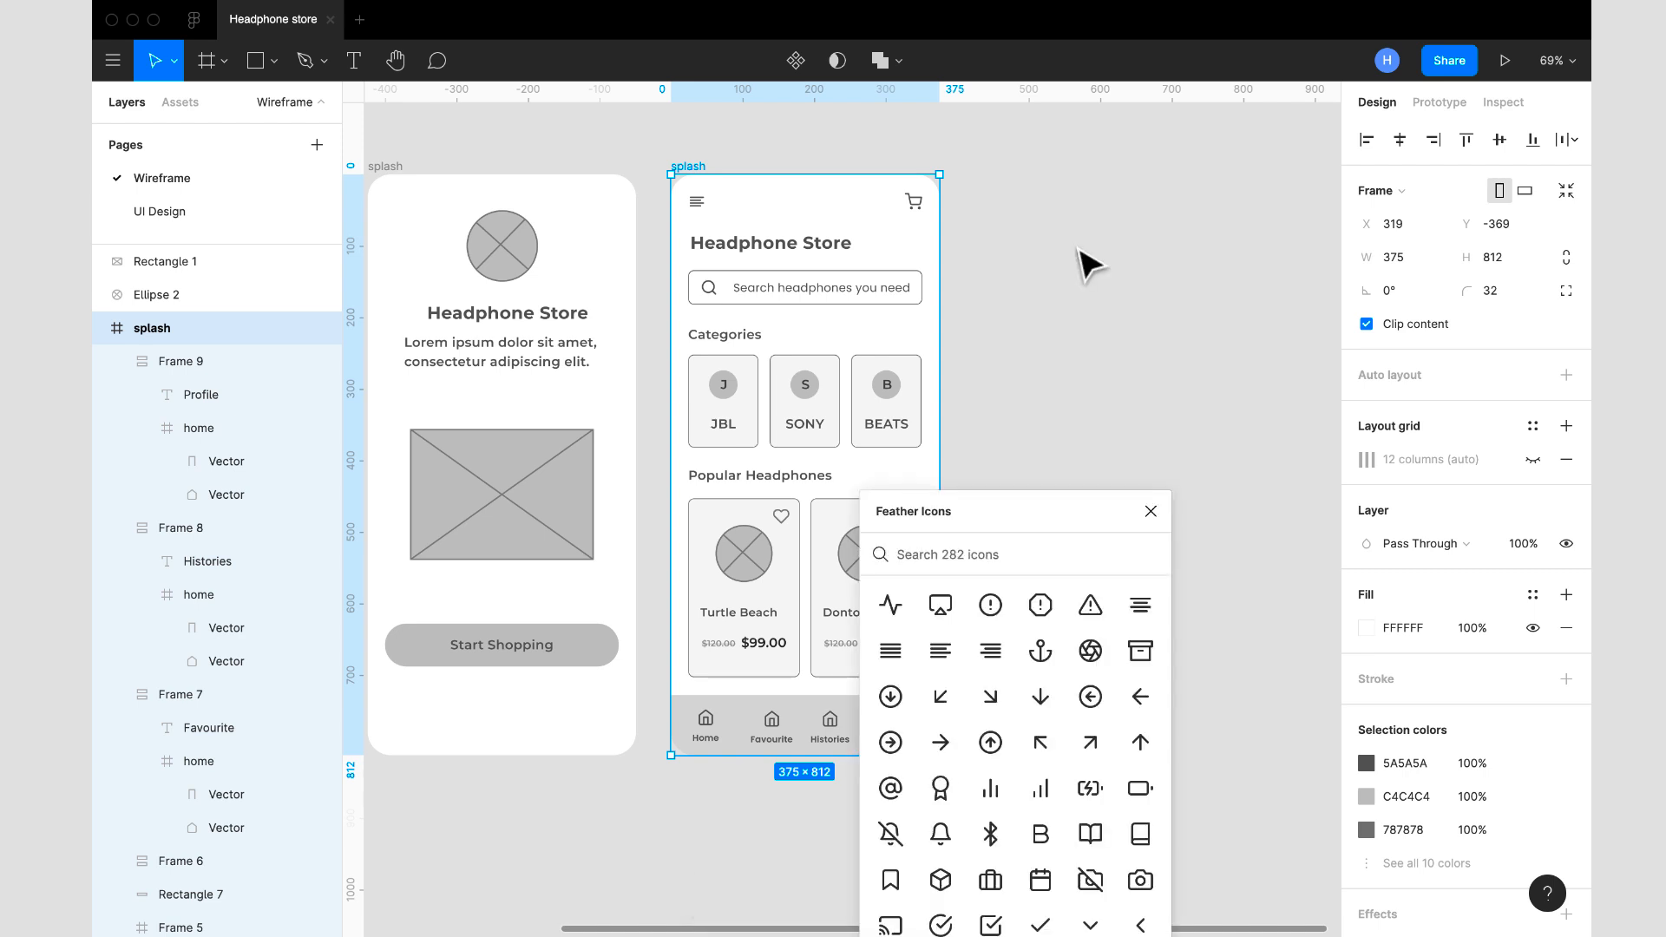
text(hear)
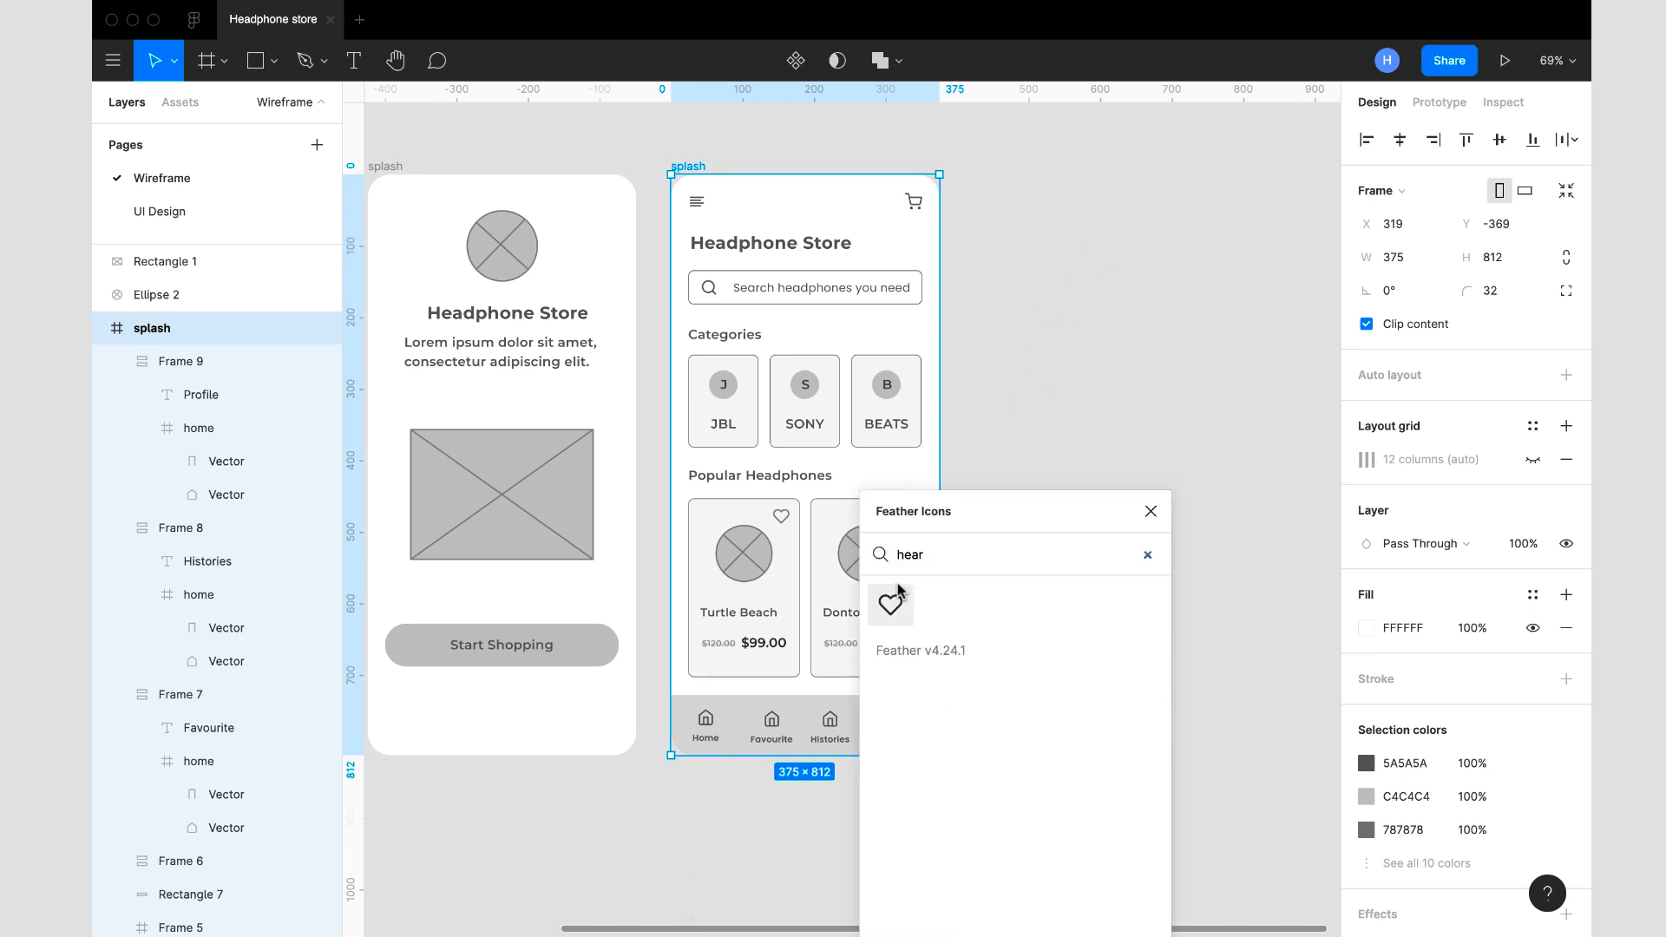
click(898, 607)
click(1151, 511)
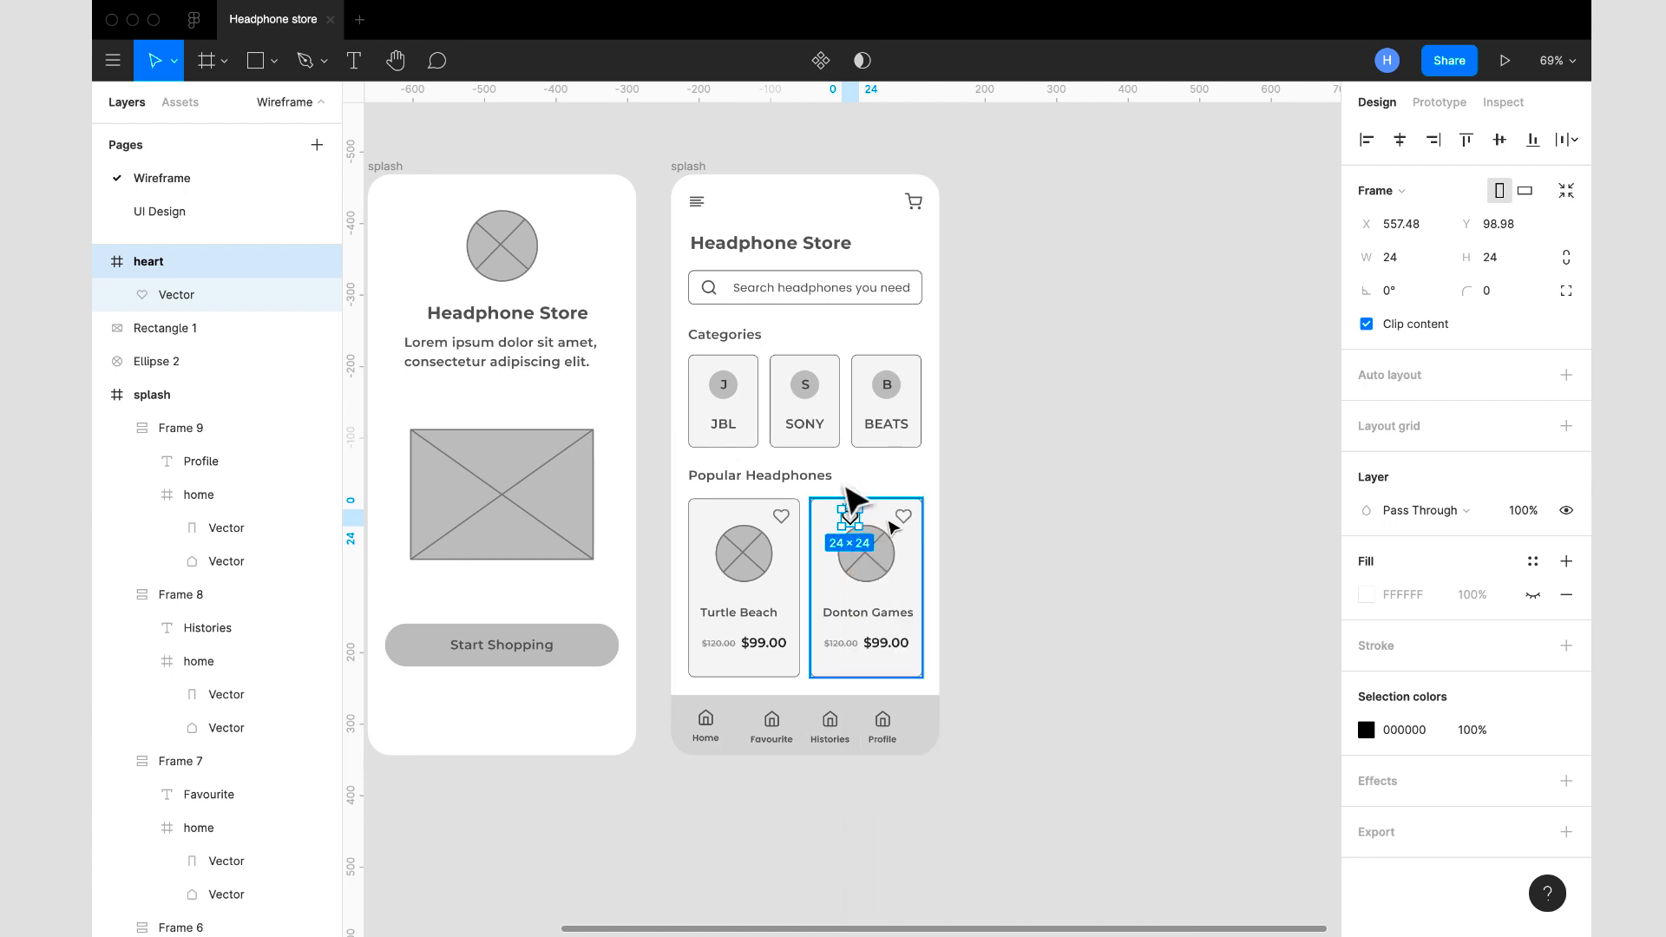
- Cut the heart icon, paste it into the home screen frame, and move it into the Favourite item in the bottom bar
key(Delete)
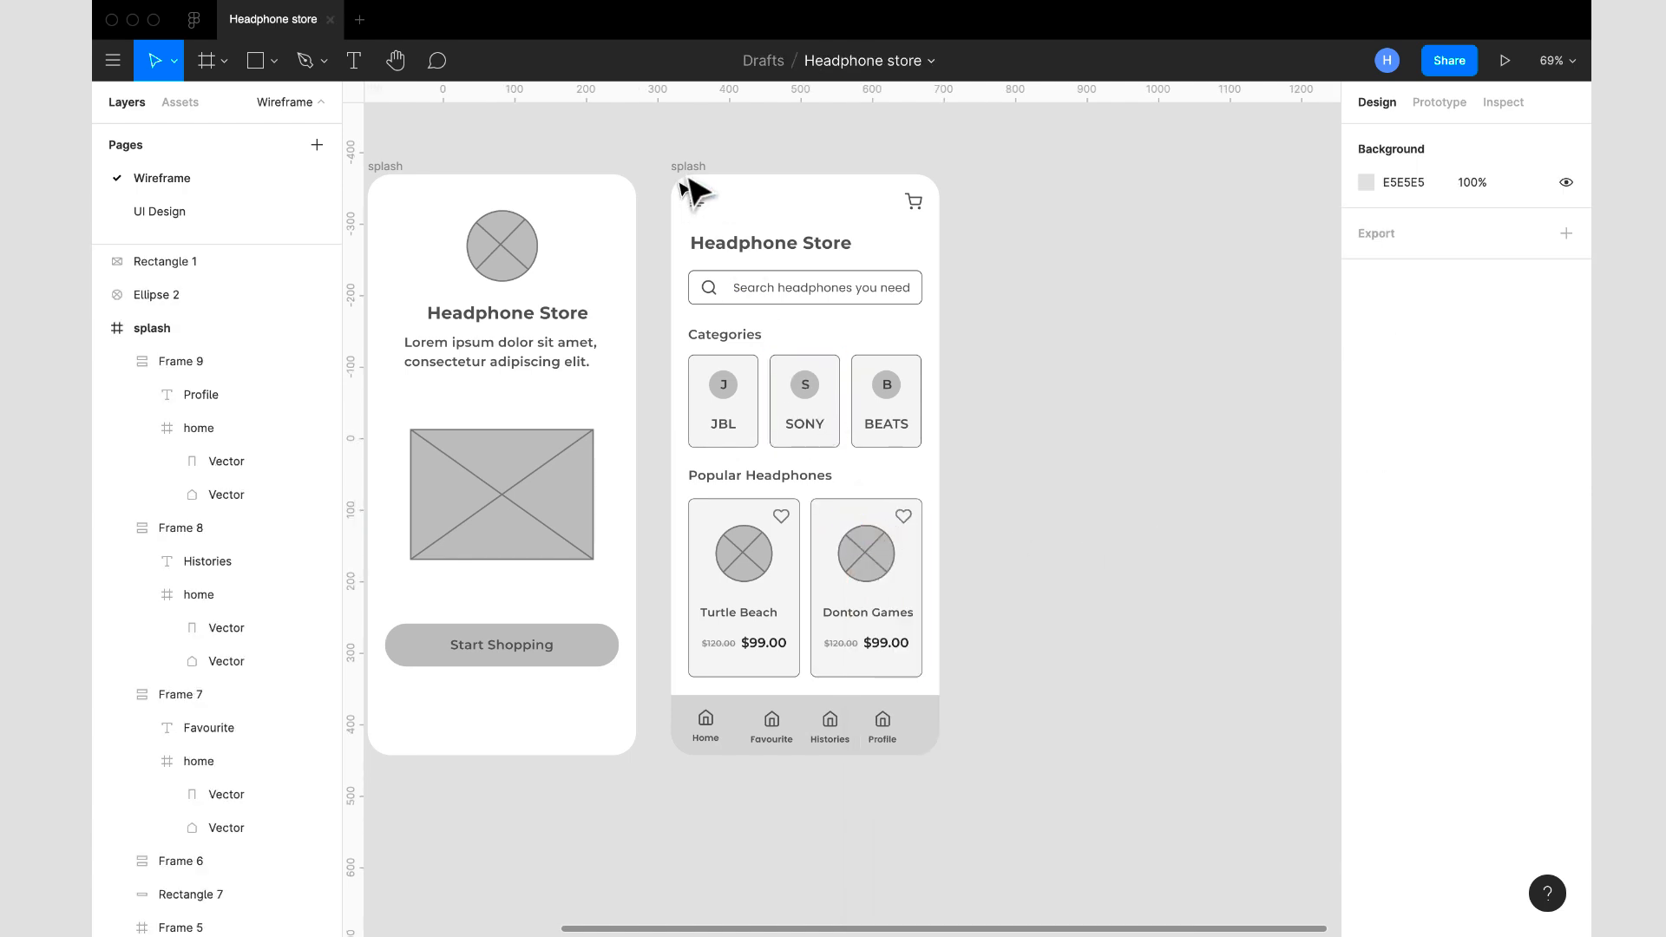
click(690, 166)
key(ctrl+v)
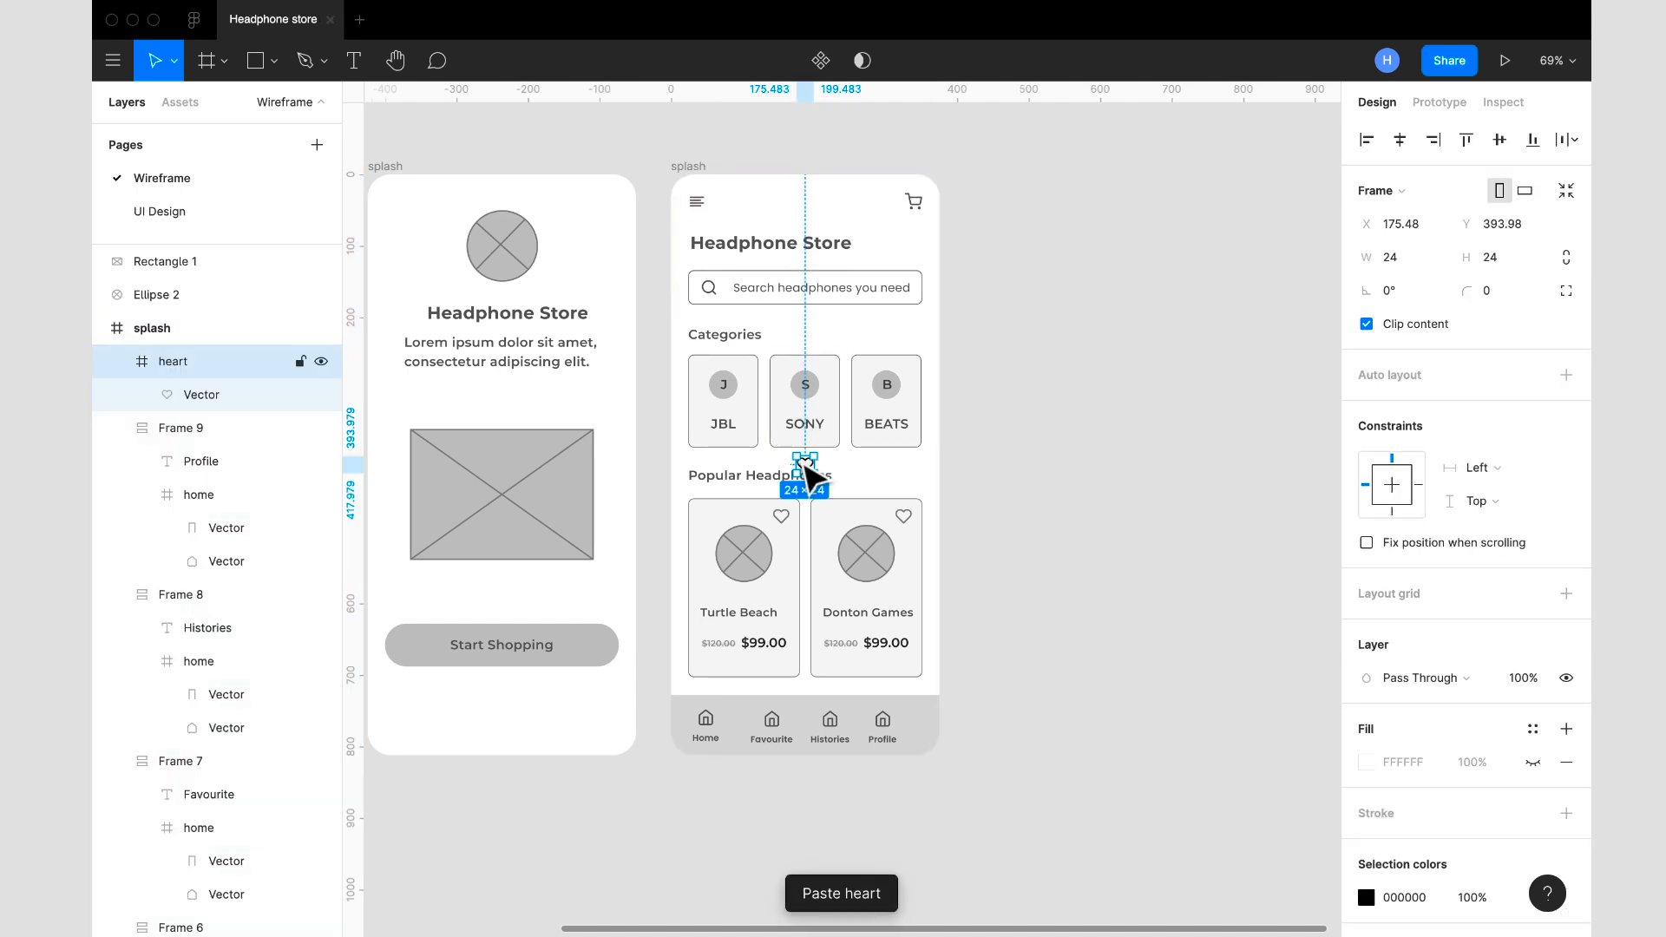
drag(807, 473, 785, 762)
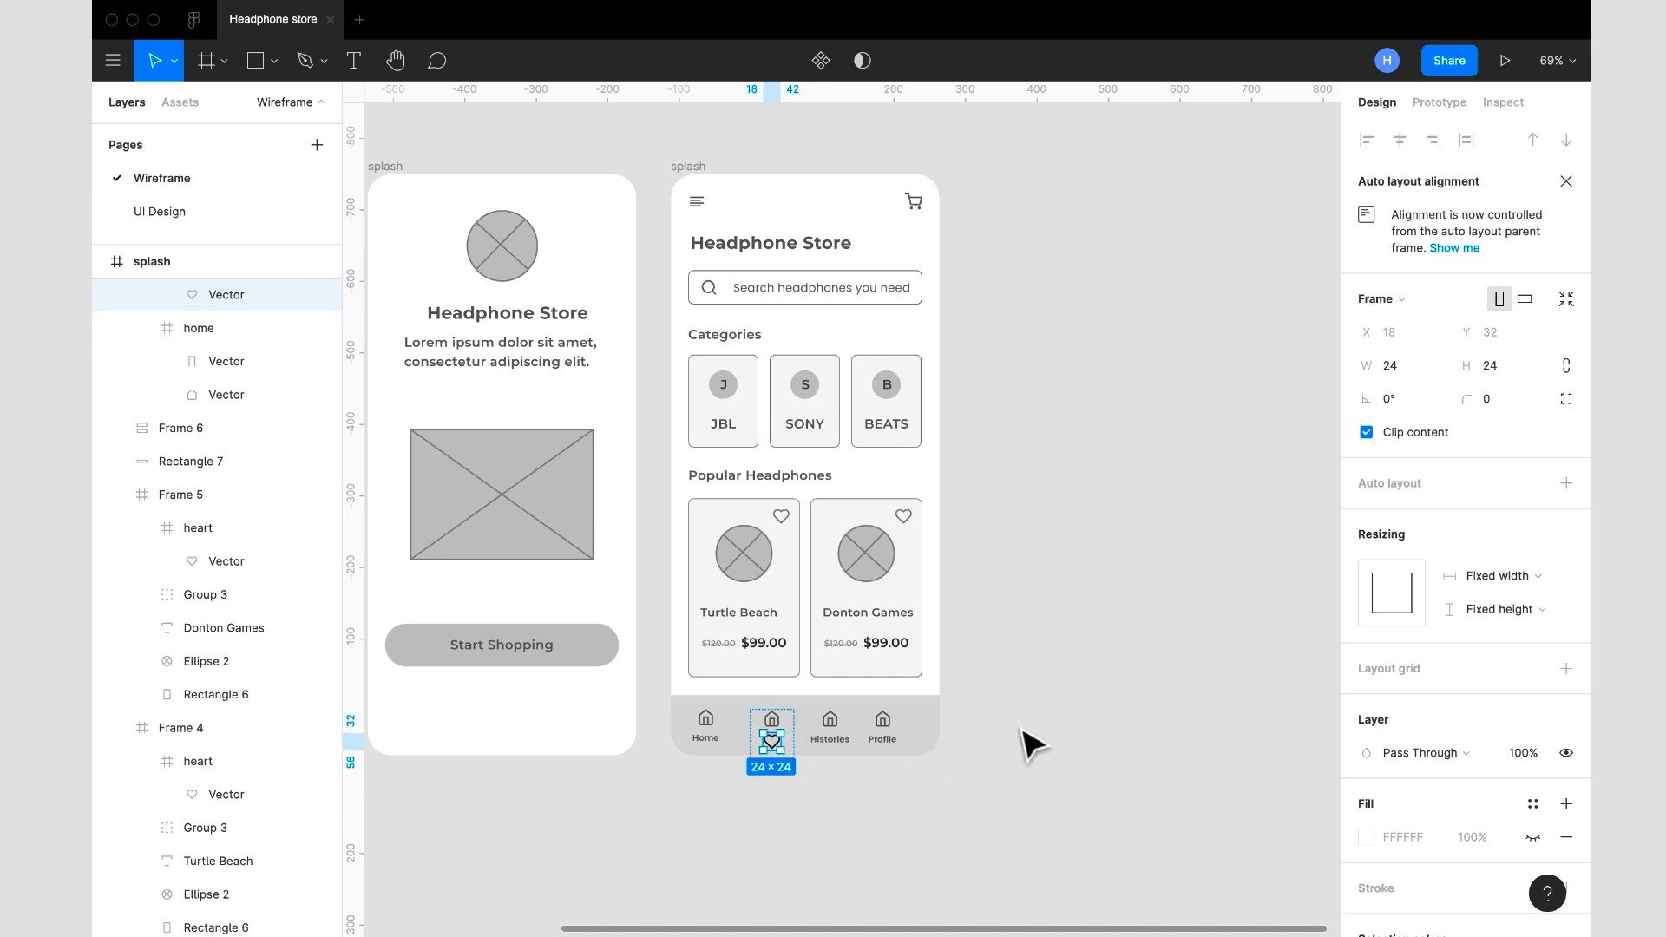
- Recolour the Favourite item's heart icon to the Home icon's 5A5A5A and delete the home icon from that item
click(714, 721)
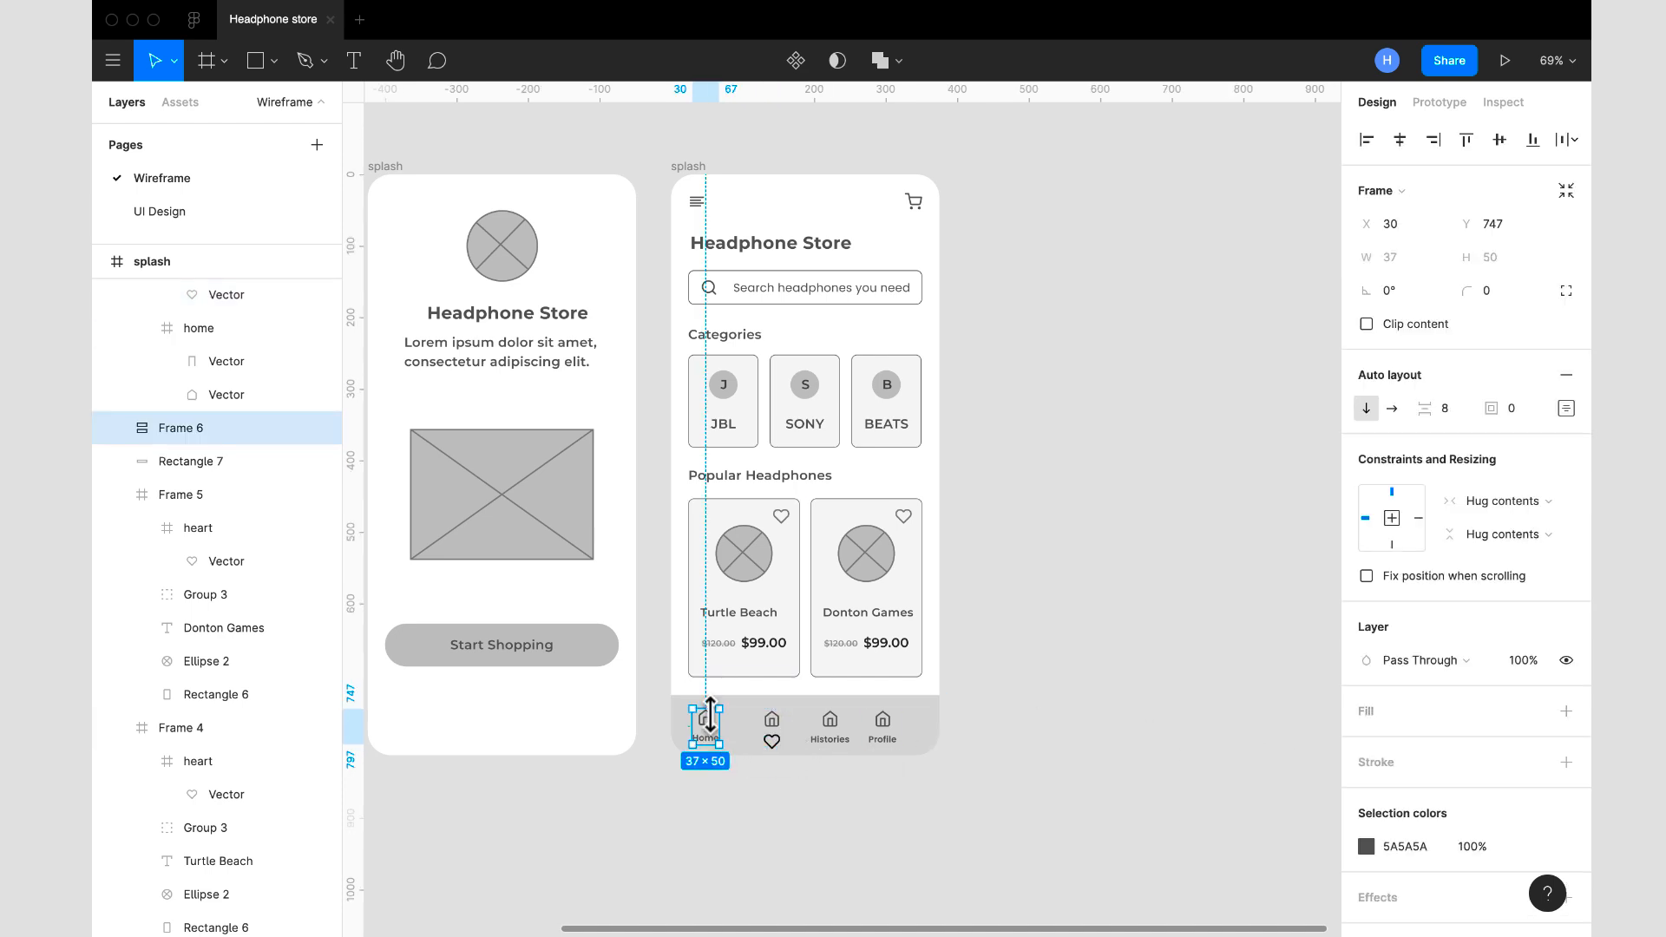
double_click(706, 733)
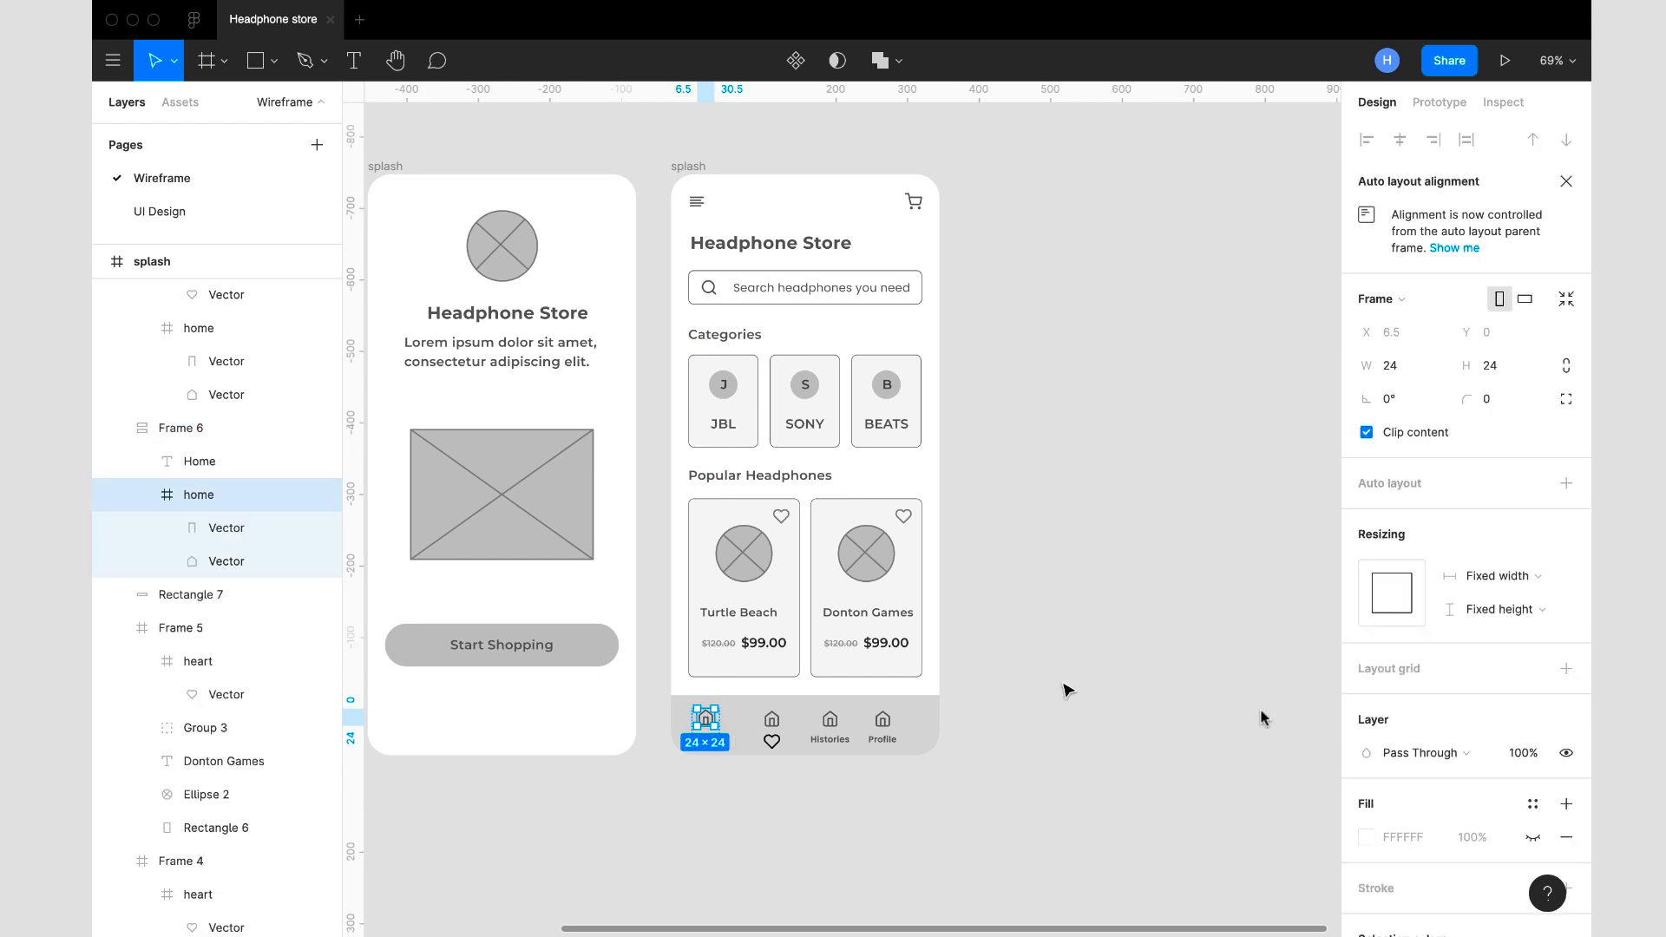
scroll(1397, 858, down, 2)
click(1420, 877)
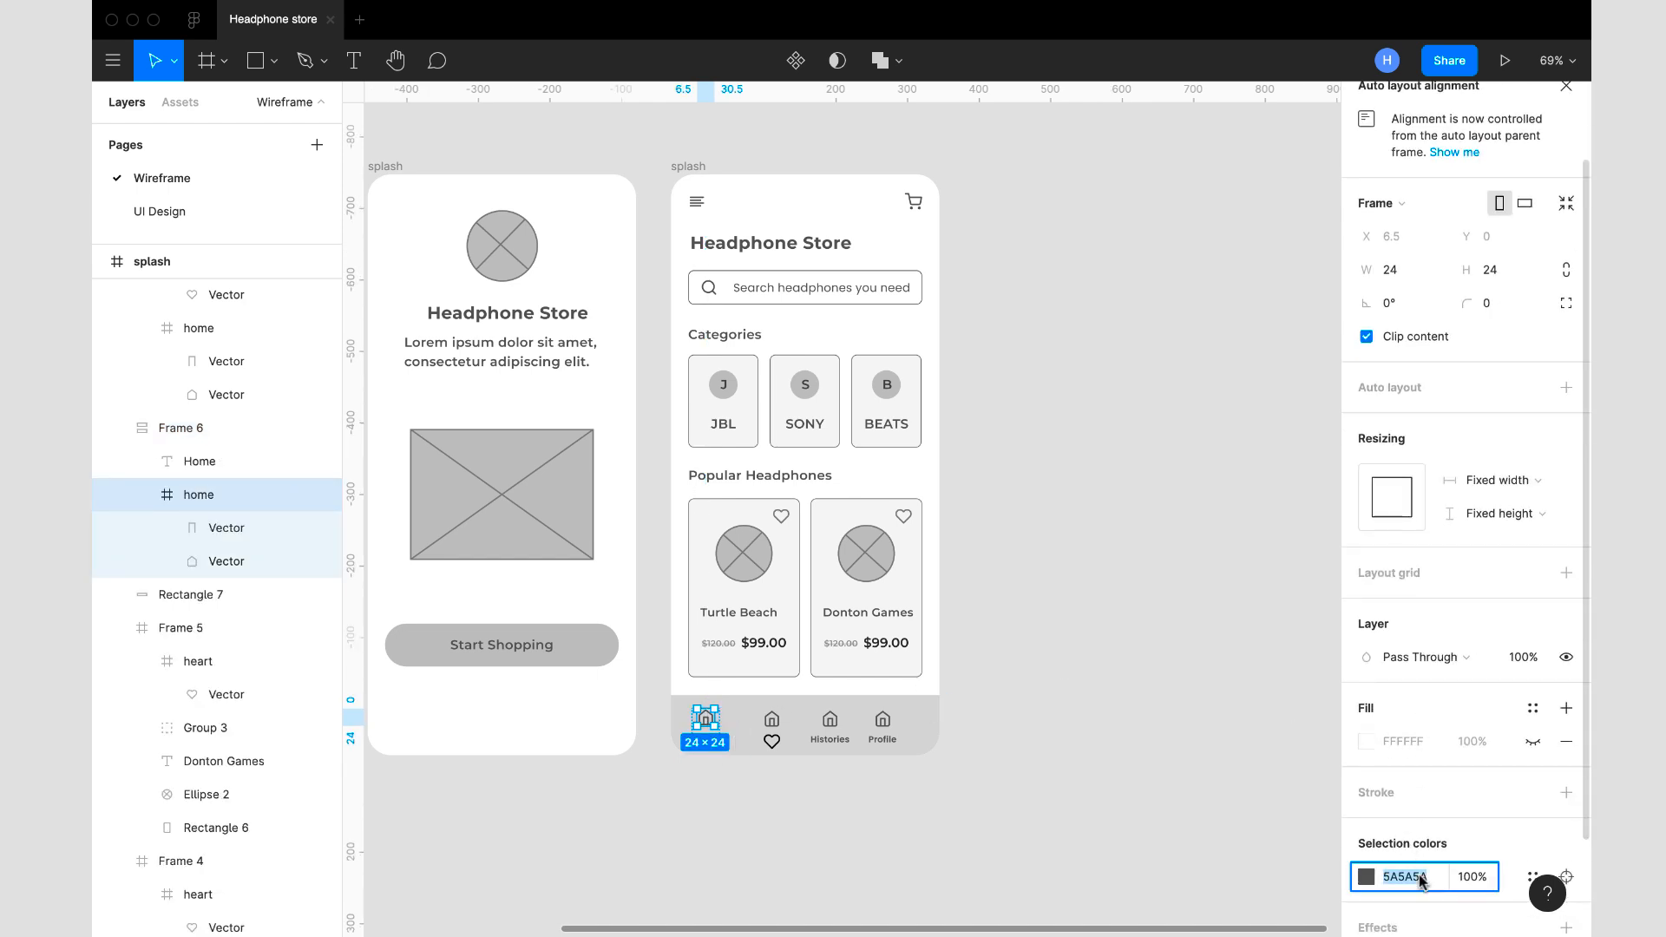
double_click(774, 742)
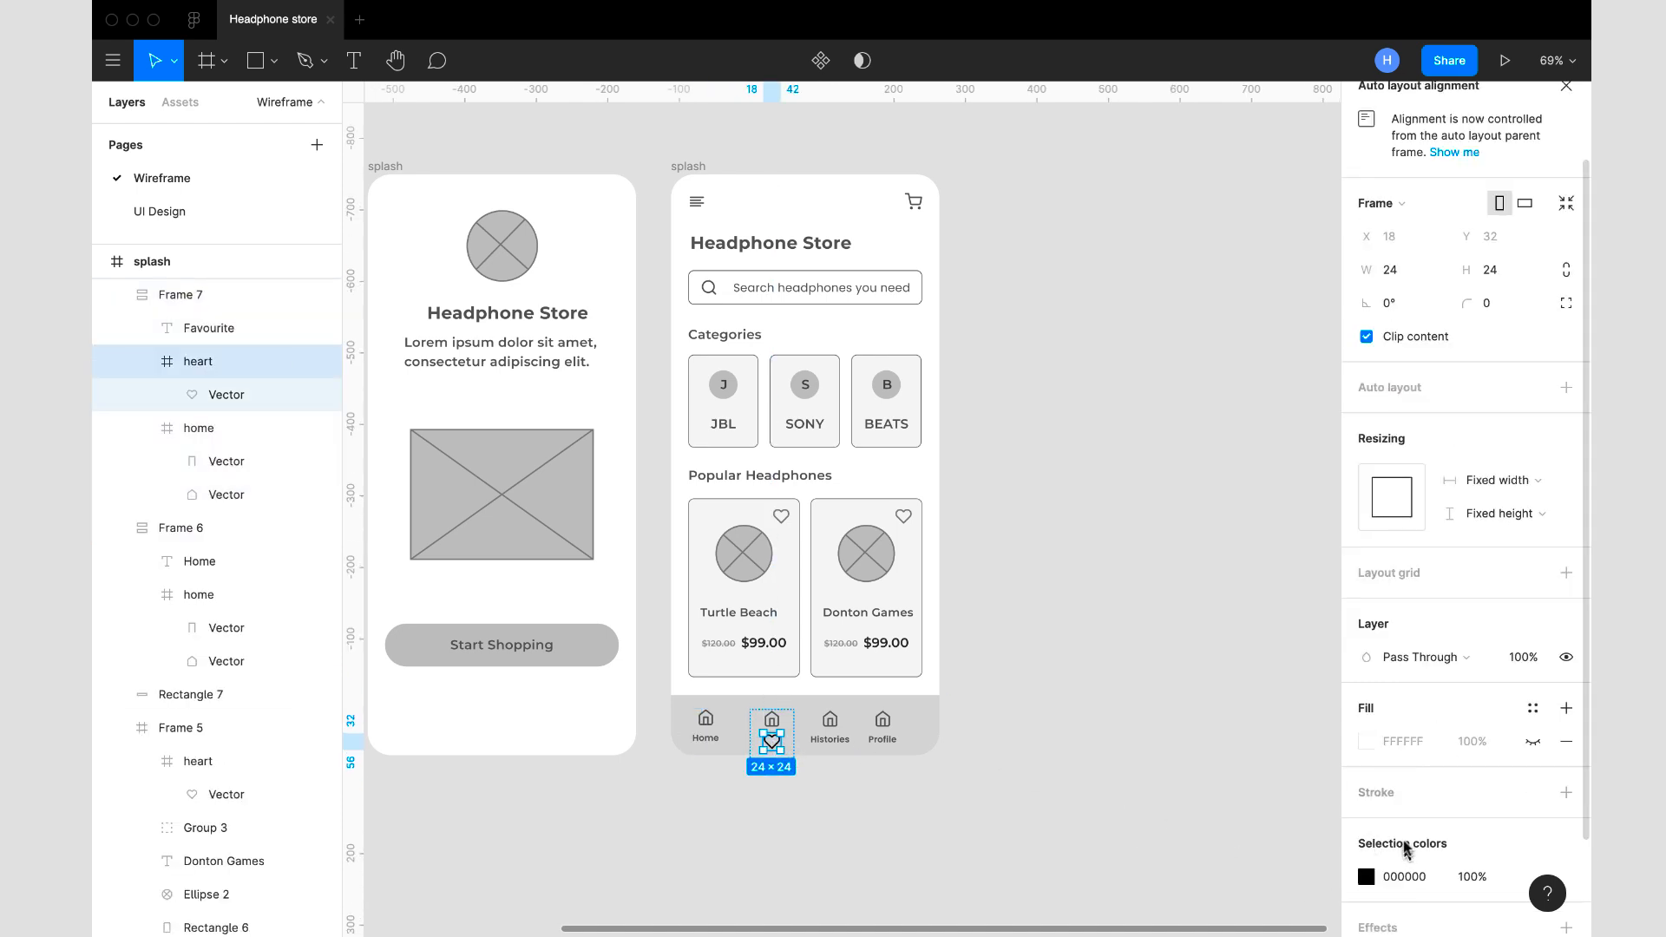
scroll(1408, 849, down, 1)
click(1420, 815)
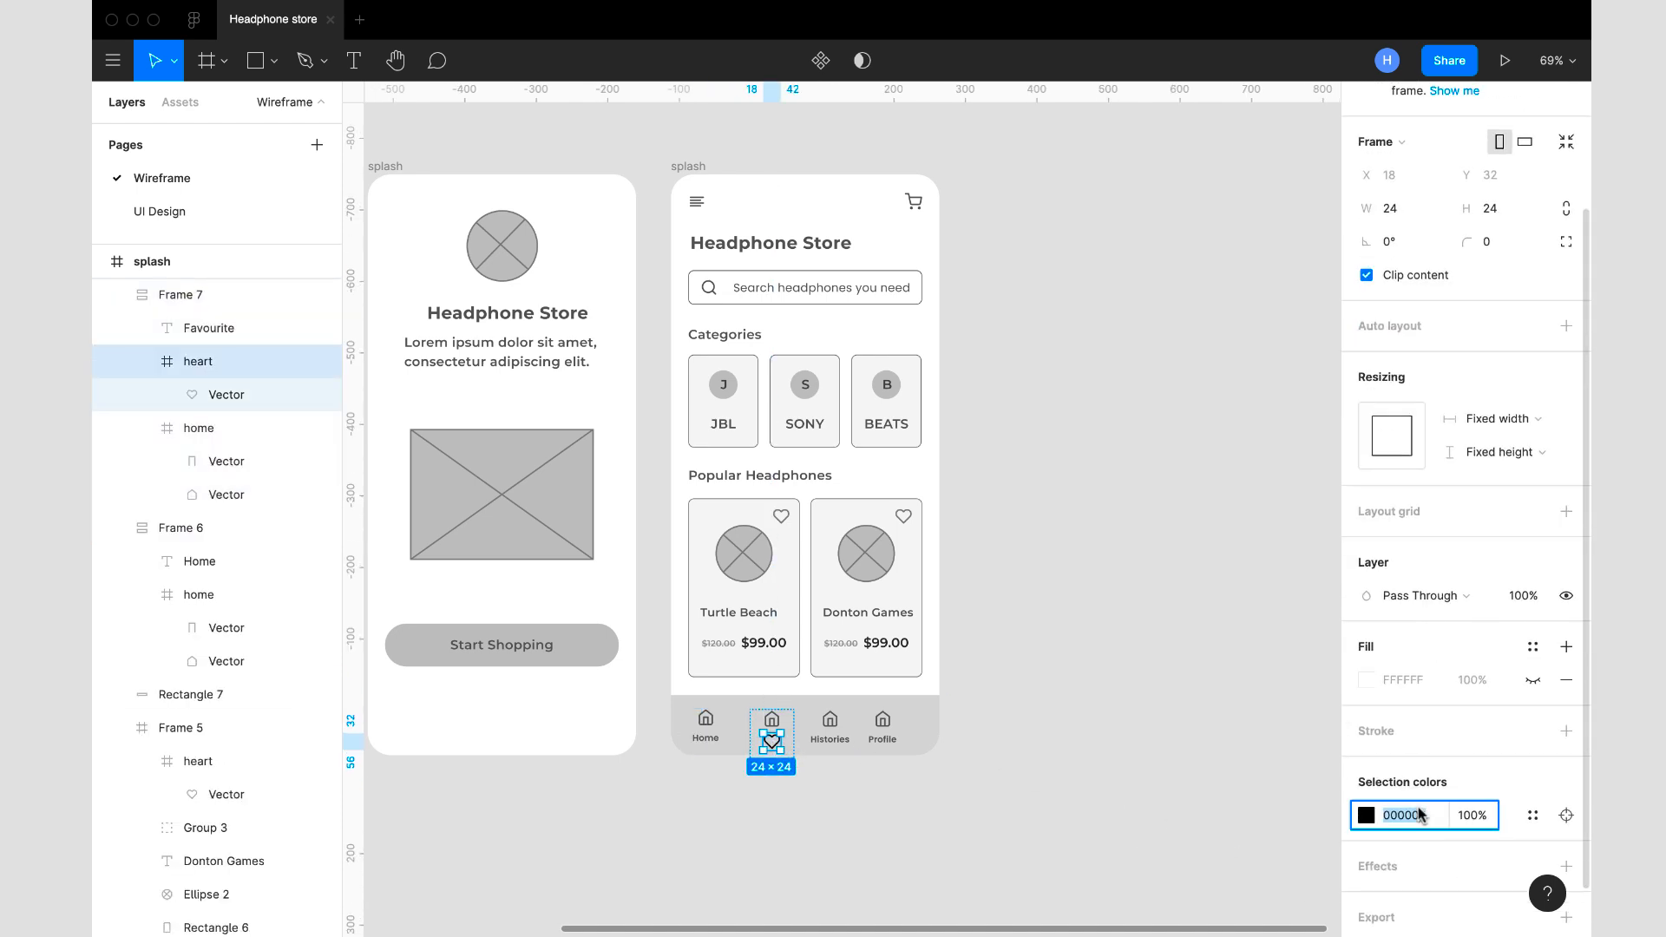
key(Return)
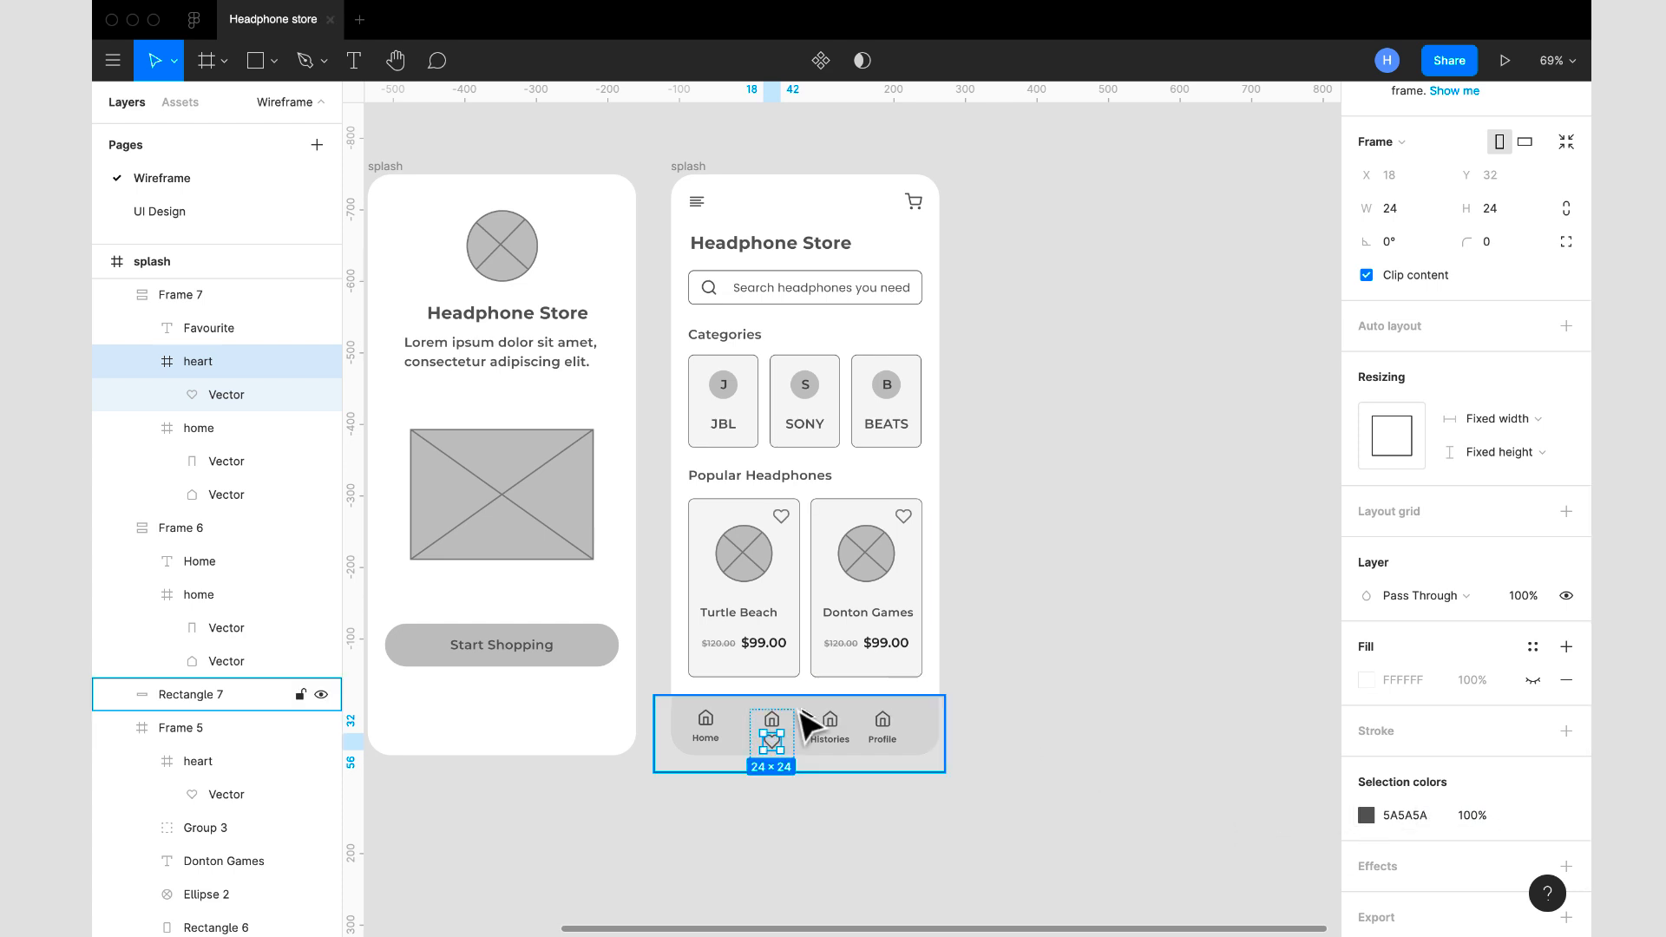
click(776, 718)
key(BackSpace)
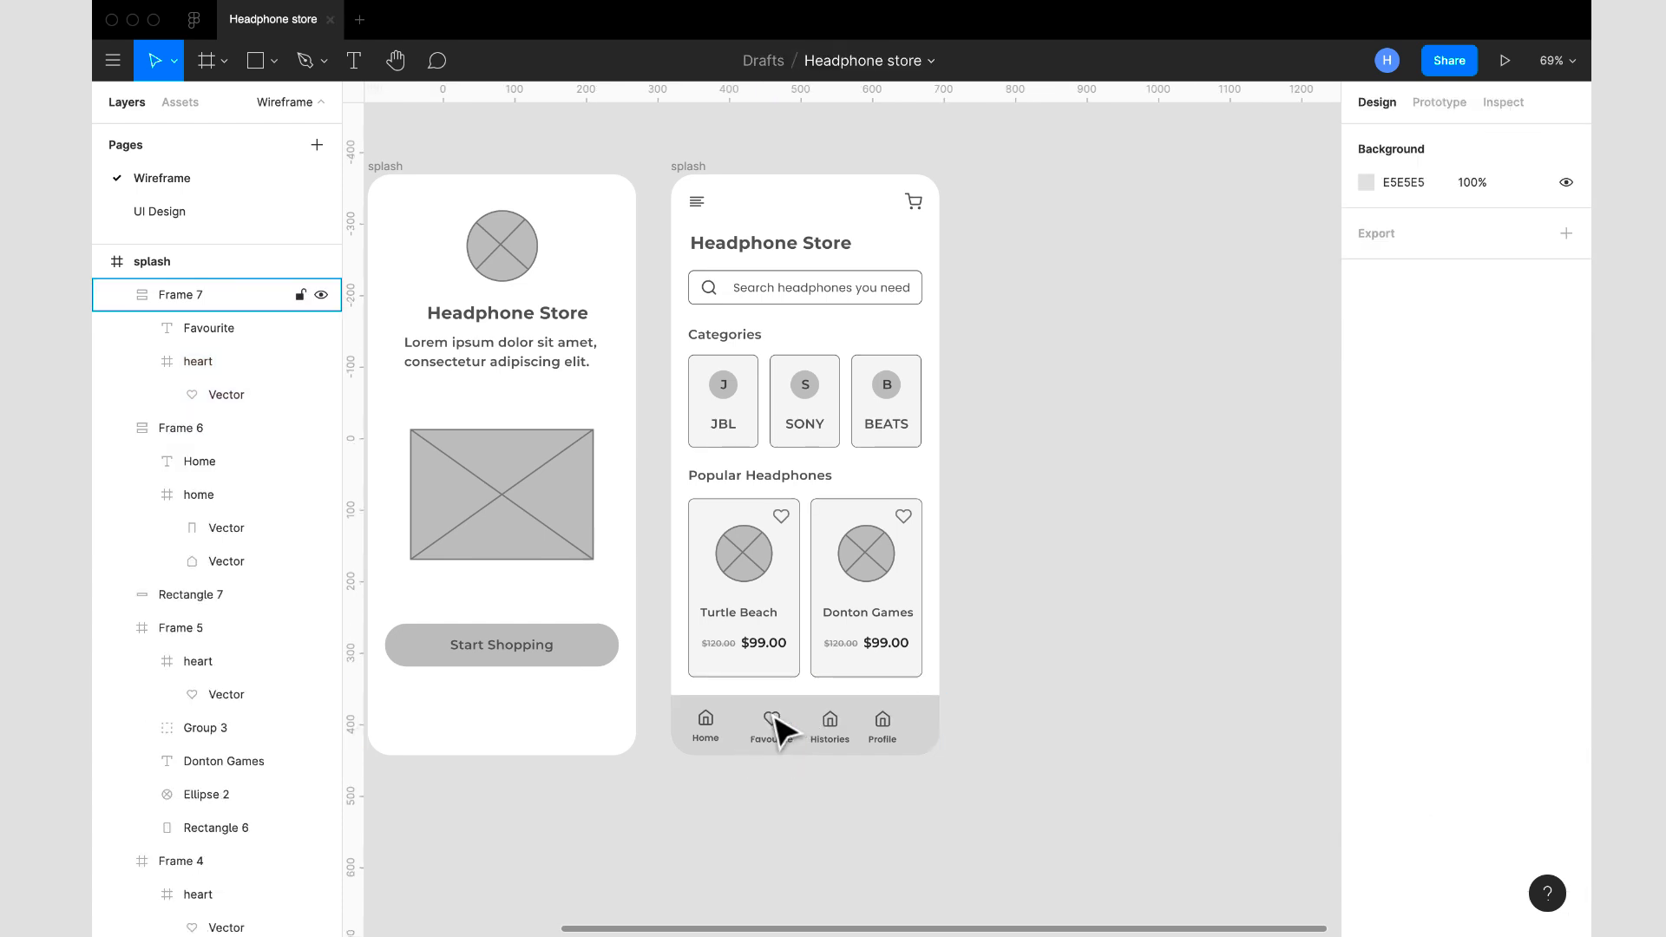
- Insert the message-circle icon from the Feather Icons plugin by searching for "cha", and close the plugin
right_click(997, 722)
mouse_move(1062, 786)
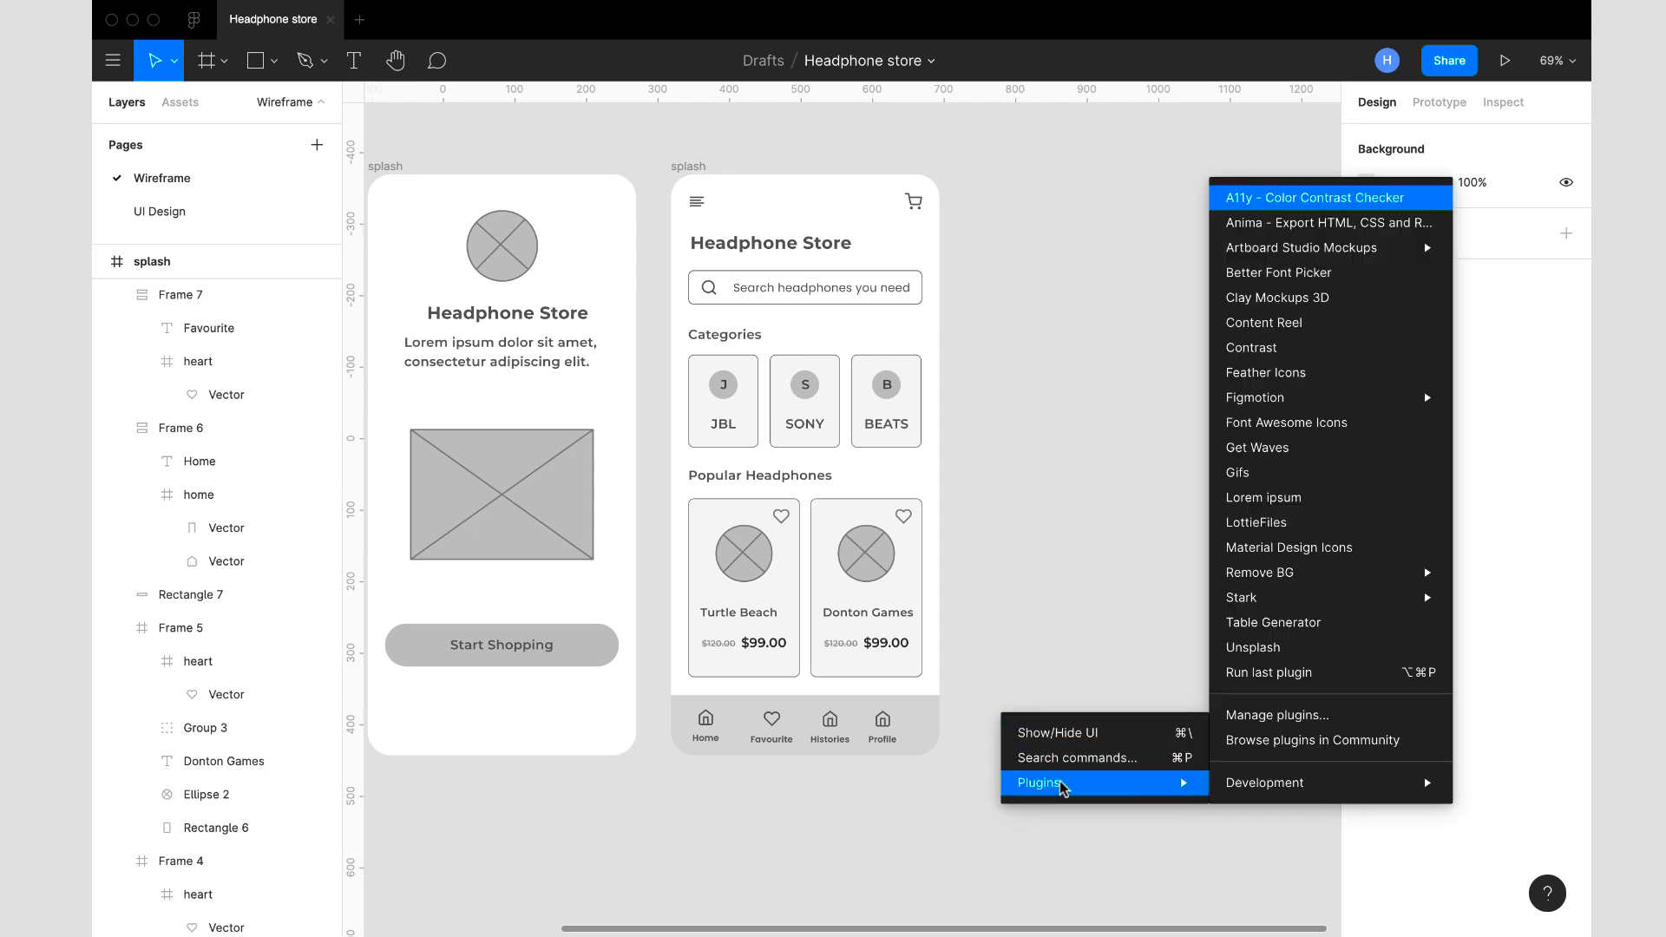
click(1264, 374)
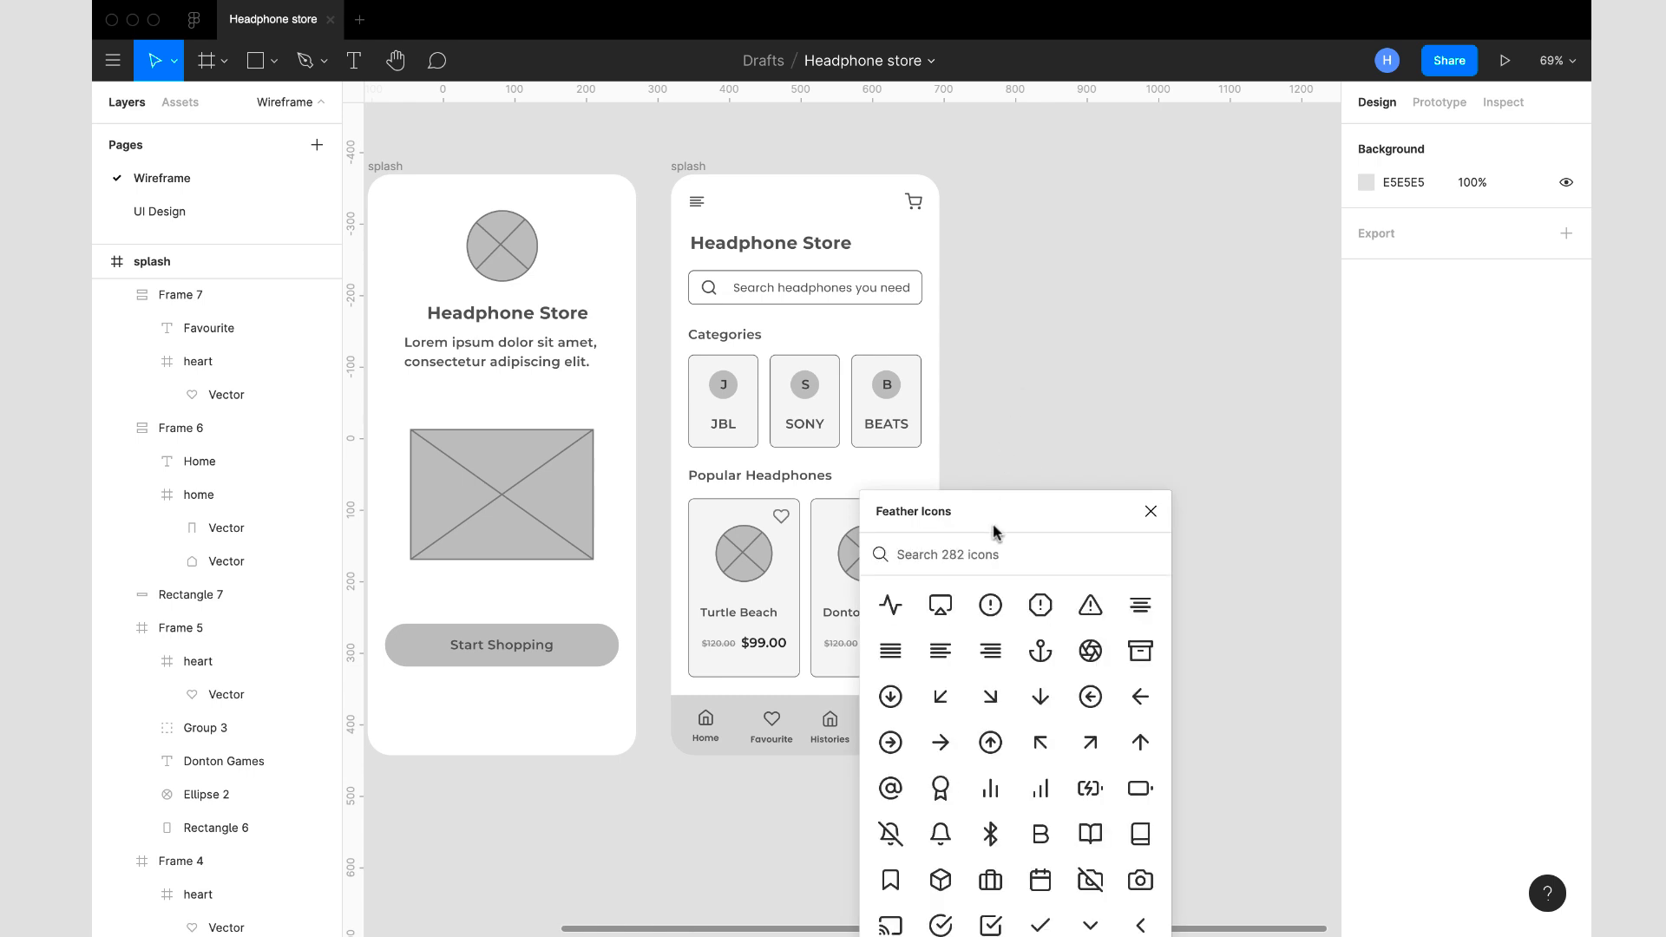
text(cha)
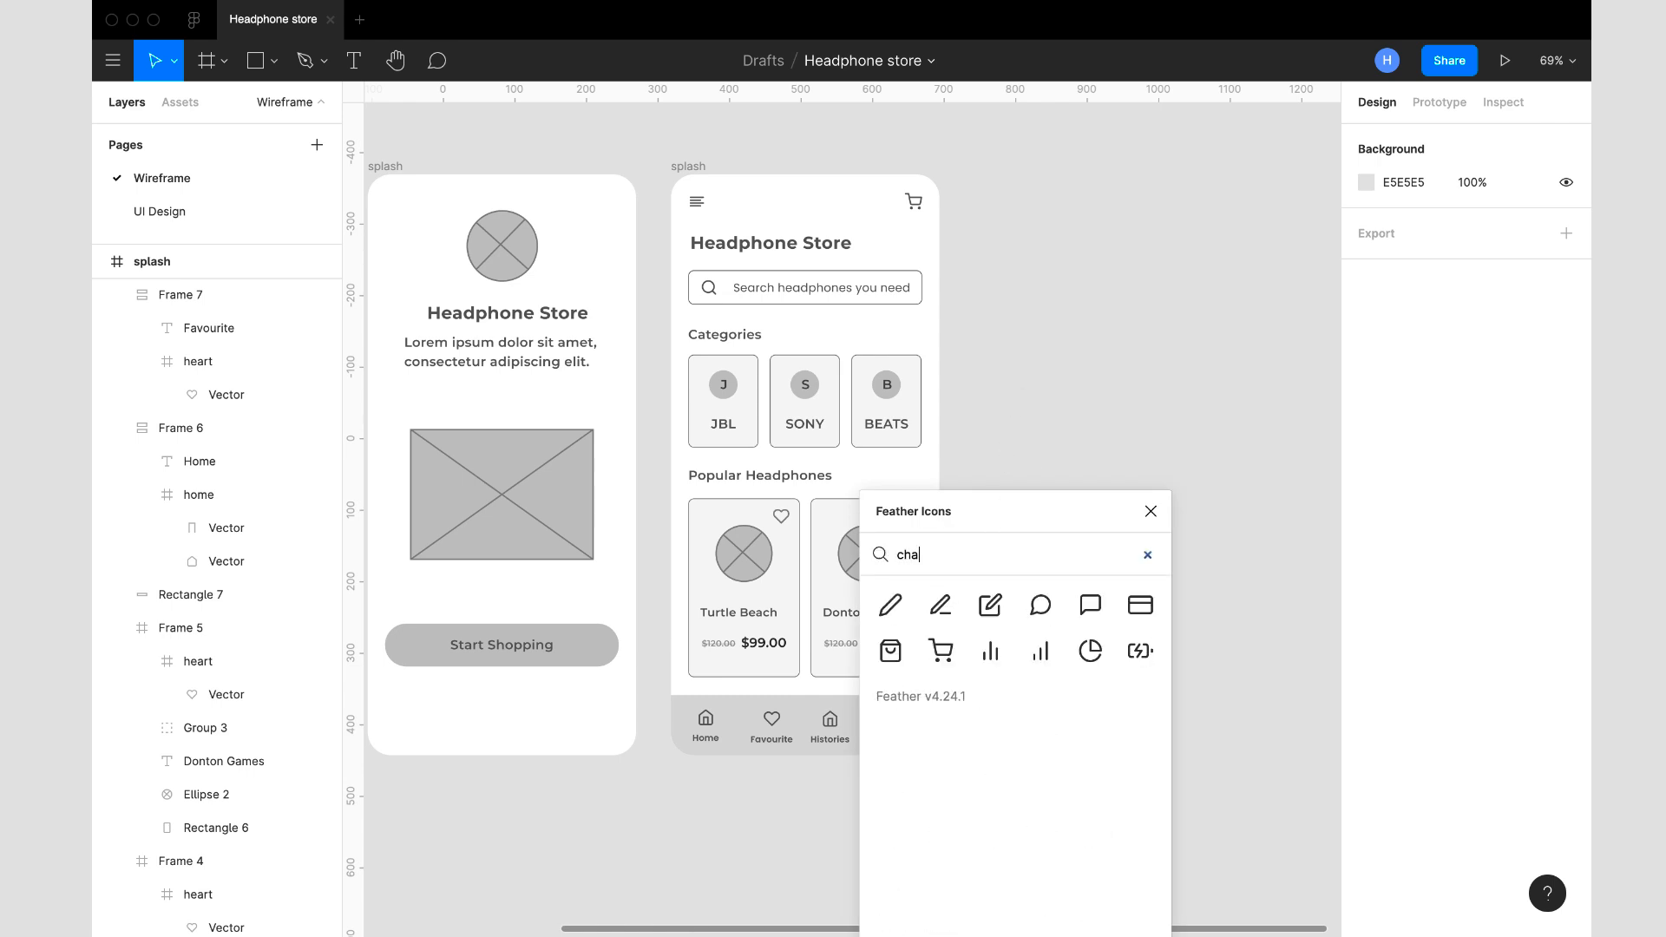
click(1040, 605)
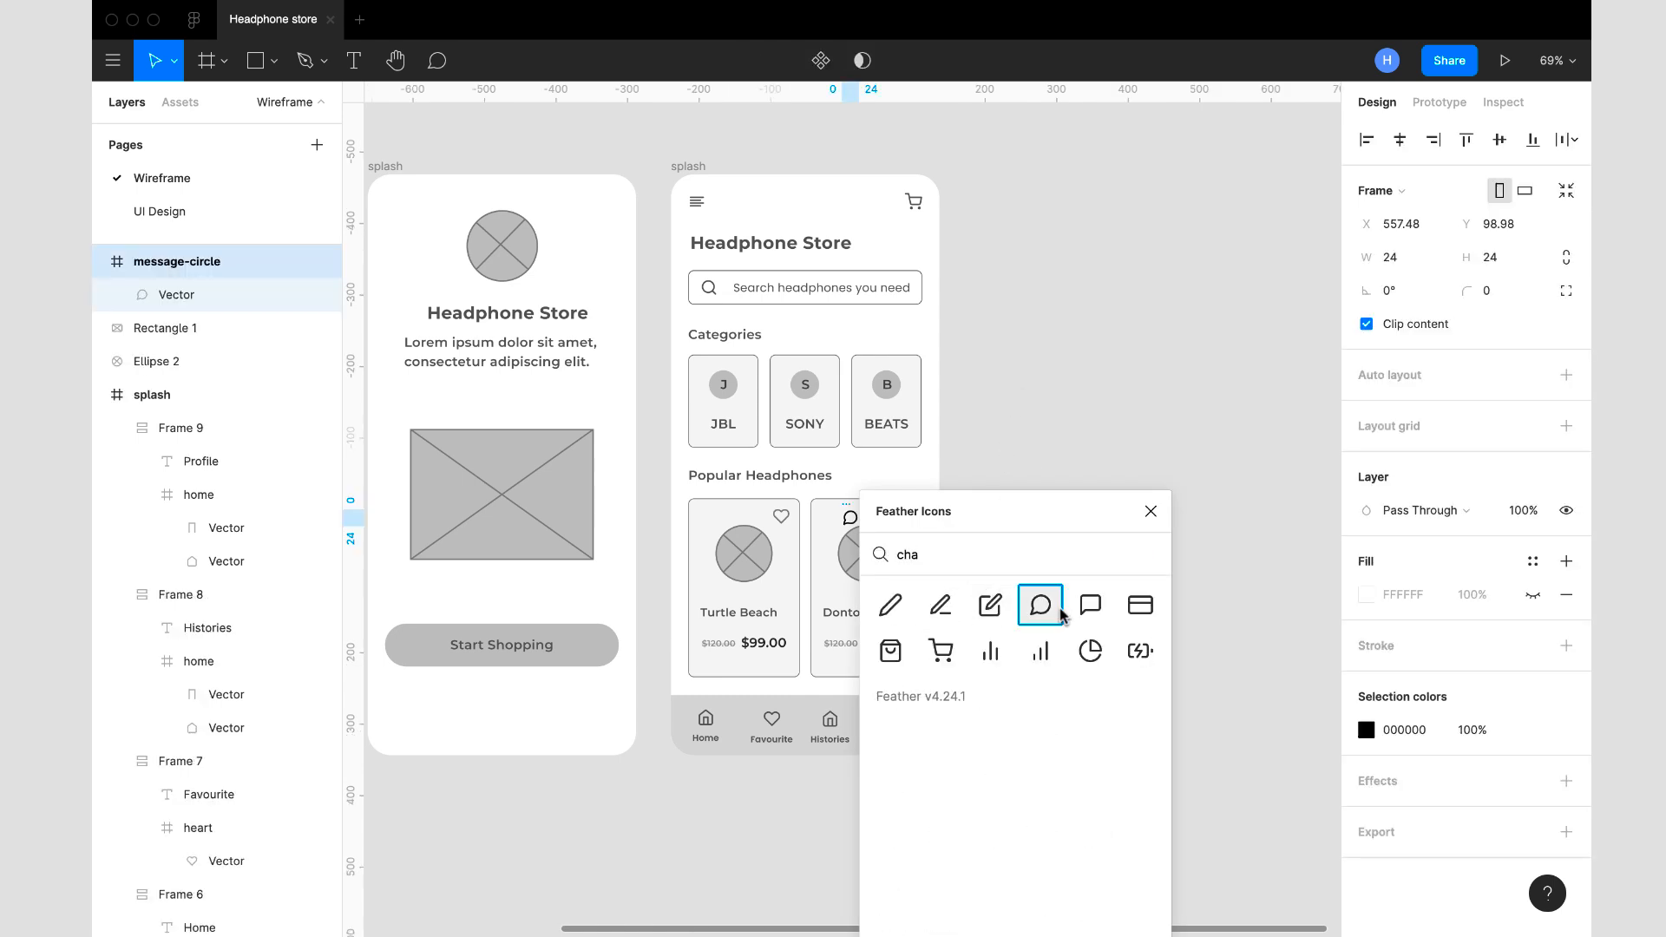
click(1151, 511)
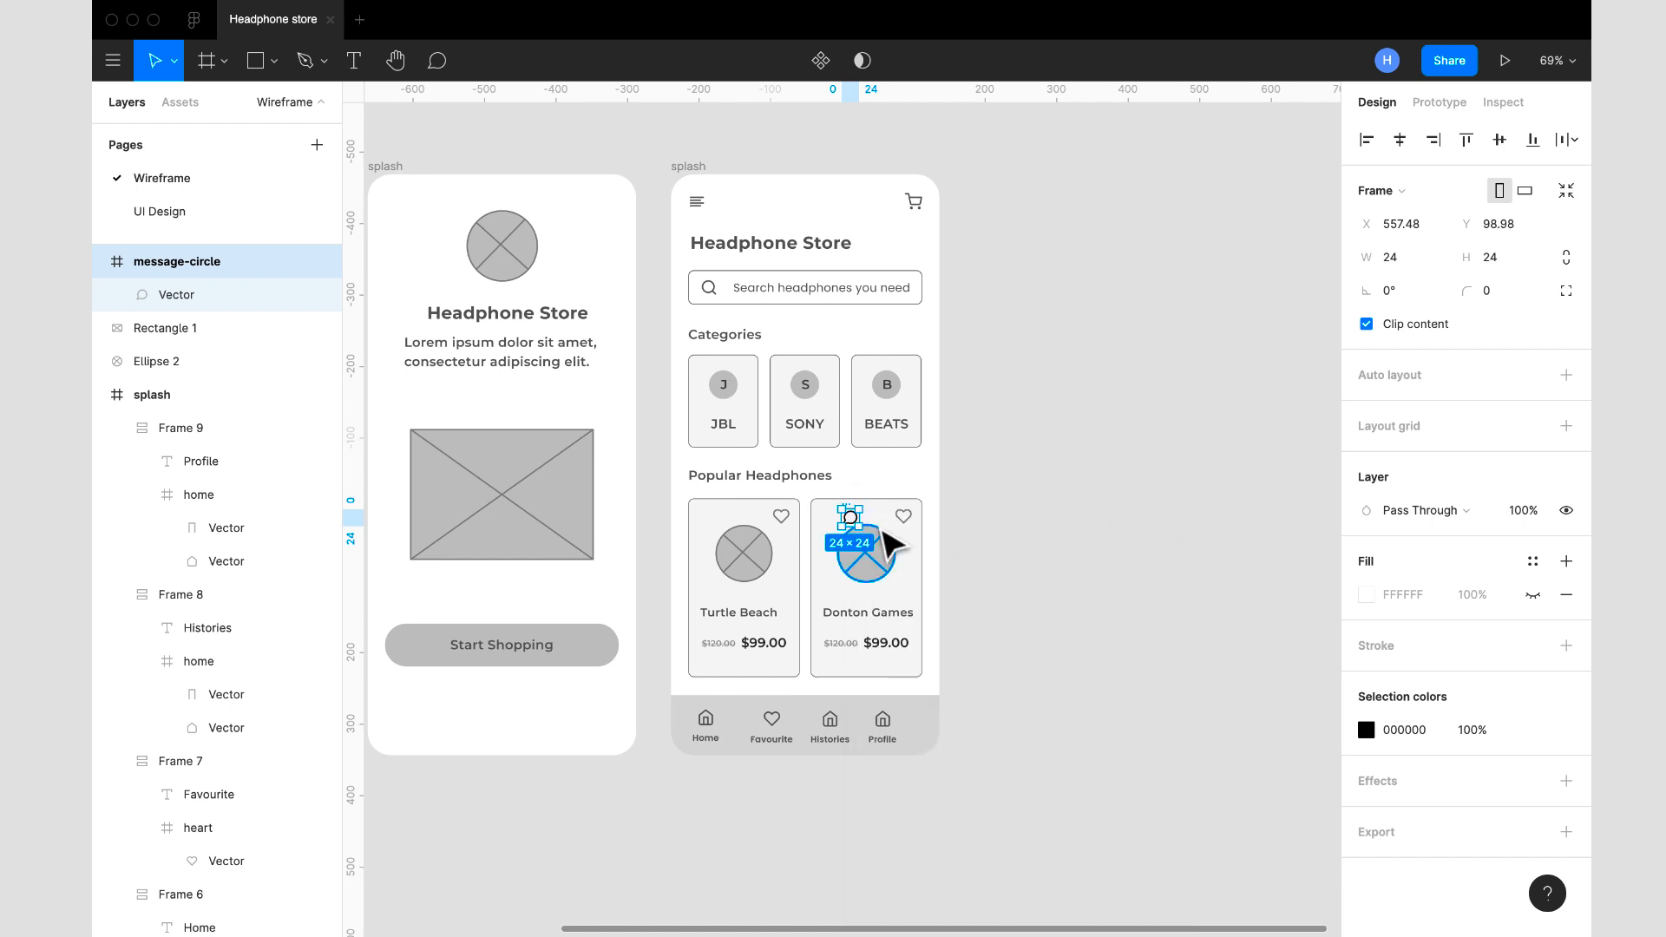
- Cut the message-circle icon, paste it into the home screen frame, and move it into the Histories item above its home icon
key(Delete)
click(688, 168)
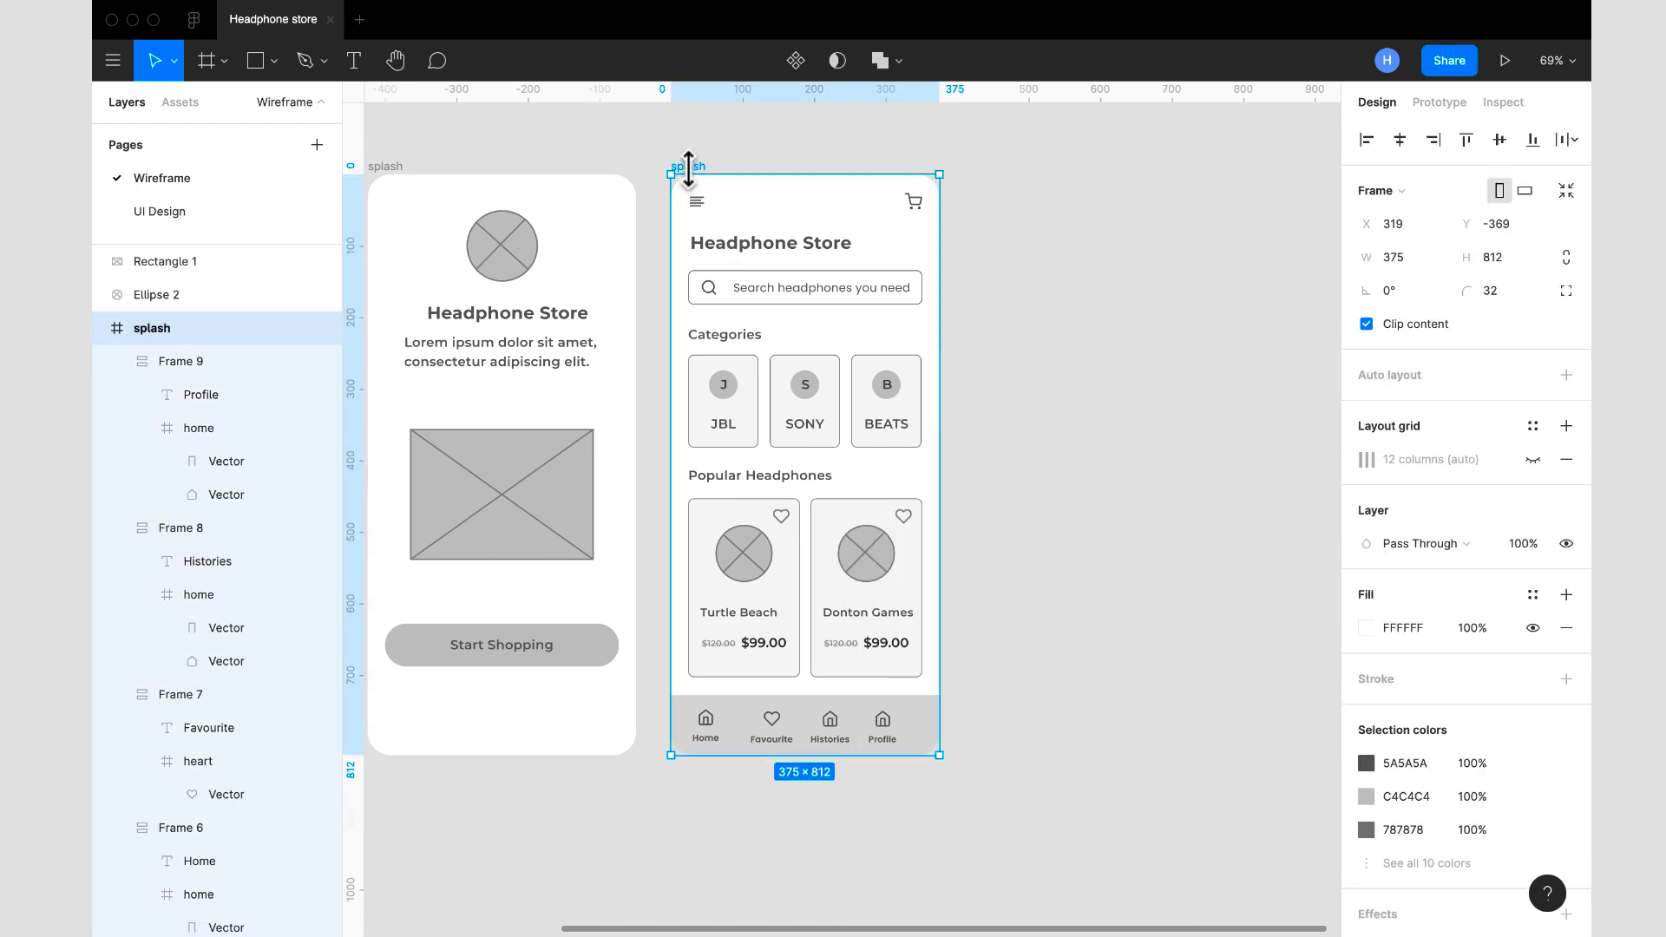
key(ctrl+v)
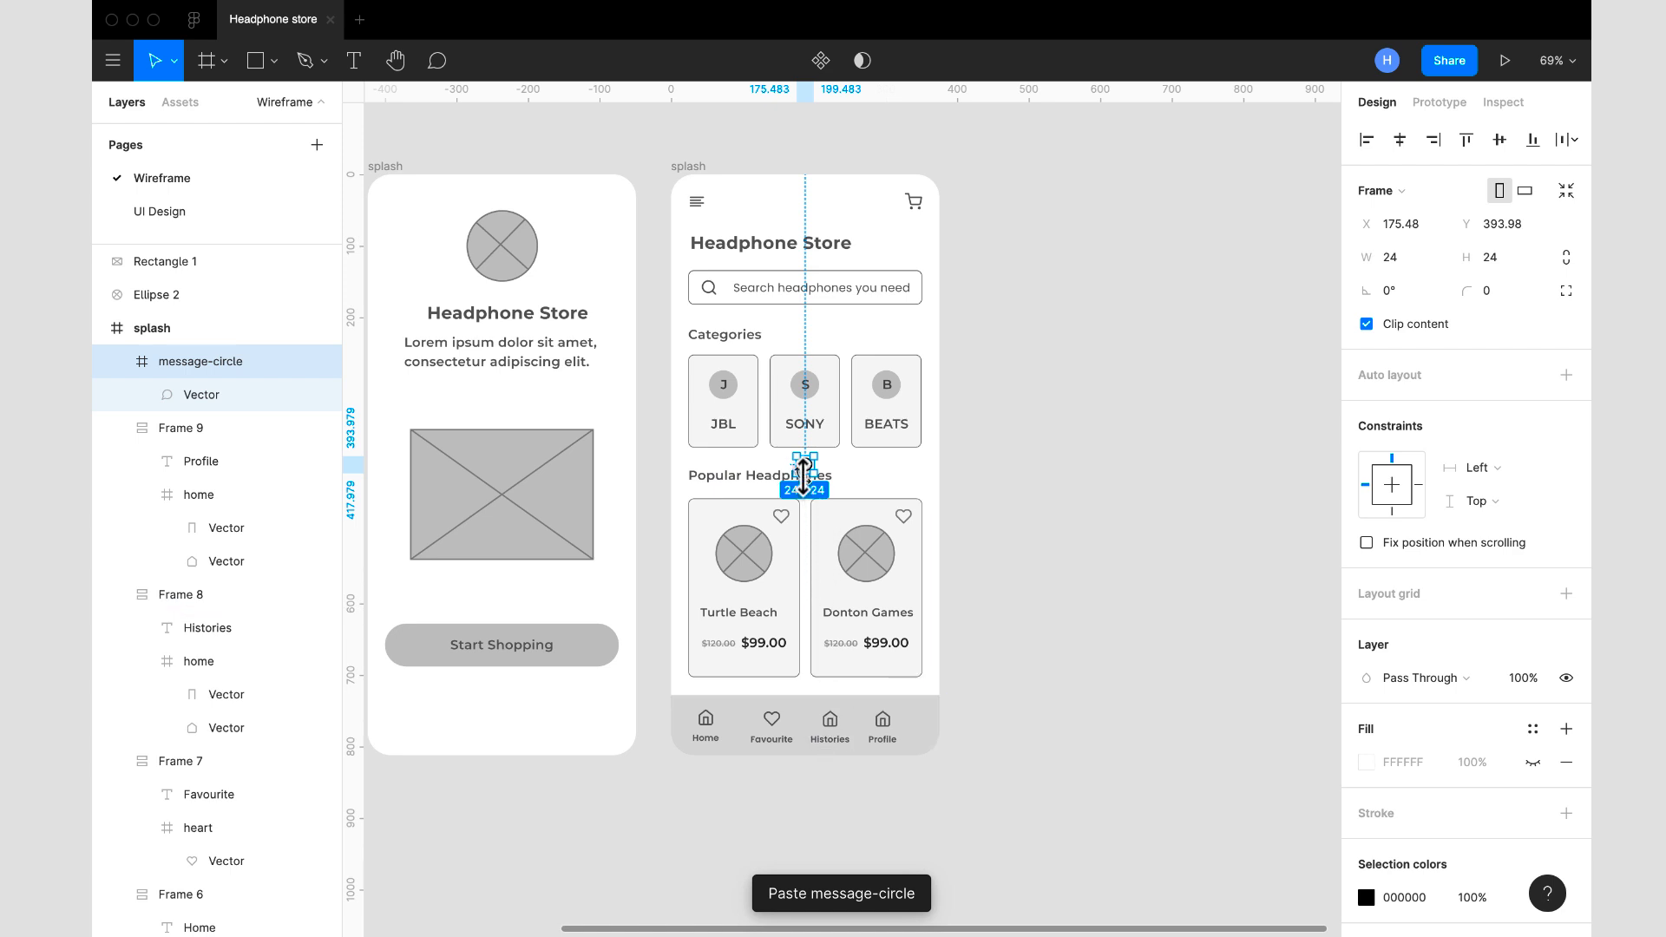
drag(808, 468, 836, 724)
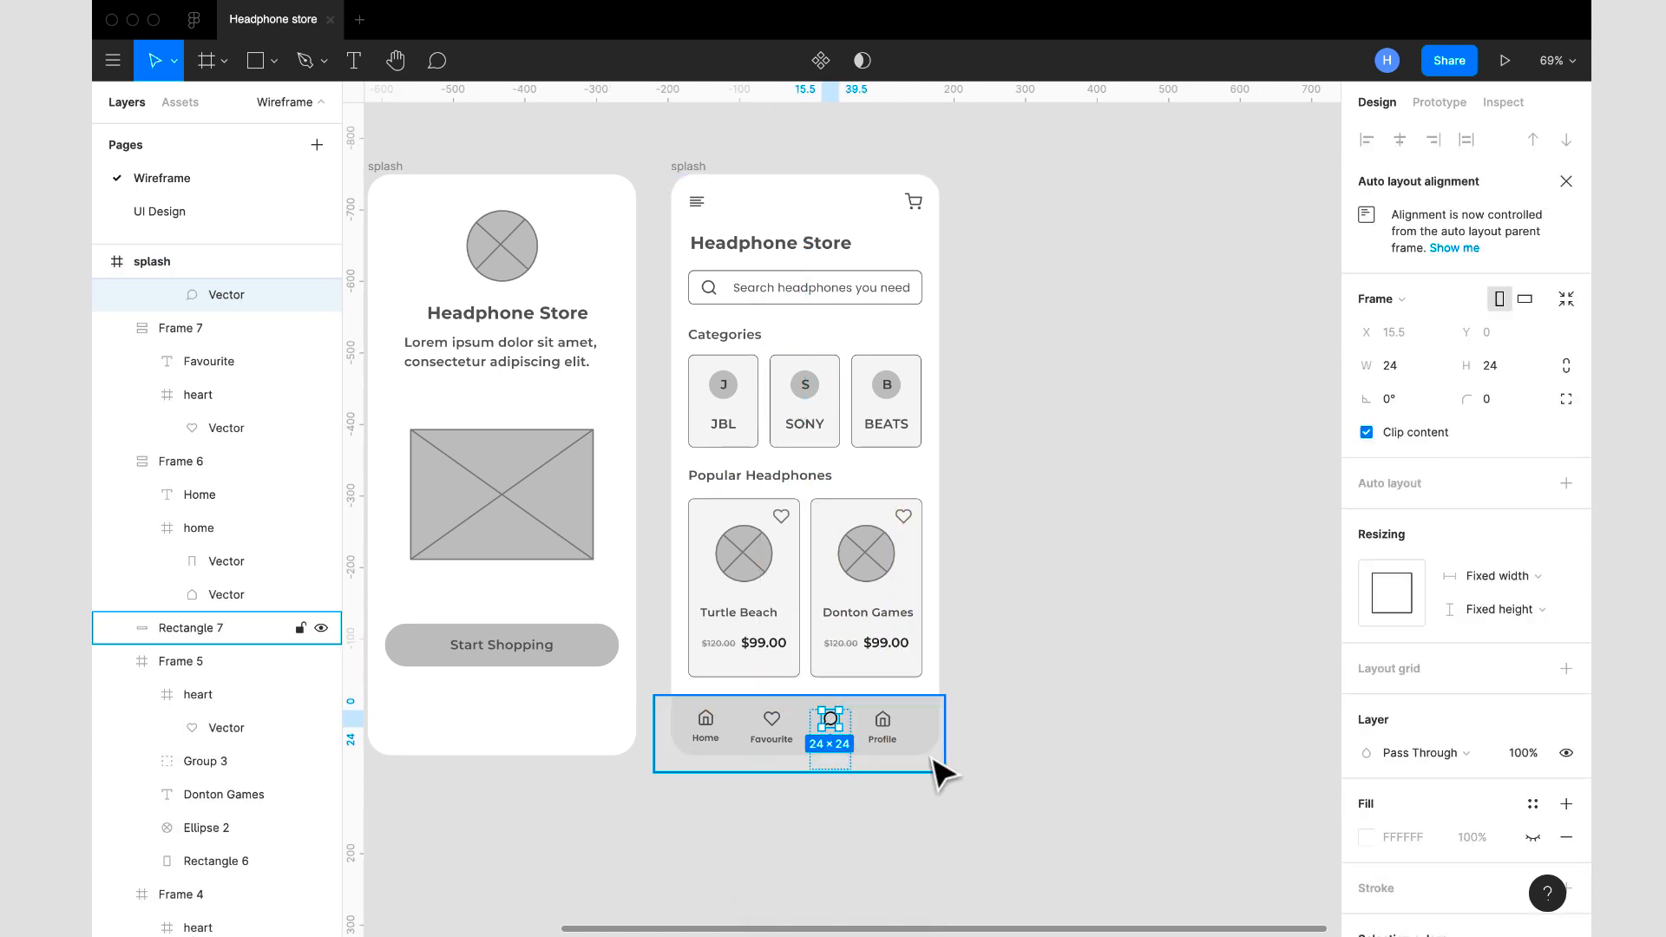
- Copy the heart icon's 5A5A5A colour and apply it to the message-circle icon in the Histories item
click(932, 764)
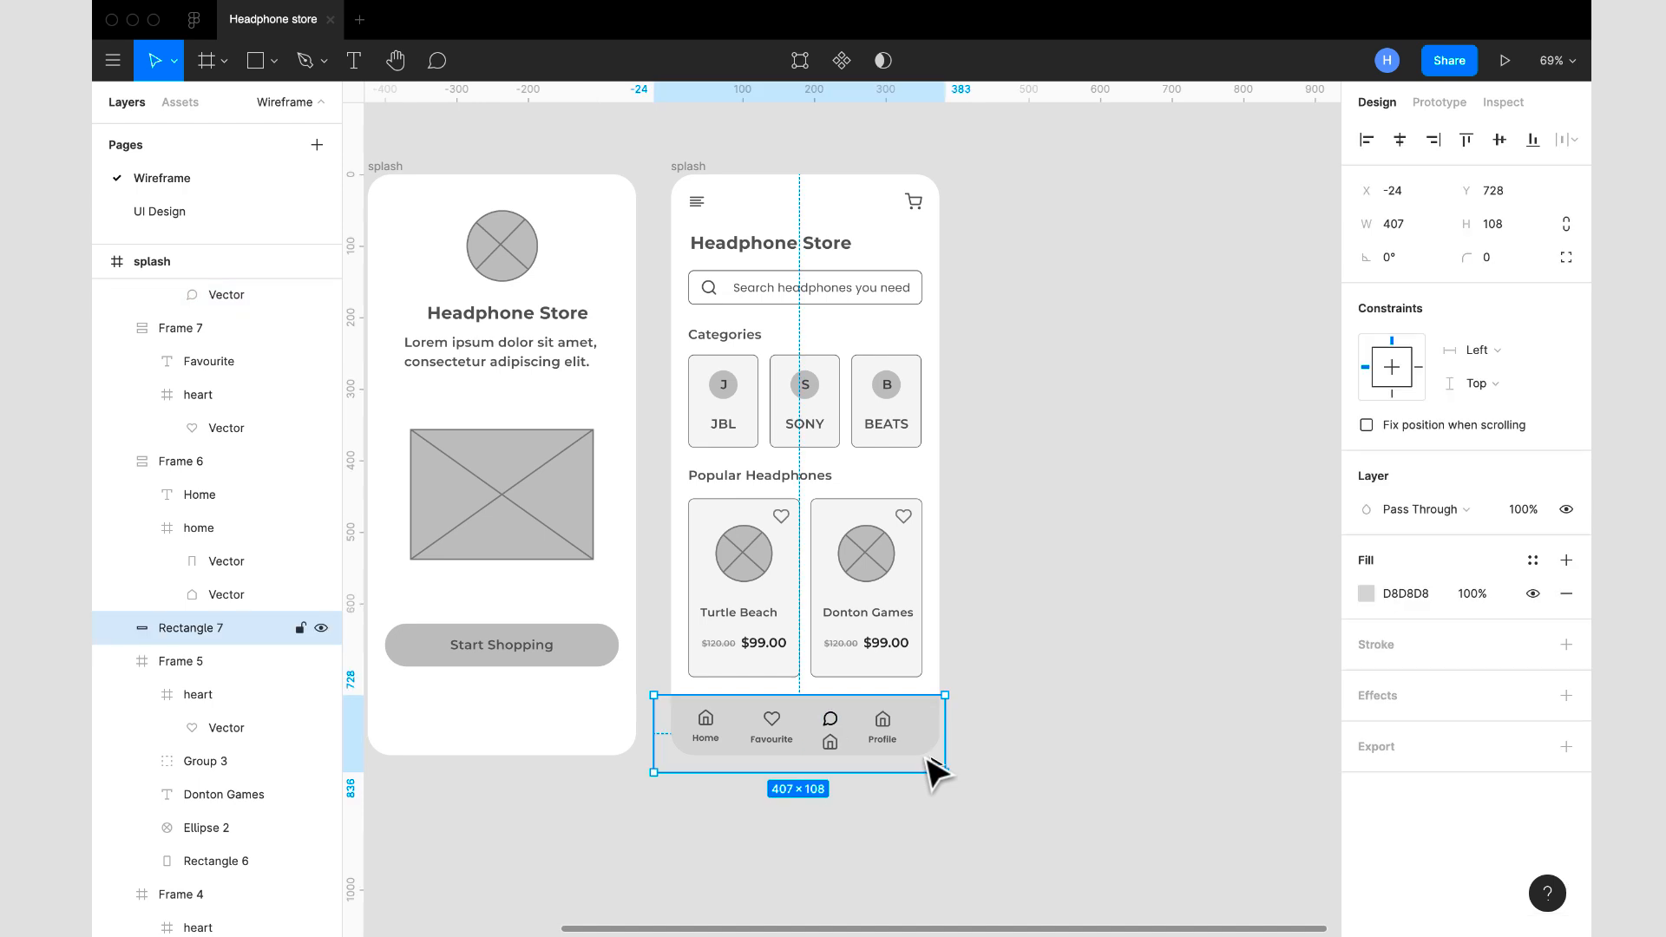
click(771, 727)
double_click(776, 727)
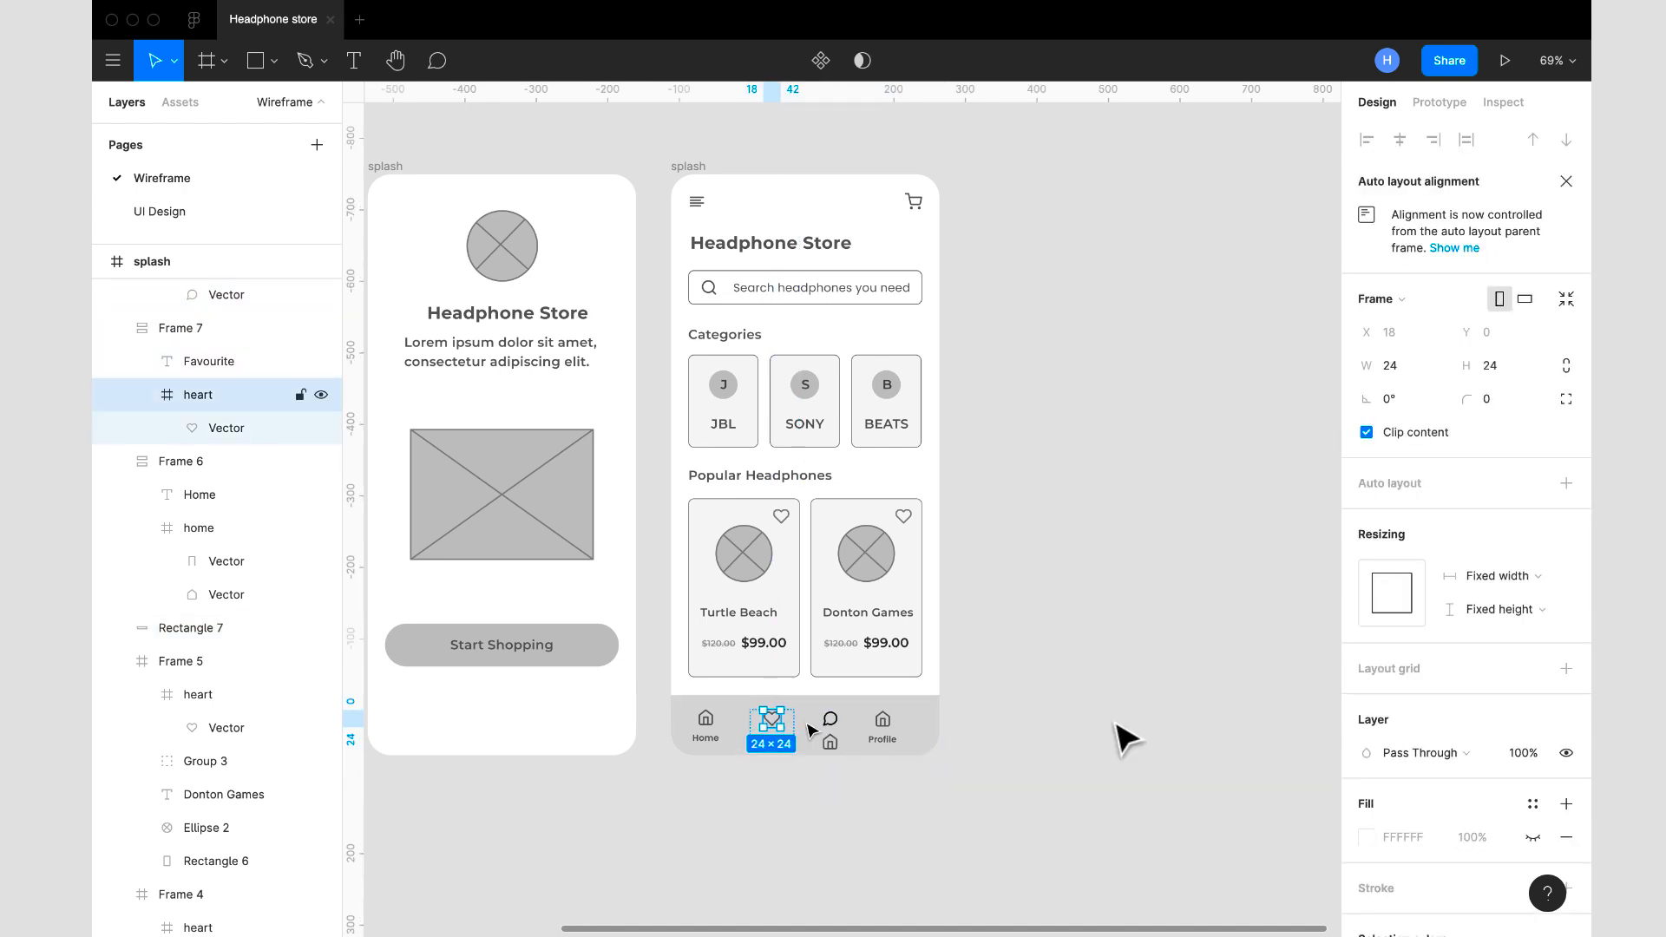
click(1430, 869)
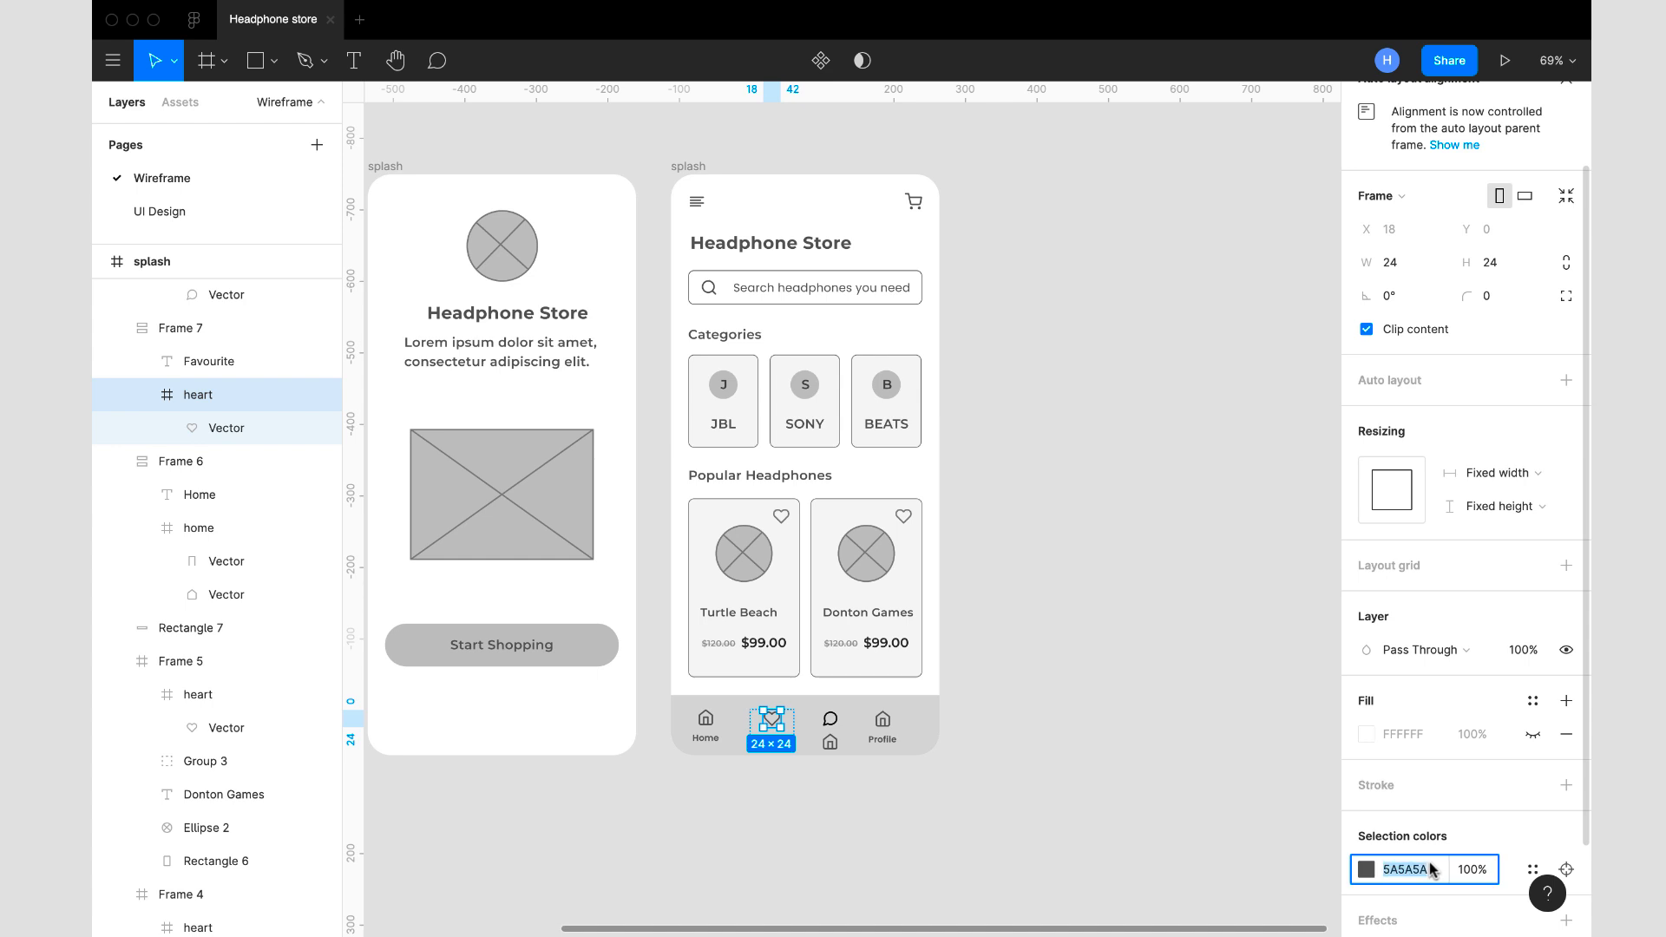
click(827, 734)
click(829, 720)
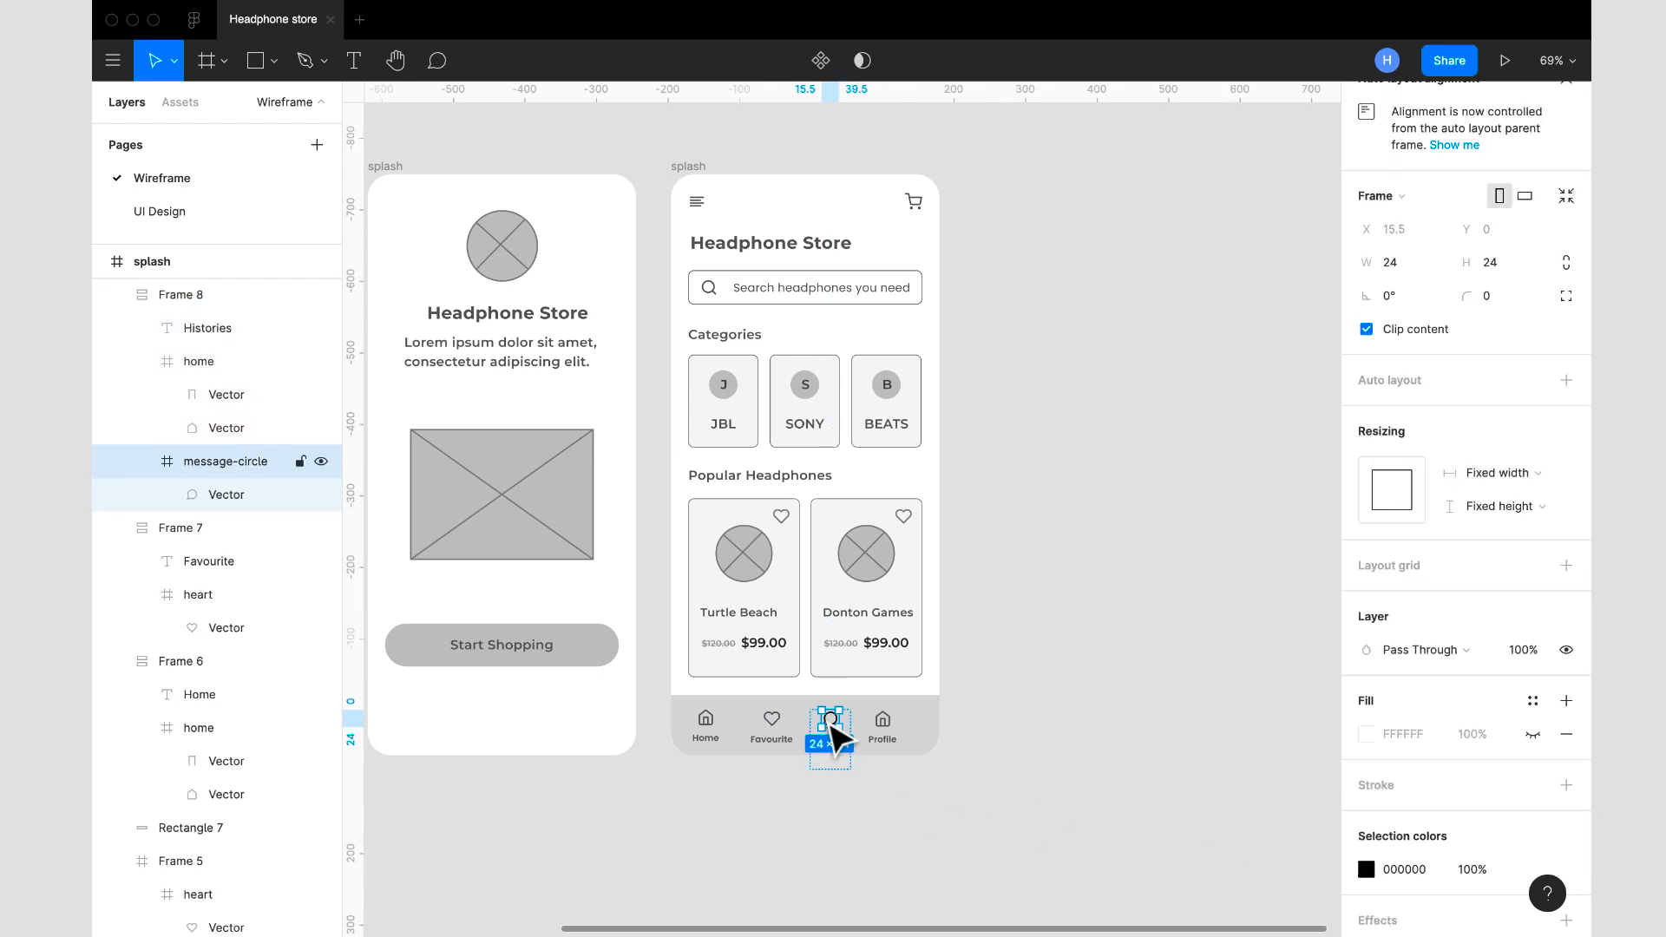
scroll(1400, 878, down, 2)
click(1419, 796)
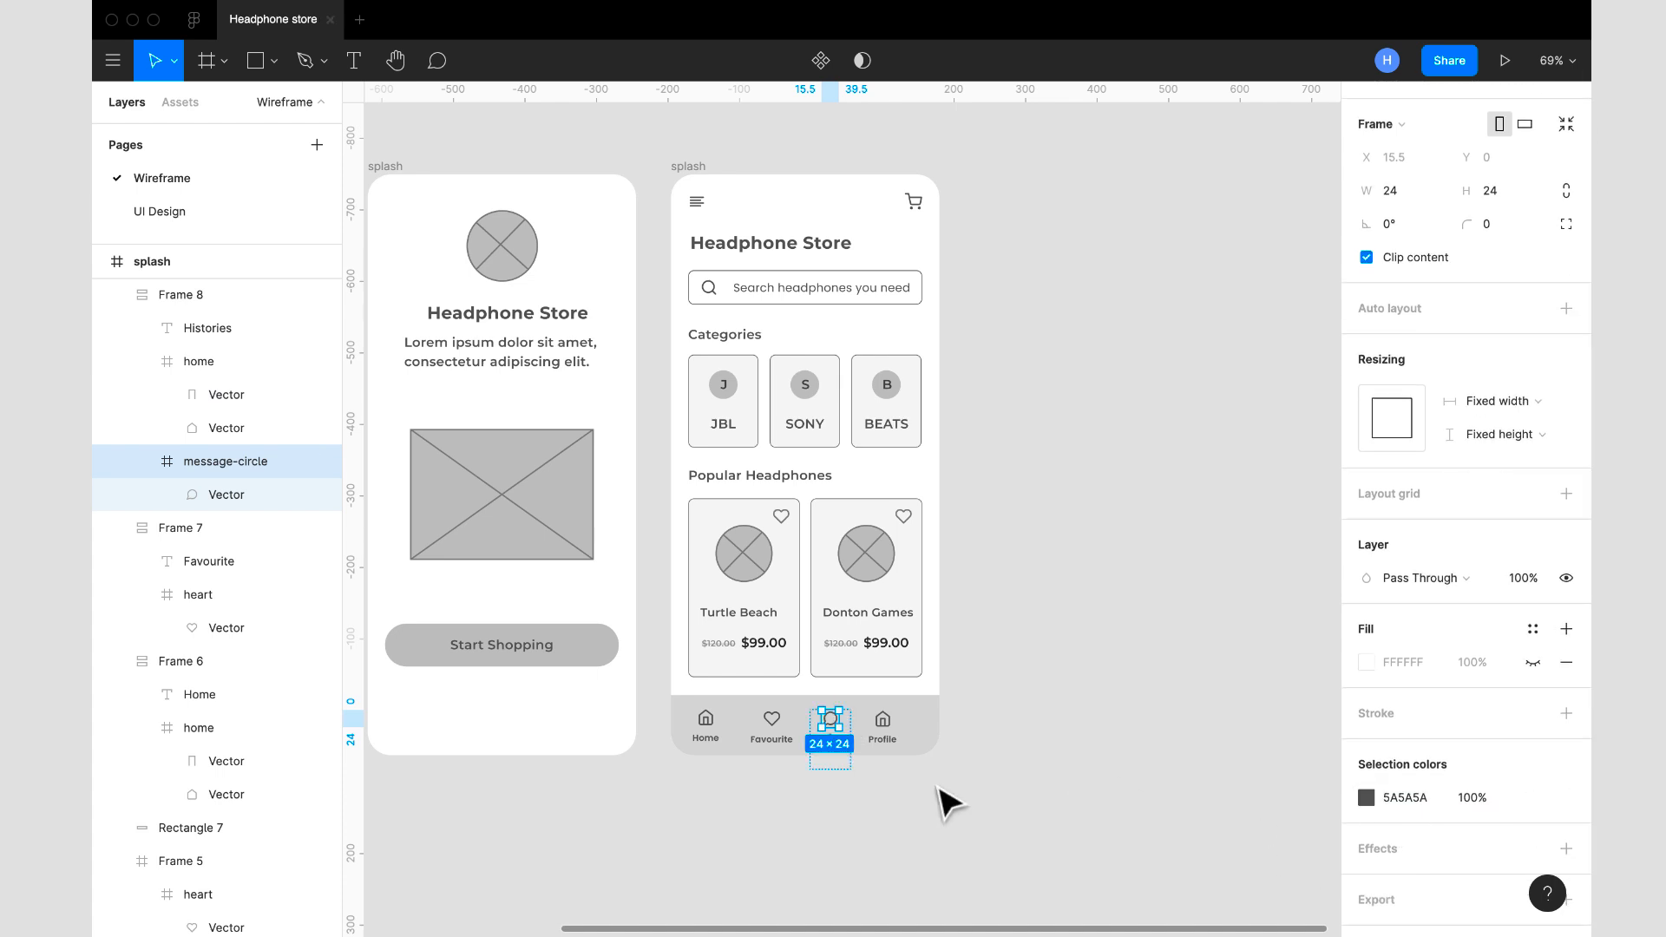
- Delete the leftover home icon from the Histories item in the bottom bar
click(963, 802)
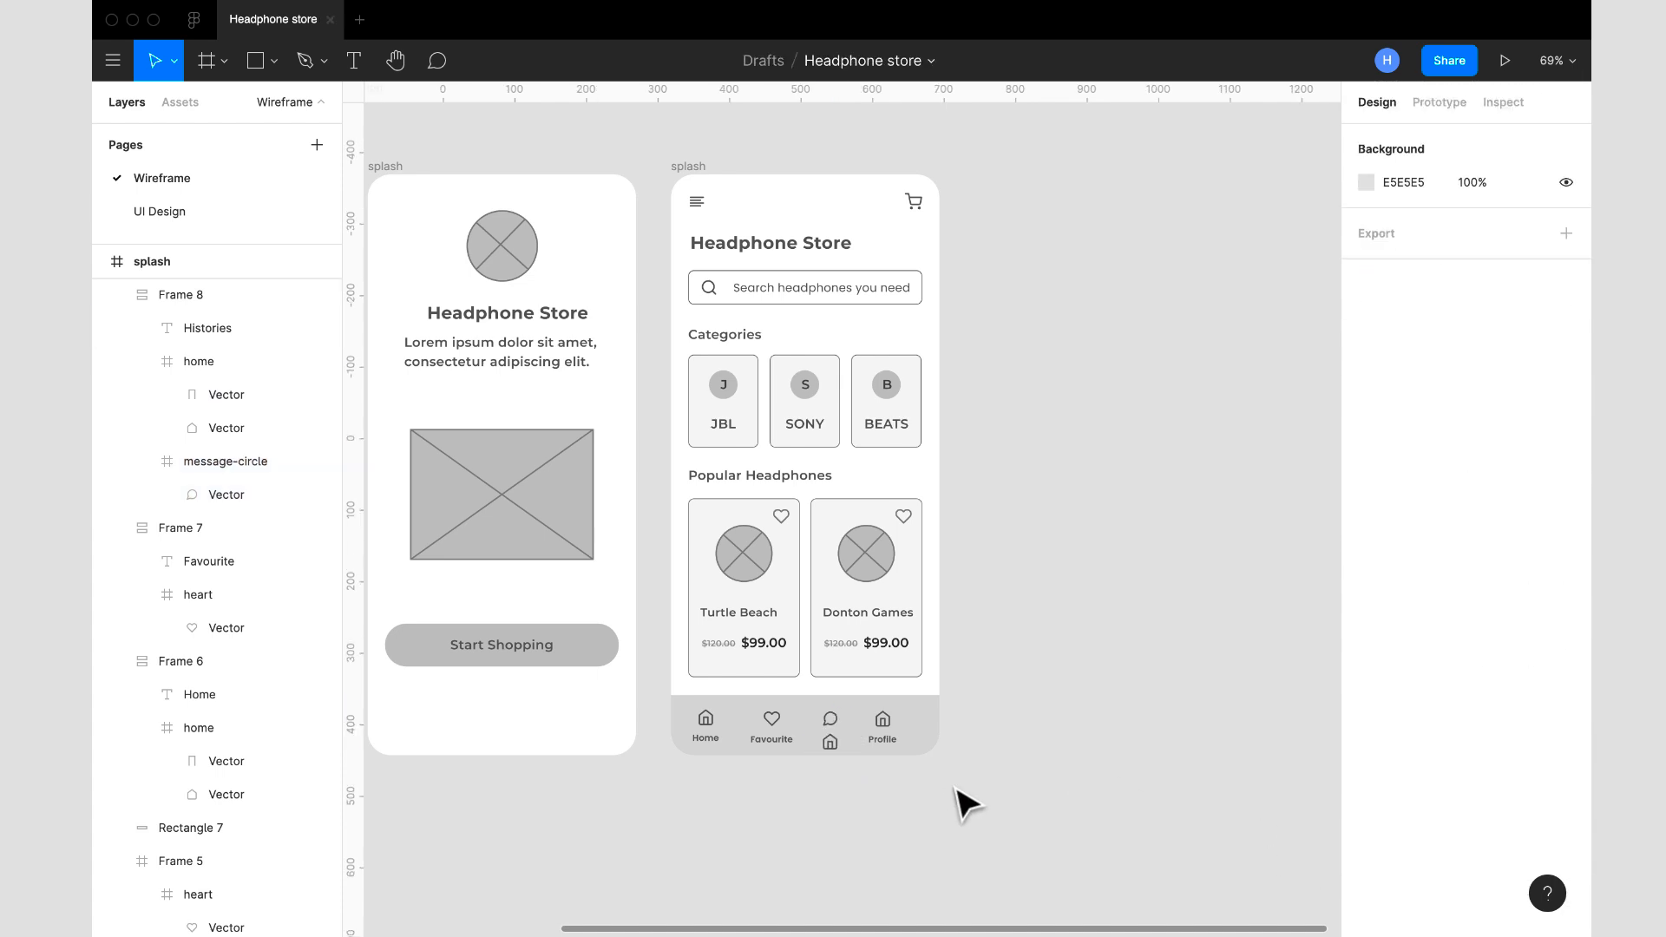
double_click(831, 748)
key(Delete)
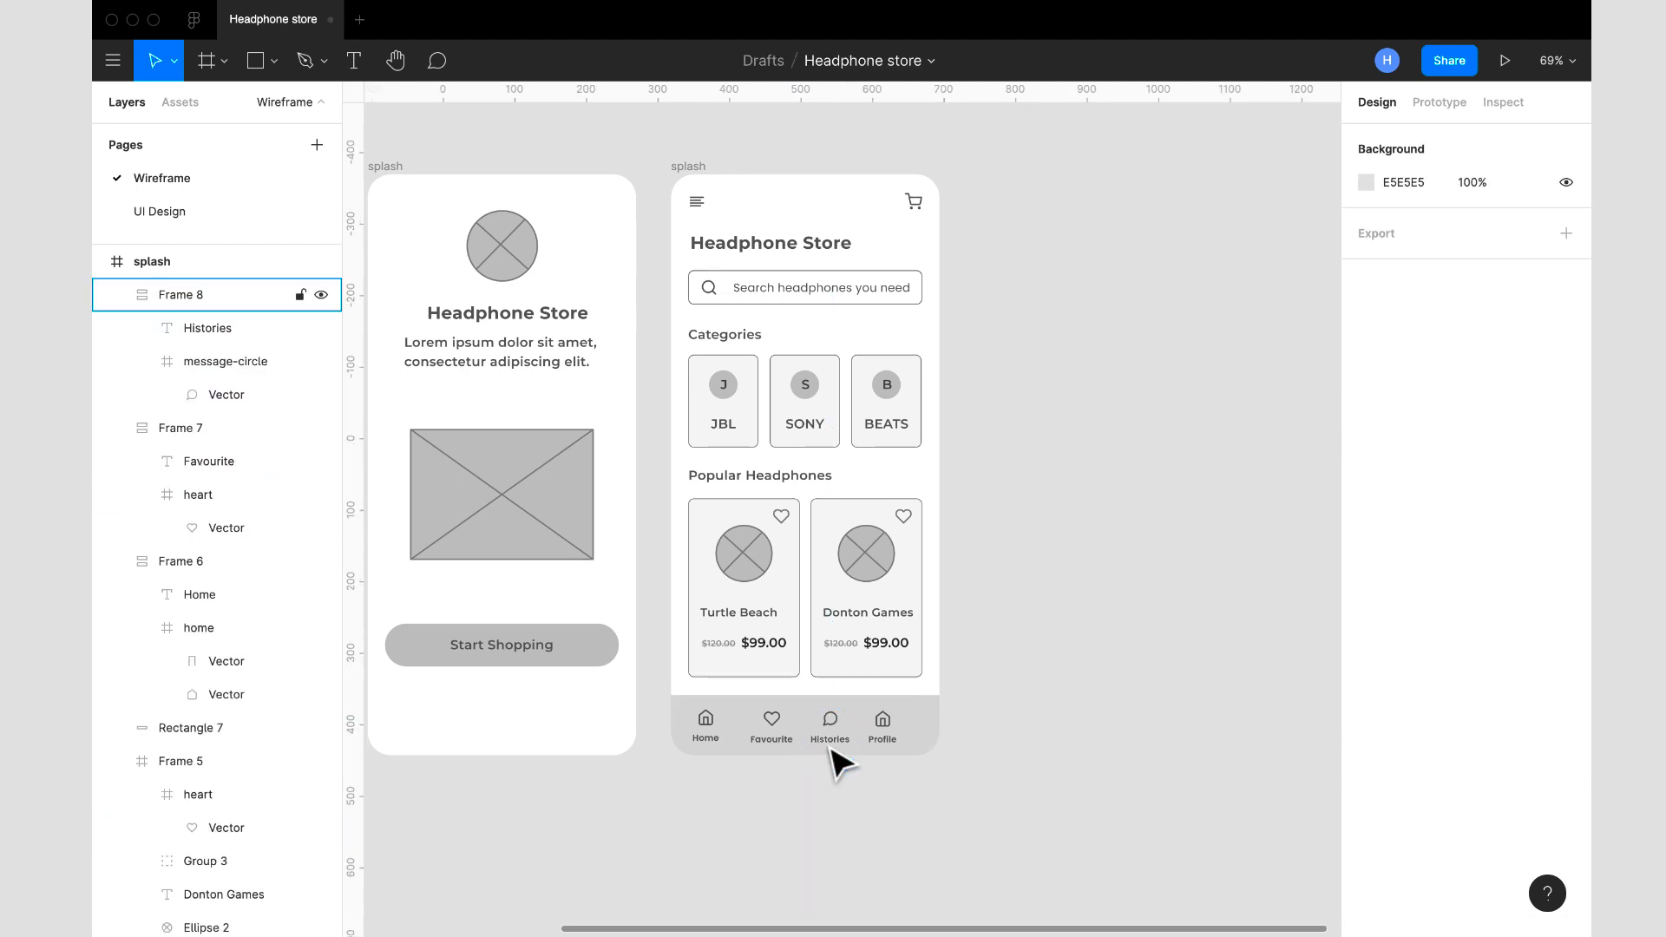
- Insert the user icon from the Feather Icons plugin by searching for "user", and close the plugin
right_click(1040, 745)
mouse_move(1103, 806)
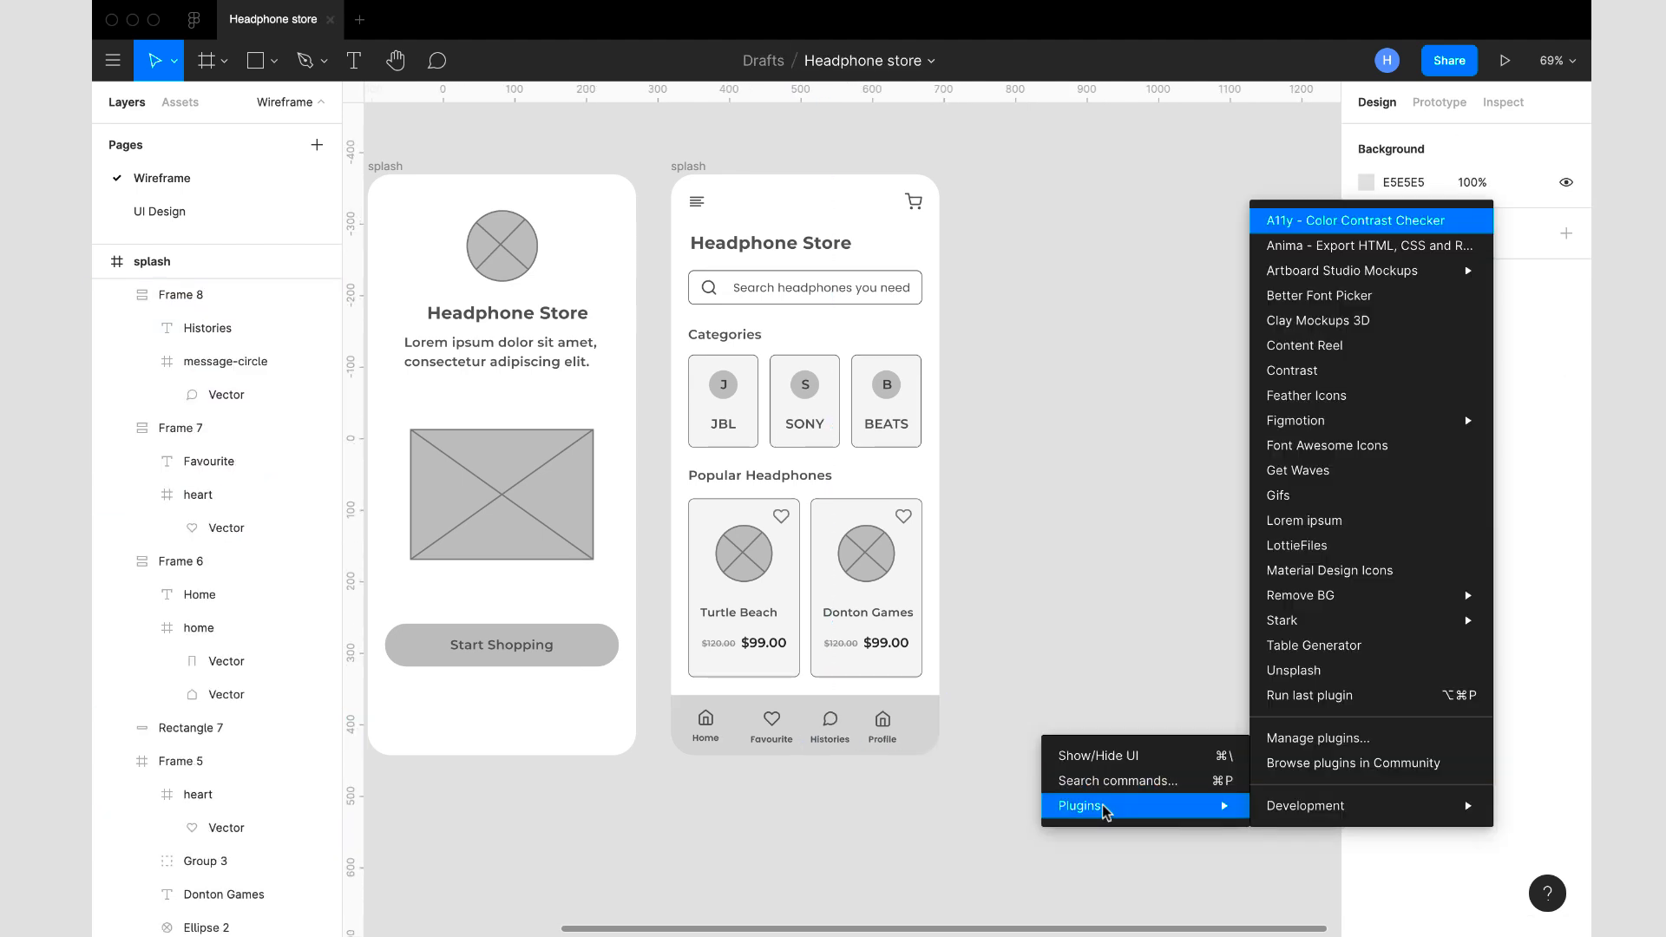
click(1341, 396)
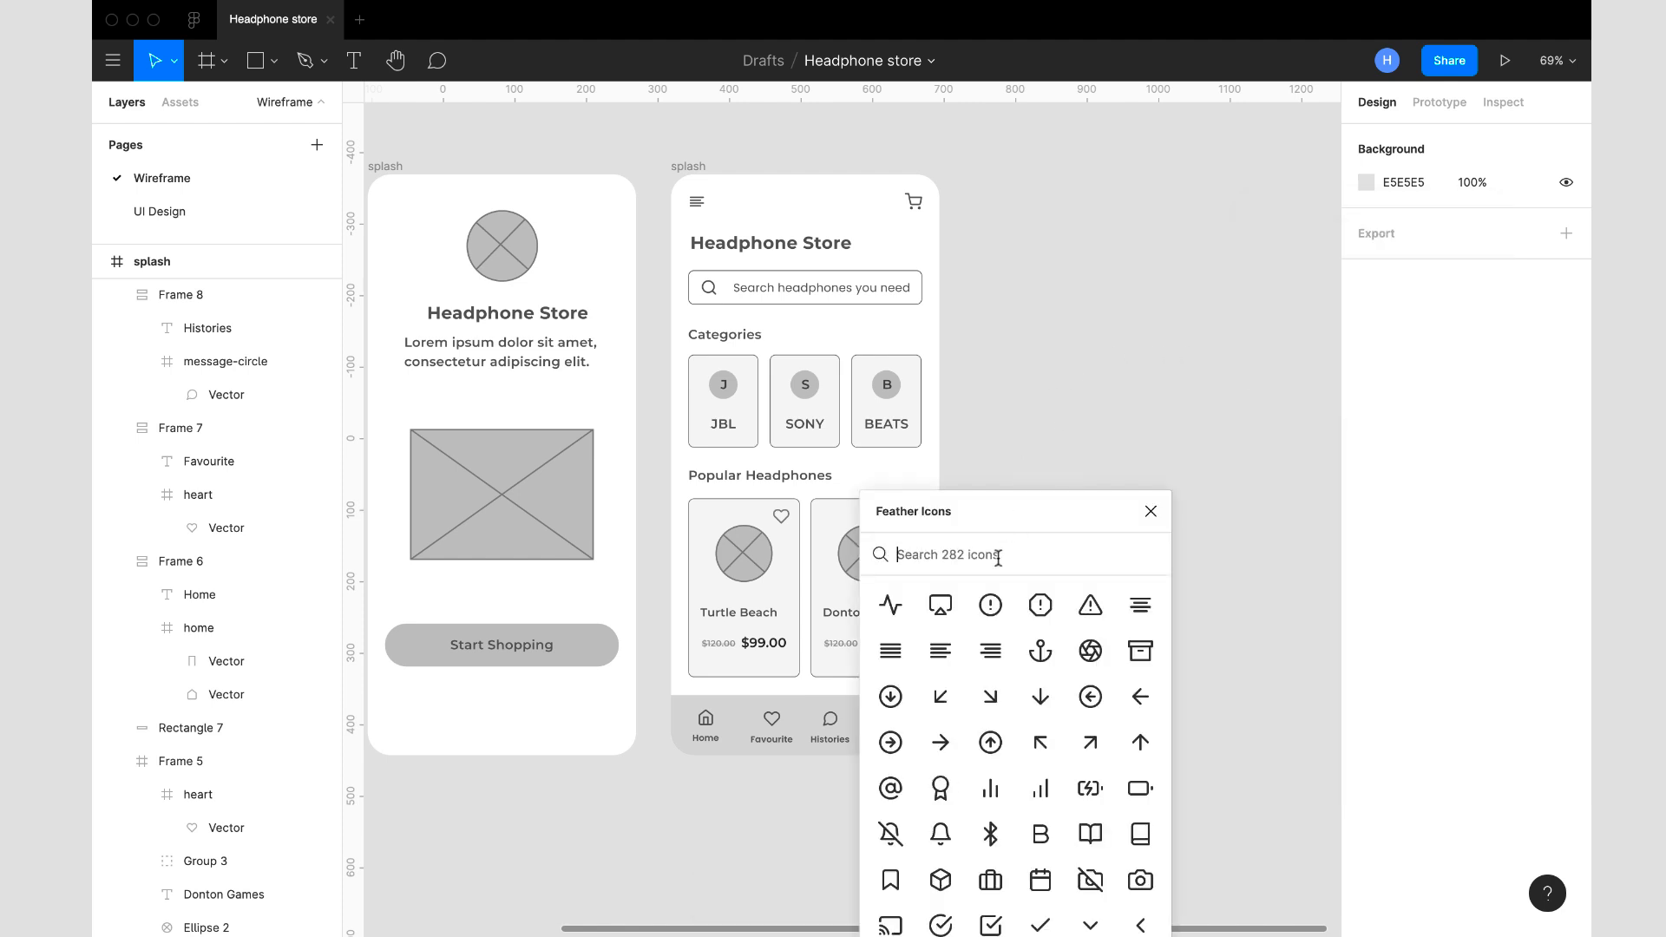
click(998, 555)
text(prof)
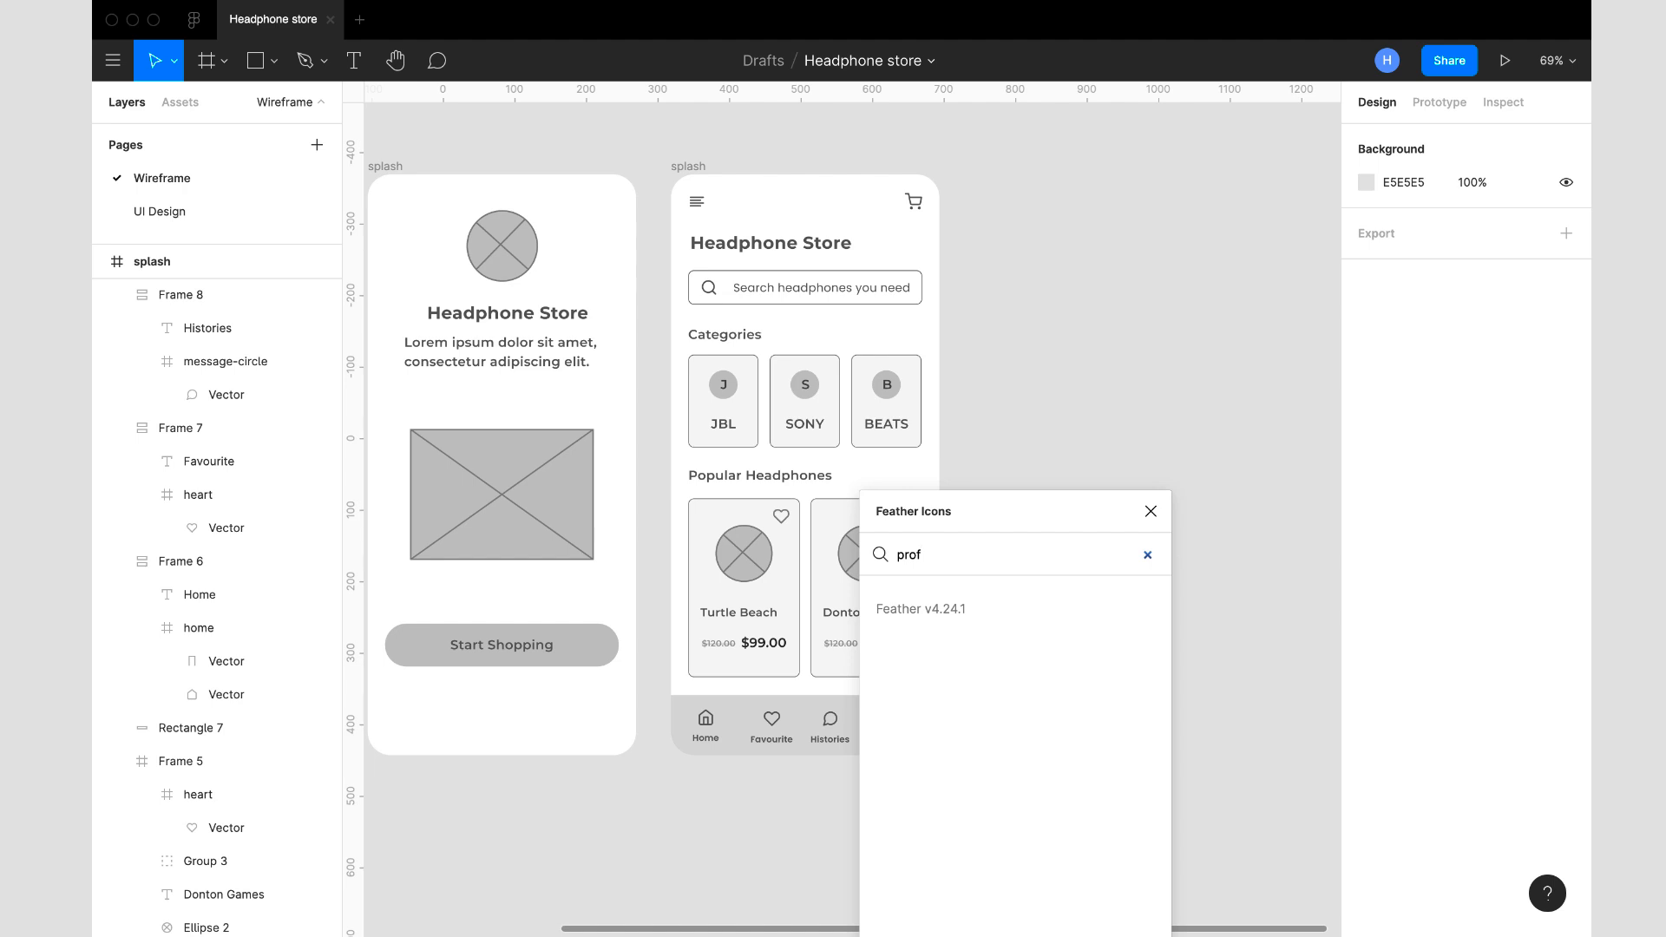
key(BackSpace)
key(BackSpace)
text(user)
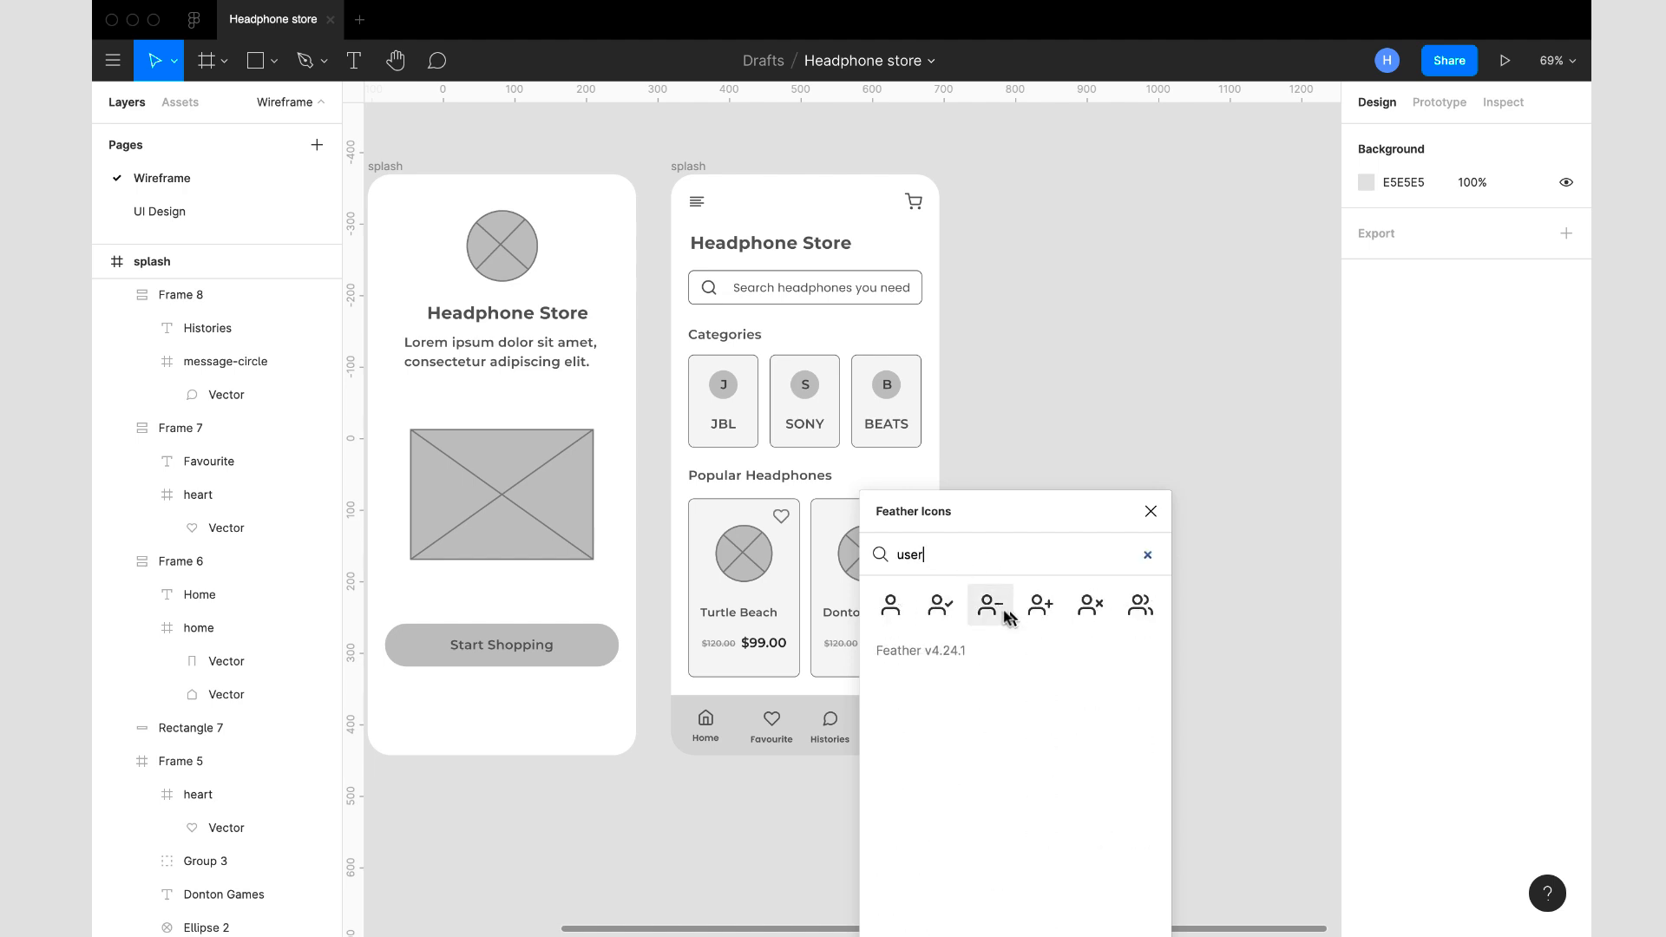
click(890, 605)
click(1149, 513)
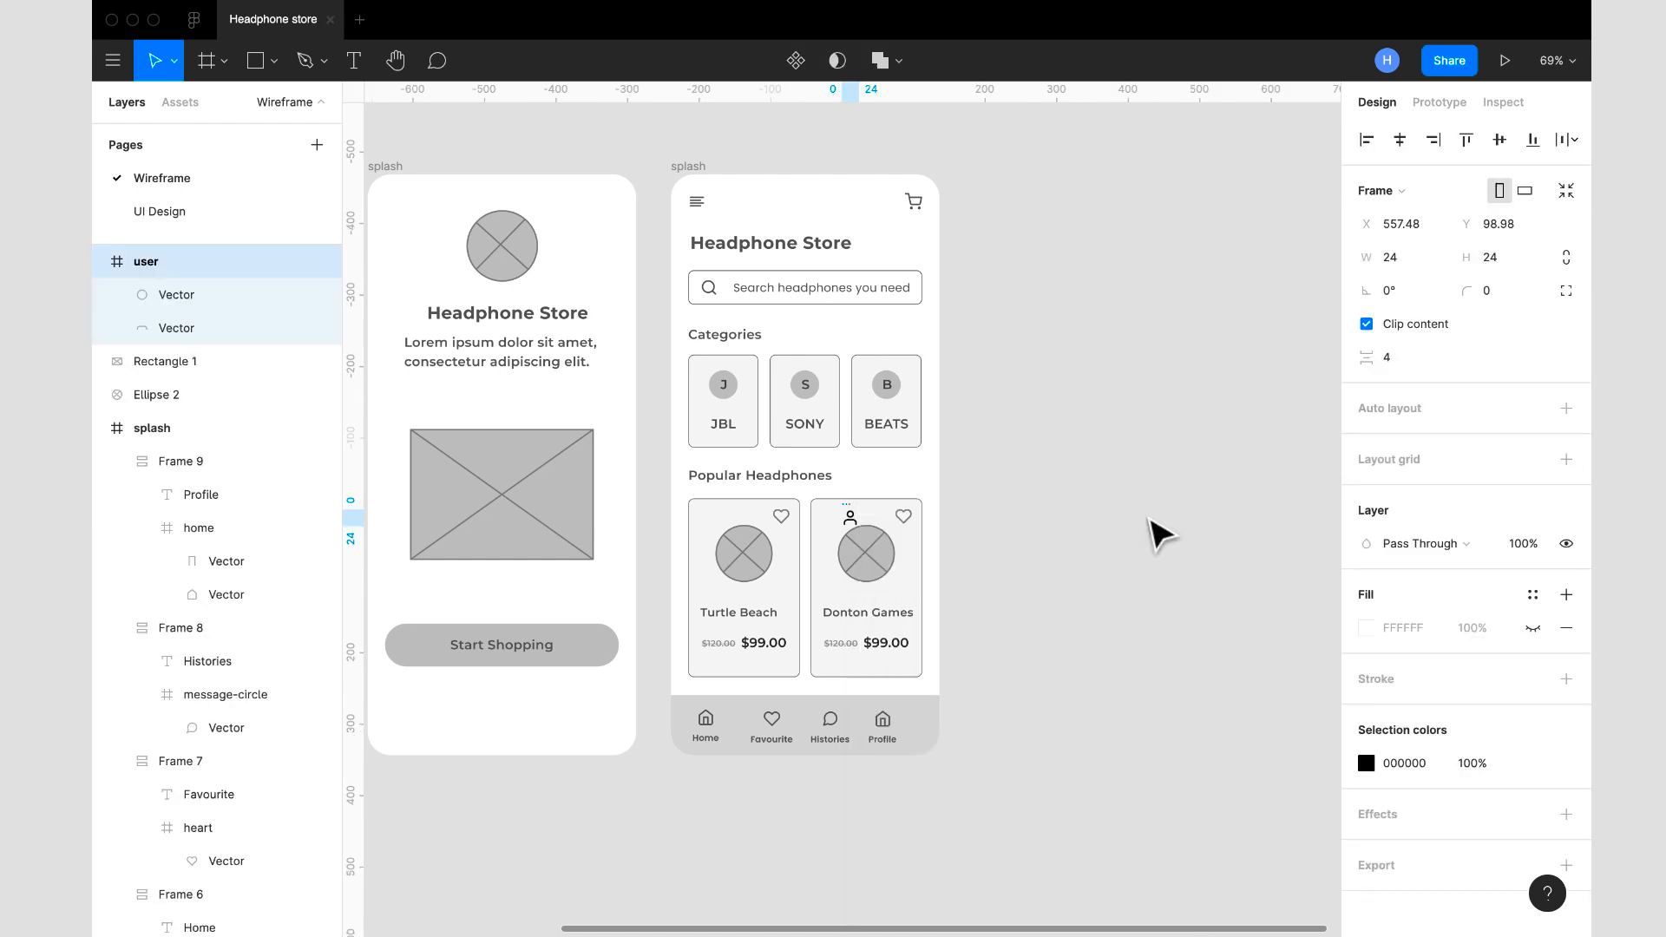
- Cut the user icon, paste it into the home screen frame, and move it into the Profile item below its home icon
key(super+x)
click(699, 167)
key(super+v)
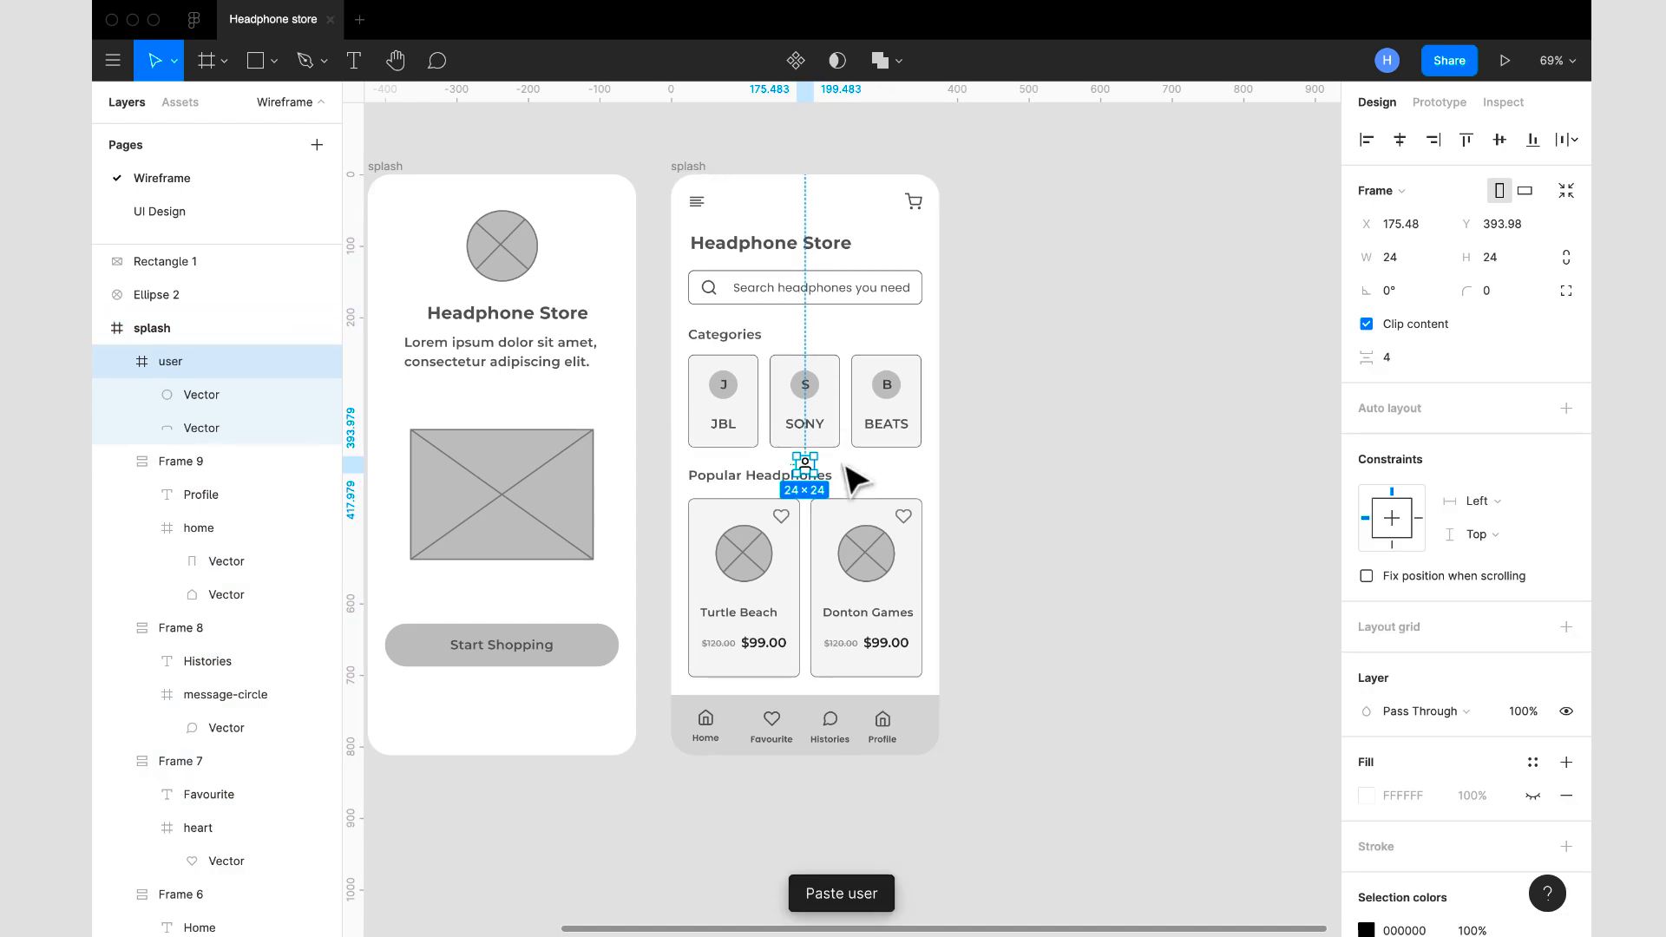
drag(815, 477, 882, 738)
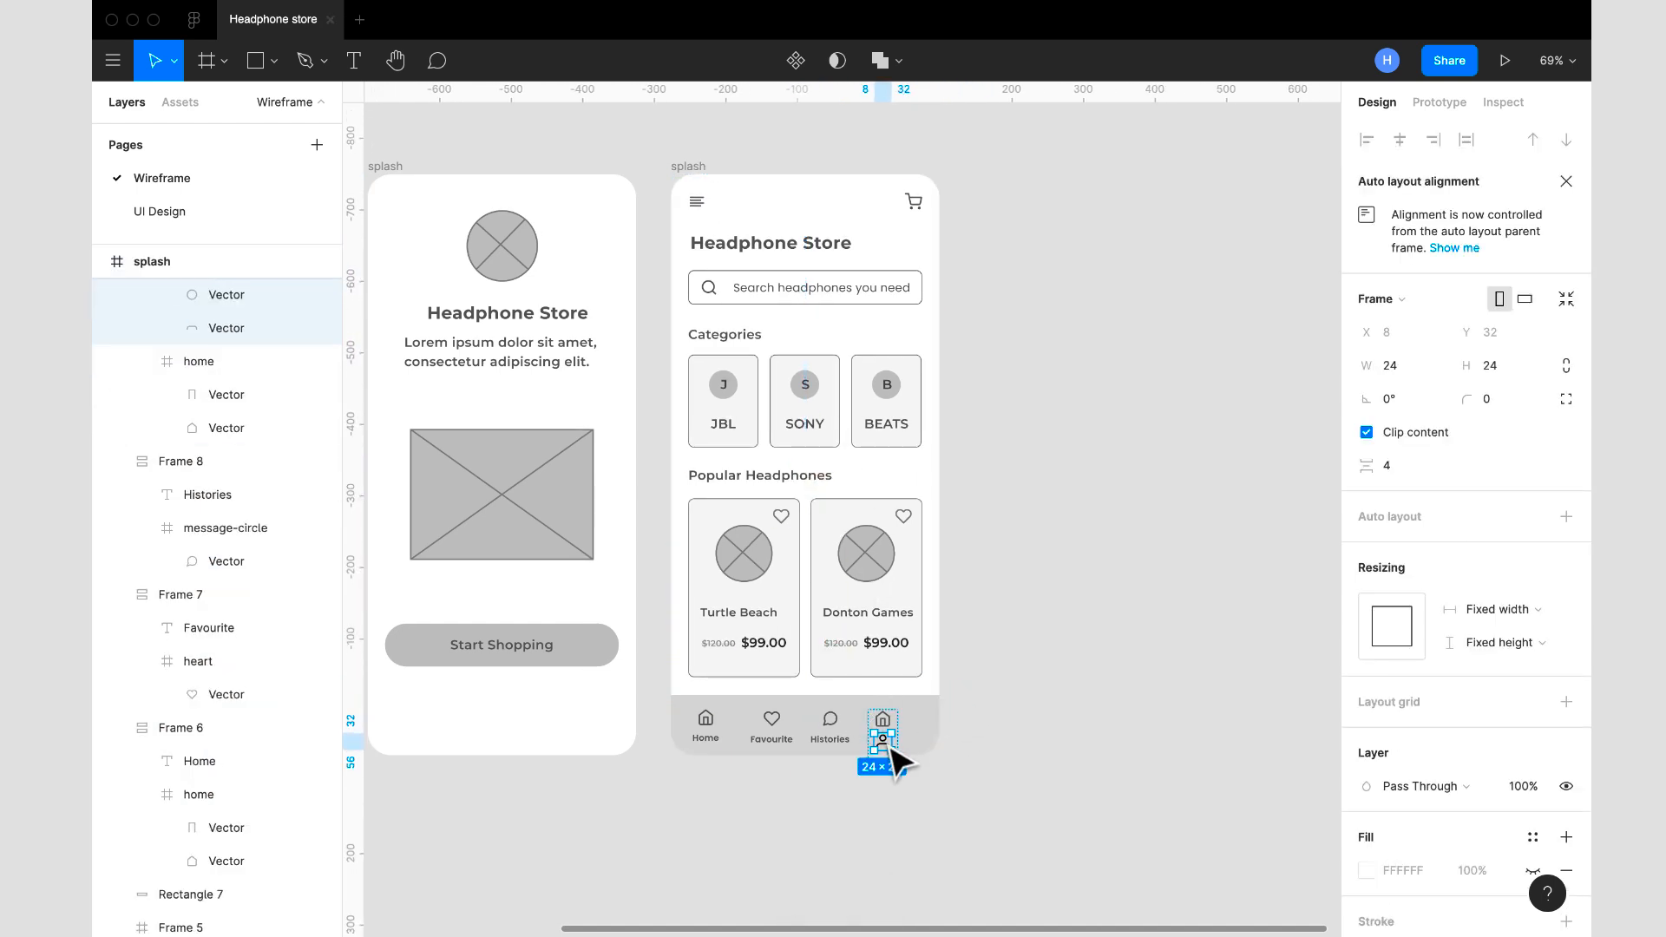
- Apply the message-circle icon's 5A5A5A colour to the user icon and delete the leftover home icon from the Profile item
click(831, 727)
click(833, 727)
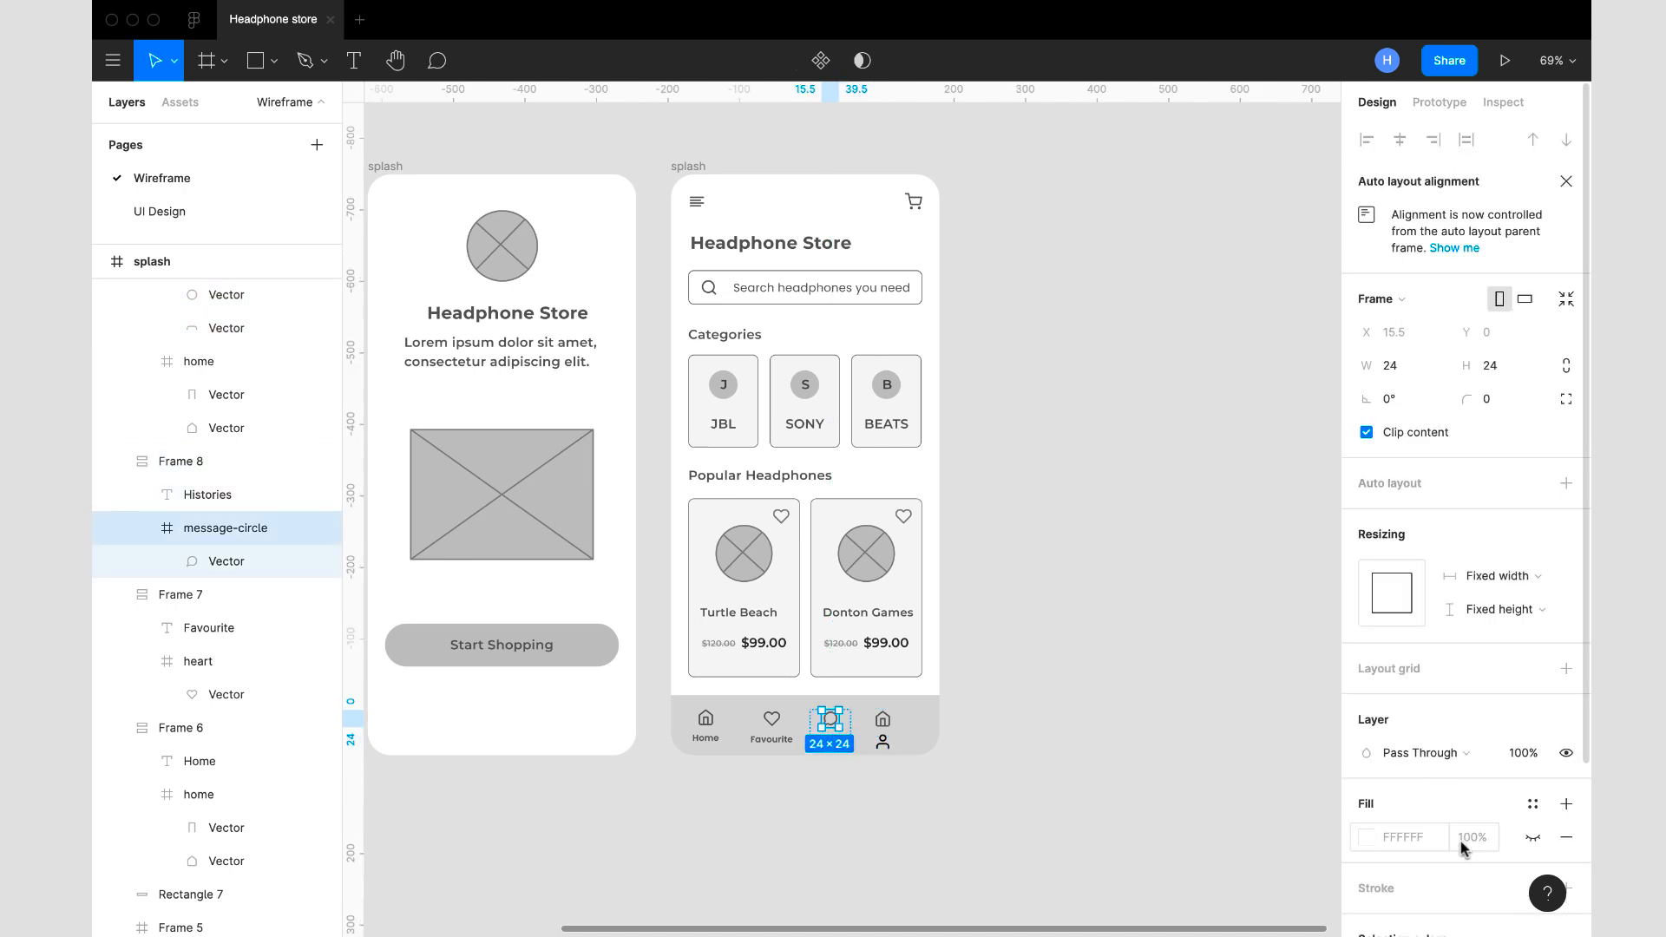
scroll(1429, 837, down, 3)
click(1427, 836)
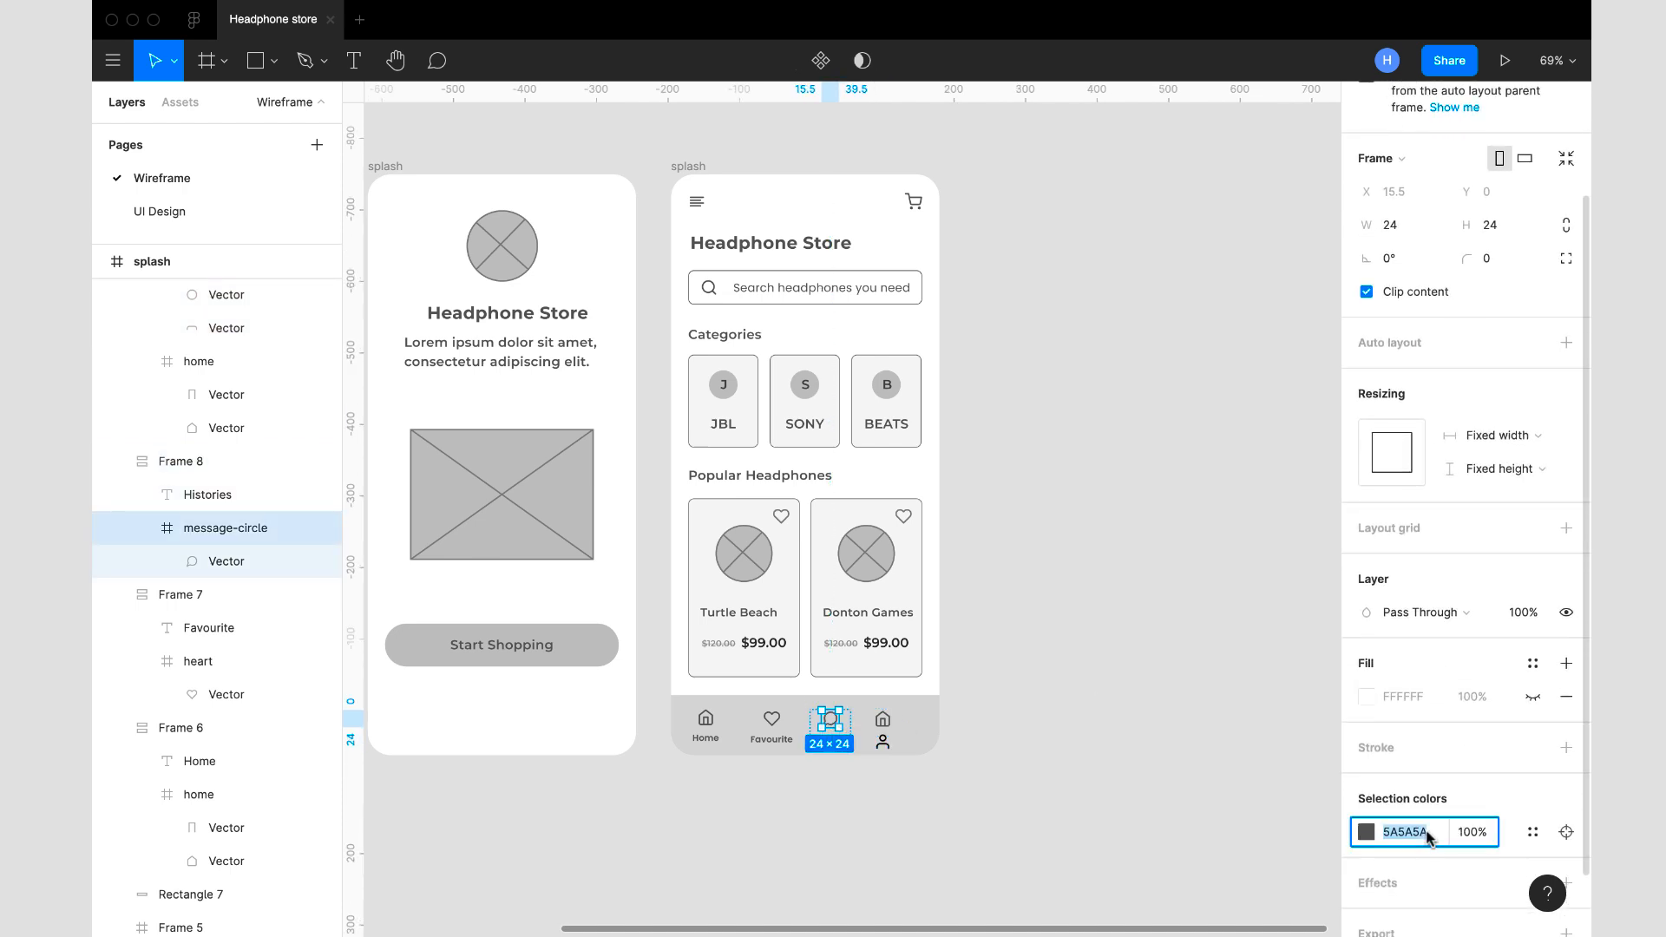
click(894, 753)
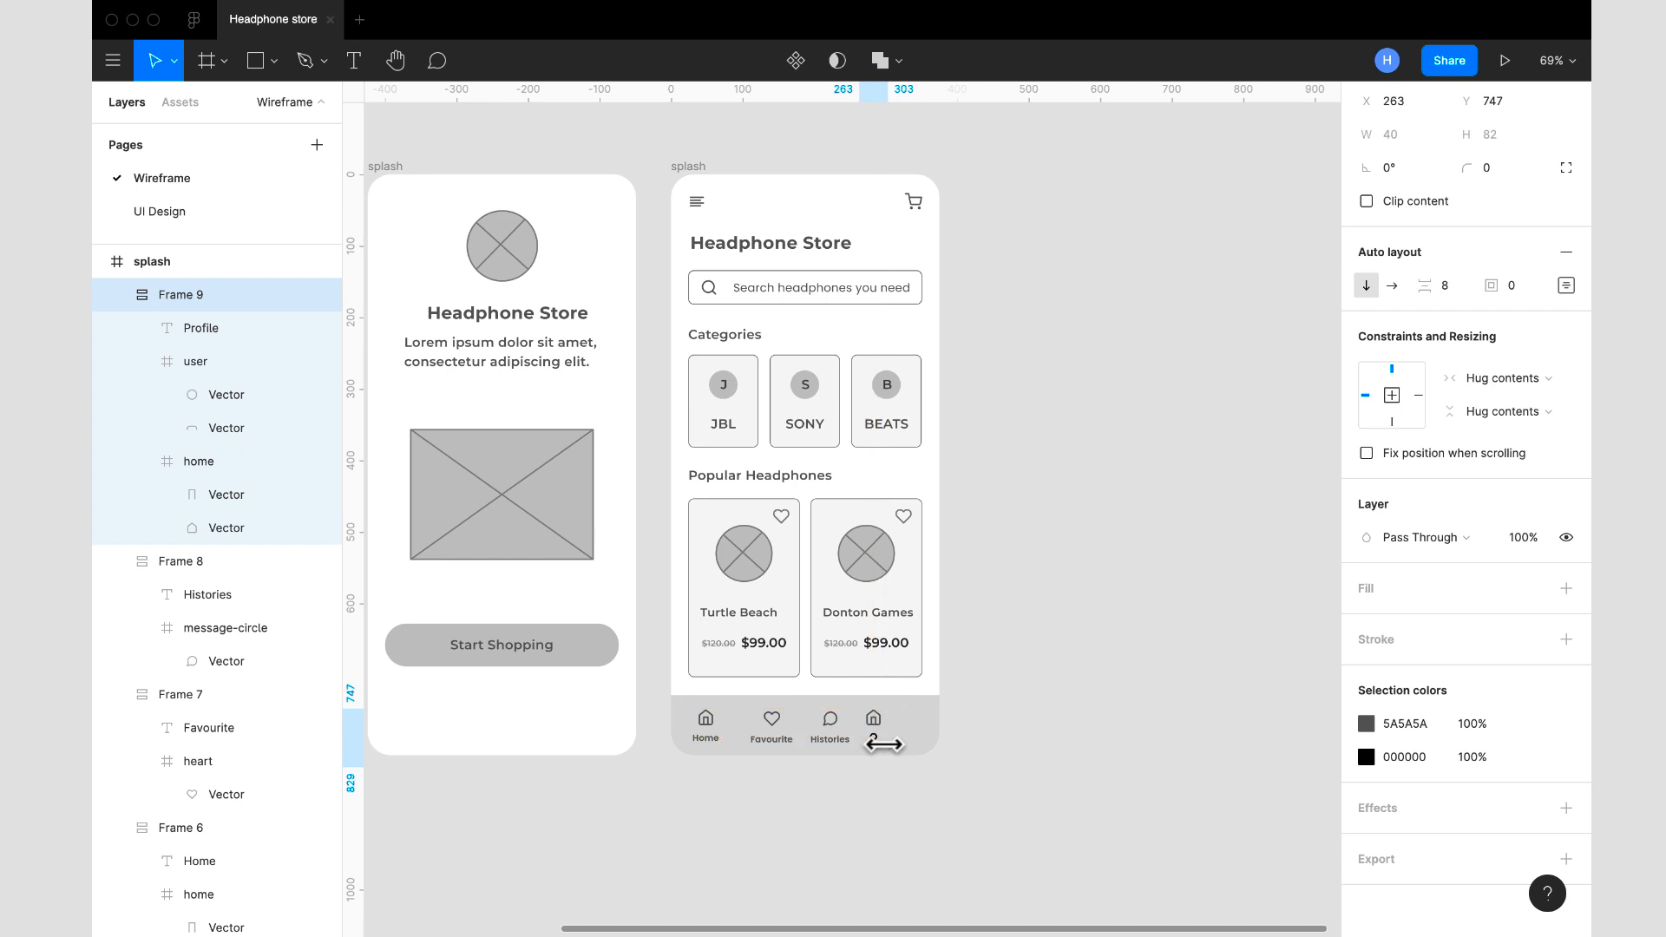
key(shift+Right)
key(Right)
key(Right)
double_click(831, 718)
double_click(884, 744)
click(1422, 868)
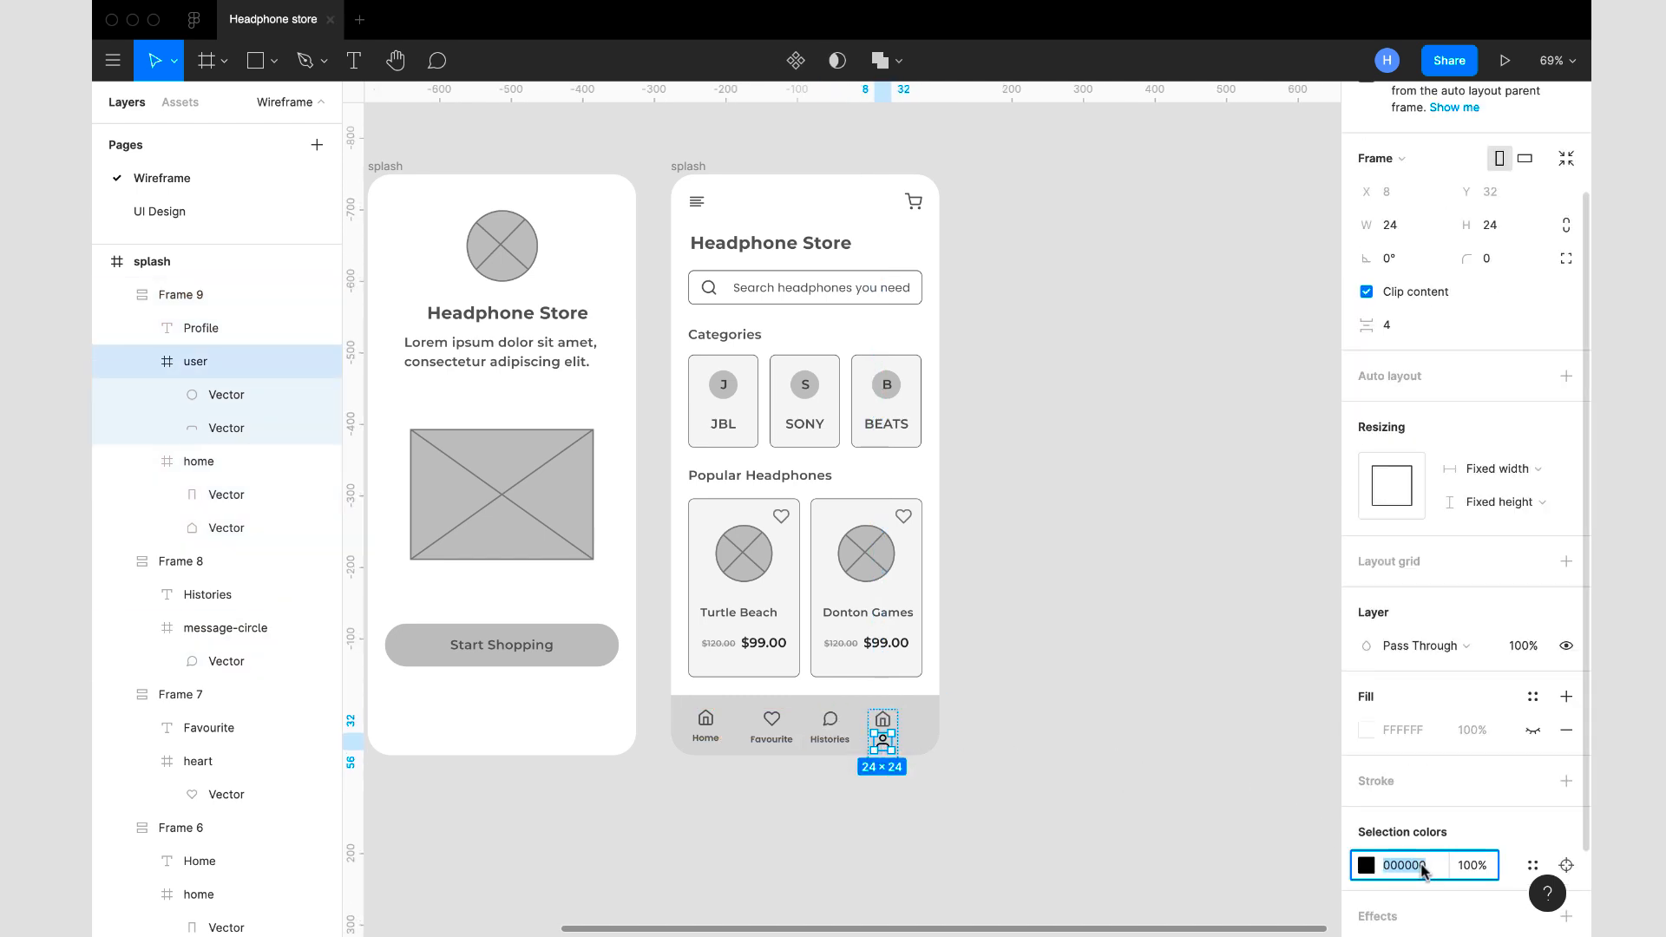
key(Return)
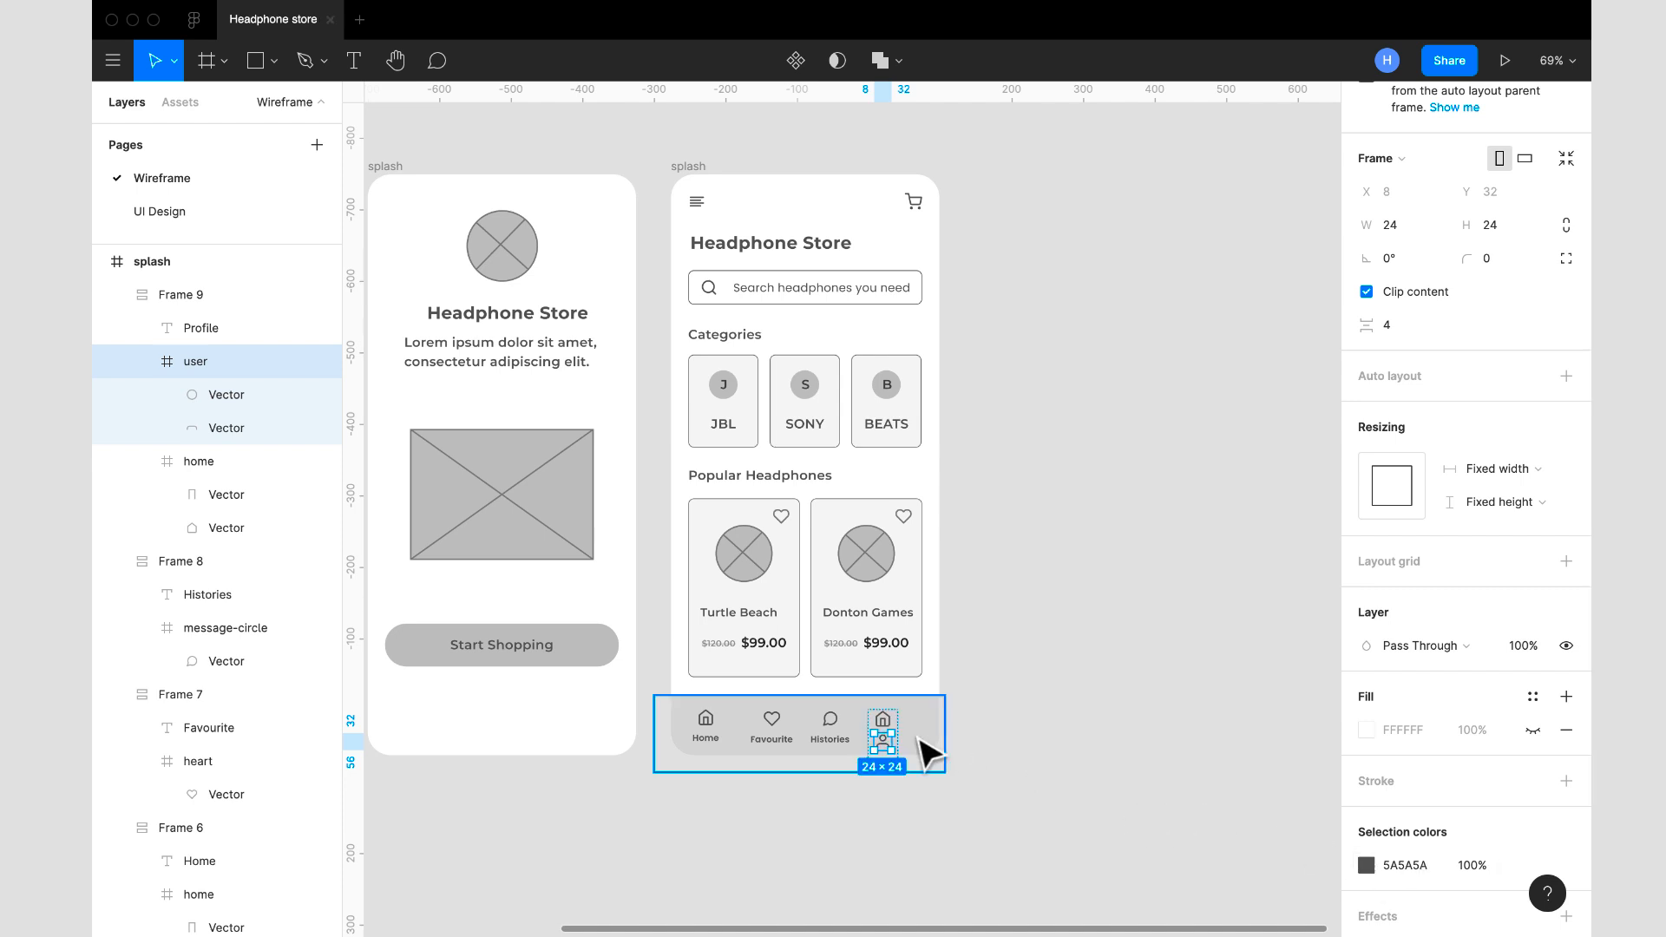
click(885, 721)
key(Delete)
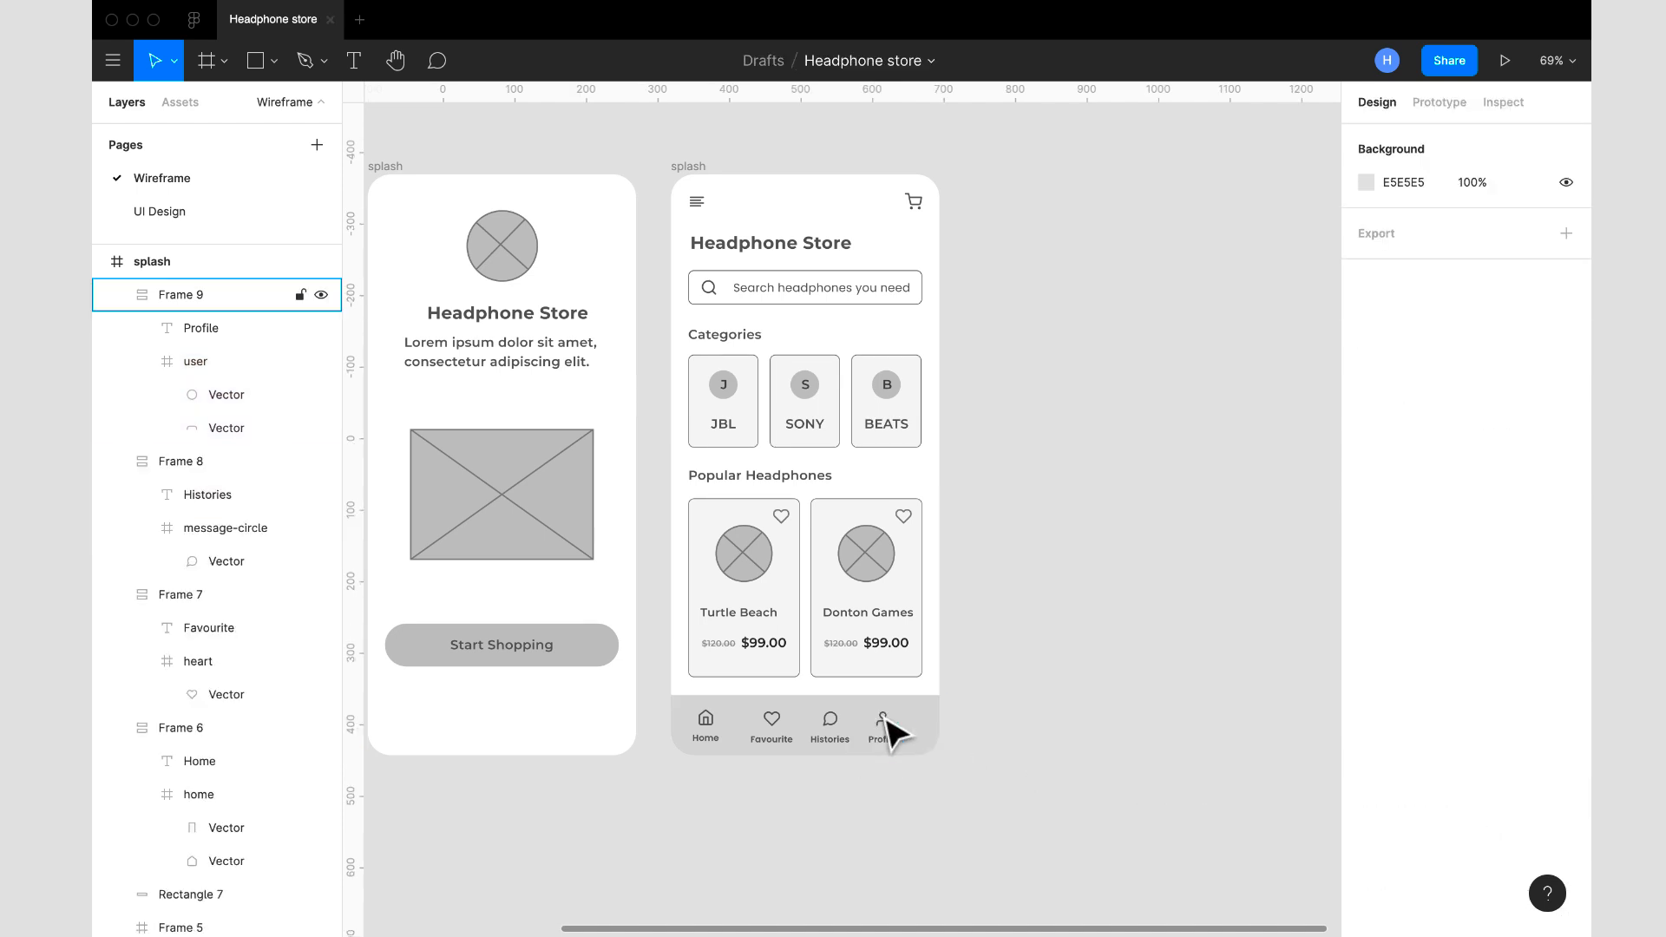
- Combine the Home, Favourite, Histories and Profile items into one horizontal auto layout with 30 spacing between items
click(707, 728)
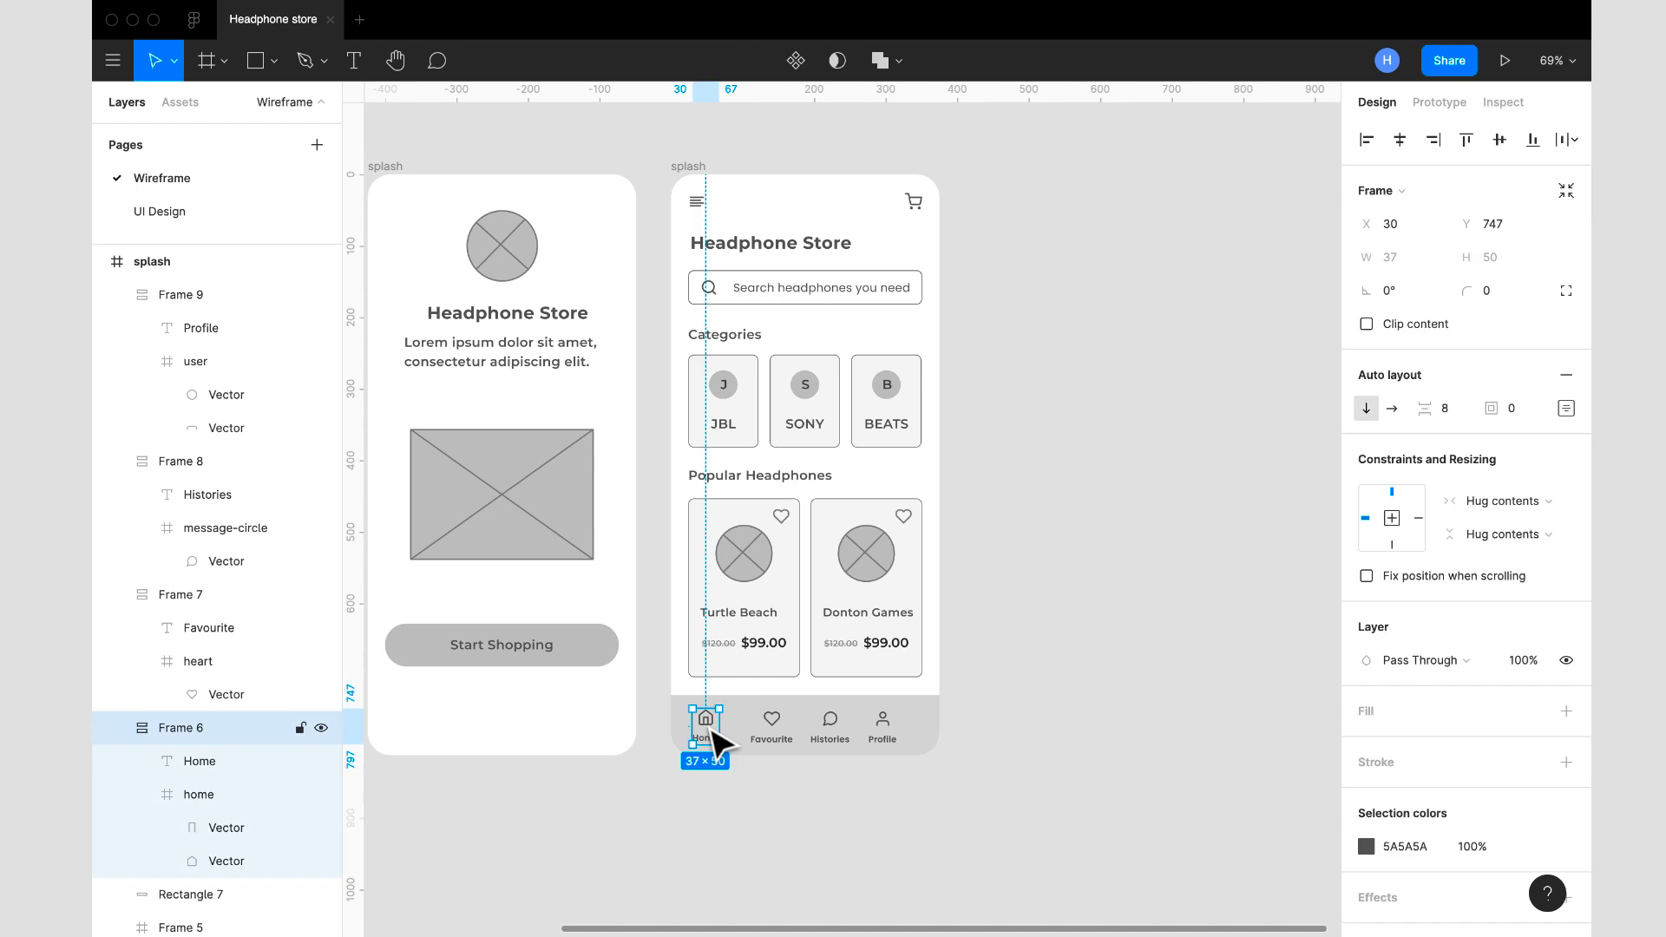
shift+click(769, 730)
shift+click(829, 733)
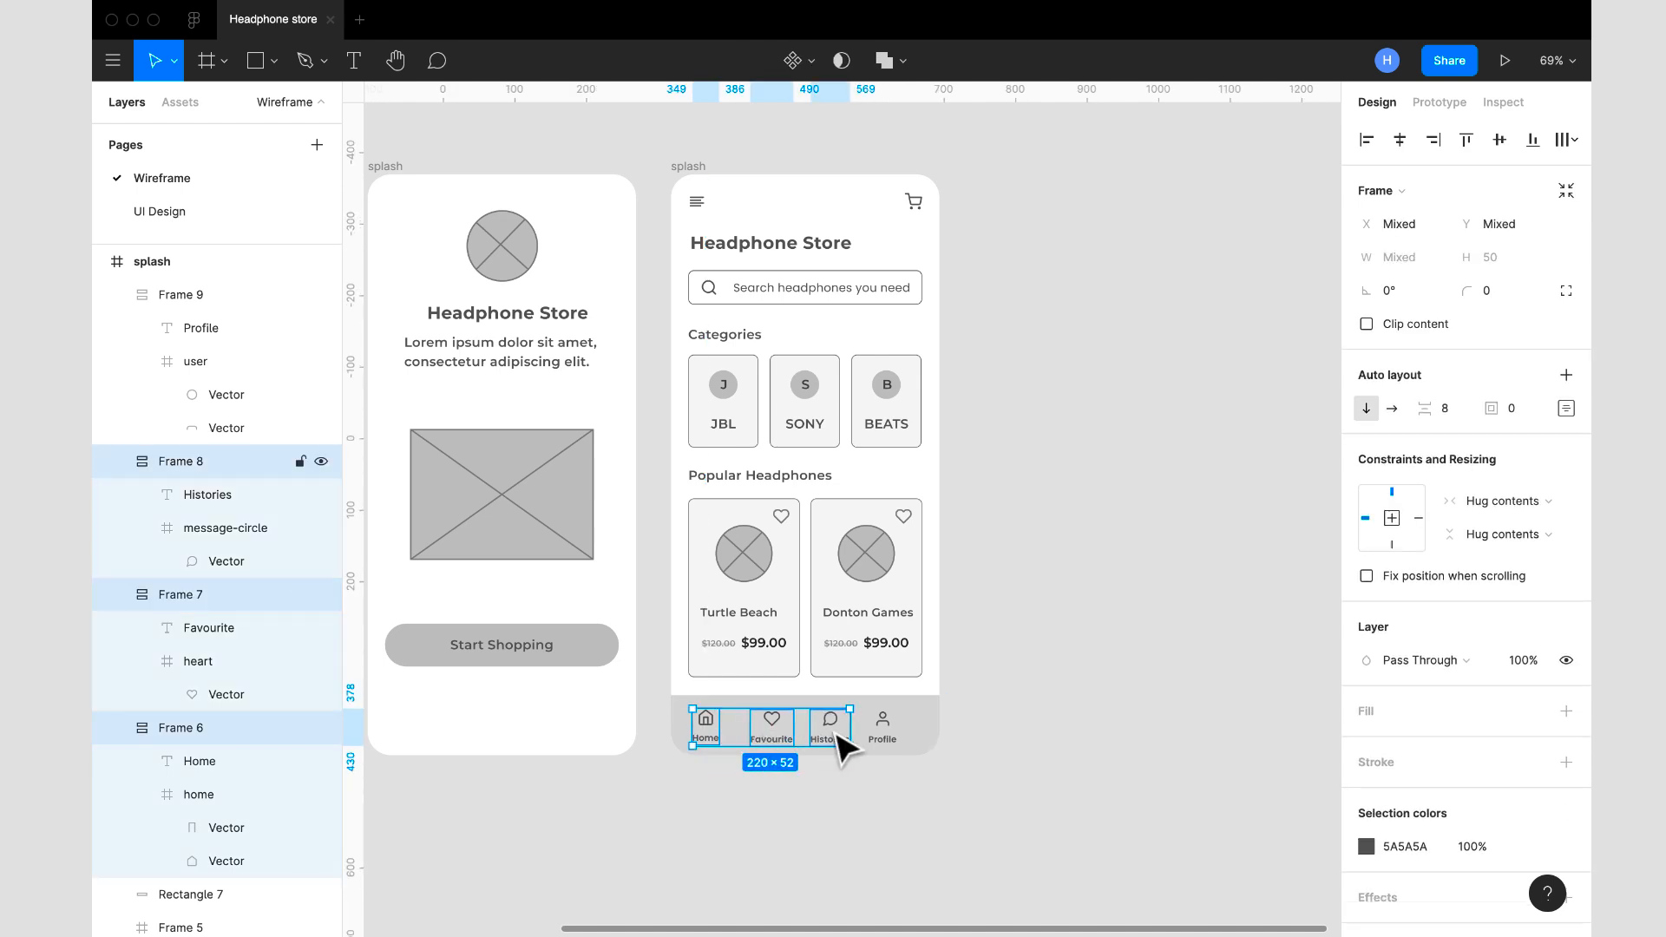
shift+click(883, 730)
key(shift+a)
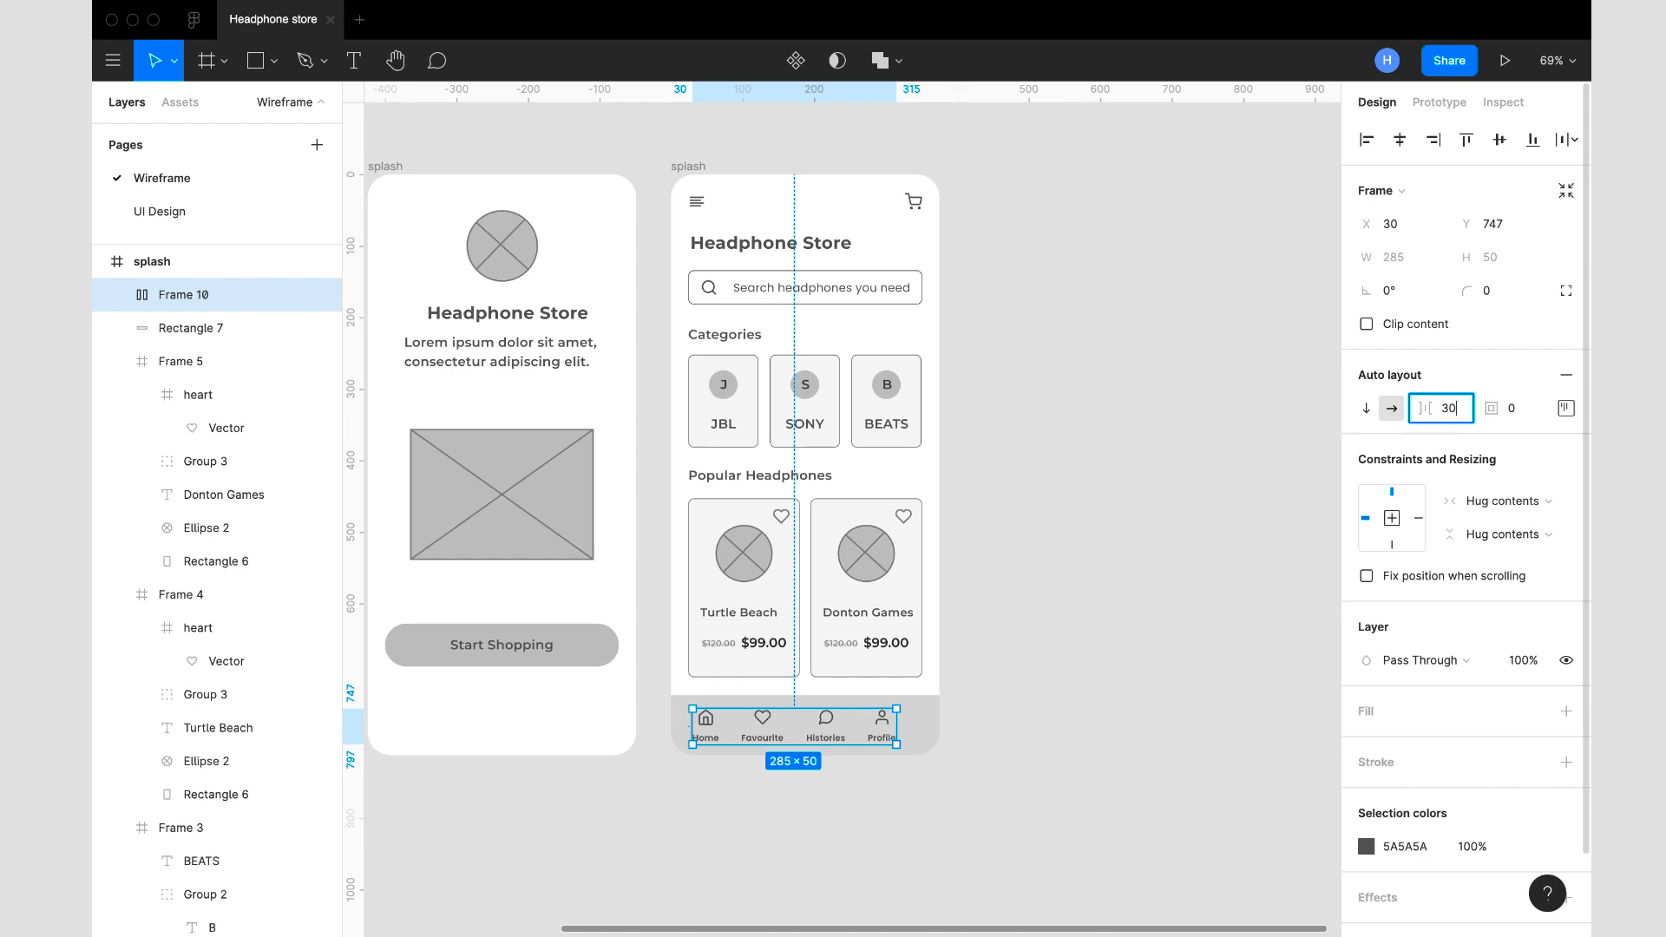
key(Return)
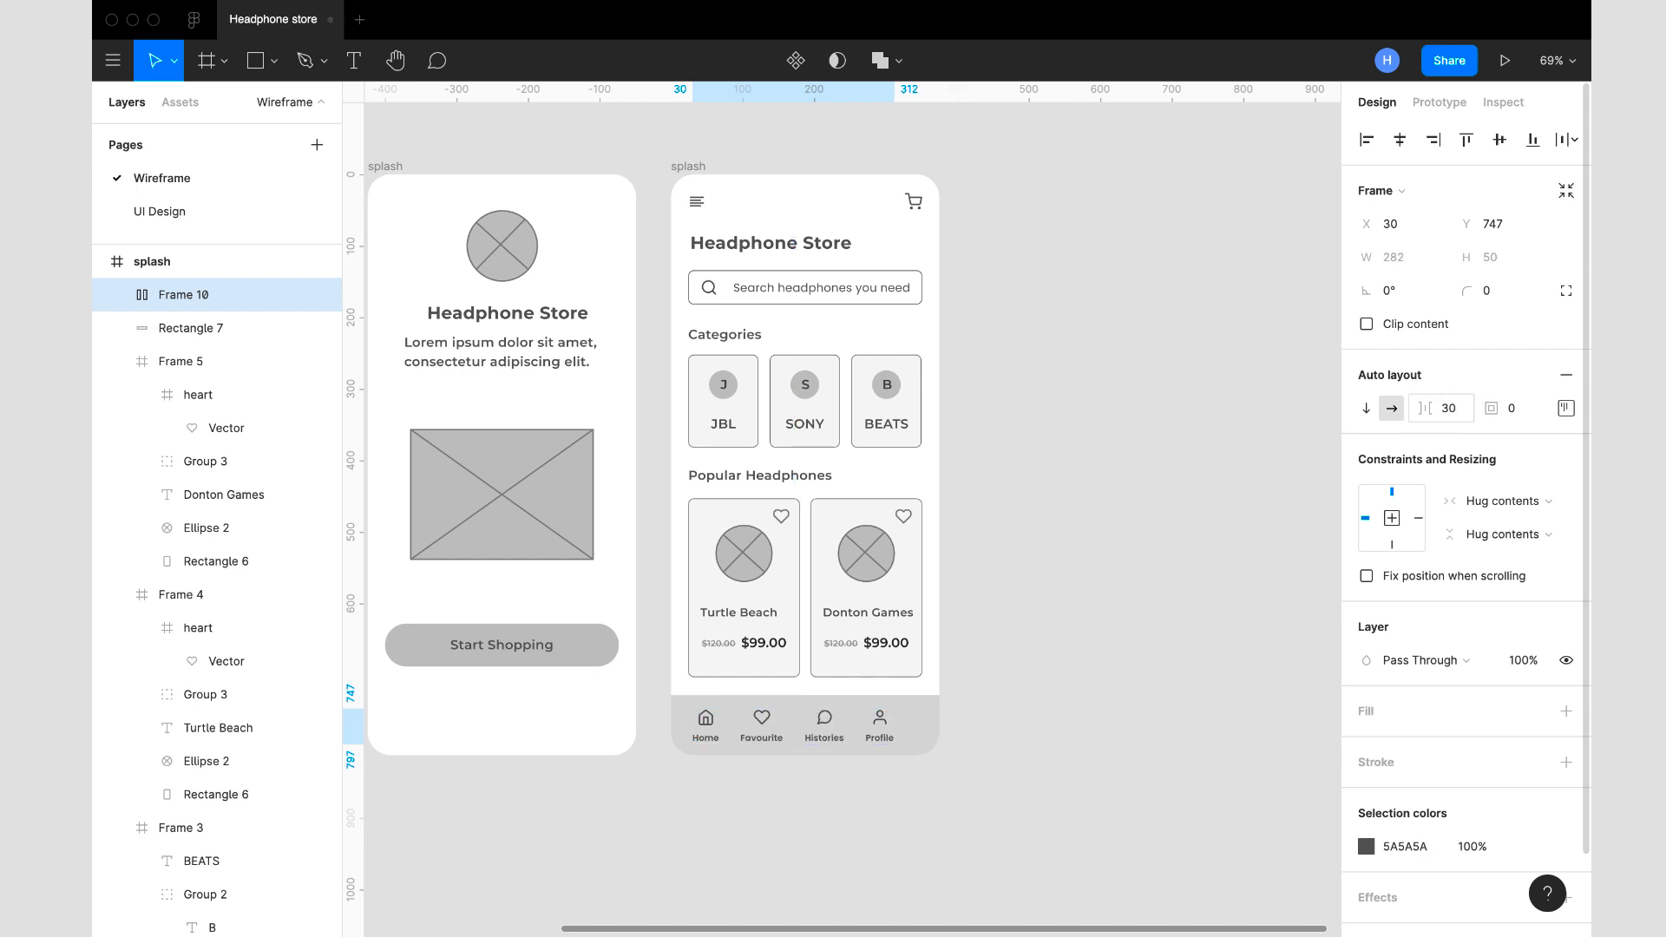
- Set the navigation auto layout's item spacing to 48 and move it to X 19, Y 745 in the bottom bar
click(1465, 418)
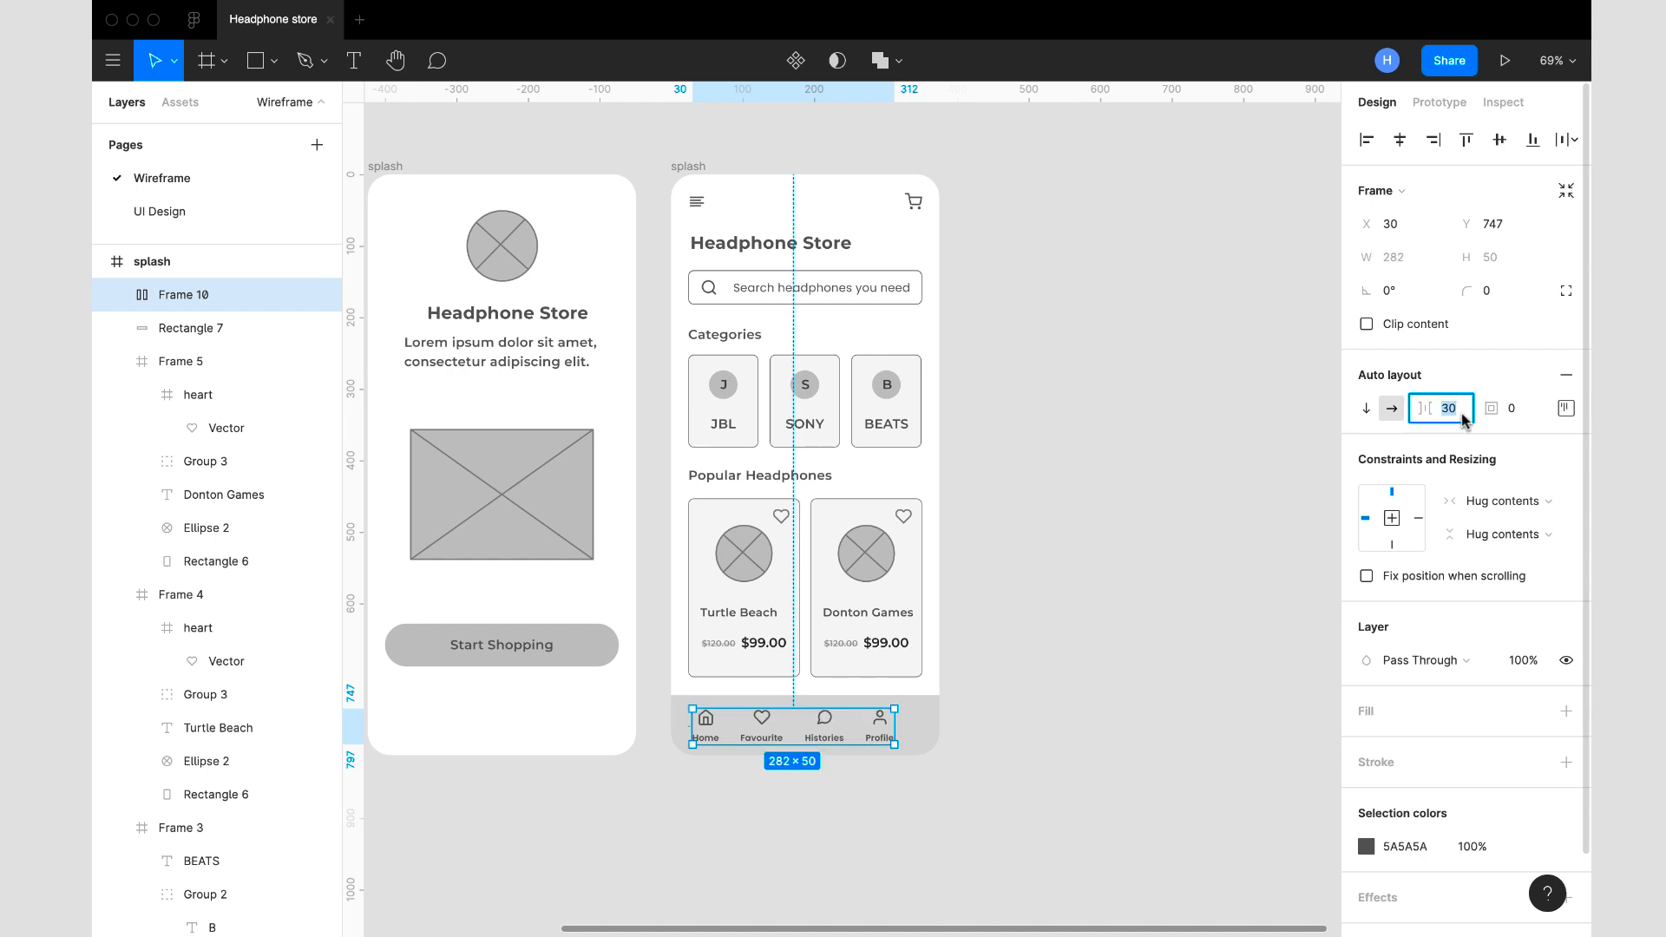
key(Return)
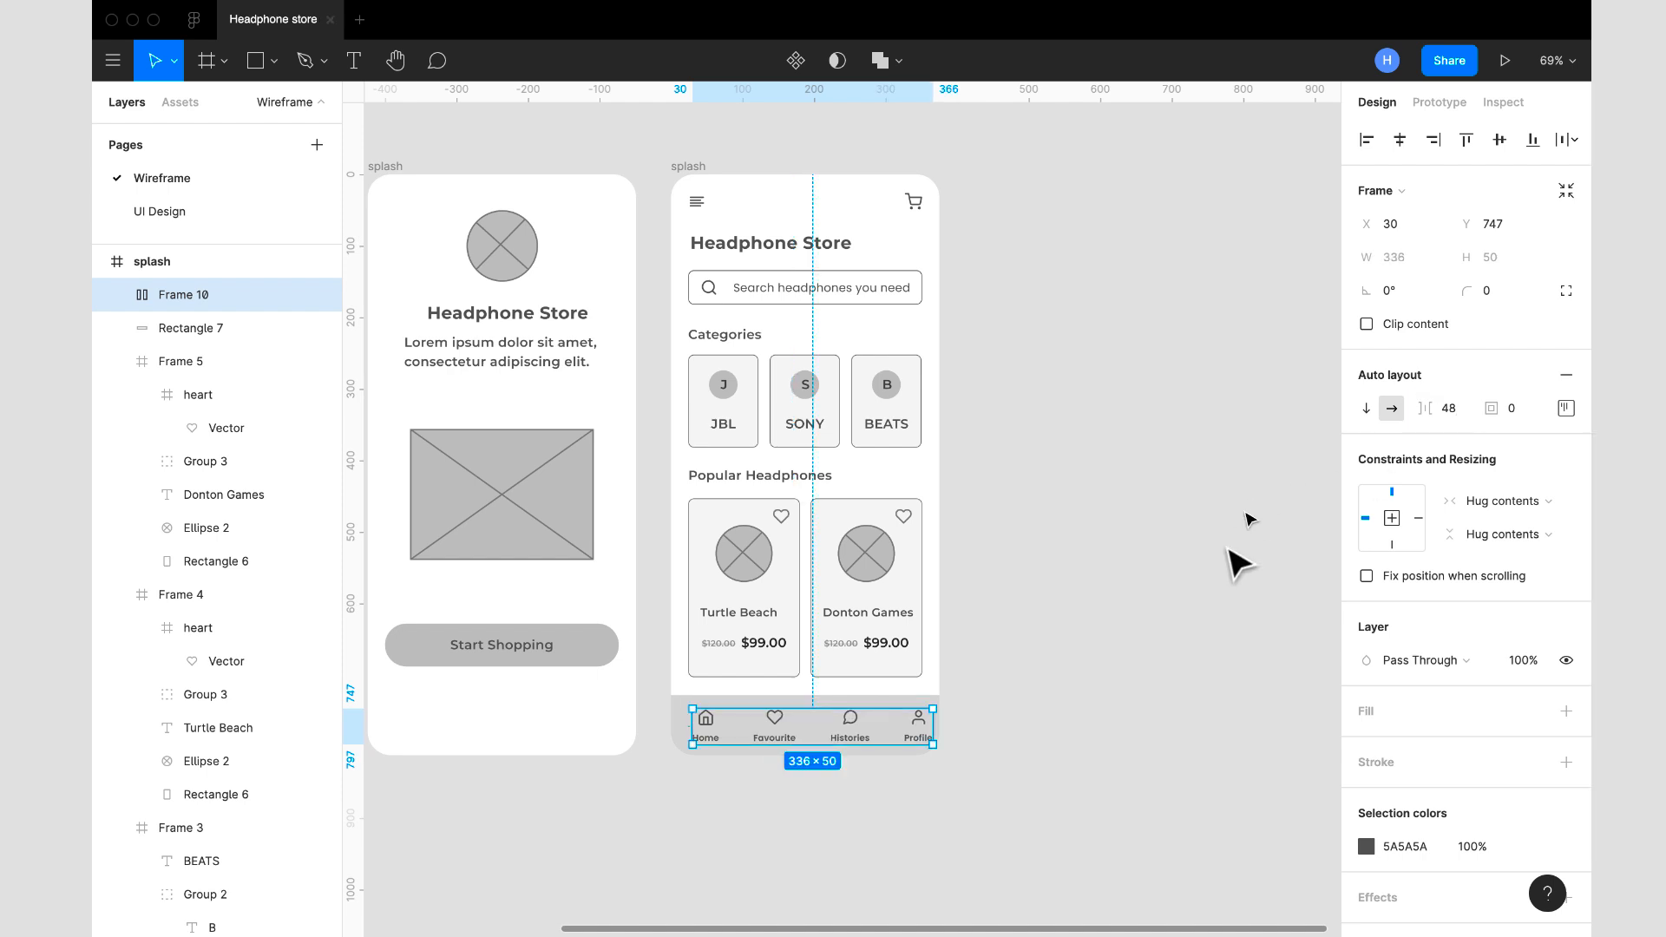
ctrl+scroll(1046, 727, up, 5)
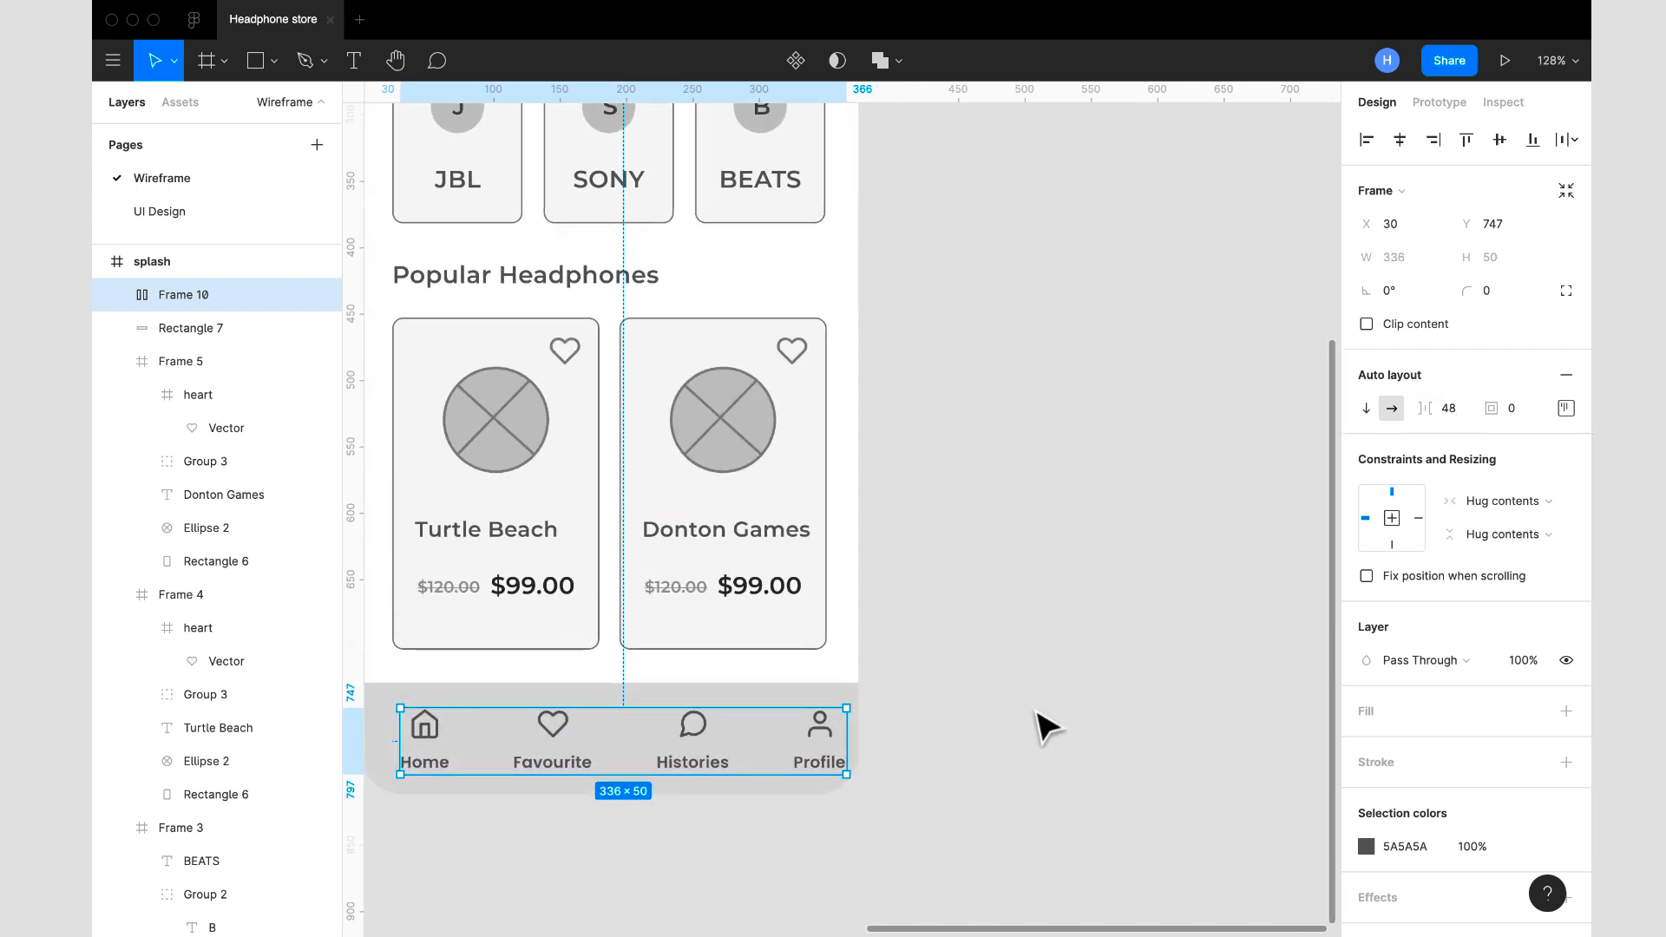
drag(827, 694, 815, 693)
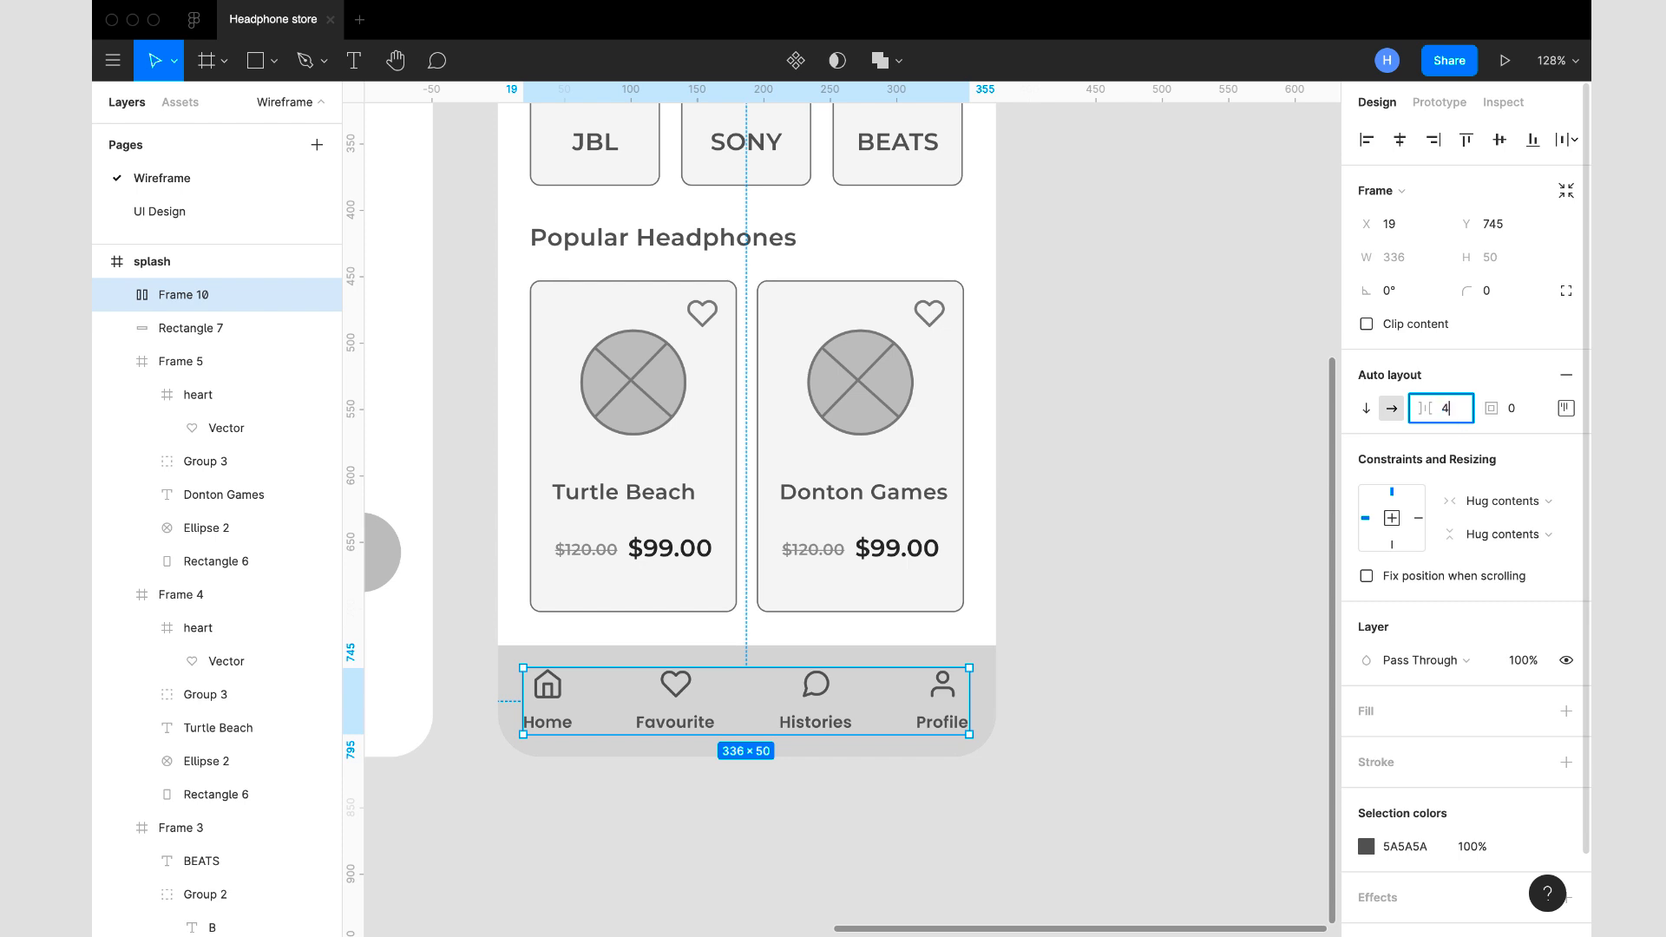
- Set the navigation auto layout's item spacing to 42 and move it to X 29, Y 743 in the bottom bar
key(Return)
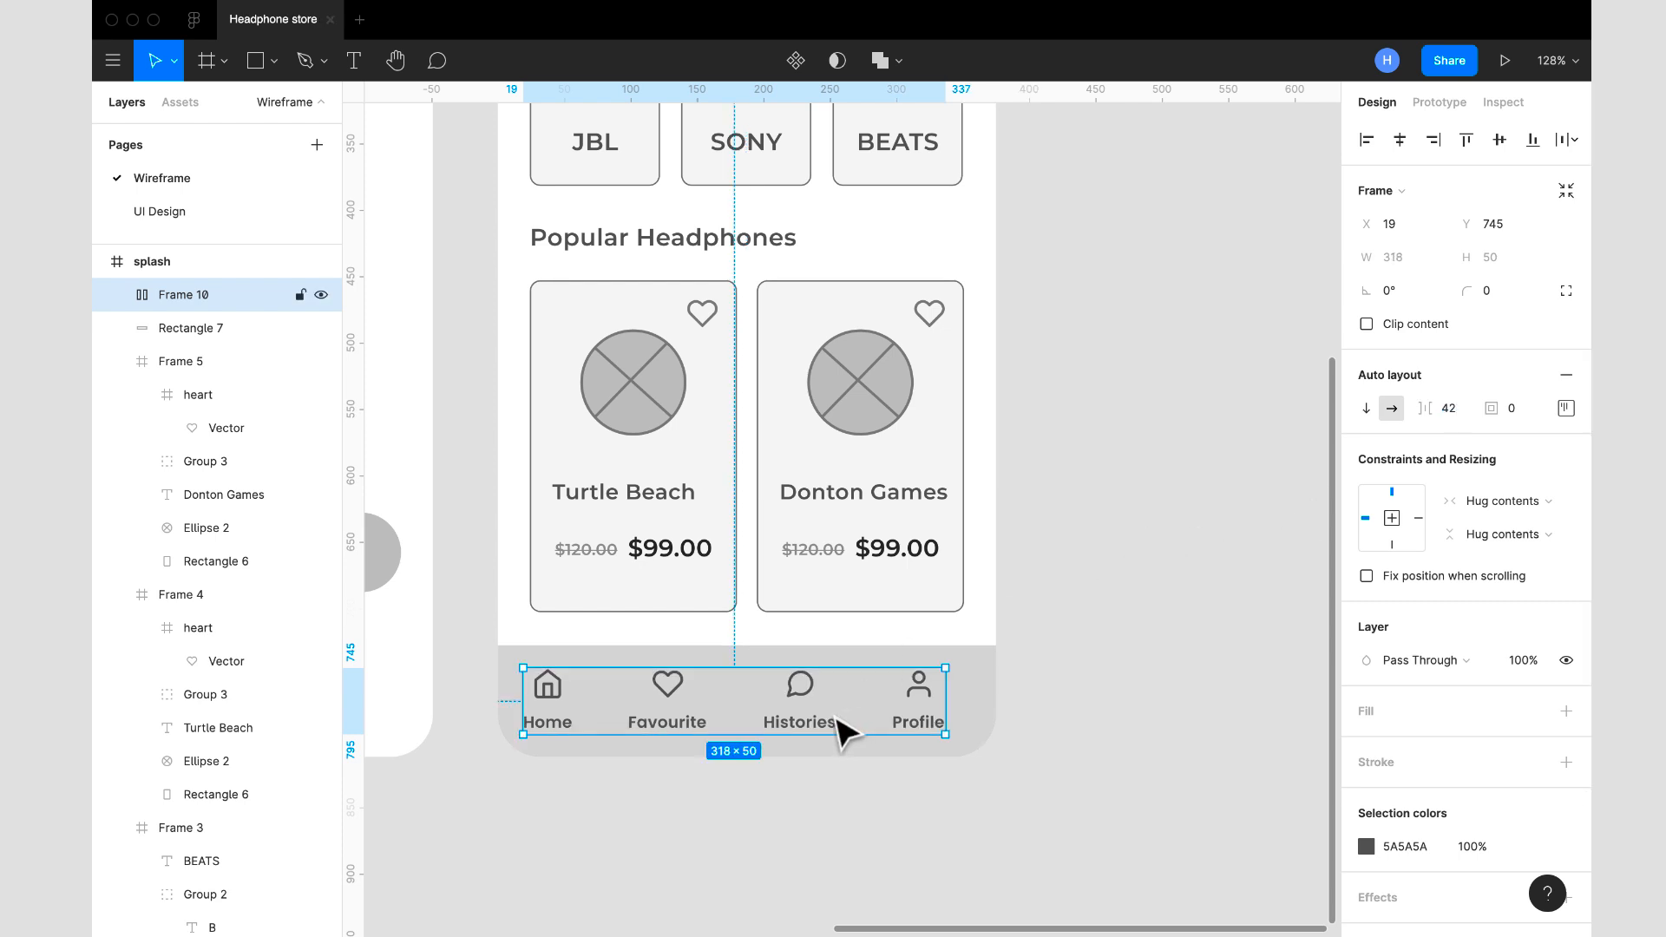
drag(836, 717, 849, 714)
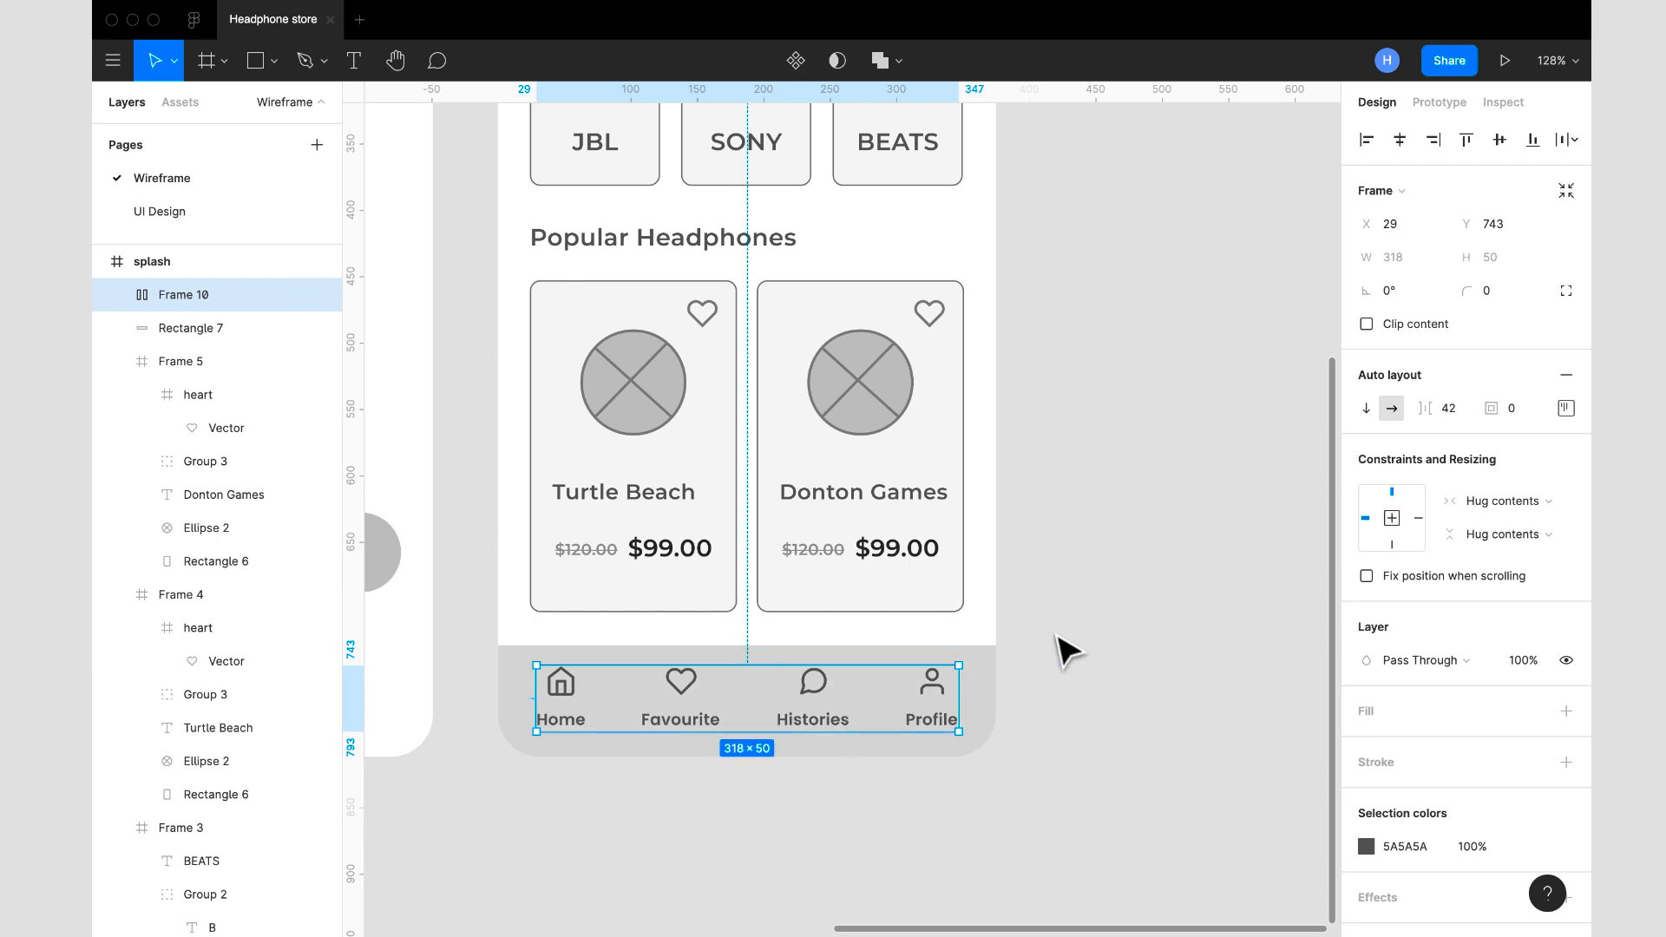
click(1067, 649)
scroll(1069, 649, down, 10)
scroll(1076, 646, up, 3)
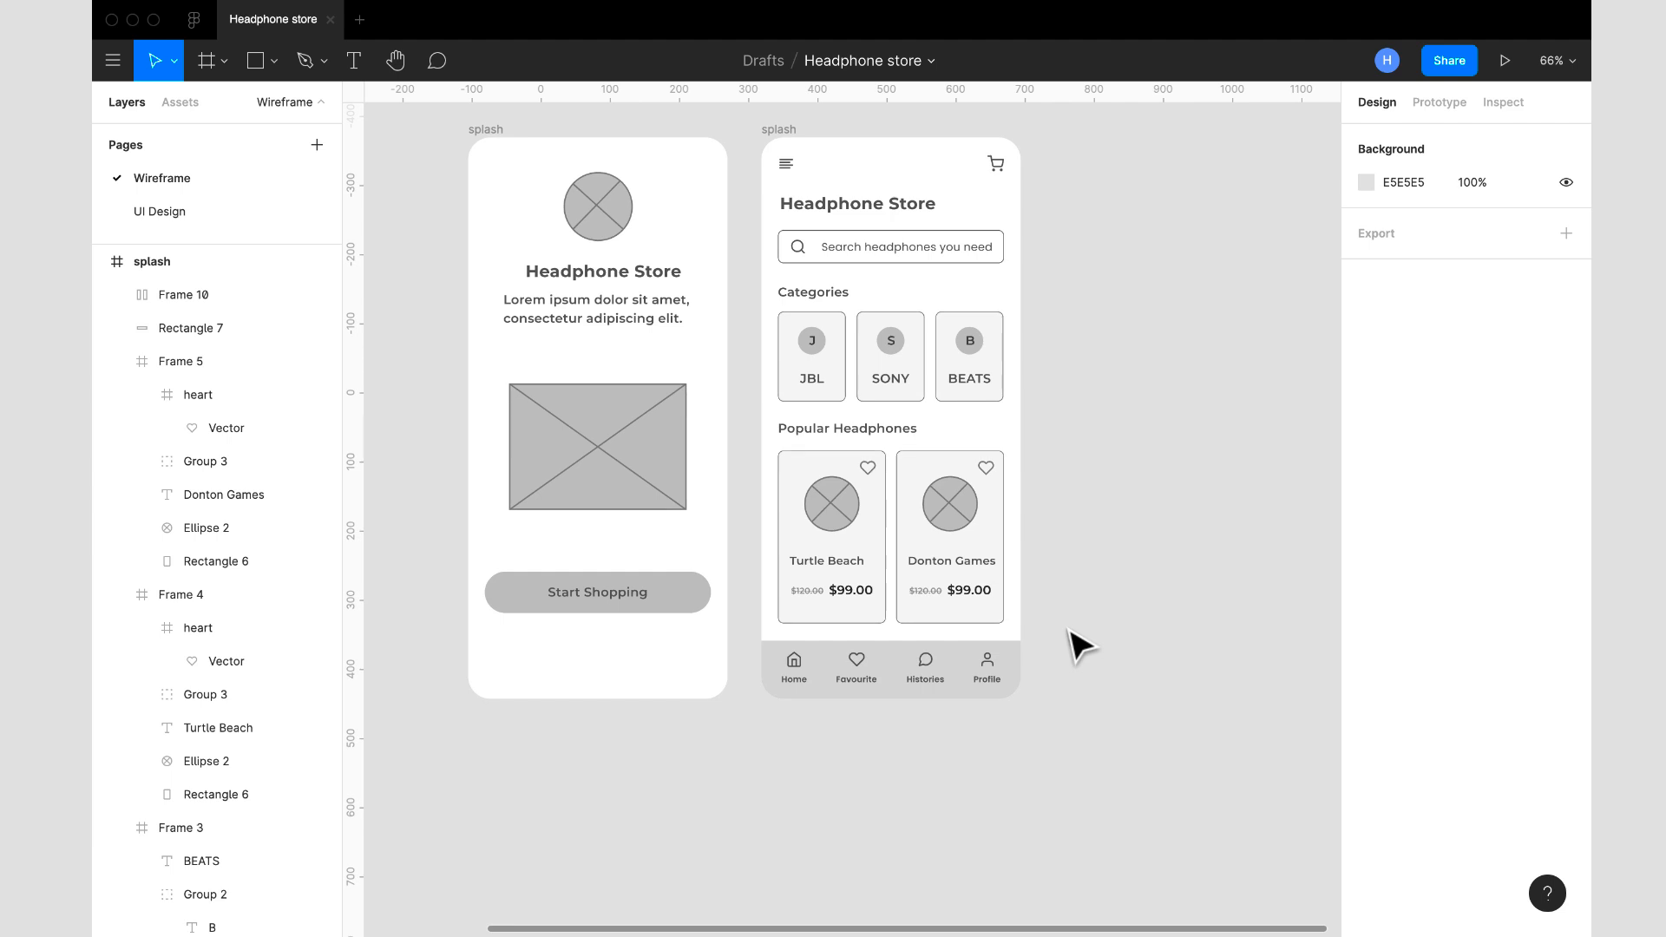
- Duplicate the home screen frame and place the copy beside the original at X 734, Y -369
scroll(1078, 646, up, 3)
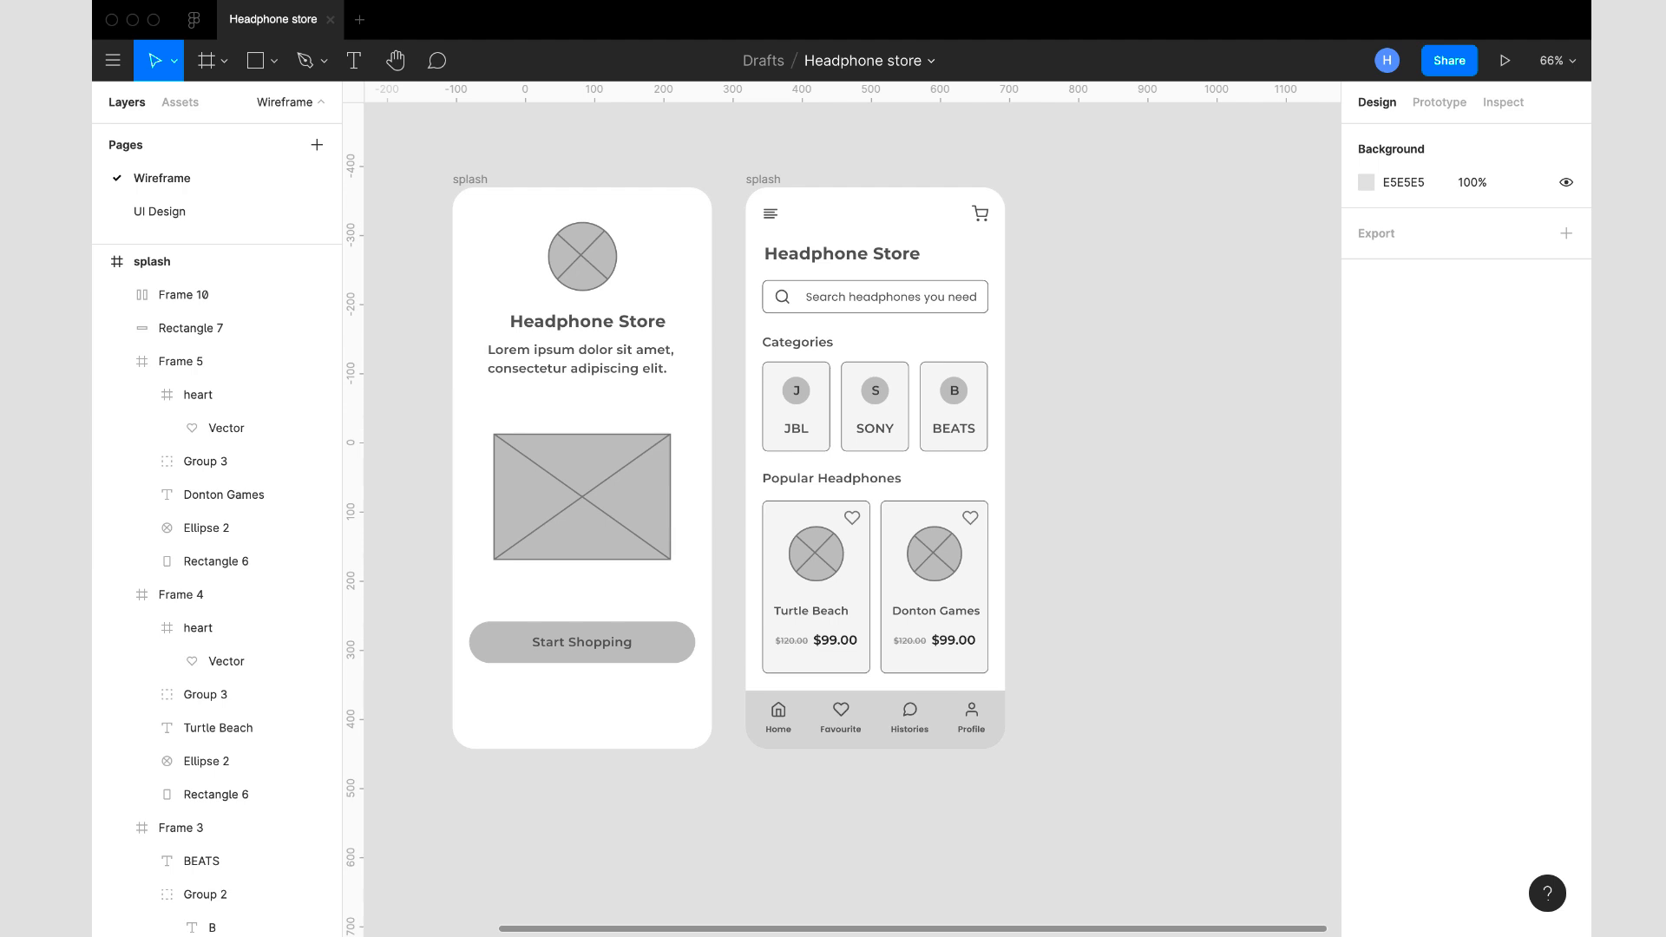
click(767, 179)
key(ctrl+d)
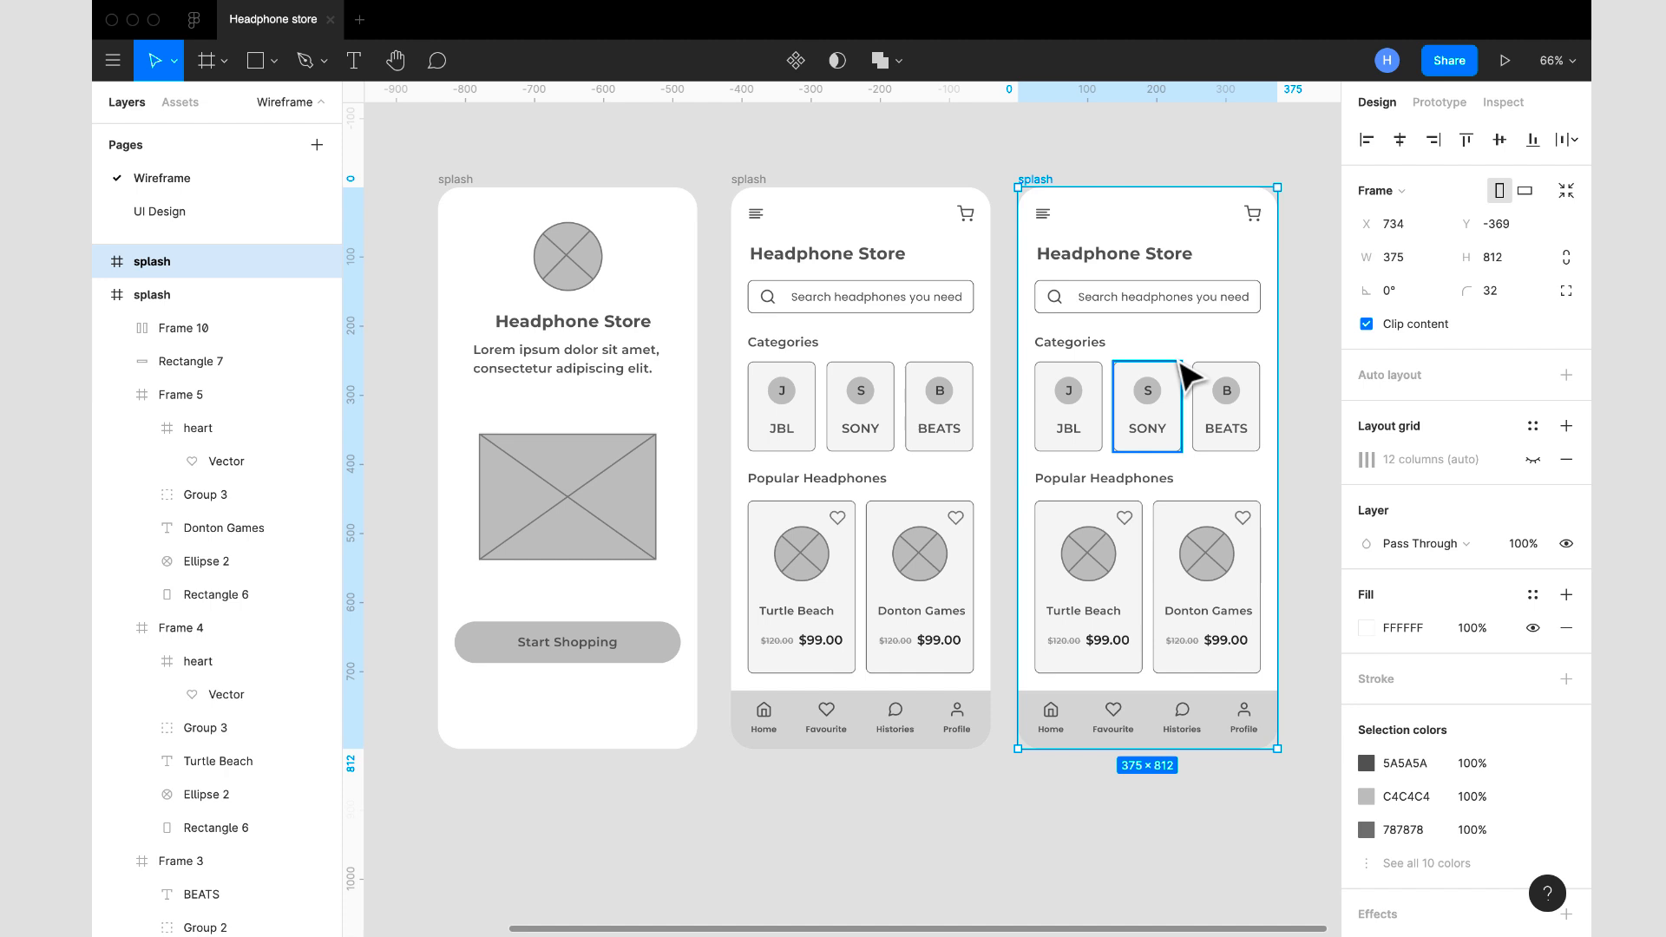
- Delete the menu icon, shopping-cart icon and the whole search field from the duplicated frame
click(1050, 215)
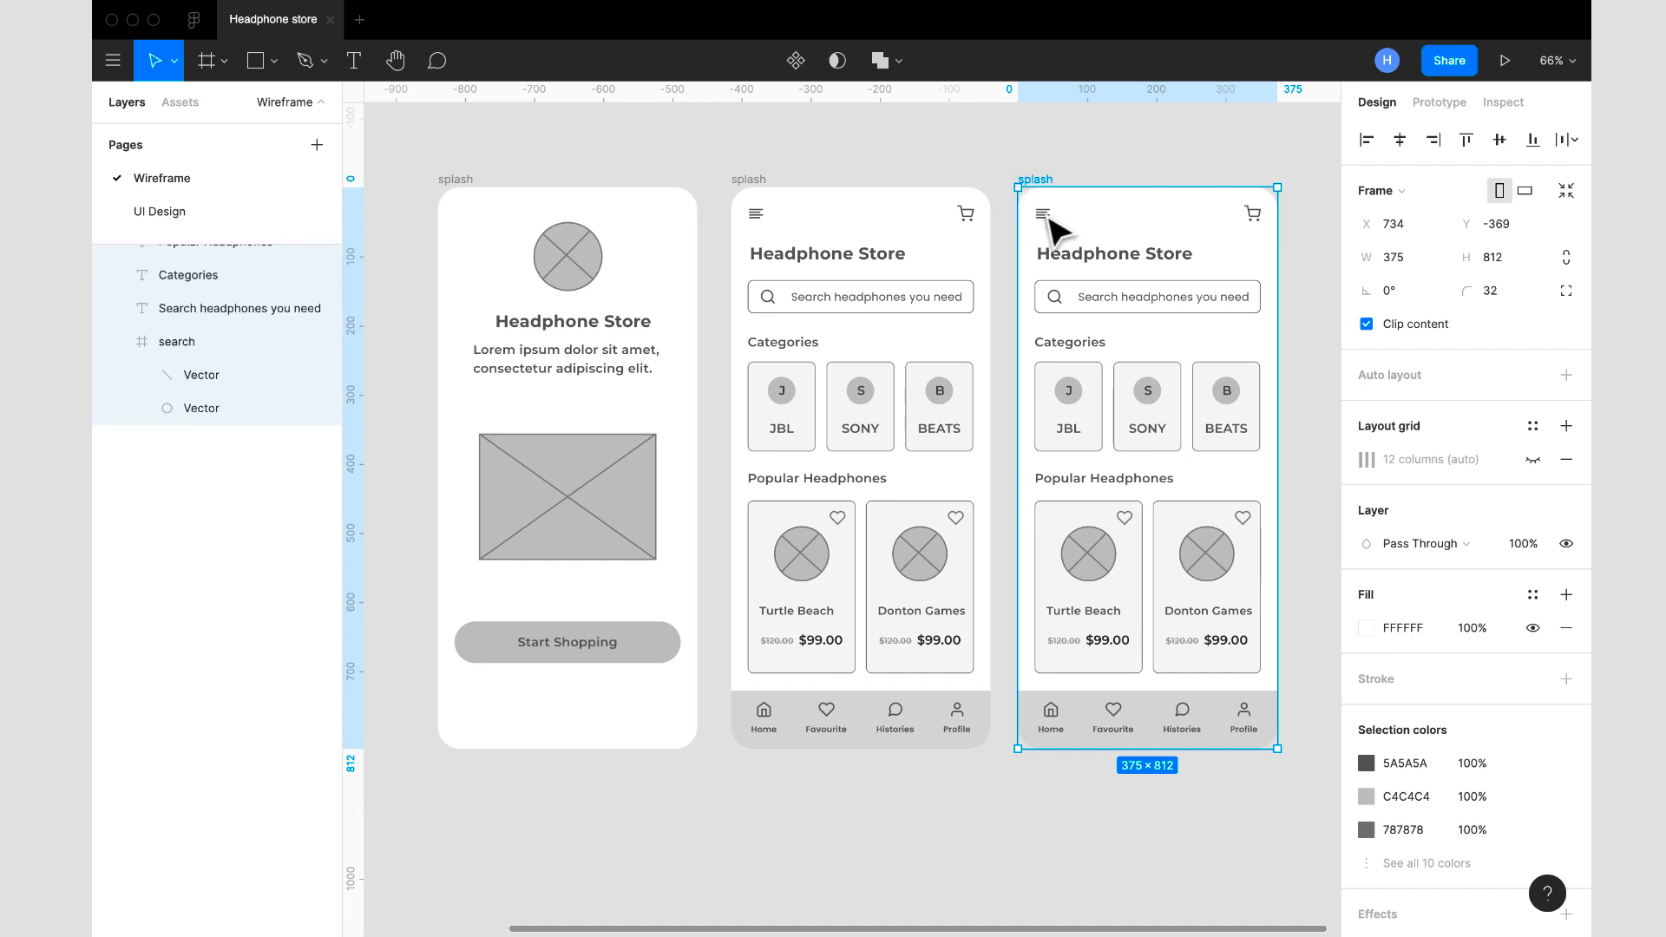
shift+click(1253, 215)
shift+click(1152, 299)
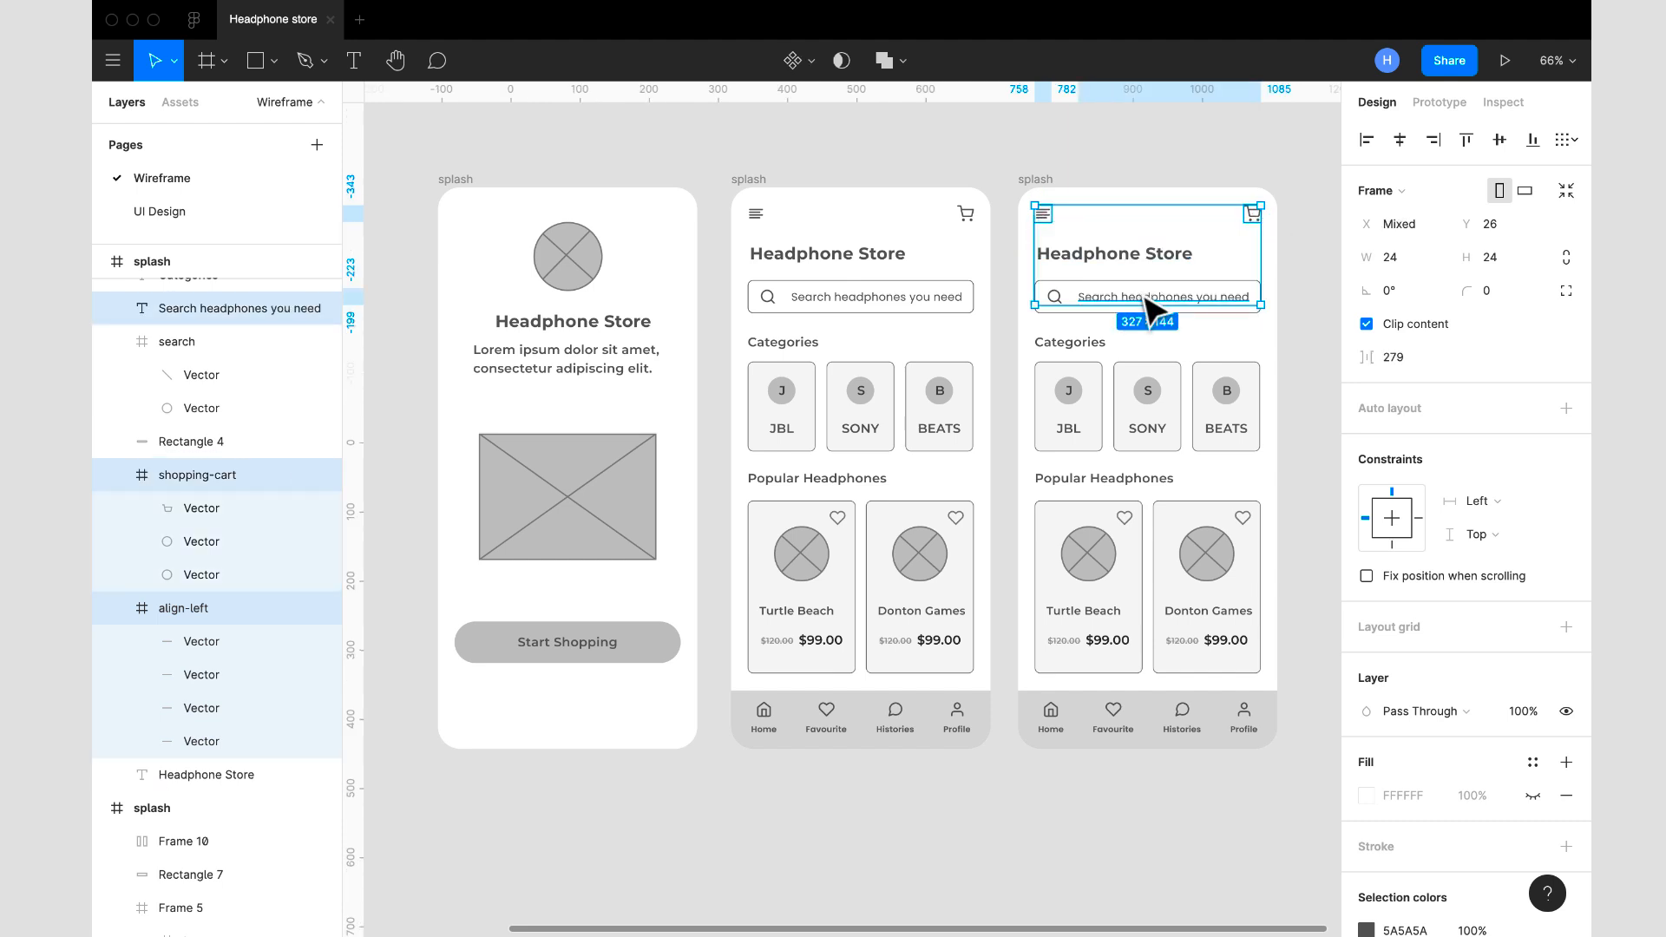
shift+click(1061, 301)
key(Delete)
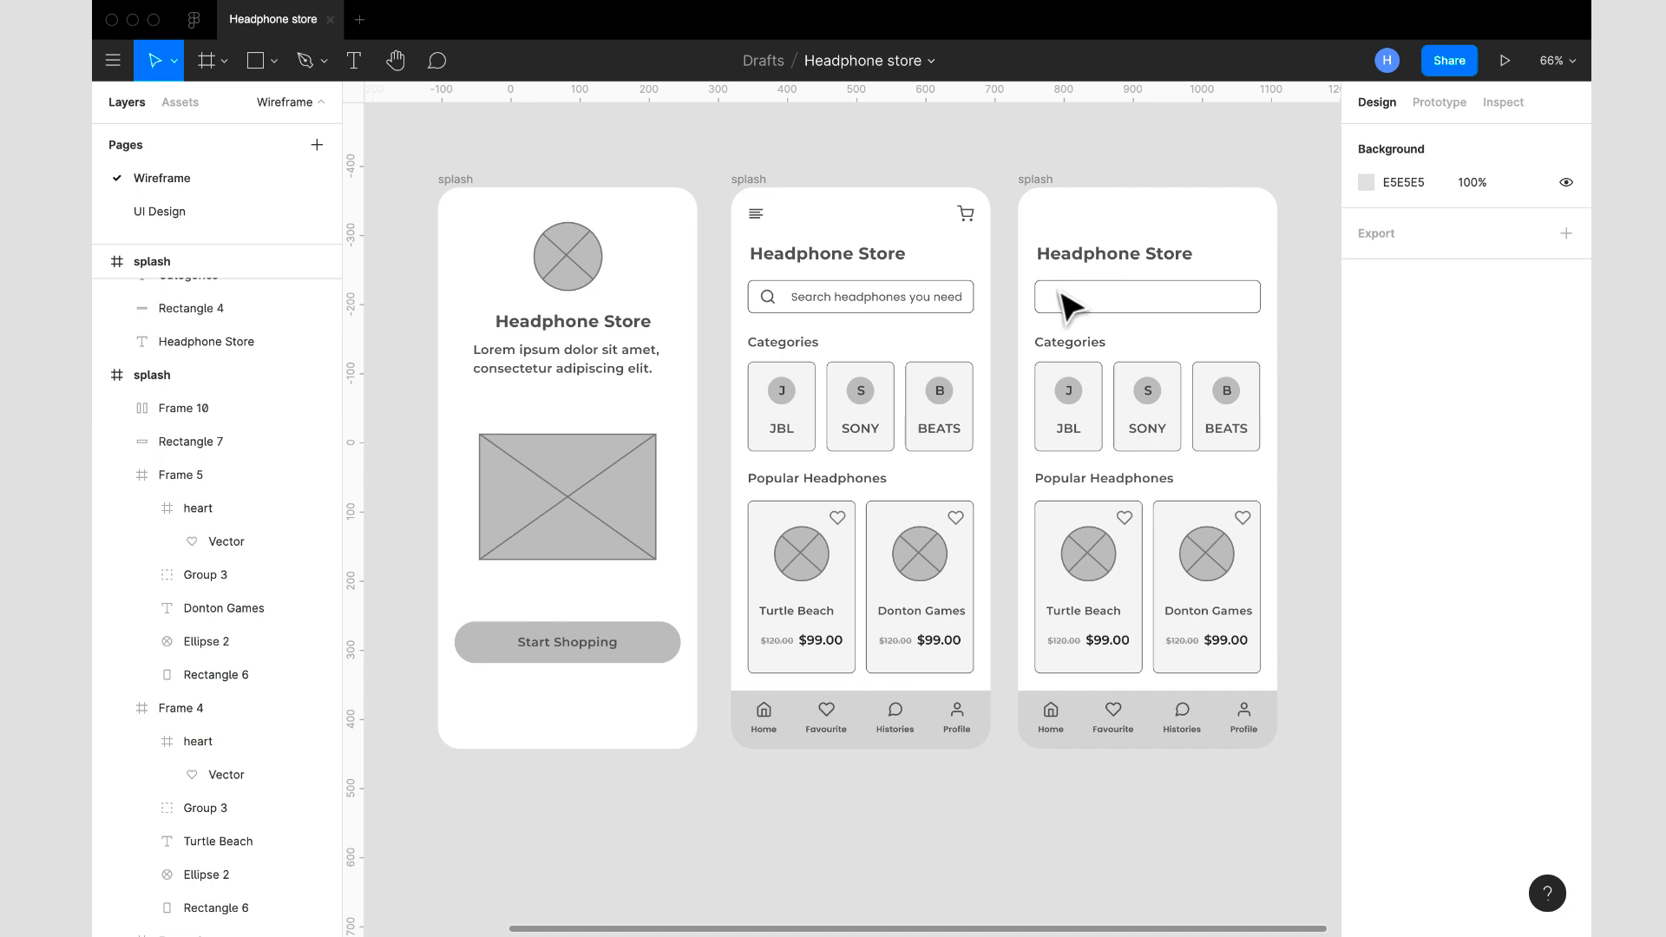
click(1066, 299)
key(Delete)
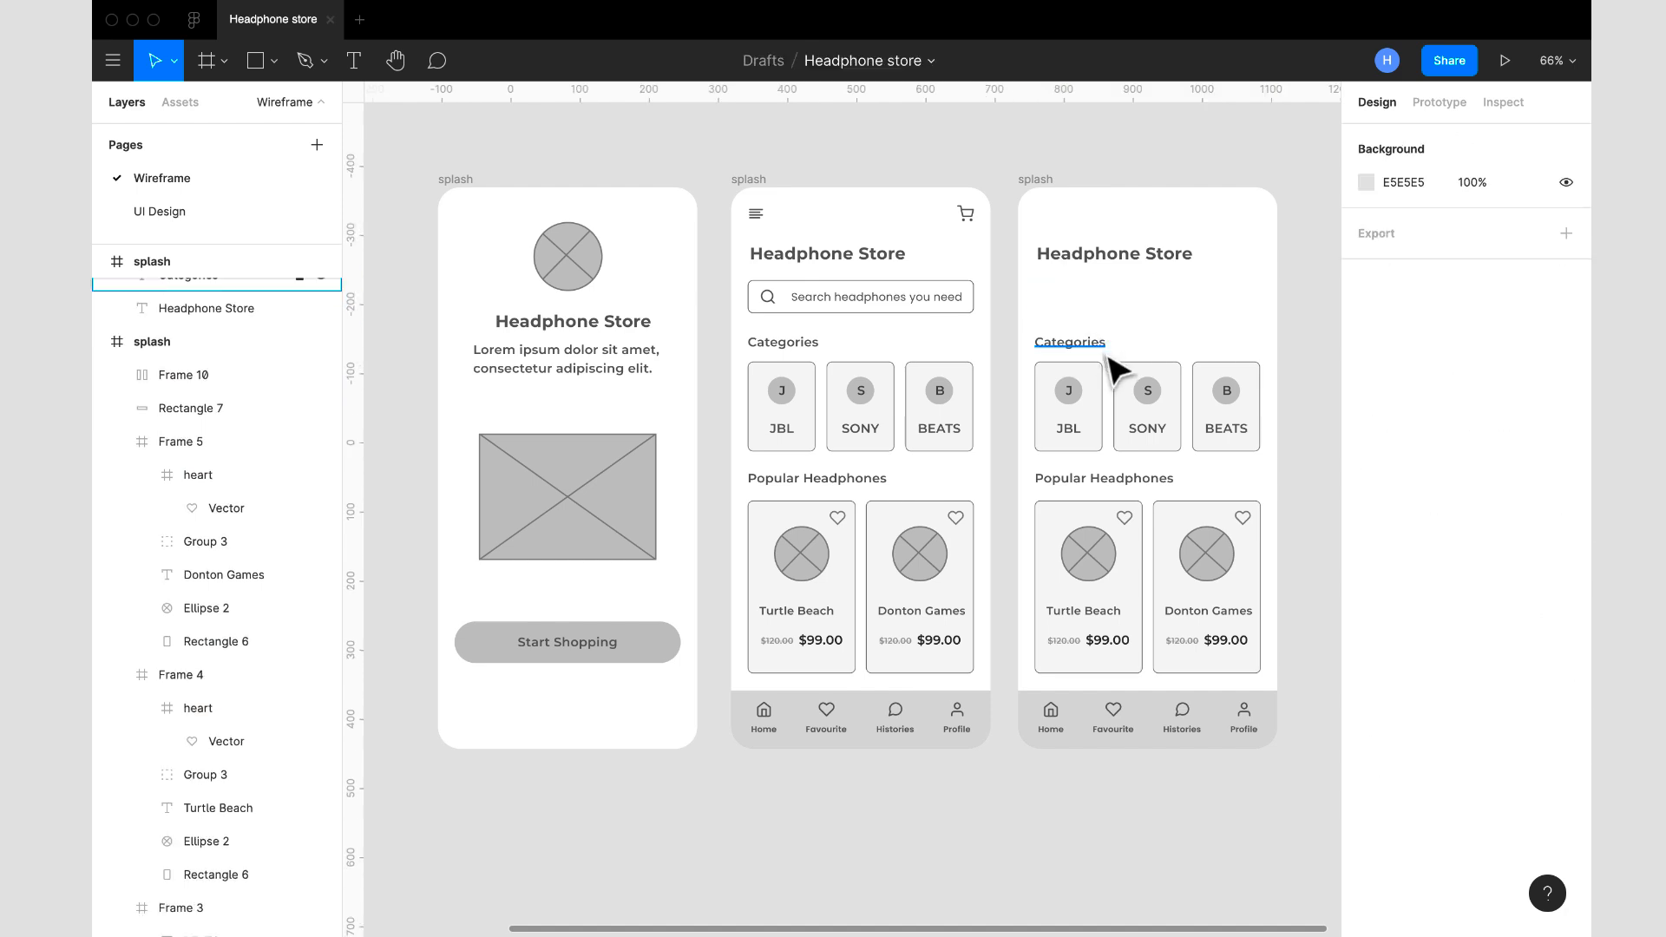
- Delete the Categories section, the Popular Headphones section and the bottom navigation bar from the duplicated frame
drag(1282, 440, 1049, 335)
key(Delete)
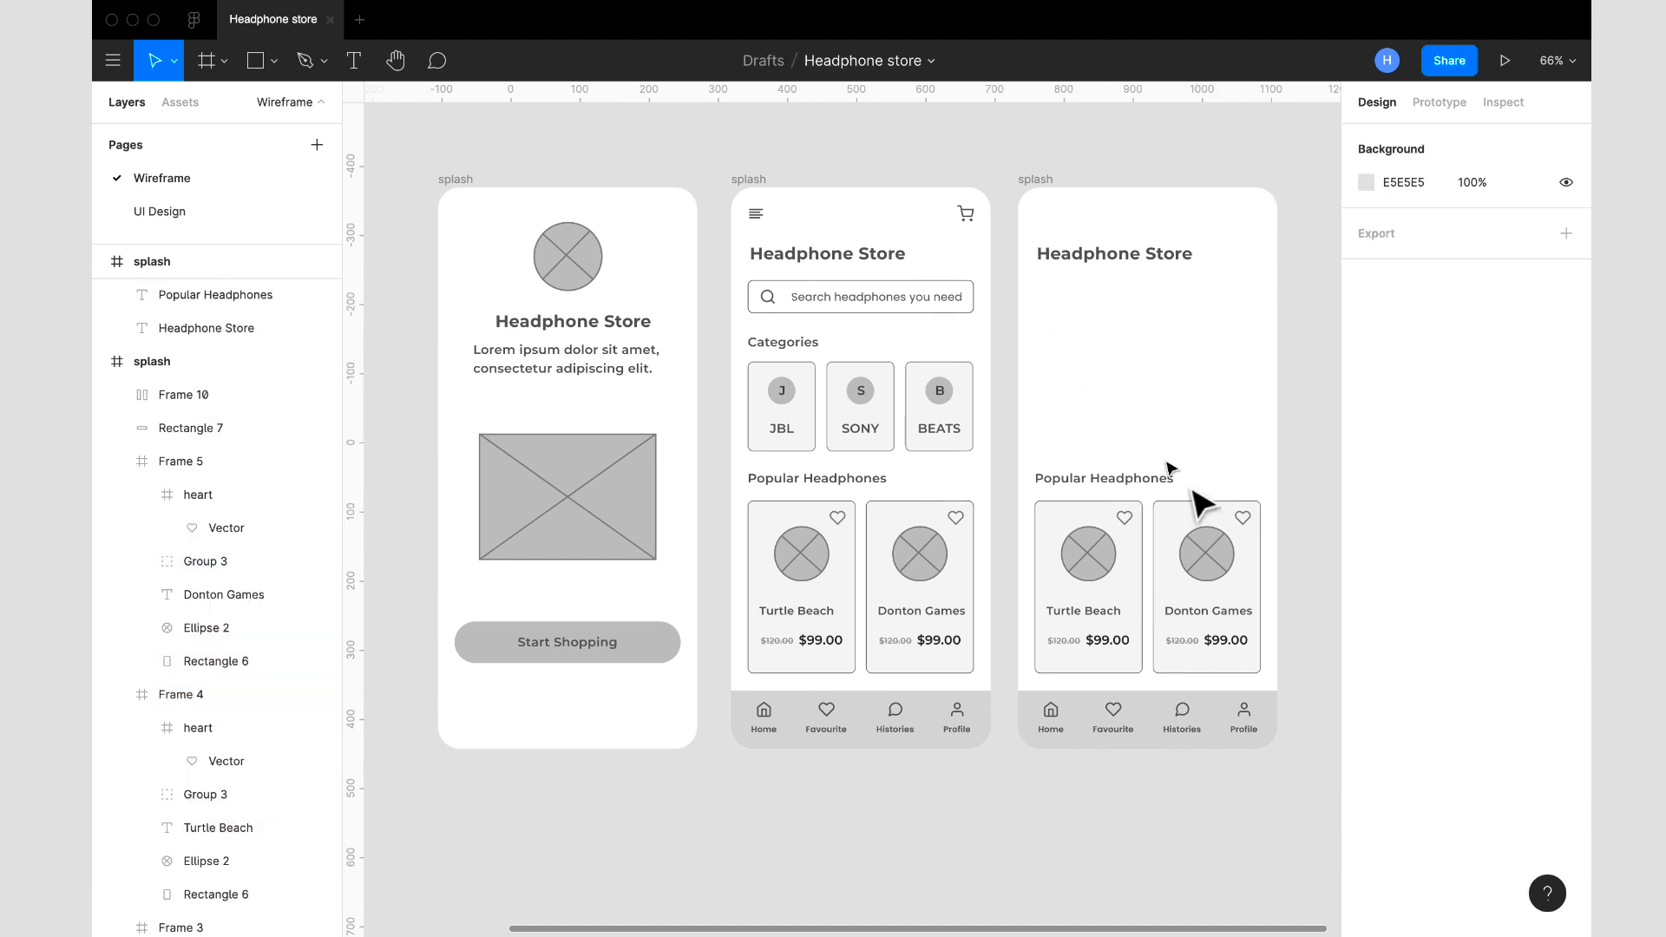
drag(1312, 615, 1075, 456)
key(Delete)
click(1254, 737)
key(Delete)
click(1255, 738)
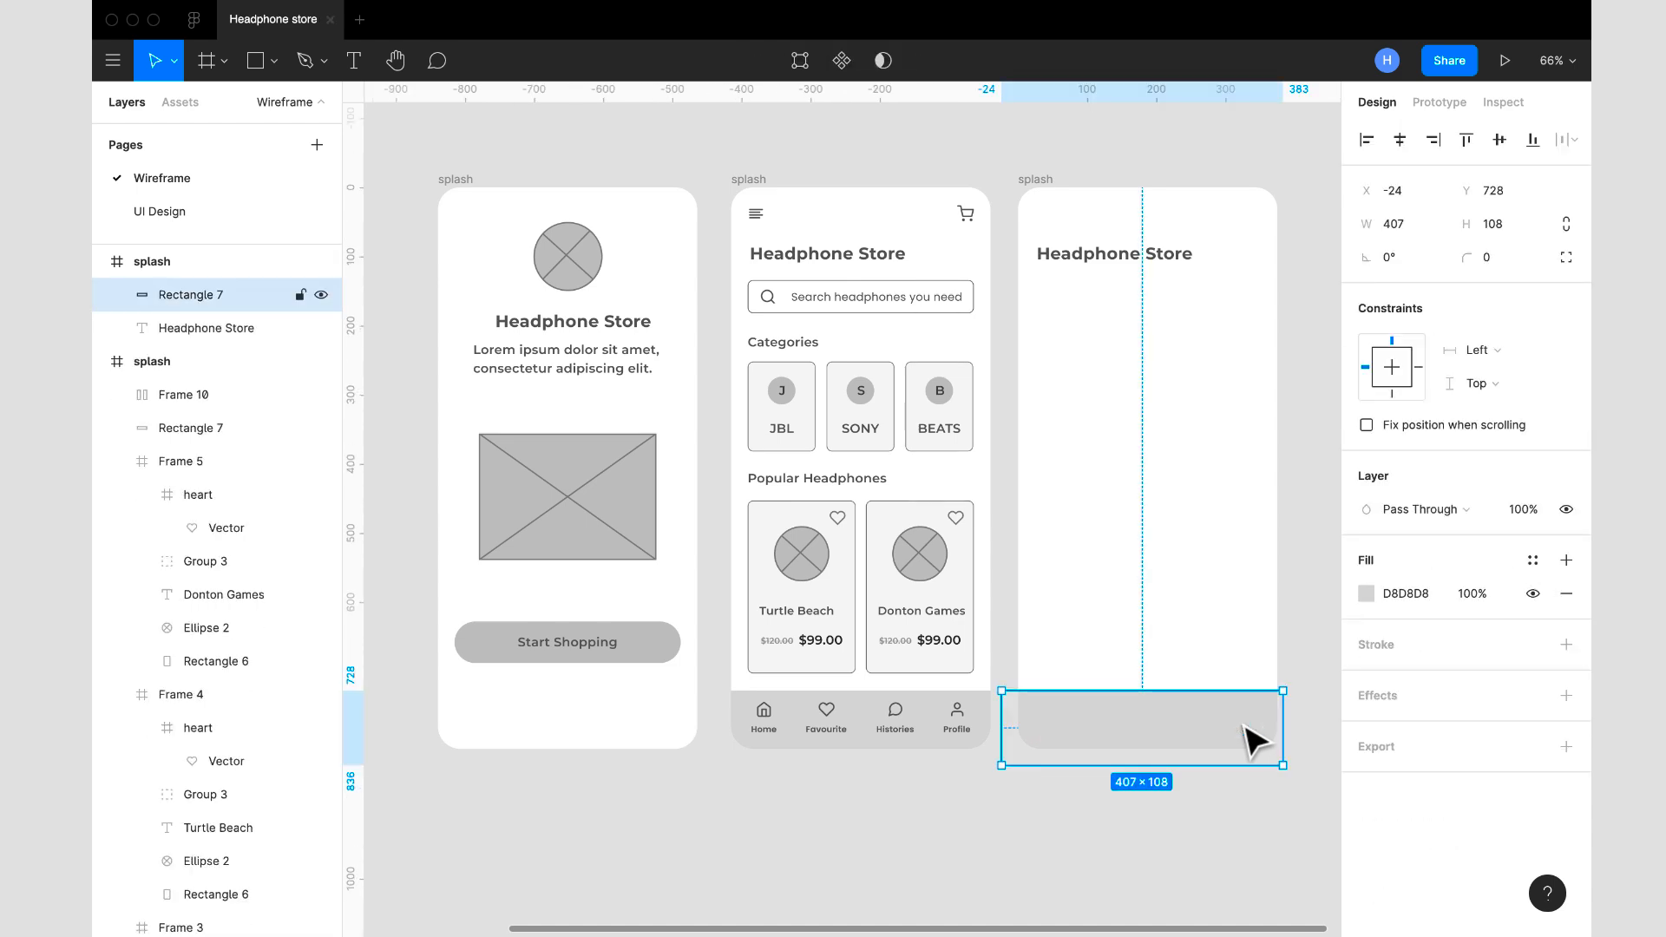
key(Delete)
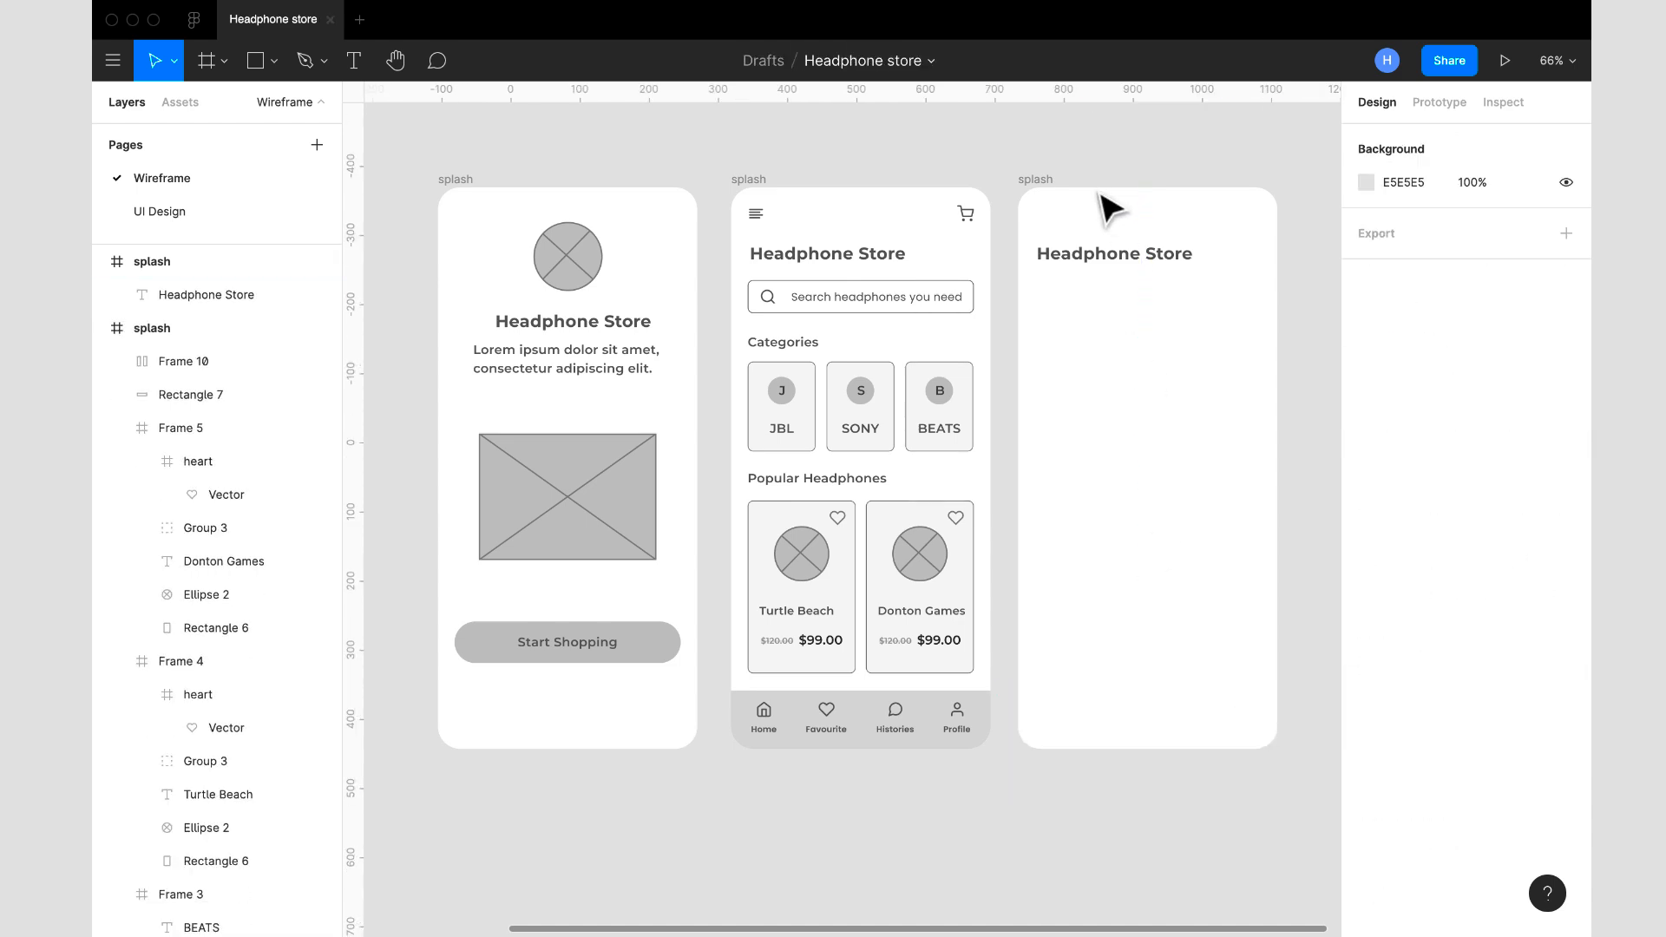
- Change the duplicated frame's Headphone Store heading to "Turtle Beach" and park it on the canvas outside the frame
drag(1115, 256, 1125, 374)
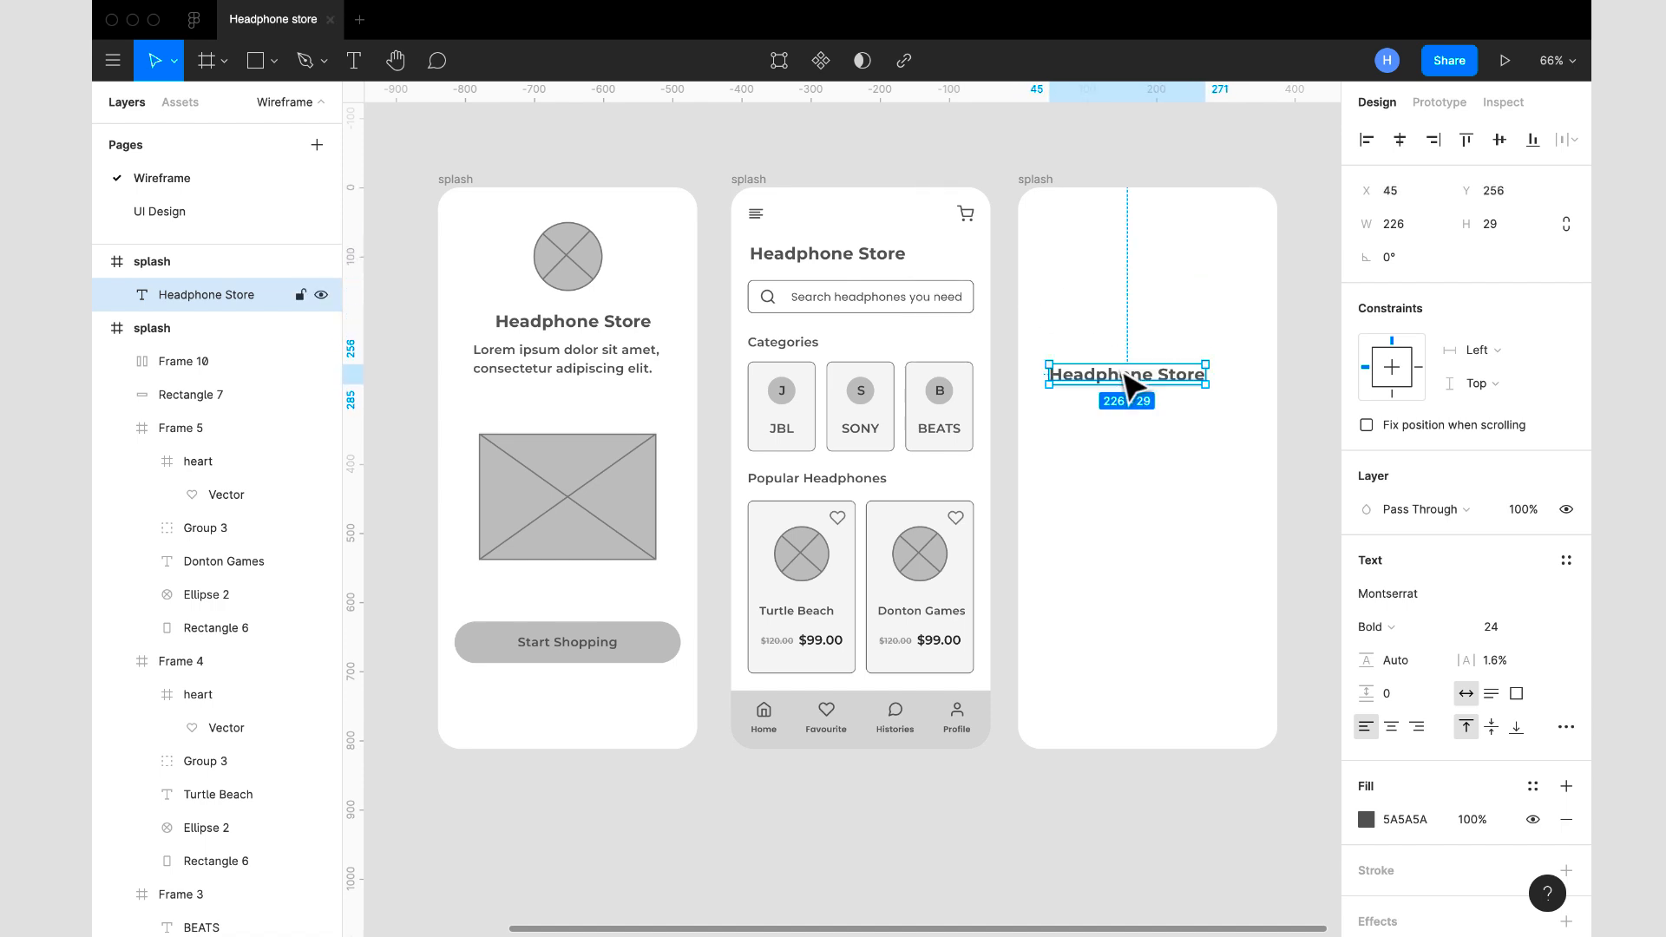
double_click(1119, 369)
text(Turtle Beach)
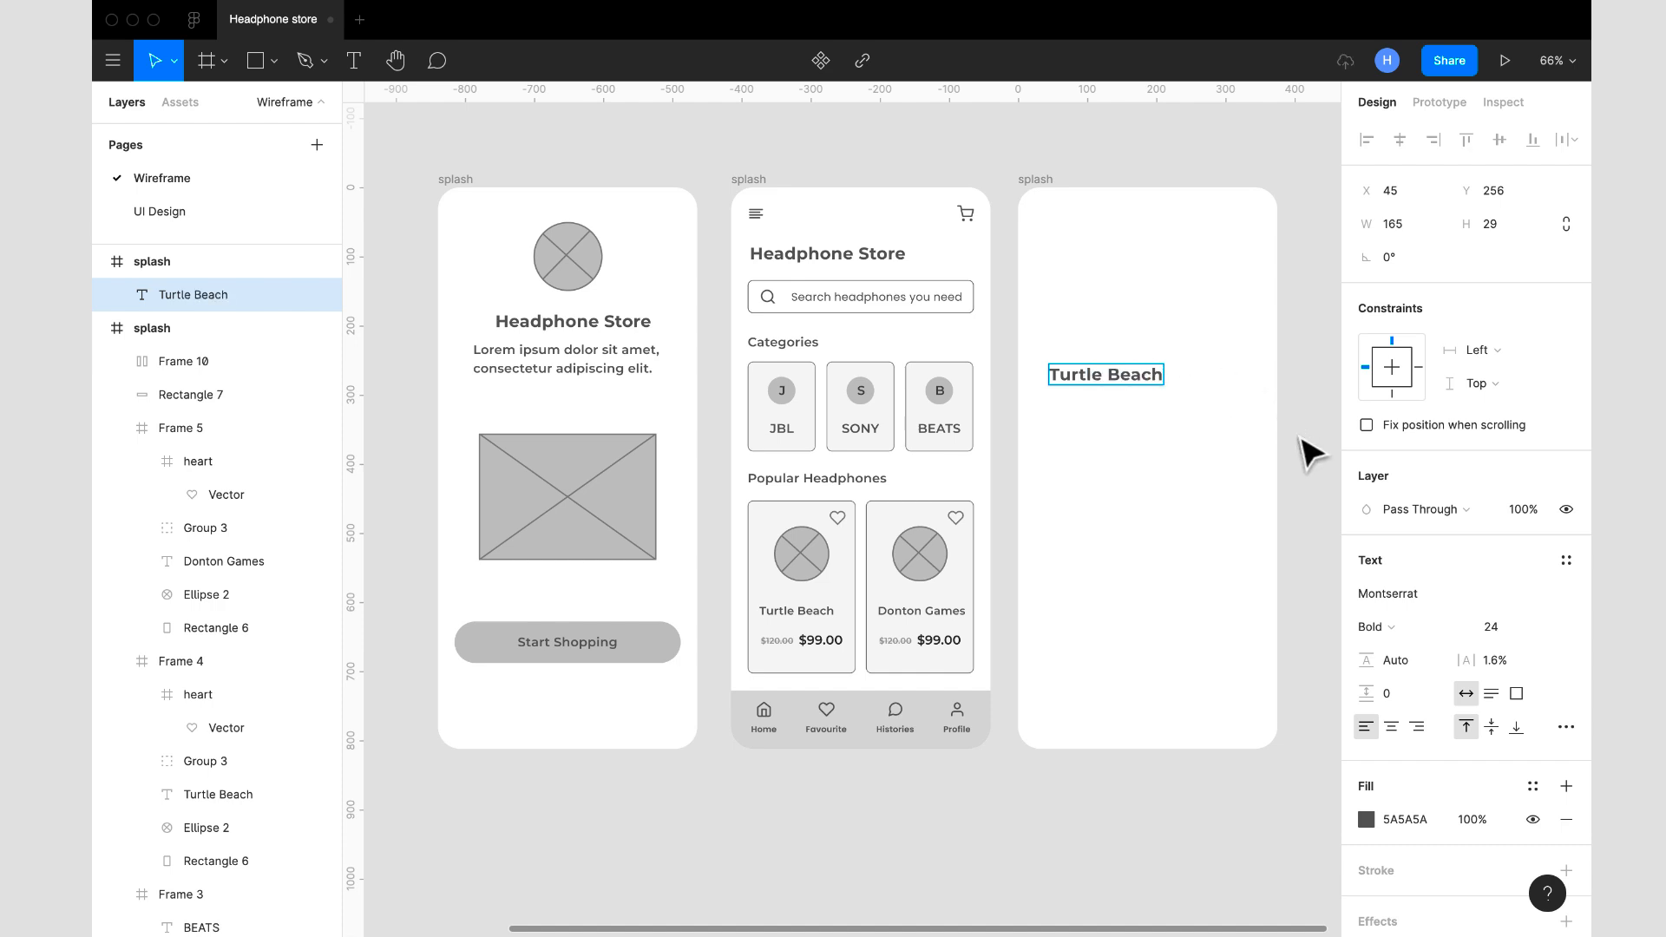
key(Escape)
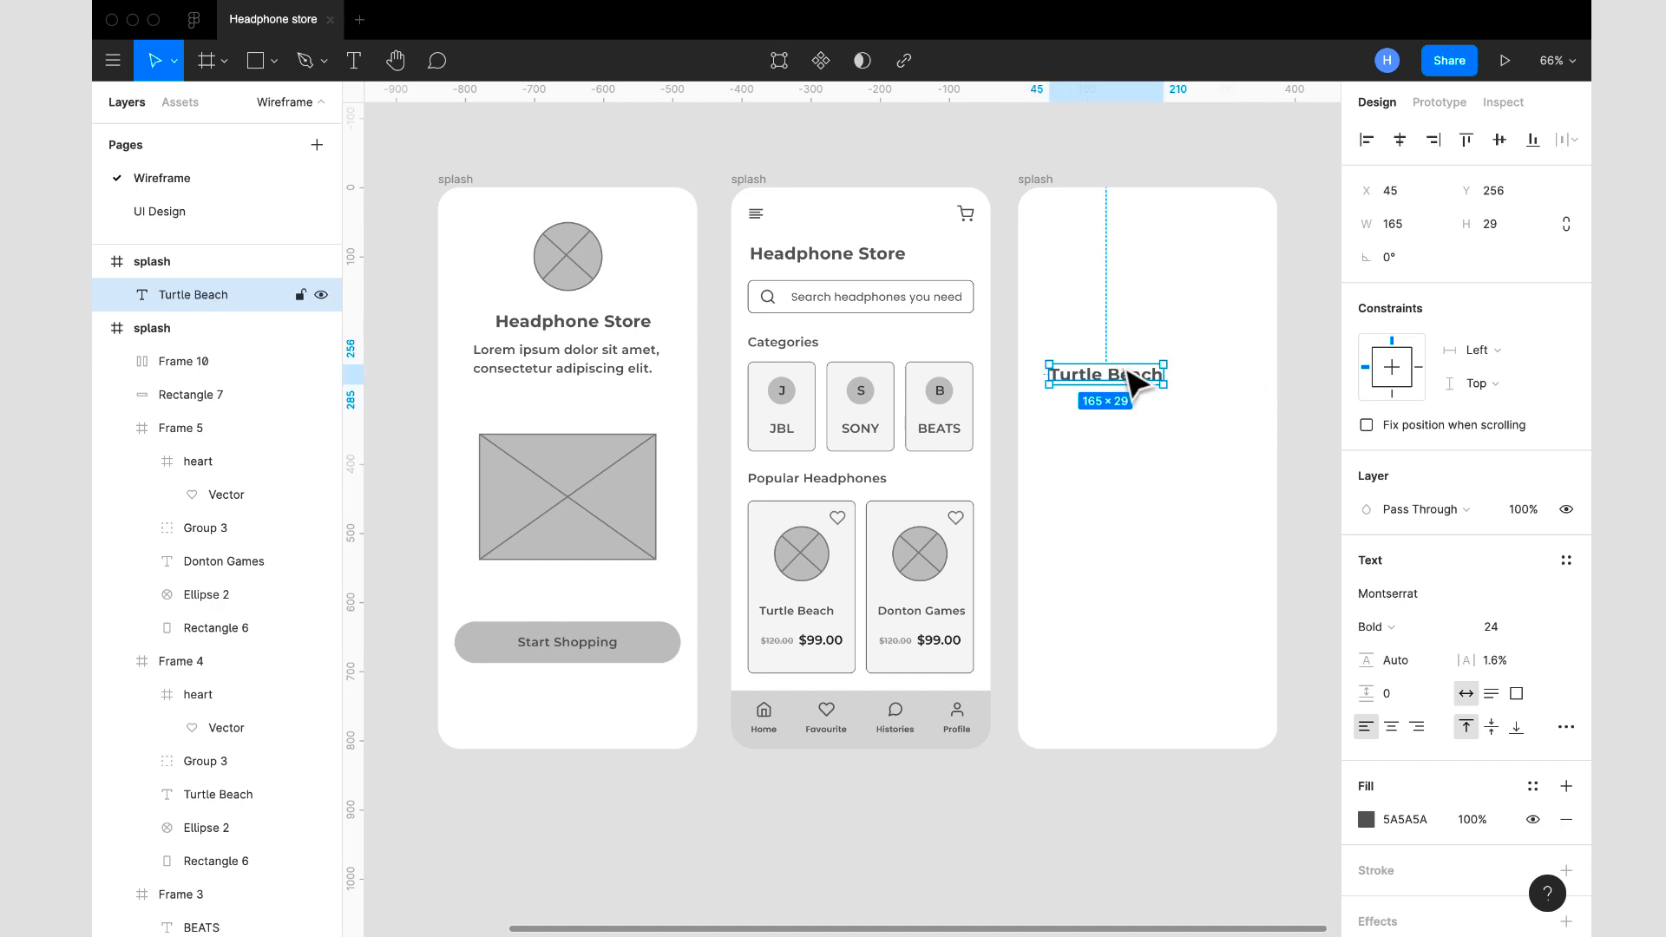
drag(1132, 382, 1233, 543)
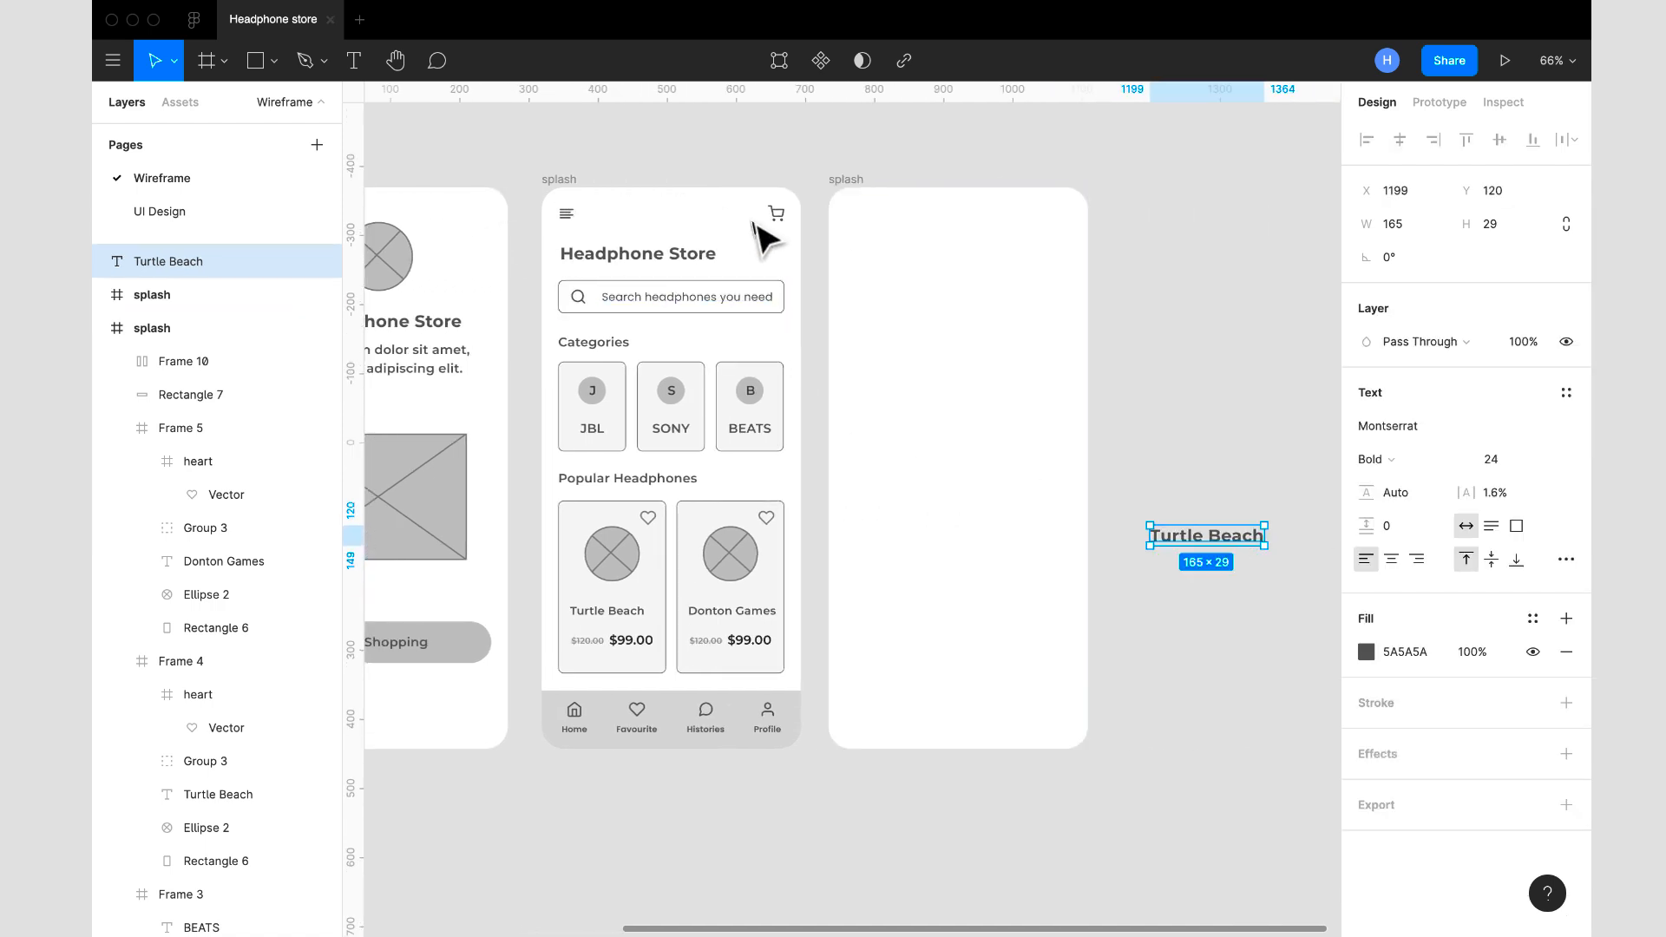
- Fill the duplicated frame with the grey D8D8D8 sampled from the home screen's bottom navigation bar
click(851, 194)
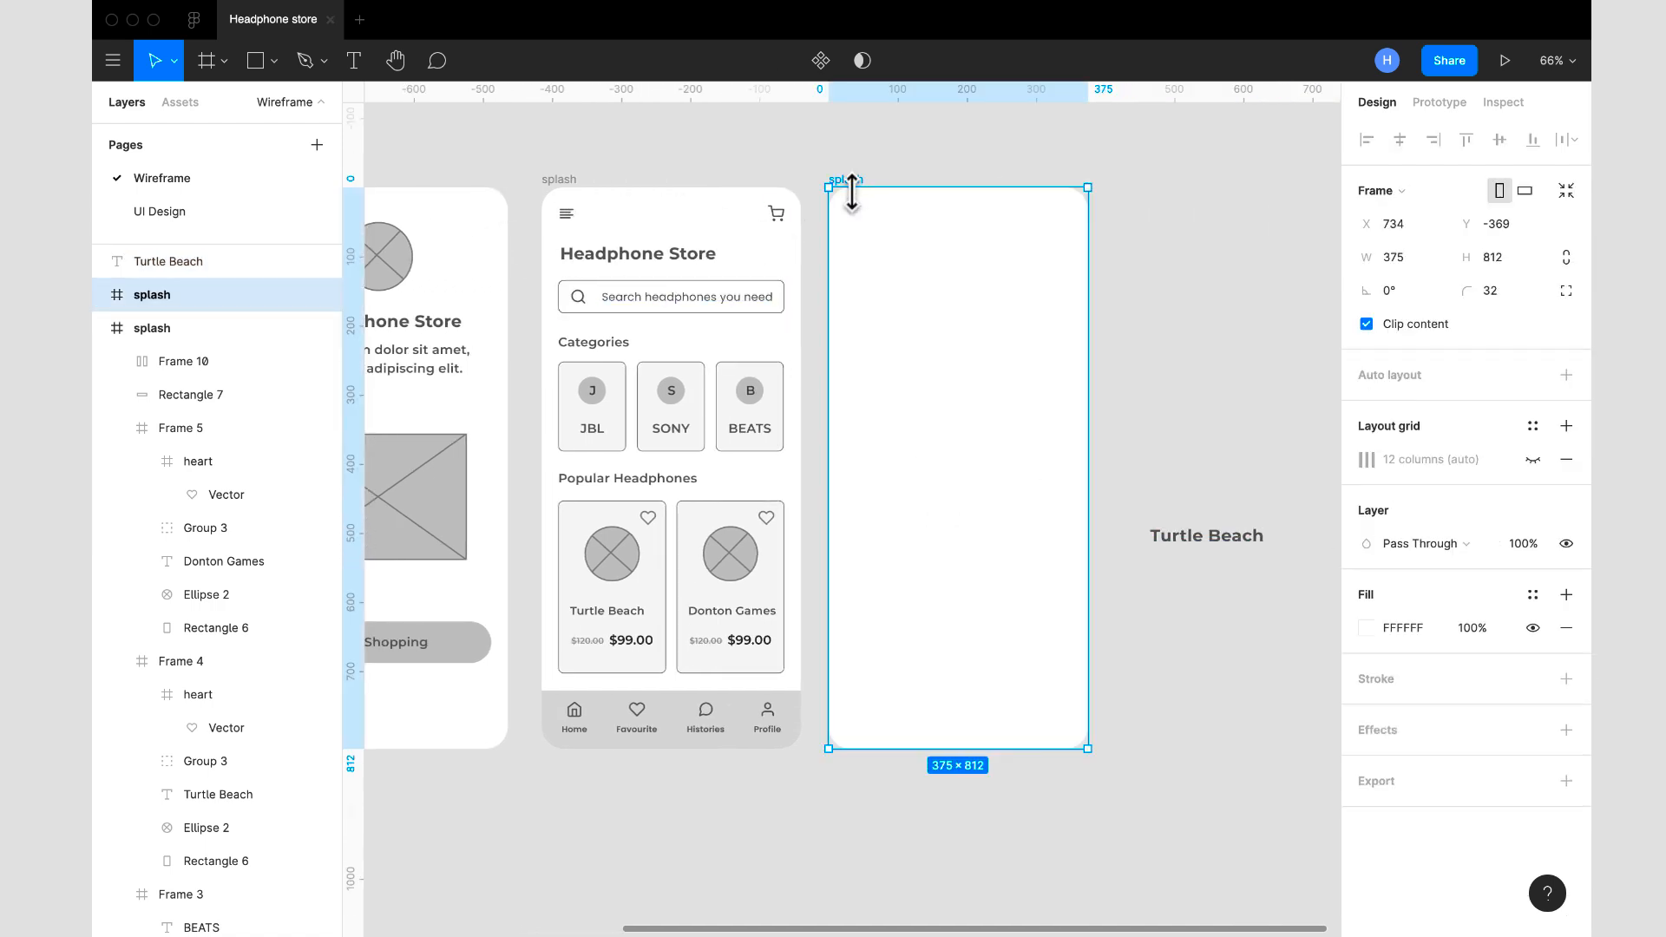
click(1364, 628)
click(1120, 704)
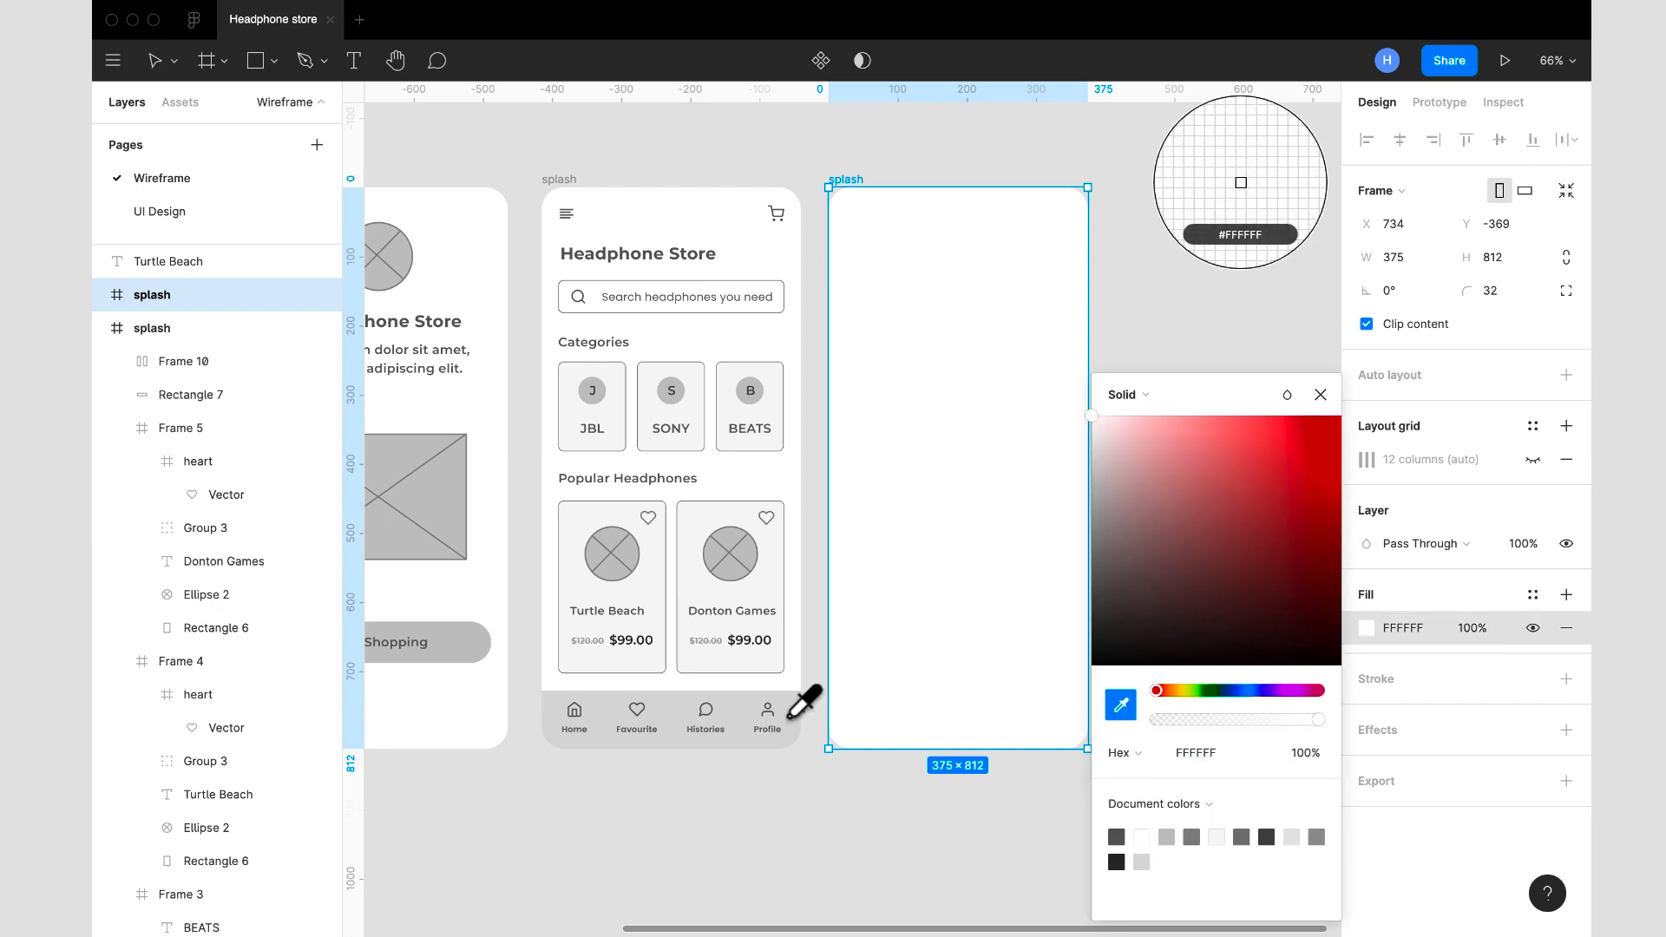
click(740, 716)
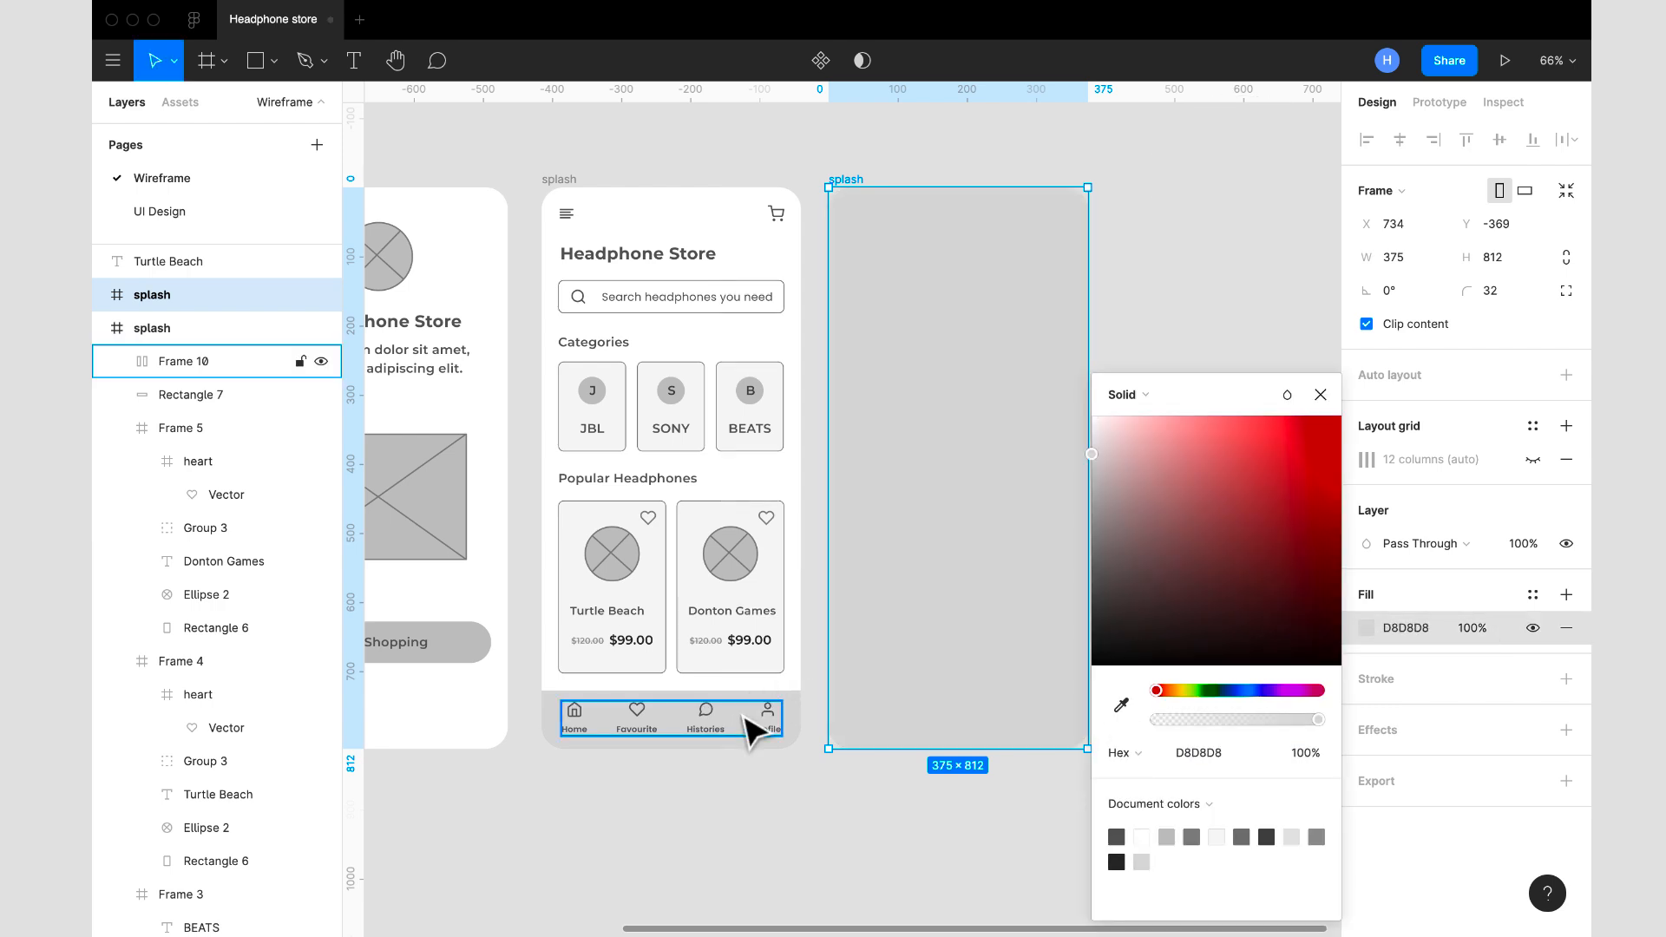
click(1319, 395)
click(1310, 361)
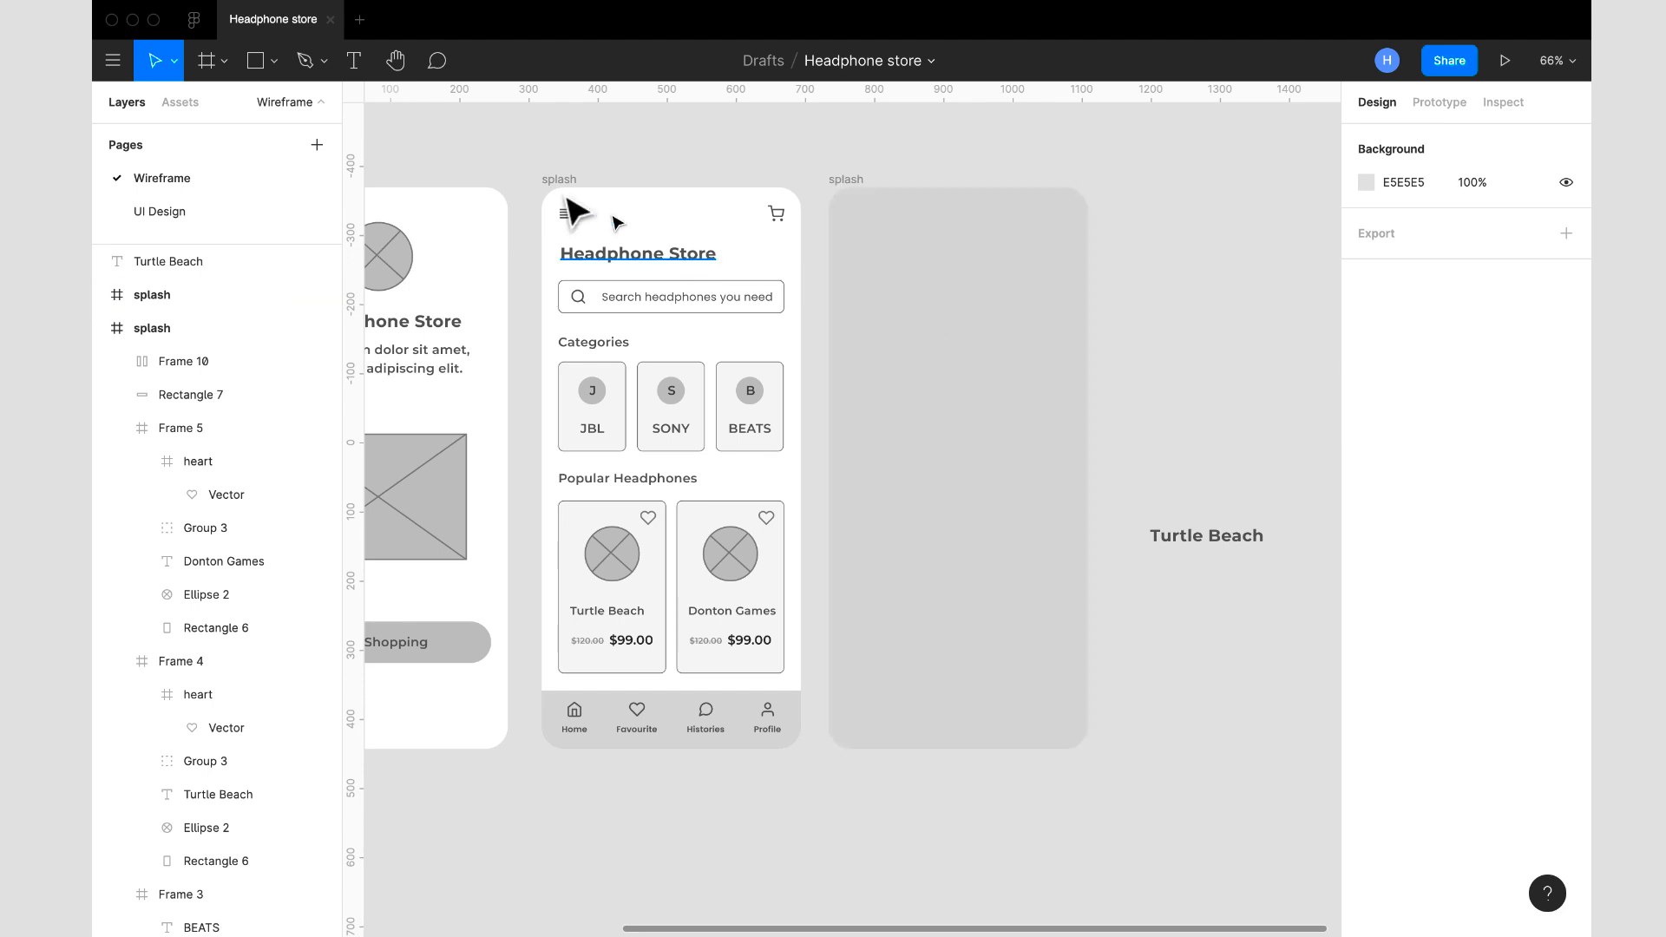
- Draw a rectangle over the lower part of the grey frame, about 420 × 581 at X -19, Y 246
click(255, 60)
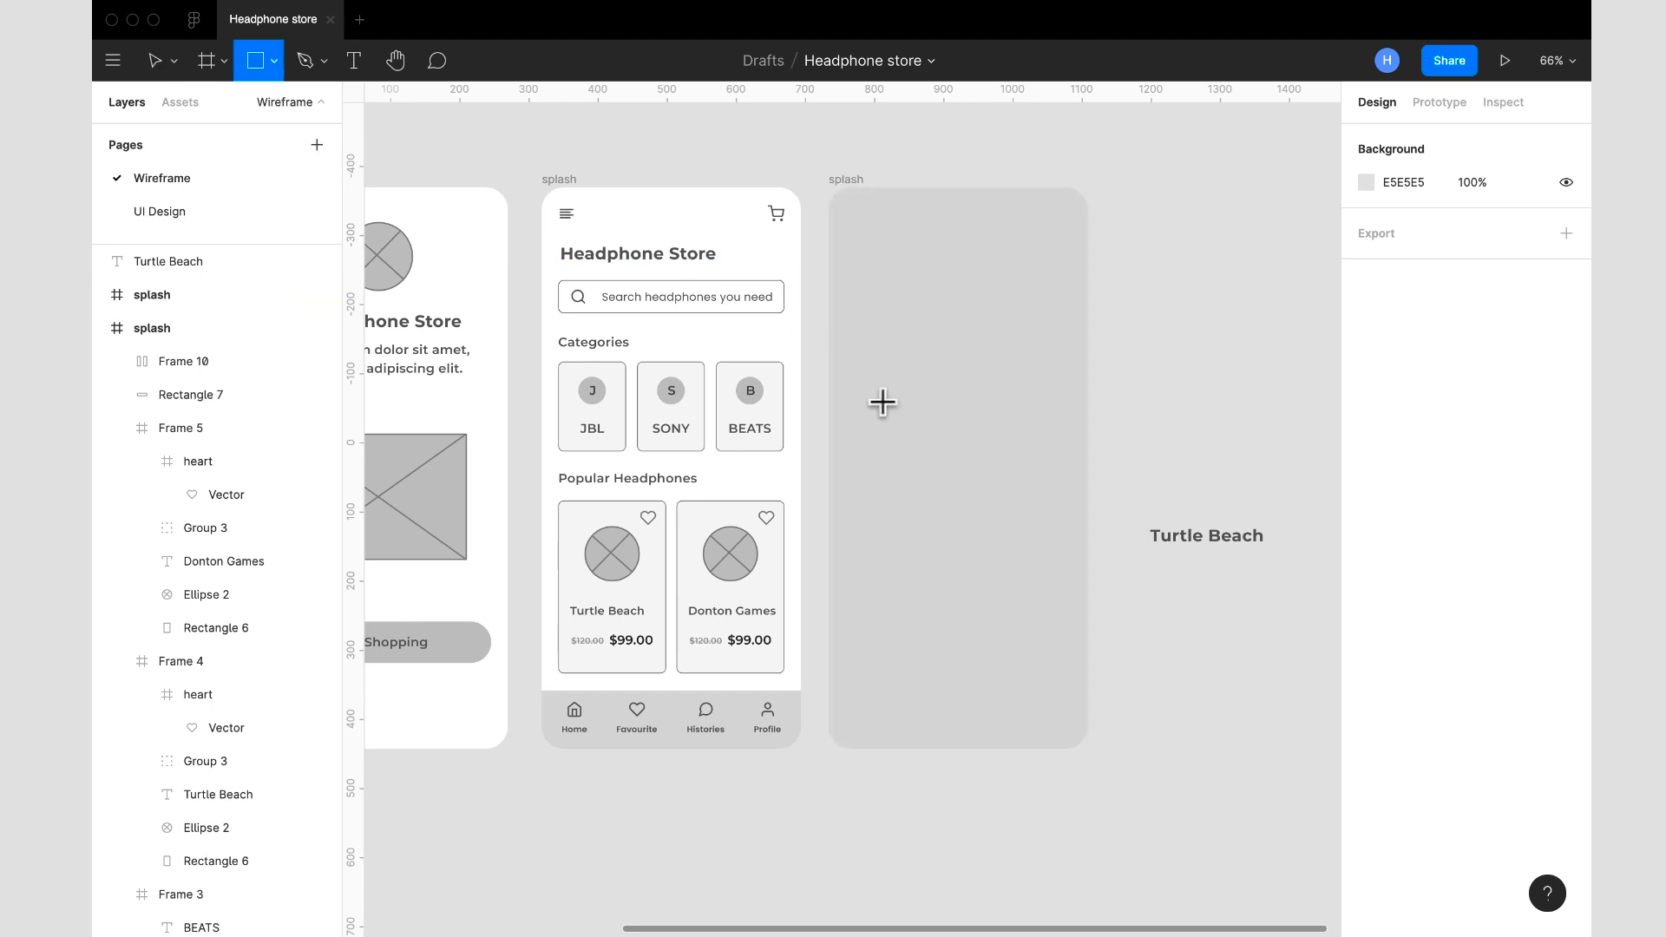
drag(832, 320, 1114, 760)
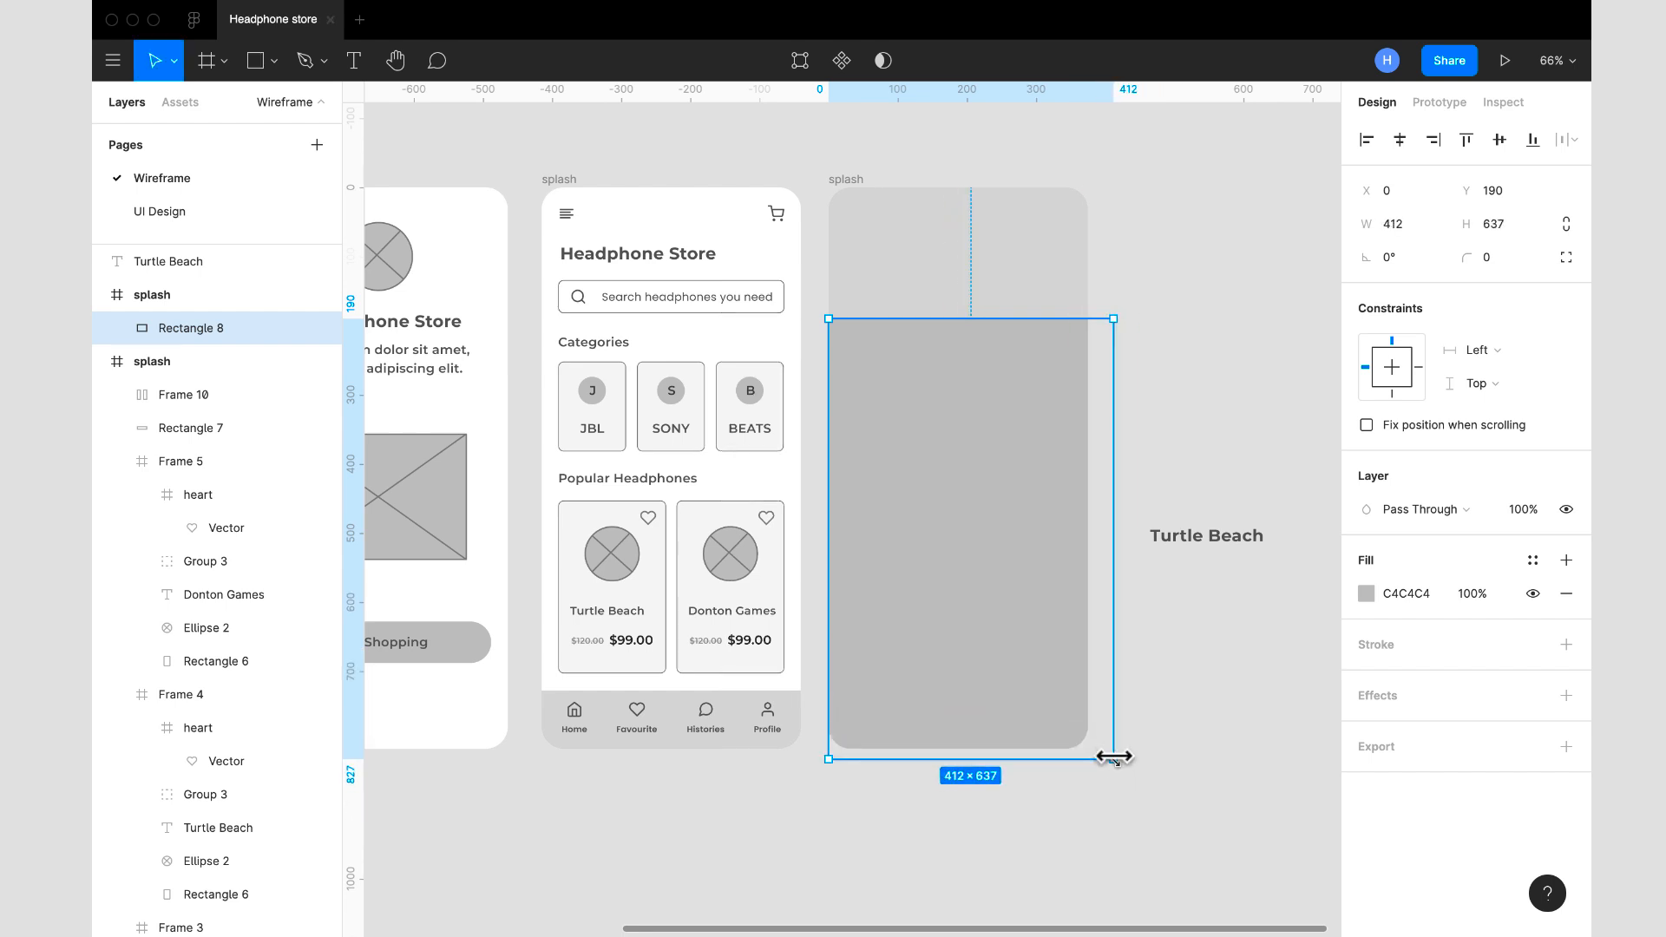
drag(1115, 669, 1105, 669)
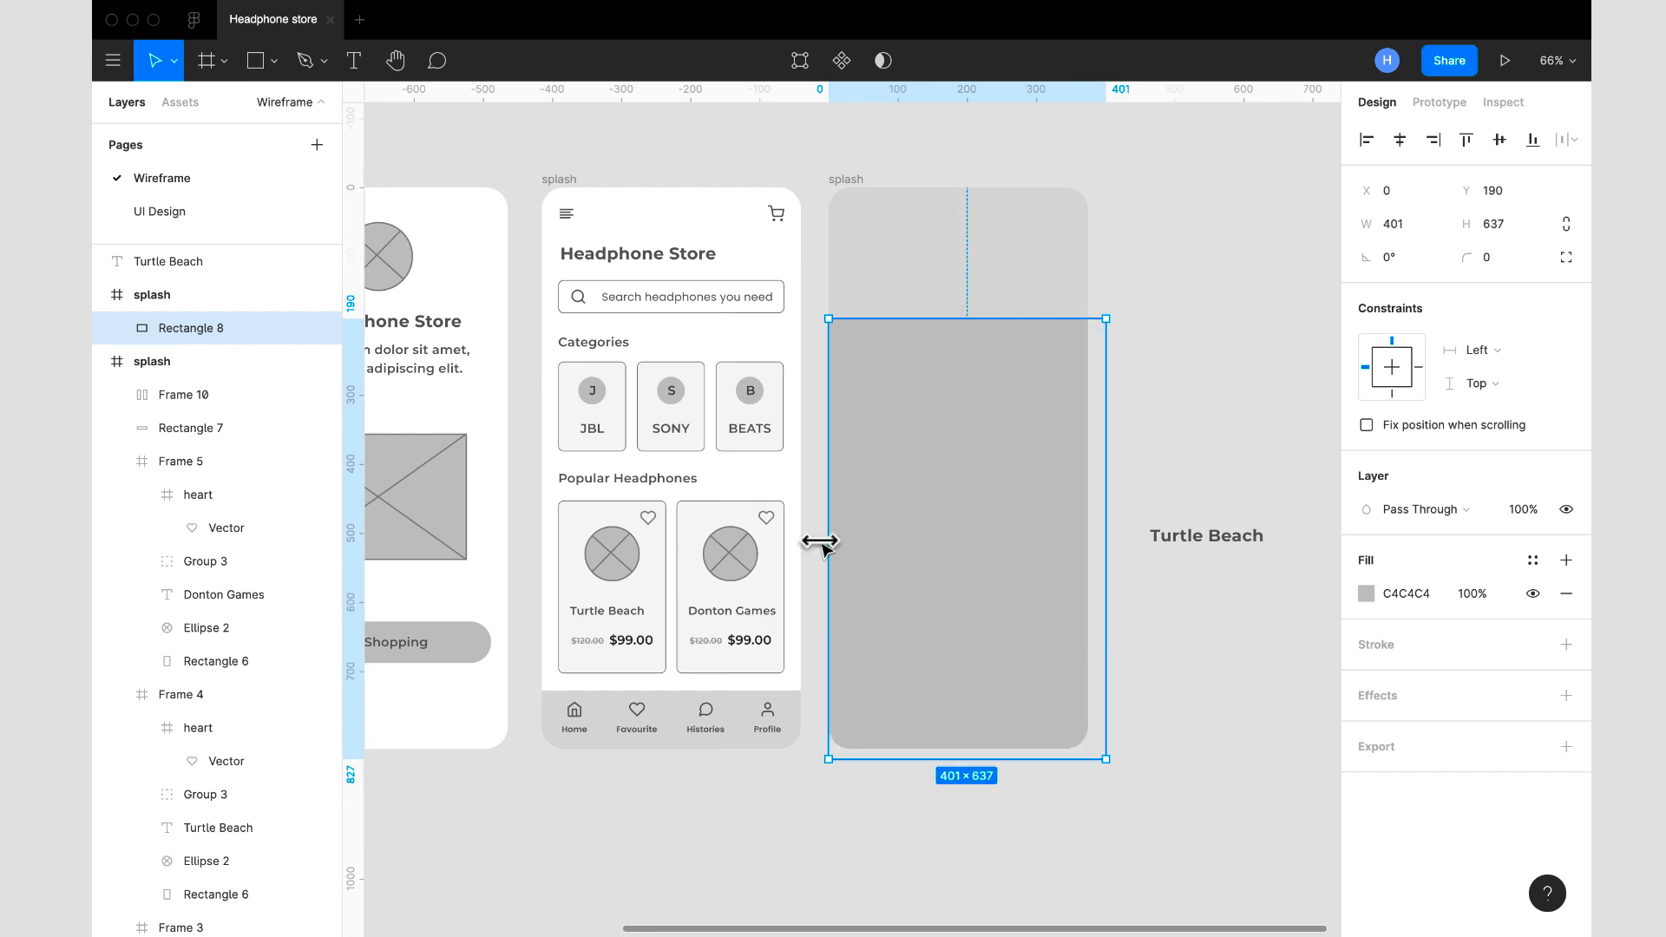
drag(829, 540, 815, 539)
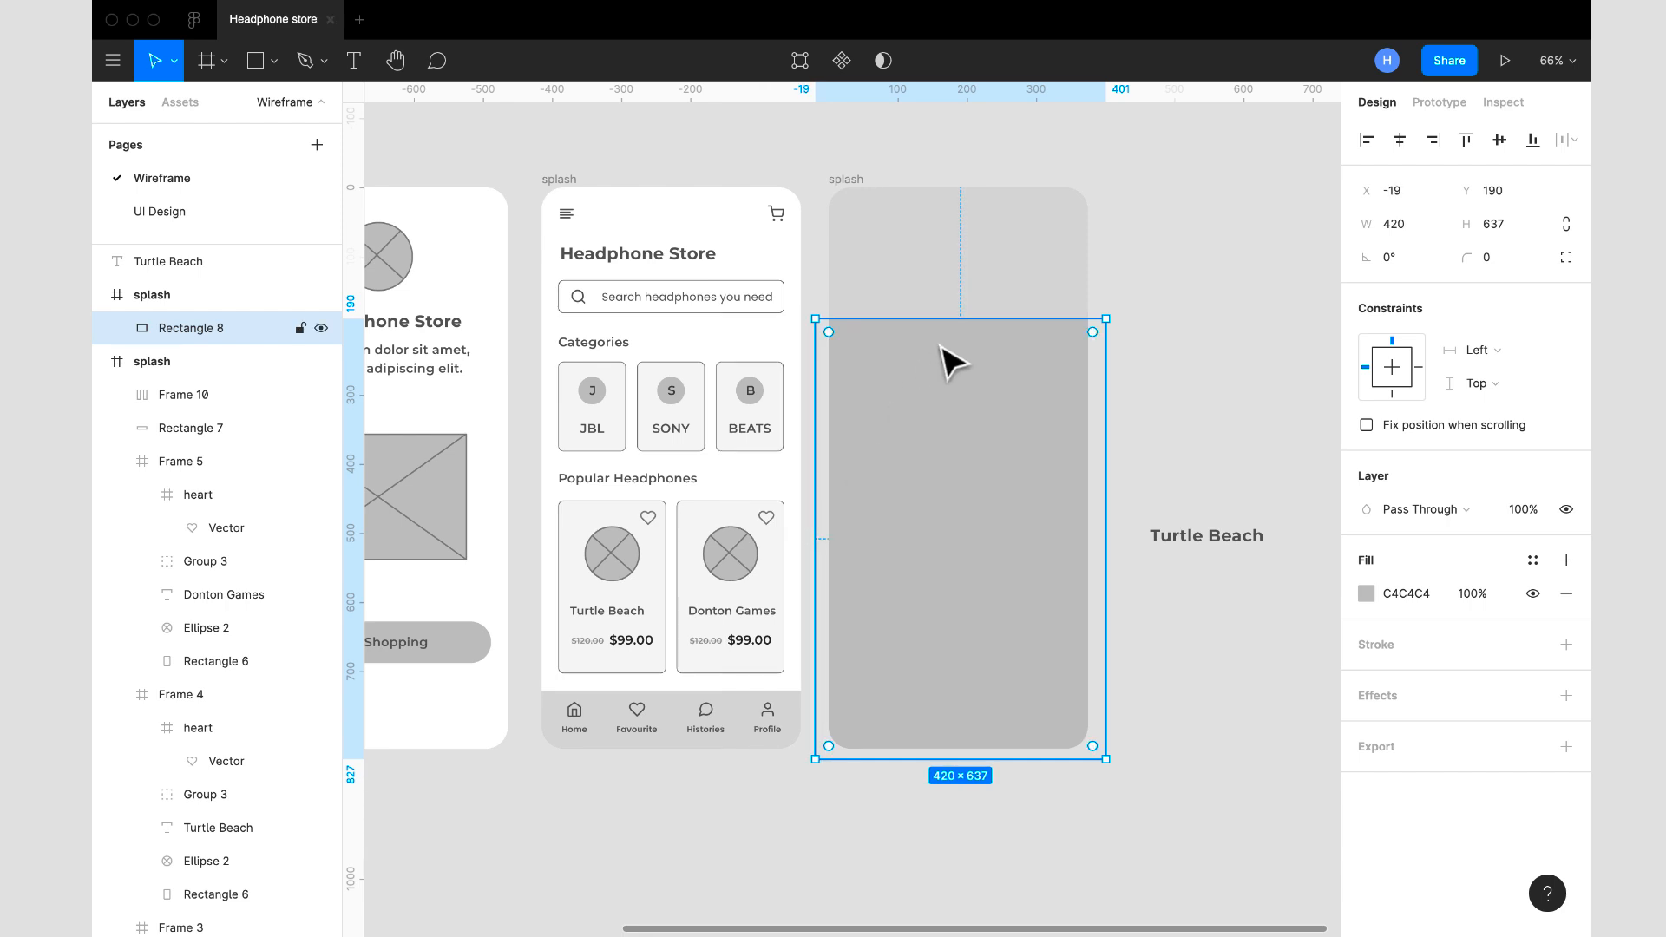
drag(945, 316, 955, 357)
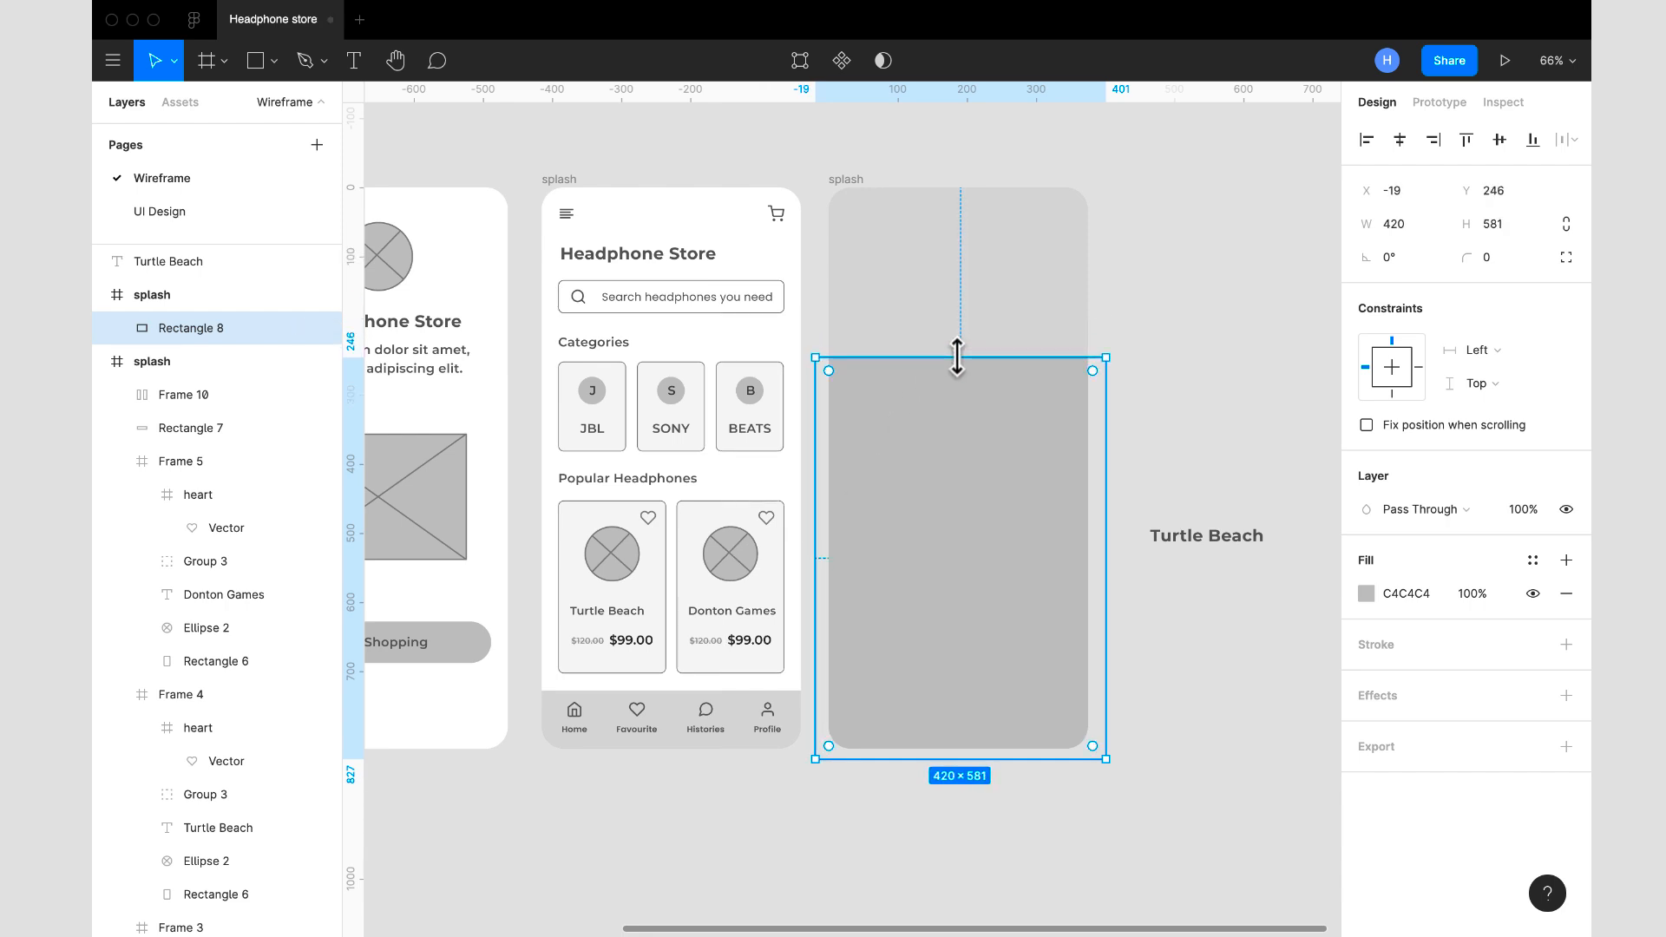
- Fill the new rectangle with white FFFFFF and set its corner radius to 40
click(1368, 594)
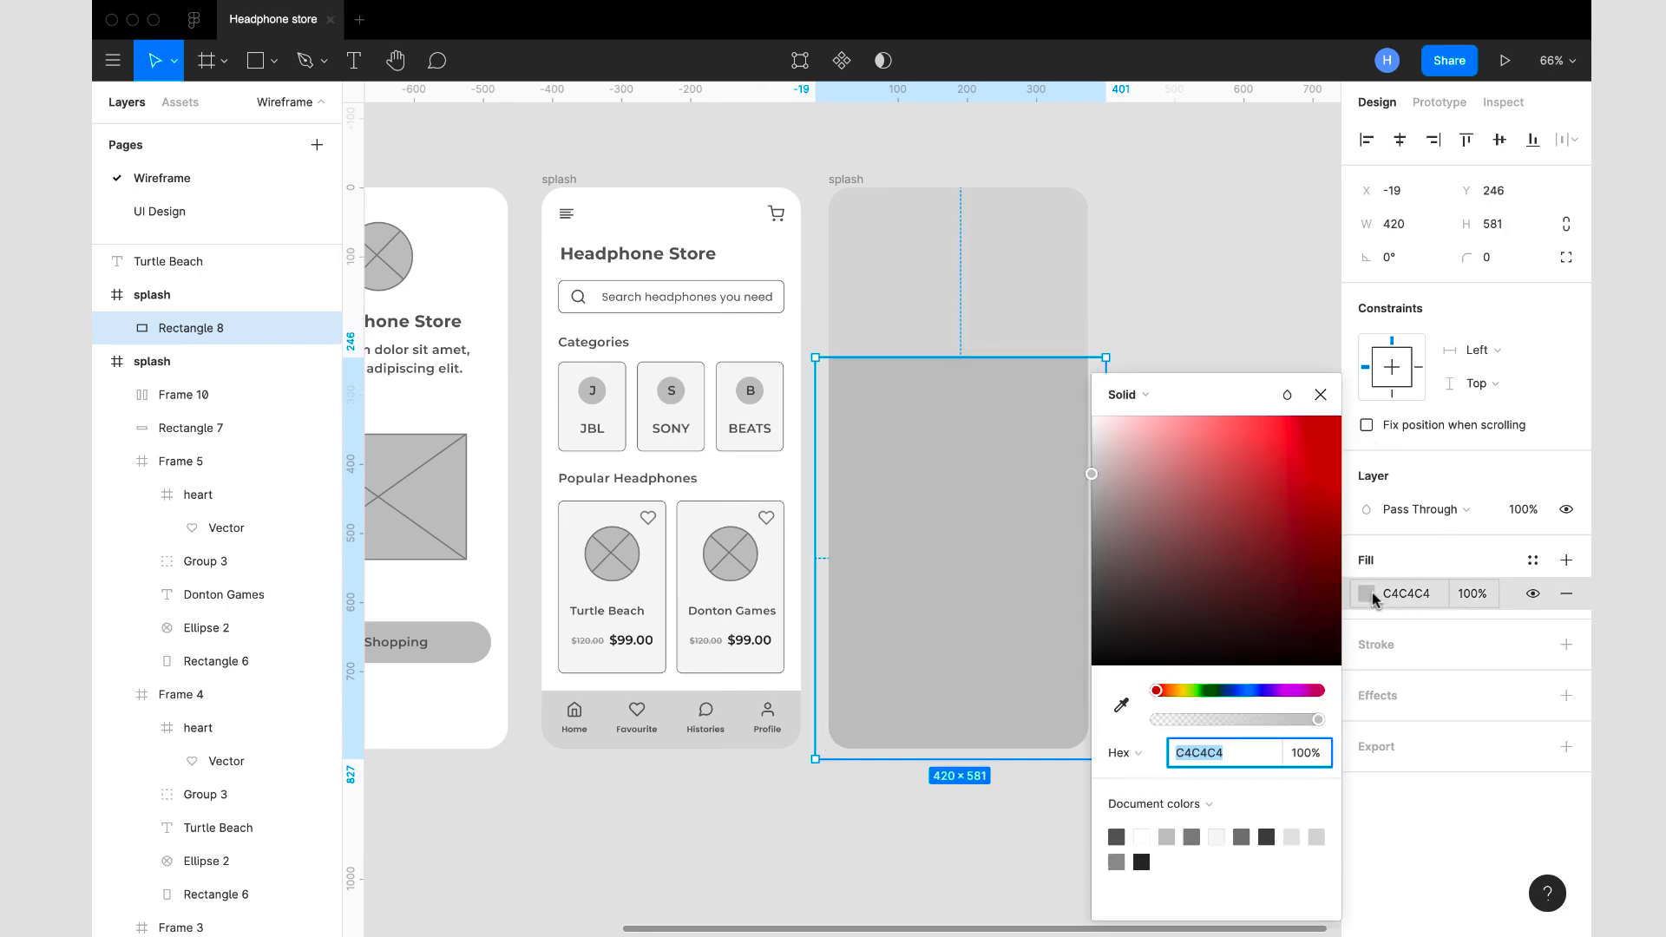
drag(1093, 476, 1056, 353)
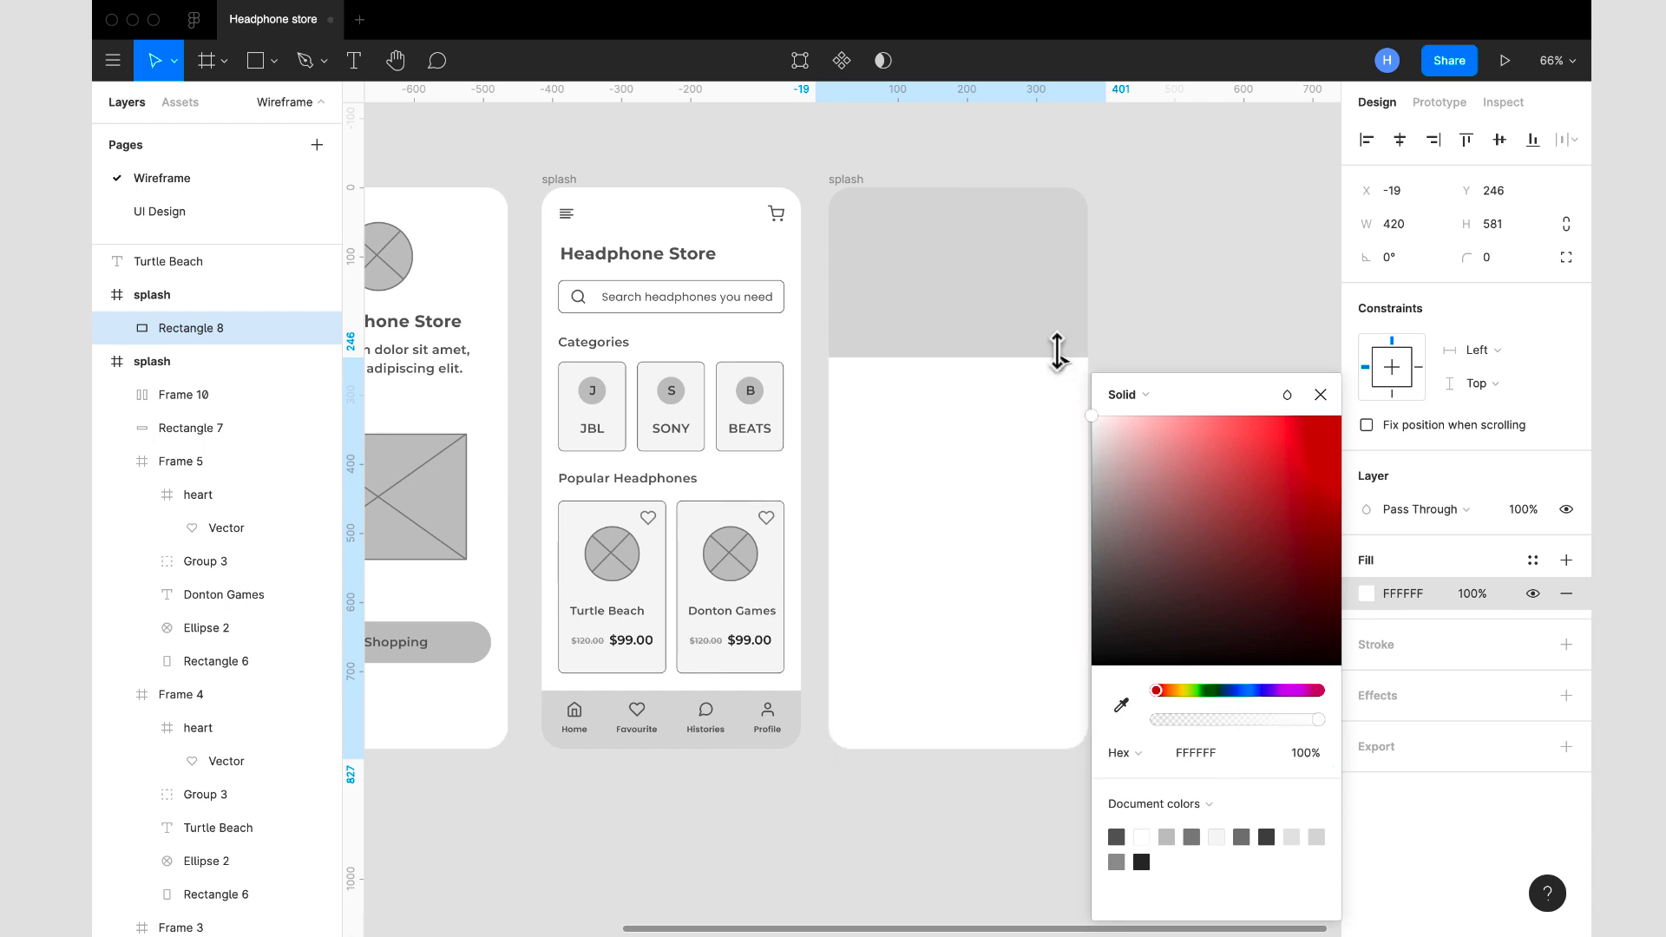
click(1321, 395)
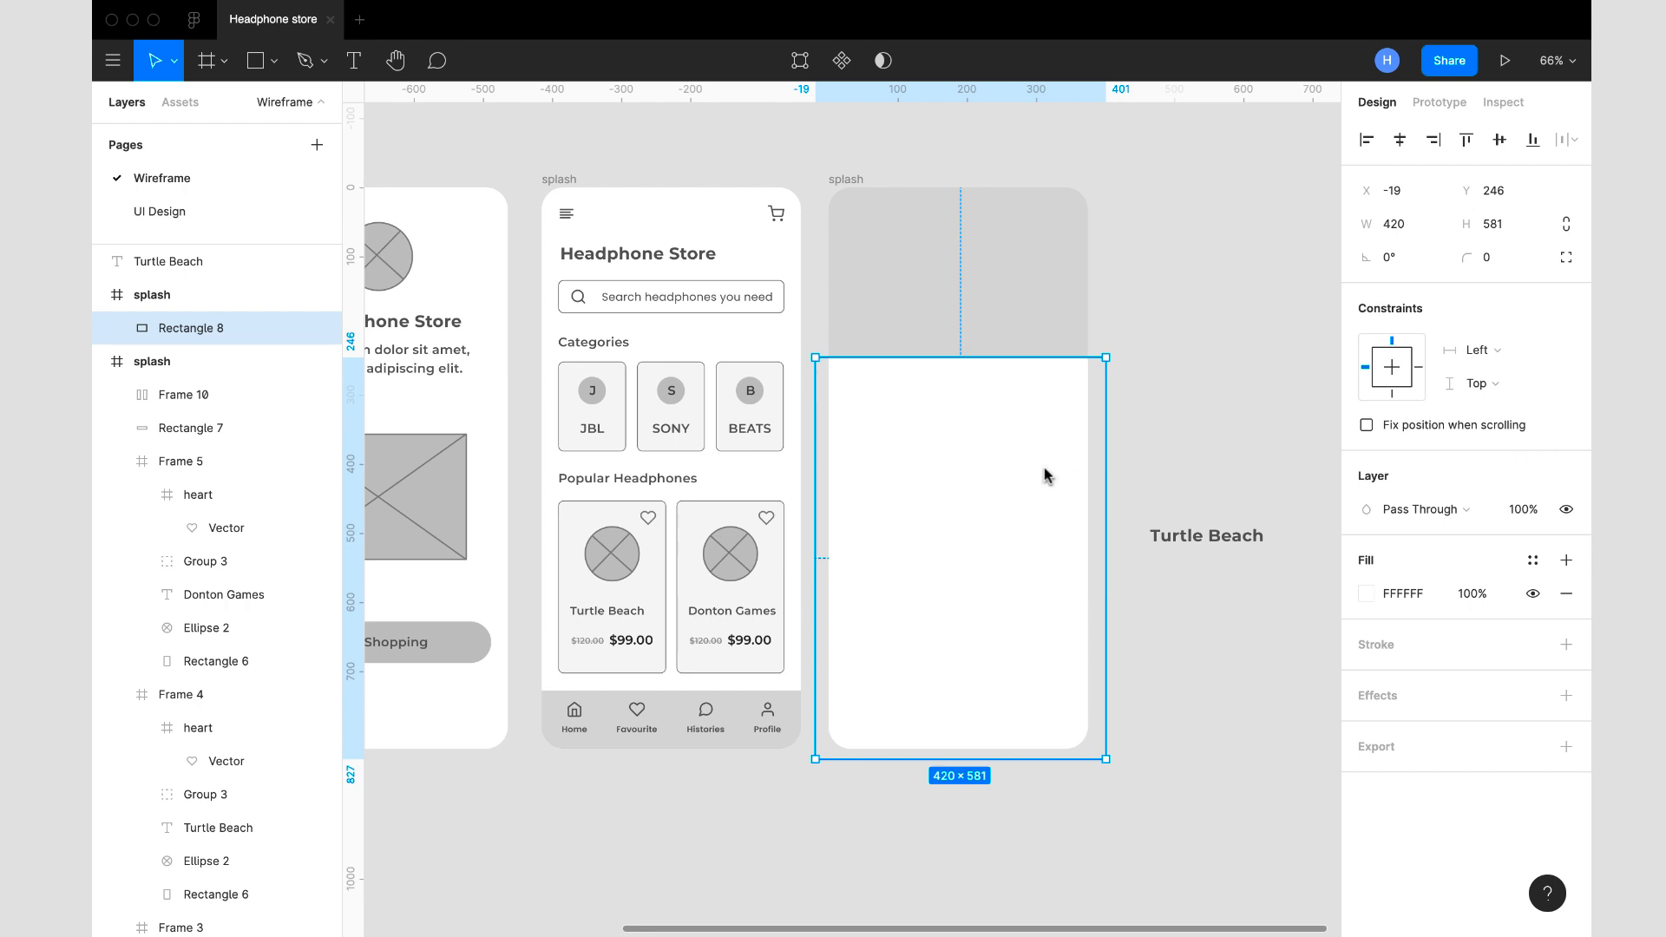
click(1489, 260)
text(40)
key(Return)
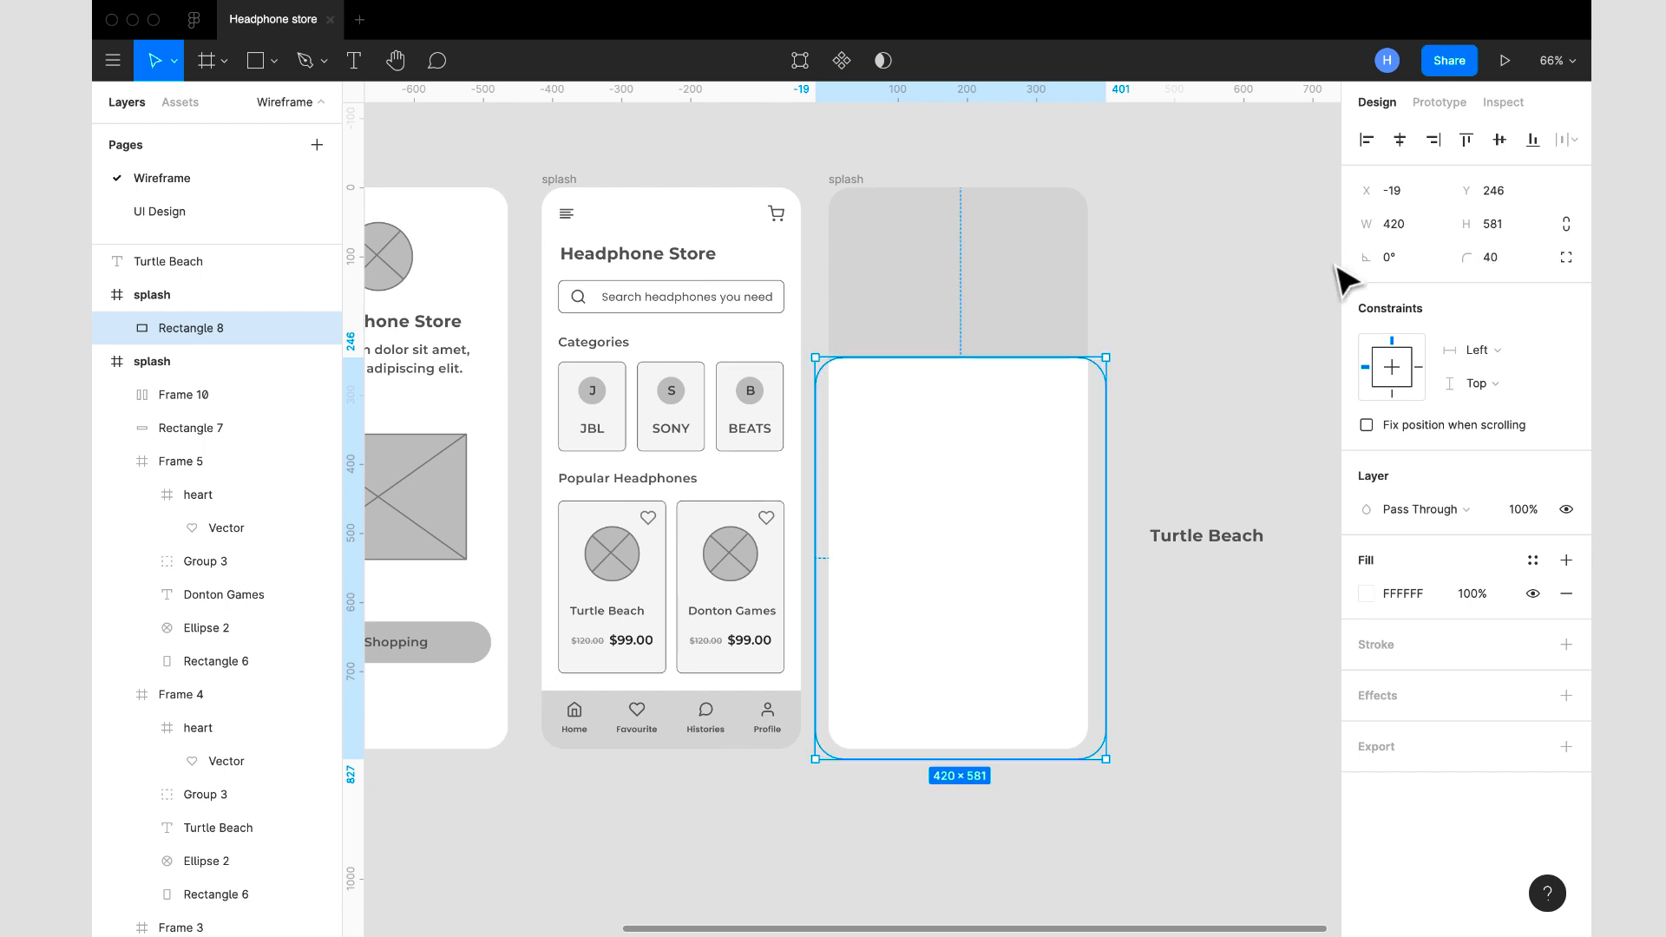
- Narrow the white rectangle to the frame's full width of 375, with its edge at X 0
drag(1105, 418, 1089, 421)
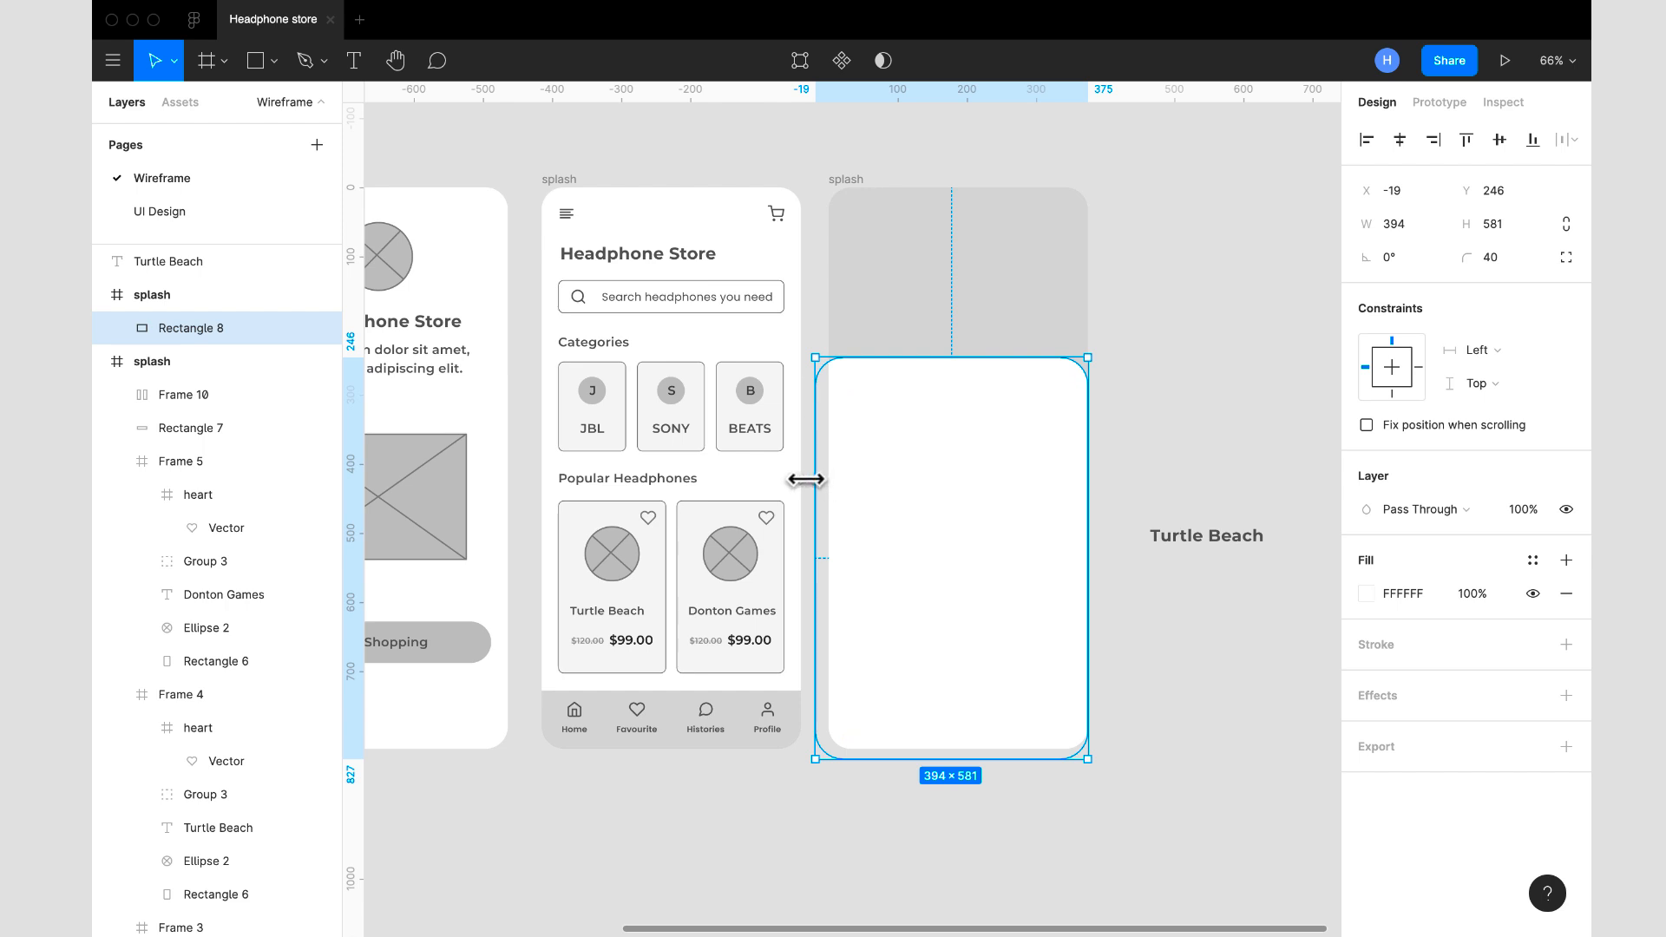
drag(810, 480, 829, 479)
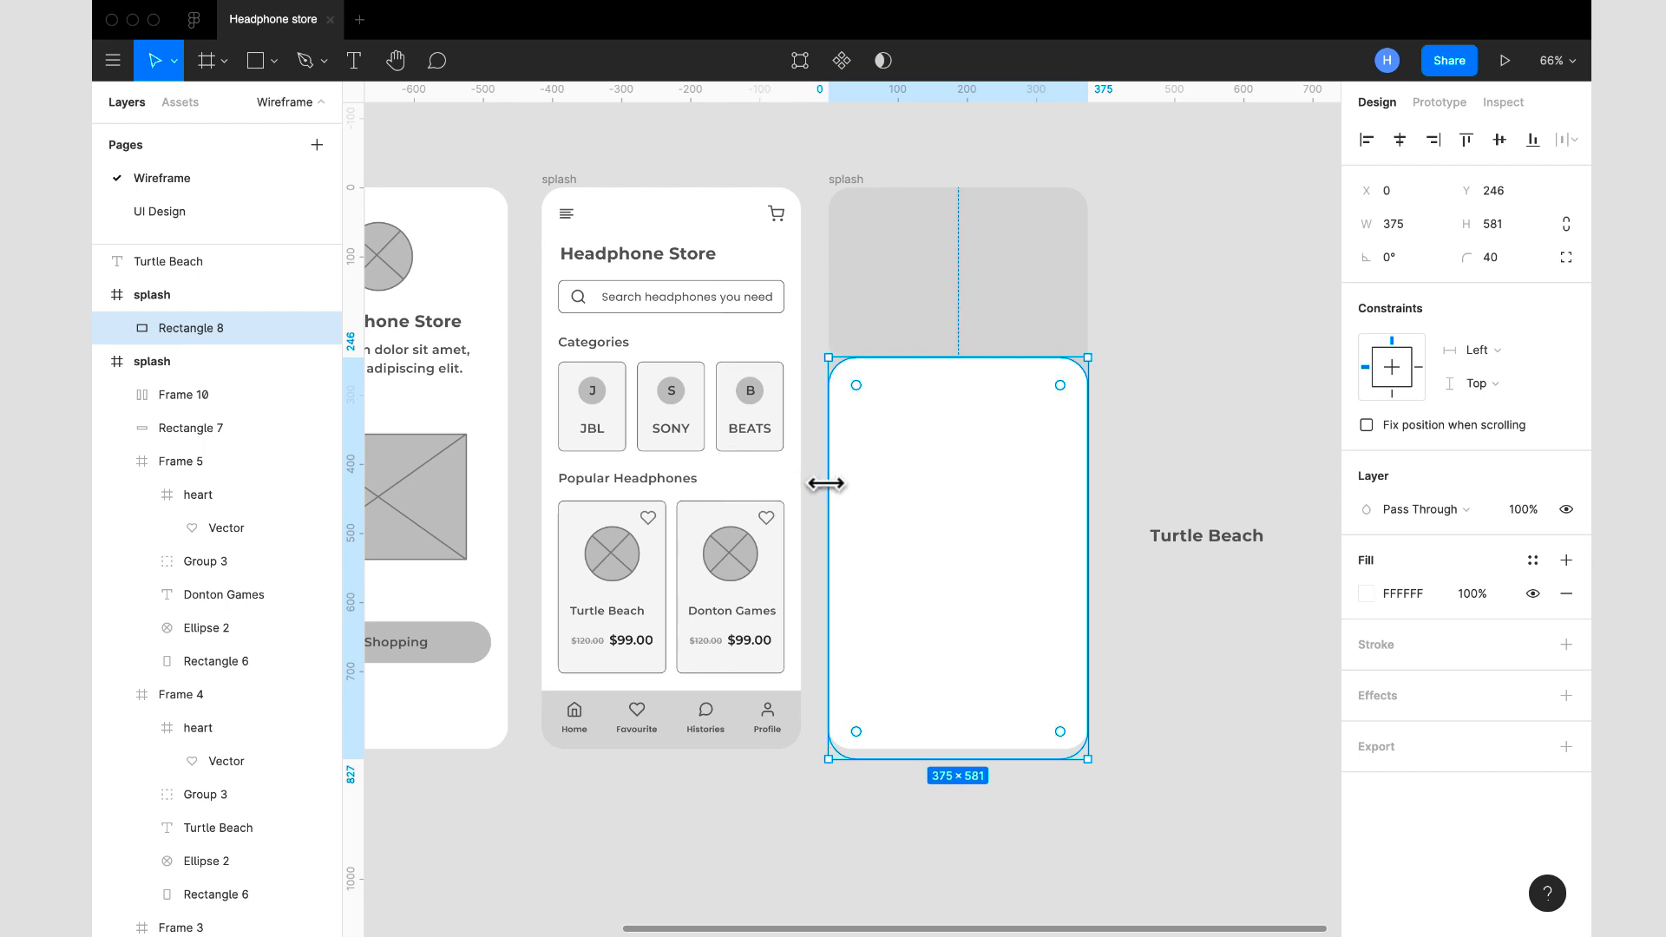
click(1151, 395)
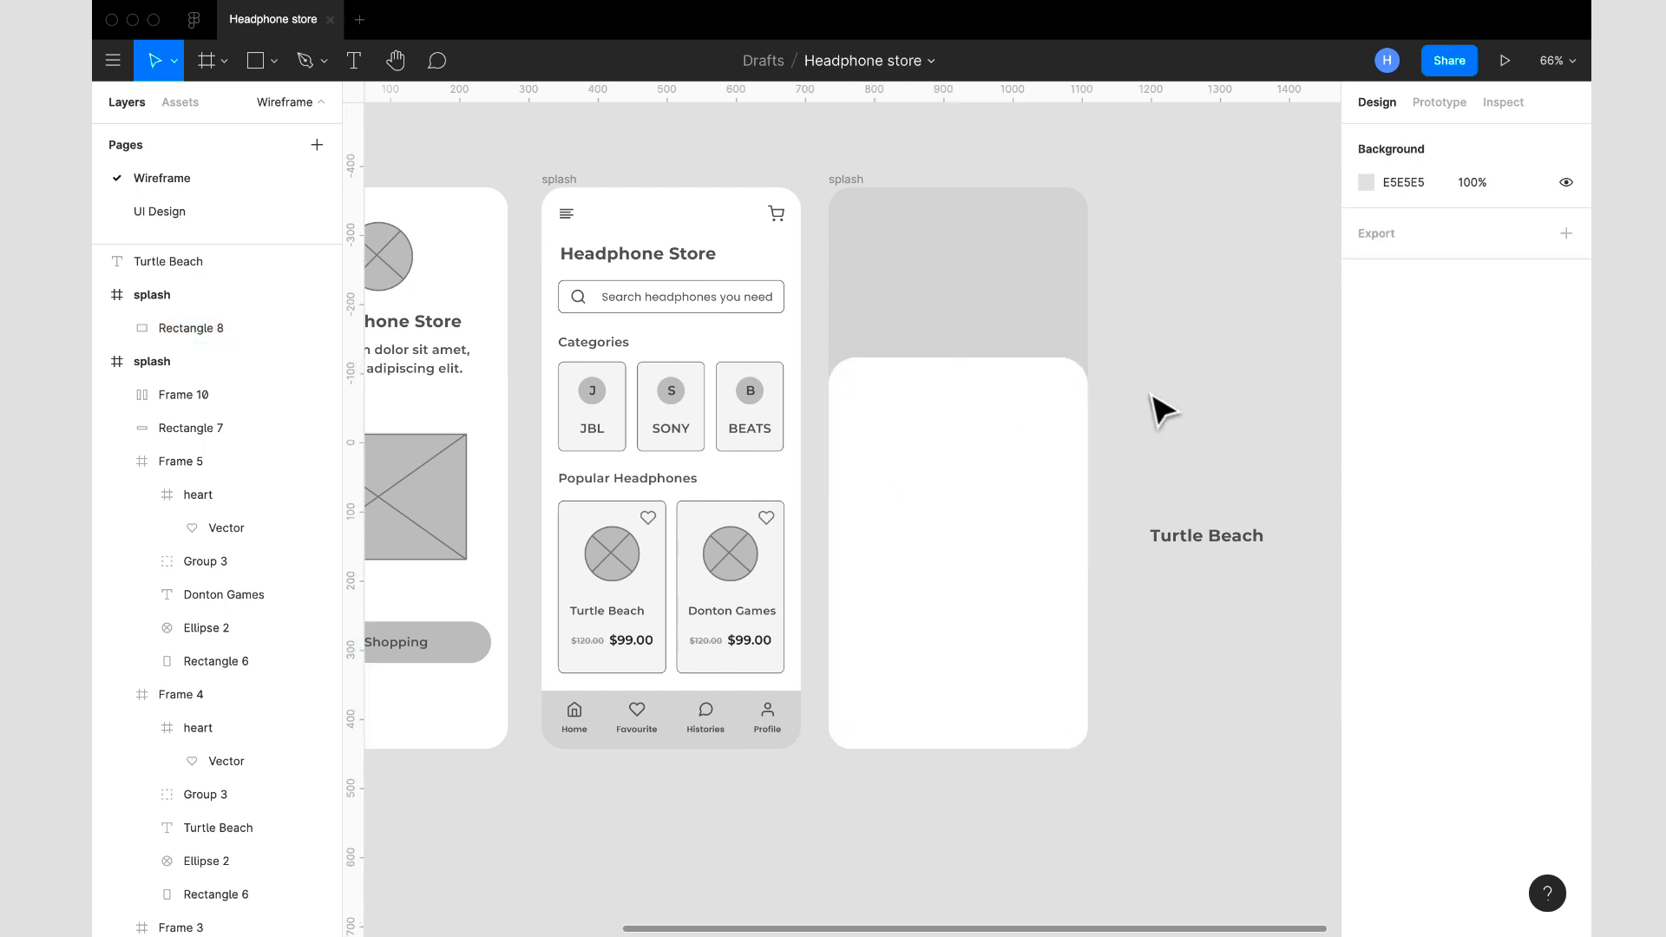
- Copy the crossed circle placeholder from the first splash screen into the new product frame
scroll(1112, 394, left, 2)
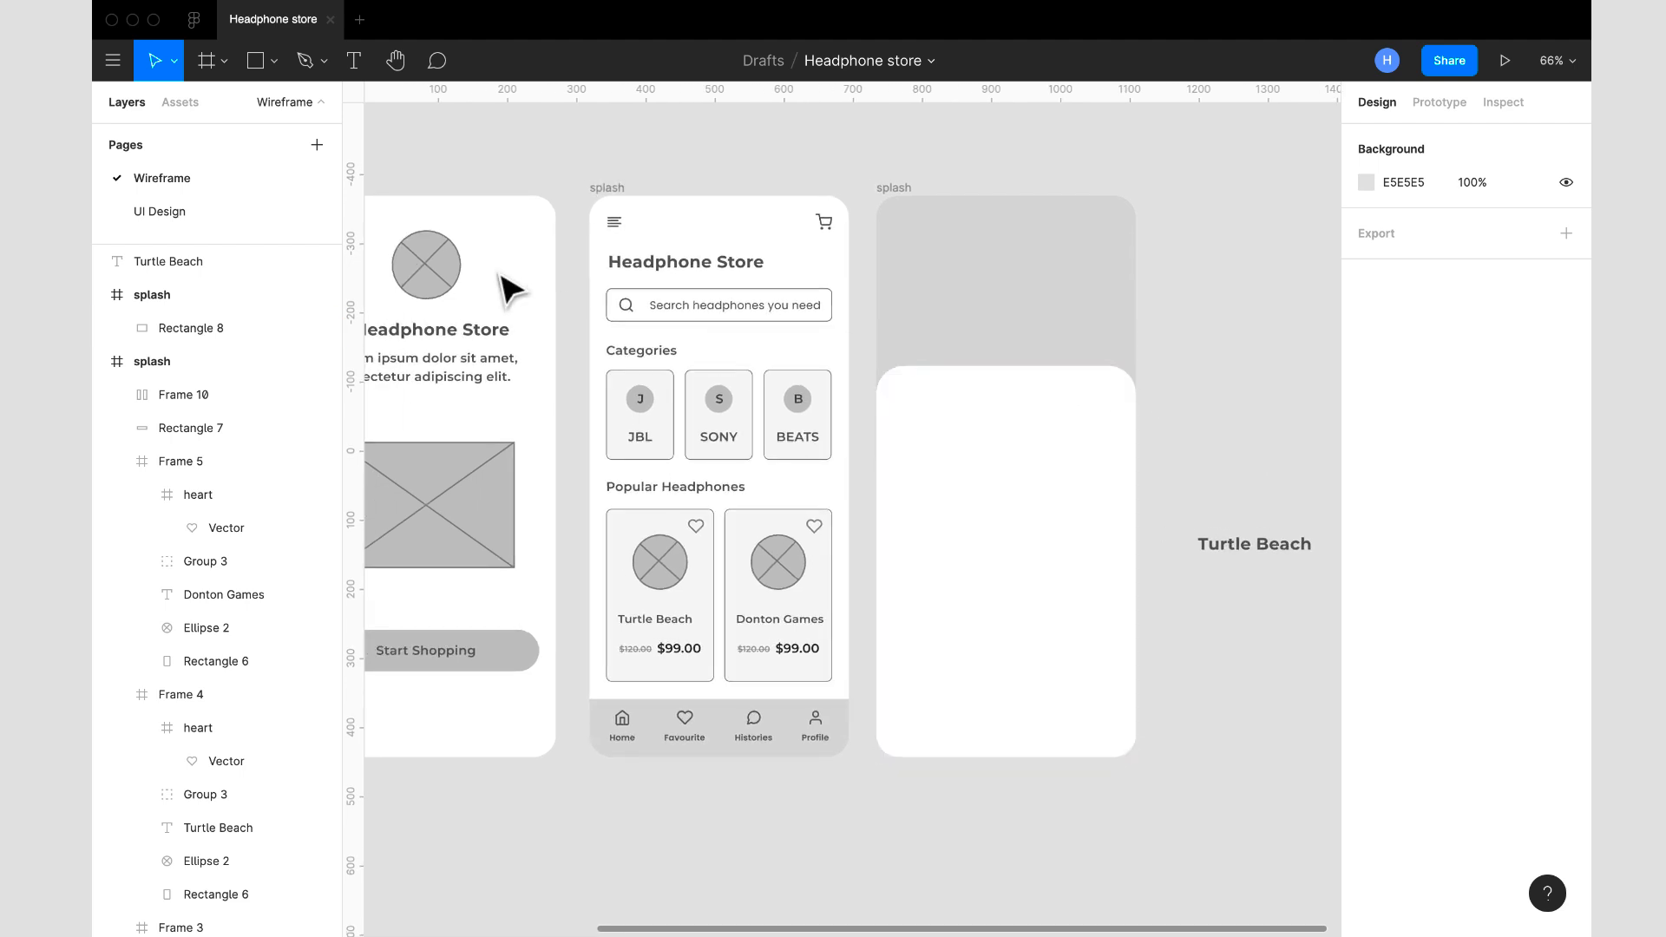
click(446, 289)
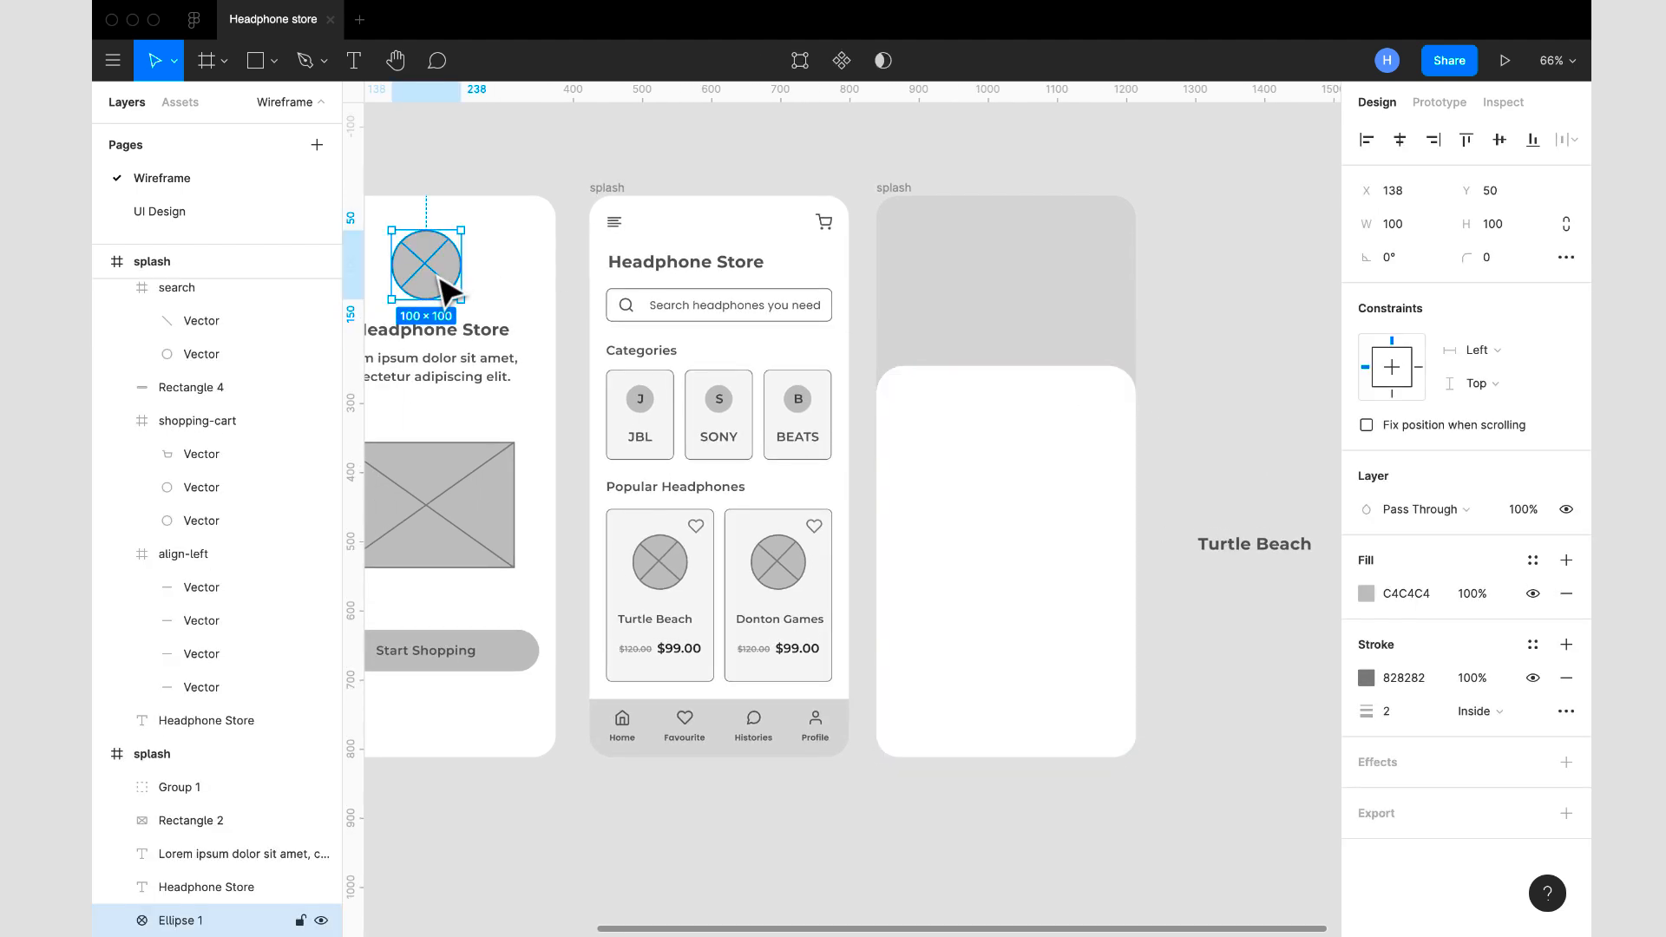
click(899, 186)
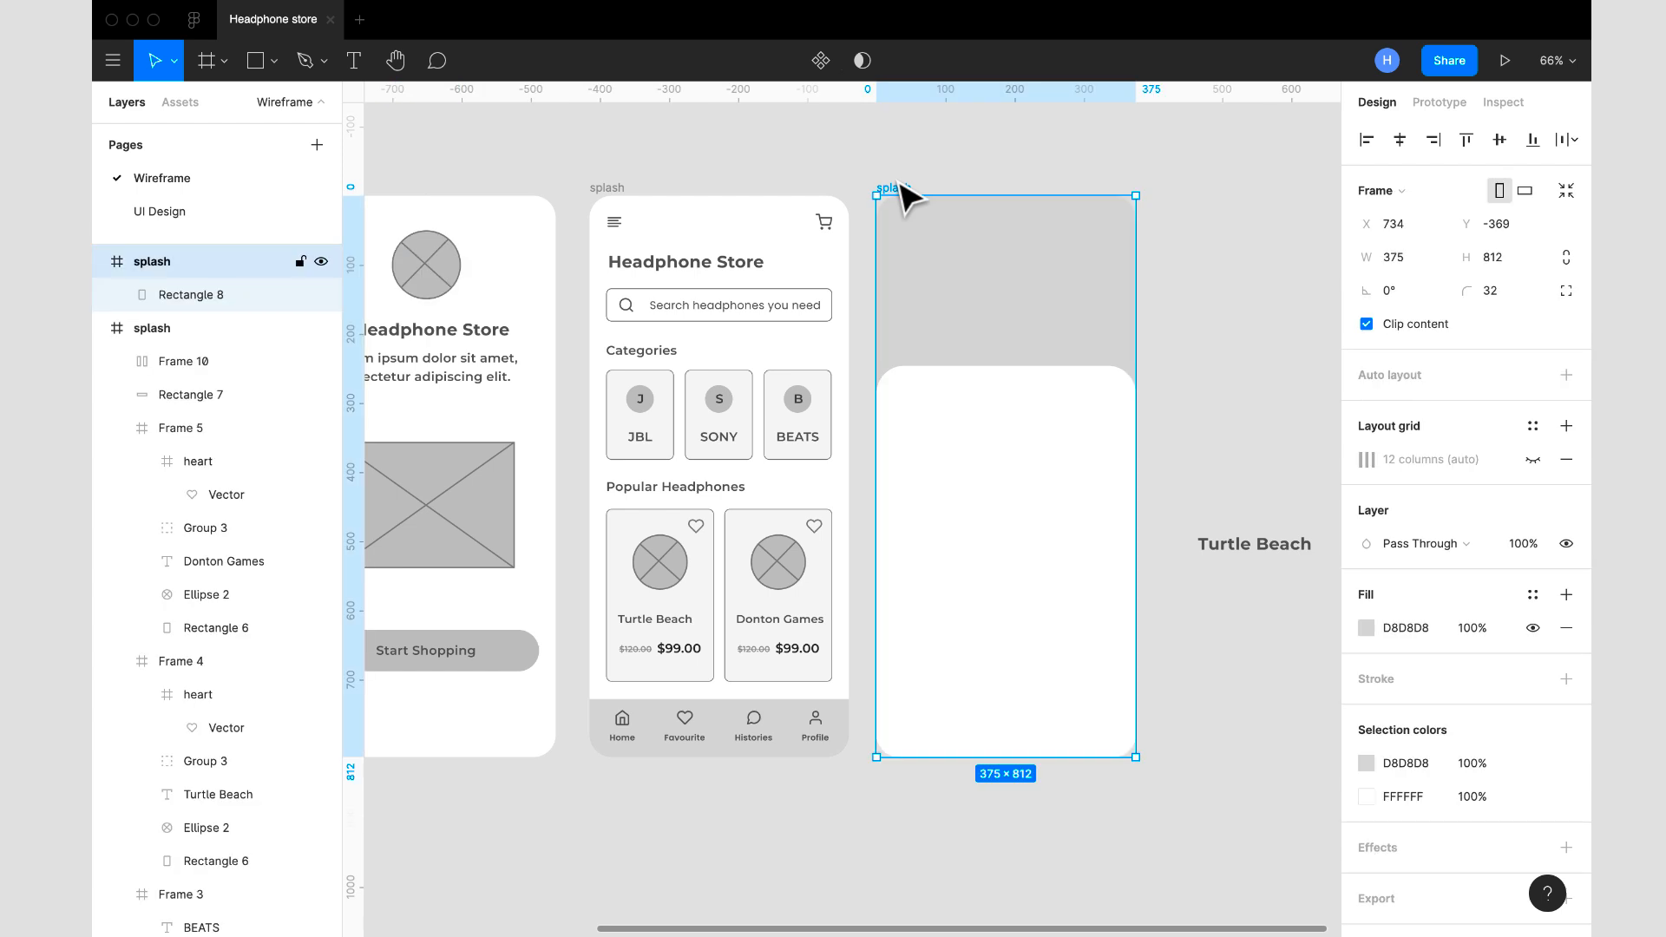
key(ctrl+v)
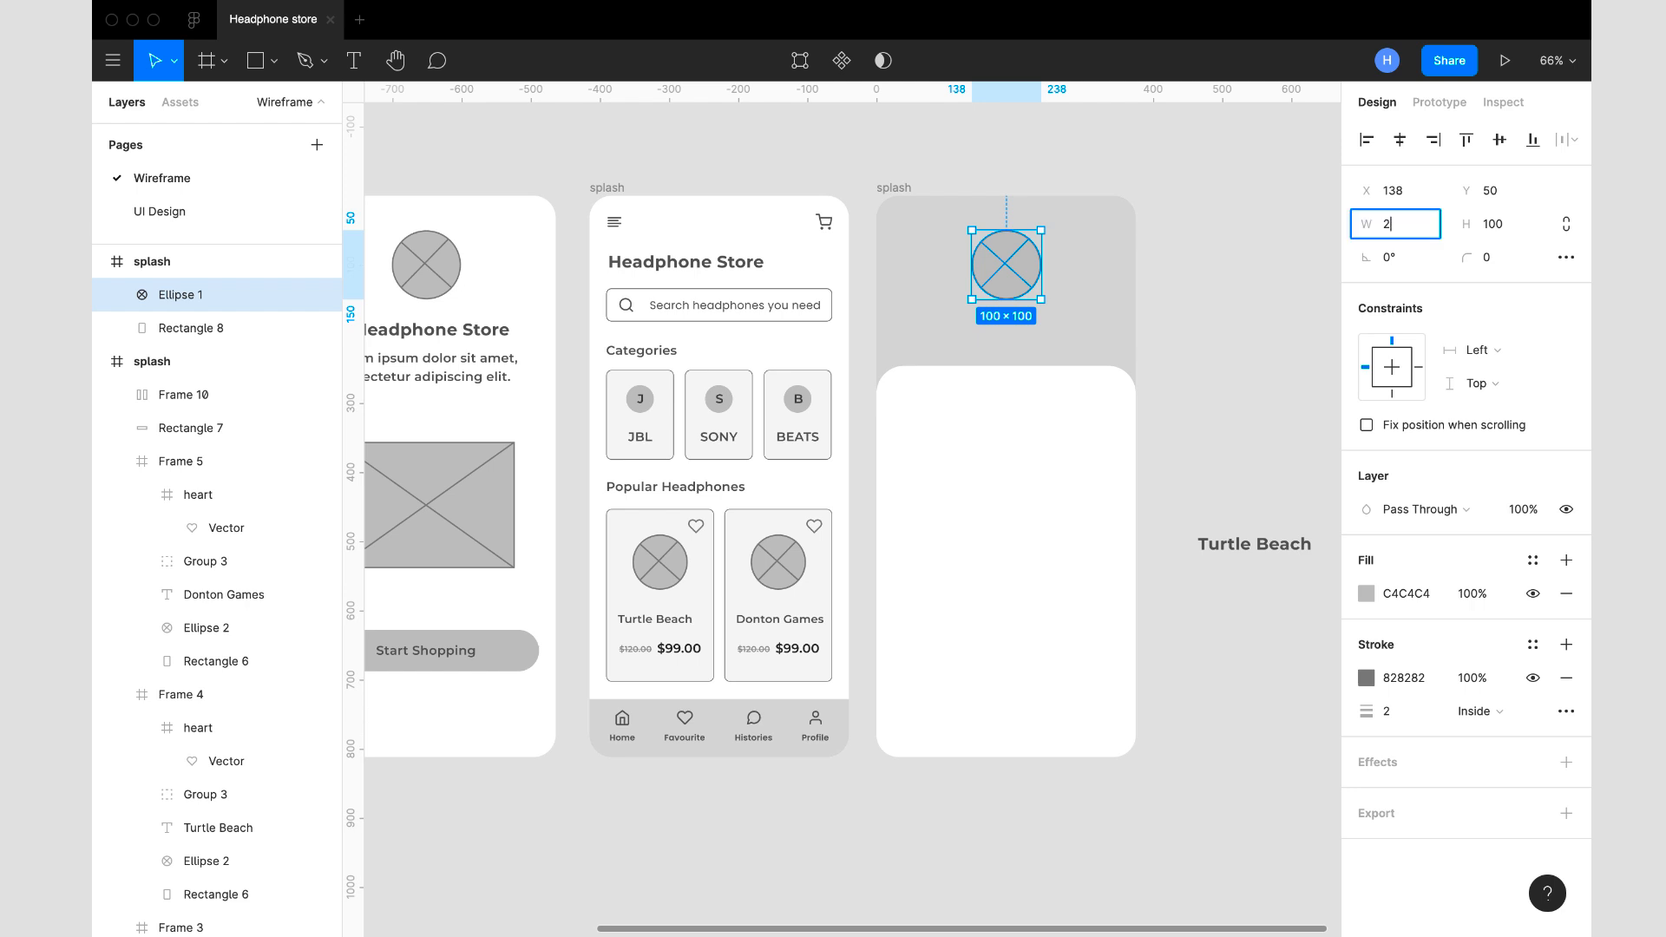
- Resize the pasted circle placeholder to 240 × 240 and move it to X 68, Y 139 over the white panel's upper edge
key(Tab)
text(240)
key(Return)
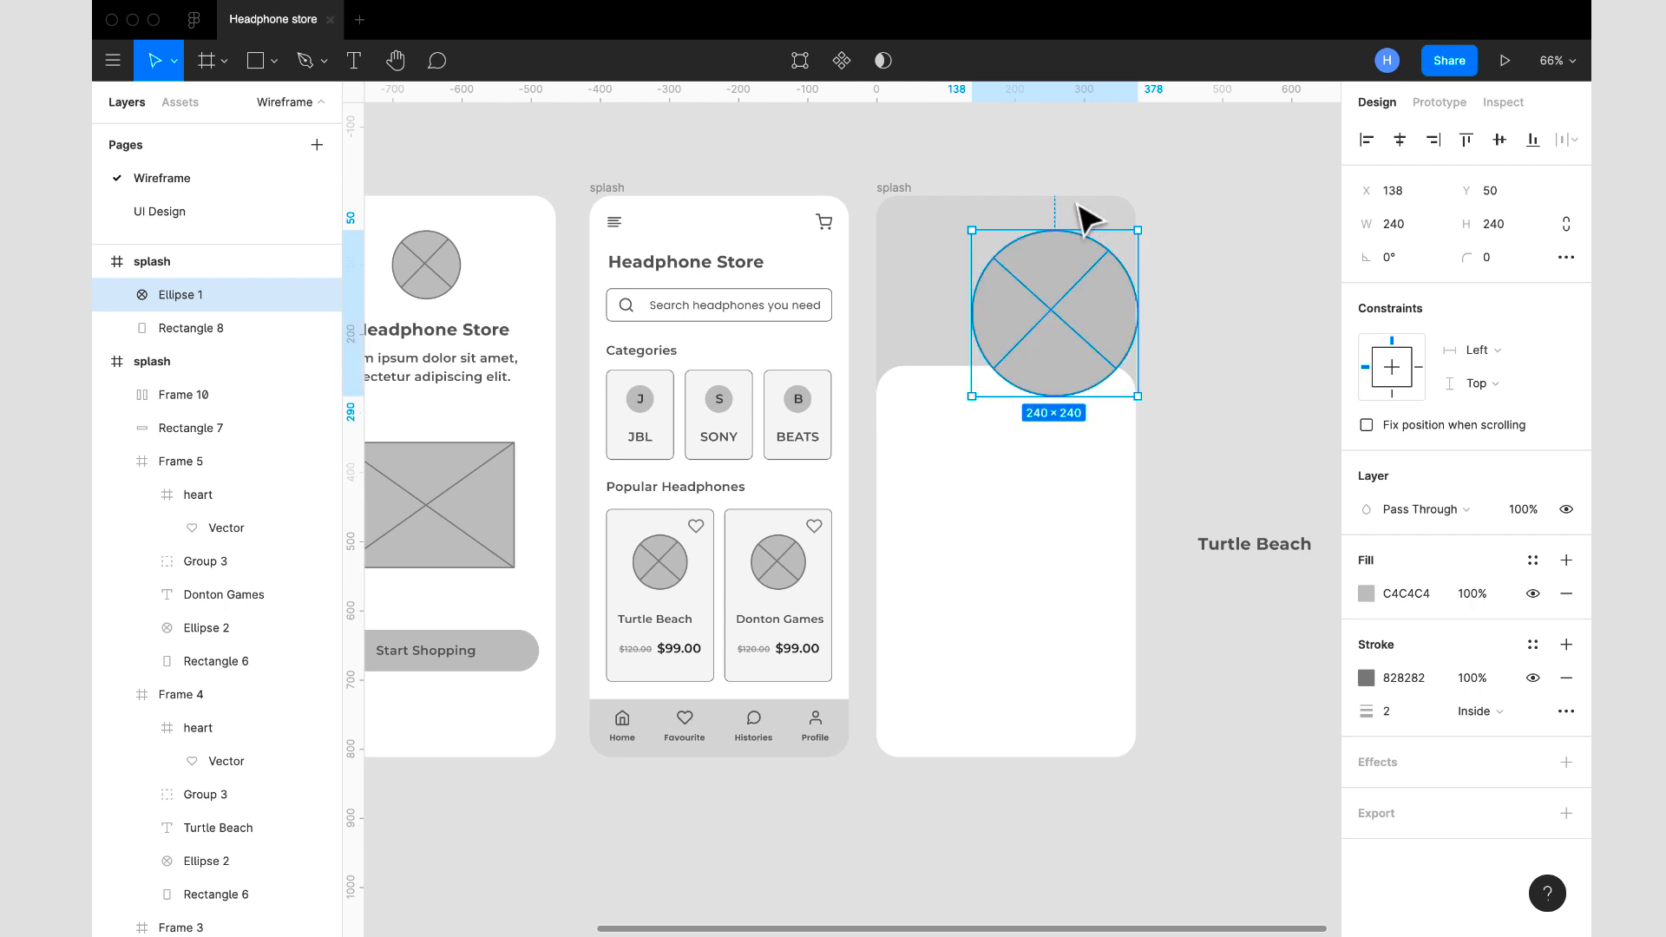
drag(1060, 330, 1004, 387)
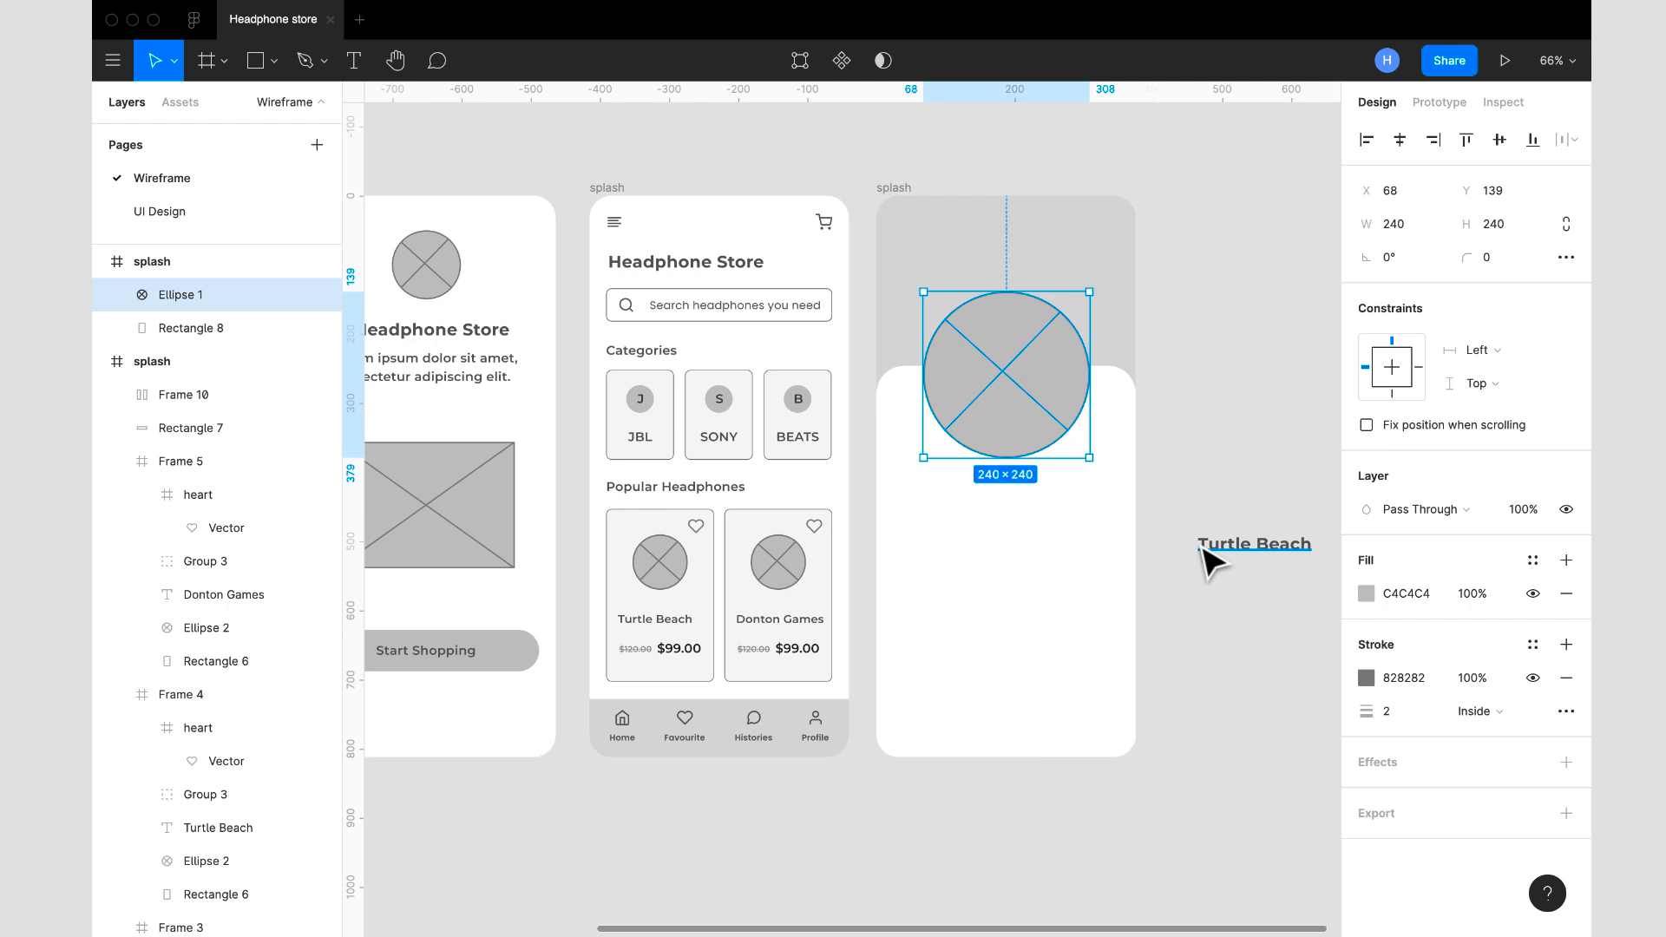
- Place the Turtle Beach heading at X 24, Y 406, check it against the column grid, and centre the circle horizontally
drag(1238, 565, 937, 508)
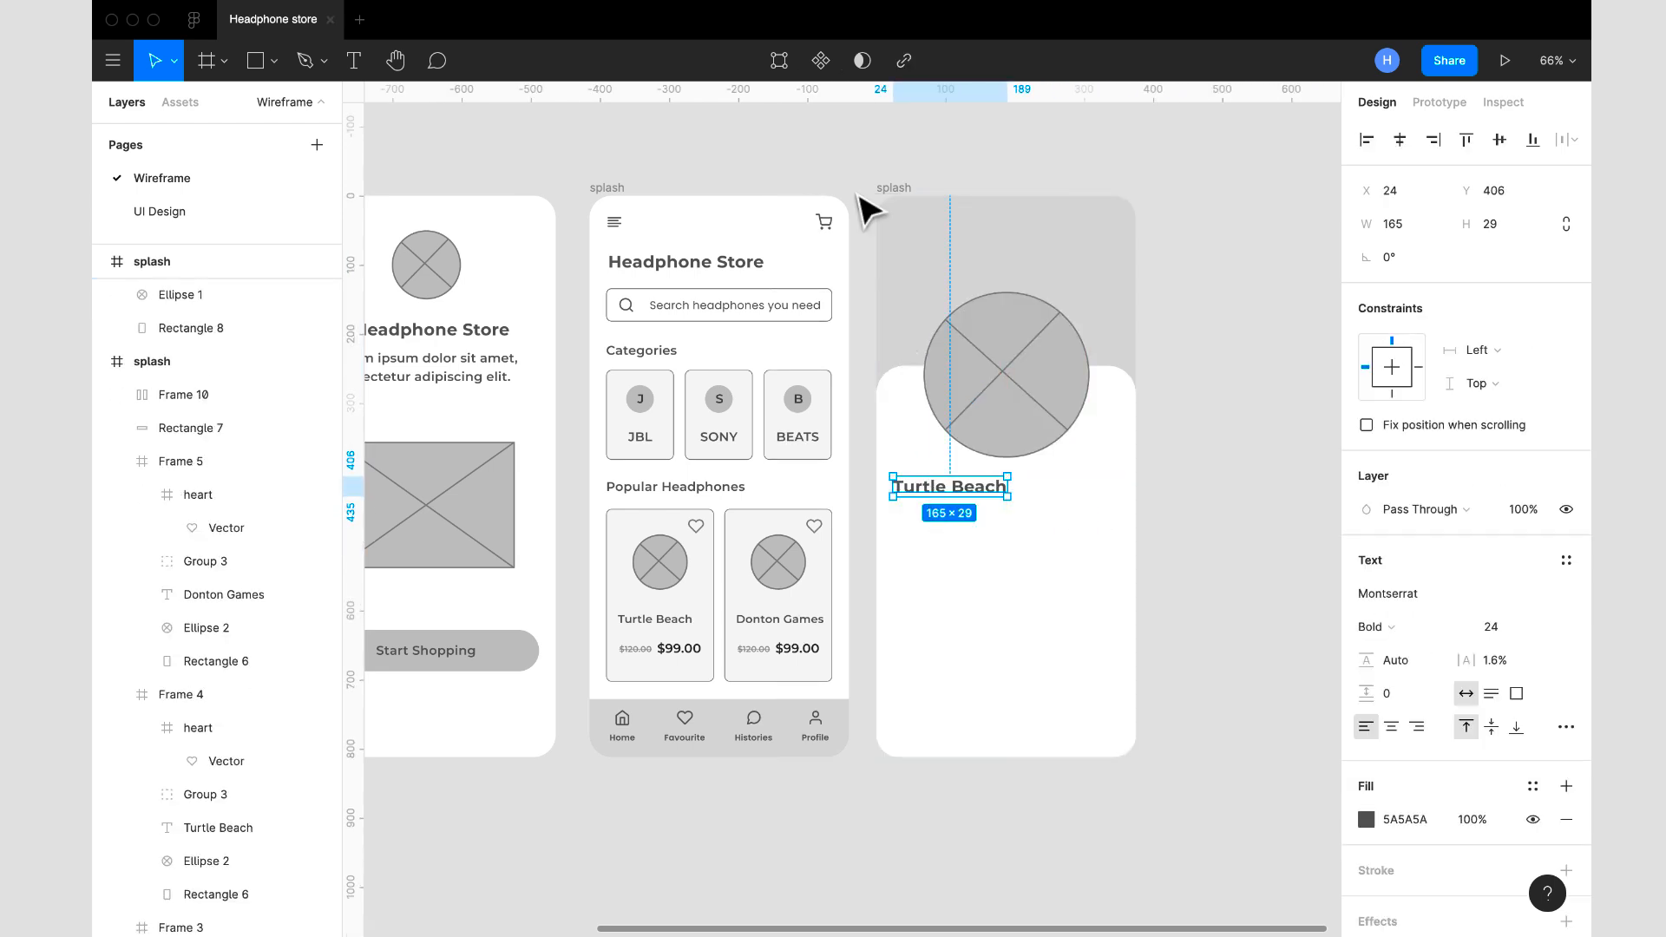
click(906, 193)
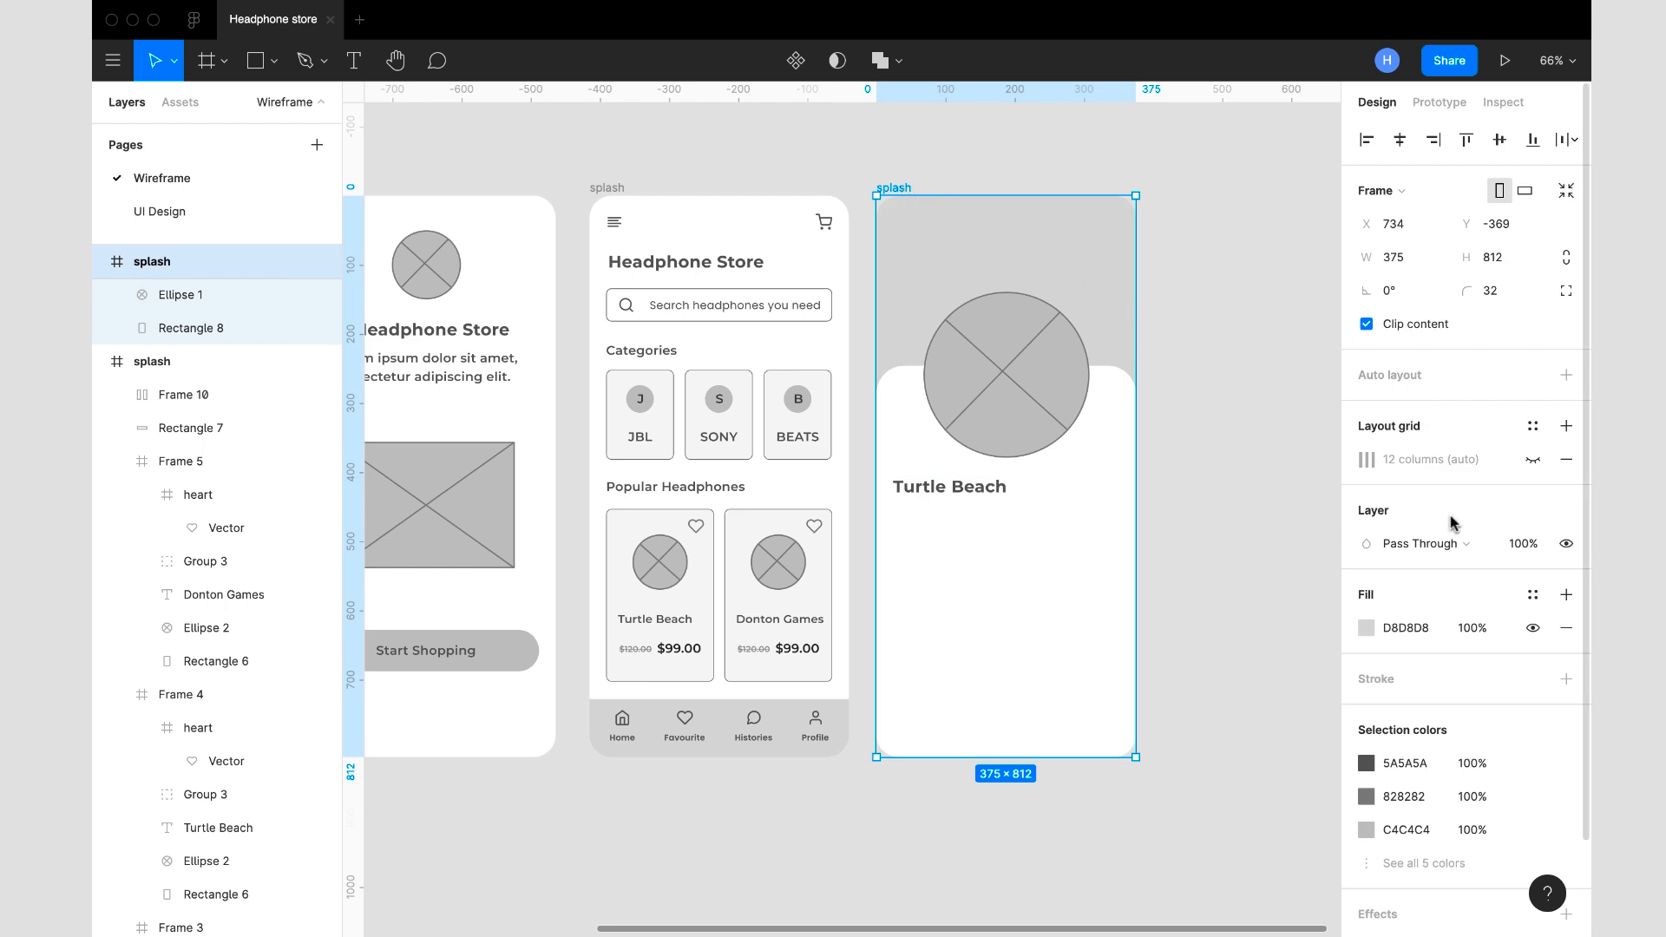
click(1534, 464)
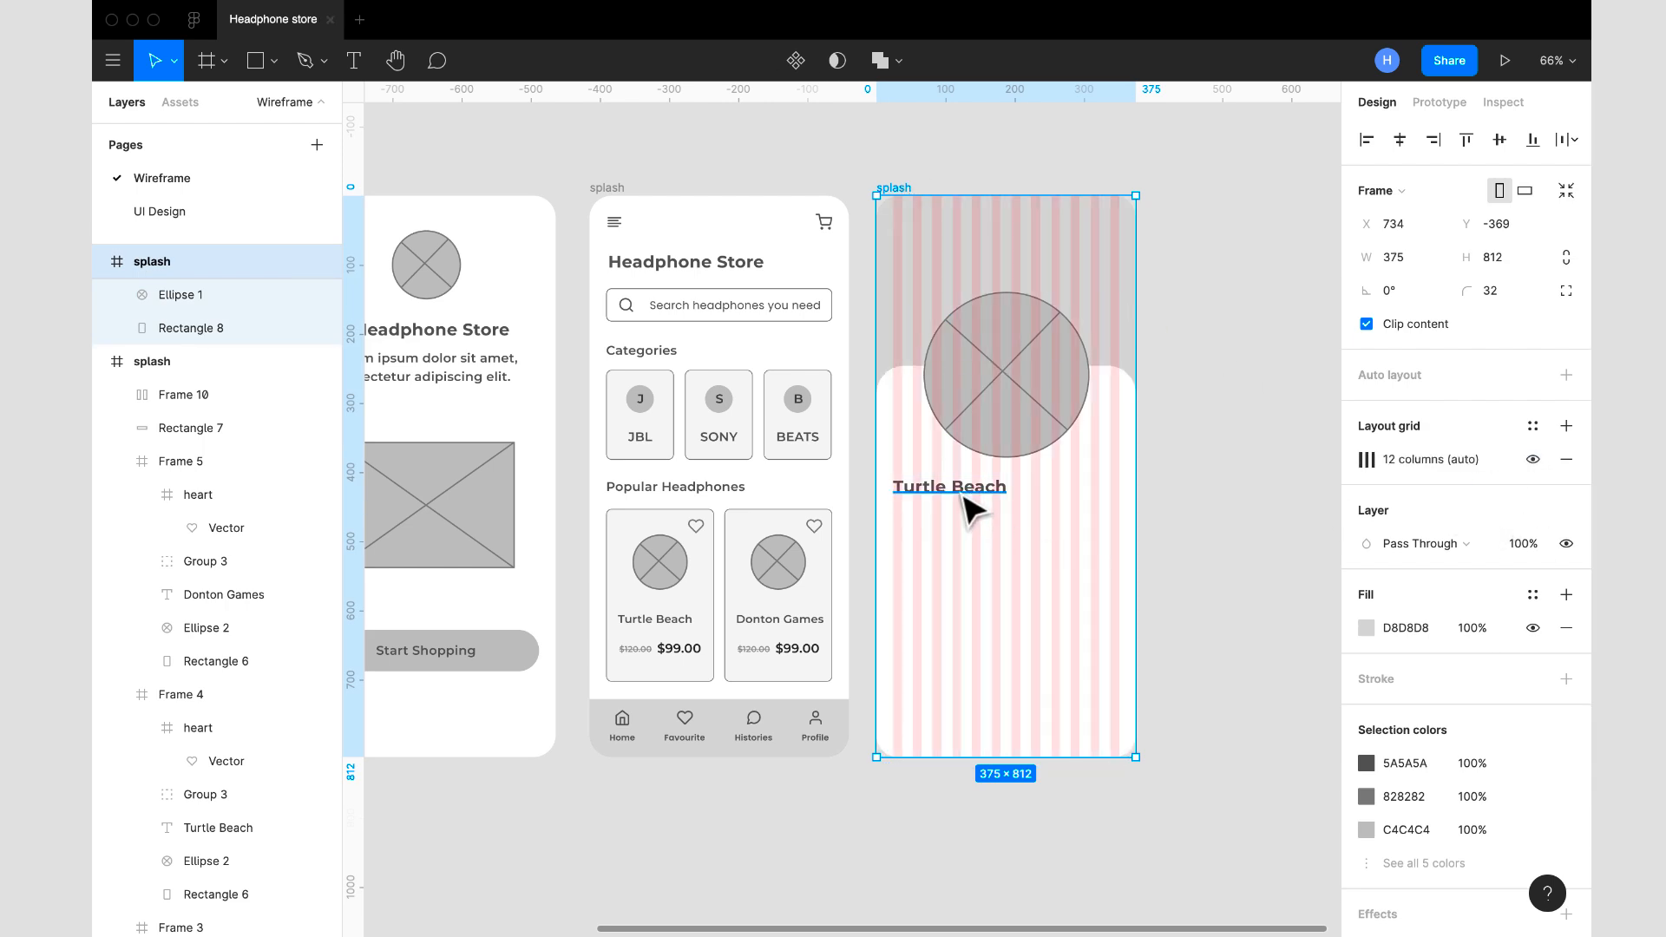
click(1533, 459)
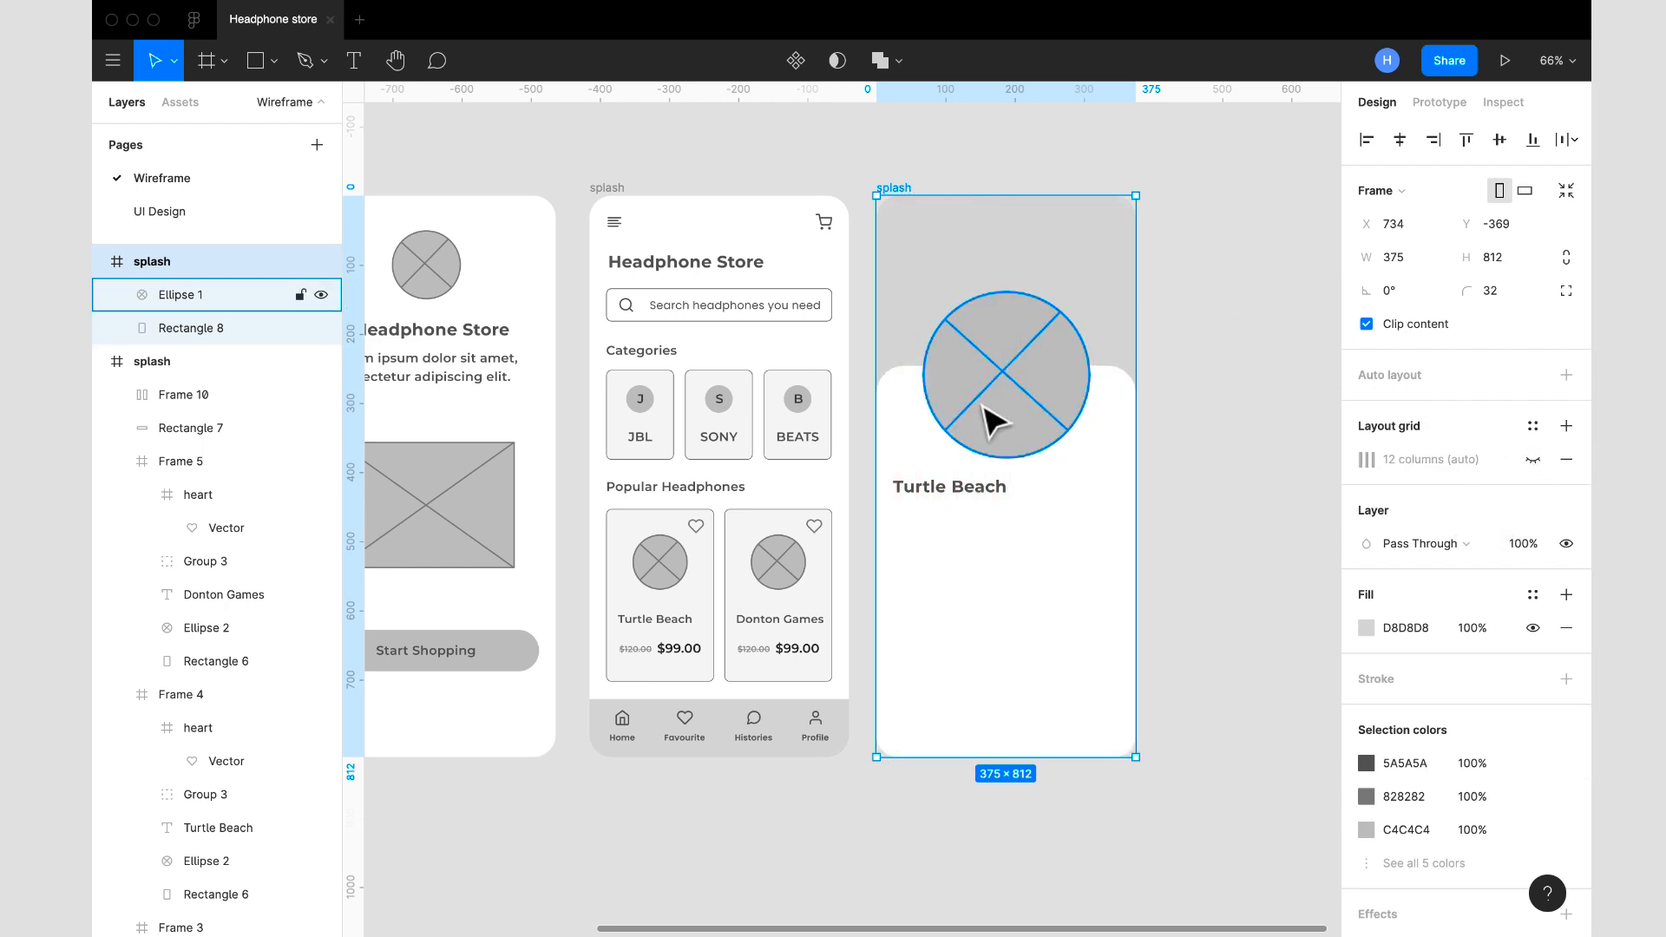
click(993, 420)
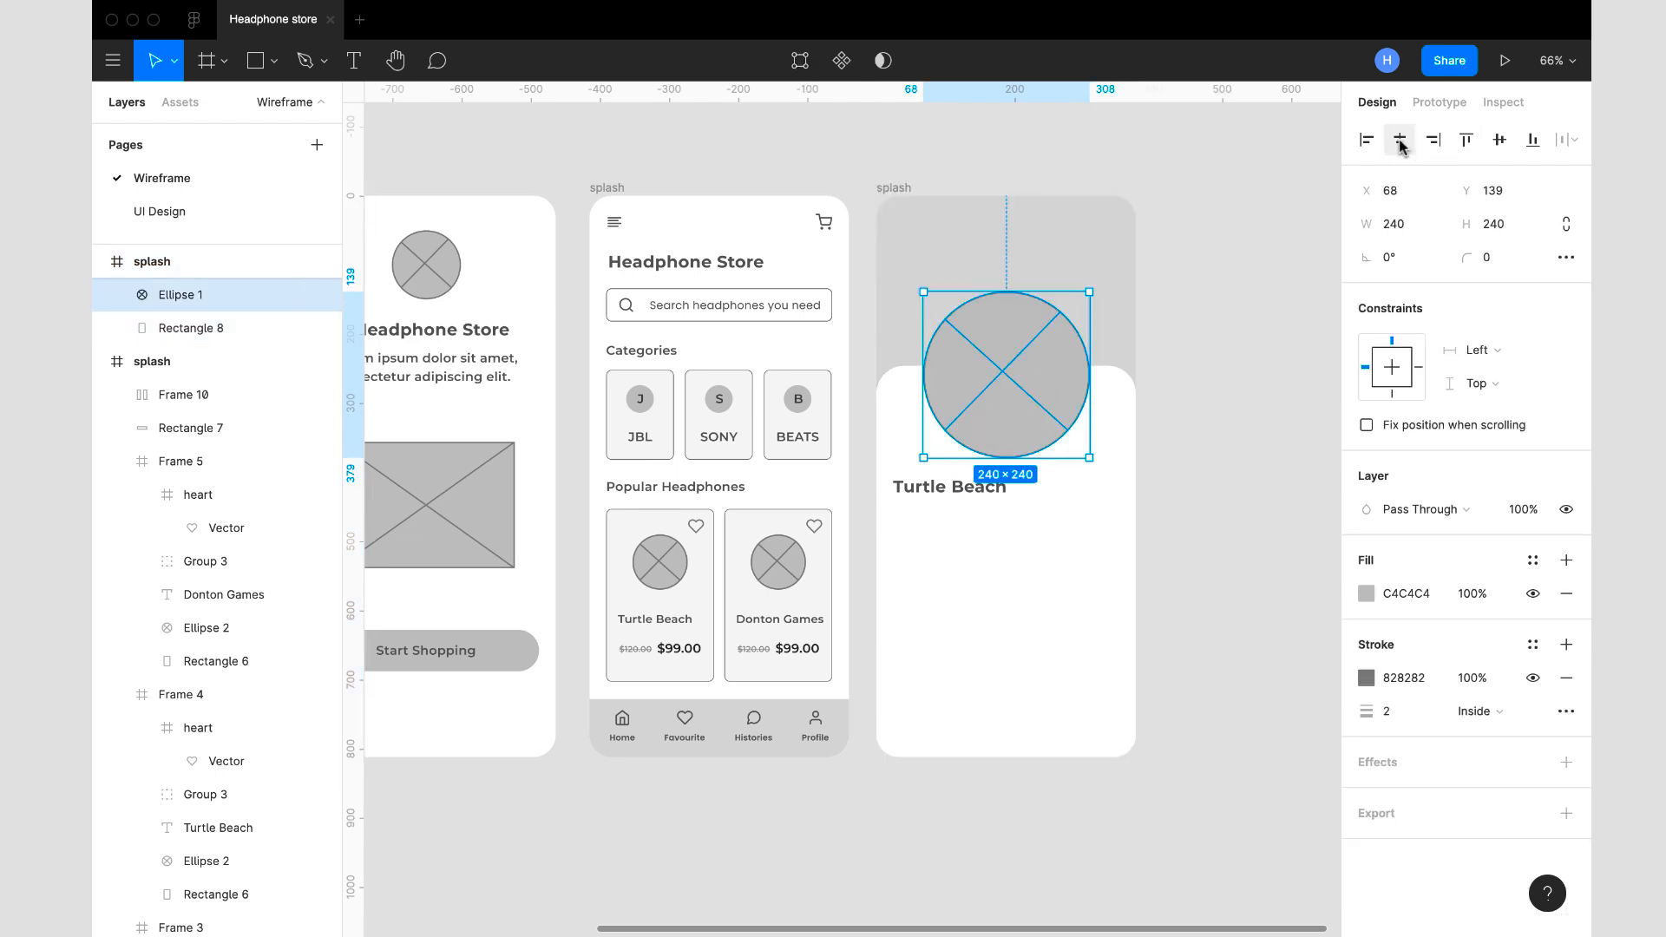
click(1183, 376)
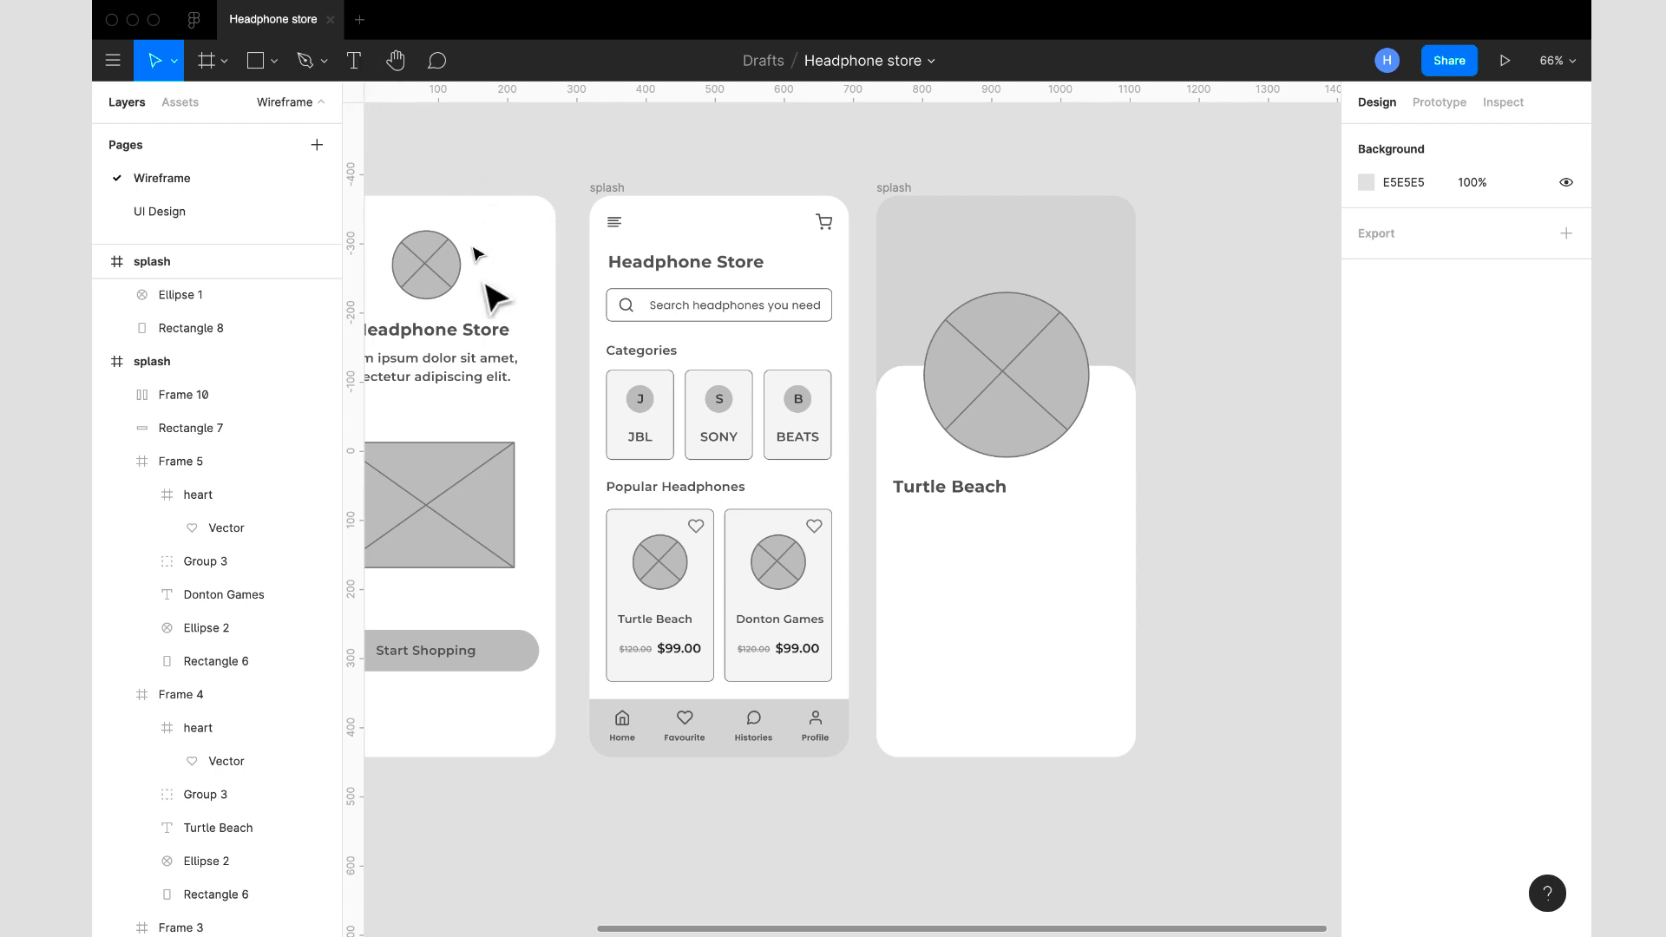
- Draw a text box about 303 × 73 below the Turtle Beach heading and set its font to Poppins Regular, size 14
click(354, 63)
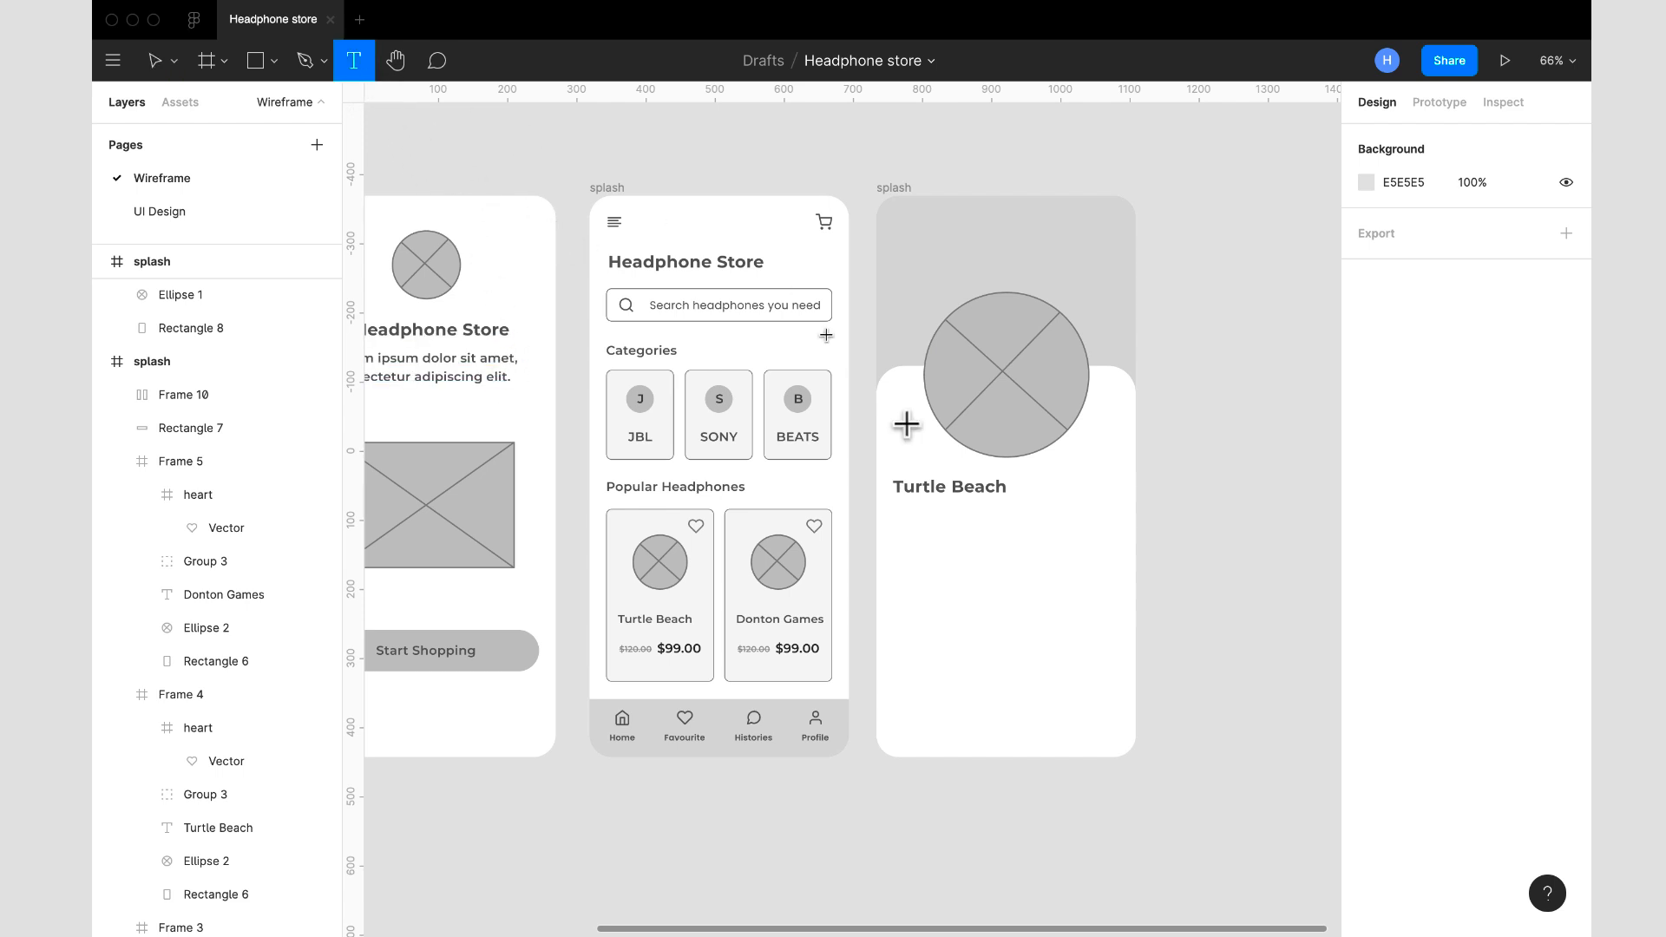
drag(898, 516, 1109, 569)
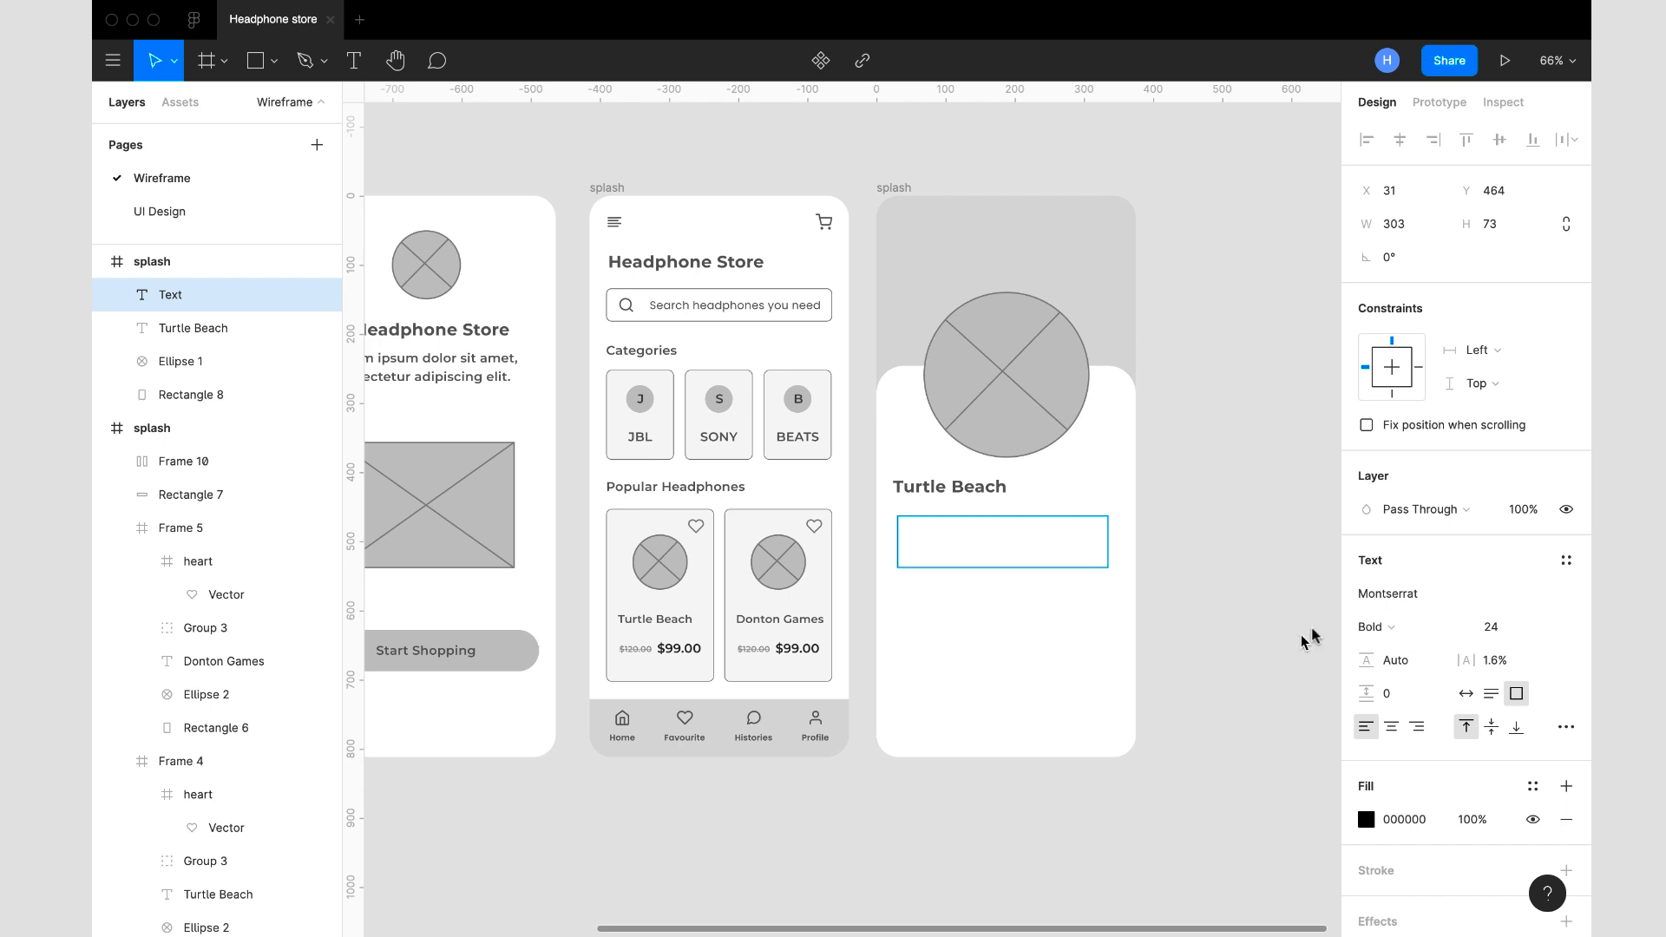
click(1422, 597)
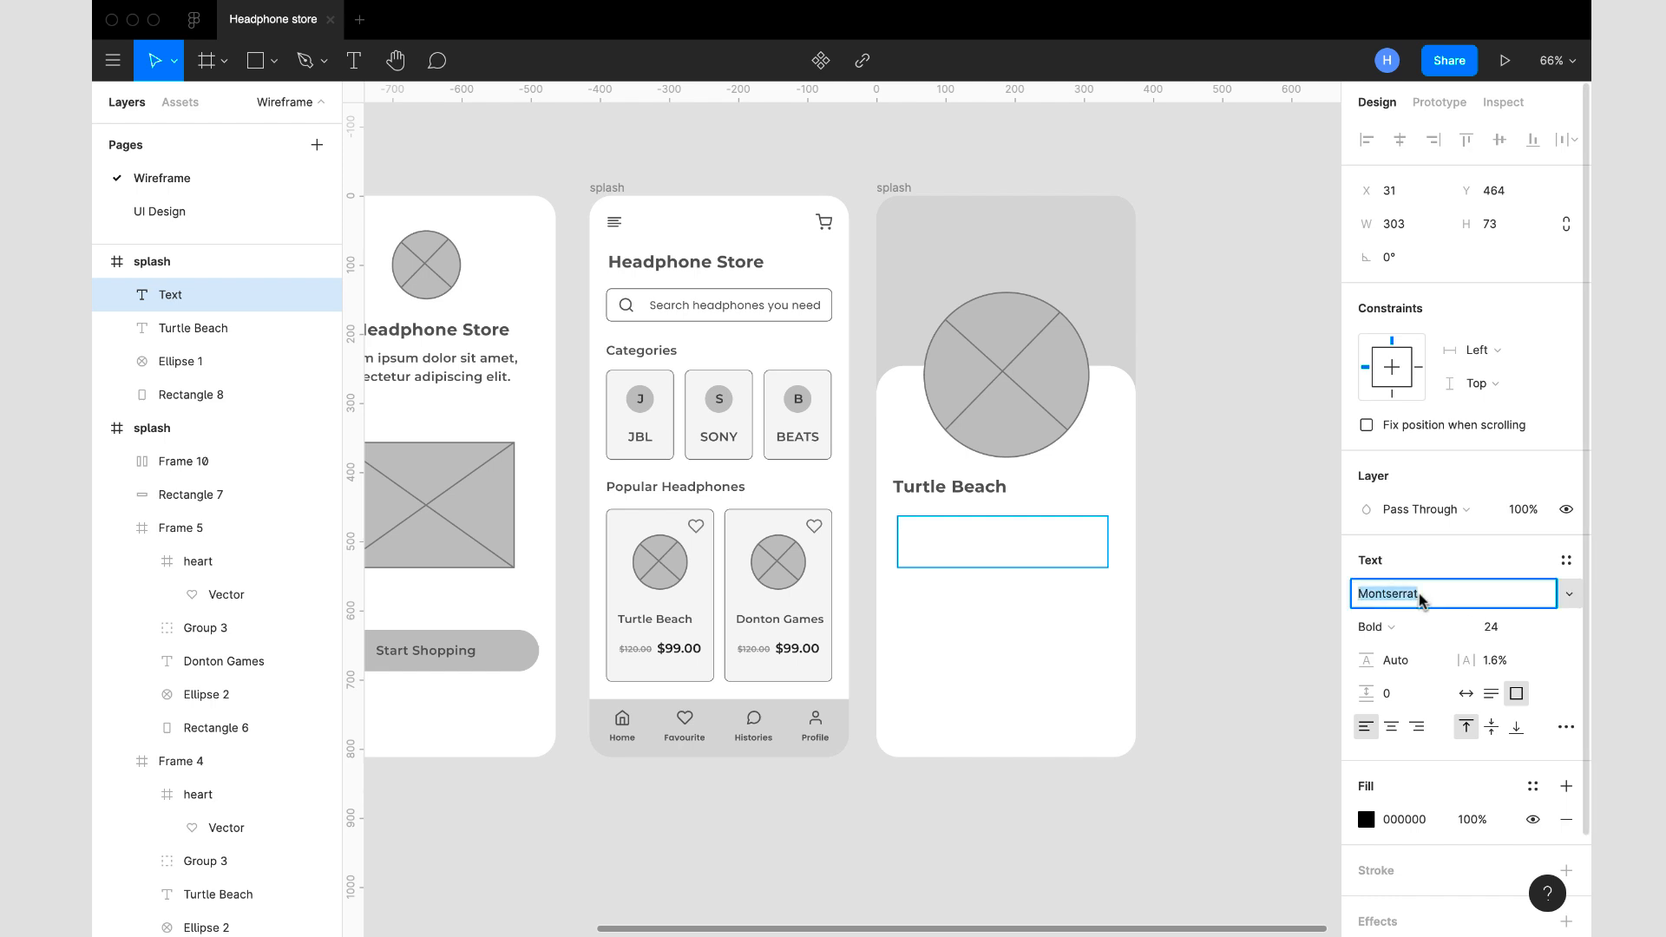
text(Poppins)
key(Return)
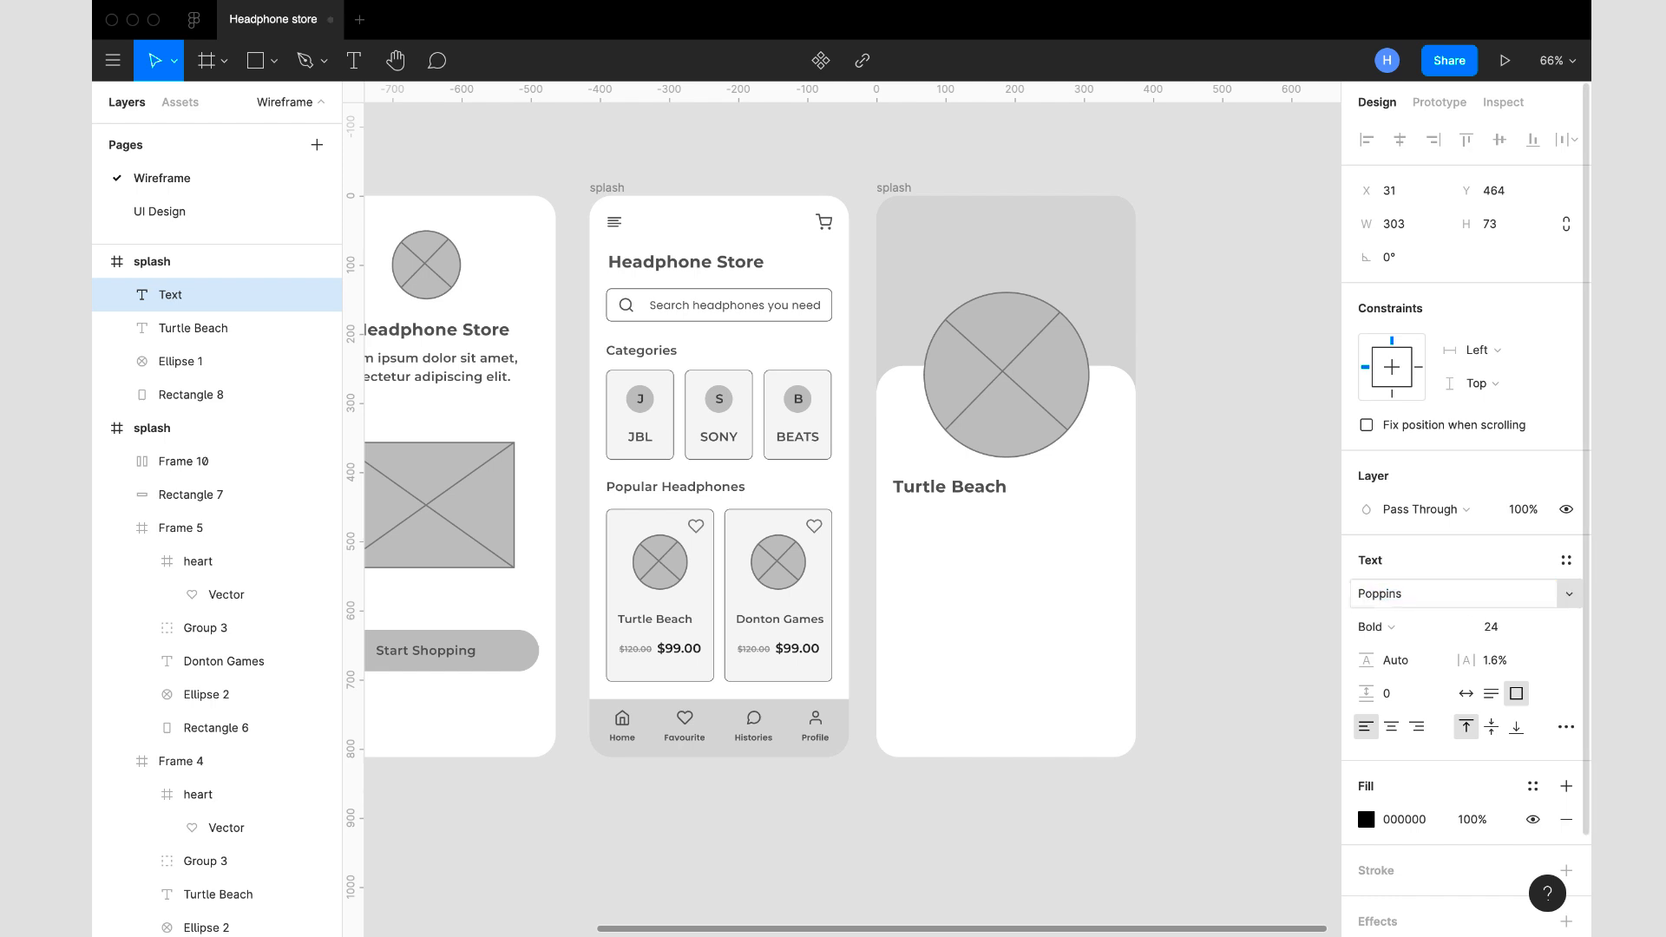
click(1411, 638)
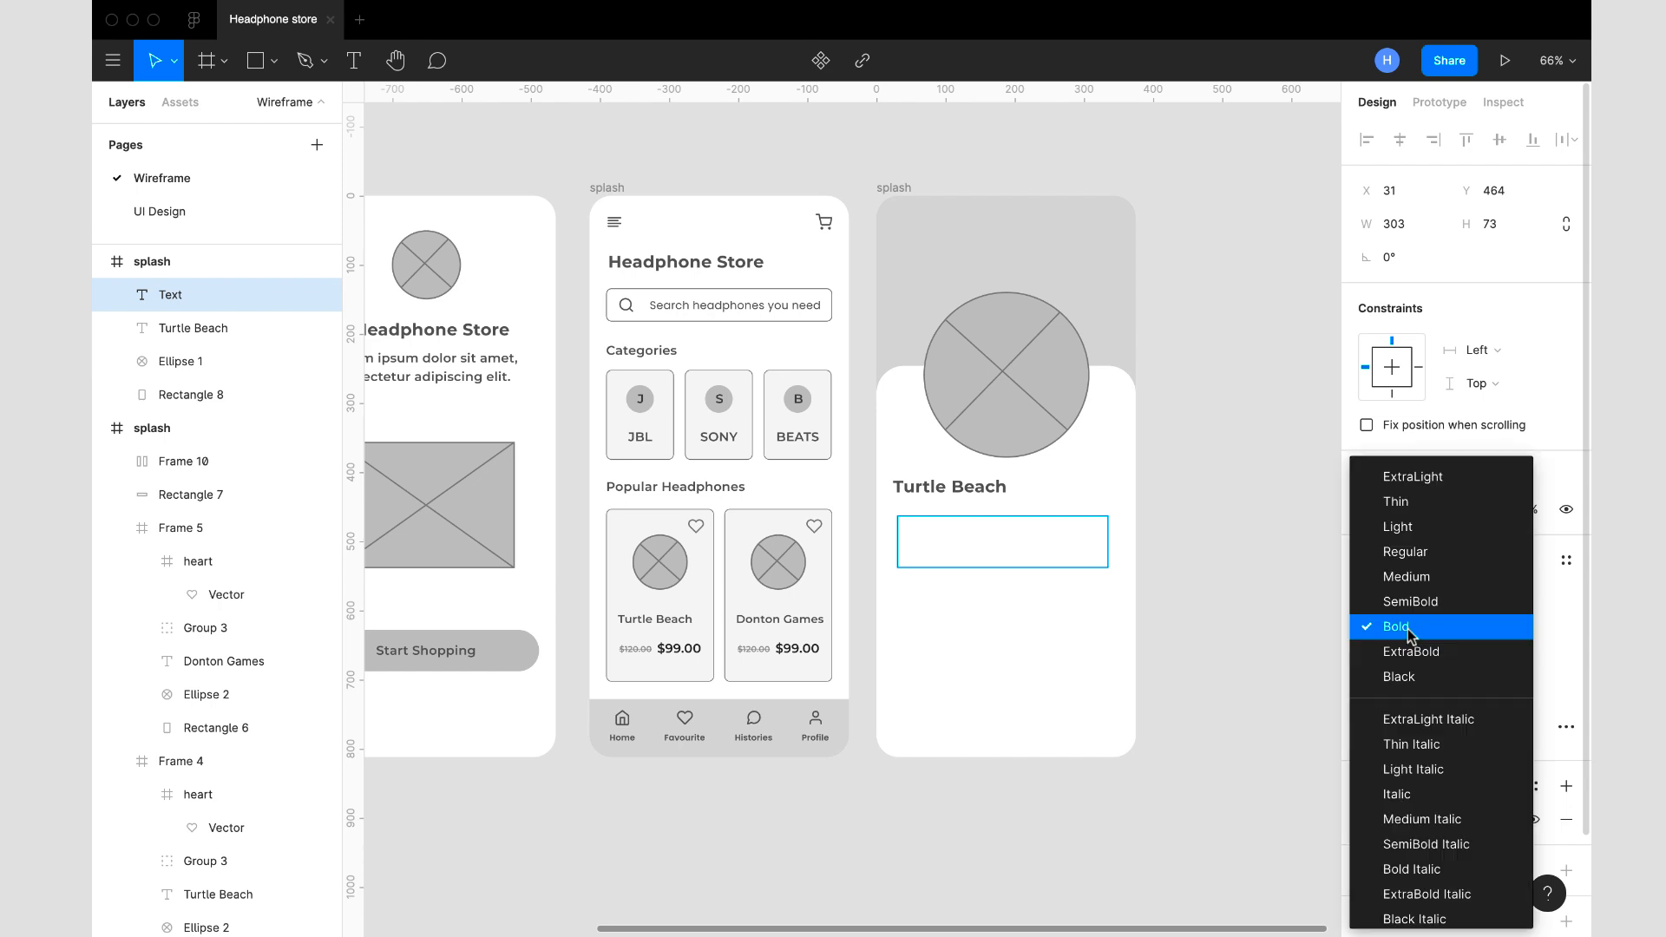
click(1408, 553)
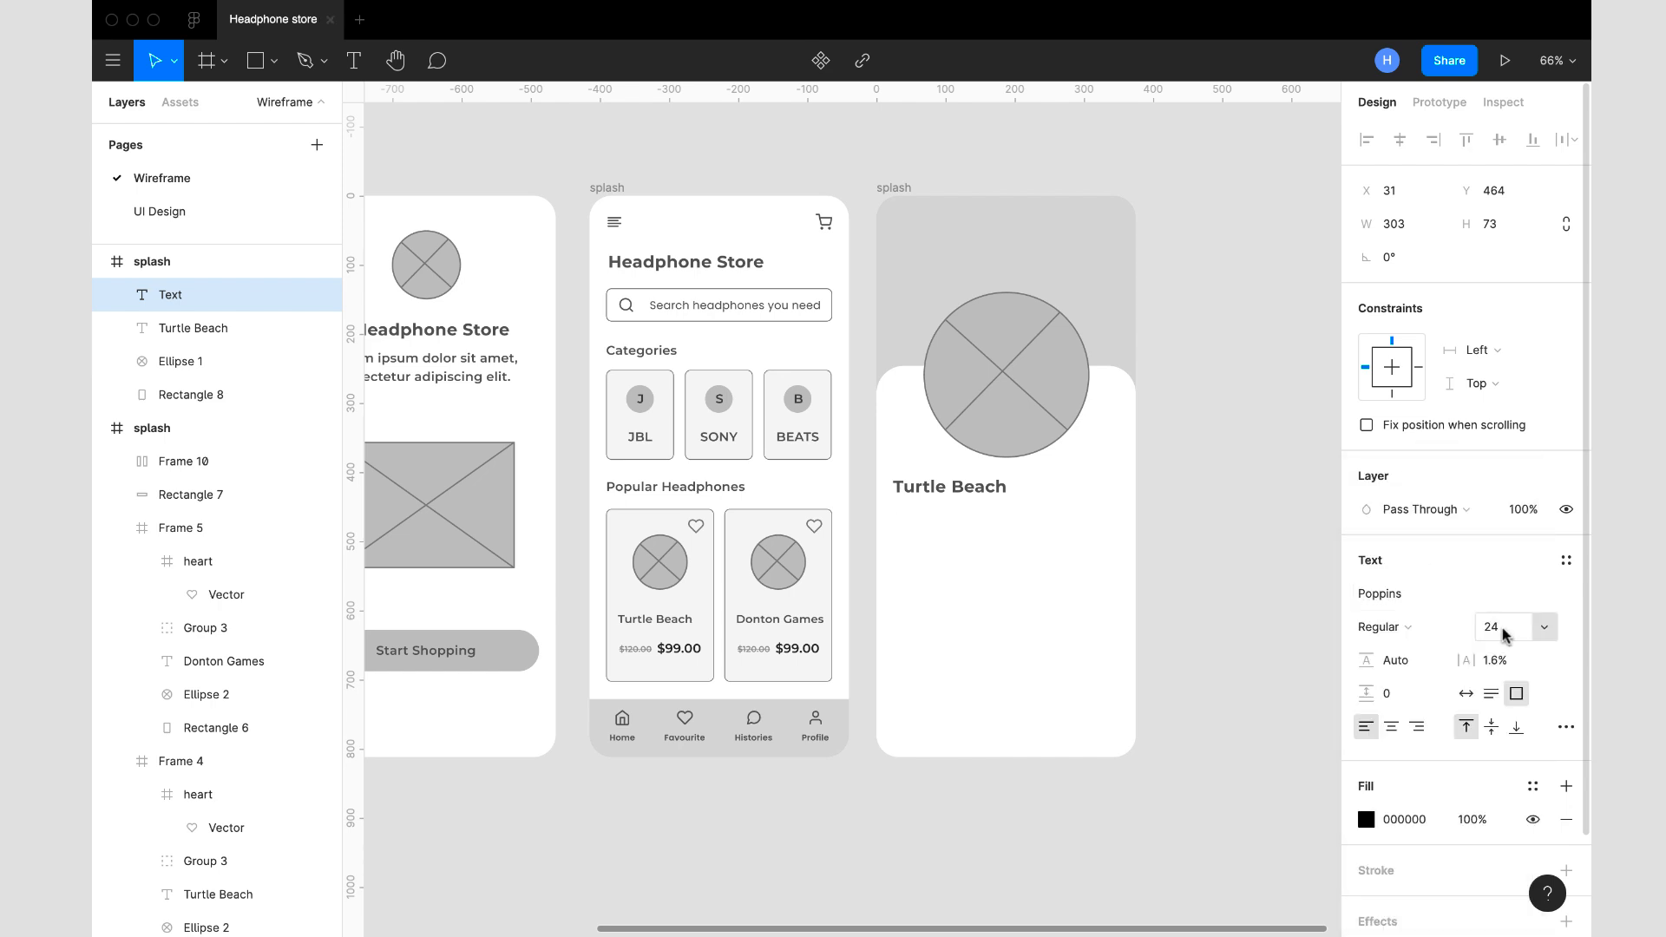
key(Return)
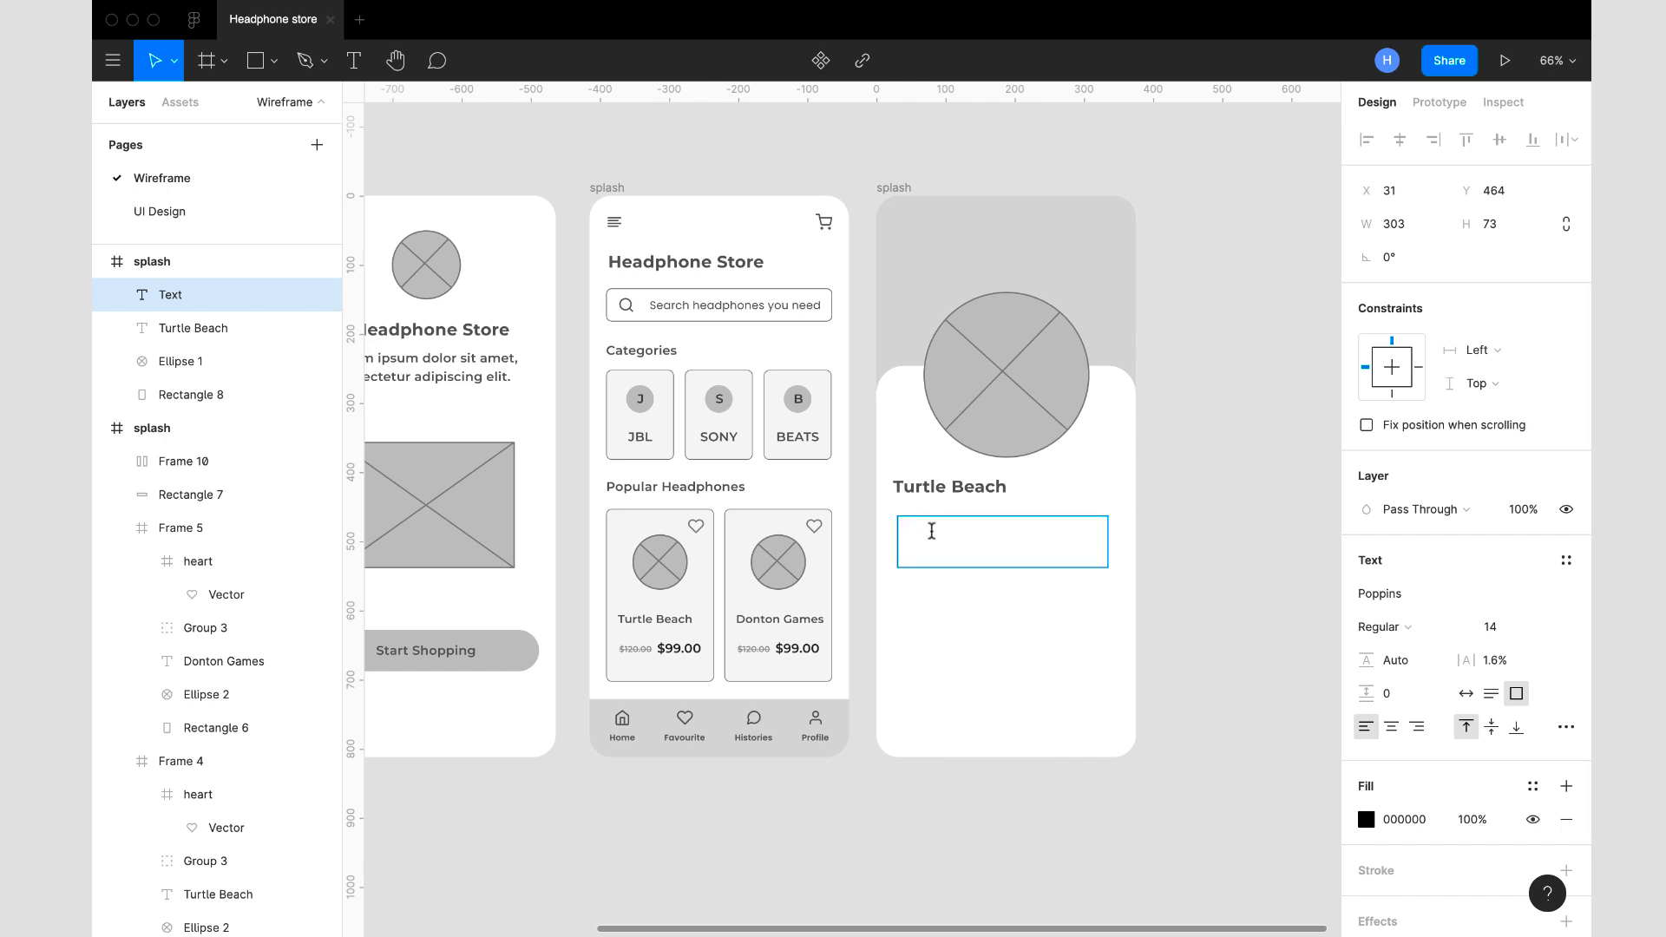
- Fill the empty text box with auto-generated placeholder text using the Lorem ipsum plugin
right_click(933, 531)
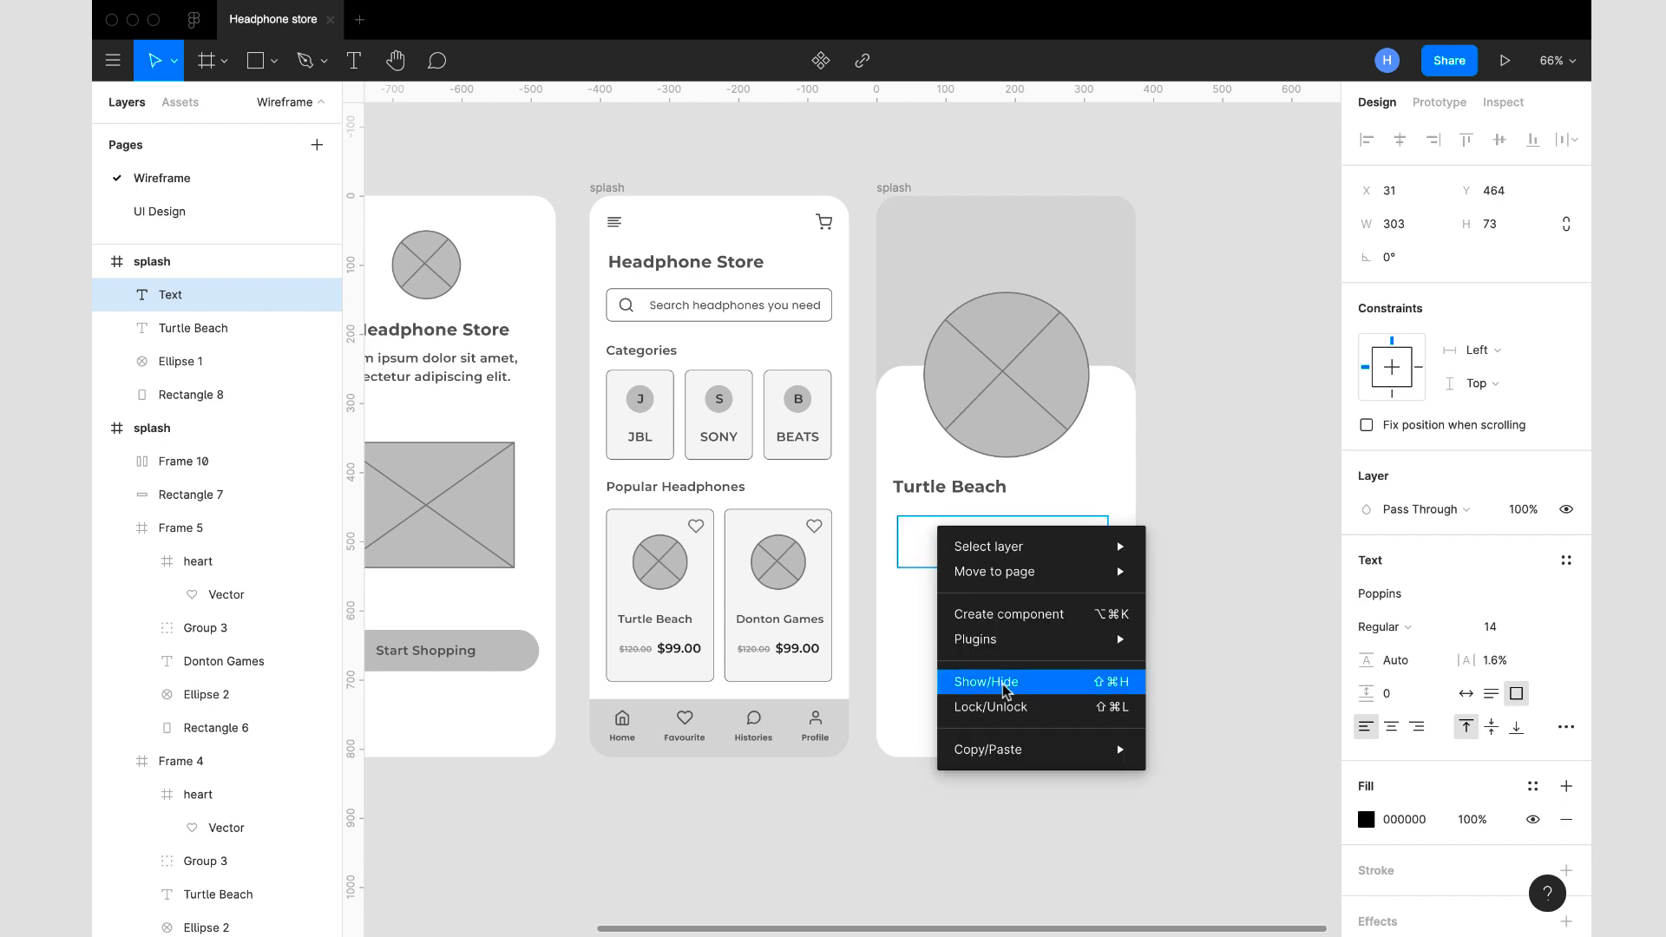
mouse_move(1039, 653)
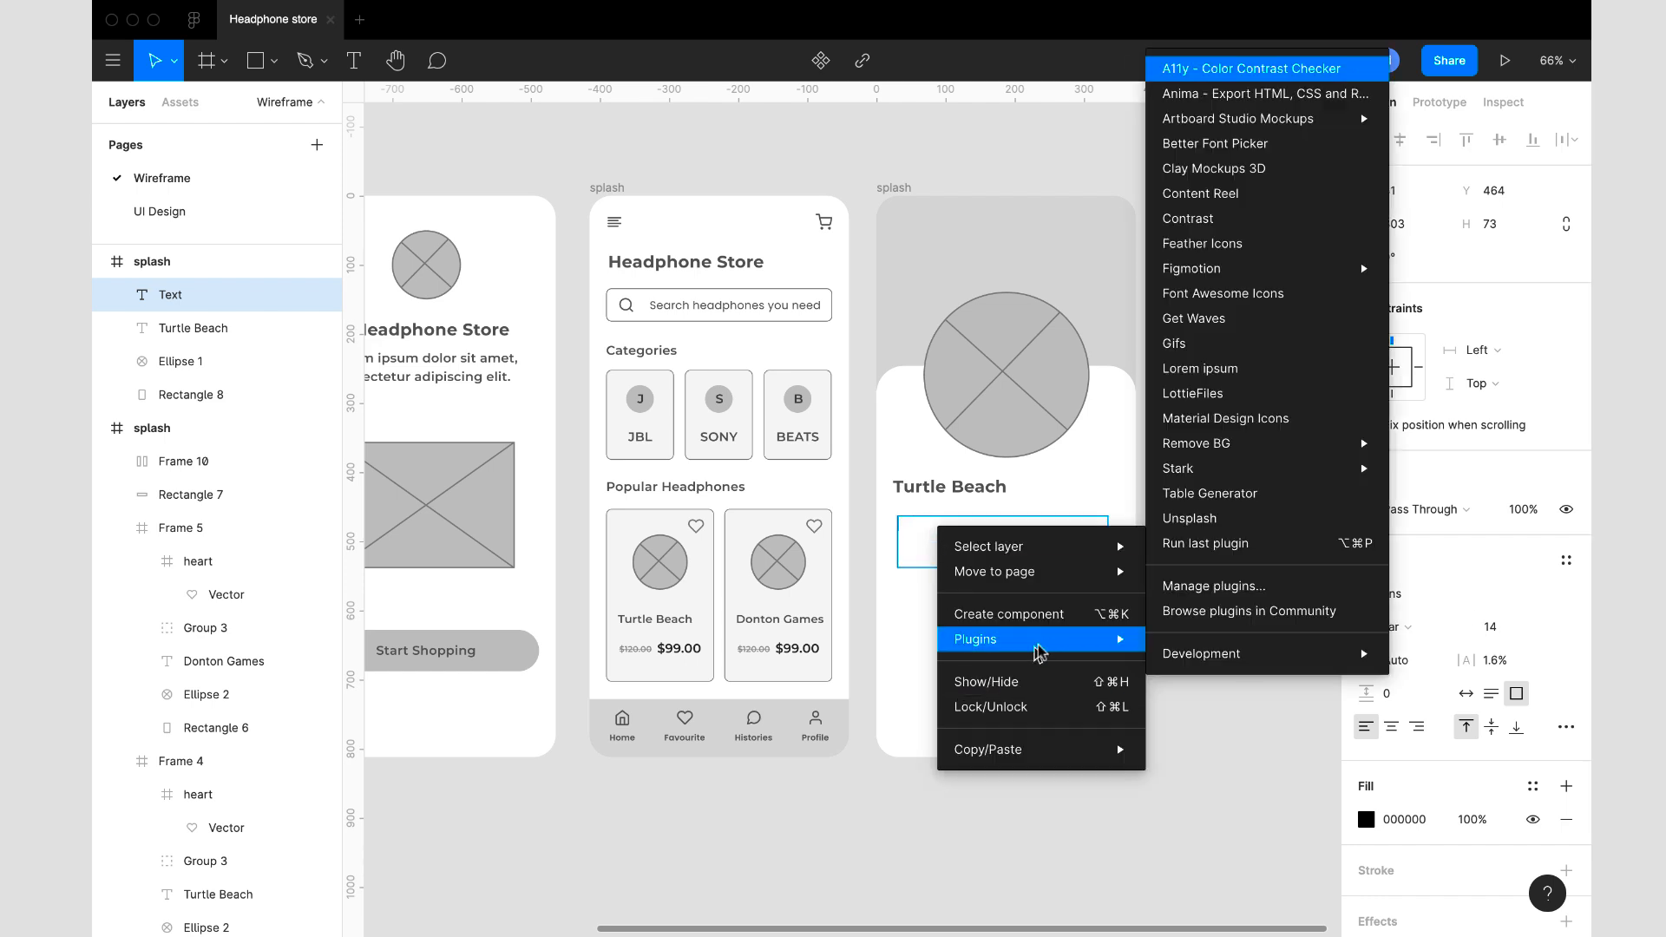
click(1238, 369)
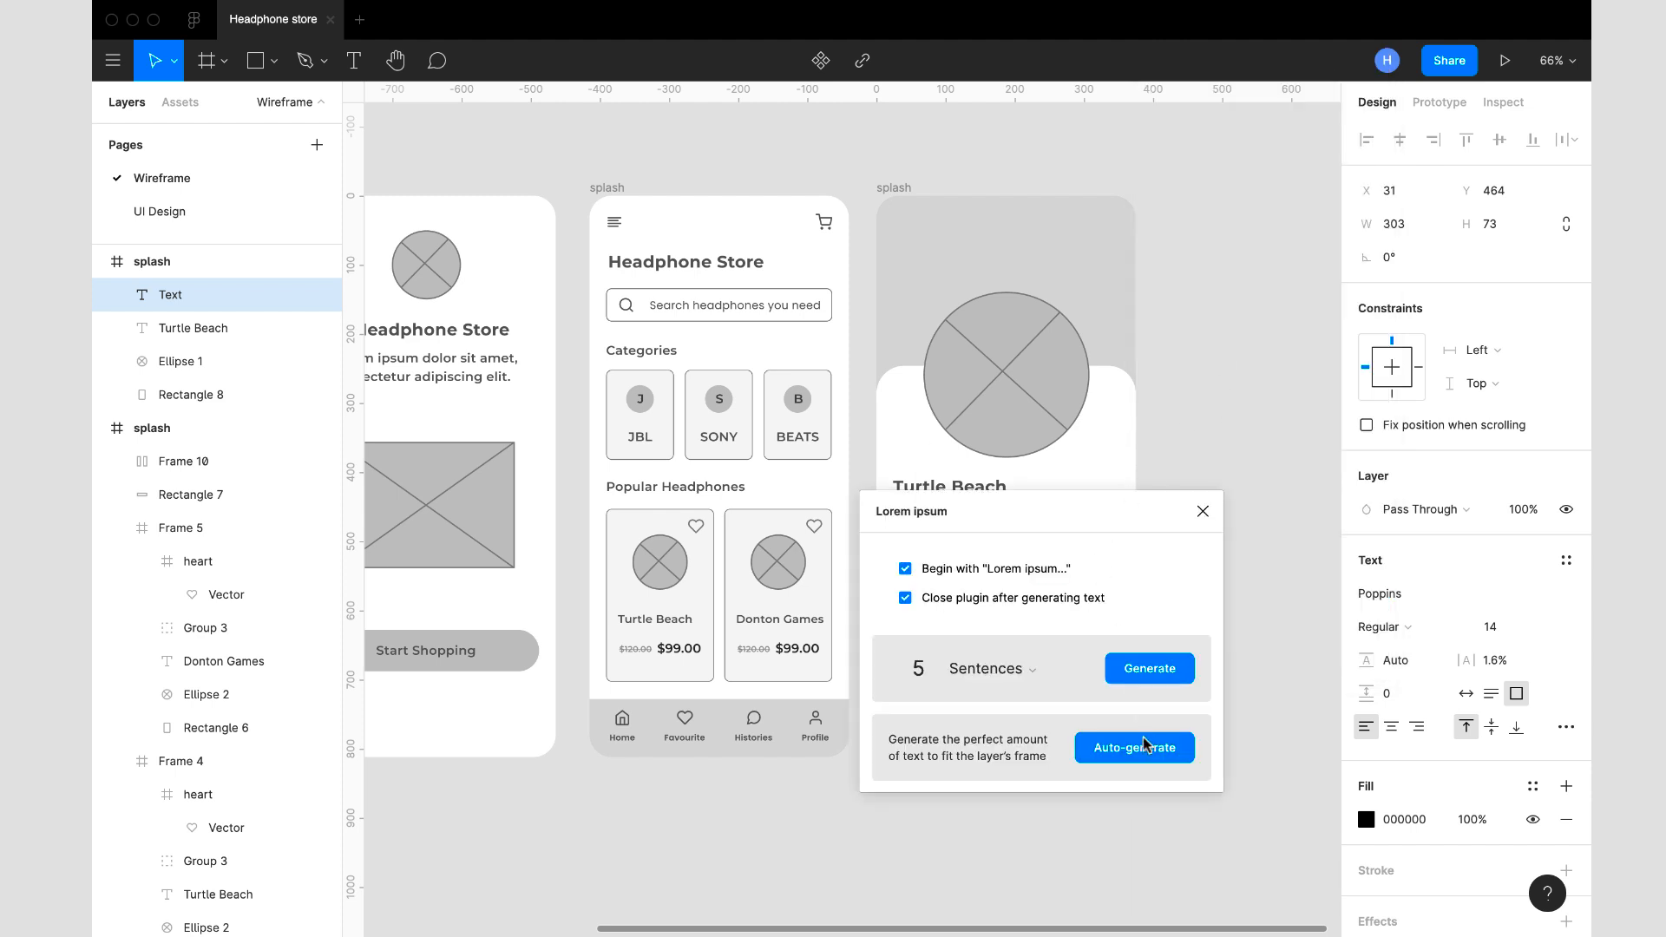
click(1137, 748)
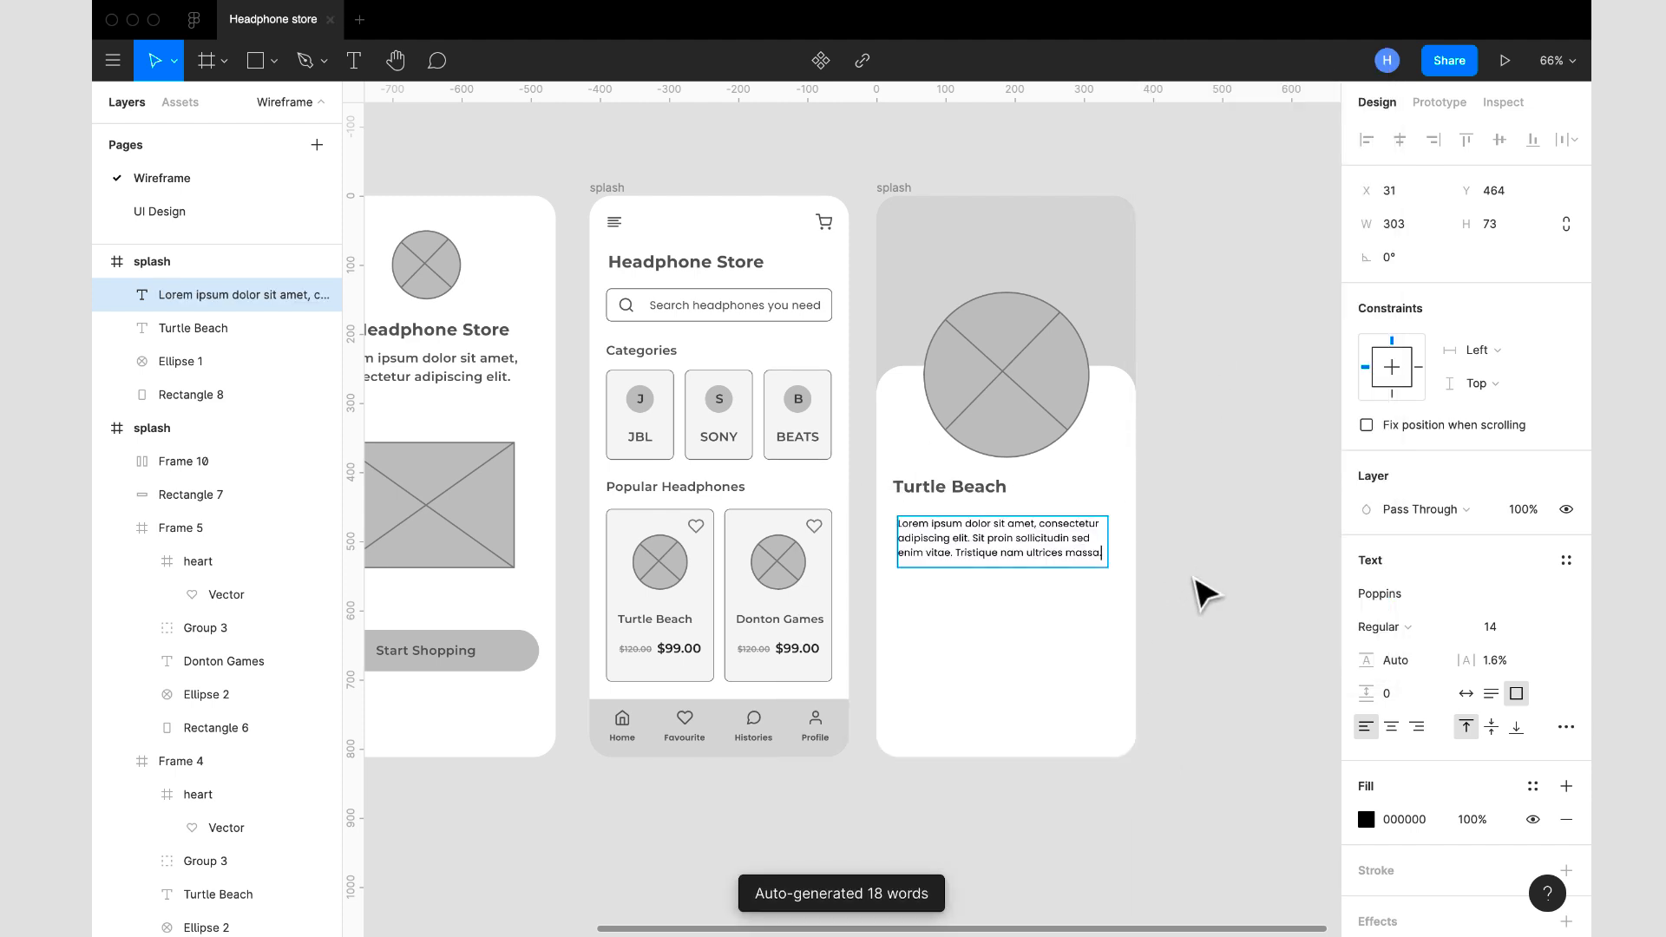
key(Escape)
click(903, 197)
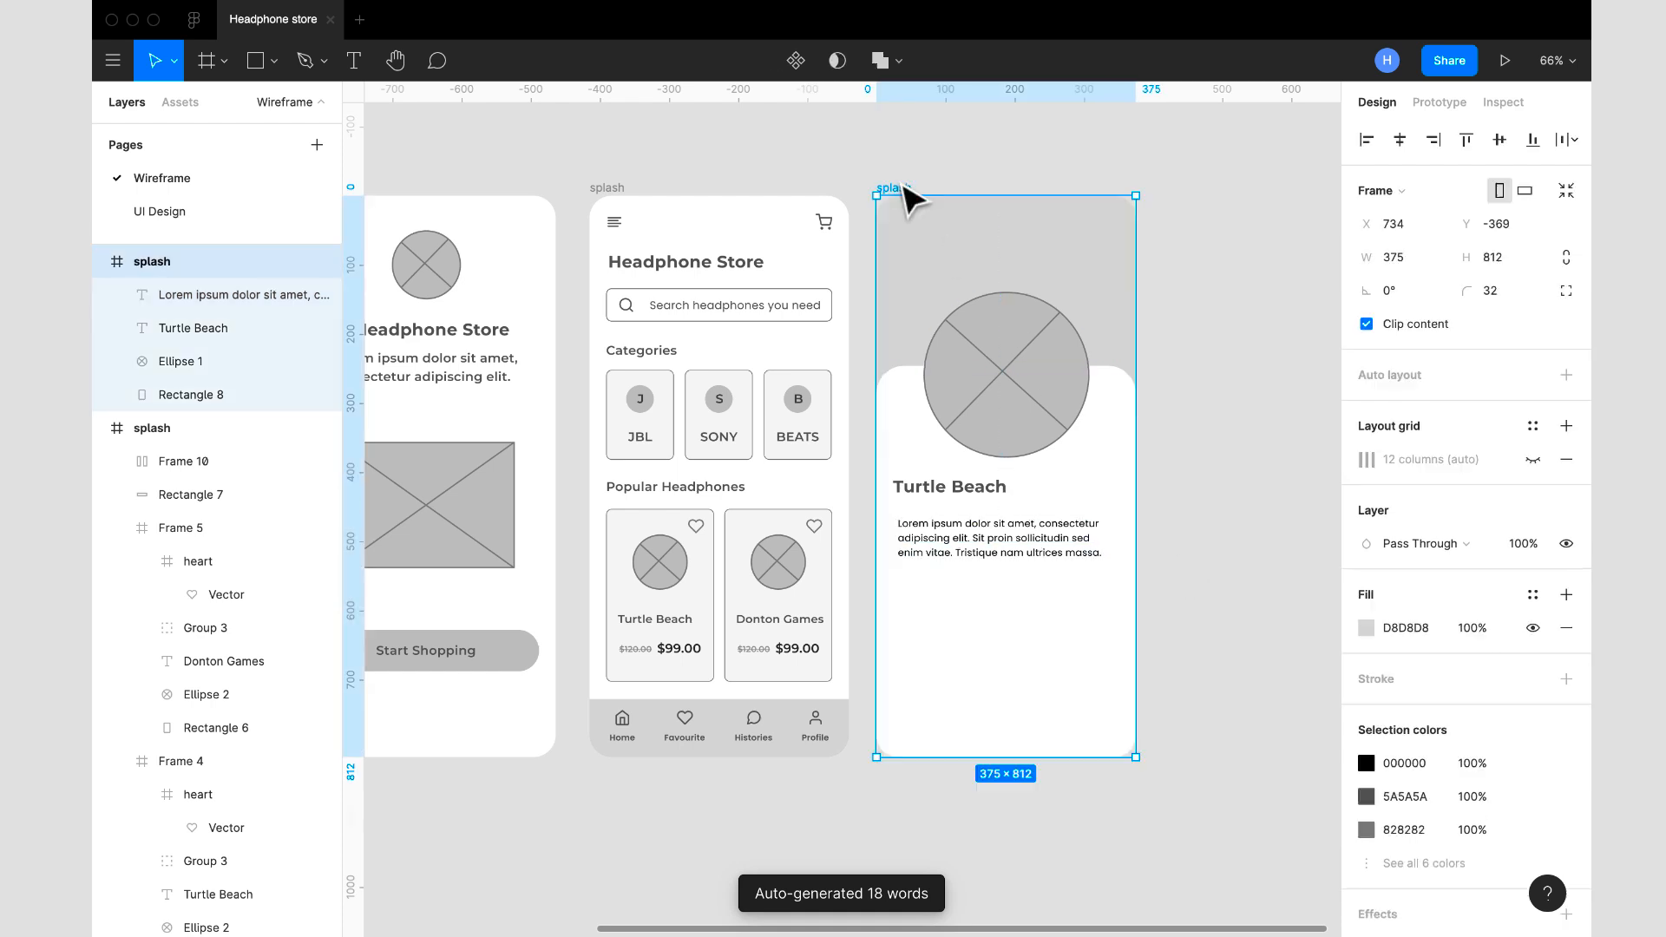
- Copy the Turtle Beach heading's fill colour 5A5A5A to the description paragraph
click(1072, 568)
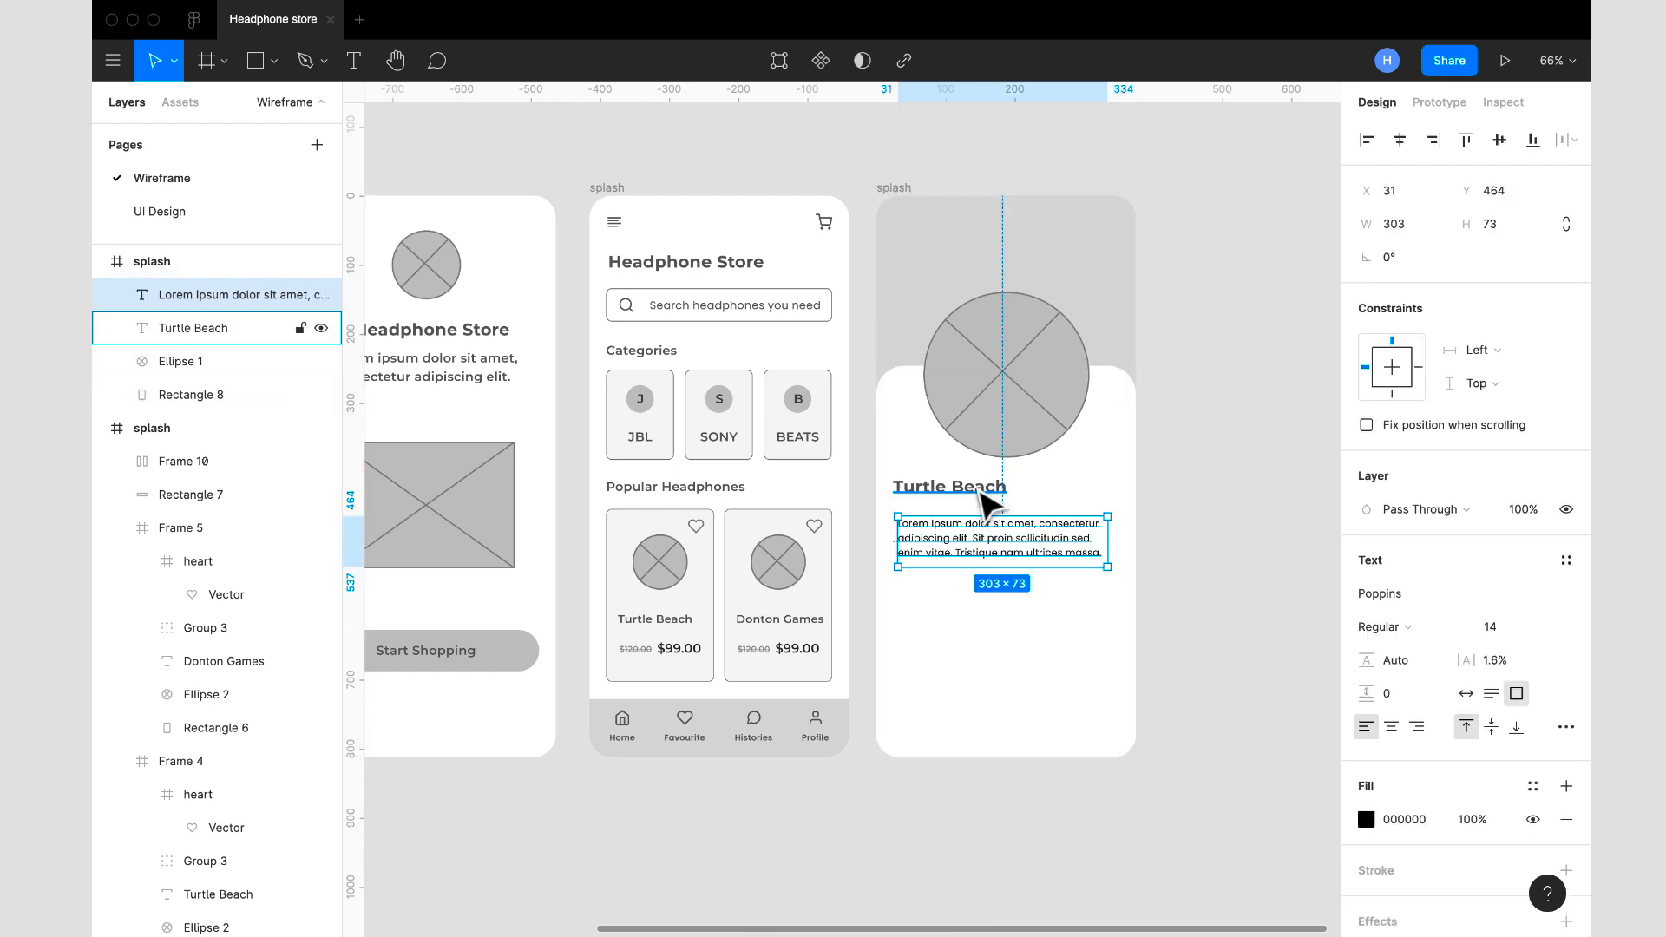
click(988, 492)
click(1431, 820)
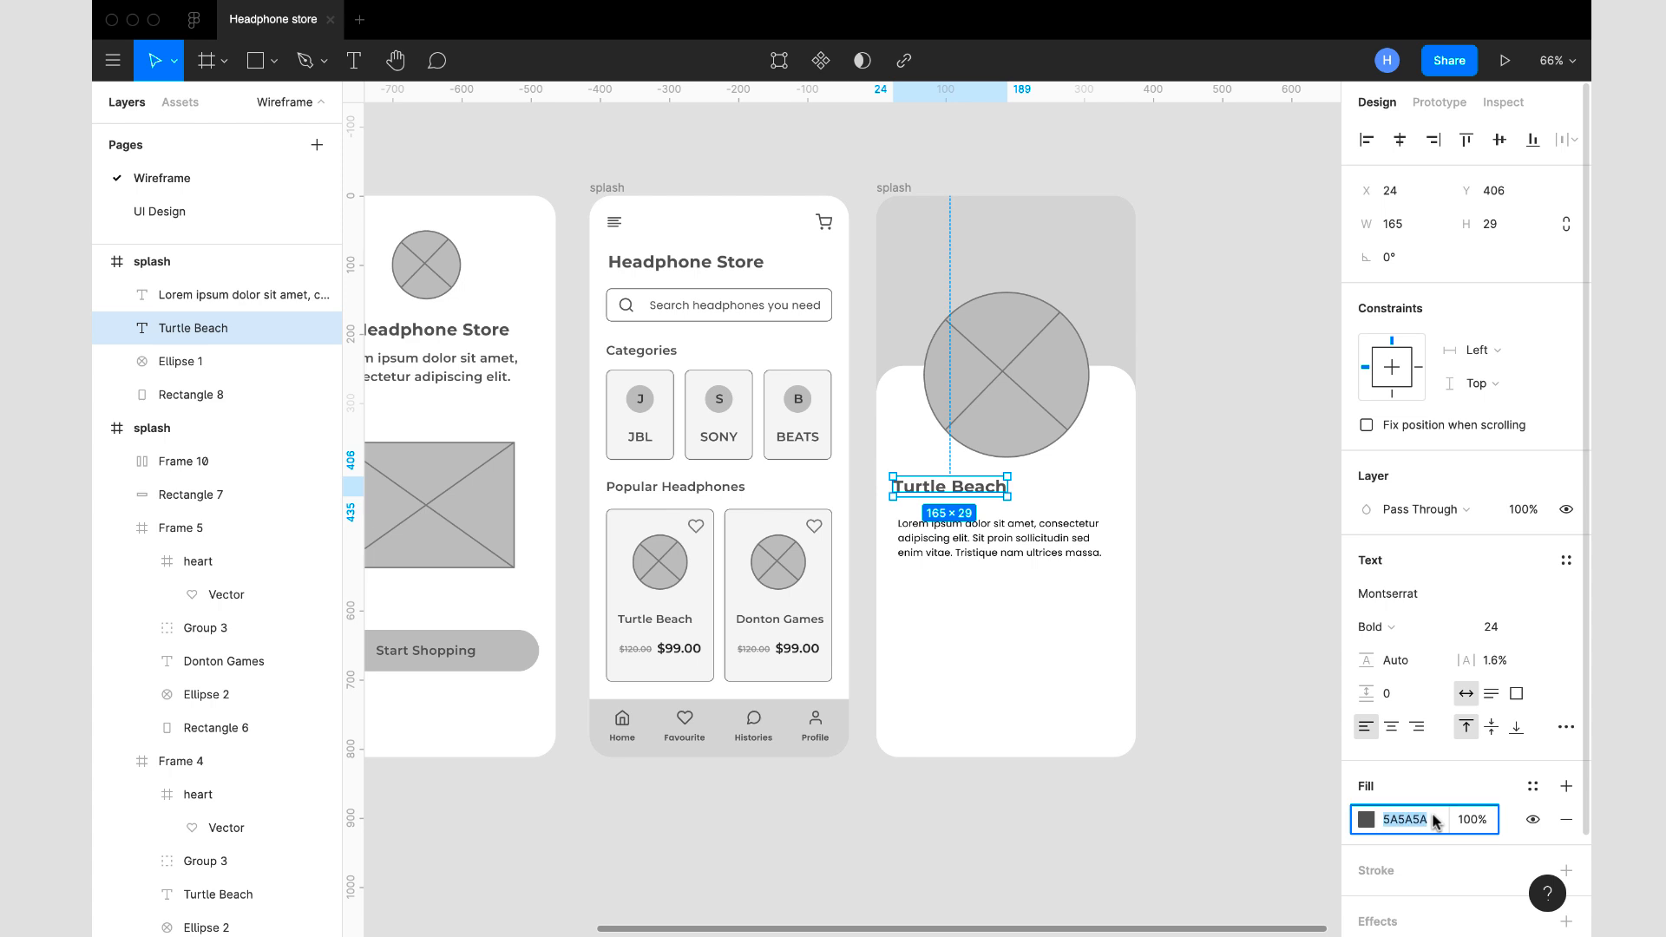
key(Escape)
click(1013, 559)
click(1411, 819)
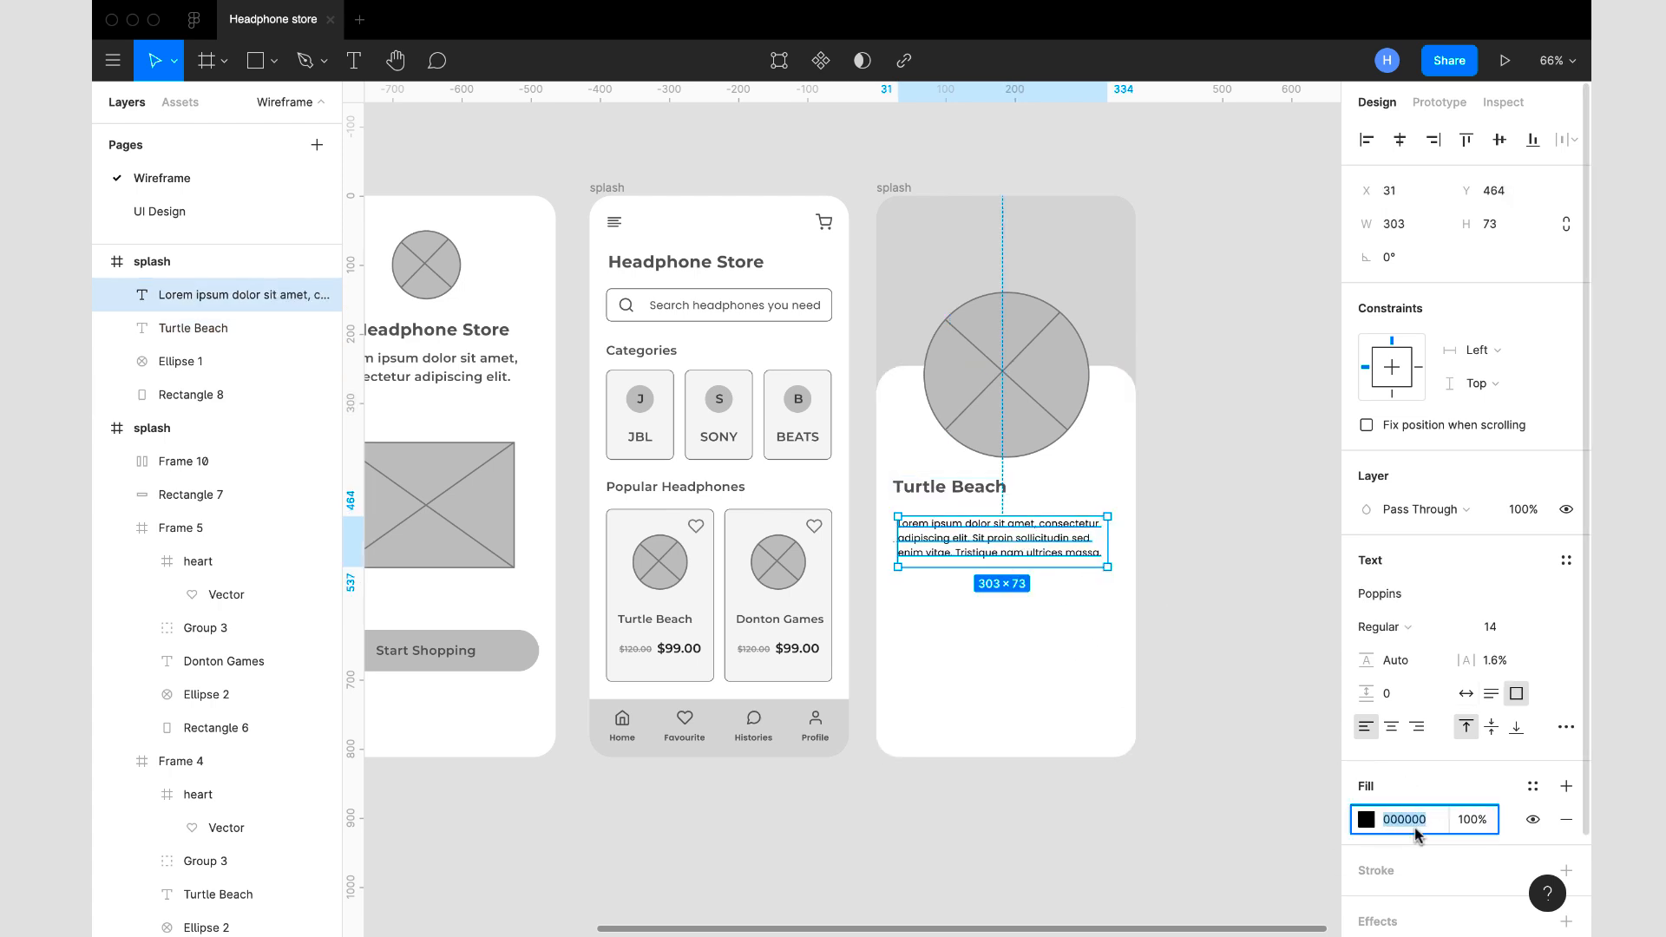
key(Return)
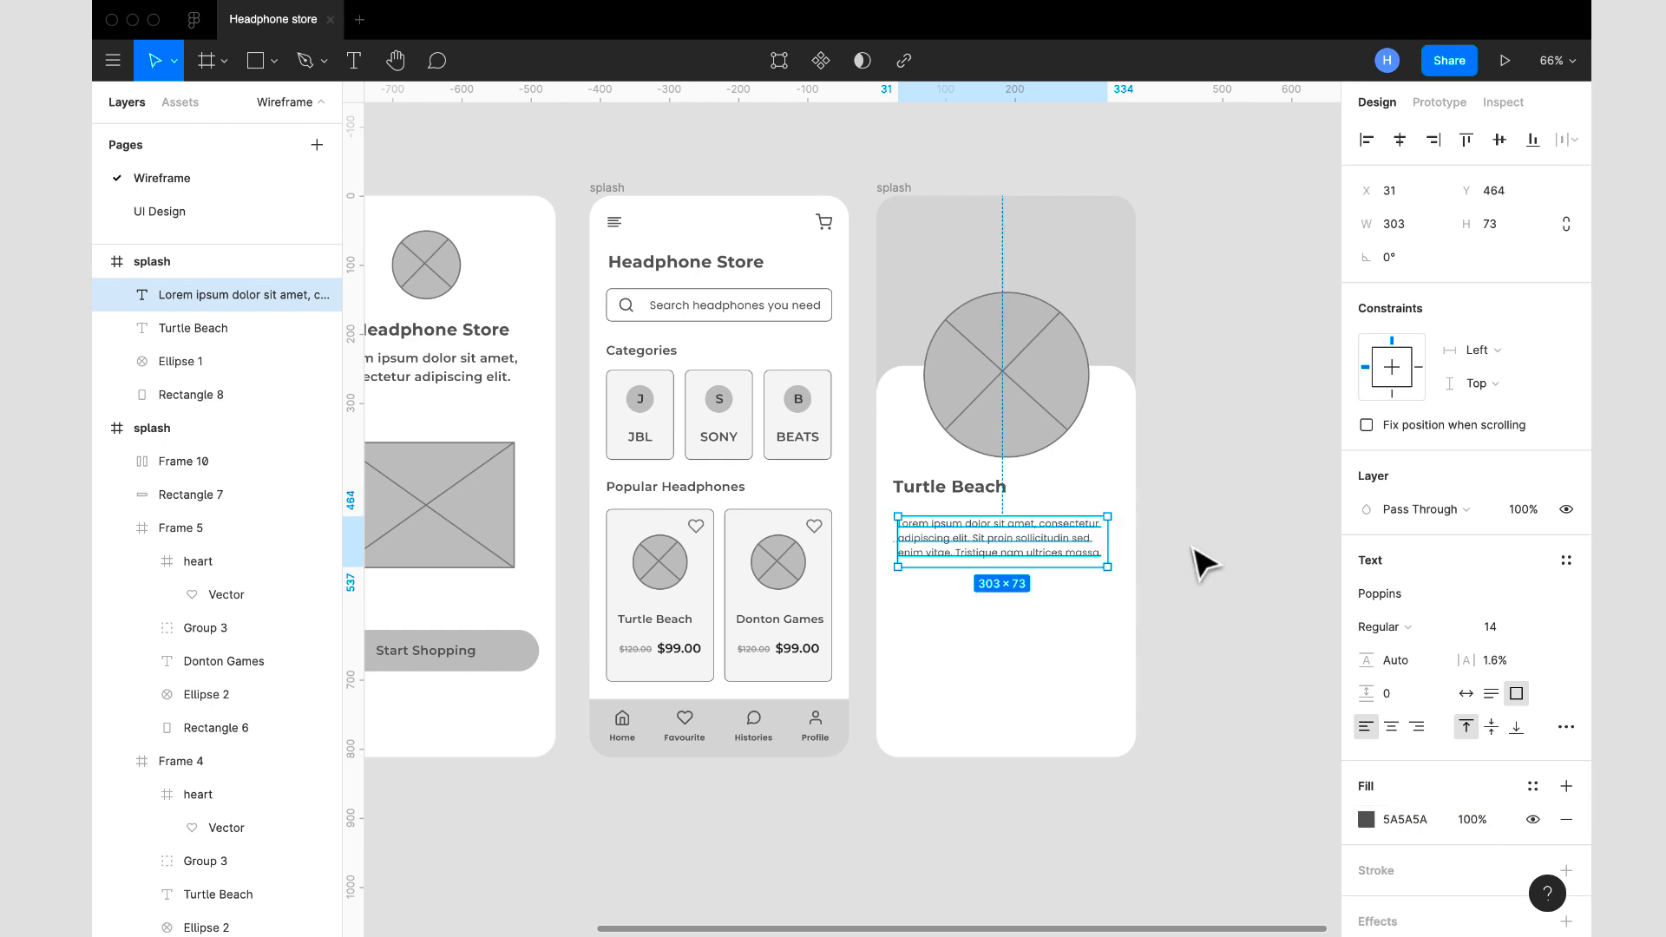
click(1197, 562)
- Set the description paragraph's text box to auto height
click(1042, 563)
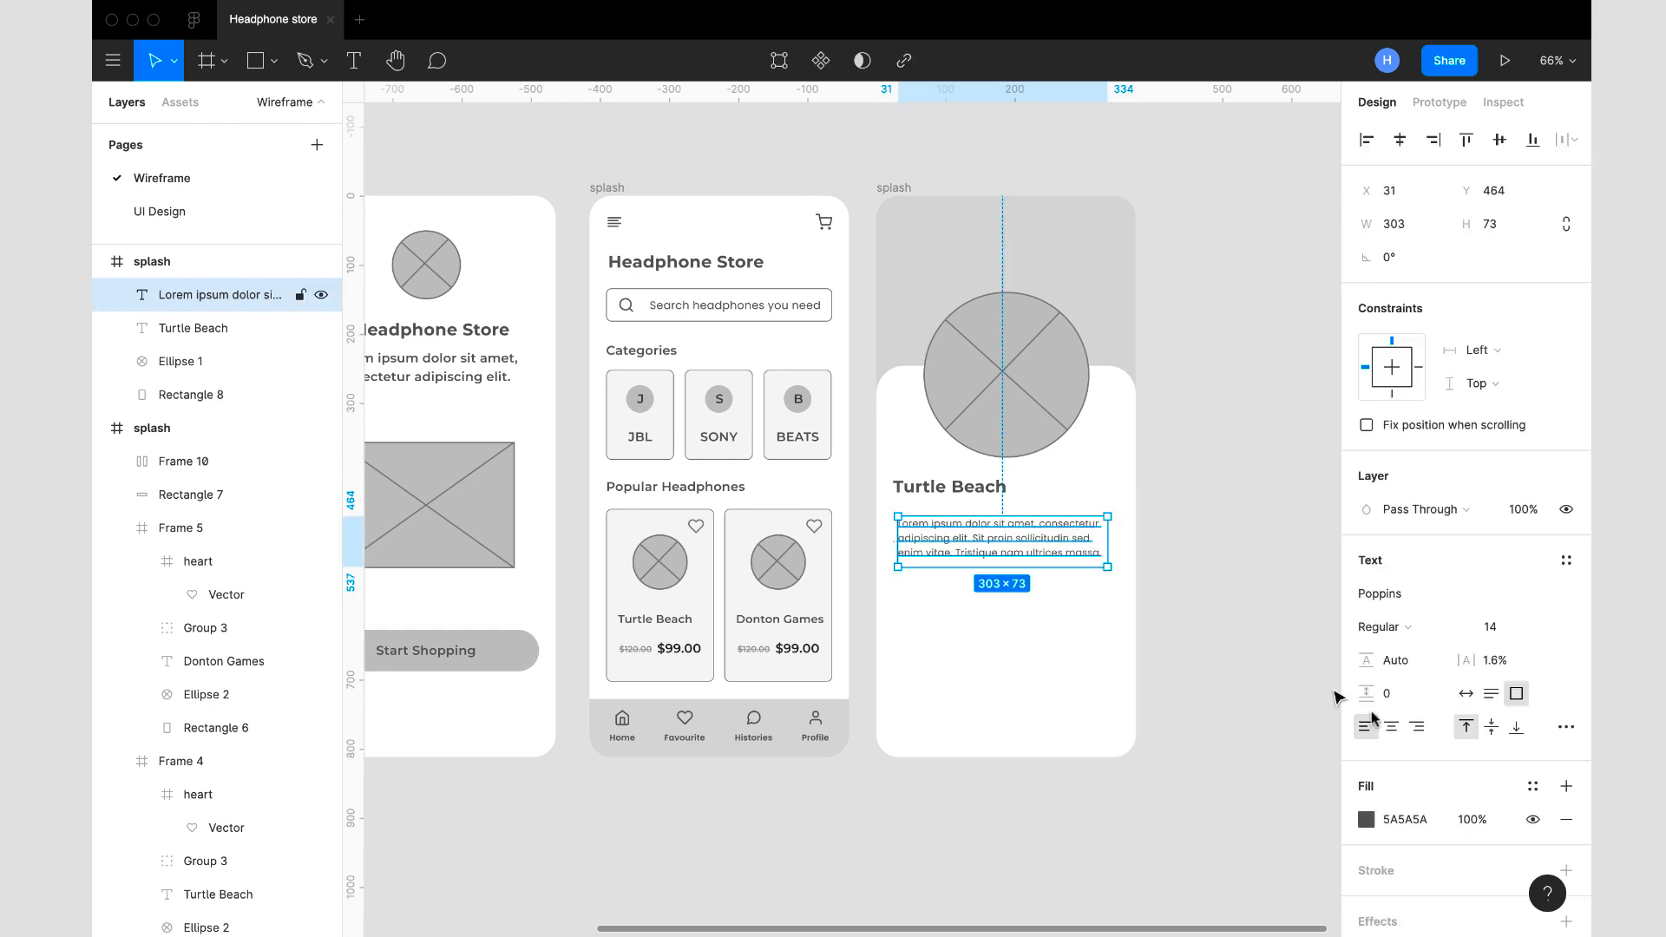
click(1492, 701)
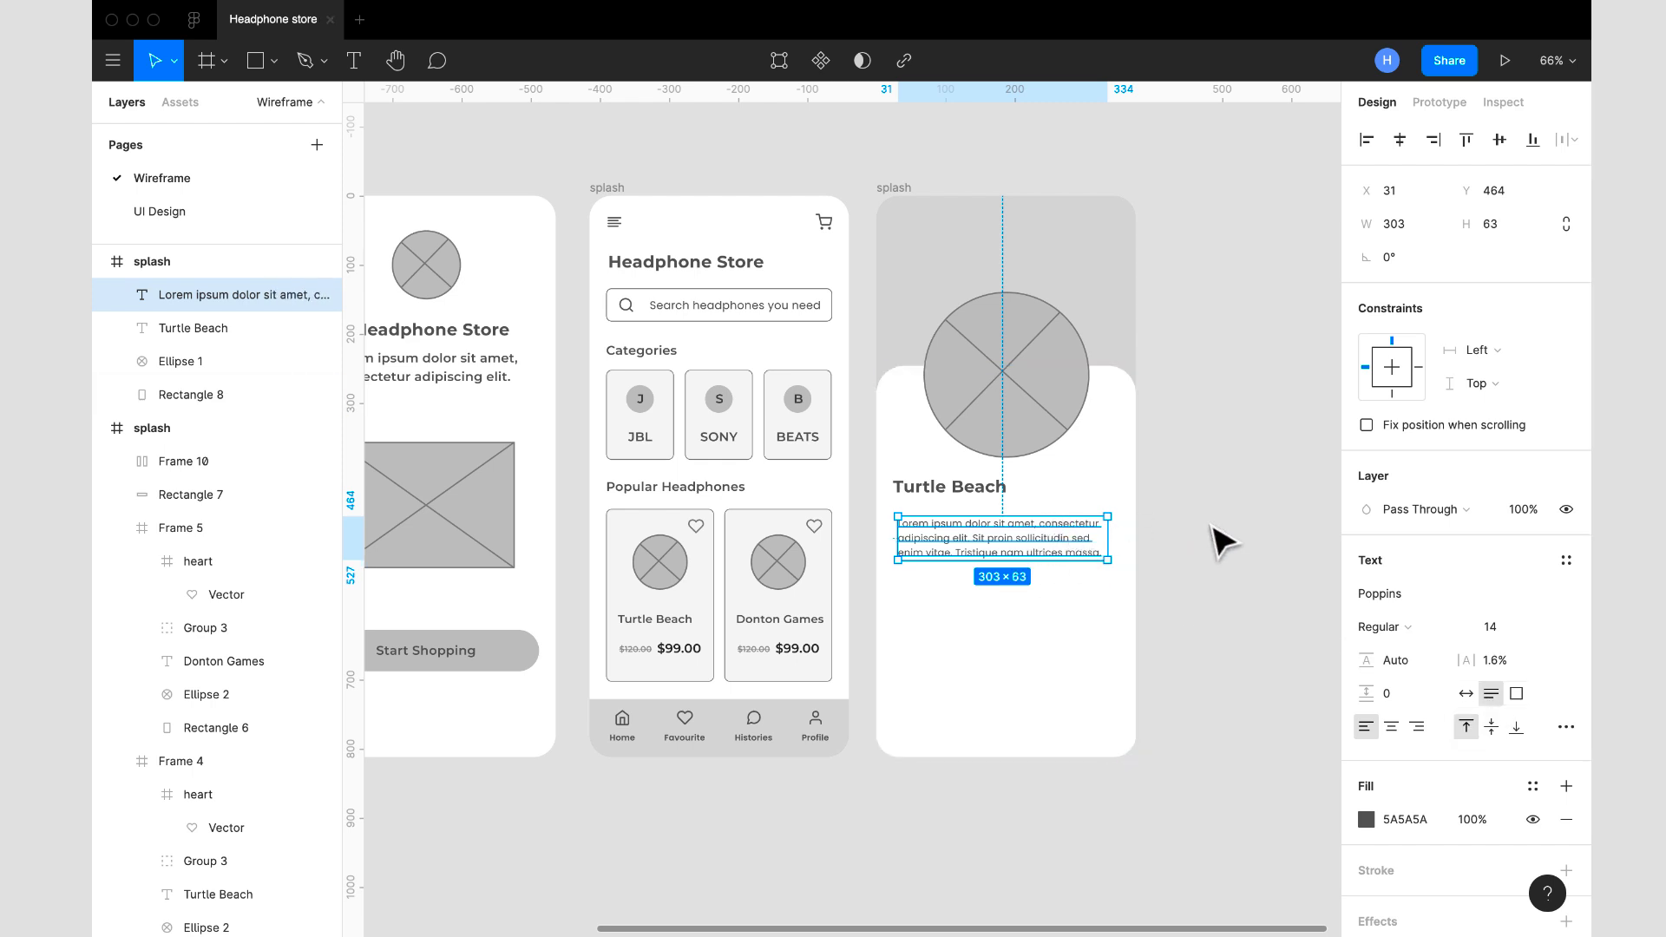
click(1182, 522)
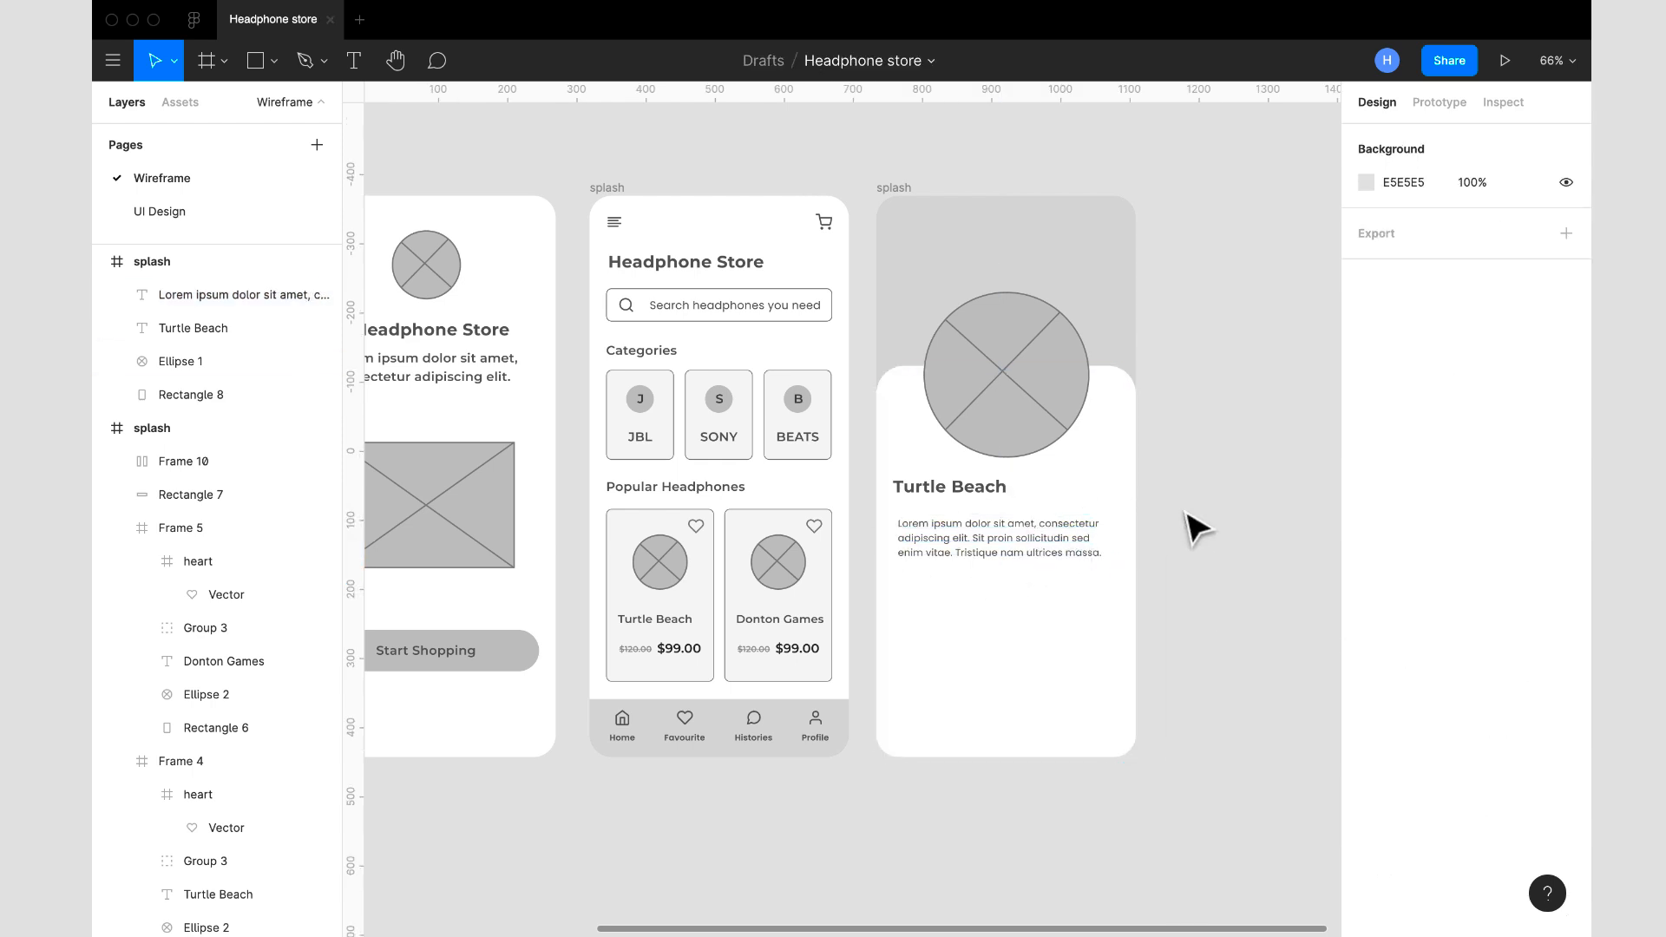
- Fit the description paragraph to the outer margins of the column grid, at X 24 with width 327, showing the grid only while aligning
click(1056, 548)
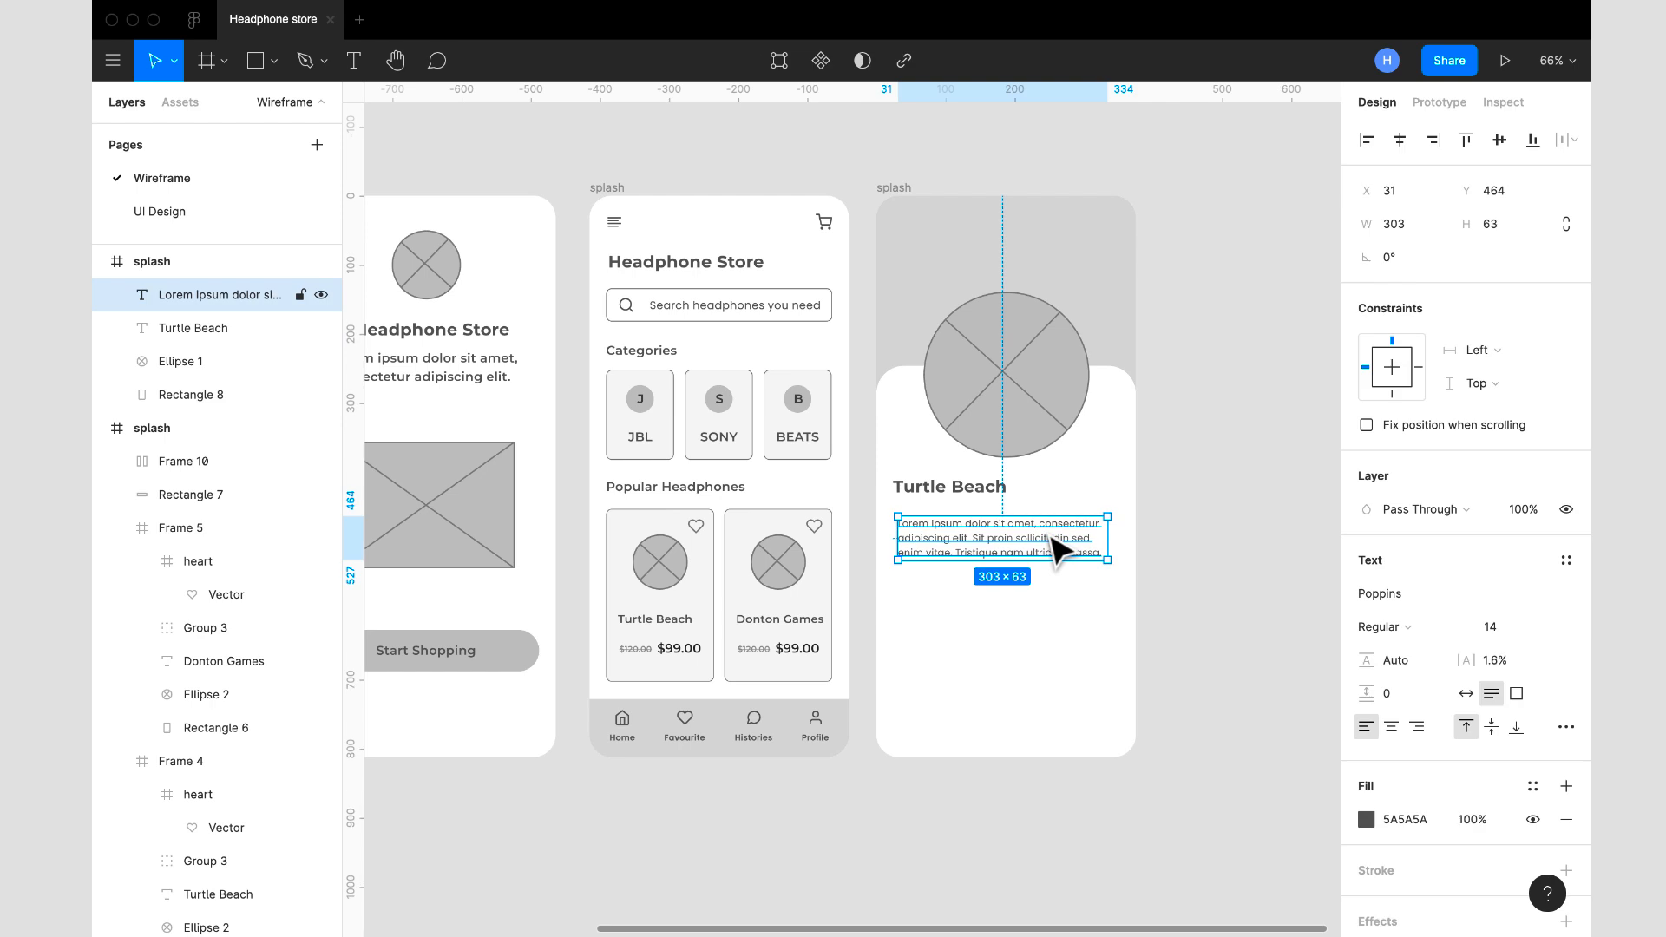
click(898, 192)
click(1533, 459)
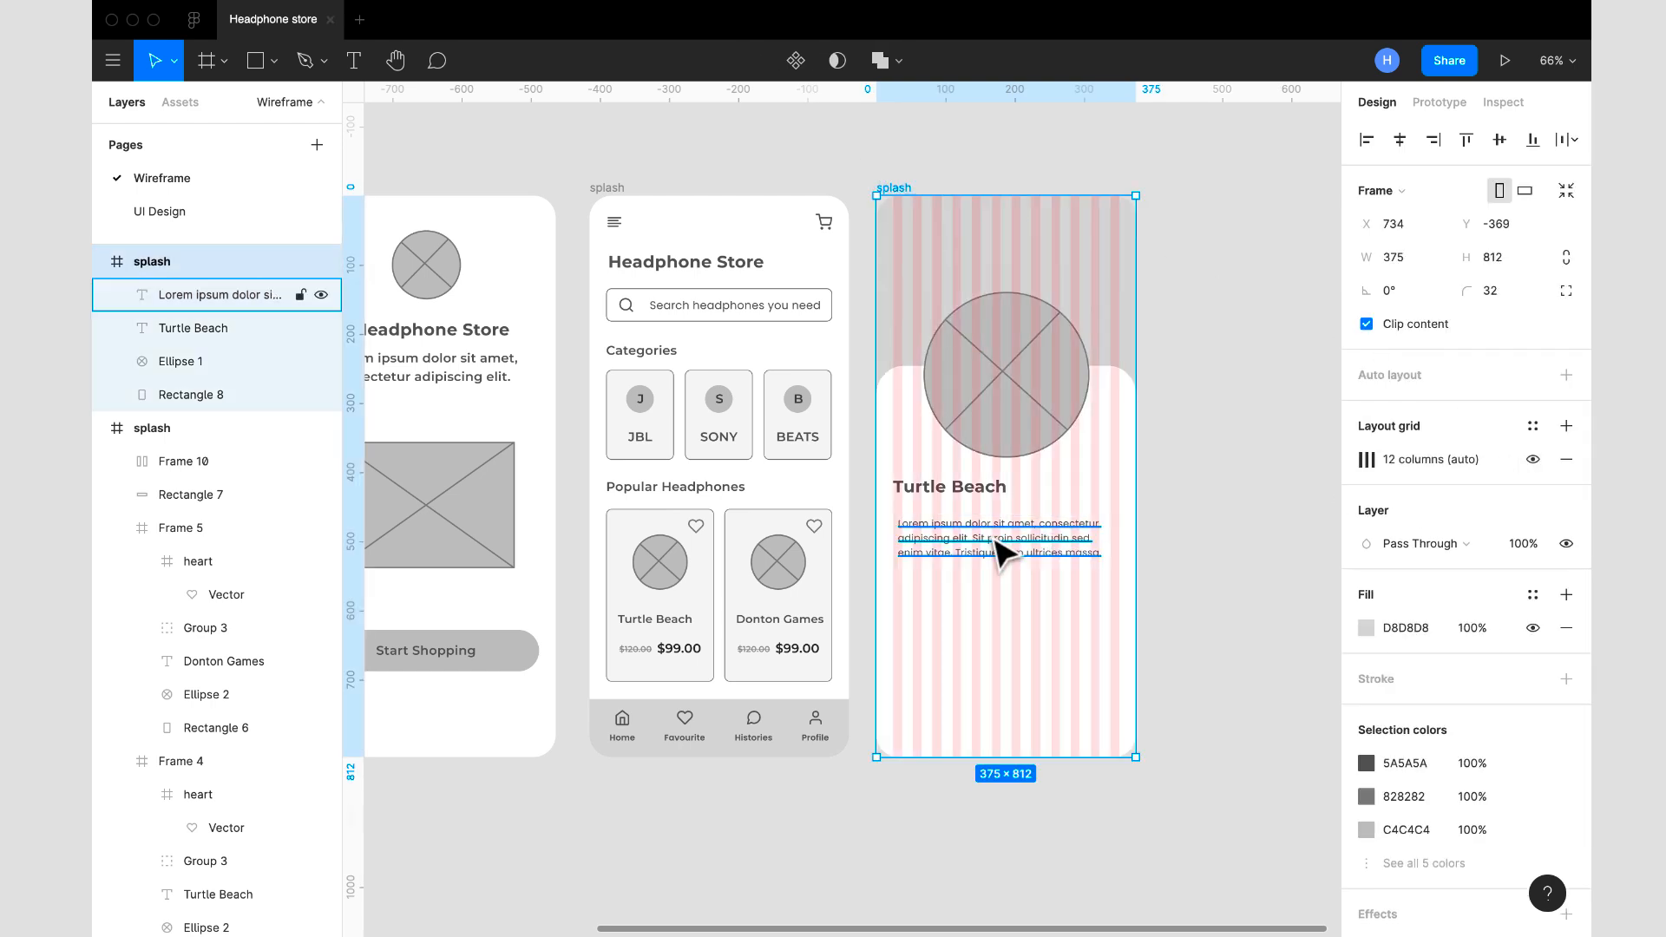
click(1004, 550)
drag(902, 535, 897, 535)
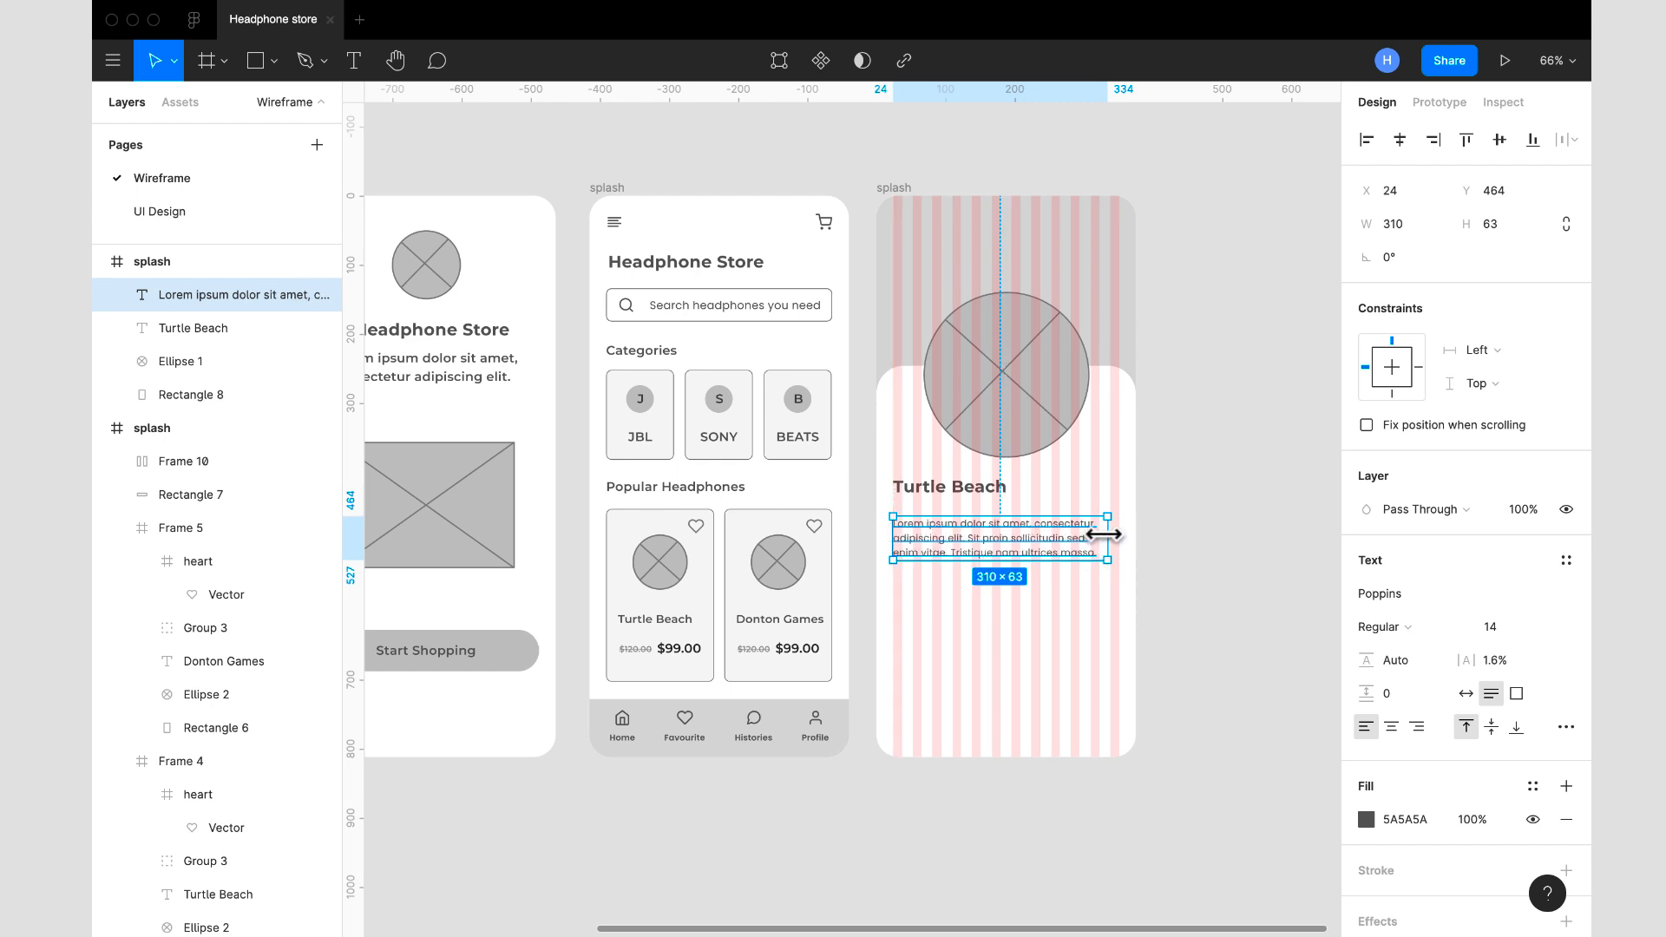
drag(1106, 534, 1119, 534)
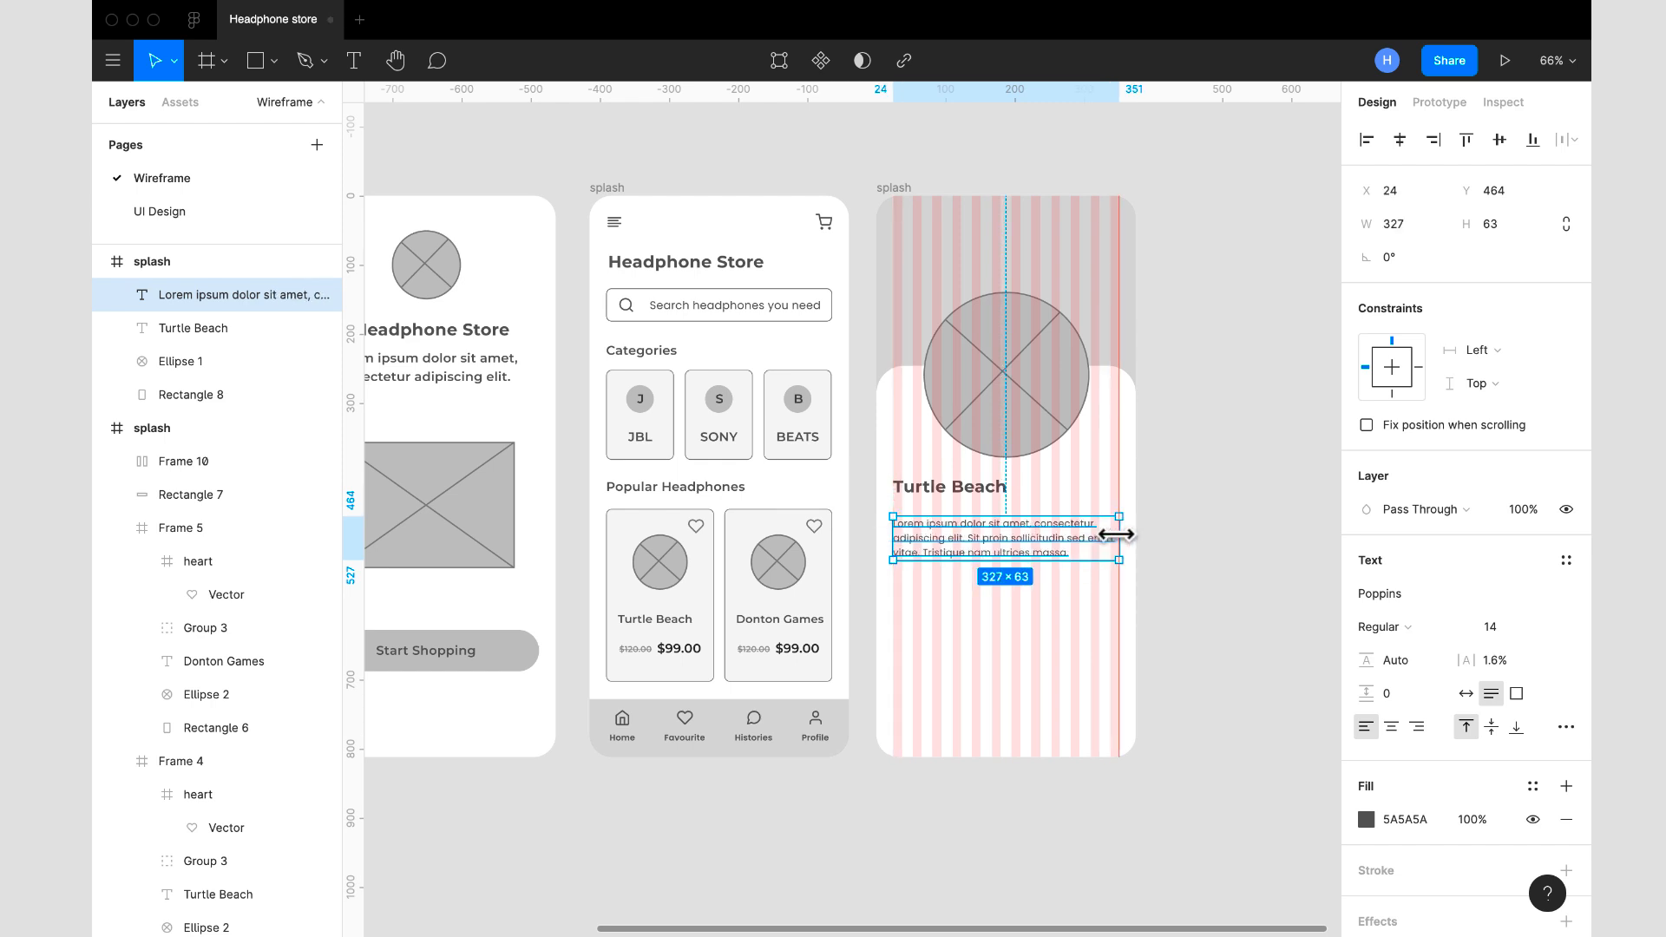
click(1198, 547)
click(908, 201)
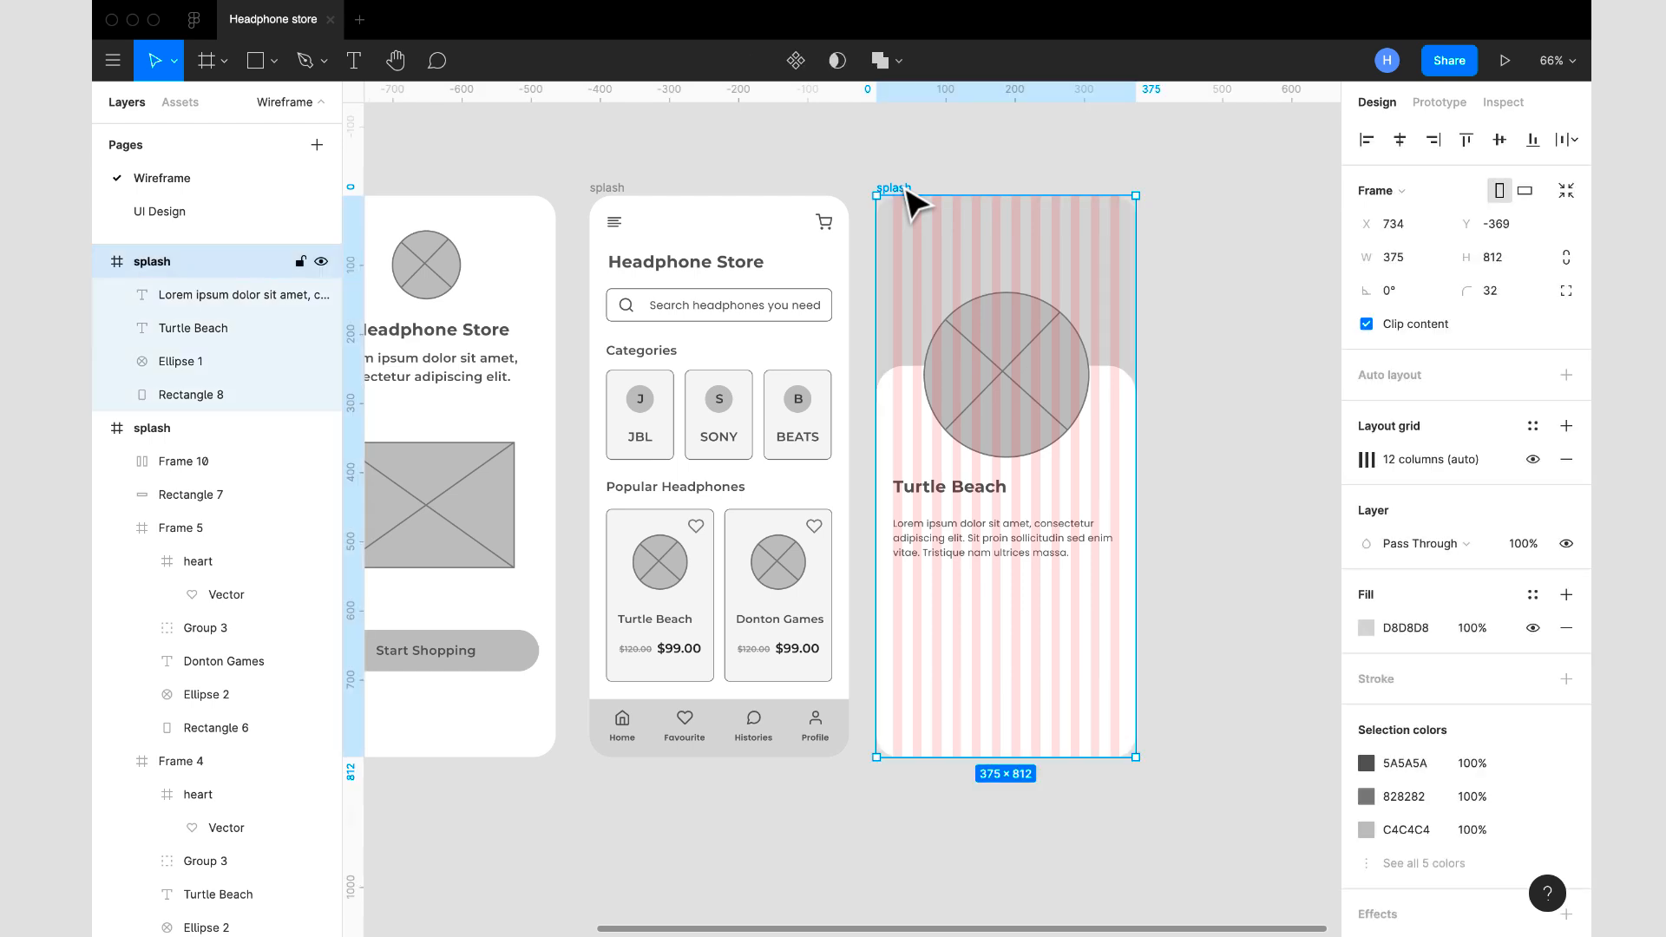
click(1534, 460)
click(1275, 560)
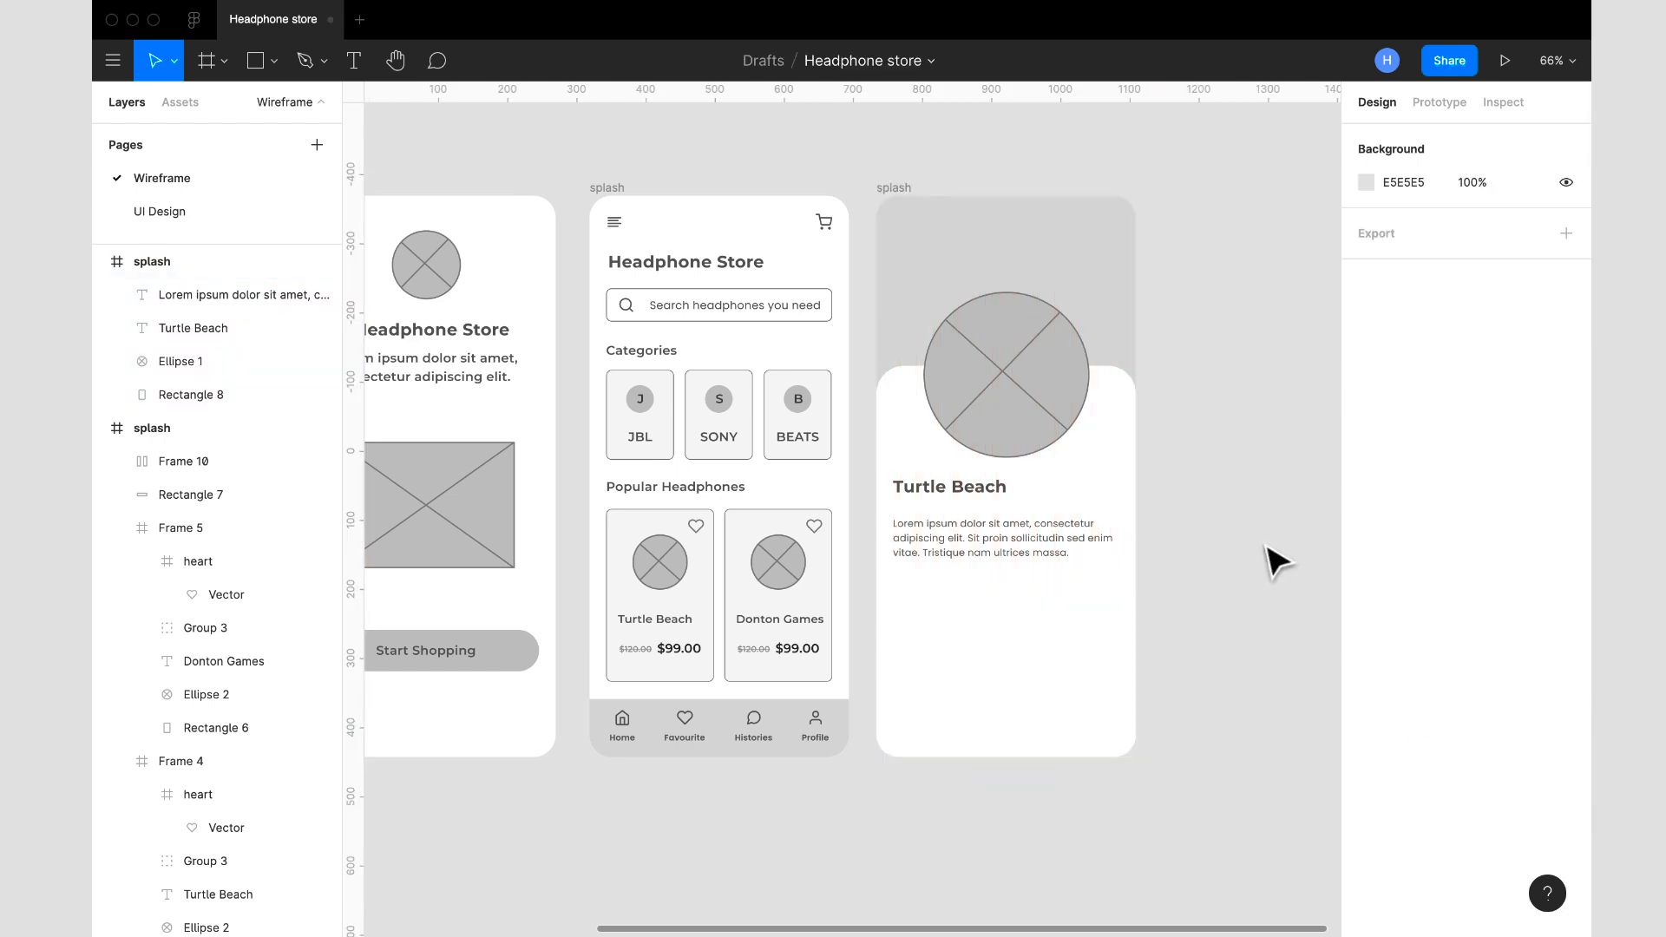
- Duplicate the Turtle Beach heading and place the copy beside the original at X 199, Y 406
scroll(1276, 560, down, 1)
click(1018, 498)
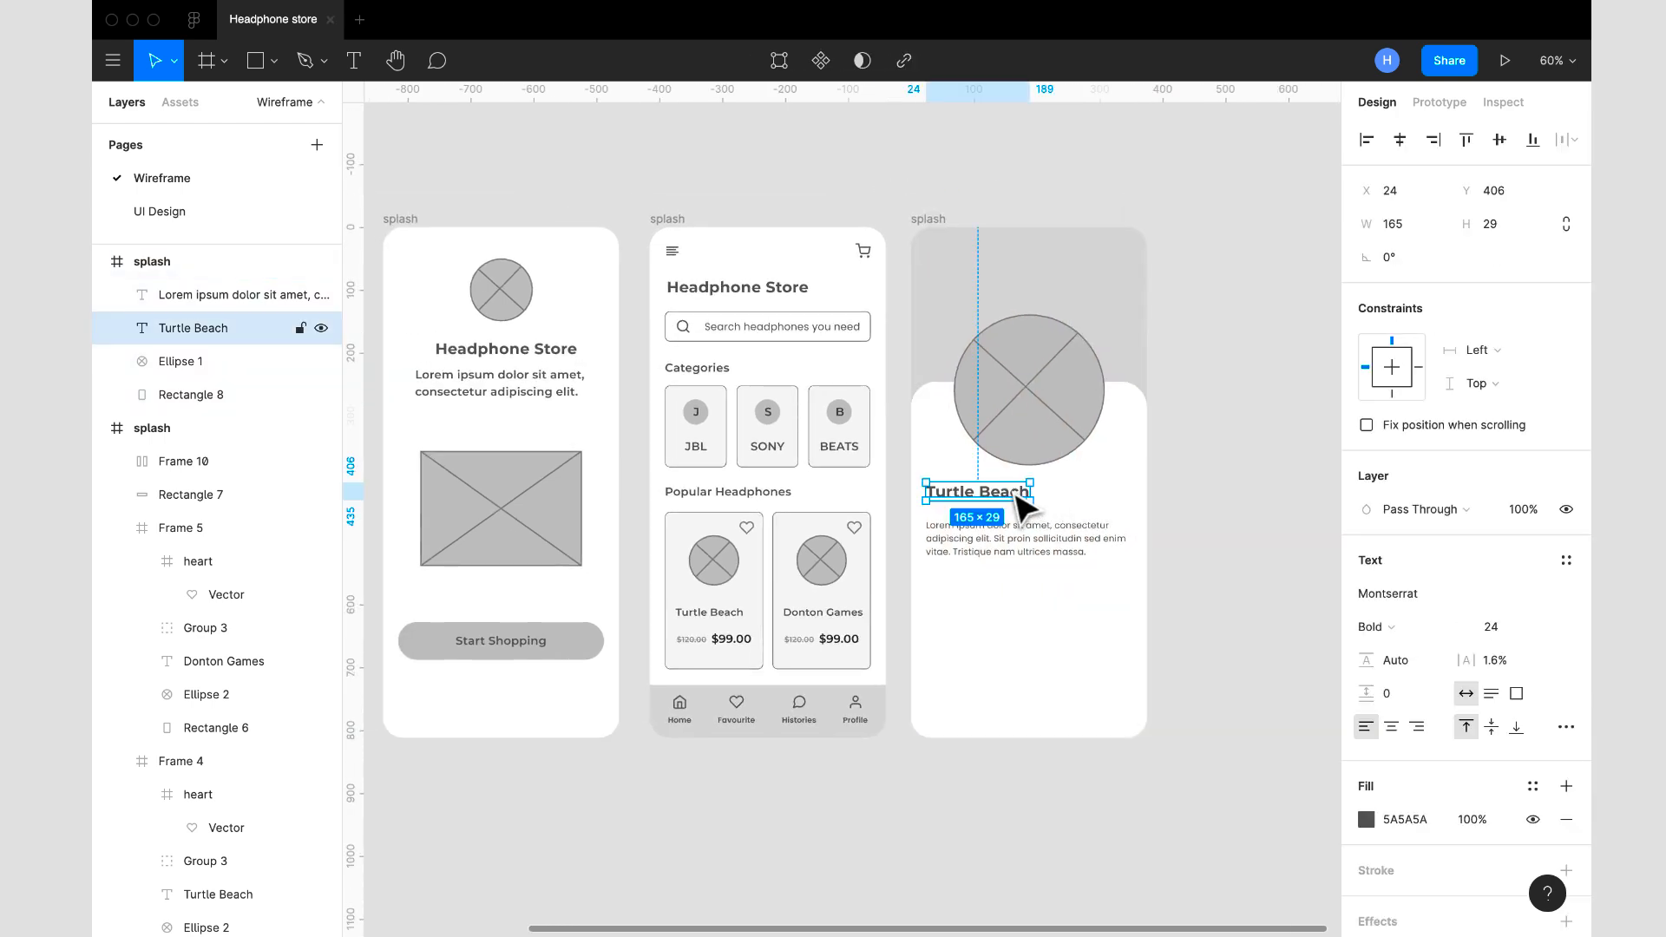
drag(1029, 492, 1119, 498)
click(995, 498)
key(ctrl+d)
drag(997, 502, 1108, 532)
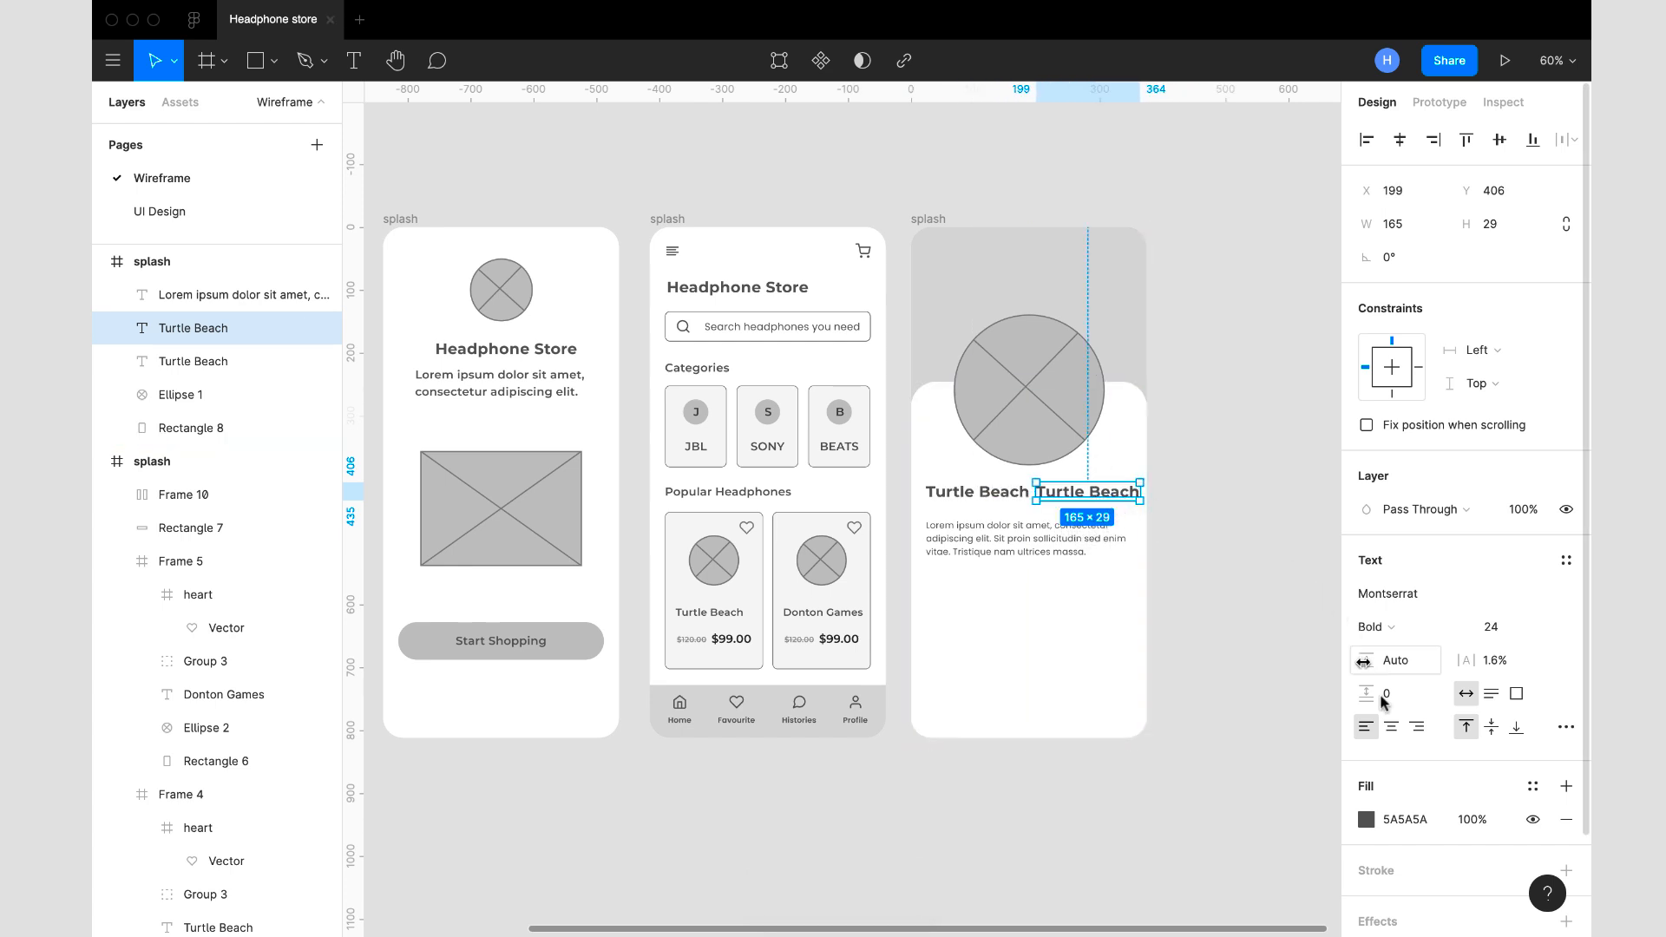
- Change the duplicated heading's text to $99.00 and move it to X 265, Y 406
double_click(1108, 486)
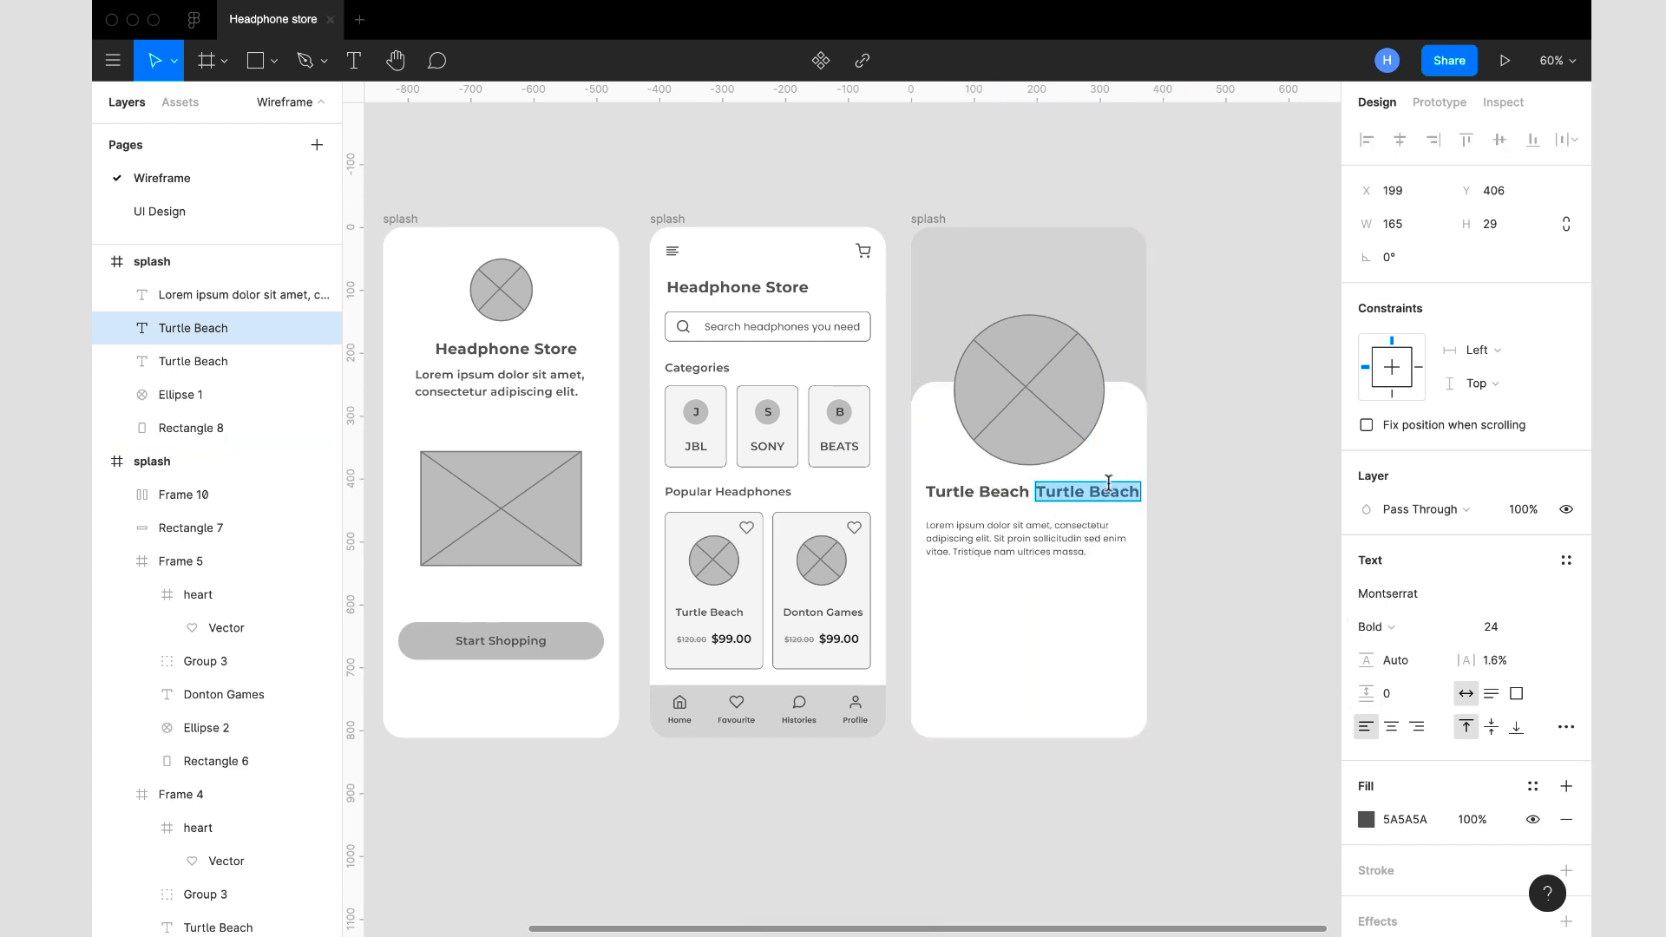
text($99.00)
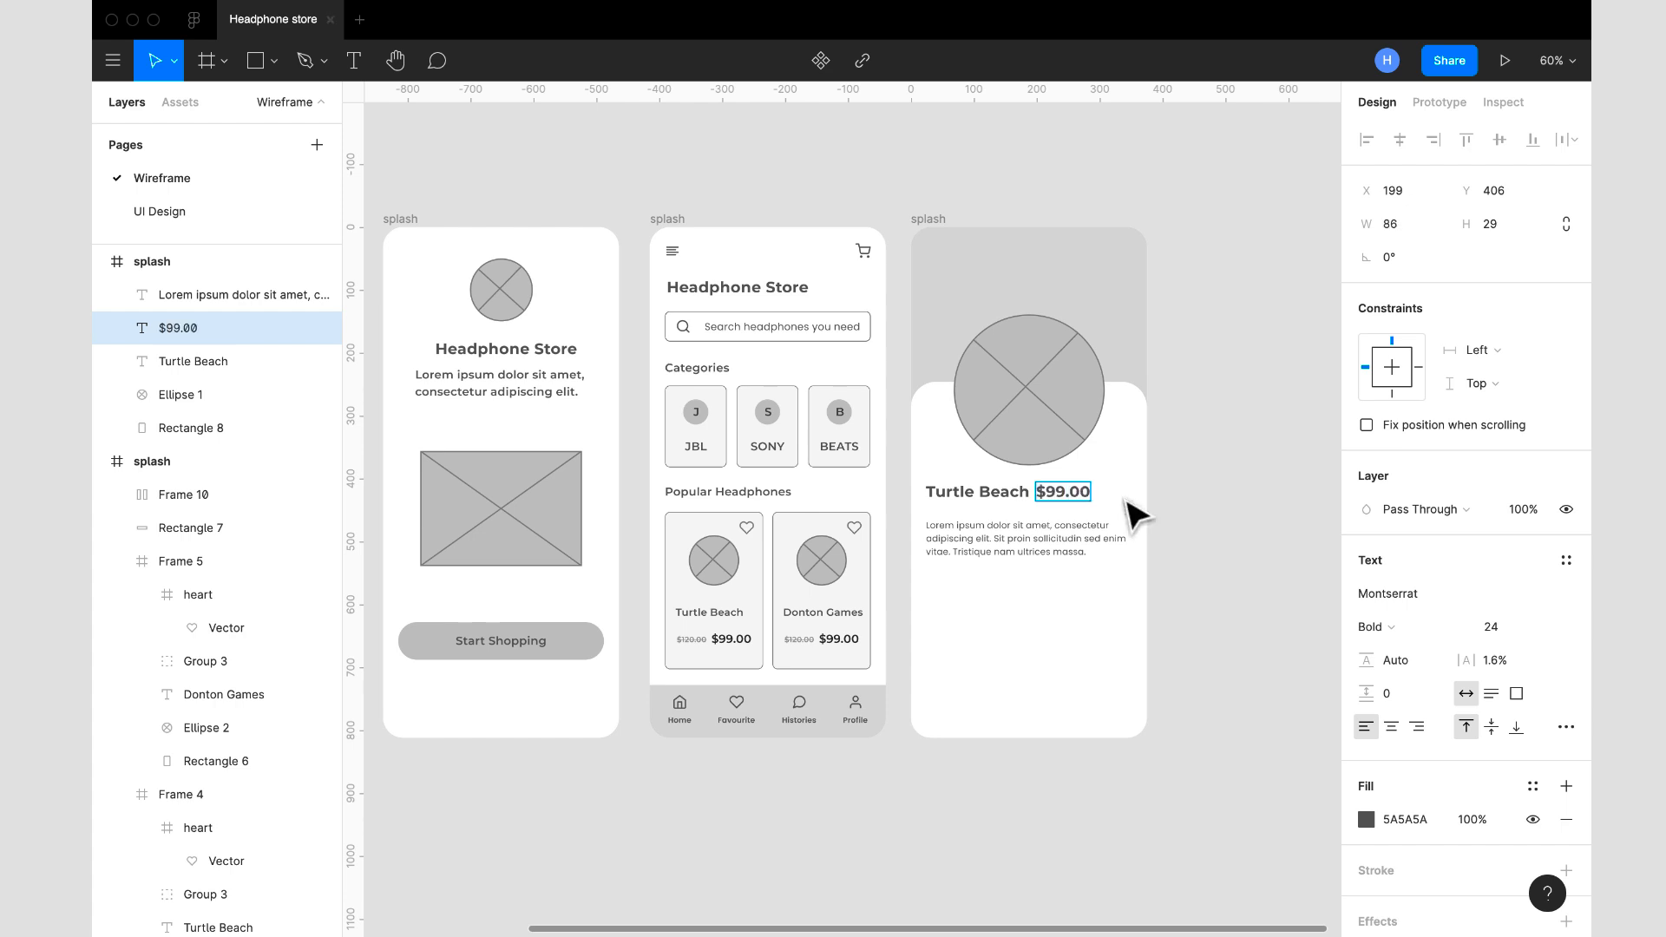
key(Escape)
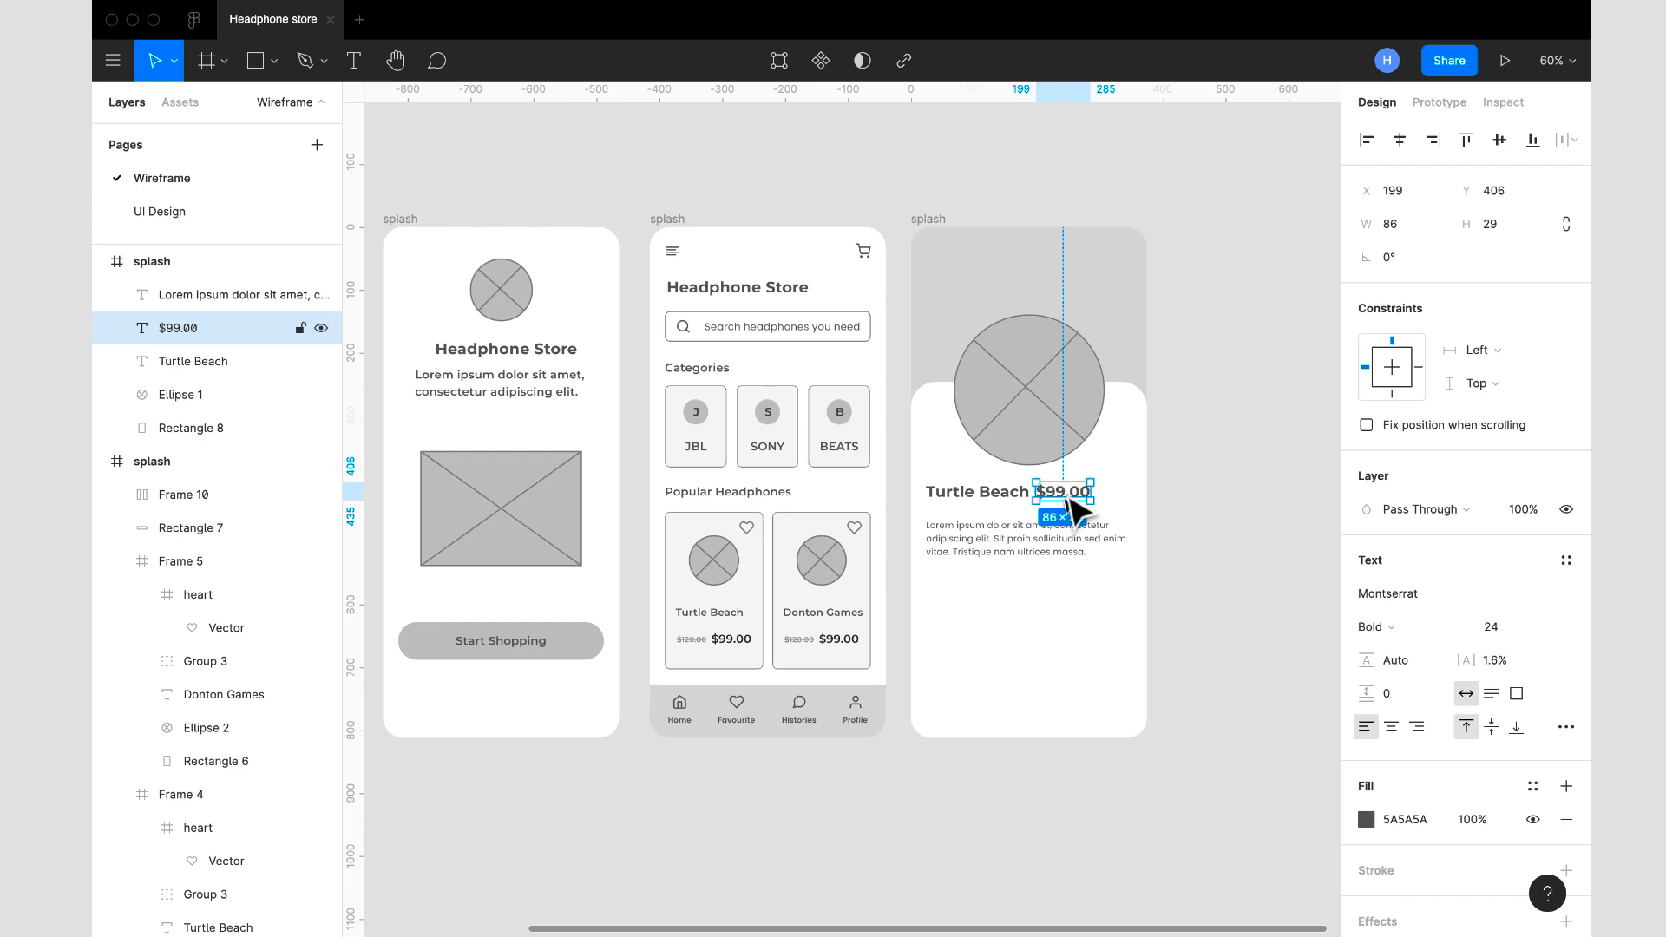
drag(1076, 508, 1113, 501)
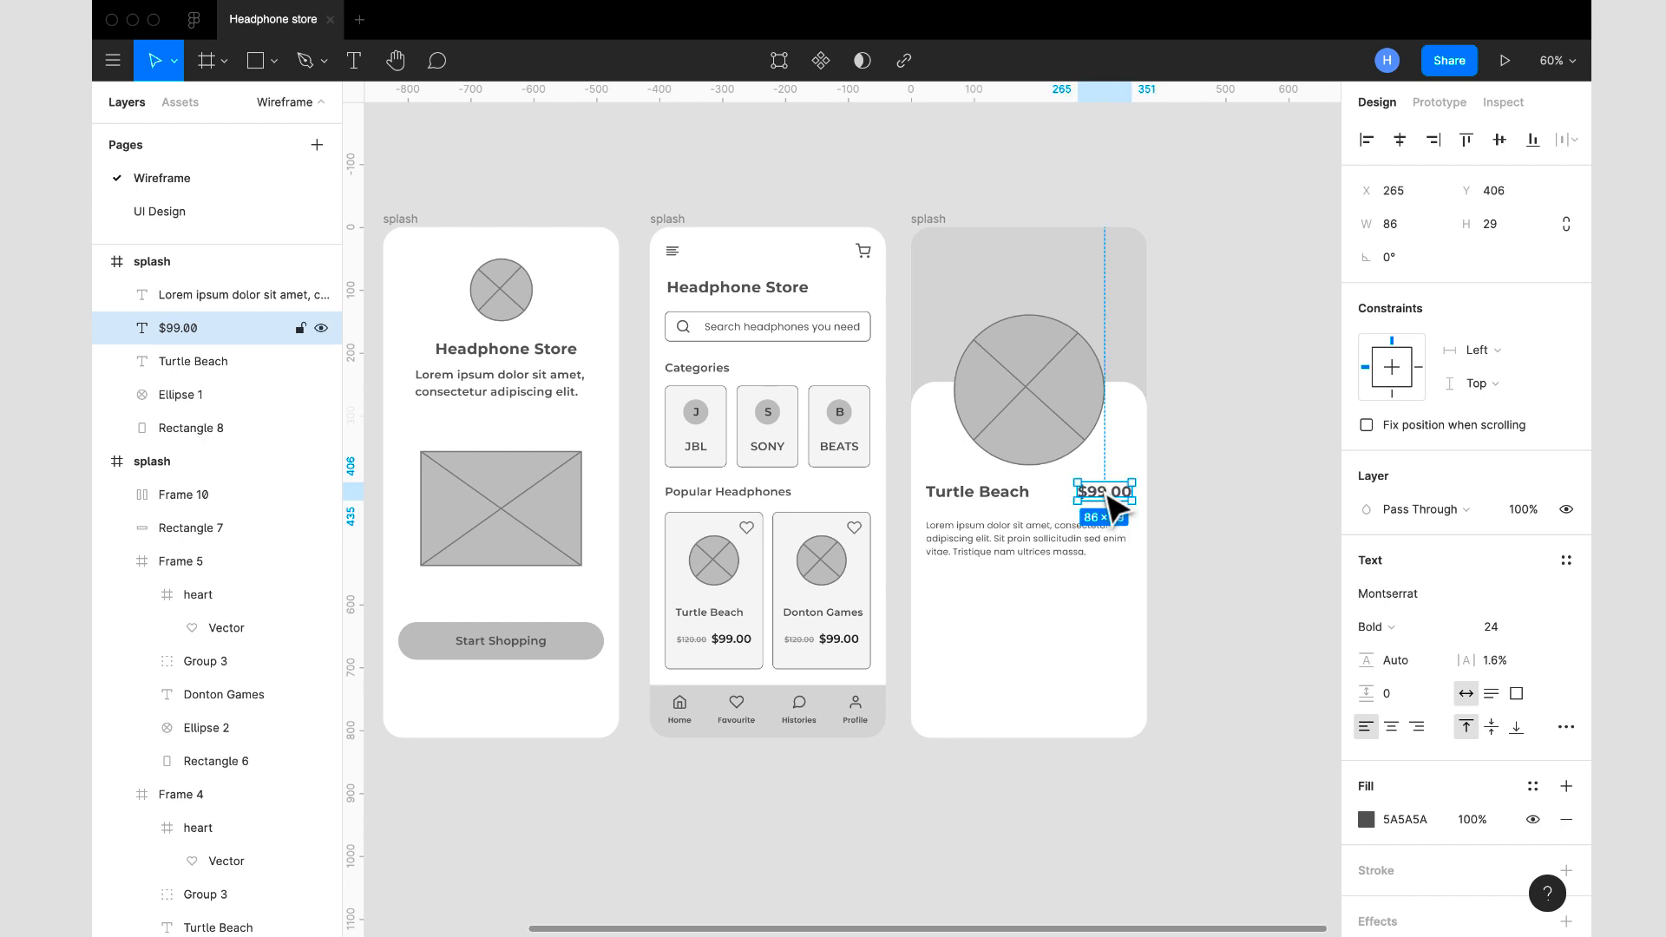
- Set the $99.00 price's fill to 3C3C3C and briefly show the column grid to check its alignment
click(1433, 821)
text(464646)
key(Return)
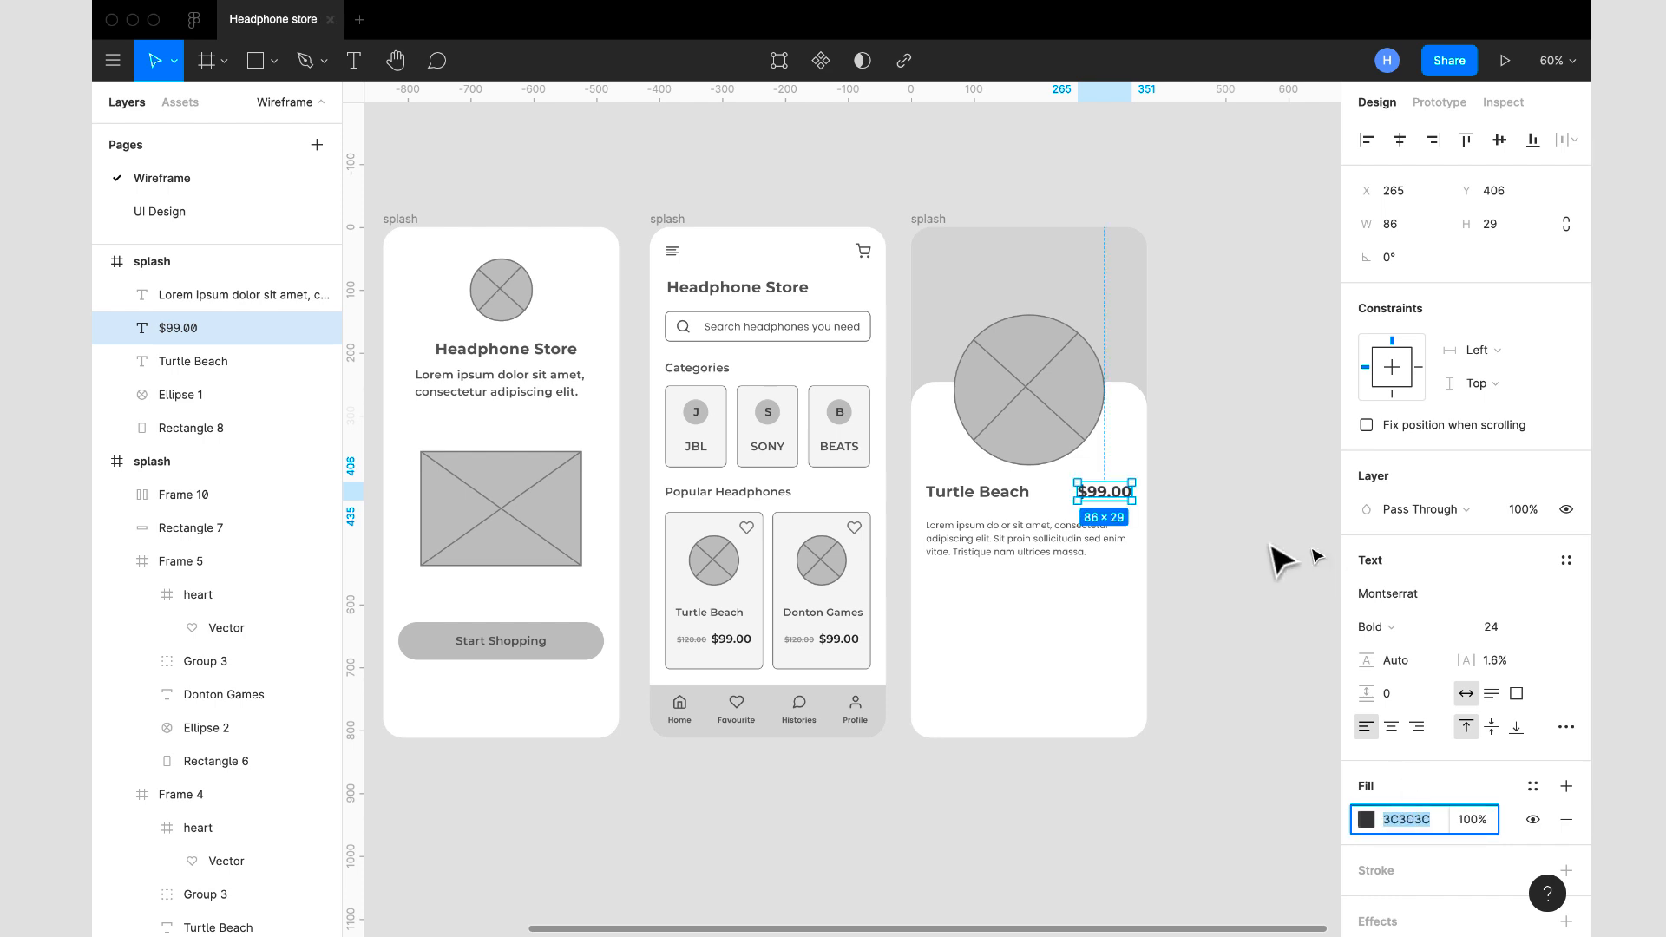
click(942, 223)
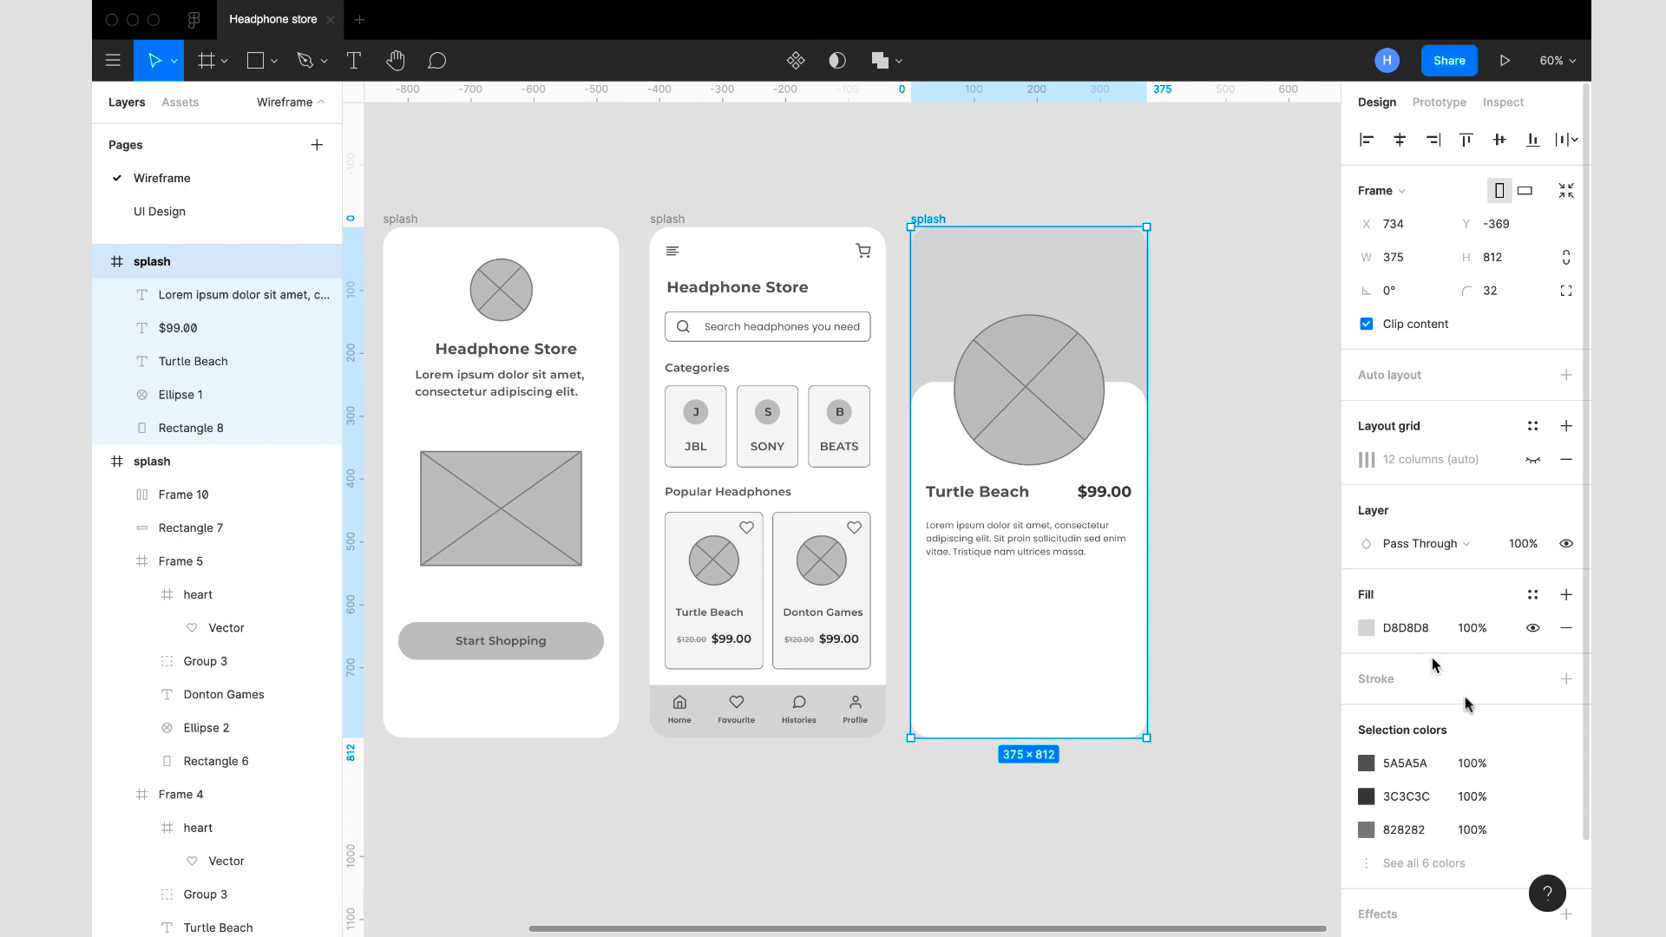
click(1531, 461)
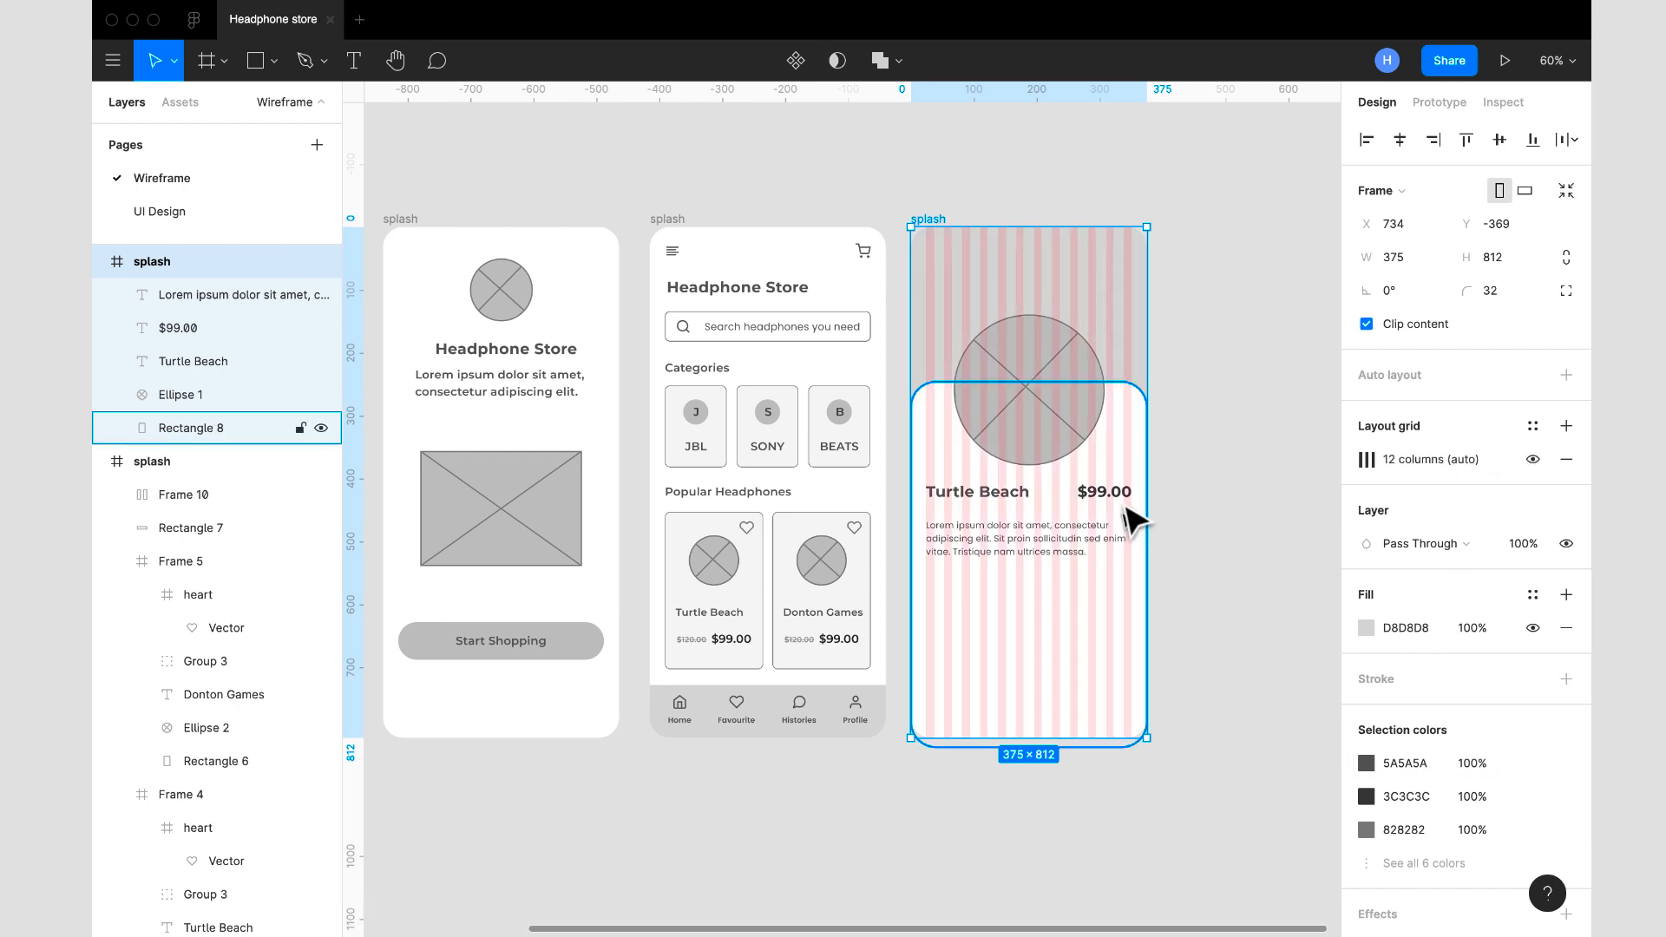
click(1531, 459)
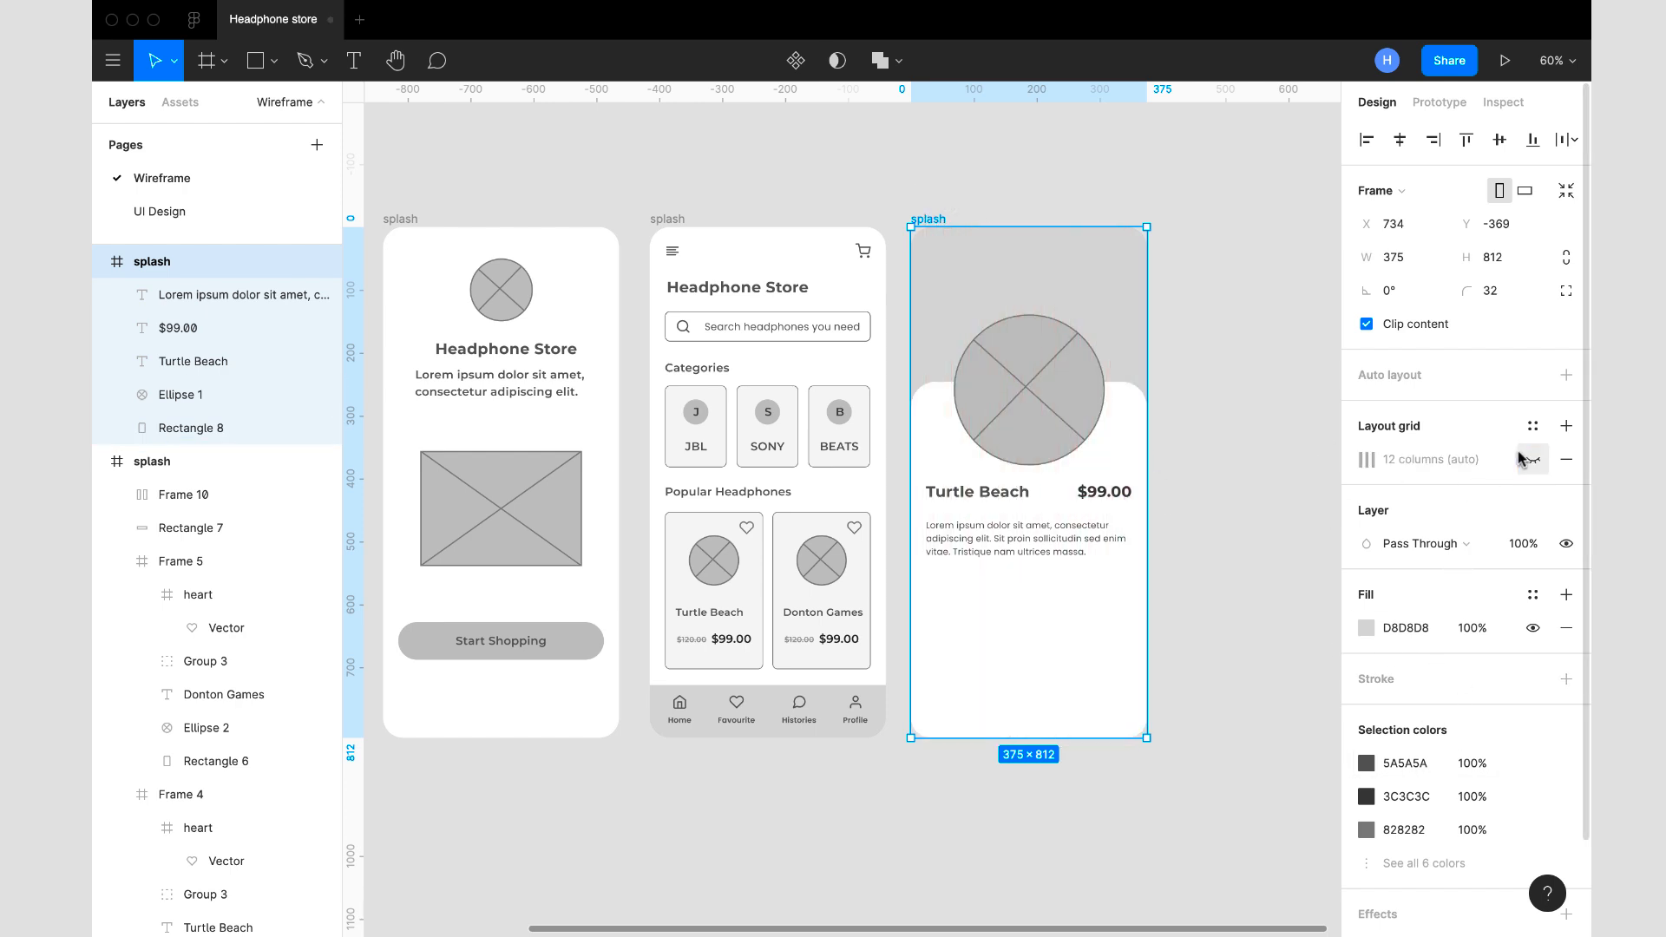
click(1201, 523)
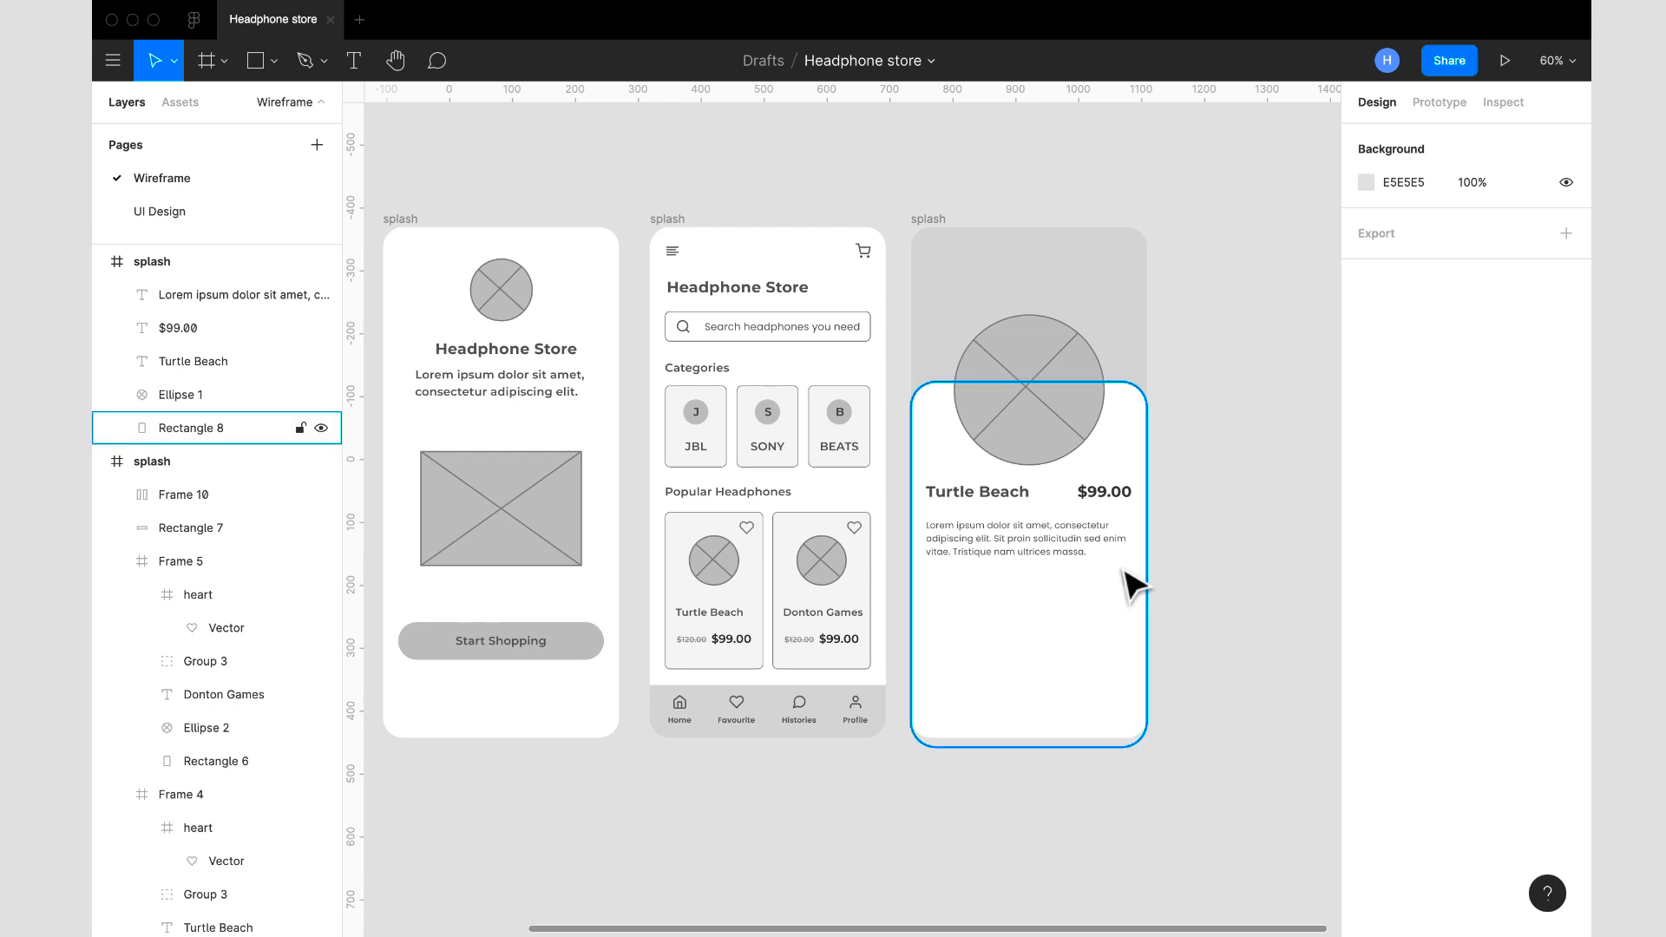
right_click(1175, 576)
mouse_move(1219, 642)
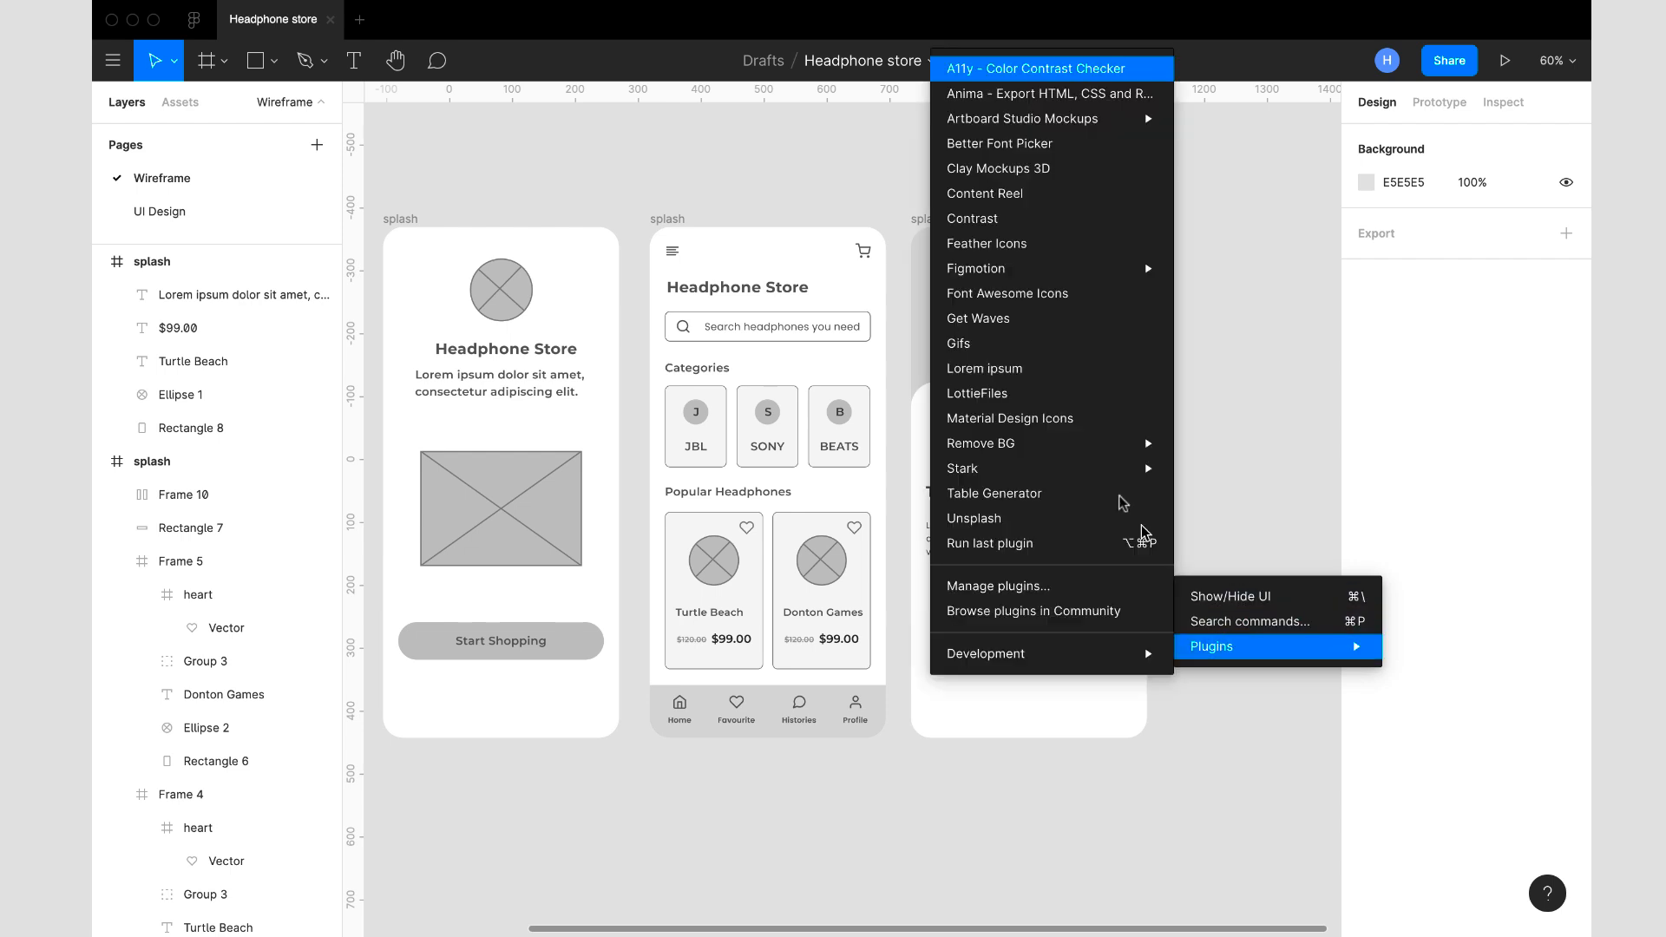
click(1246, 362)
- Insert the star icon from the Feather Icons plugin by searching for "sta", and close the plugin
click(926, 221)
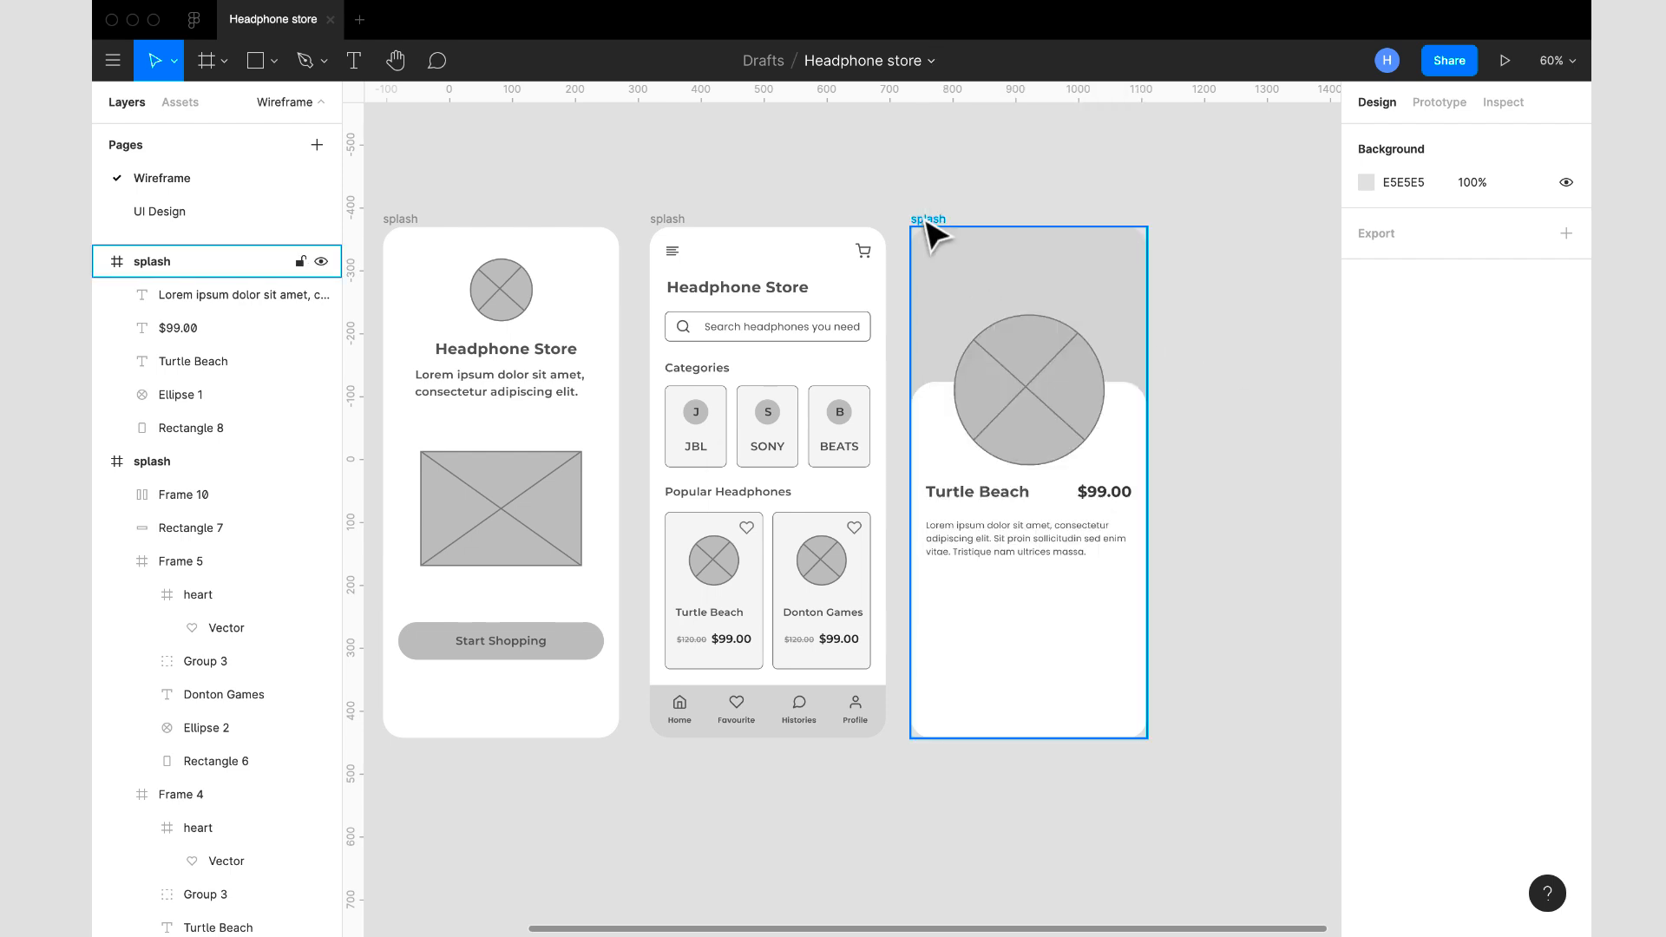
click(928, 222)
right_click(995, 642)
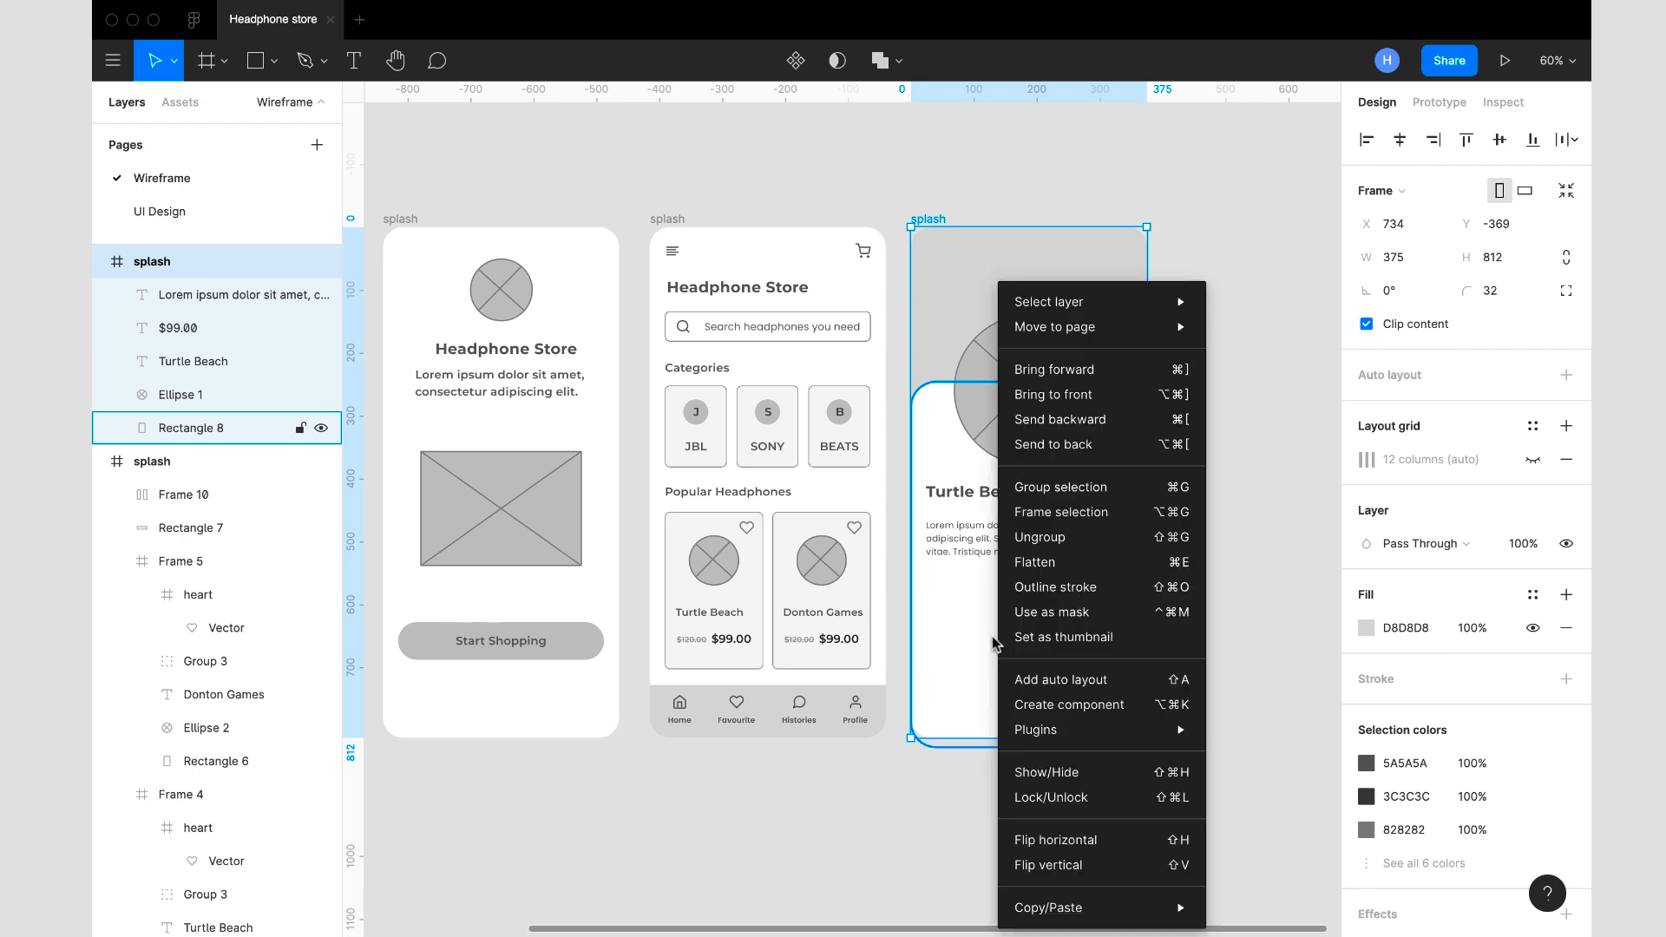
mouse_move(1133, 736)
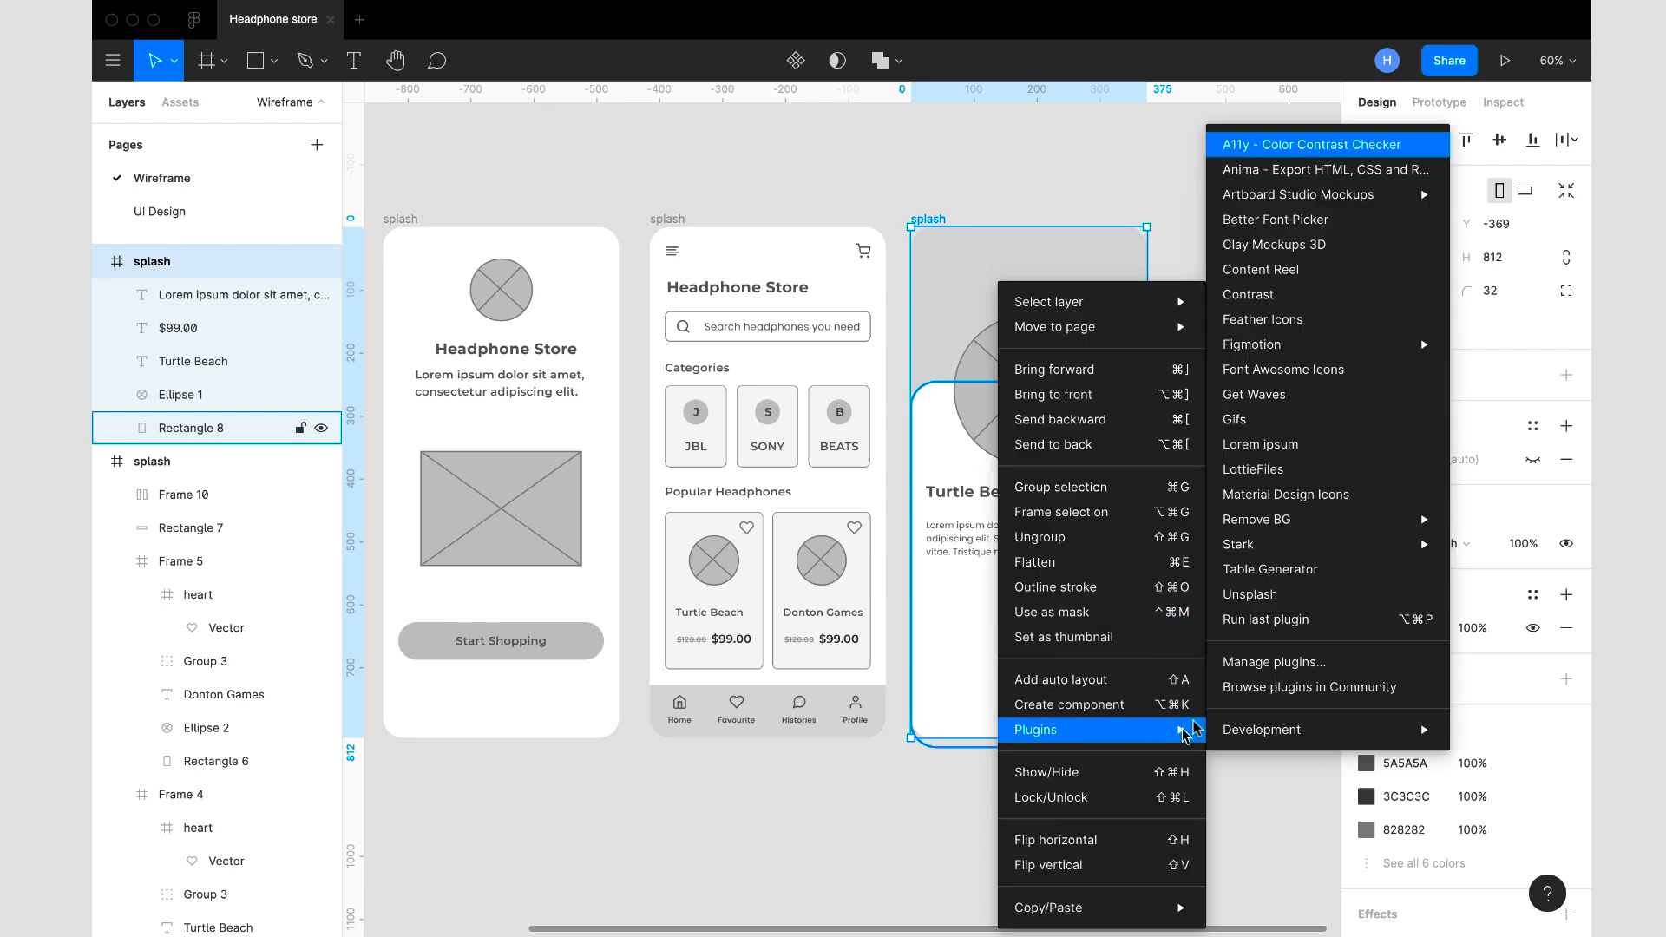
click(1293, 320)
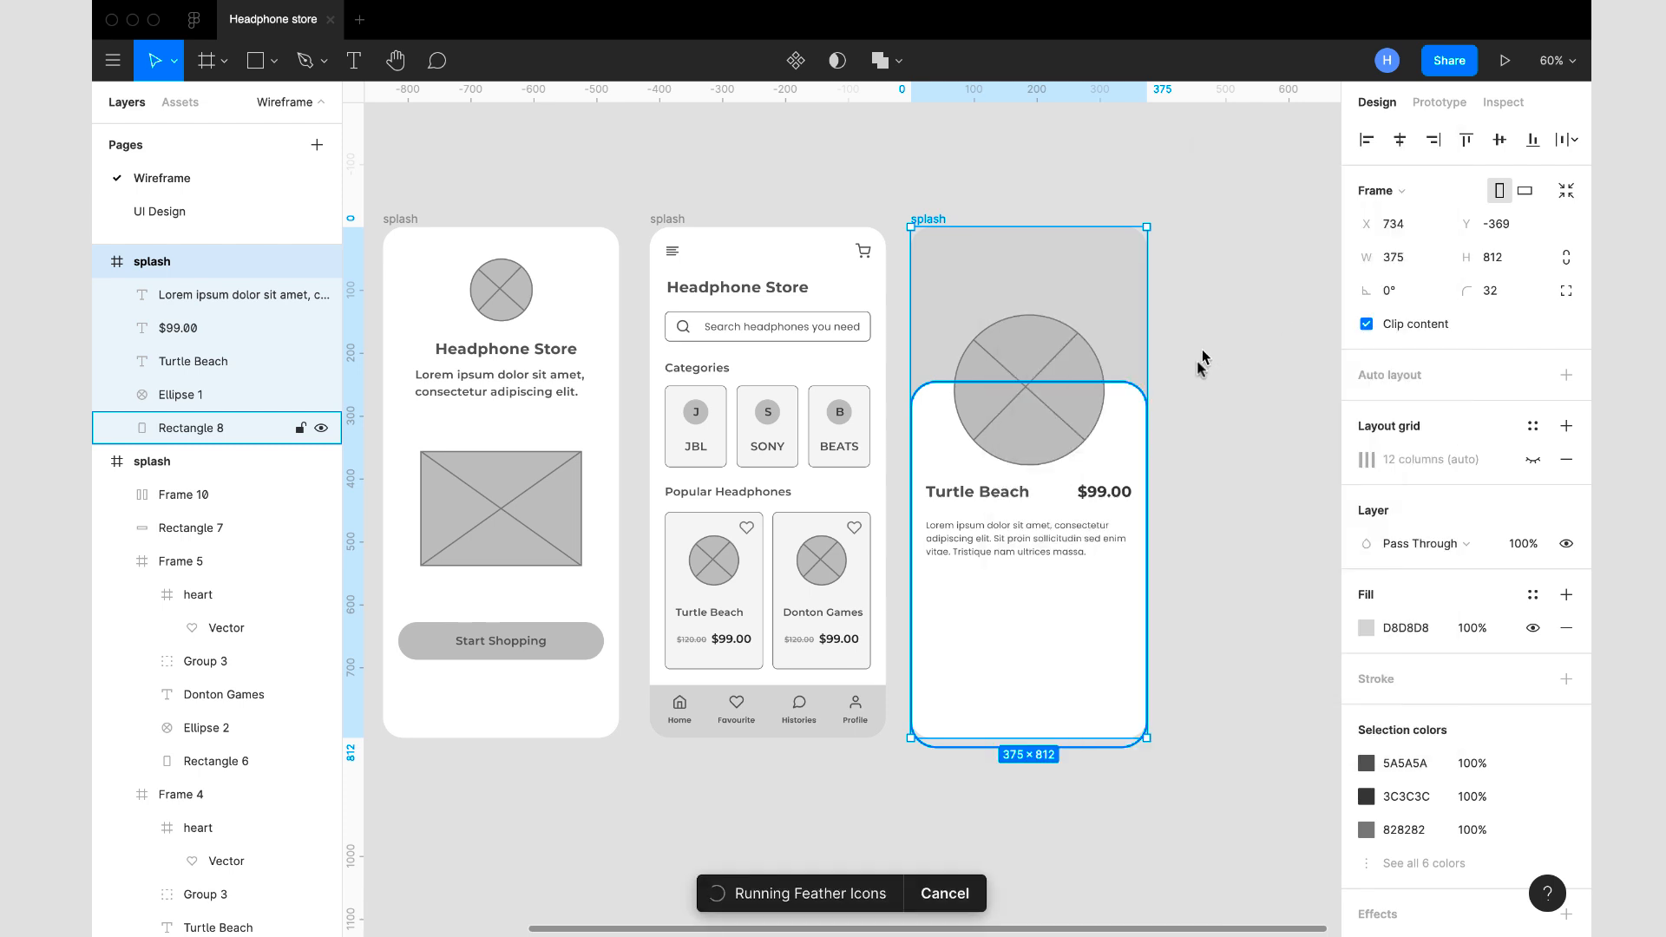
text(sta)
click(986, 614)
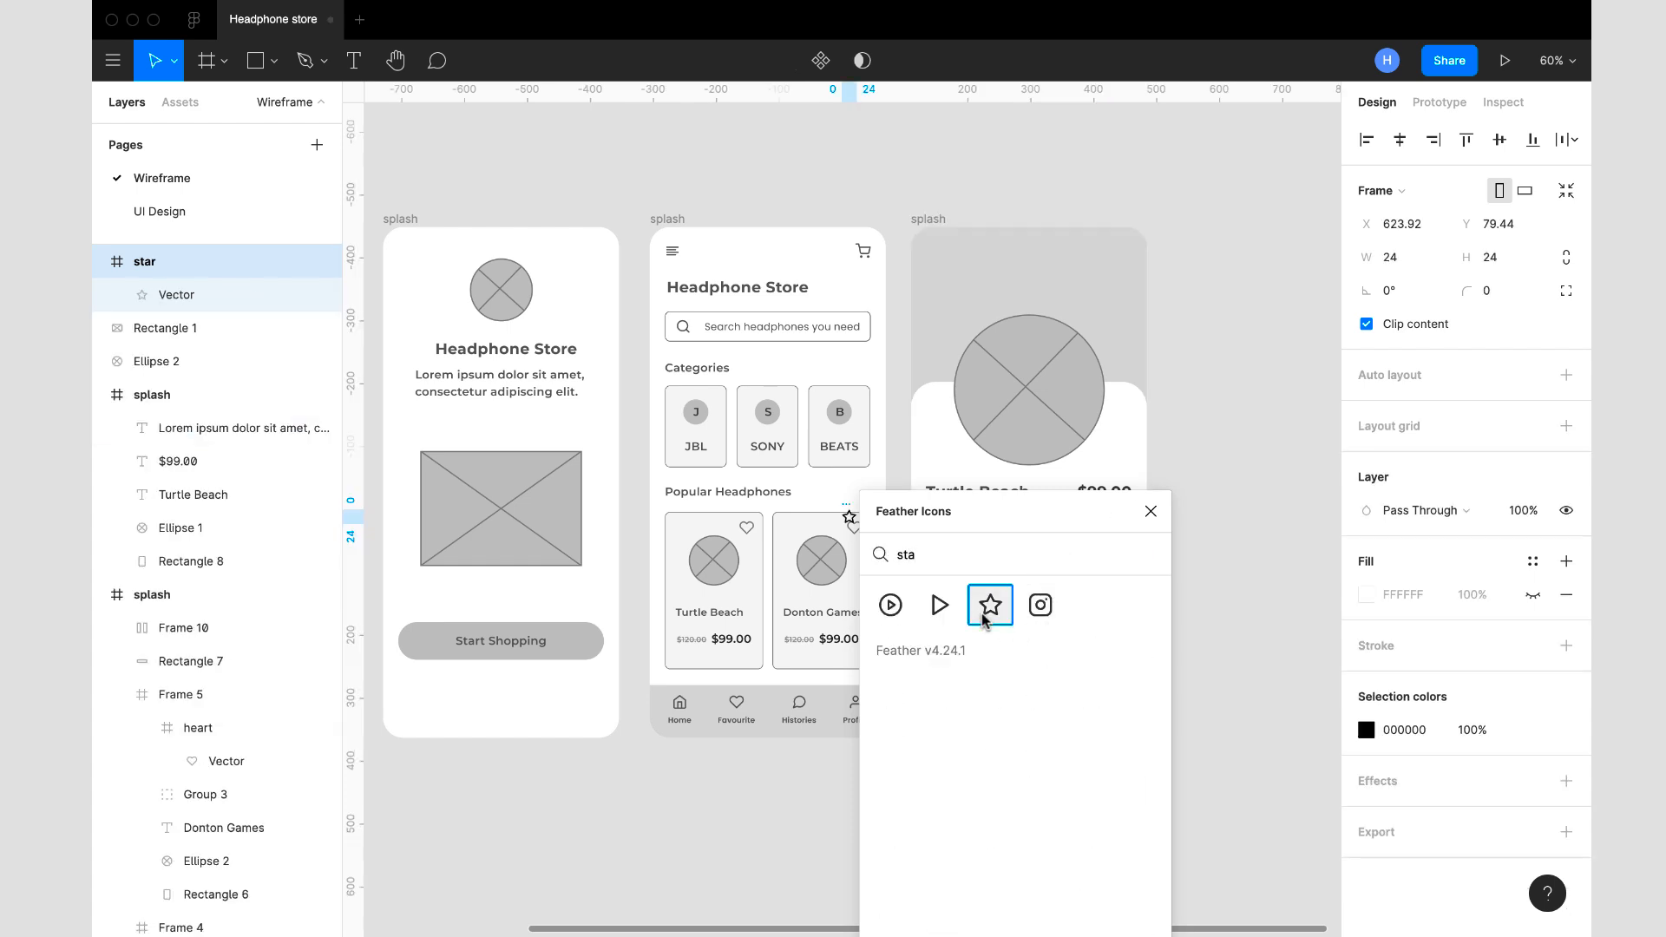
click(1150, 511)
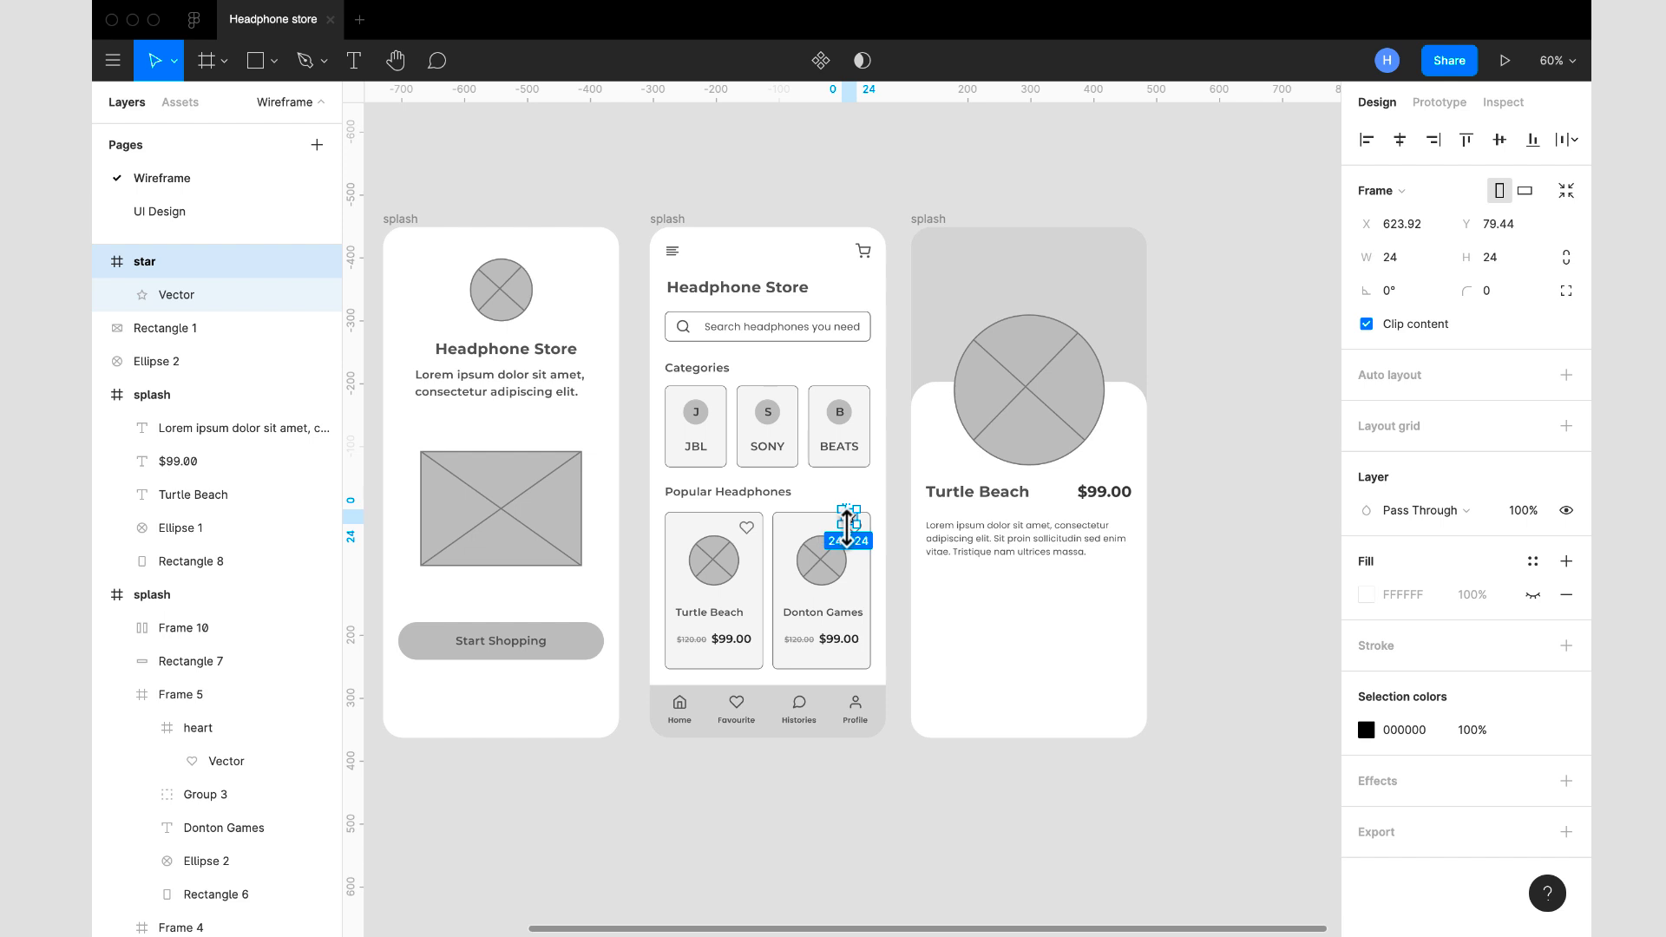
- Move the star icon into the Turtle Beach product frame, below the description paragraph at X 24, Y 556
key(ctrl+x)
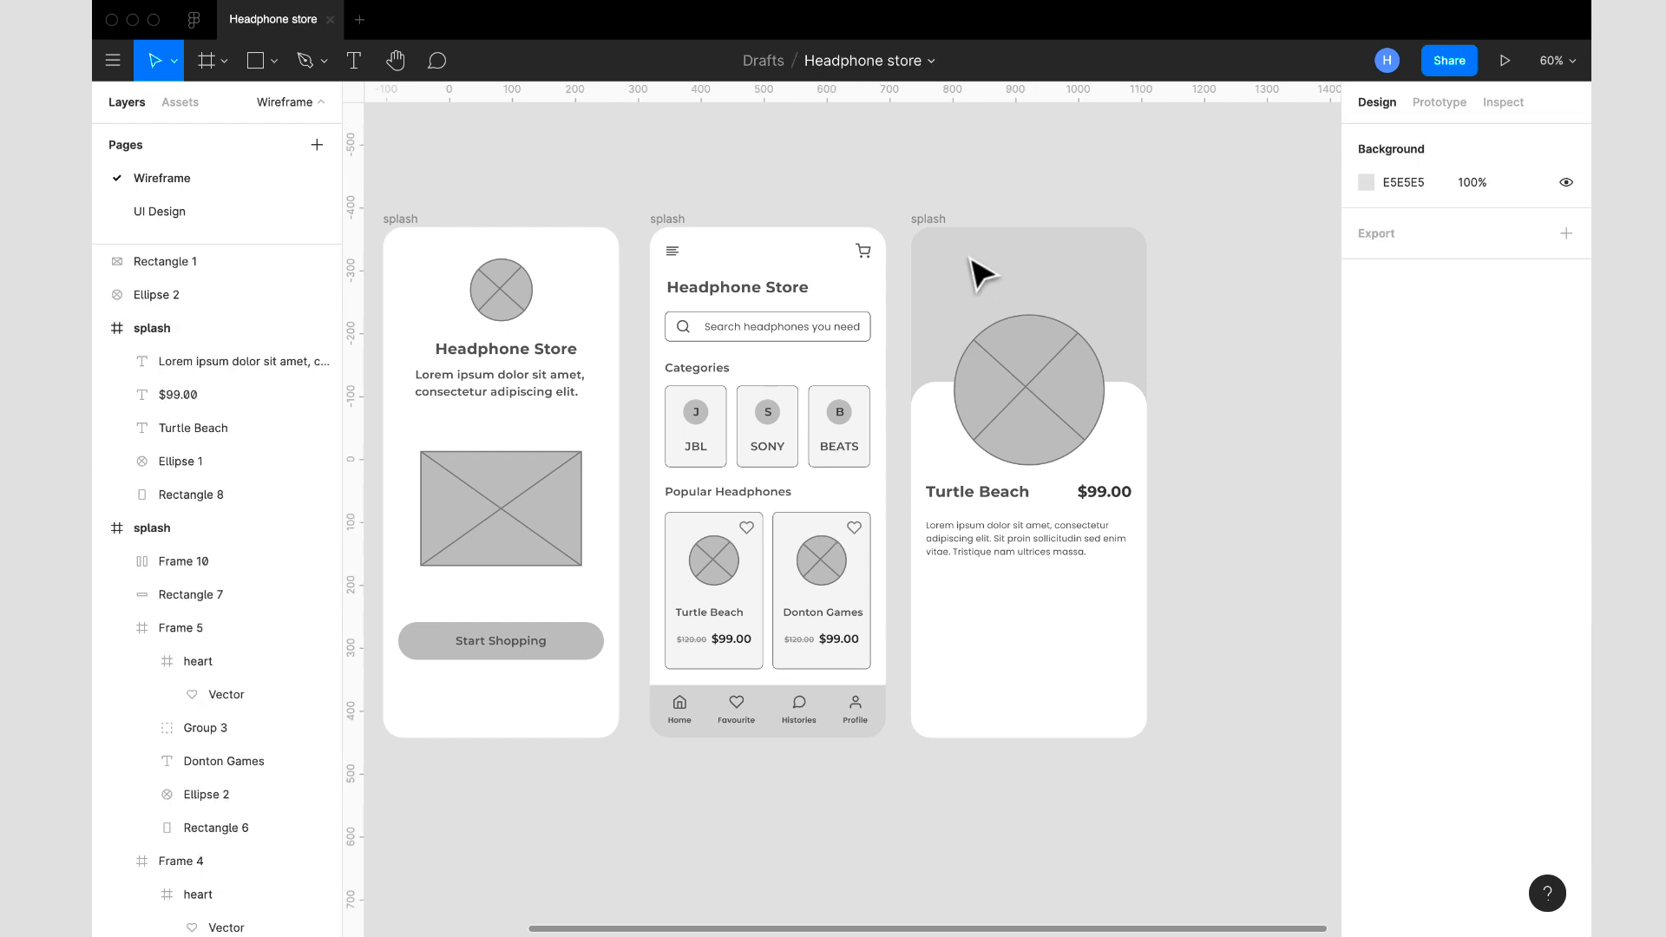
click(937, 217)
key(ctrl+v)
drag(1029, 484, 930, 585)
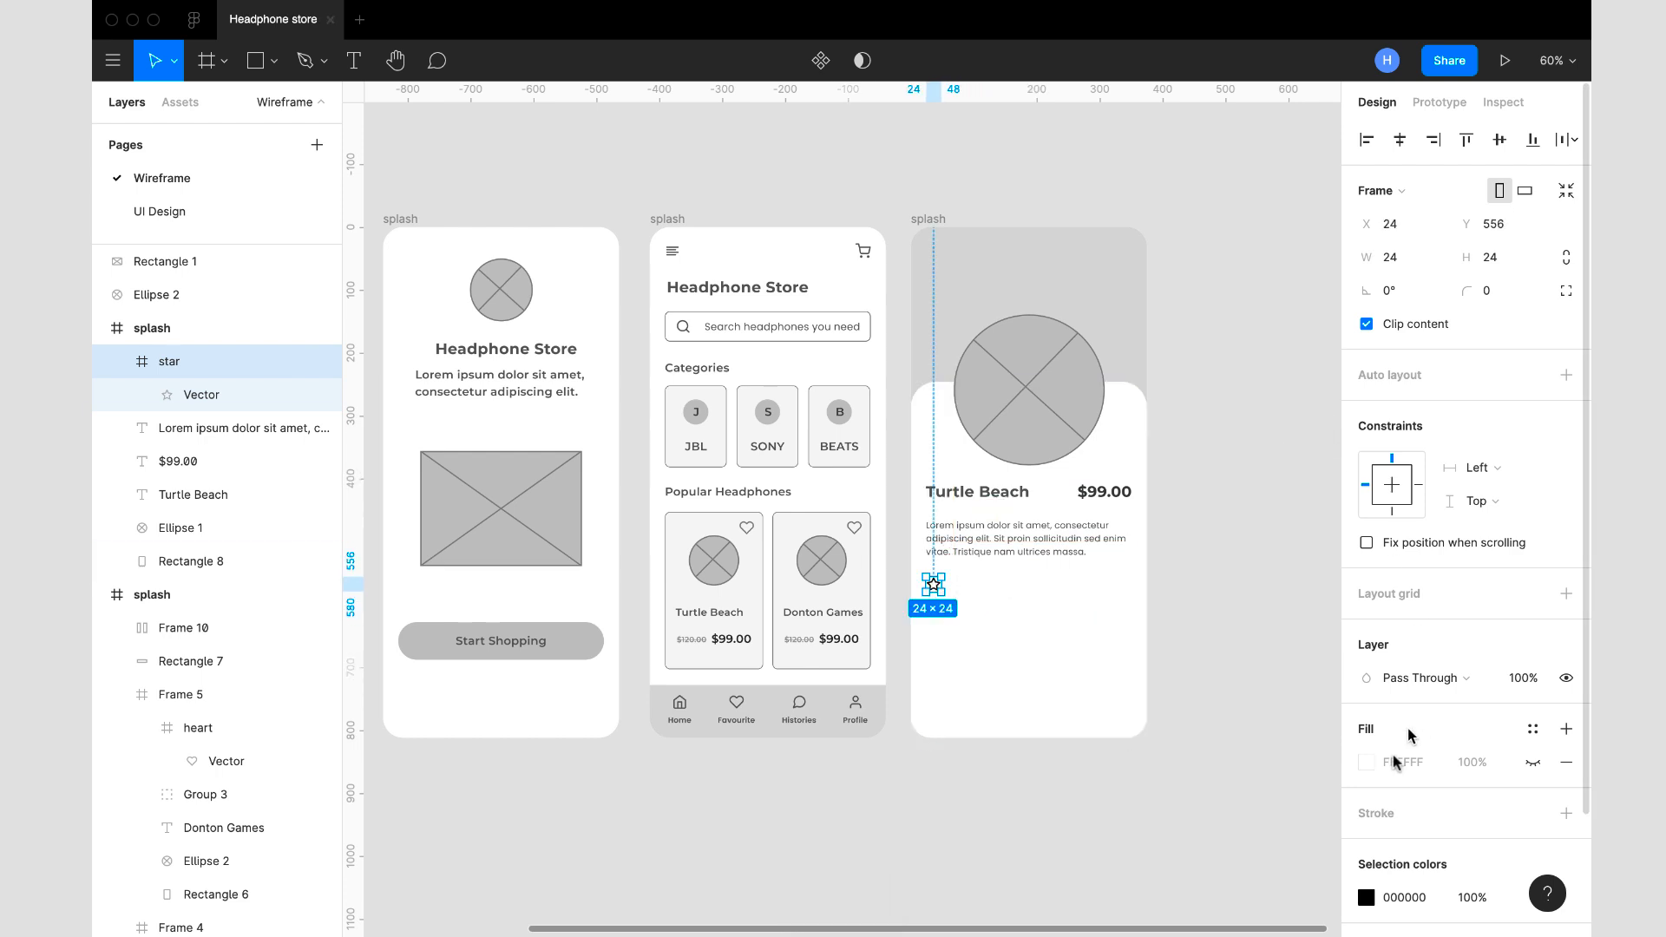
- Make the star icon frame's hidden FFFFFF fill visible
click(1369, 762)
click(1369, 764)
scroll(1480, 813, down, 2)
click(1533, 691)
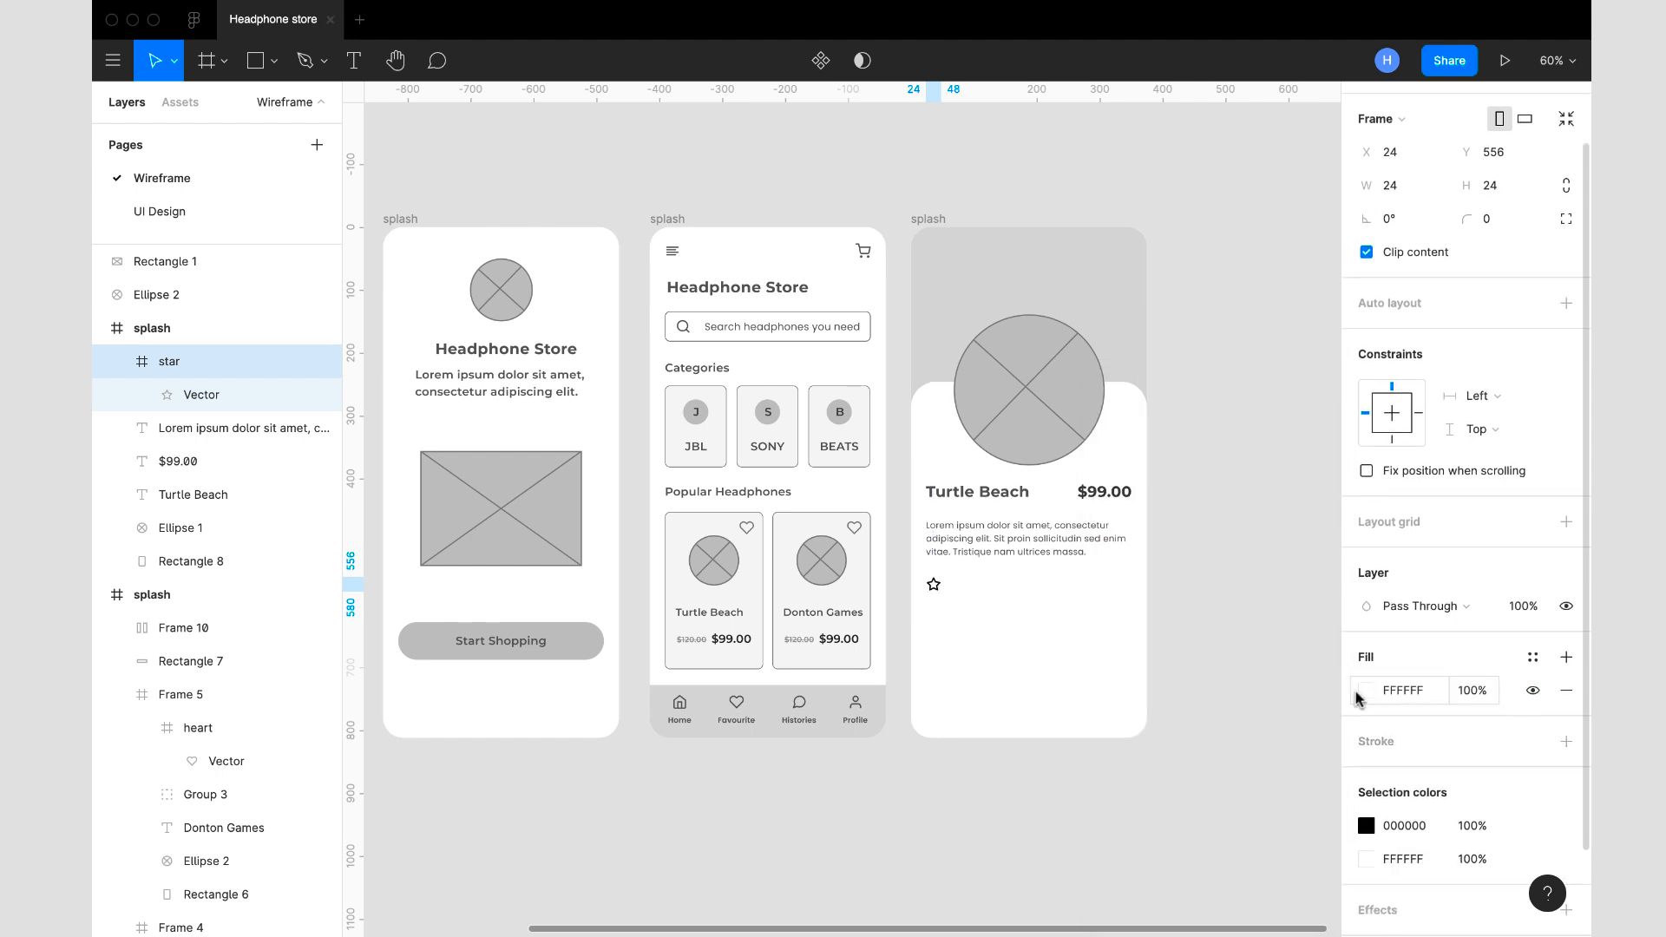
- Try filling the star icon's frame with the D8D8D8 grey sampled from the product screen's background, and undo it
click(1361, 694)
click(1120, 705)
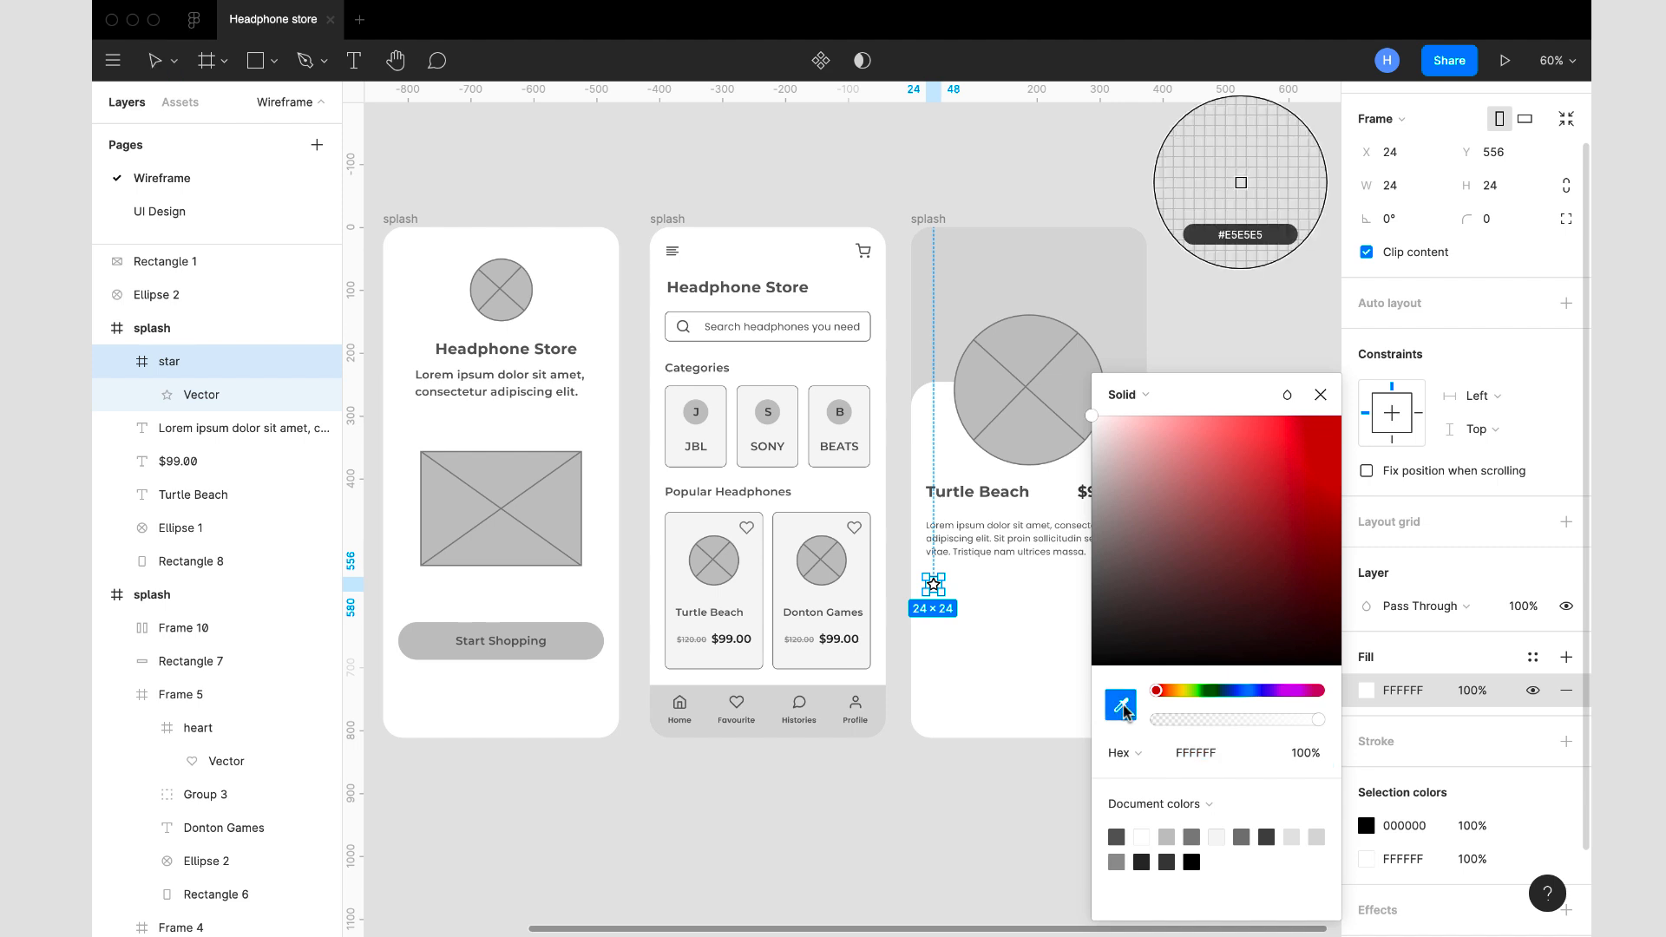
click(1028, 286)
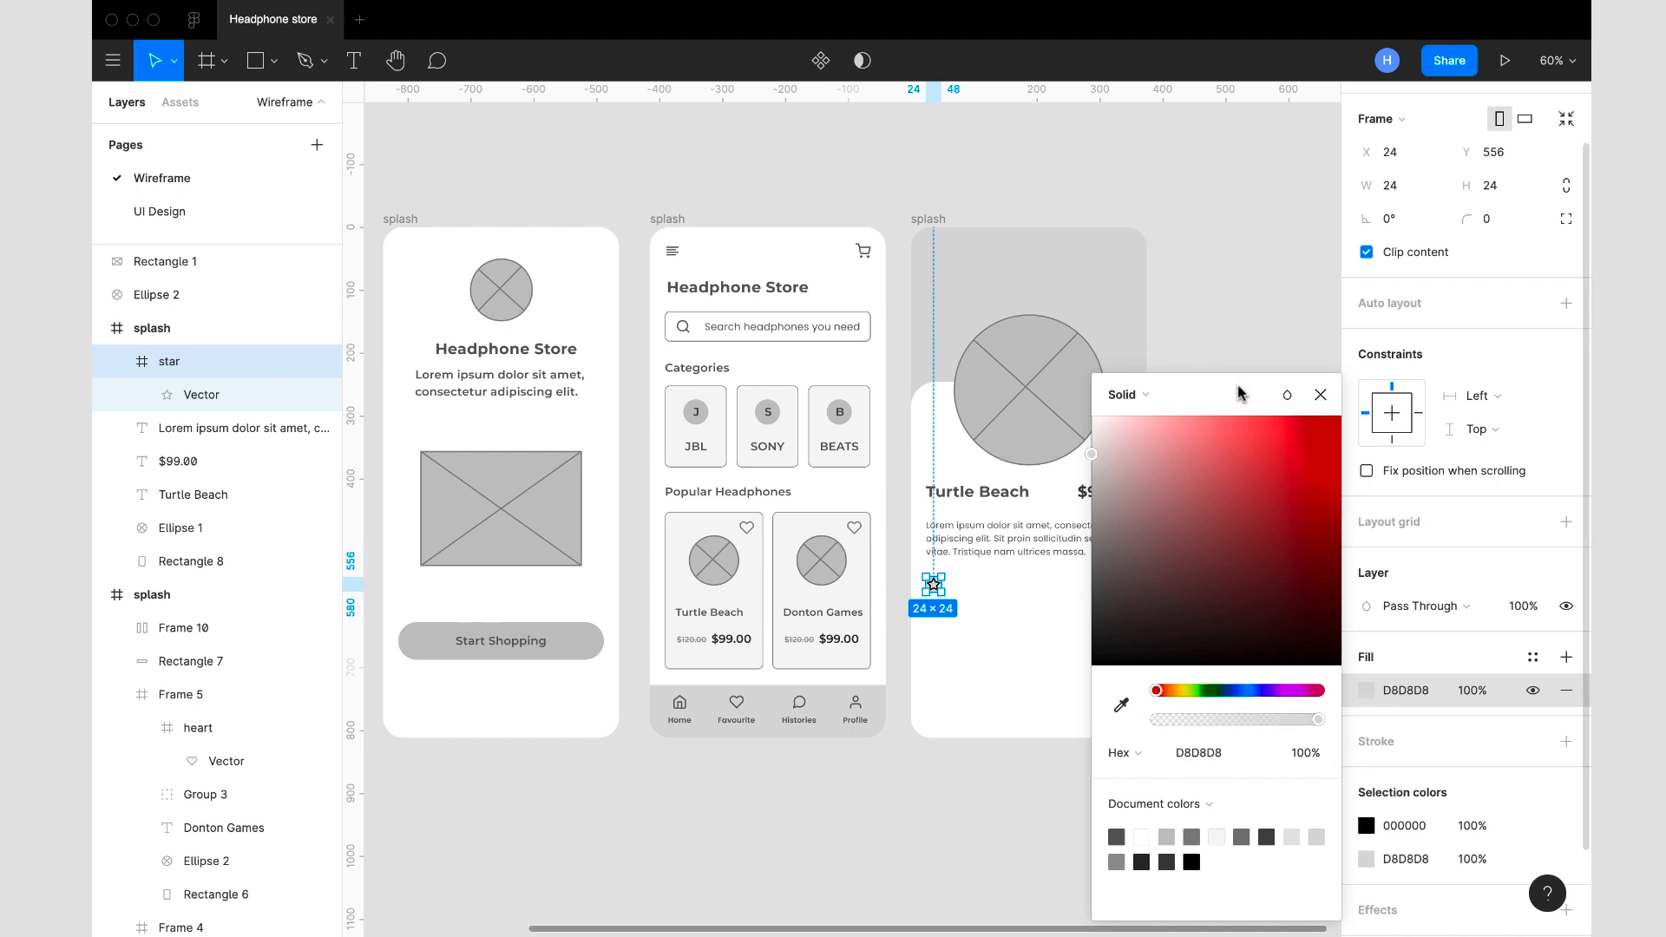
key(ctrl+z)
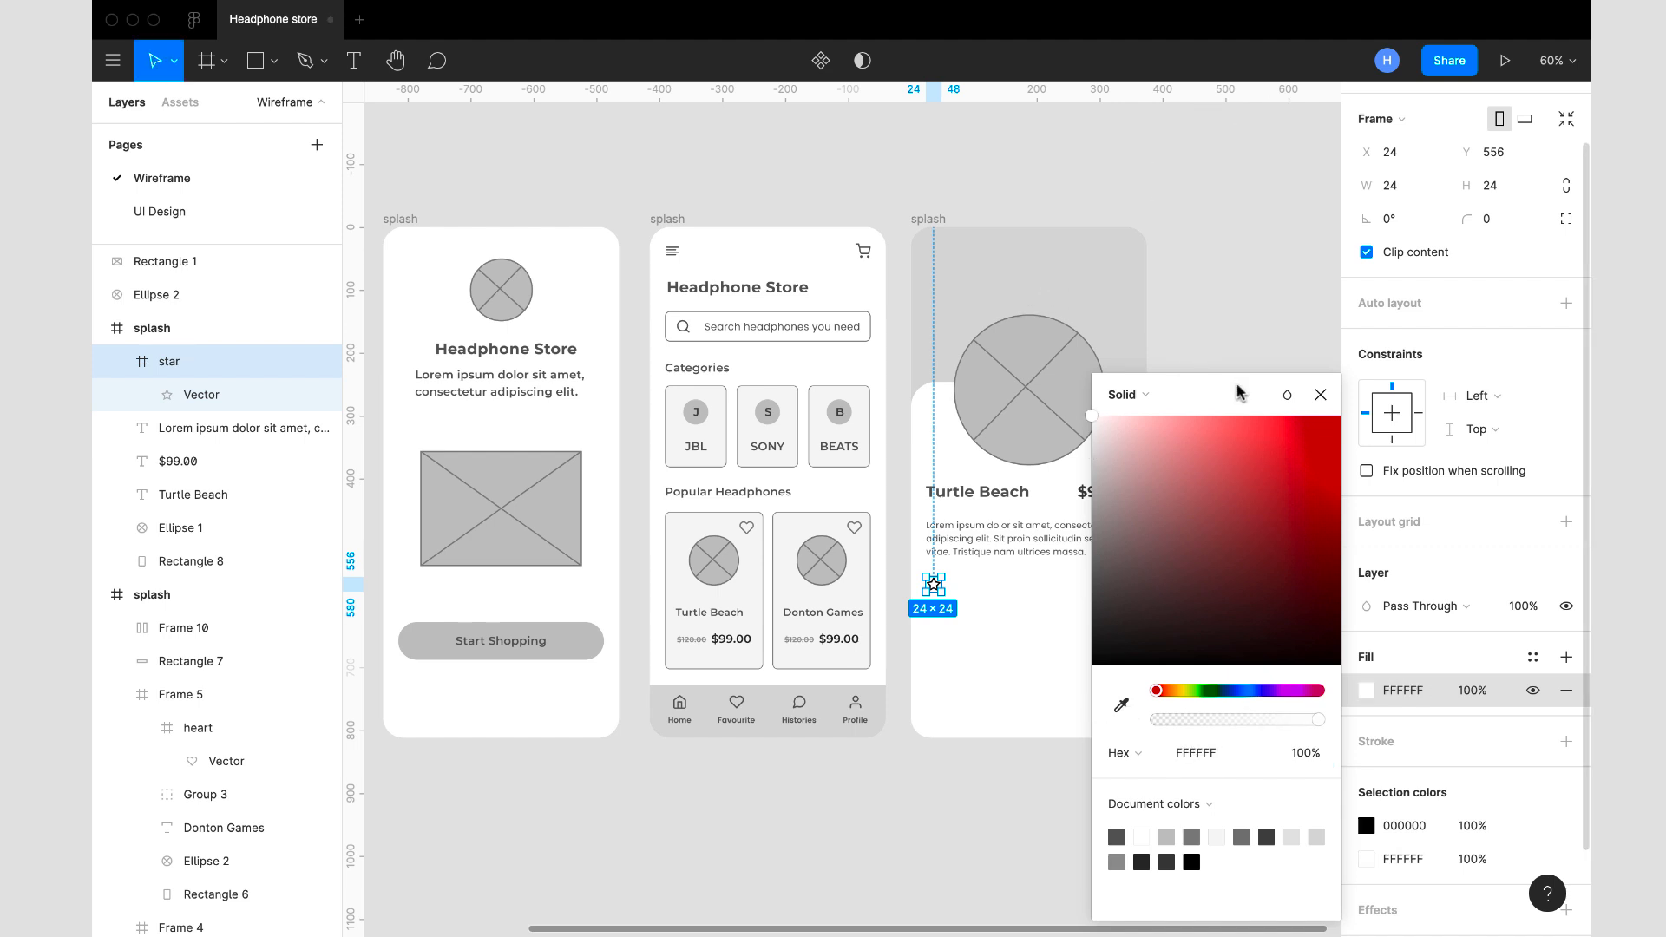
click(1319, 395)
- Set the star vector's stroke to C4C4C4 by sampling the large circular image placeholder
click(216, 396)
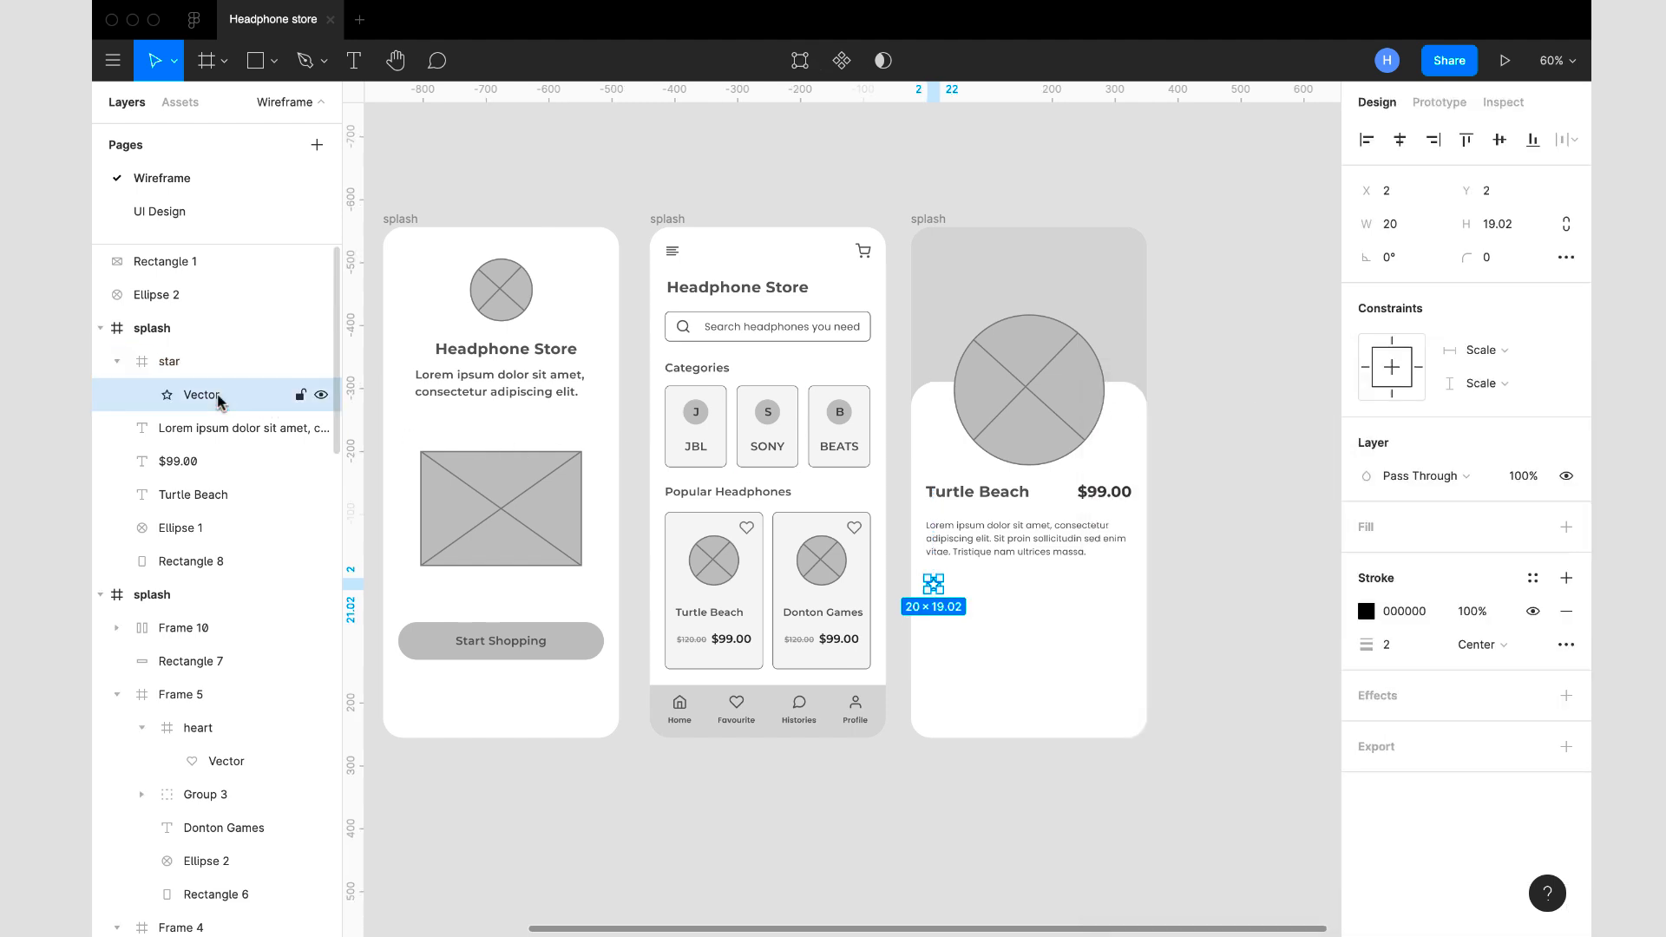
click(1365, 611)
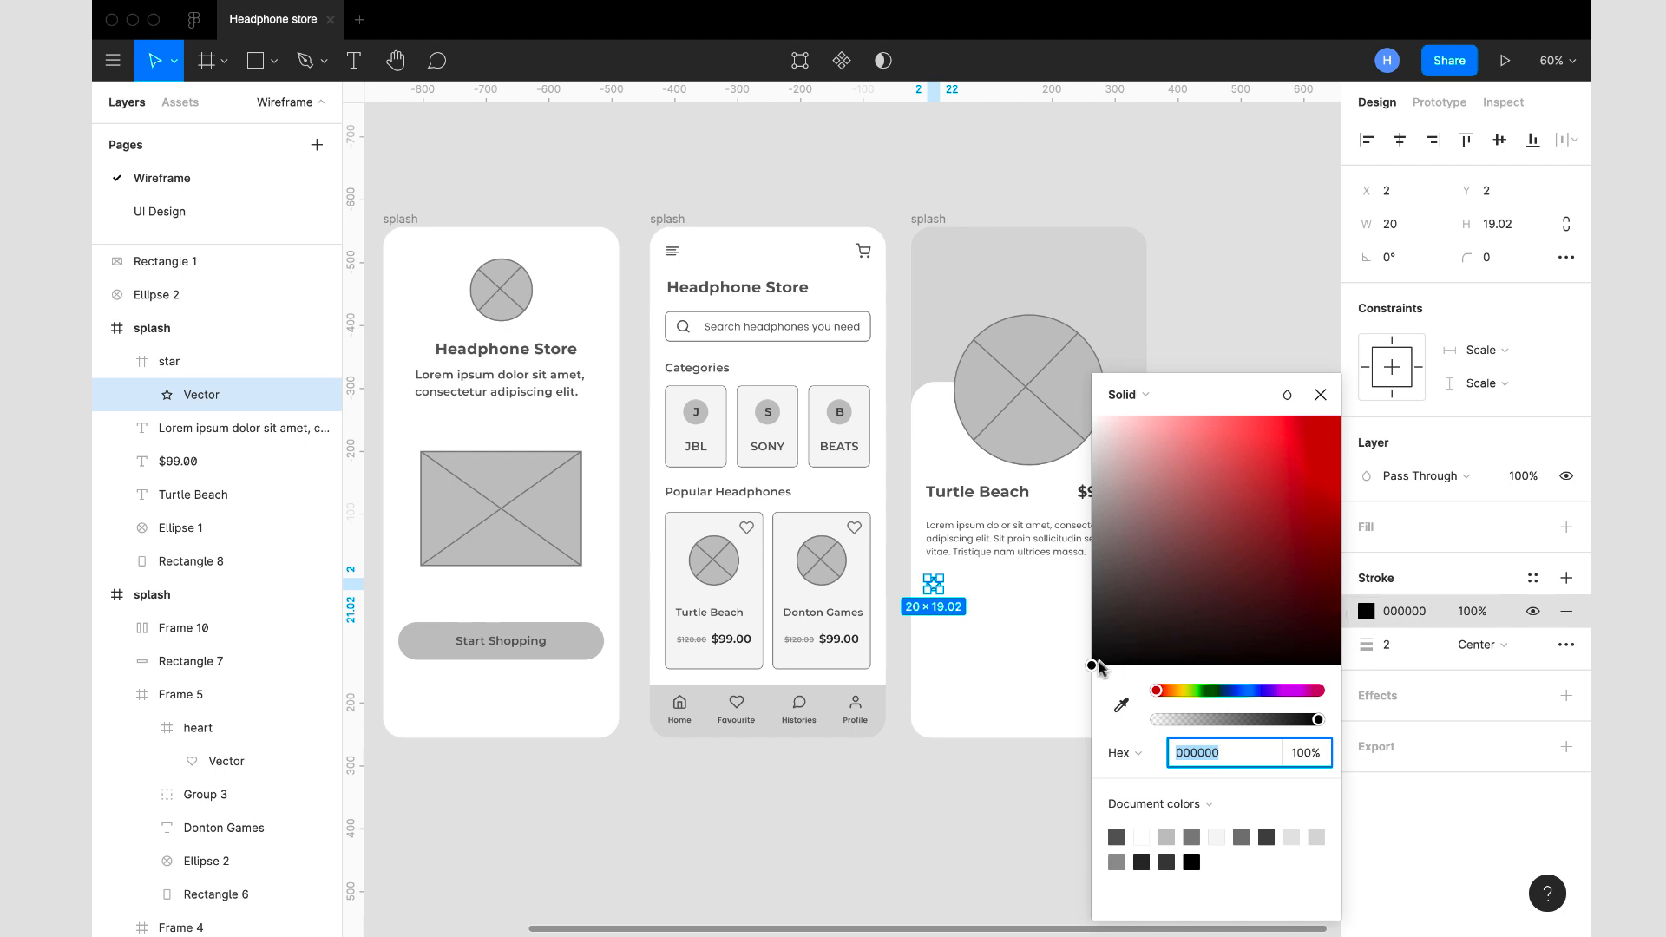
click(1122, 707)
click(1010, 451)
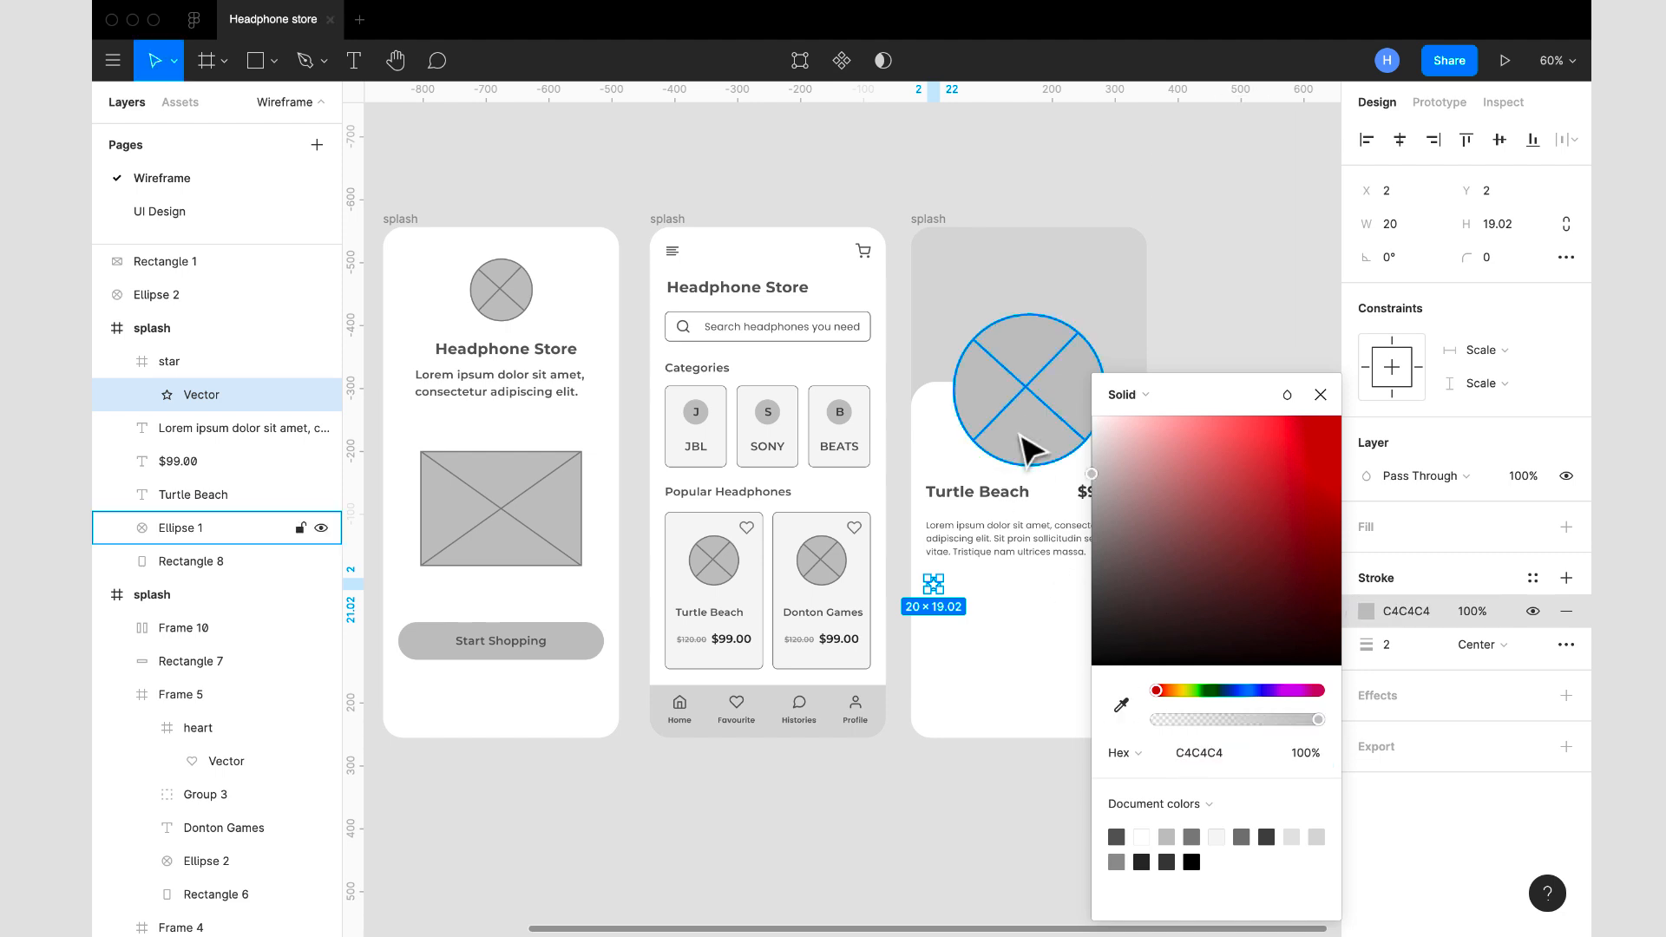
click(1319, 395)
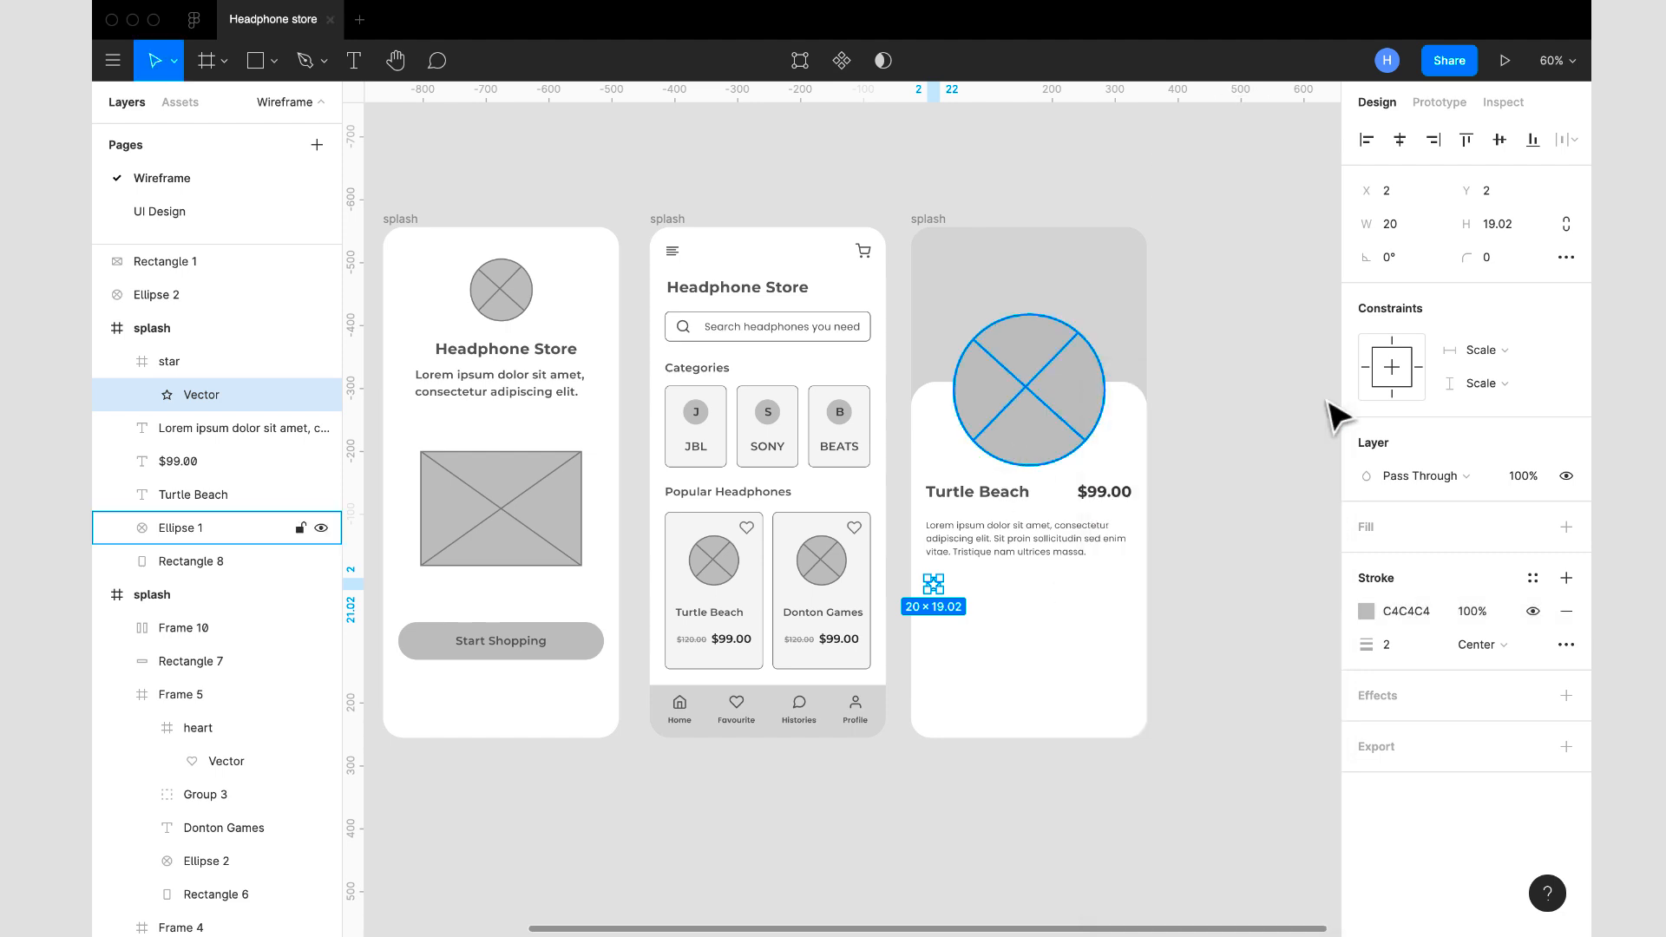
- Add a fill to the star vector and set it to F6F6F6, sampled from the BEATS category card
click(1566, 528)
click(1366, 559)
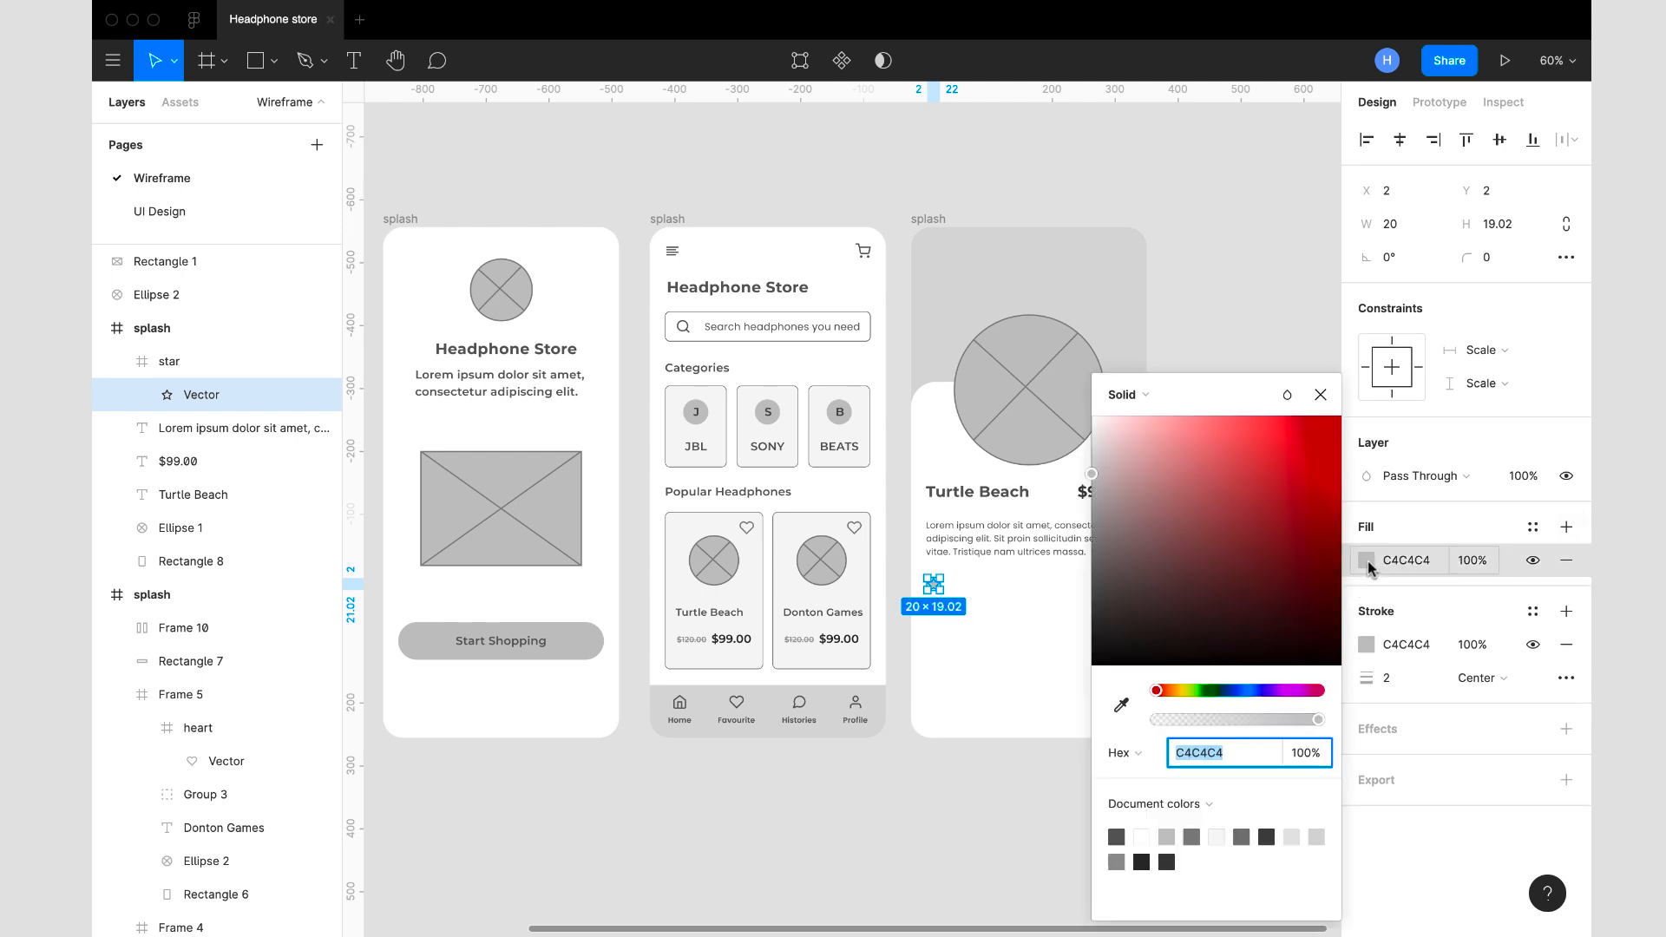
click(1121, 705)
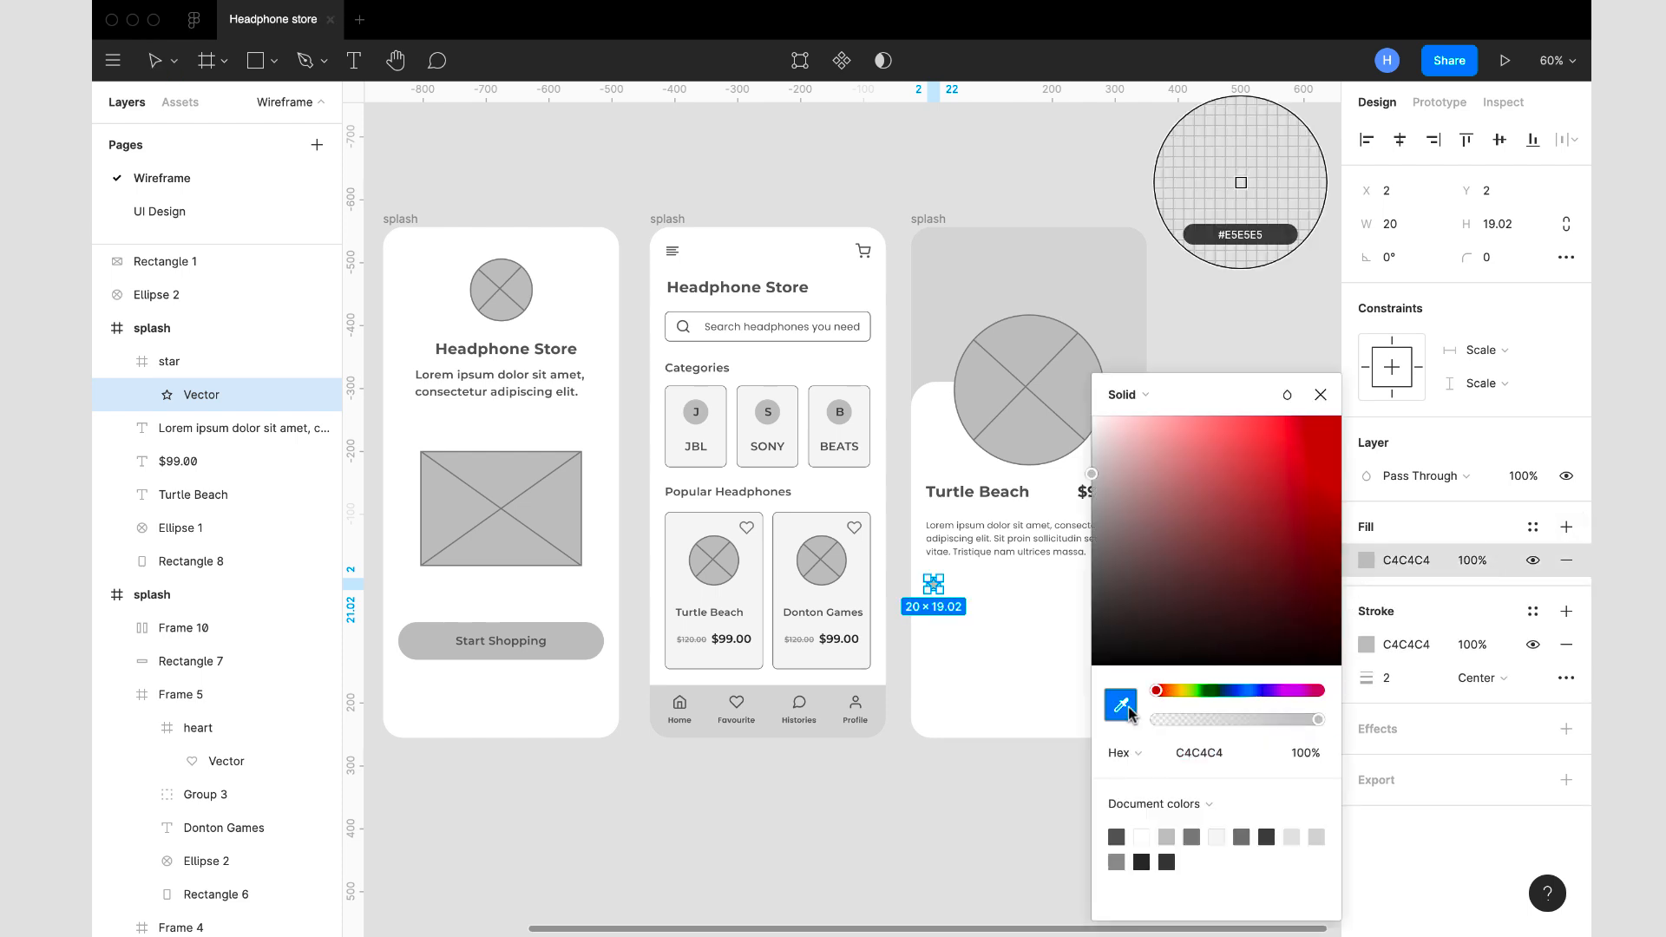
click(860, 424)
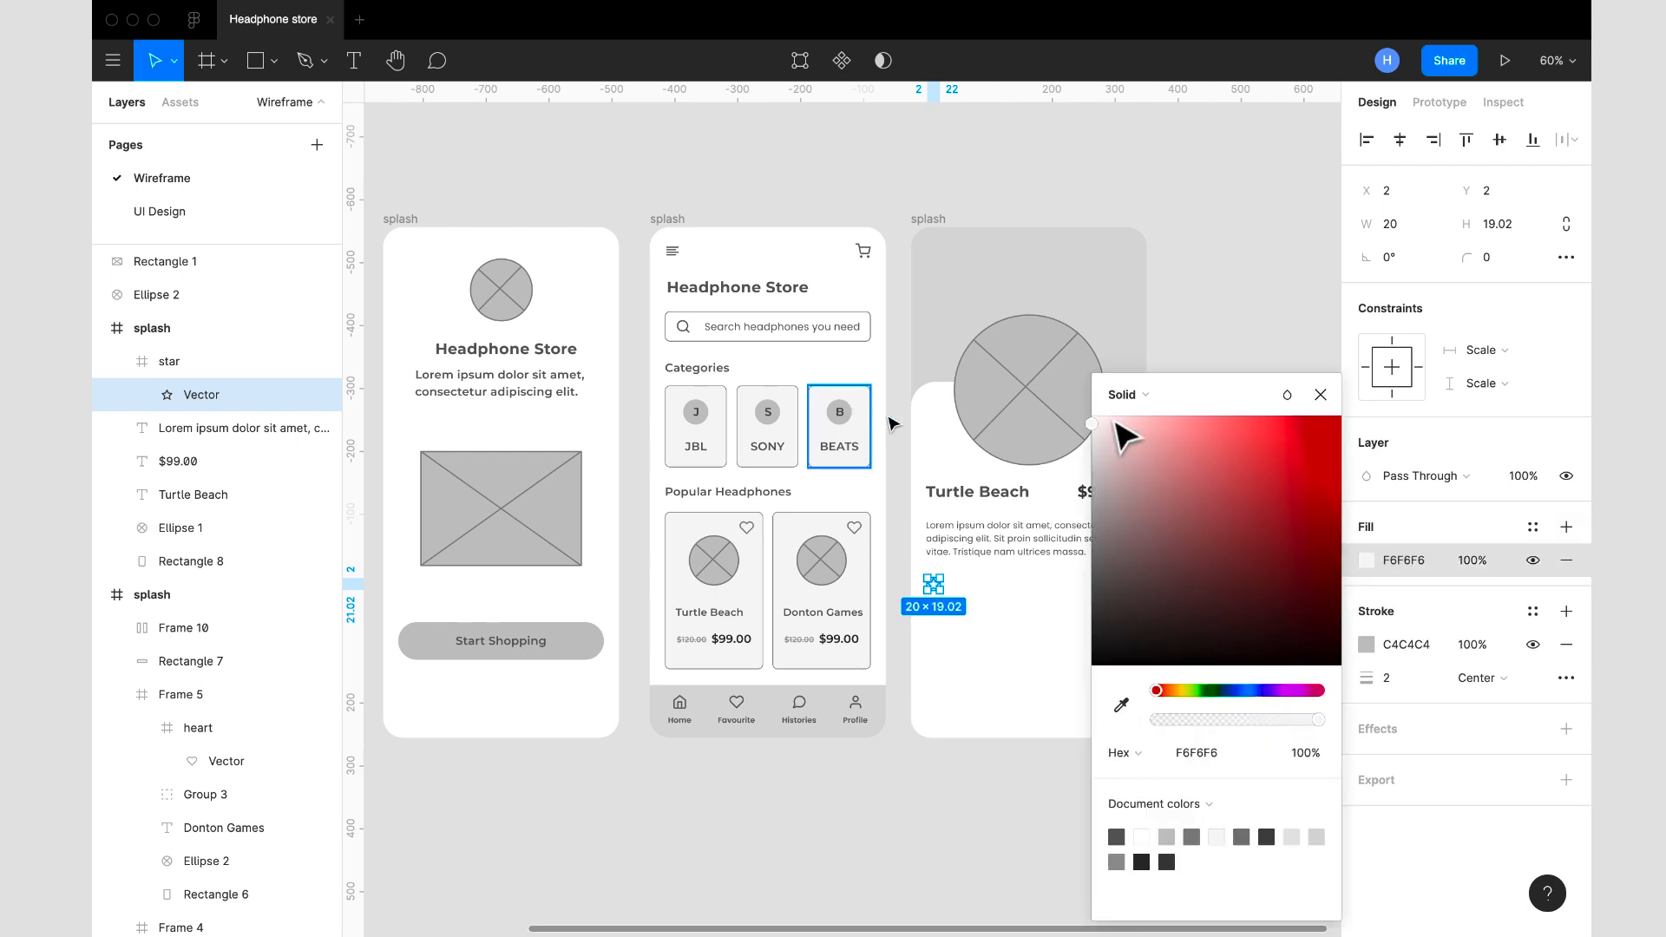
click(1319, 394)
click(1299, 542)
- Darken the star vector's fill, trying ECECEC first and settling on E2E2E2
scroll(1210, 576, up, 5)
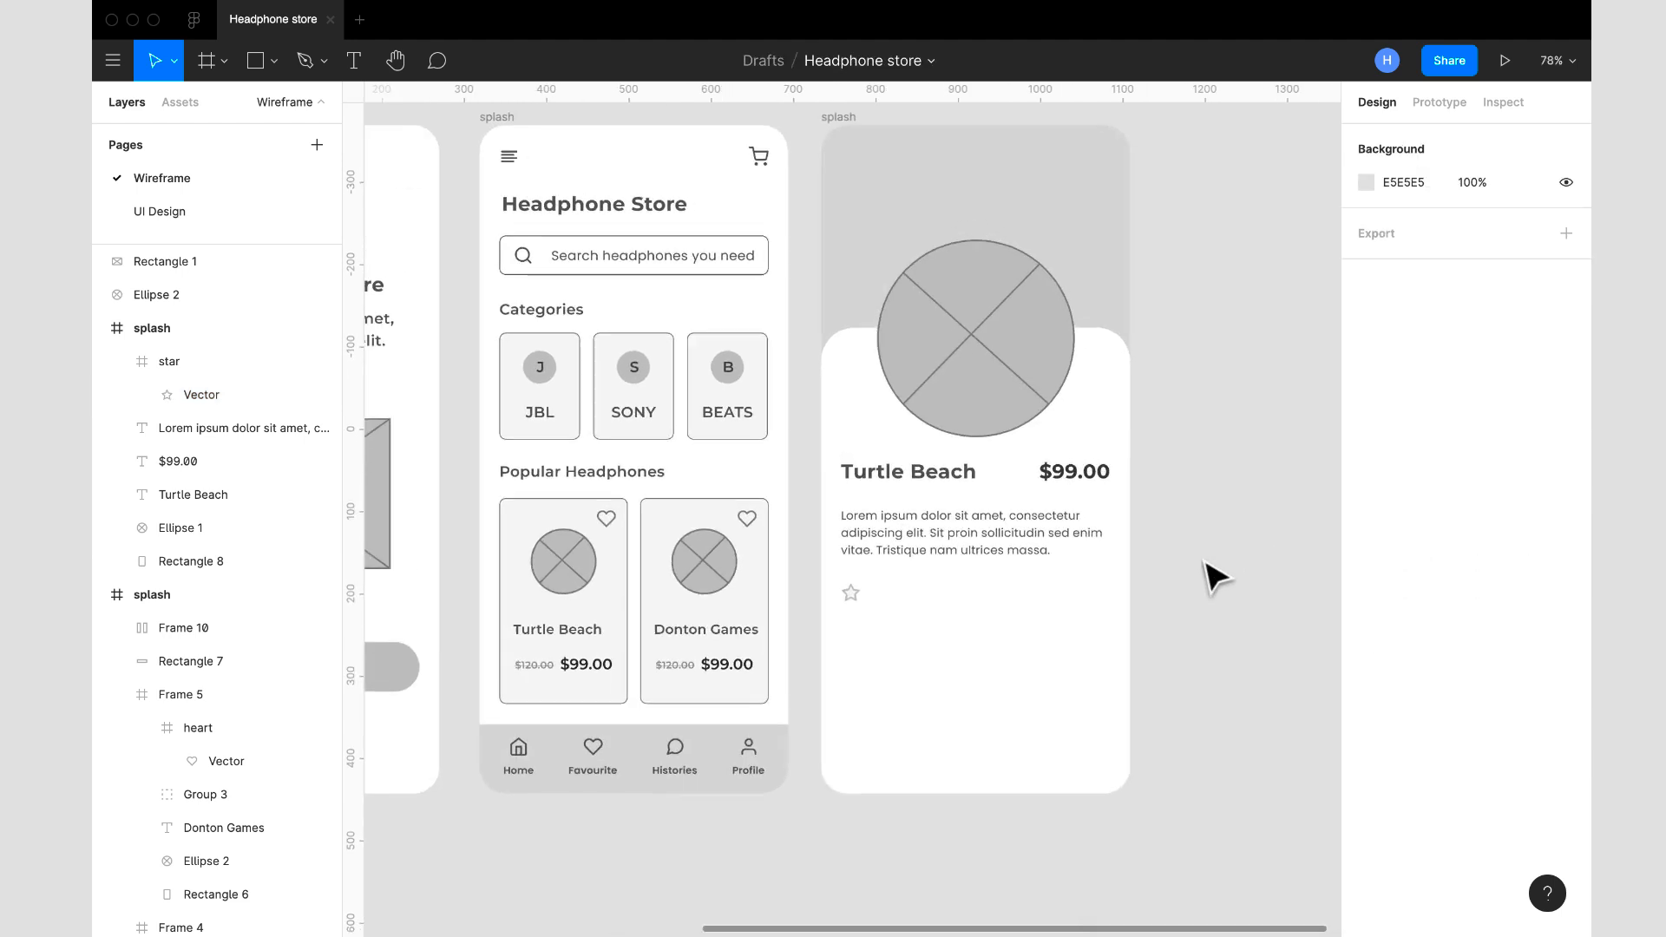
click(766, 602)
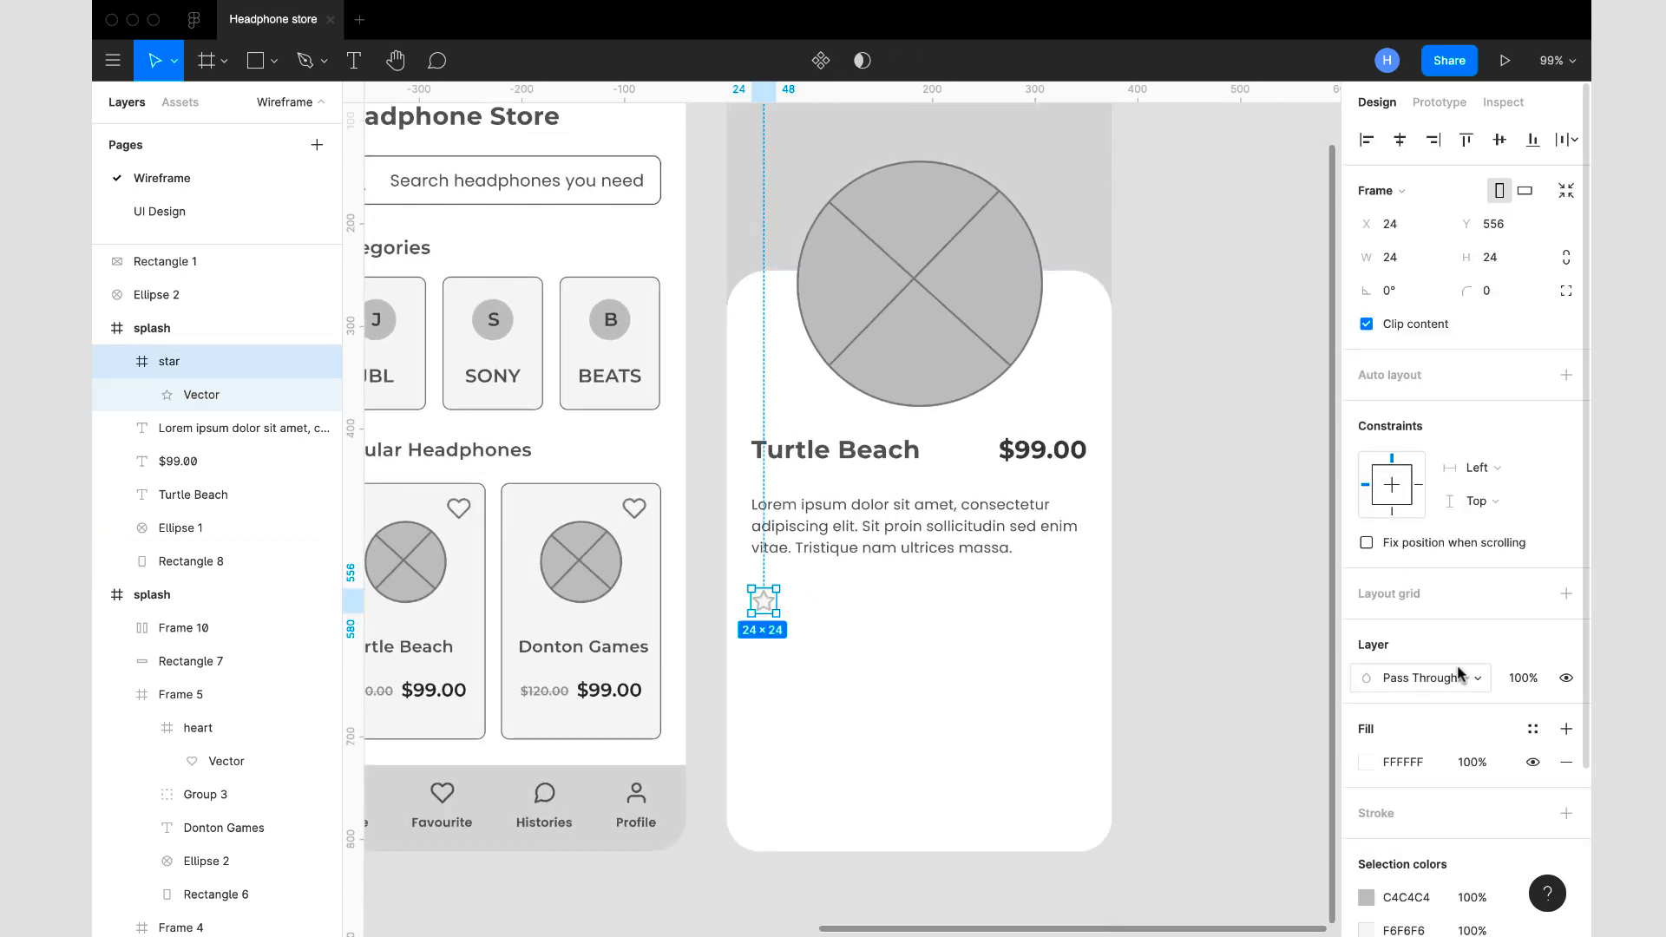
click(1414, 769)
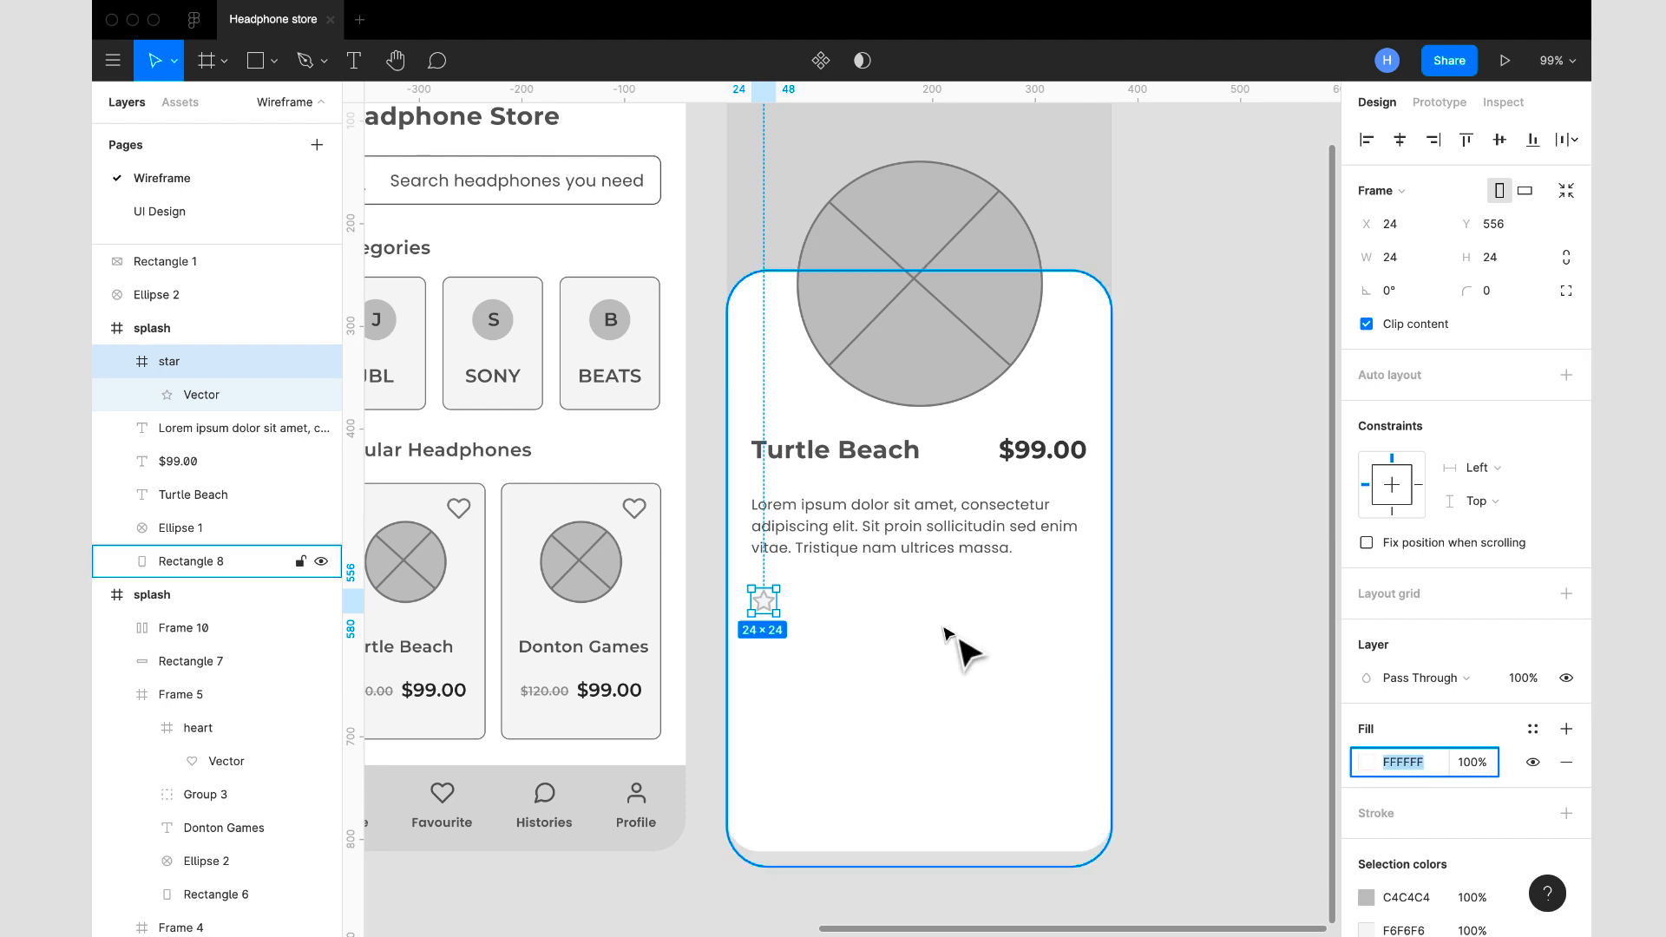
click(206, 403)
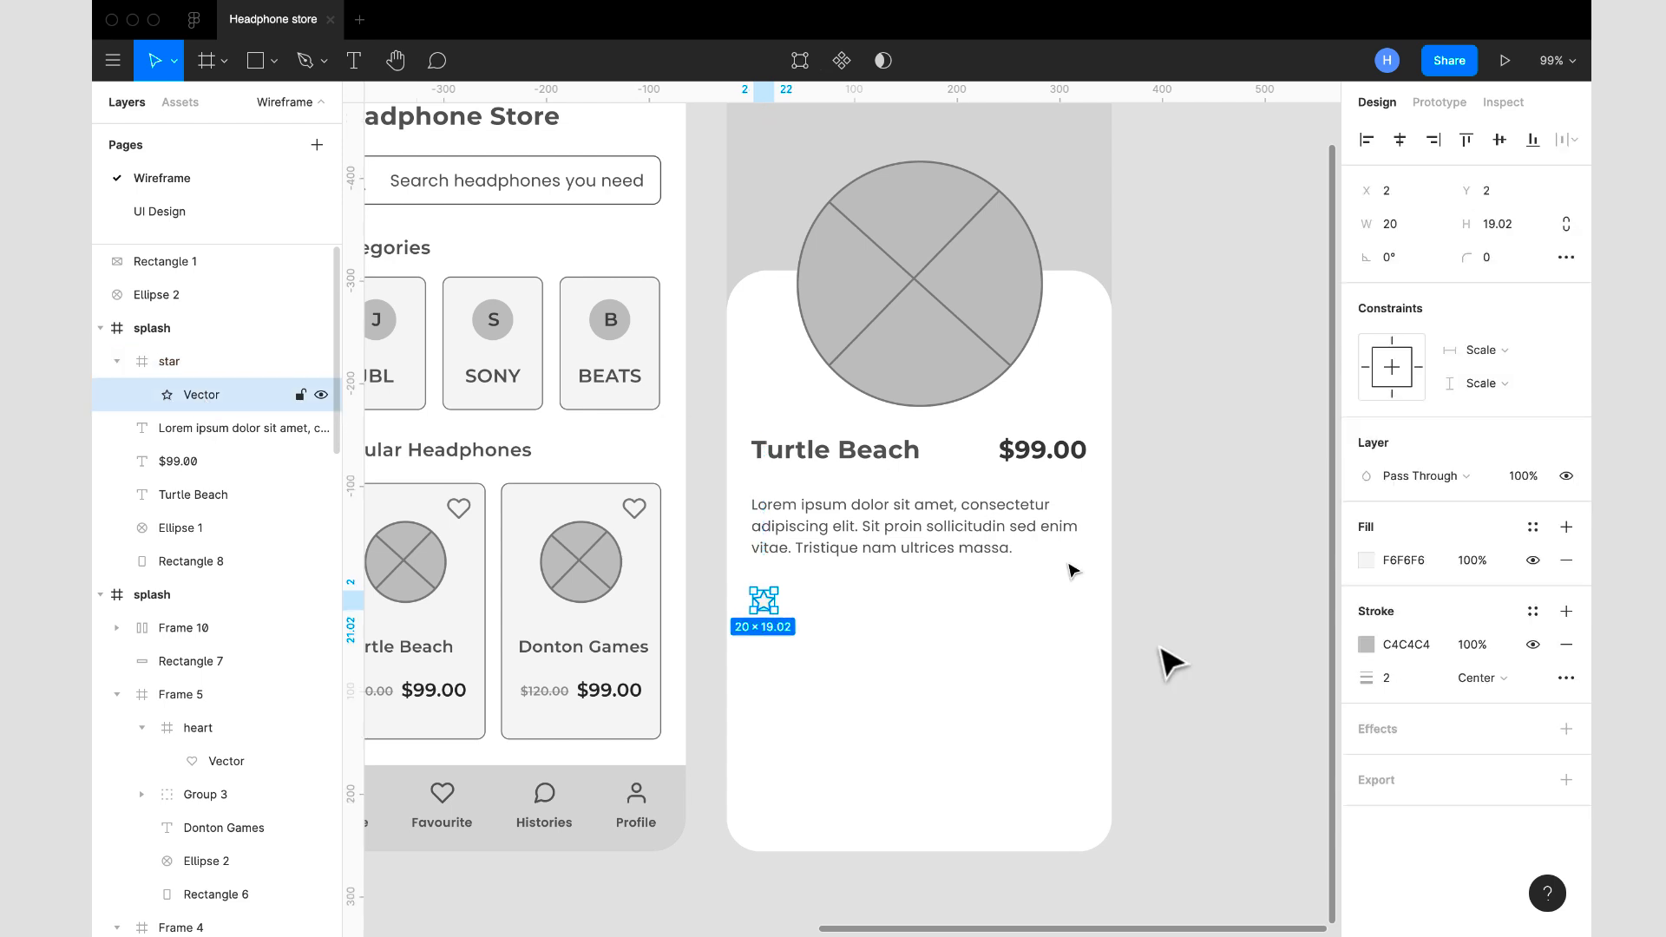
click(1427, 568)
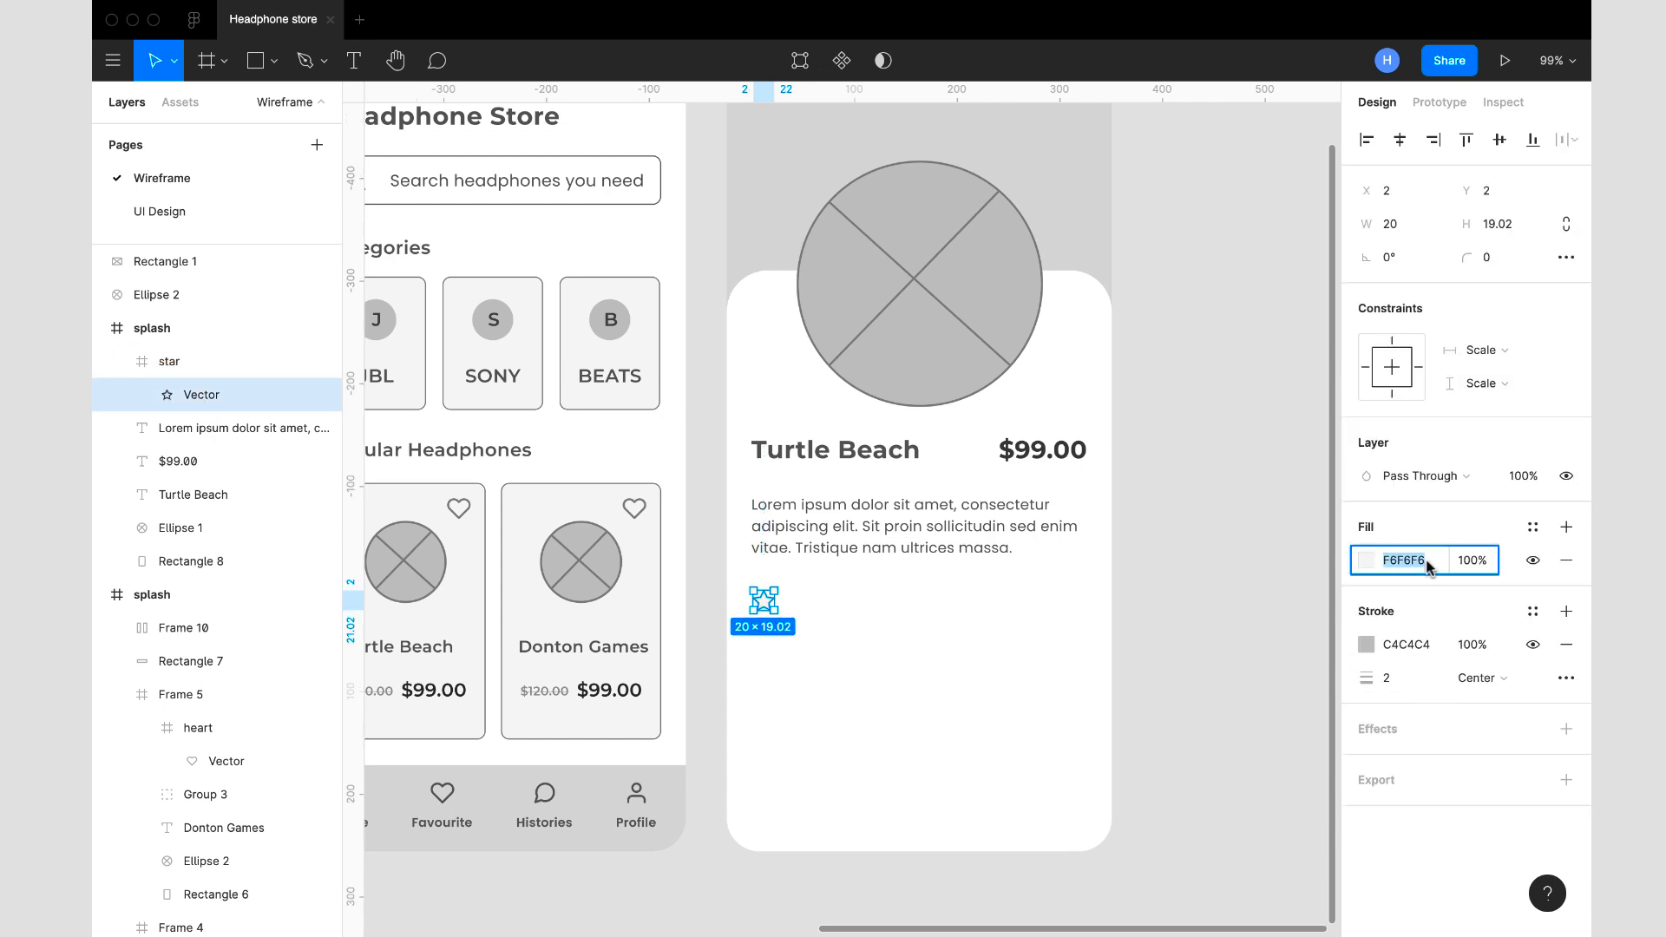
text(ECECEC)
key(Return)
text(E2E2E2)
key(Return)
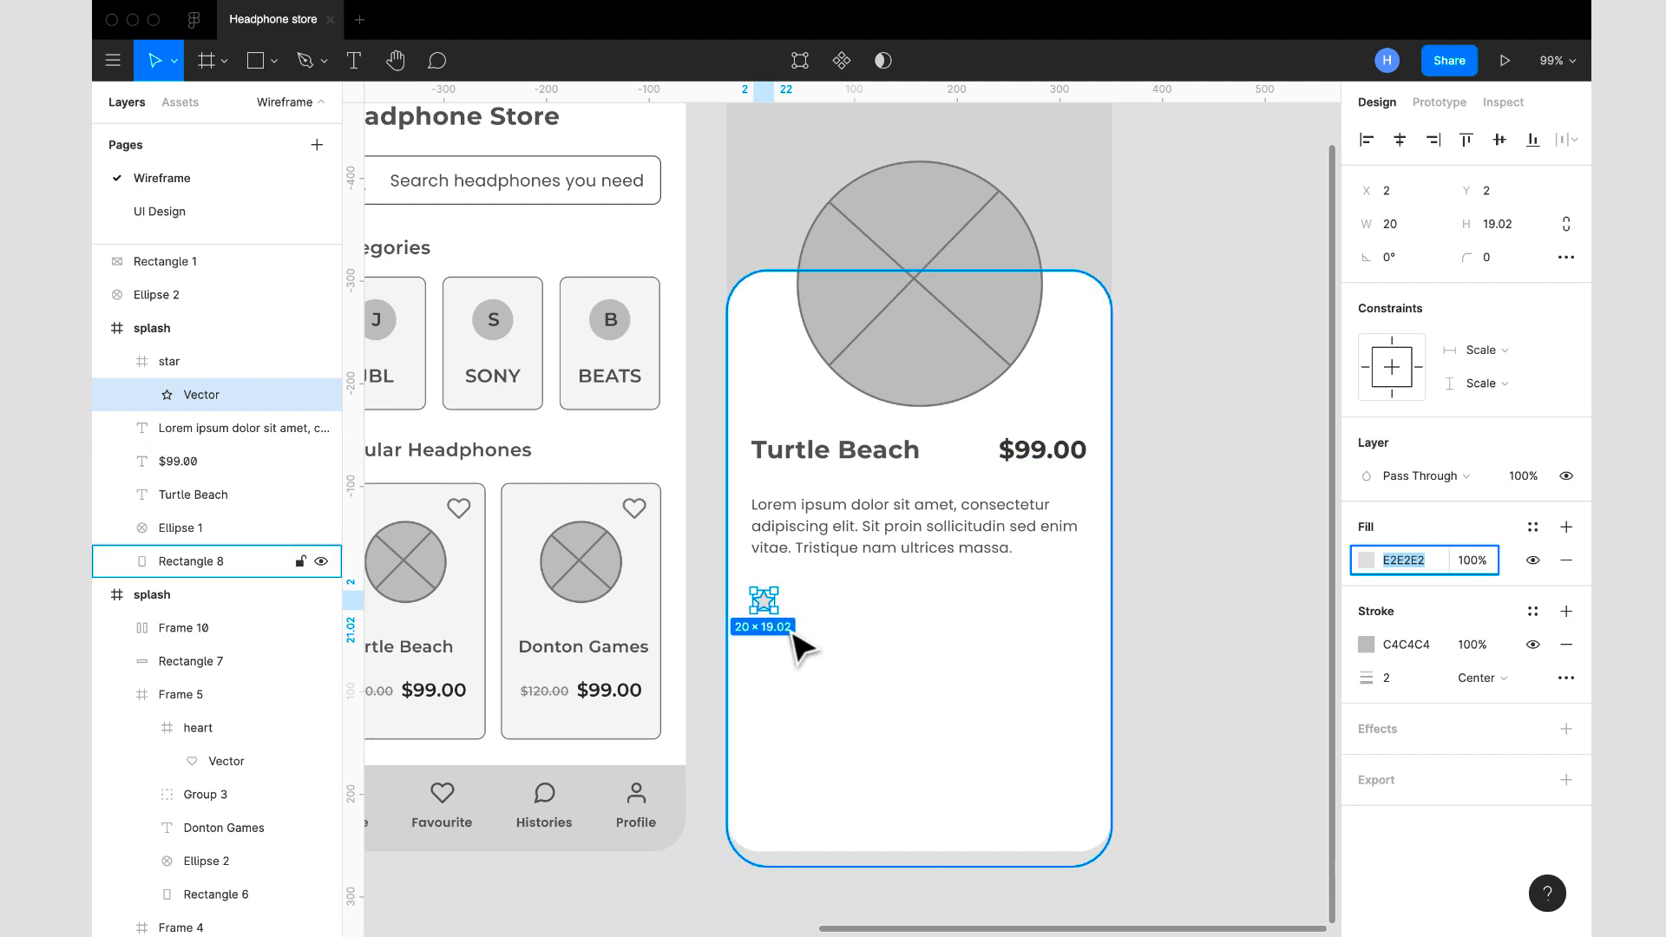
- Duplicate the star and place the copy beside the original in the same row, with a gap of 10
key(super+d)
click(764, 607)
drag(766, 606, 797, 605)
- Wrap both stars in a horizontal auto layout with centred alignment and an item spacing of 4
shift+click(766, 610)
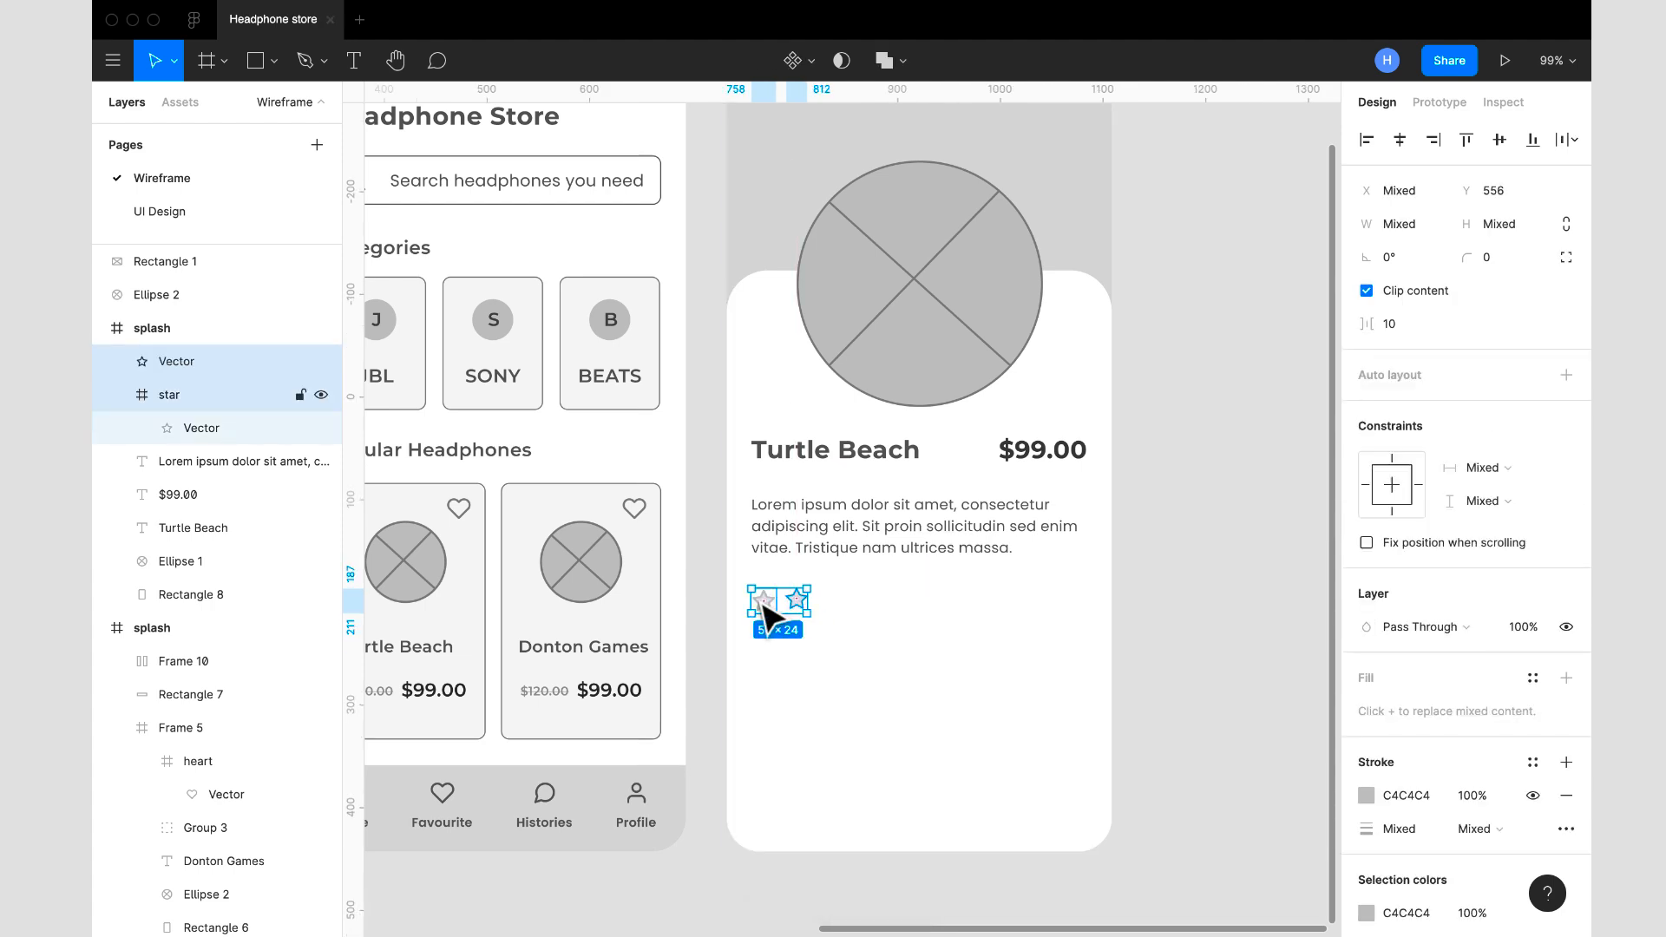
key(shift+a)
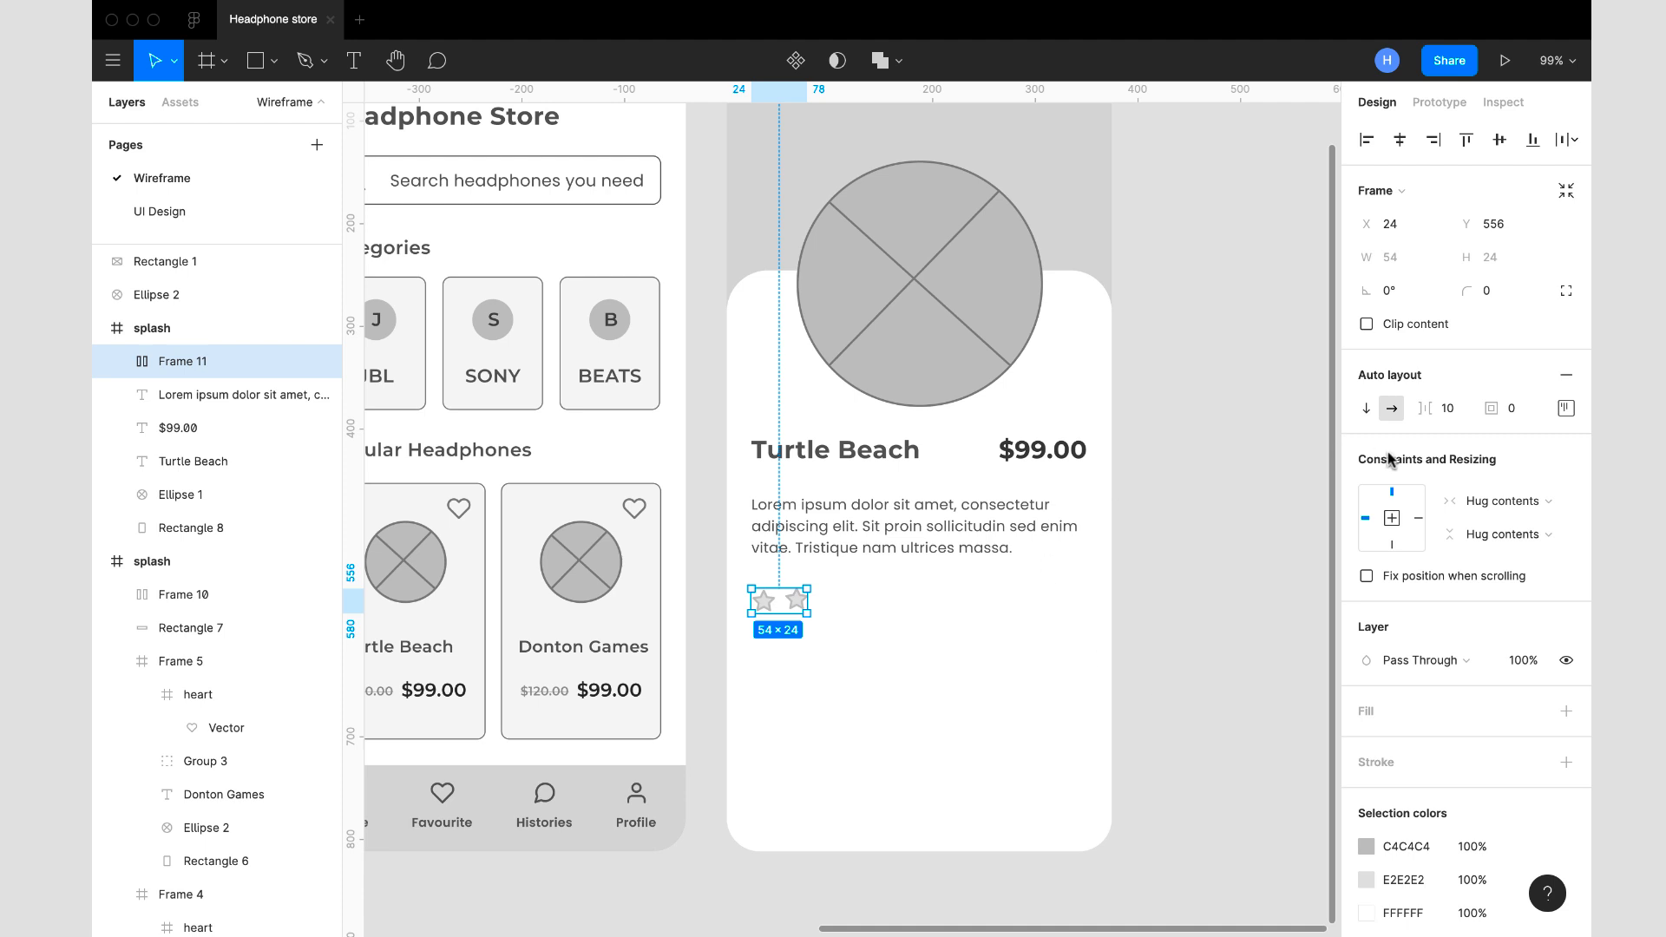
click(1564, 407)
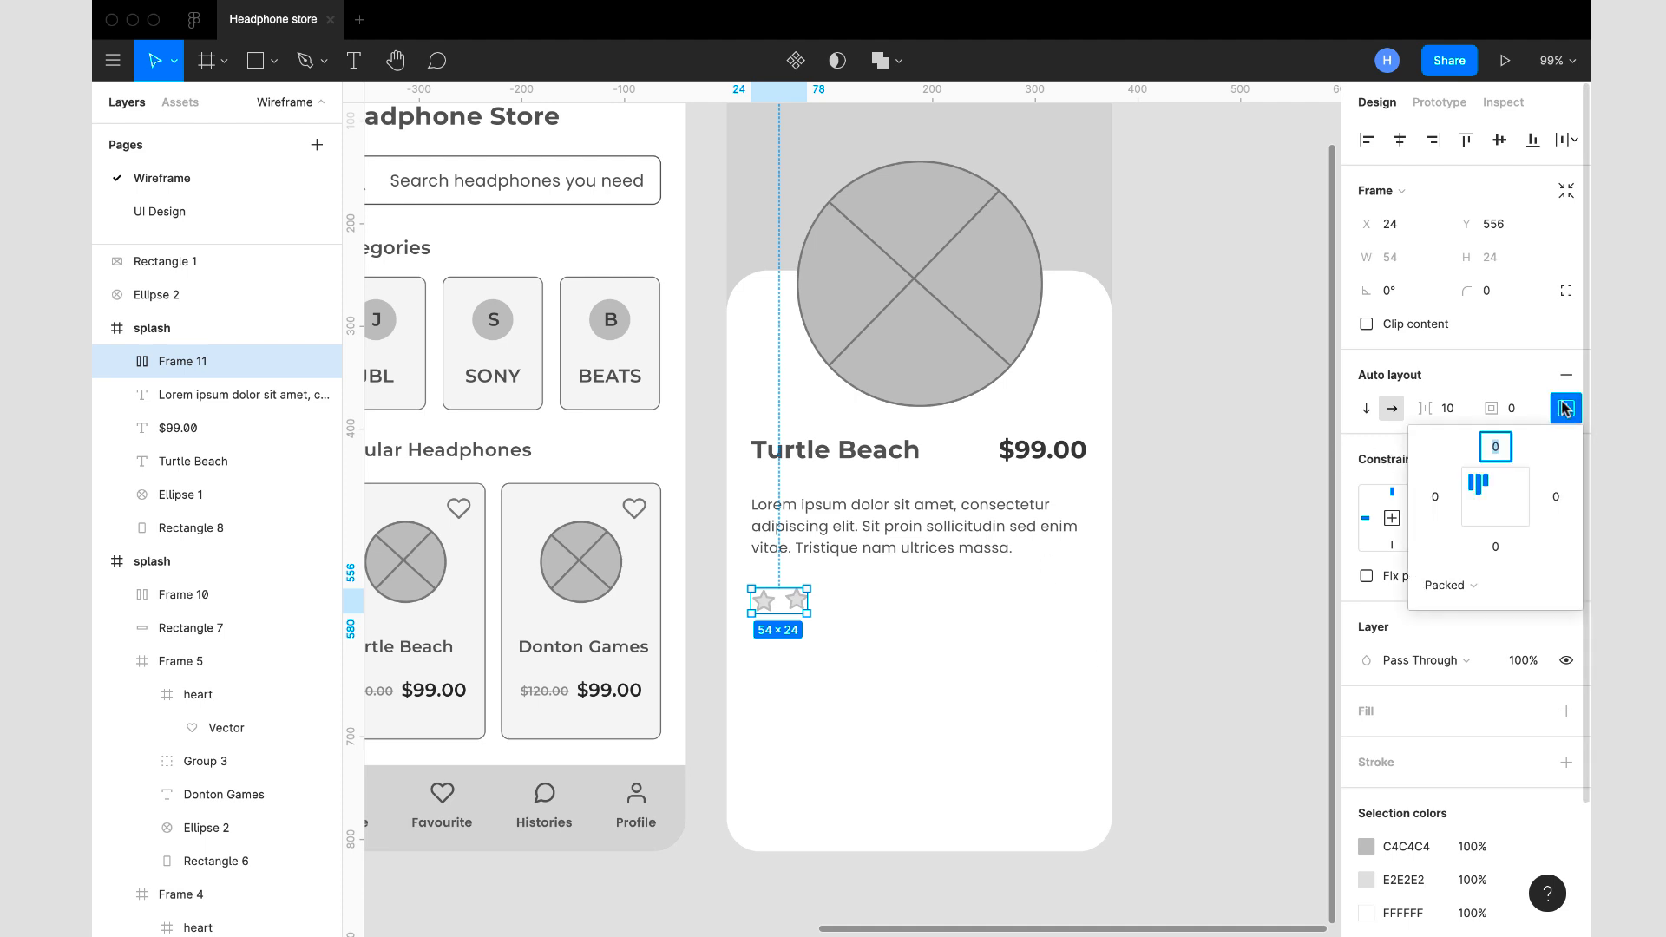
click(1465, 414)
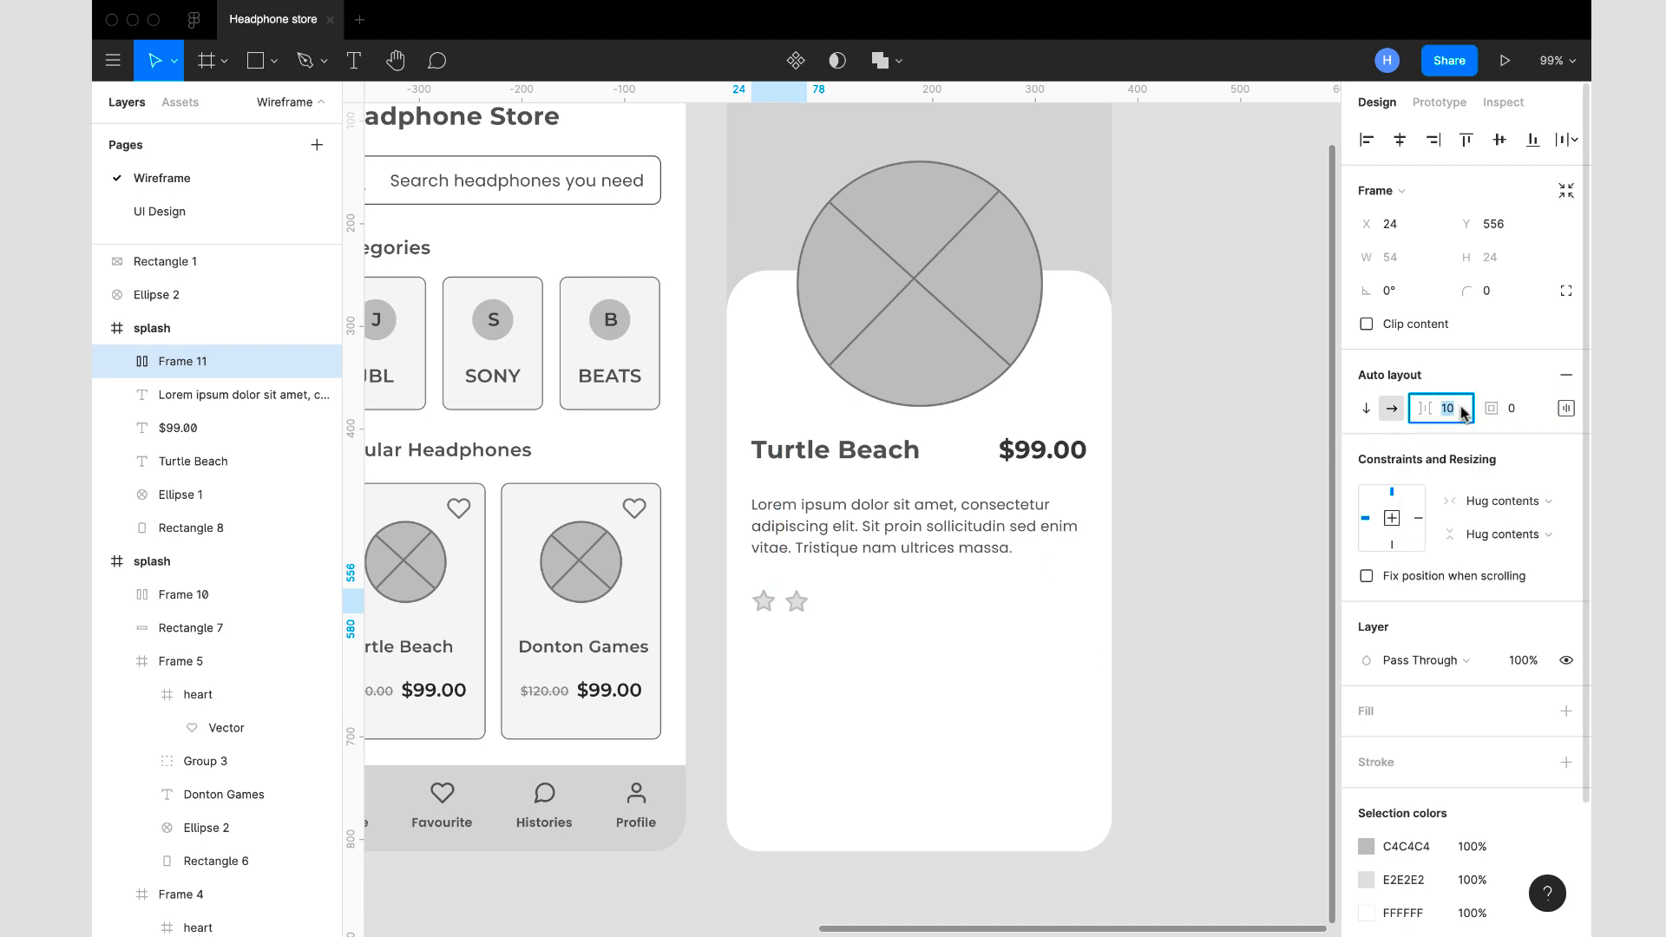
text(4)
key(Return)
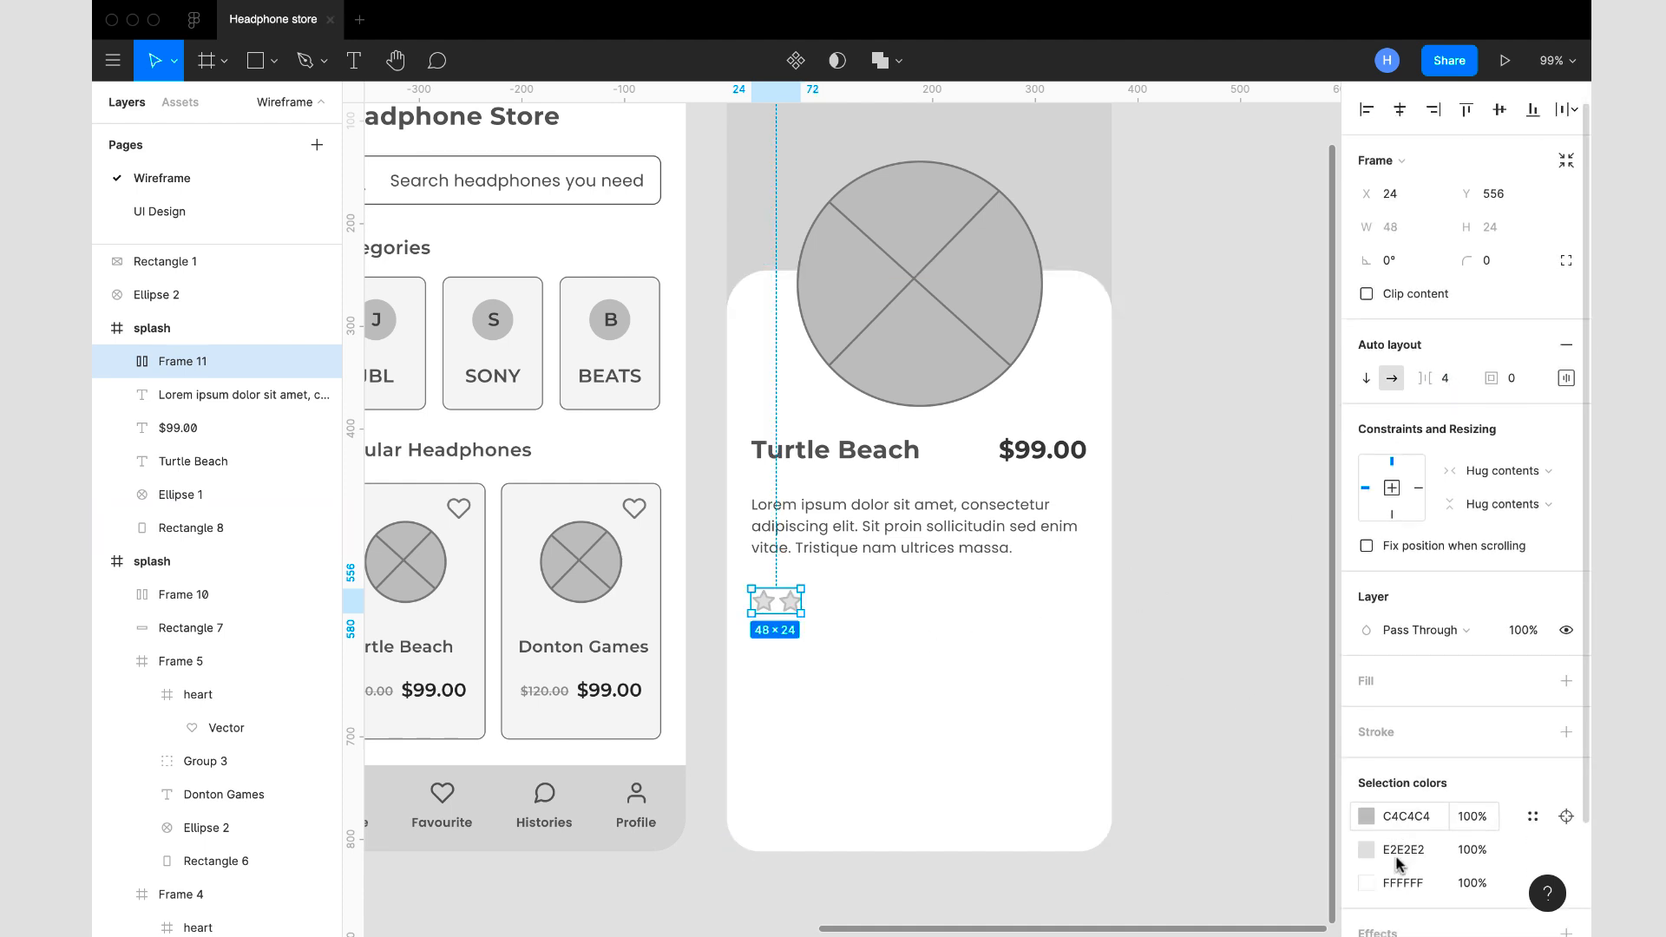
- Recolour the star row, setting the E2E2E2 fill to C4C4C4 after trying CECECE, and the stroke colour to B0B0B0
scroll(1397, 863, down, 1)
click(1430, 832)
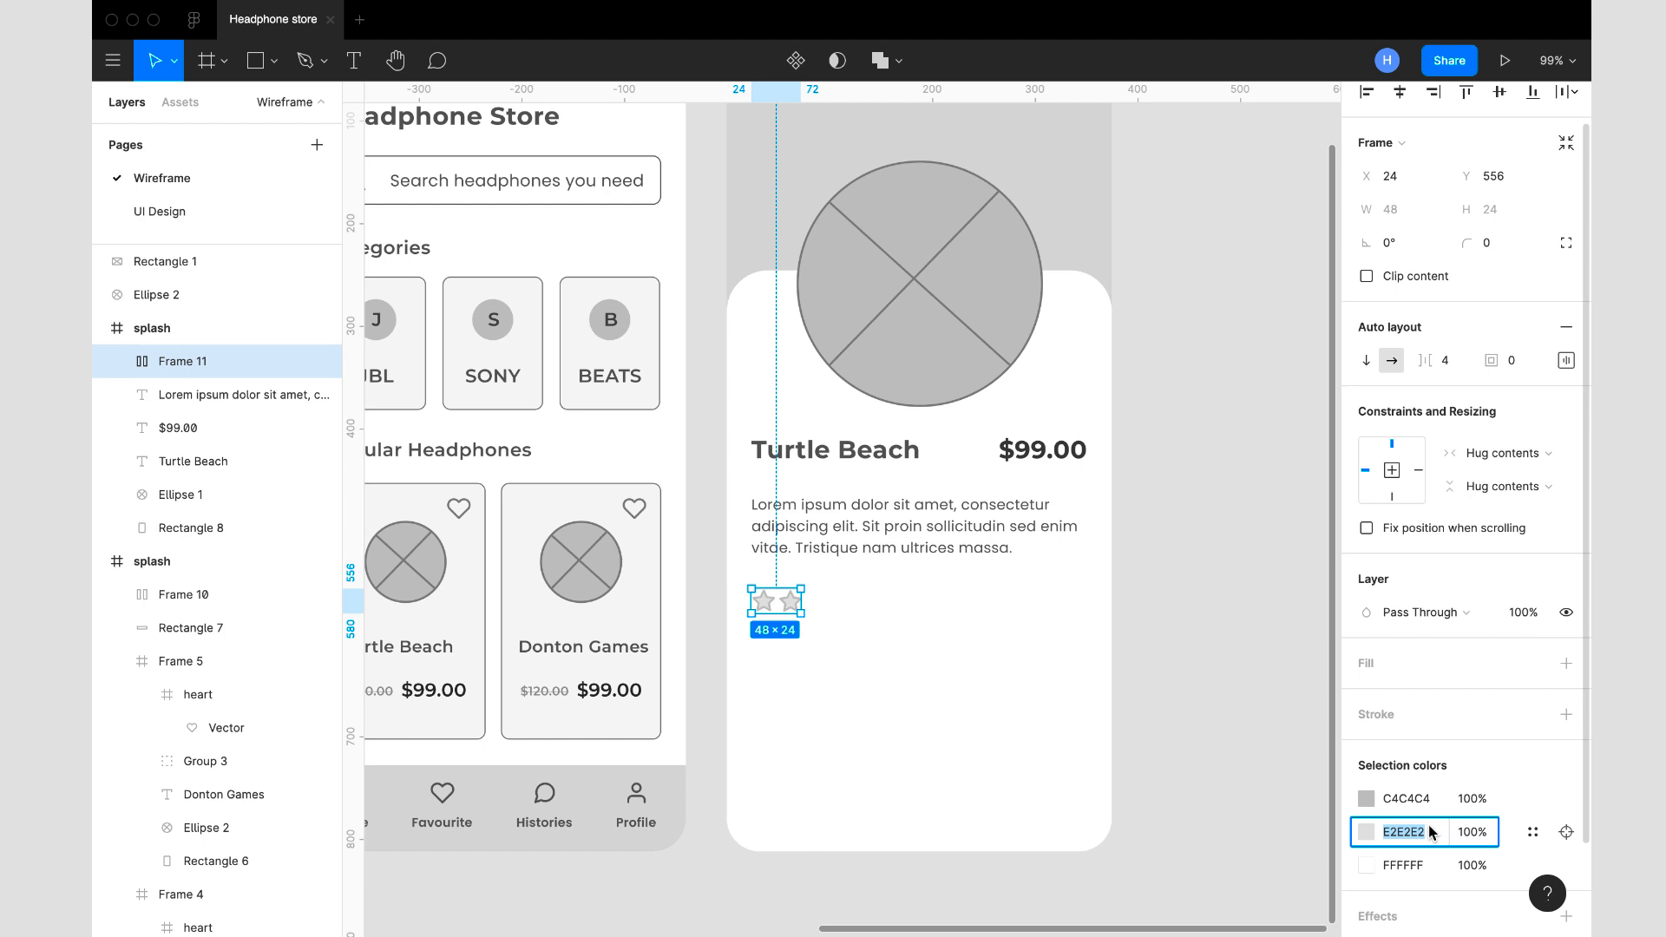
text(CECECE)
key(Return)
text(C4C4C4)
key(Return)
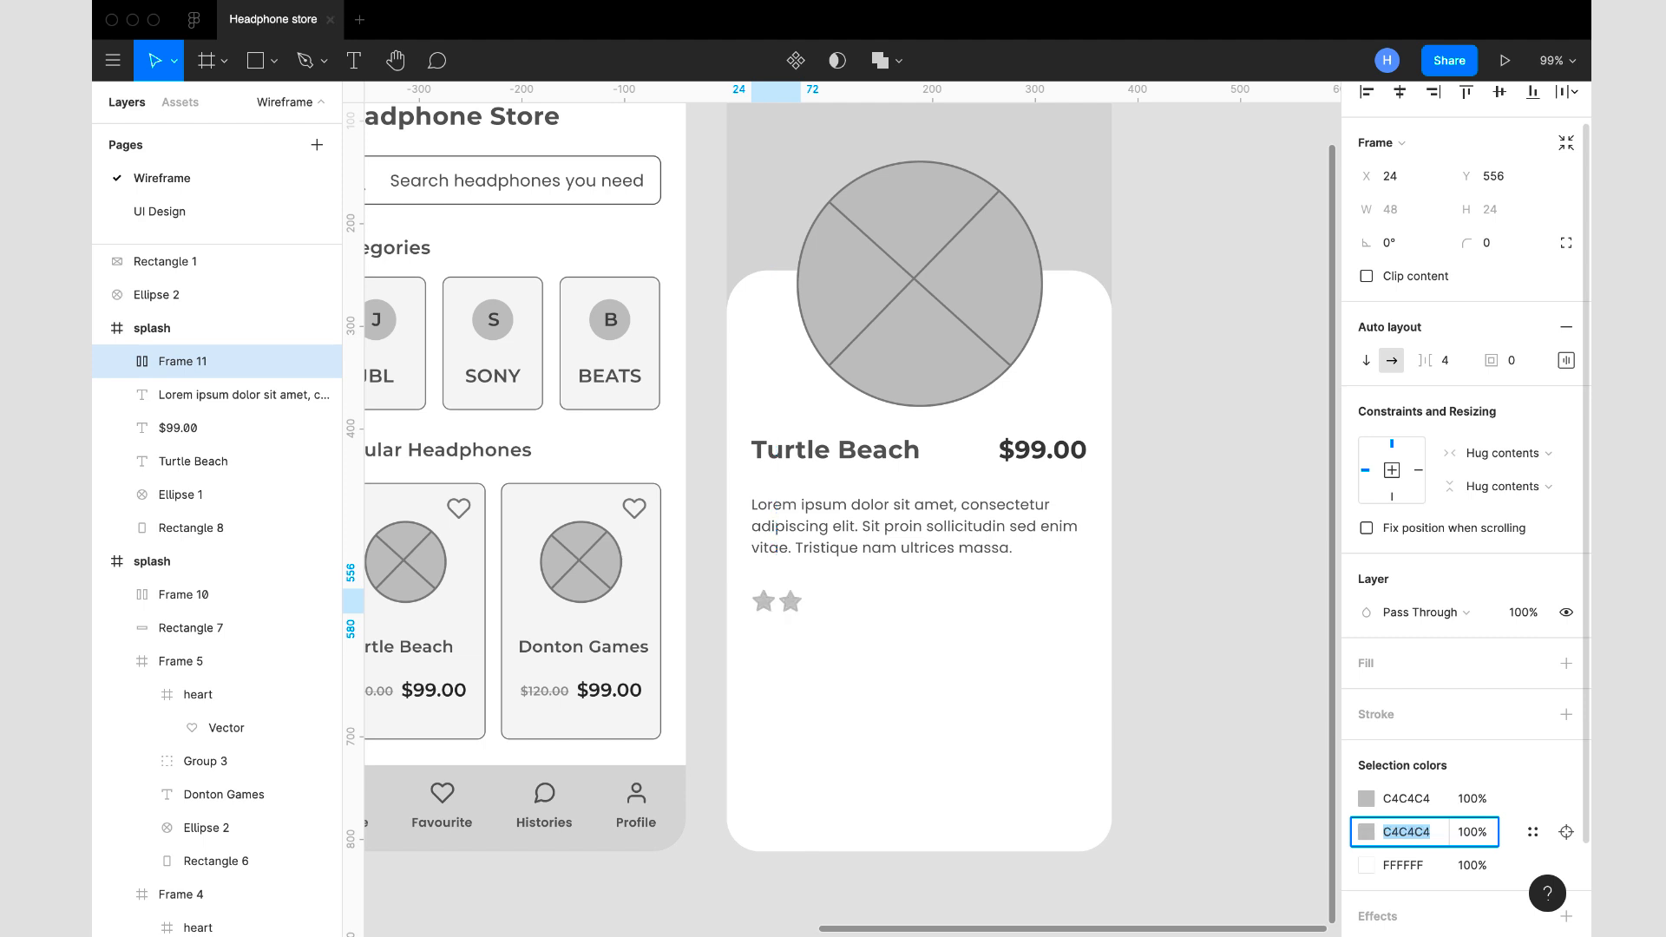
click(1420, 799)
text(B0B0B0)
key(Return)
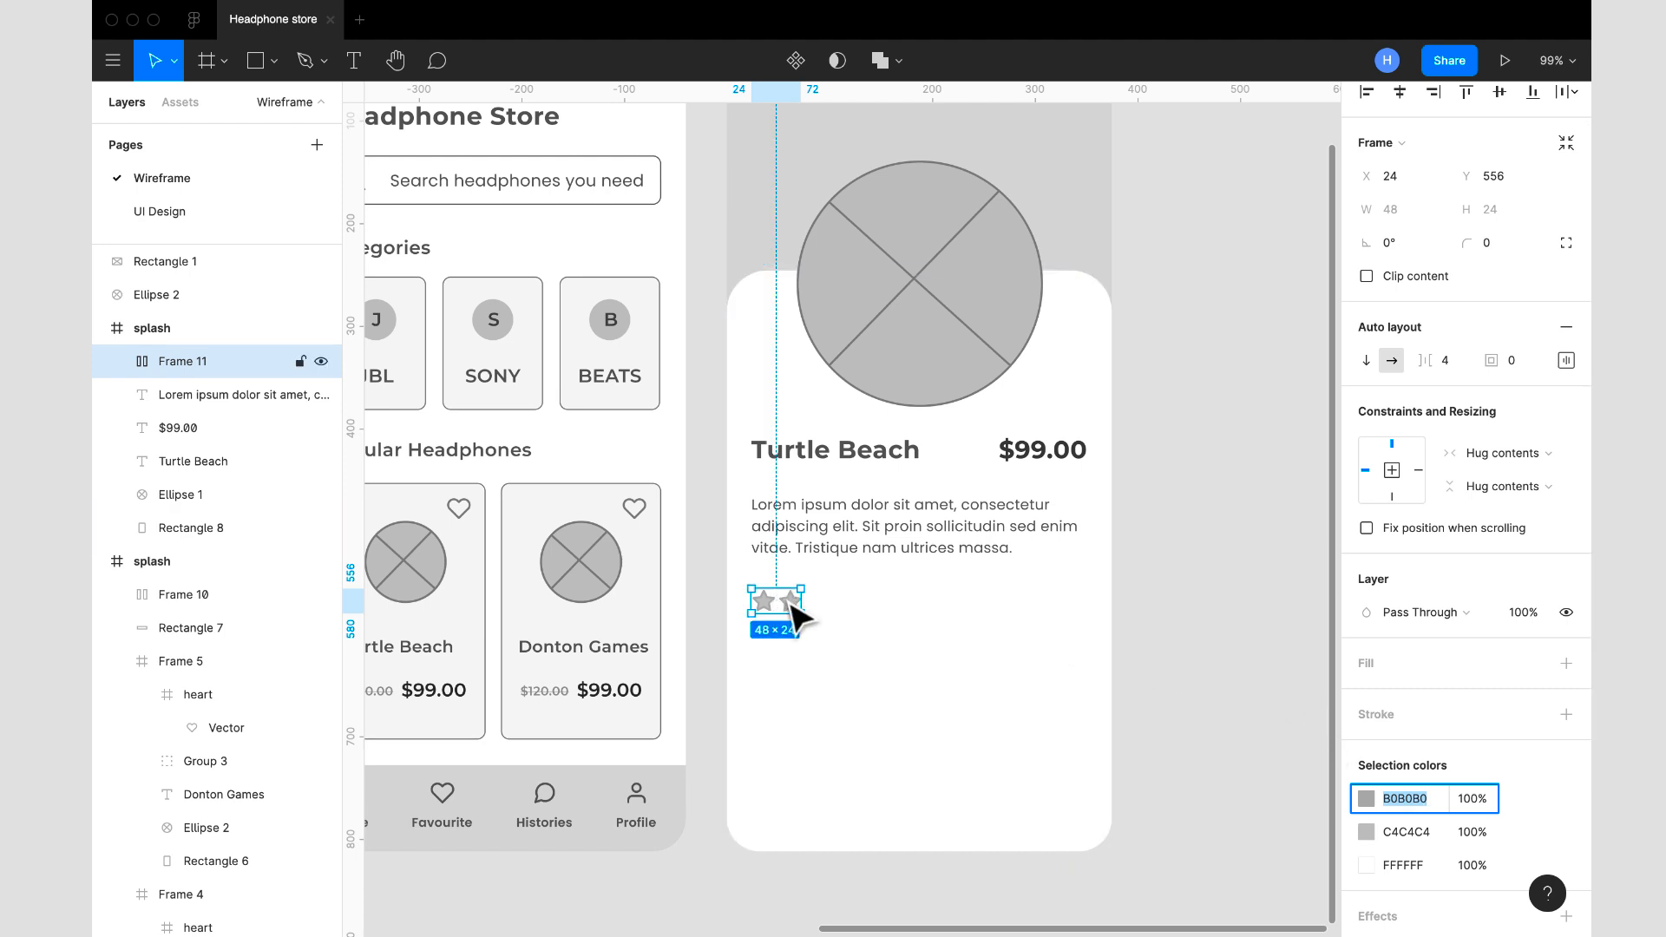
- Set the stroke colour of the star row to C4C4C4 to match the fill
click(1430, 831)
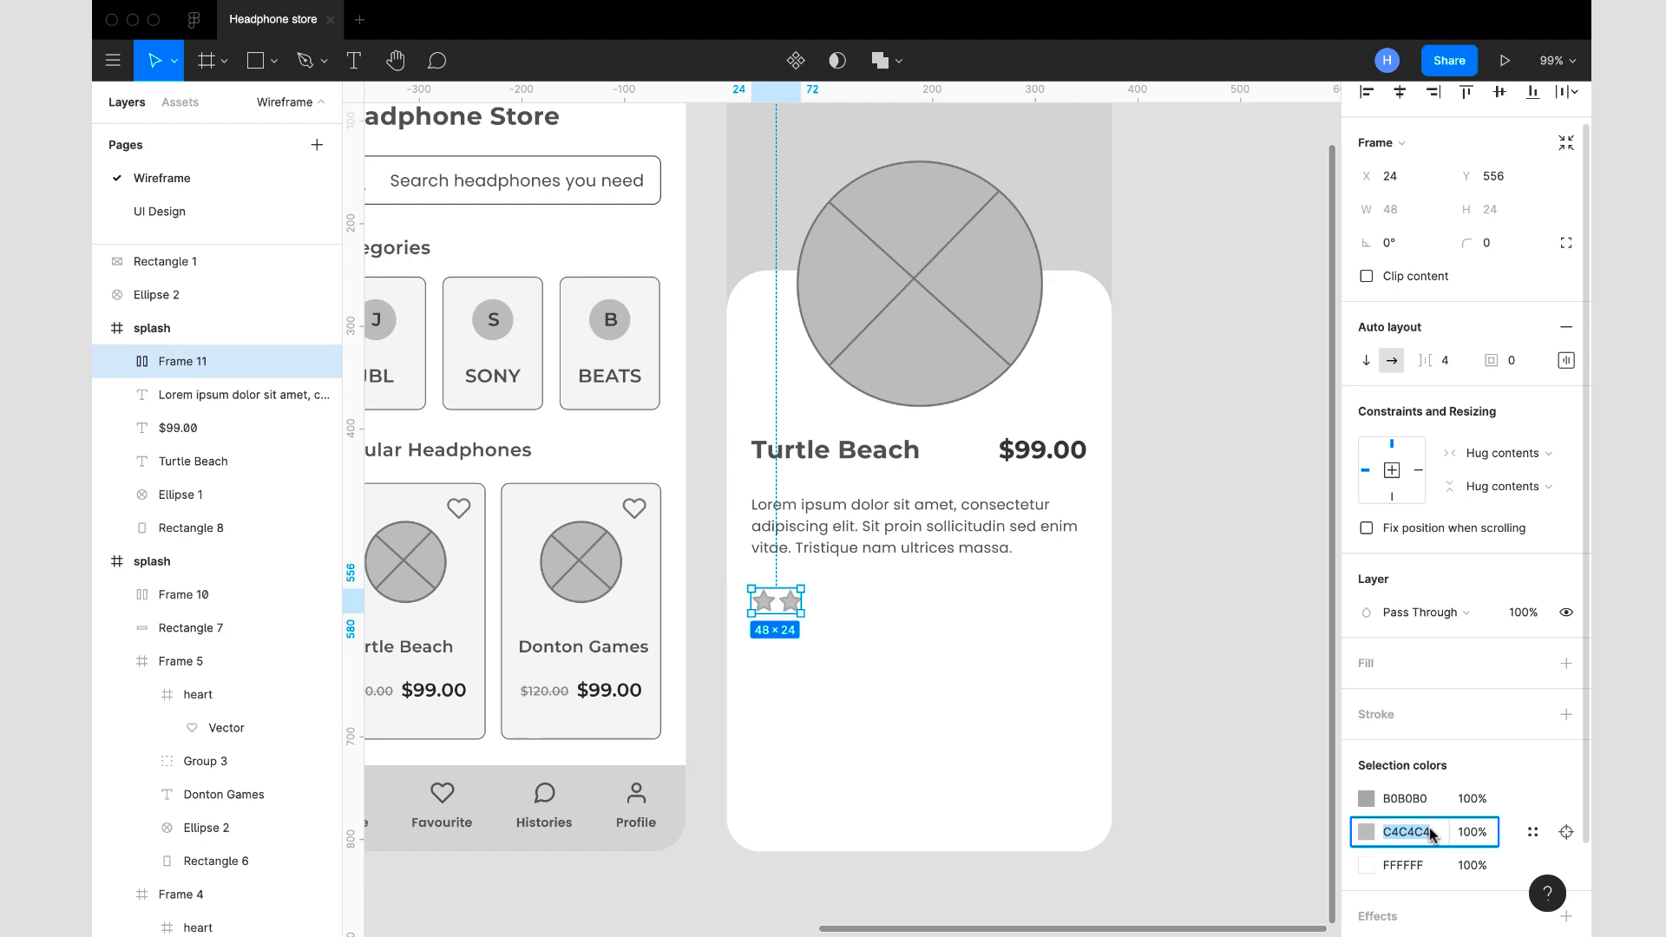
click(1427, 800)
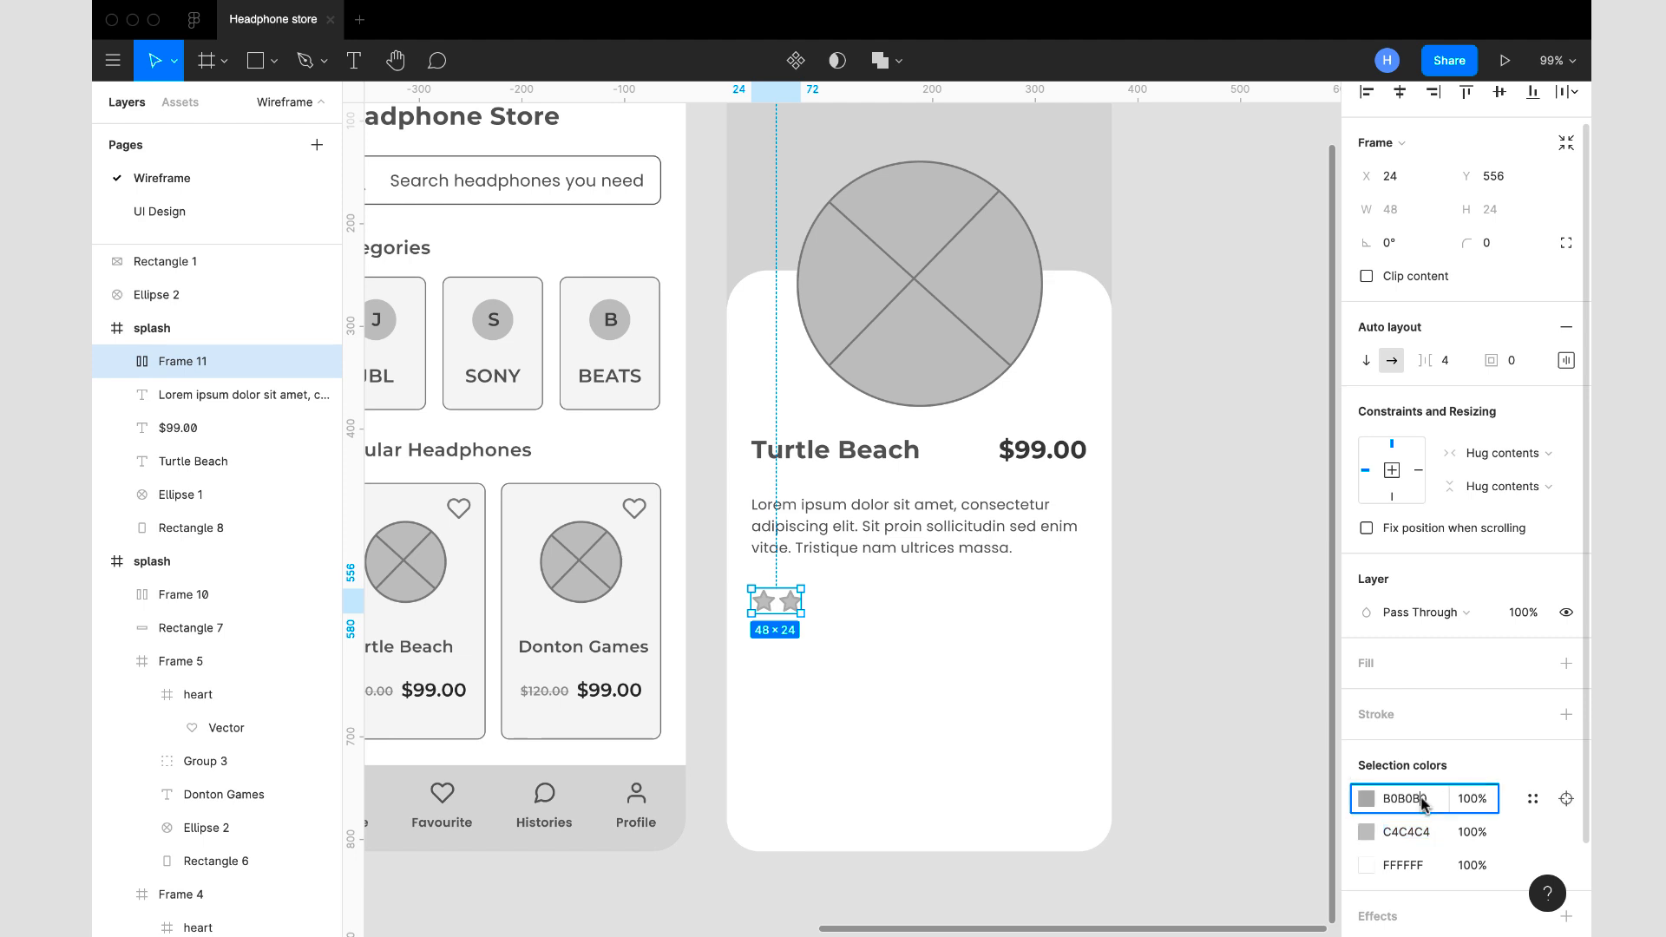
text(C4C4C4)
key(Return)
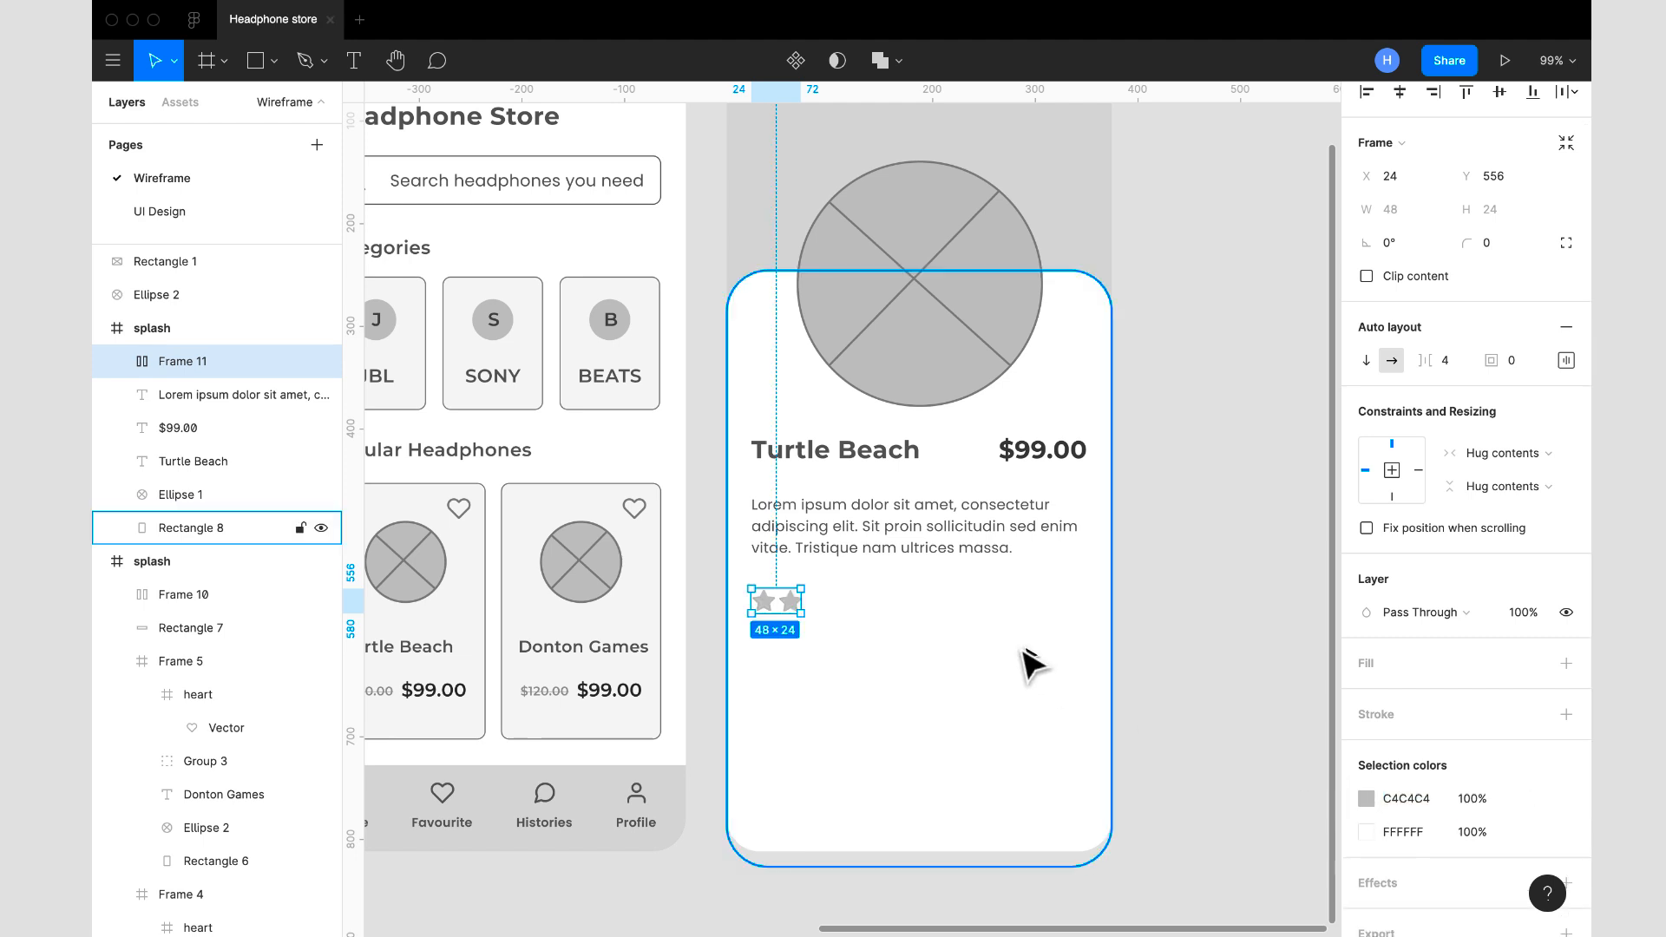
- Duplicate the second star three times within the row and remove the fill from the last star
click(791, 604)
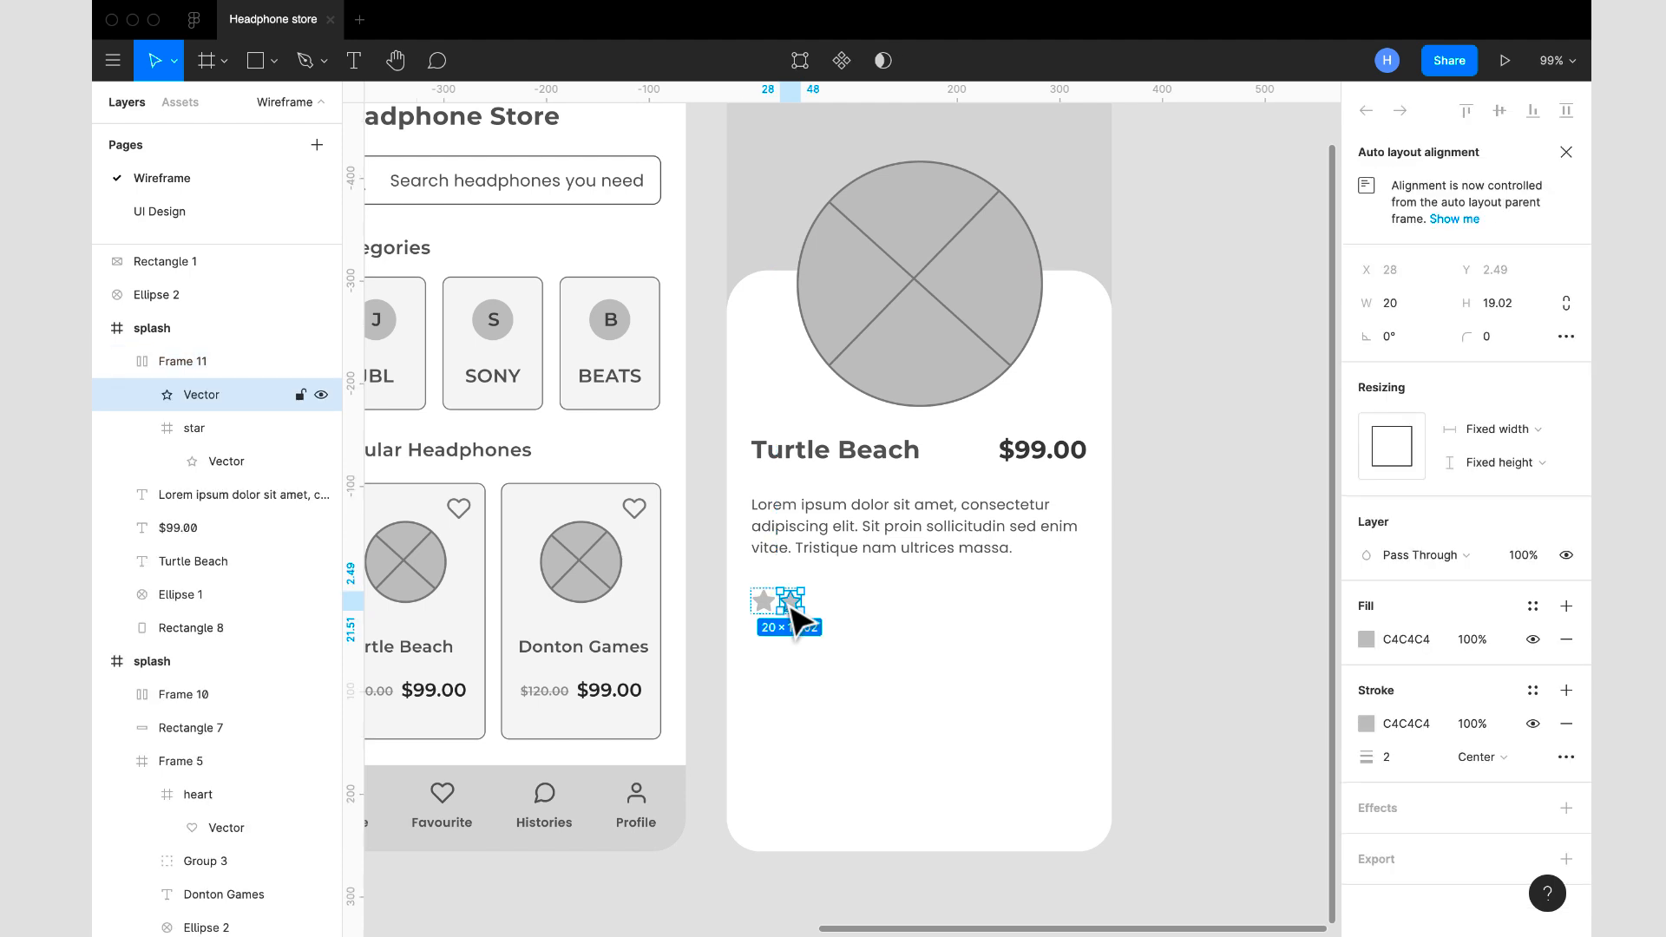
key(super+d)
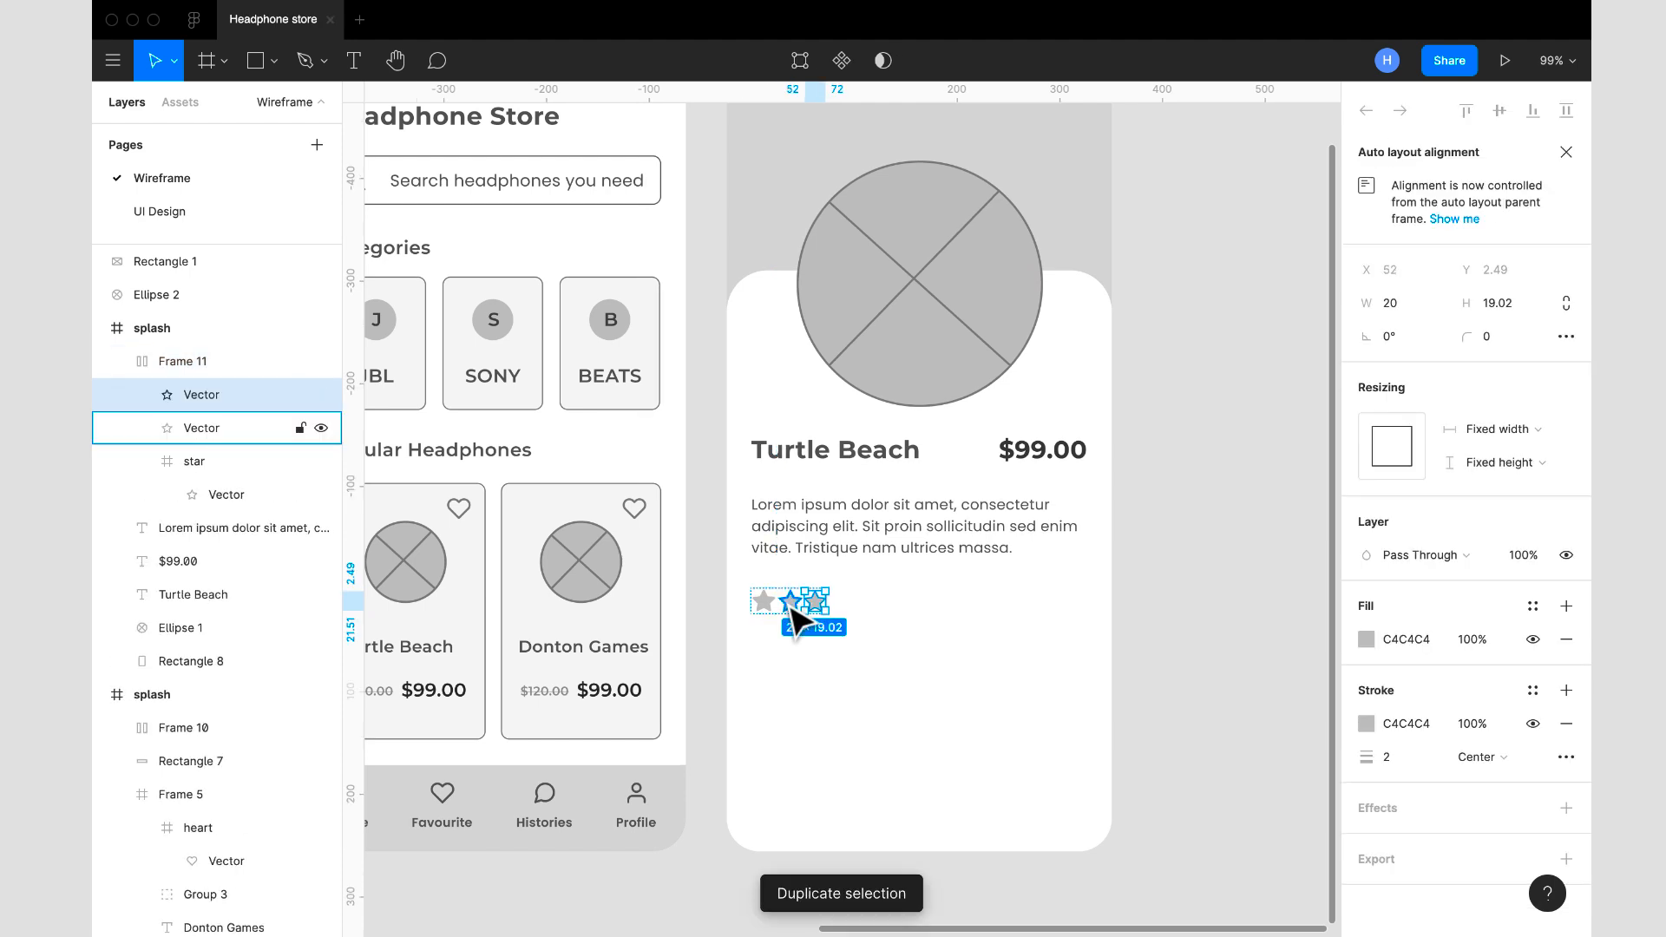
key(super+d)
key(super+d)
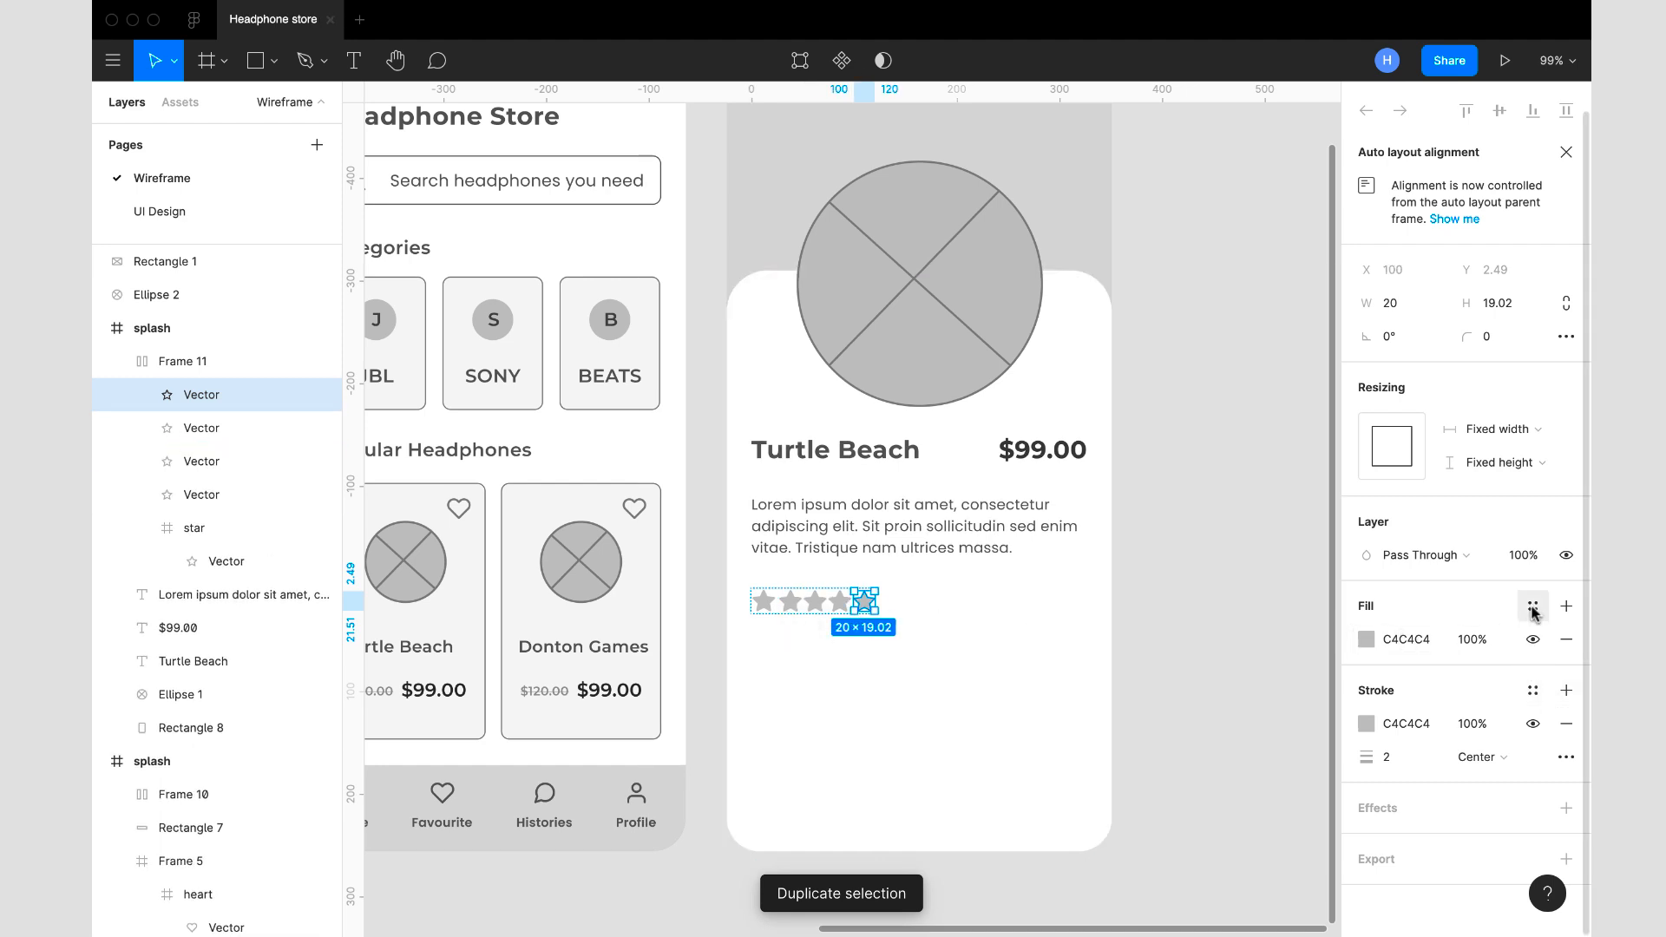
click(1566, 640)
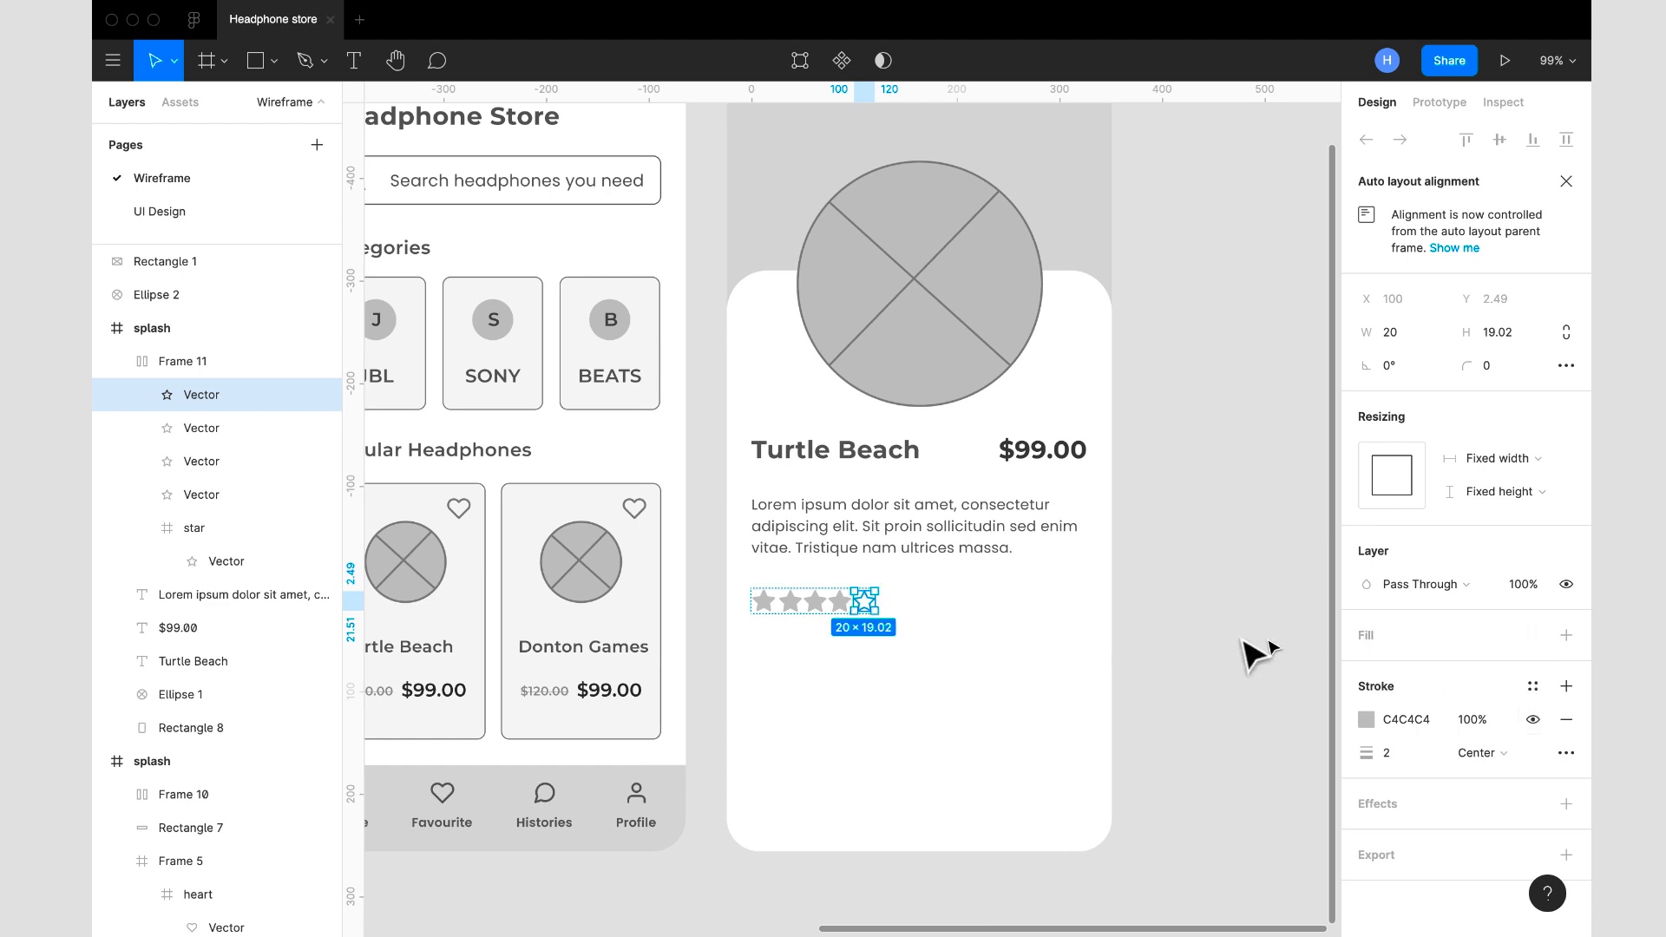
click(1185, 642)
- Set the item spacing of the star row's auto layout to 8
click(853, 609)
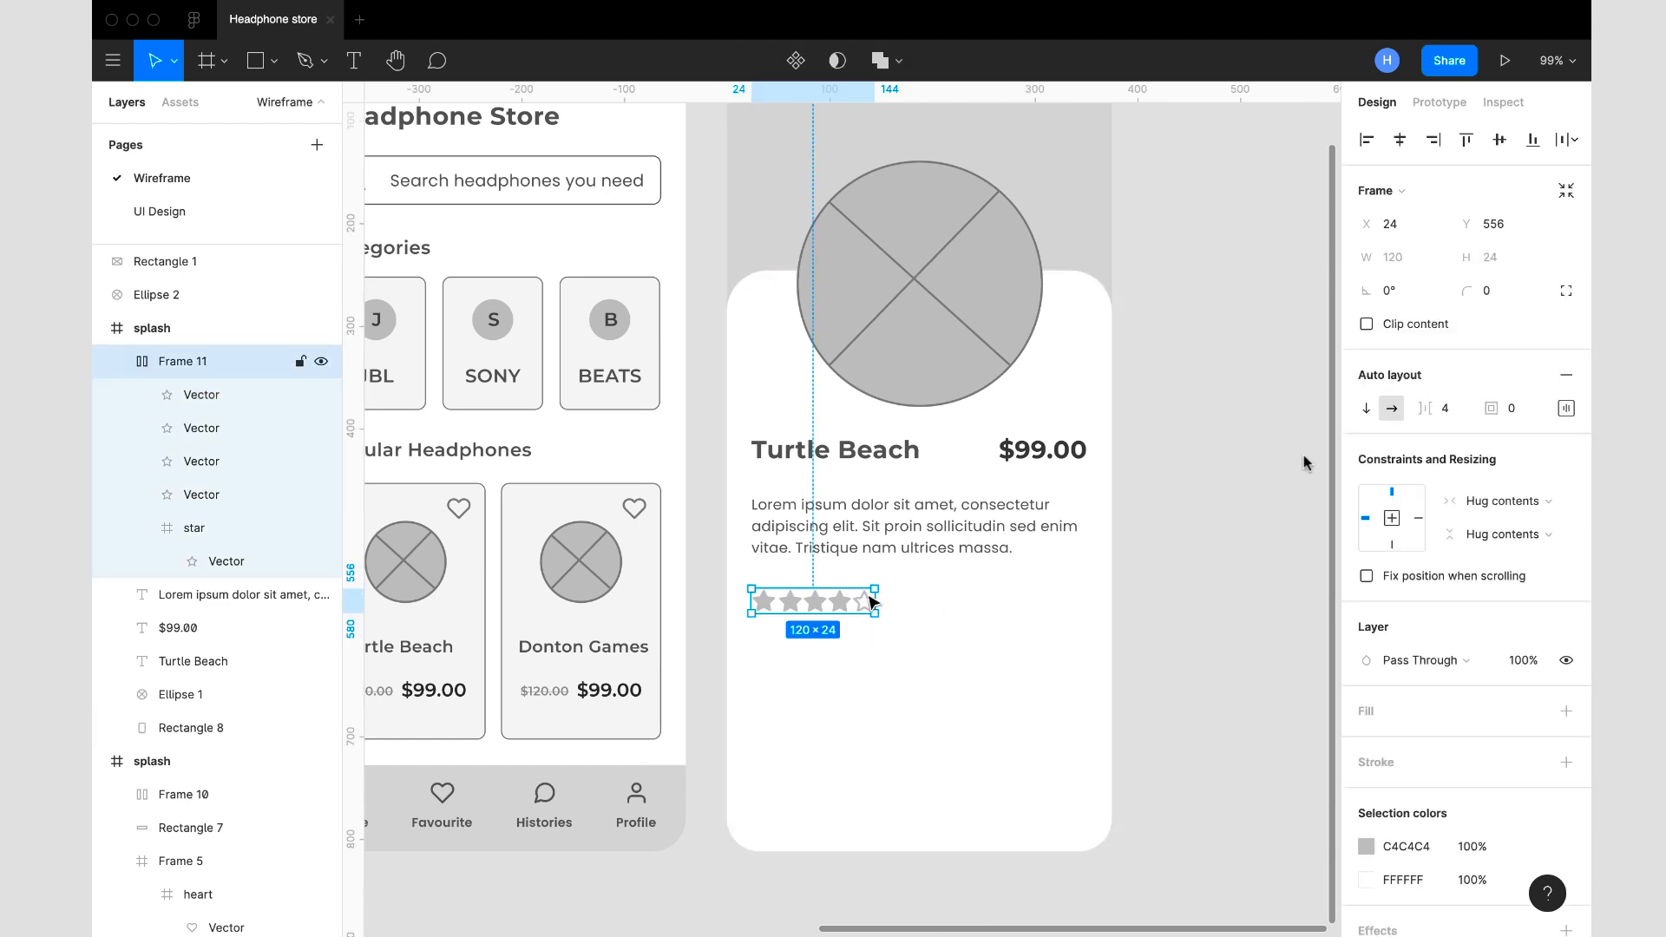
click(1454, 413)
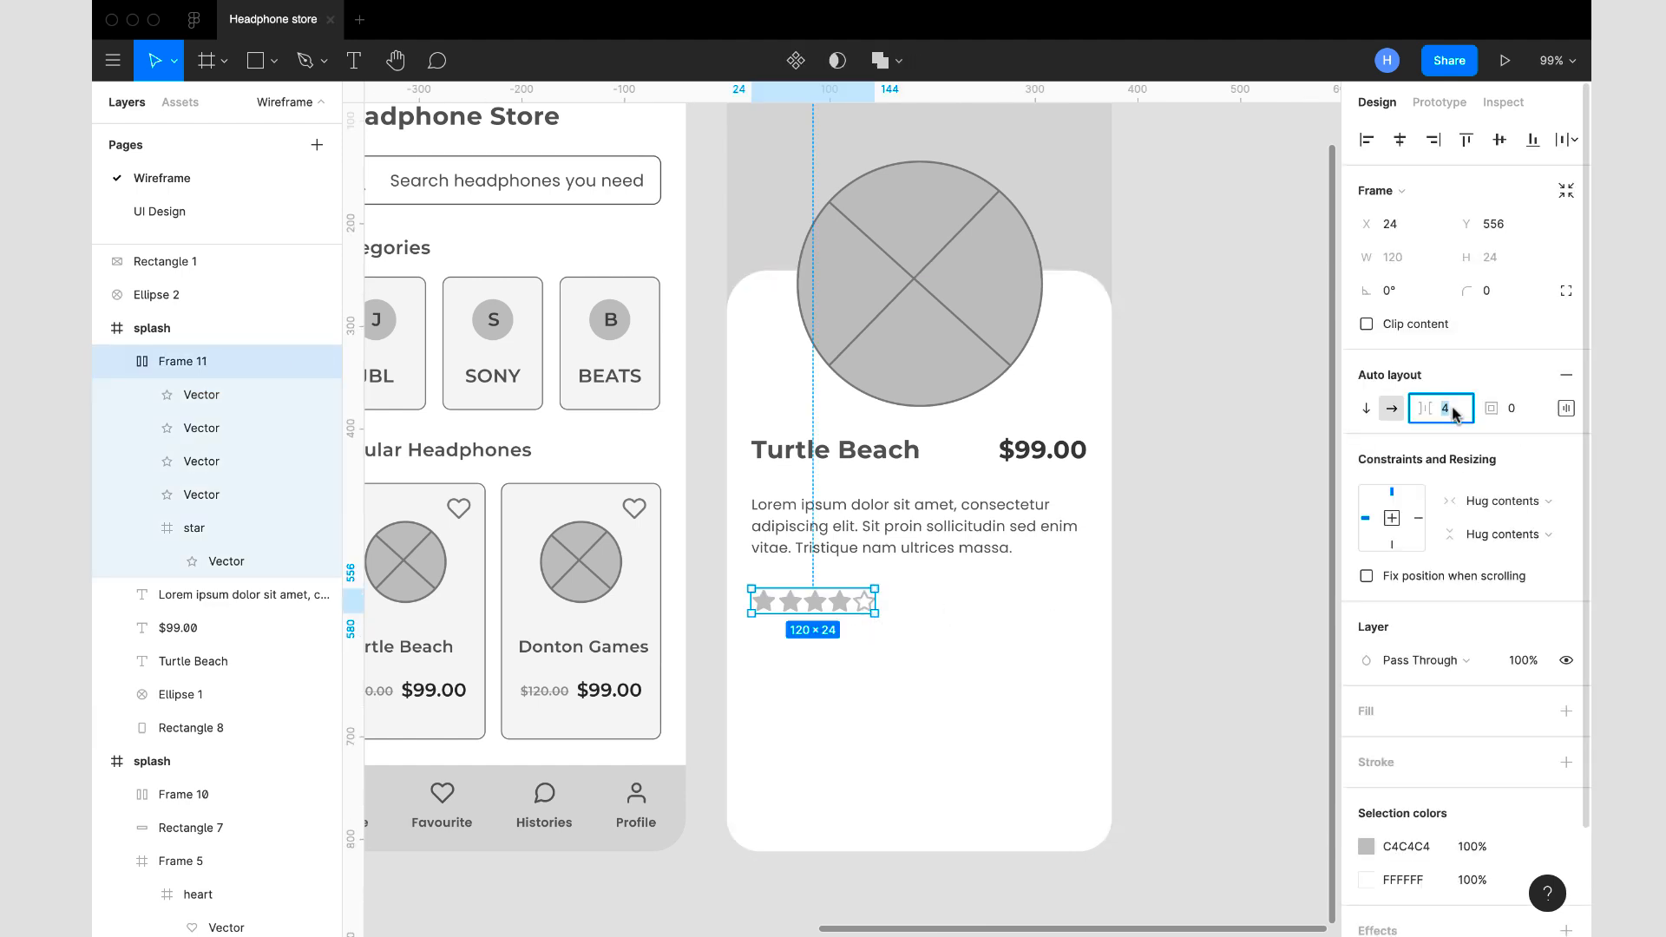
key(Return)
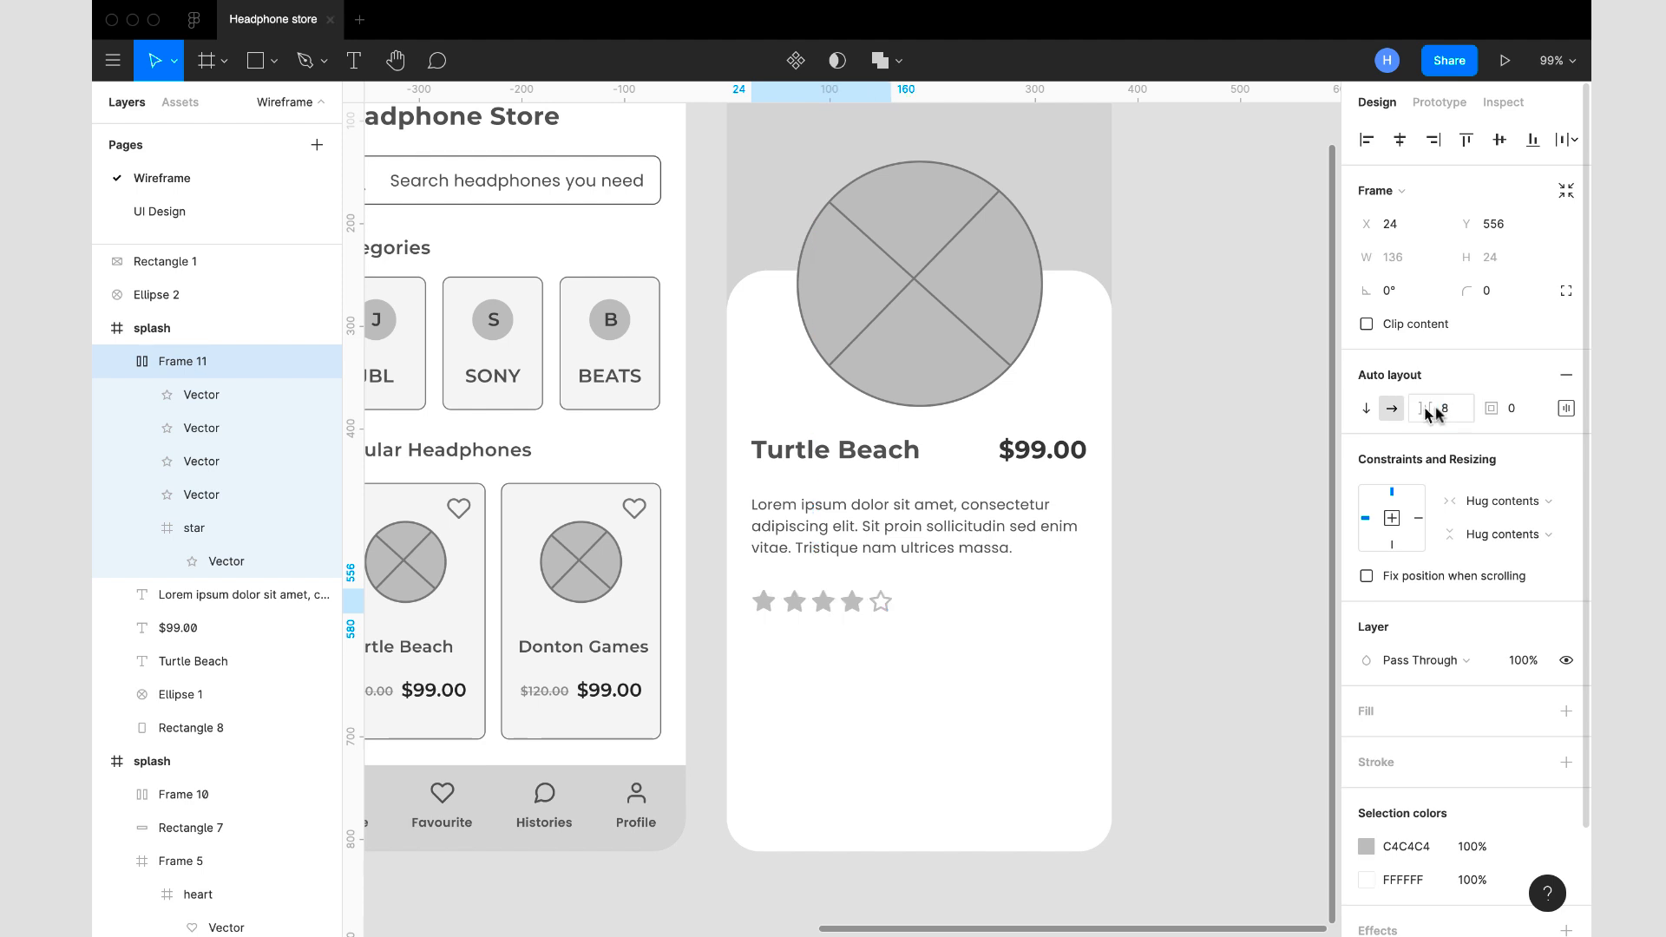
click(1189, 564)
- Move the star row up closer to the description text, to Y 547
scroll(1189, 564, down, 5)
scroll(1128, 572, up, 5)
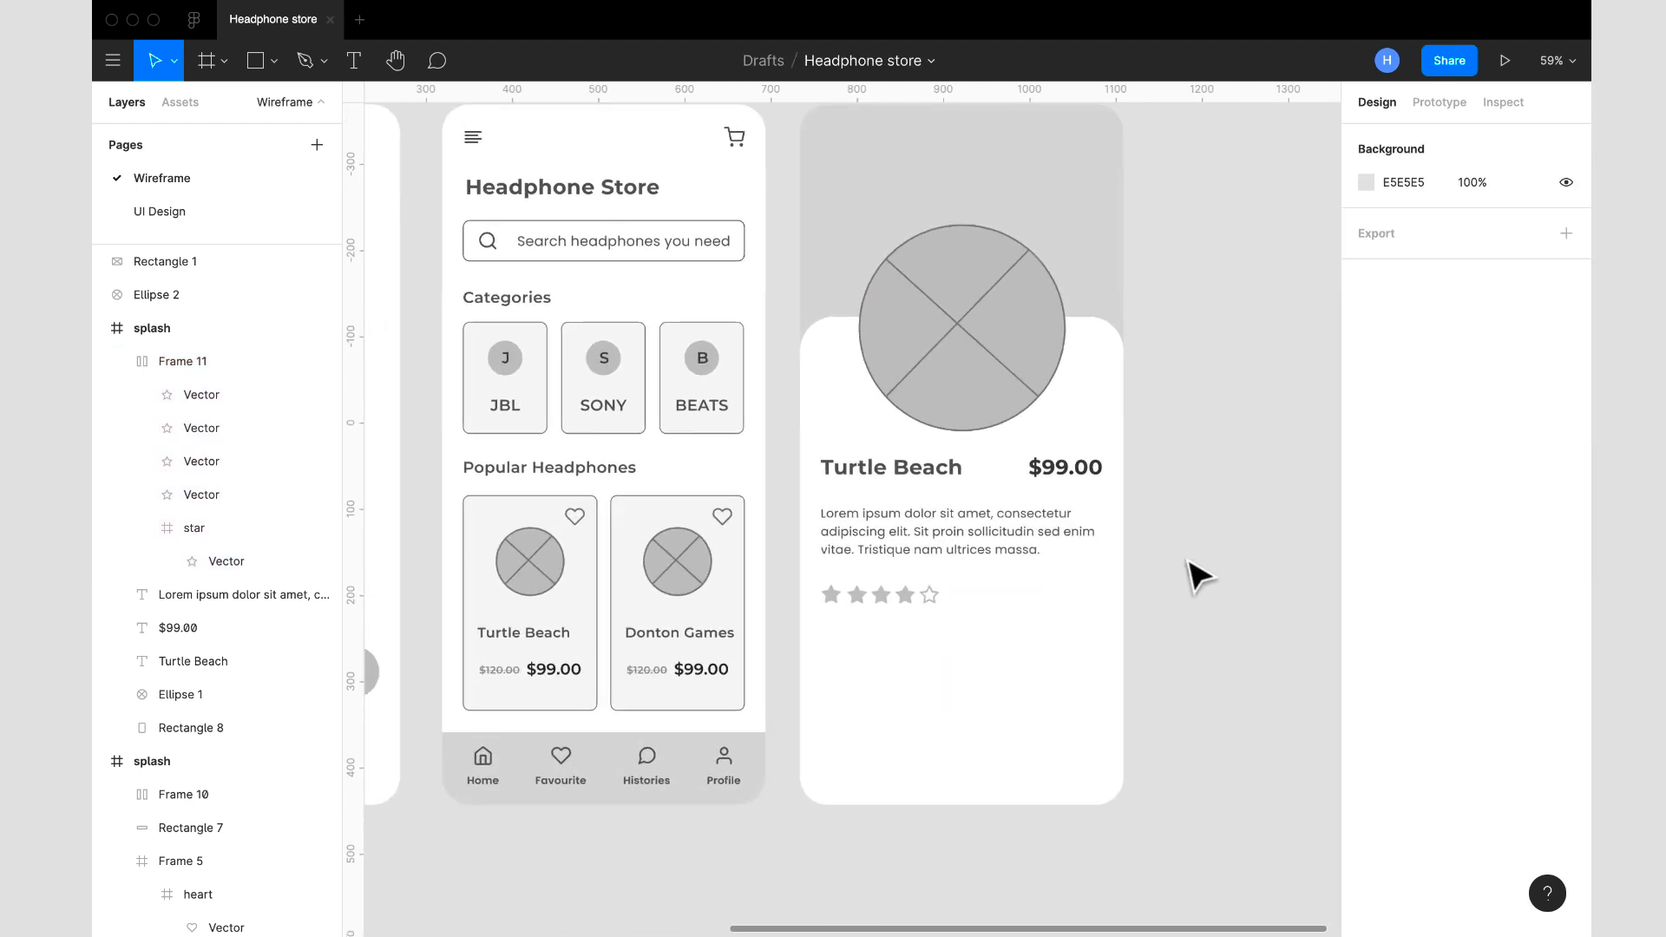
click(936, 603)
drag(927, 607, 918, 588)
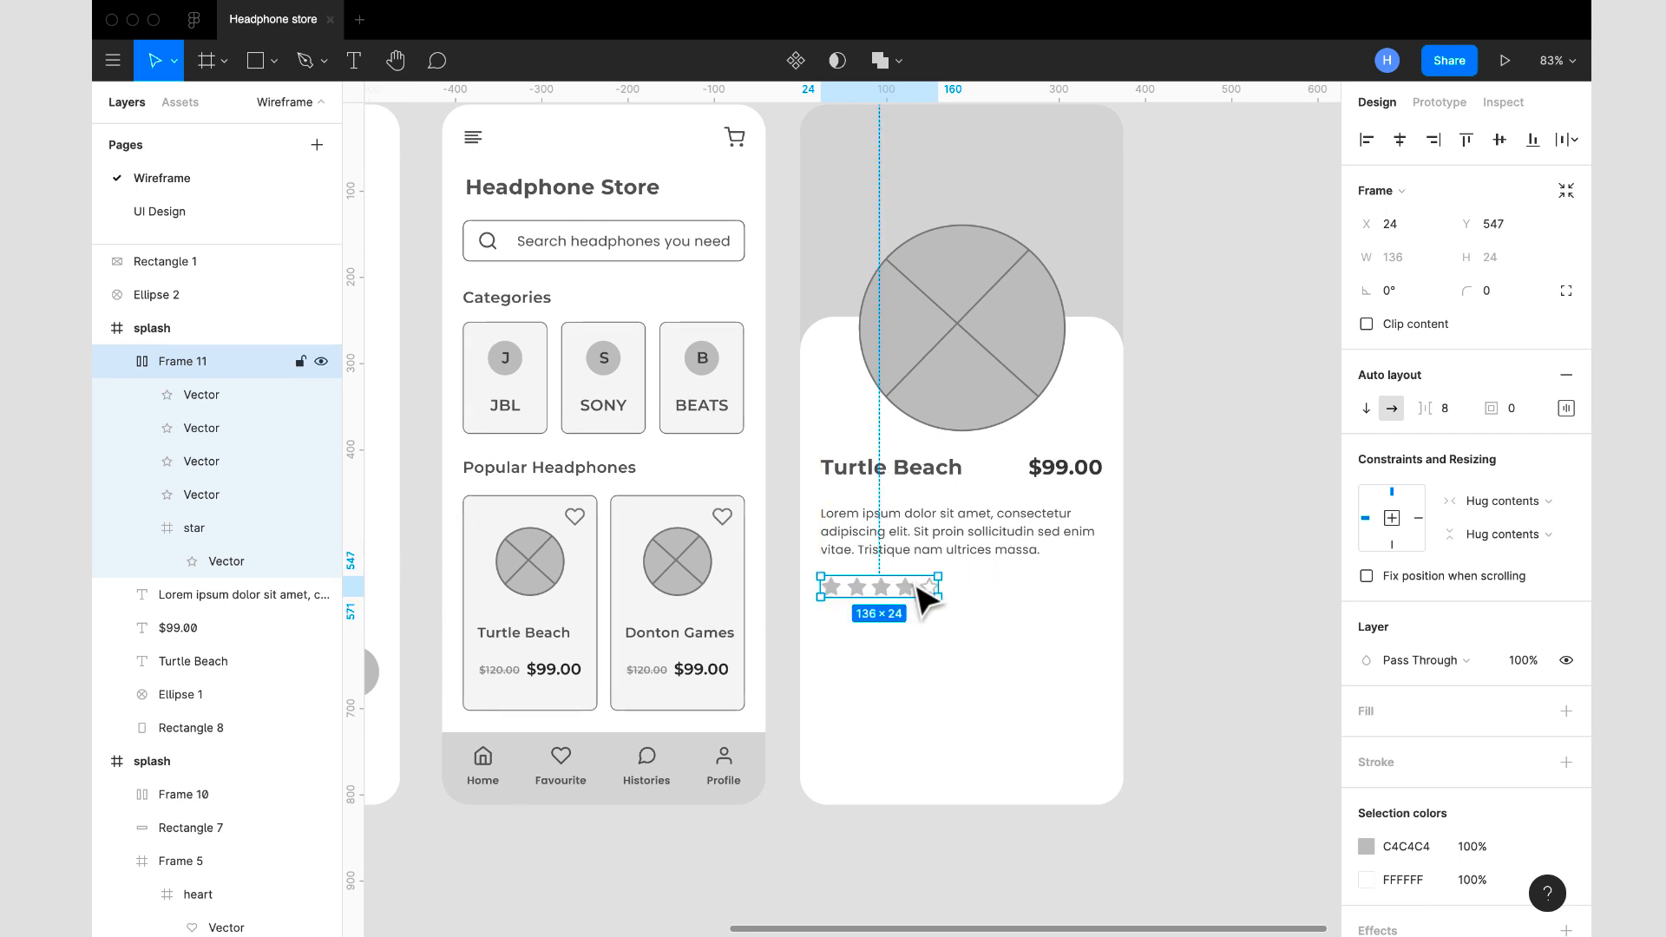
click(1214, 562)
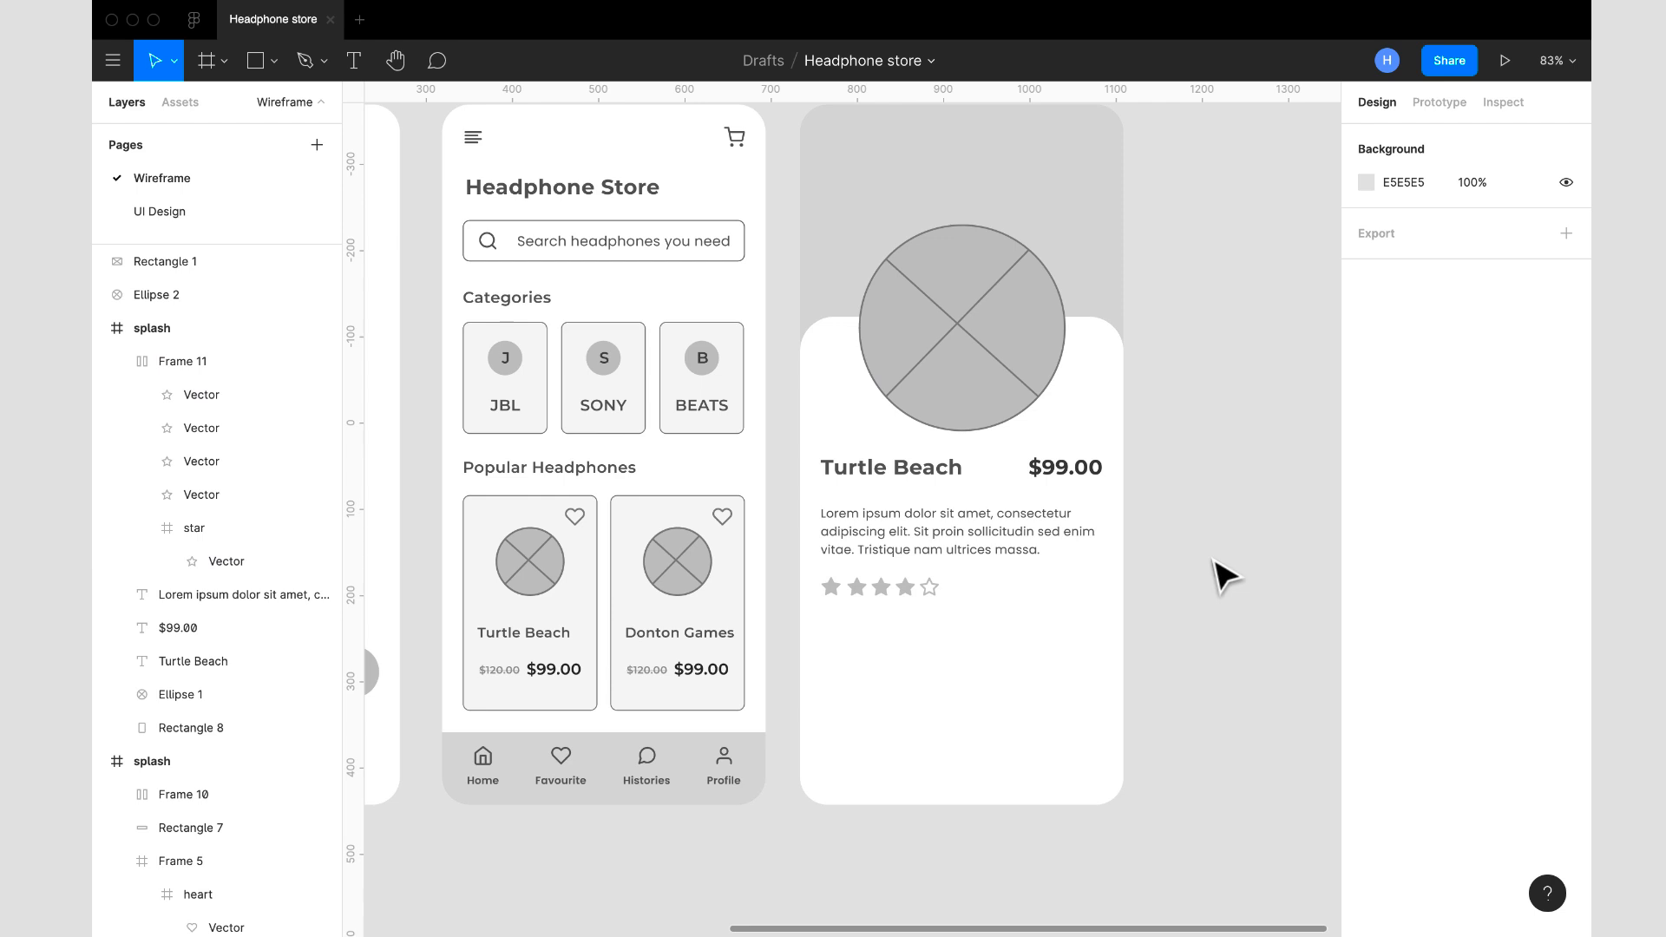
- Duplicate the large Turtle Beach title and place the copy below the star row at X 24, Y 600
click(930, 473)
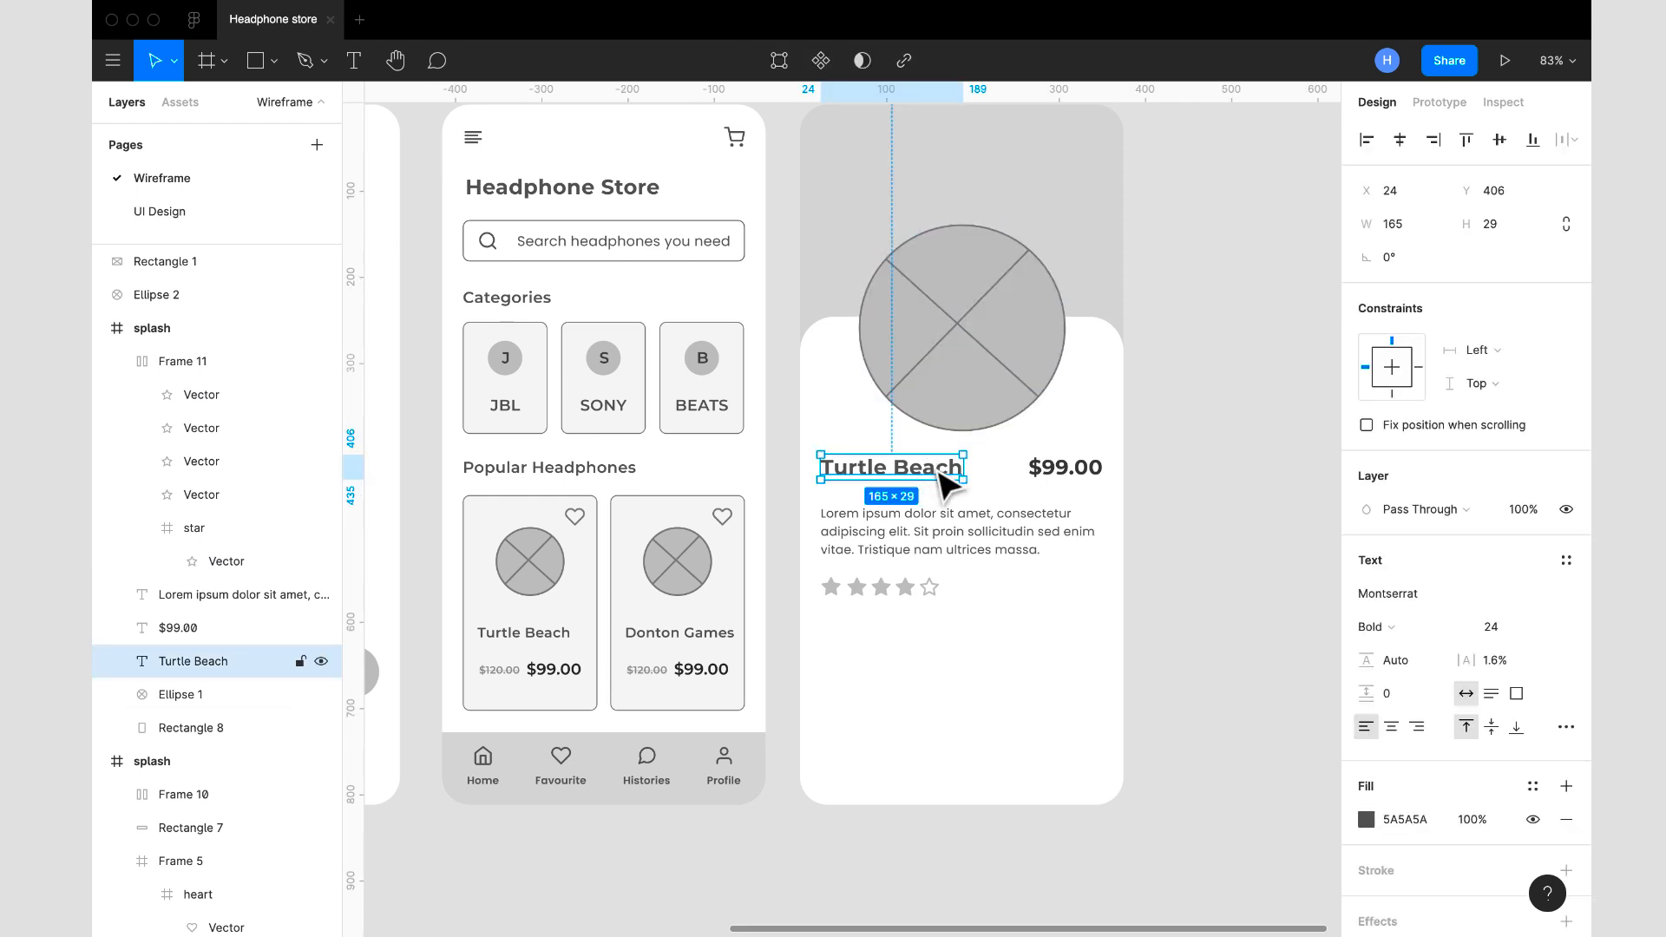
click(954, 538)
shift+click(925, 469)
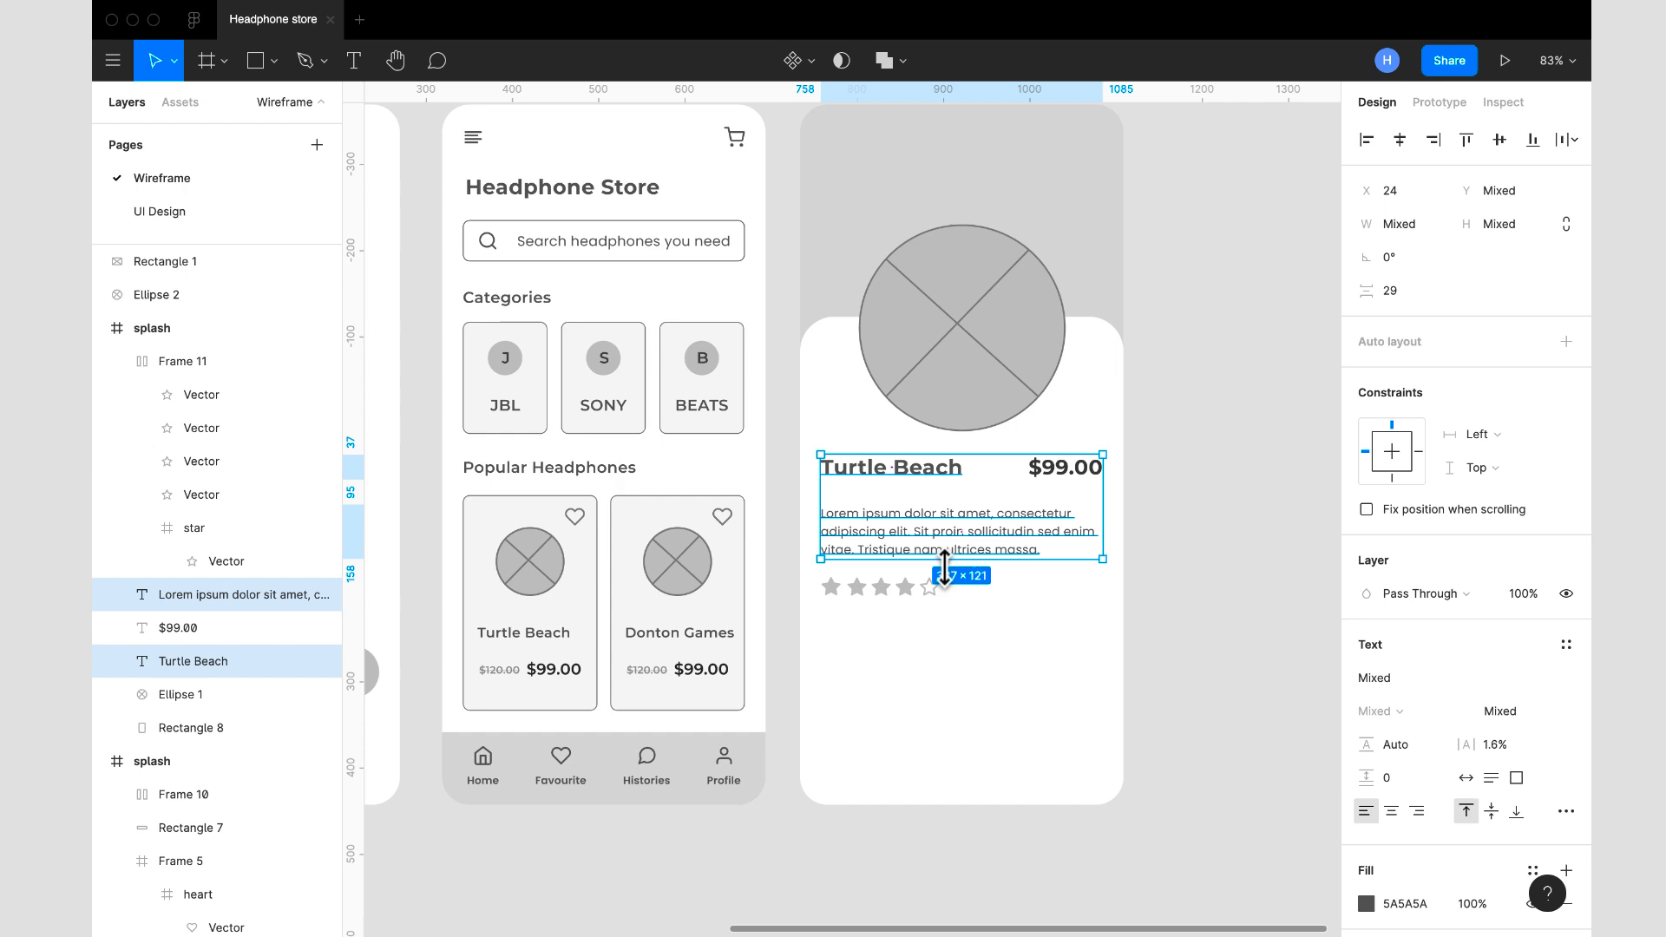
click(937, 477)
drag(940, 476, 936, 641)
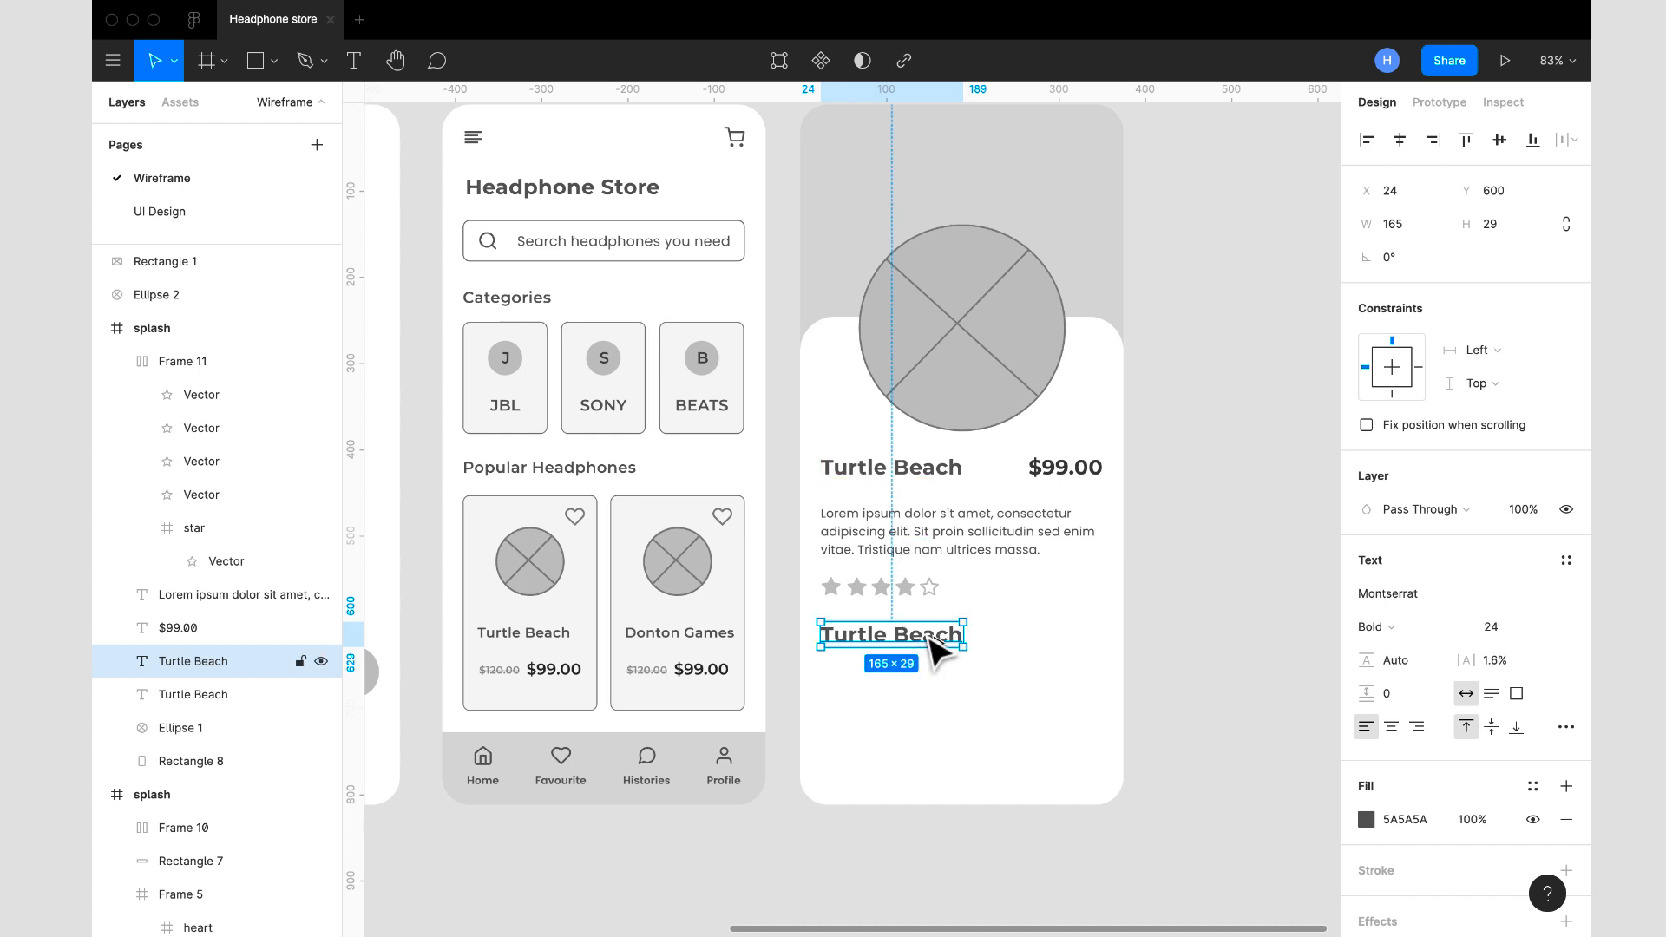
- Set the copied title's font size to 18 and its weight to SemiBold
click(1549, 628)
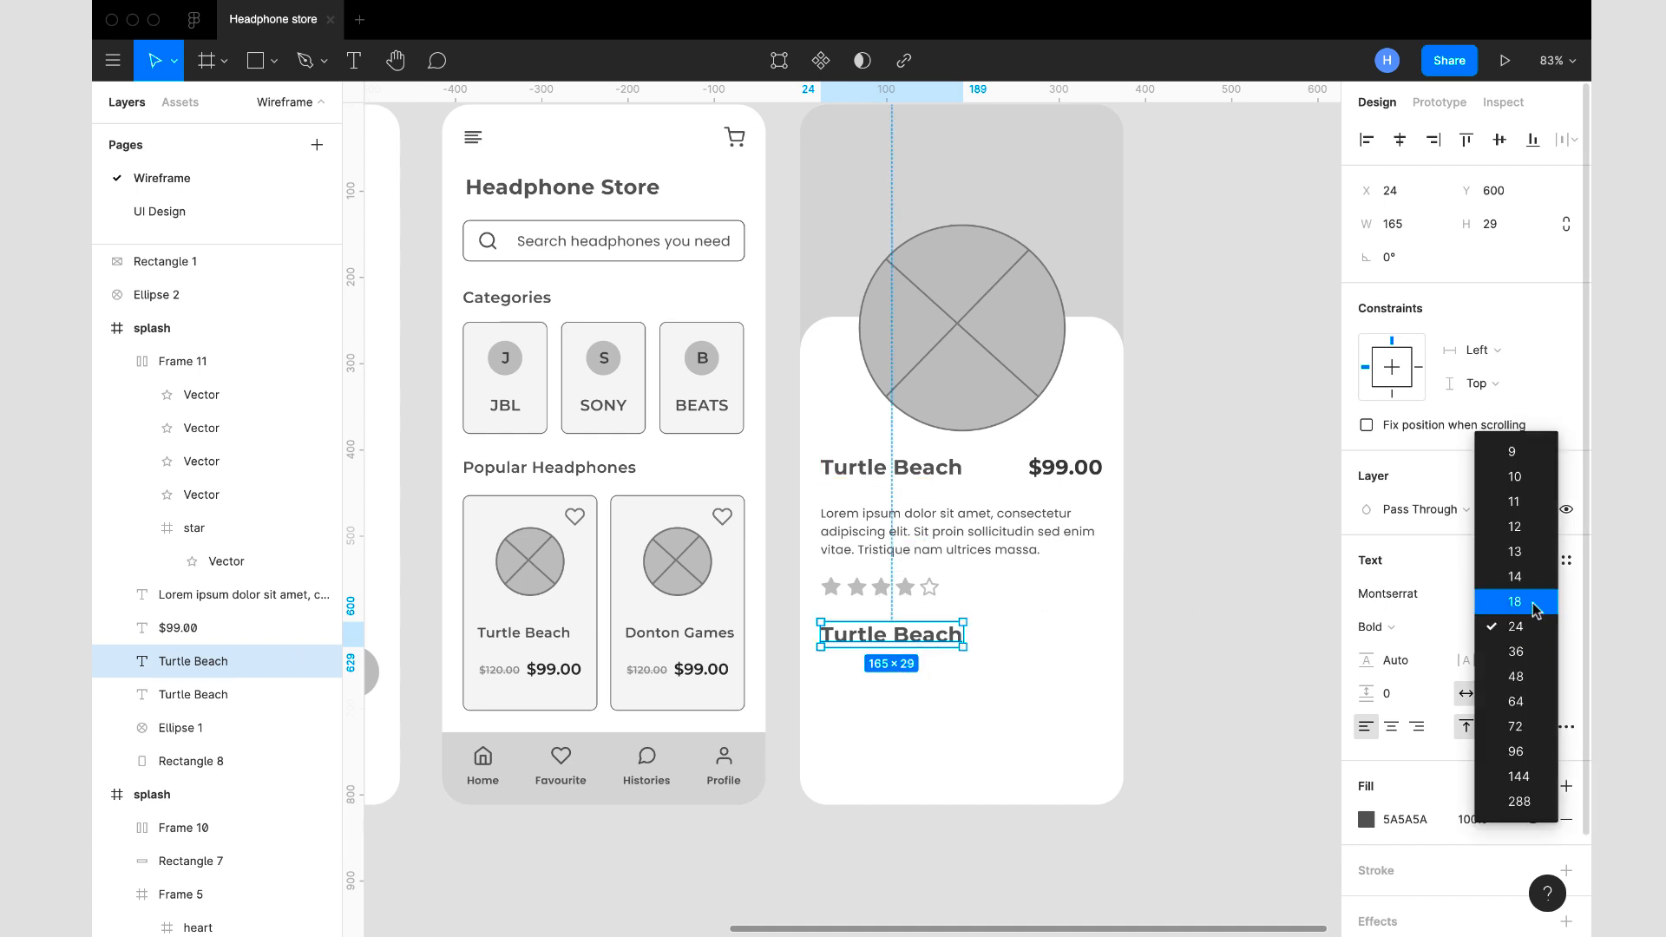
click(1543, 598)
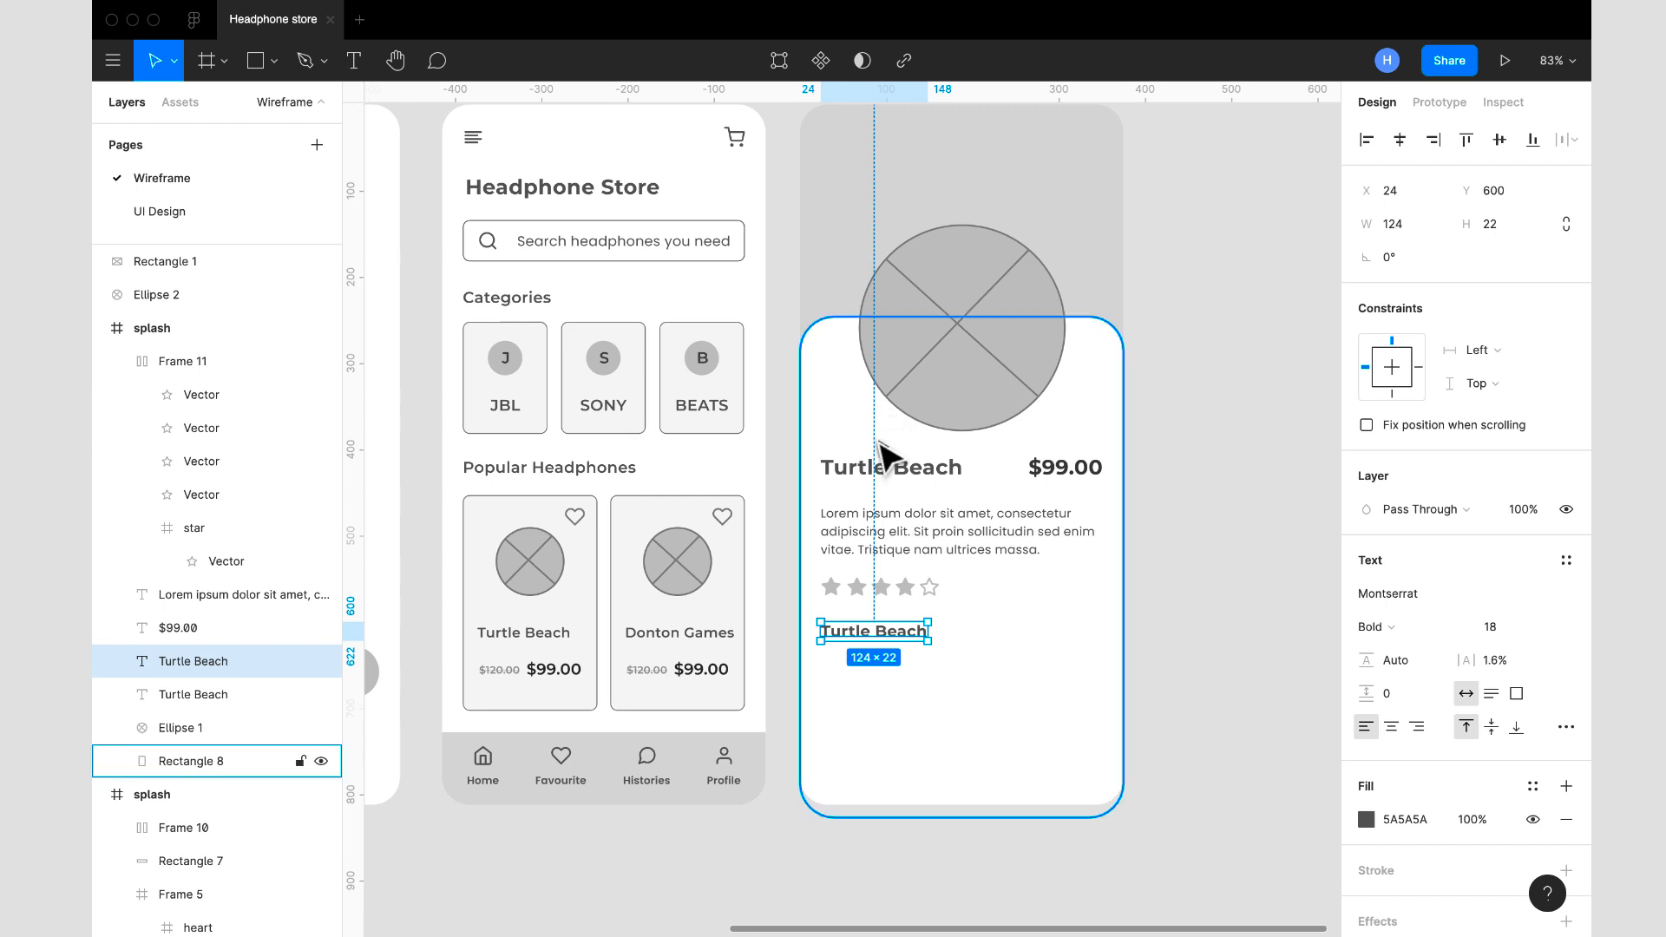
click(1397, 634)
click(1401, 605)
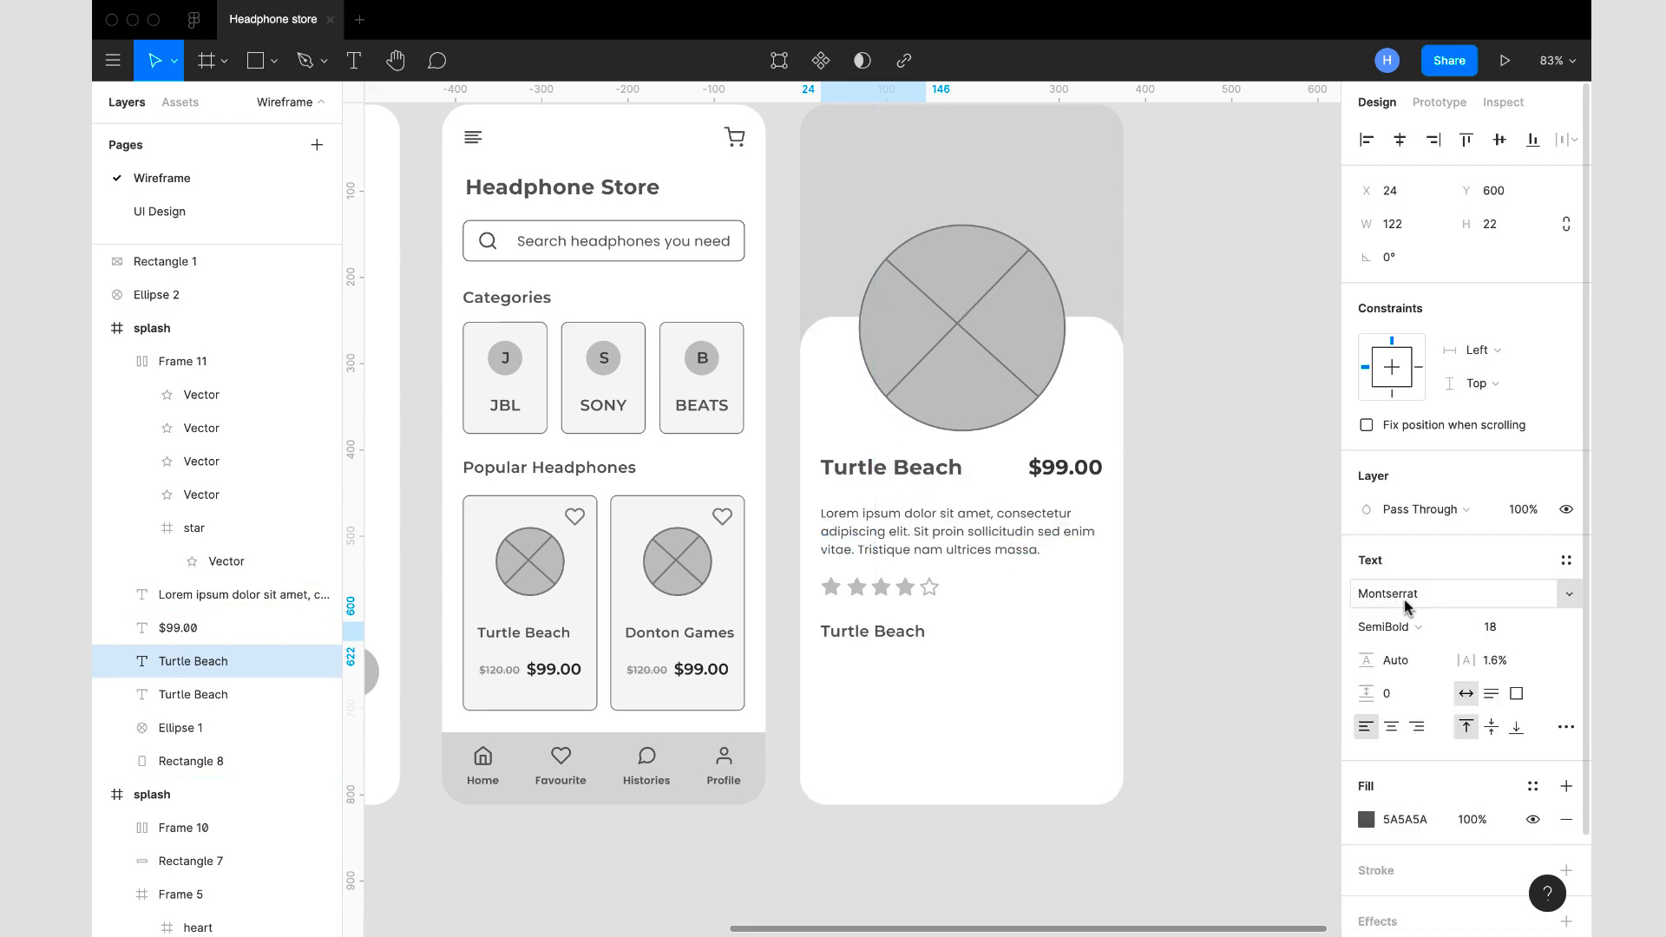
- Replace the copied title's text with "Item Colour"
double_click(900, 634)
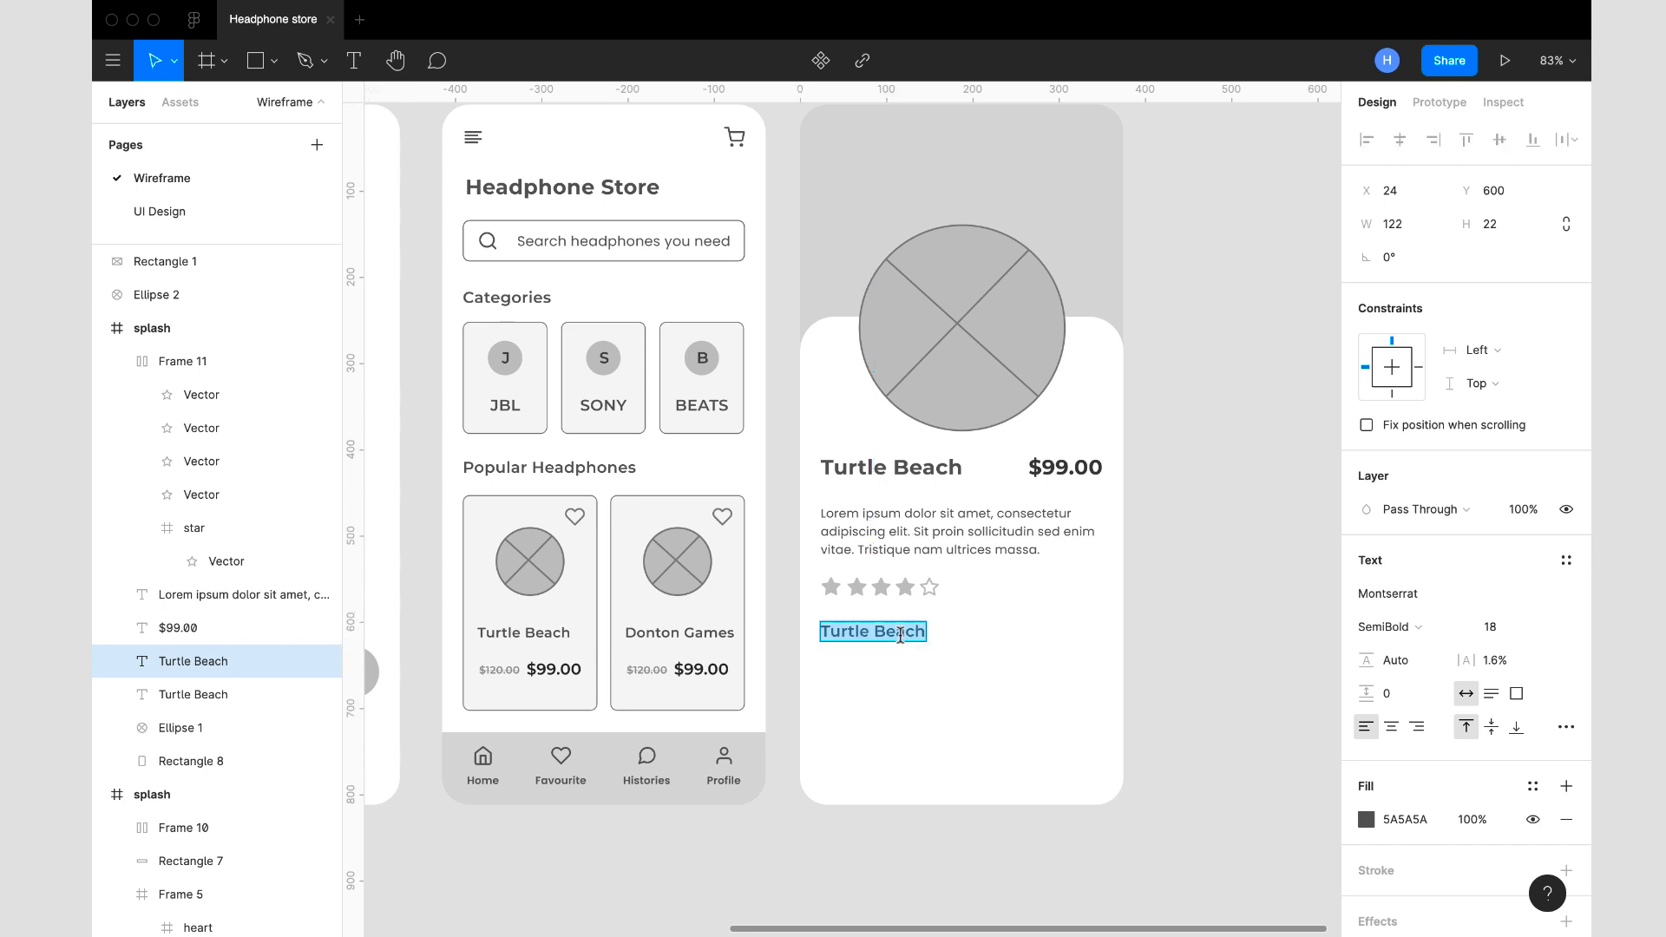
text(Item Colour)
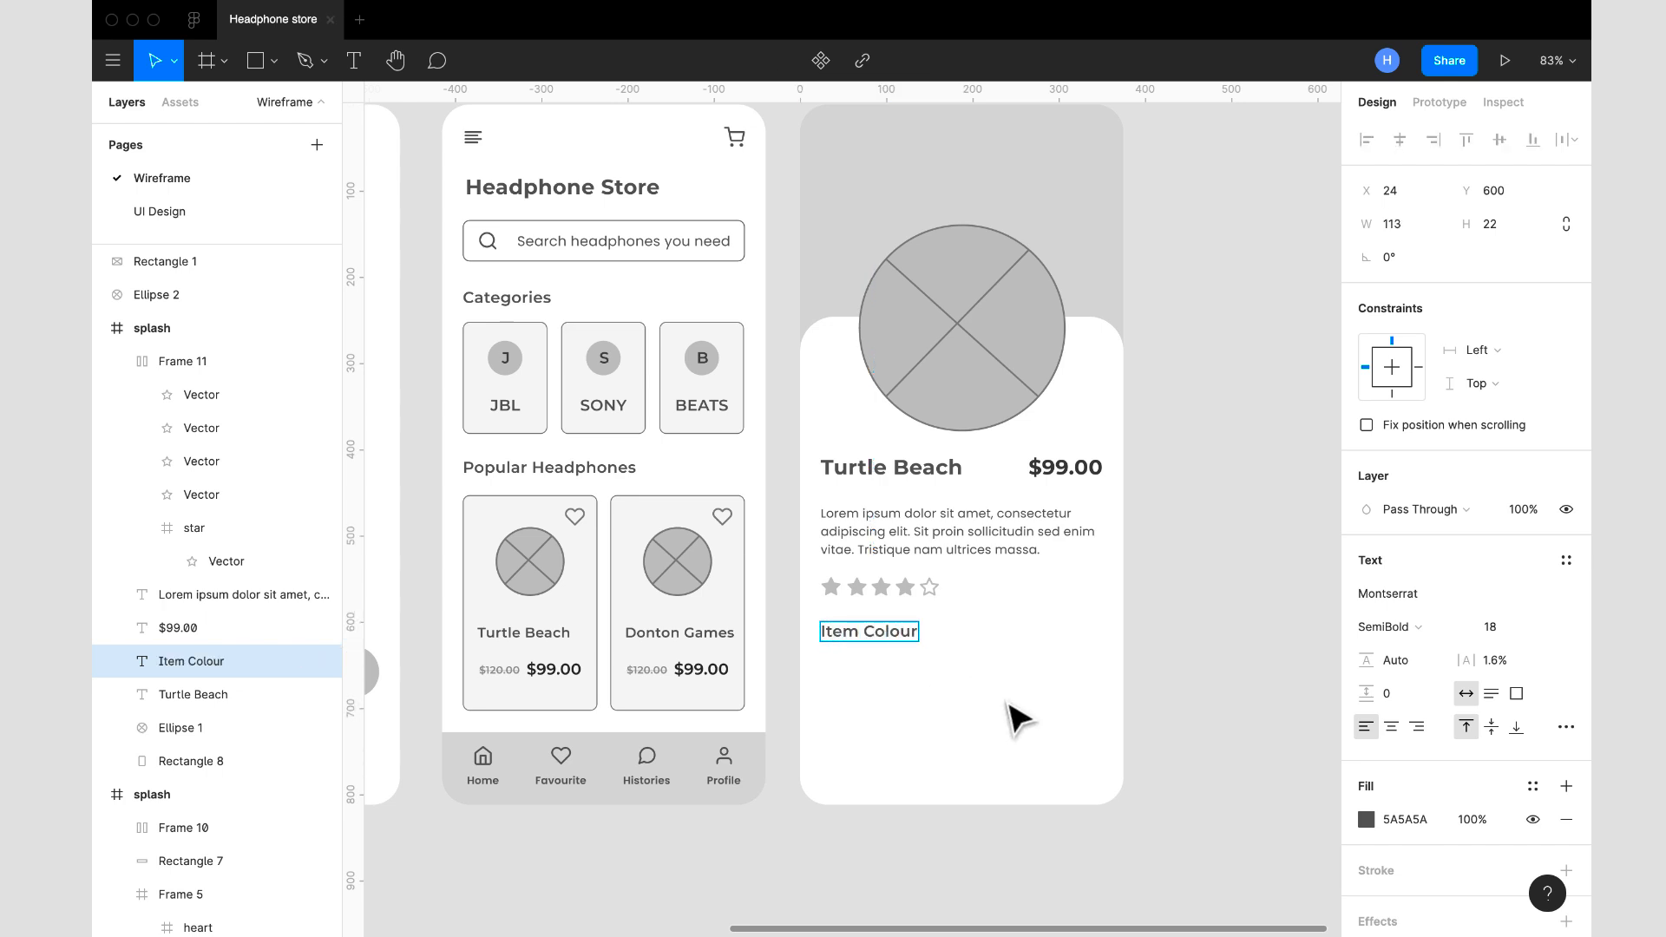
key(Escape)
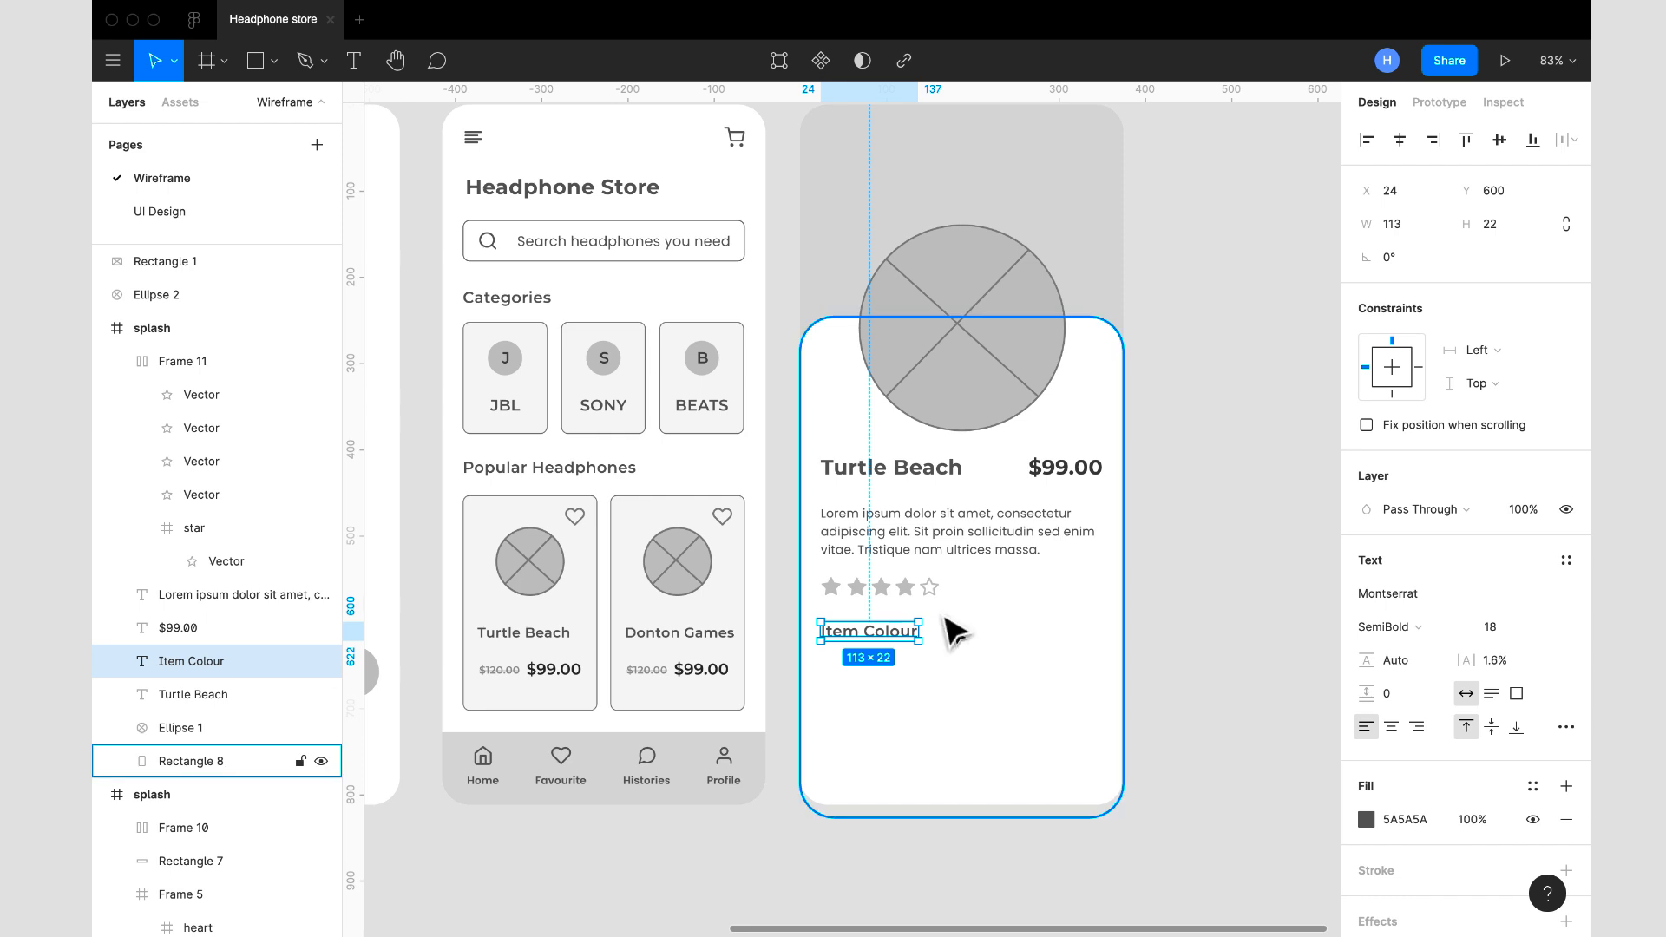
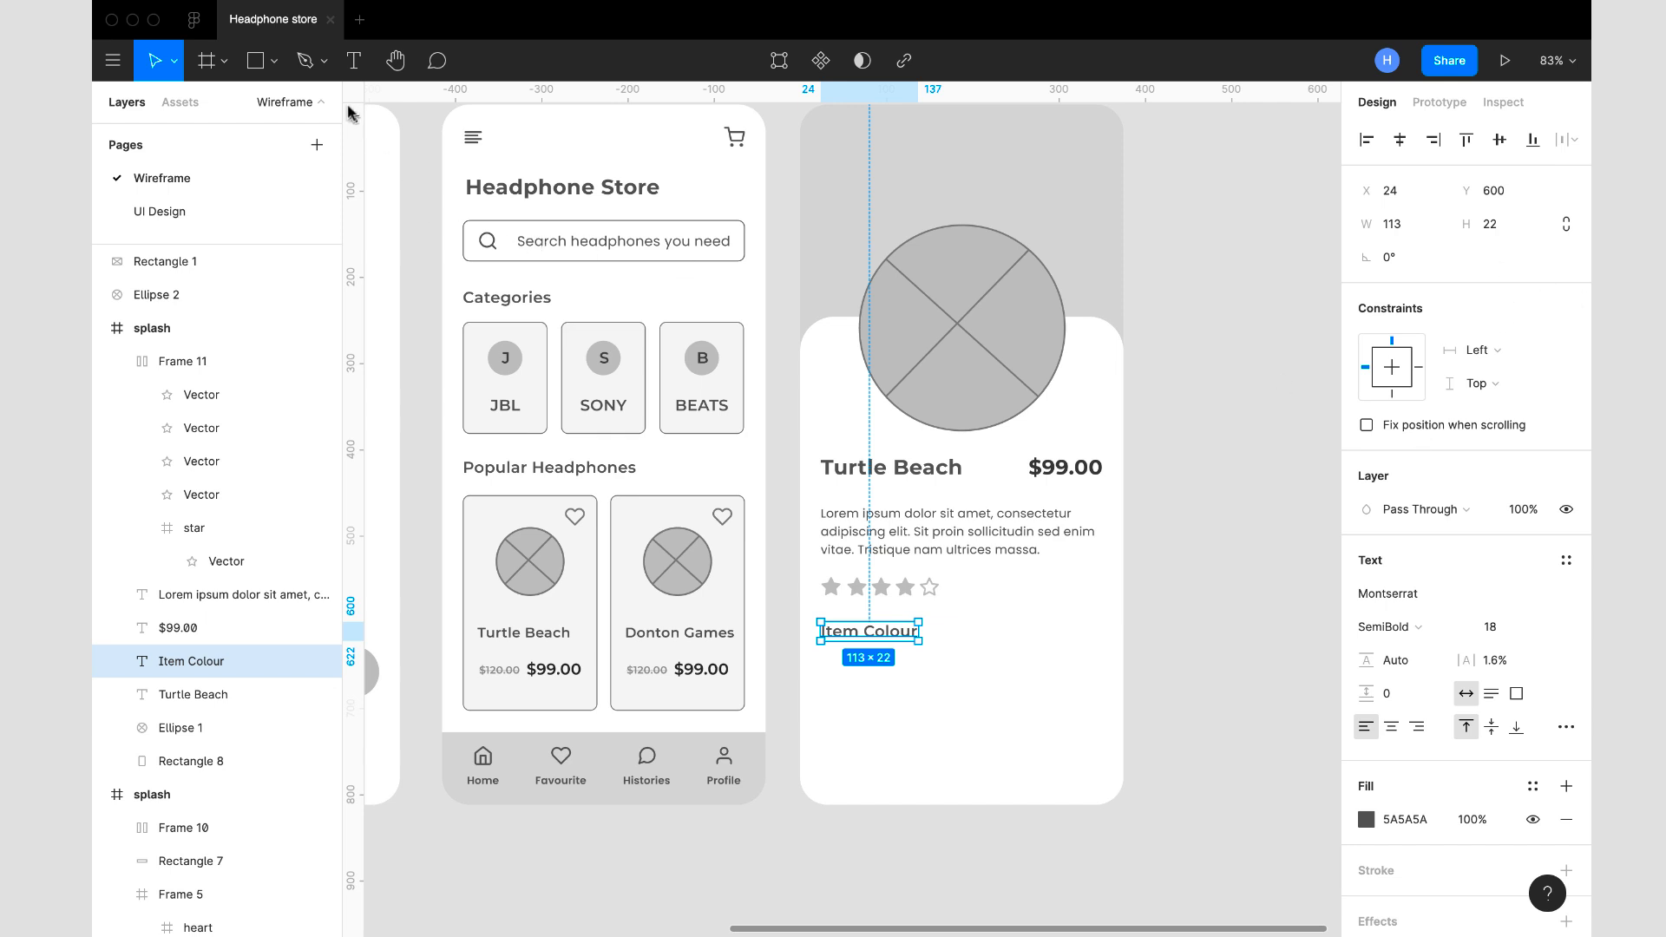
- Draw a 20 × 20 circle below the Item Colour heading and place it at X 24, Y 642
click(273, 70)
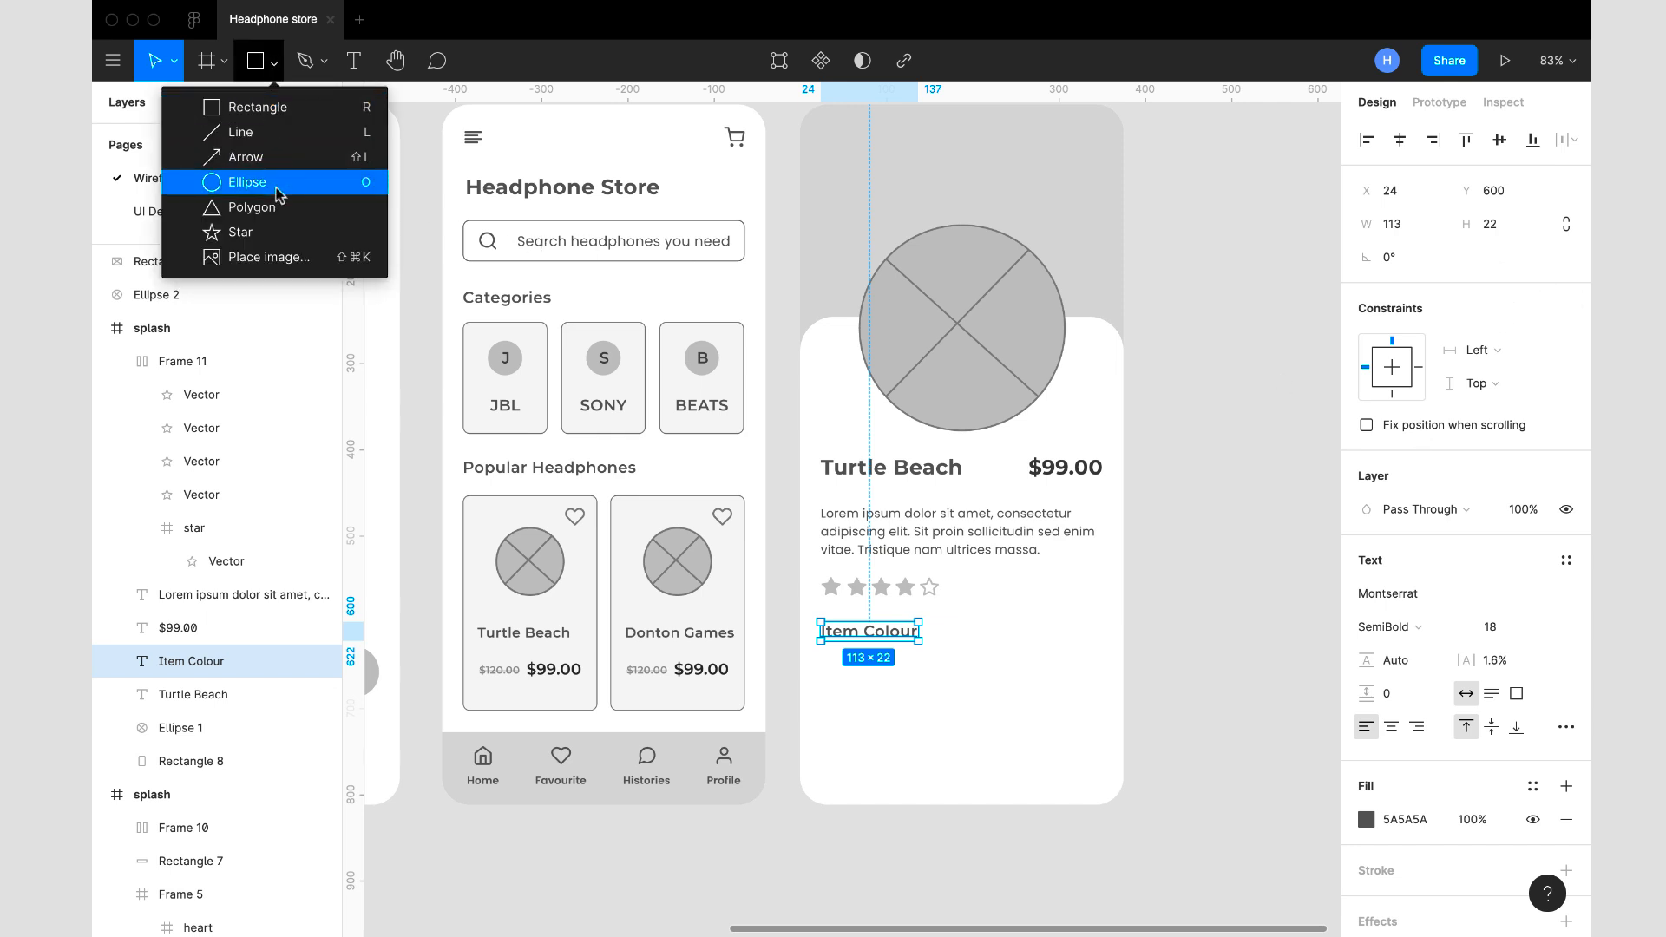
click(251, 175)
drag(849, 696, 905, 745)
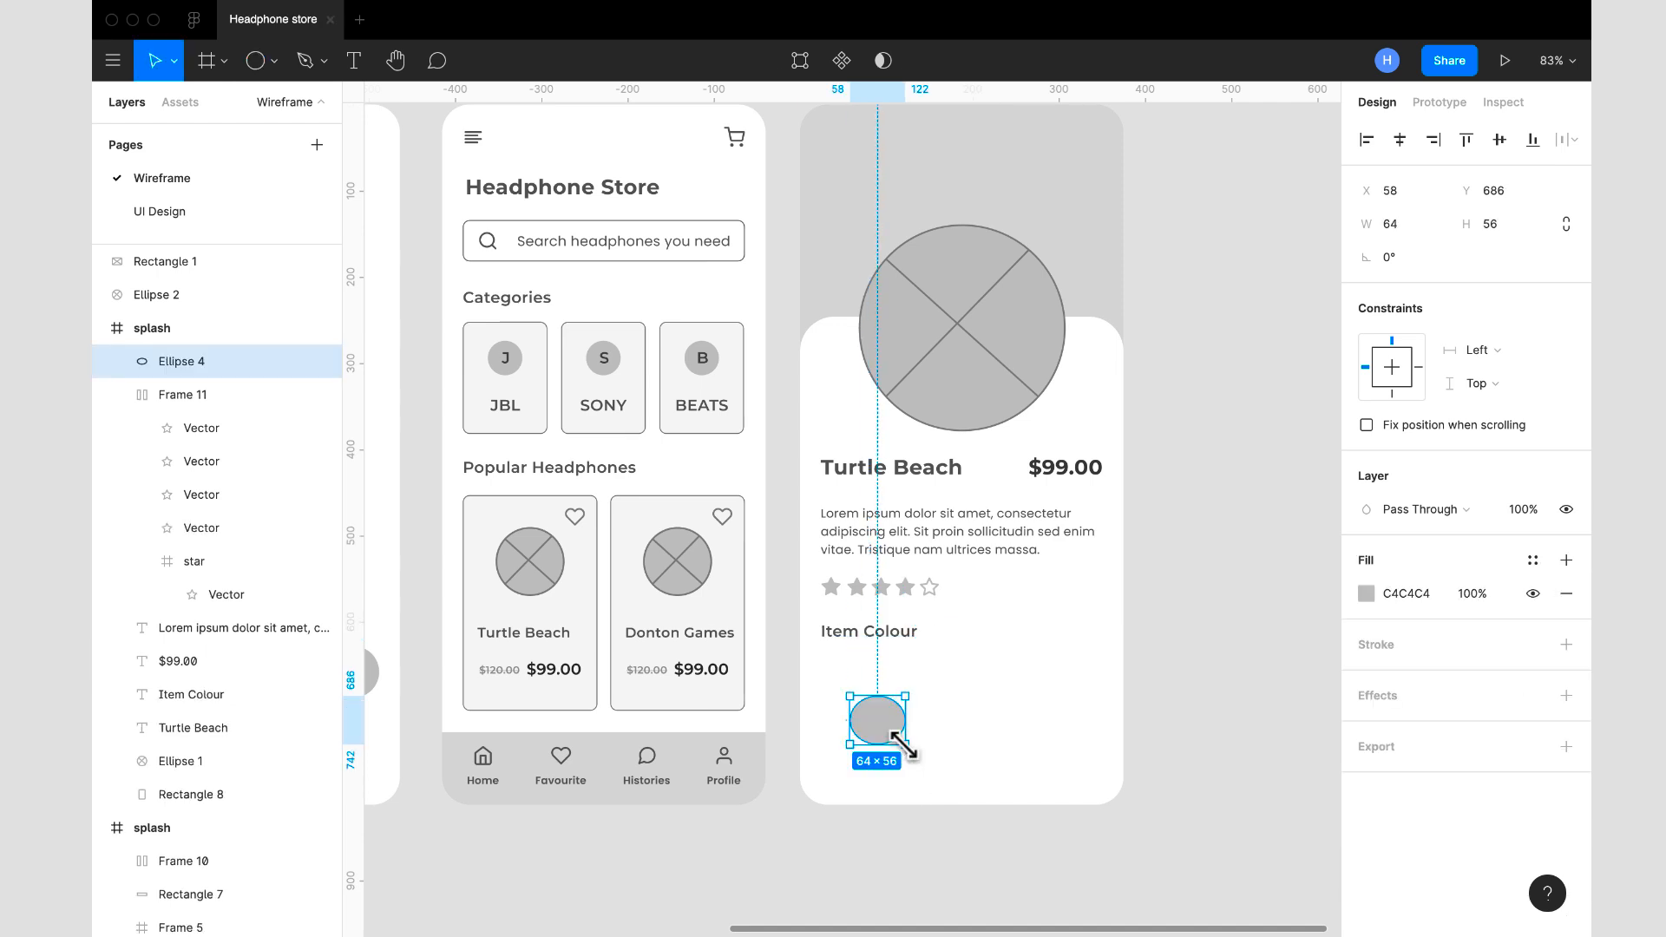
click(1397, 231)
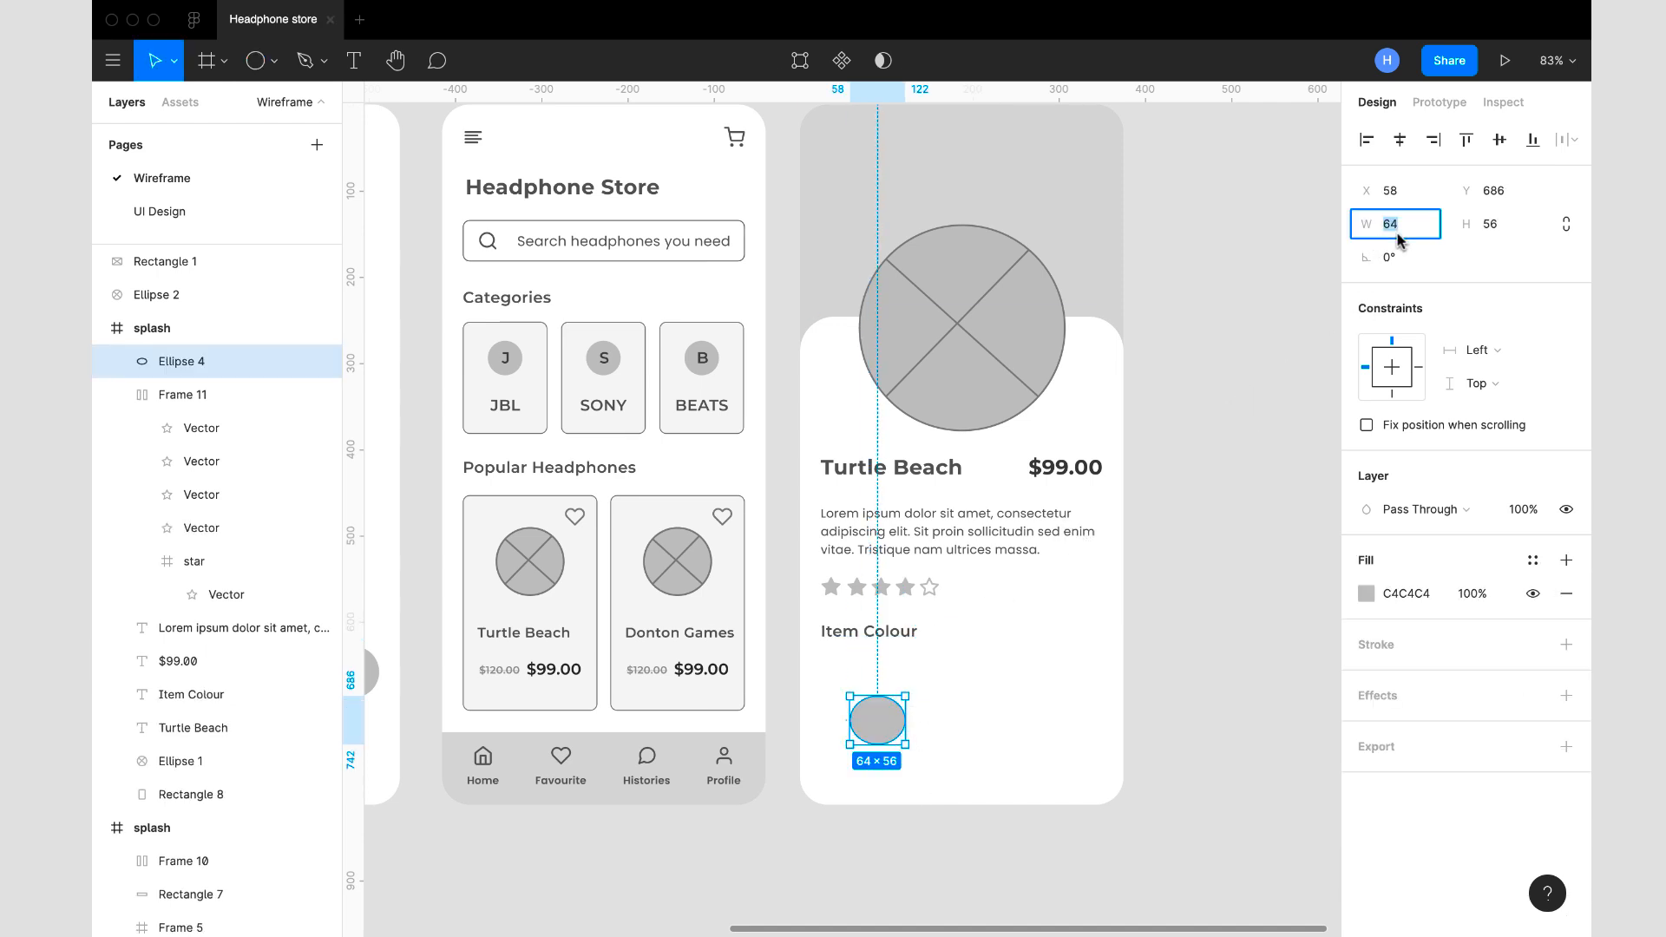
key(Tab)
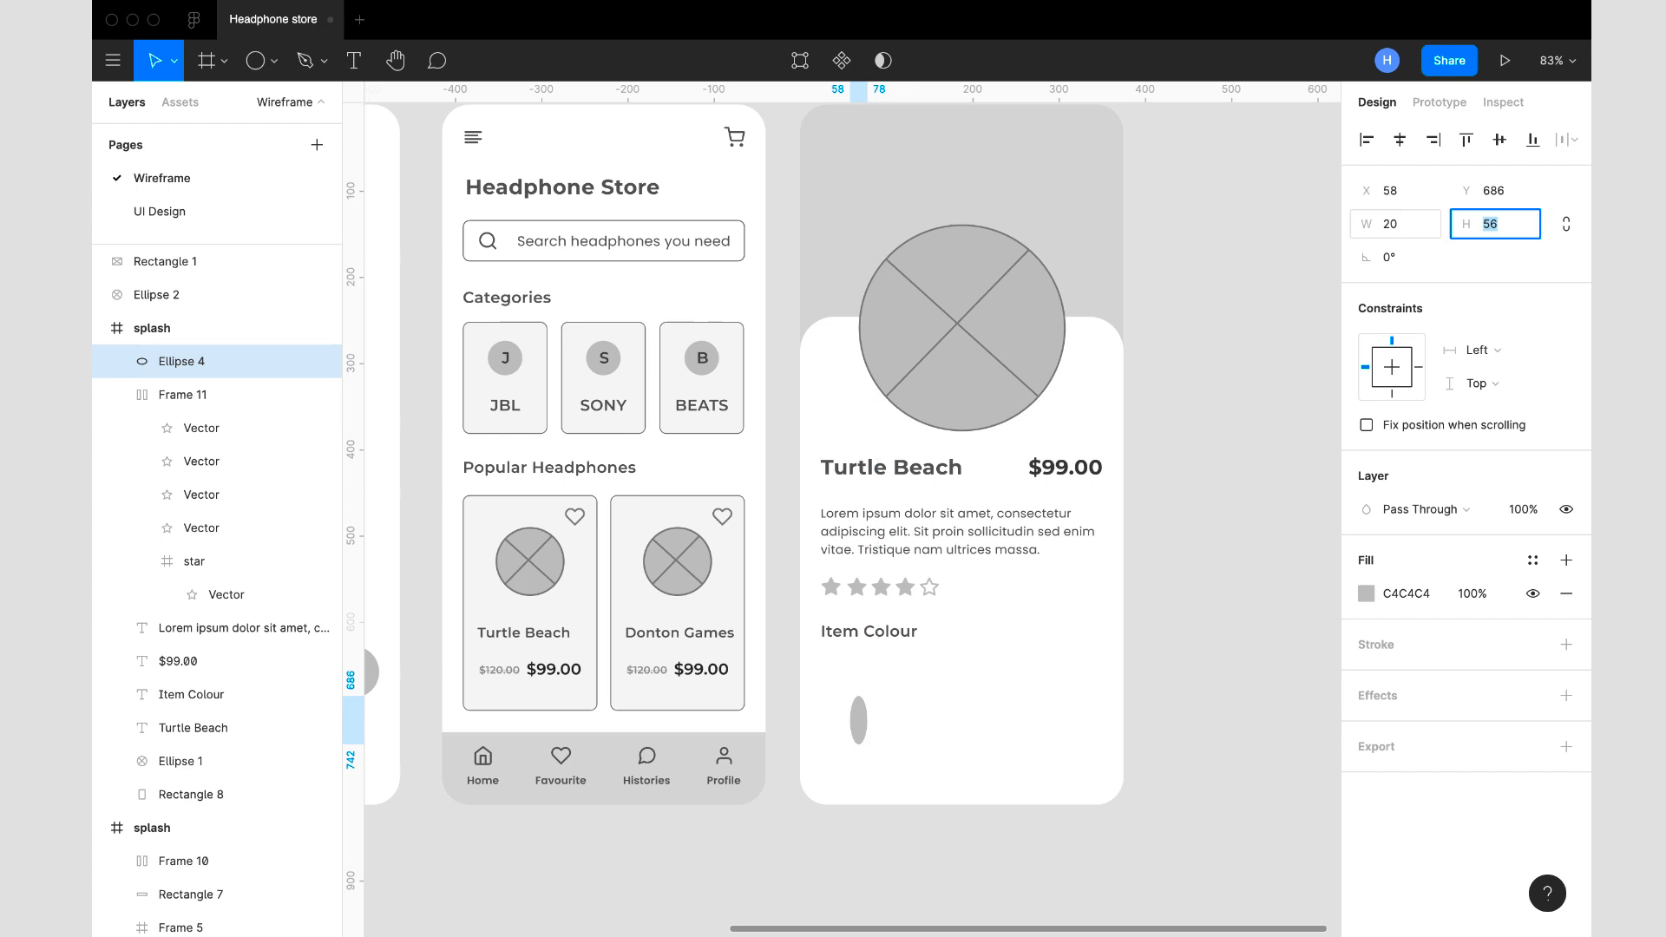
key(Return)
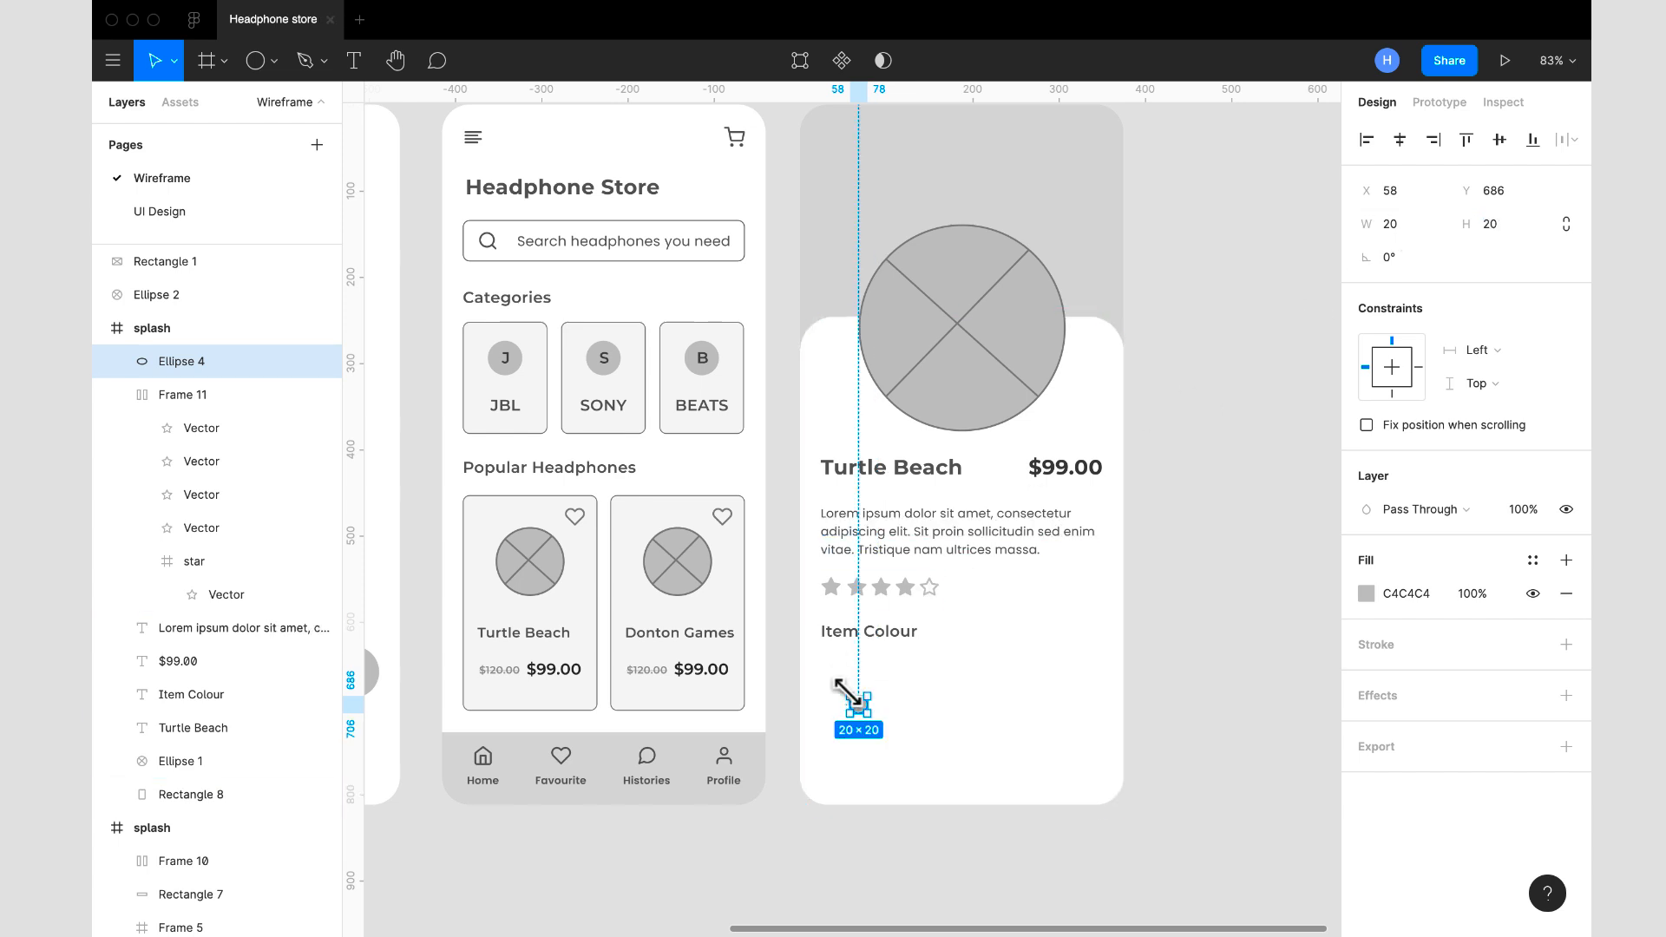
drag(861, 710, 835, 676)
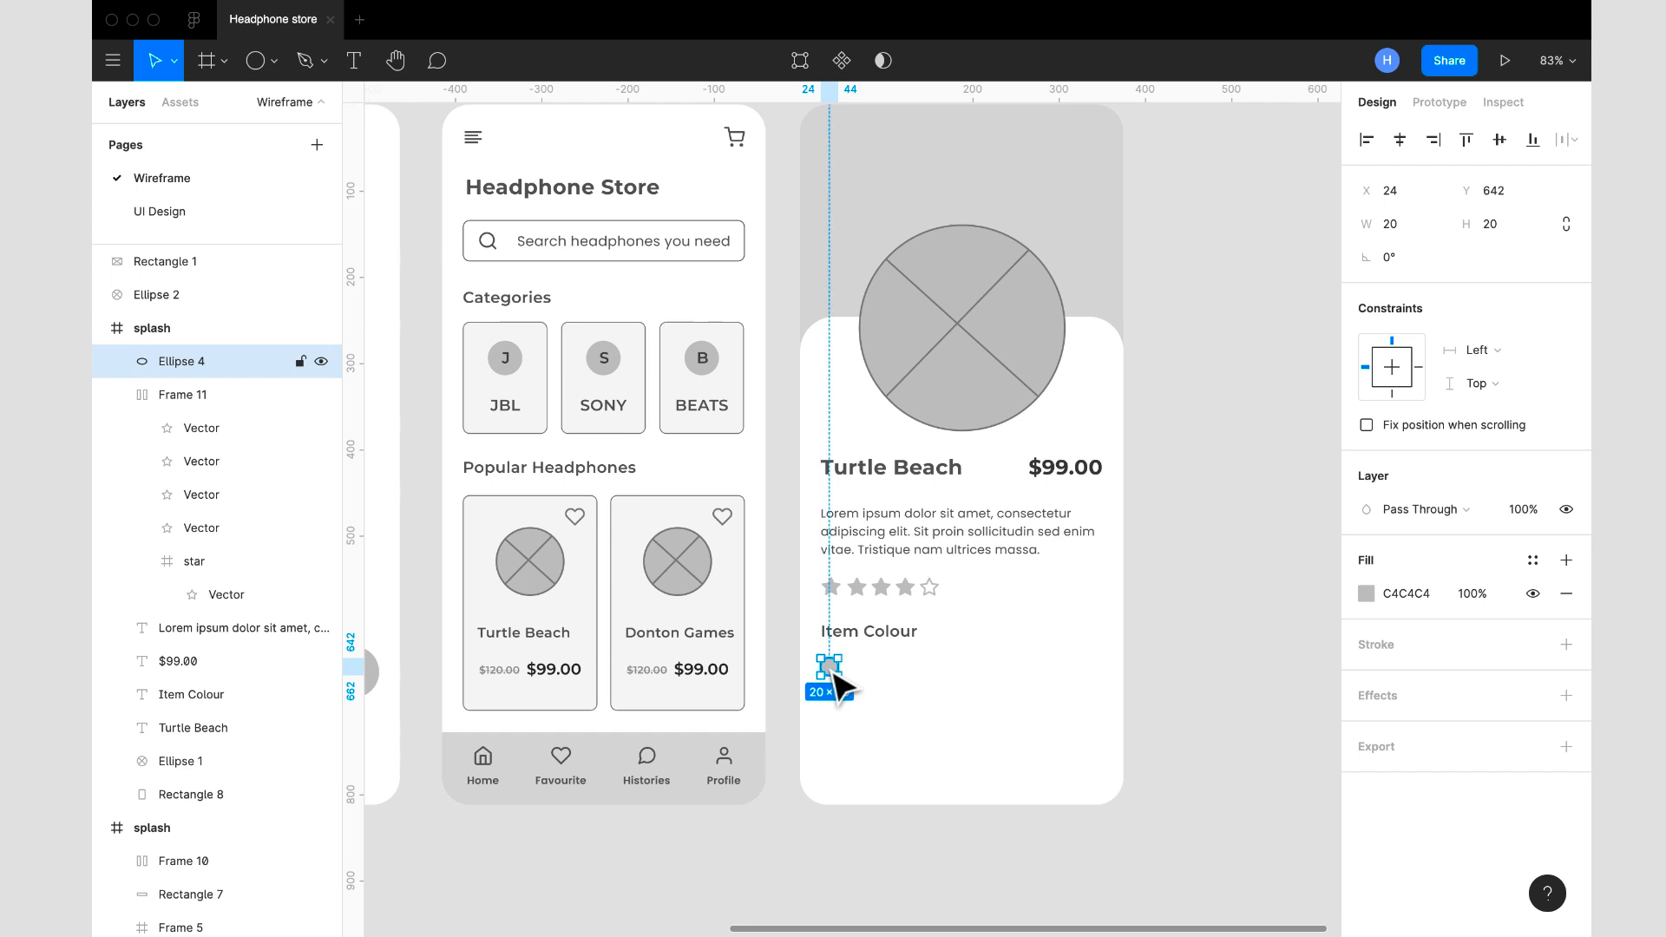
- Duplicate the small circle twice to form an evenly spaced horizontal row of three colour swatches
key(ctrl+d)
drag(835, 669, 892, 672)
key(ctrl+d)
click(957, 675)
- Duplicate the first swatch circle and enlarge the copy to 35 × 35
click(834, 673)
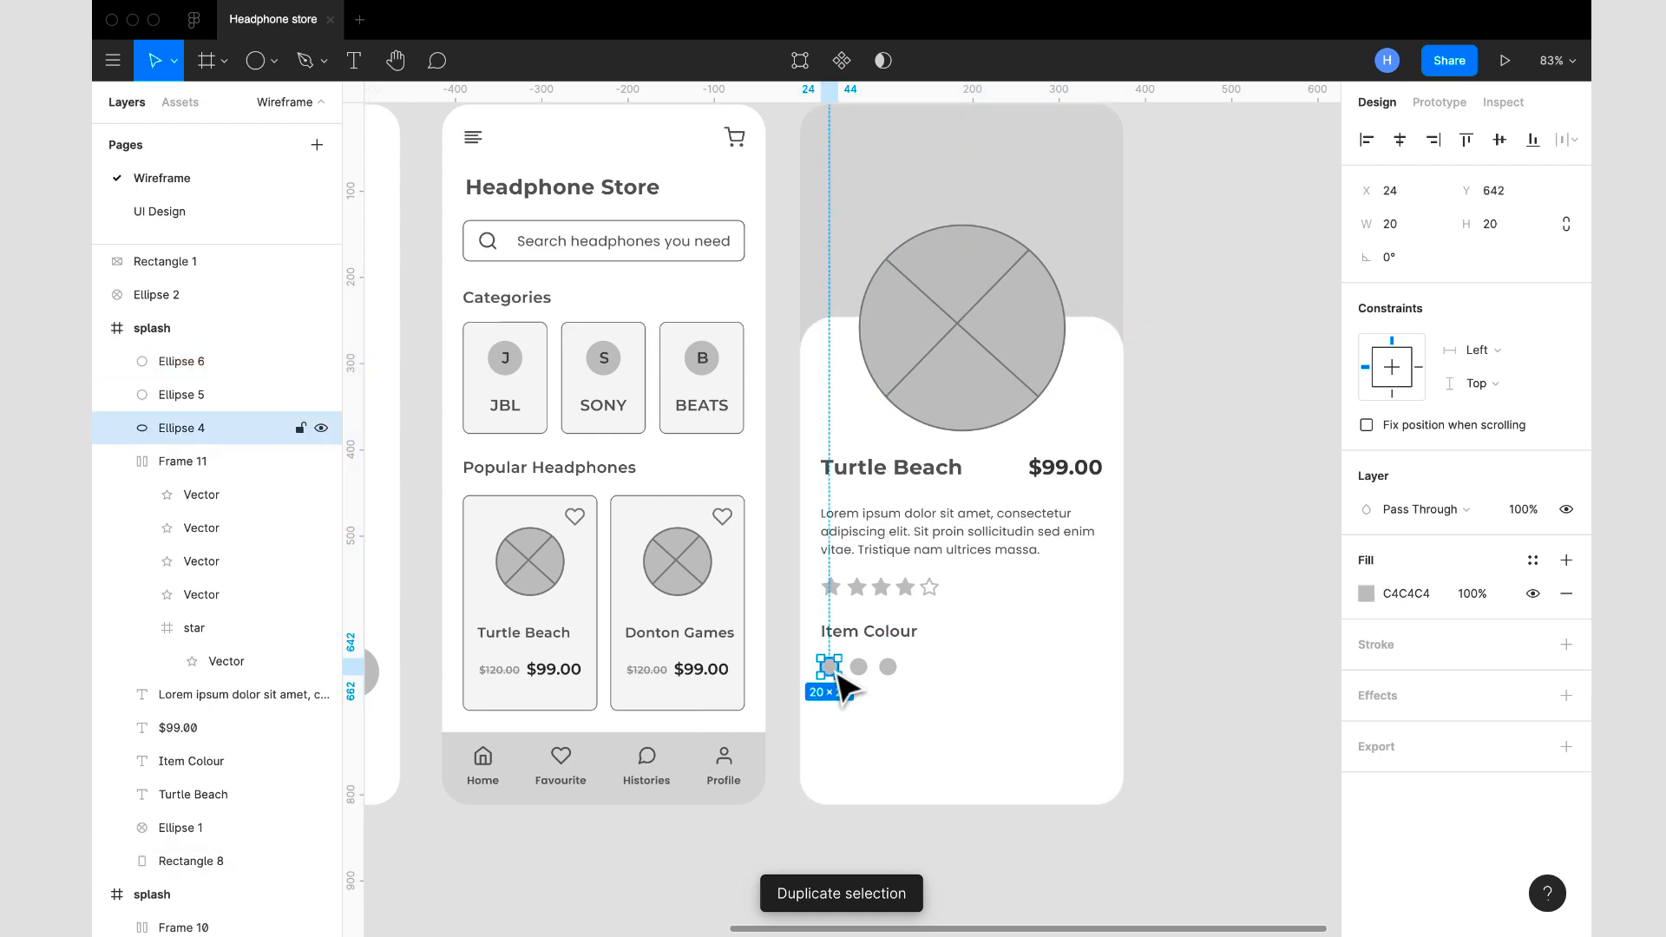
key(ctrl+d)
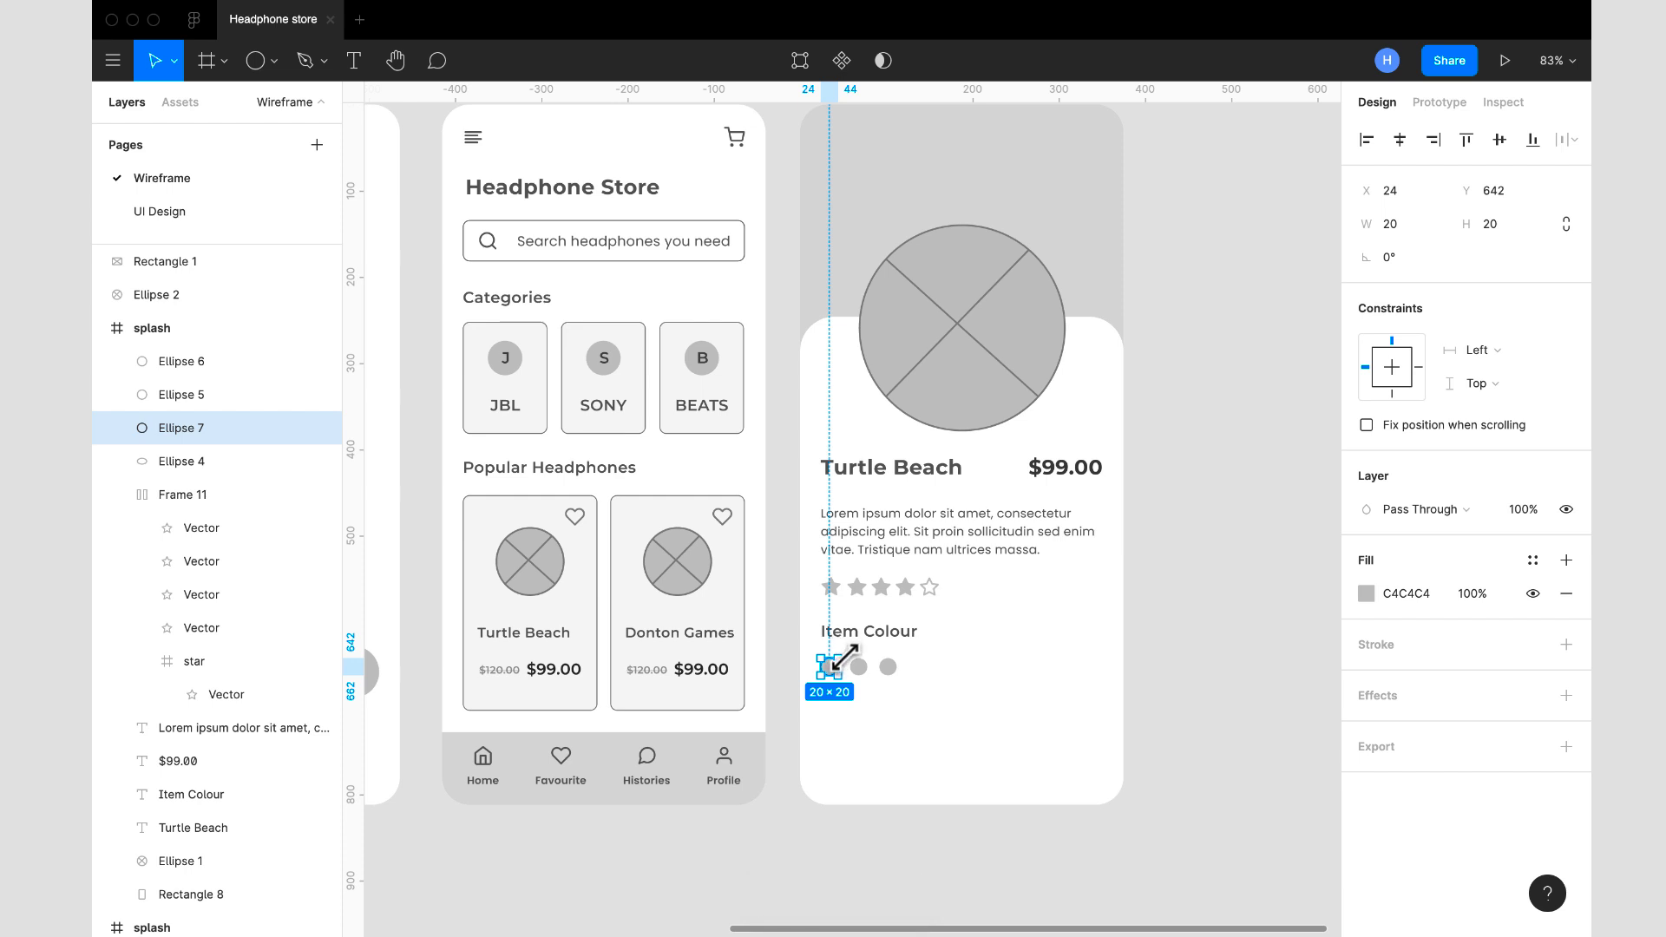
drag(848, 656, 850, 653)
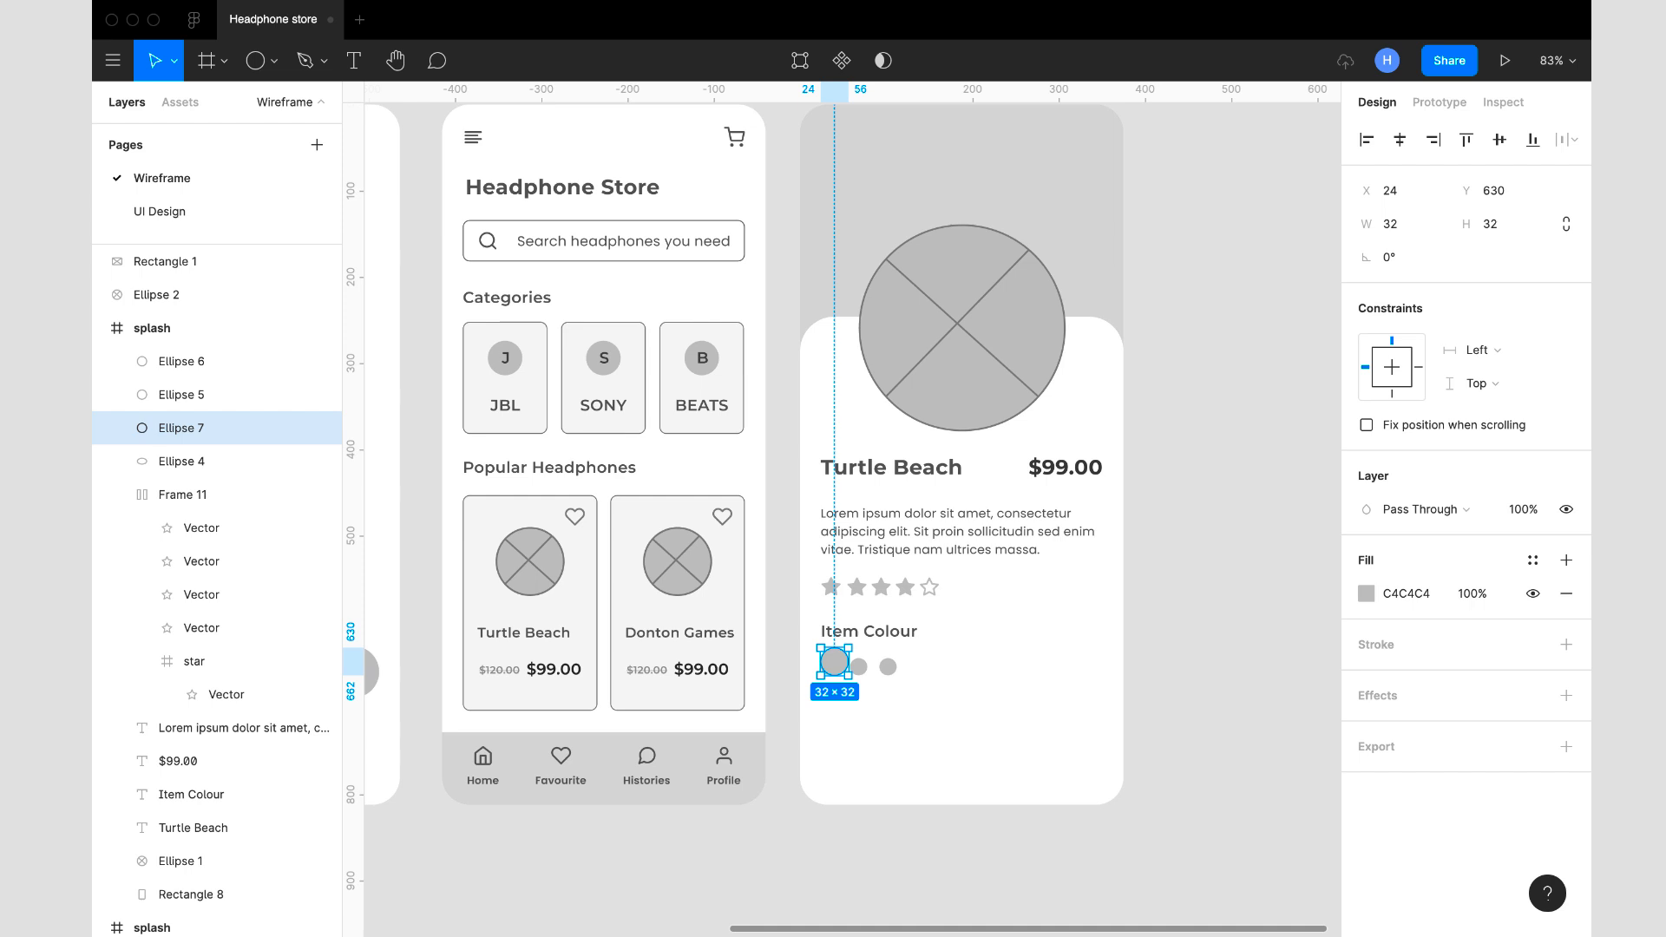
click(1399, 227)
text(35)
key(Tab)
key(Return)
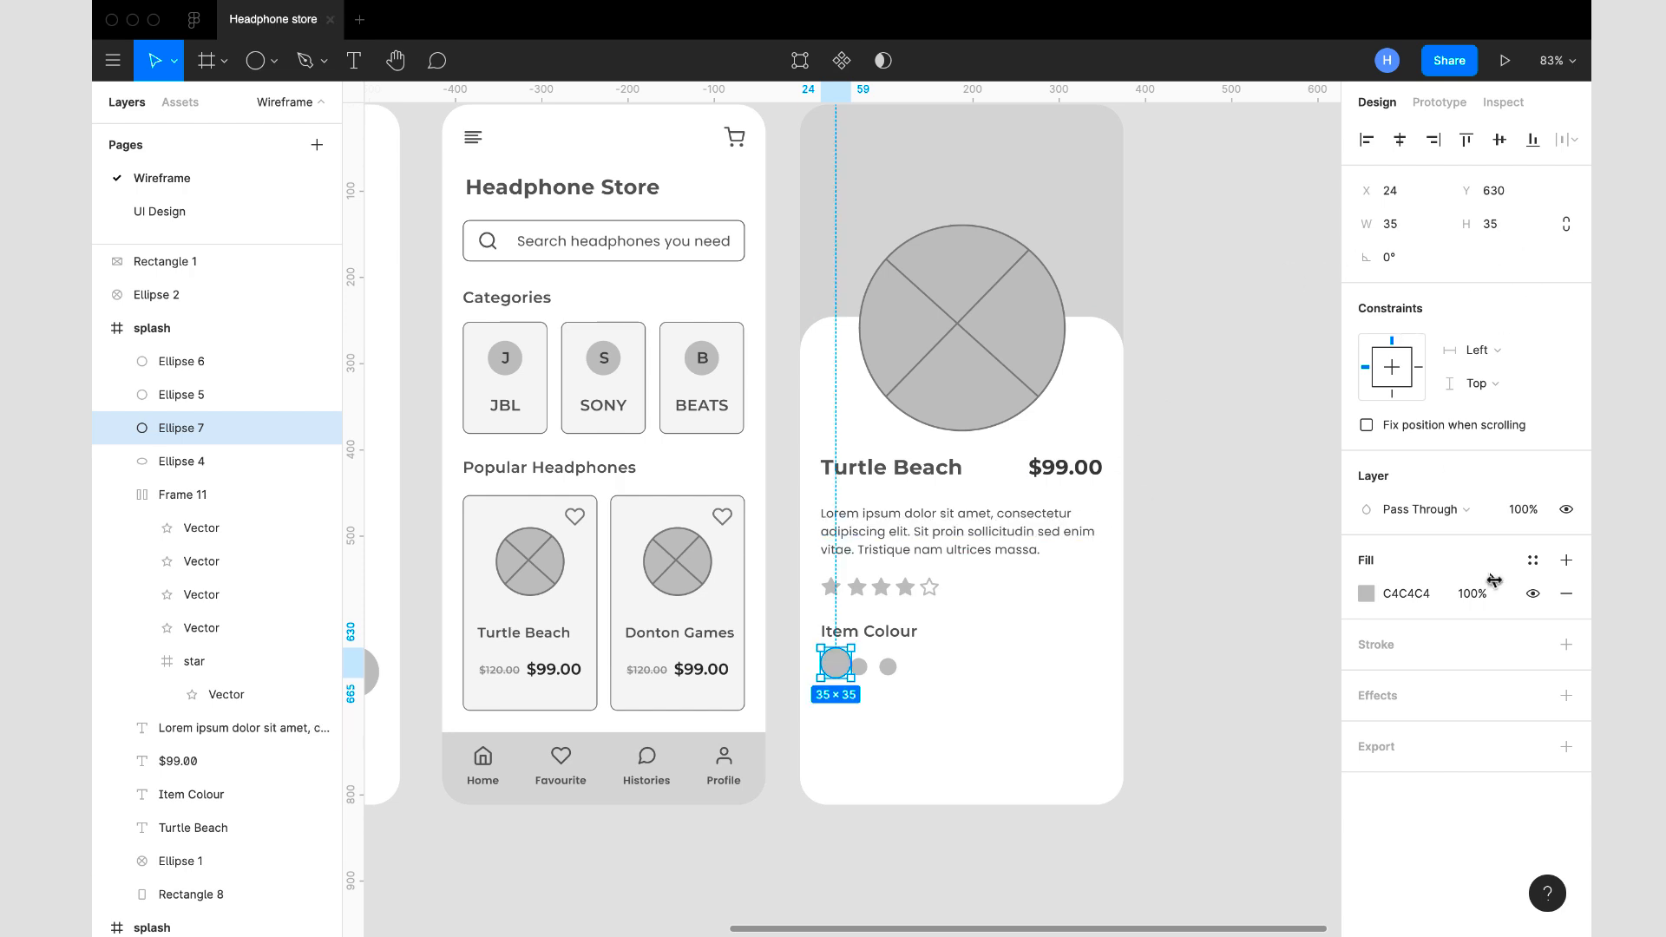
- Remove the enlarged circle's fill and give it a C4C4C4 stroke with a thickness of 2
click(1431, 602)
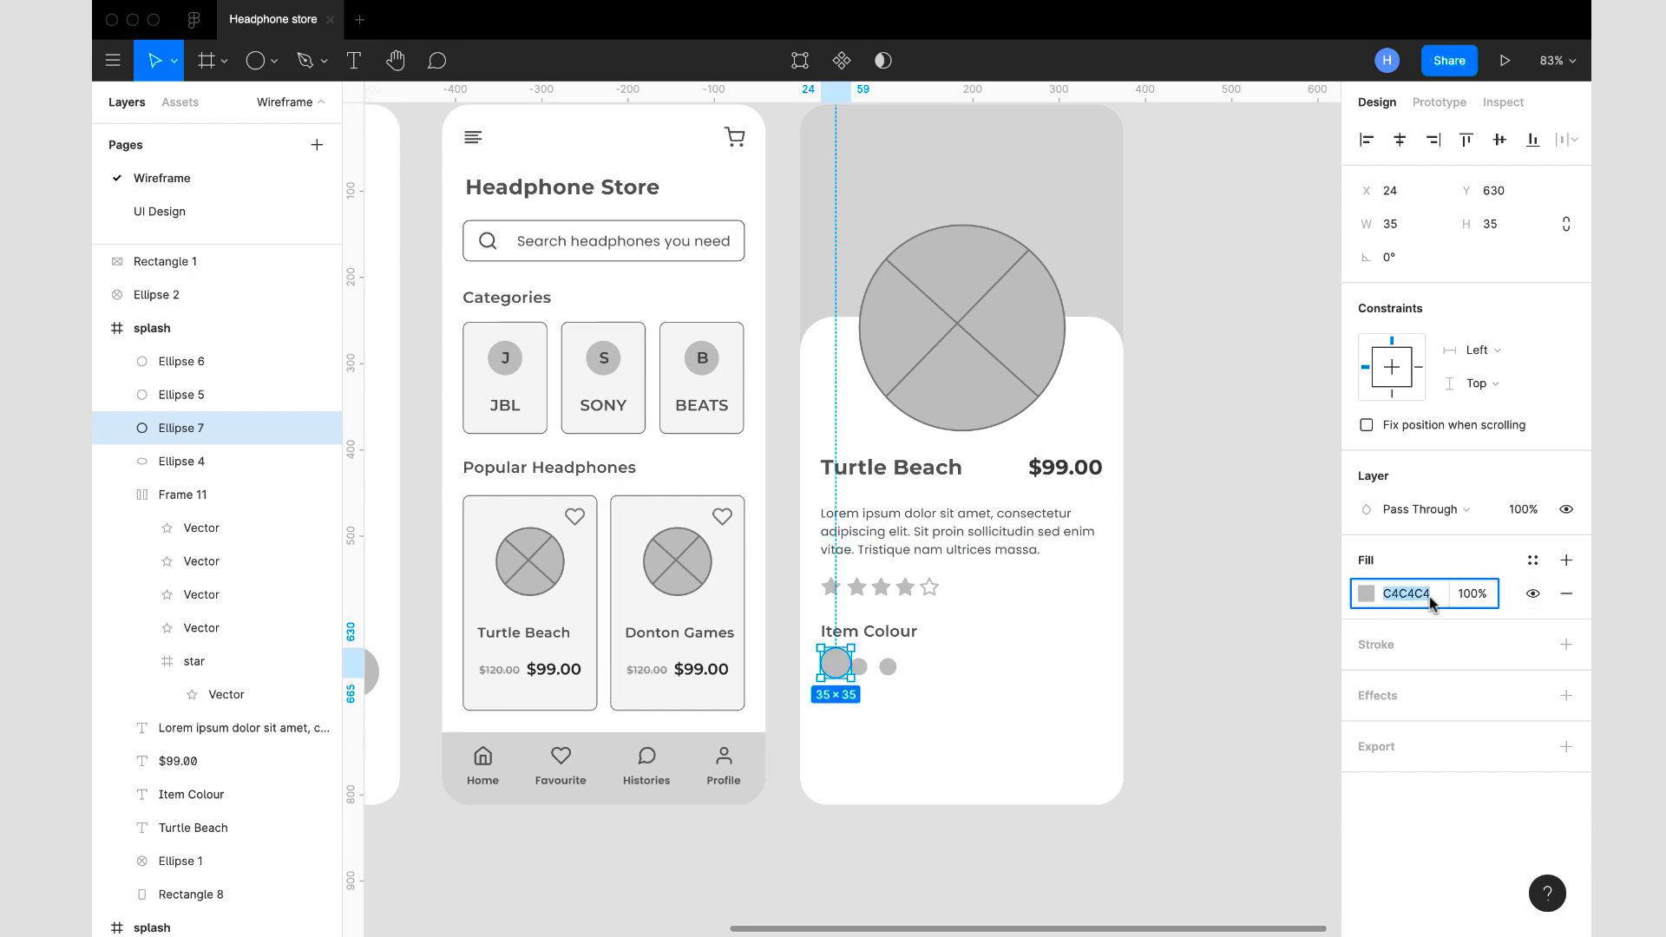
click(1566, 593)
click(1566, 612)
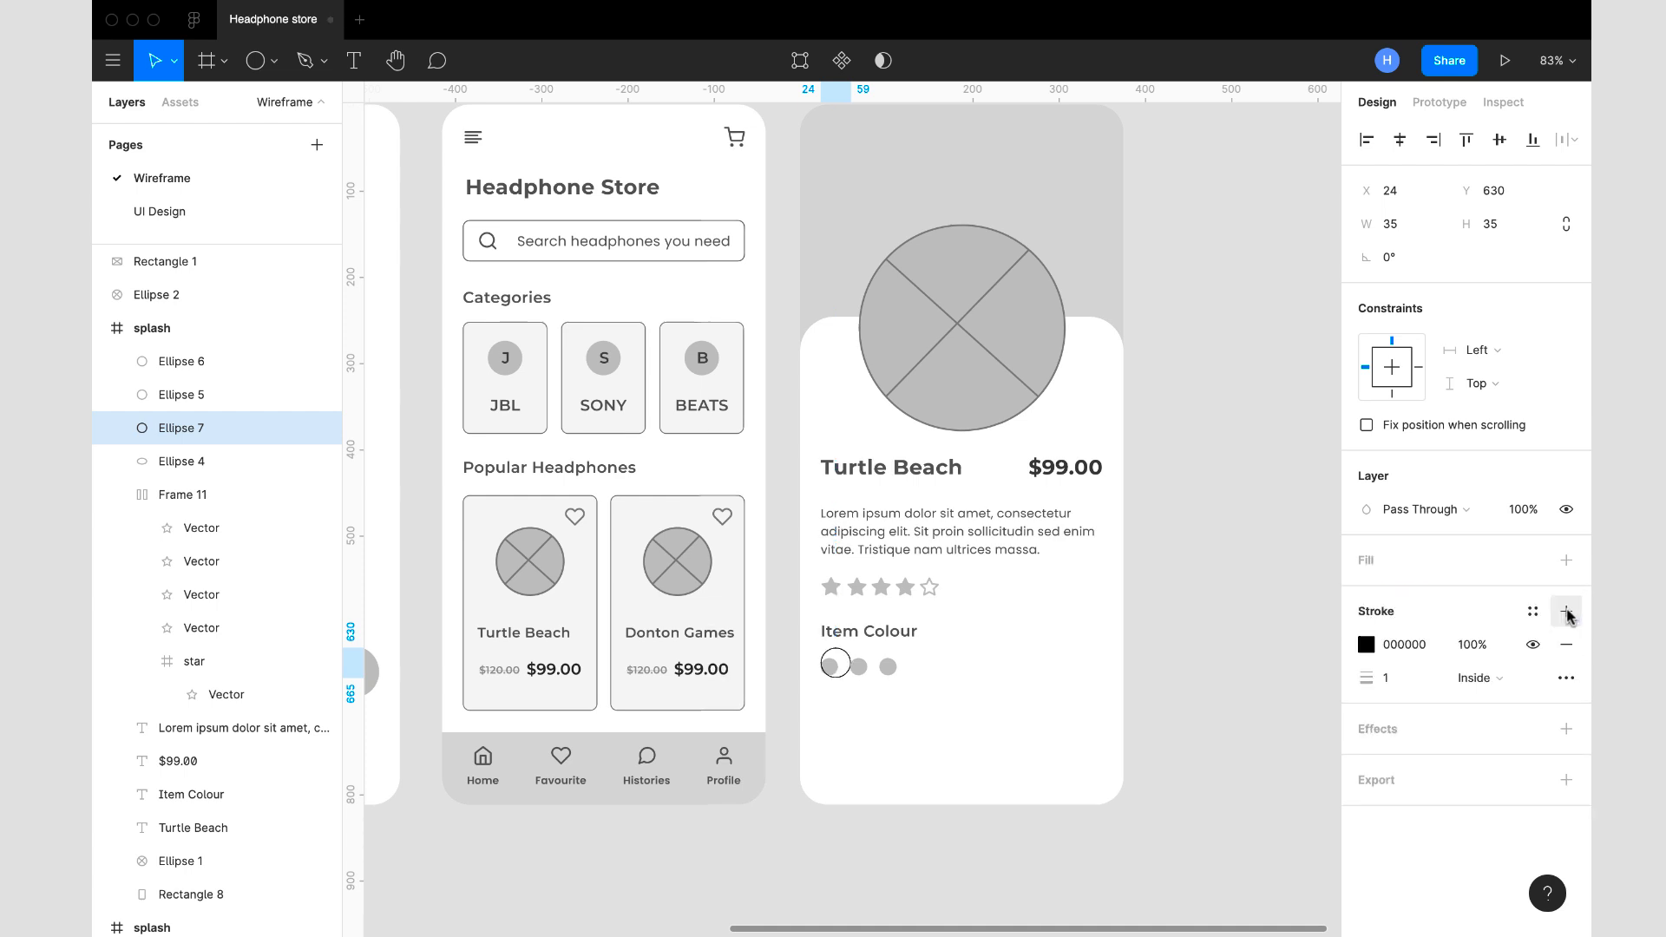
click(1417, 647)
text(C4C4C4)
key(Return)
click(1412, 677)
text(2)
key(Return)
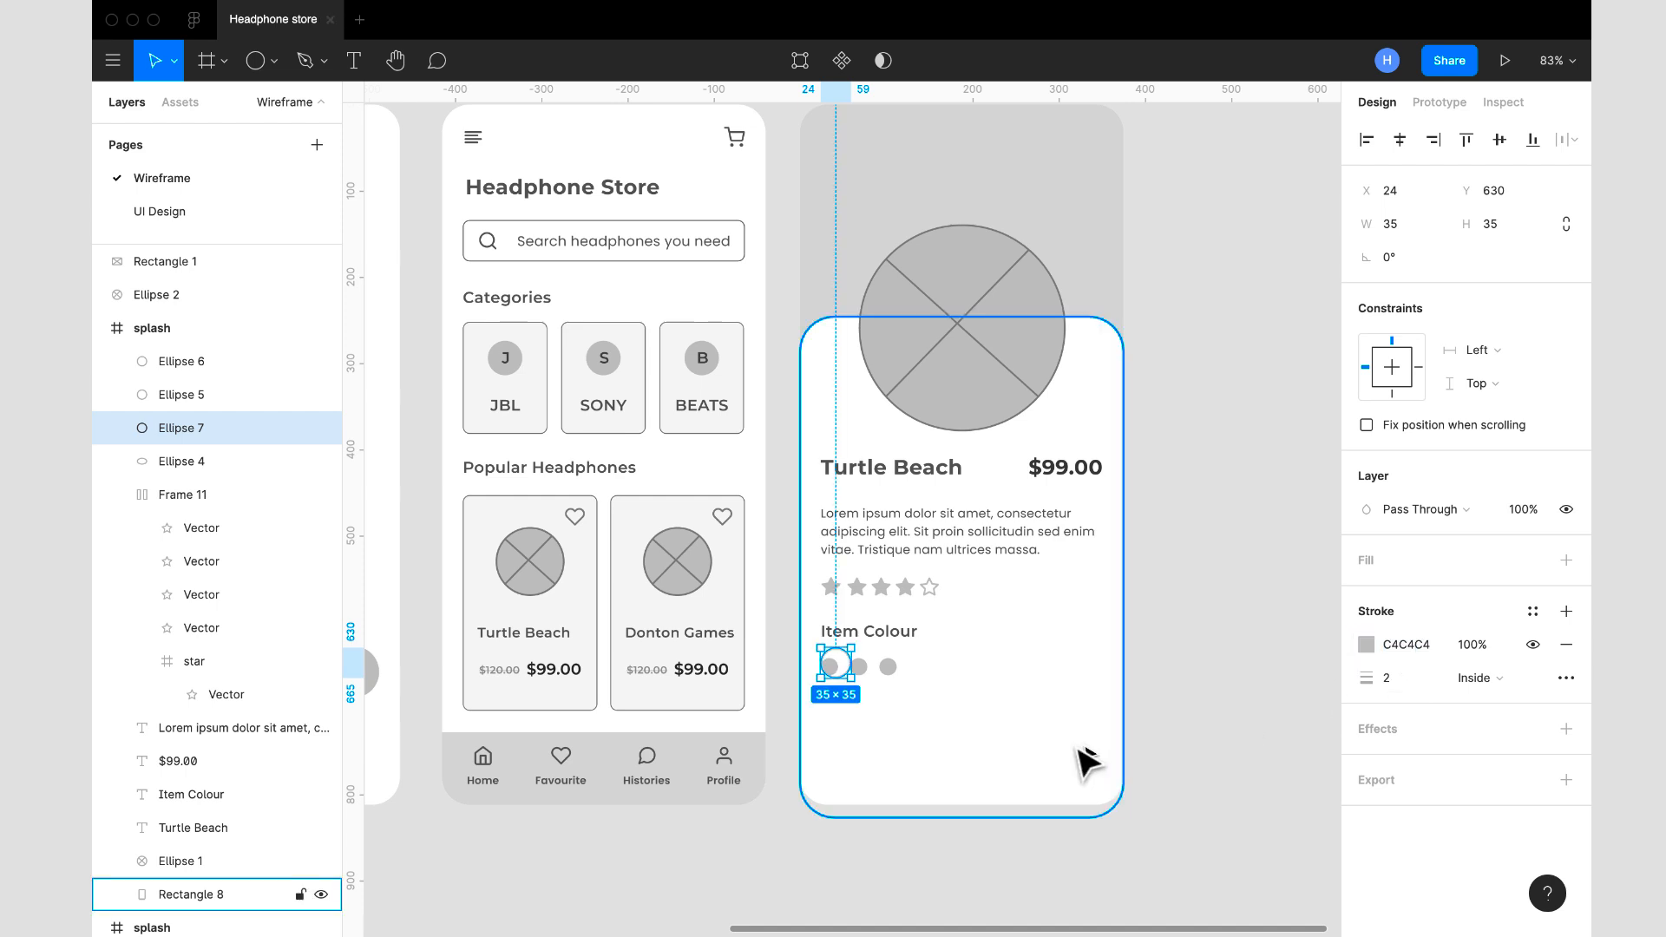
- Centre the outlined ring around the first swatch and shrink it to 32 × 32
scroll(942, 714, up, 5)
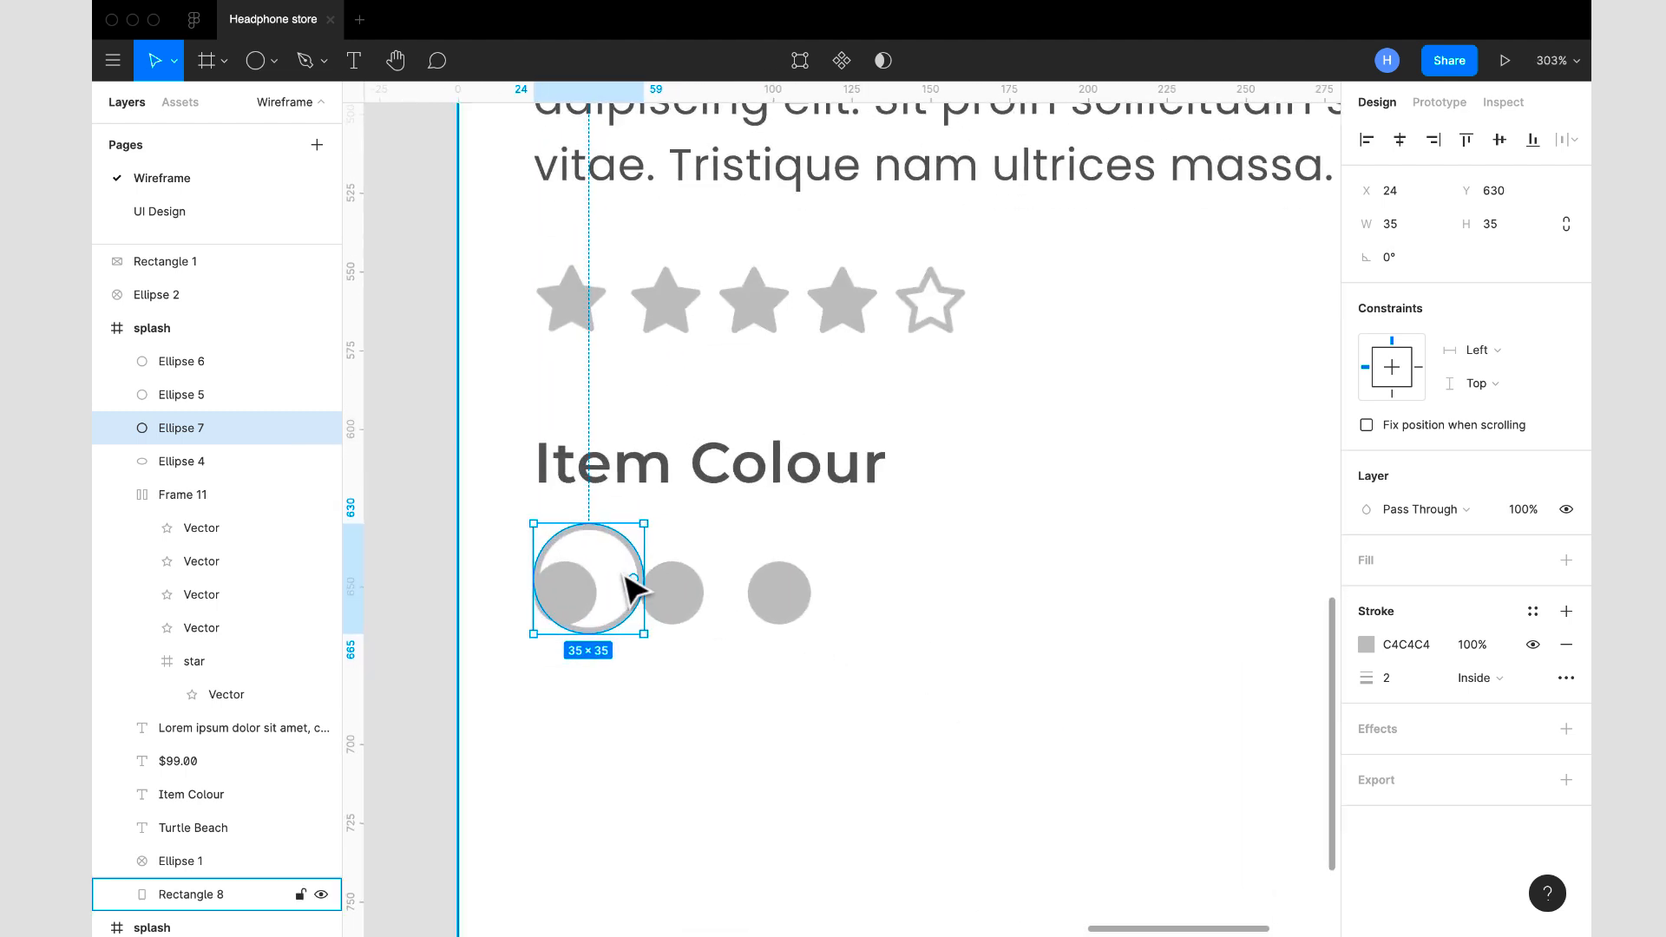
drag(621, 576, 602, 602)
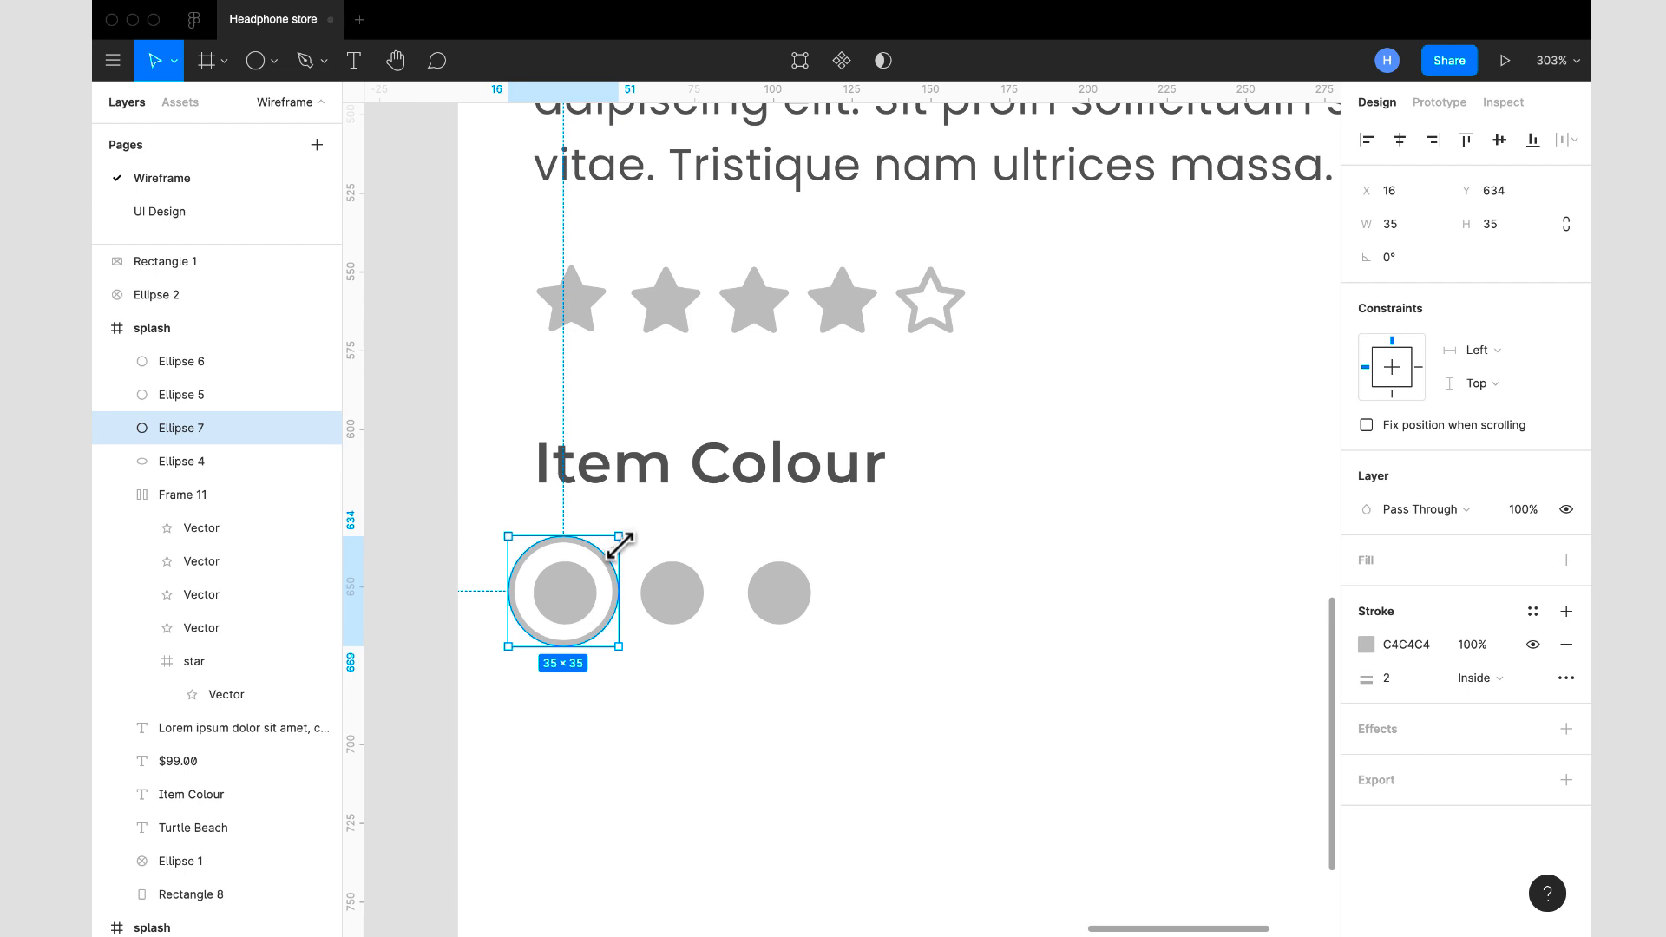
drag(618, 537, 610, 546)
drag(547, 629, 548, 619)
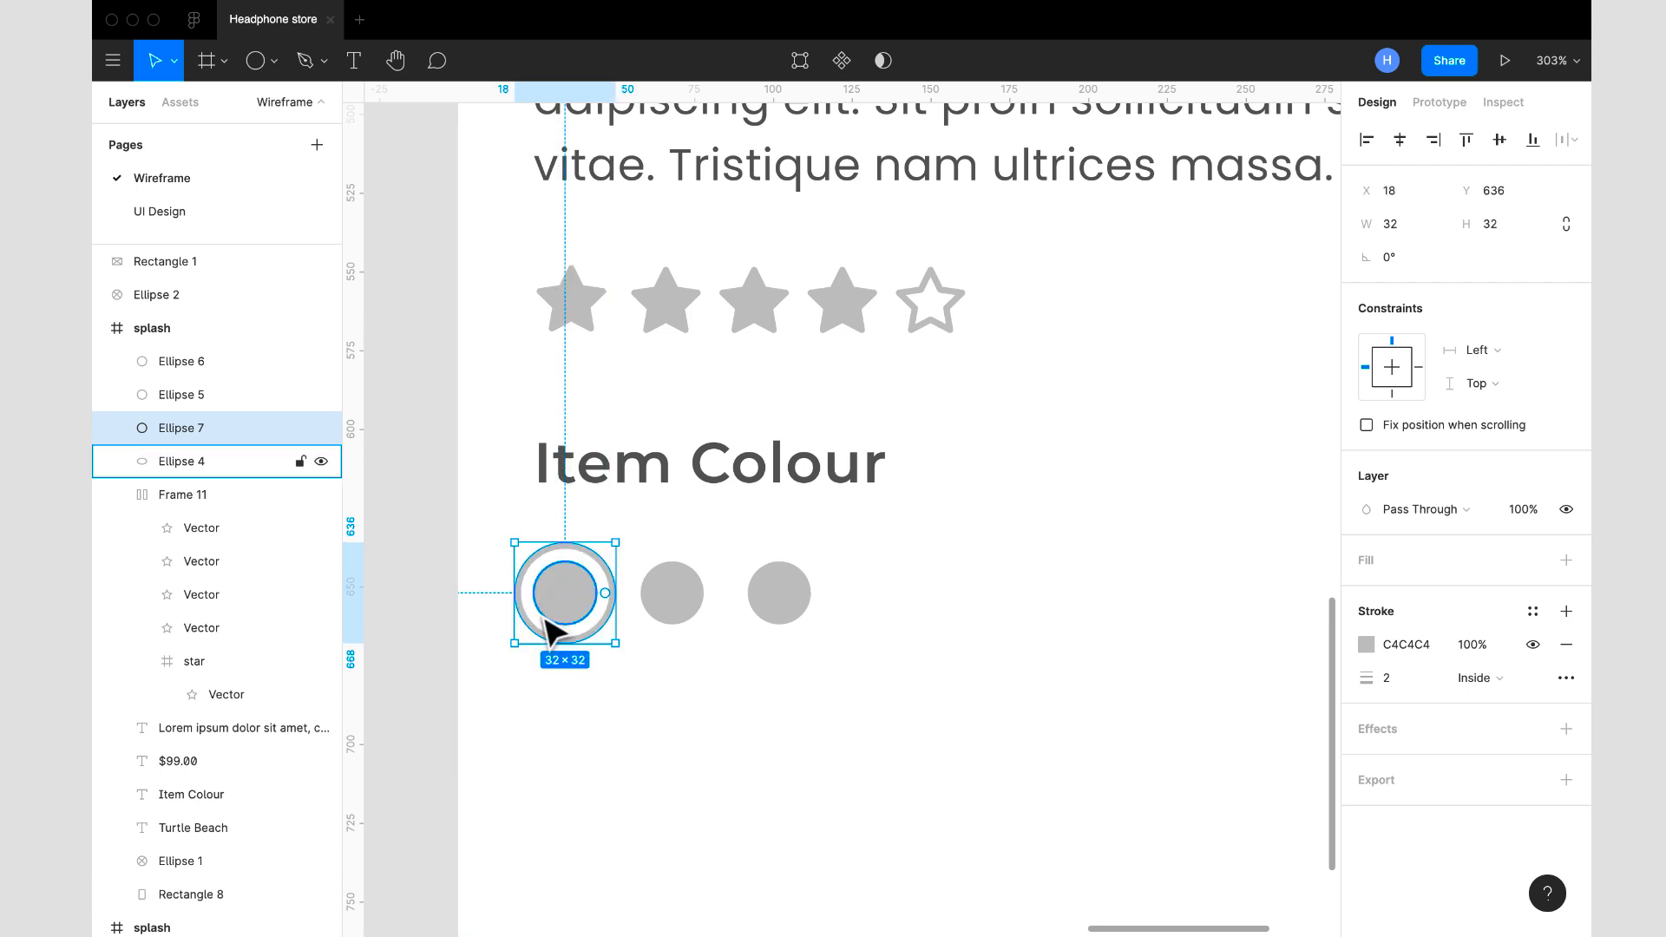
- Group the ring with its inner circle, and combine that group and the other two swatches in an auto layout
shift+click(564, 616)
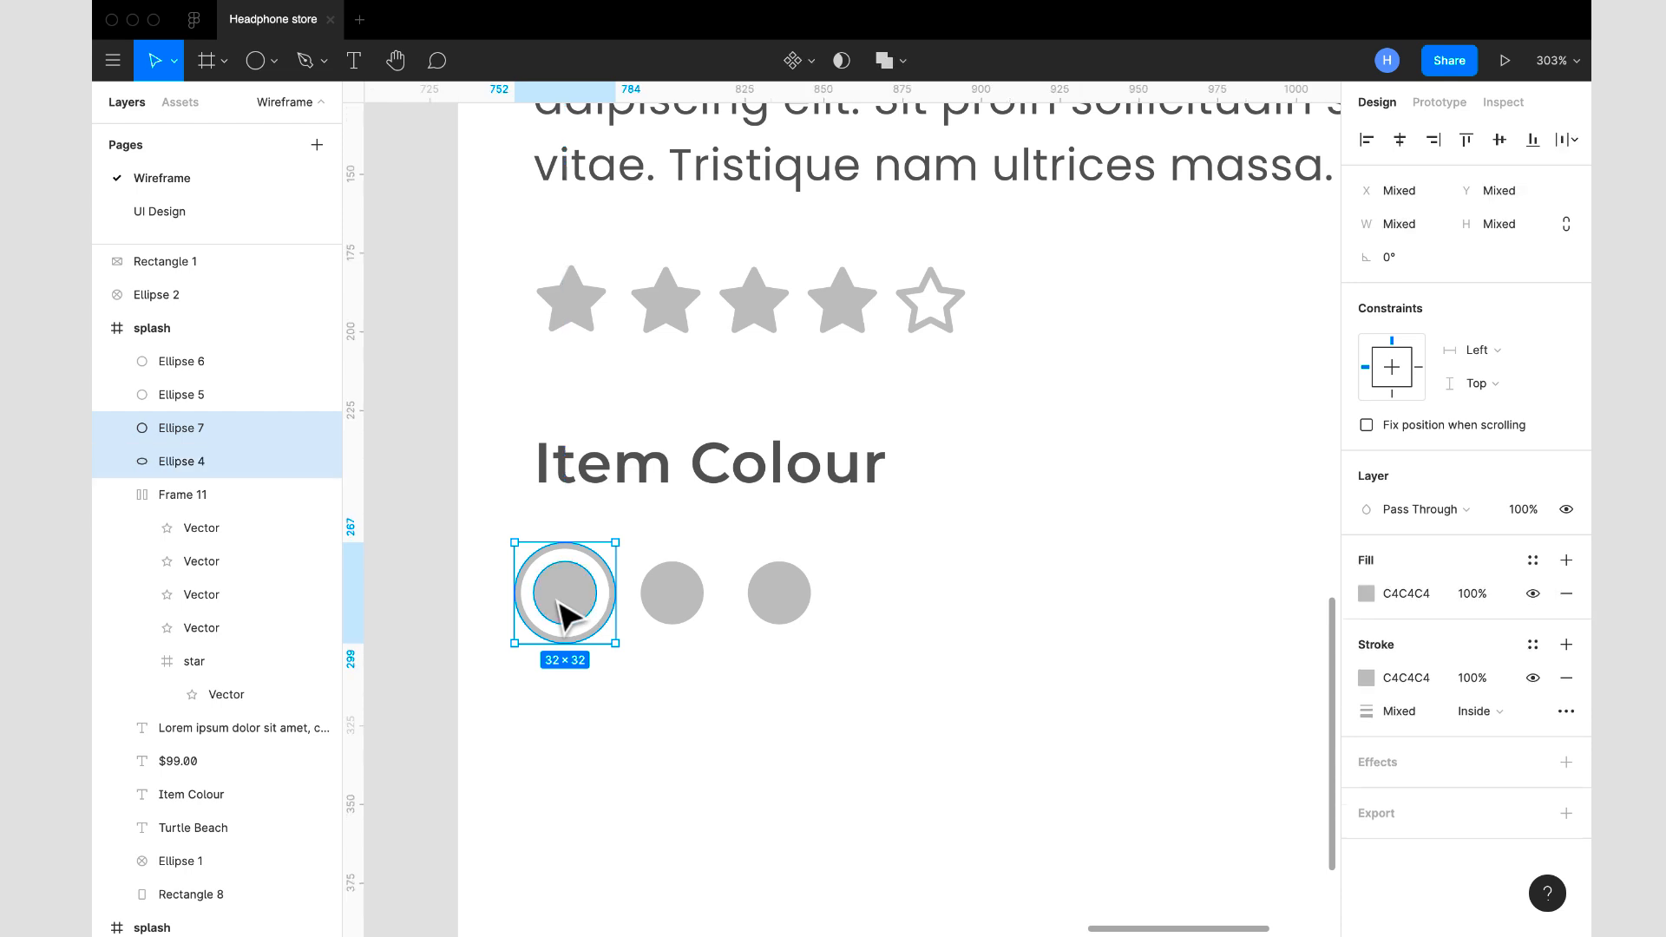
key(ctrl+g)
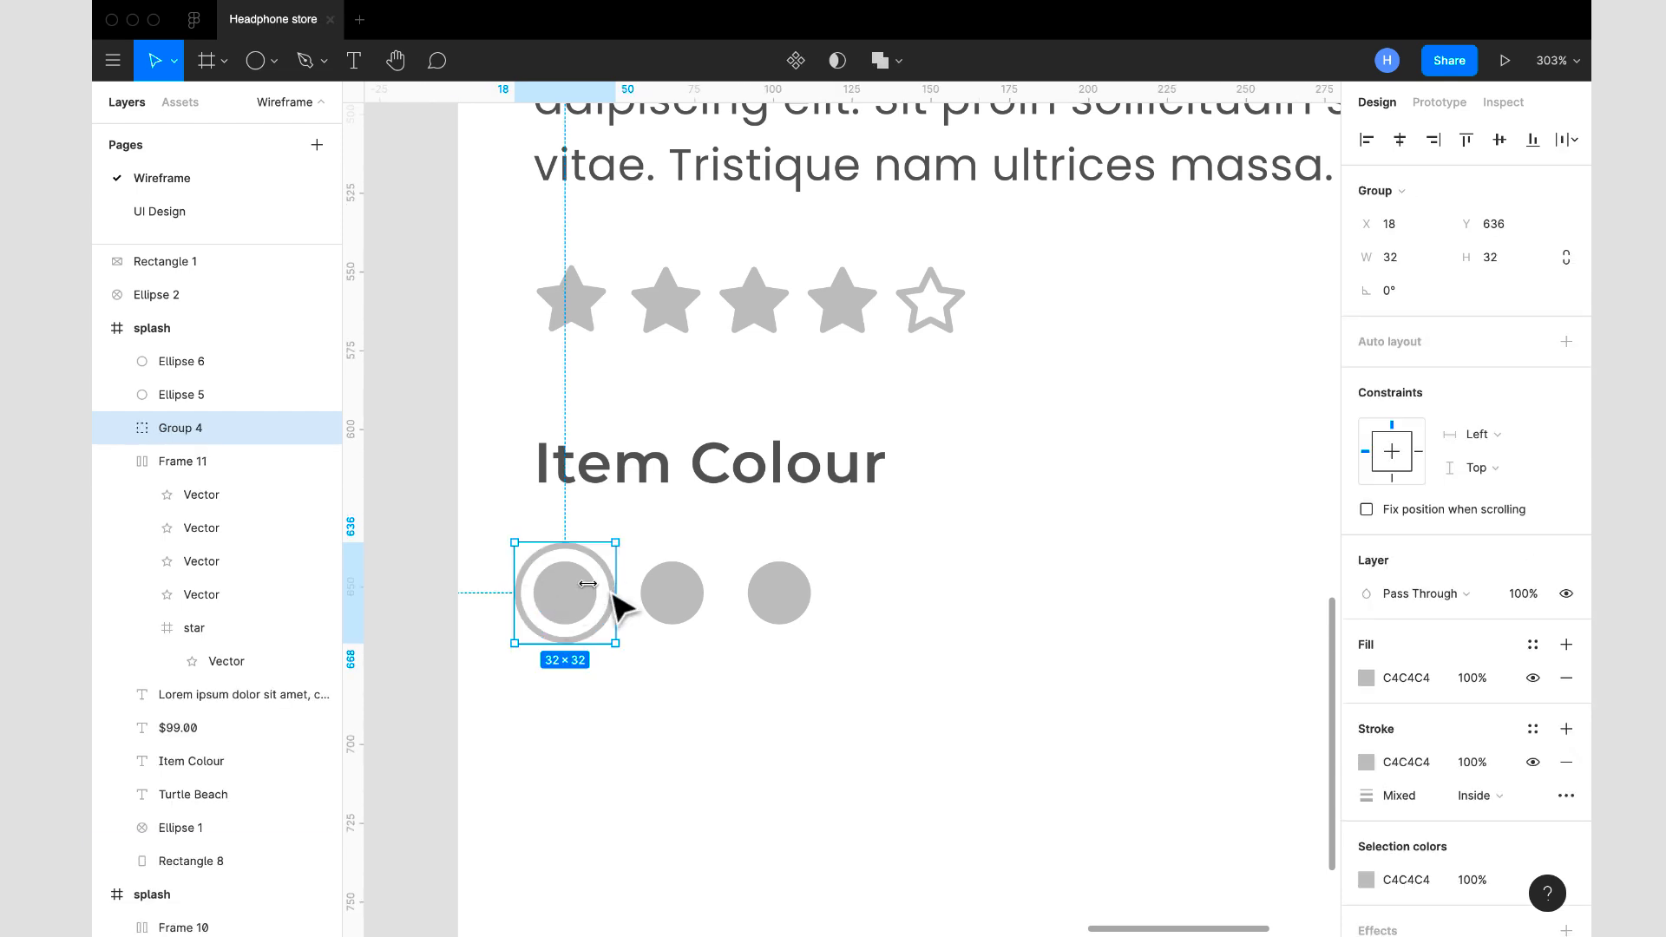
shift+click(677, 607)
shift+click(777, 597)
key(shift+a)
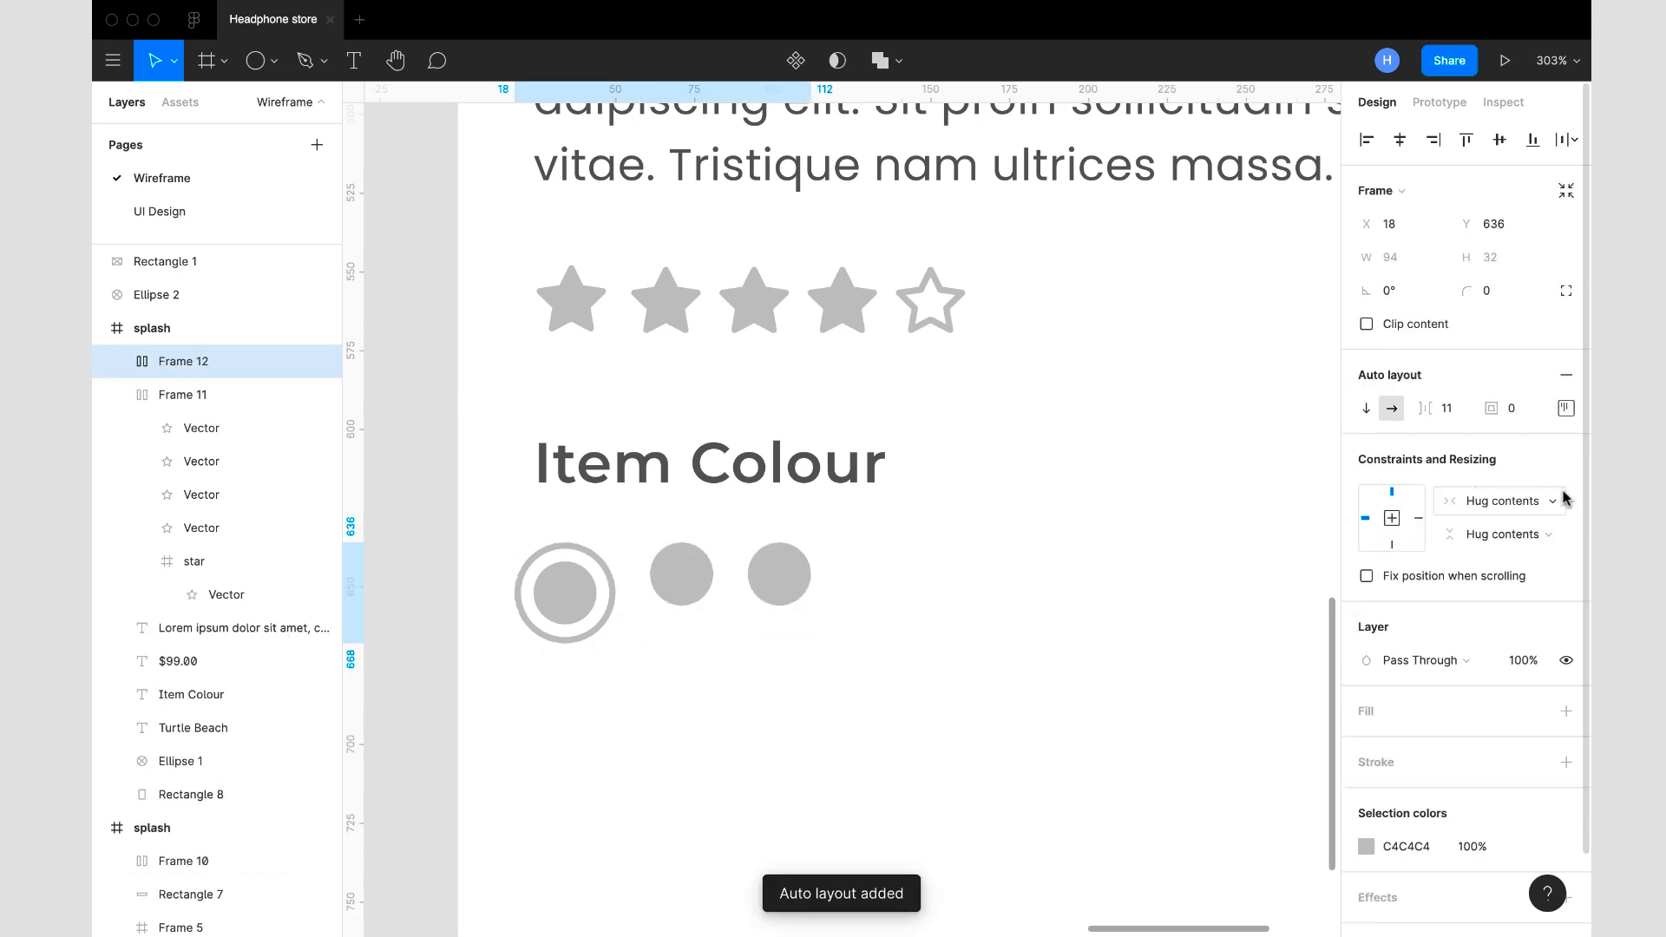
- Centre the swatches vertically in the auto layout and set the spacing between items to 16
click(1565, 407)
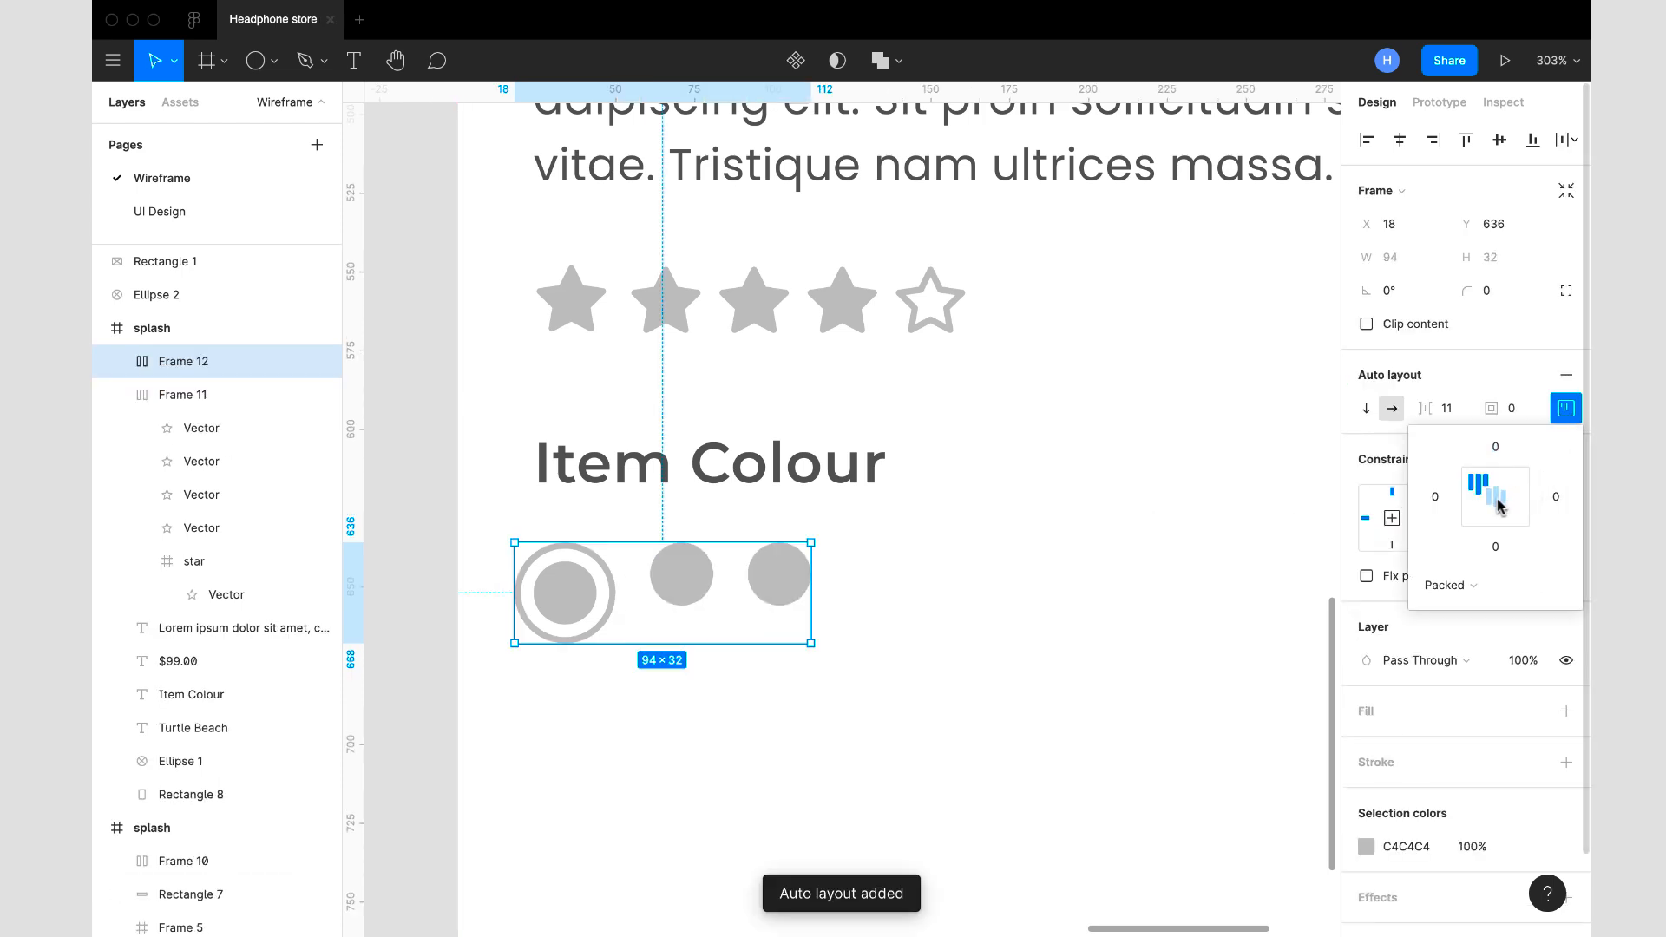
click(1494, 499)
click(1450, 414)
text(16)
key(Return)
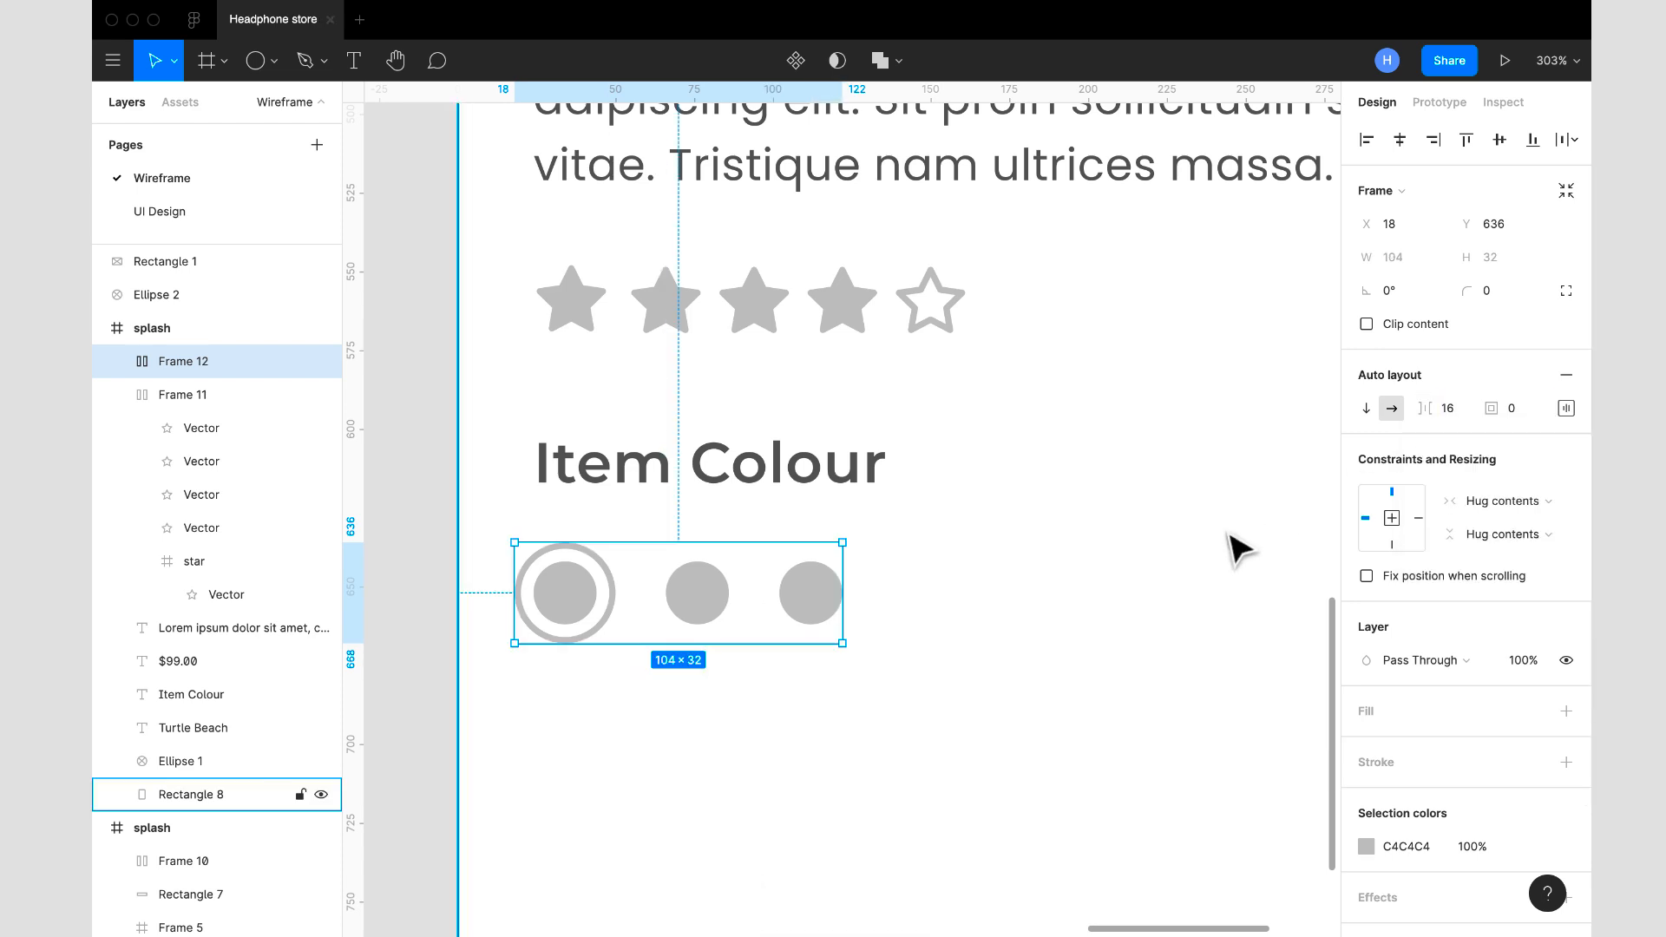
- Move the swatch row under the Item Colour heading to X 26, Y 636
scroll(1236, 547, down, 5)
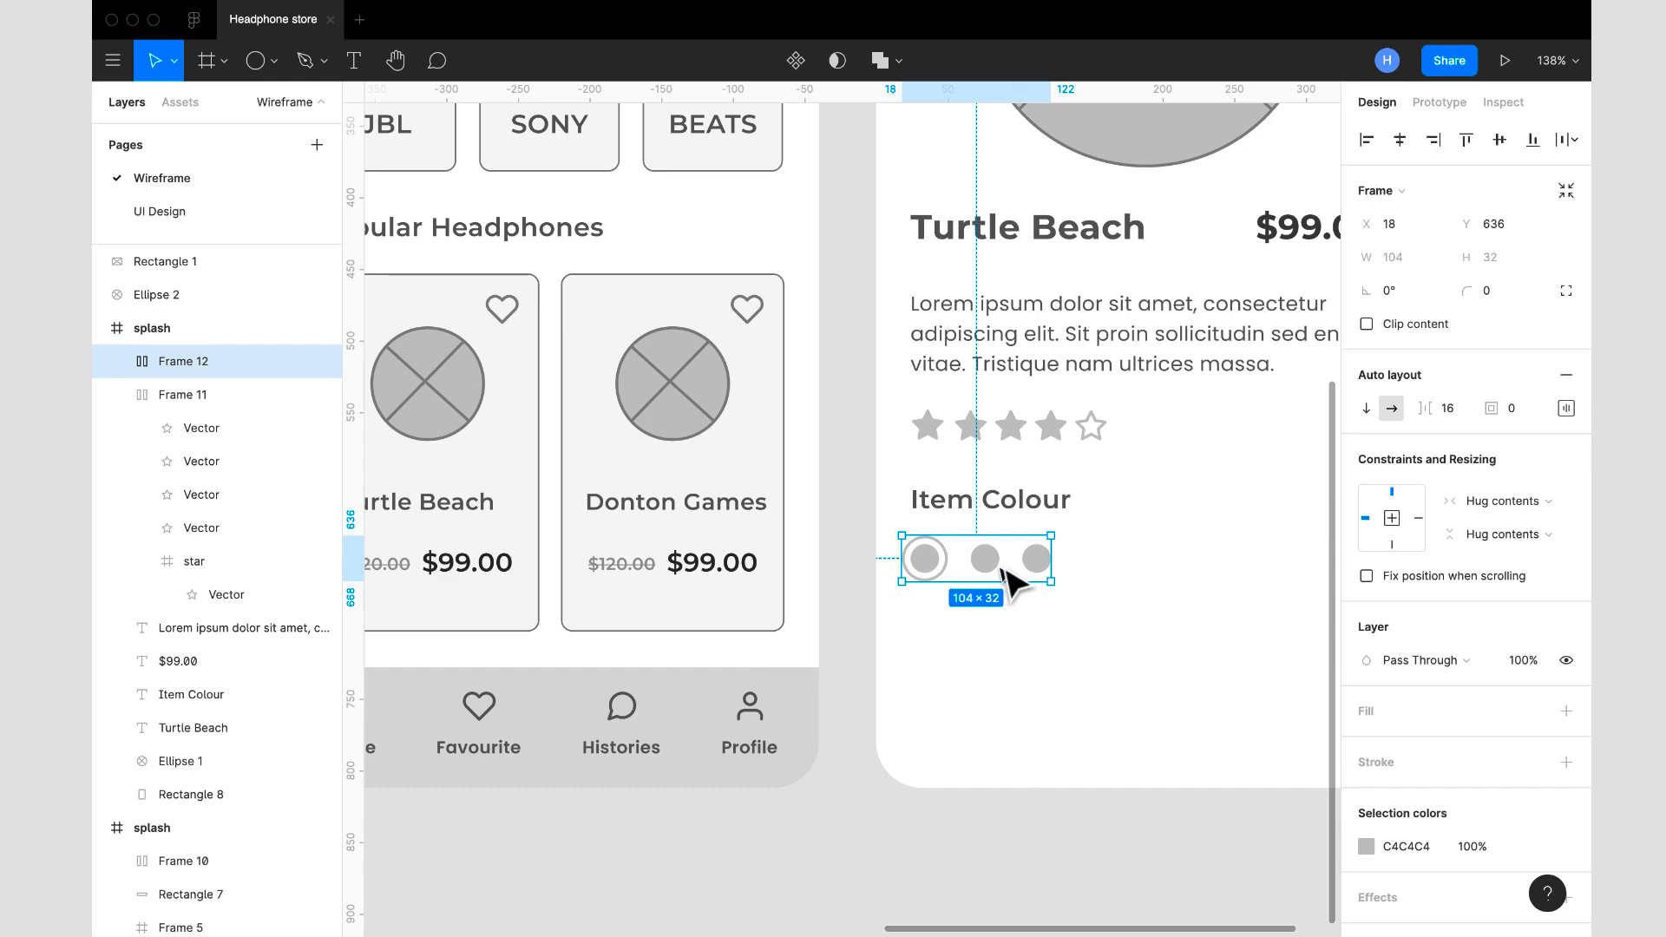
drag(1004, 583, 1019, 585)
click(1089, 624)
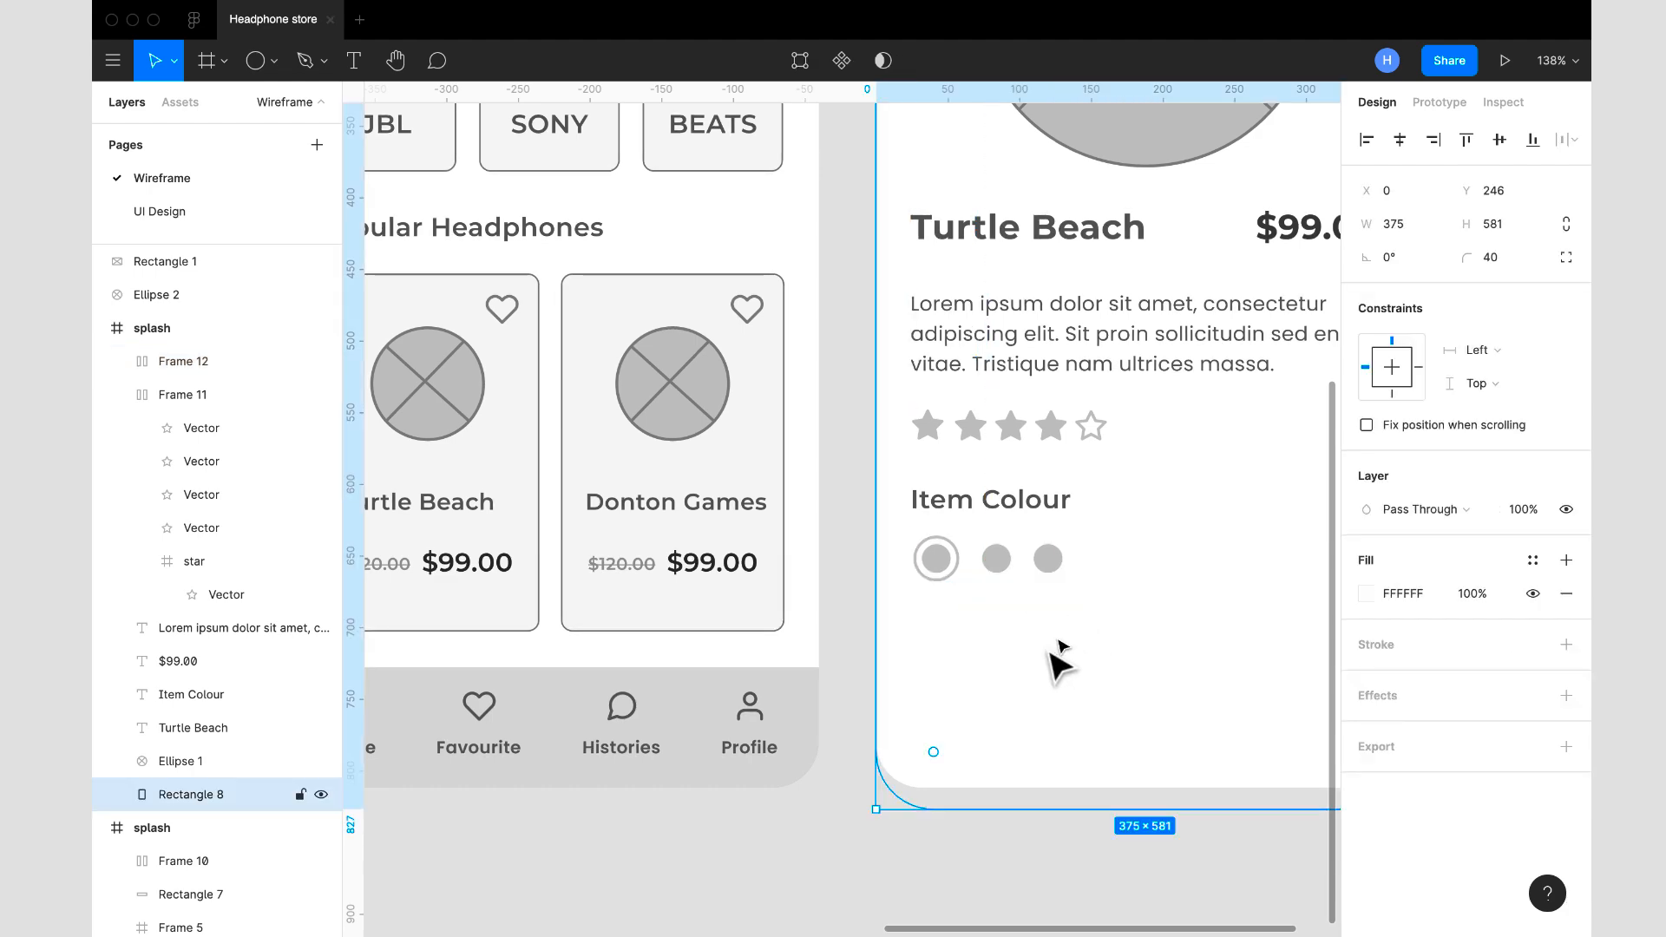
scroll(1037, 685, down, 5)
scroll(1037, 686, up, 4)
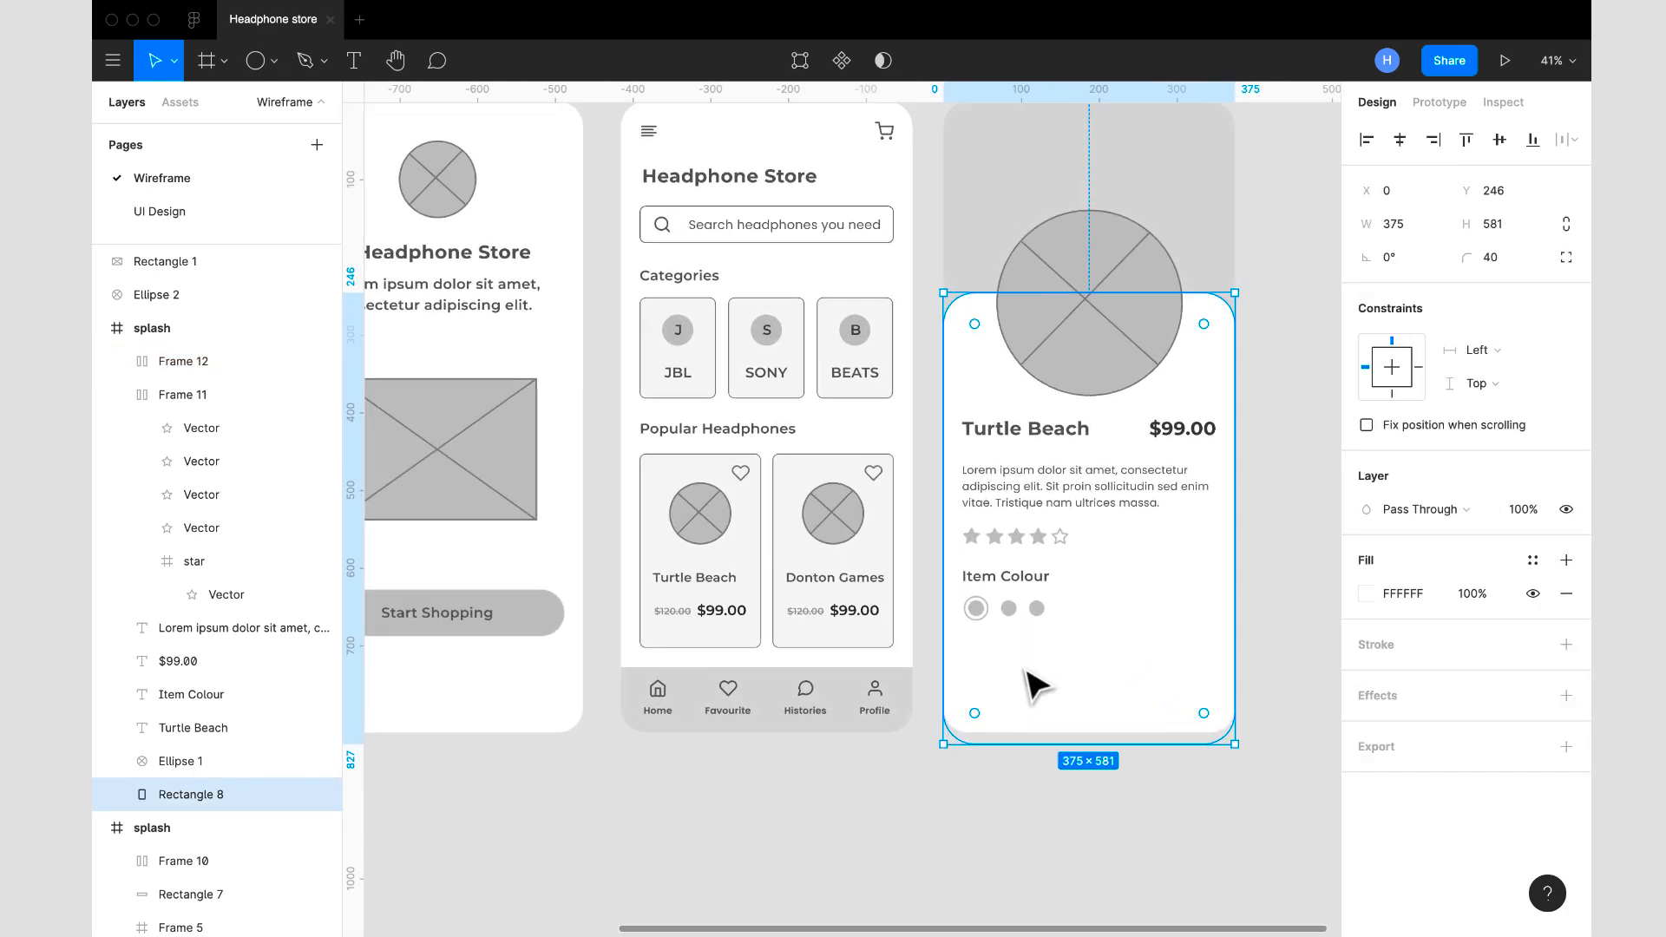
- Try to make the swatch row smaller by resizing its frame to 86 × 26
click(1029, 607)
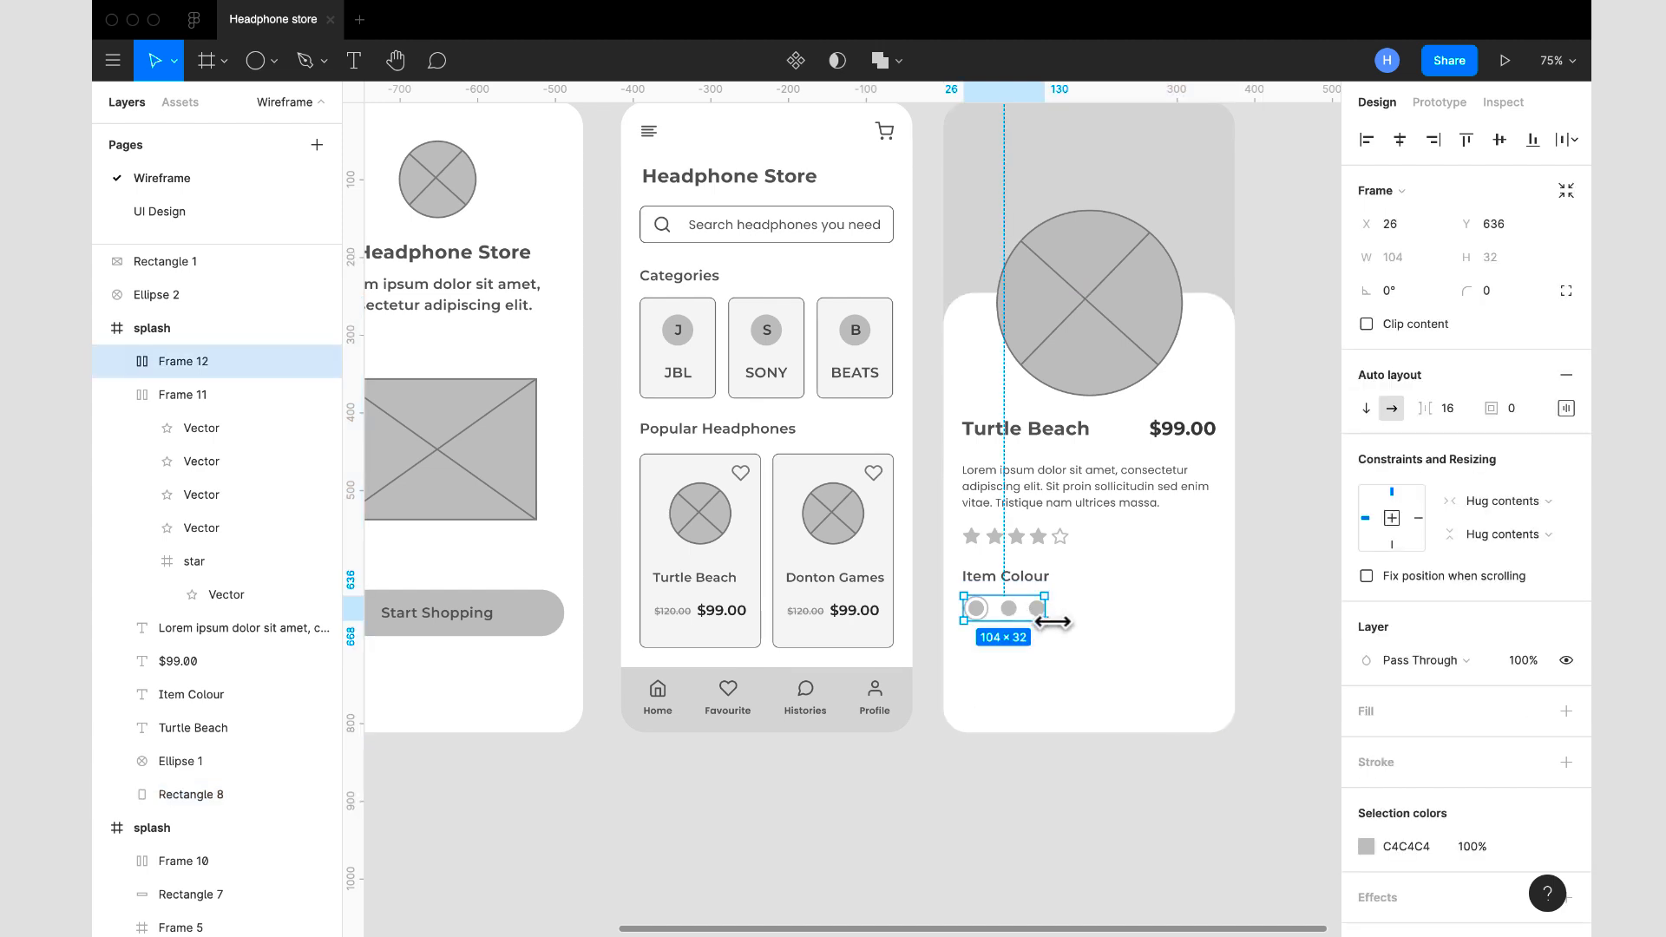
drag(1041, 618, 1032, 618)
click(1123, 647)
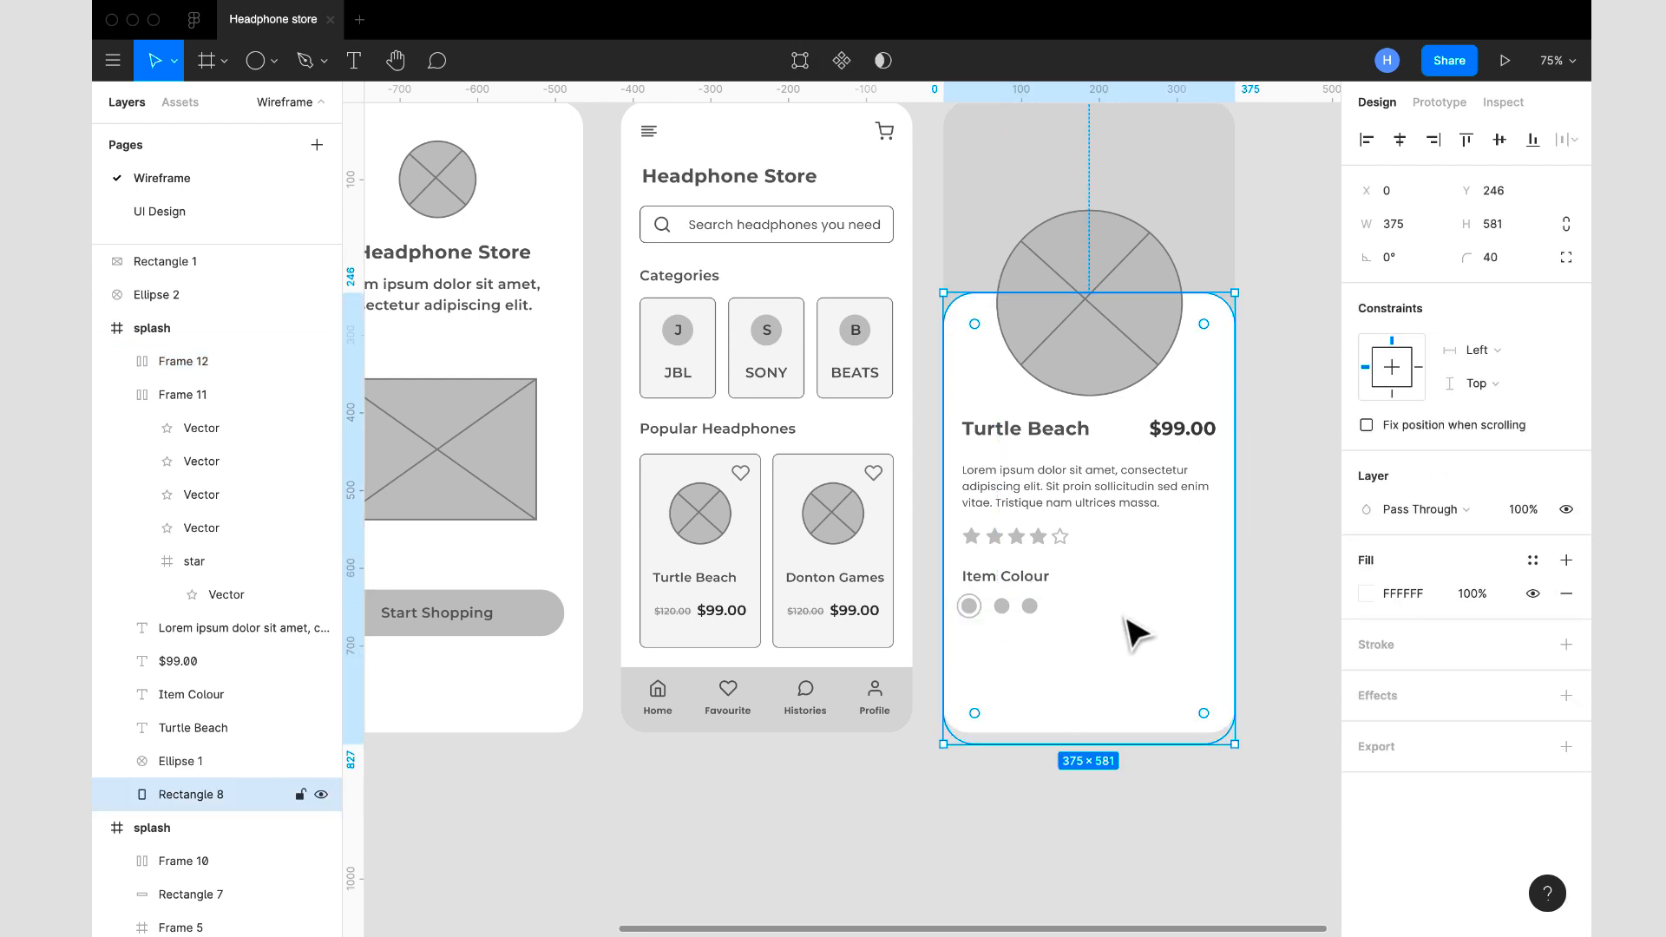
- Ungroup the swatch row's auto layout frame into separate swatches
scroll(1050, 619, up, 5)
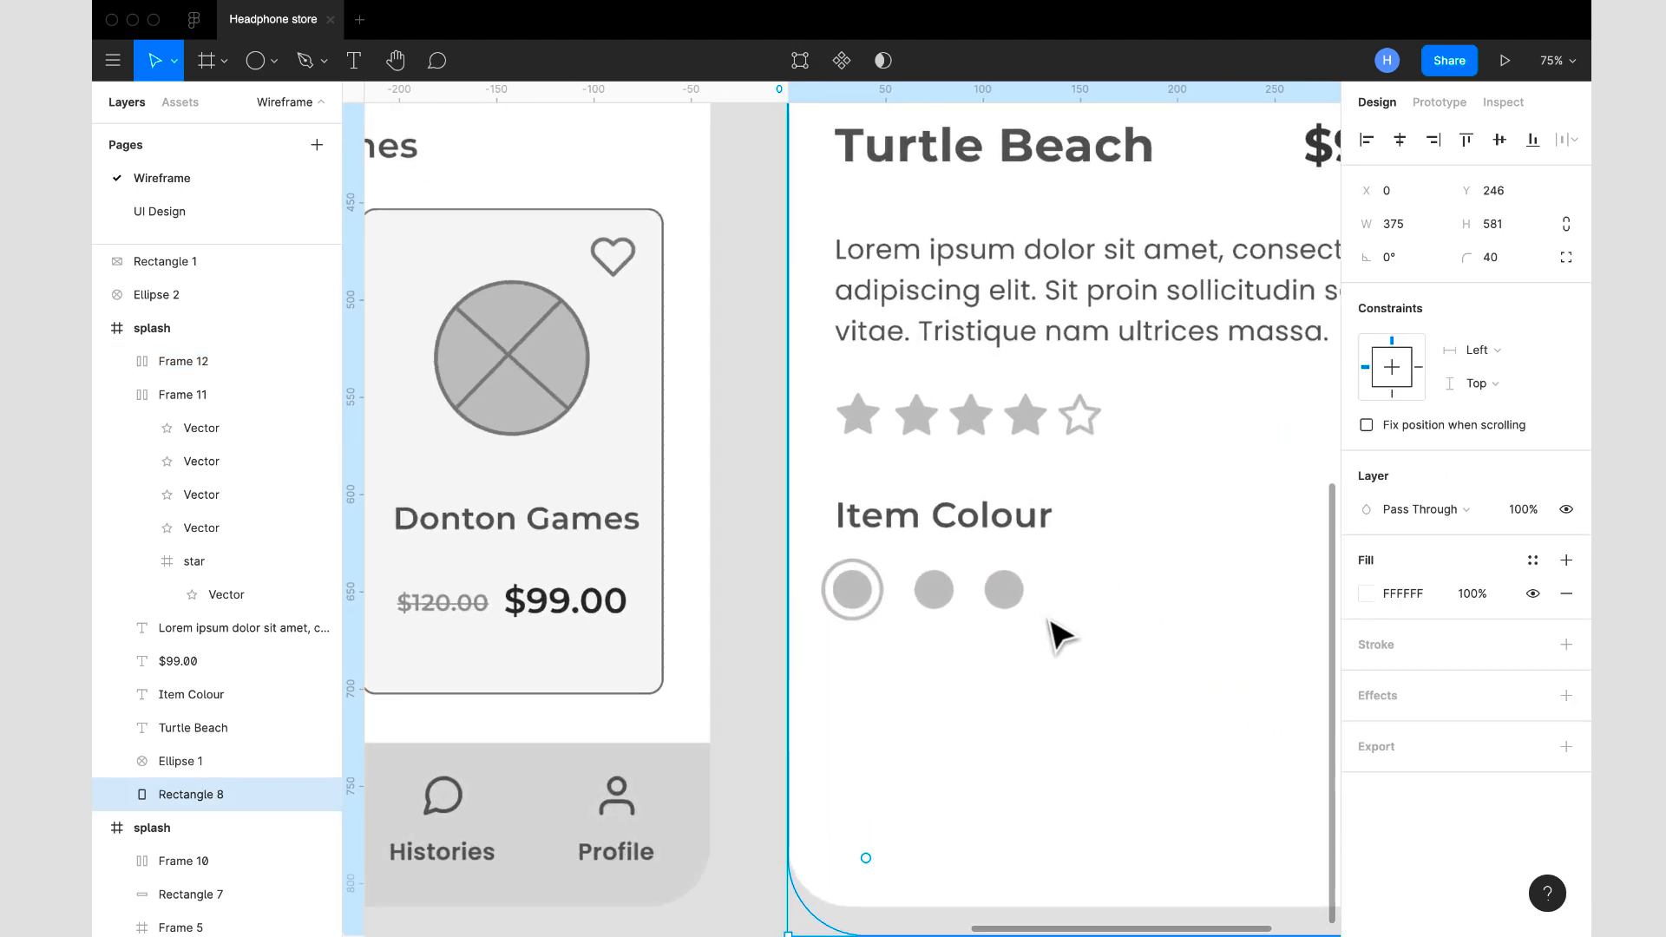
click(859, 607)
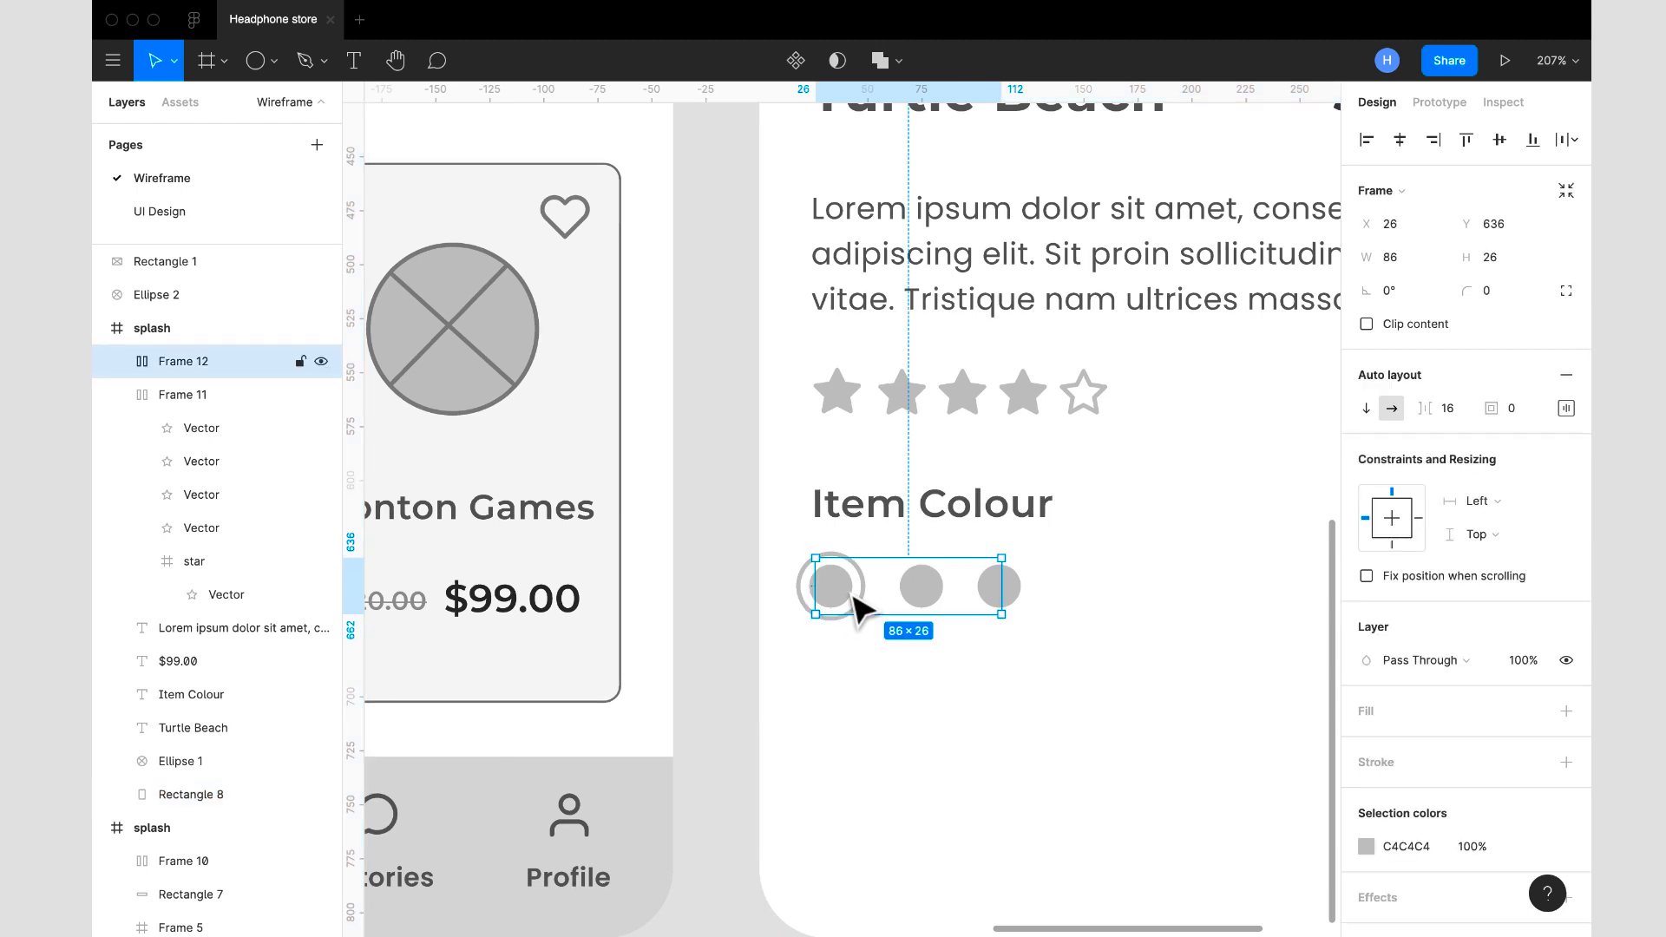
right_click(859, 607)
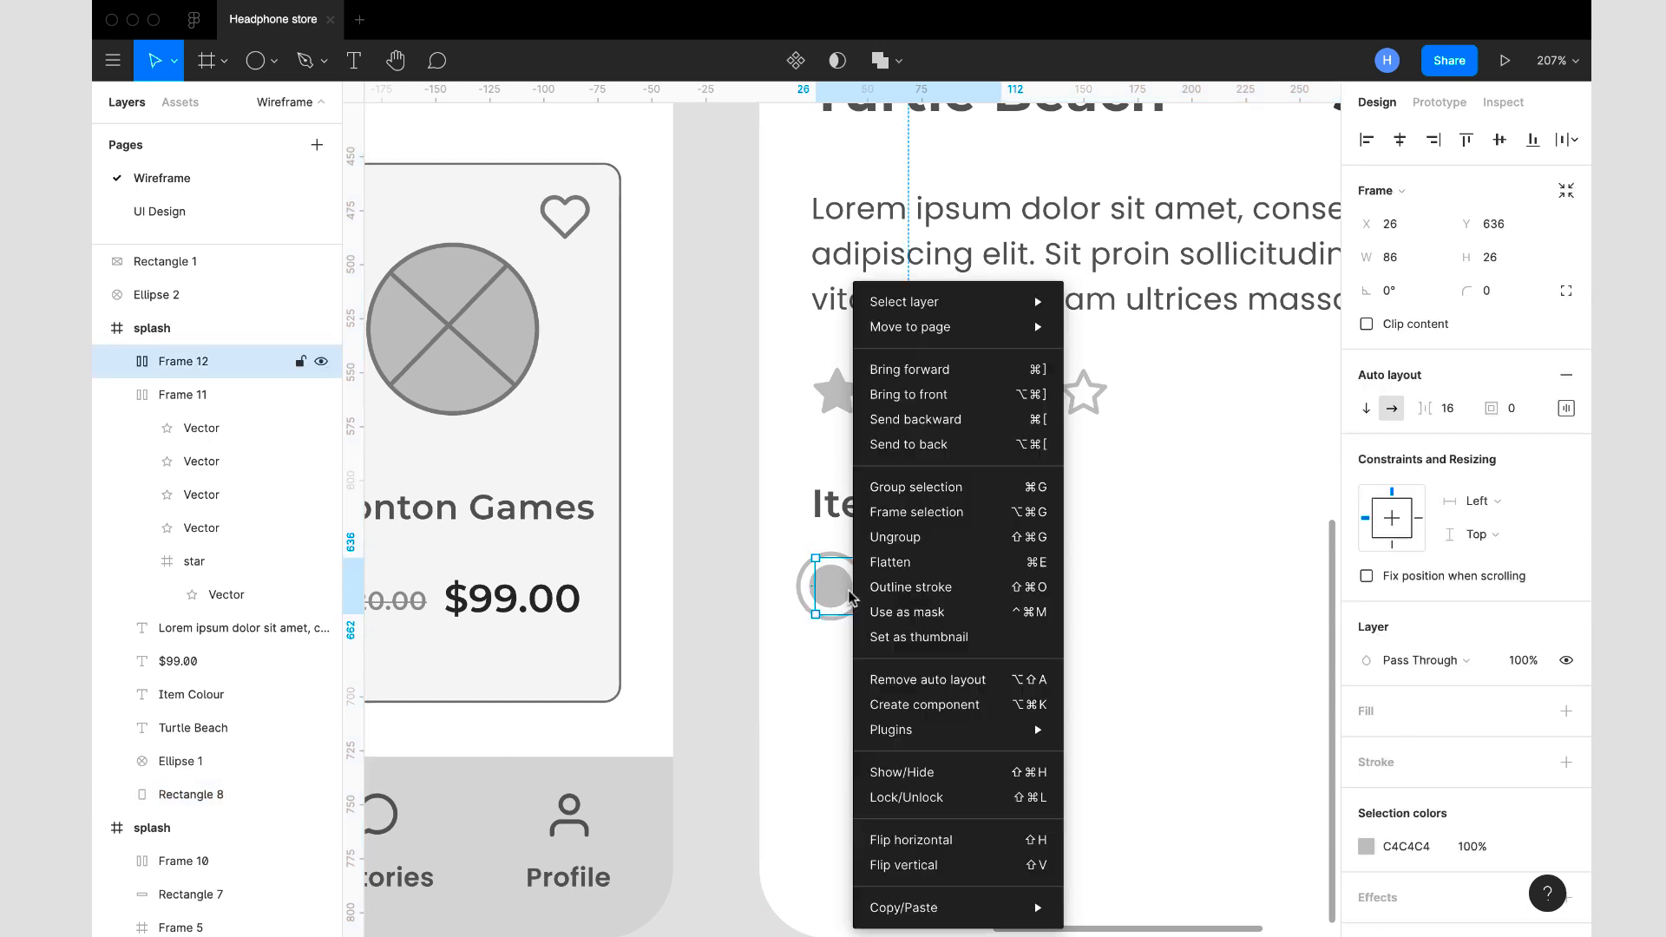
click(899, 536)
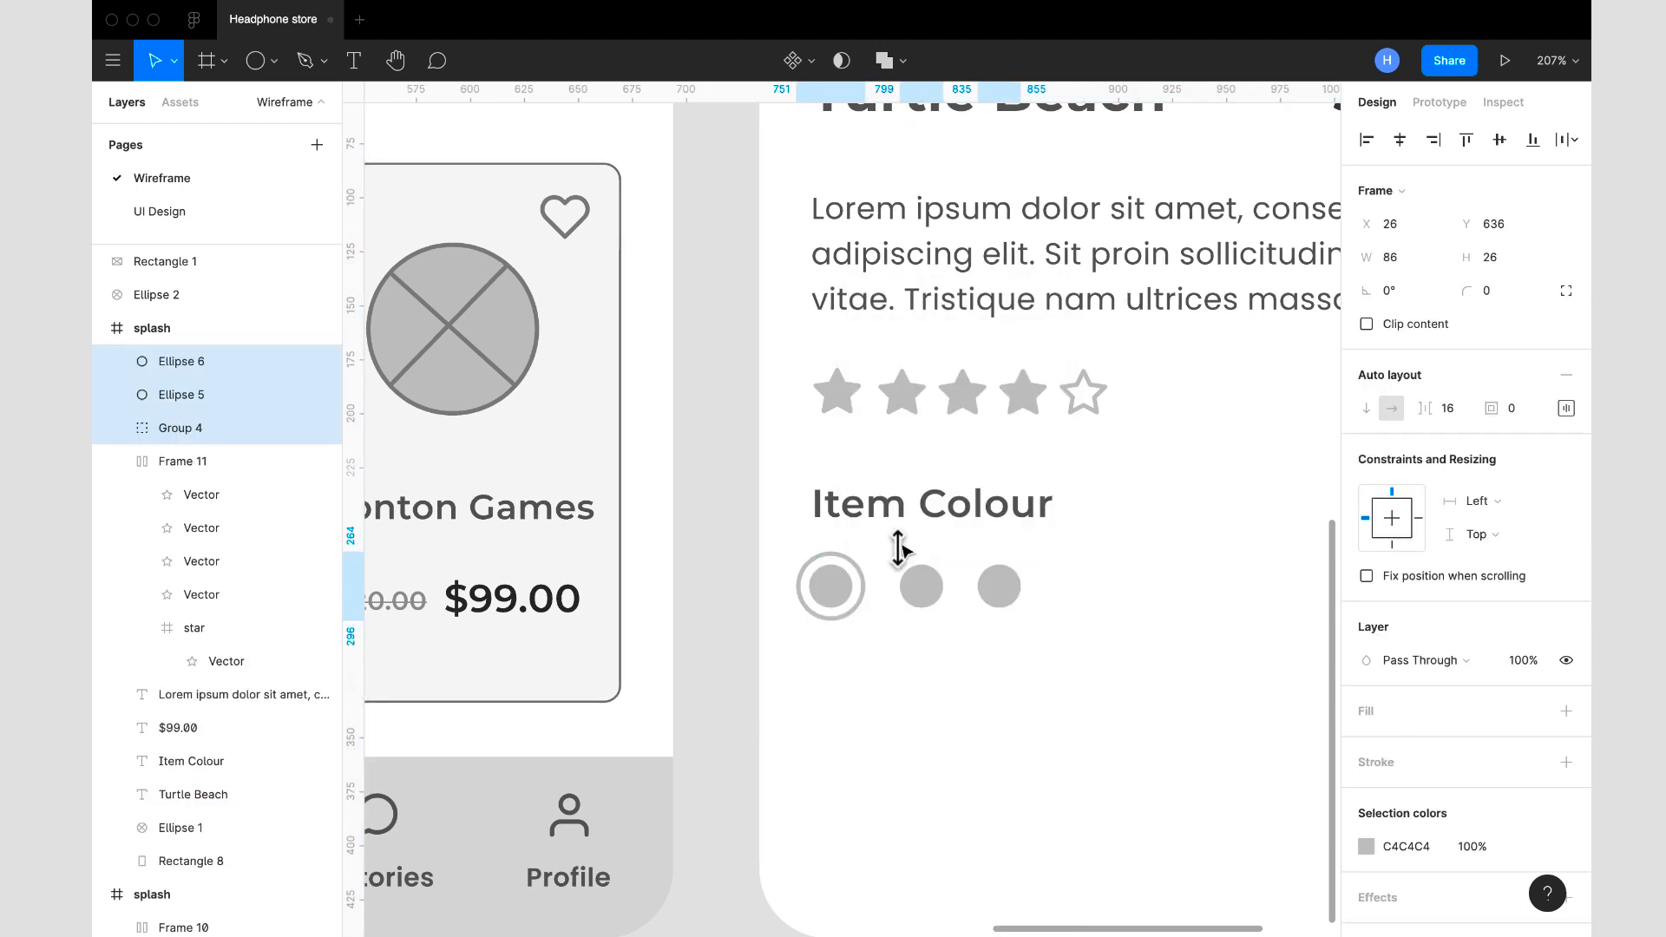
- Shrink the first swatch's outer ring to 26 × 26 and its inner circle to 16 × 16
click(859, 592)
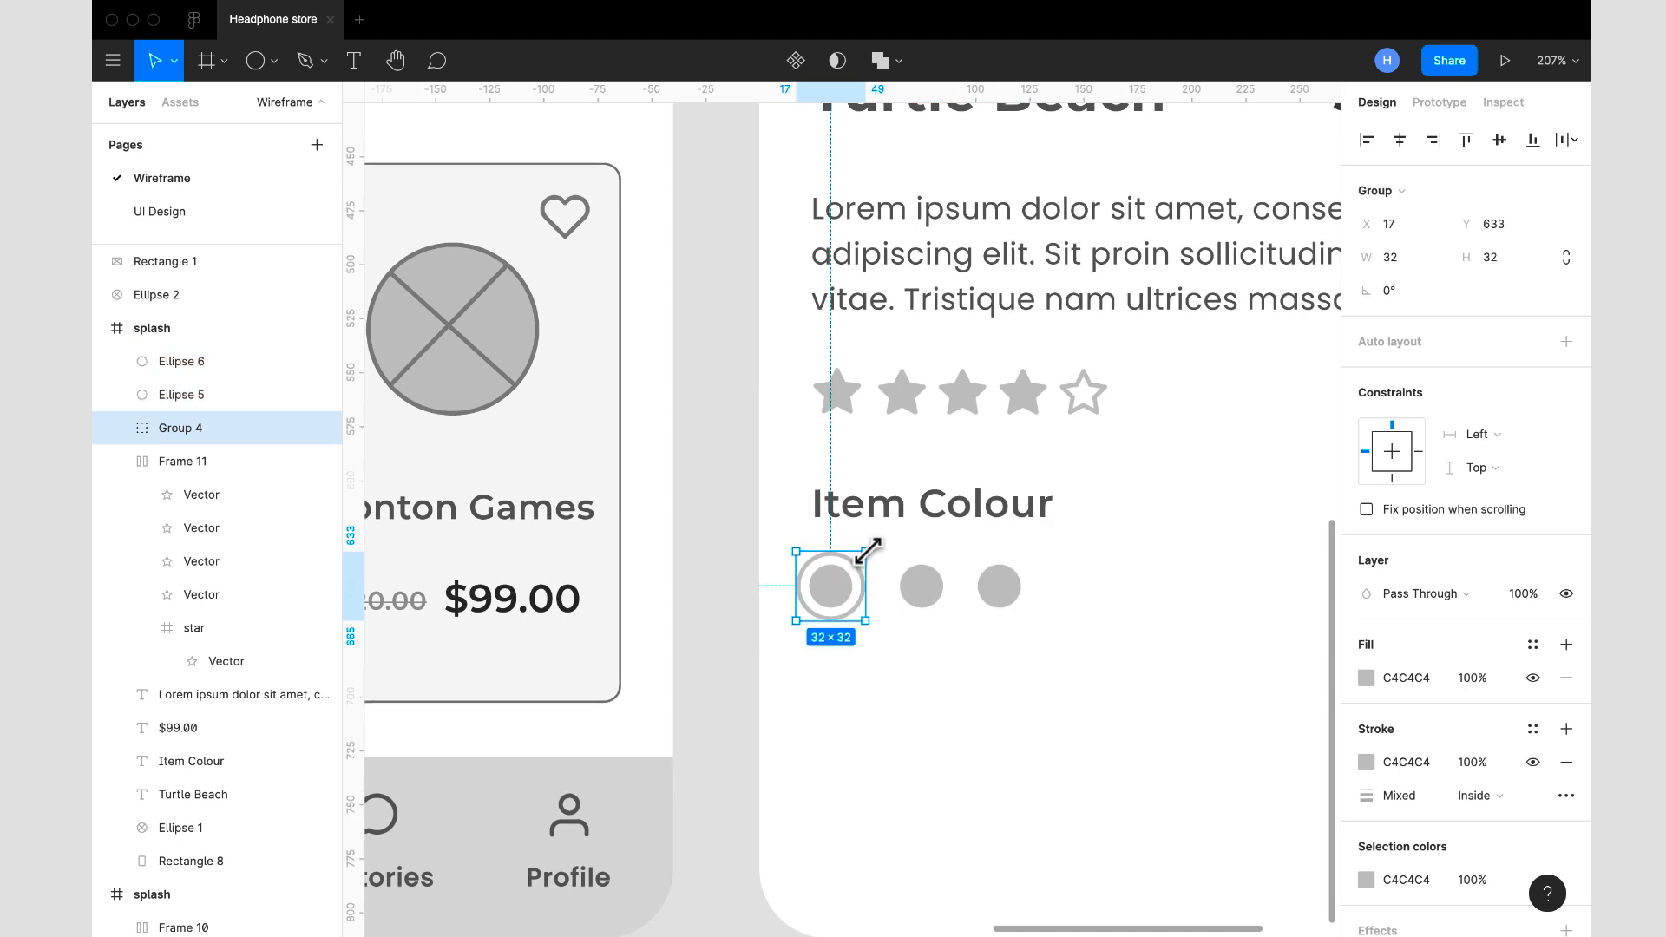
double_click(834, 594)
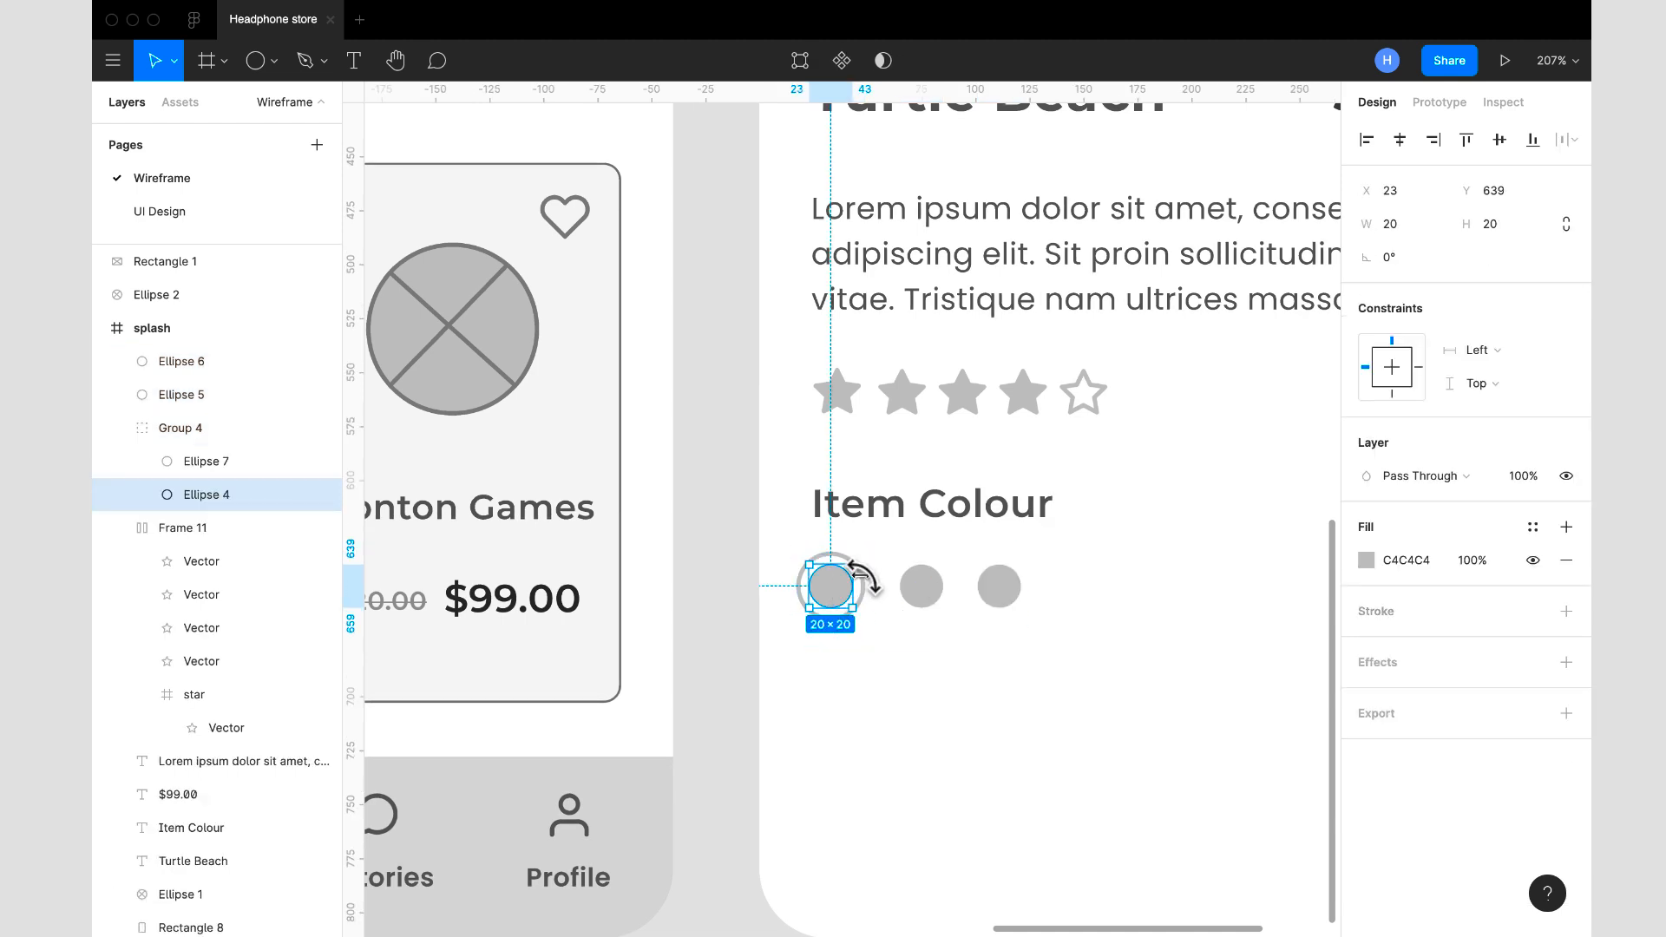
click(863, 587)
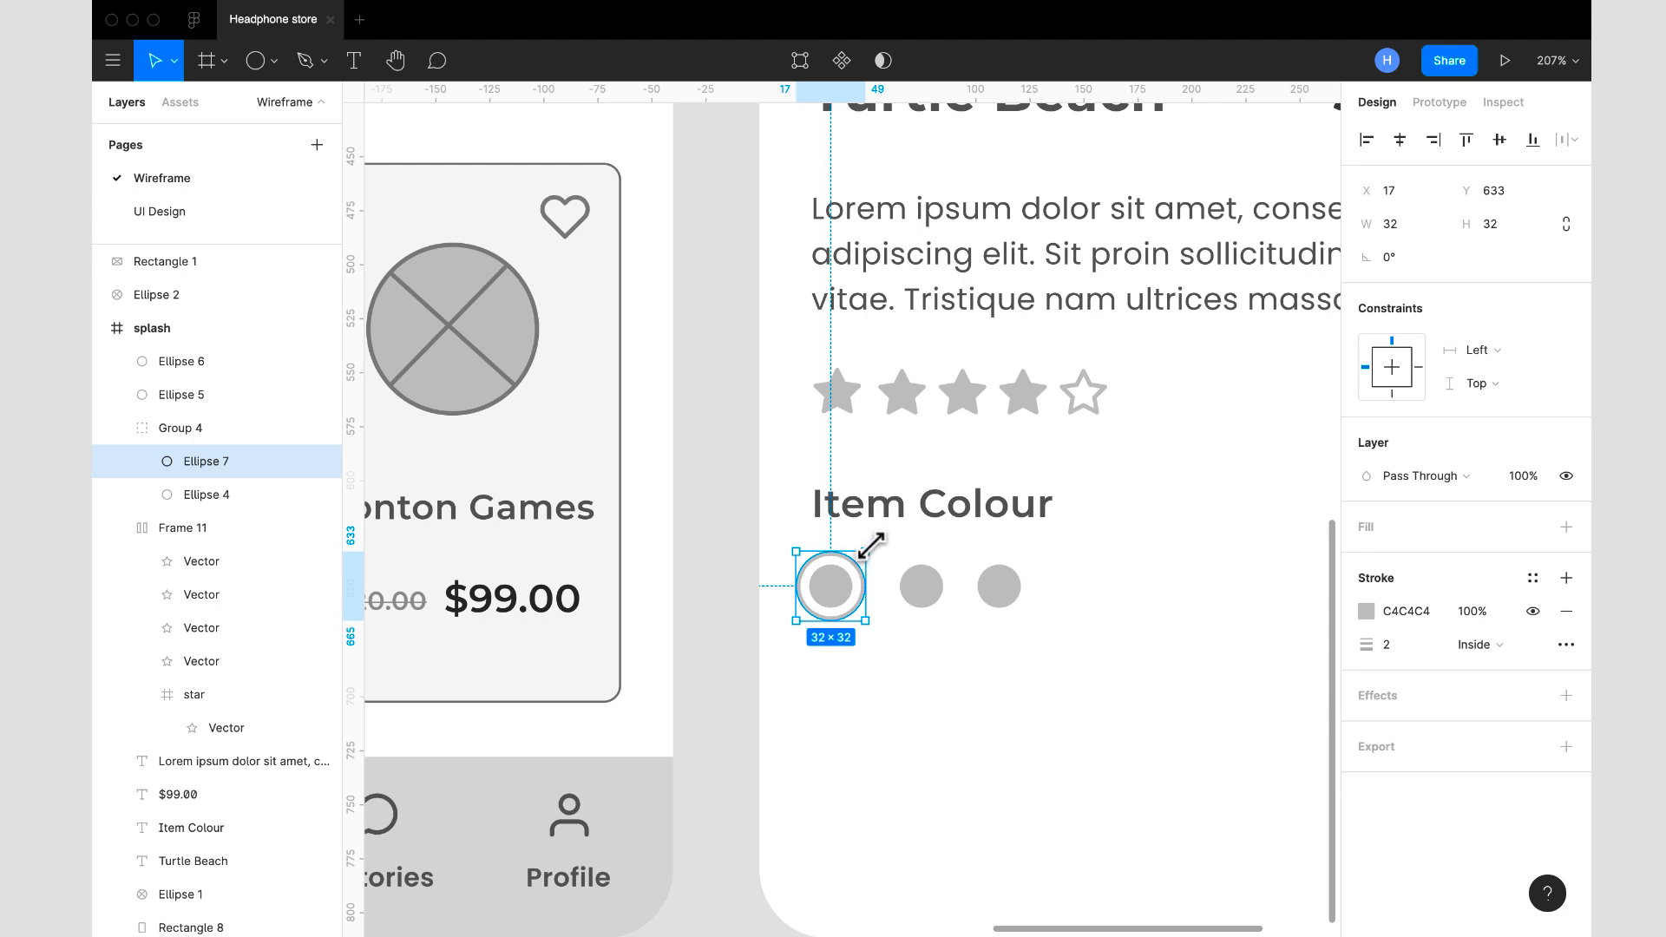
drag(868, 548, 837, 585)
click(833, 595)
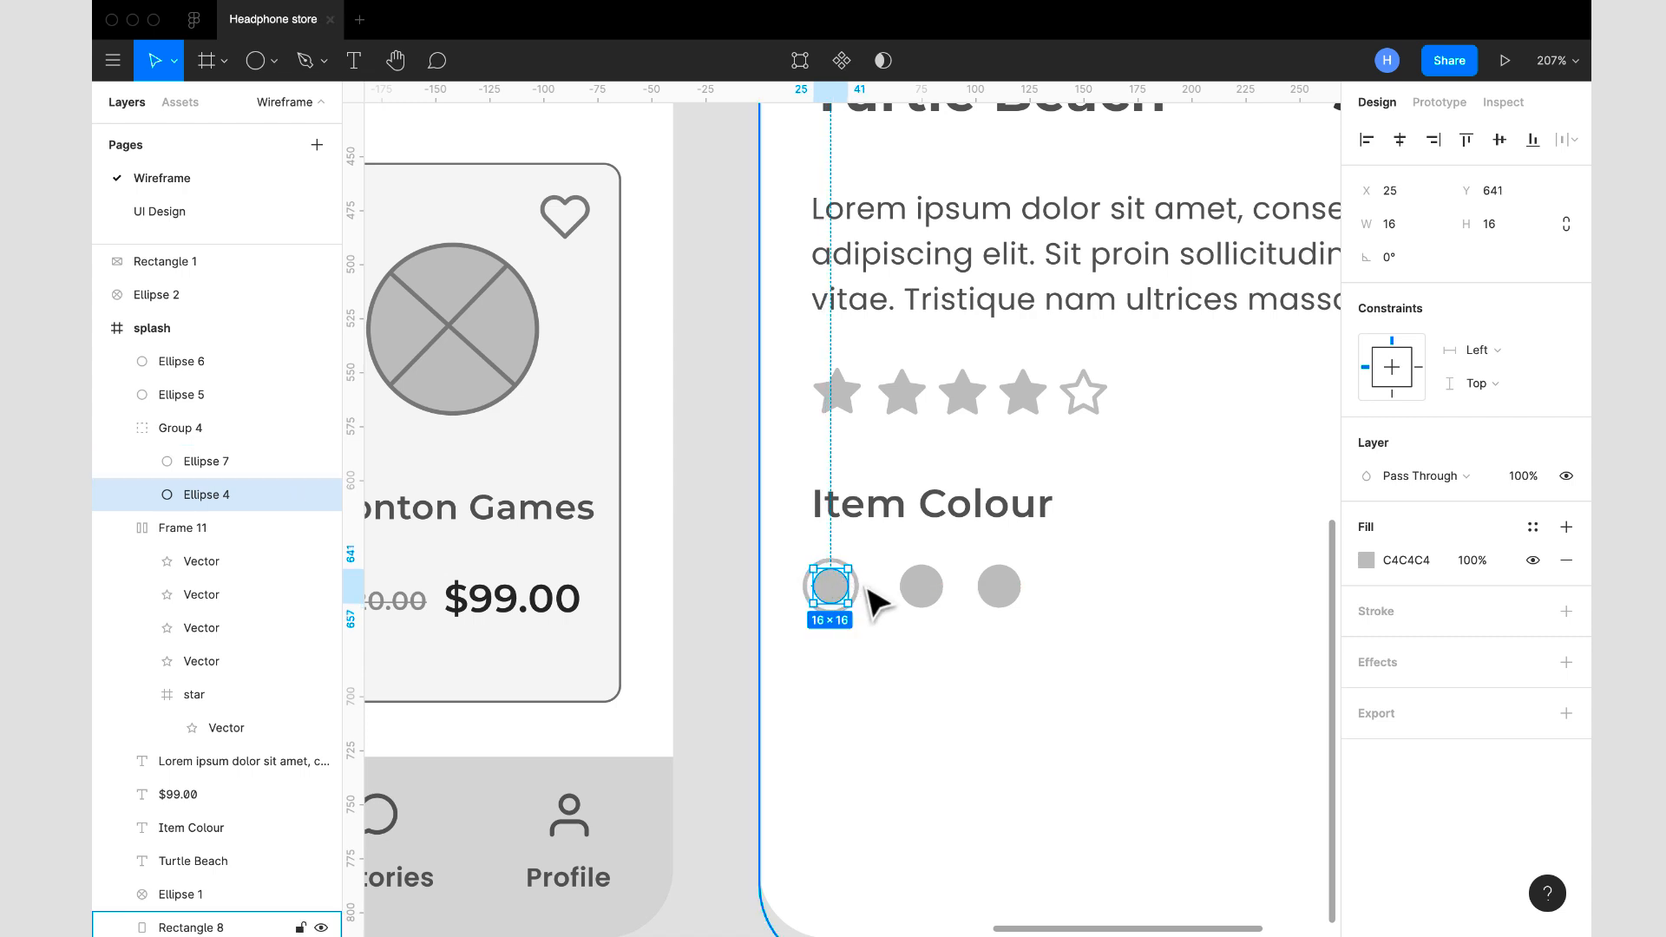
- Resize the outer ring of the first Item Colour swatch to 20 × 20
click(825, 584)
click(1414, 233)
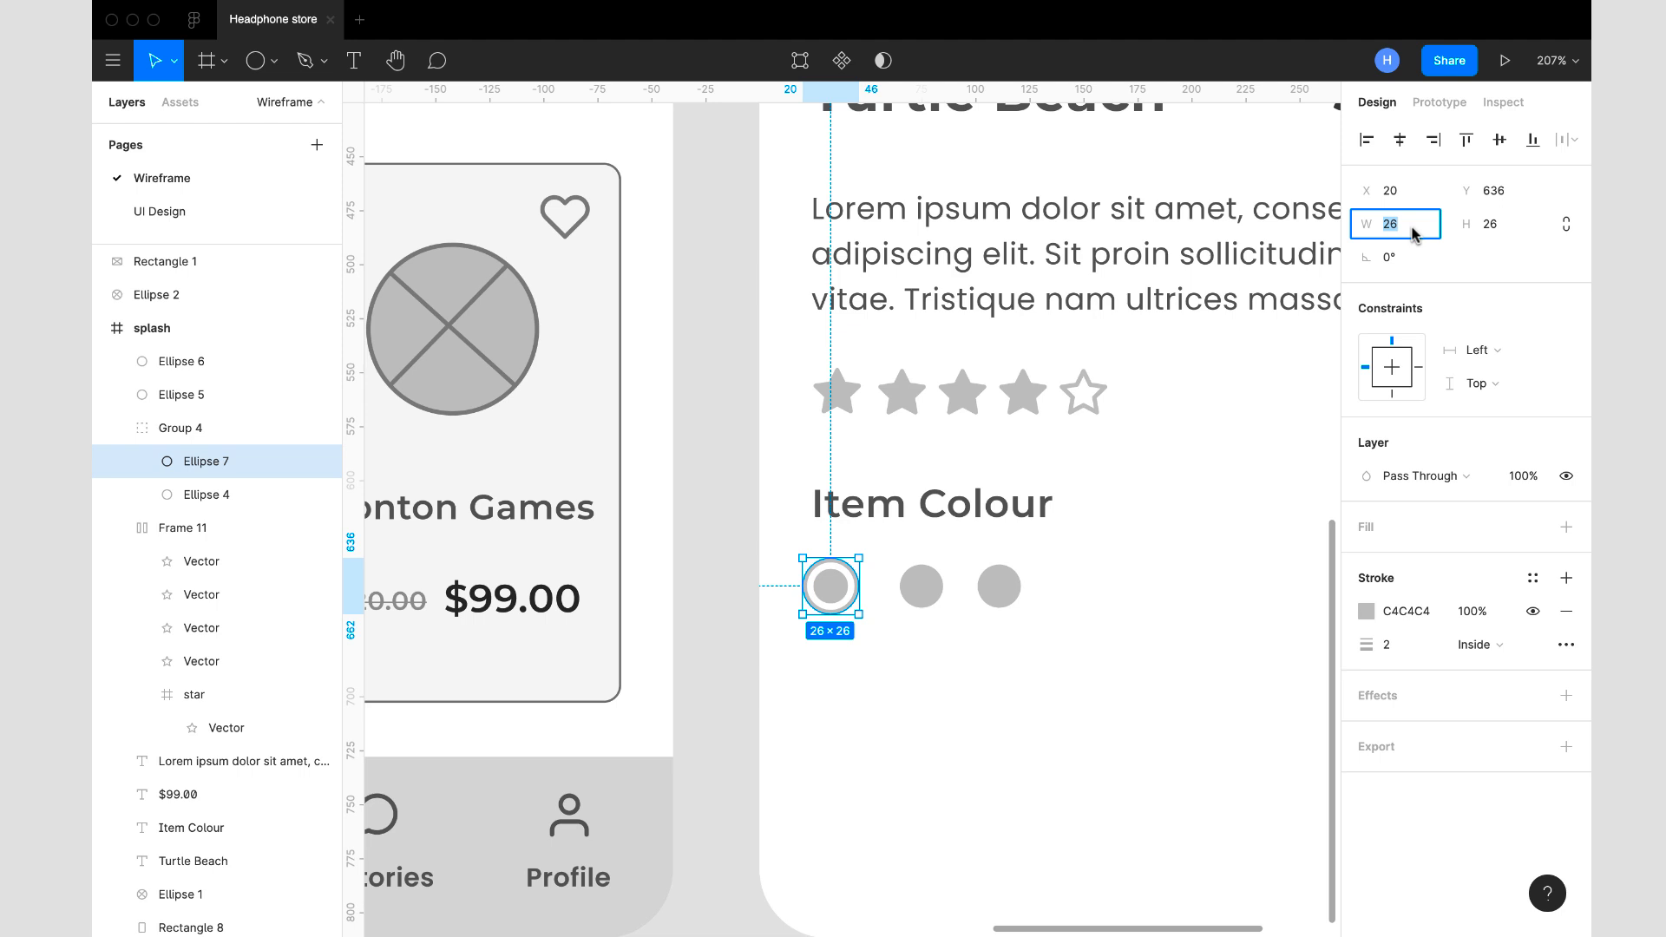
click(1498, 232)
text(20)
key(Return)
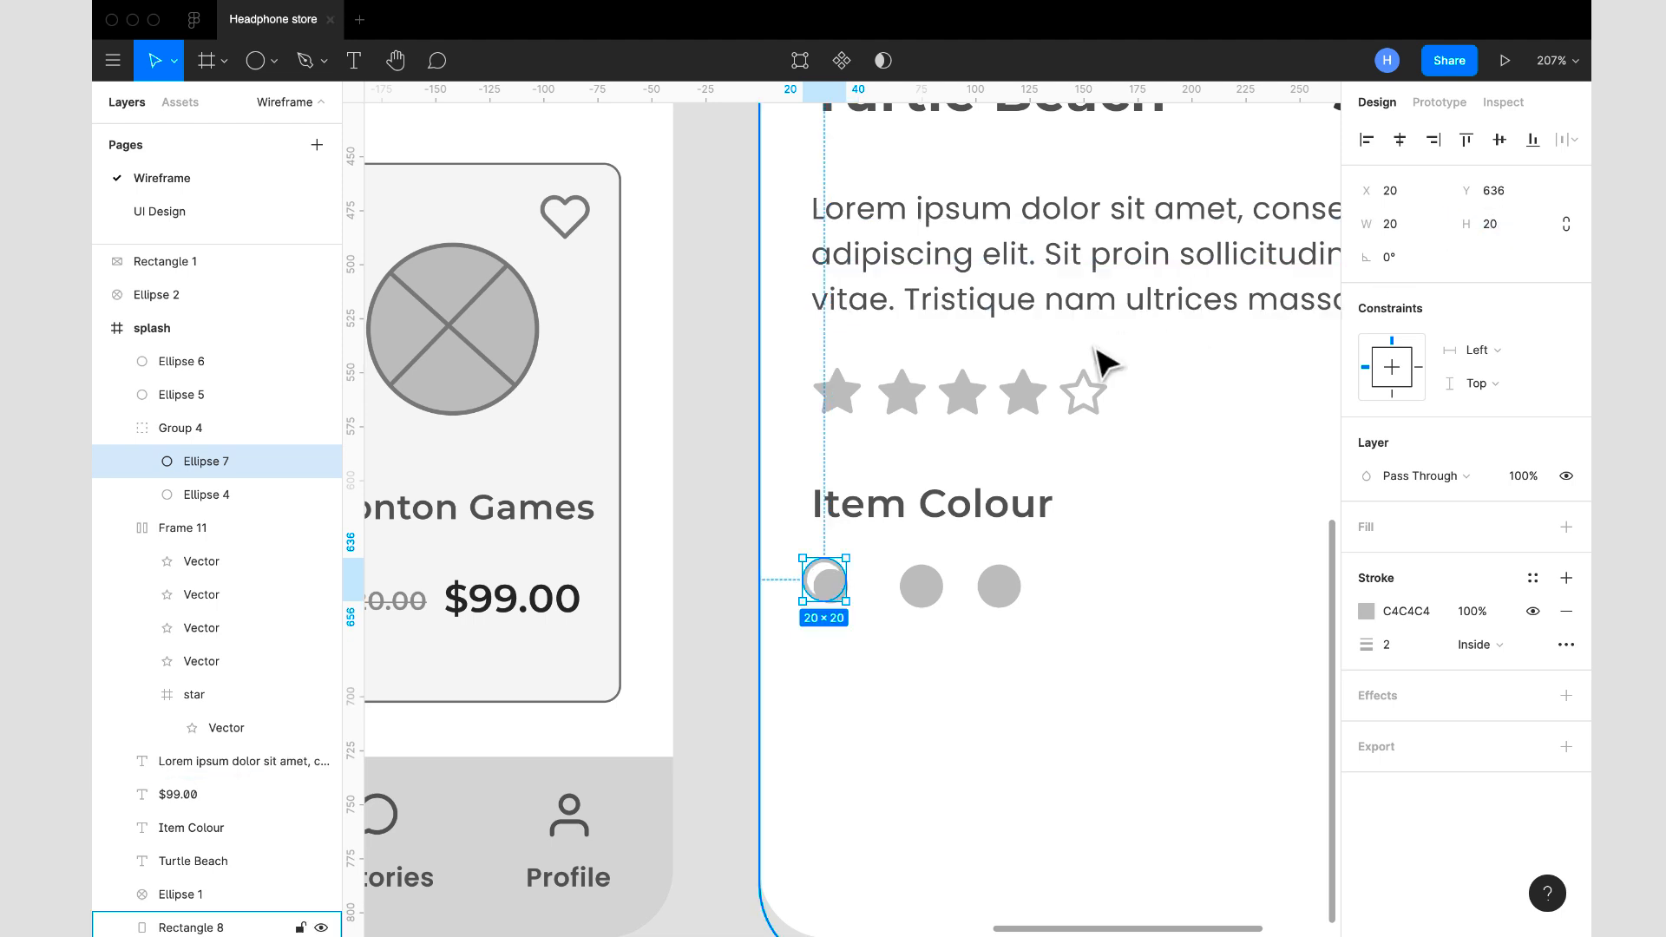
- Resize the inner circle of the first swatch to 15 × 15
click(831, 590)
click(1409, 224)
click(1492, 228)
text(15)
key(Return)
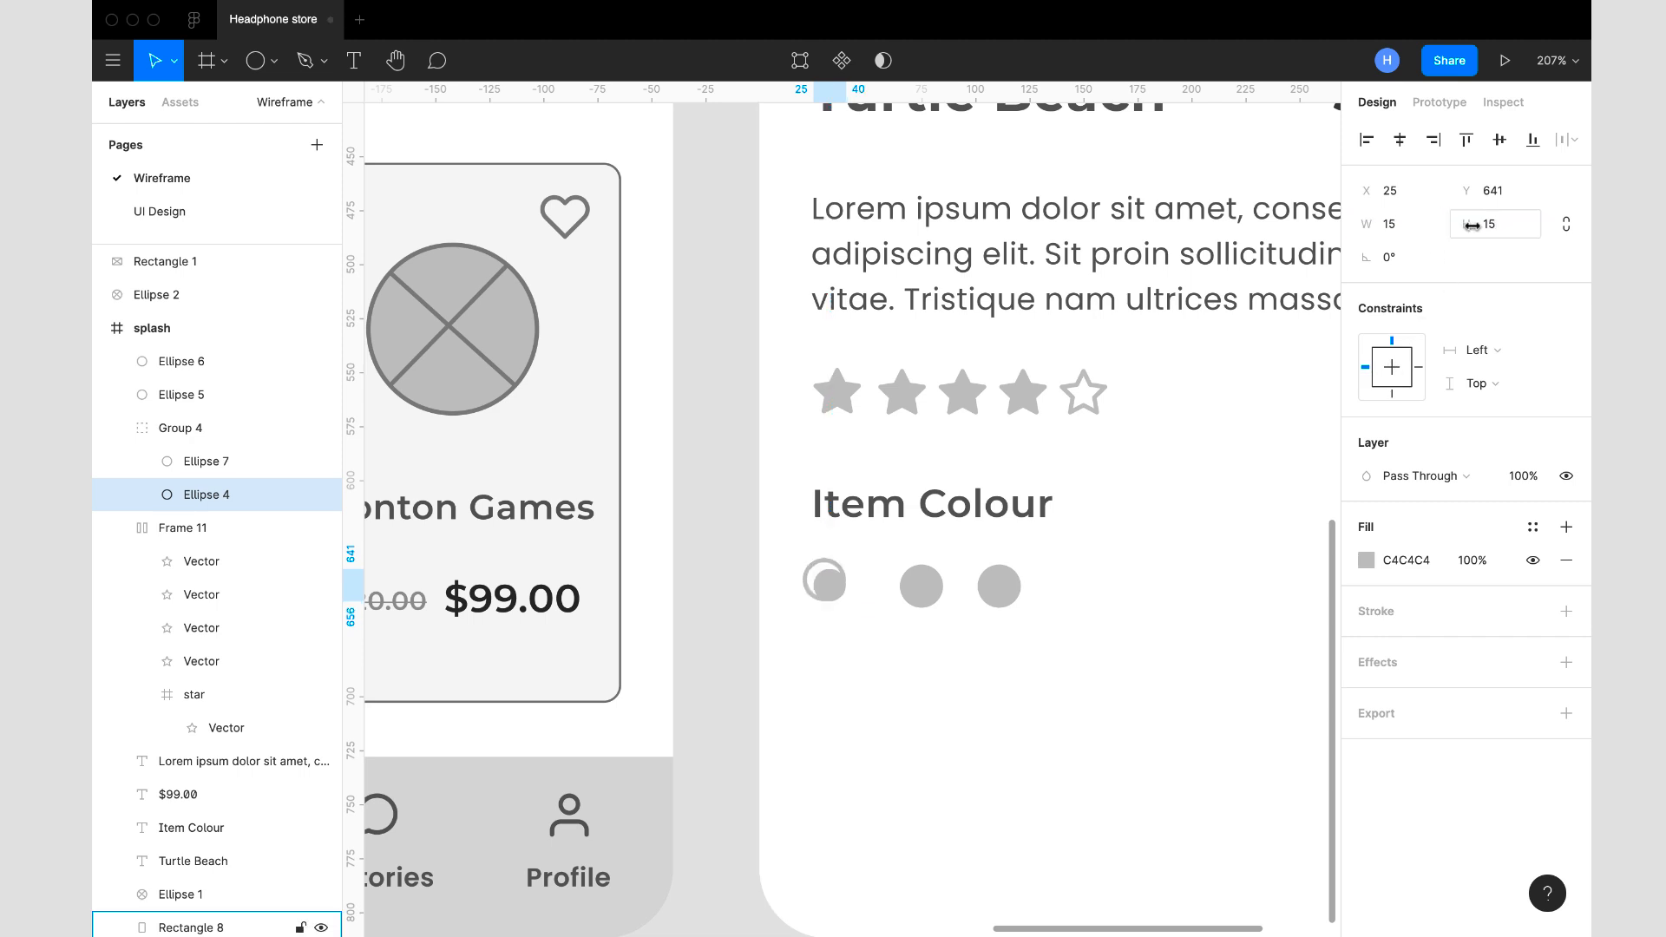
- Set the first swatch's inner circle to 12 × 12 and centre it in the ring at X 24, Y 640
click(1389, 225)
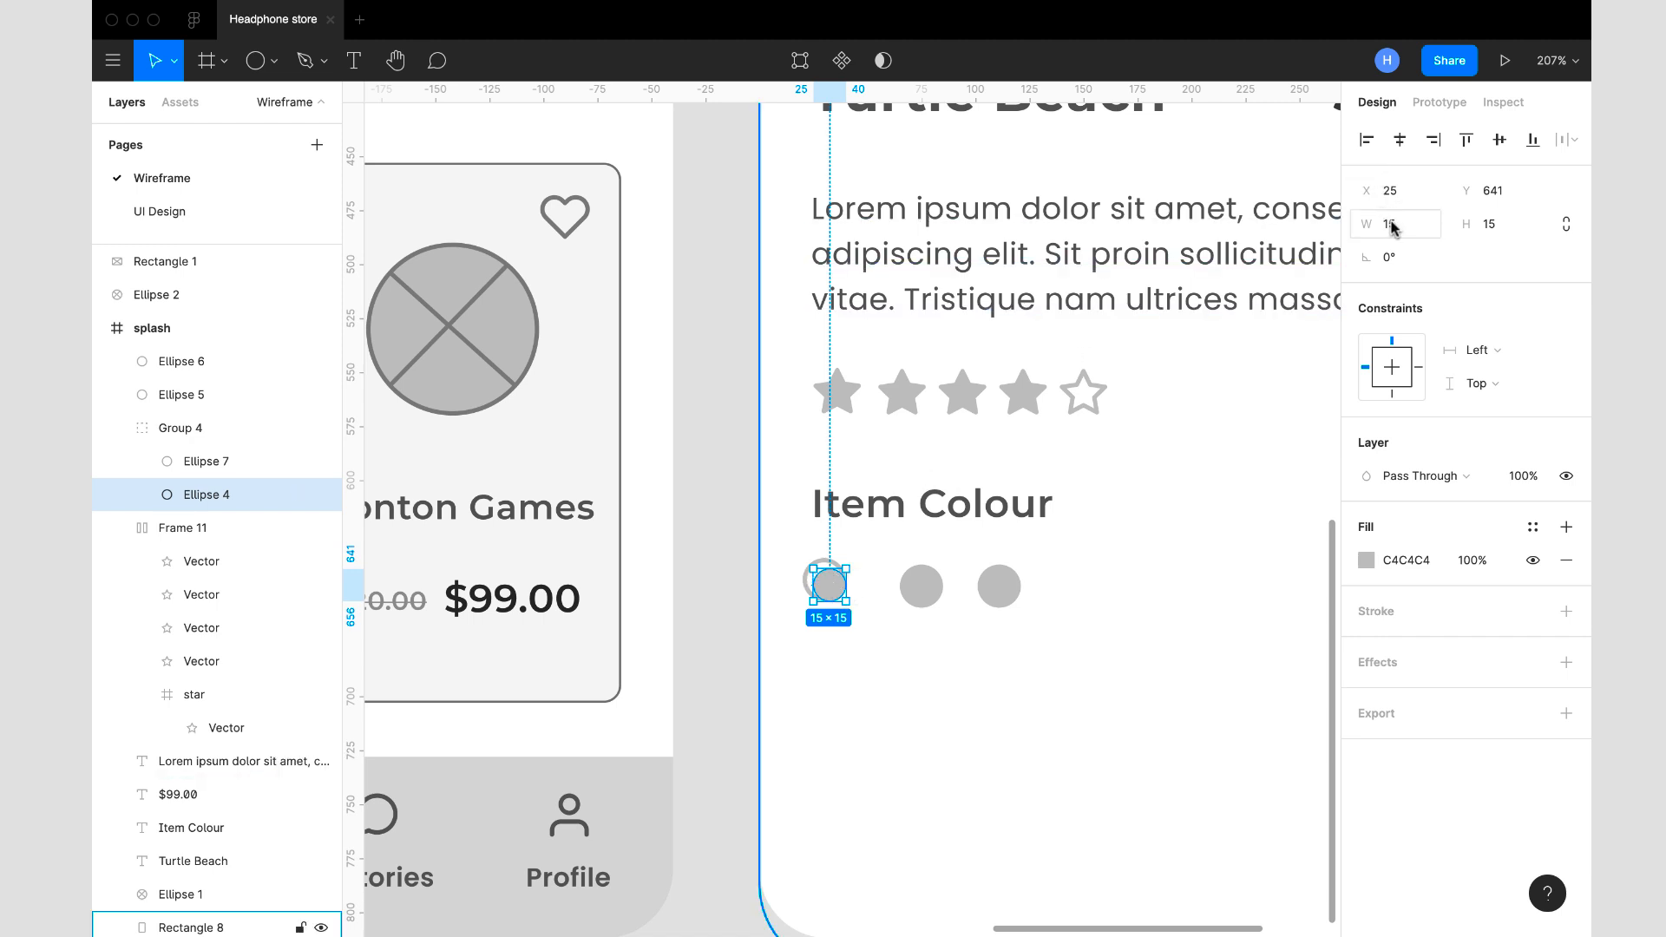
key(Tab)
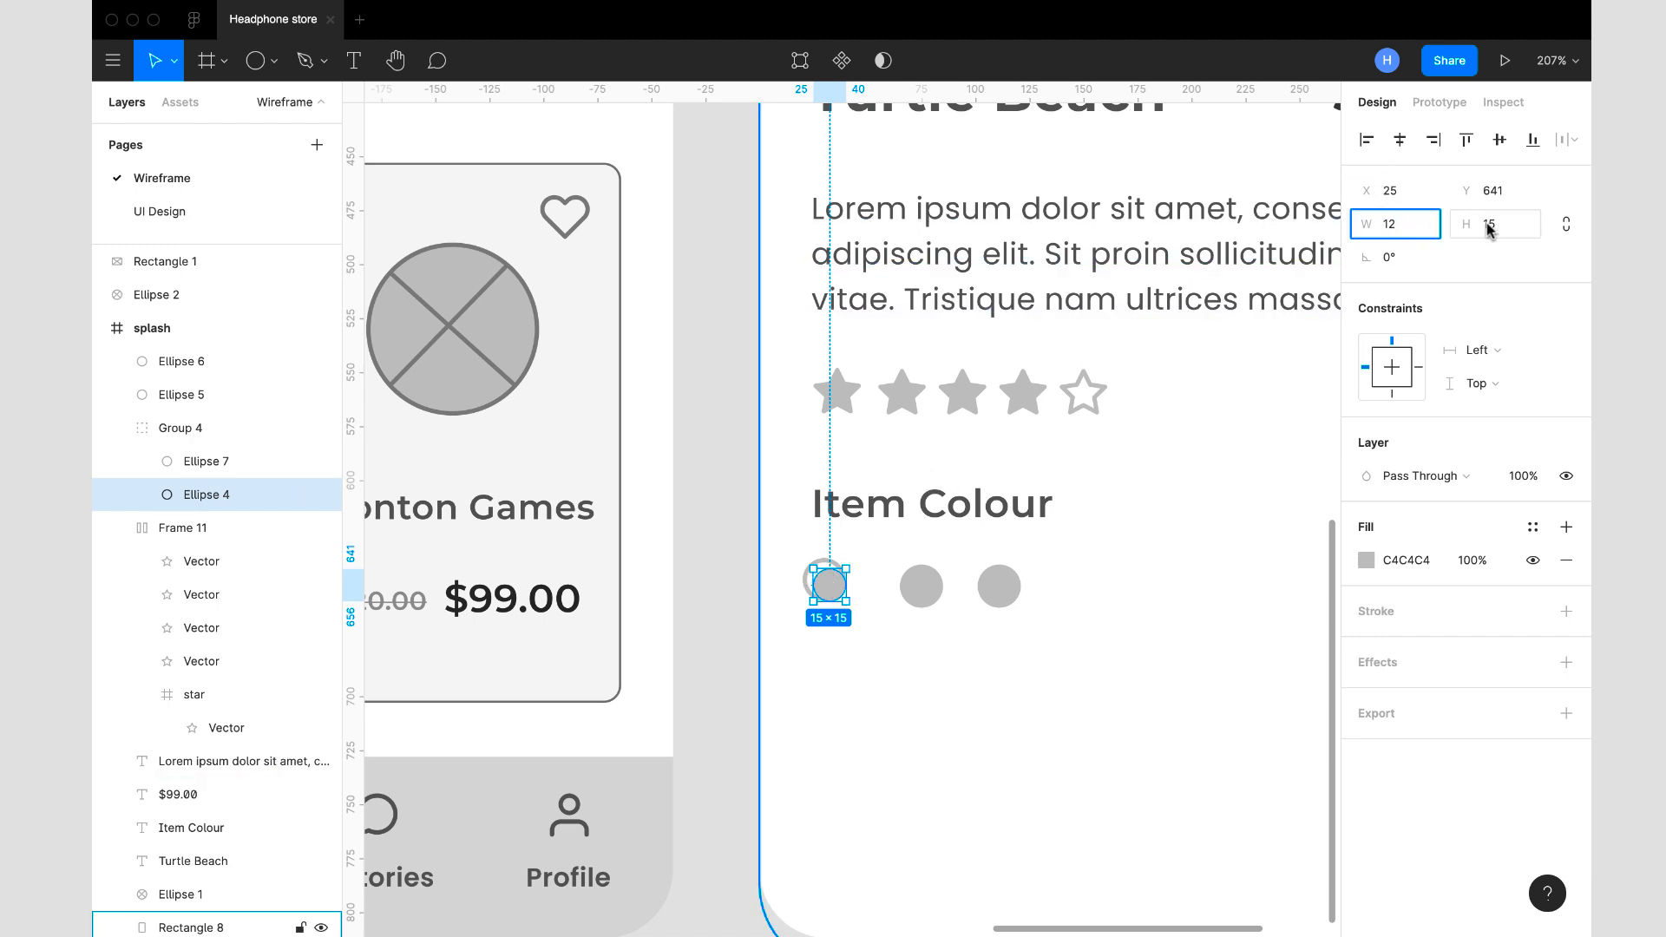
text(12)
key(Return)
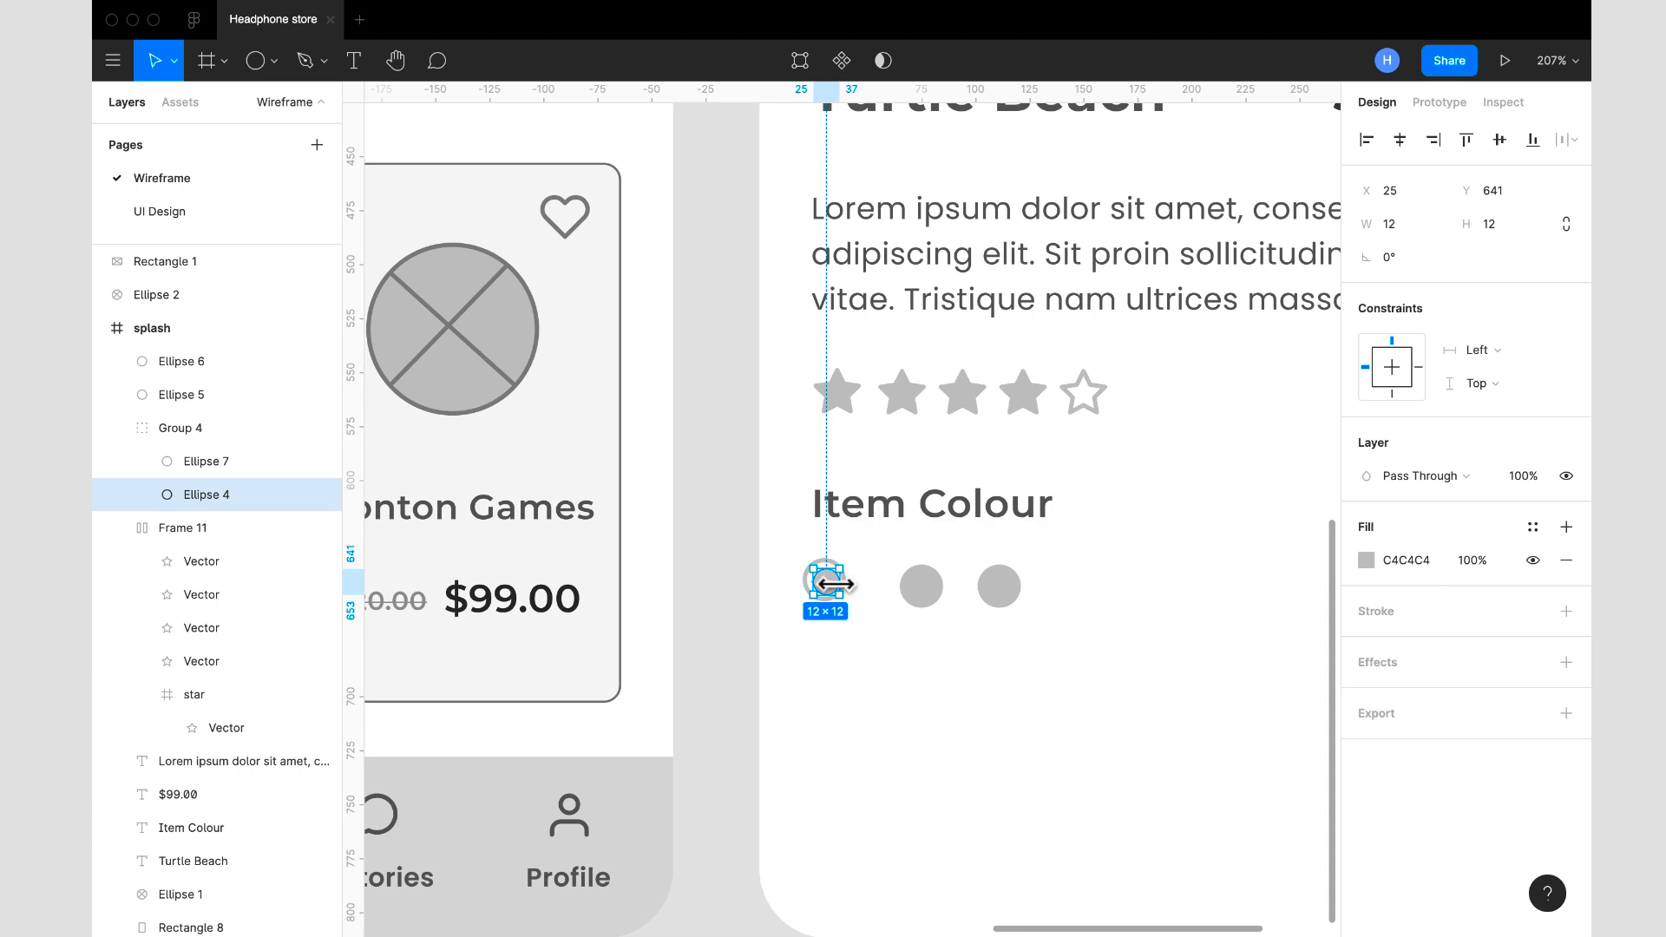
key(Left)
key(Up)
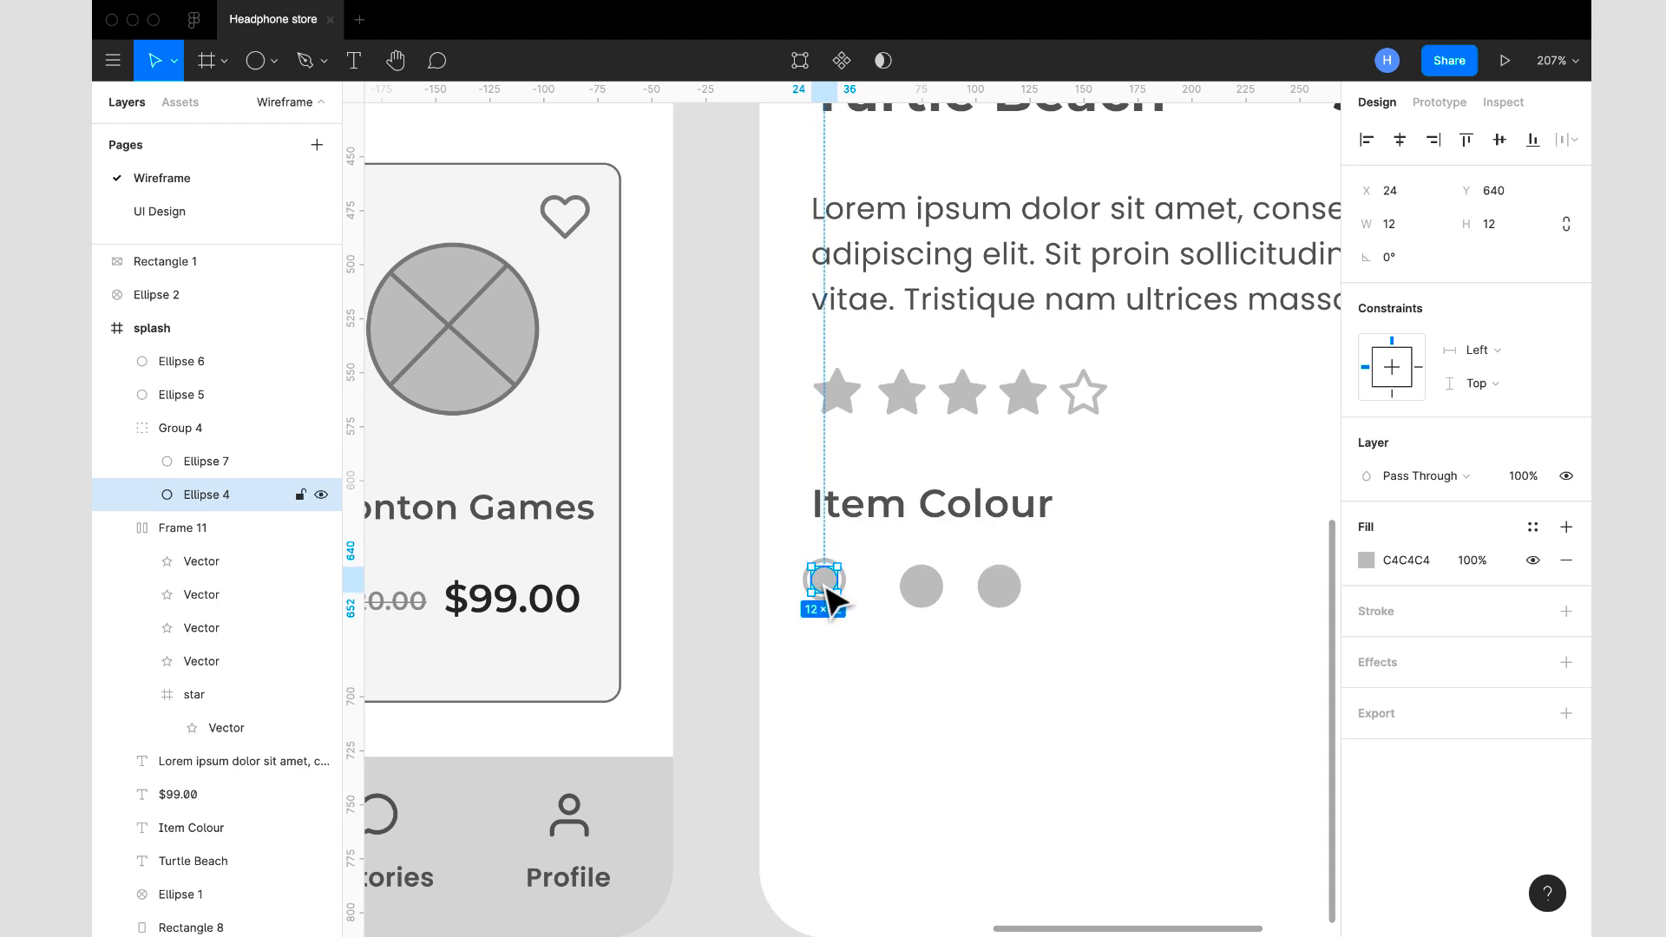
- Group the first swatch's outer ring and inner circle together
scroll(825, 588, up, 5)
shift+click(895, 604)
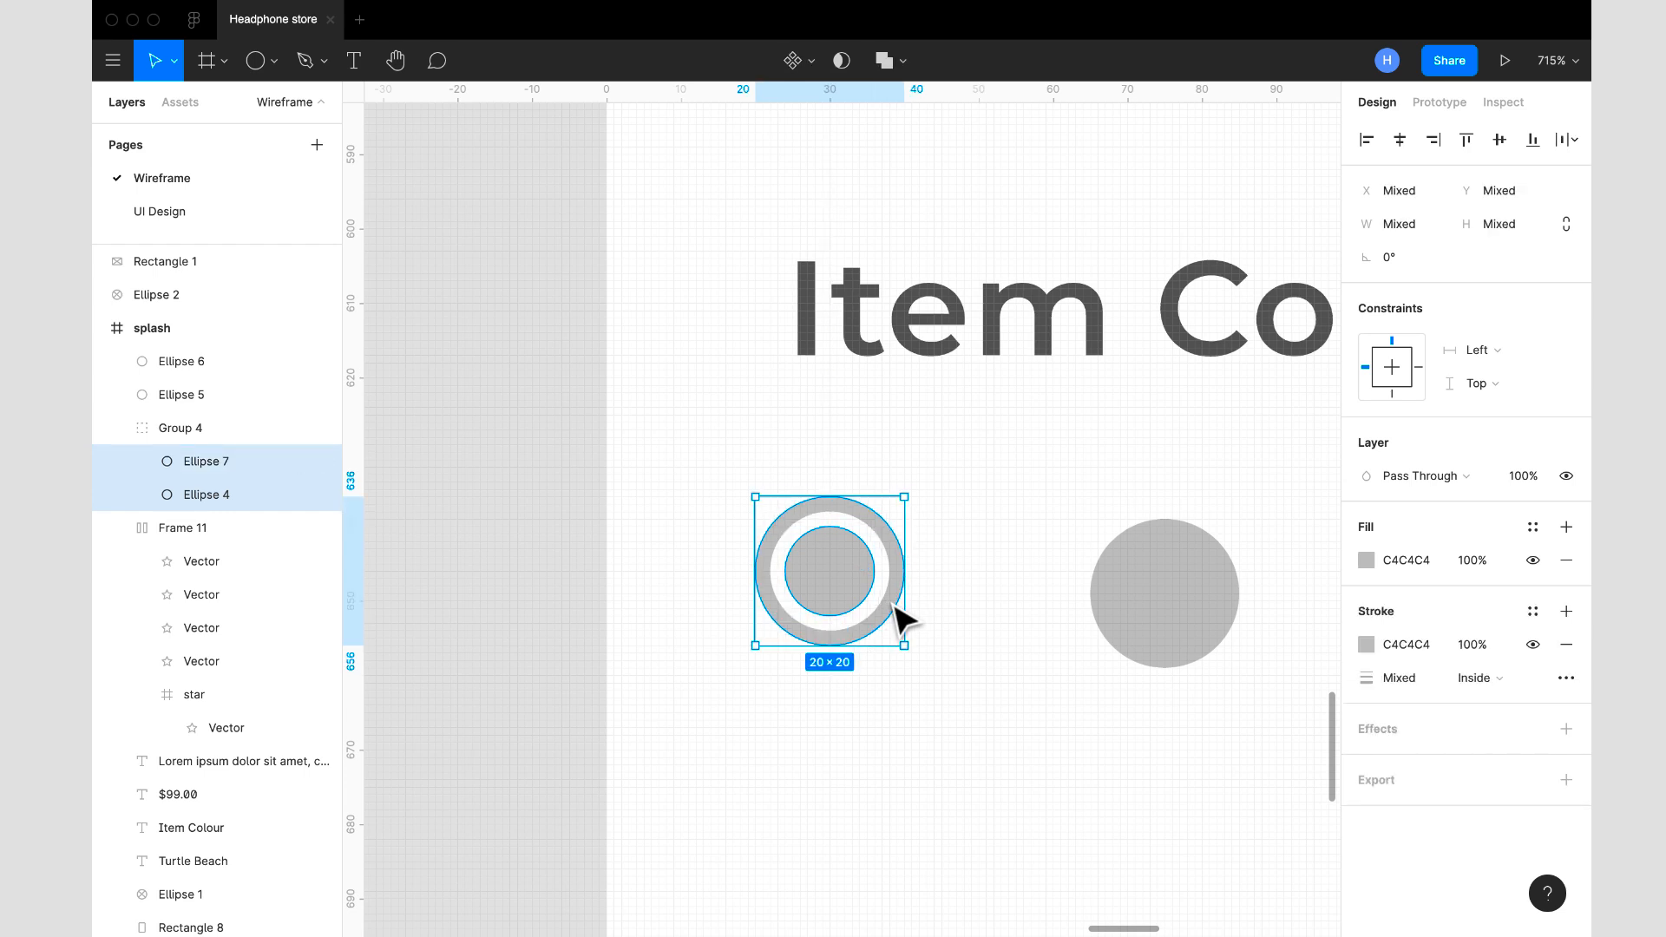
key(ctrl+g)
- Combine the grouped first swatch and the two plain circles into a horizontal auto layout row
scroll(862, 639, down, 5)
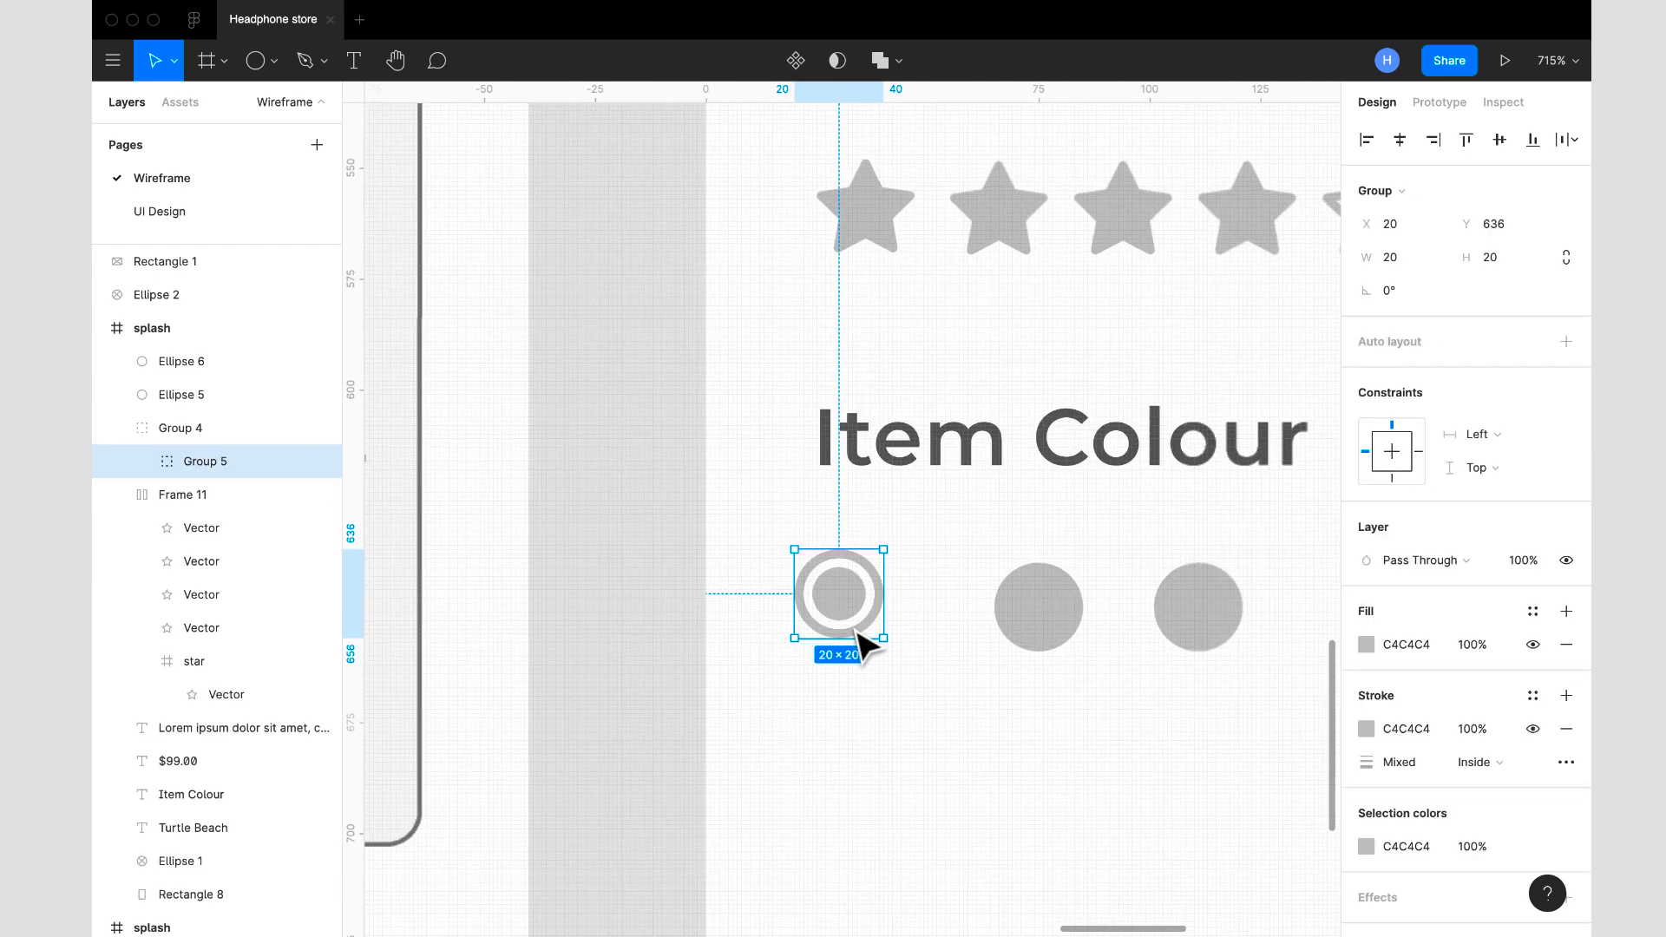
scroll(851, 624, down, 5)
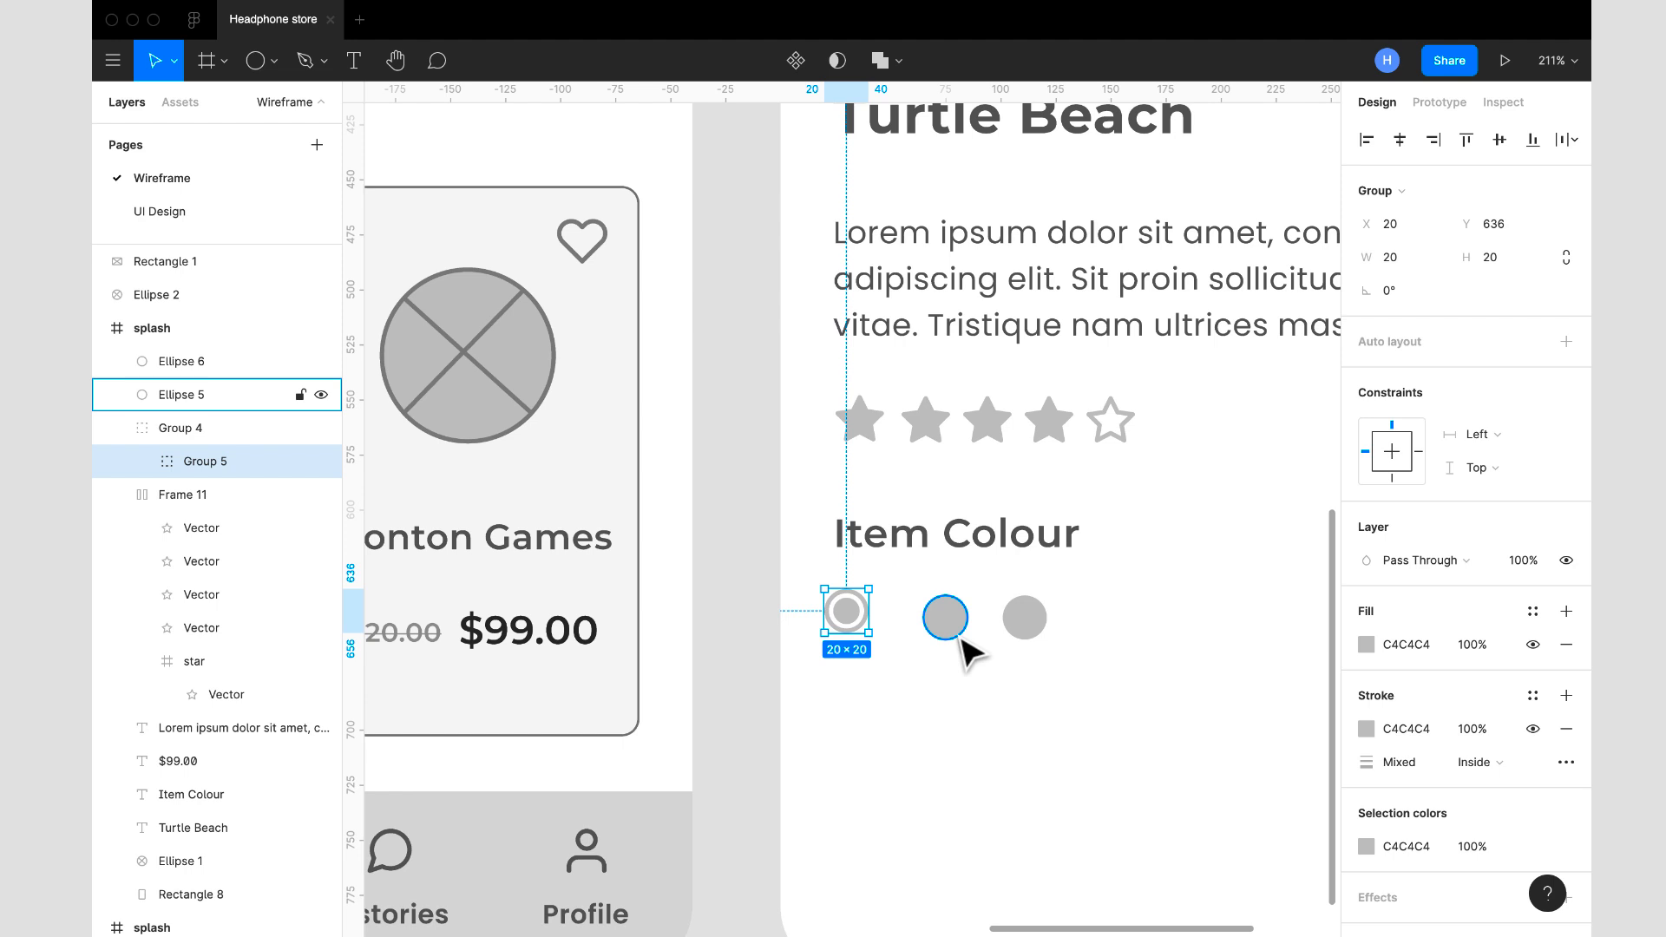
shift+click(957, 636)
shift+click(1020, 630)
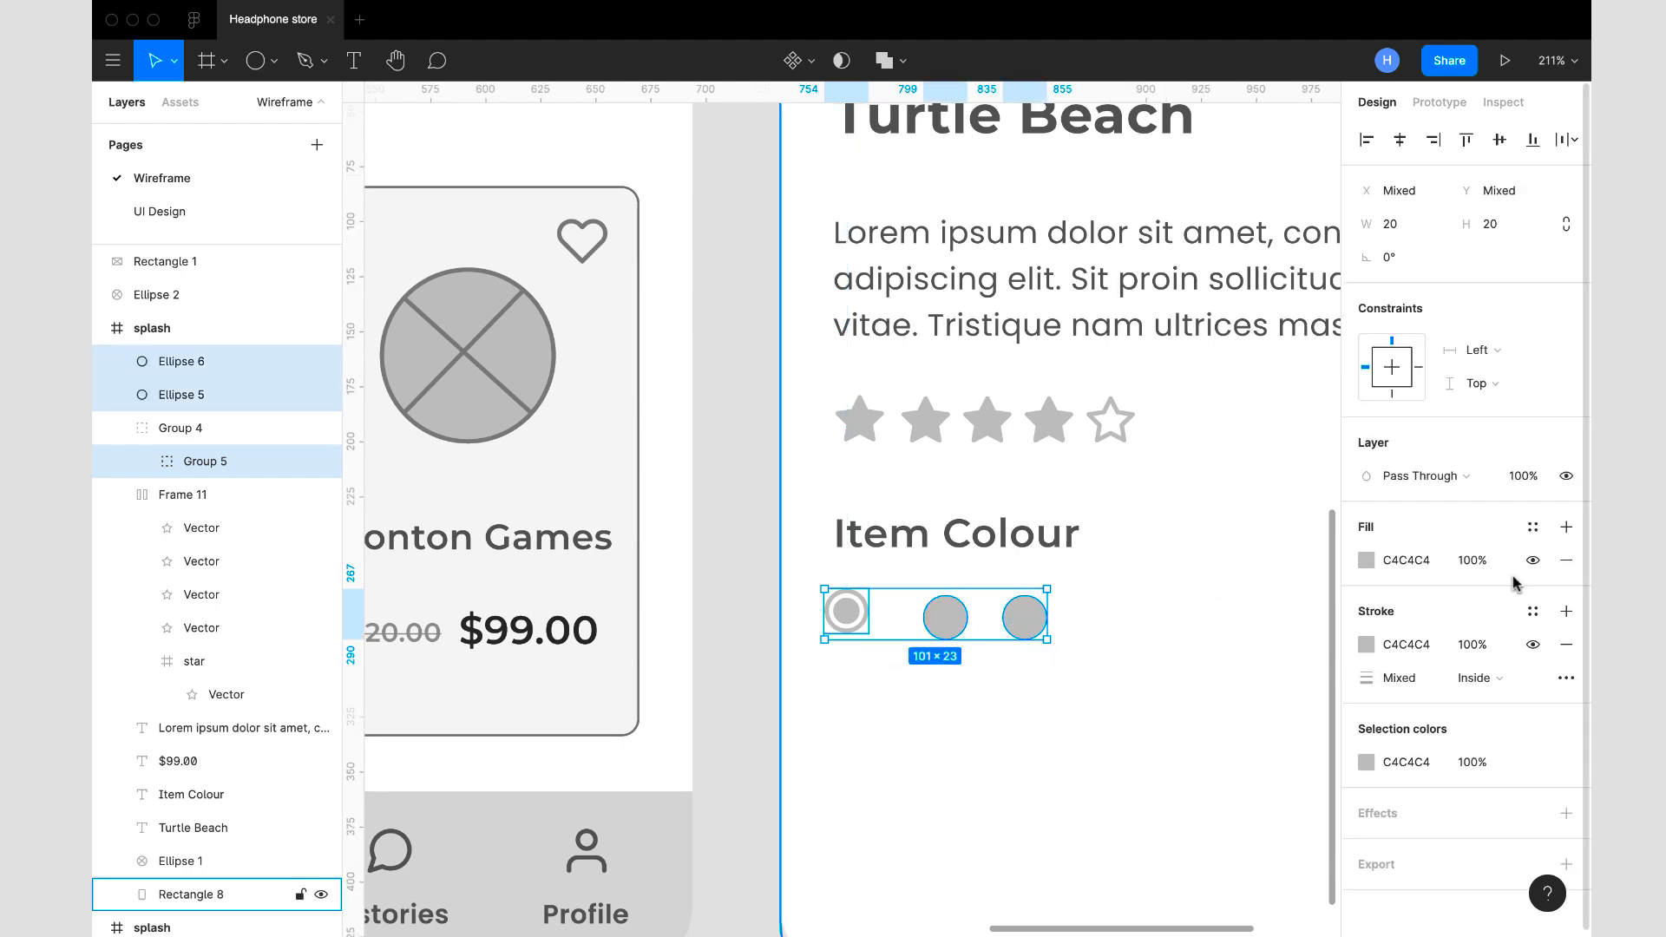
key(shift+a)
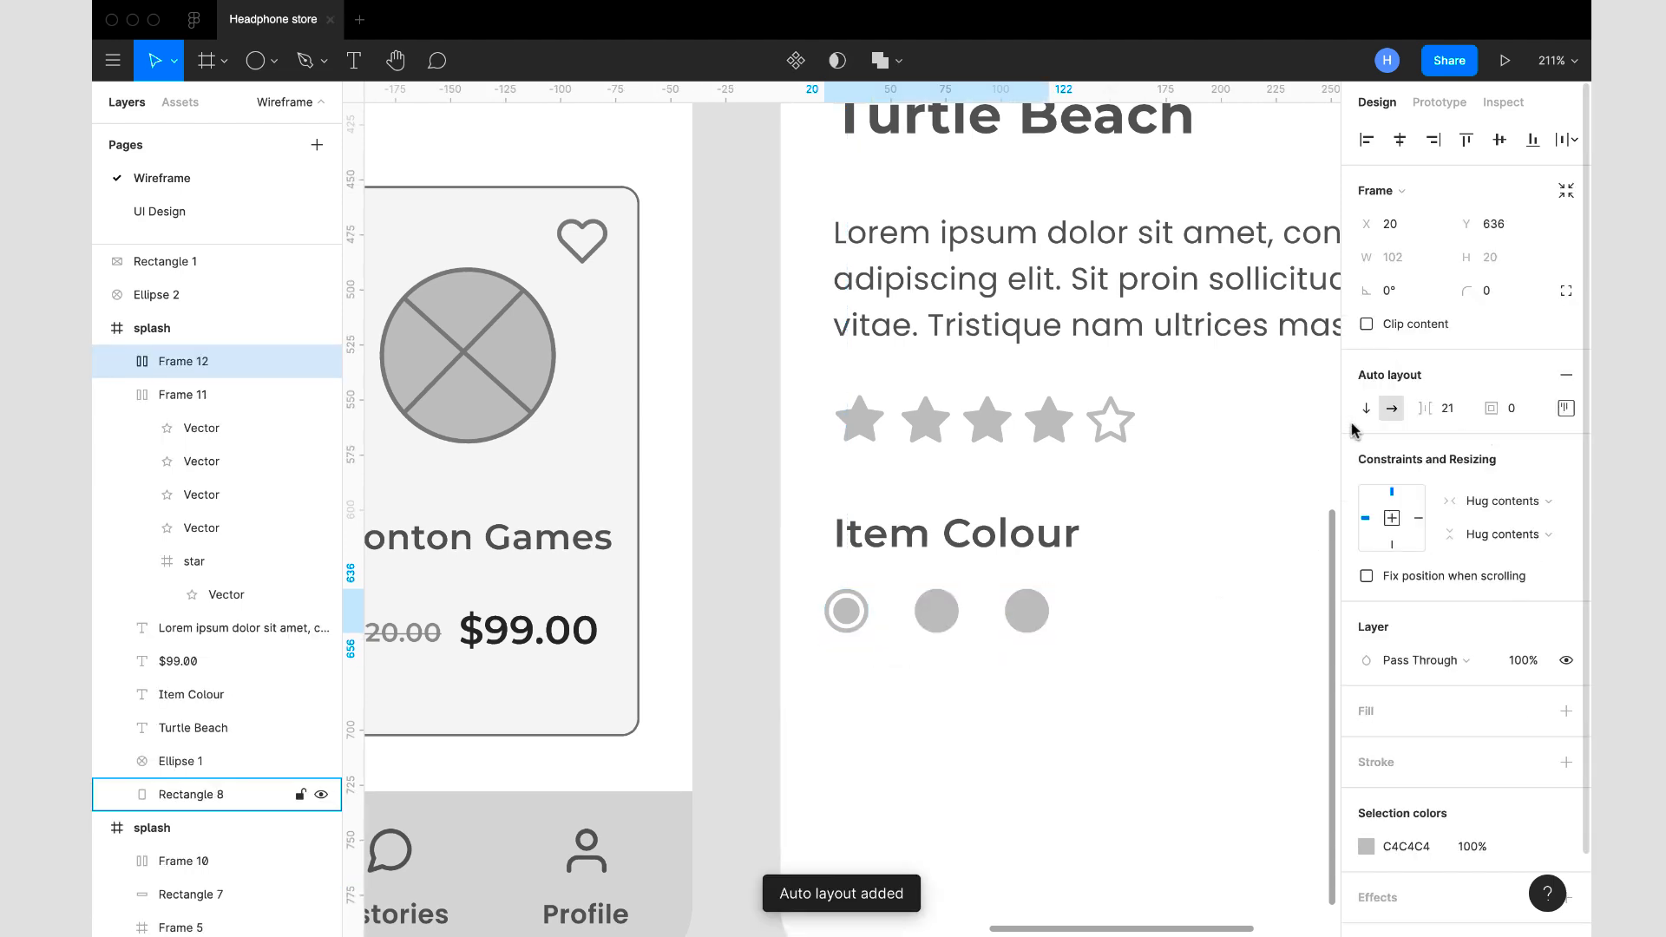
- Set the swatch row's item spacing to 16 and move the row to X 26, Y 636
click(1455, 422)
text(16)
key(Return)
drag(984, 610, 997, 610)
scroll(996, 610, down, 5)
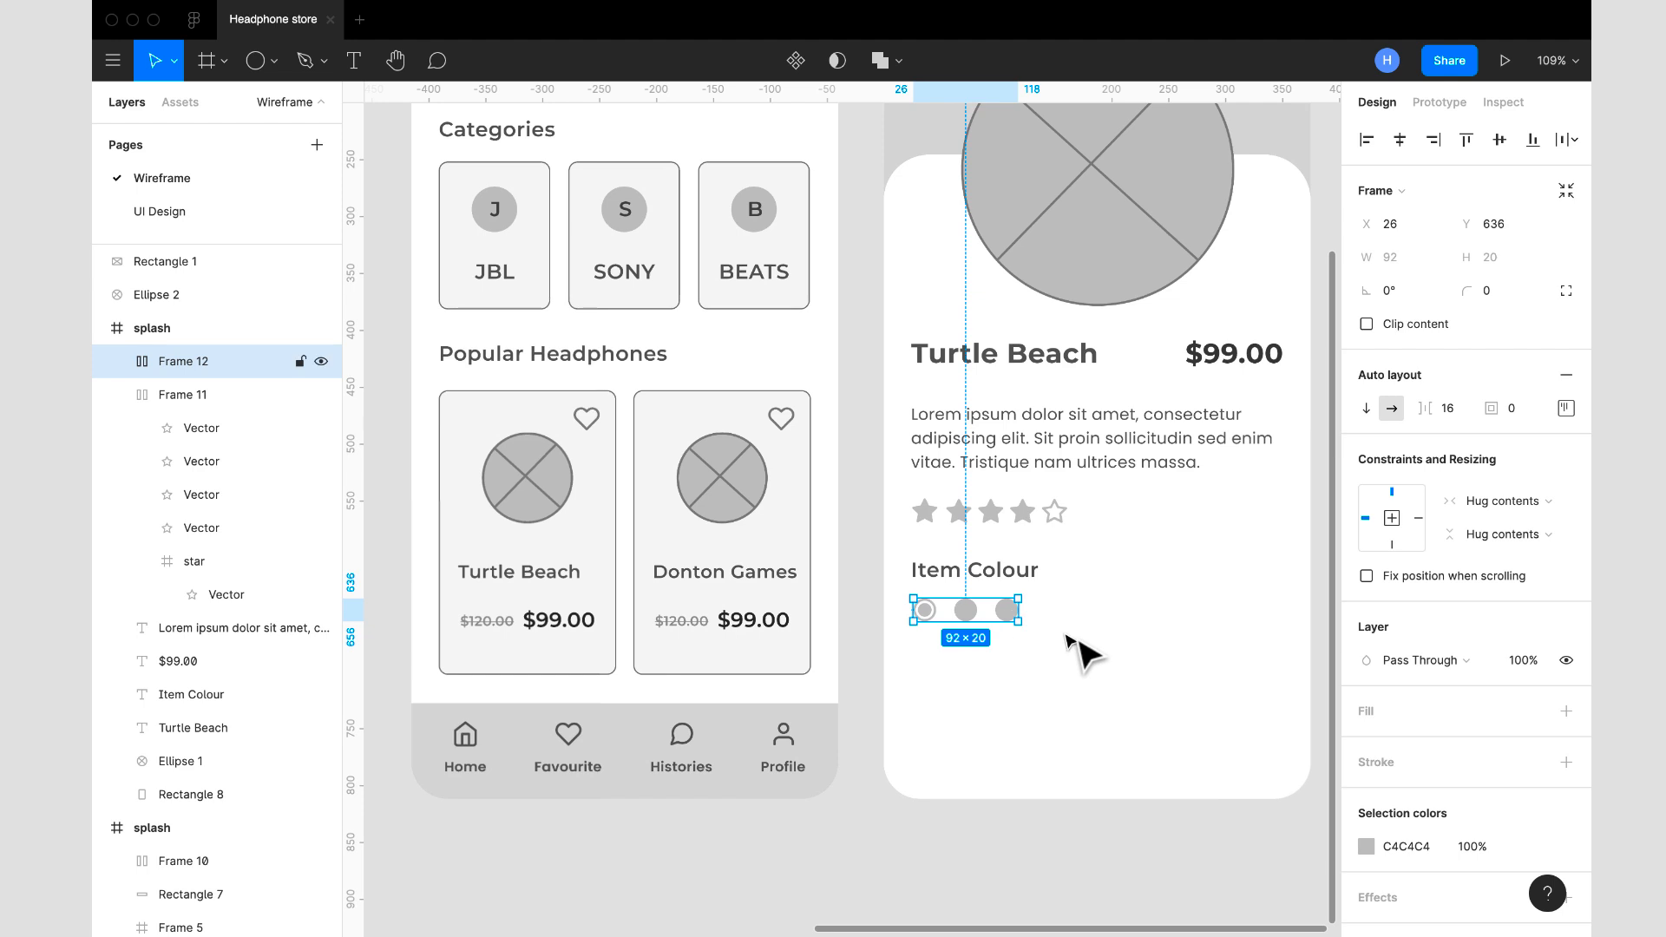
- Compare the swatch row with the star rating row and review the layout of all three screens
click(1061, 645)
click(996, 634)
click(1006, 542)
click(1009, 520)
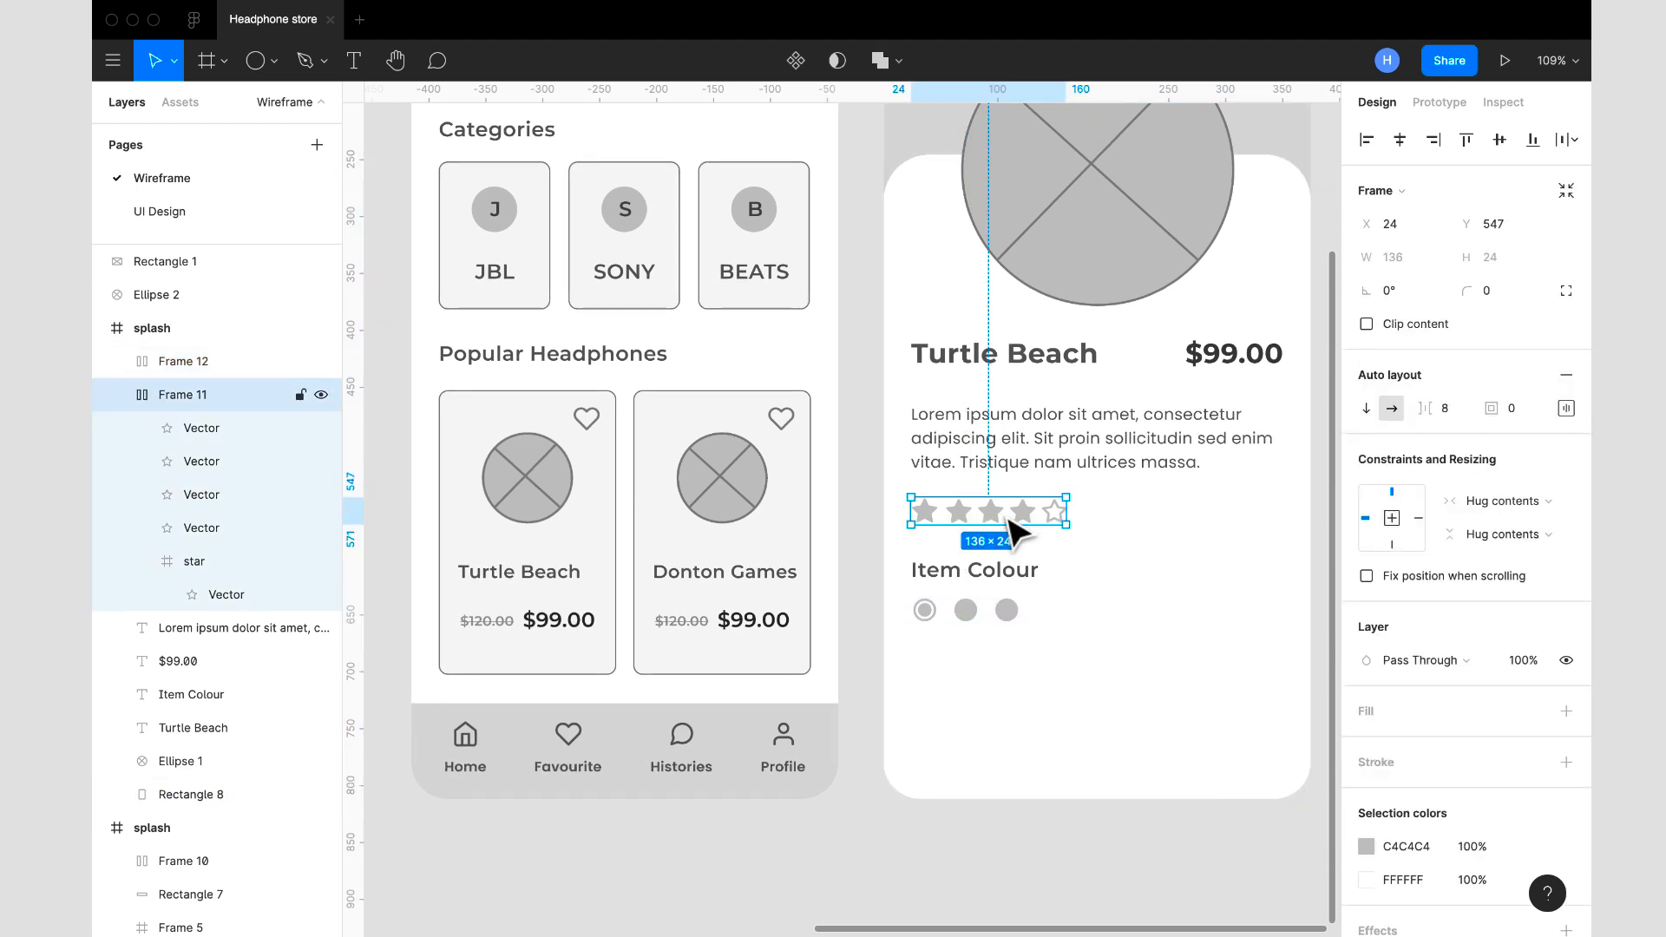
click(1007, 612)
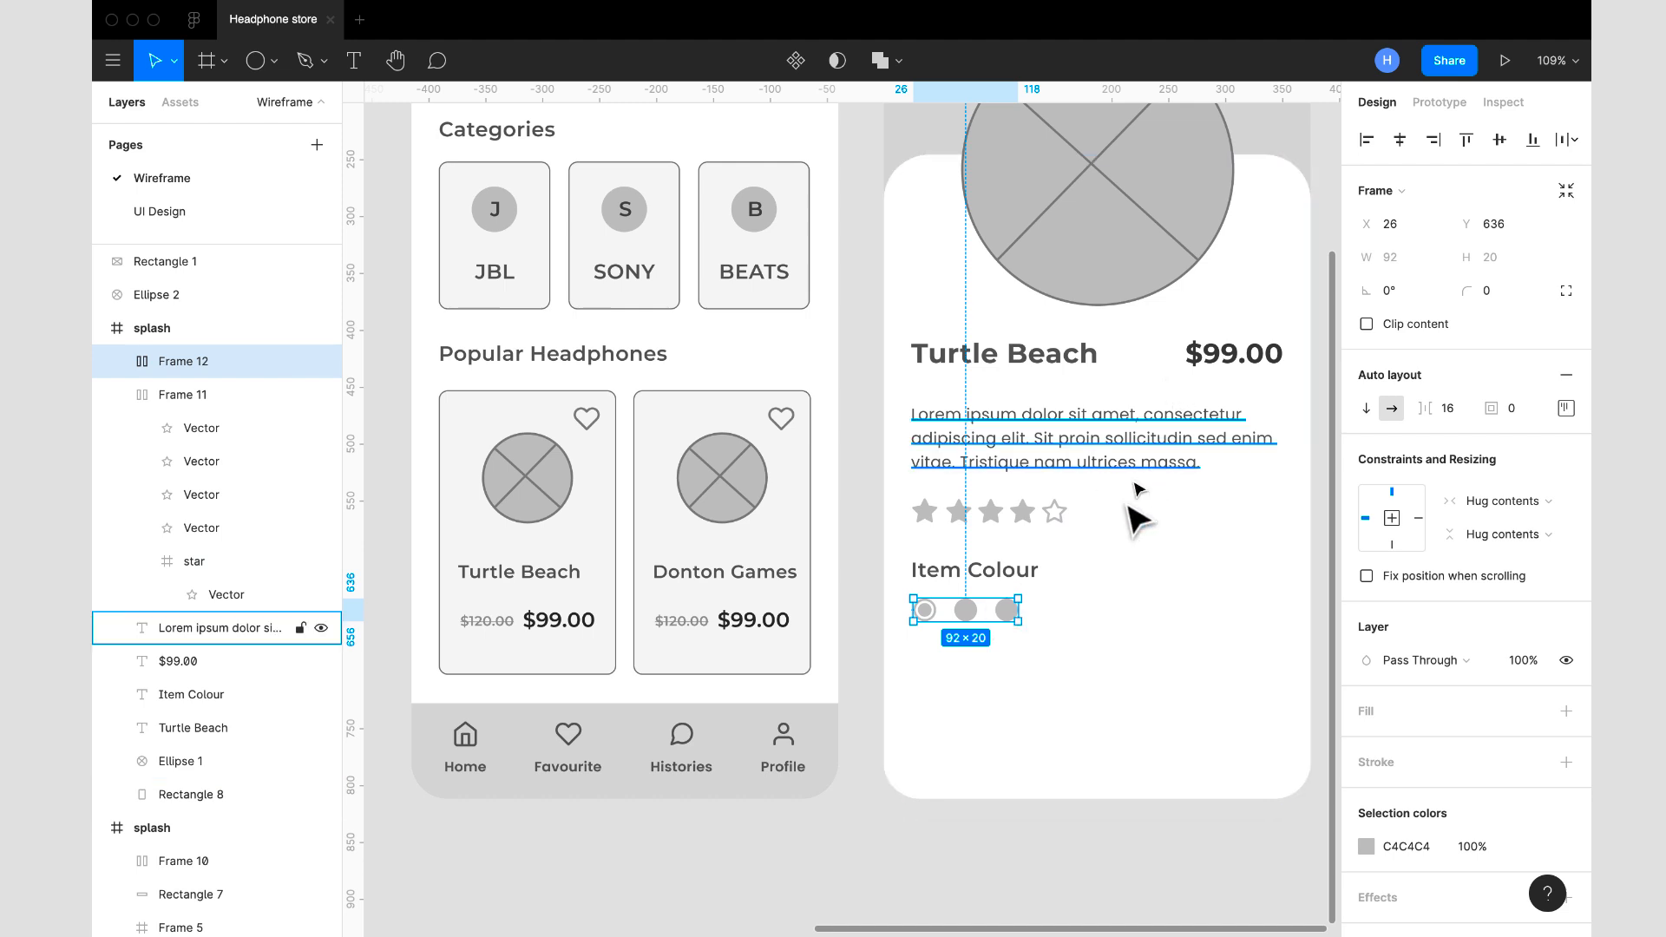
scroll(1134, 595, down, 5)
scroll(1134, 595, up, 2)
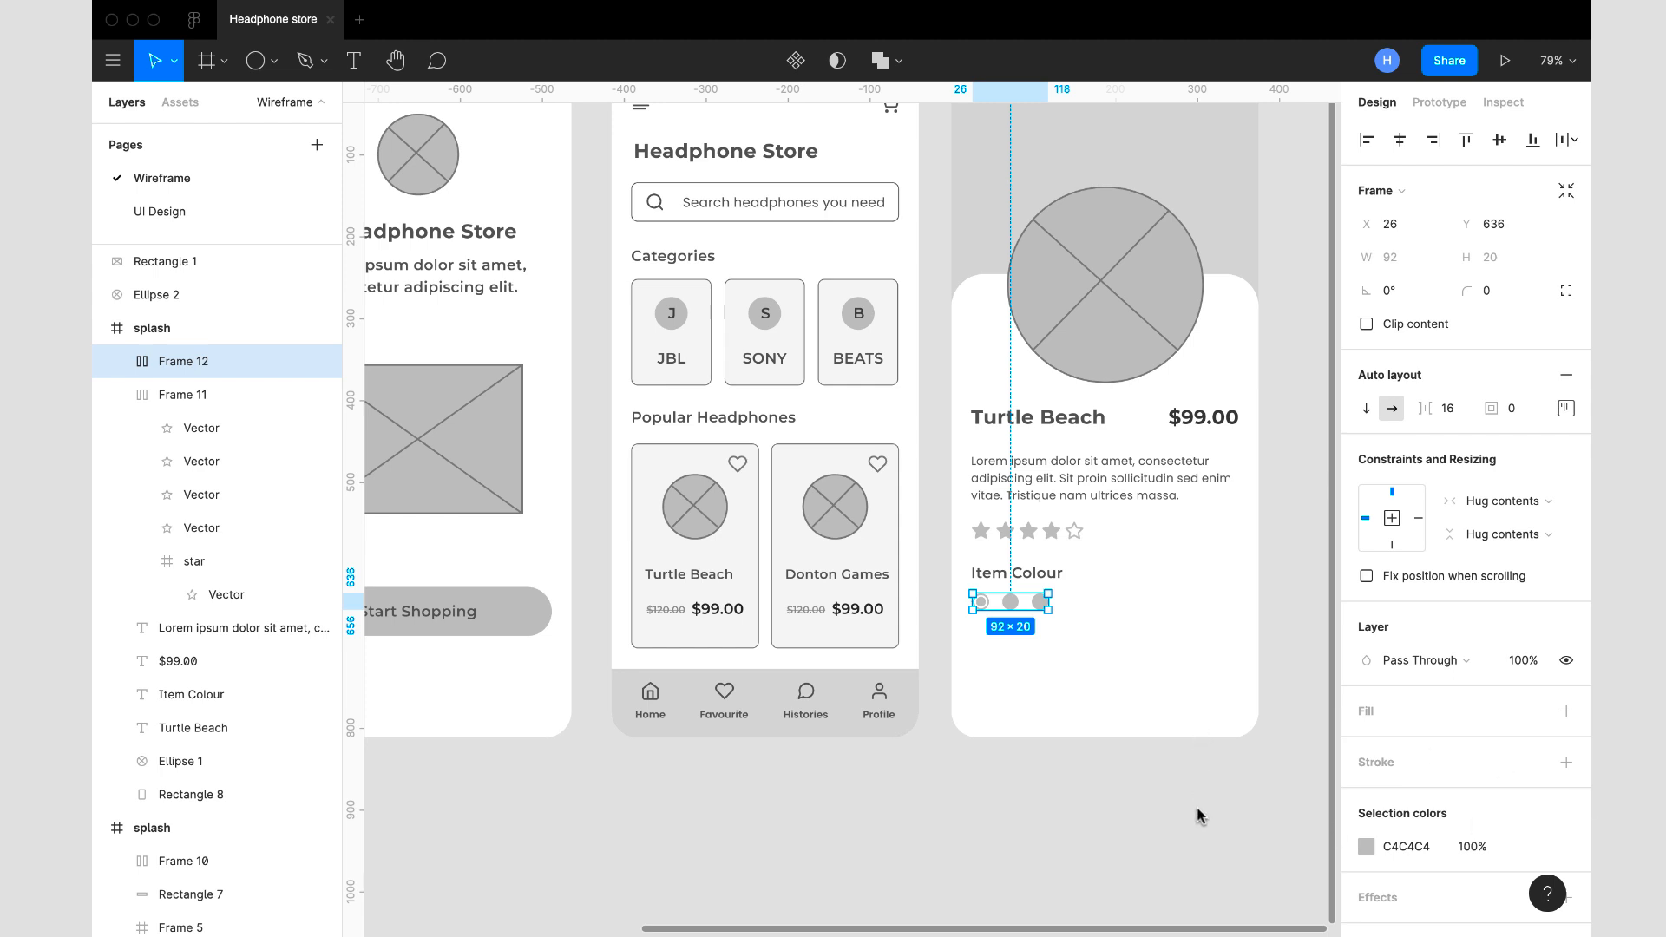
scroll(1197, 815, down, 3)
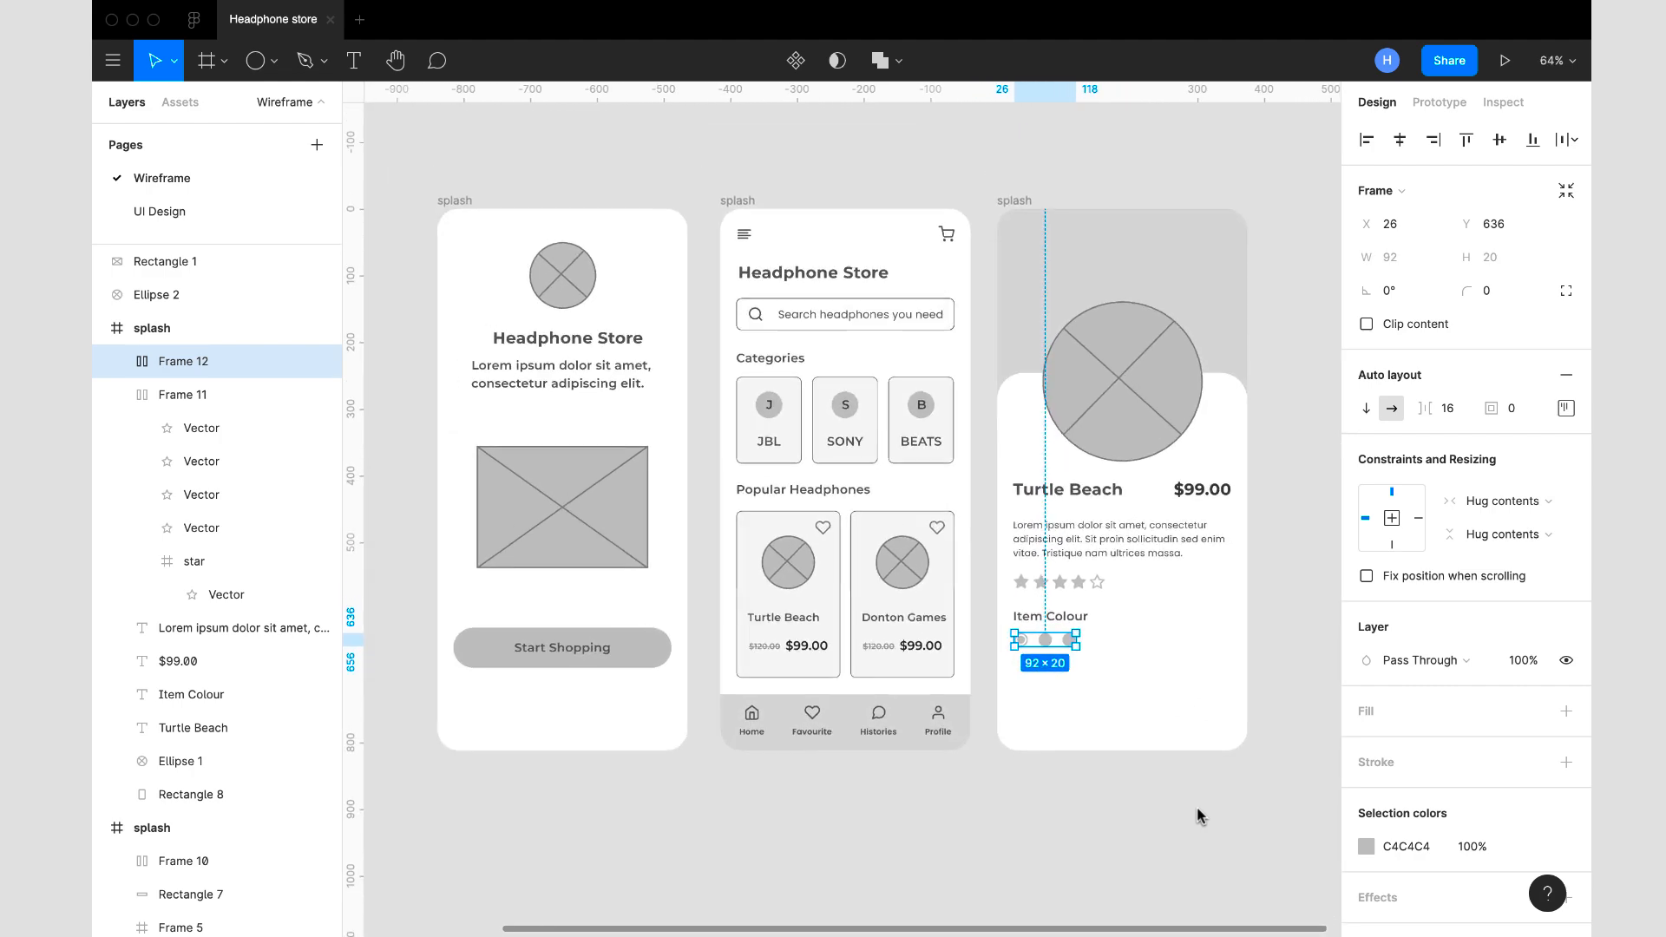
click(1293, 734)
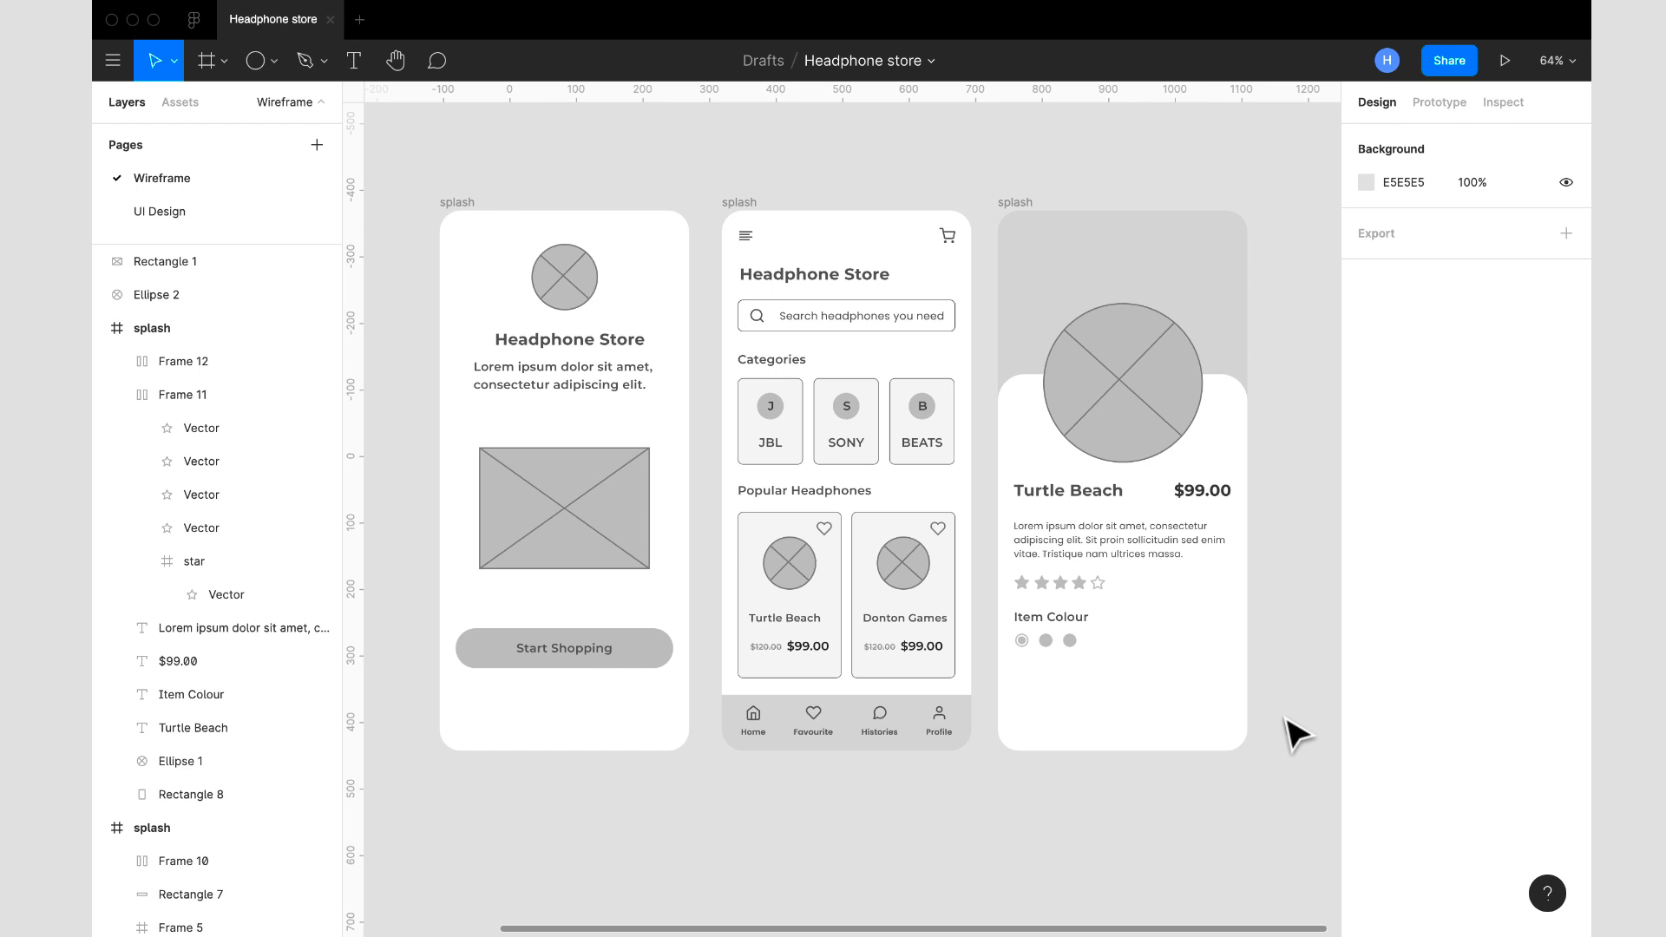
- Resize the middle swatch in the Item Colour row to 18 × 18
click(1045, 647)
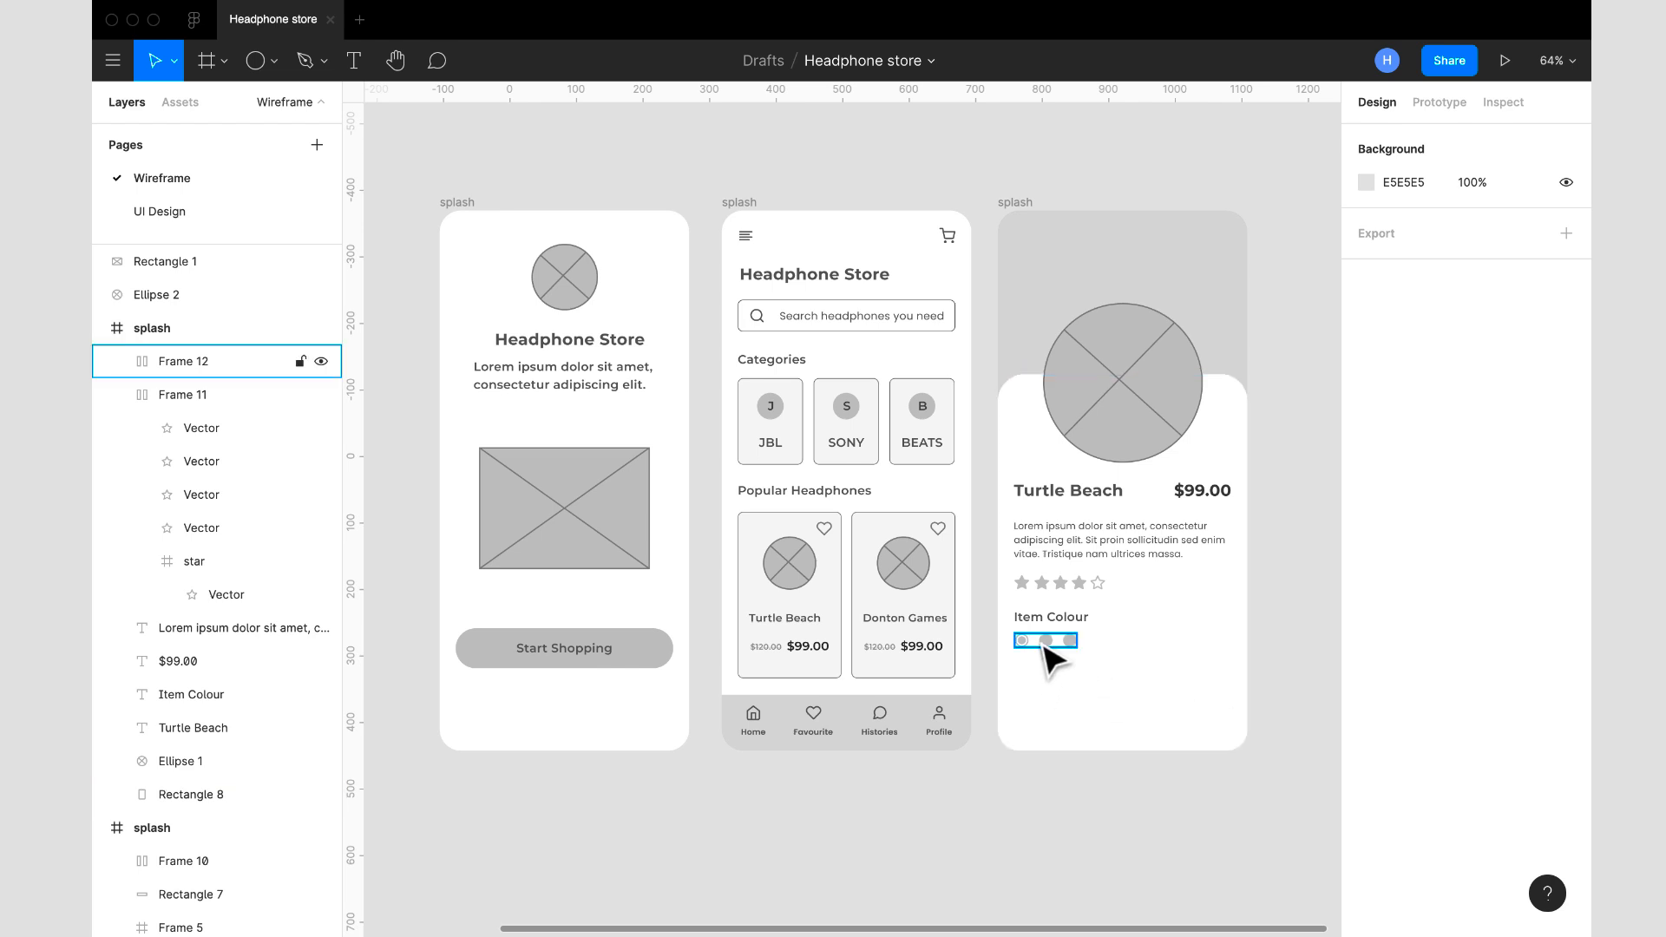
click(1047, 646)
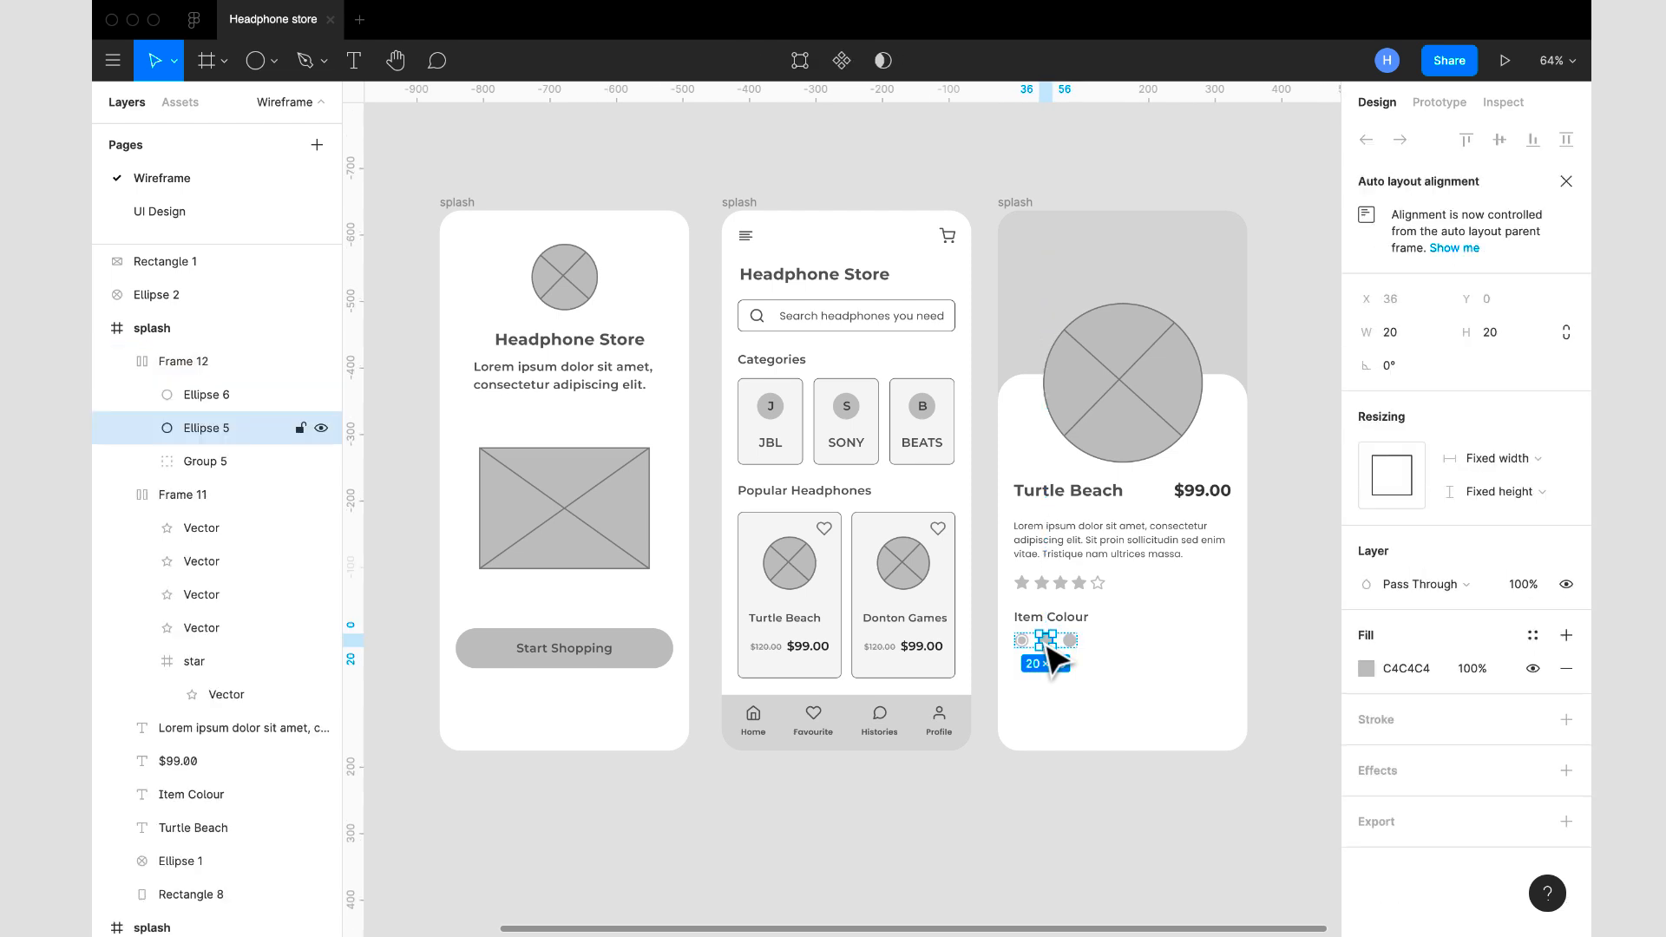
click(1418, 344)
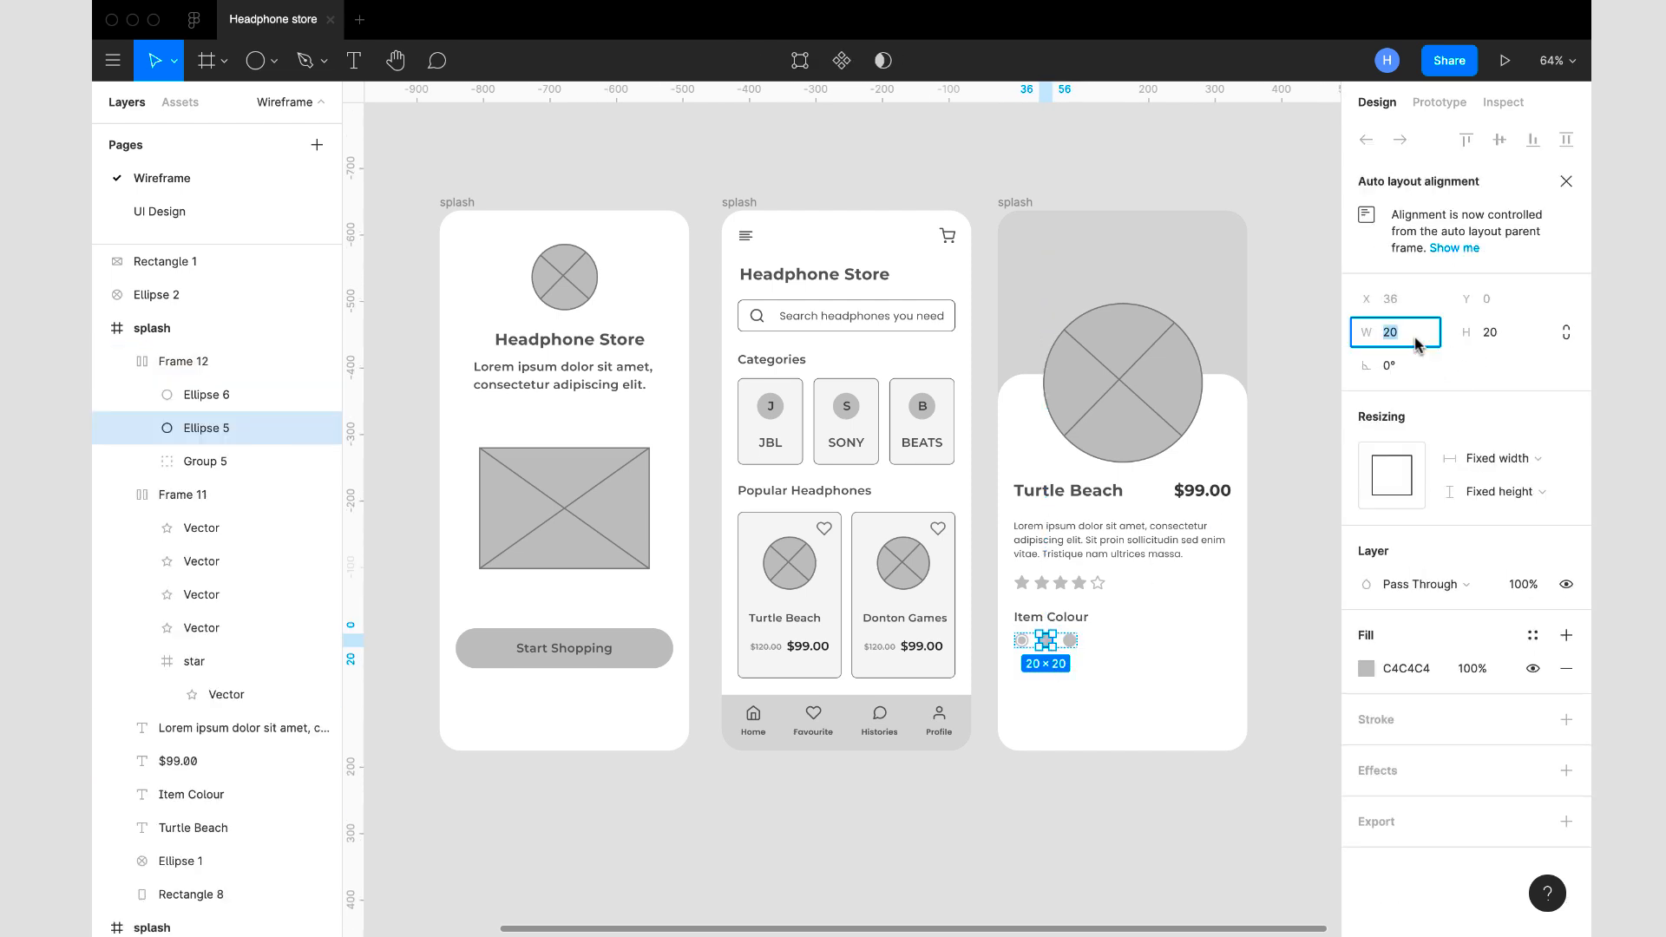
key(Tab)
text(18)
key(Return)
- Resize the third swatch in the Item Colour row to 18 × 18
click(1071, 642)
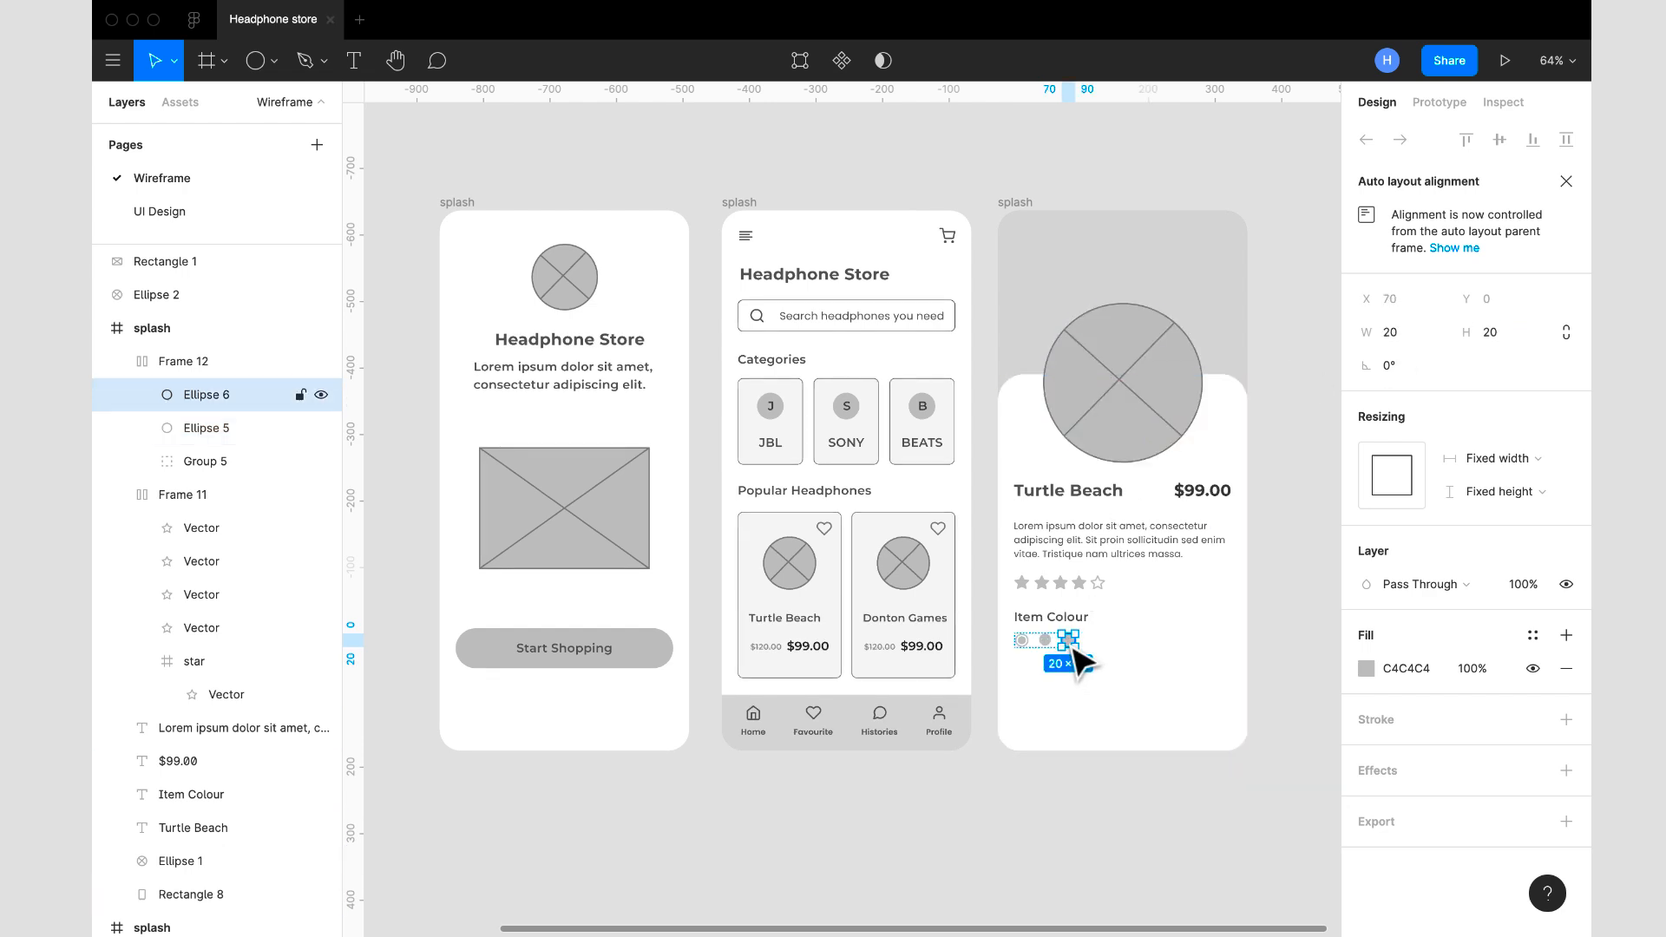
click(1406, 348)
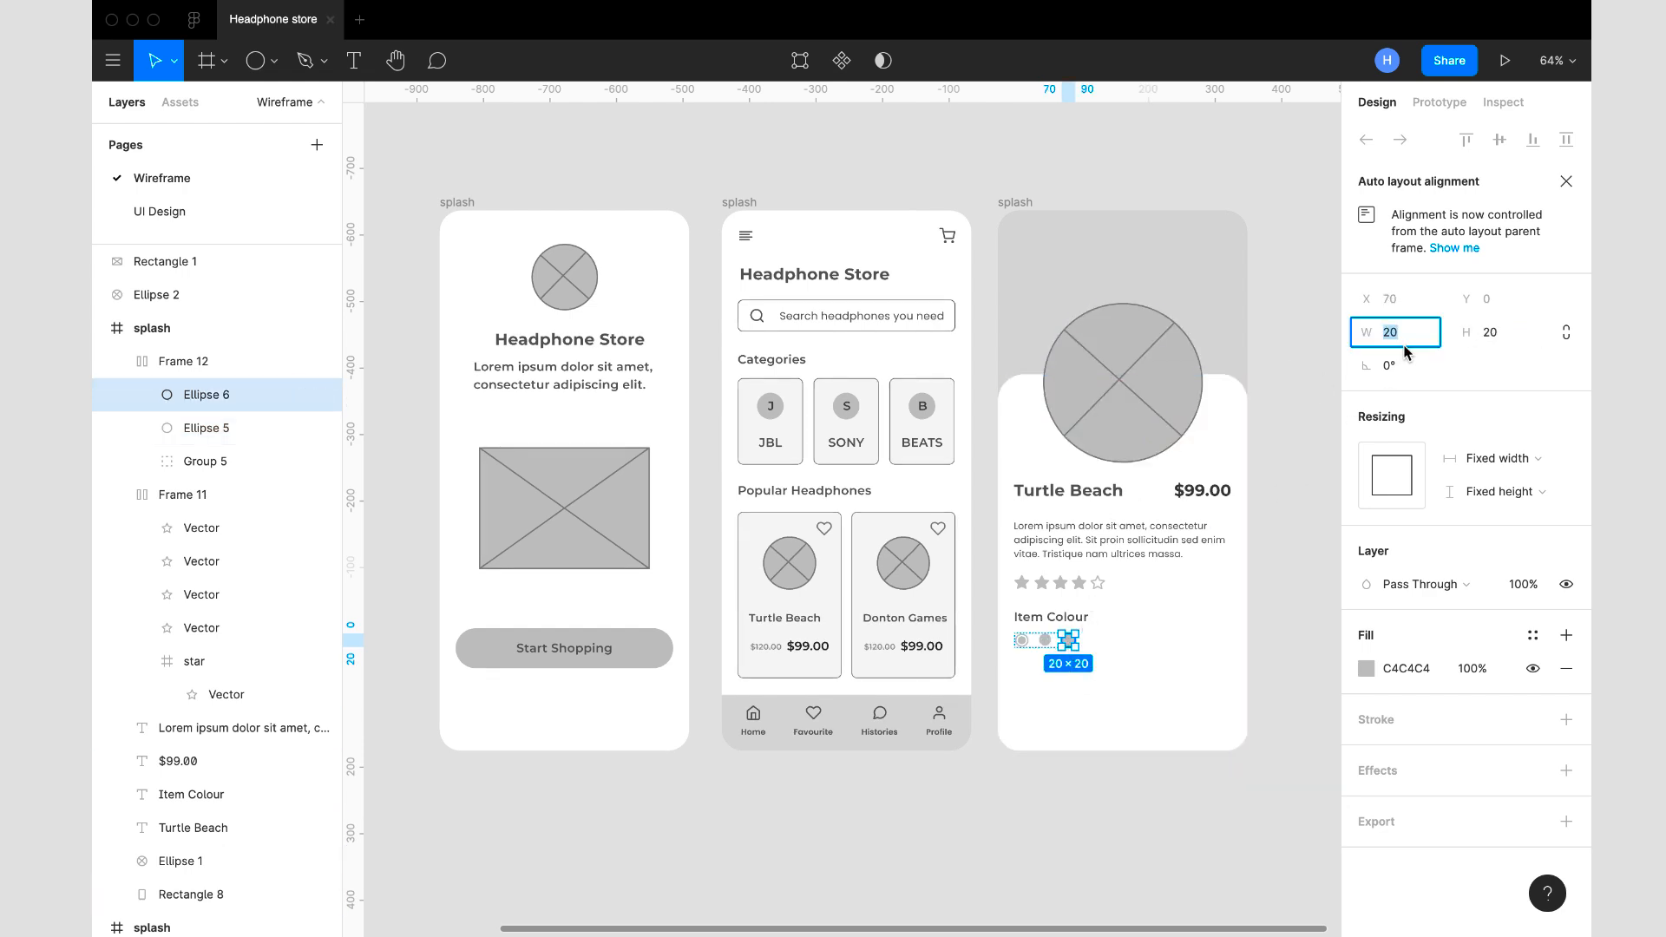
key(Tab)
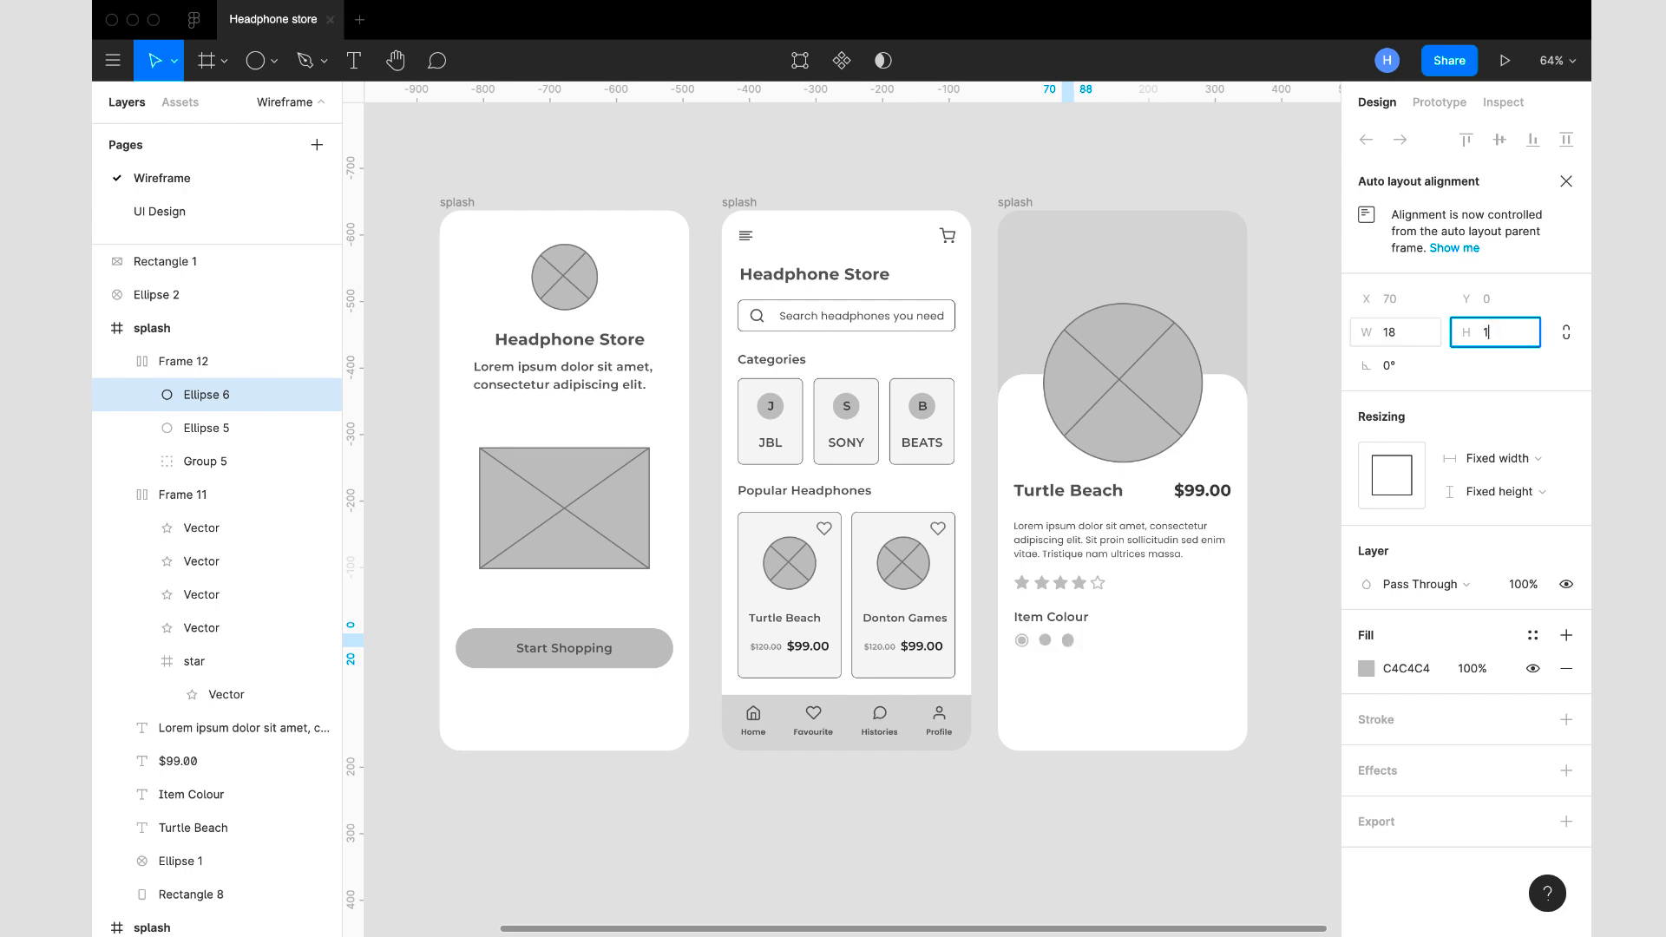
text(18)
key(Return)
click(1266, 564)
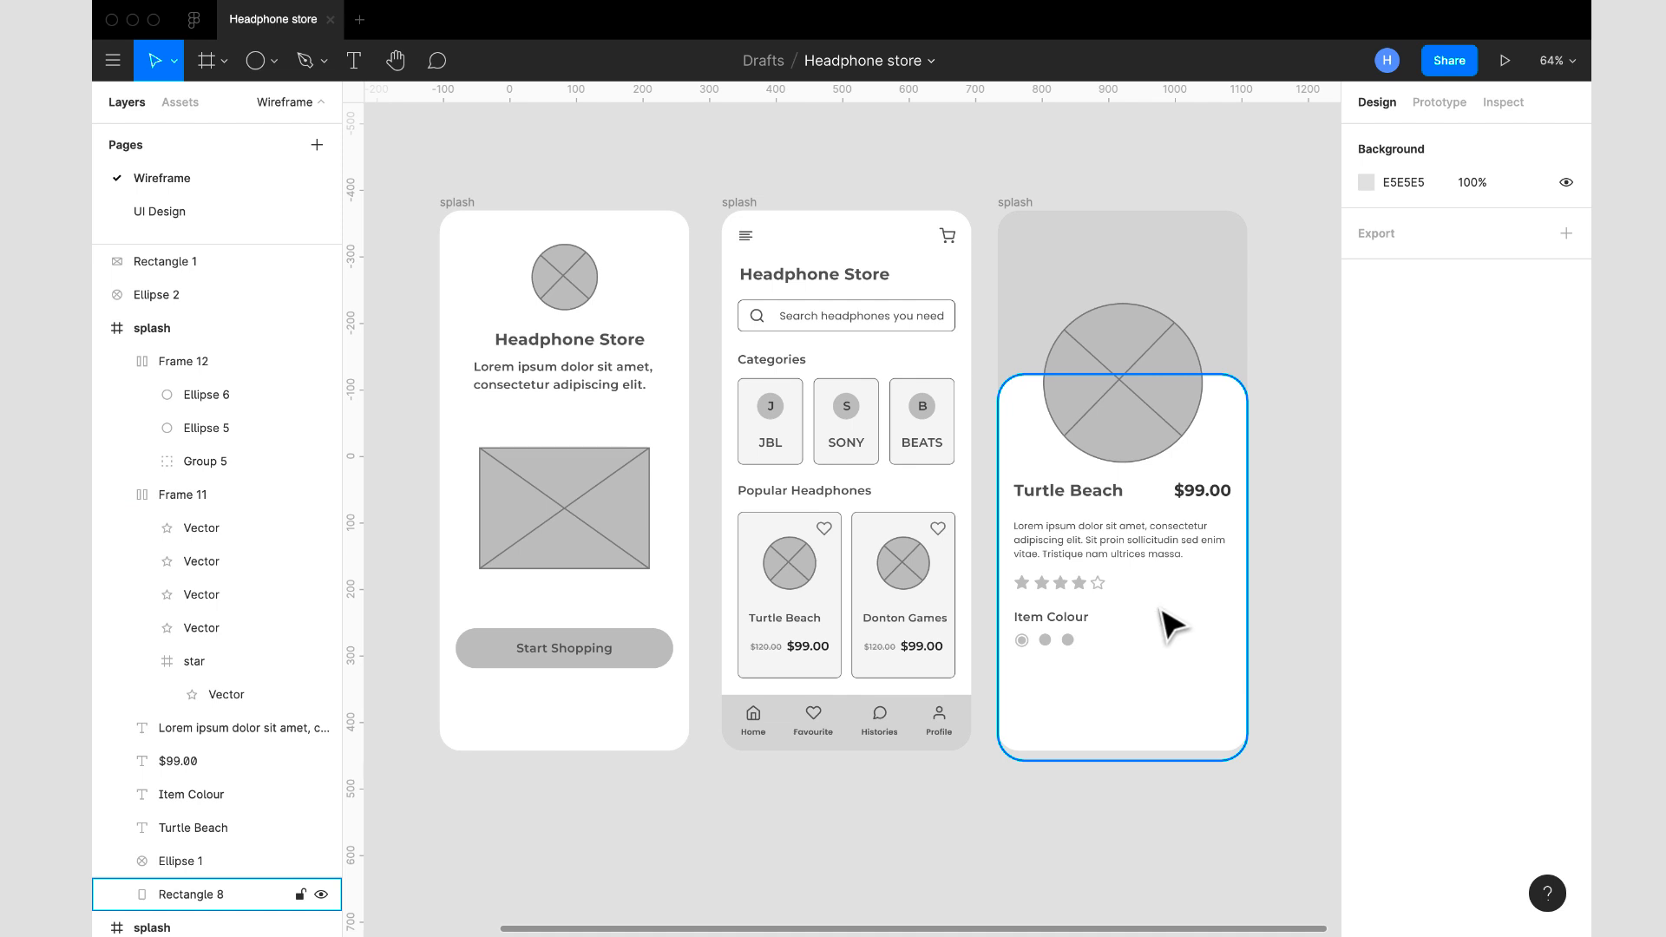
- Copy the Start Shopping button onto the Turtle Beach screen and place it below the swatches at X 24, Y 695
click(569, 662)
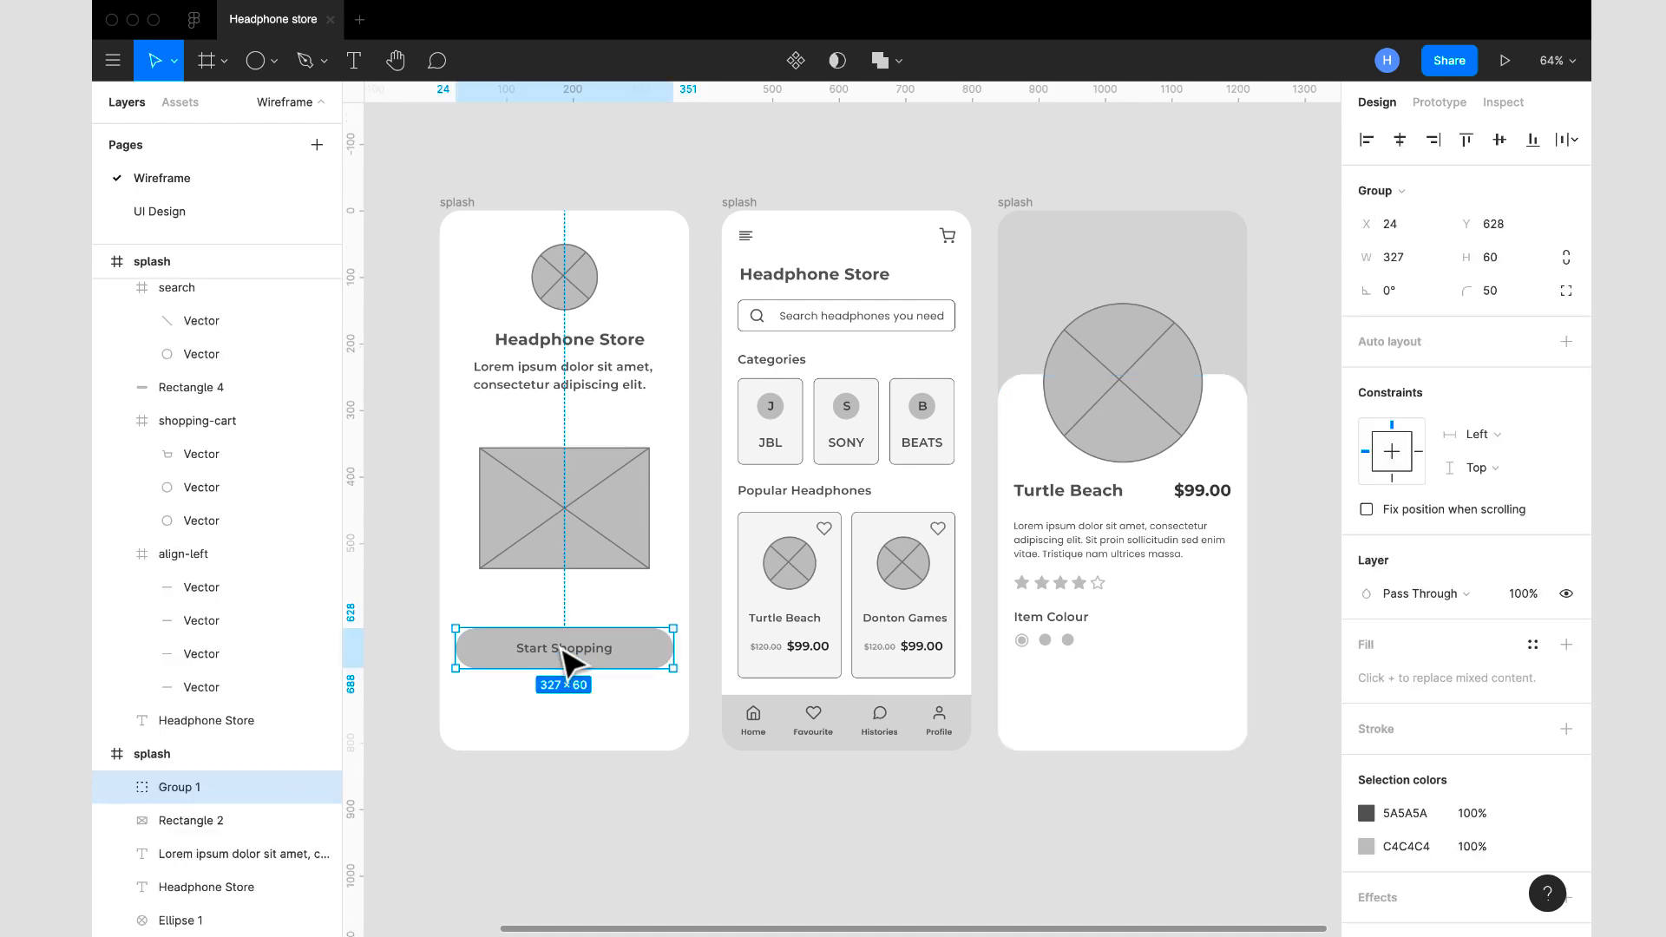
click(1017, 205)
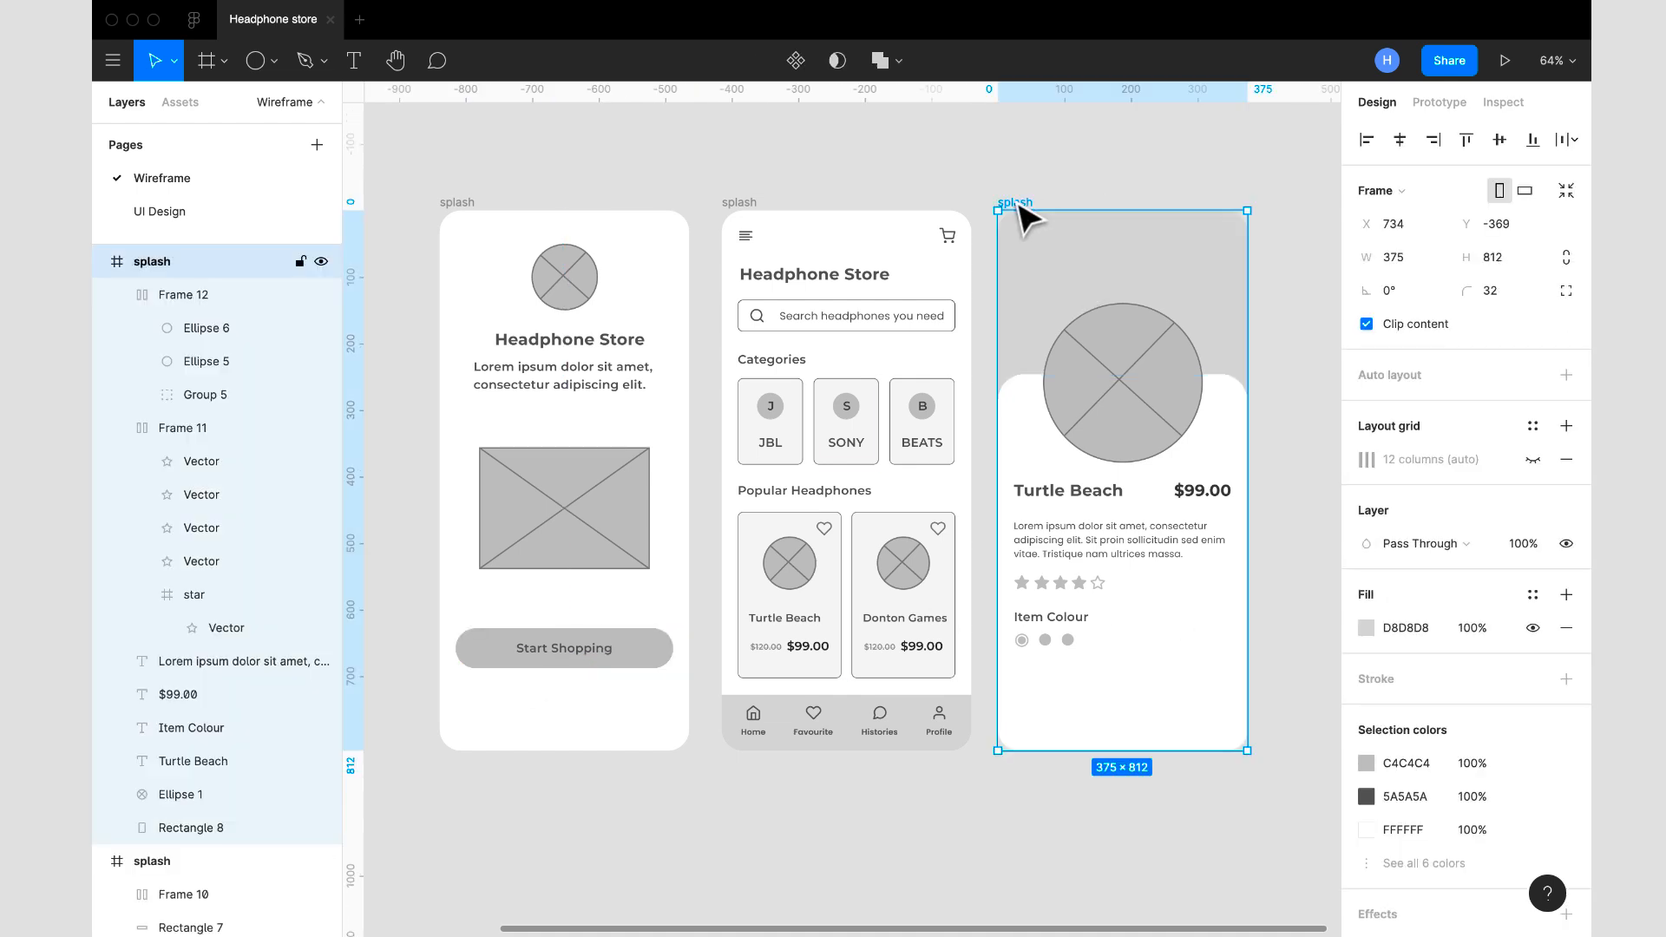
key(ctrl+v)
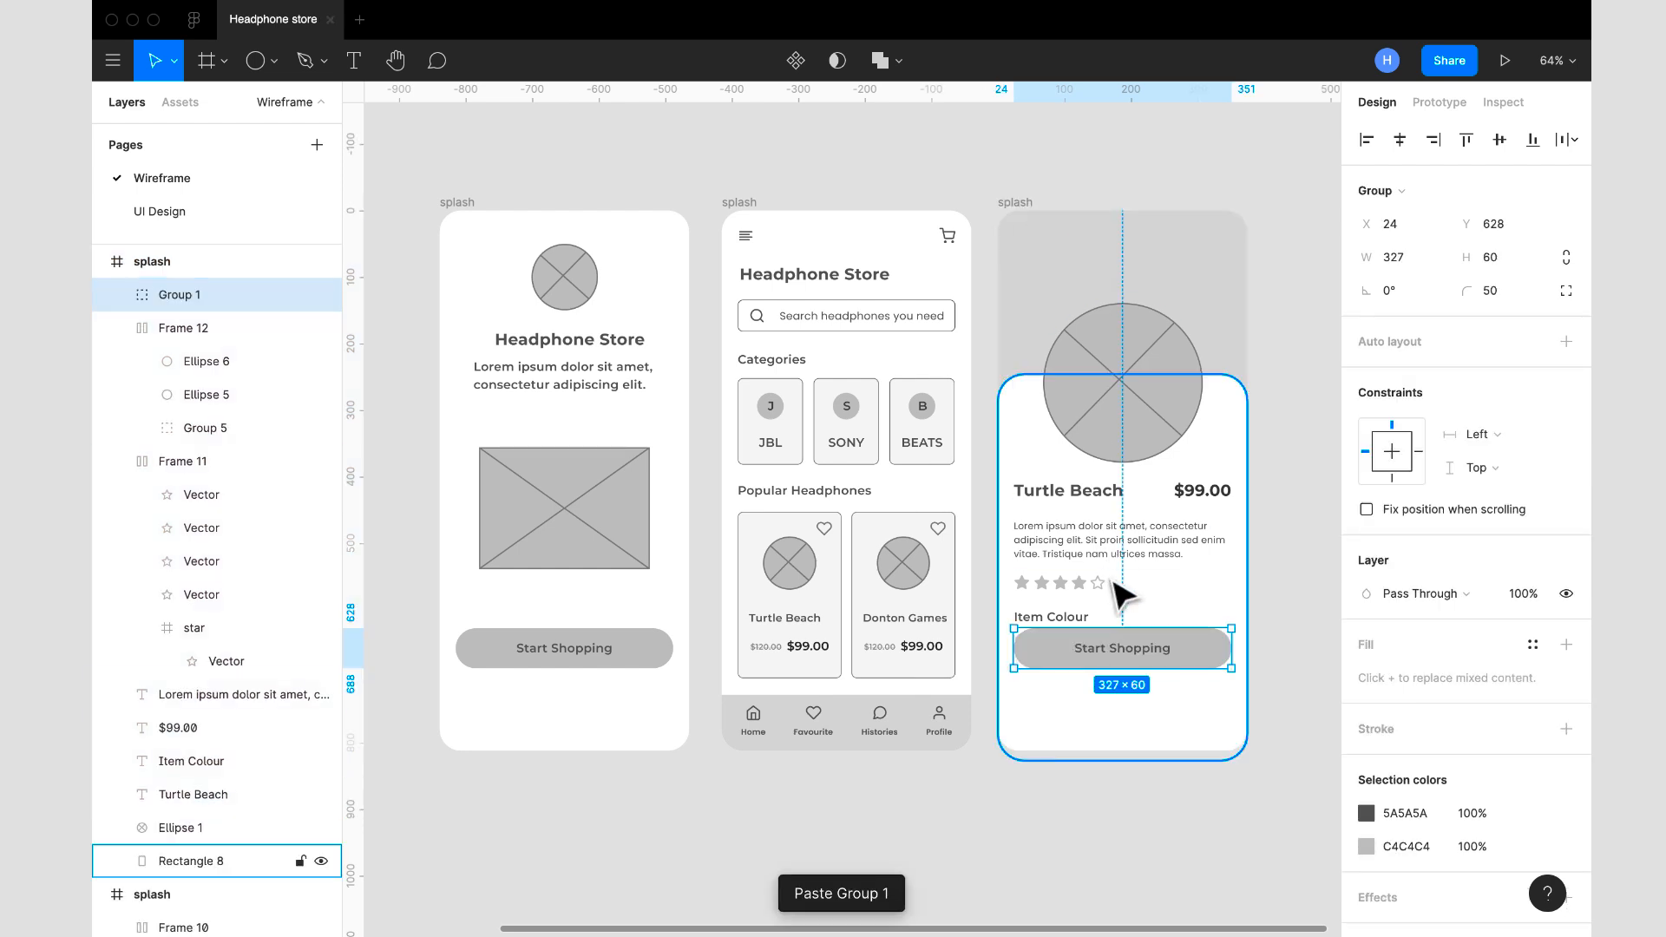
drag(1137, 660, 1139, 701)
- Change the copied button's label on the Turtle Beach screen to "Add to cart"
double_click(1137, 701)
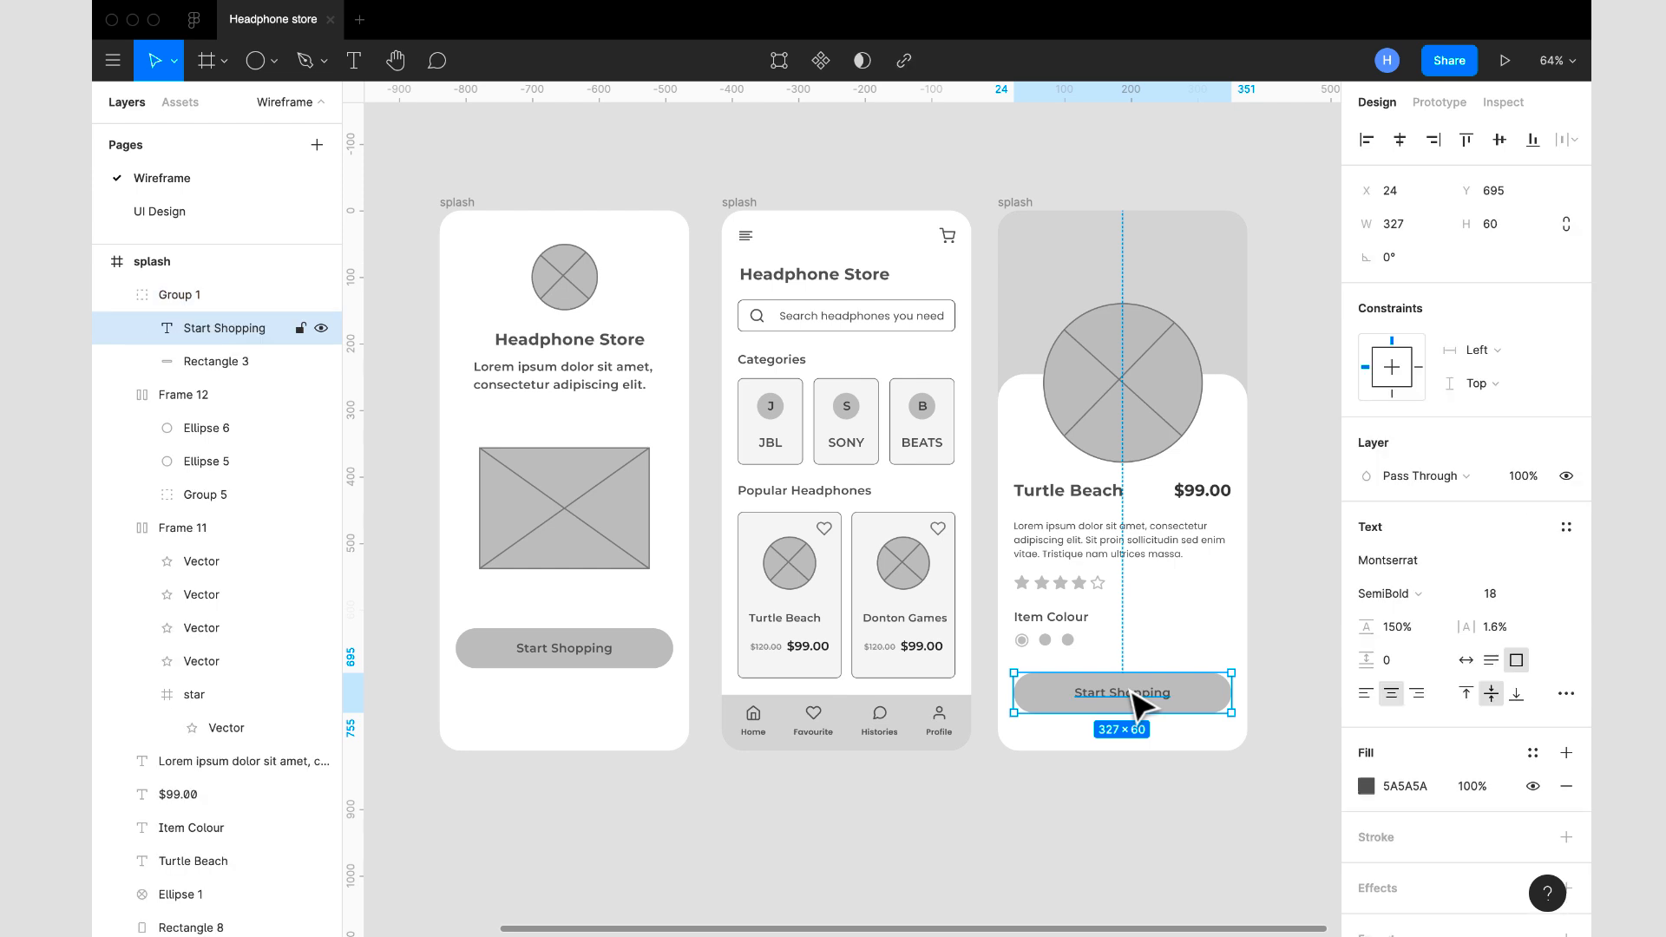
double_click(1127, 689)
text(Add)
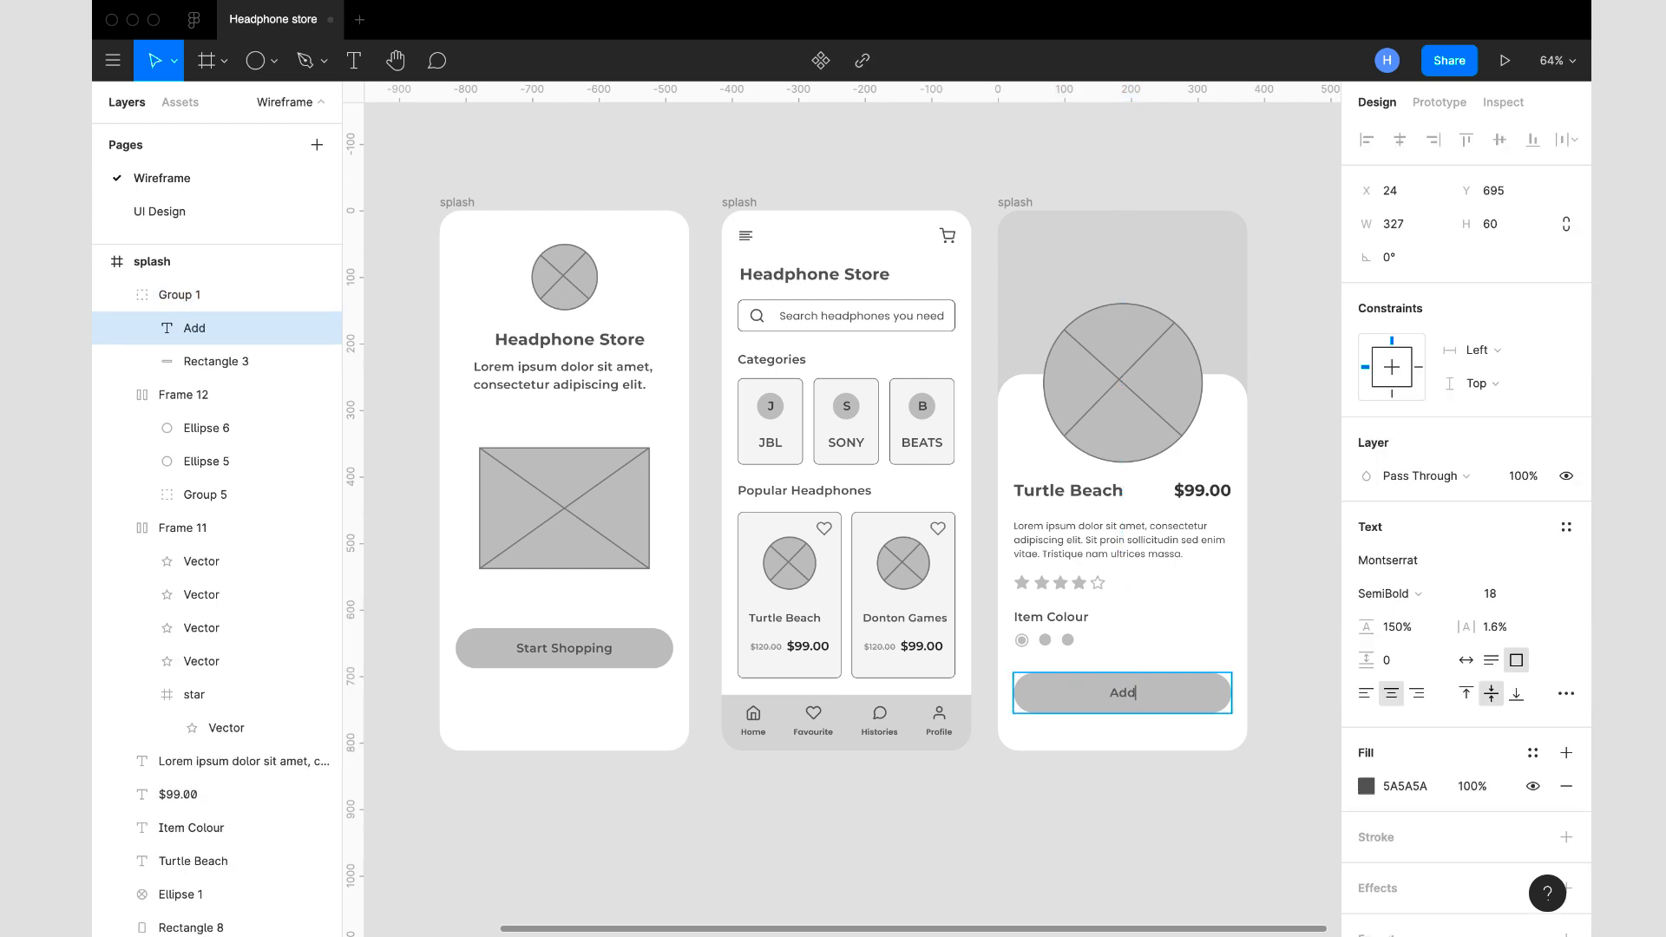
text( to cart)
key(Escape)
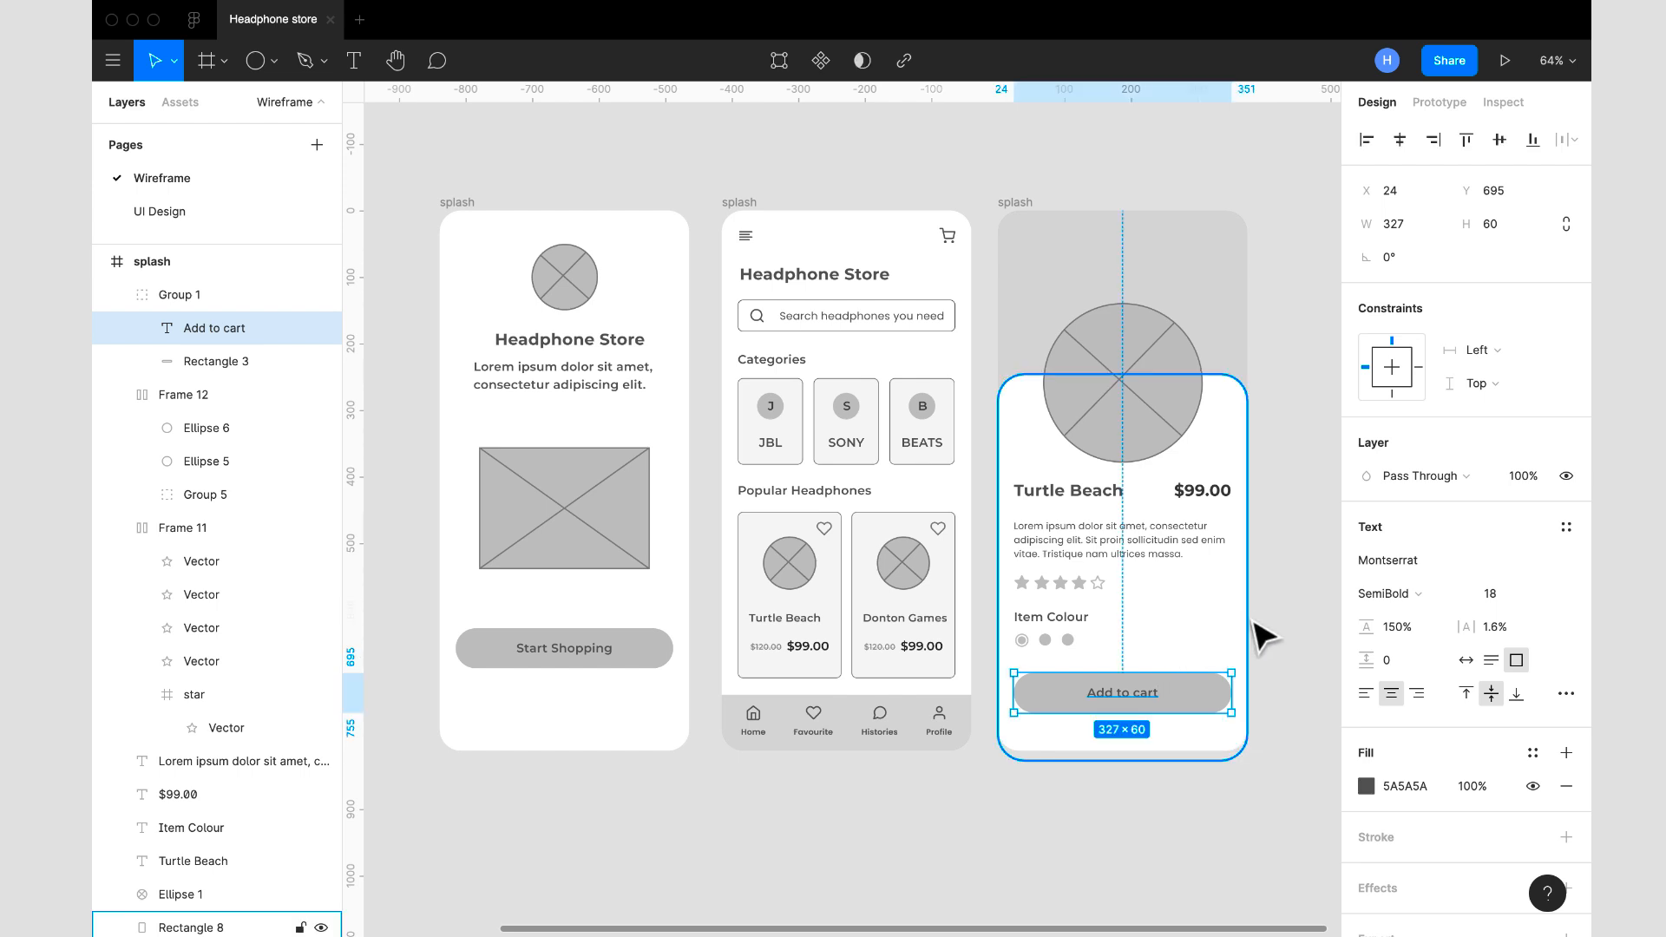
click(1284, 641)
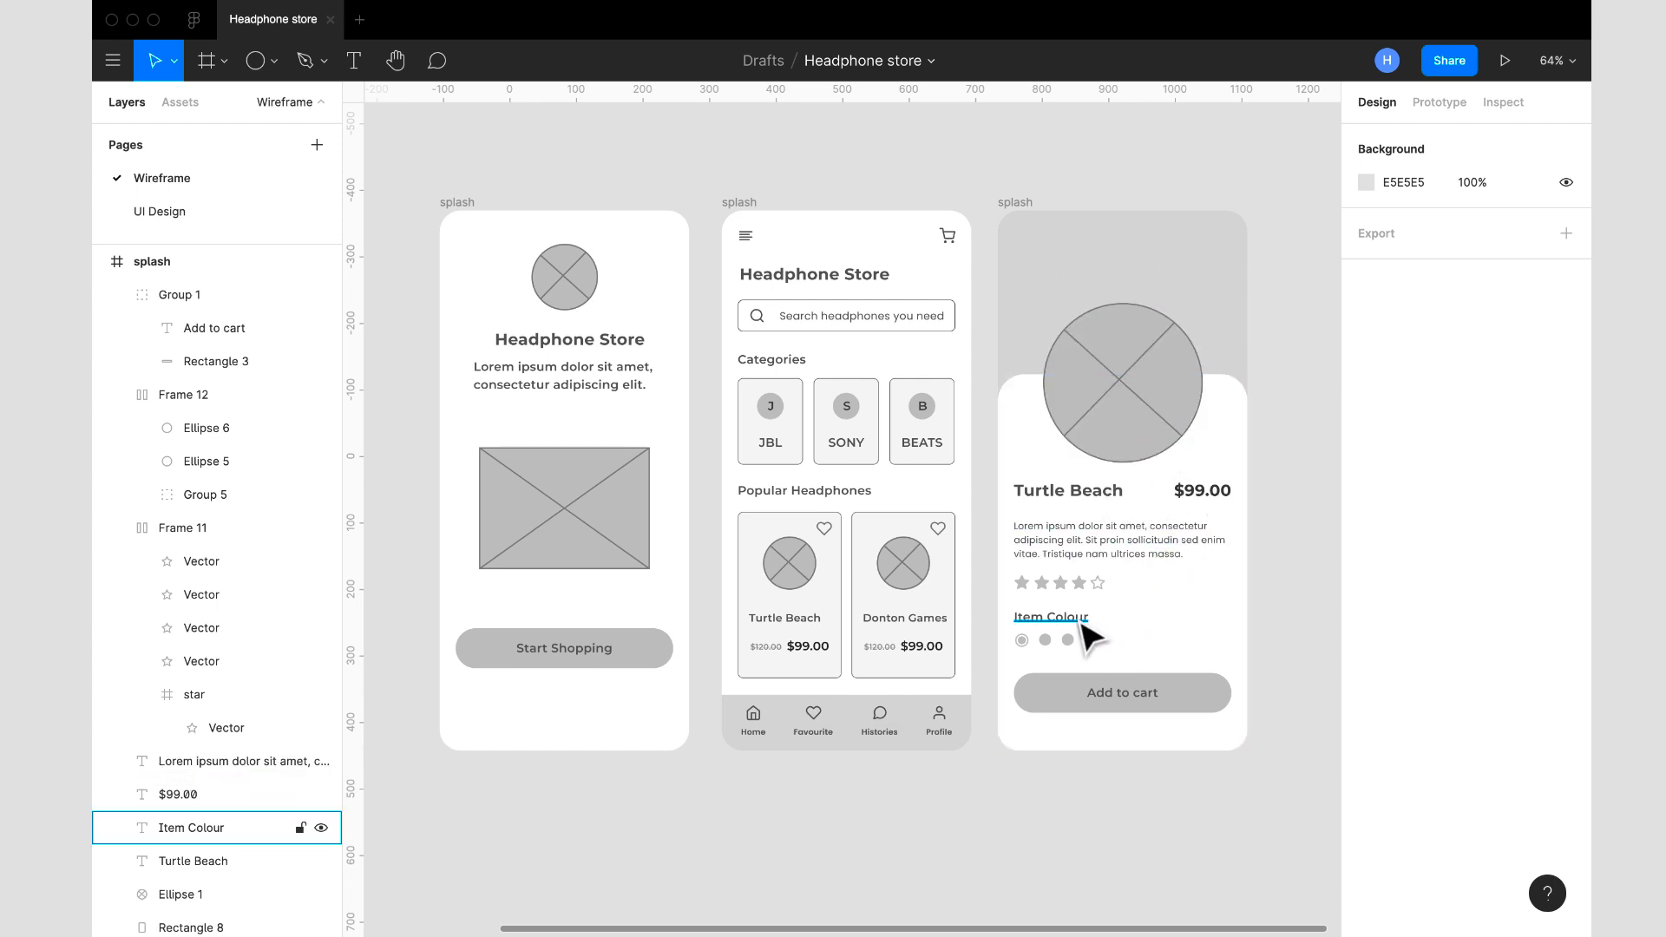
- Duplicate the Item Colour heading, place the copy beside the swatches at X 188, Y 634, and change its text to "QTY"
click(1084, 631)
key(ctrl+d)
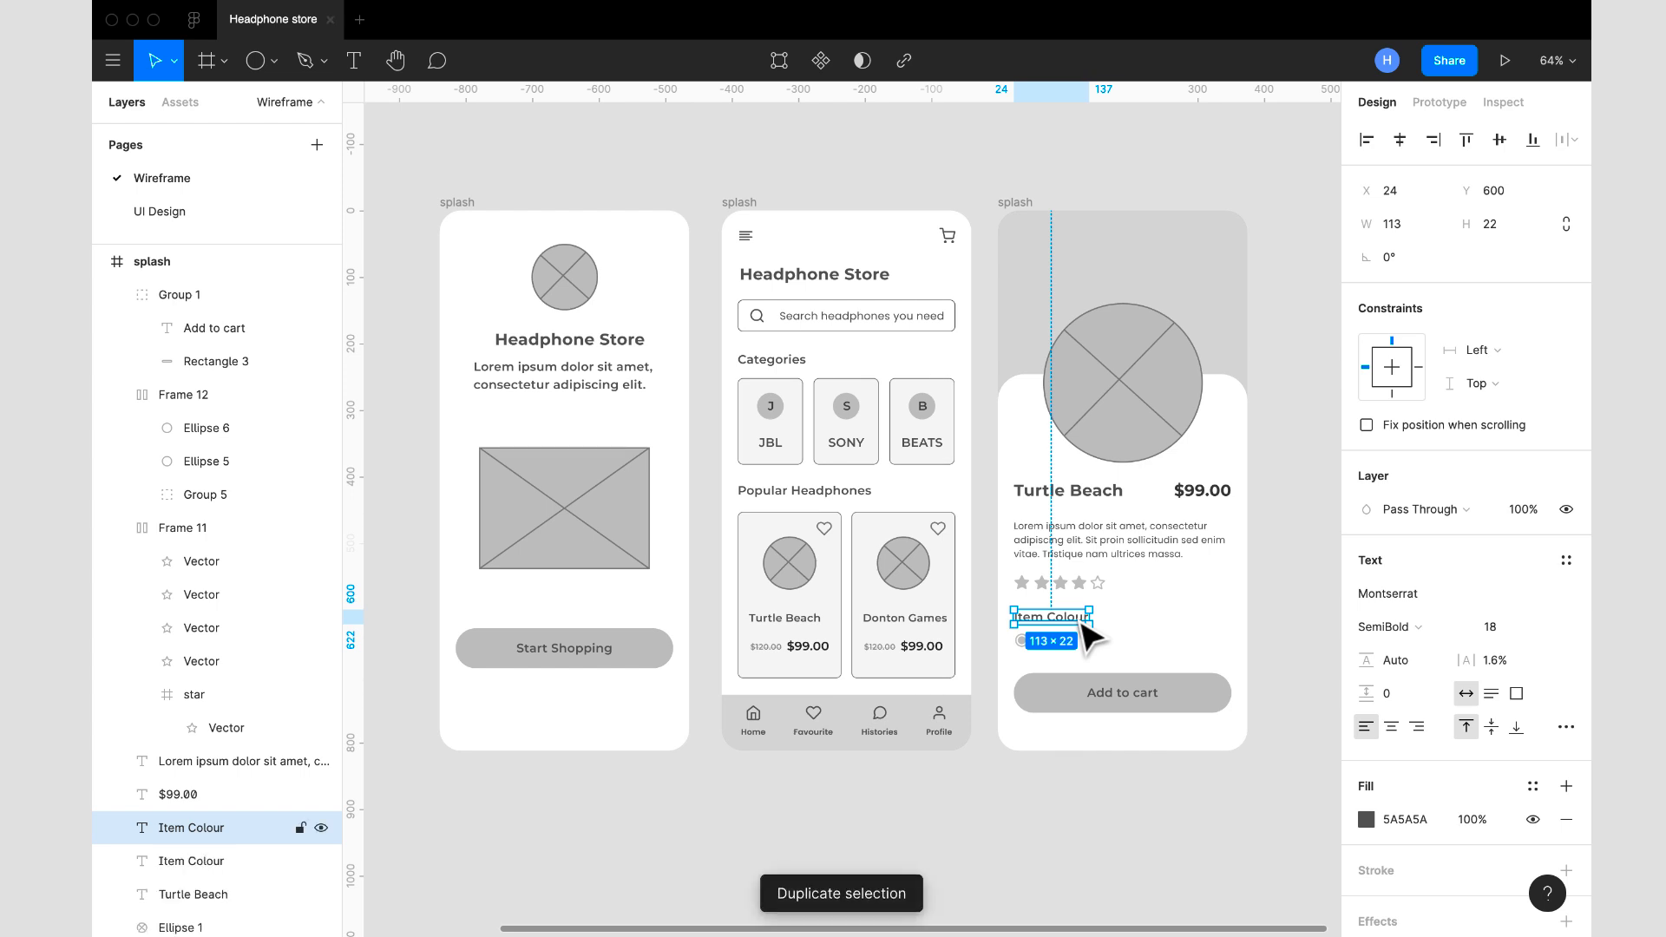
drag(1084, 635, 1185, 644)
double_click(1180, 640)
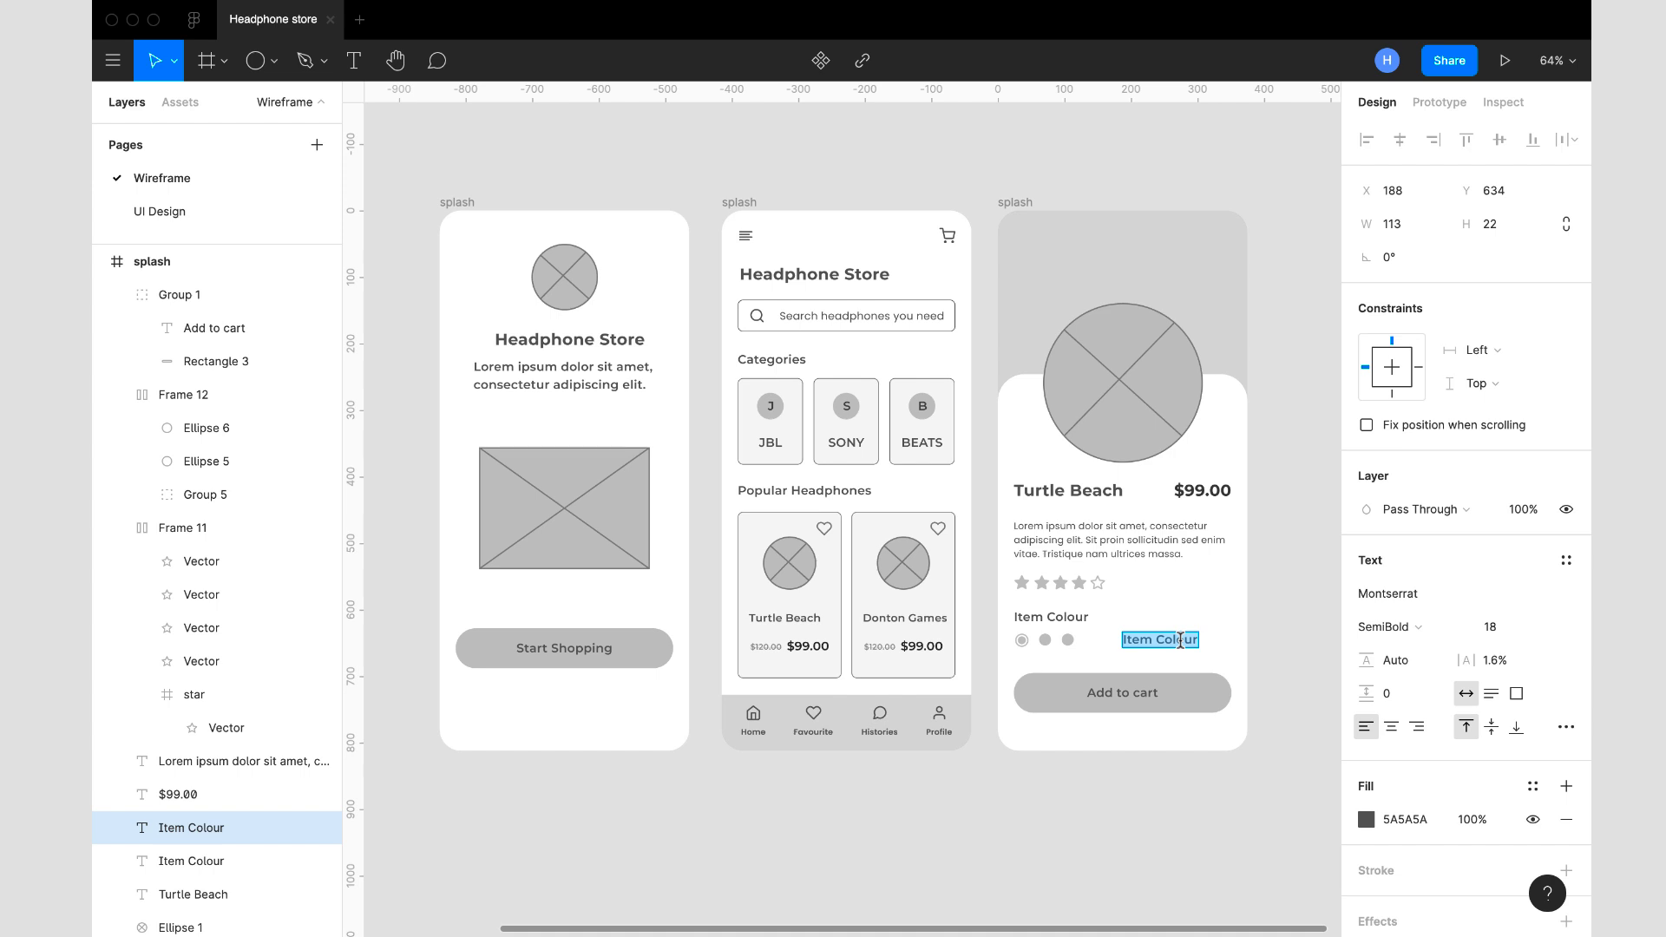
text(QTY)
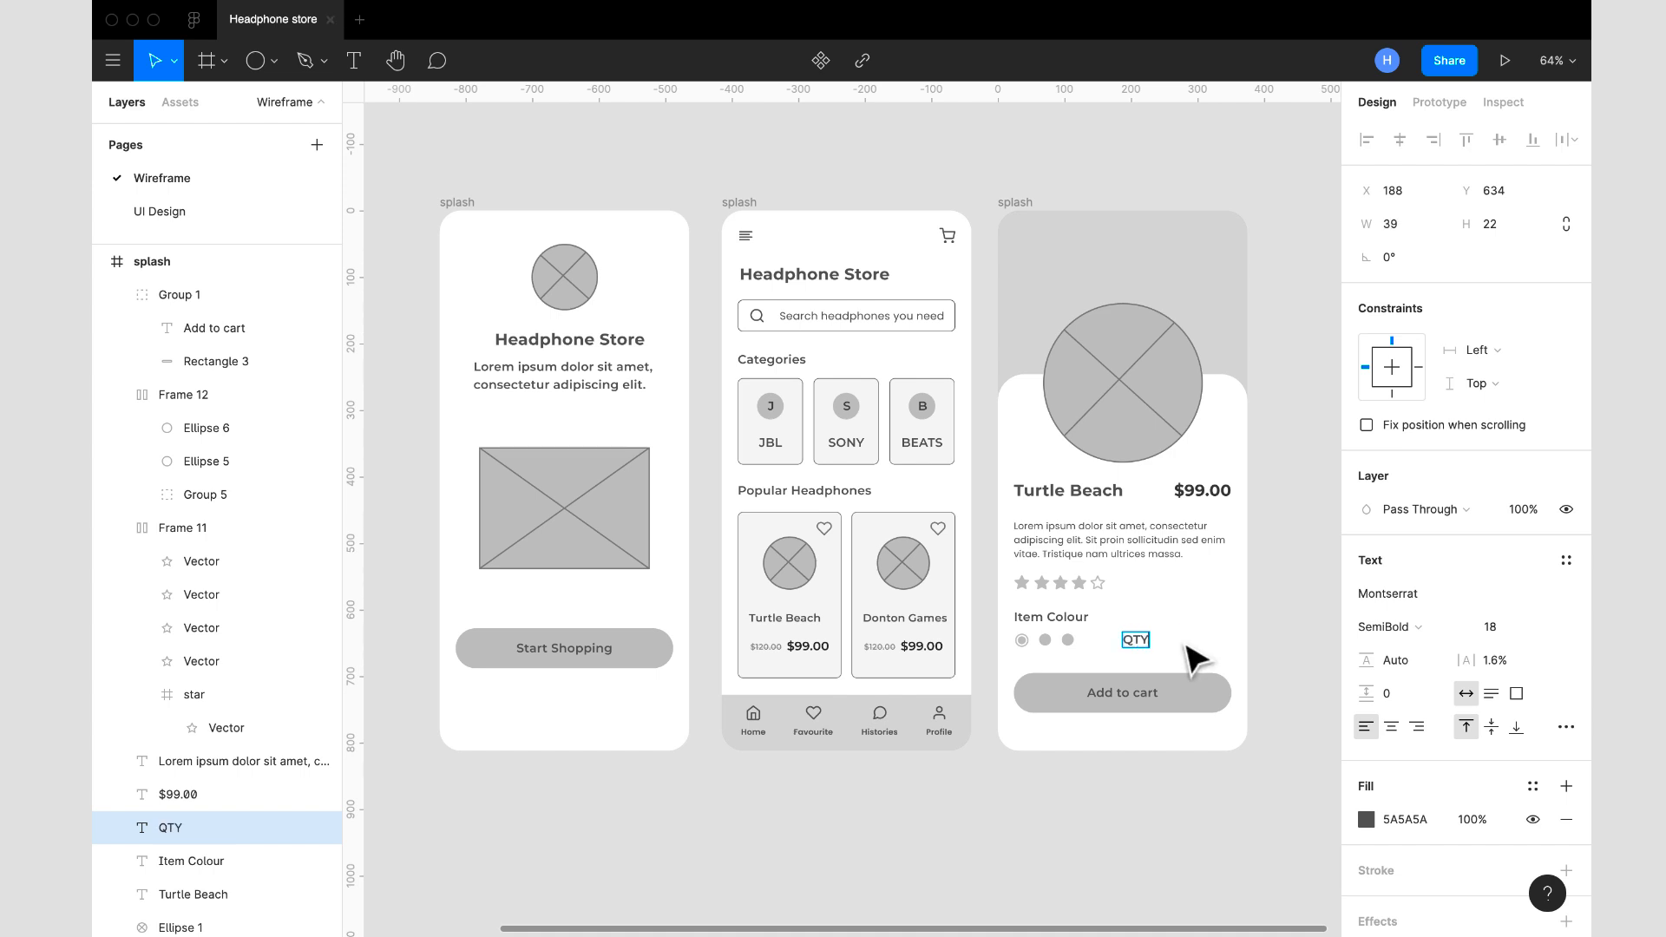
key(Escape)
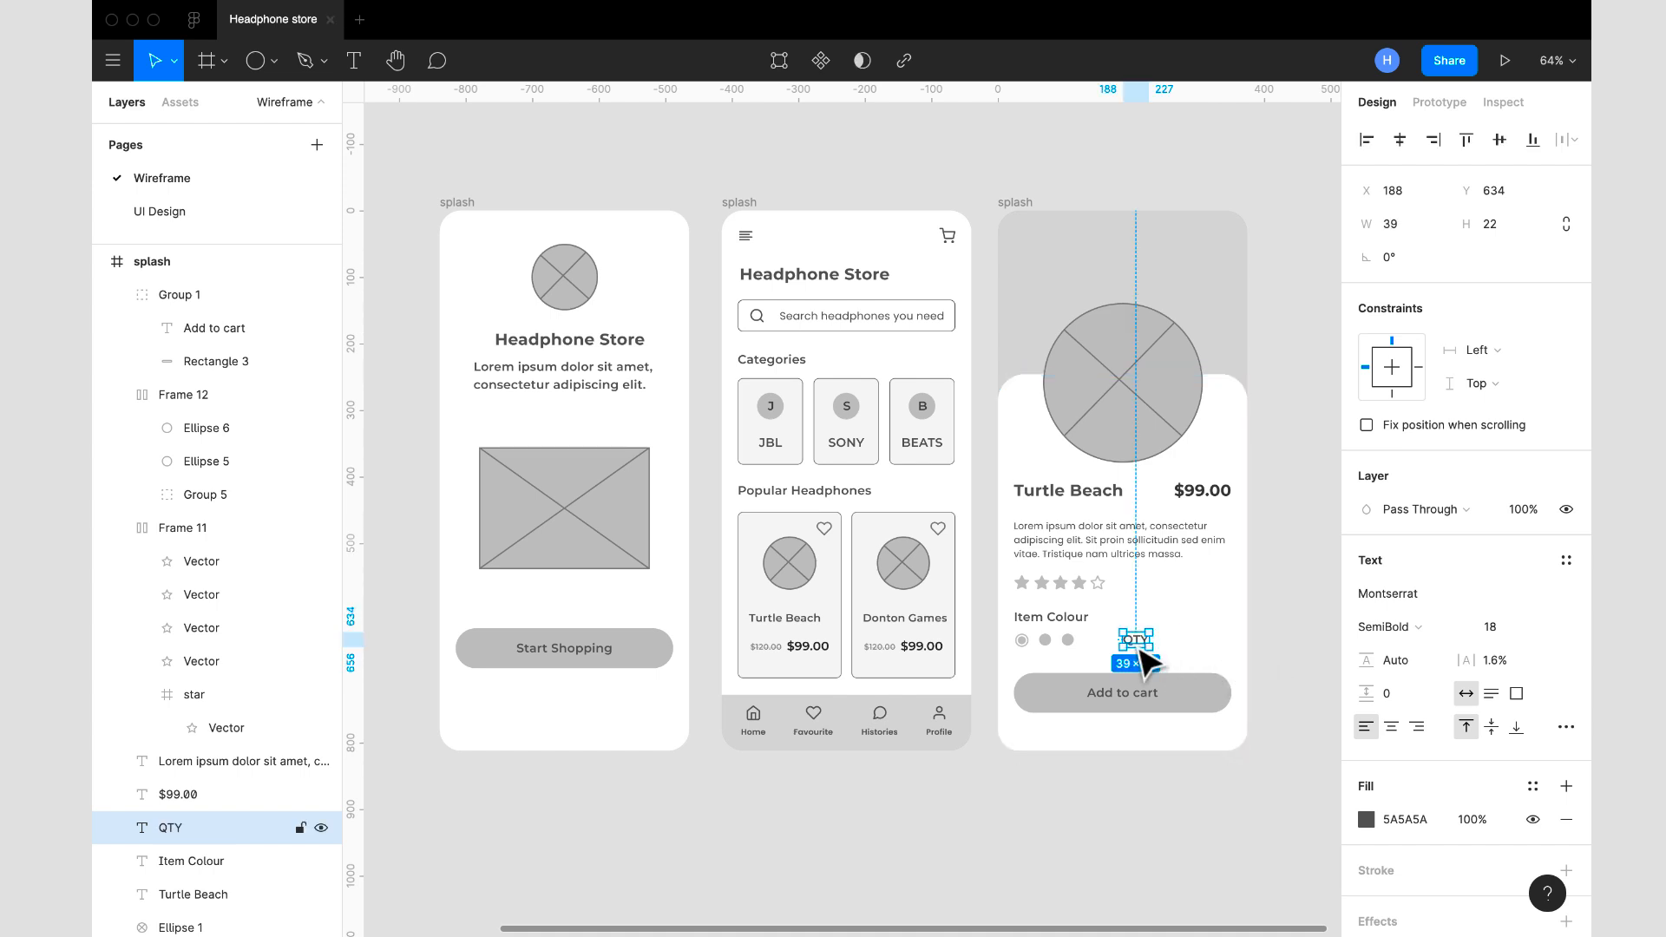
- Change the quantity label beside the colour swatches on the Turtle Beach screen to read "Qty"
scroll(1146, 656, up, 5)
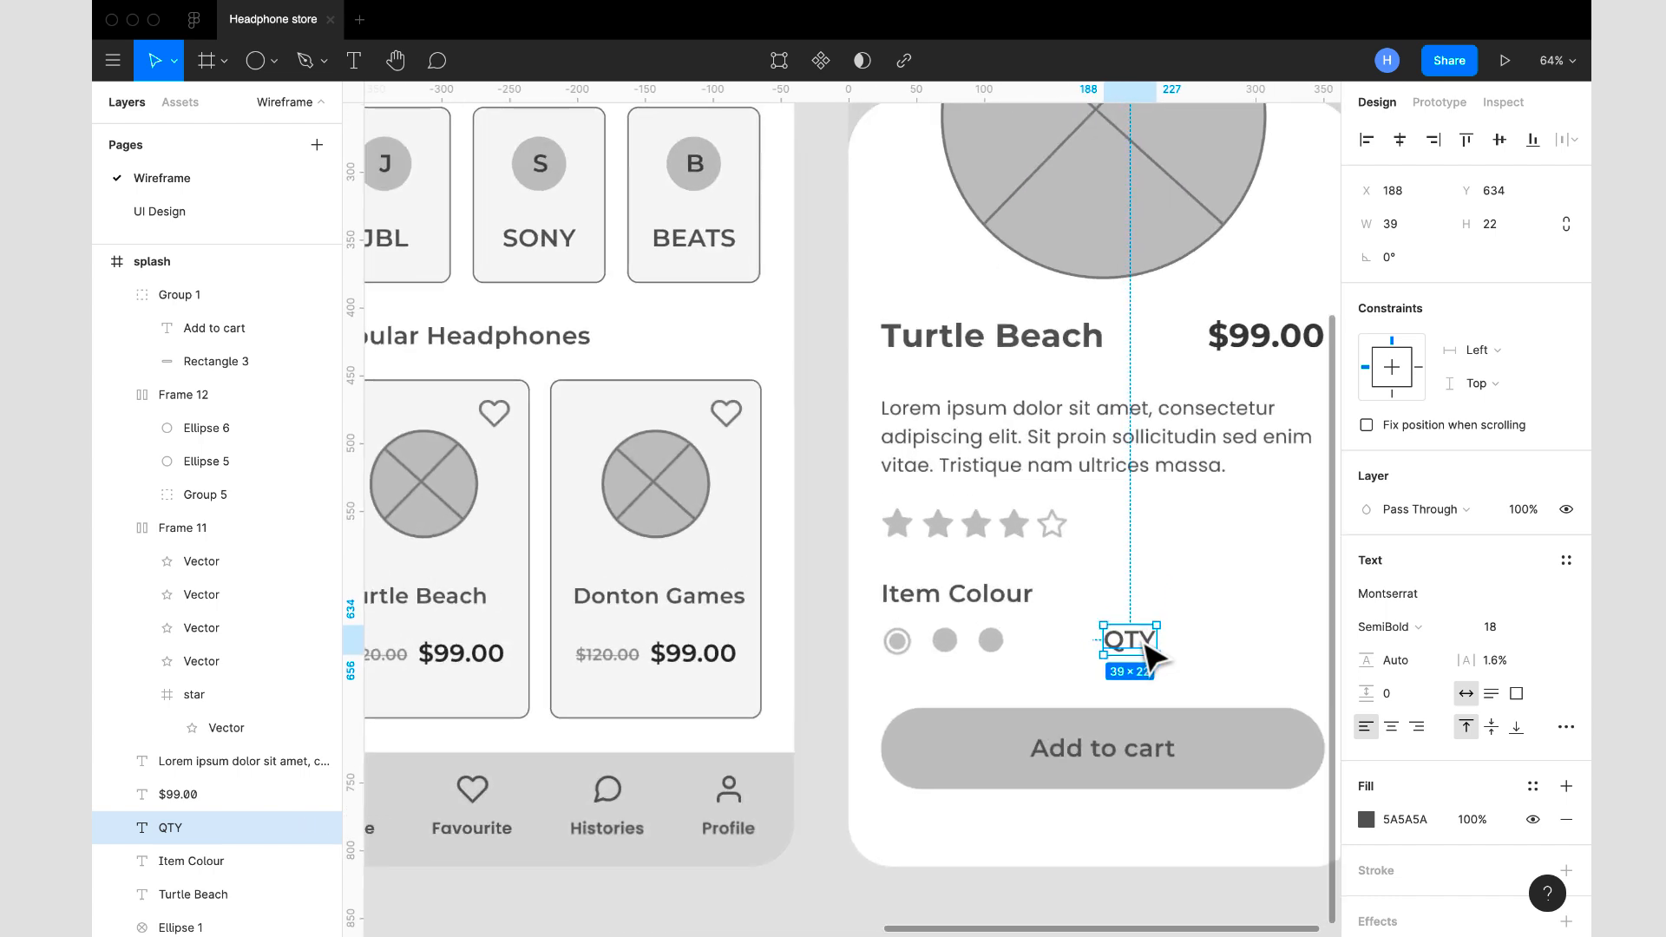
double_click(994, 657)
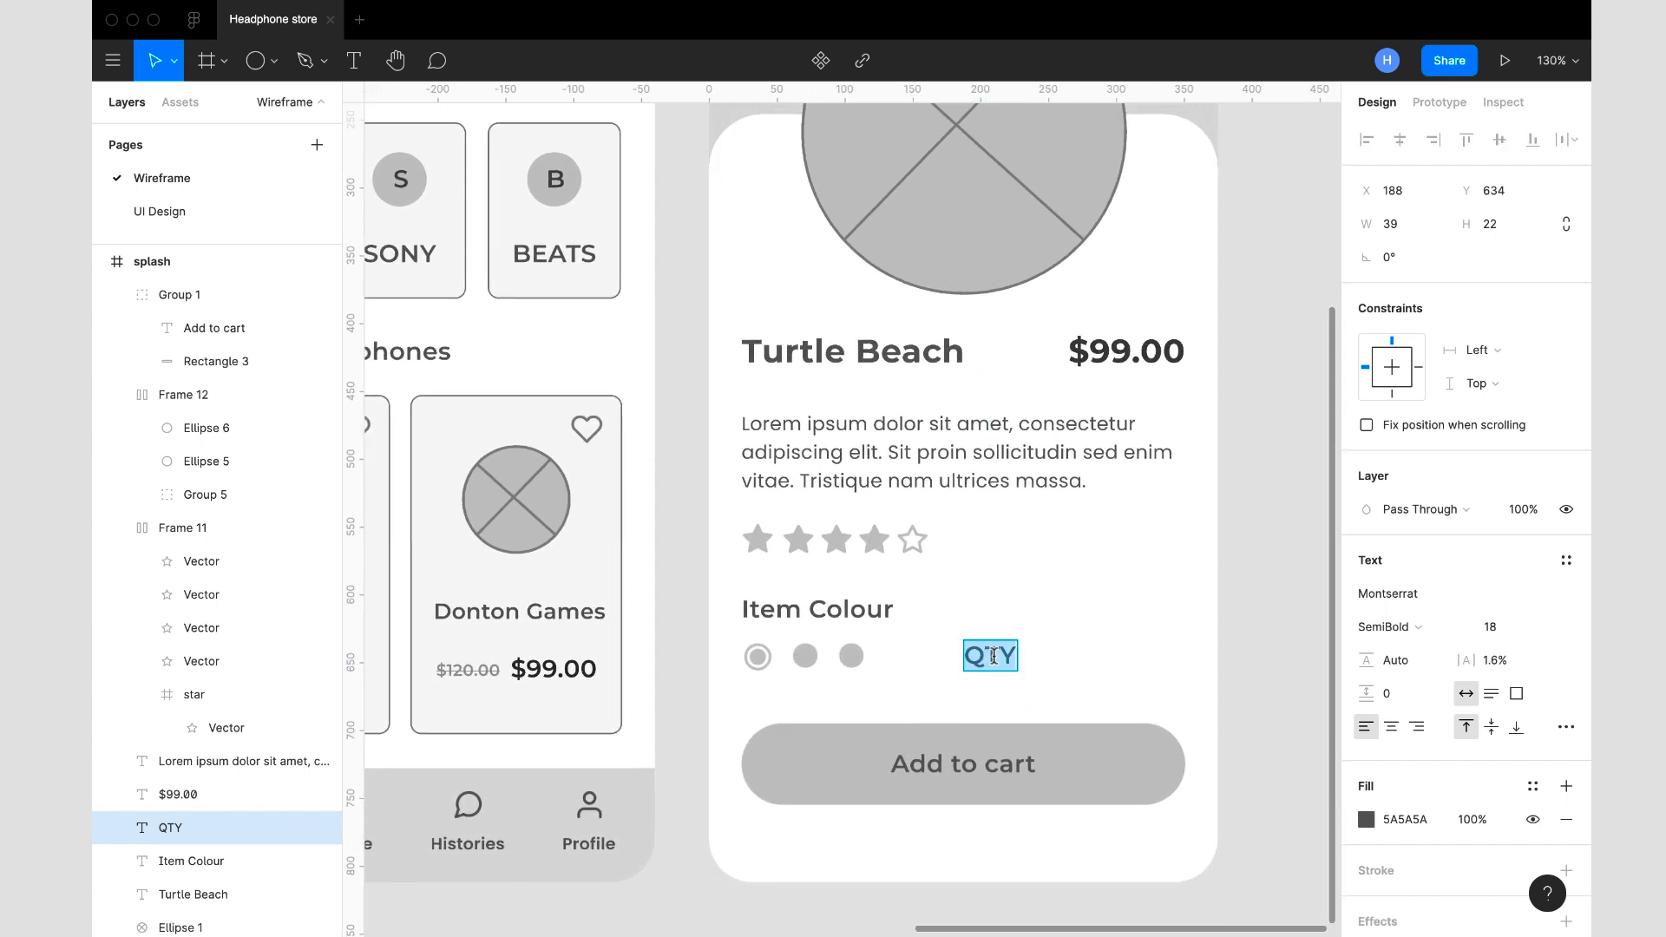
click(993, 657)
drag(987, 657, 1021, 655)
text(ty)
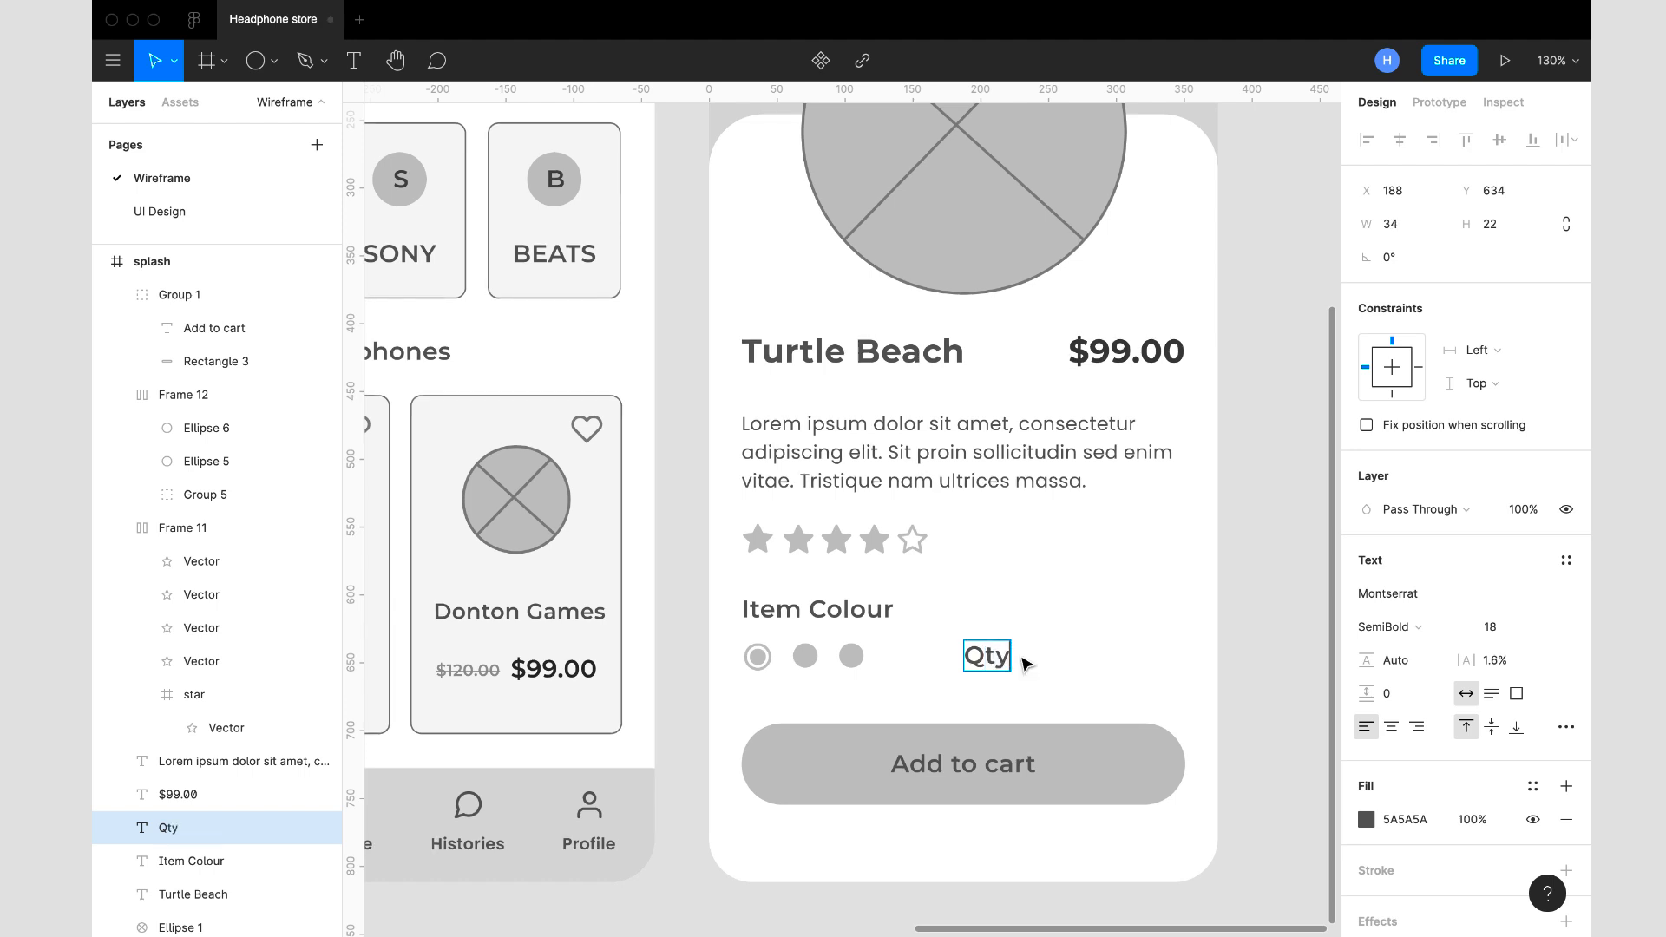
key(Escape)
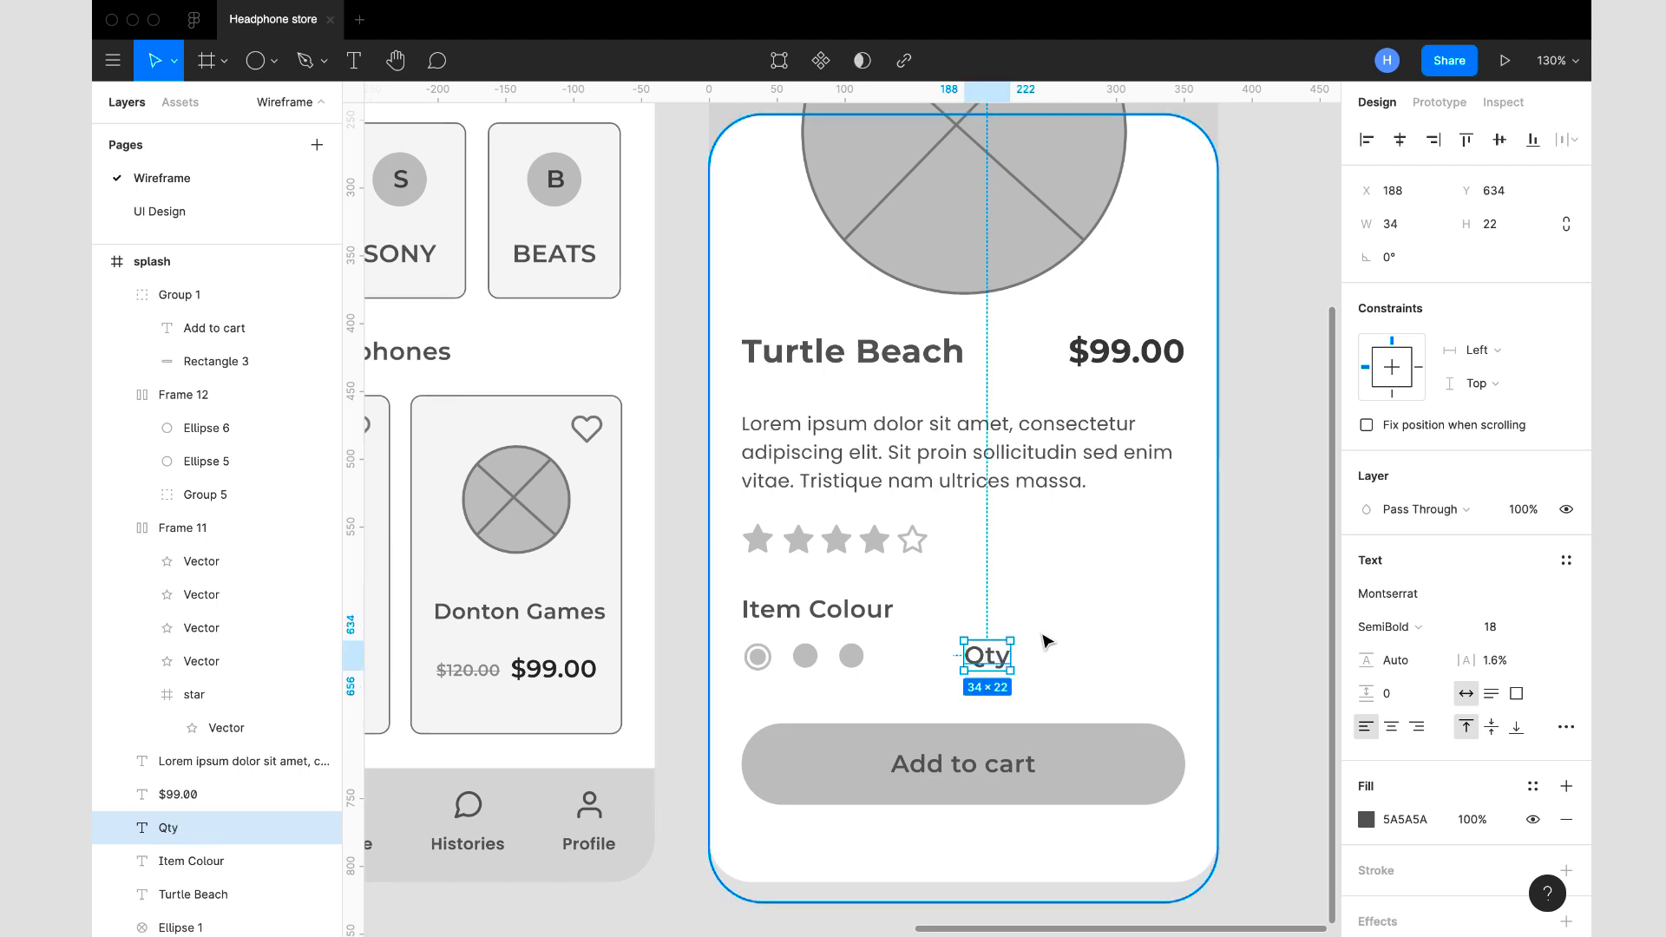
- Draw a small rectangle beside the Qty label at X 253, Y 637 and set its size to 20 × 20
scroll(1006, 586, down, 5)
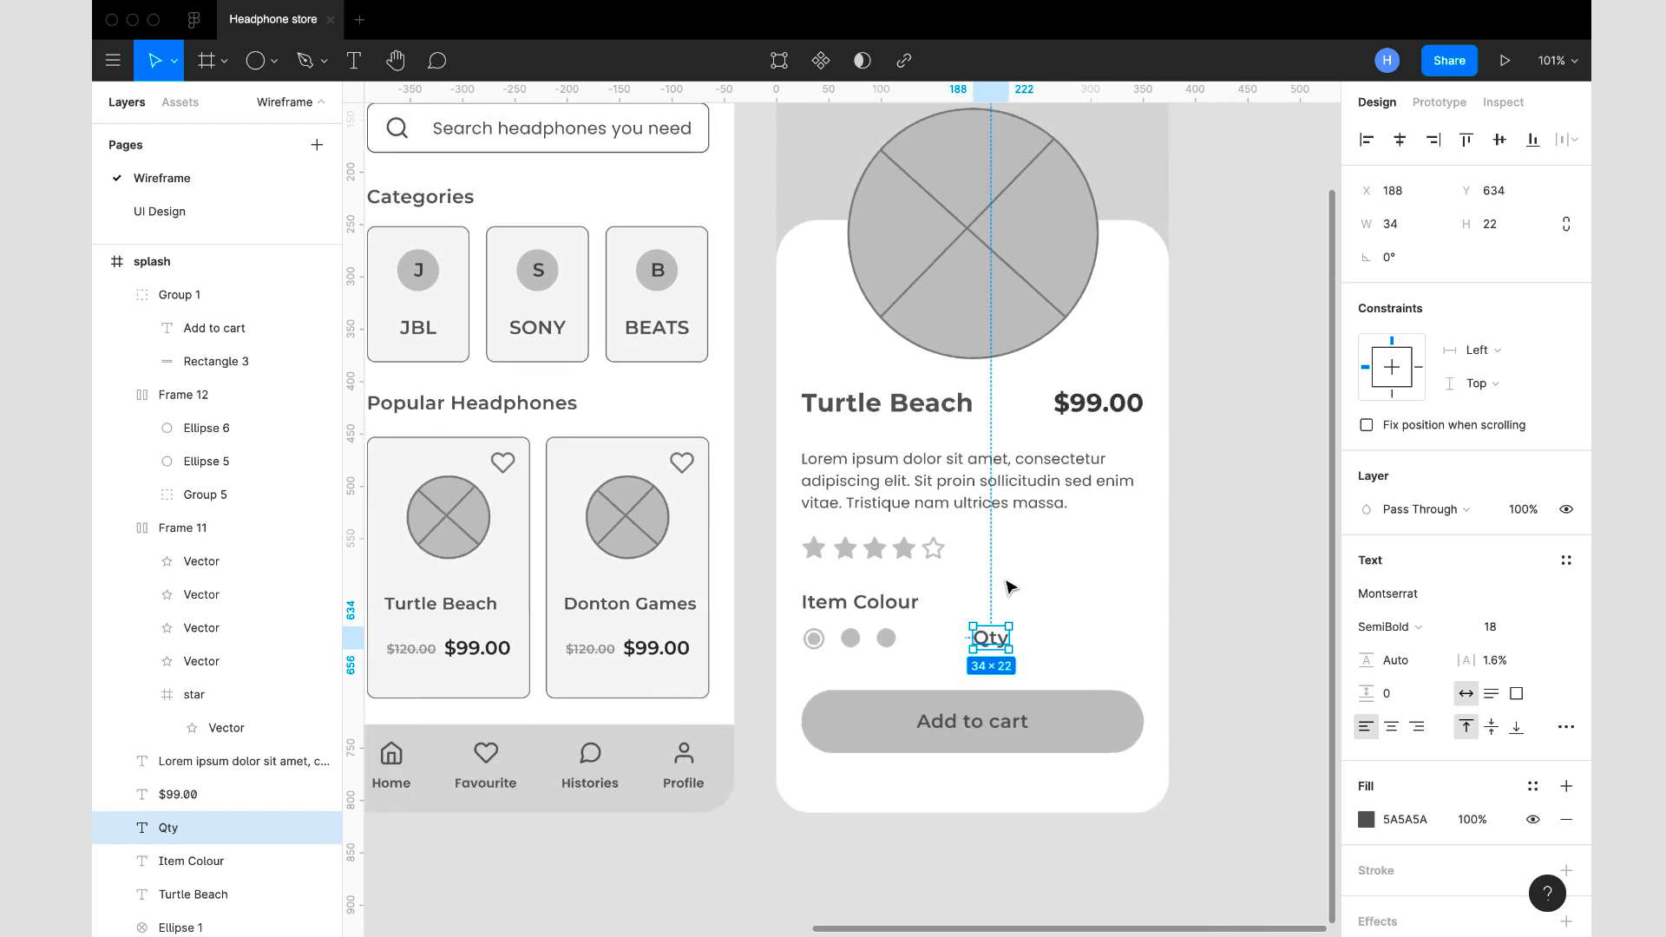
click(224, 62)
click(276, 69)
click(277, 70)
click(264, 111)
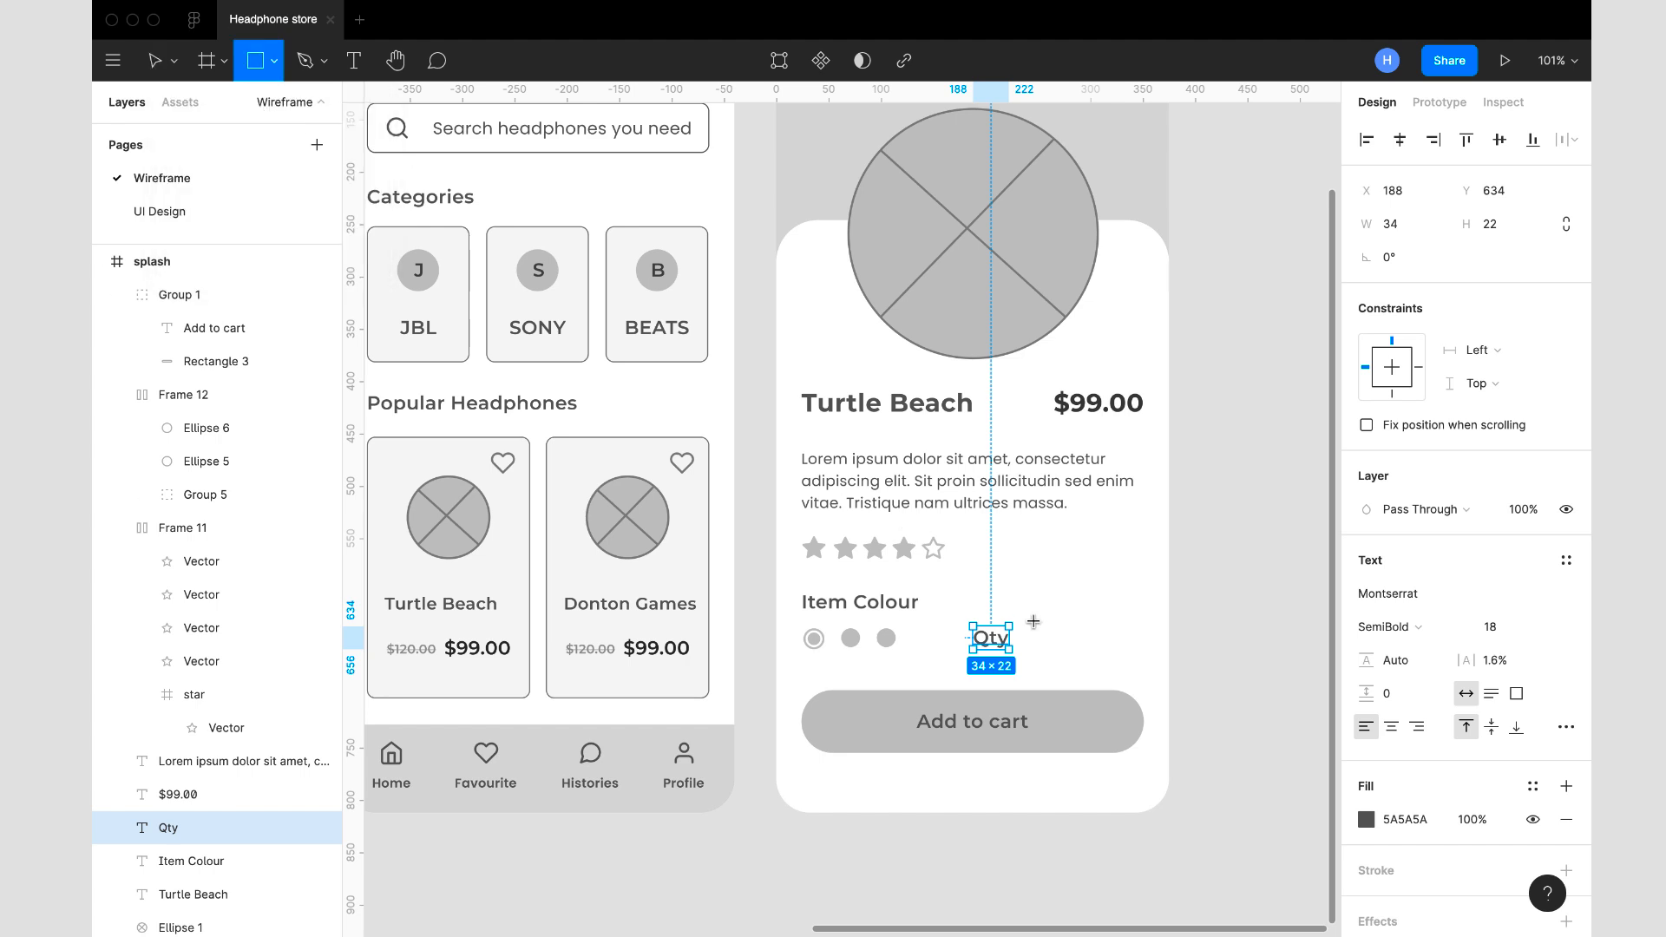
drag(1041, 630, 1064, 651)
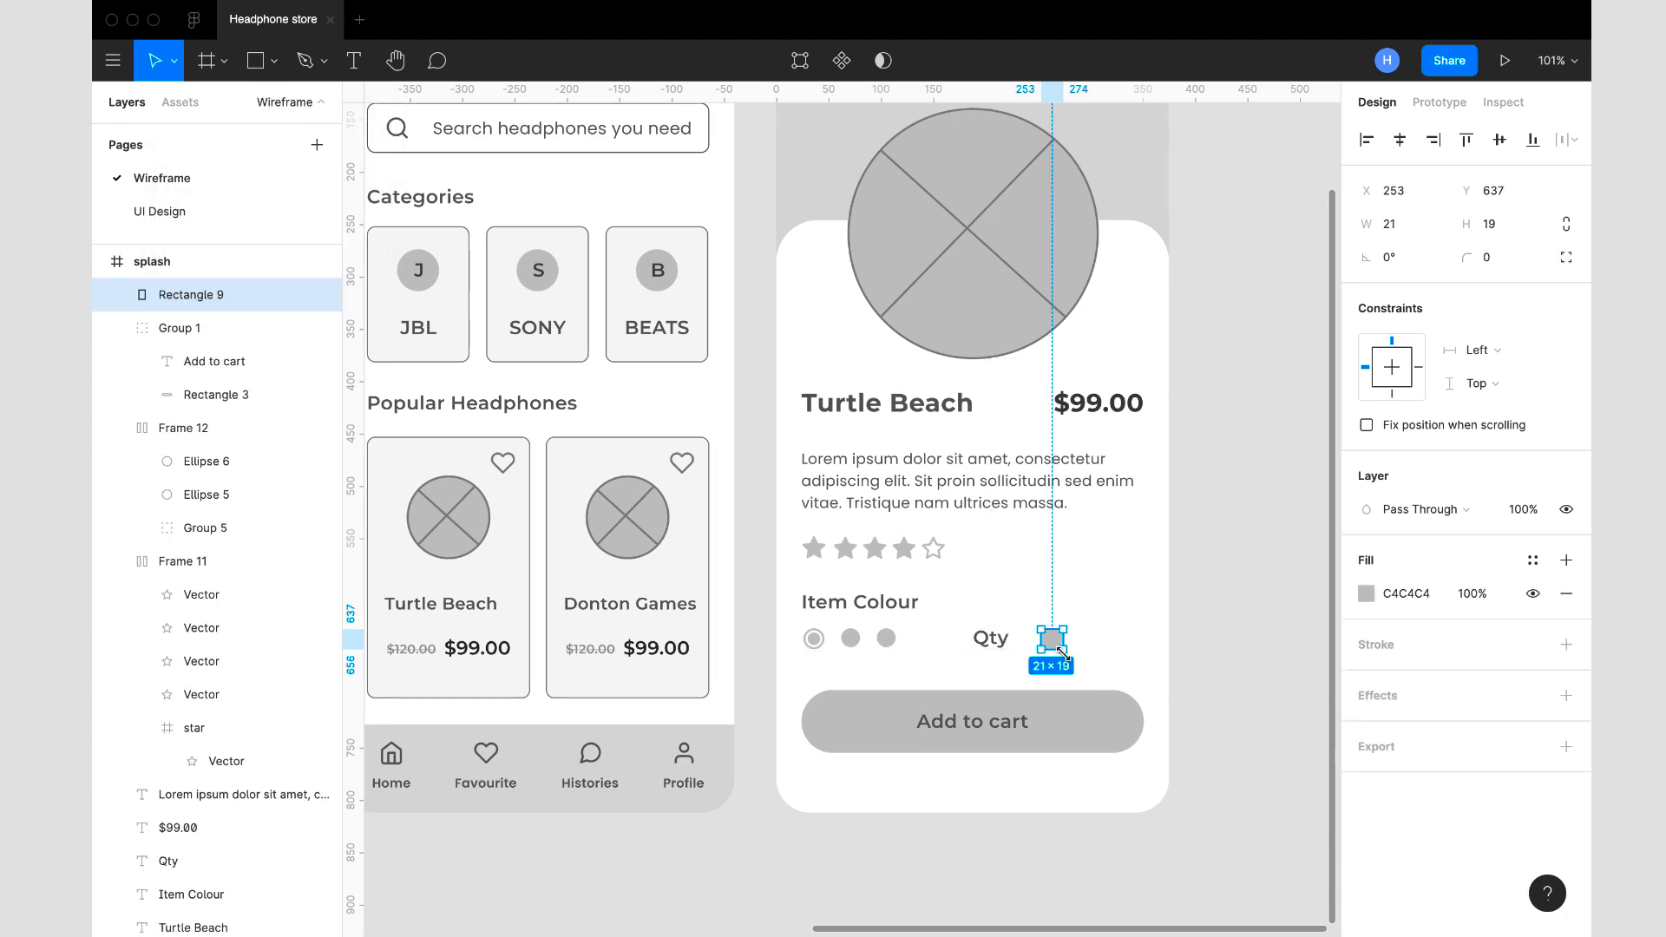
click(1407, 226)
key(Tab)
text(20)
key(Return)
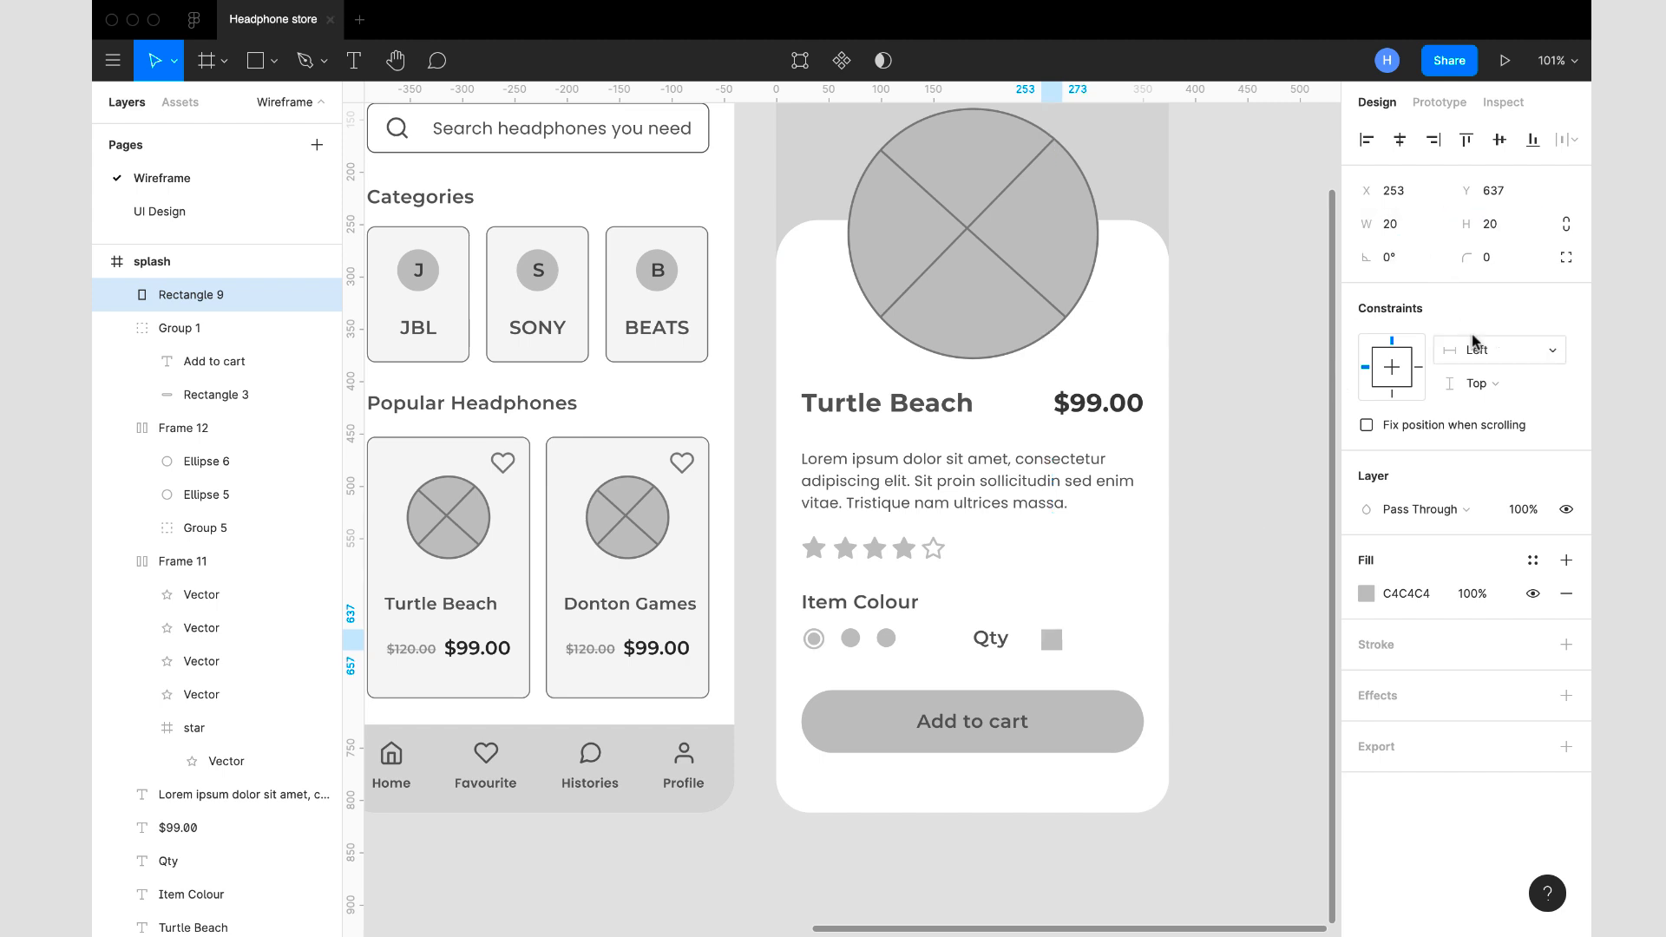
- Give the small square beside Qty a corner radius of 2 and a D8D8D8 fill
click(1495, 258)
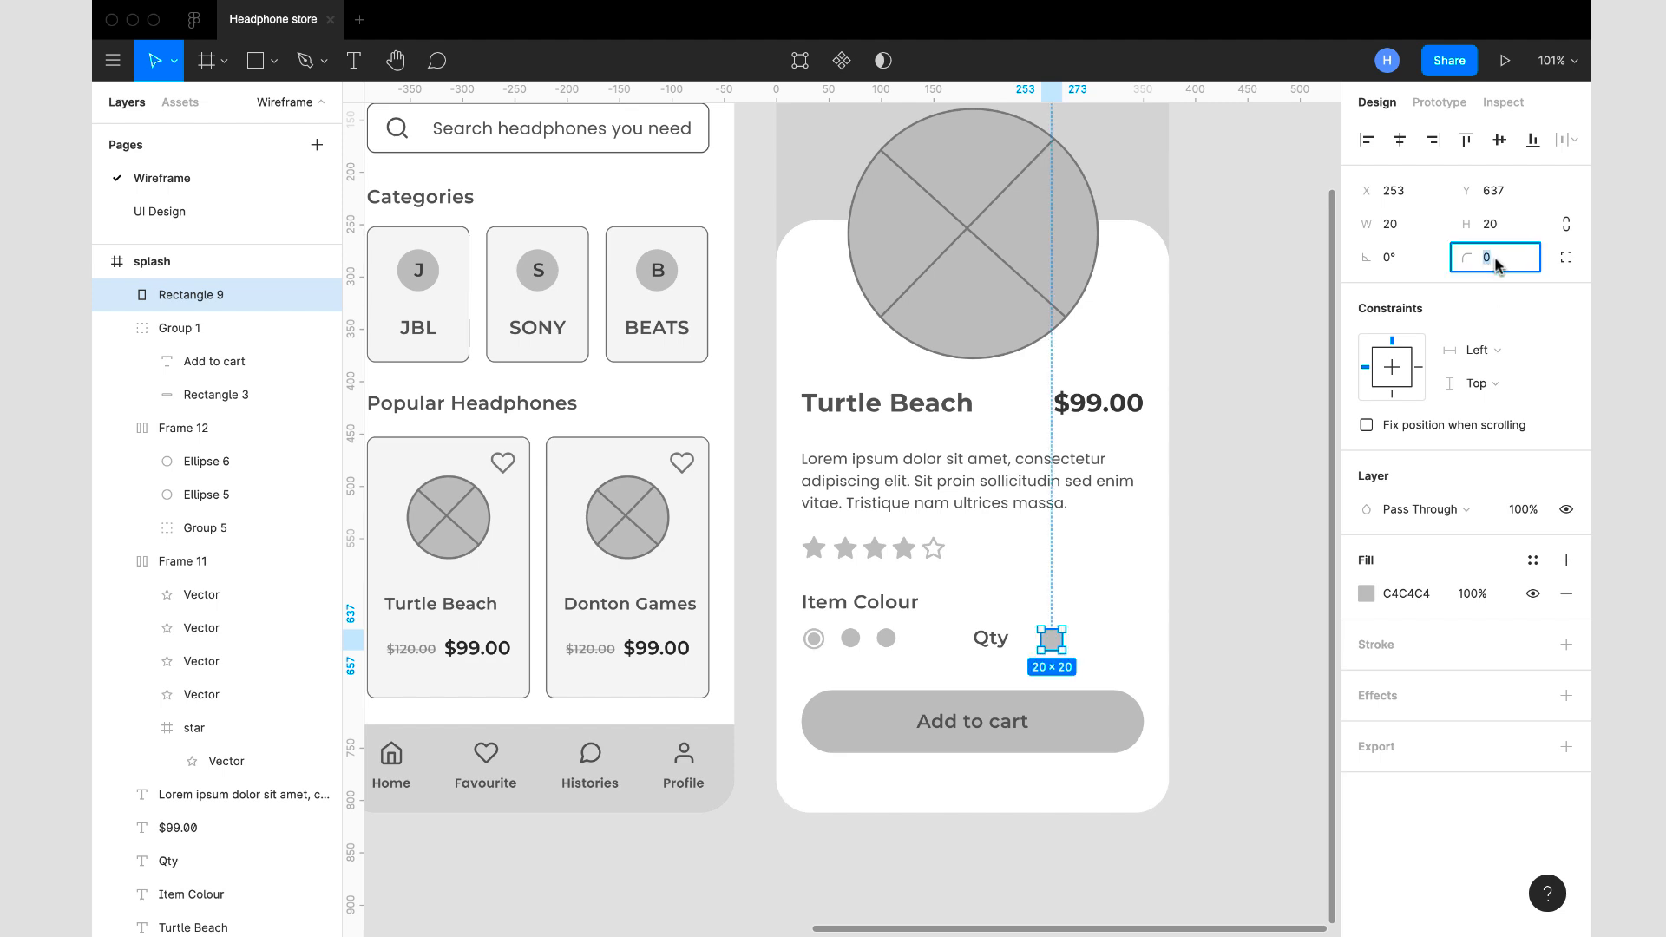
text(2)
key(Return)
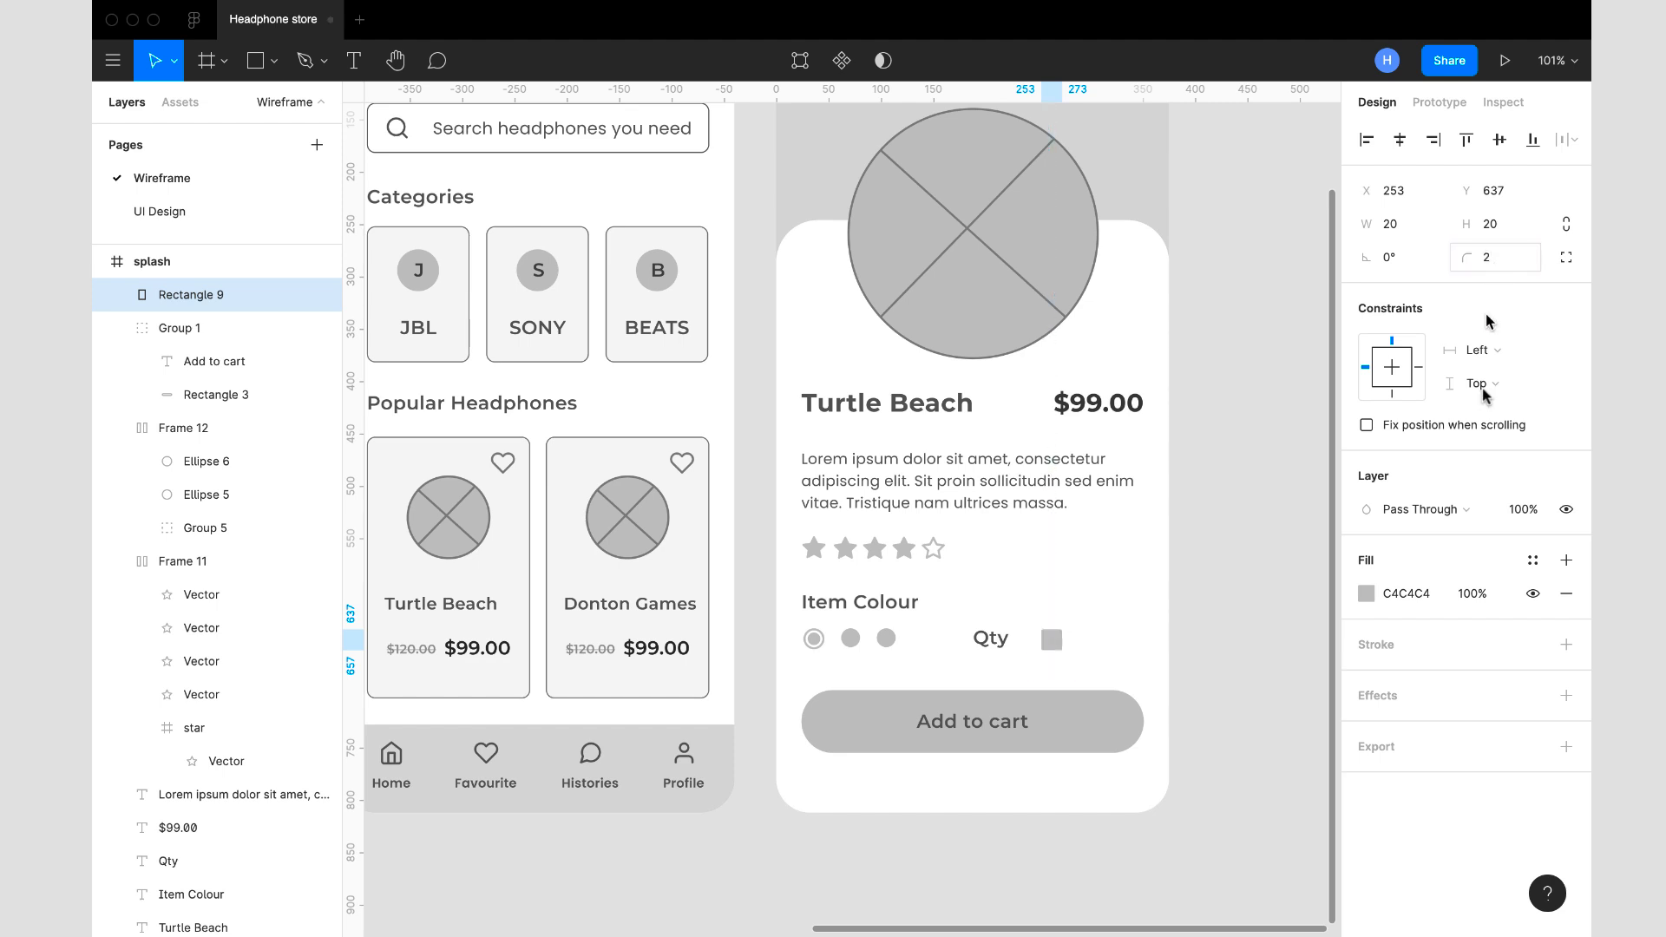
click(1423, 598)
text(D8D8D8)
key(Return)
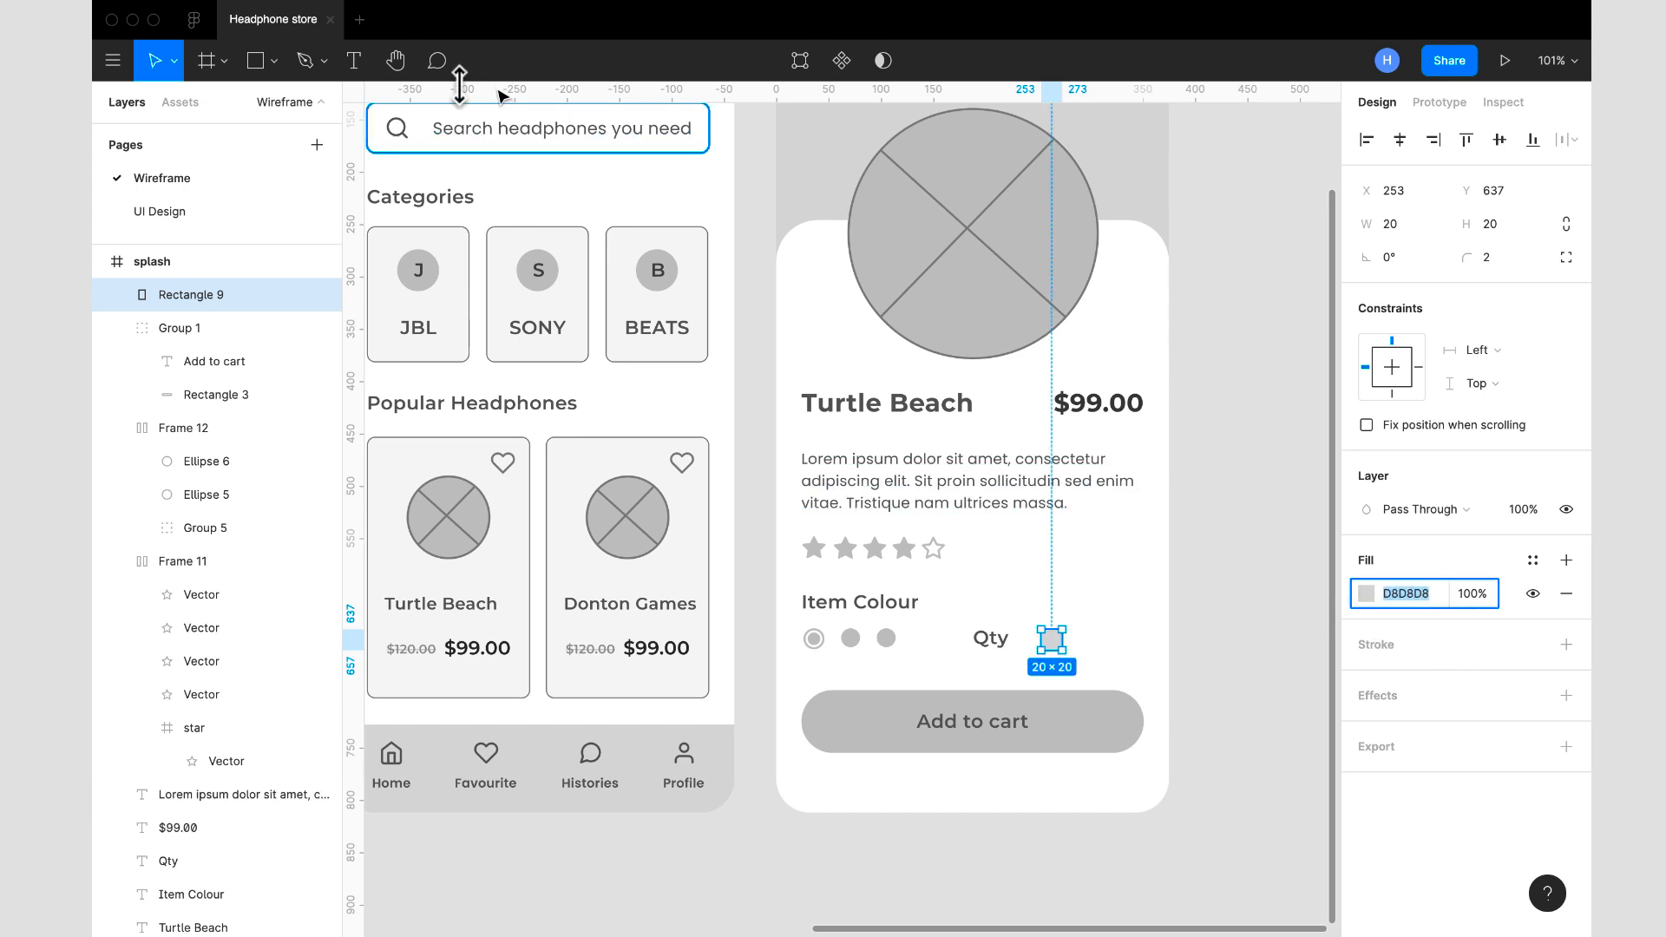
- Duplicate the Turtle Beach description paragraph, replace the copy's text with "-", and set its text box to auto width
click(904, 493)
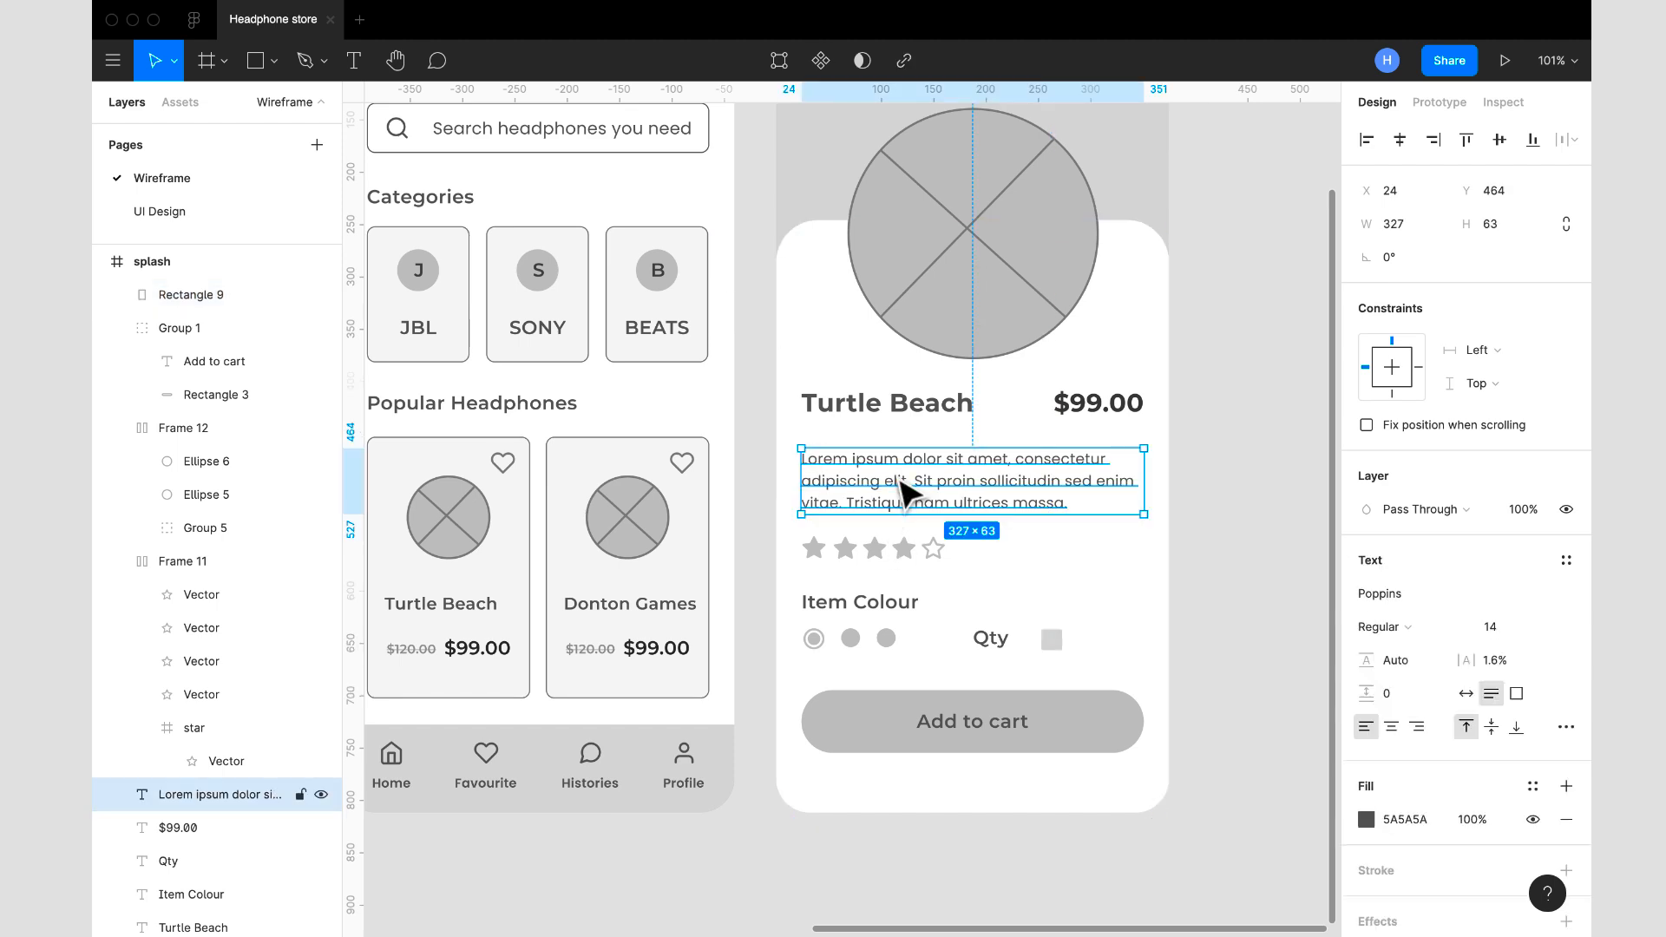
key(ctrl+d)
drag(982, 494, 1095, 603)
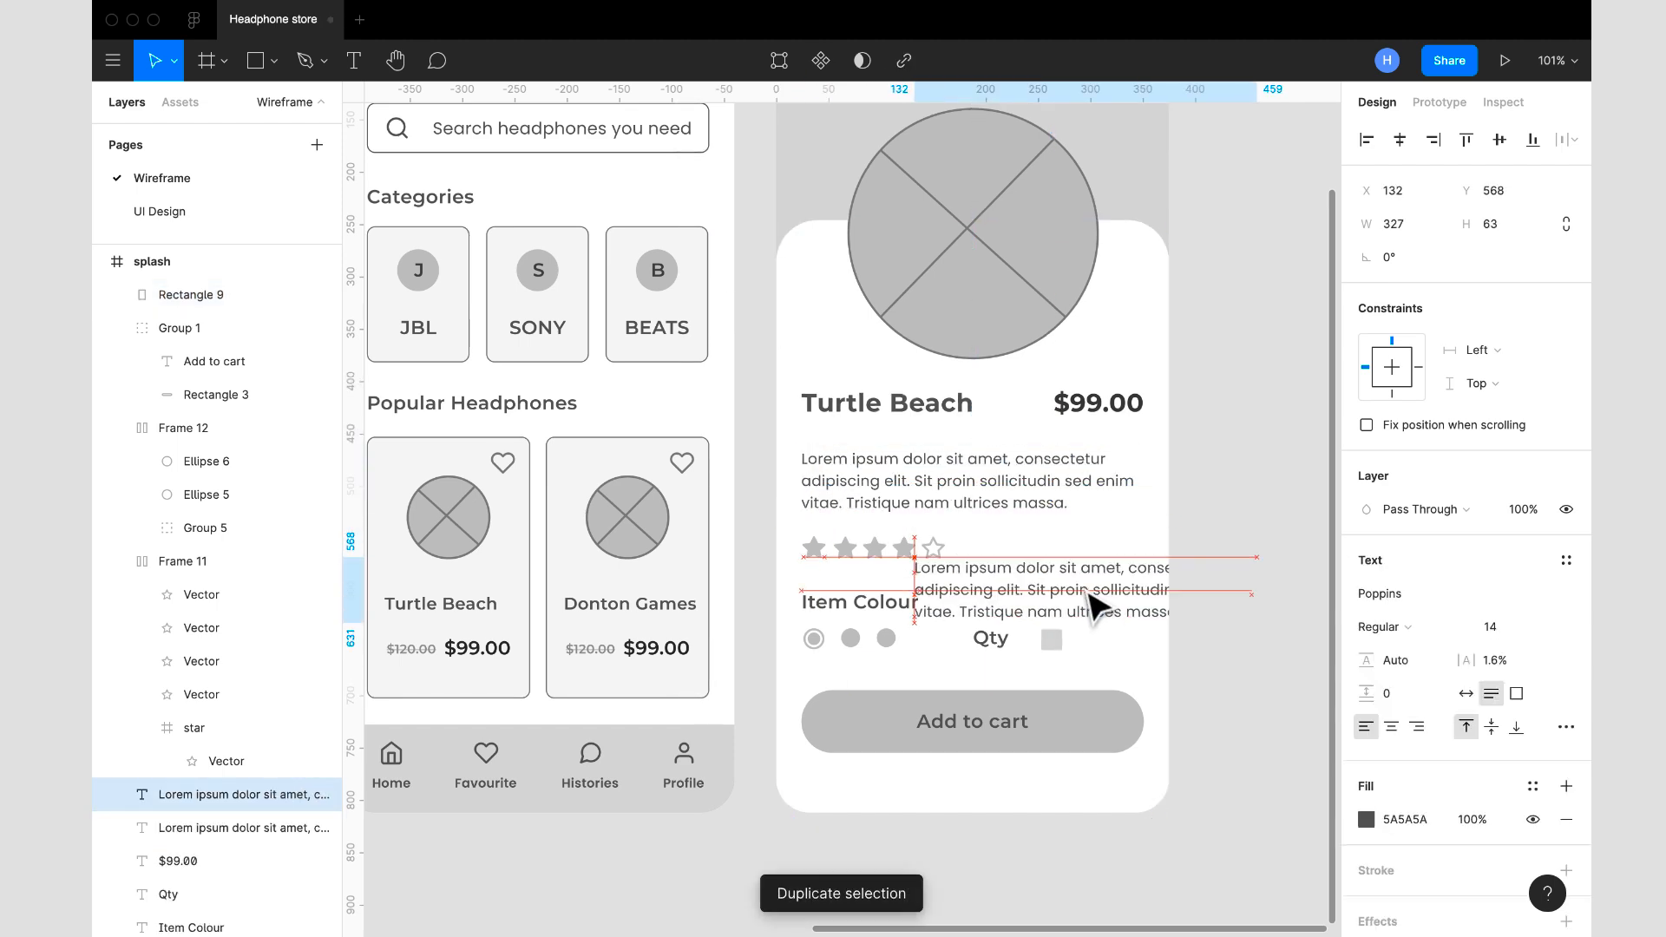
double_click(1084, 587)
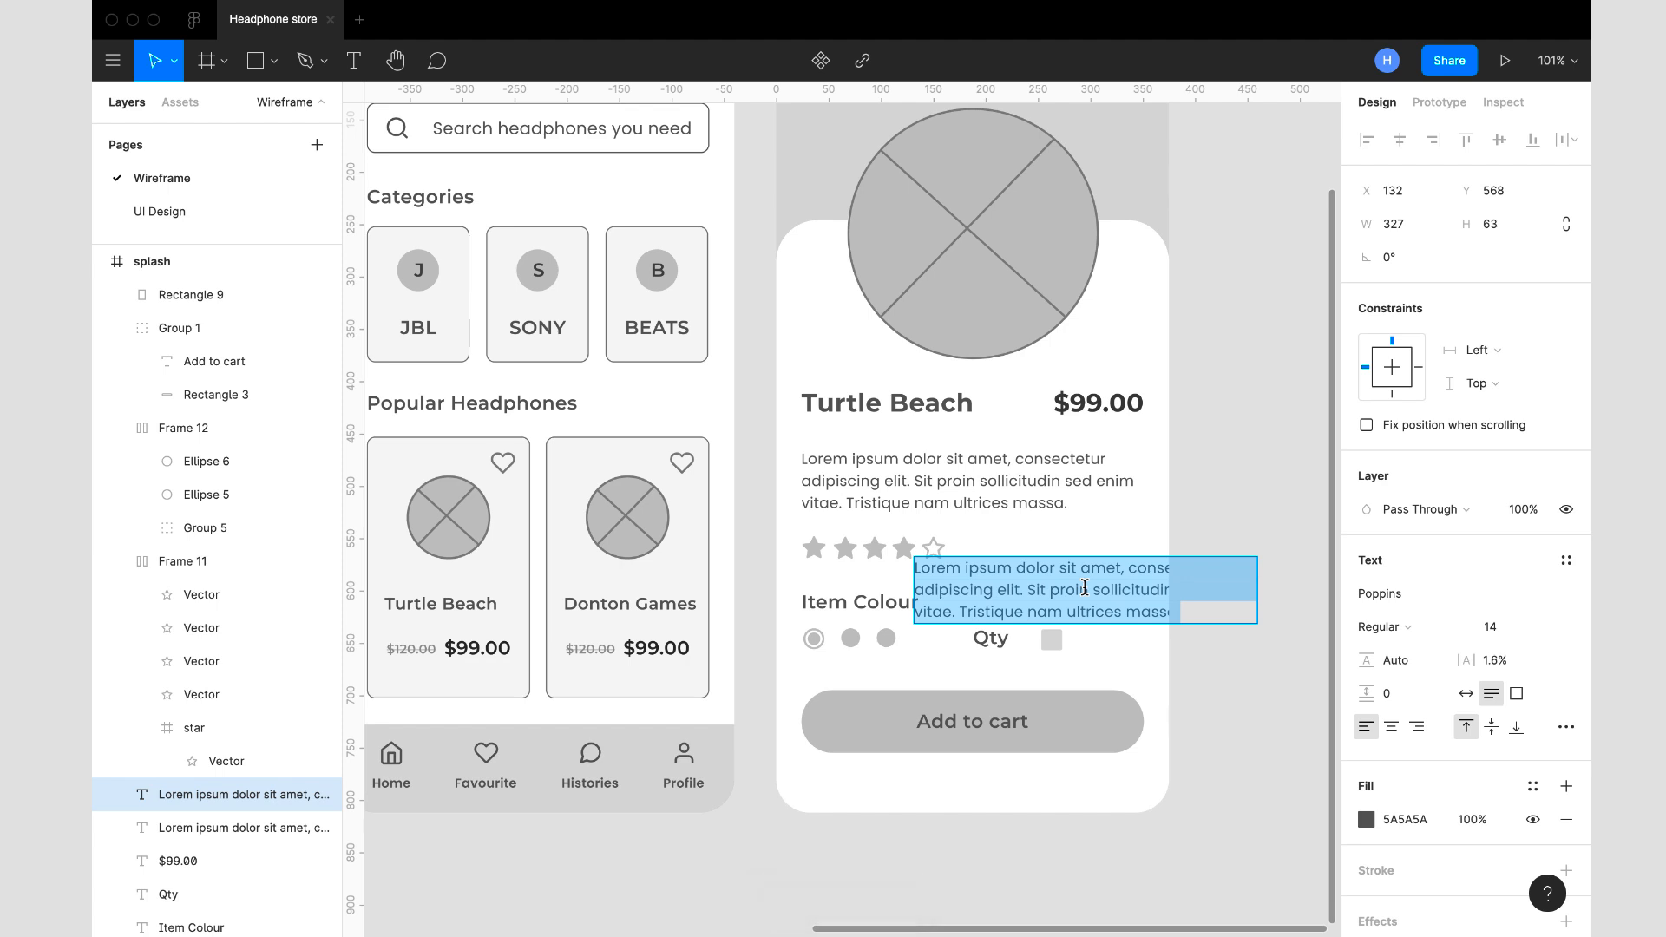
text(-)
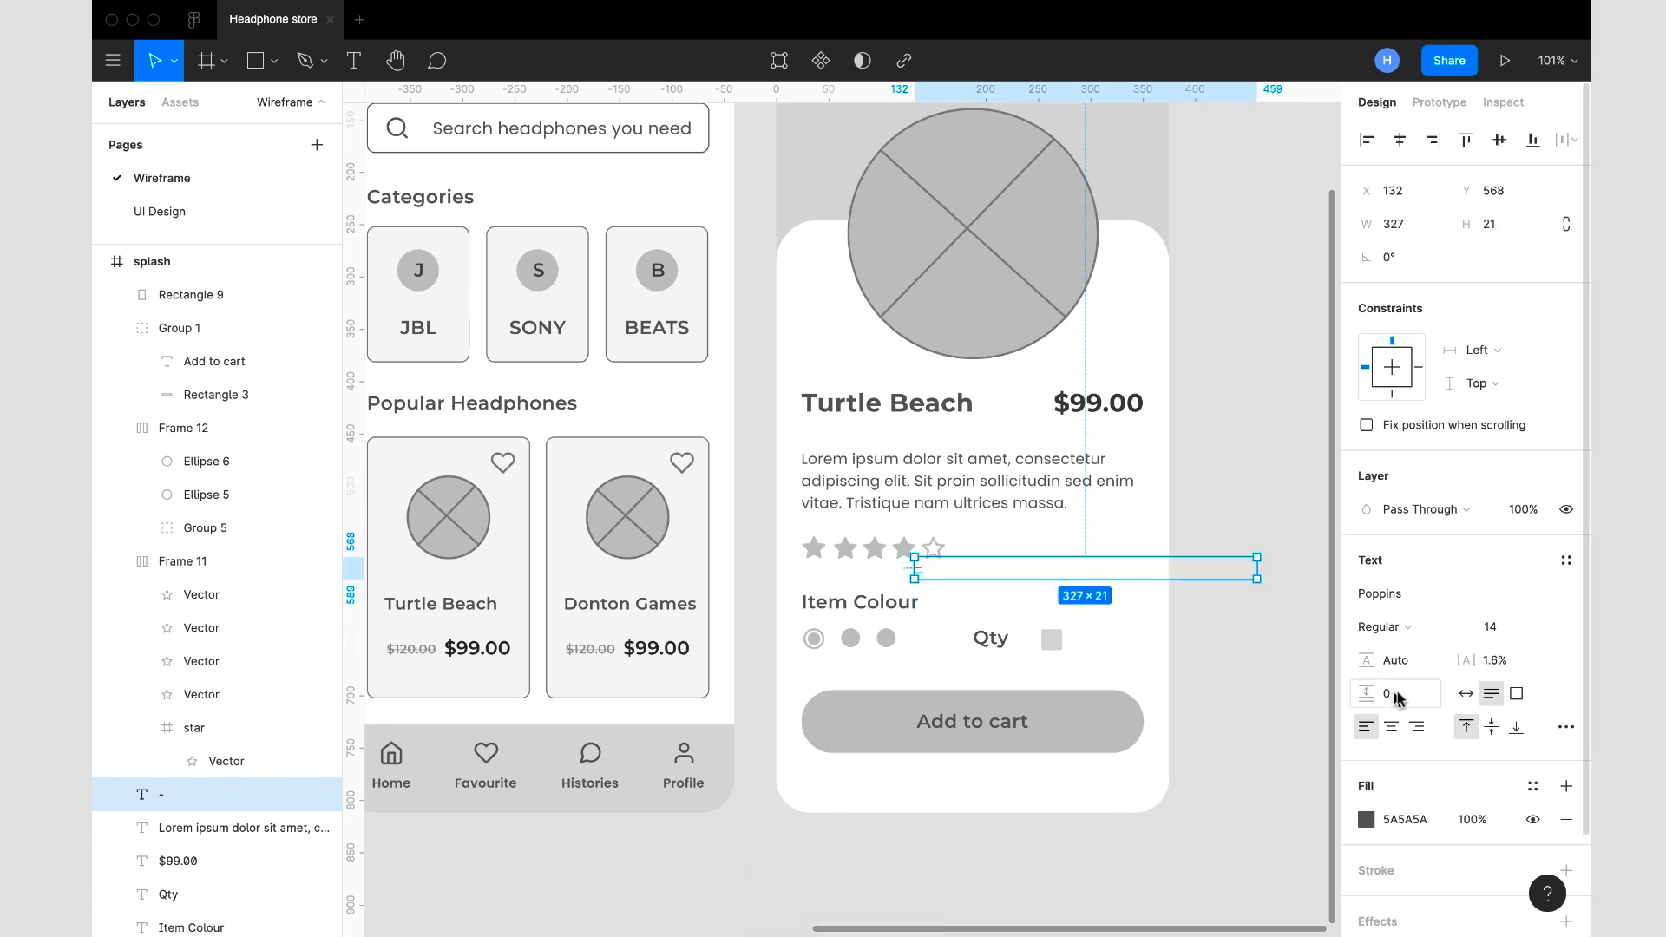
click(1468, 695)
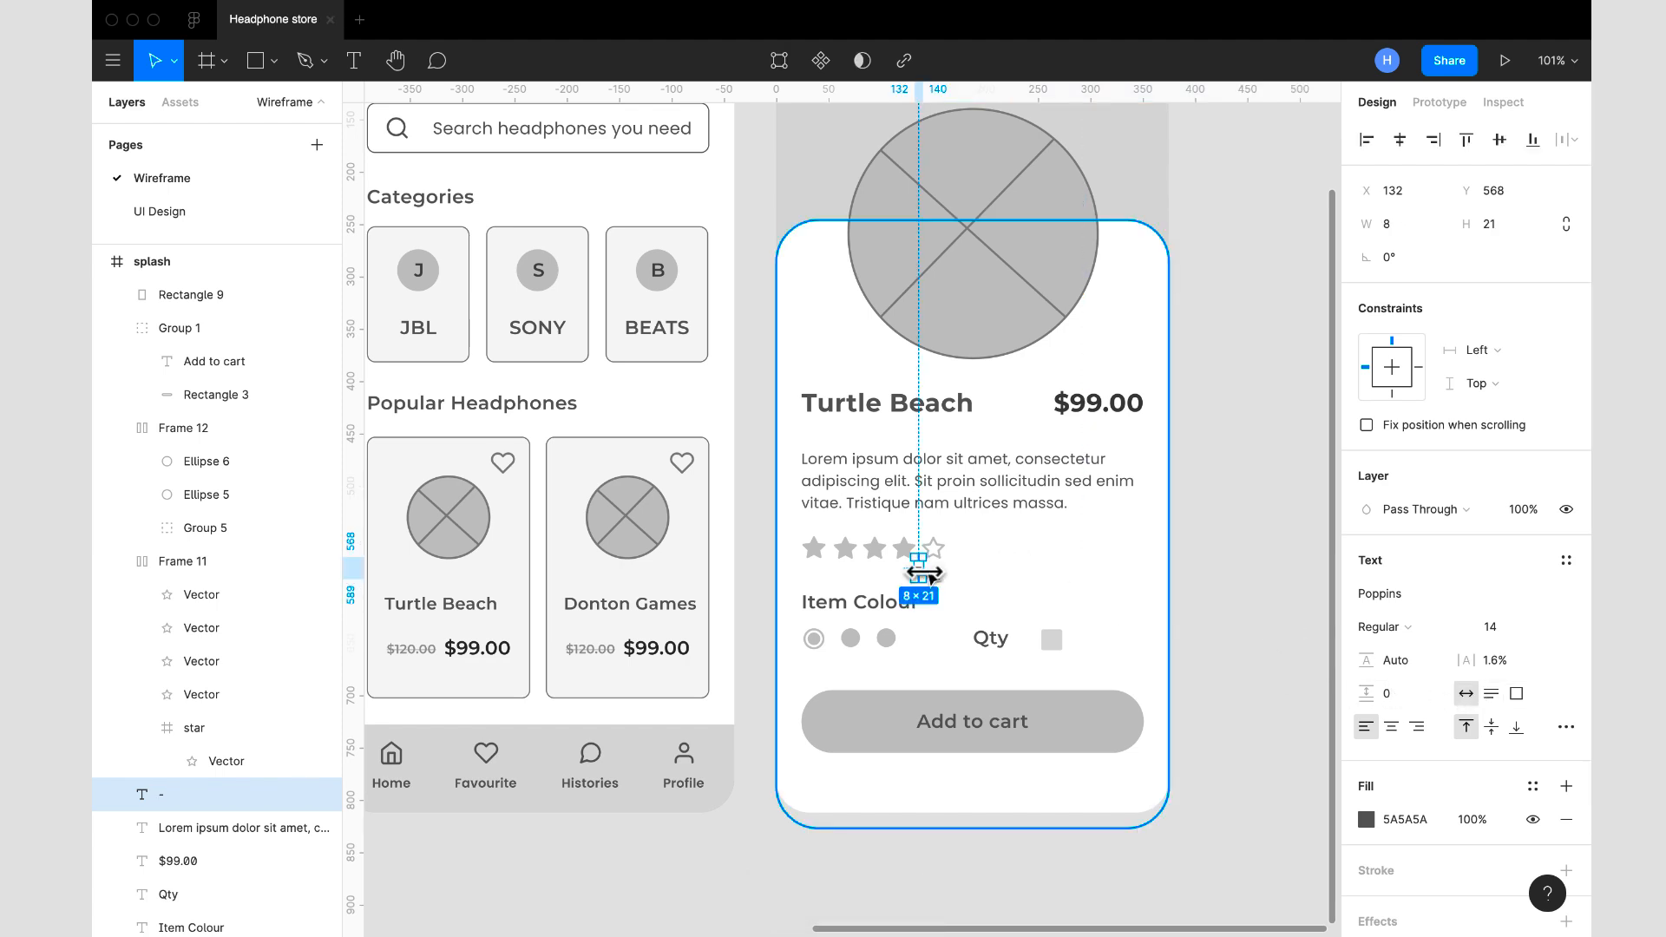
- Place the minus sign on the small square beside Qty at X 259, Y 637
scroll(920, 568, up, 5)
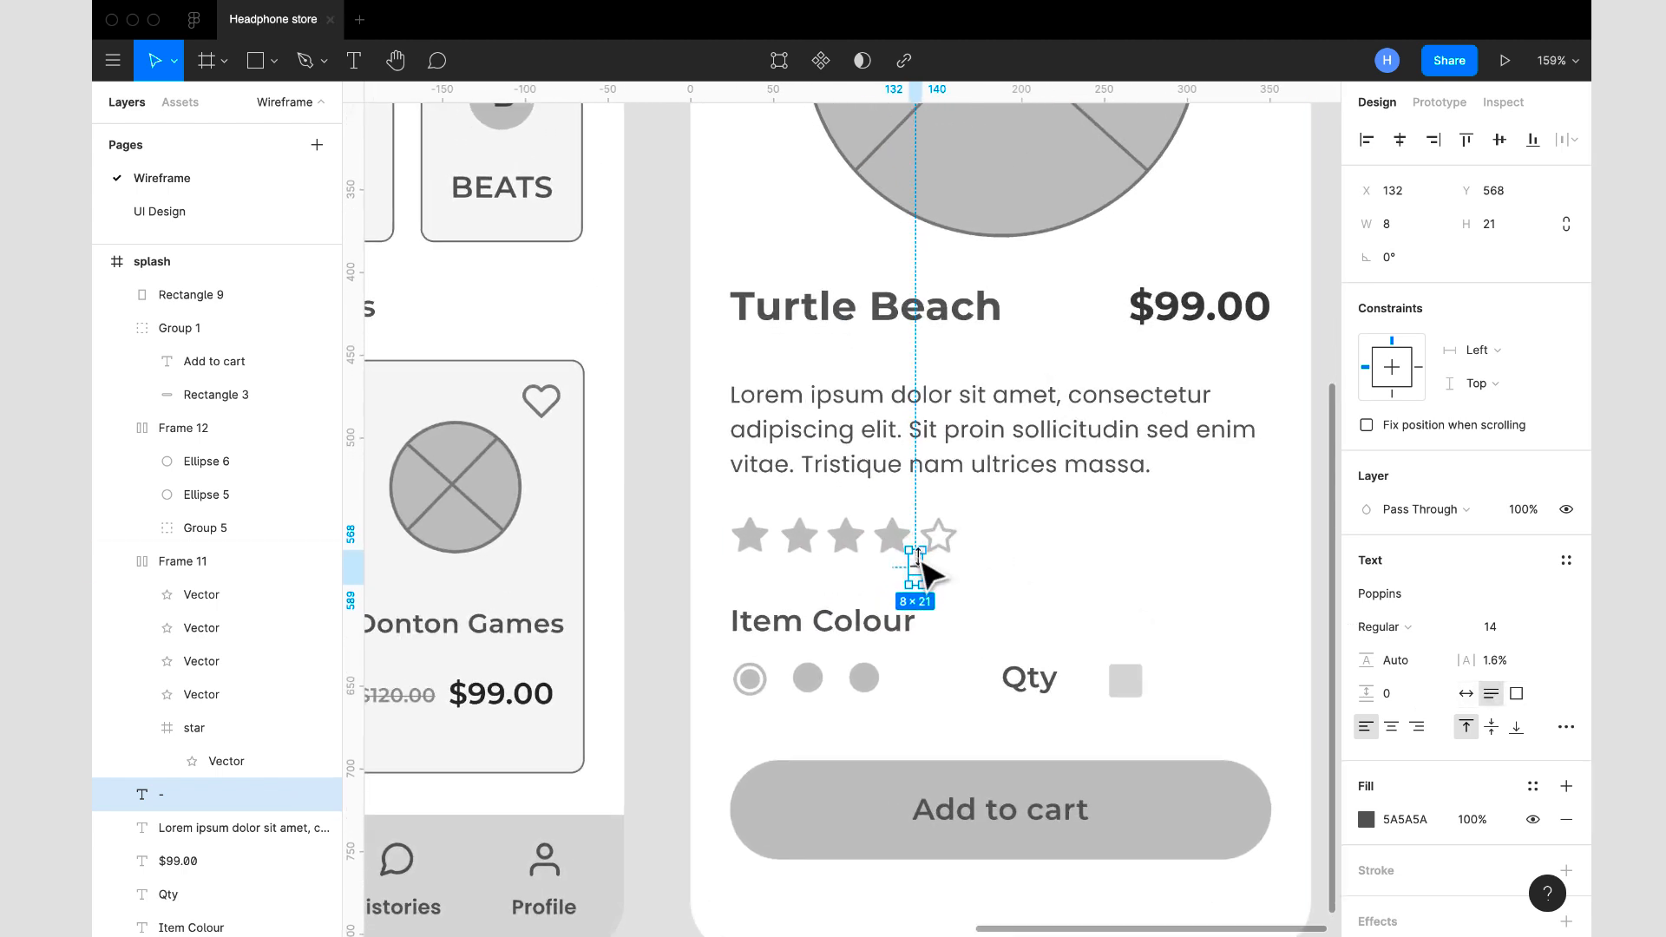
drag(924, 580, 1139, 696)
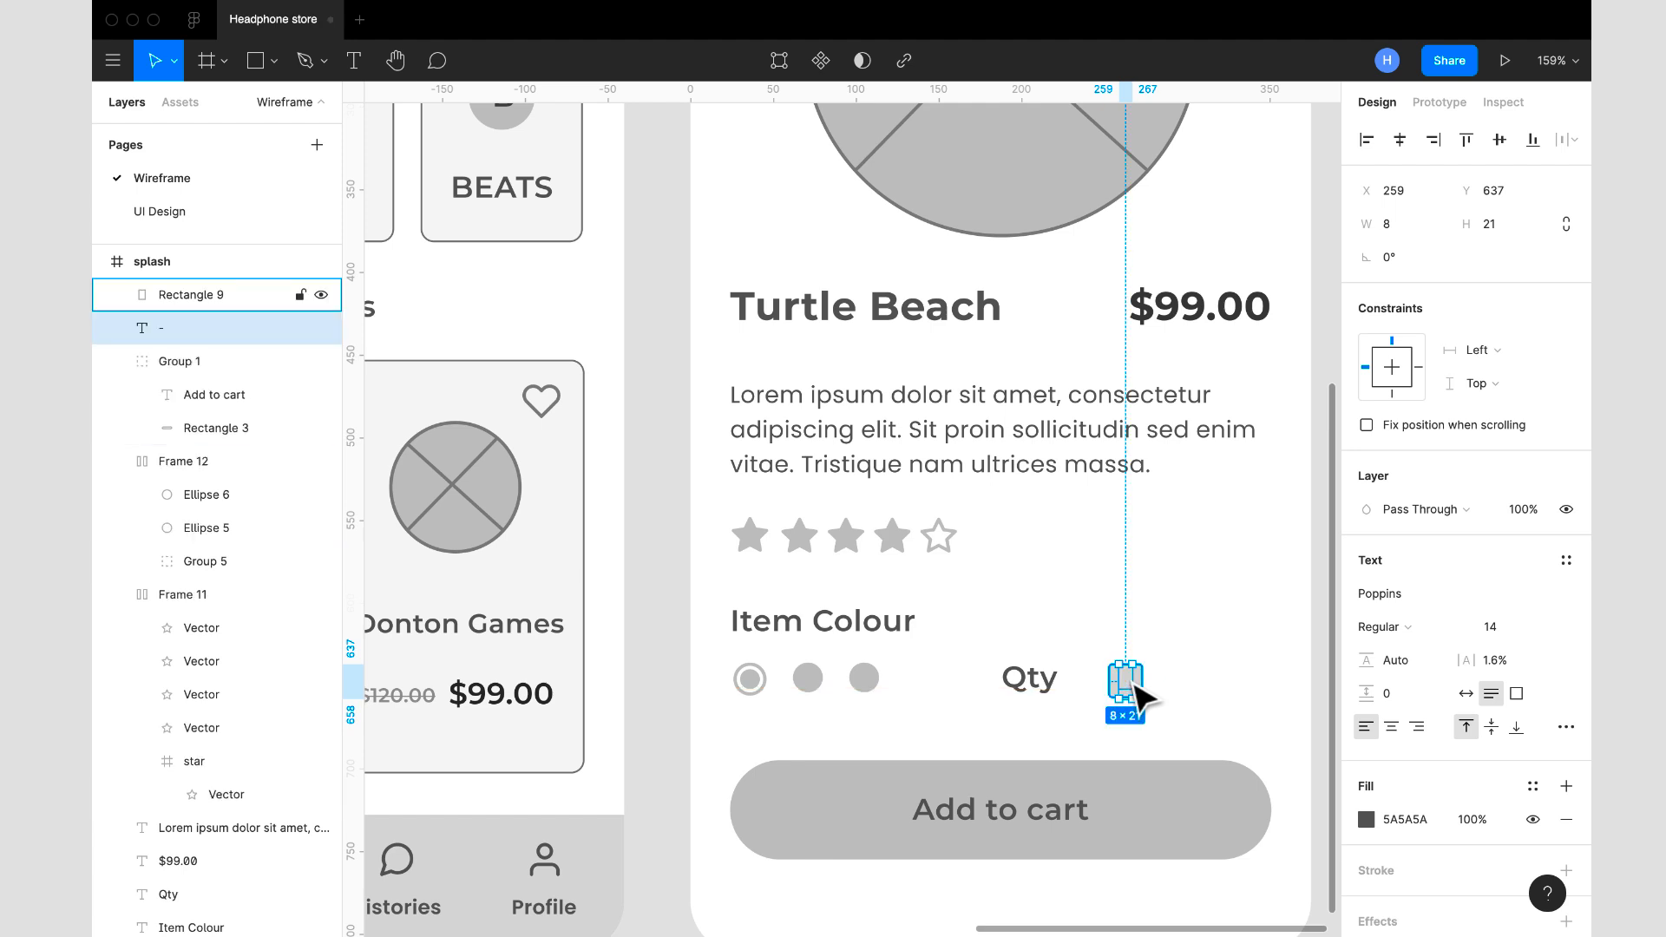
click(1184, 707)
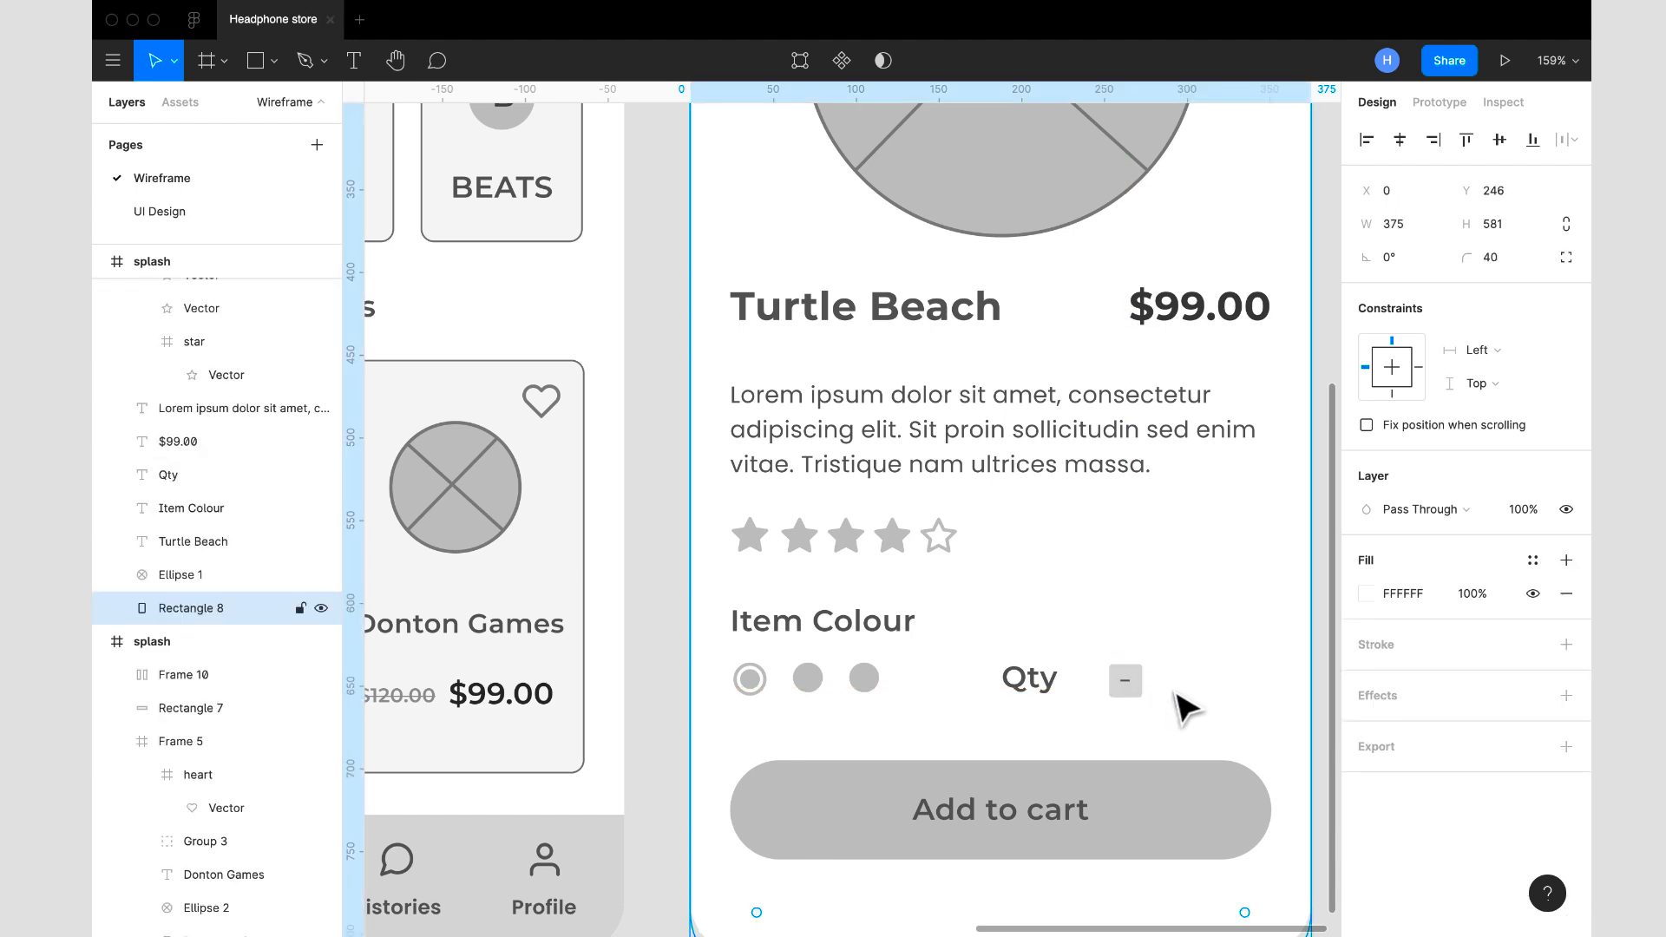
- Group the minus sign with the square behind it
scroll(1184, 707, up, 5)
click(1067, 684)
shift+click(1093, 657)
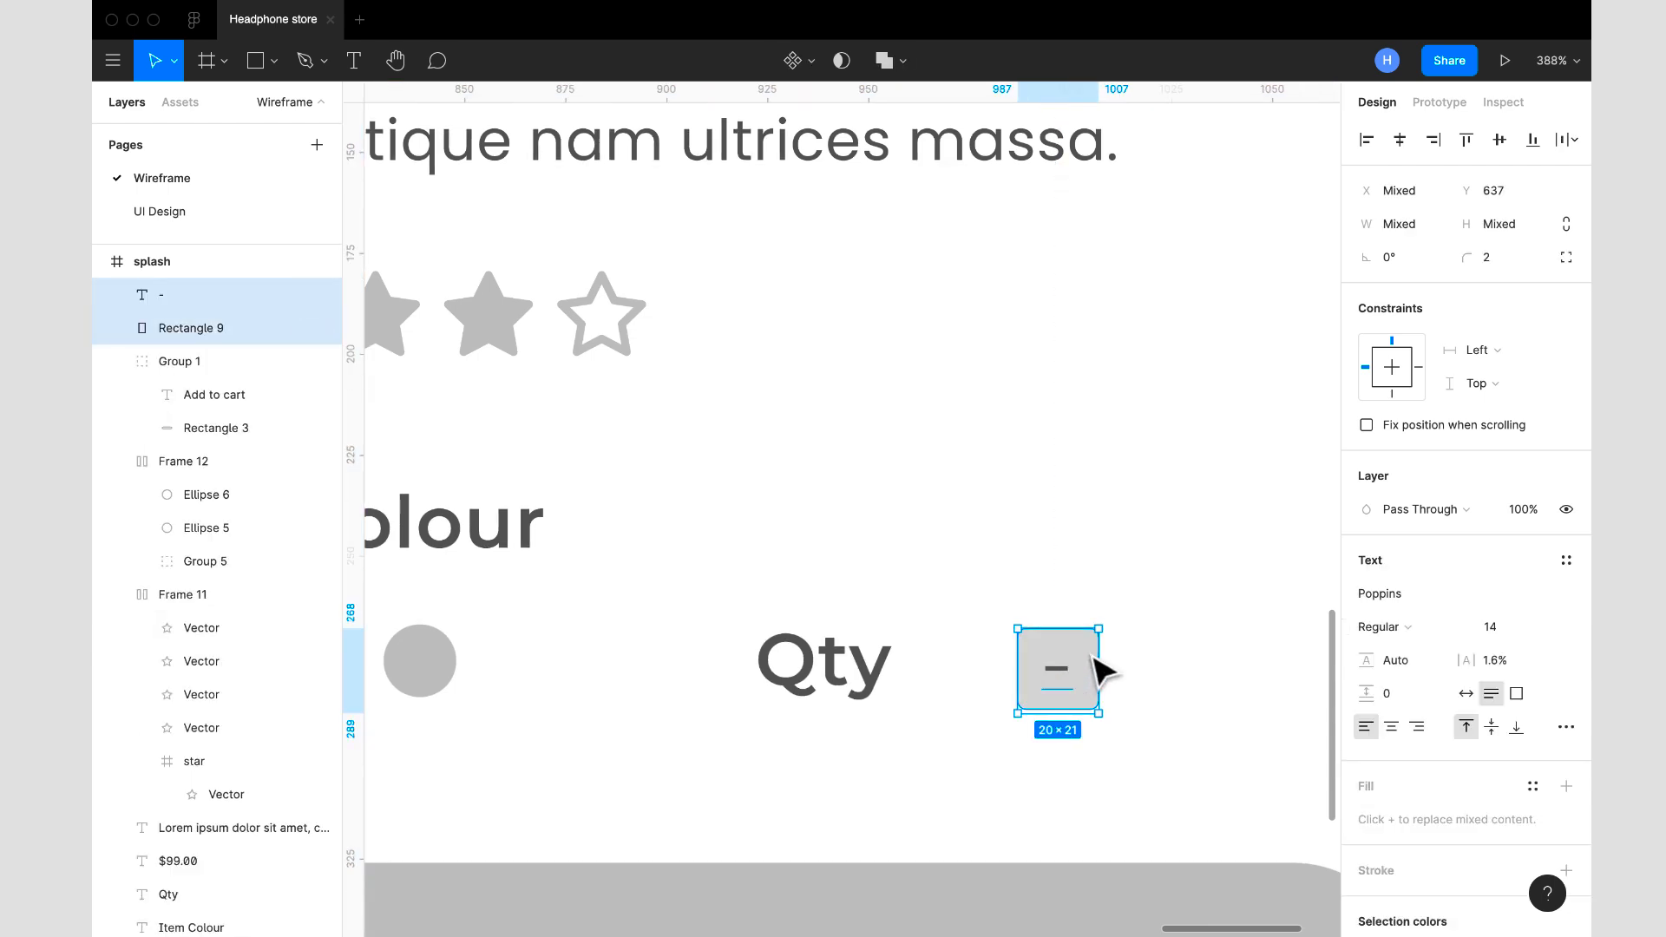
key(ctrl+g)
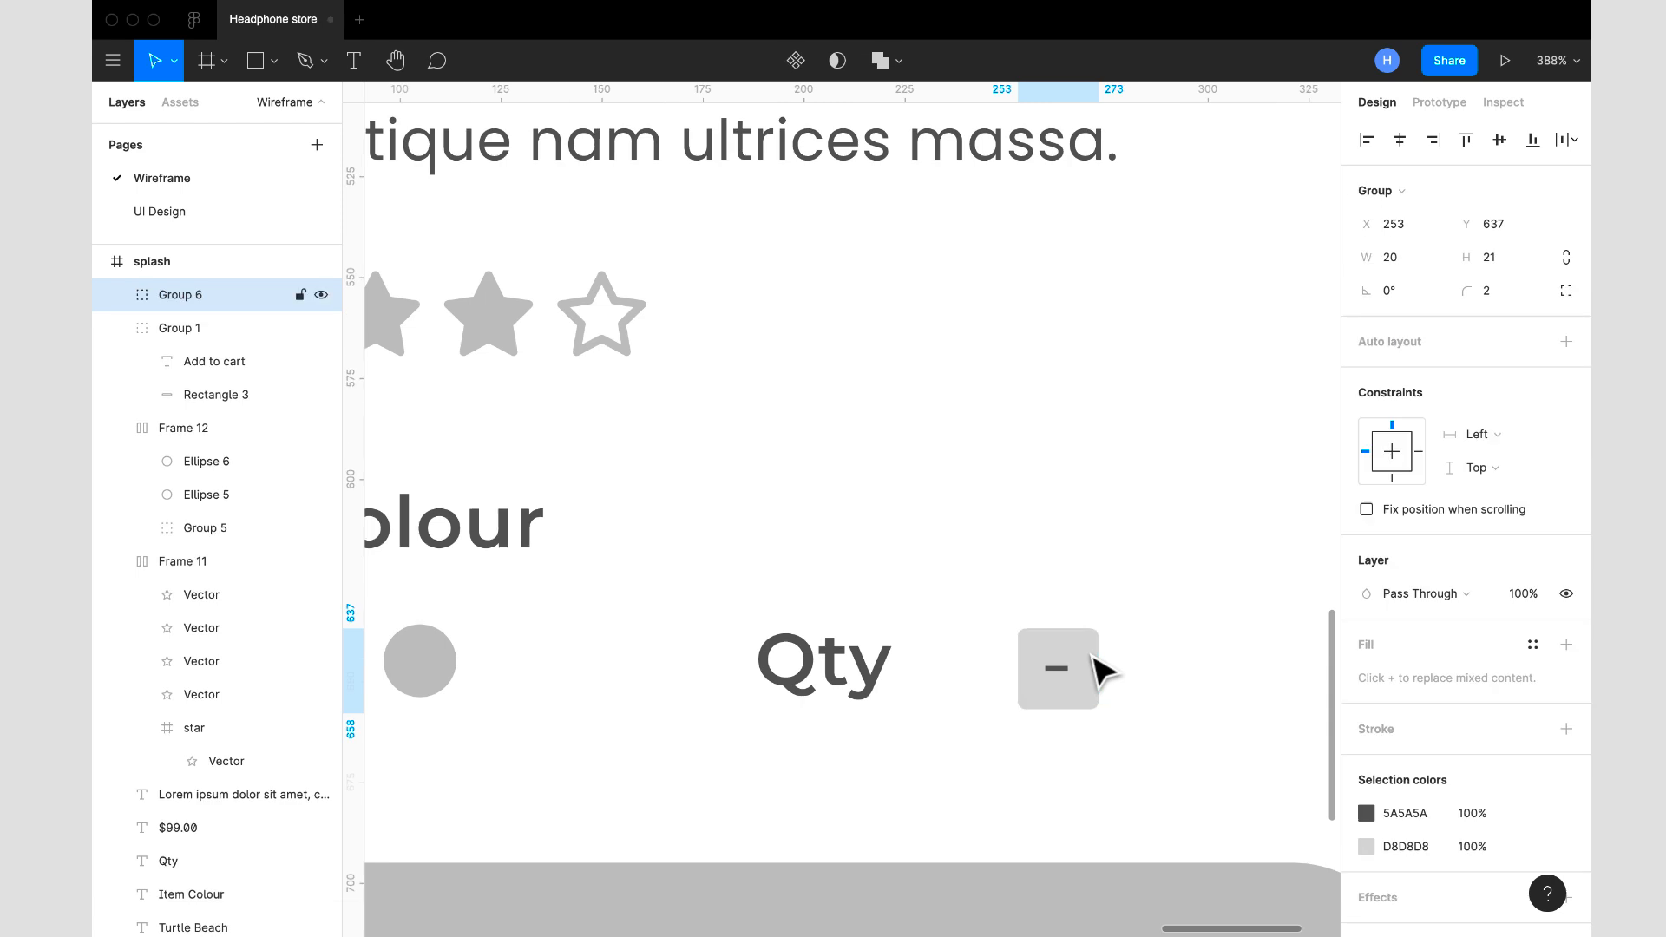
- Duplicate the minus button group, place the copy at X 304, Y 637, and change its sign to "+"
scroll(1093, 664, down, 5)
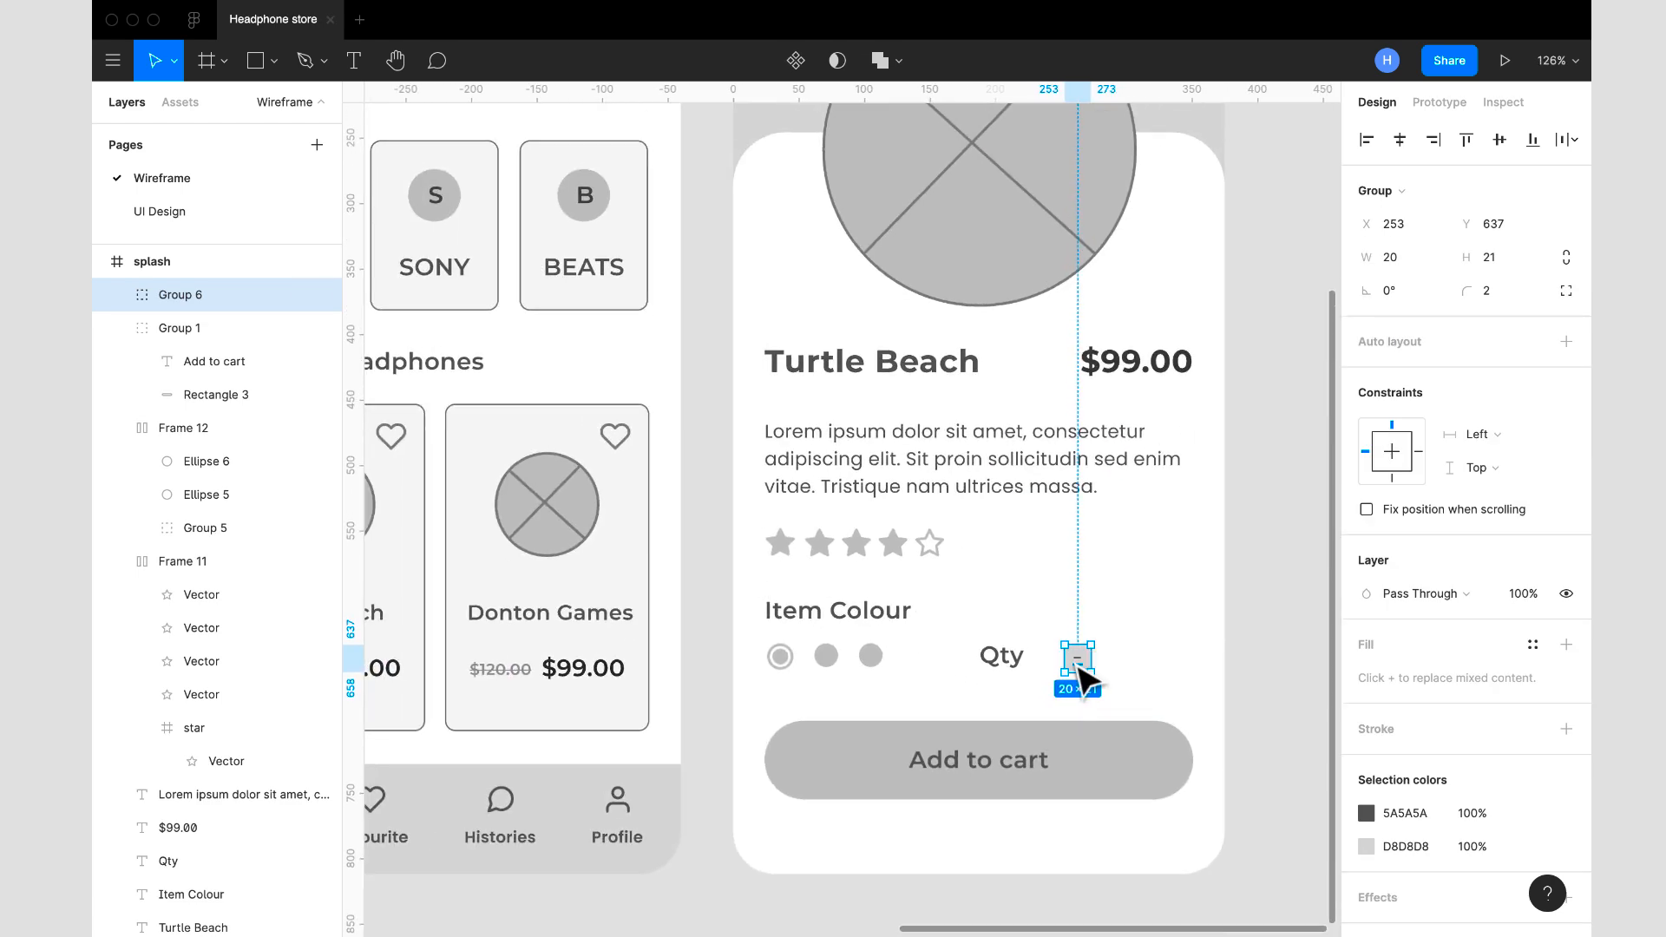
key(ctrl+d)
drag(1080, 675, 1147, 673)
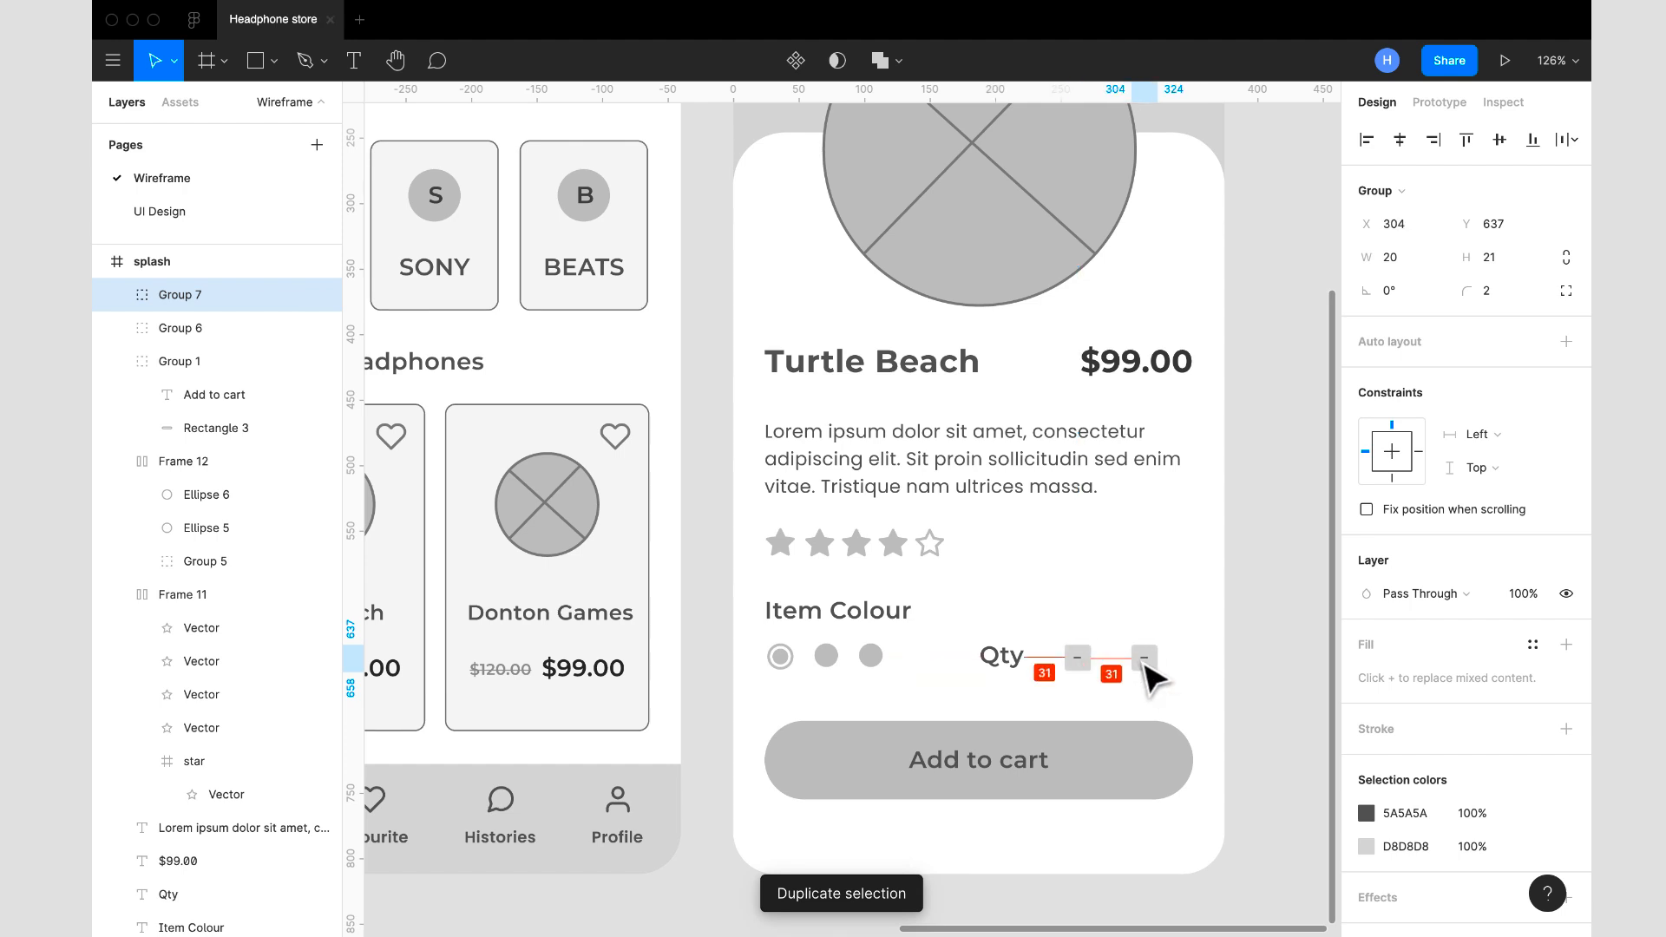
double_click(1144, 666)
double_click(1142, 659)
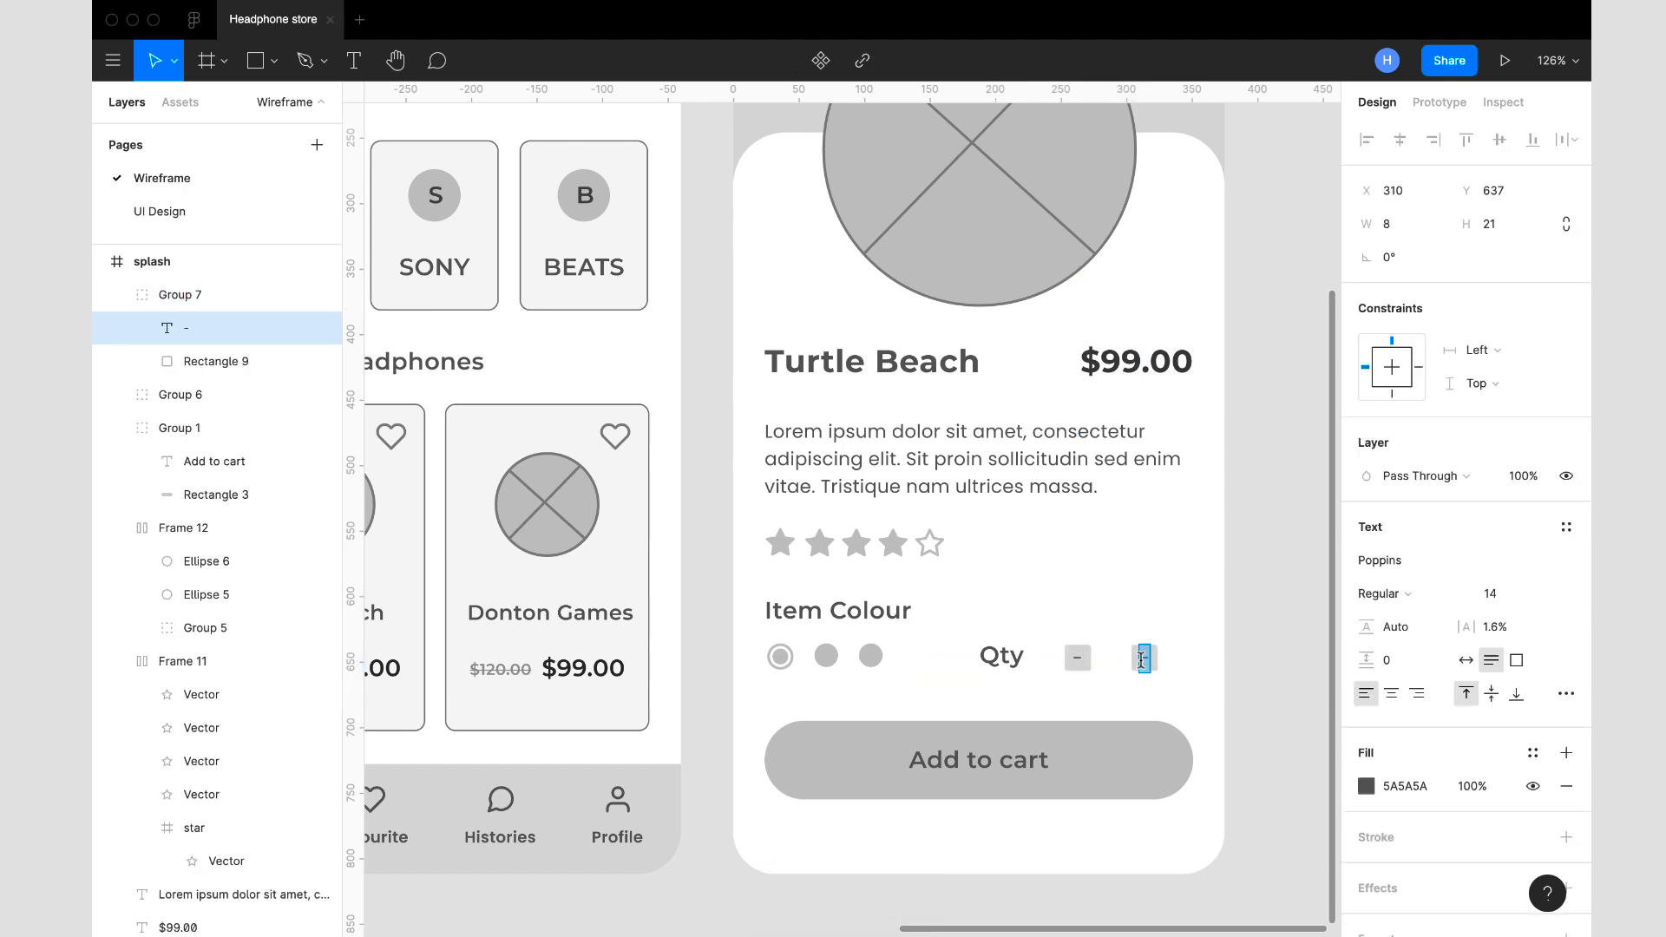
text(+)
key(Escape)
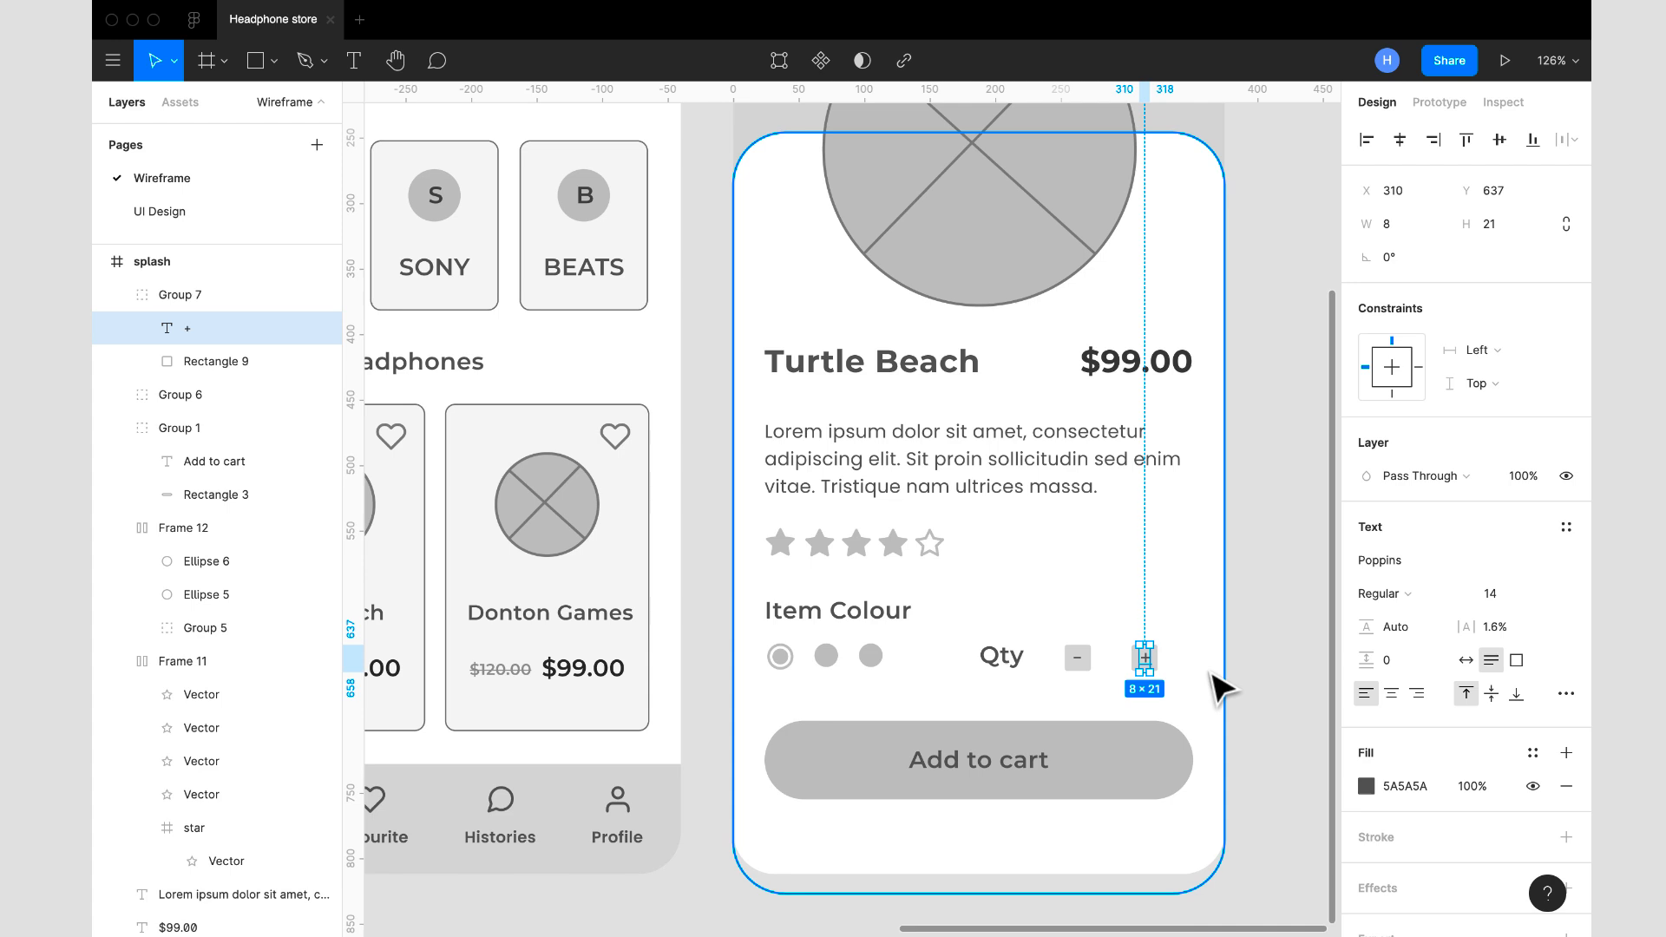
- Duplicate the Qty label, place the copy between the minus and plus buttons, and change its text to "1"
click(1011, 670)
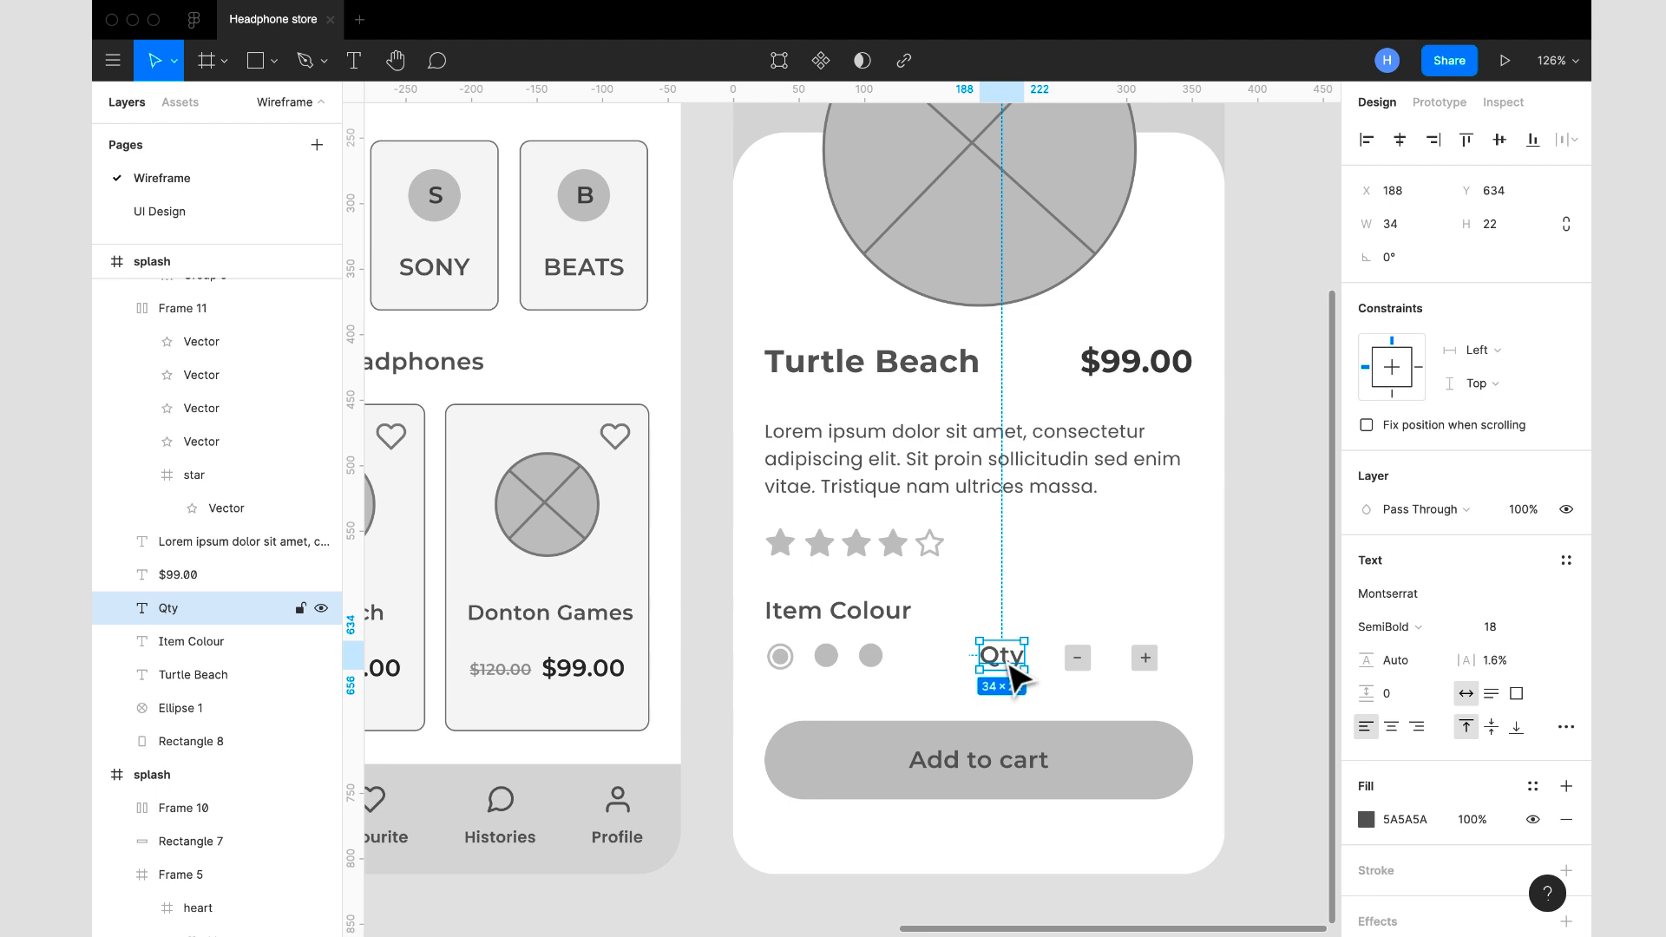
key(ctrl+d)
drag(1012, 669, 1123, 661)
double_click(1120, 658)
text(1)
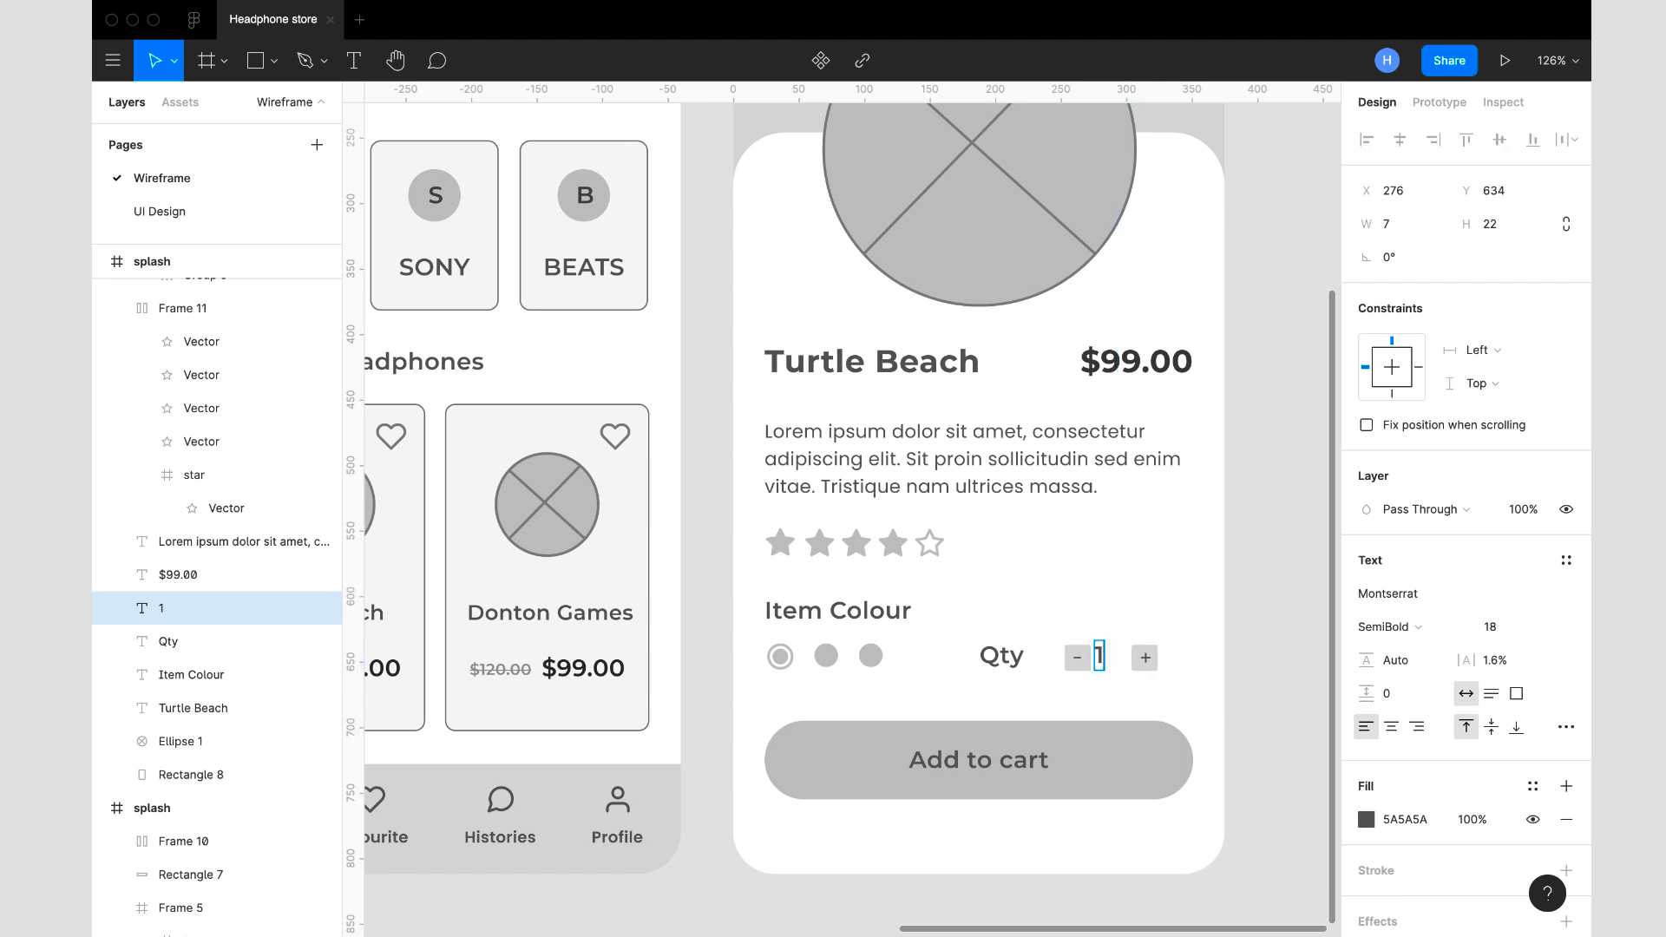
- Set the quantity number's font to Poppins and centre it between the minus and plus buttons
click(1413, 599)
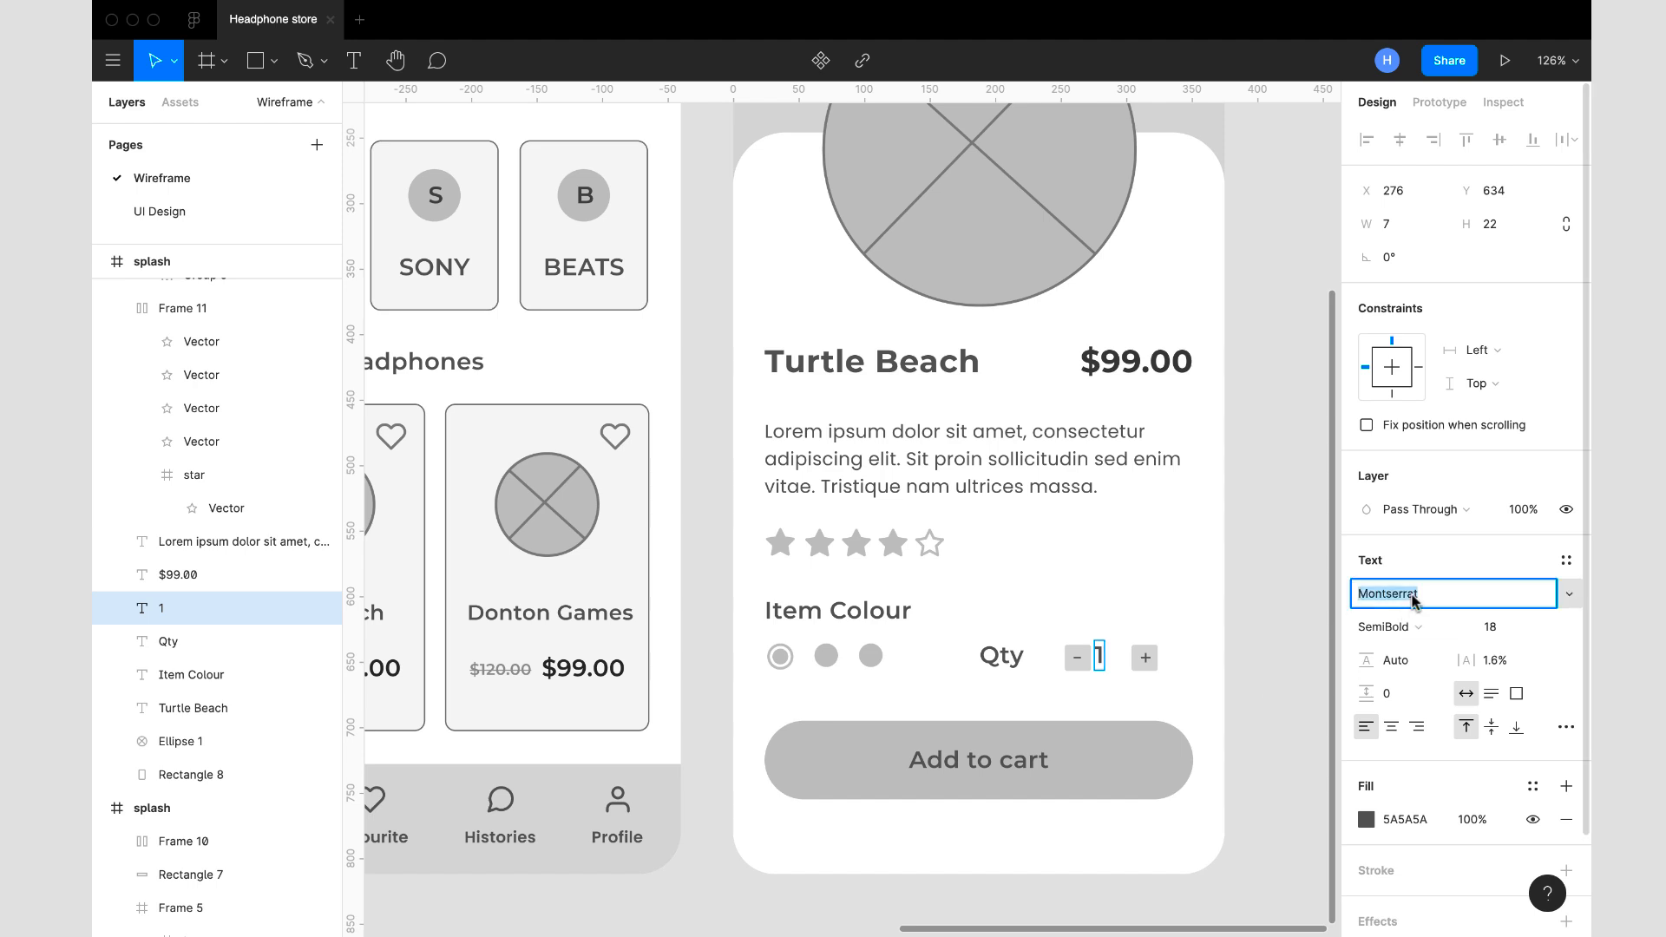
text(Pop)
key(Return)
click(1524, 630)
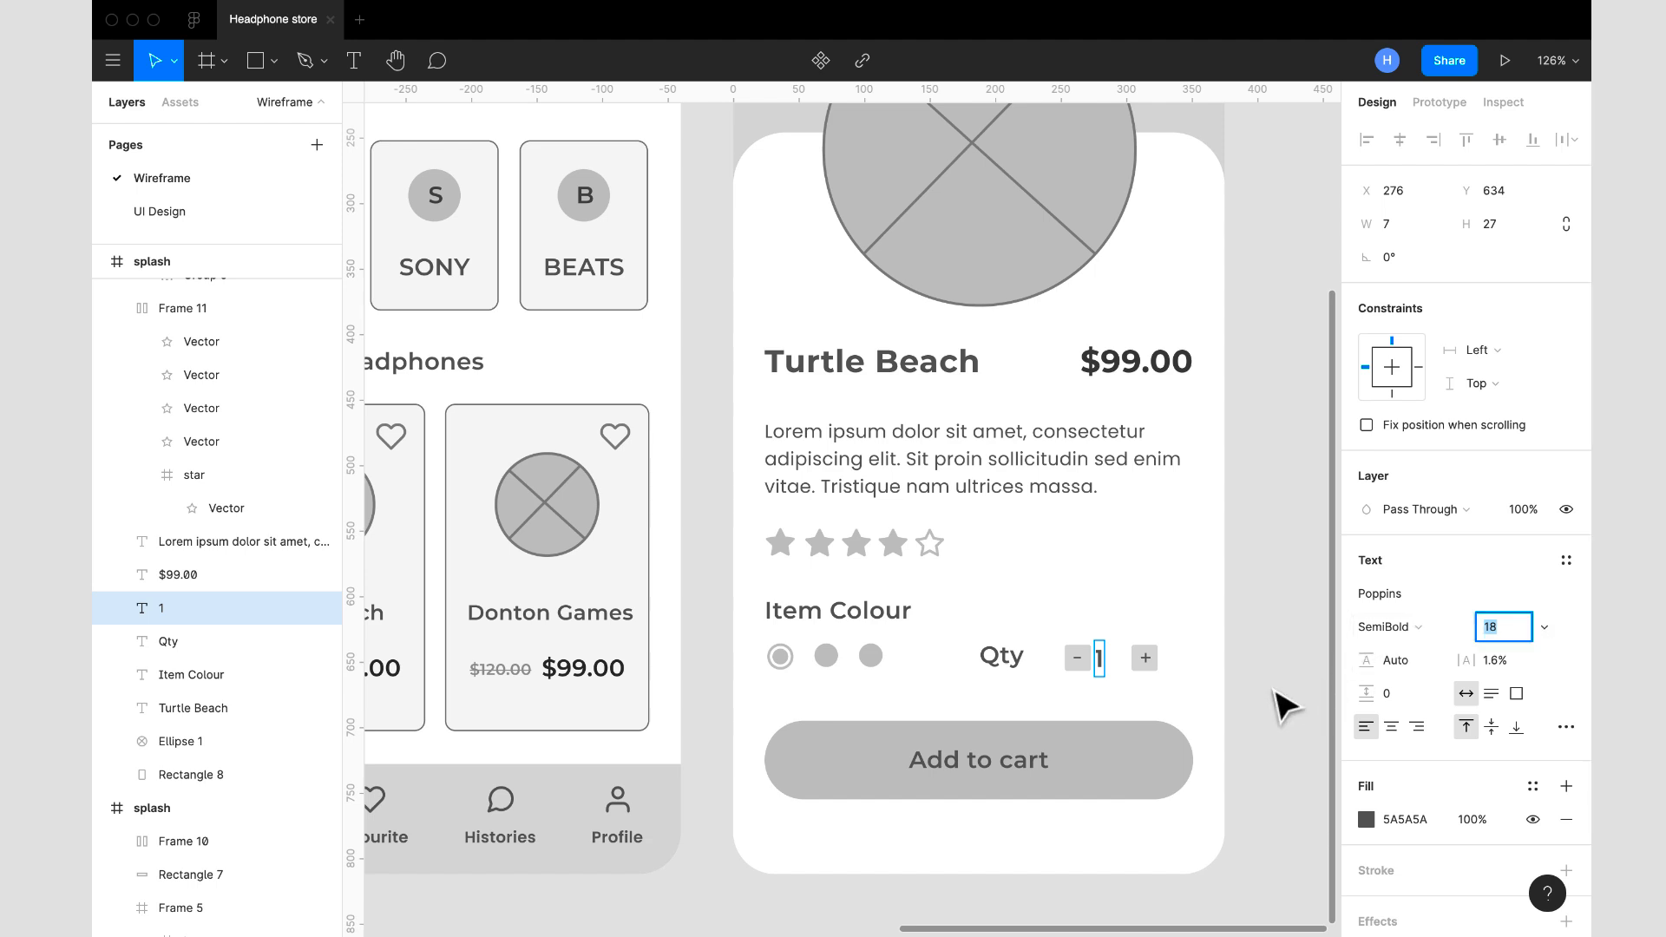
click(1100, 666)
drag(1104, 668, 1119, 669)
- Combine the minus button, the number 1 and the plus button in a horizontal auto layout with centred alignment
click(1147, 664)
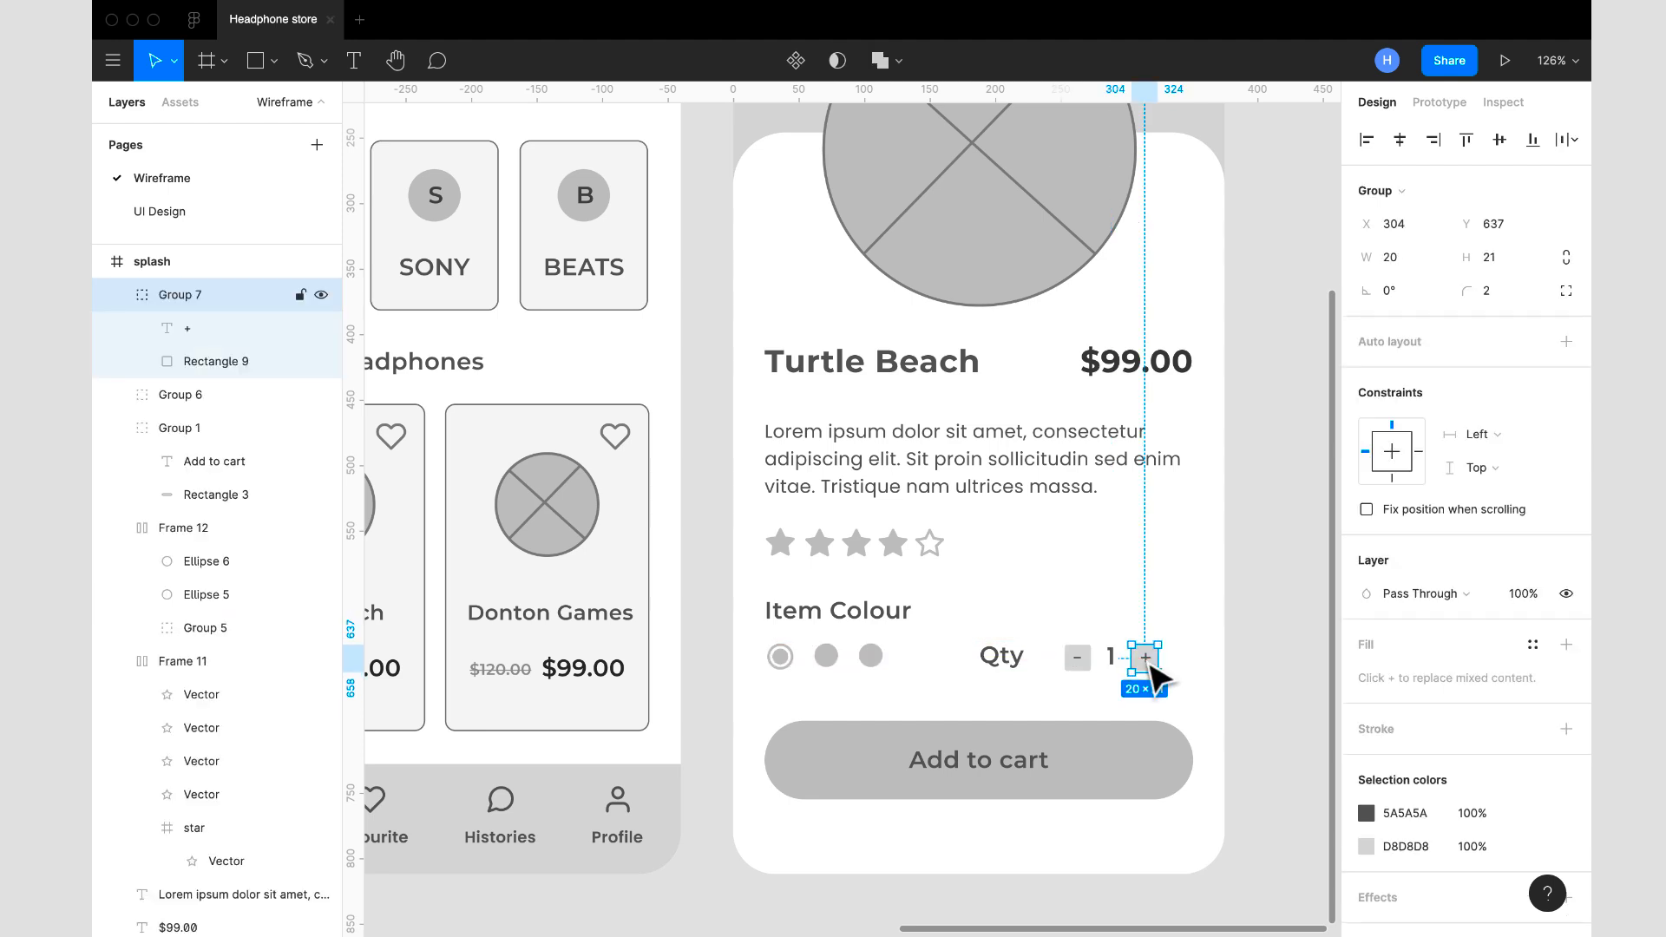
shift+click(1112, 663)
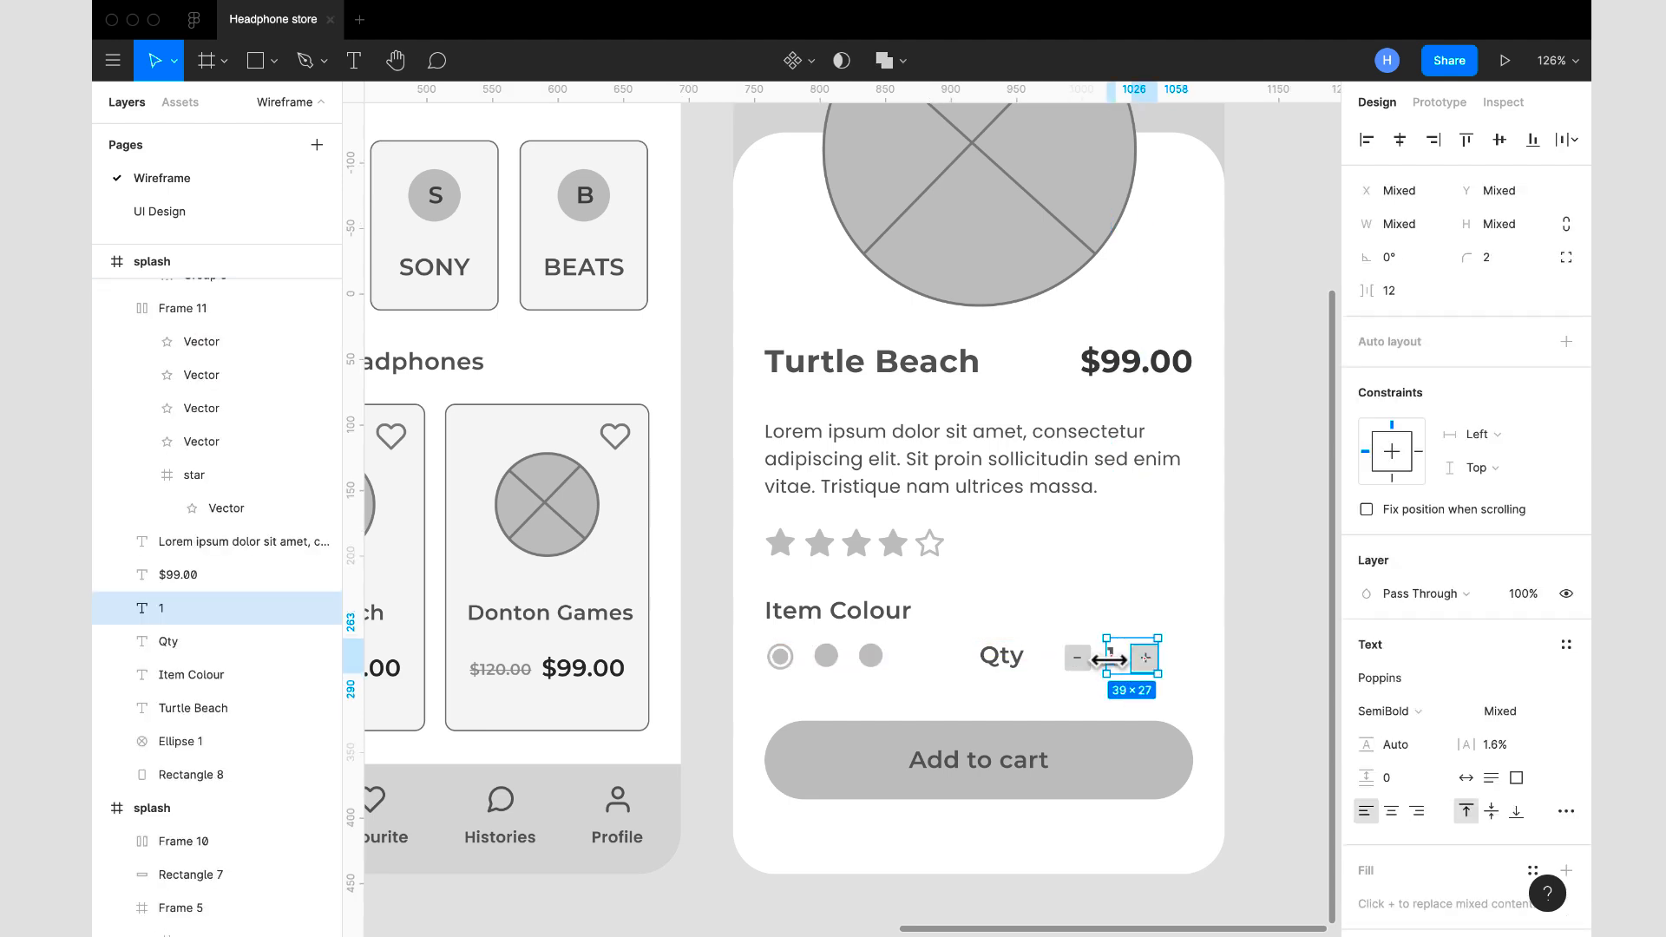
shift+click(1083, 664)
key(shift+a)
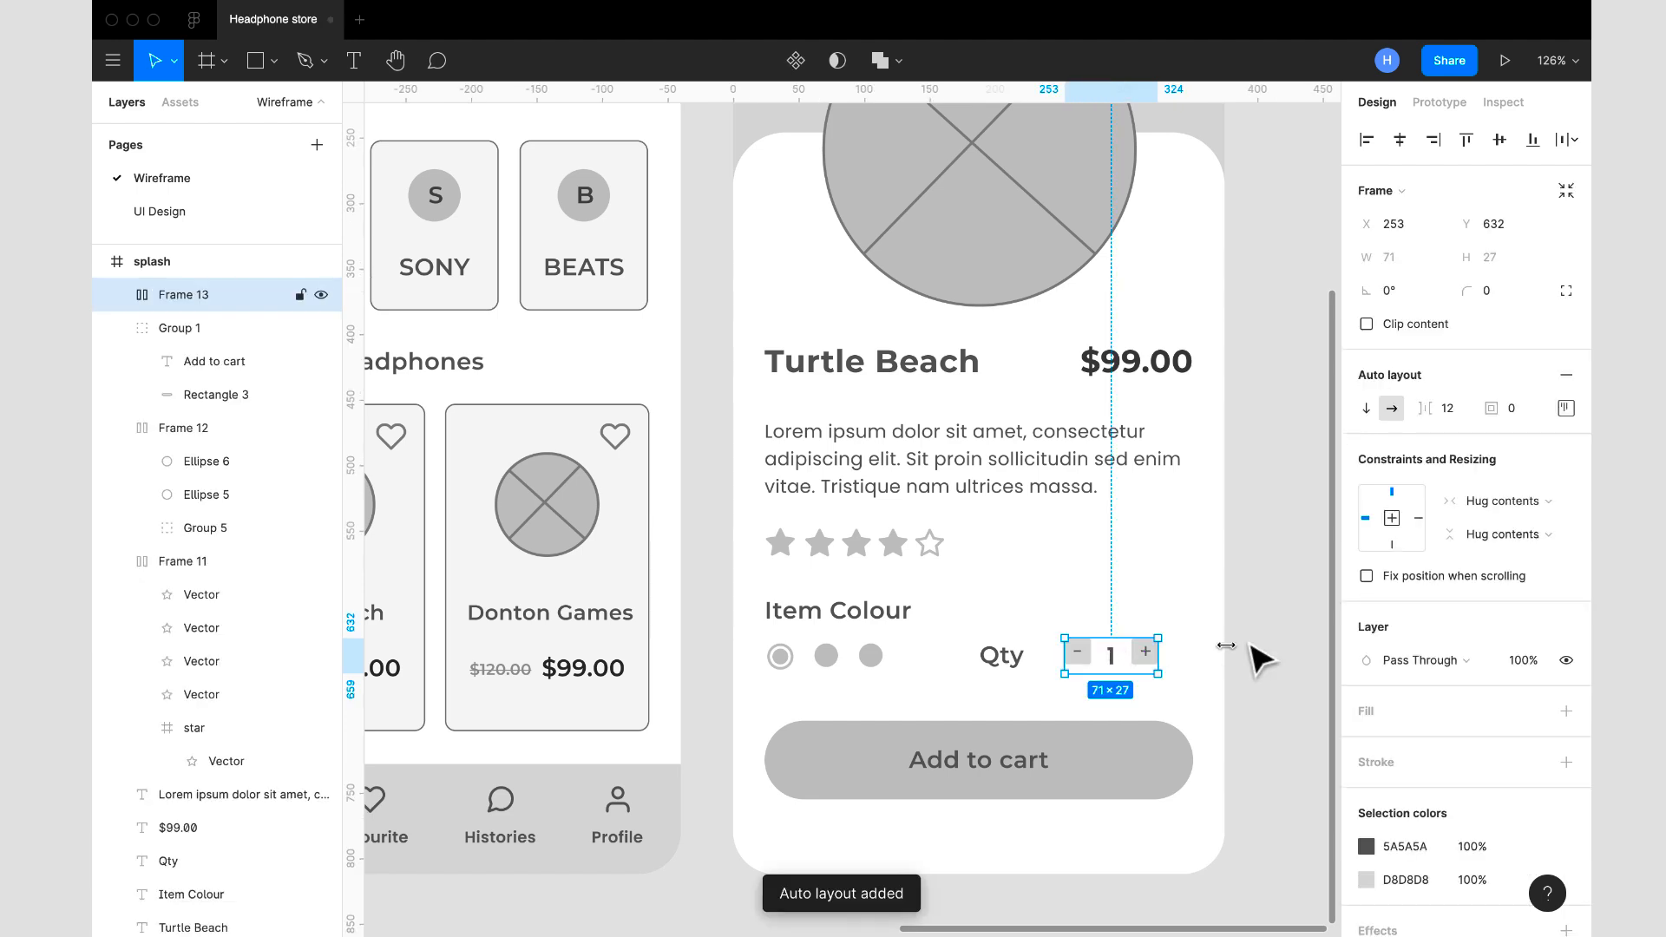
click(1566, 408)
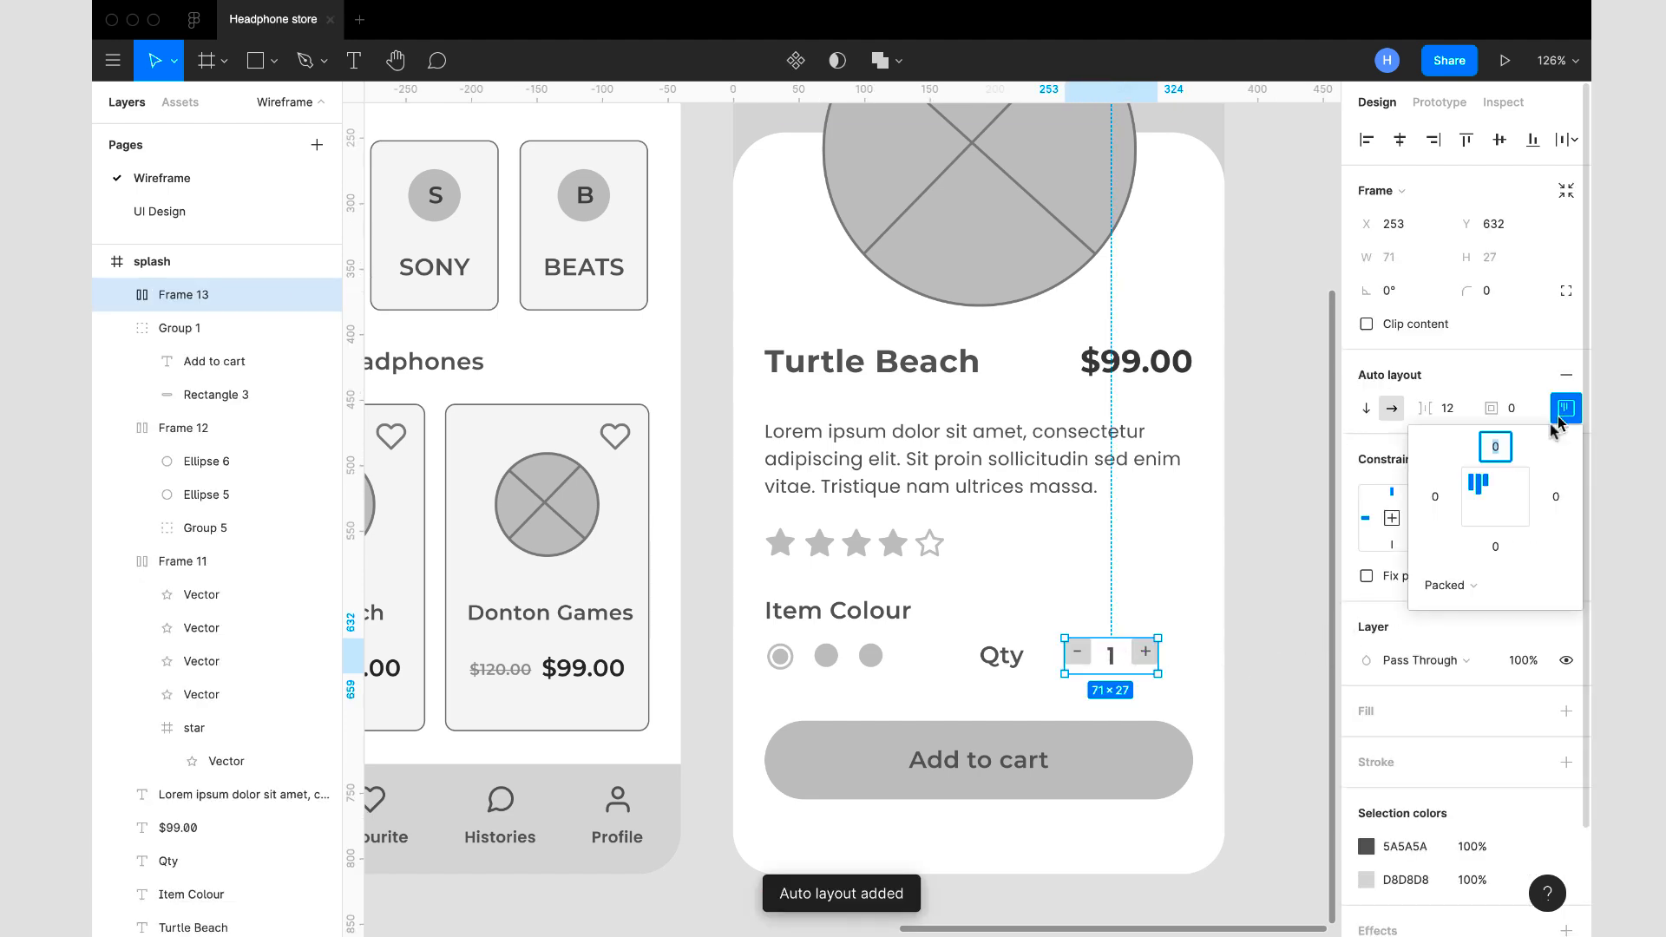
click(1493, 501)
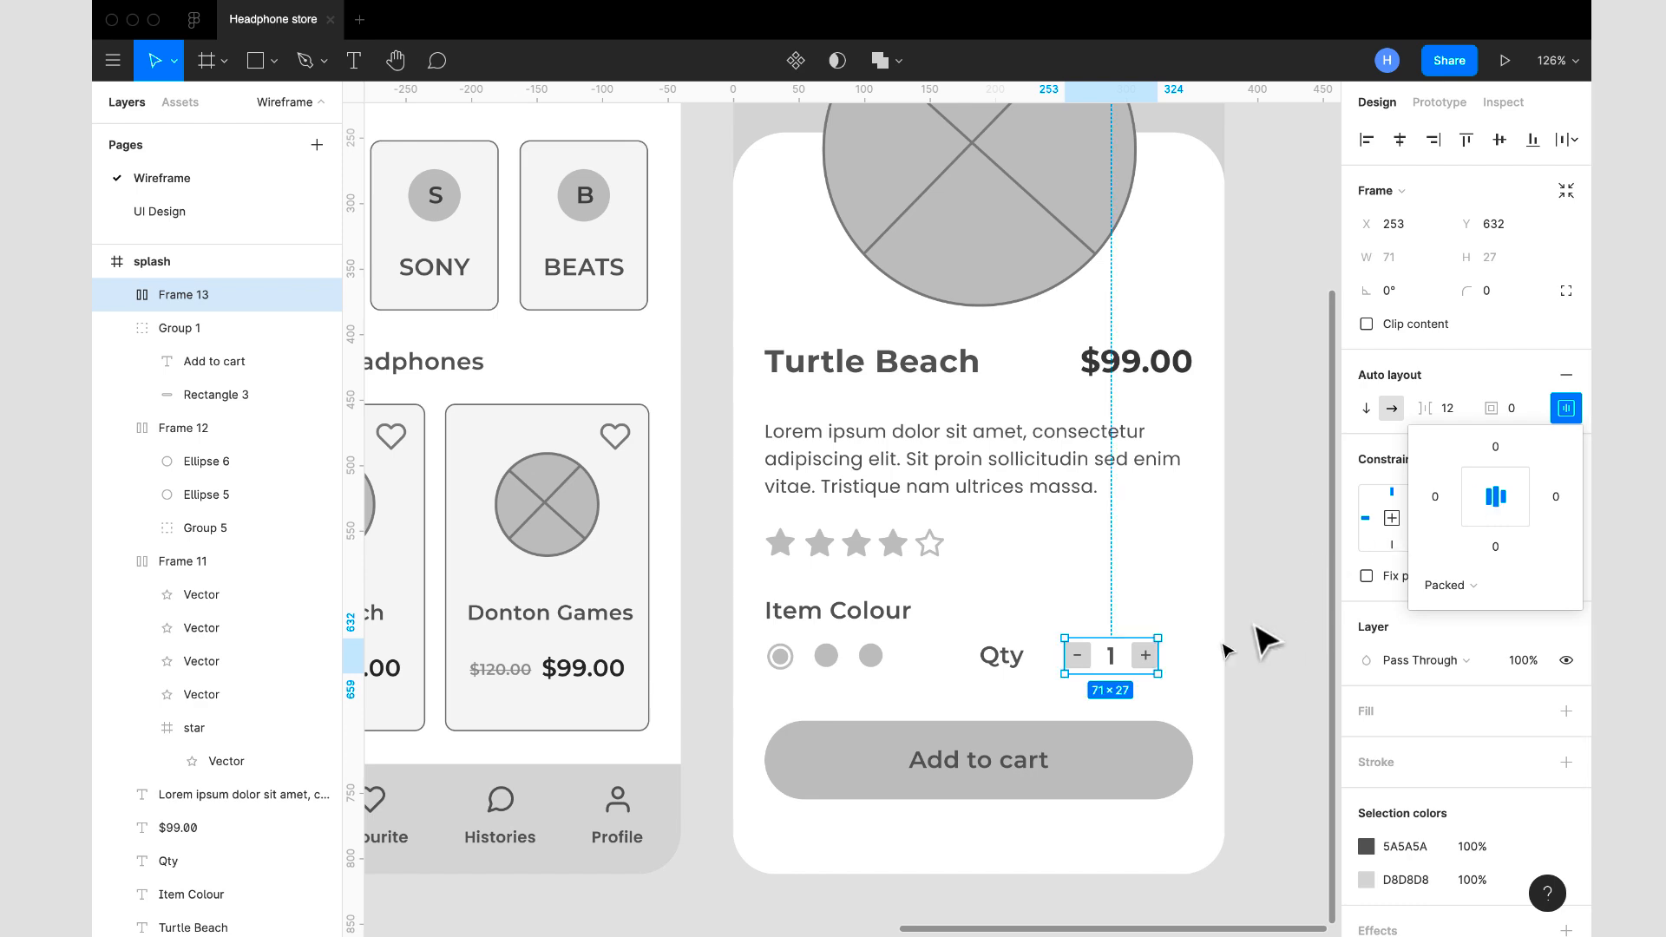
- Set the spacing between items in the quantity selector's auto layout to 8 and deselect it
click(1446, 411)
text(8)
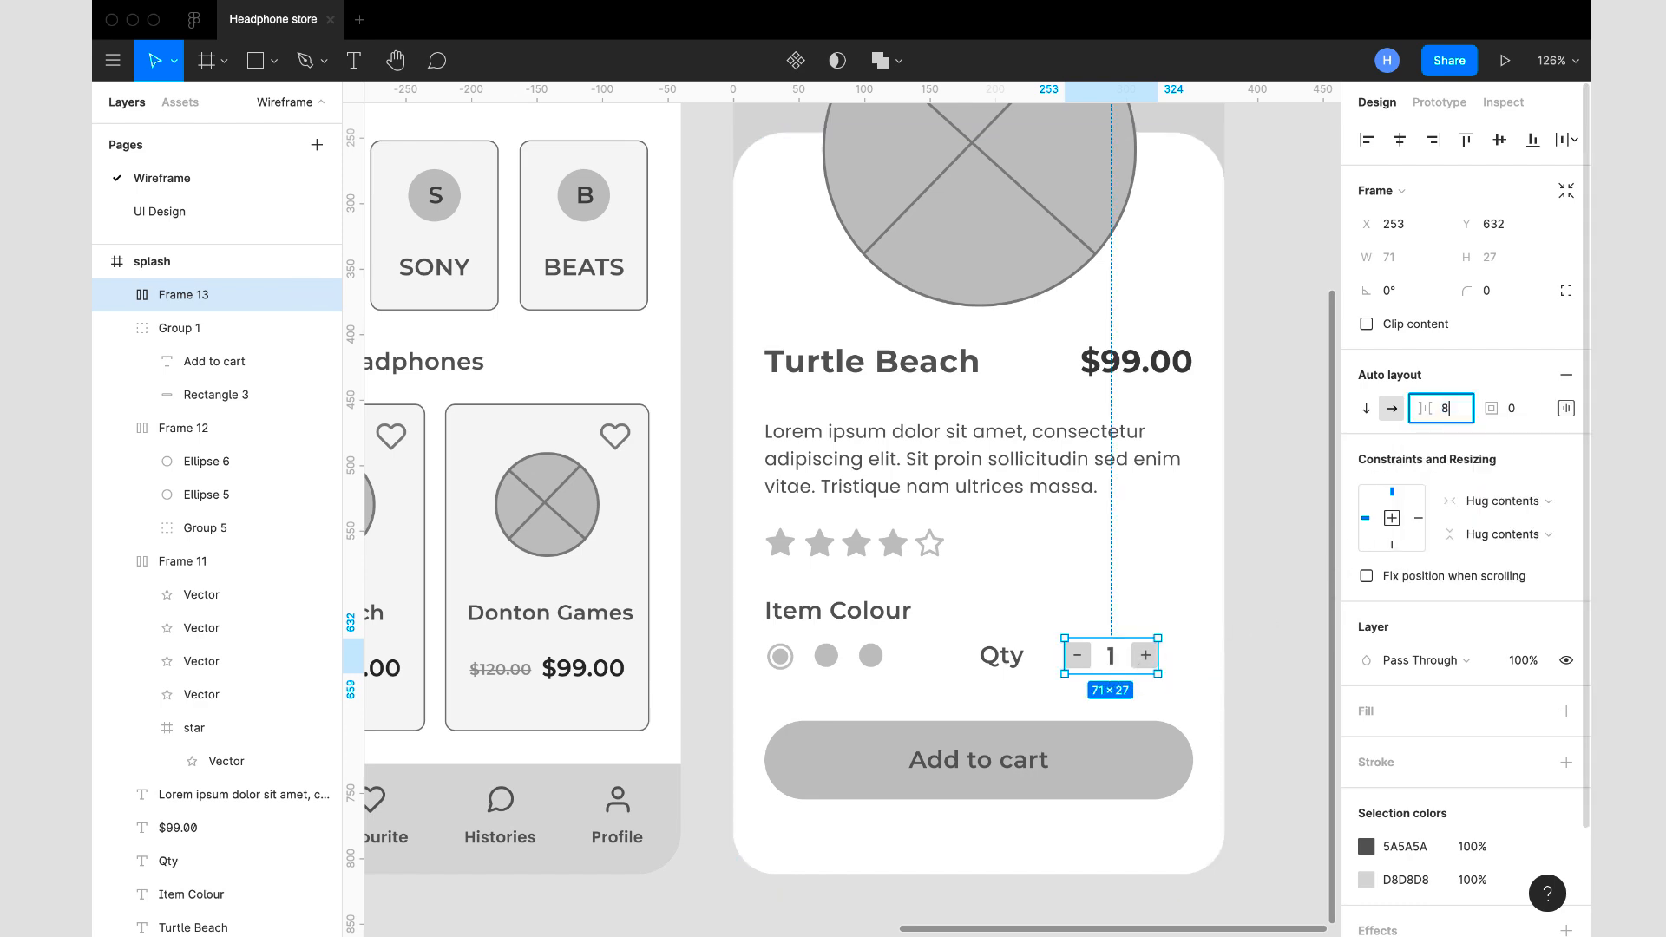
key(Escape)
key(Escape)
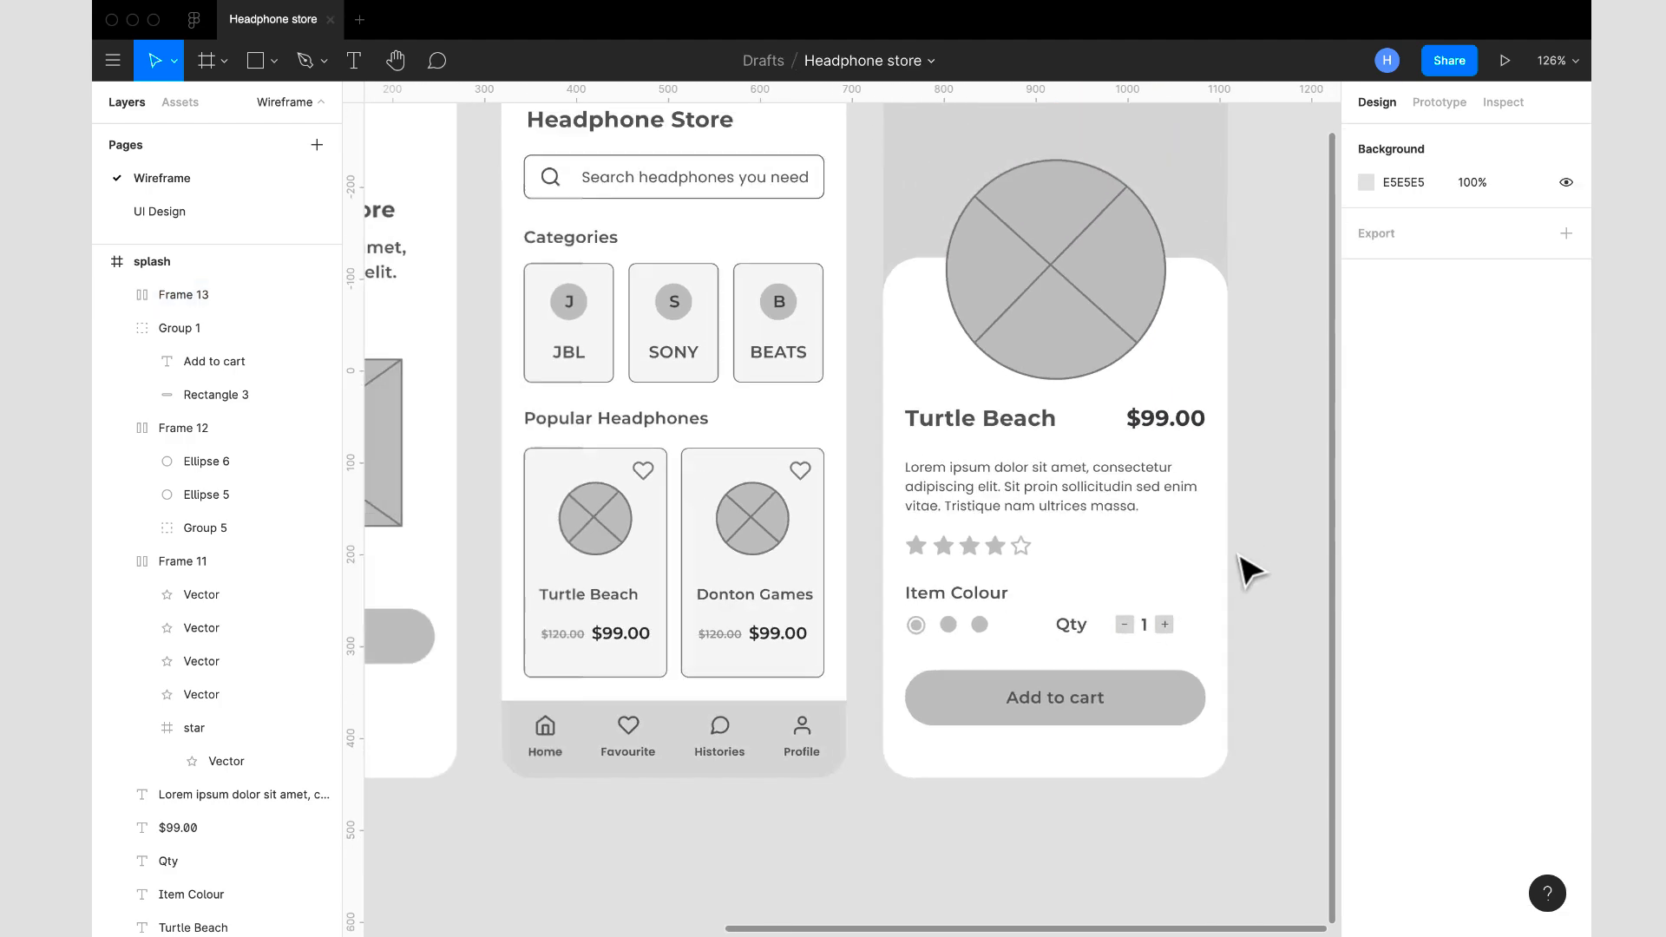
scroll(1238, 556, down, 3)
scroll(1238, 555, up, 1)
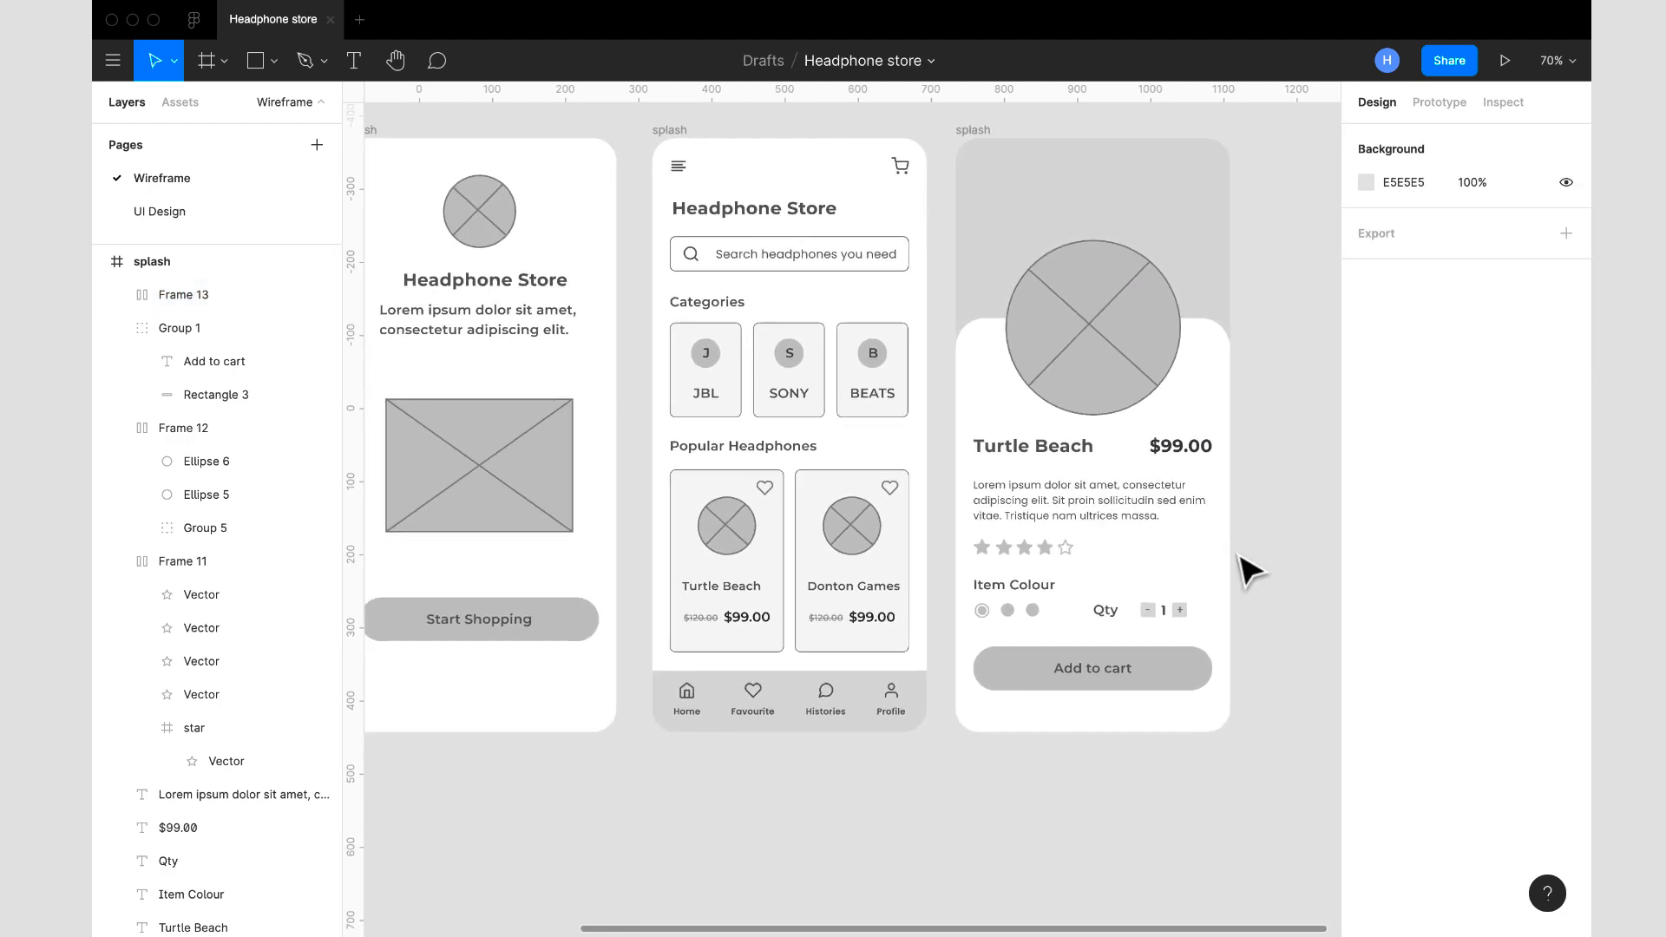
scroll(1238, 555, left, 2)
scroll(1247, 570, down, 5)
scroll(1246, 570, up, 5)
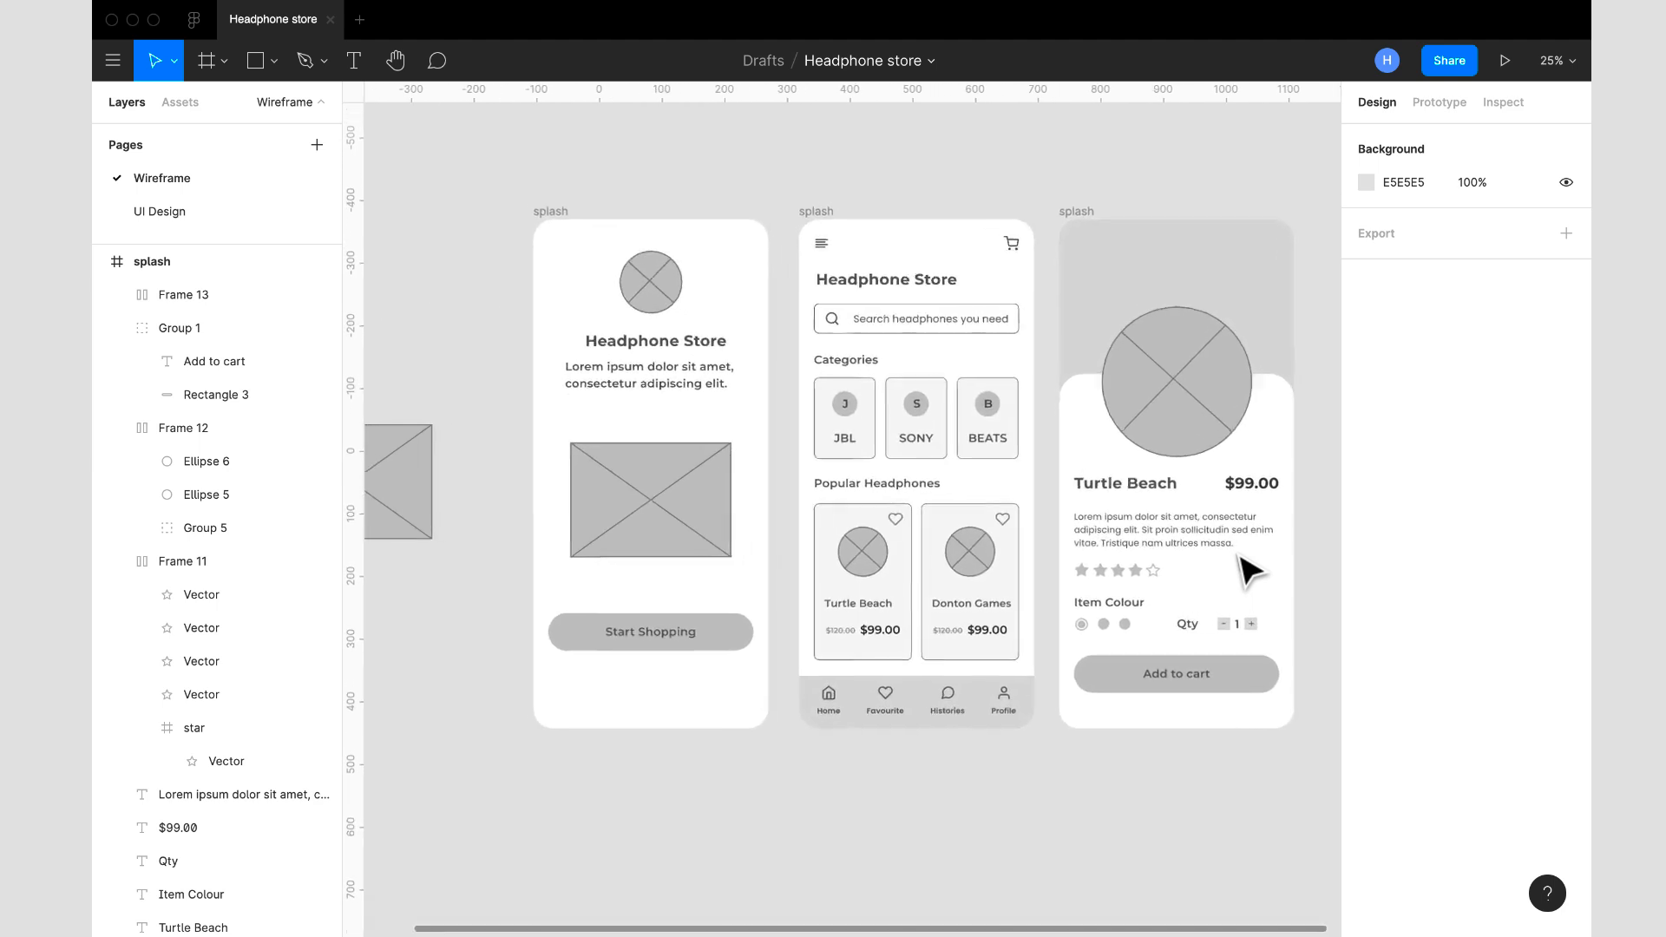
scroll(1247, 570, up, 2)
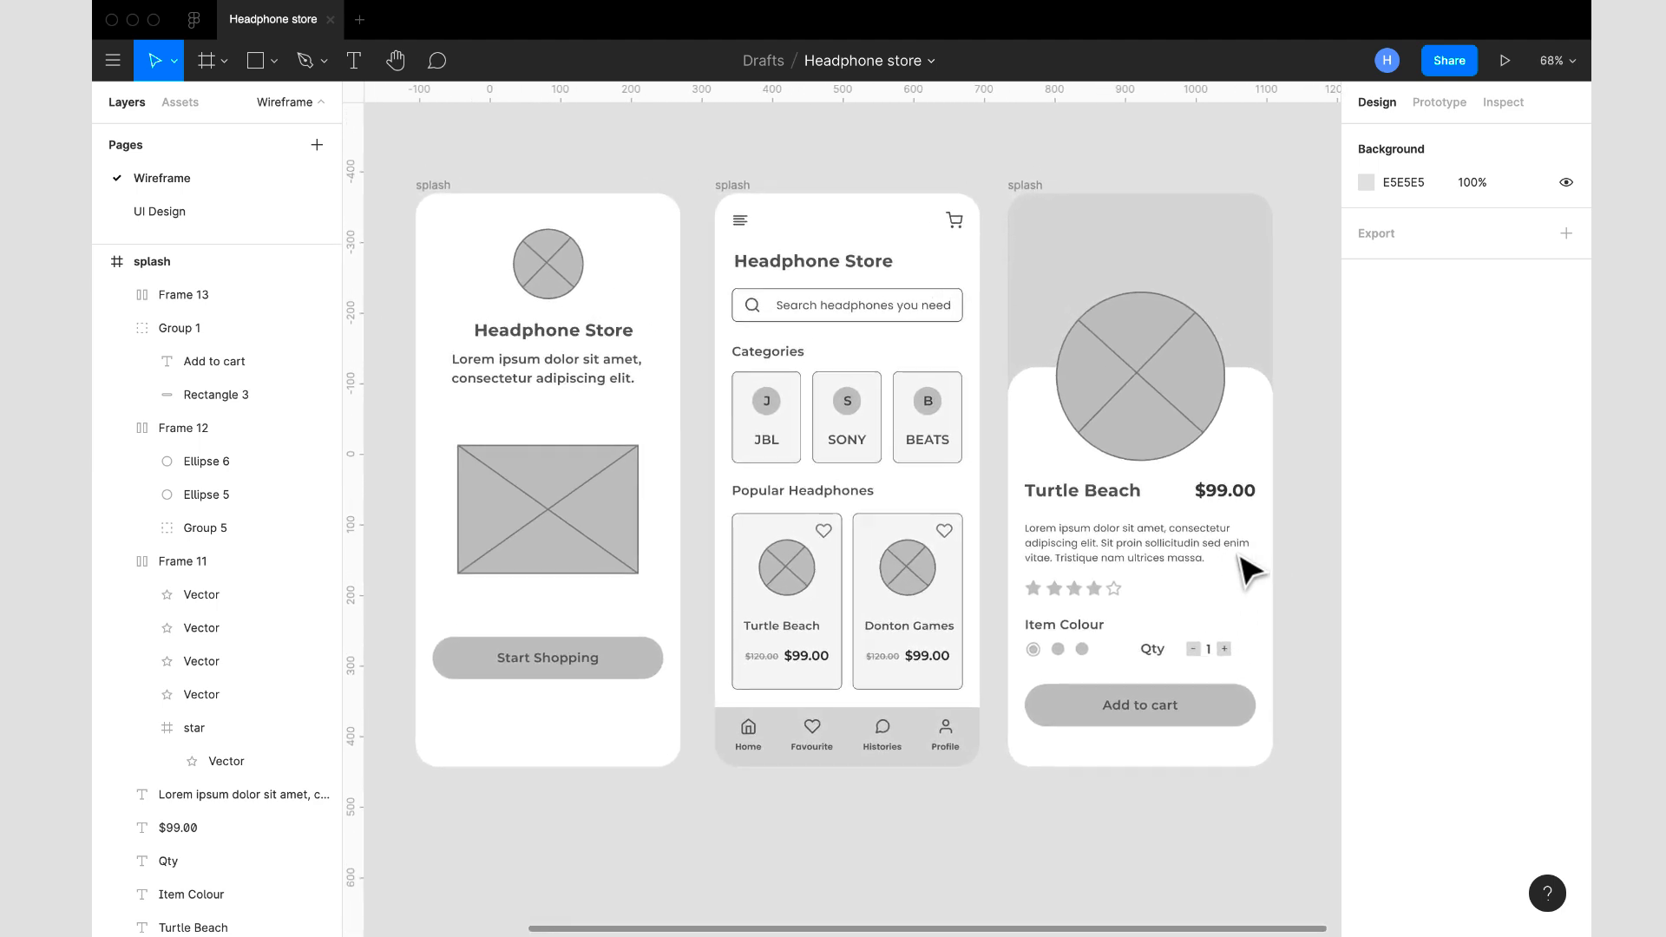